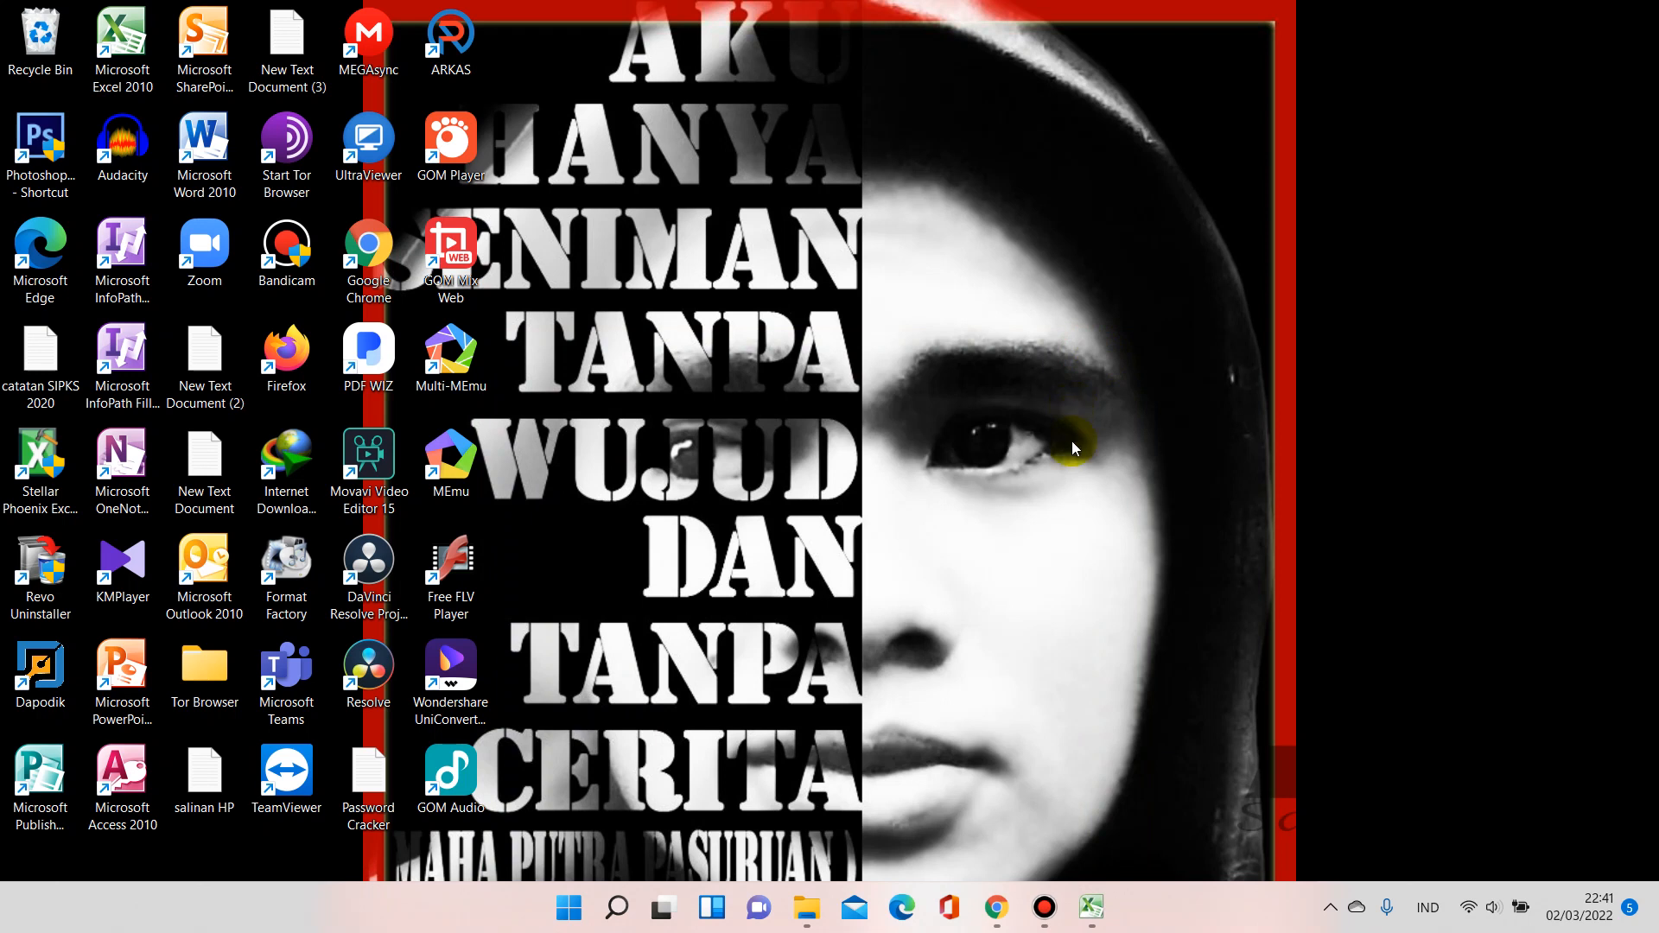
Minimize the SIPKS 2022 browser page and bring the RAKS BOS 2022 Excel workbook to the front
click(998, 905)
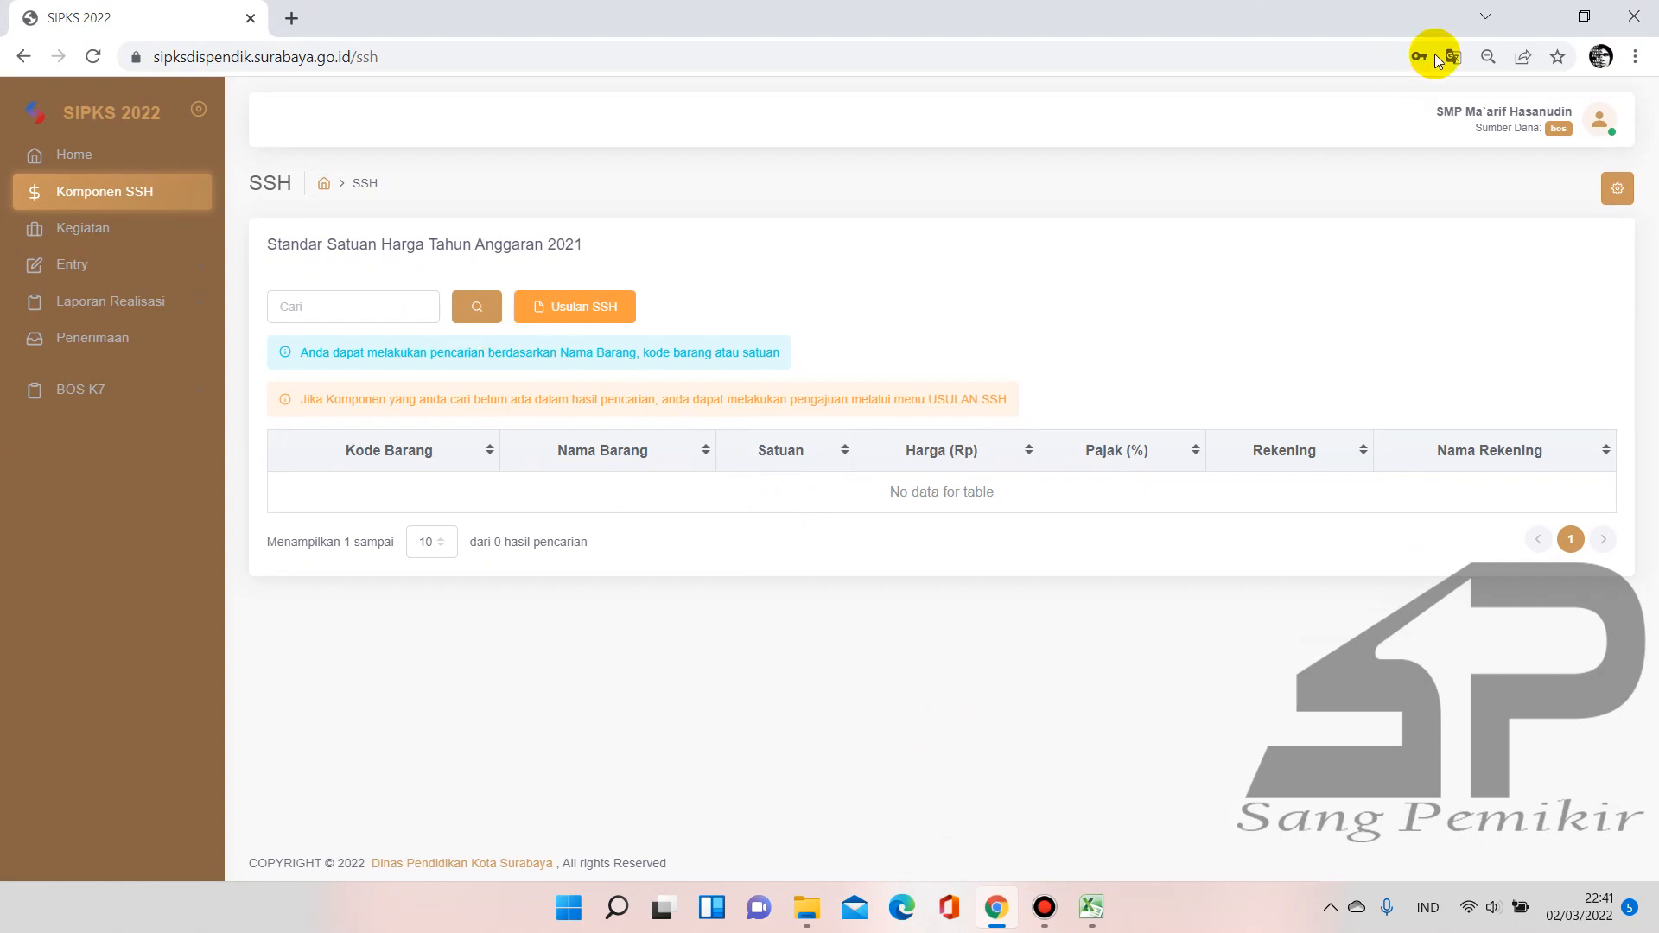
click(1535, 17)
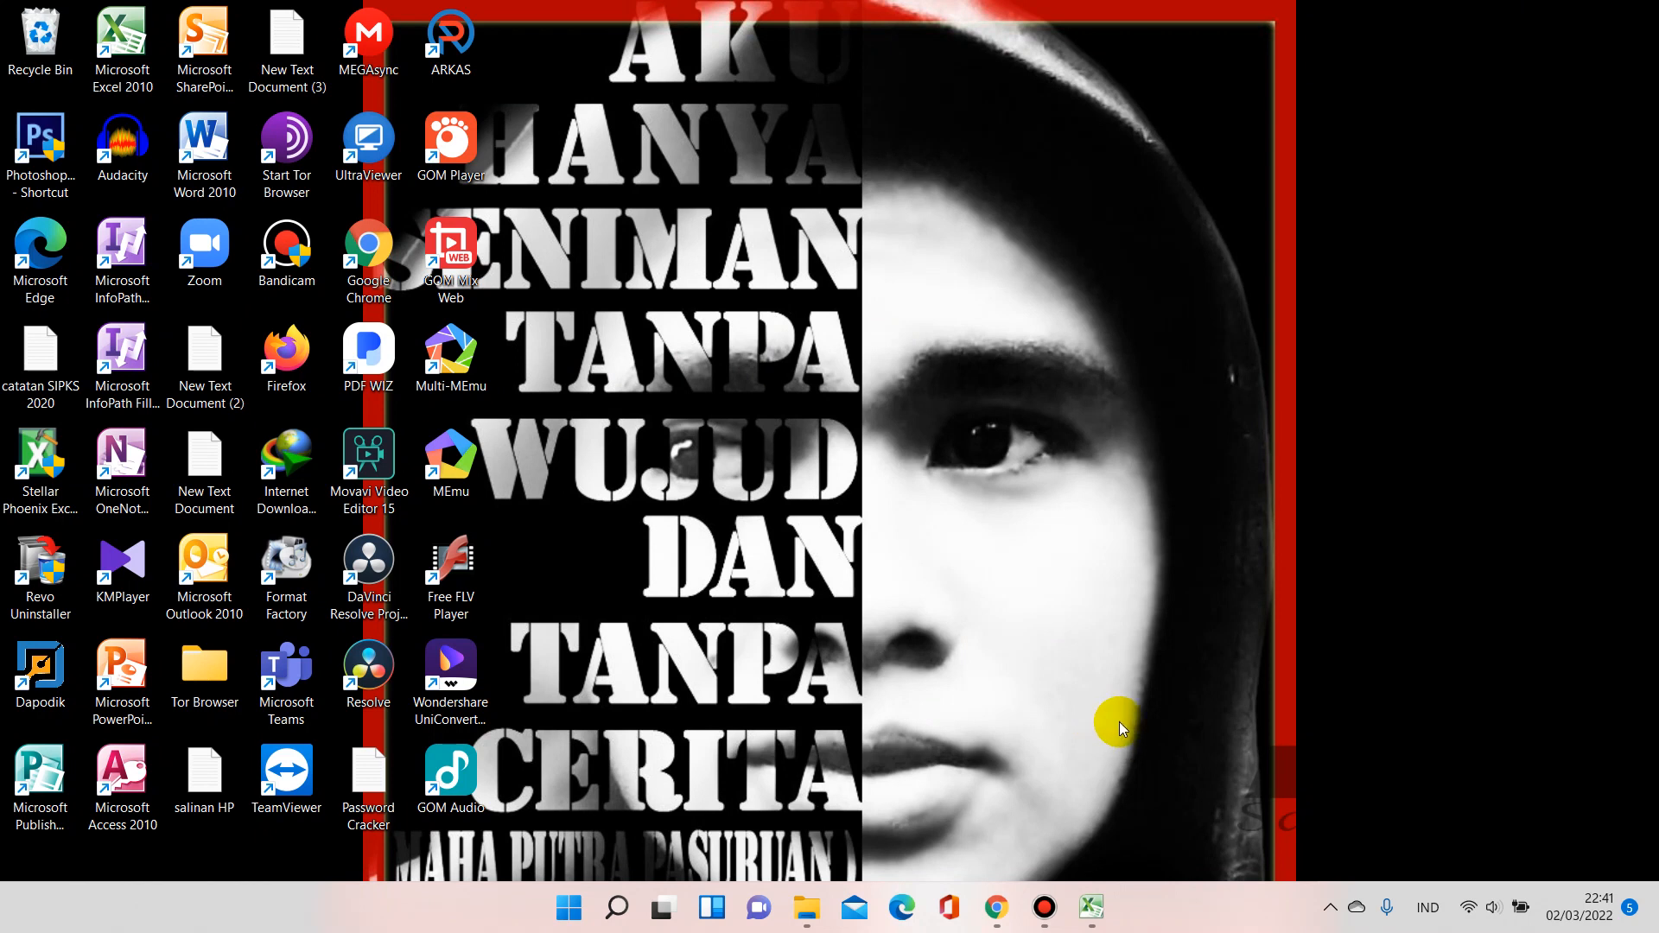
click(1093, 903)
click(277, 629)
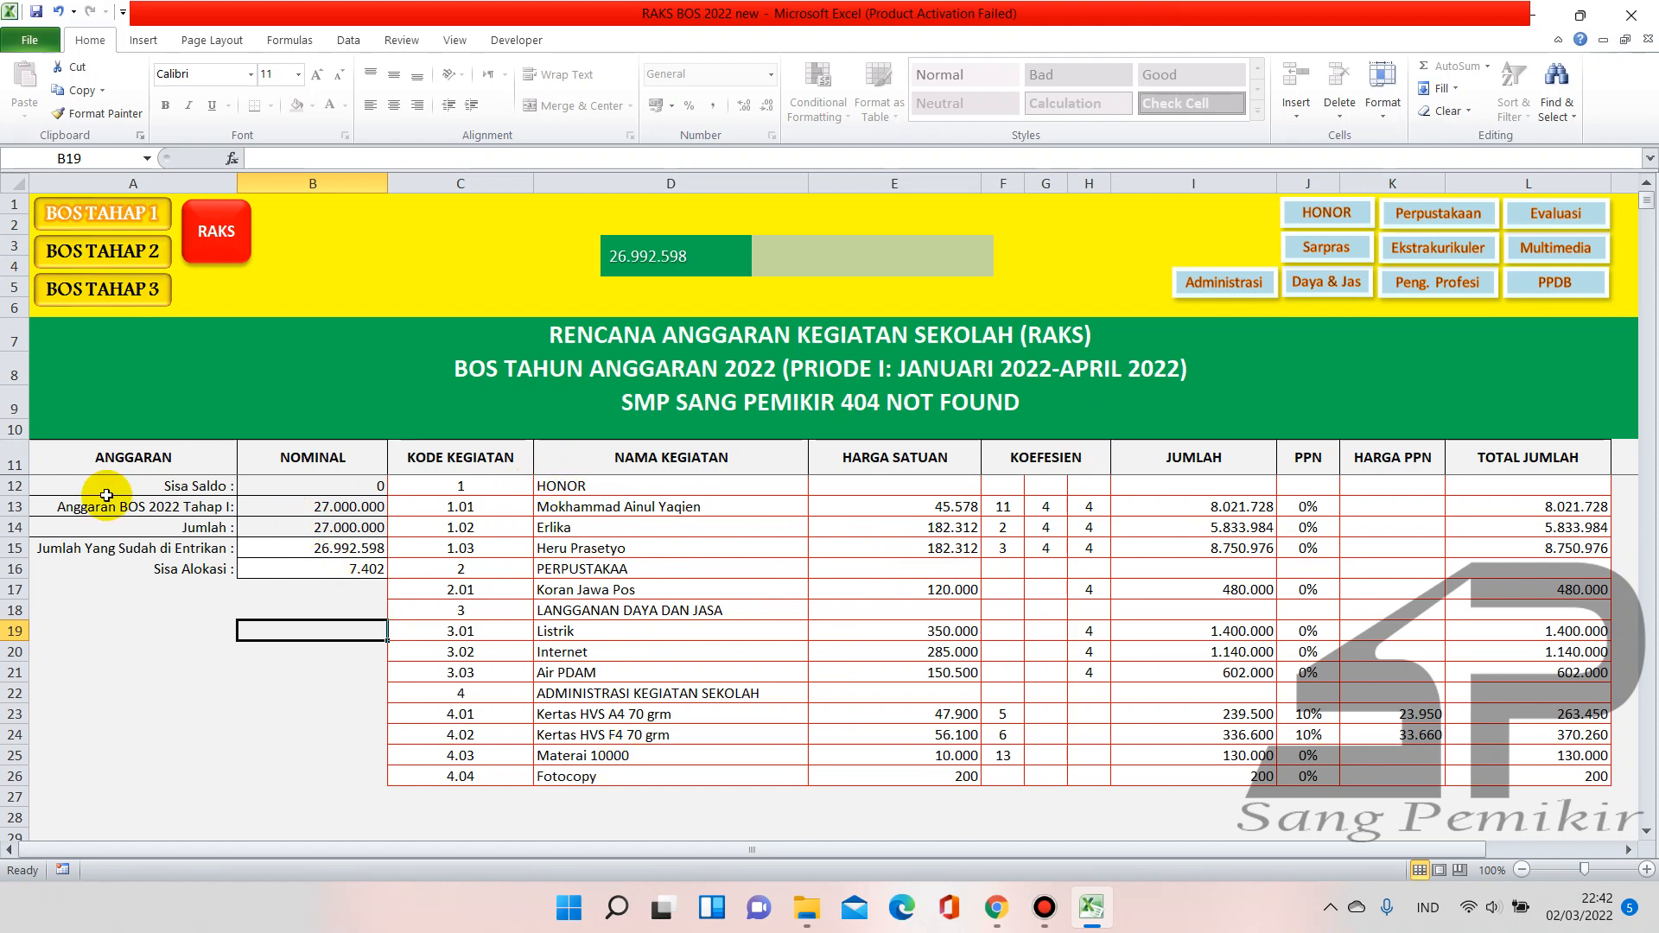
click(291, 508)
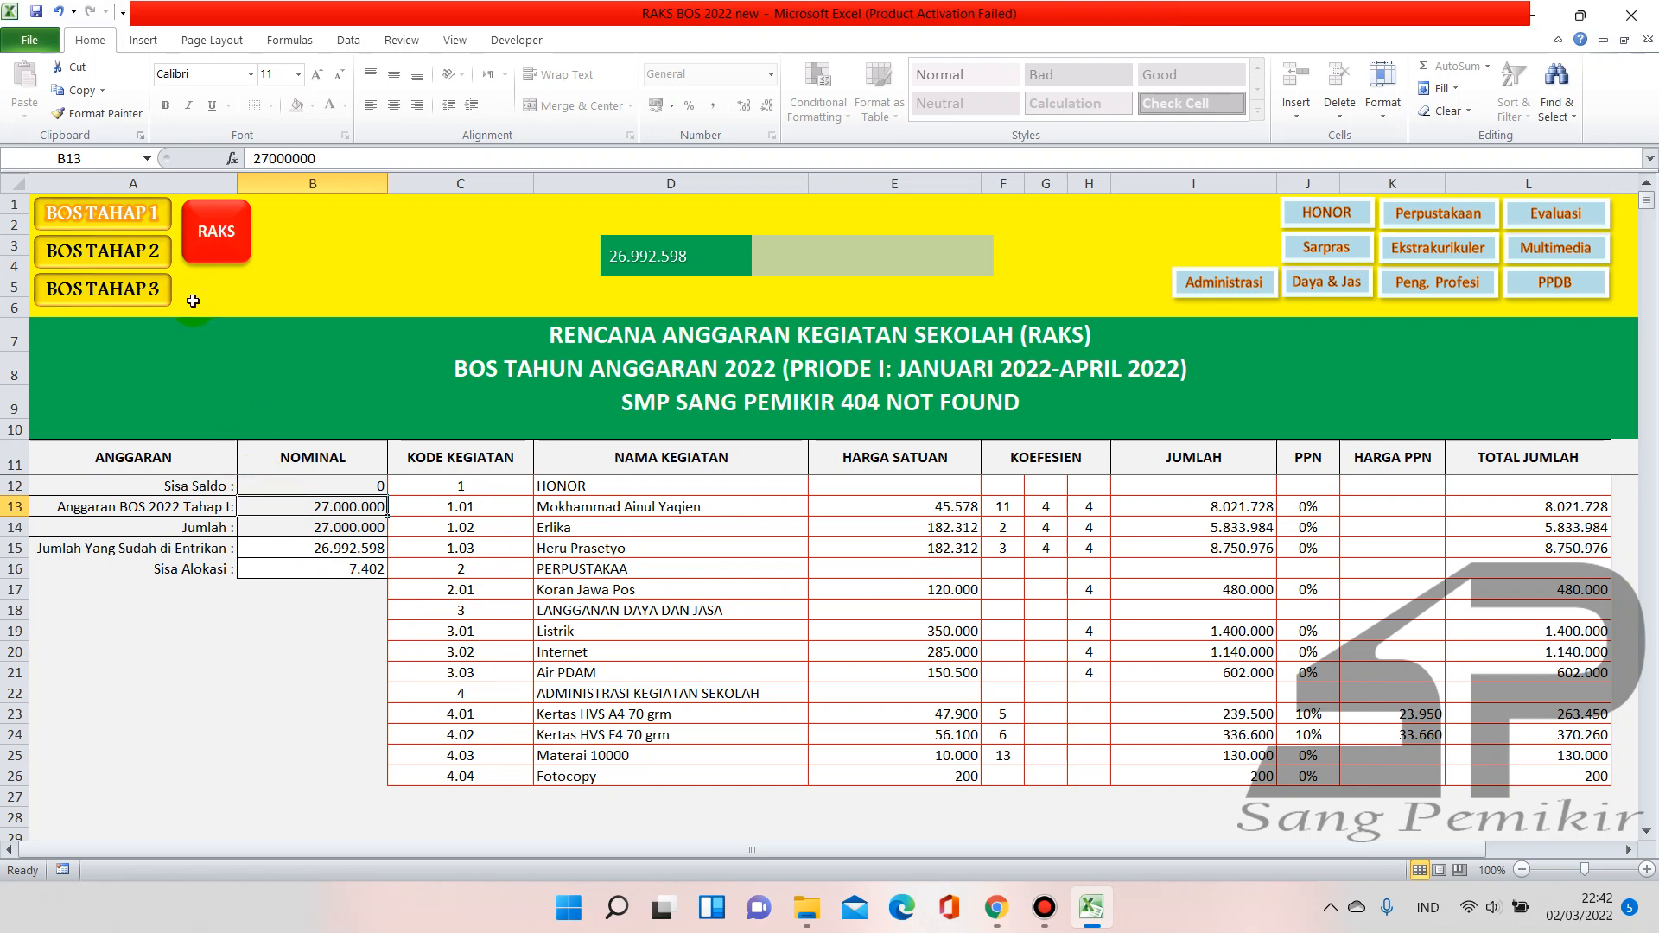
click(153, 252)
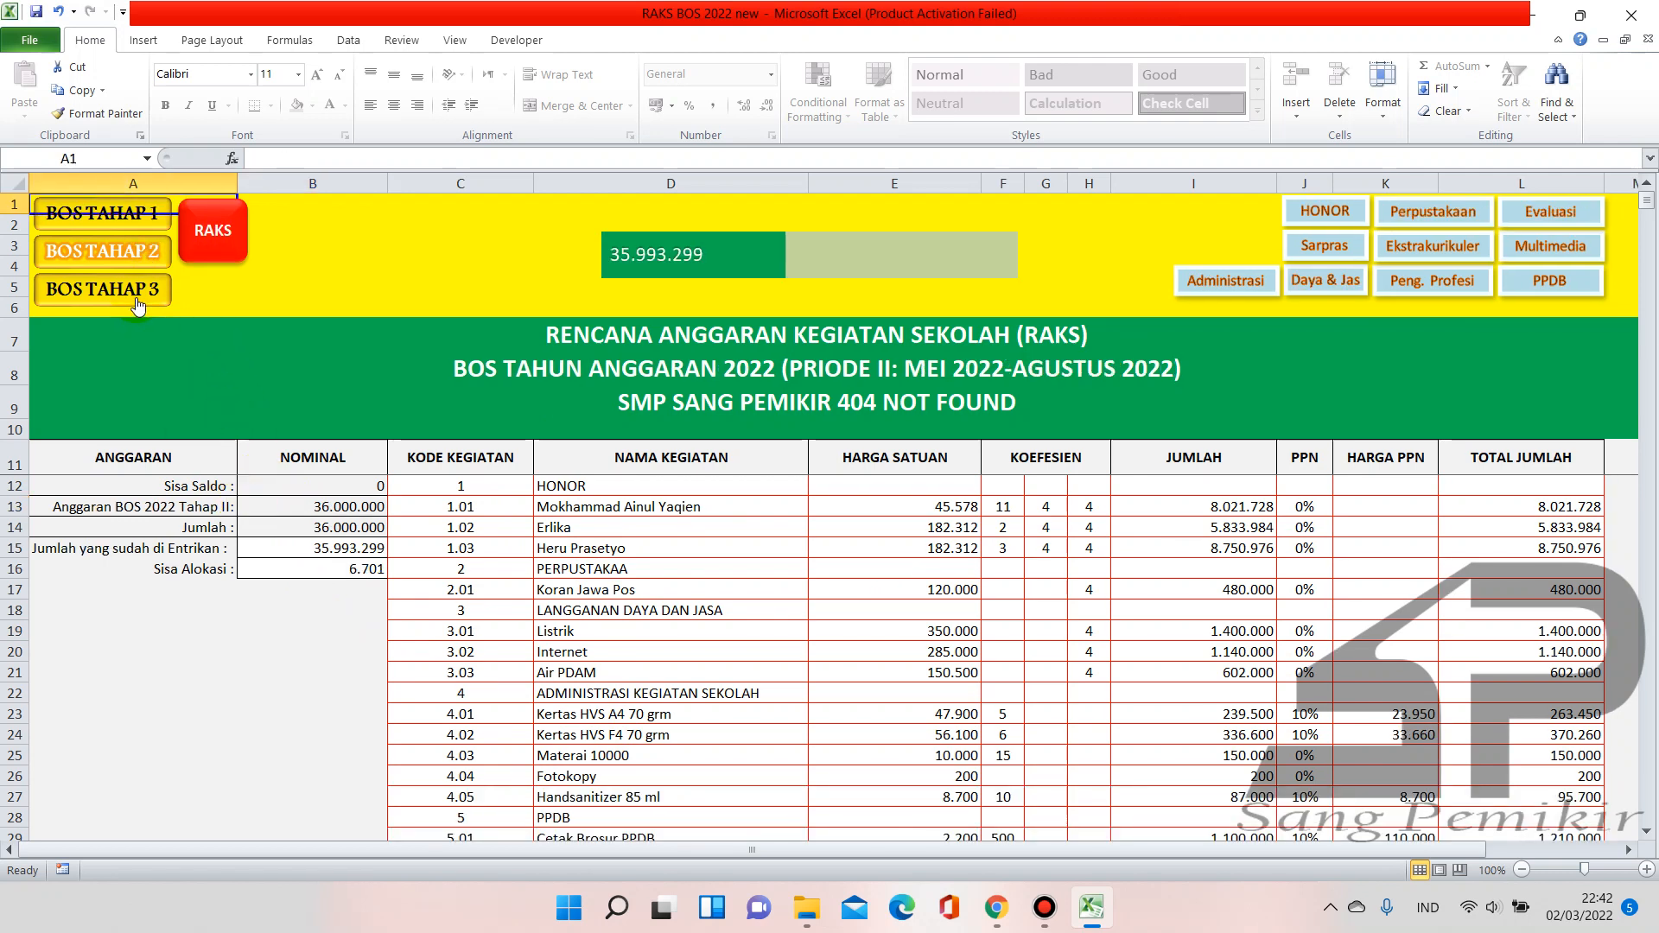
click(137, 293)
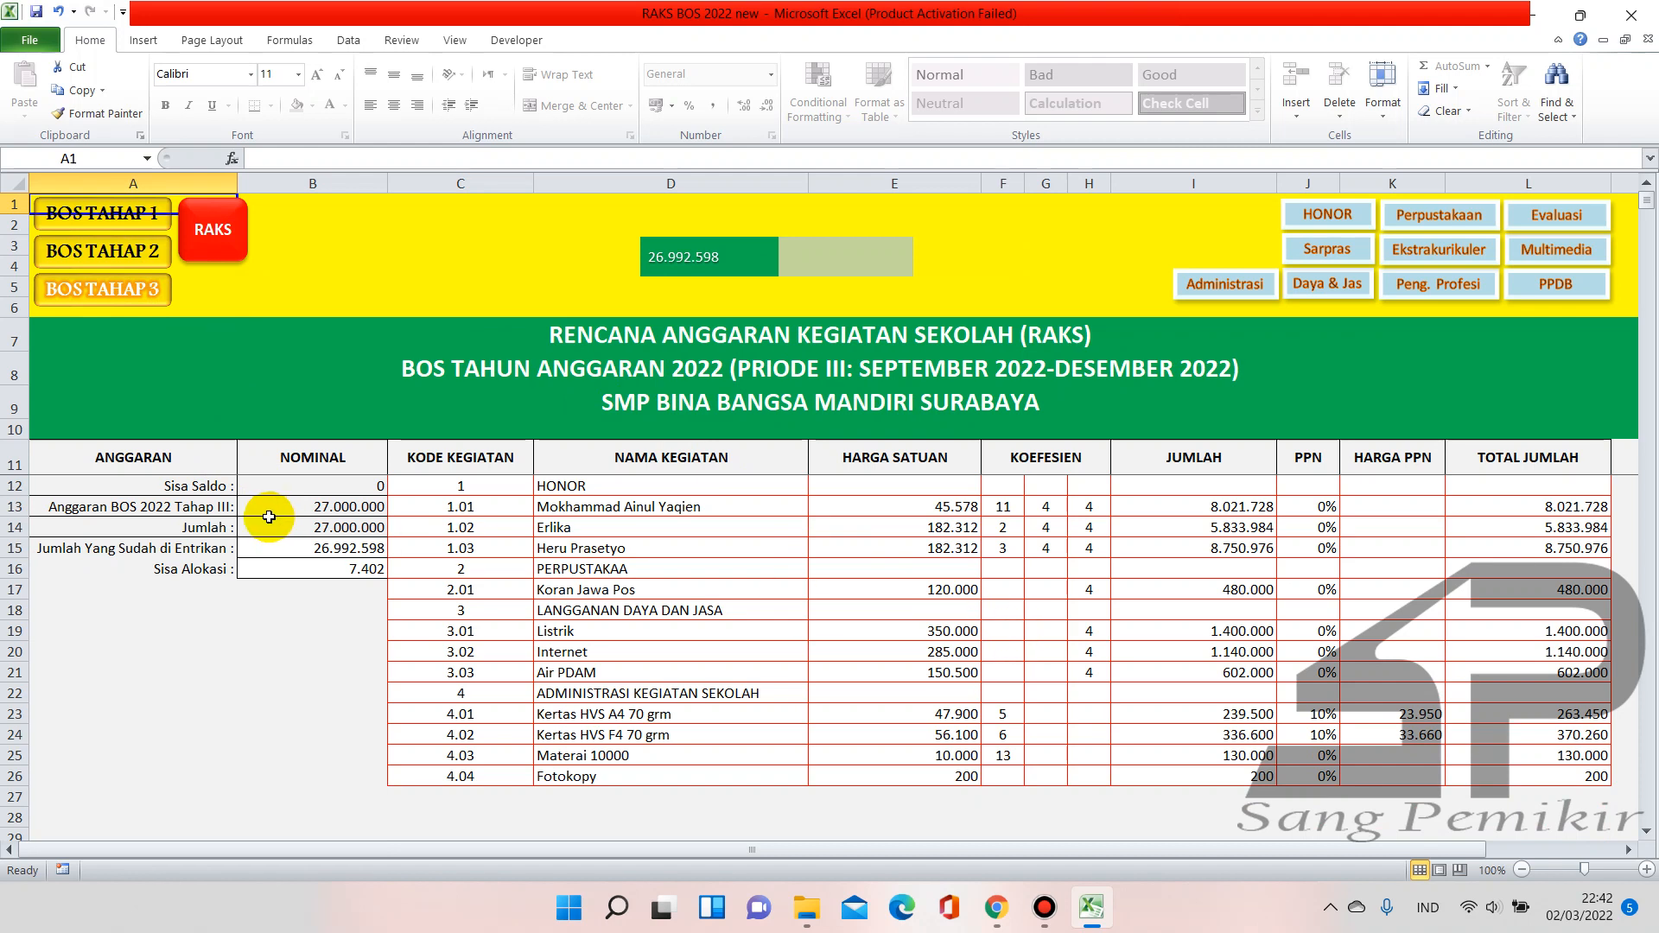
click(125, 218)
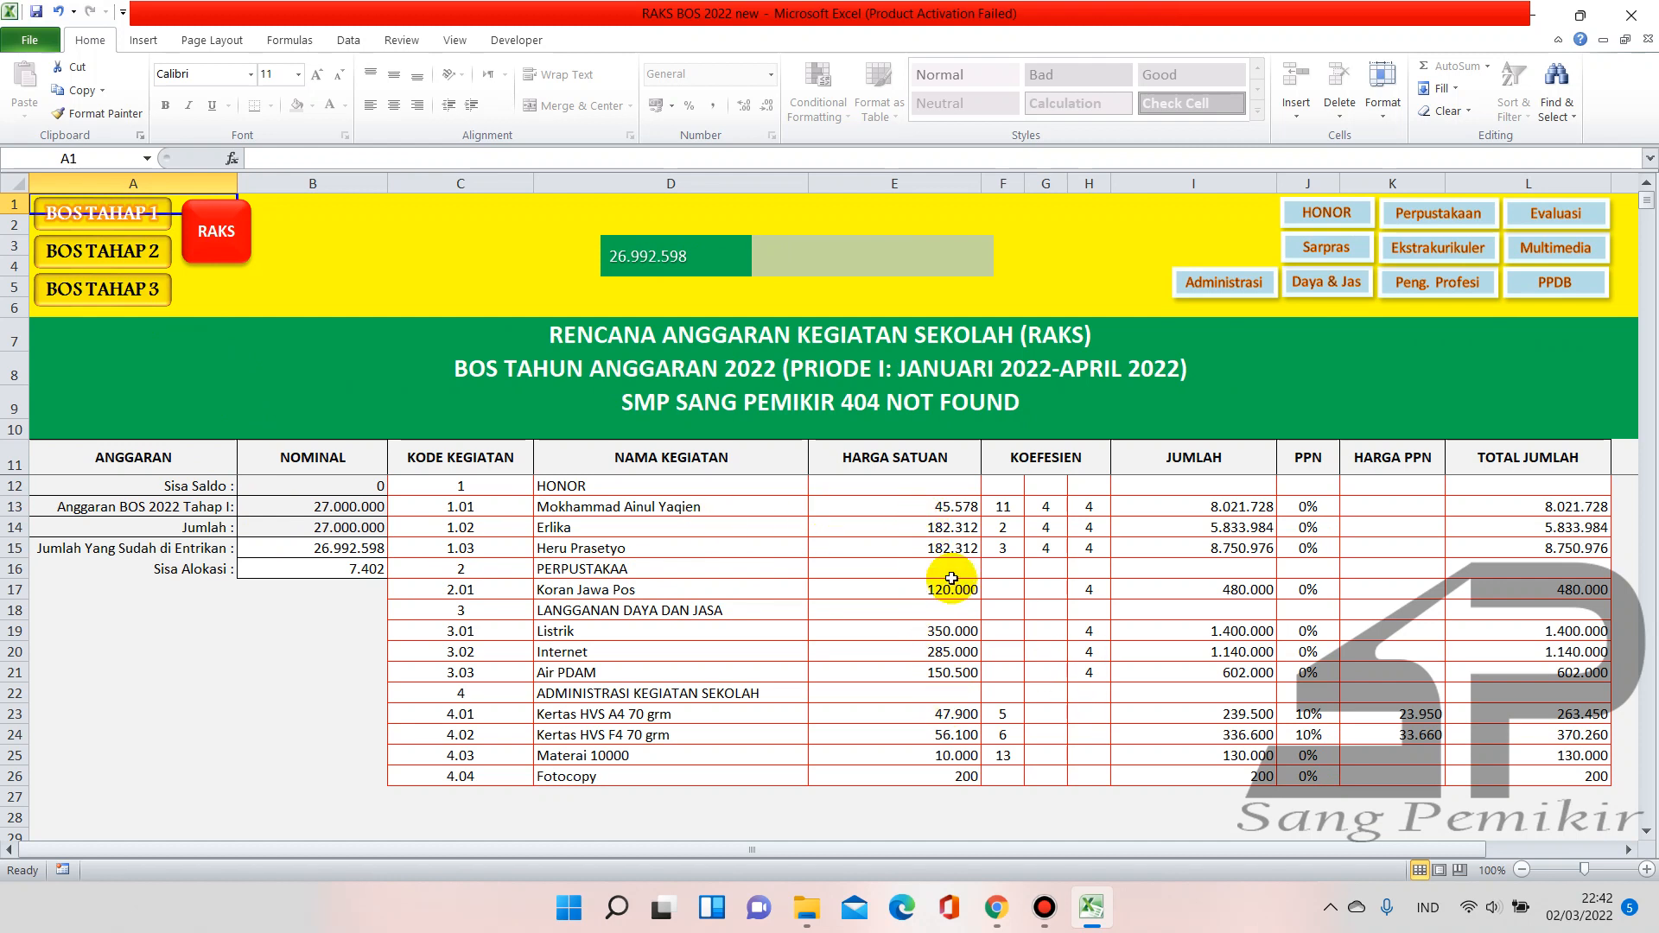
click(999, 894)
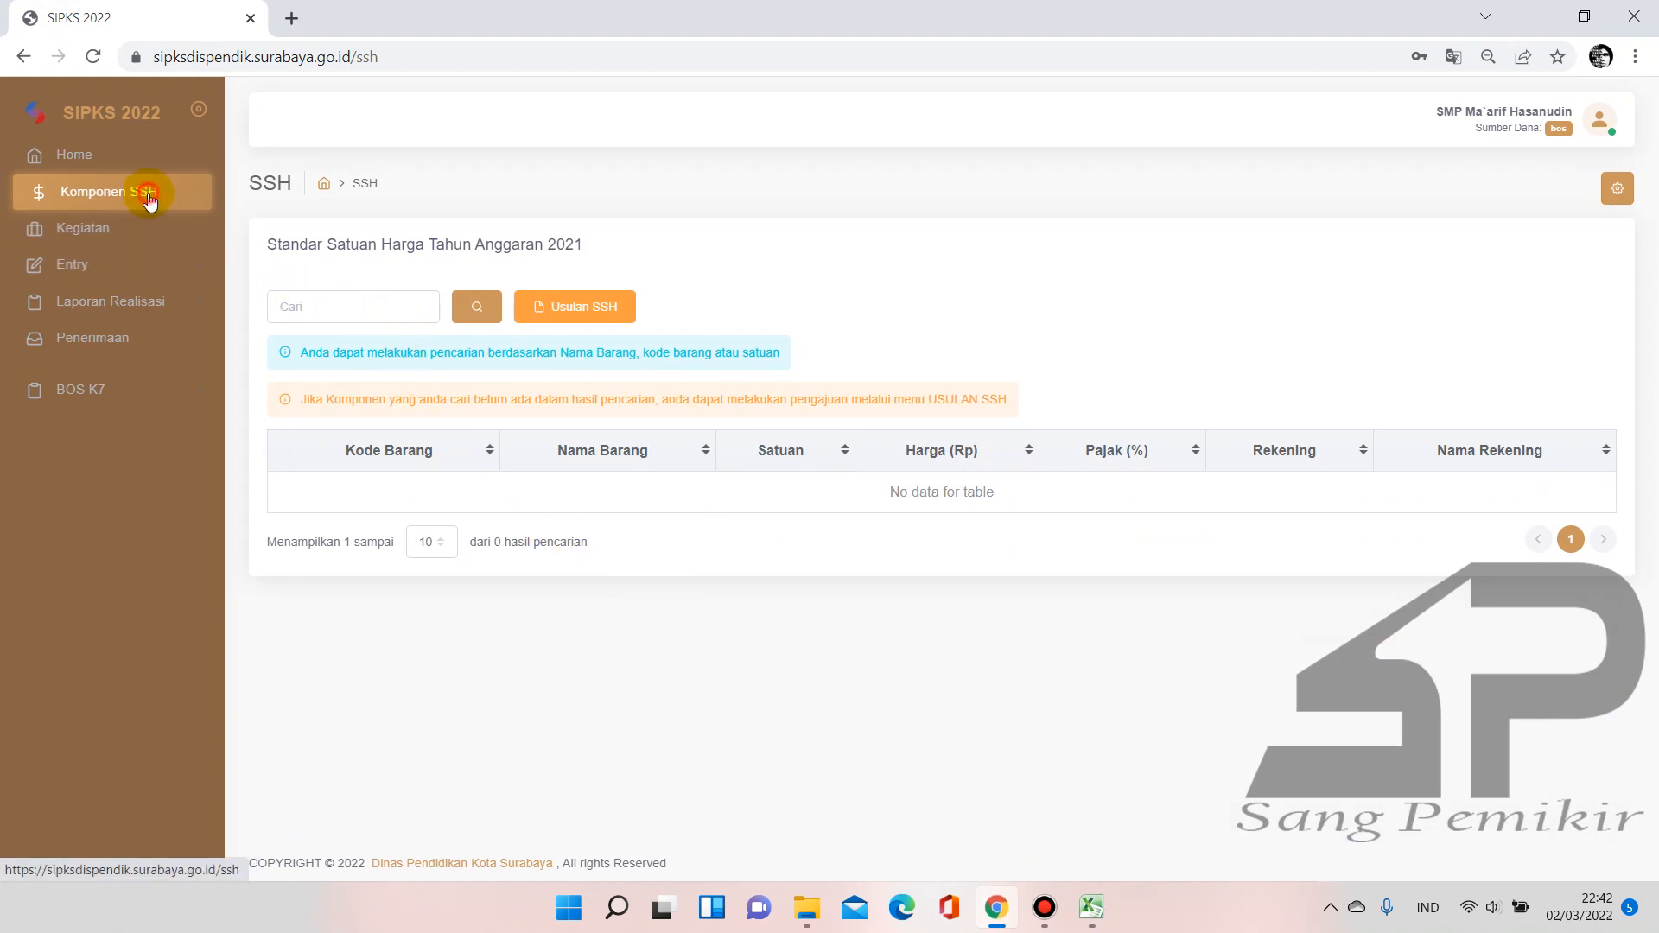
click(132, 230)
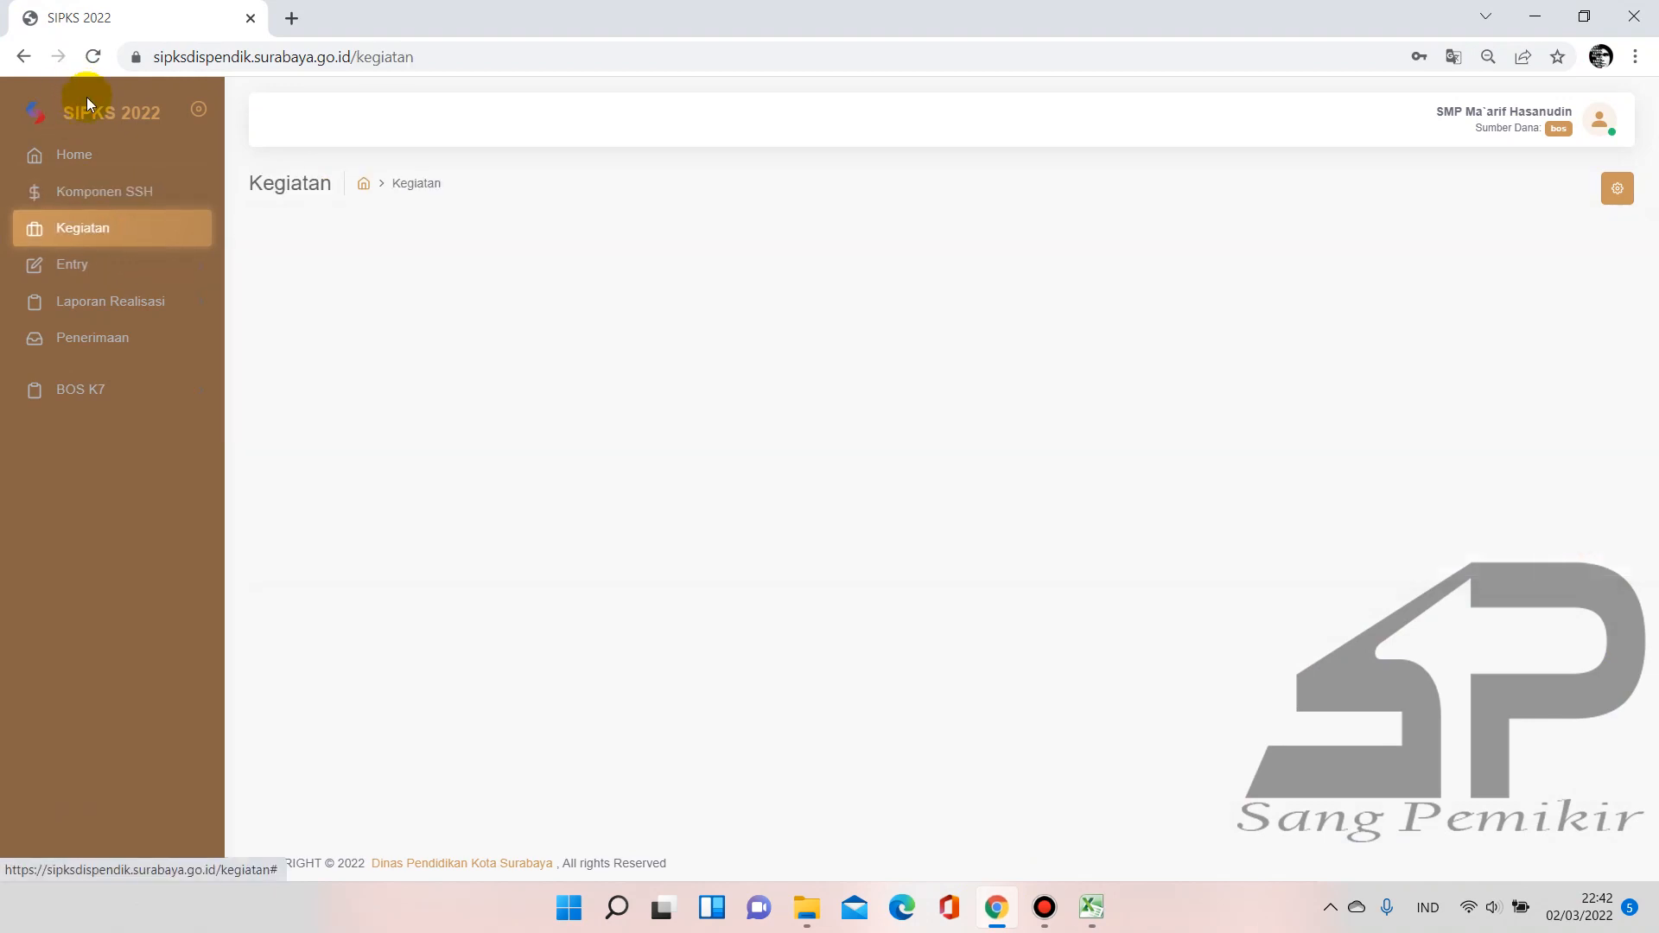
click(119, 207)
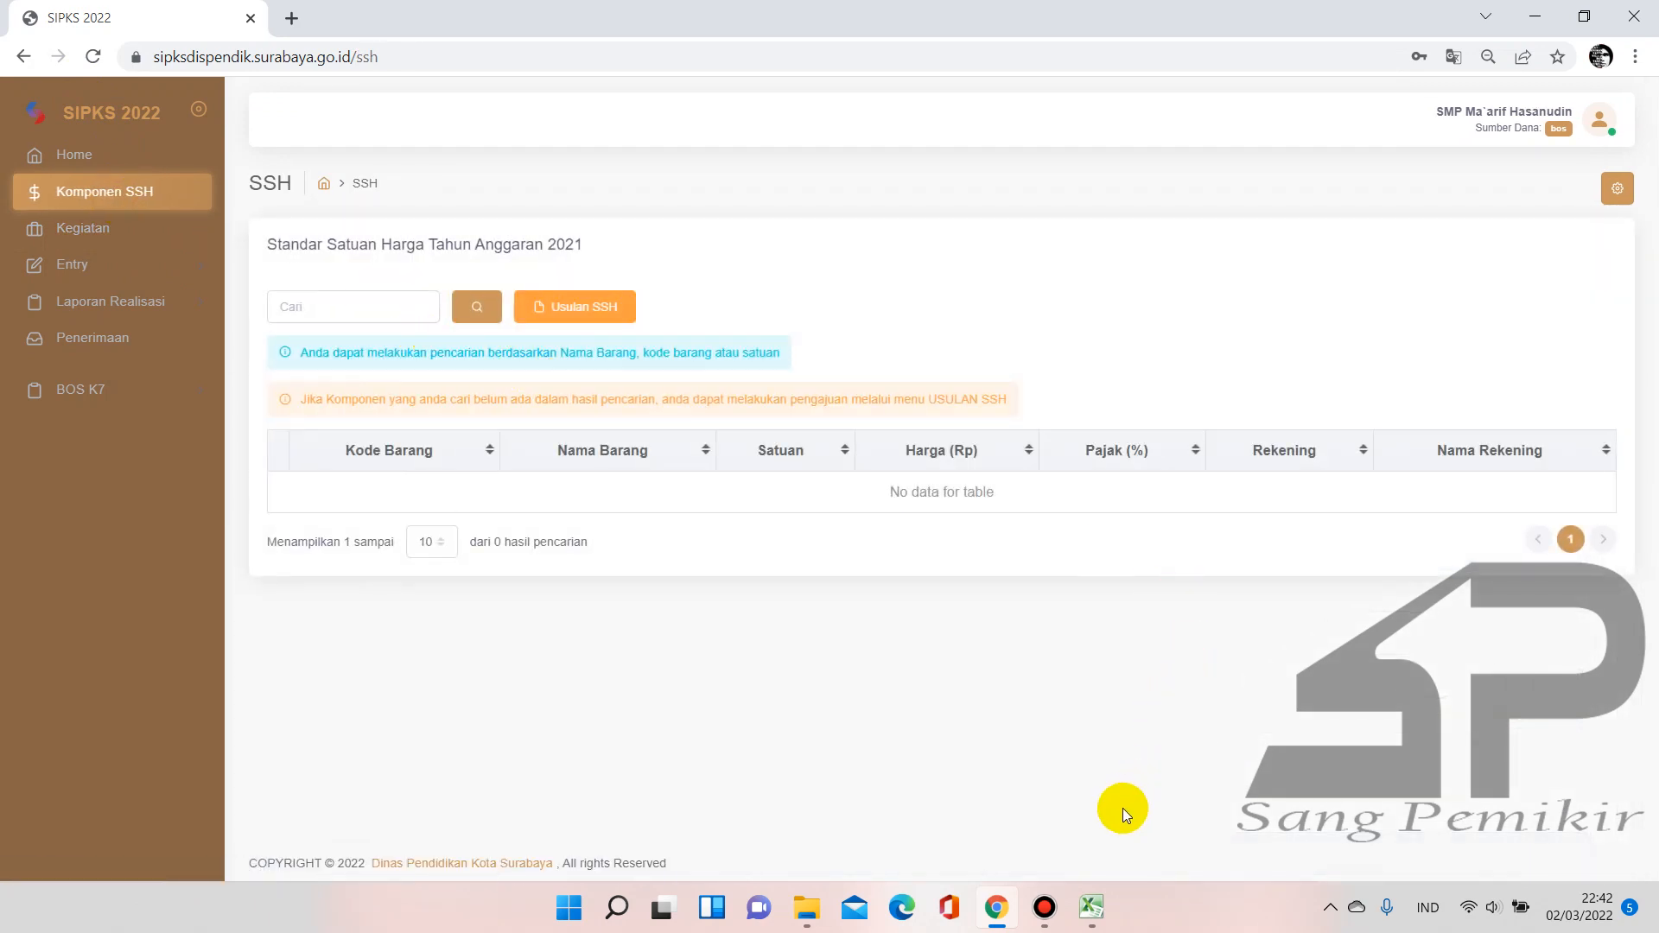
click(1092, 905)
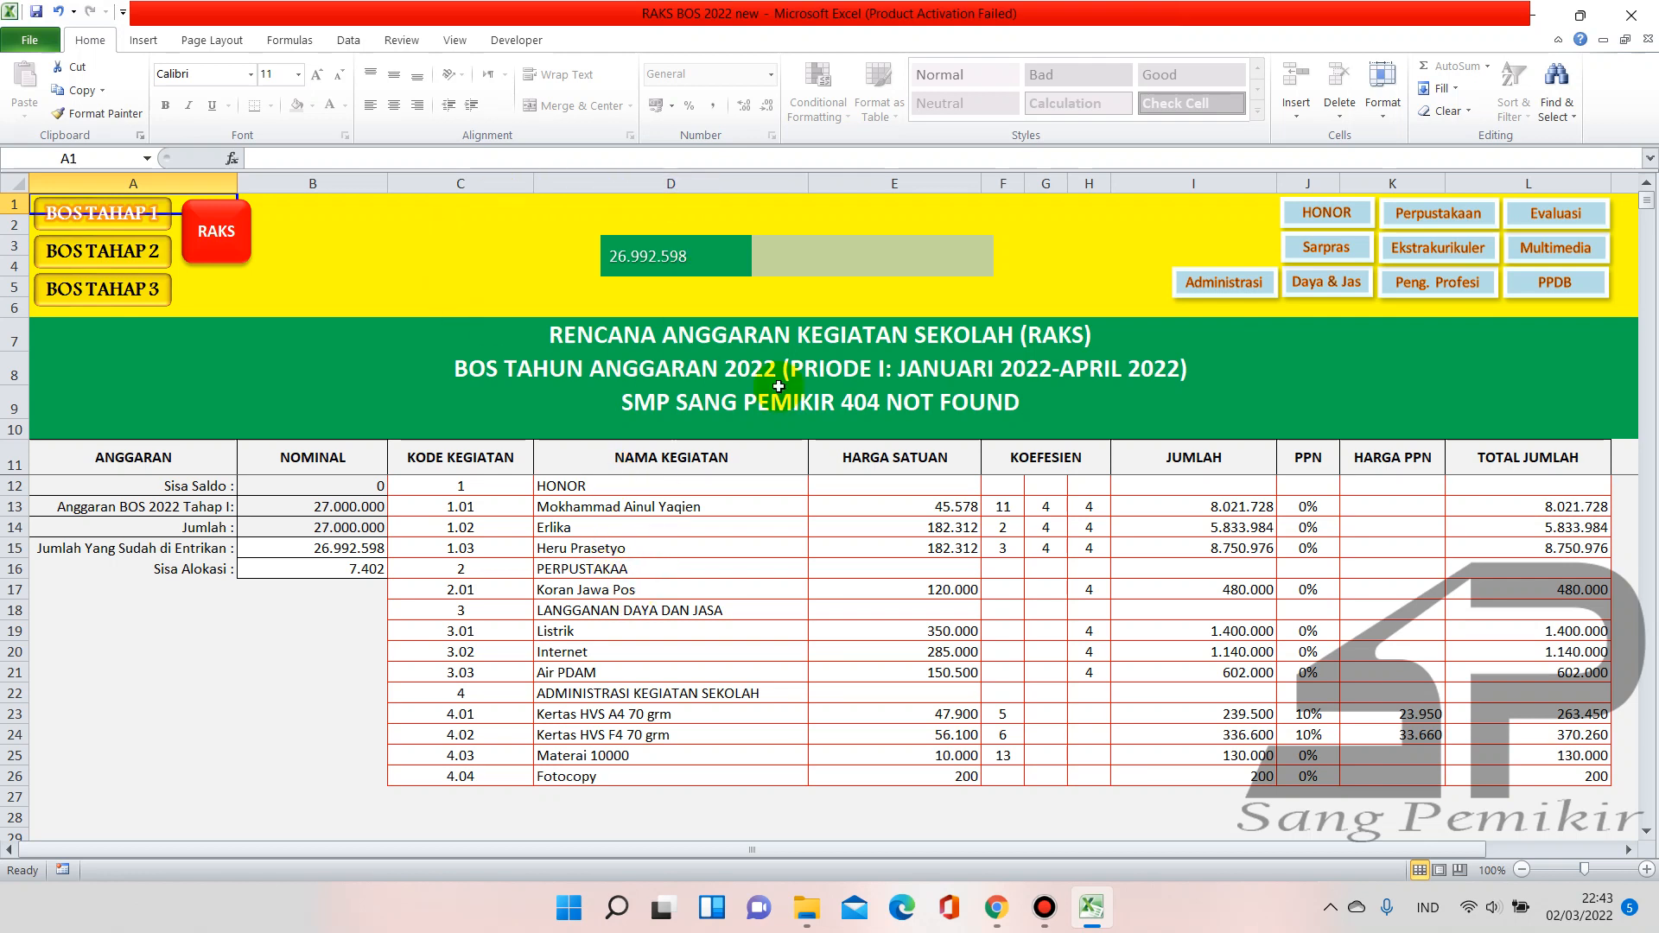
click(824, 400)
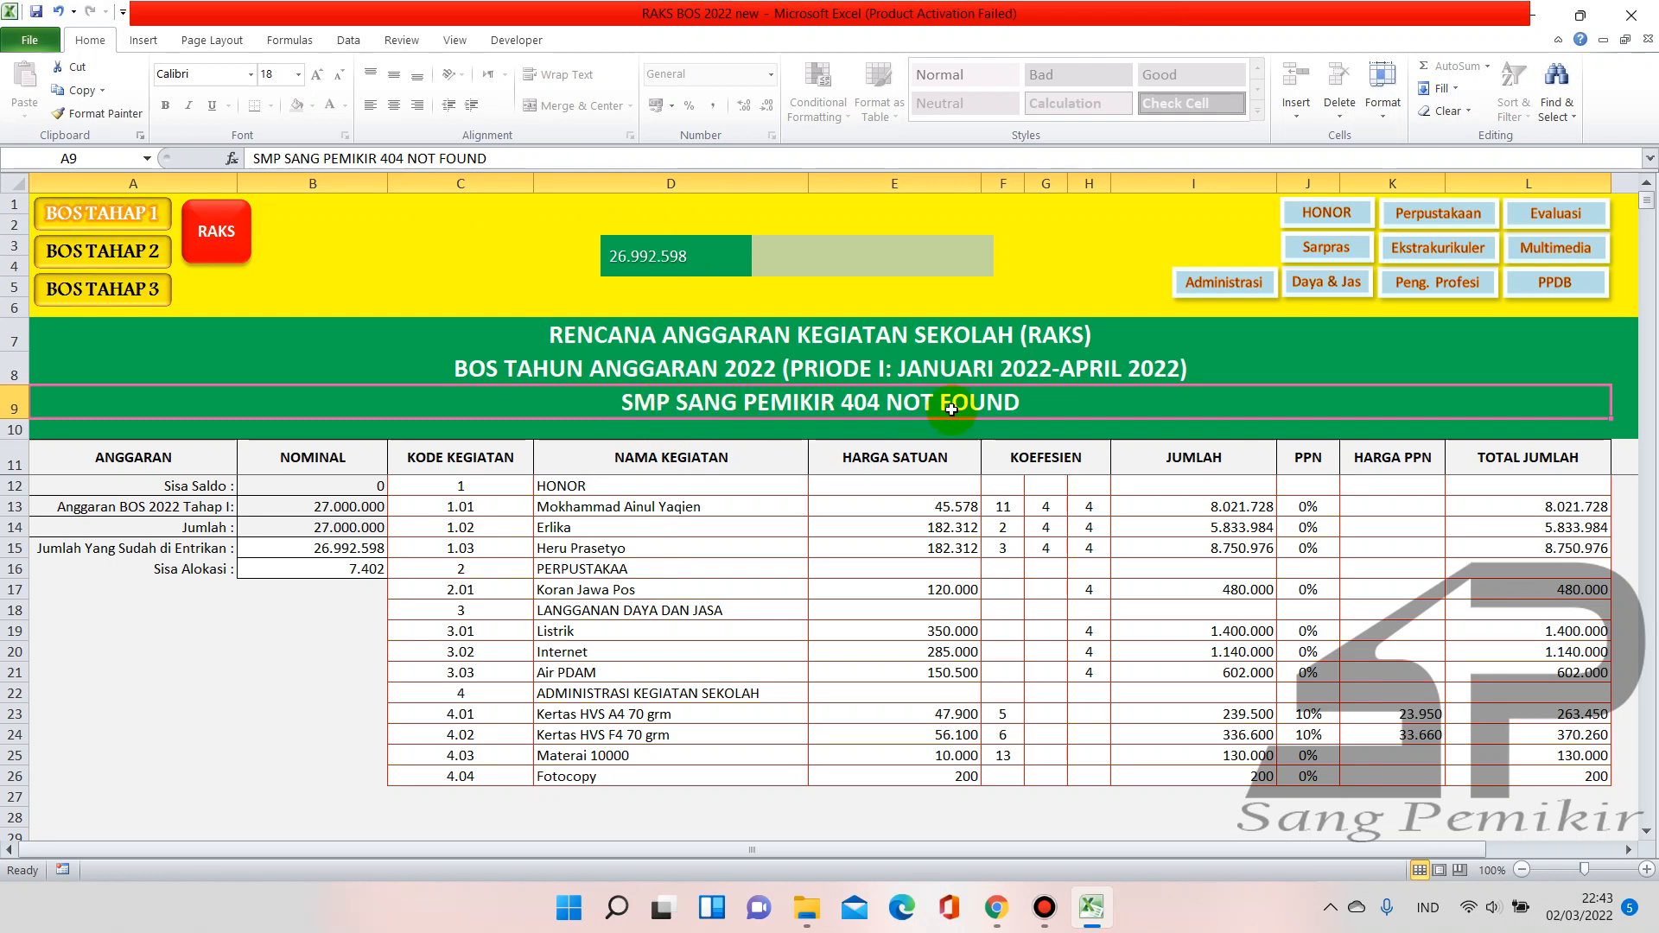
click(255, 672)
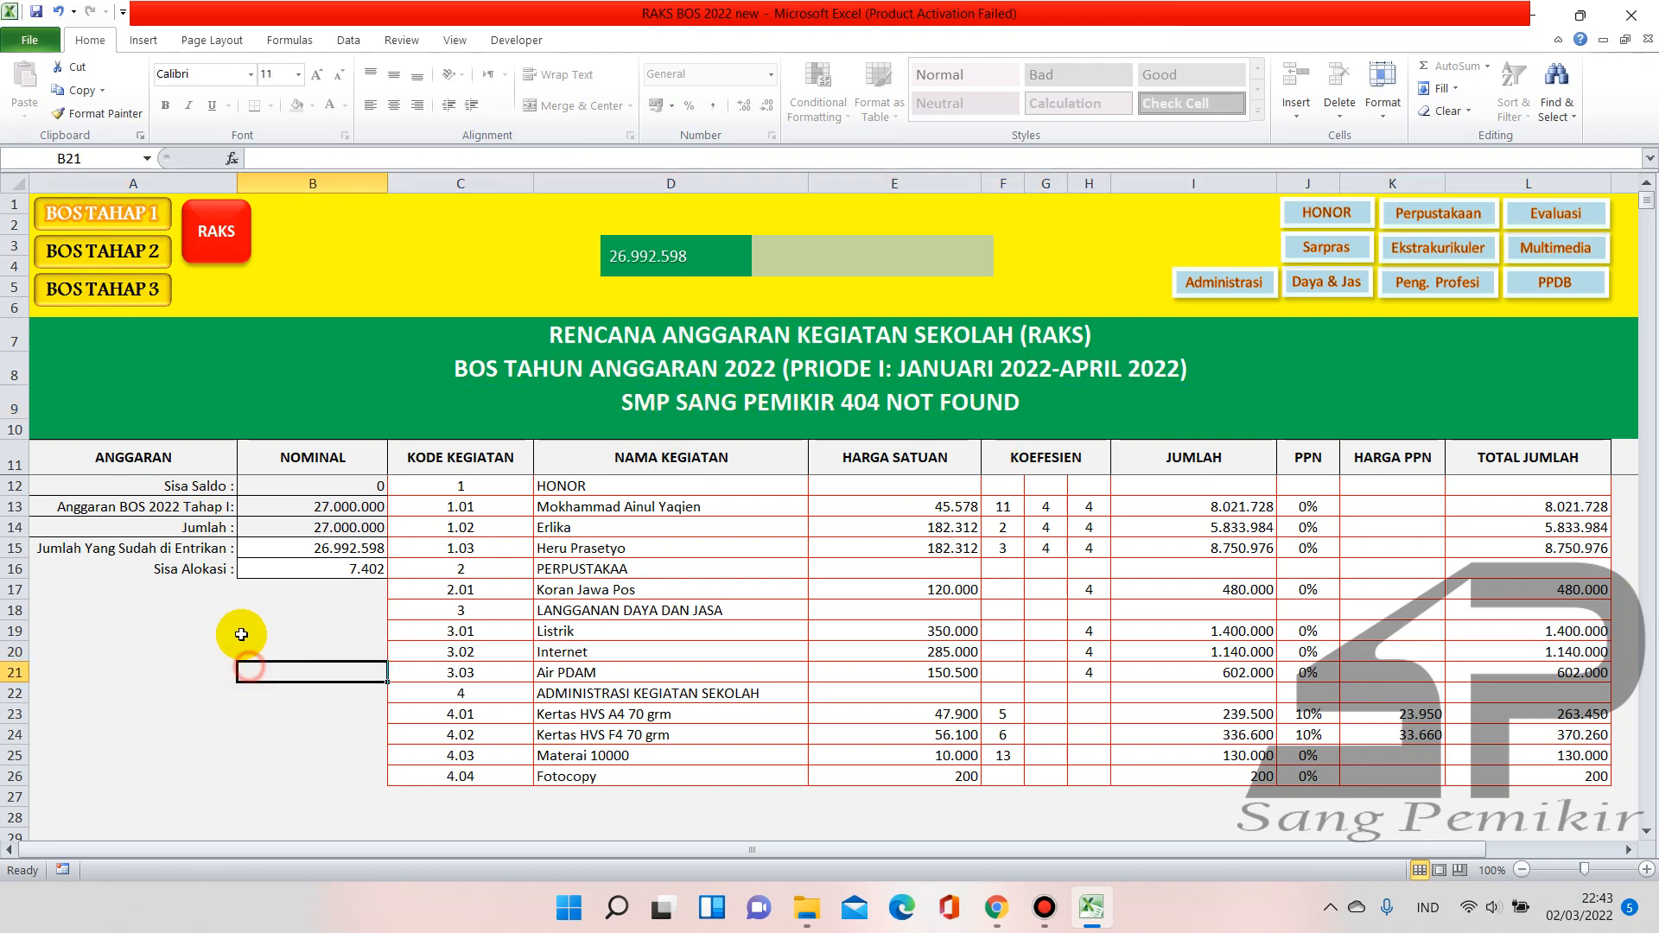
click(307, 509)
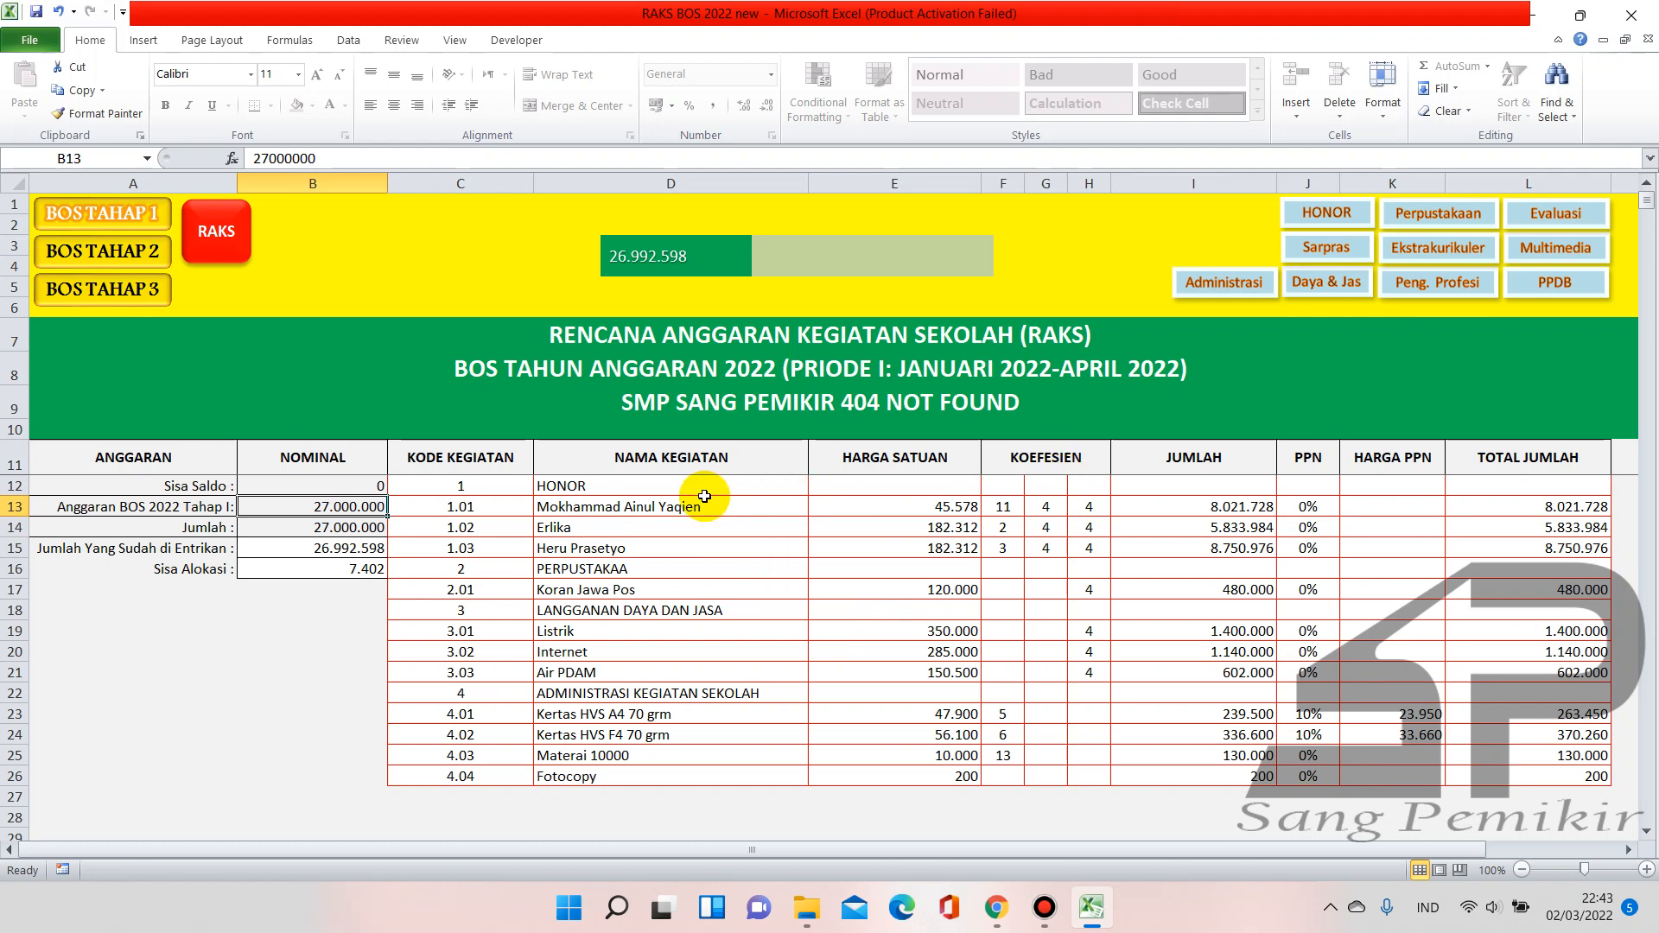
click(968, 554)
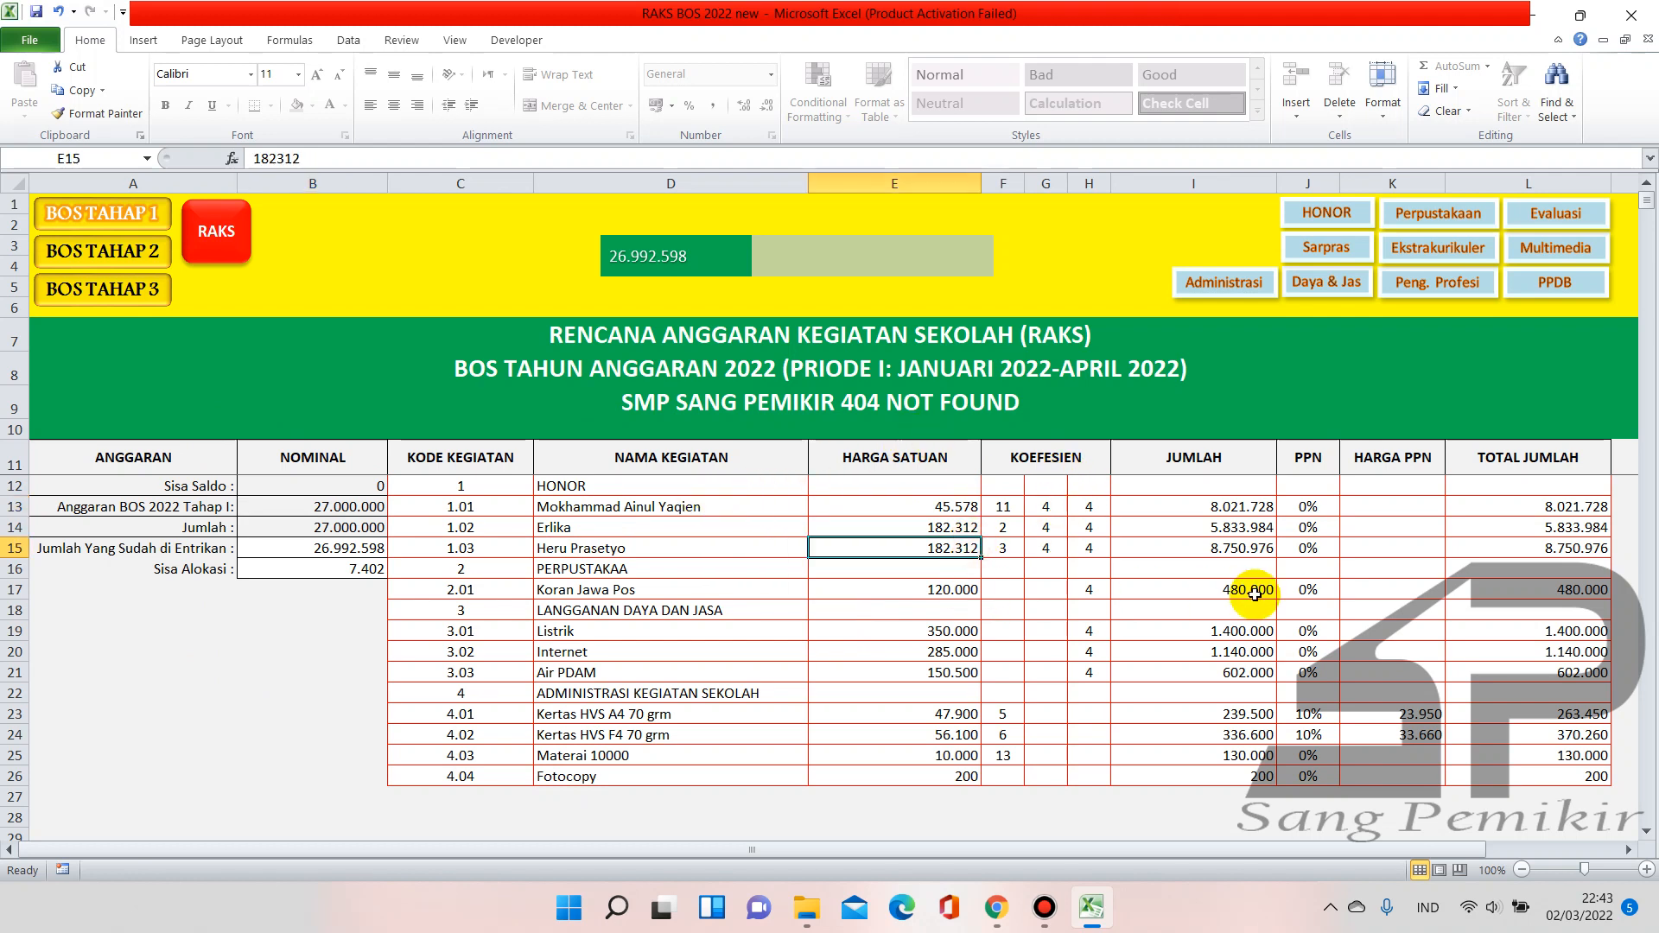
click(1257, 531)
click(1489, 630)
click(1202, 508)
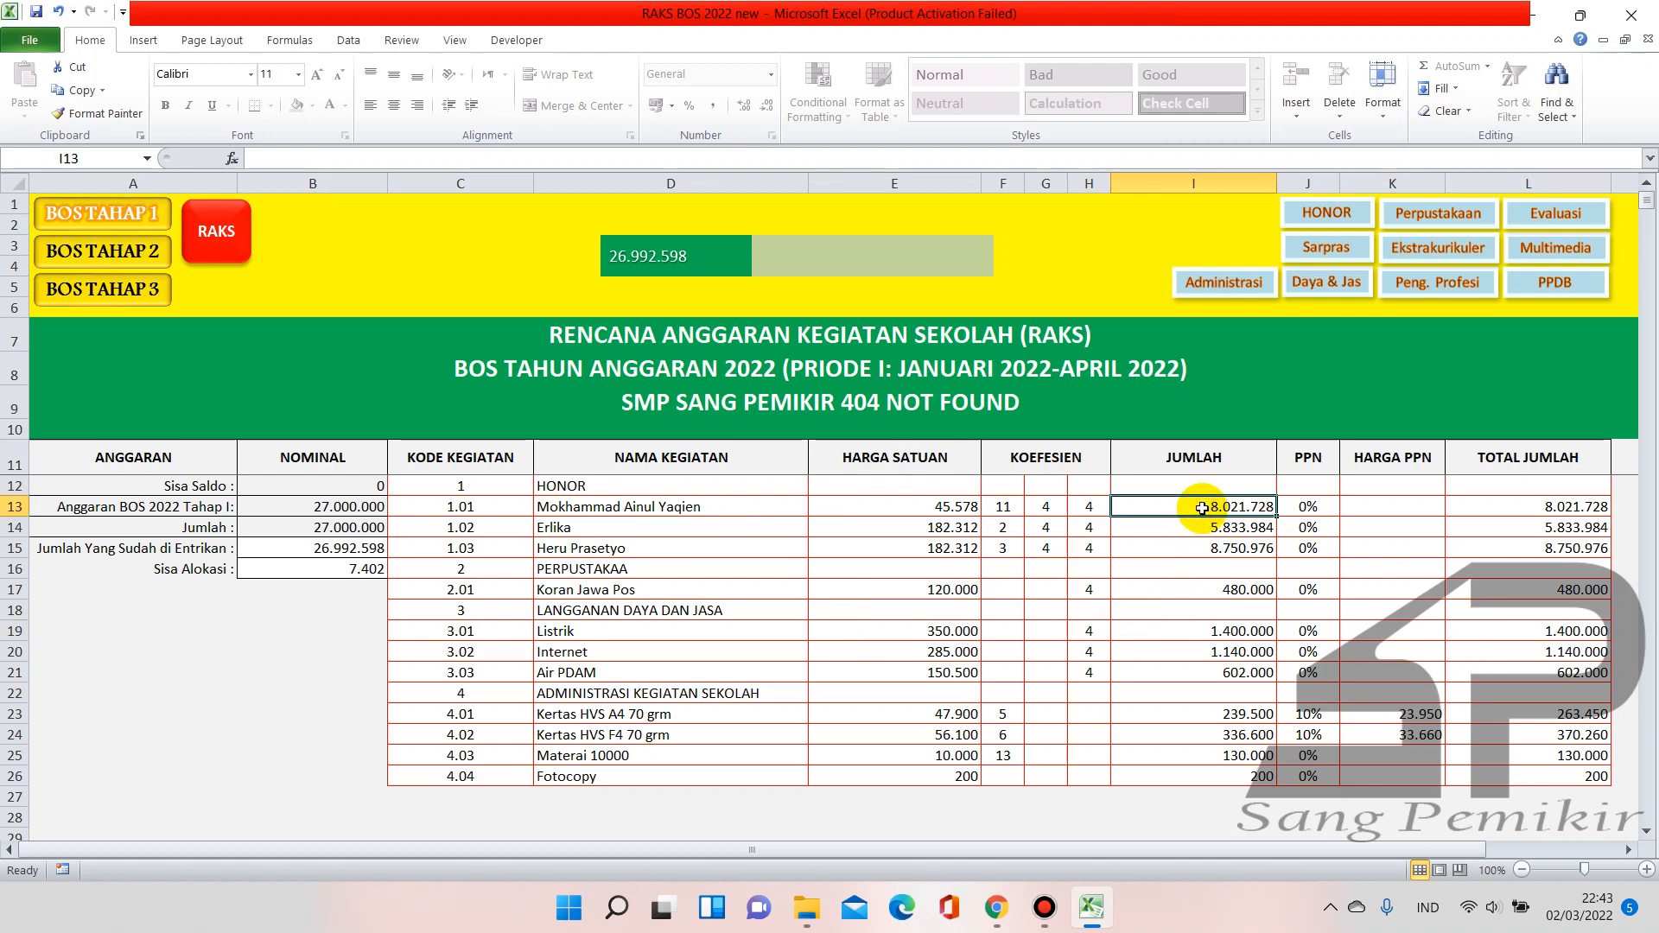
double_click(1201, 508)
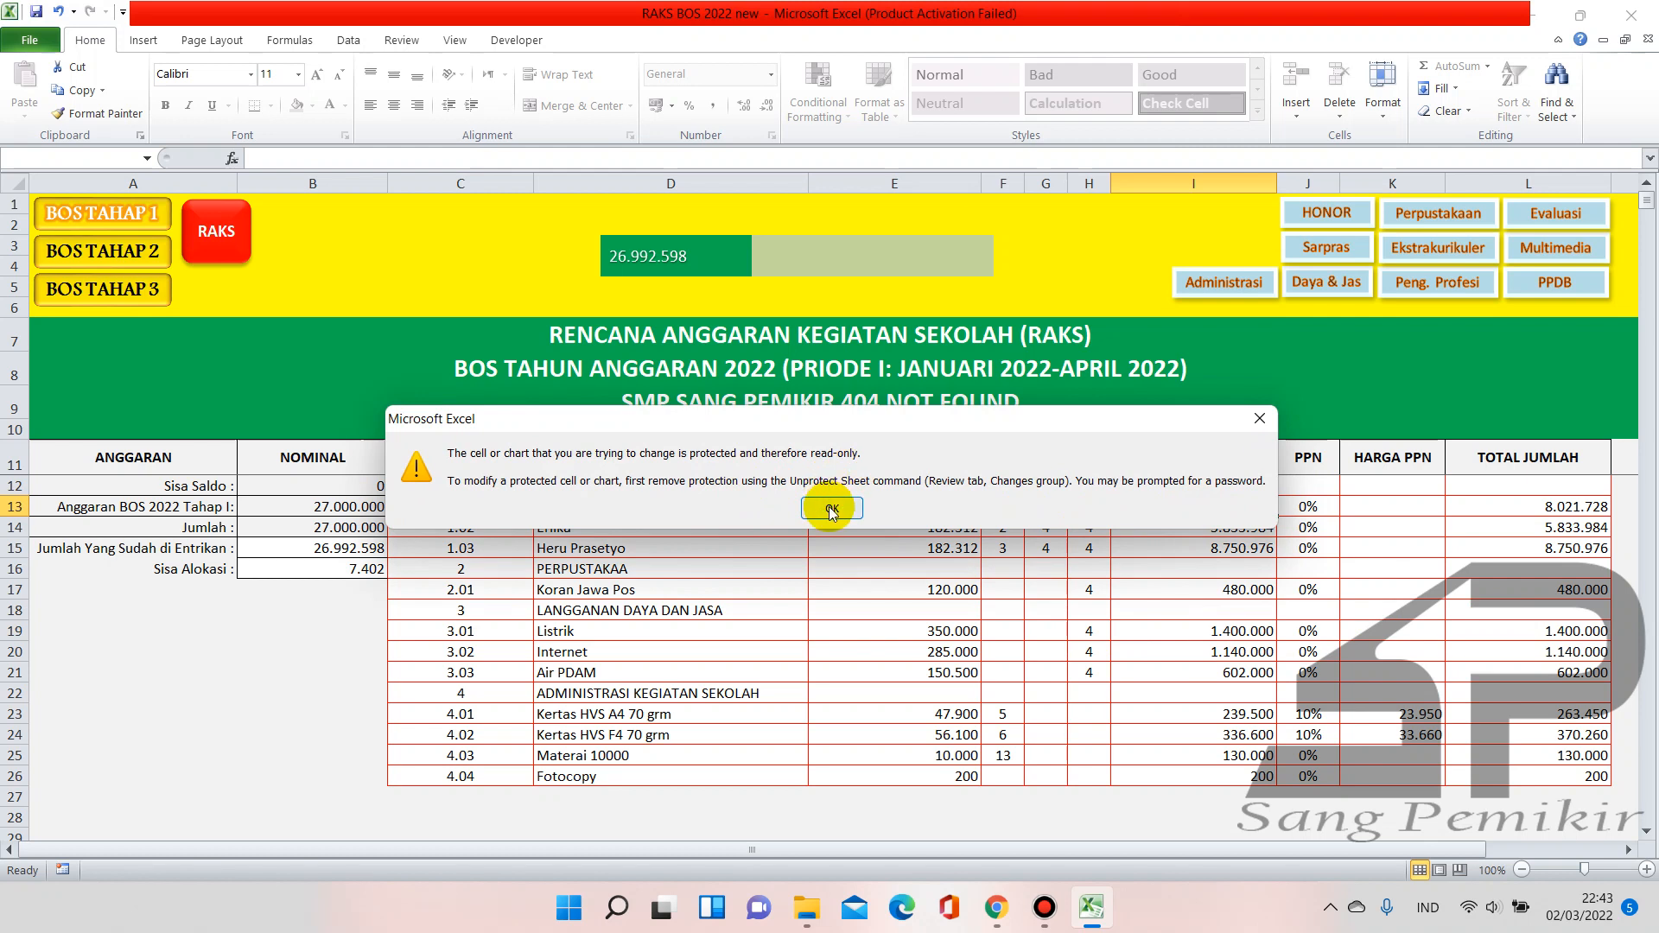
click(832, 510)
drag(1214, 591, 1214, 631)
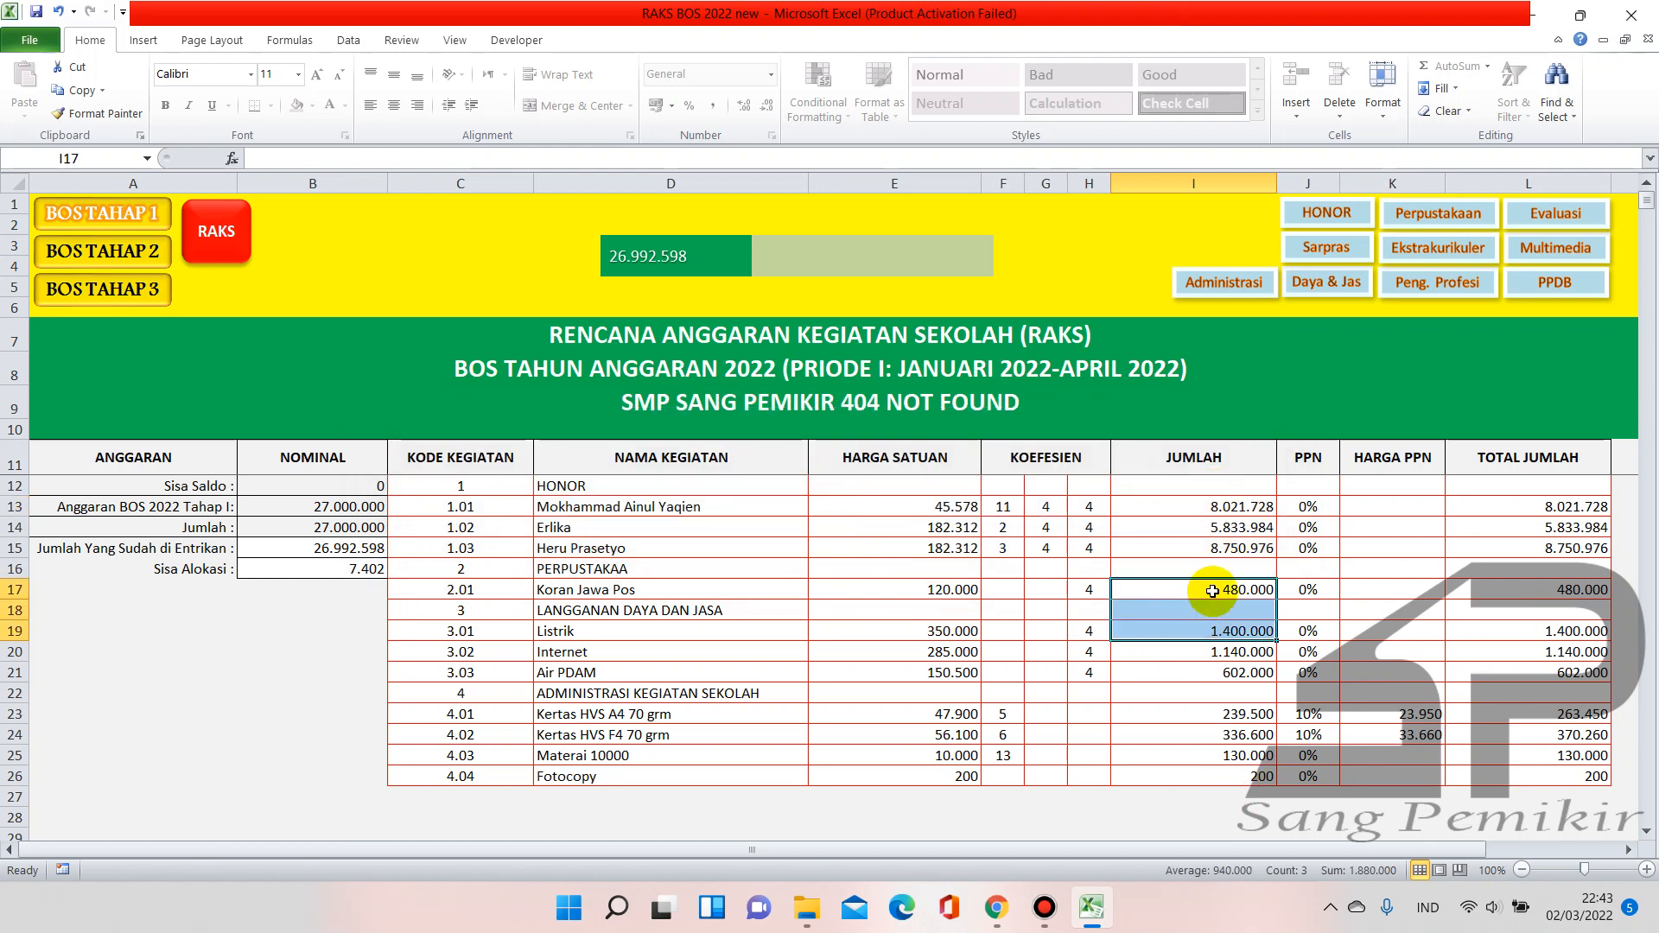
click(1525, 508)
click(1536, 587)
click(1536, 672)
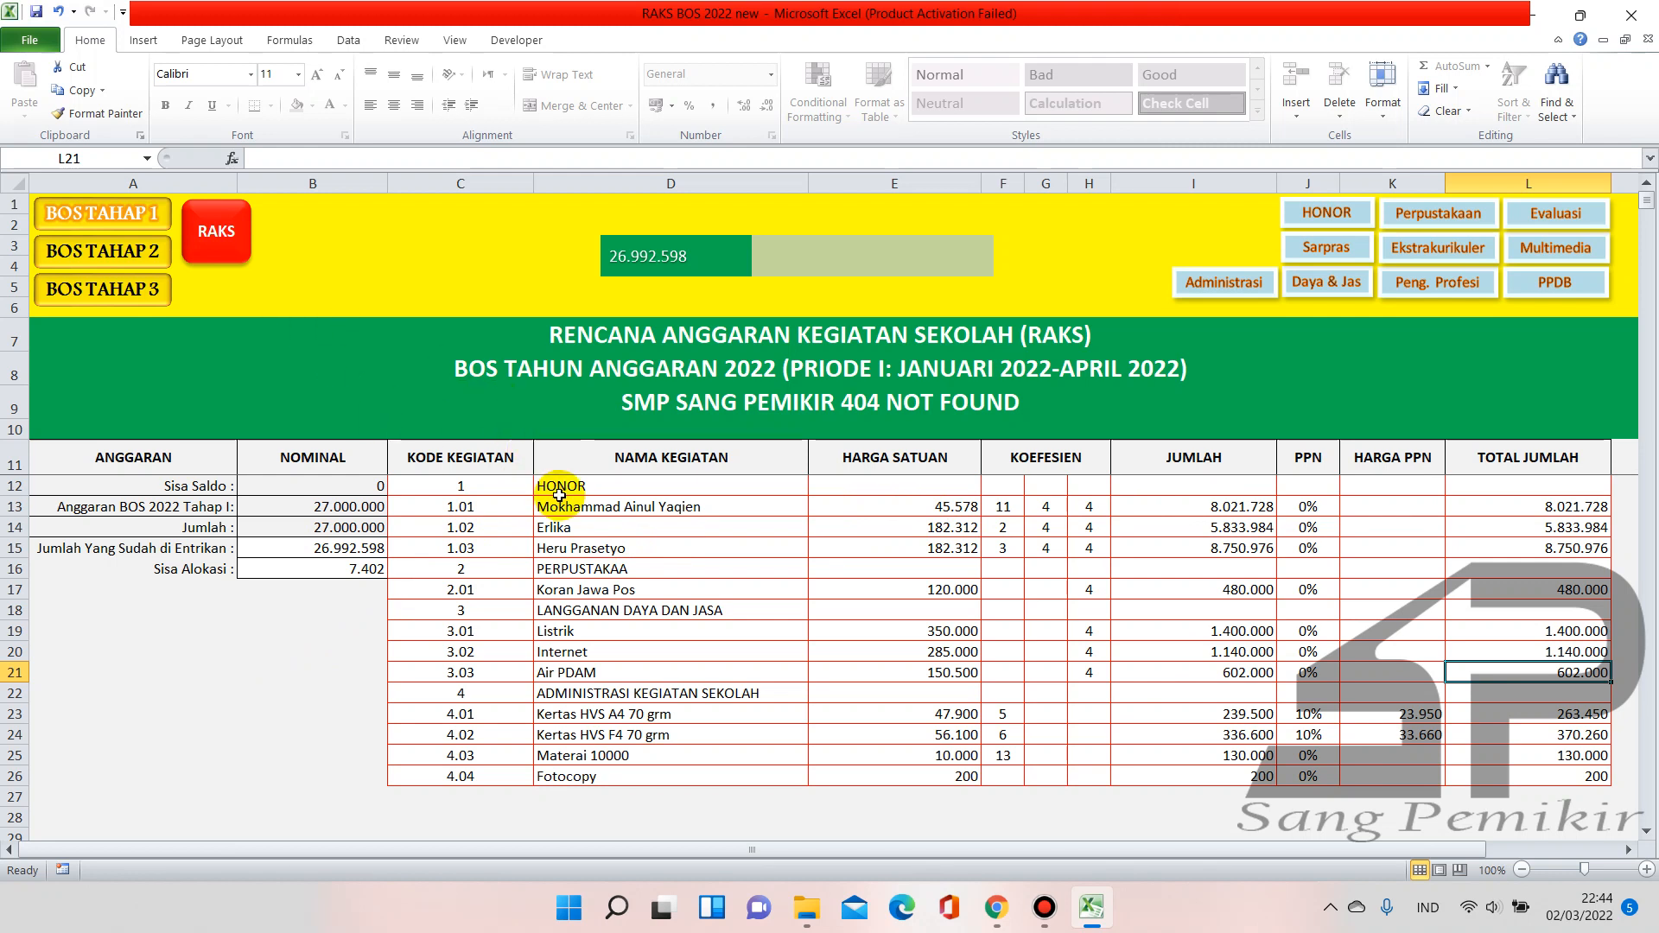
drag(542, 487, 577, 677)
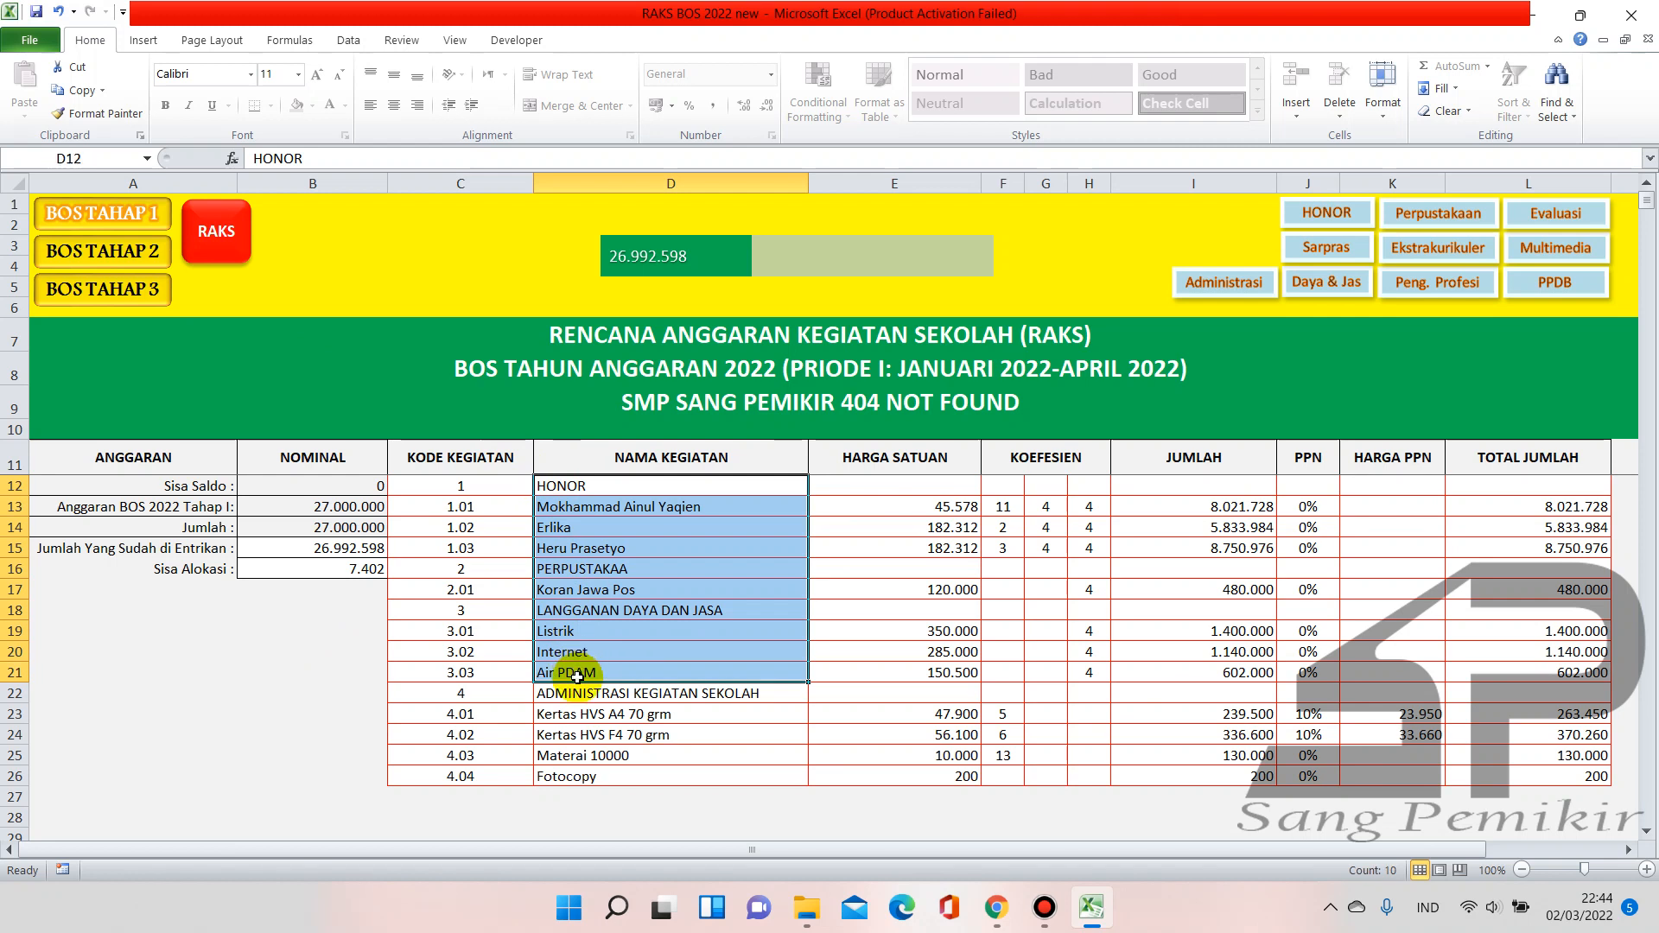
click(565, 815)
click(287, 509)
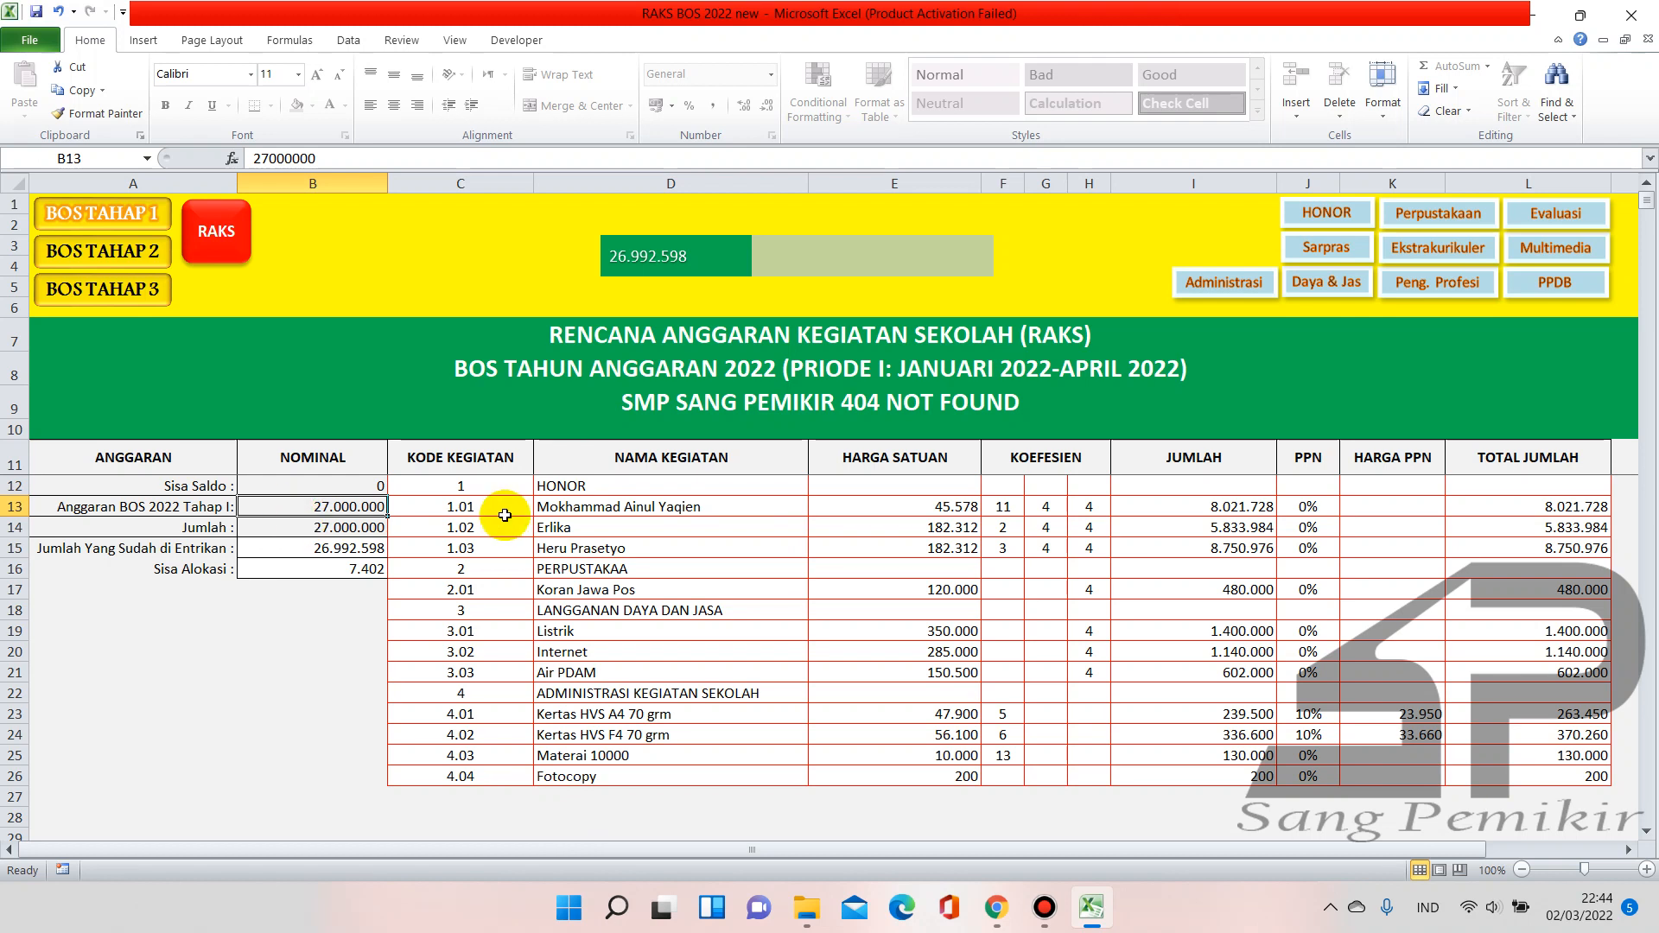
drag(593, 483, 595, 620)
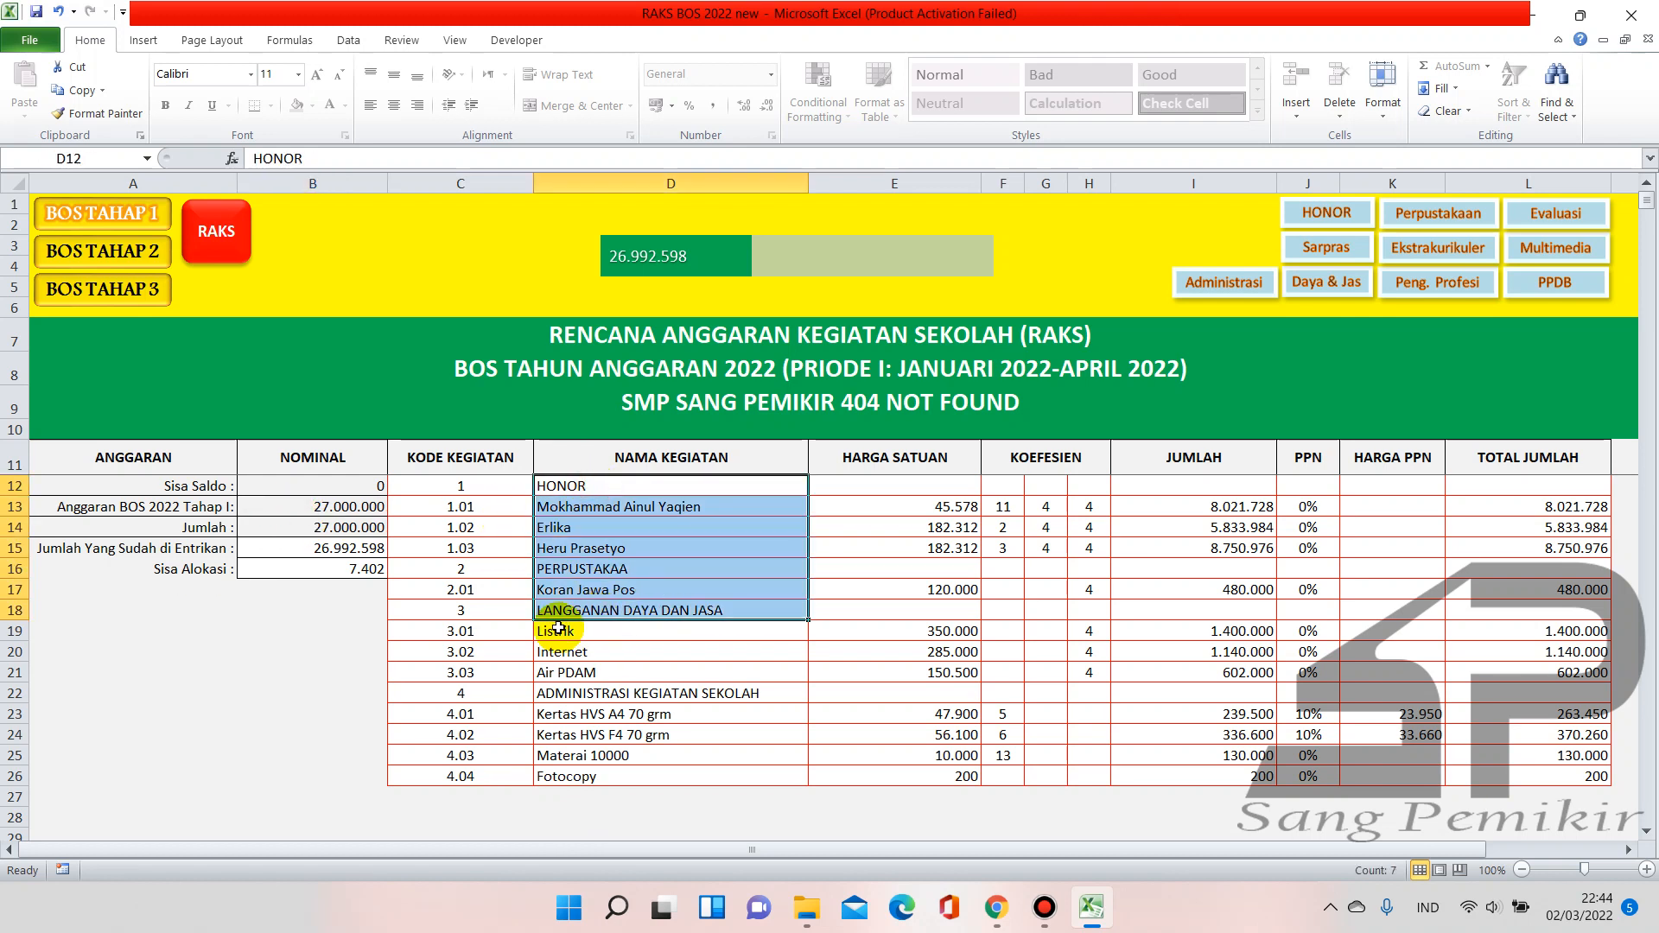
click(346, 635)
click(619, 590)
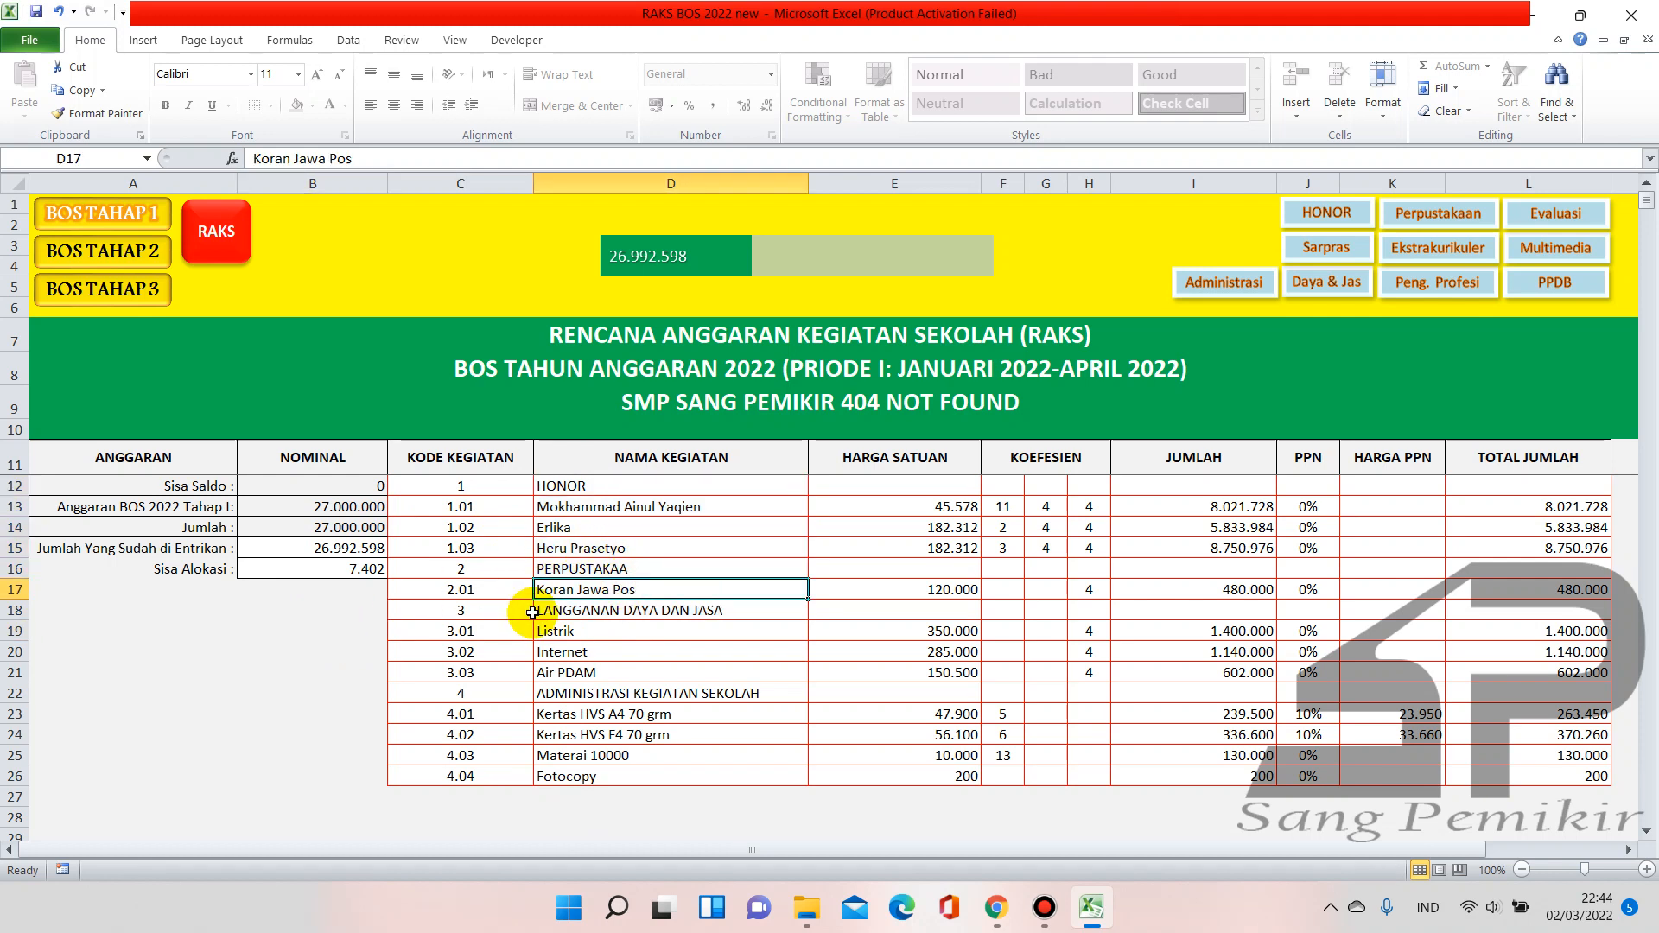
click(595, 609)
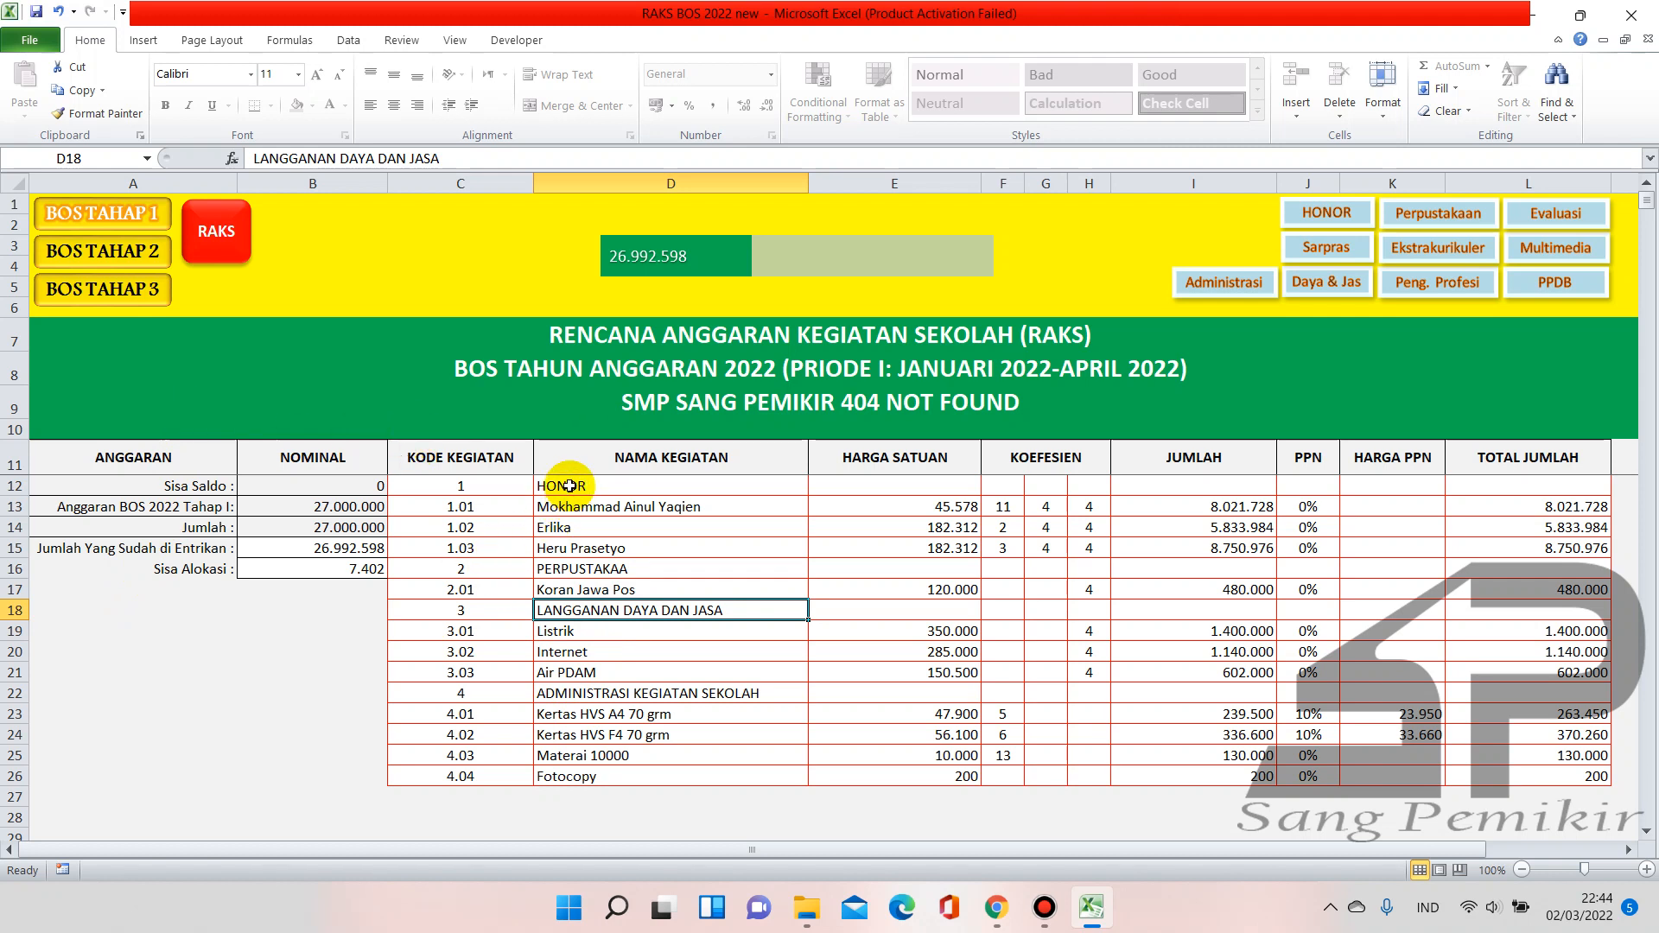
drag(572, 485, 592, 673)
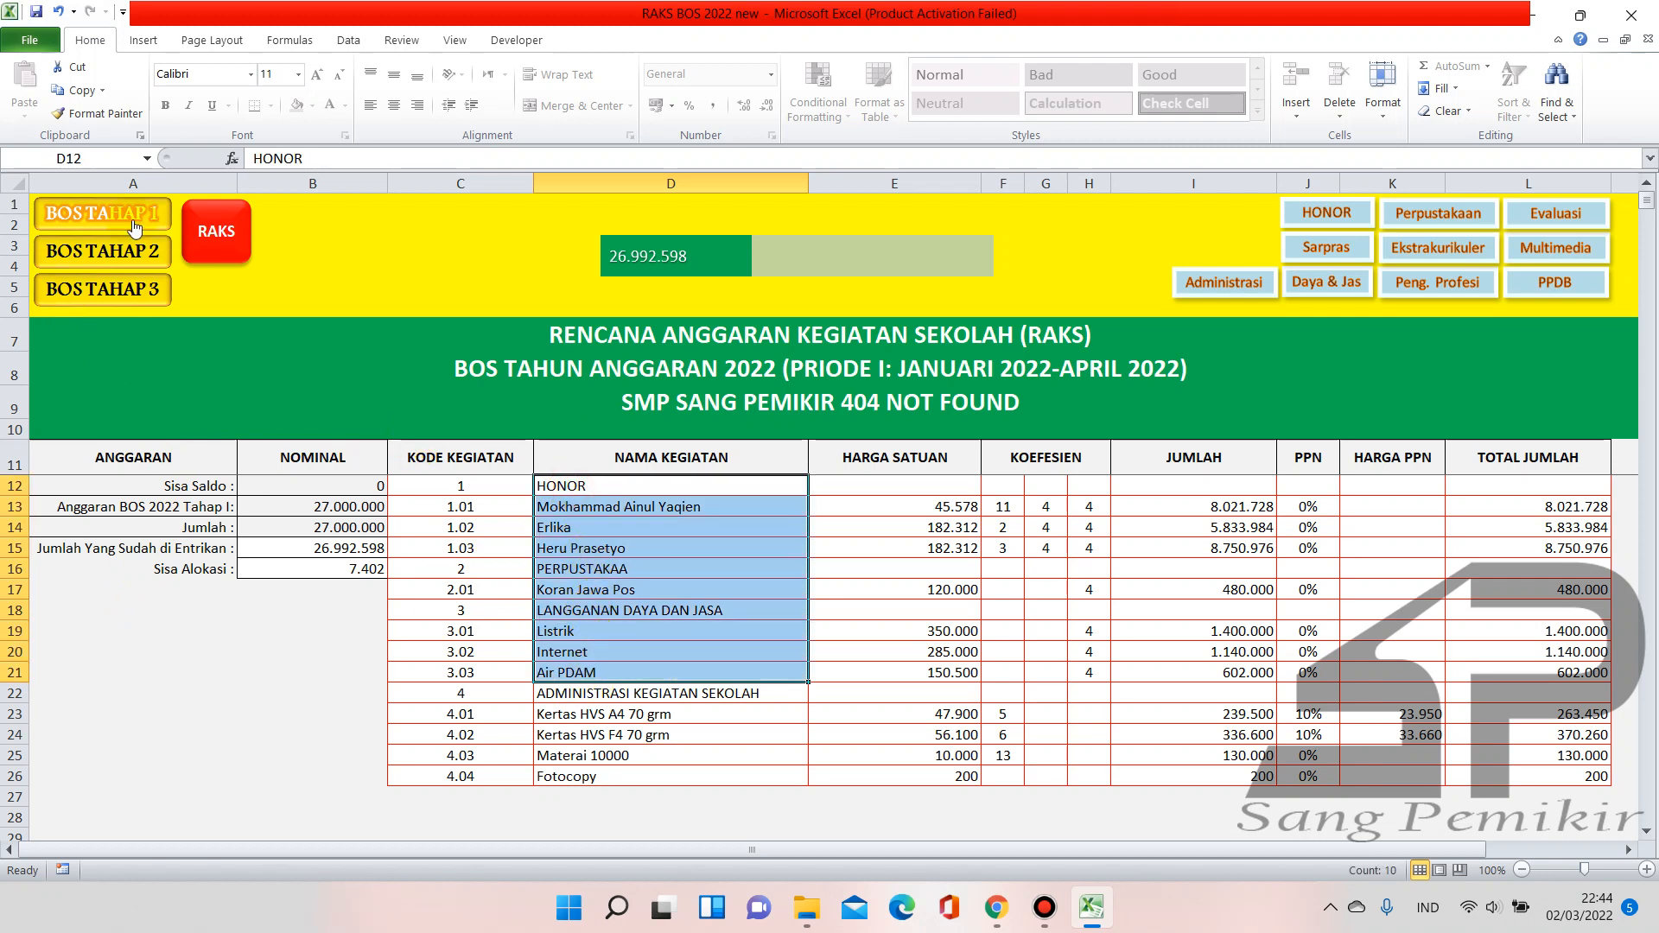
click(132, 630)
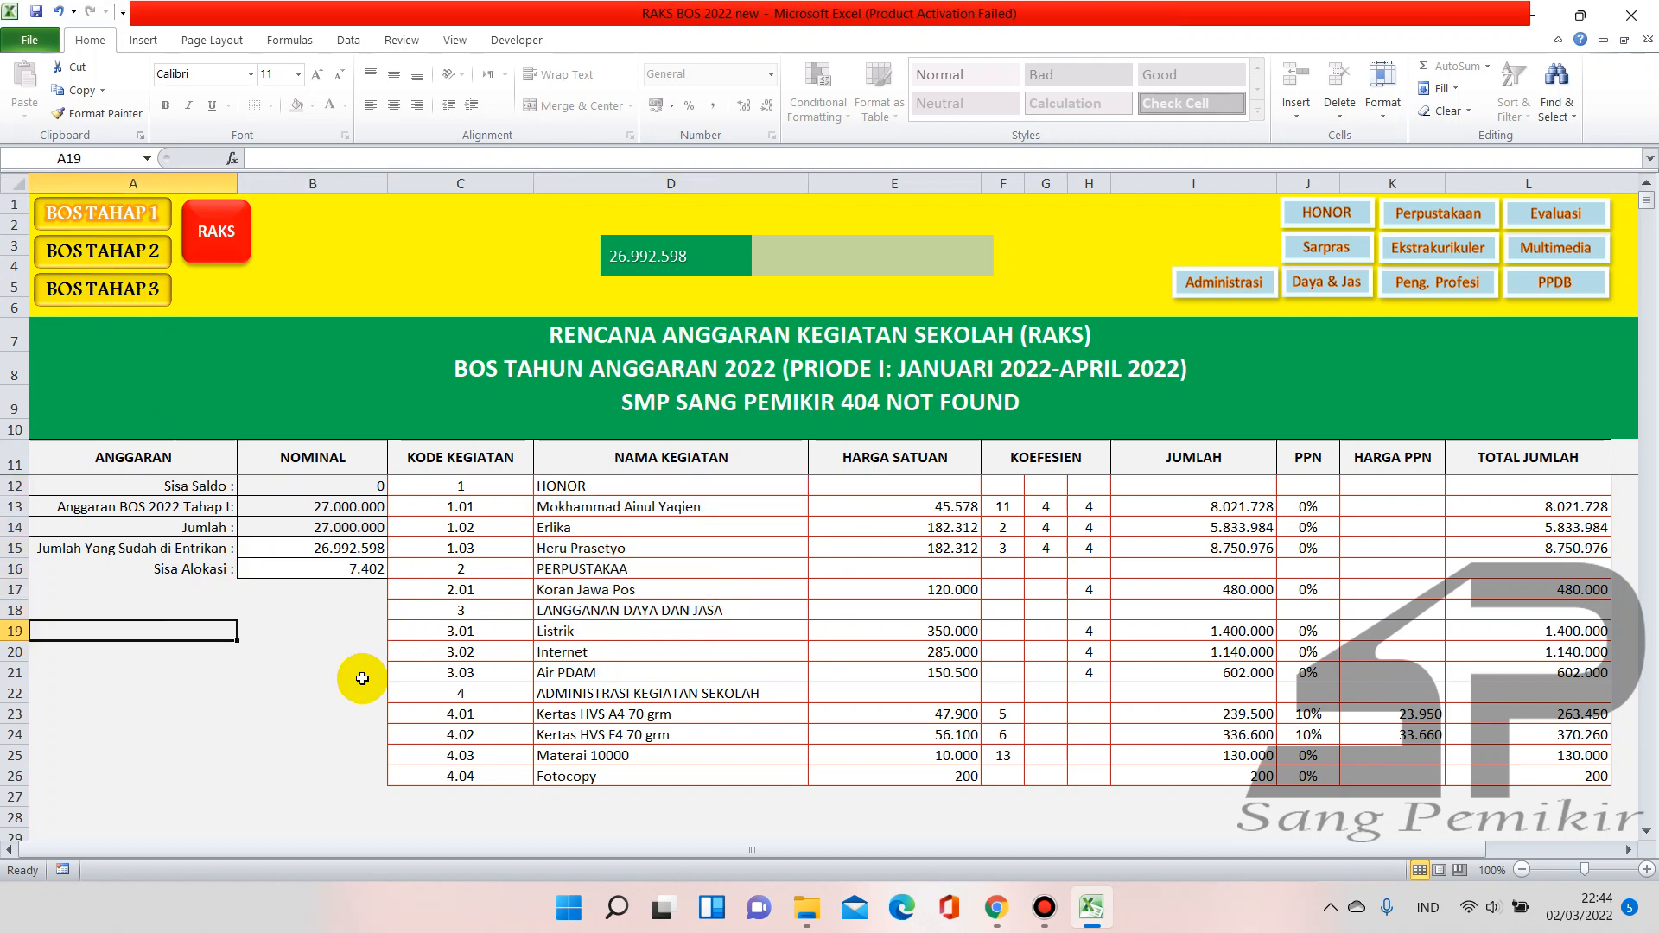
click(127, 253)
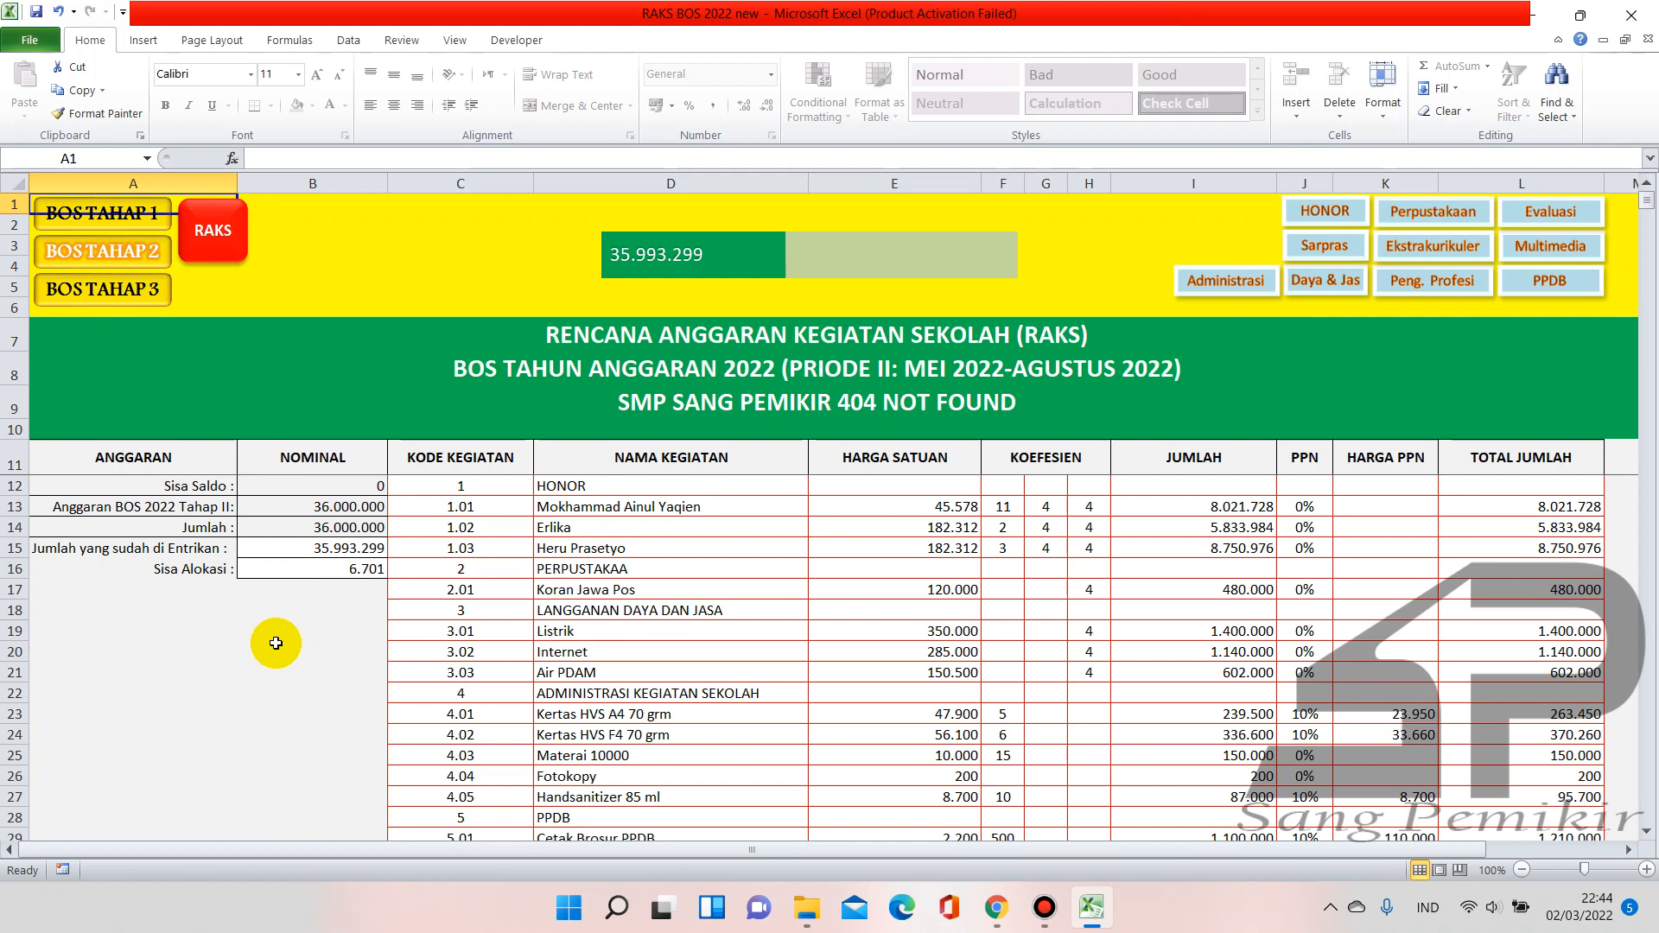
click(145, 311)
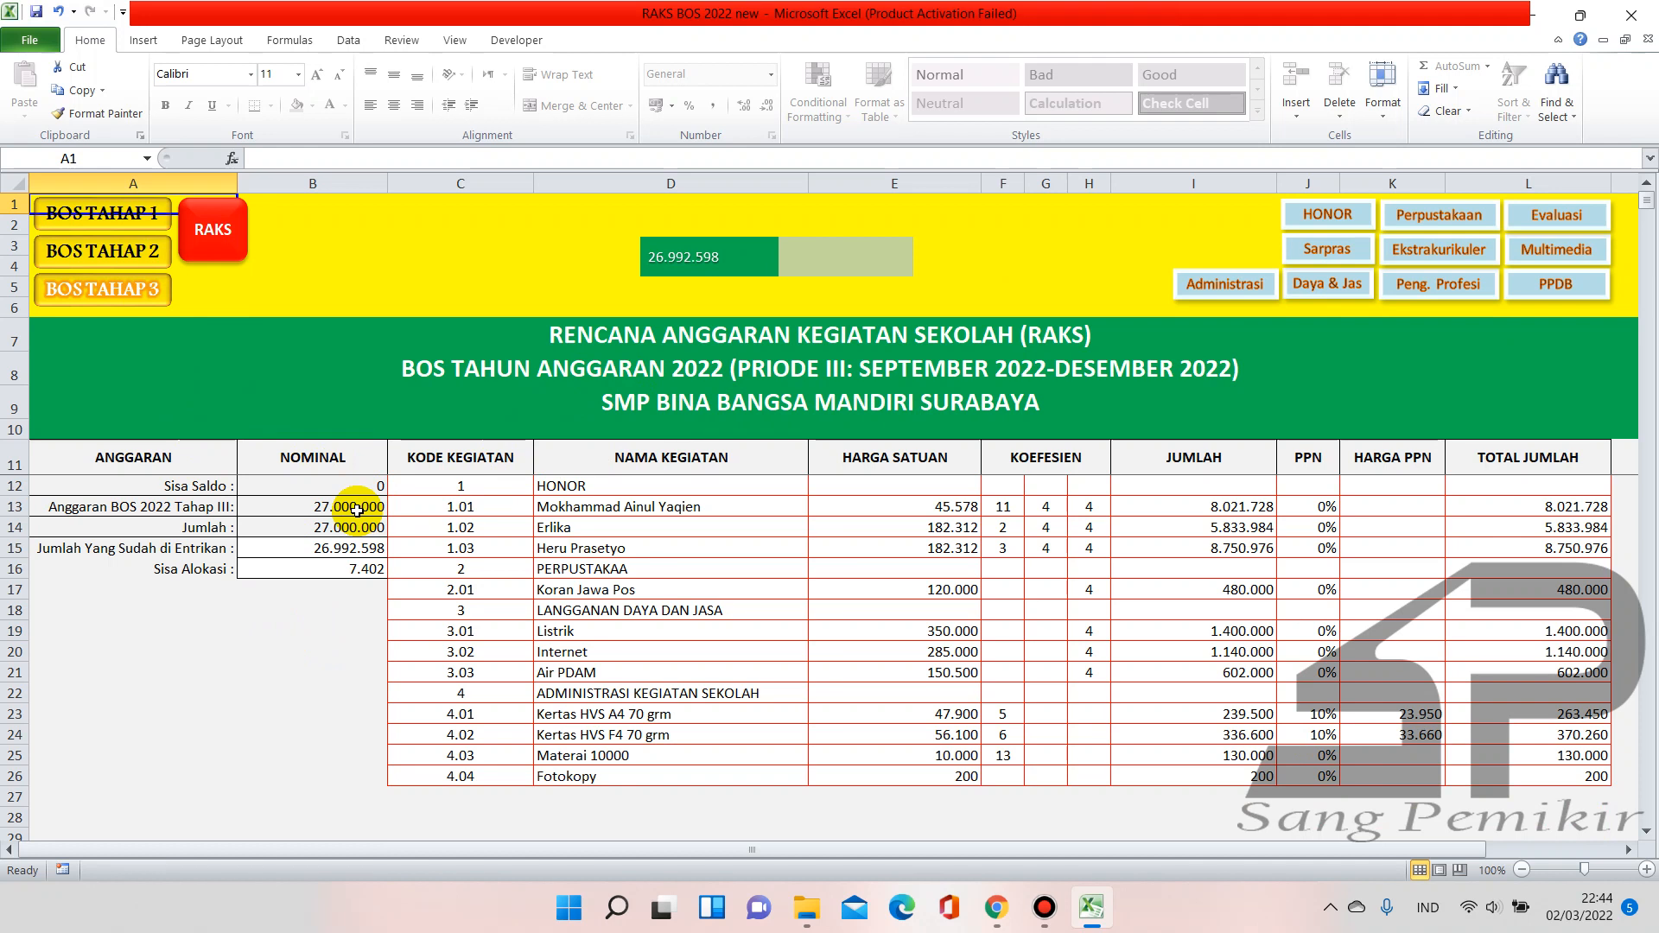
click(125, 223)
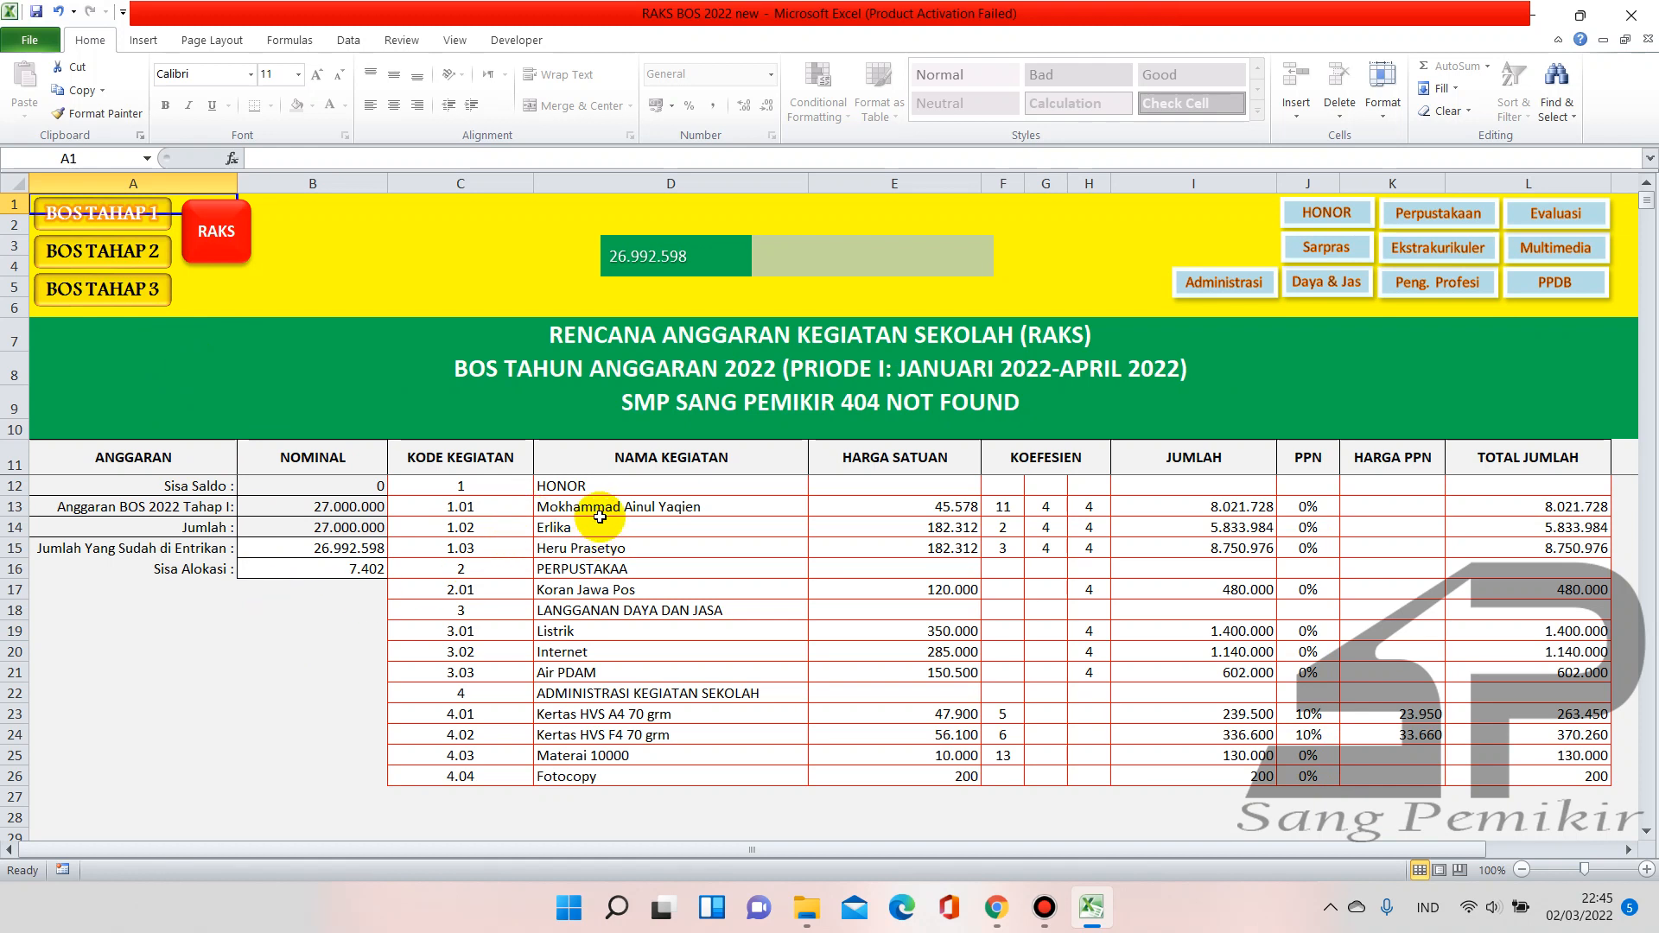
drag(589, 488, 600, 674)
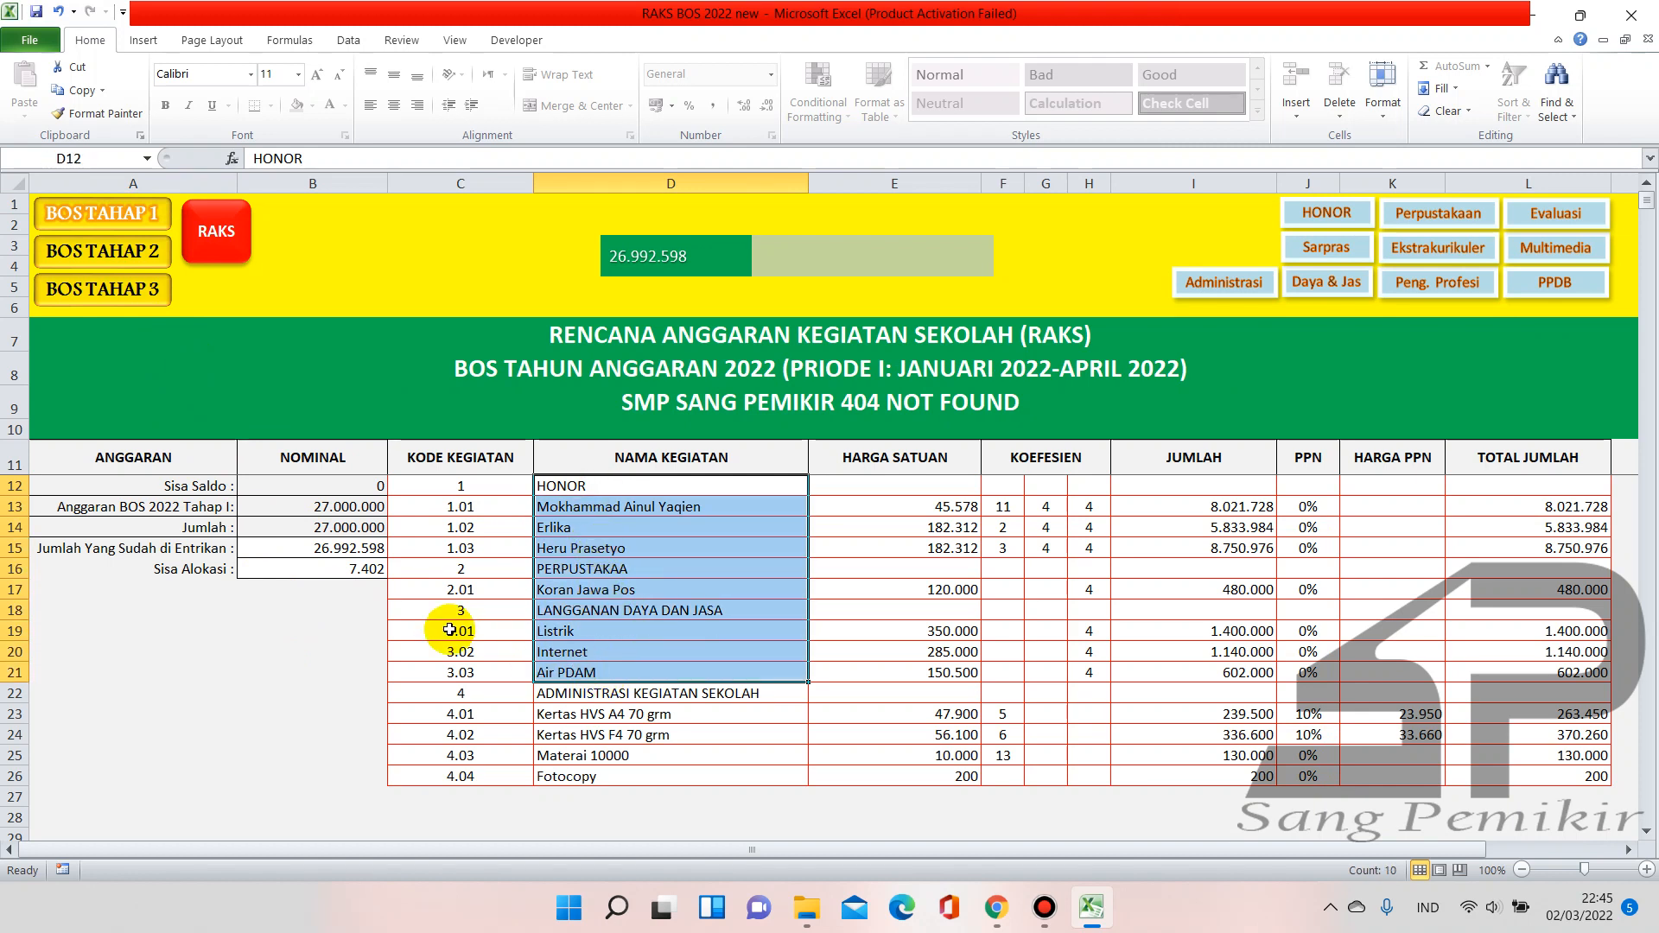
click(352, 630)
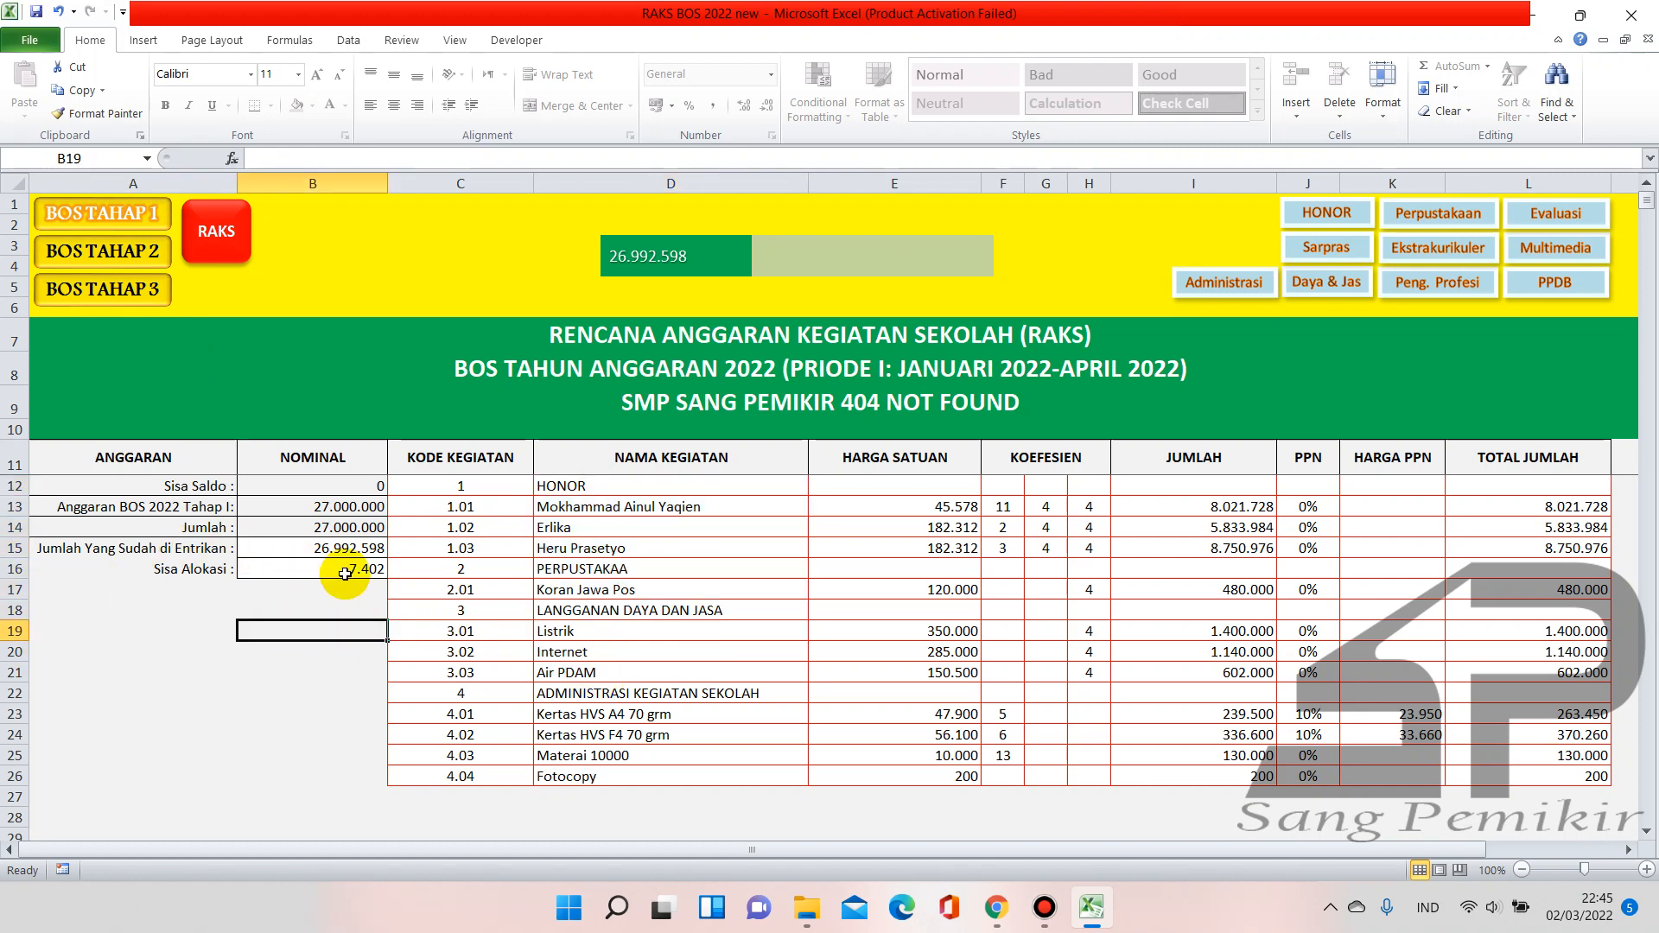
click(571, 487)
drag(570, 486, 601, 638)
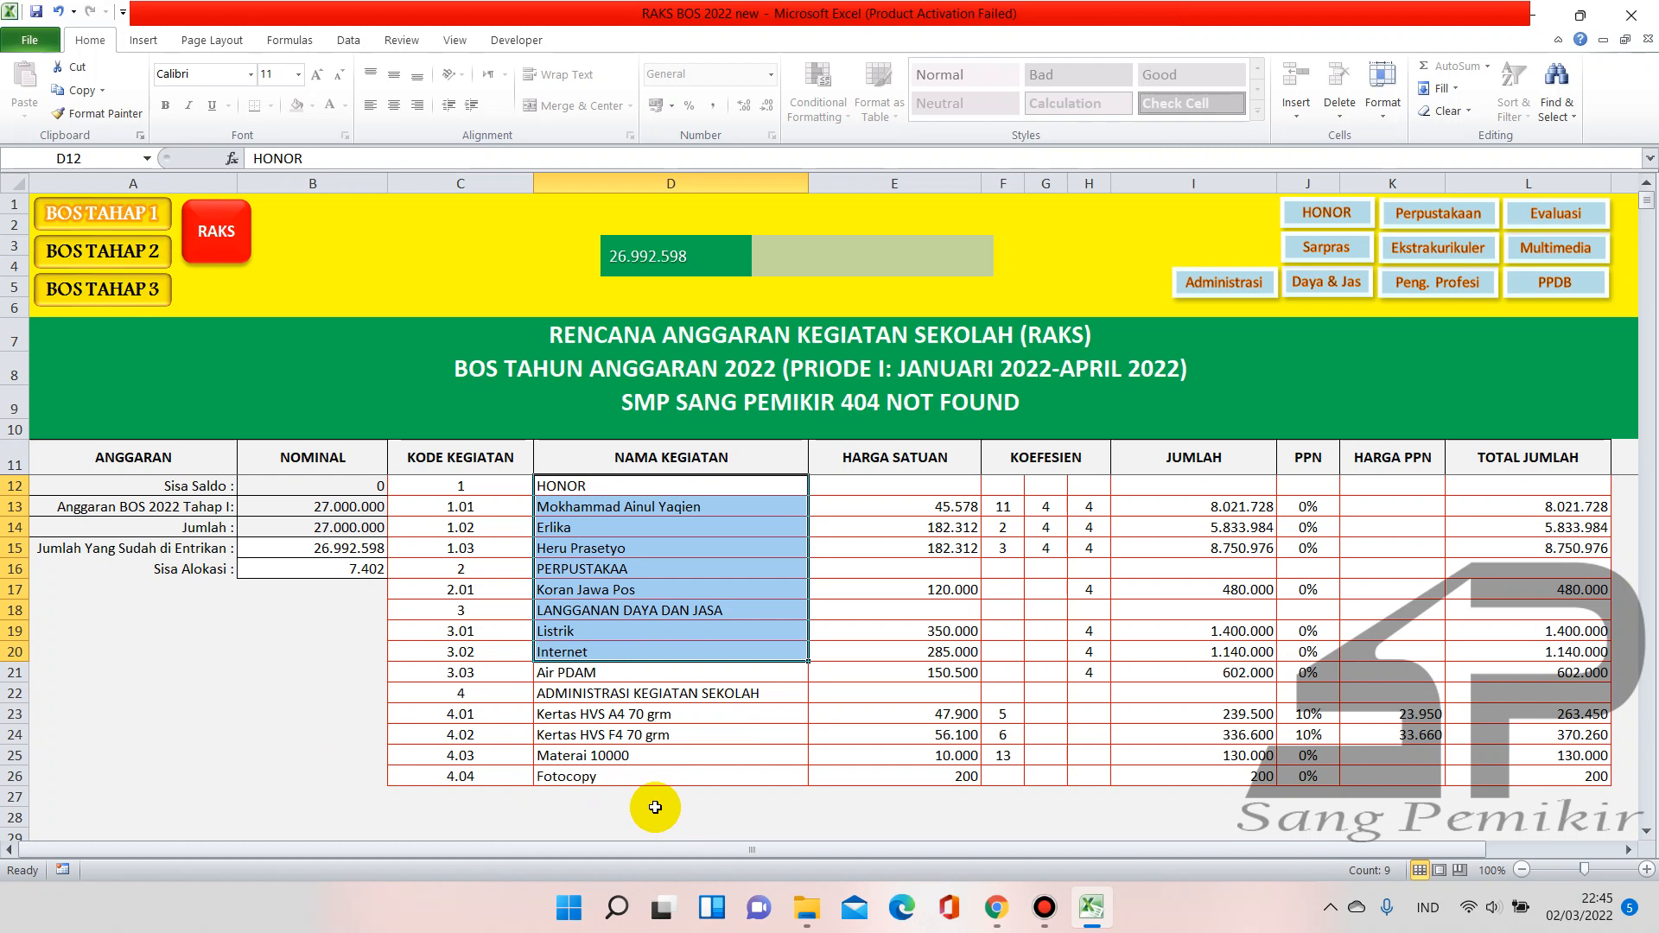
click(132, 255)
scroll(611, 588, down, 3)
scroll(611, 588, up, 3)
drag(674, 490, 688, 716)
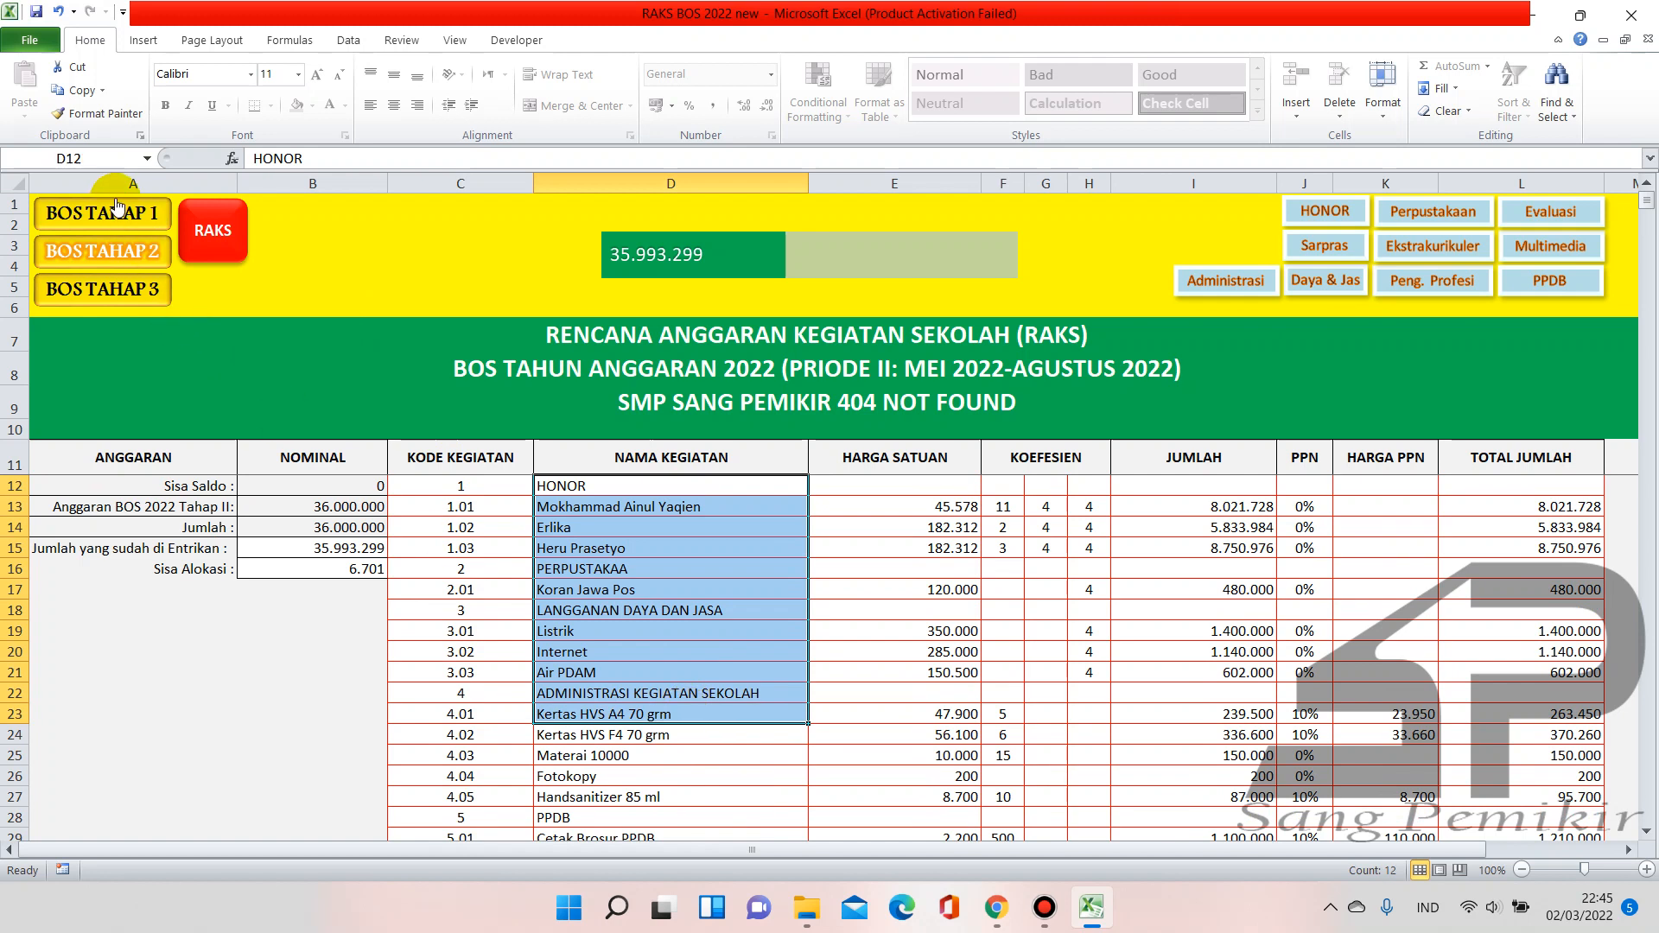
scroll(596, 639, down, 4)
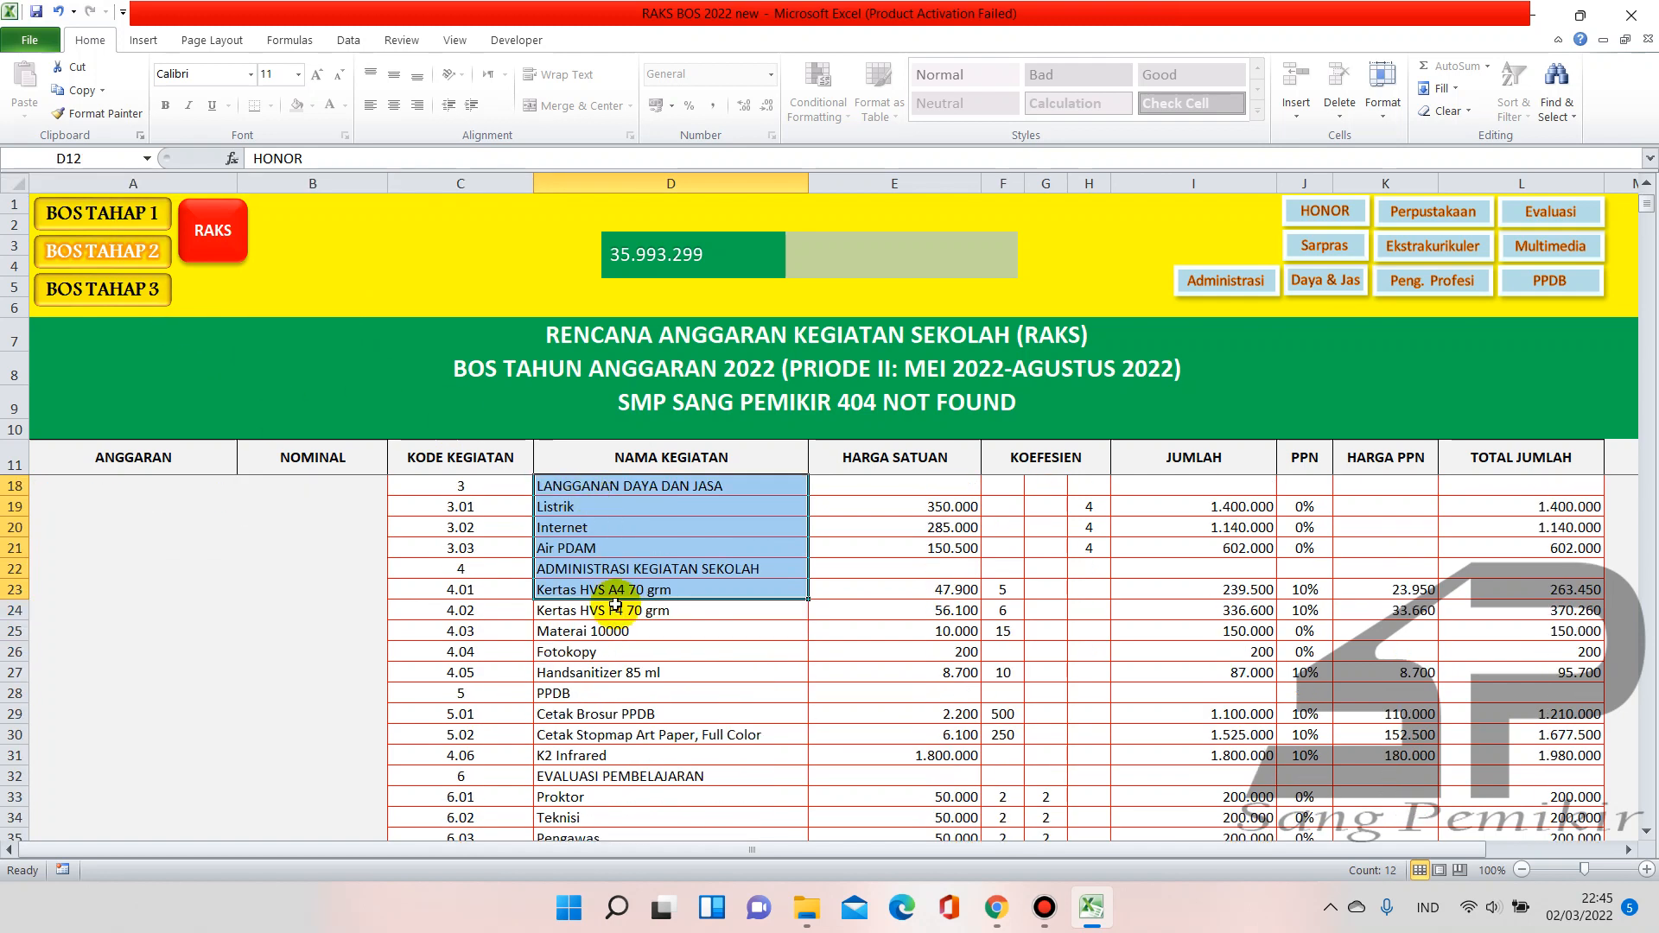
scroll(622, 627, down, 2)
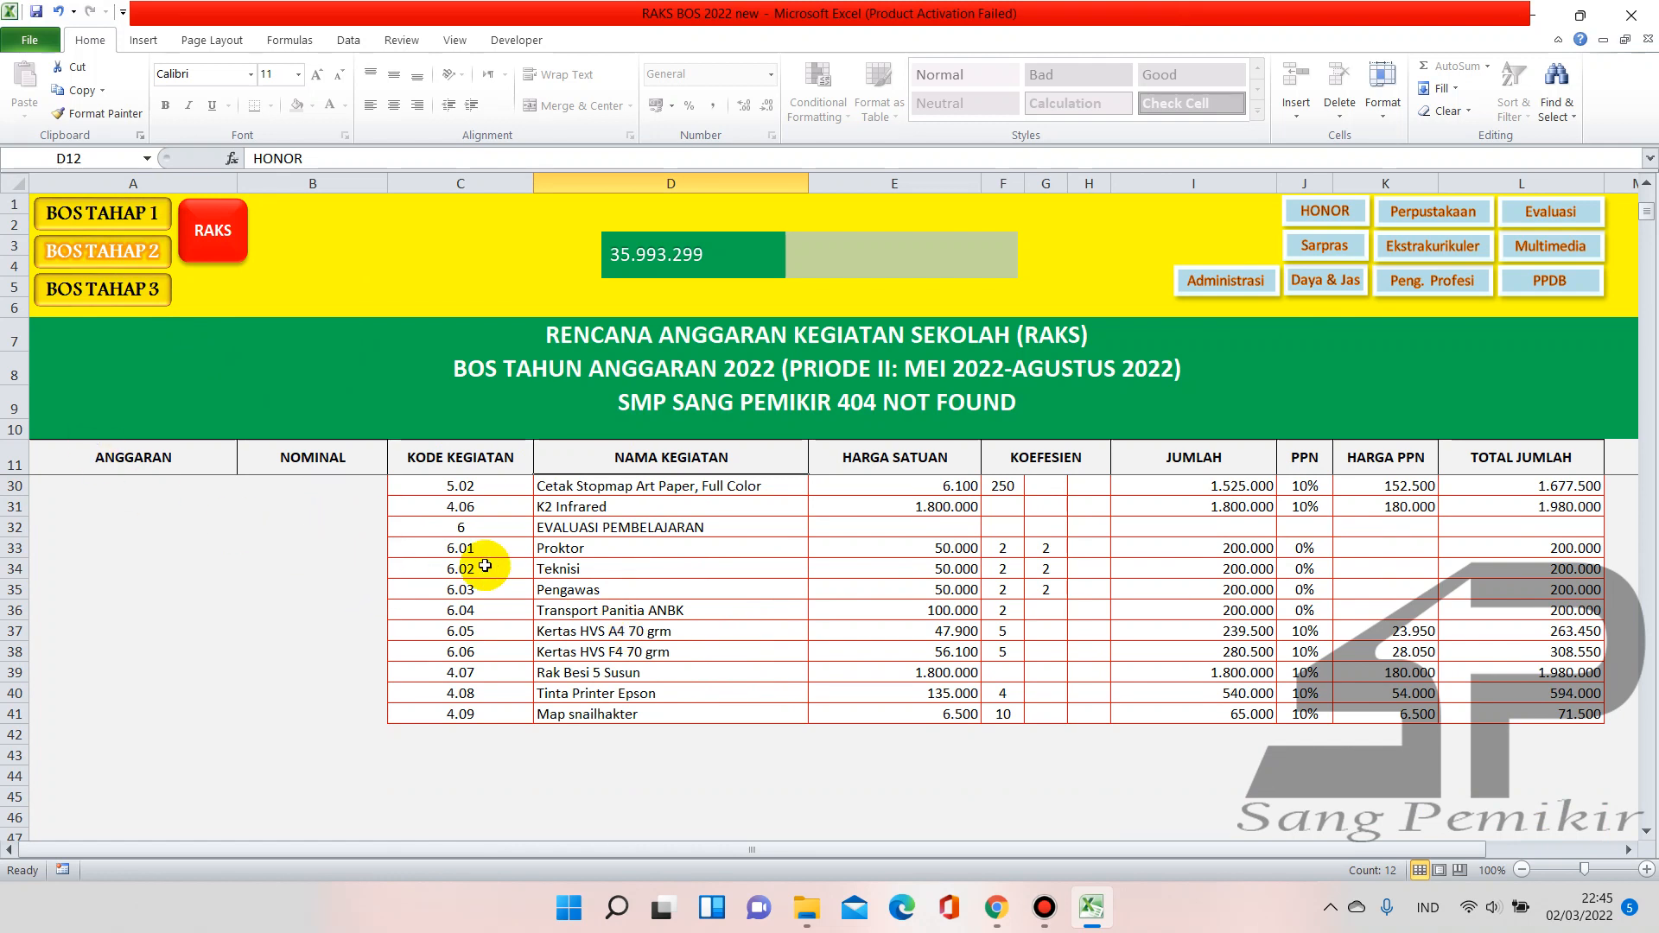
click(632, 729)
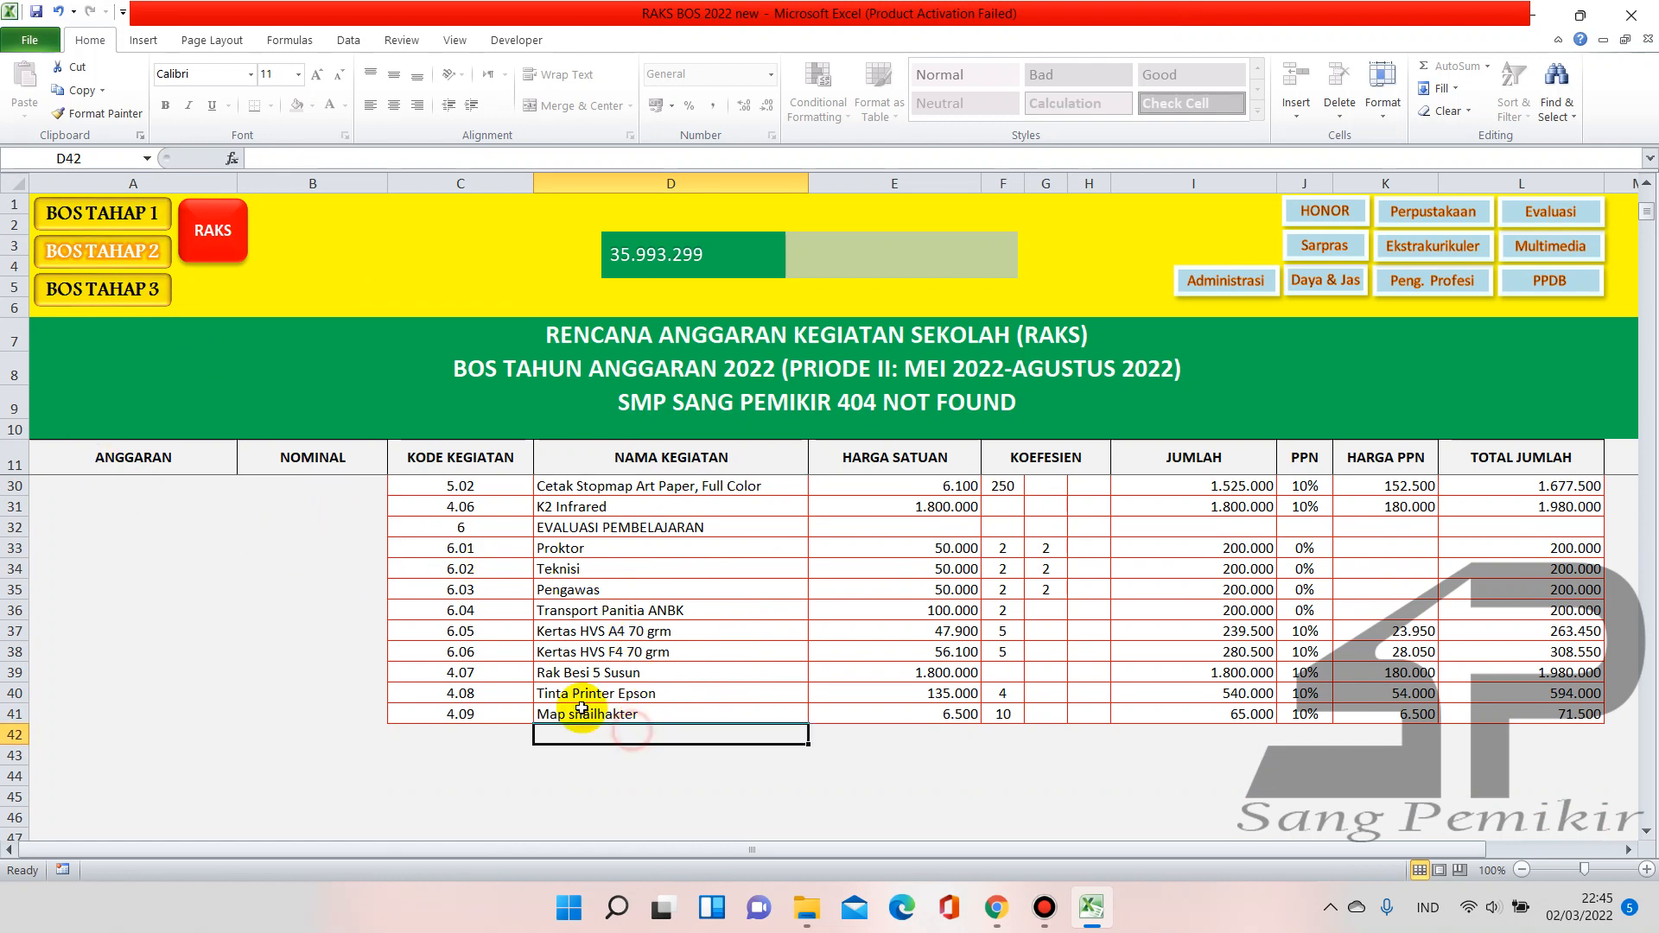
scroll(263, 531, up, 1)
scroll(264, 530, up, 1)
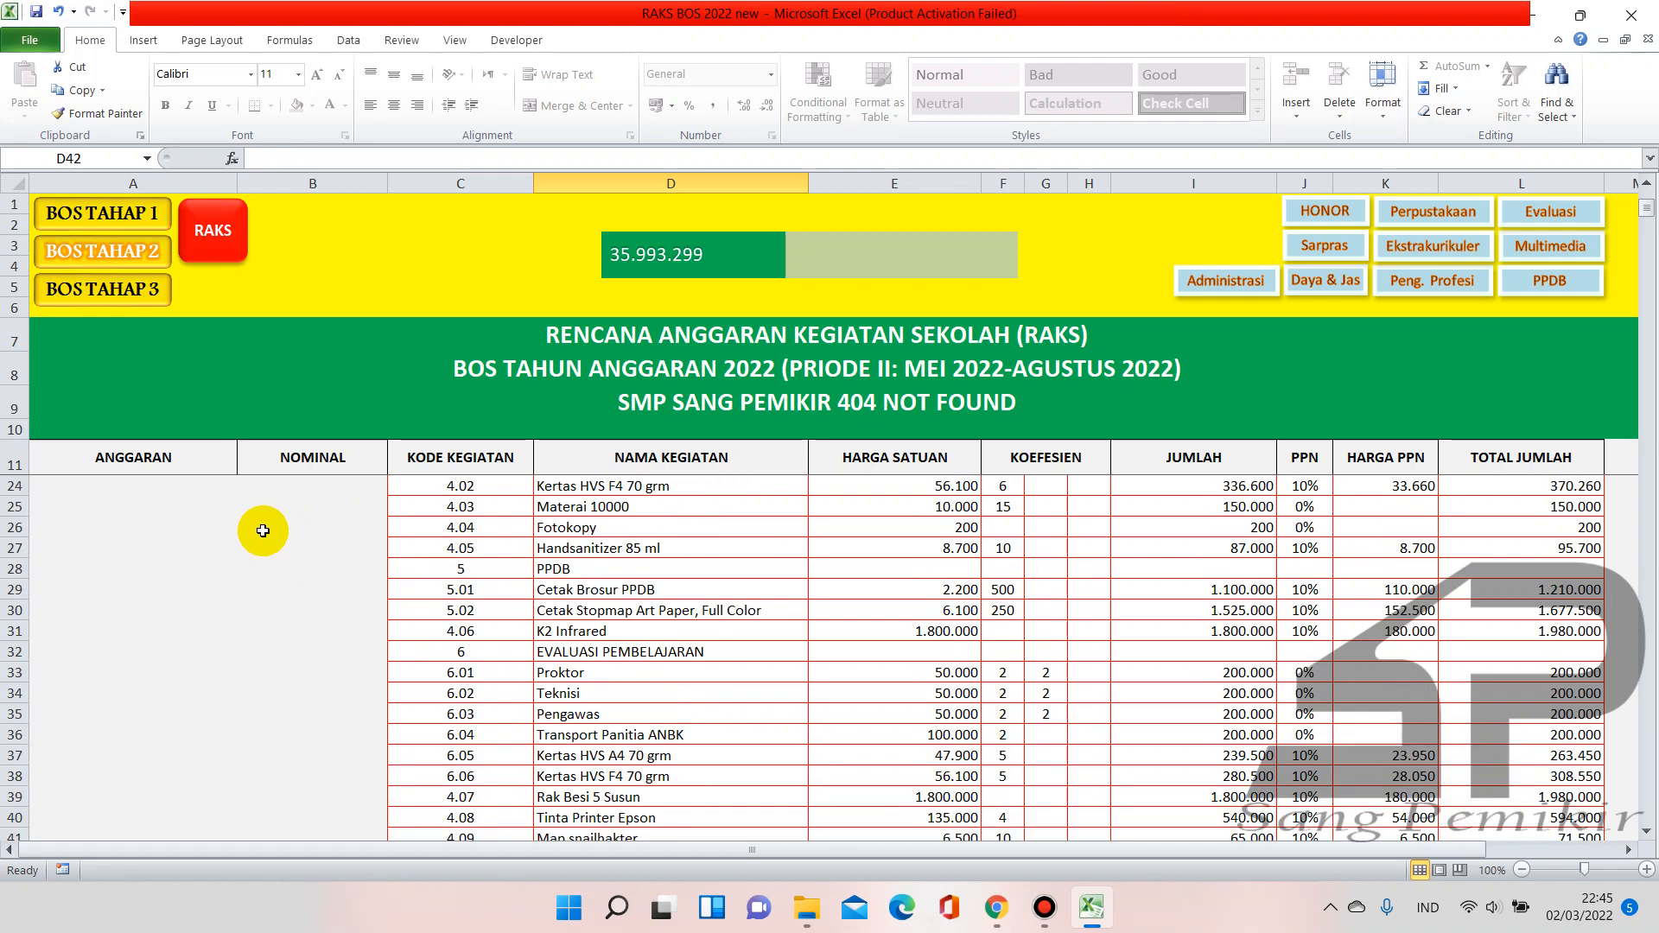
scroll(263, 531, down, 2)
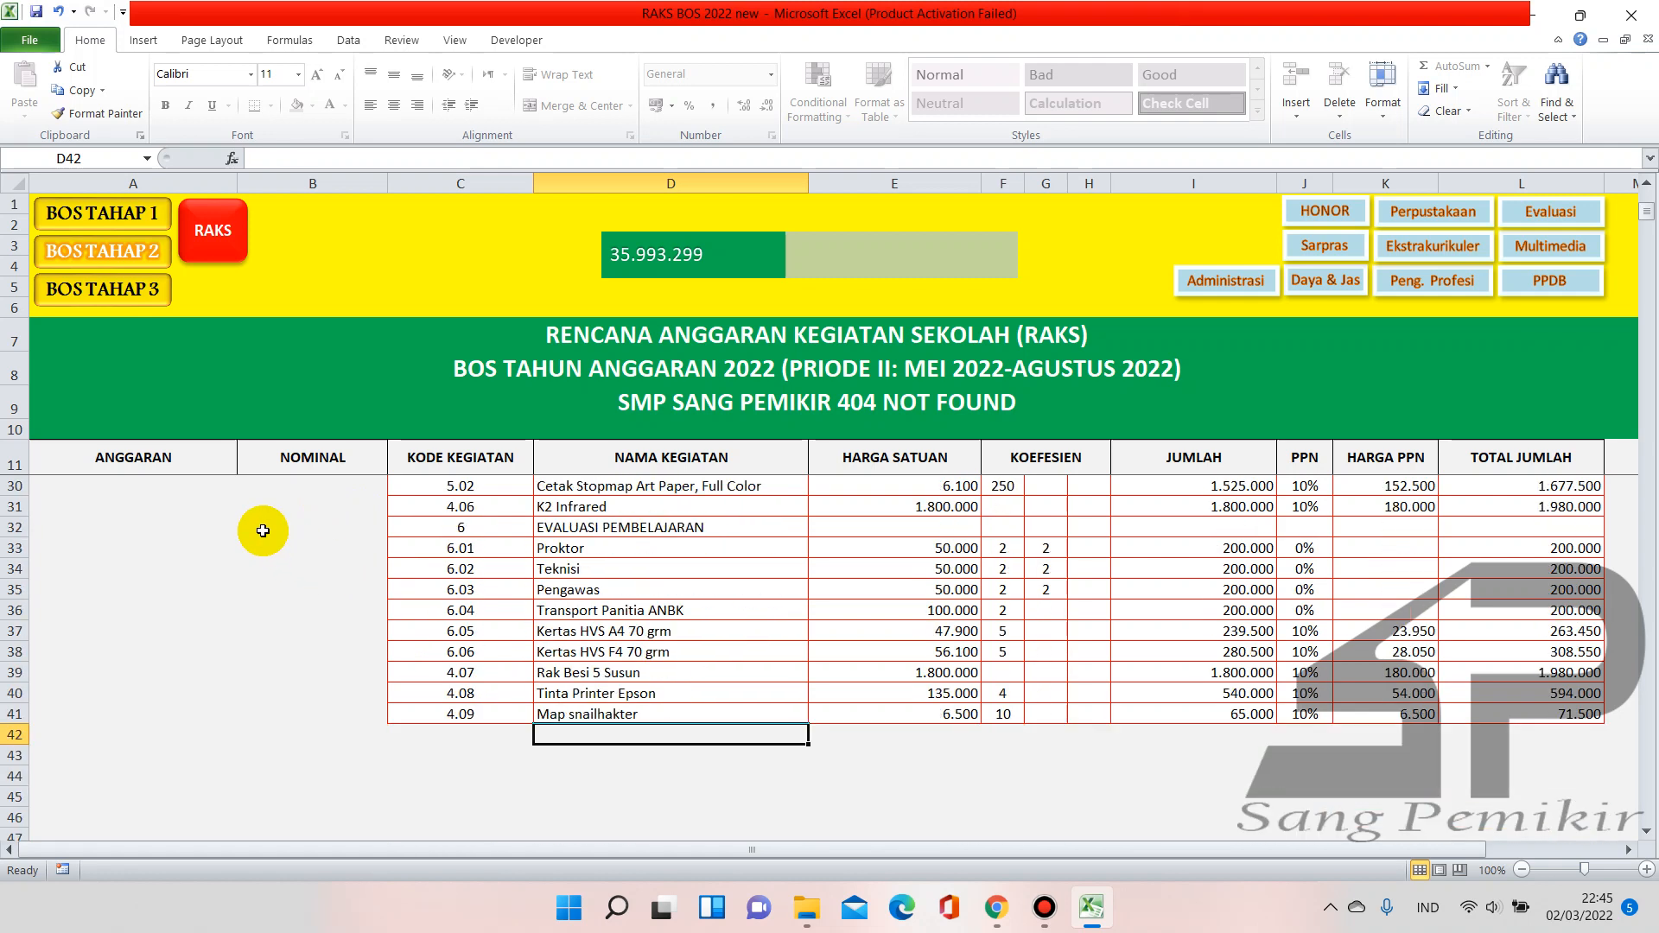
click(145, 293)
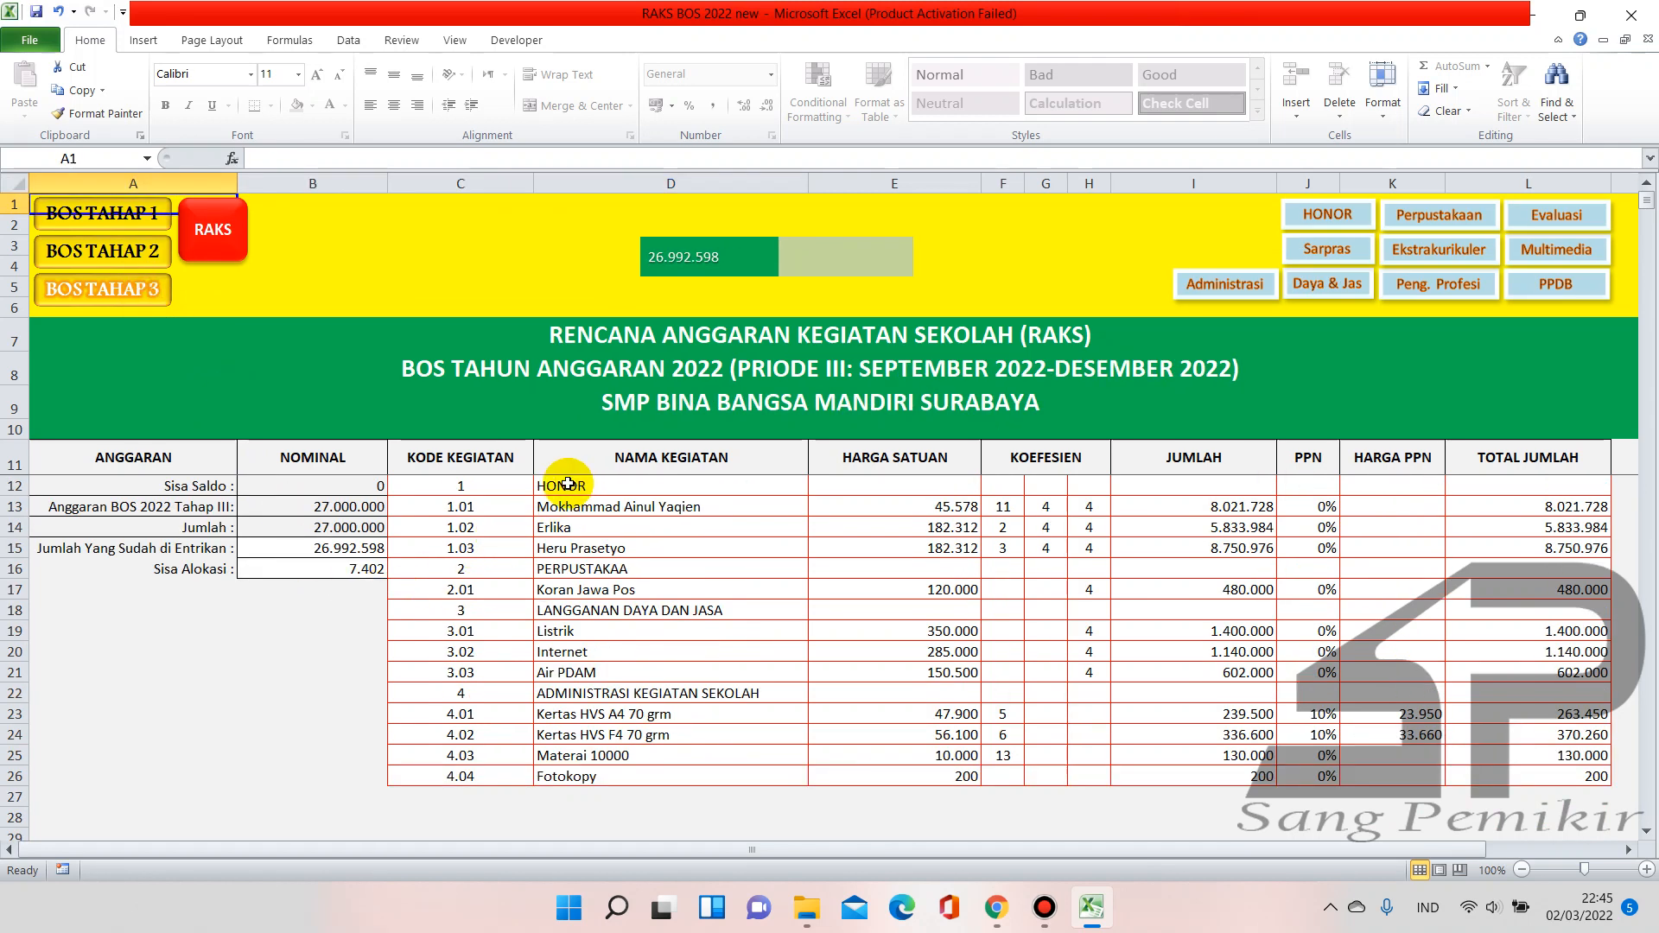
drag(511, 486, 629, 679)
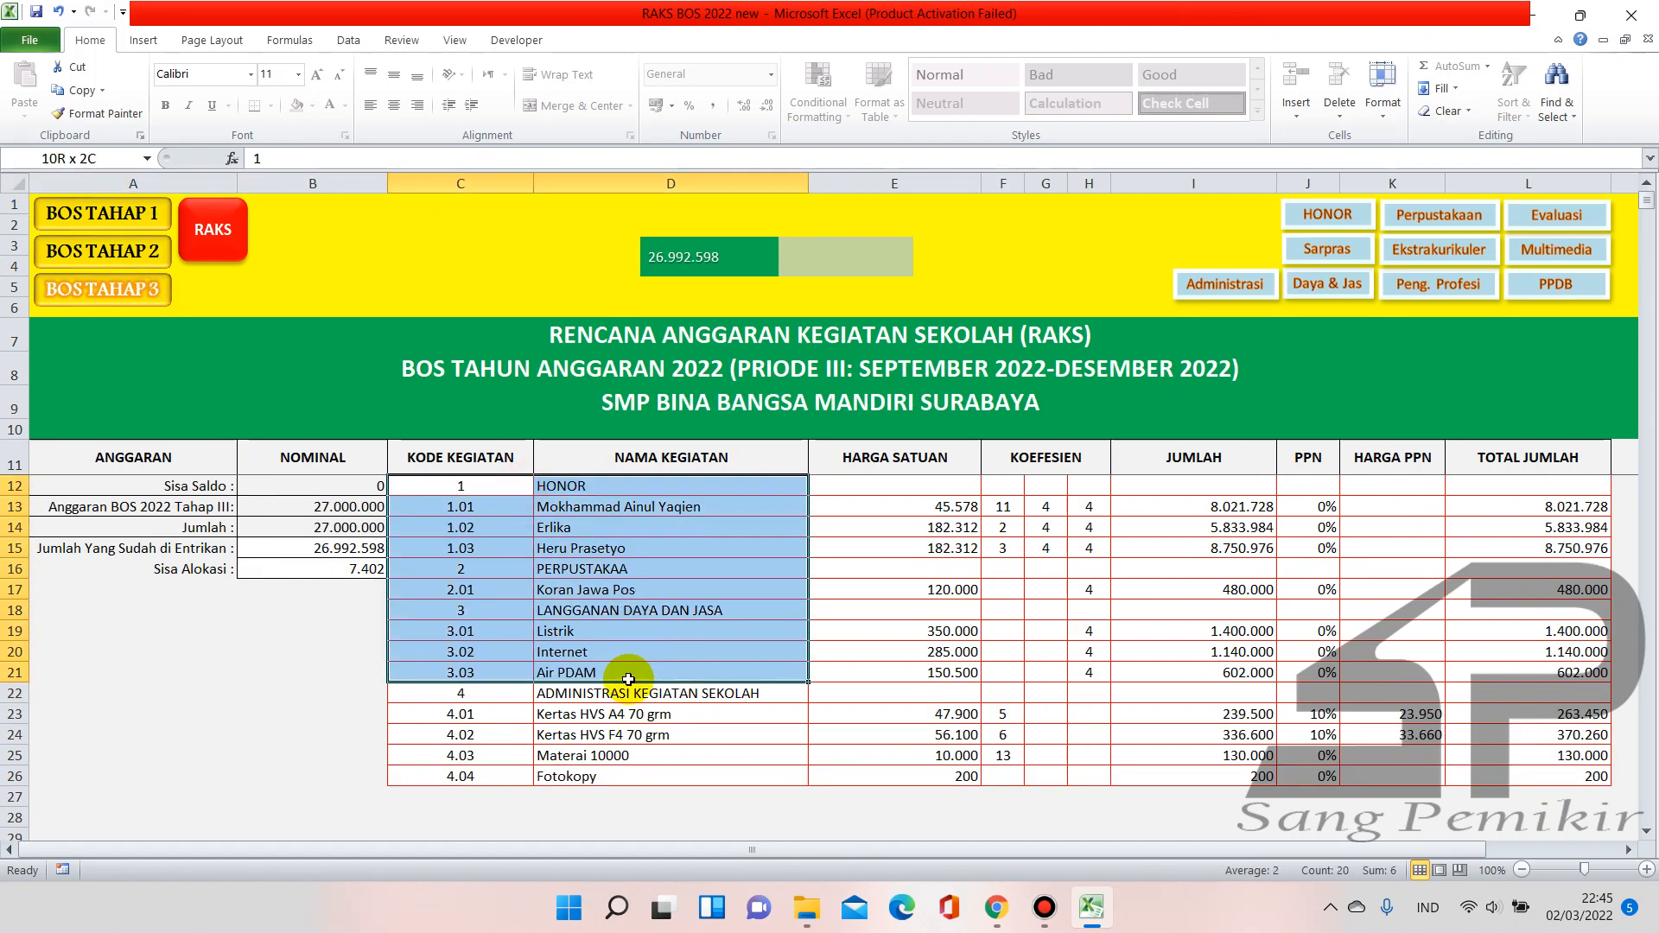
drag(579, 490, 597, 683)
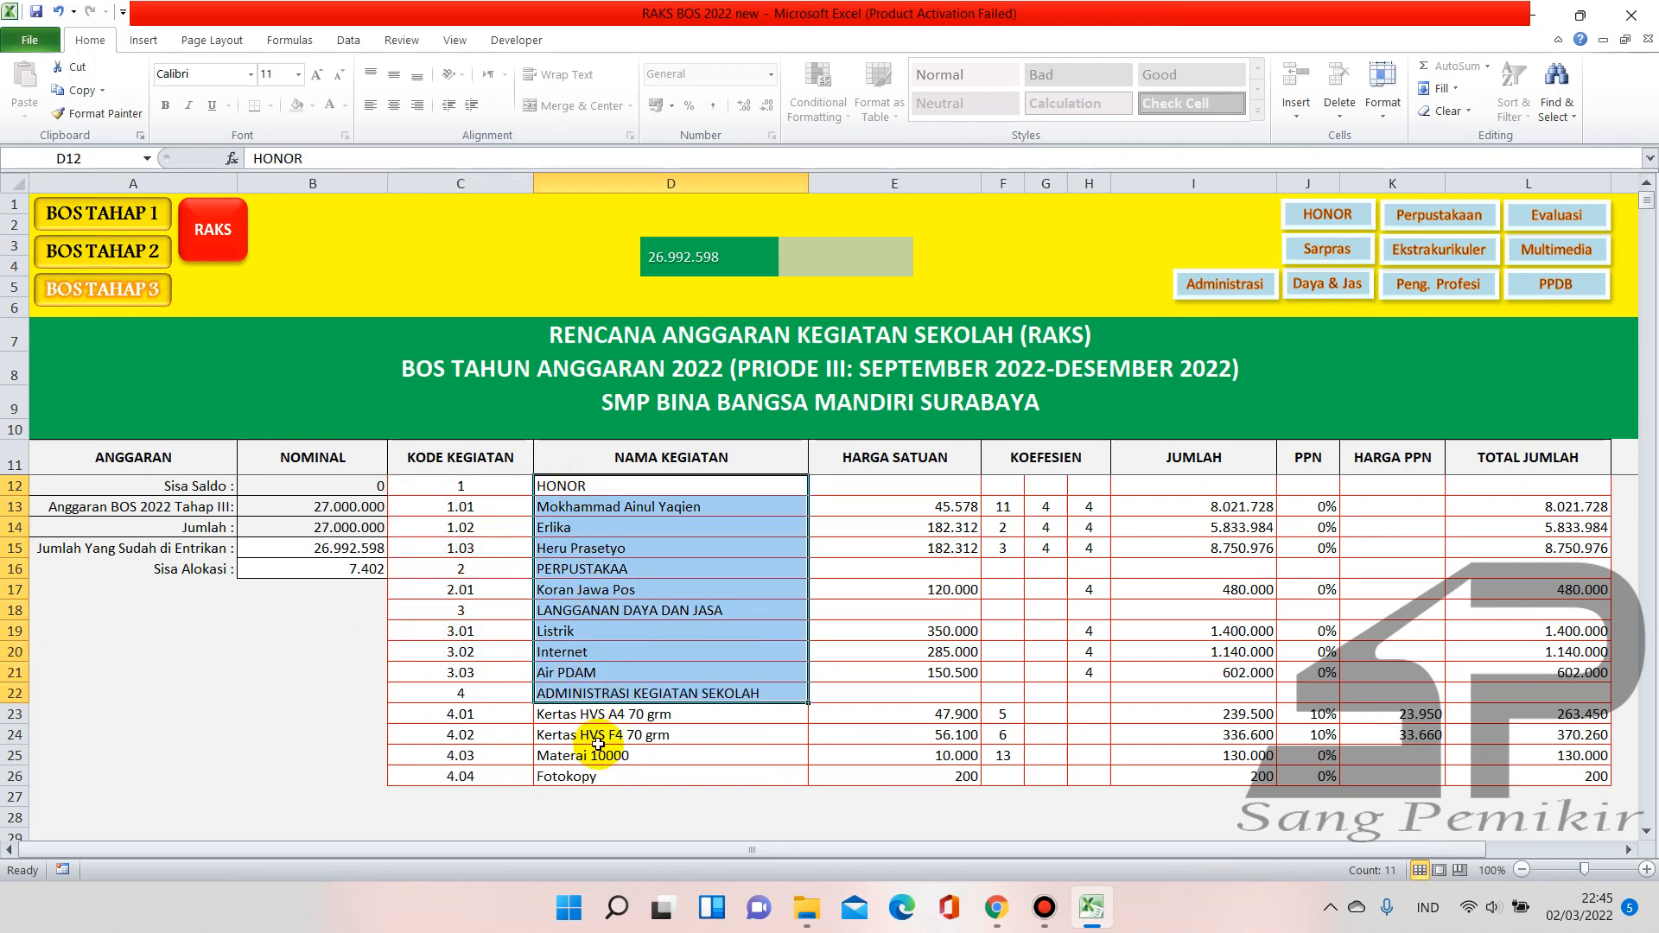
click(249, 633)
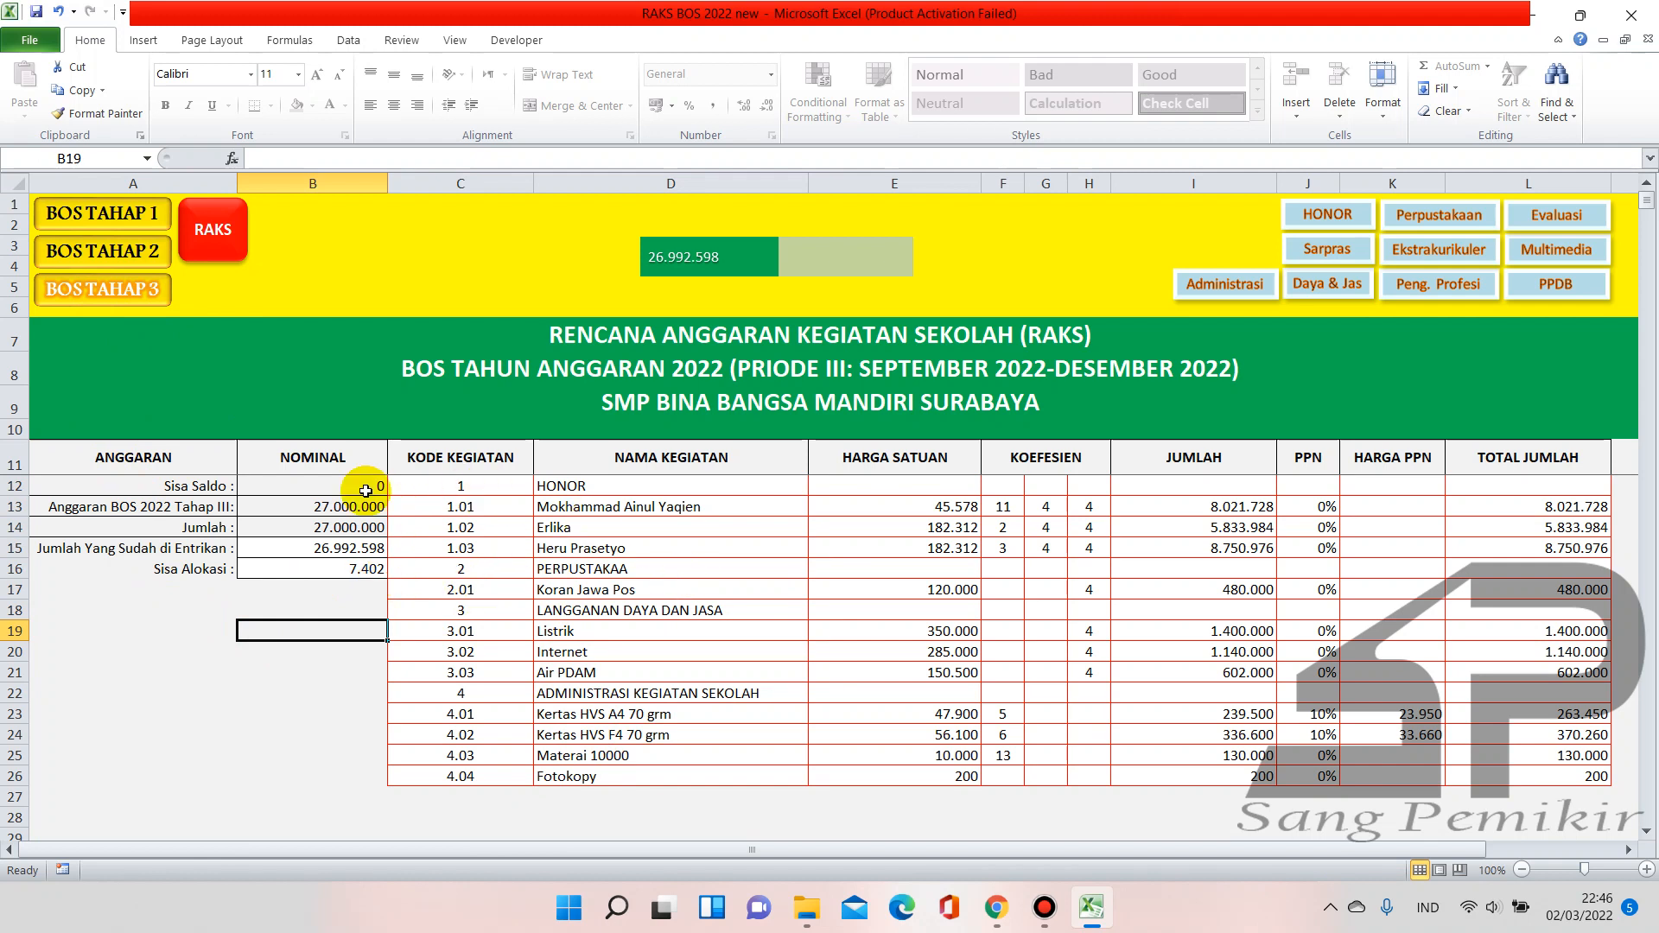
drag(134, 484, 661, 647)
click(125, 224)
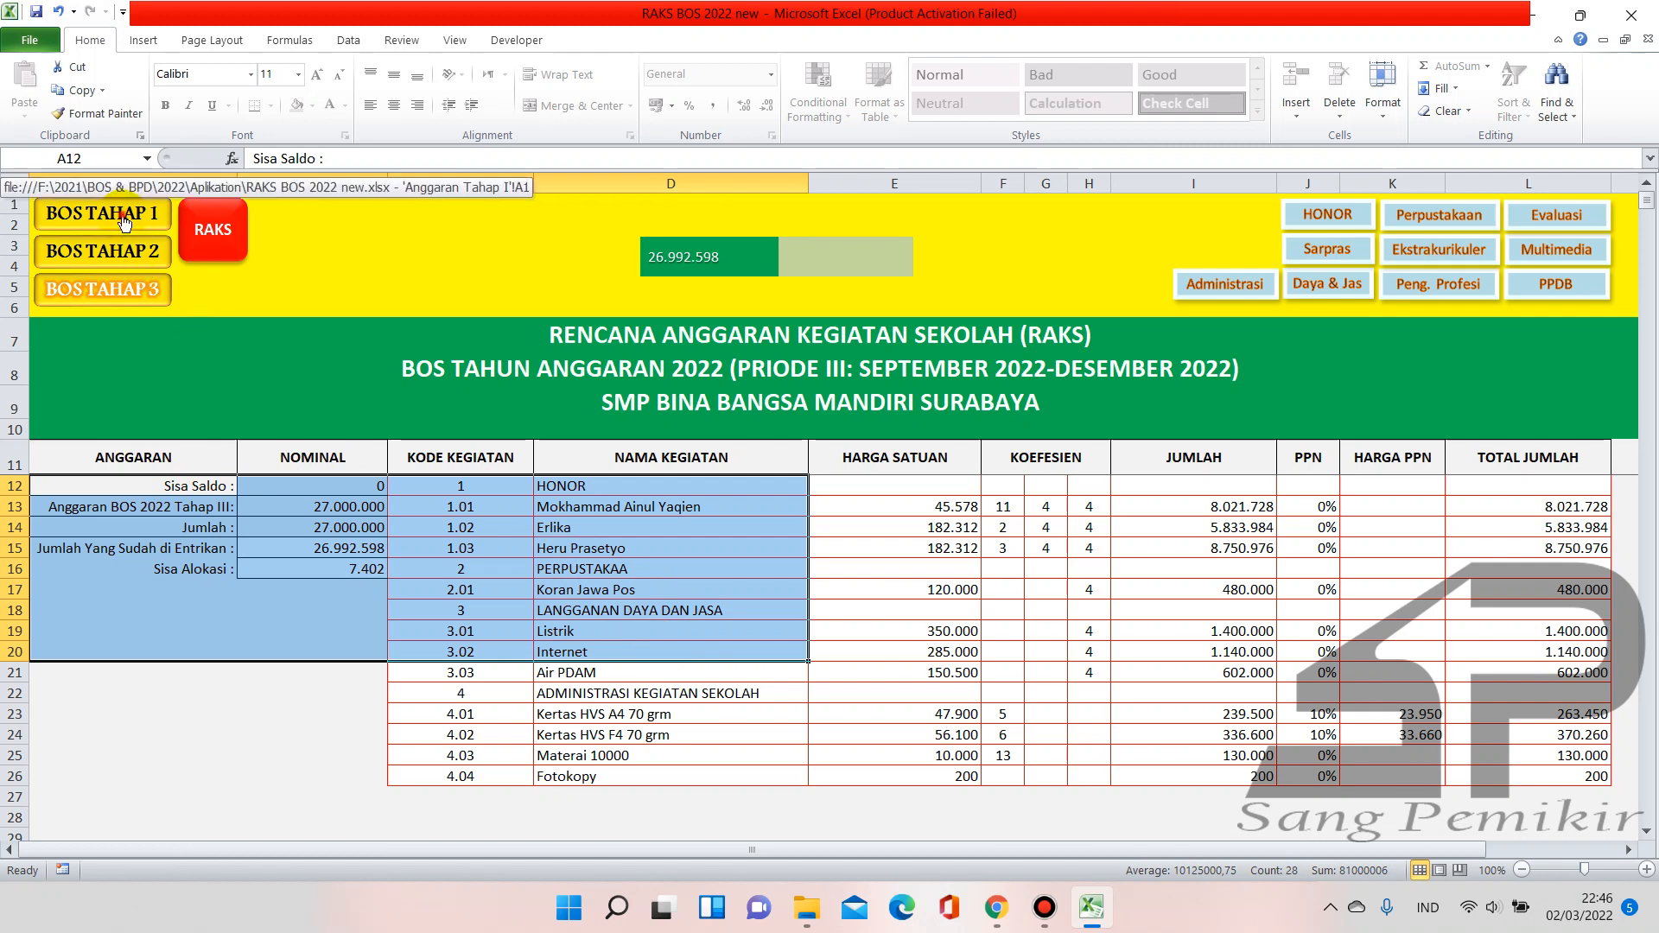
click(272, 670)
click(293, 572)
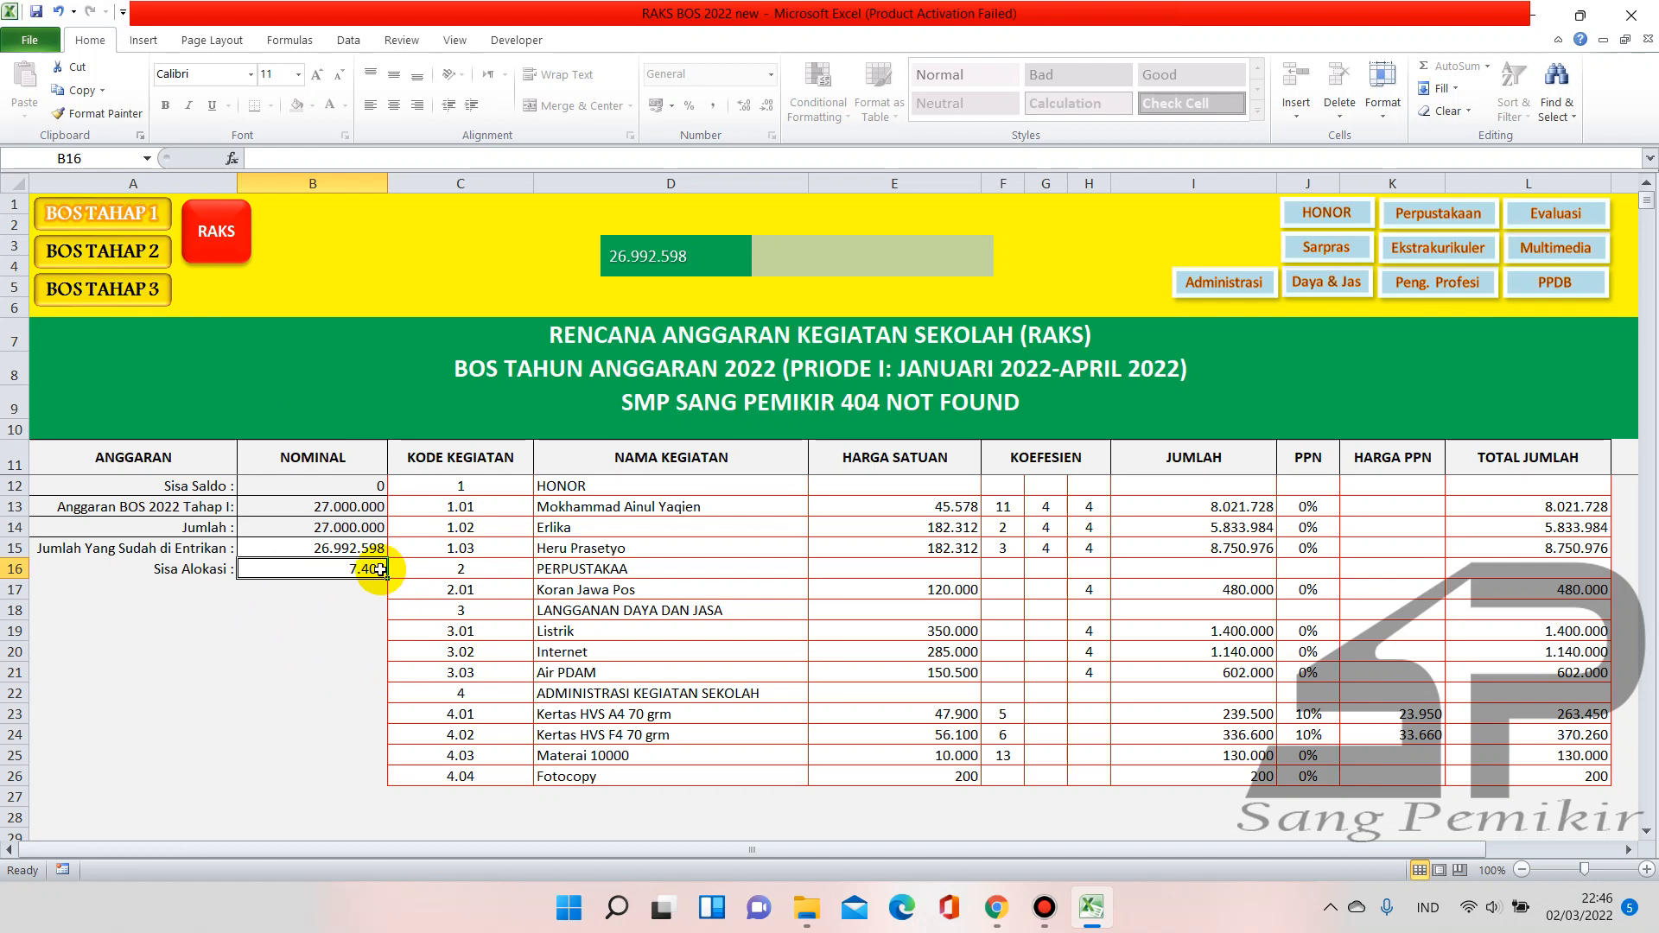
scroll(458, 596, down, 1)
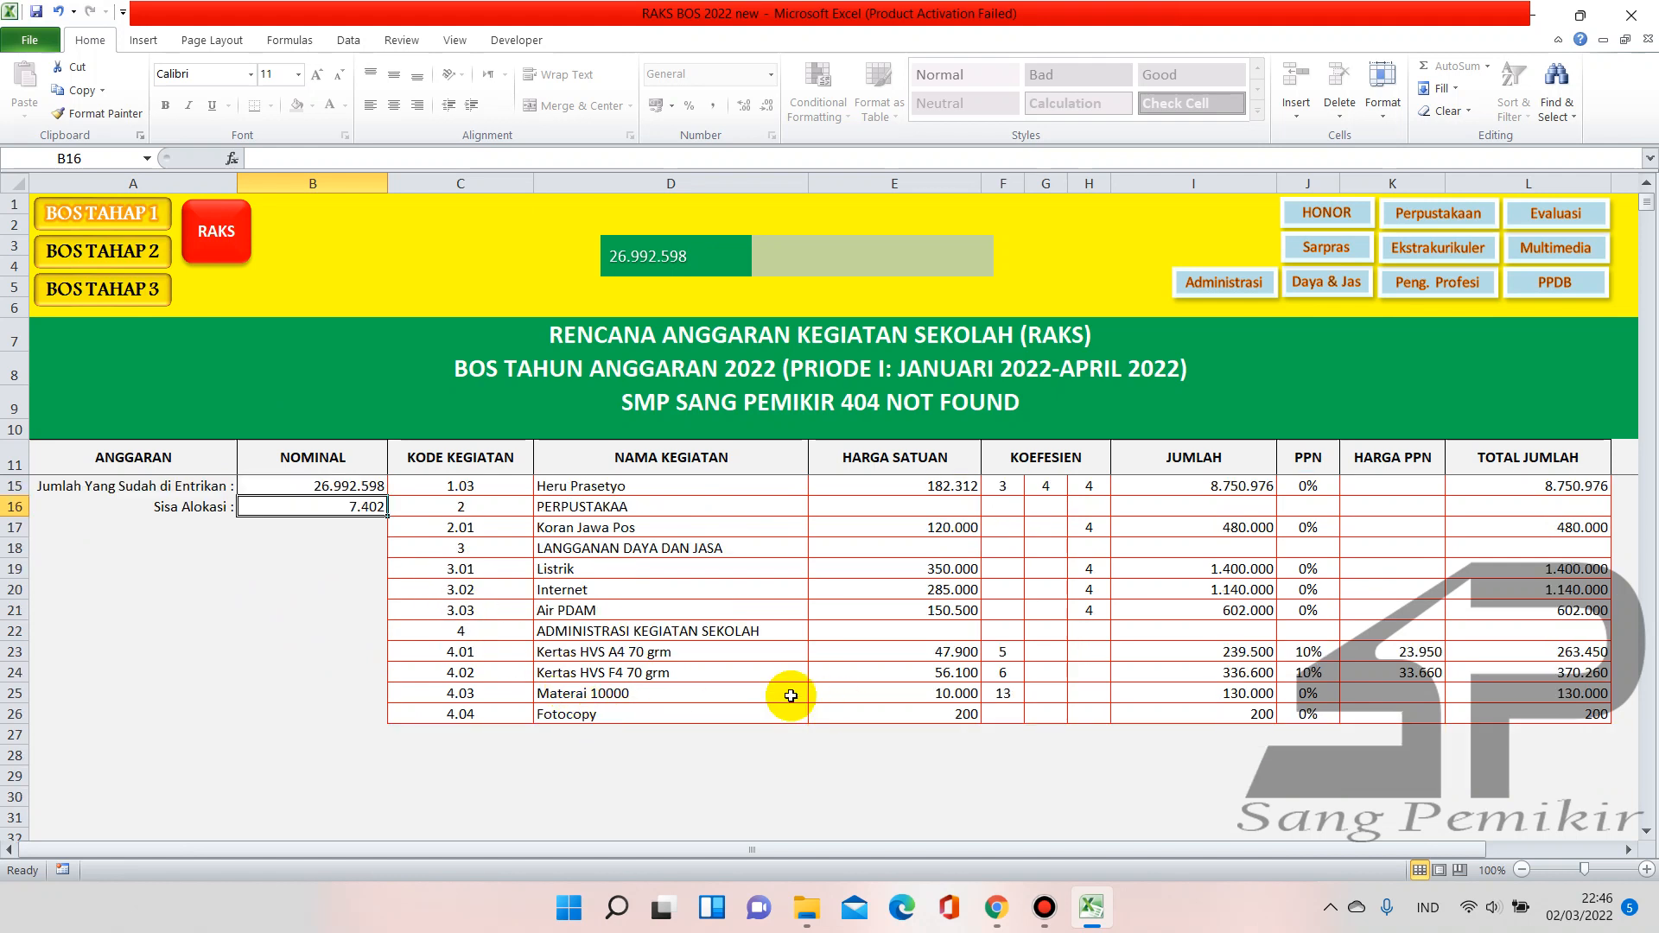
scroll(527, 644, up, 1)
click(130, 270)
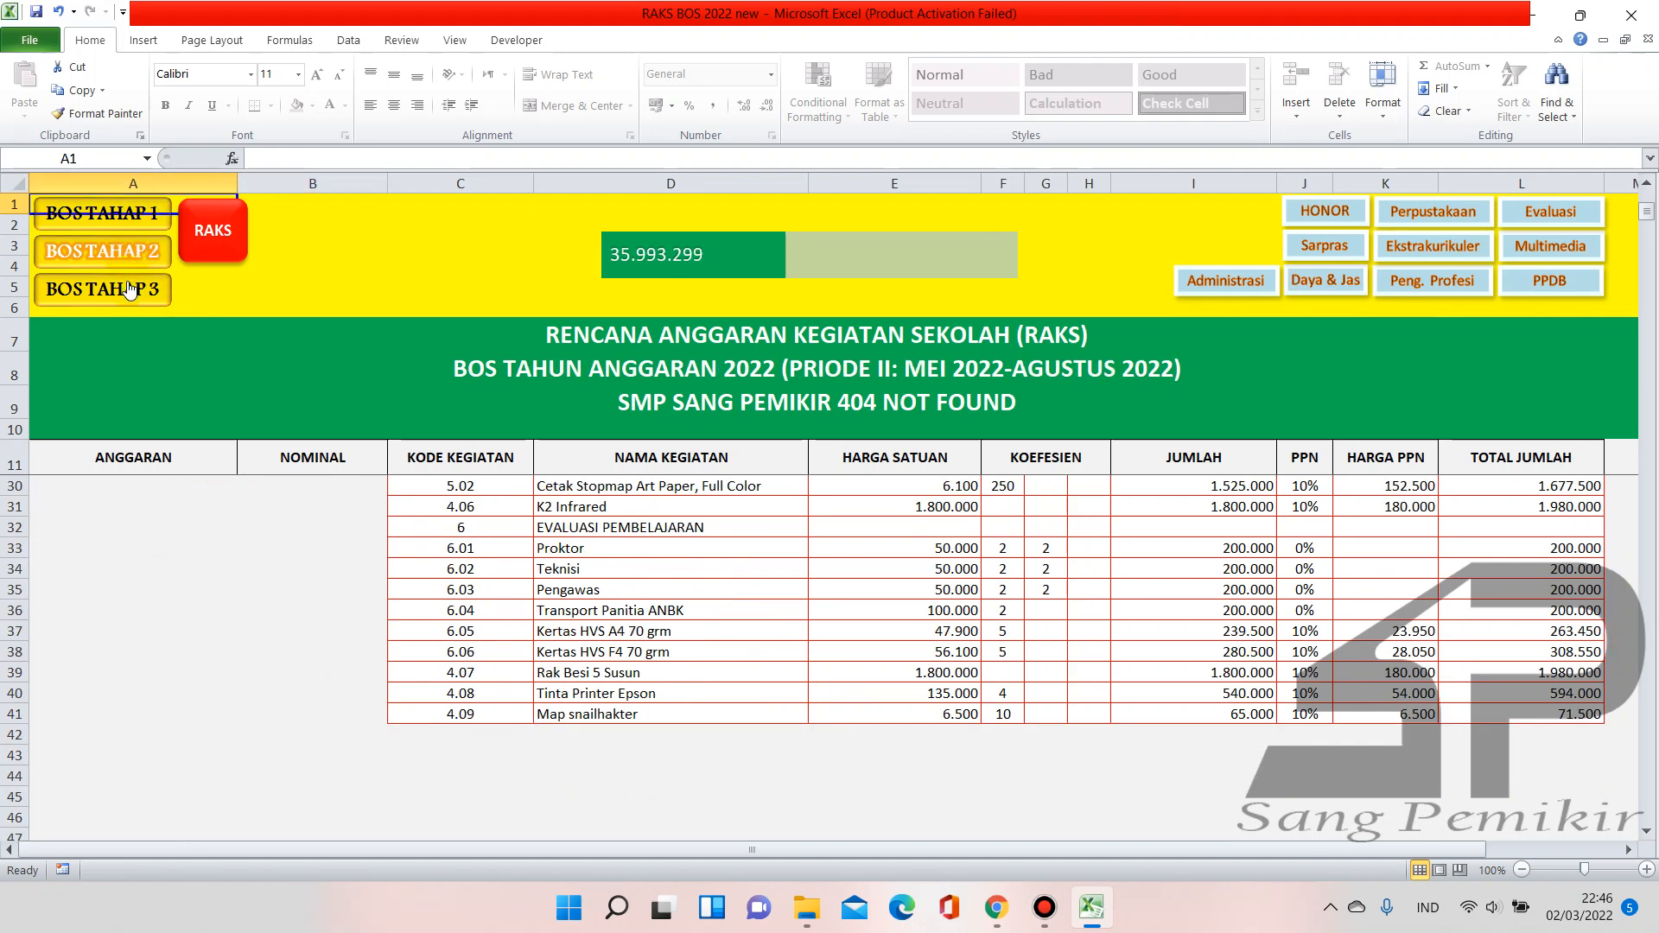
click(128, 291)
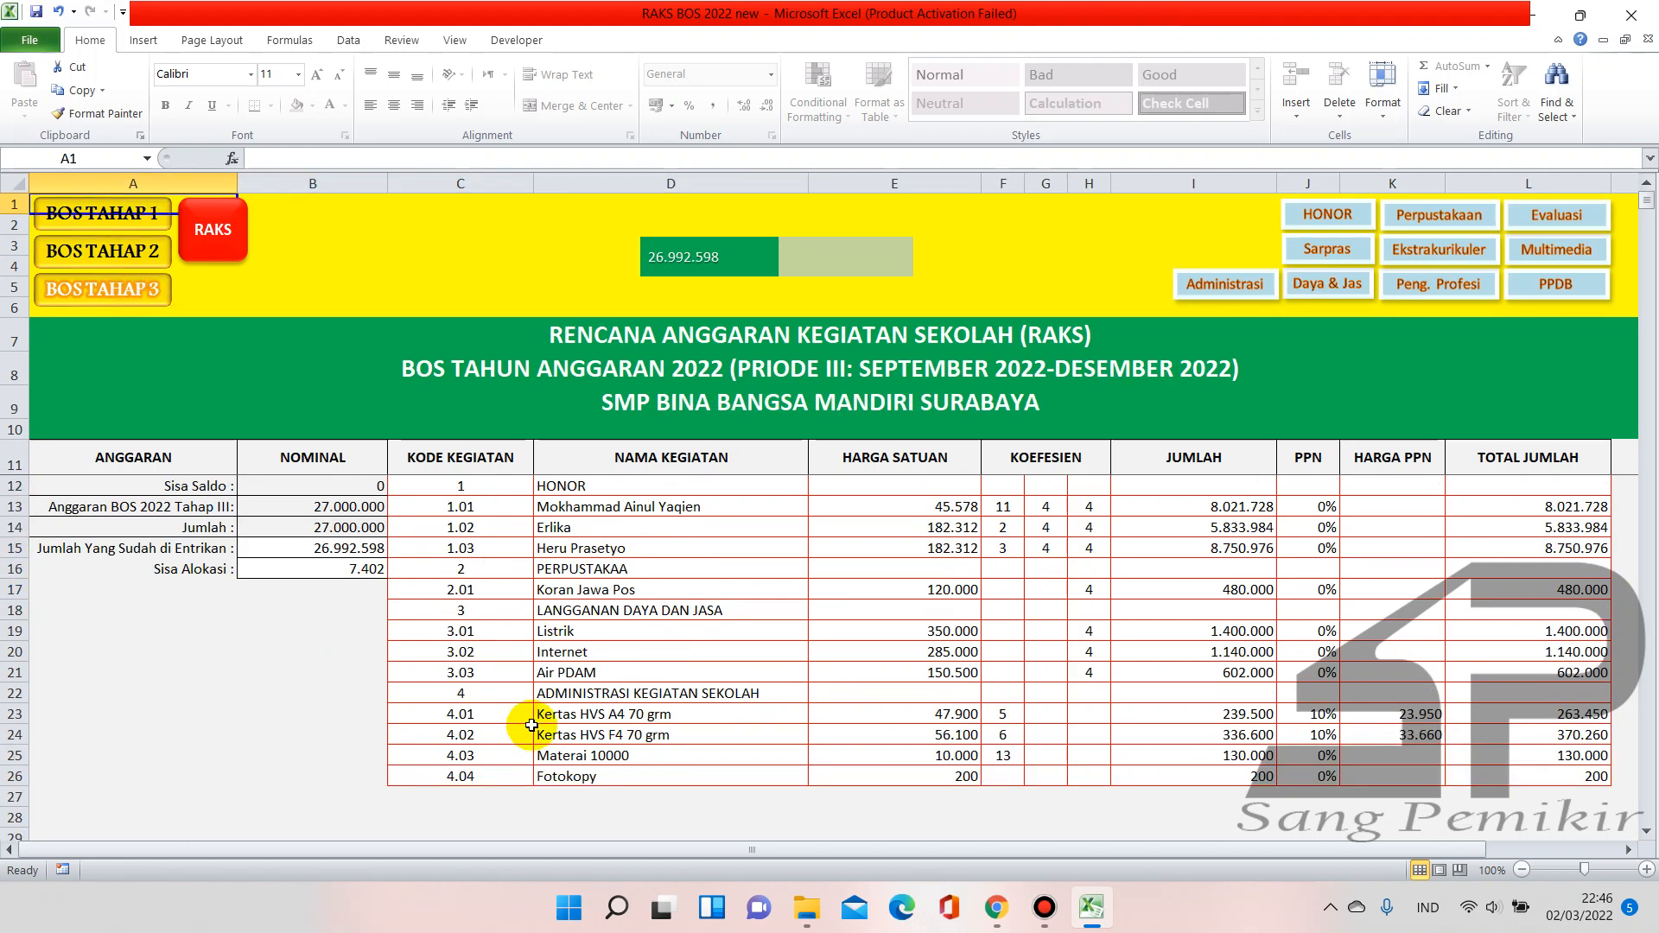
click(149, 264)
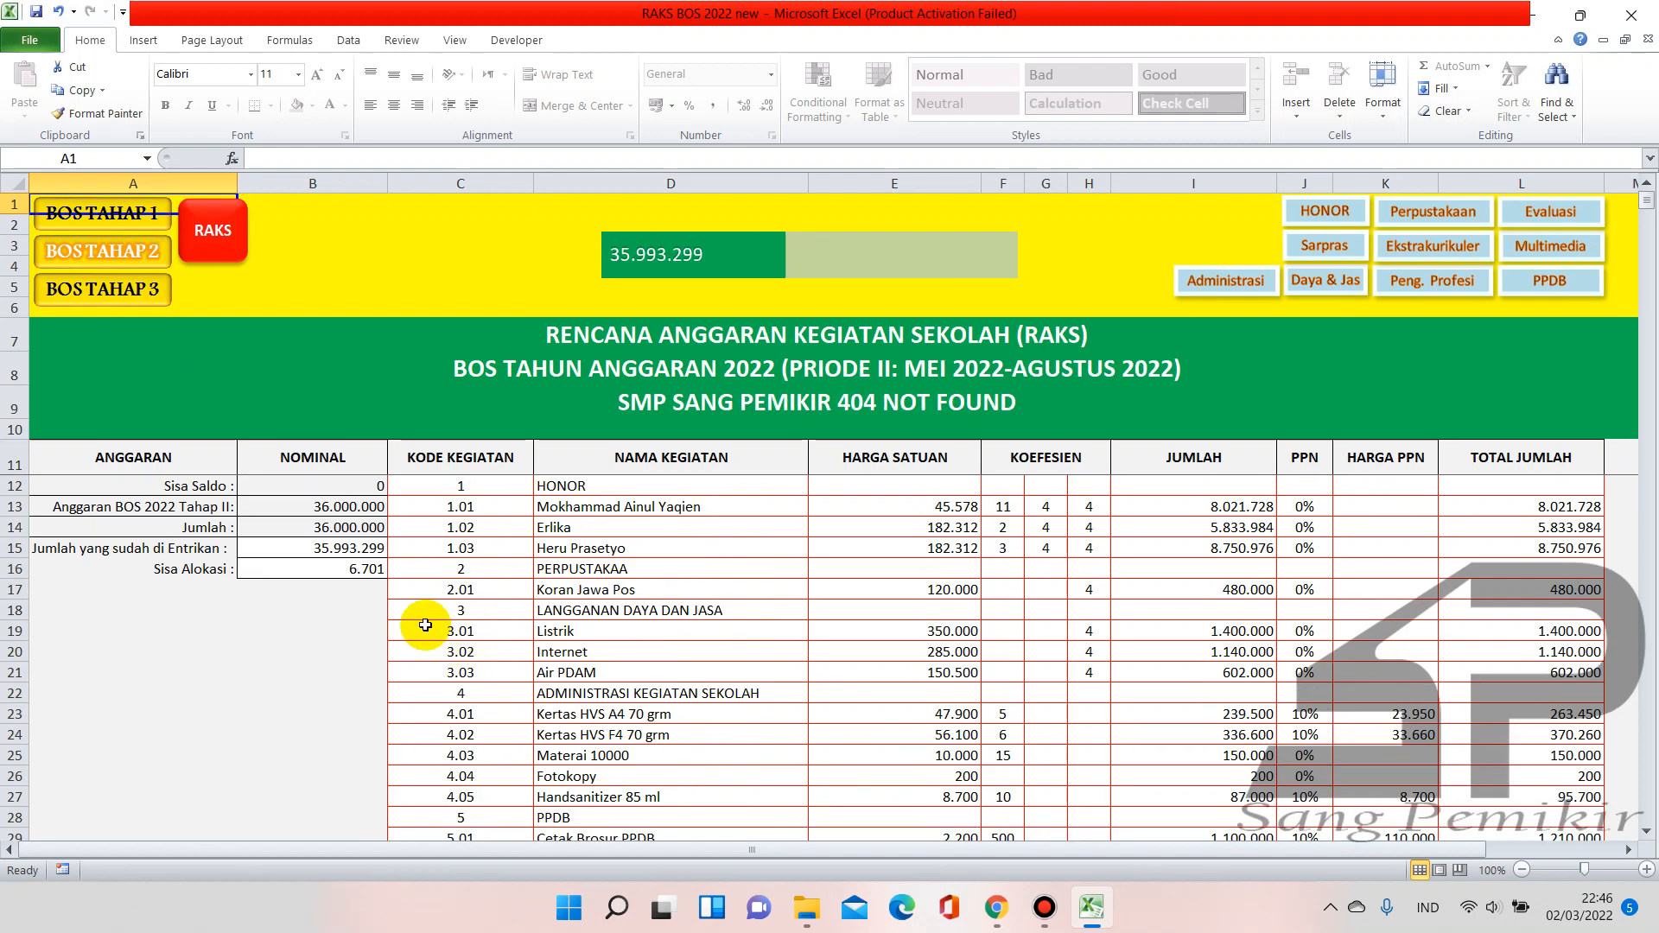
scroll(407, 620, down, 2)
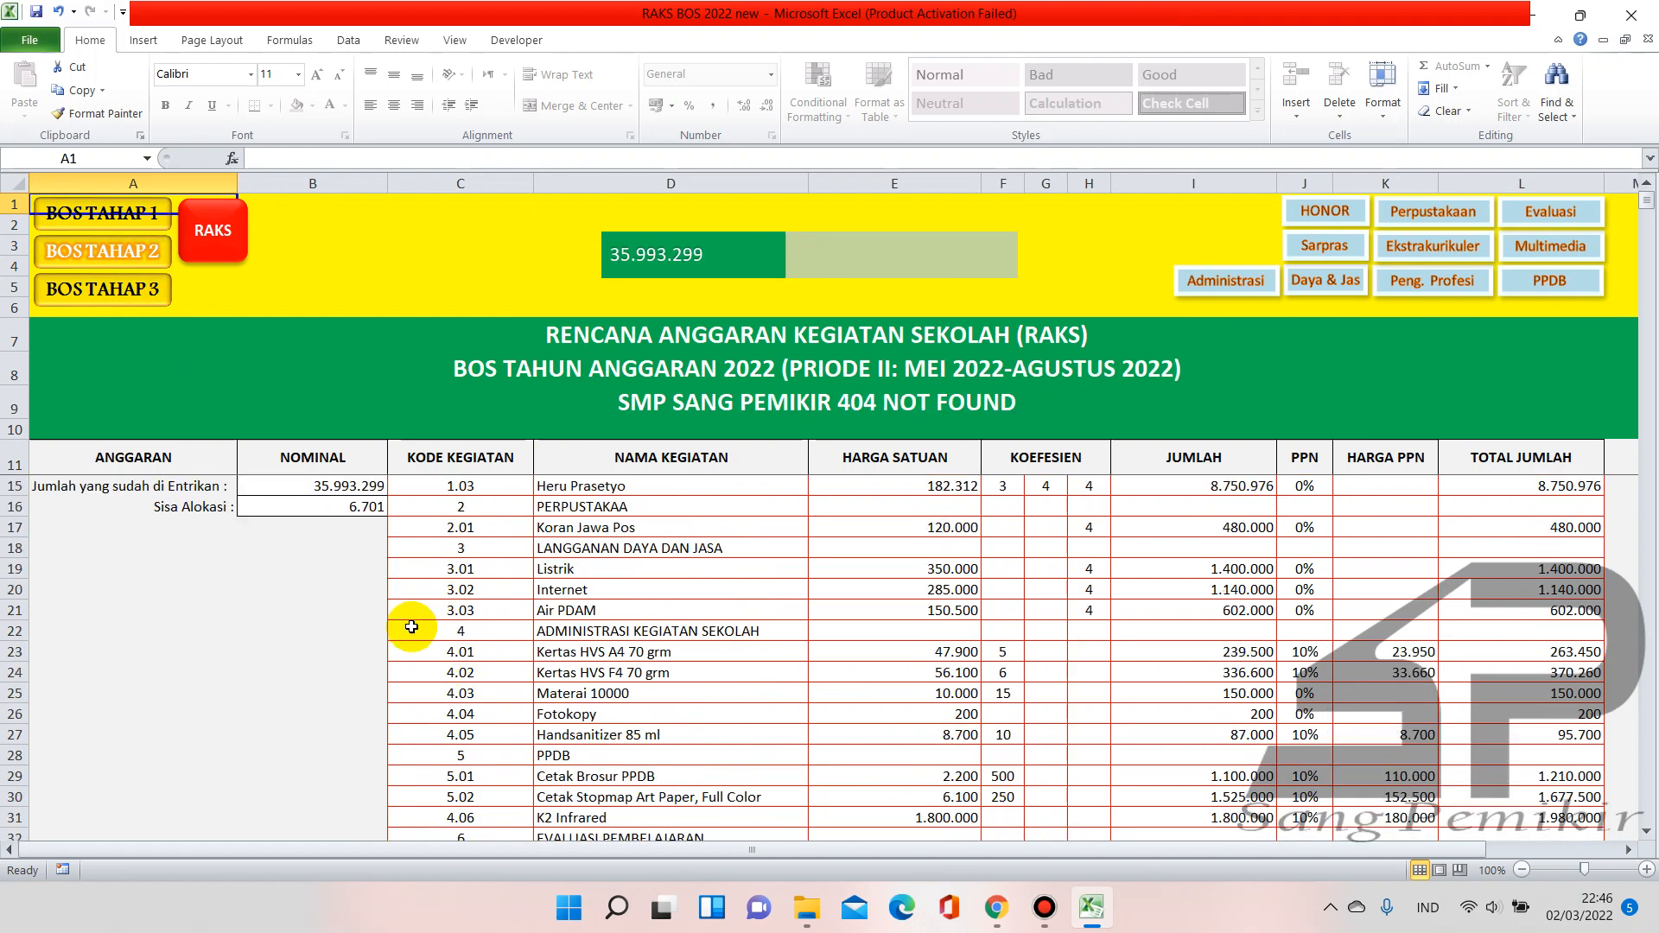
scroll(646, 685, down, 3)
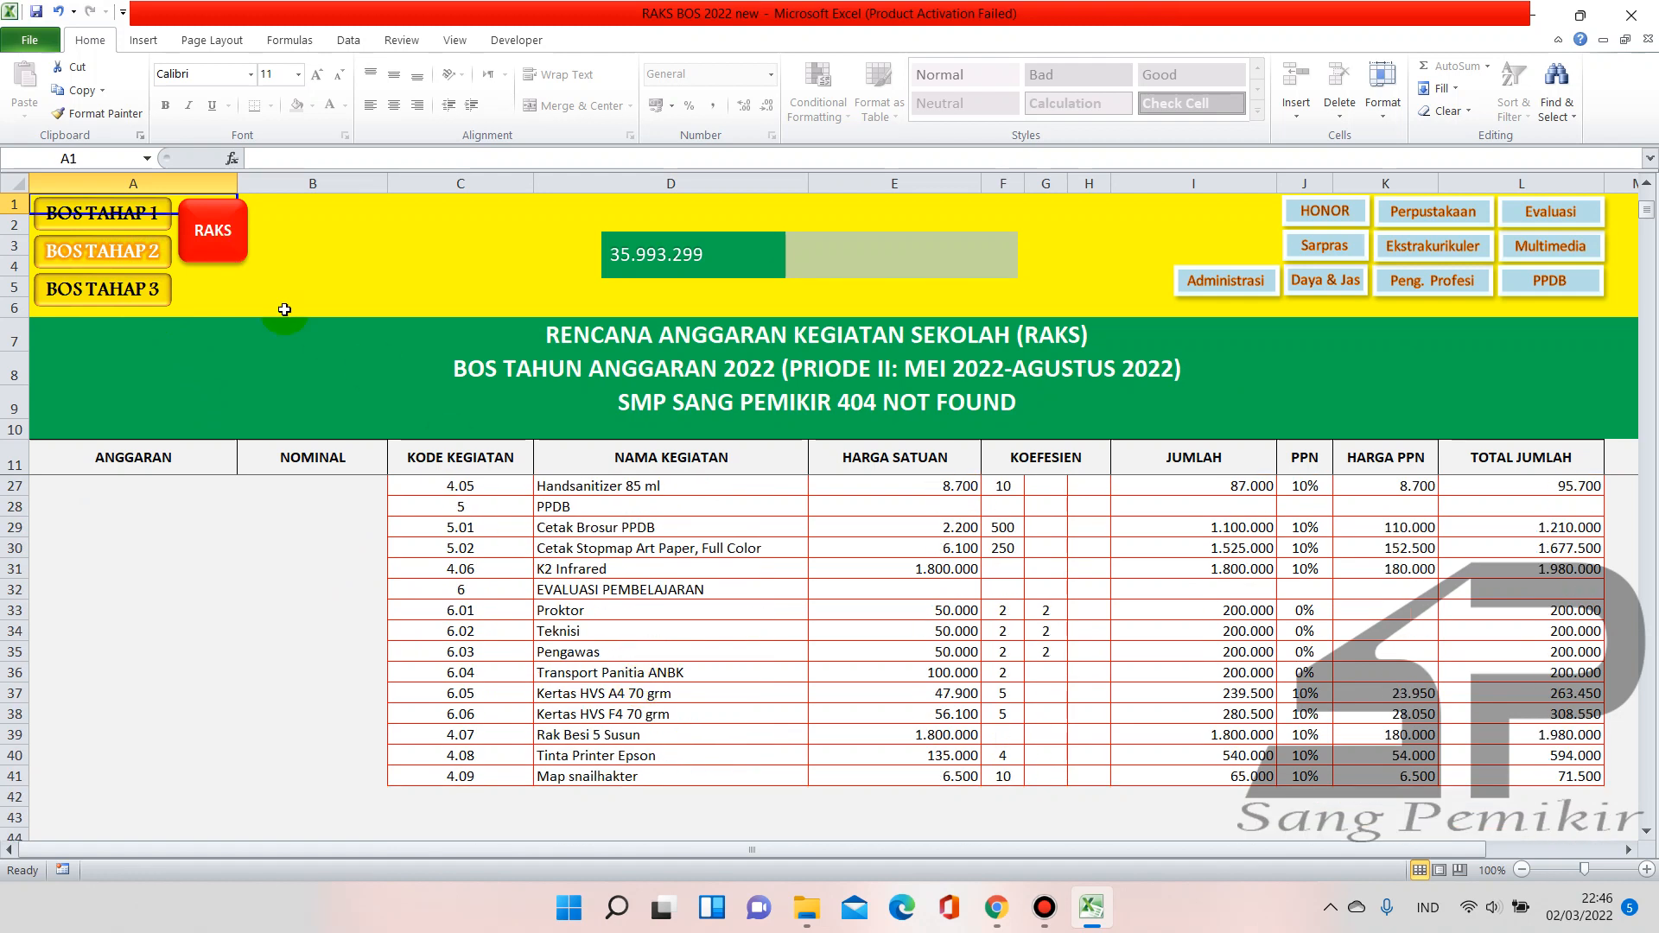
scroll(547, 593, up, 5)
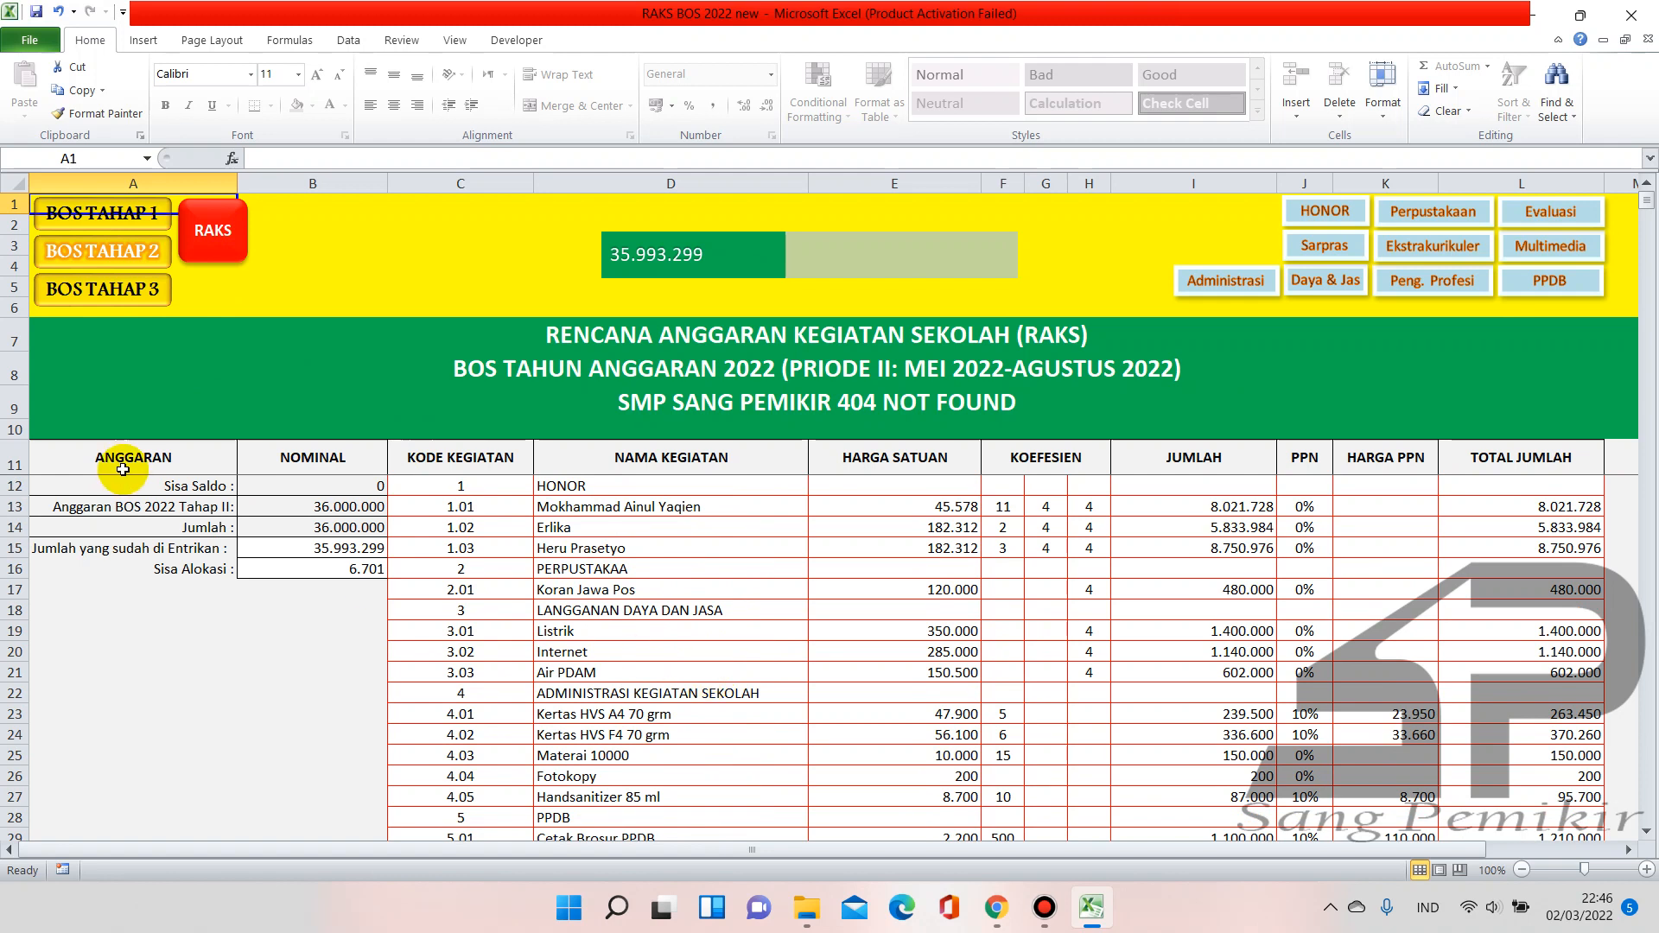
click(107, 222)
click(105, 259)
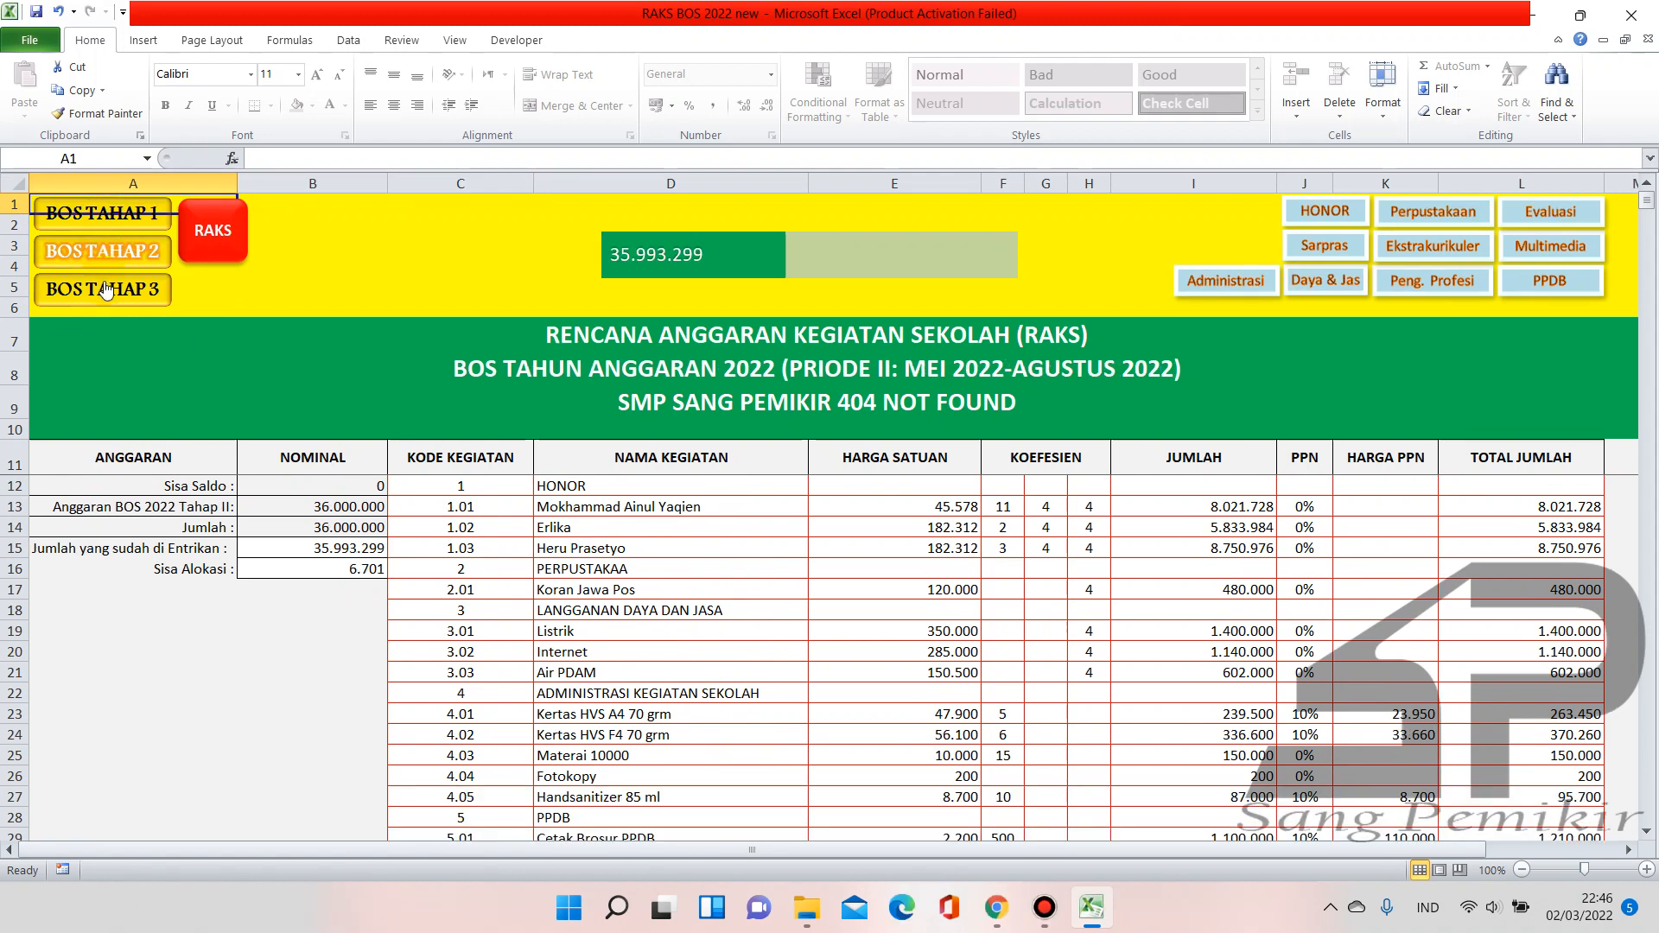
click(106, 288)
click(104, 220)
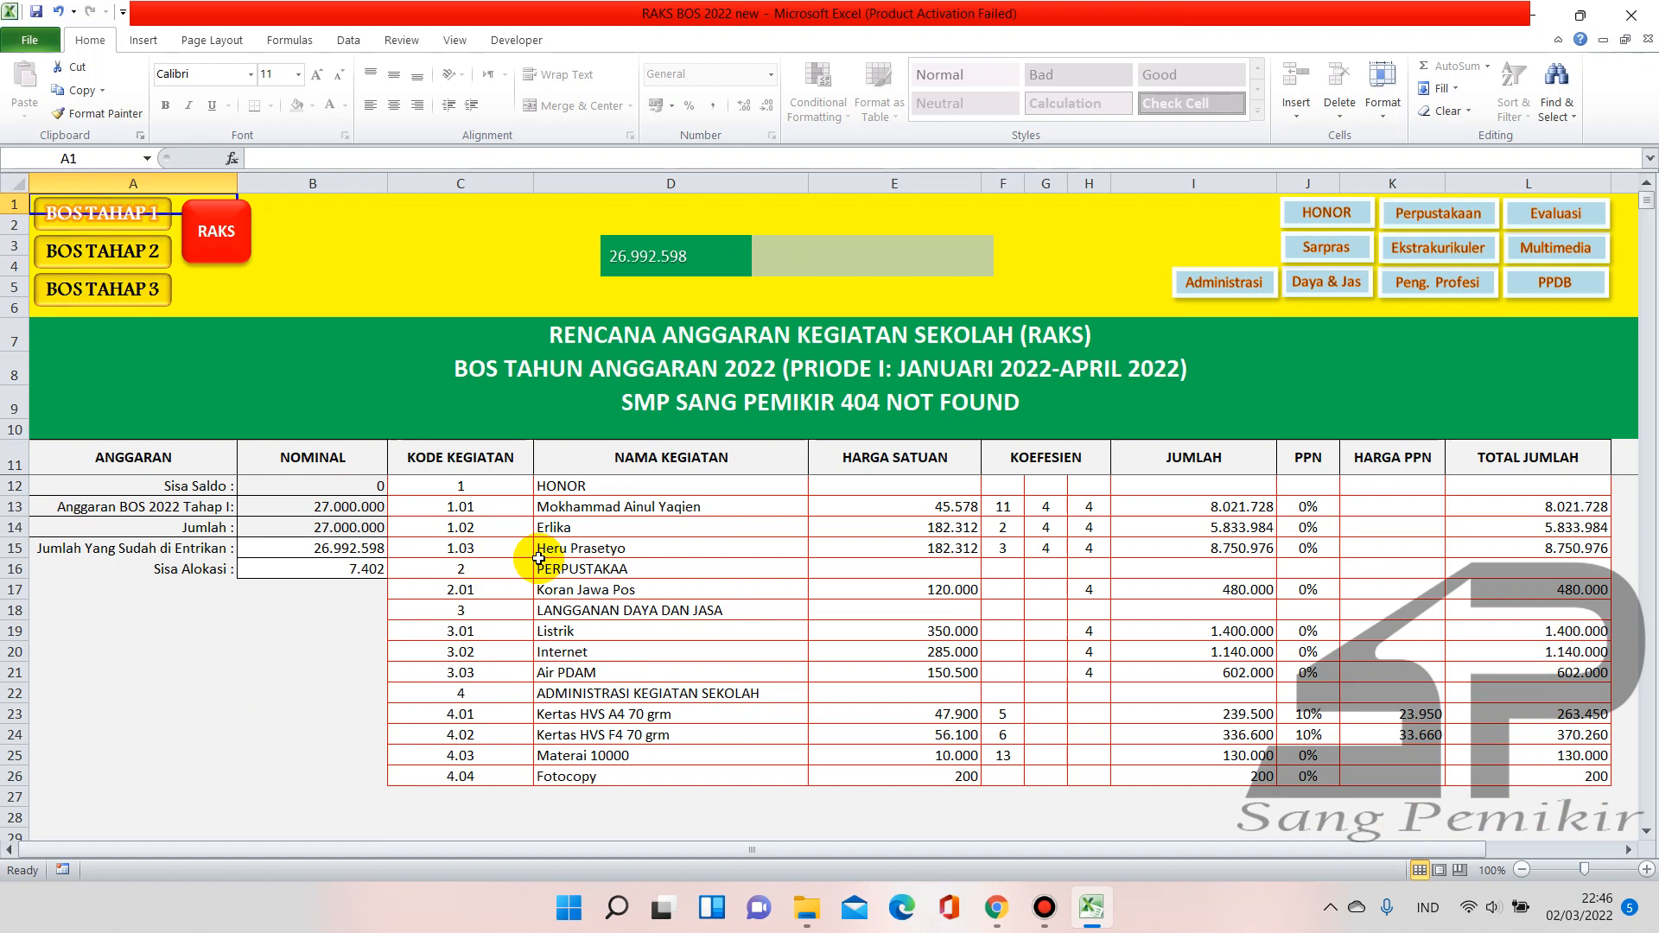
click(359, 571)
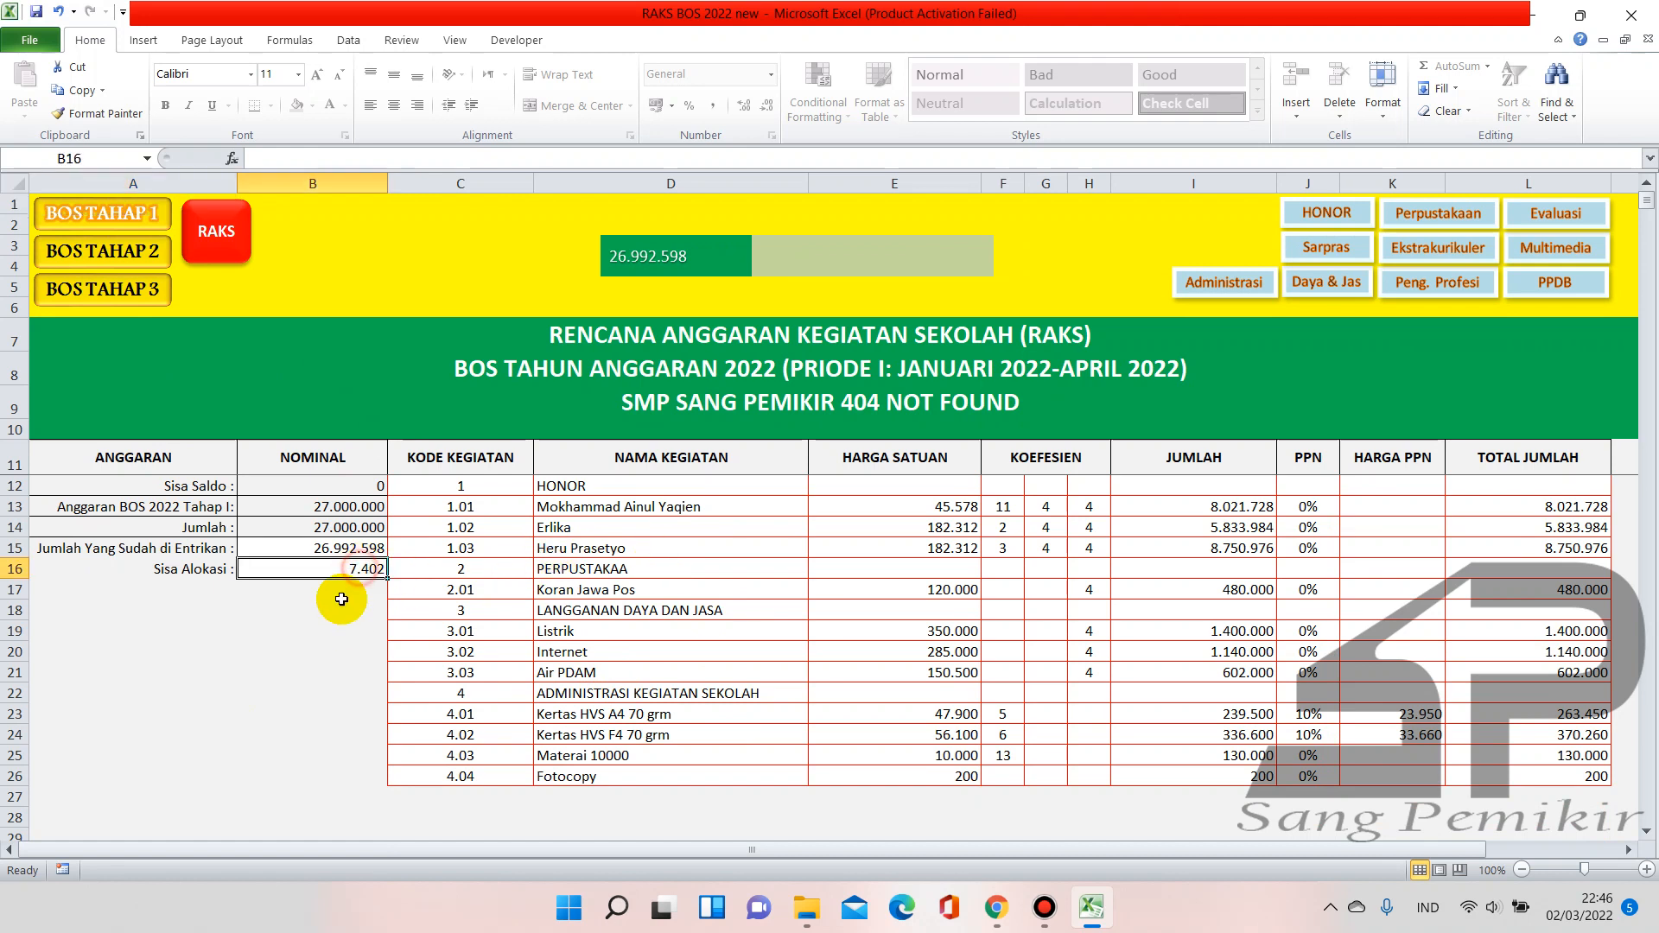
click(155, 262)
click(358, 572)
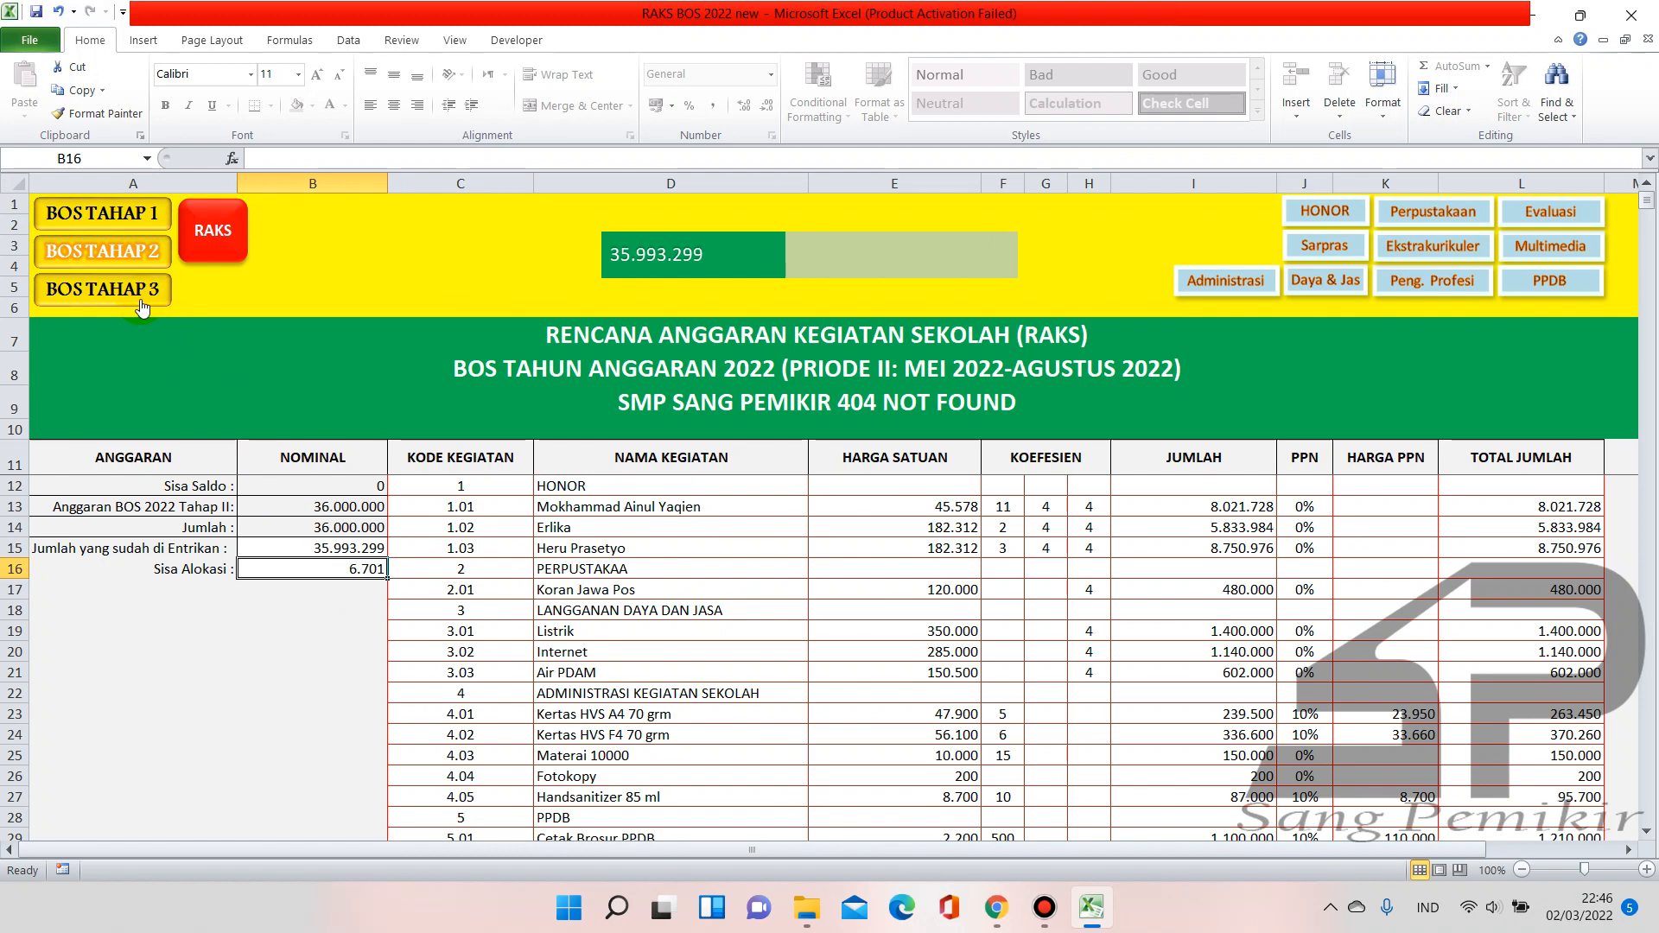
click(142, 304)
click(373, 567)
click(127, 223)
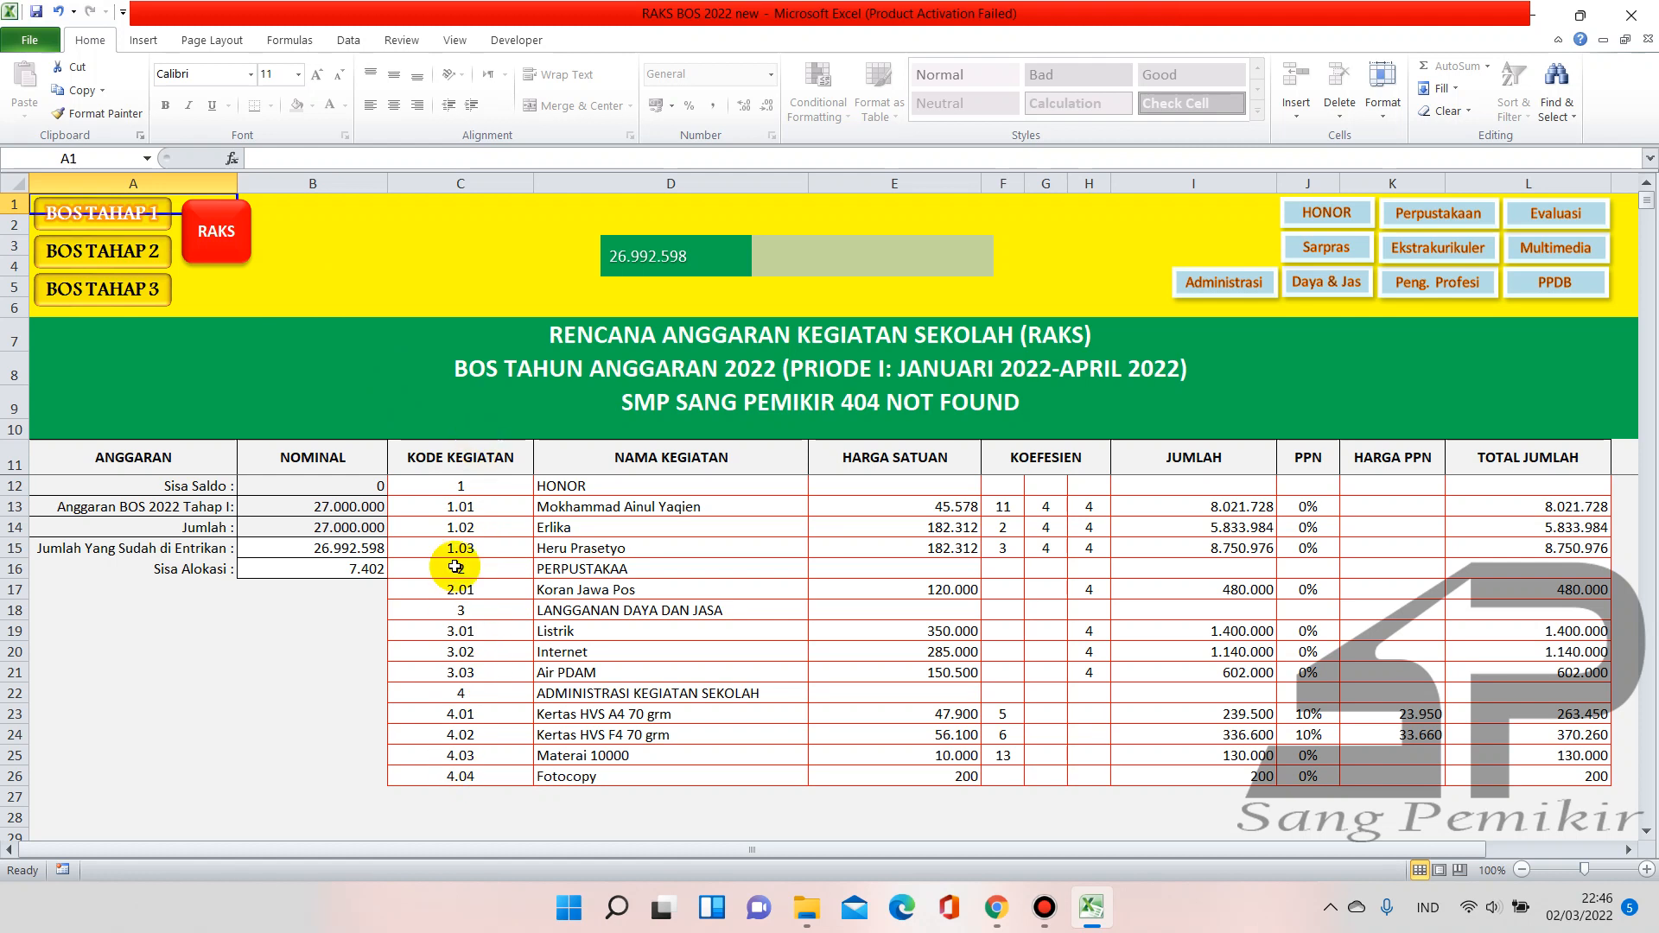
click(454, 484)
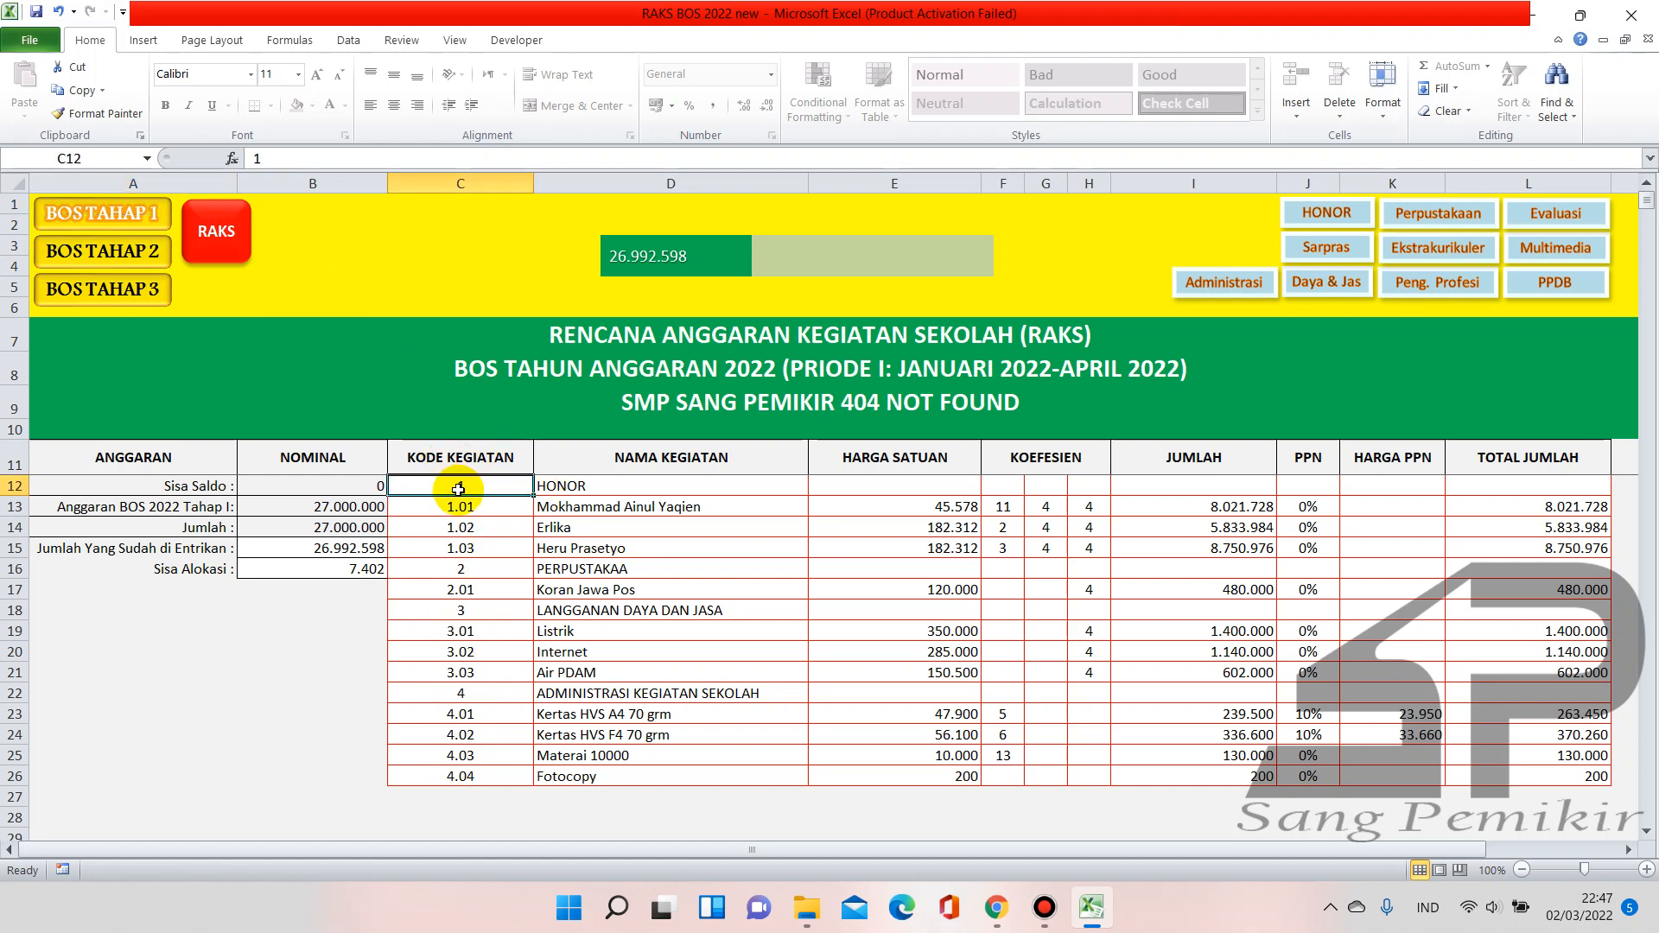
On the RAKS sheet, enter activity codes 1, 1.01, 1.02 and 1.03 in cells C12 to C15
click(221, 262)
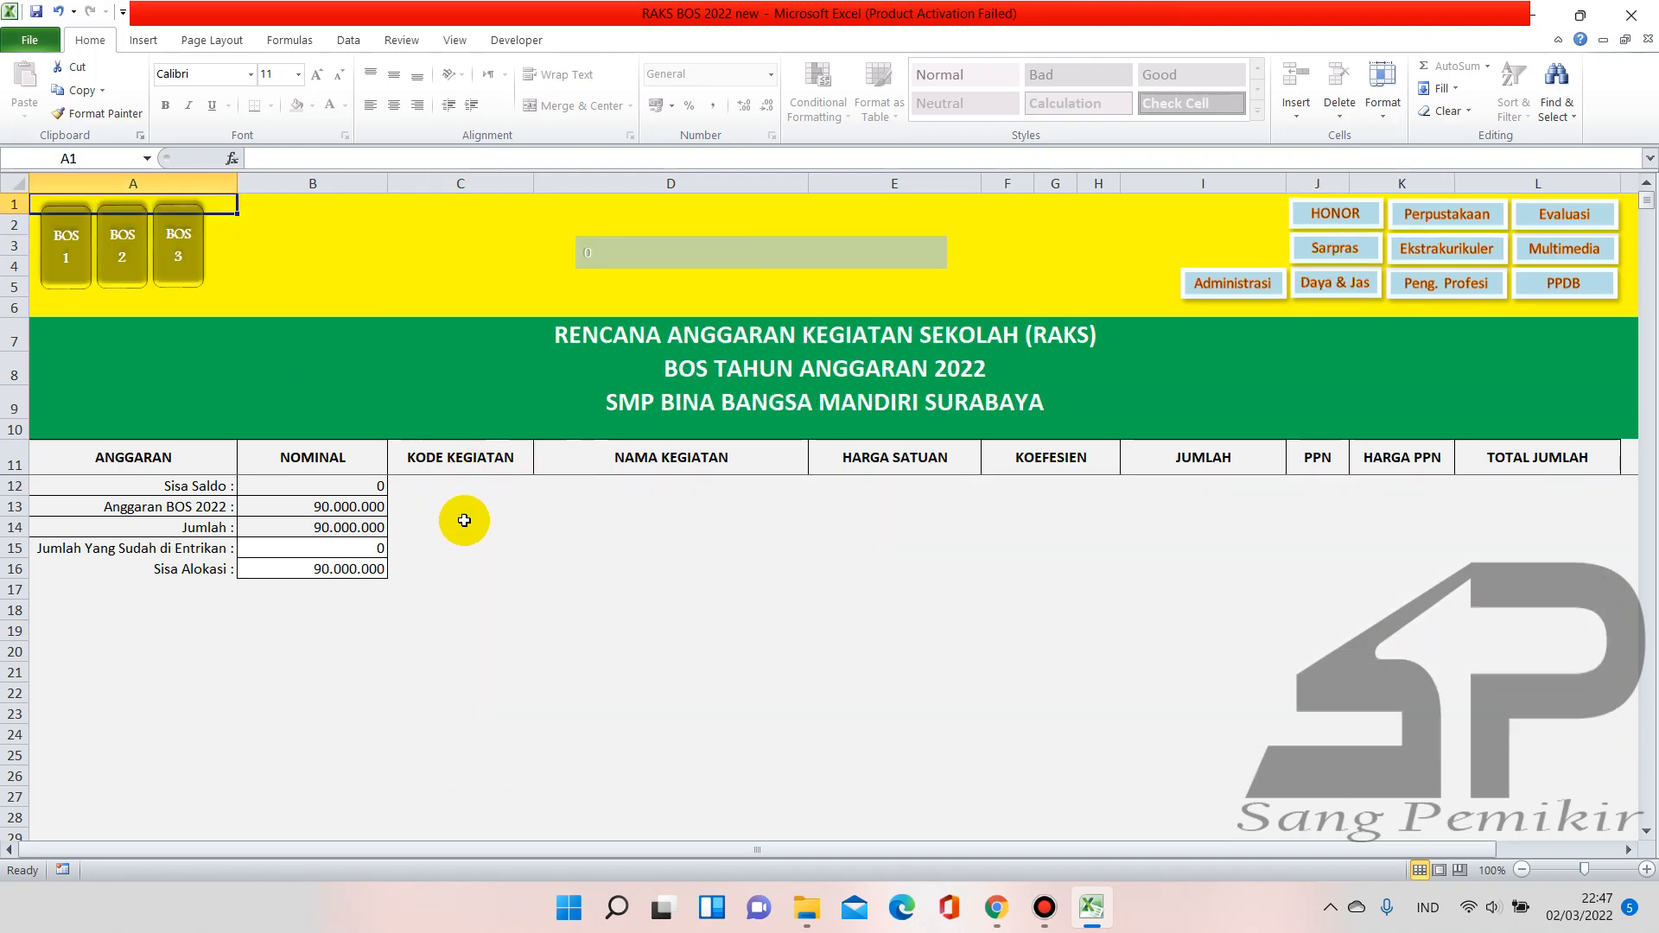
click(461, 485)
text(1)
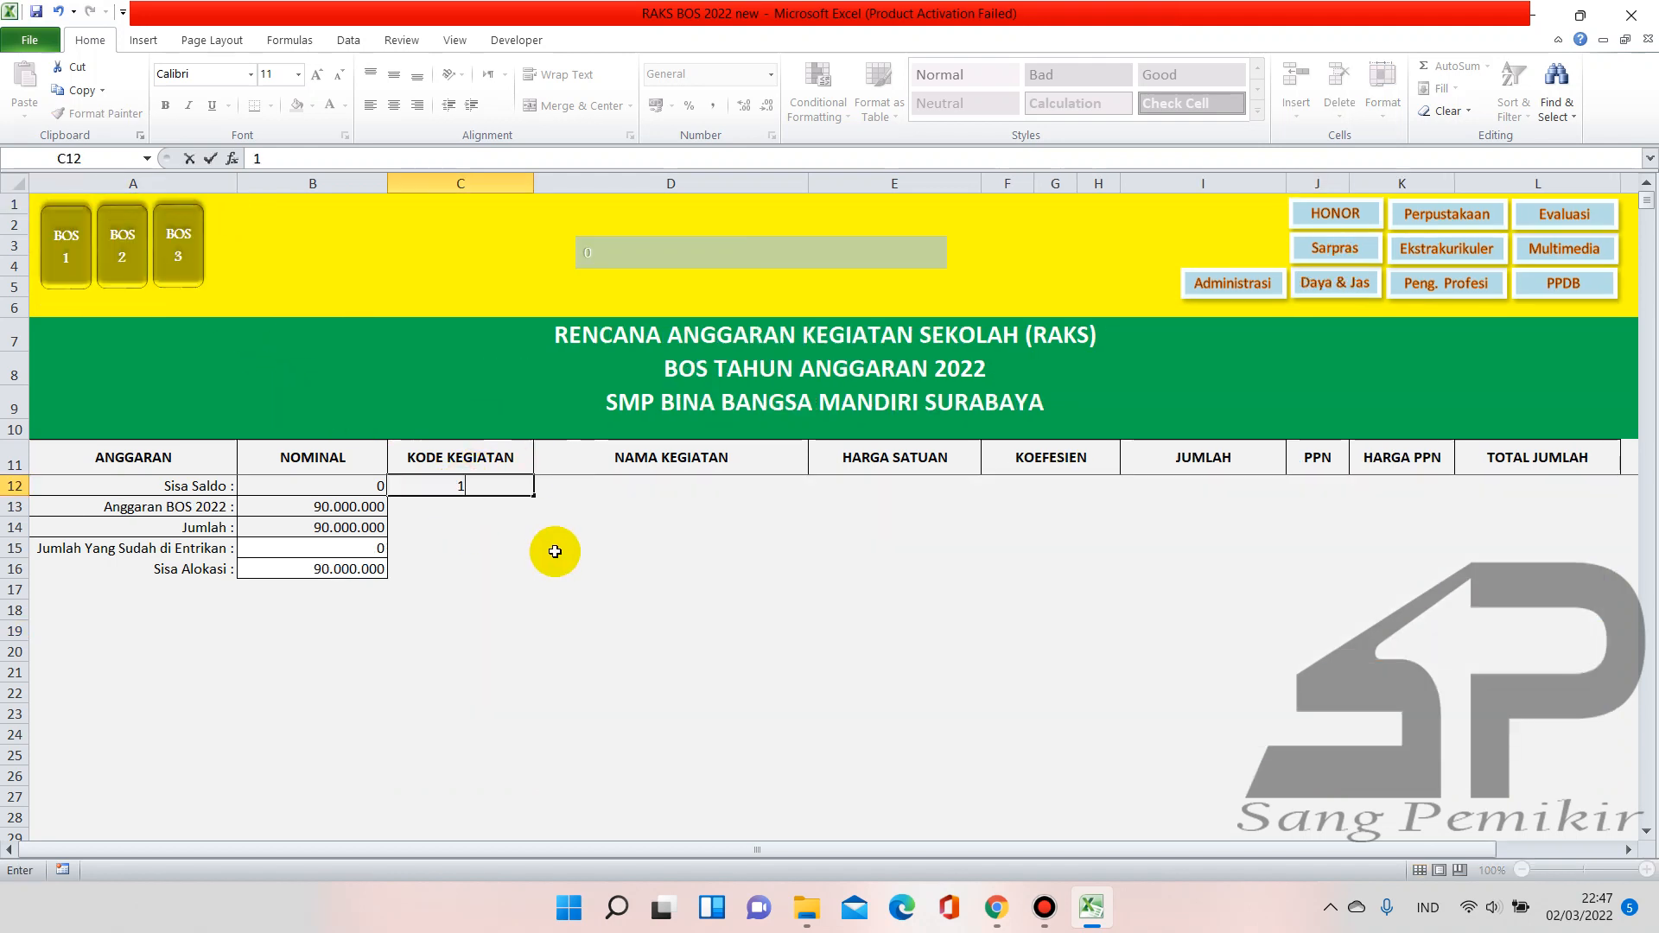
key(Return)
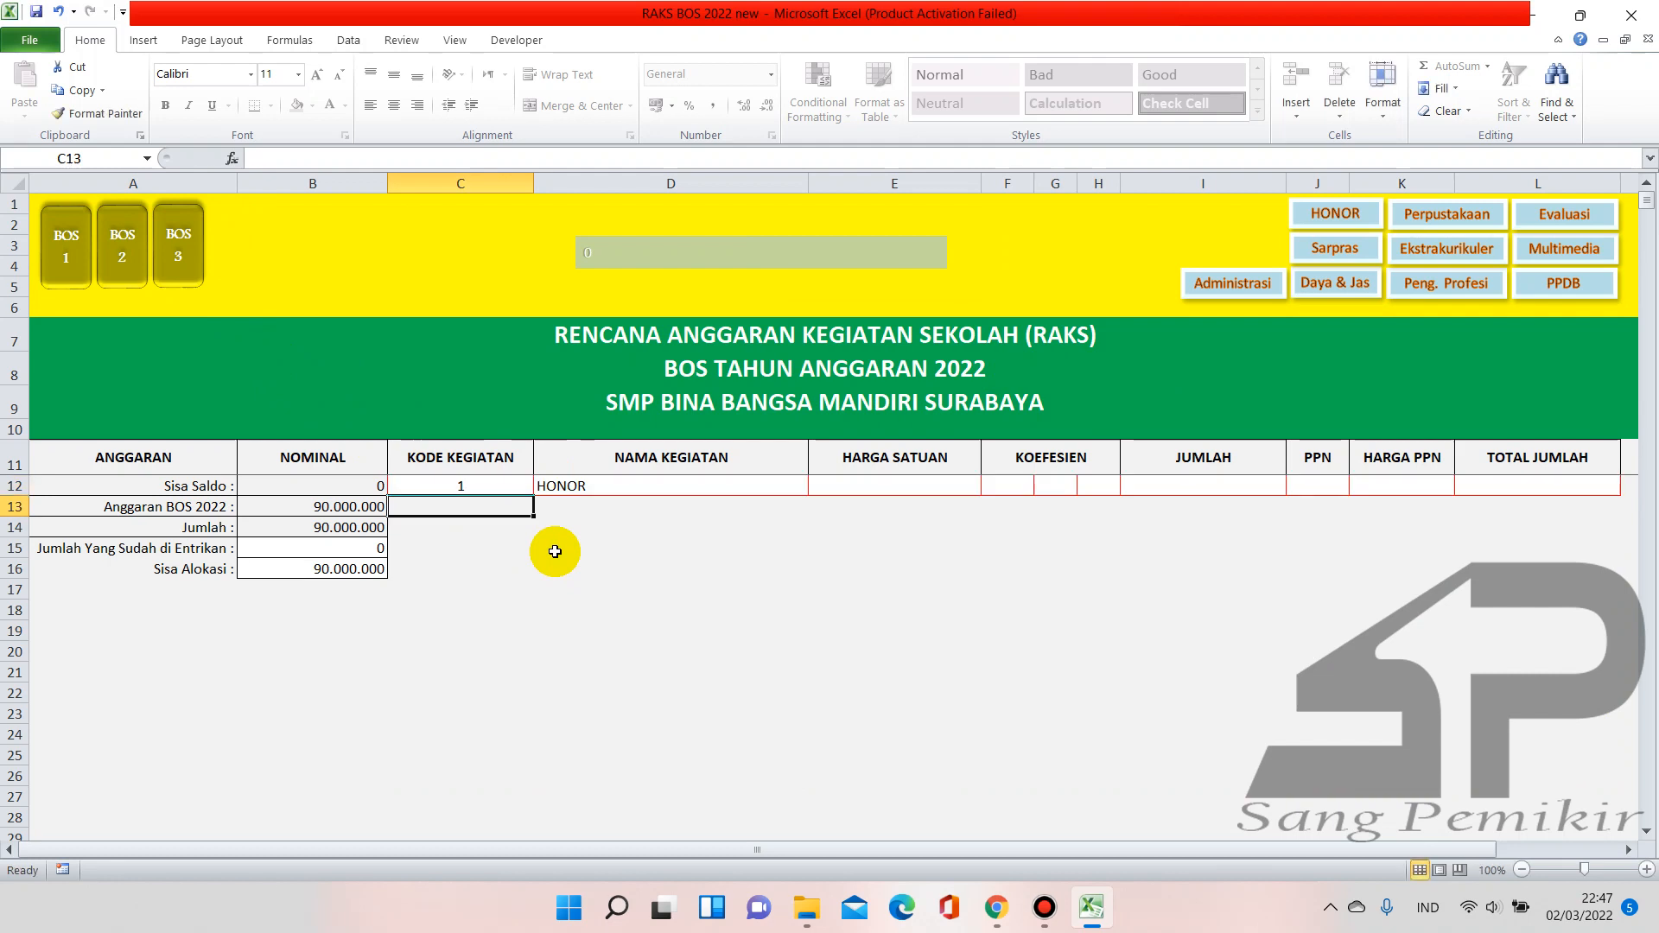
text(1.01)
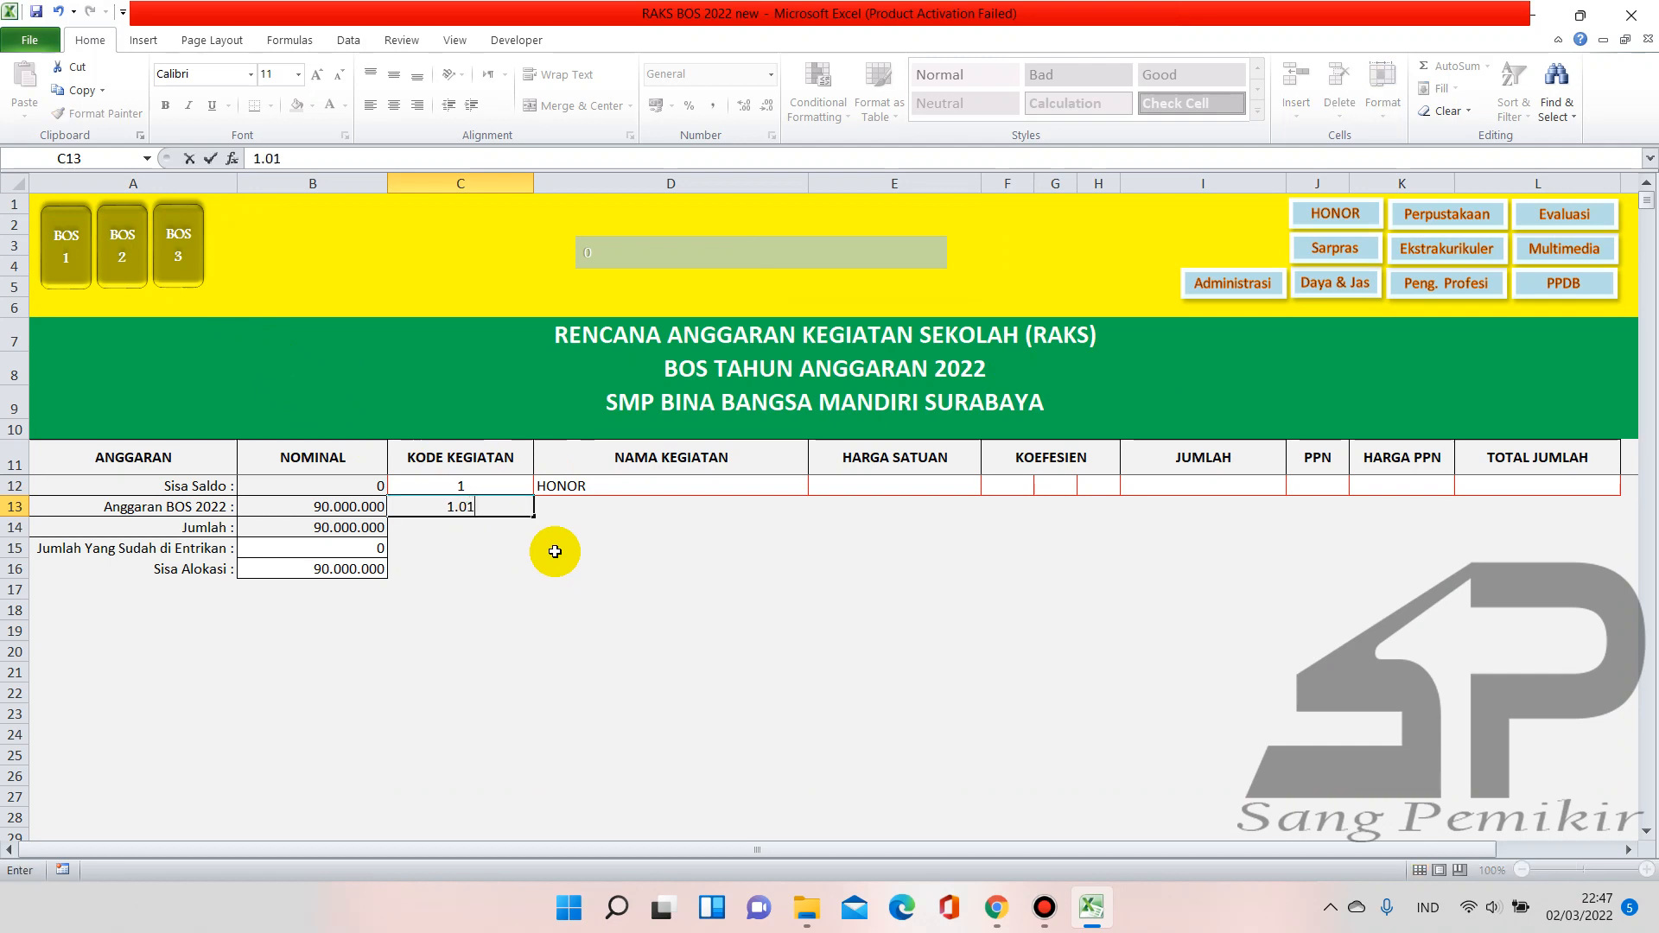
key(Return)
text(1.02)
key(Return)
text(1.03)
key(Return)
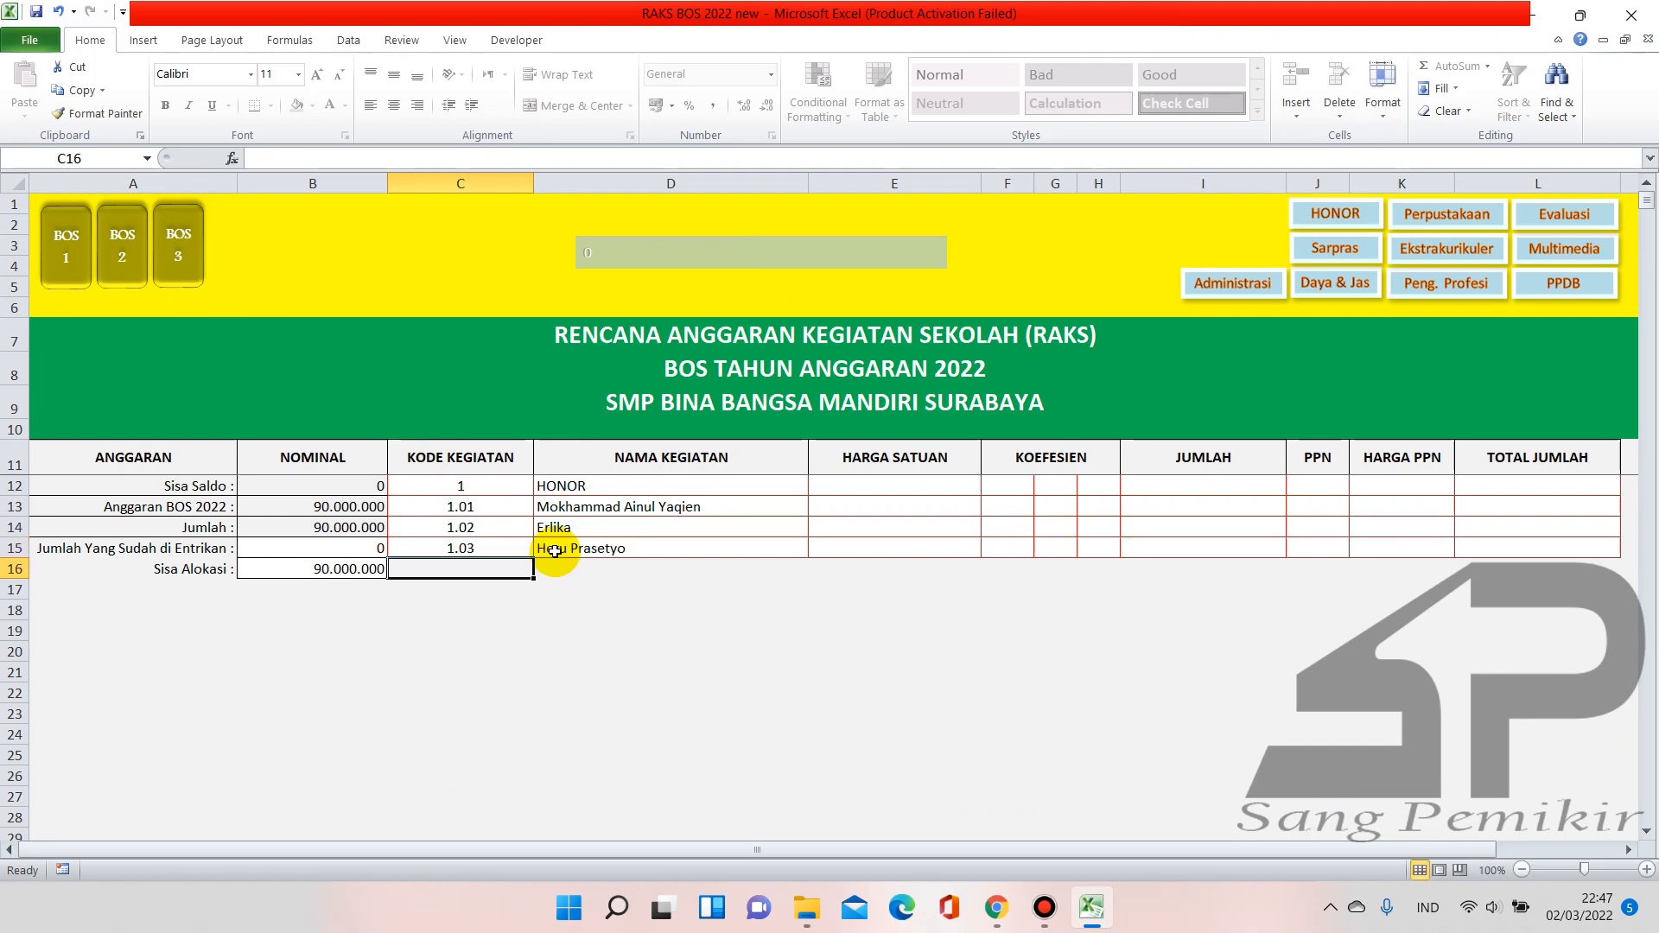
click(71, 256)
drag(503, 493, 498, 546)
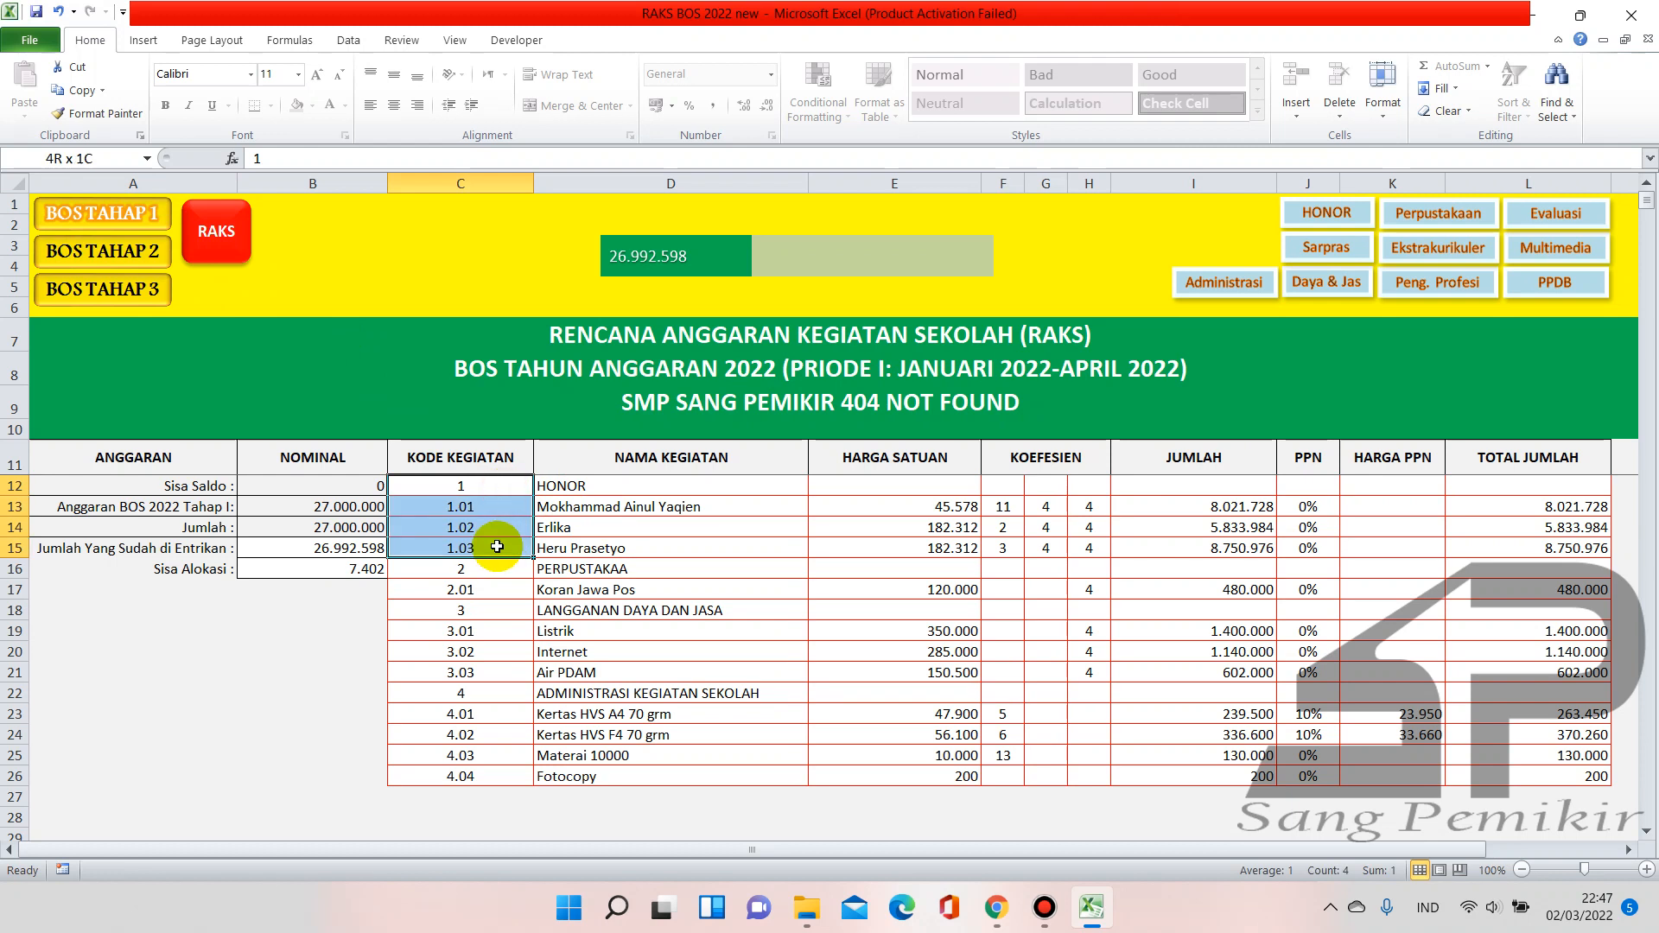
click(134, 259)
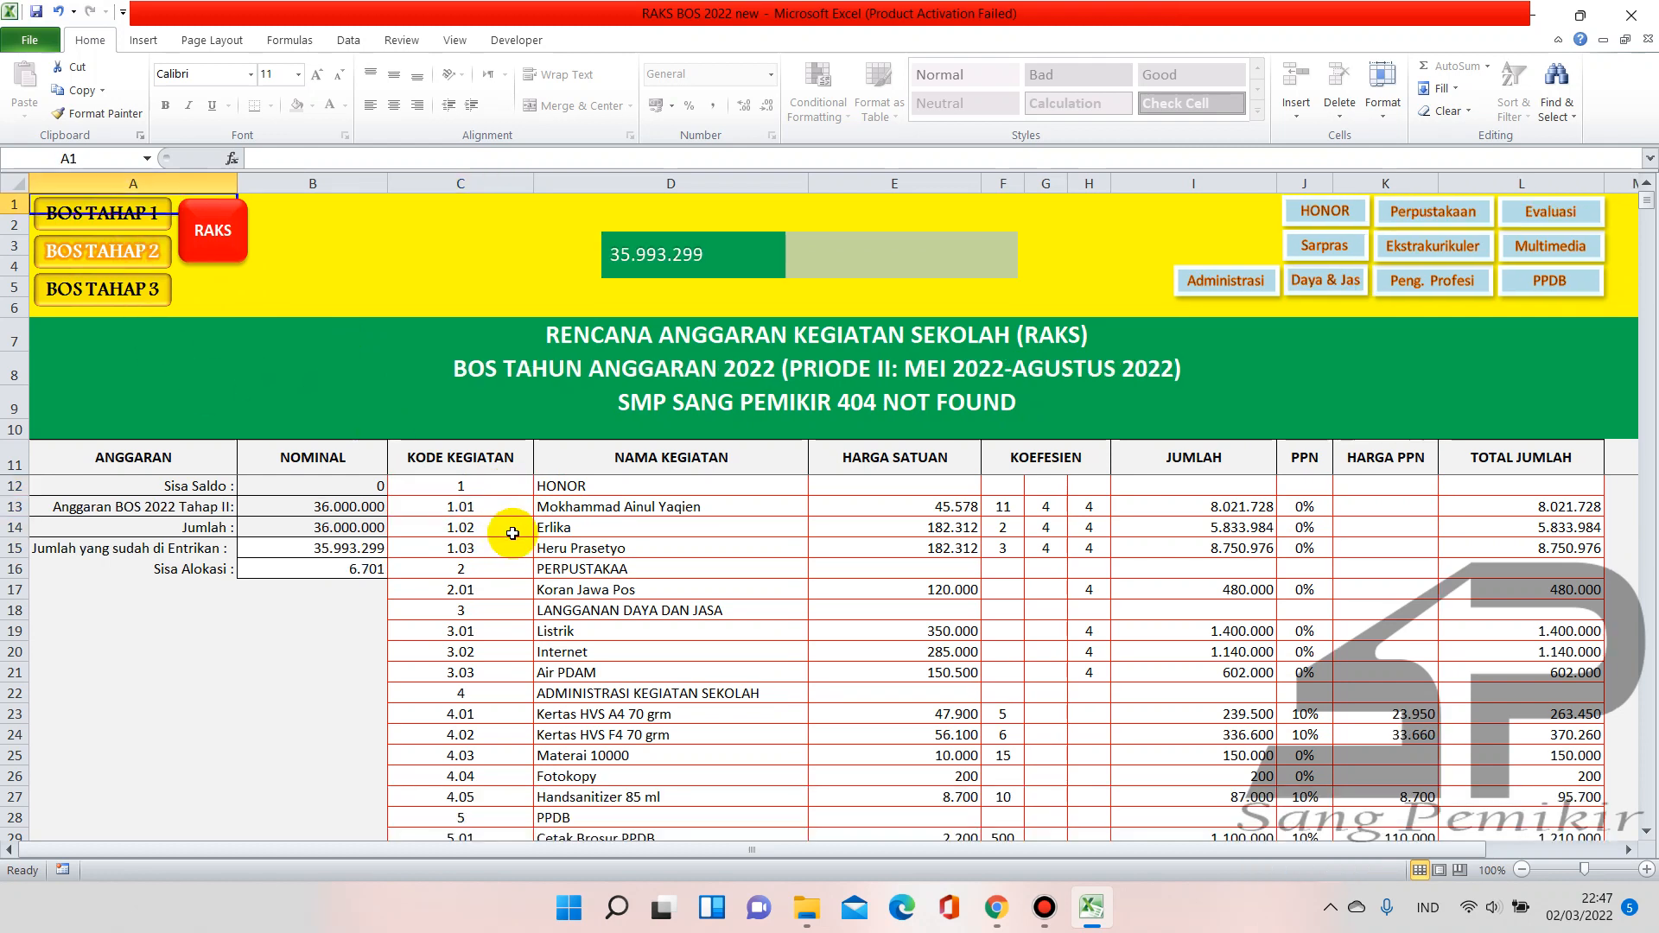
scroll(484, 666, down, 4)
scroll(486, 670, down, 3)
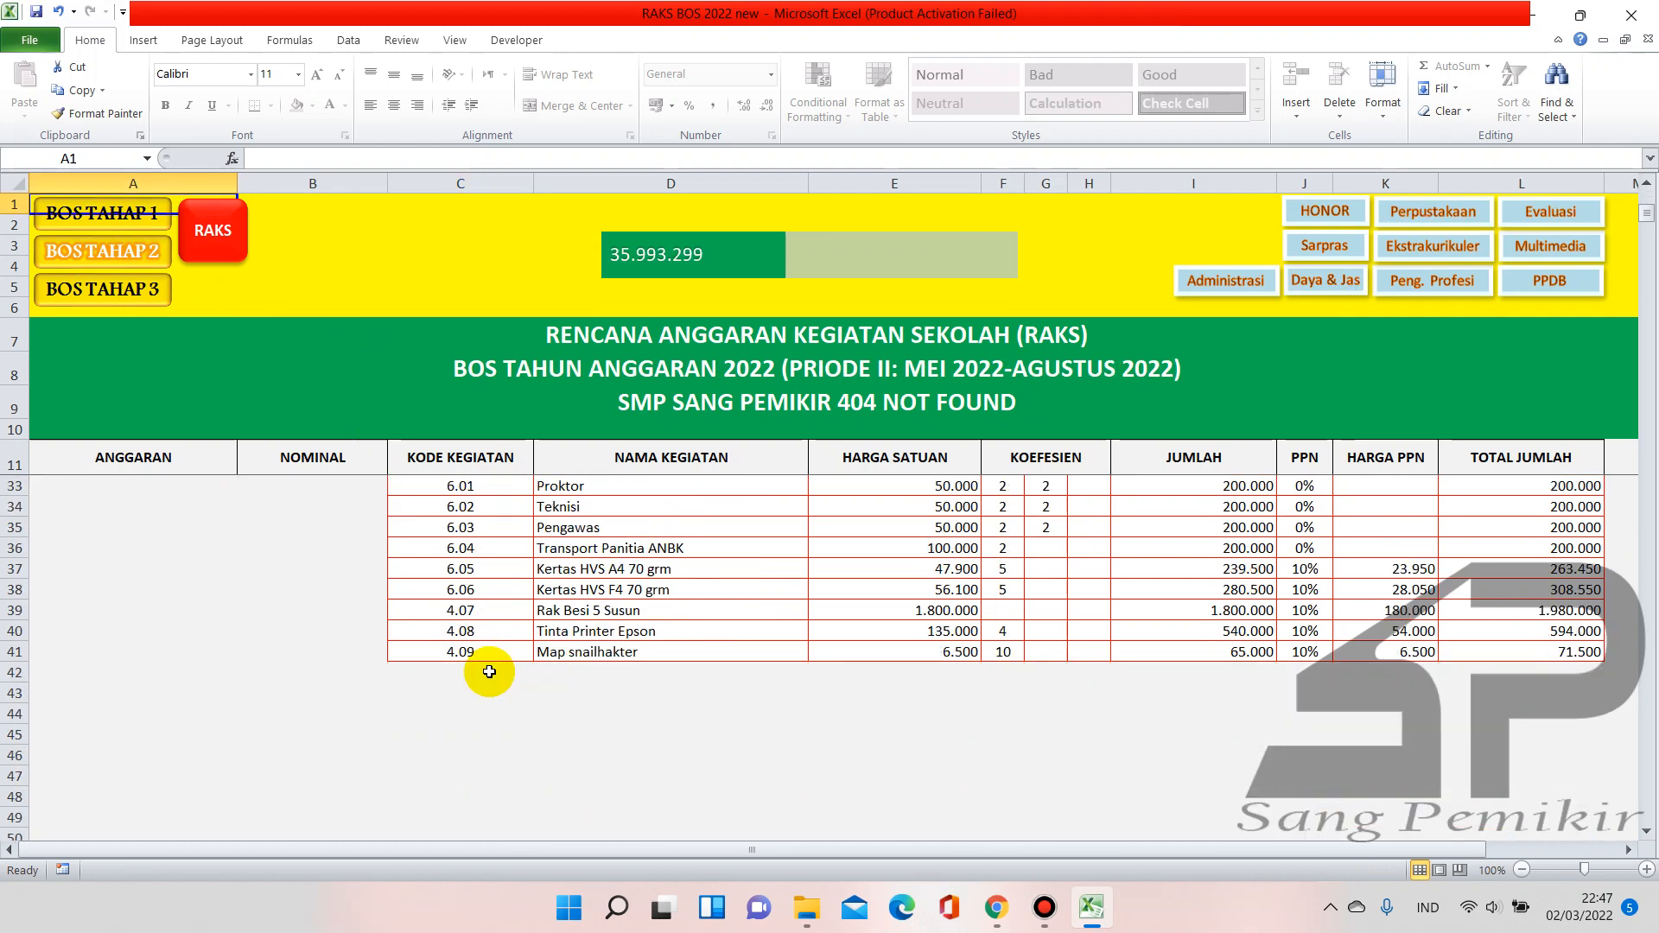
scroll(484, 667, up, 2)
click(603, 588)
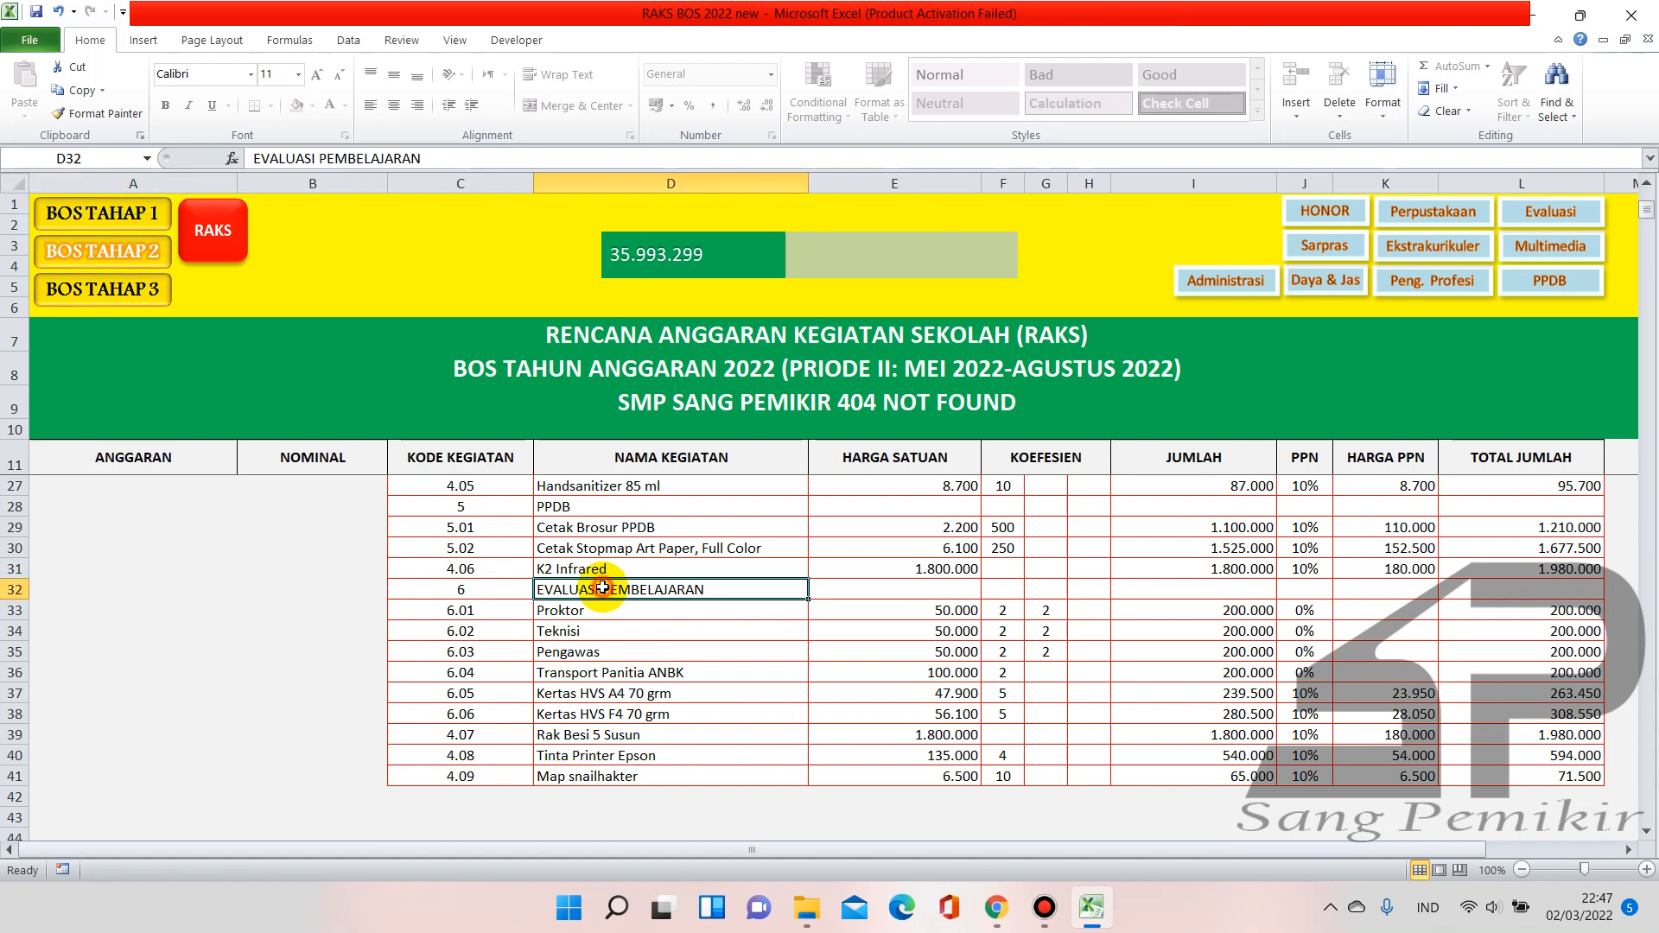
scroll(459, 636, up, 2)
scroll(459, 635, up, 2)
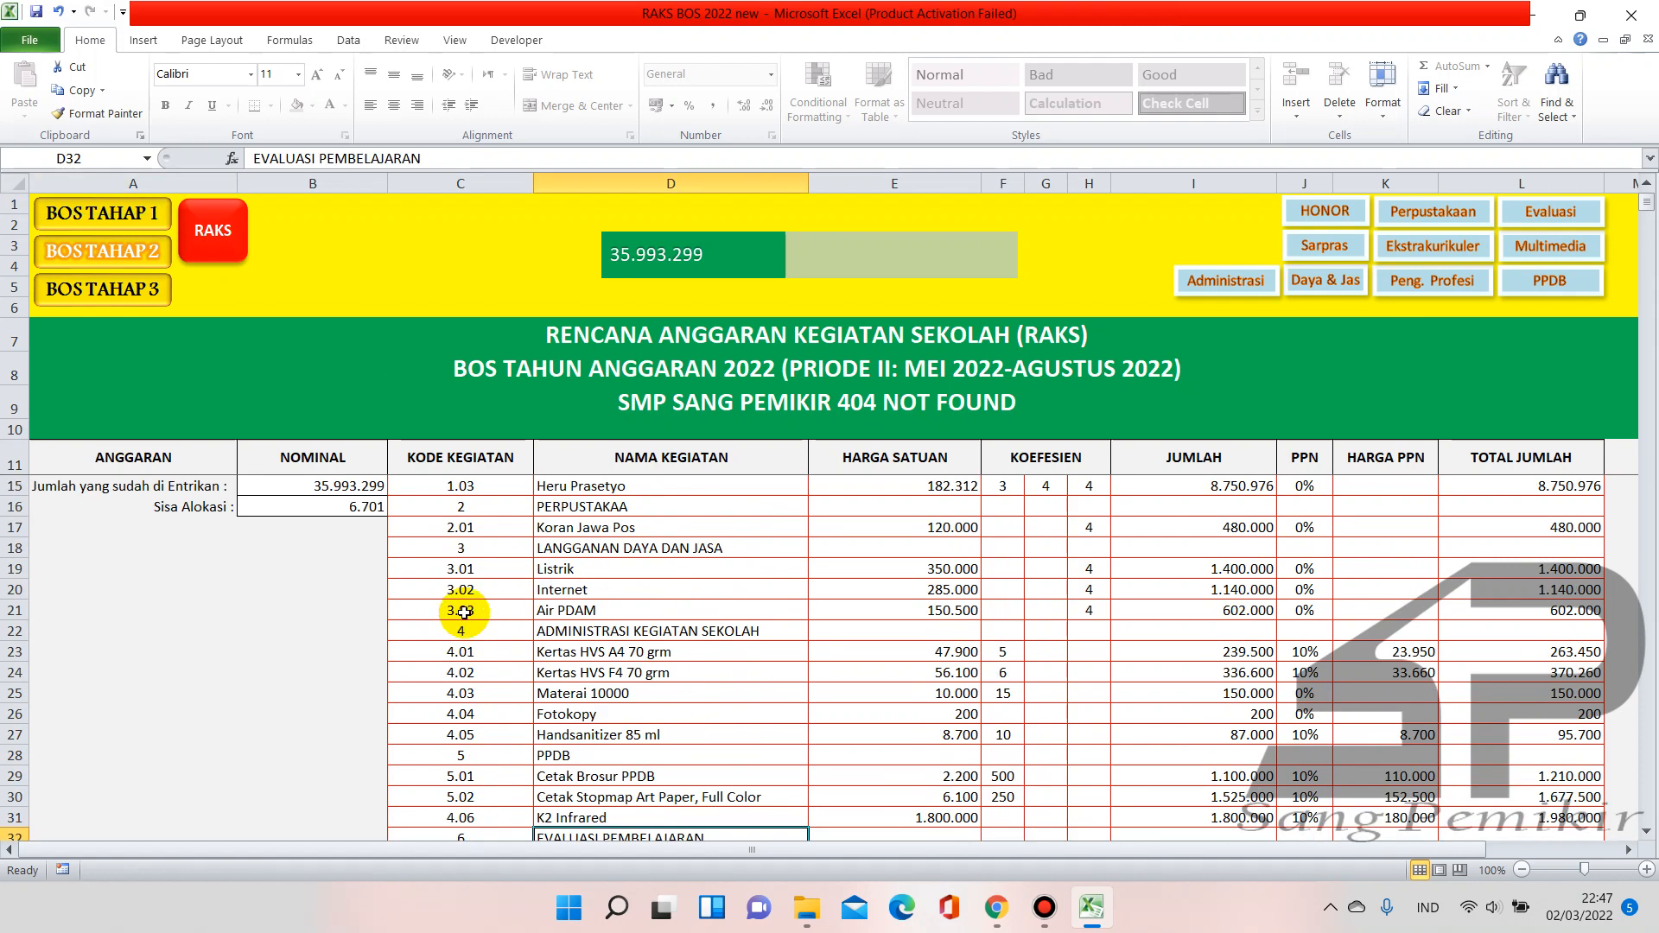
click(491, 631)
drag(491, 631, 578, 631)
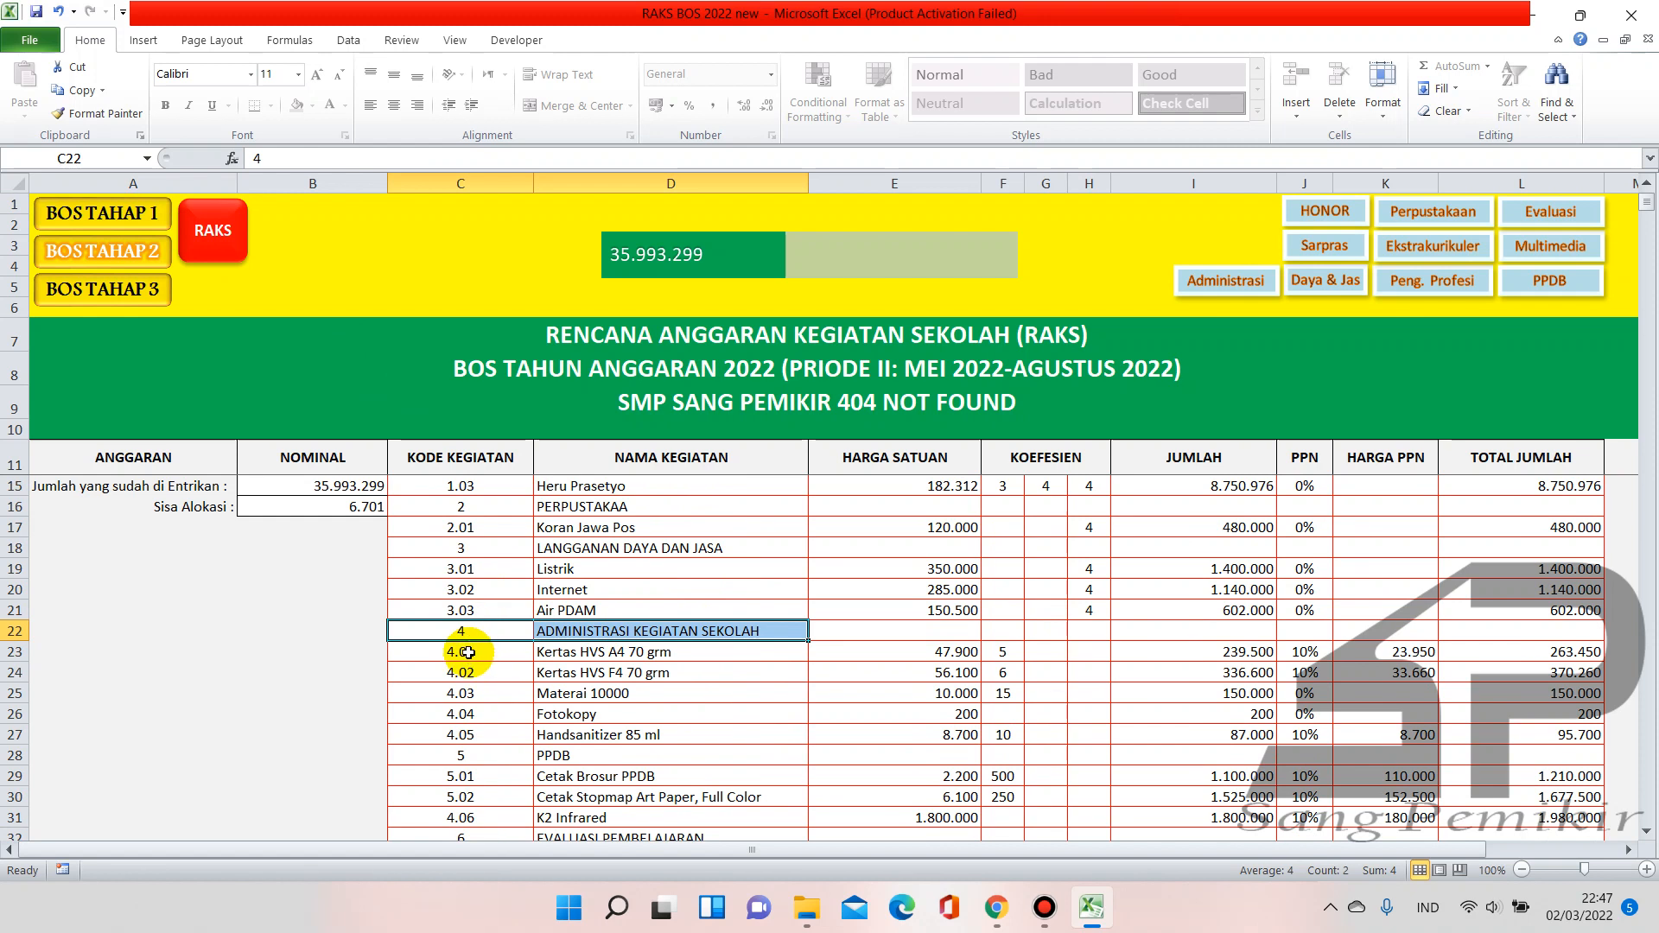
click(463, 735)
scroll(461, 736, down, 2)
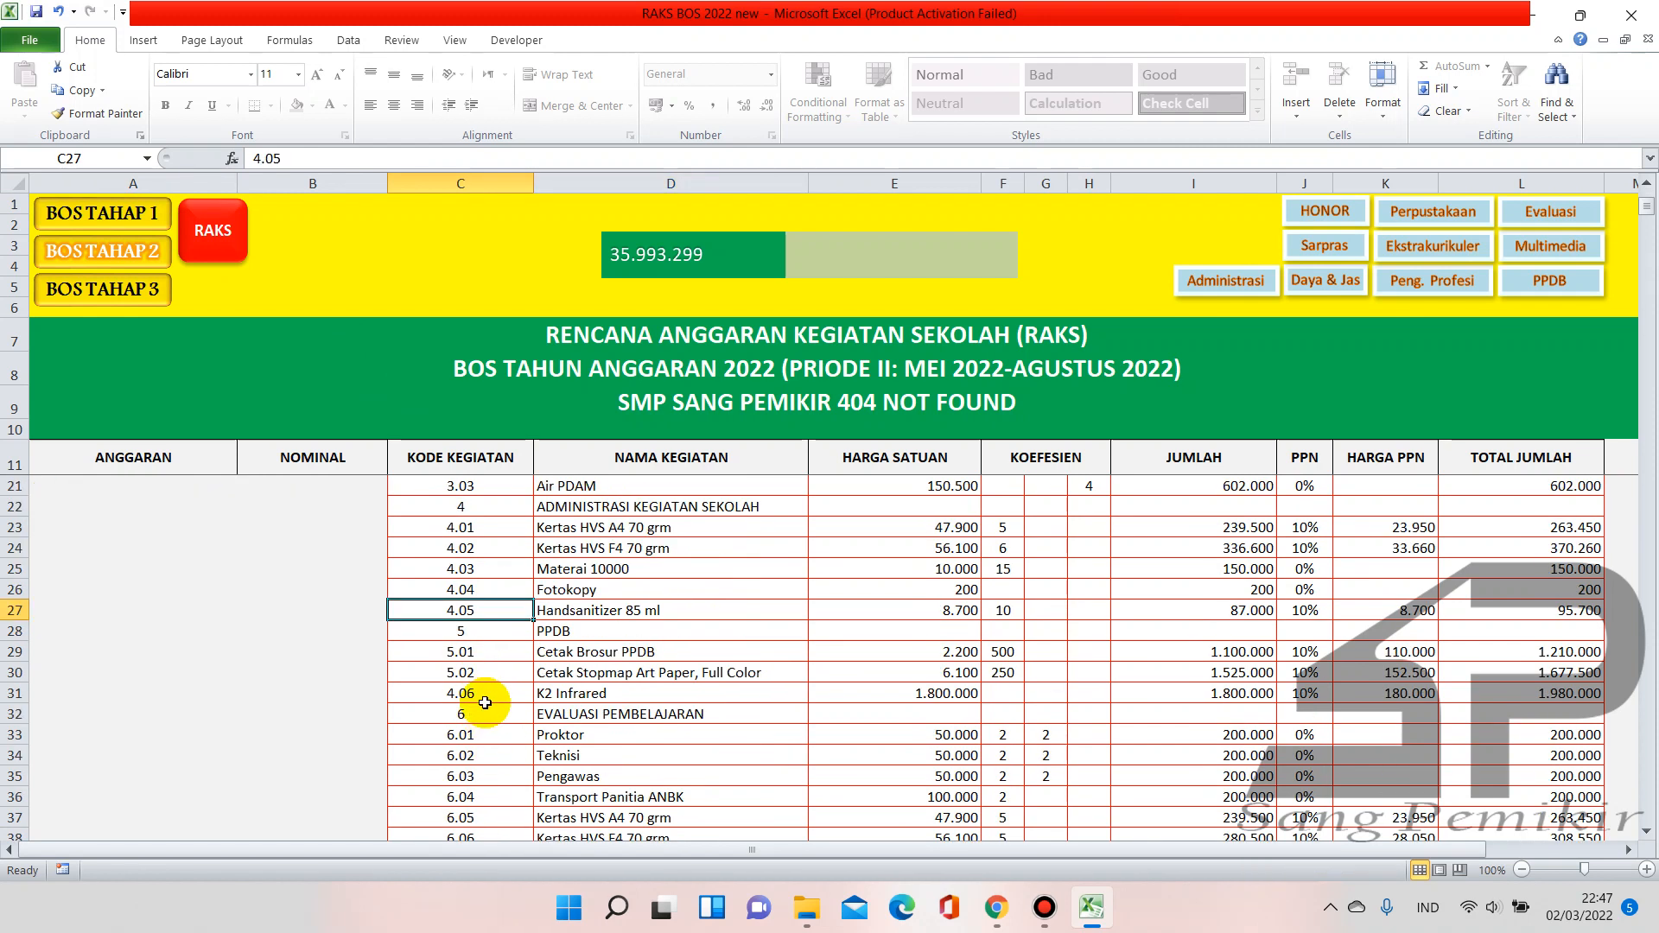
click(484, 697)
click(569, 693)
drag(510, 693, 599, 693)
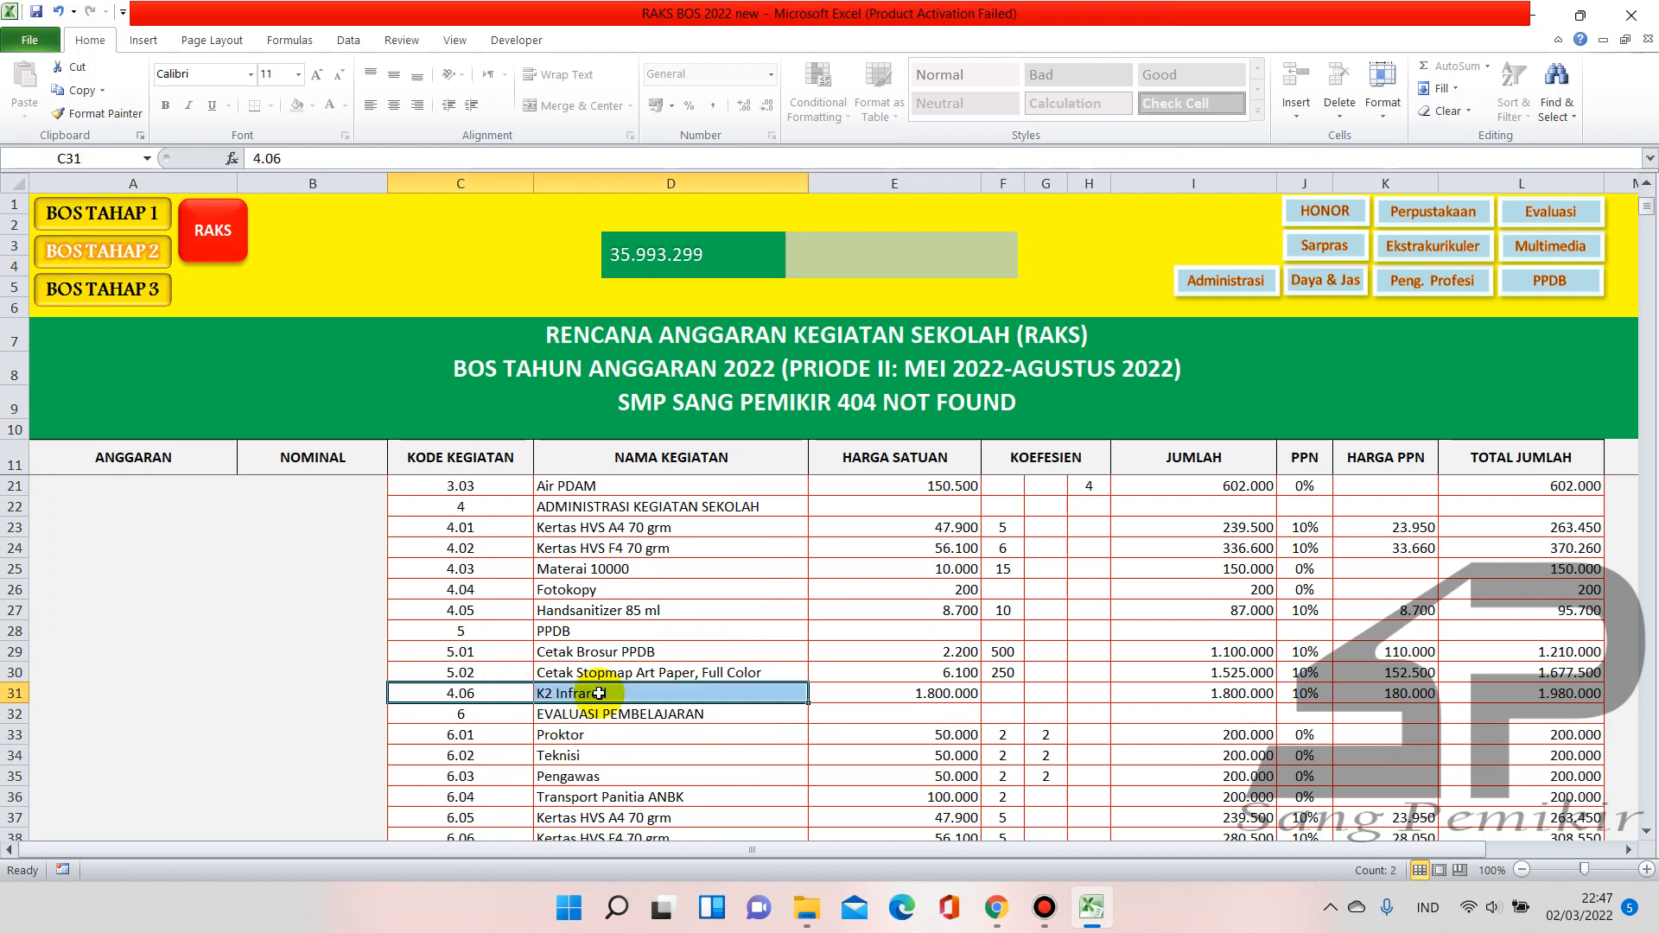
scroll(598, 693, down, 1)
scroll(599, 693, down, 2)
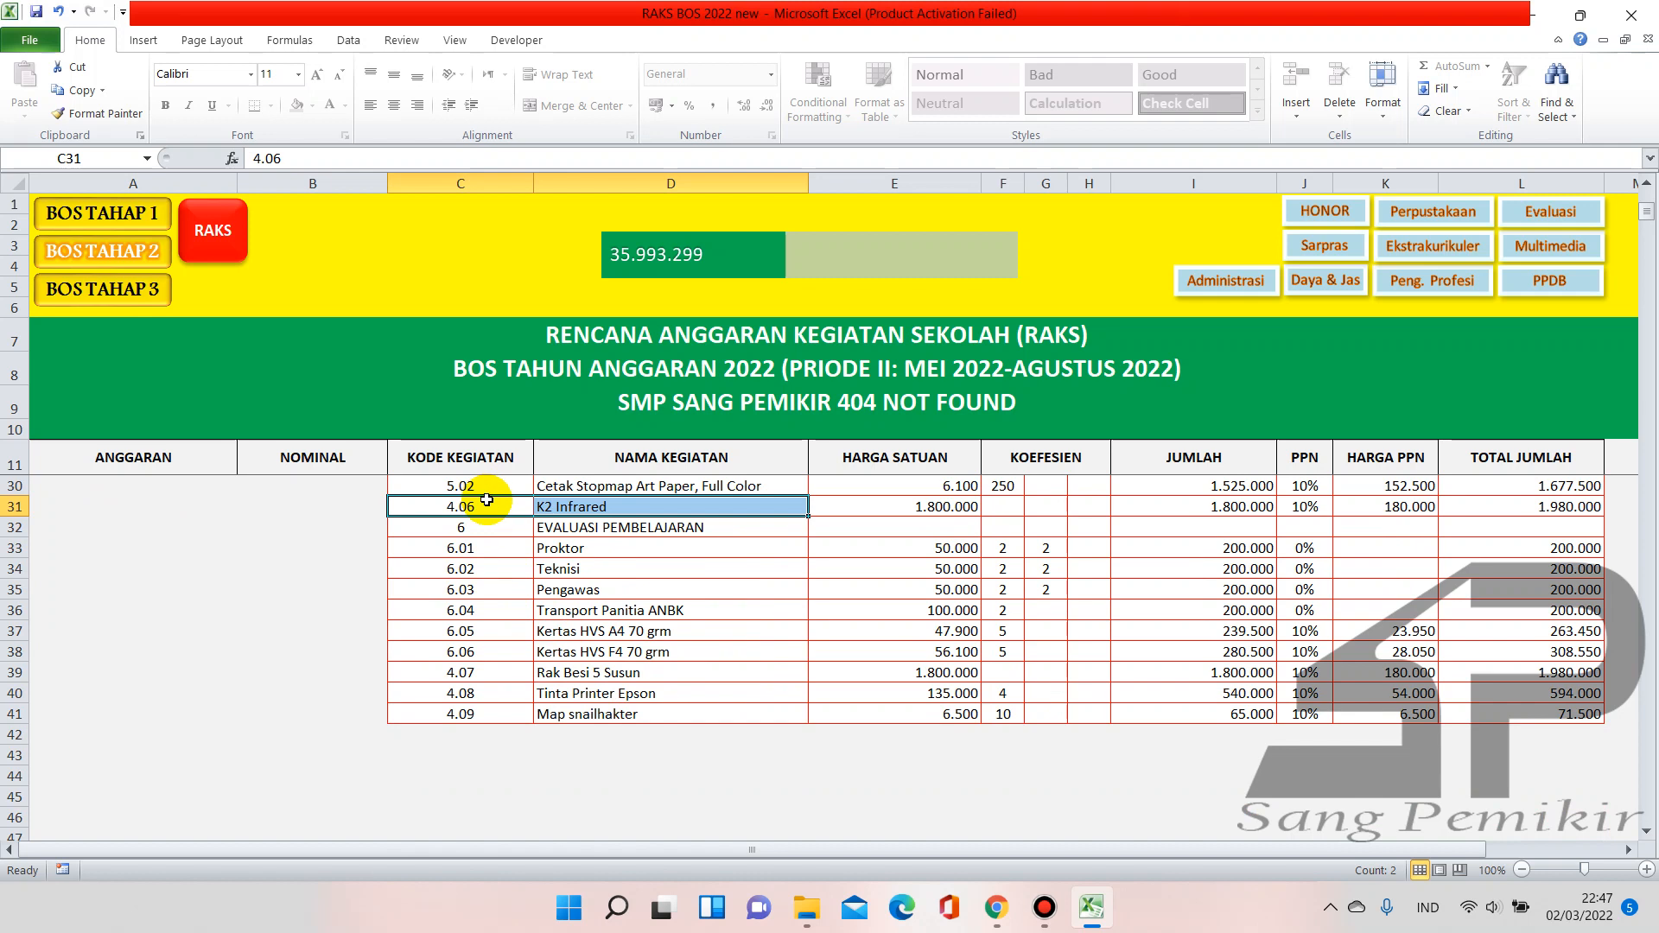
click(471, 671)
drag(547, 685, 585, 726)
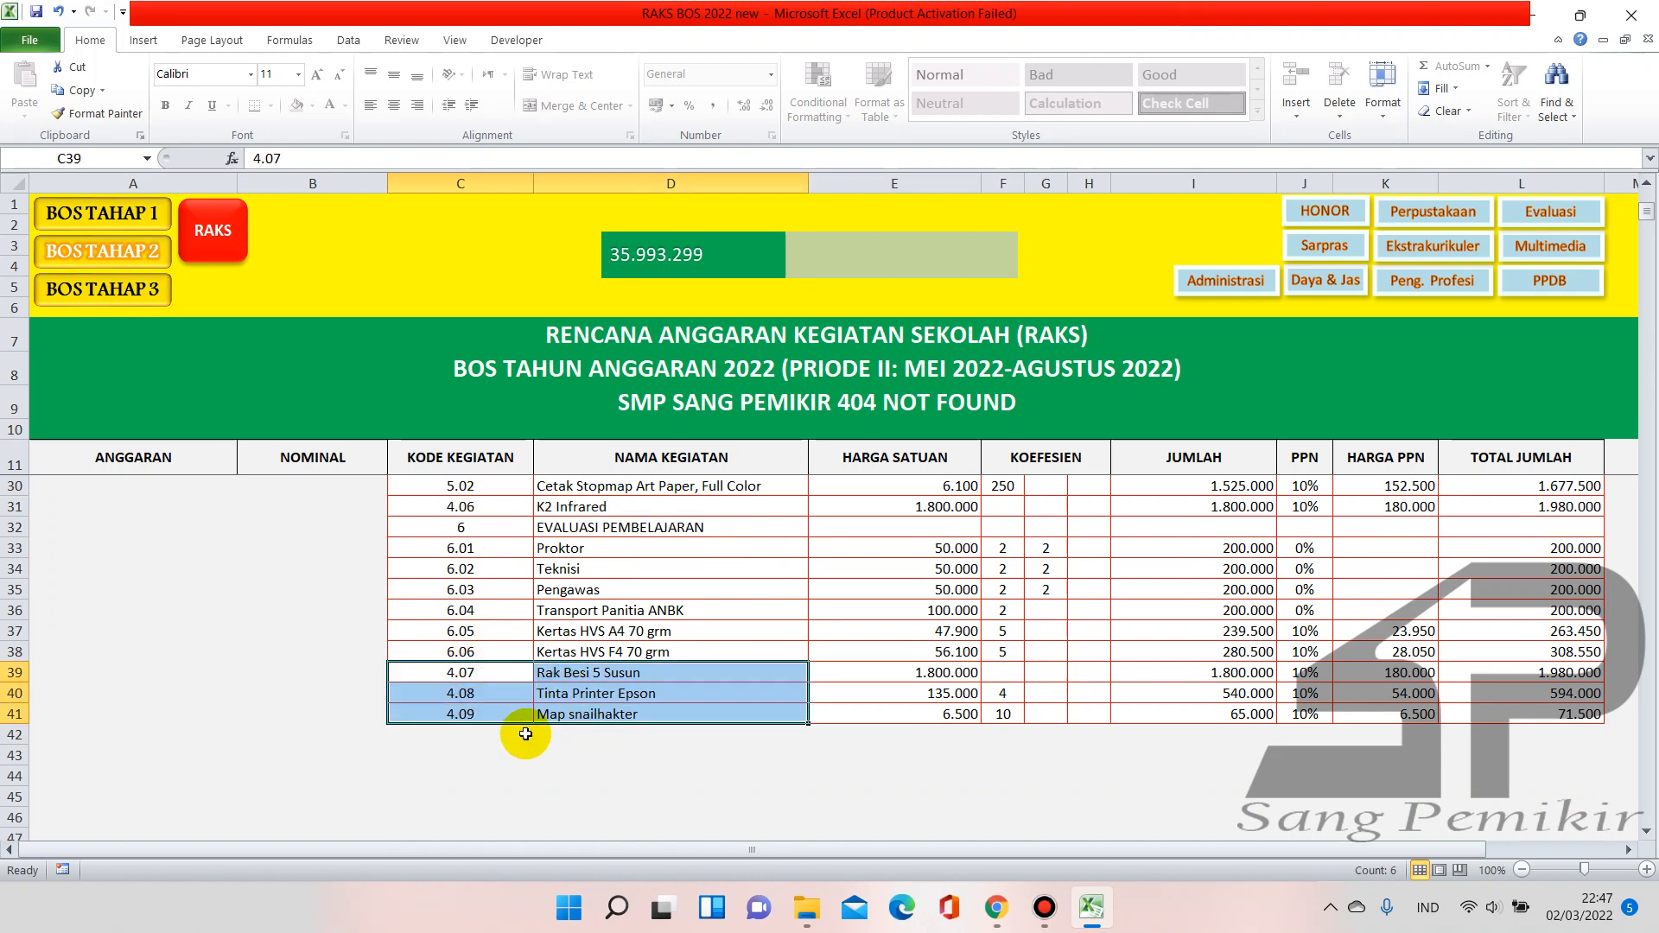
scroll(526, 733, up, 6)
drag(461, 487, 631, 745)
scroll(389, 703, down, 3)
scroll(536, 697, down, 3)
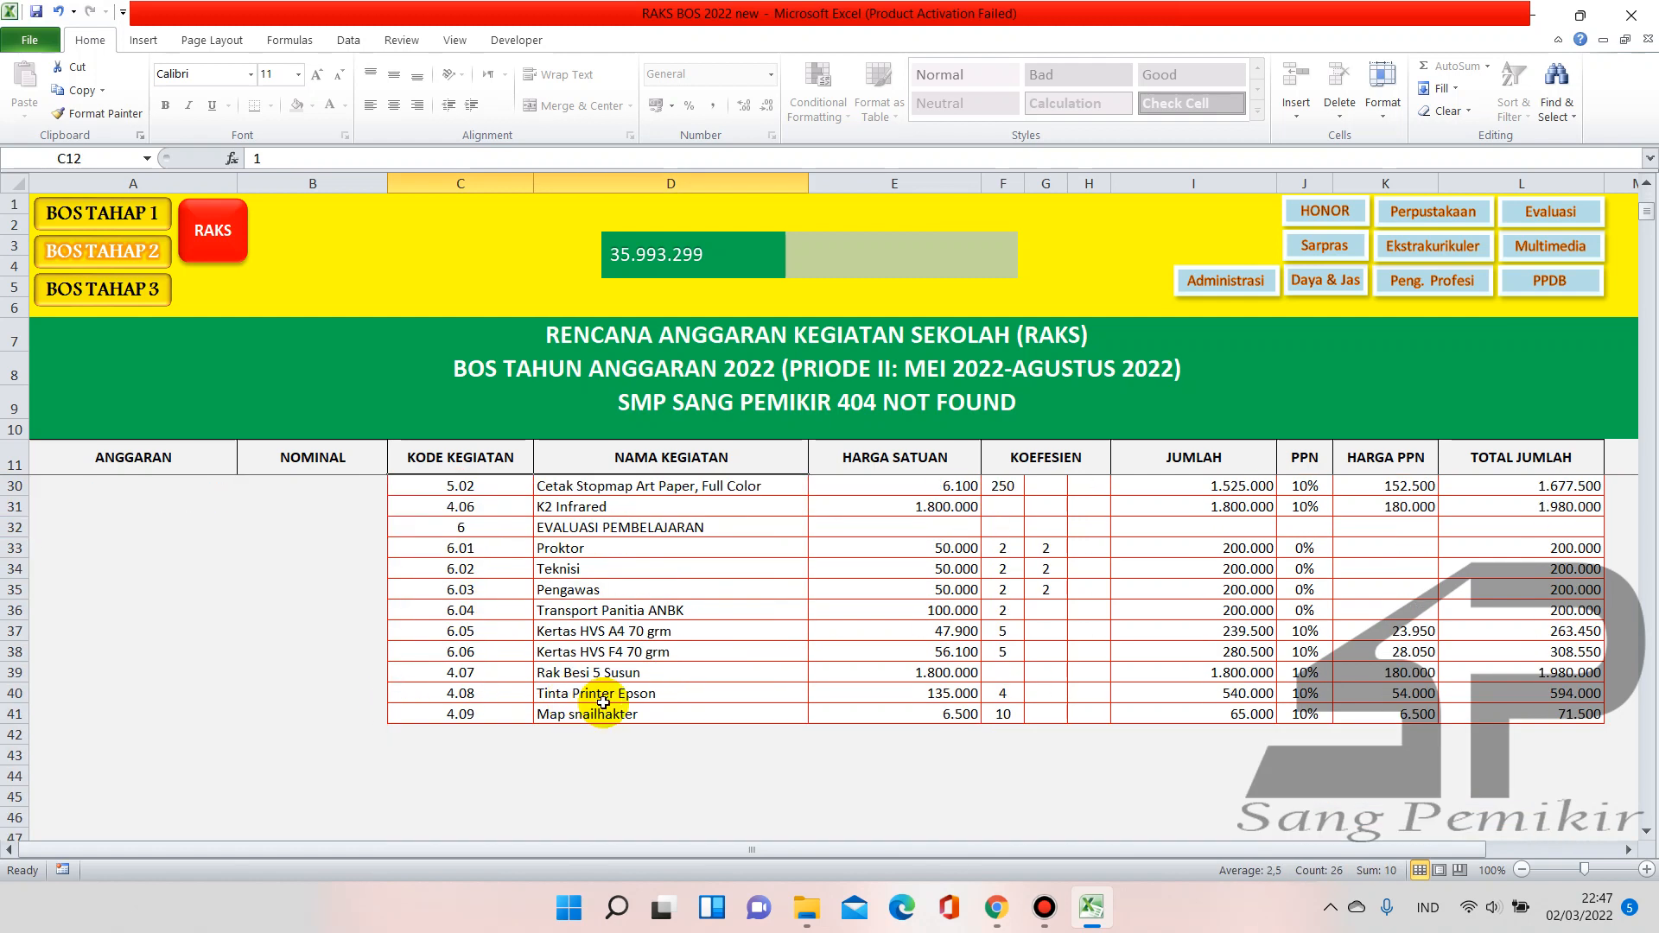
scroll(562, 761, up, 1)
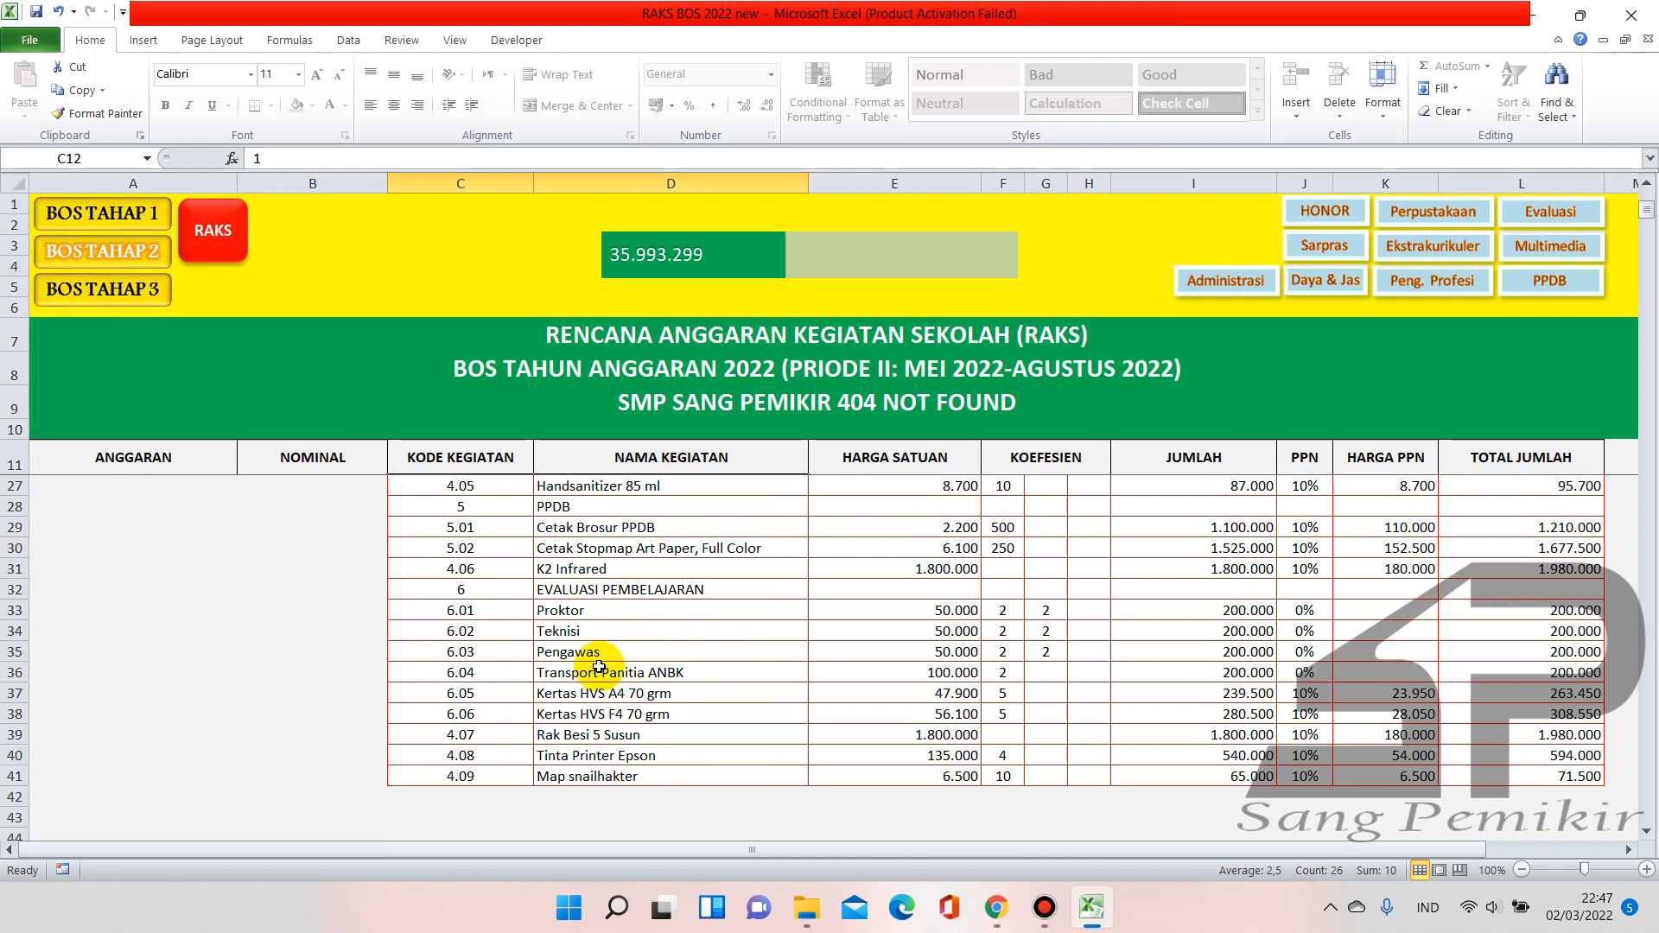
scroll(596, 717, down, 2)
click(591, 691)
scroll(562, 665, up, 7)
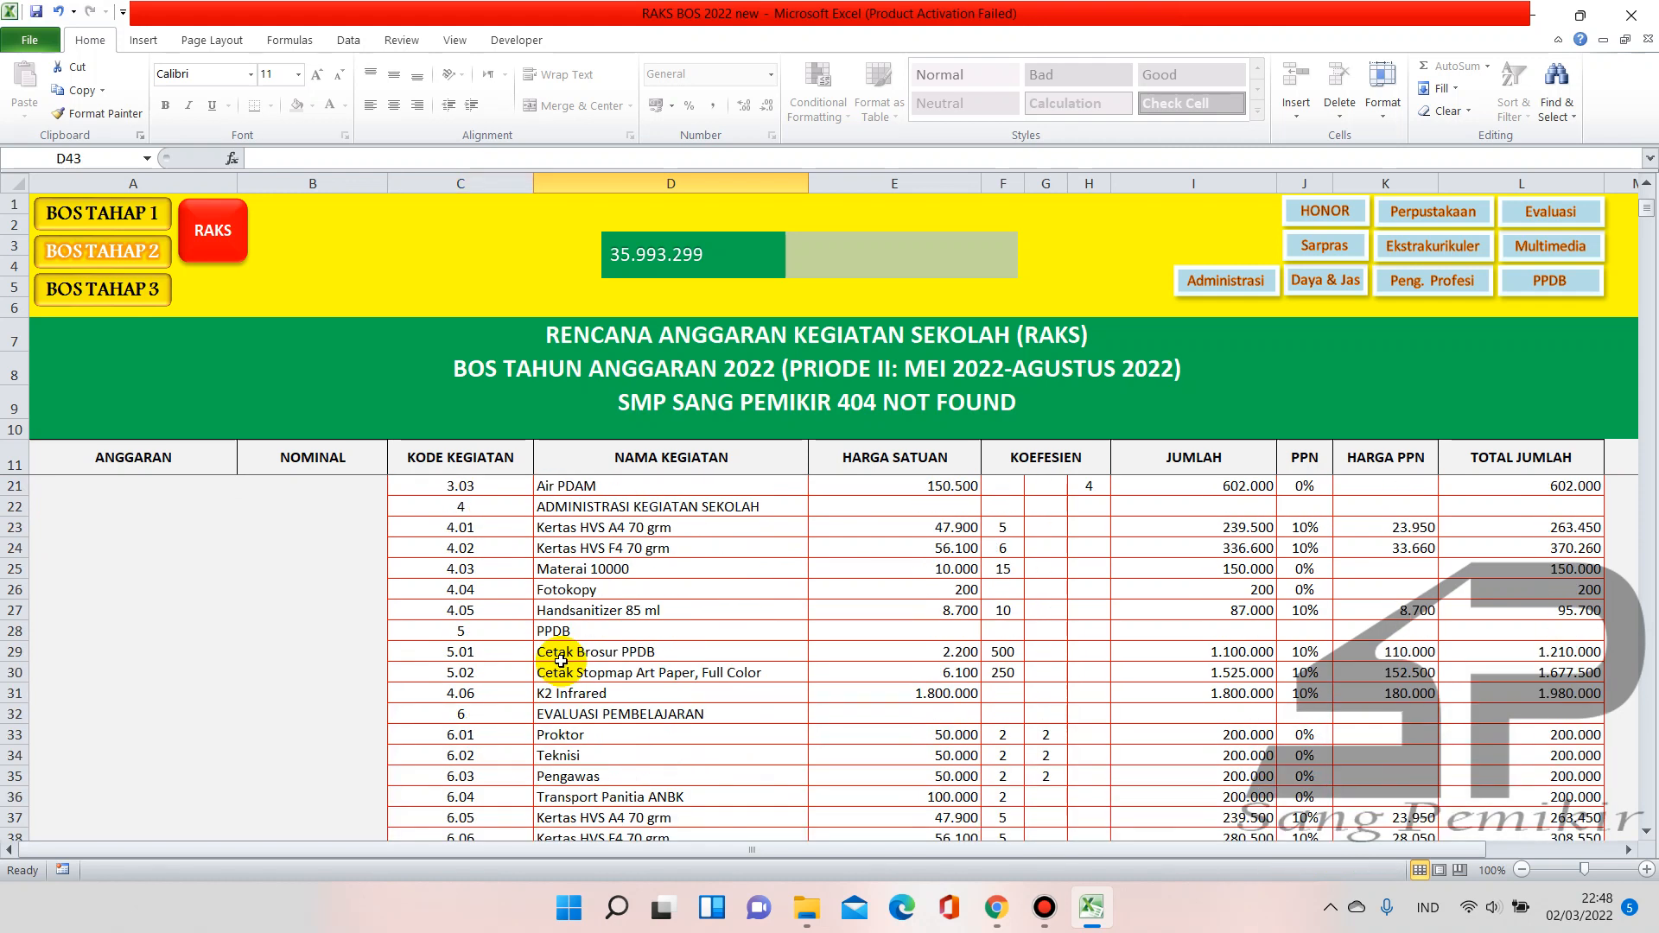
scroll(493, 622, down, 3)
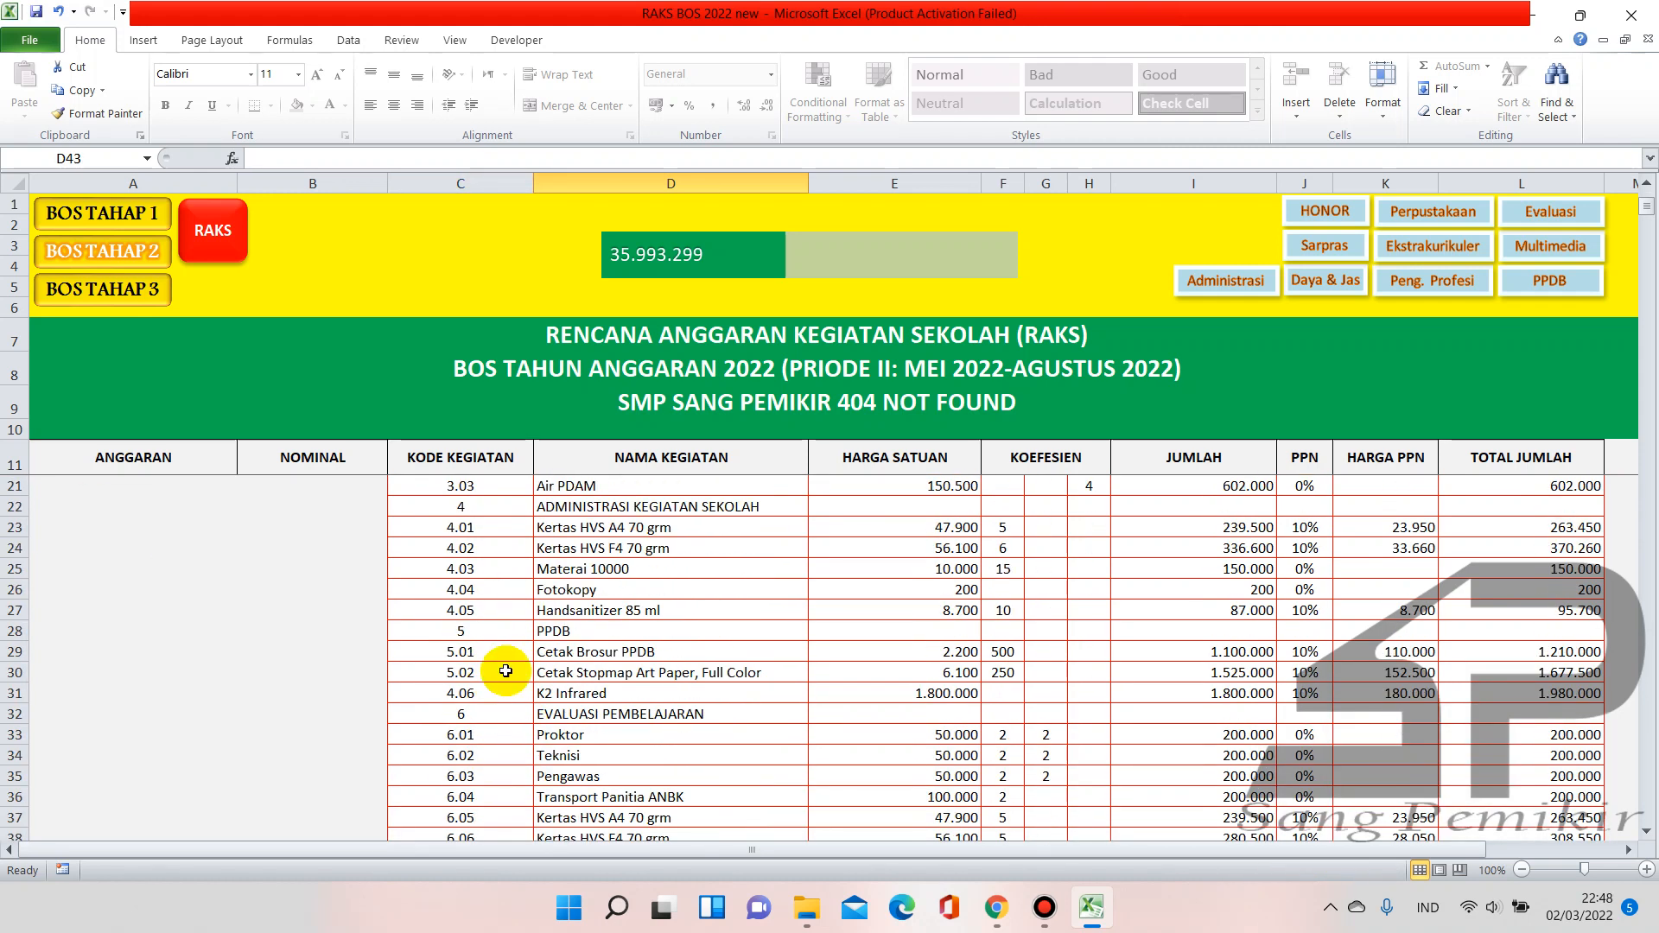
scroll(471, 665, up, 3)
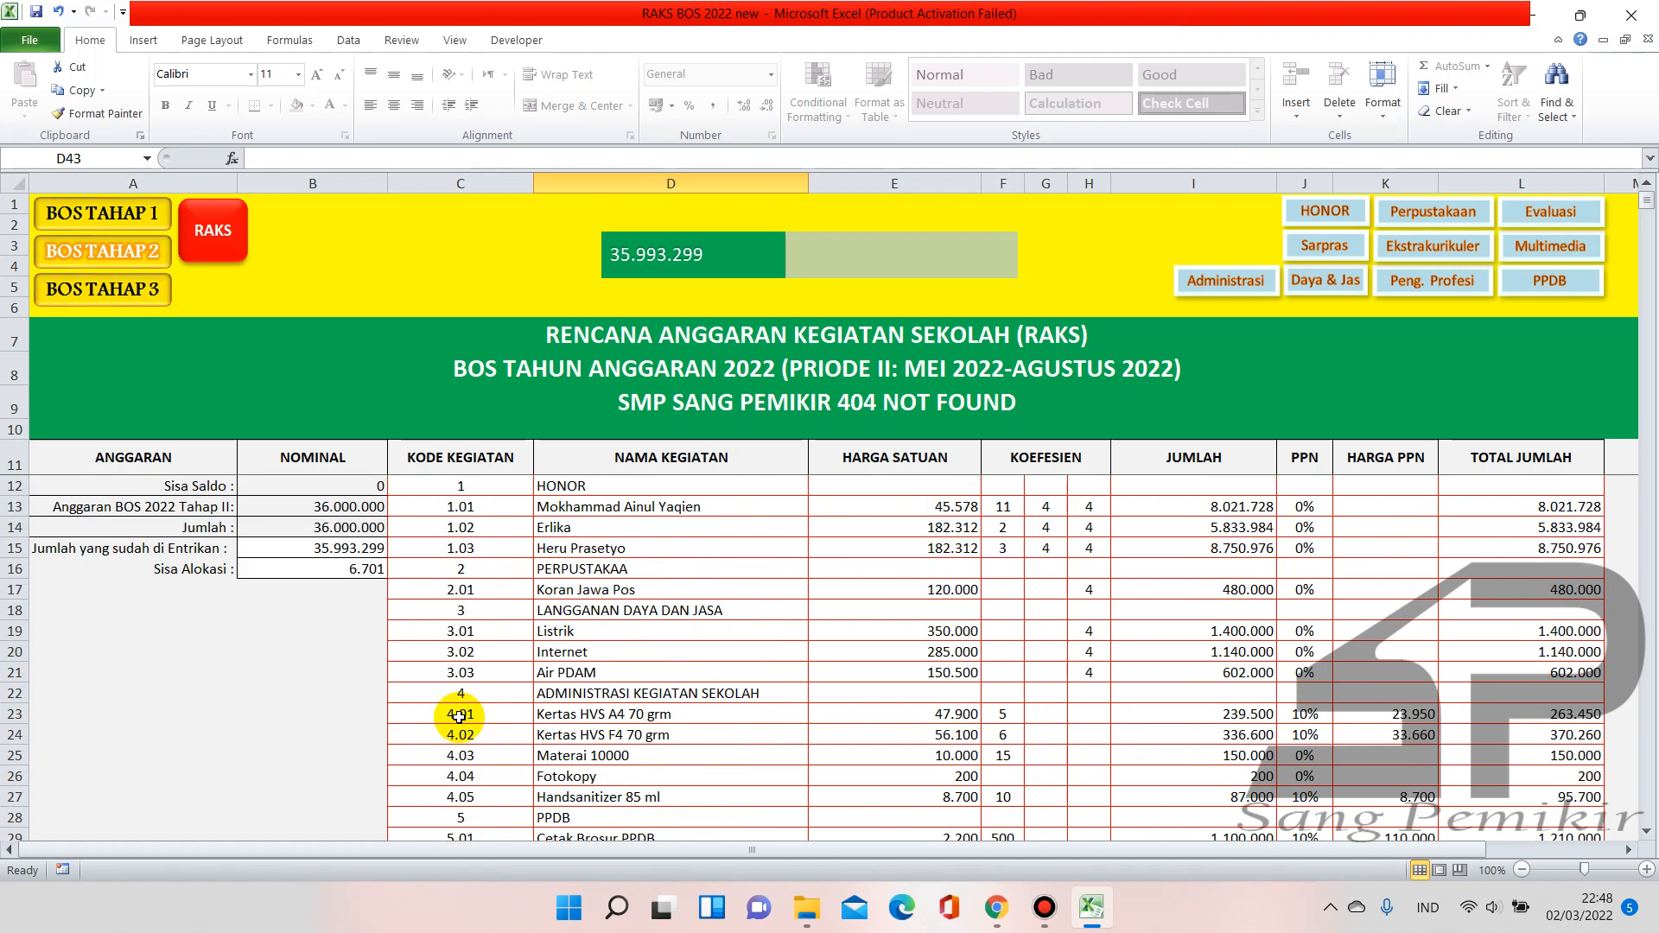
click(220, 256)
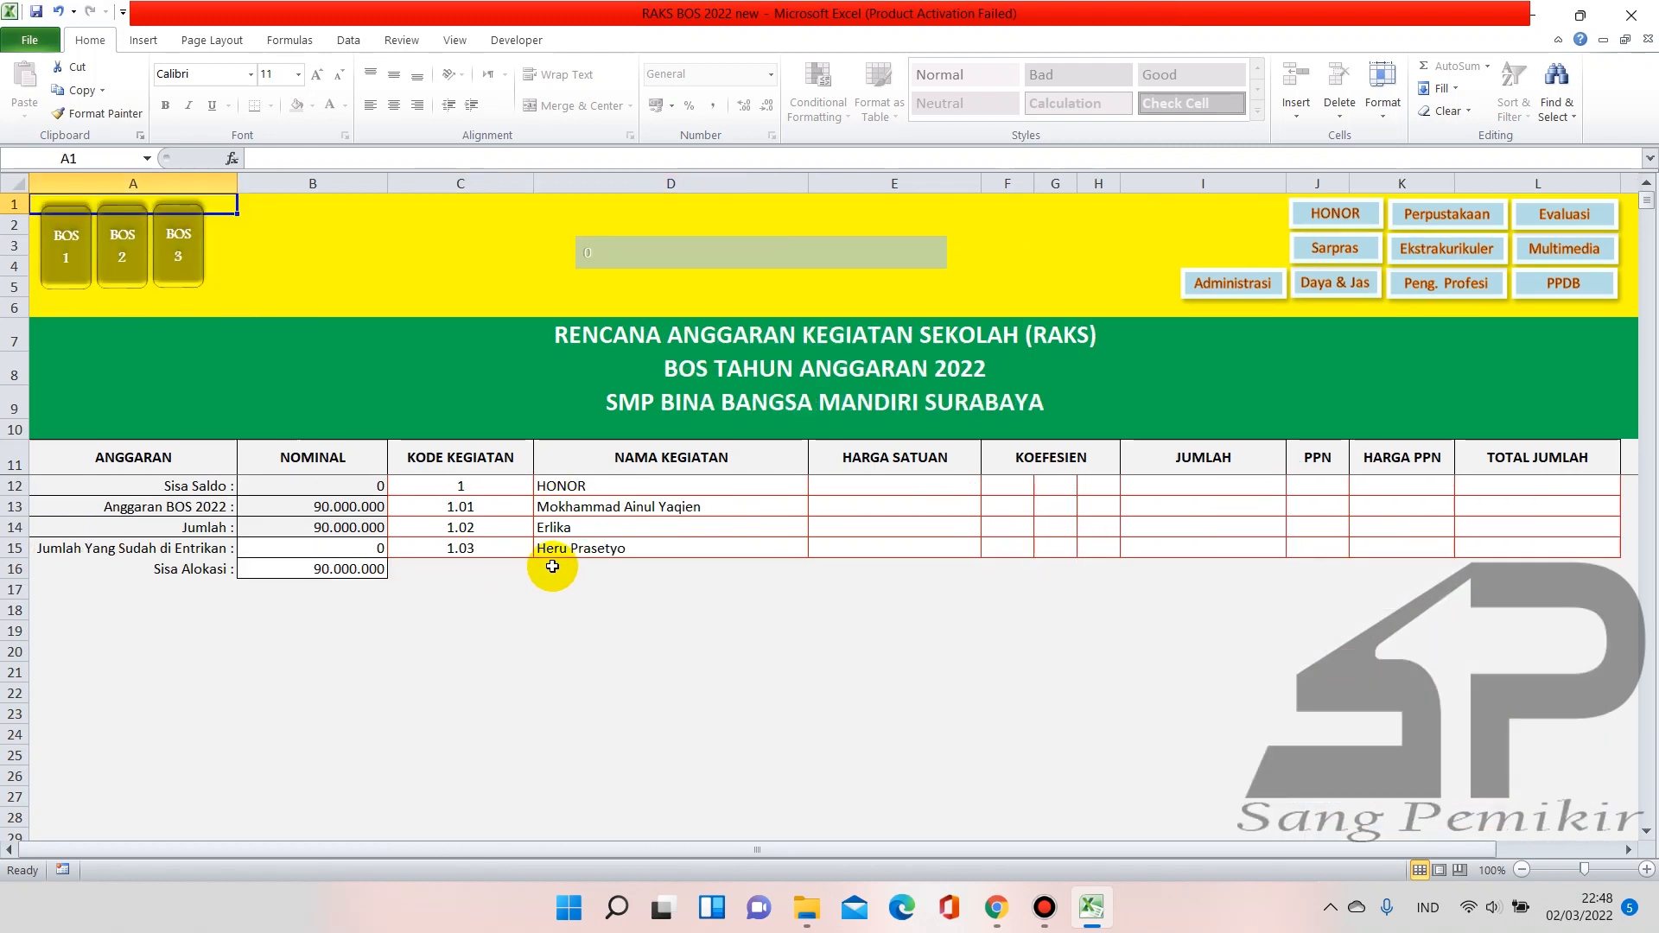
click(456, 567)
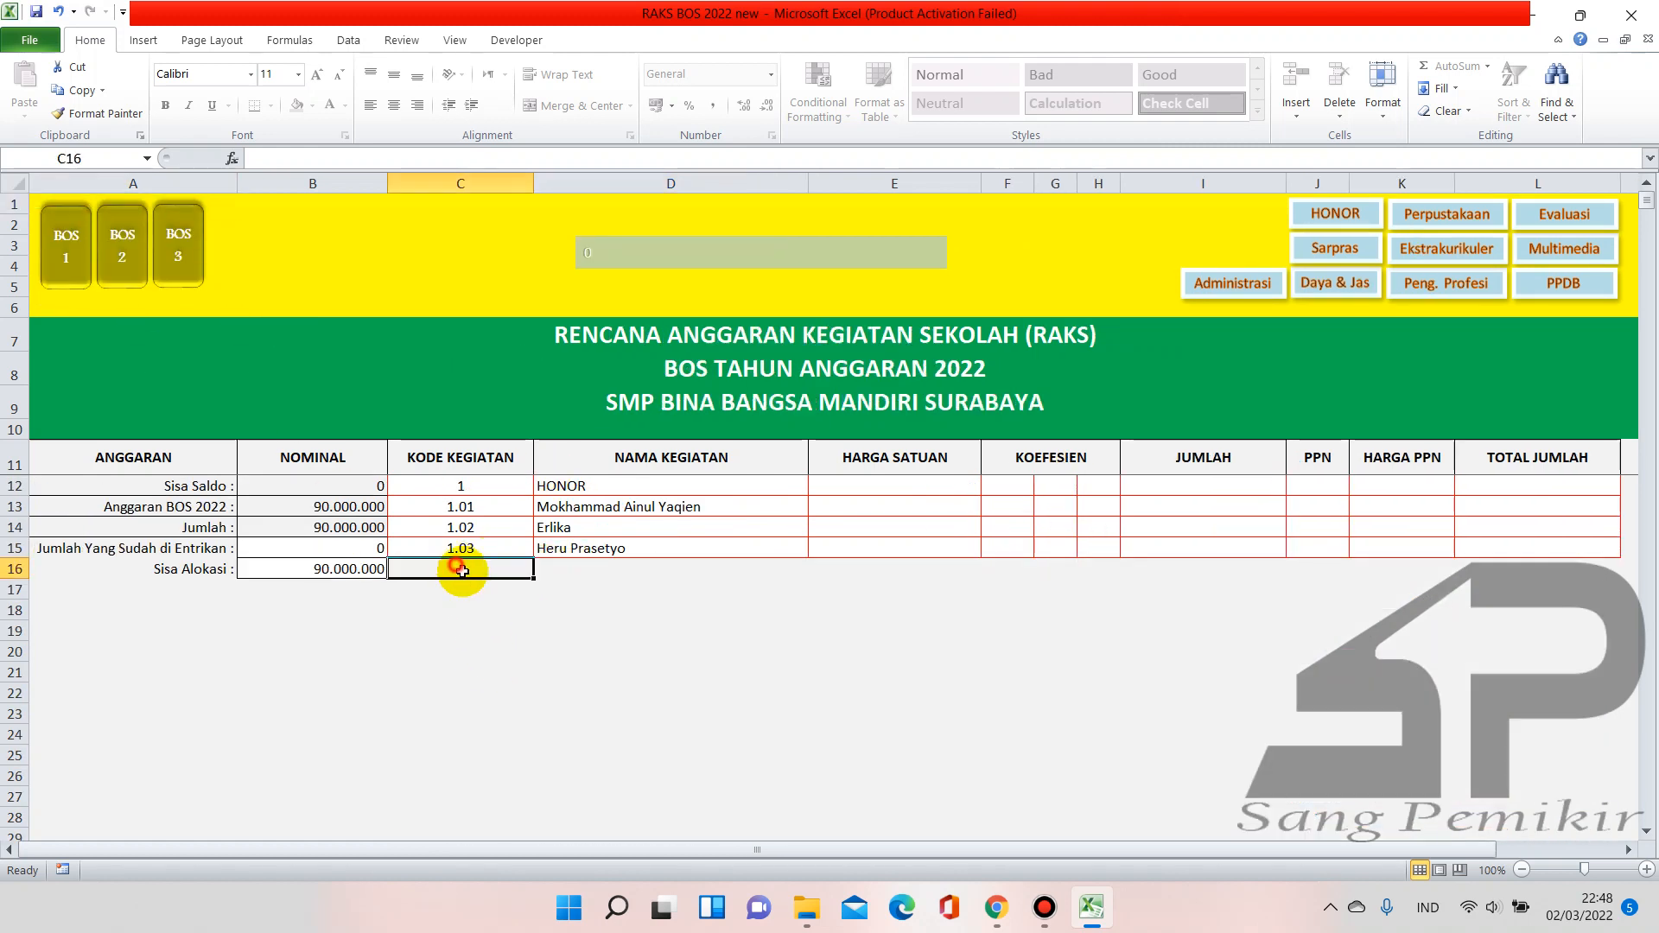
text(4.06)
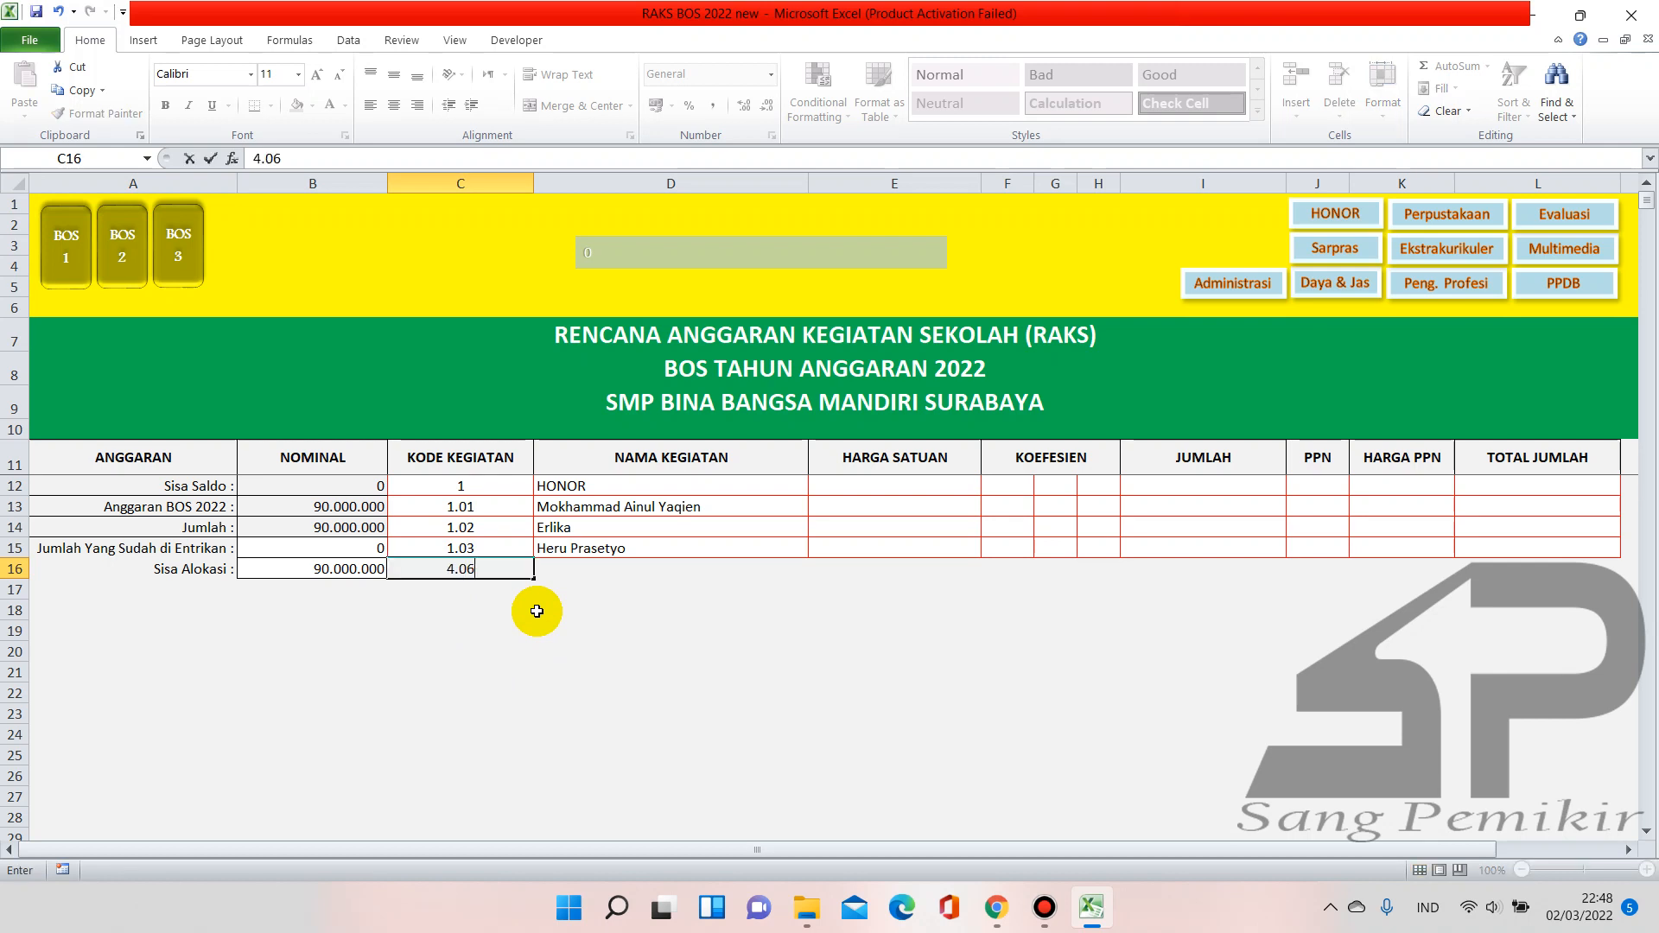
key(Return)
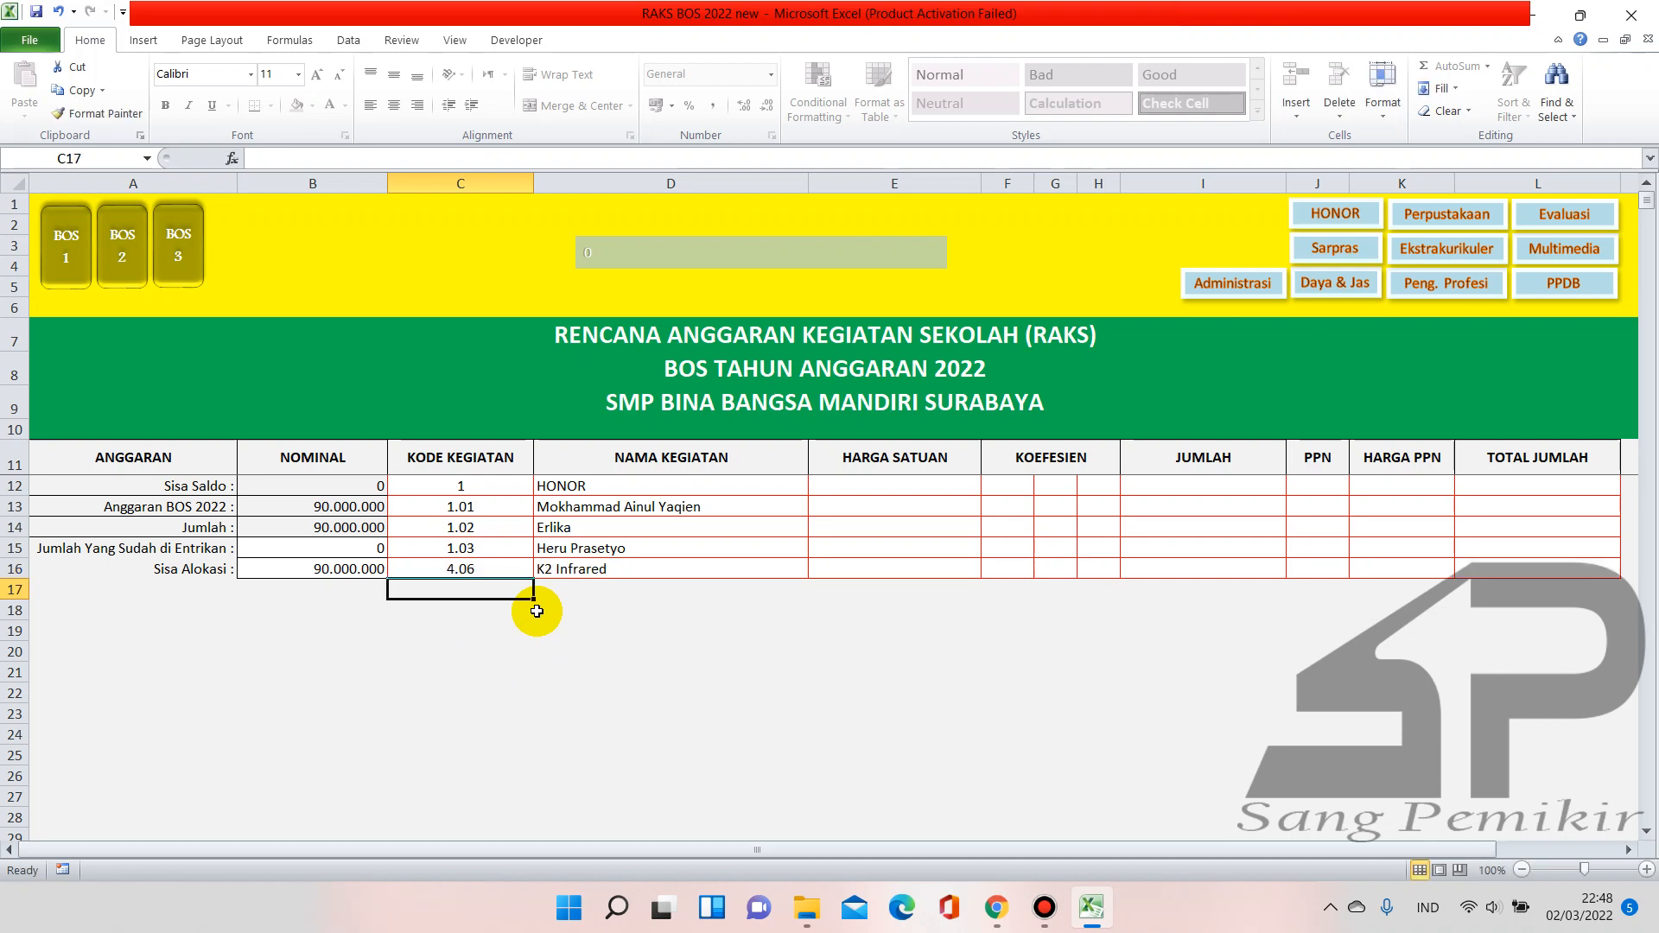
click(144, 275)
click(222, 256)
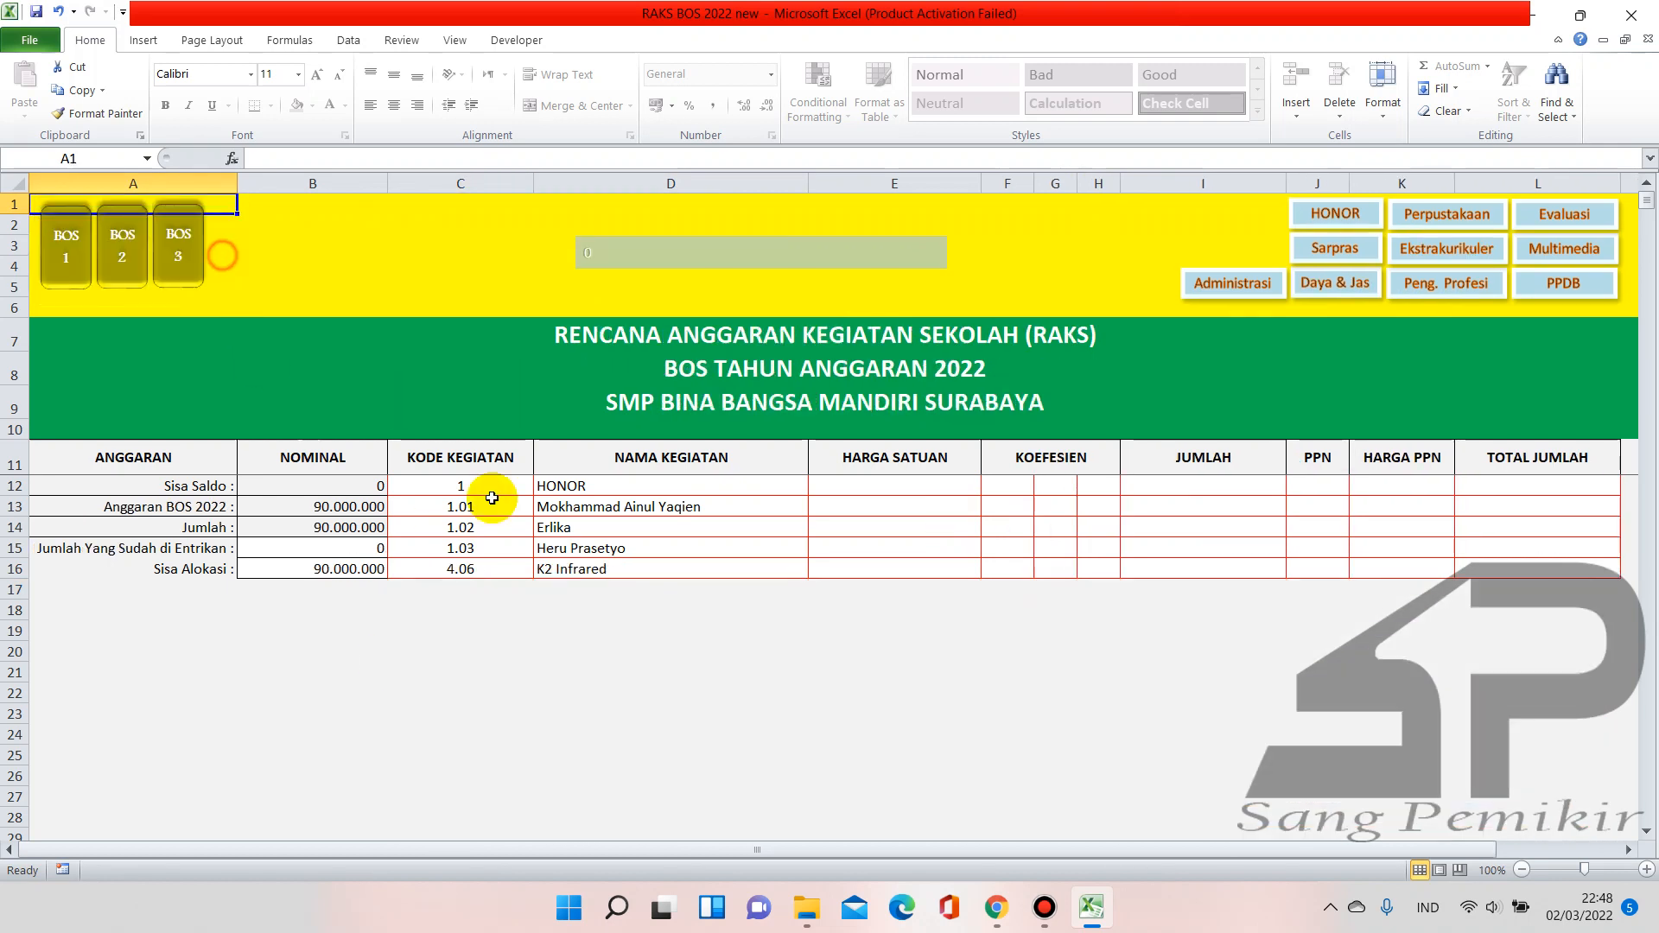
click(496, 572)
key(BackSpace)
key(Return)
click(563, 645)
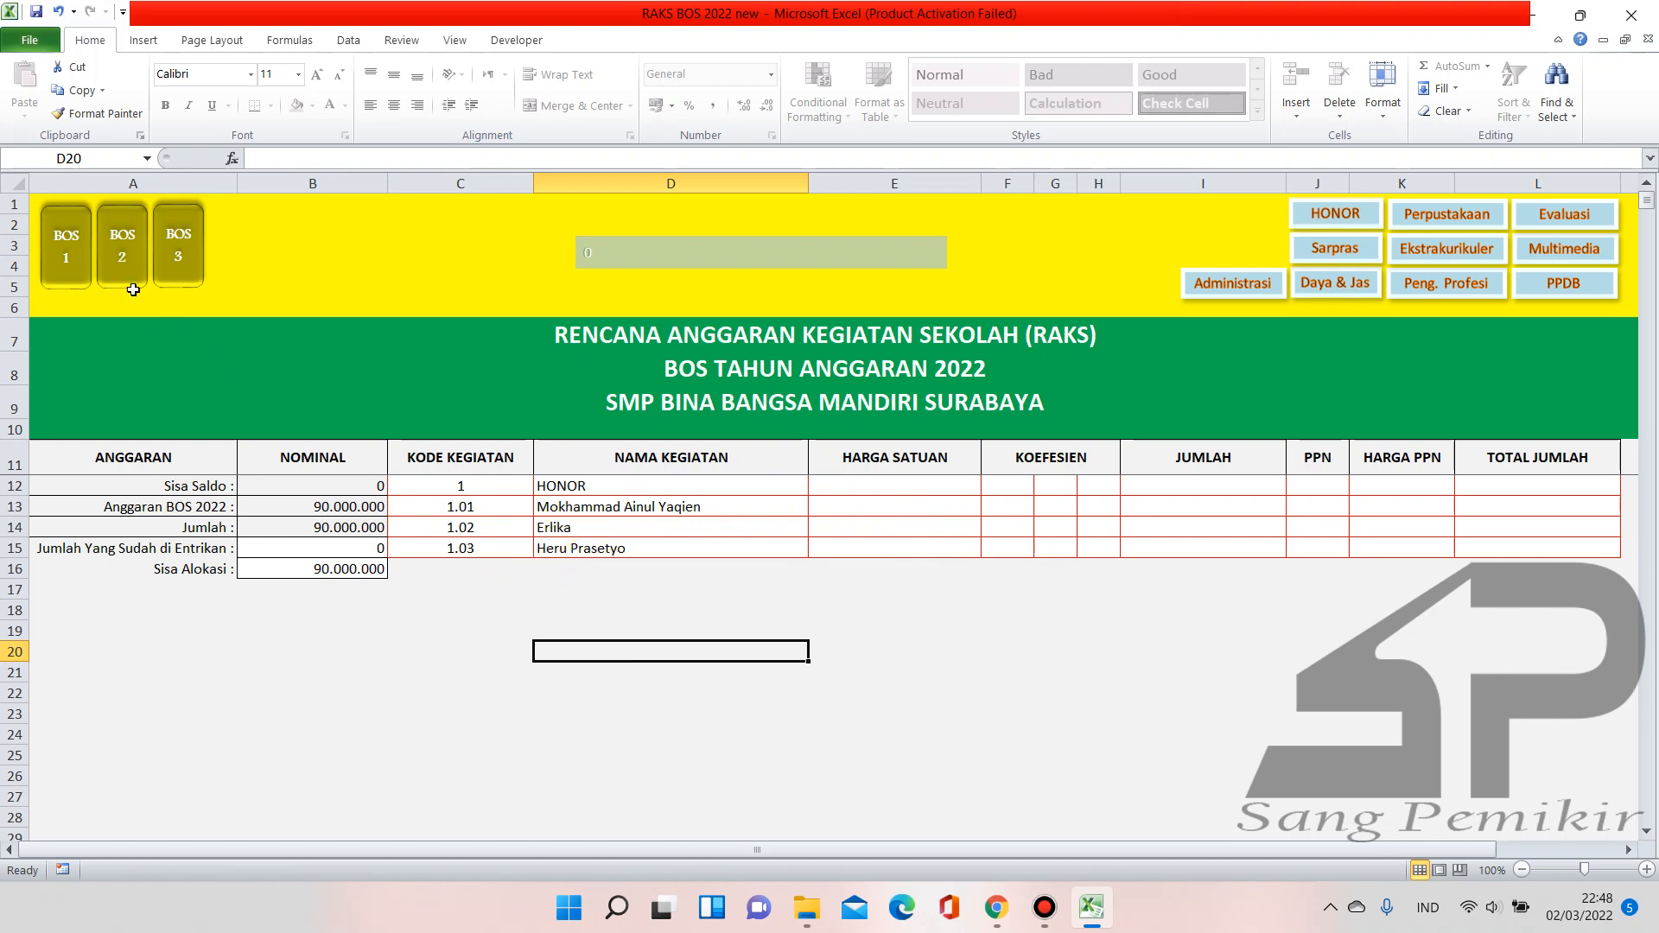
Copy the three honor unit prices from the BOS stage 1 sheet into E13:E15 of the RAKS sheet
click(62, 270)
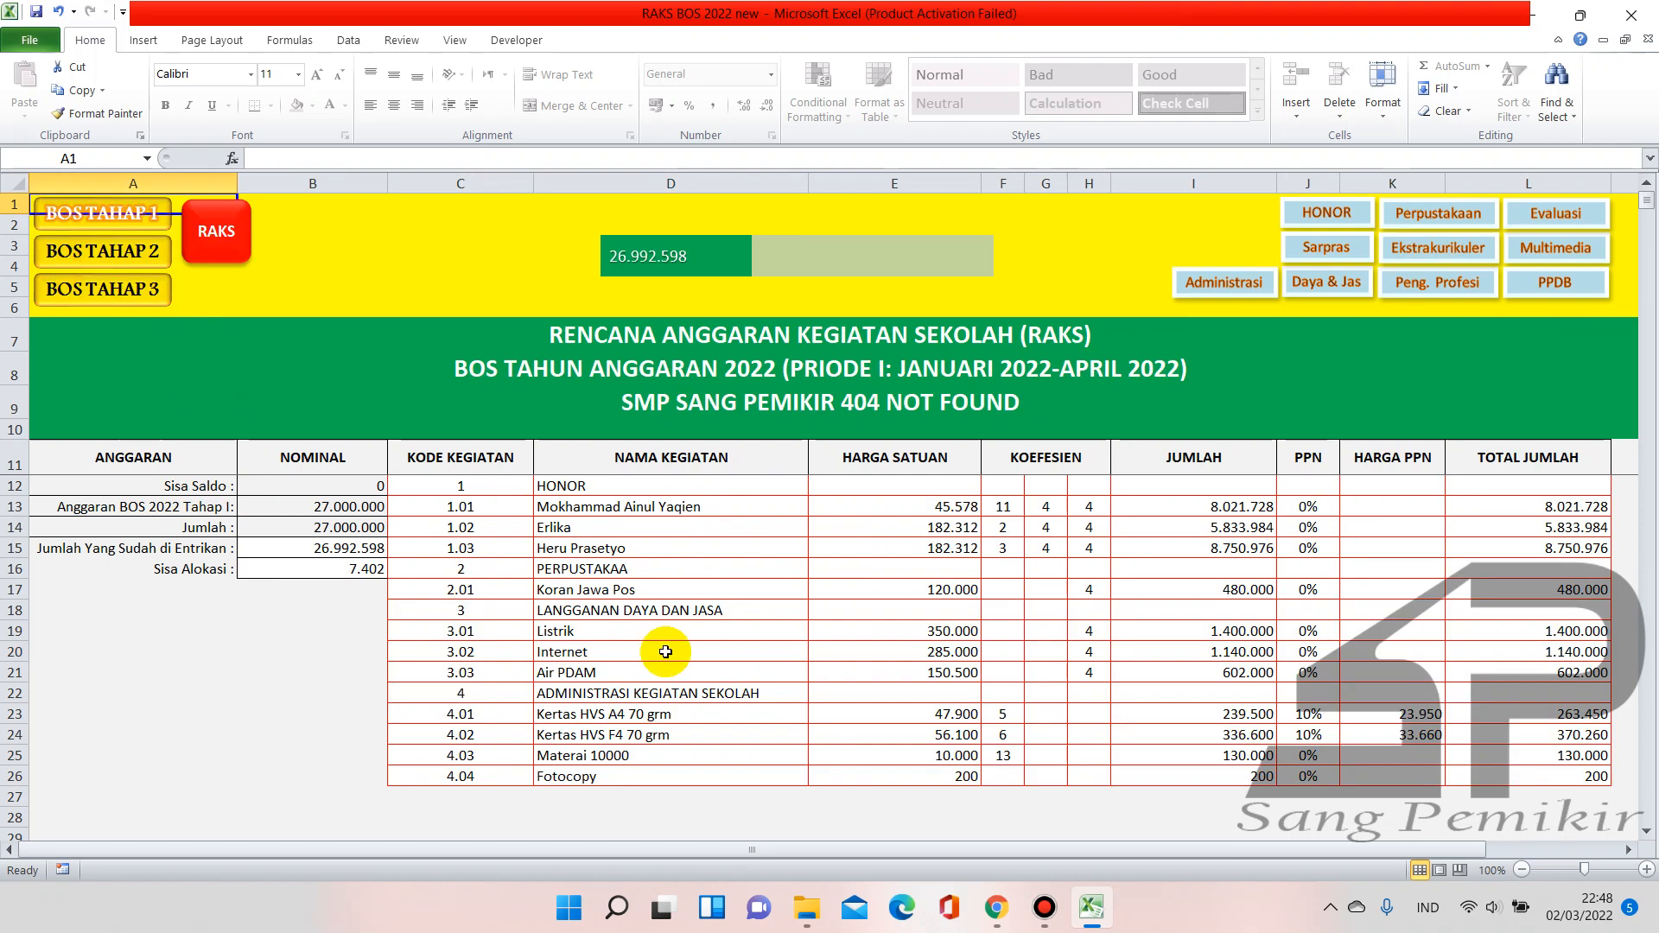
drag(918, 499, 922, 546)
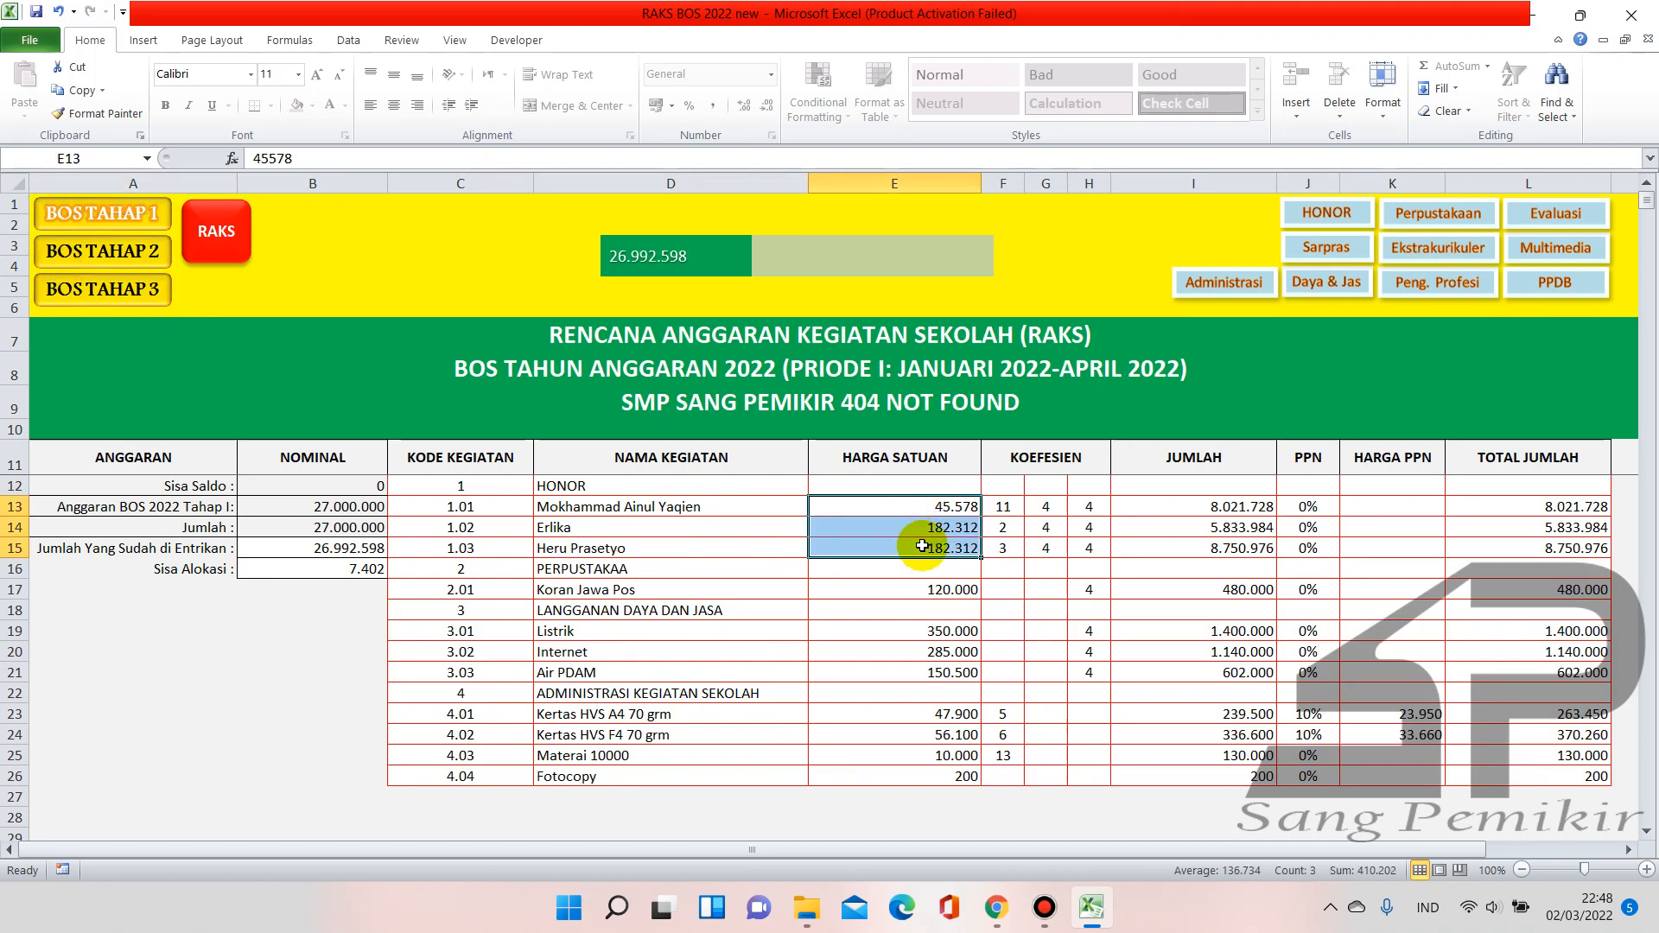
key(ctrl+c)
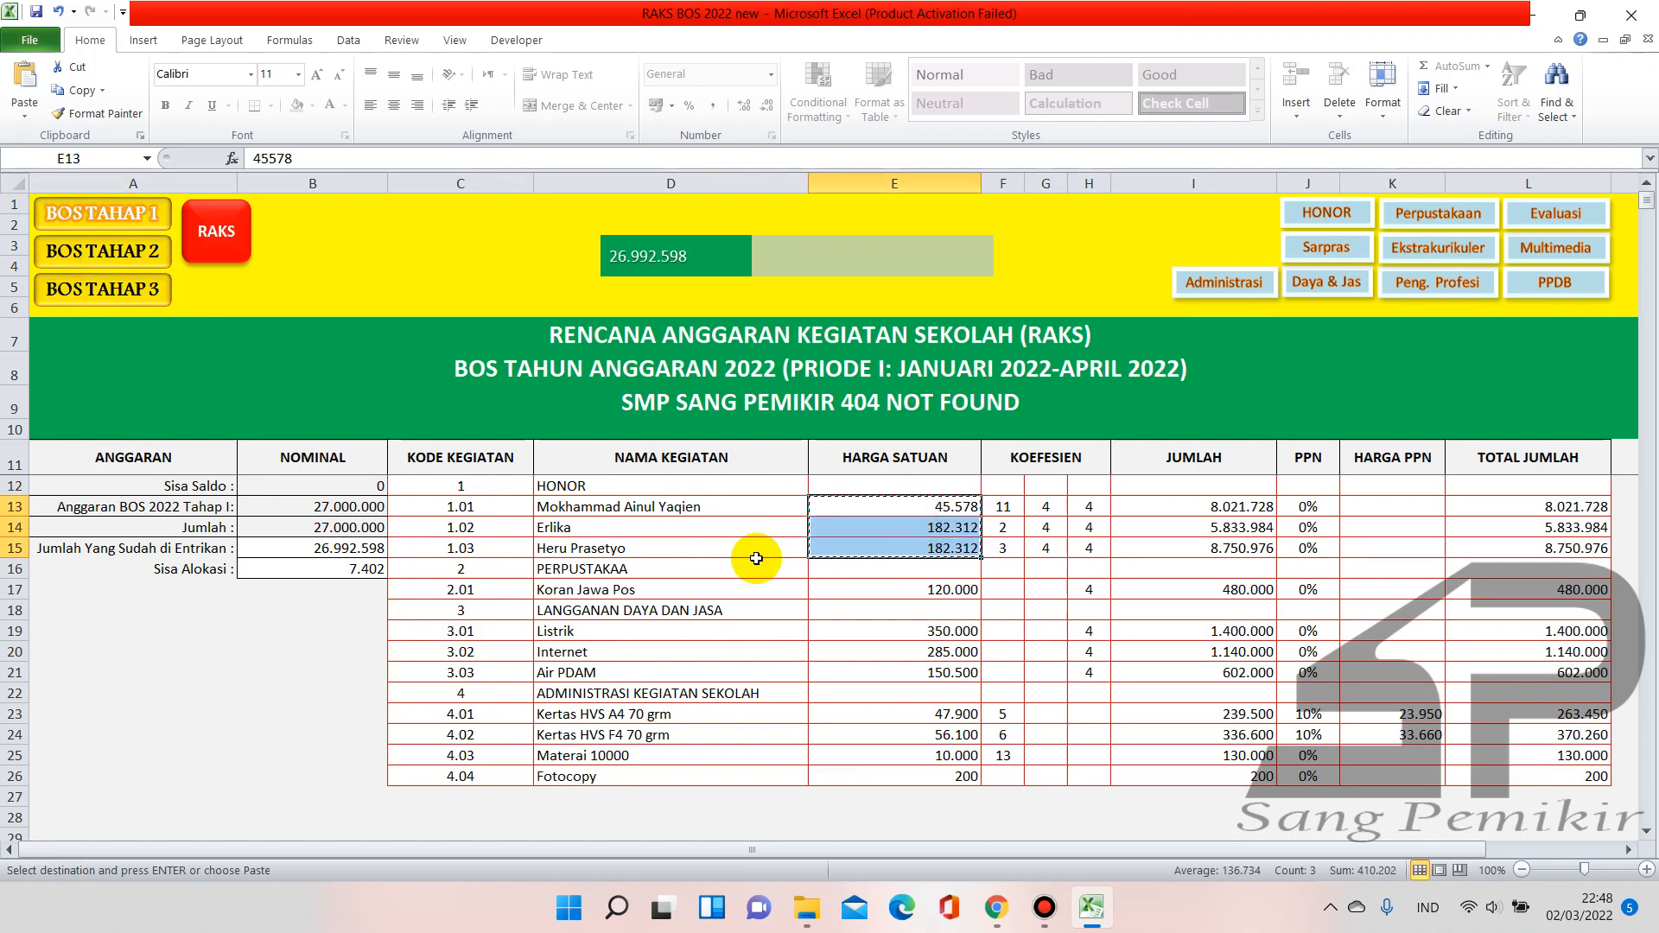
click(218, 251)
click(901, 507)
key(ctrl+v)
click(931, 593)
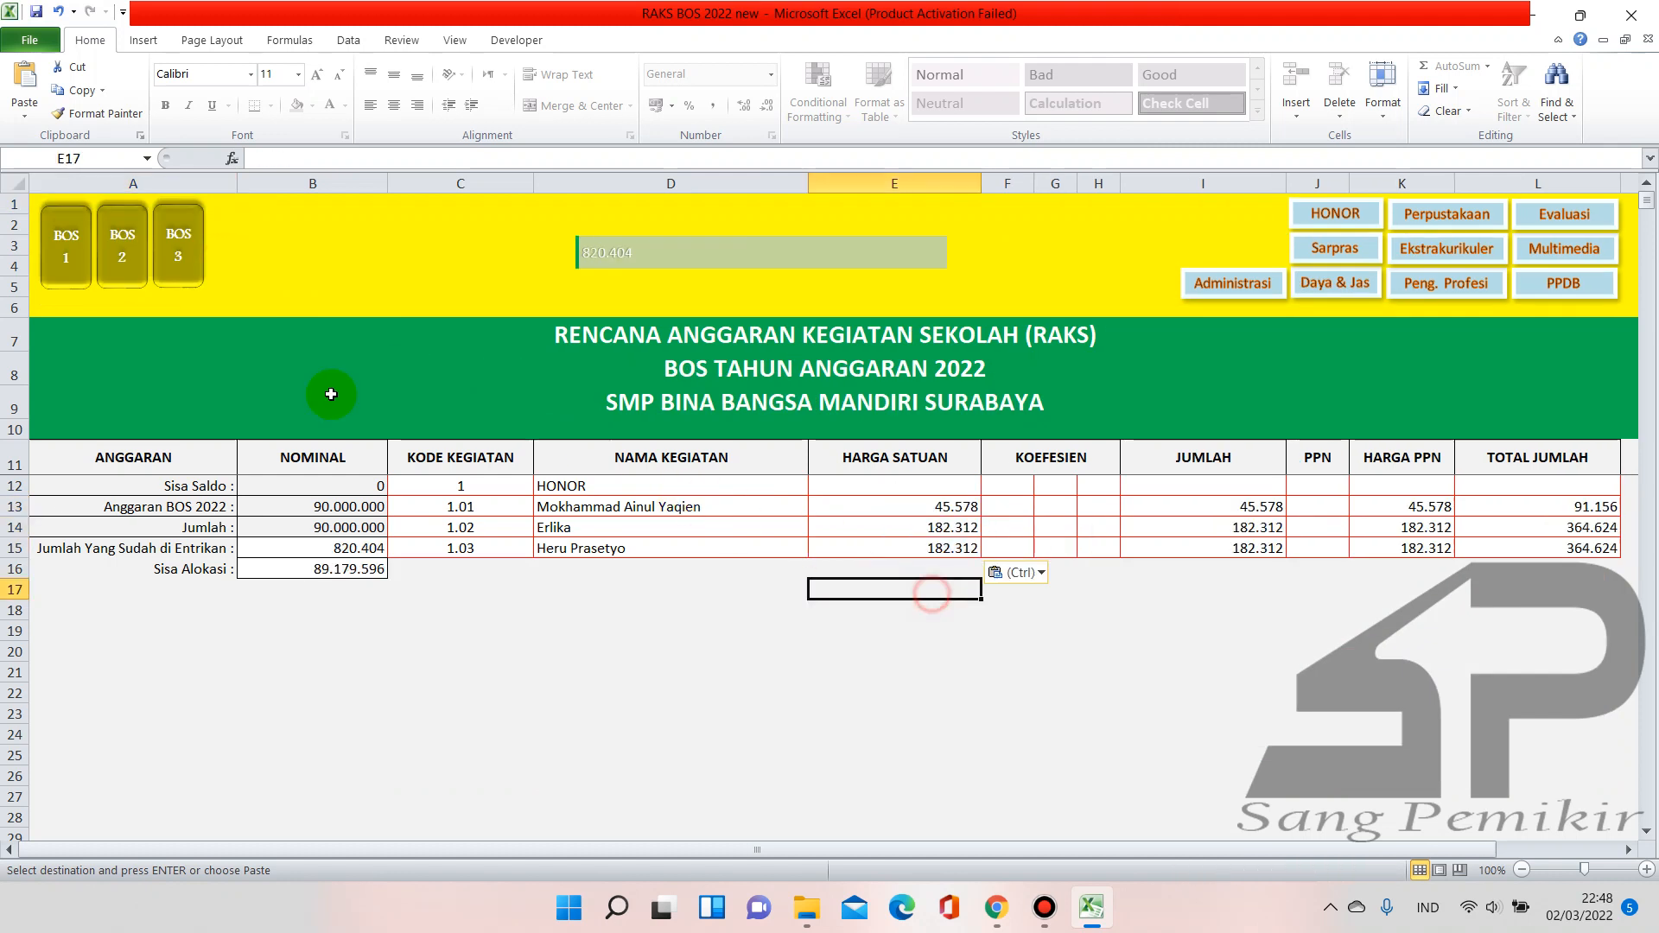
click(71, 284)
click(298, 639)
key(Escape)
click(315, 693)
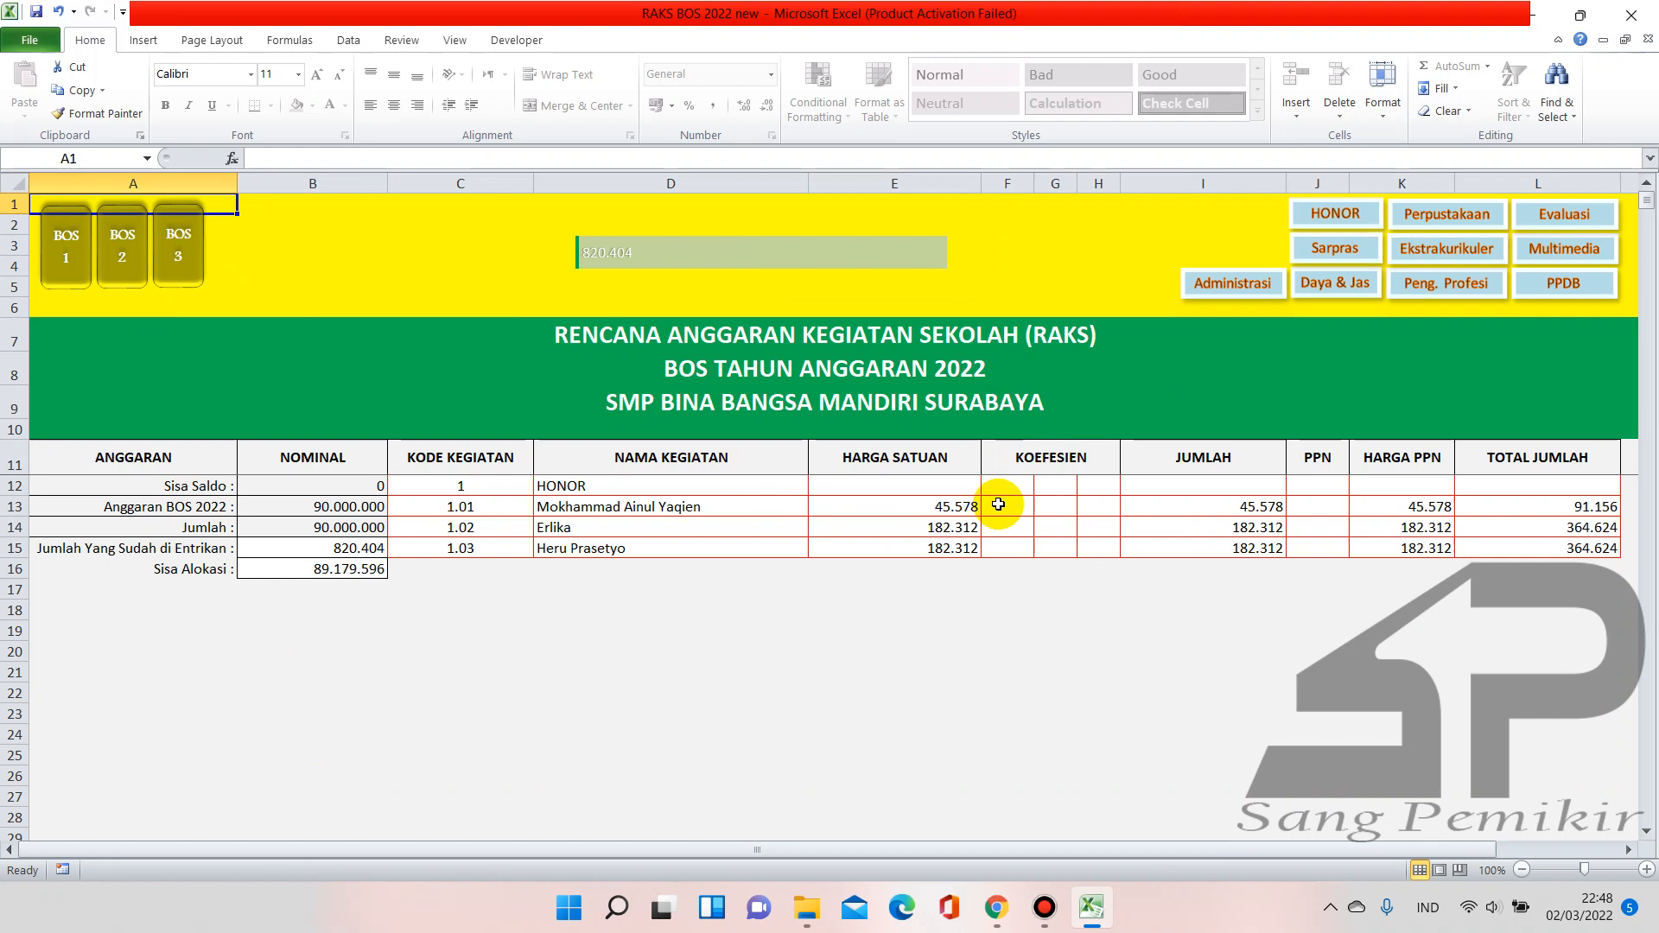
Enter the first coefficients 11, 2 and 3 in F13:F15 for the HONOR rows
click(998, 505)
text(11)
key(Return)
text(2)
key(Return)
text(3)
key(Return)
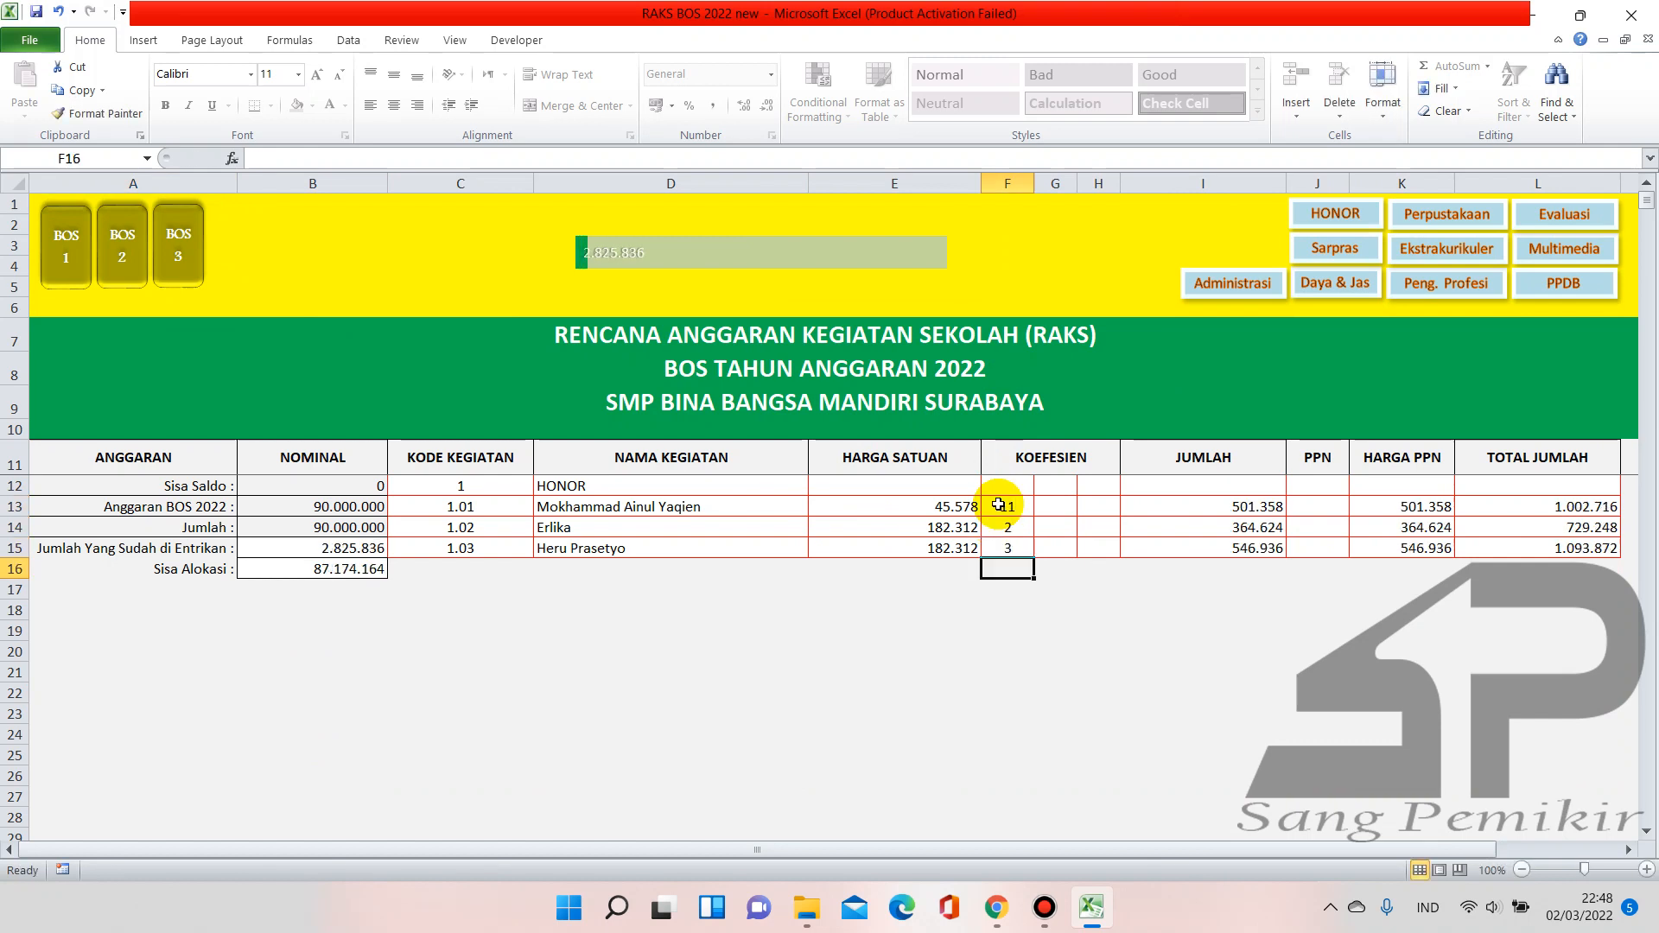
Enter a weeks coefficient of 4 in G13:G15
key(Right)
text(4)
key(Return)
text(4)
key(Return)
text(4)
key(Return)
Enter 12 months in H13:H15
click(1093, 509)
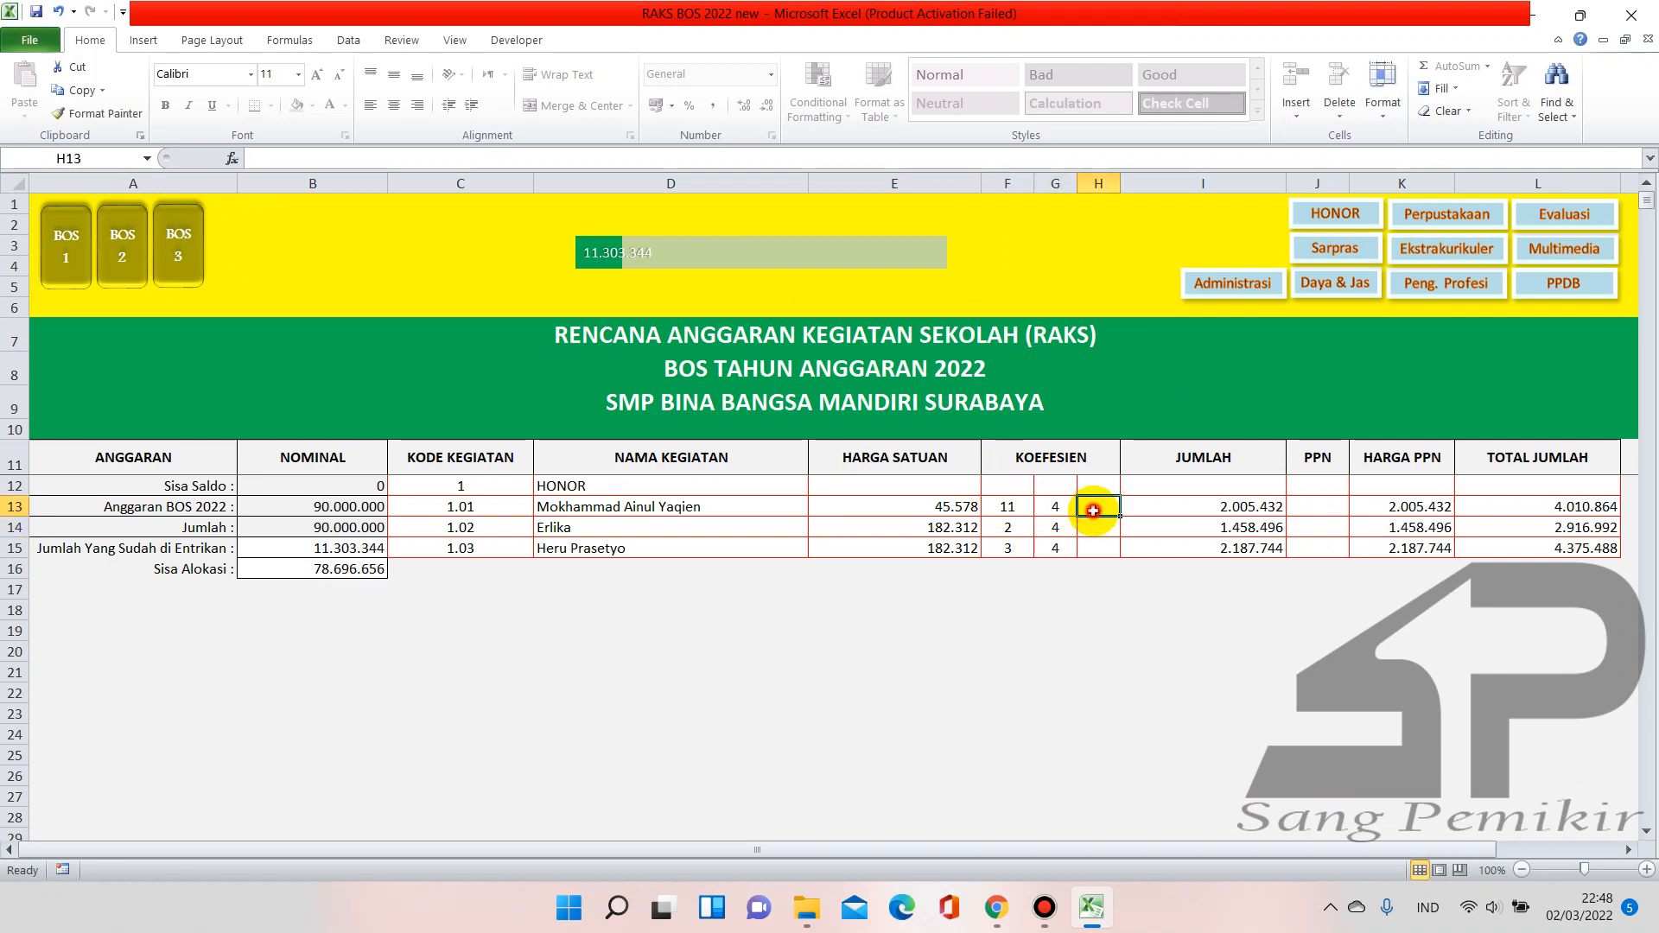
text(12)
key(Return)
text(12)
key(Return)
text(12)
key(Return)
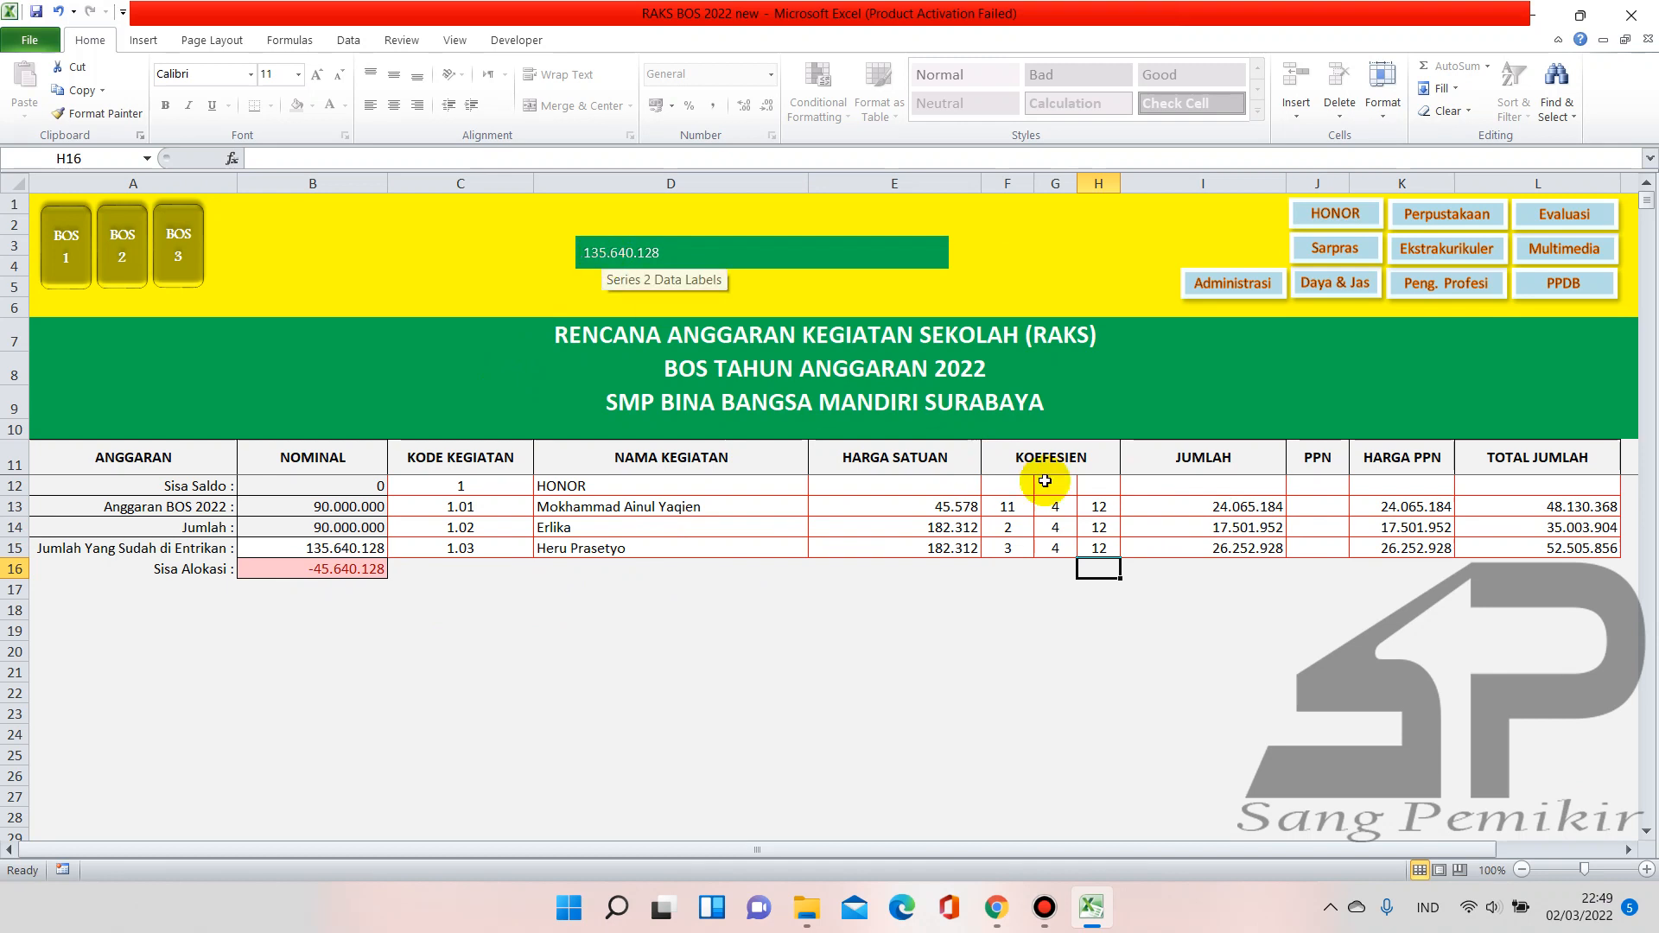
Set PPN to 0 for the HONOR rows in column J
click(1311, 510)
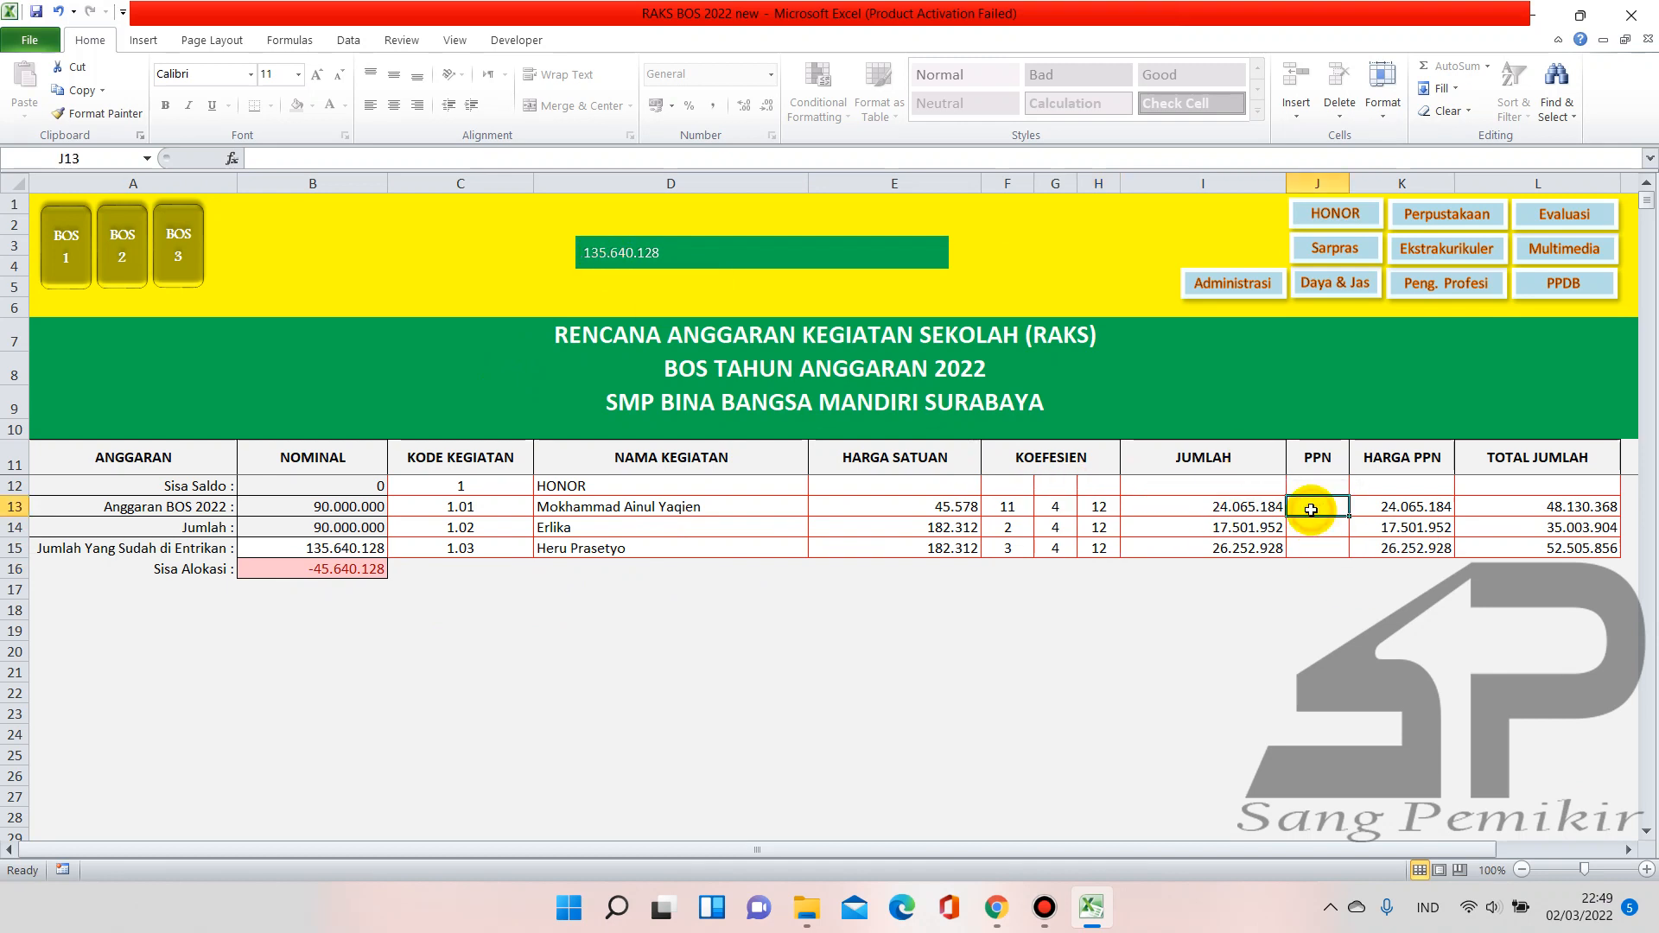
text(0)
key(Return)
text(0)
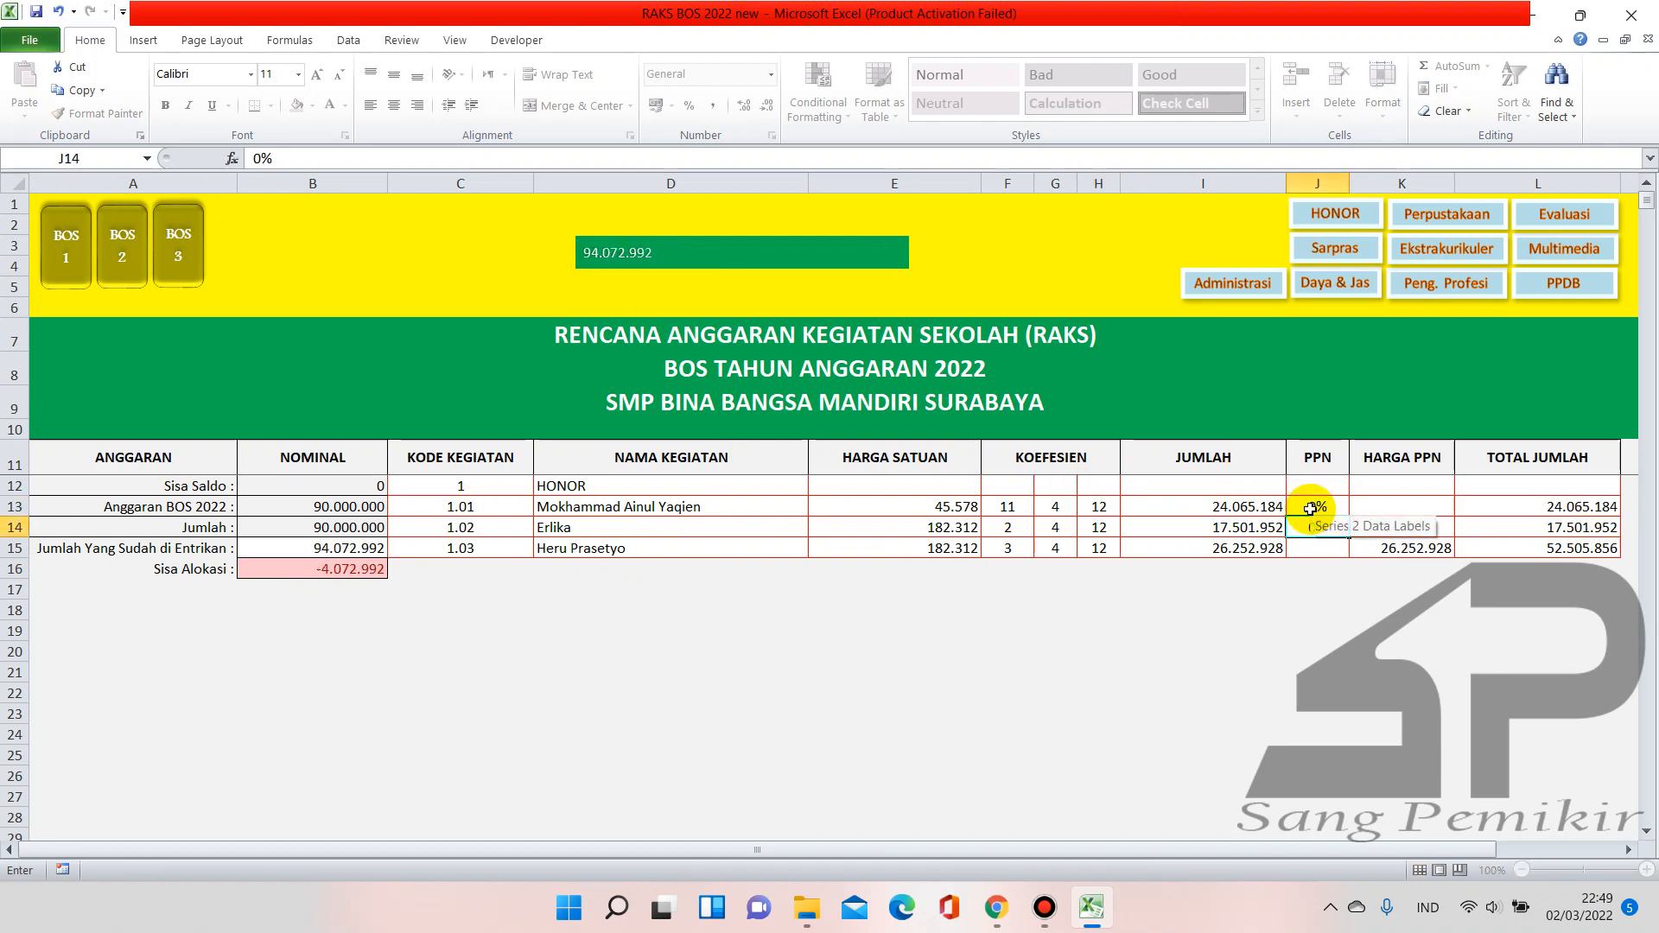
text(0)
key(Return)
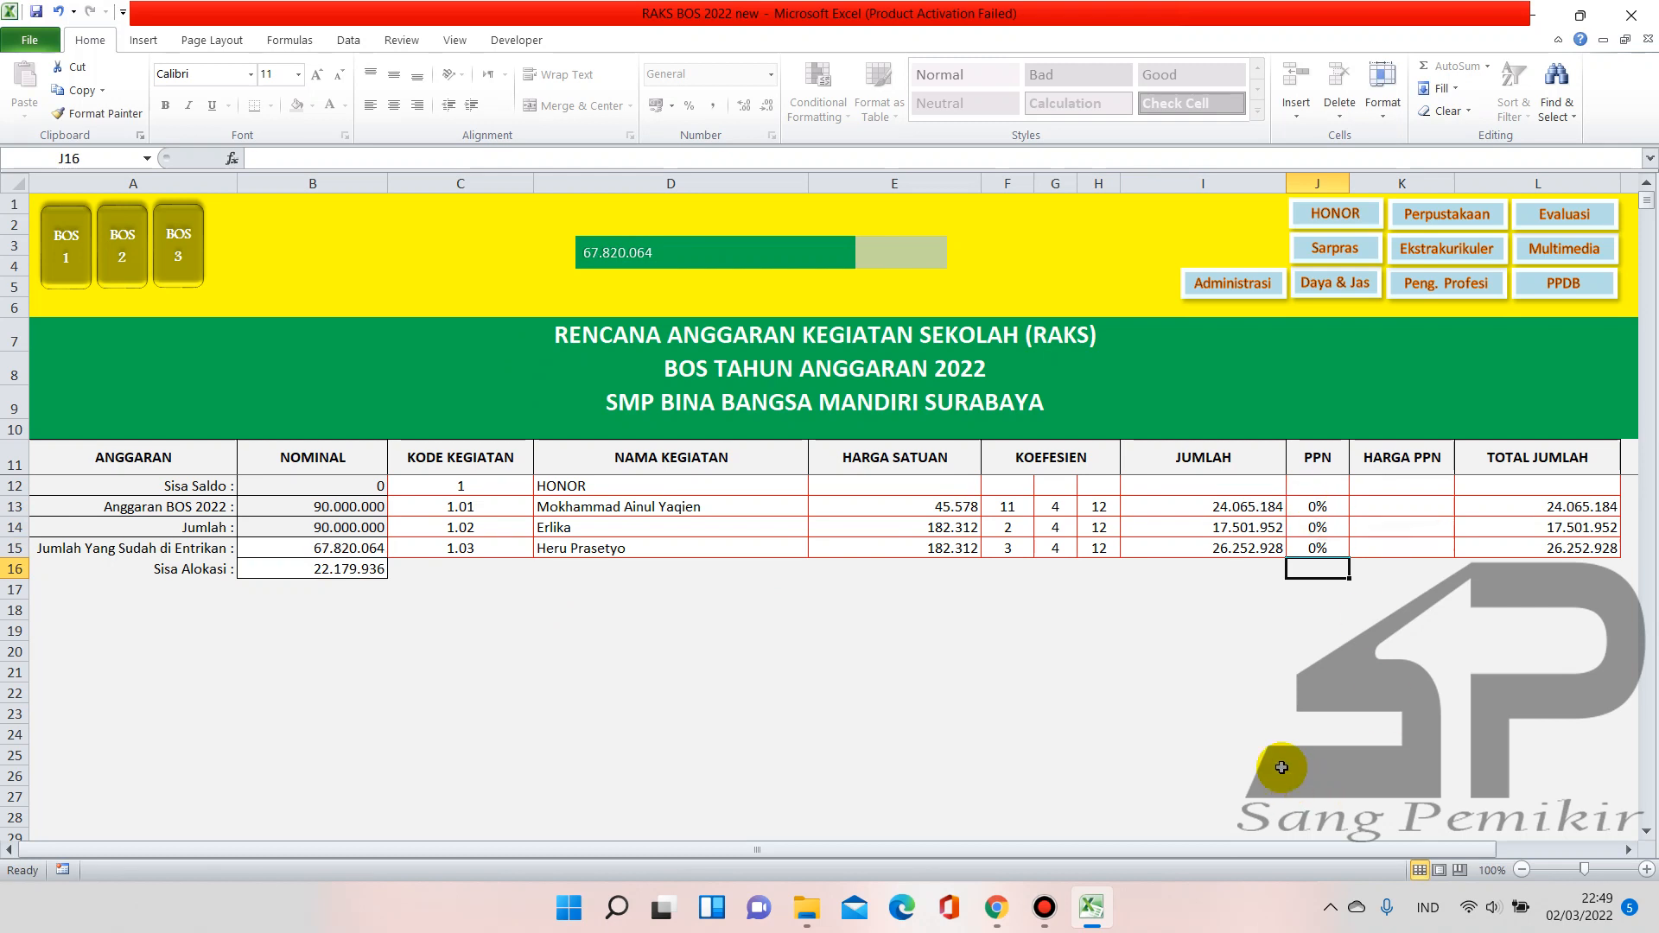
View the HONOR staff sheet, go back to the RAKS sheet, and minimise the Excel workbook
click(1315, 611)
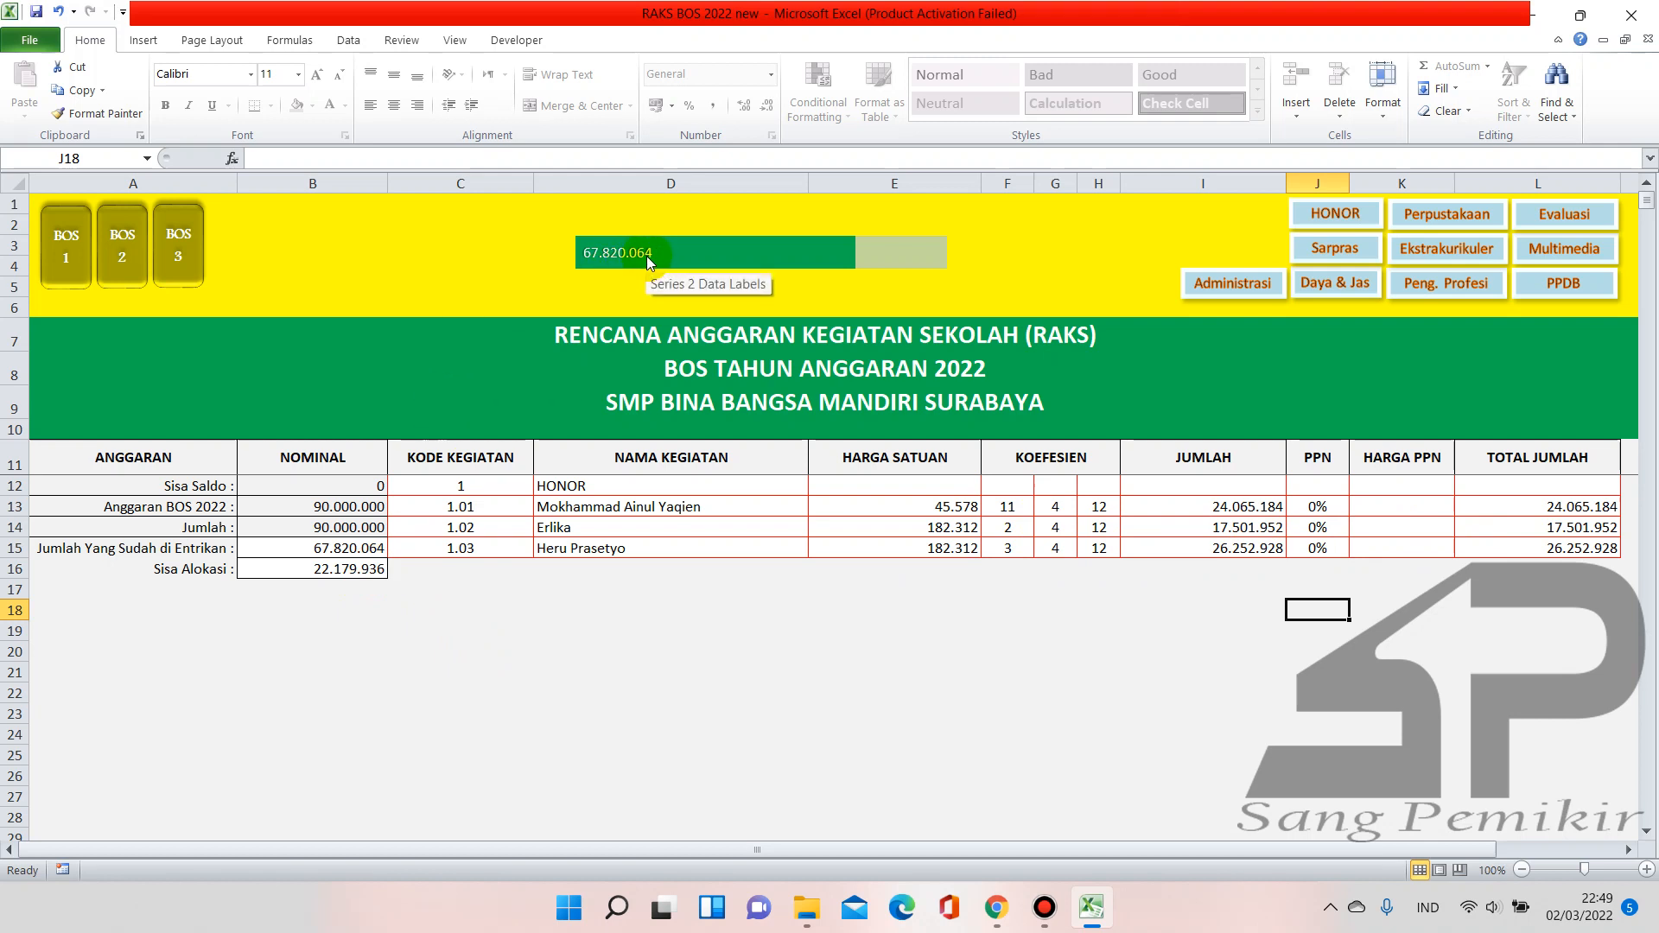
click(1343, 222)
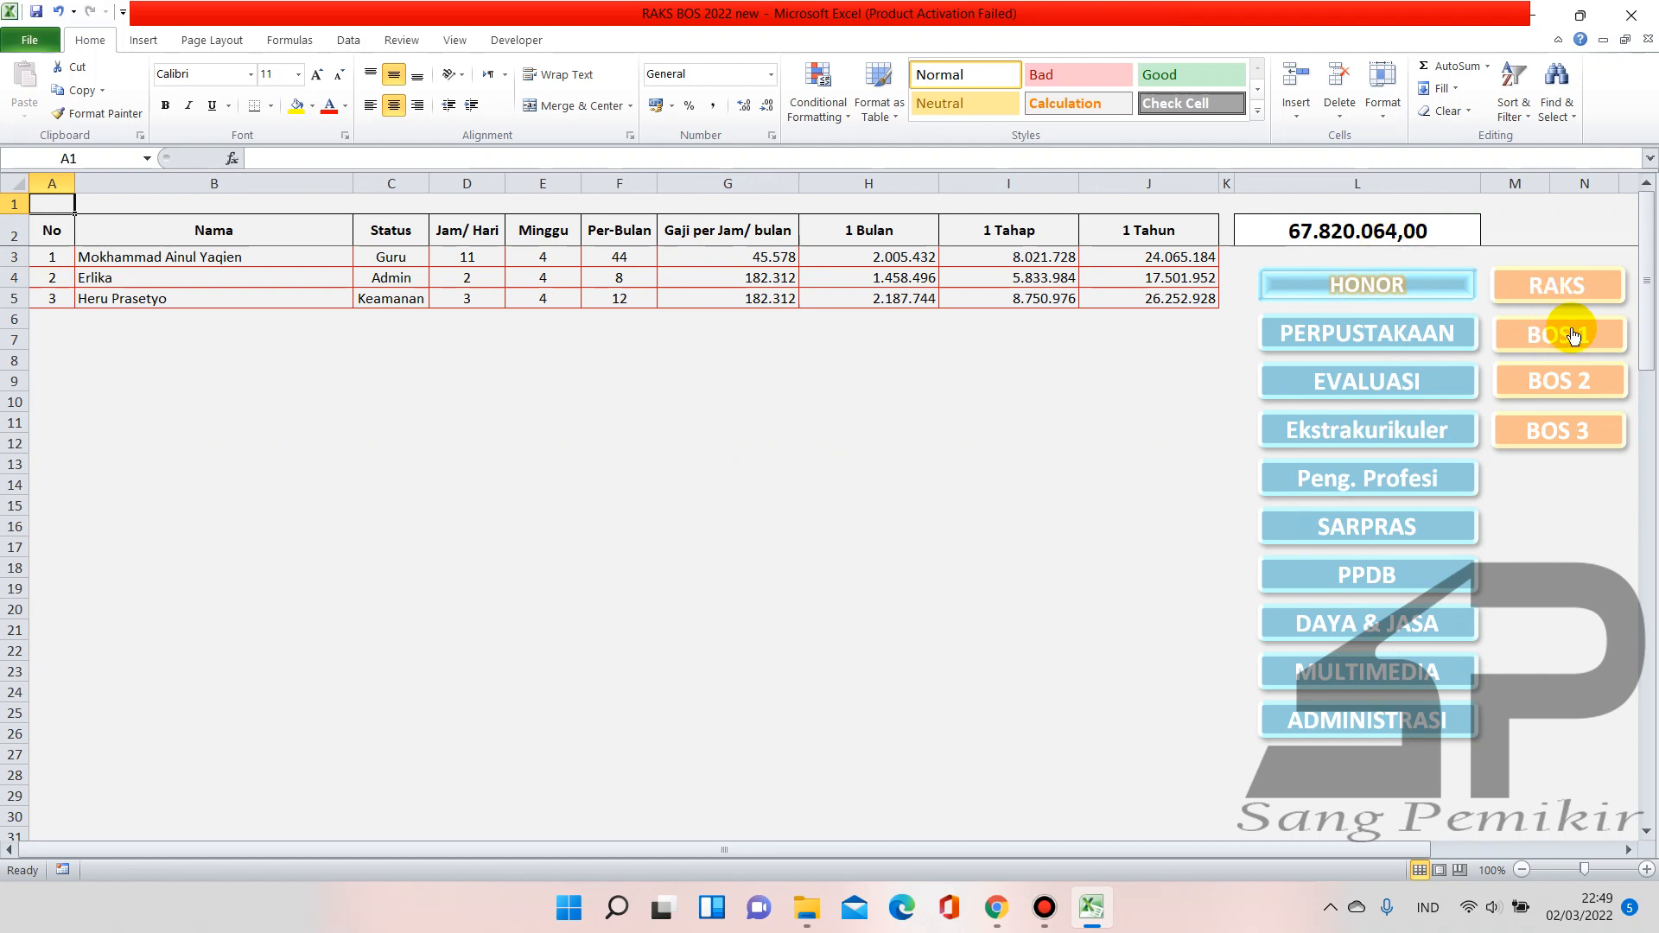
click(1566, 285)
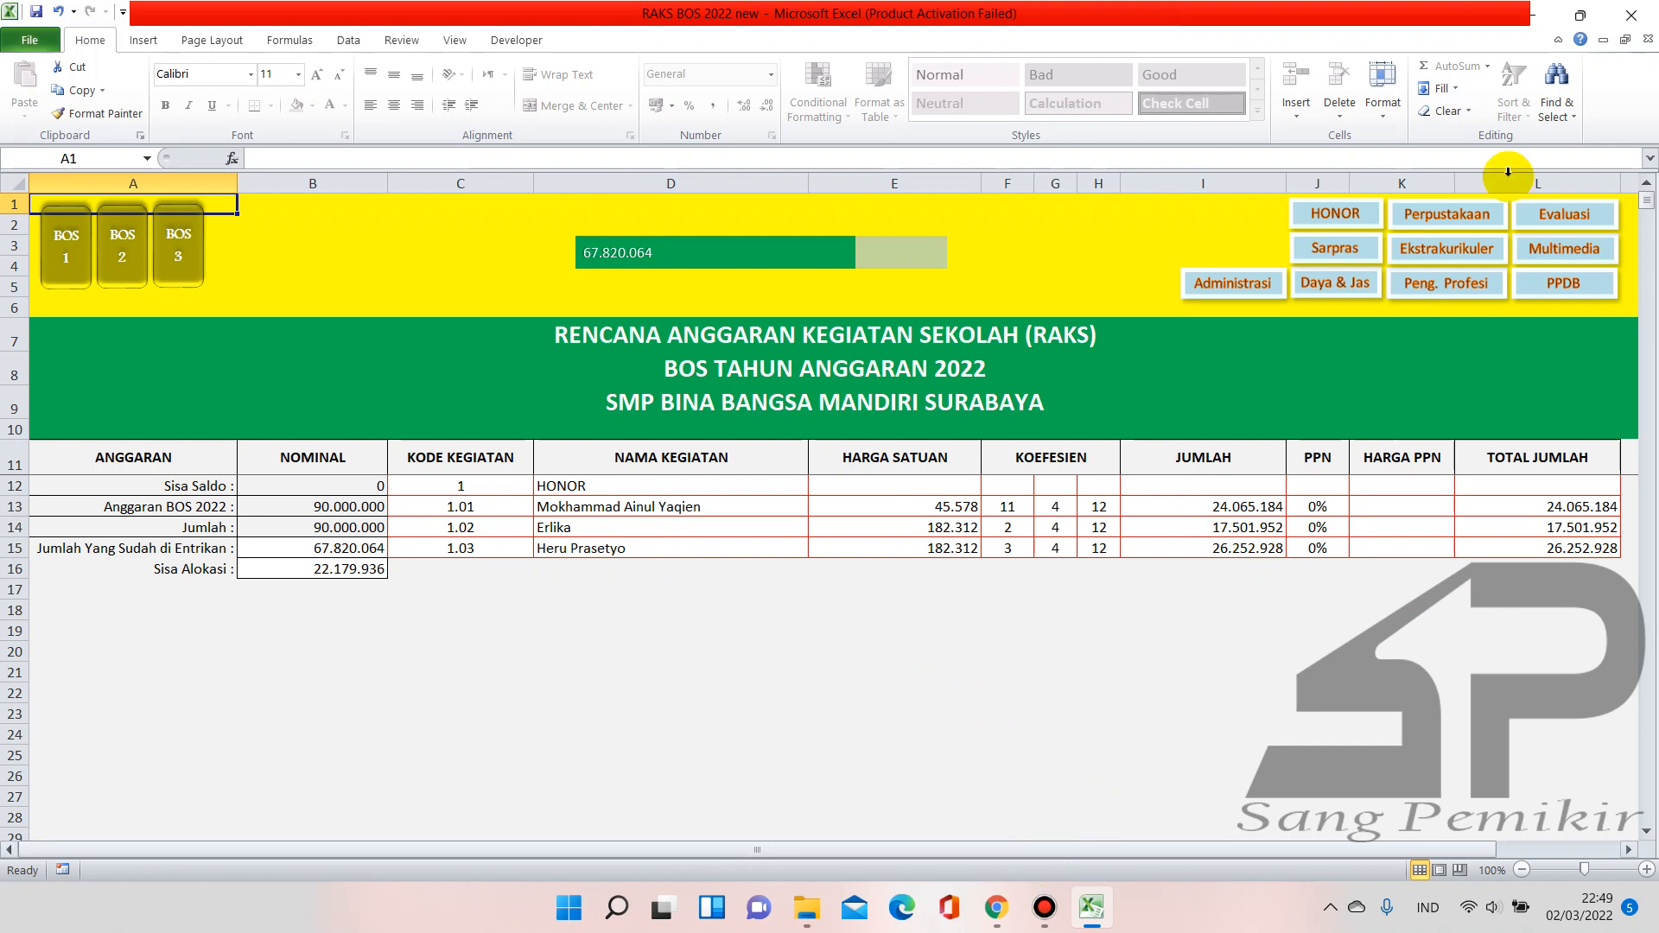
click(1534, 16)
Log in to ARKAS for Tahun 2022 with the account e-mail and password
click(1534, 16)
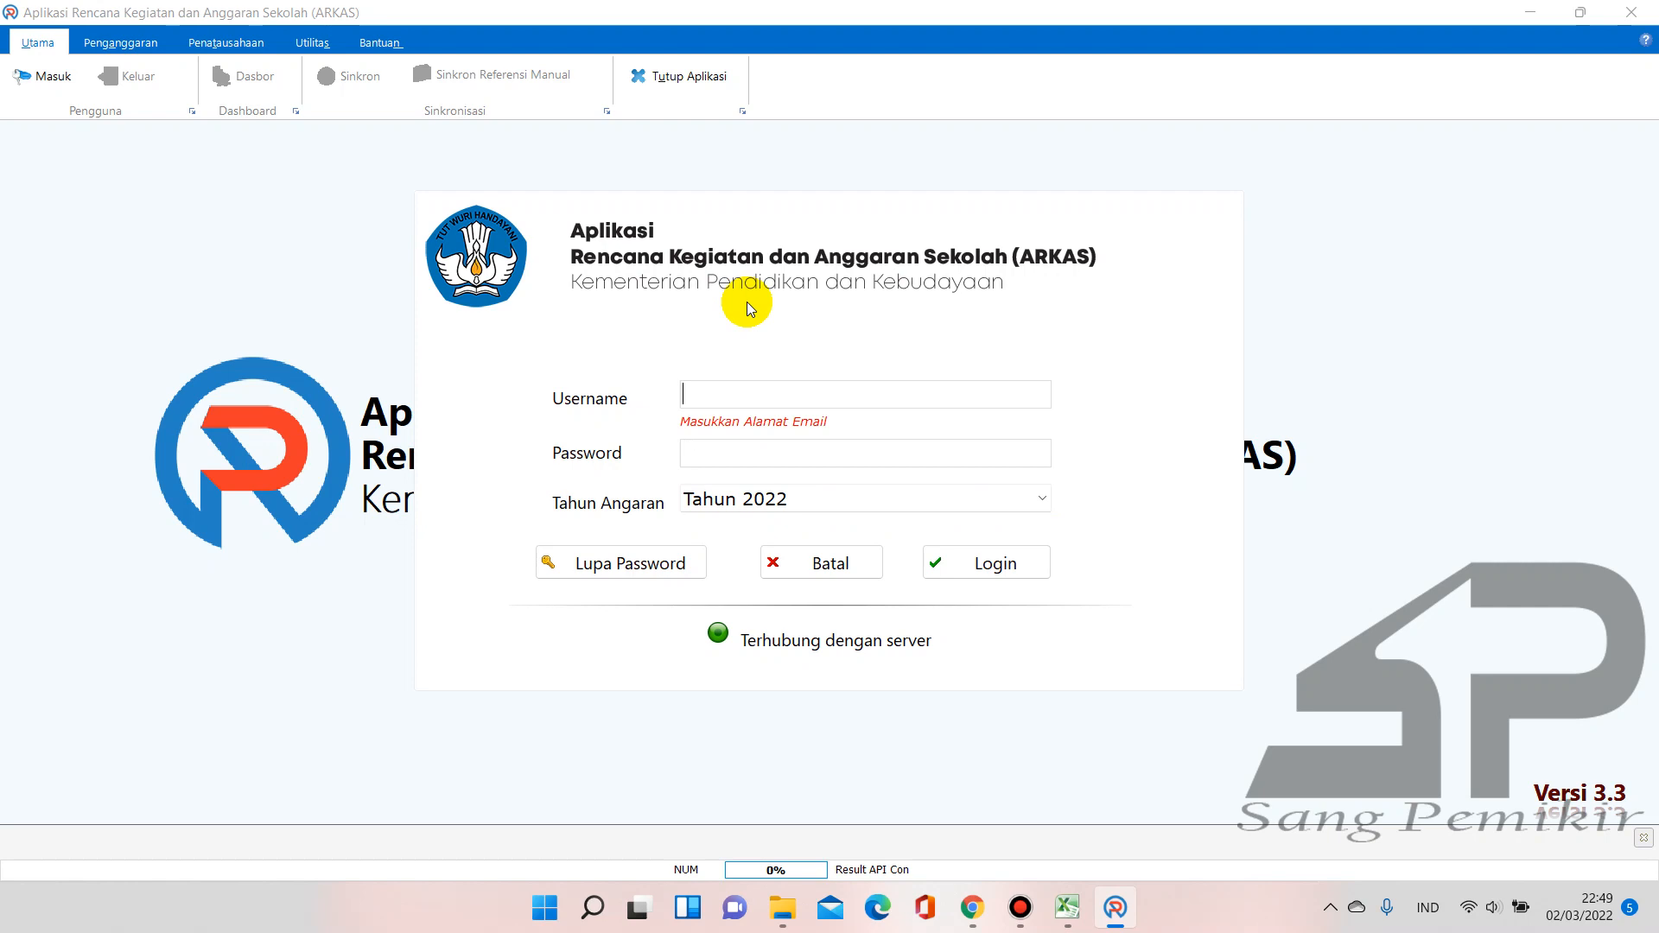
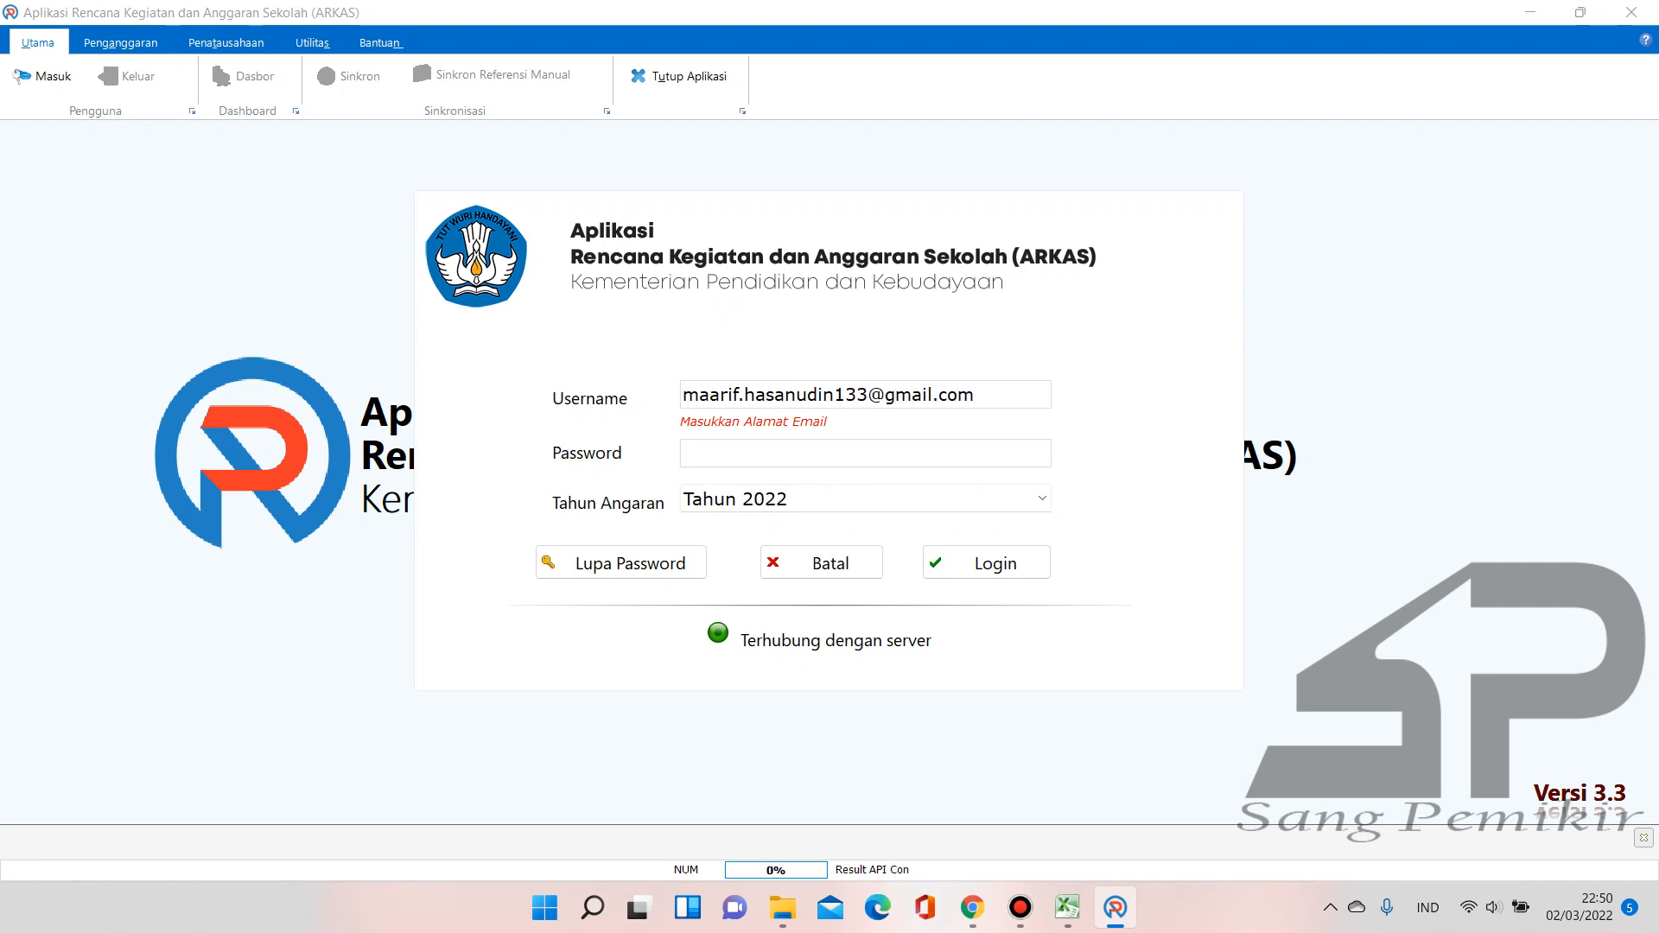
key(Tab)
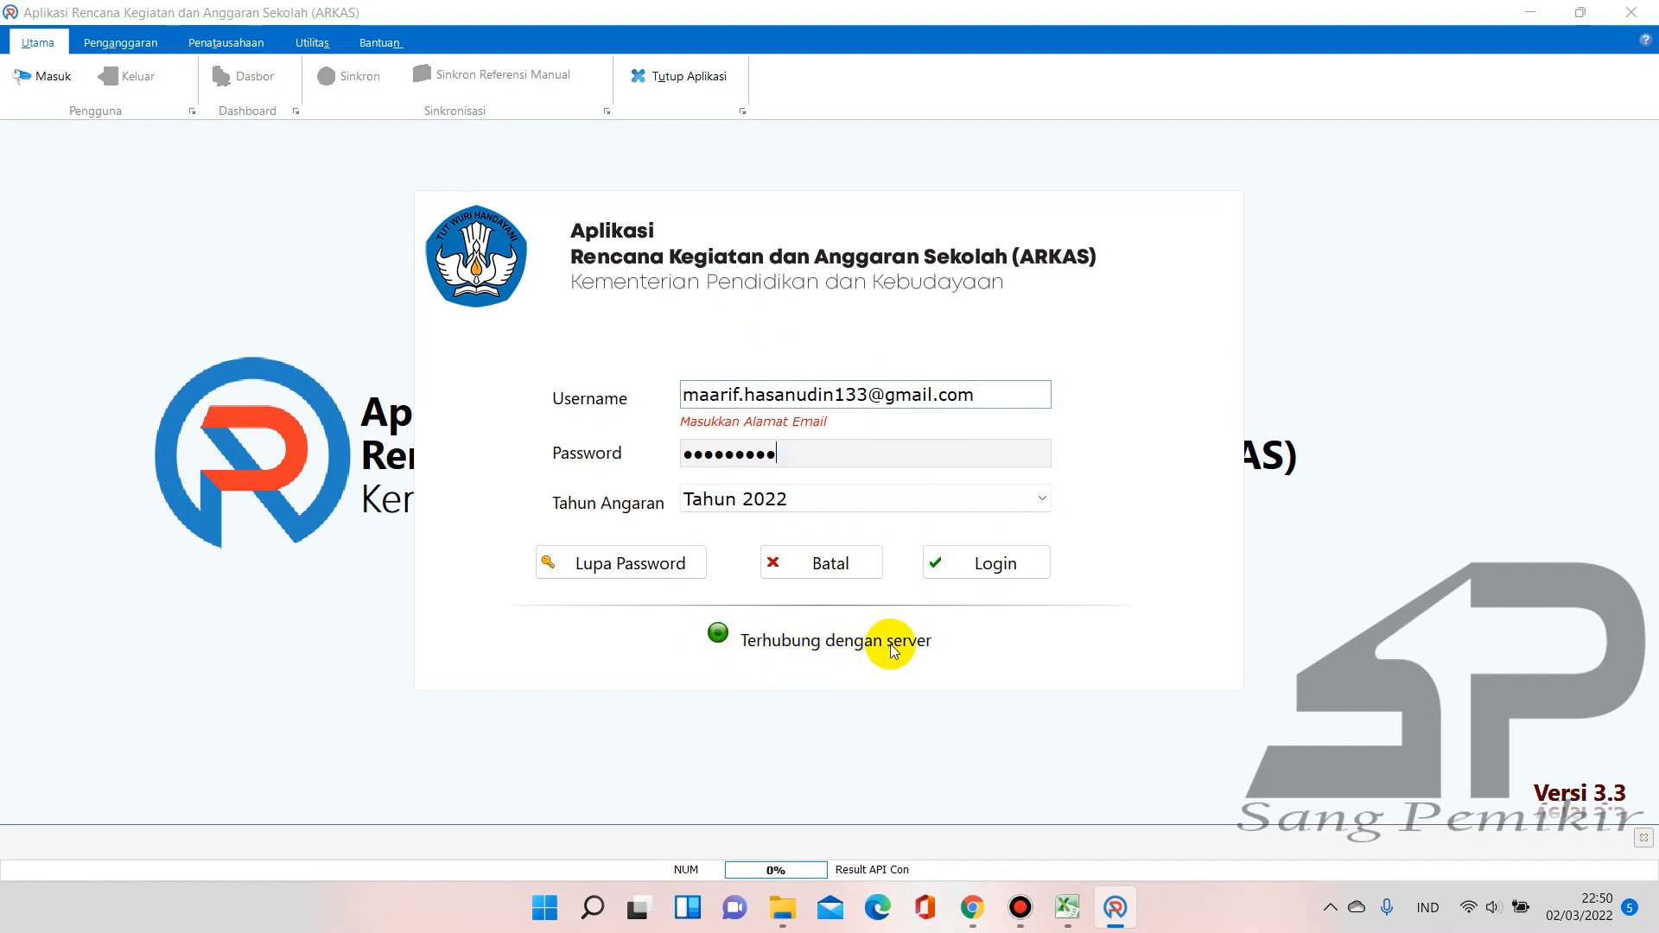
click(955, 567)
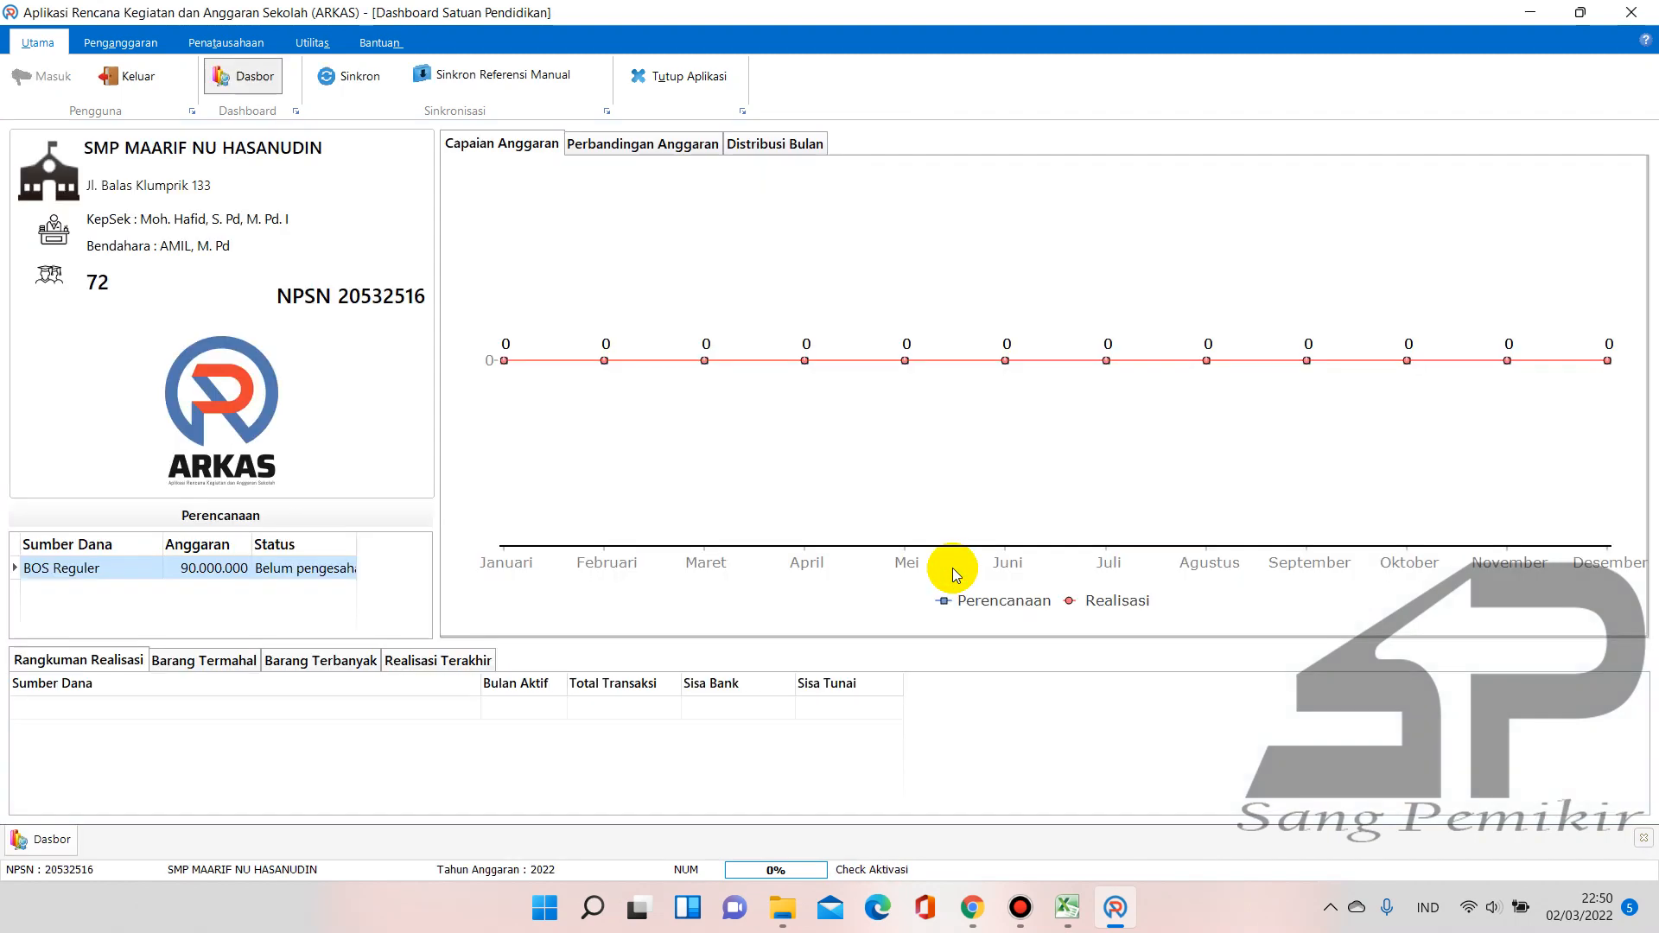
Open Kertas Kerja via Penganggaran > Aktivasi Kertas Kerja and open the Sumber Dana dropdown
click(146, 48)
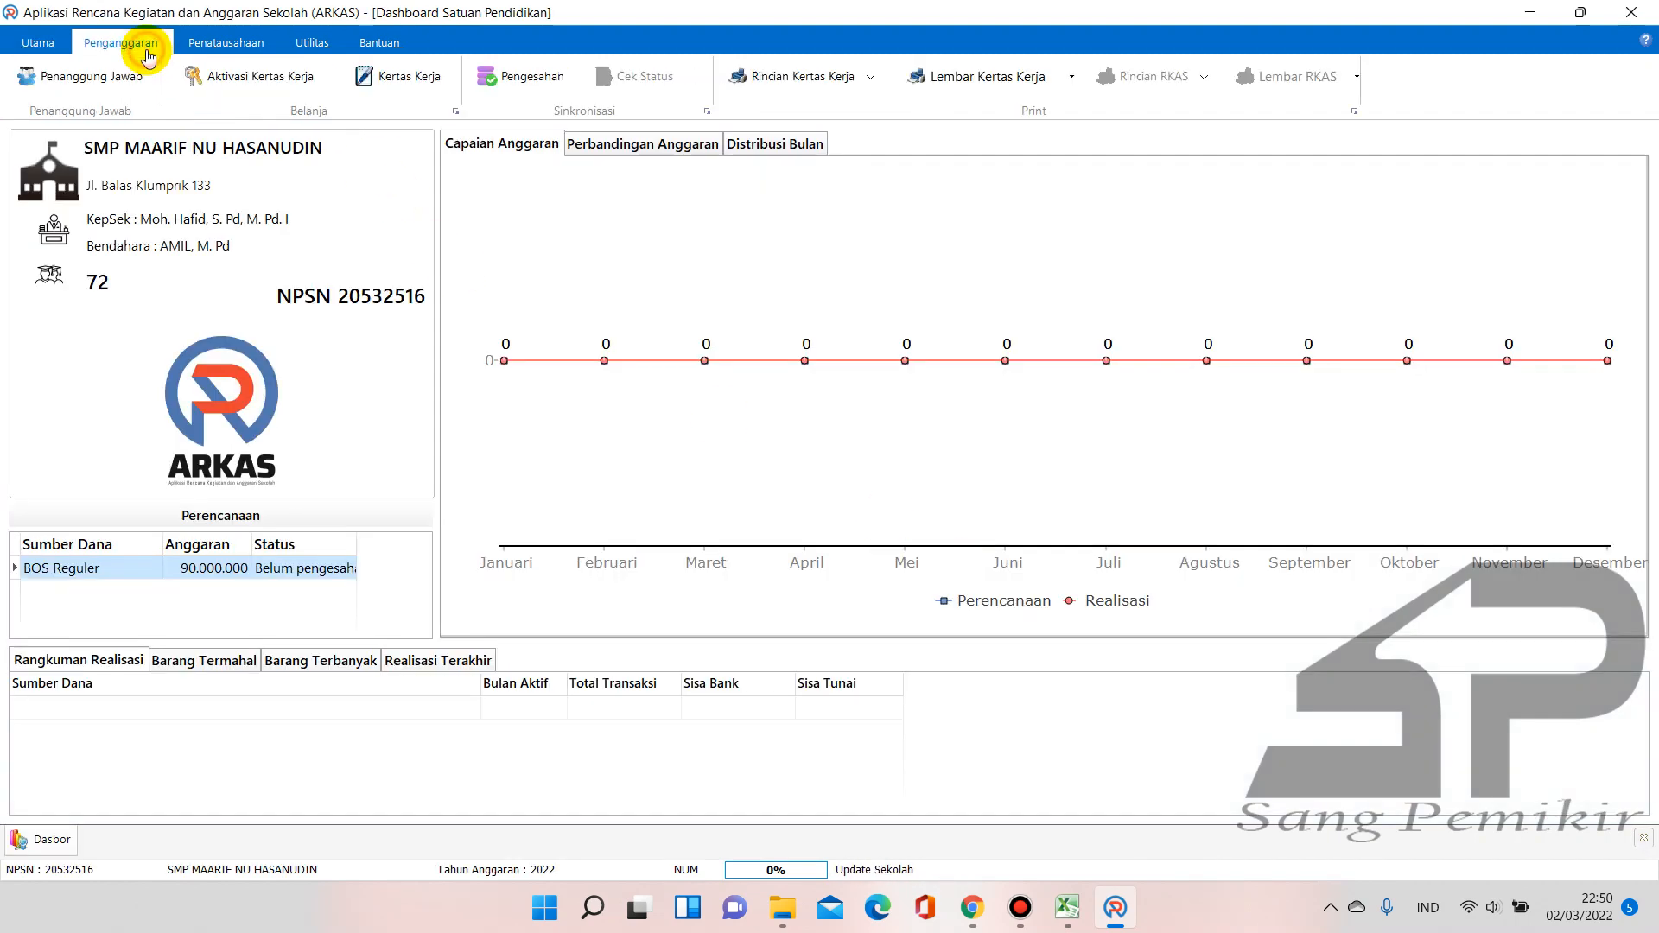
click(230, 81)
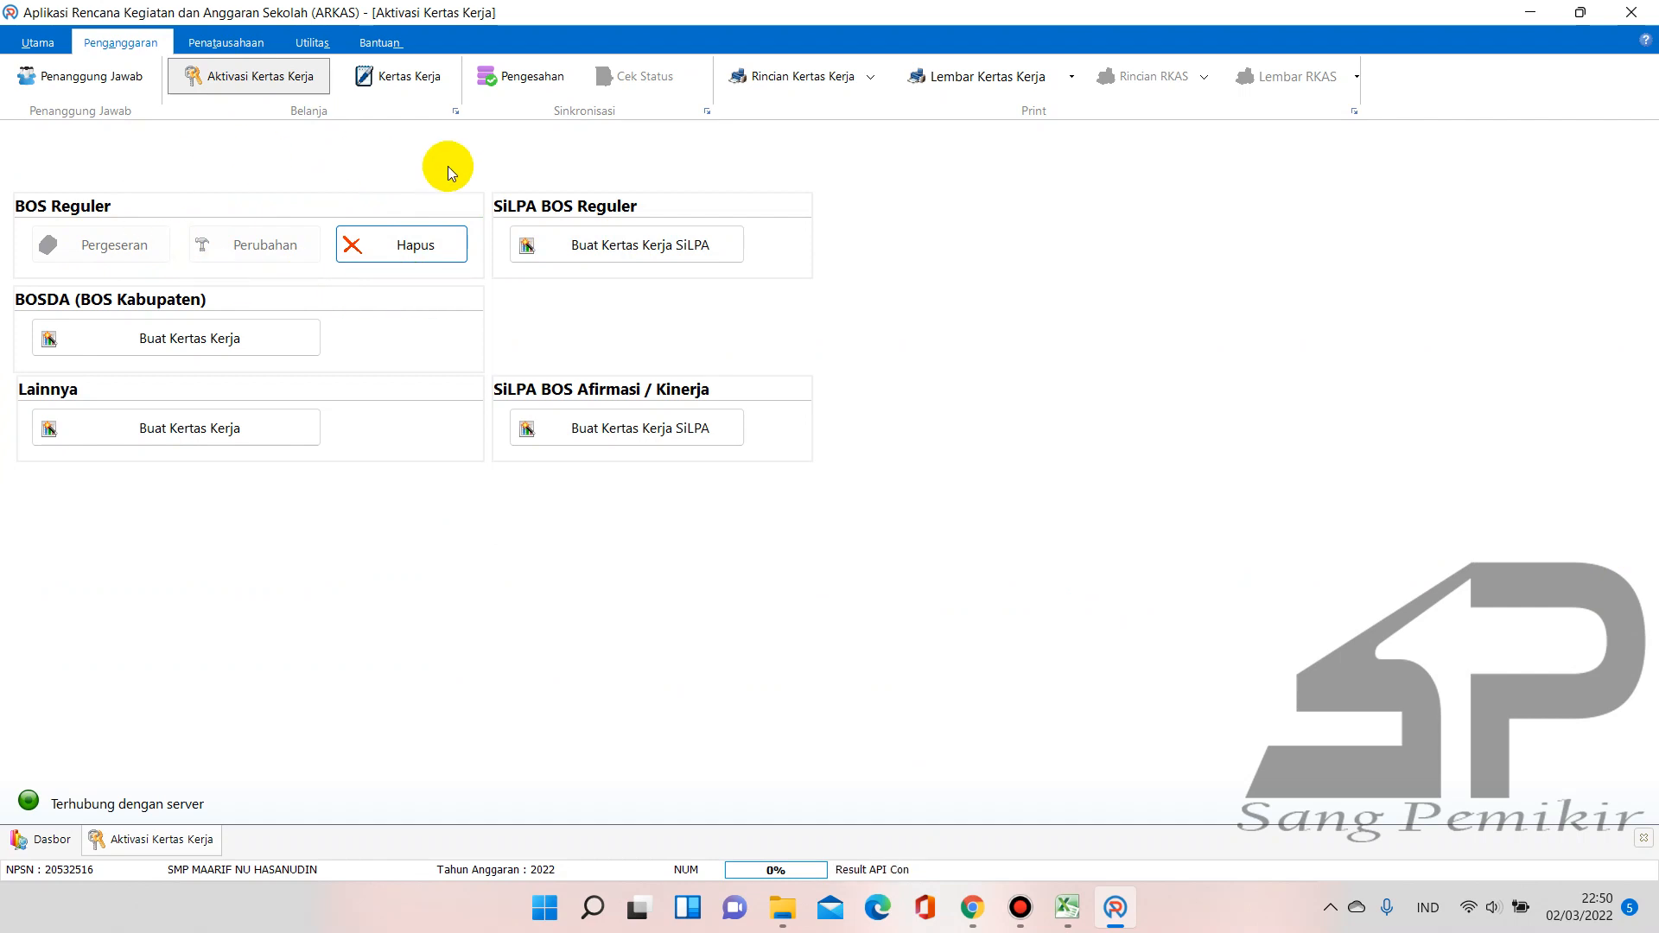
click(395, 80)
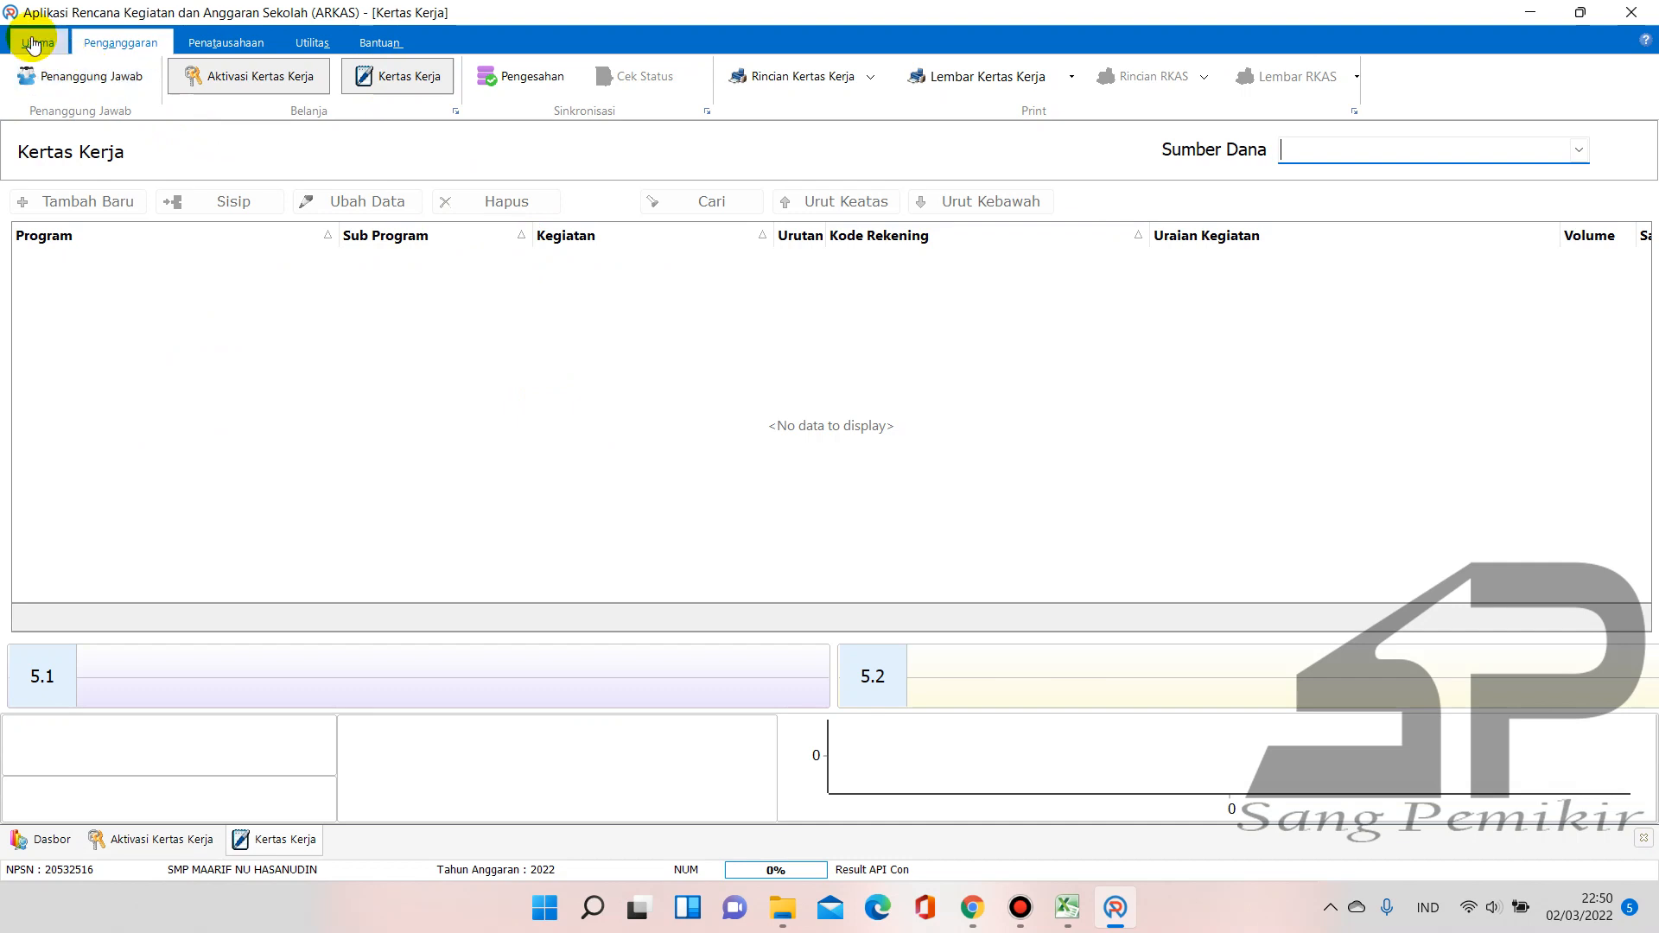
click(33, 43)
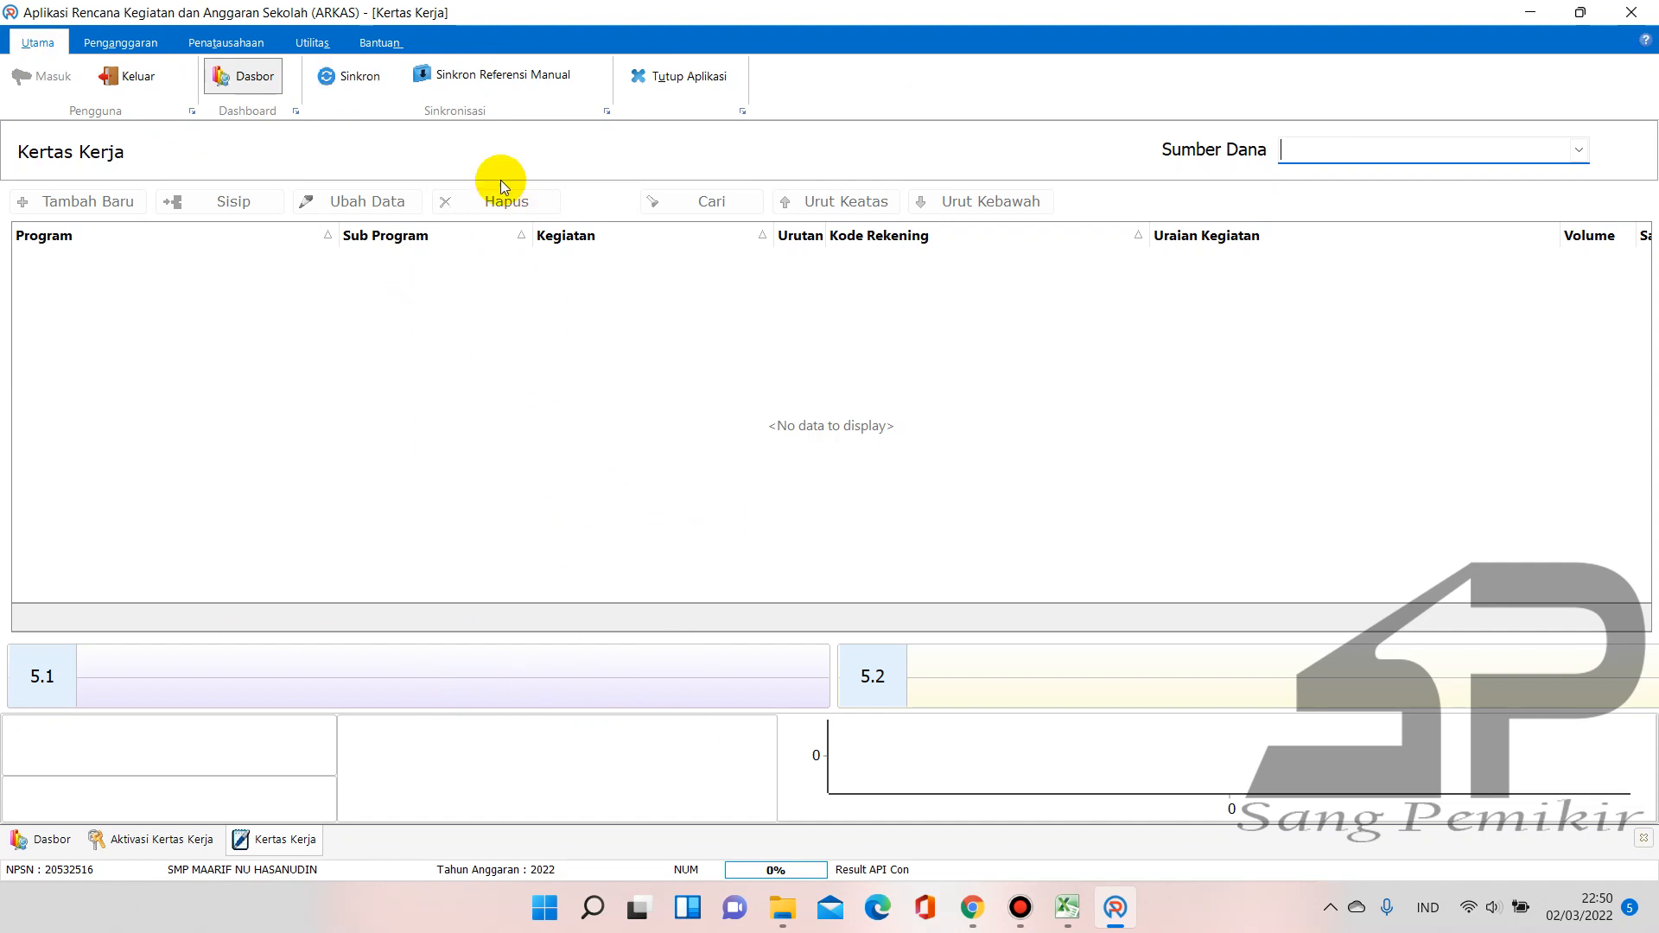
click(242, 47)
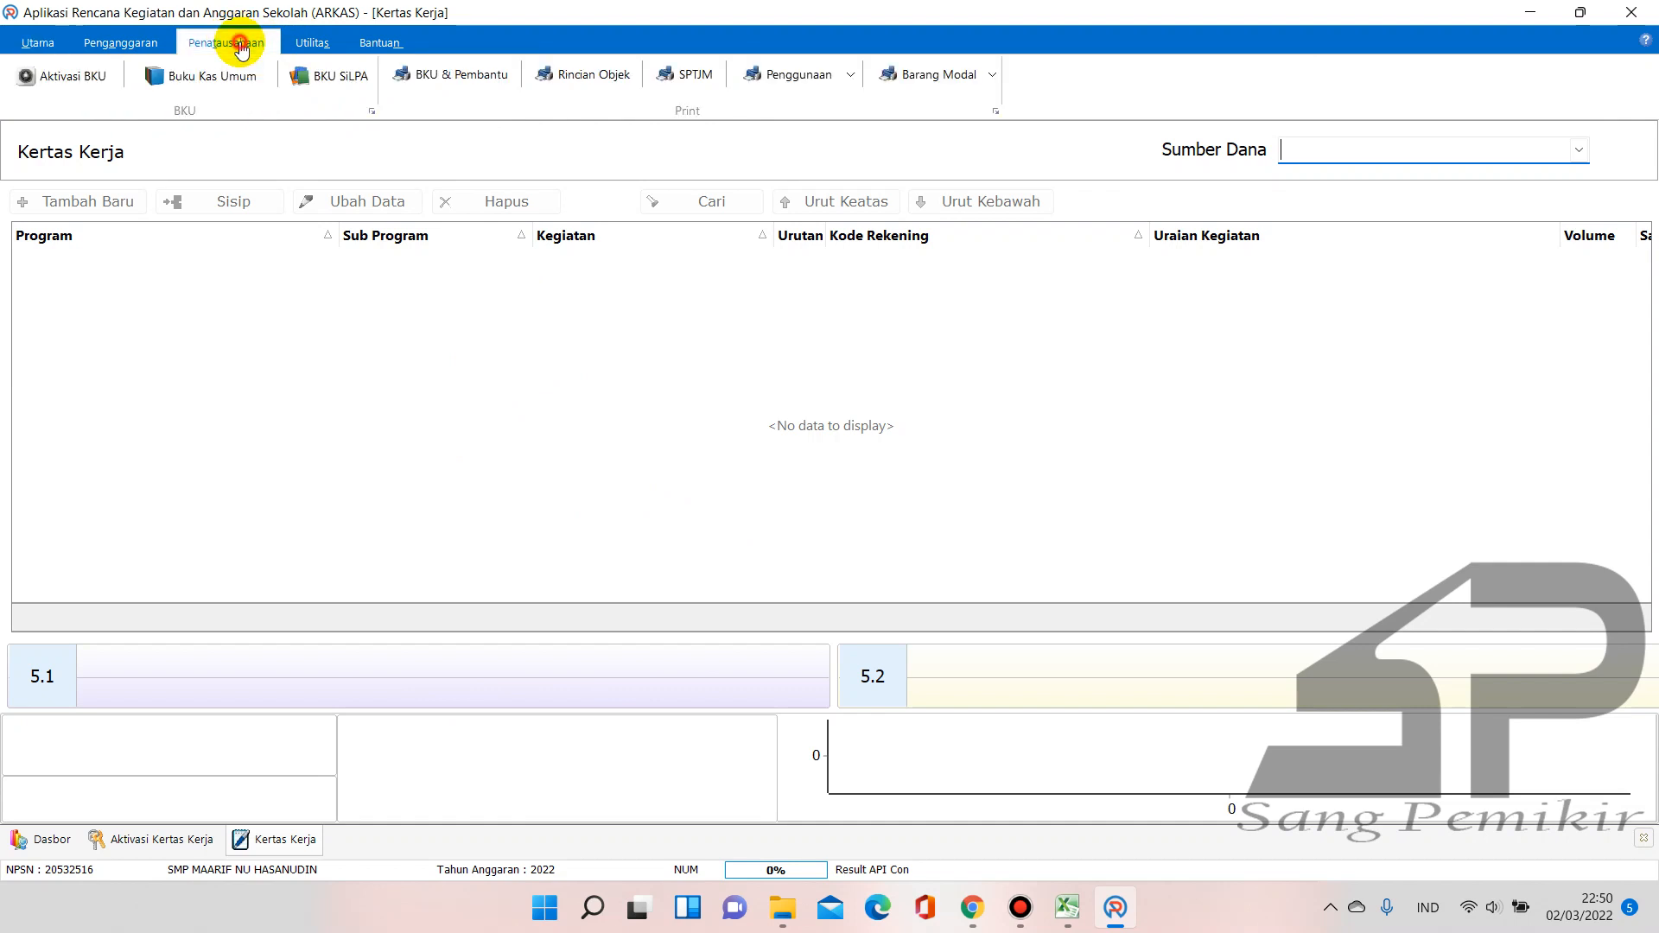
click(121, 43)
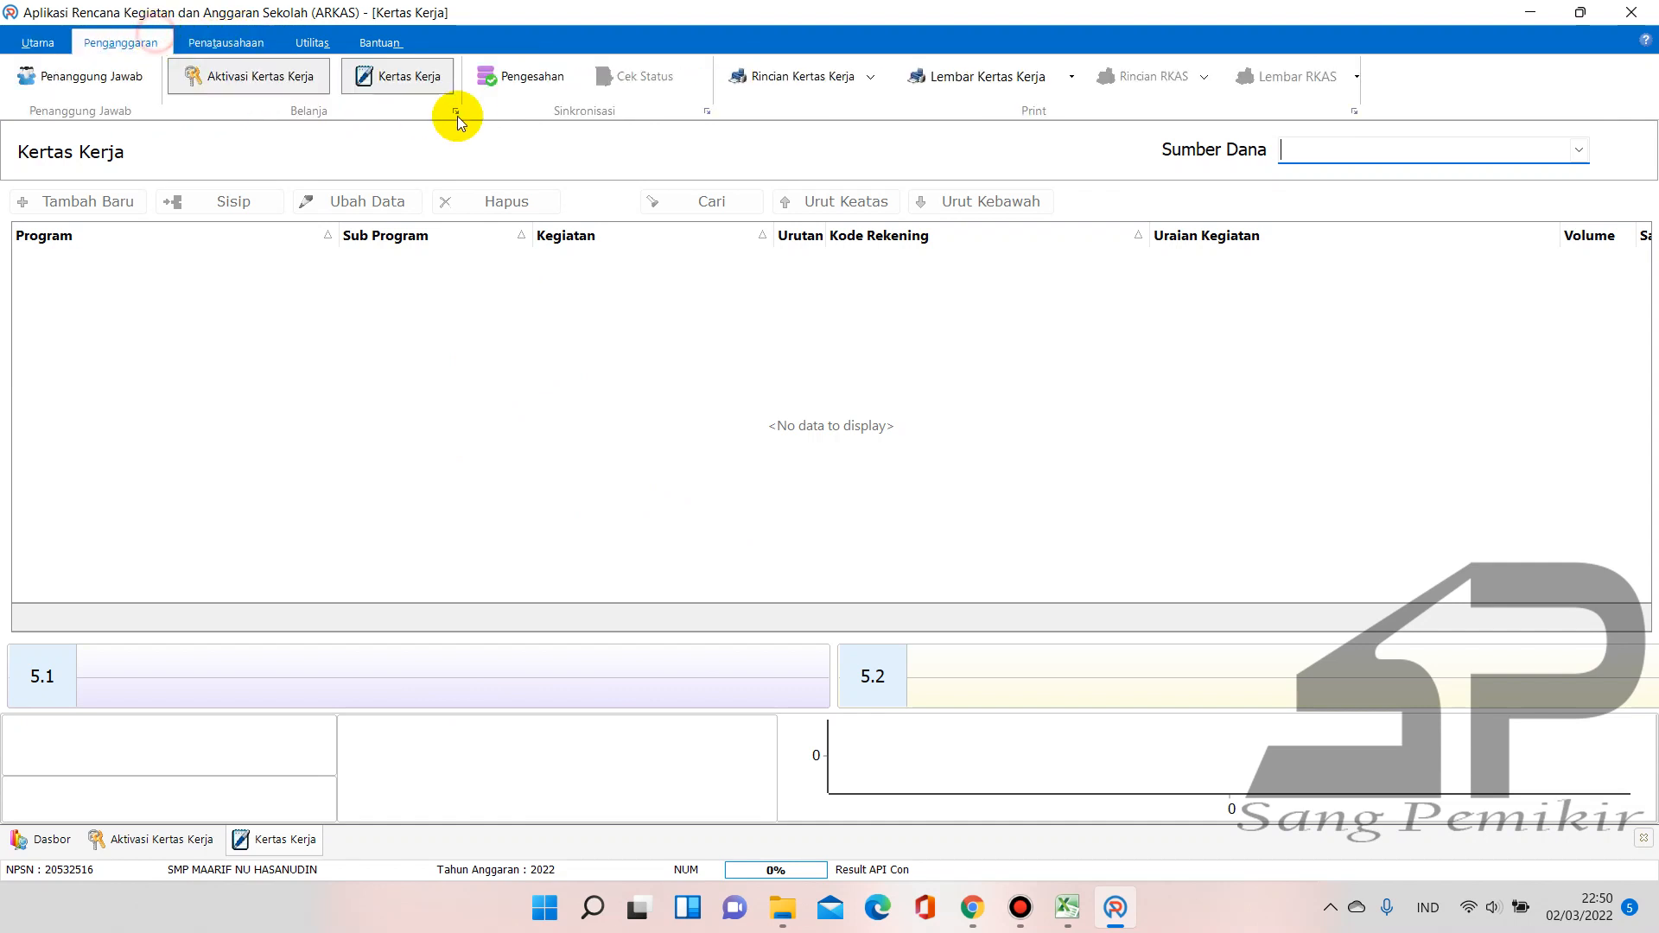
click(1578, 150)
Choose BOS Reguler as the funding source and start a new worksheet entry, checking the Excel workbook along the way
click(1510, 178)
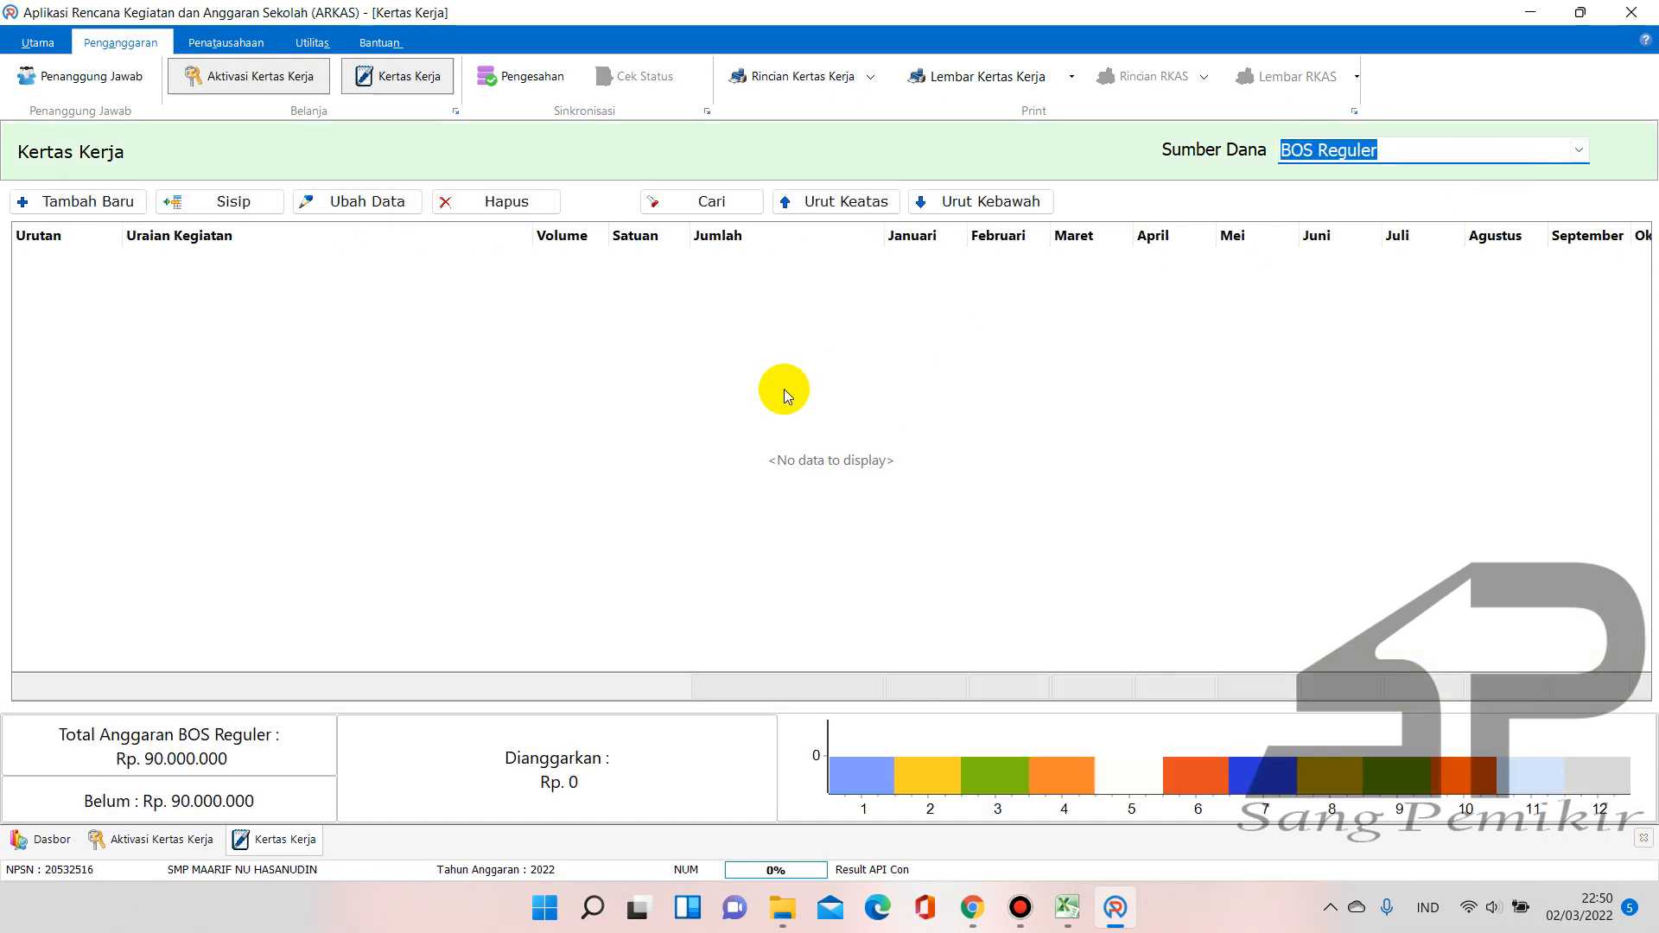
click(671, 415)
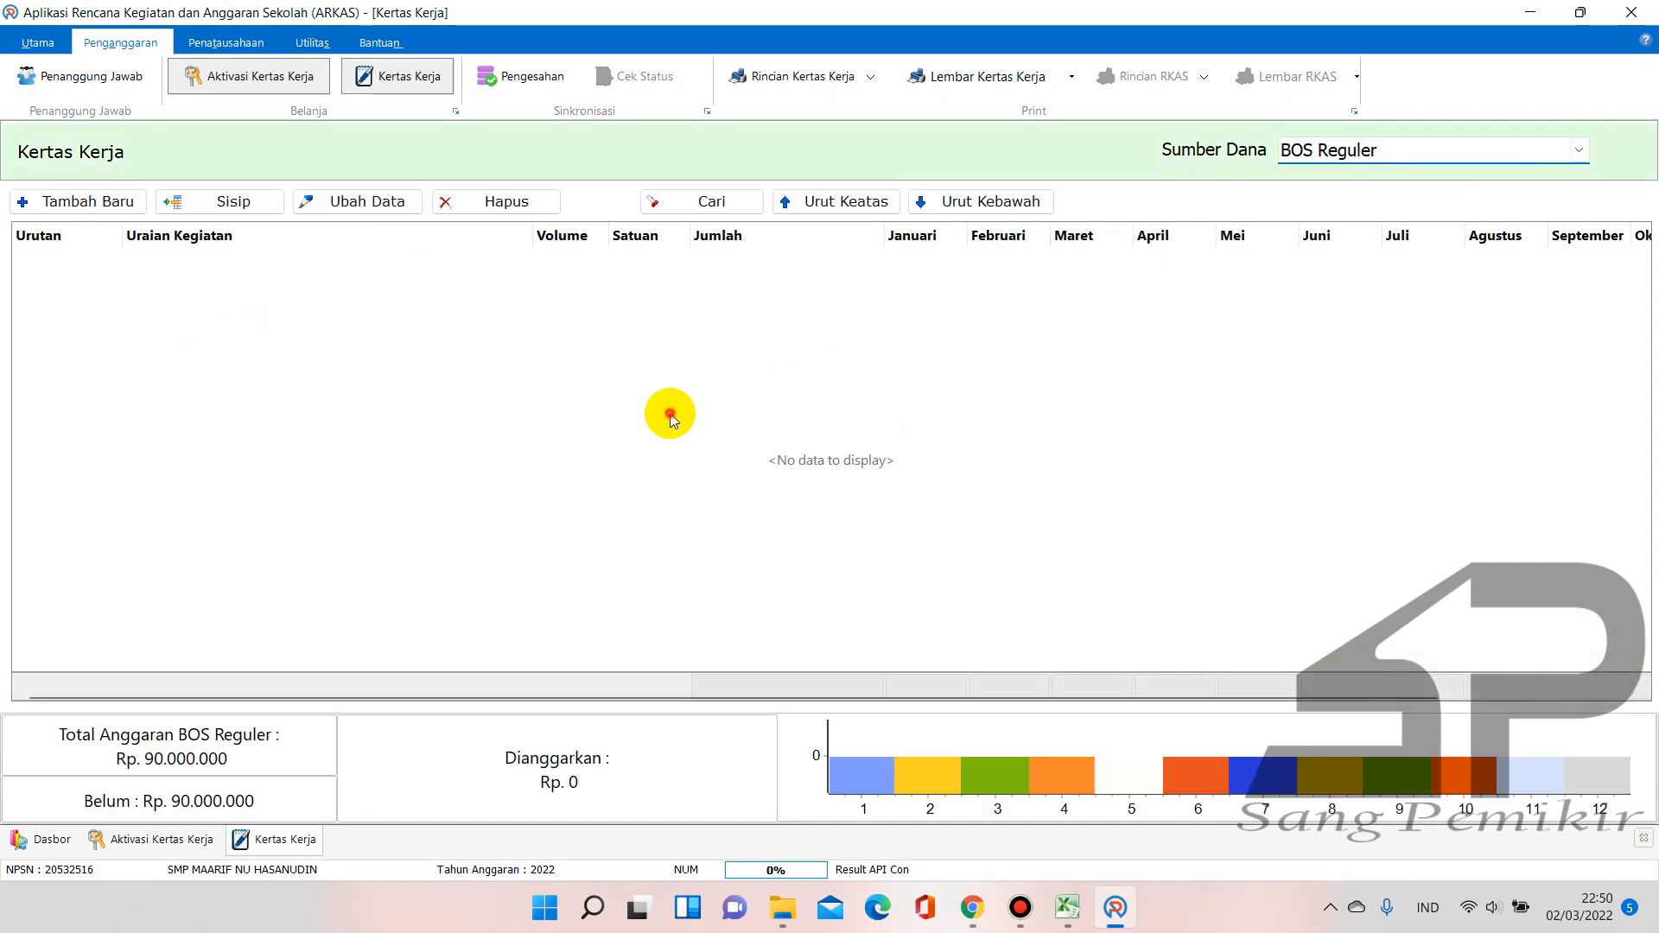
click(114, 203)
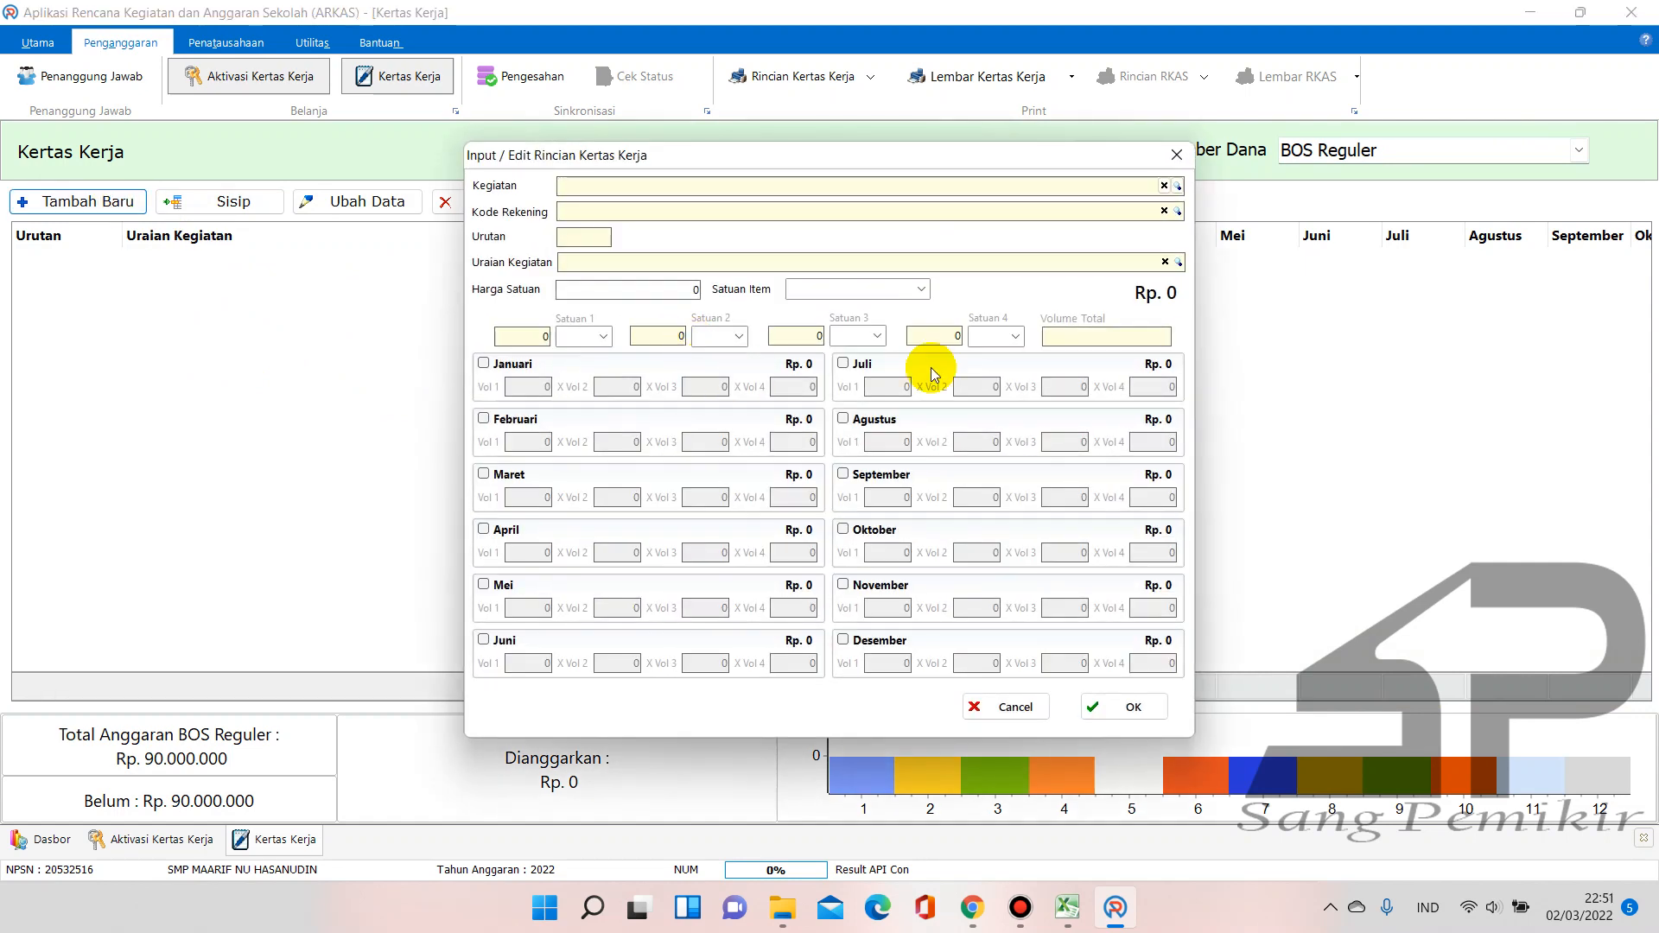
click(1067, 907)
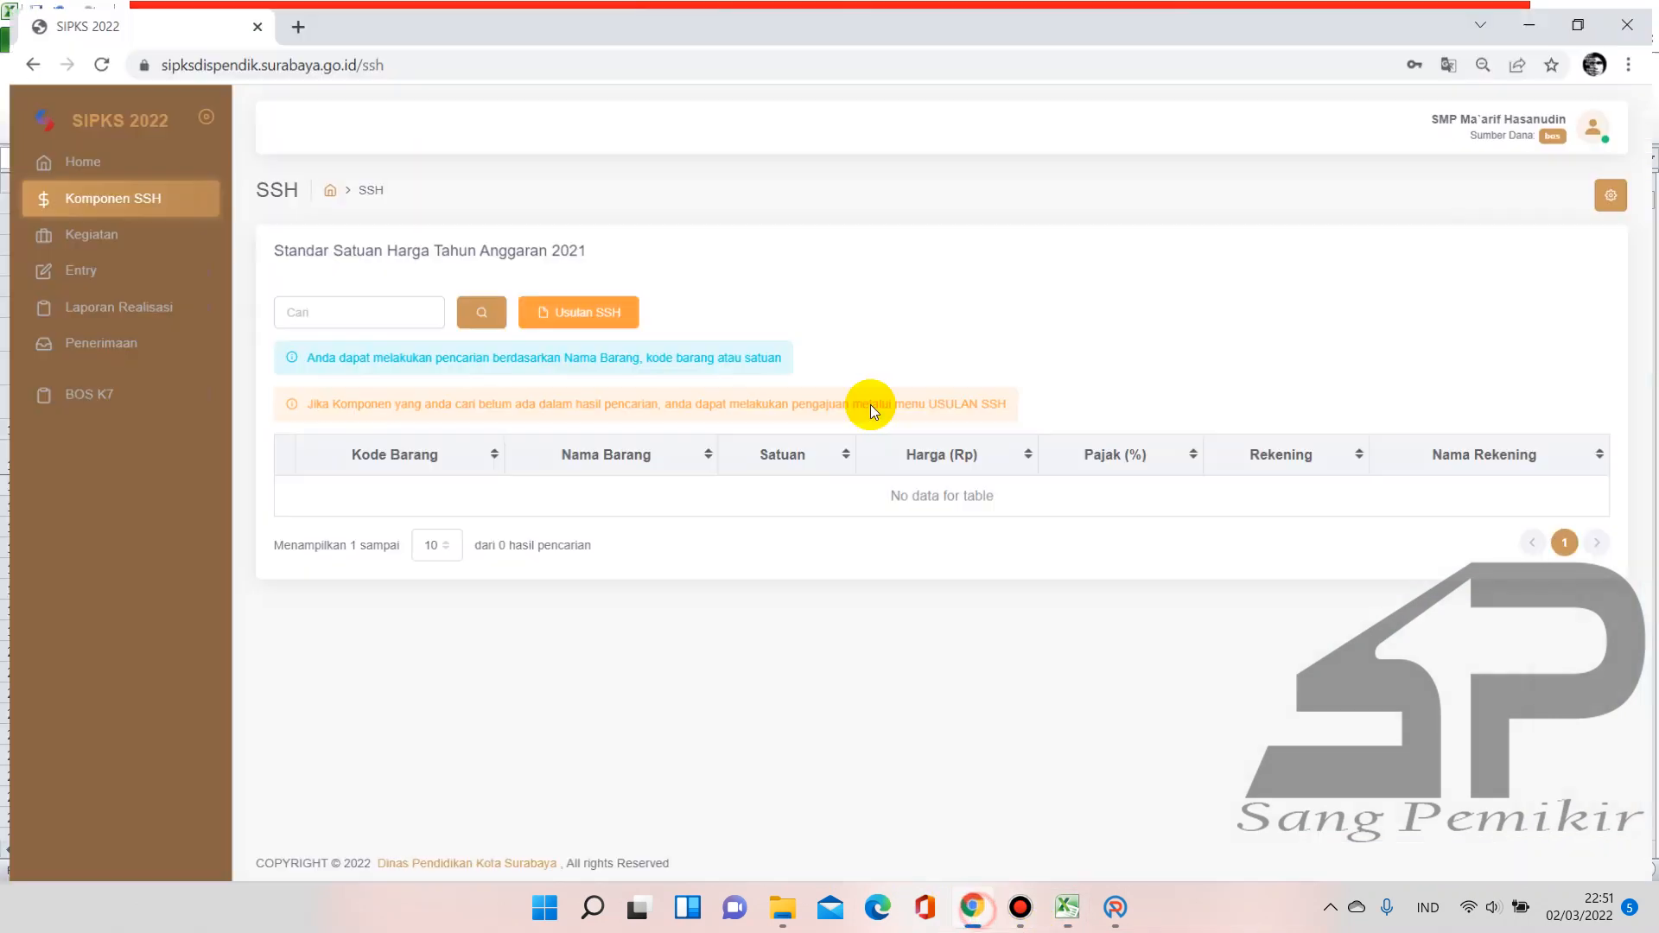
click(971, 907)
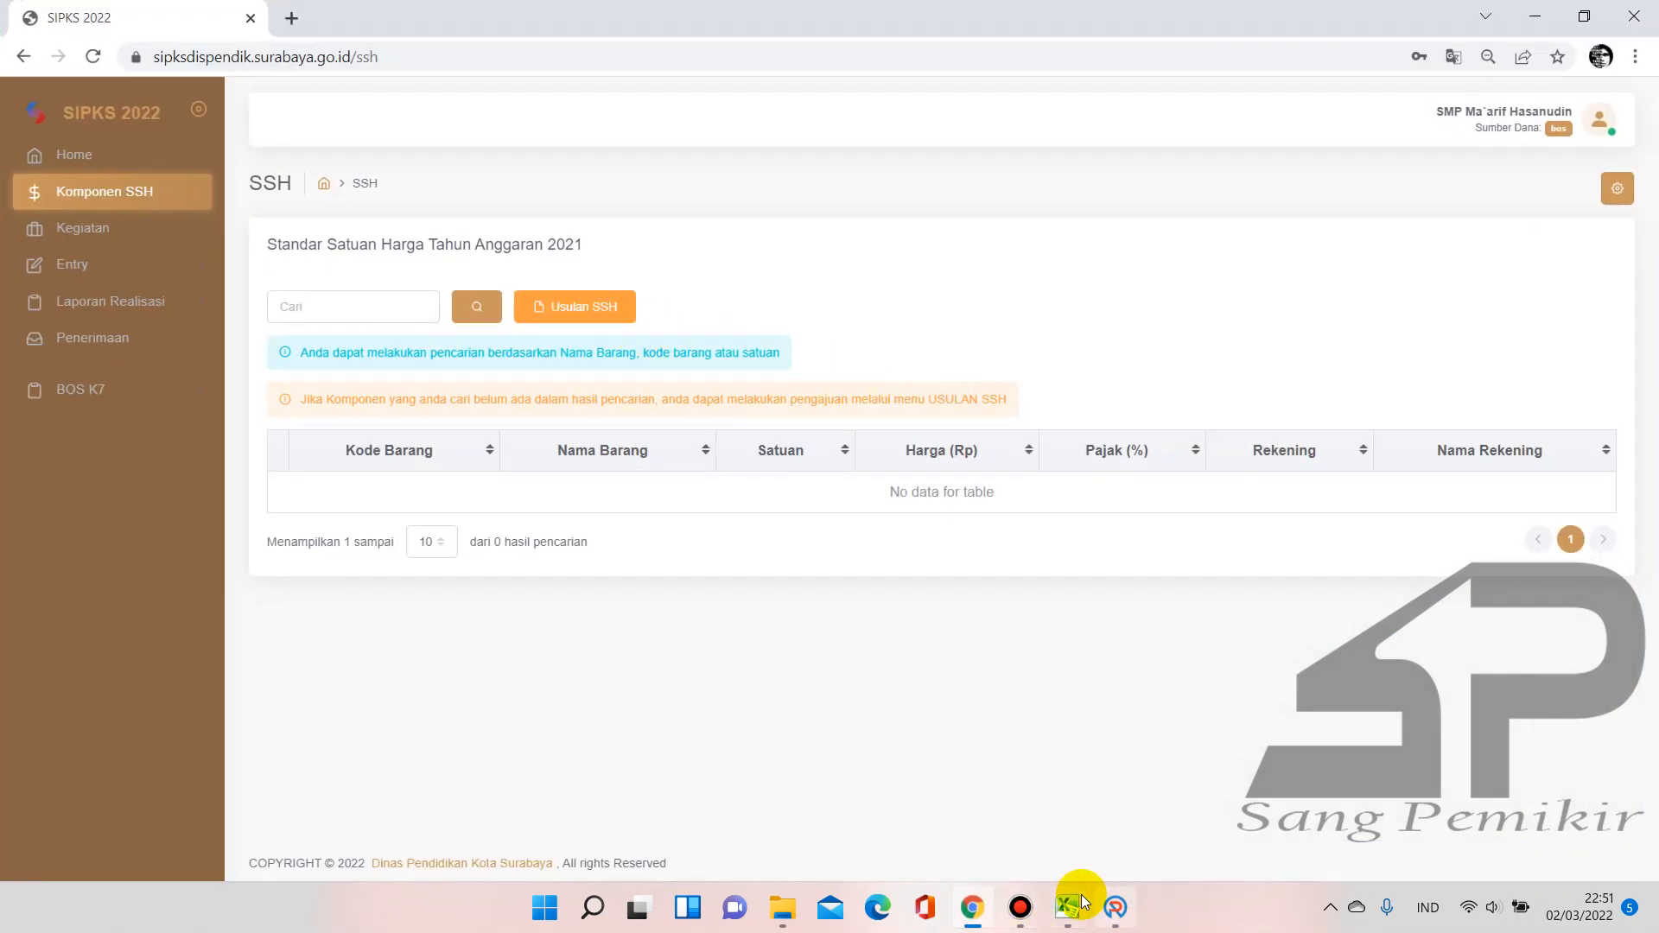
click(1067, 907)
click(1114, 907)
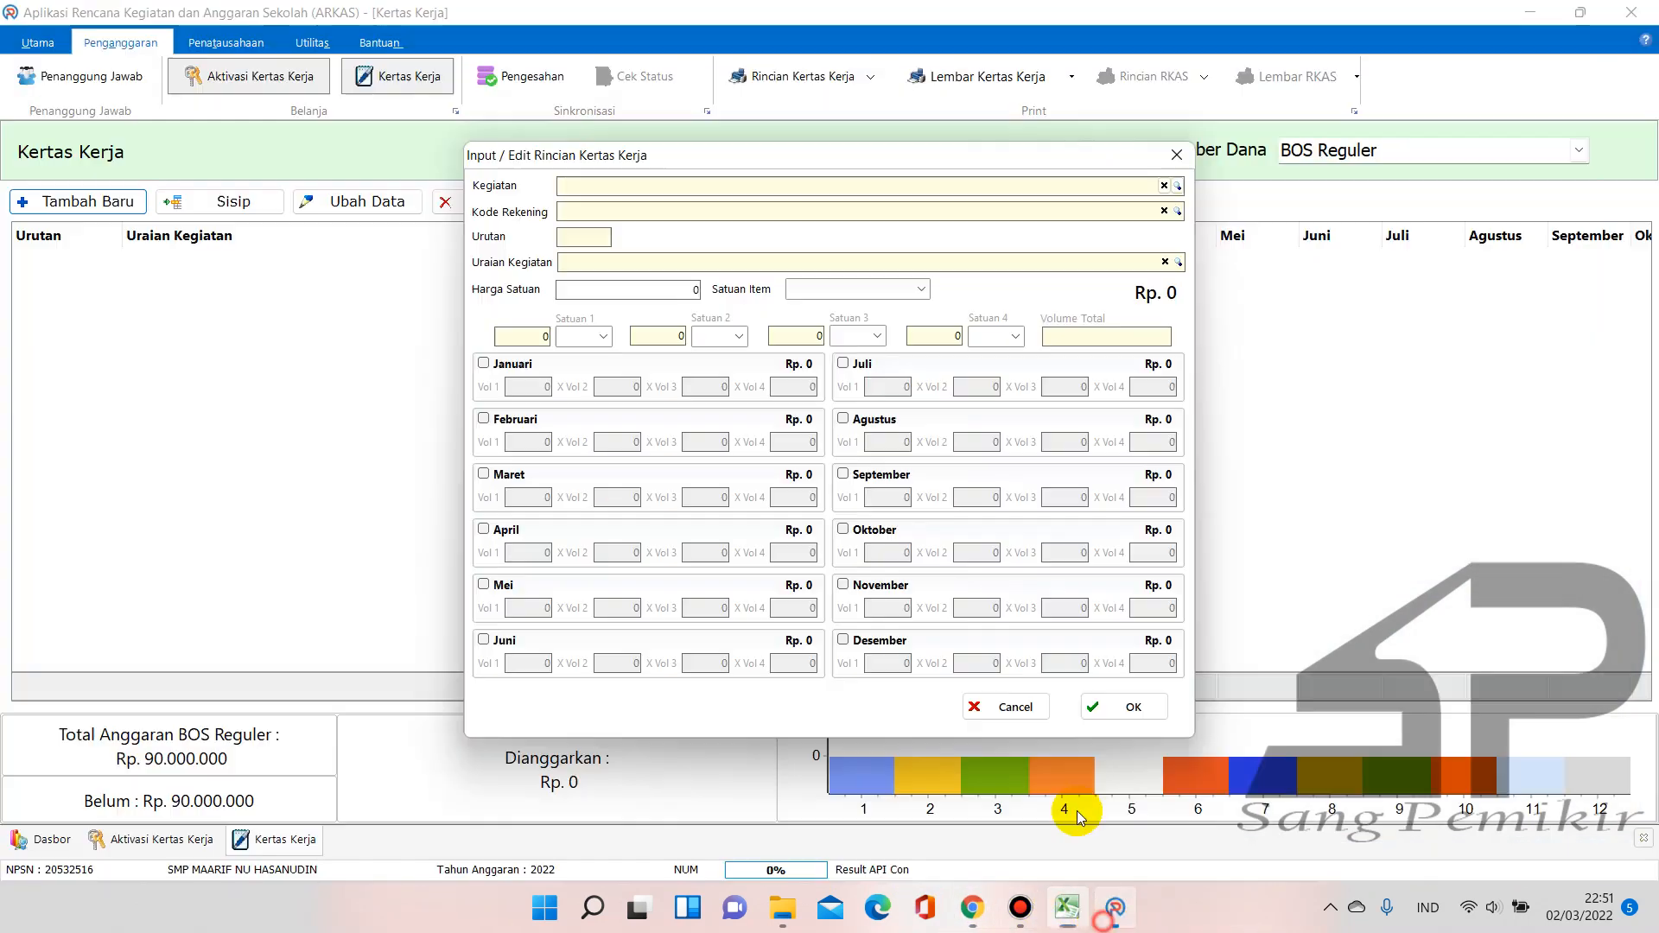
Filter the Kegiatan list by 'onor' and choose 07.12.01 Pembayaran Honor Guru
click(1177, 187)
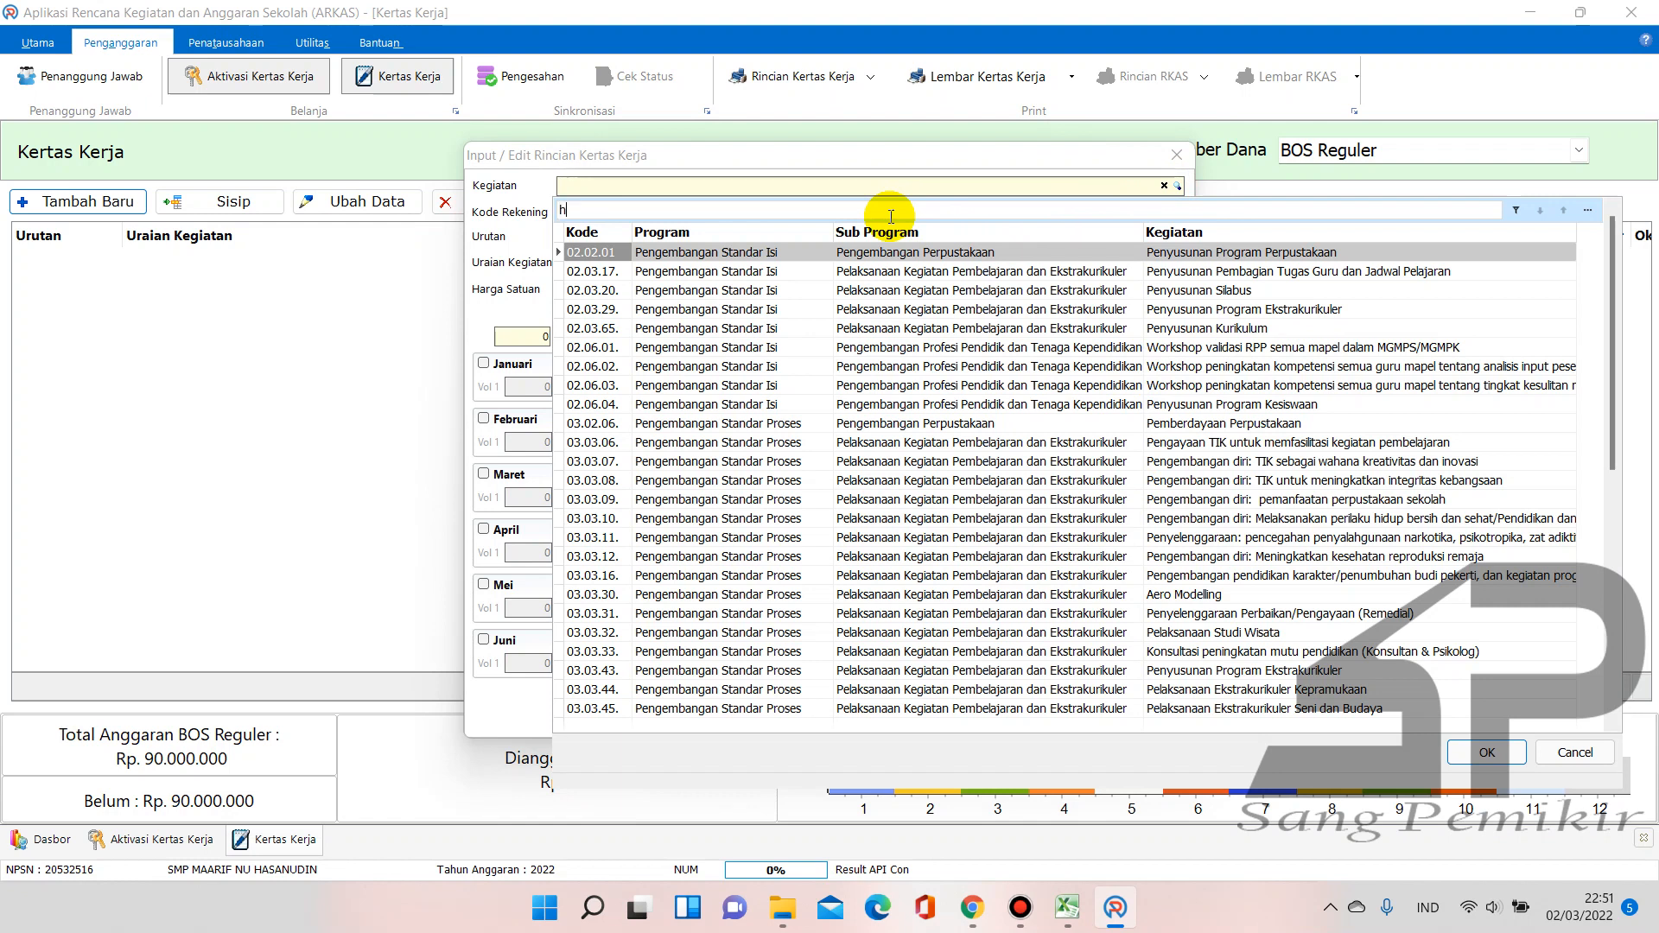
text(onor)
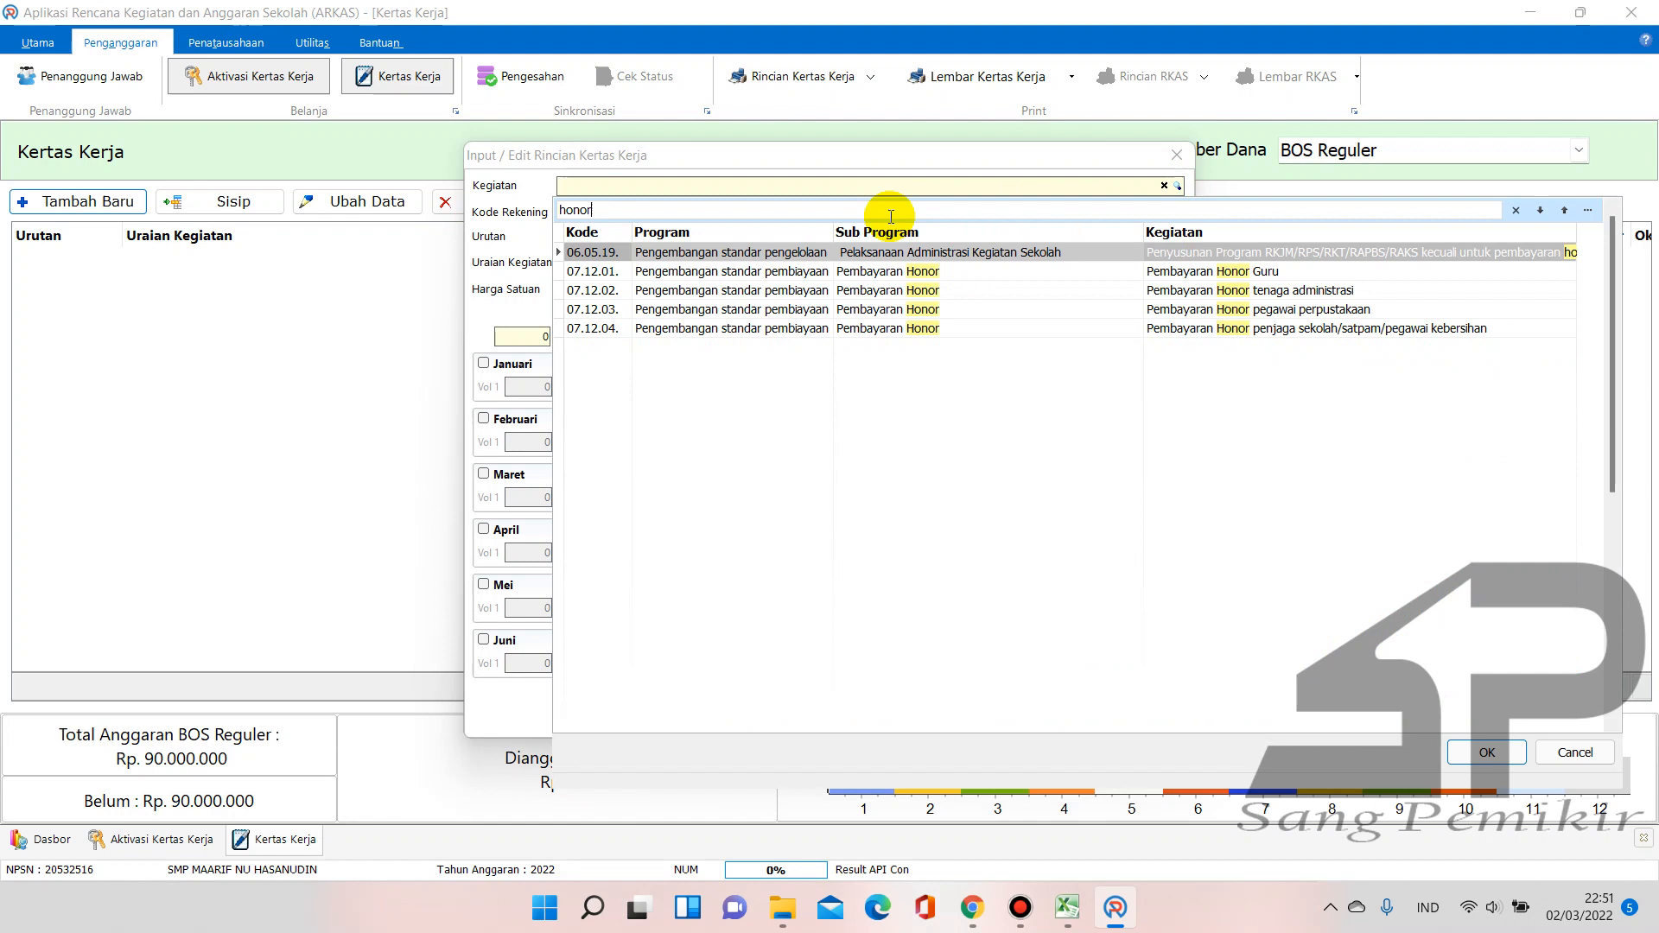
click(1203, 270)
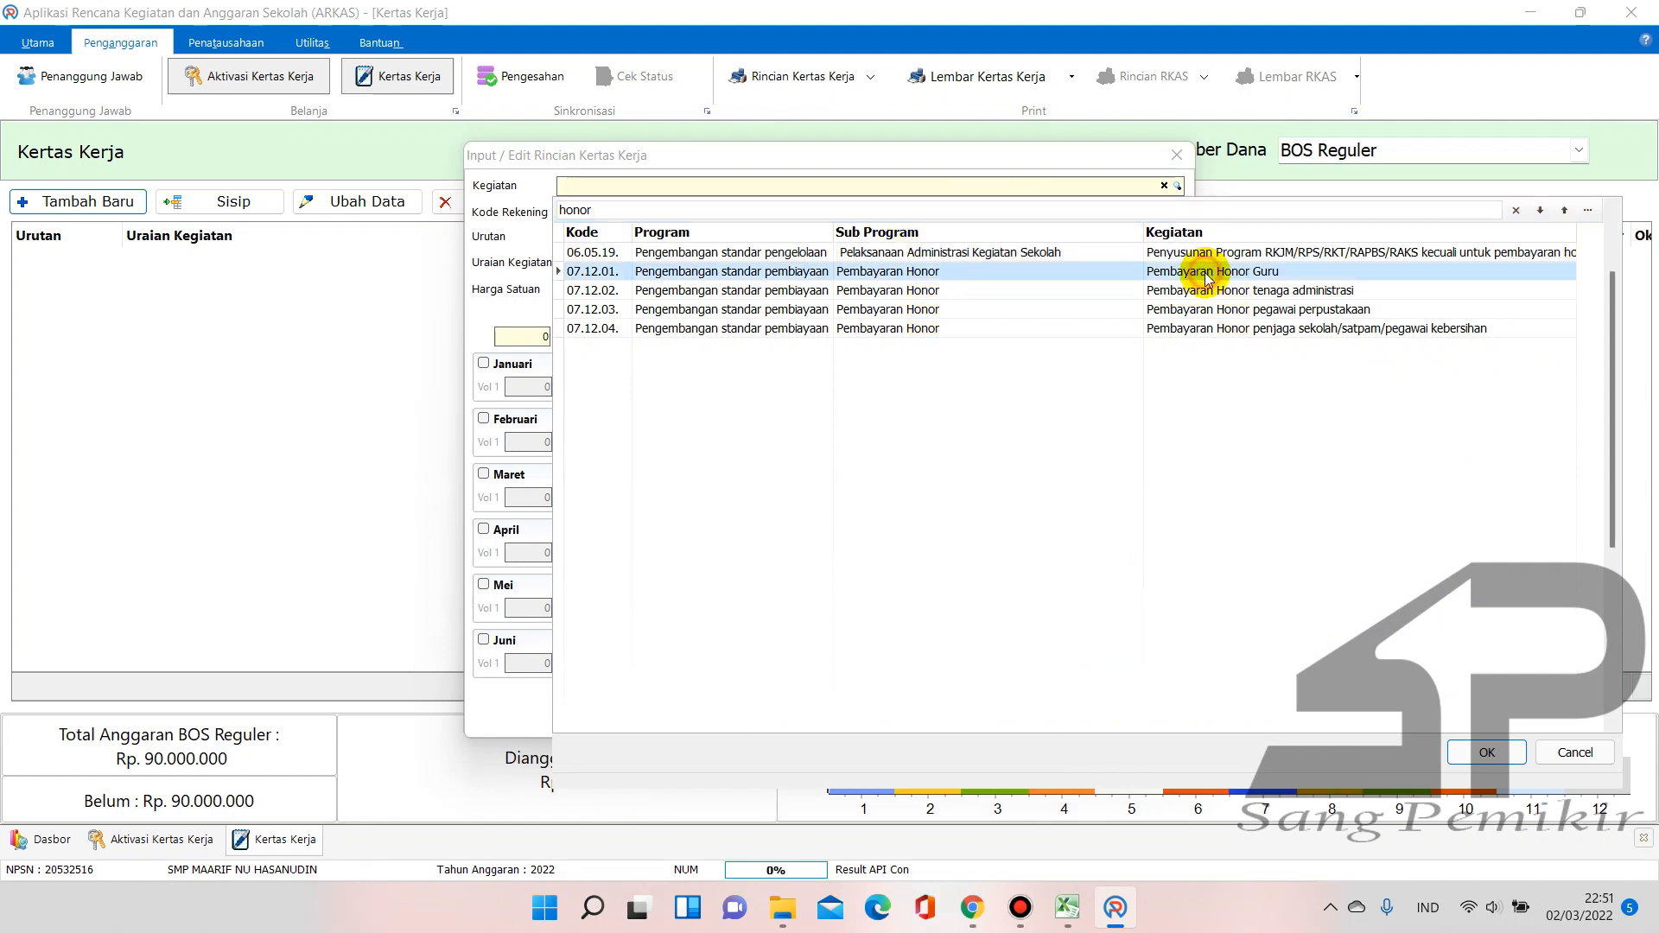
double_click(1400, 273)
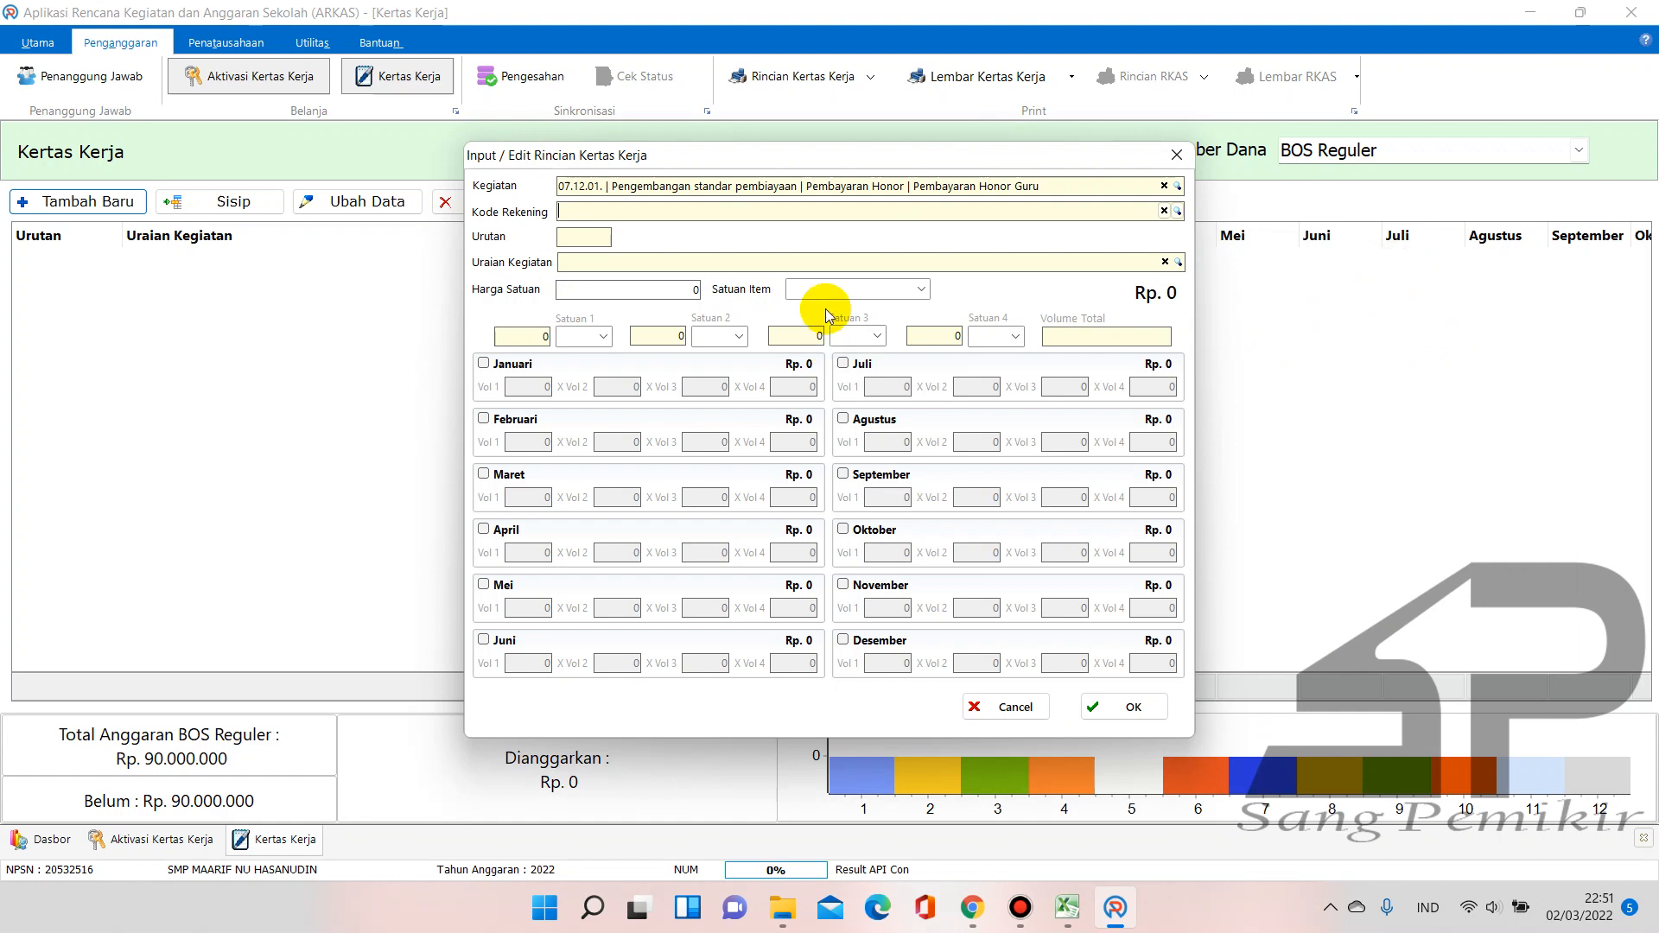
Search 'hono' and set Kode Rekening to 5.1.02.02.01.0013 Honorarium Guru
click(1179, 212)
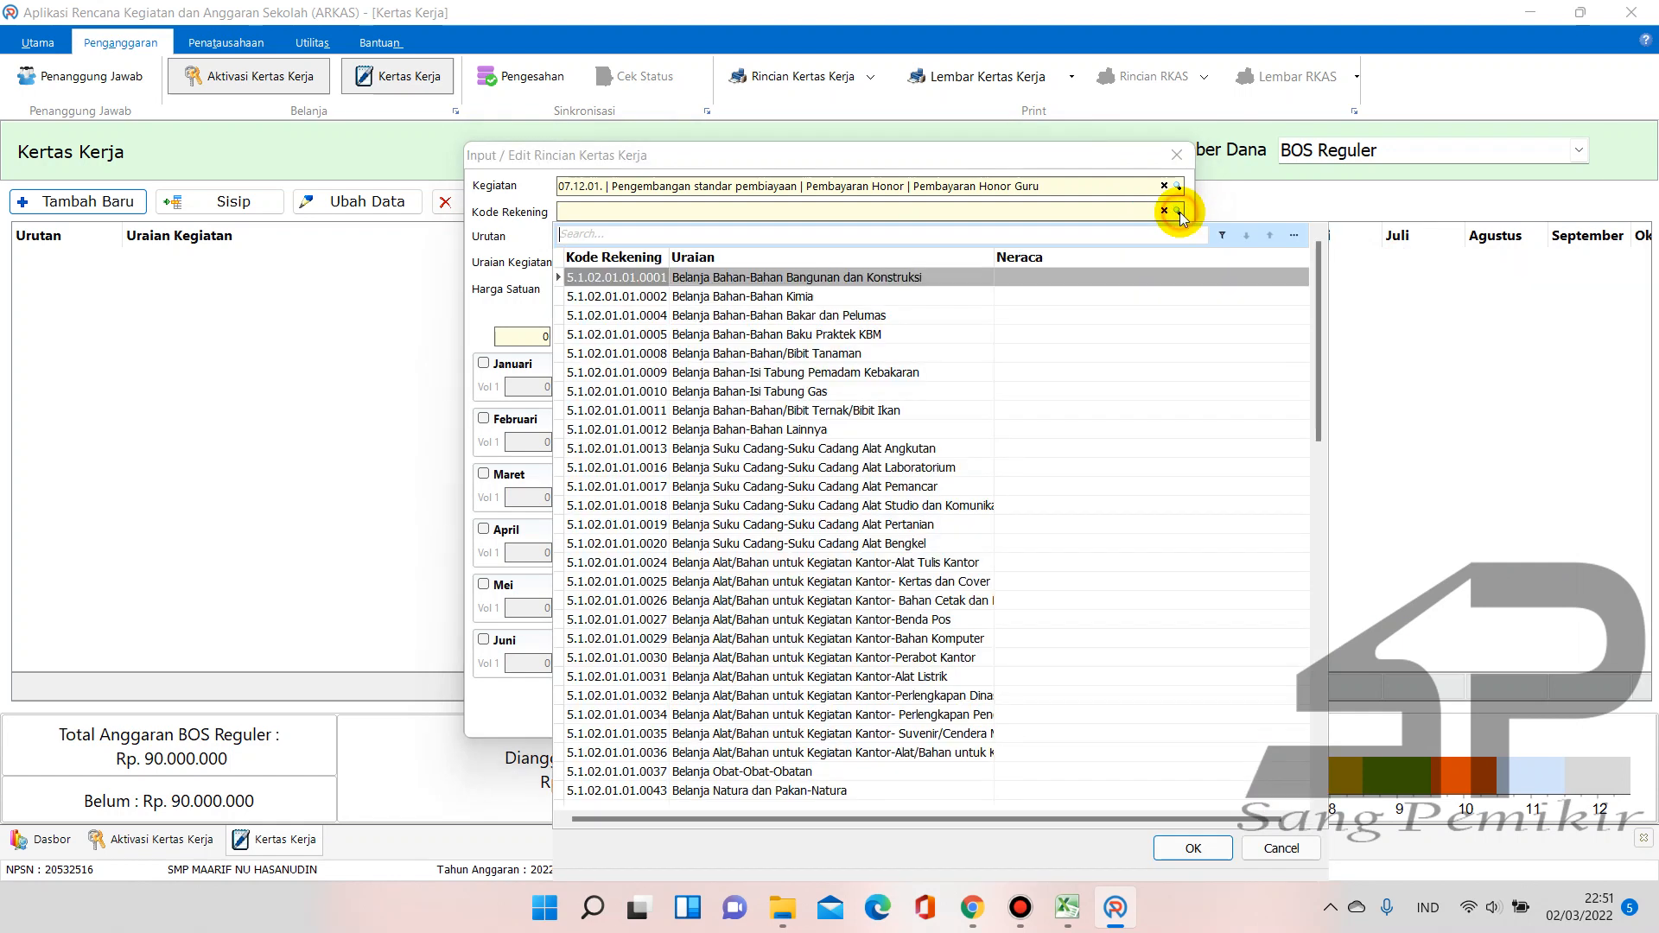
text(honorar)
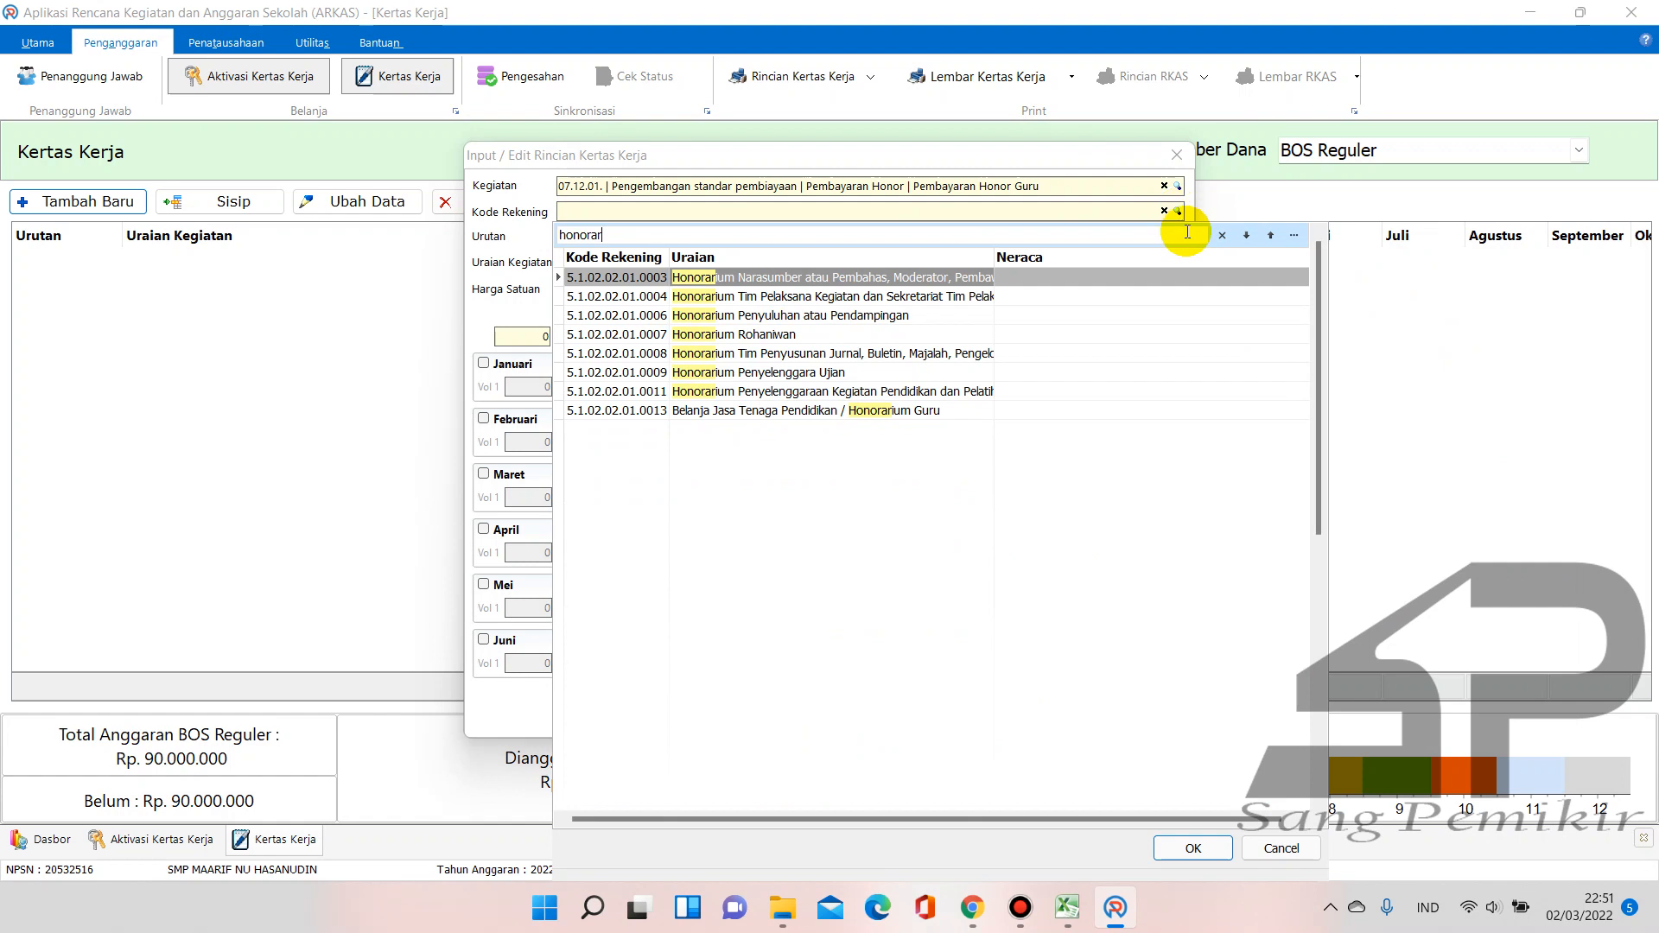
click(872, 412)
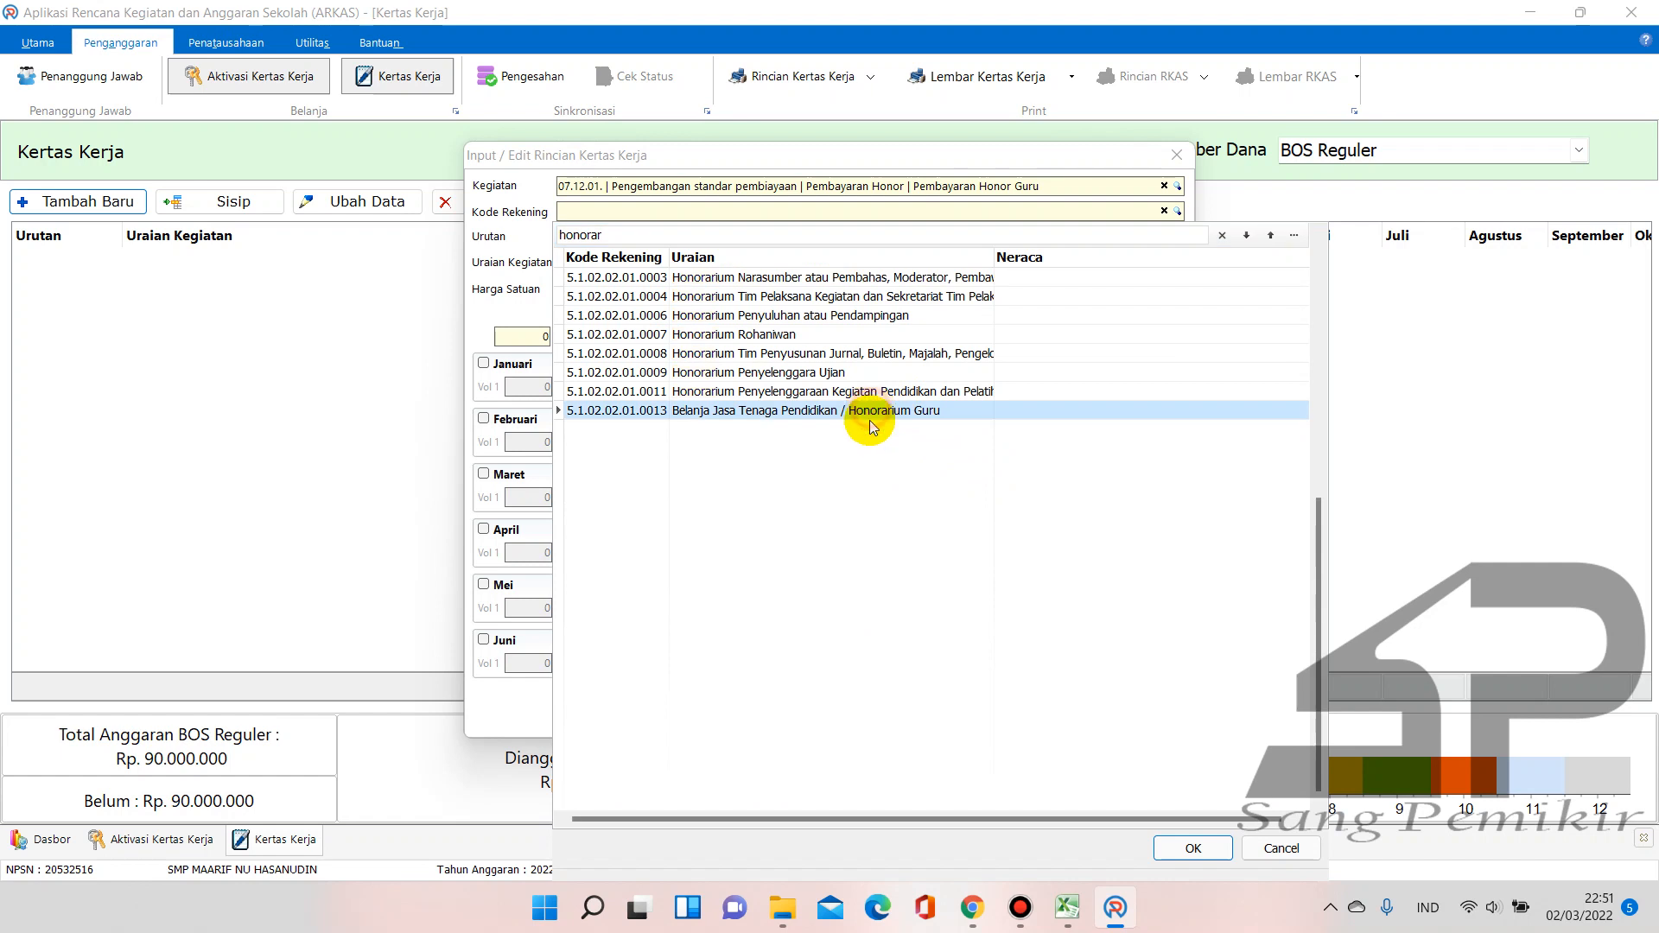
click(784, 413)
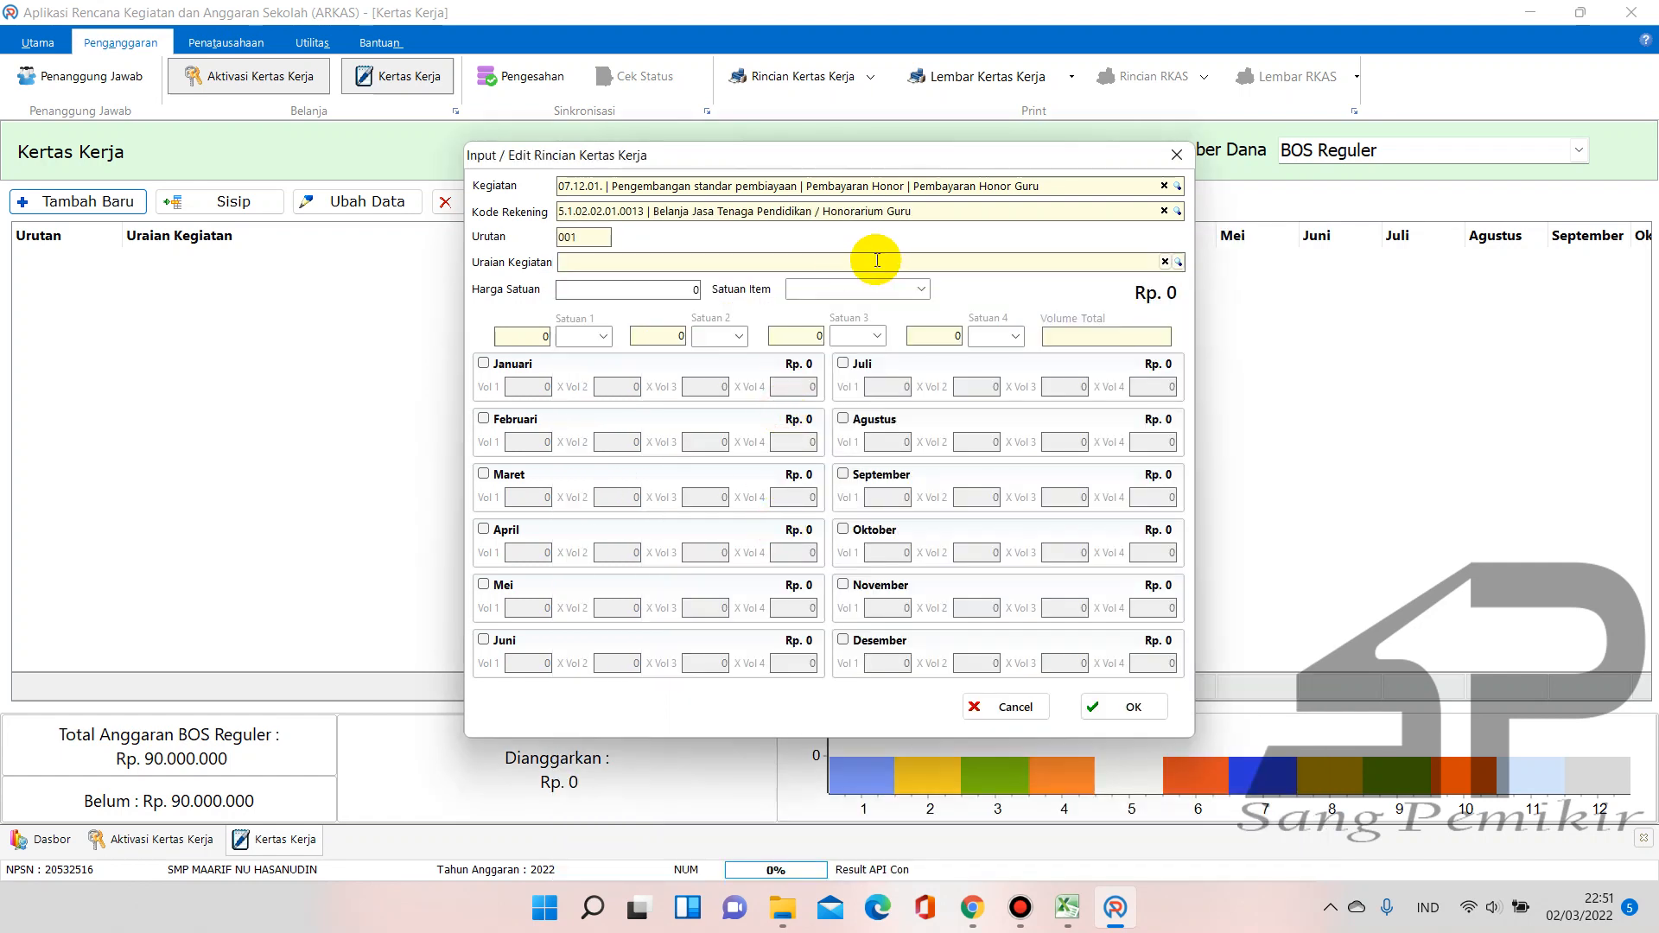
Choose the teacher from the staff list as the Uraian Kegiatan
click(1179, 262)
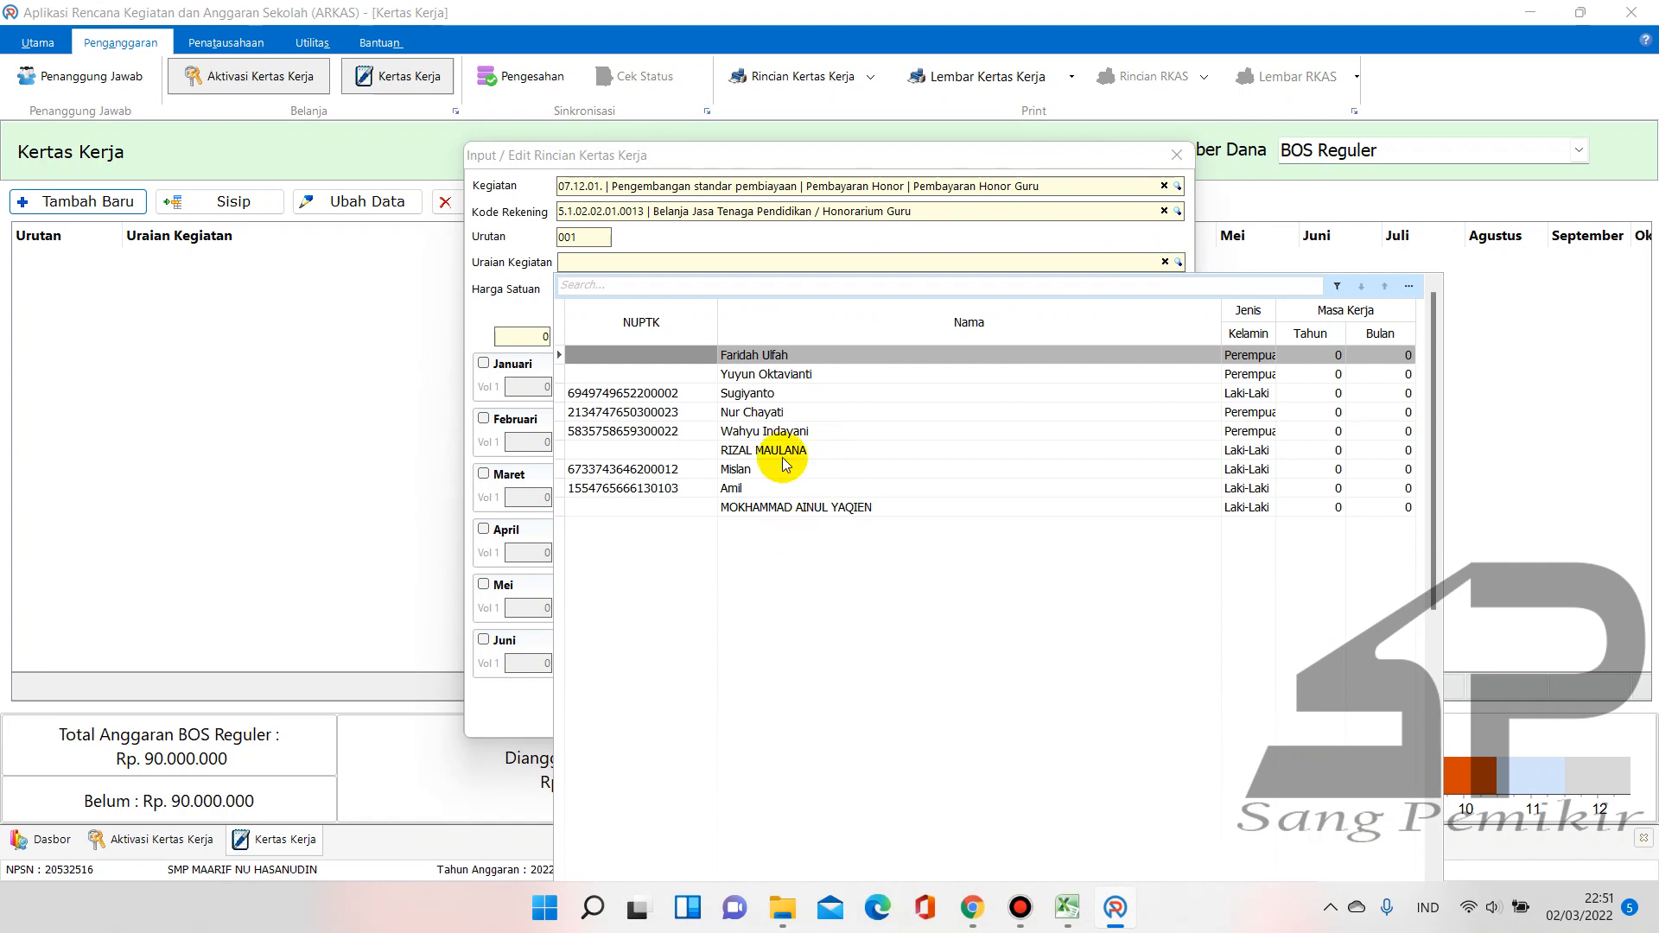
click(766, 375)
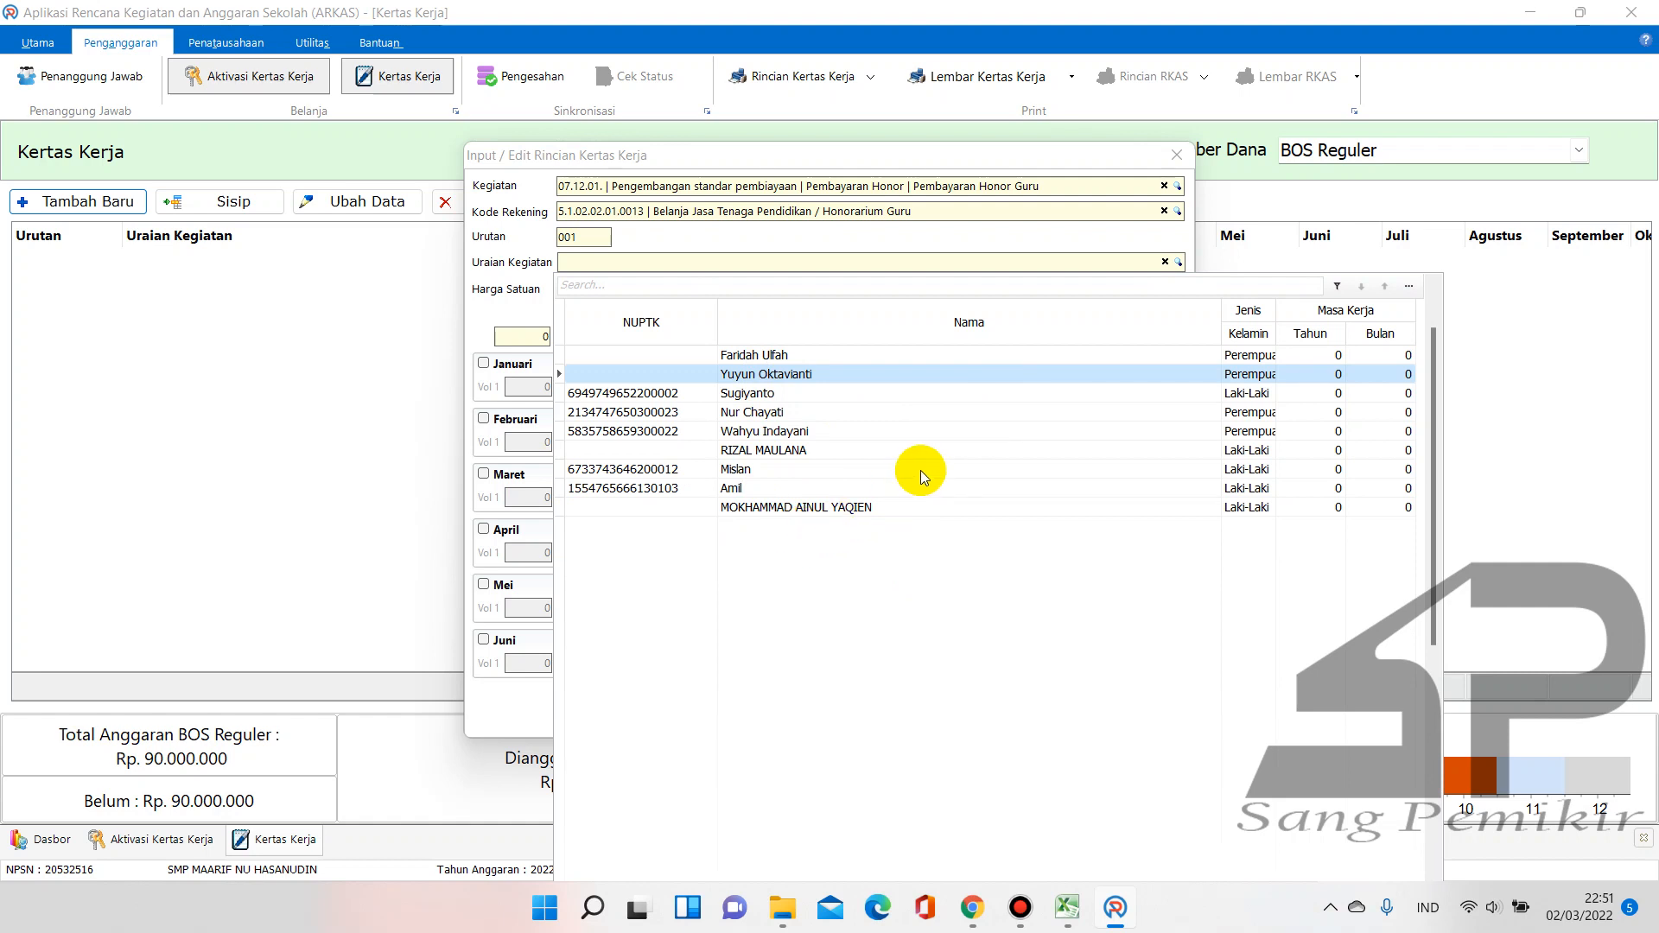
click(865, 509)
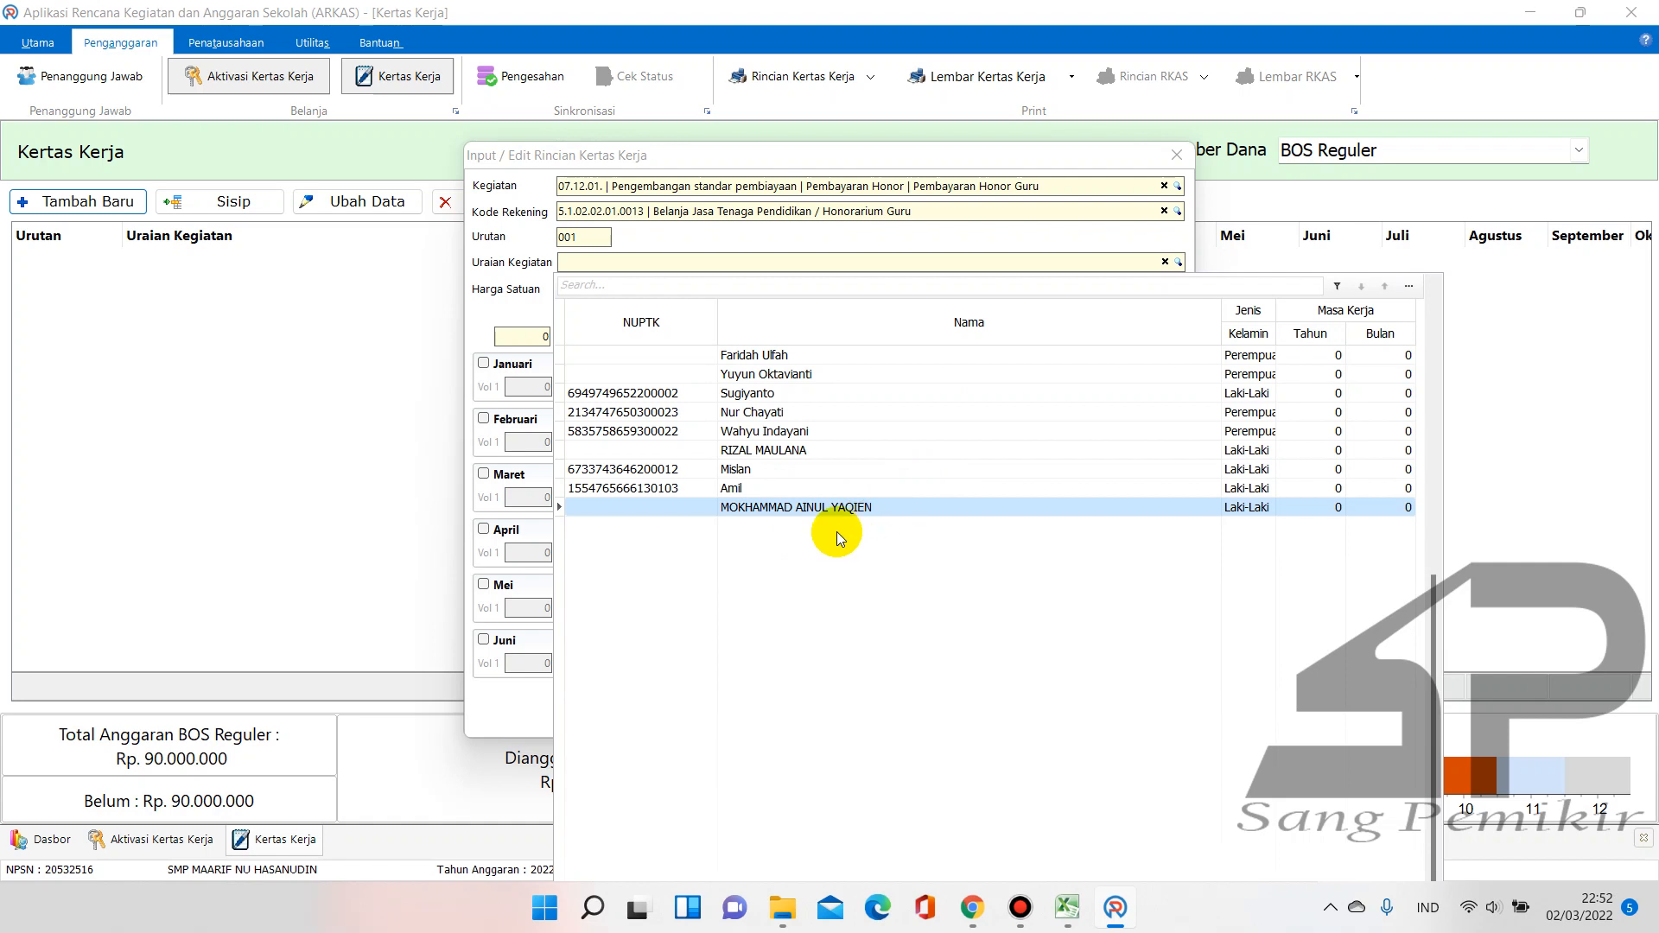
double_click(838, 510)
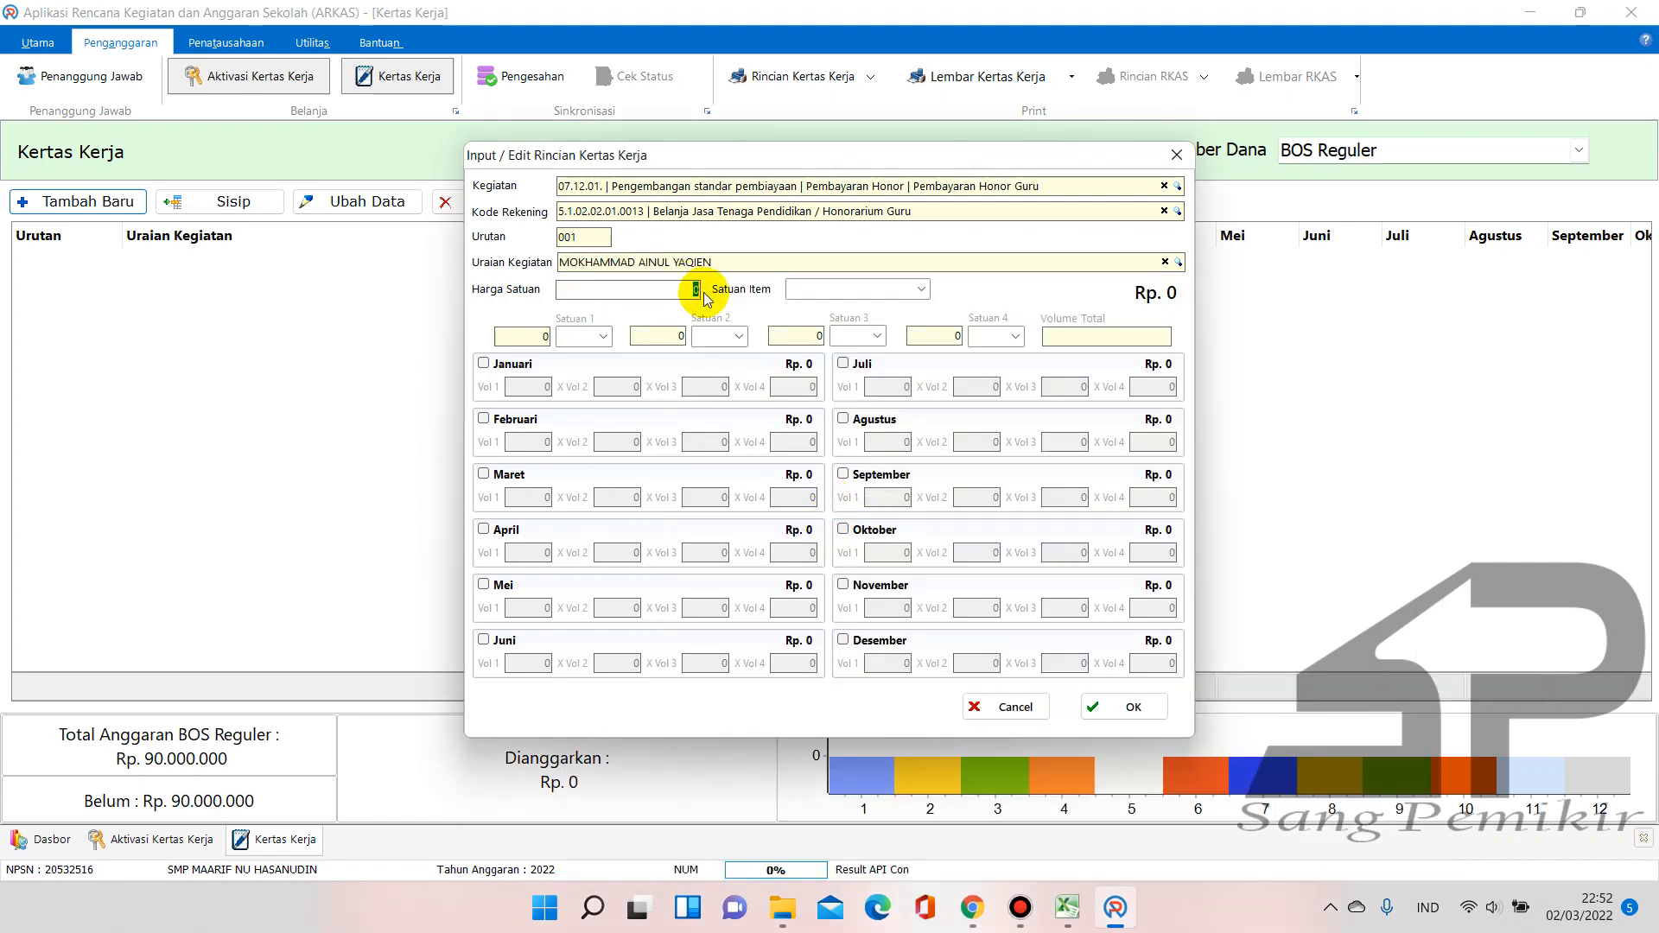
mouse_move(1072, 909)
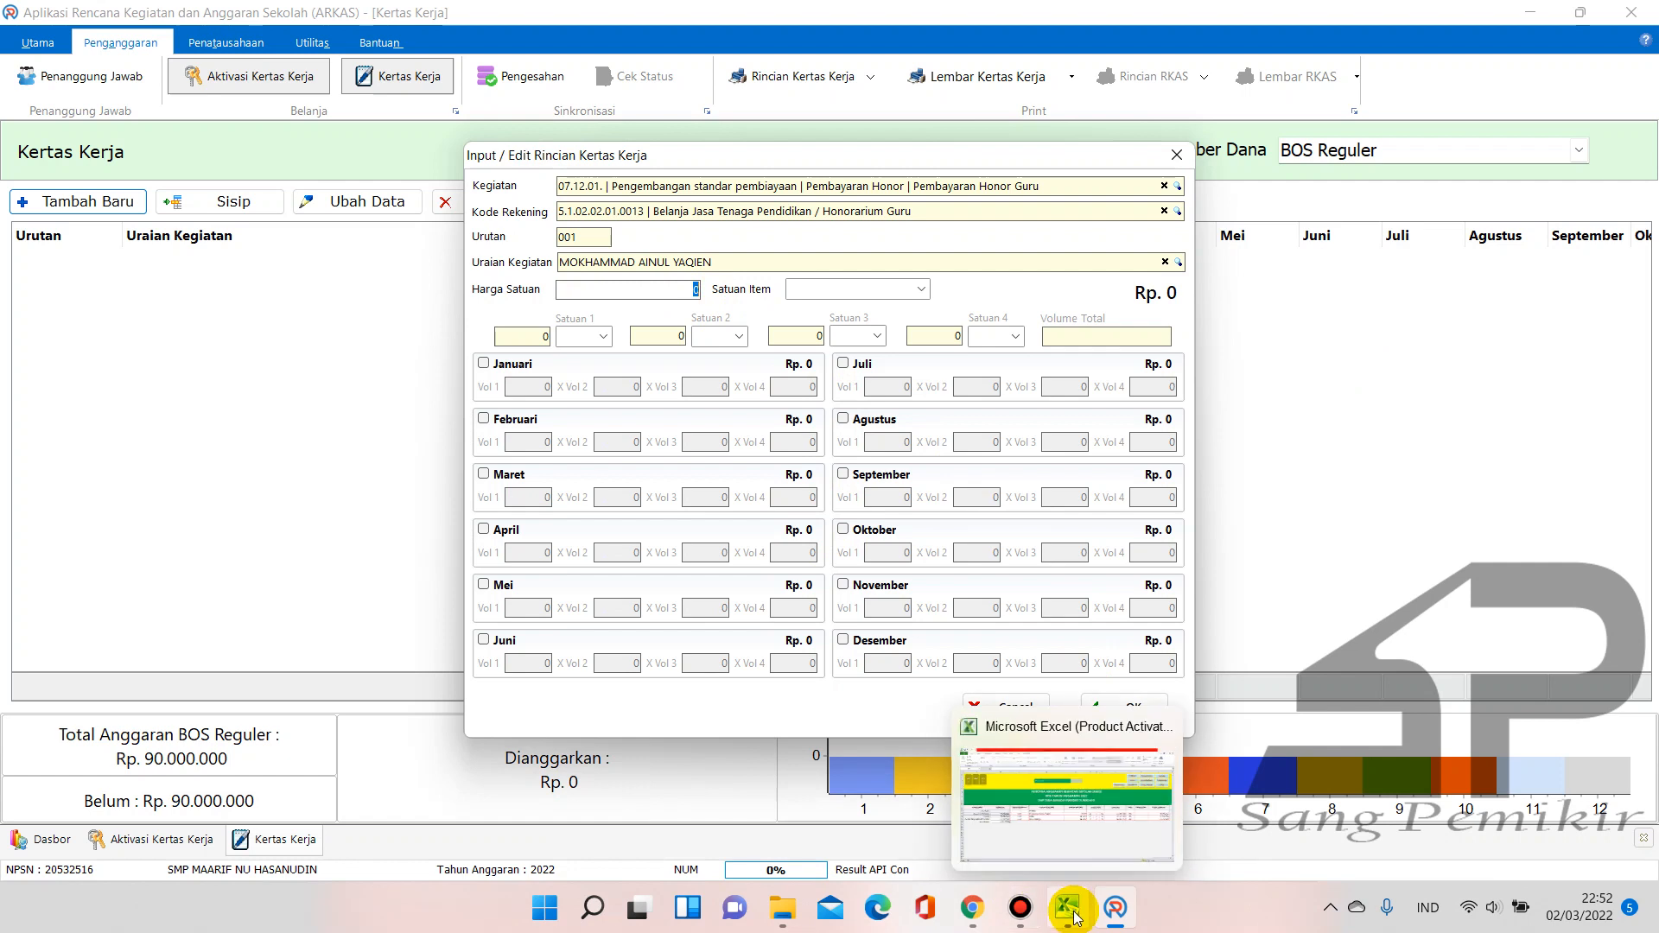
click(1056, 817)
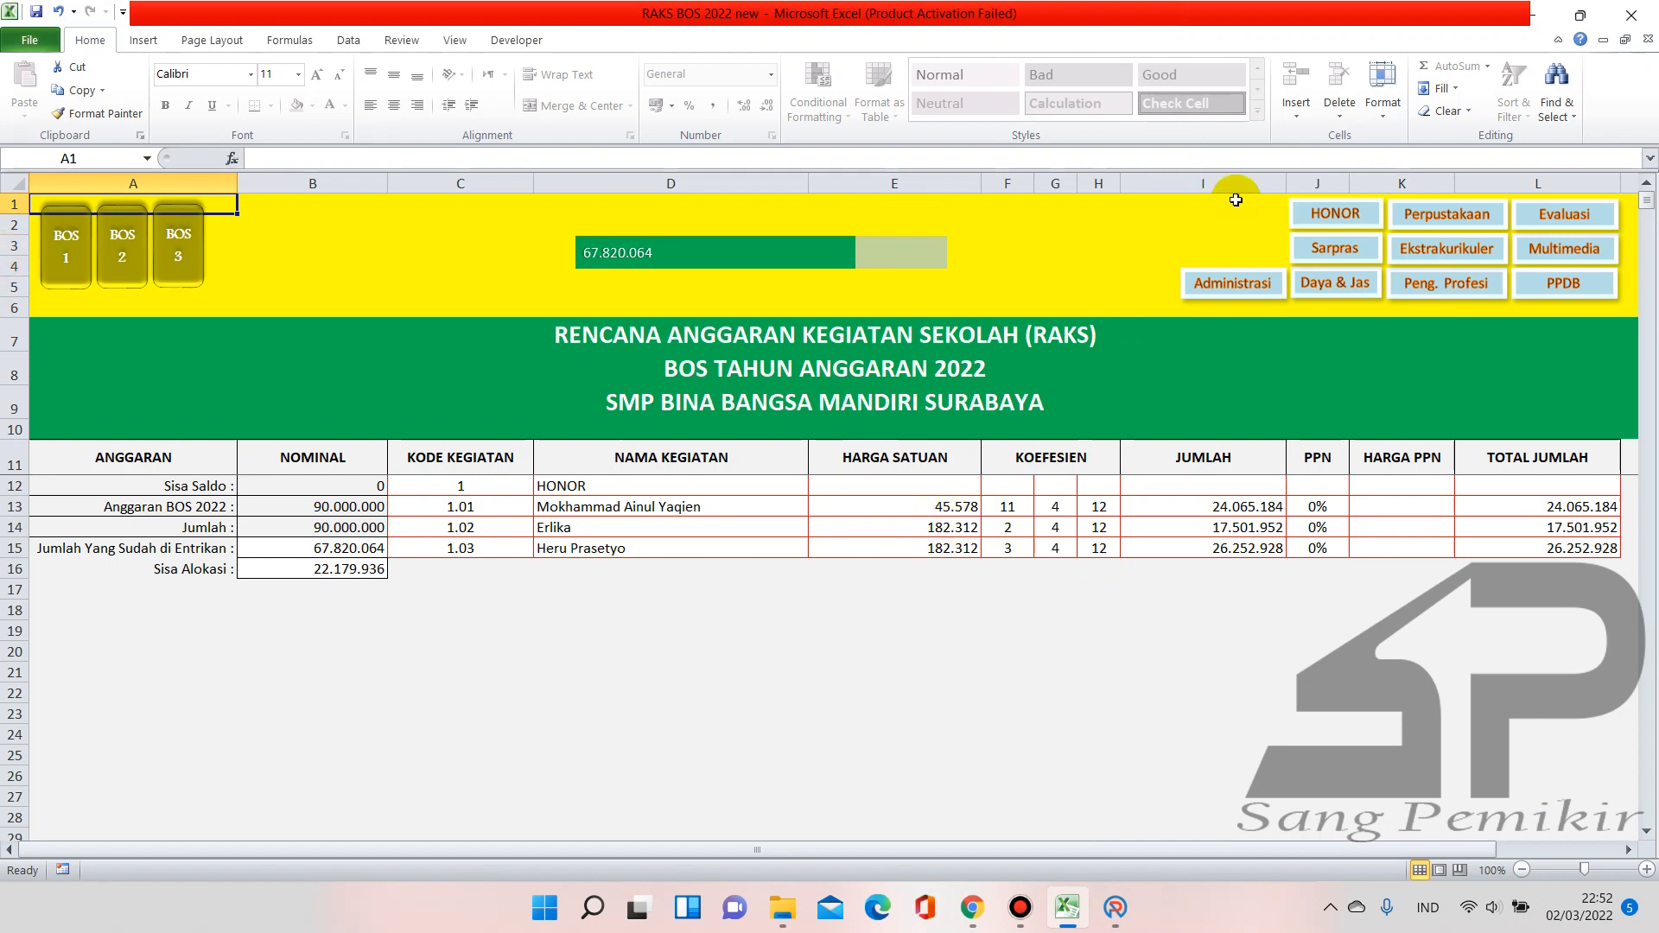
click(1327, 214)
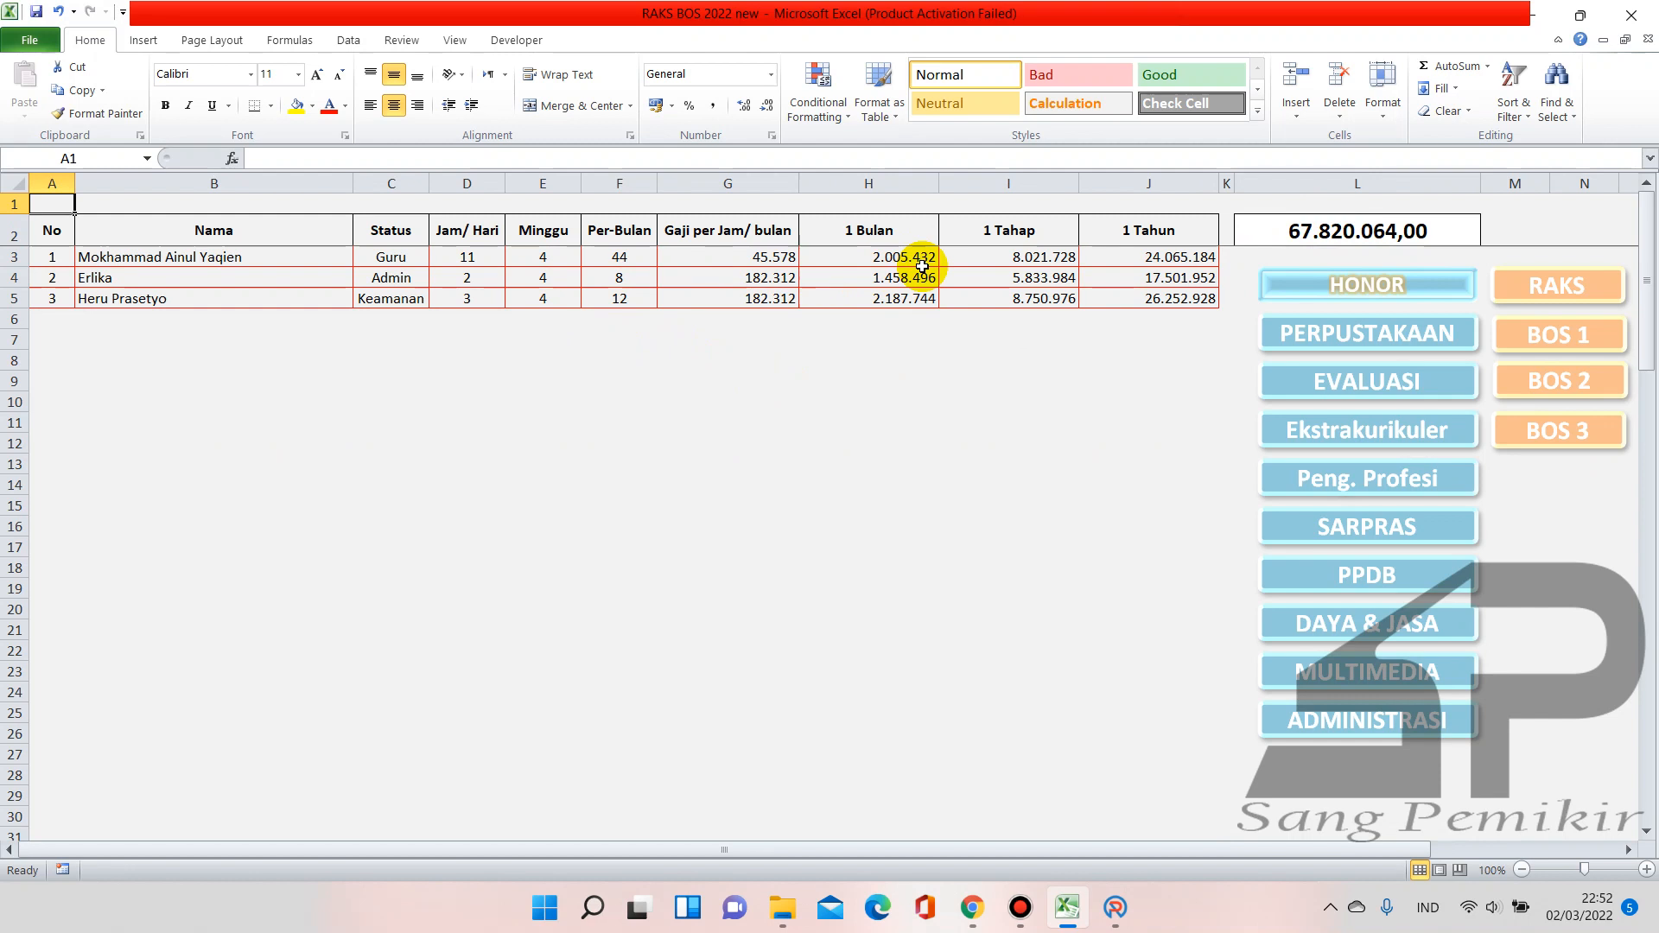
mouse_move(1067, 894)
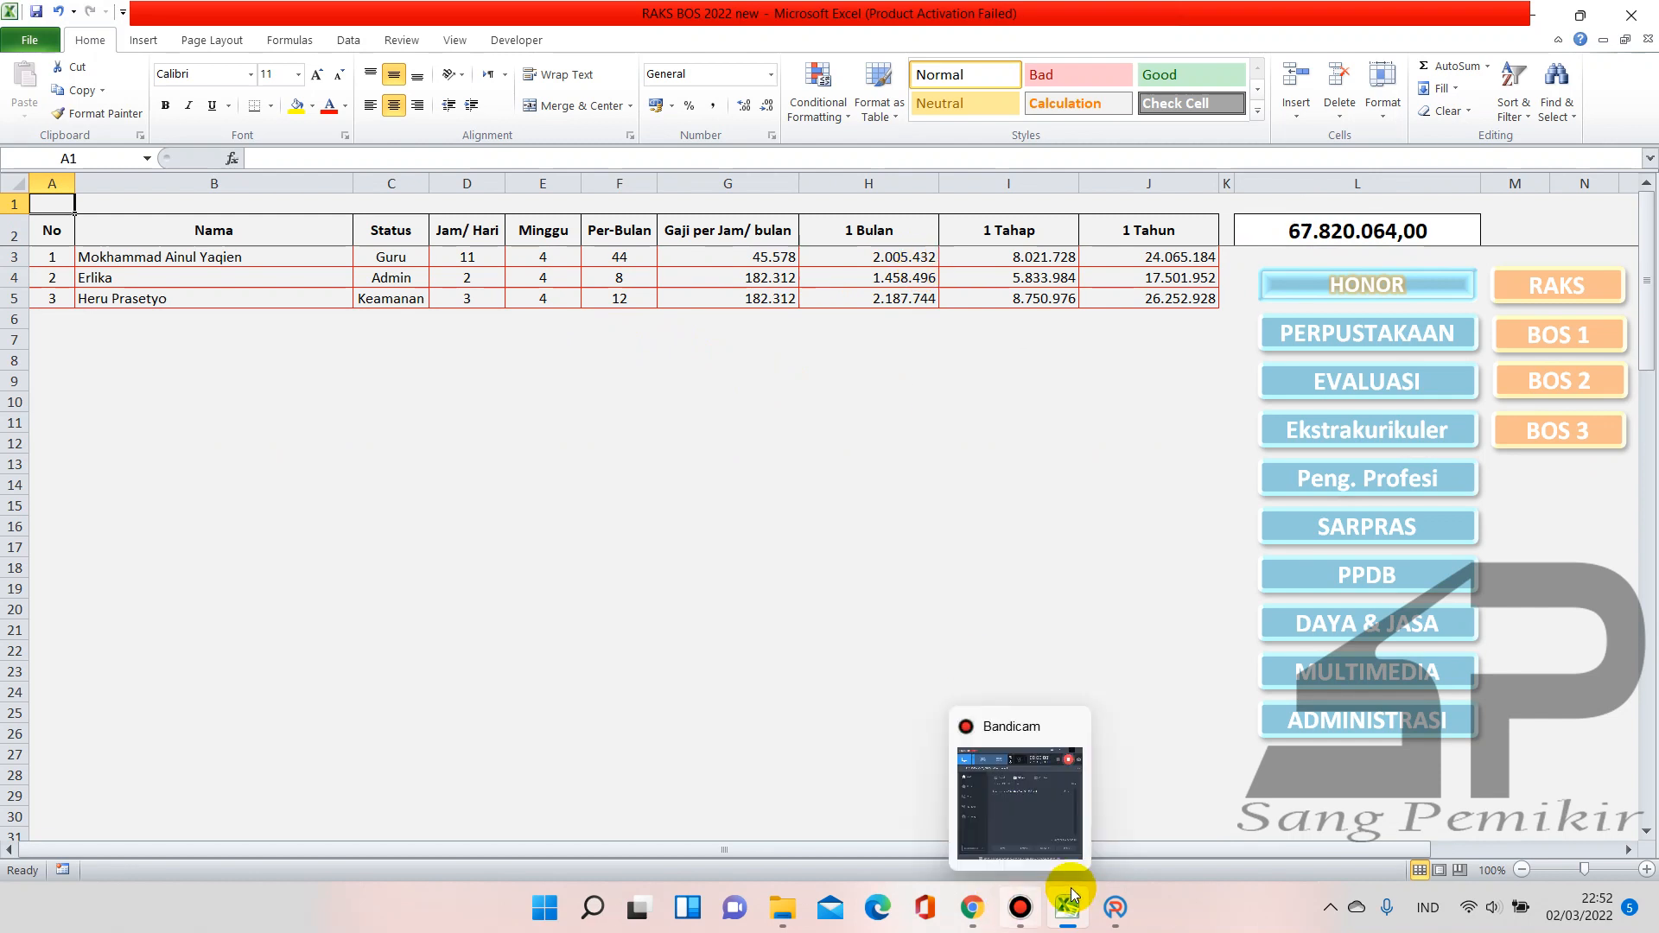
click(1115, 907)
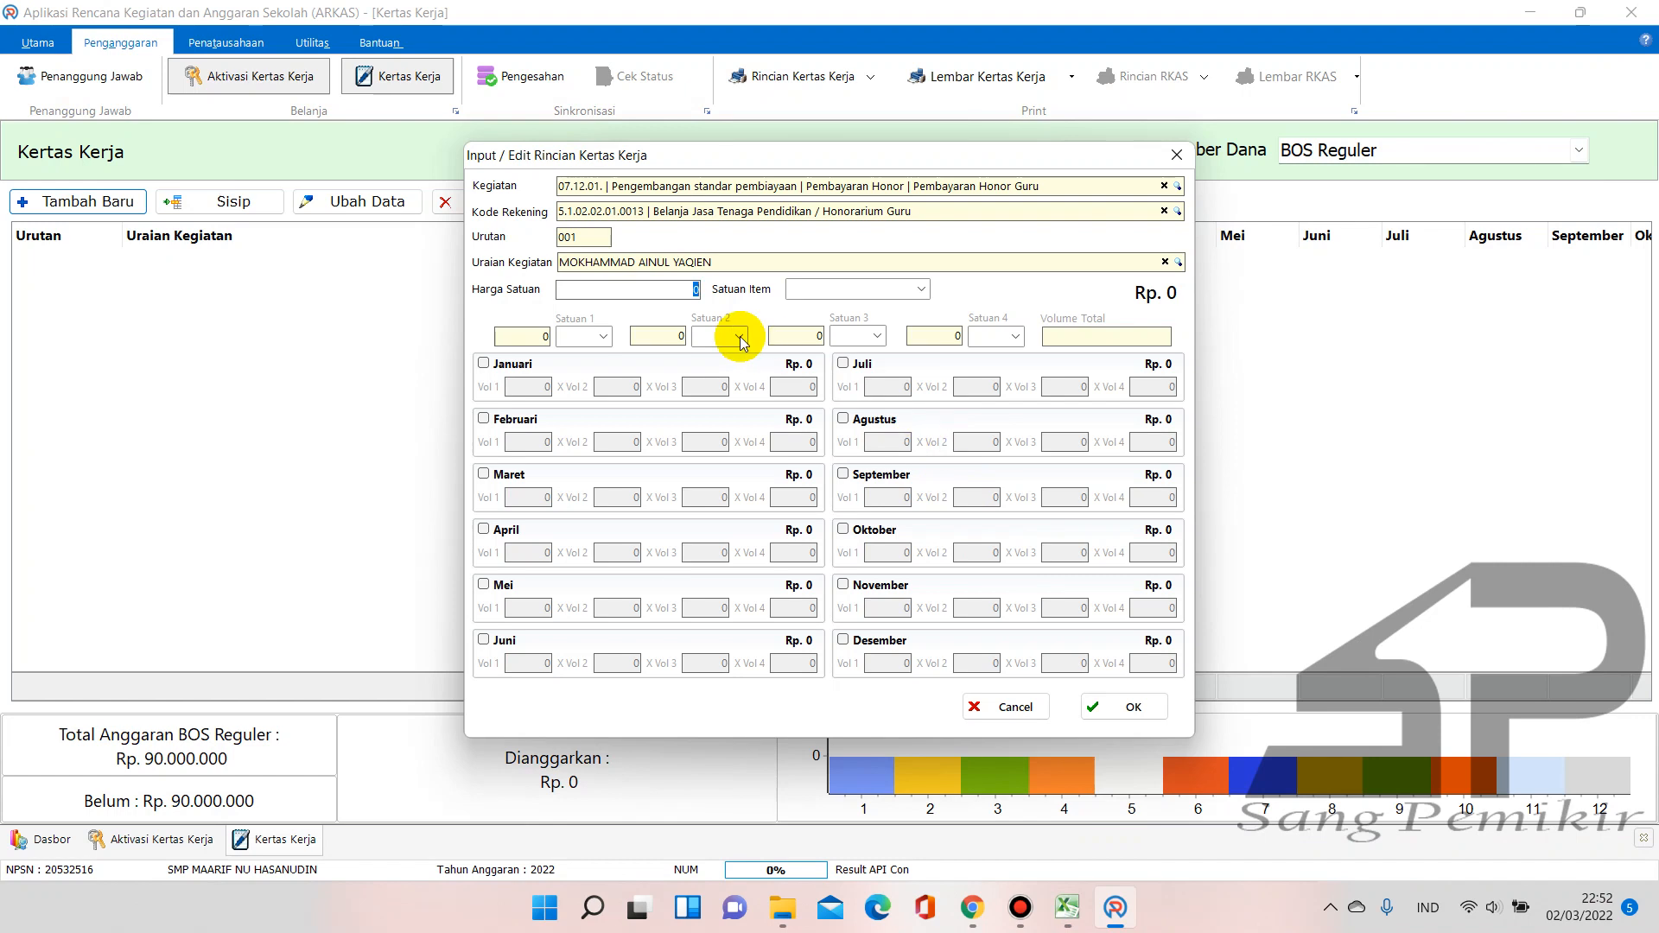
Enter Harga Satuan 2.005.432 and set Satuan Item to Orang Bulan
text(2005432)
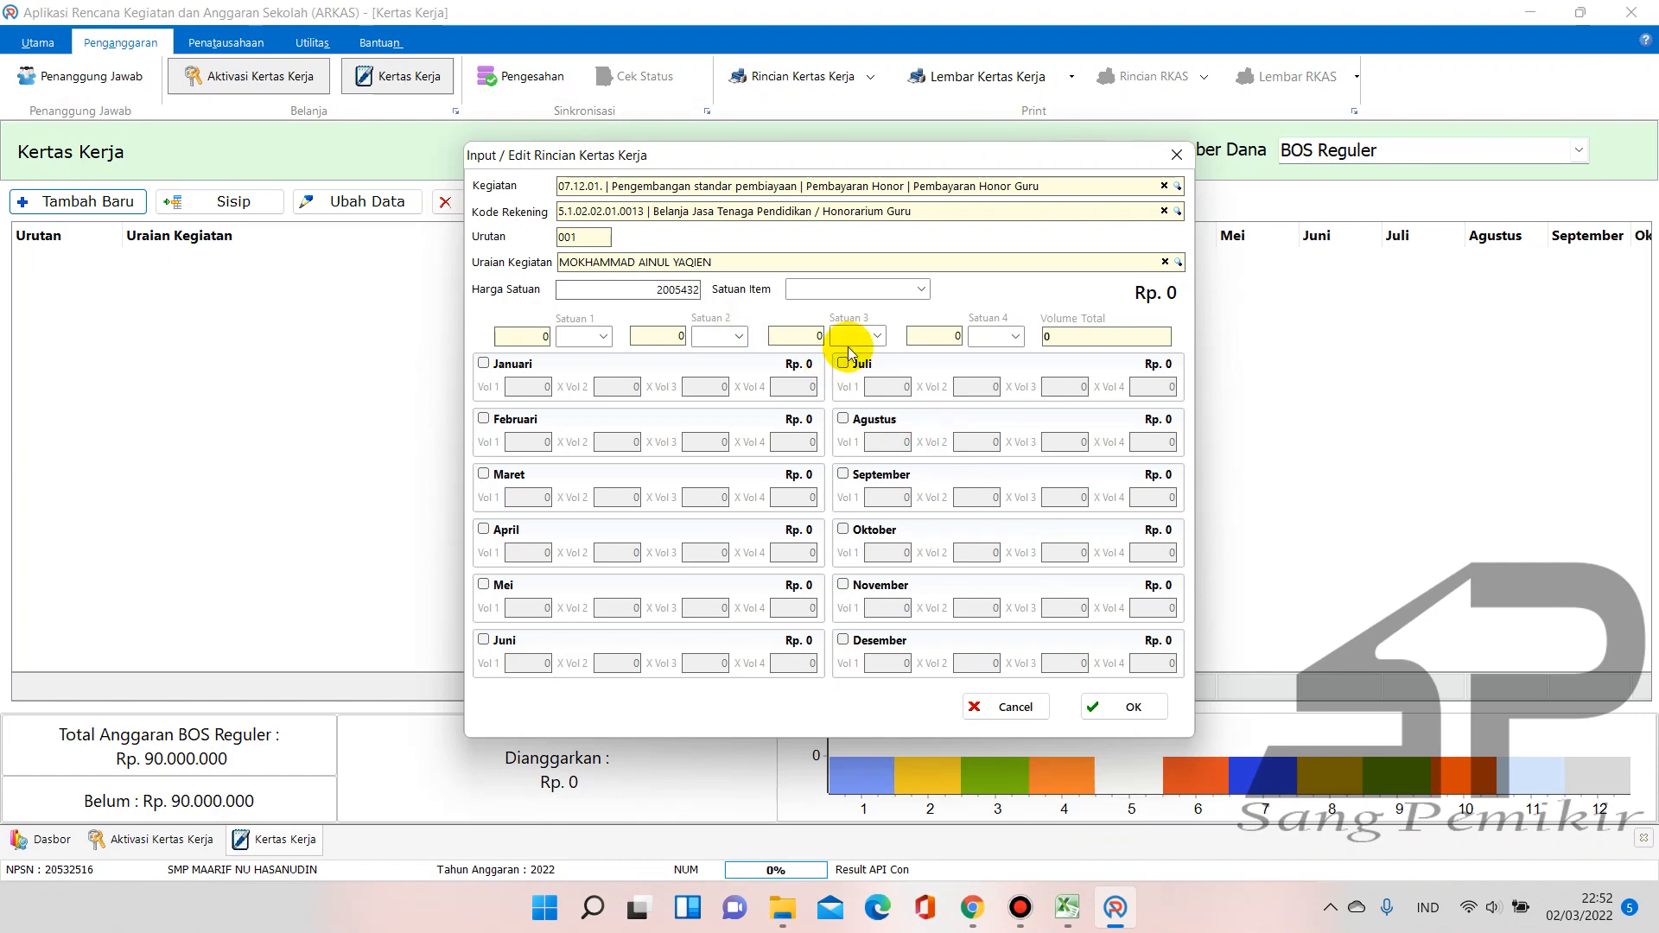
click(922, 290)
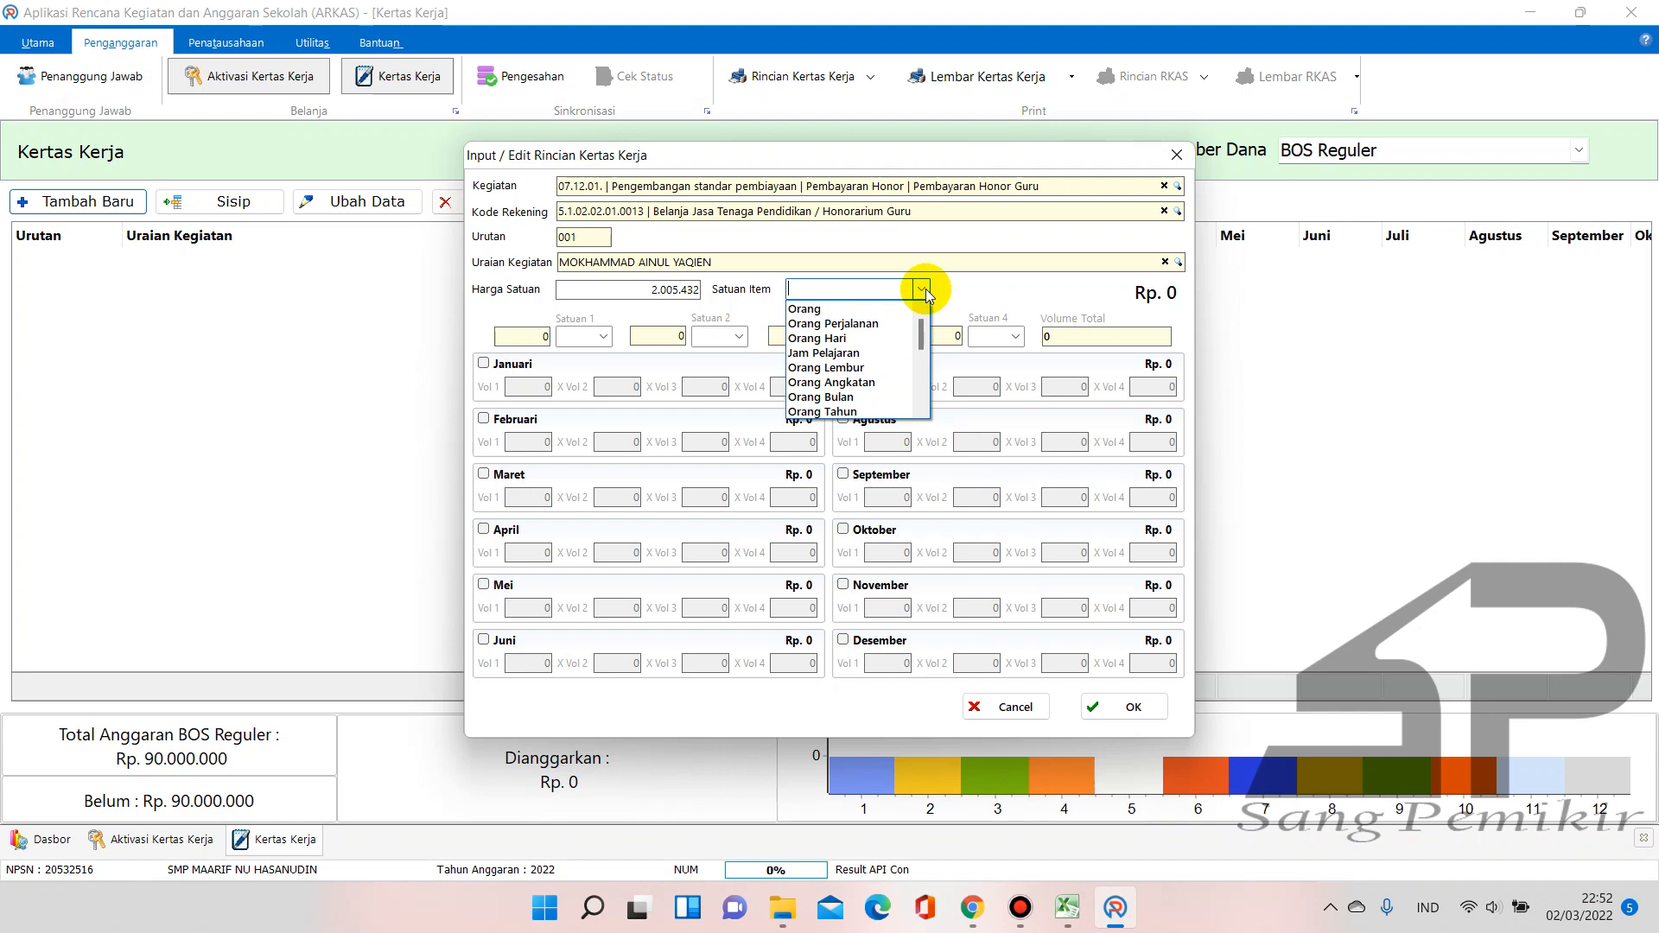
text(Orang)
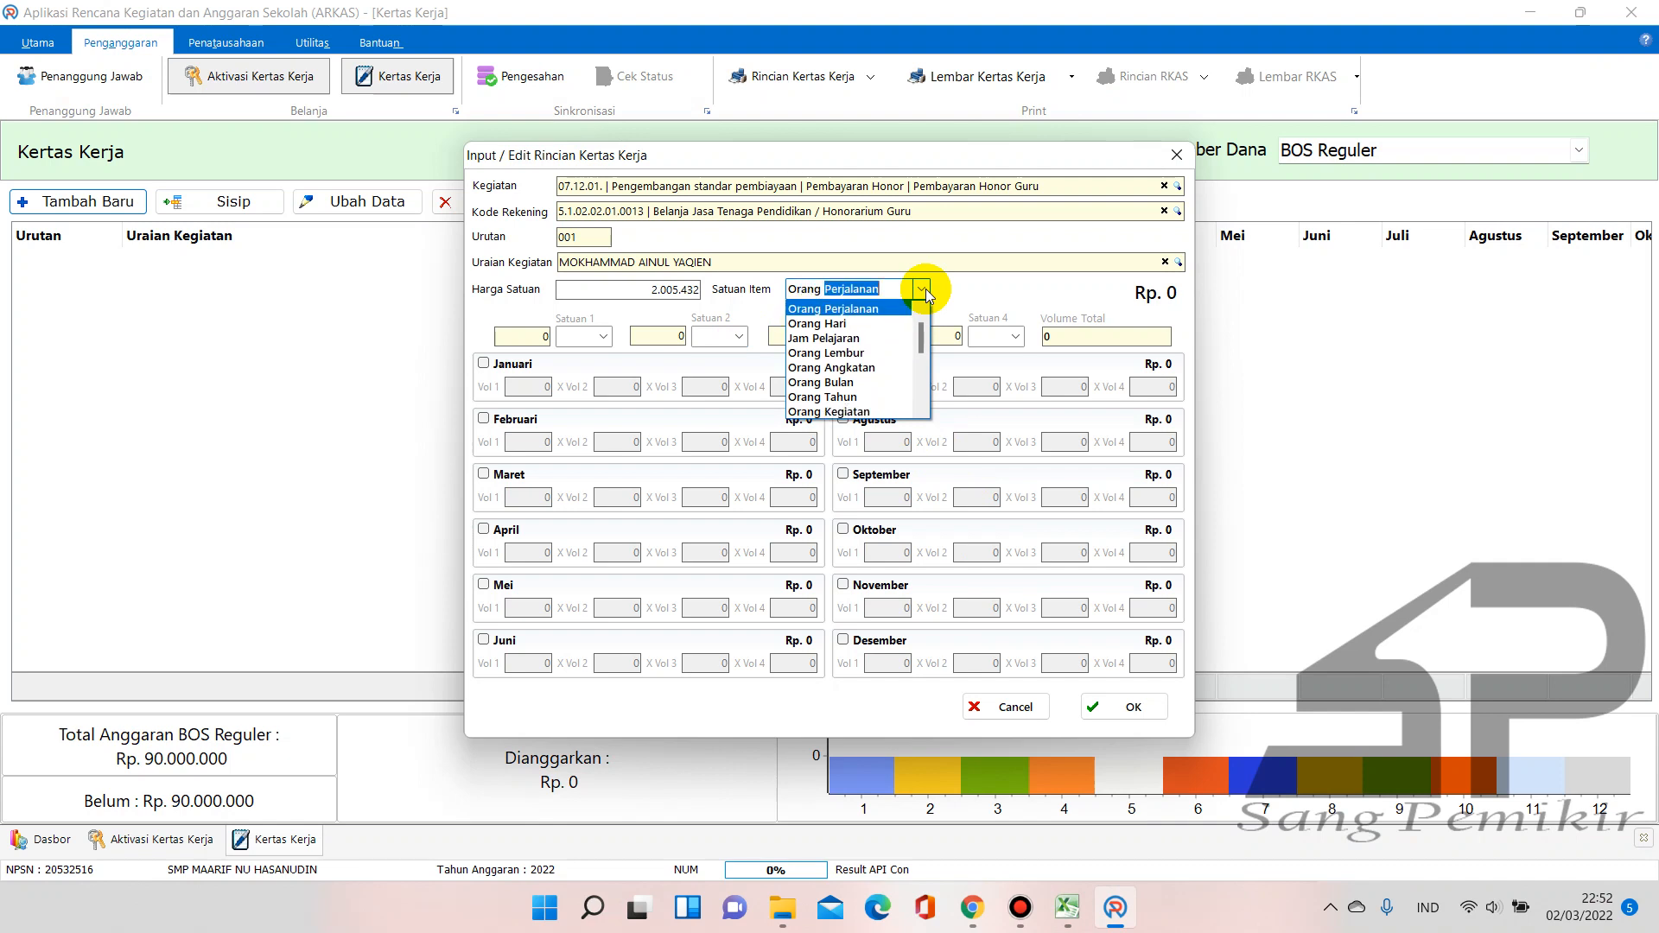
text( Bu)
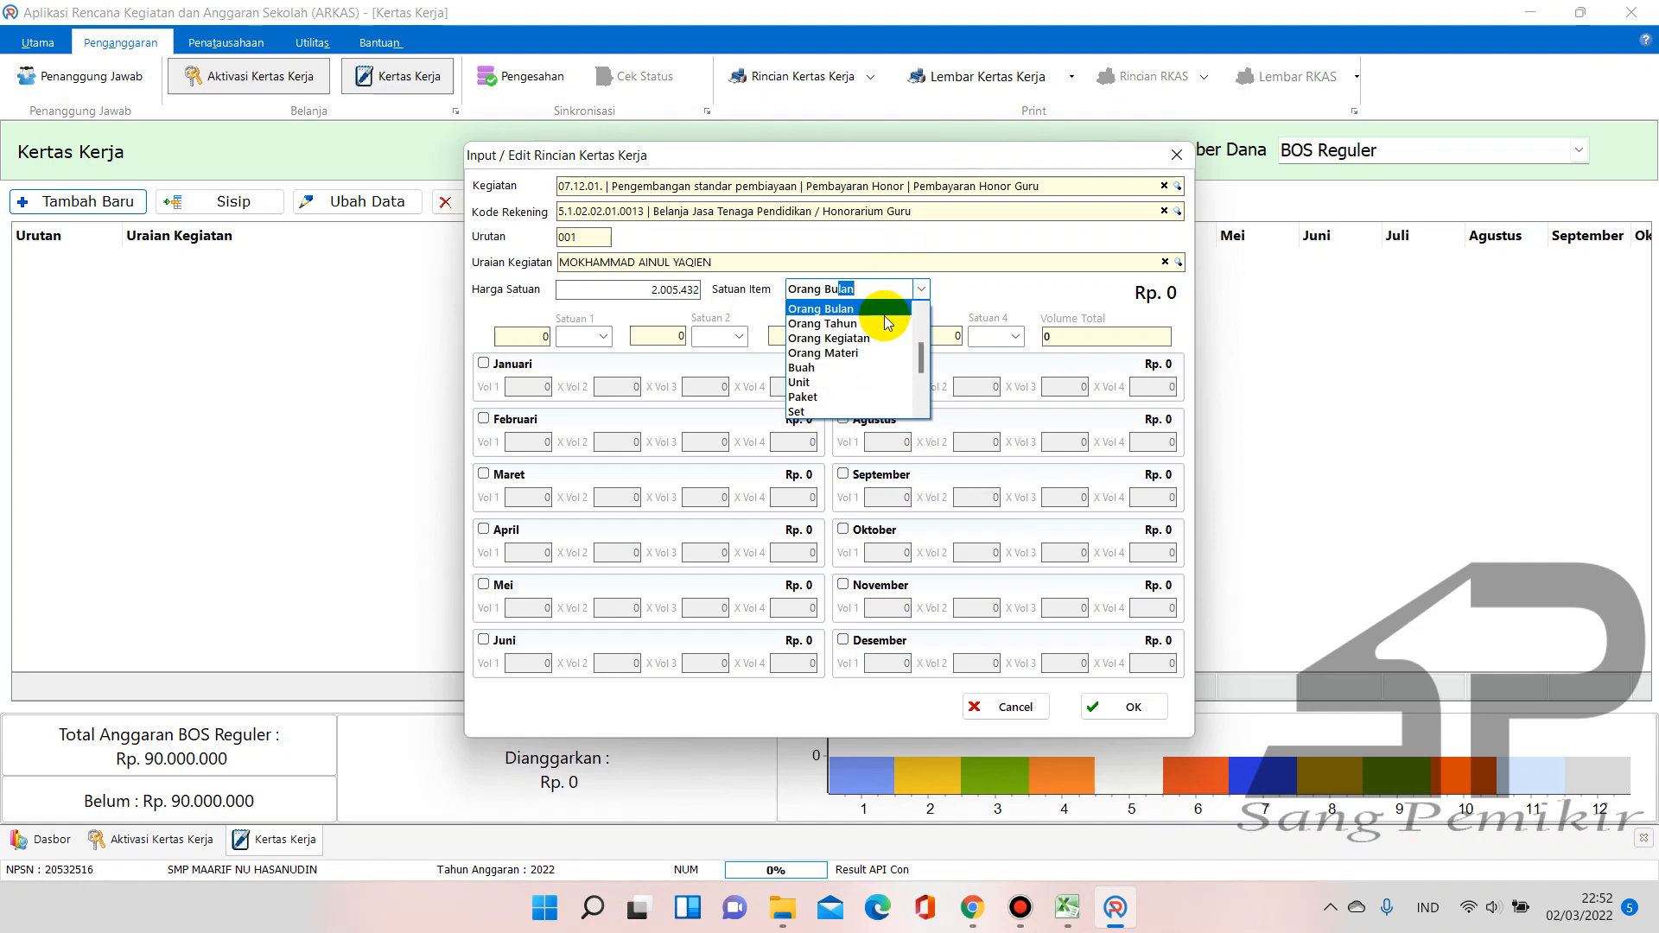
click(885, 315)
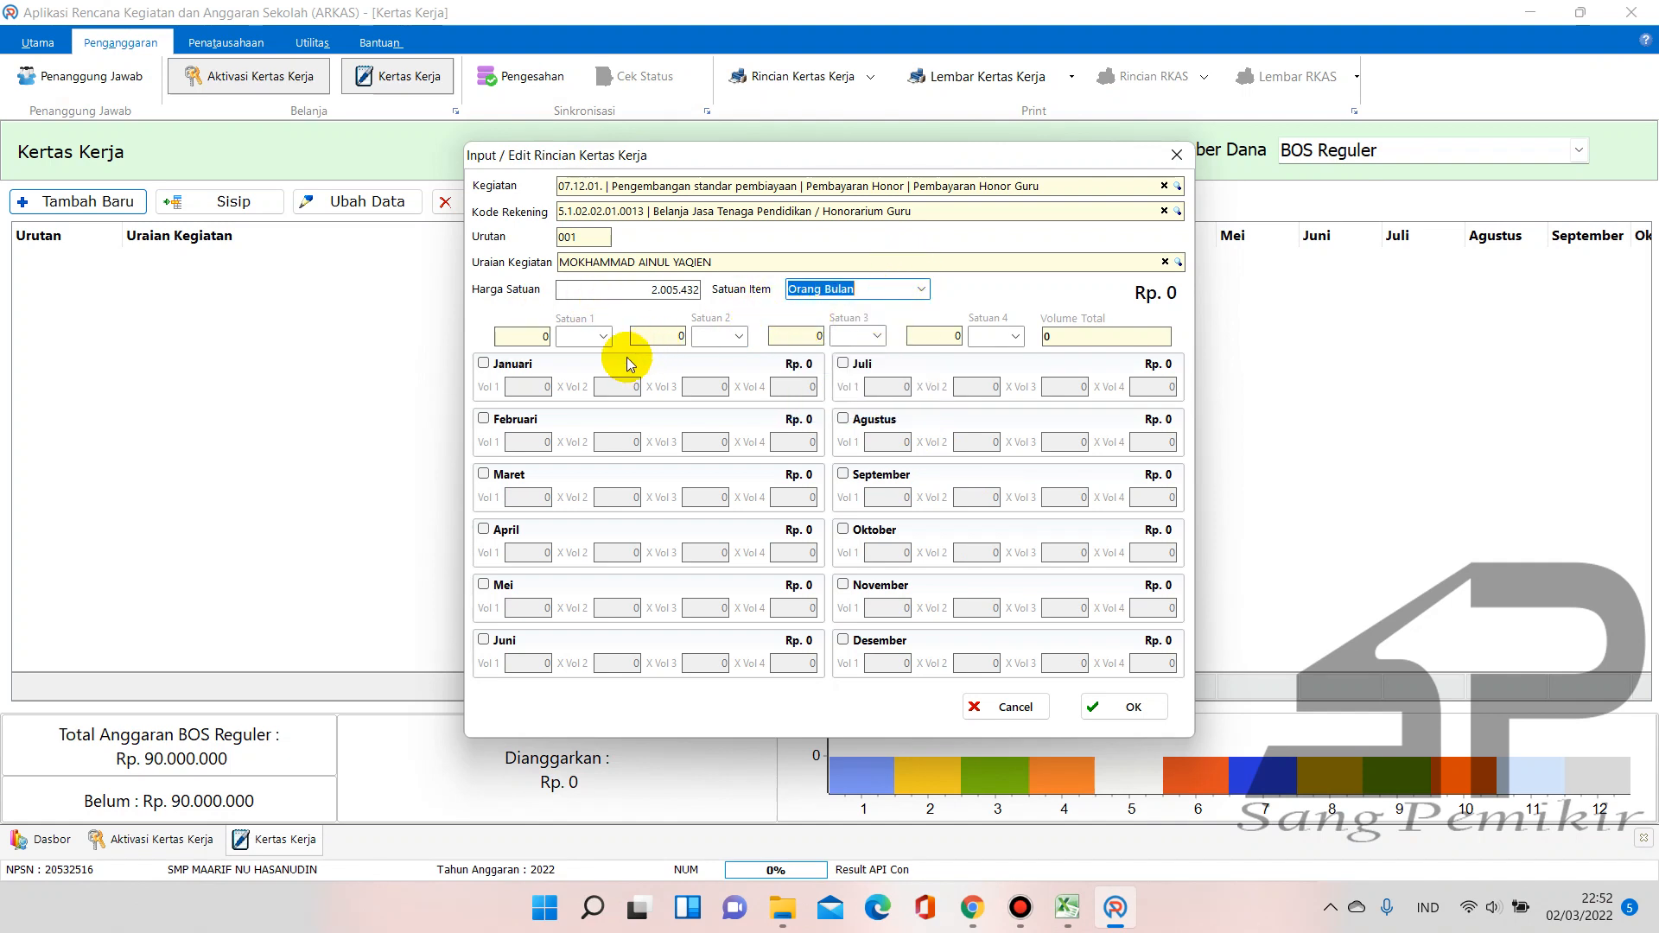
Tick Januari through Juni and give each a volume of 1
click(484, 363)
click(537, 386)
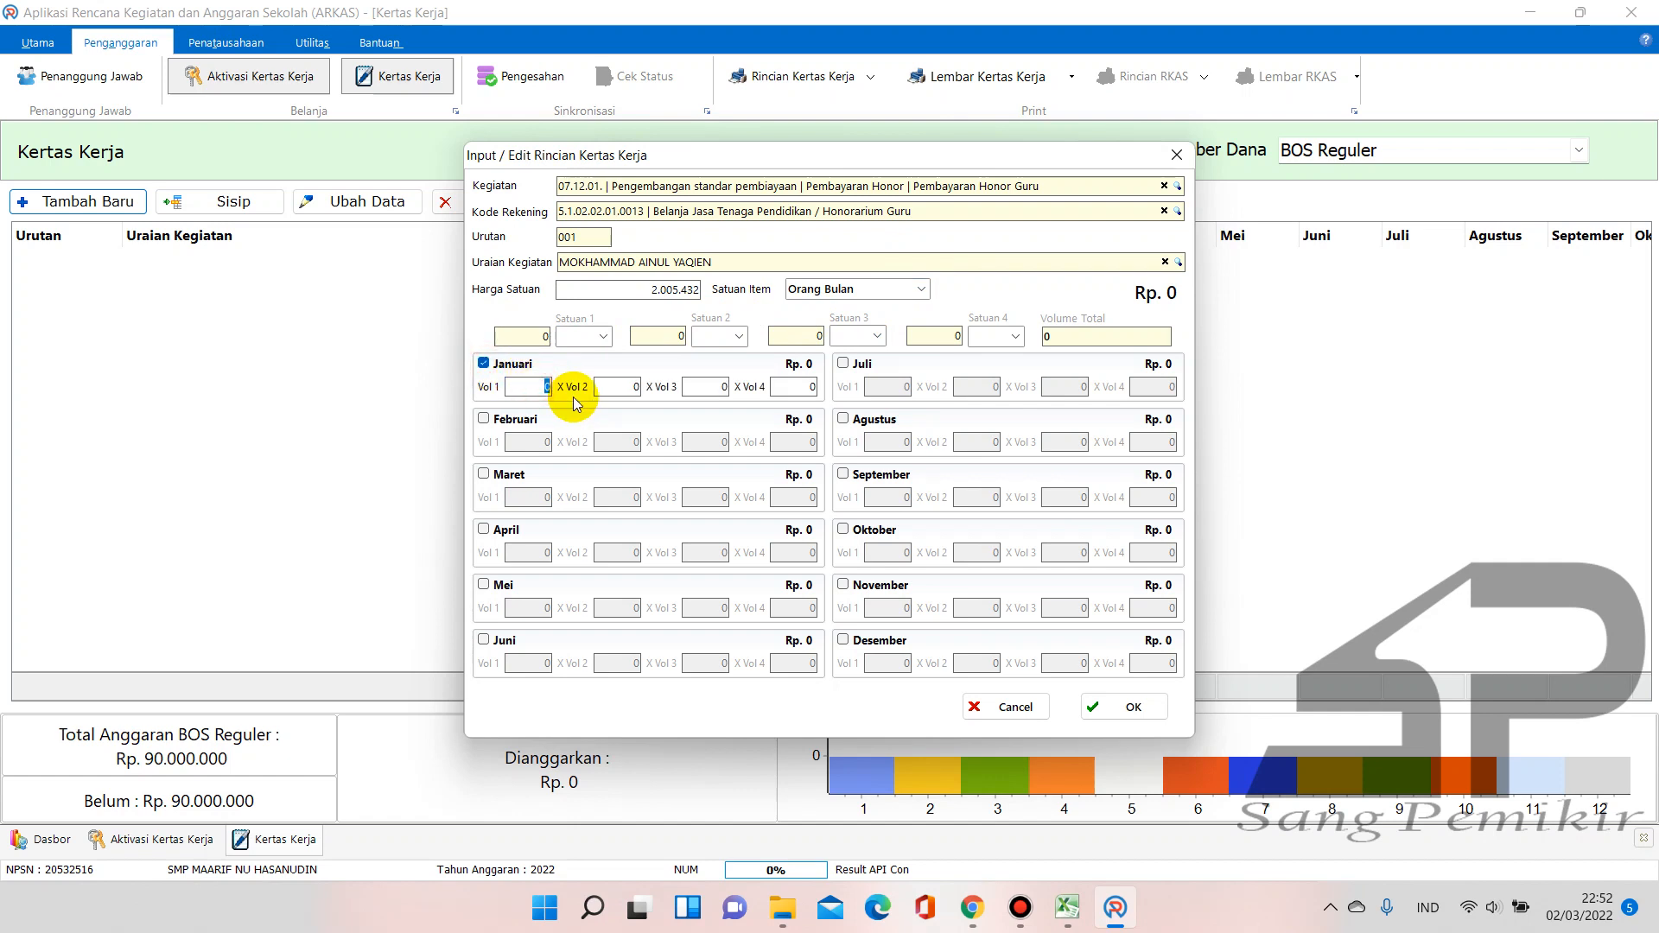
text(1)
click(484, 419)
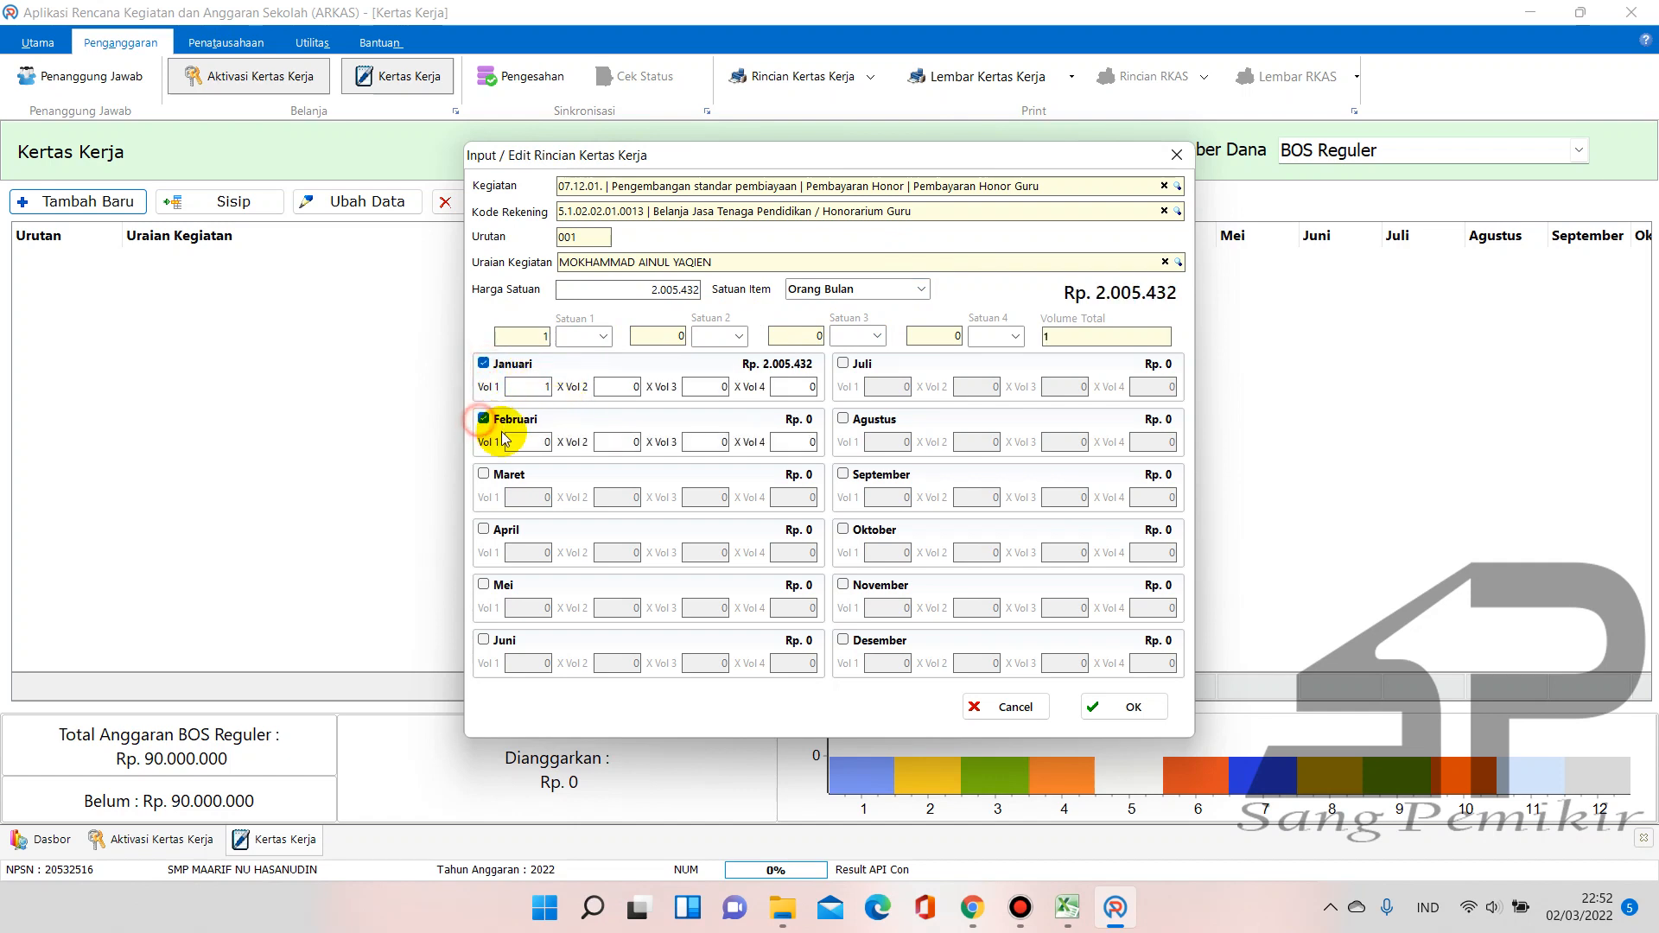
click(537, 442)
text(1)
click(484, 474)
click(537, 497)
text(1)
click(483, 529)
click(529, 552)
text(1)
click(484, 585)
click(537, 608)
text(1)
click(484, 641)
click(537, 663)
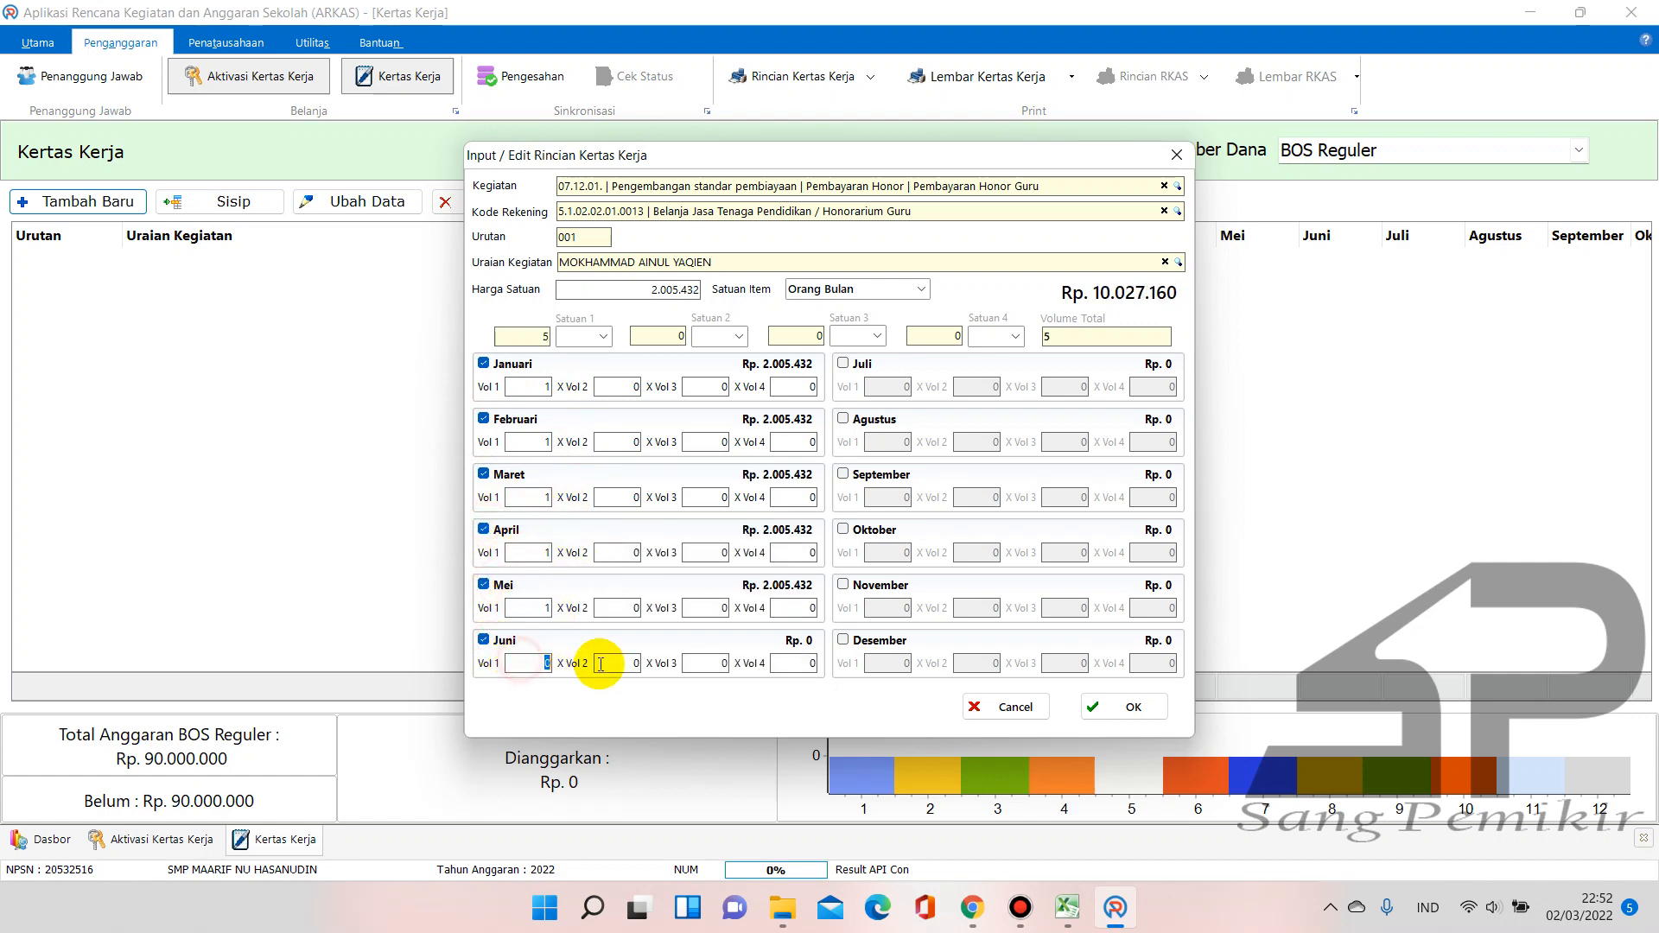
text(1)
Tick Juli through Desember with volume 1 each, giving a total of Rp. 24.065.184
click(842, 364)
click(884, 386)
text(1)
click(843, 419)
click(886, 442)
text(1)
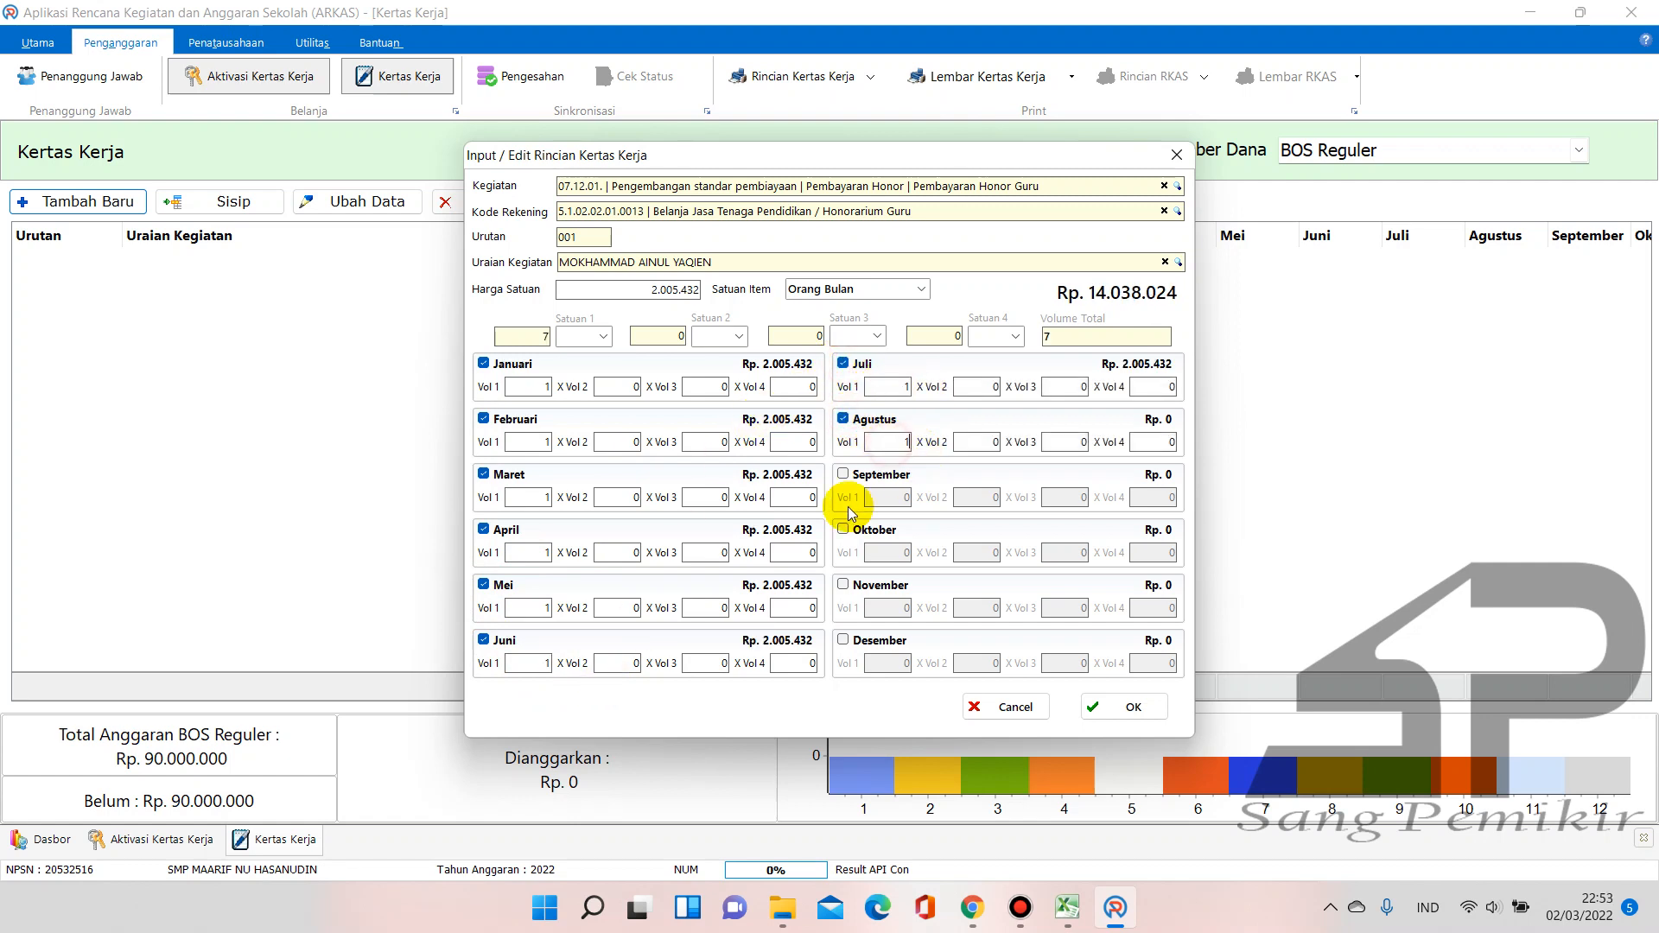
click(843, 475)
click(886, 497)
text(1)
click(843, 529)
click(874, 545)
text(1)
click(842, 585)
click(886, 607)
text(1)
click(842, 639)
click(886, 663)
text(1)
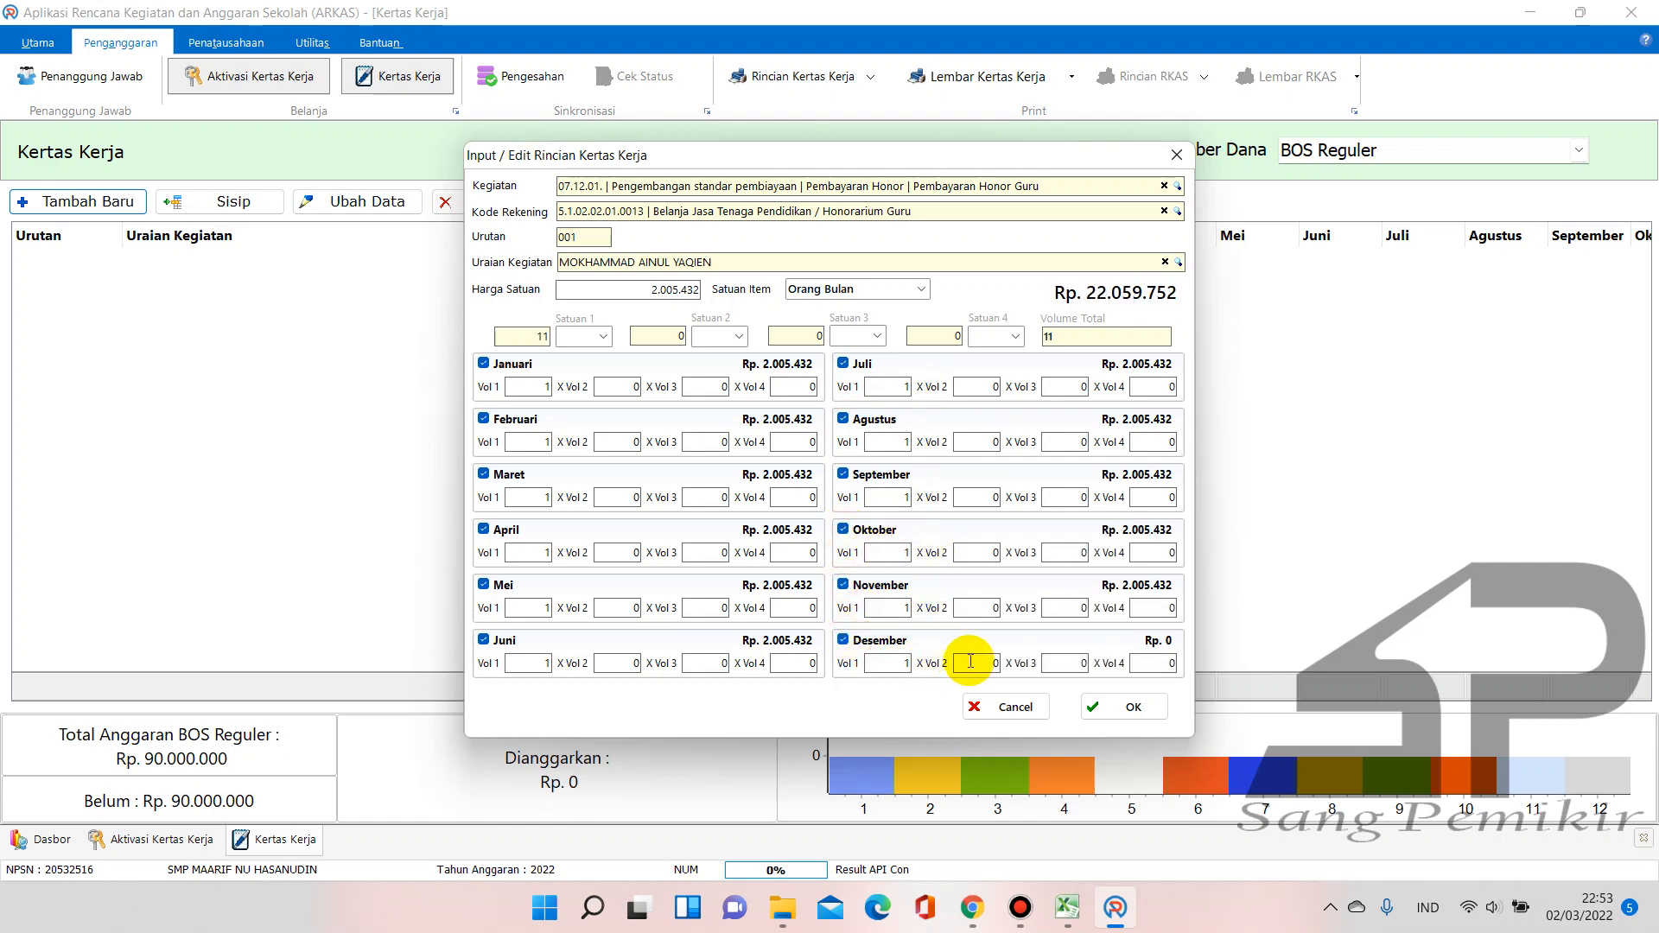
click(971, 661)
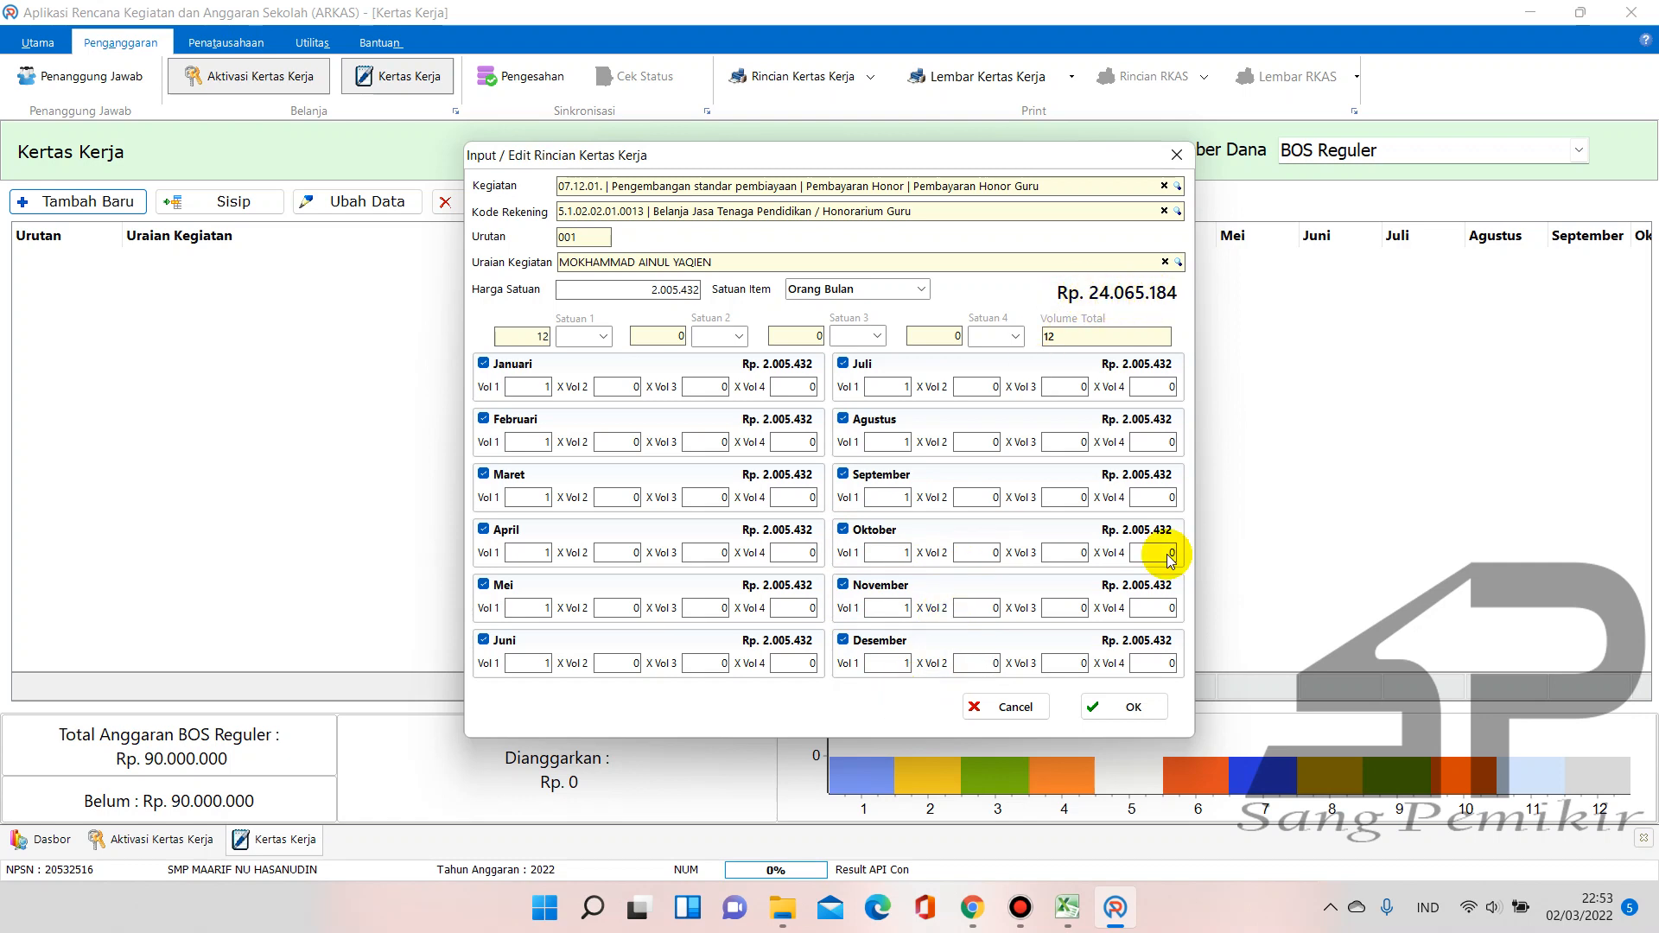
click(1067, 906)
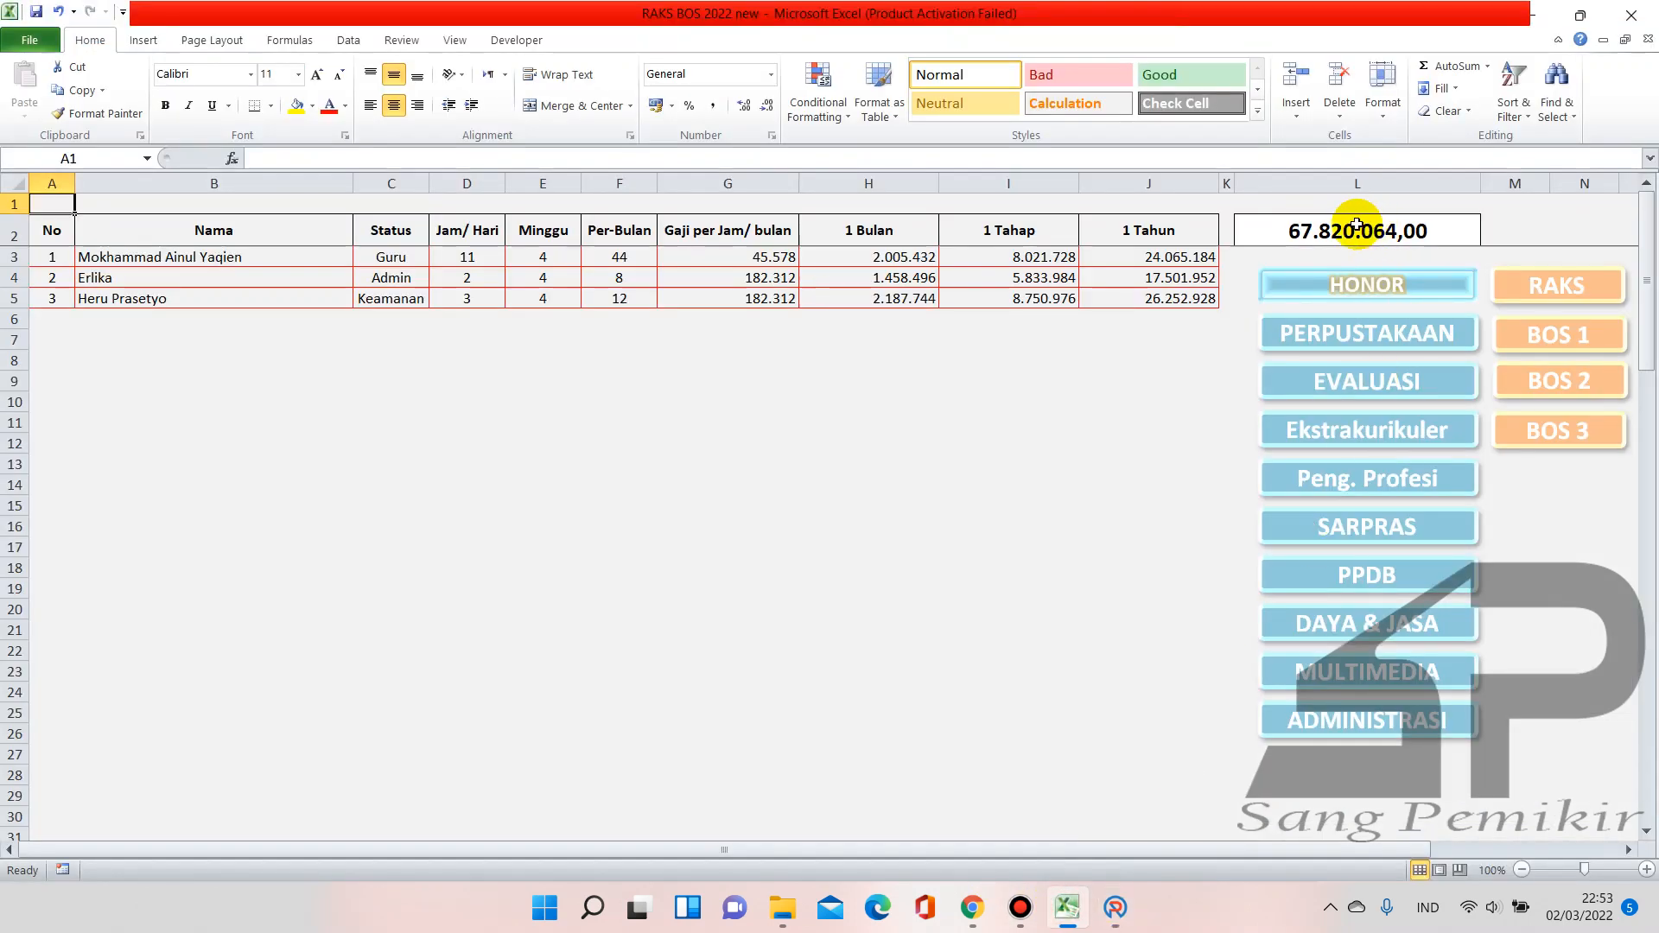
click(1180, 257)
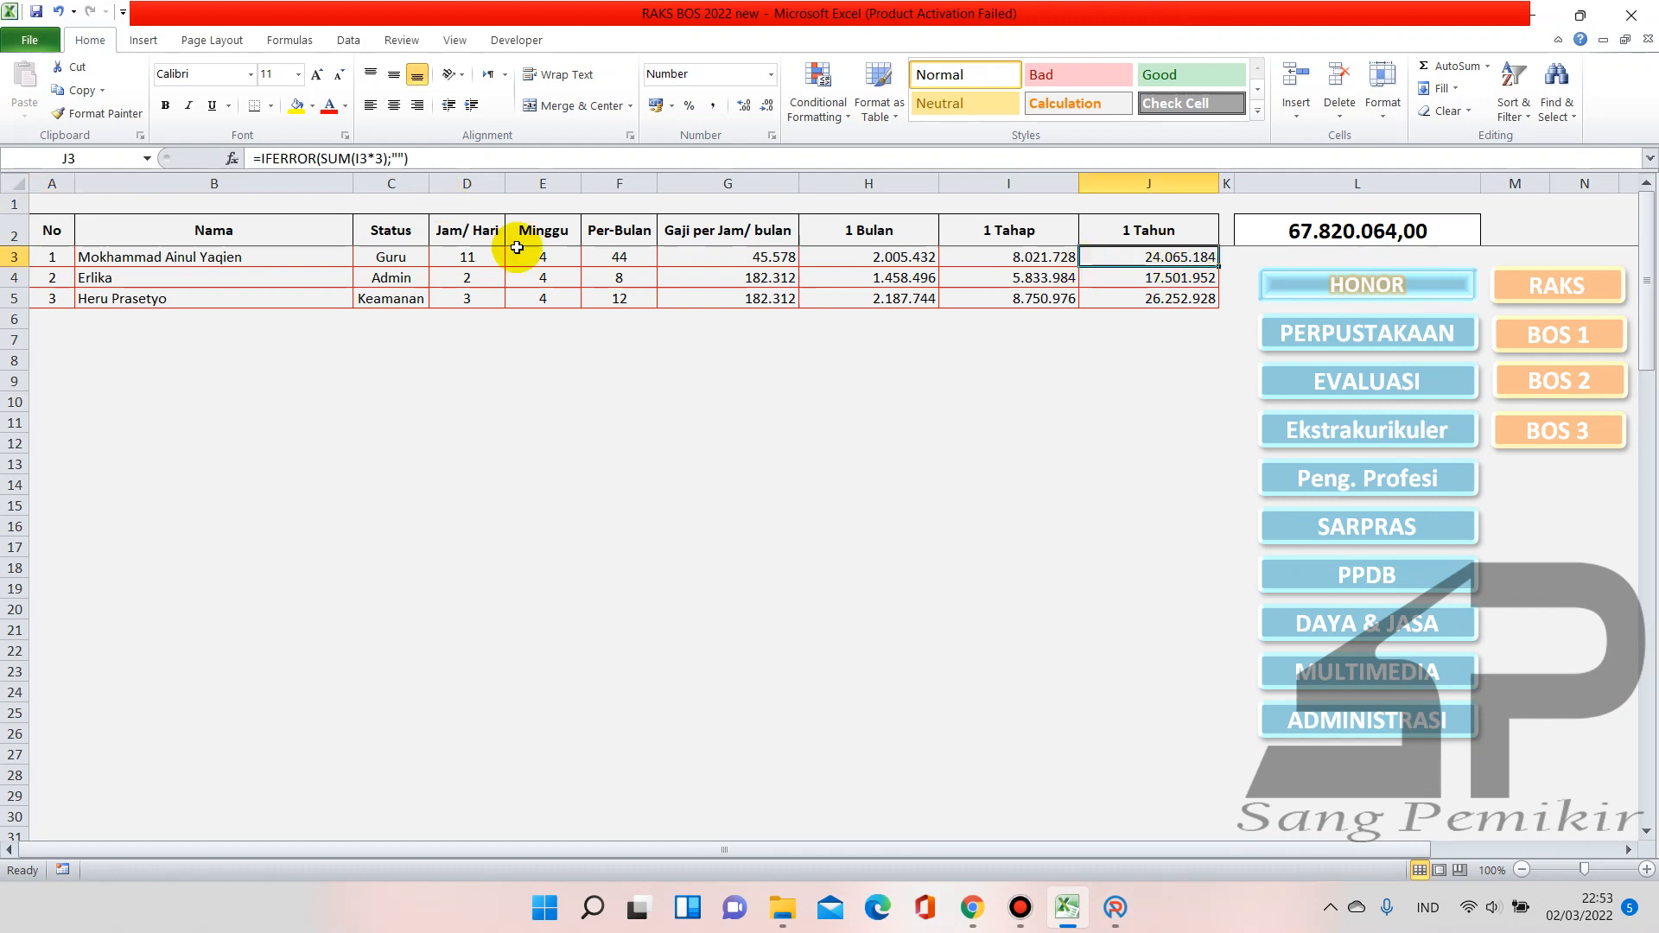
click(1505, 284)
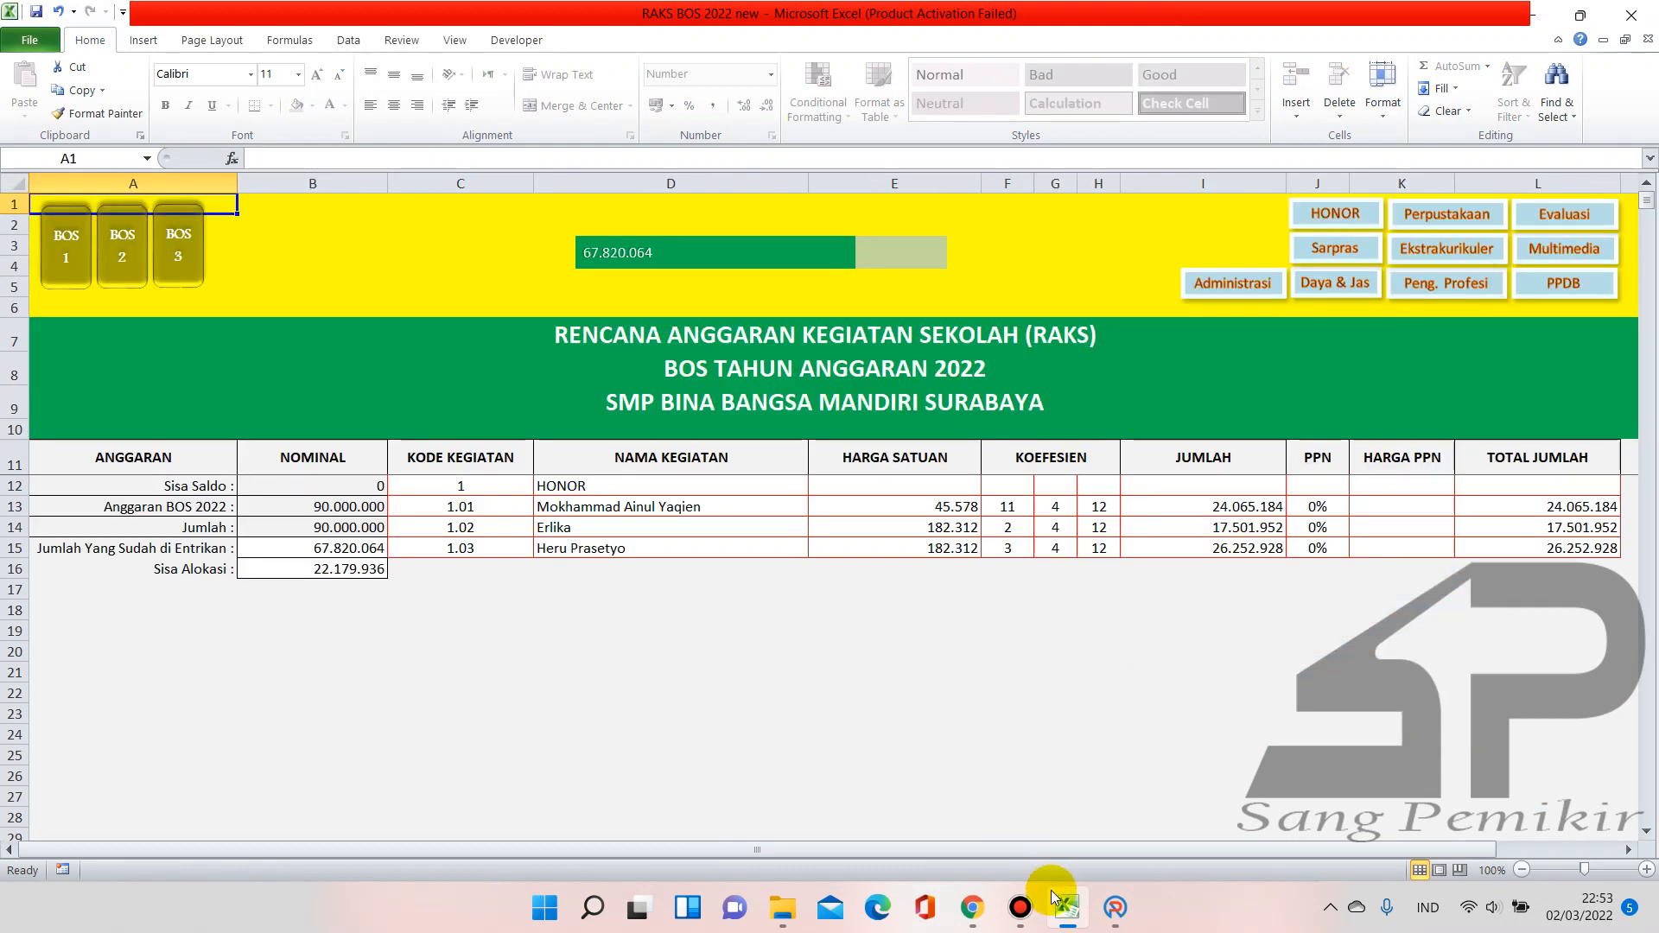
click(1115, 907)
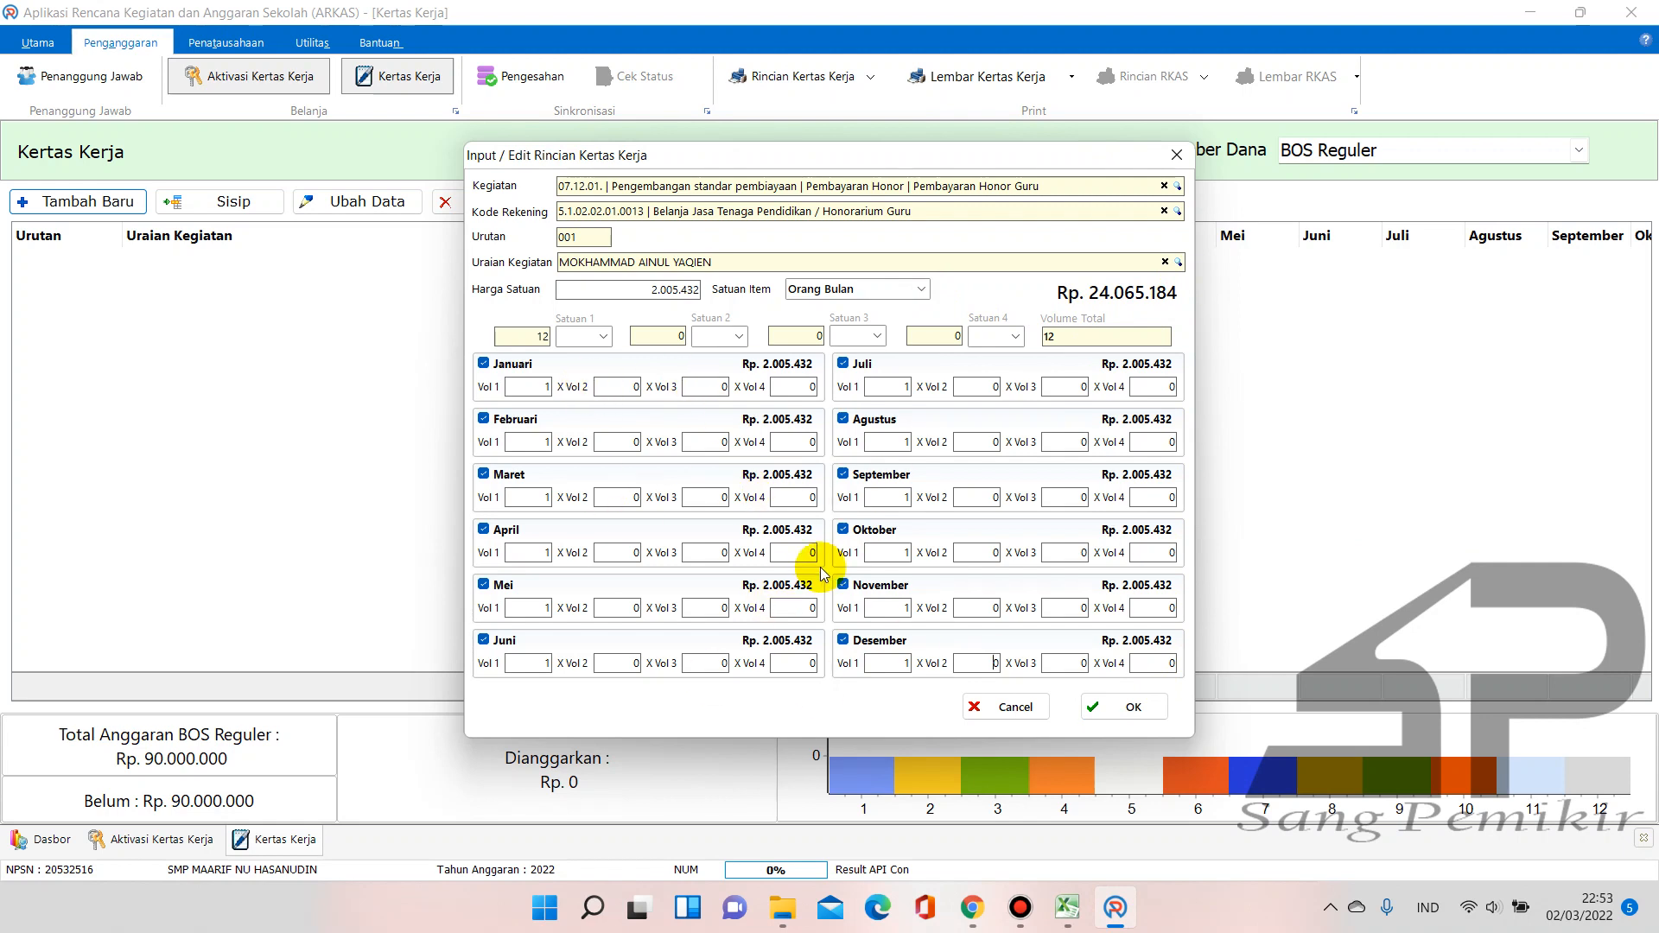
drag(648, 290, 726, 302)
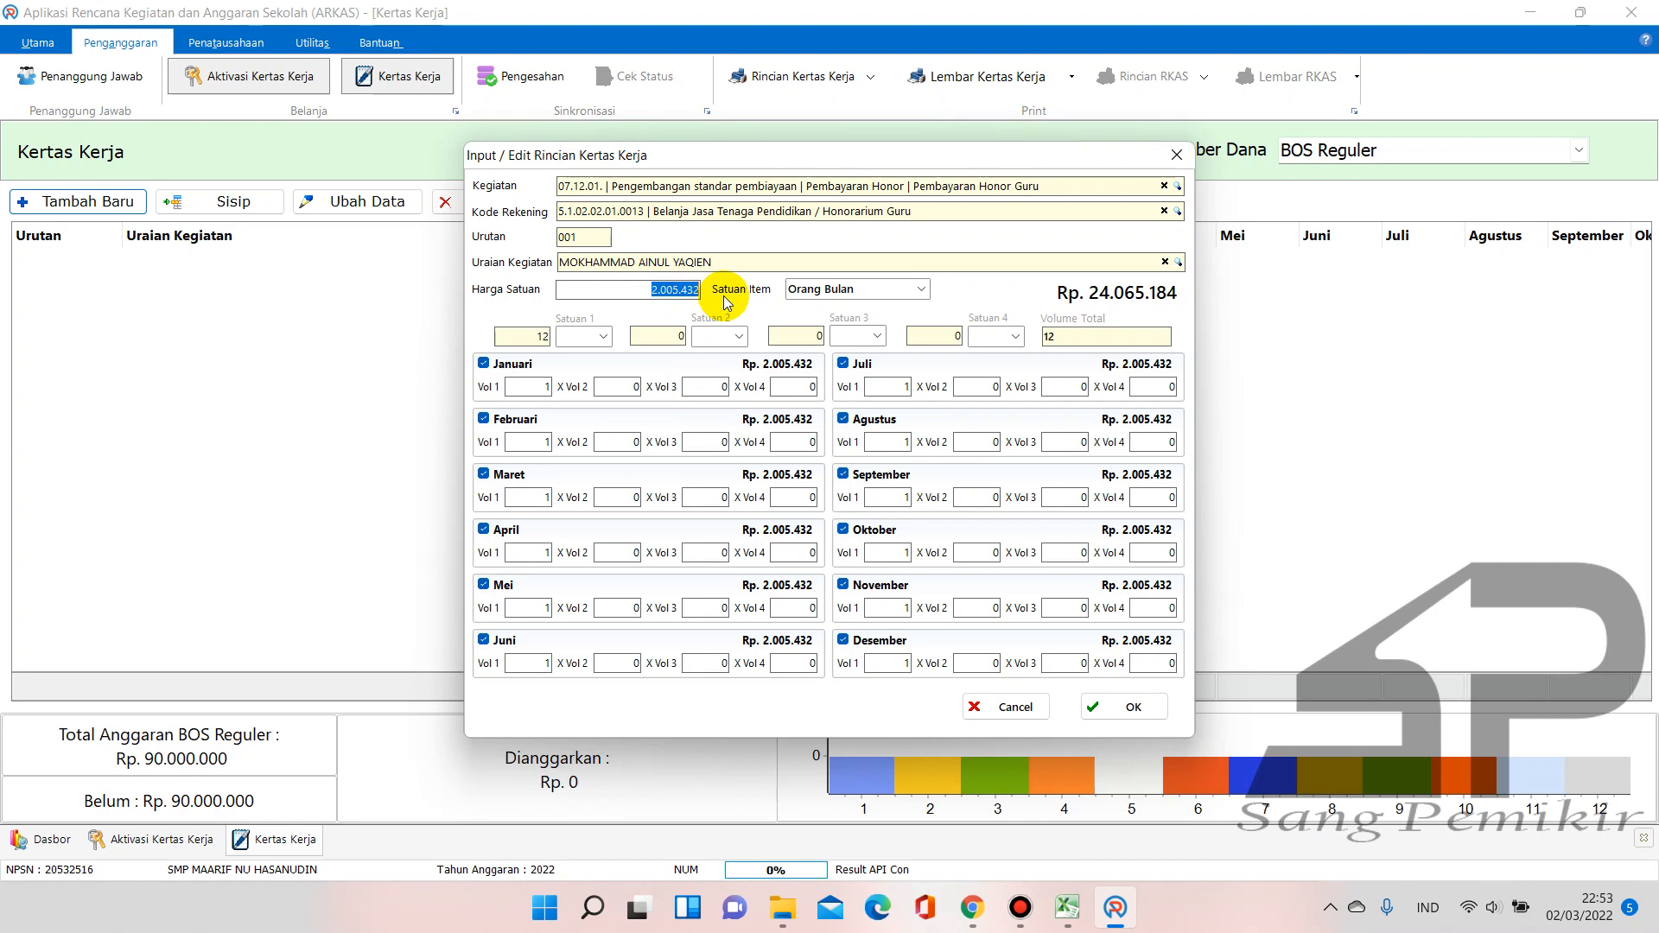
click(1067, 908)
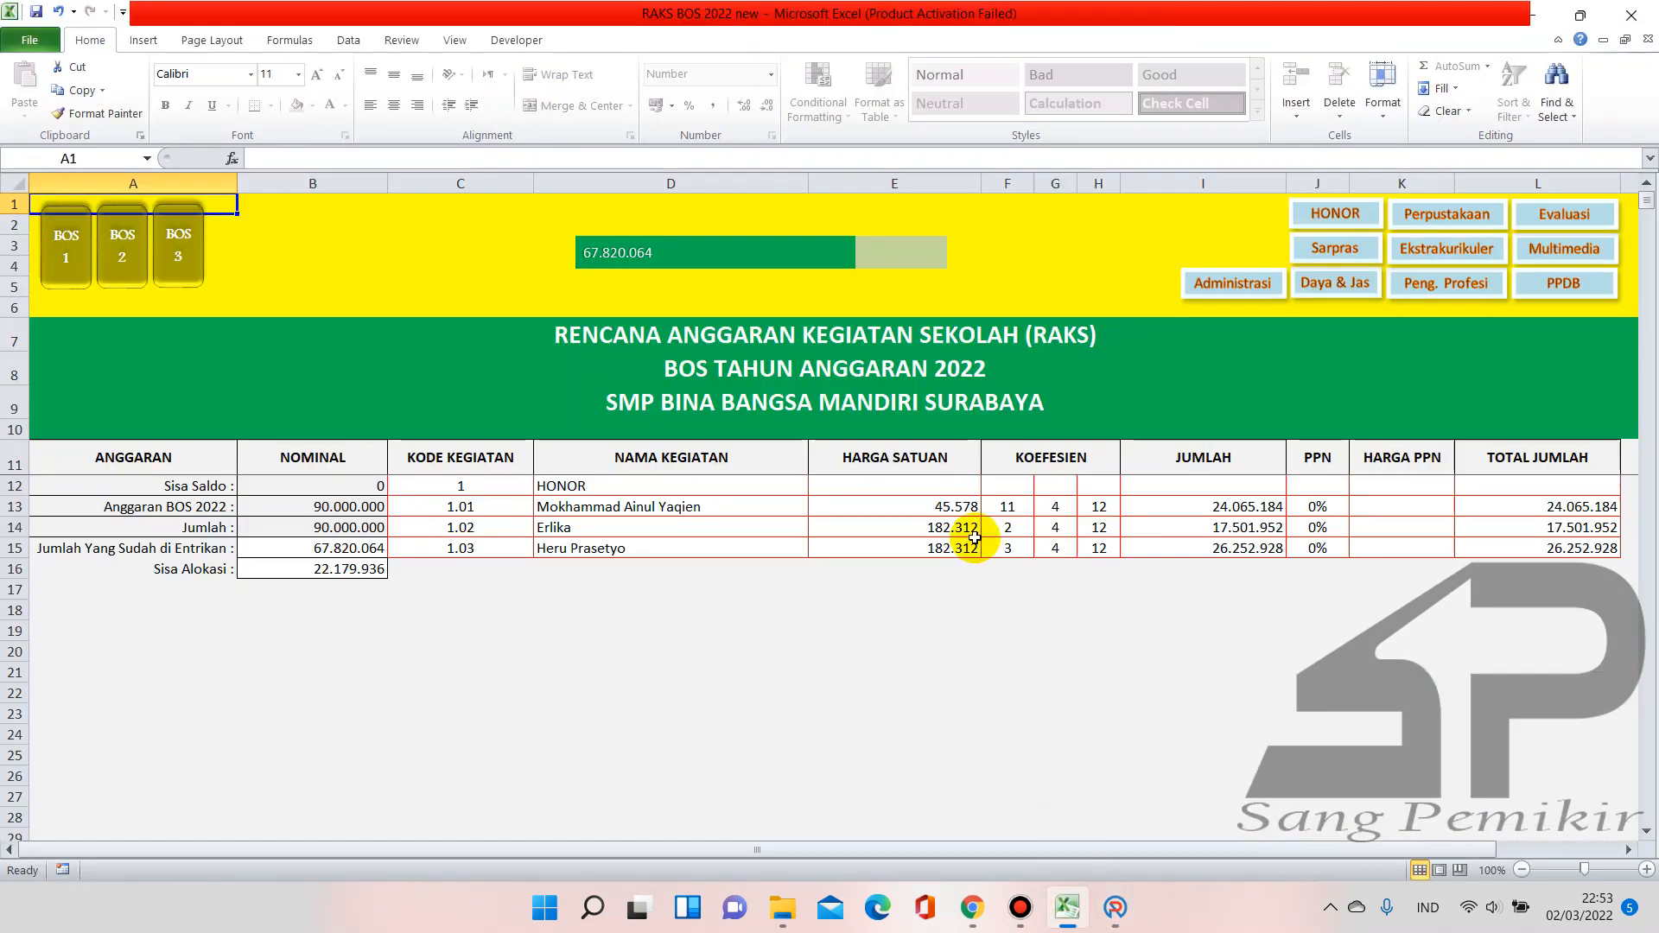
click(1115, 908)
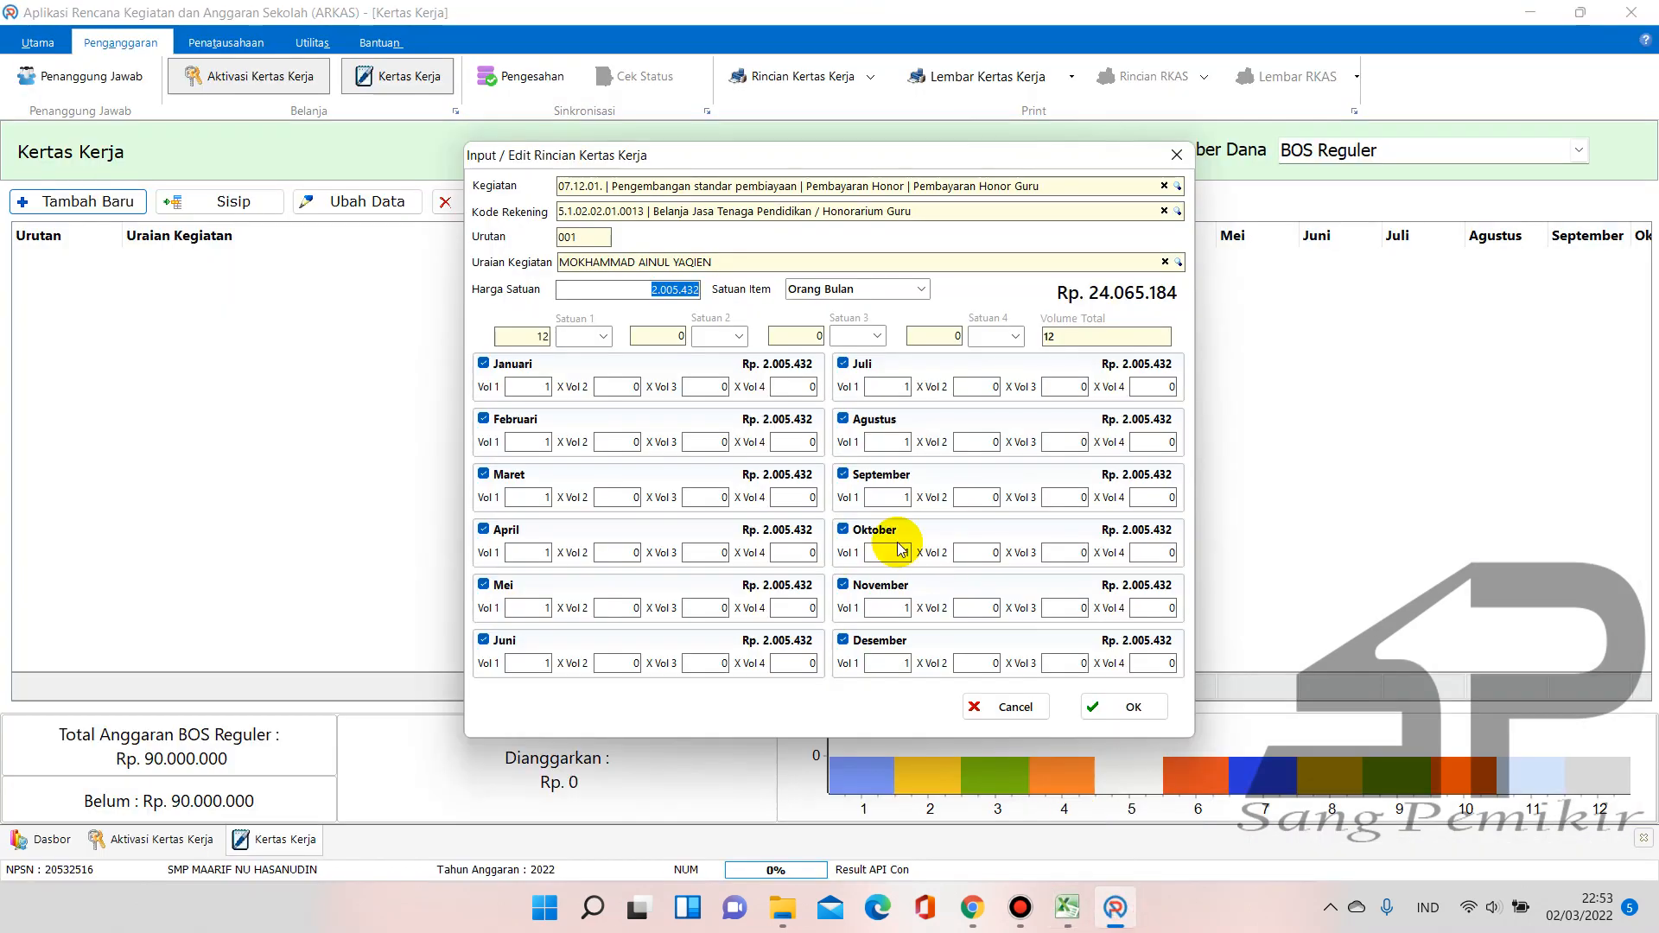
Reprice the teacher's honor at 45.578 per Jam Pelajaran instead of Orang Bulan
text(45578)
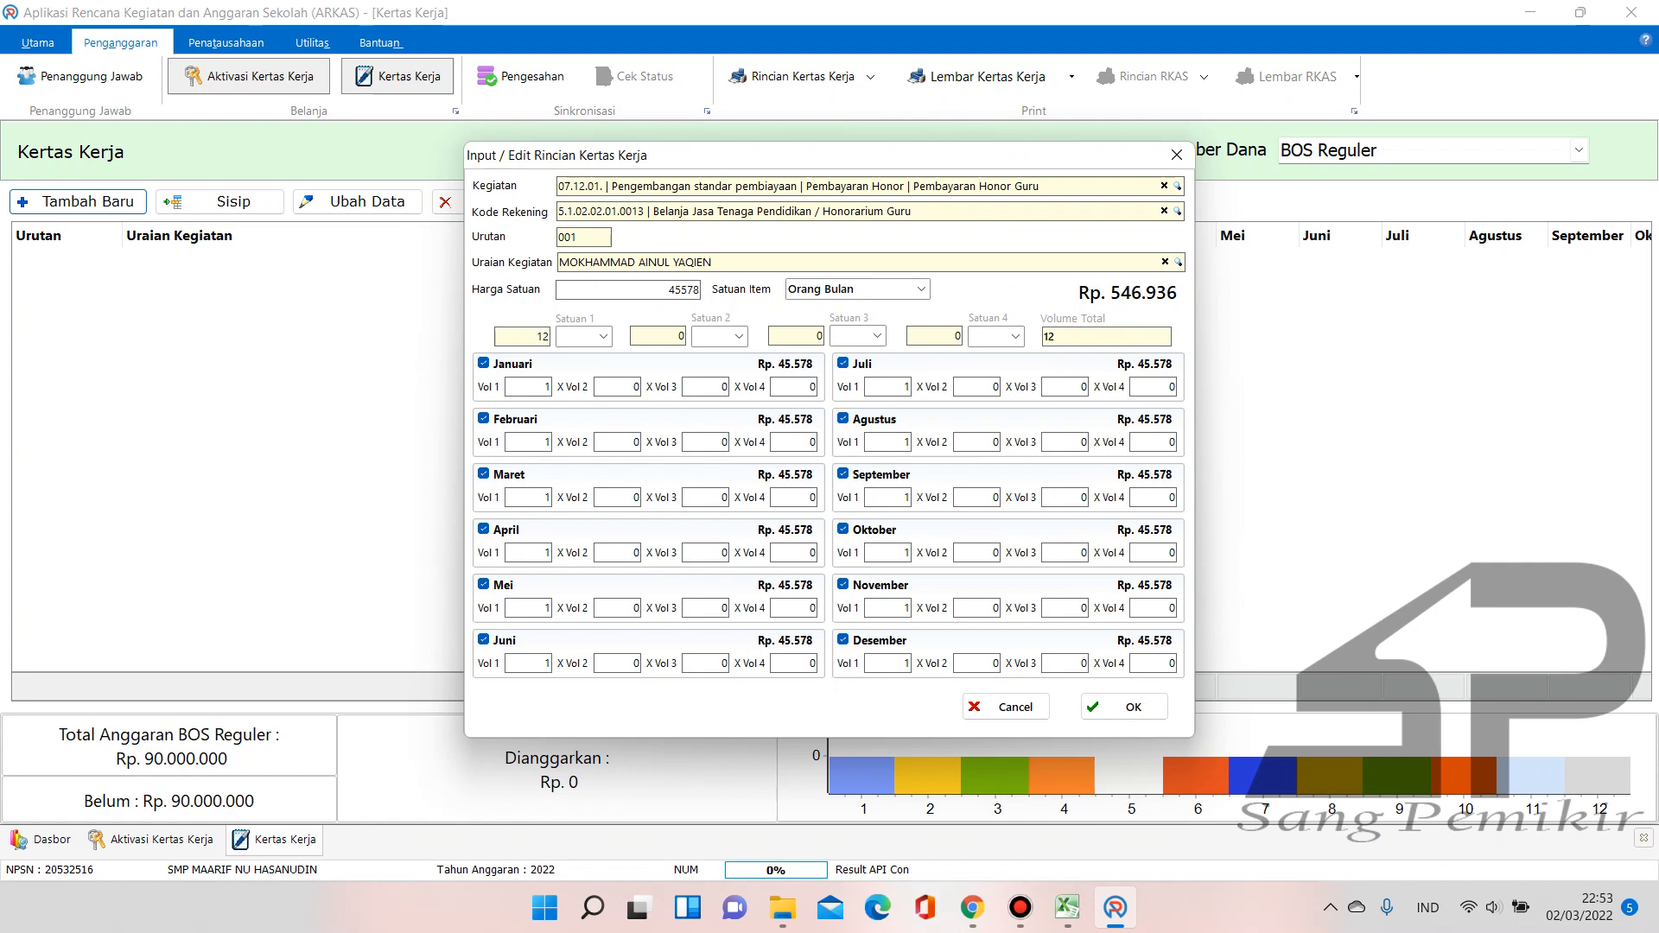
click(922, 290)
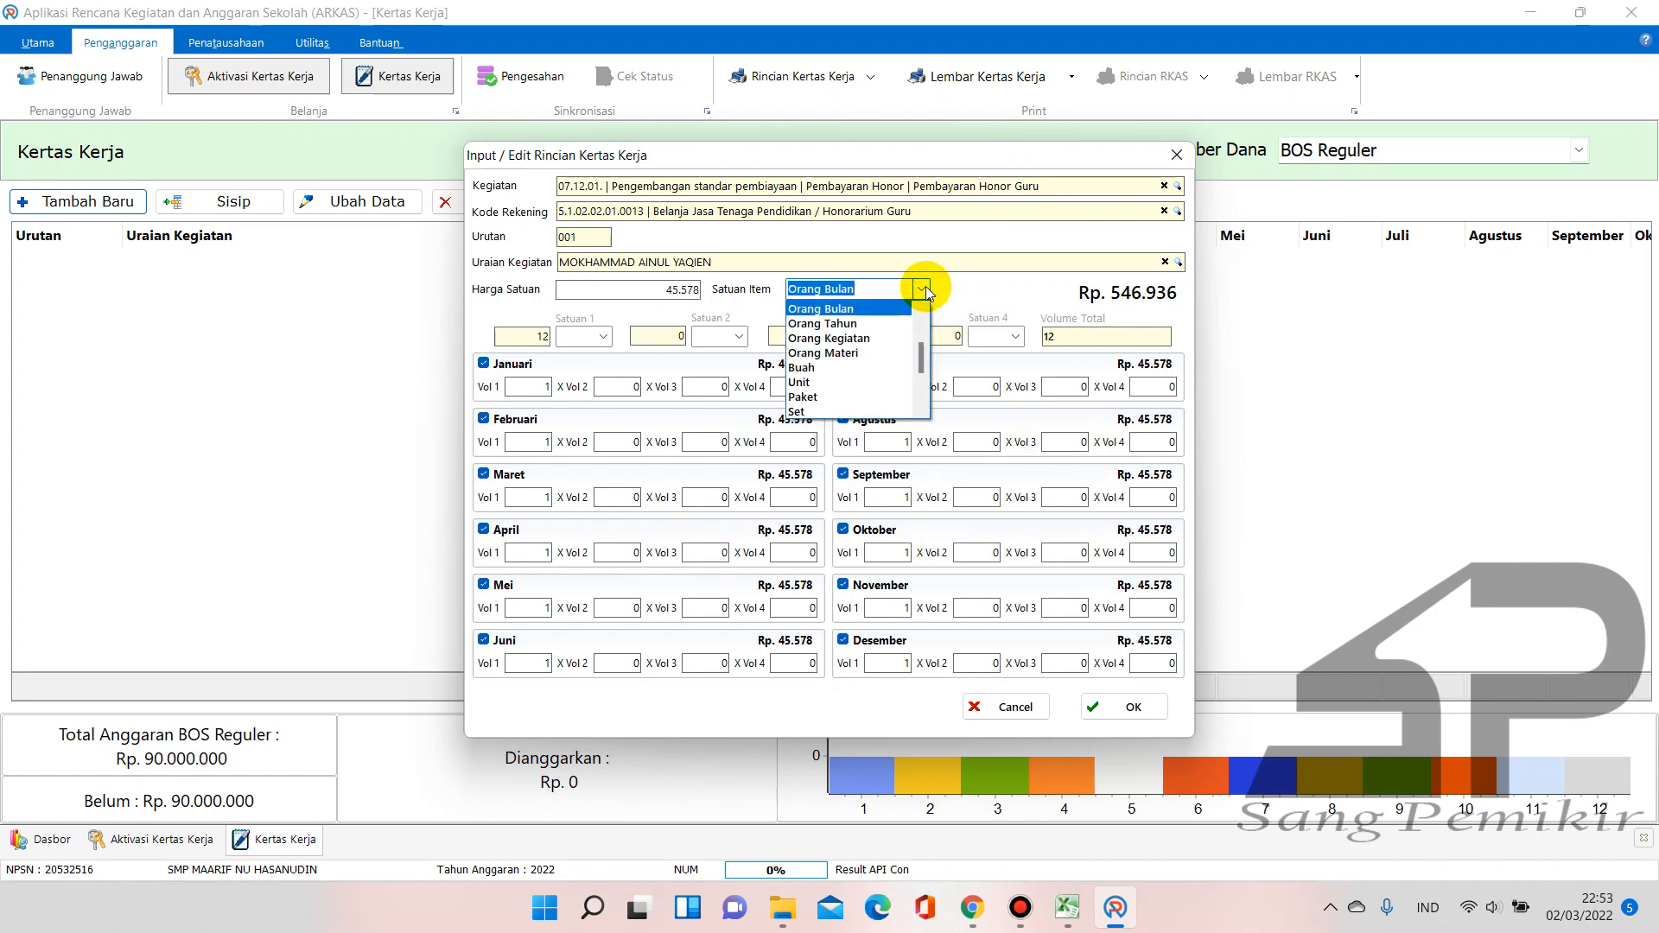
text(Orang)
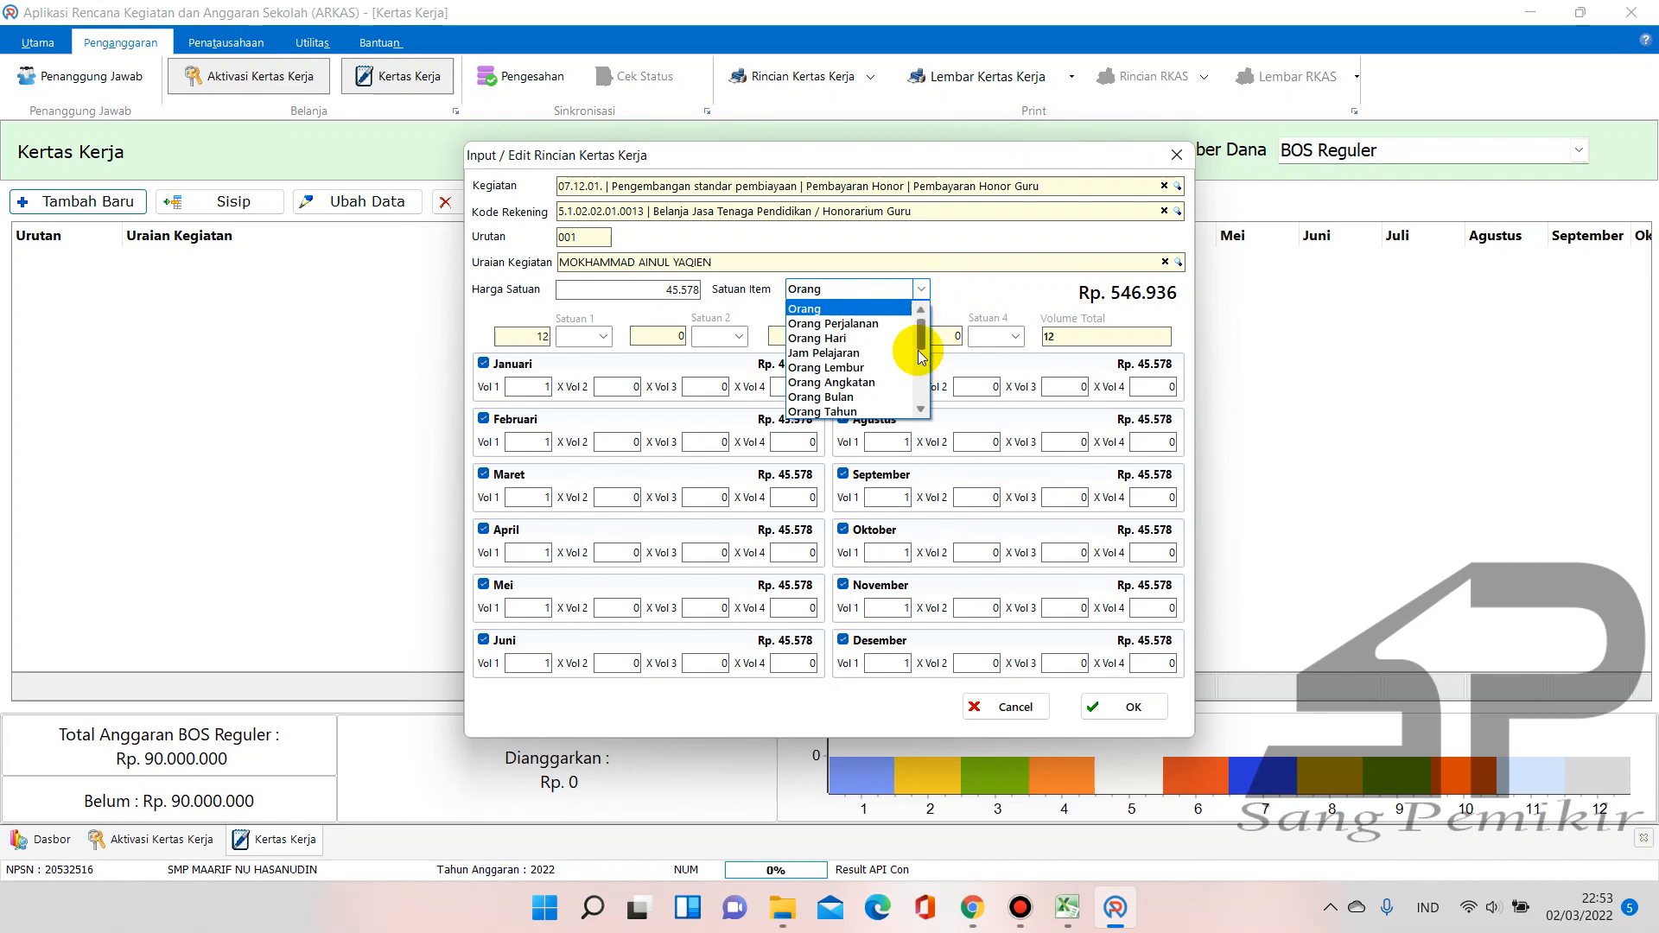
key(Down)
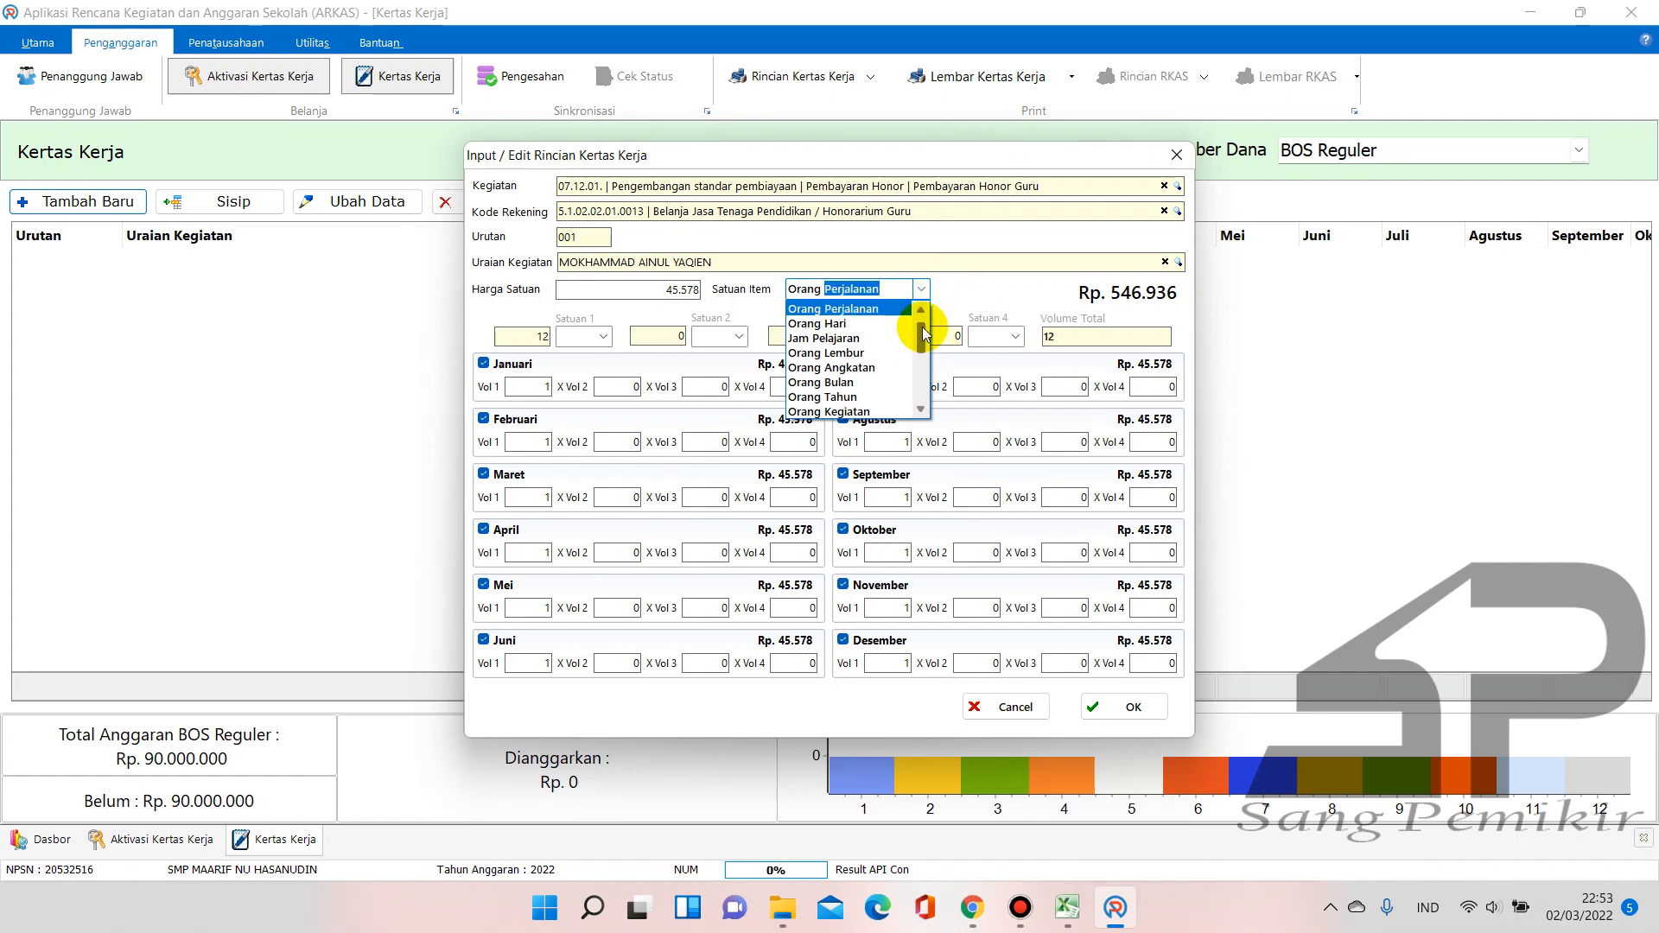
click(856, 337)
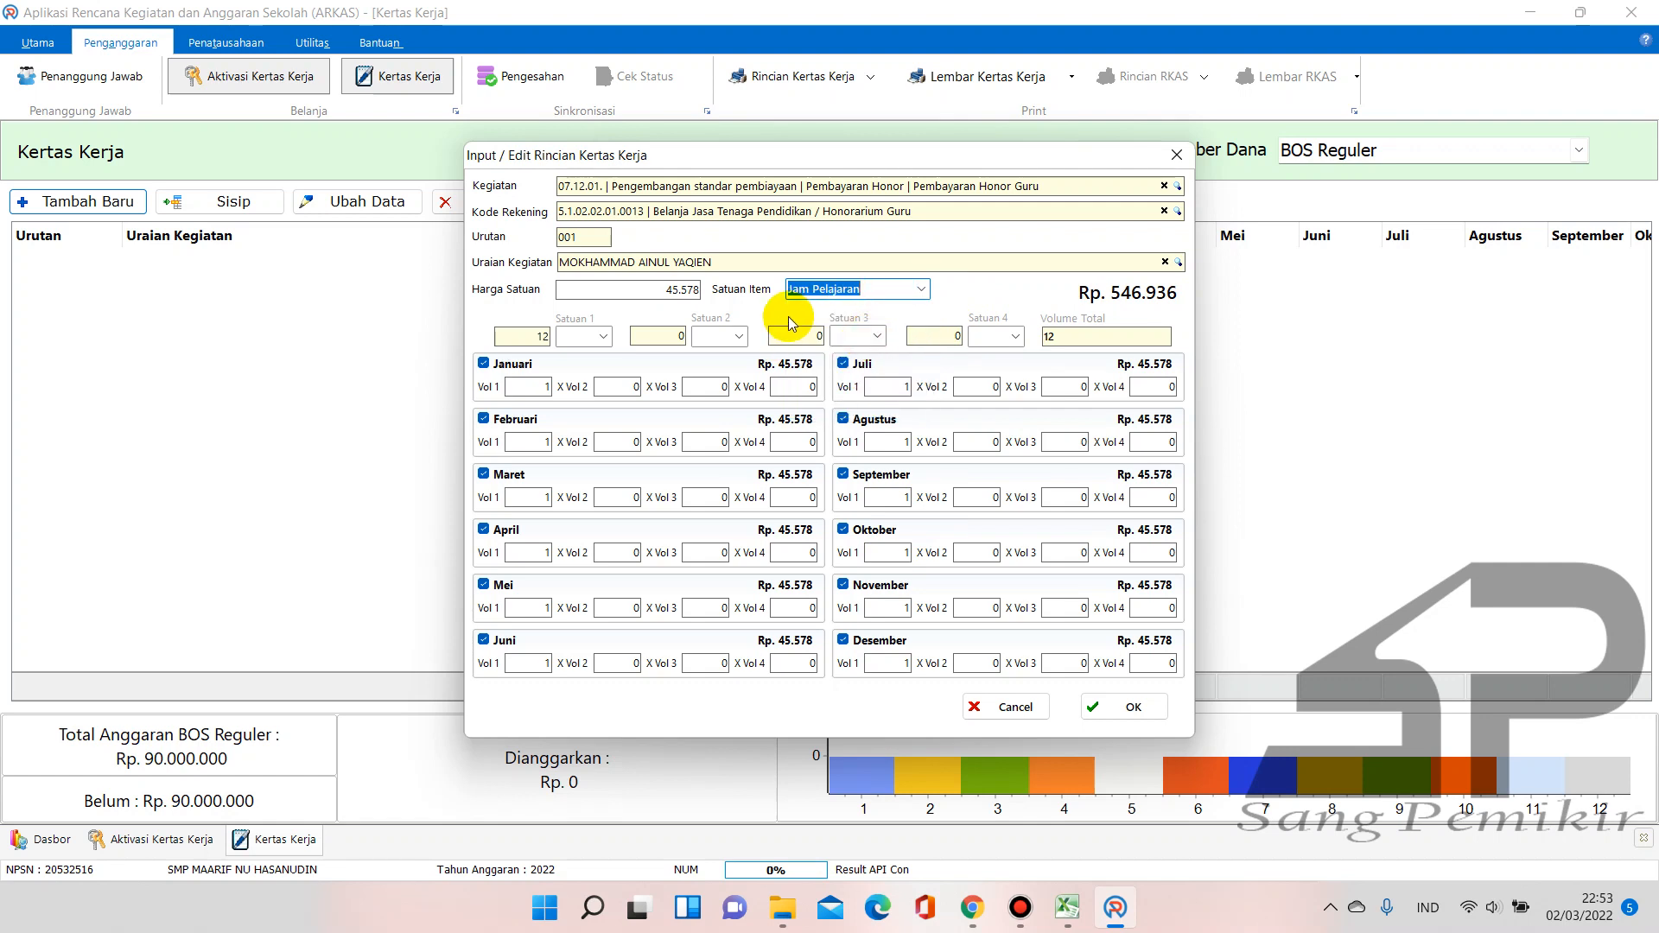
click(918, 291)
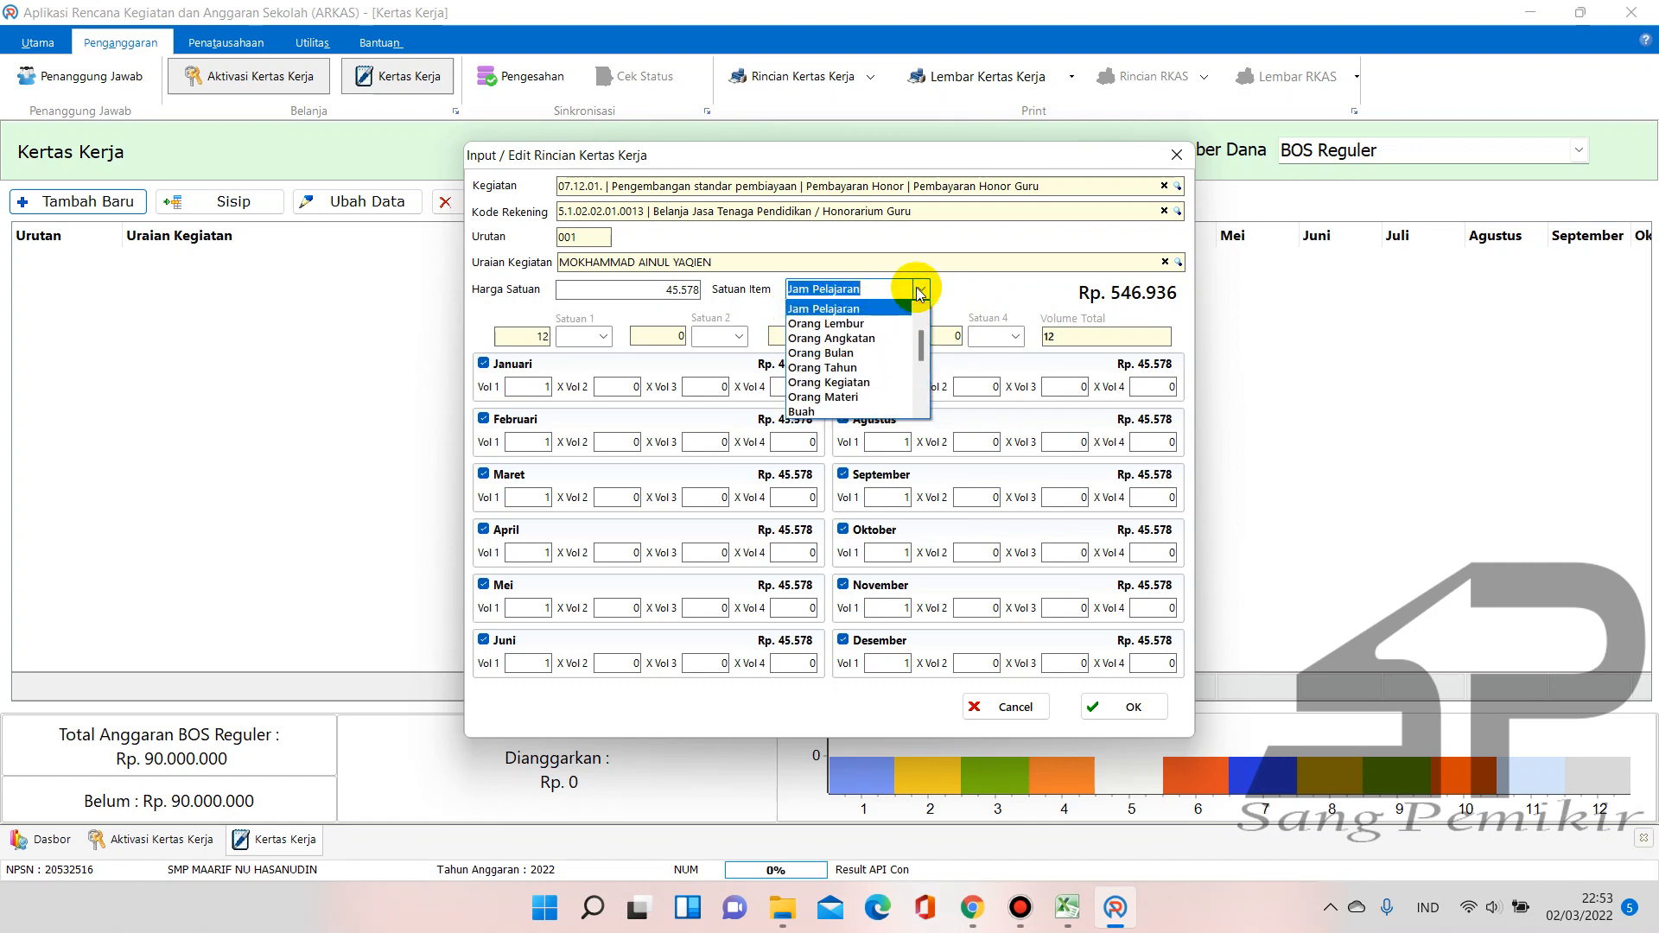
click(918, 290)
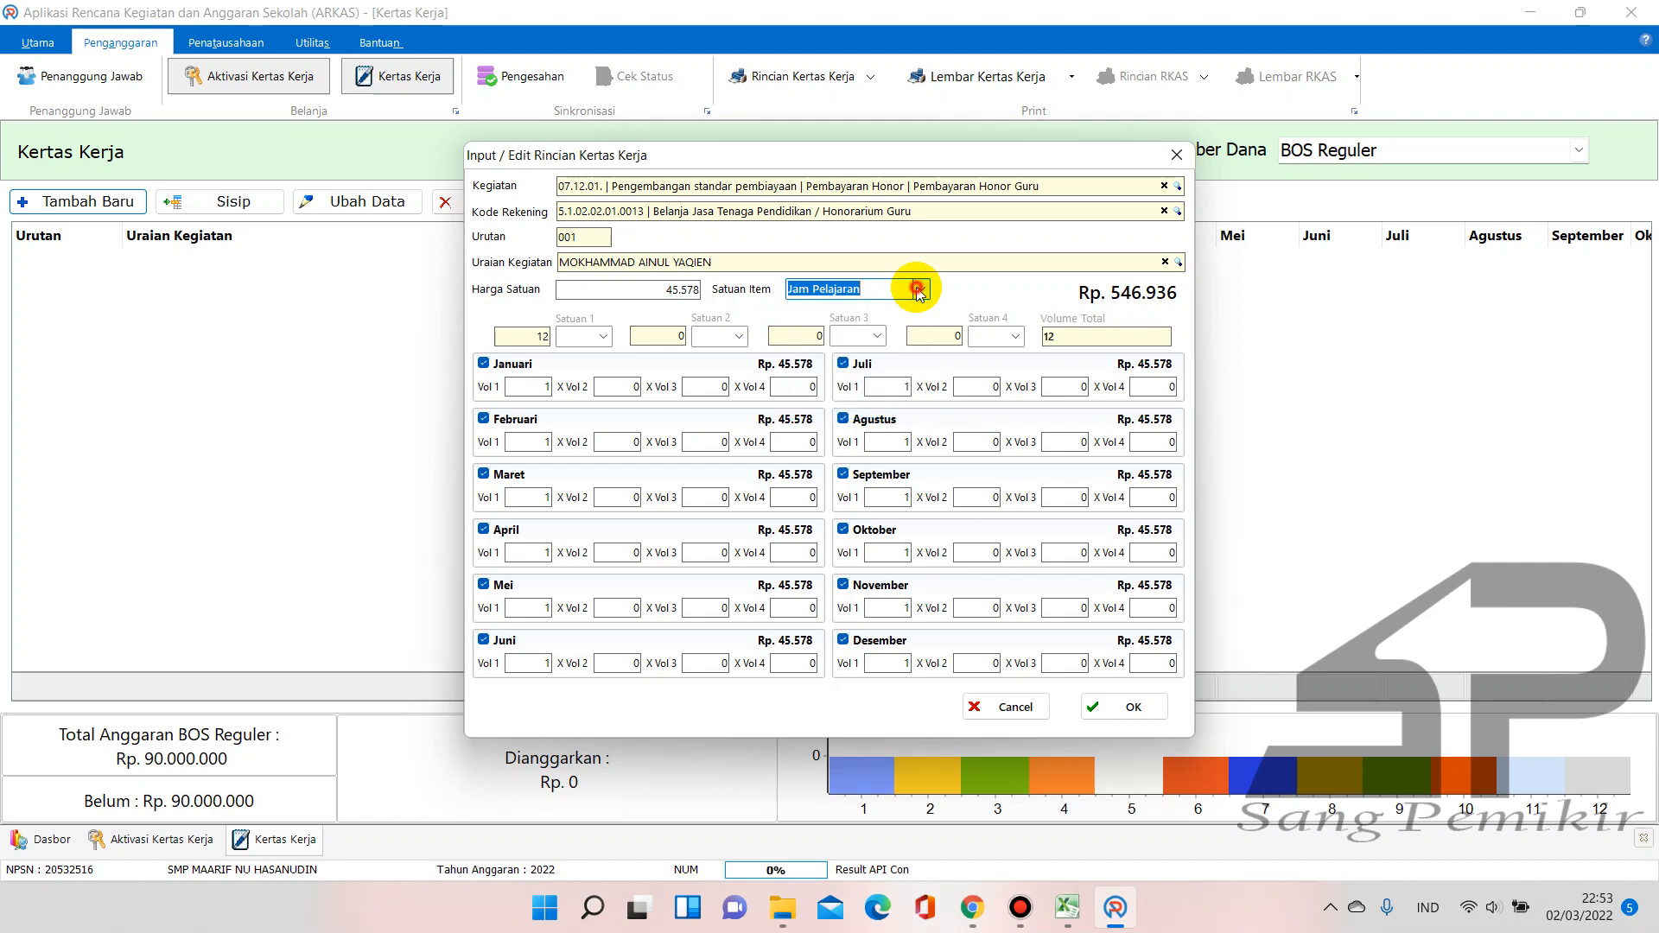
Check the coefficients in the RAKS workbook, then give Januari through Juni a volume of 11 × 4
click(542, 381)
drag(544, 382, 566, 388)
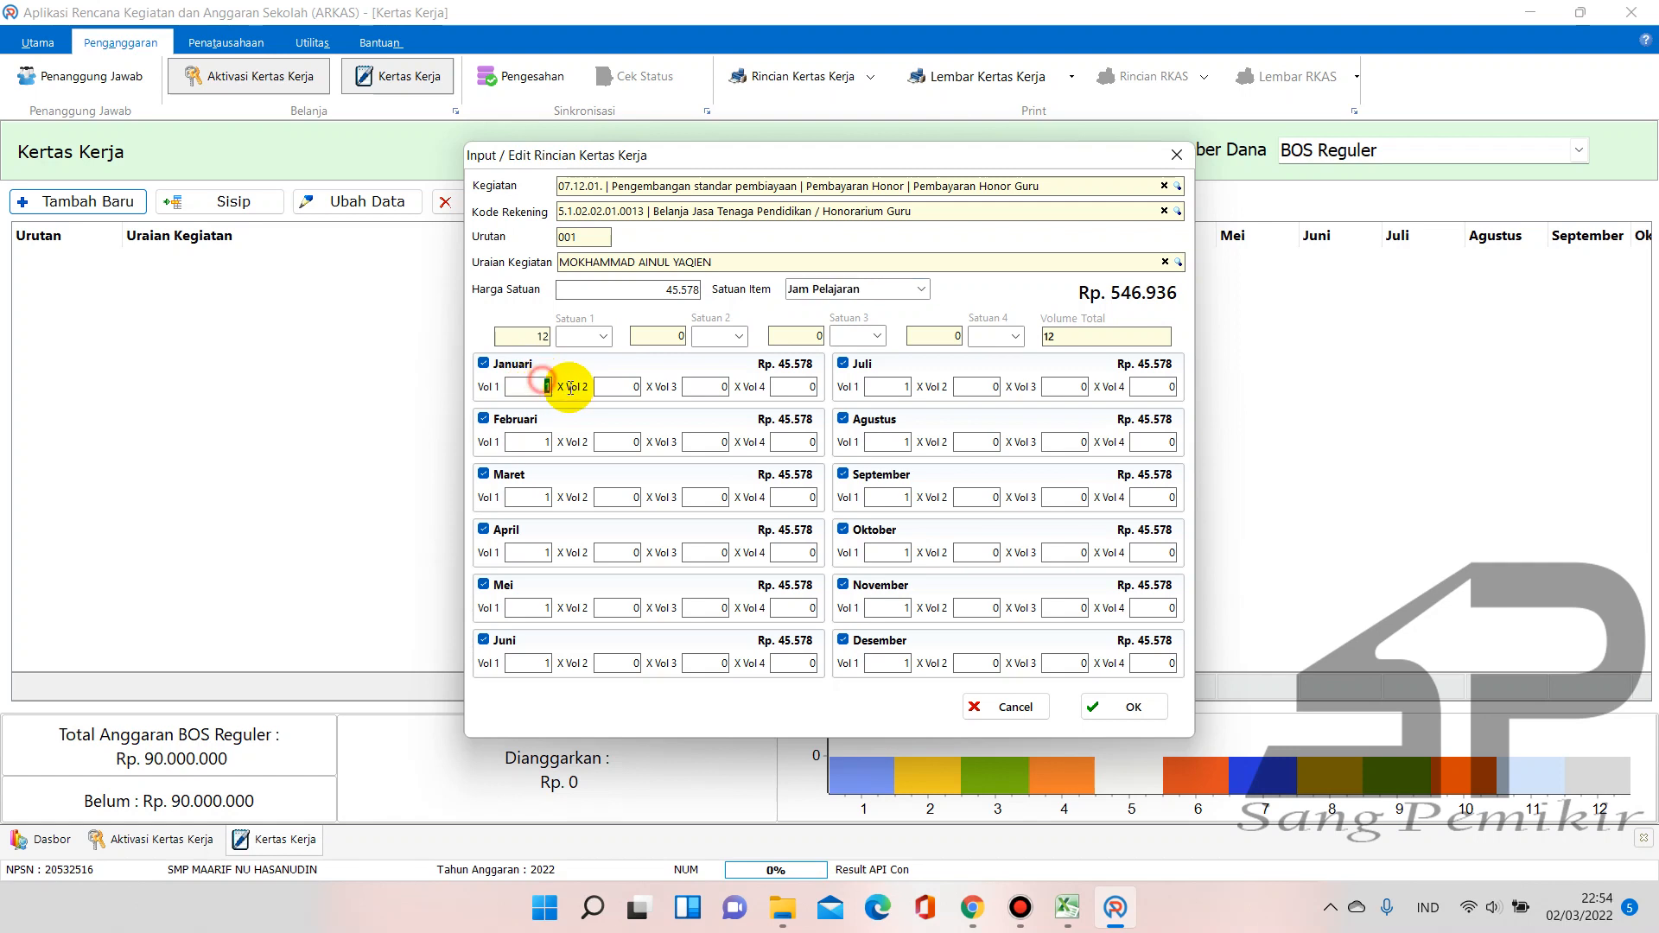
click(1065, 909)
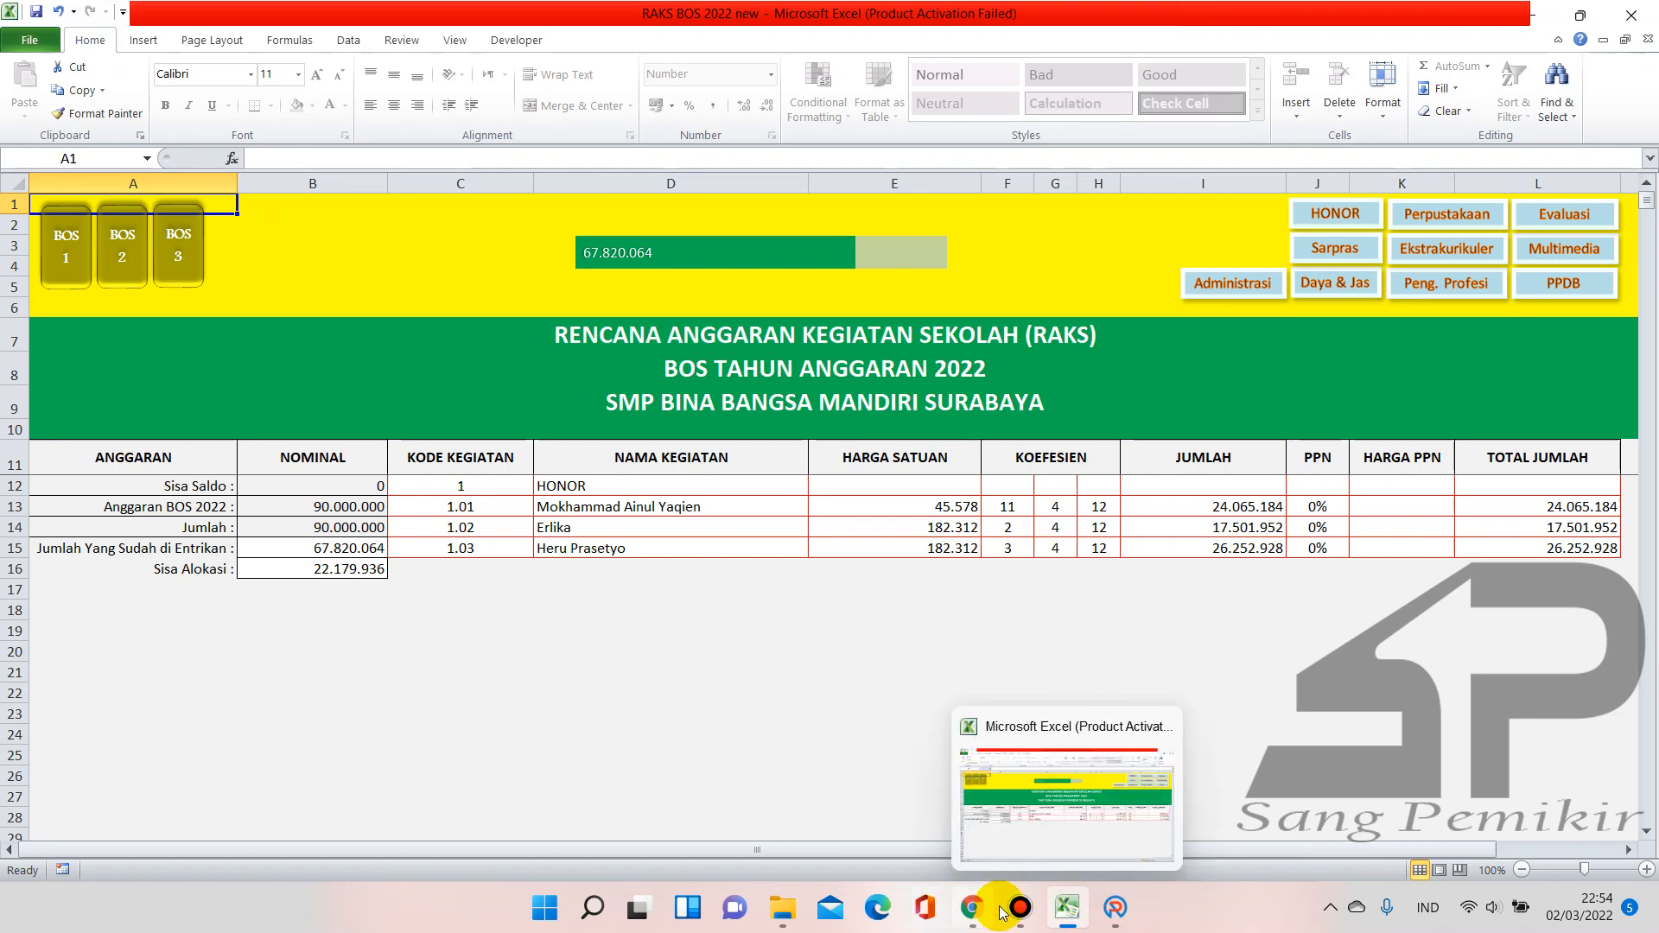
click(1114, 907)
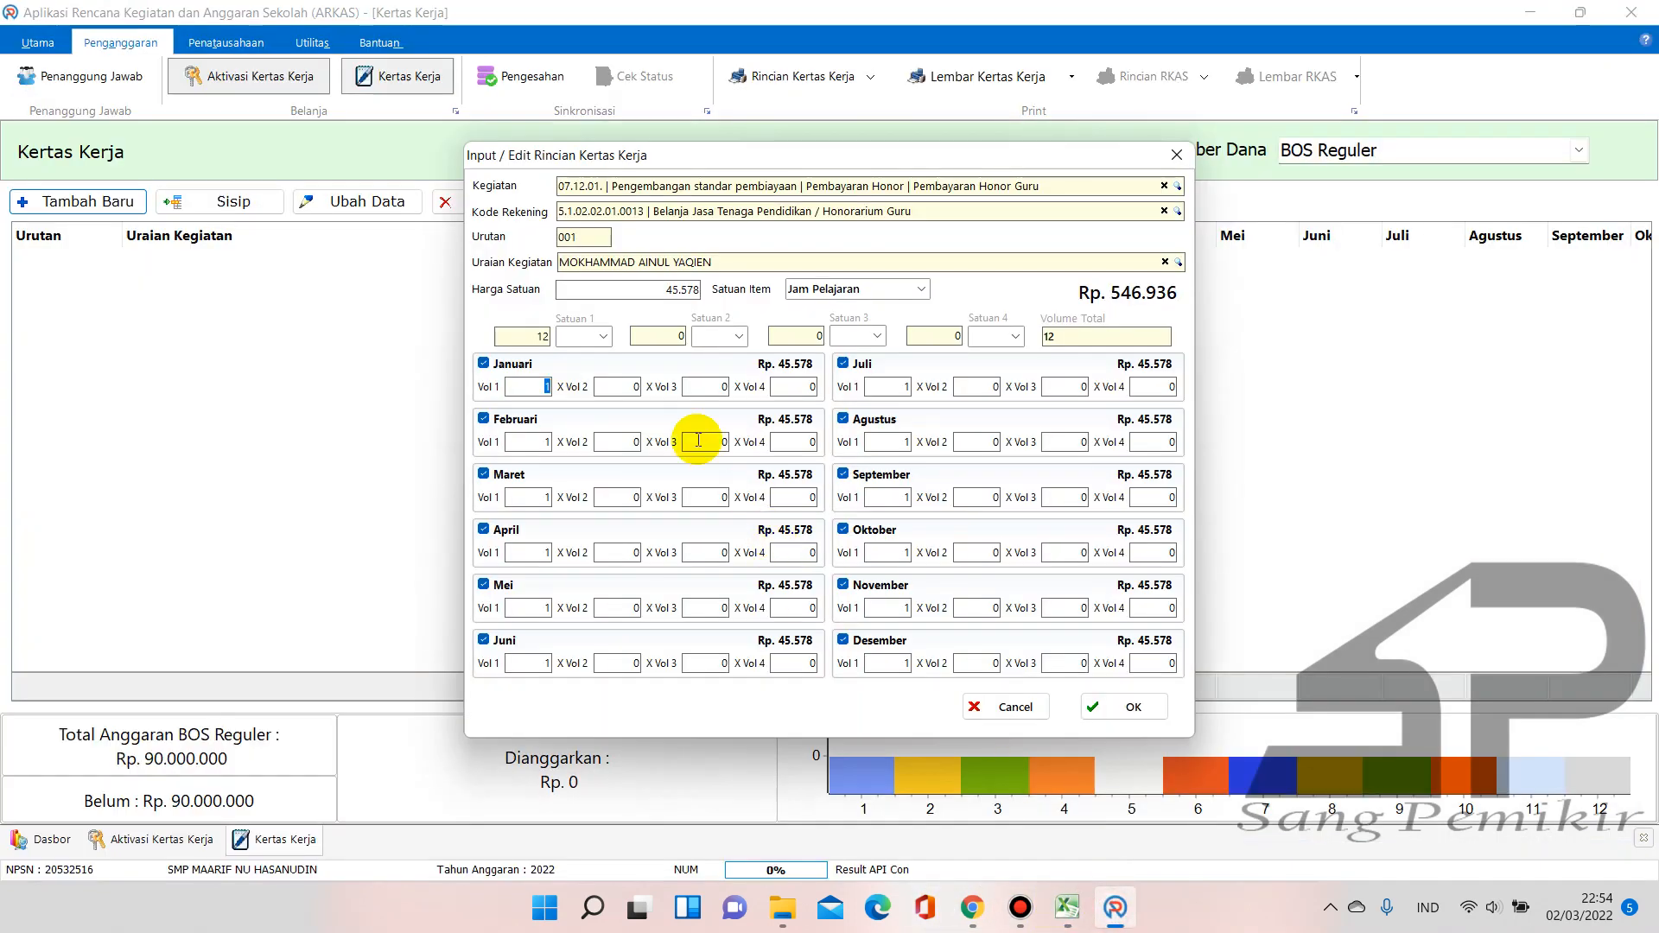
text(11)
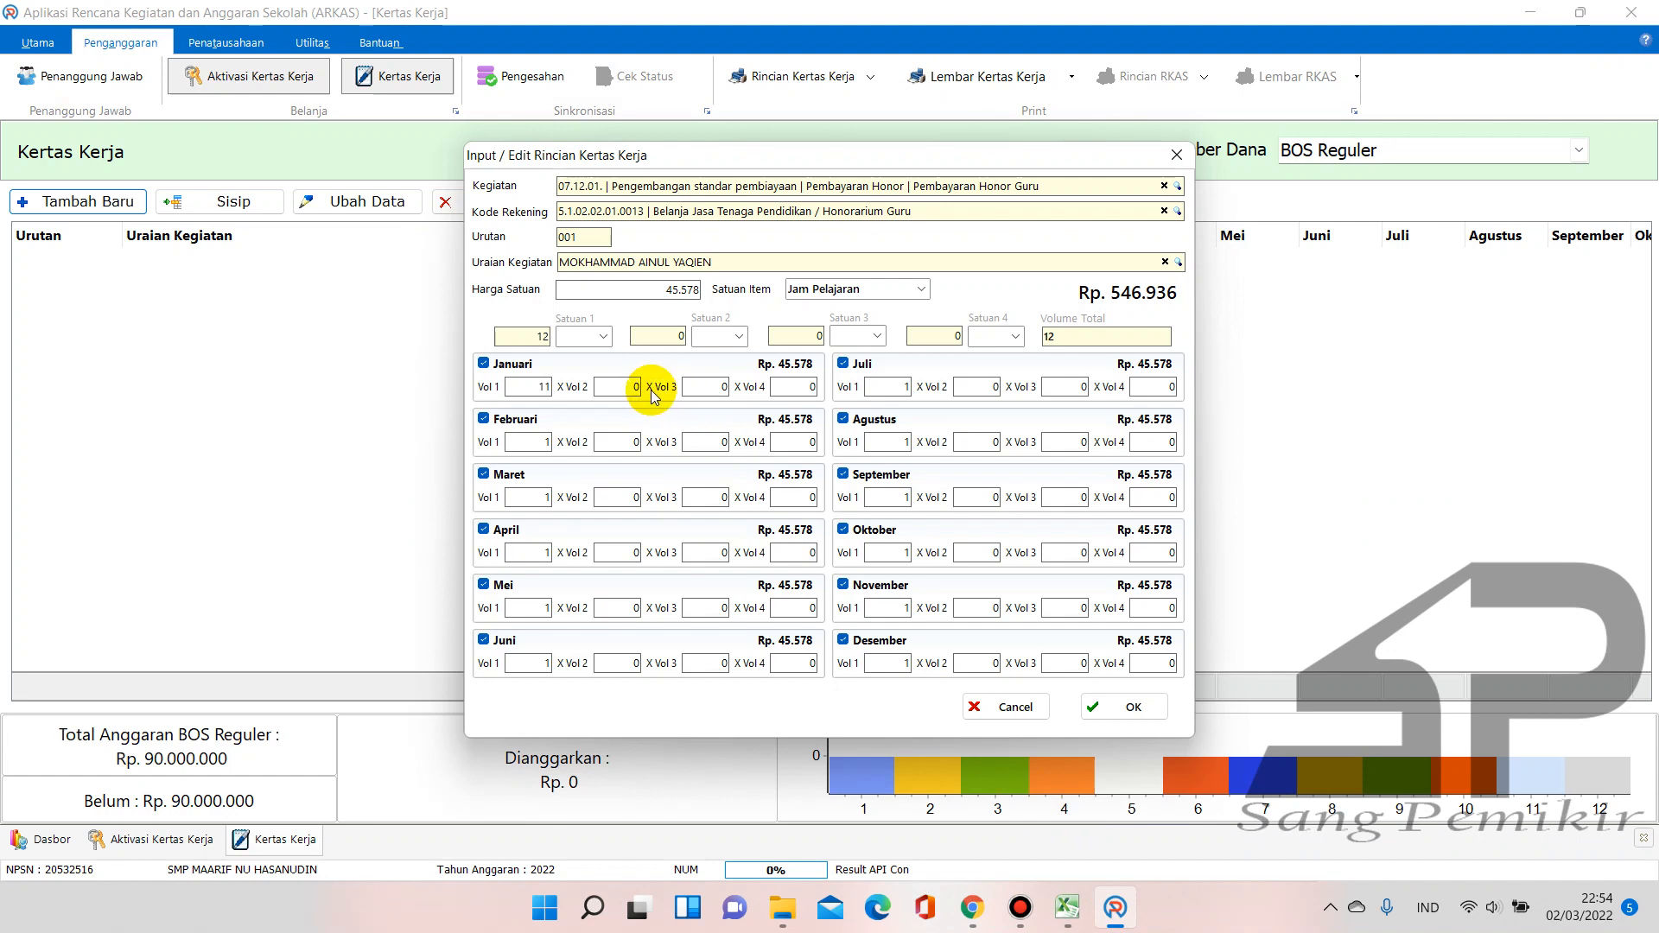
click(633, 386)
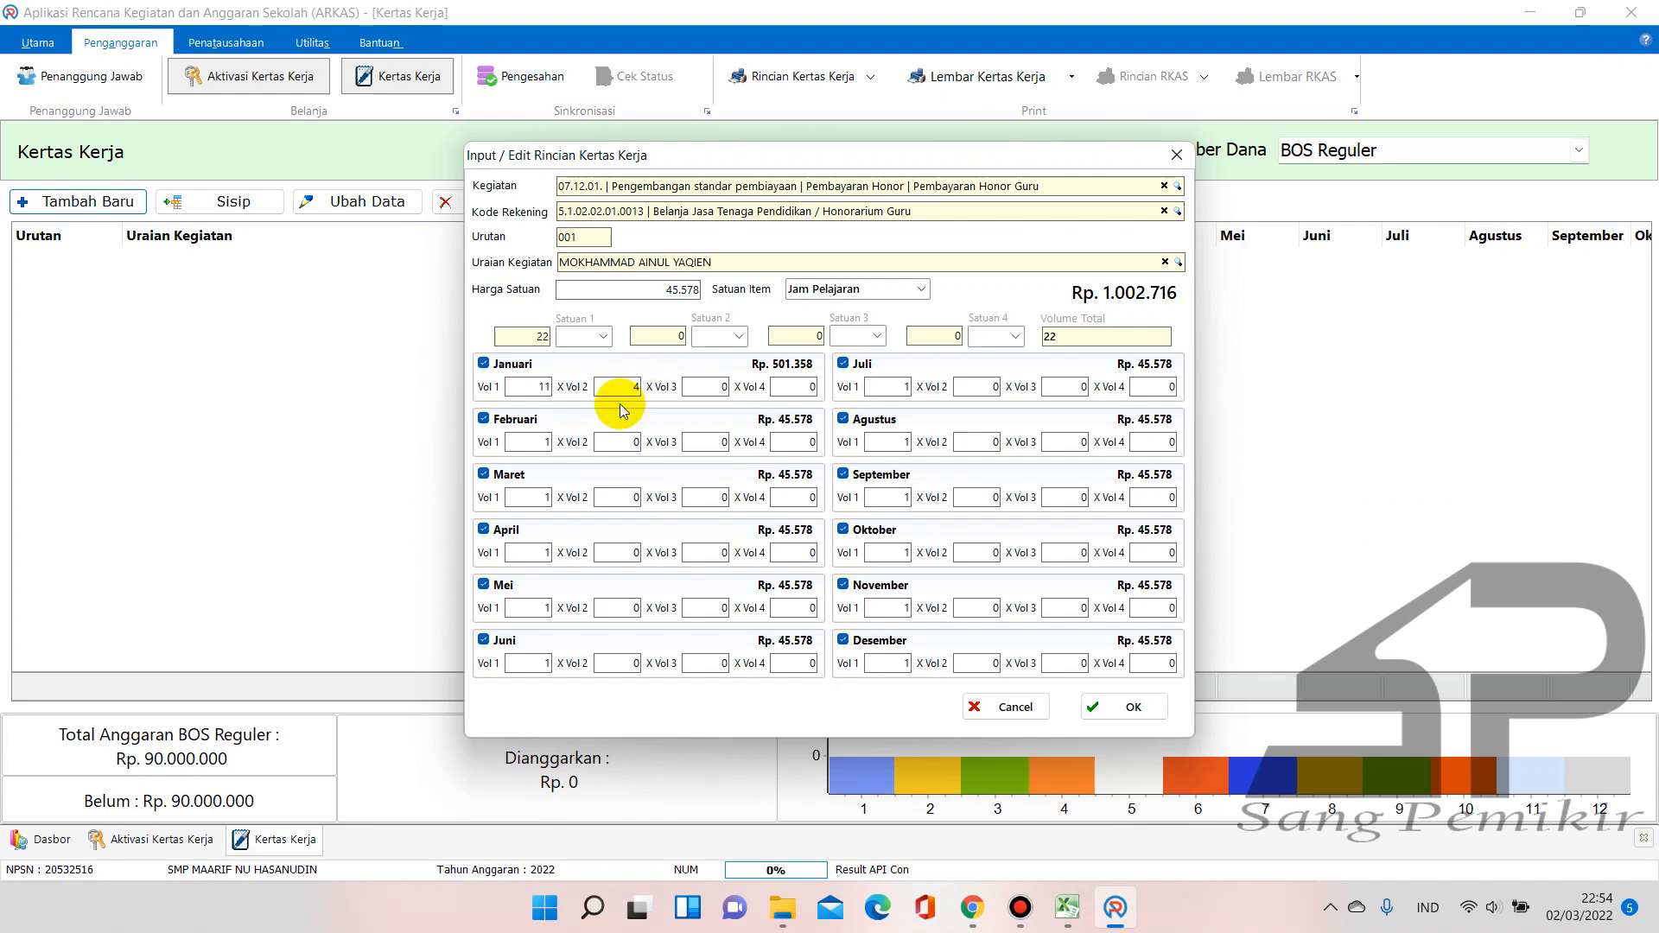
click(522, 442)
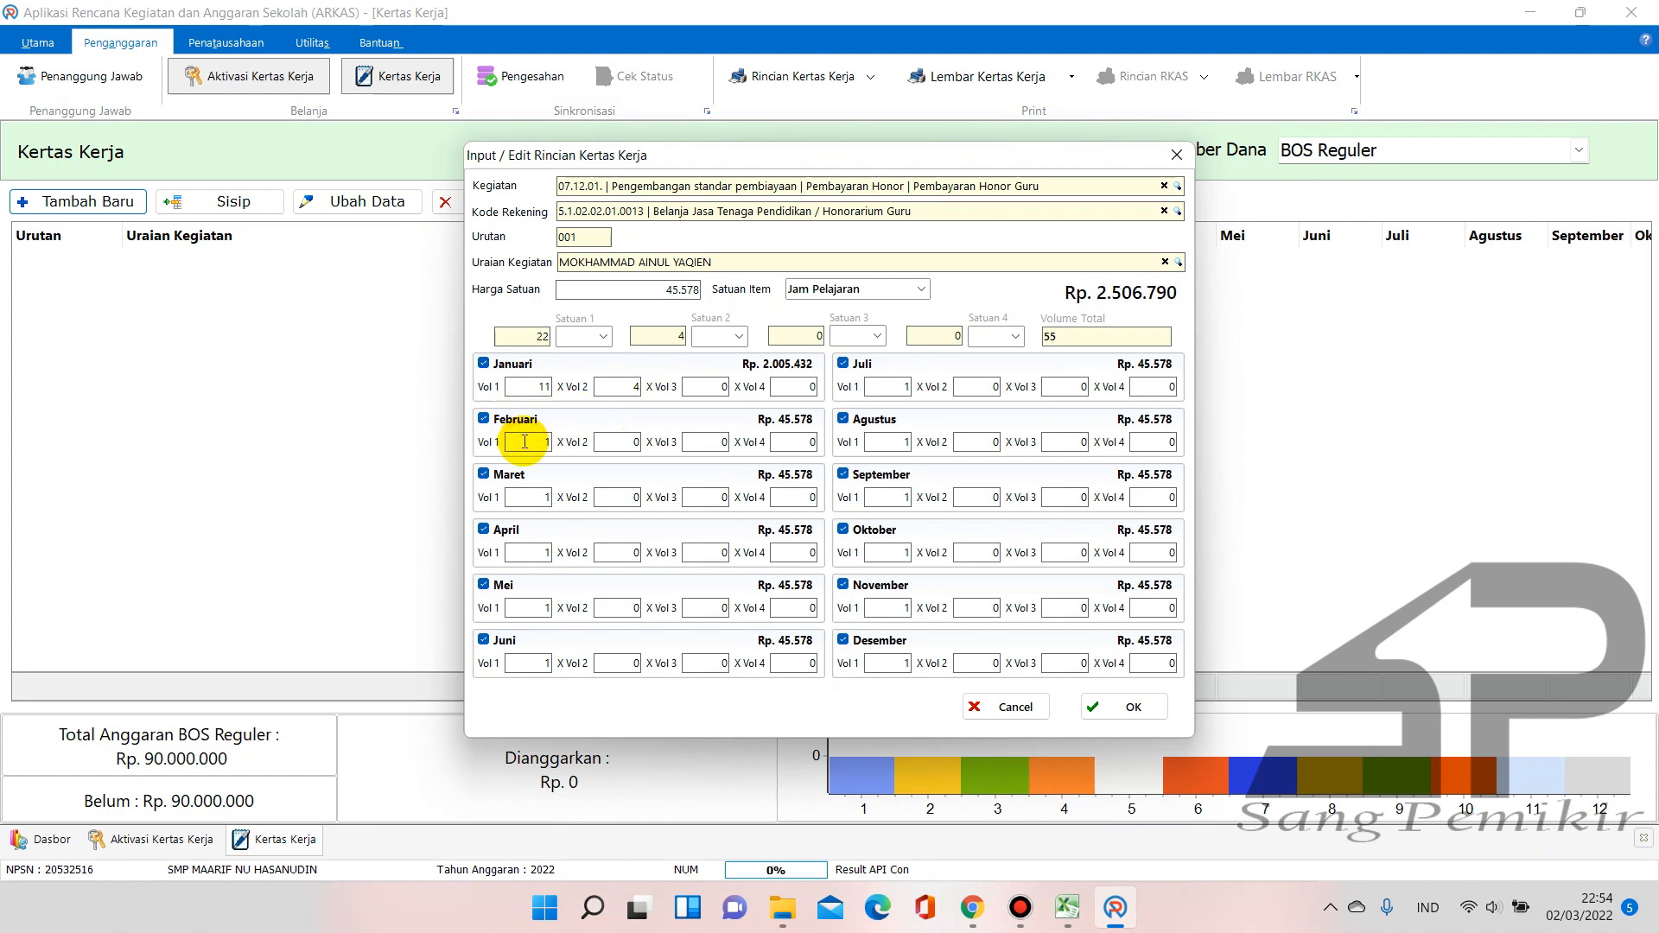
double_click(524, 442)
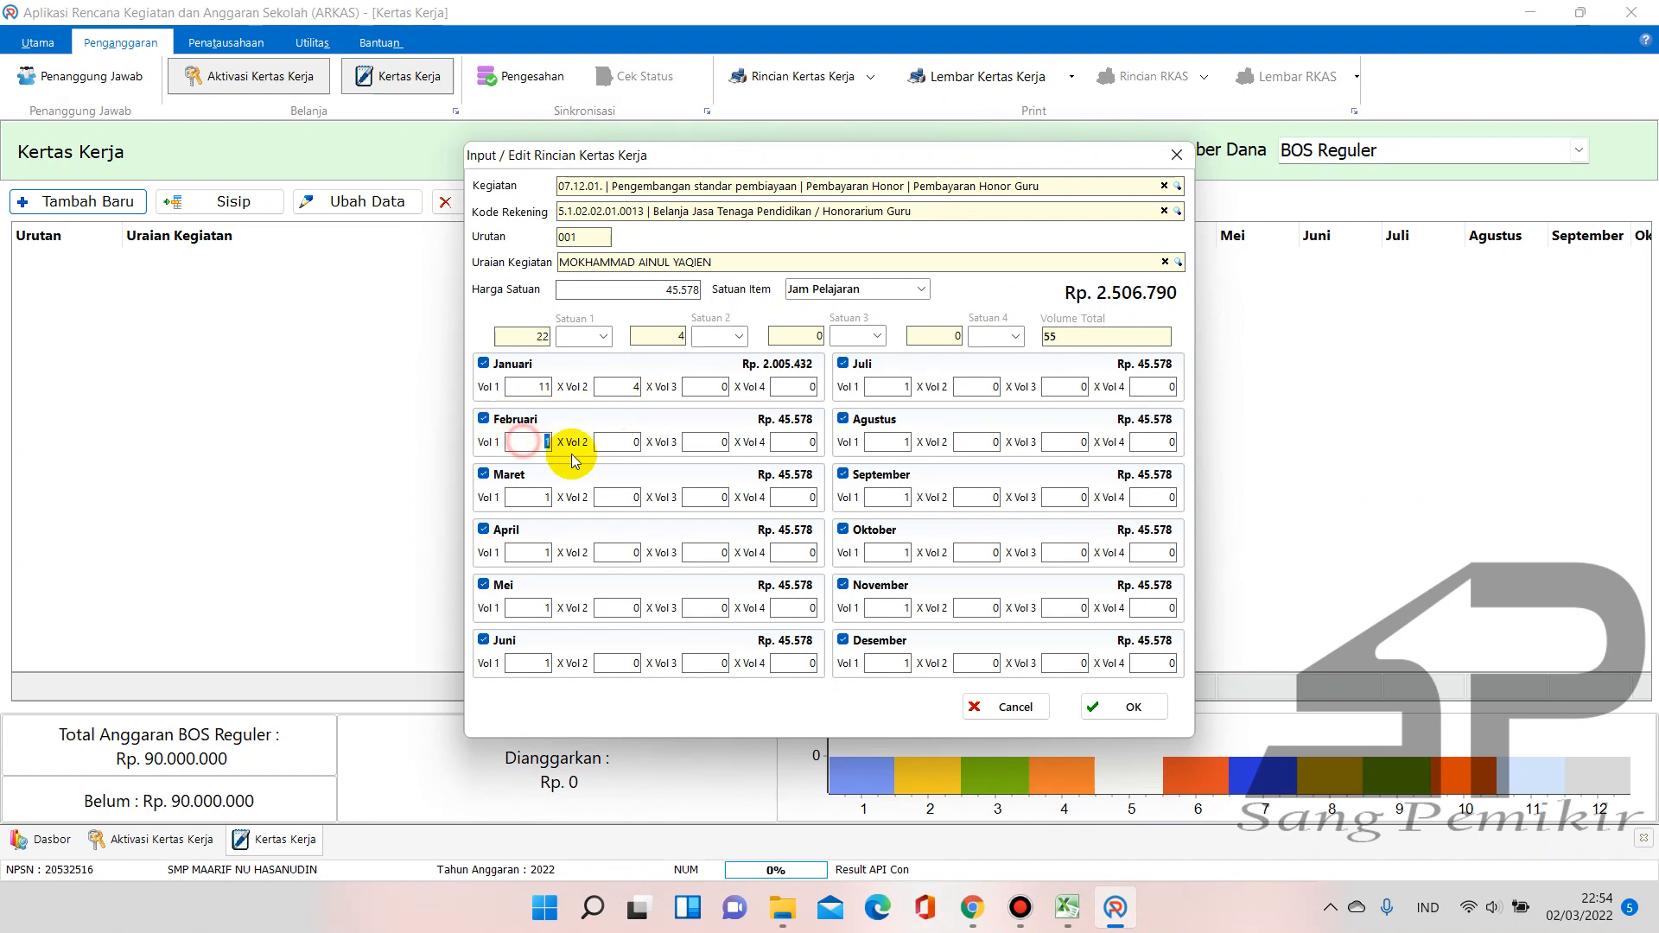
click(617, 443)
text(4)
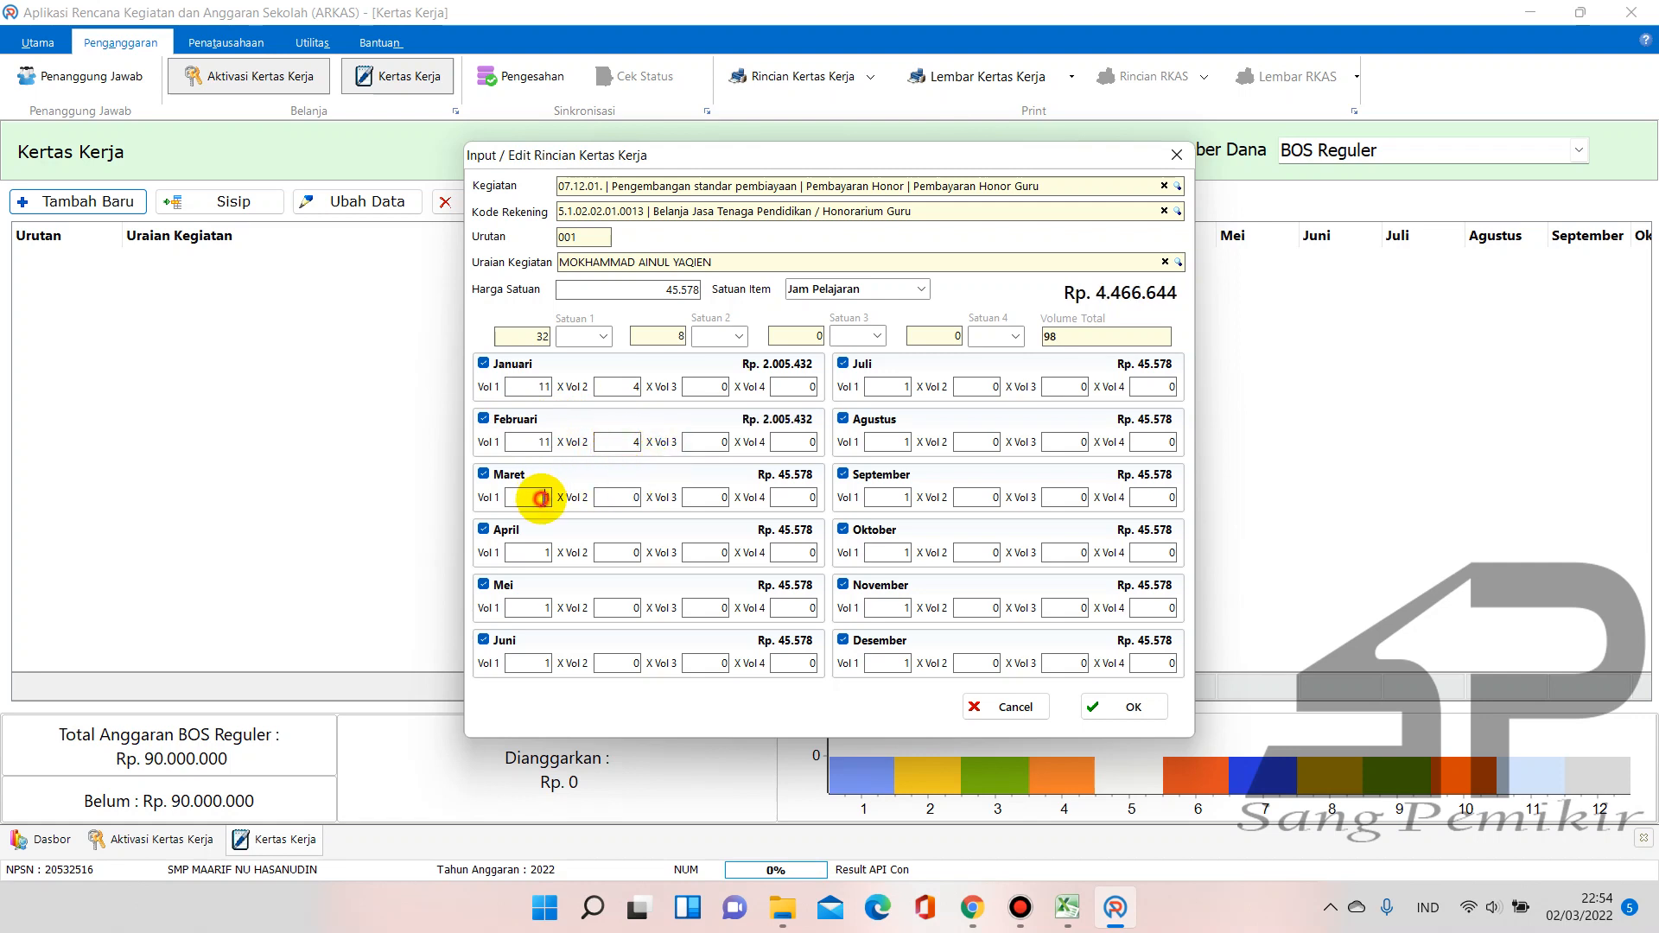
text(11)
click(633, 497)
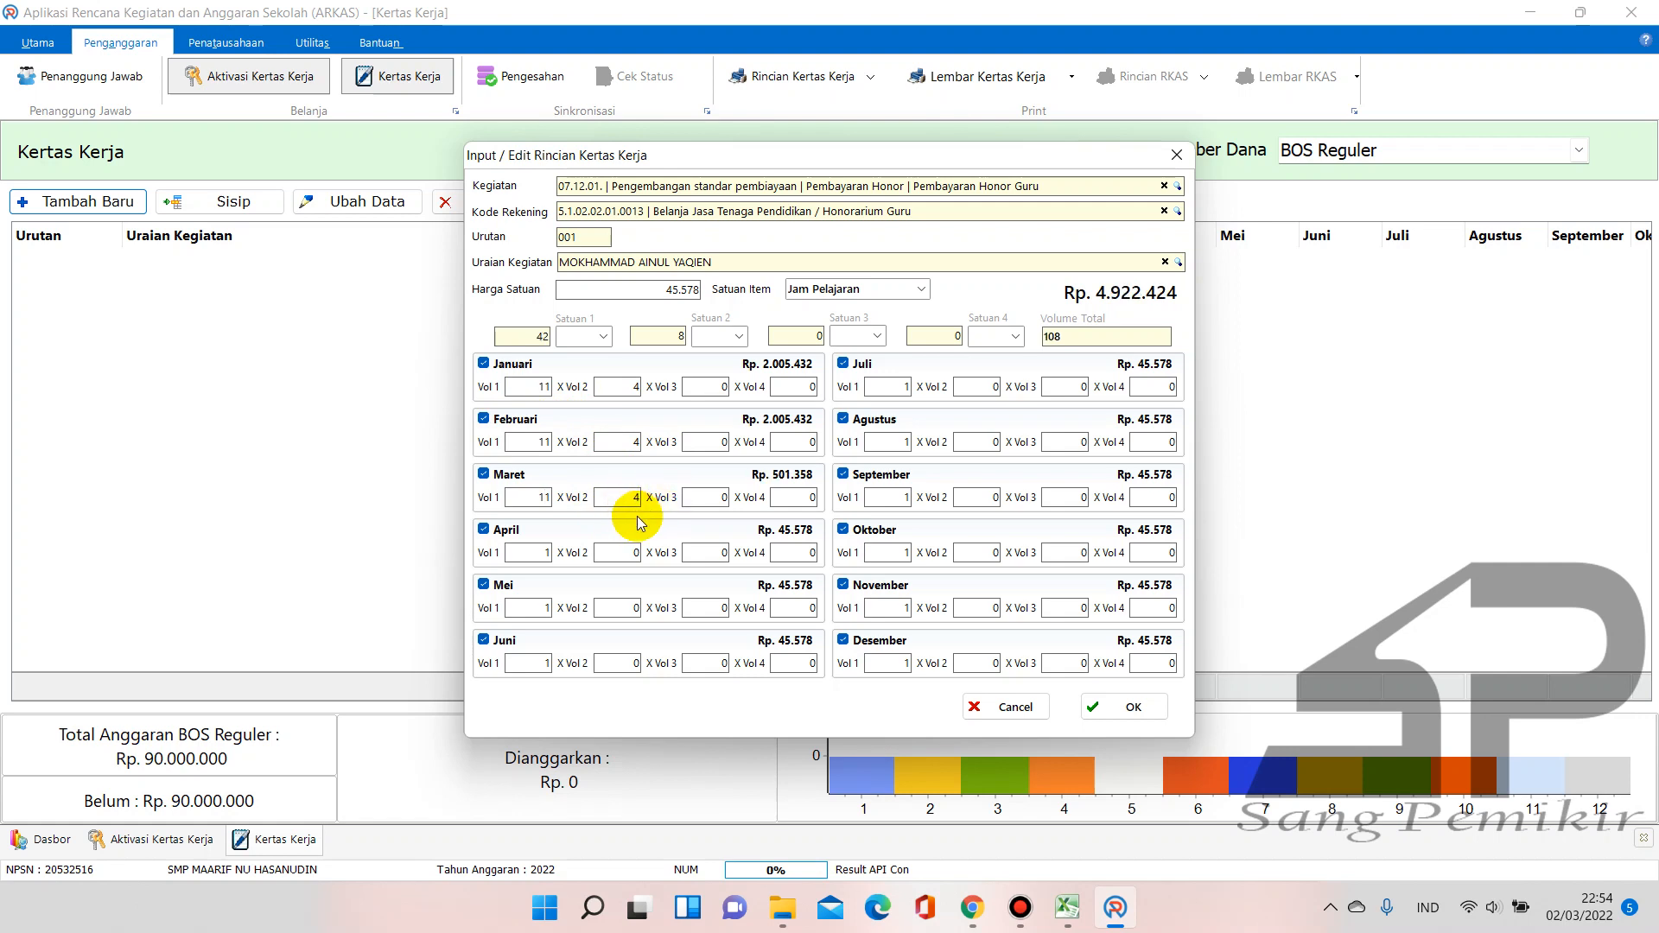
click(537, 551)
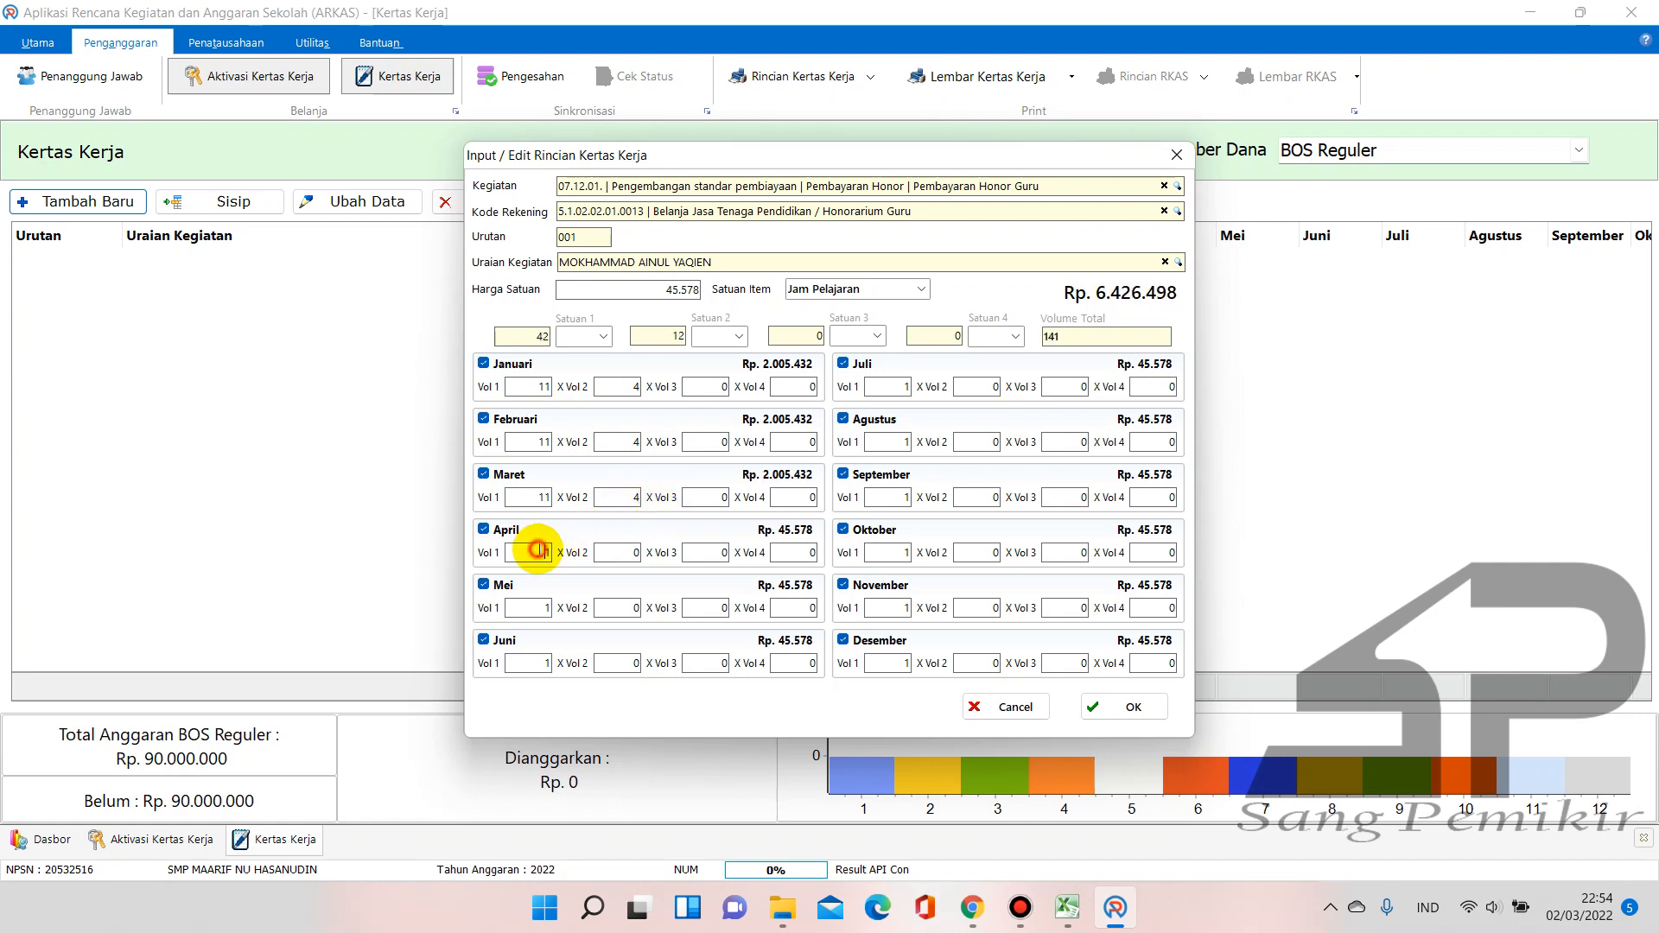
click(617, 550)
text(4)
click(546, 605)
text(1)
click(617, 607)
text(4)
click(530, 664)
text(1)
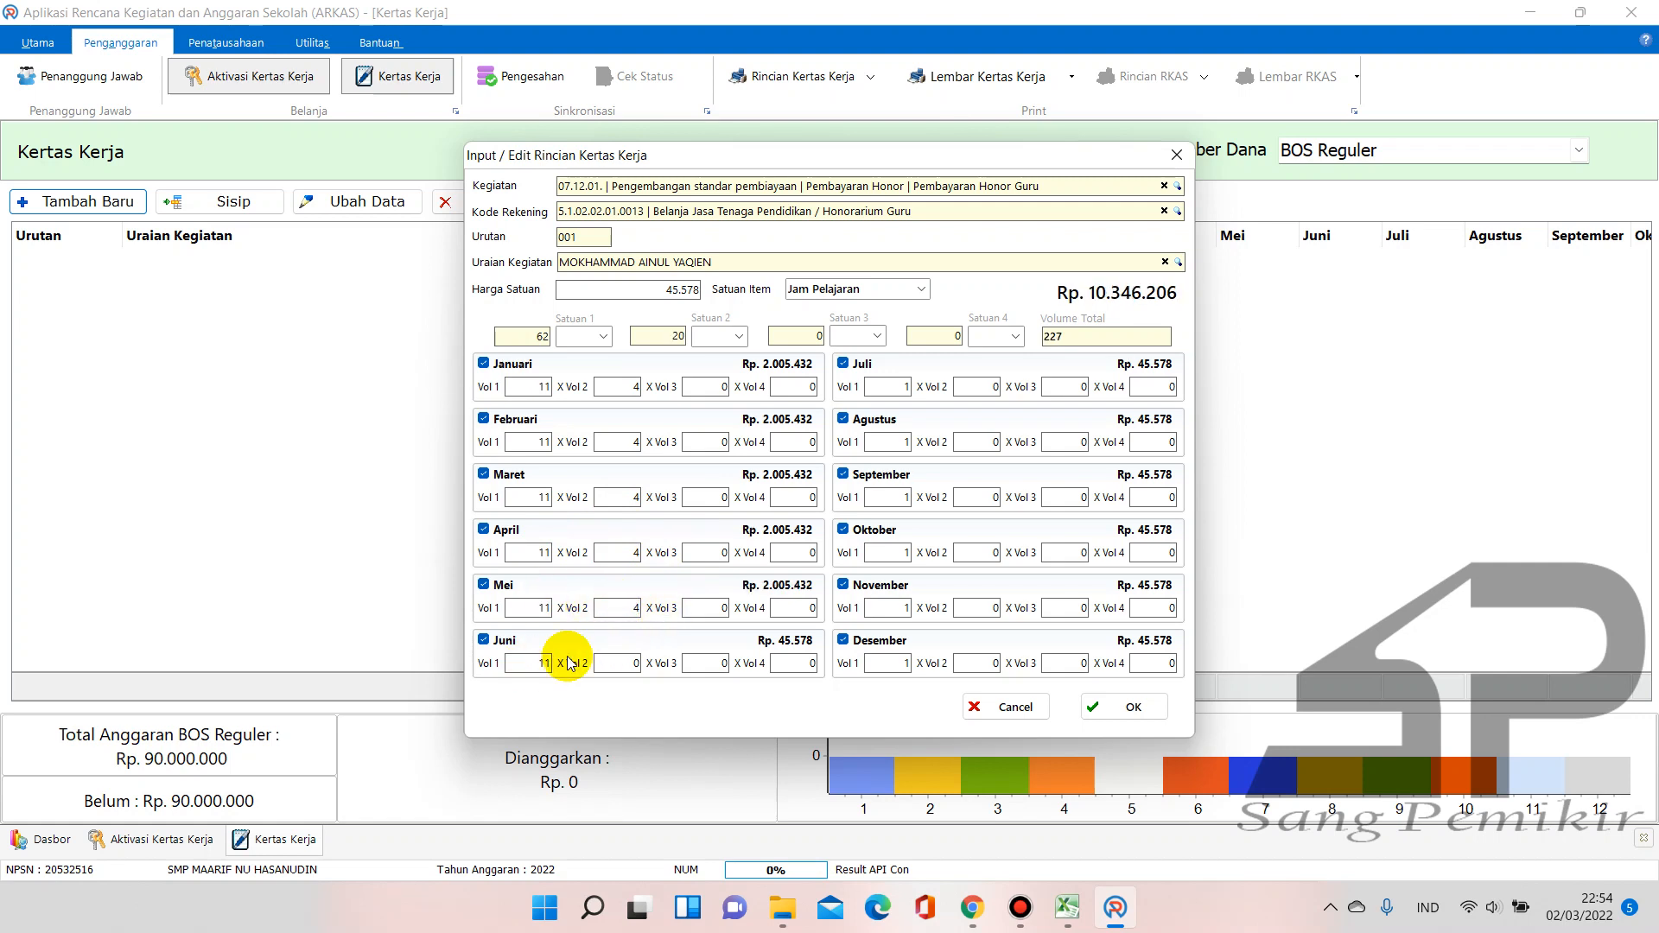
click(629, 662)
text(4)
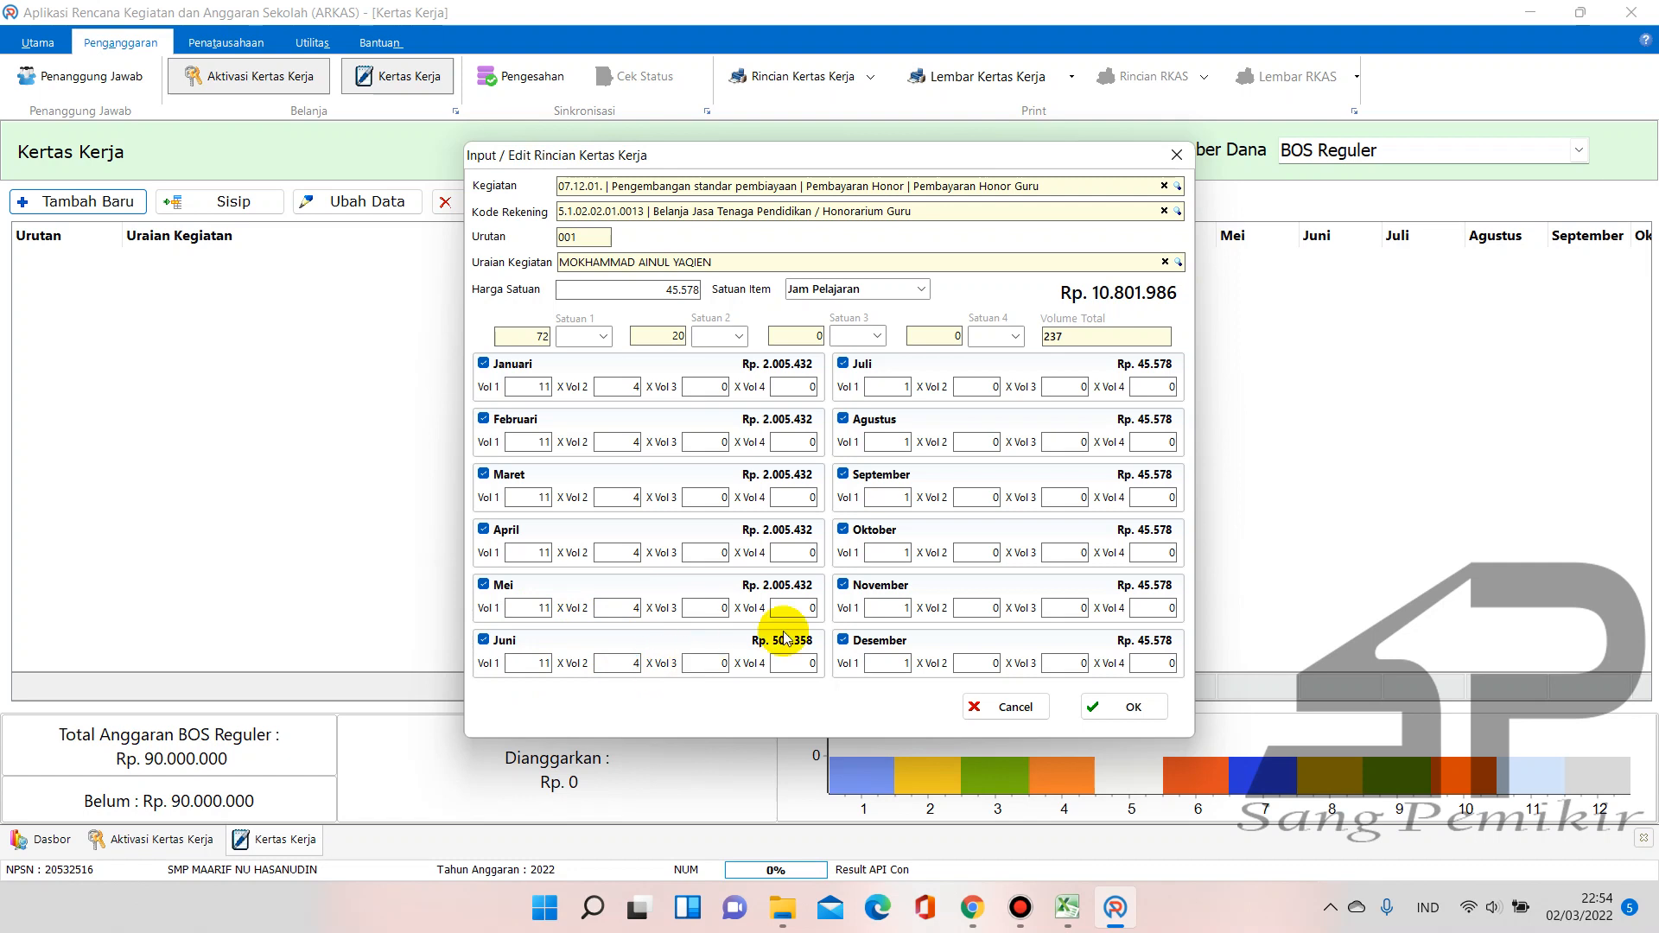
Give Juli through Desember a volume of 11 × 4, bringing the total to Rp. 24.065.184
click(896, 389)
text(1)
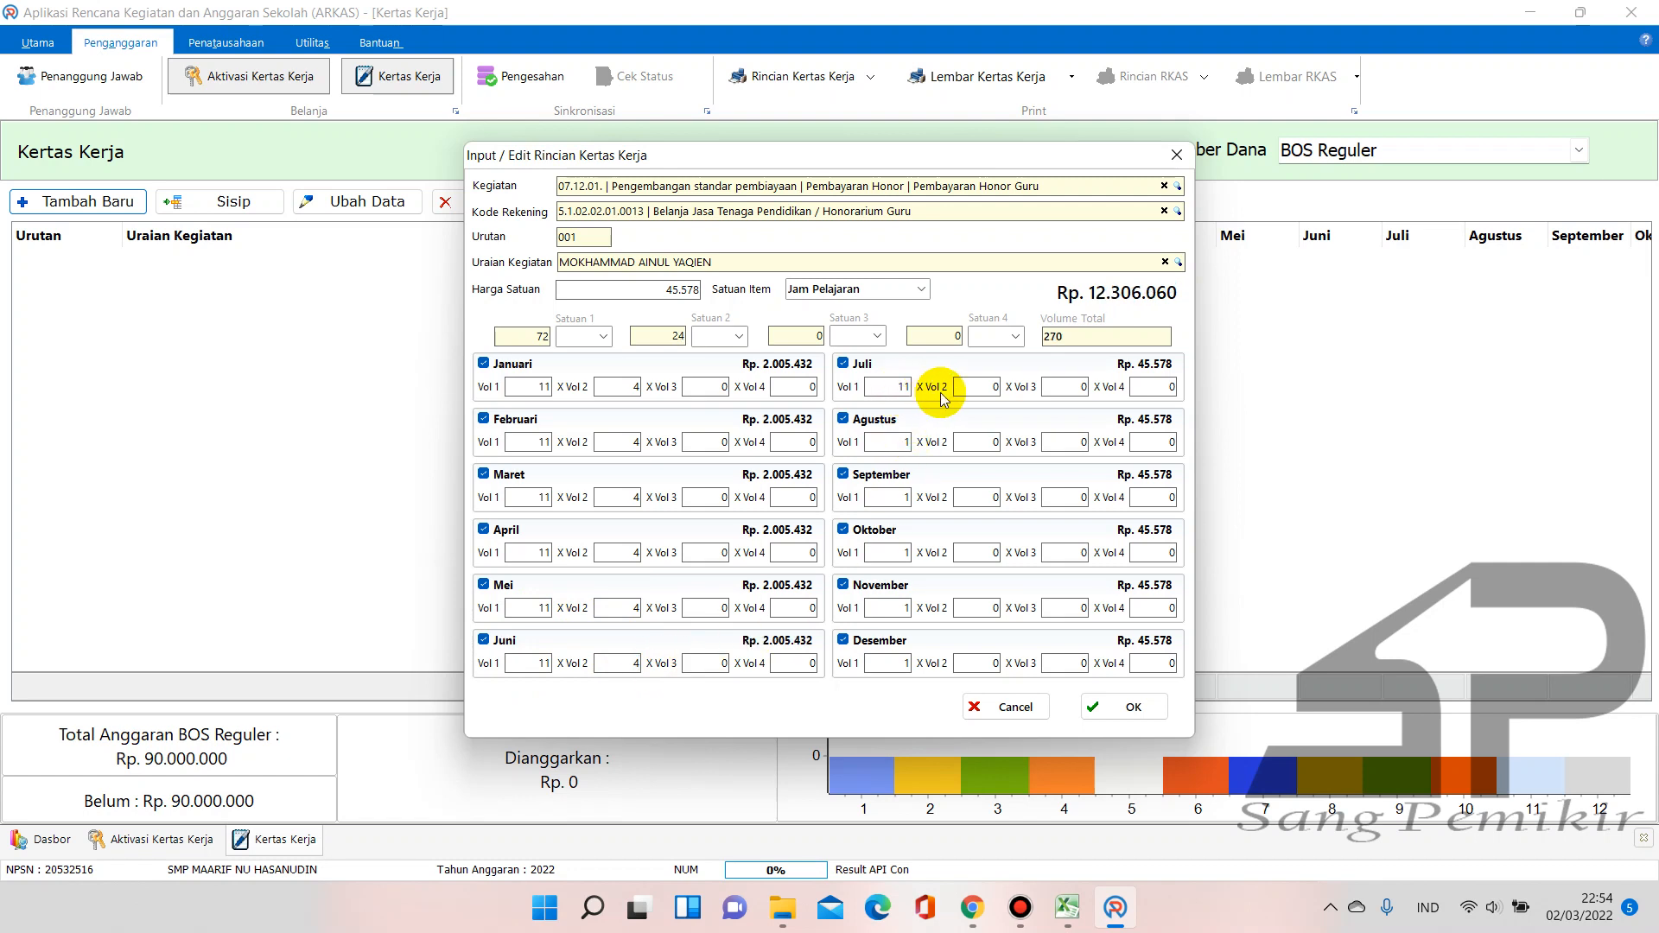
click(981, 387)
text(4)
click(895, 444)
text(1)
click(982, 446)
text(4)
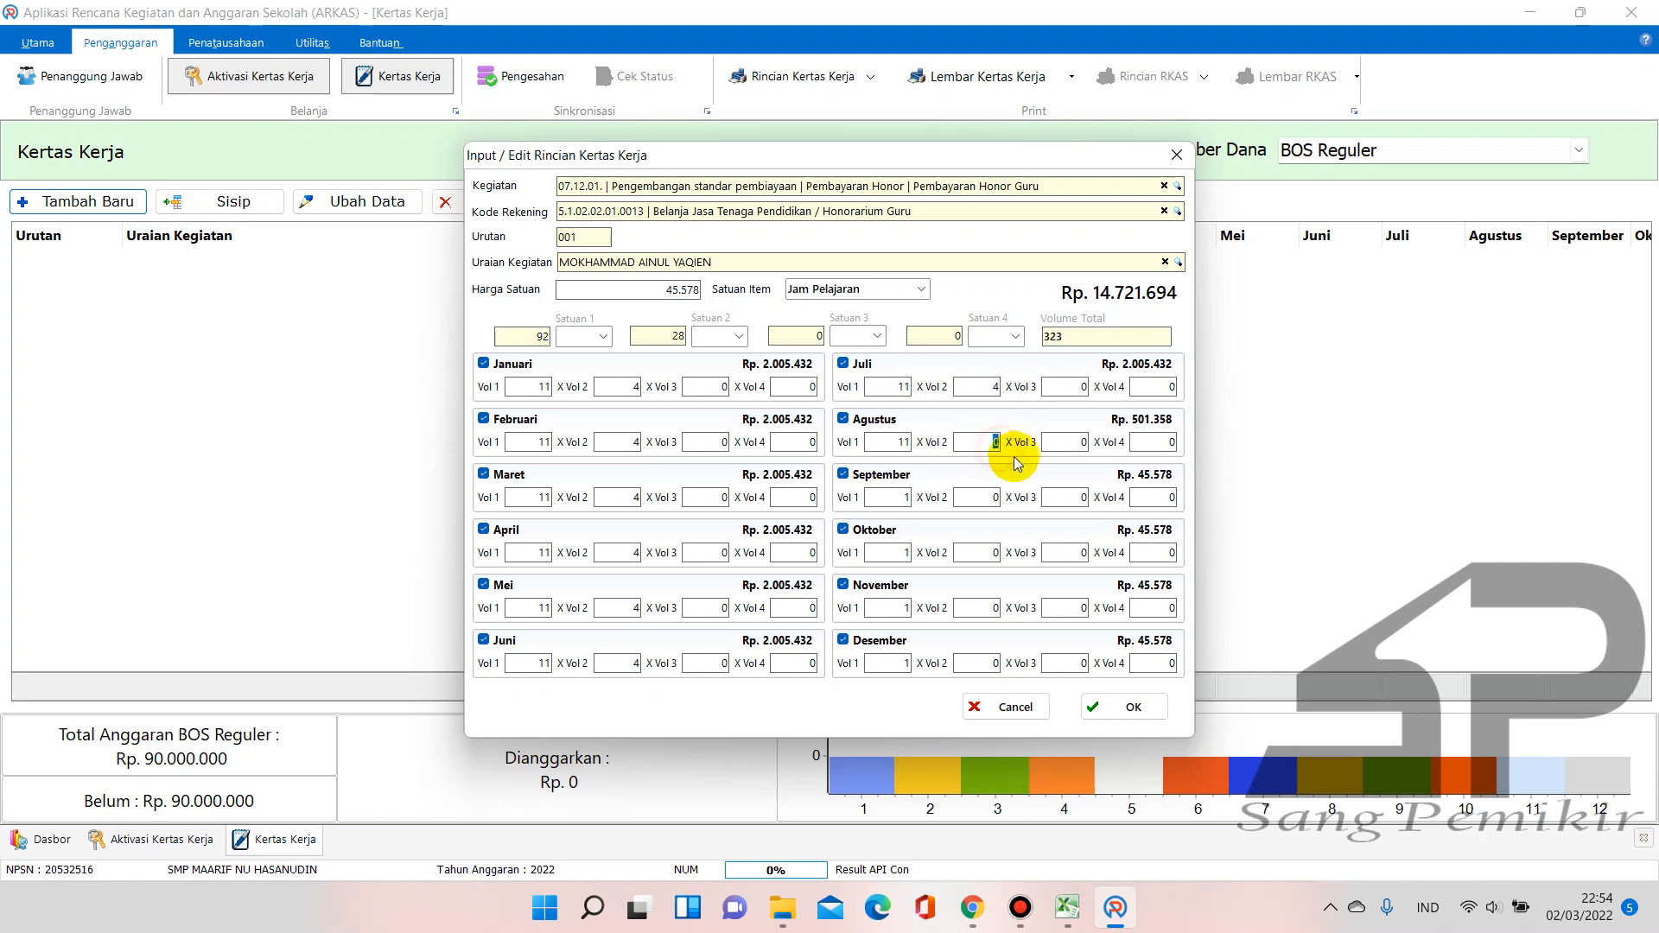
click(895, 499)
text(1)
click(970, 497)
text(4)
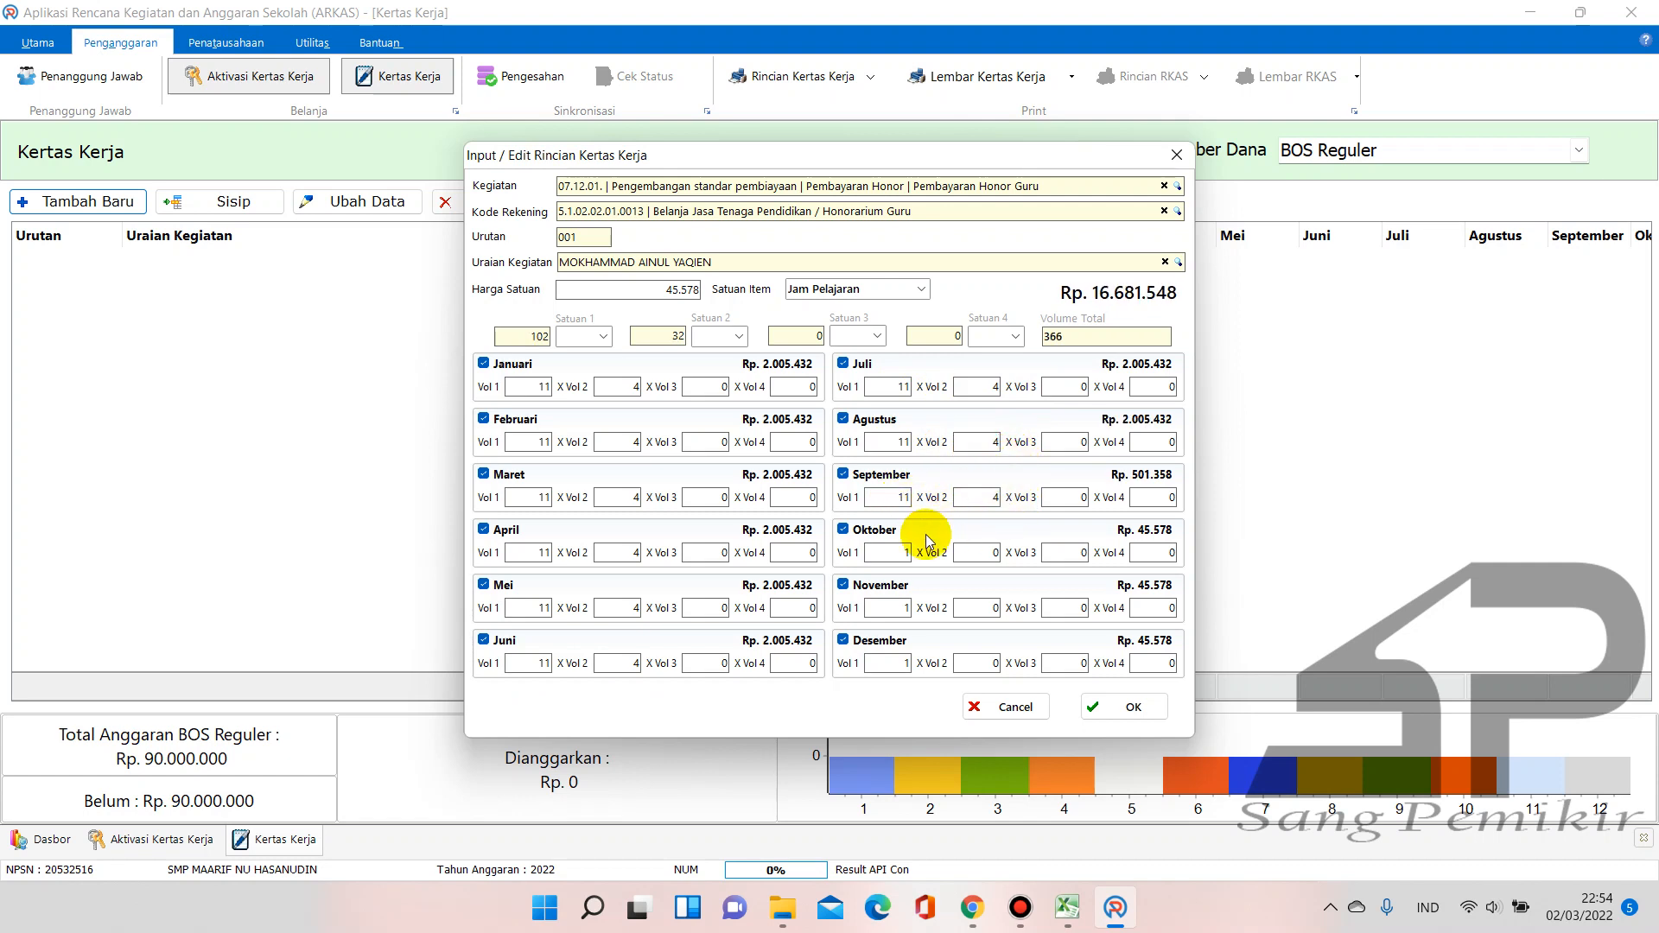
click(972, 553)
text(4)
click(899, 604)
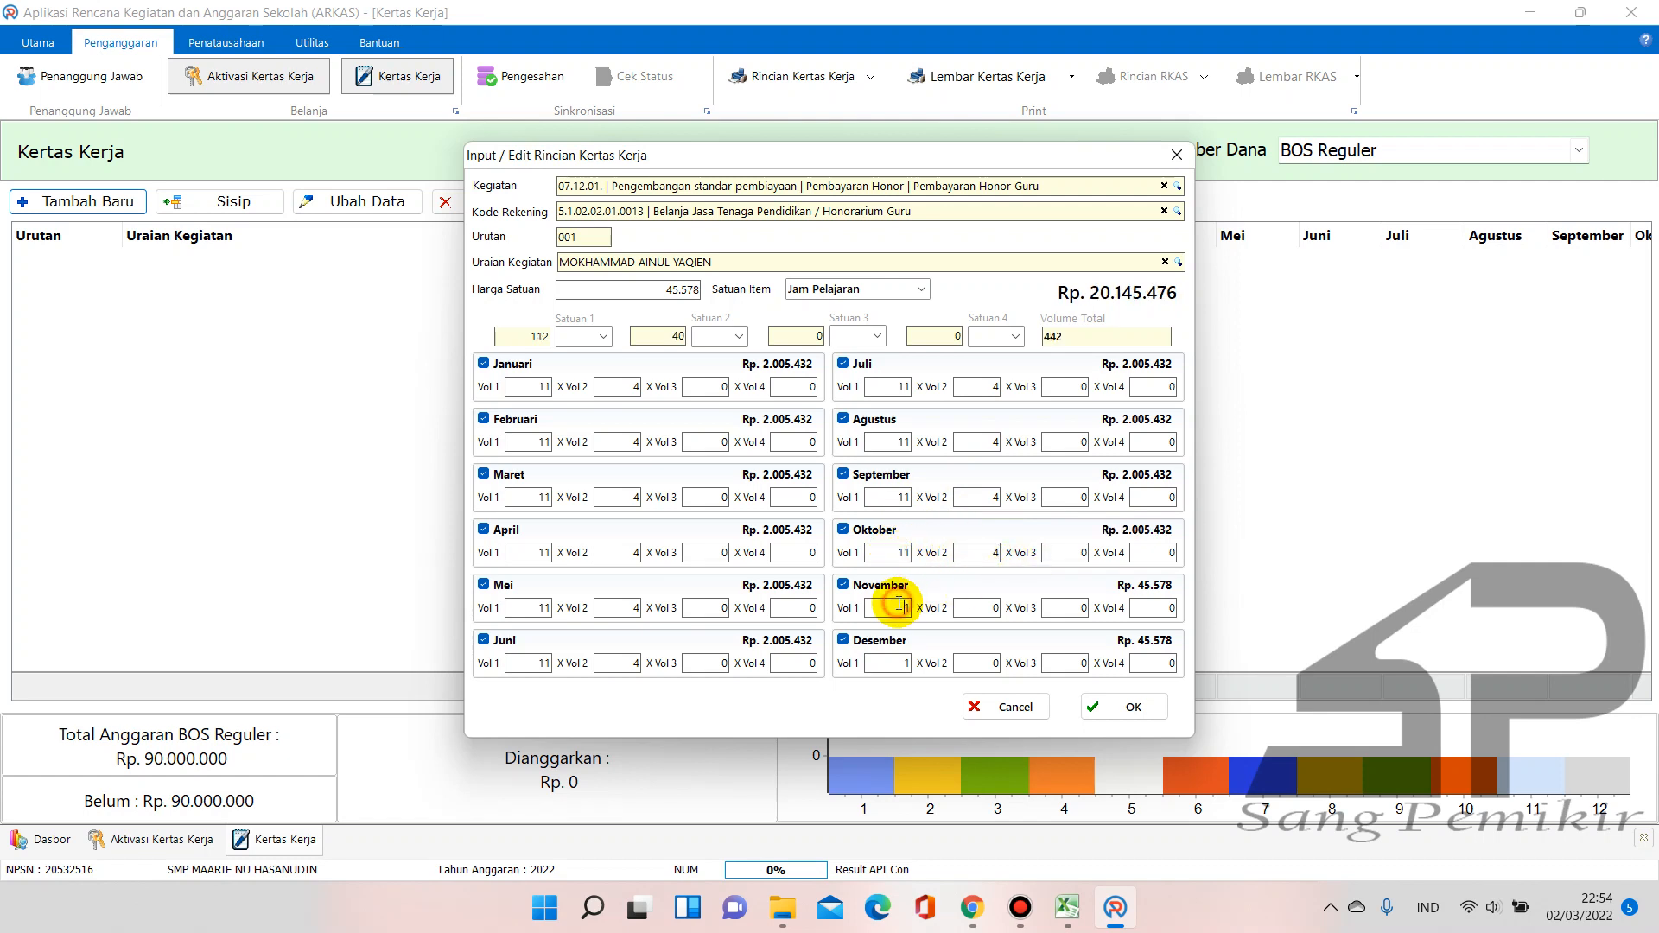
text(11)
click(975, 606)
text(411)
click(977, 662)
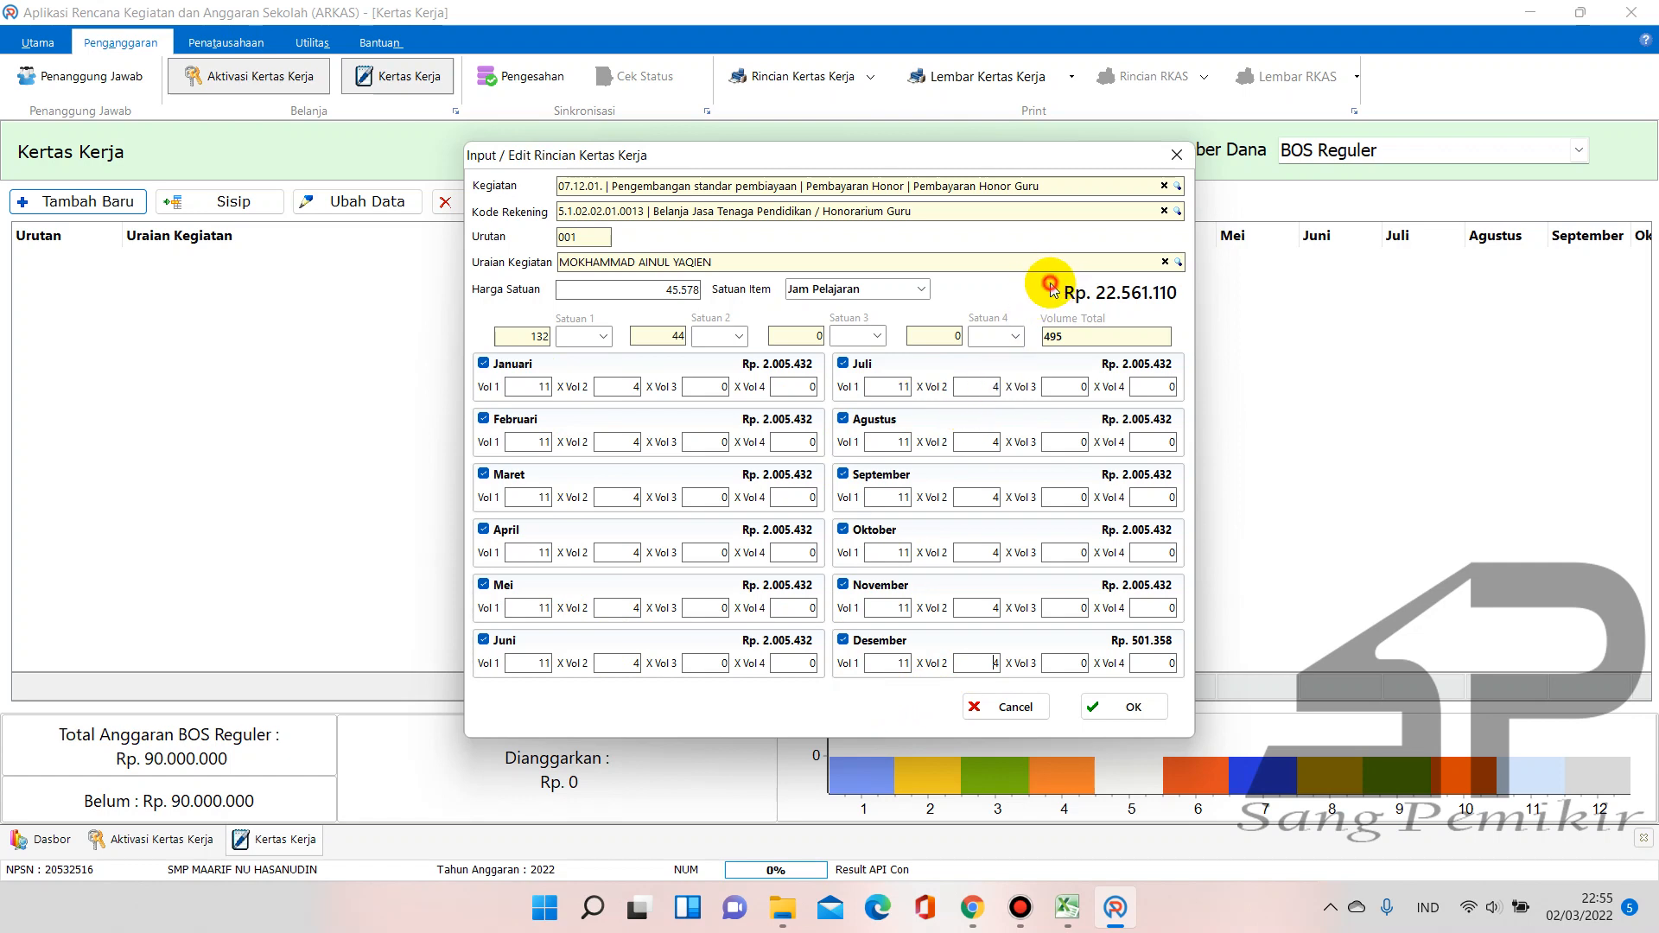
click(989, 605)
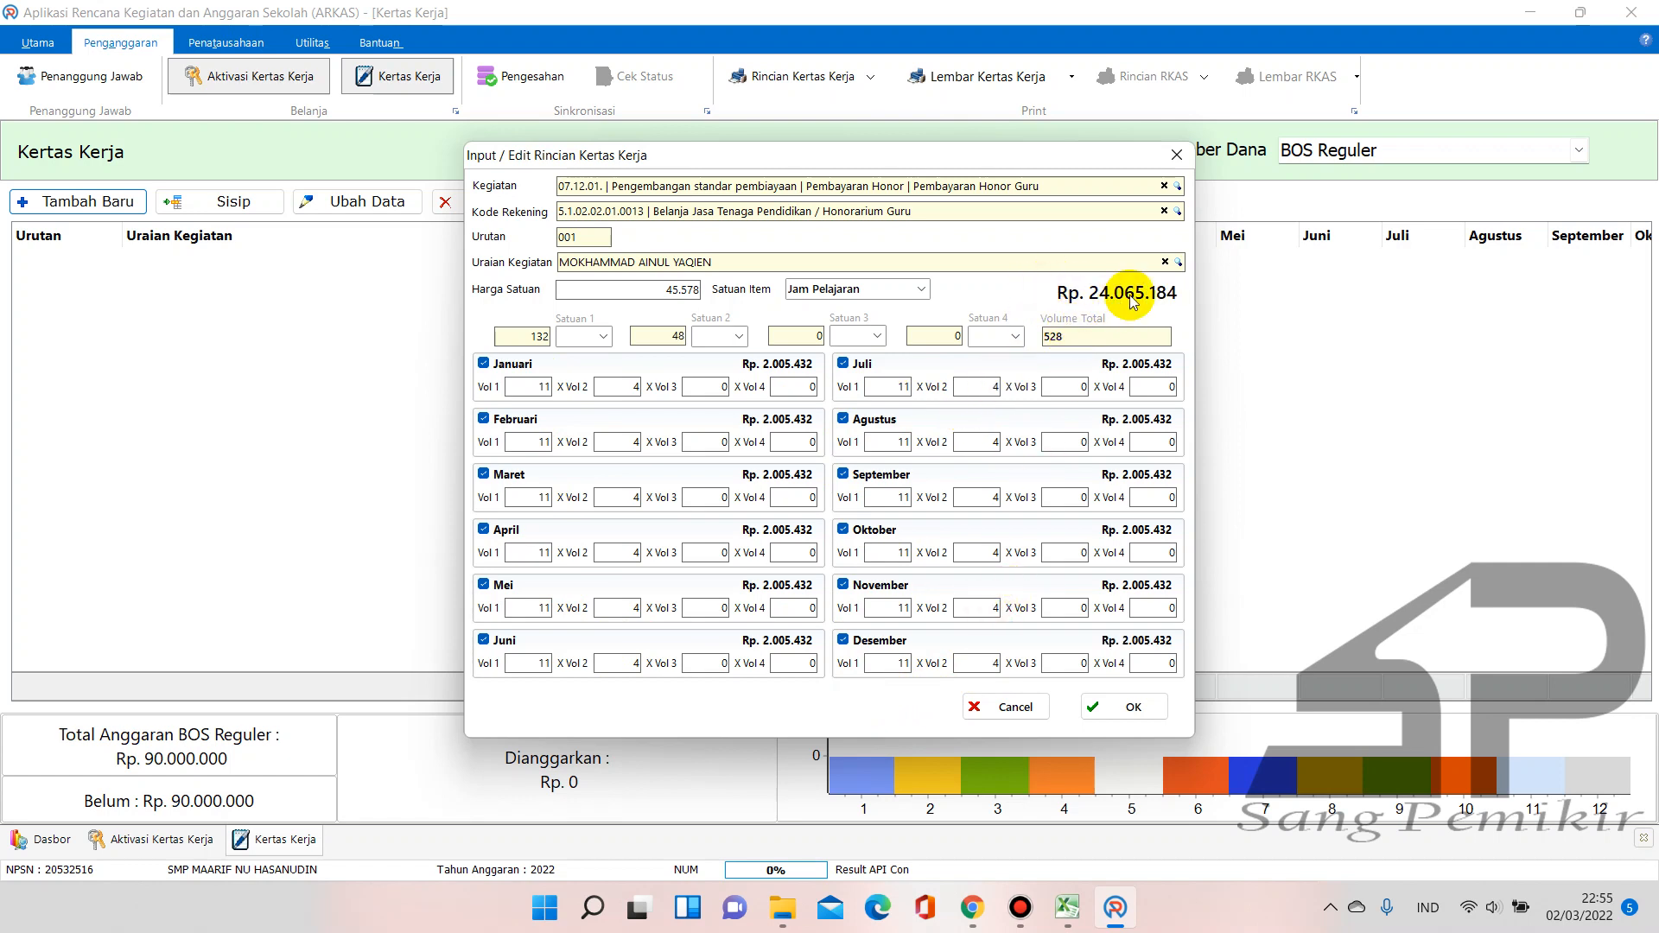
Recheck the RAKS workbook, then save the 528 JPL teacher honorarium line of Rp 24.065.184
click(1068, 909)
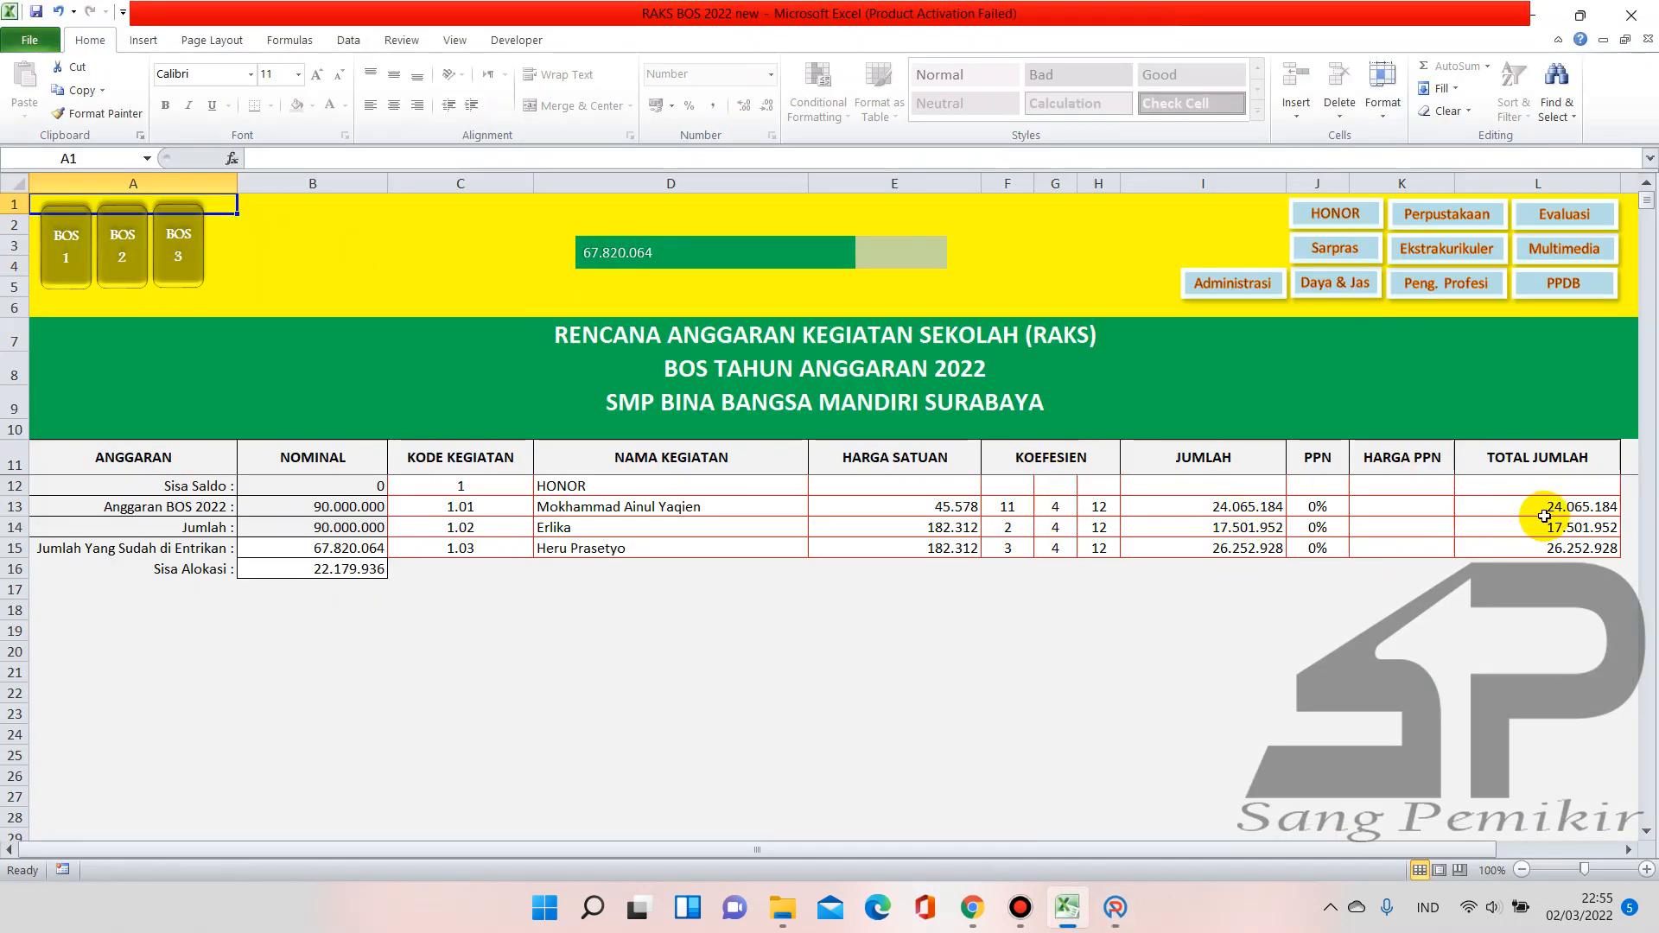
click(971, 908)
click(1113, 907)
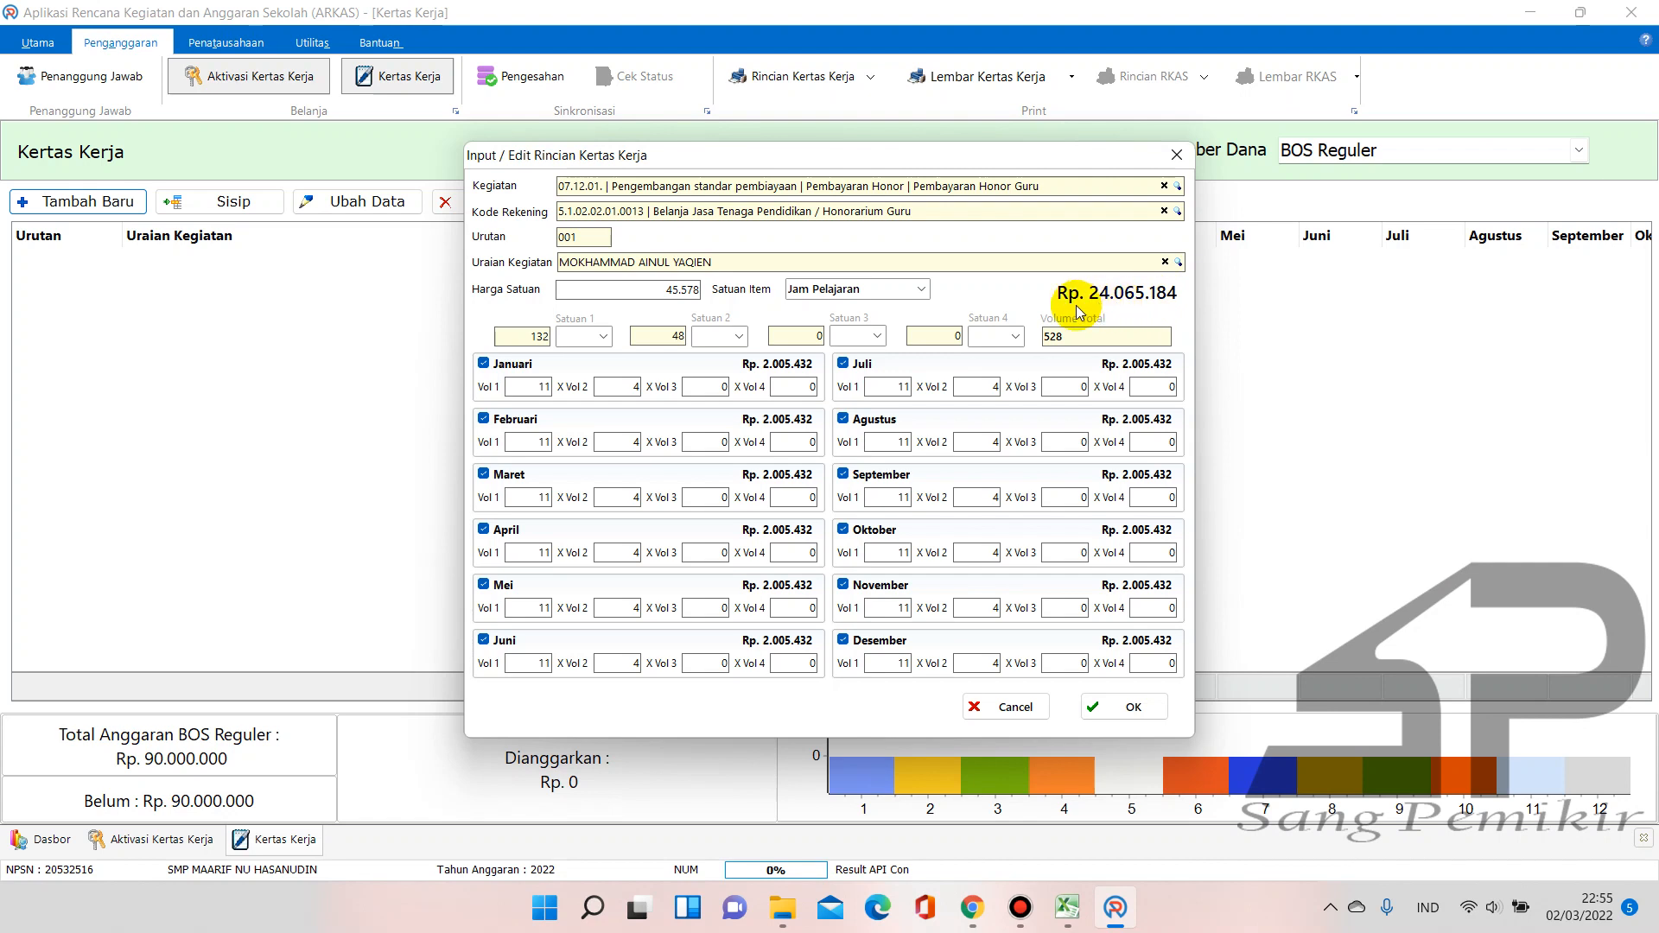
click(1137, 709)
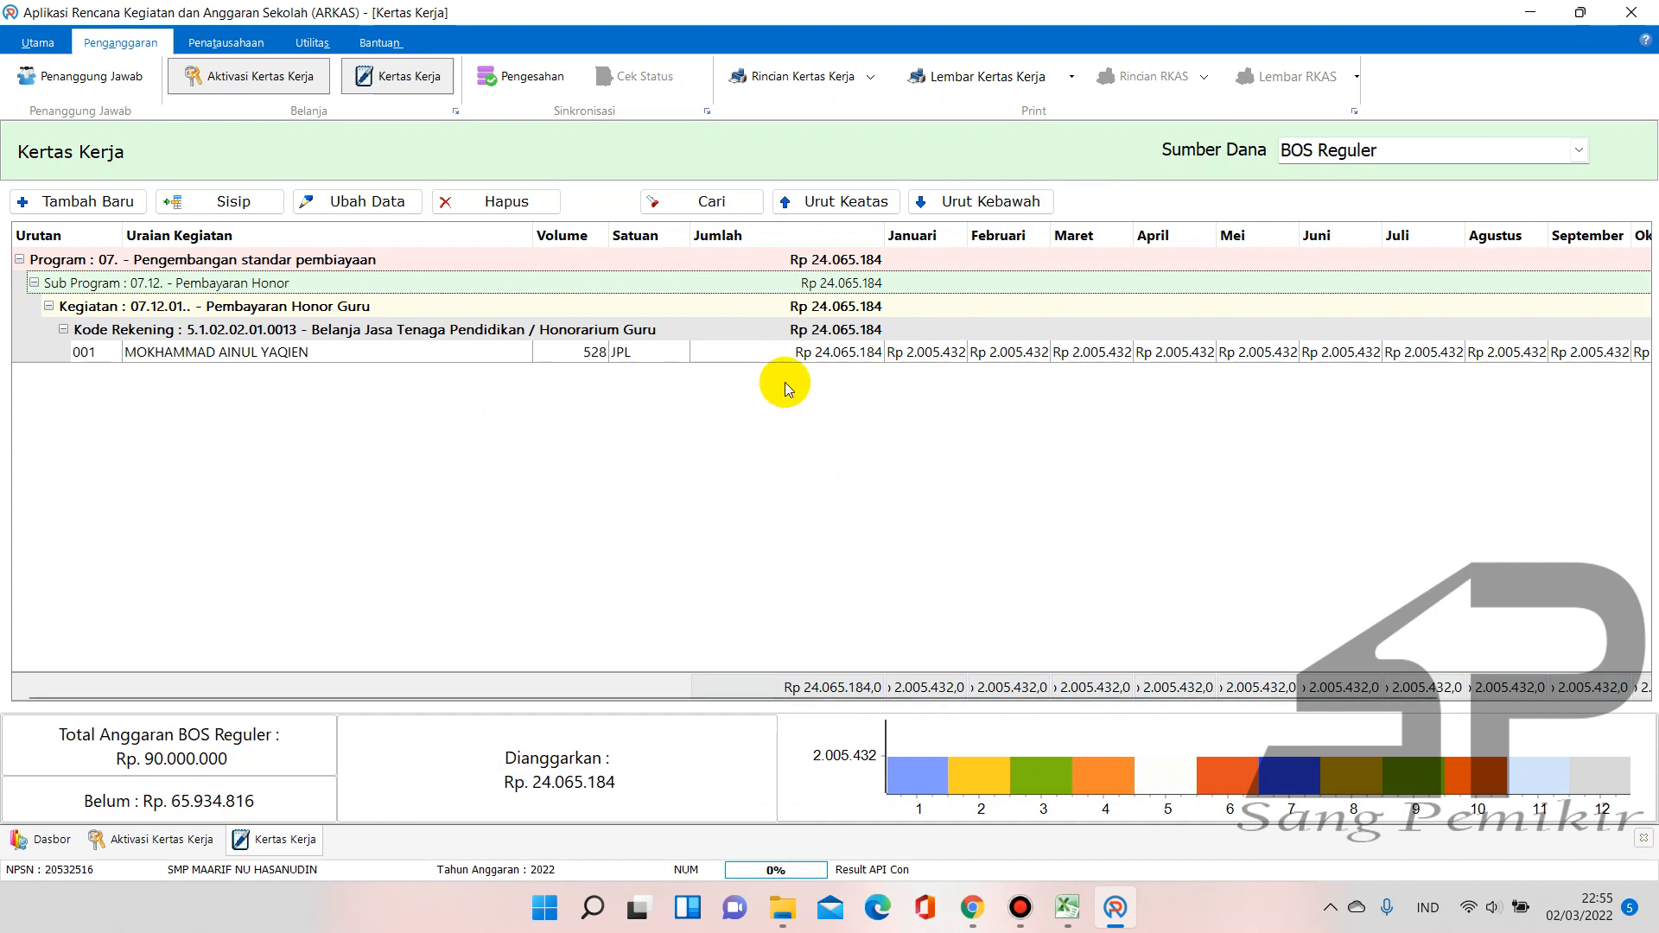
Review the second honor row, row 14, in Excel and begin a new Kertas Kerja entry
click(1069, 906)
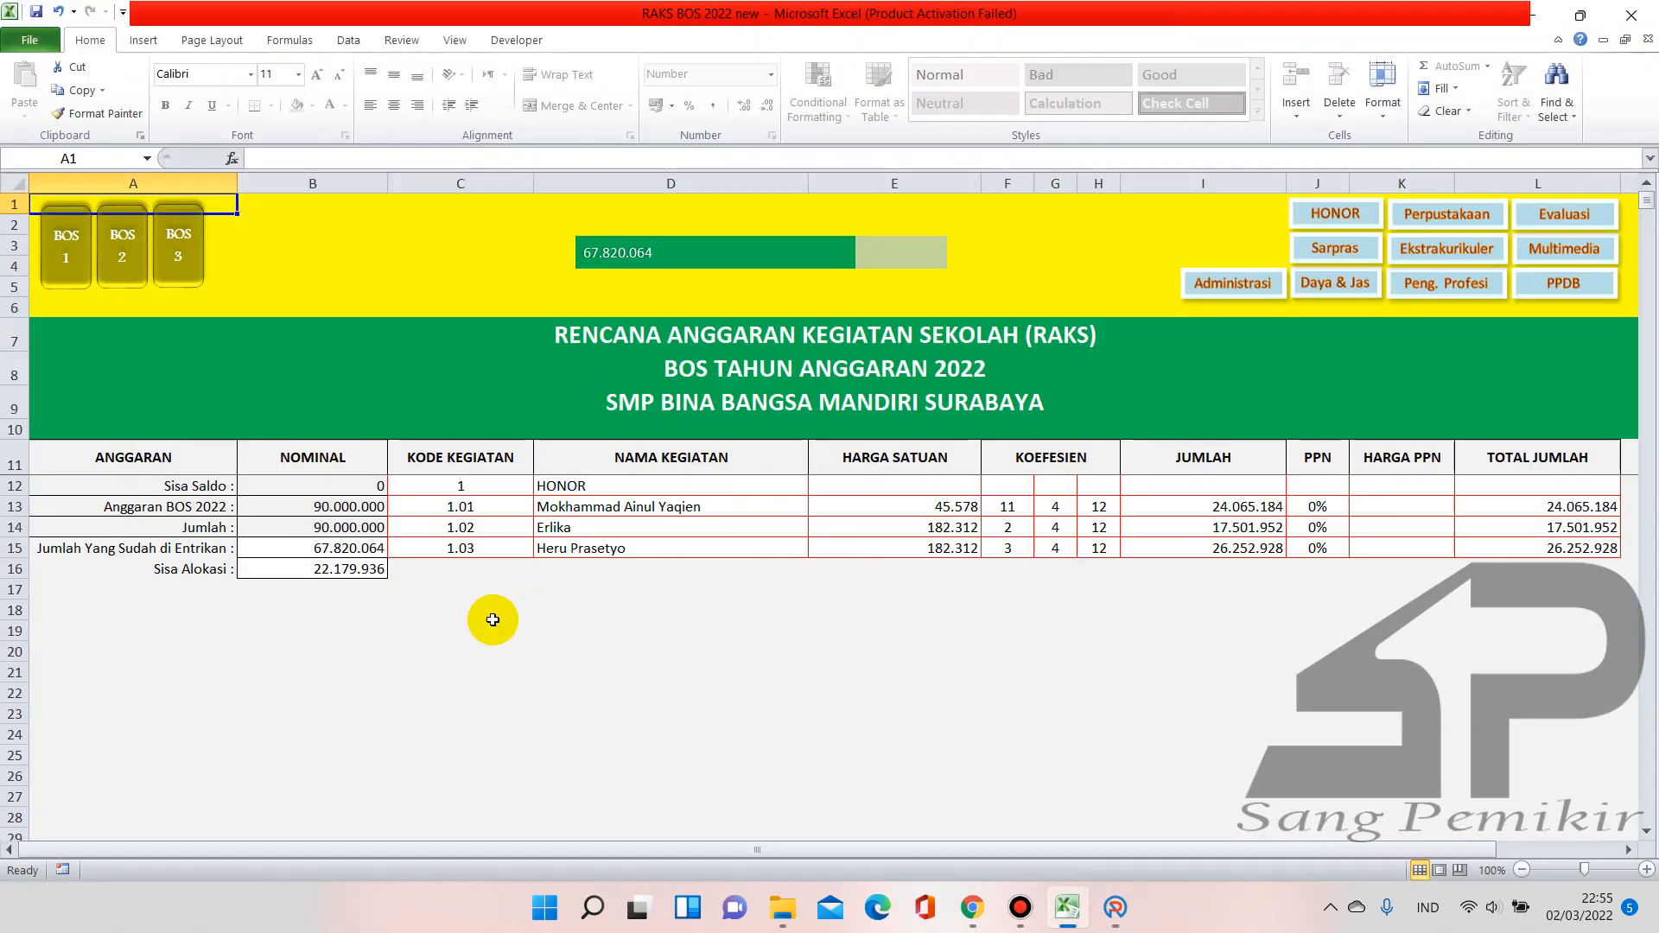
click(621, 526)
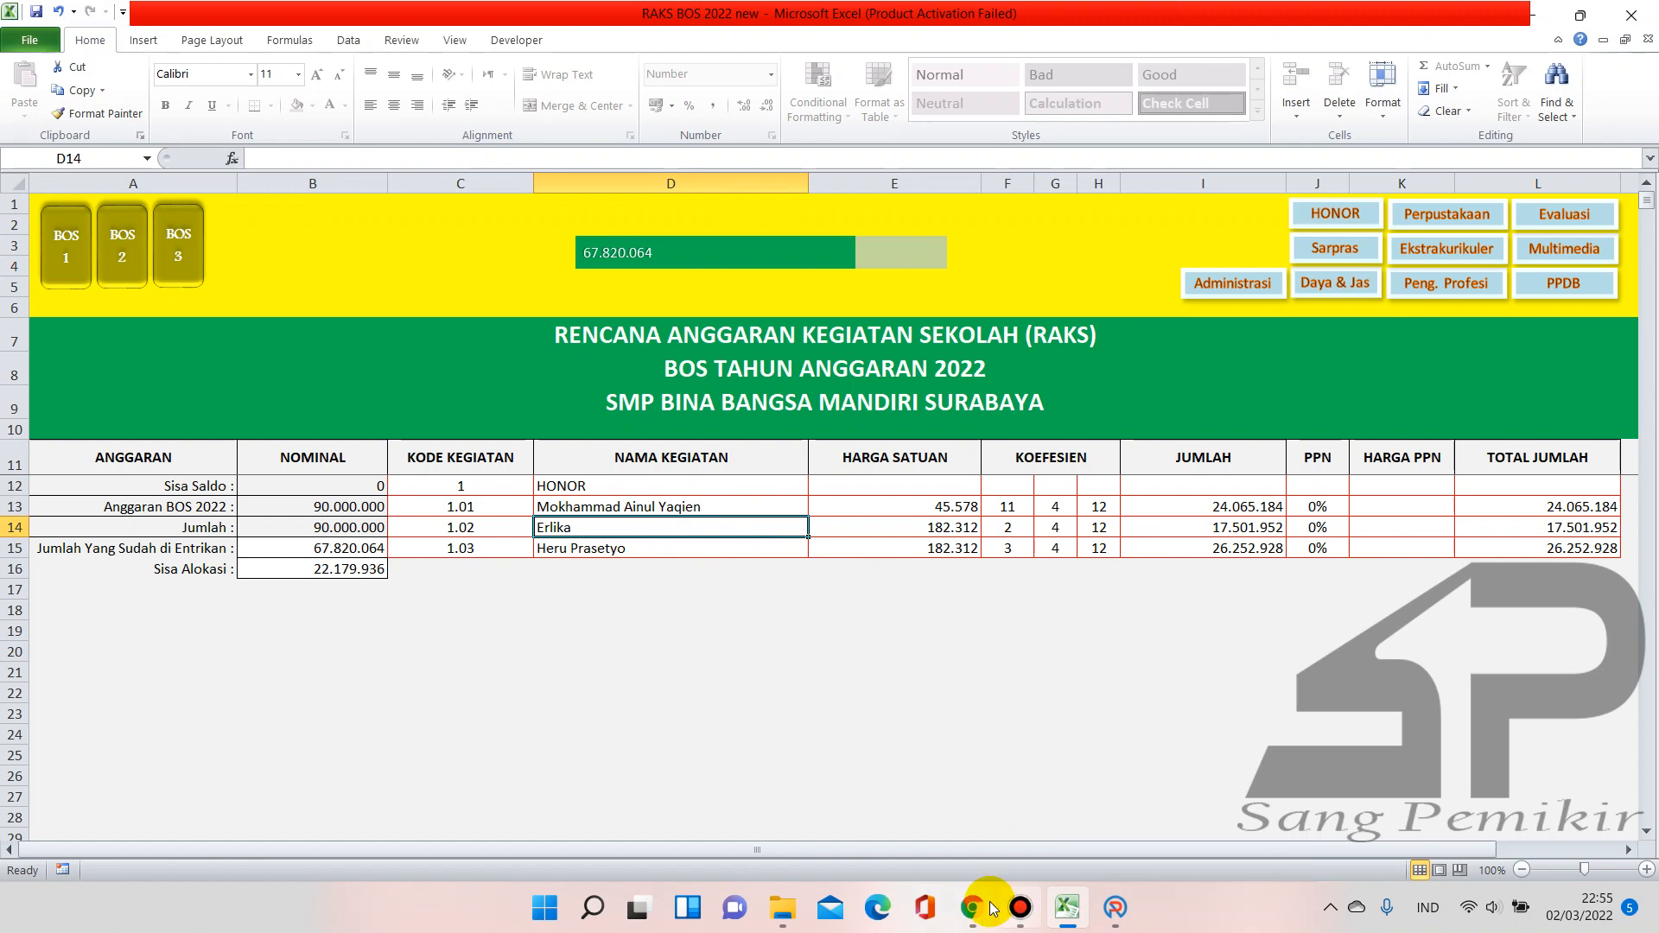
click(1115, 907)
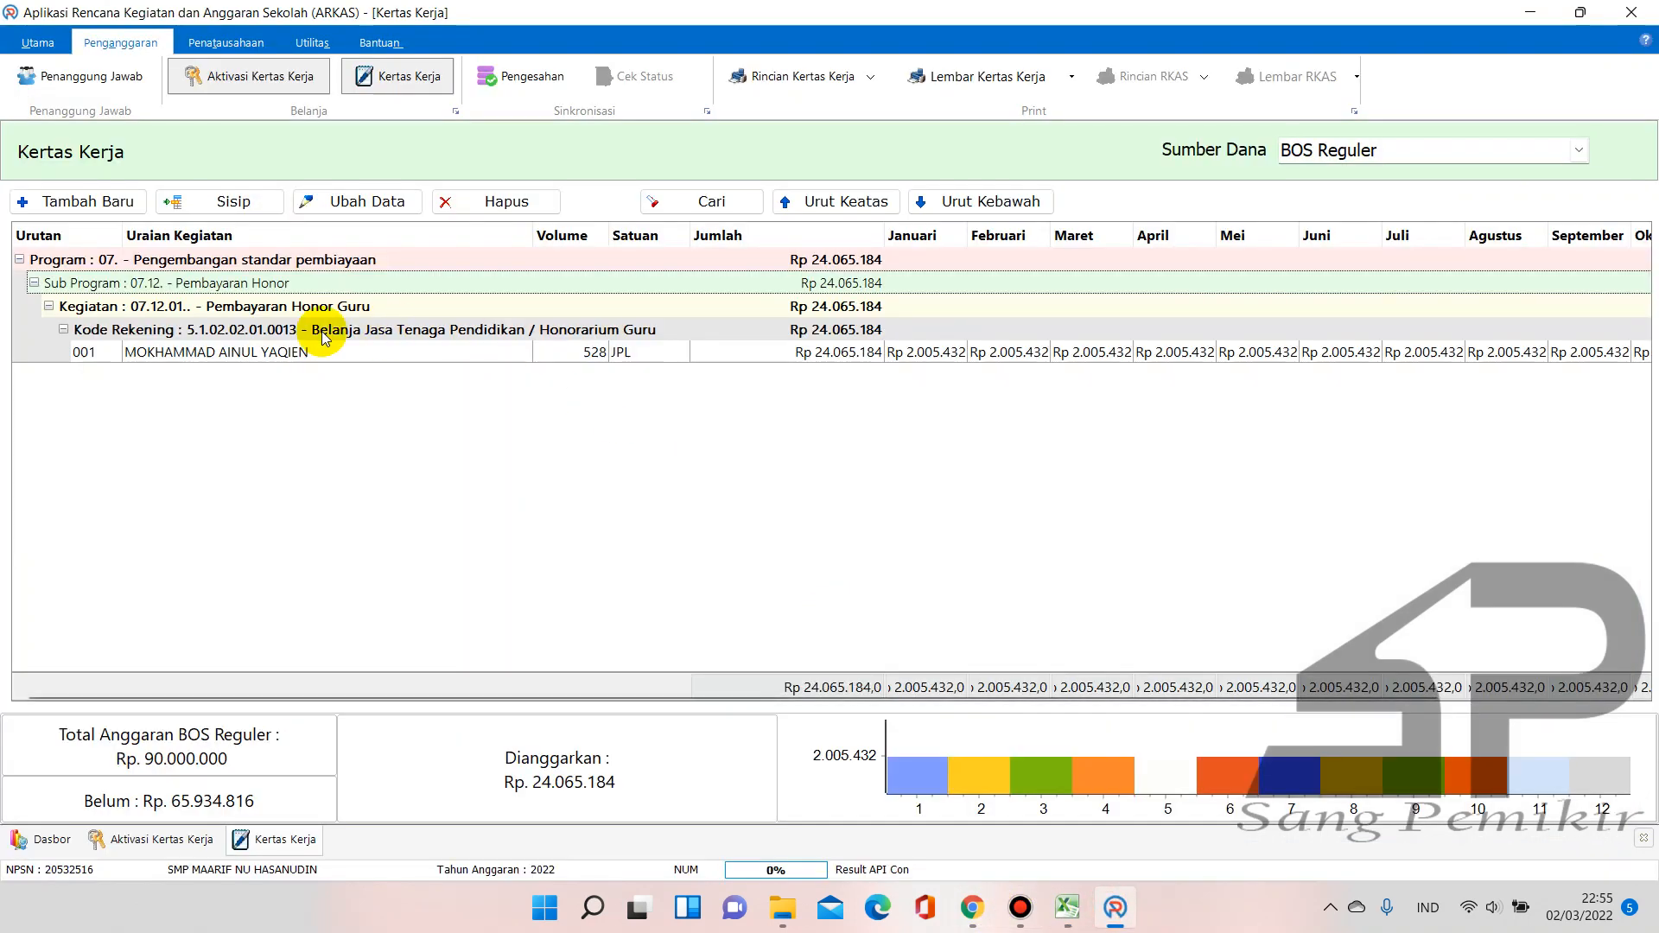
click(84, 198)
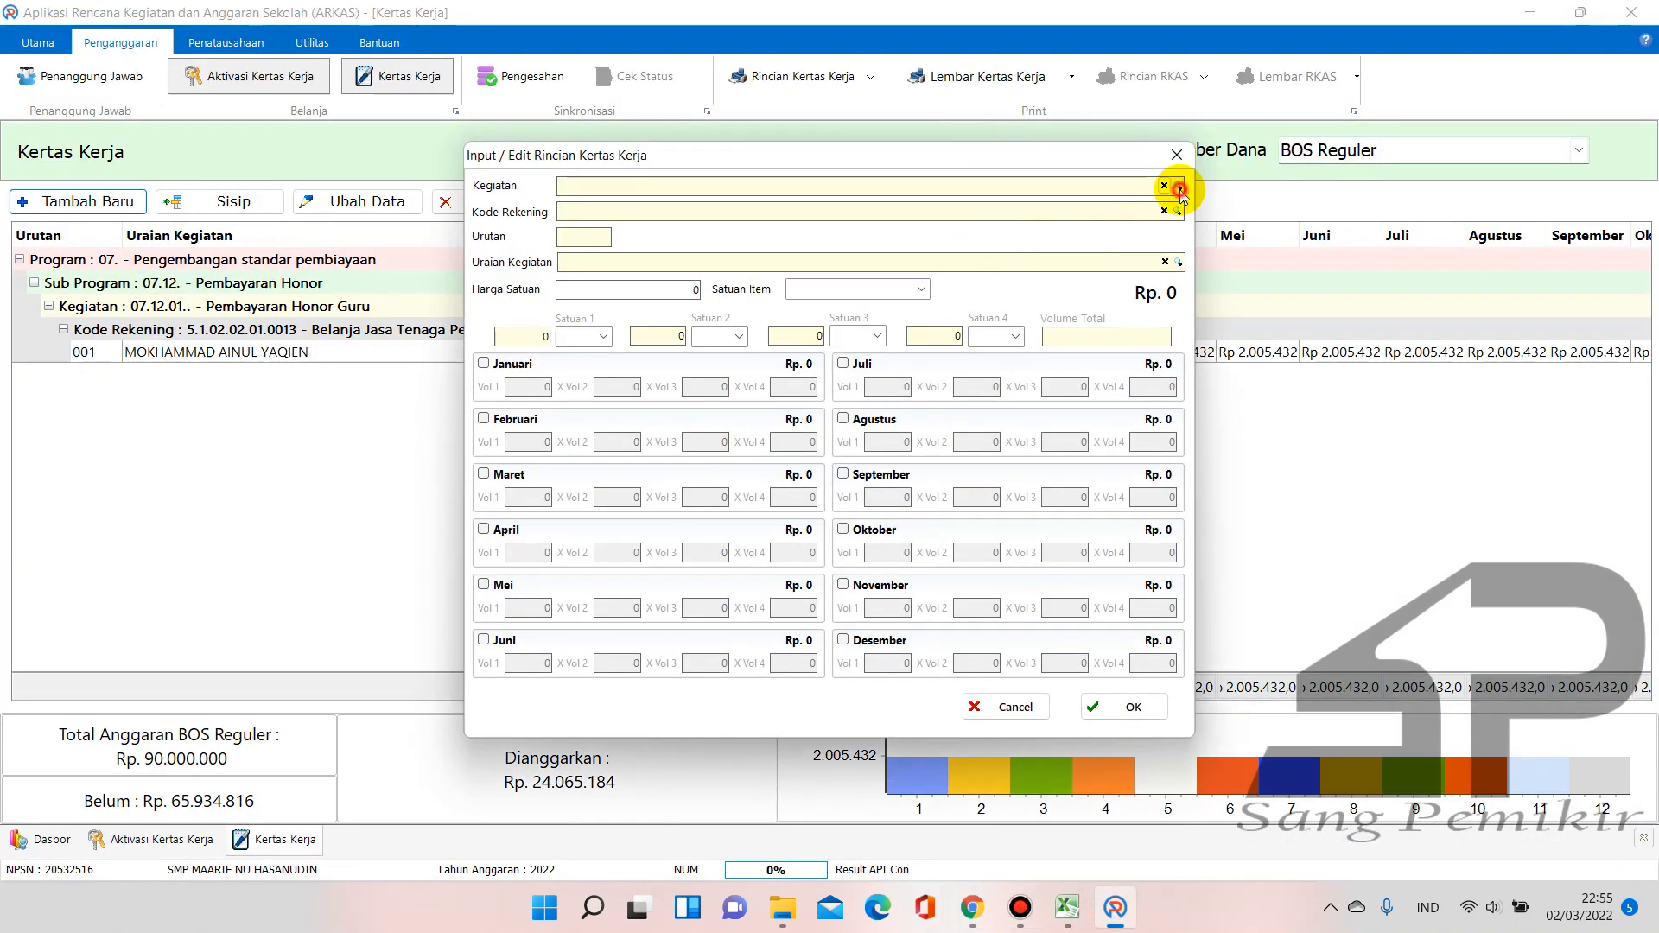
Search 'keber' and choose activity 07.12.04 for cleaning staff honor
click(1179, 188)
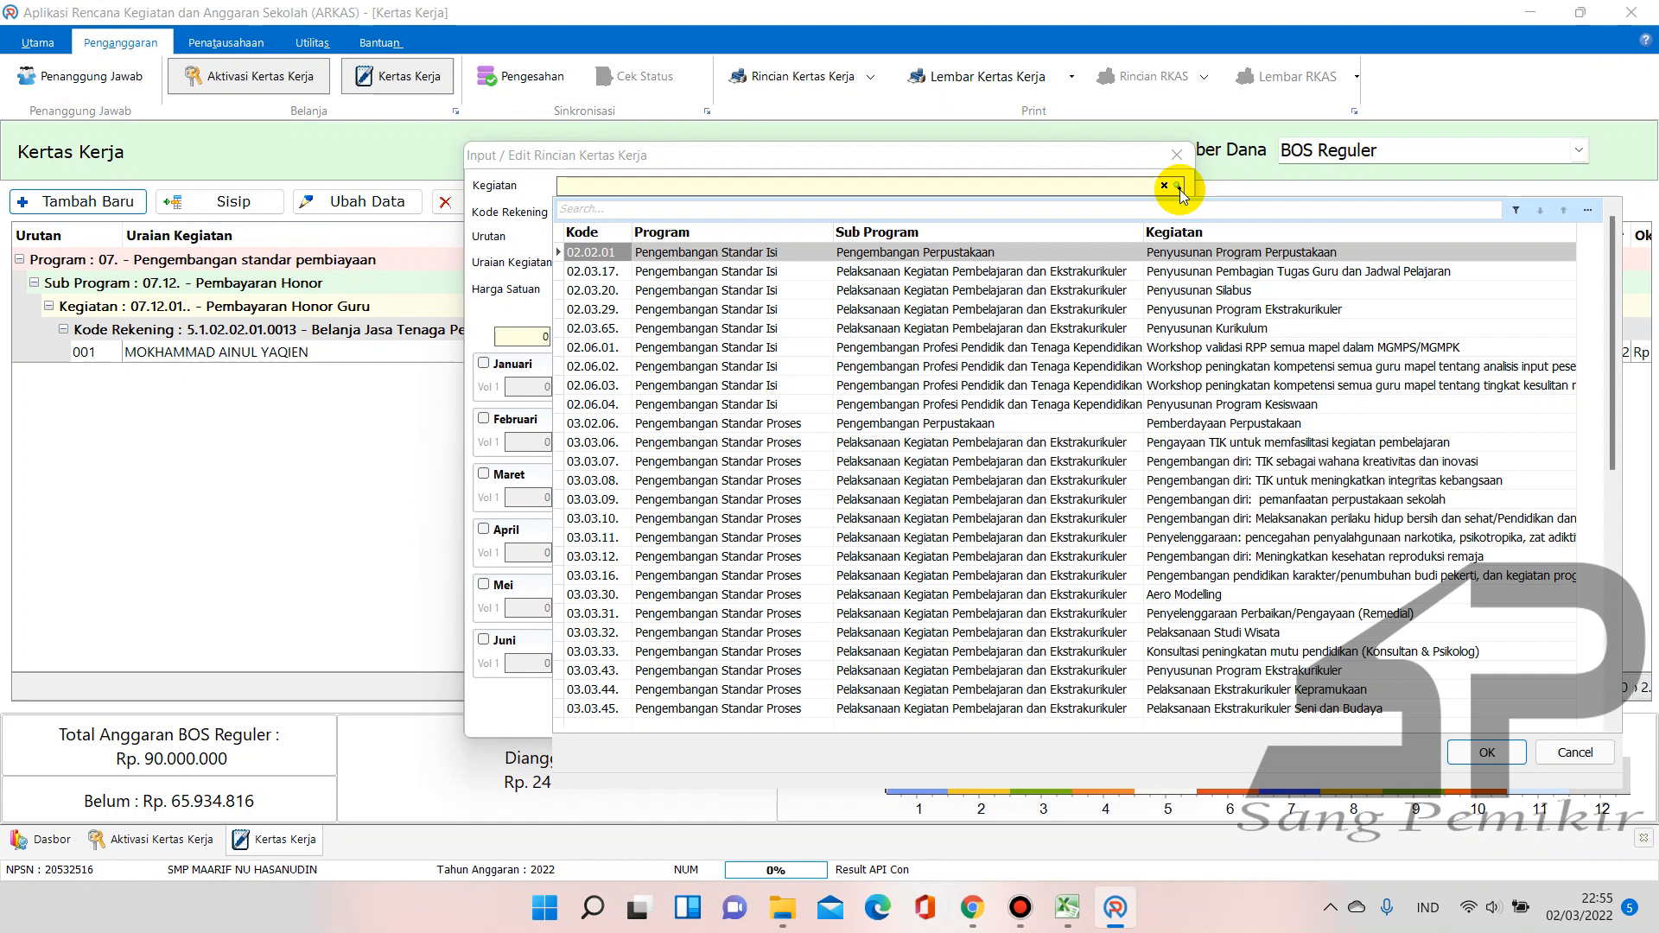
text(jasa keber)
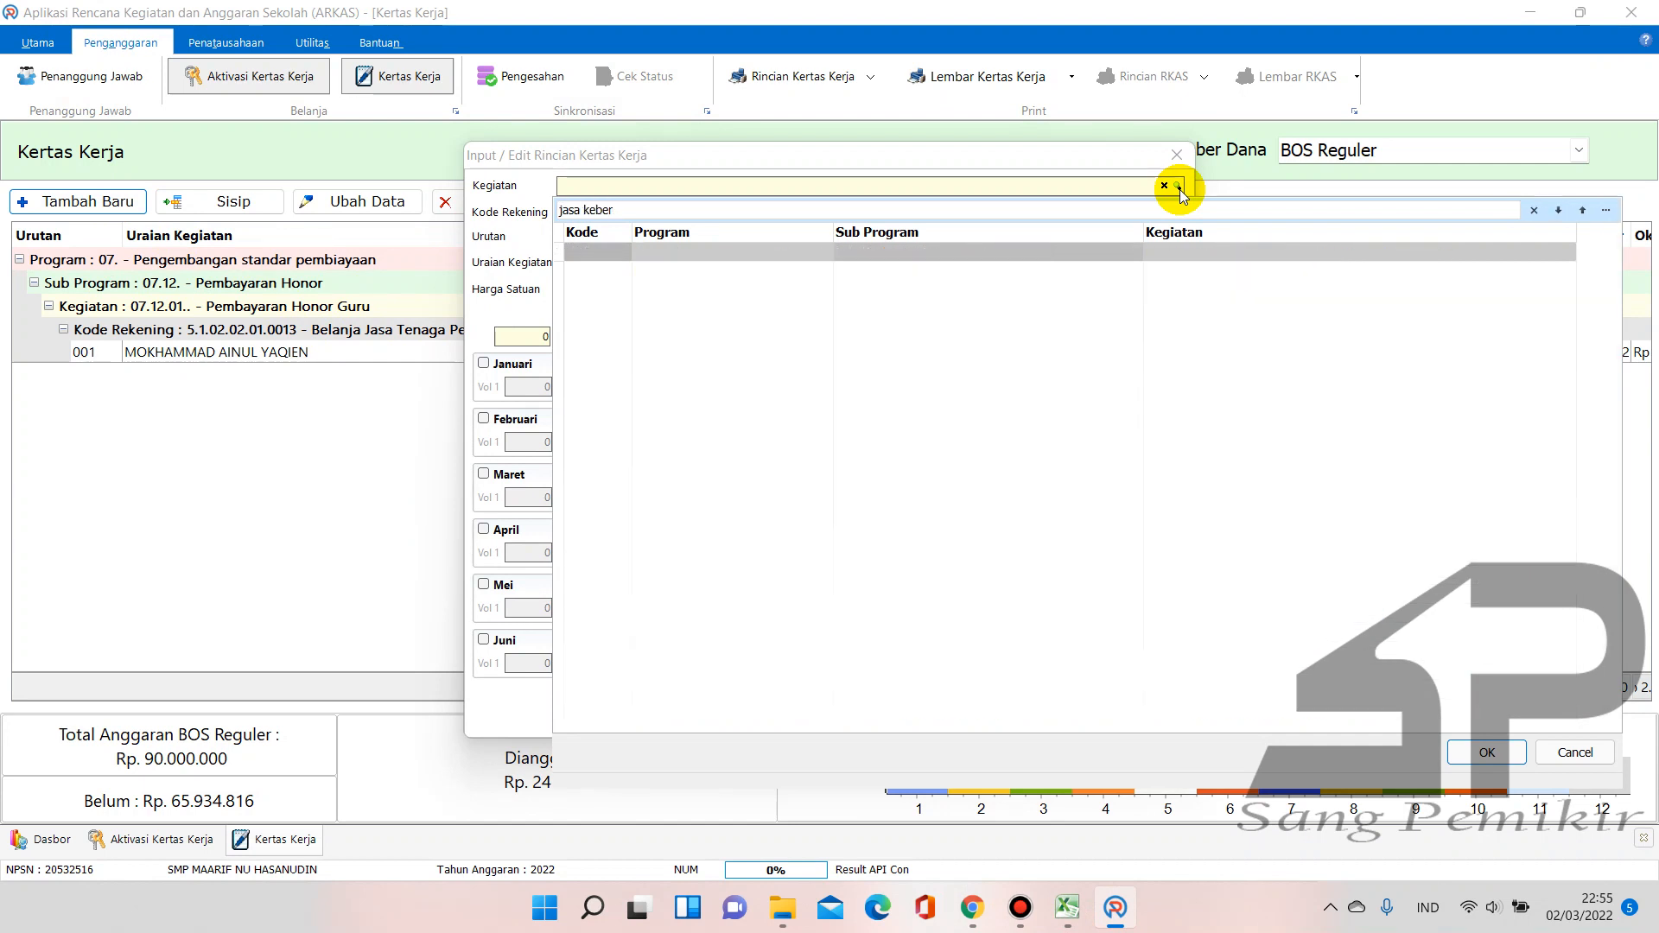
key(BackSpace)
key(BackSpace)
key(BackSpace)
key(BackSpace)
key(BackSpace)
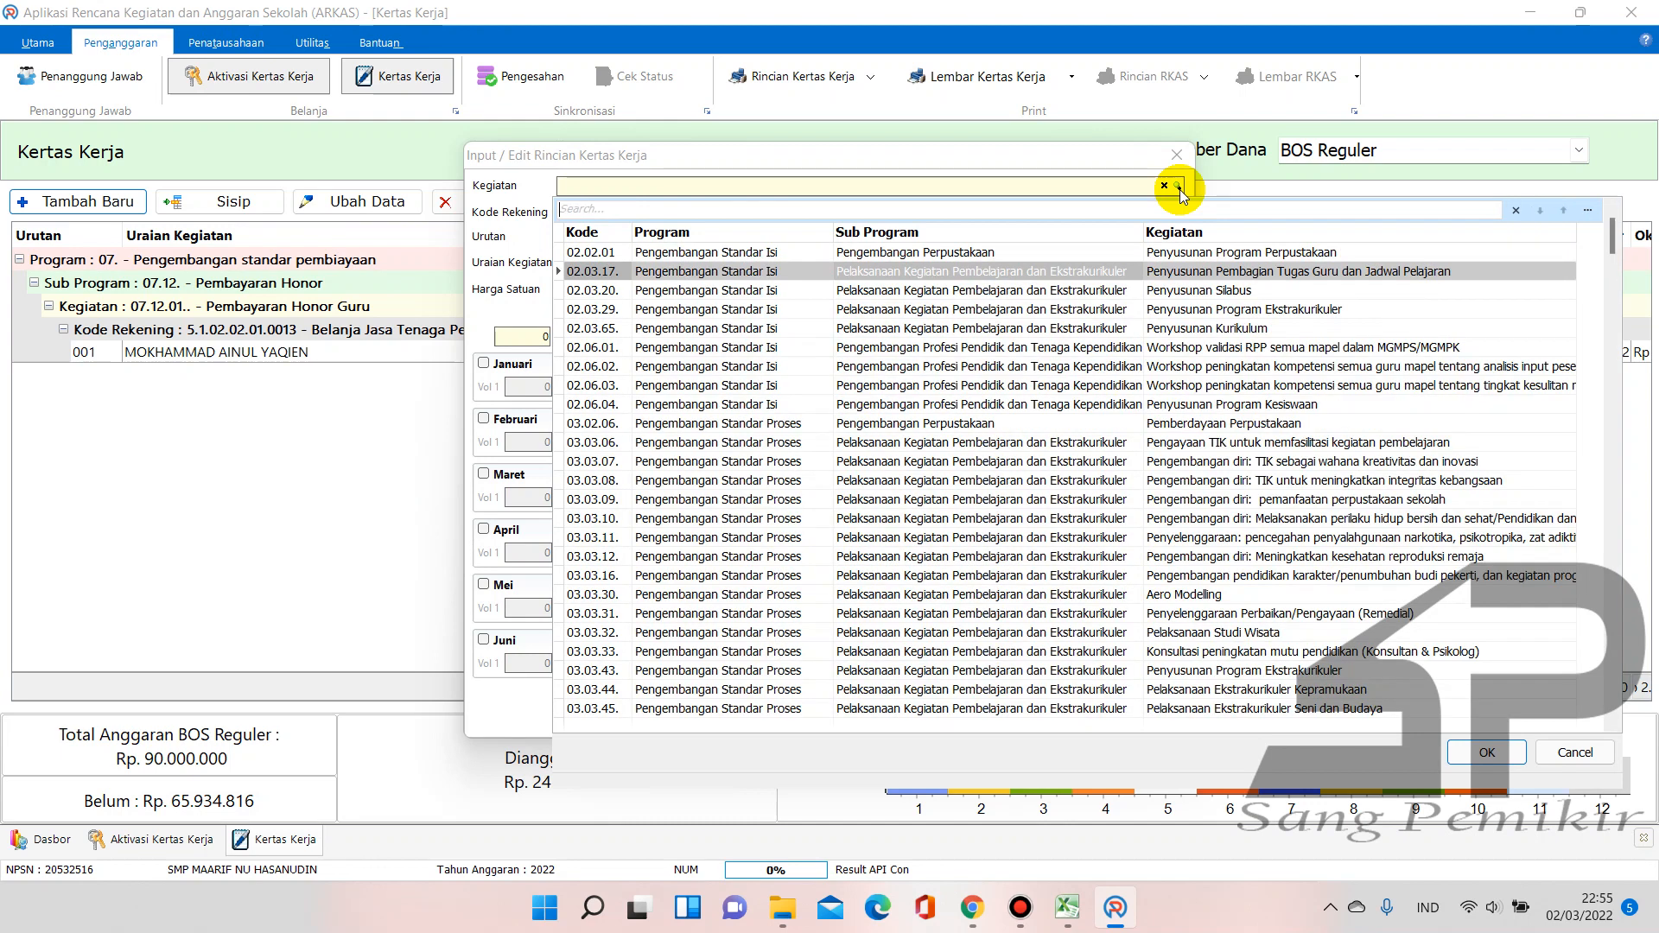
text(keber)
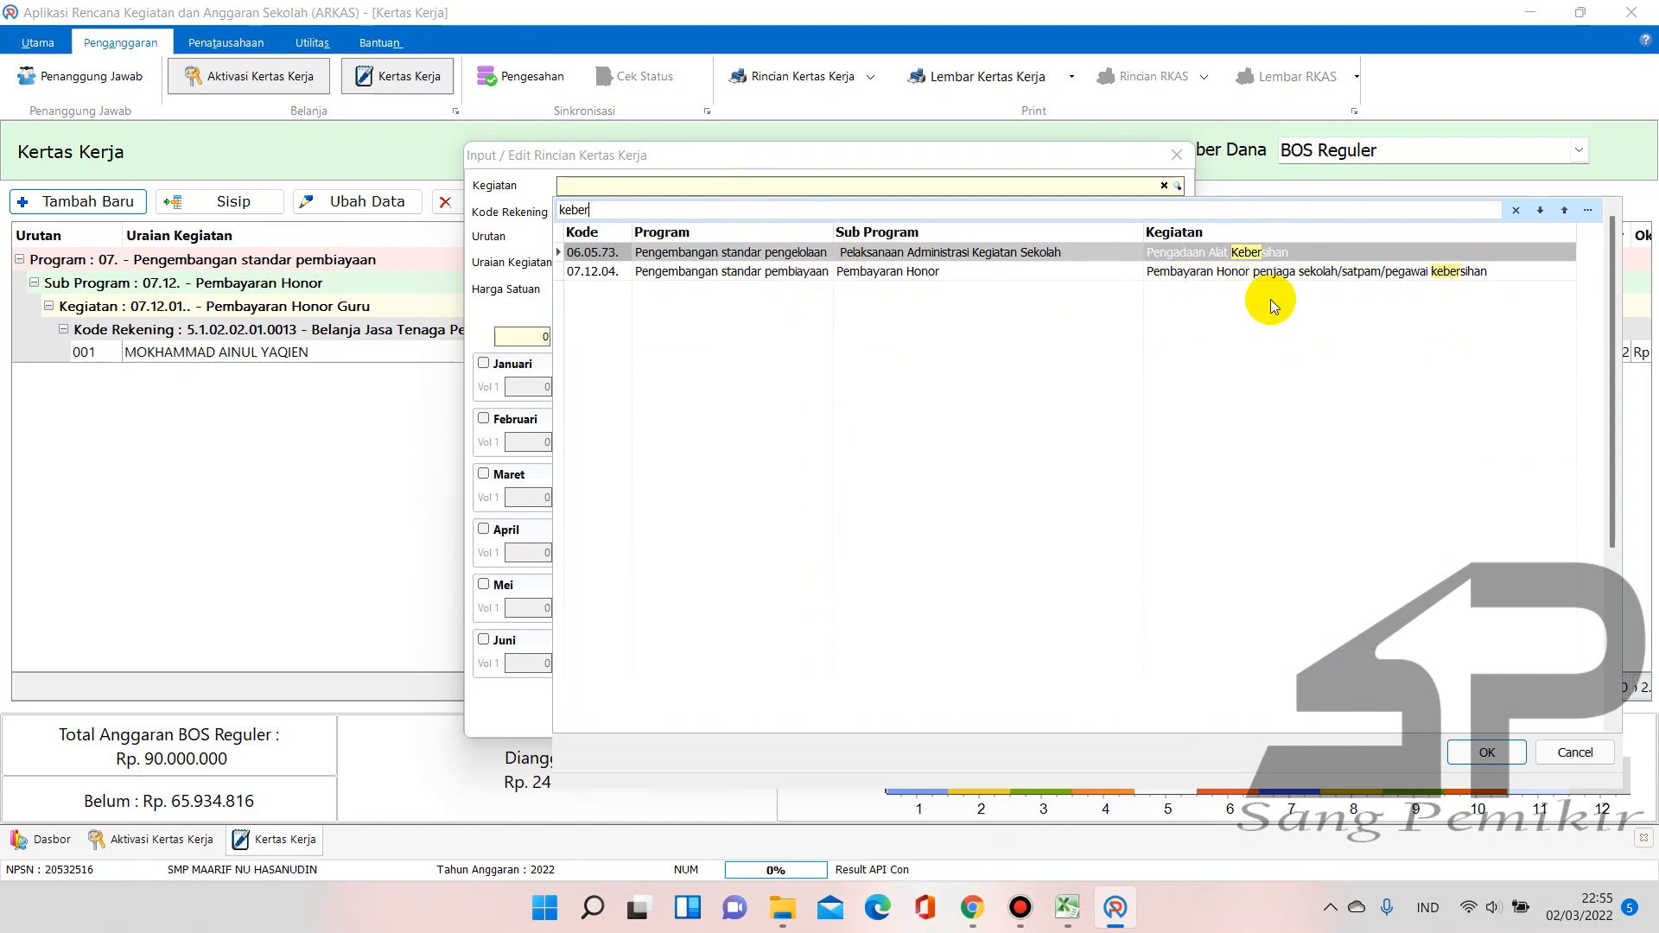
double_click(1158, 272)
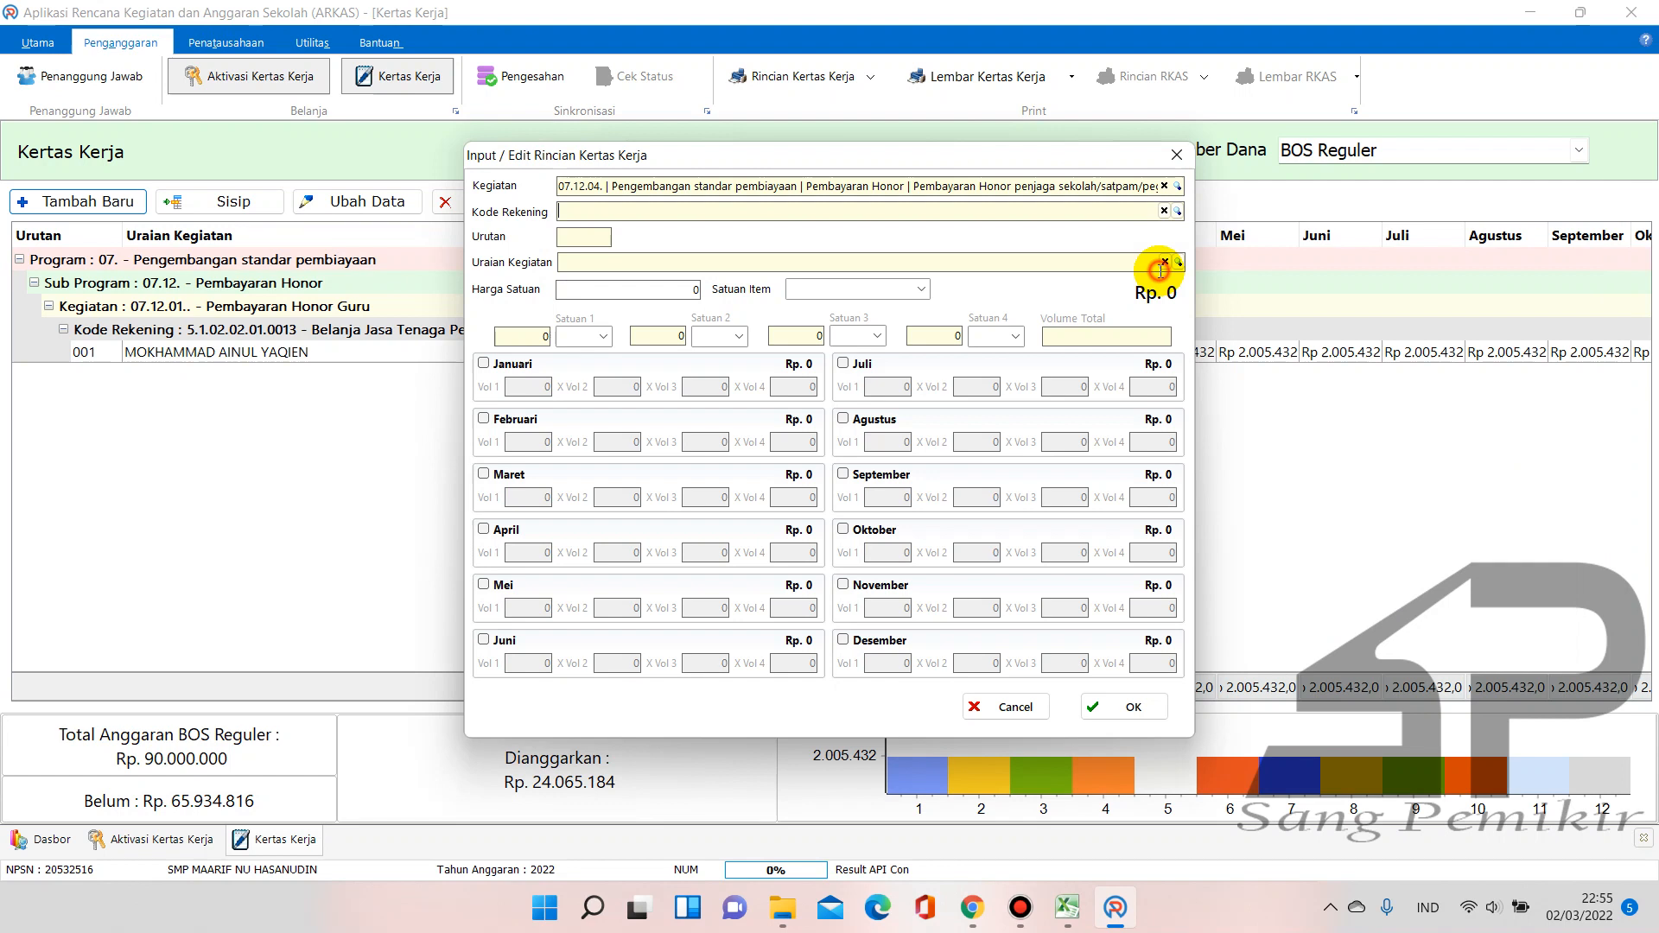
Set the account code to 5.1.02.02.01.0030 Belanja Jasa Tenaga Kebersihan
click(1179, 212)
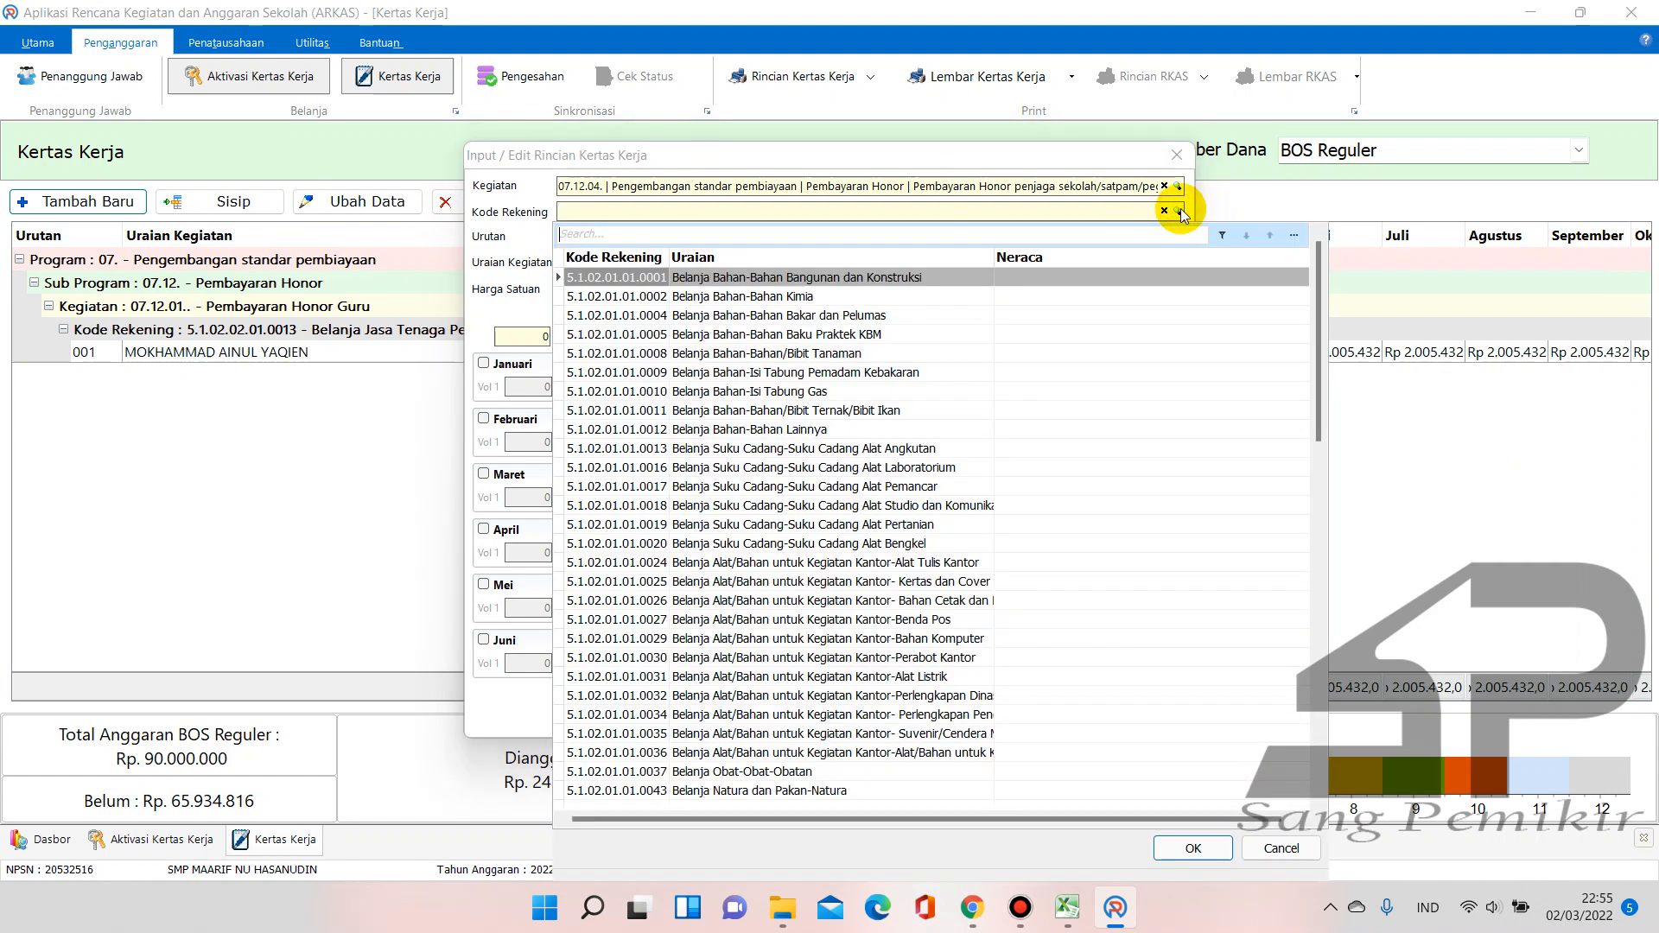
text(jasa)
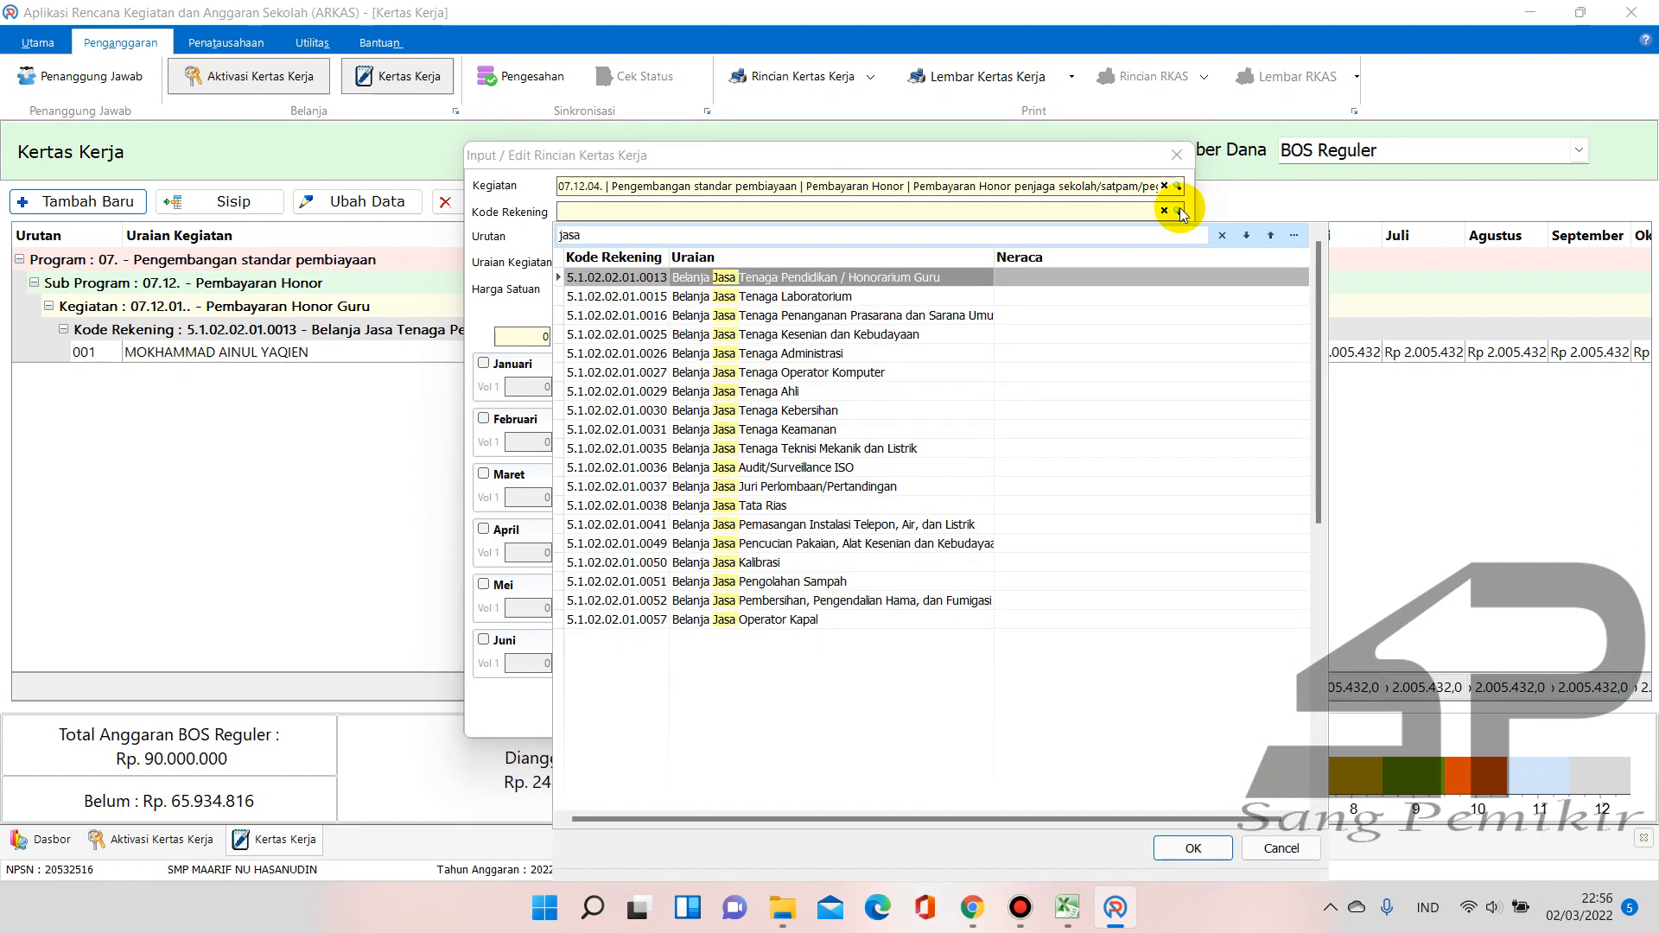
text( ke)
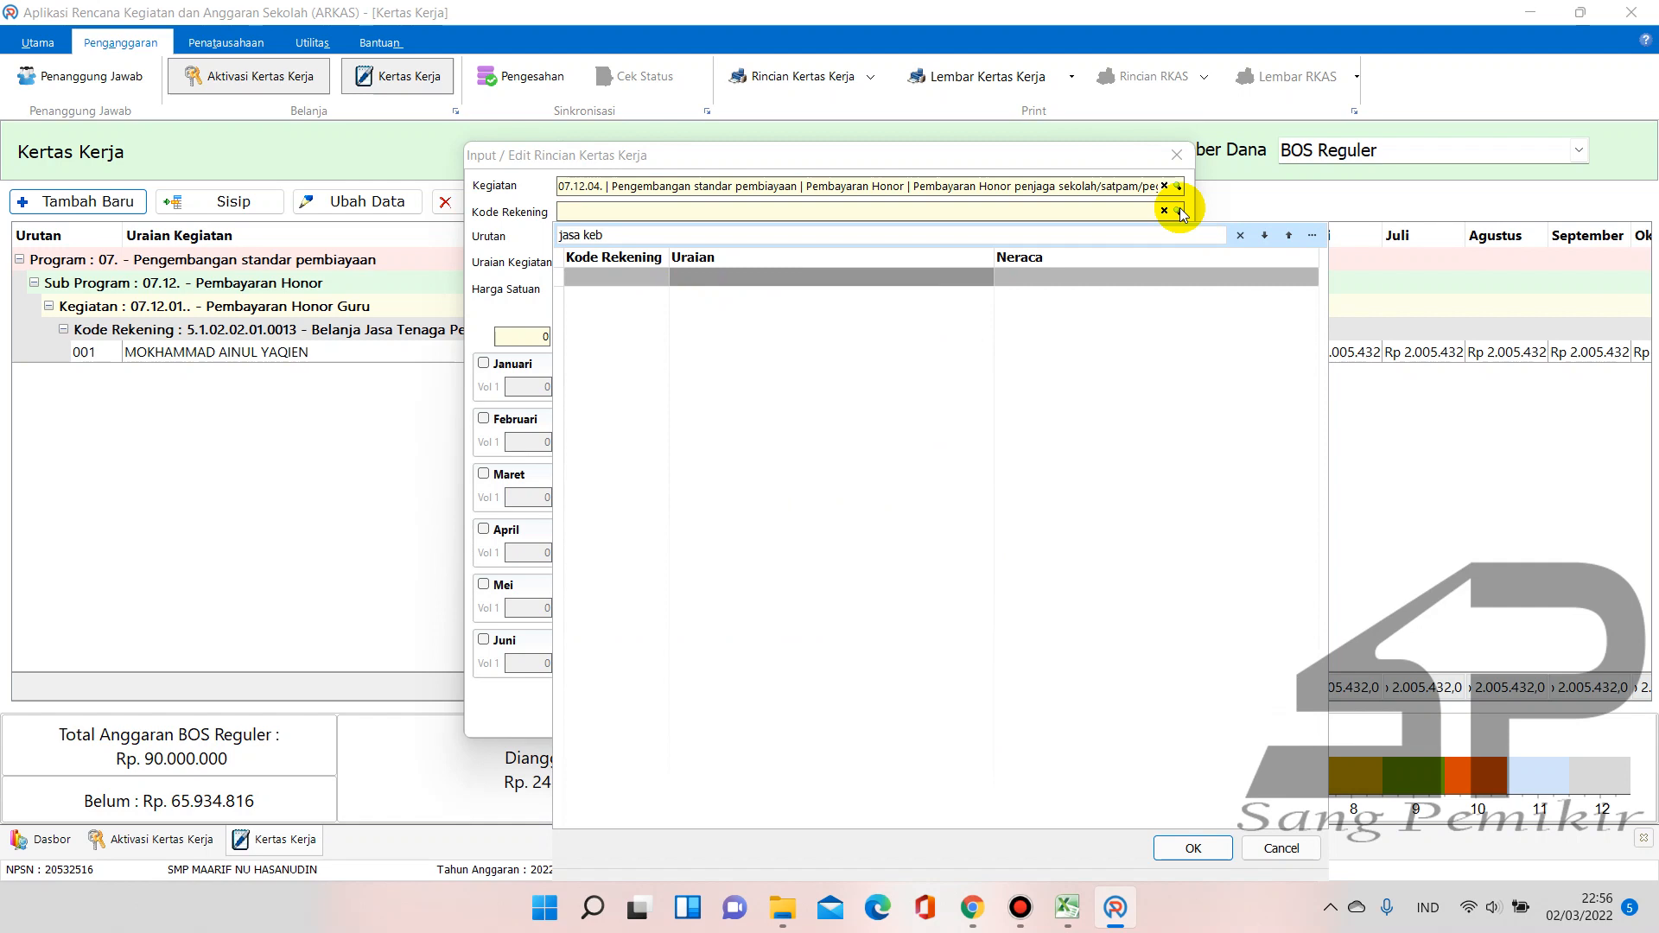
text(b)
key(BackSpace)
key(BackSpace)
key(BackSpace)
key(BackSpace)
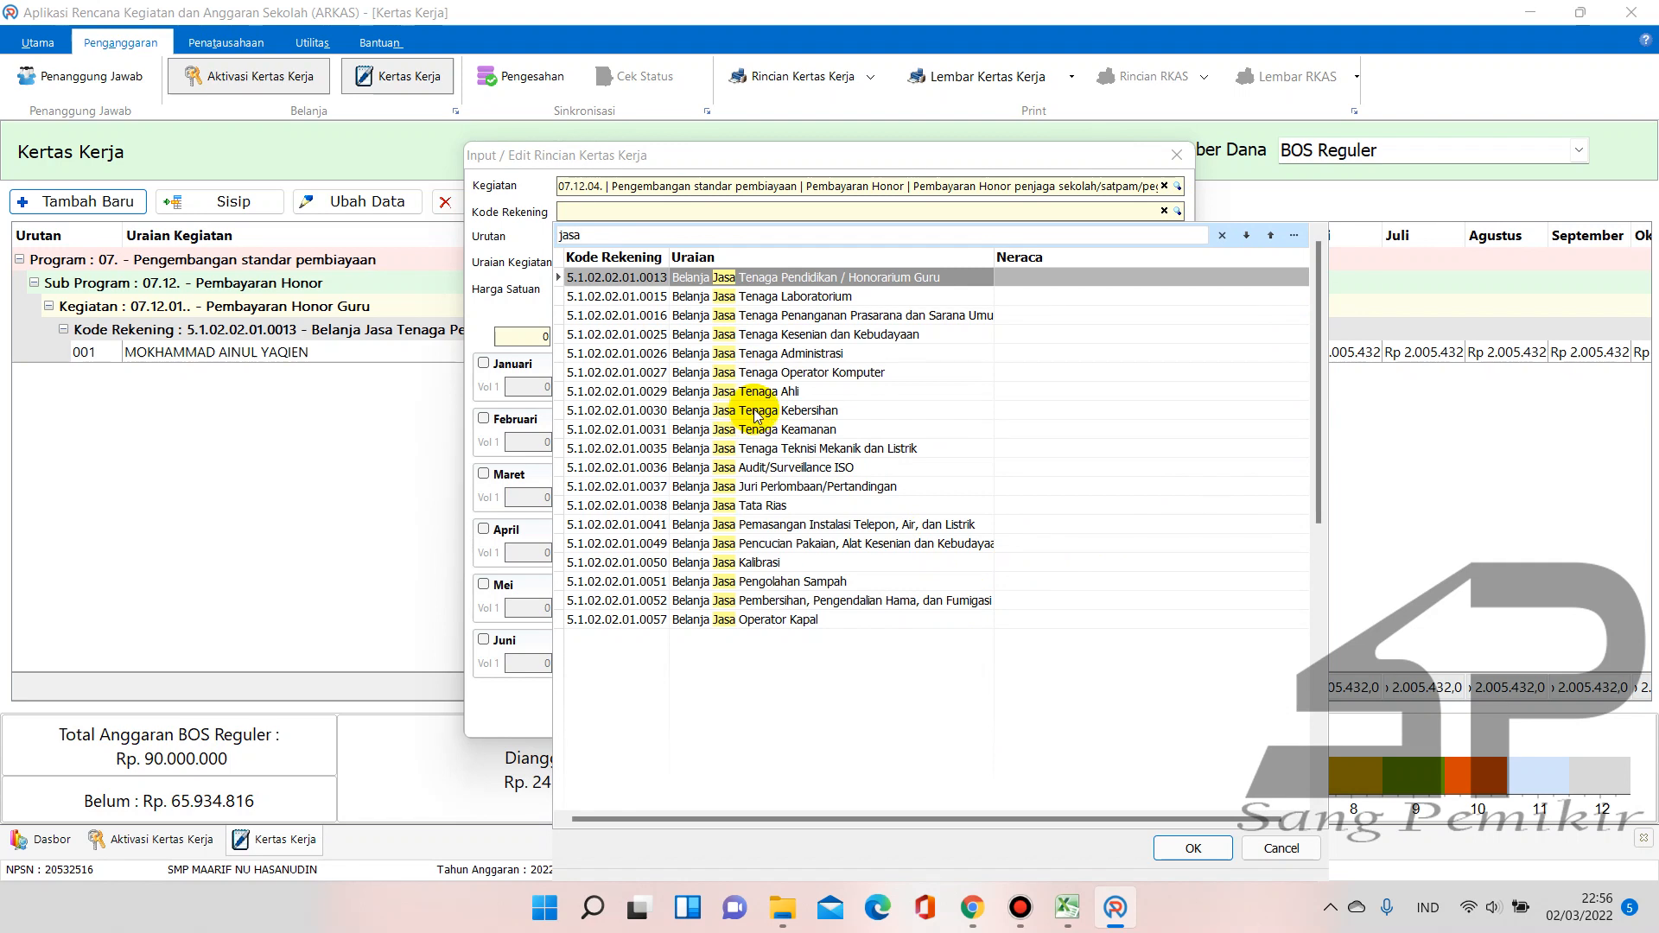
click(835, 414)
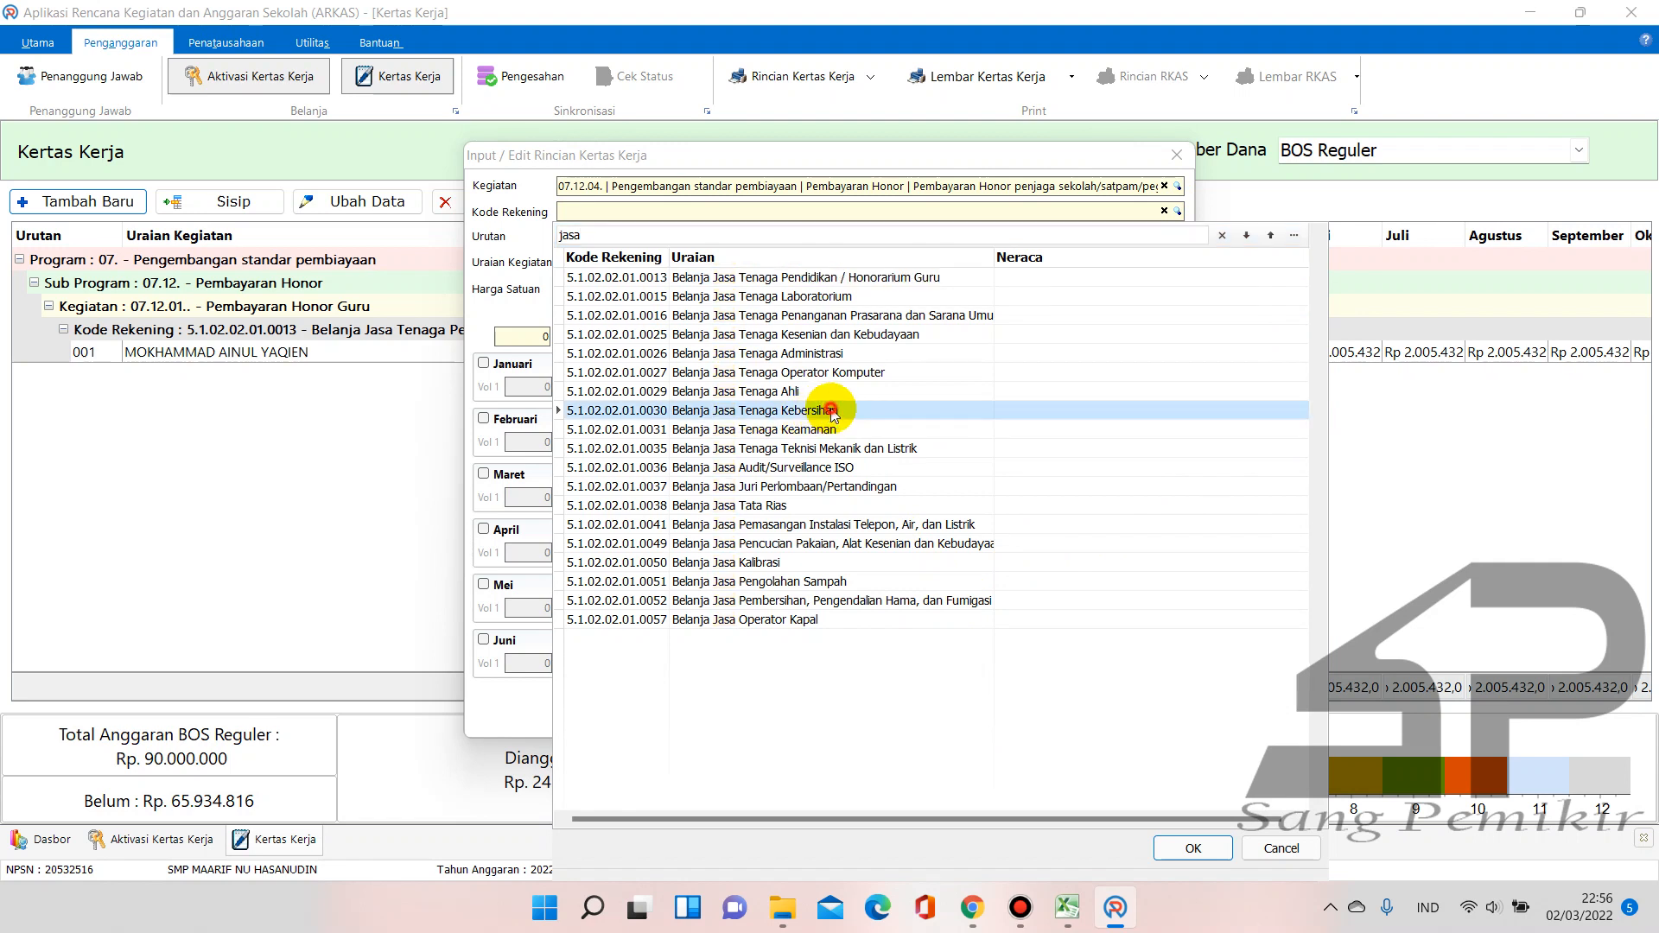
double_click(836, 415)
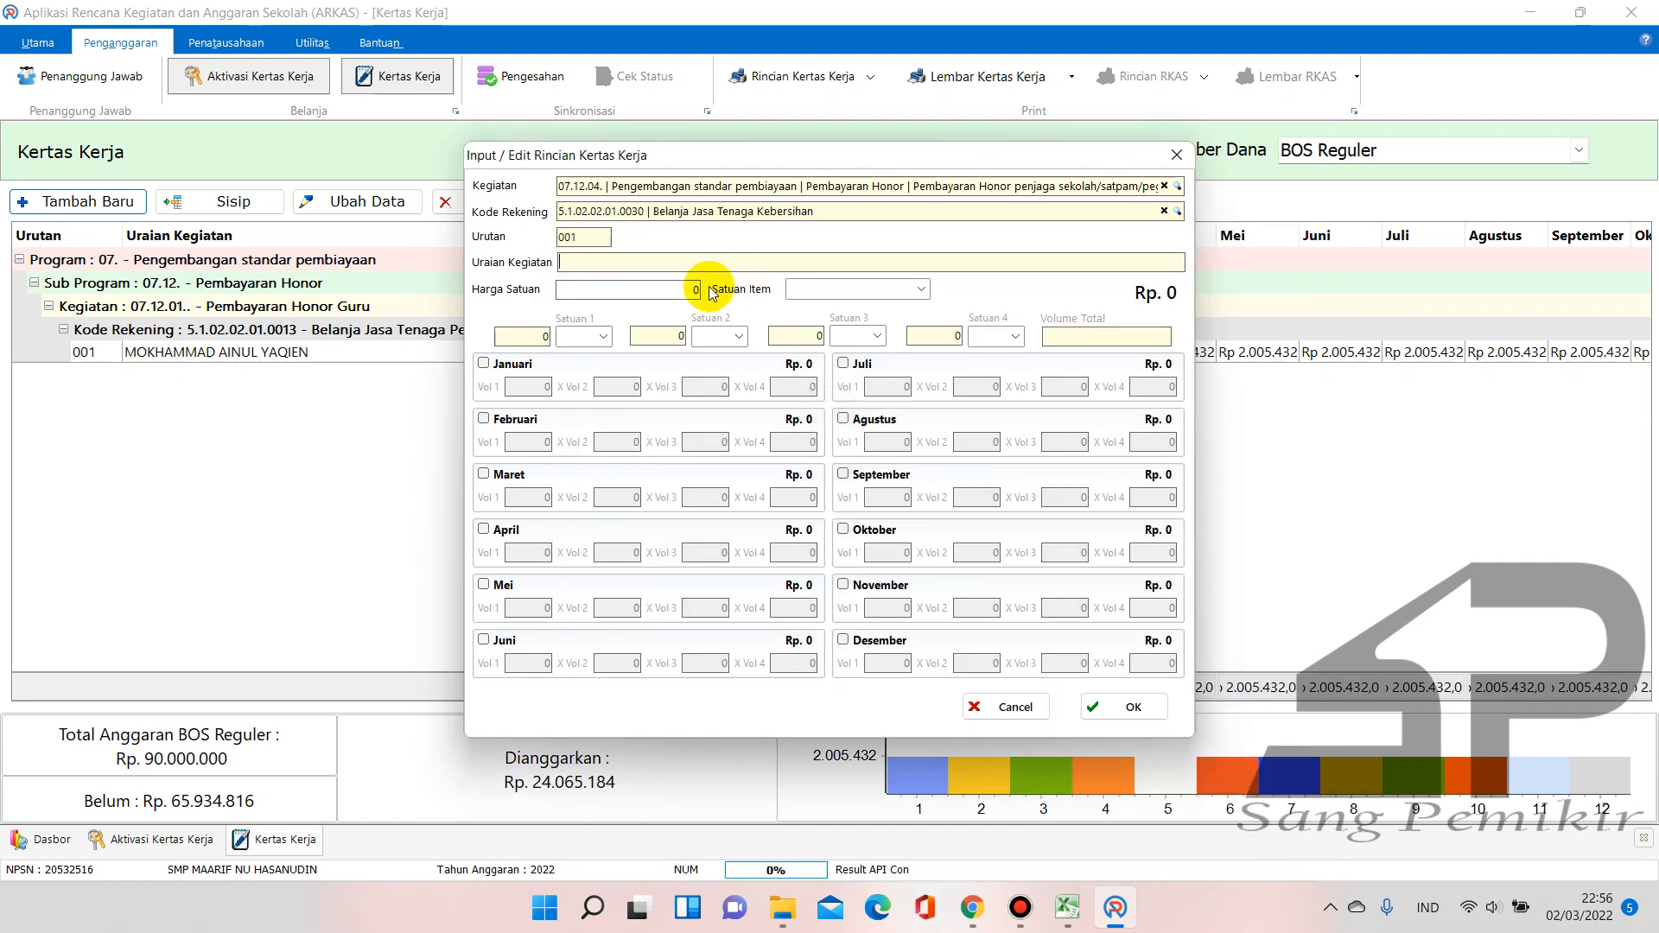
Enter the cleaning staff member's name as the description, checking unit price 182.312 in E14
click(841, 255)
text(Erlika)
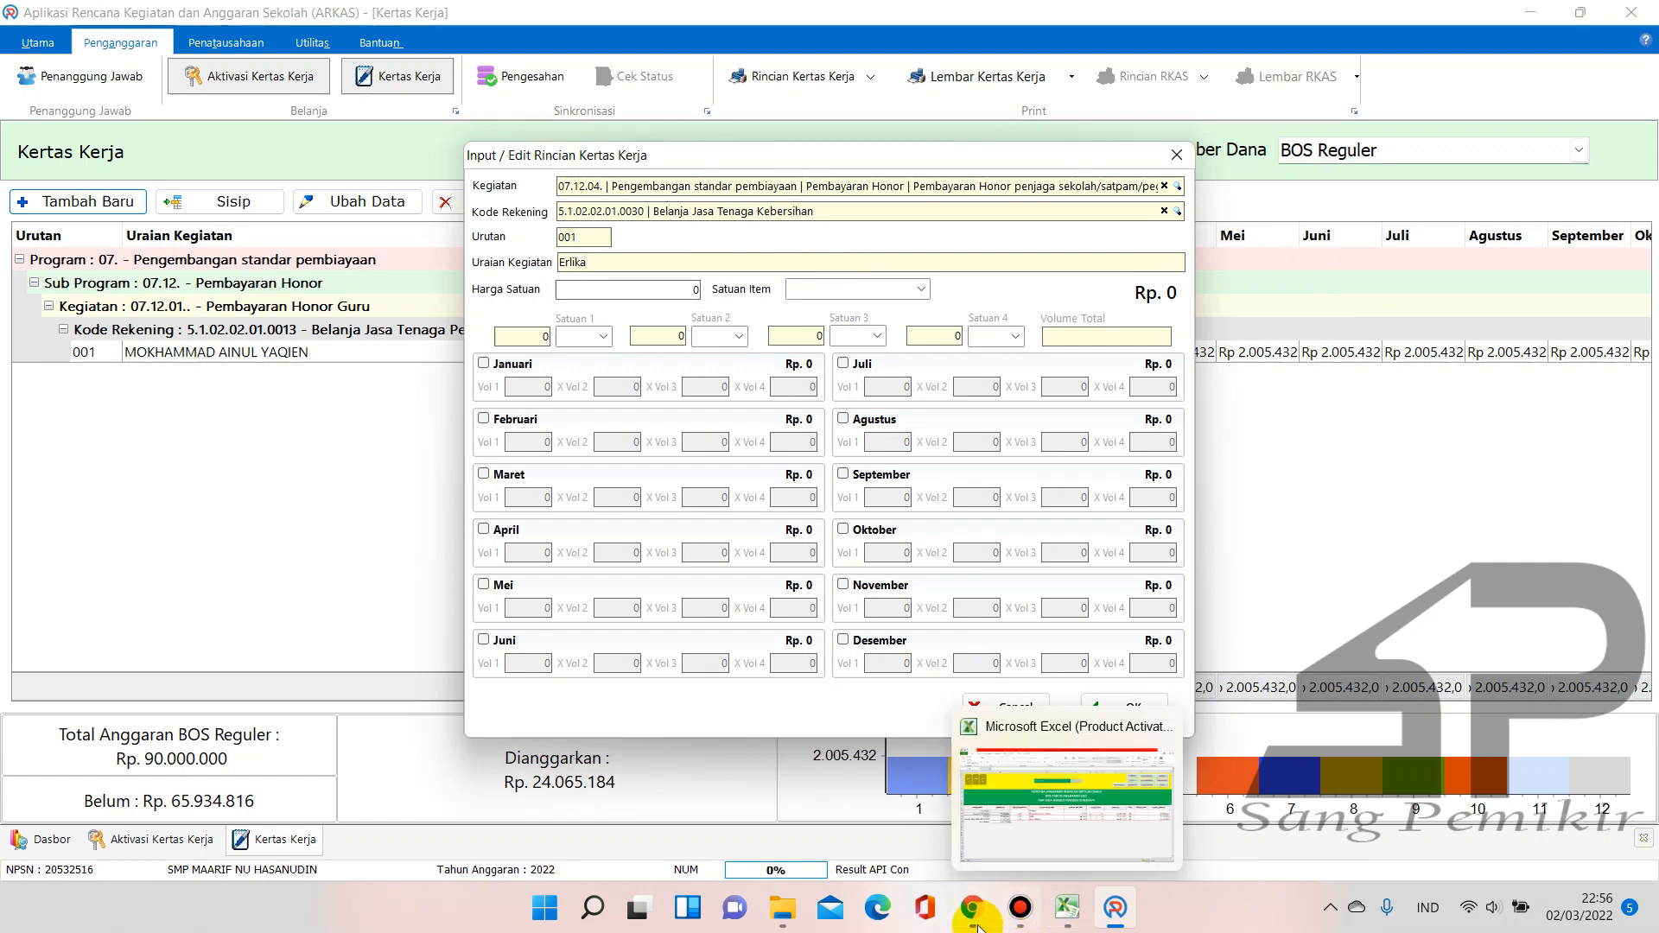
click(1068, 907)
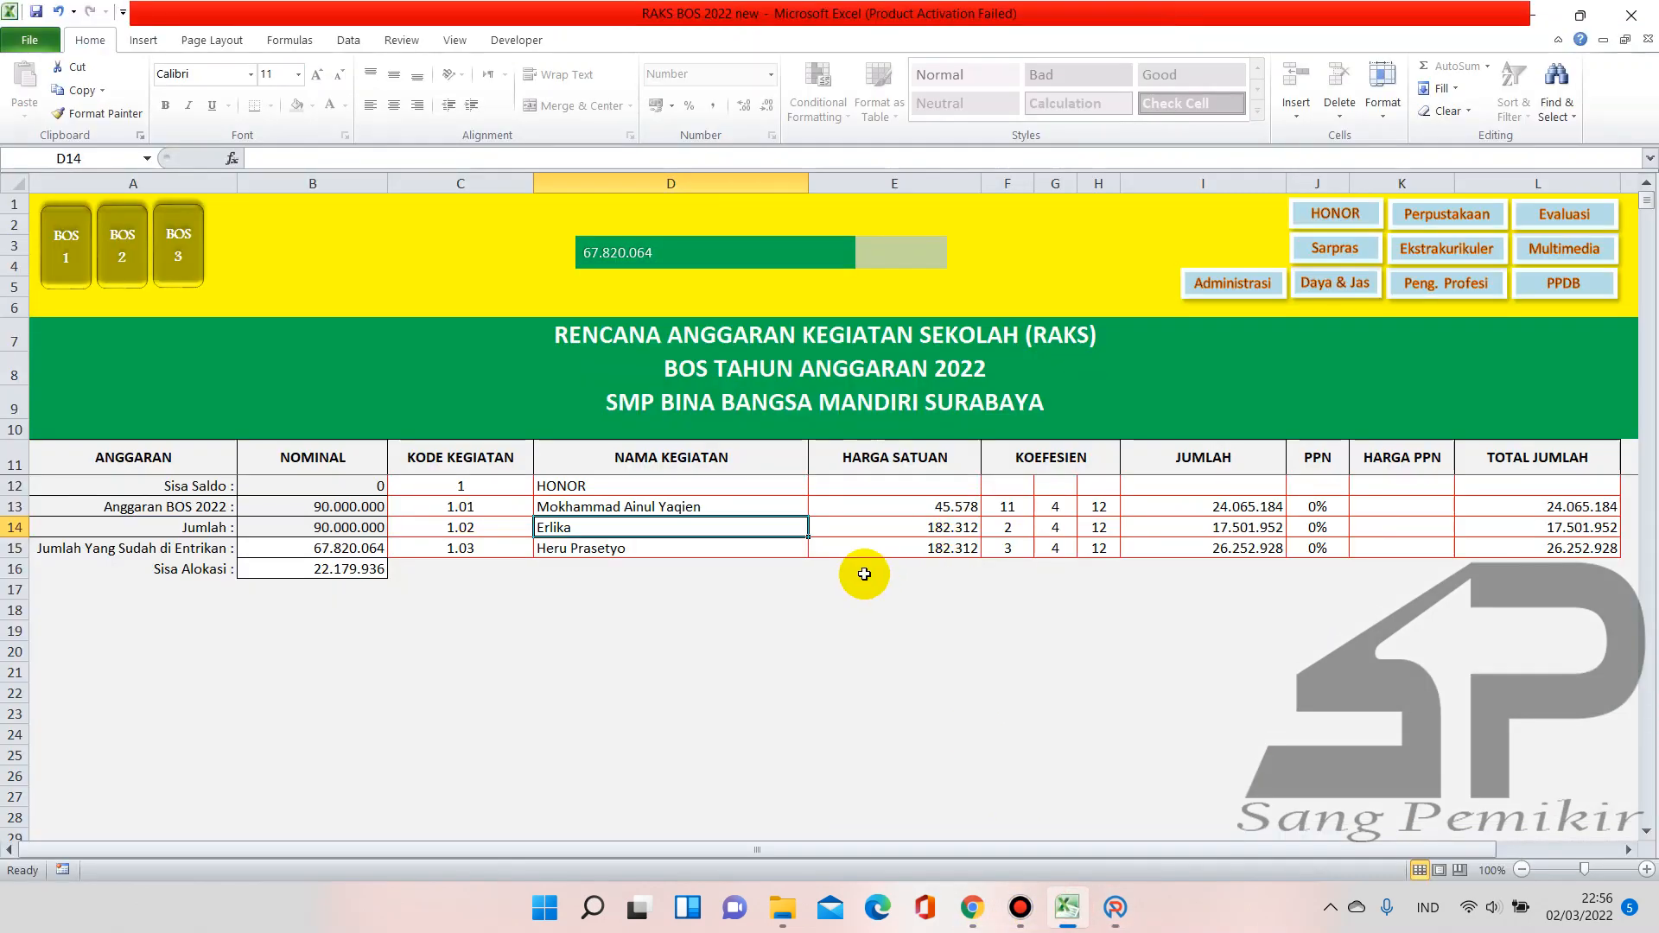
click(933, 529)
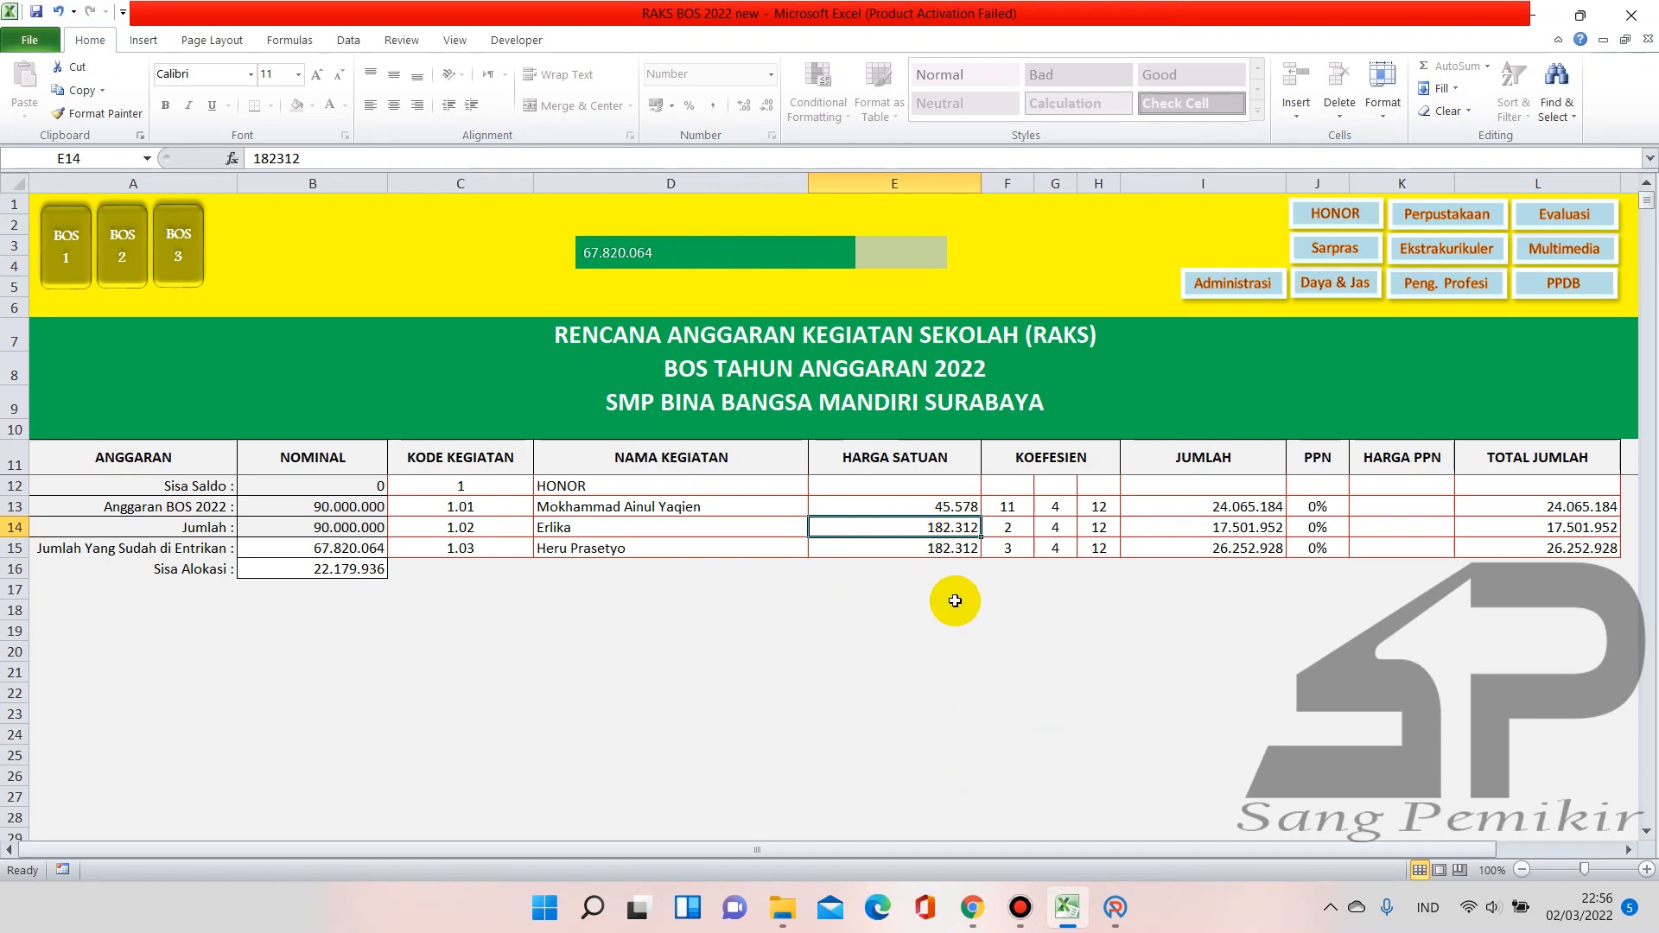
click(972, 907)
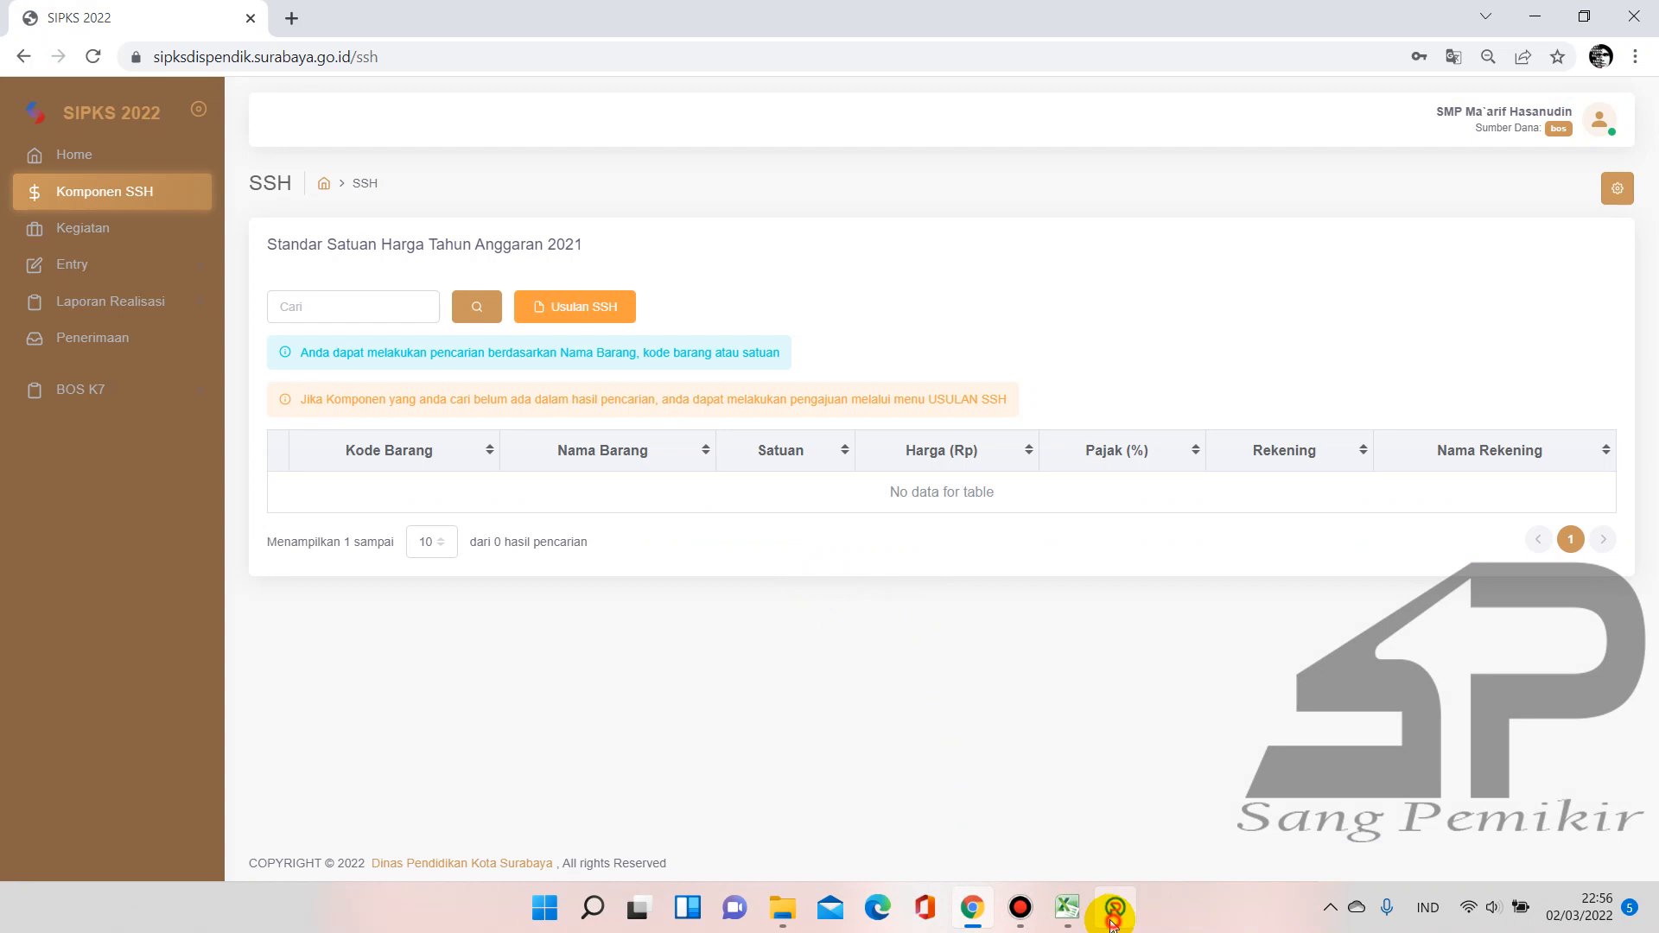
click(1114, 909)
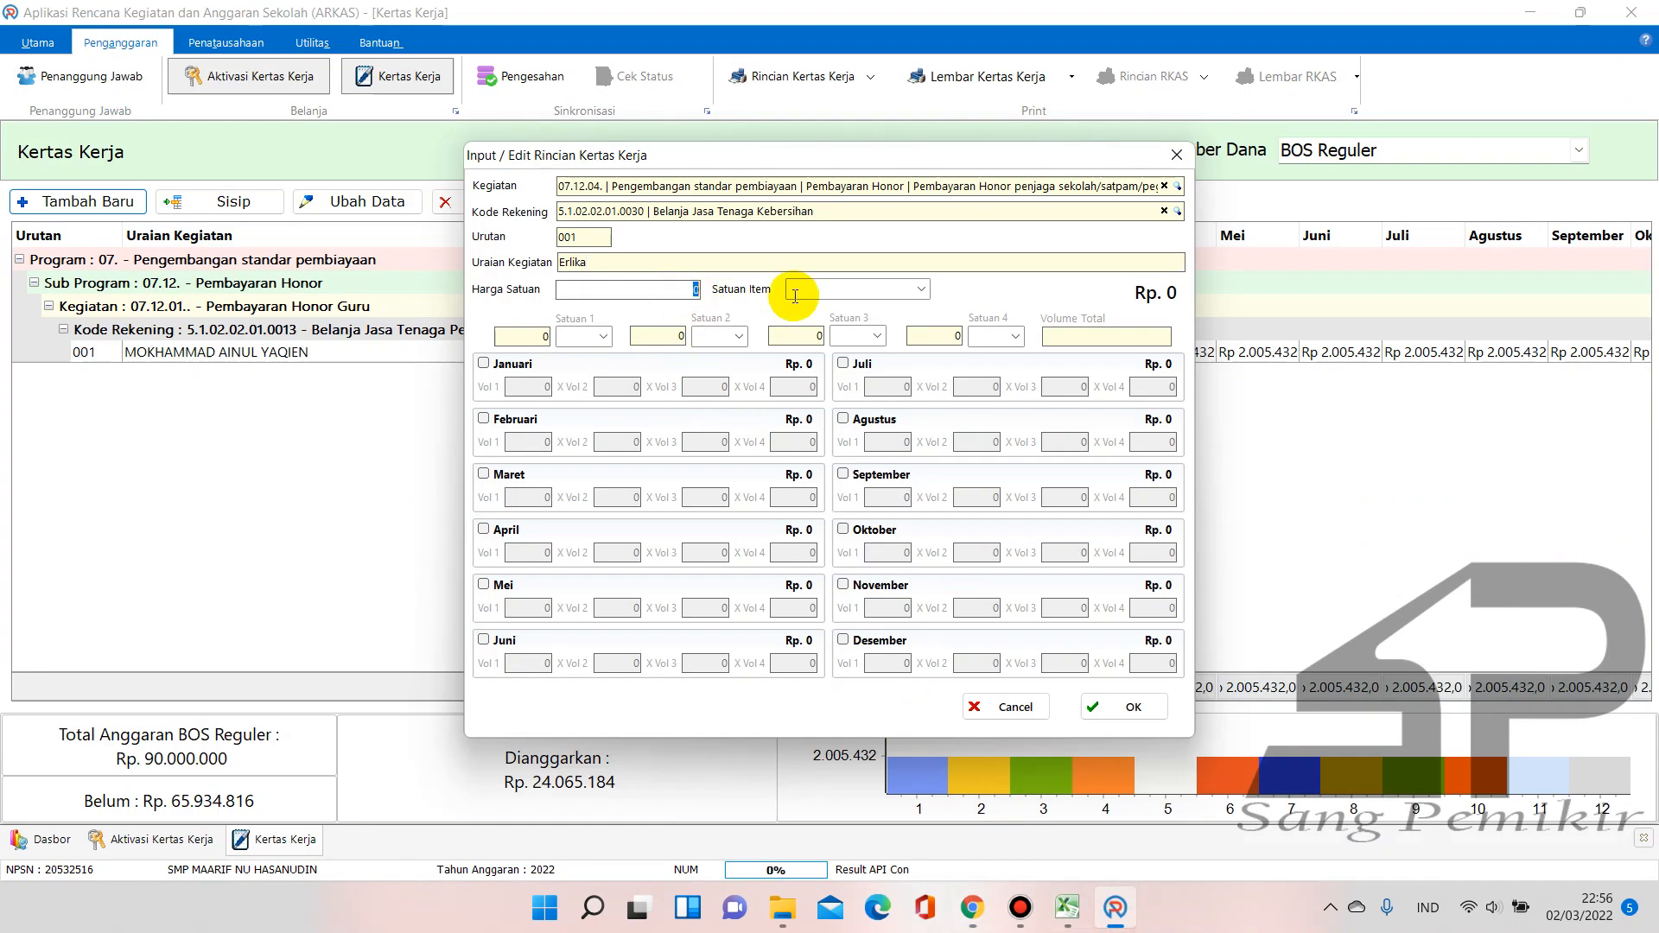
Set the item unit to Orang Bulan and look up the staff pay on the HONOR sheet
click(922, 290)
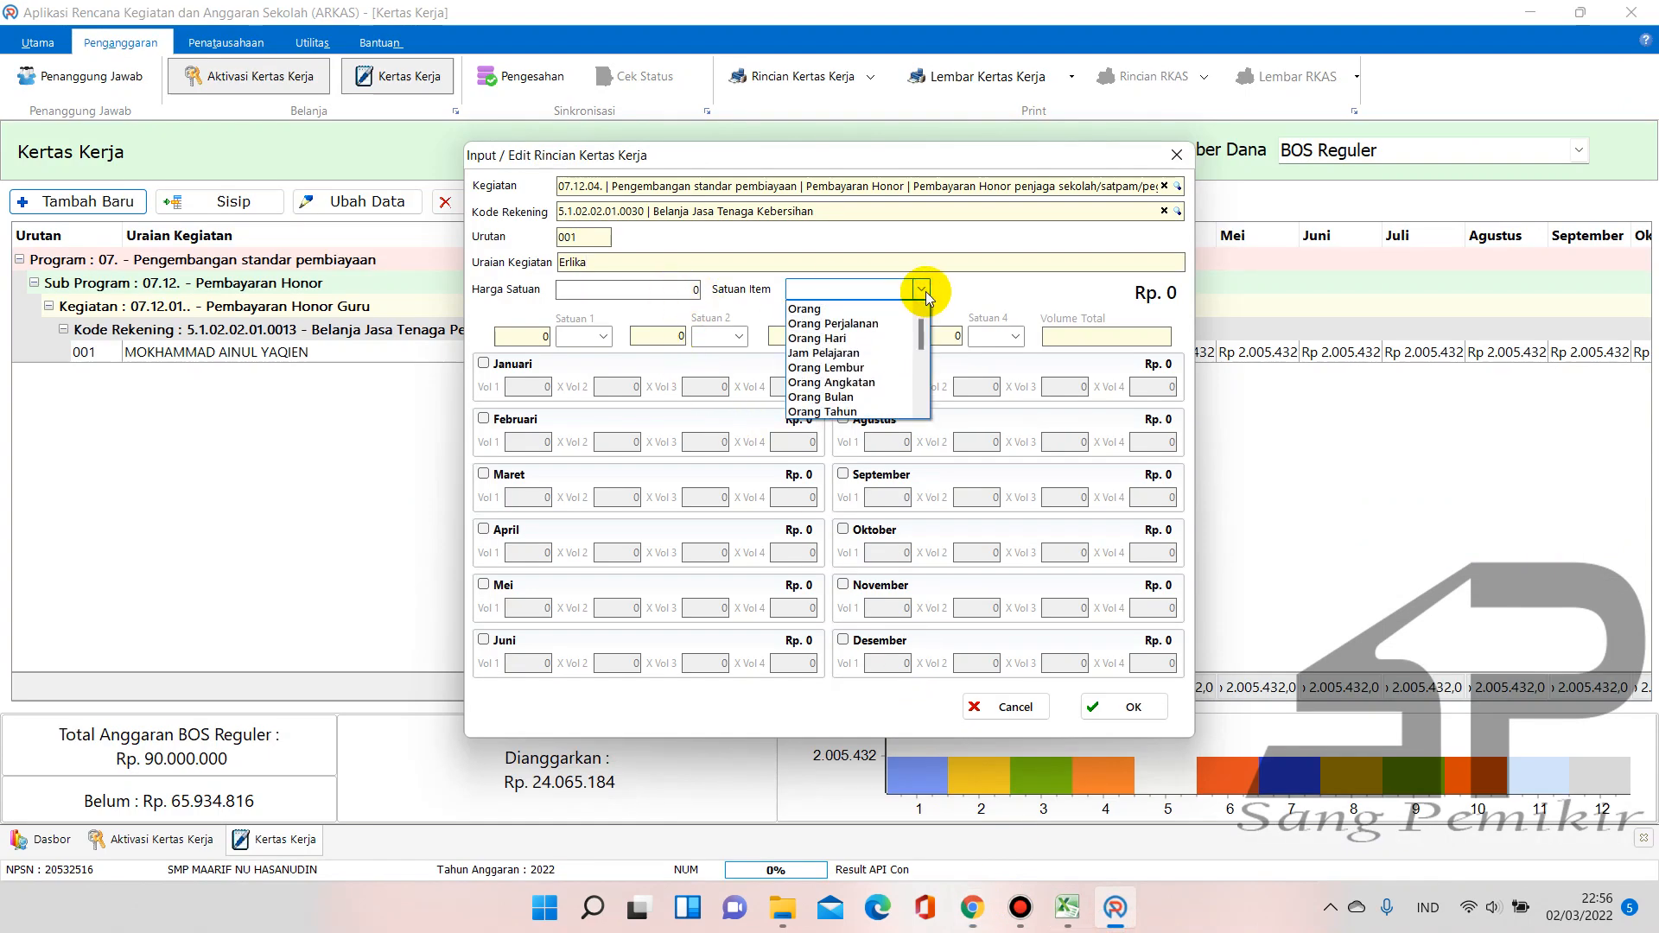
text(Orang Bulan)
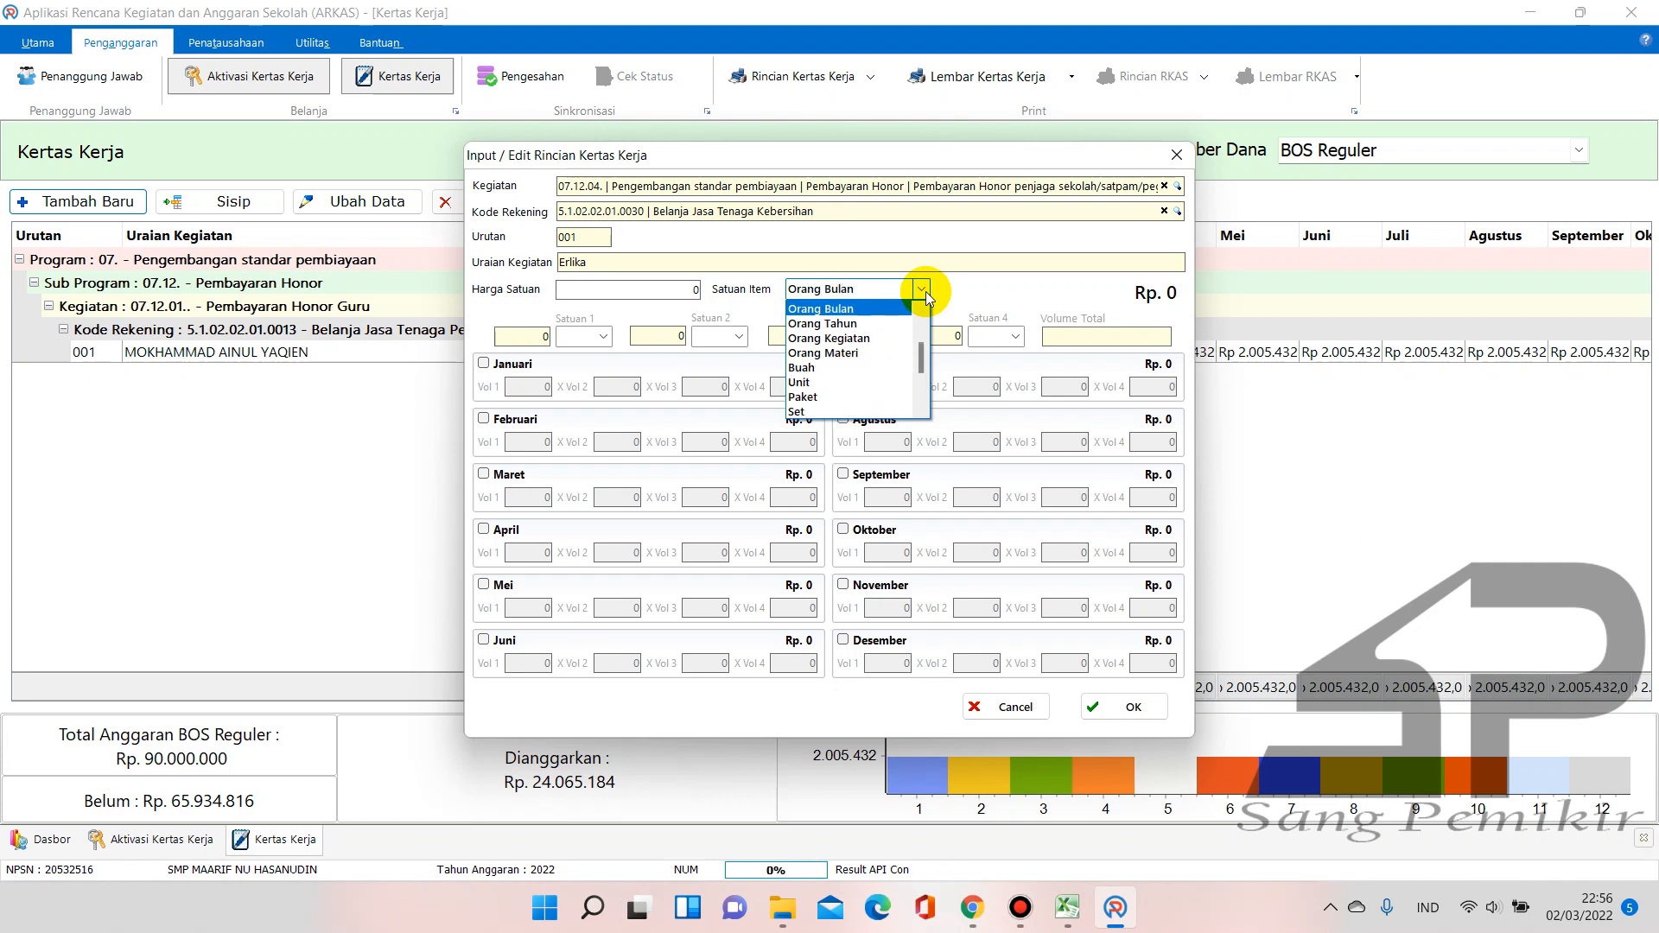
click(896, 310)
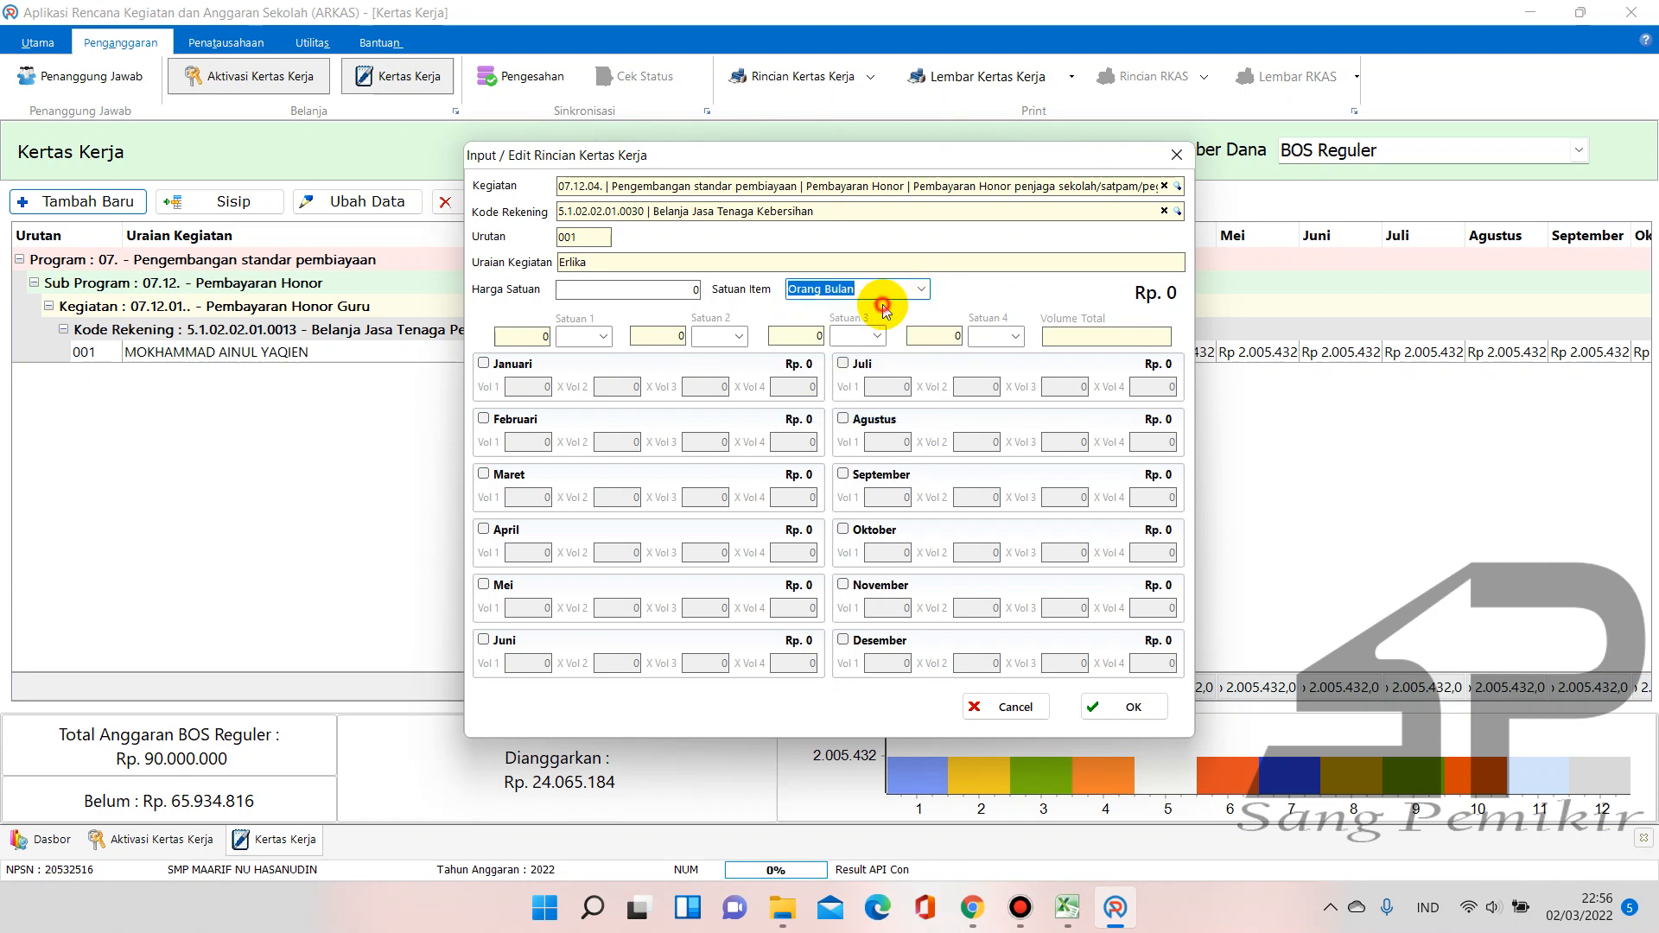
click(839, 286)
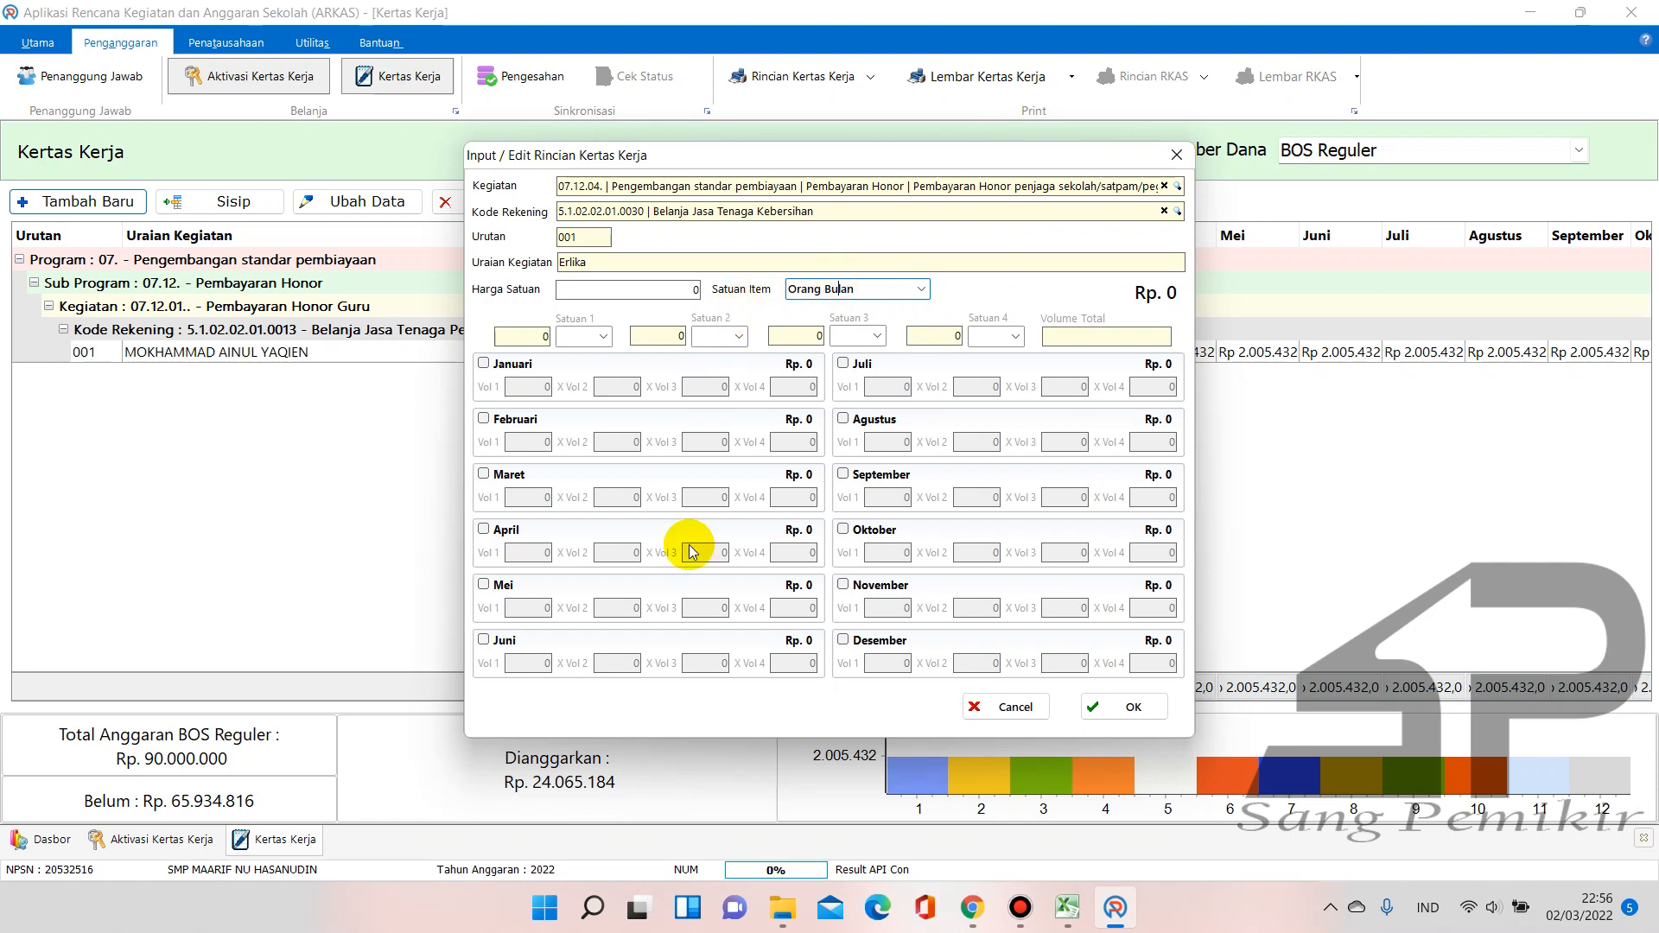
click(1067, 907)
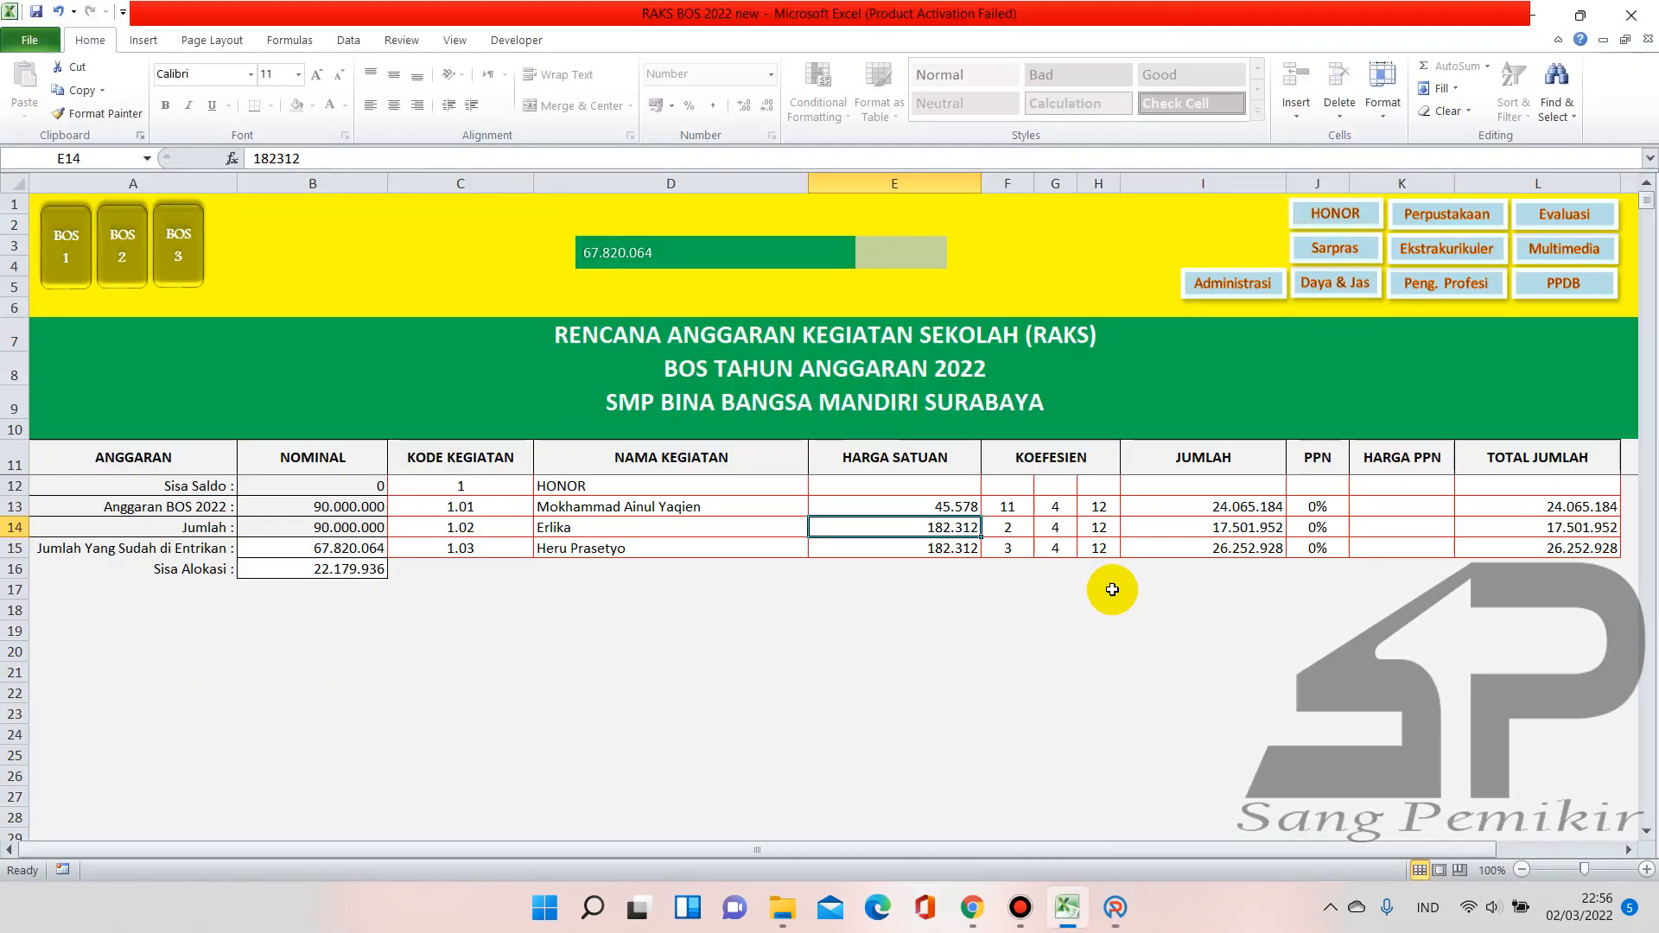
click(1366, 214)
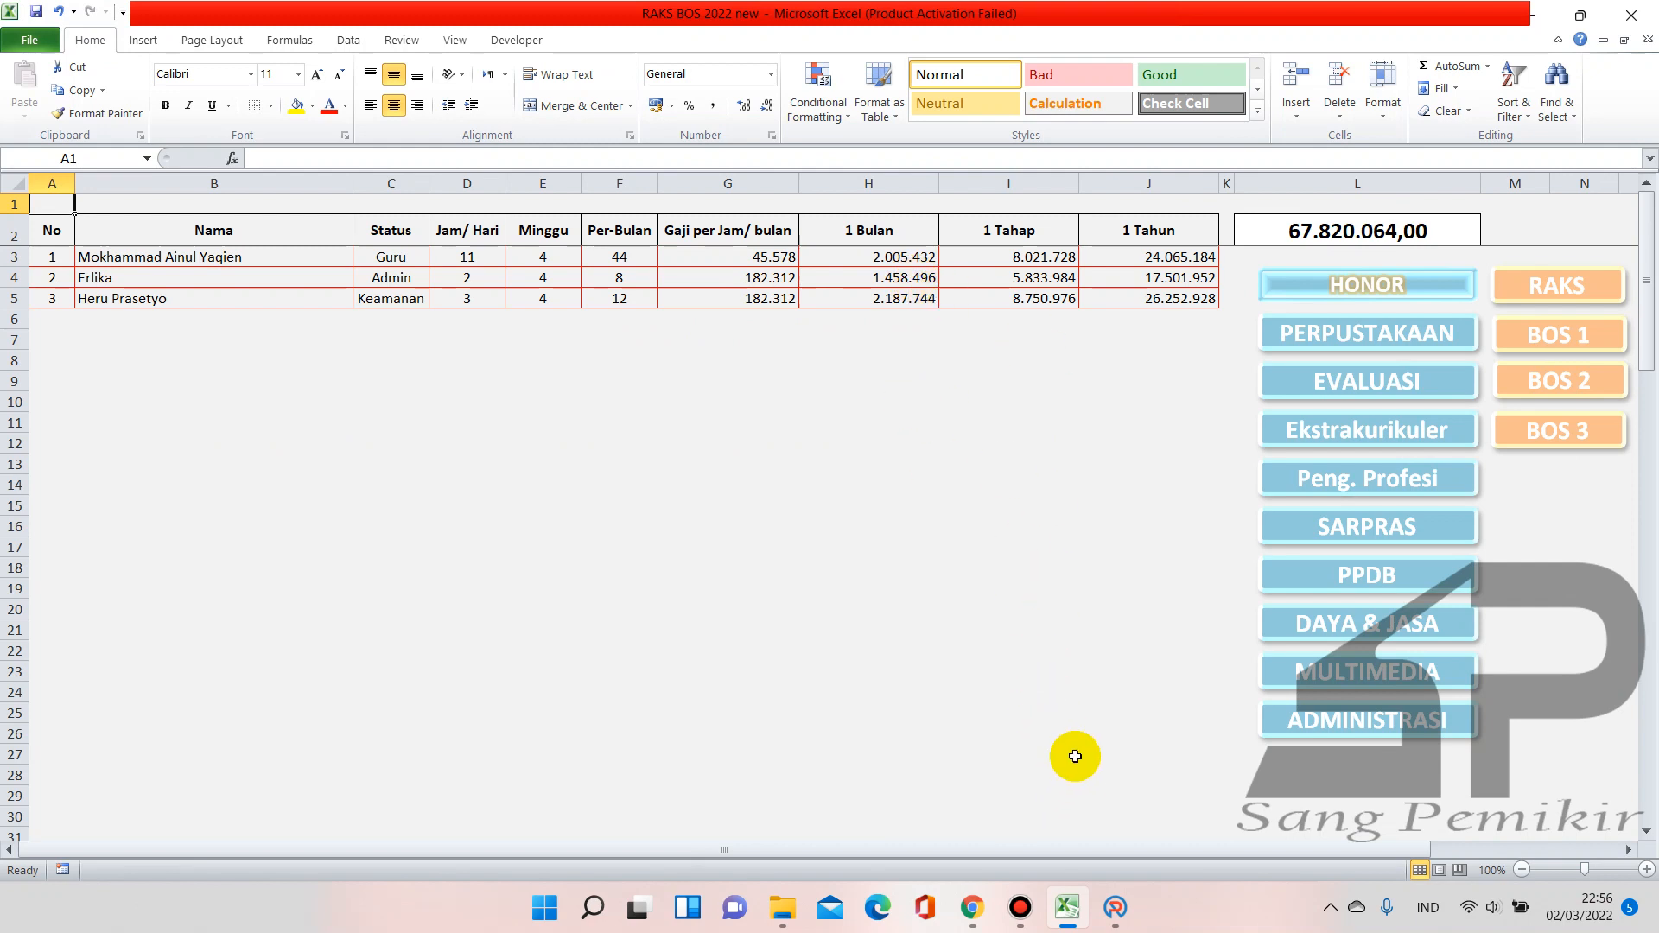
click(1114, 911)
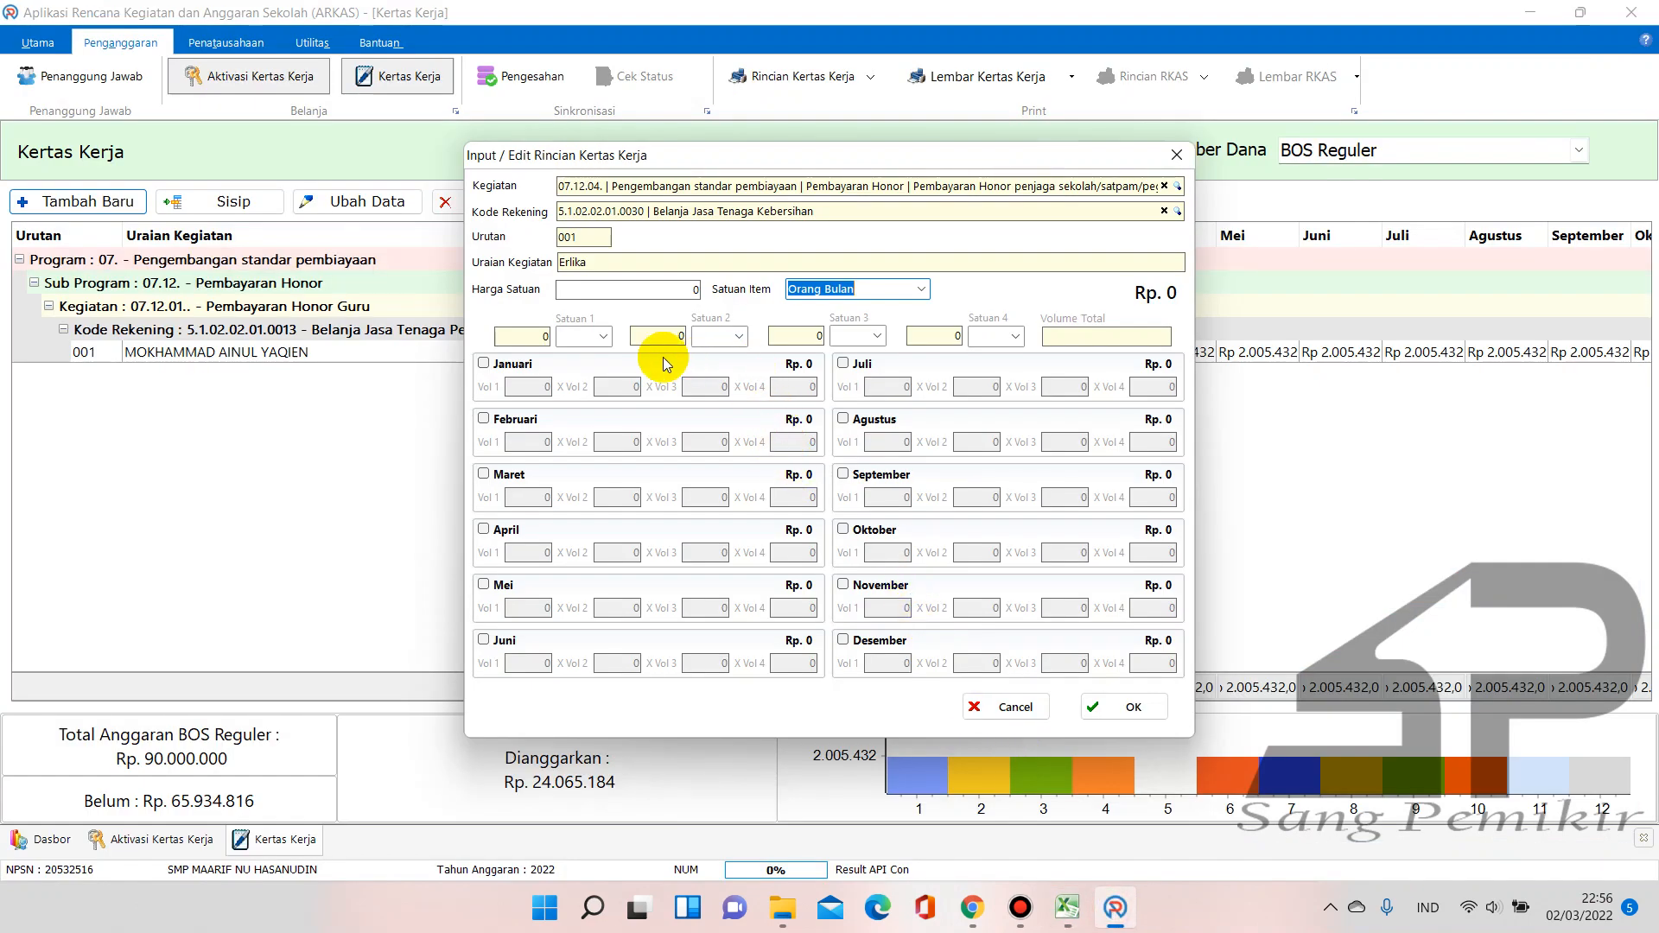
Set the unit price to 1458496 per Orang Bulan, matching the monthly pay in Excel
click(696, 290)
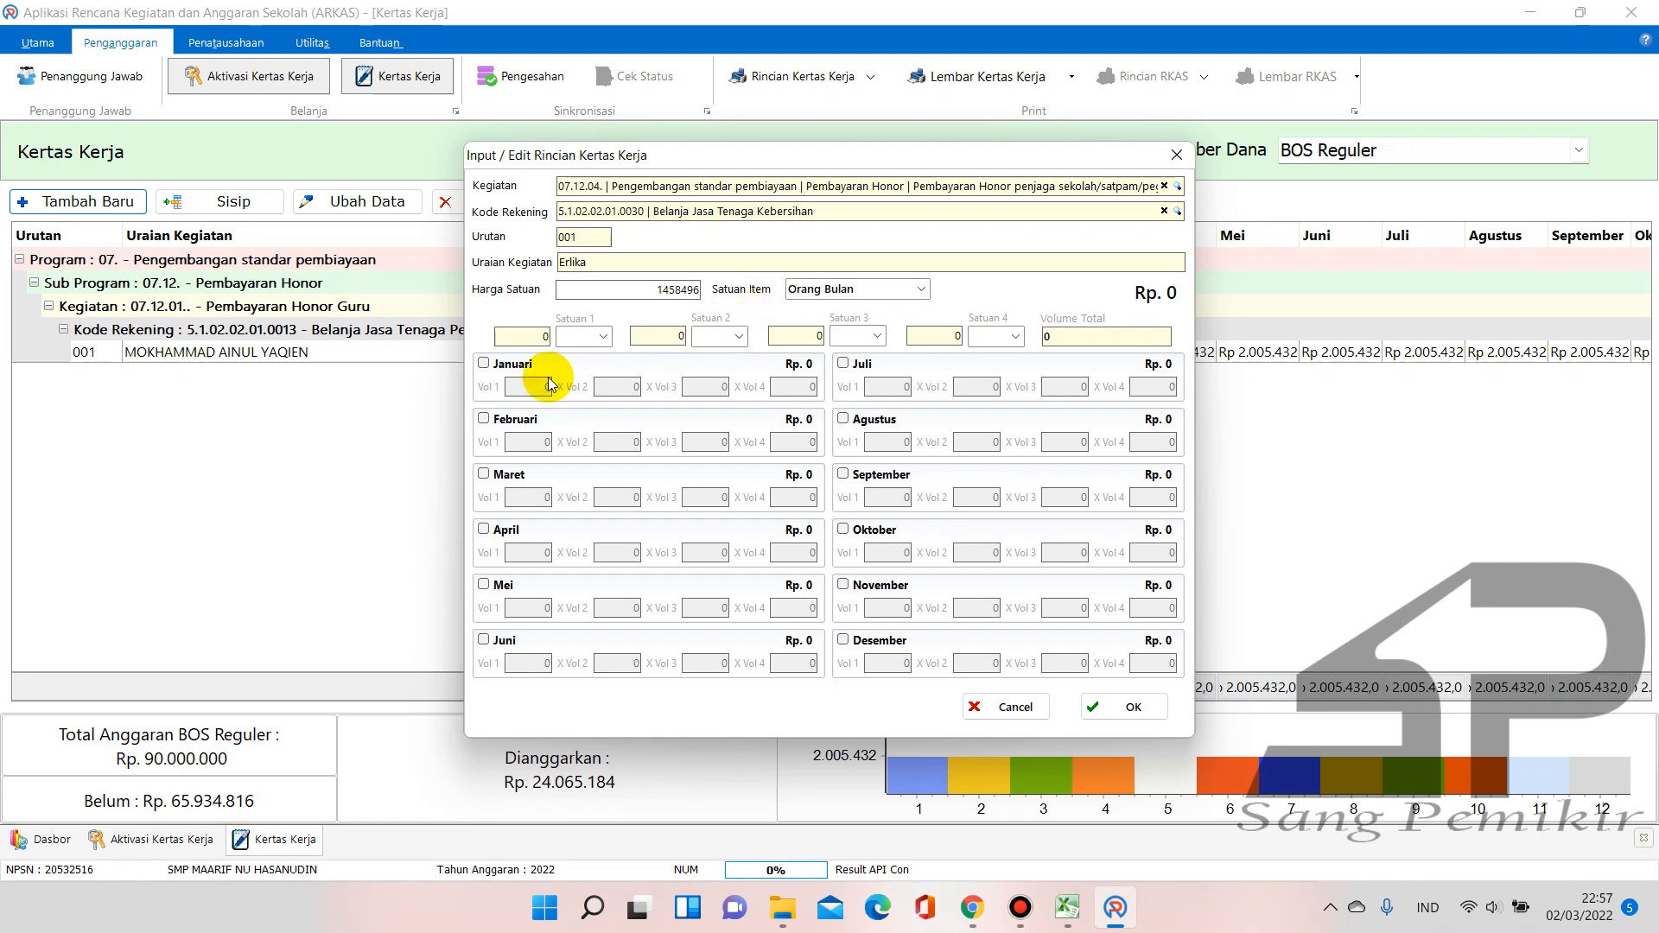
click(1066, 909)
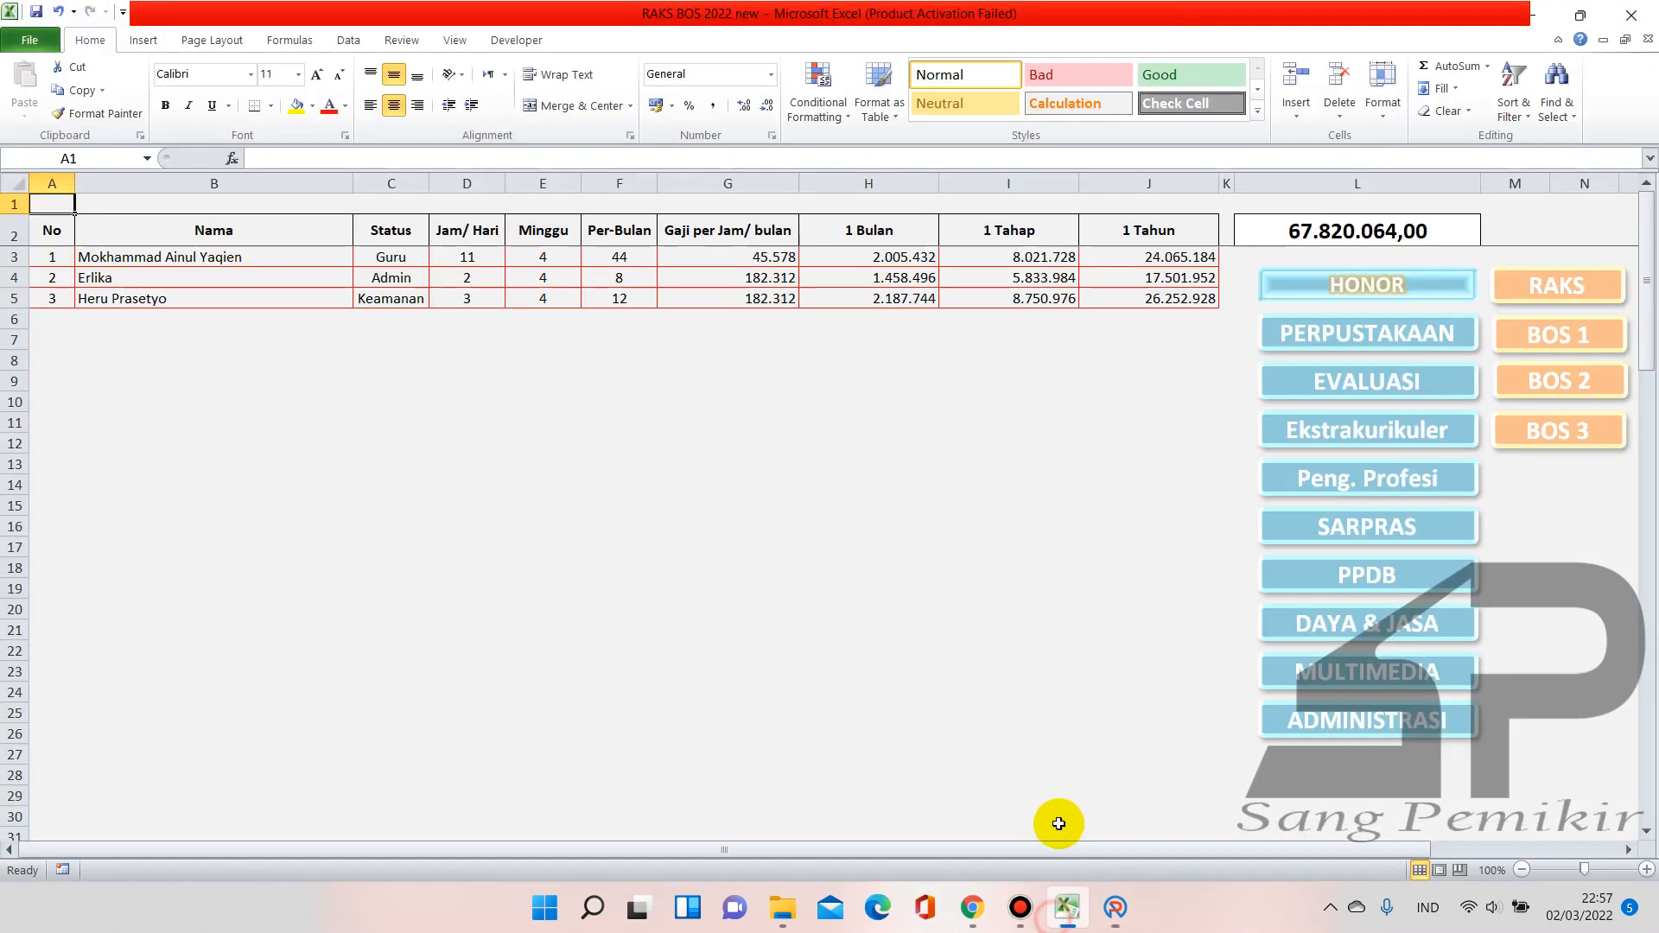
click(1115, 907)
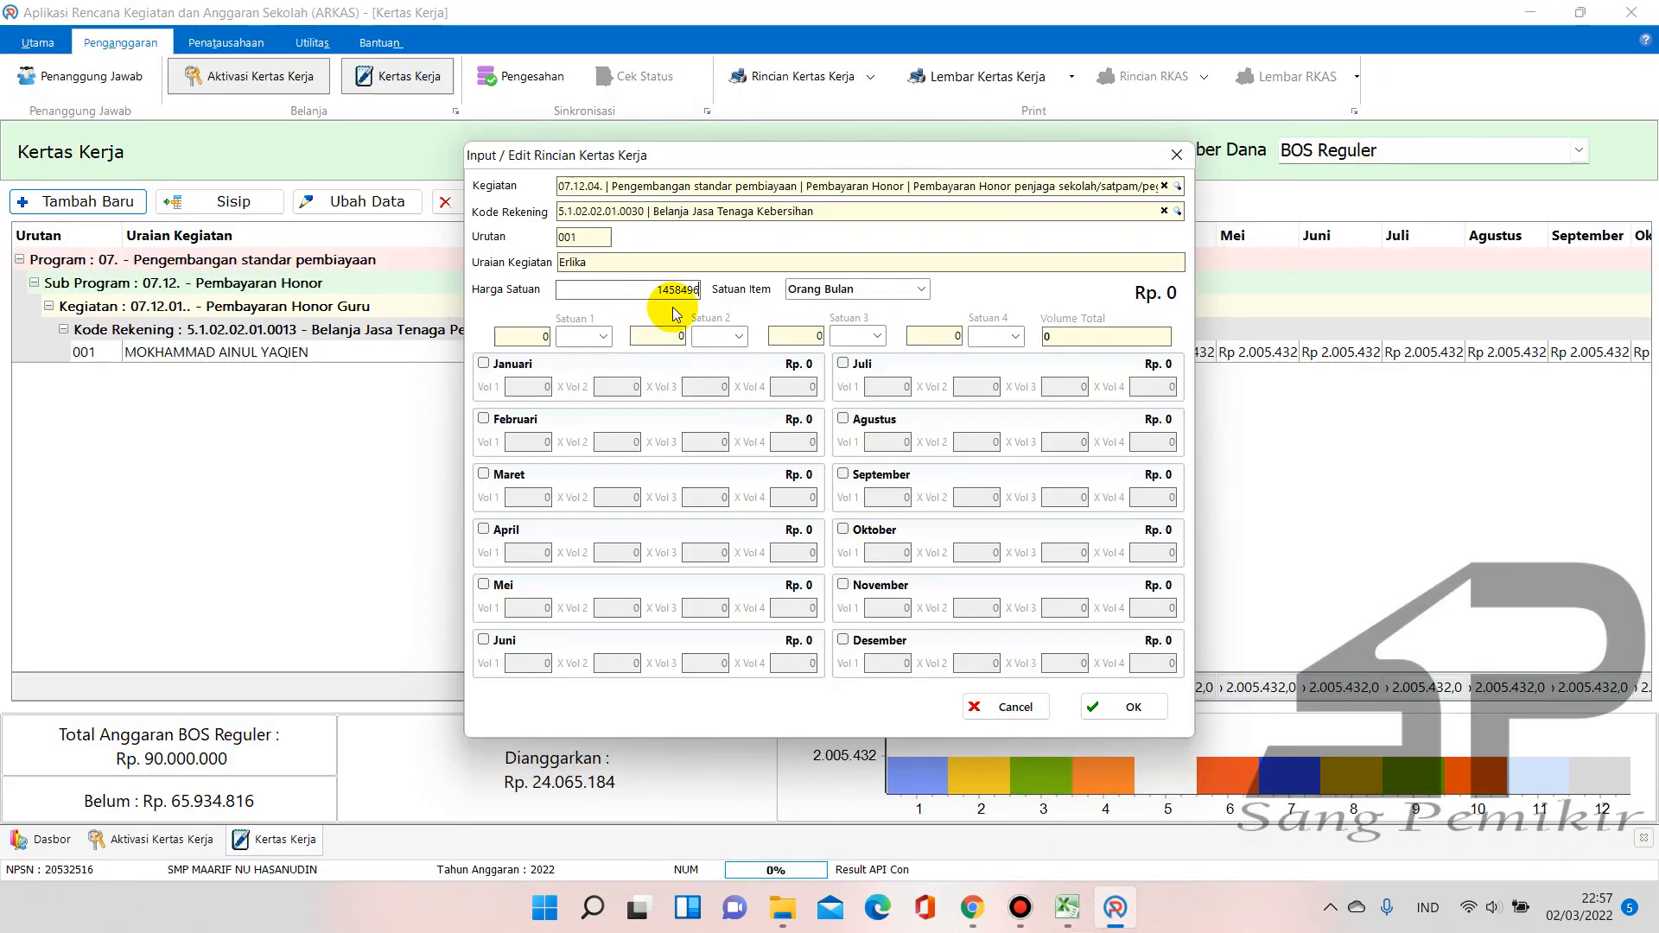
click(1065, 909)
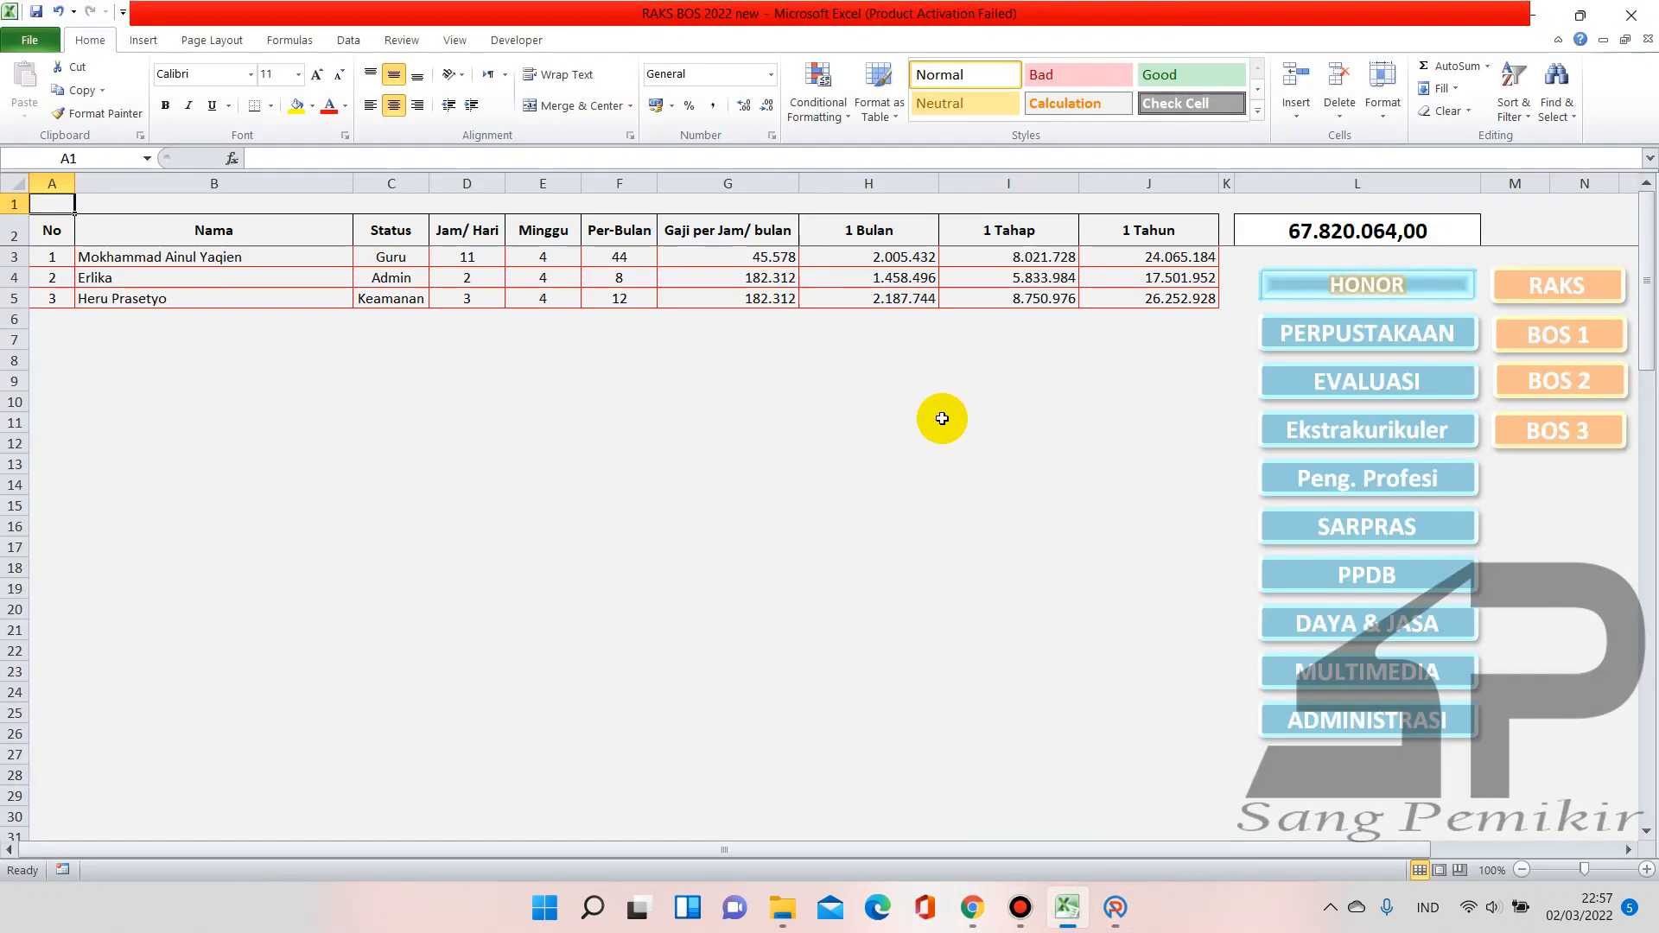
click(1115, 923)
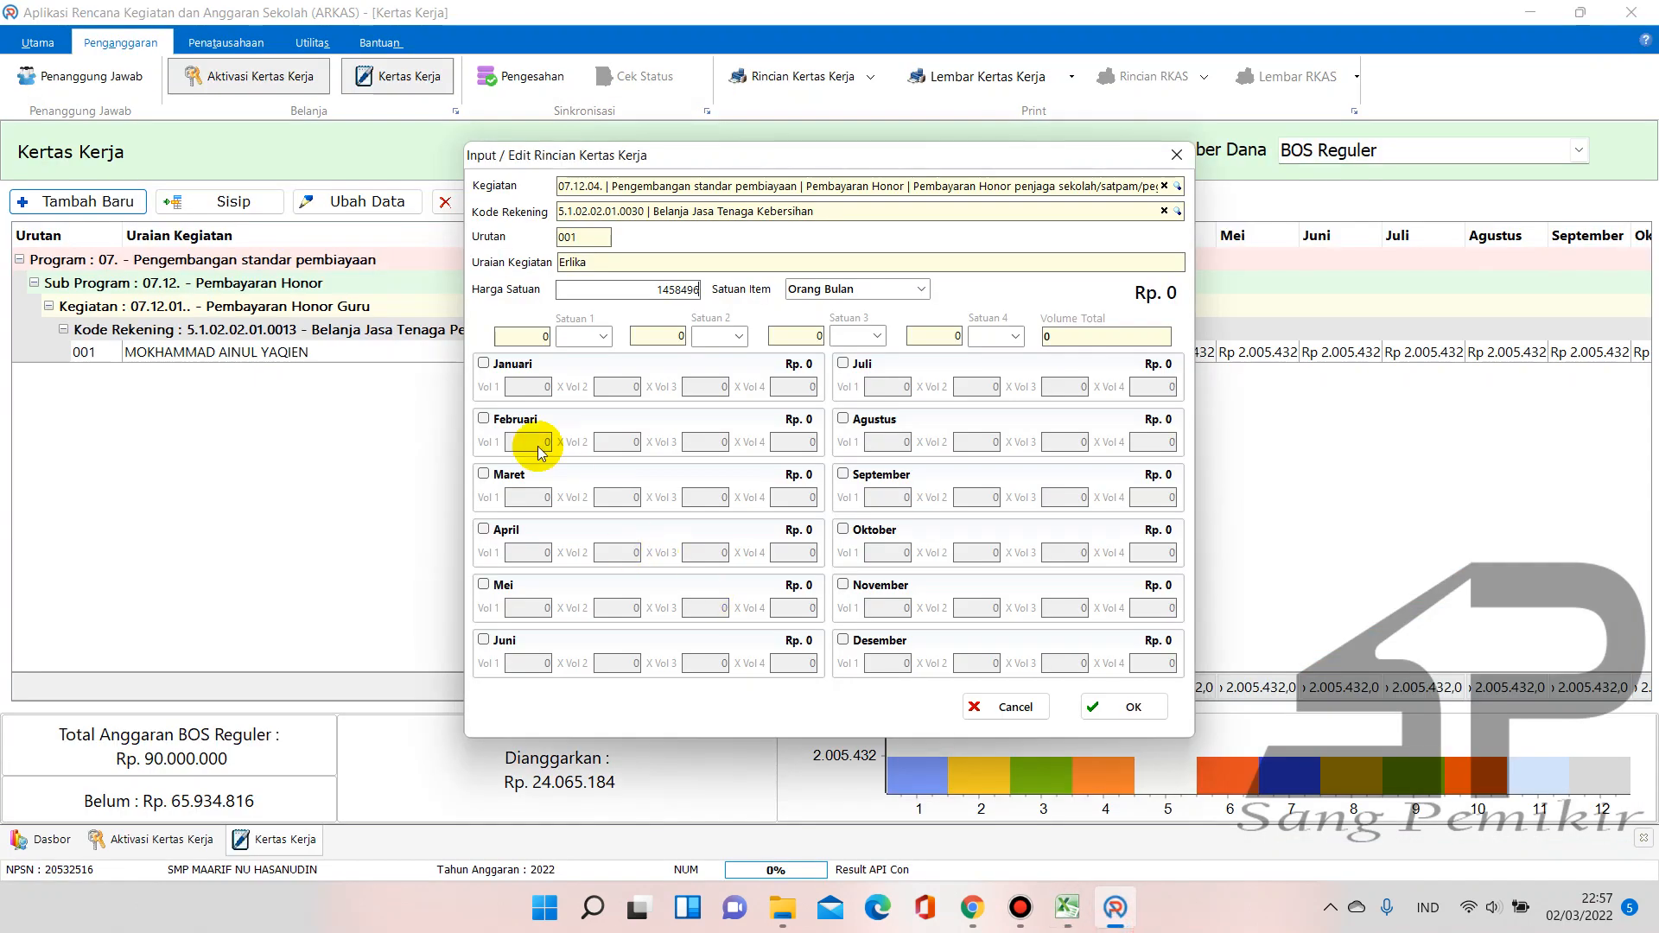
Tick Januari through Juni and give each month a volume of 1
click(484, 363)
click(547, 386)
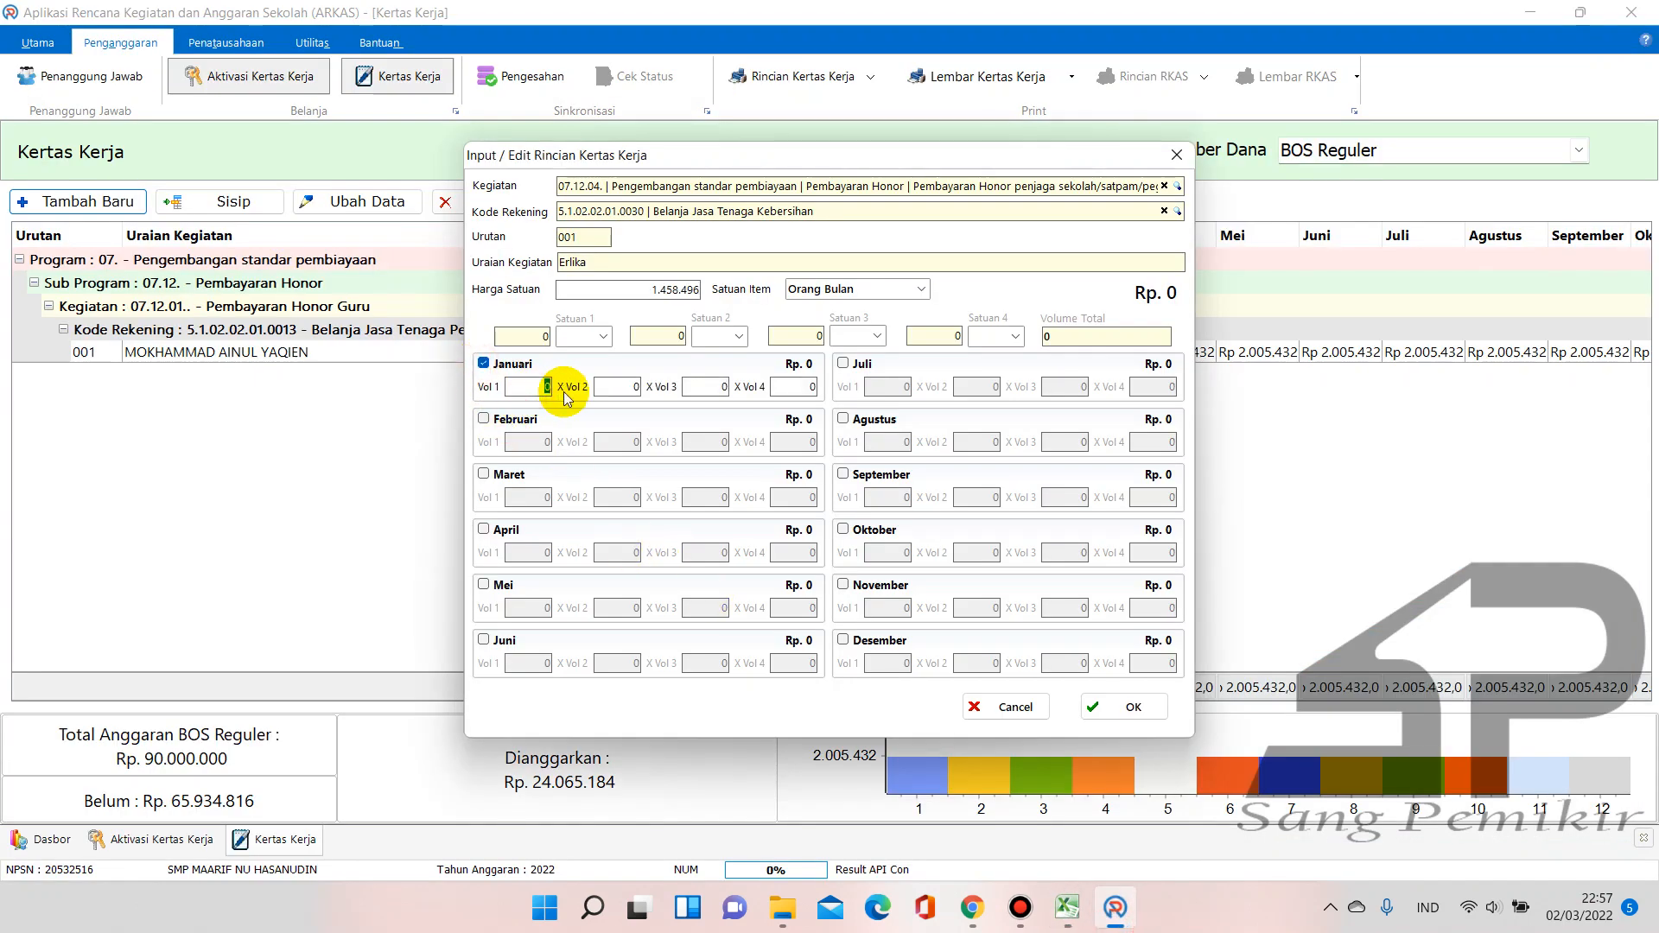
click(484, 420)
click(542, 443)
text(1)
click(512, 473)
click(545, 496)
text(1)
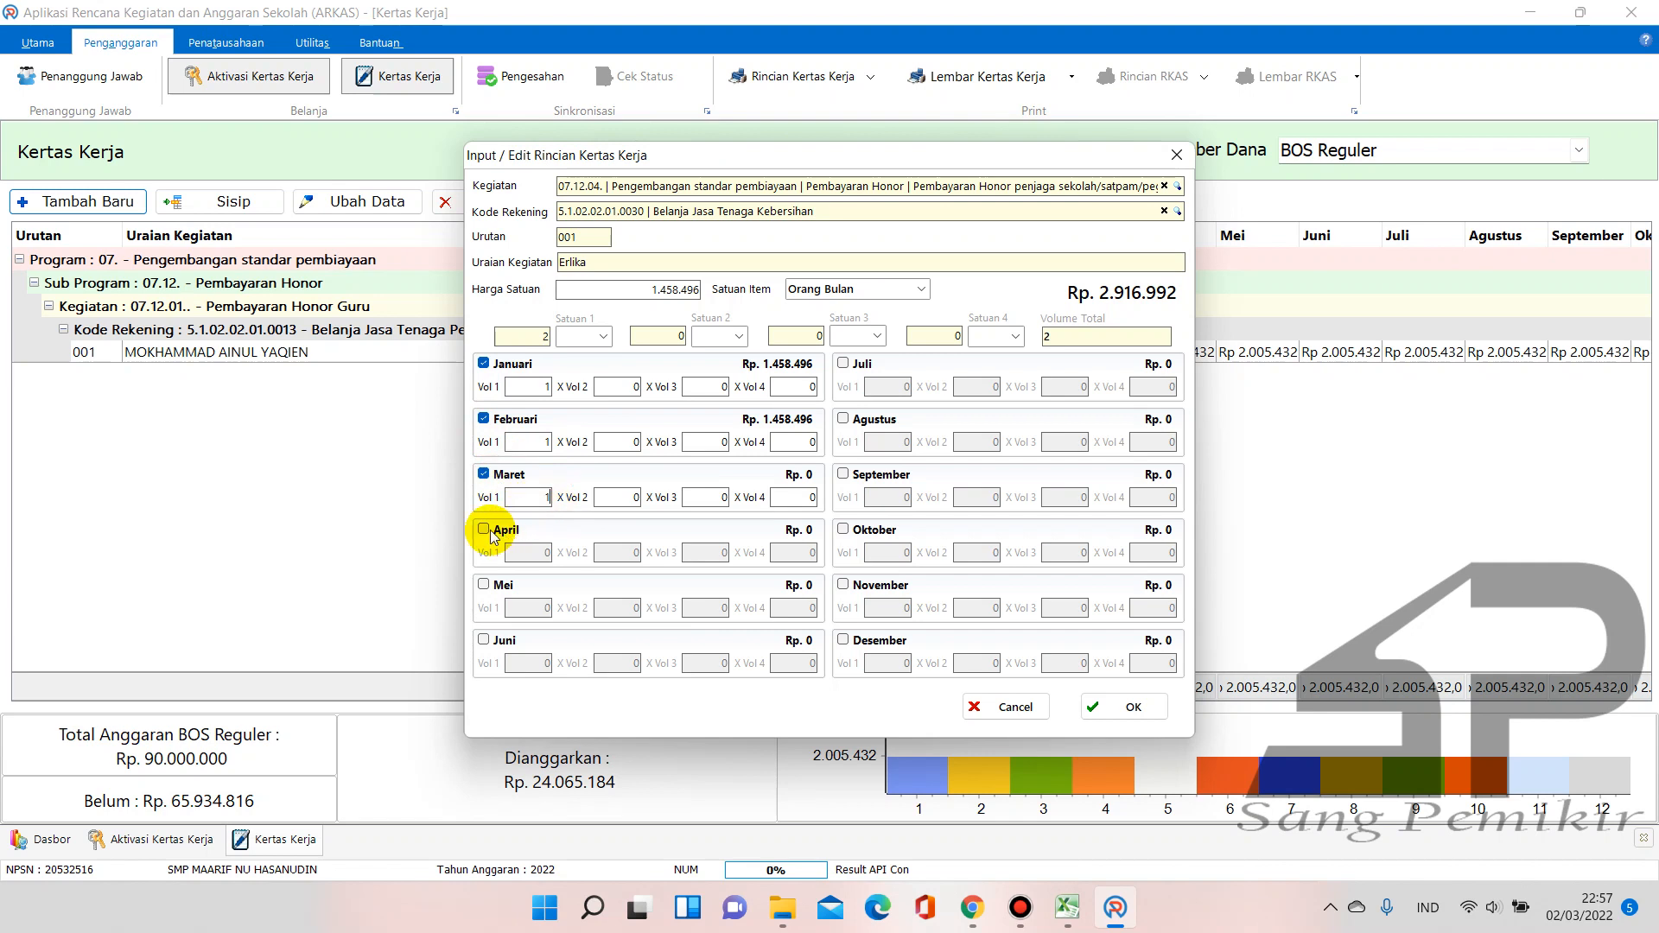
click(506, 531)
click(484, 585)
click(528, 606)
text(1)
click(540, 553)
text(1)
click(484, 640)
click(507, 662)
text(1)
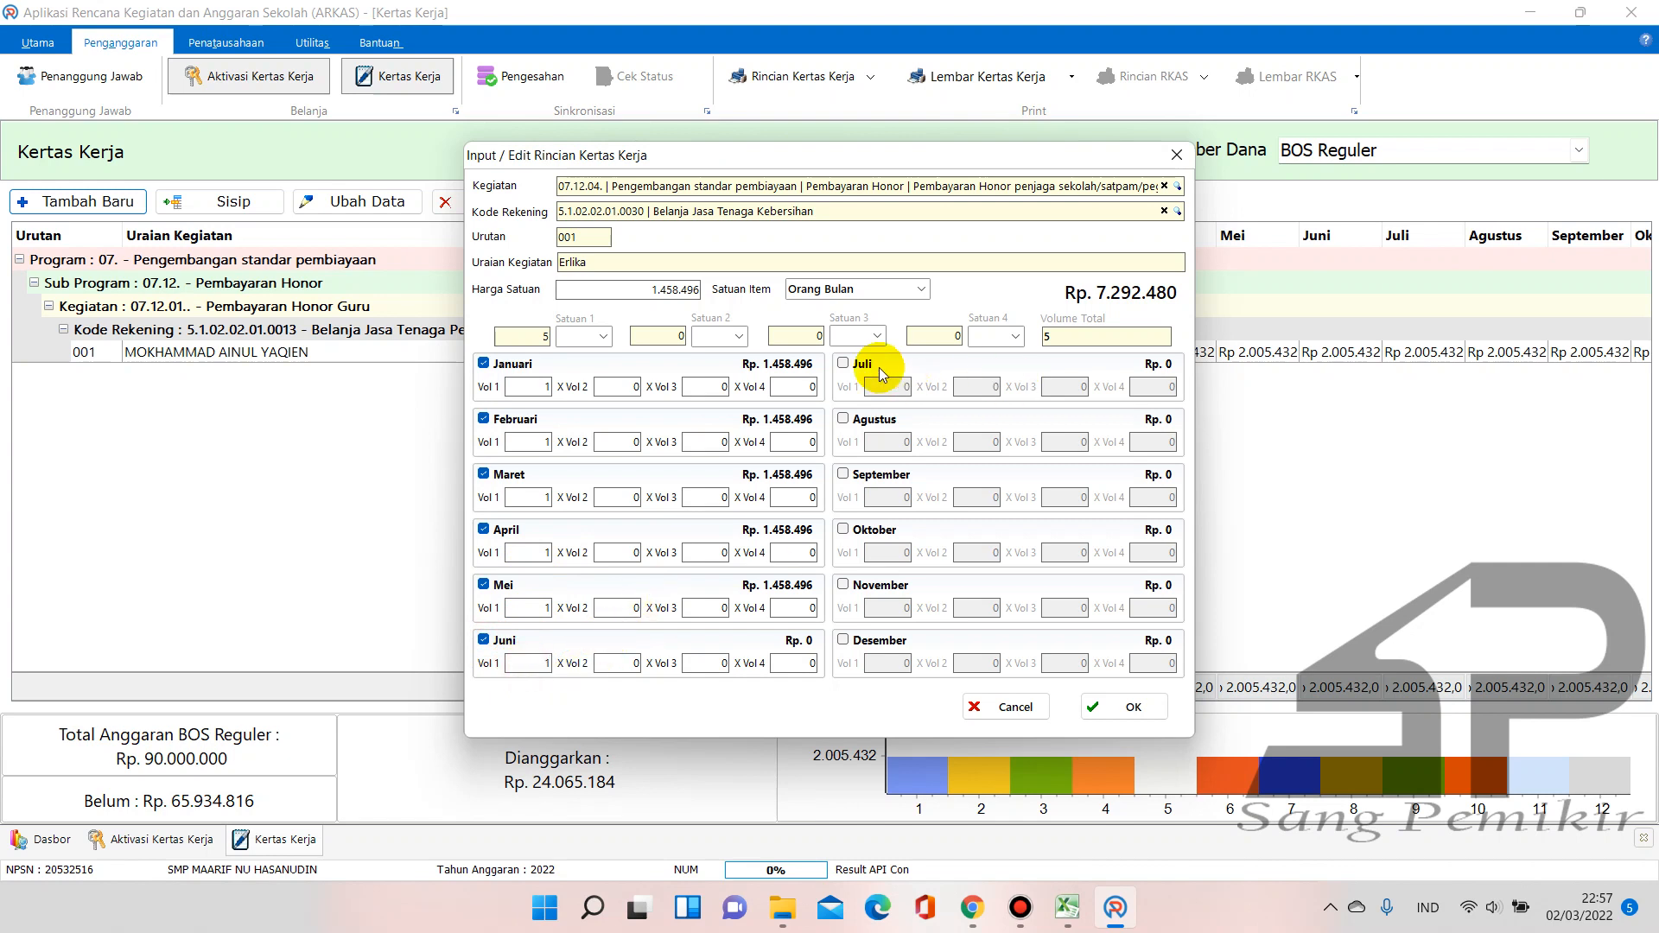
Tick Juli through Desember and give each month a volume of 1
click(843, 364)
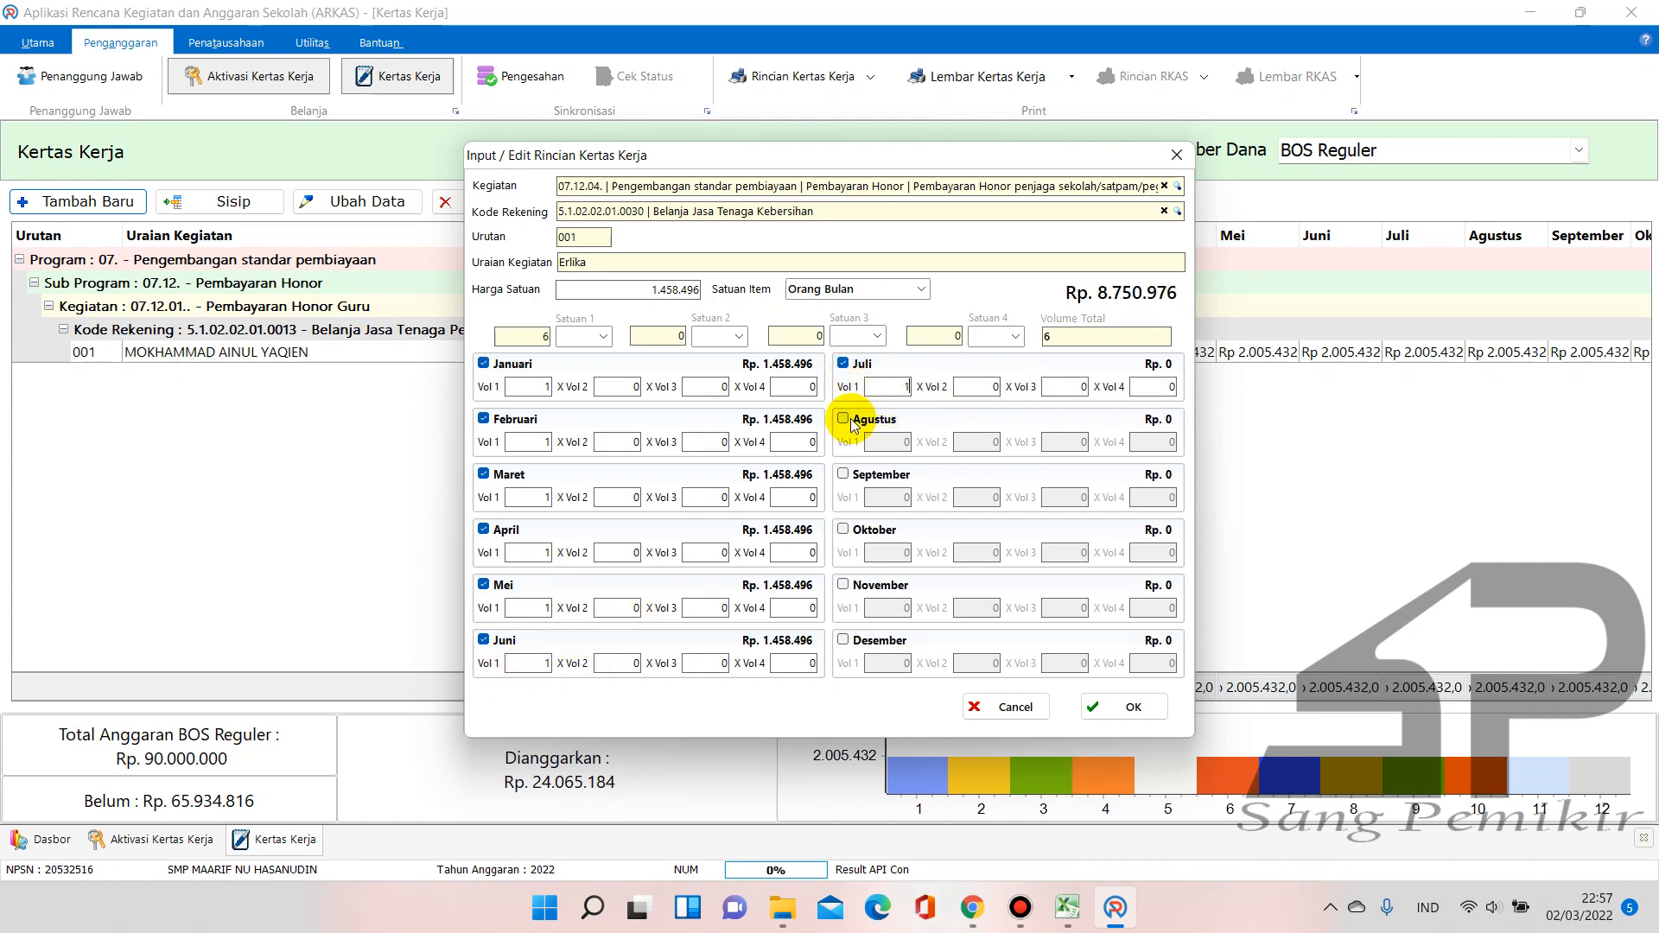
click(843, 419)
click(844, 474)
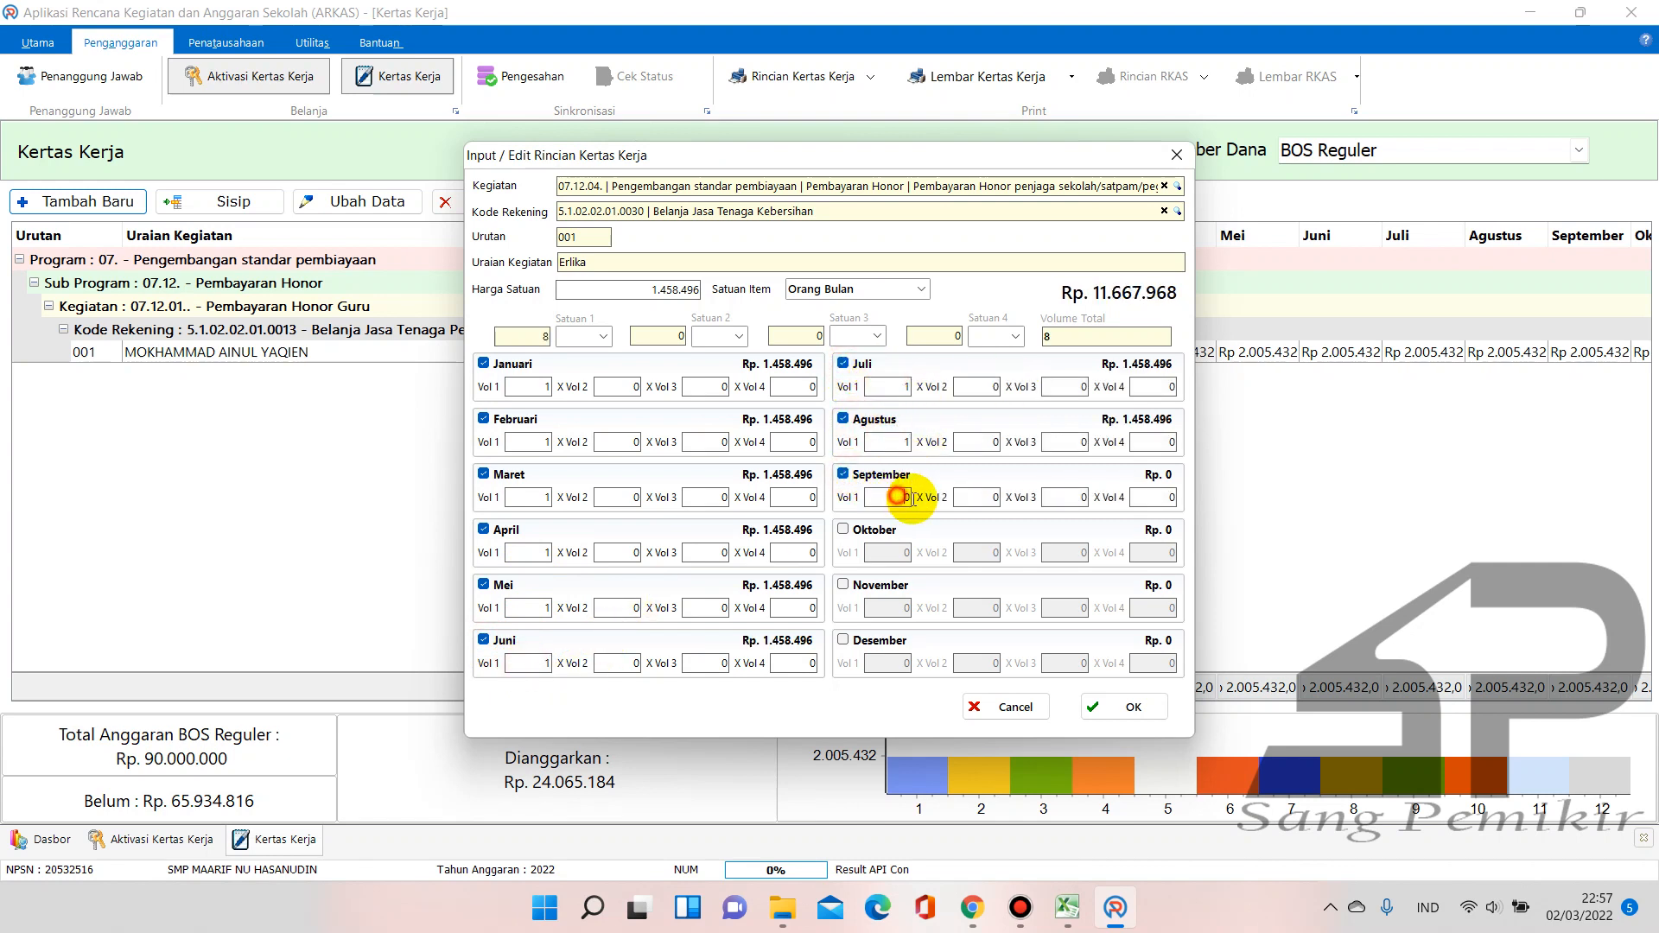
click(844, 530)
click(902, 551)
text(1)
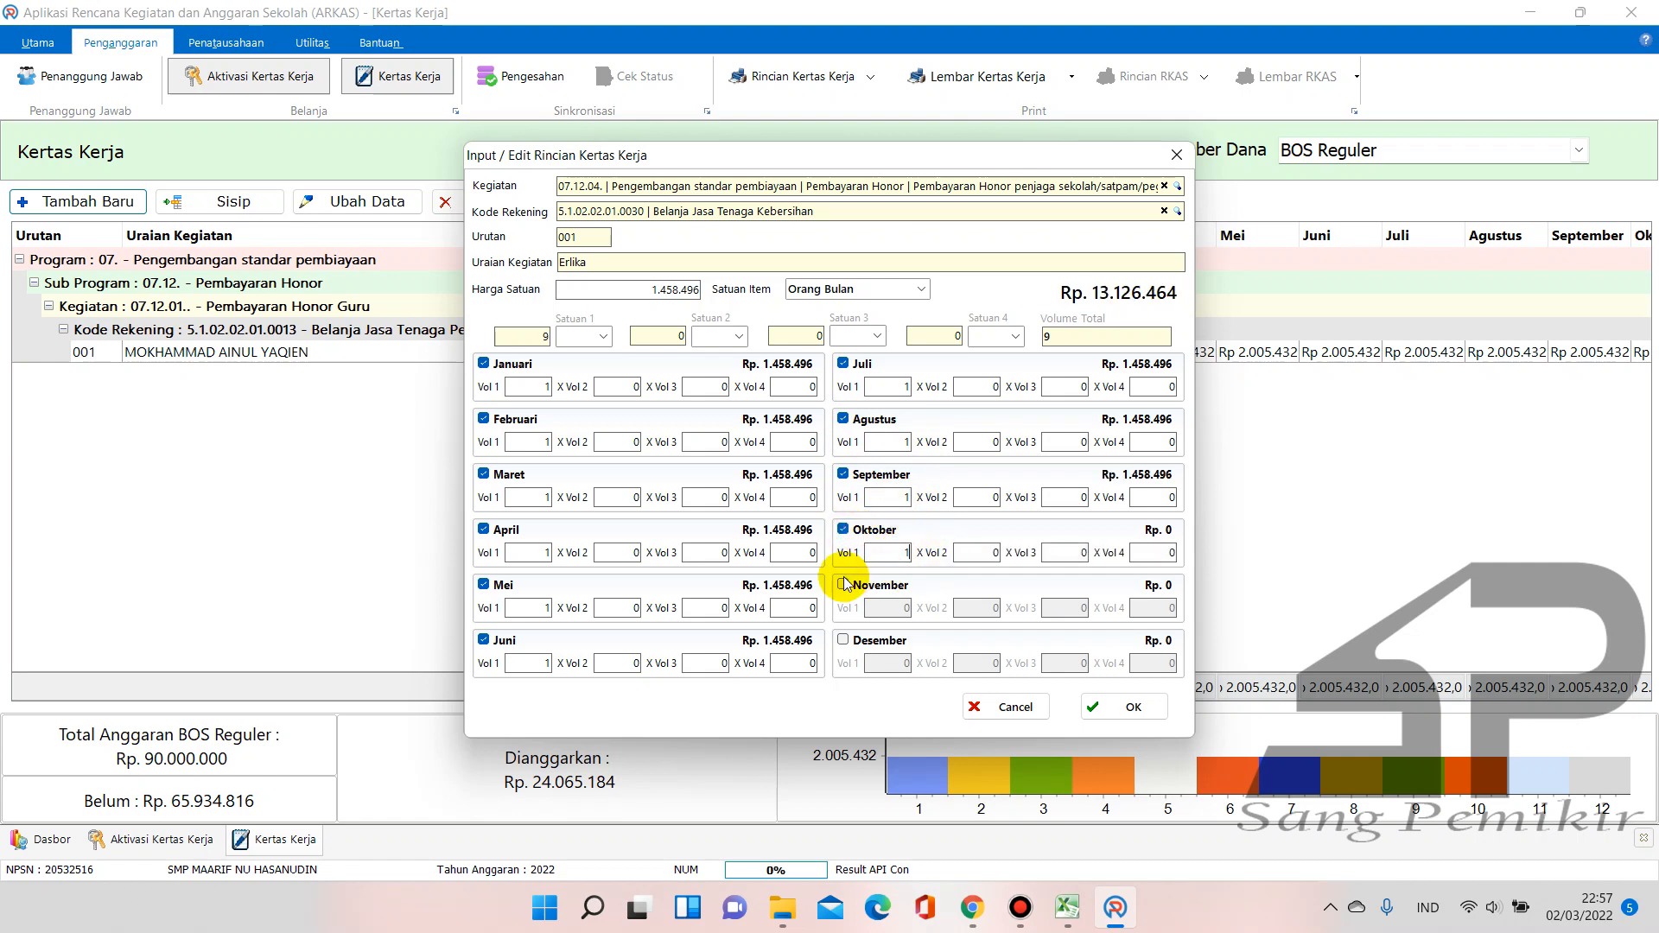
click(844, 583)
click(892, 606)
text(1)
click(843, 640)
click(899, 663)
text(1)
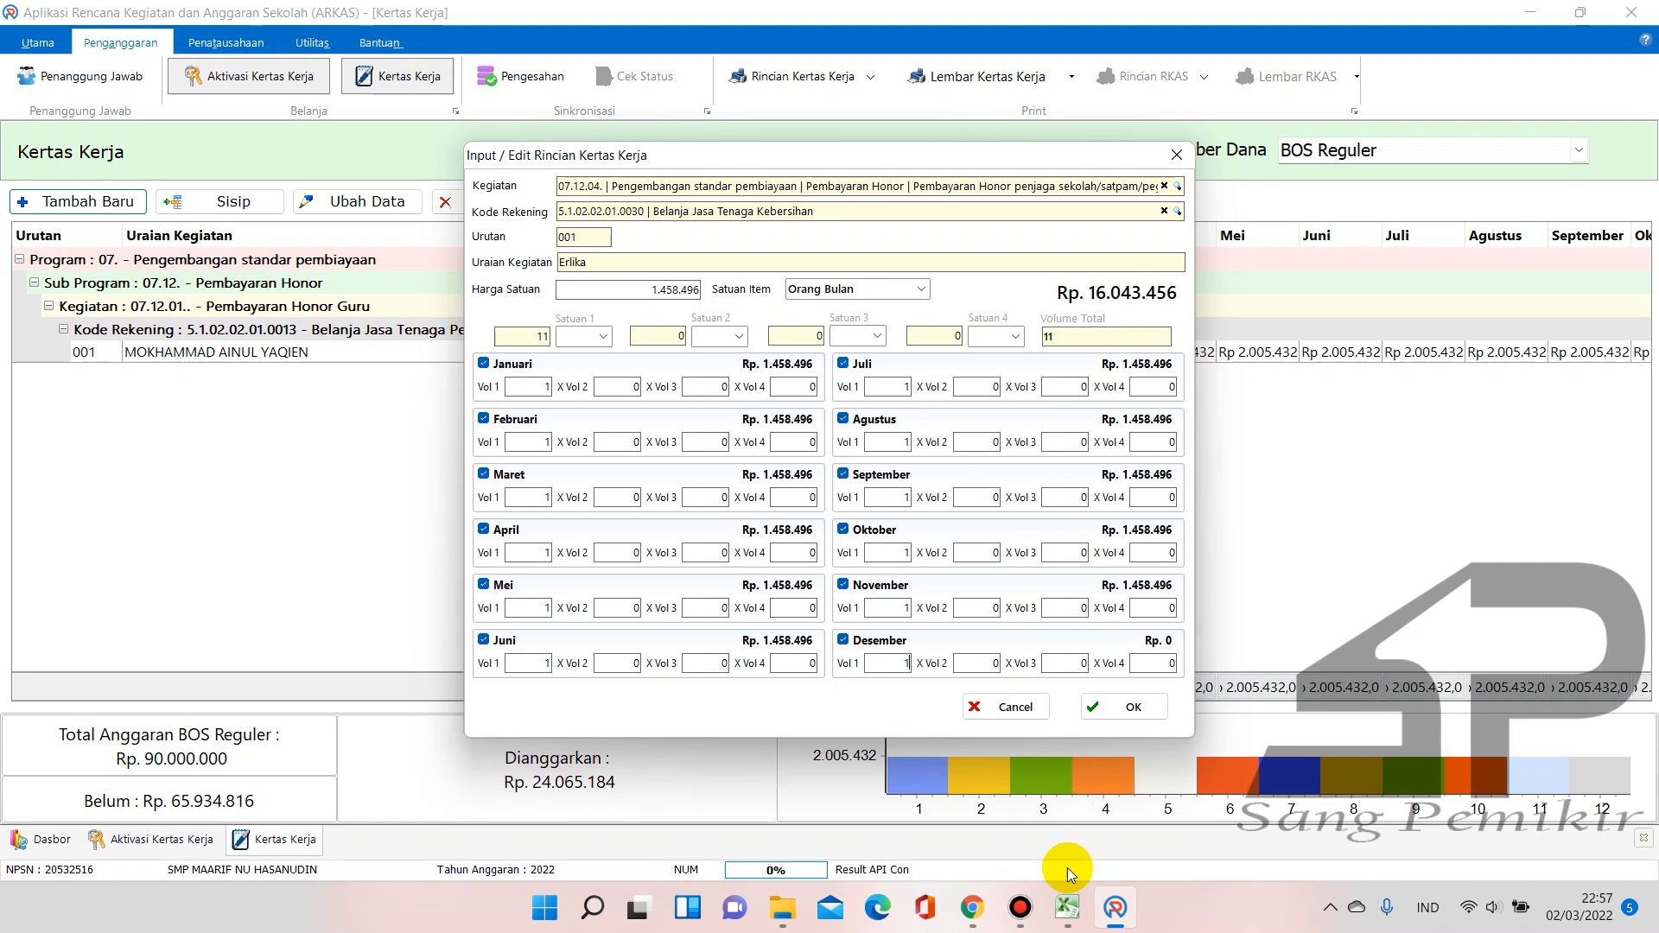
Commit Desember's volume and check the Rp 17.501.952 total against the Excel workbook
click(1068, 903)
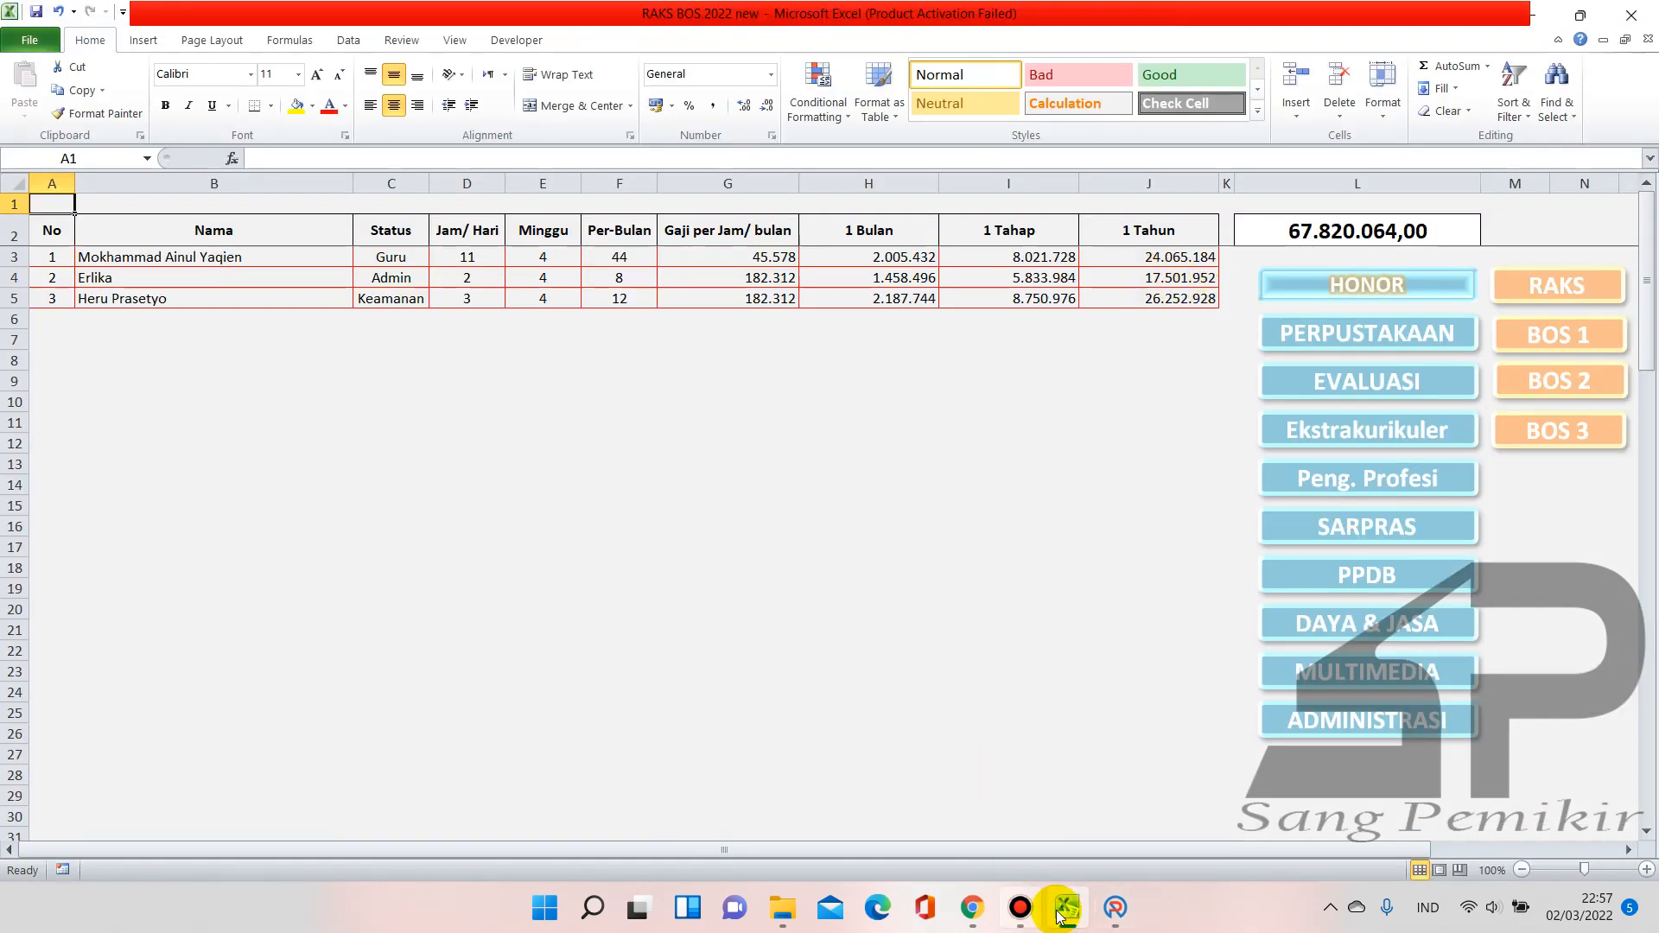
click(1115, 907)
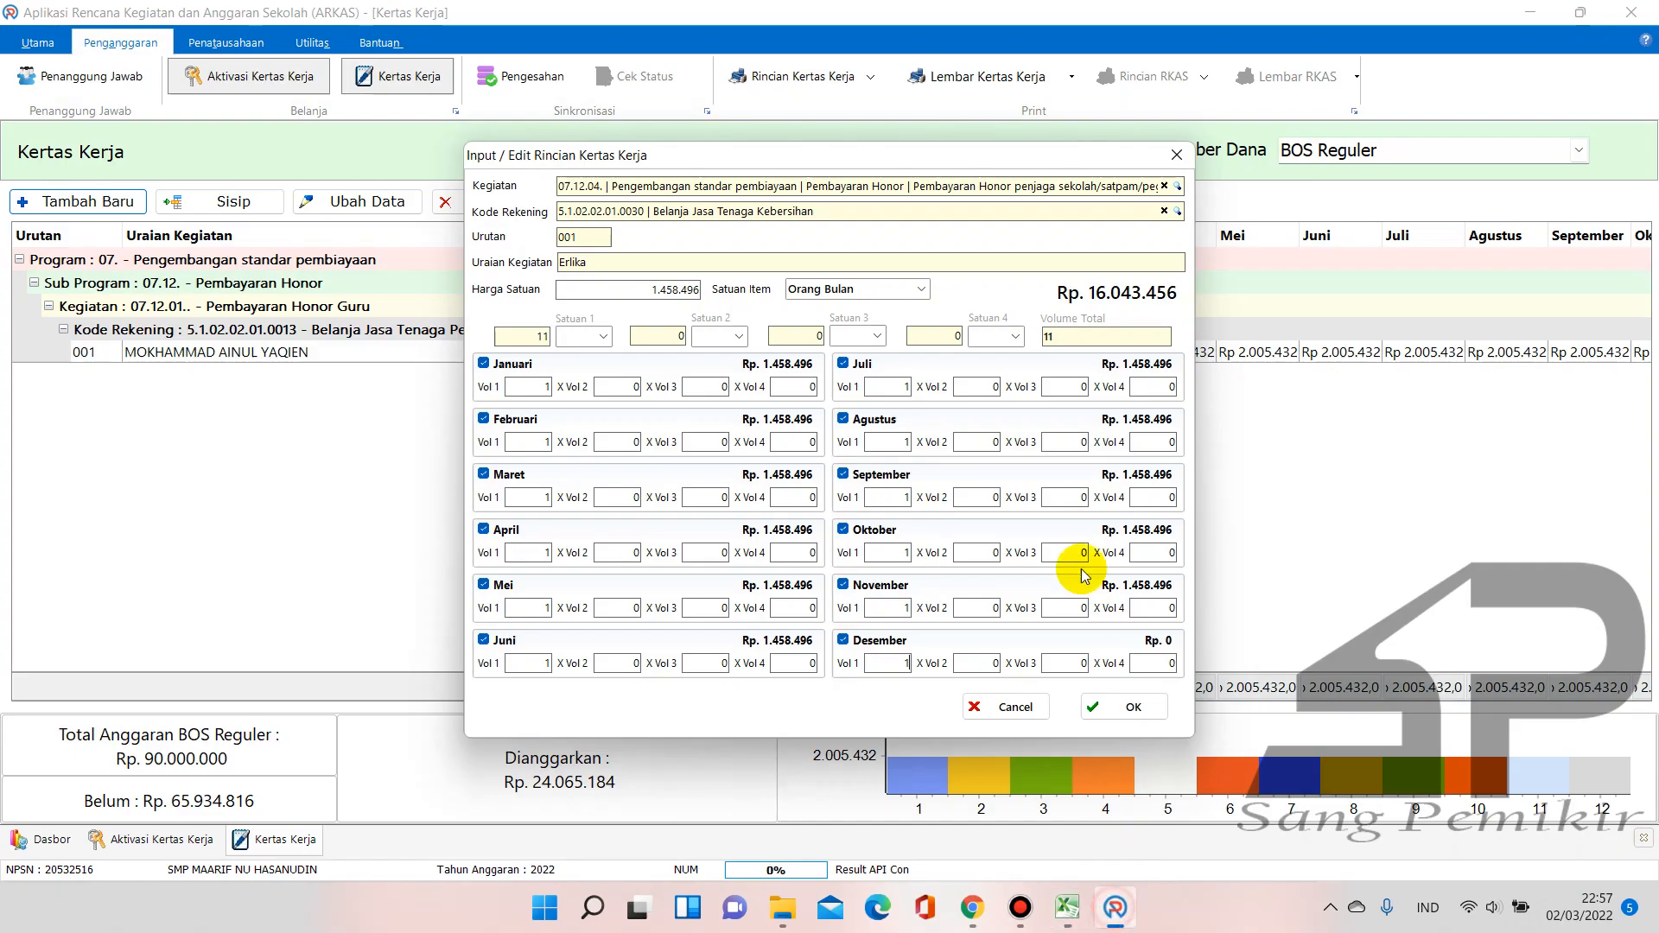
click(975, 661)
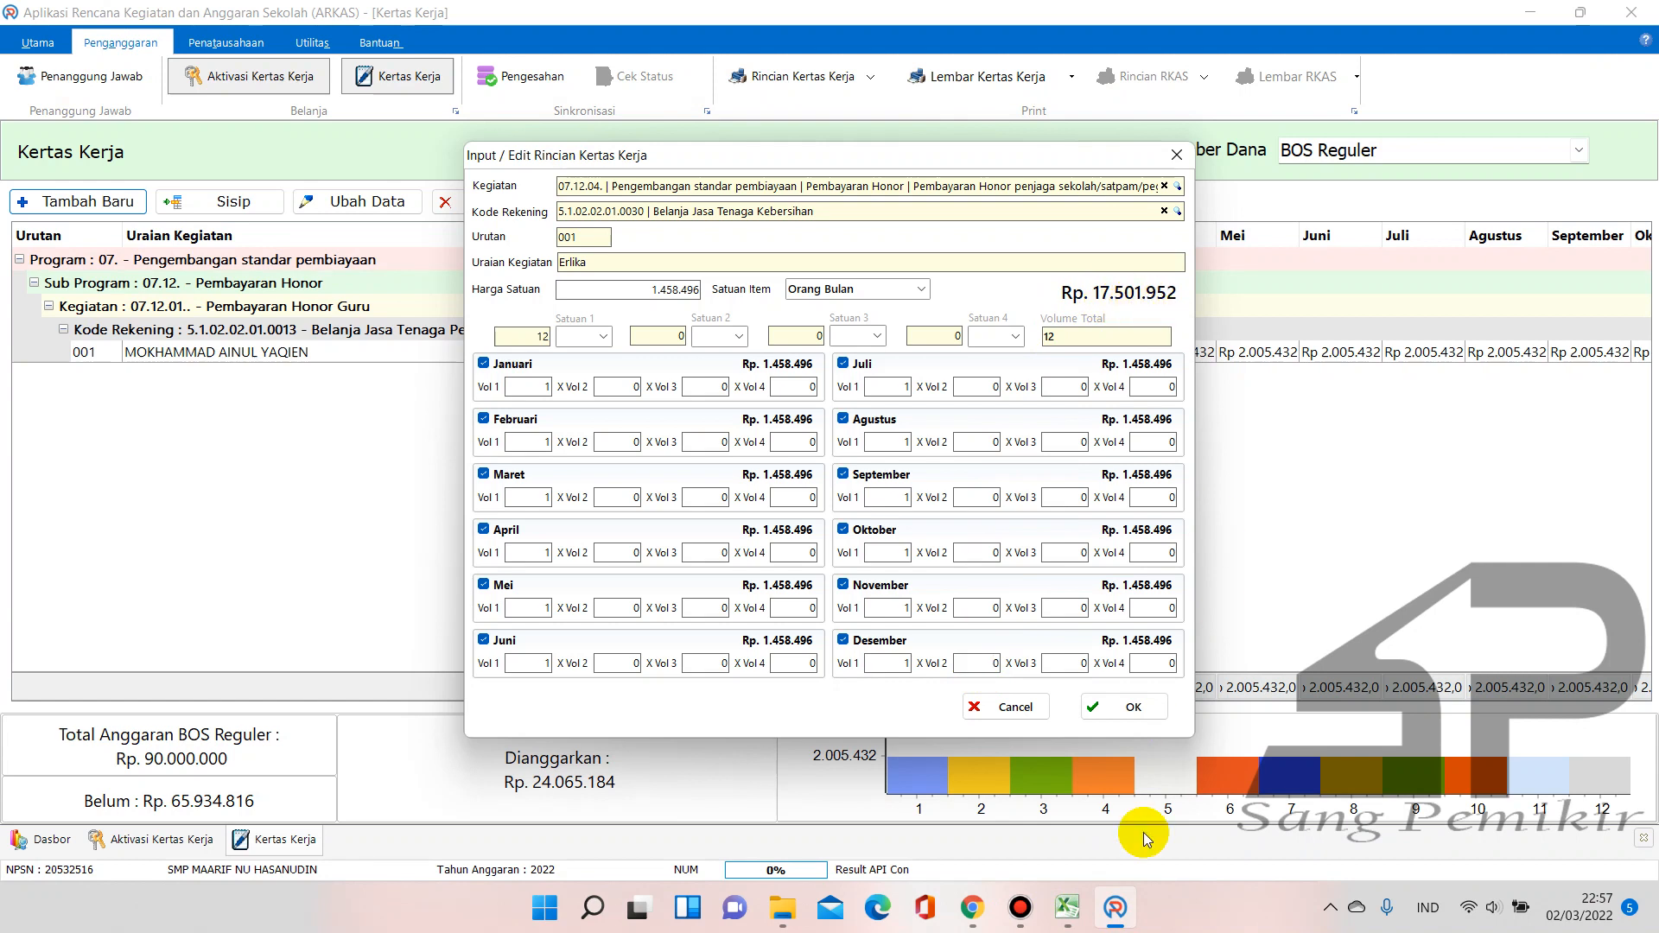
click(1068, 907)
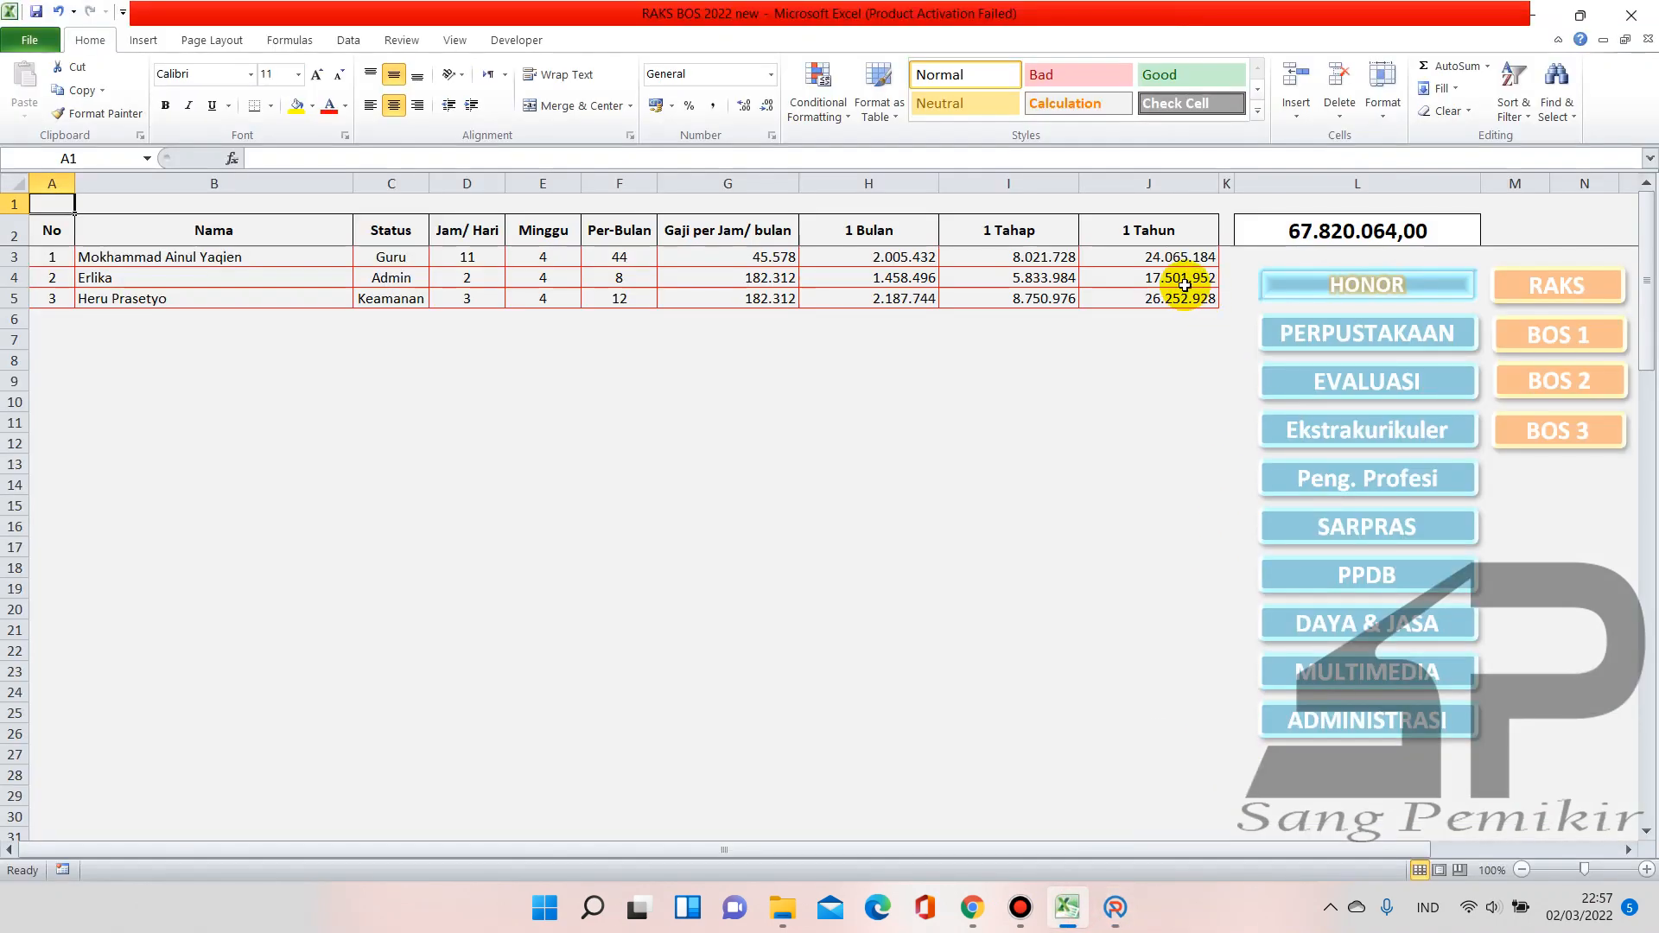
Confirm the 17.501.952 yearly total on the RAKS sheet and save the 12 OB cleaning-staff honor line
click(1548, 295)
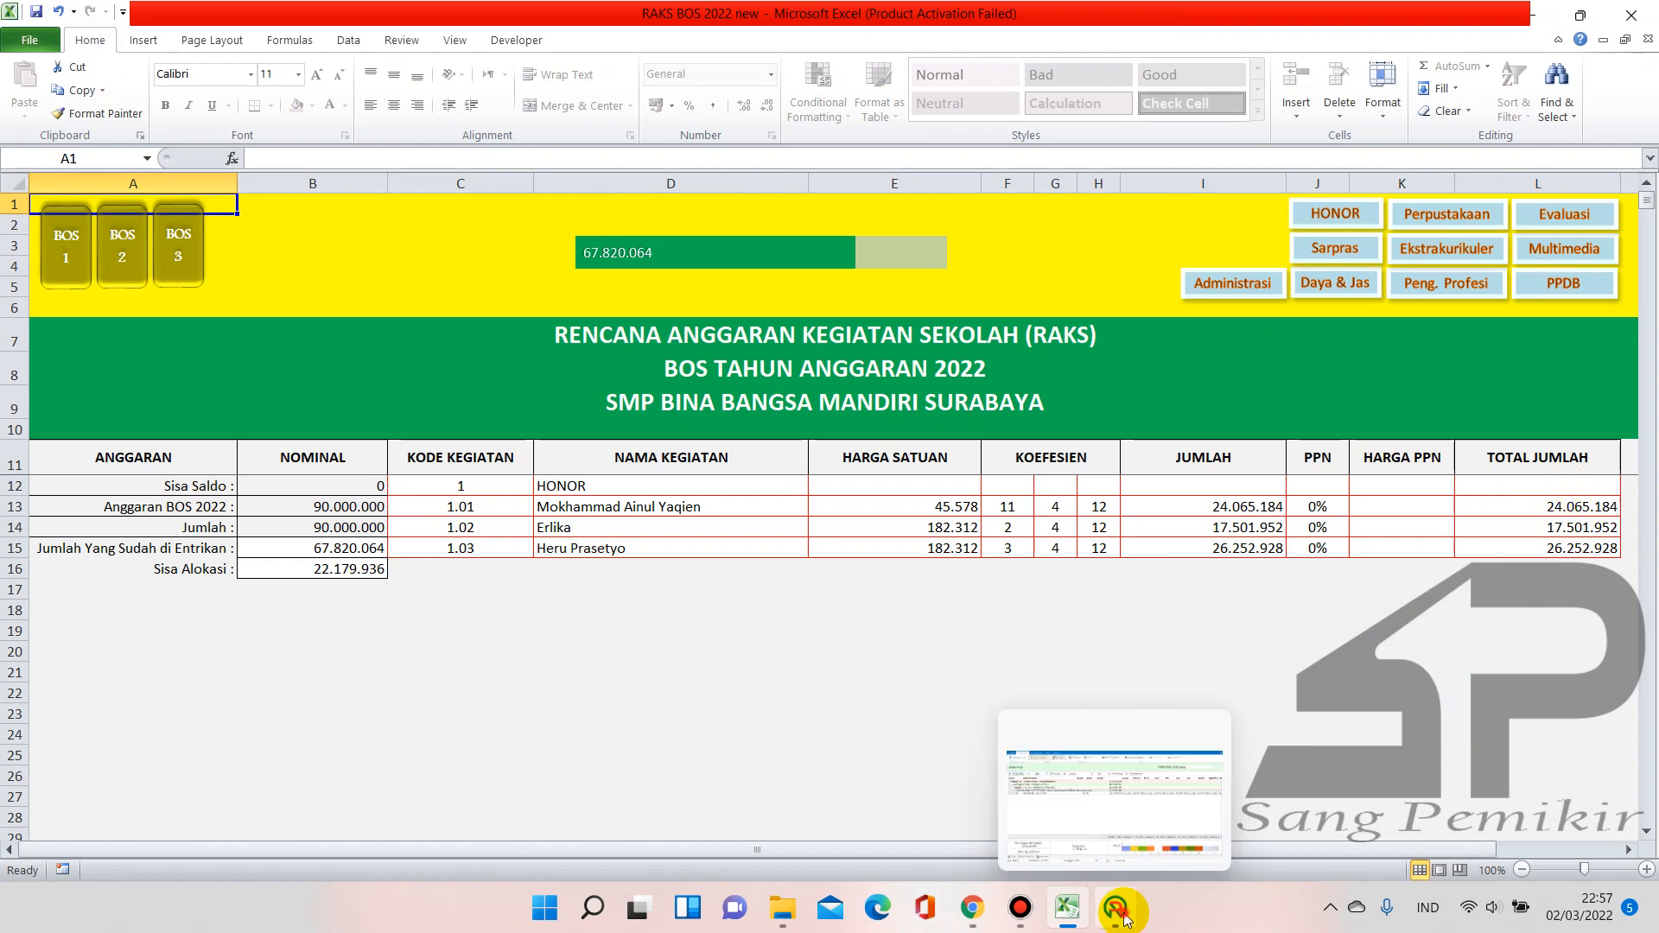
click(1126, 918)
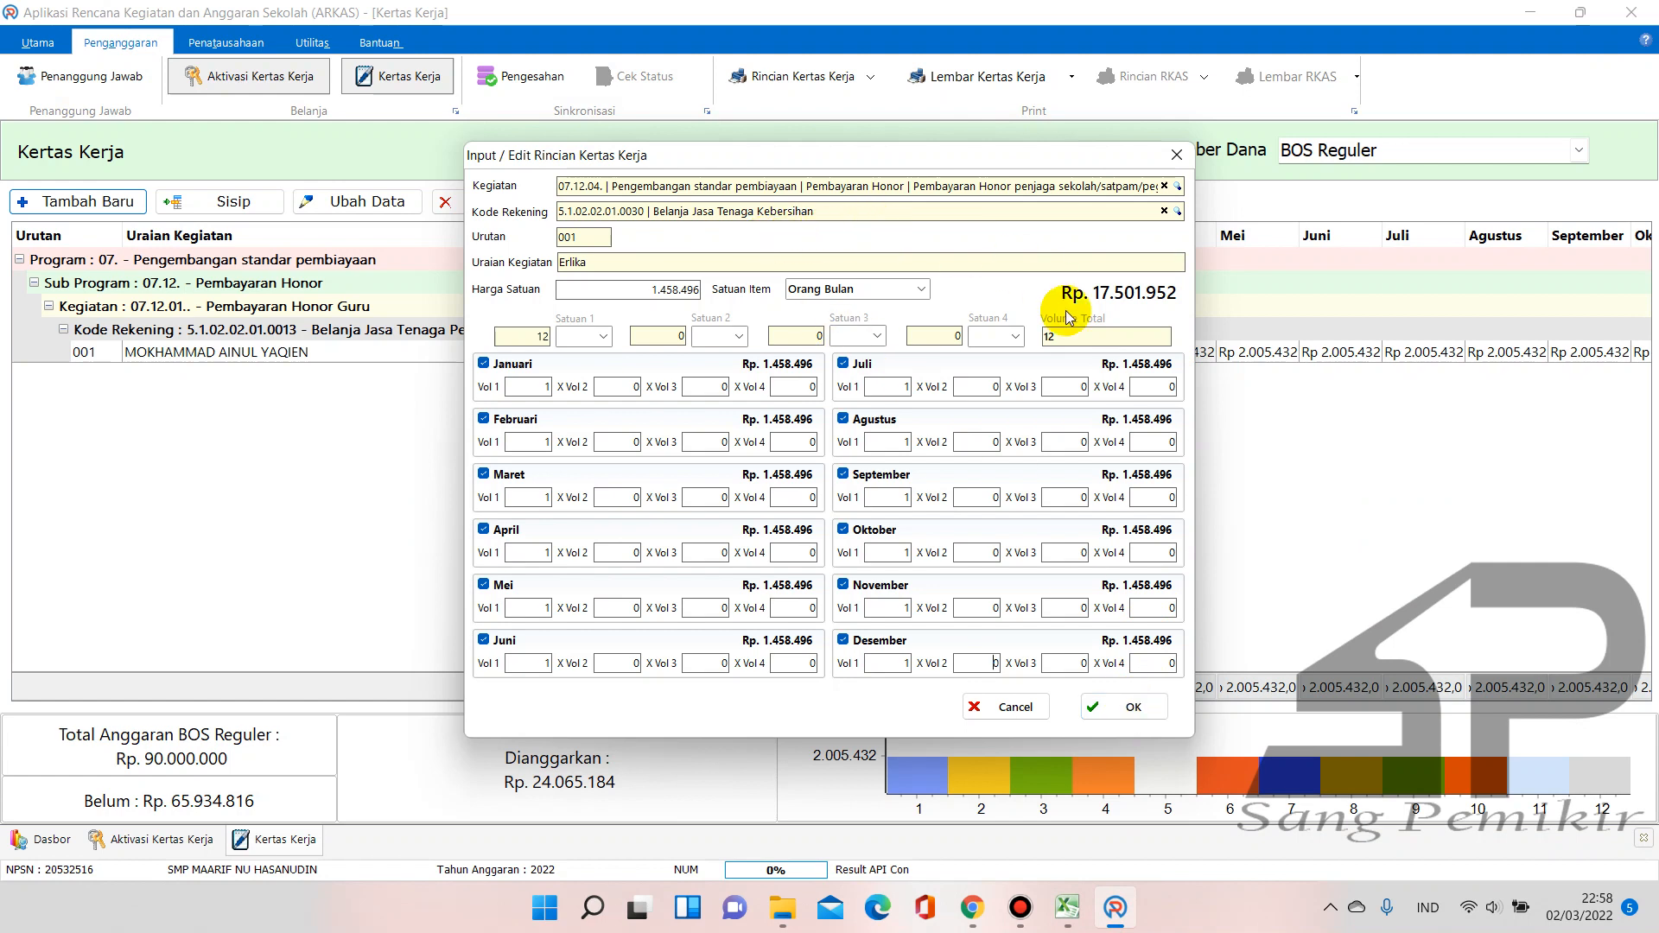
click(1137, 707)
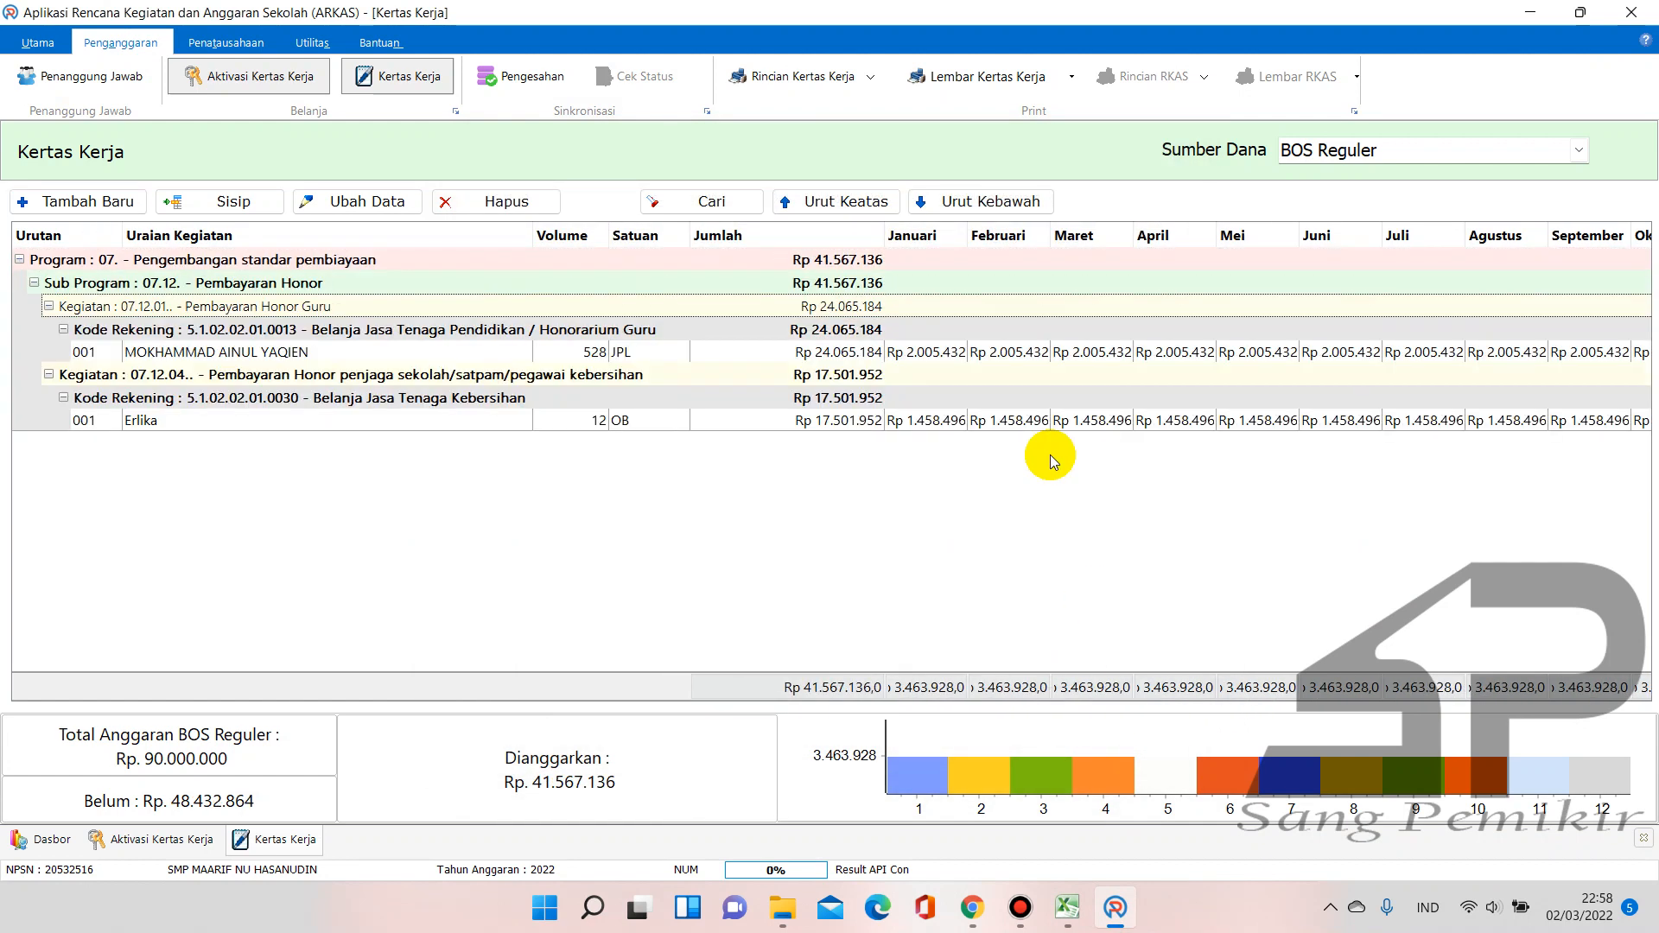
click(100, 199)
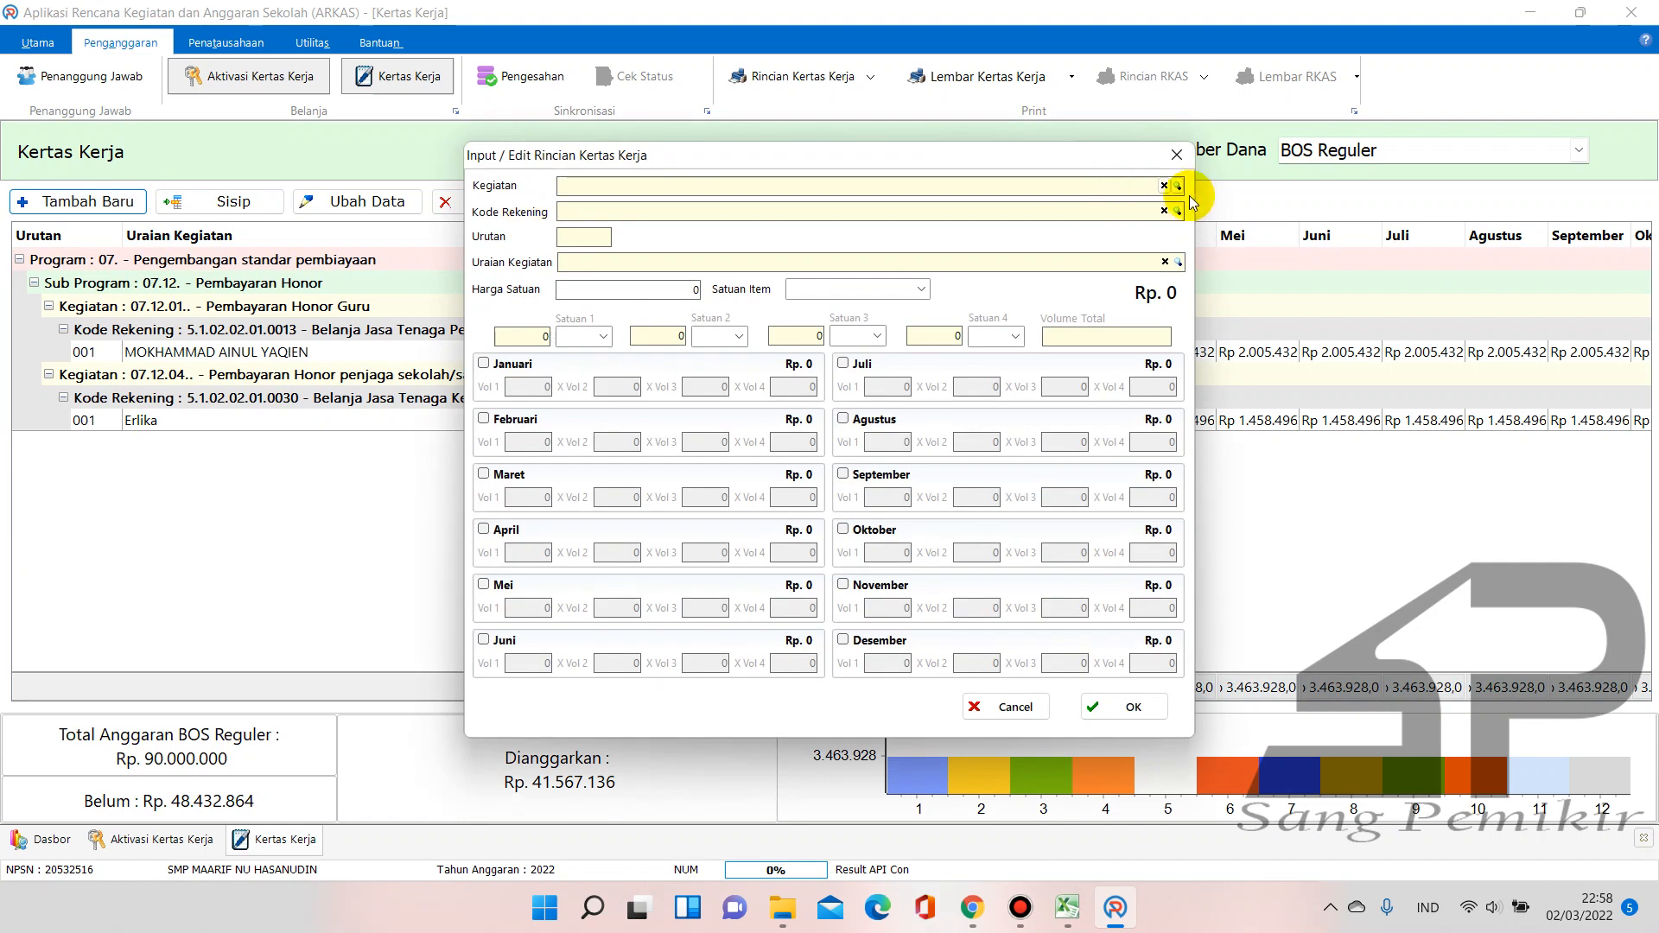
Pick activity 07.12.04 guard and cleaner honor via search 'hon', then search account codes for 'jasa'
click(1177, 185)
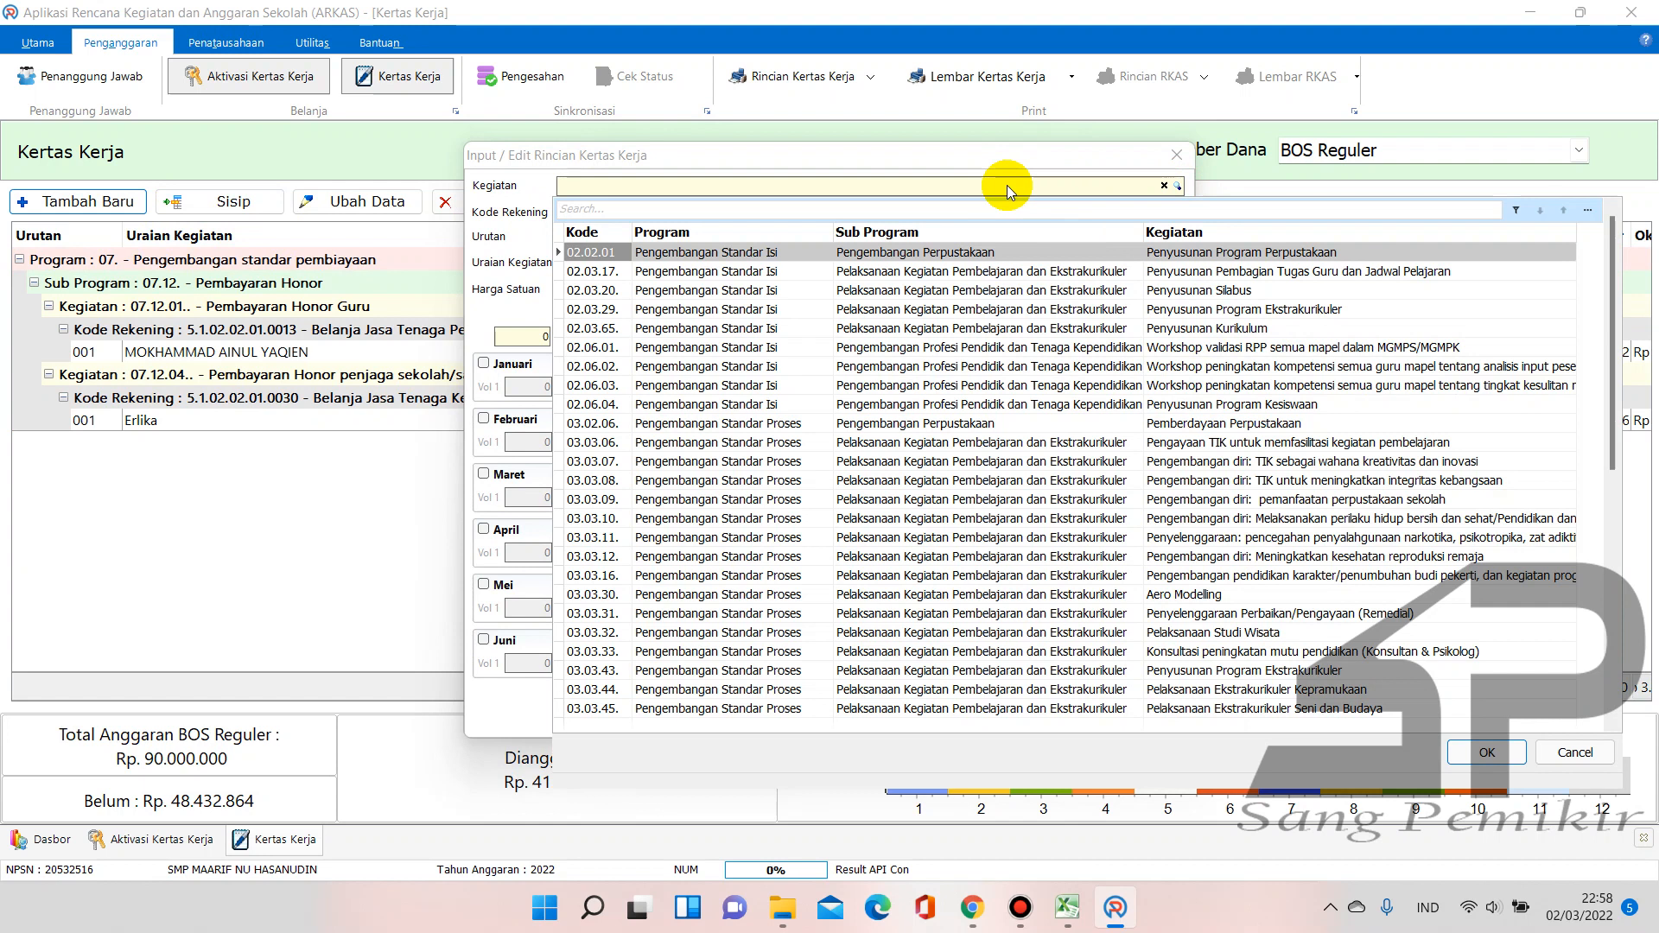
text(kemanan)
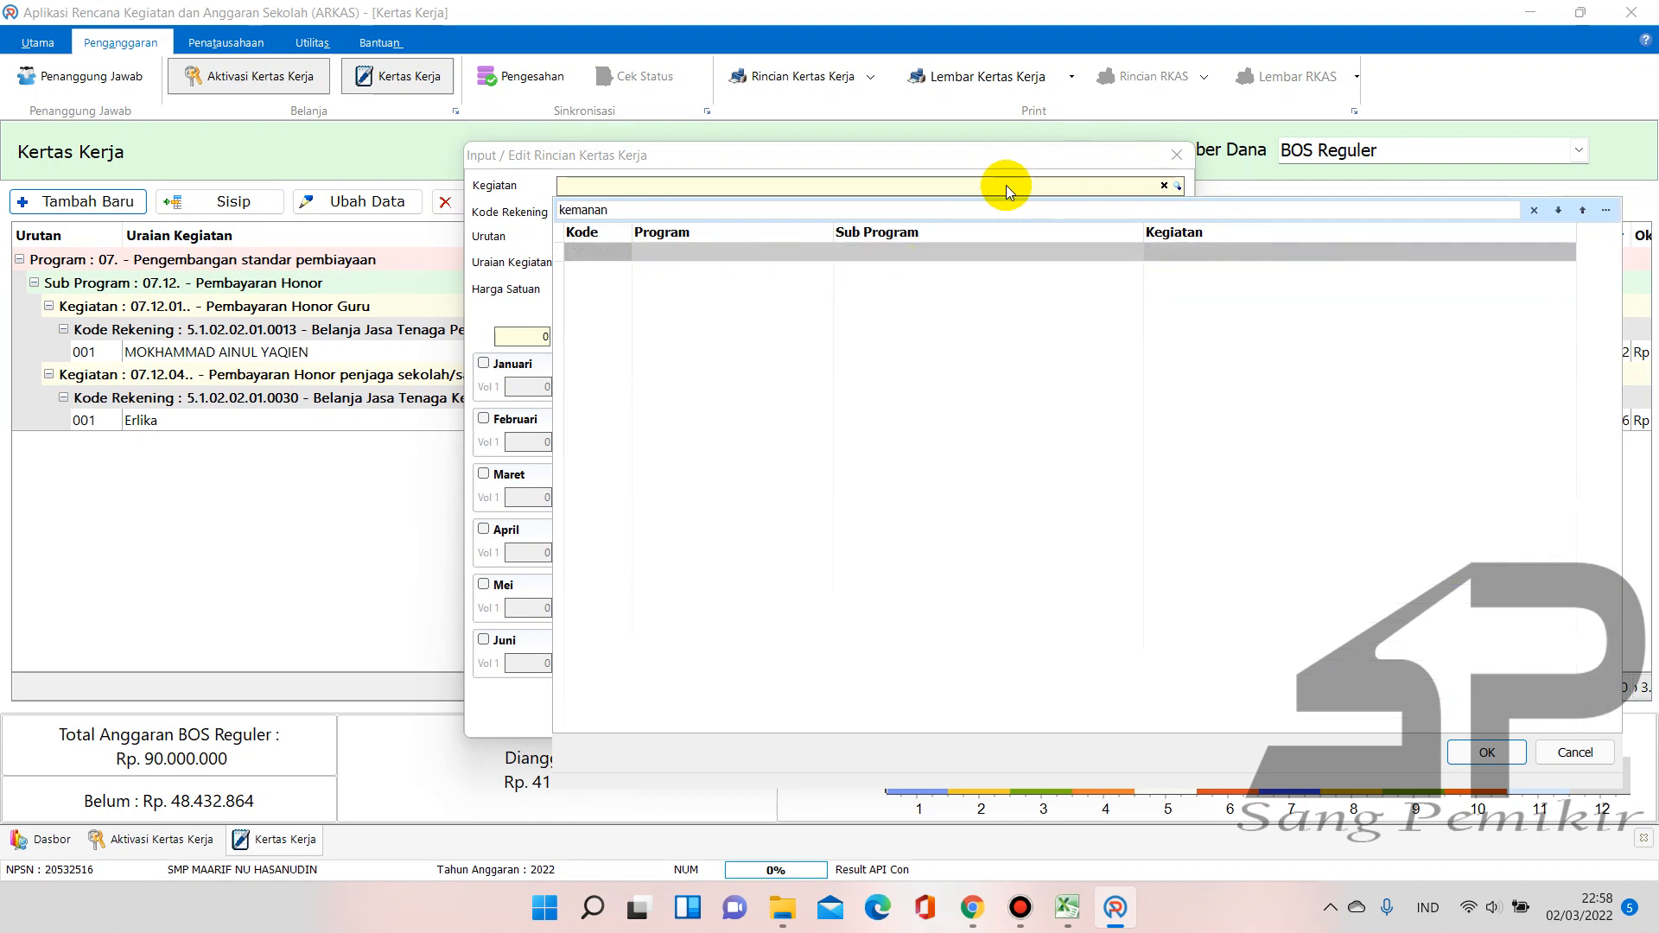
key(BackSpace)
key(BackSpace)
key(BackSpace)
key(BackSpace)
key(BackSpace)
key(BackSpace)
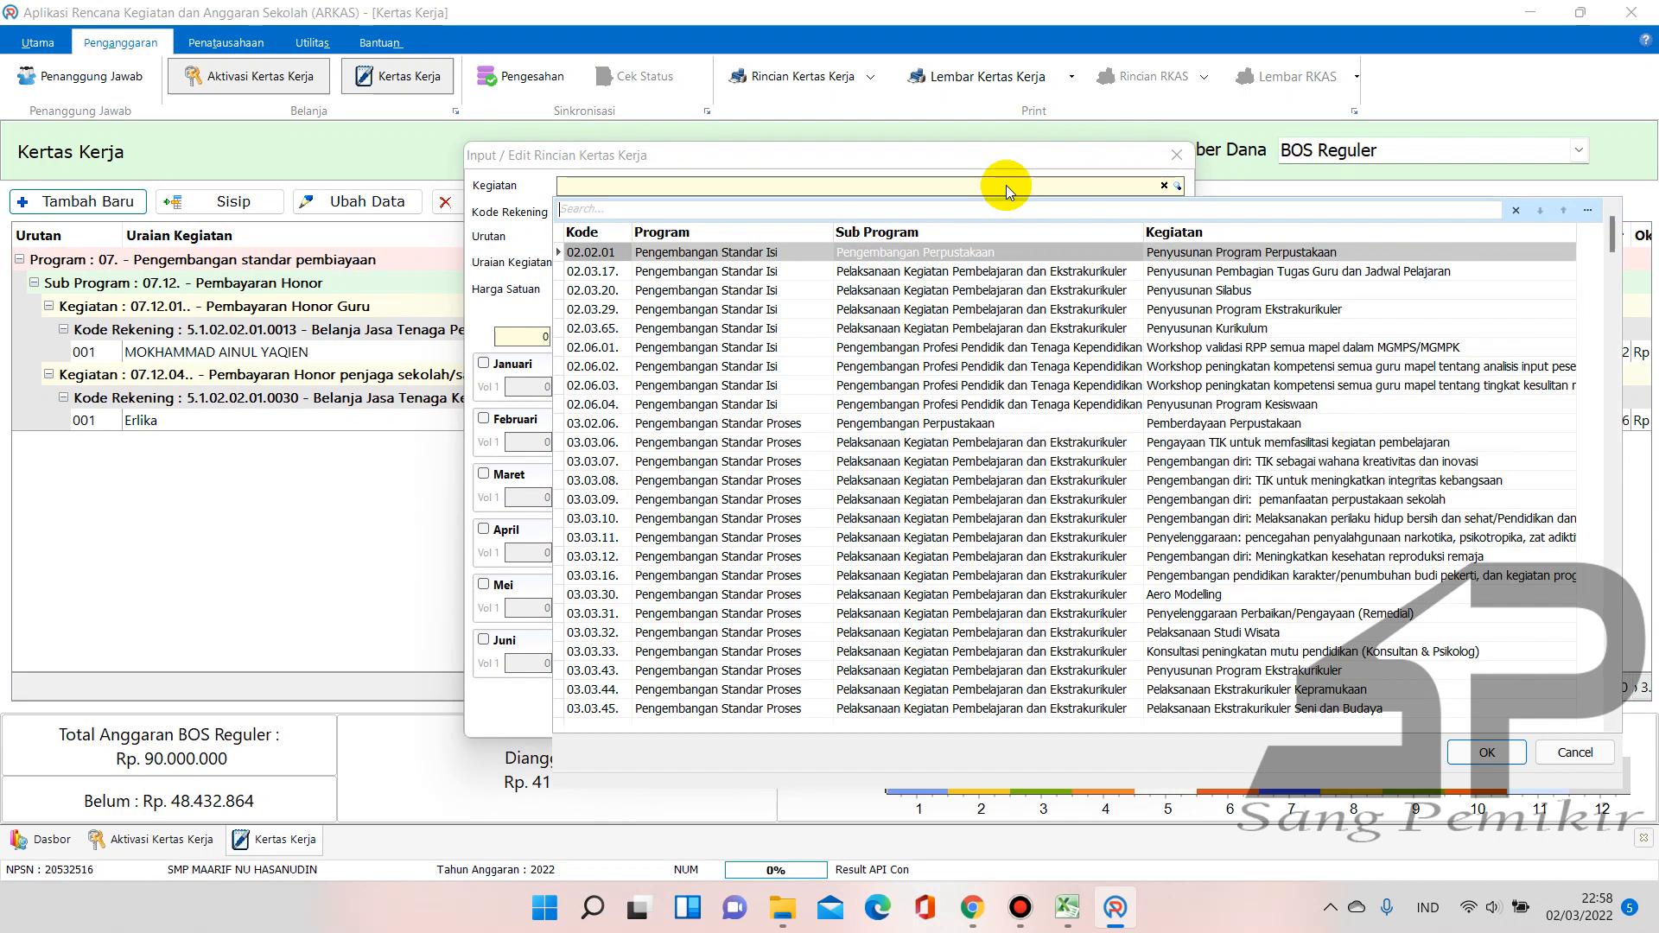
text(honor)
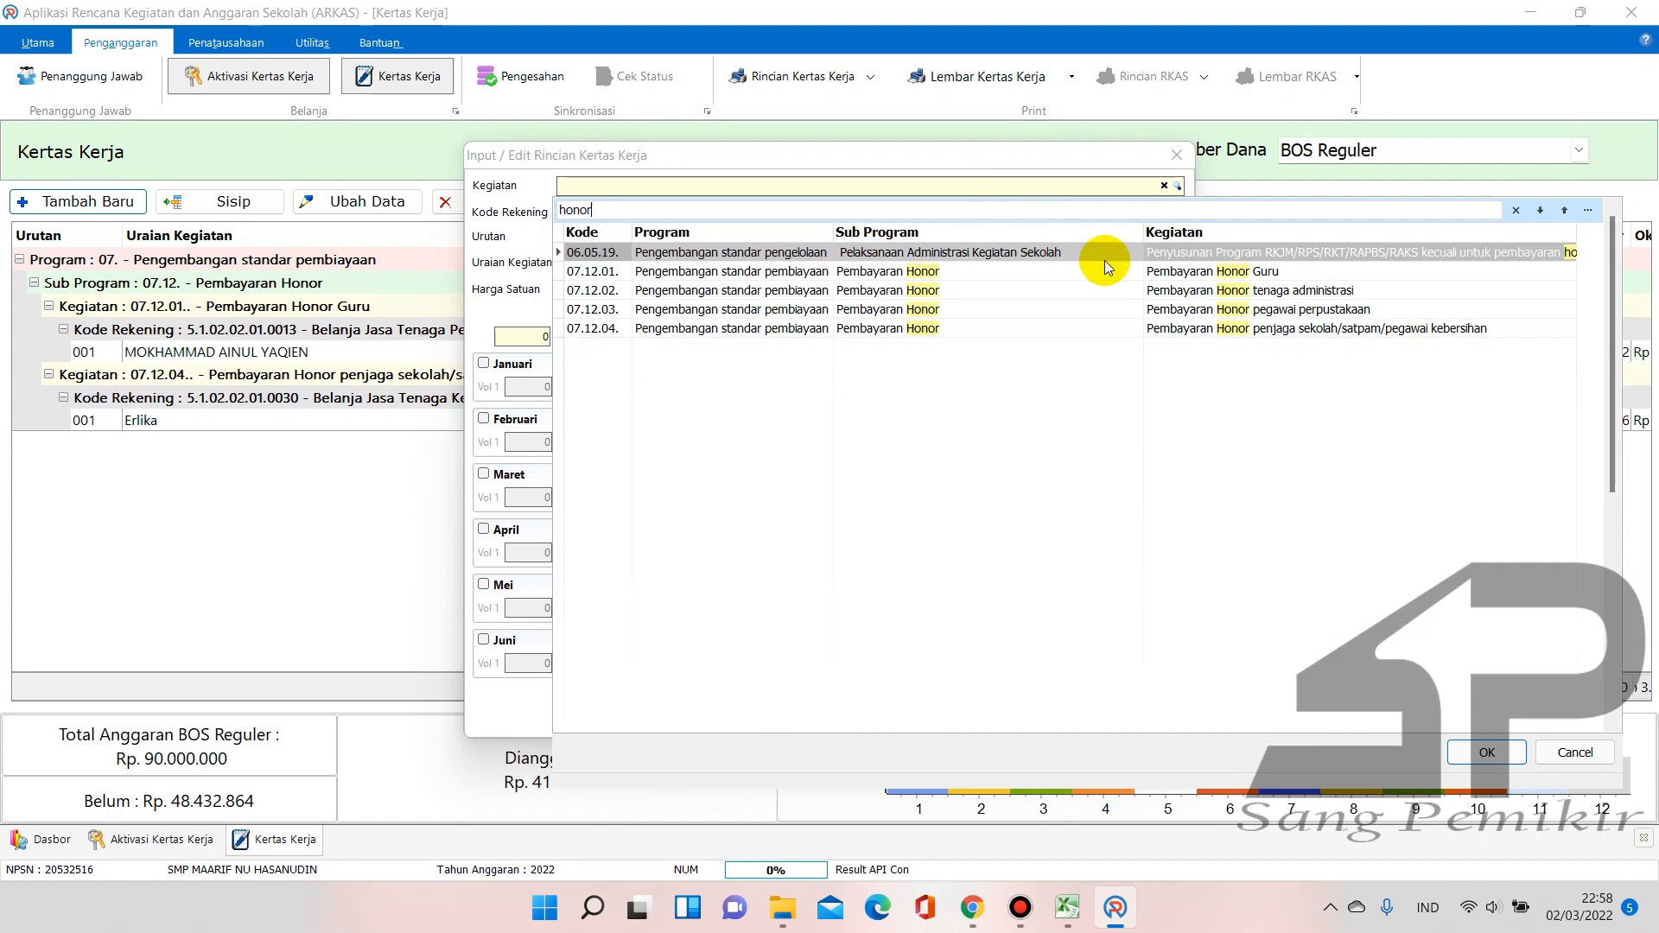
double_click(1353, 337)
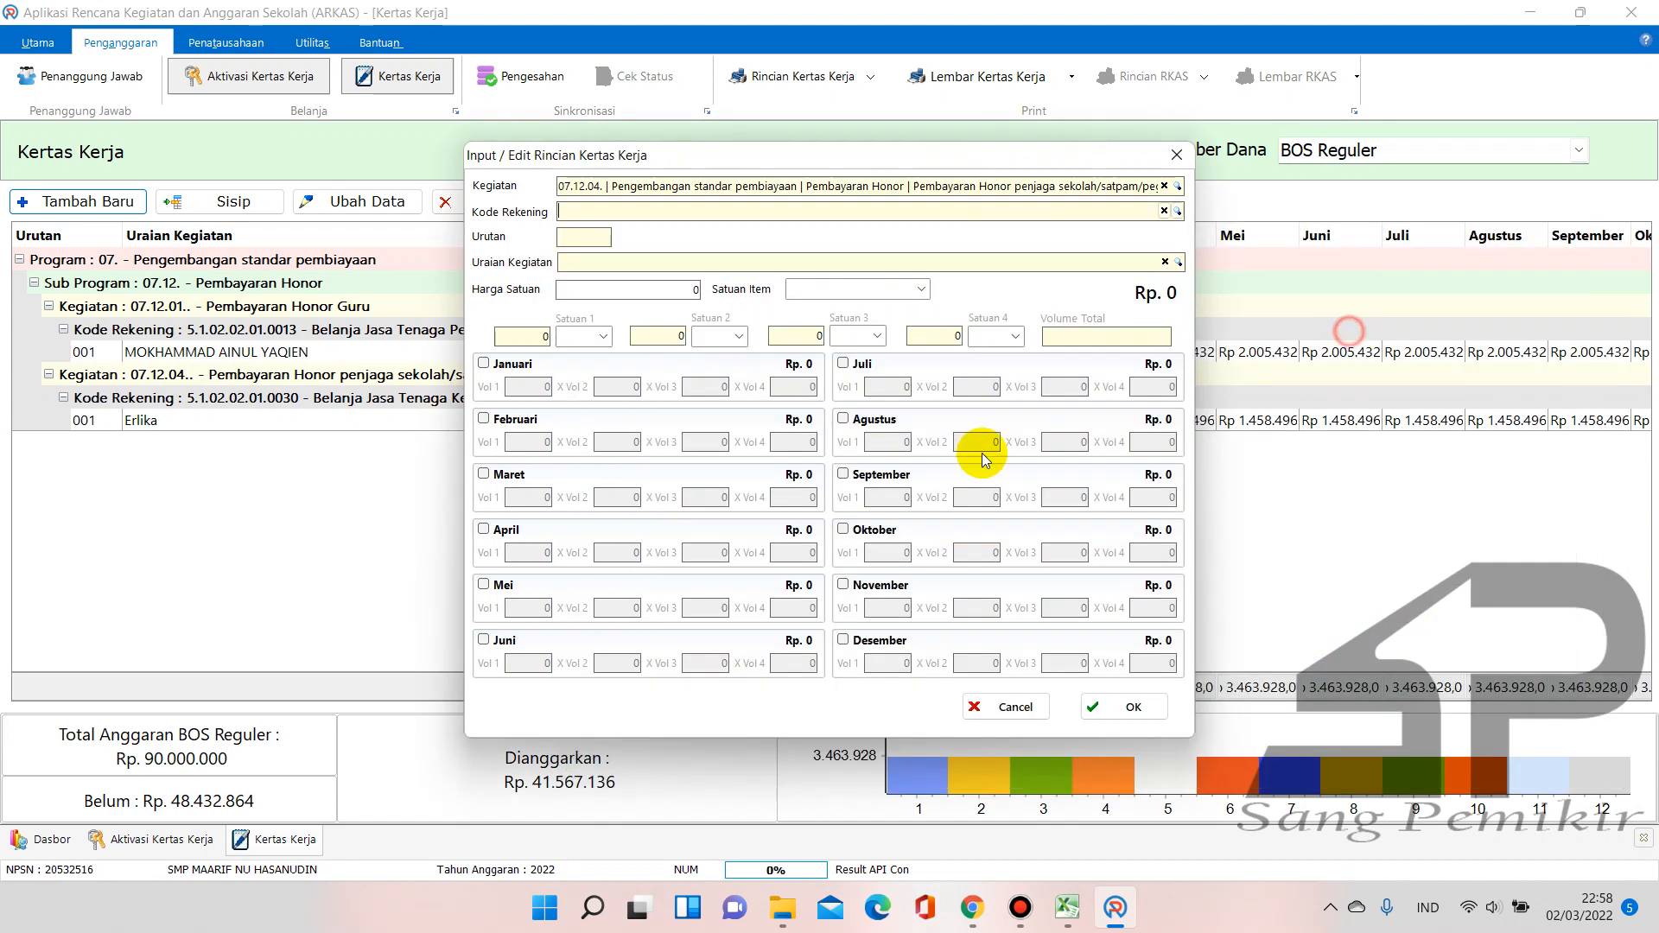
click(1179, 212)
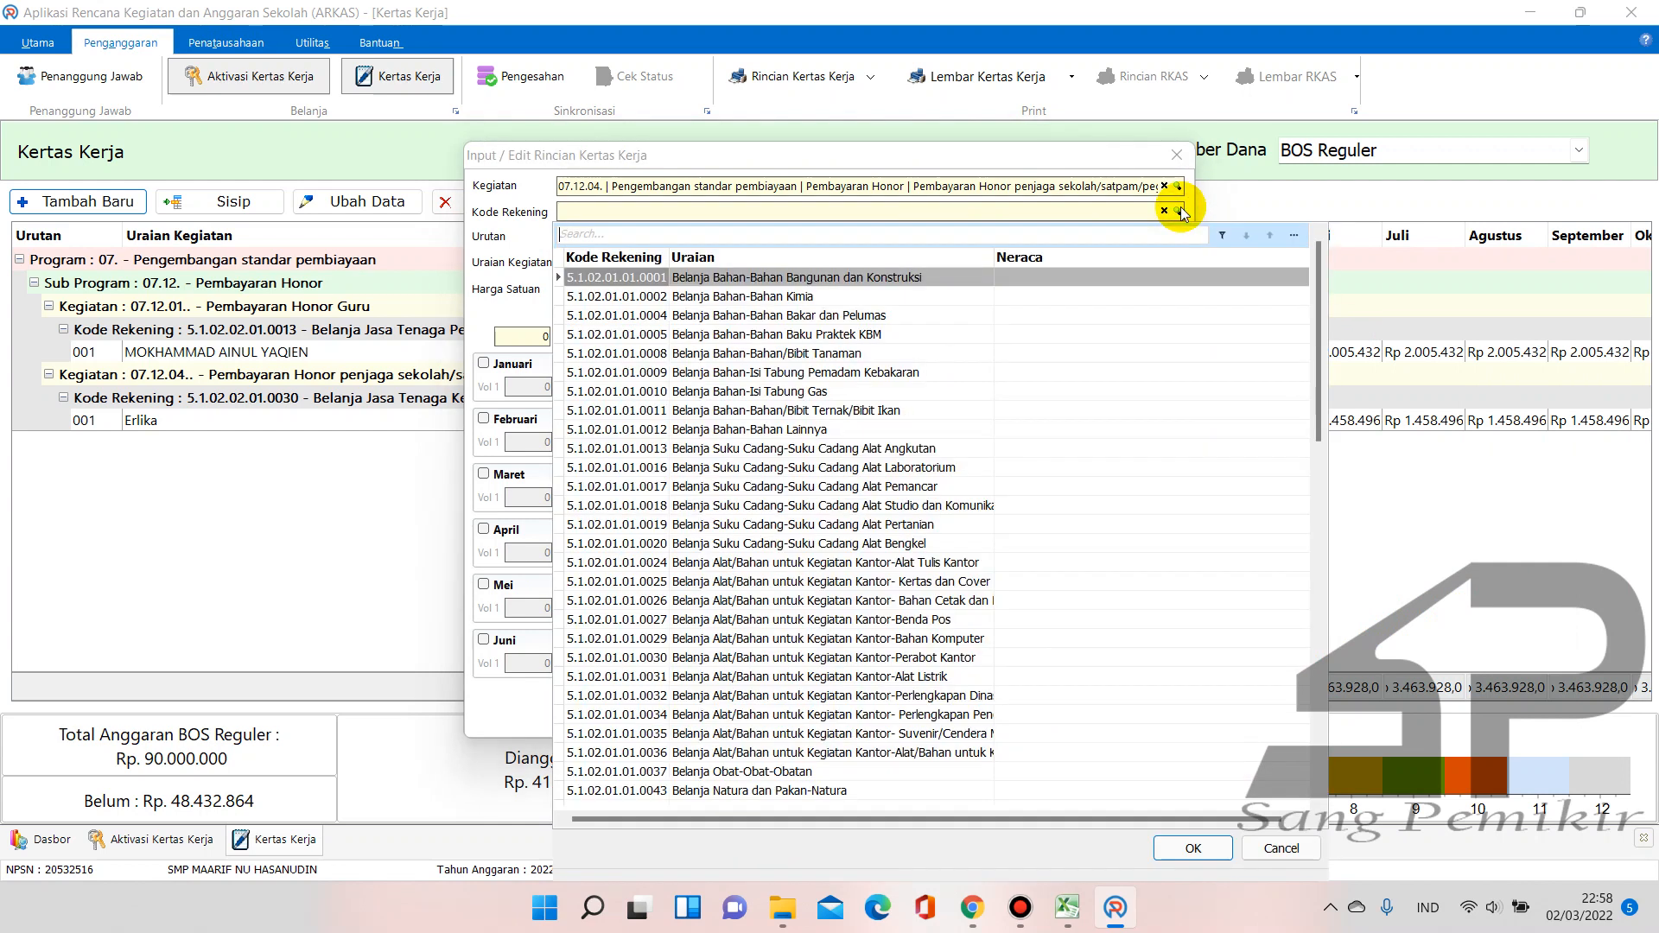
text(jasa)
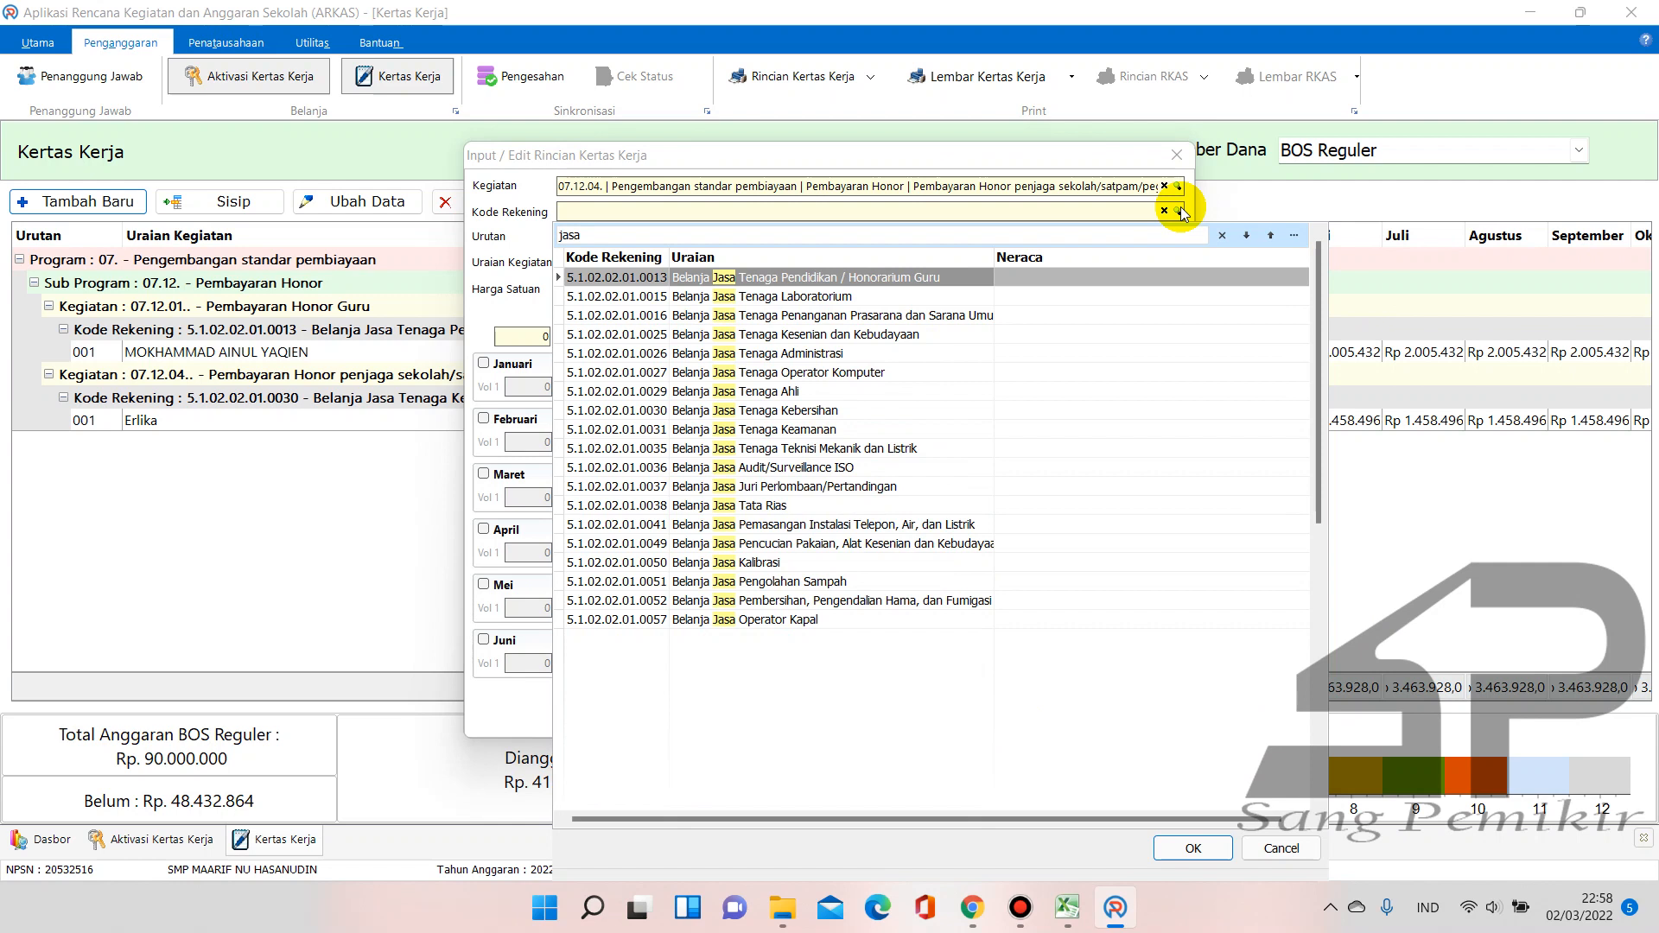
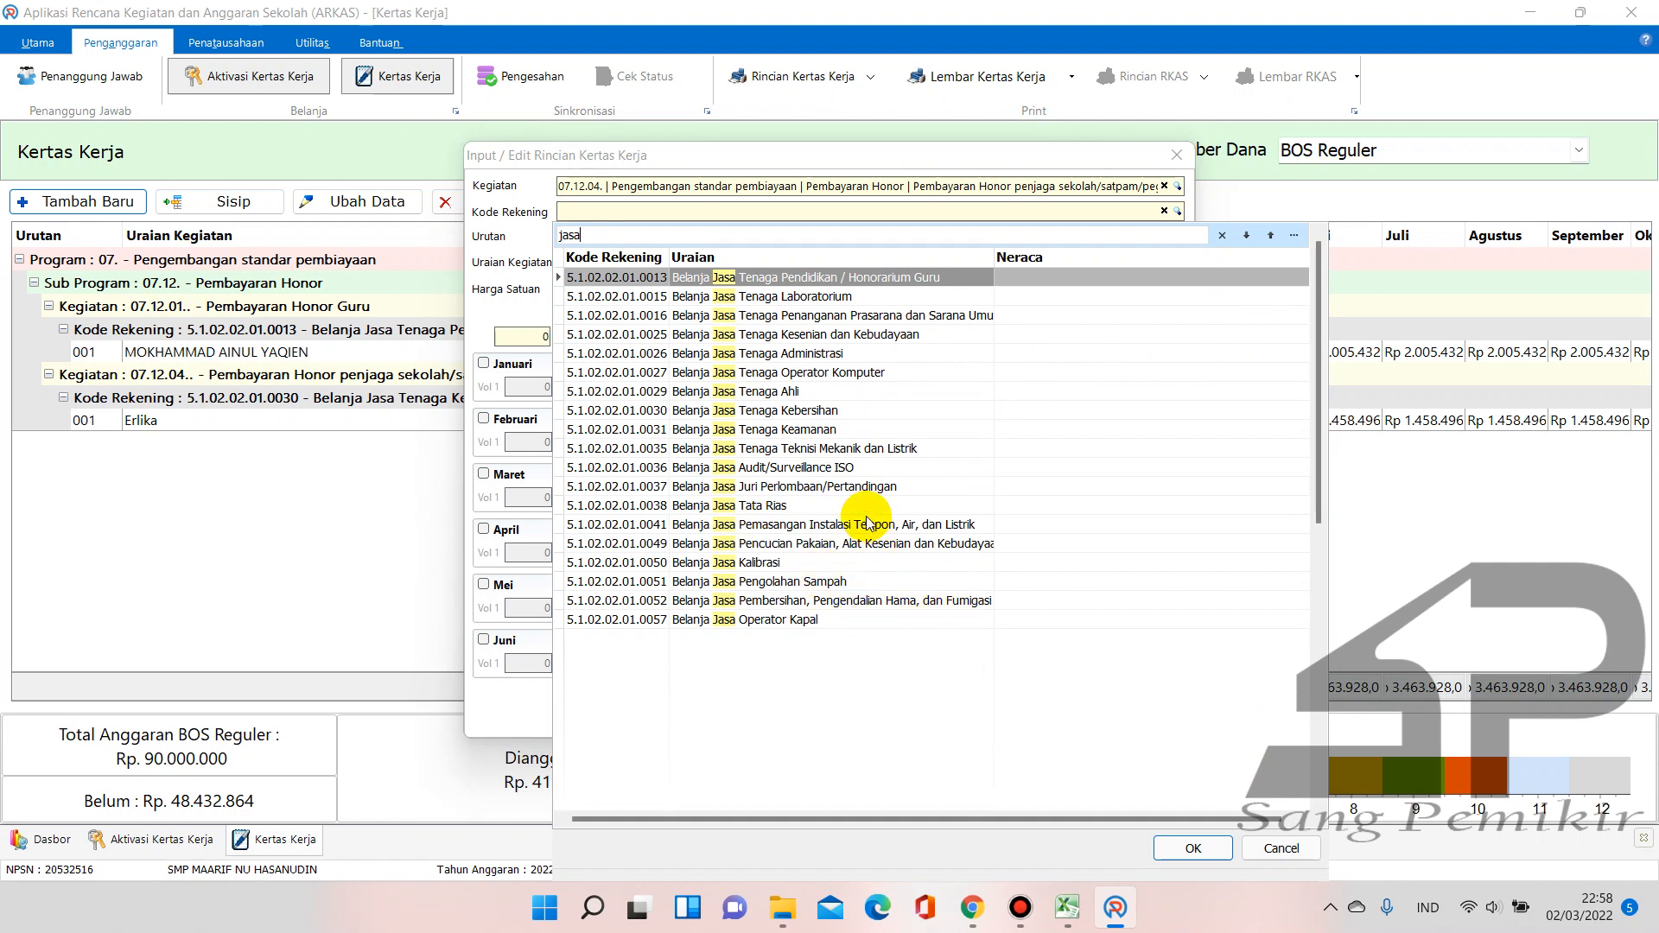
Choose account 5.1.02.02.01.0031 Belanja Jasa Tenaga Keamanan in the Kode Rekening lookup
click(827, 431)
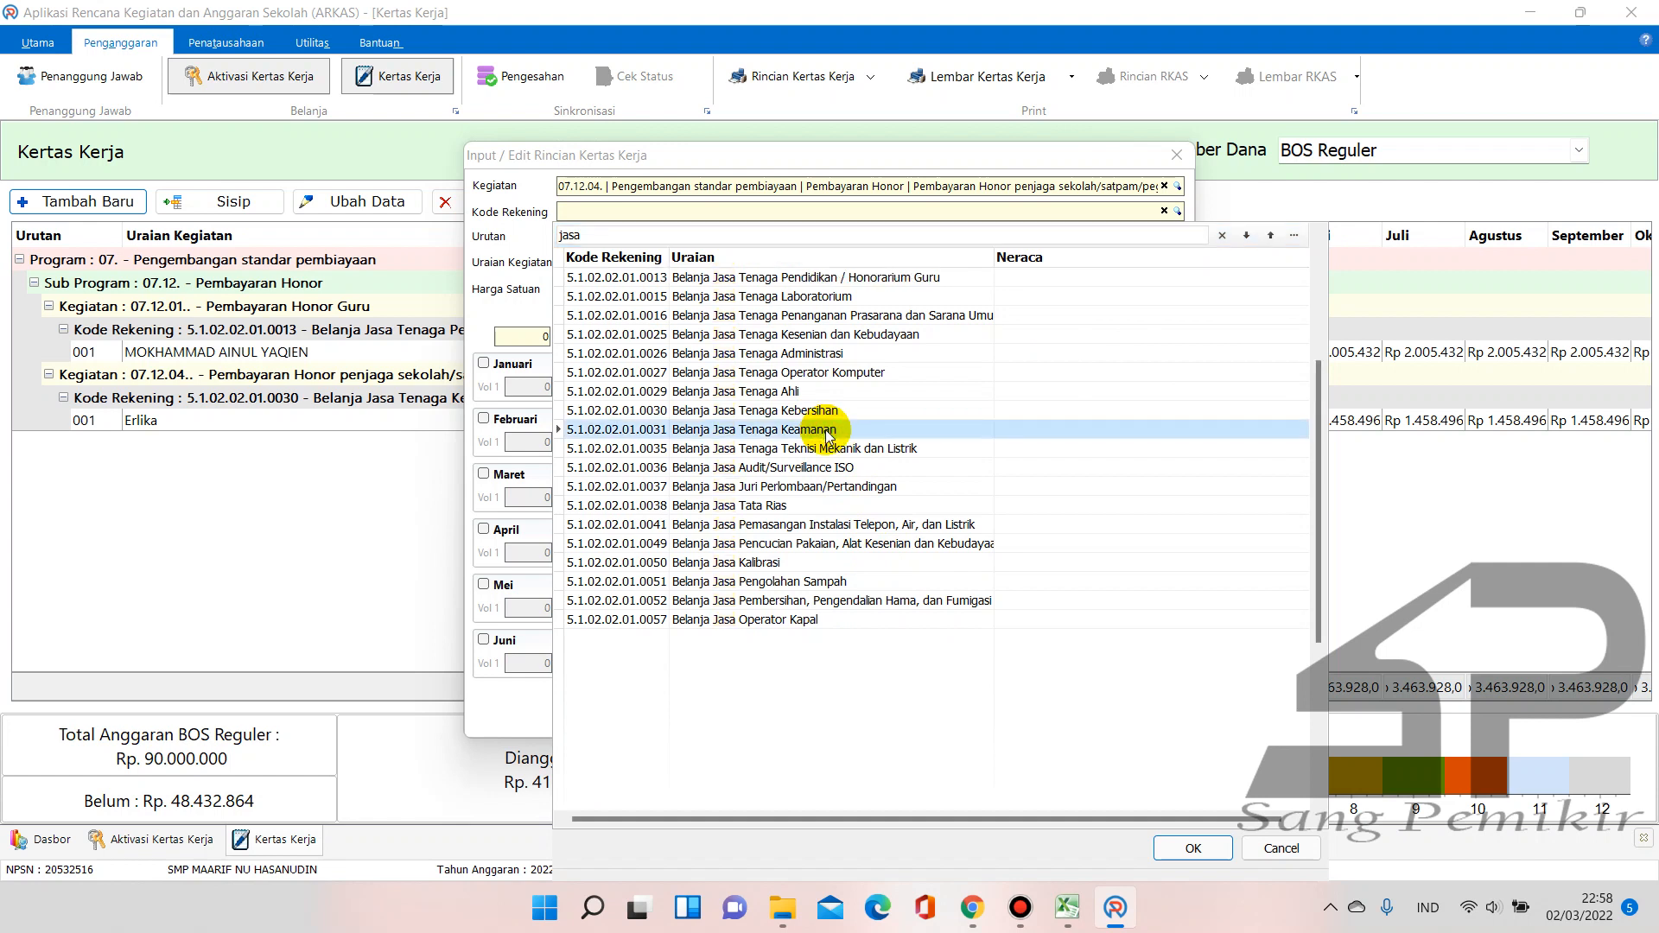
click(827, 430)
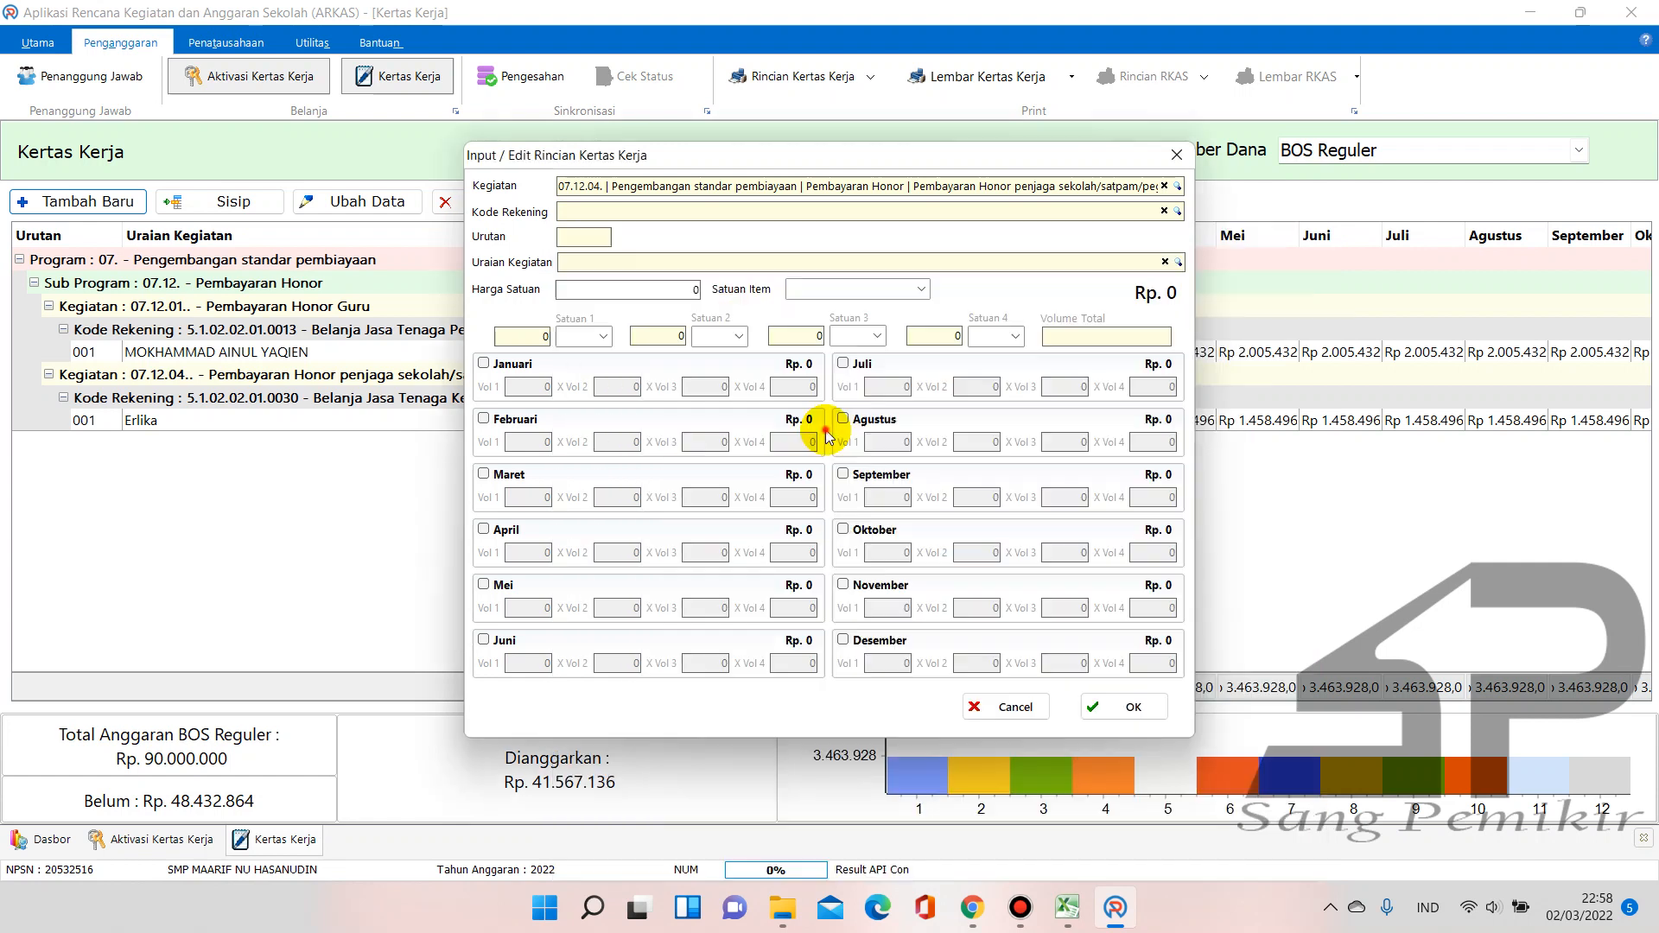
Enter the security guard's name as the Uraian Kegiatan
click(760, 266)
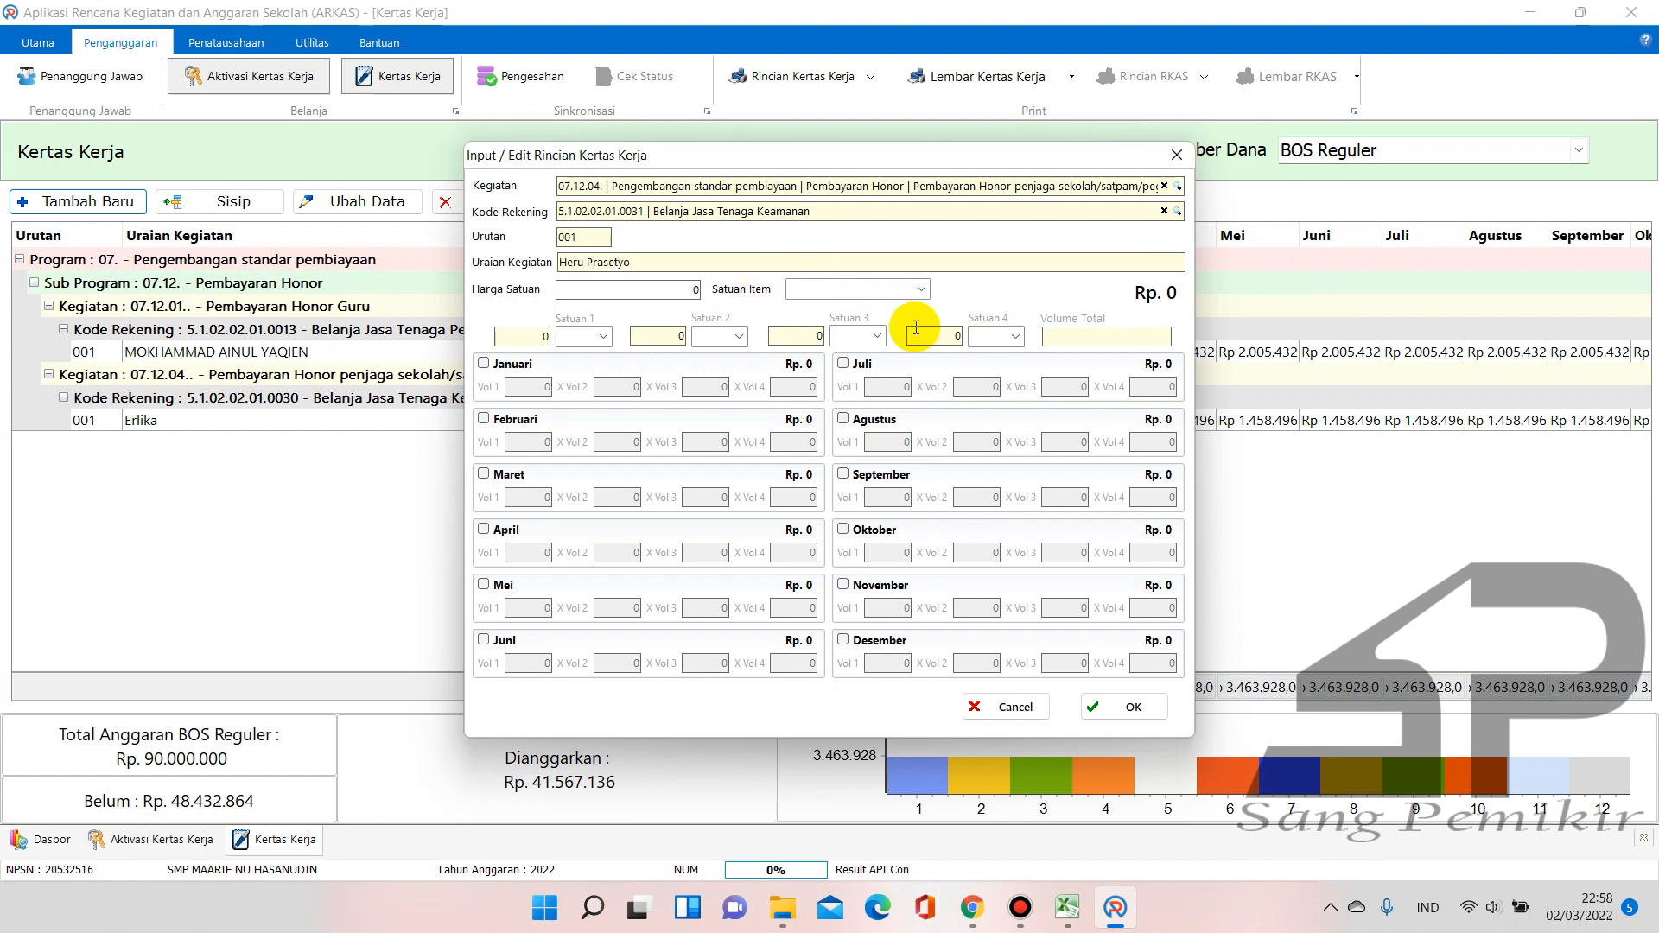
click(692, 289)
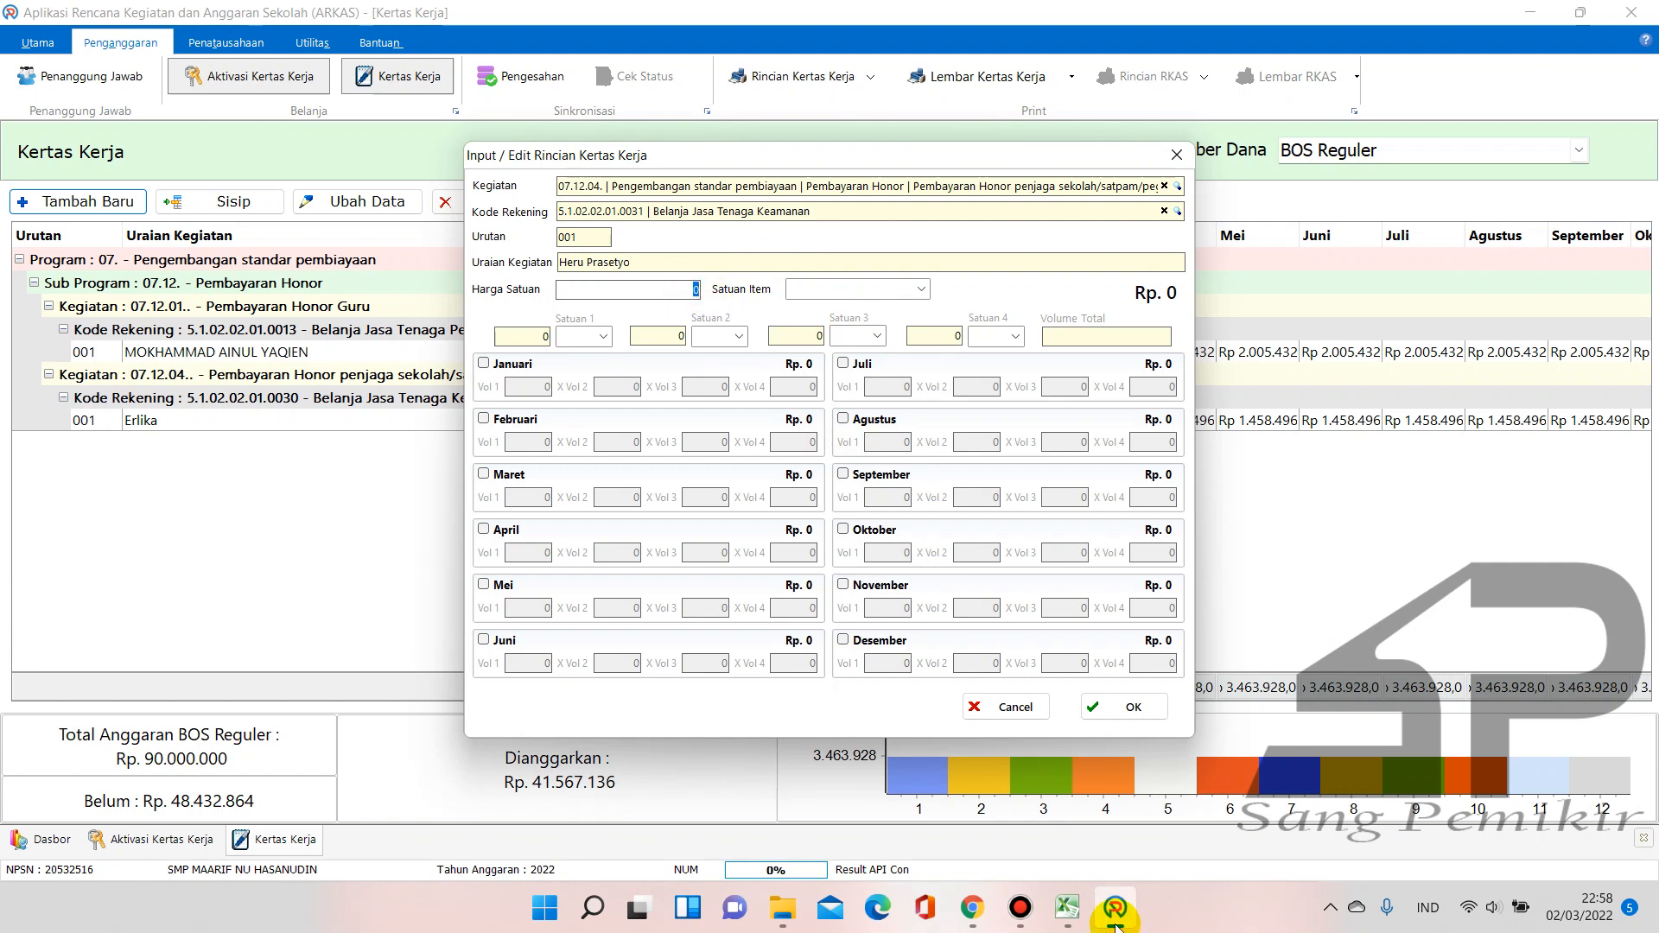
Check the guard's monthly pay on the Excel HONOR sheet and set Harga Satuan to 2187744
click(1067, 907)
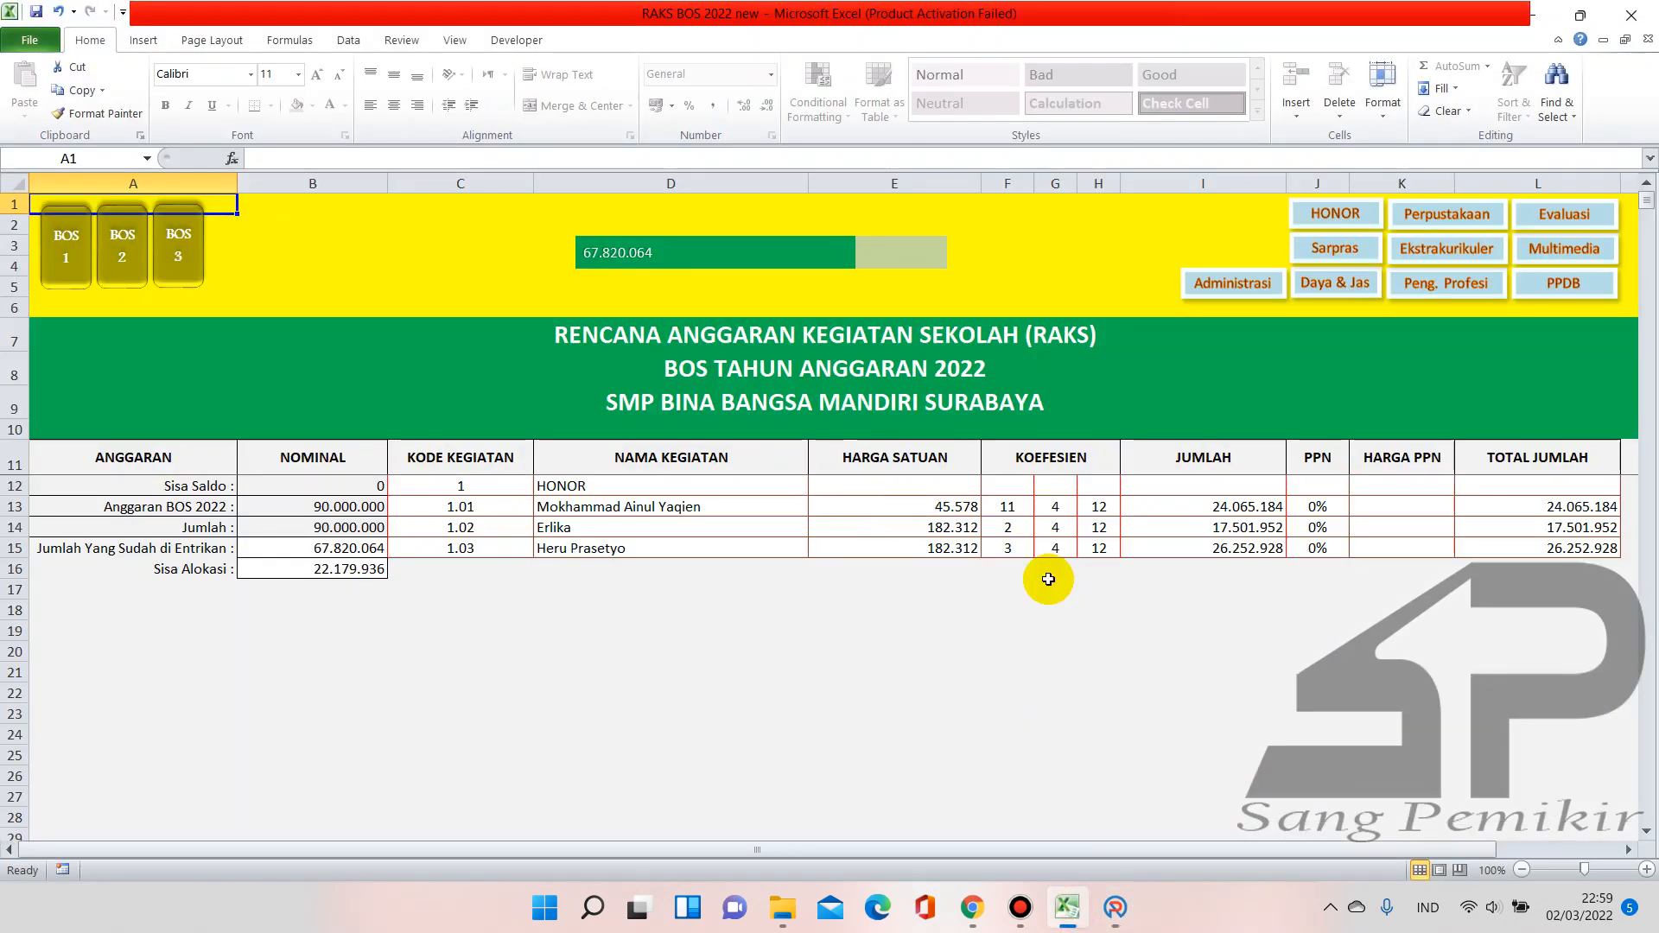
click(1342, 218)
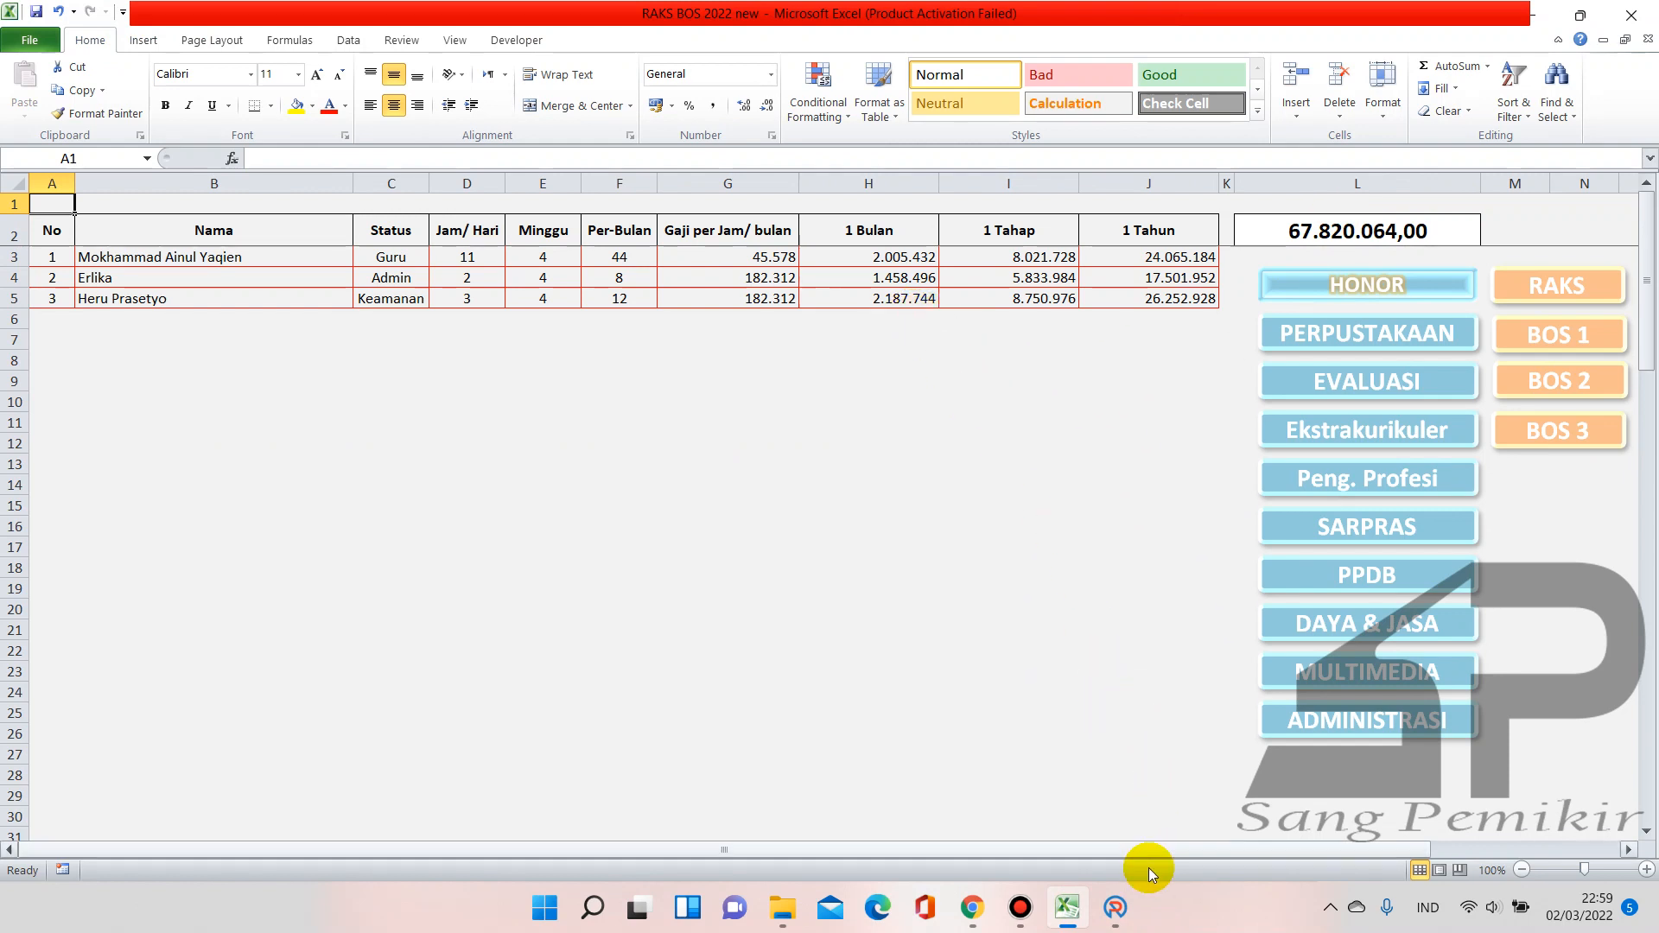
click(1114, 908)
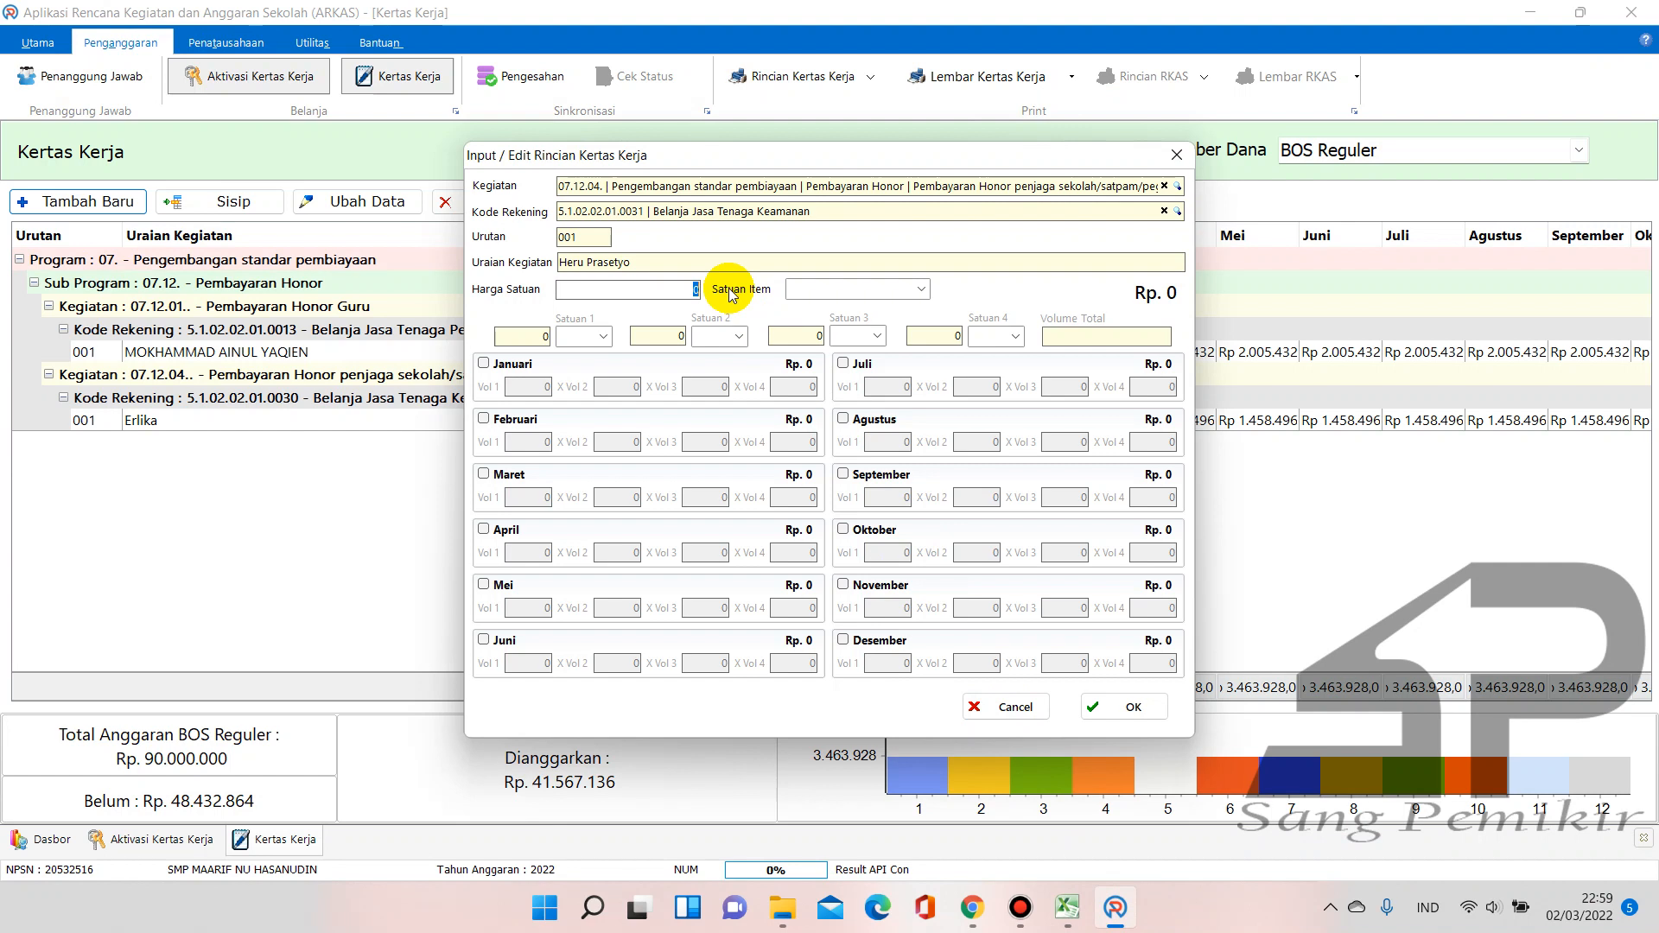
text(2817744)
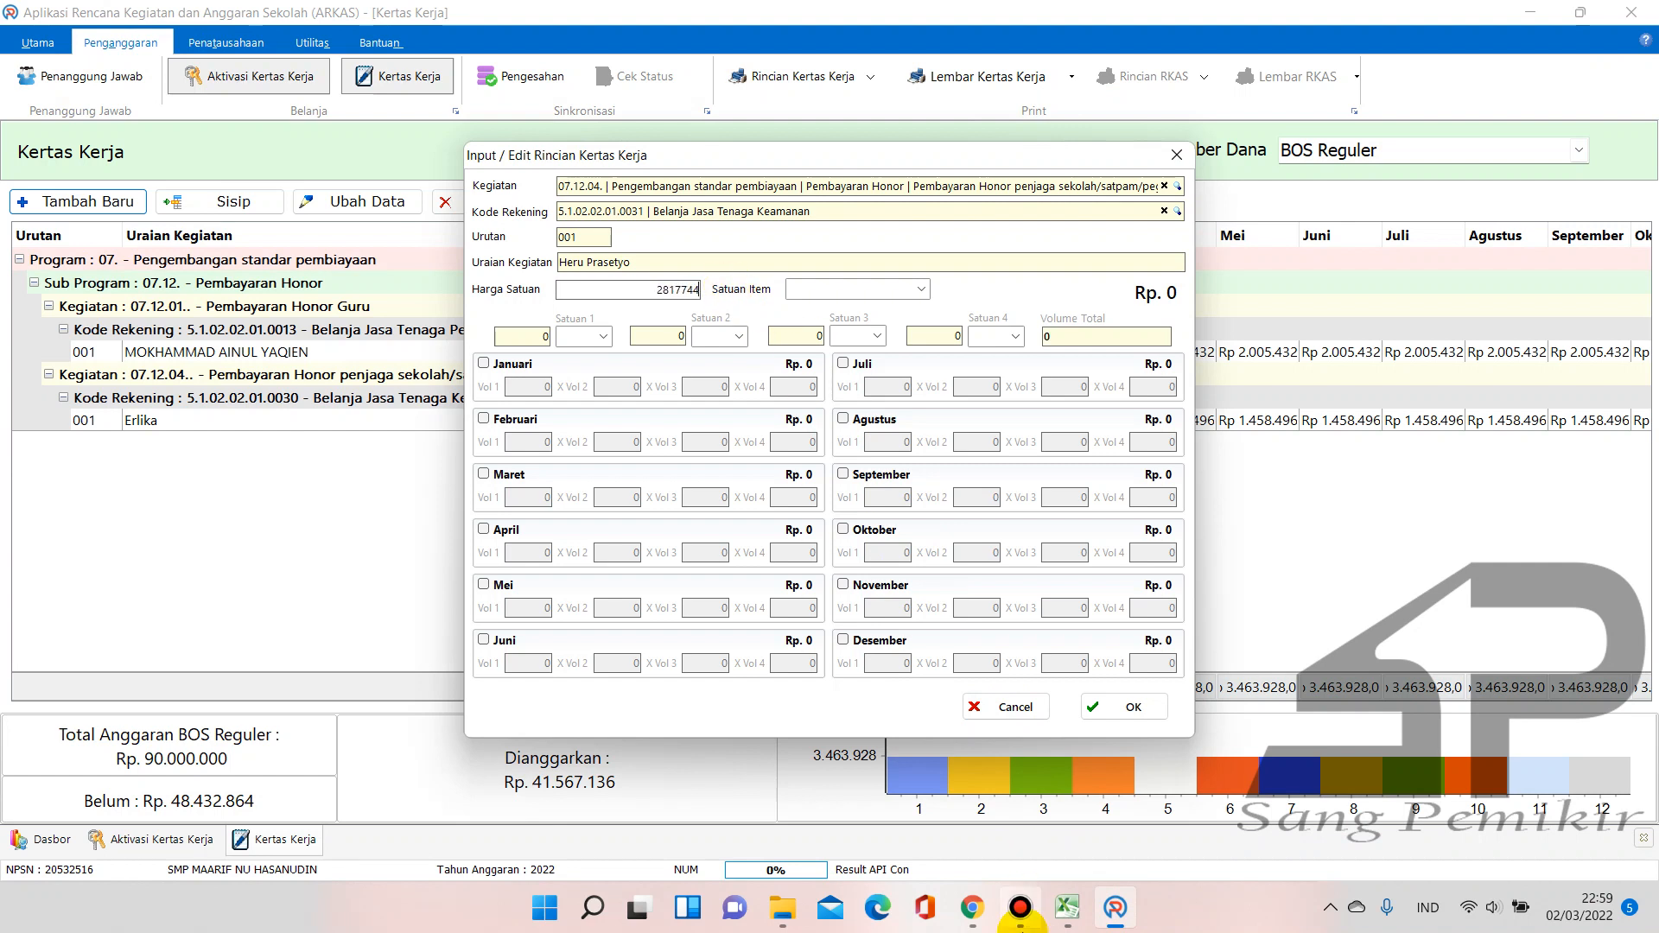
click(1067, 908)
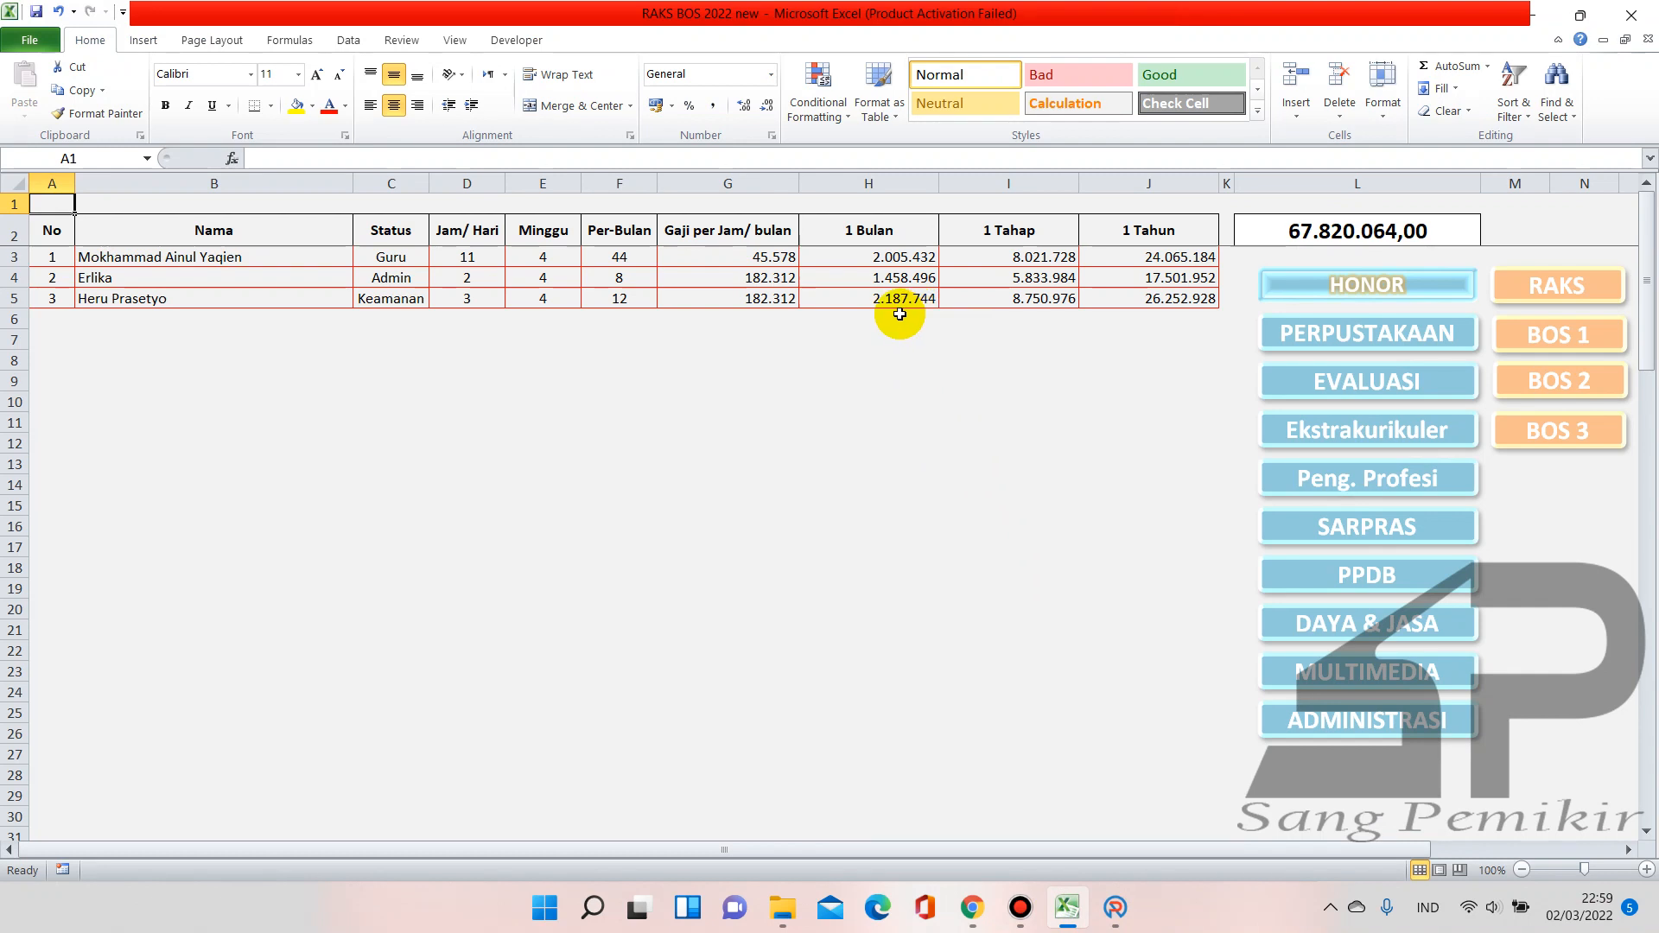
click(1122, 913)
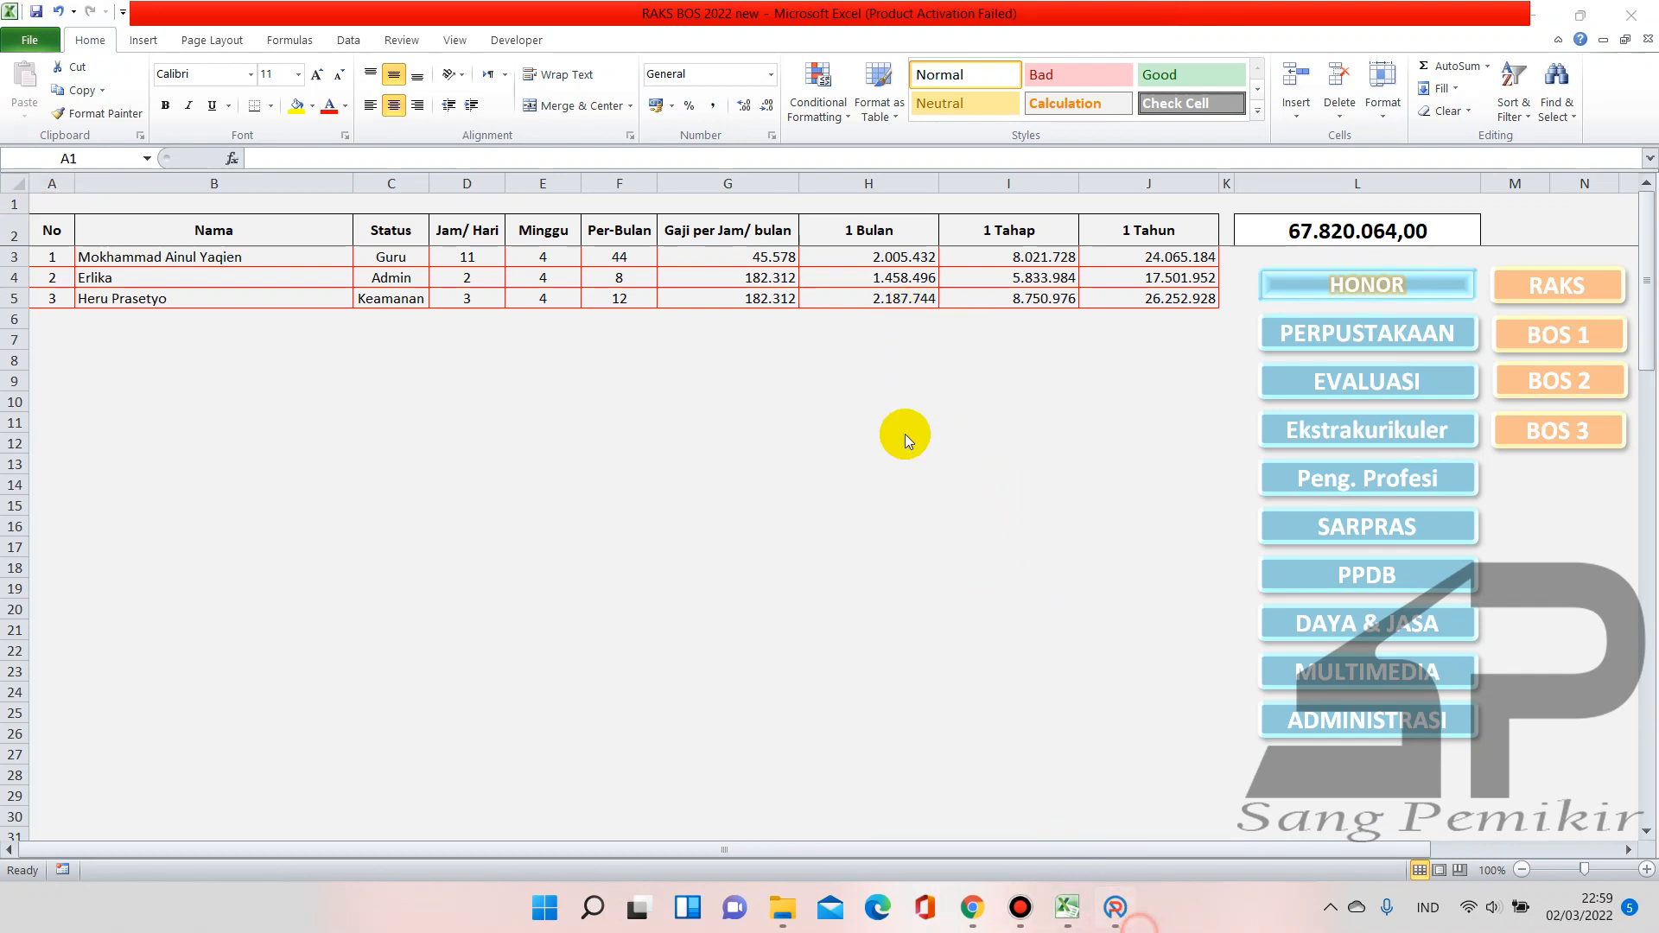
click(1115, 906)
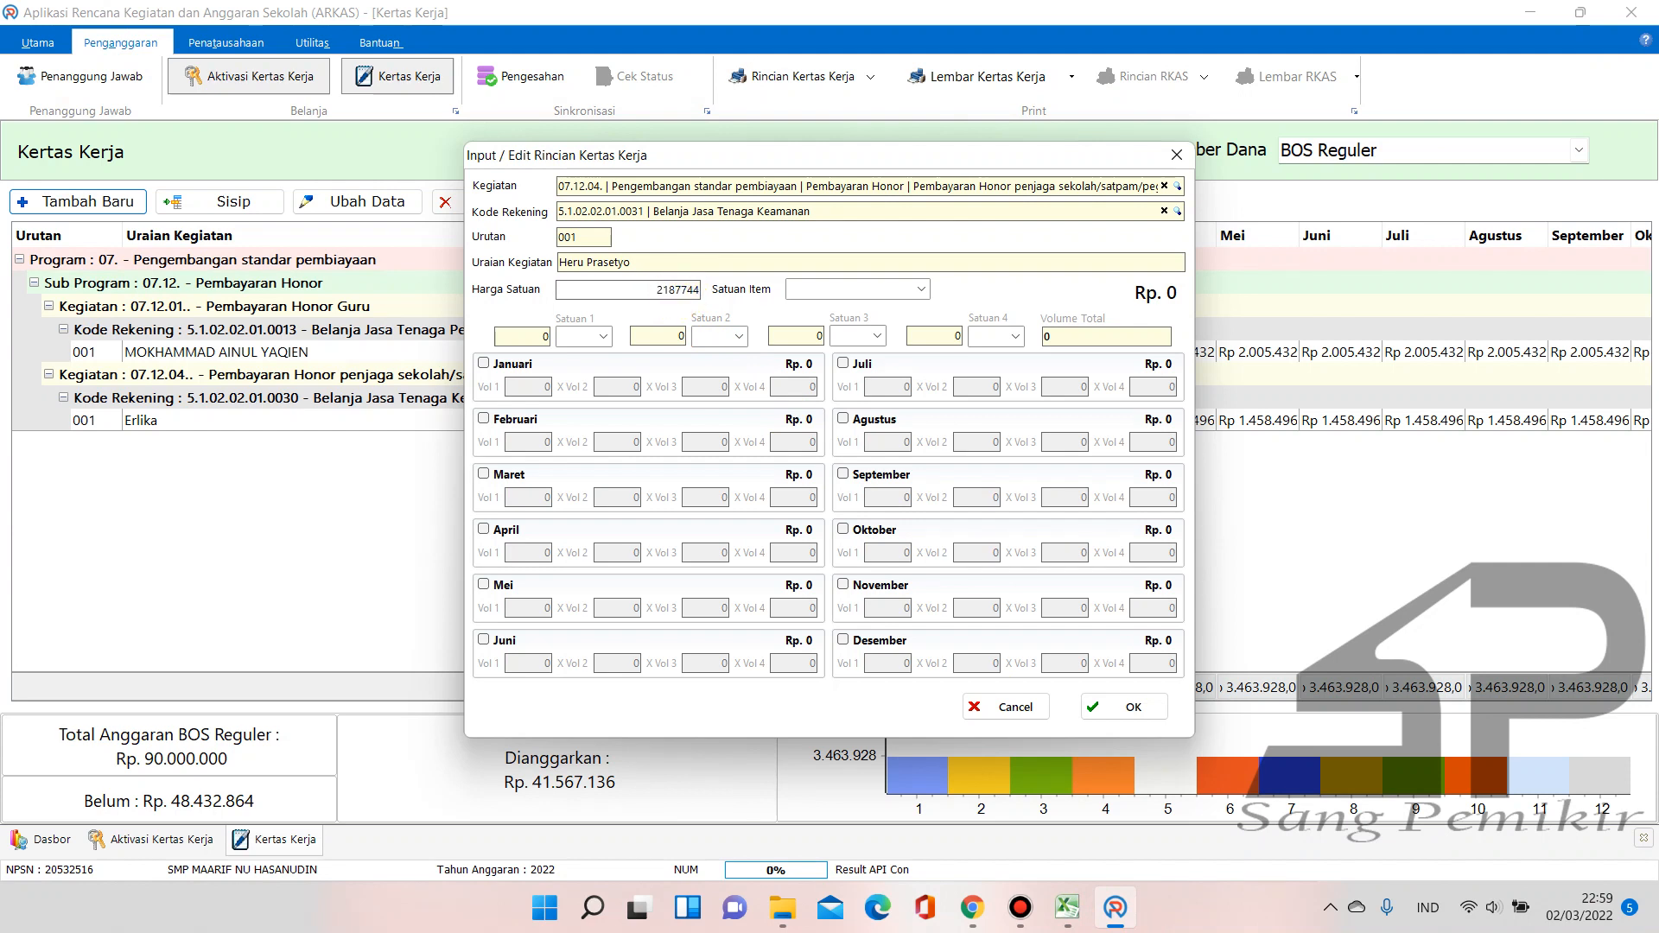
mouse_move(1067, 906)
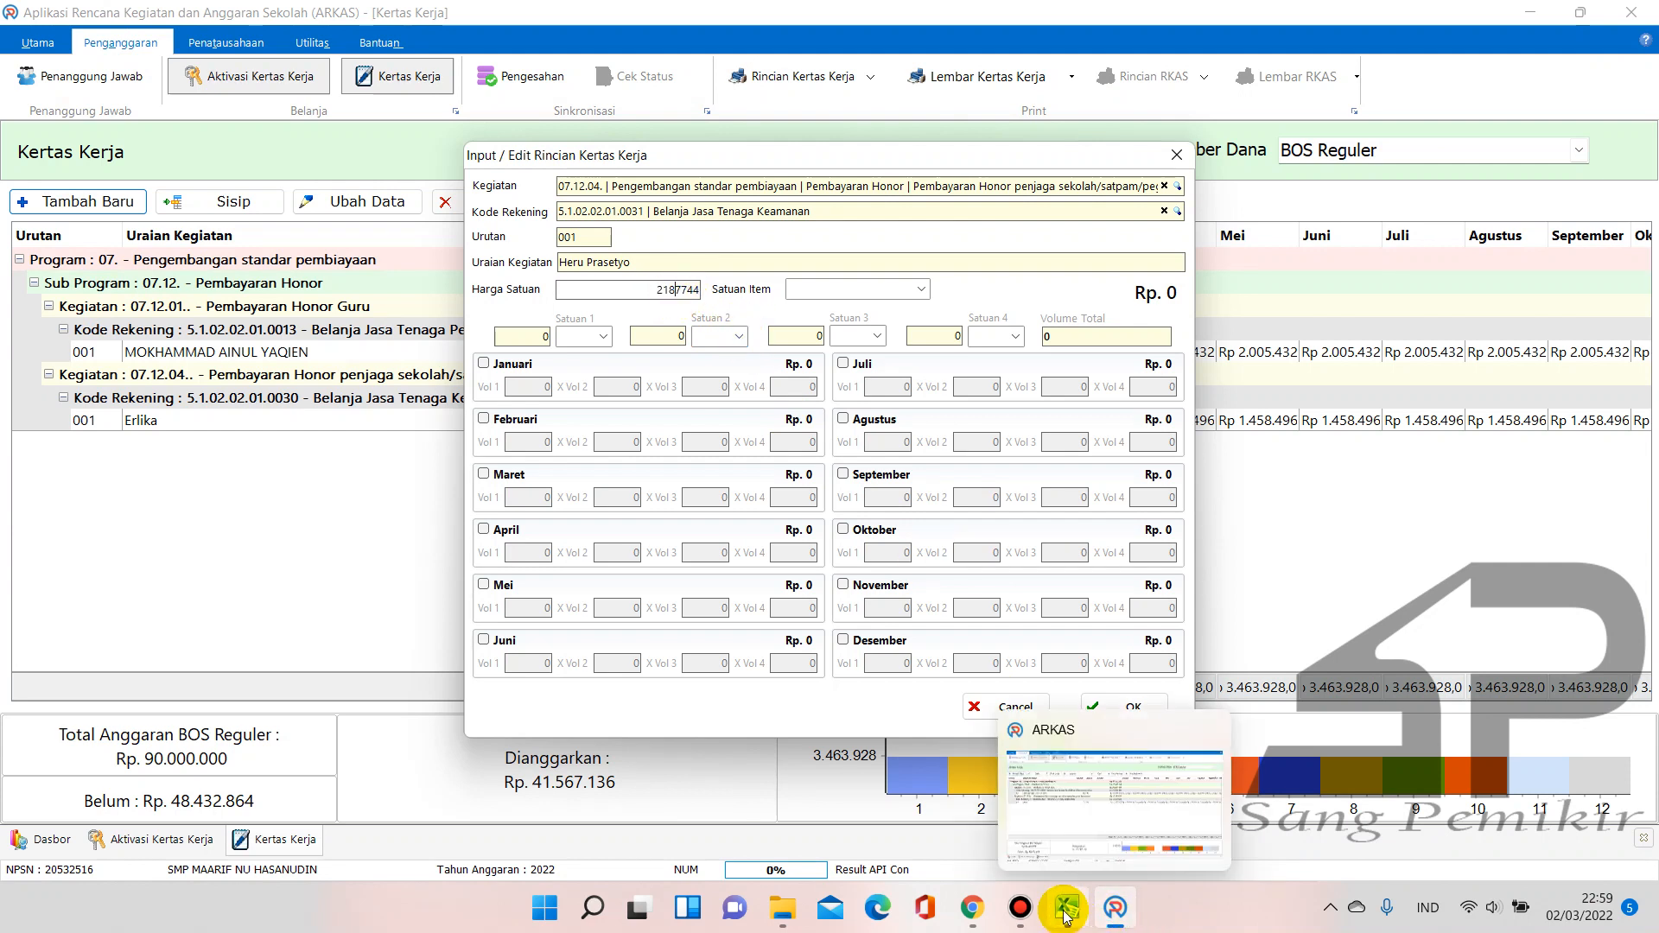
mouse_move(1061, 821)
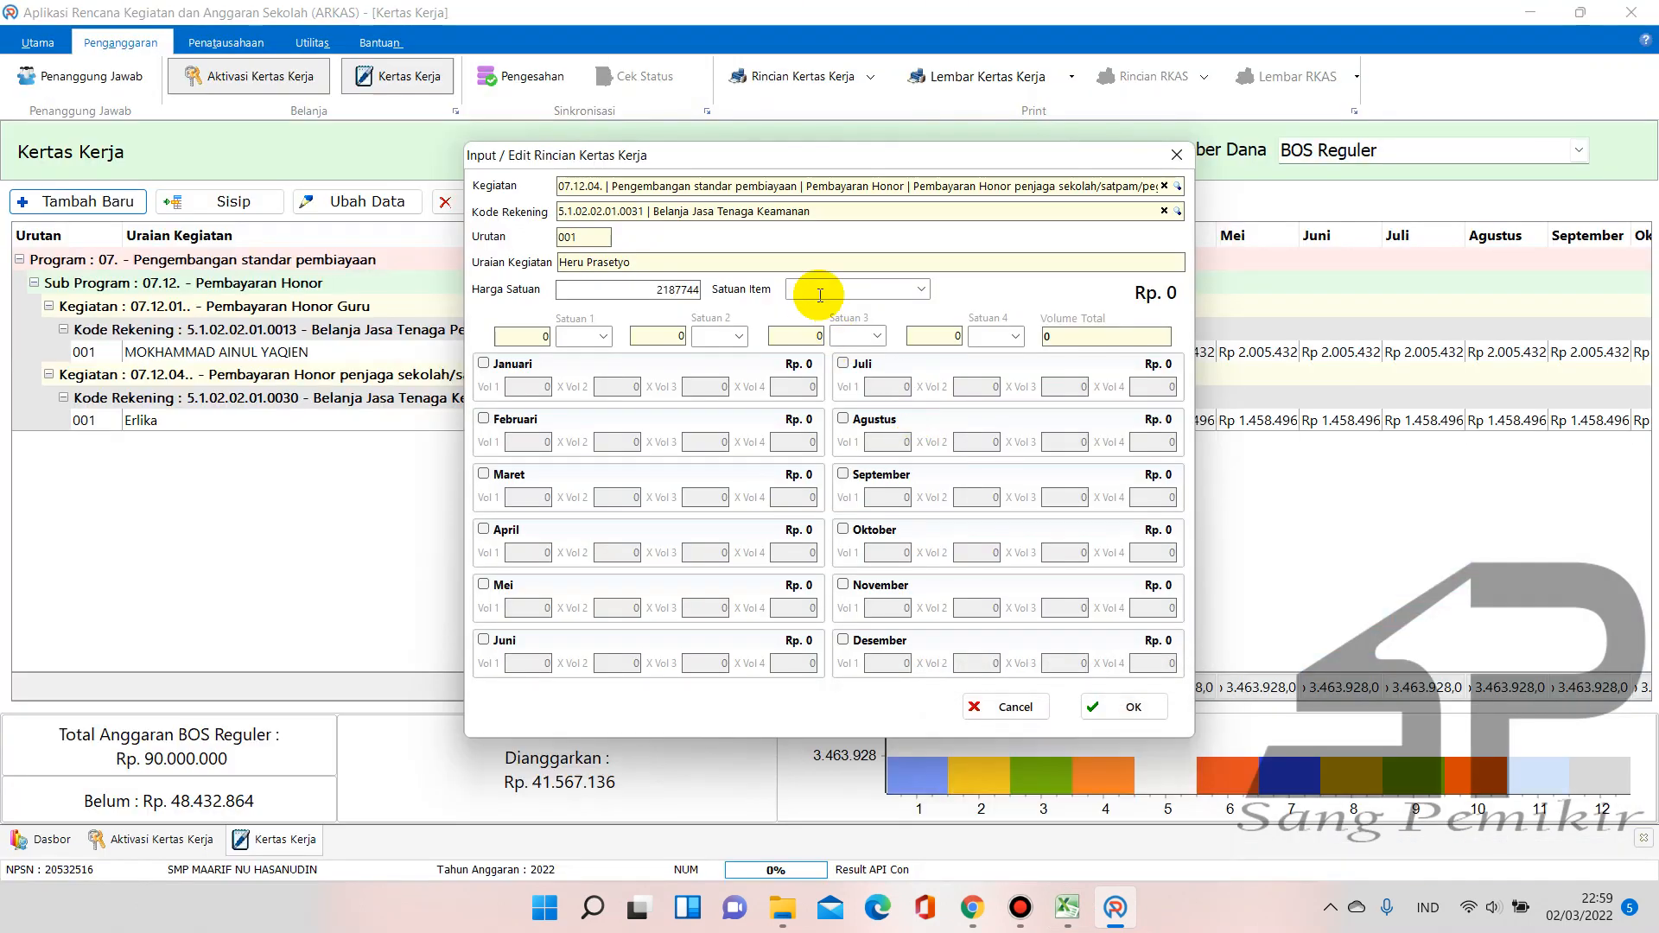
click(919, 288)
Set the unit to Orang Bulan and give Januari and Februari a volume of 1
text(Orang)
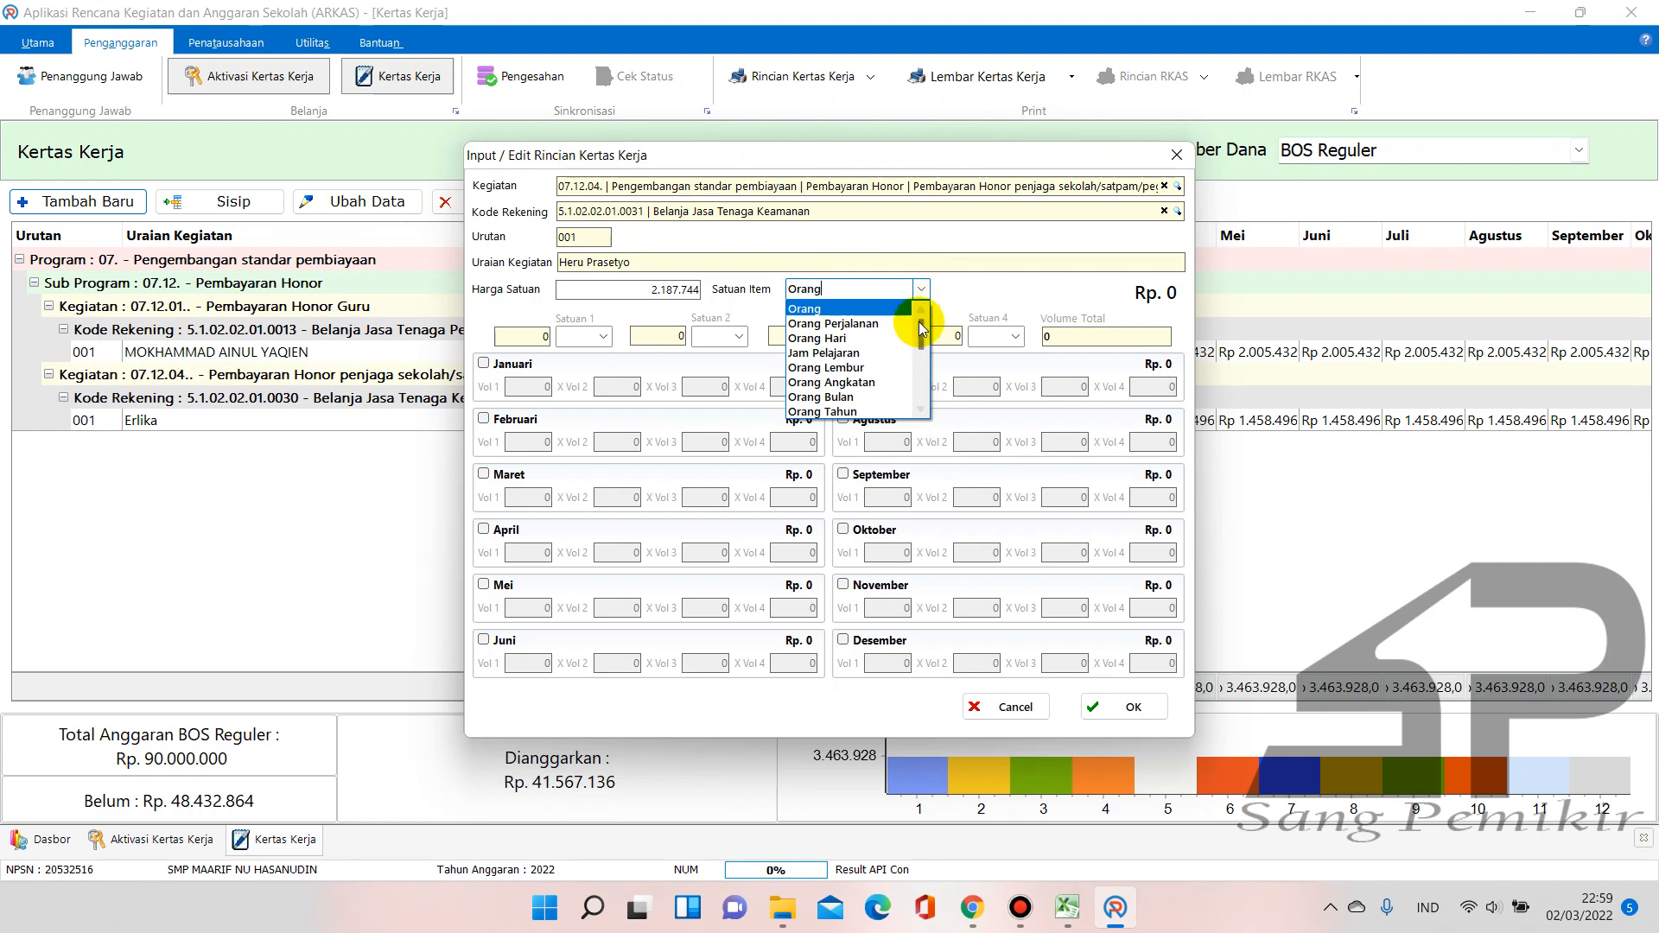
text( Bulan)
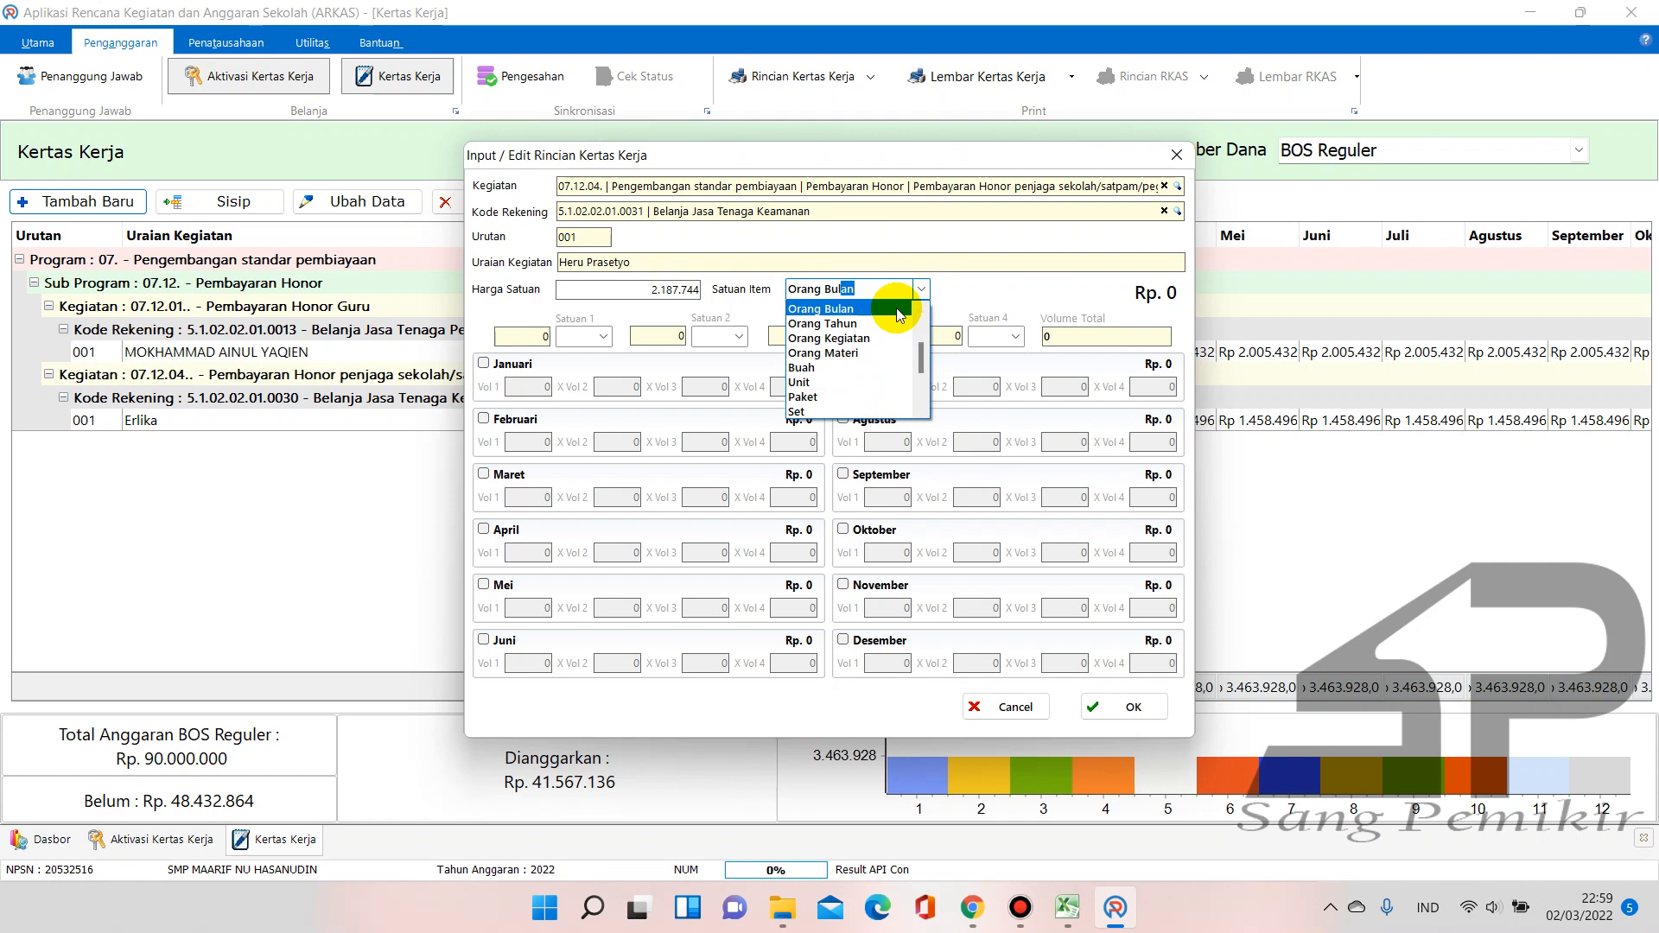
key(Return)
click(484, 363)
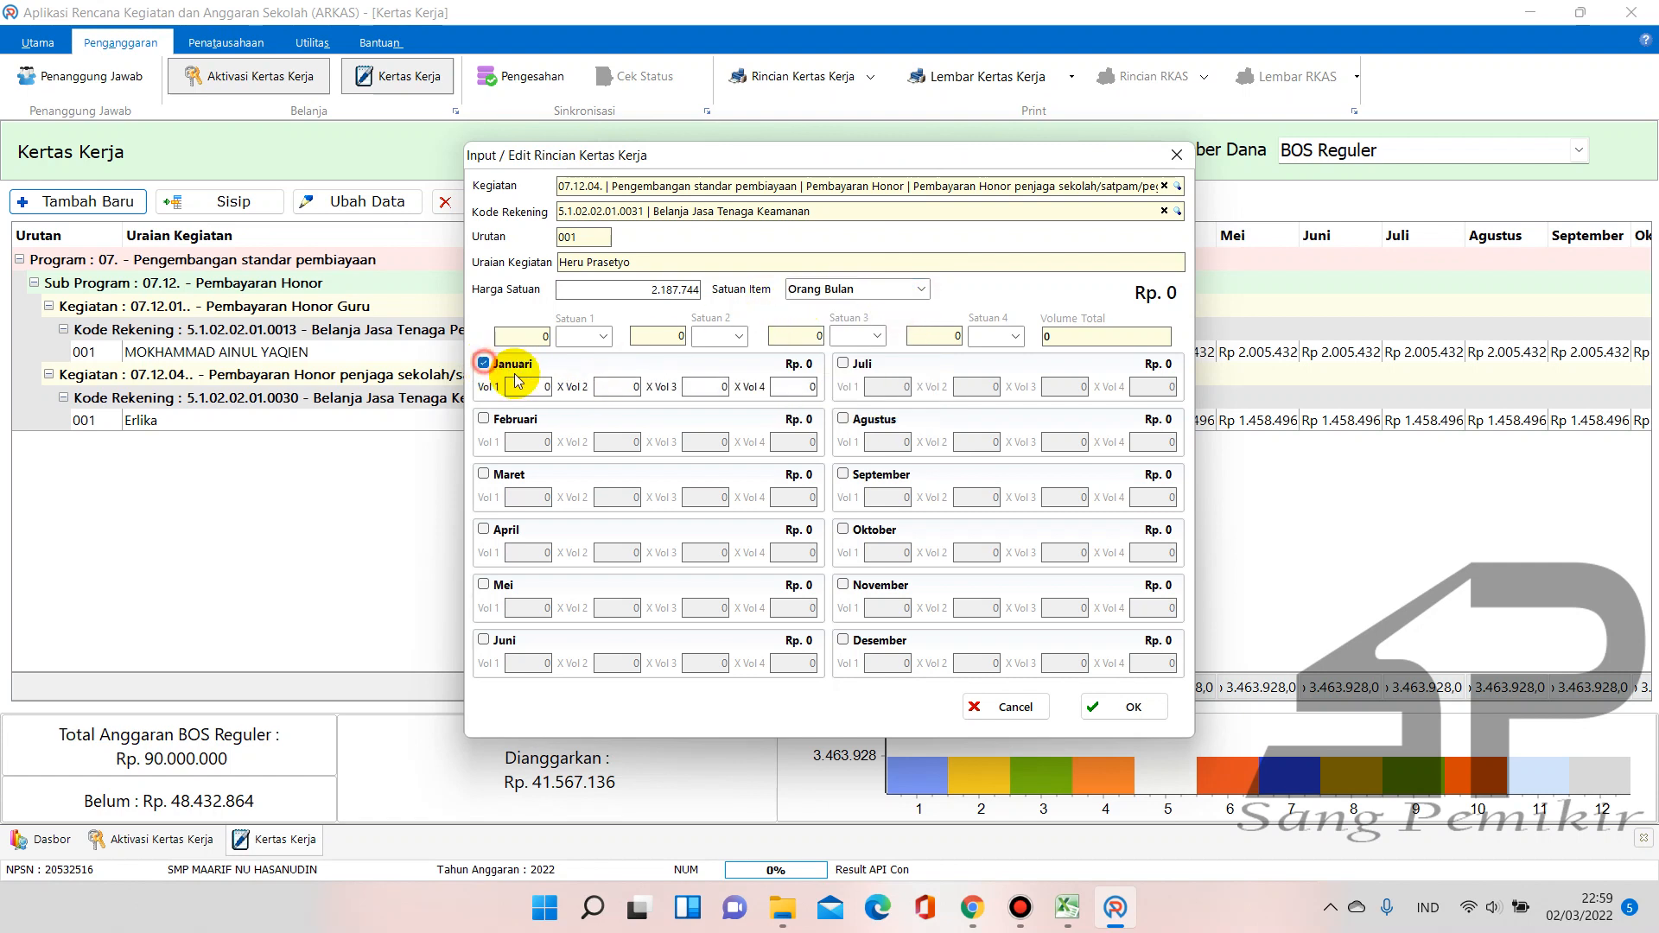
click(525, 383)
text(1)
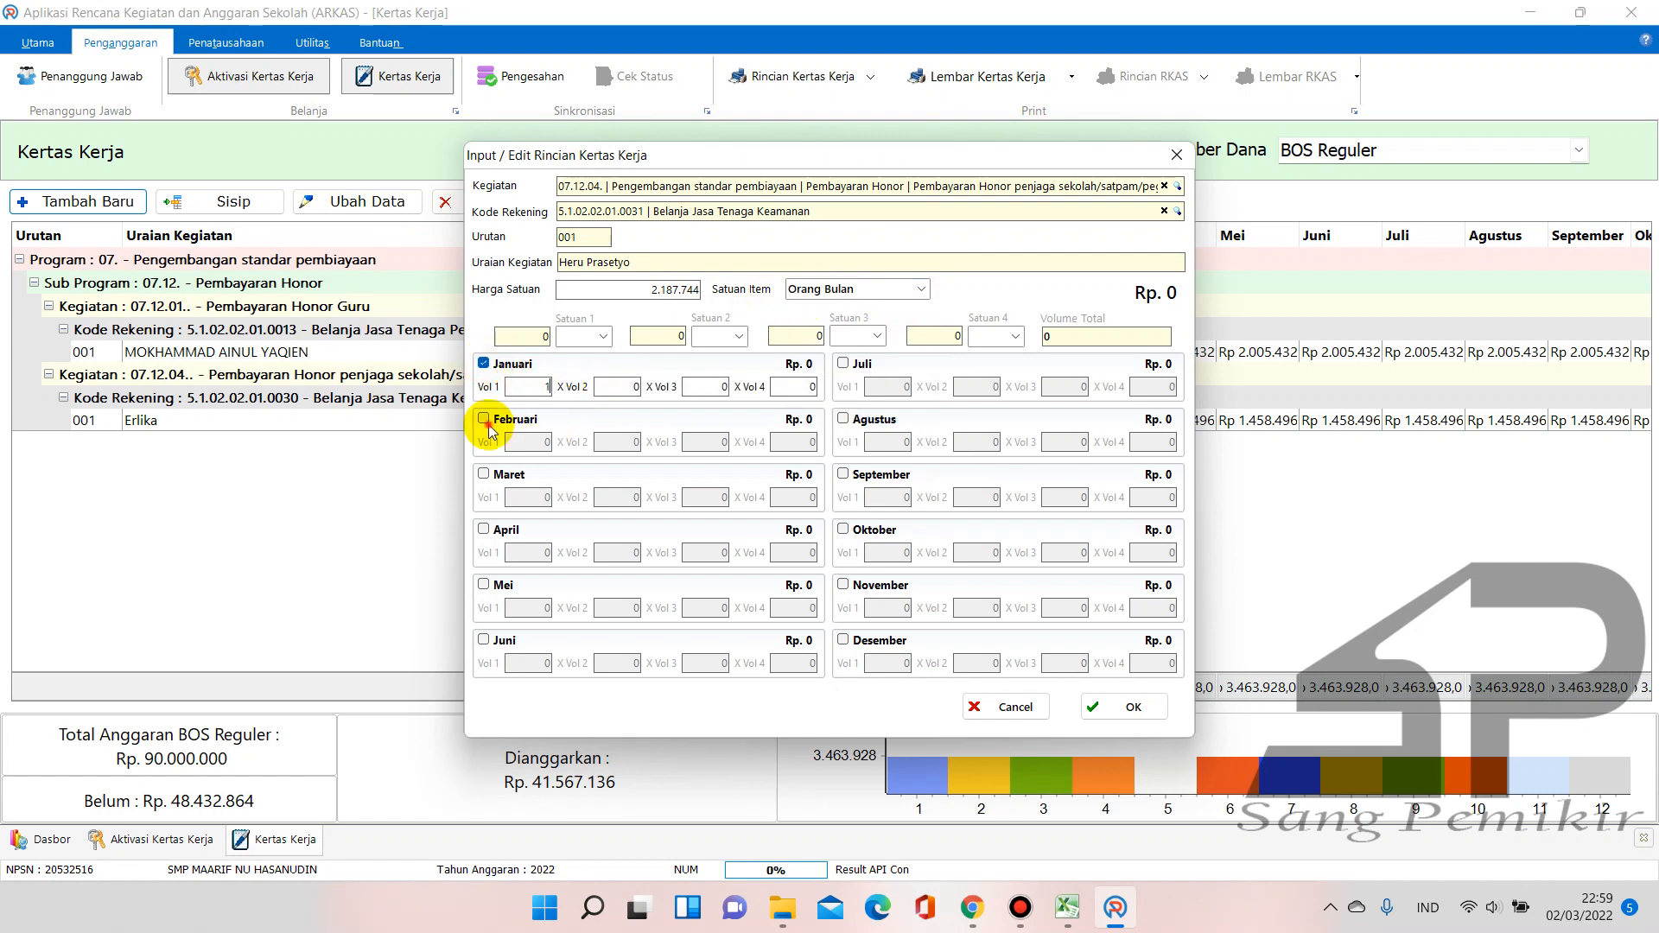
click(483, 418)
text(1)
Tick Maret through Agustus, entering volume 1 for April through Agustus
click(499, 476)
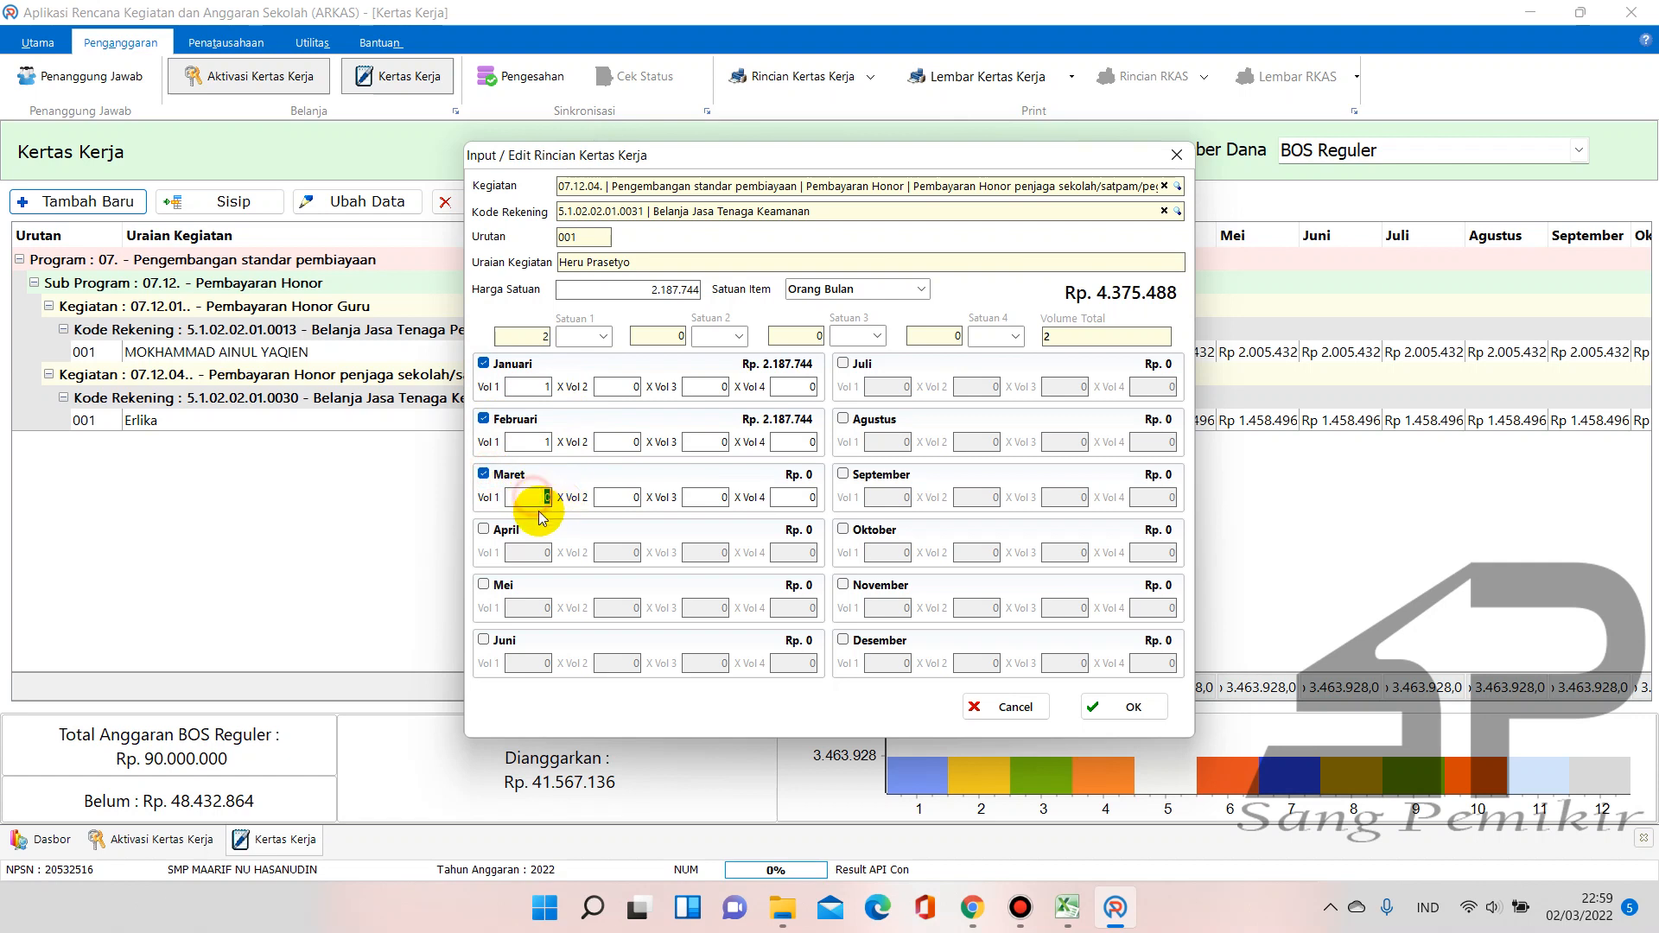
click(484, 528)
click(539, 554)
text(1)
click(484, 584)
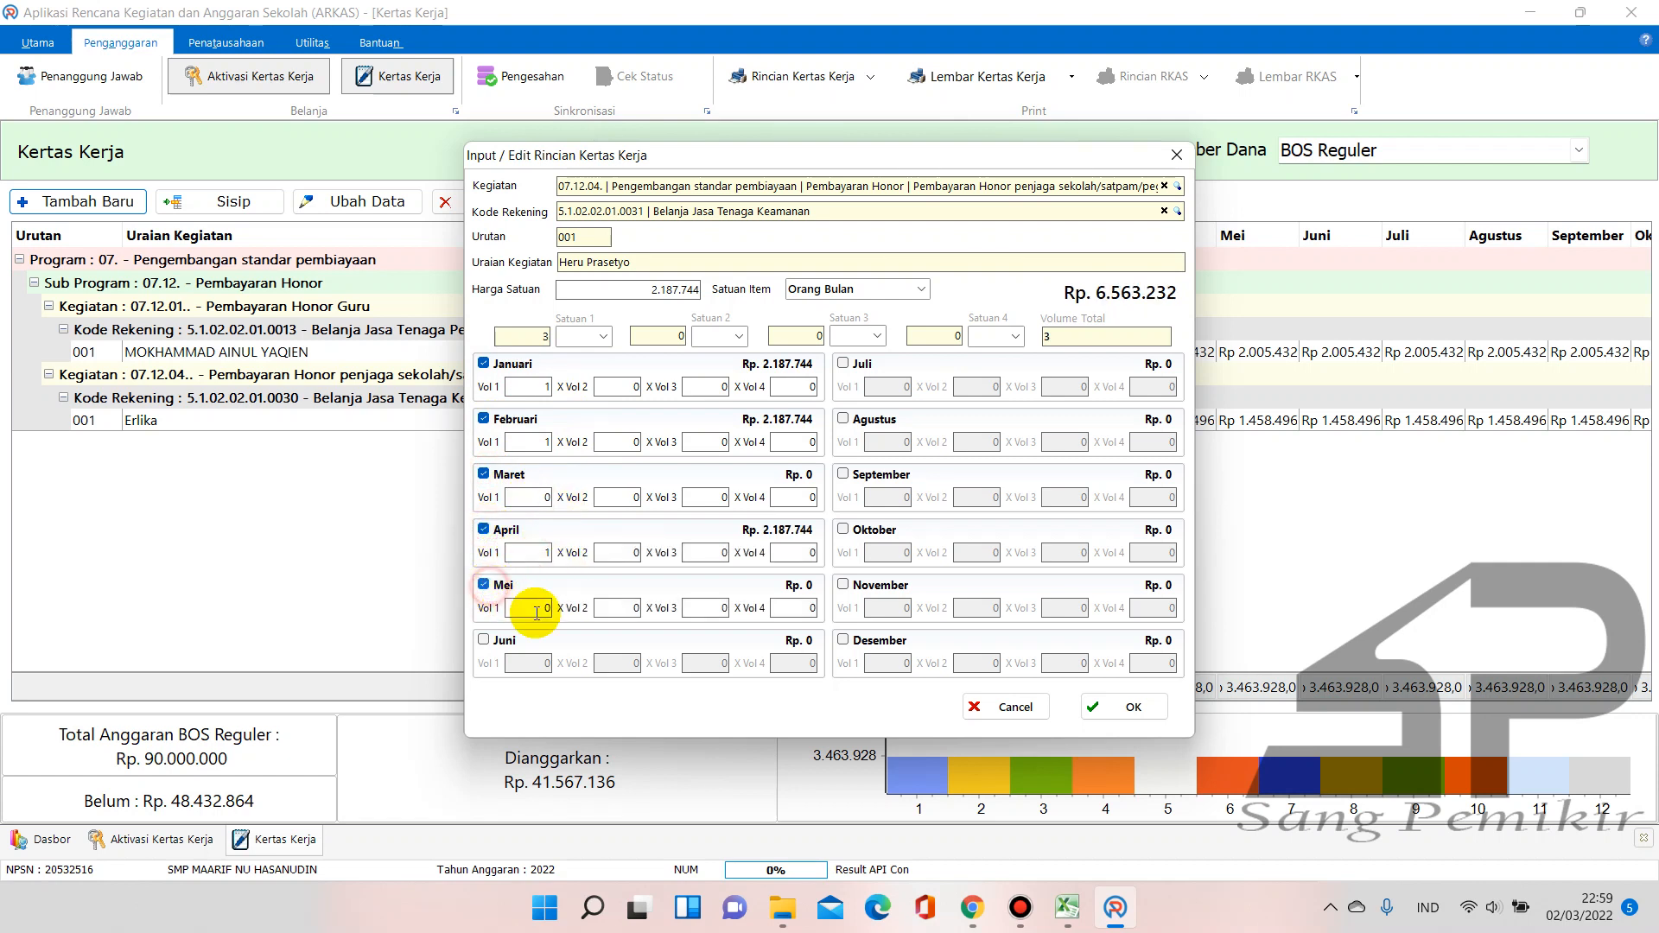
click(486, 640)
text(1)
click(544, 610)
text(1)
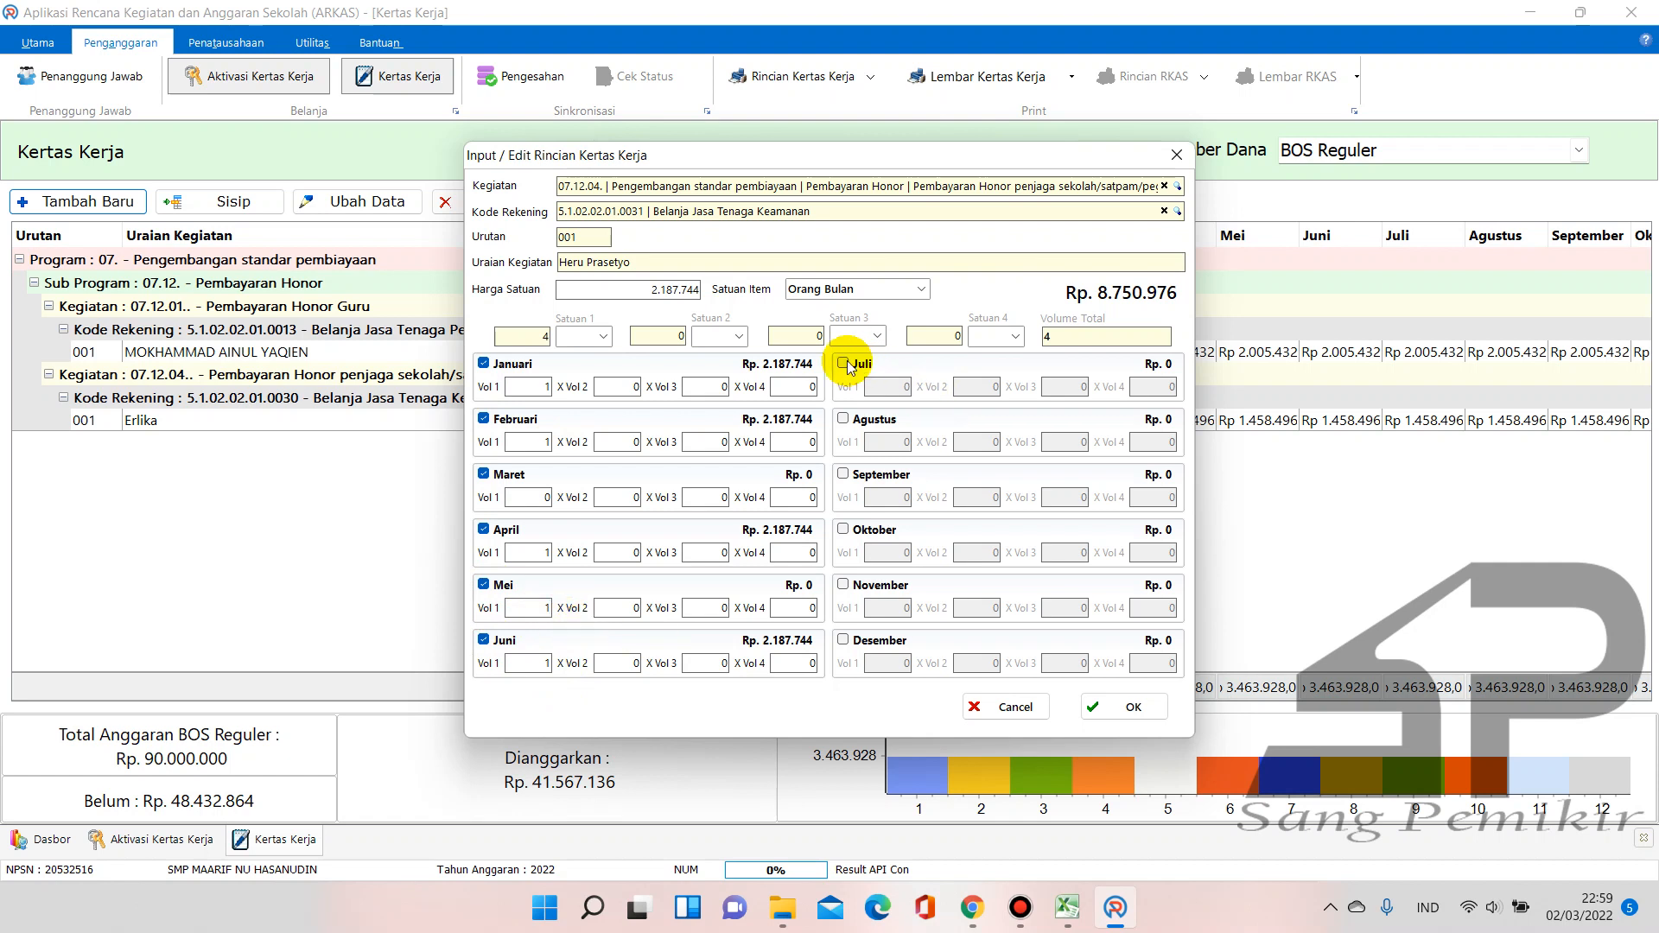
click(843, 363)
text(1)
click(842, 419)
text(1)
Enter volume 1 for September through Desember, bringing the total to Rp 24.065.184
click(855, 474)
text(1)
click(854, 529)
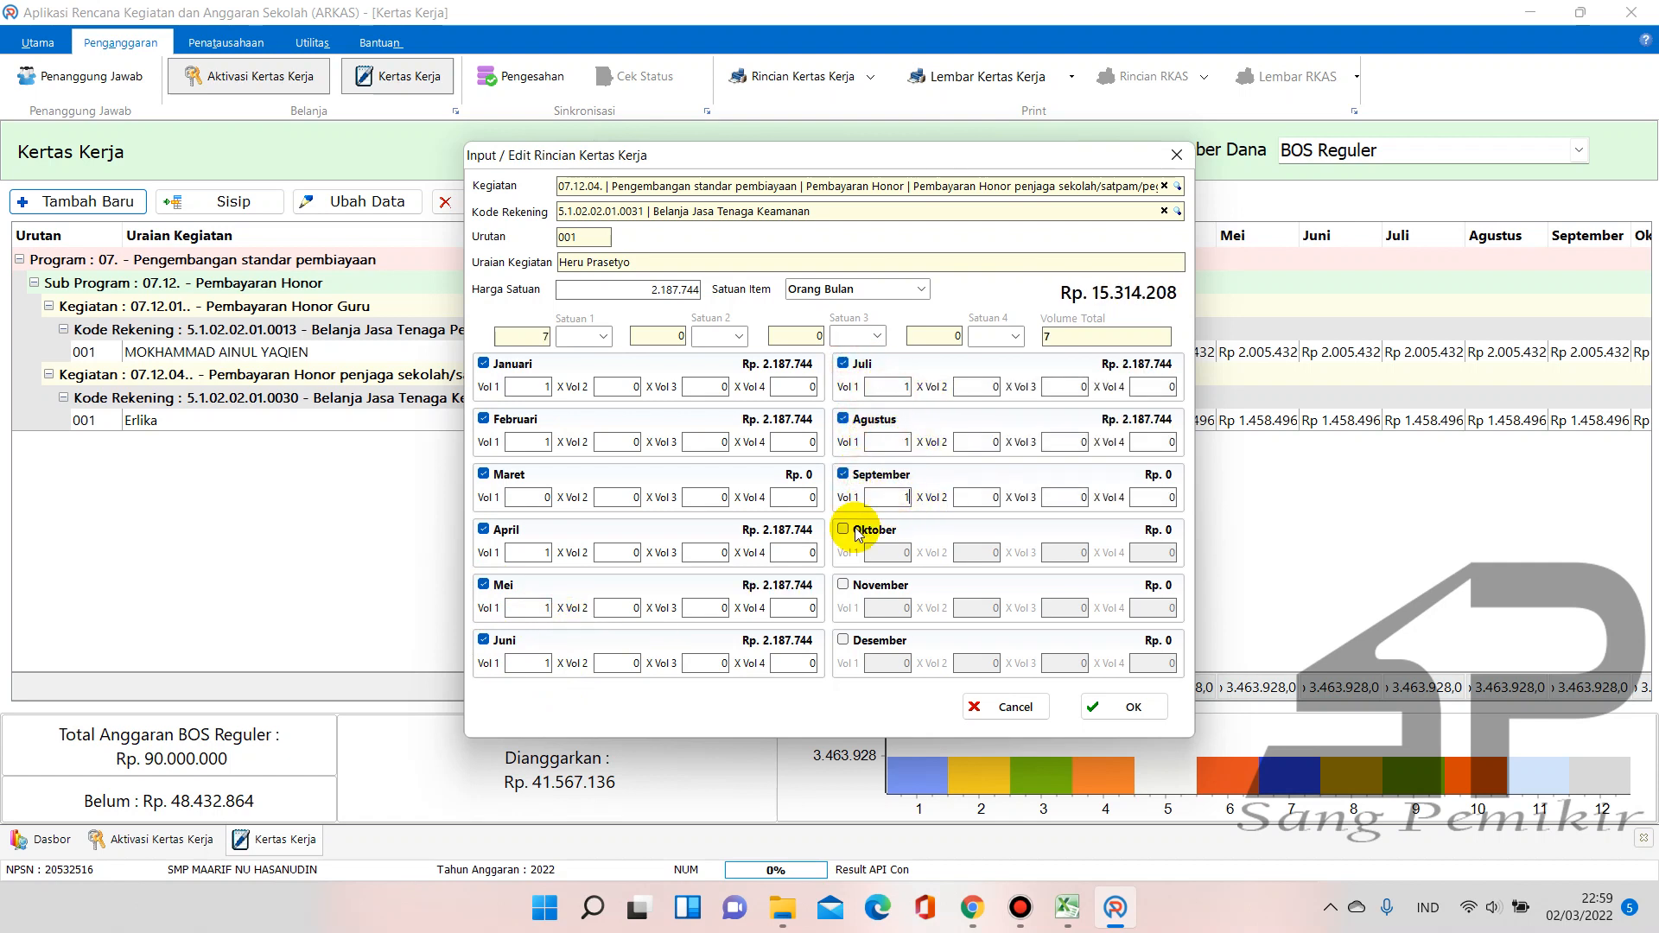
text(1)
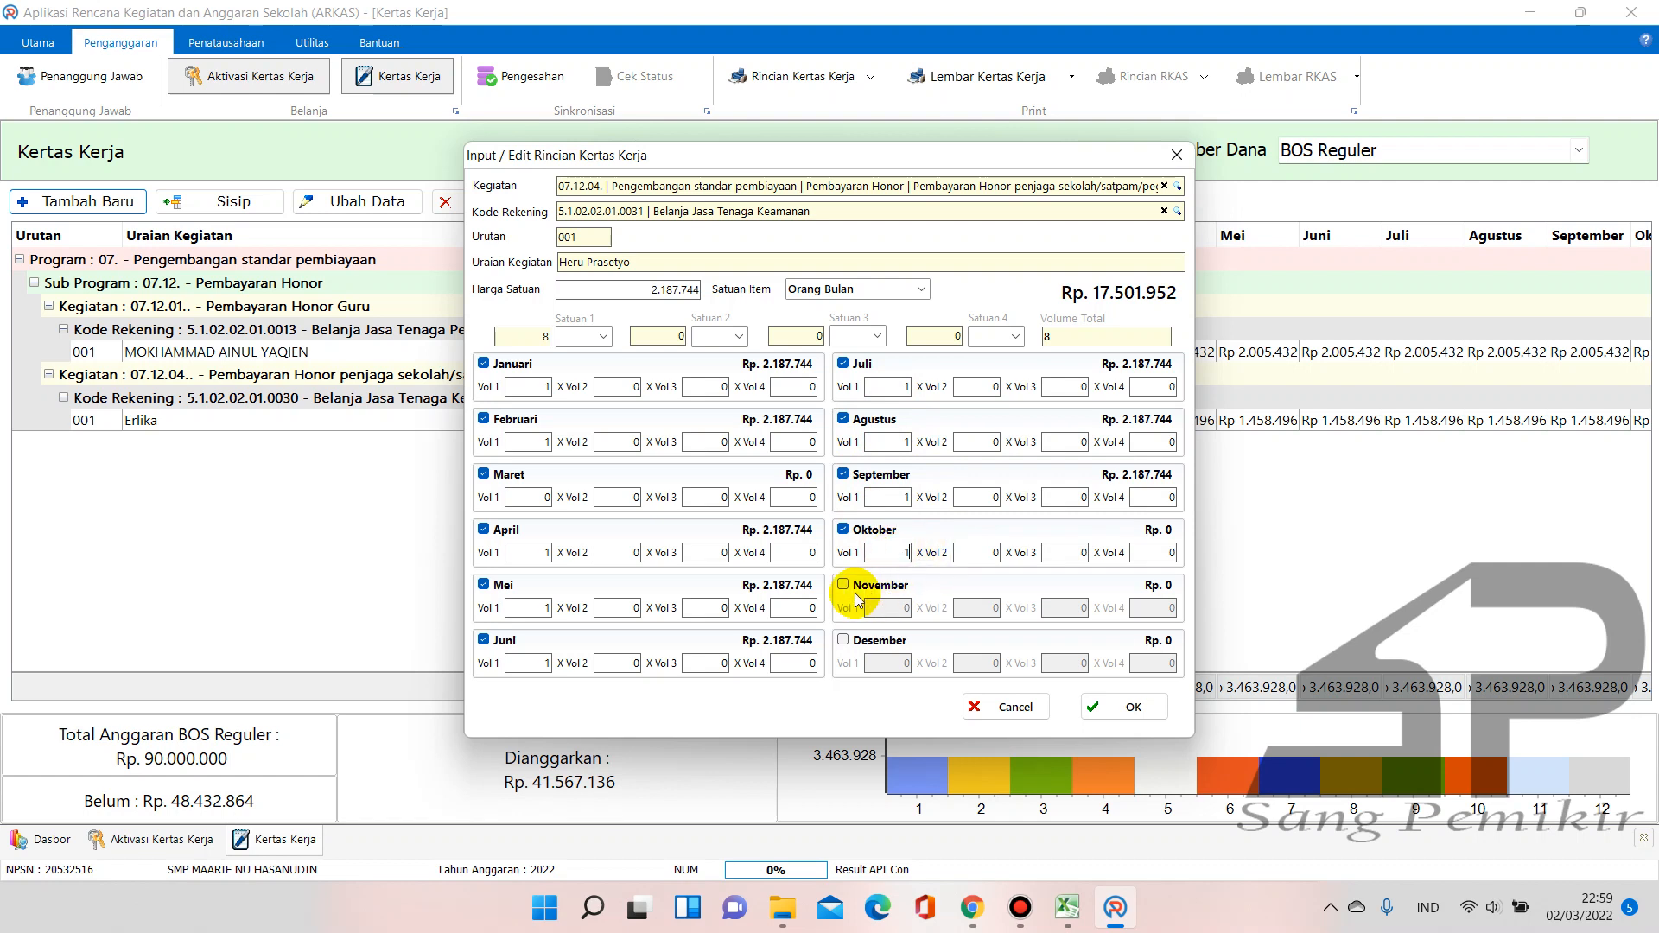
click(842, 585)
click(844, 641)
text(1)
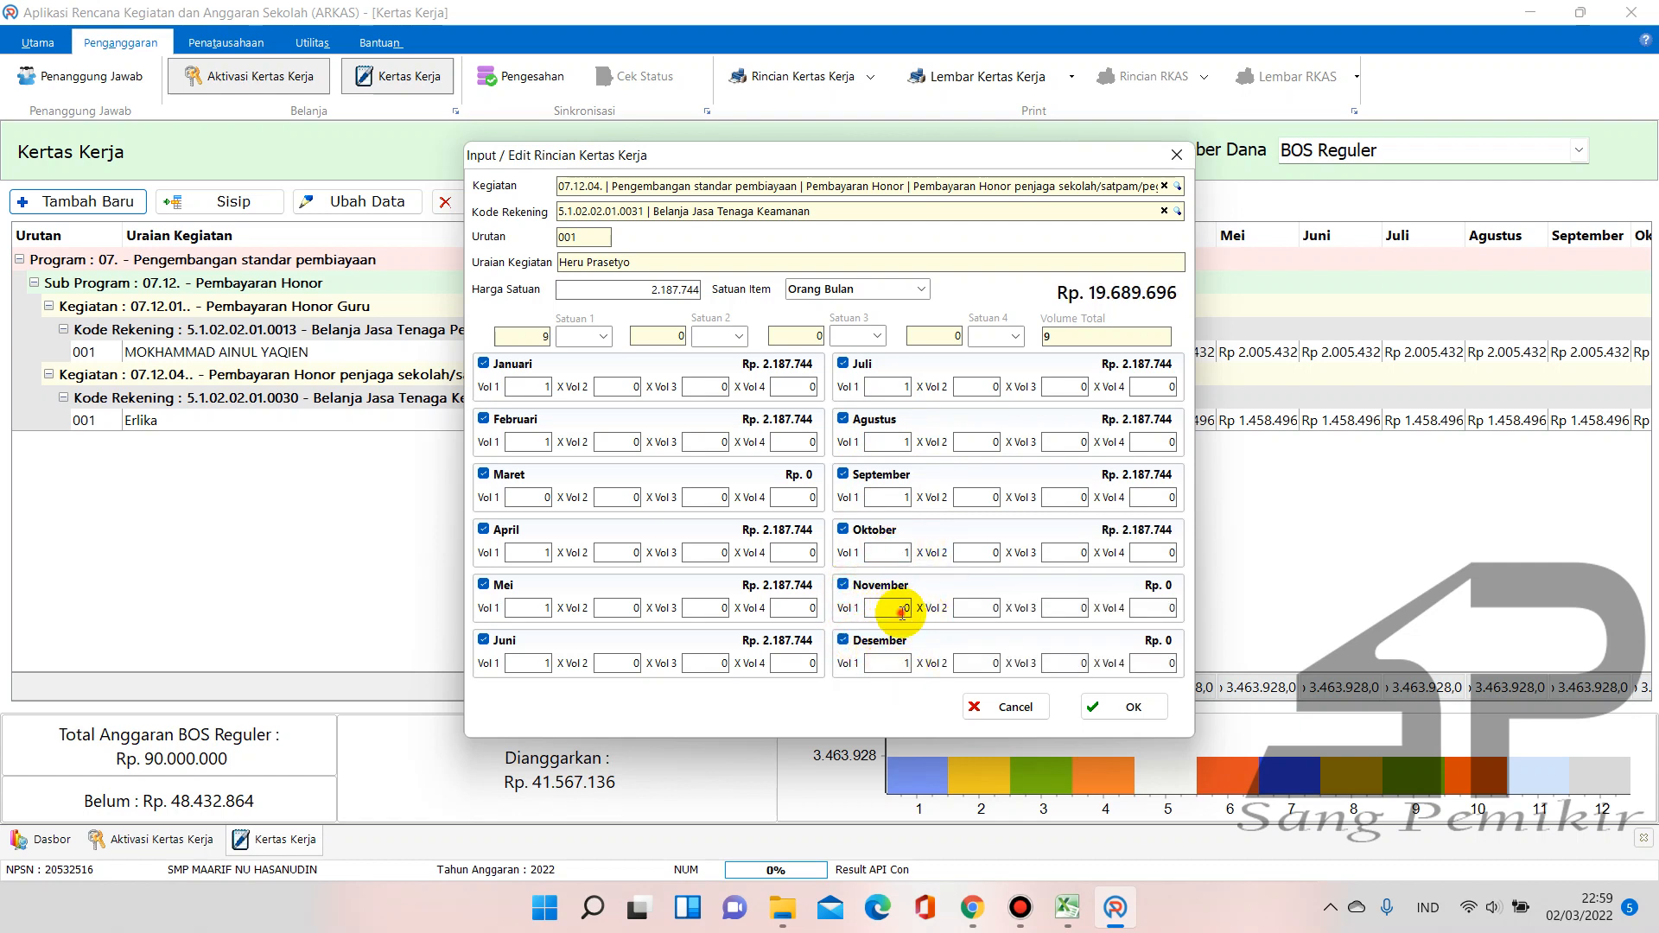
click(903, 609)
text(1)
click(974, 662)
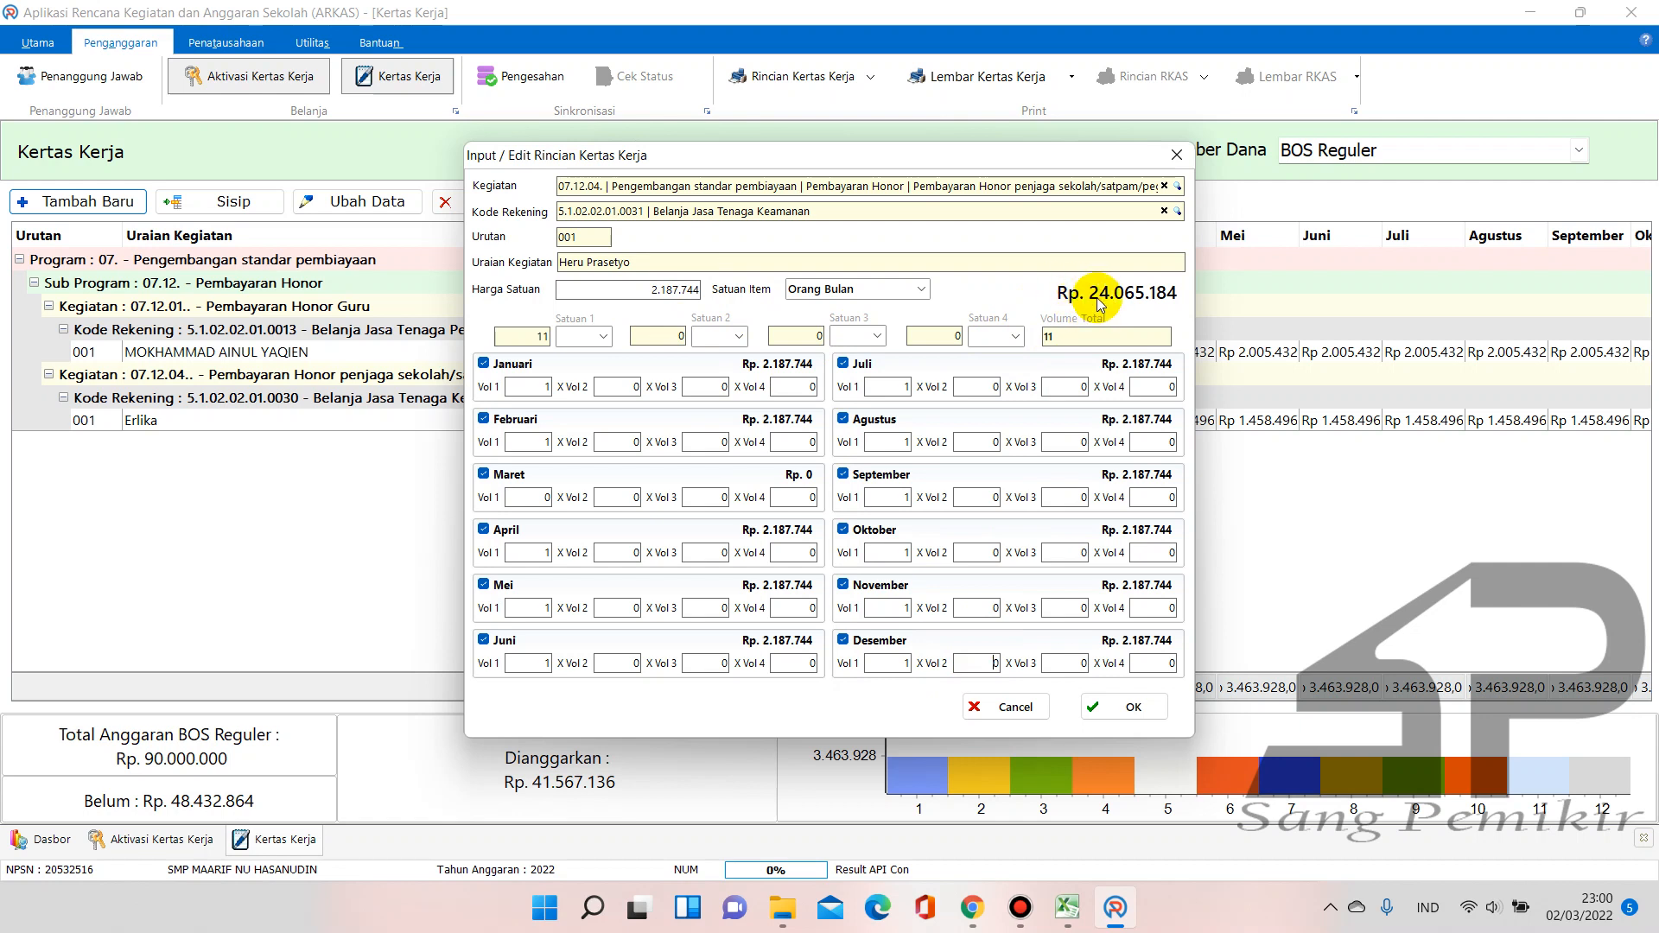
click(1067, 907)
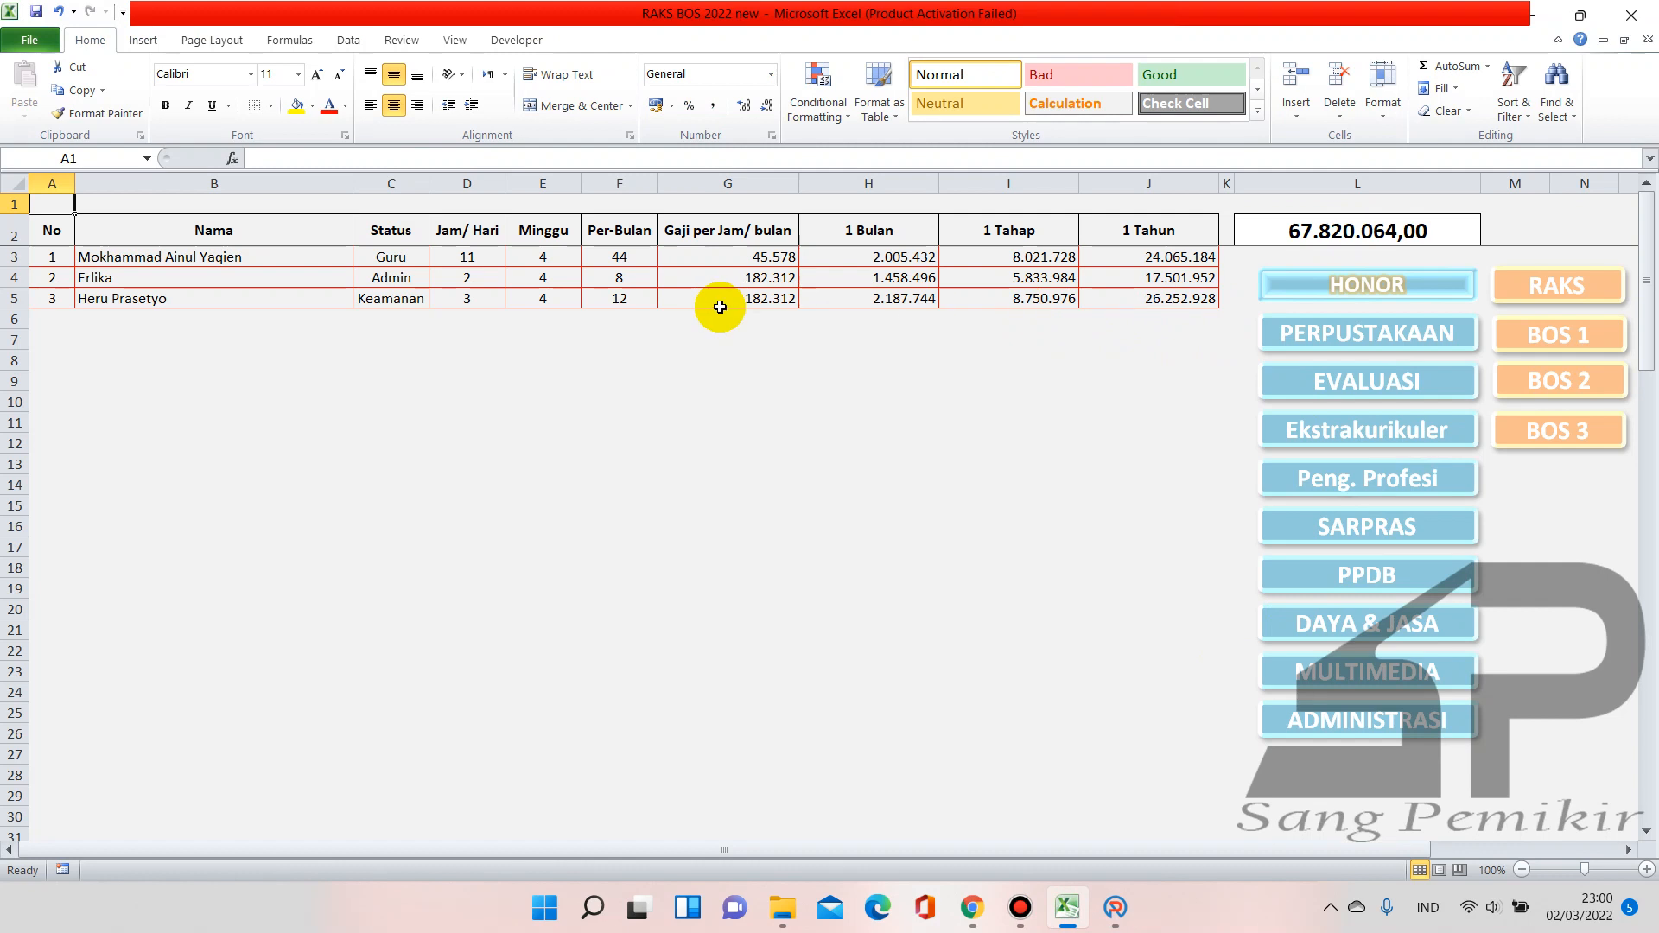
Give Maret a volume of 1 after checking the Excel totals, and save the Rp 26.252.928 line
click(1163, 303)
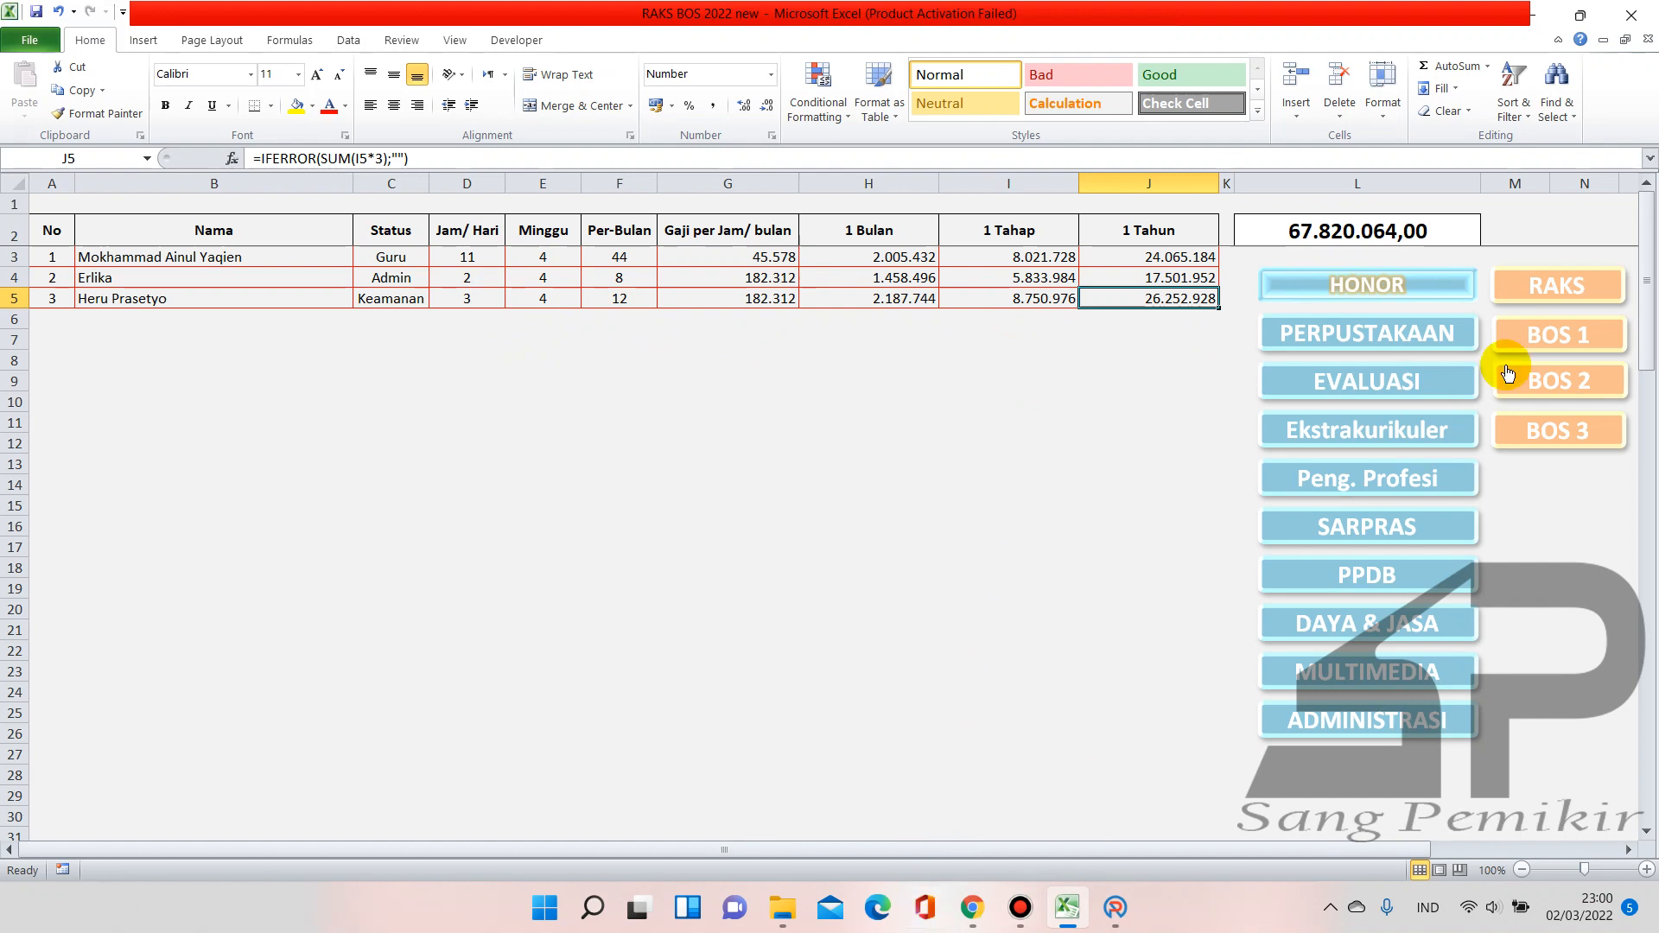
click(1551, 296)
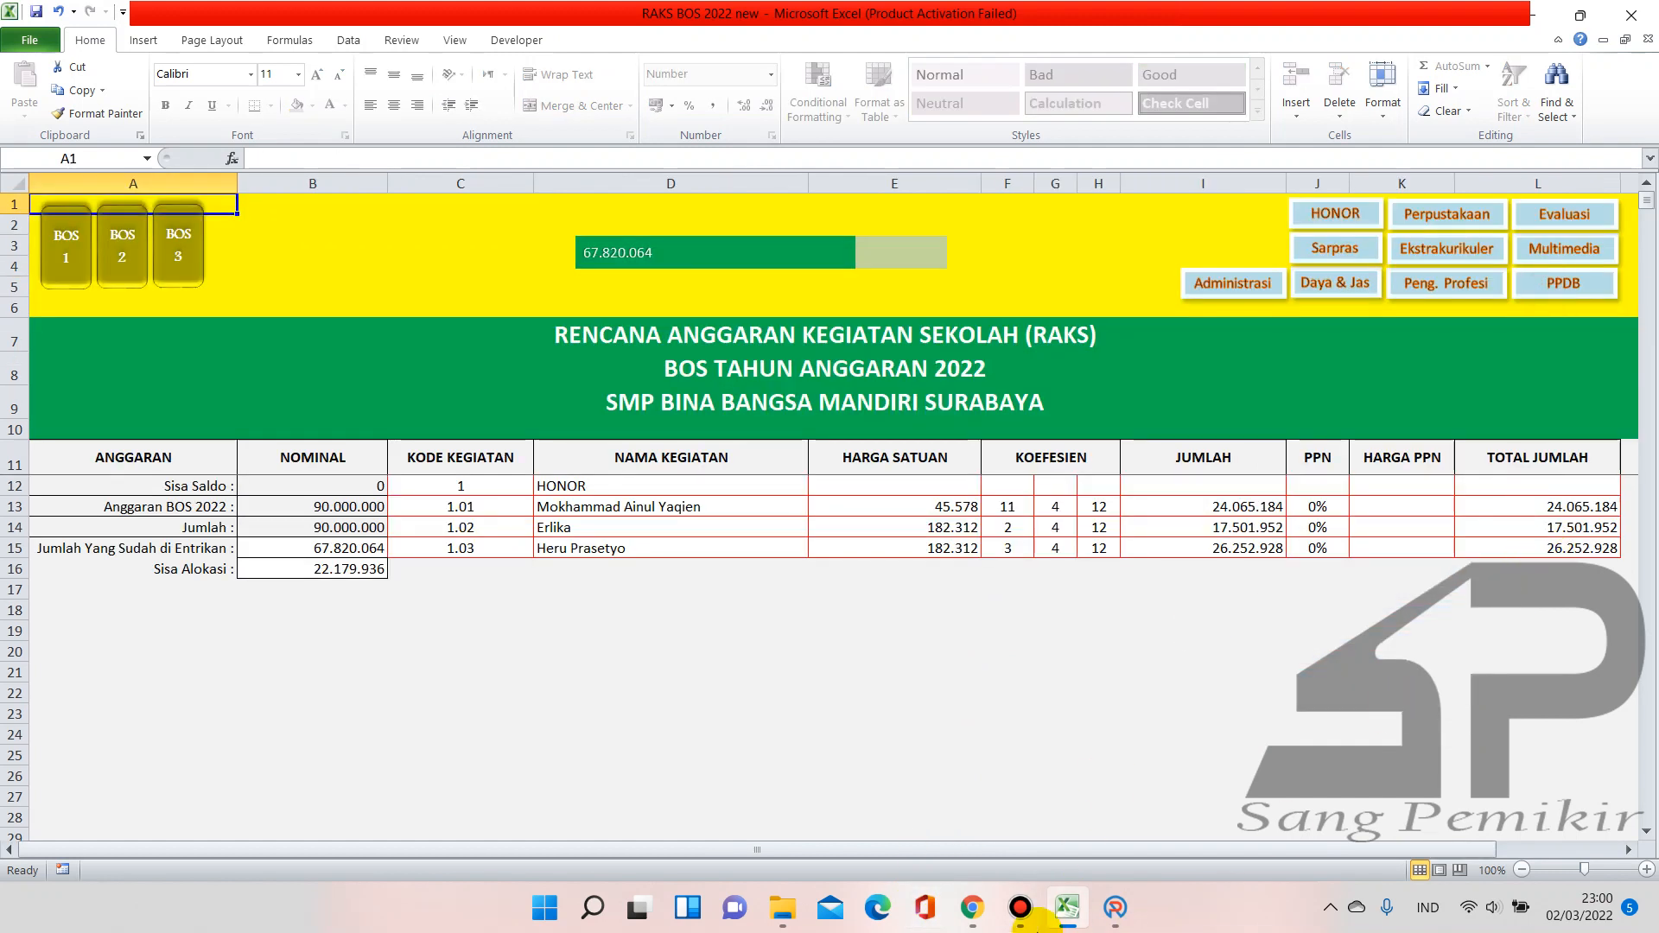
click(1114, 907)
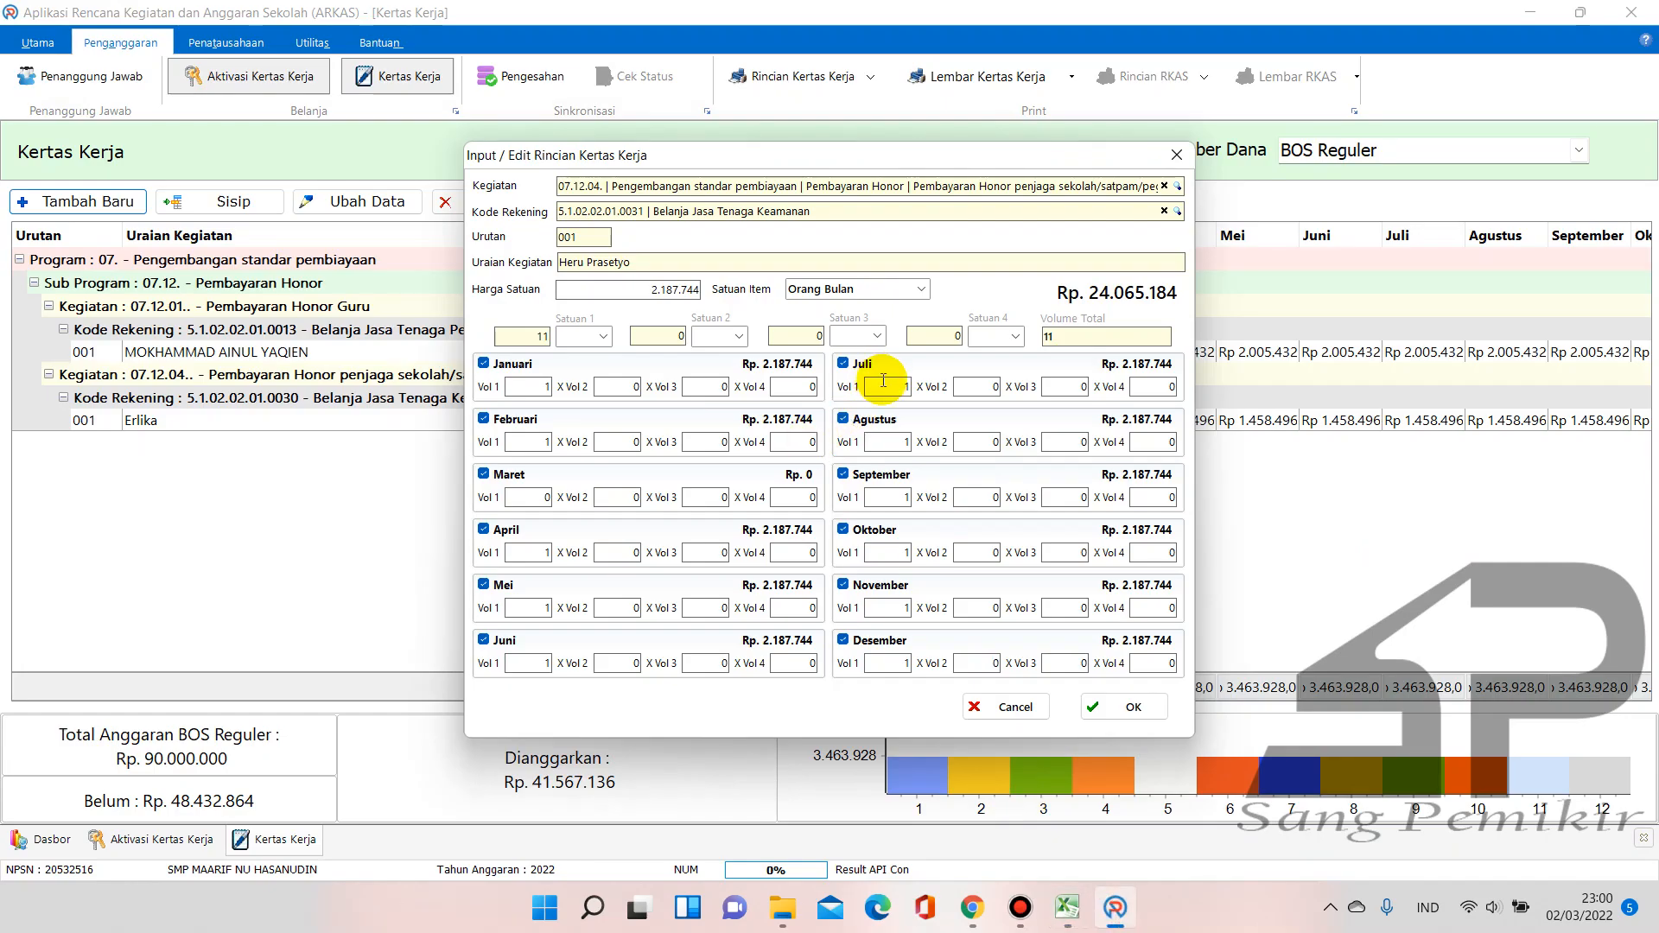
click(976, 606)
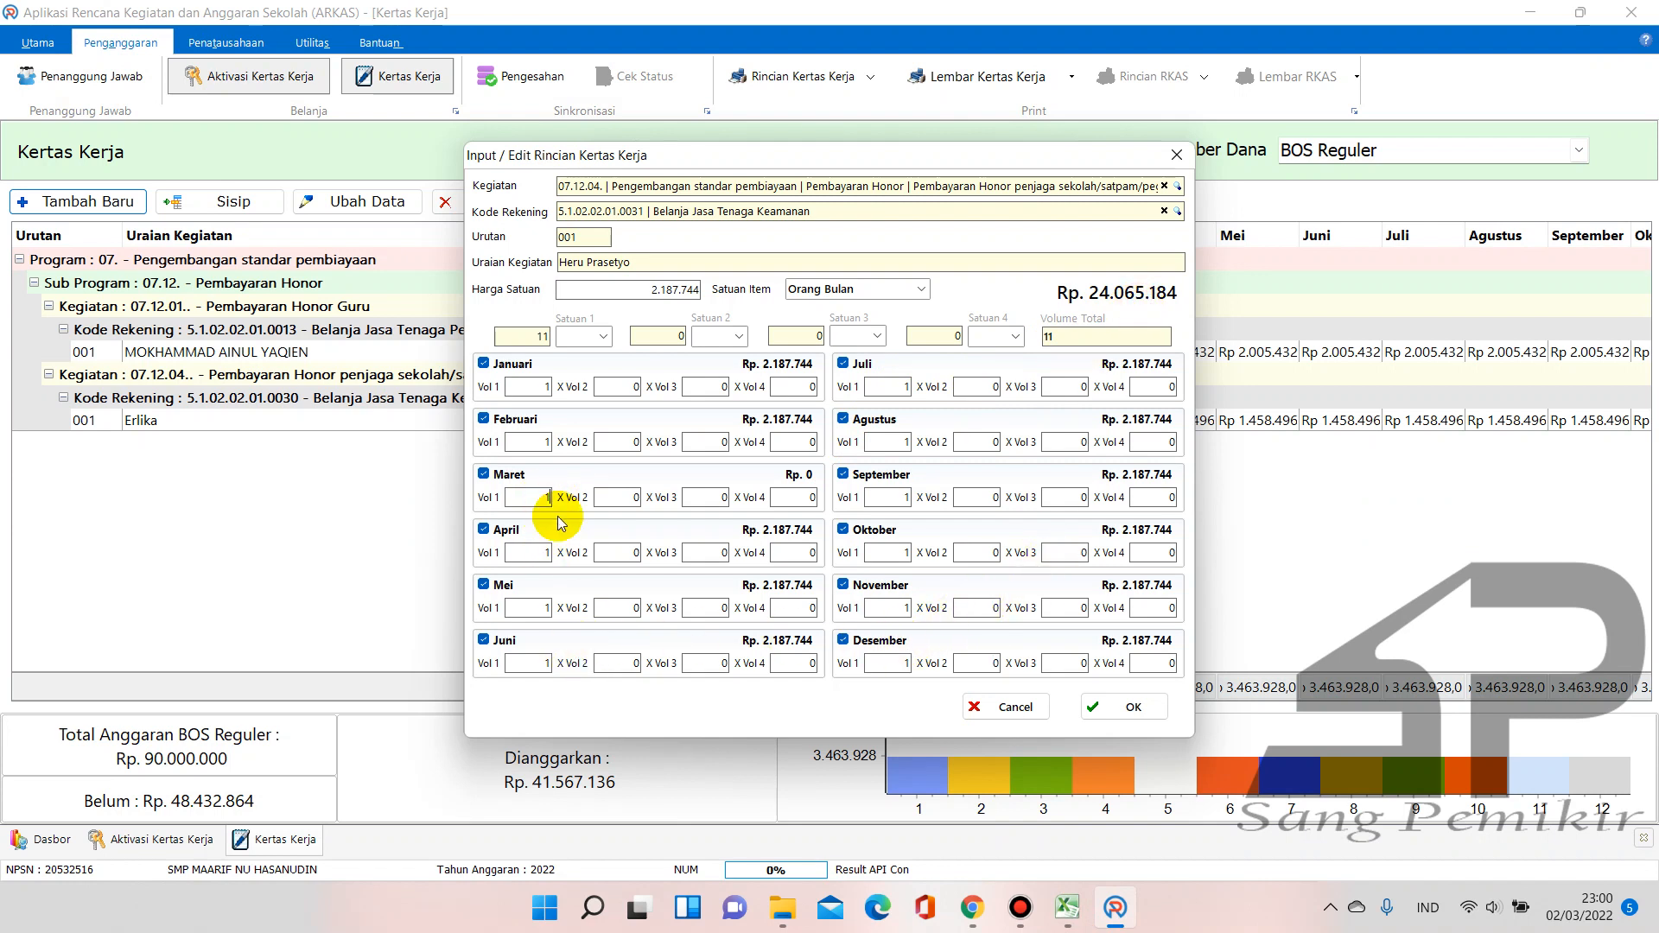
click(557, 520)
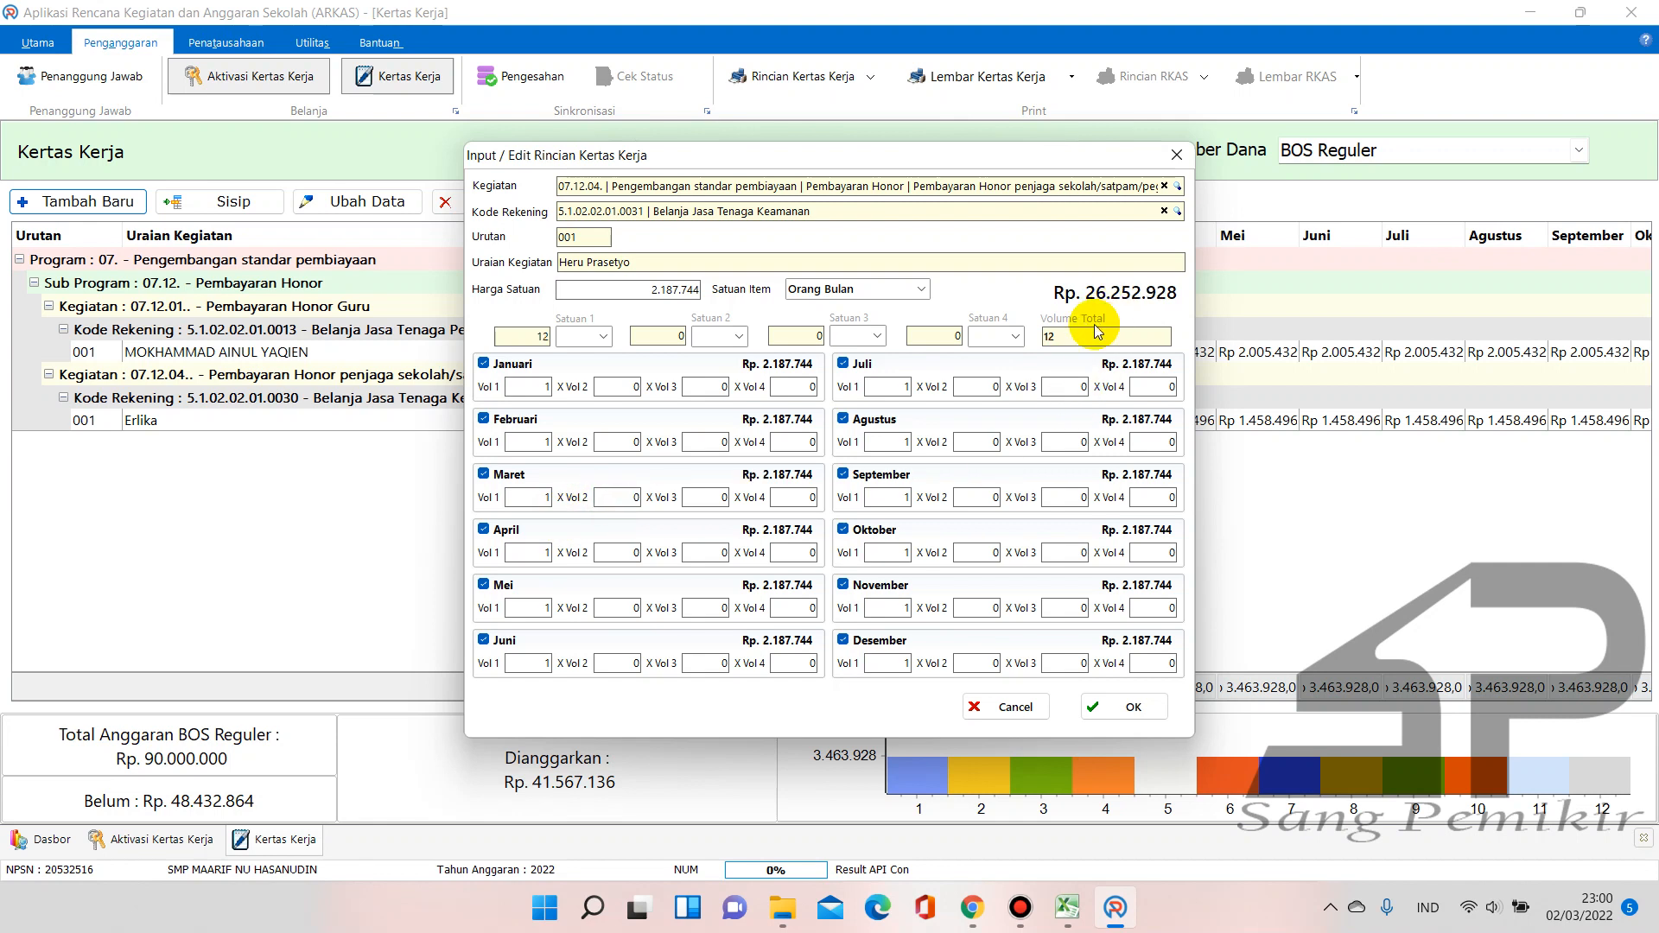
click(1068, 912)
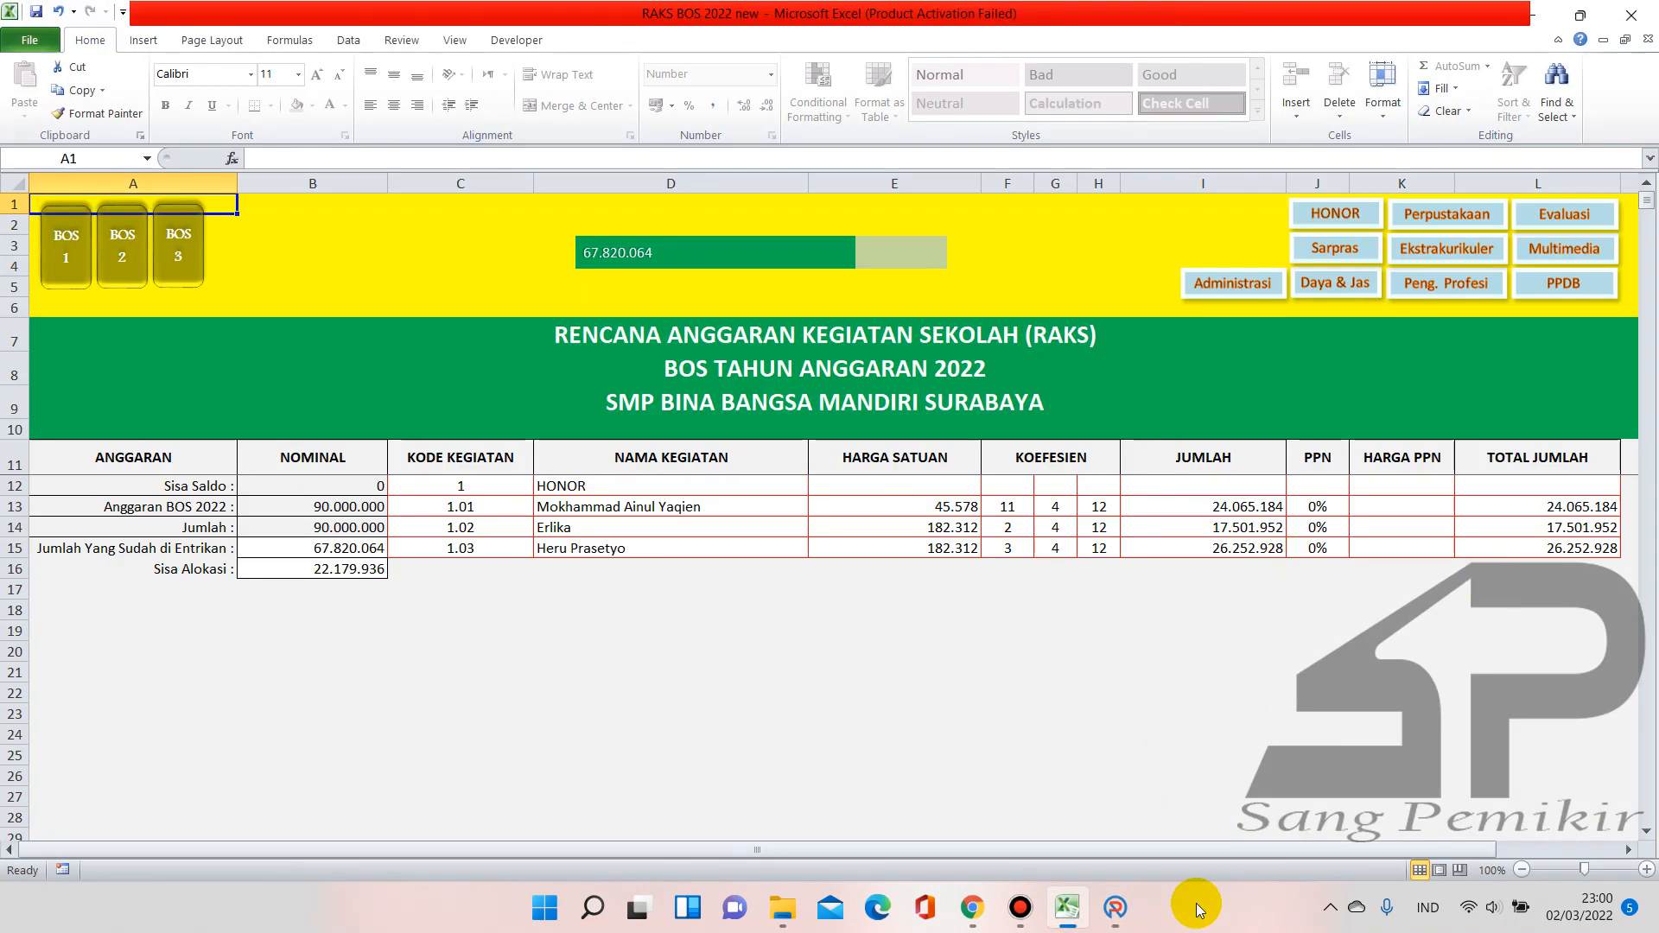
click(1115, 907)
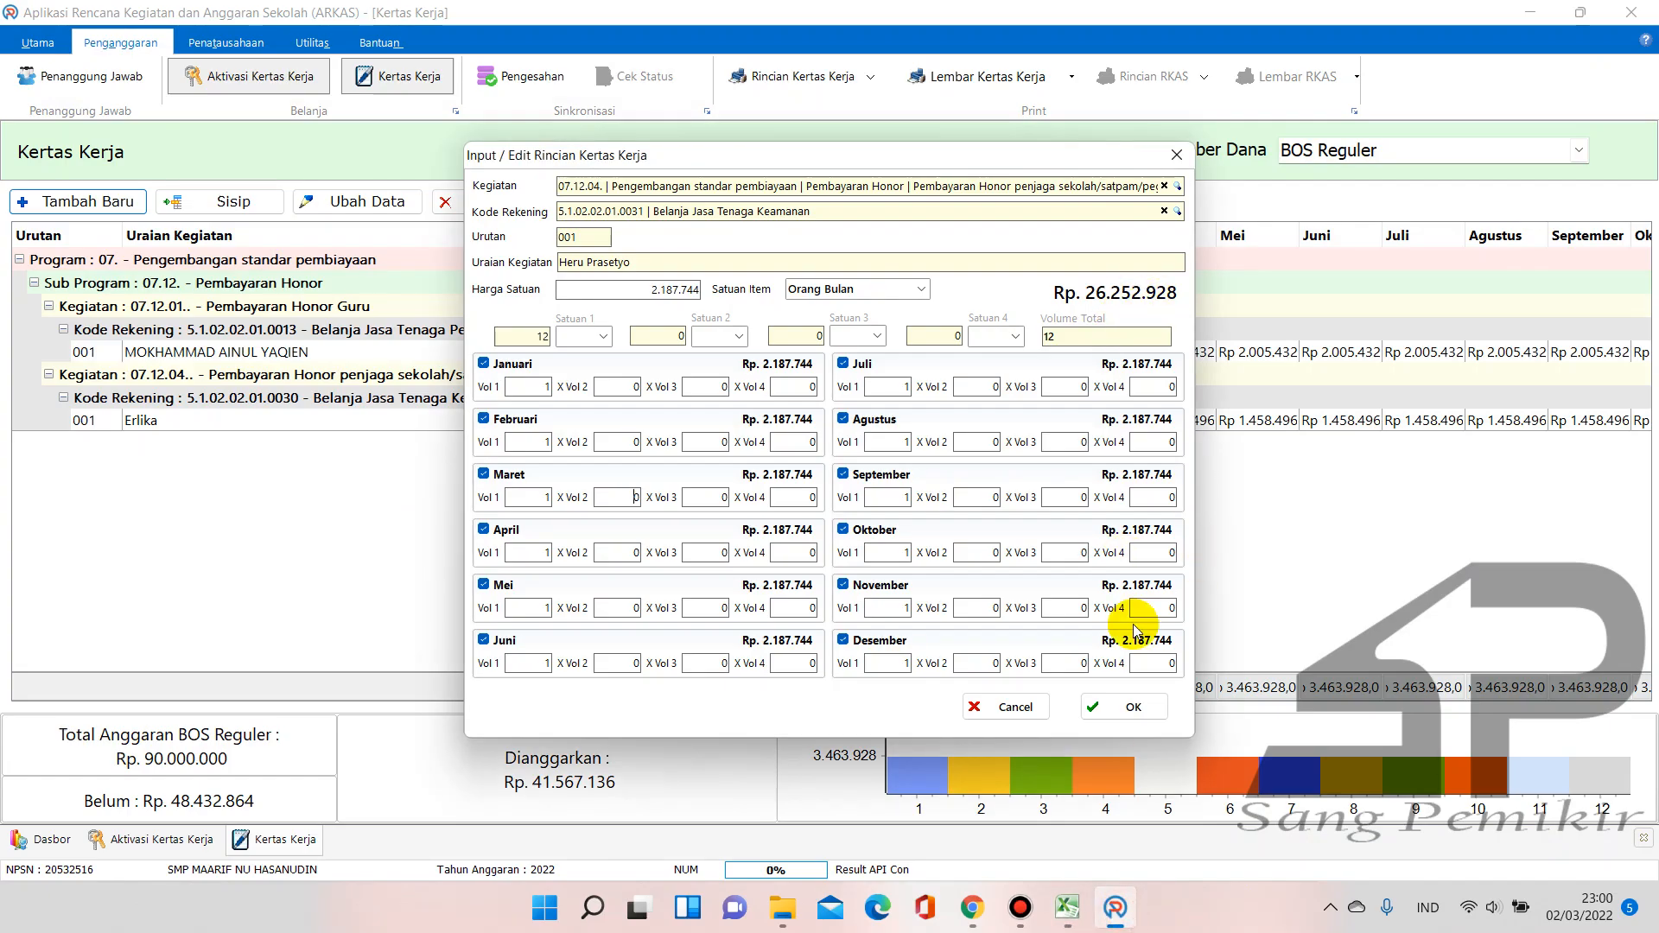
click(1137, 707)
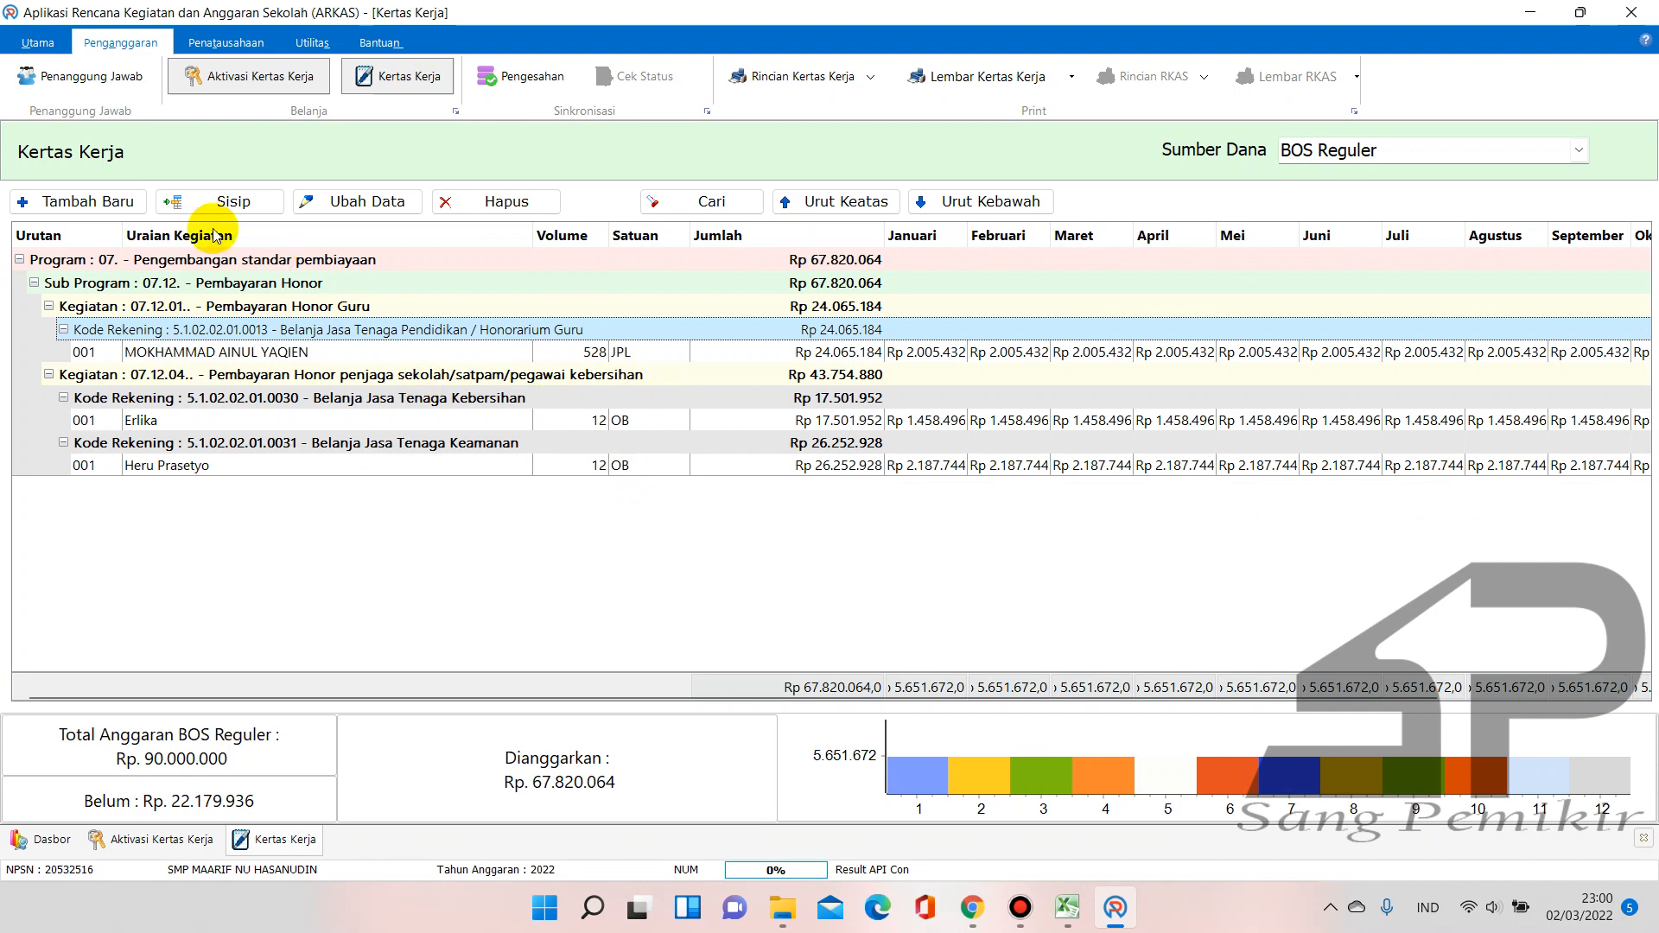
Start a new Kertas Kerja entry, try the Pelatihan activity via search 'pelat', then clear it
click(102, 201)
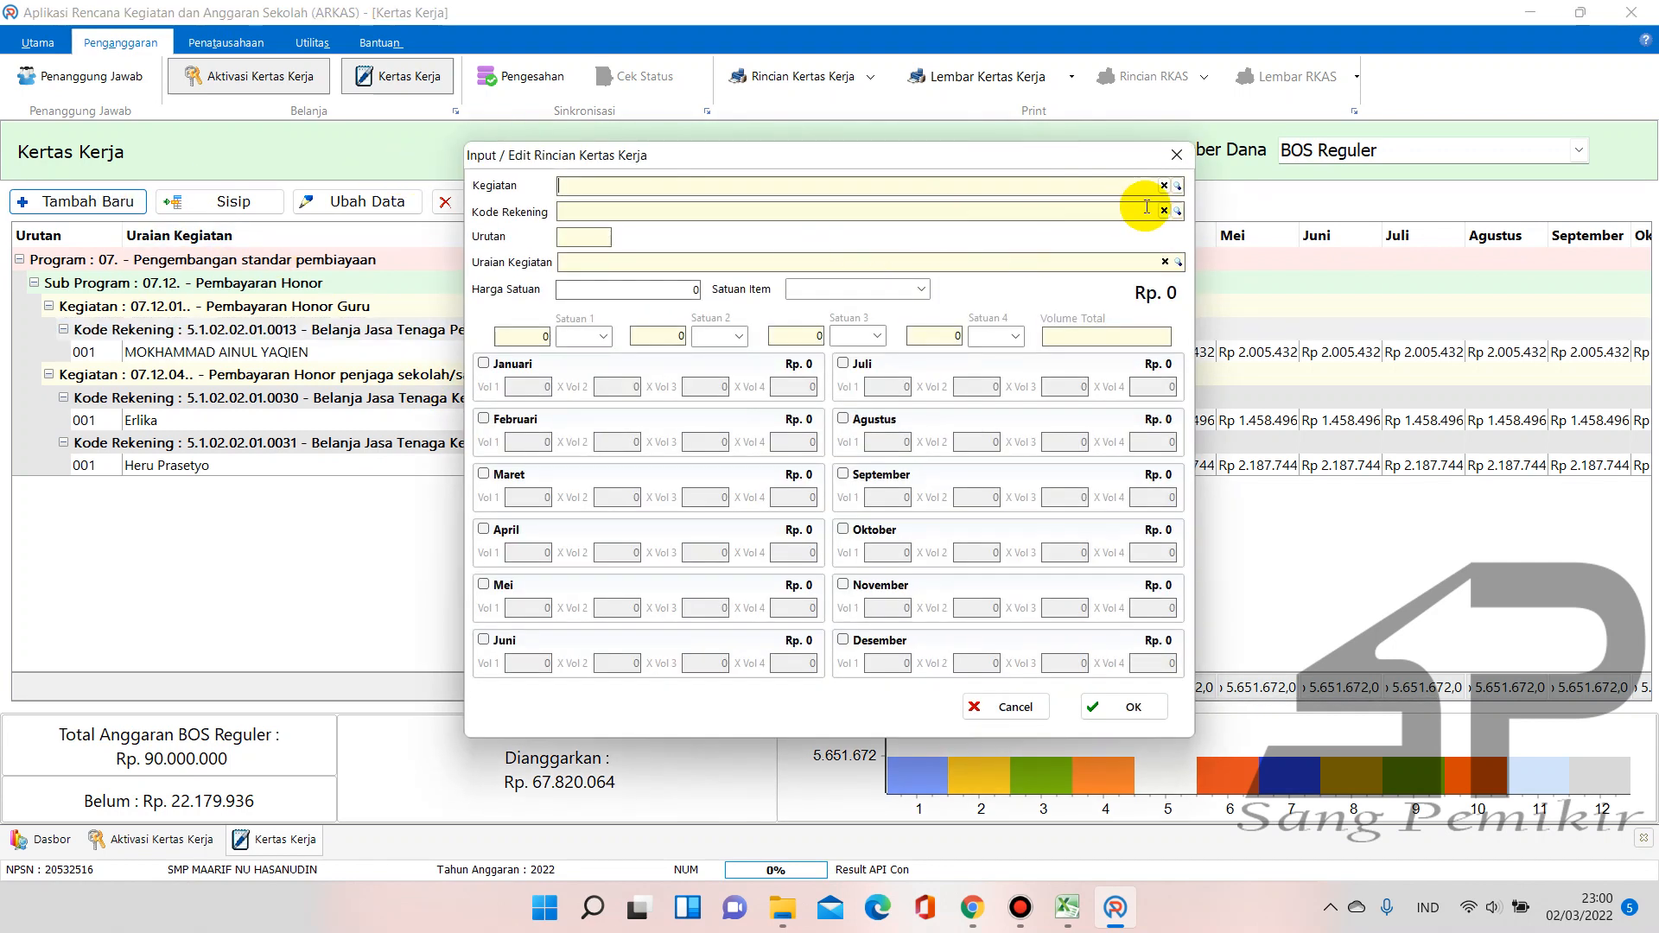
click(1177, 186)
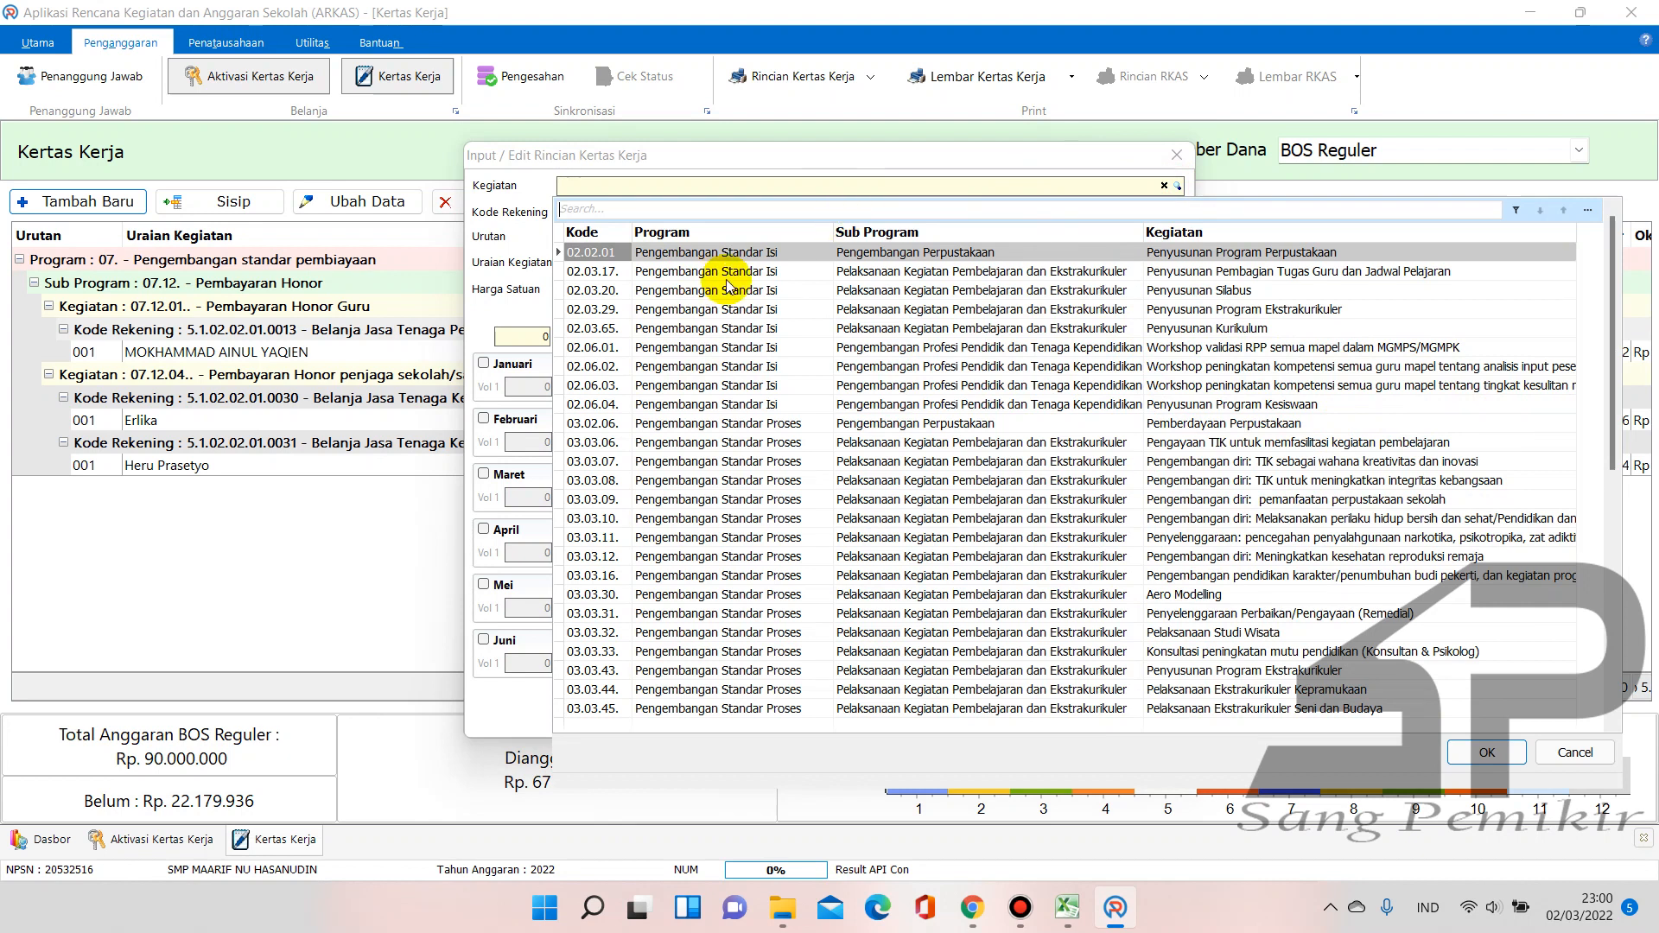
text(honor)
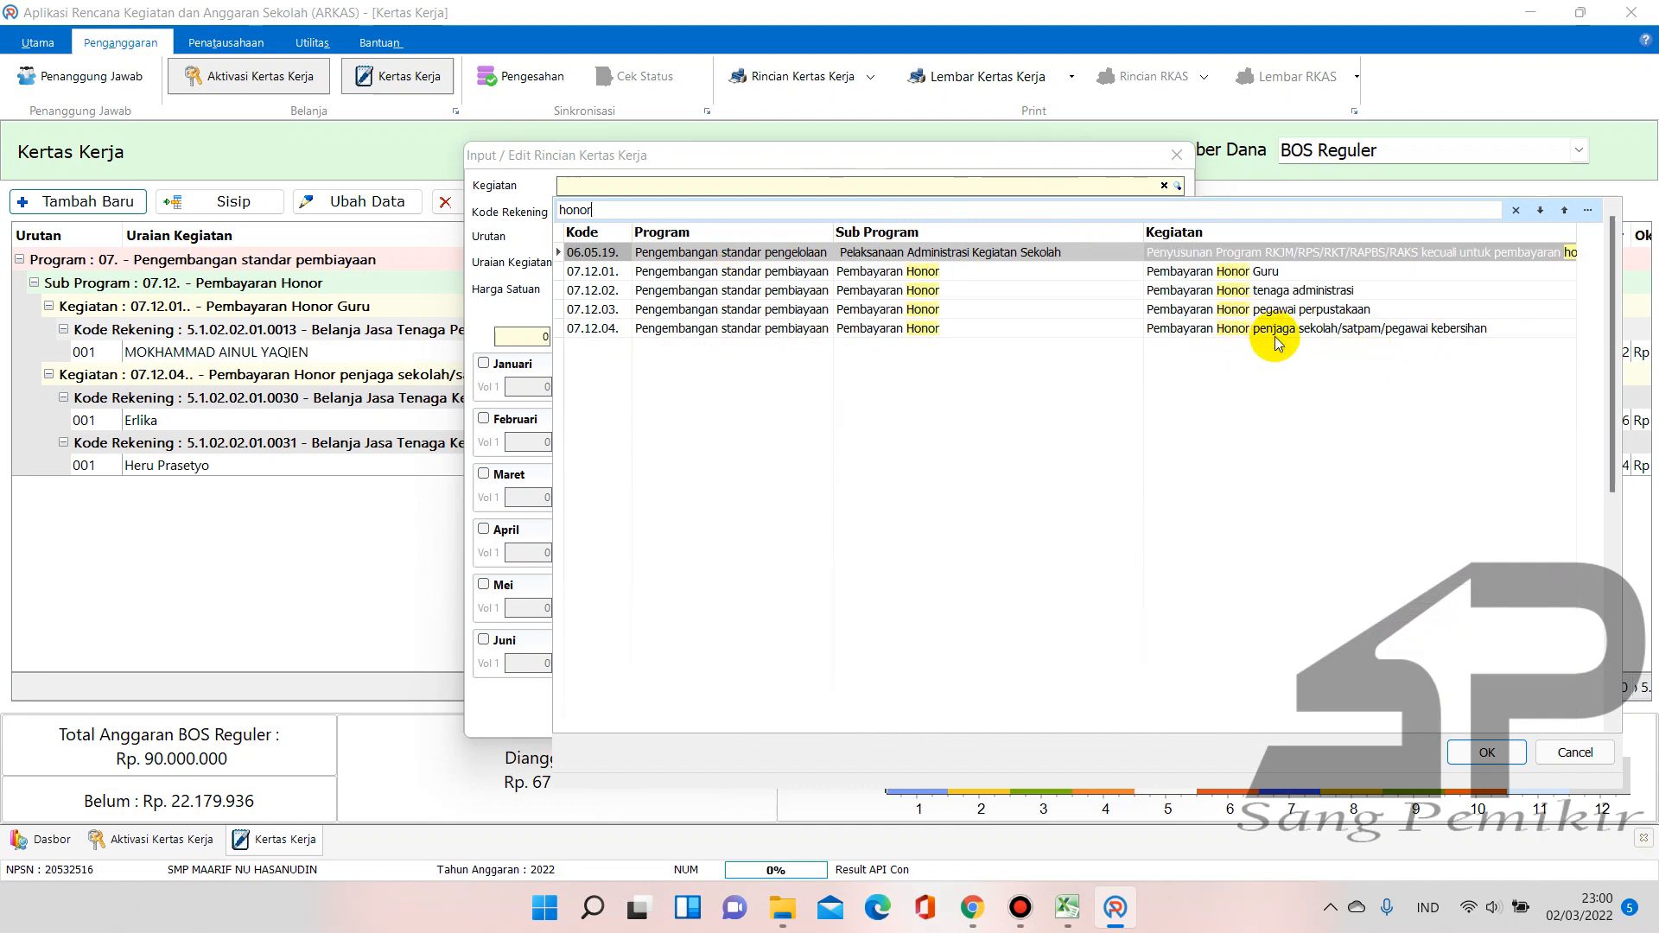
click(737, 204)
double_click(558, 210)
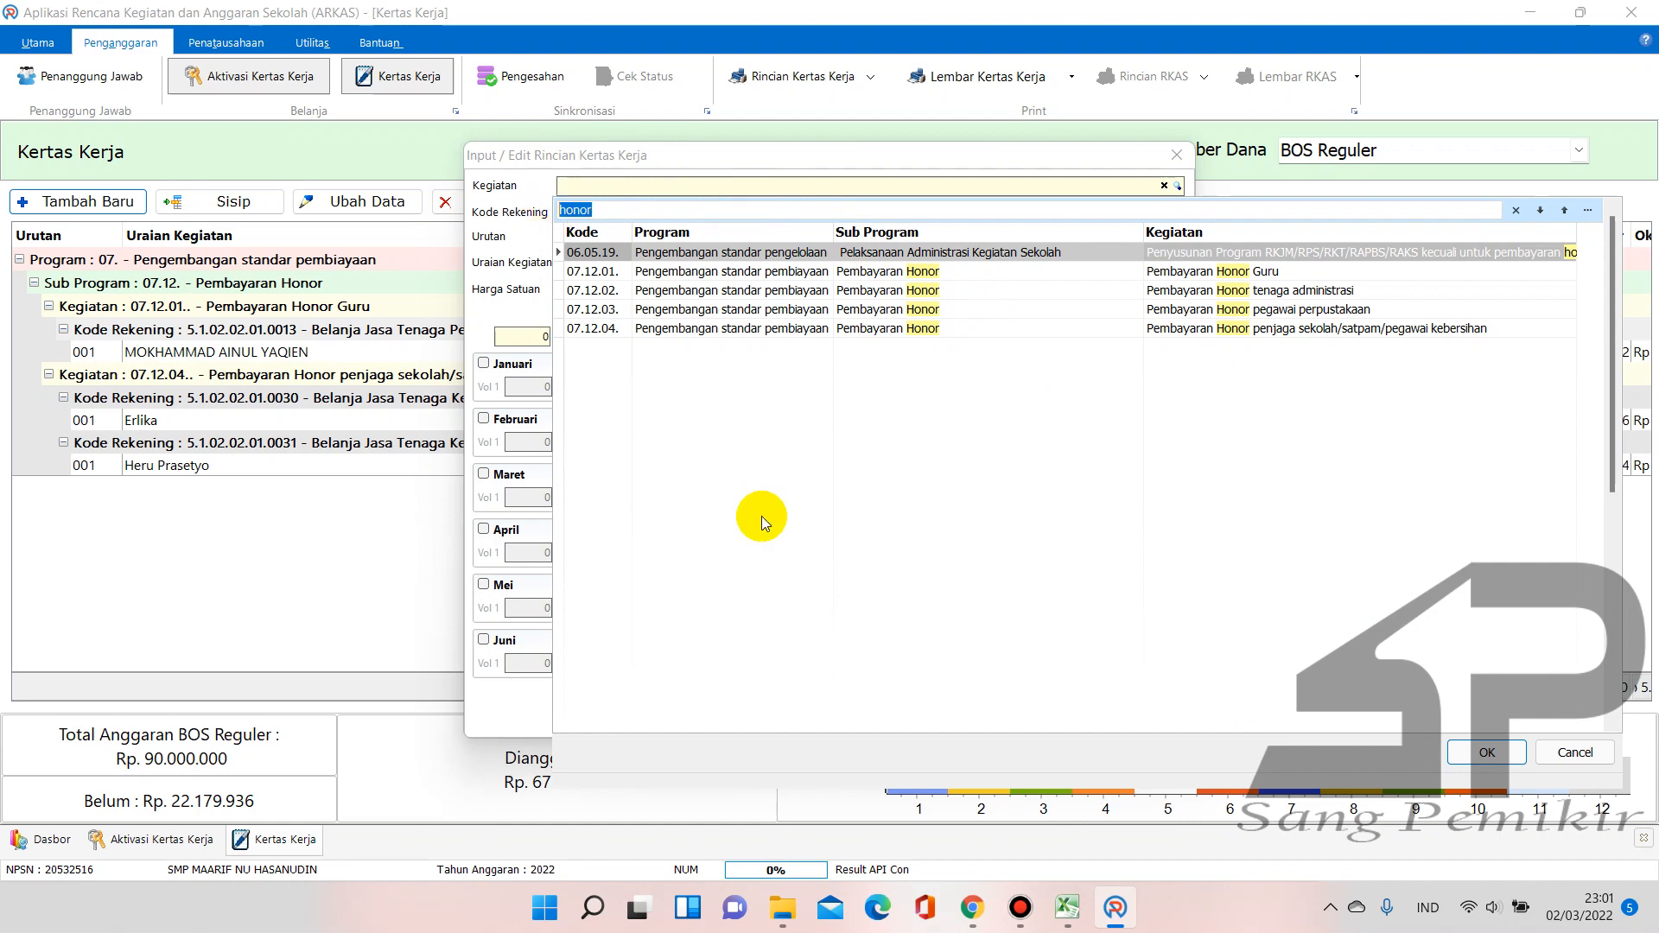
text(pelatih)
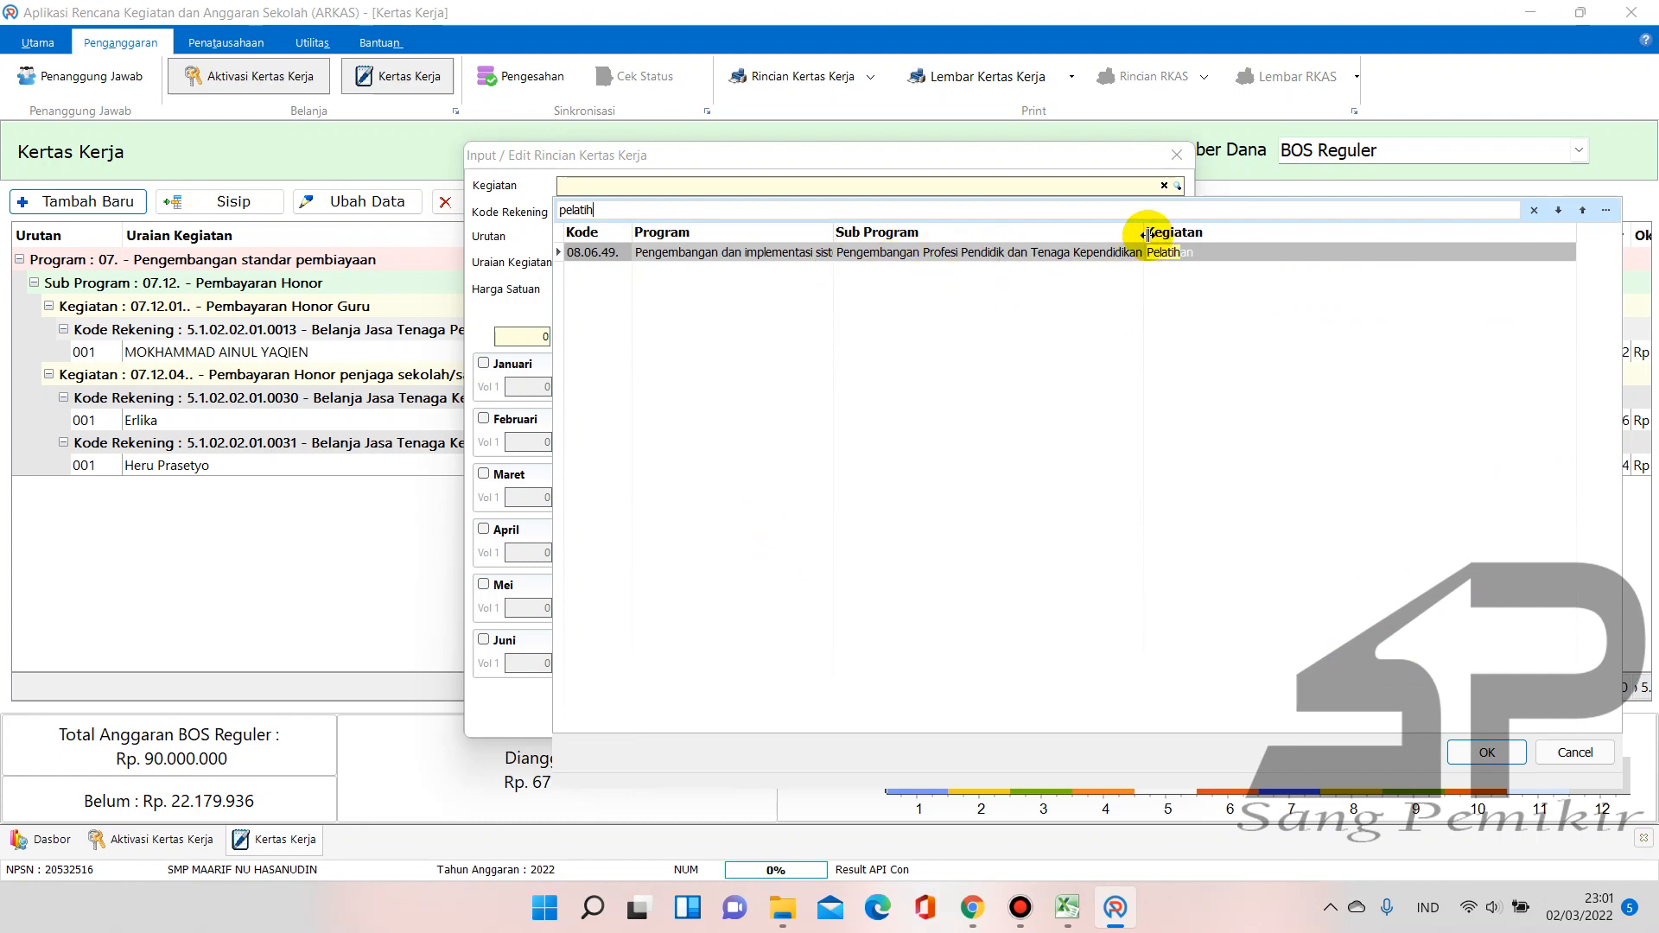
drag(1145, 233, 1275, 234)
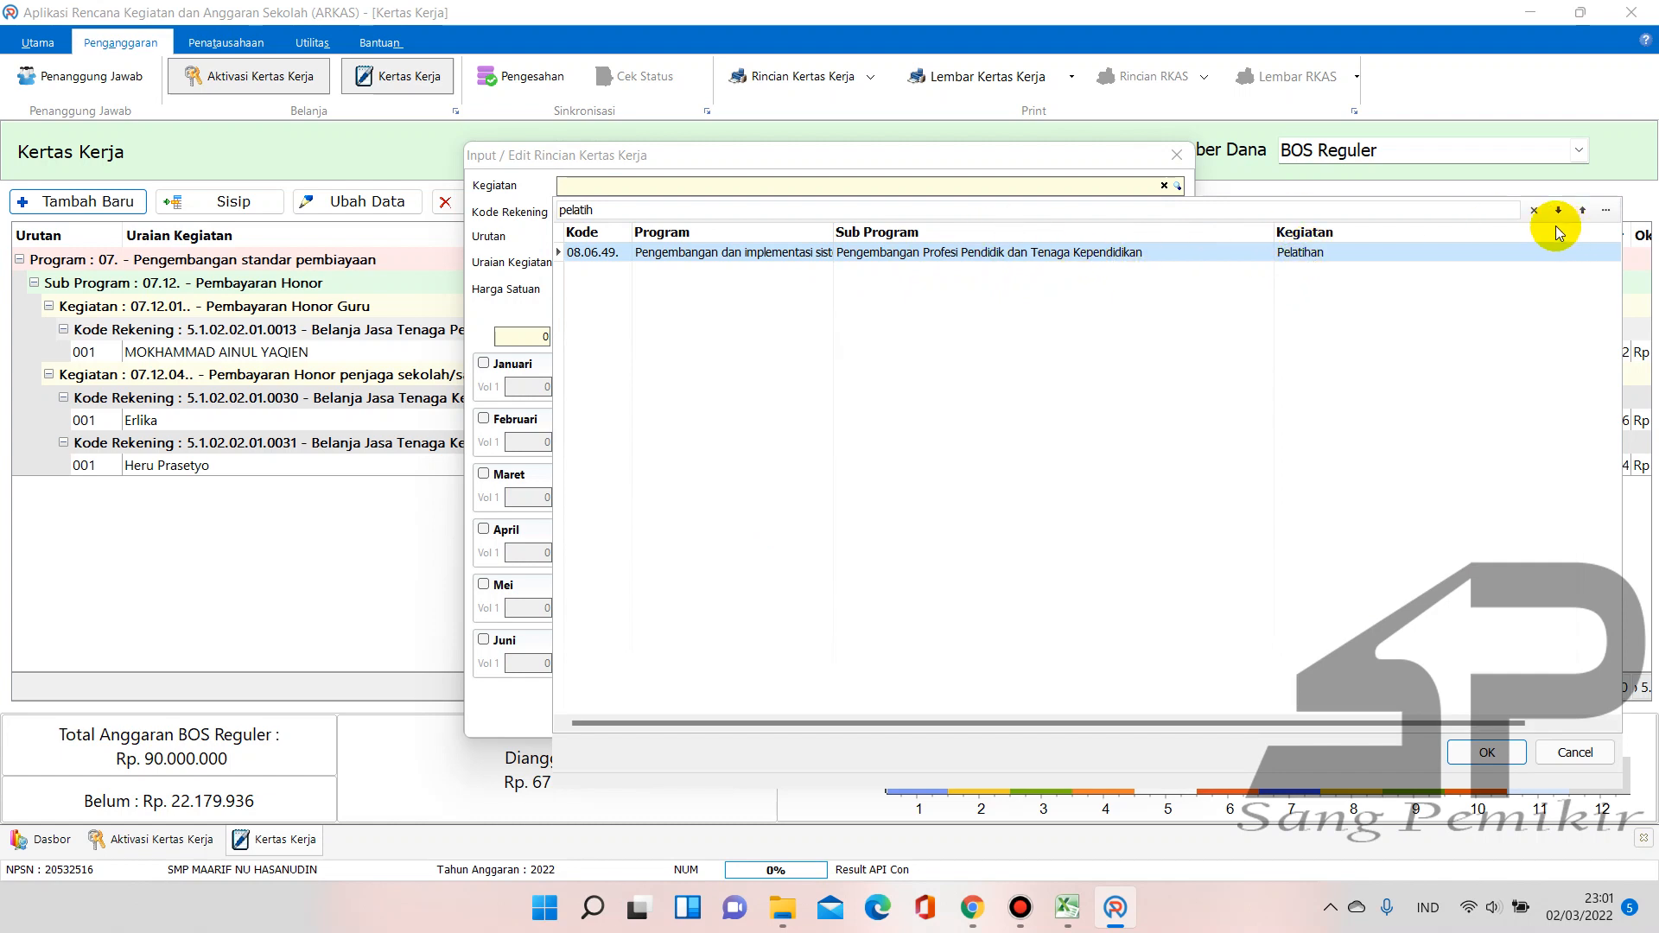
double_click(1166, 253)
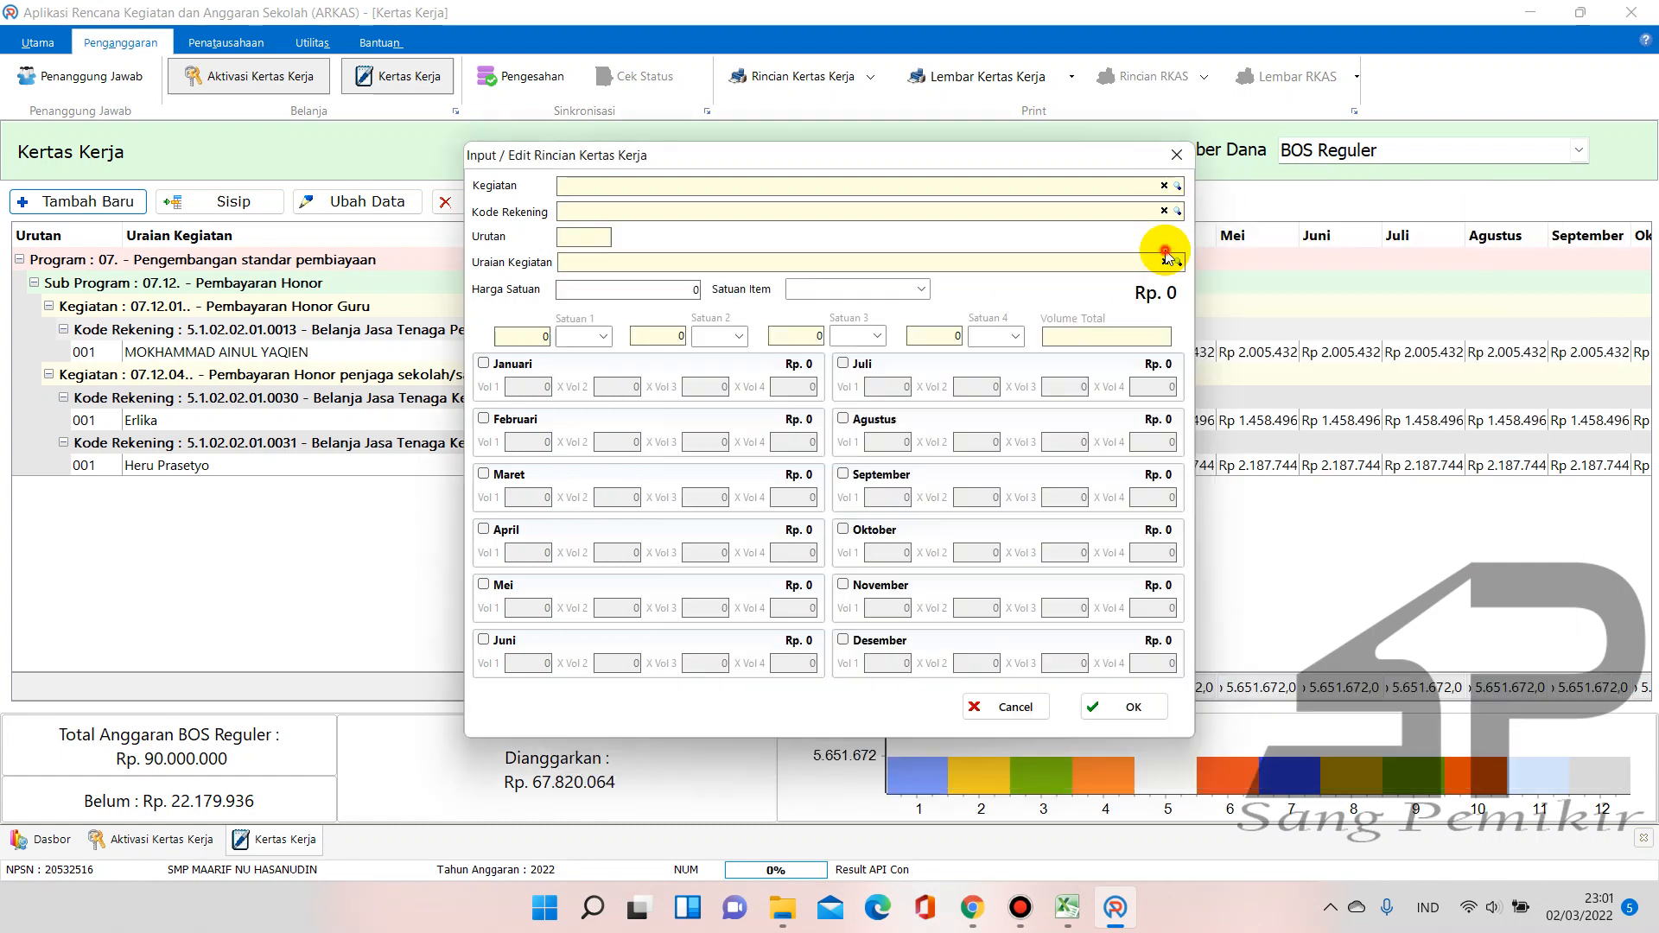
click(1164, 185)
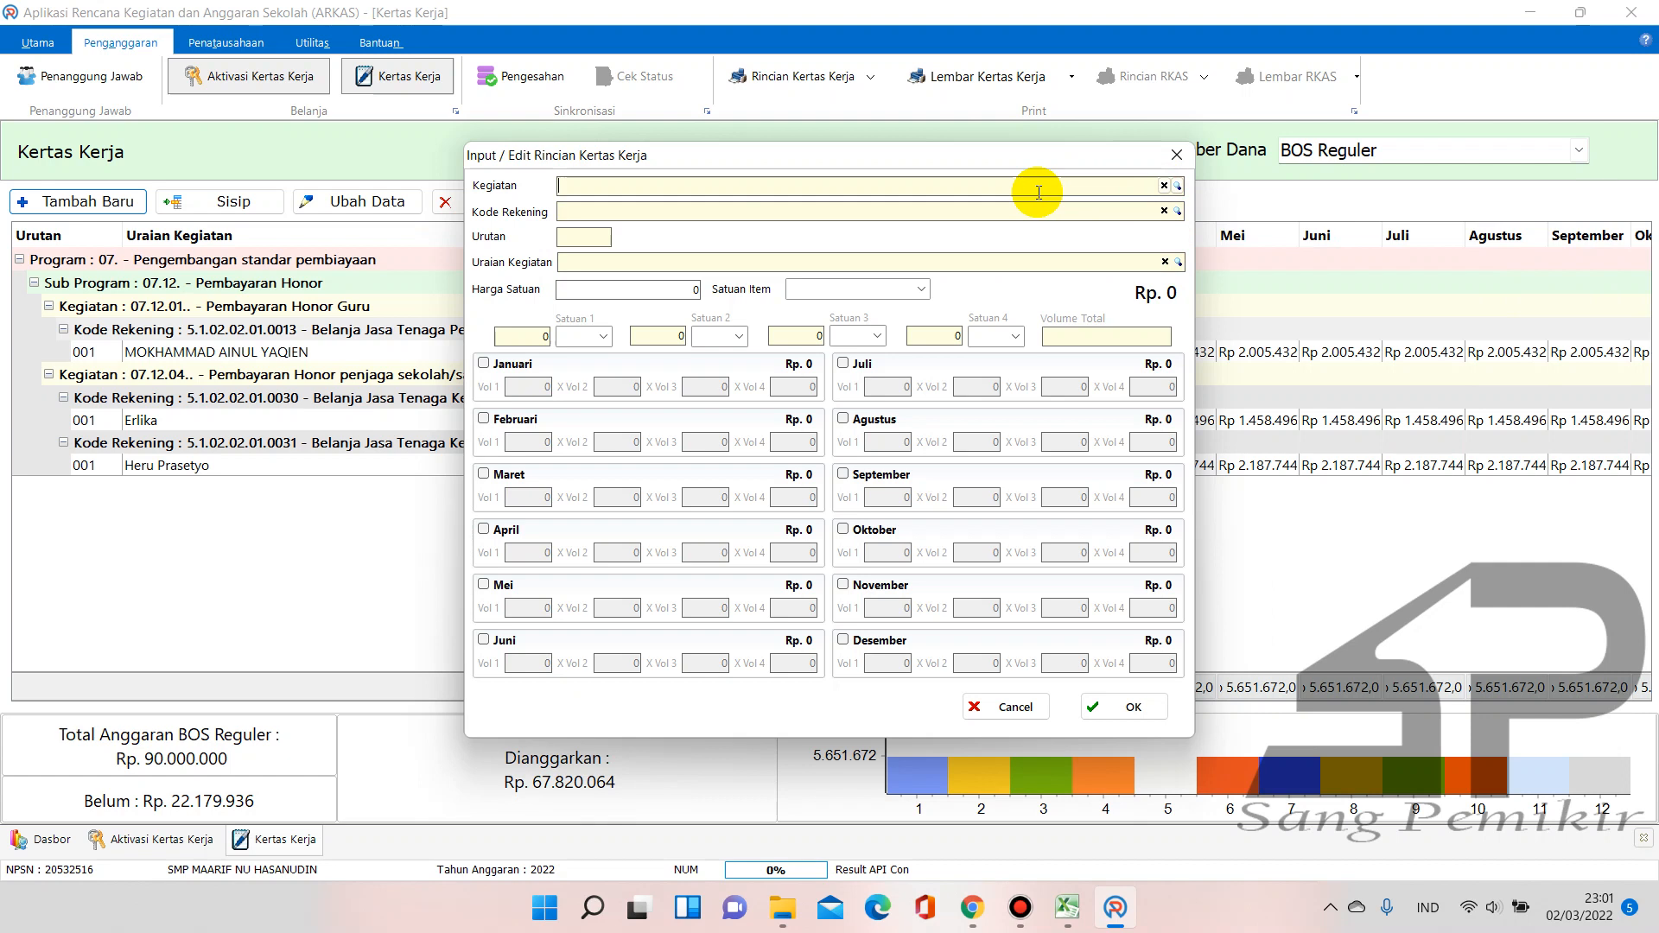
Search 'ekstrakurikuler' and pick activity 03.03.44 Pelaksanaan Ekstrakurikuler Kepramukaan
text(ekstra)
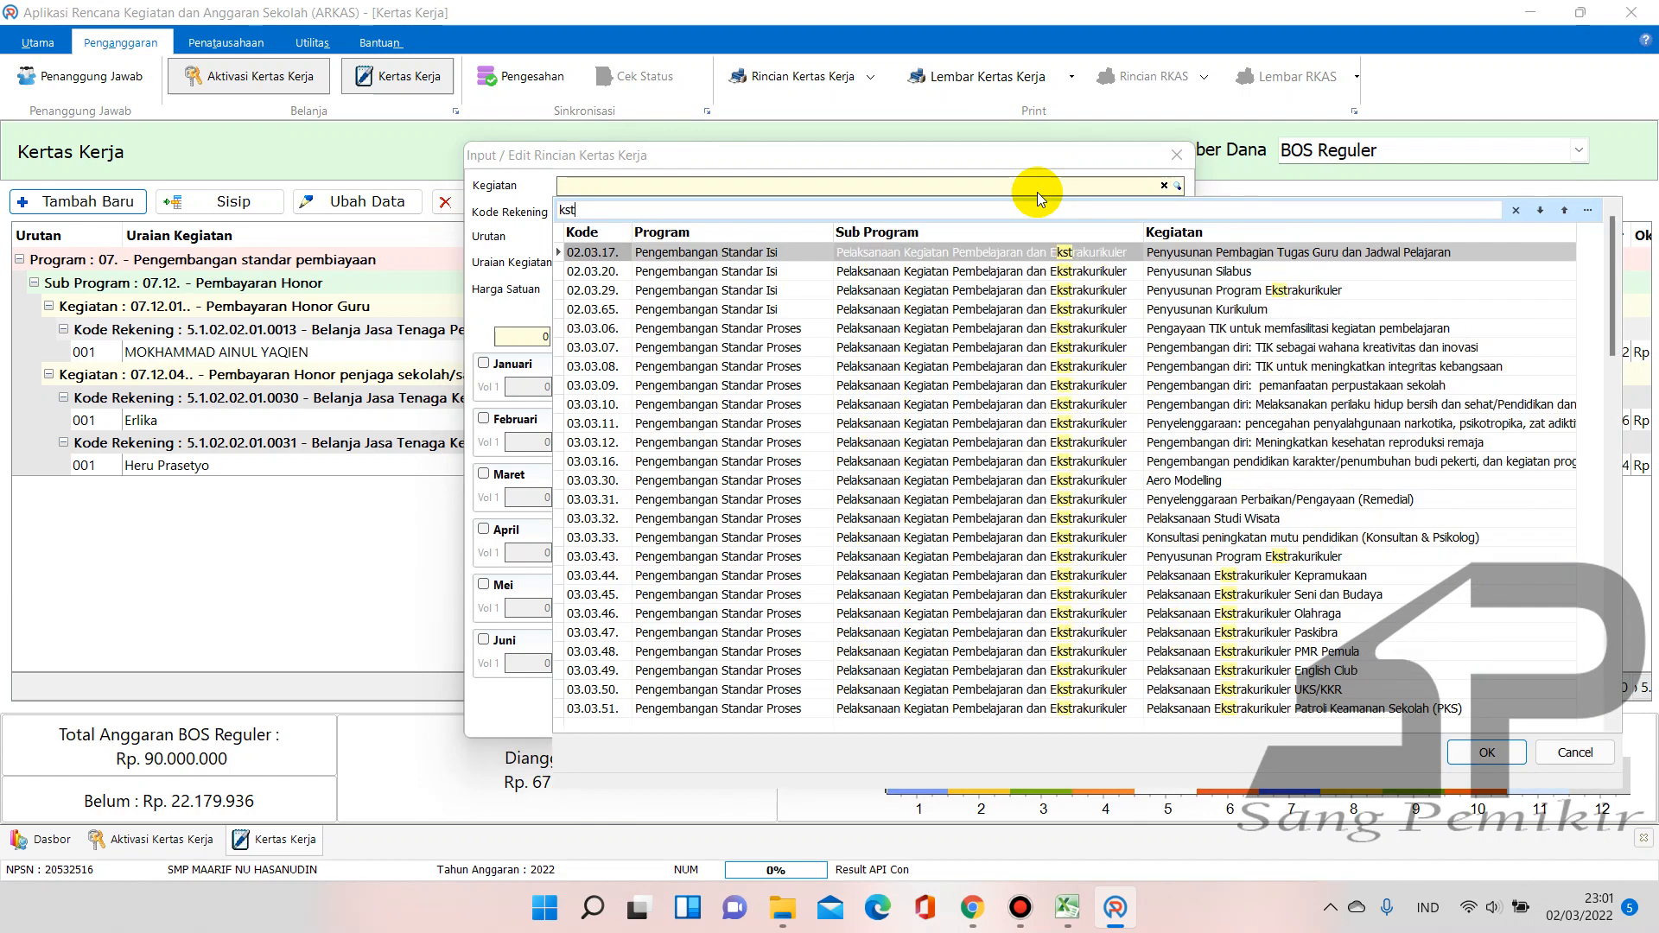
text(ku)
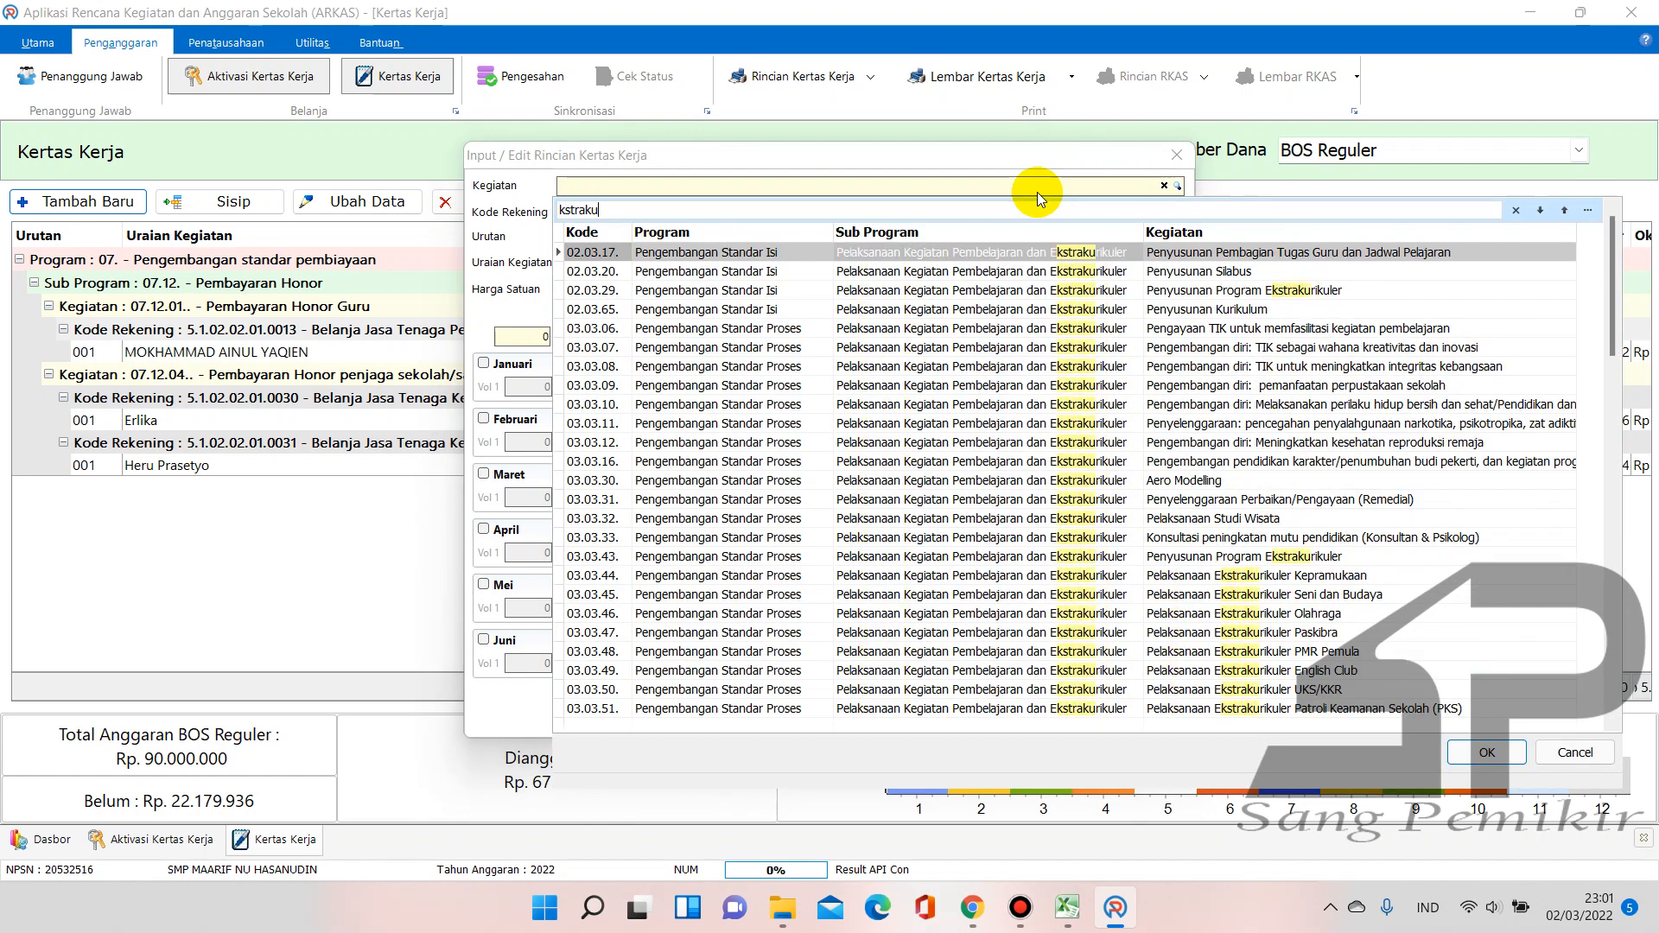
text(riku)
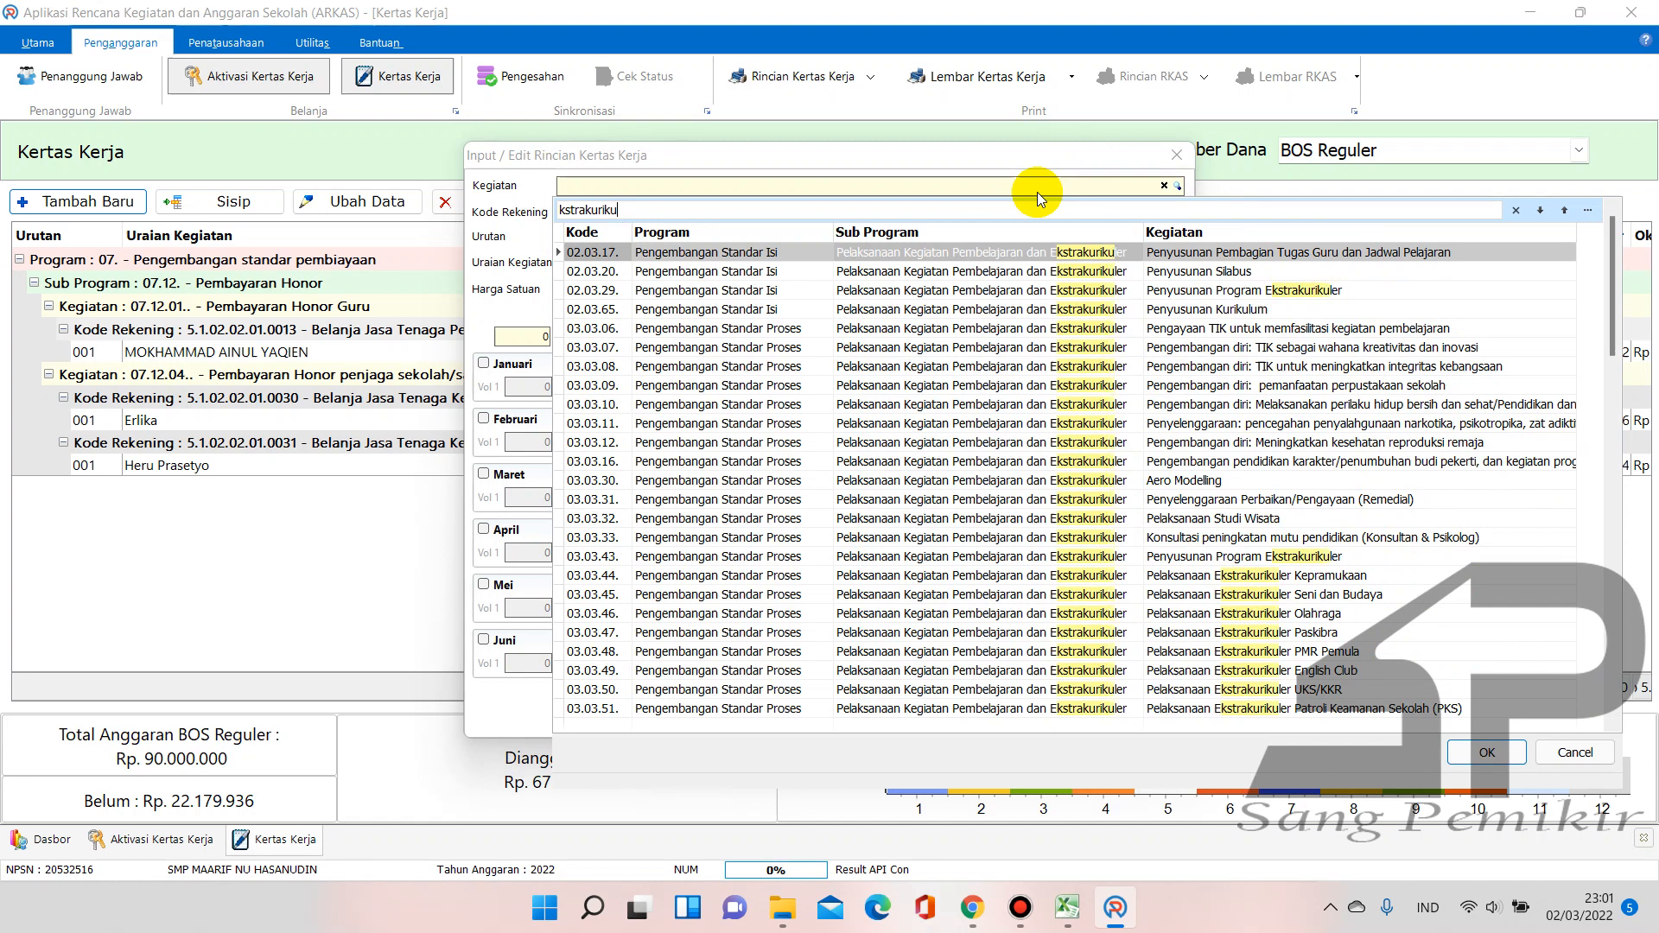
text(ler)
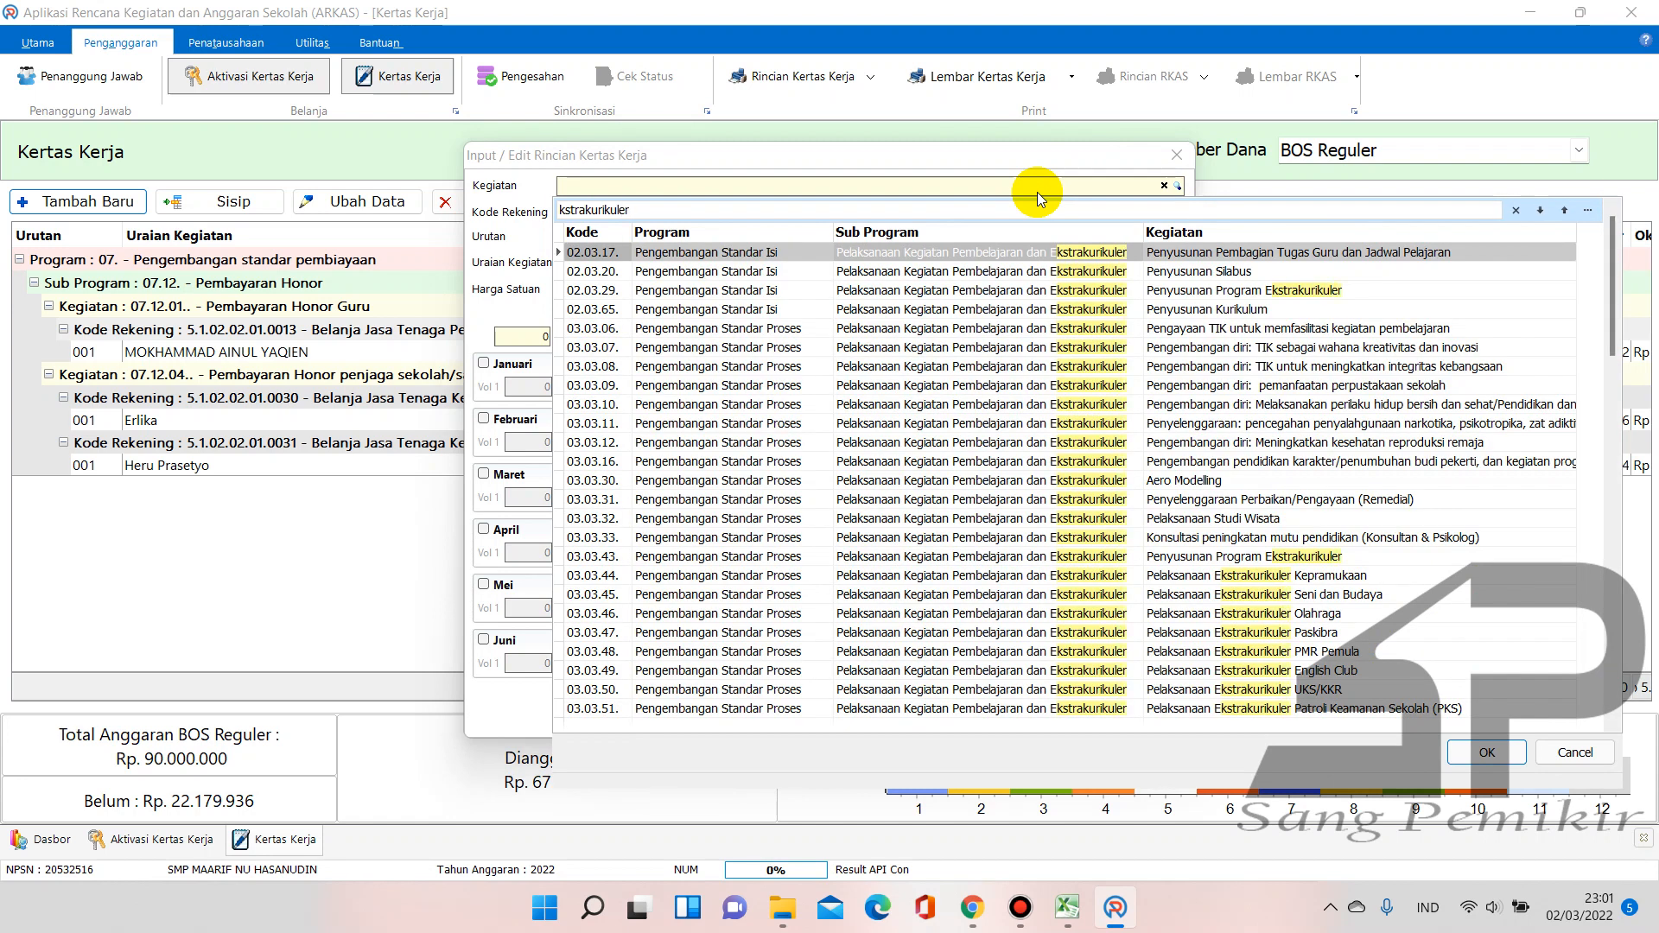
drag(831, 231, 806, 238)
drag(1115, 228, 983, 246)
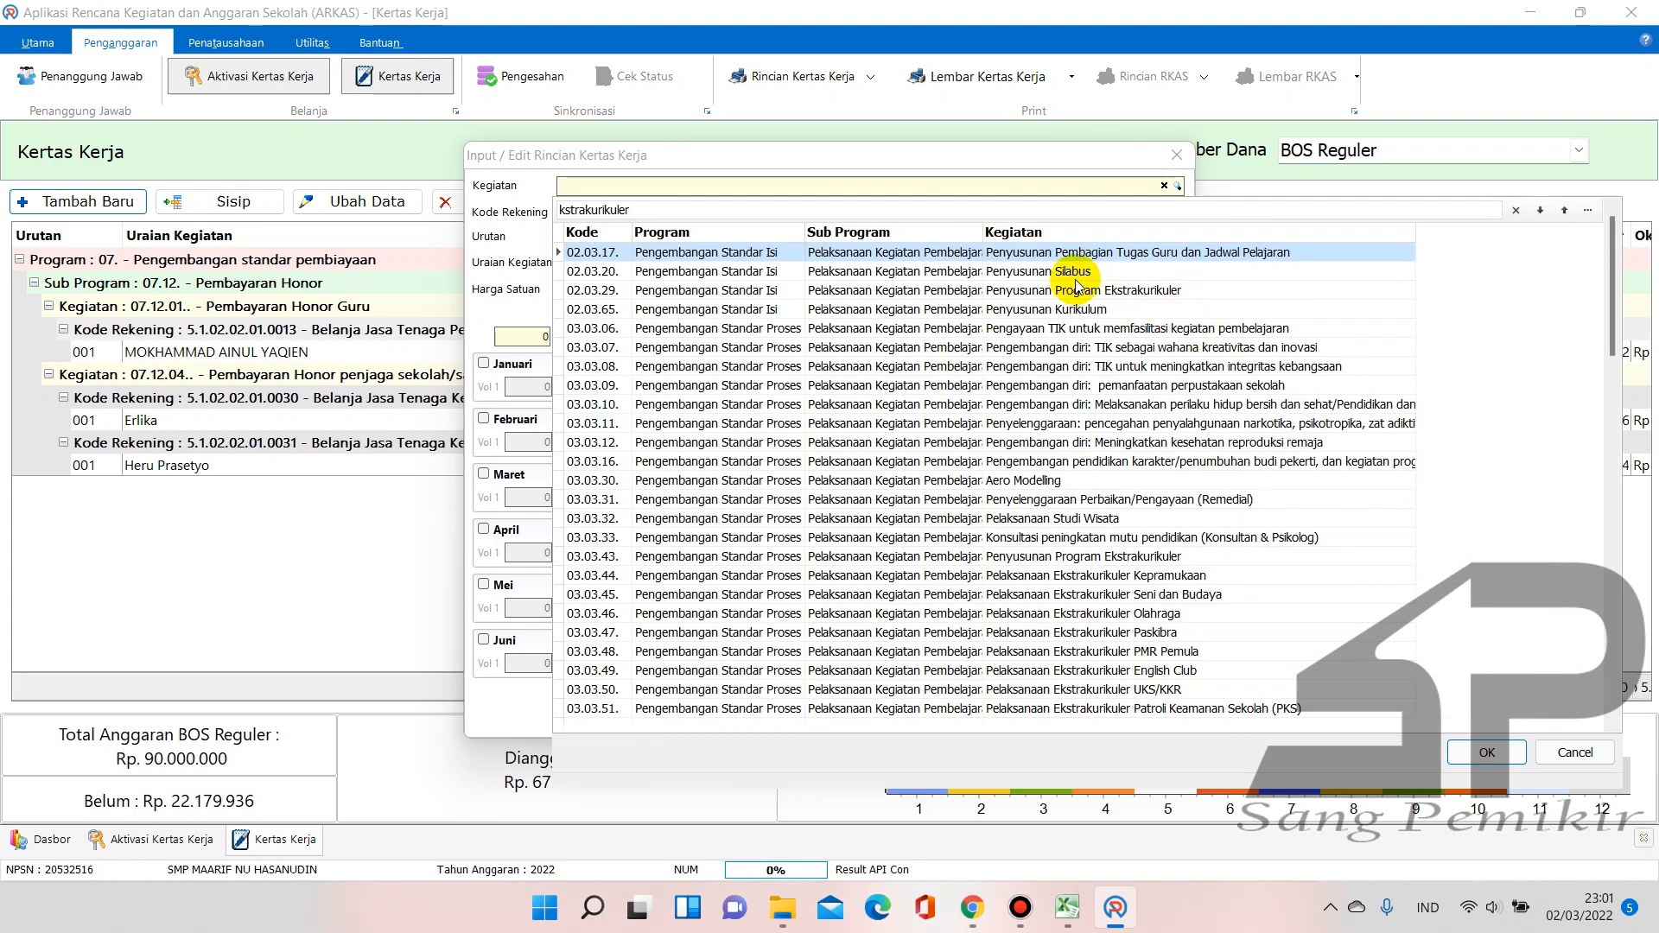
click(1614, 243)
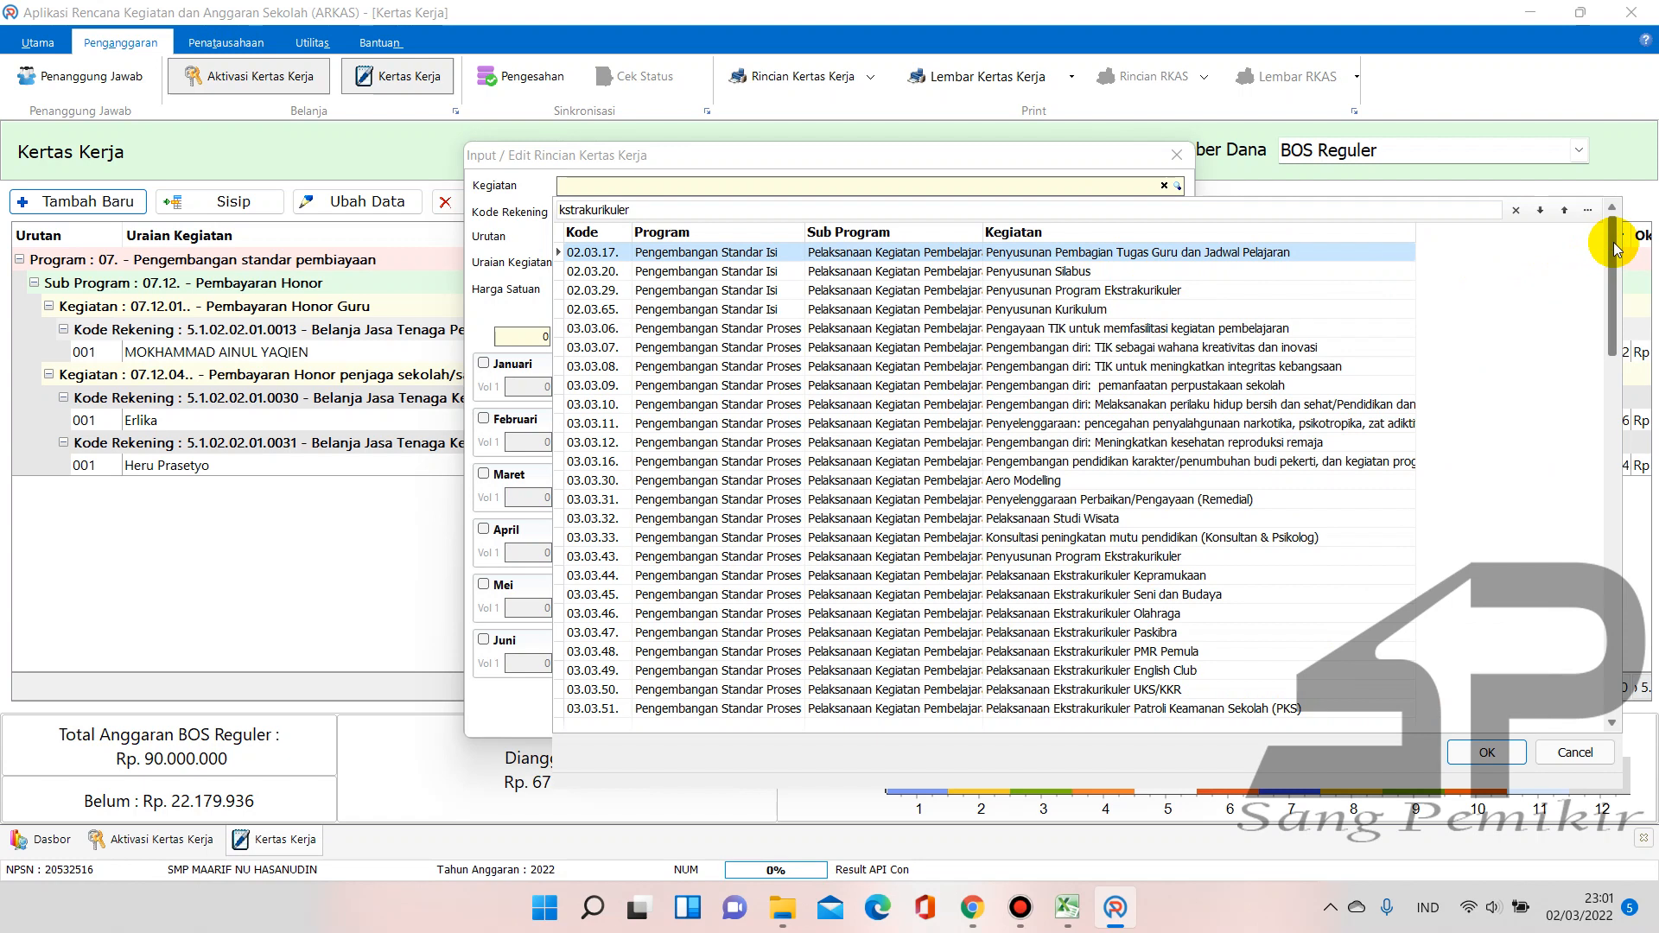
drag(1616, 251, 1621, 362)
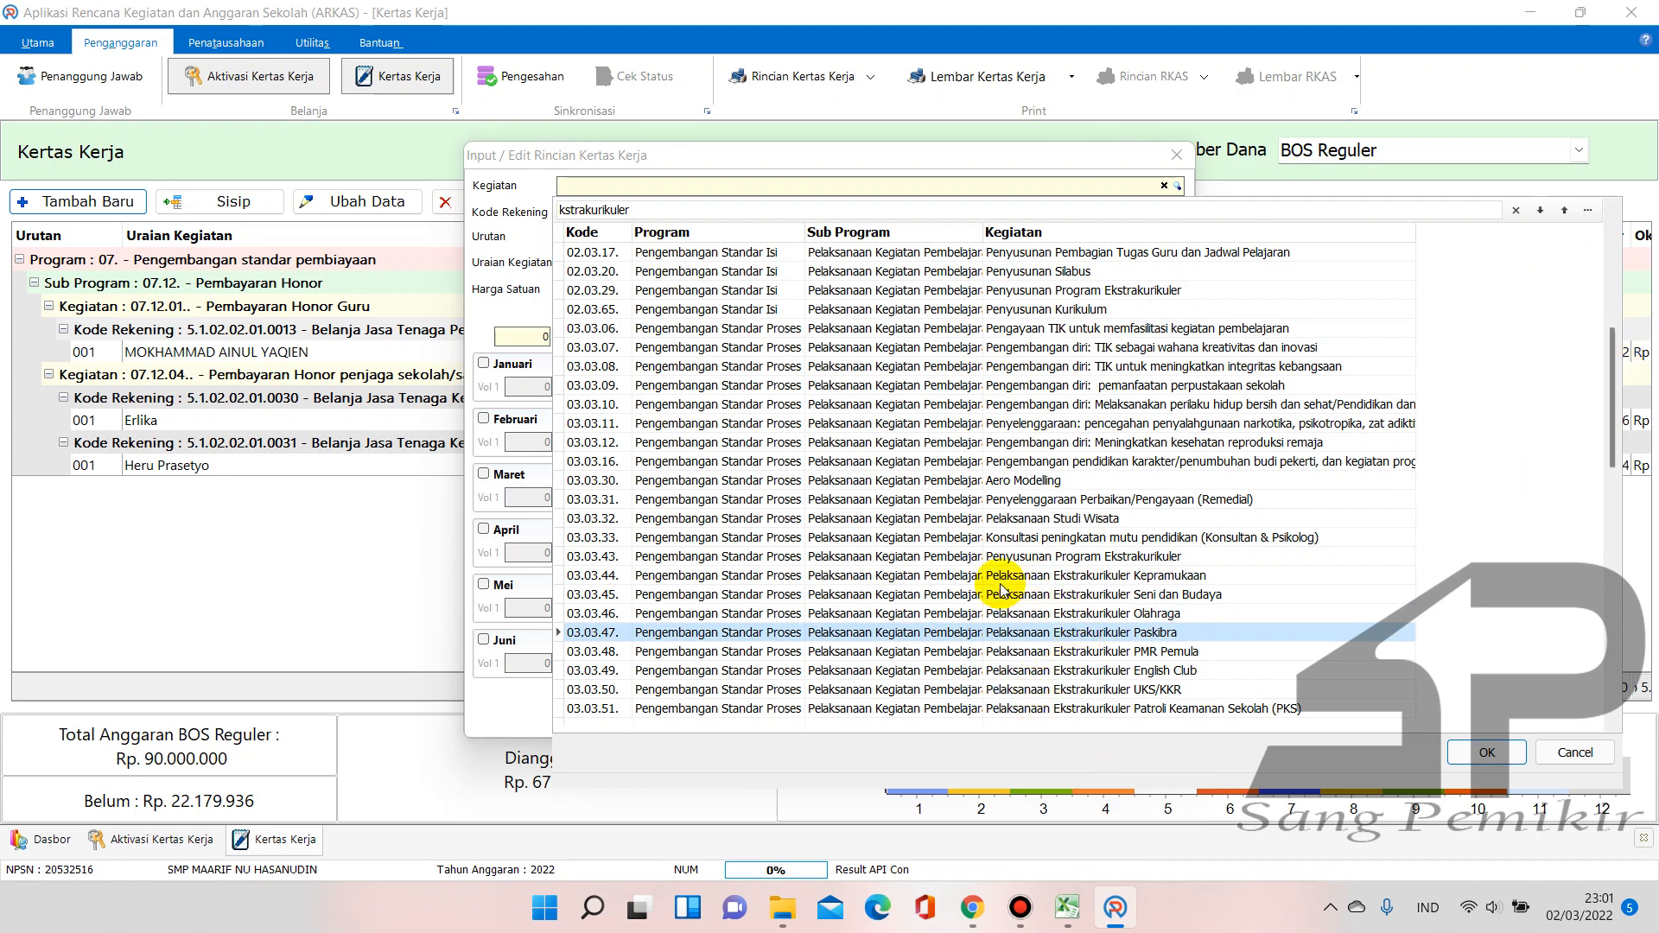
click(1184, 579)
click(1186, 596)
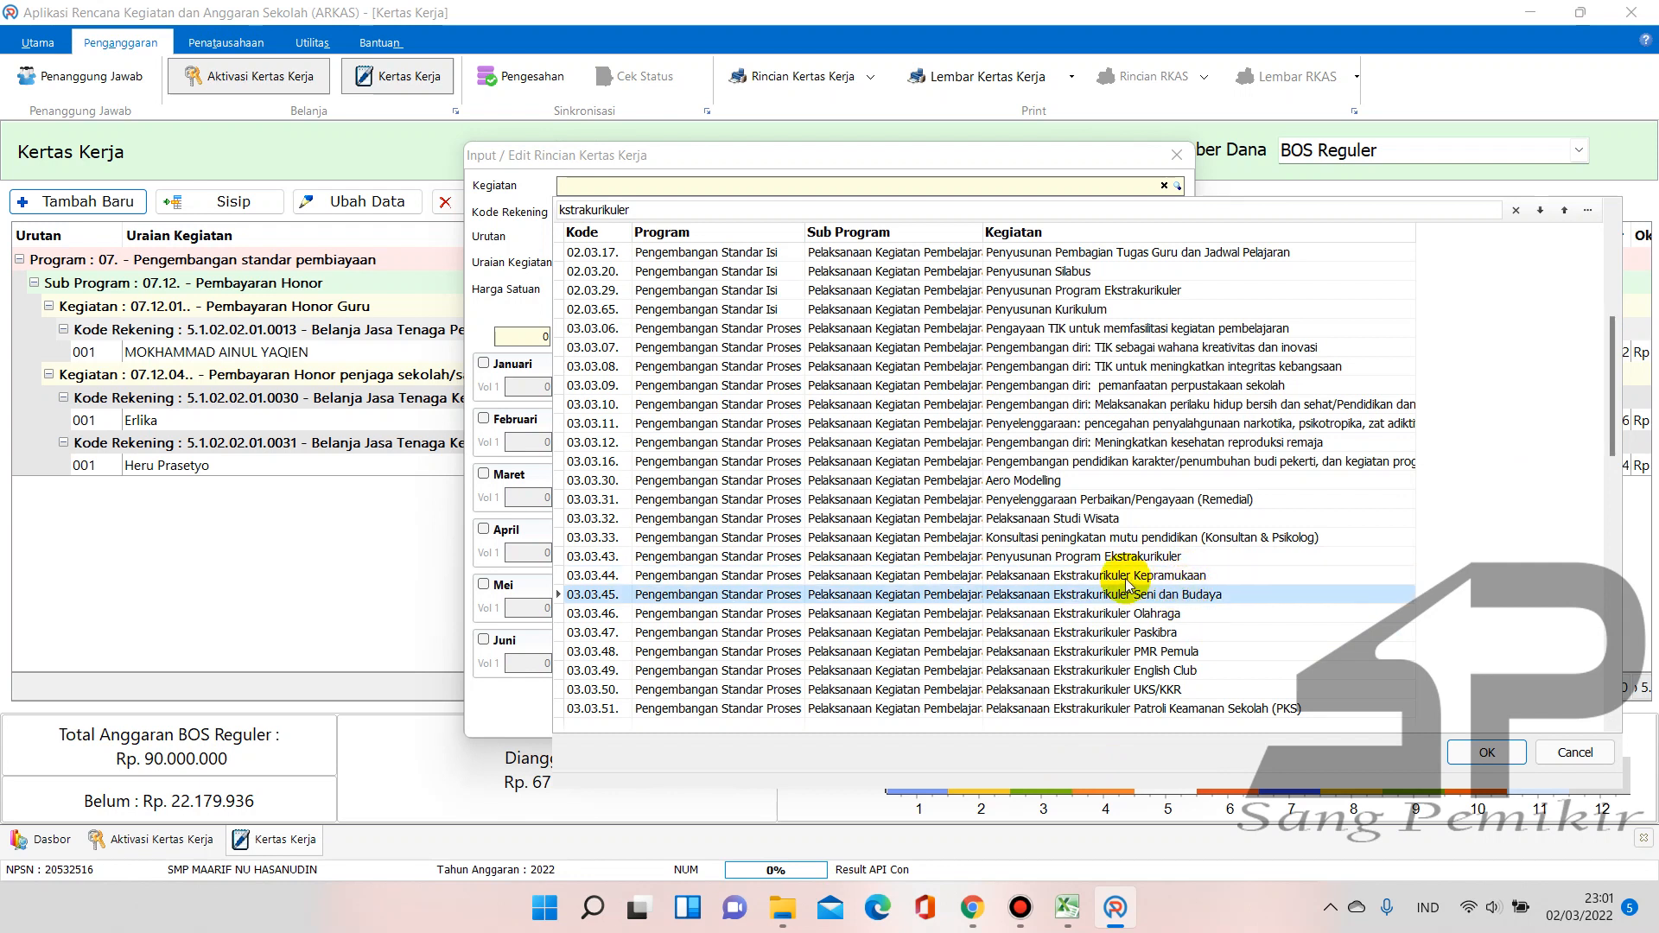
drag(1616, 359, 1620, 458)
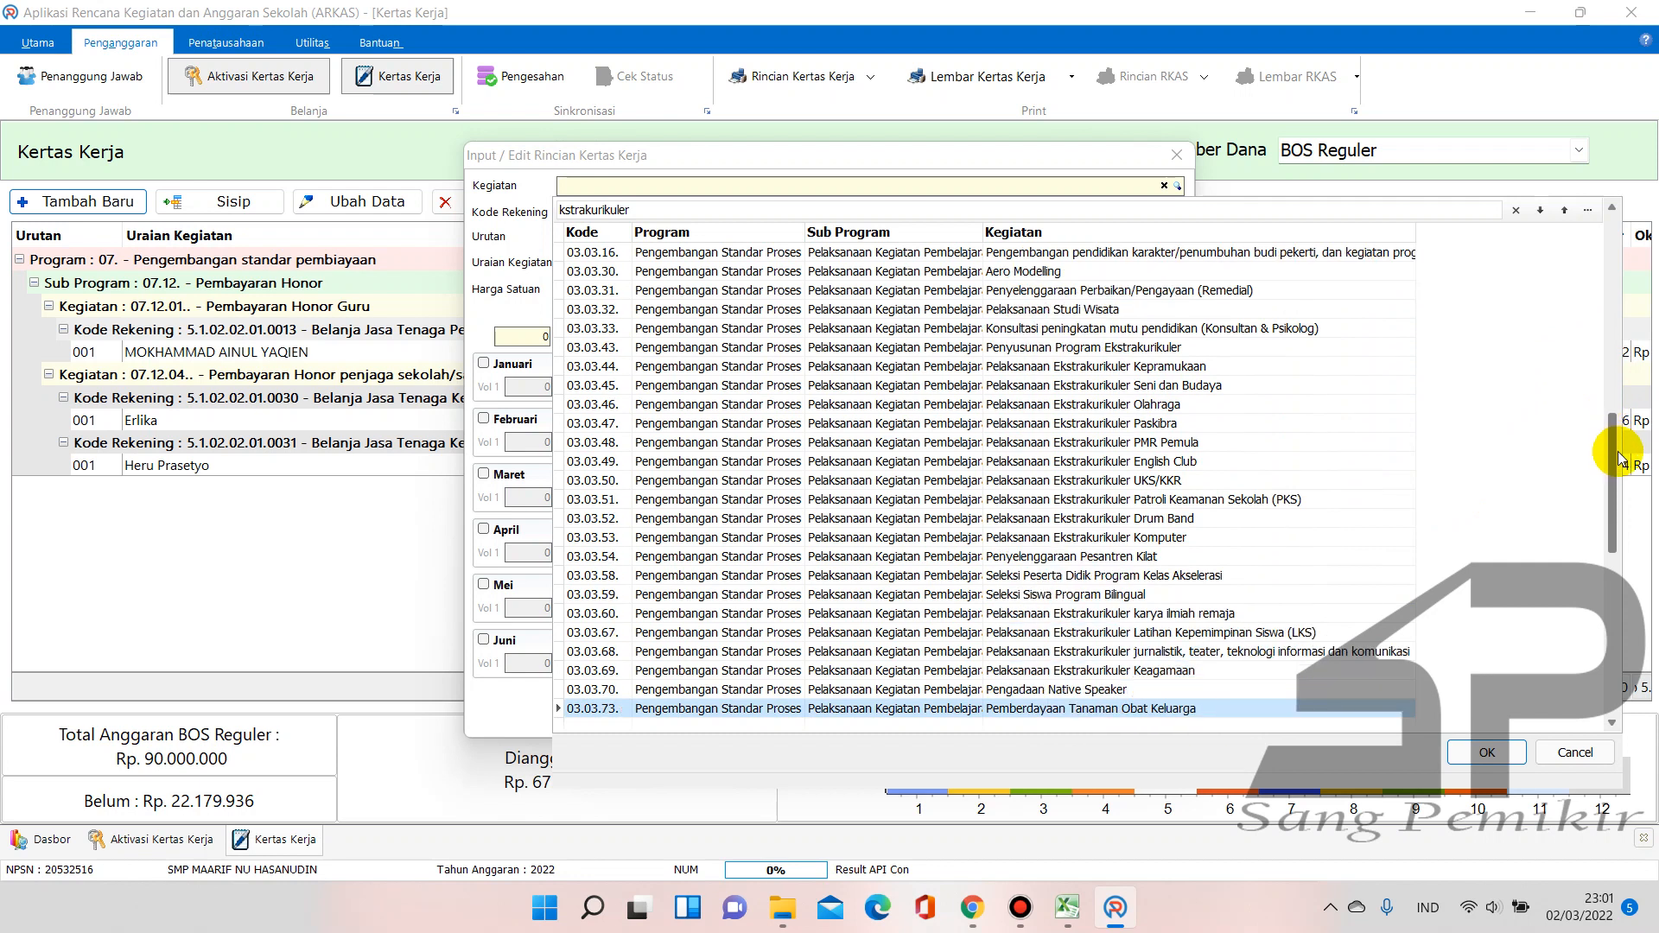
click(1072, 670)
drag(1600, 472, 1652, 685)
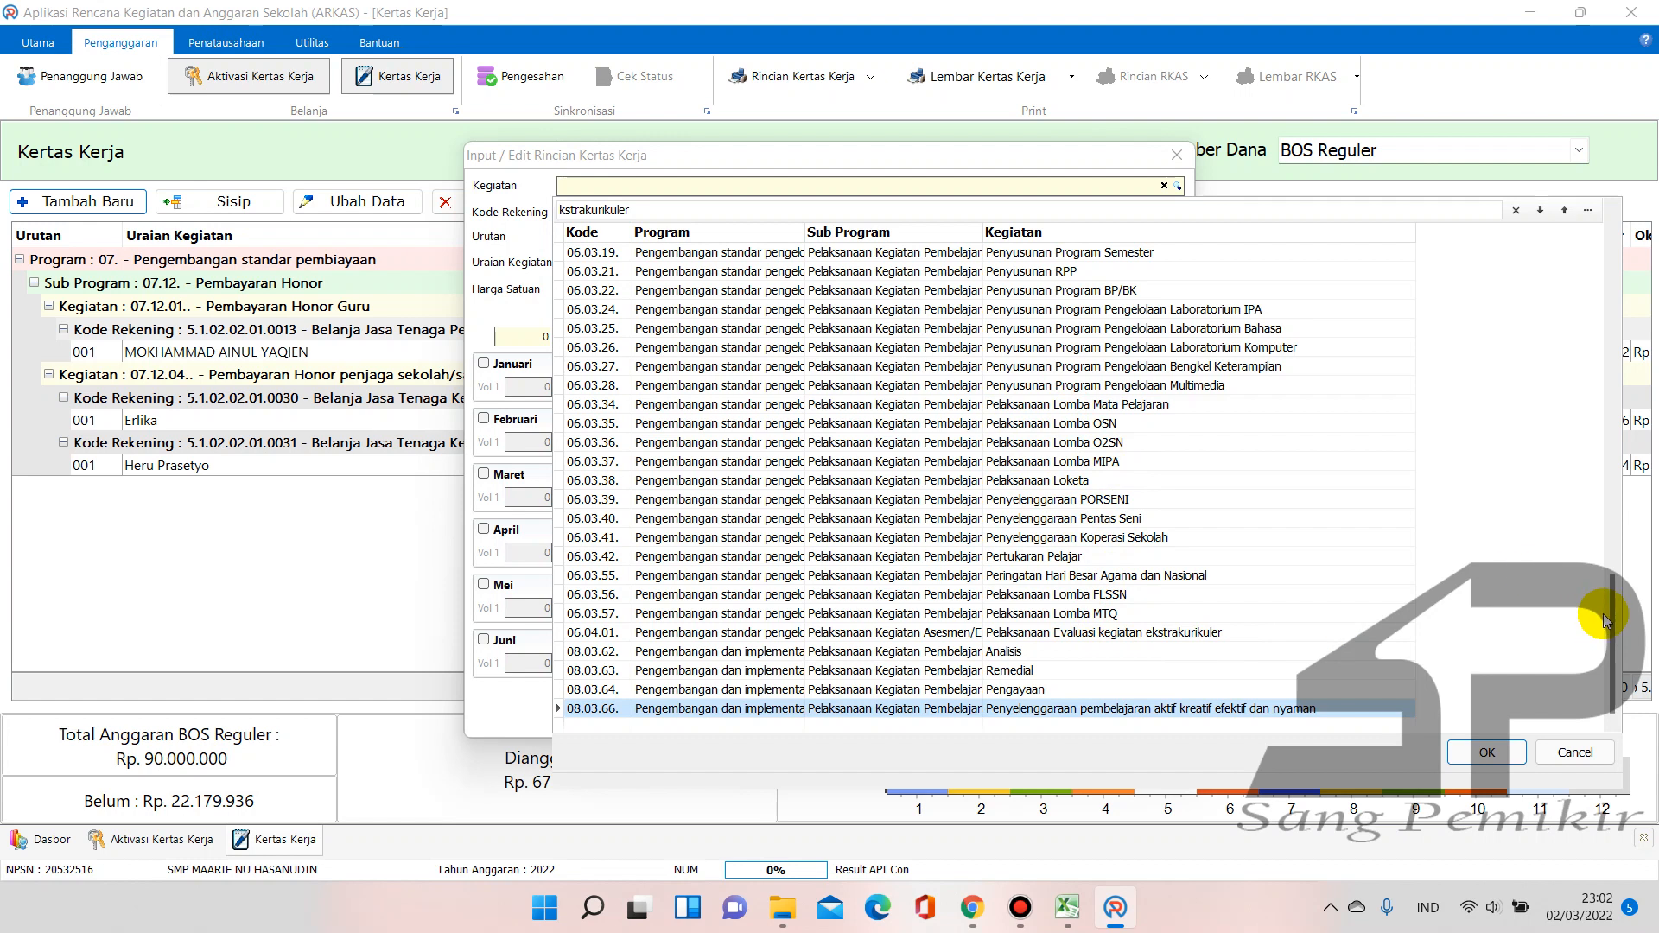
drag(1613, 617, 1604, 328)
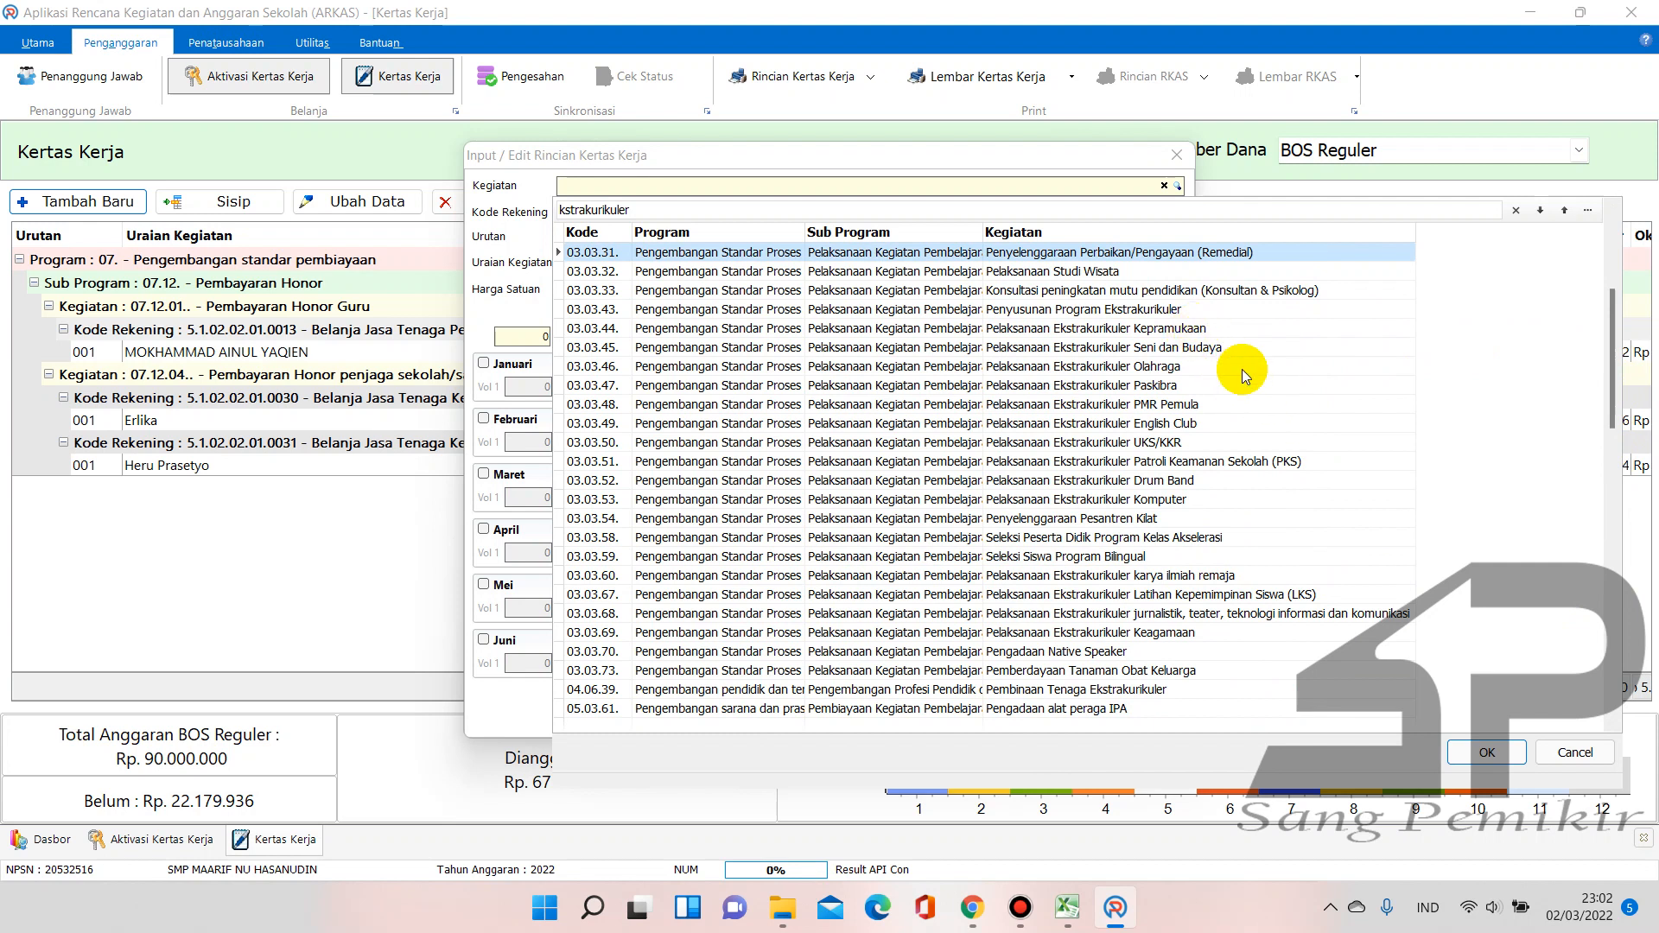
double_click(1176, 330)
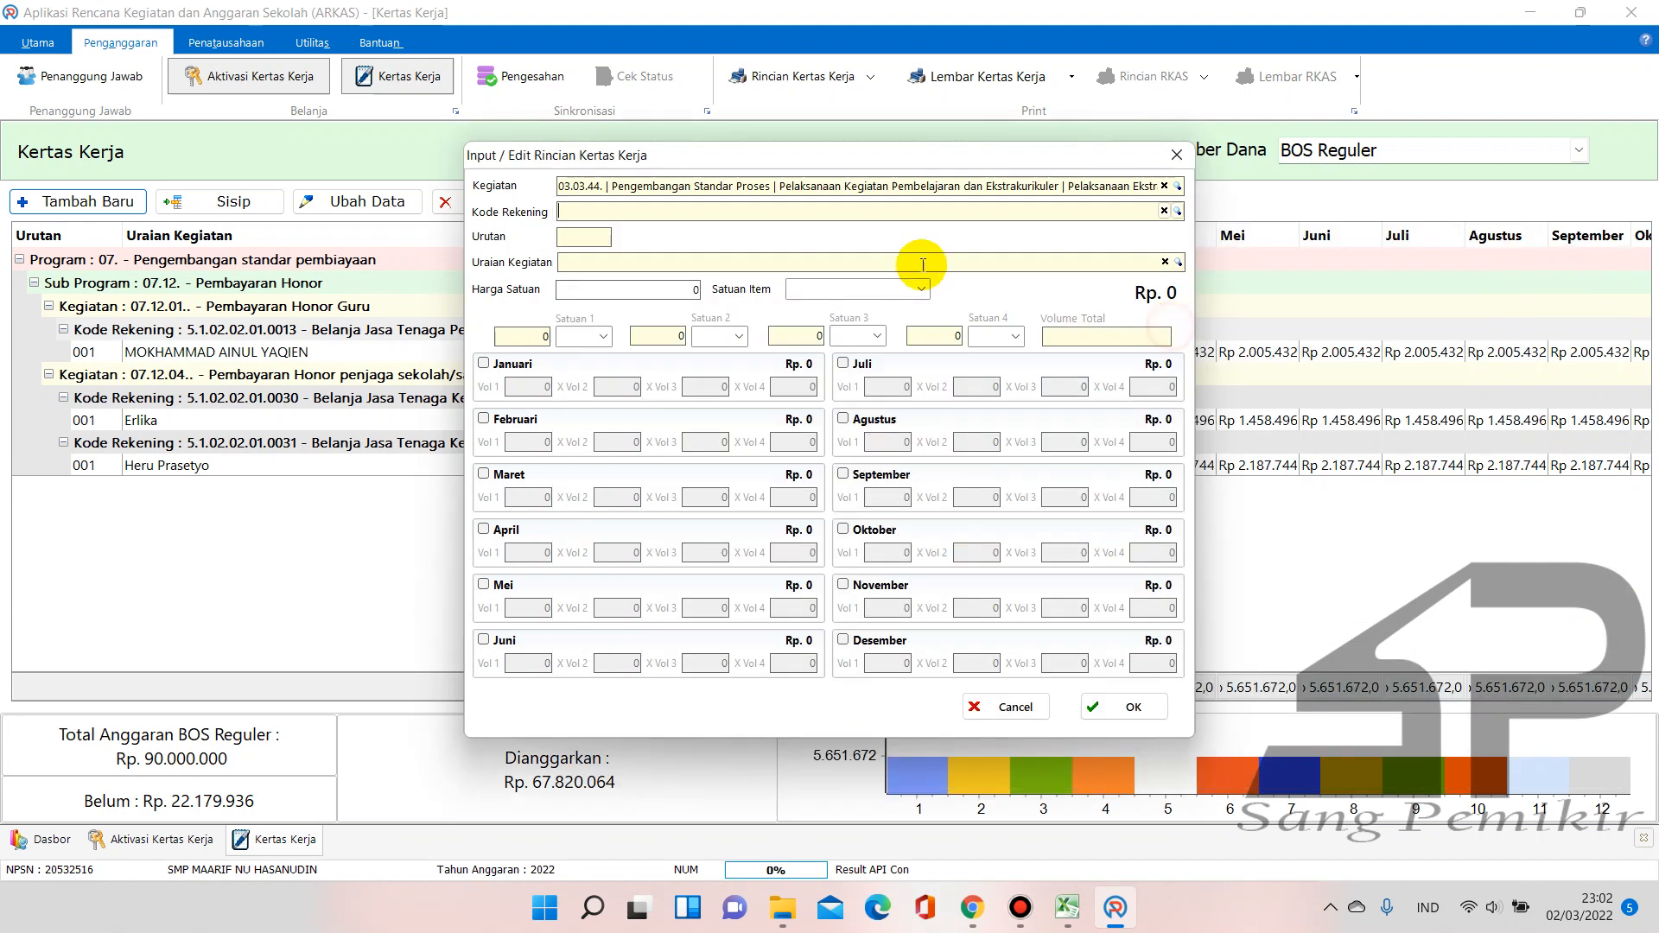
Search account codes for 'pelati' and pick 5.1.02.02.01.0011 training honorarium
click(1177, 211)
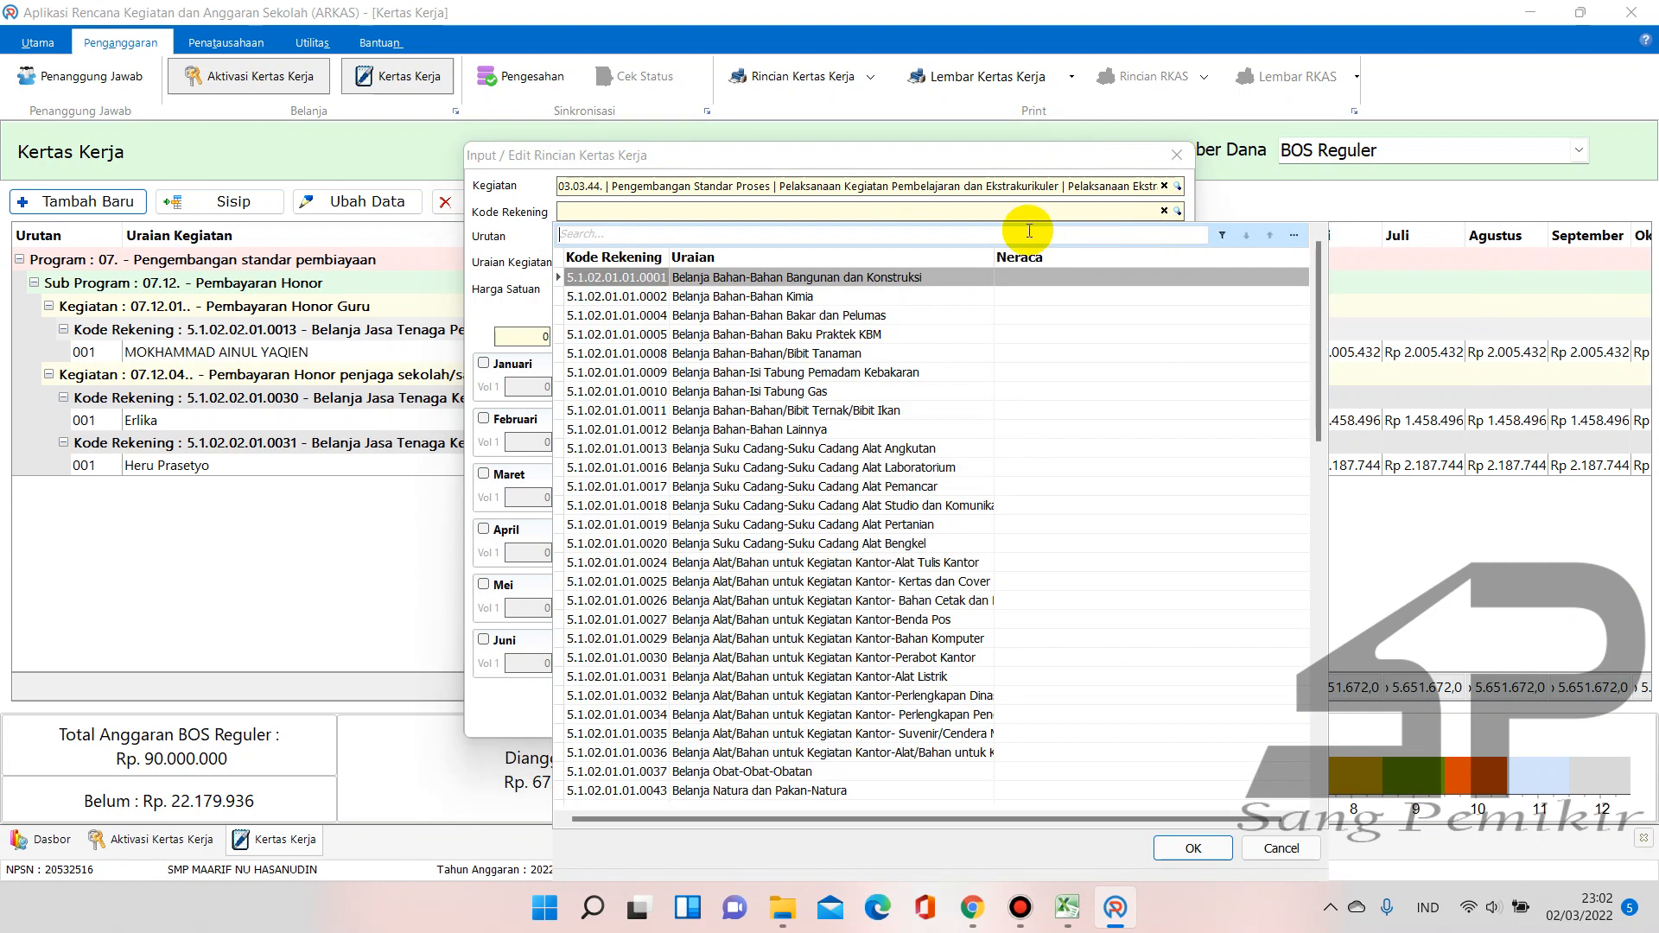
text(jasa)
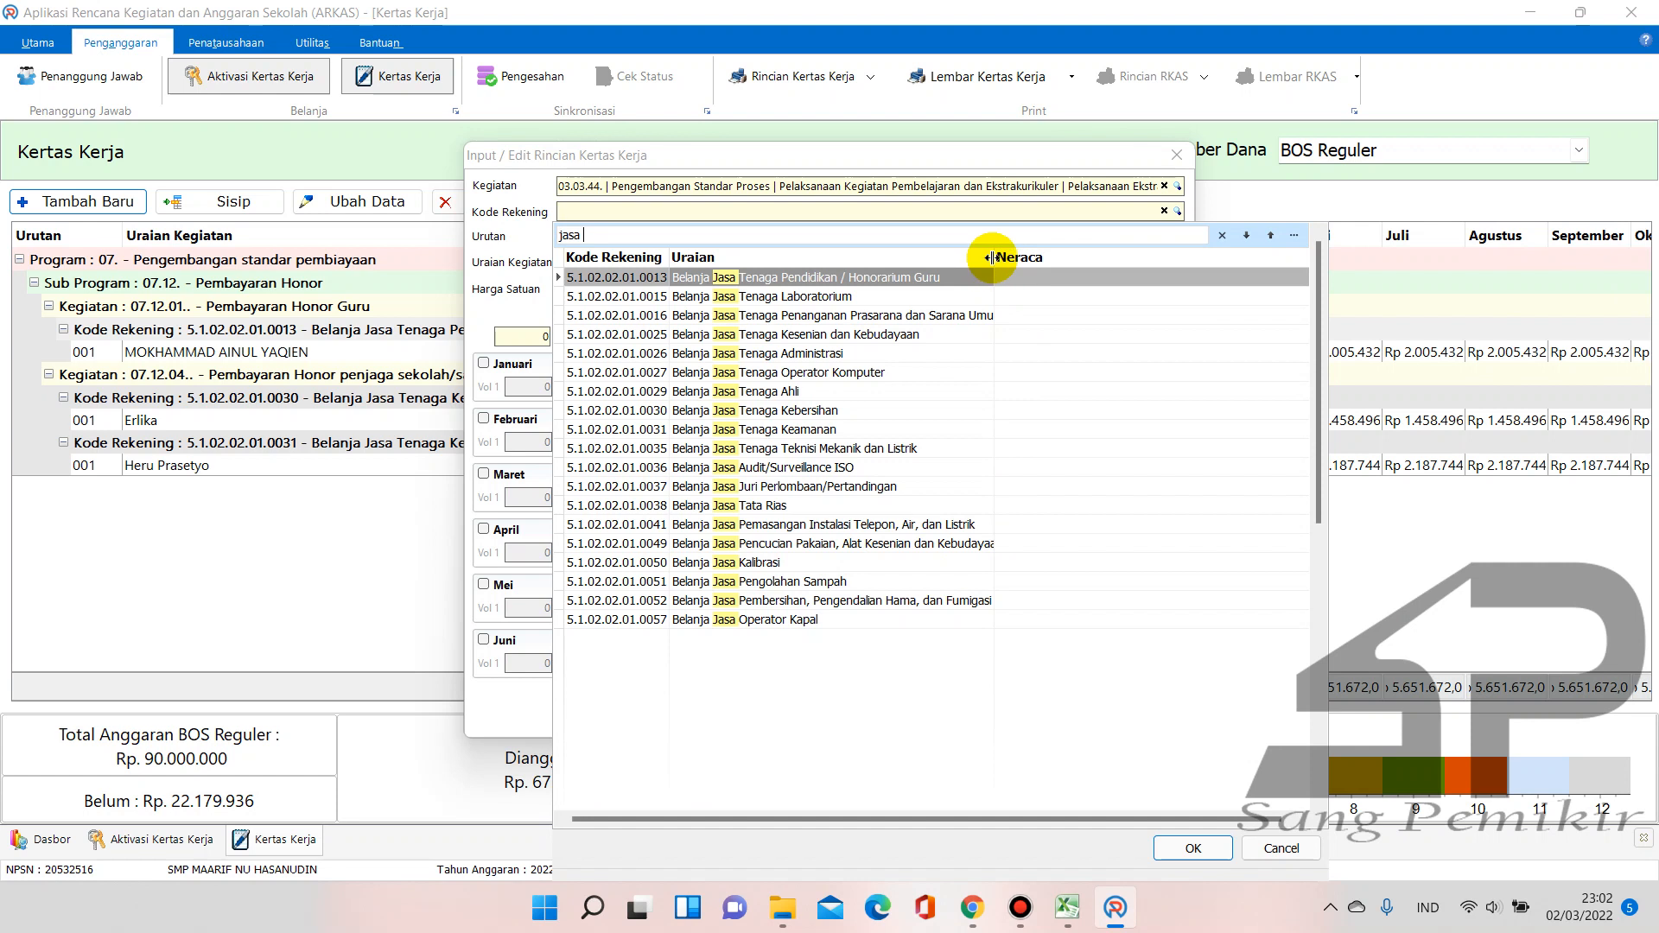
drag(996, 256, 1201, 257)
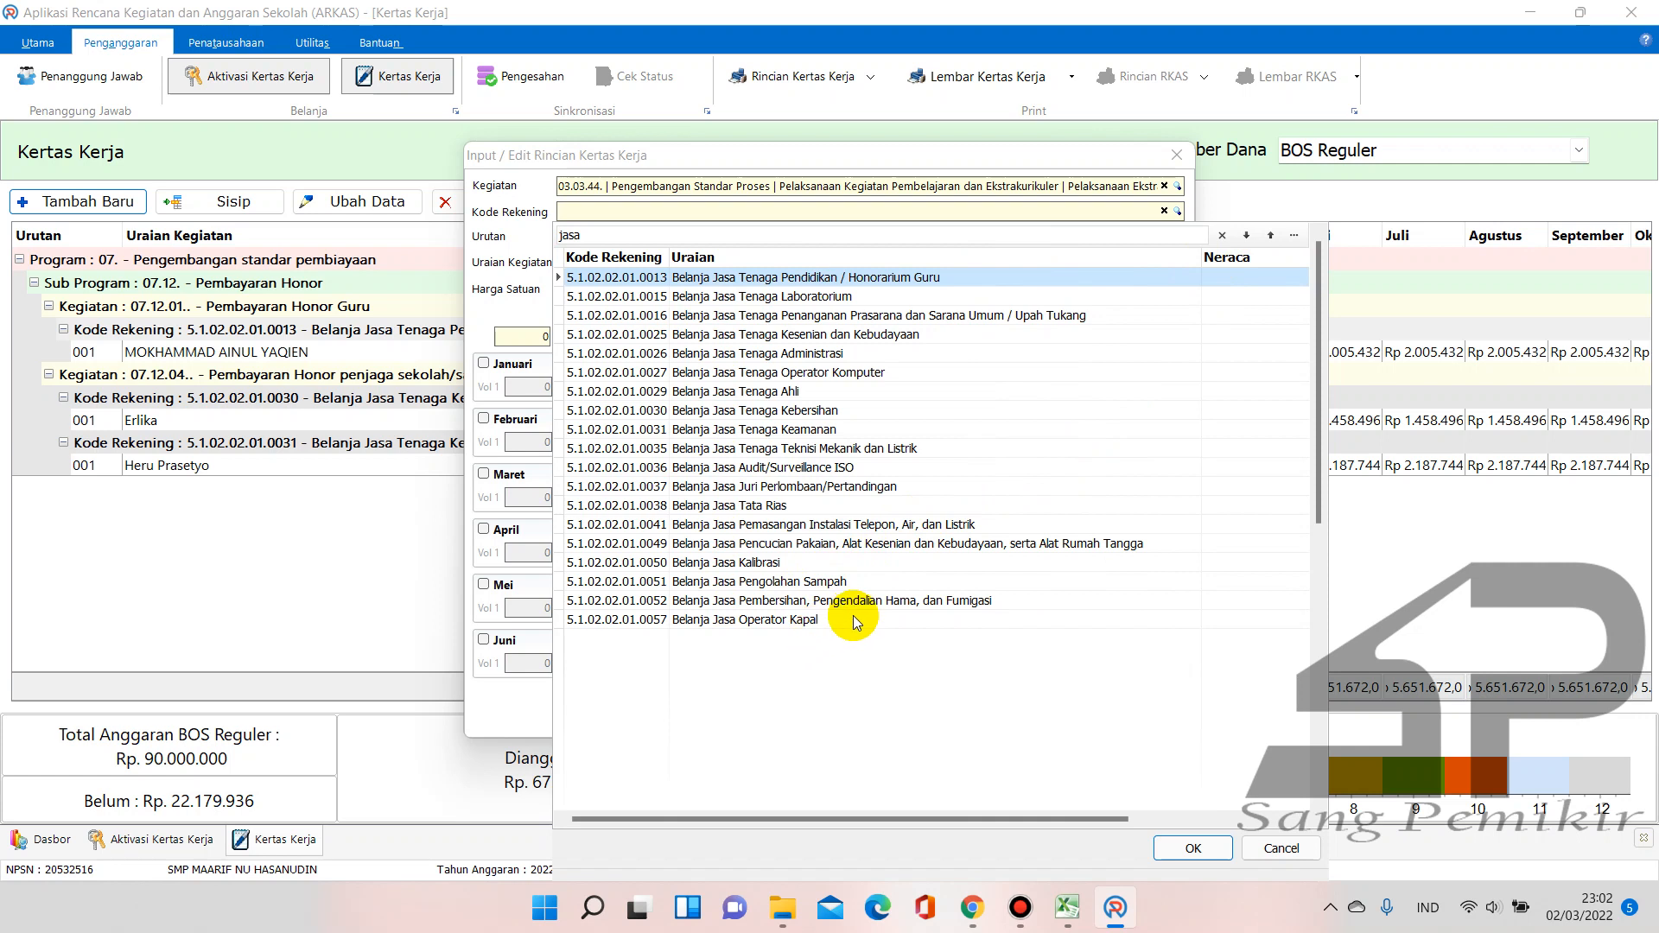
drag(665, 231, 551, 236)
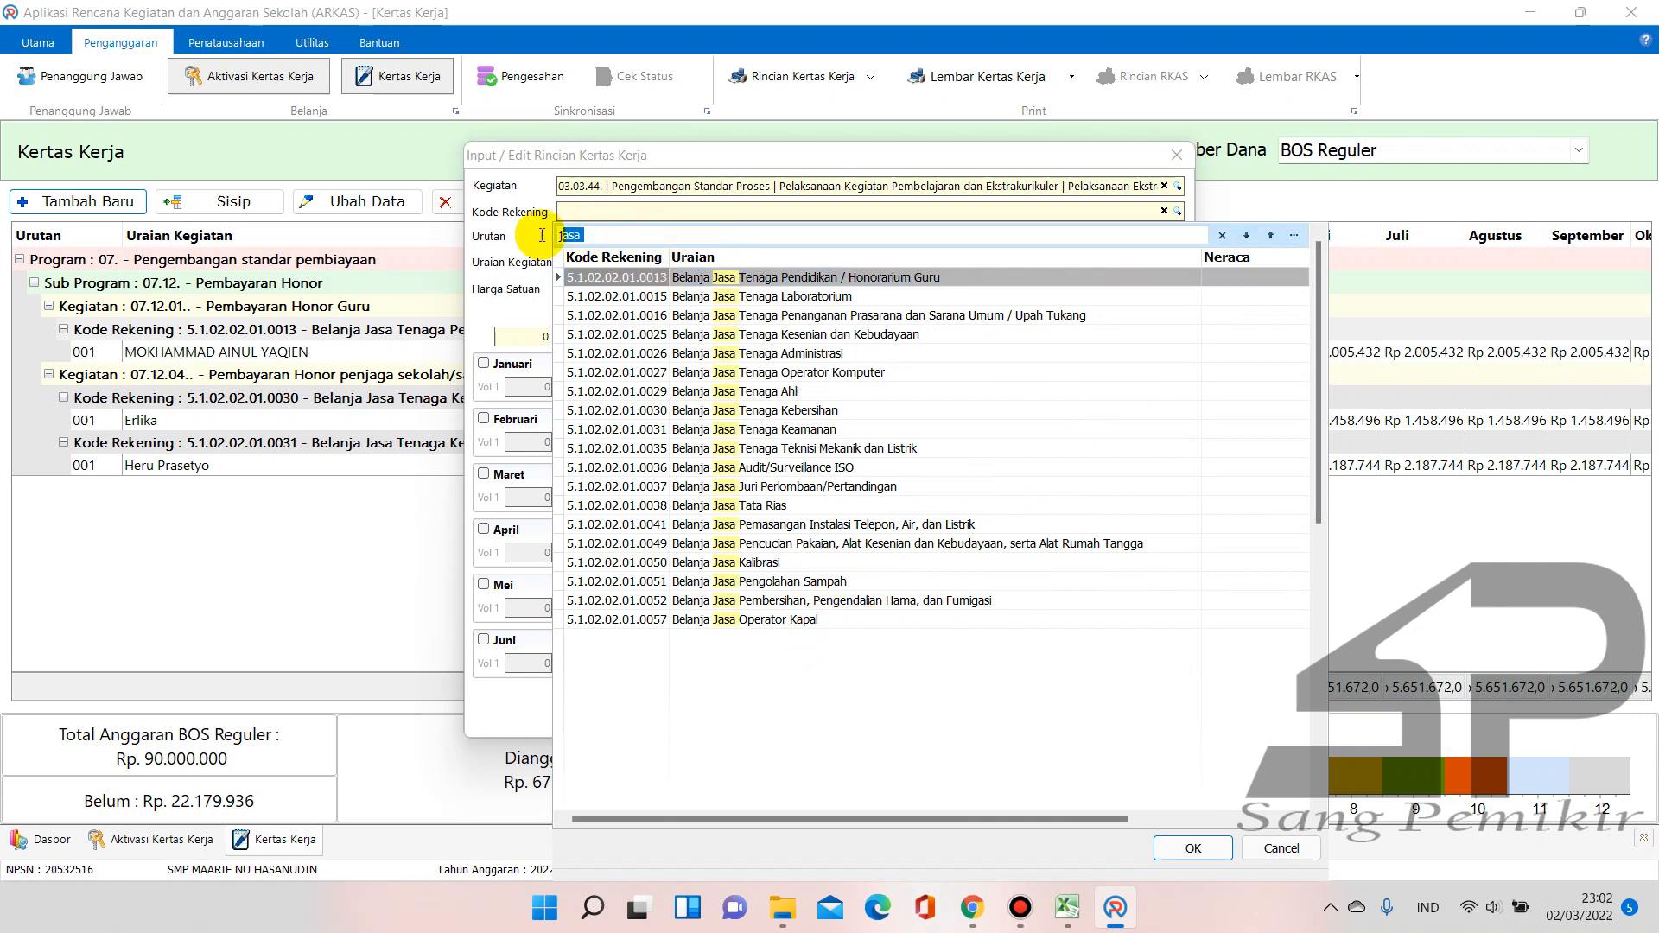
text(pelatih)
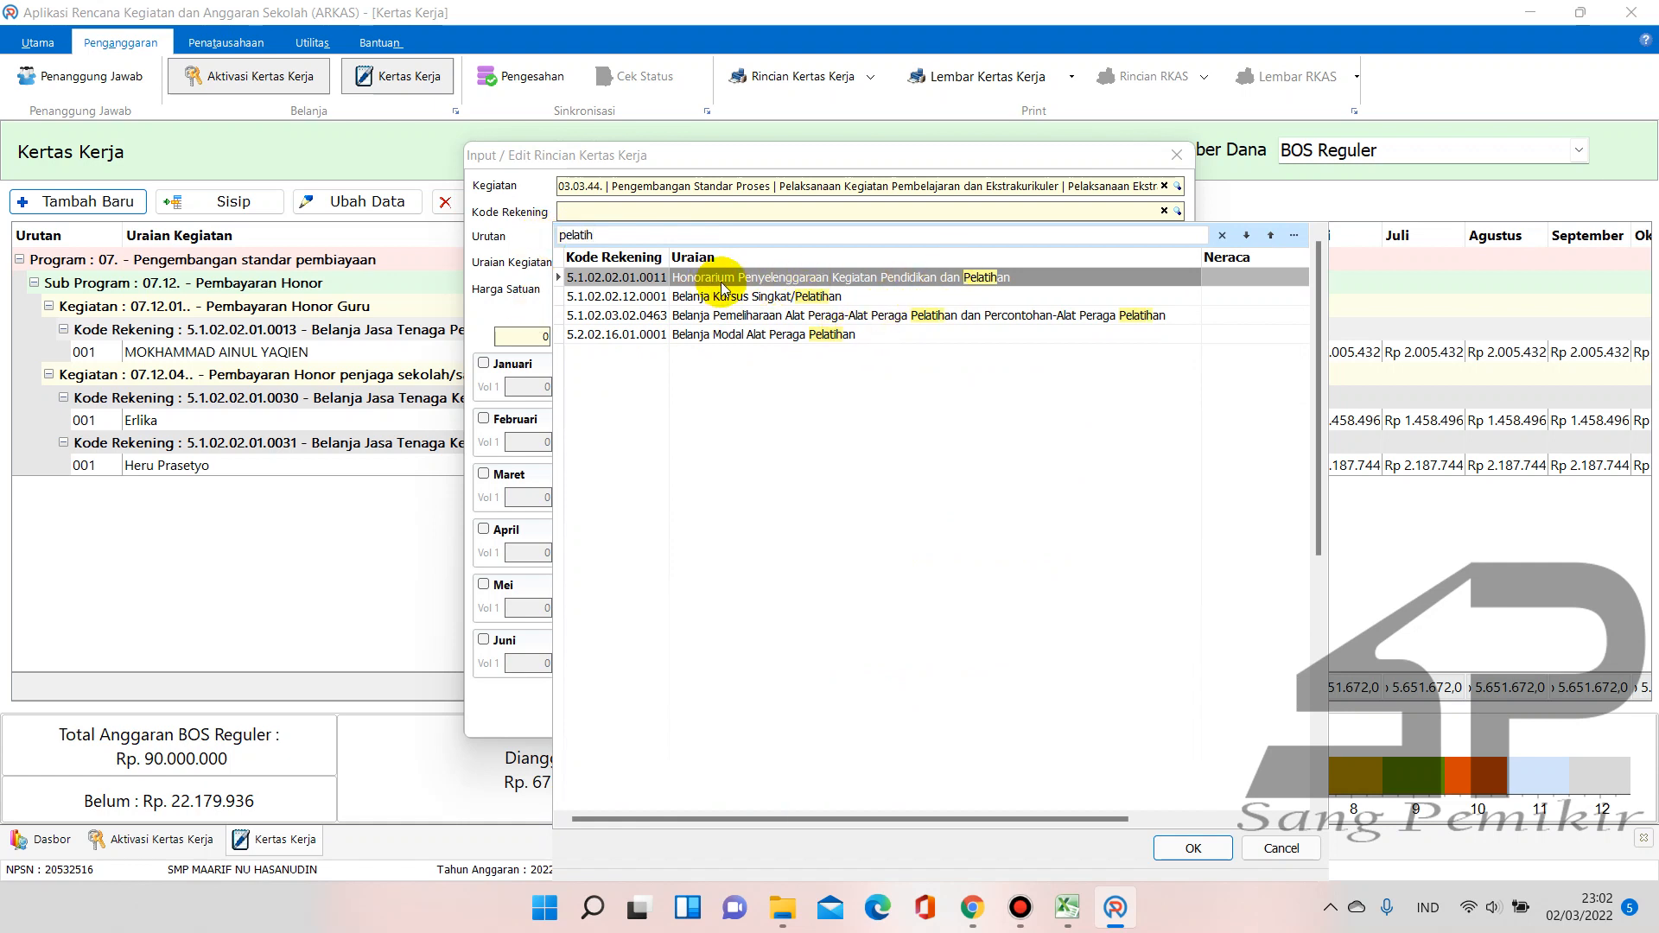
click(988, 278)
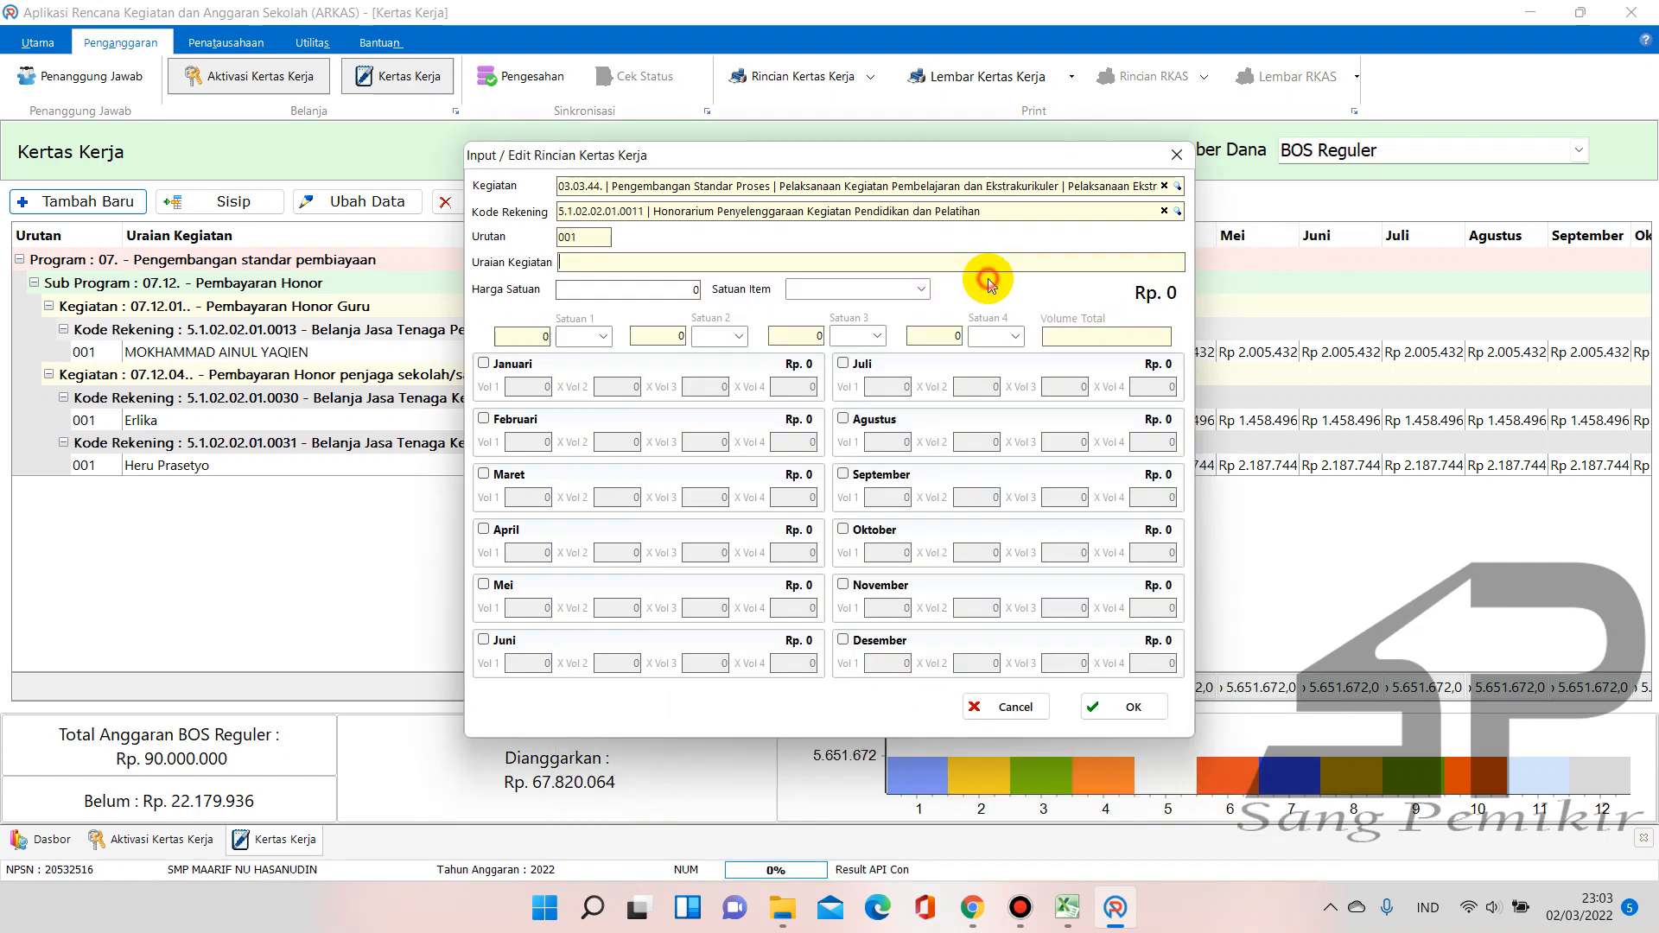
Paste 'Honor Pelatih Pramuka' as the Uraian Kegiatan
click(723, 263)
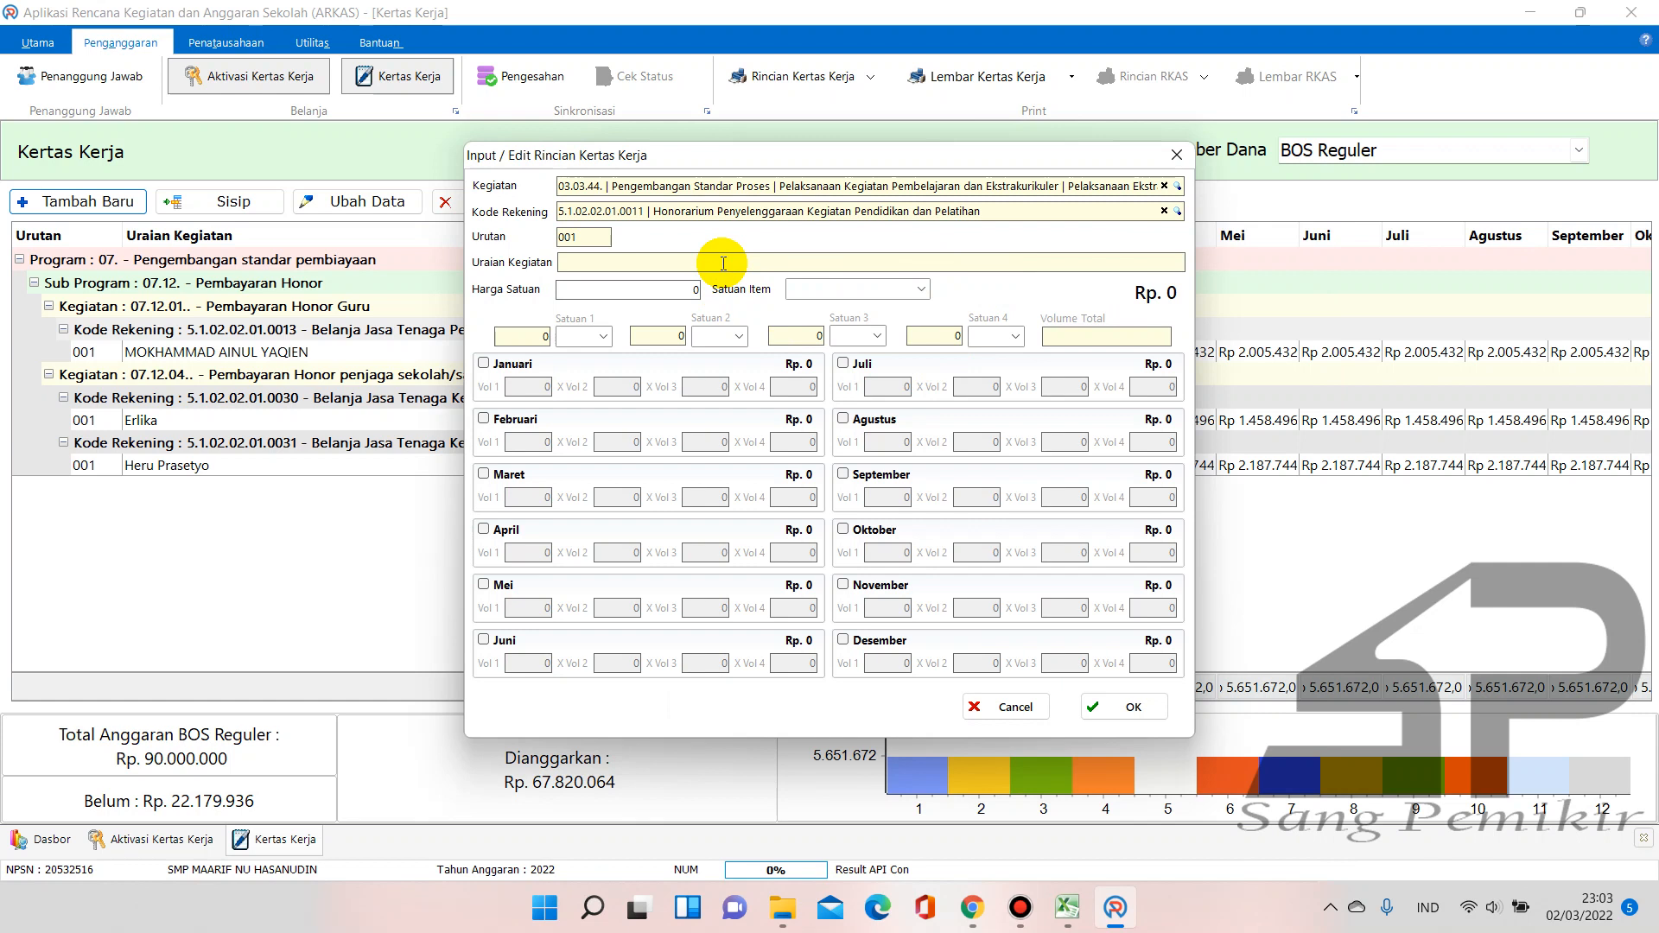
text(Honor Pelatih Pramuka)
click(570, 477)
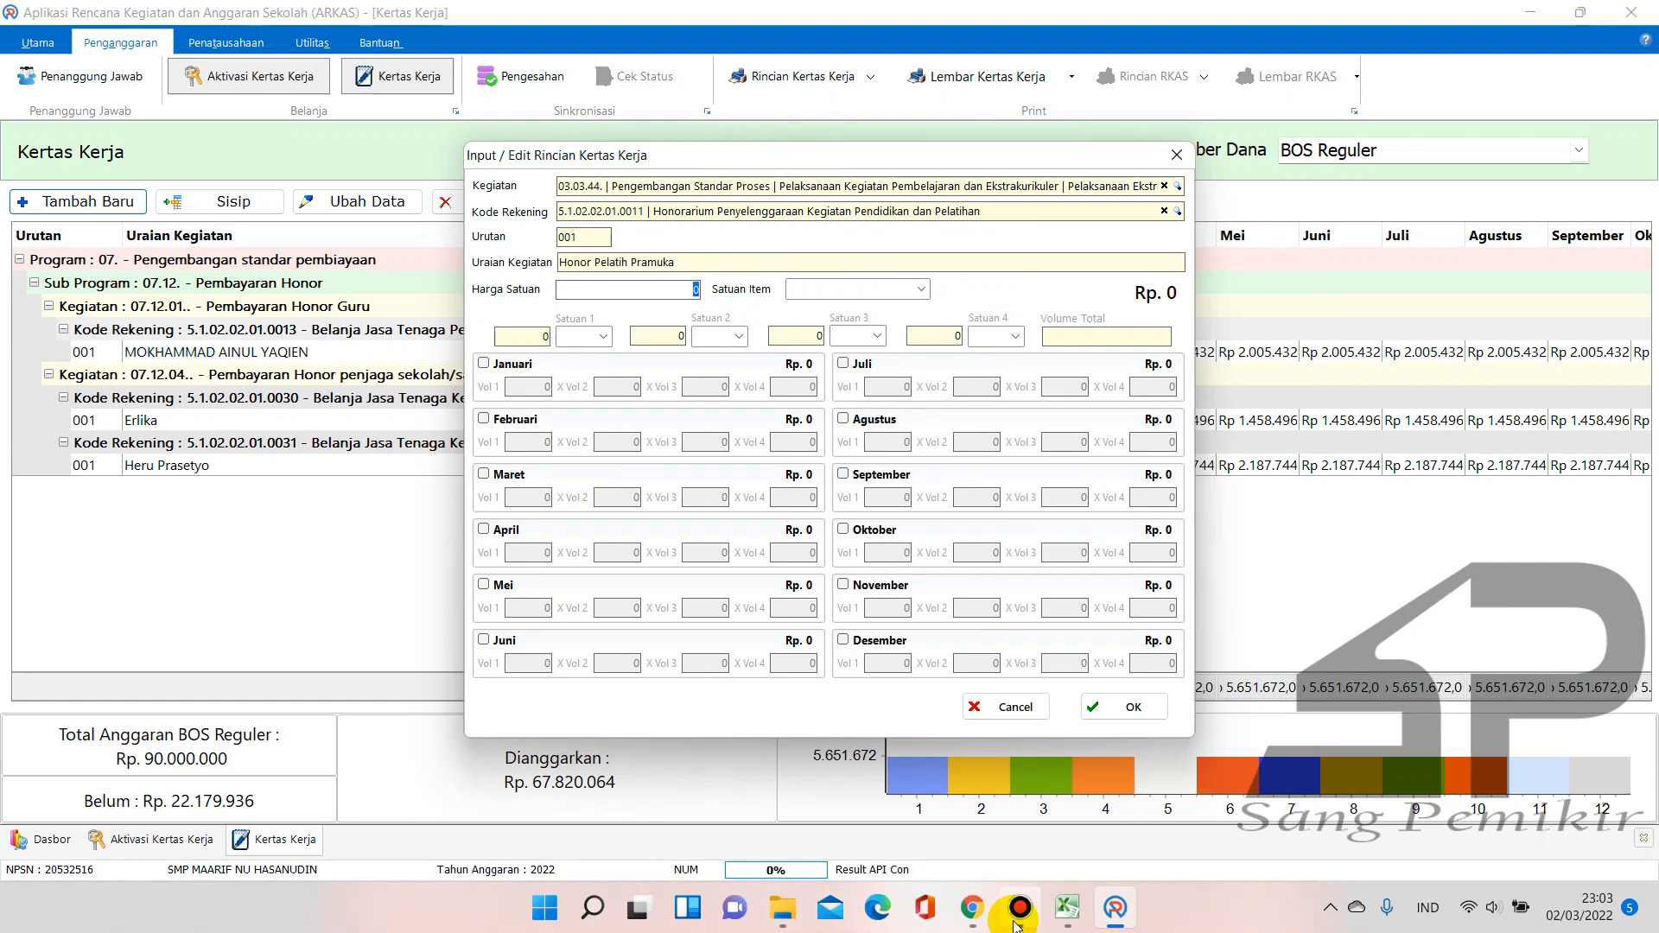
click(972, 907)
Search SIPKS for 'pelatih', finding Jasa Pelatih Ekskul at 150.000 per hari
click(402, 309)
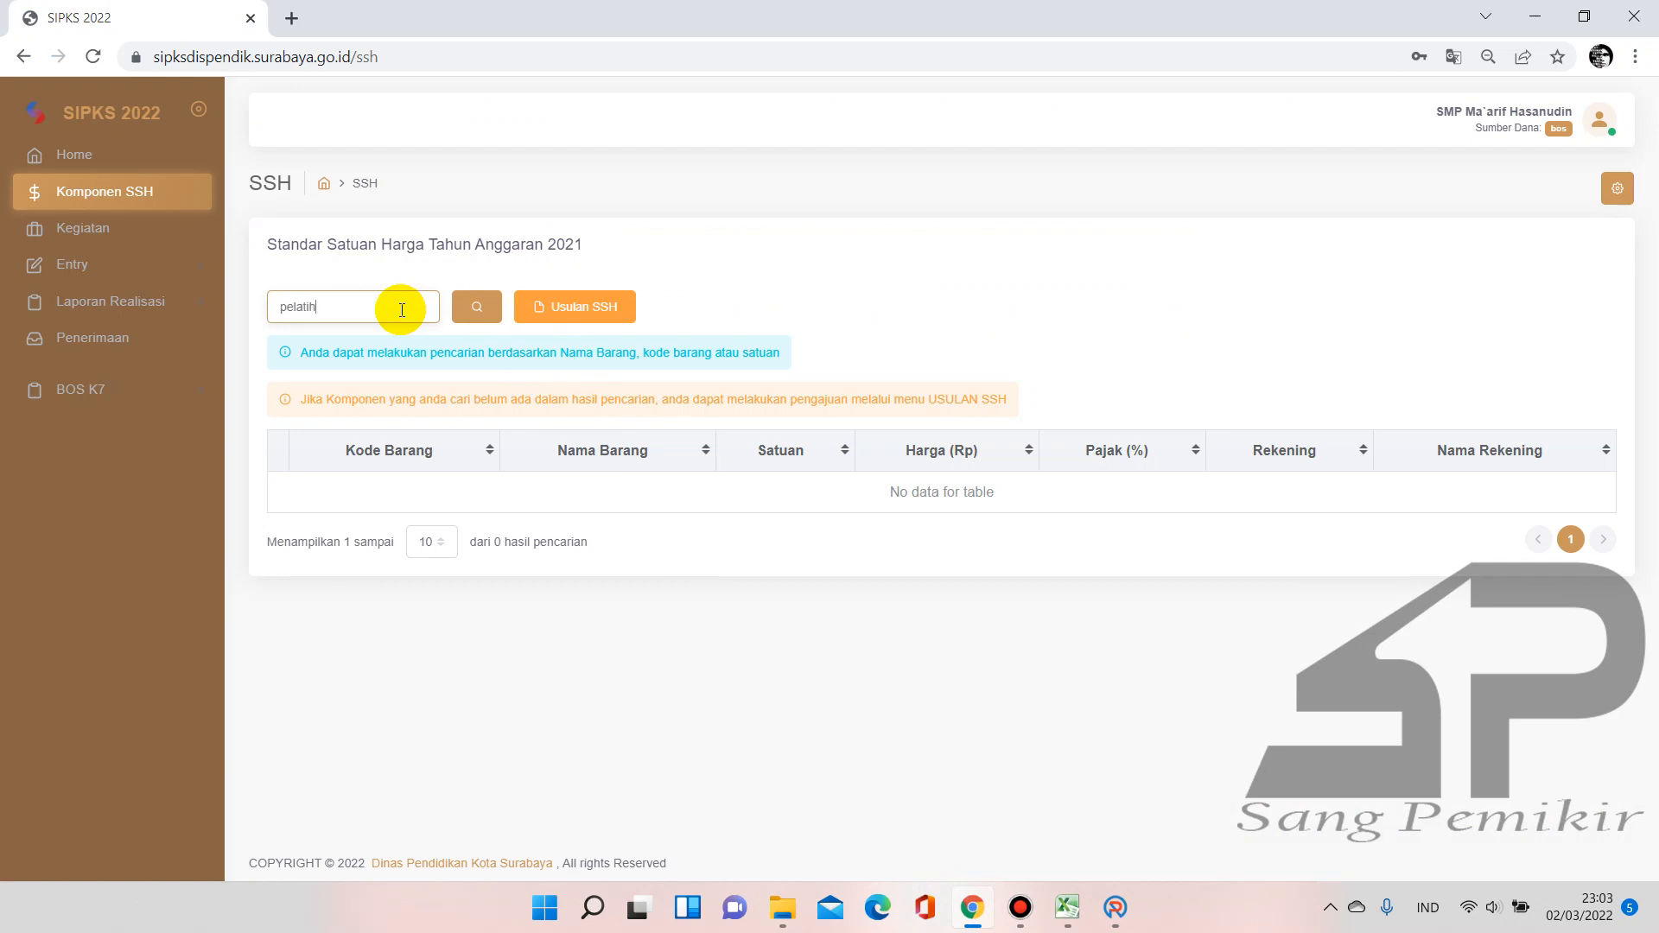
key(Return)
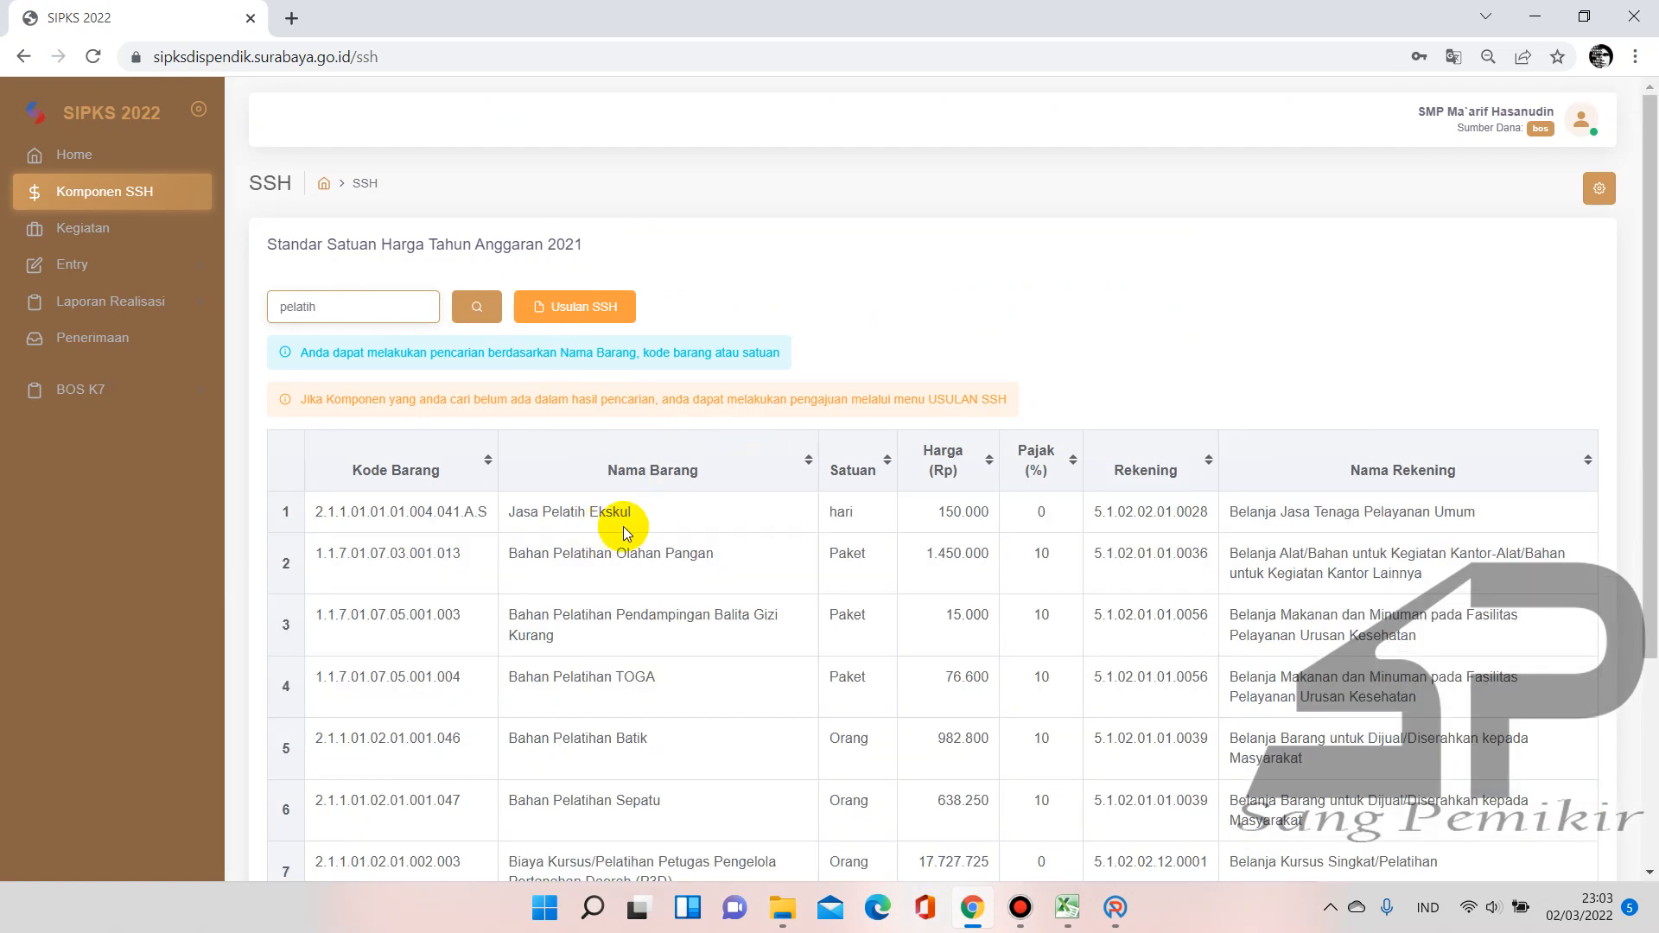
click(1056, 920)
click(1115, 907)
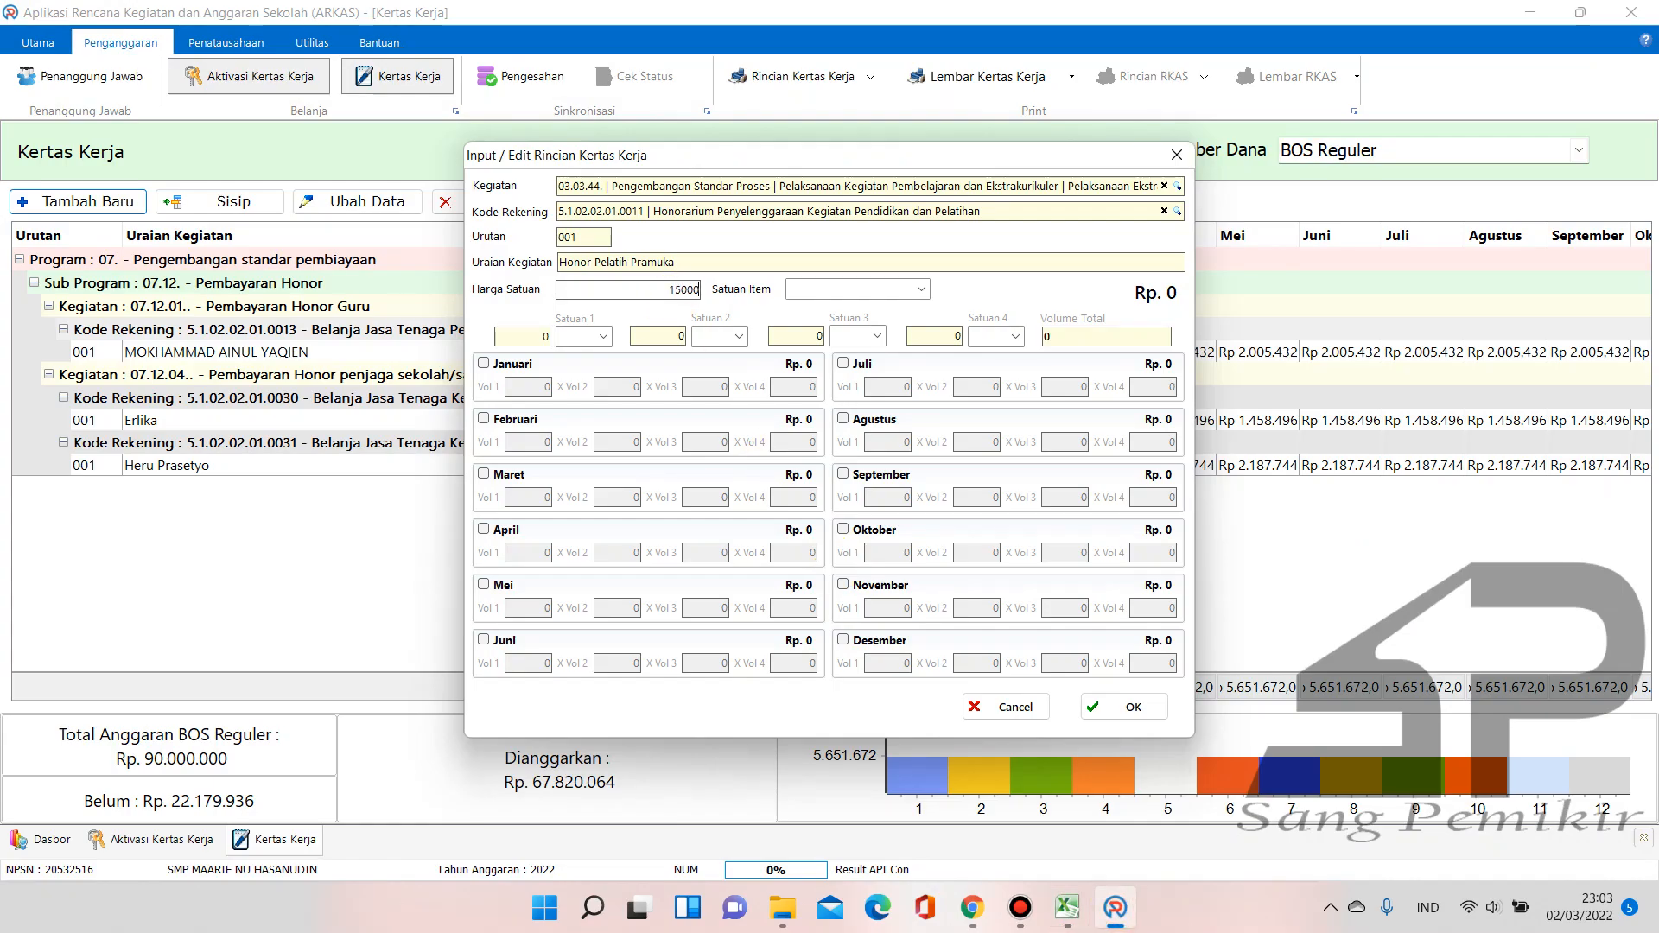
Set Satuan Item to Hari after checking the unit in the SIPKS price list
click(921, 290)
text(ses)
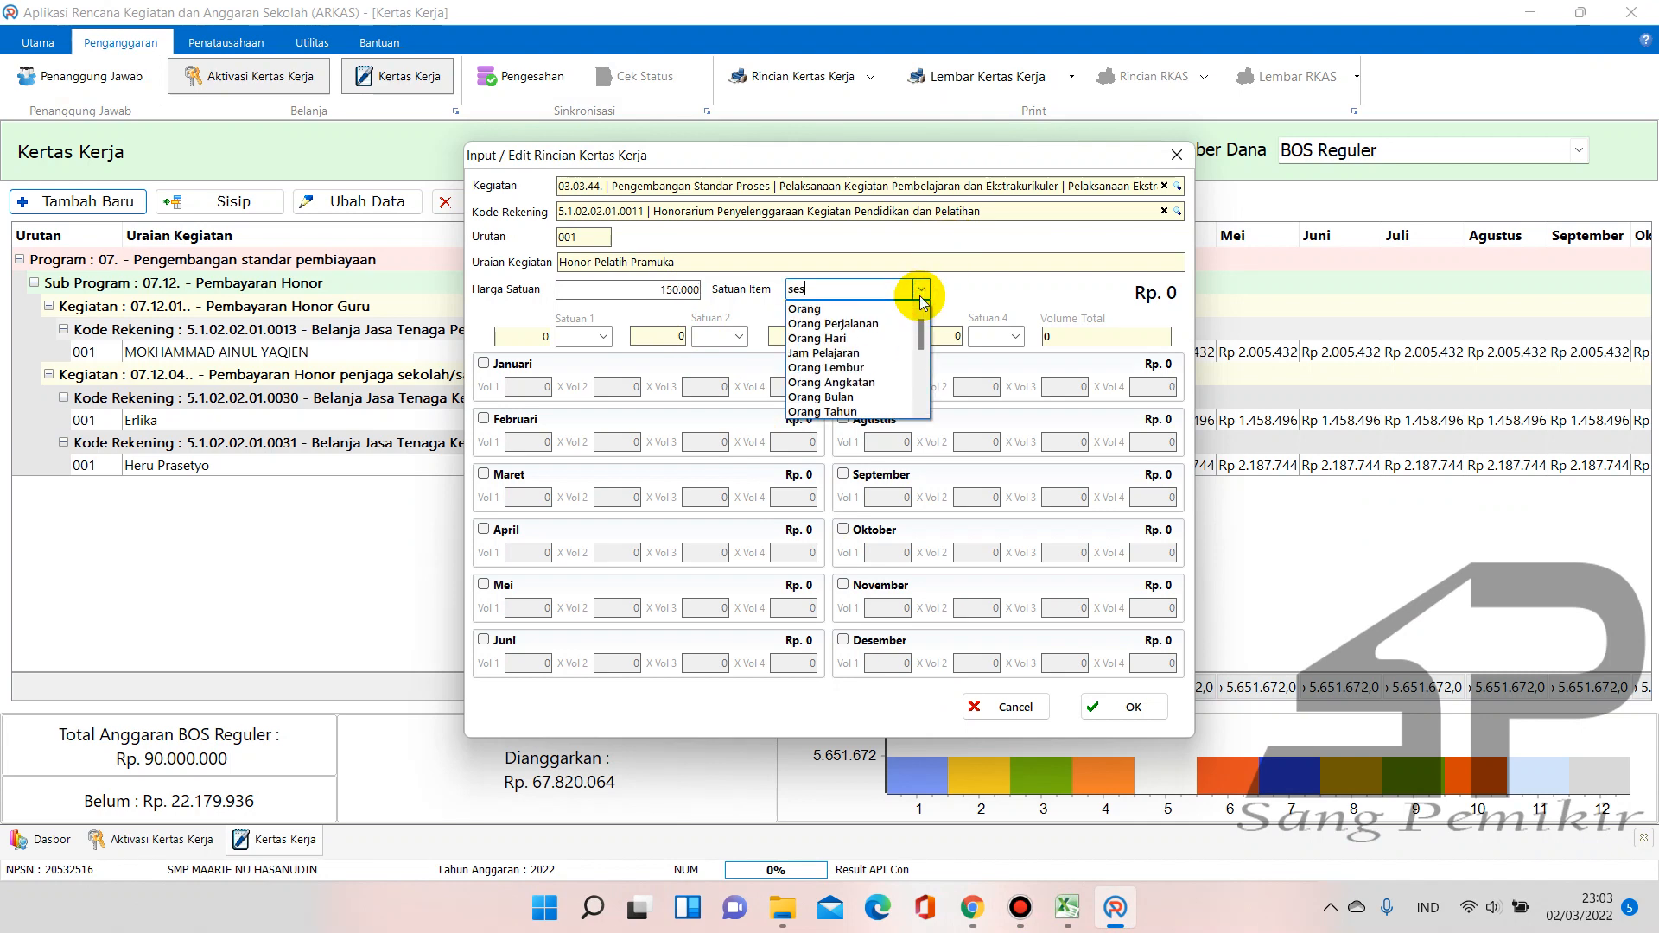
key(BackSpace)
key(BackSpace)
key(BackSpace)
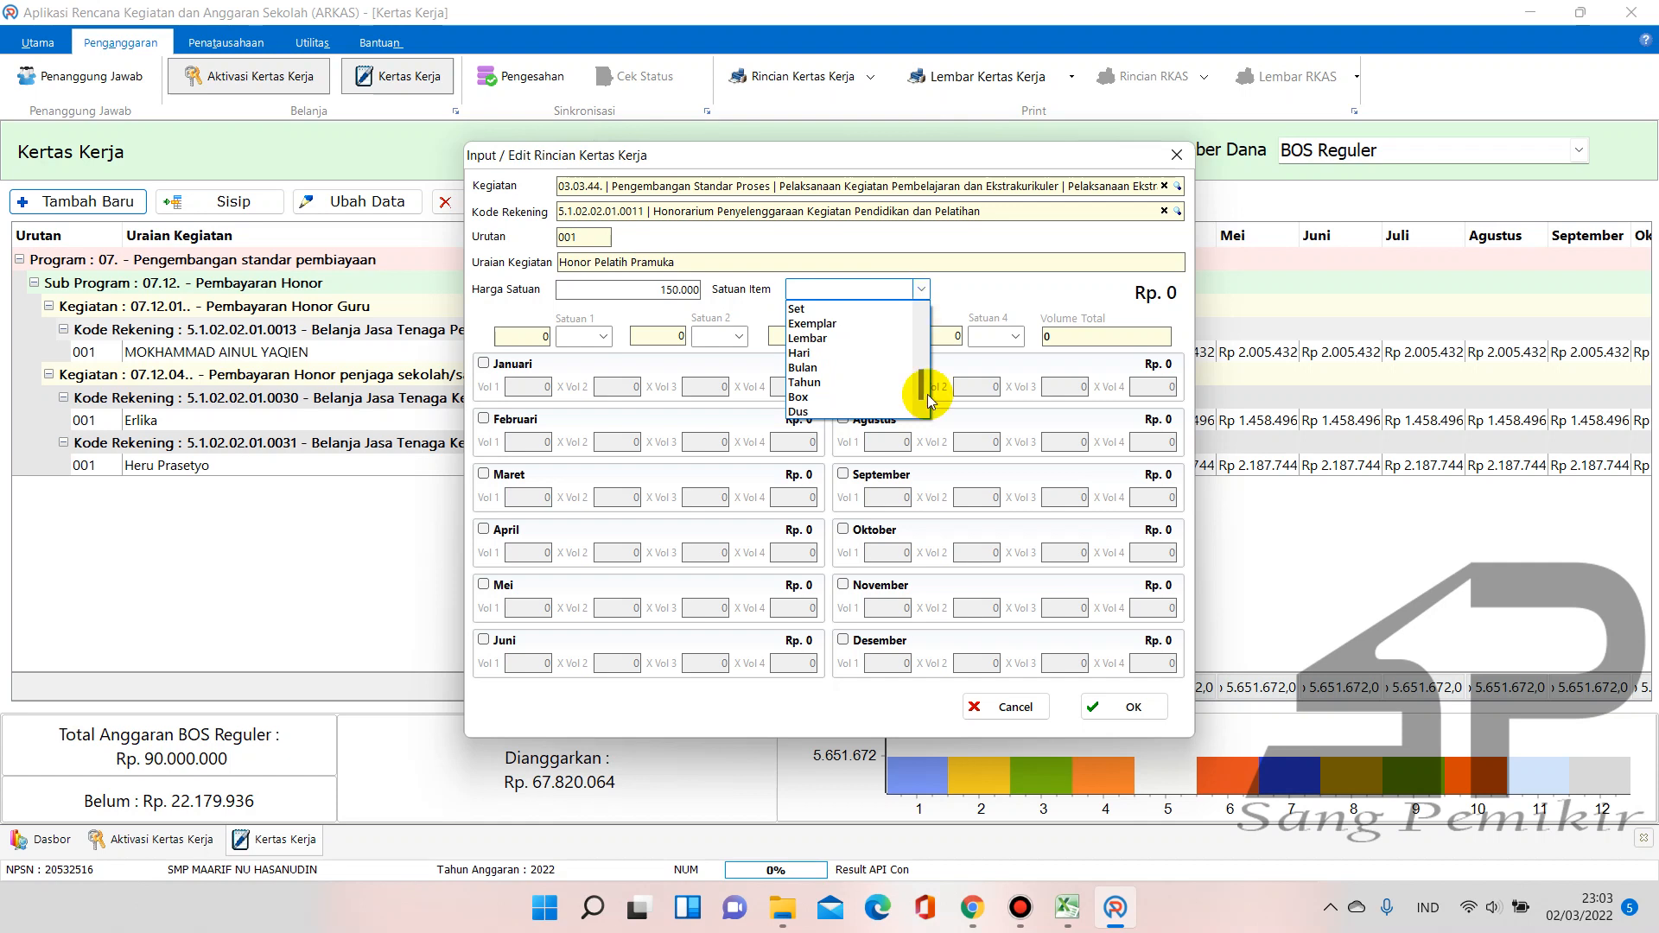
click(973, 908)
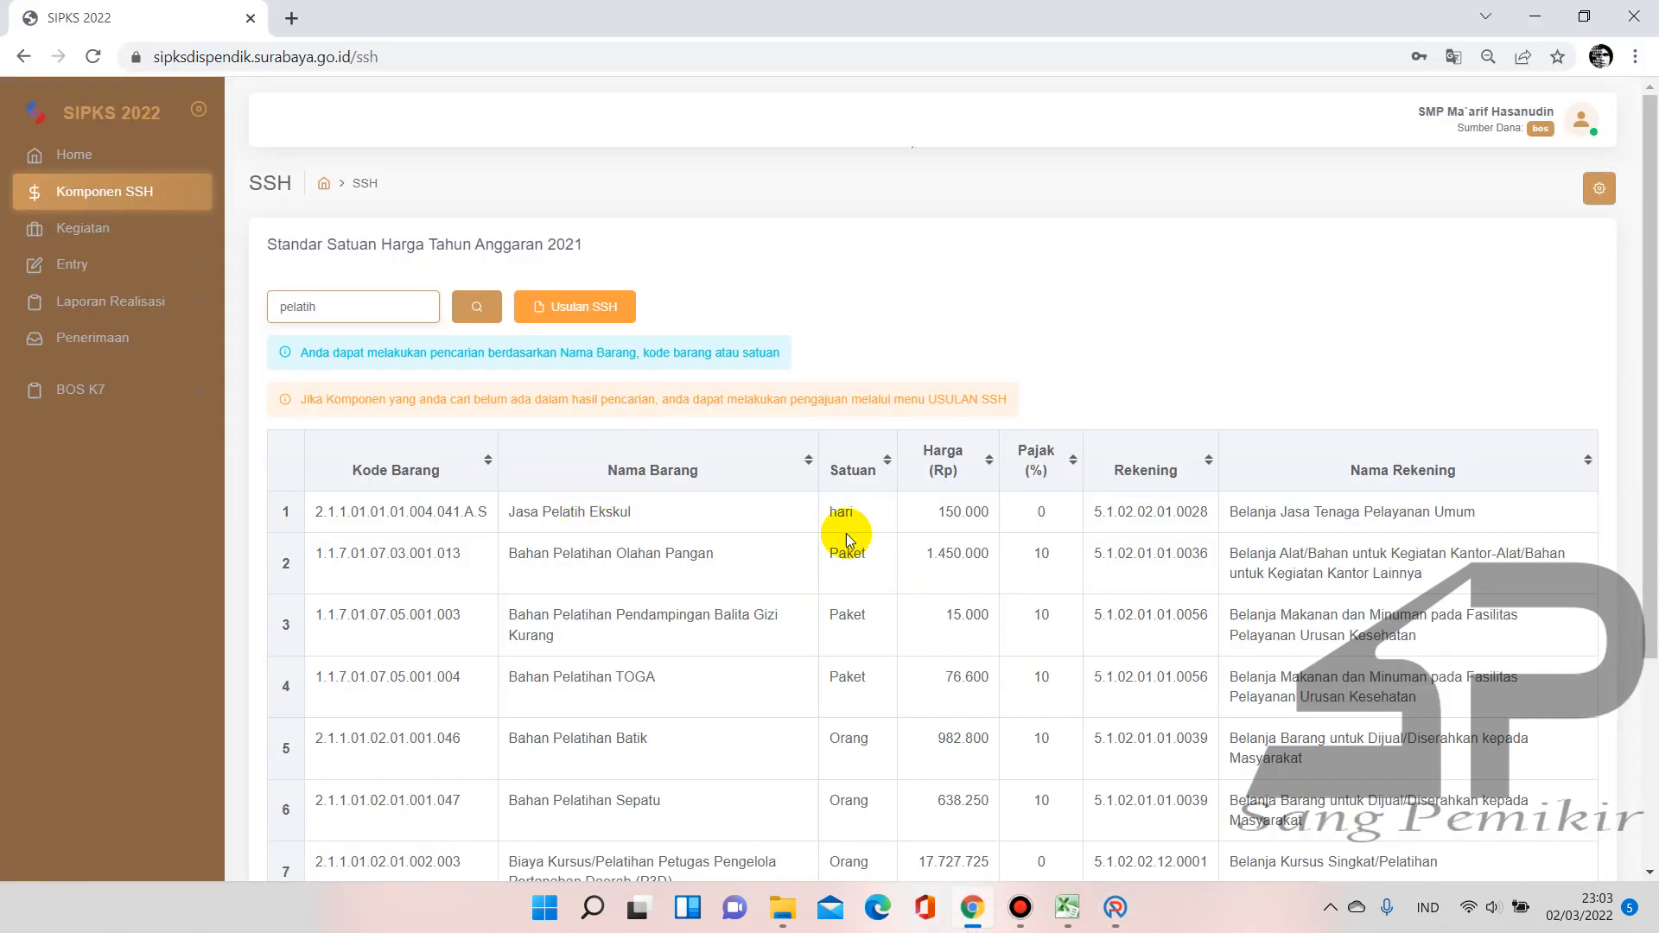
click(1115, 908)
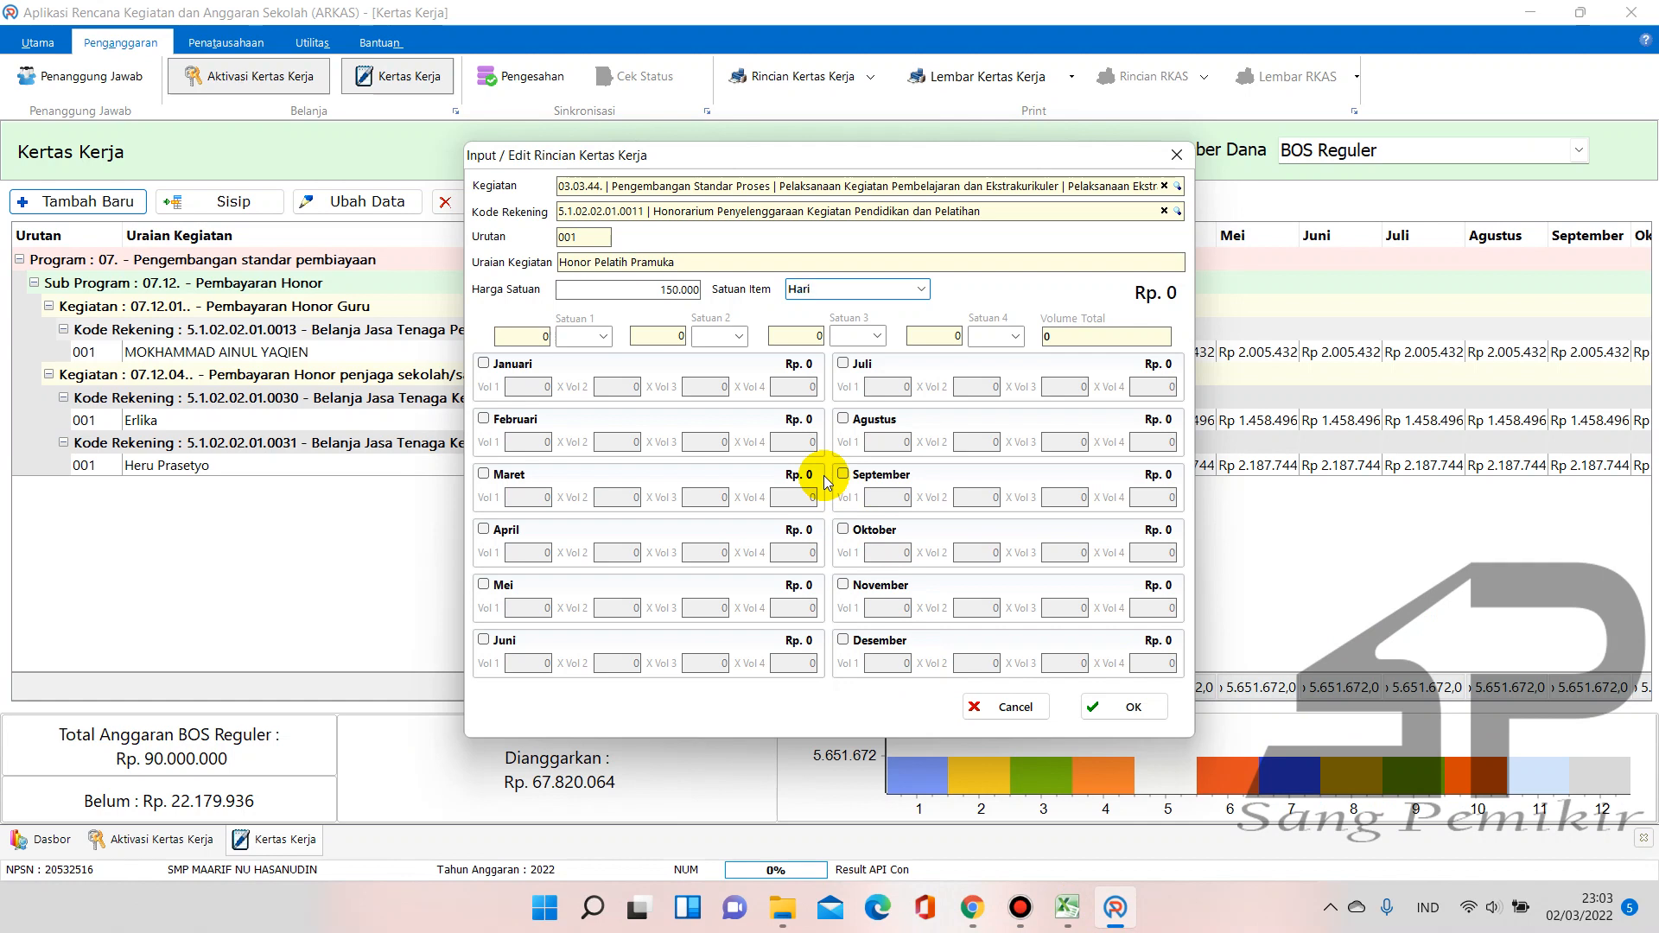
Tick Januari and enter Vol 1 = 2 and Vol 2 = 4
click(486, 365)
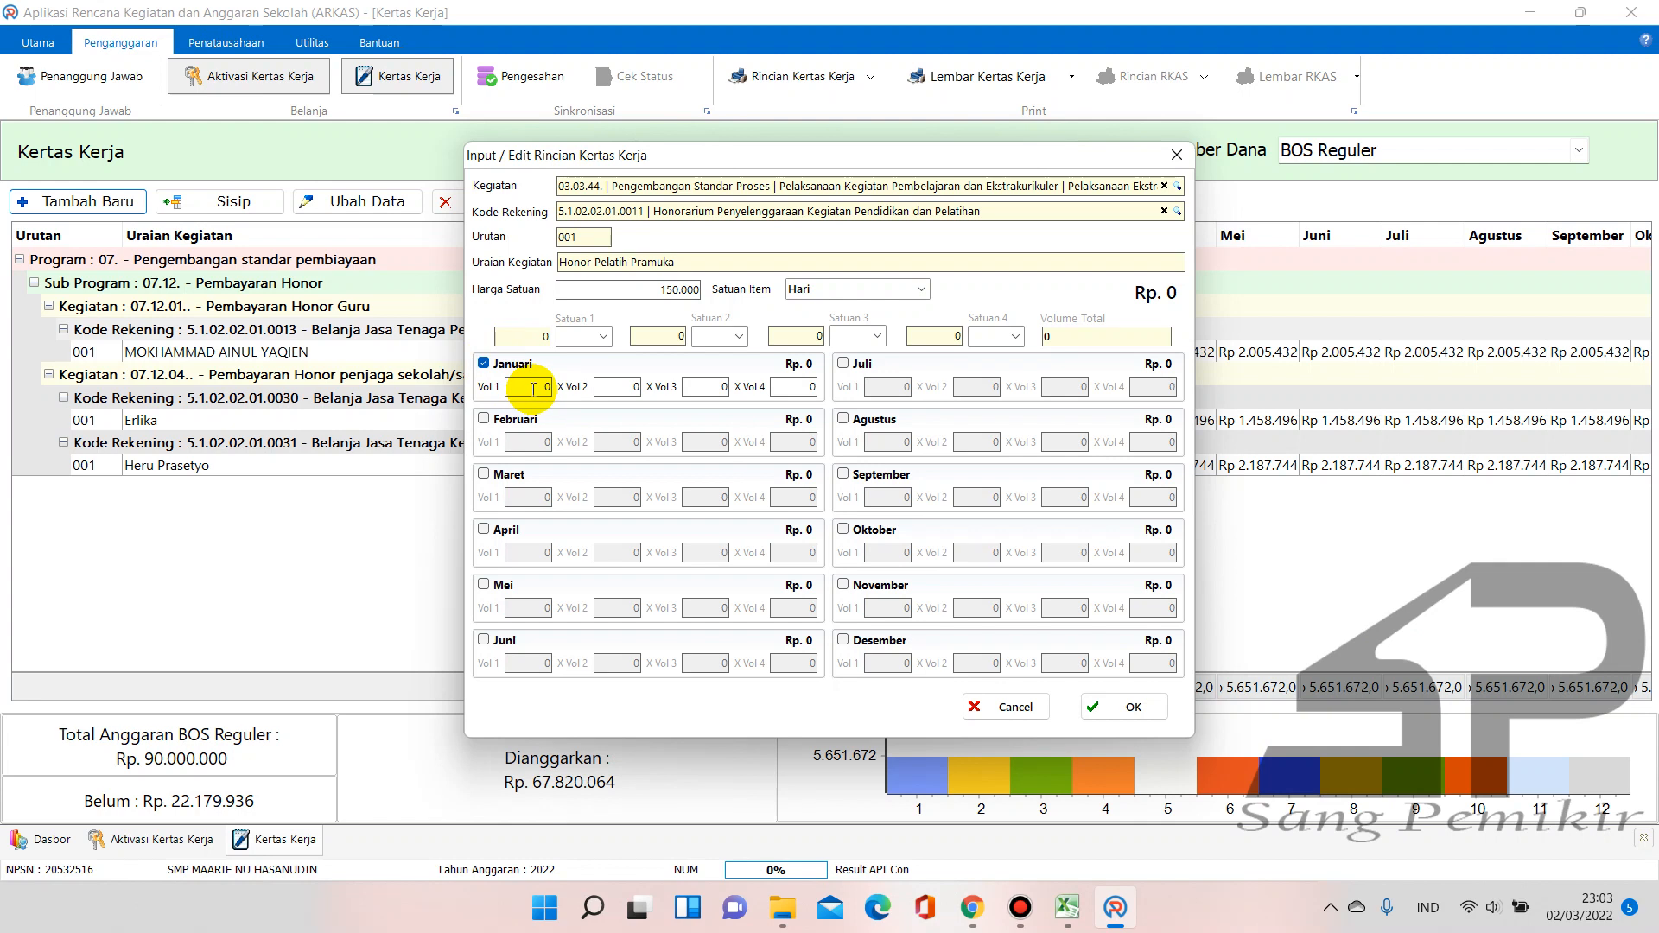
drag(532, 388, 561, 394)
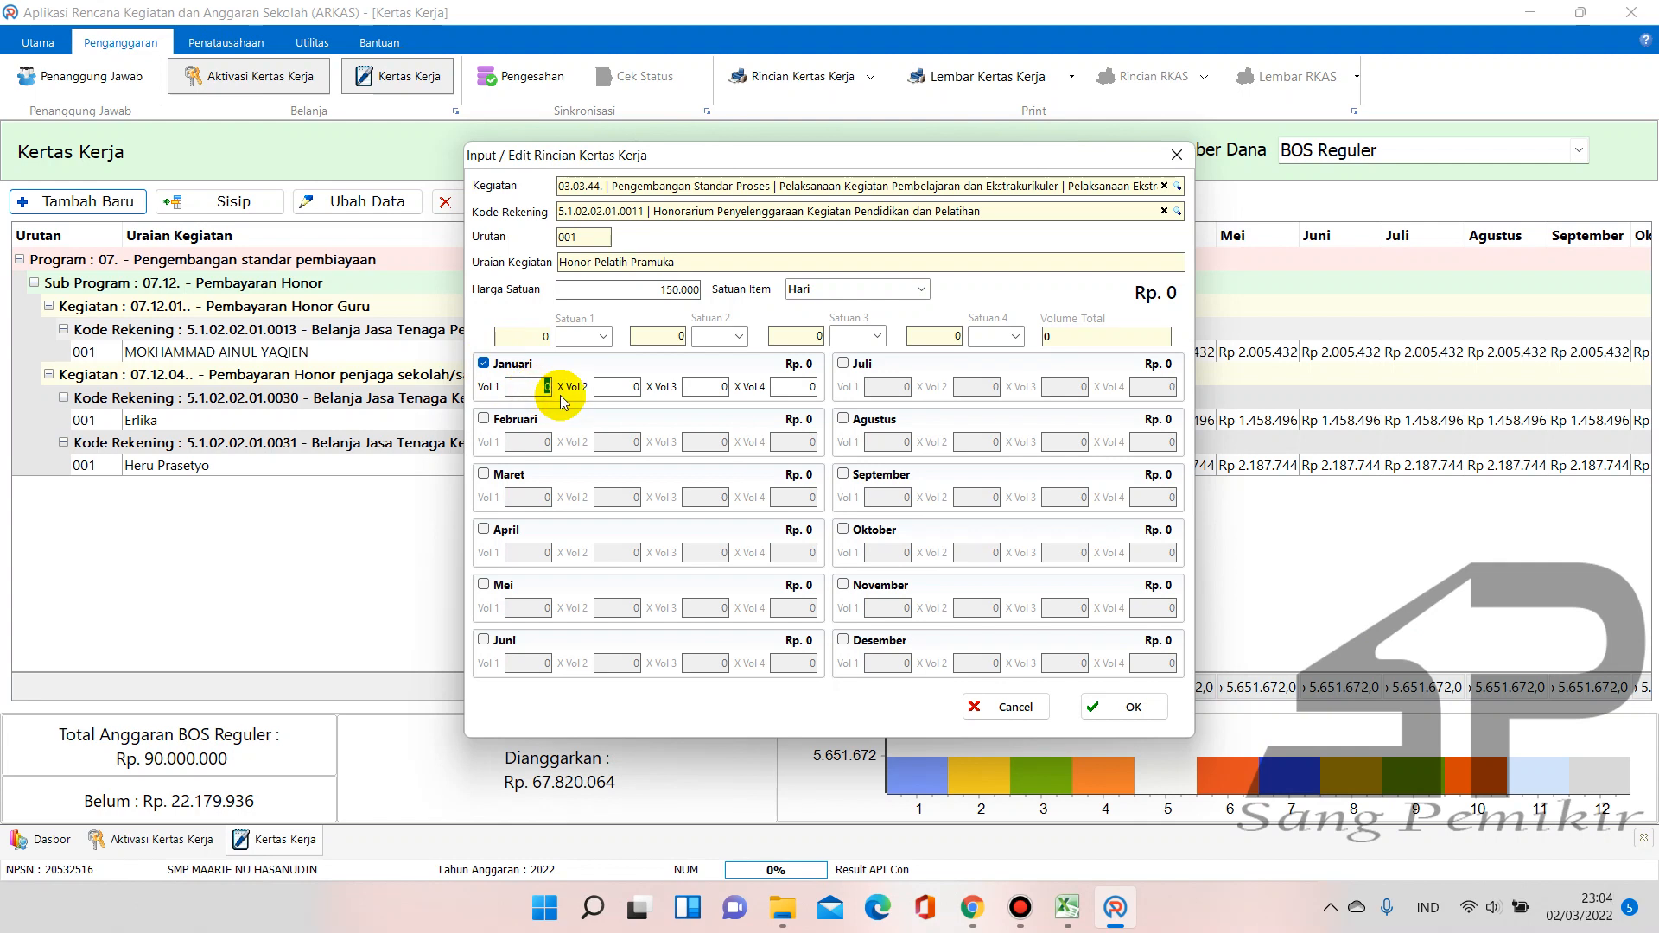
text(2)
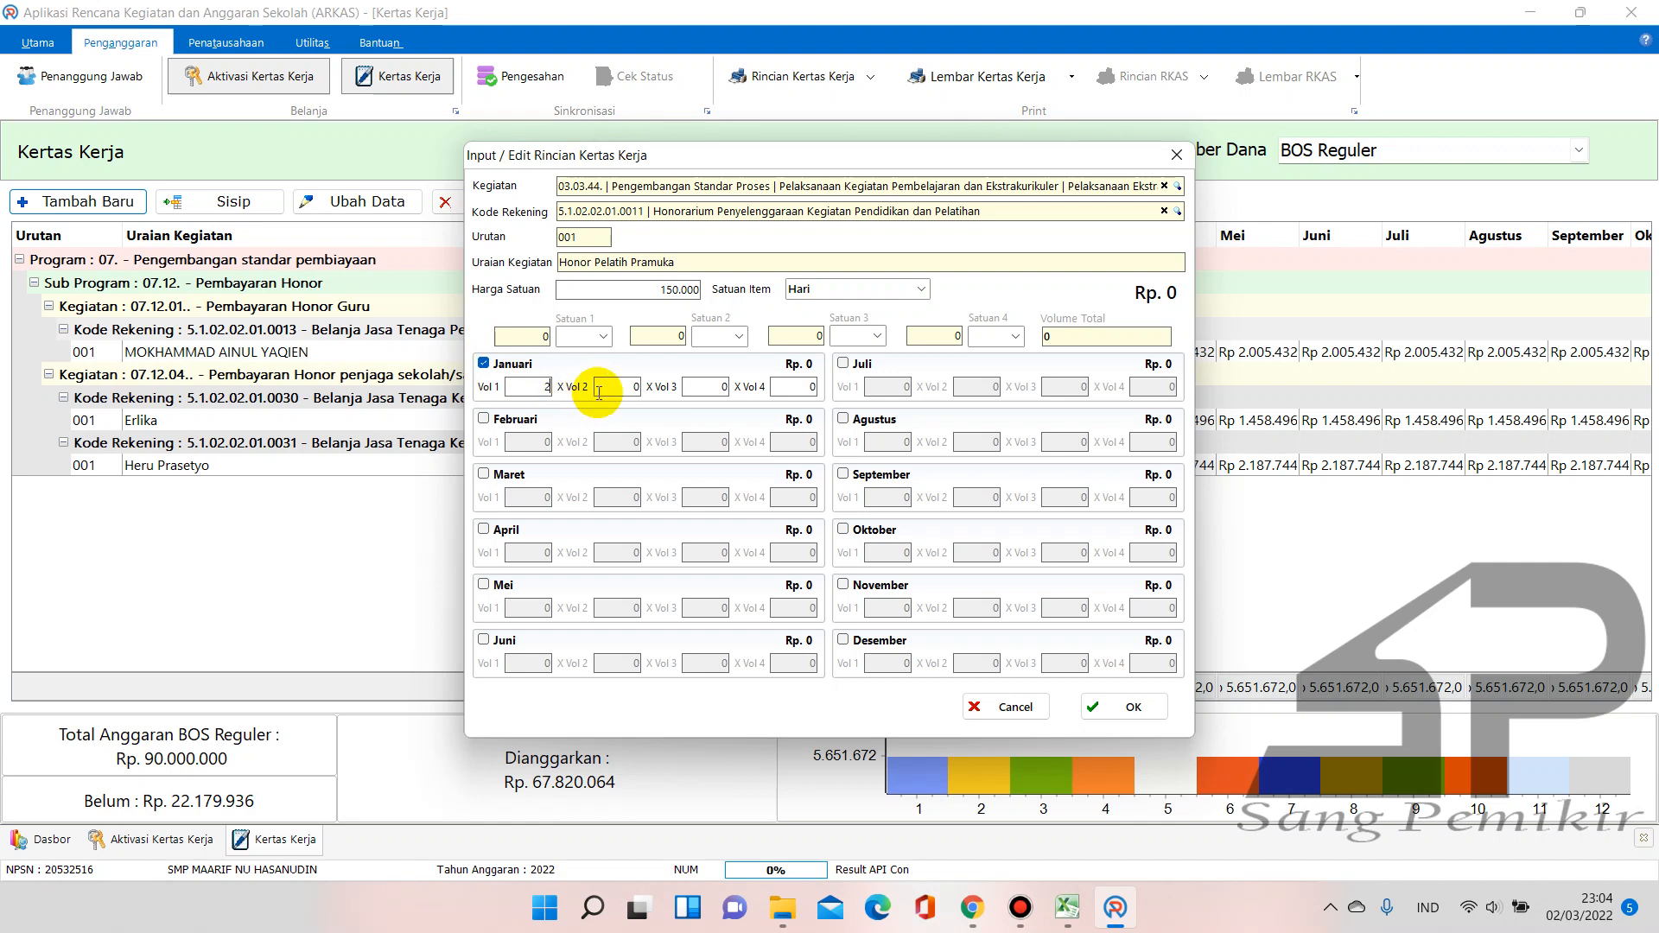
click(612, 386)
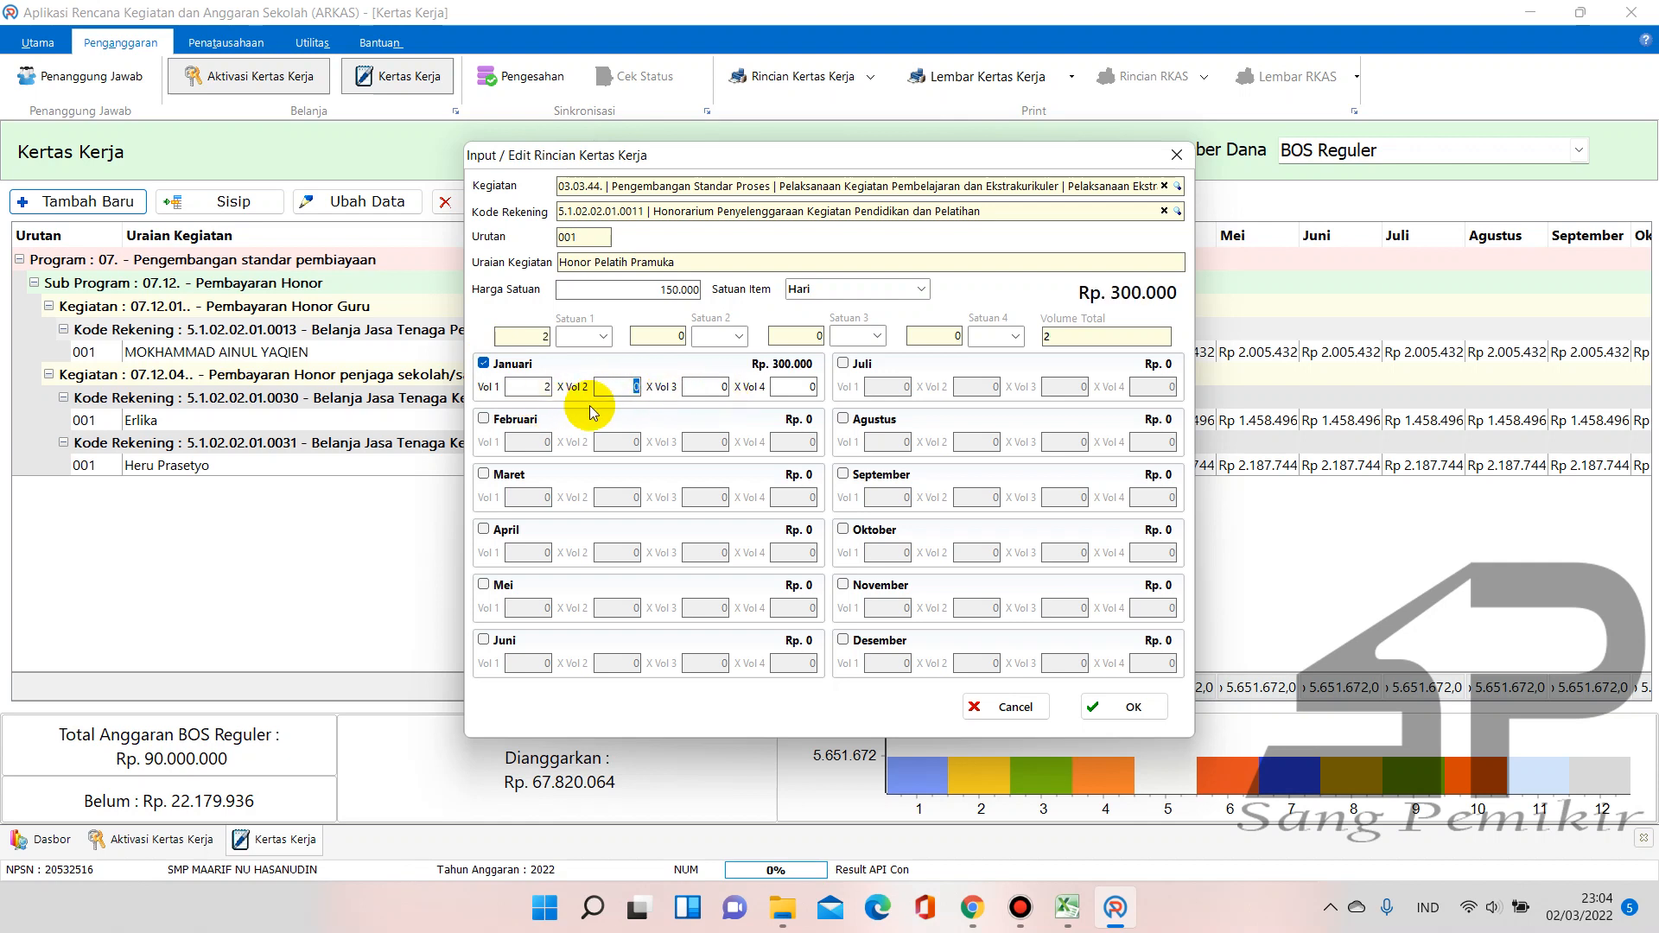
text(4)
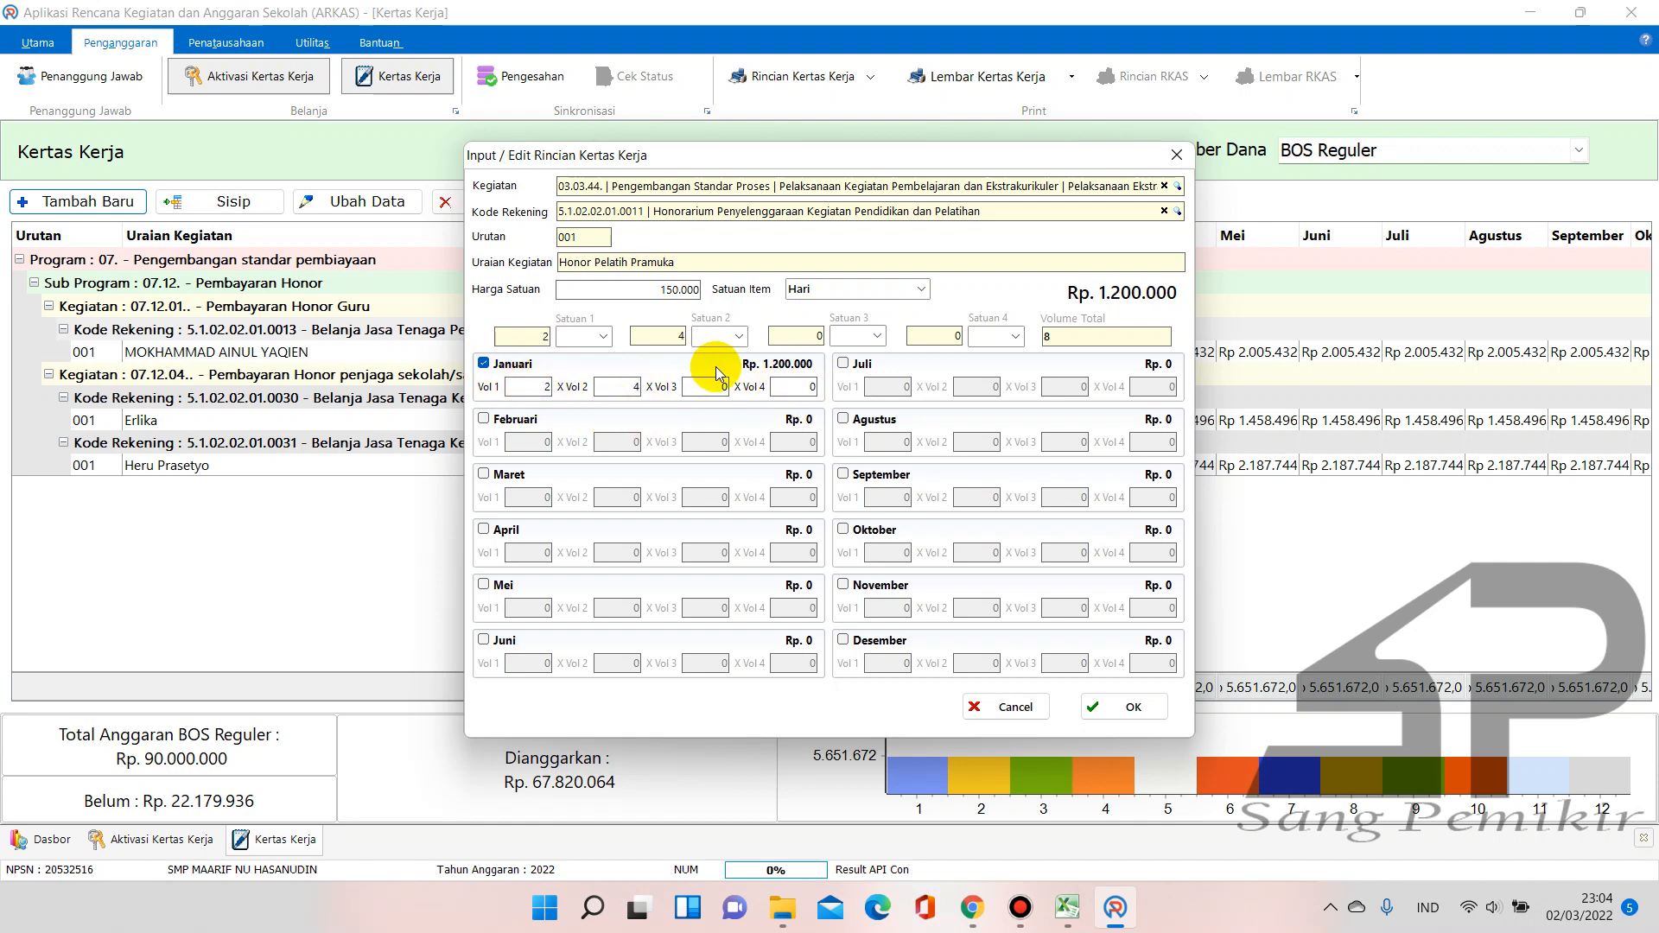
Rework January's second volume back to 4 (Rp 1.200.000), then close the dialog without saving
click(626, 382)
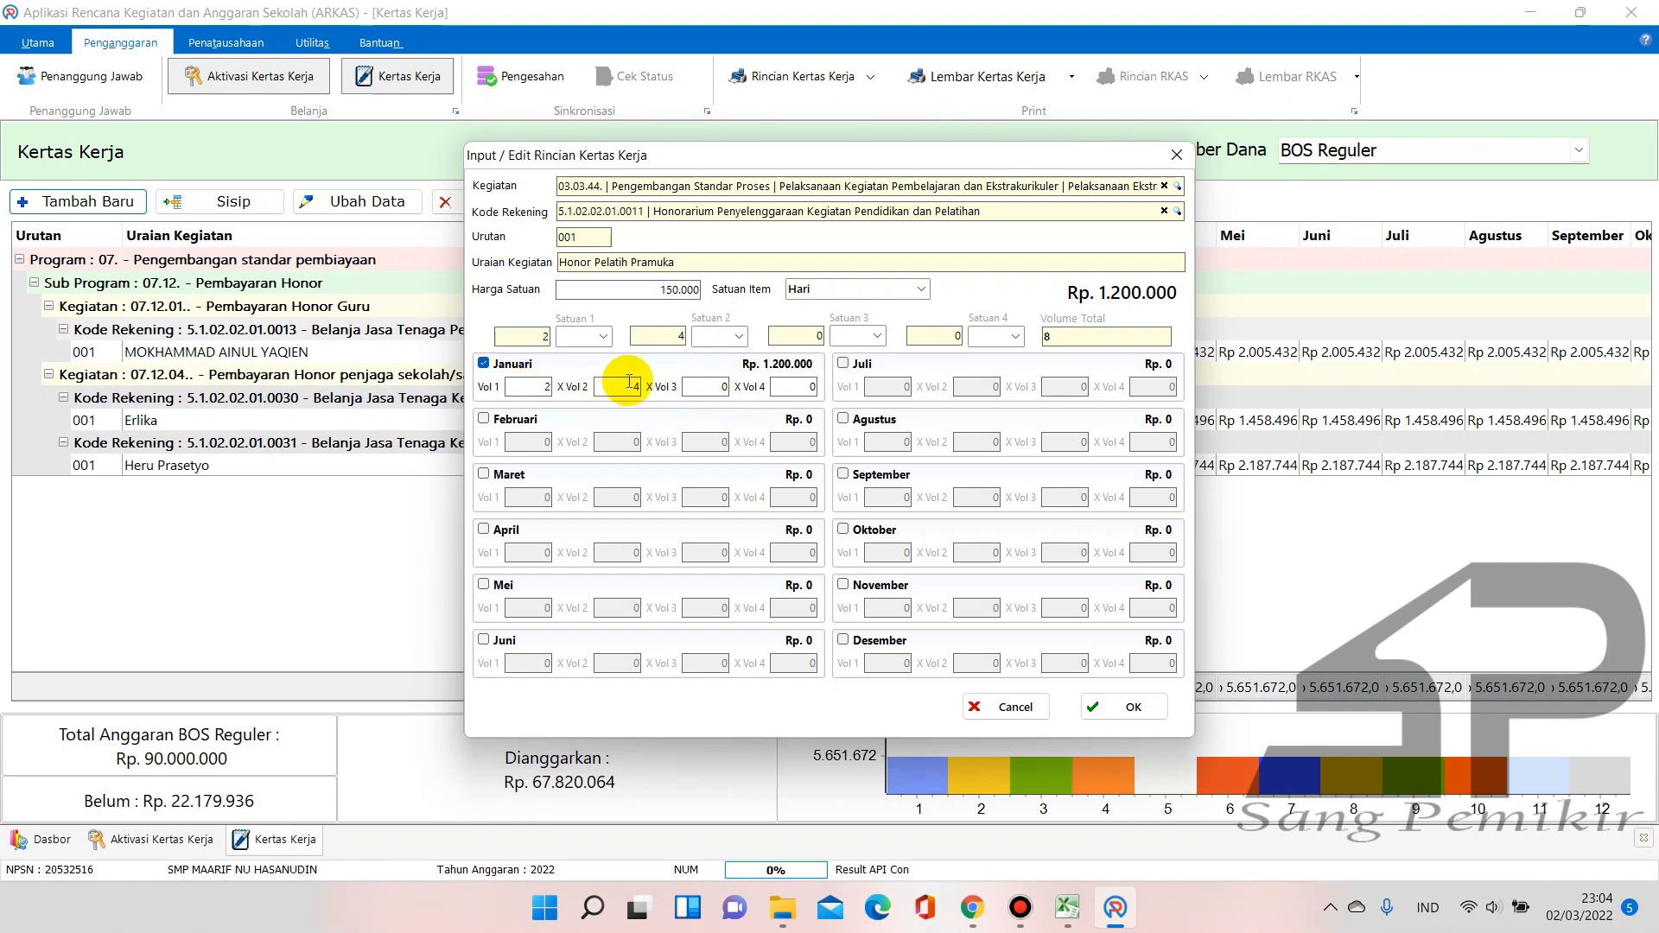
double_click(628, 381)
click(523, 391)
drag(621, 389, 651, 394)
text(0)
click(518, 387)
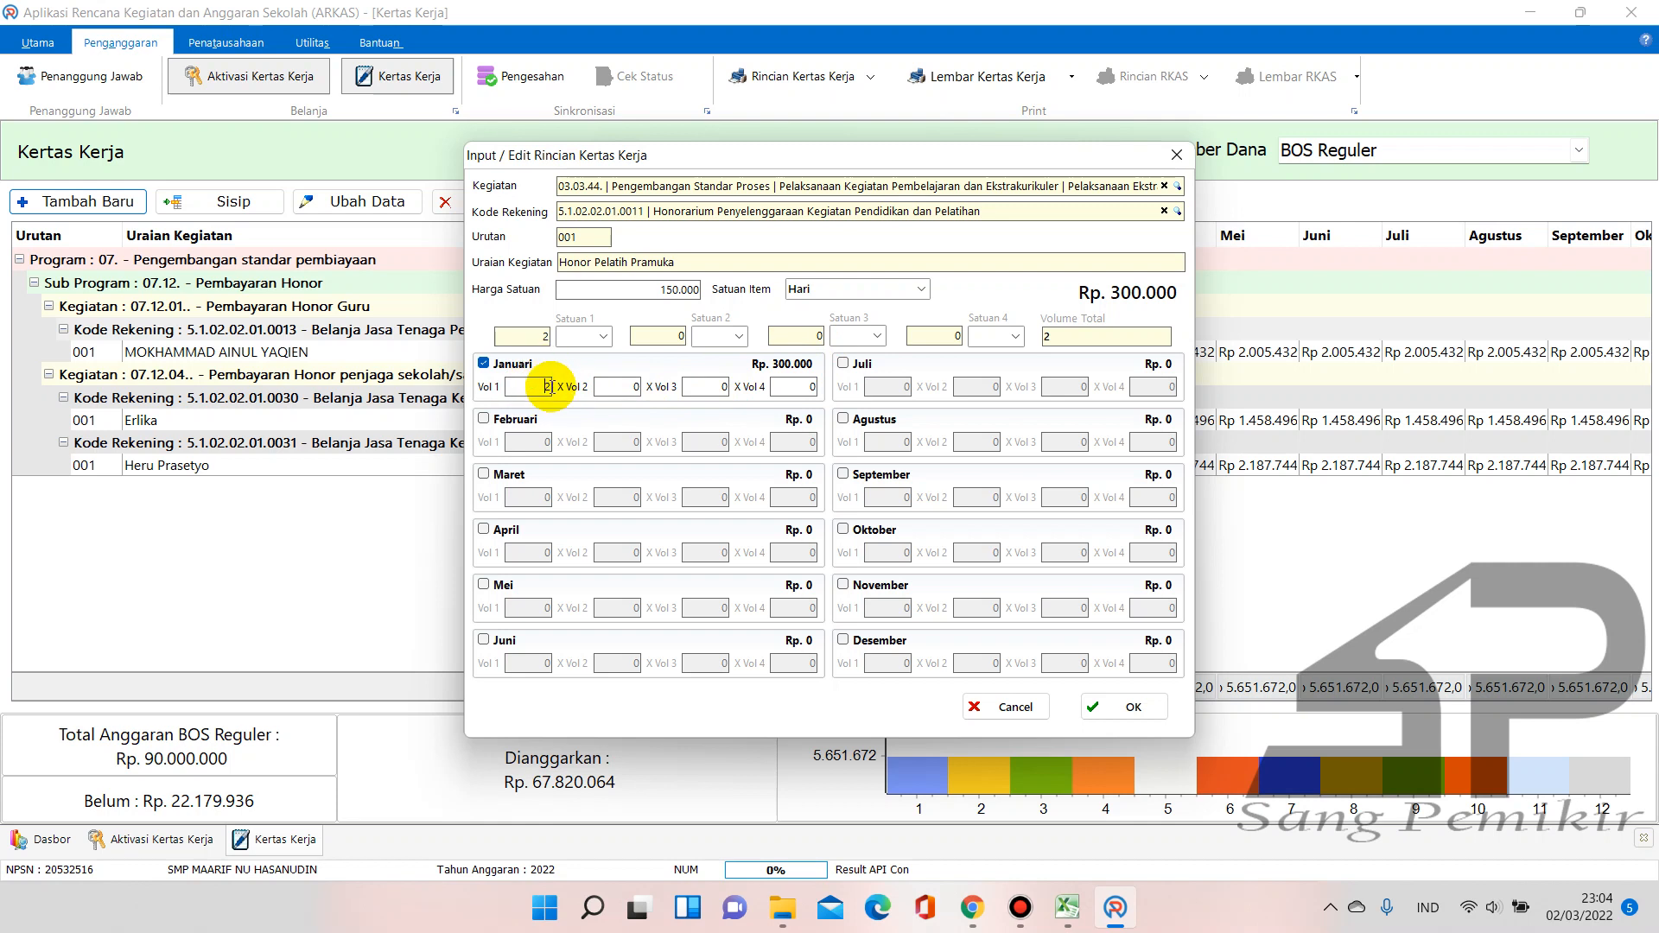
click(622, 386)
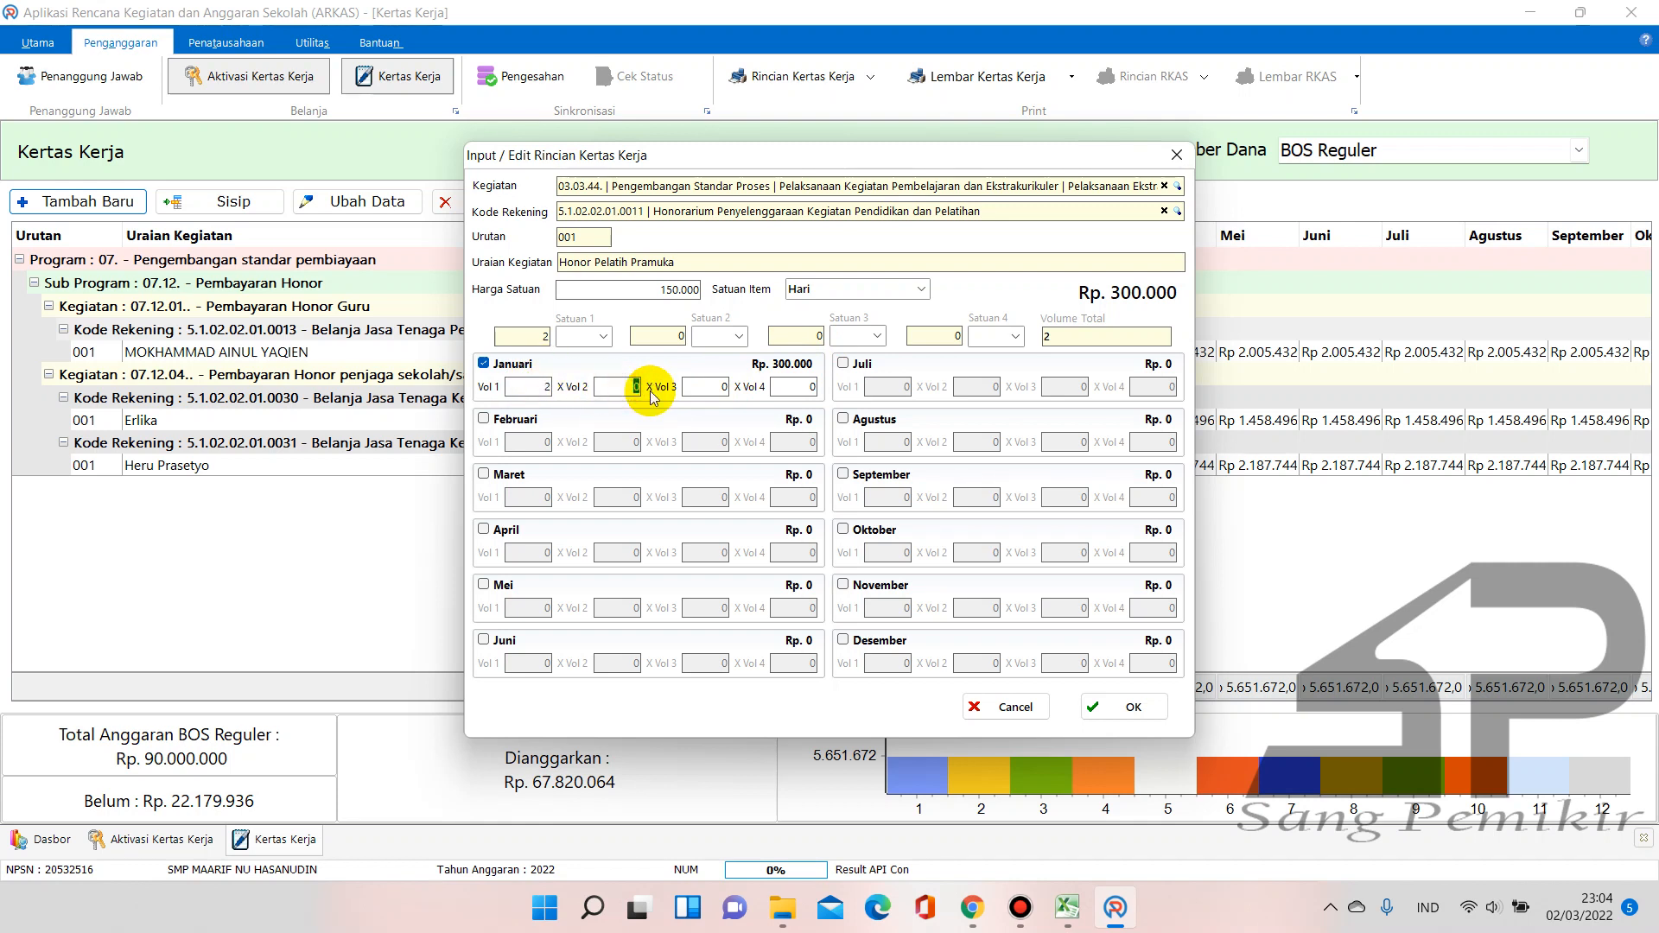
text(4)
click(544, 388)
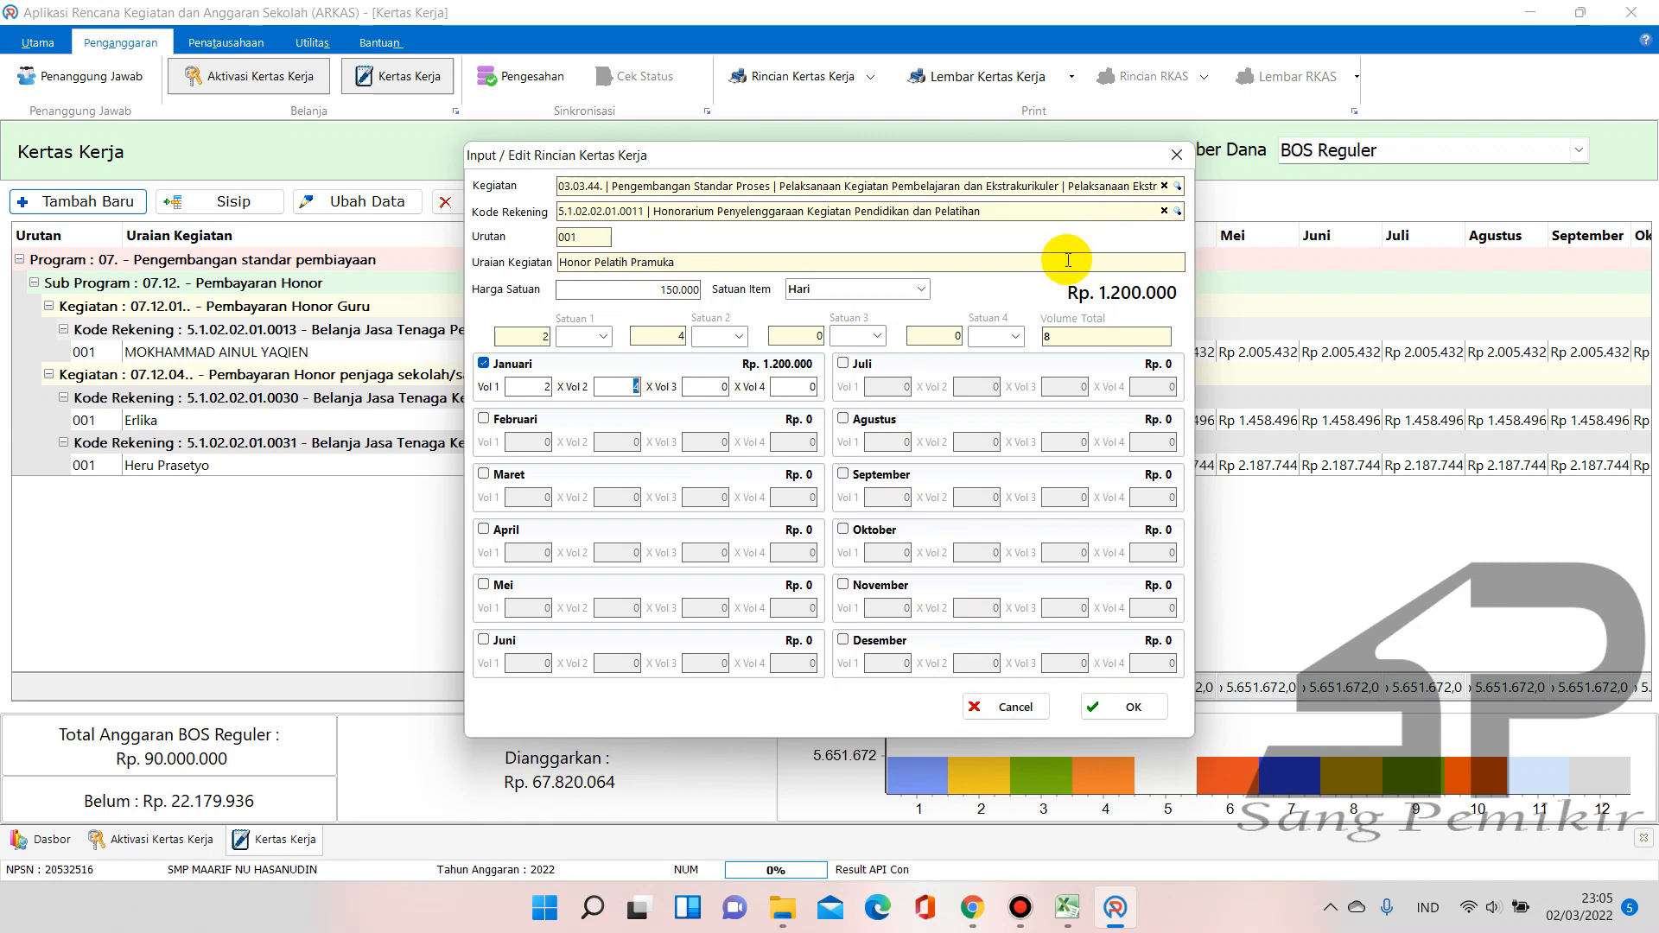
click(1002, 704)
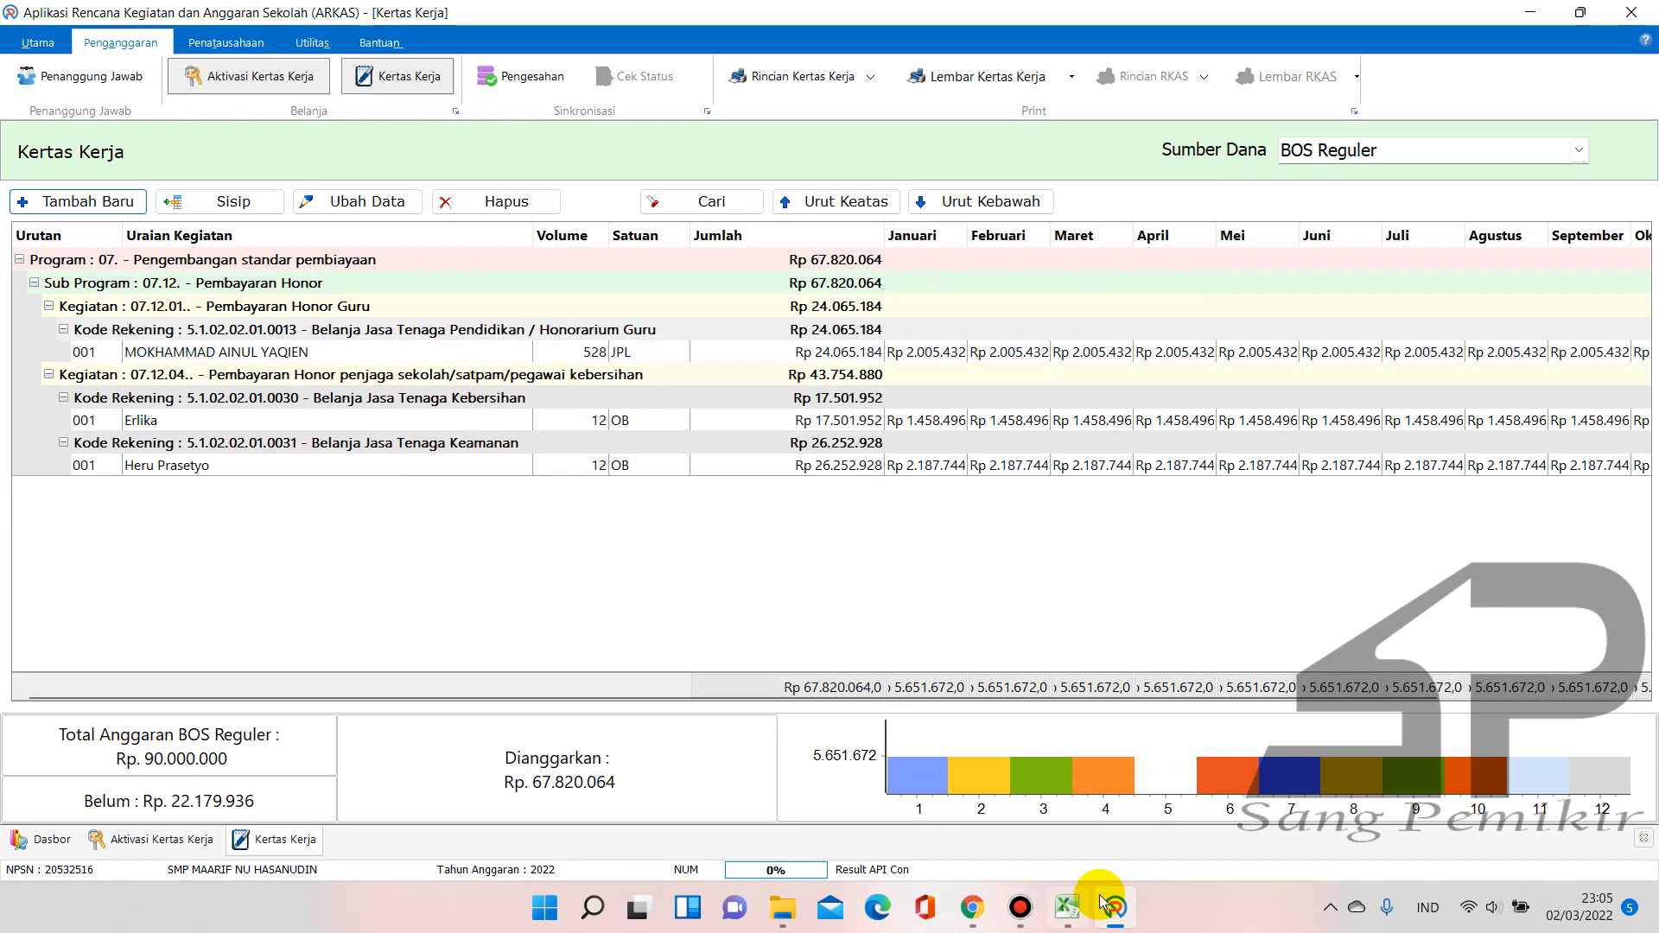
click(1067, 907)
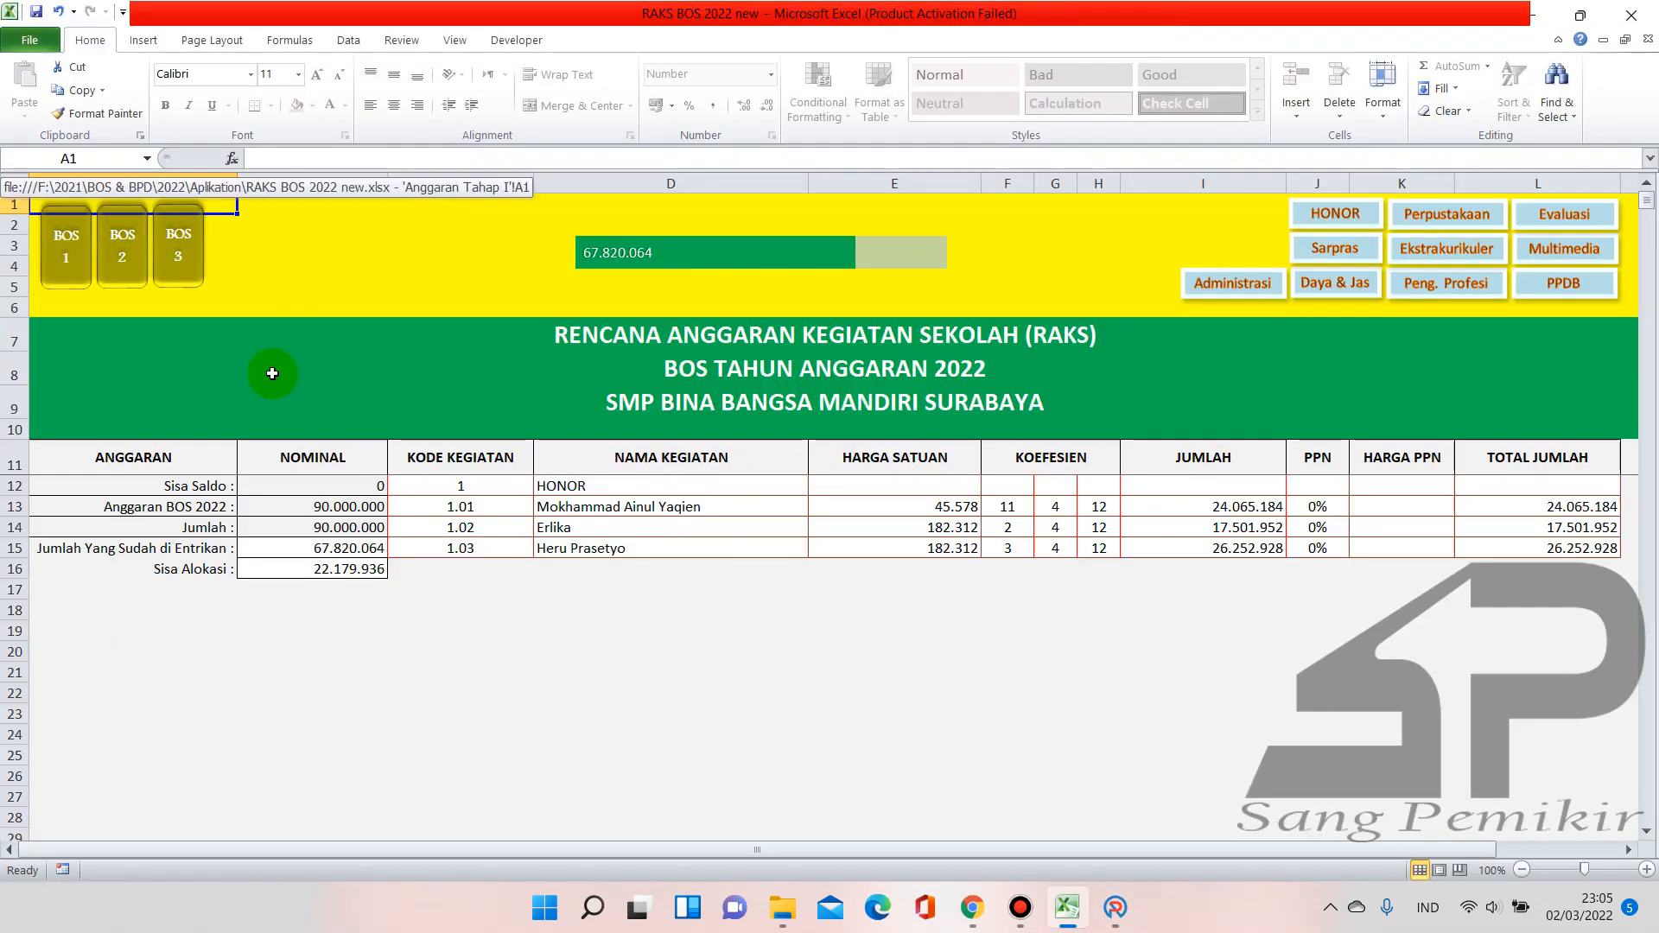
Enter section code 2 in C16 and item code 2.01 in C17 for Koran Jawa Pos
click(486, 568)
text(2)
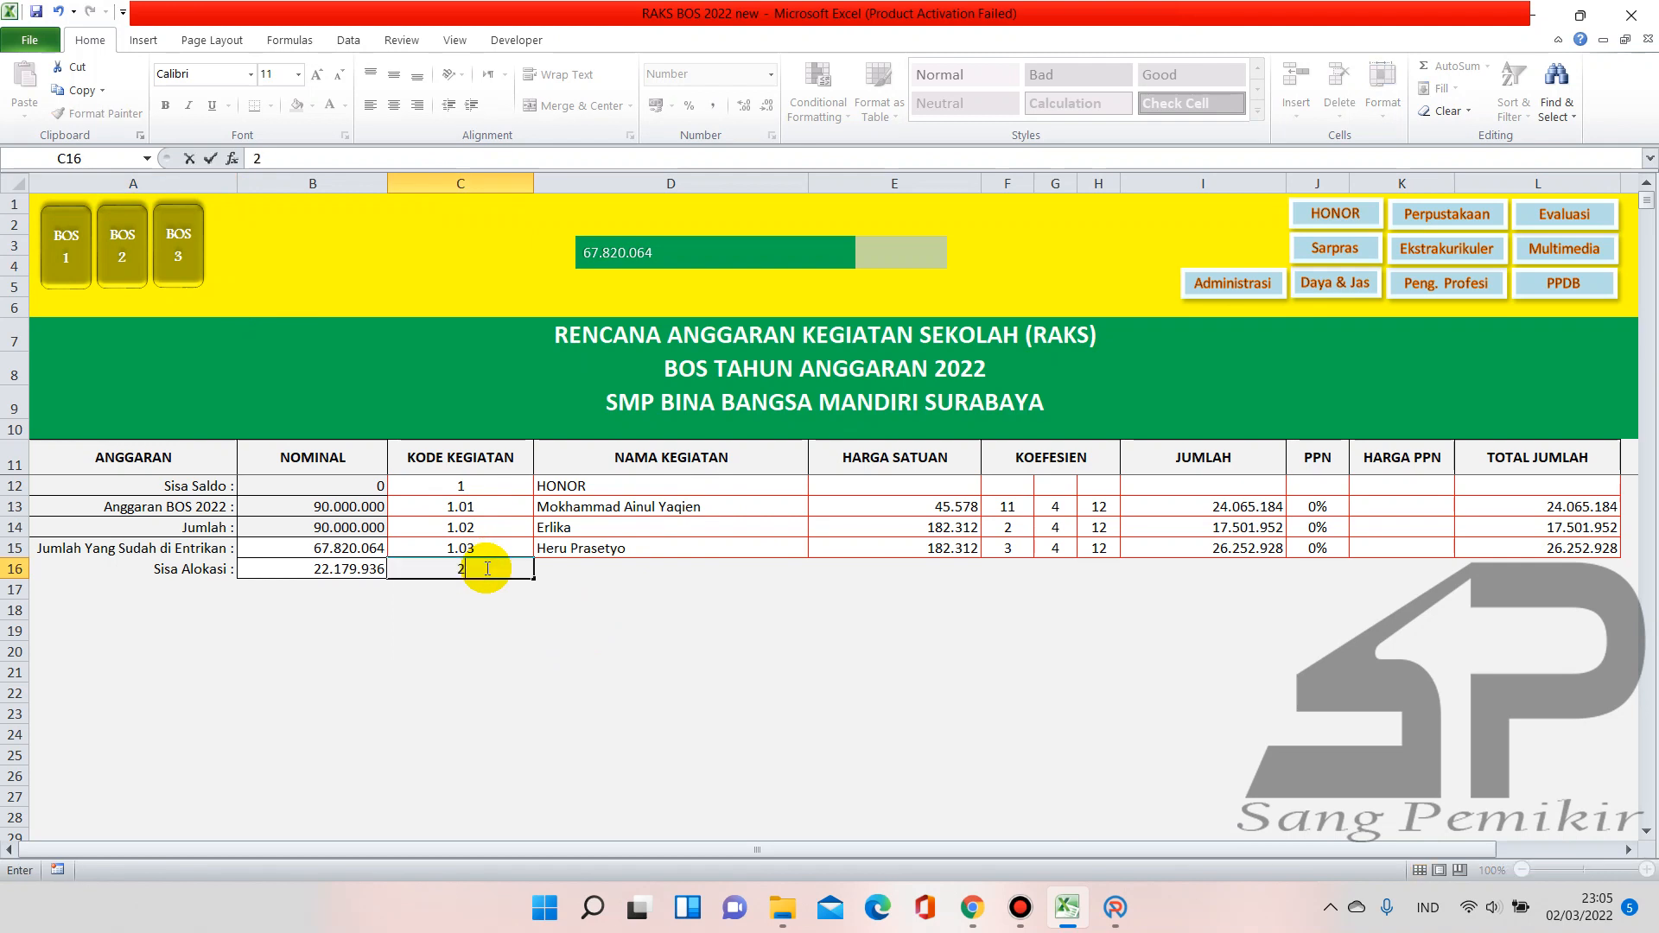
key(Return)
text(2.02)
key(Return)
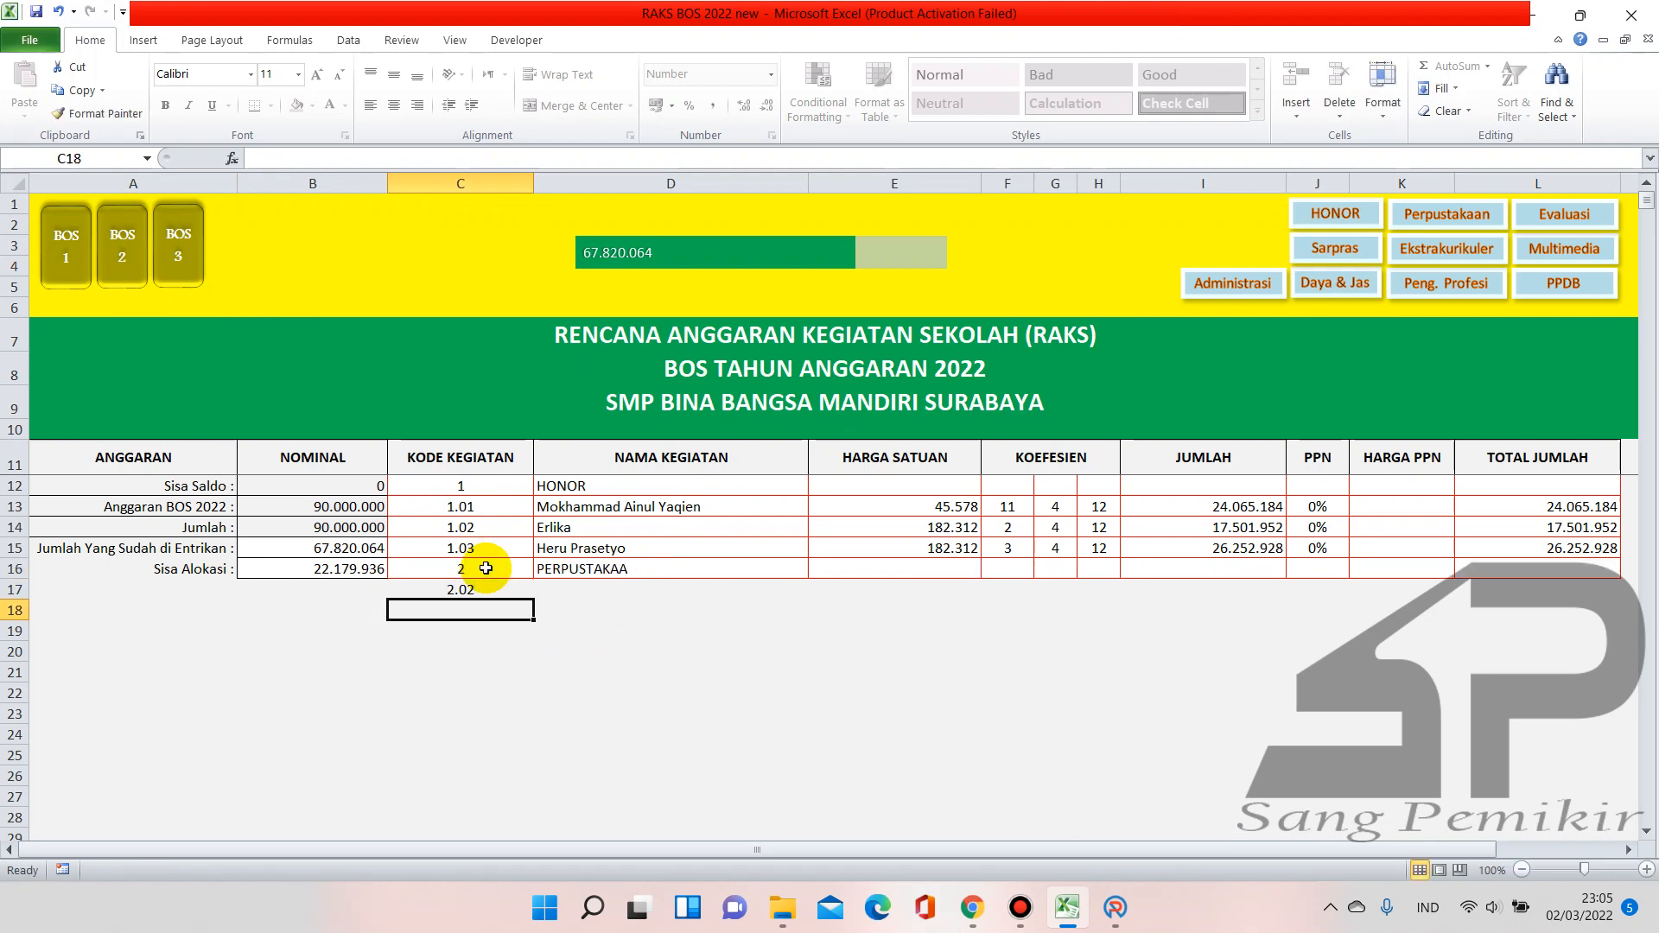
click(478, 592)
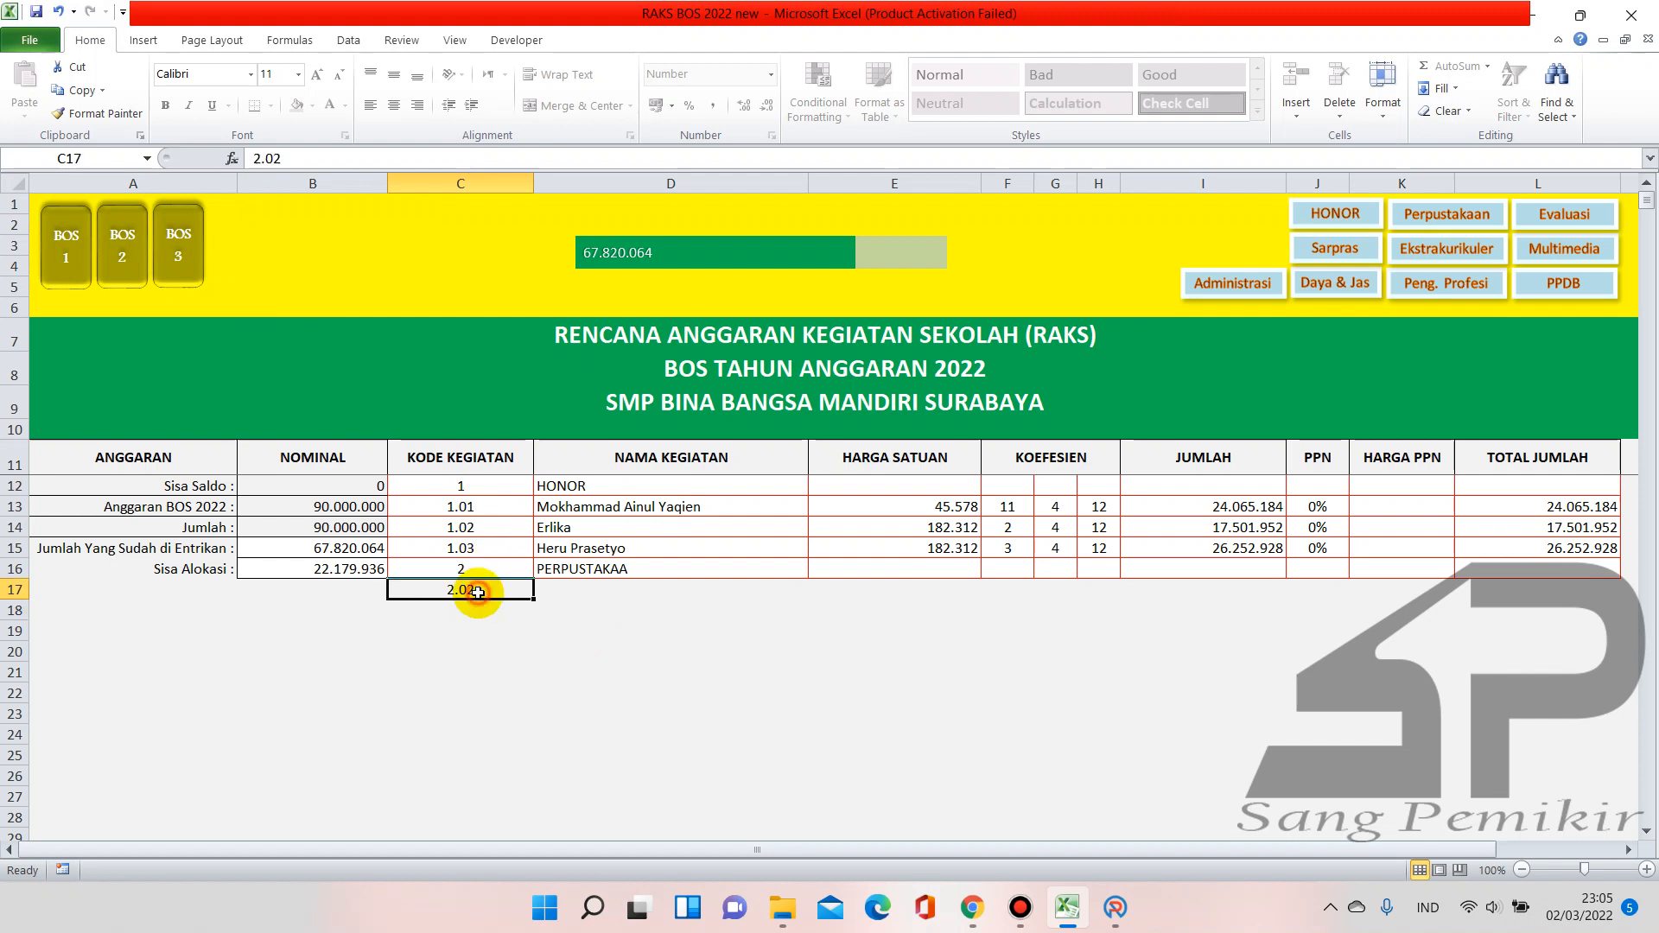
text(2)
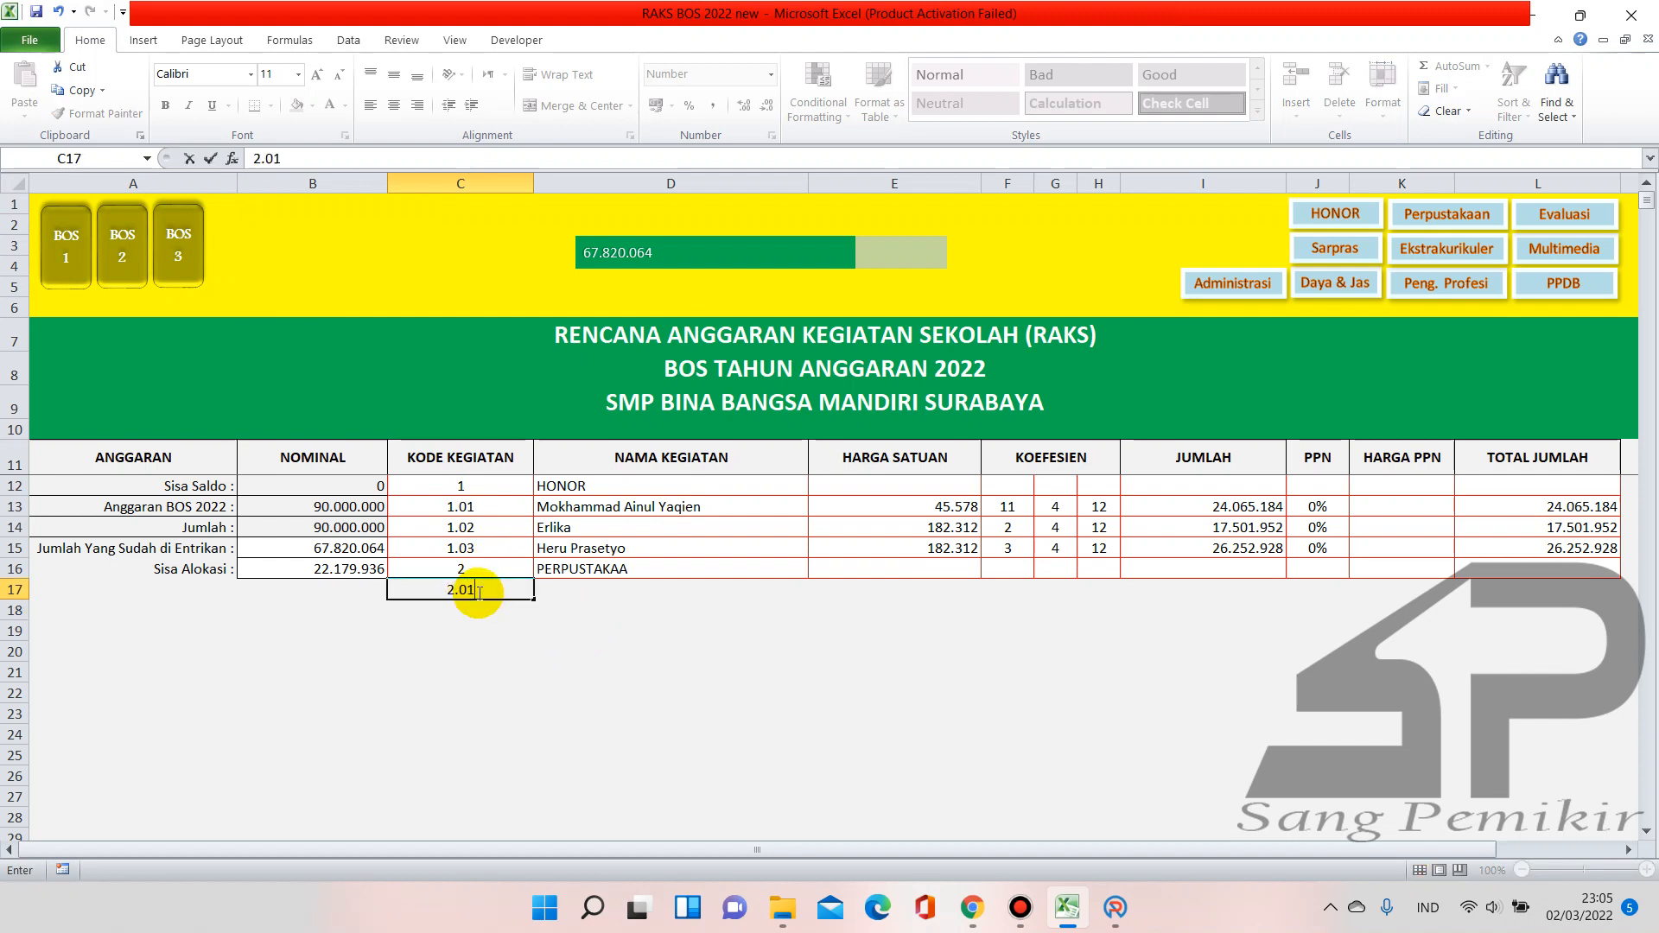
text(.01)
key(Return)
Fill E17 with 120000, H17 with 12 months and J17 with 0, totalling 1.440.000
click(931, 593)
text(120000)
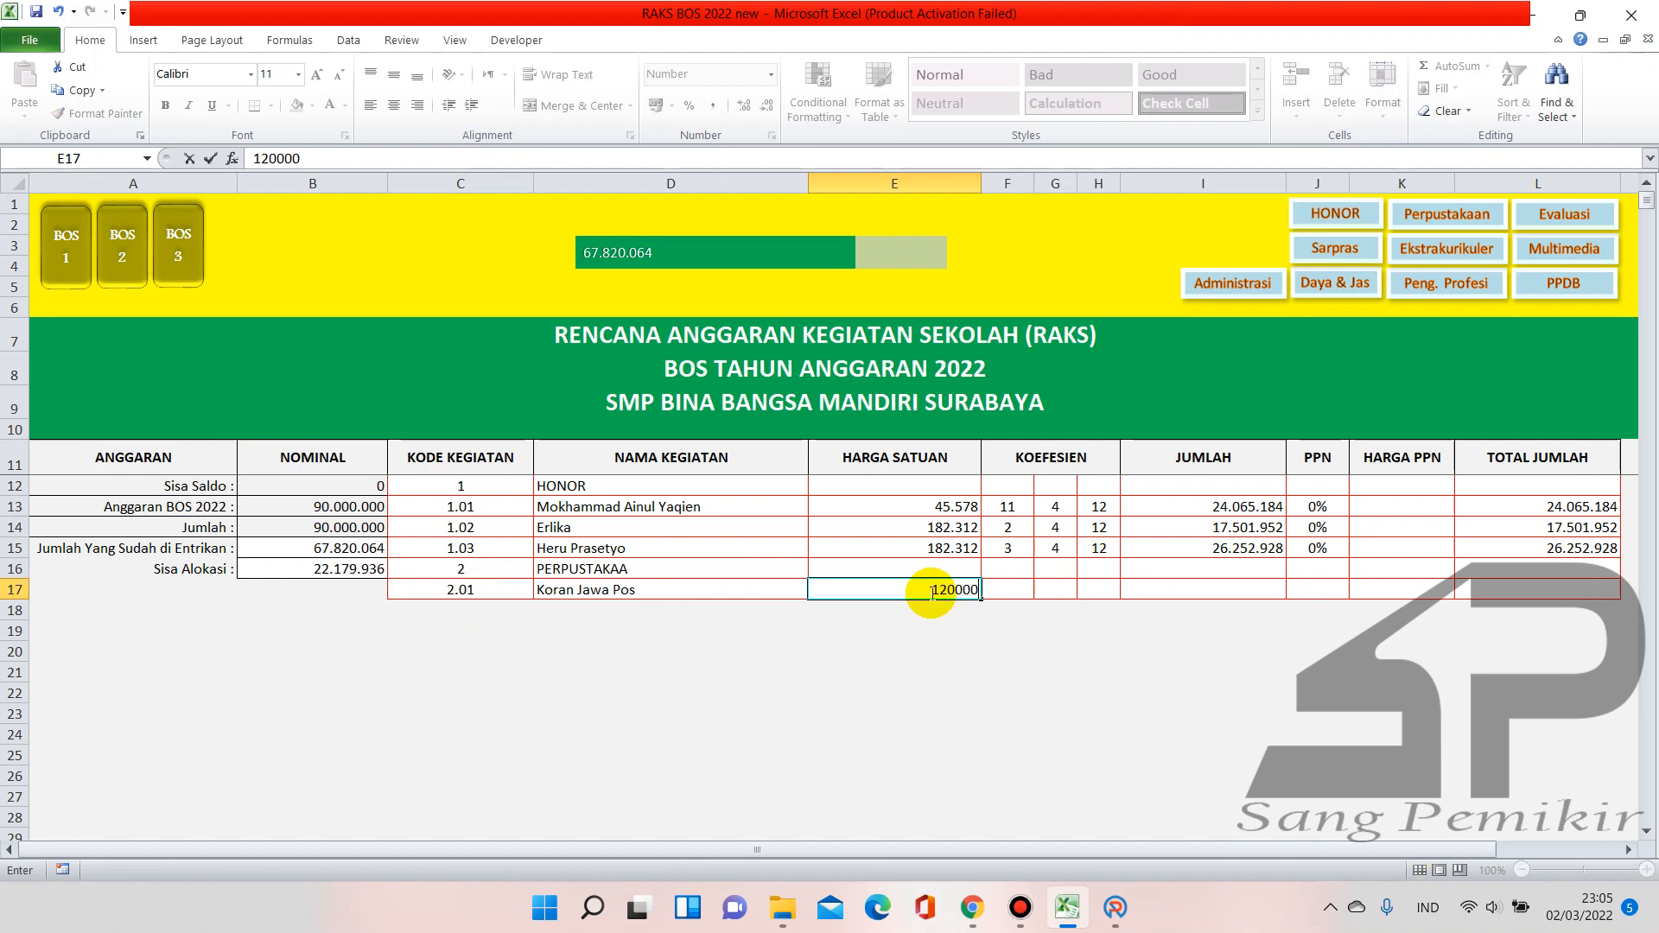
key(Tab)
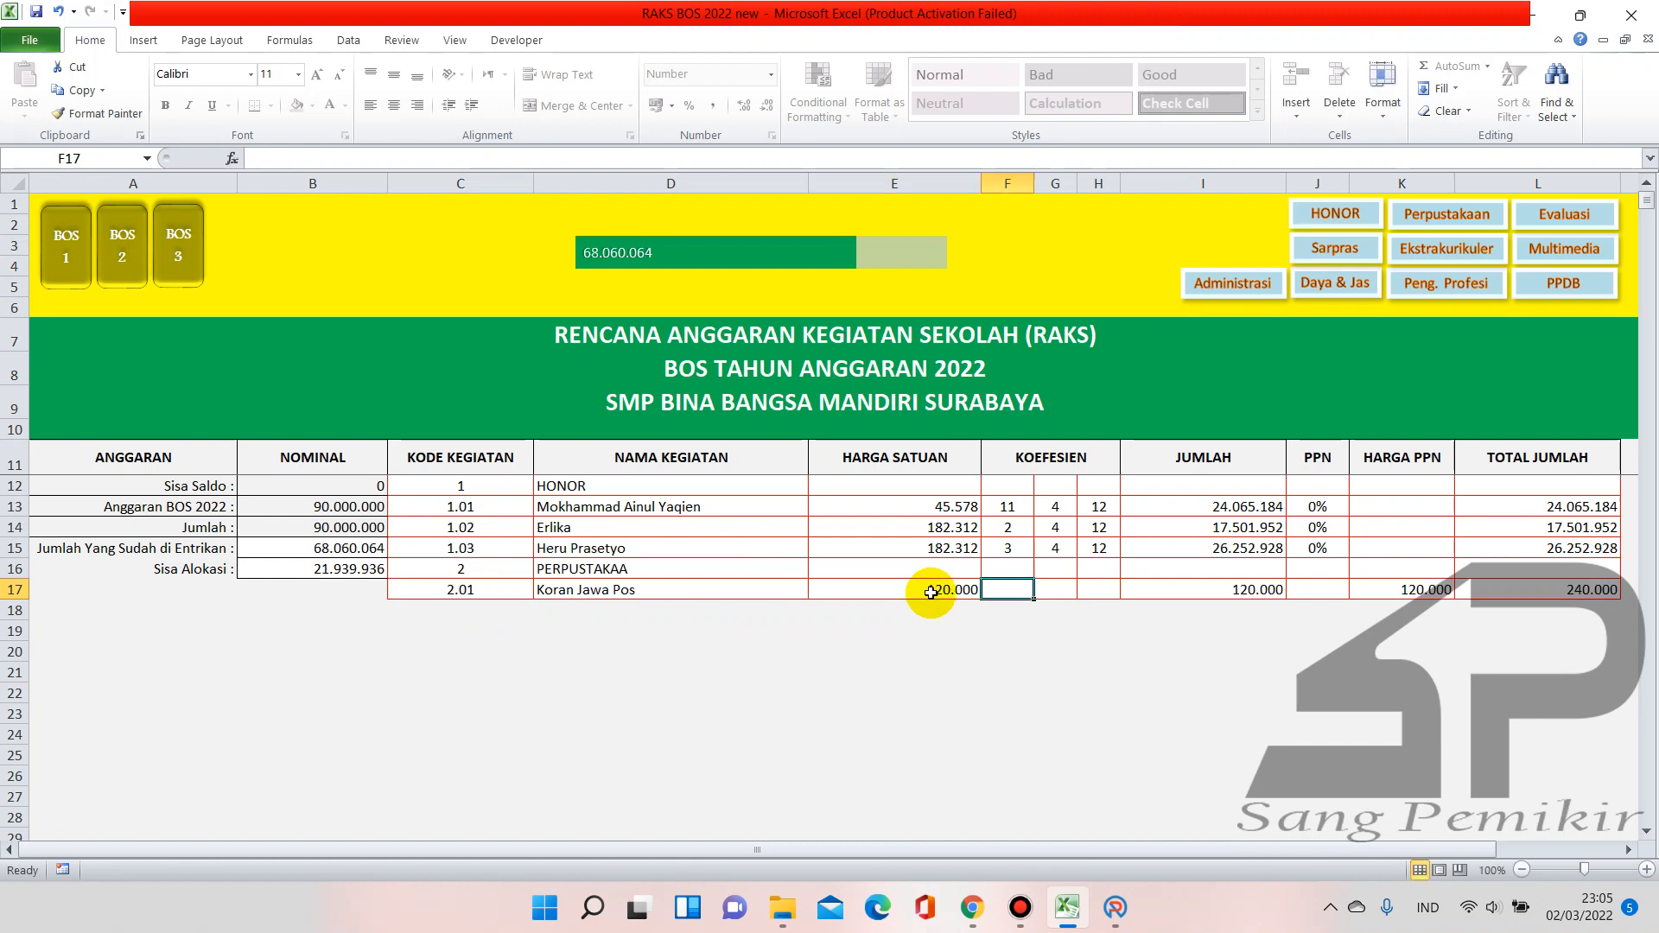
key(Tab)
key(Tab)
text(1)
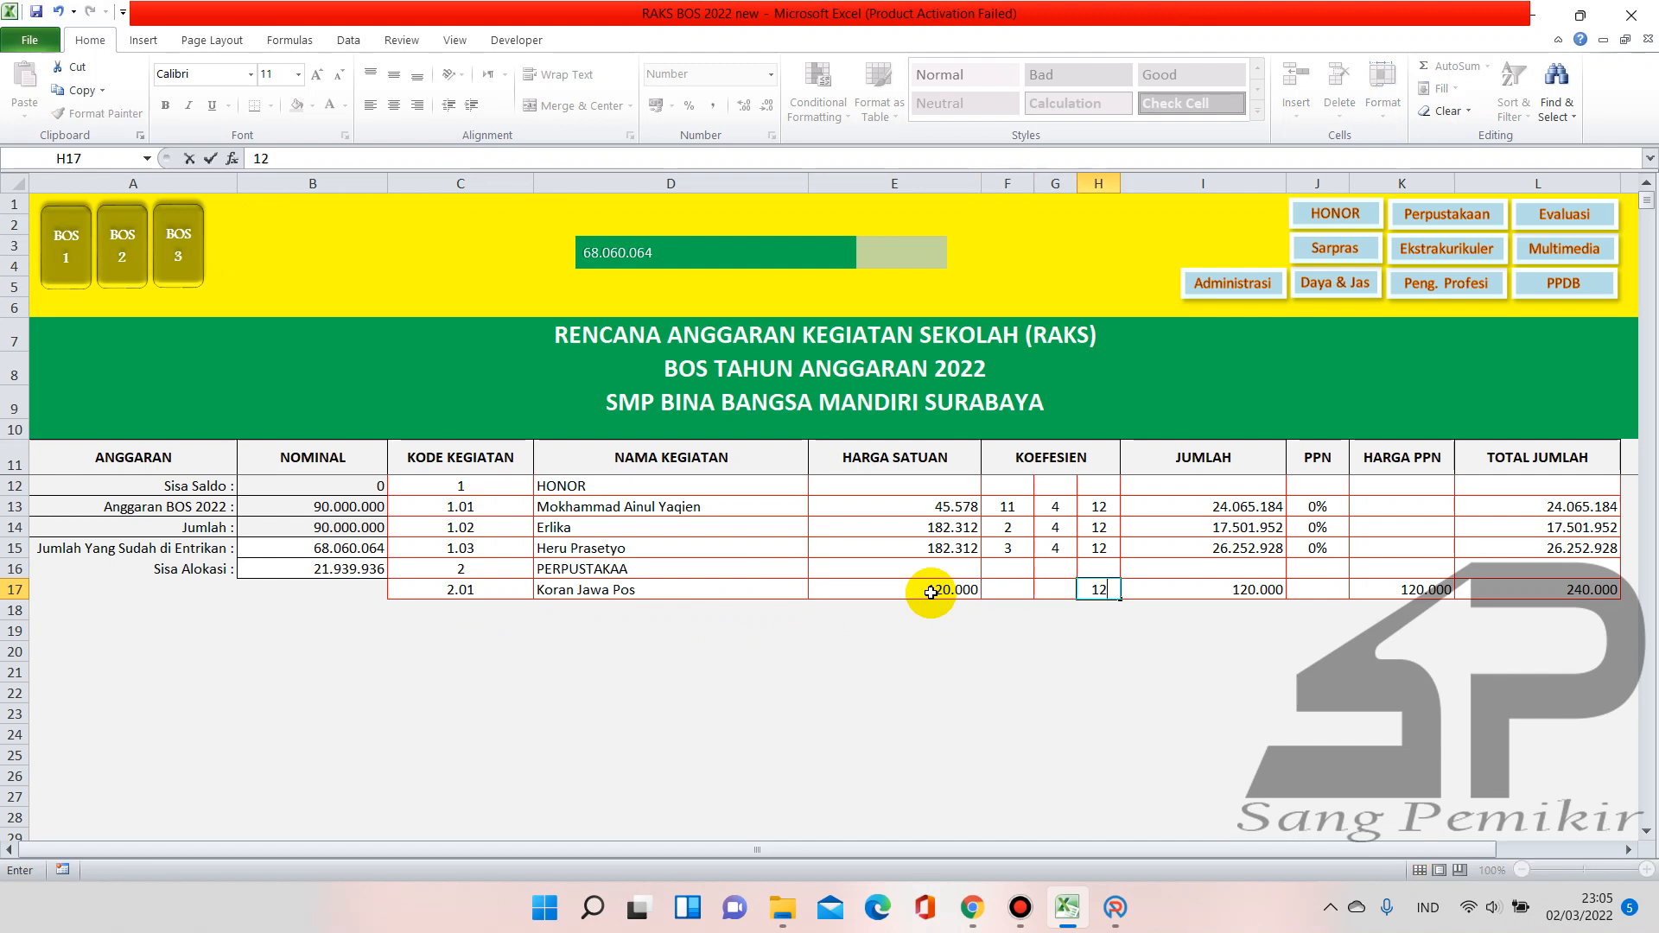
key(Tab)
text(0)
key(Return)
click(1309, 590)
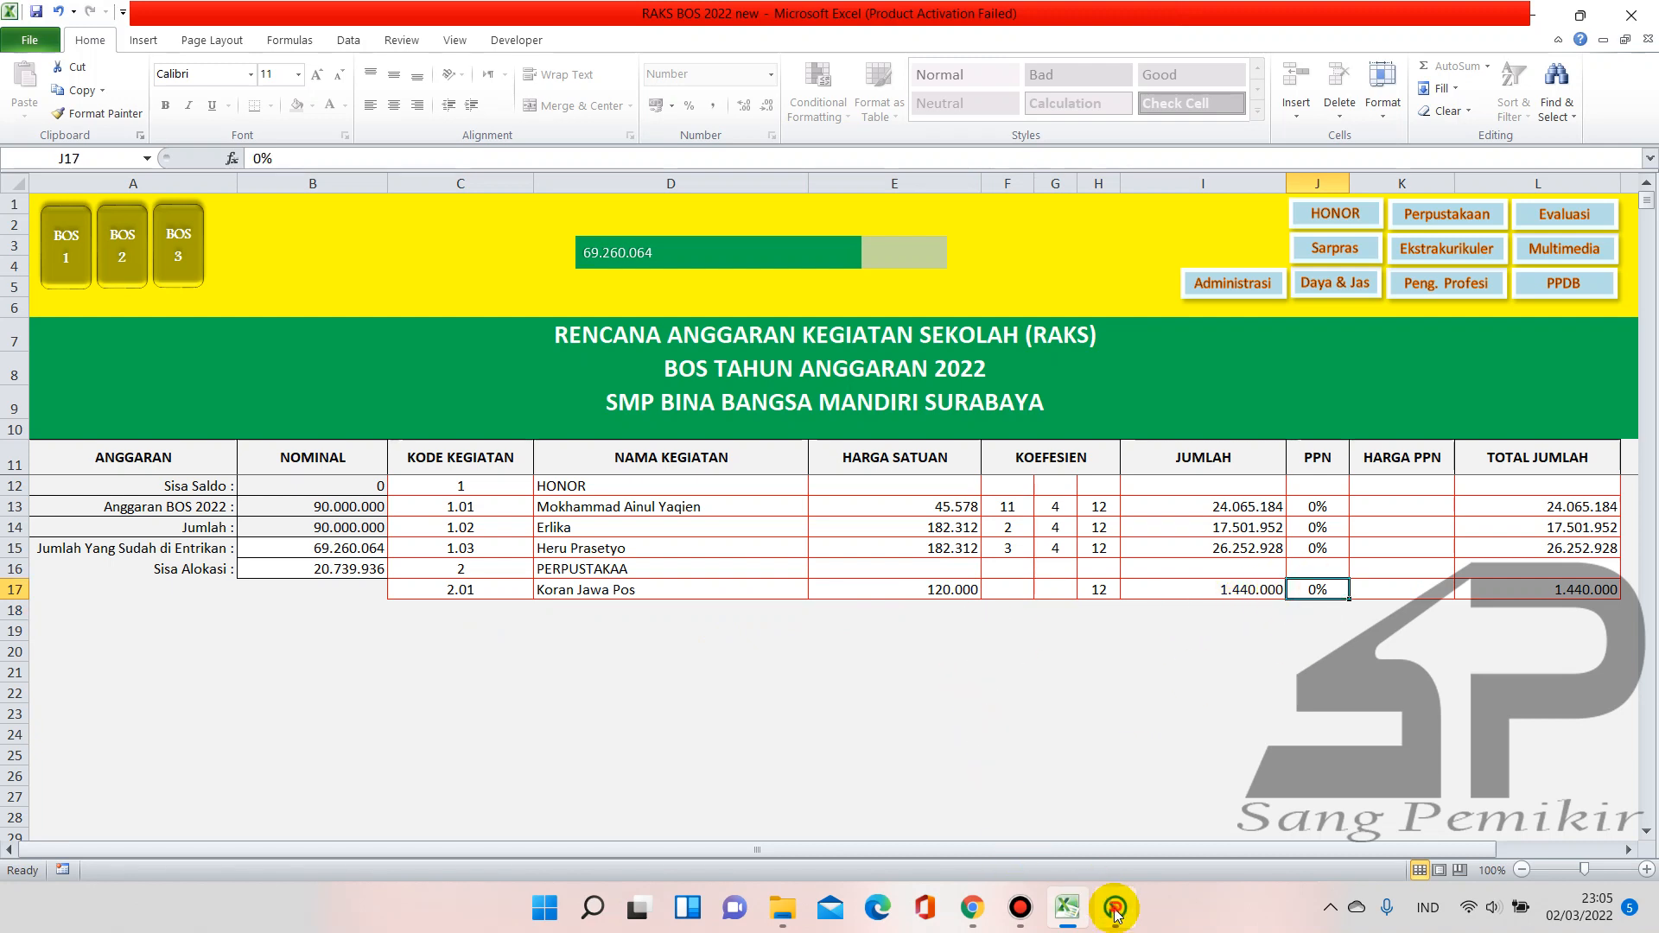
click(1115, 907)
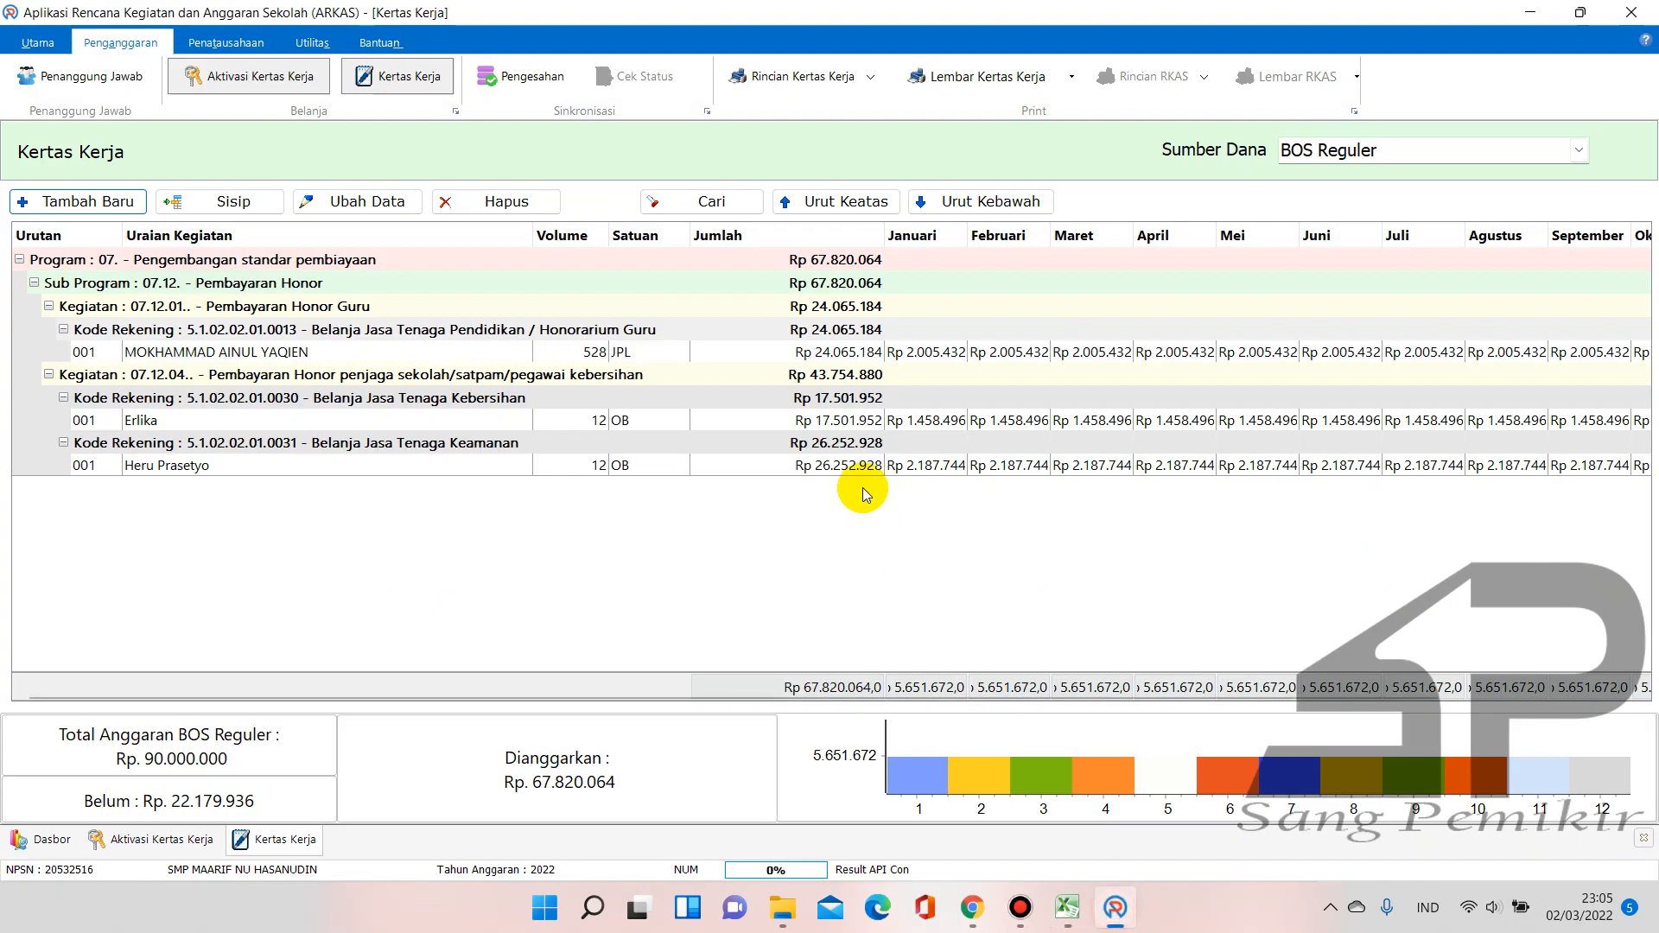
Start a new entry with Kegiatan 05.02.03 library newspaper subscription, found by searching 'kor'
click(111, 203)
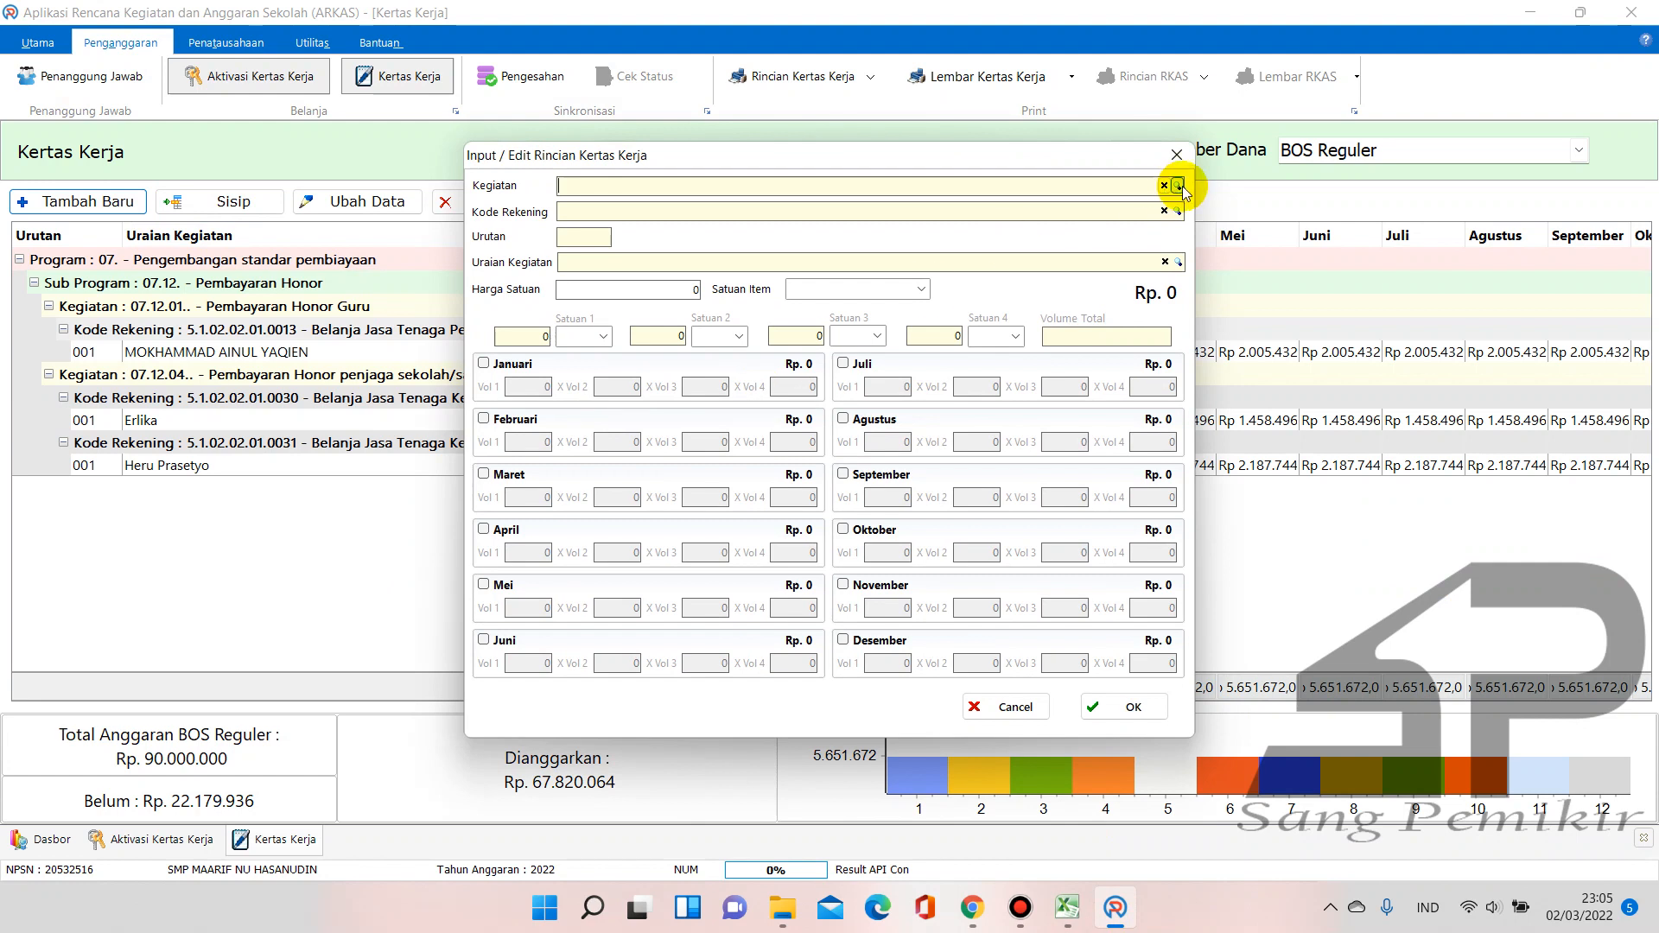
click(1179, 186)
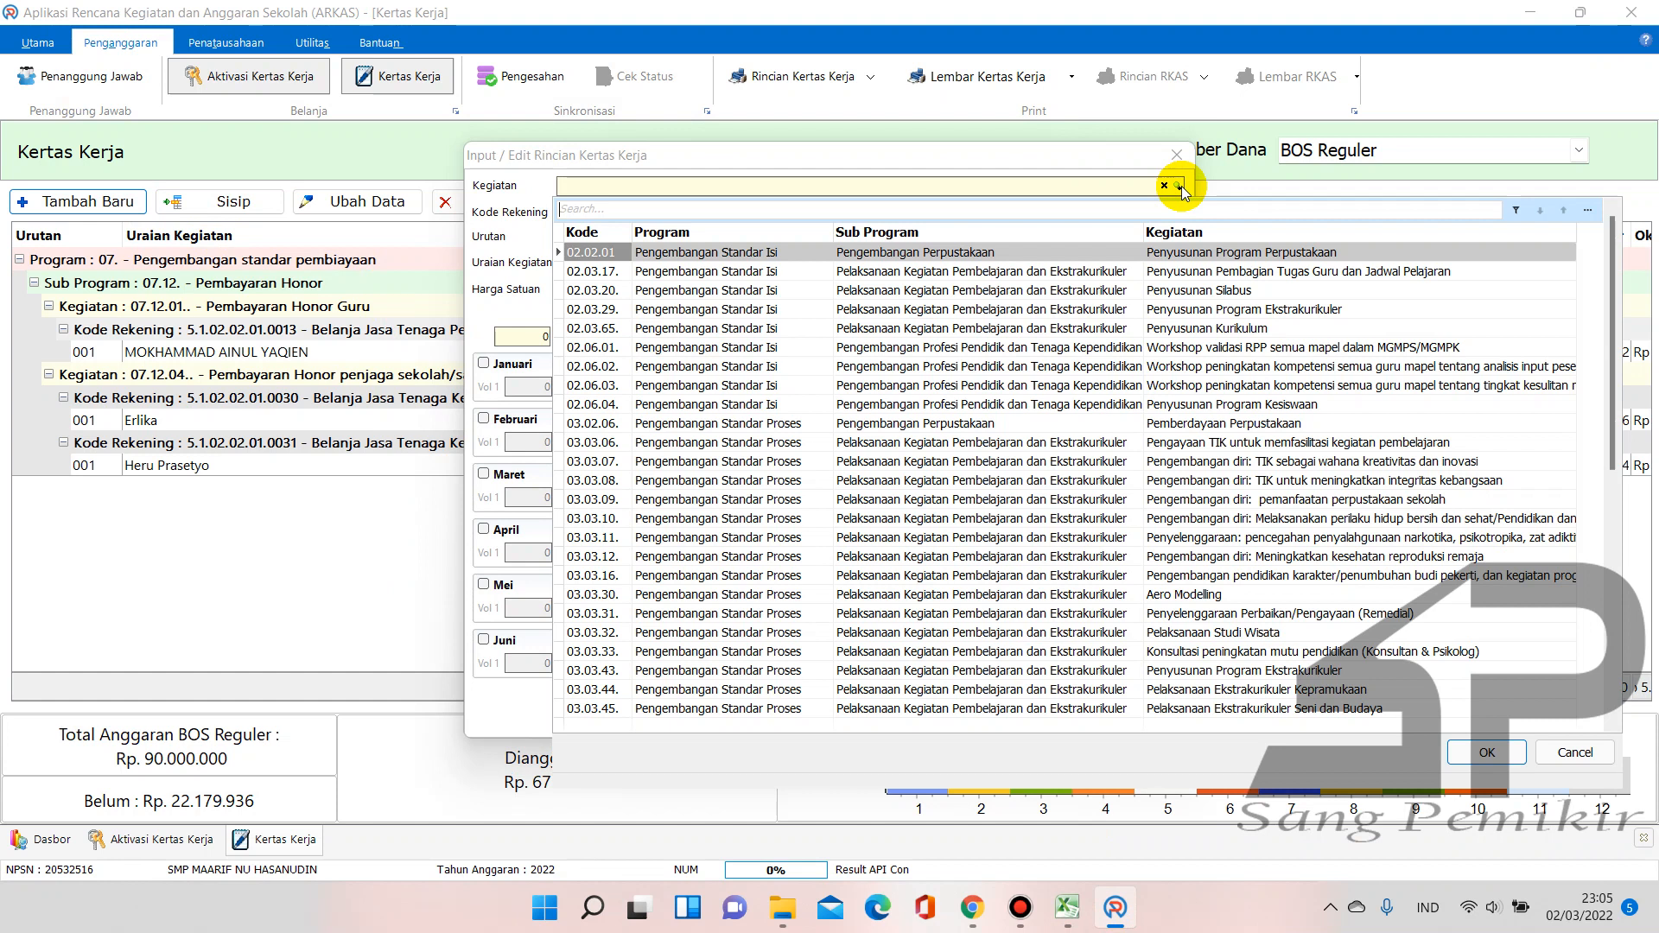
text(kor)
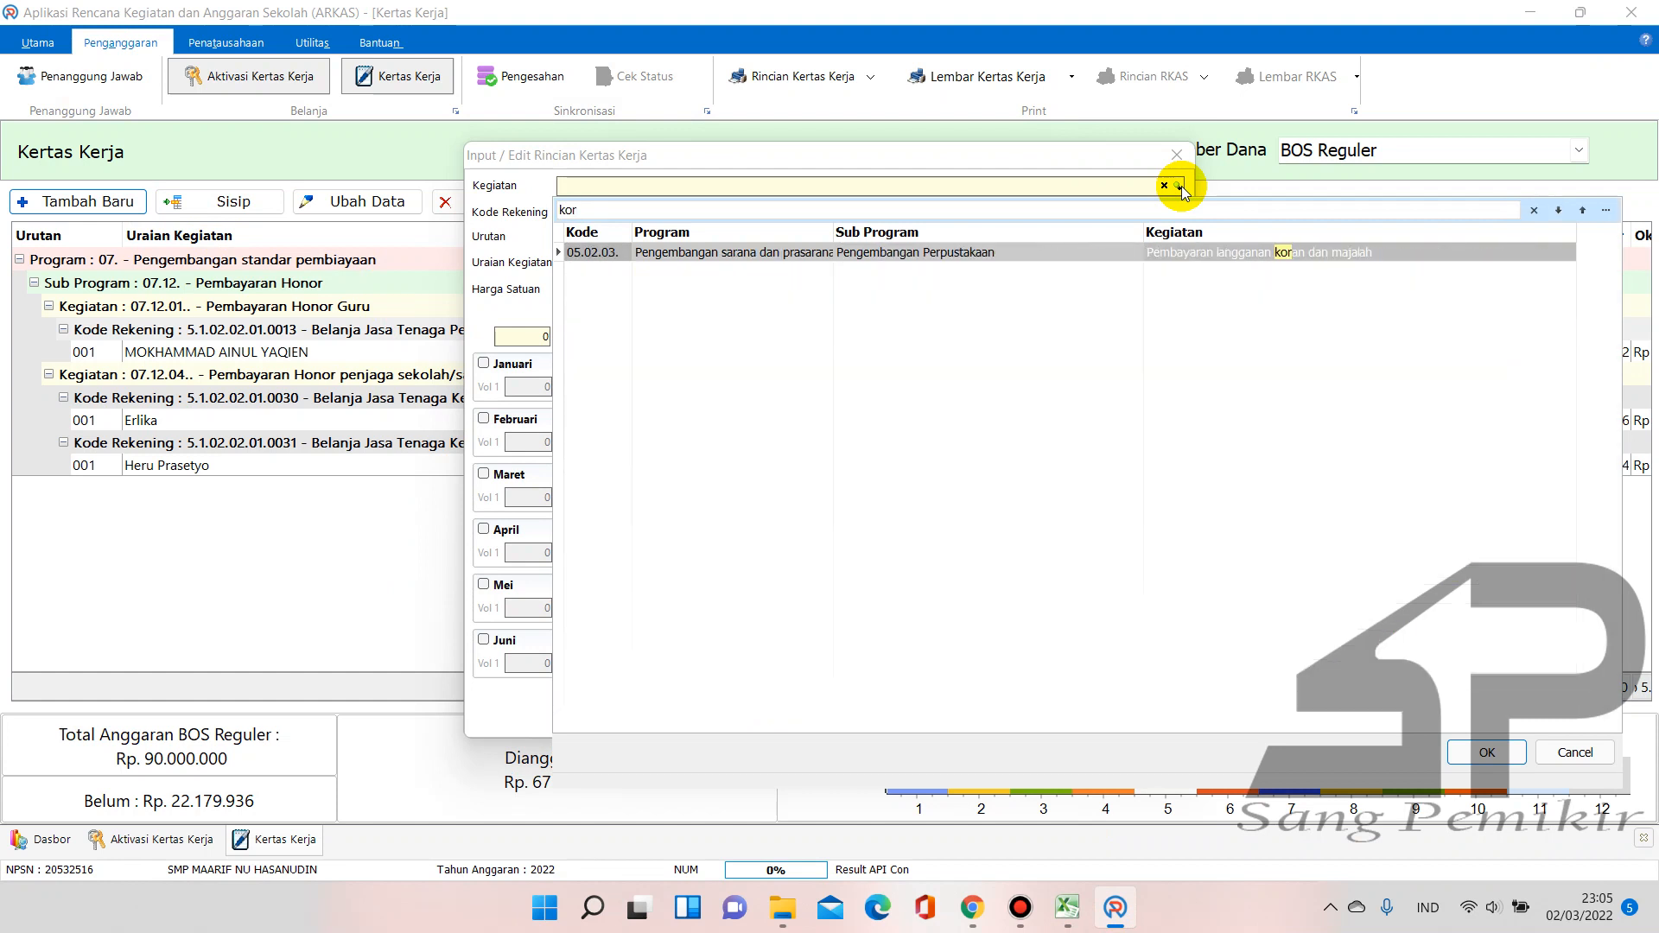
double_click(1340, 253)
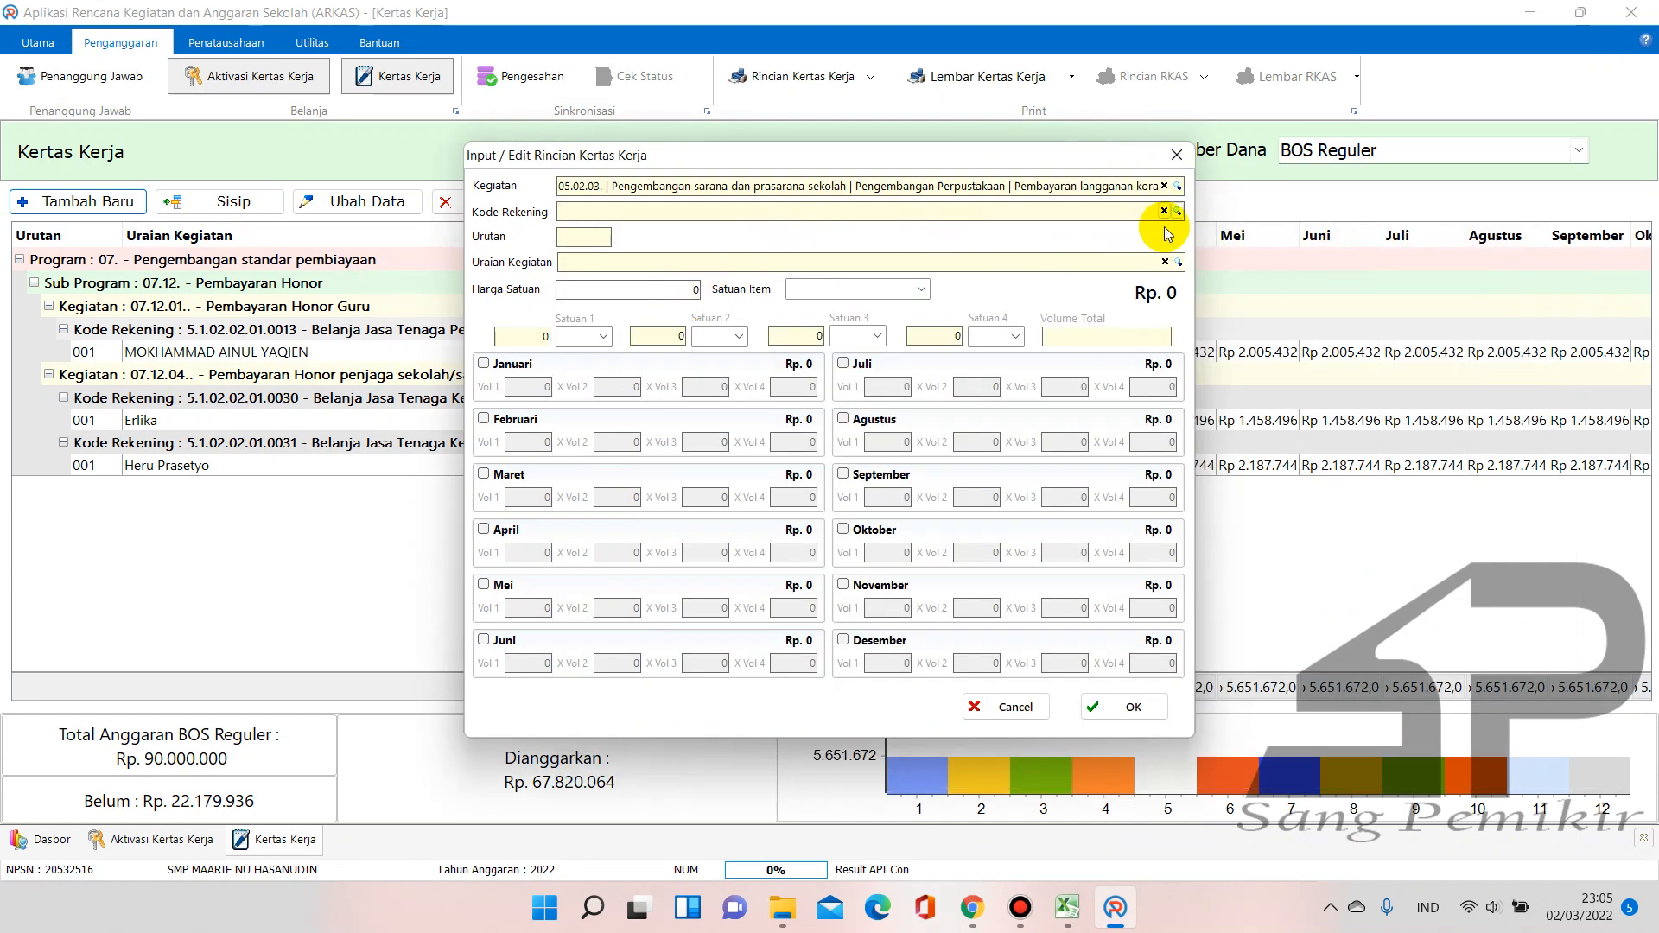
Search account codes for 'surat' and pick 5.1.02.02.01.0062 Belanja Langganan Jurnal/Surat Kabar/Majalah
click(1177, 212)
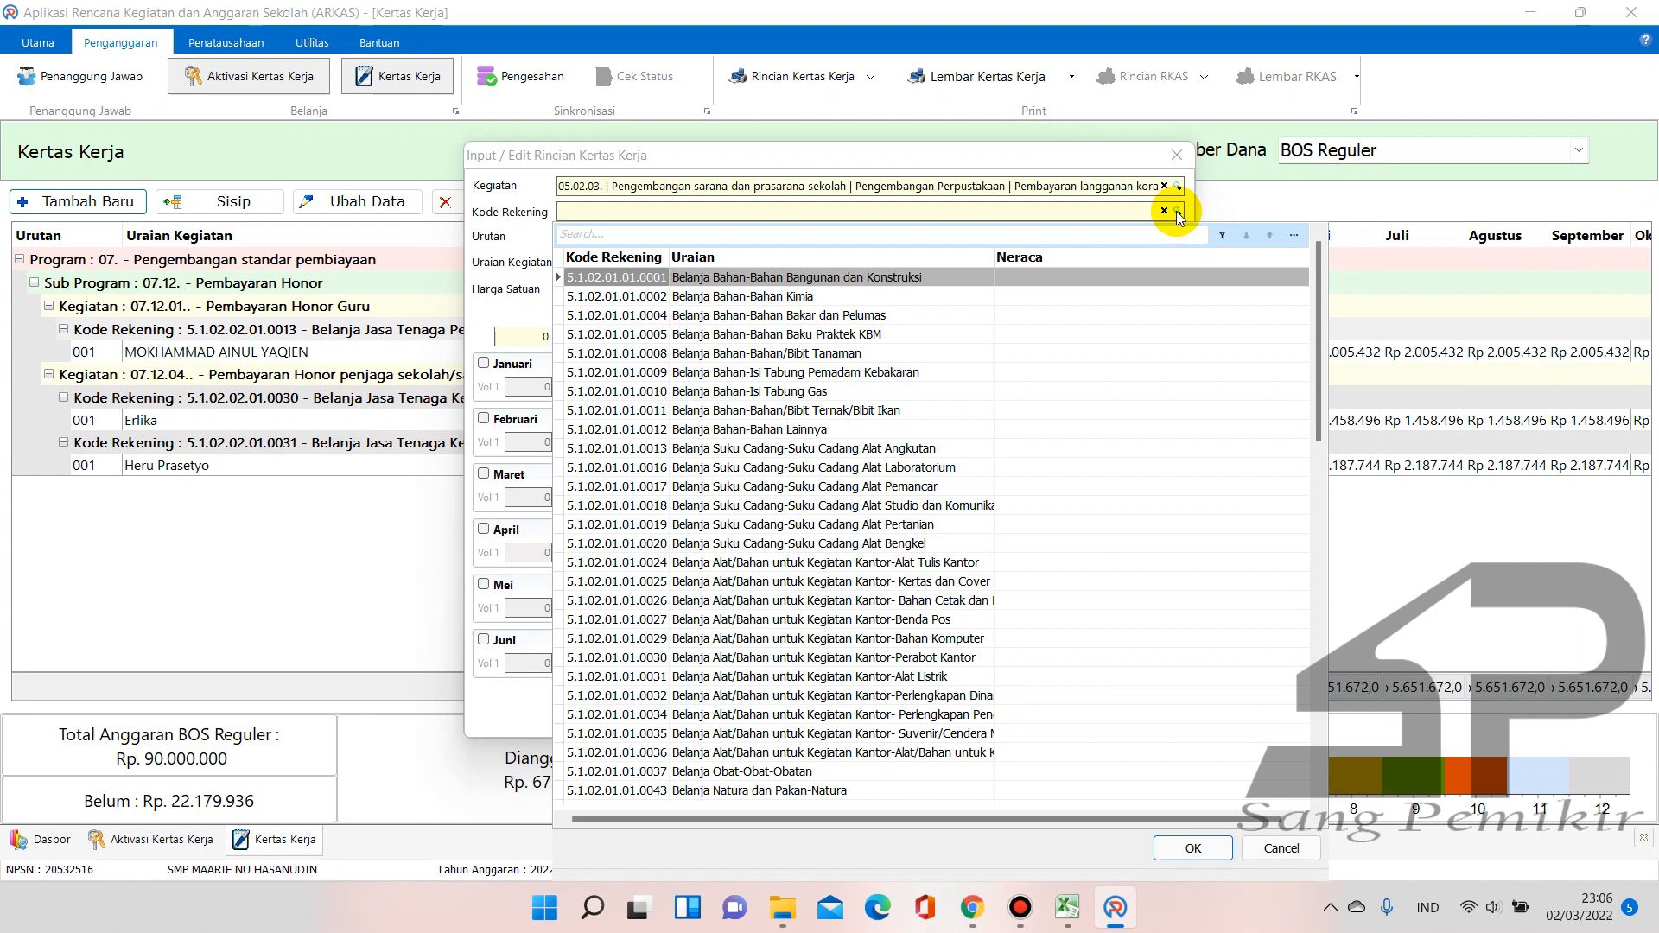
text(ceta)
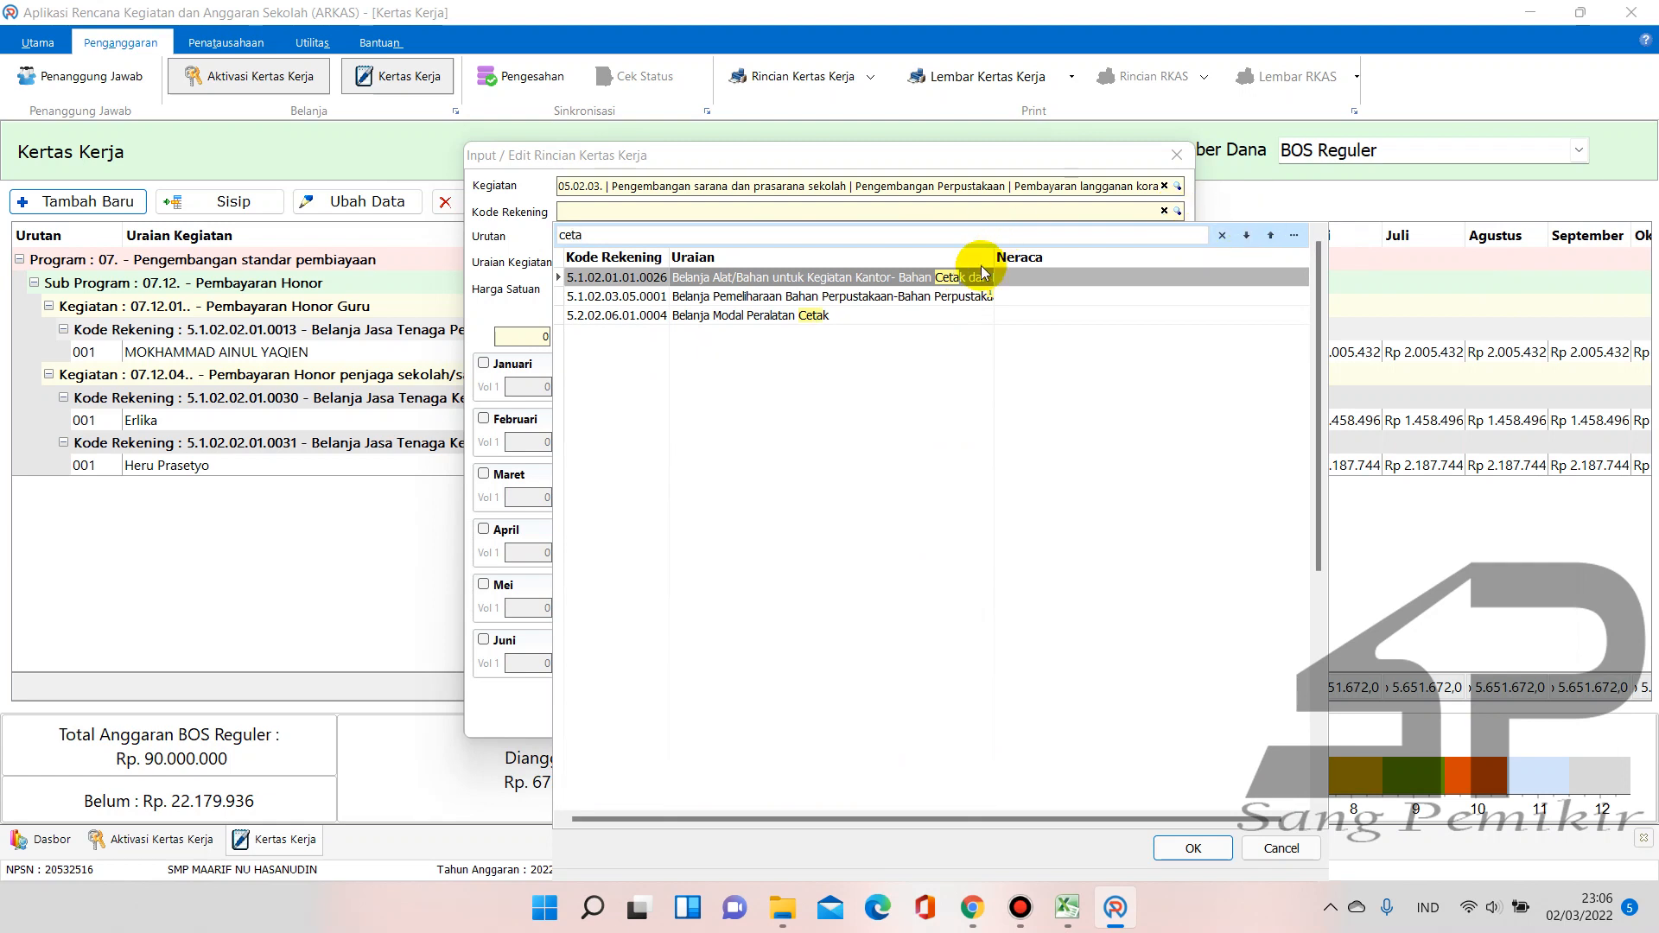
drag(993, 257, 1158, 257)
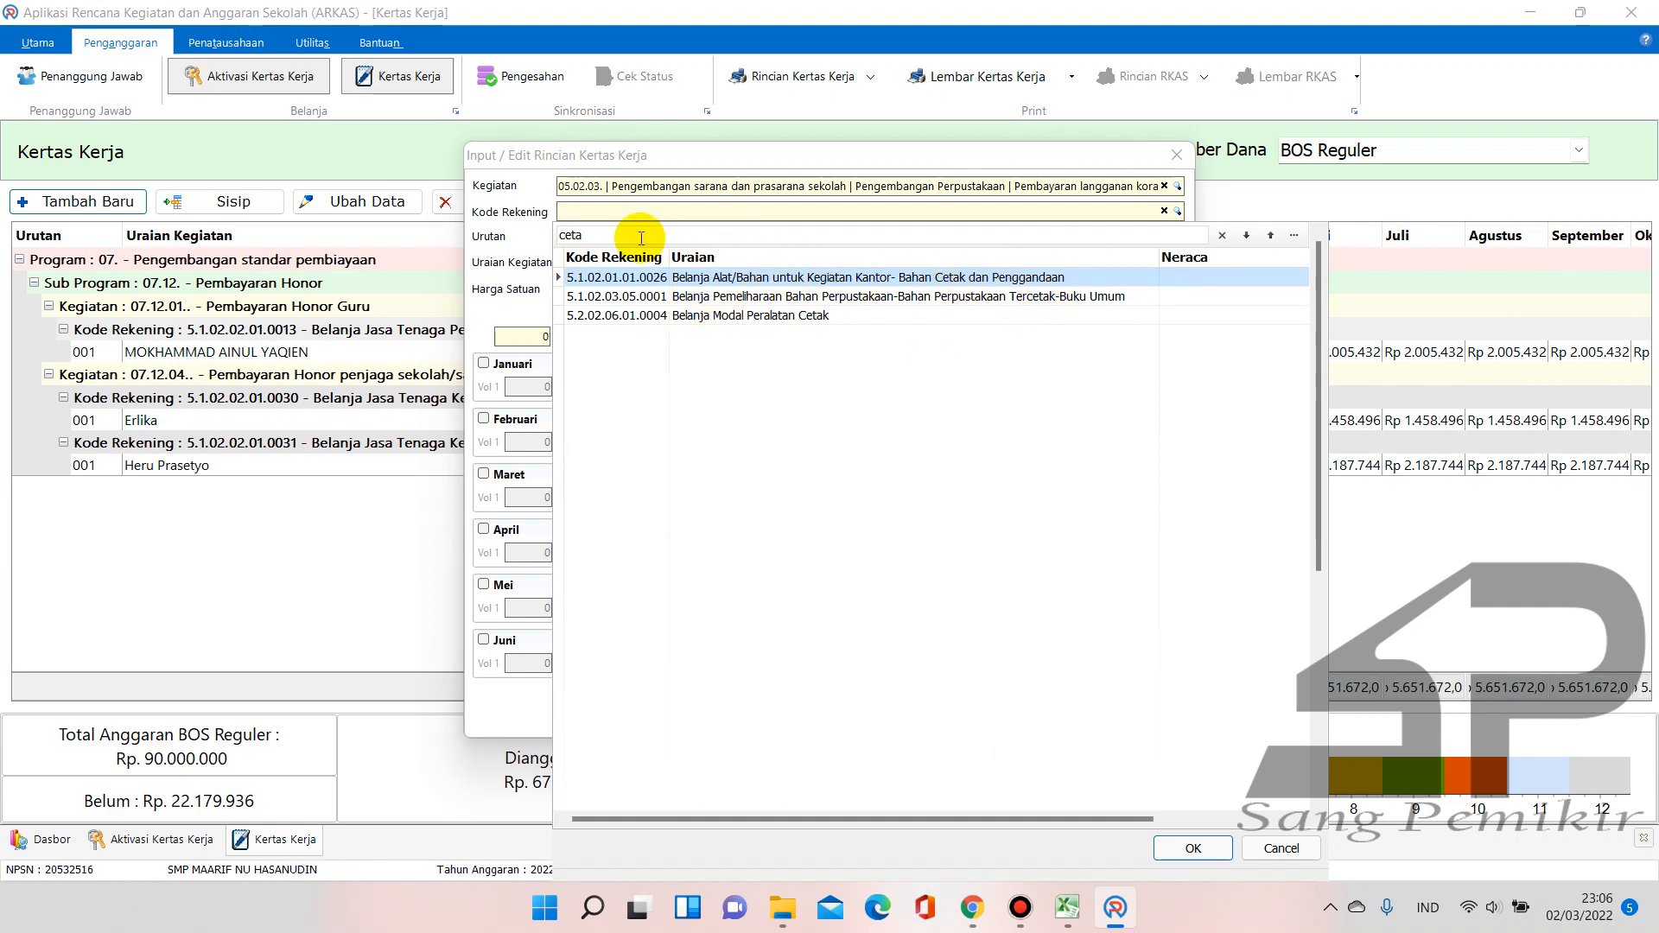
double_click(574, 234)
text(surat)
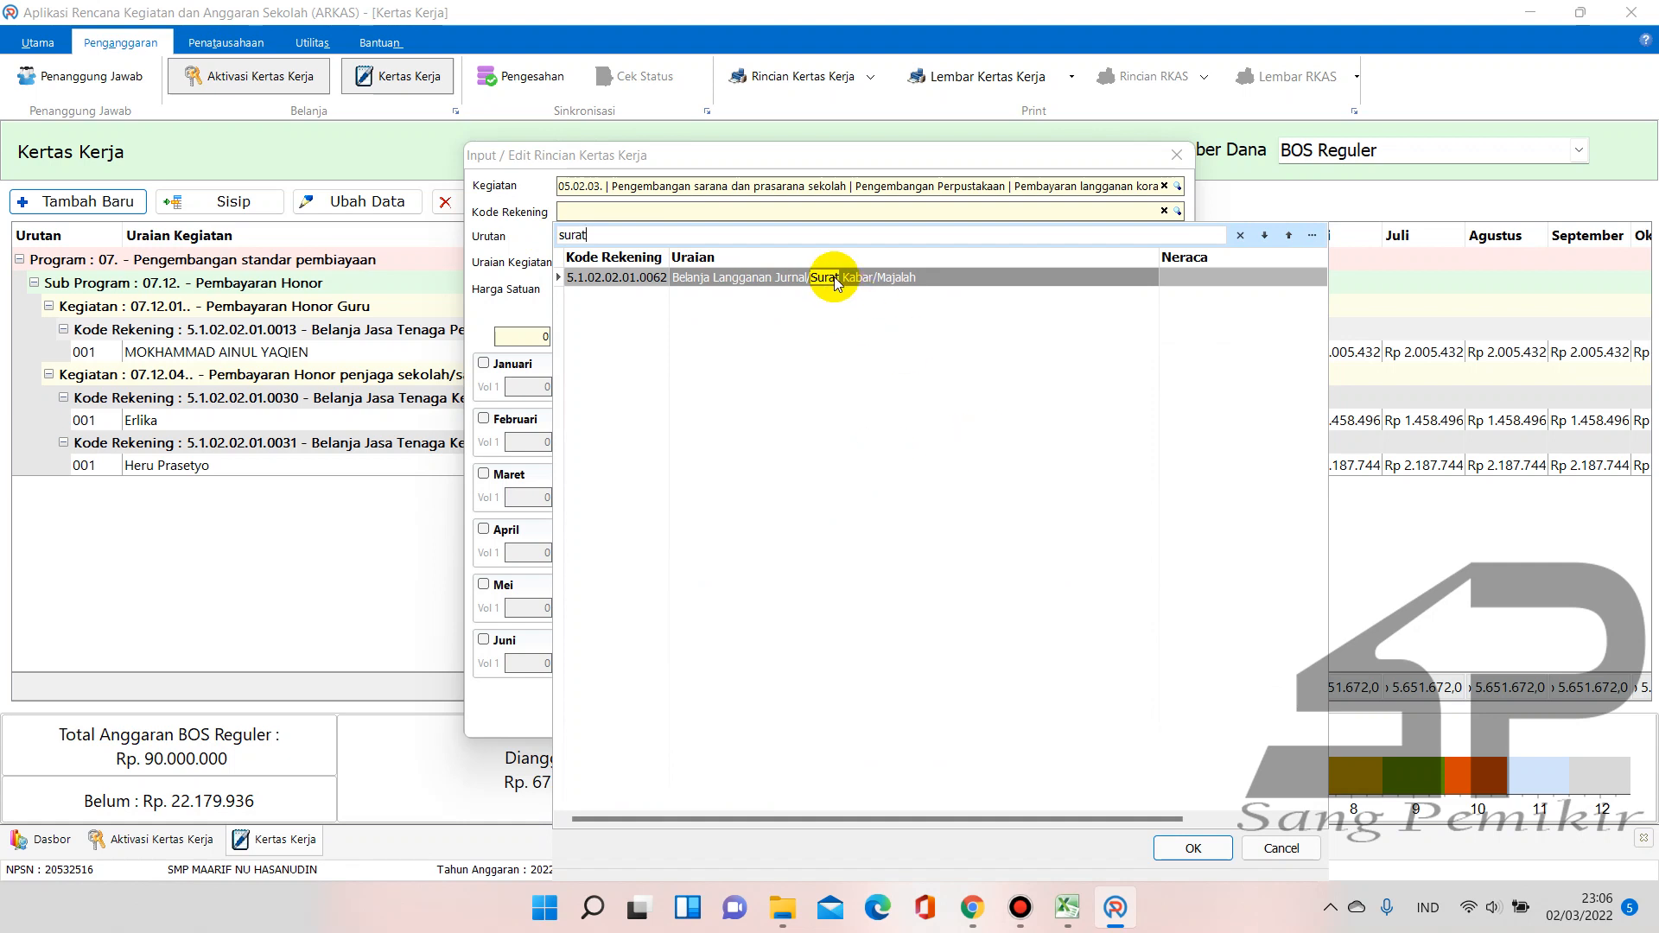
click(835, 278)
double_click(840, 278)
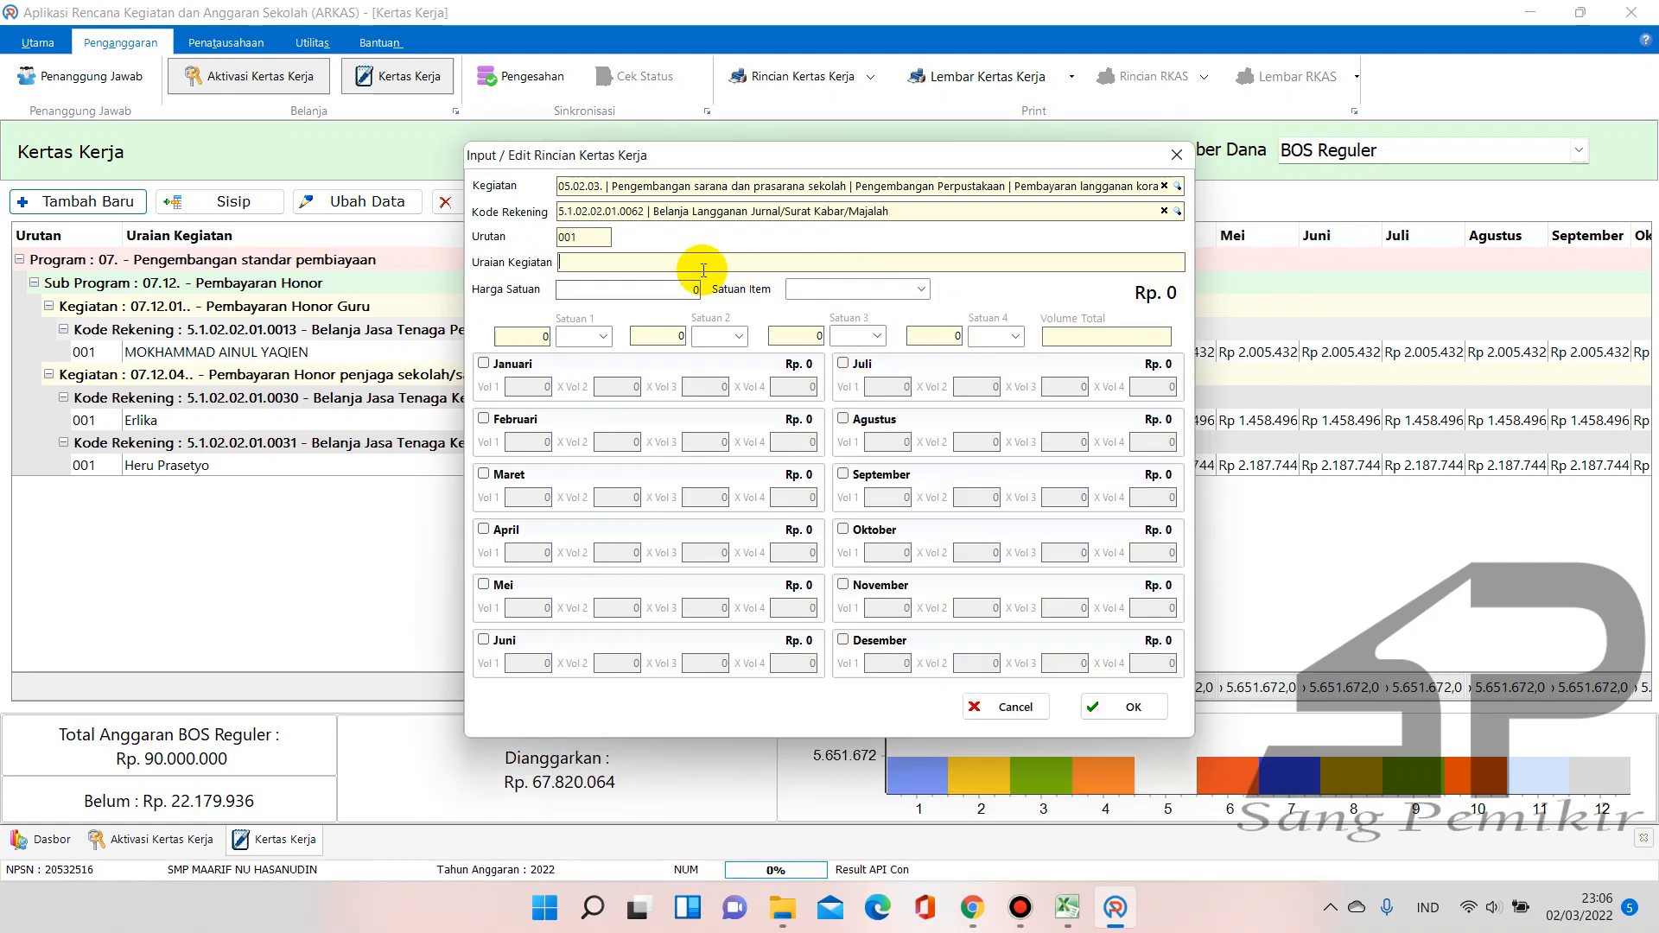
Enter Uraian 'Koran Jawa Pos', unit price 120.000 and item unit Exemplar
text(Koran Jawa Pos)
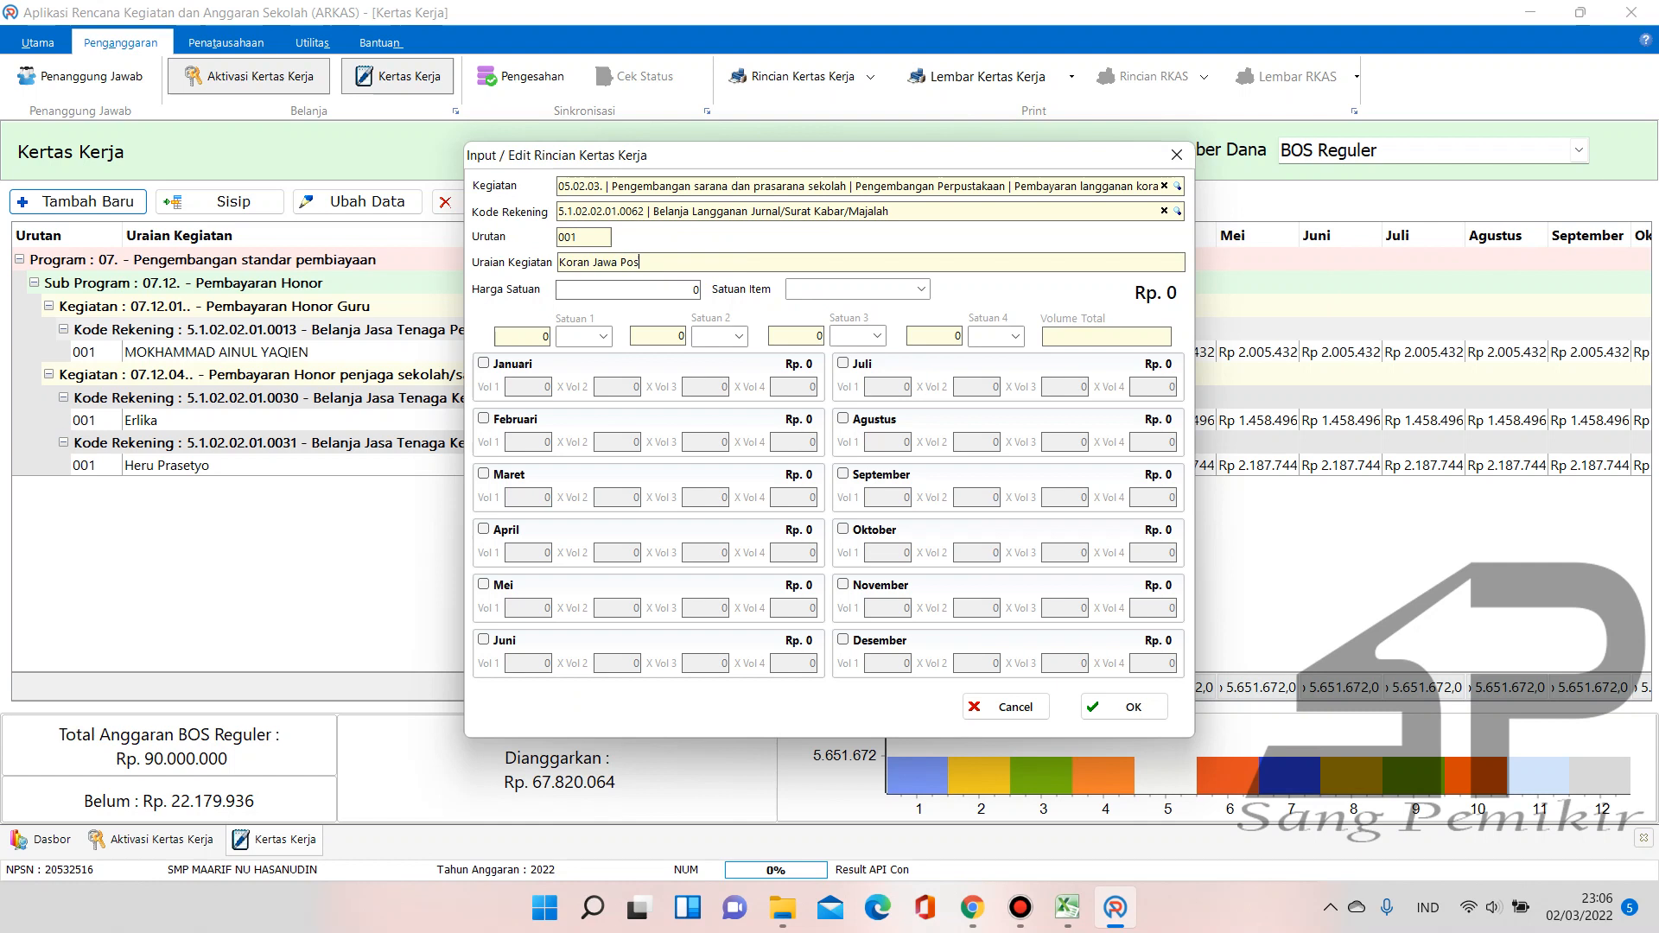
click(678, 288)
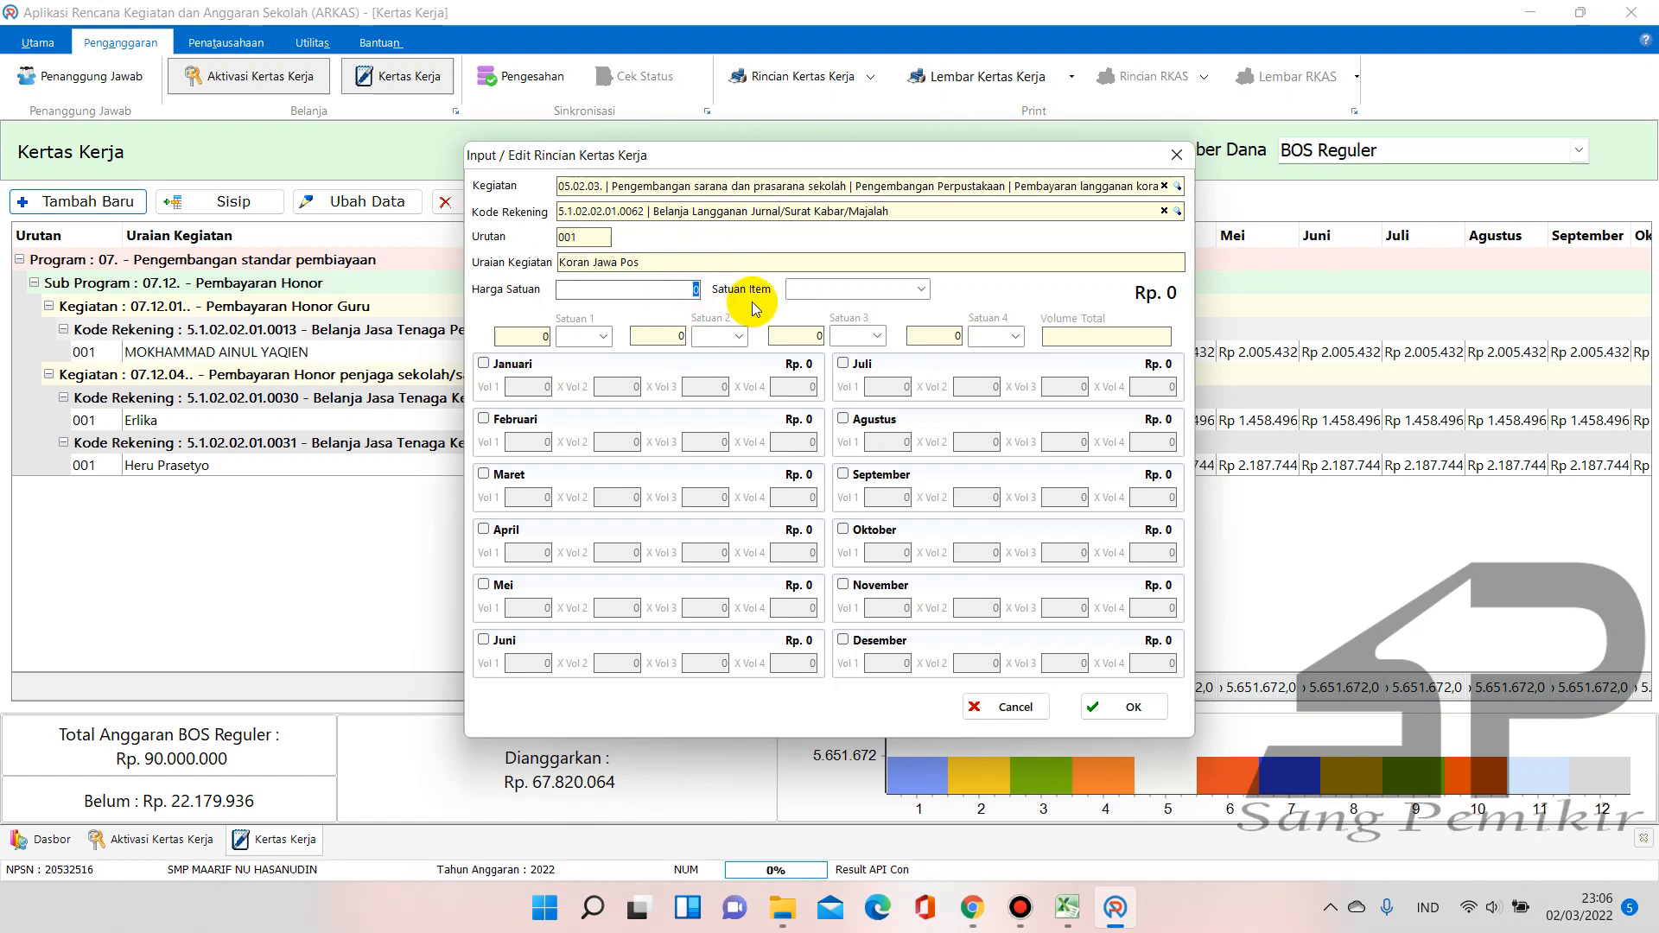
text(120000)
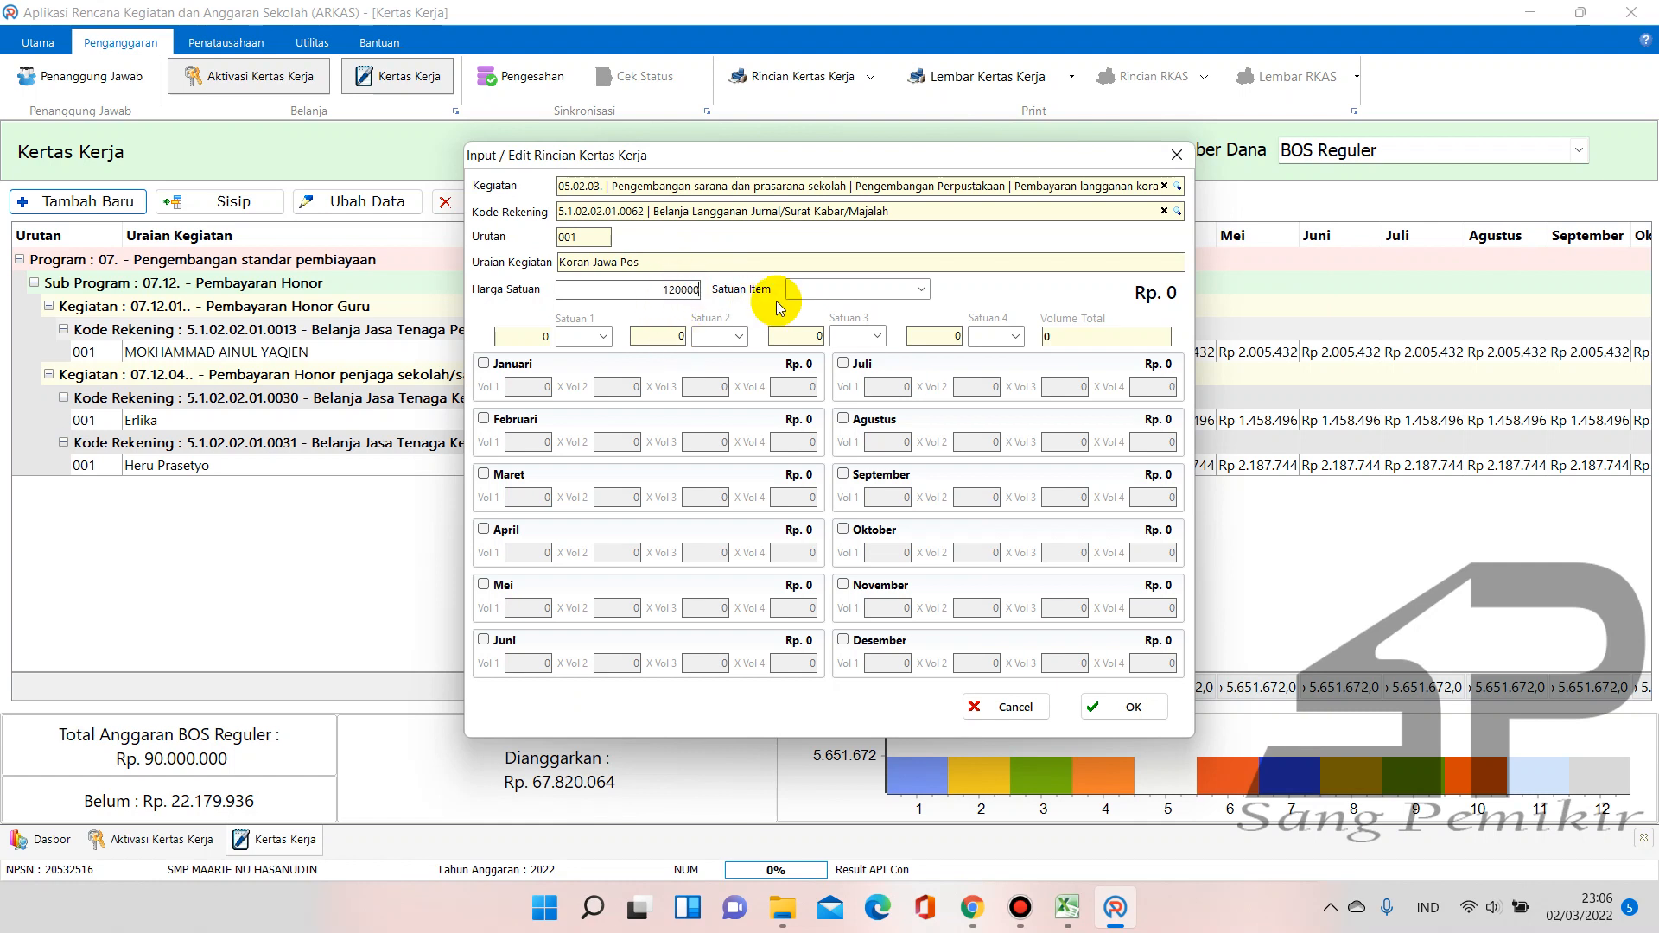
click(922, 289)
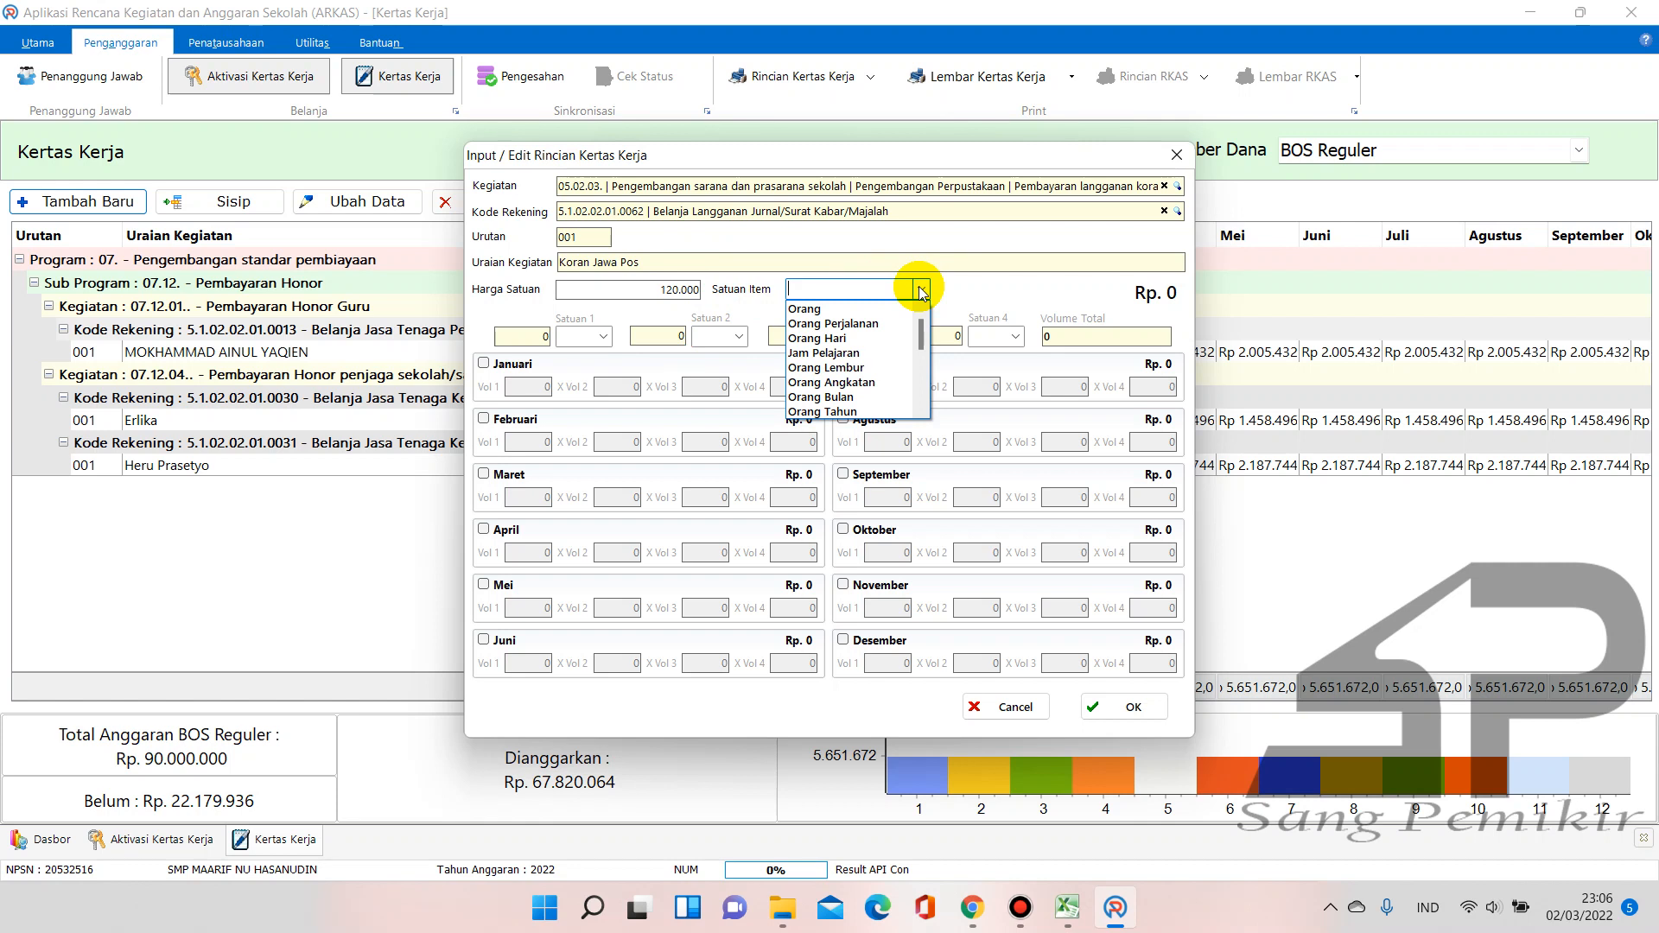
text(Bulan)
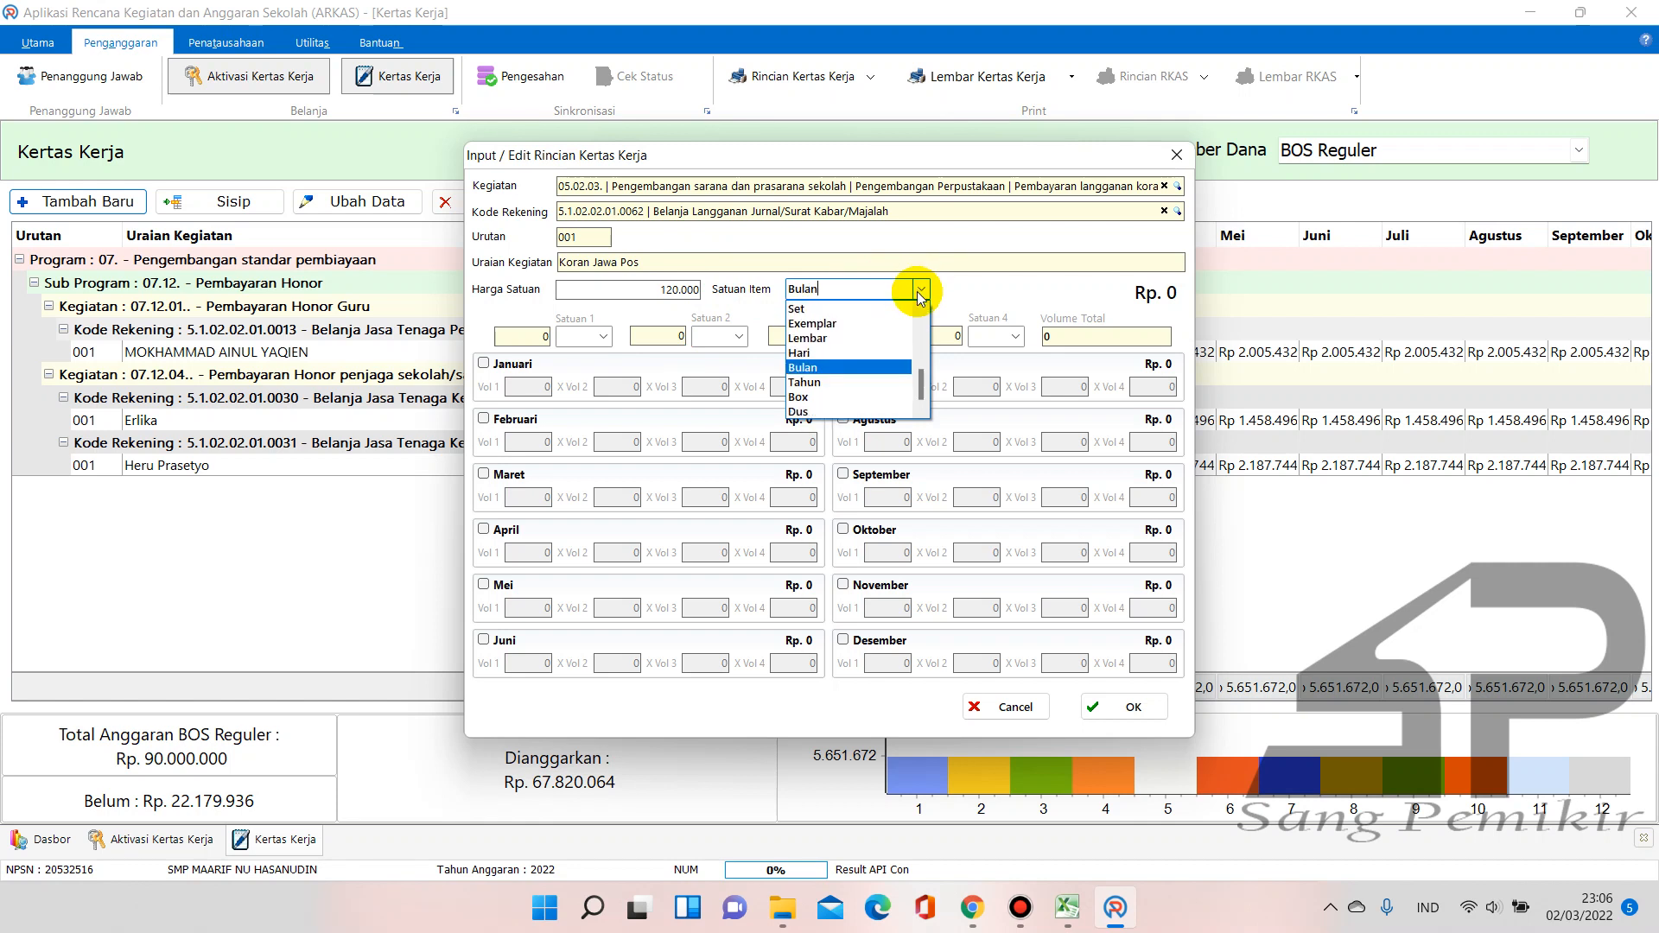
click(862, 325)
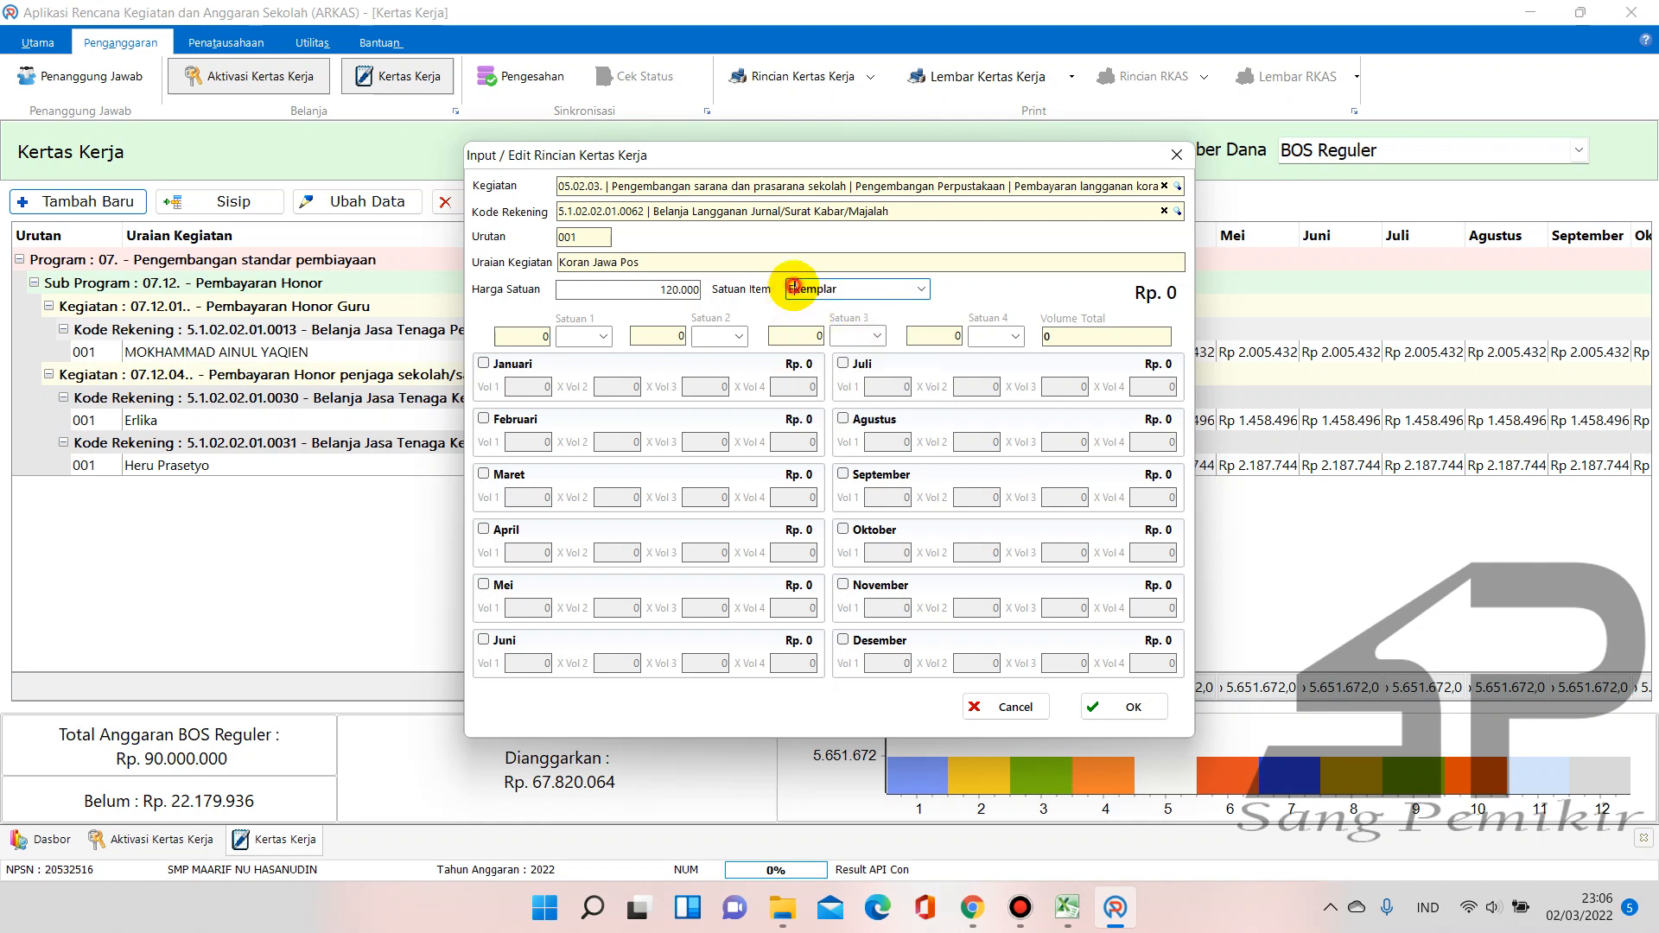
Include January through June in the schedule, each with volume 1
click(484, 364)
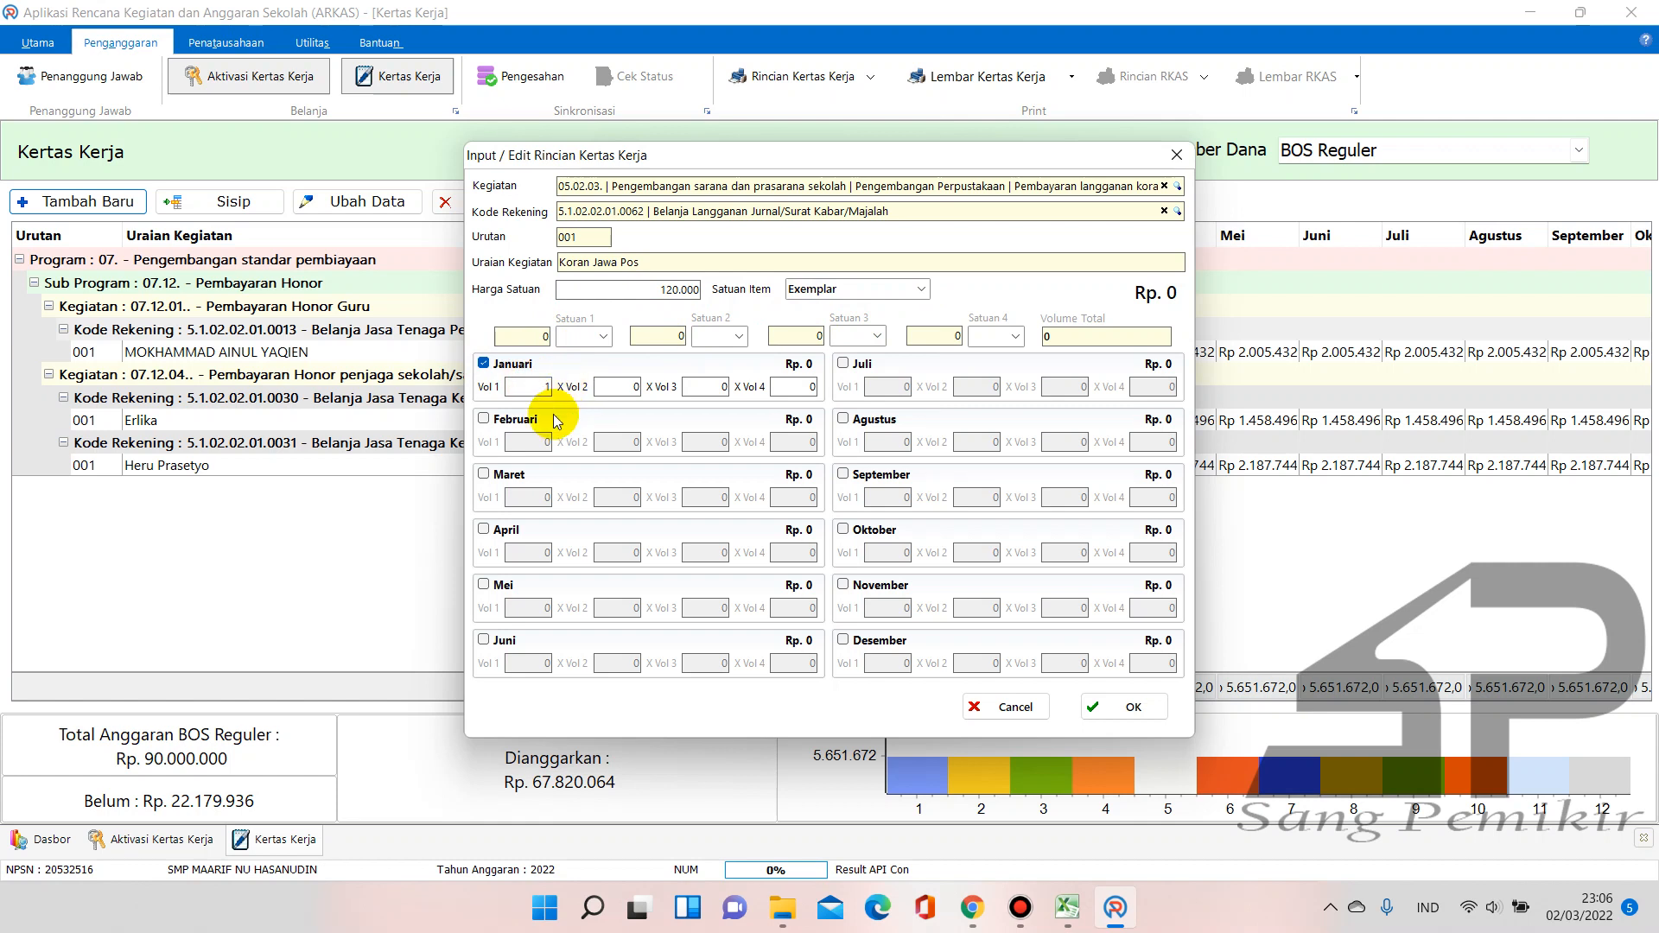
click(483, 419)
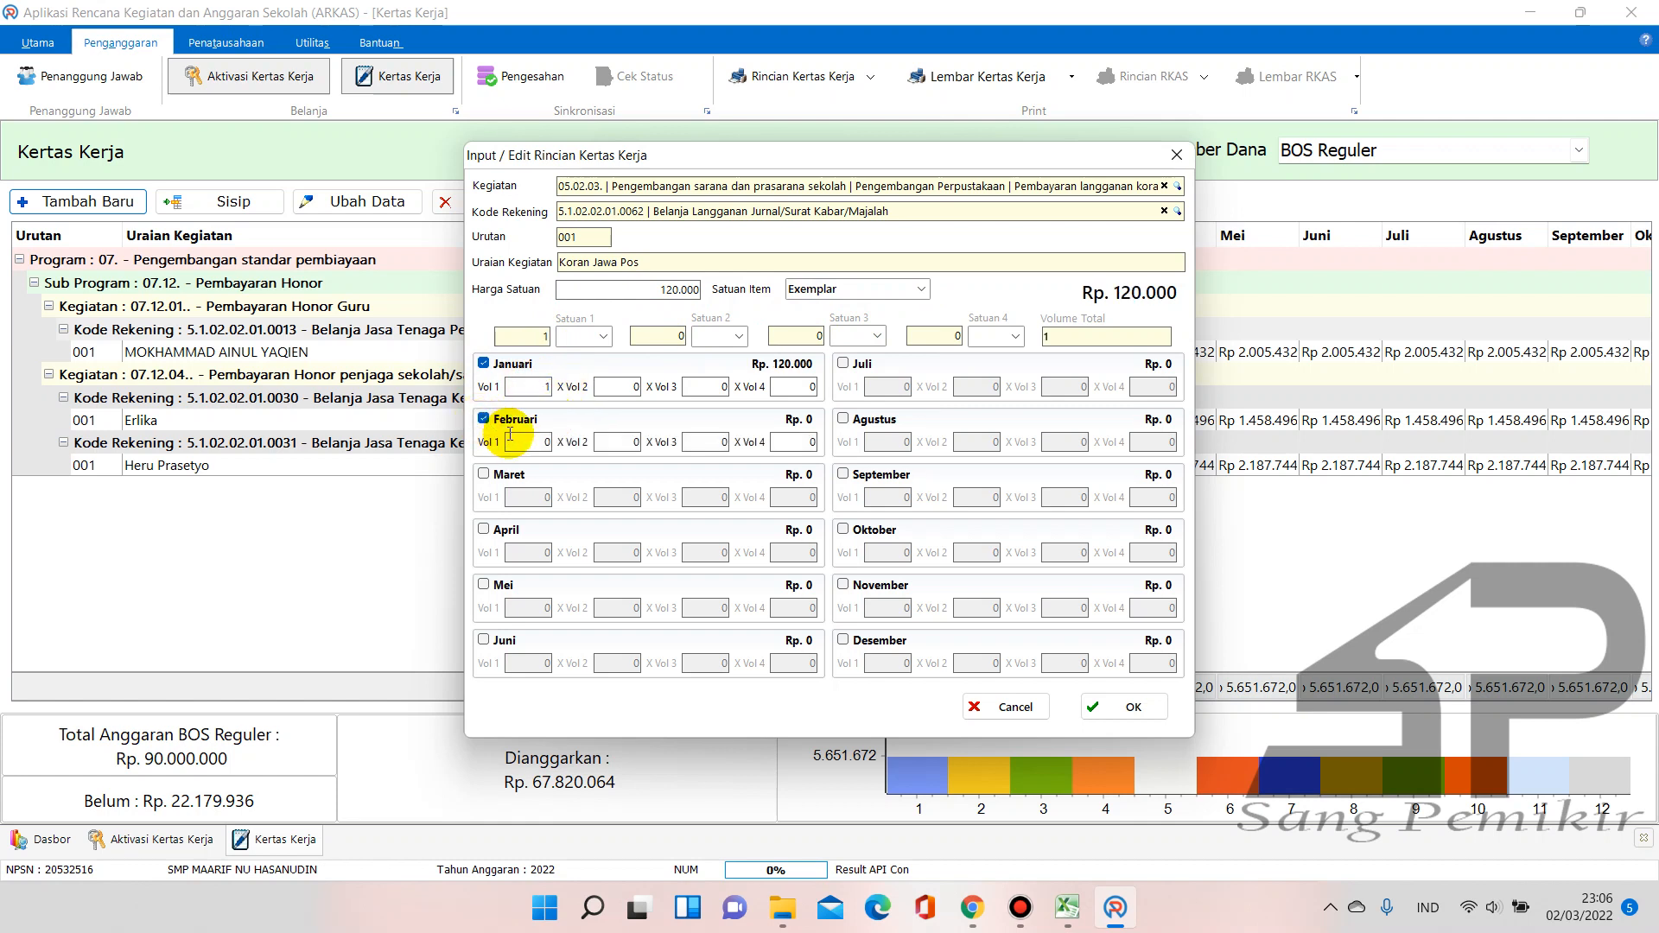
click(483, 477)
click(483, 530)
click(541, 557)
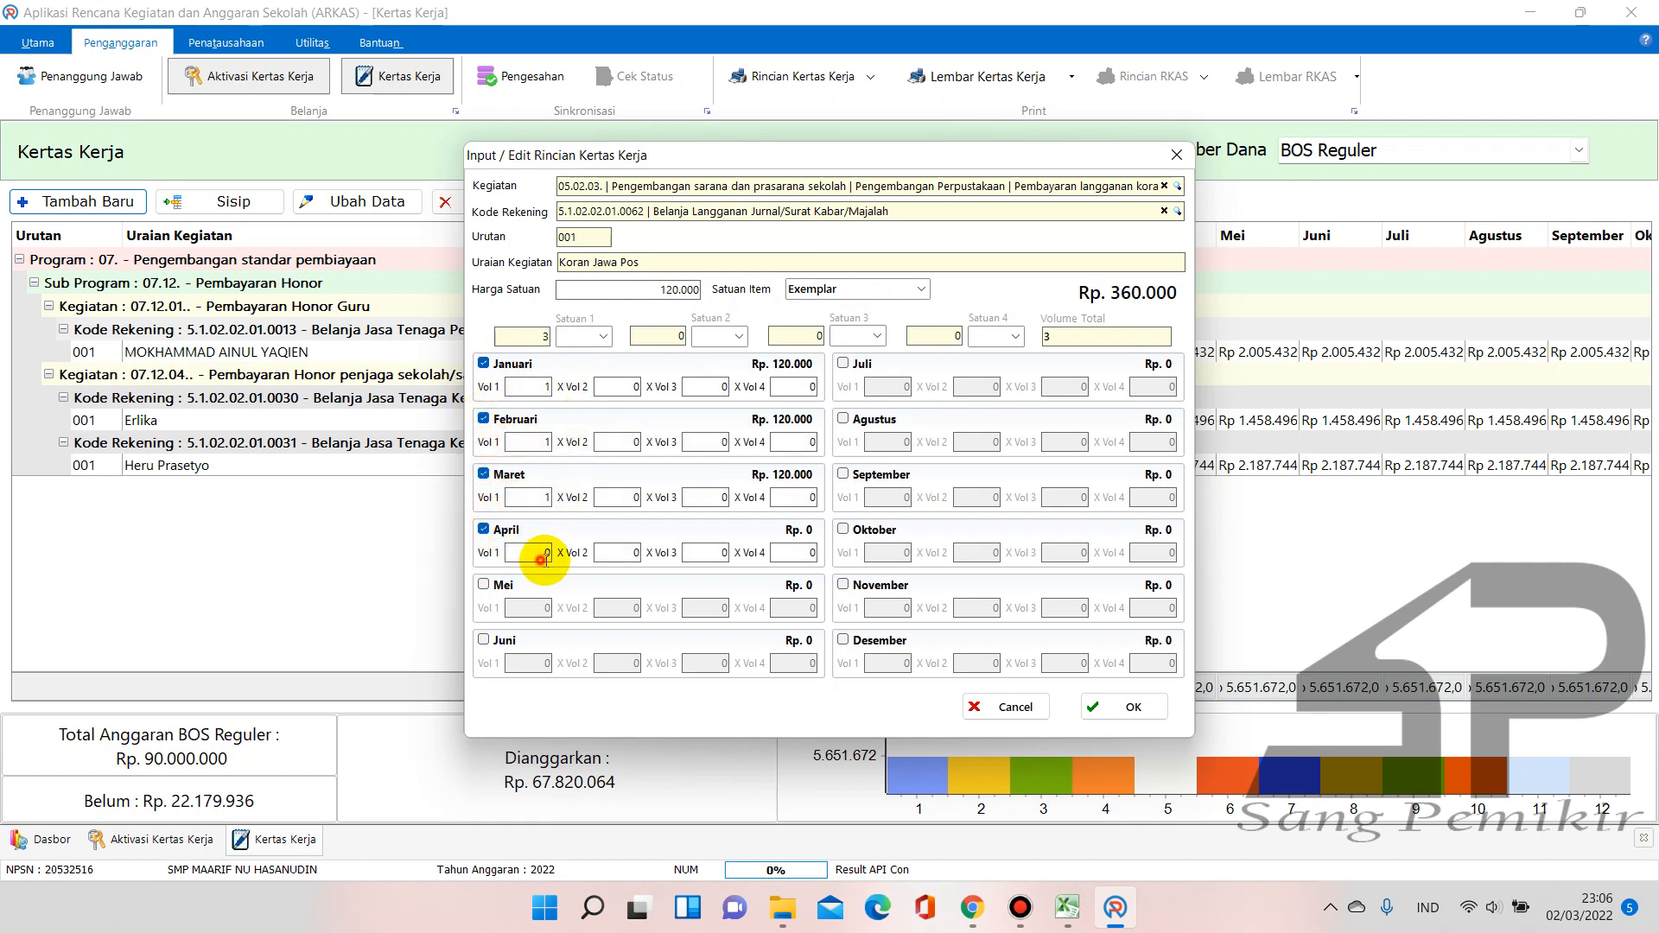
click(484, 585)
click(529, 607)
click(484, 641)
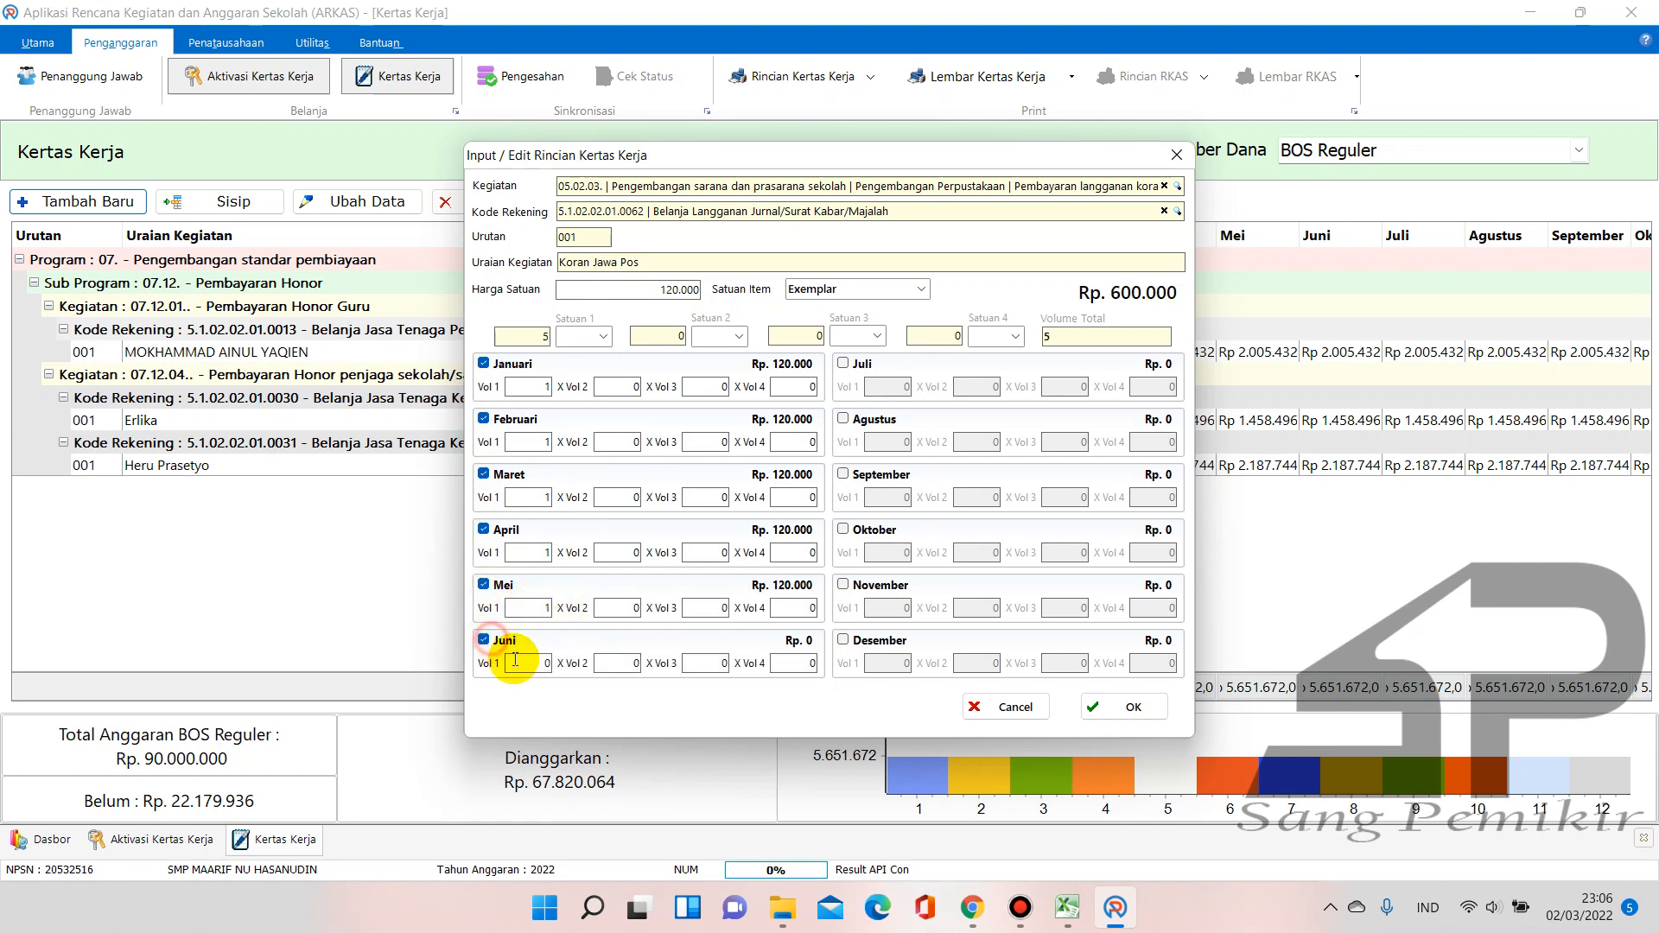
Include July through December, setting each month's volume to 1
click(849, 365)
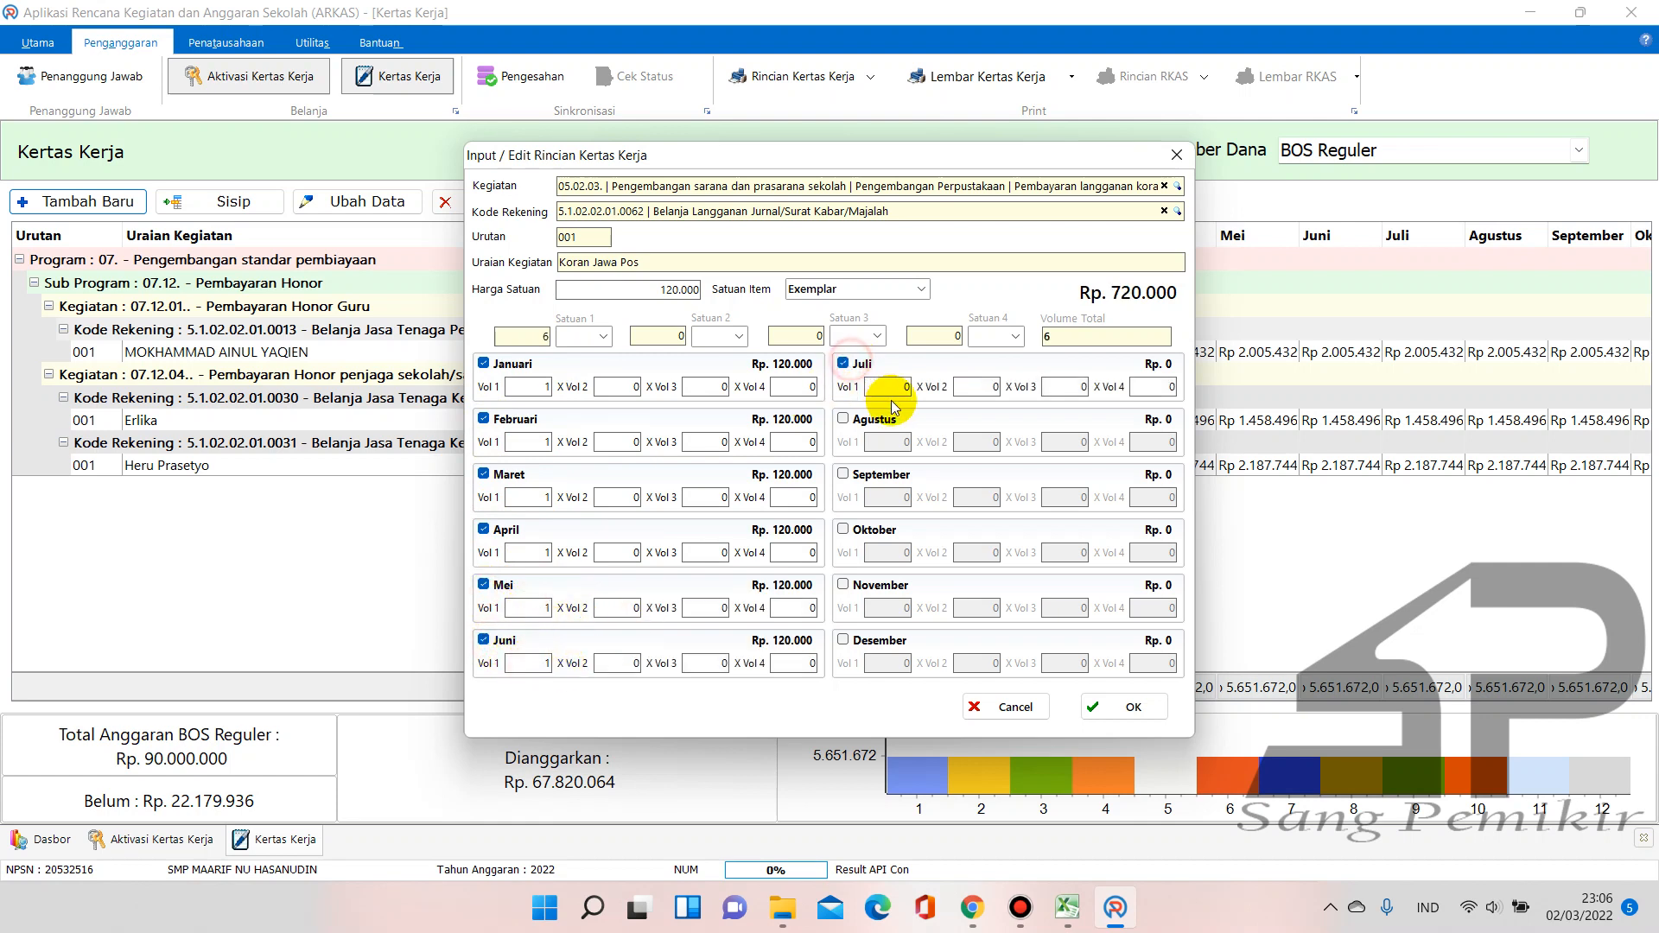
click(842, 419)
click(843, 474)
click(891, 497)
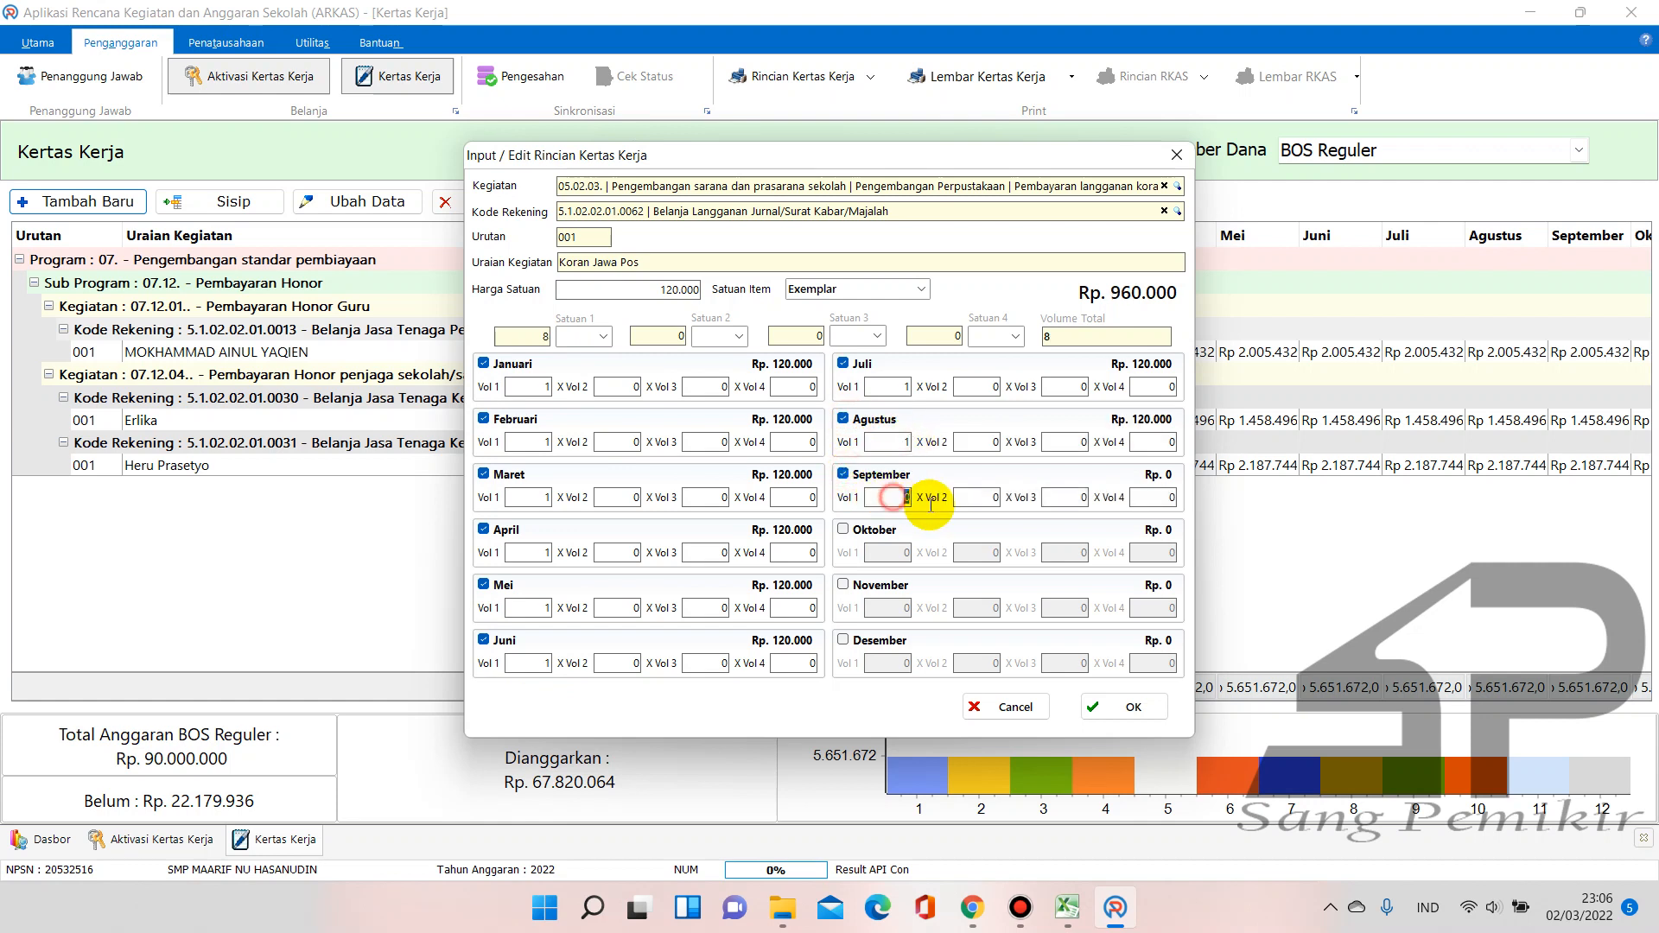
text(1)
click(843, 530)
click(906, 553)
text(1)
click(843, 585)
click(890, 607)
text(1)
click(843, 641)
click(899, 664)
text(1)
click(970, 661)
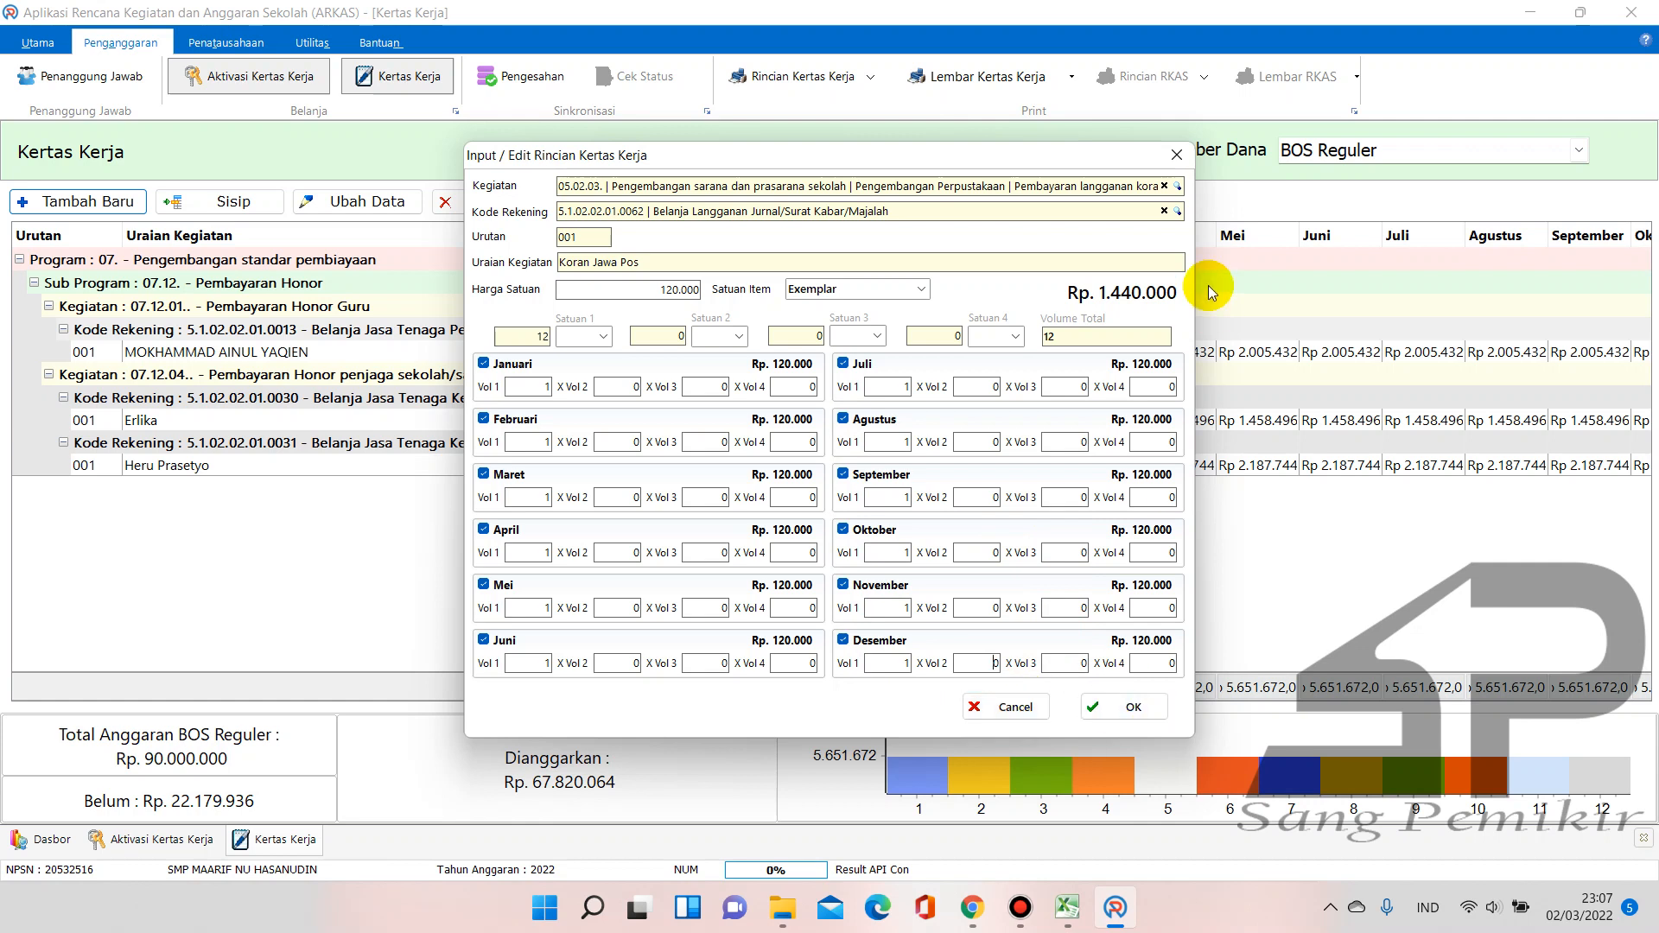
Save the Koran Jawa Pos entry totalling Rp 1.440.000 after checking the Excel budget
click(1066, 909)
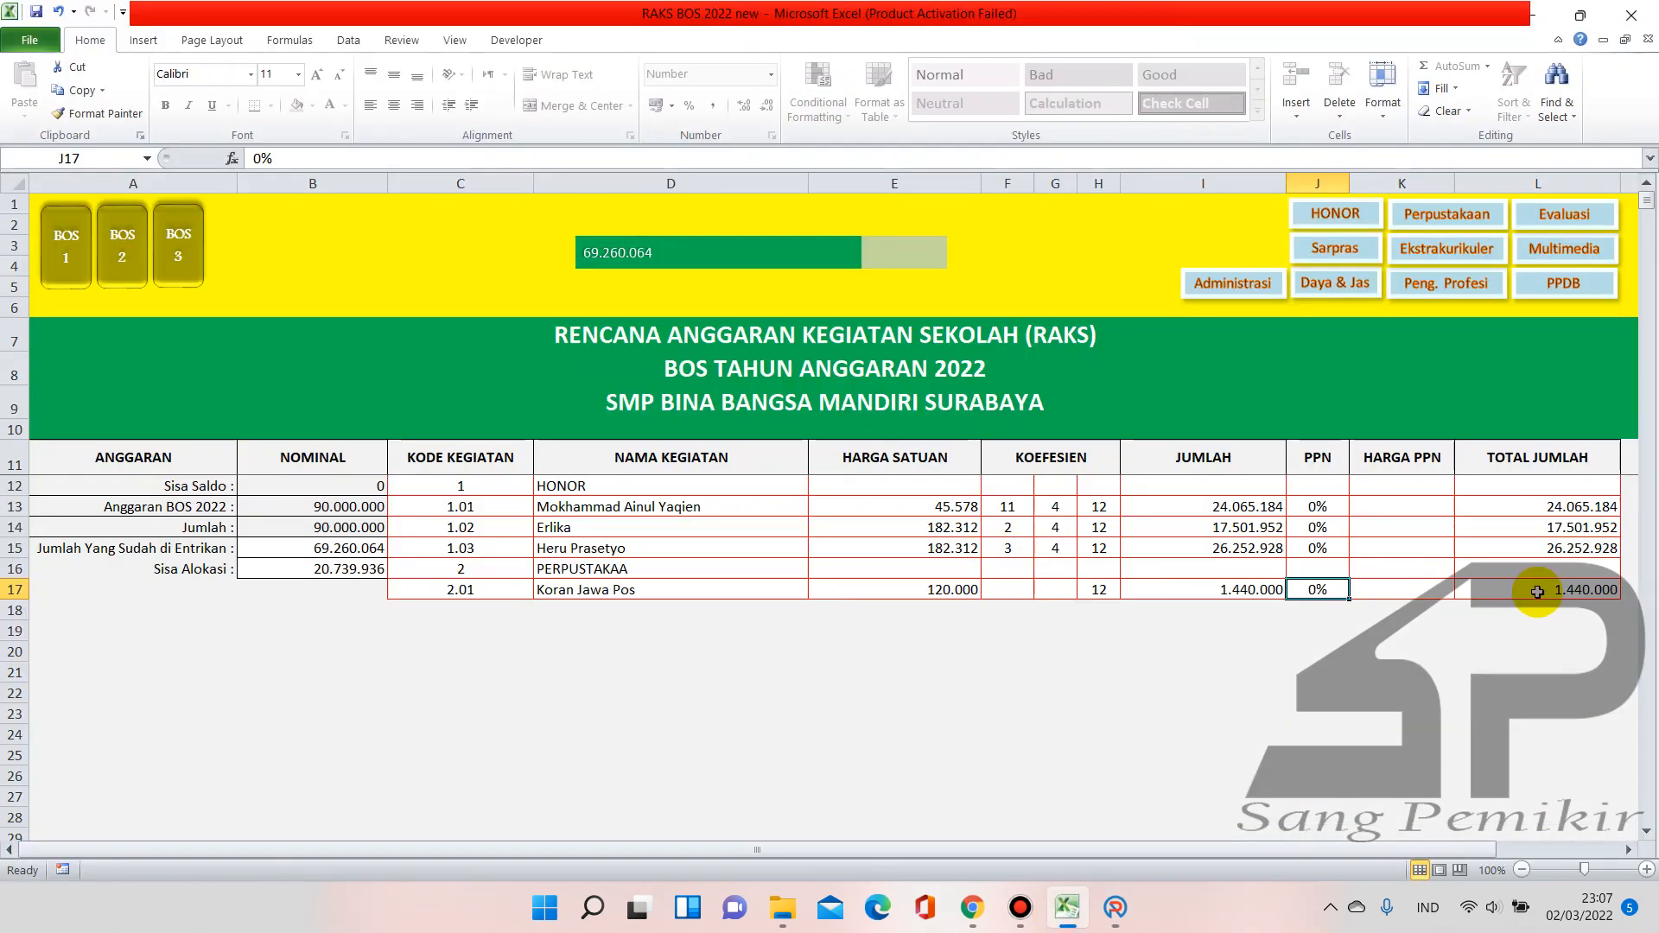
click(1114, 908)
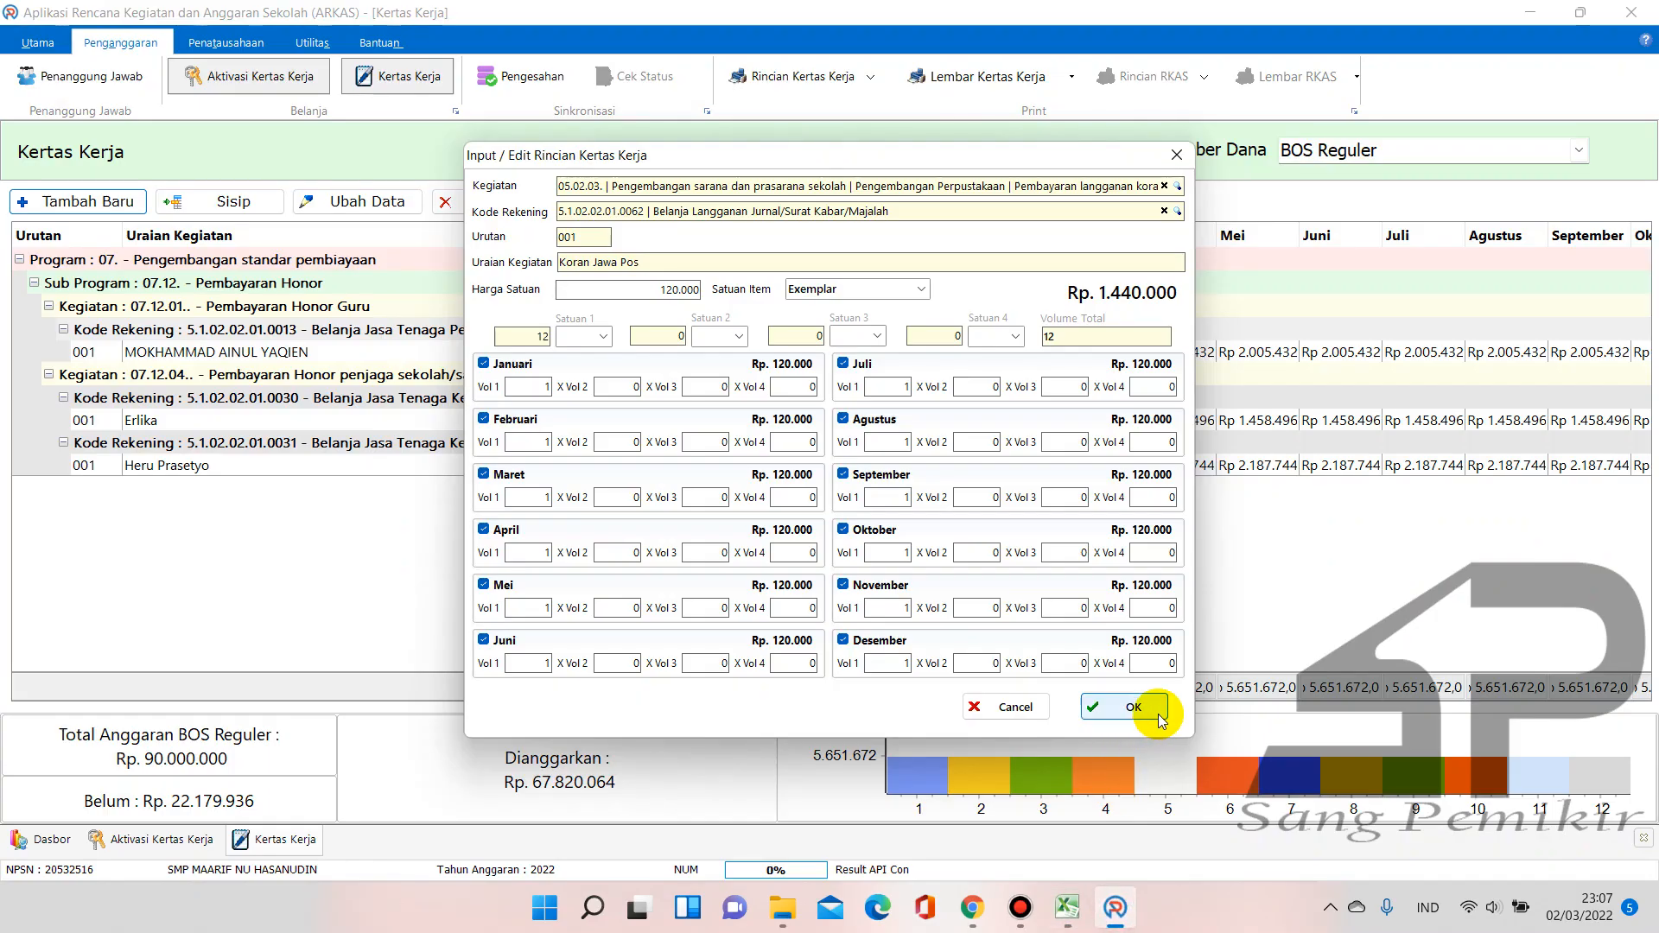
click(1142, 707)
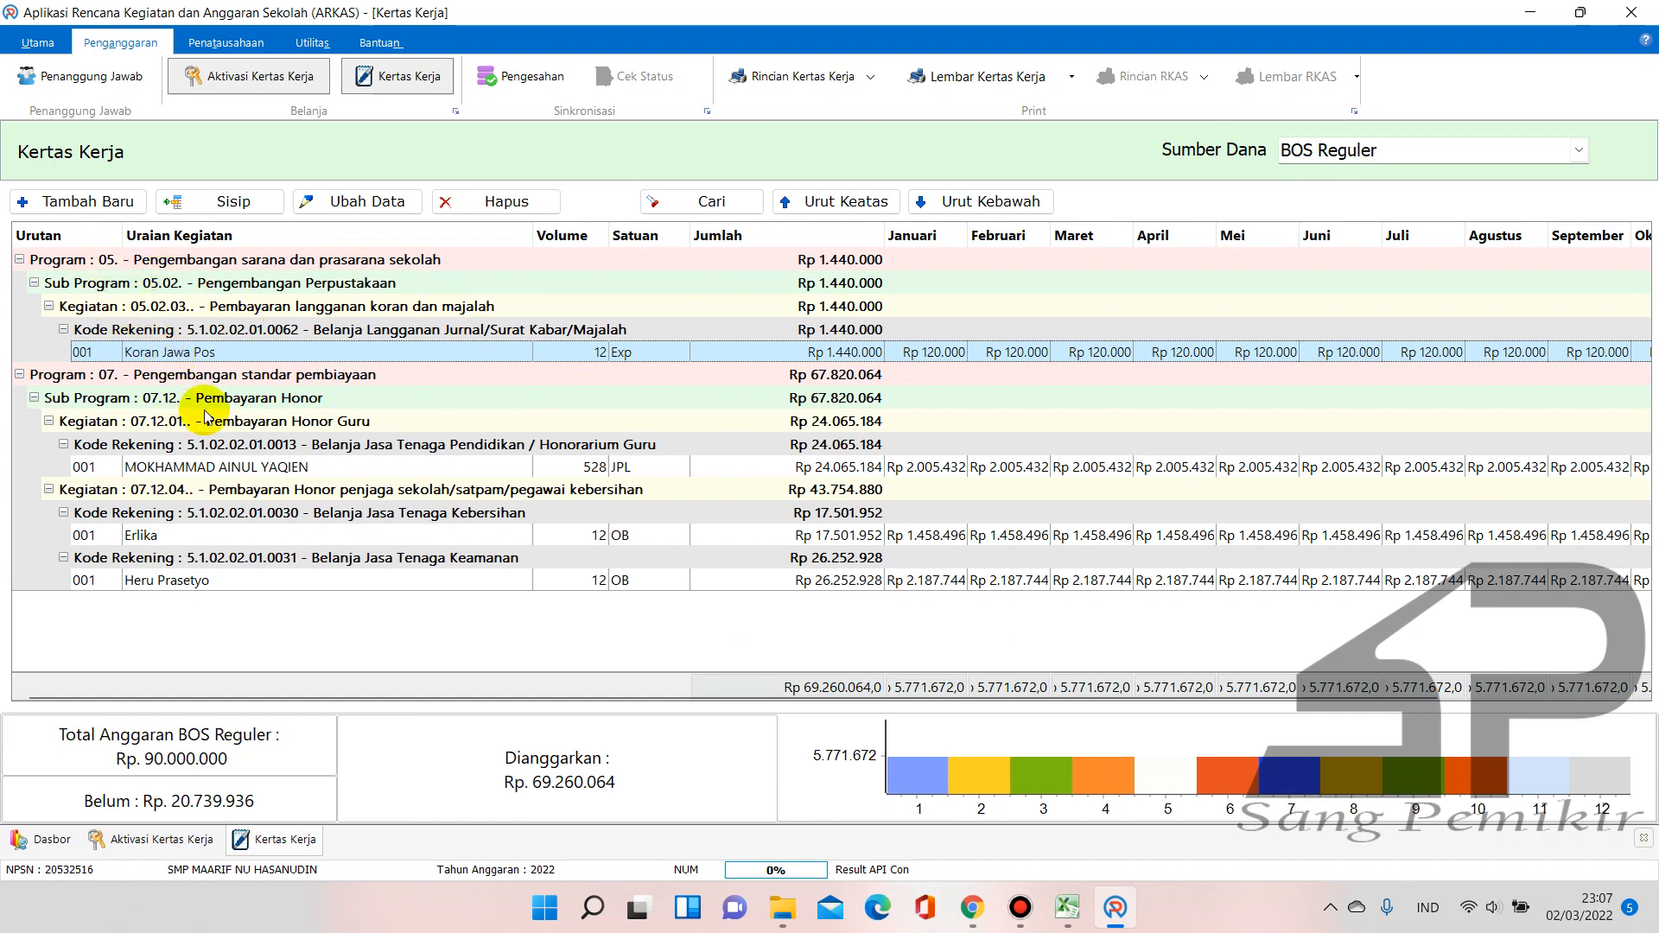
click(1069, 908)
Enter codes 3, 3.01, 3.02 and 3.03 for Langganan Daya dan Jasa, Listrik, Internet and Air PDAM
click(454, 611)
text(2.02)
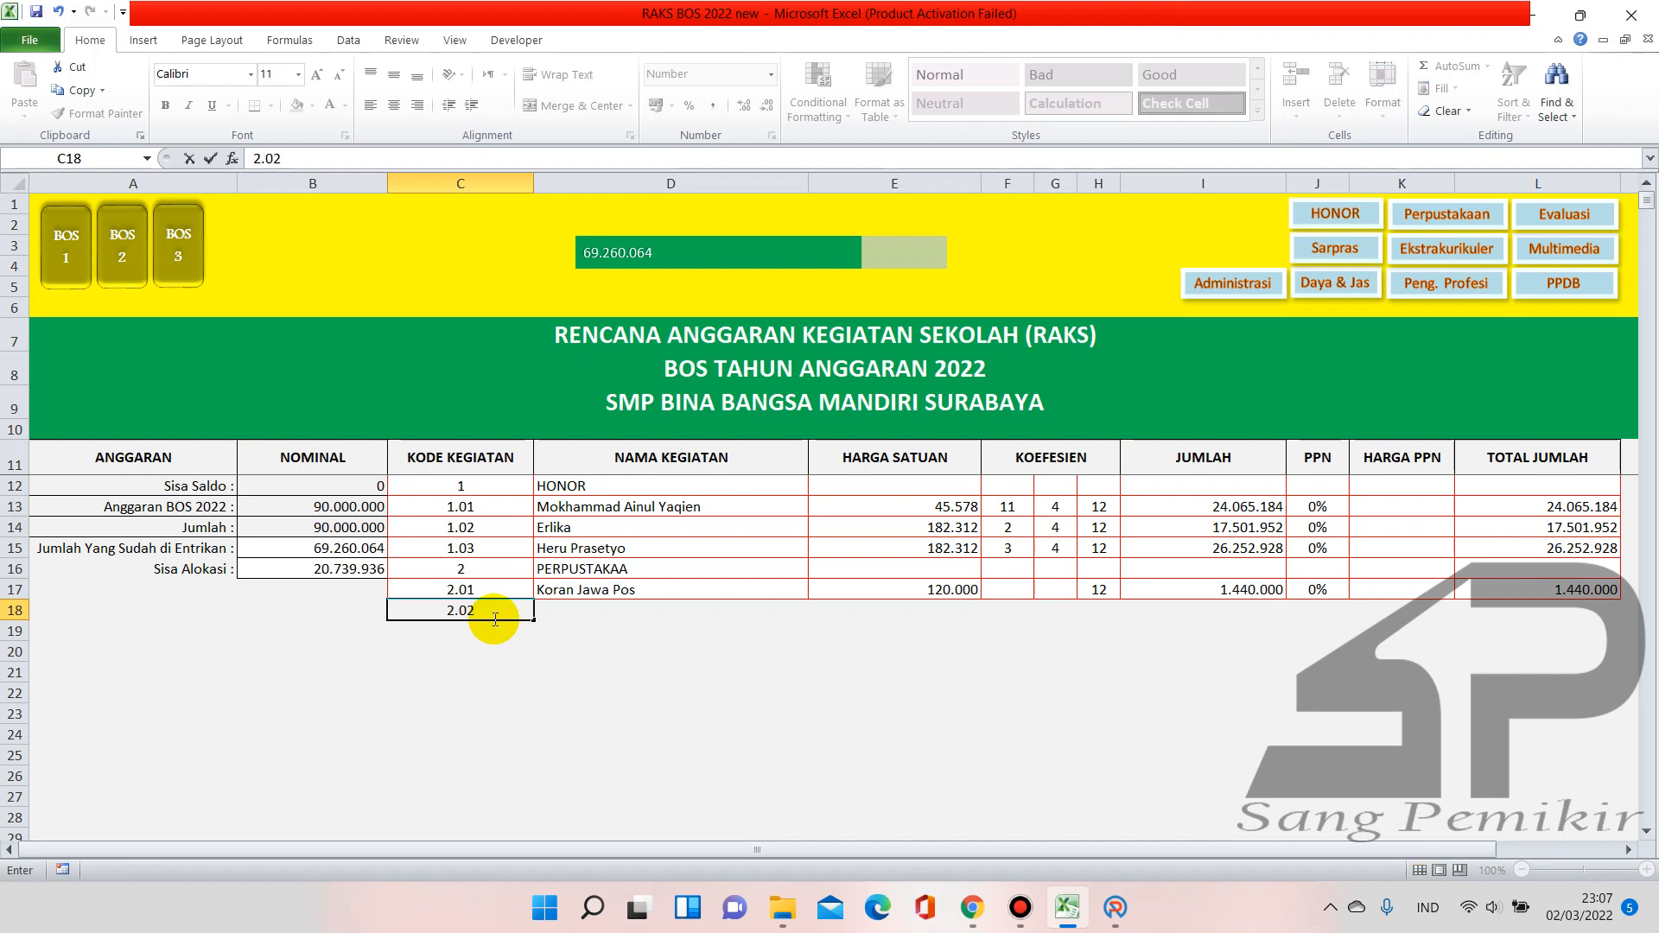
key(Return)
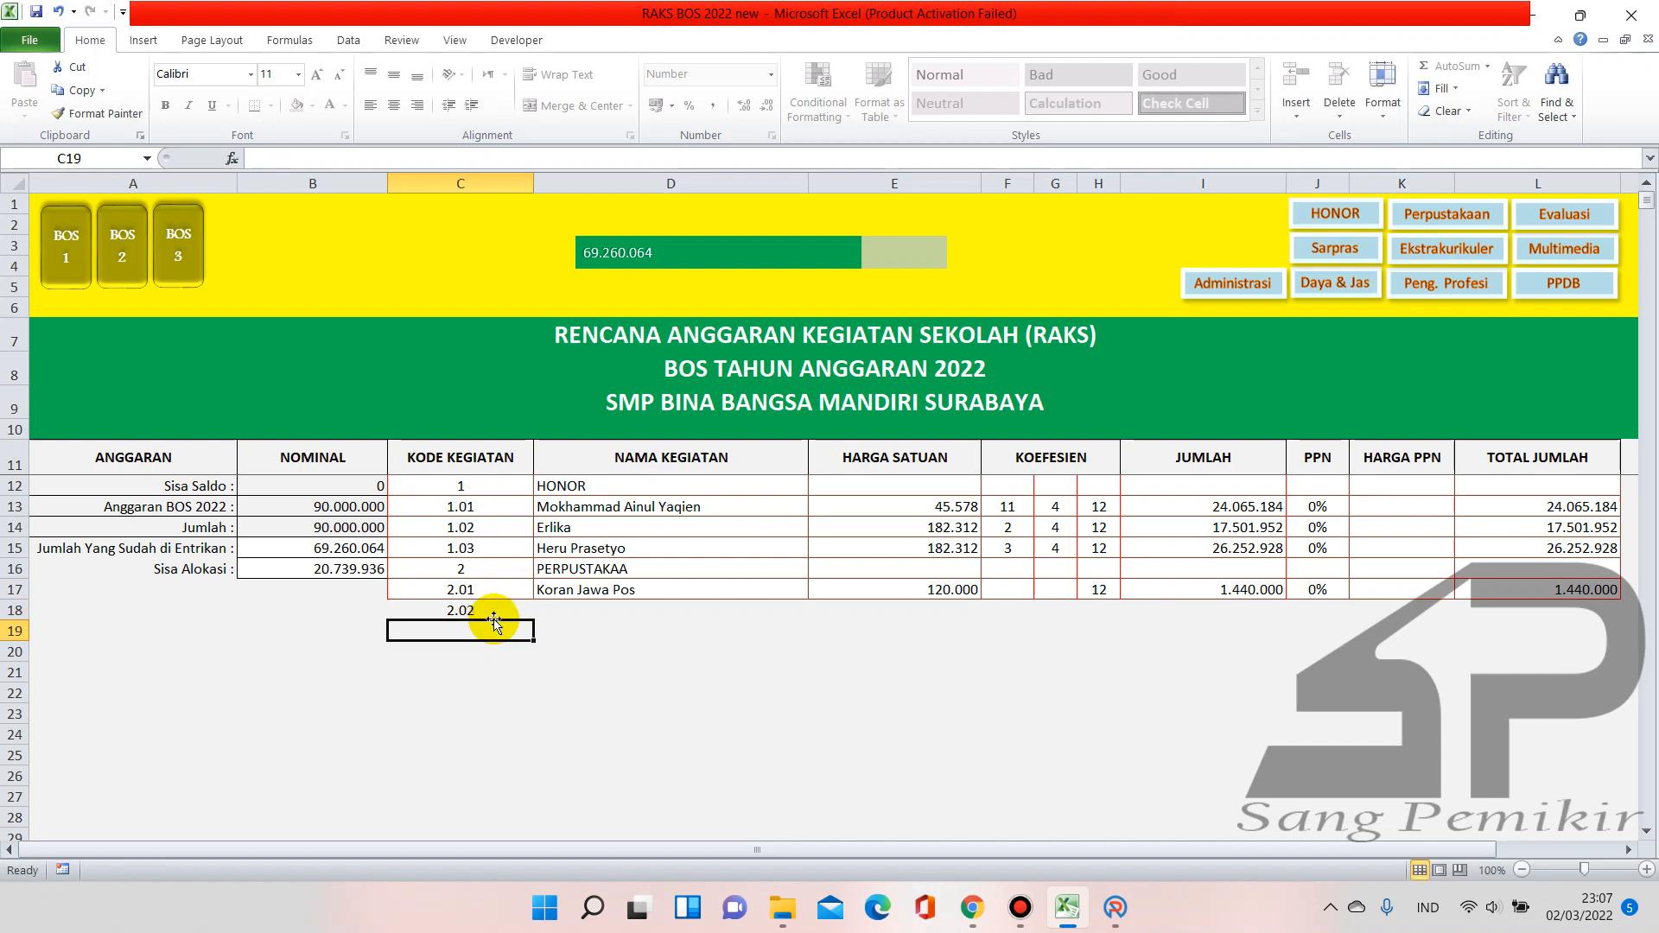
click(493, 617)
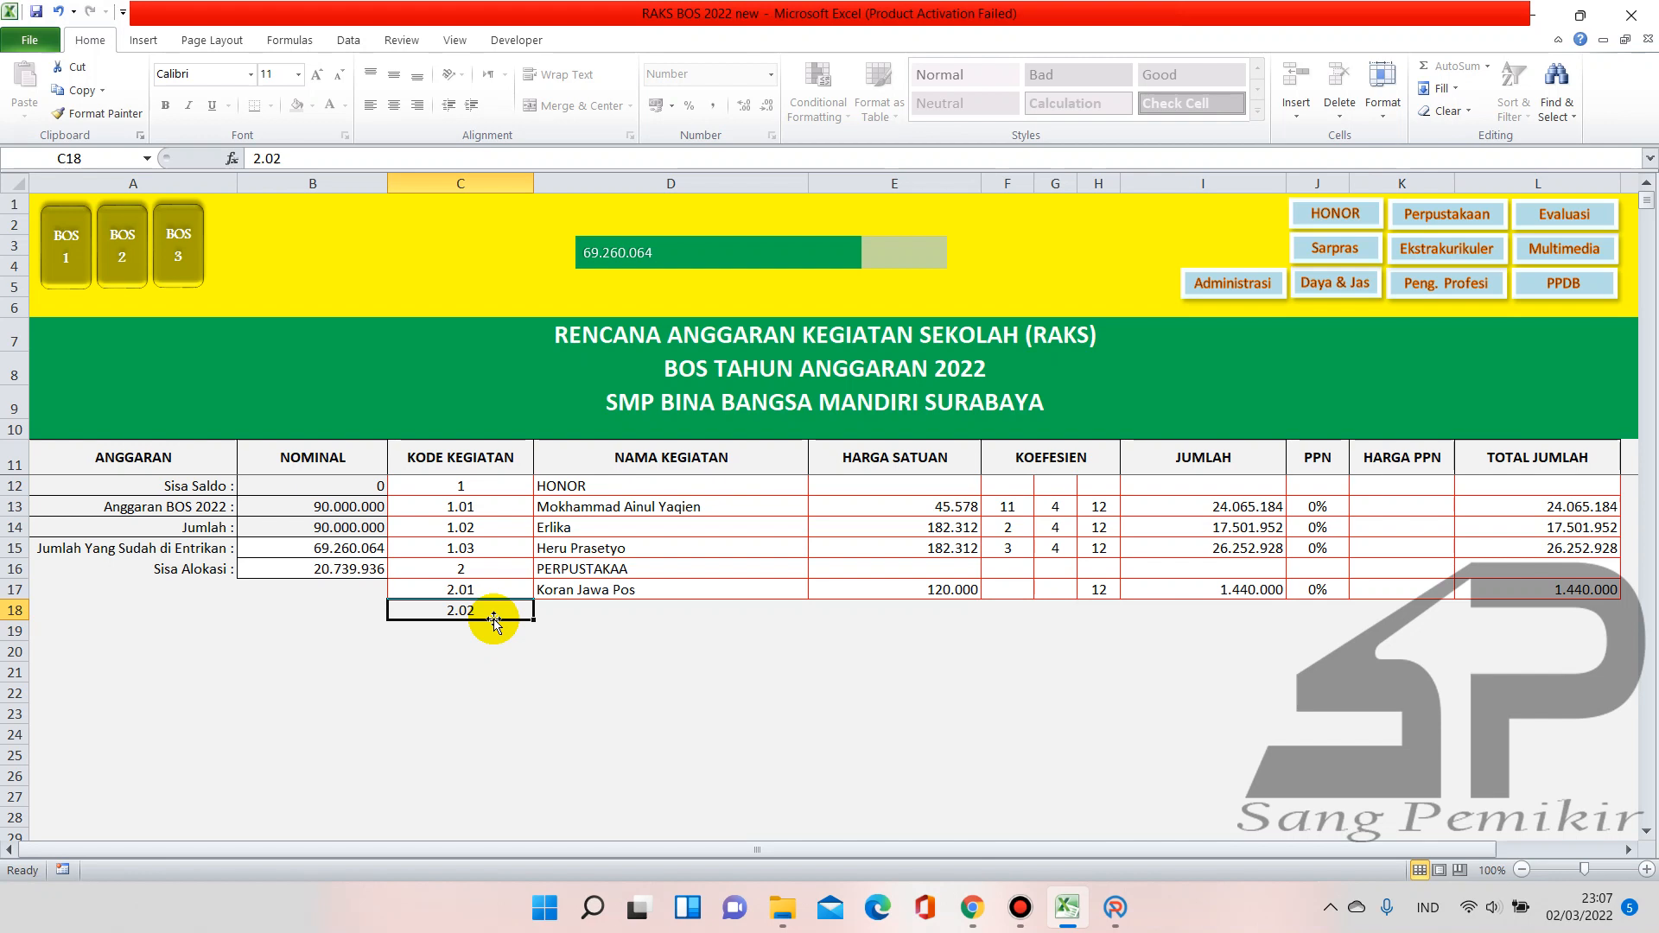
text(3)
key(Return)
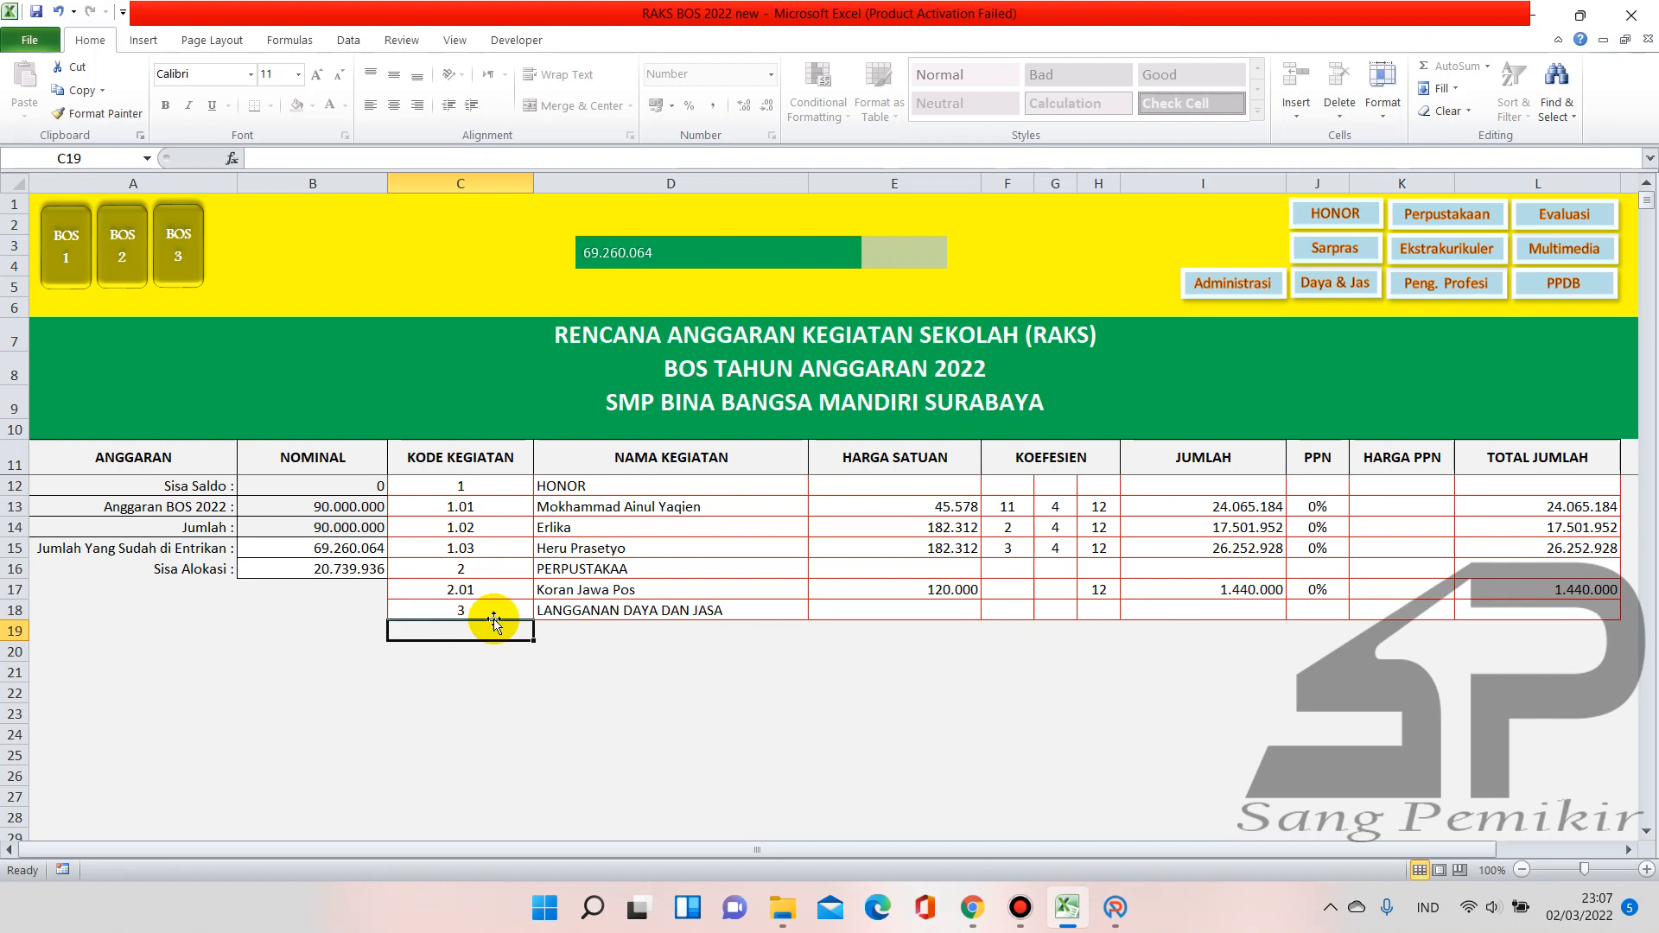
text(3.01)
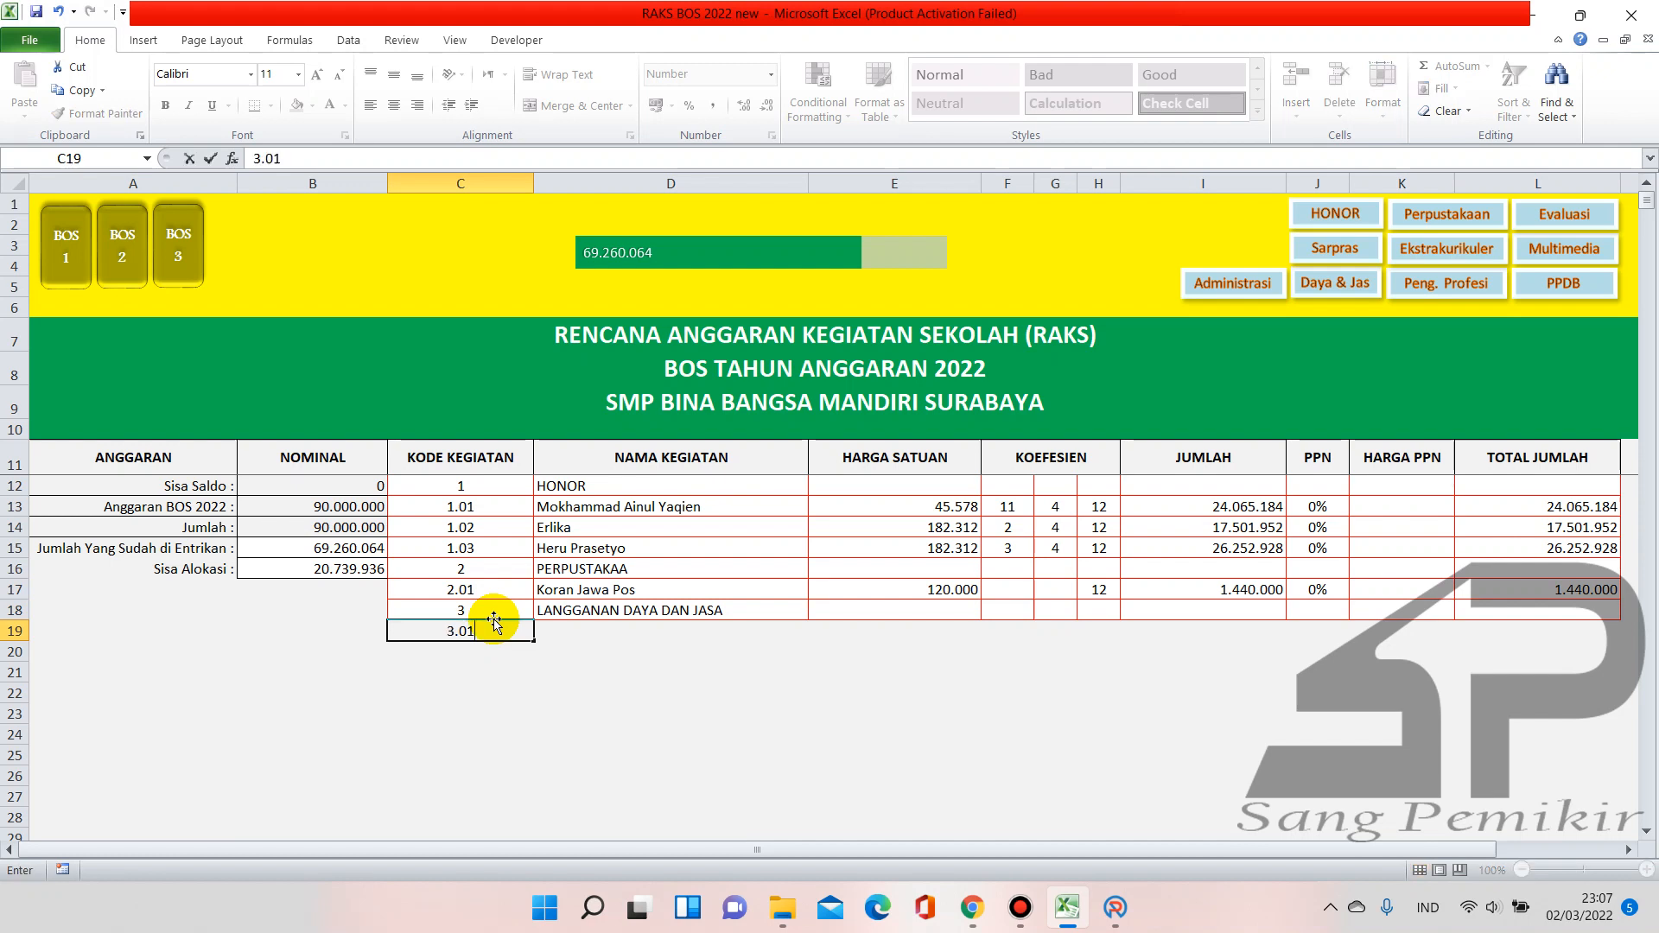
key(Return)
text(3.02)
key(Return)
text(3)
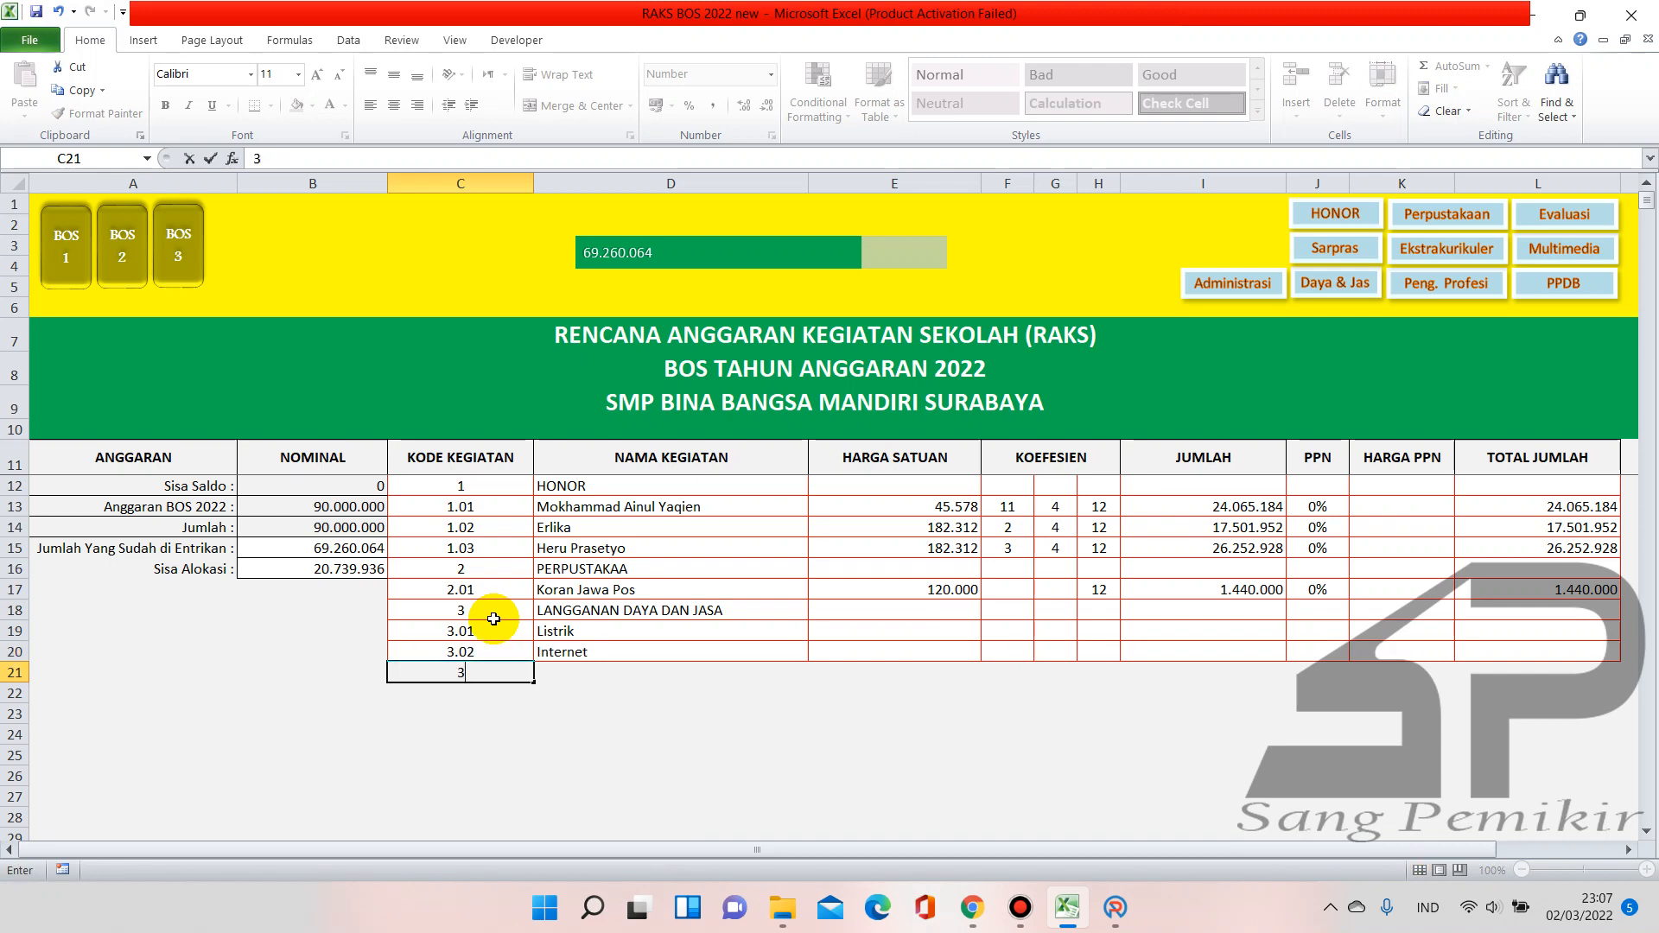
text(.03)
key(Return)
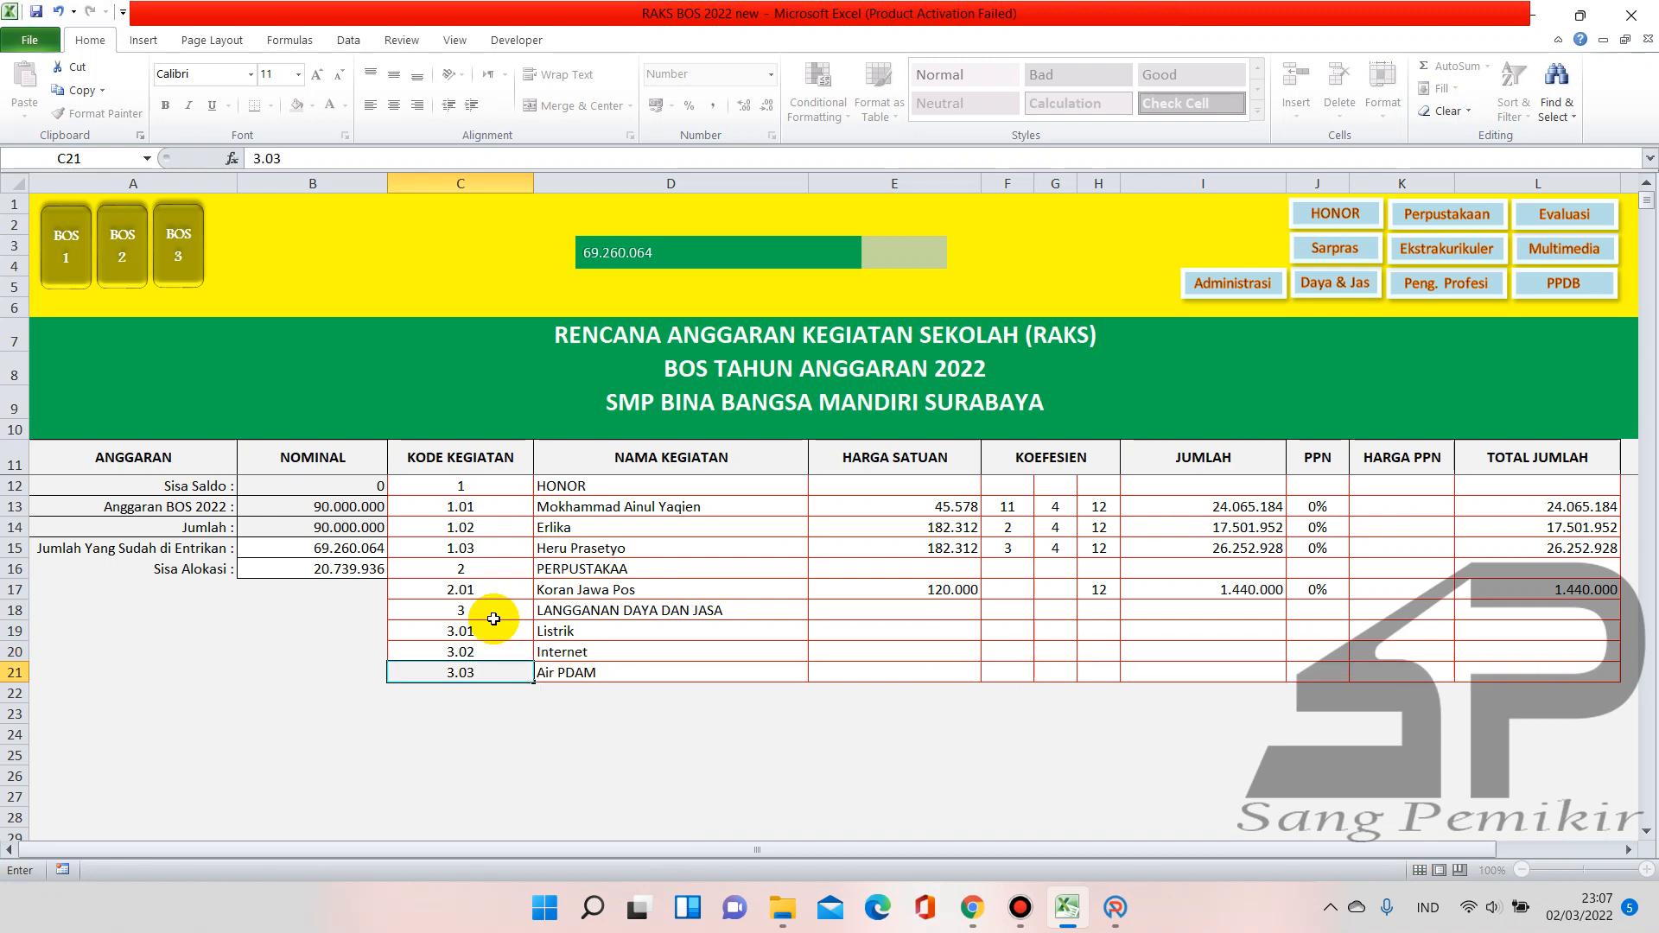
text(3.04)
key(Return)
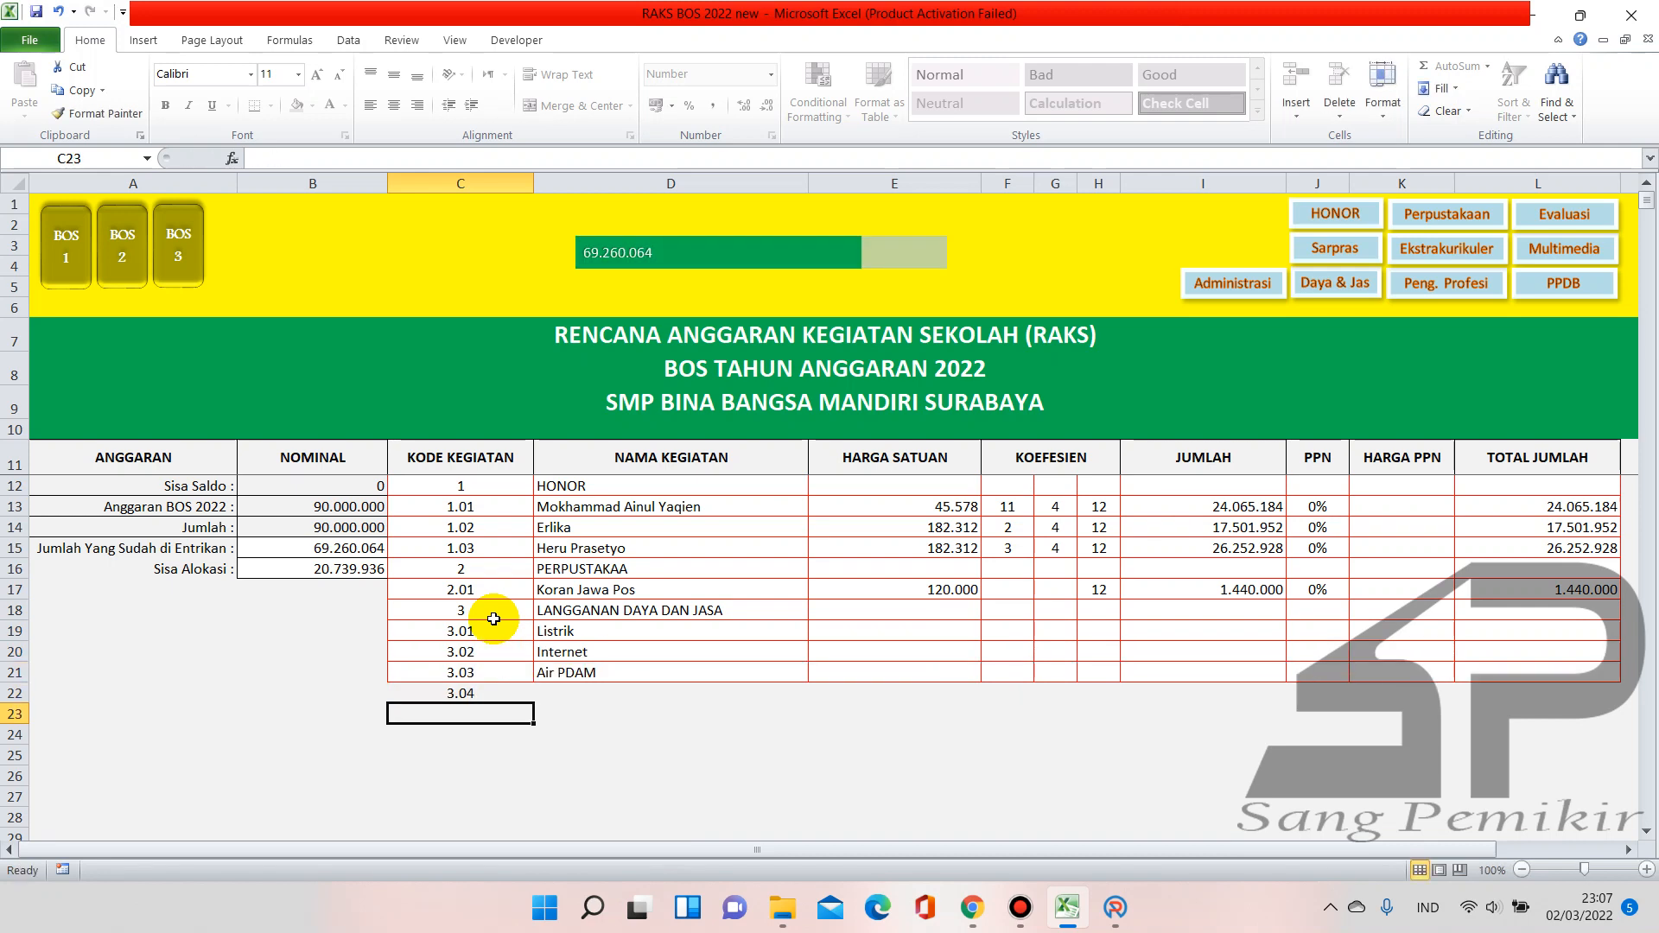
Correct the codes, keeping 3 in C18 and clearing the stray 3.04 in C22
click(493, 619)
key(BackSpace)
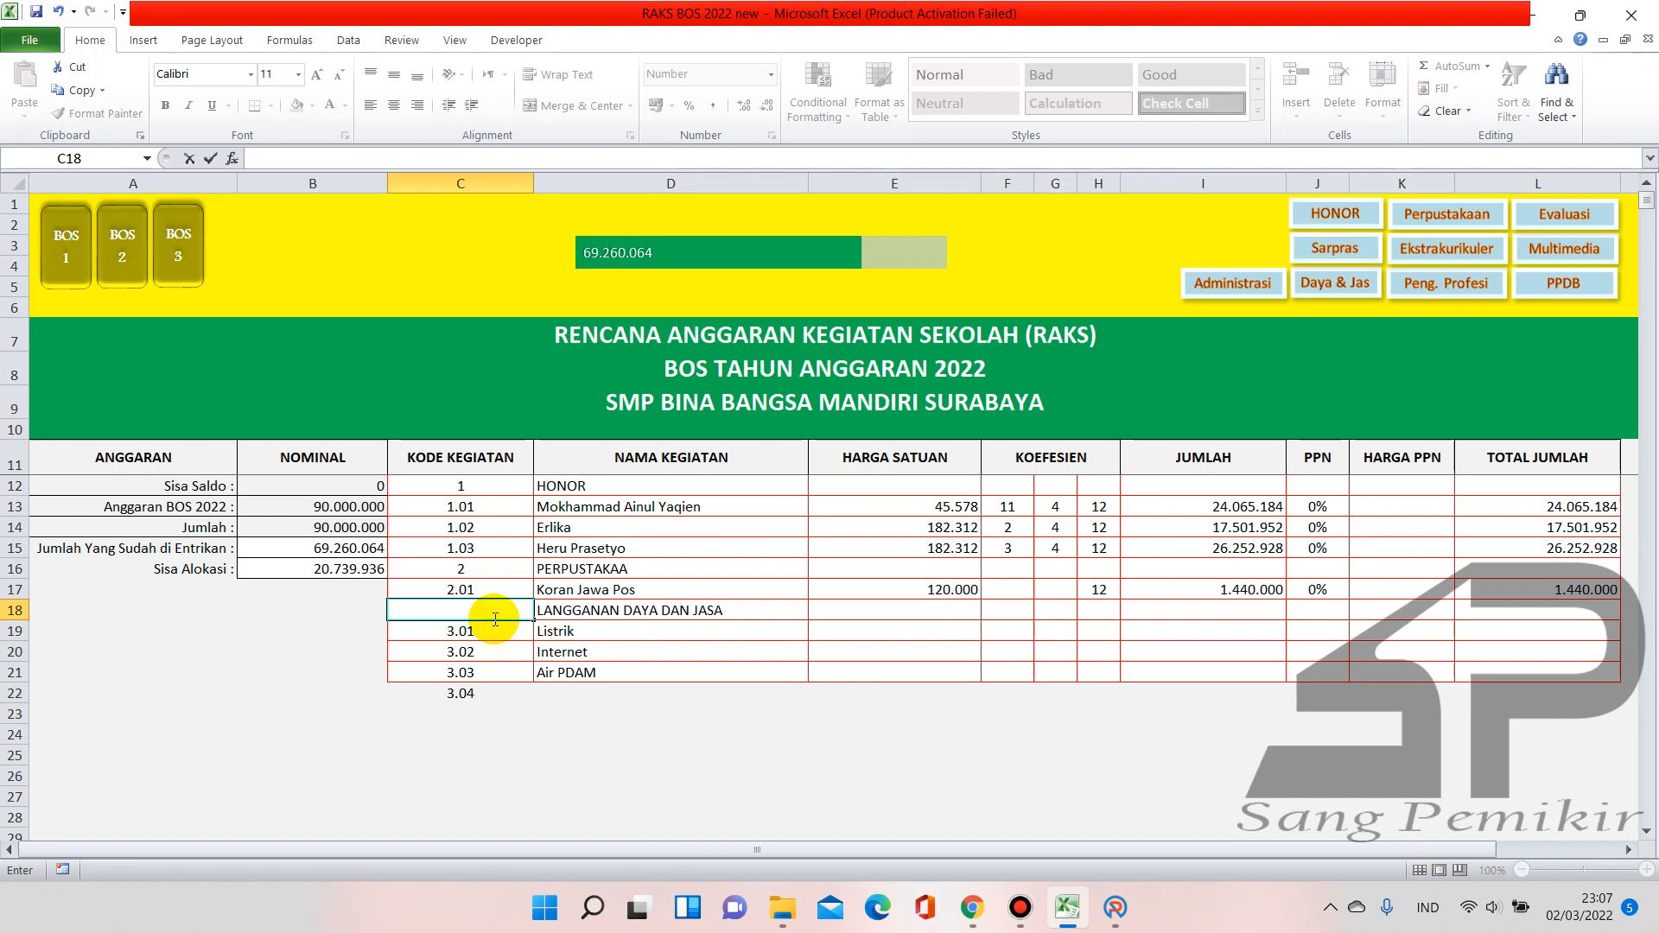
key(Return)
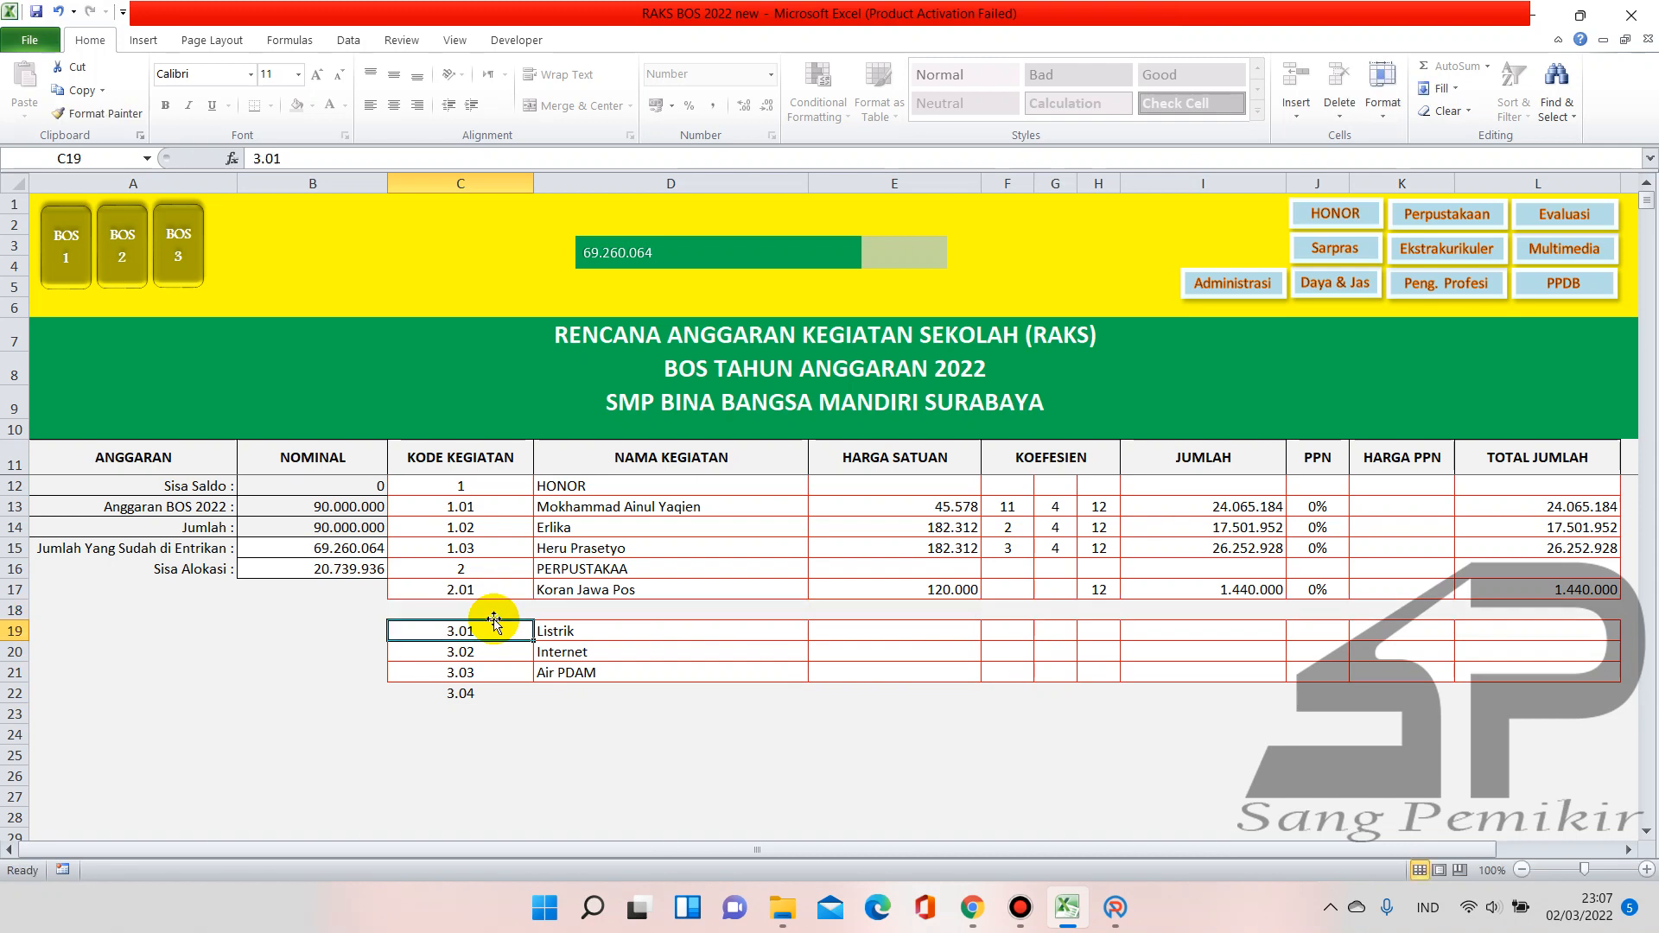
click(493, 619)
text(3)
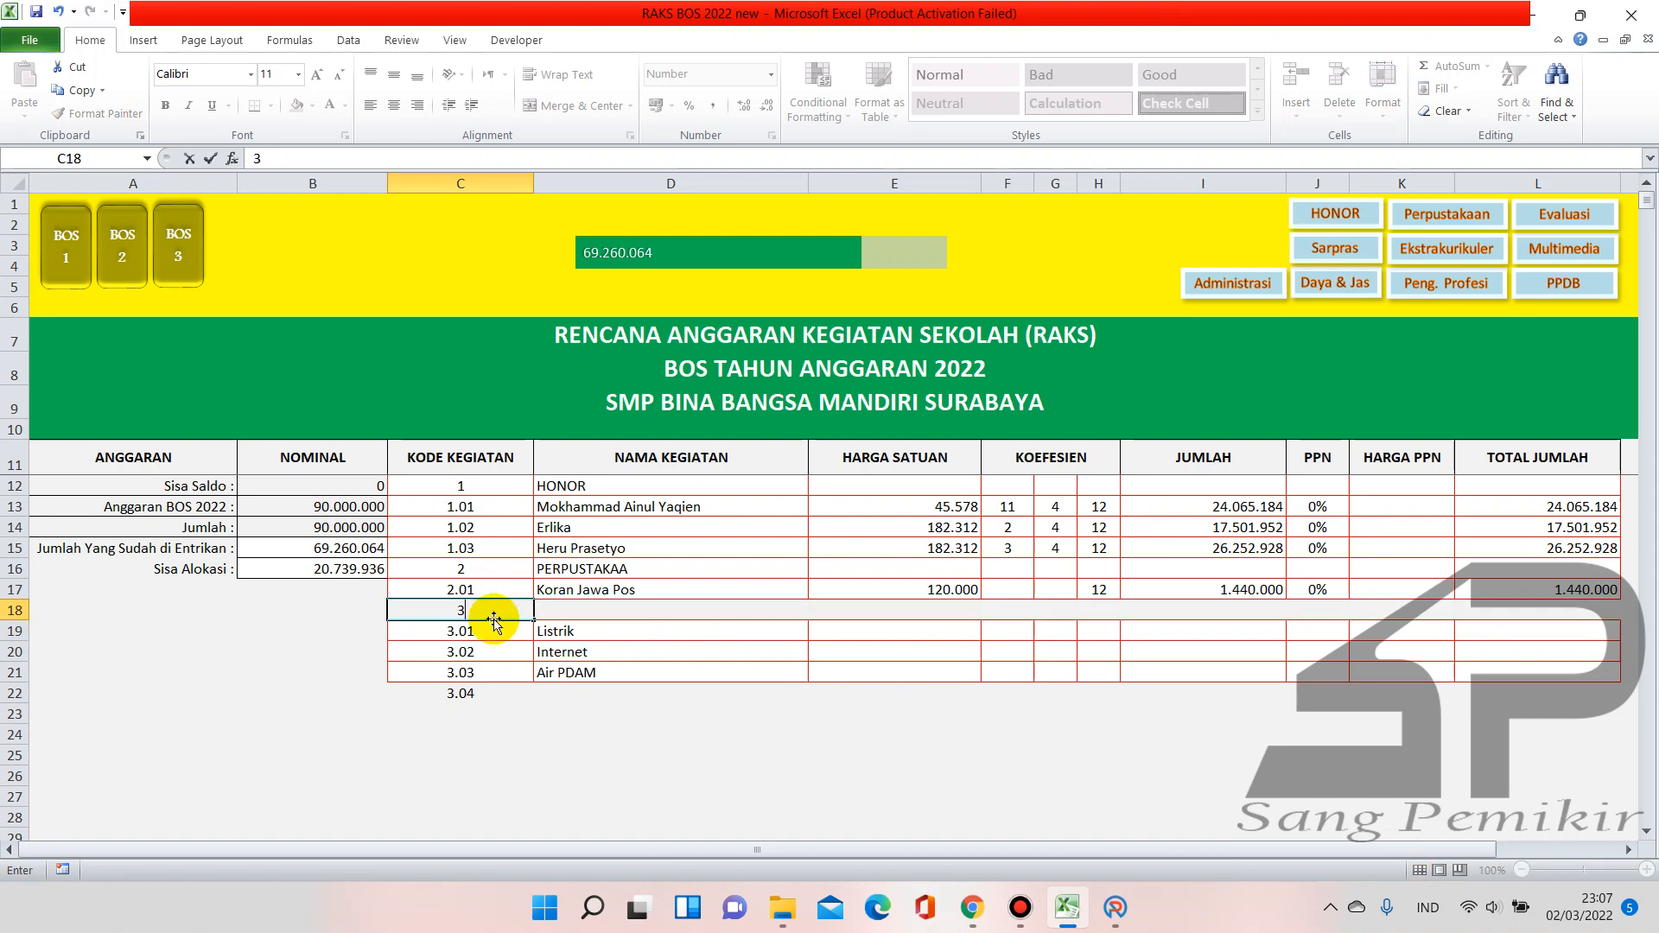
key(Return)
key(Down)
key(Down)
key(Down)
key(BackSpace)
key(Return)
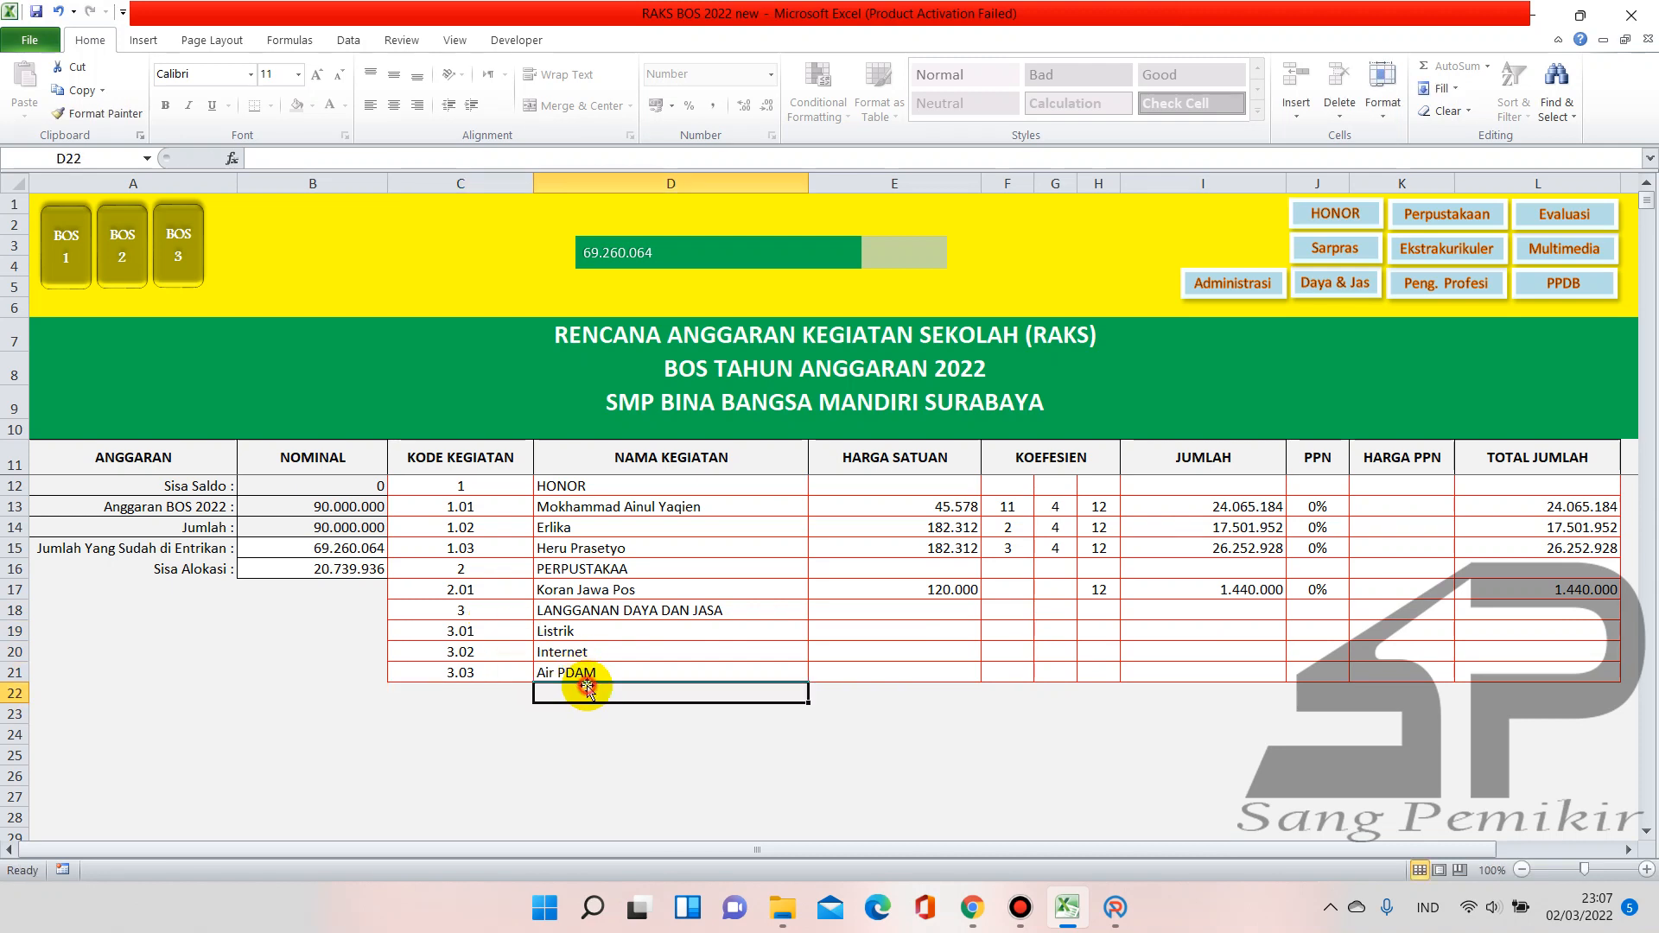
Copy the Listrik, Internet and Air PDAM unit prices from the Tahap I sheet
click(79, 278)
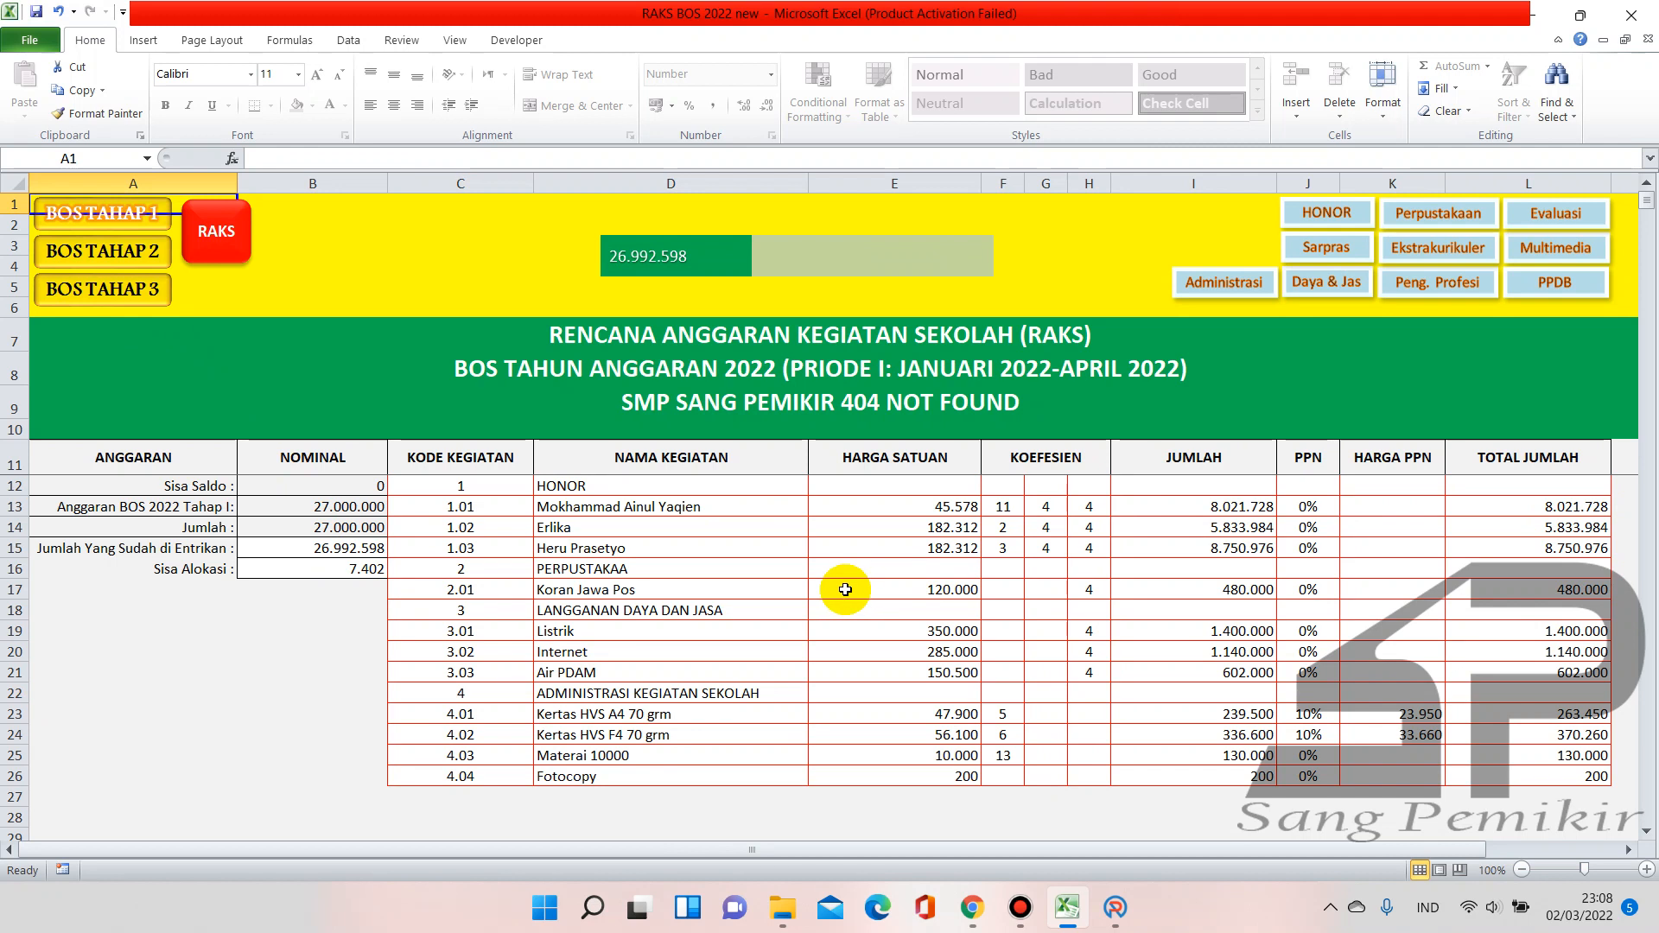
drag(903, 632, 925, 673)
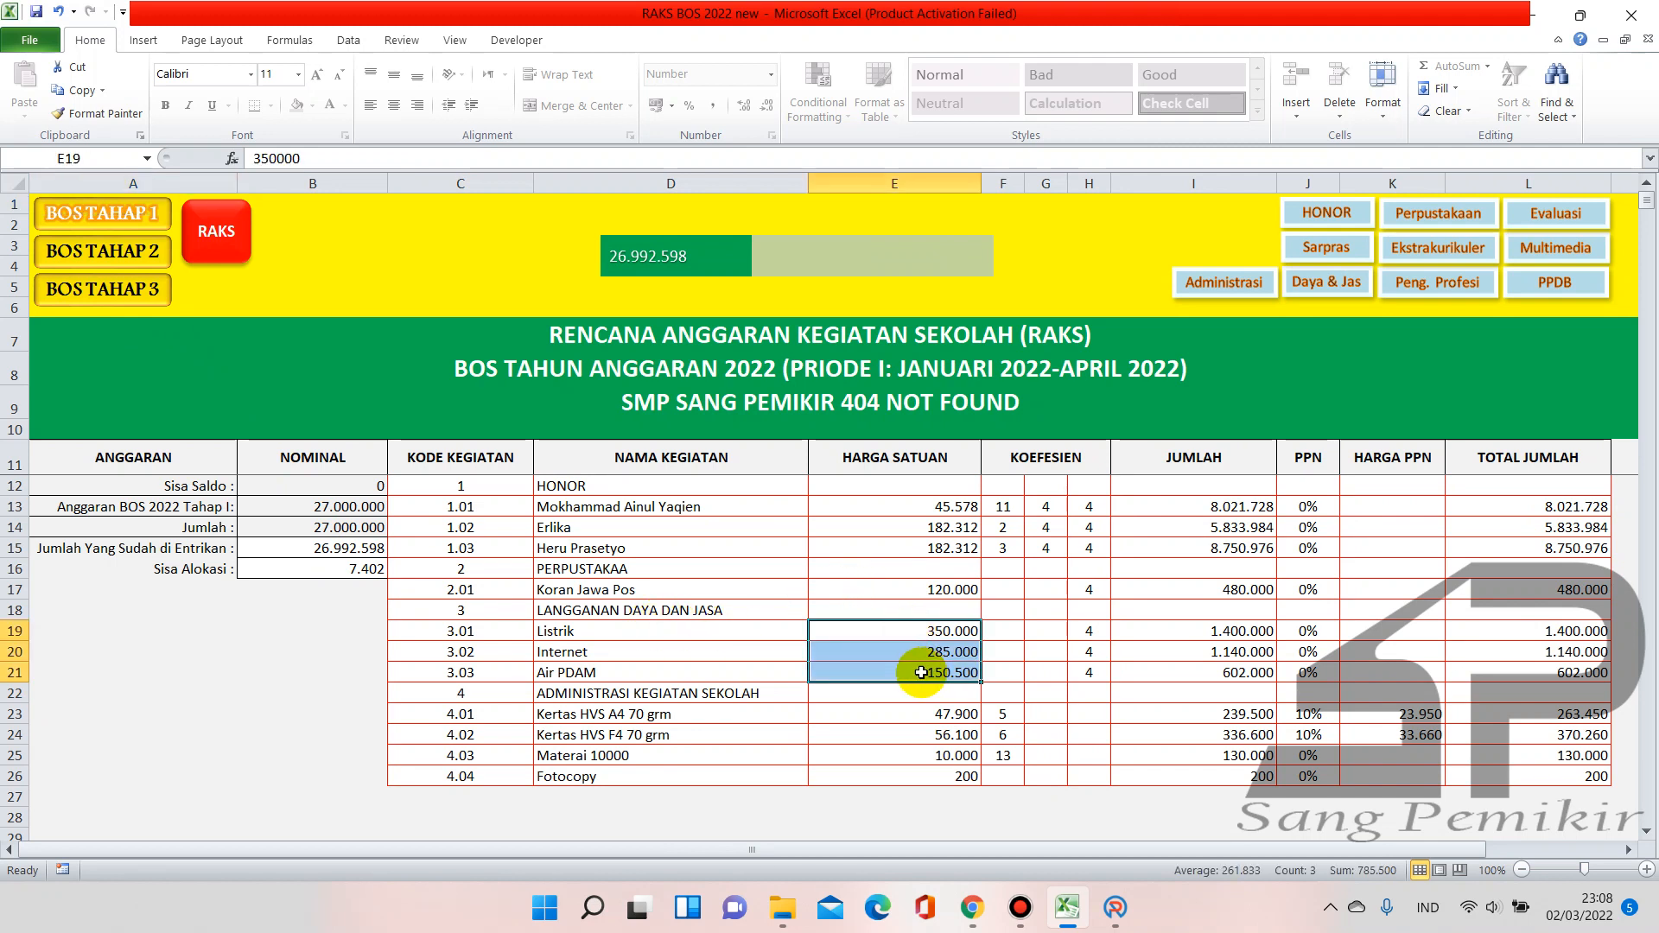
key(ctrl+c)
key(ctrl+Page_Up)
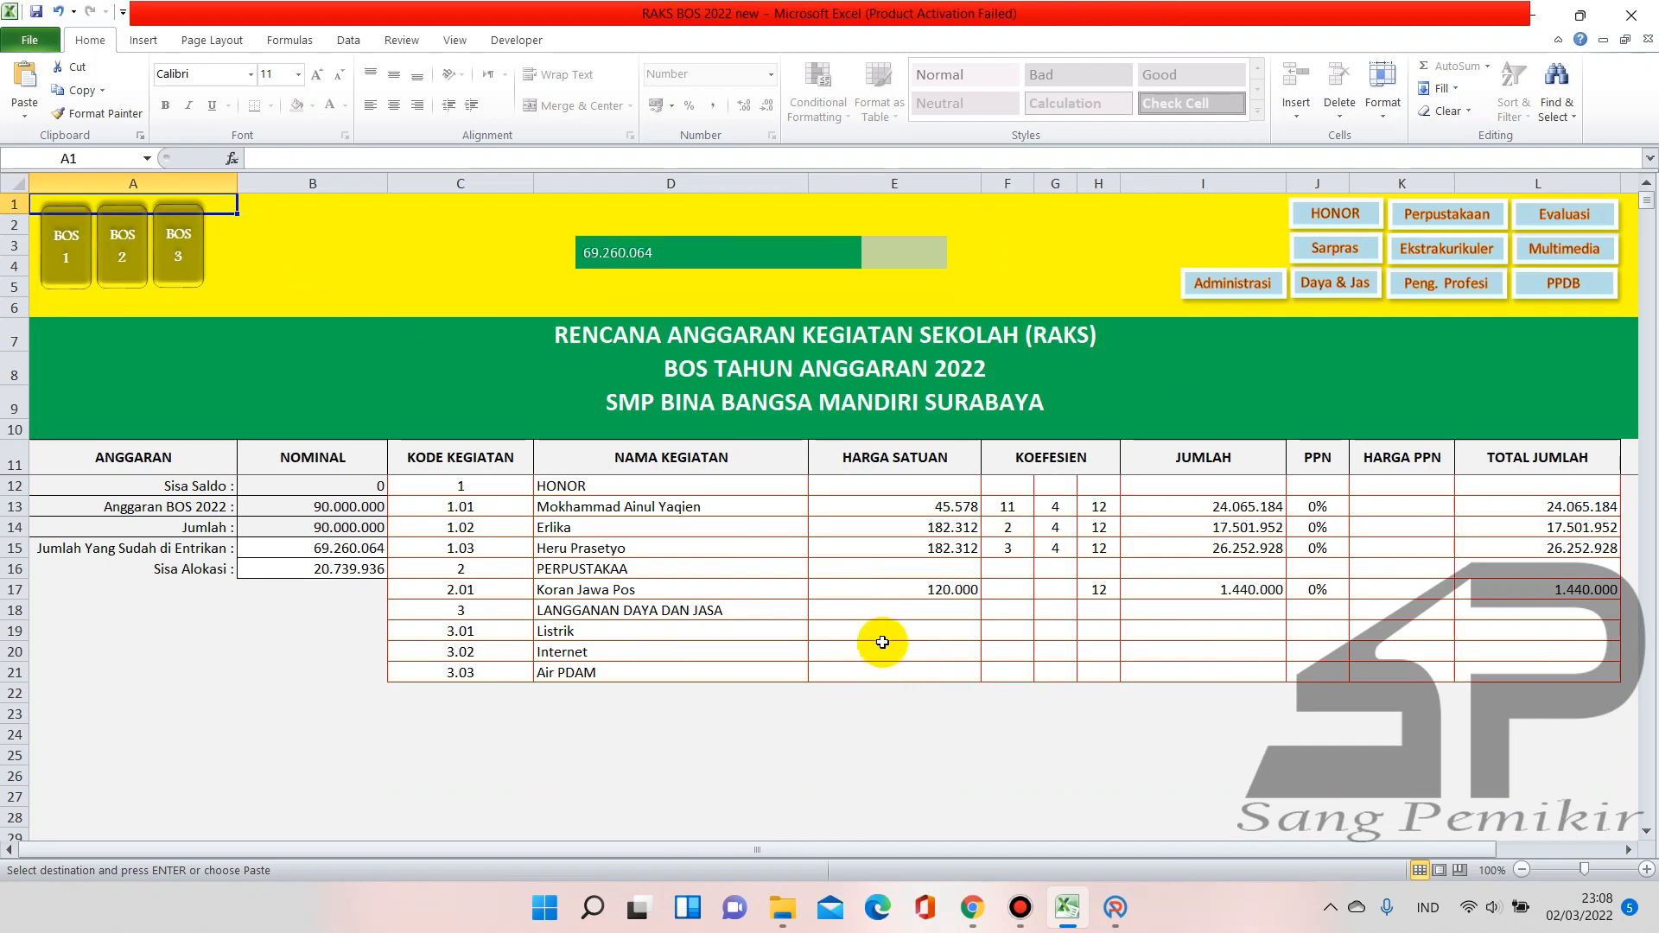
Paste the three unit prices into E19:E21 of the full-year sheet
click(875, 628)
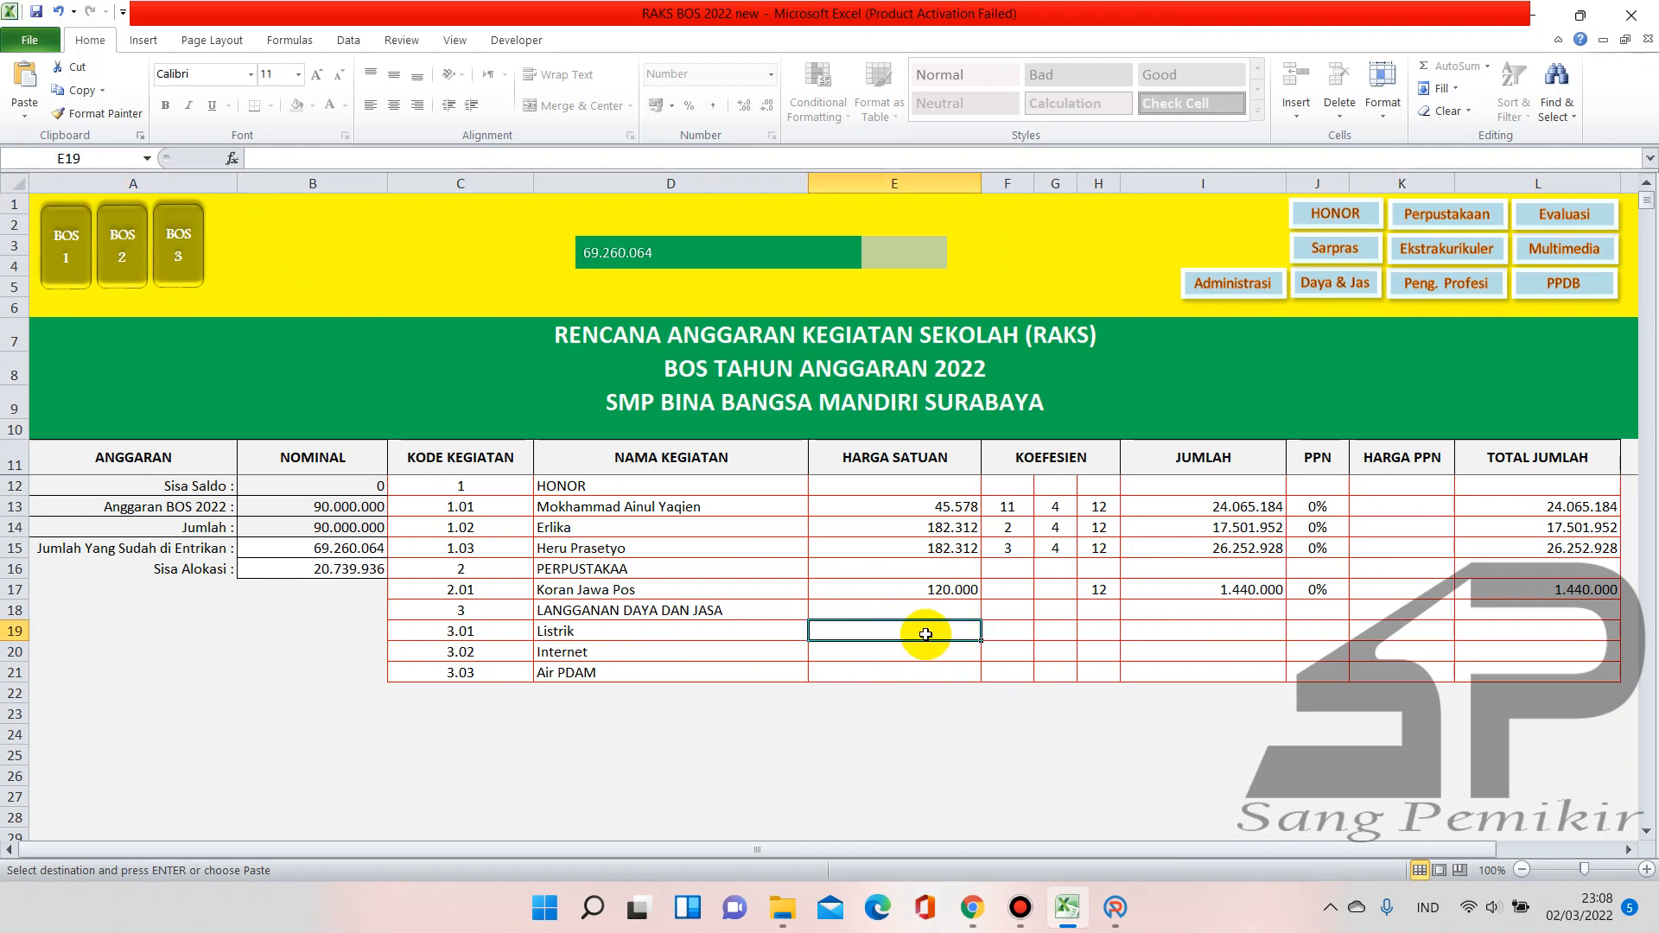
key(ctrl+v)
click(1034, 695)
click(1030, 787)
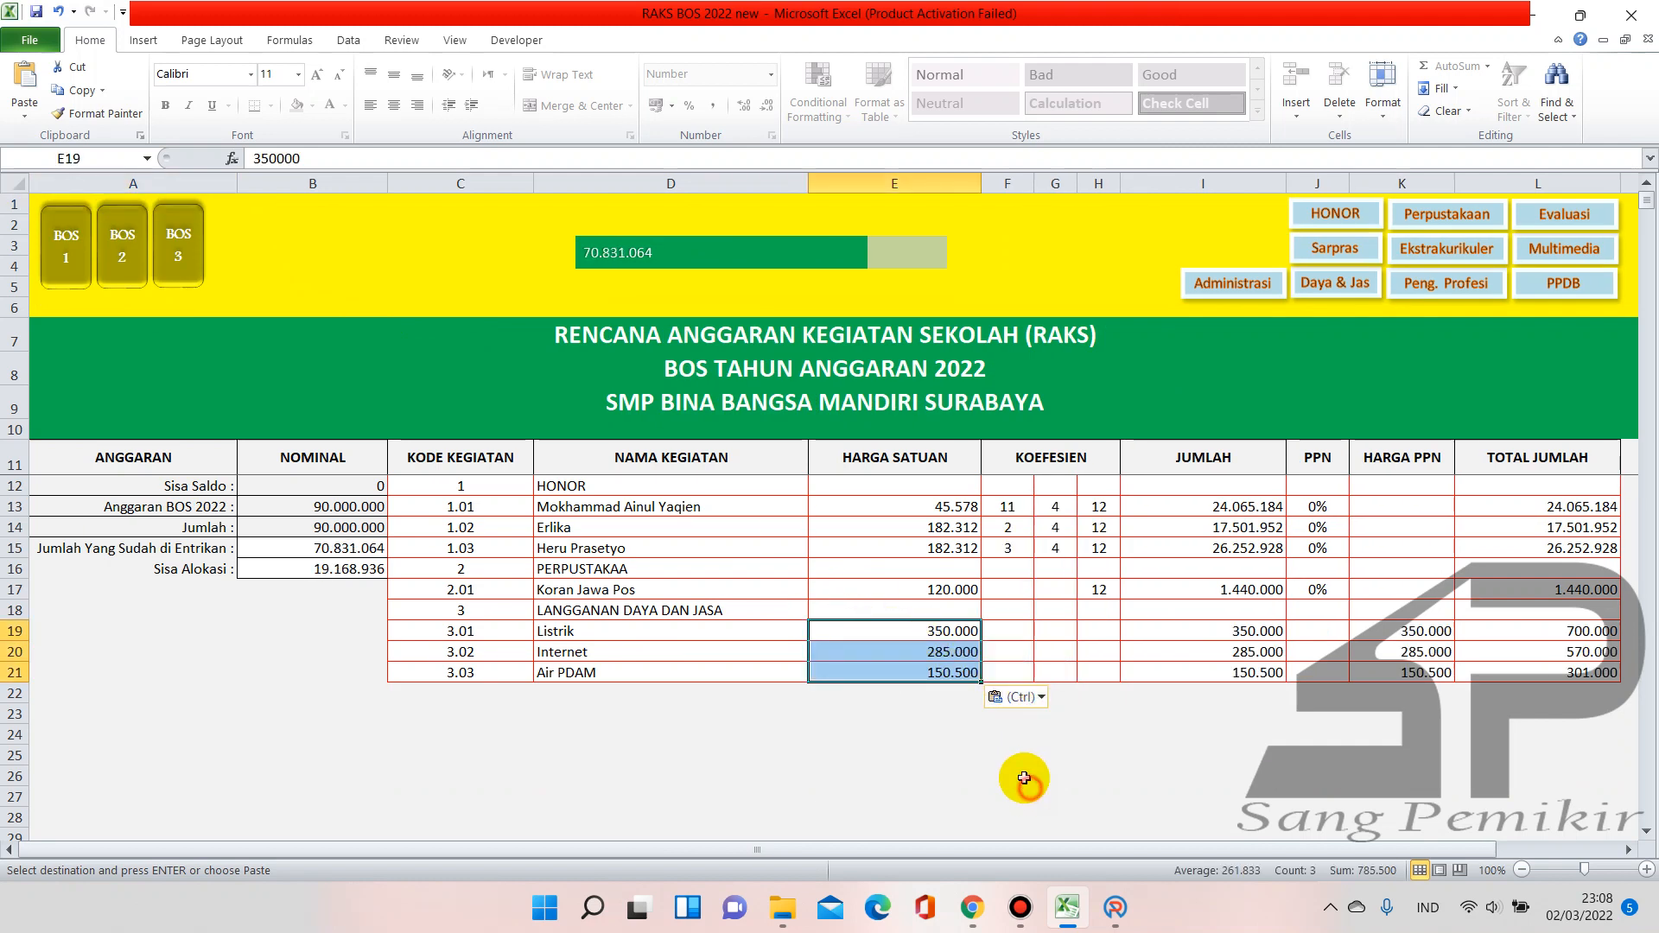
Set a coefficient of 12 for Listrik, Internet and Air PDAM in H19:H21
click(1094, 629)
text(12)
key(Return)
text(12)
key(Return)
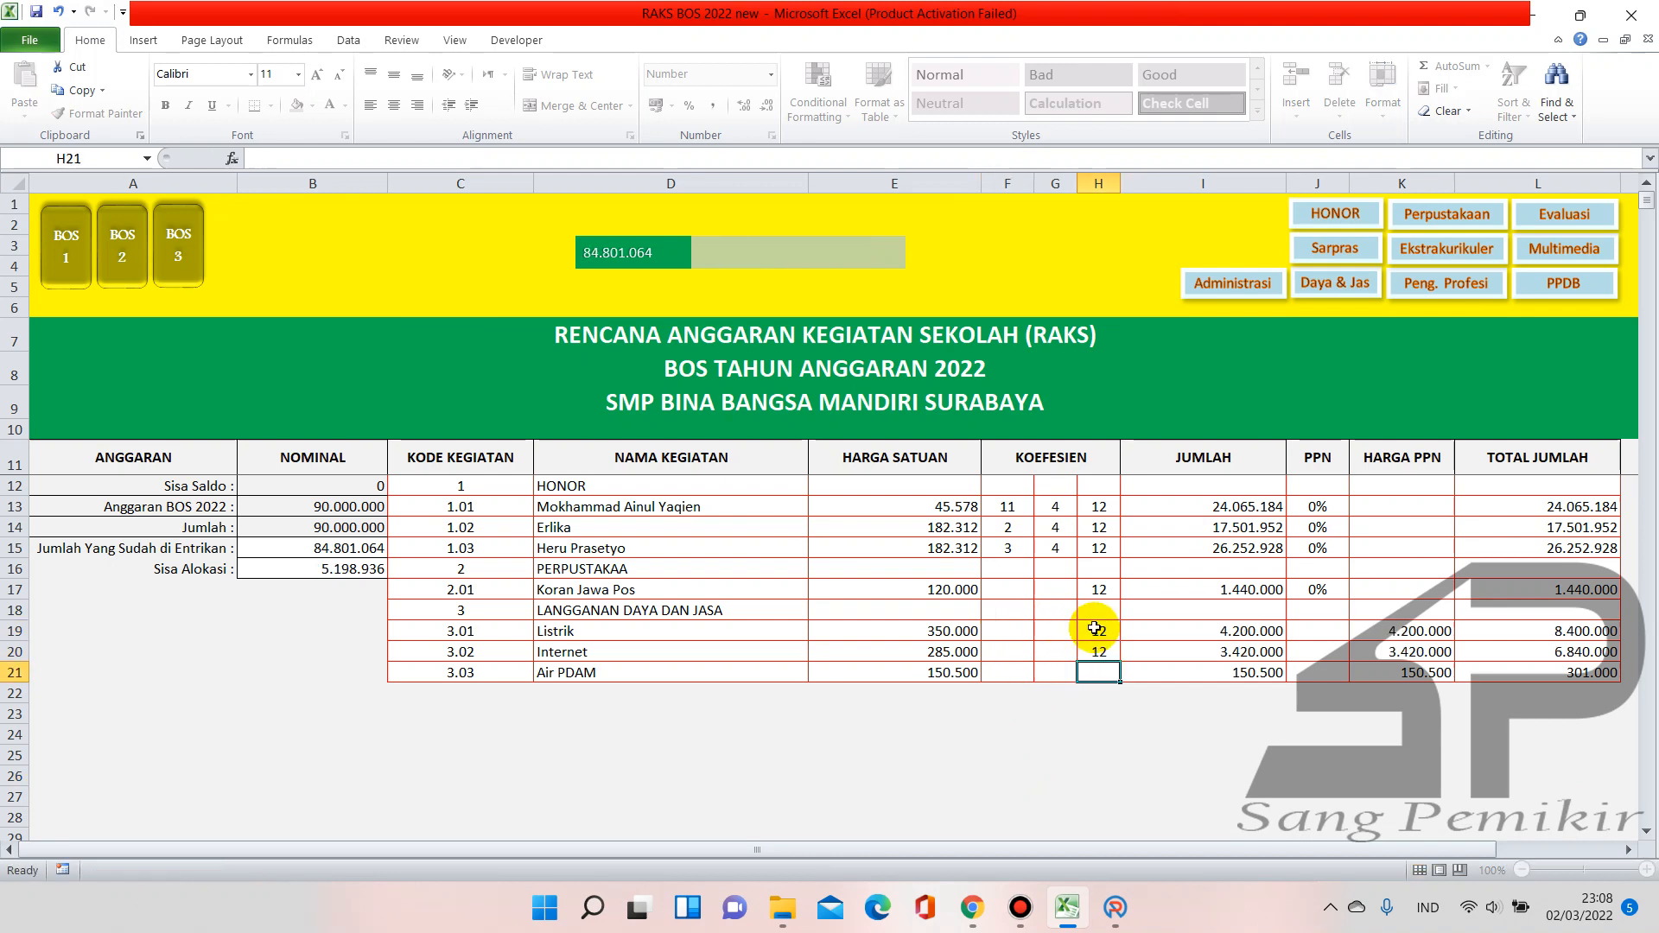
key(Return)
Set PPN to 0 for all three rows in J19:J21
click(1305, 634)
text(0)
key(Return)
text(0)
key(Return)
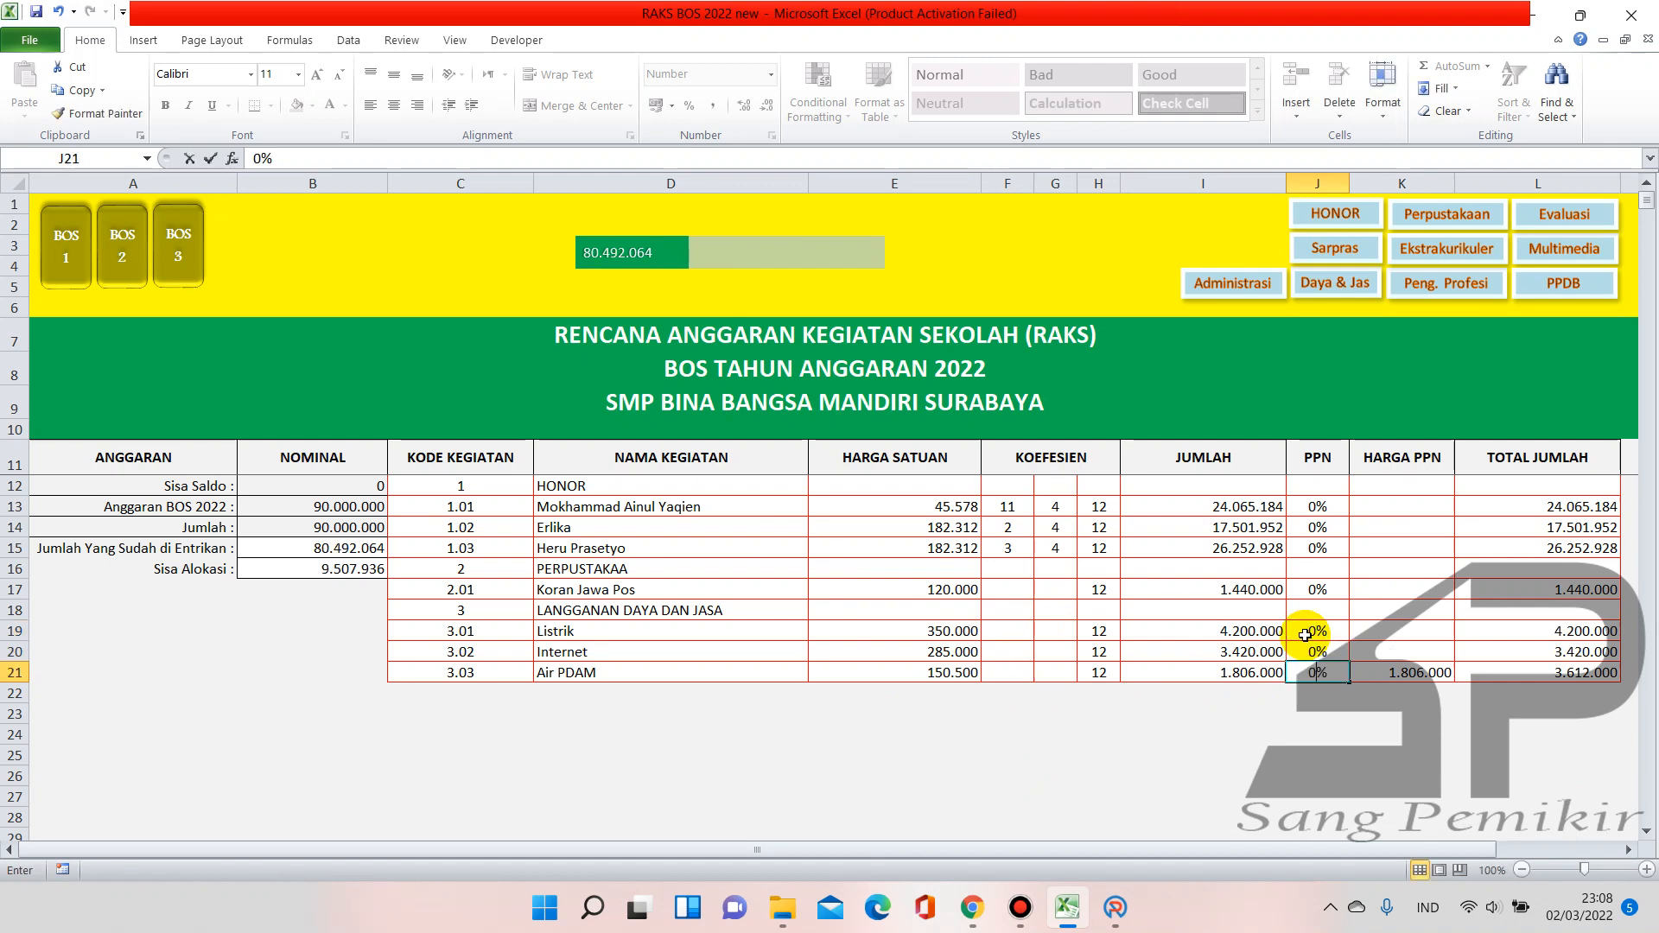
text(0)
key(Return)
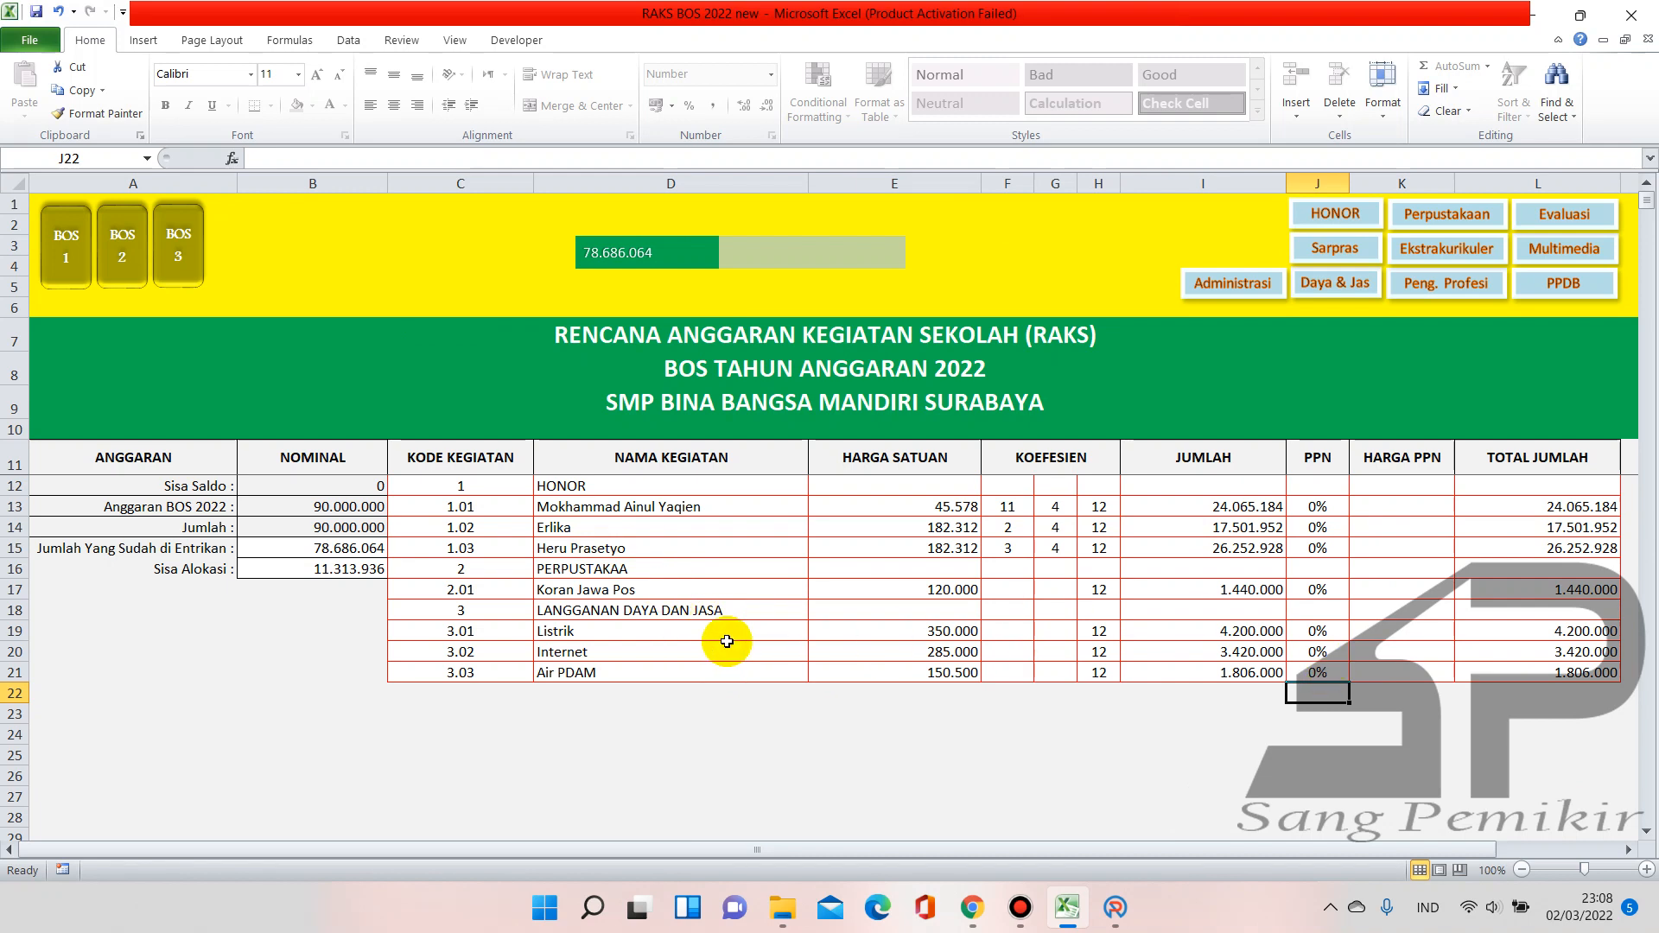
Add a new Kertas Kerja line with activity Pembayaran Rek Listrik
click(972, 907)
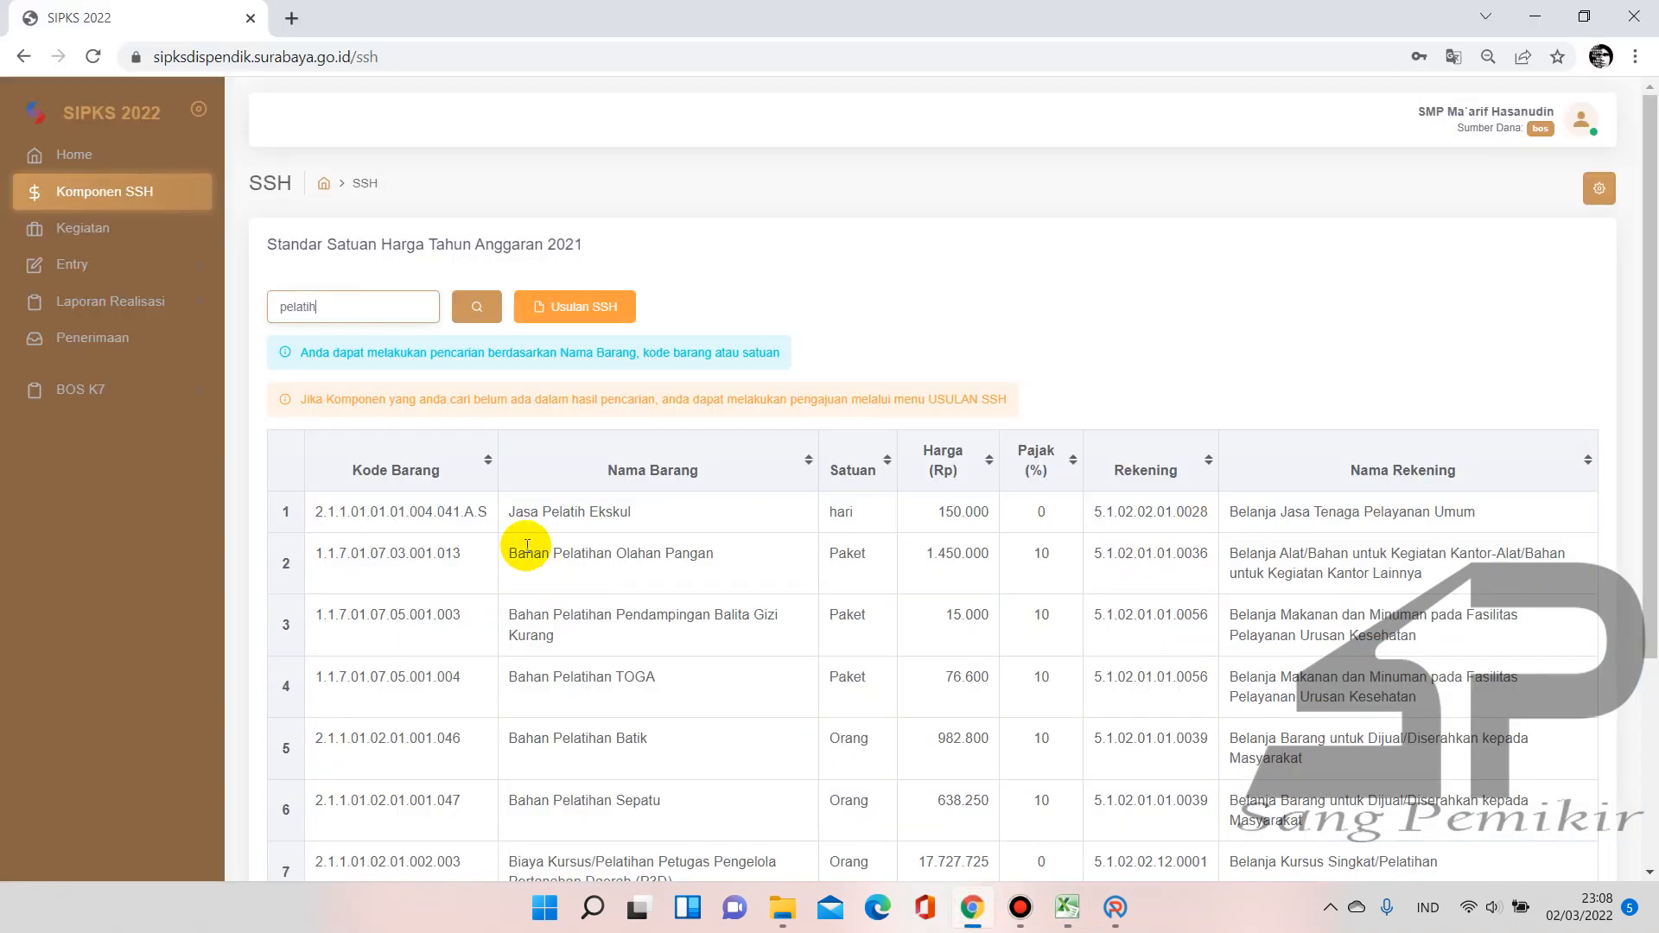
click(1115, 907)
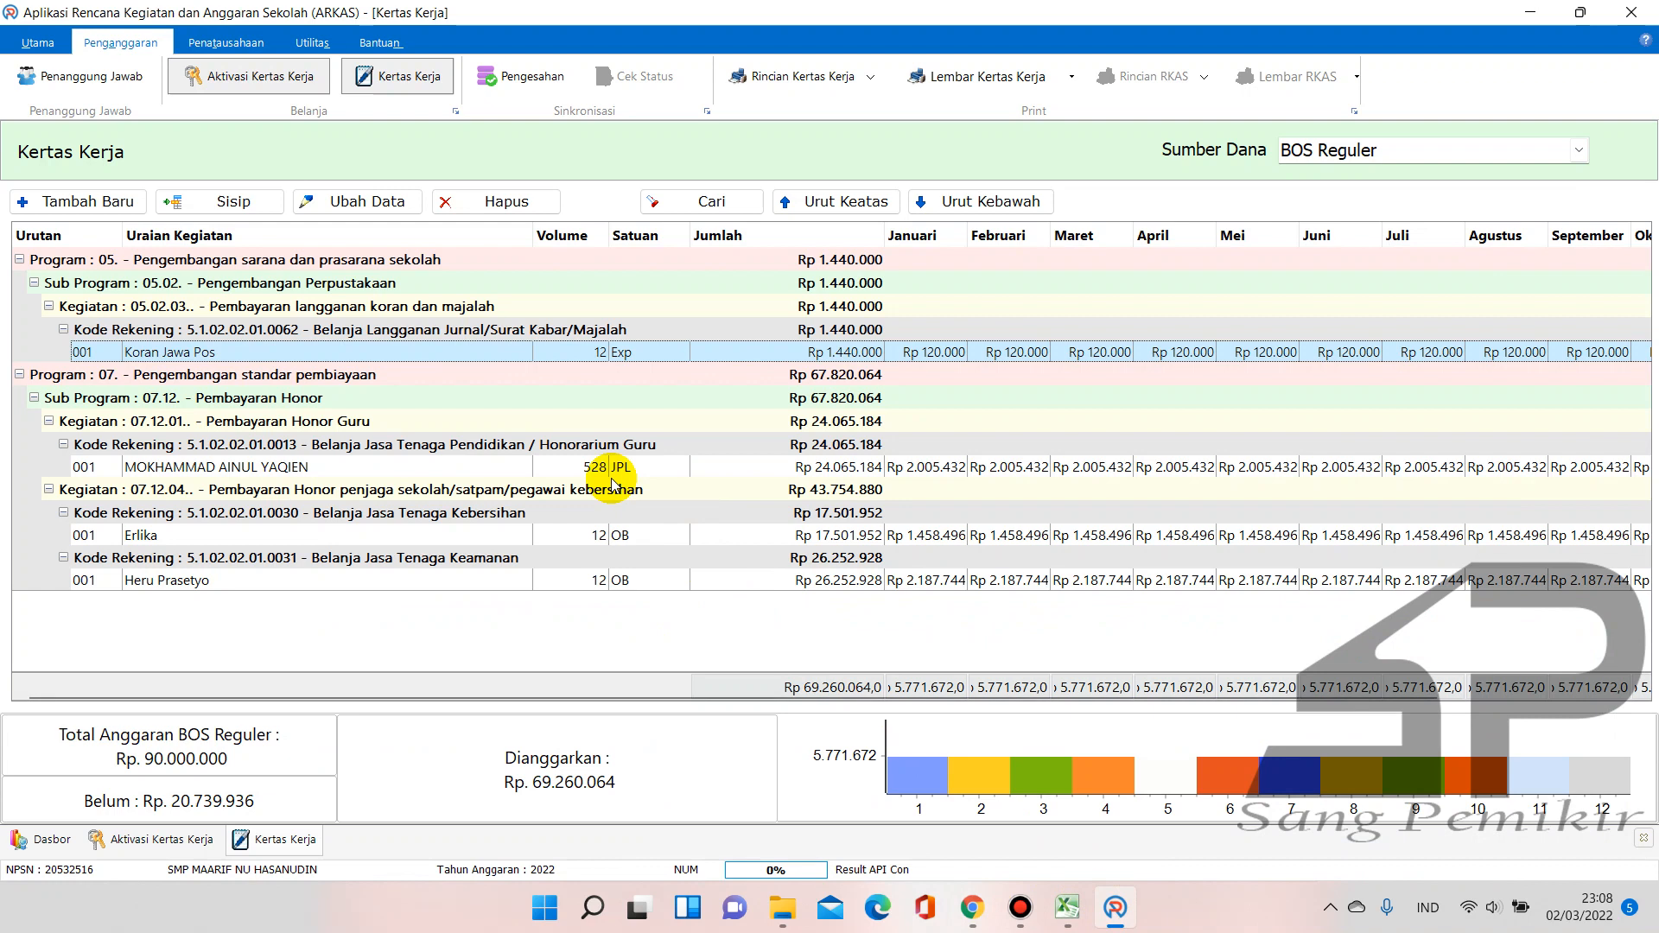
click(62, 198)
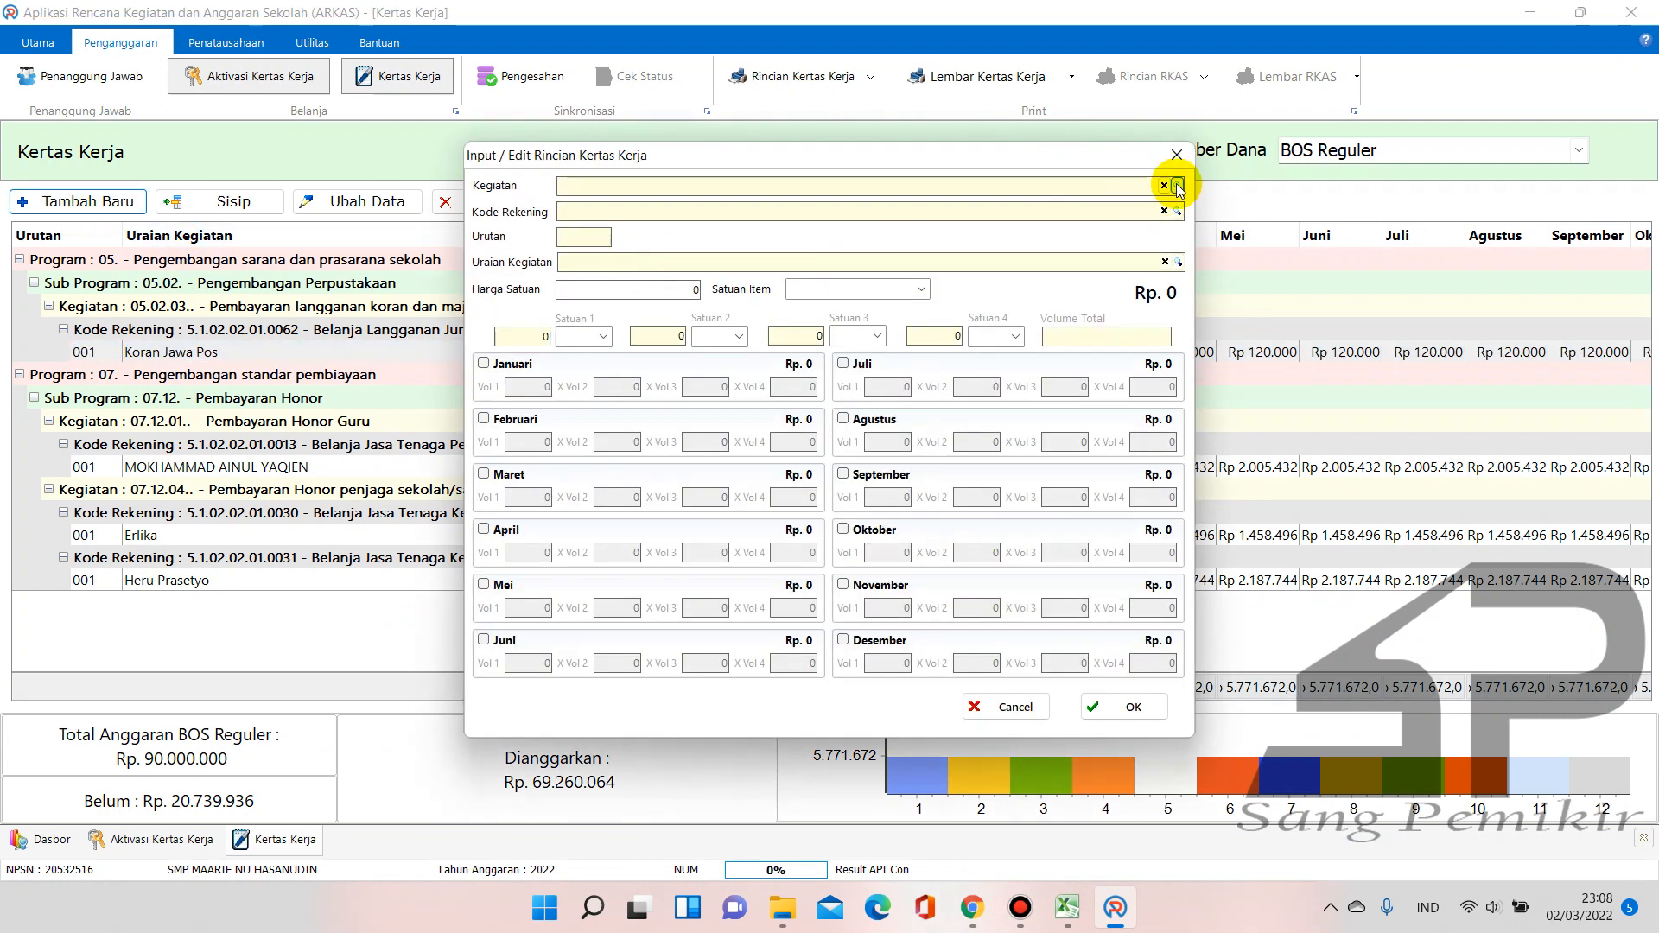
click(1177, 187)
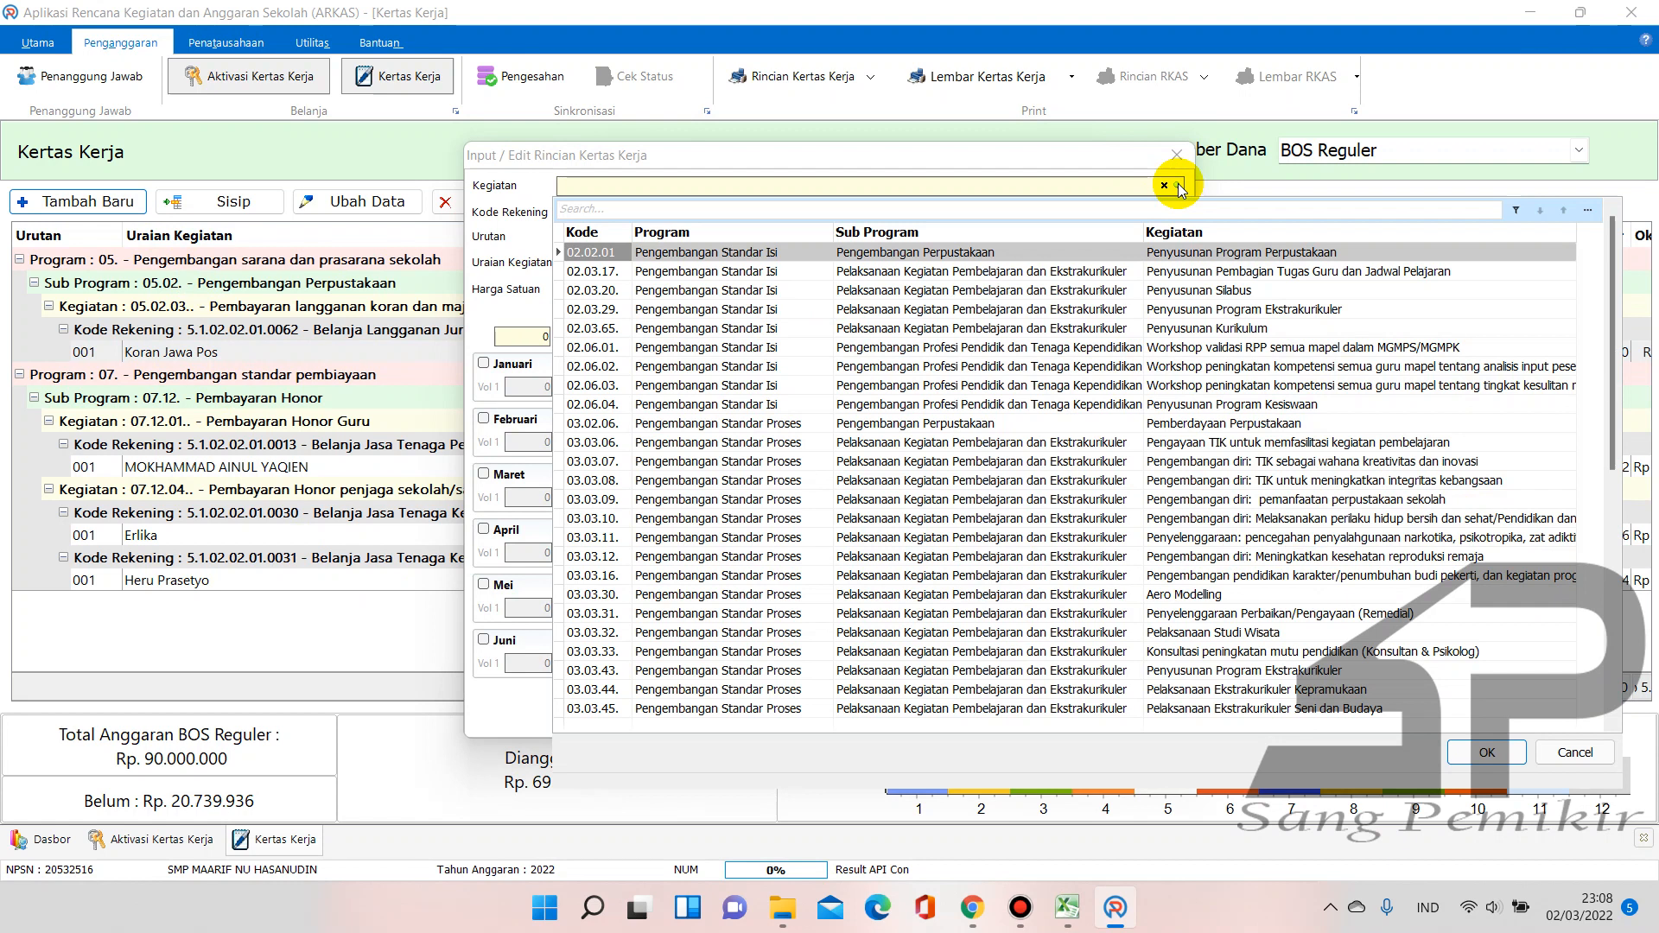
text(listru)
key(BackSpace)
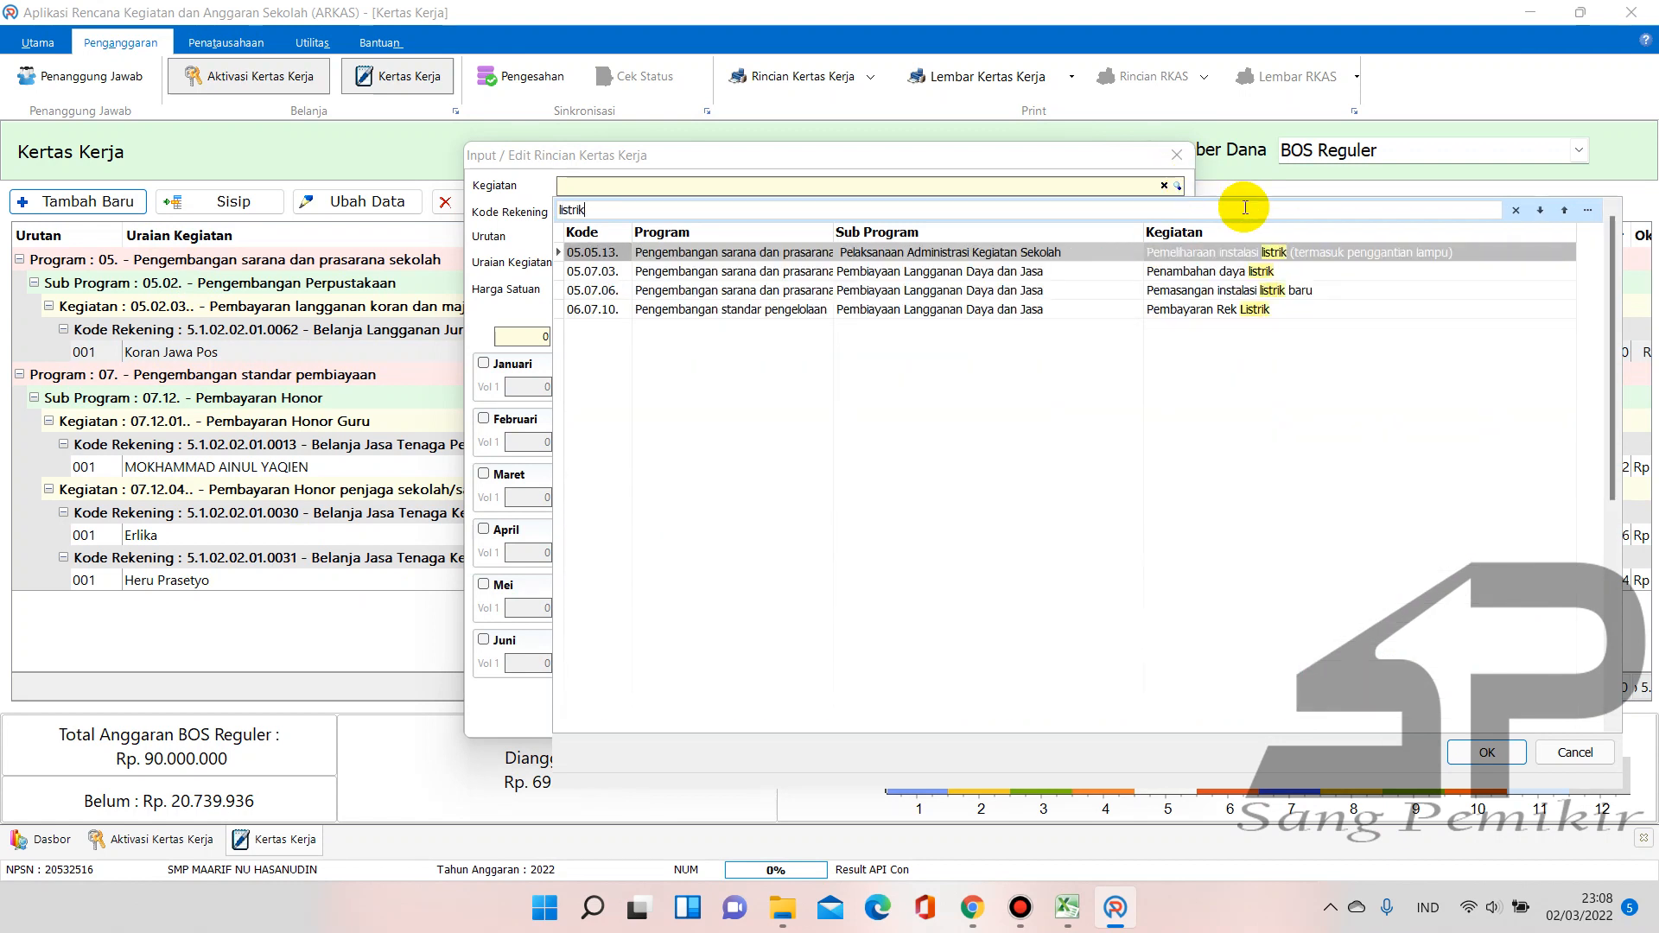
double_click(1215, 309)
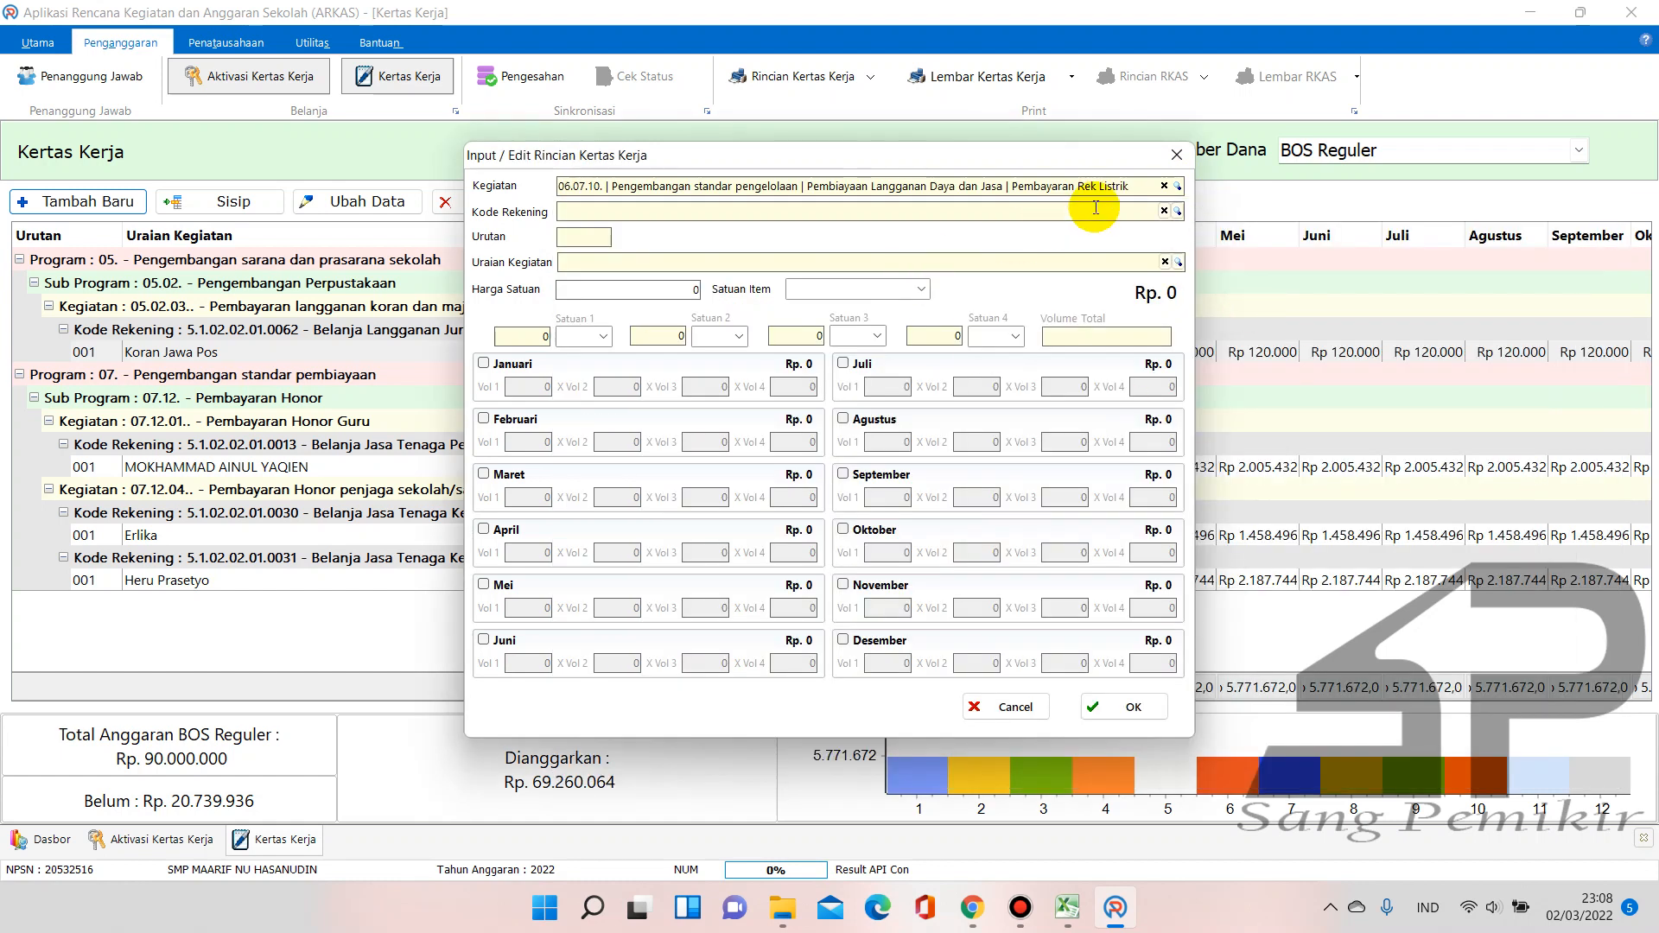
Choose account Belanja Tagihan Listrik and begin the description 'Tagihan Listrik'
click(1179, 213)
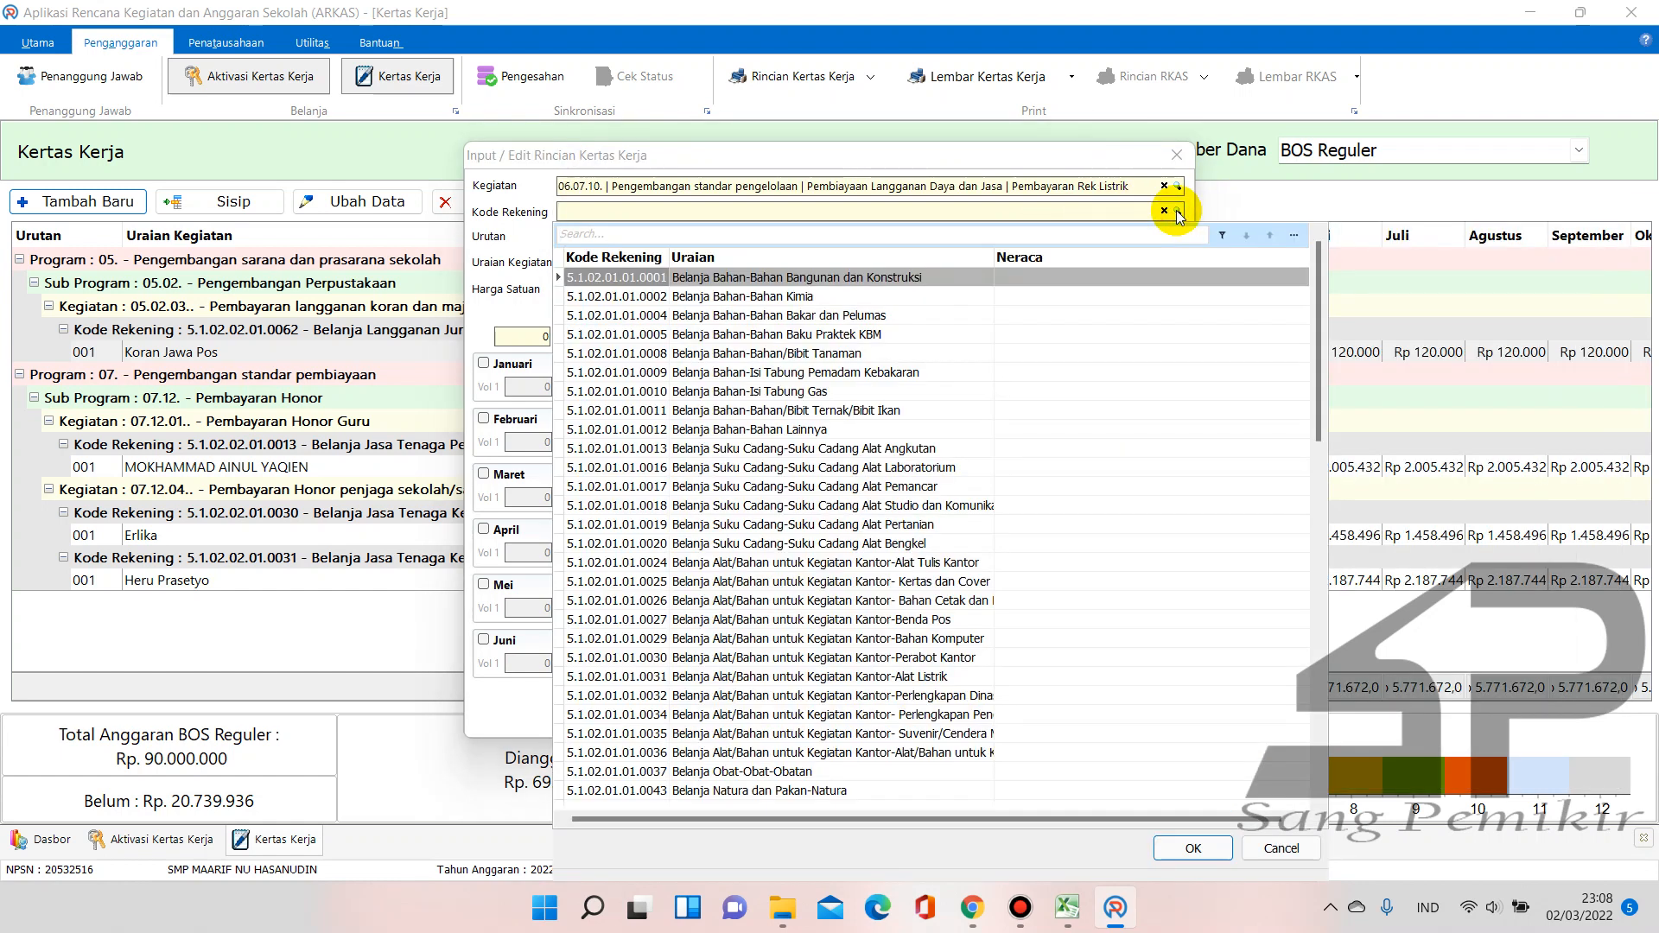
text(listr)
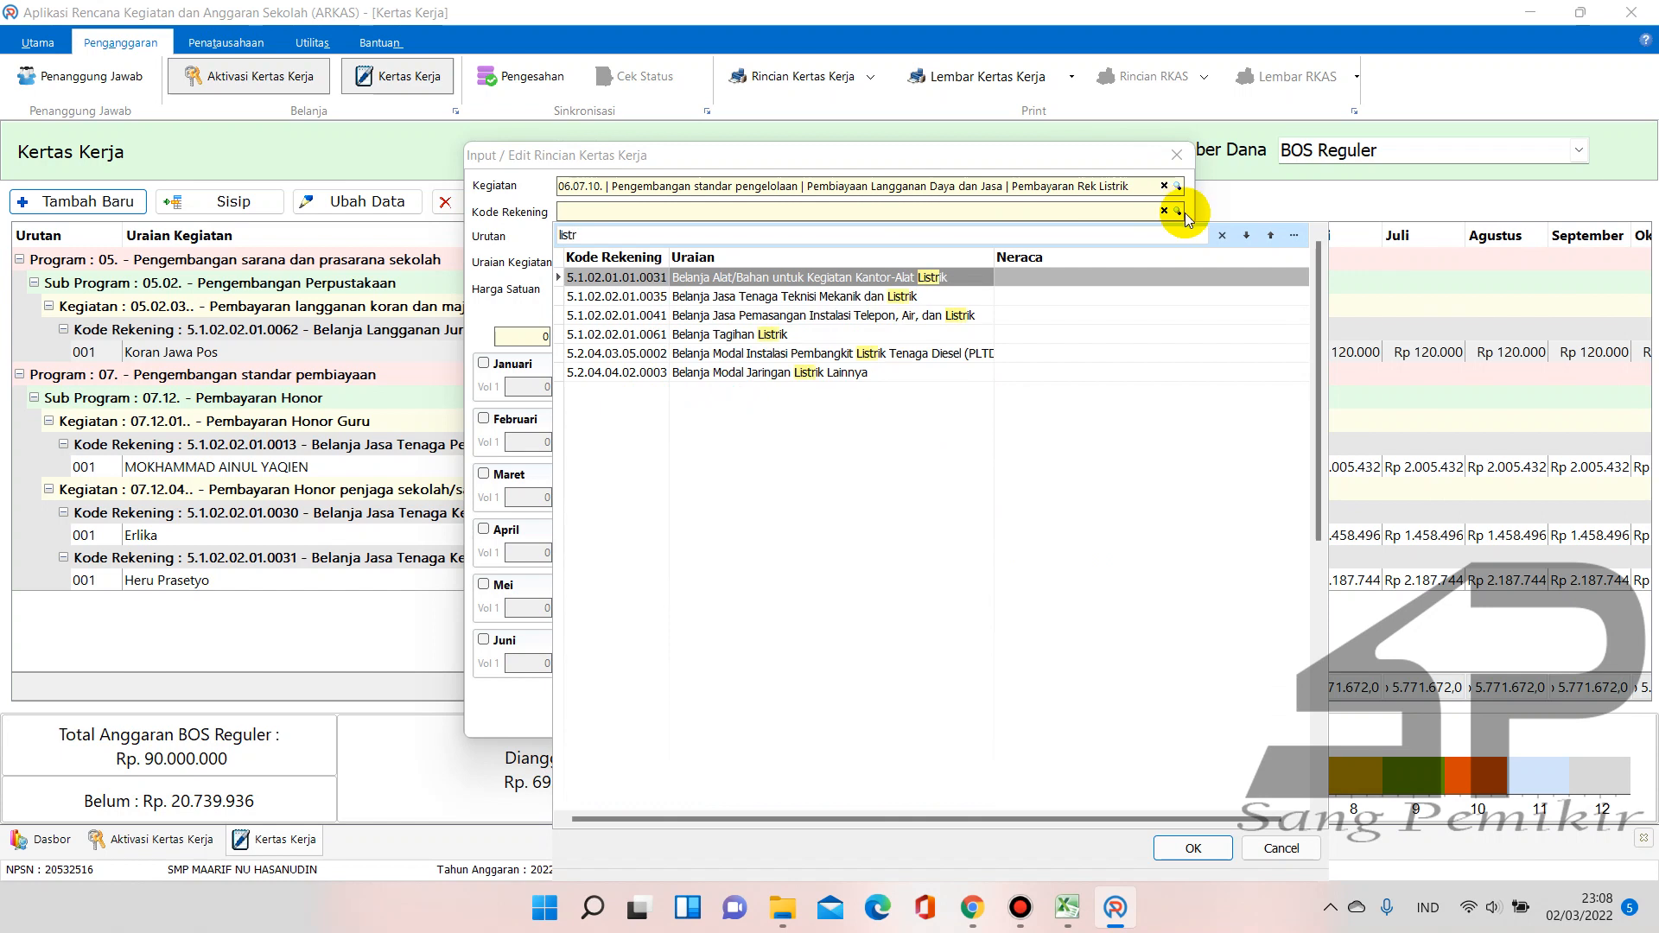
double_click(736, 335)
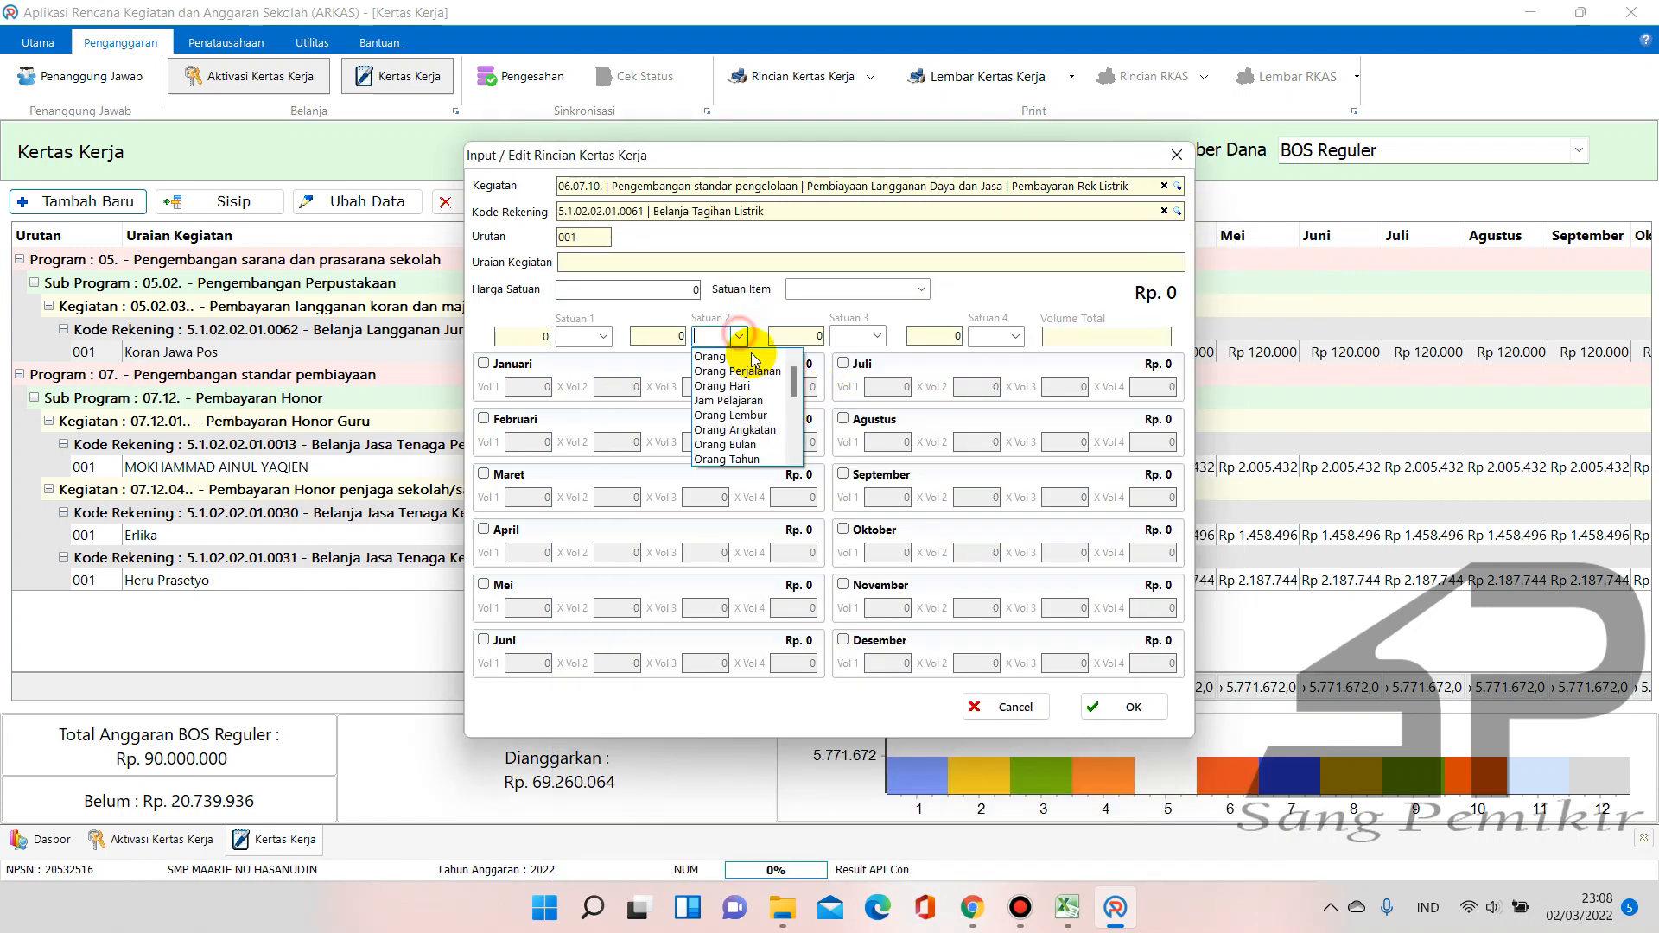
click(757, 312)
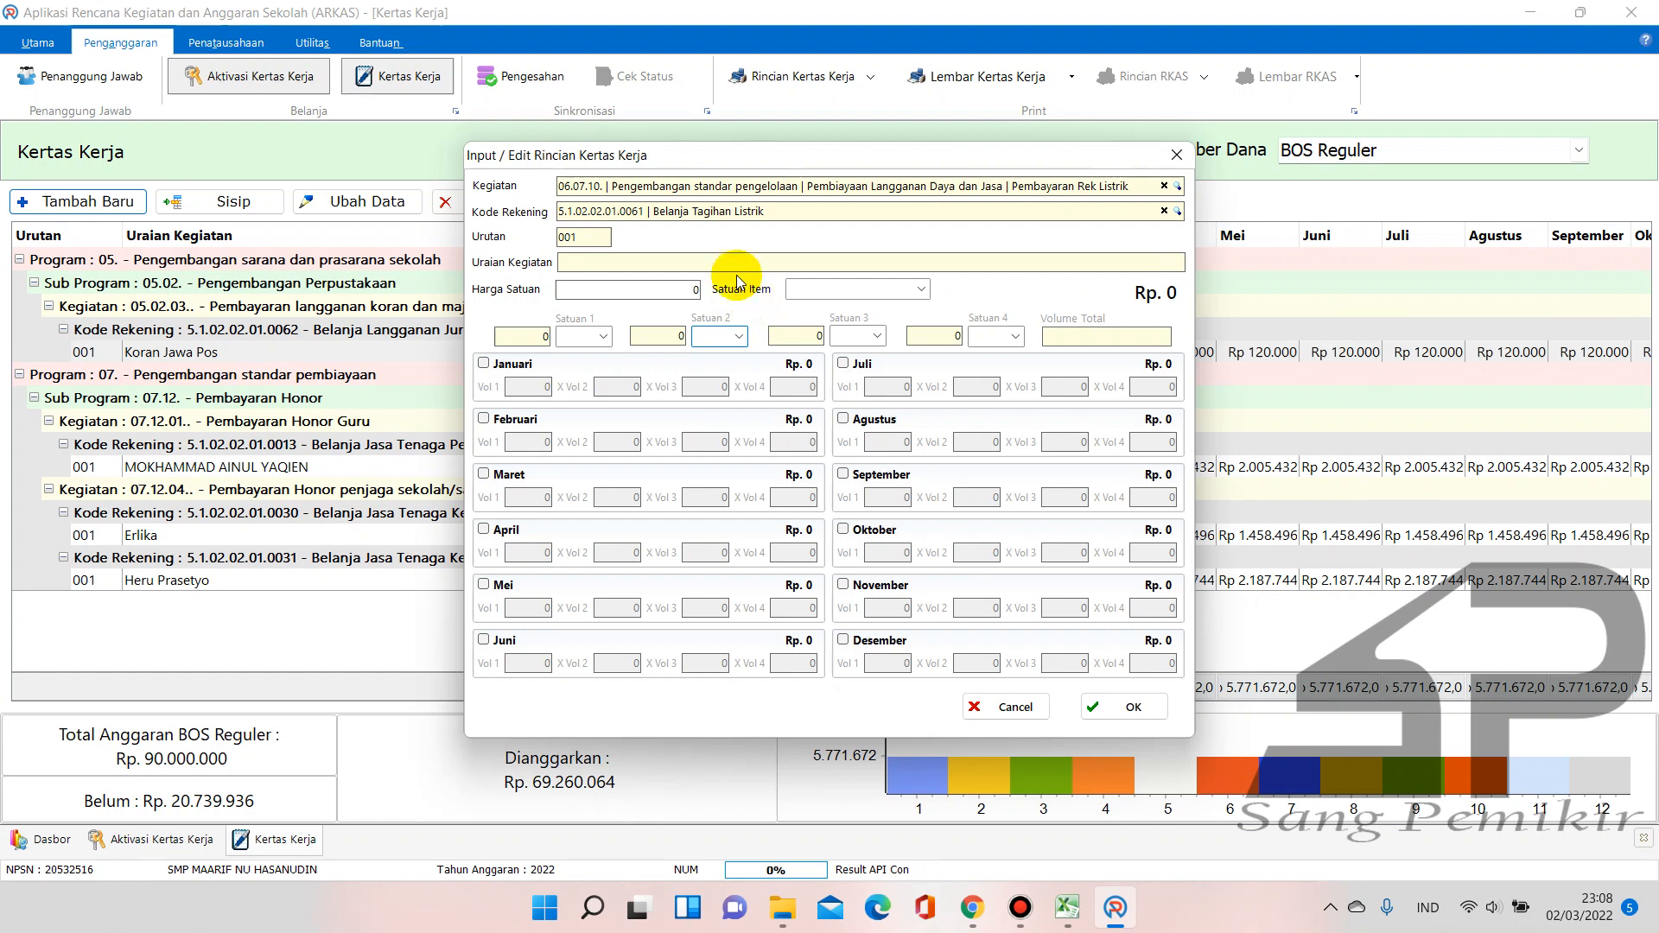
click(679, 257)
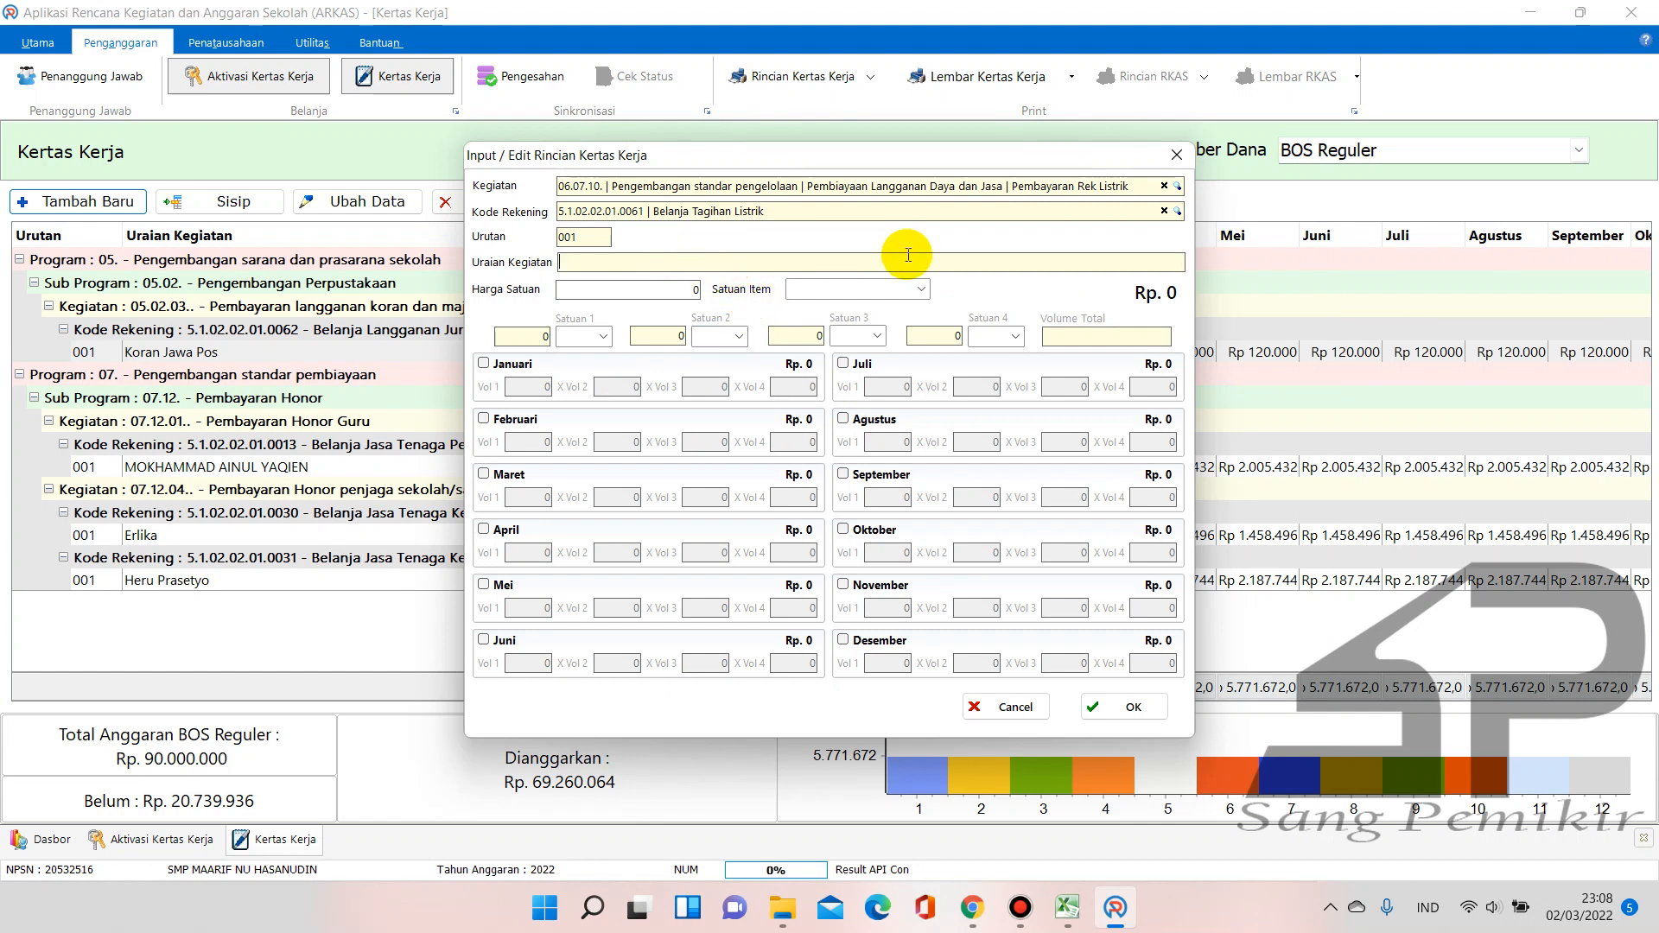
text(Tagihan Listrik)
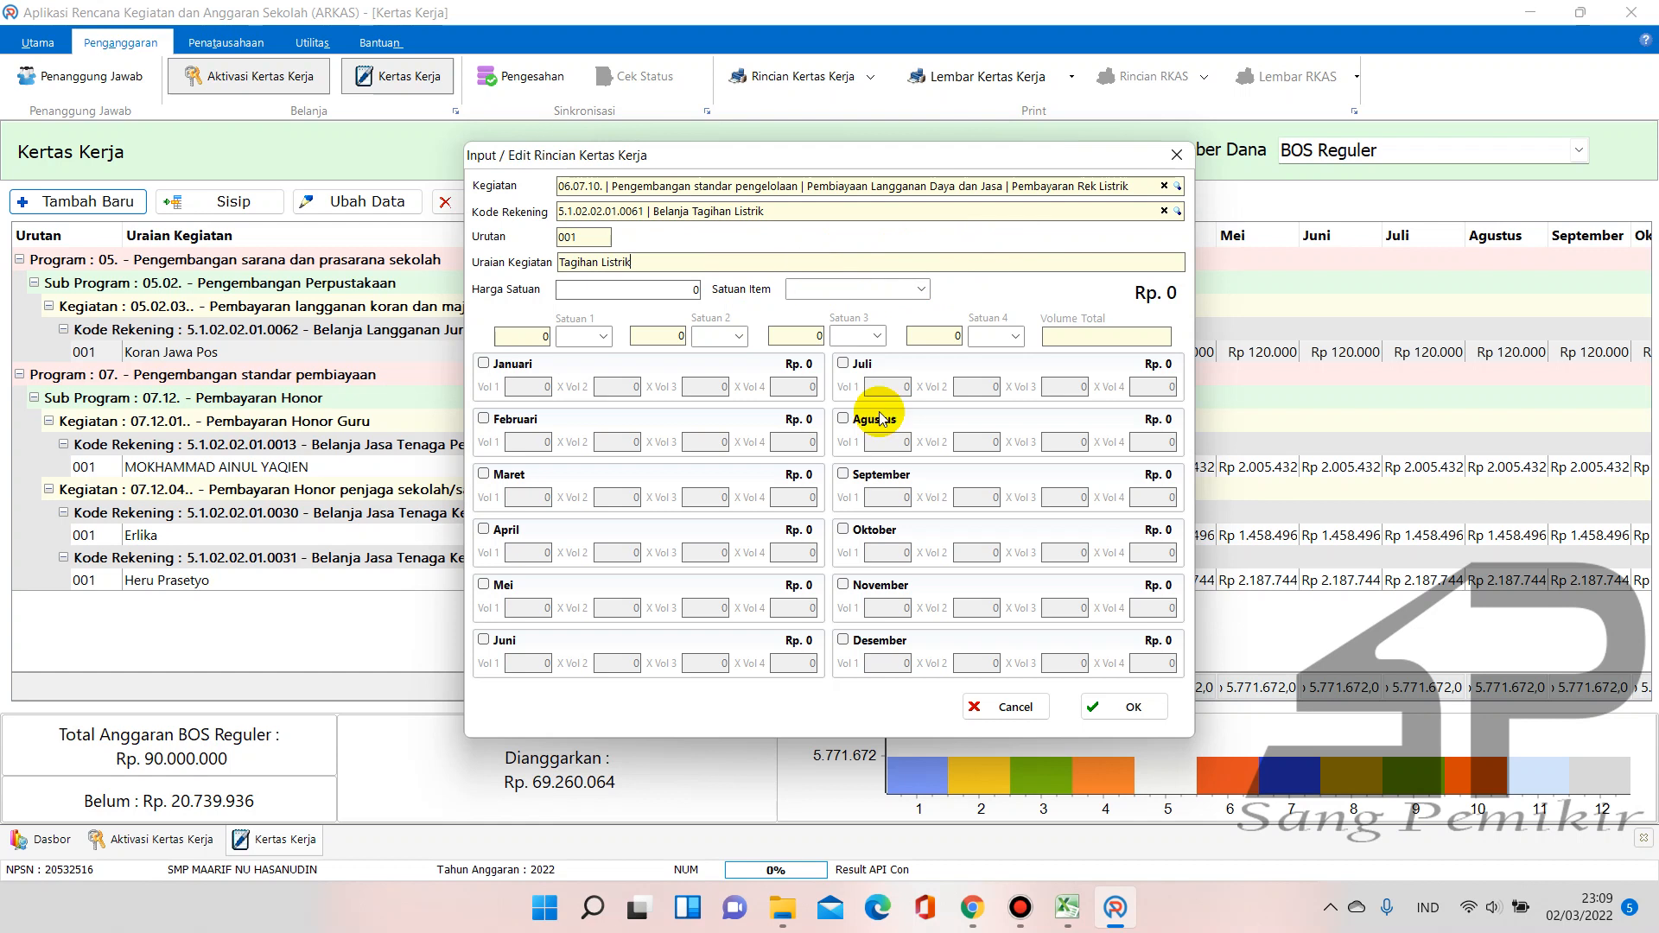
click(1068, 908)
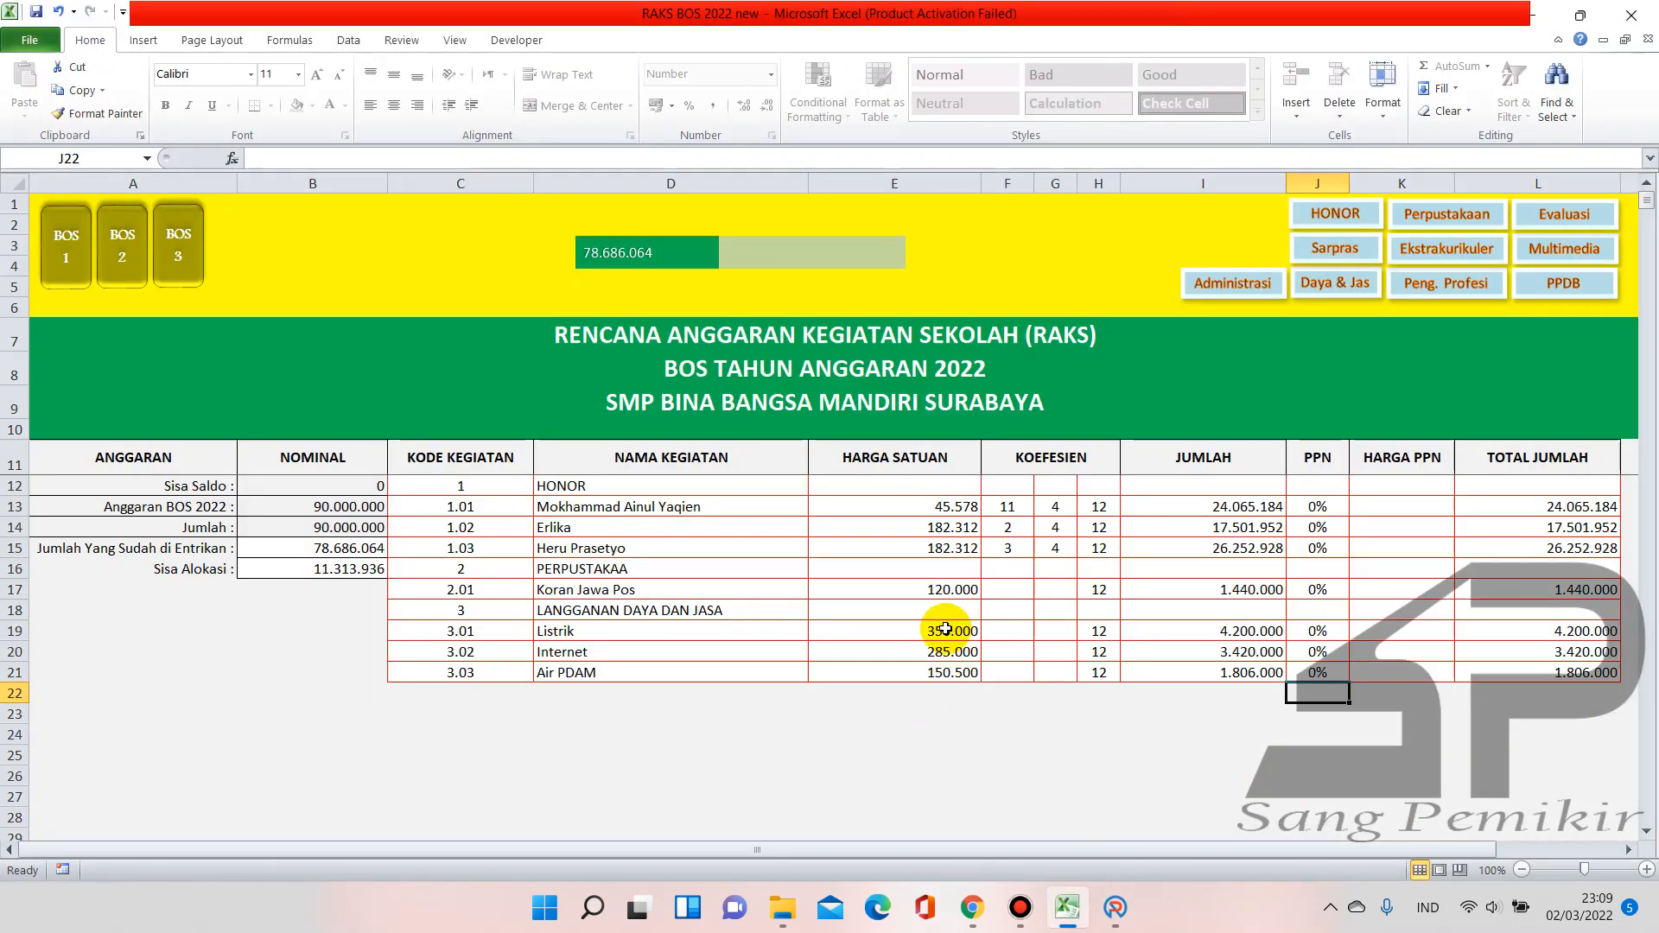
click(973, 907)
Search the SSH price standard for 'listrik' and show 50 rows per page
double_click(341, 306)
key(BackSpace)
text(listrik)
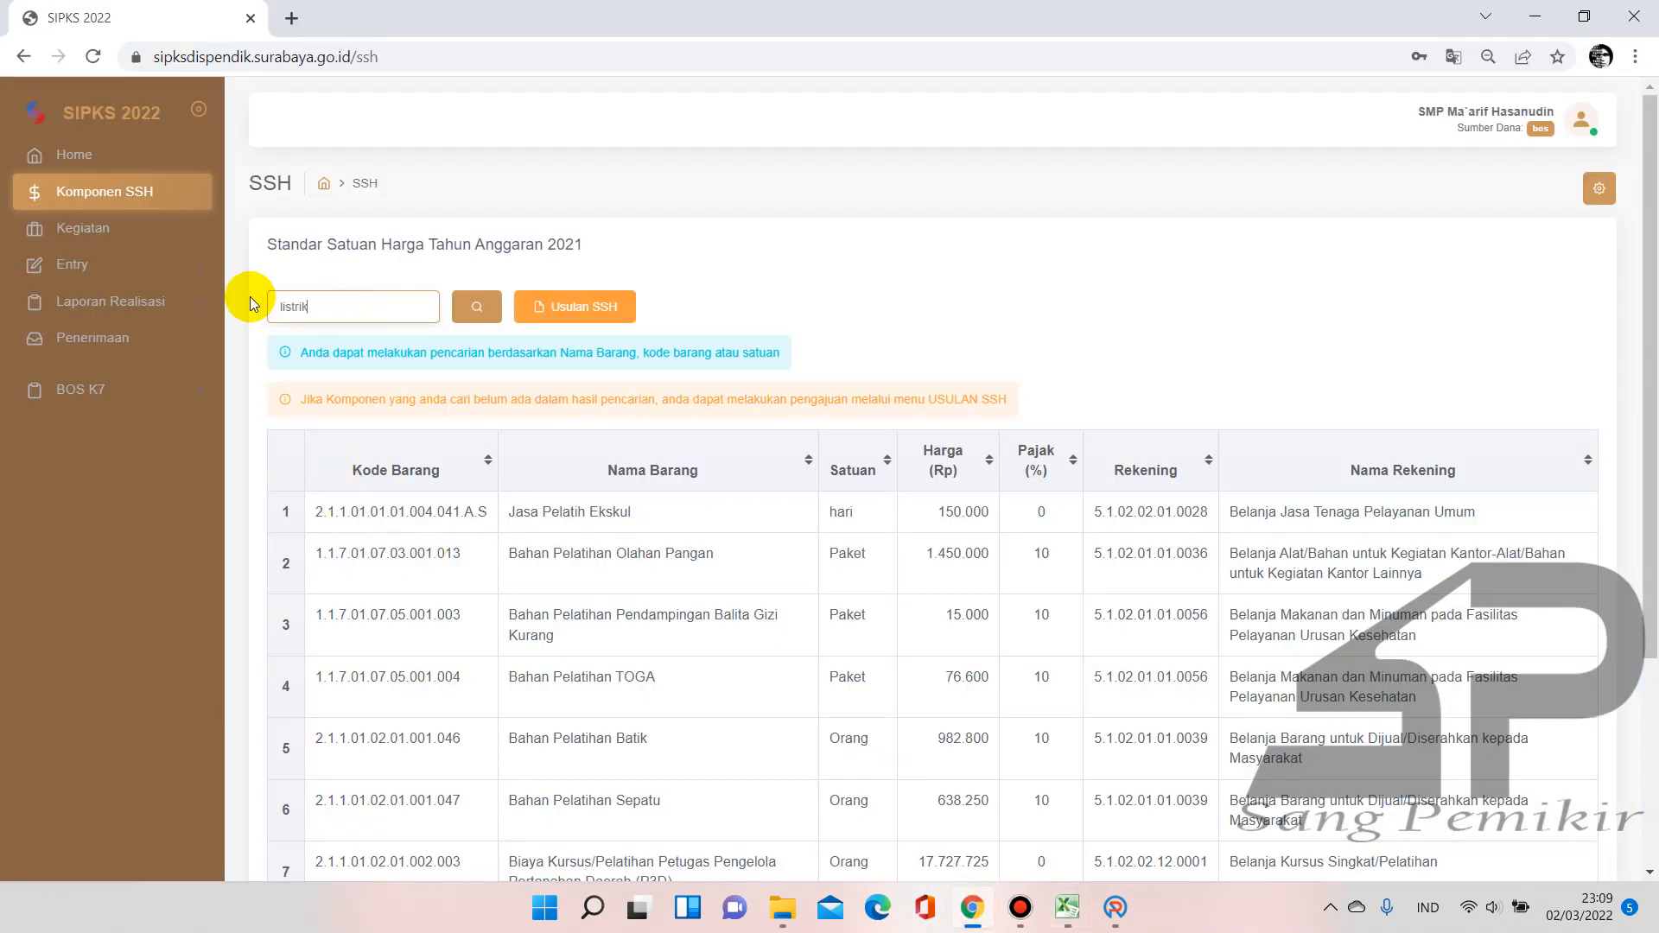
key(Return)
scroll(553, 380, down, 4)
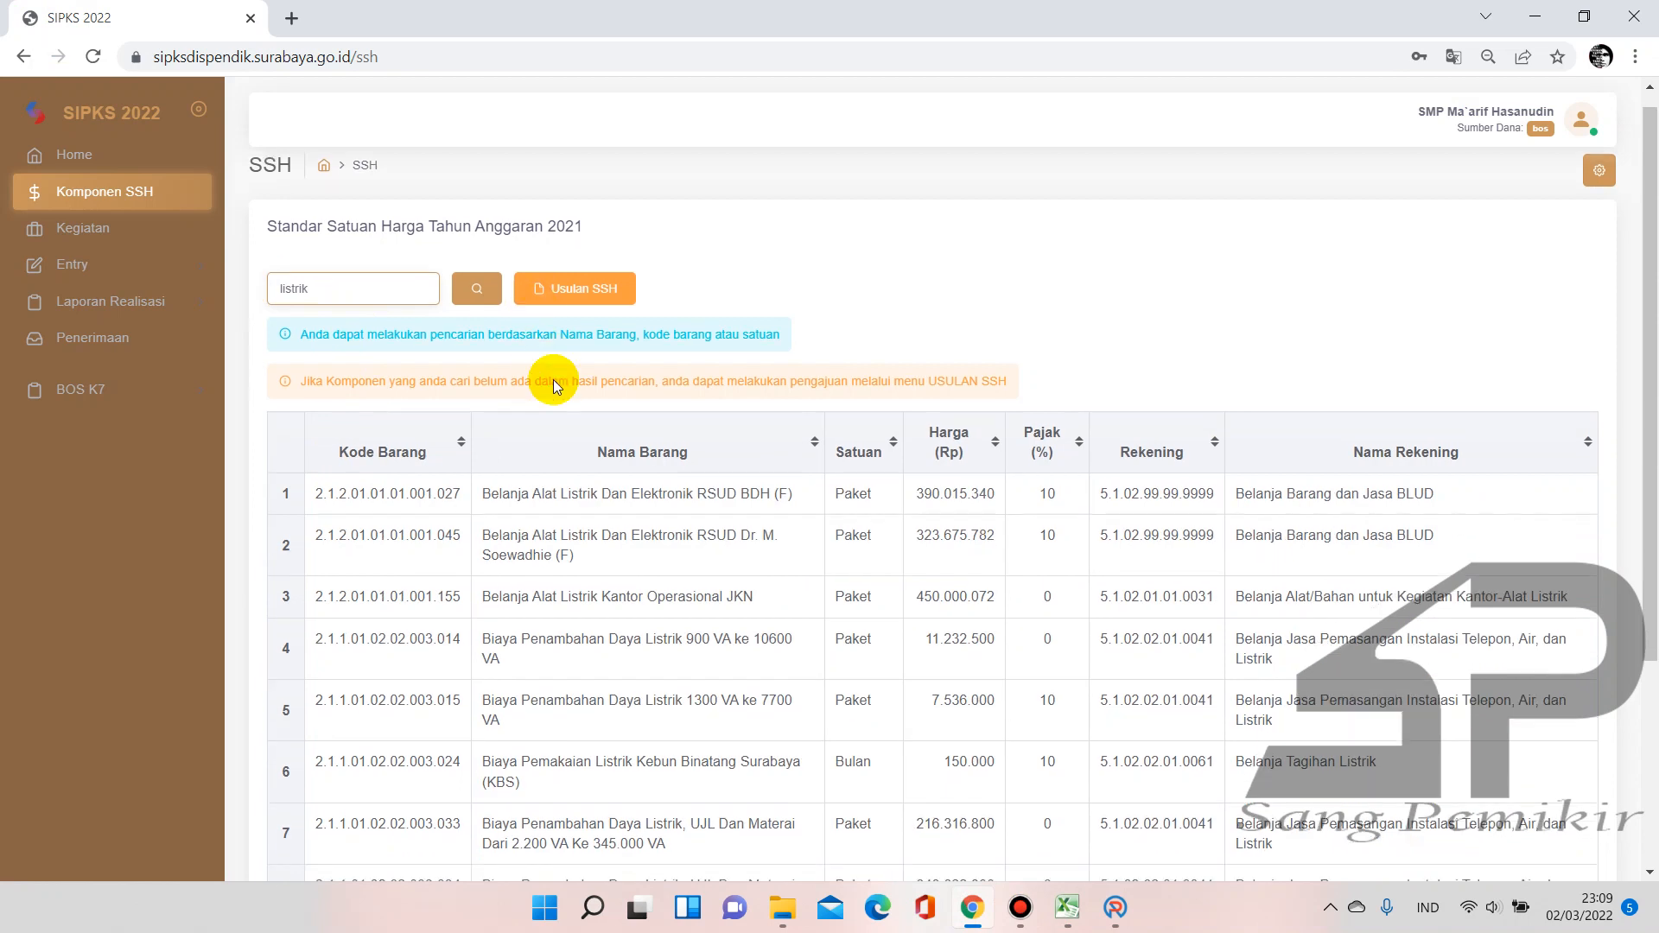
click(424, 785)
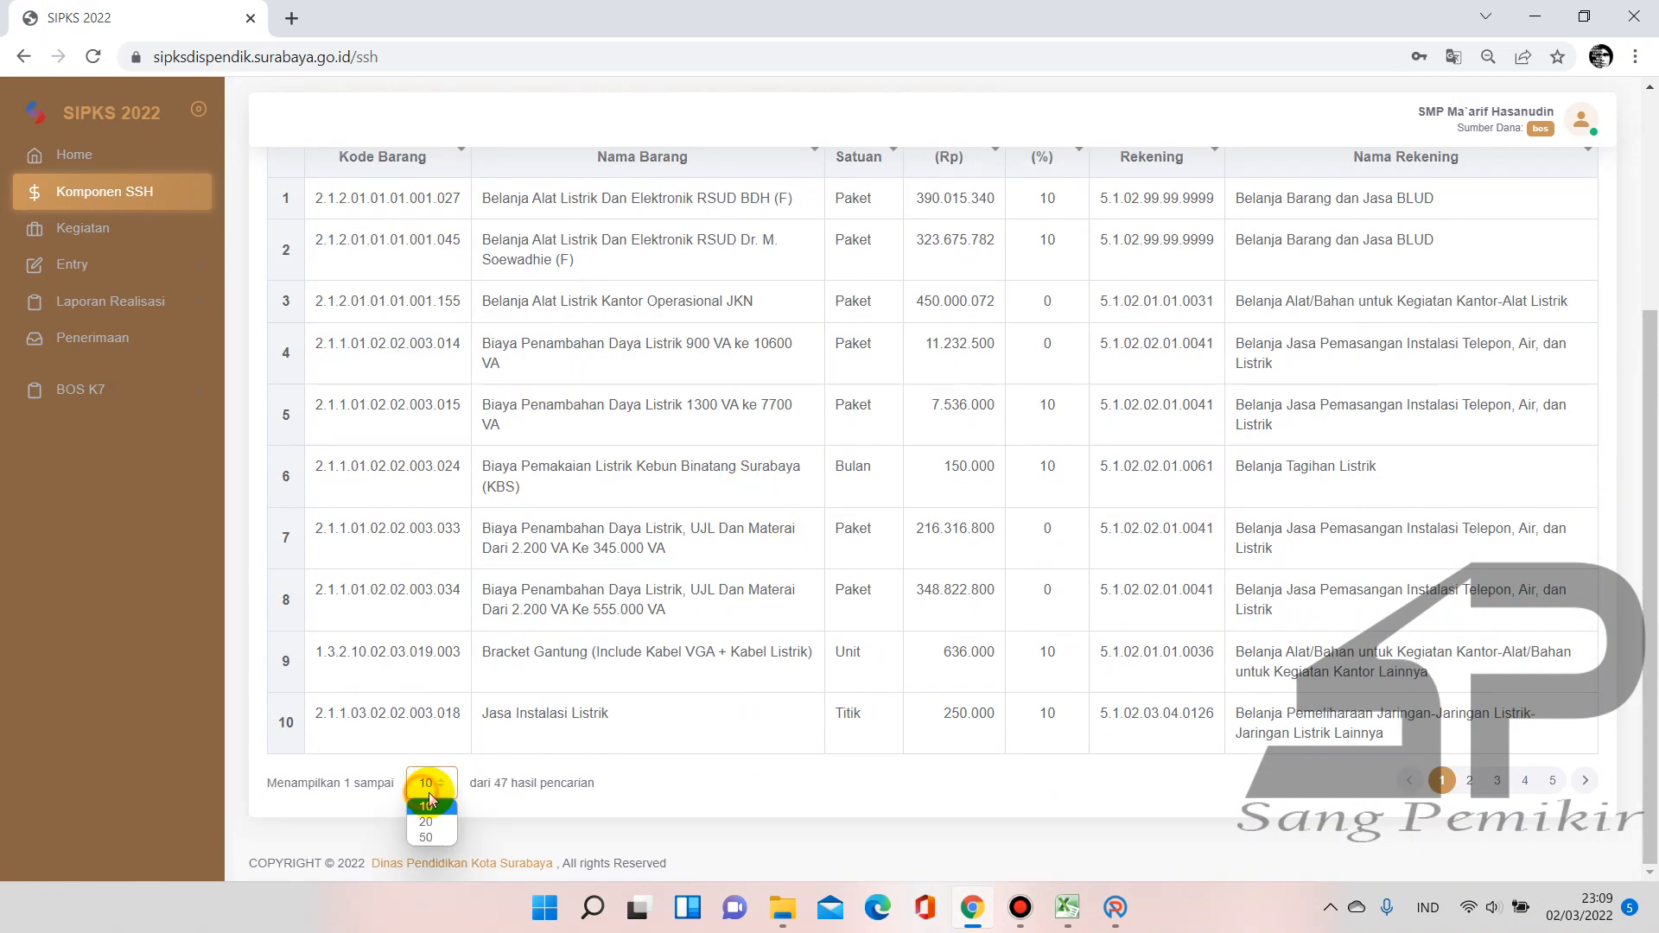
click(438, 837)
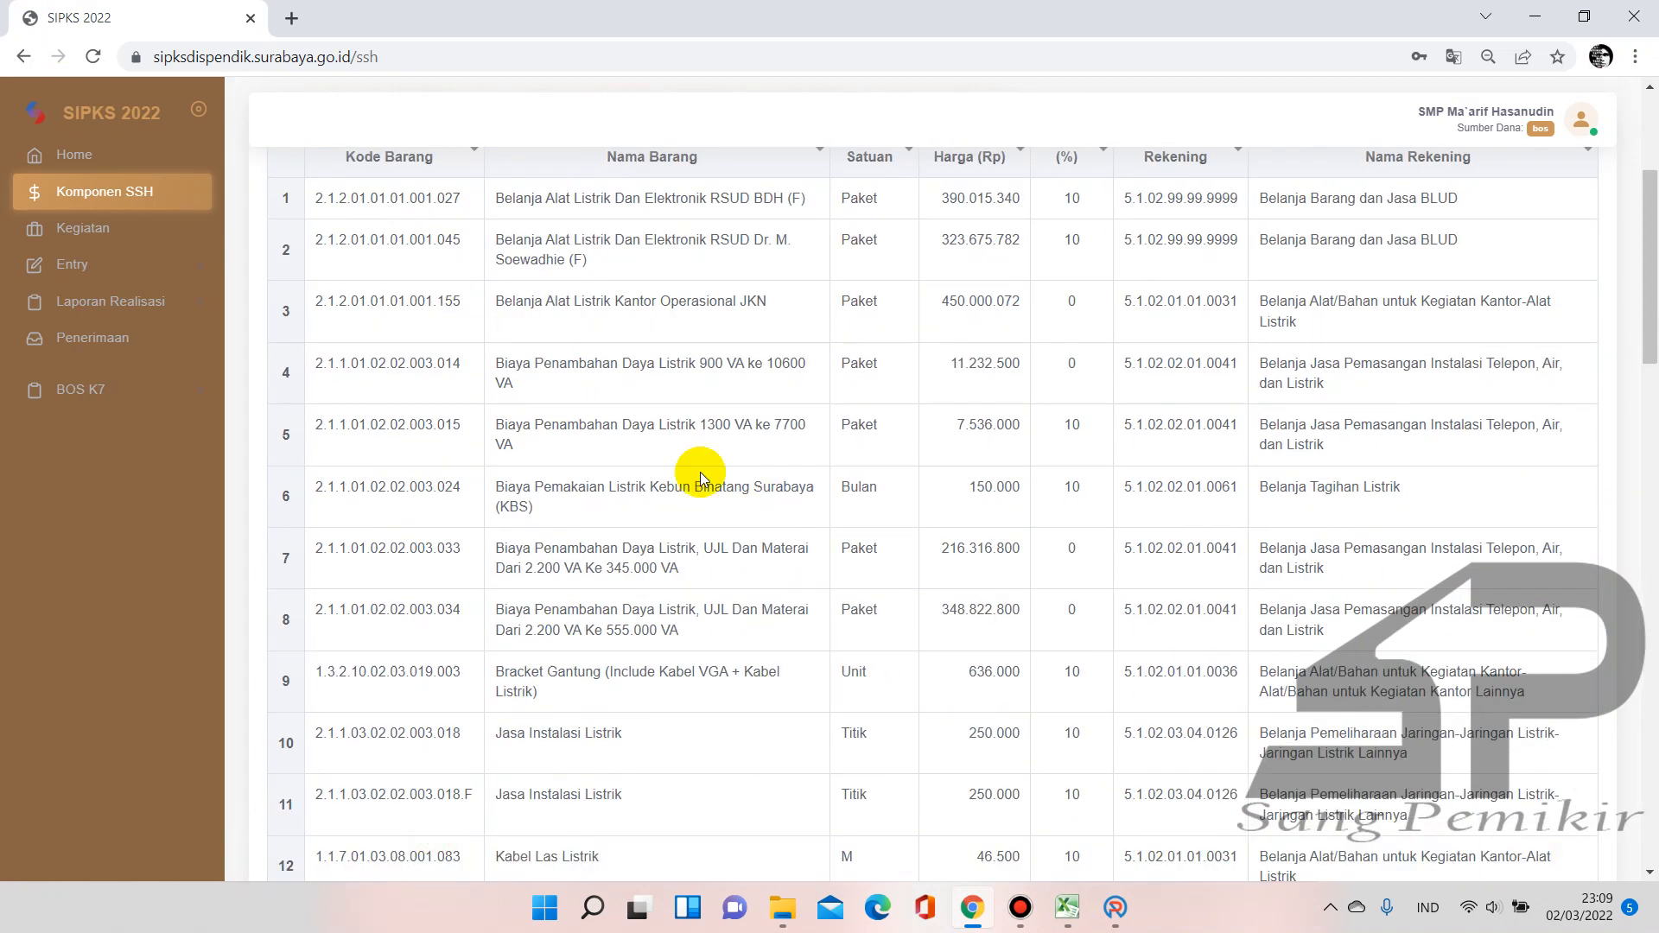
Review the 47 listrik price results, then start a new blank Excel workbook
scroll(700, 472, up, 3)
scroll(700, 471, down, 14)
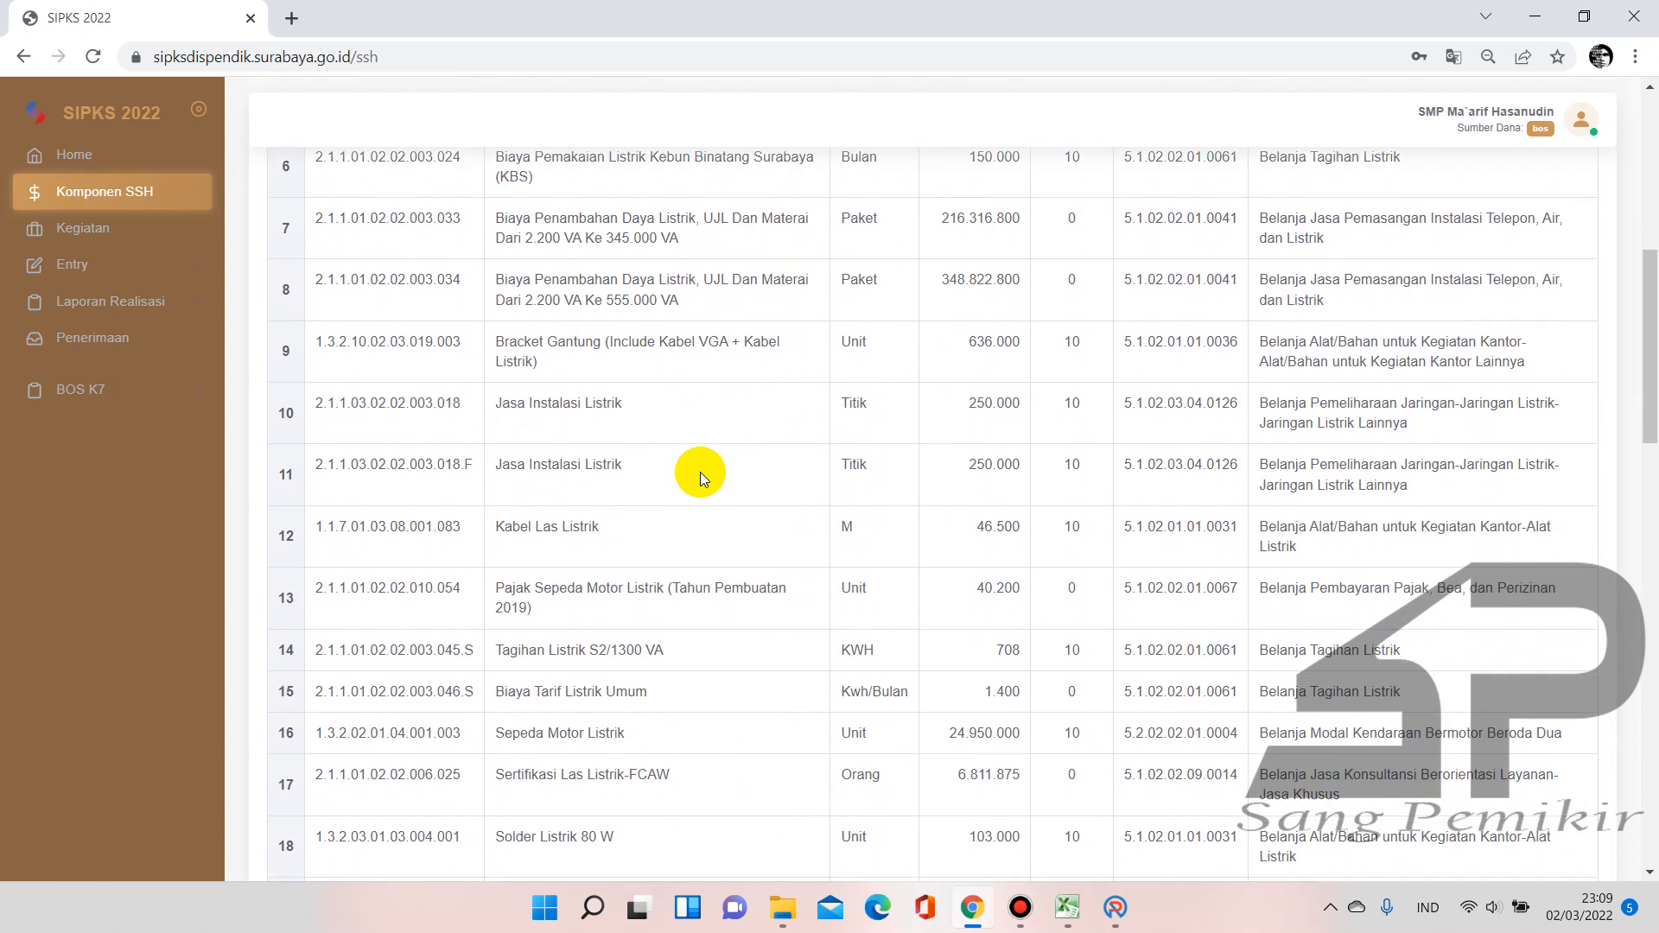
scroll(700, 471, down, 7)
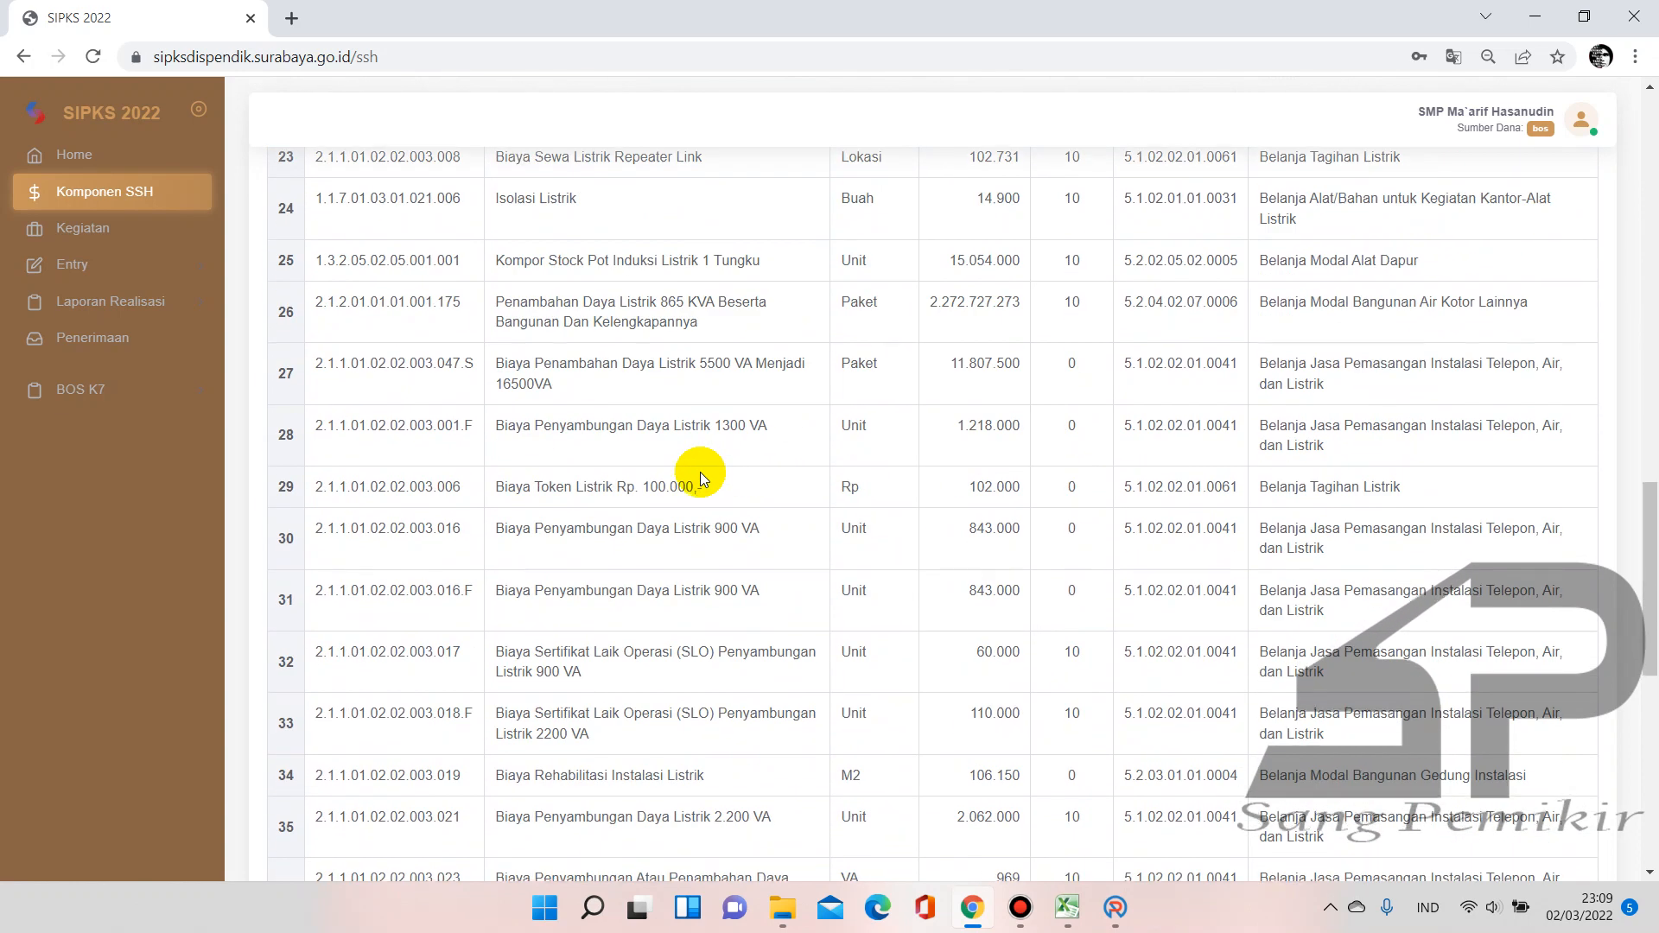
scroll(700, 472, down, 1)
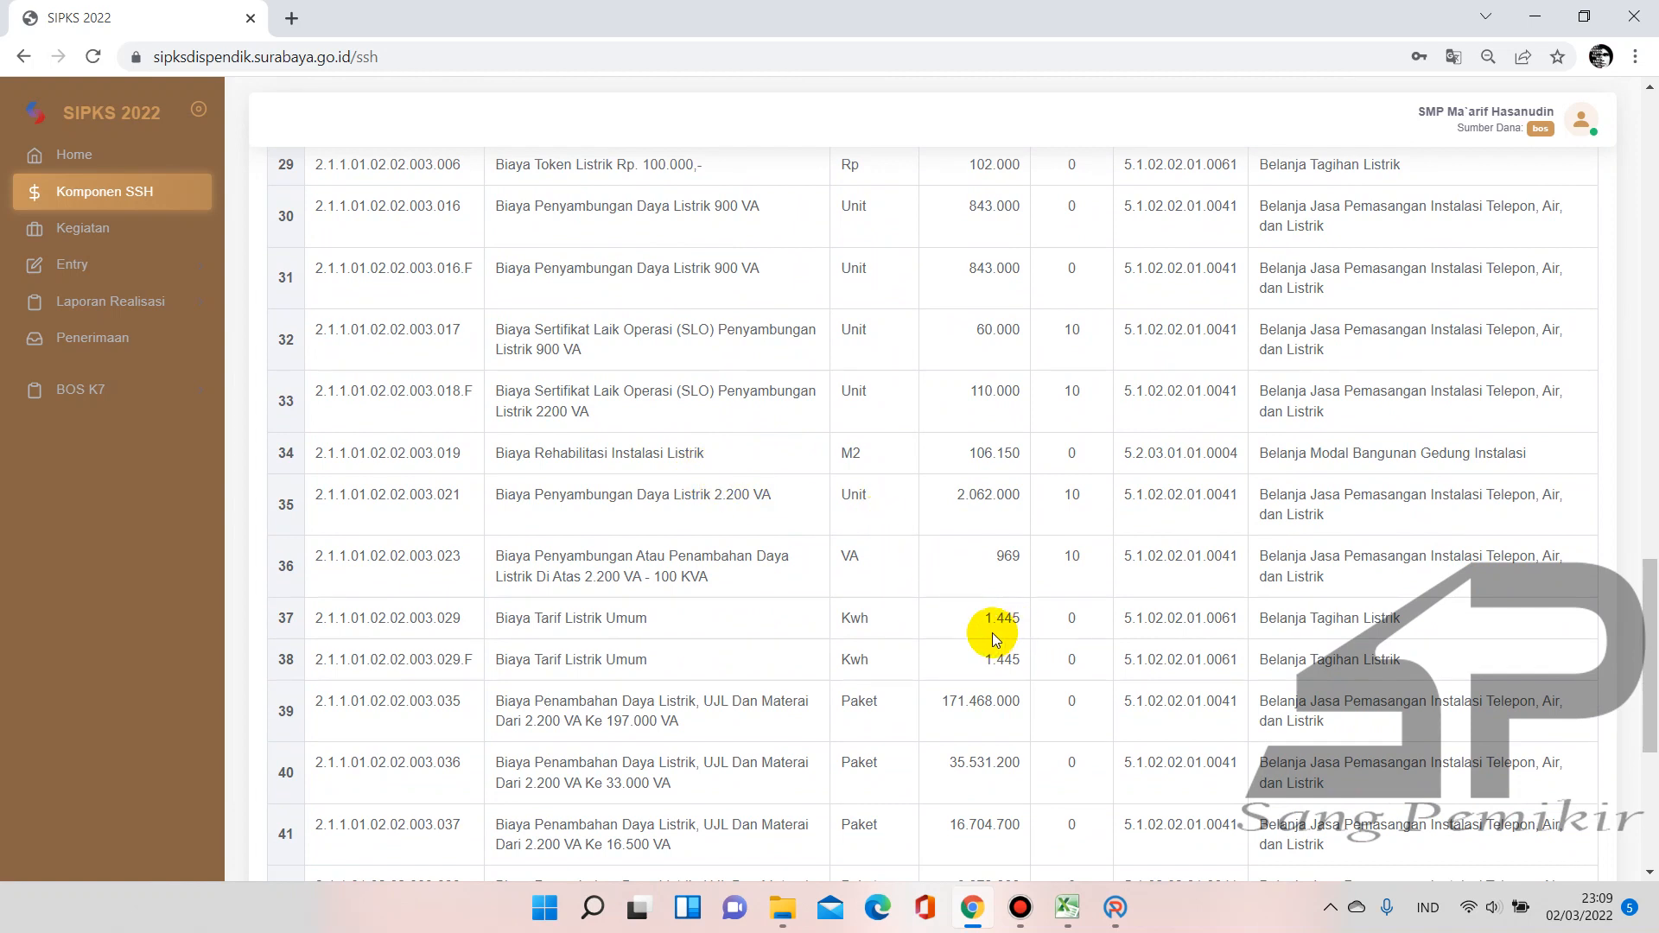
scroll(747, 621, down, 5)
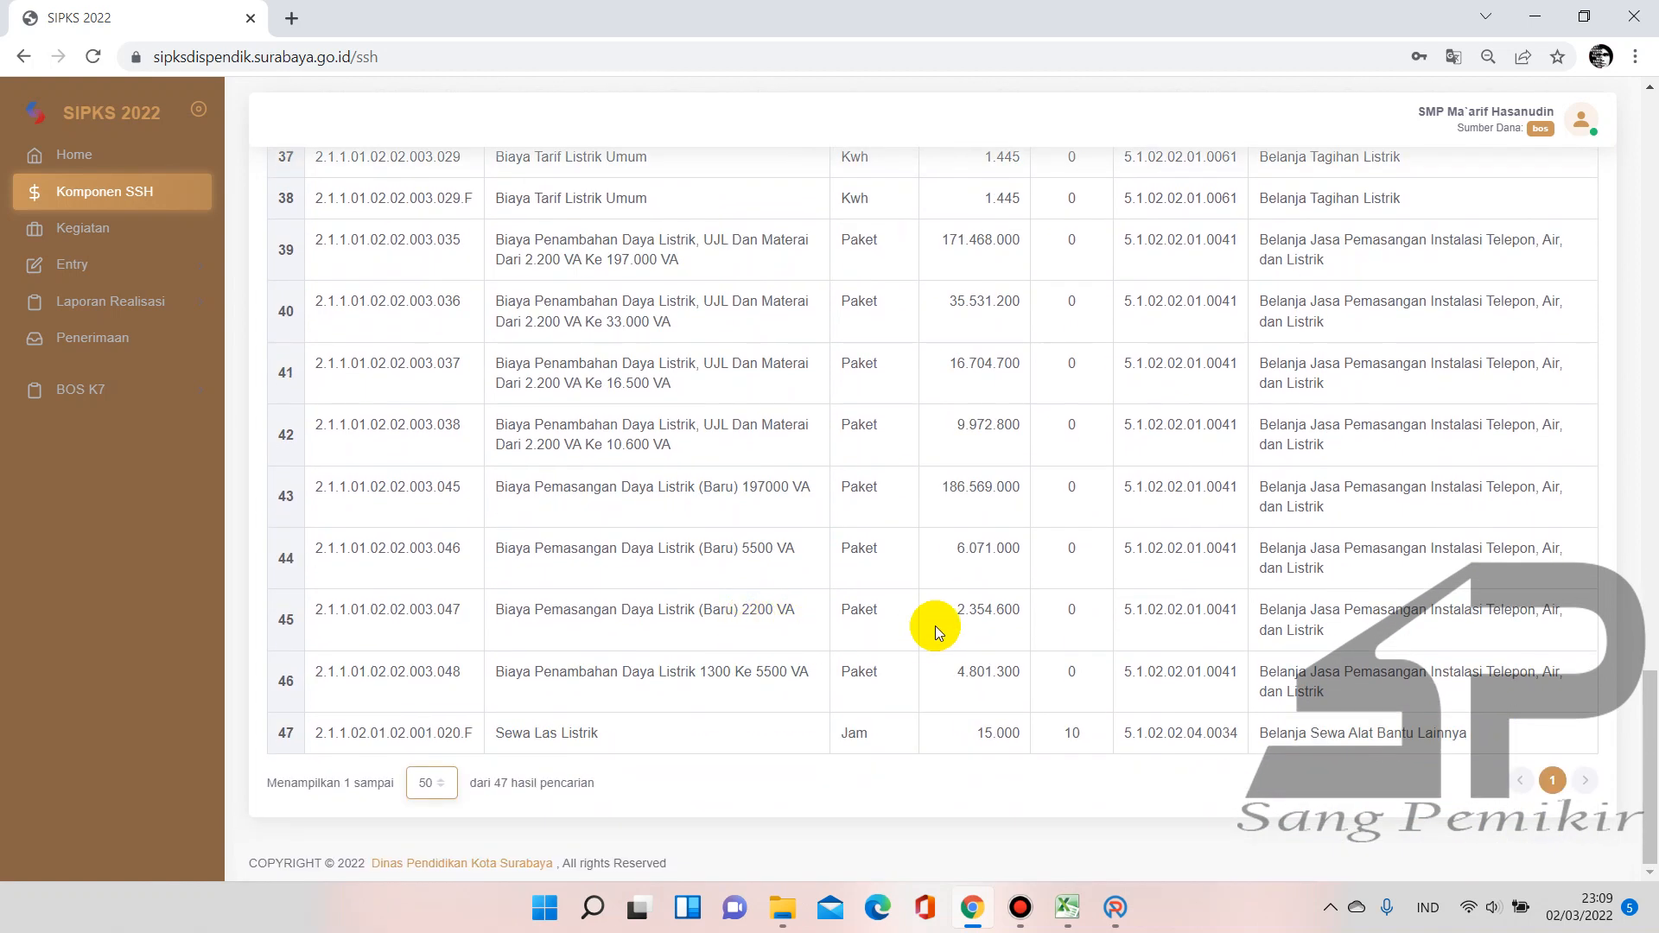
scroll(949, 629, up, 3)
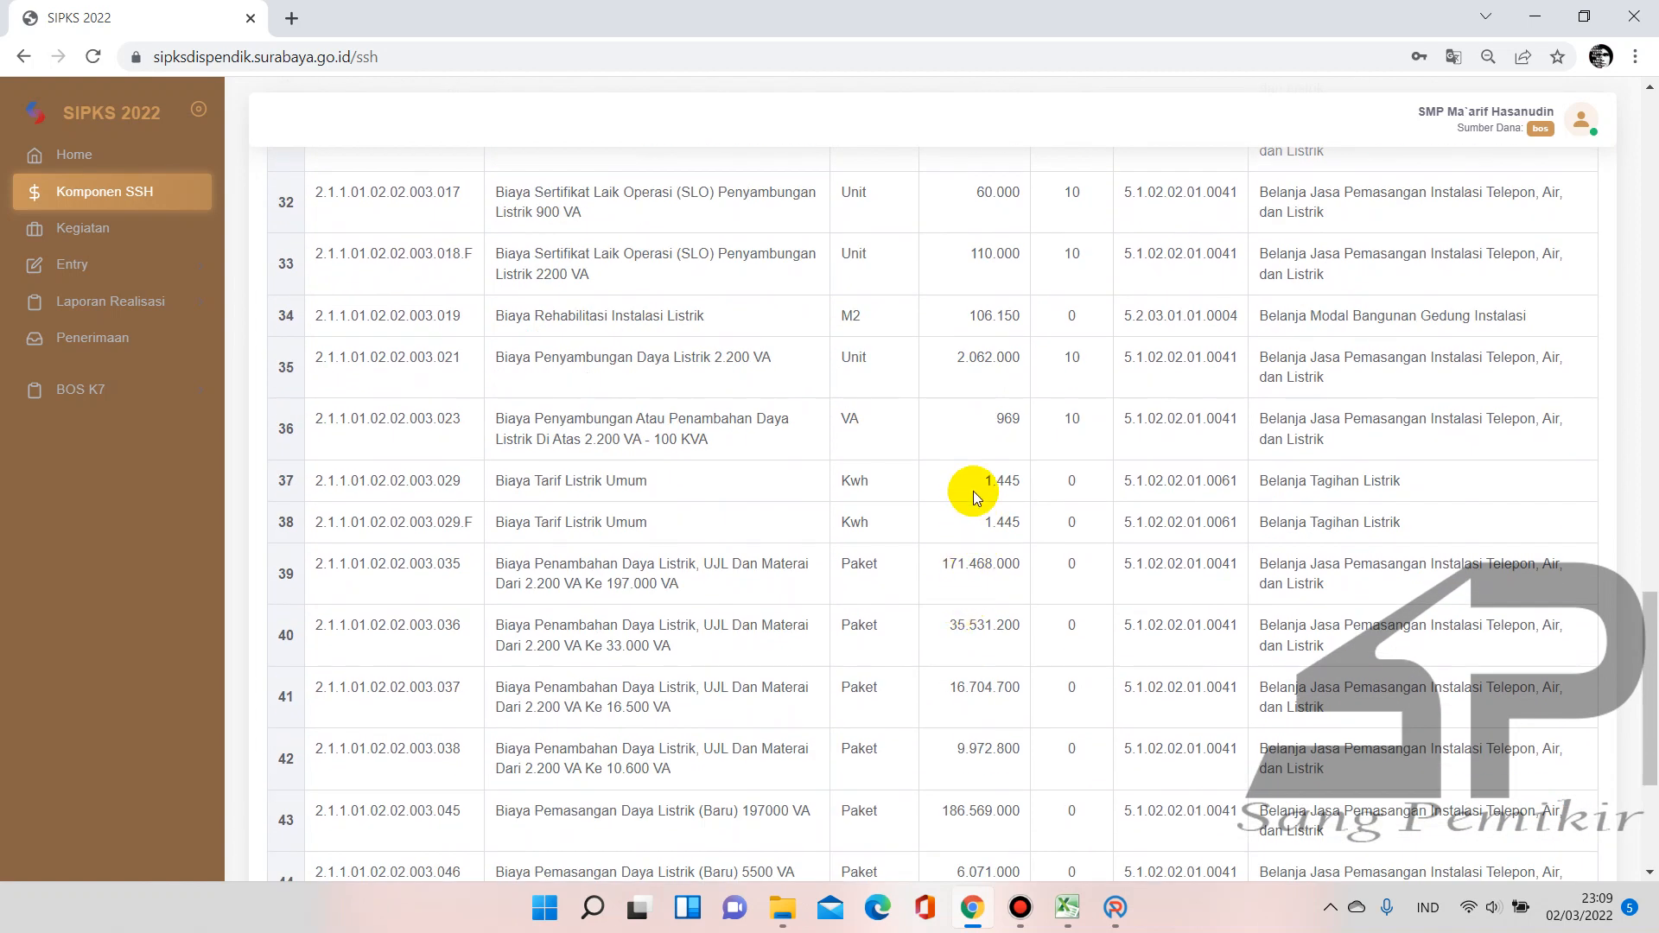
scroll(1014, 488, up, 2)
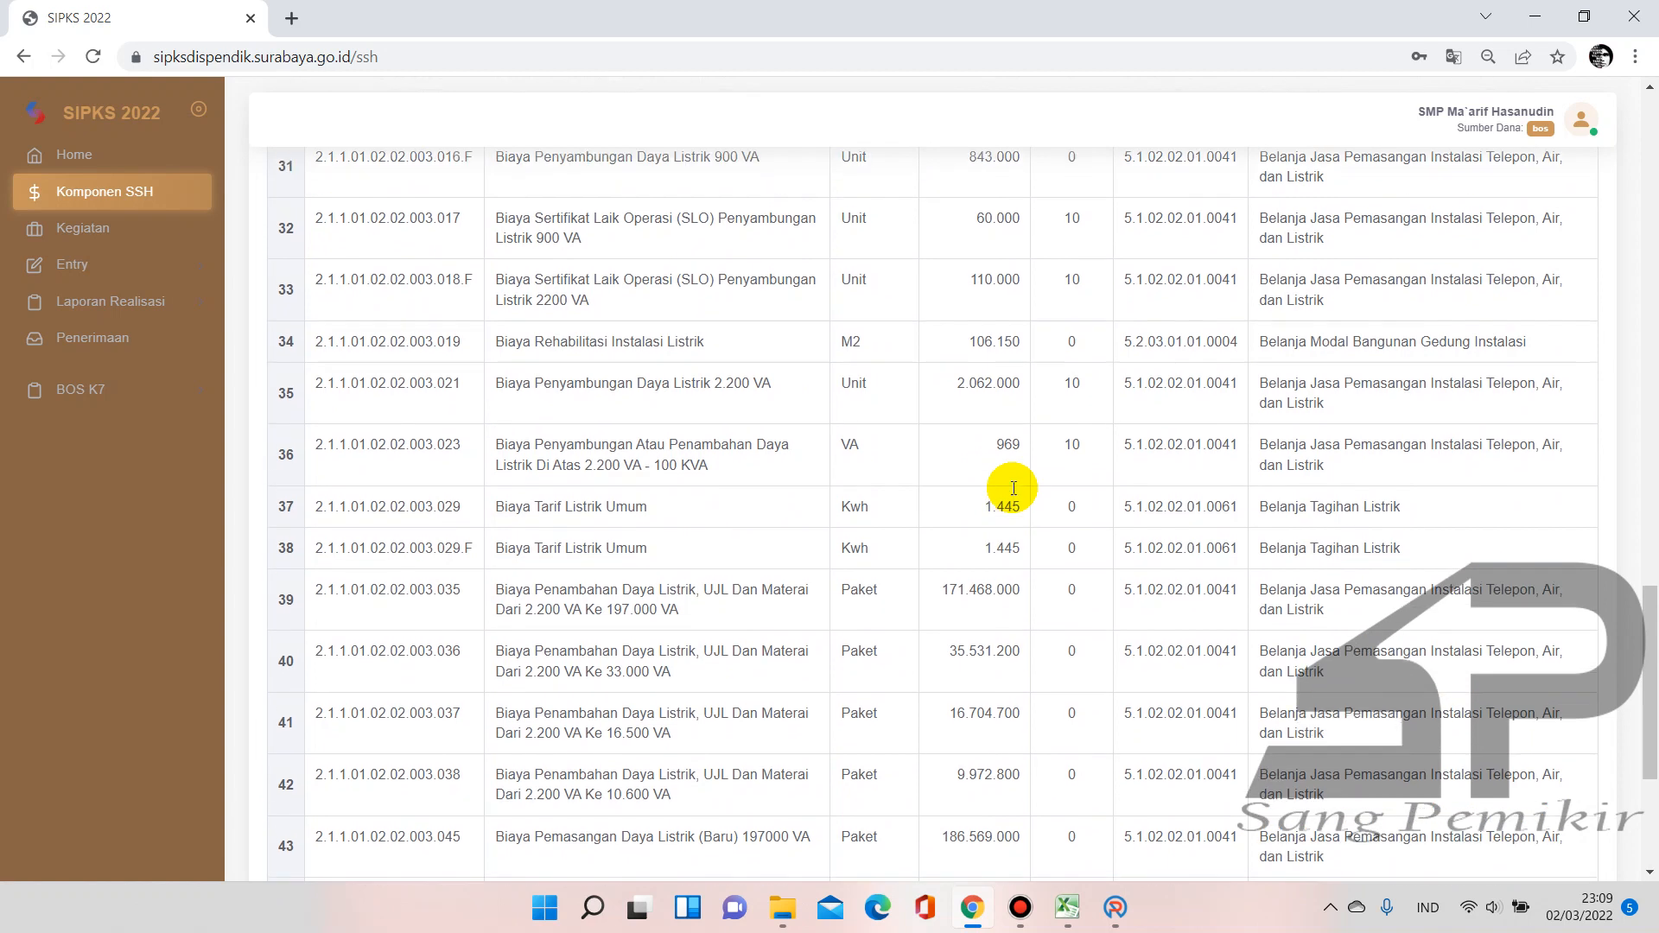
scroll(1014, 519, down, 2)
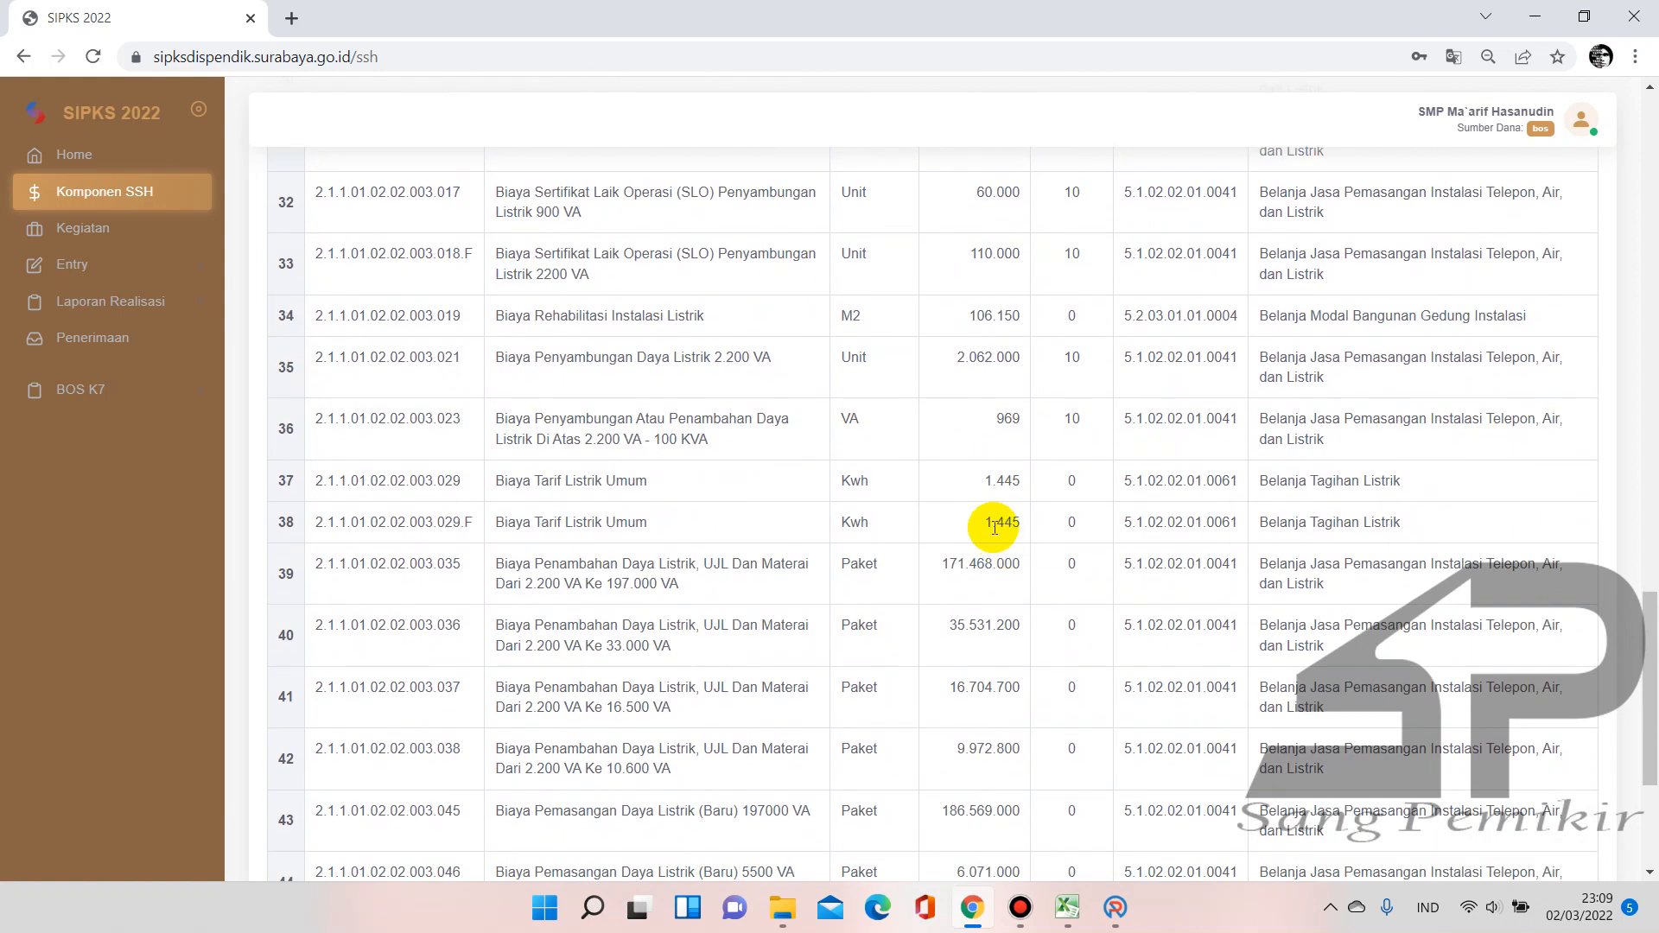
click(1067, 907)
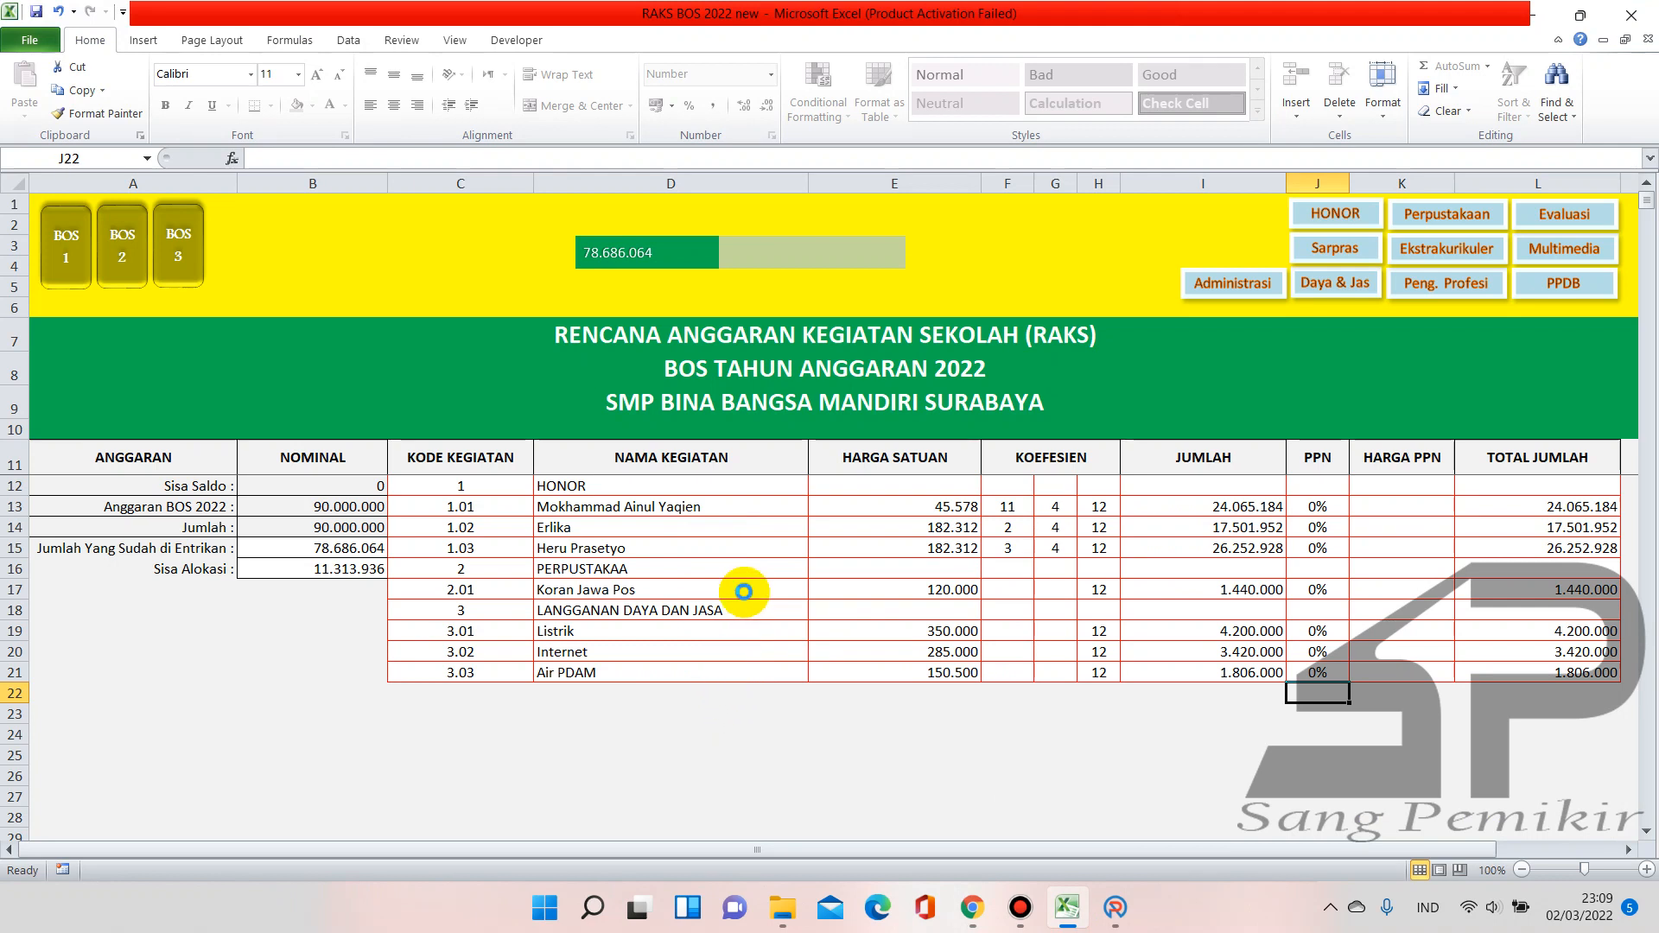
key(ctrl+n)
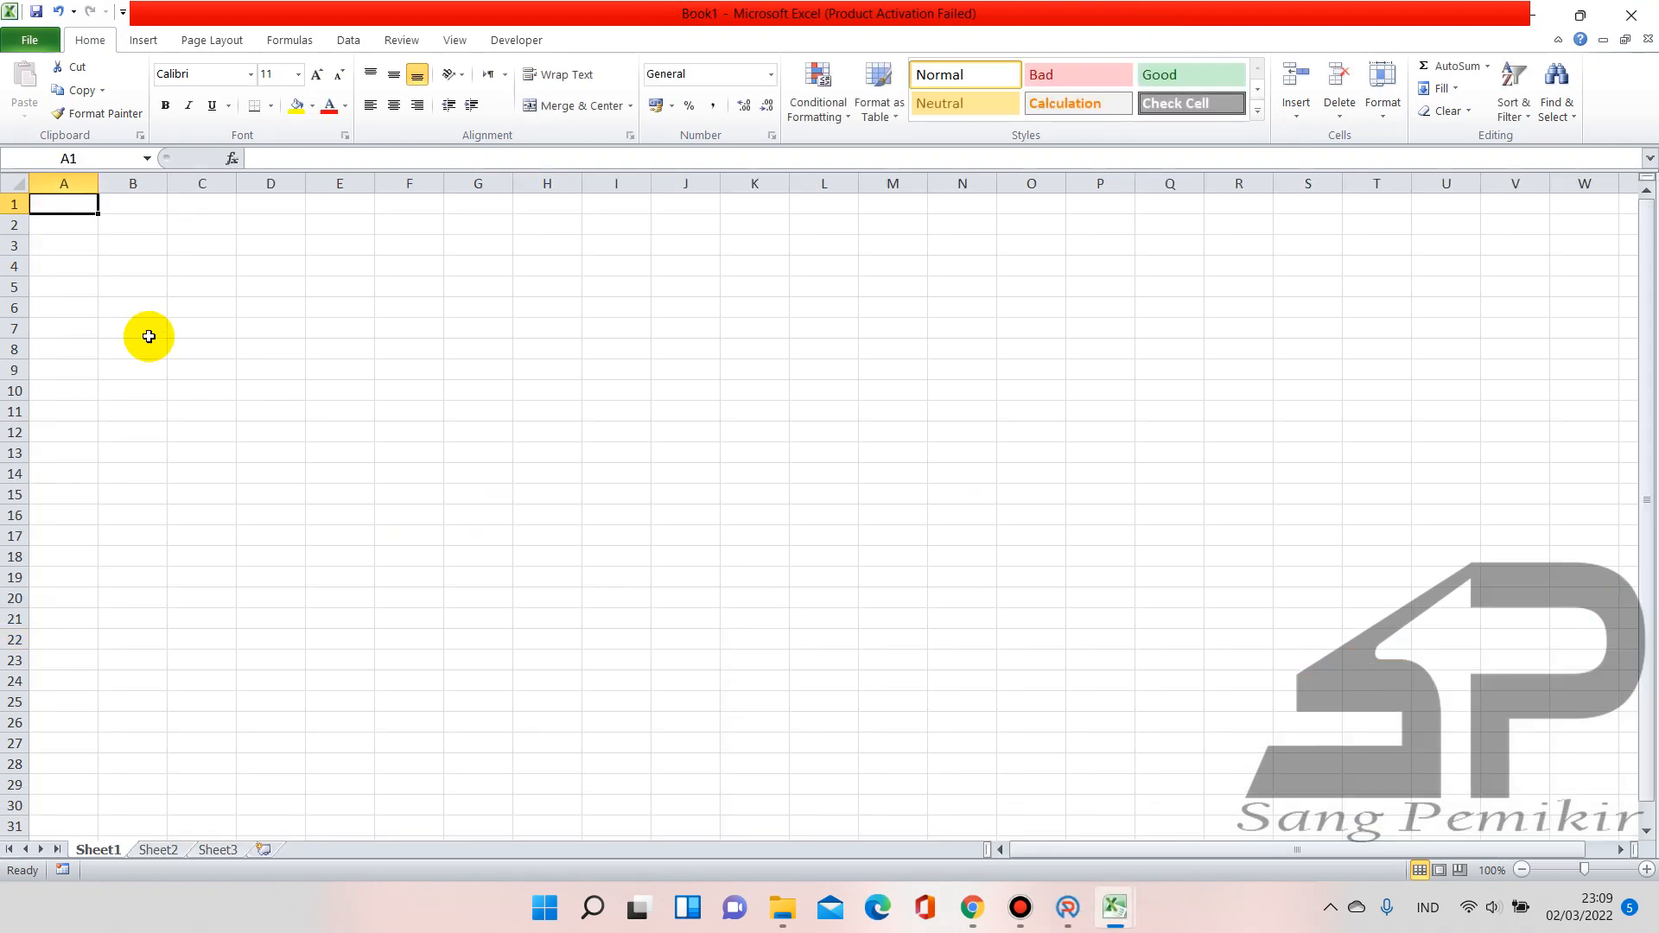
Enter 1445 in A1, 50 in B1 and =SUM(A1:B1) in C1
text(14)
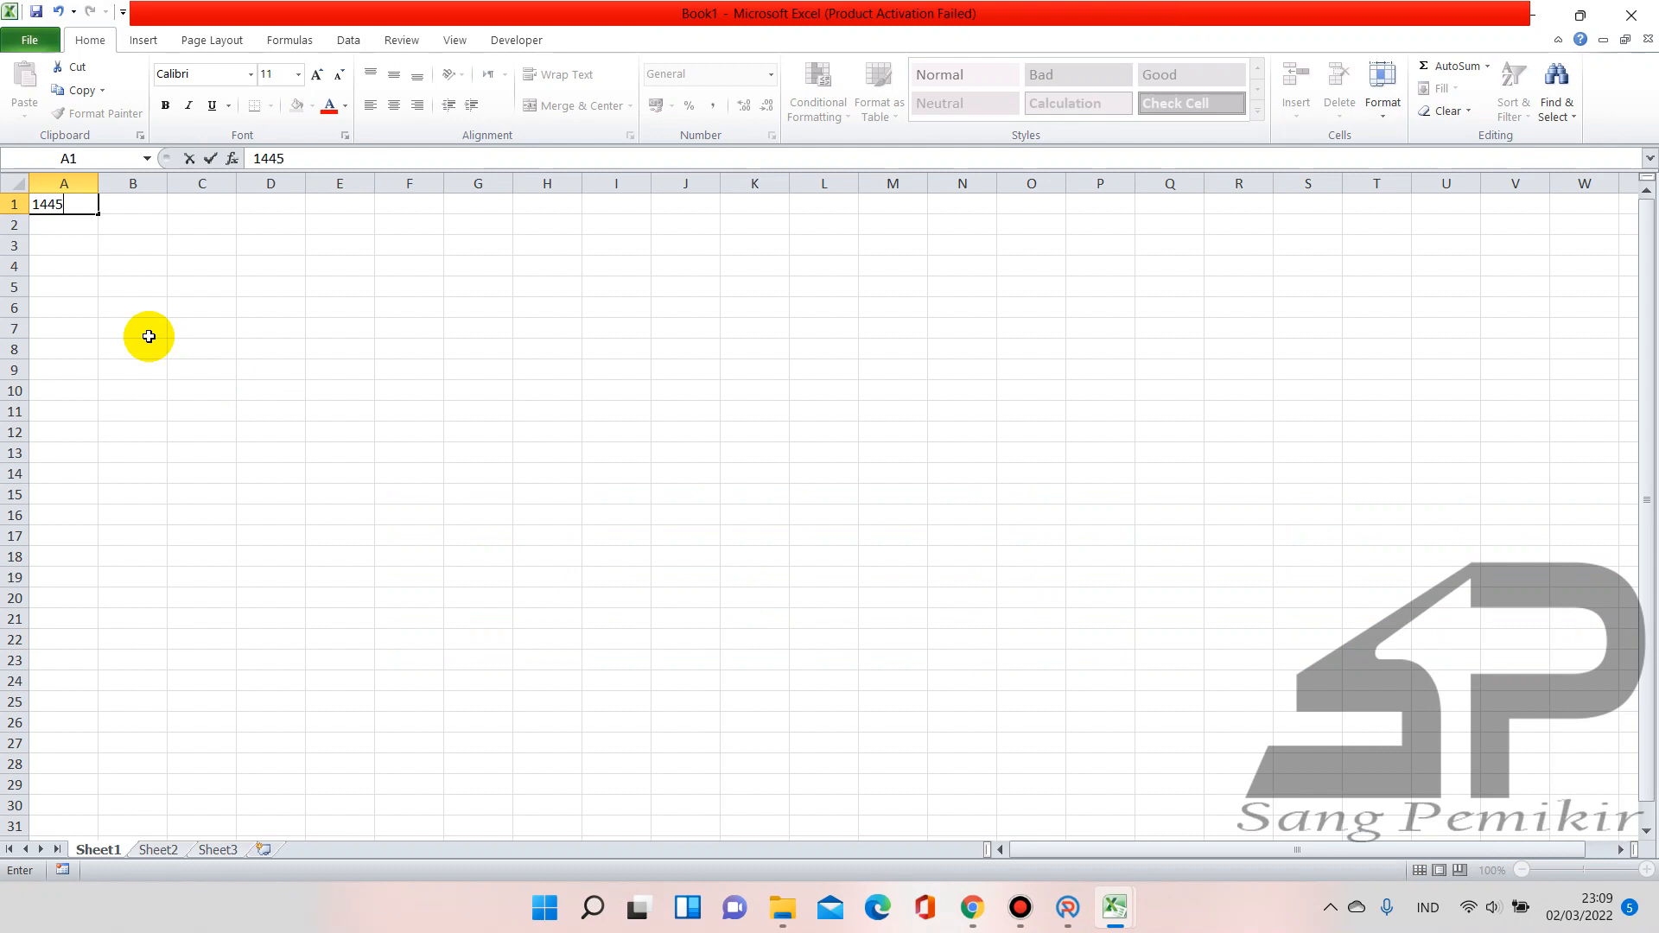
text(45)
key(Tab)
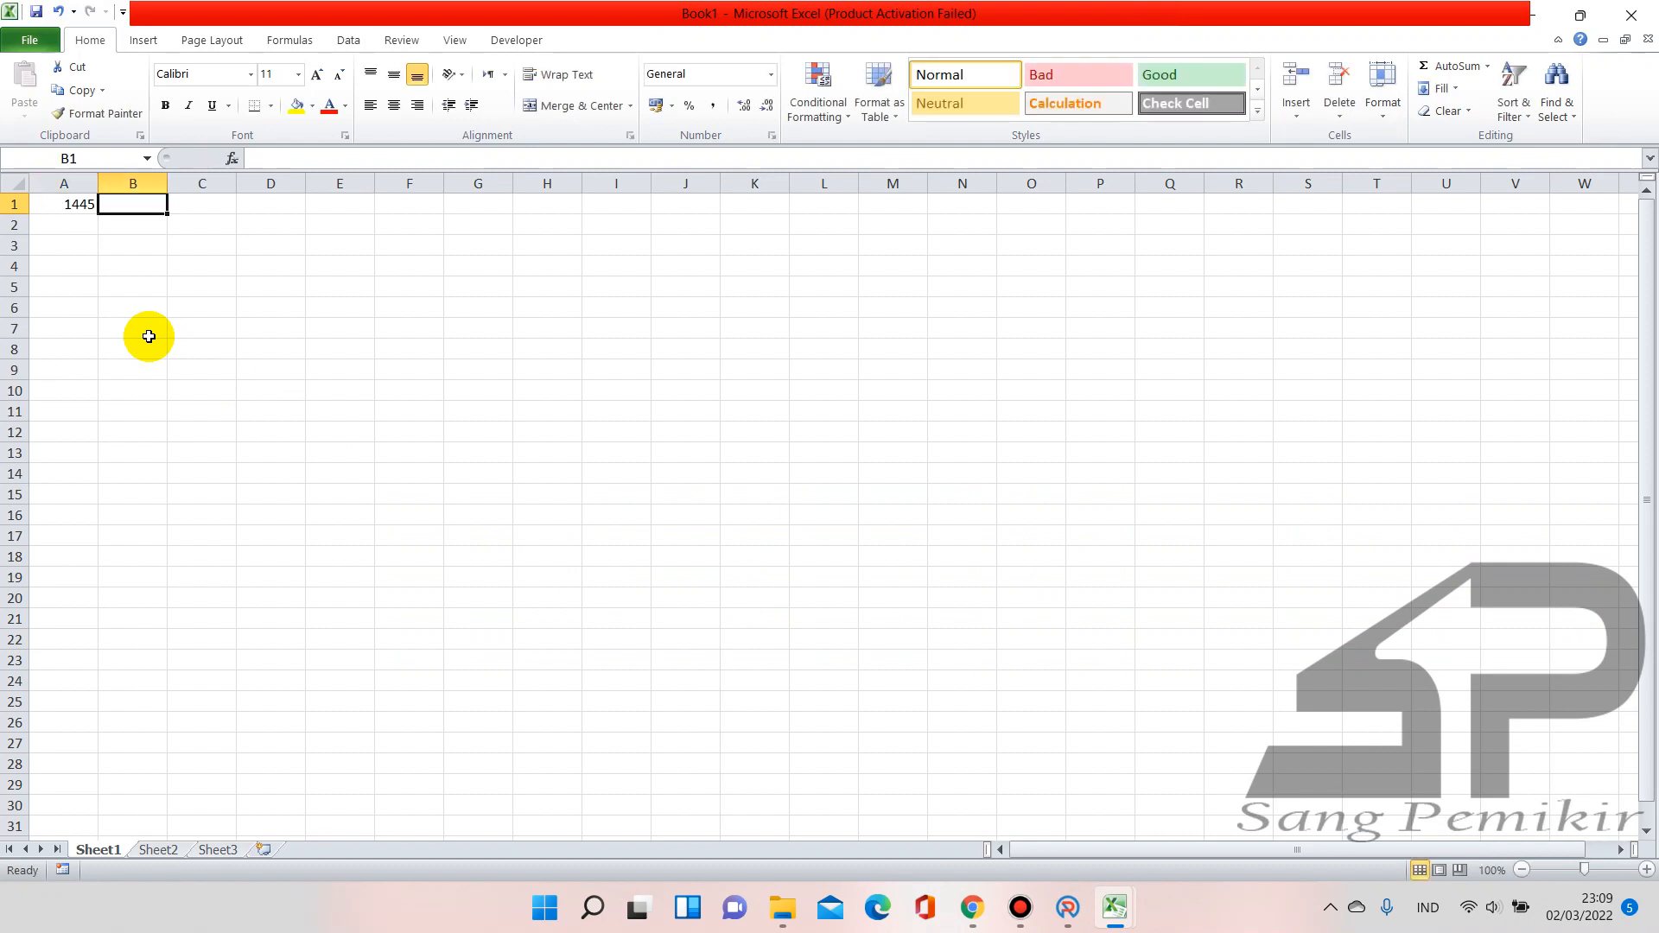
text(50)
key(Return)
click(191, 200)
text(=sum()
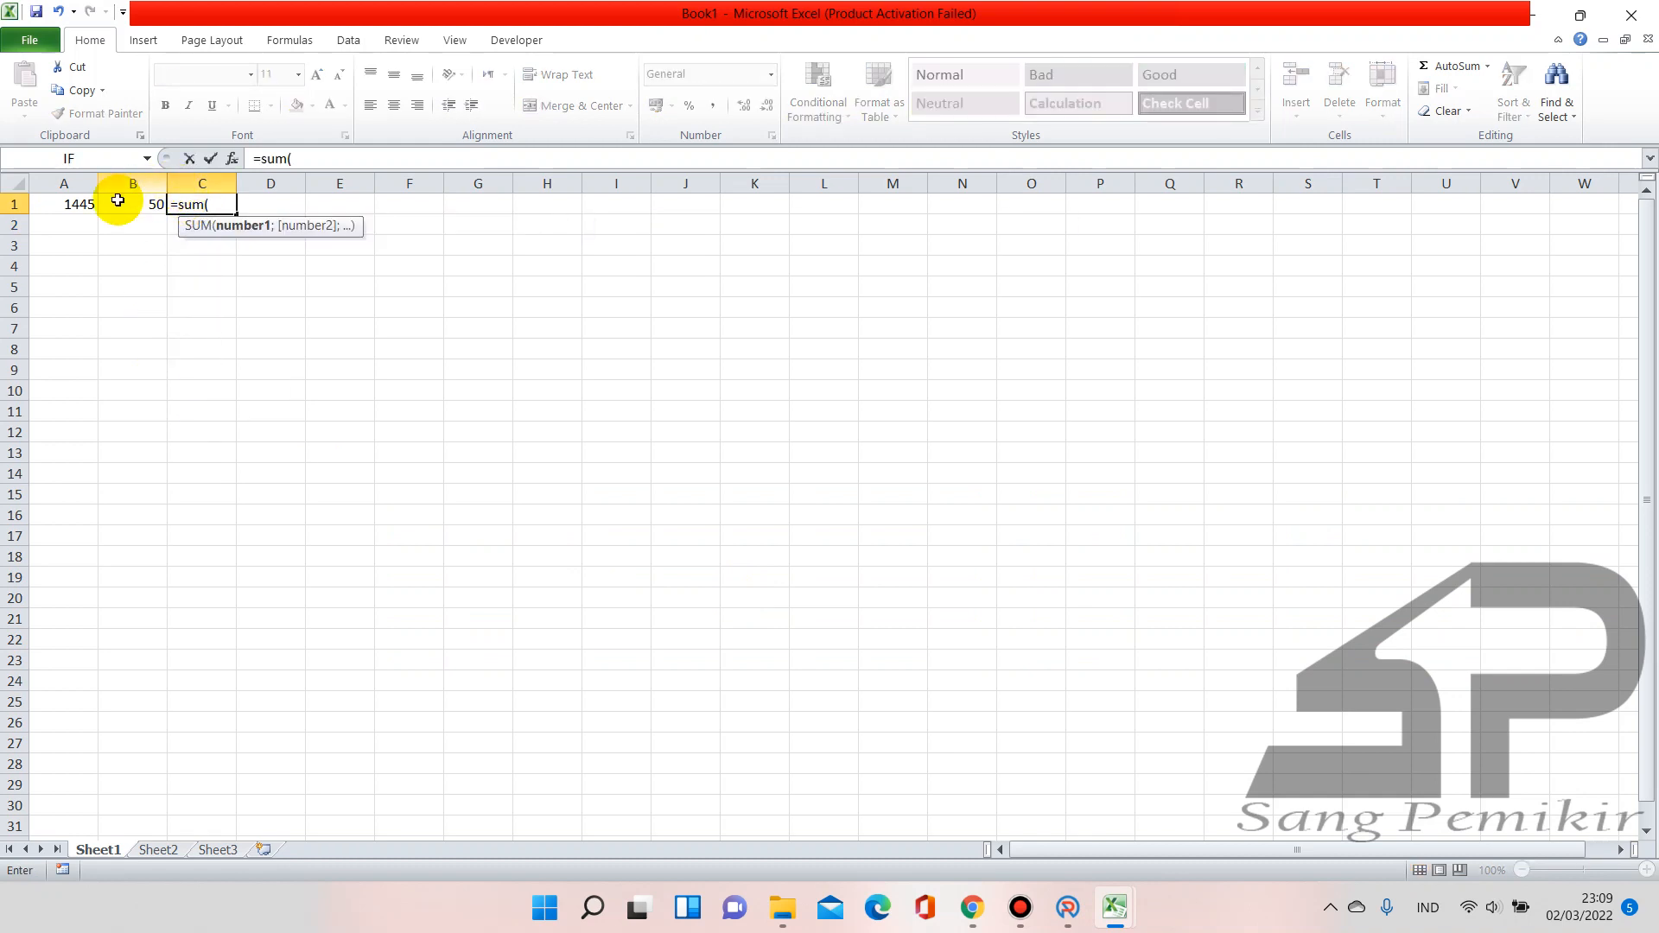
drag(82, 204, 111, 204)
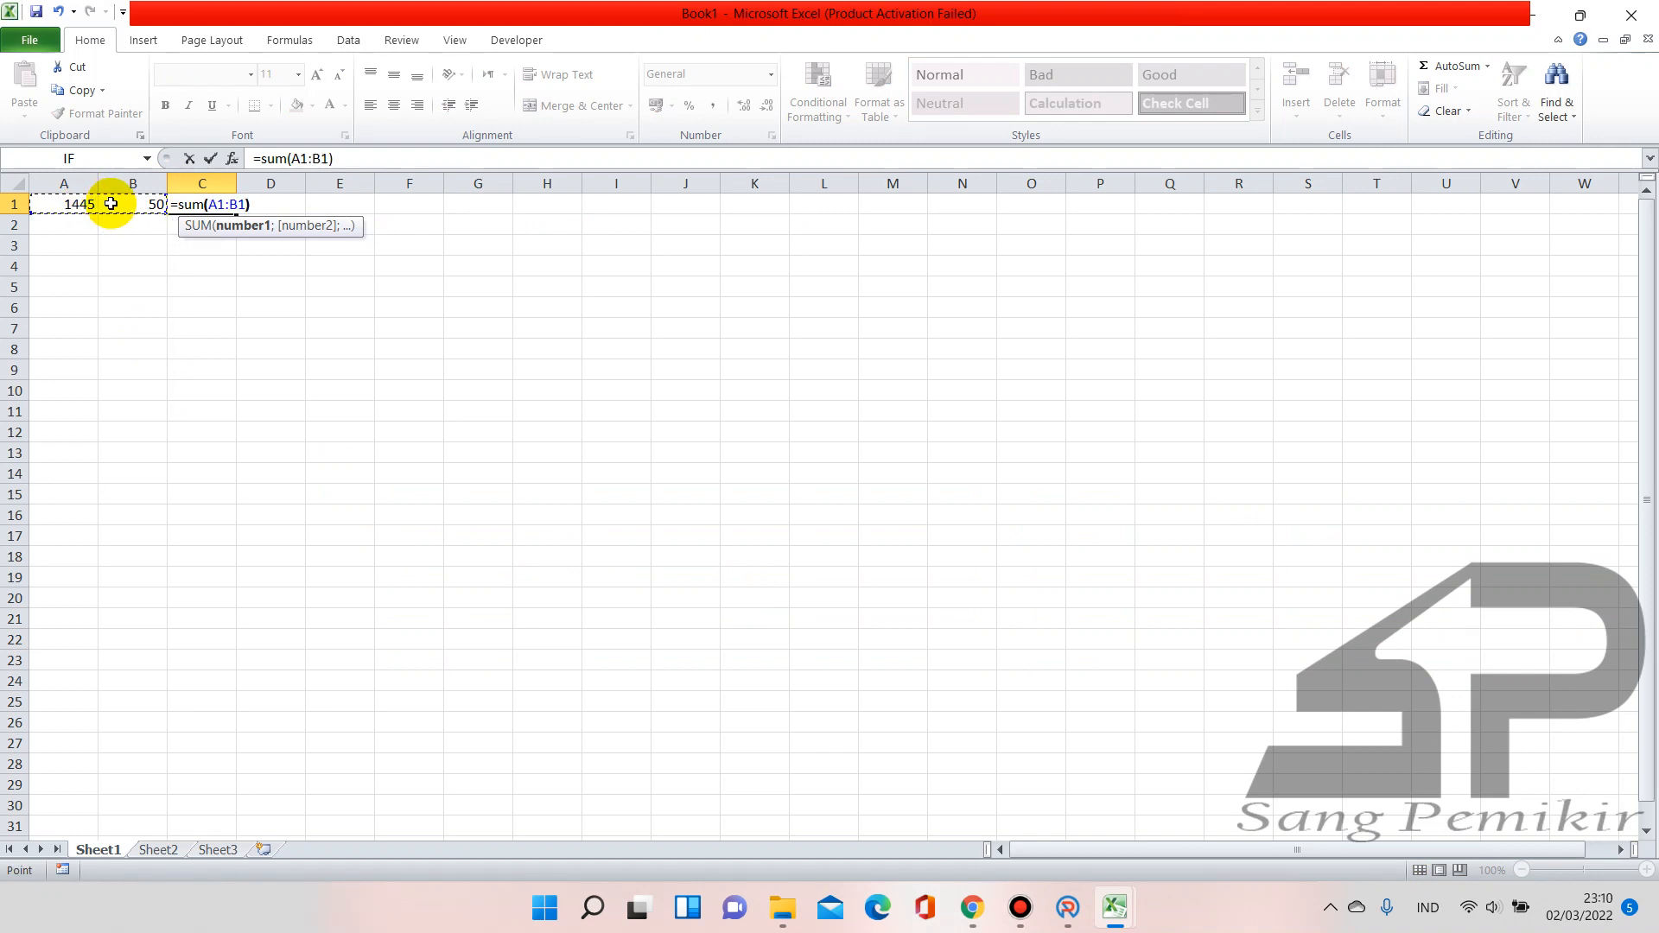
text())
key(Return)
Widen column C and give the sum Rupiah Accounting format
click(219, 183)
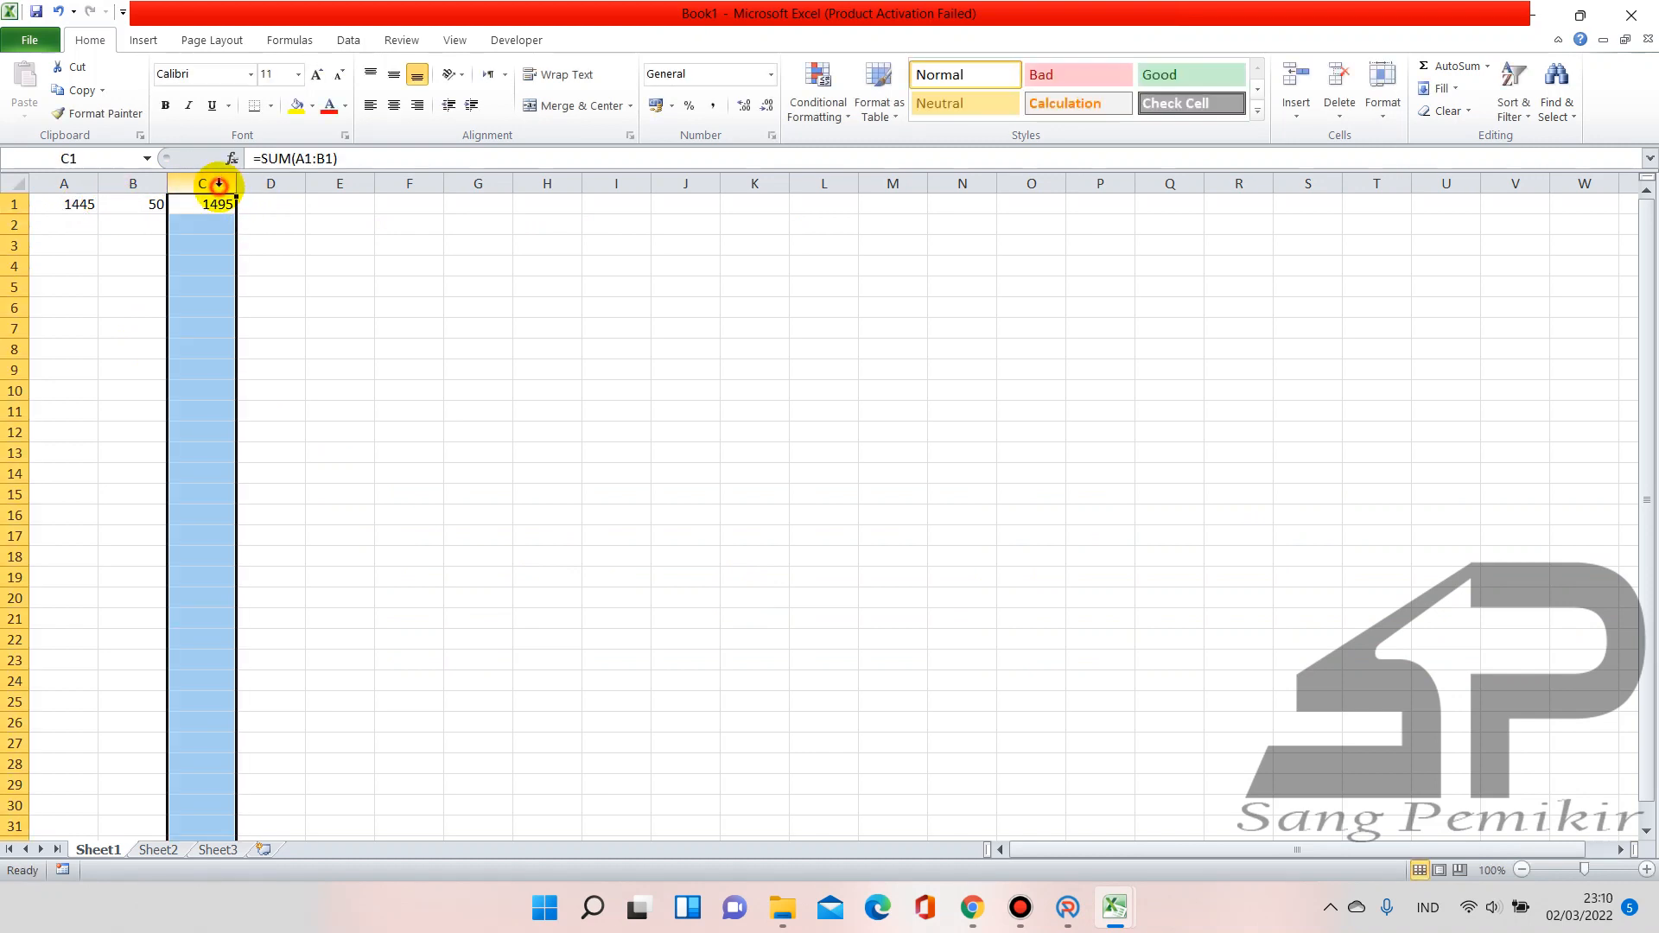
drag(236, 183, 253, 183)
click(235, 205)
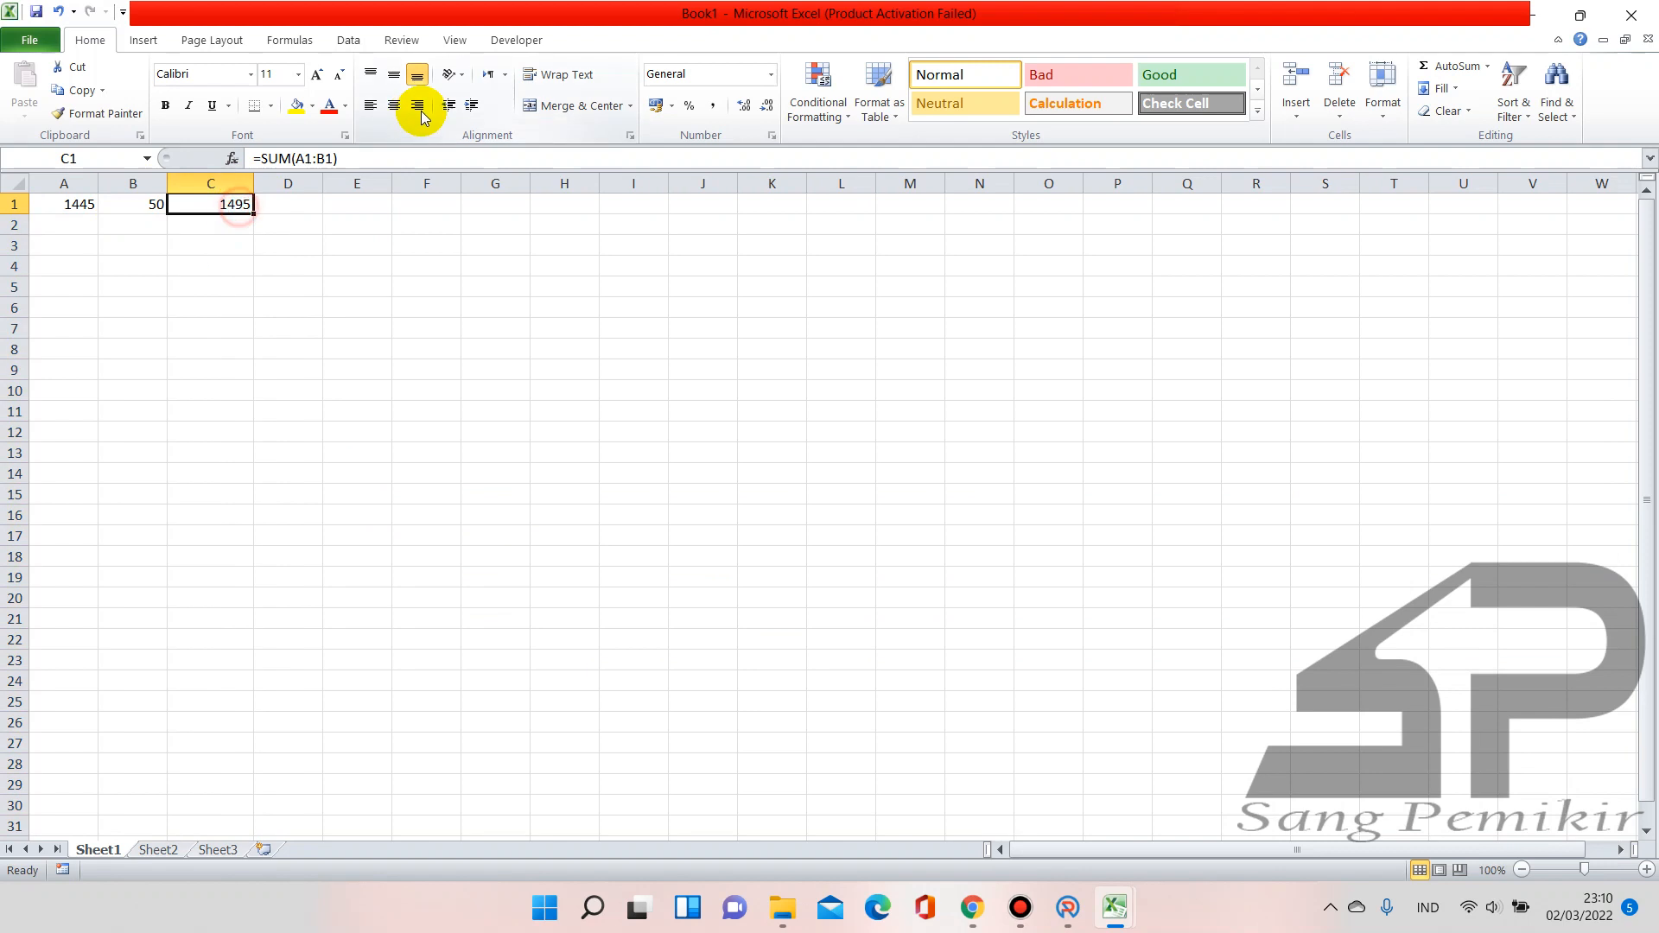
click(770, 75)
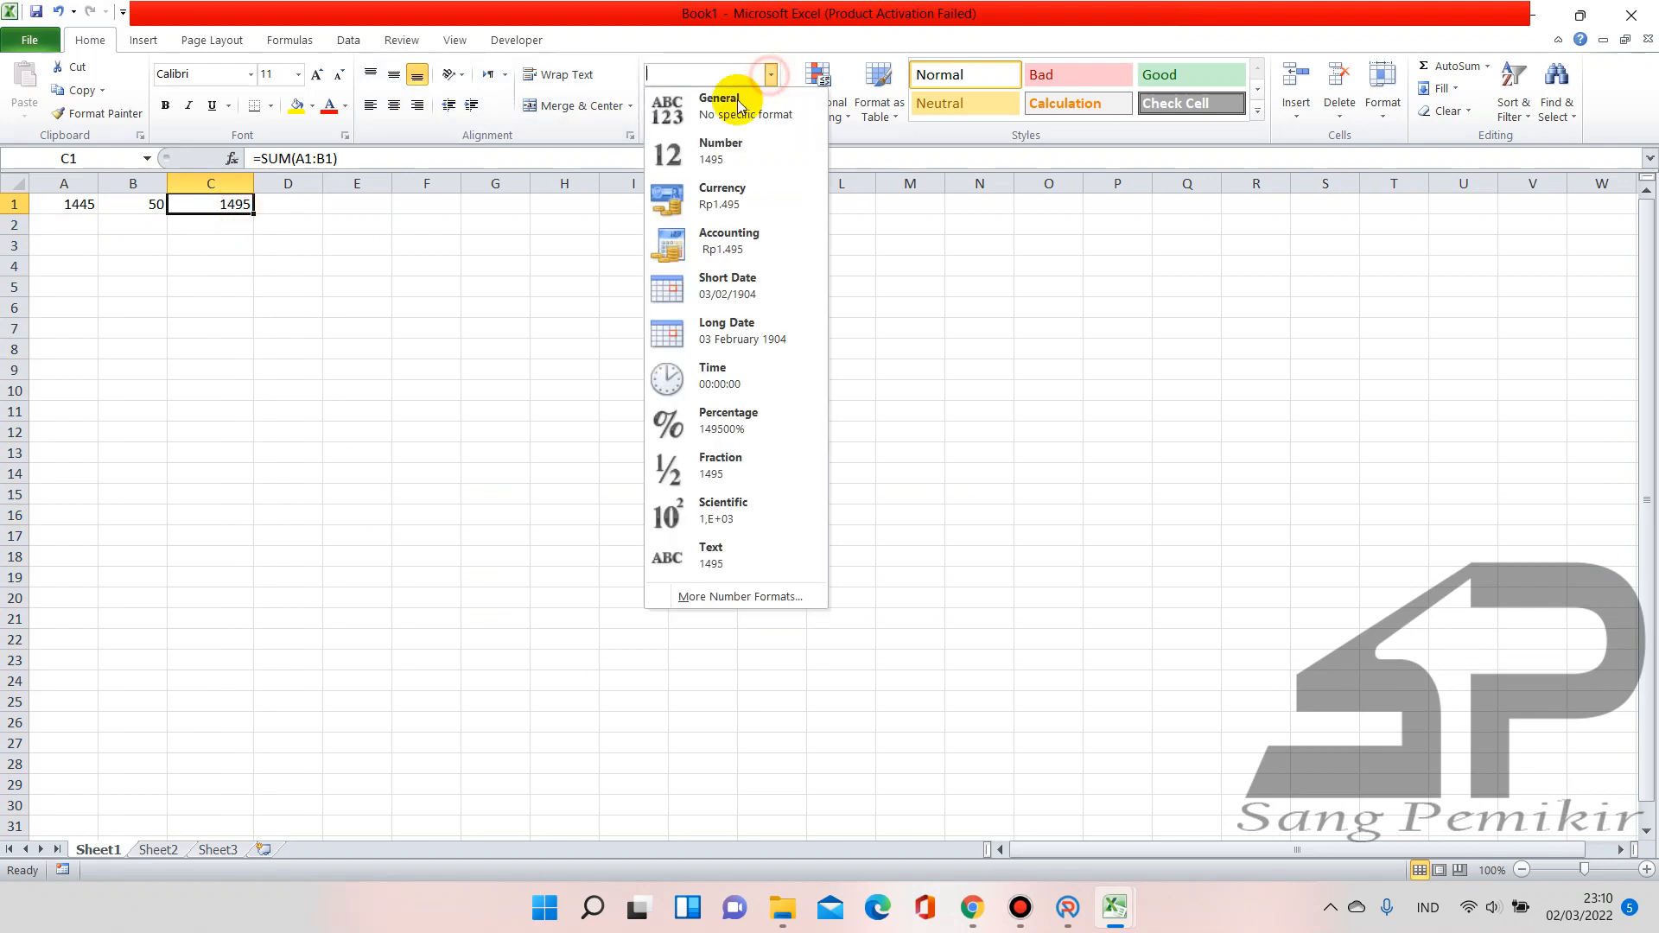
click(738, 157)
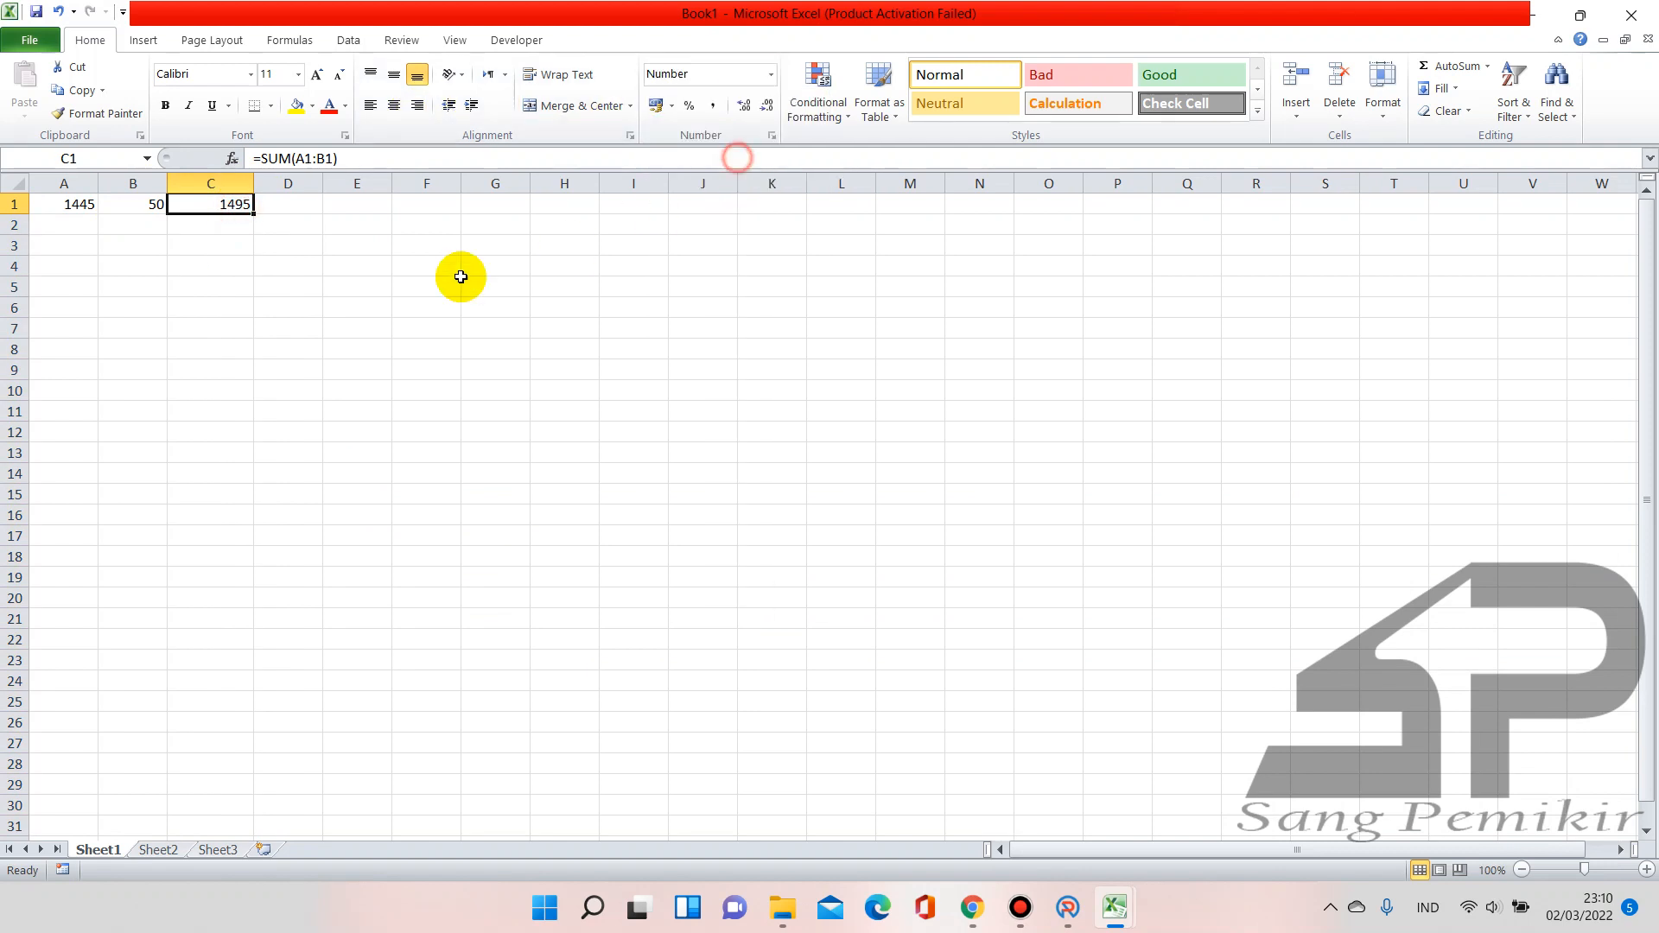
click(772, 74)
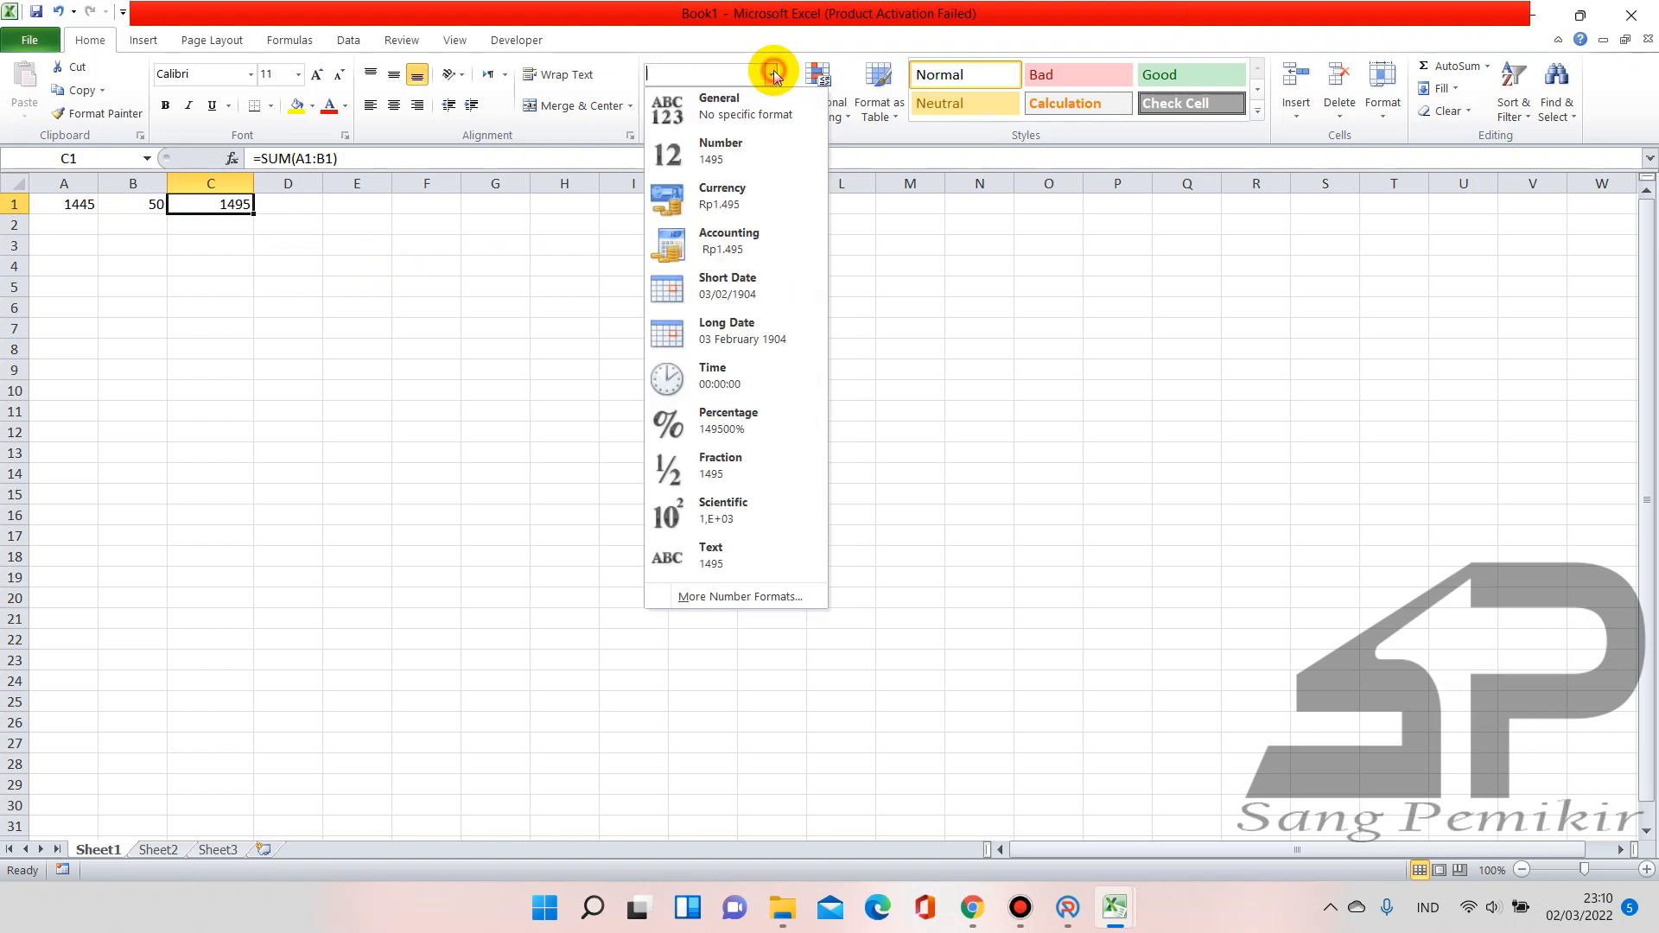
click(726, 242)
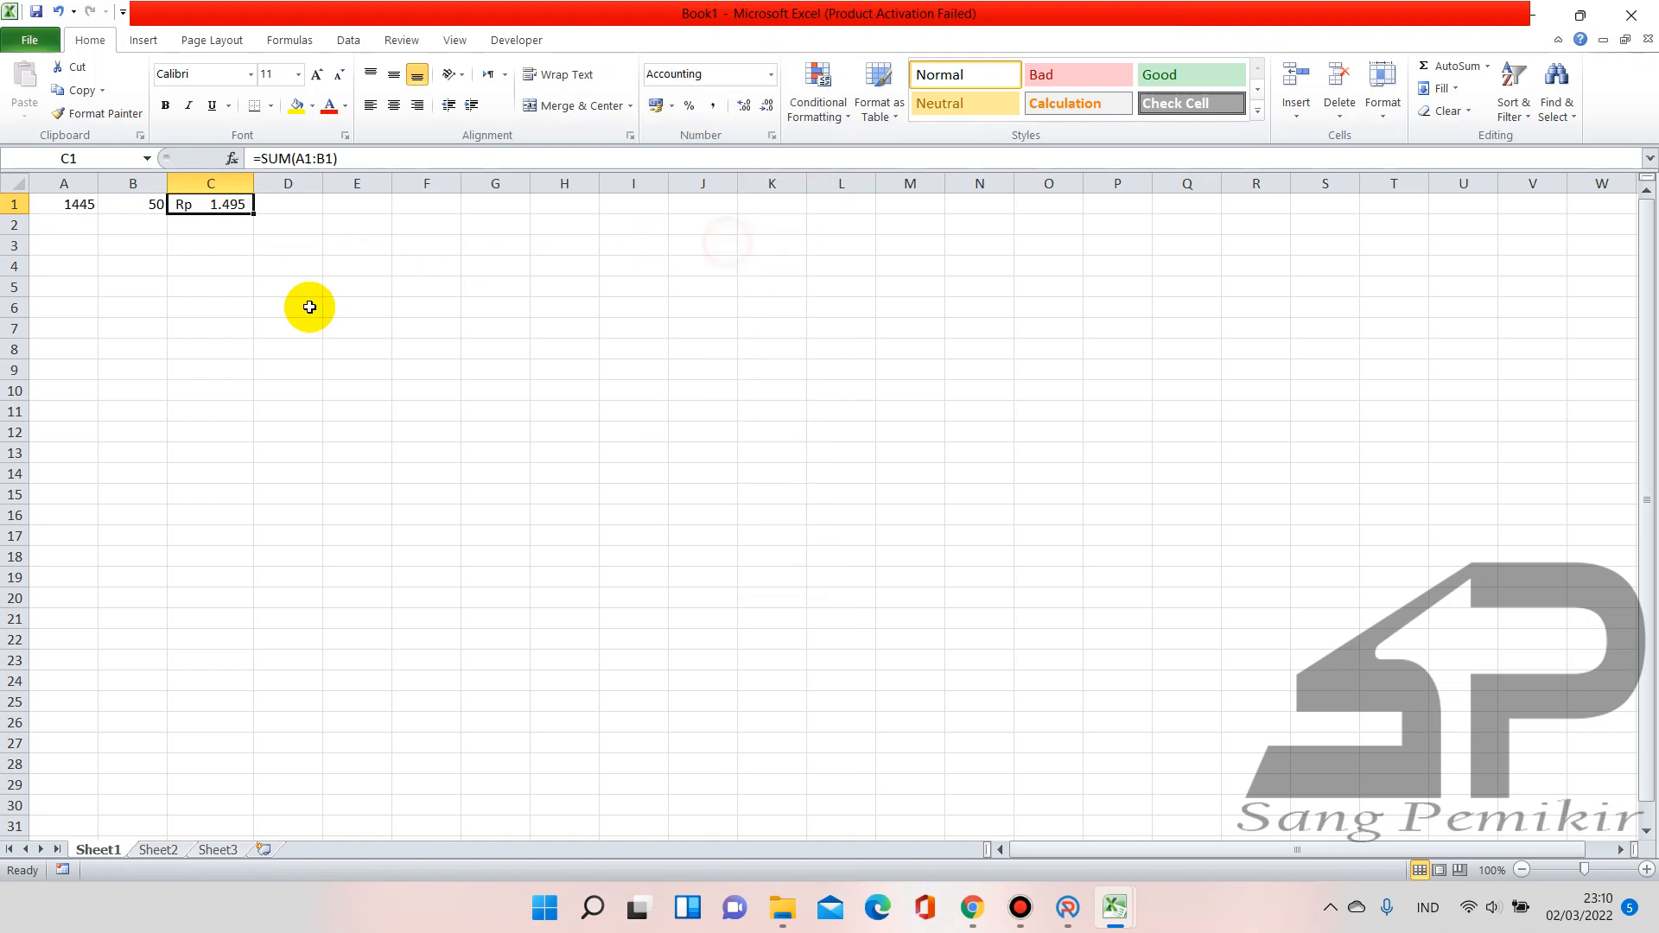
Change B1 to 2500 so C1 shows Rp 3.945, widening column C further
click(132, 210)
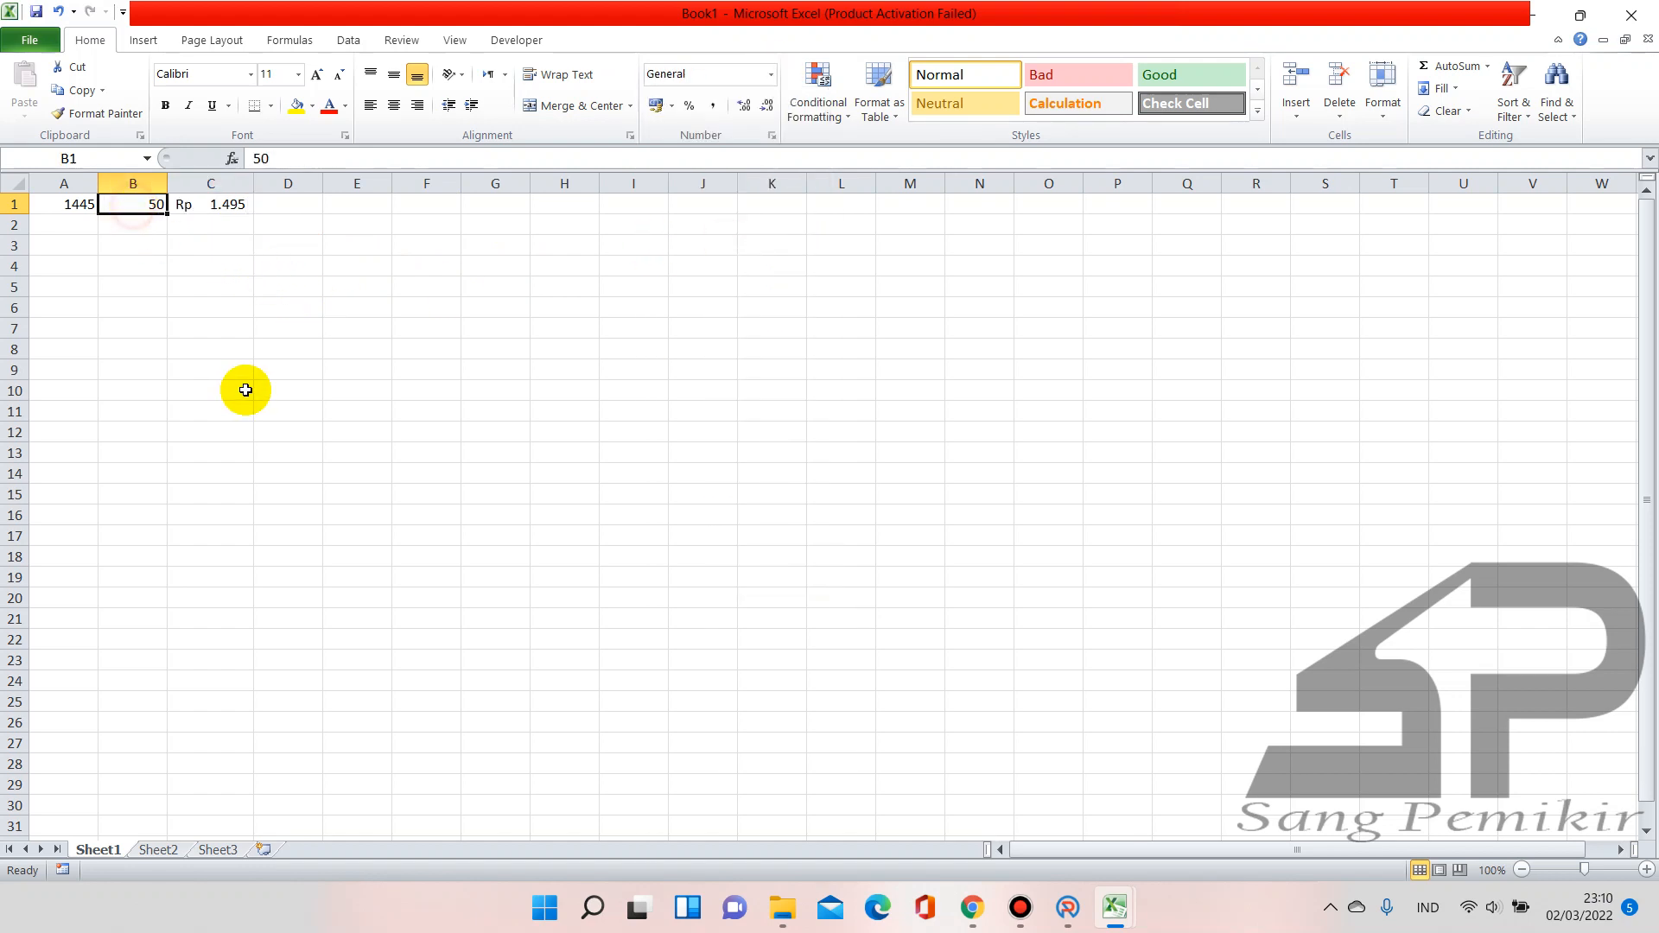
text(150)
key(Return)
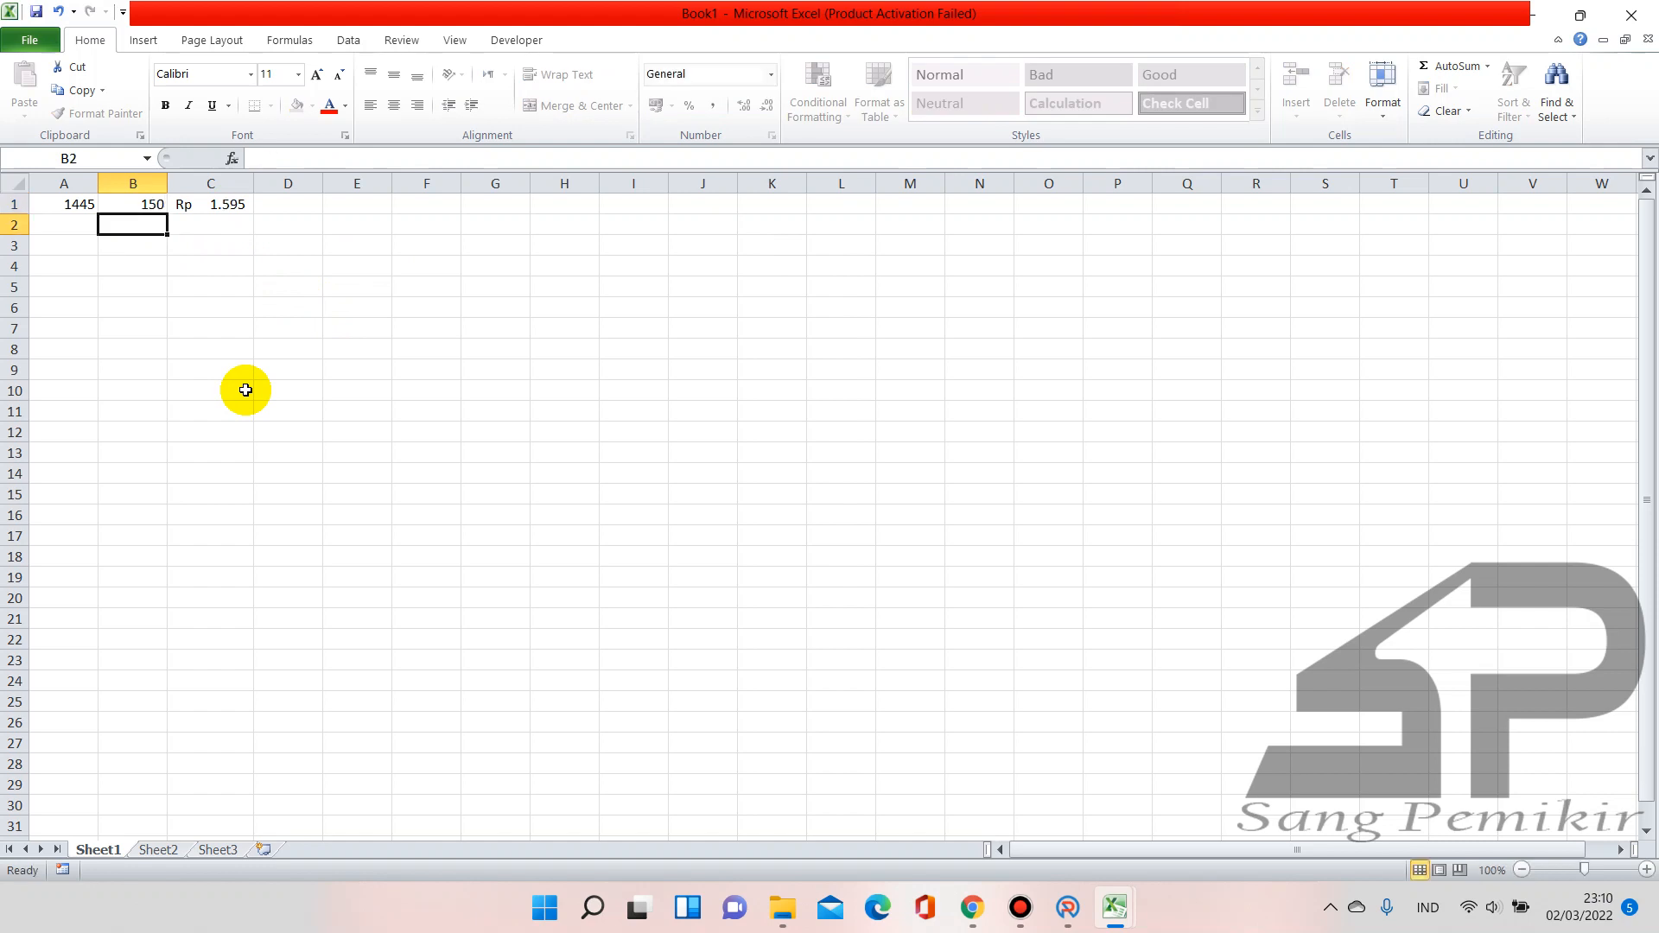
click(228, 184)
drag(255, 179, 294, 179)
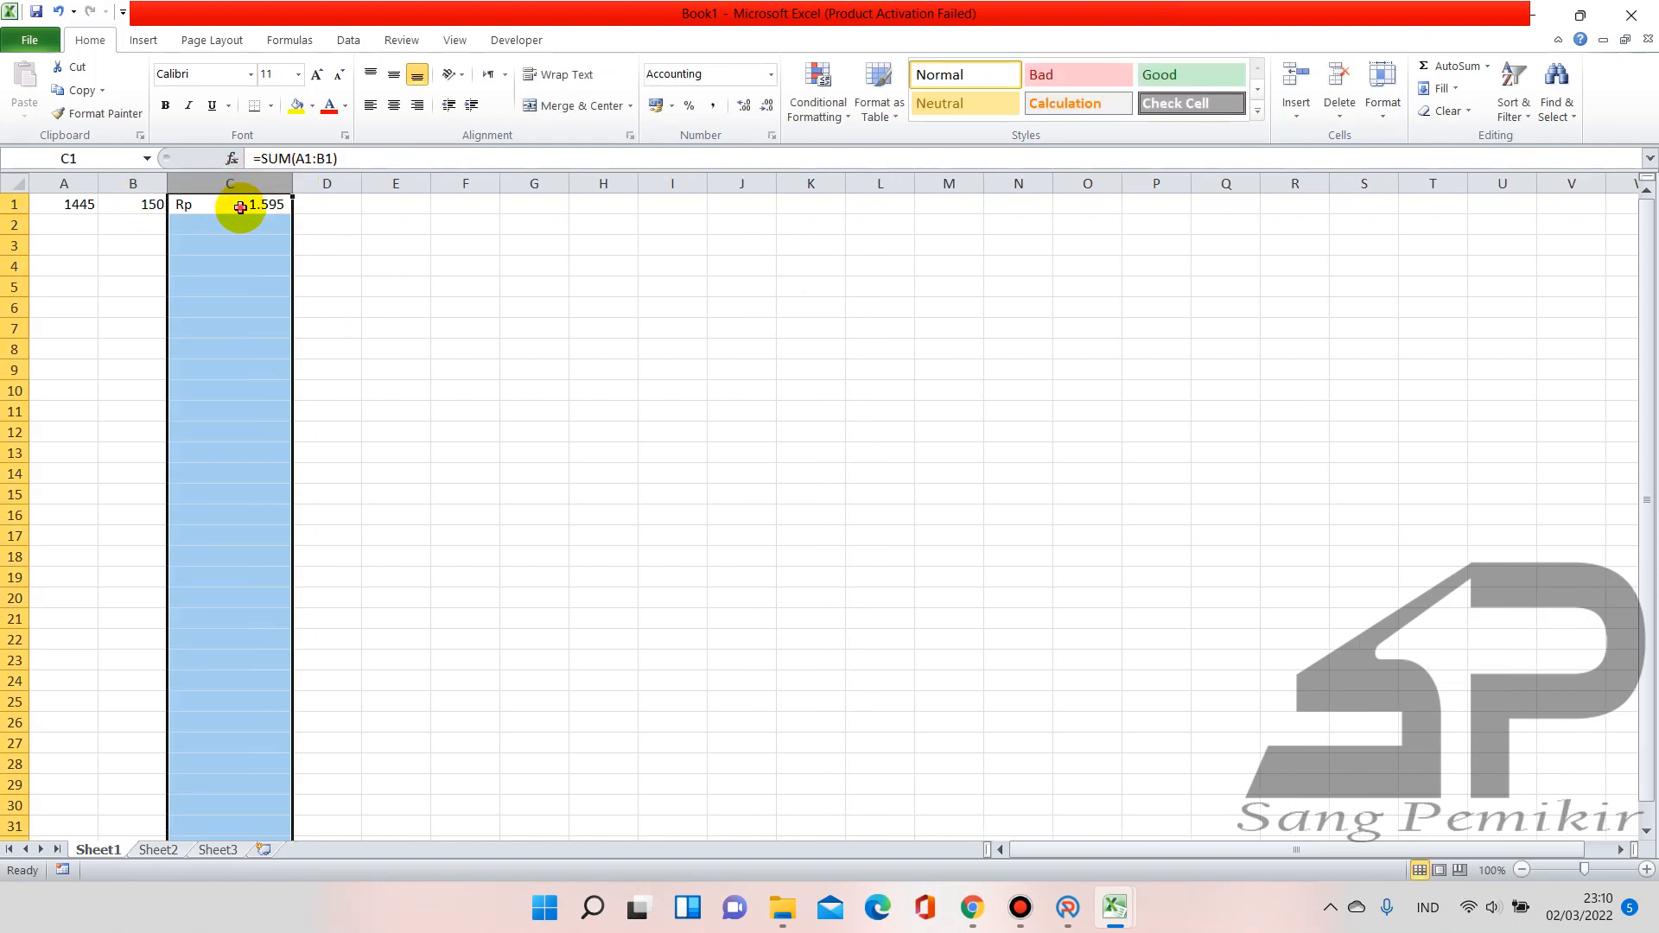
click(148, 207)
text(25)
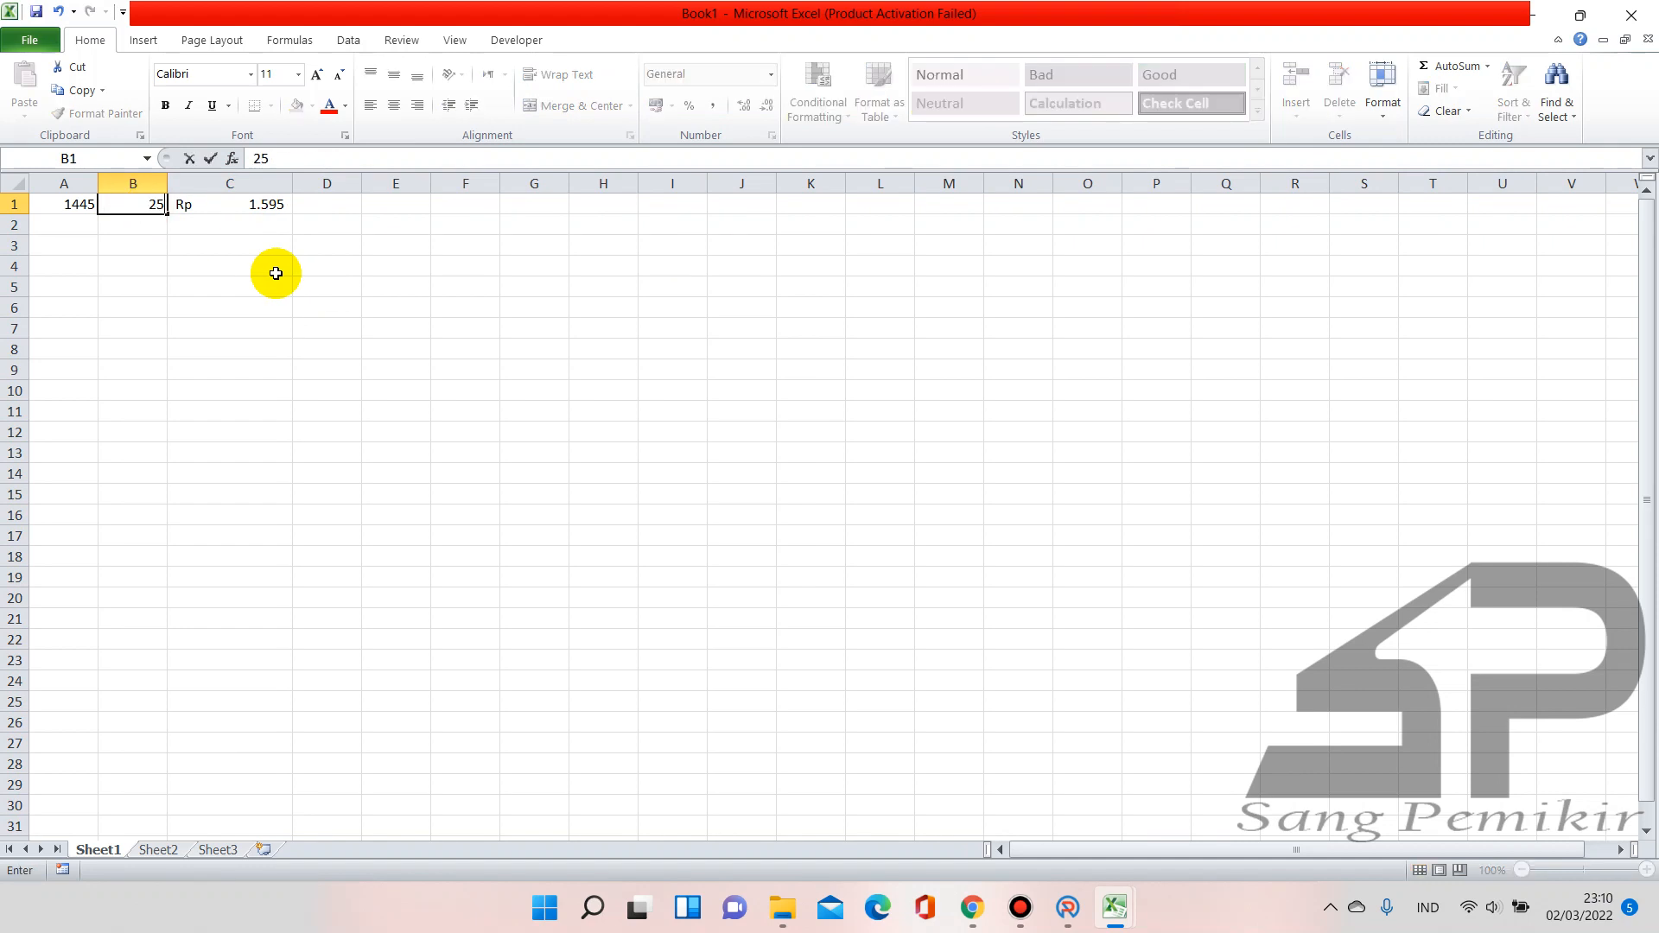
text(0)
key(Return)
key(Up)
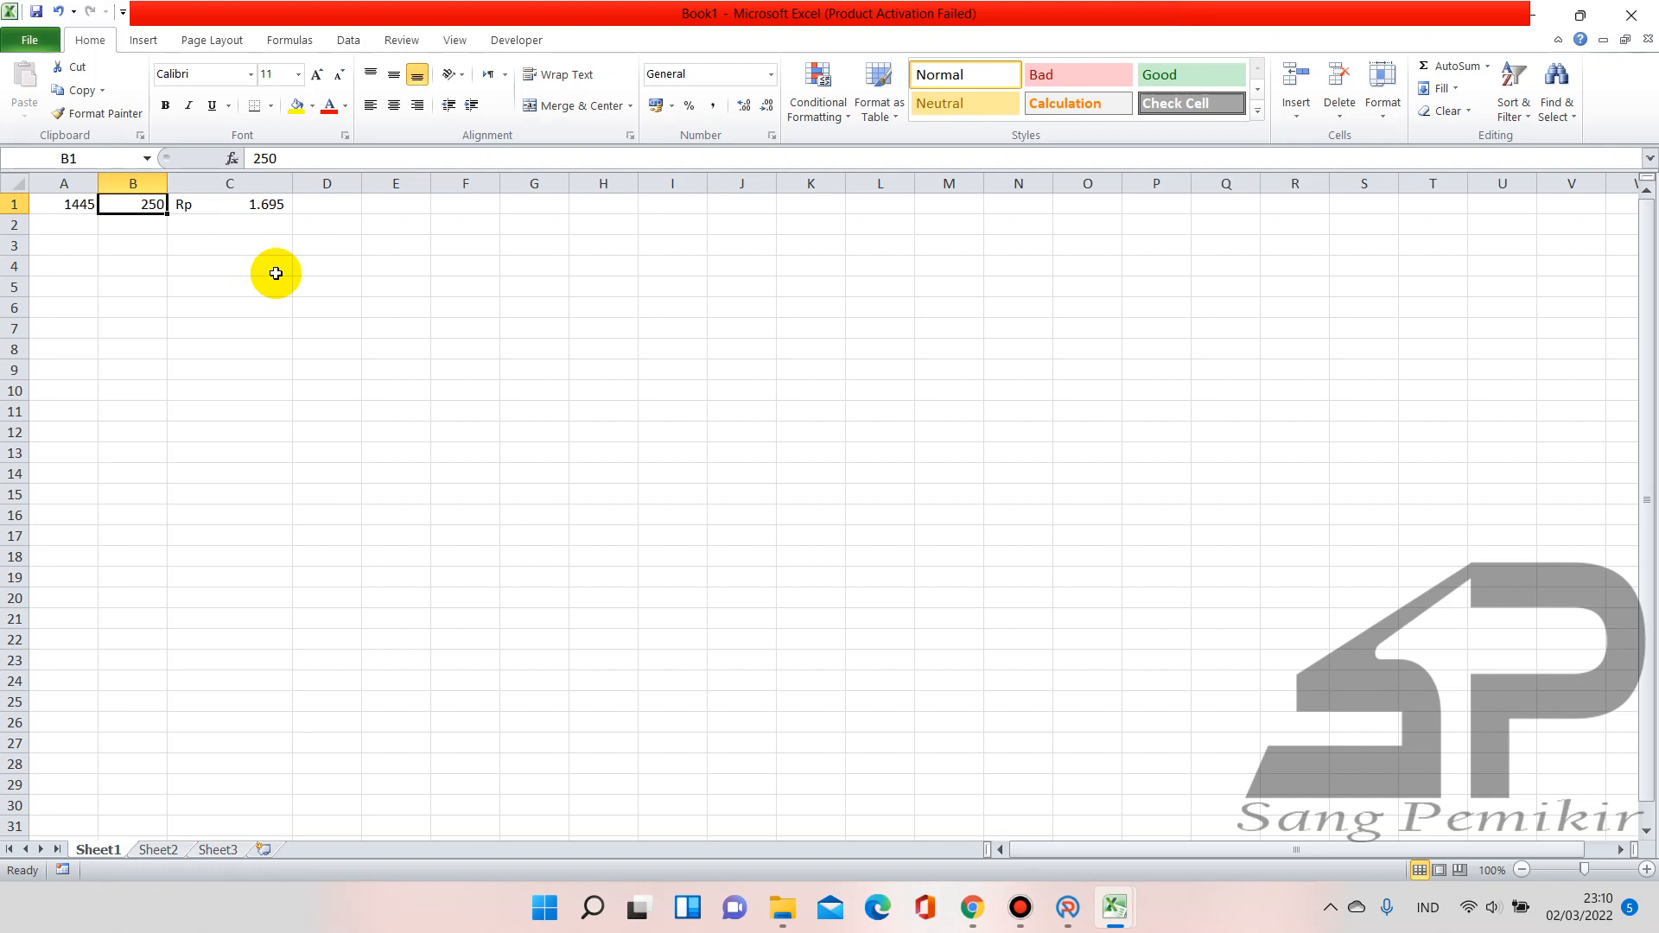
text(25)
key(Return)
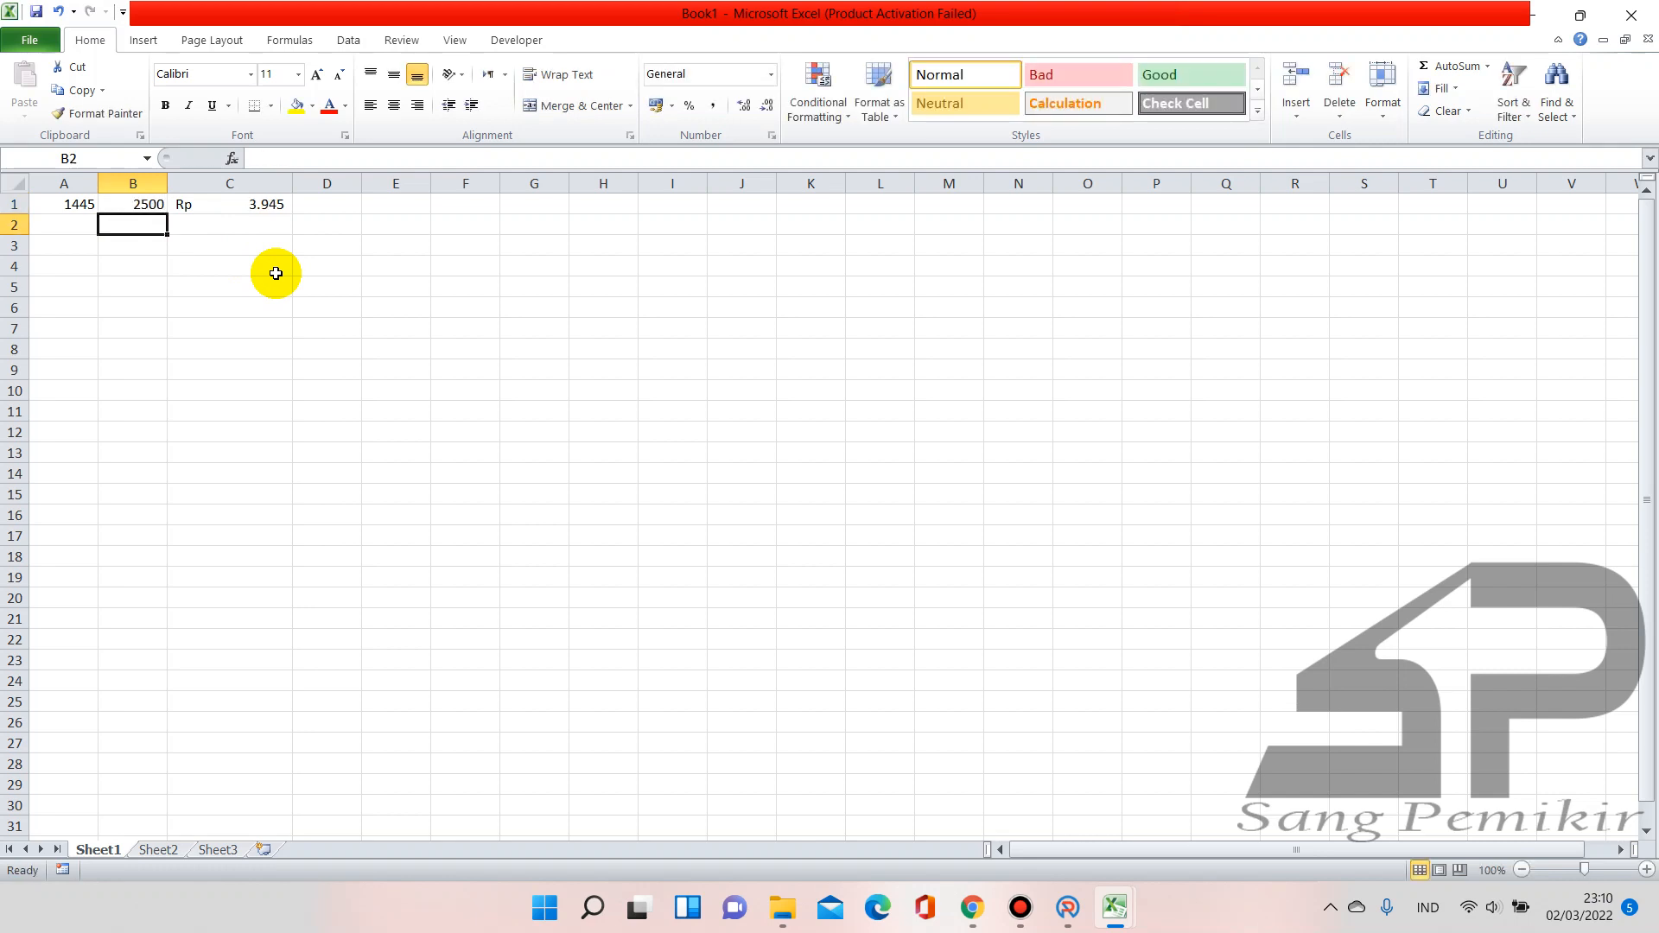
click(263, 205)
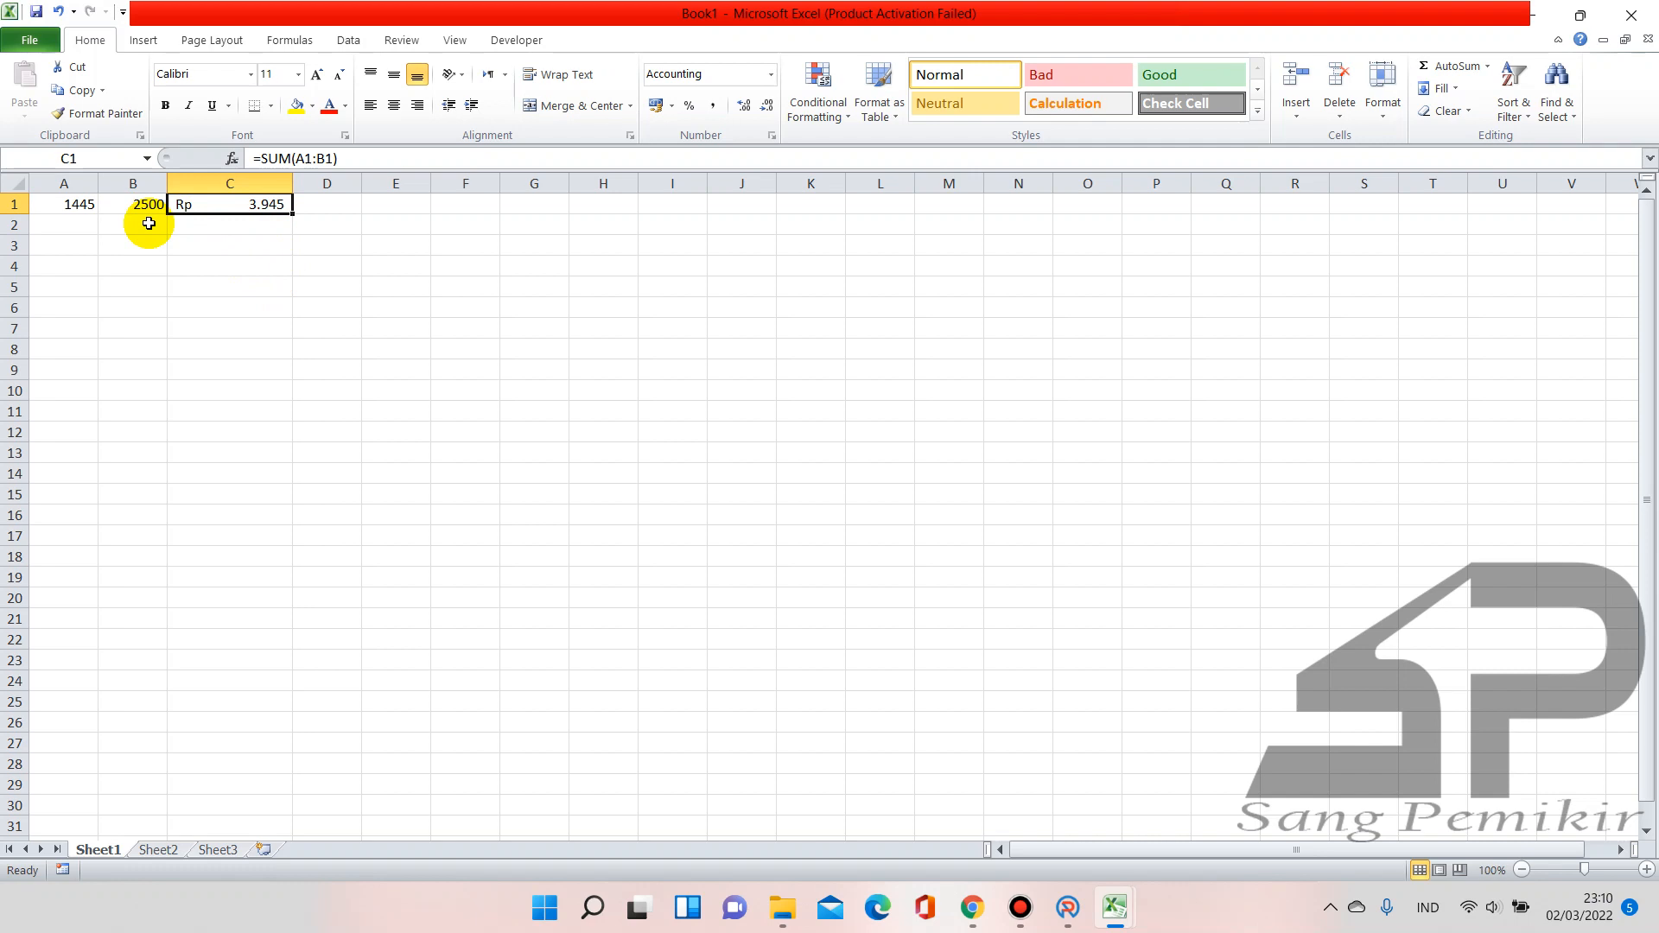
click(1068, 907)
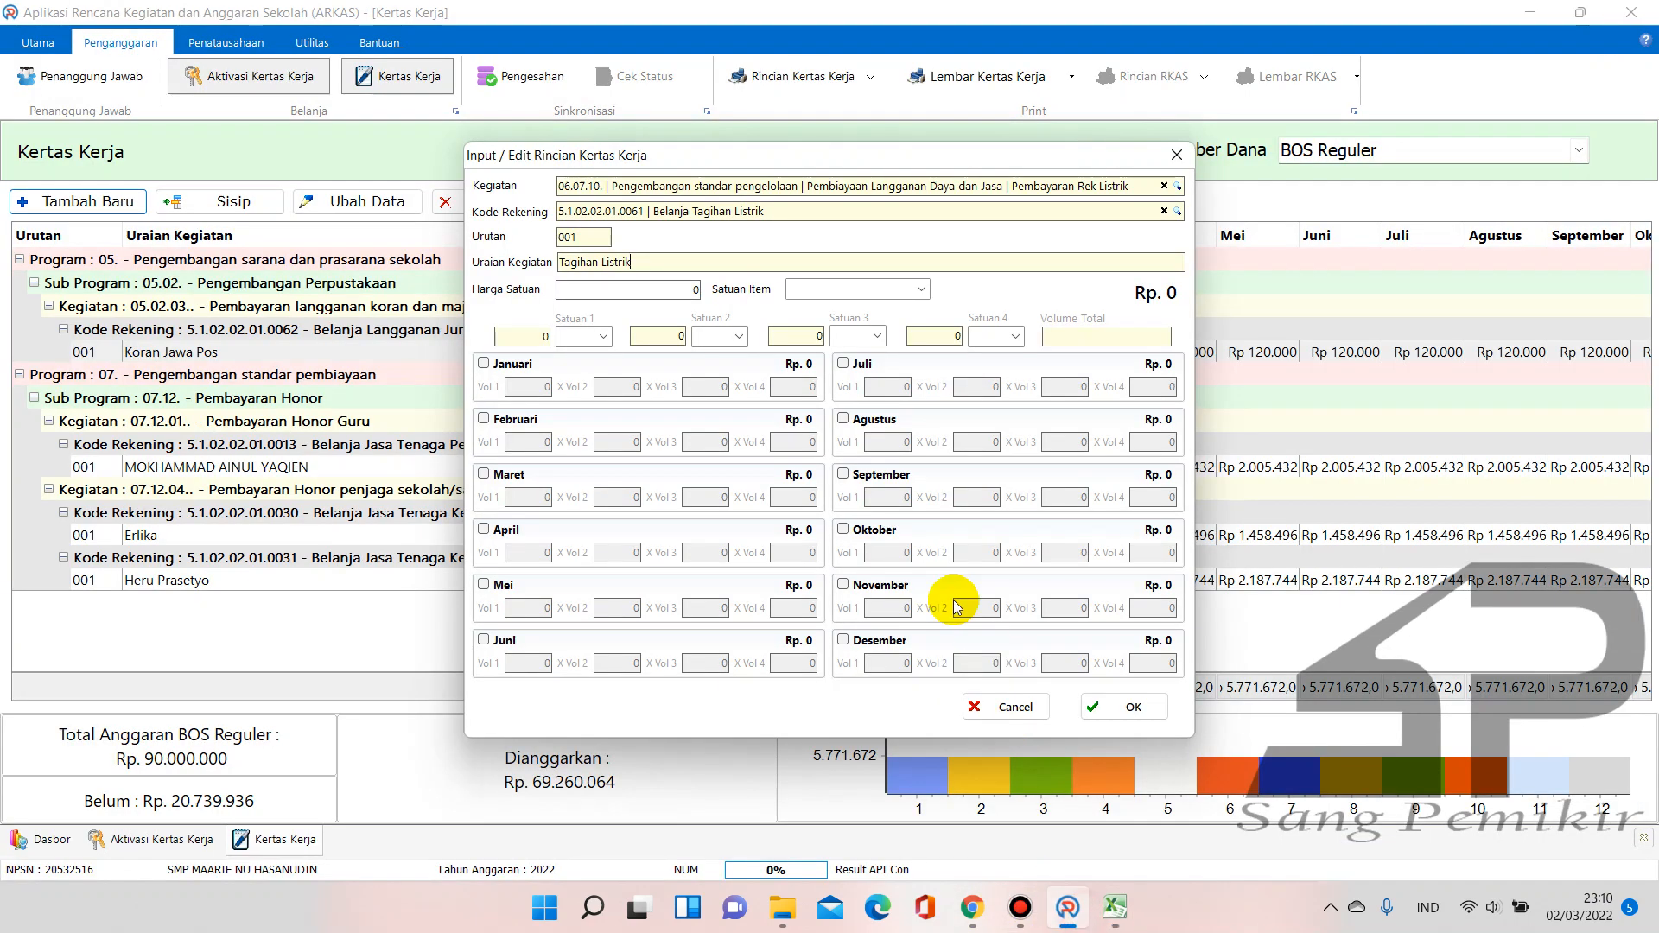
Look up the Listrik unit price in E19 of the RAKS BOS 2022 new workbook
click(1115, 908)
click(1047, 816)
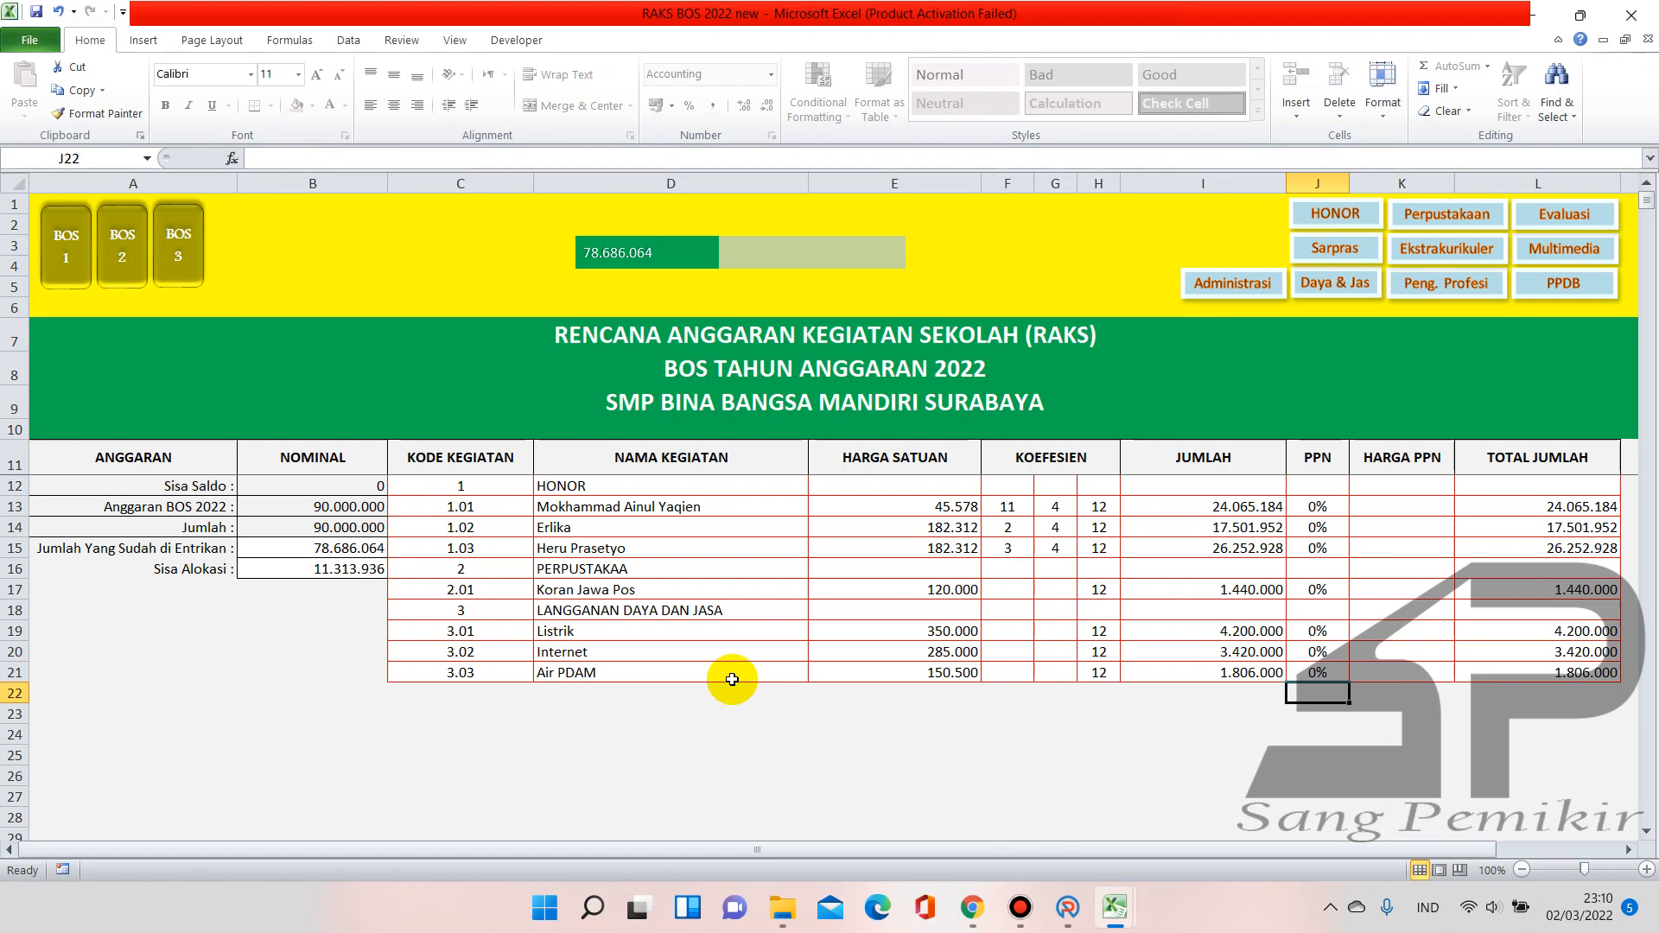
click(916, 631)
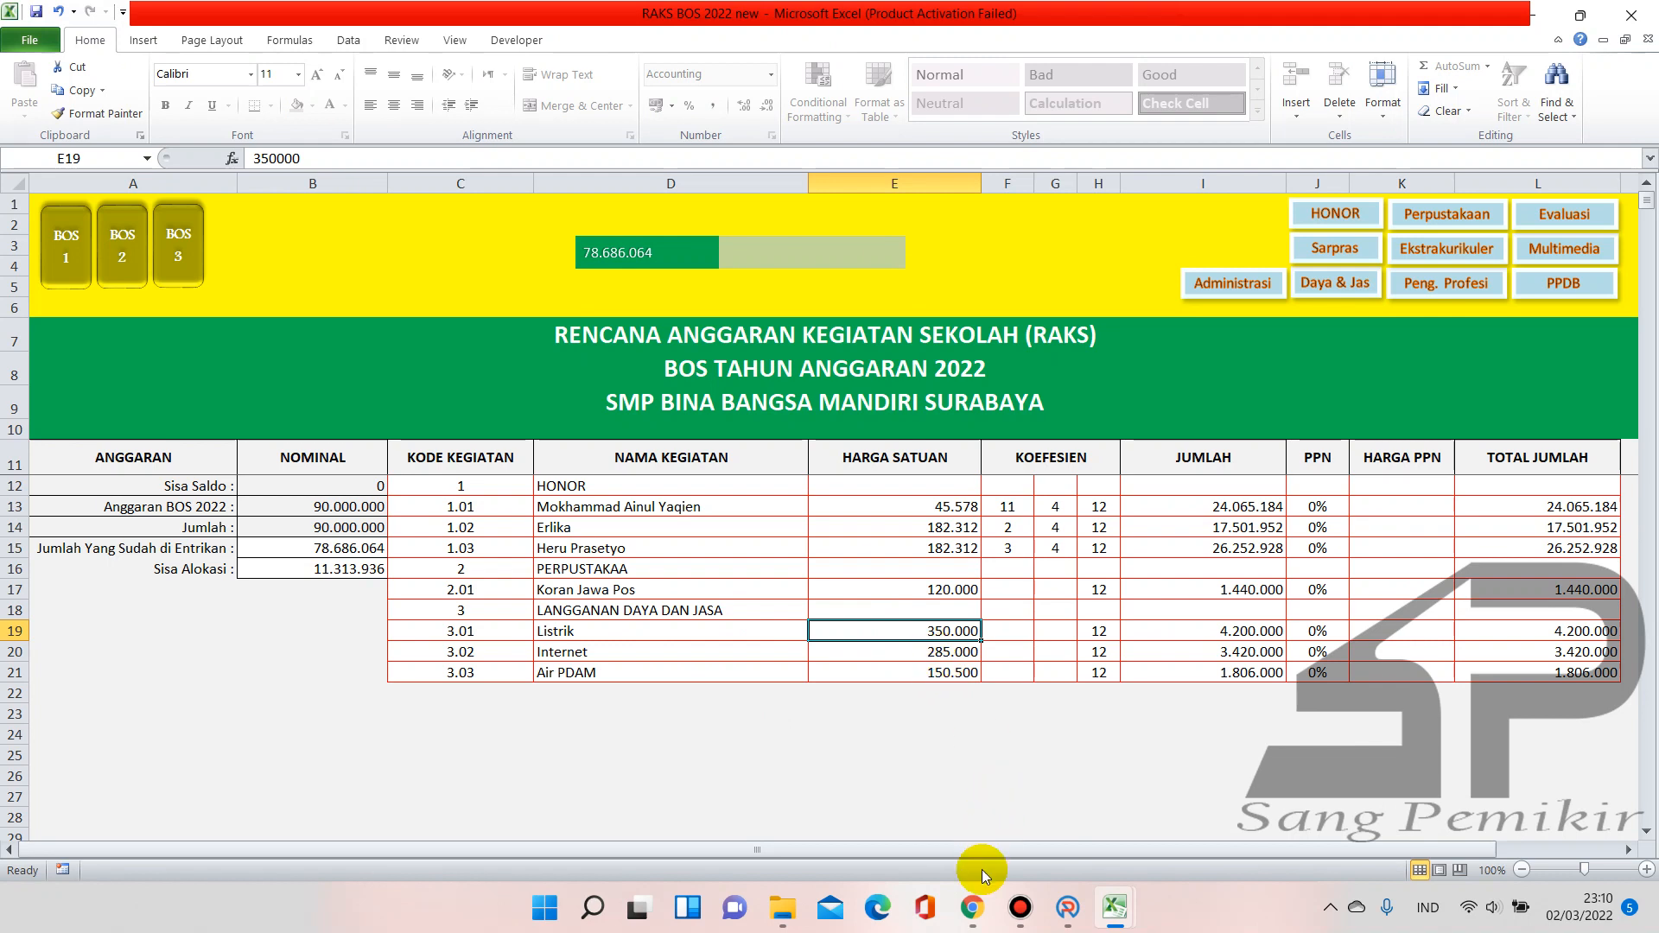
Review the SIPKS 2022 Listrik tariffs, including 1.445 per kWh, then return to Book1
click(976, 898)
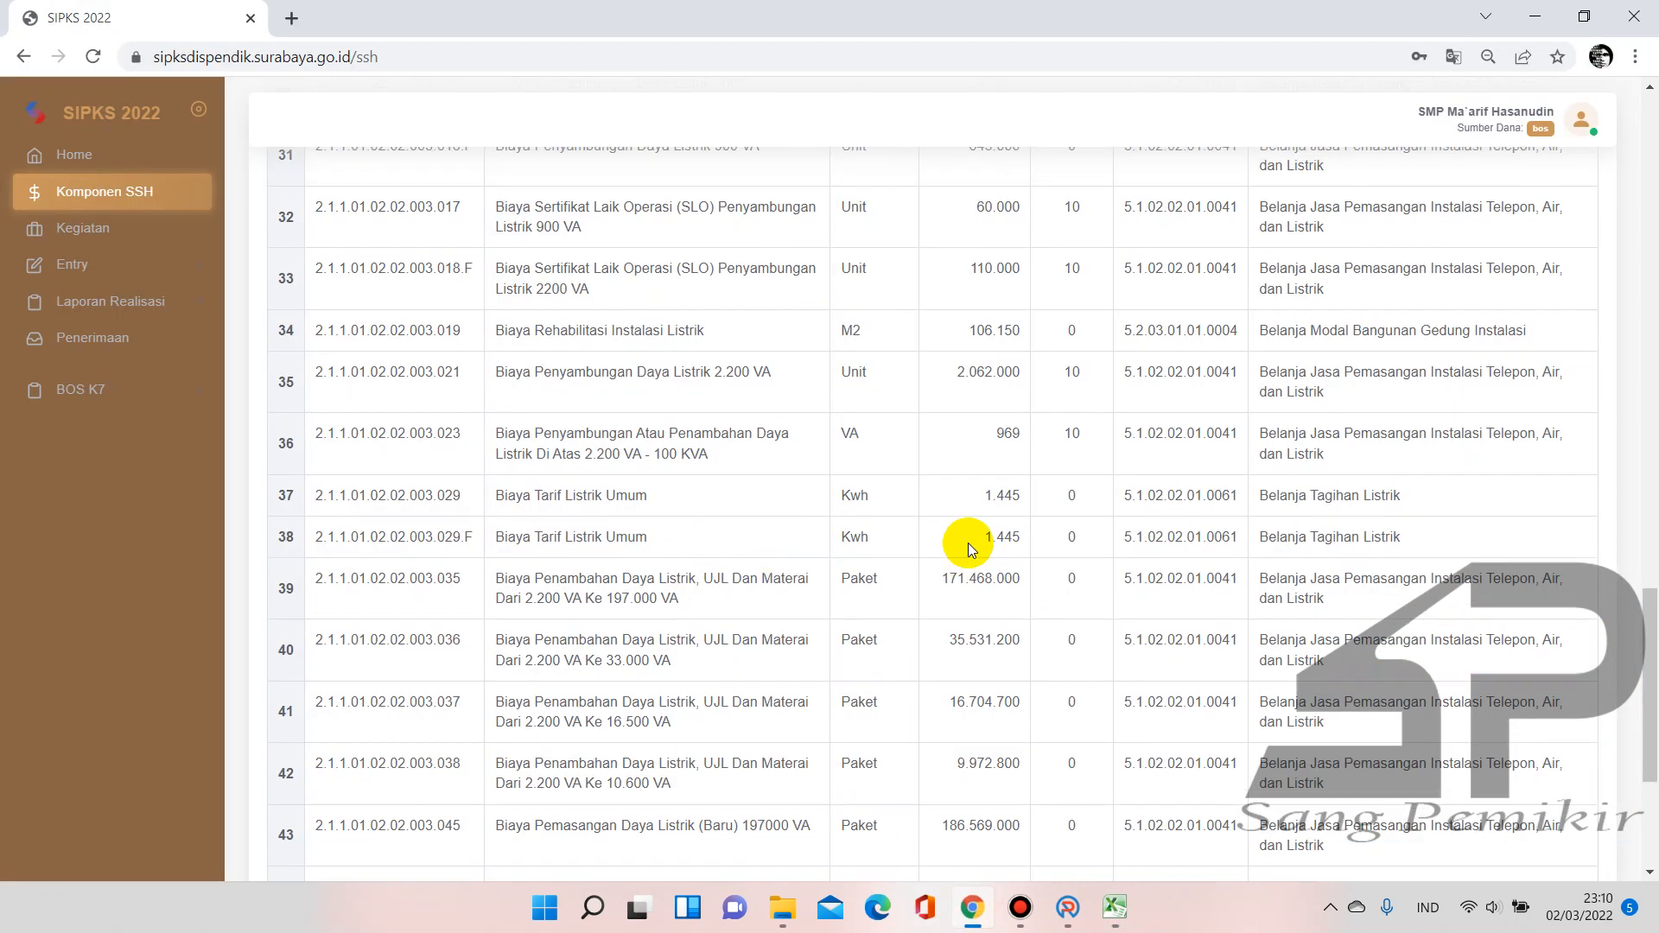
scroll(967, 543, up, 15)
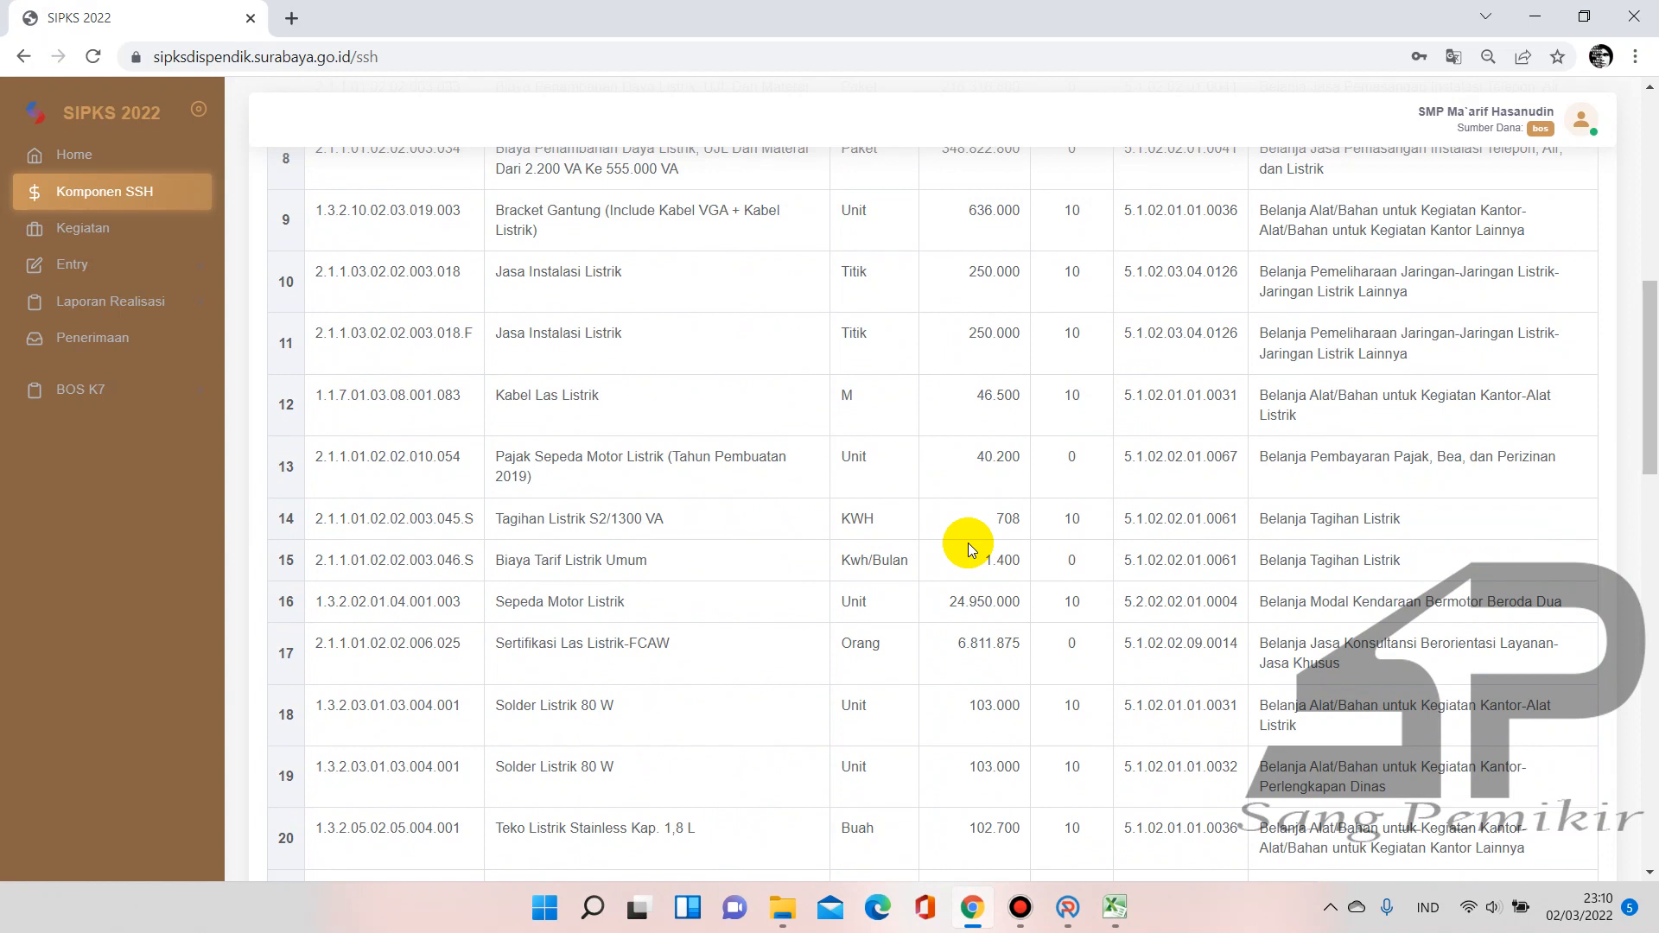
scroll(968, 546, up, 9)
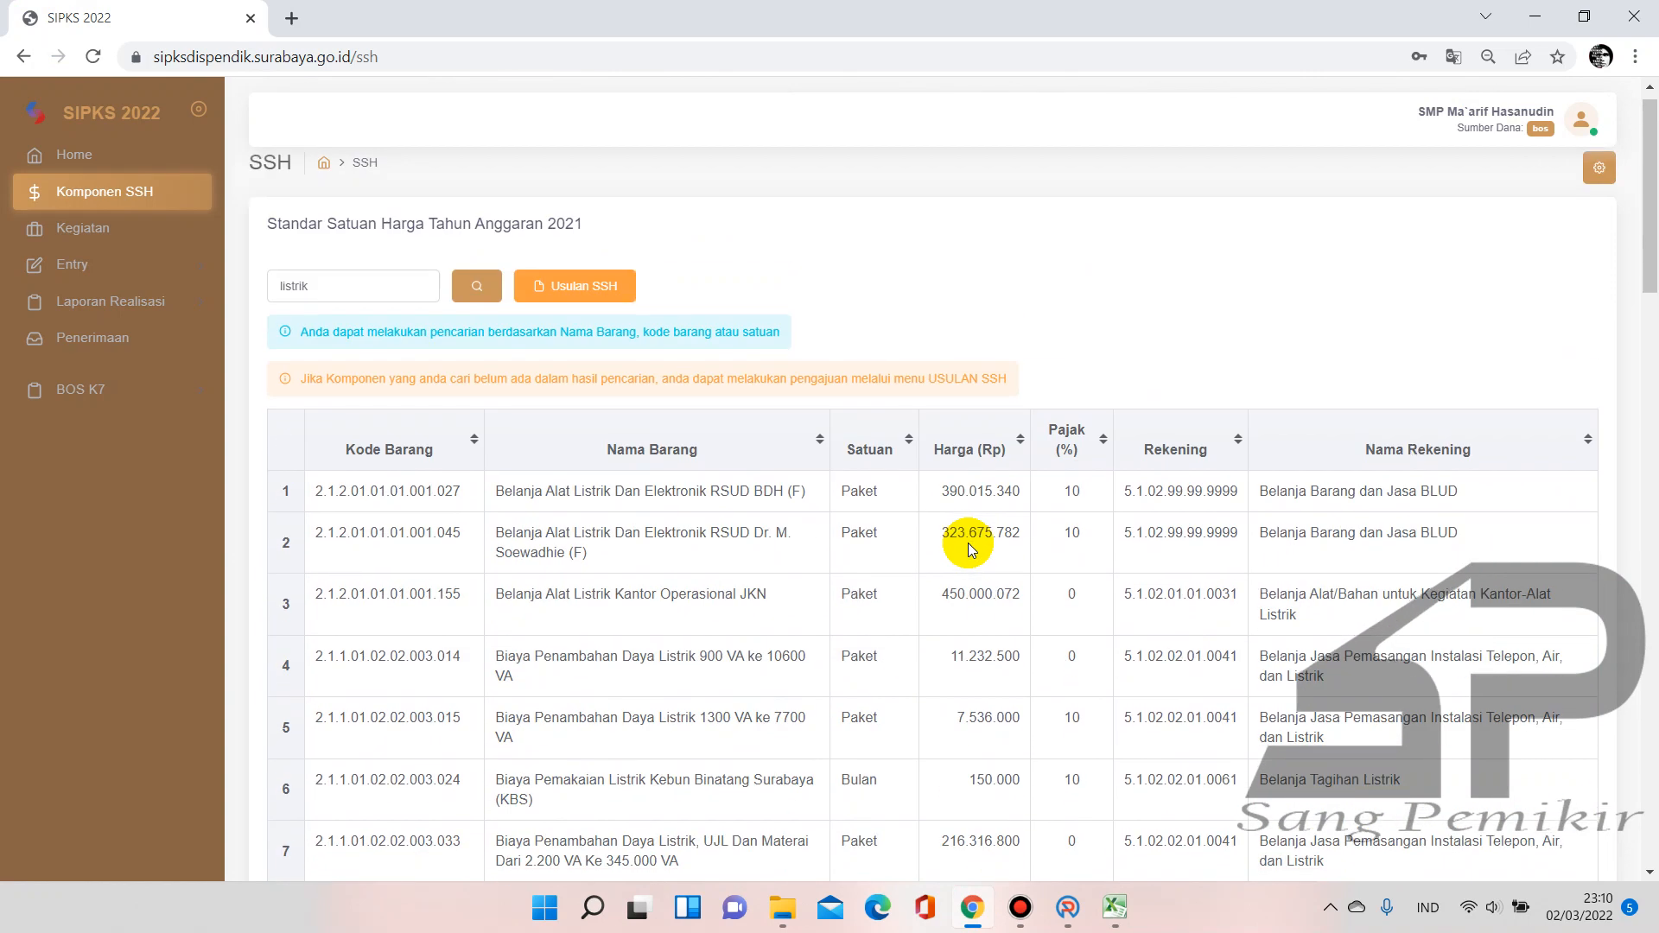
scroll(969, 546, down, 15)
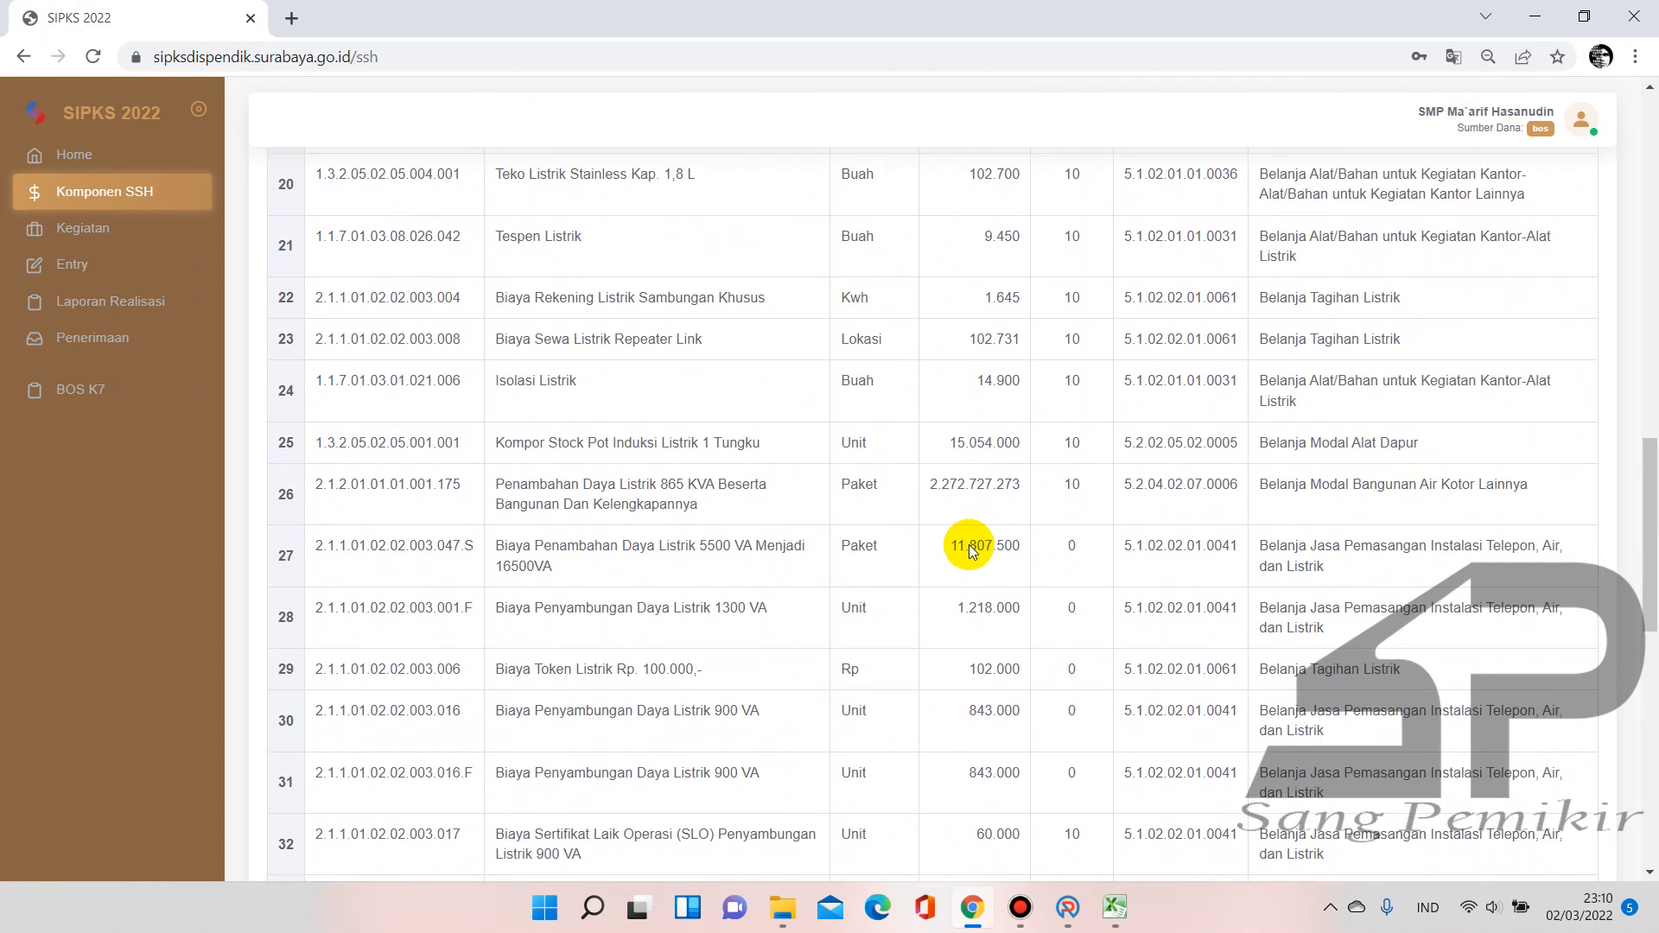
scroll(970, 551, down, 13)
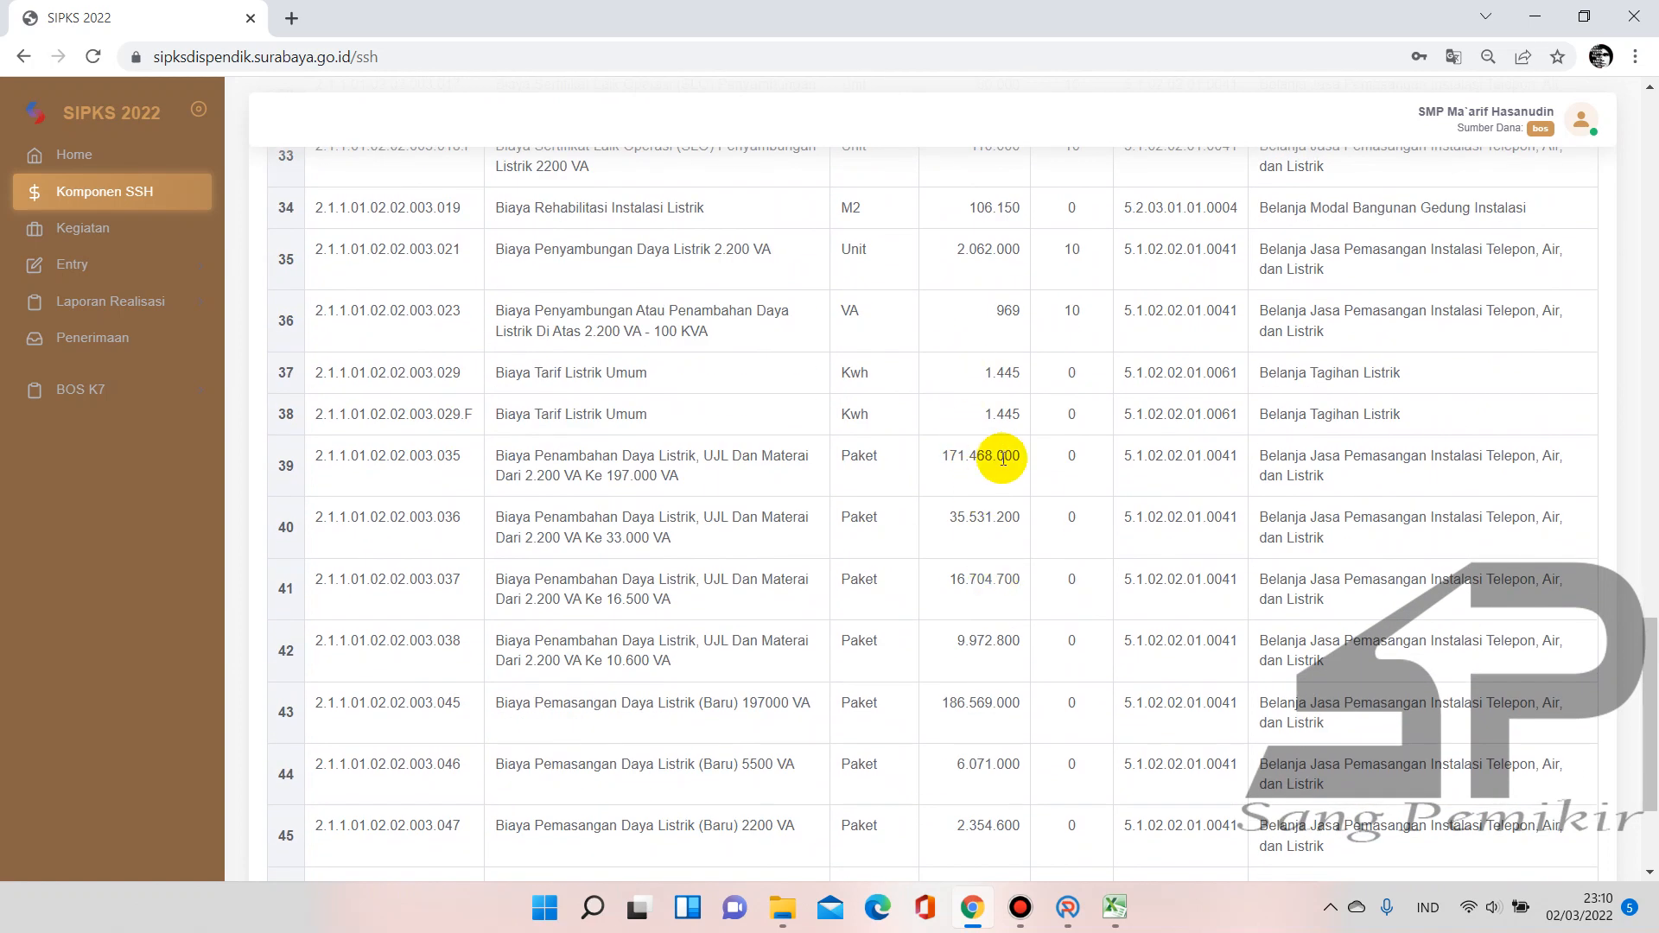
click(1115, 907)
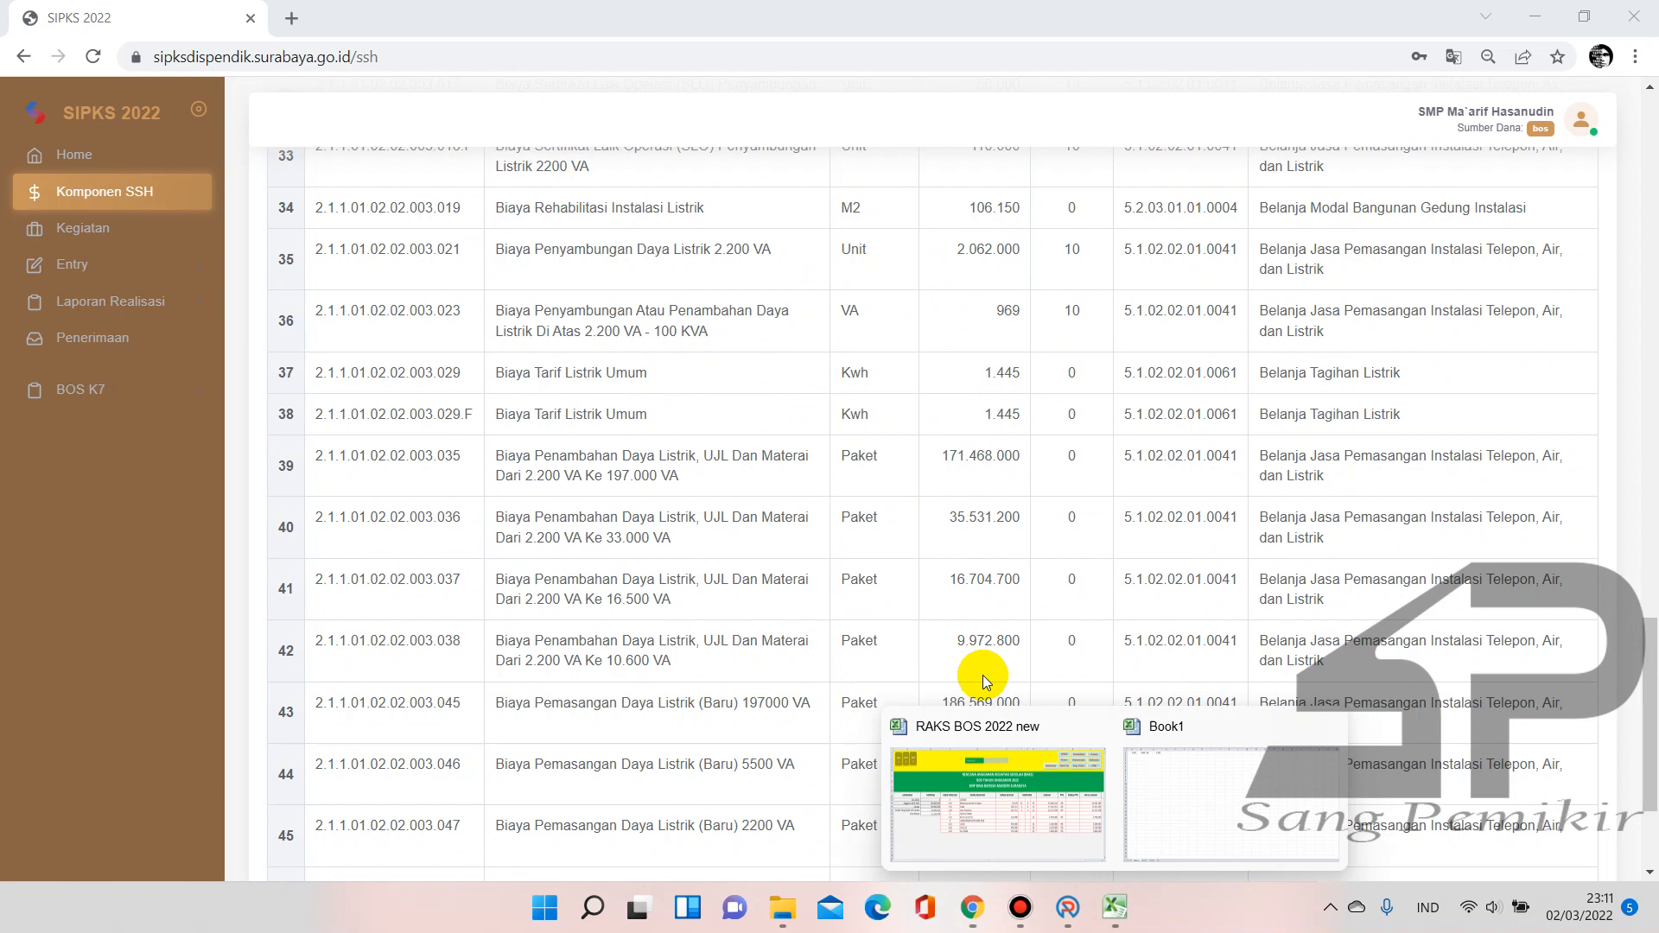
click(1199, 800)
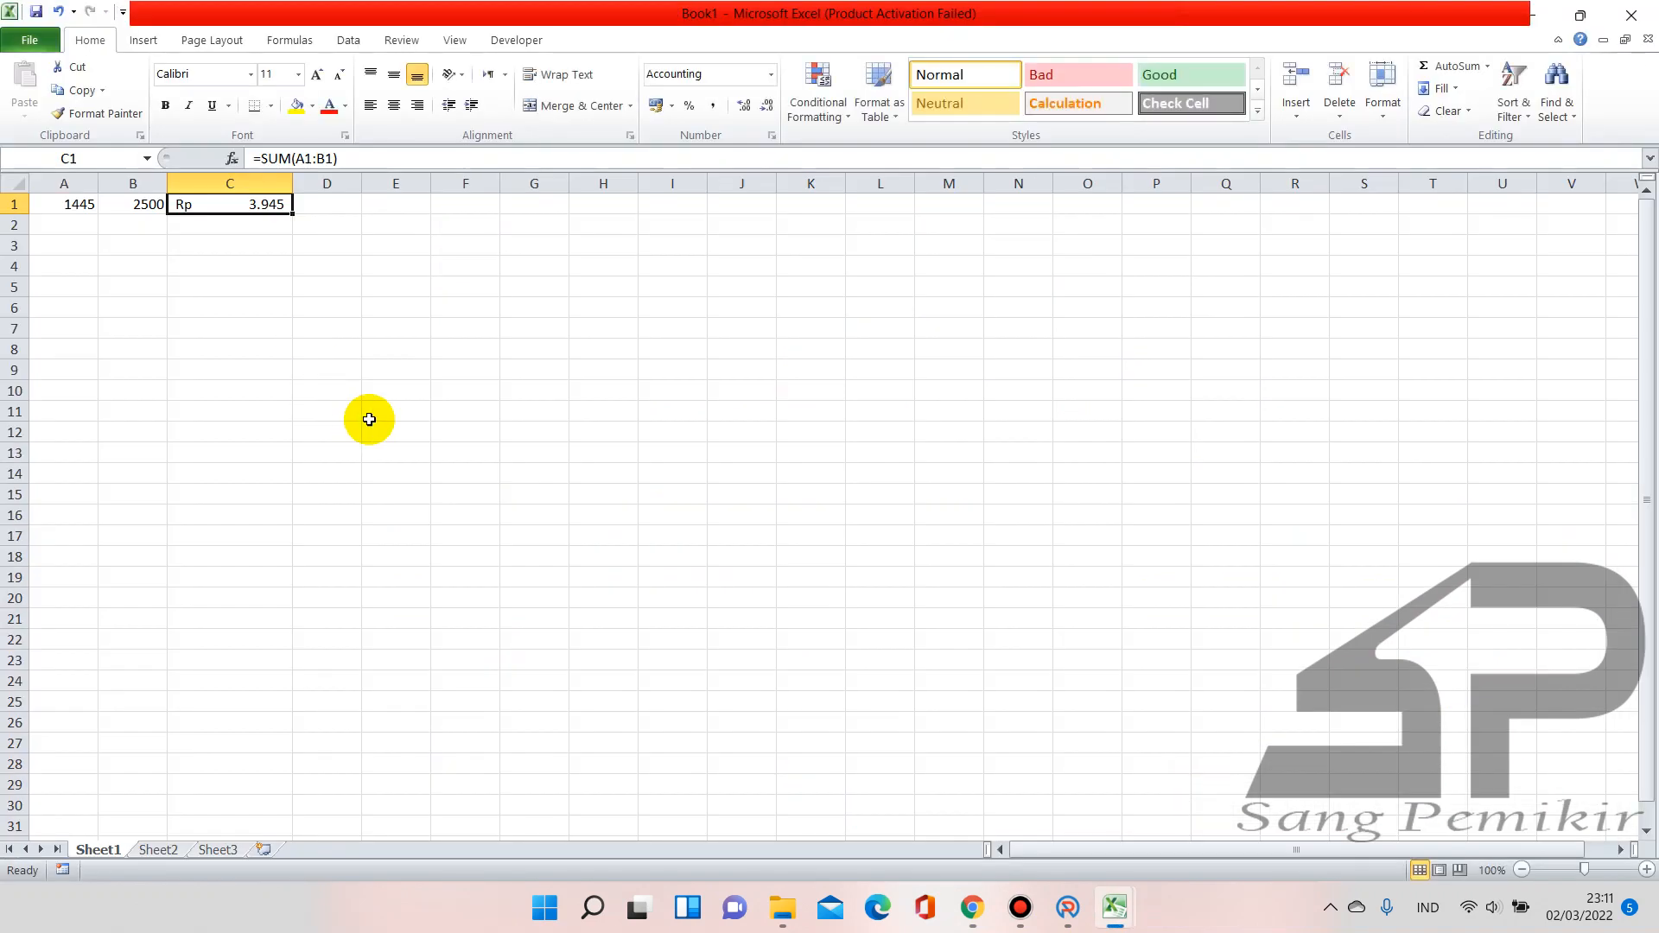
Widen columns B and C and enter 2500 in B1
click(276, 181)
drag(292, 183, 348, 185)
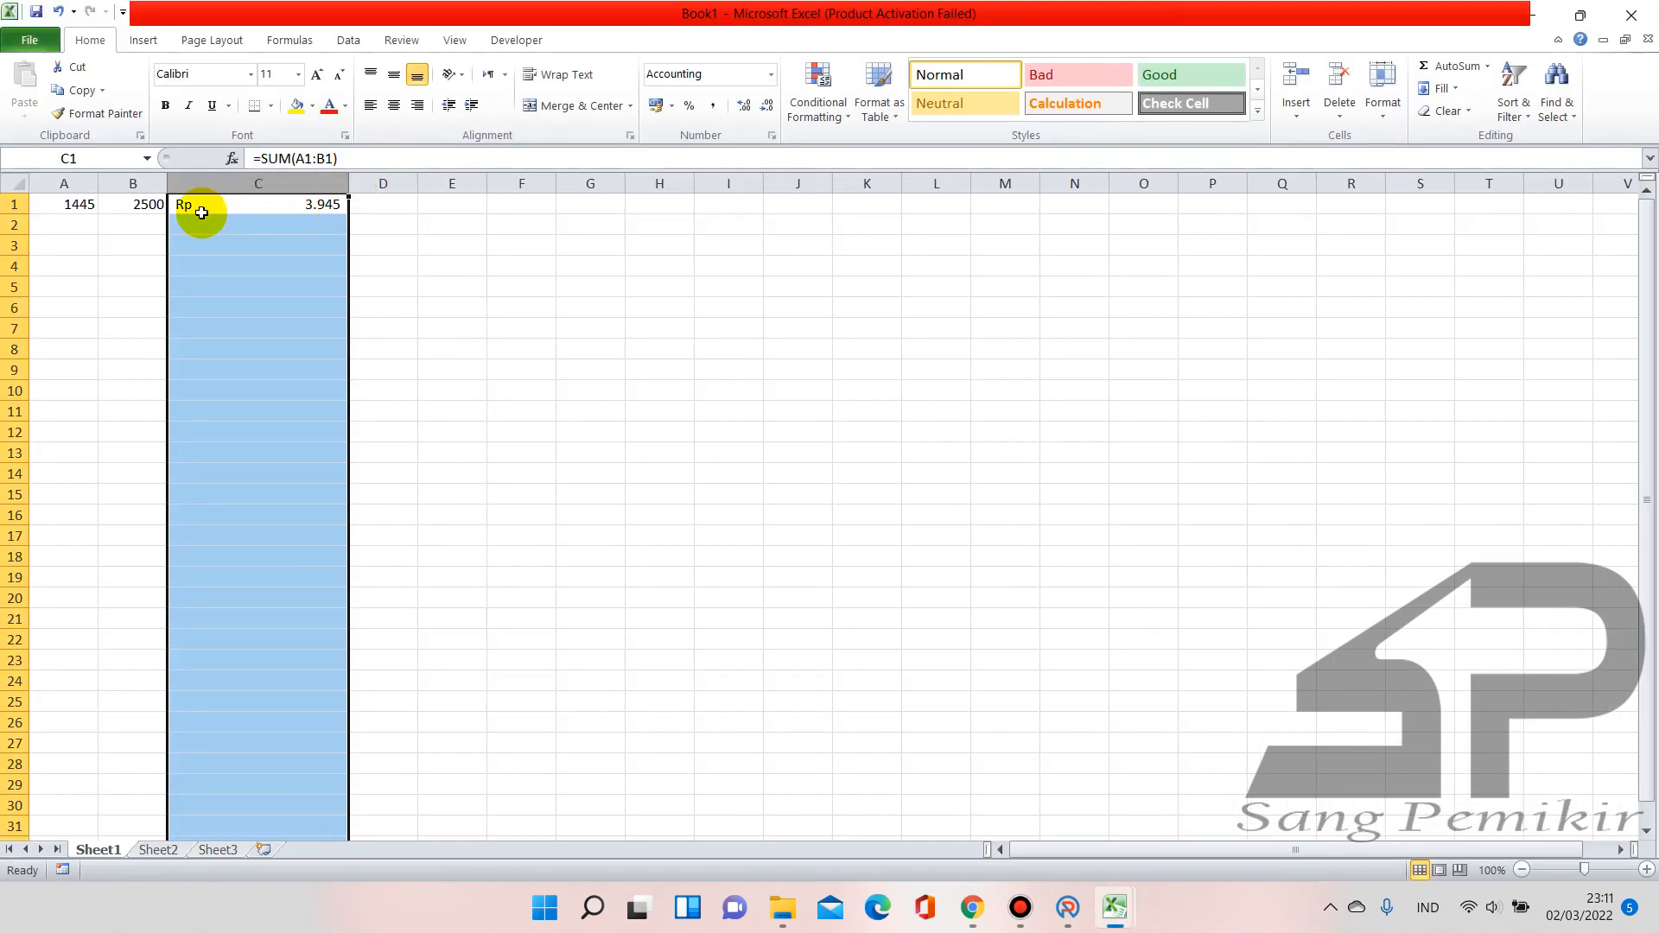
click(143, 184)
drag(167, 183, 215, 184)
click(179, 200)
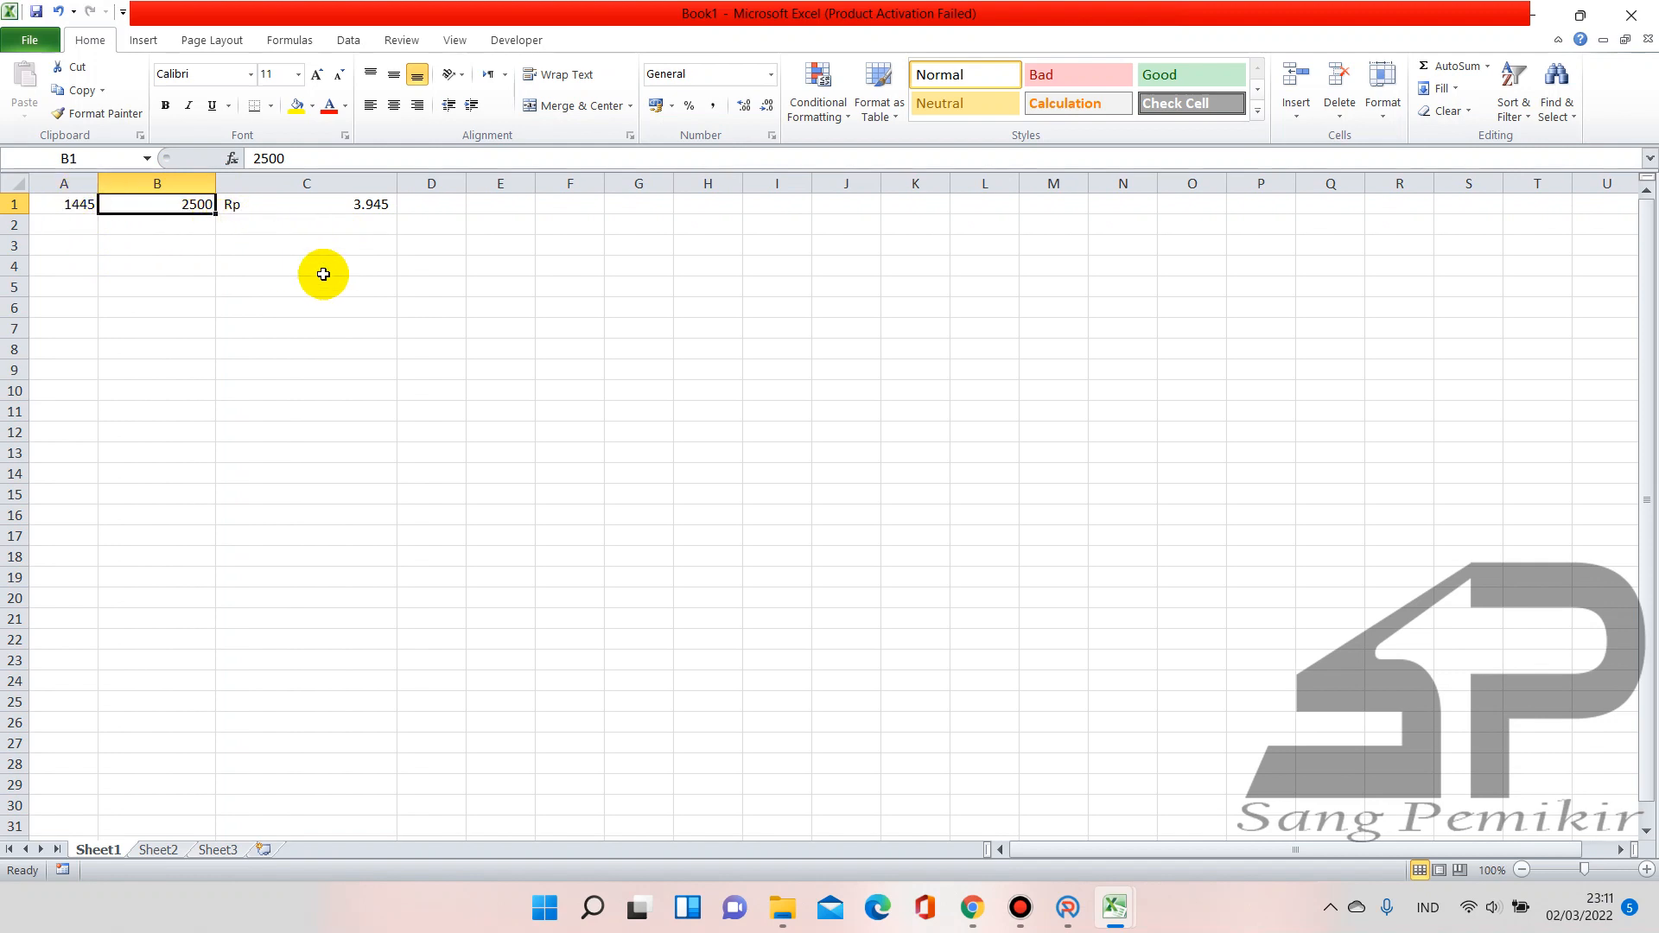
text(2500)
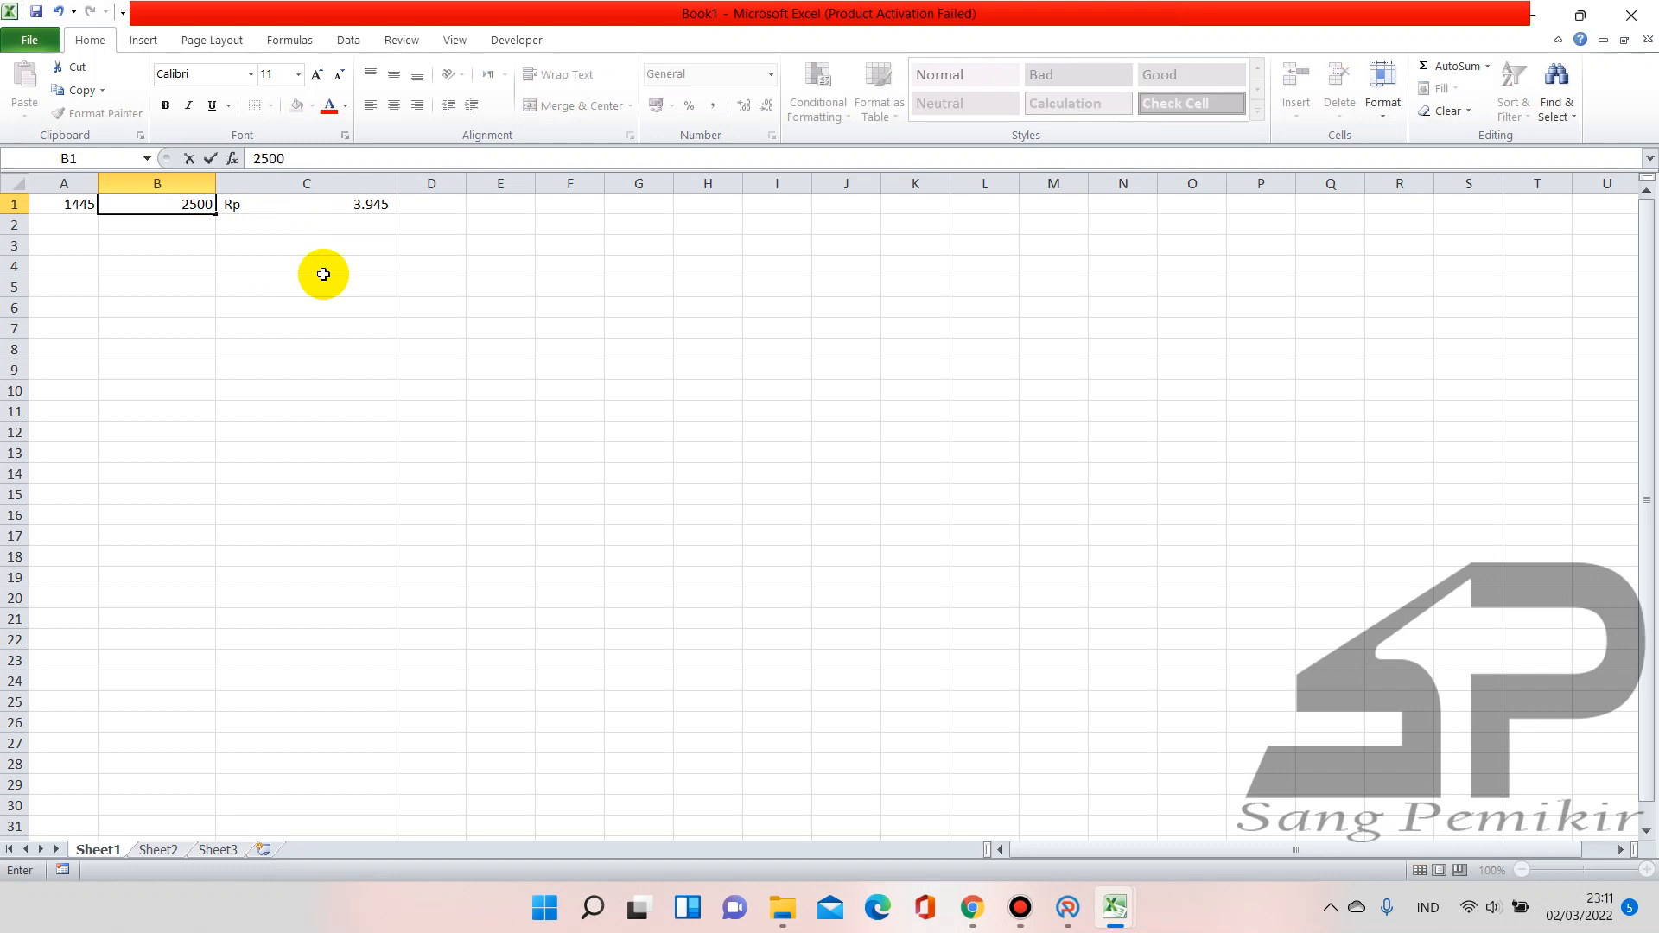
key(Return)
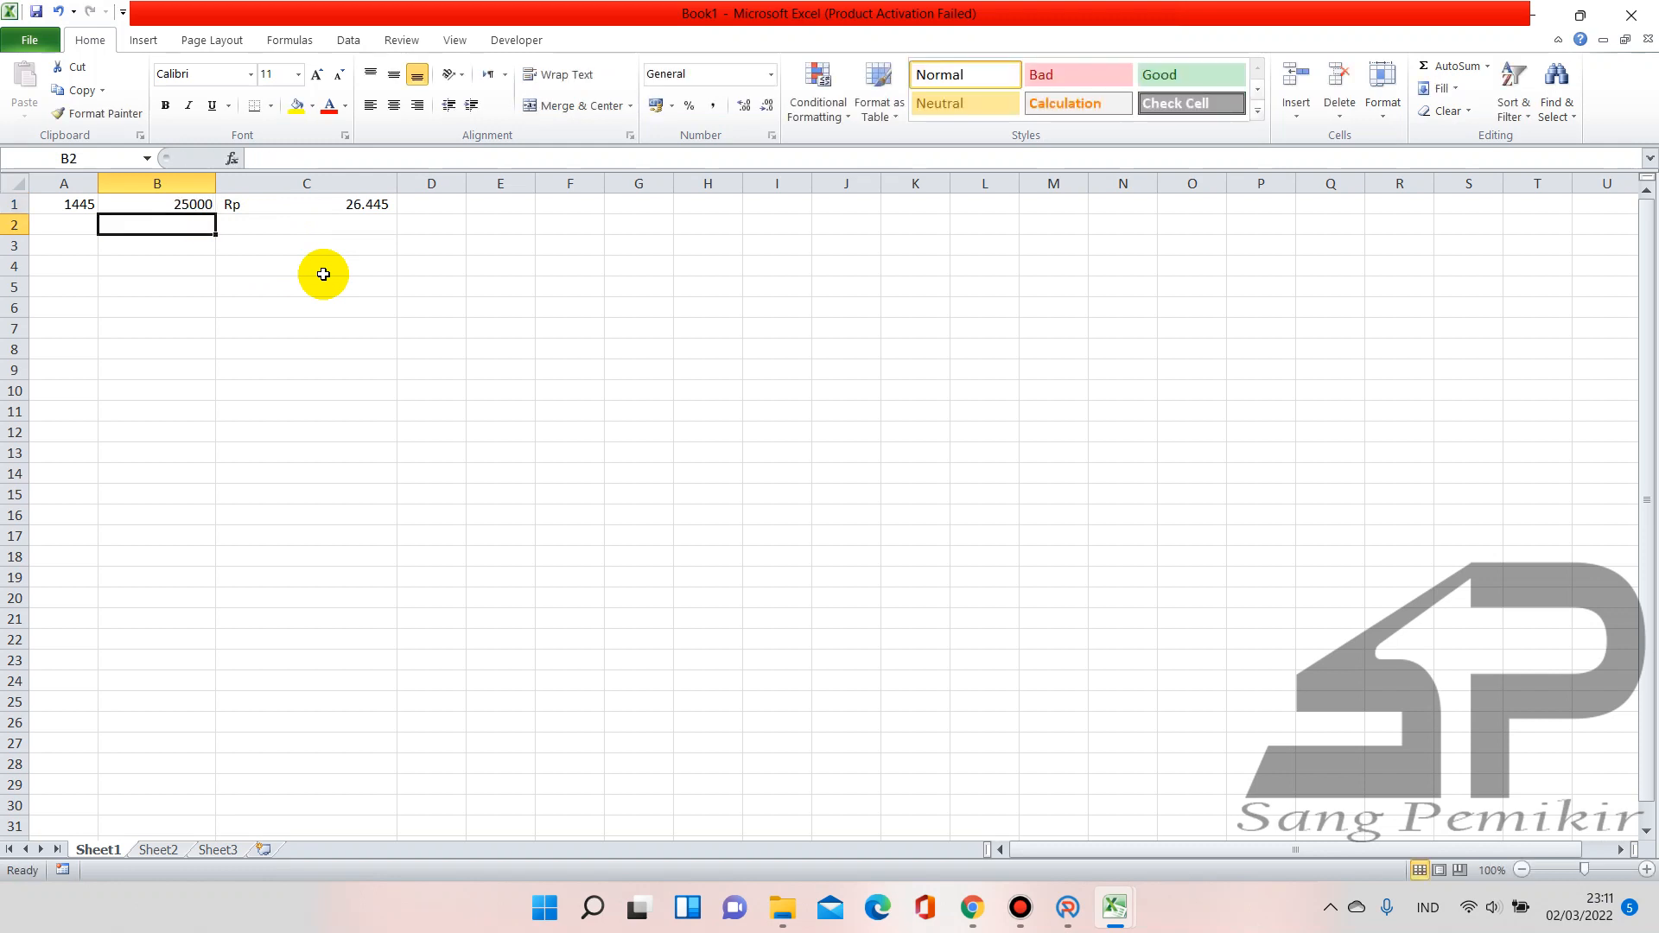
key(Up)
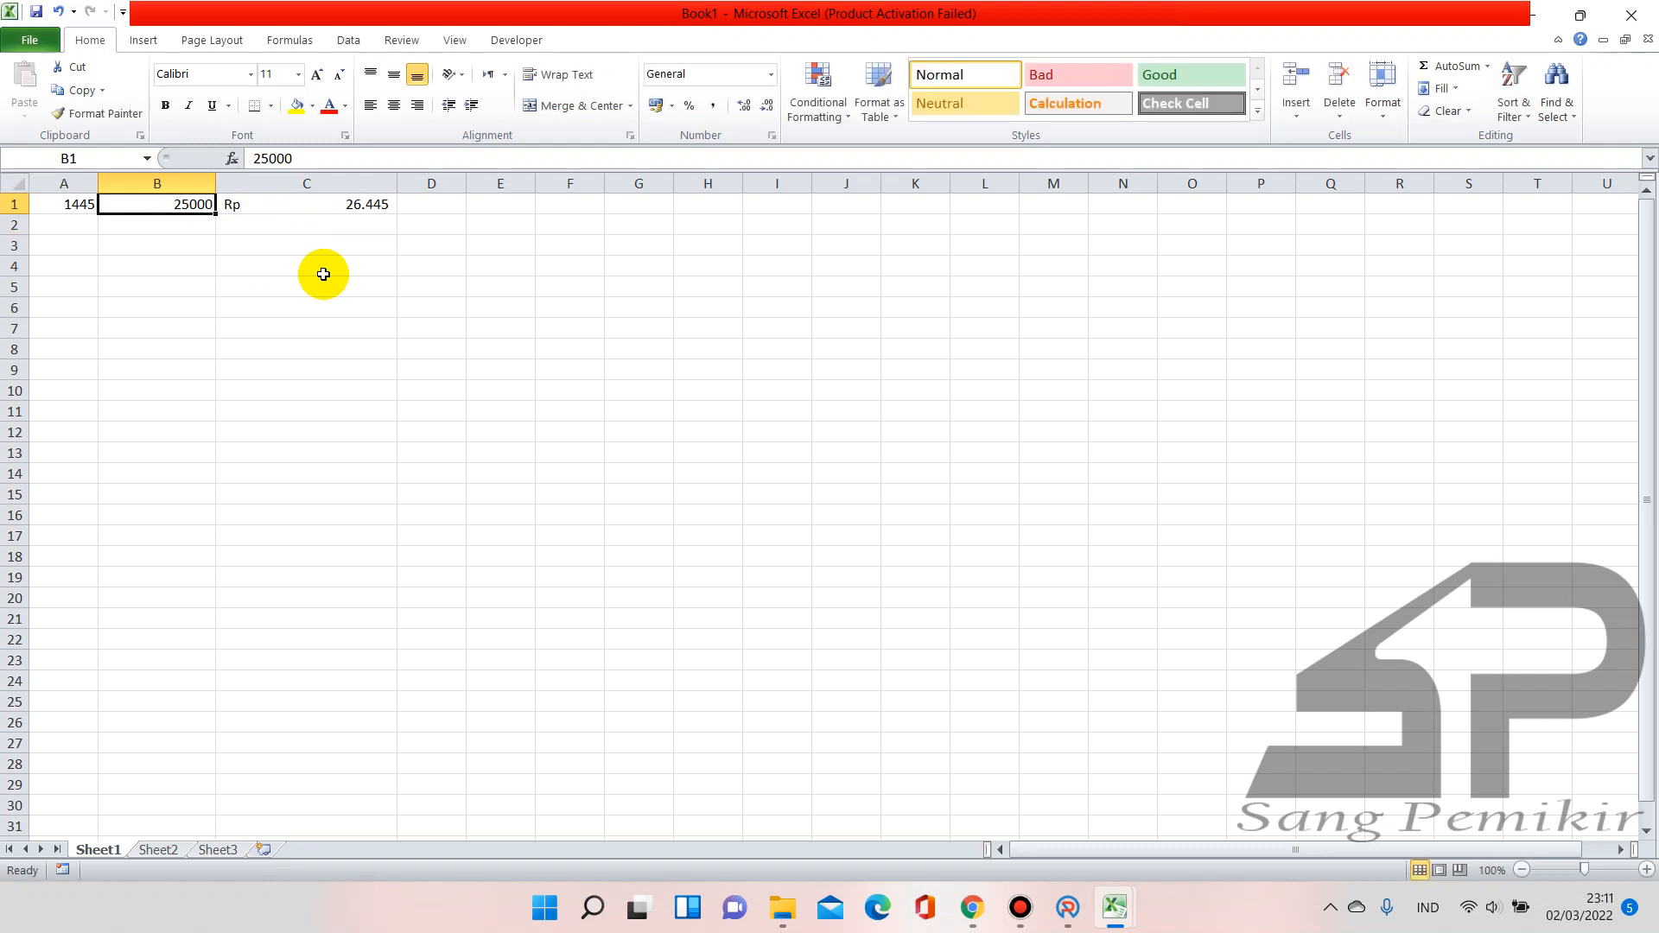
Change C1's formula from =SUM(A1:B1) to multiply A1 by B1
click(369, 205)
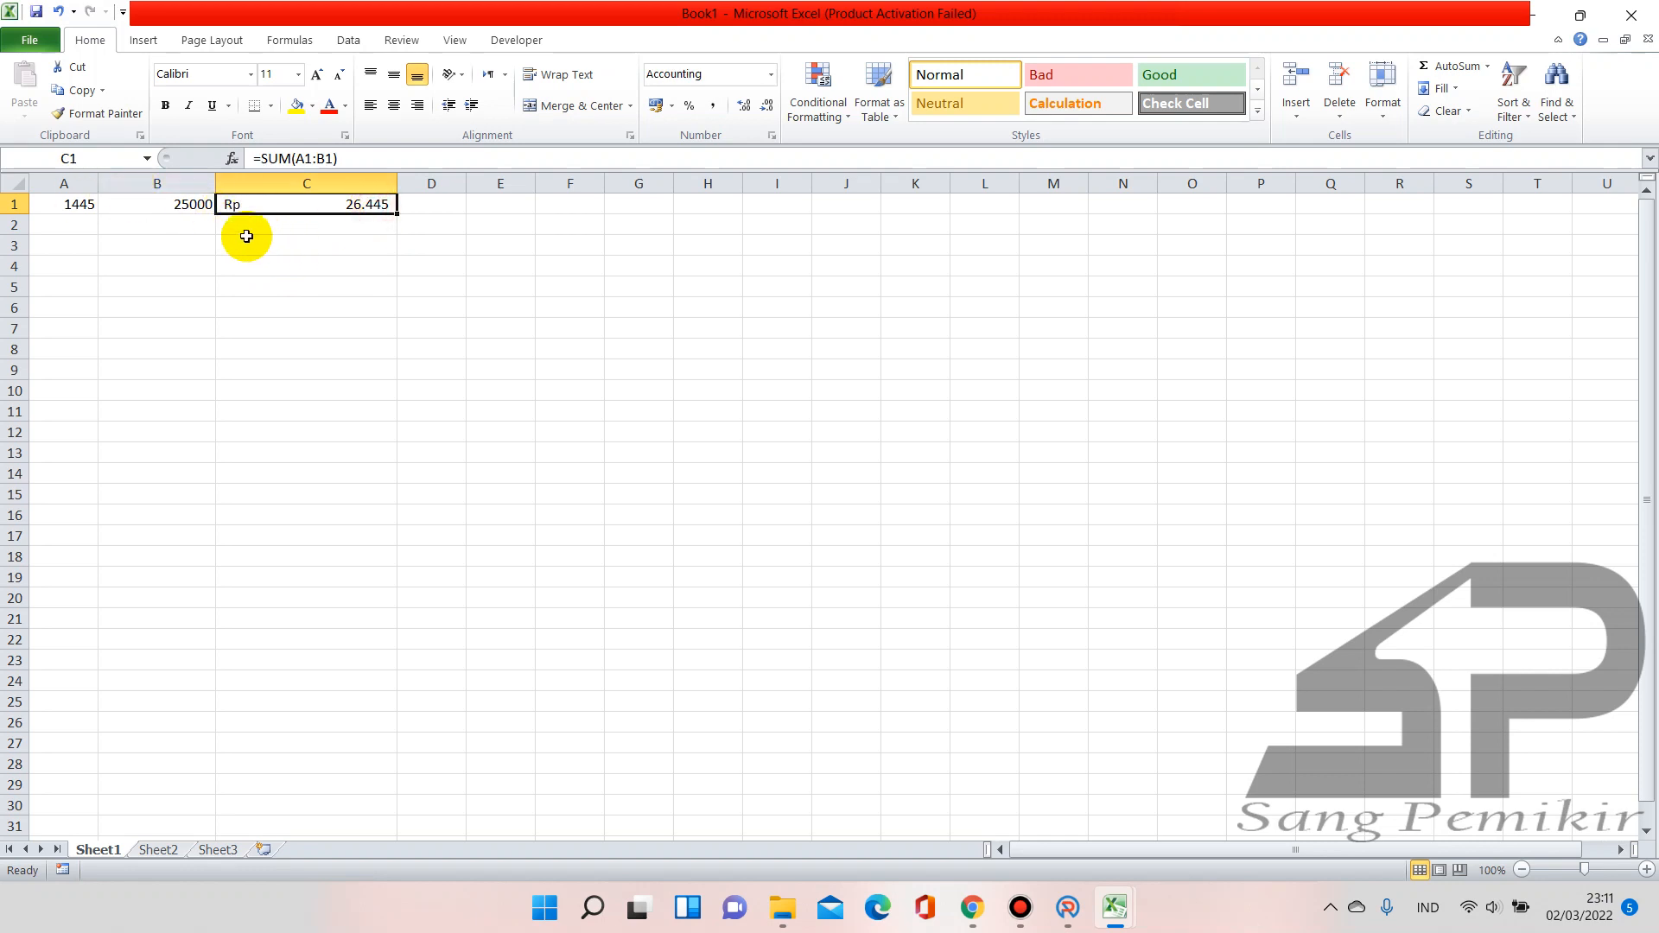
click(322, 162)
key(BackSpace)
text(*)
key(Return)
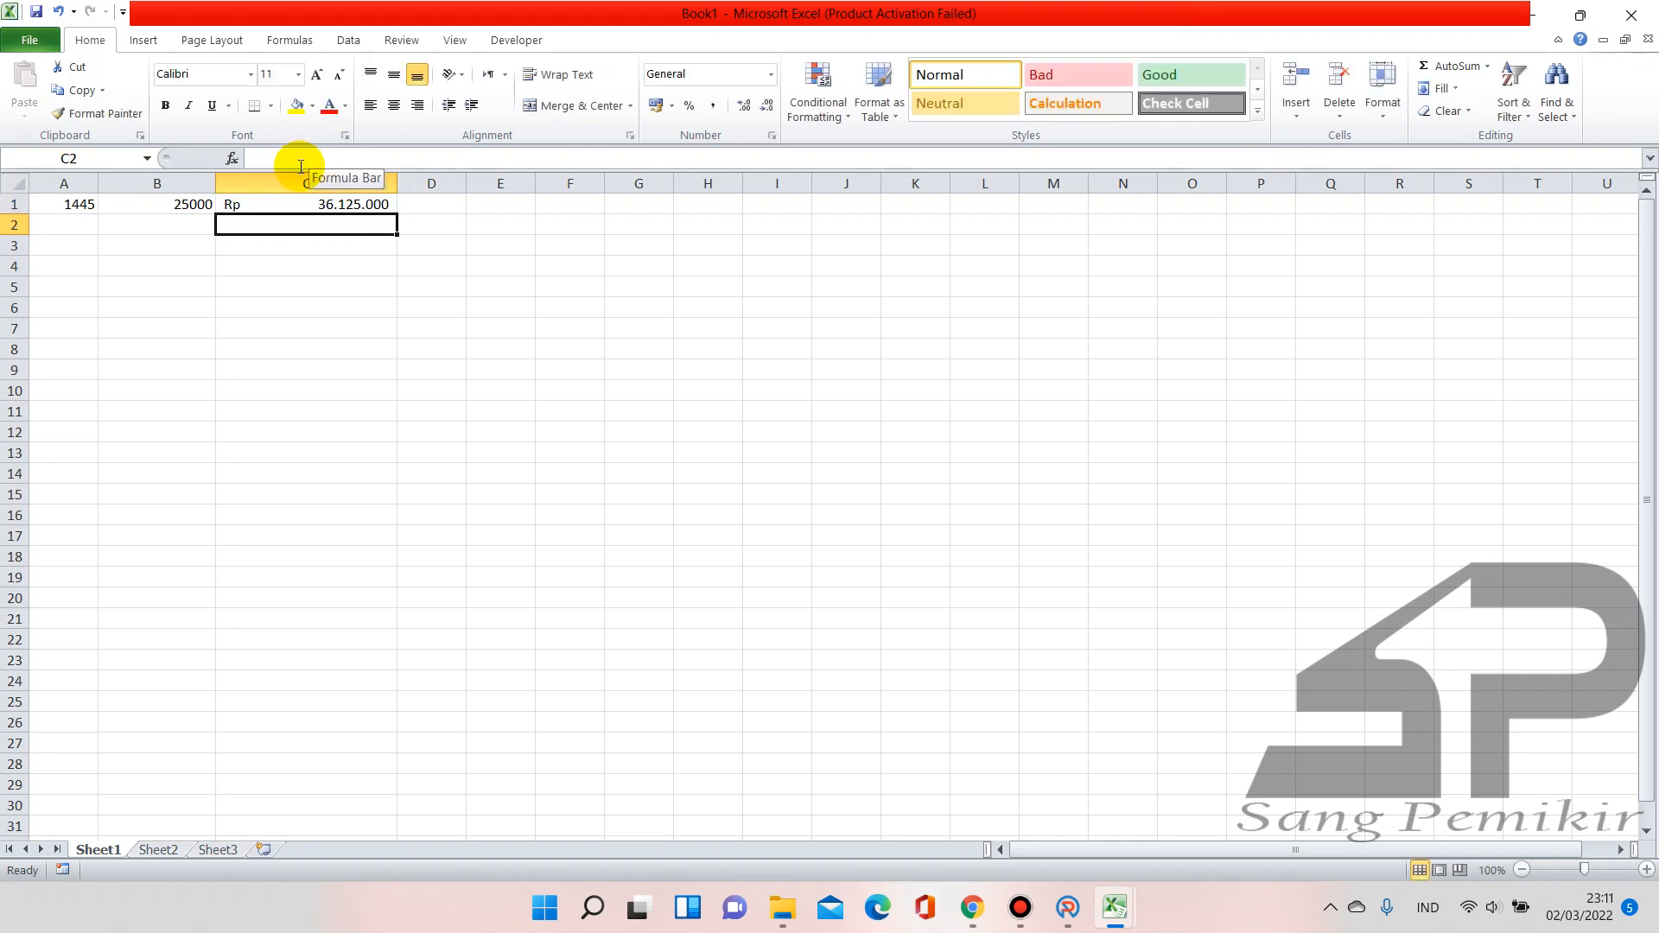
Try B1 values 2500, 1500 and 500, leaving C1 at 722.500
click(194, 205)
text(2500)
key(Return)
key(Up)
text(150)
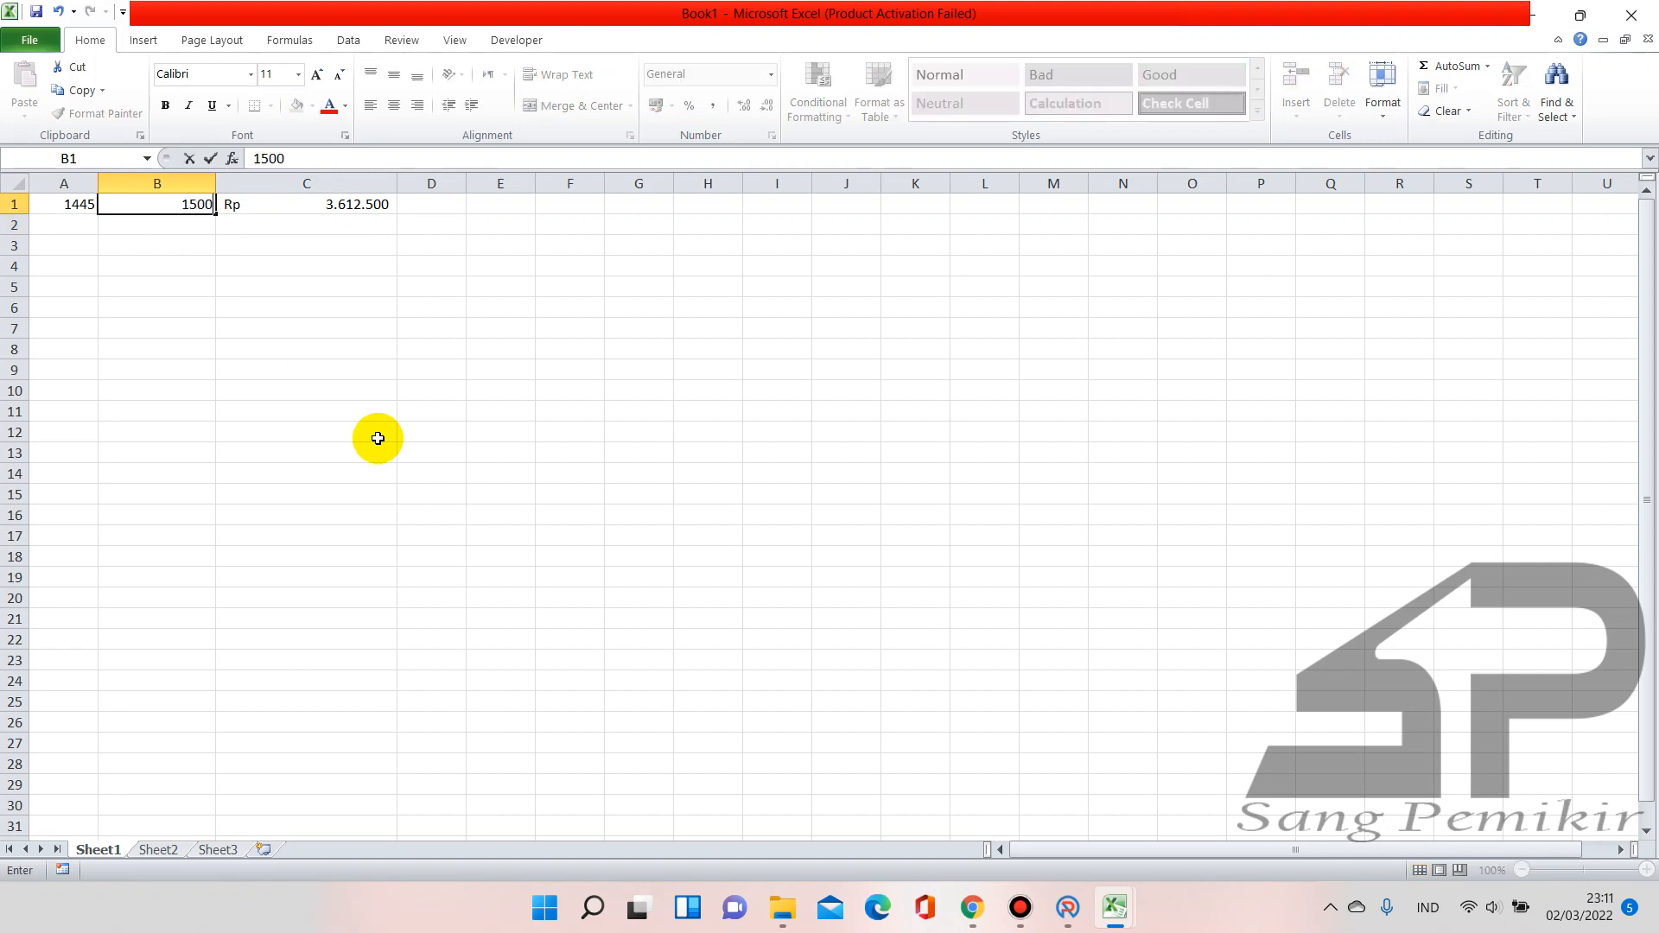
key(Return)
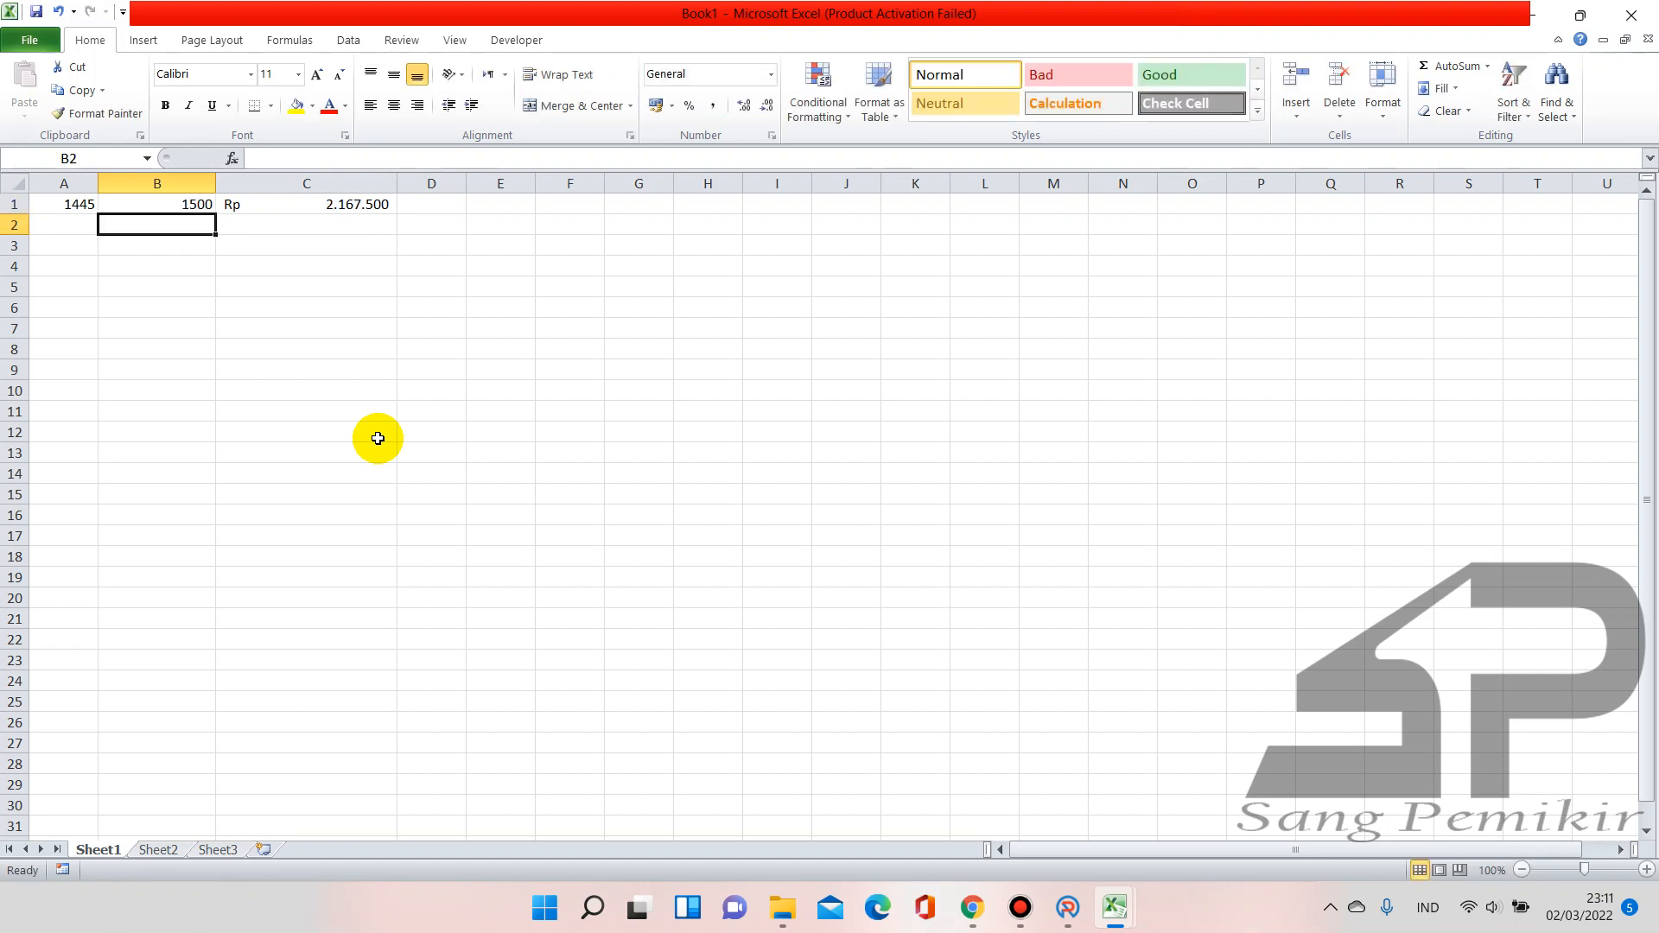
key(Up)
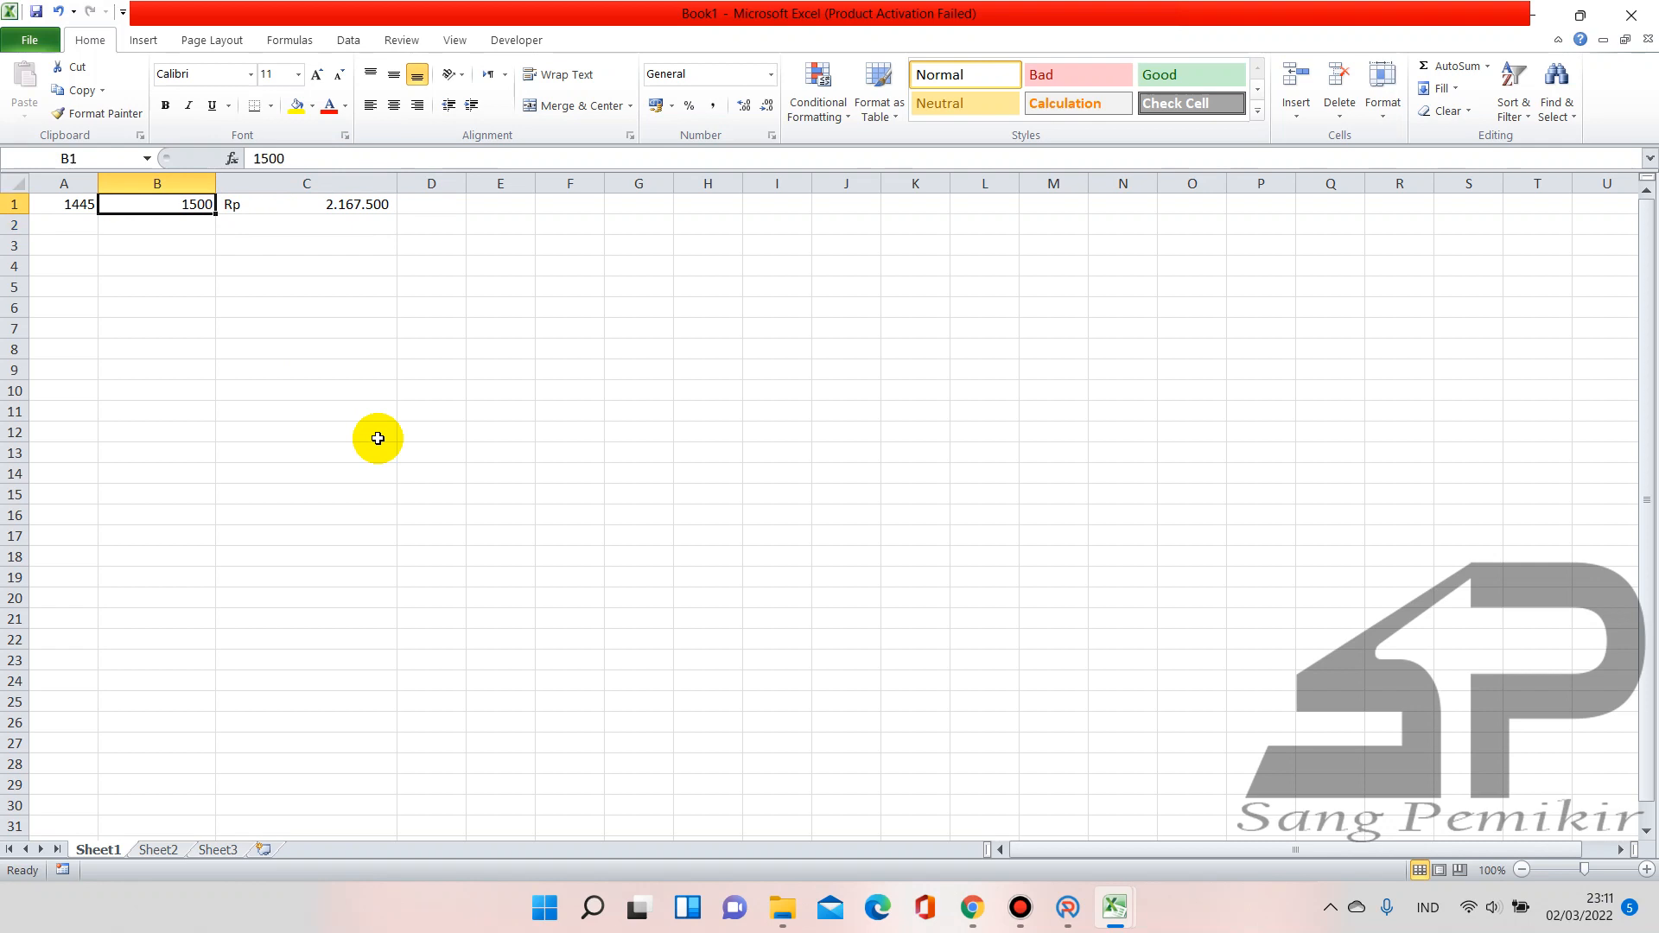
text(500)
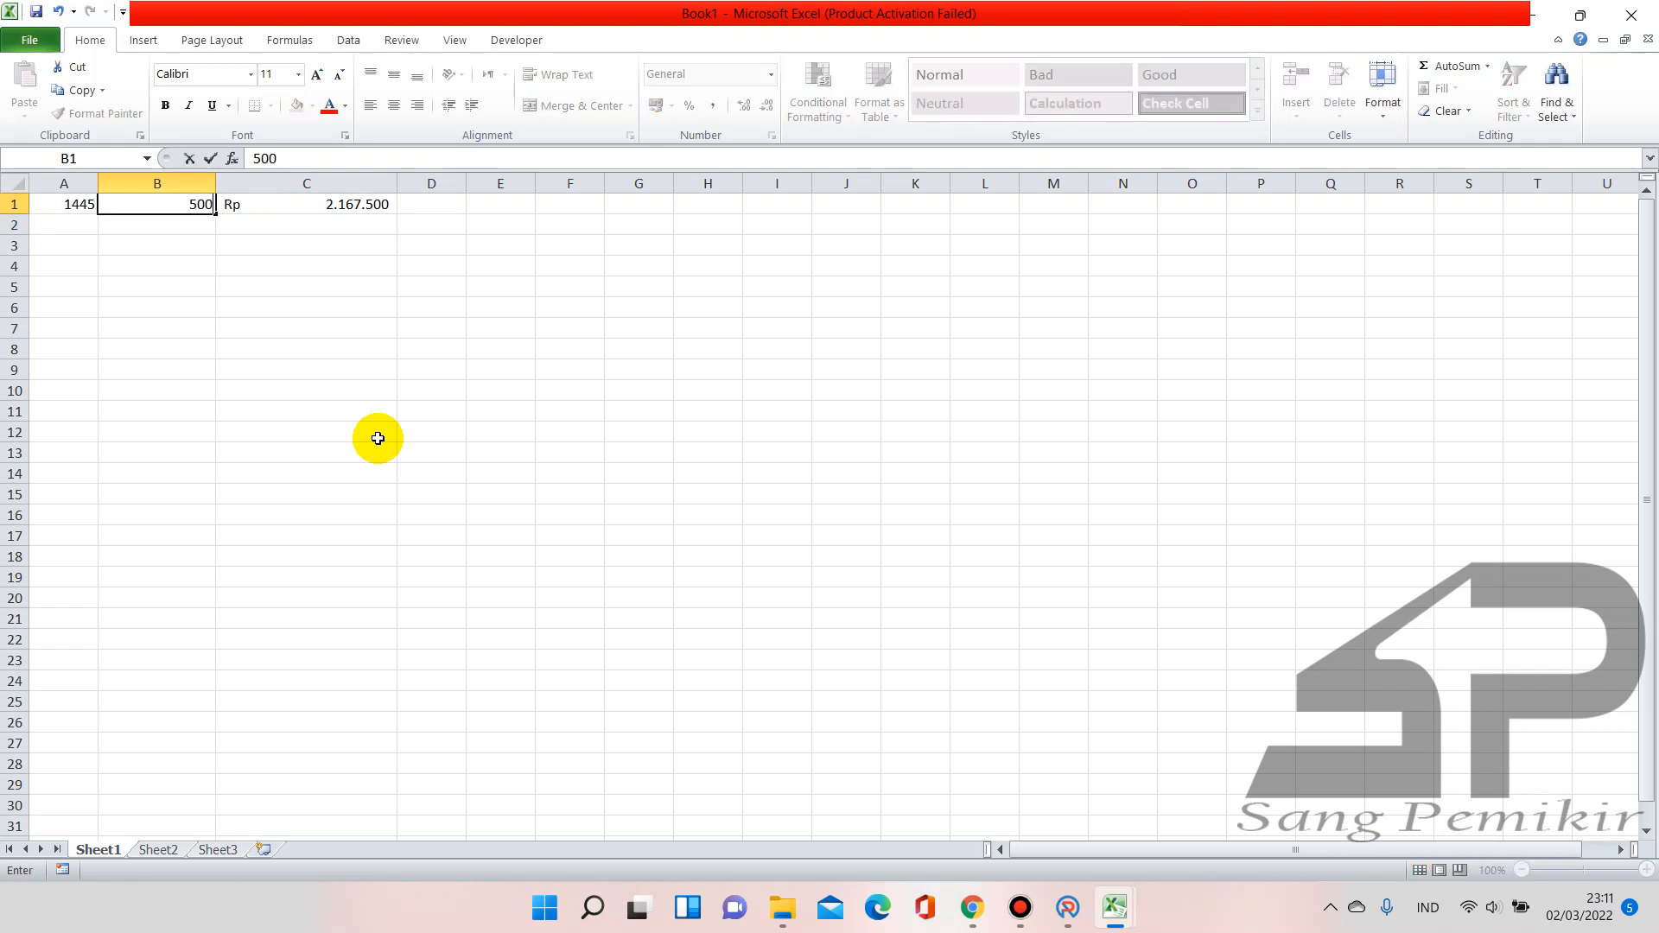
key(Return)
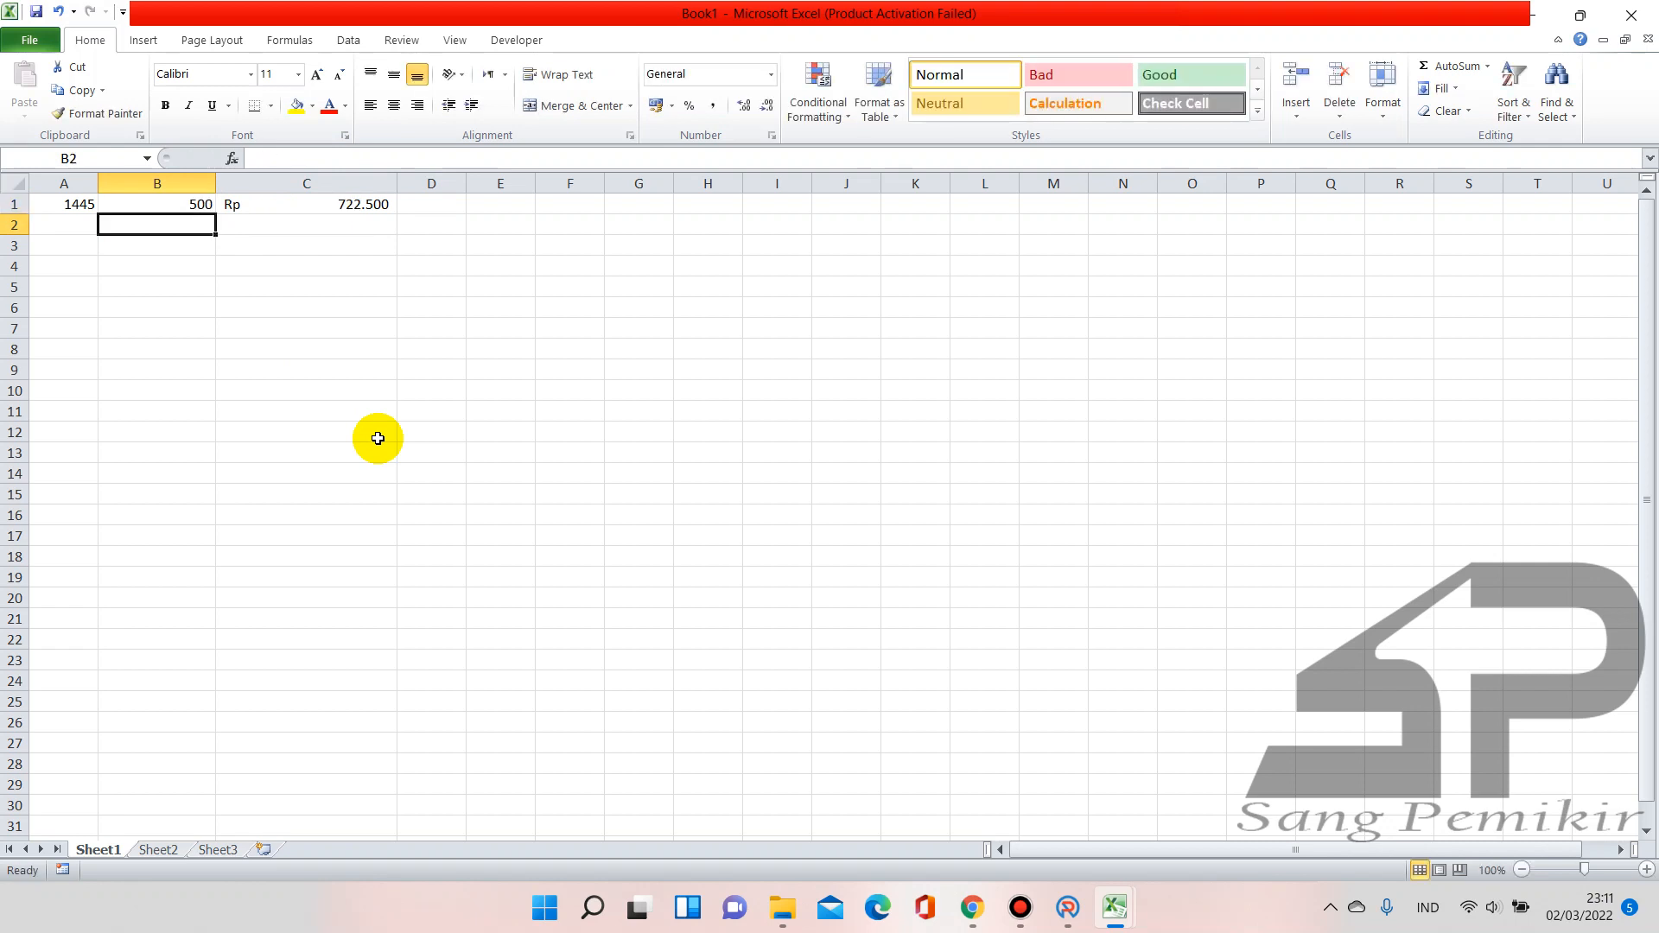
key(Up)
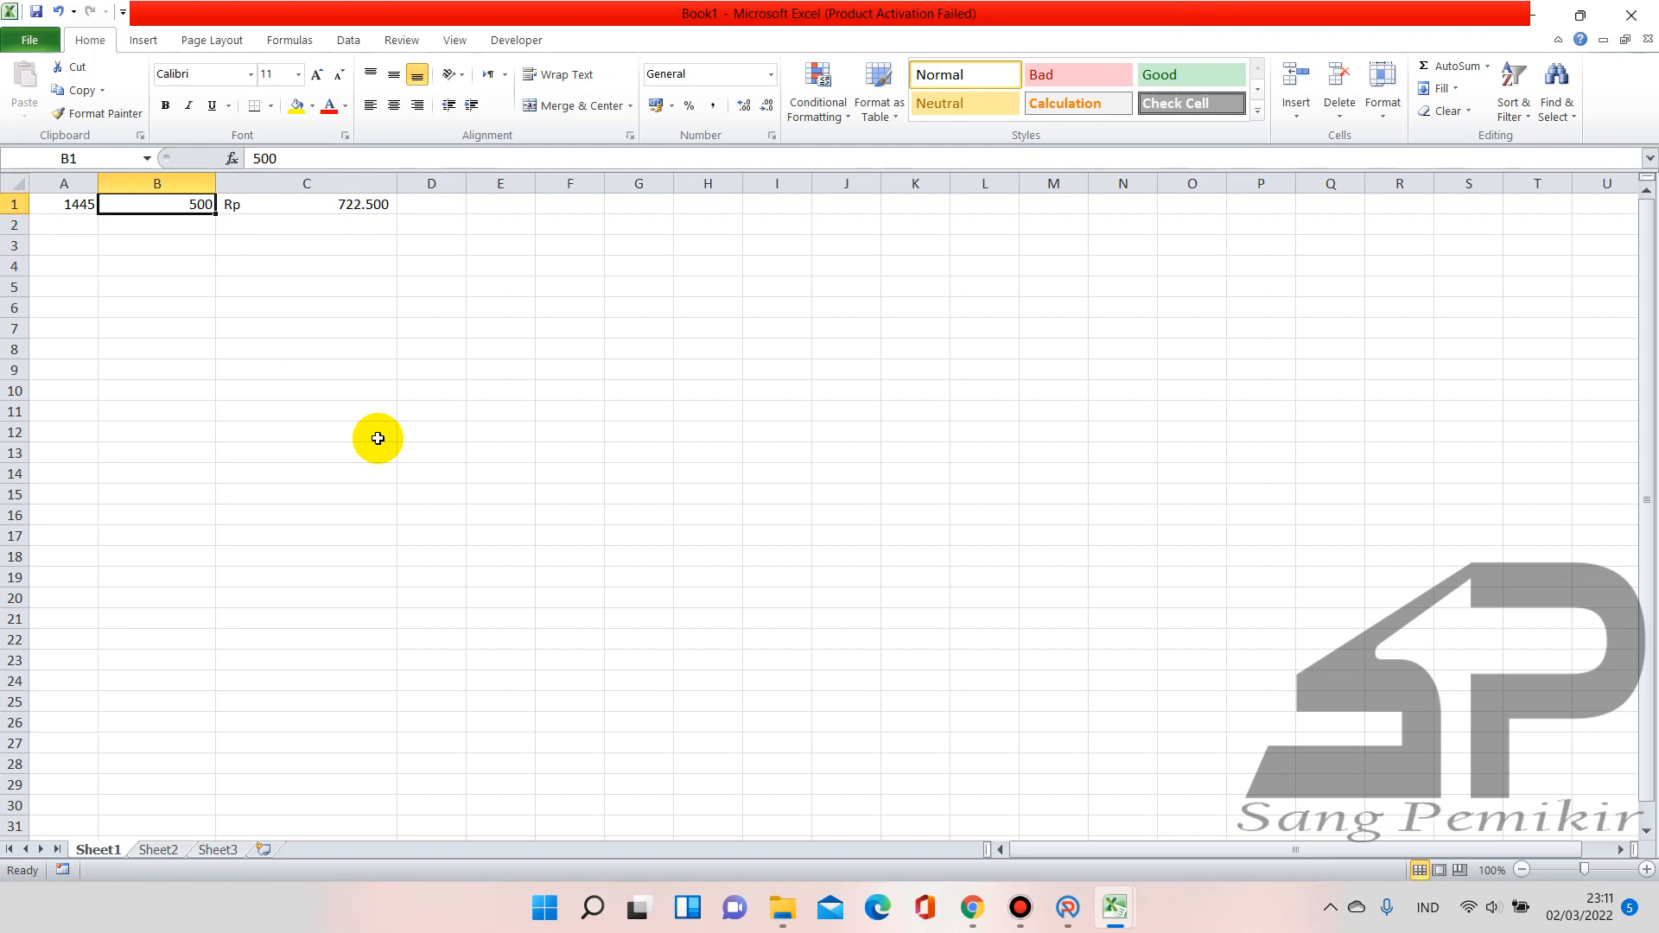
Test B1 values 750, 500, 400, 250 and 2545 against the 1445 rate
click(1115, 907)
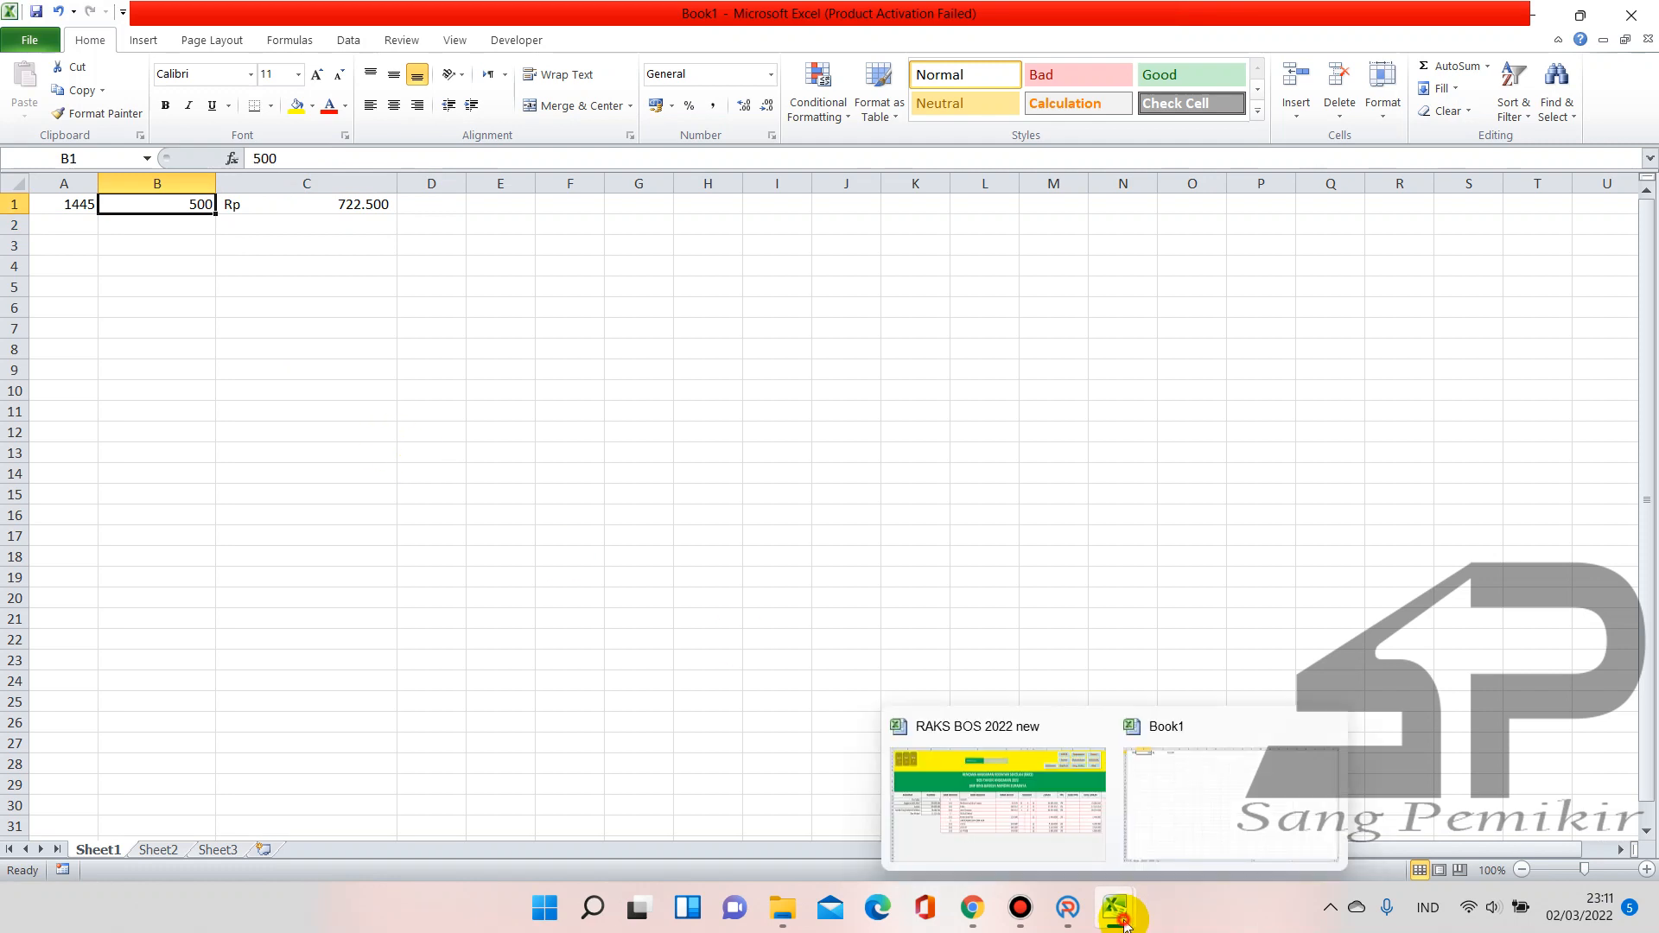
mouse_move(999, 819)
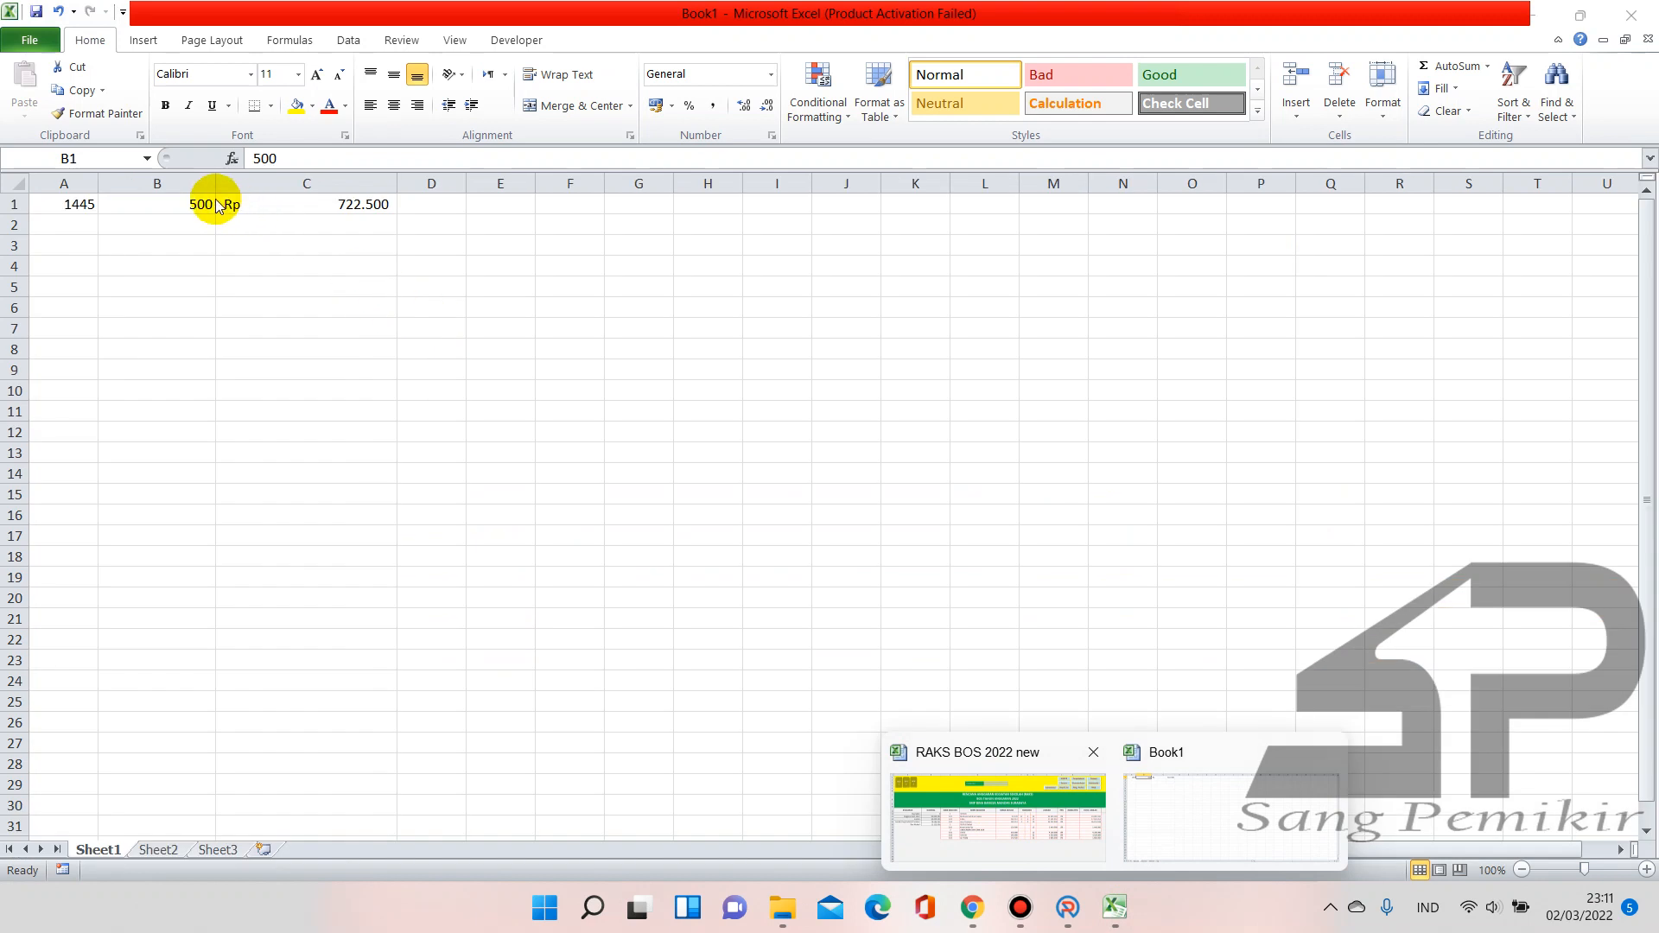
click(208, 208)
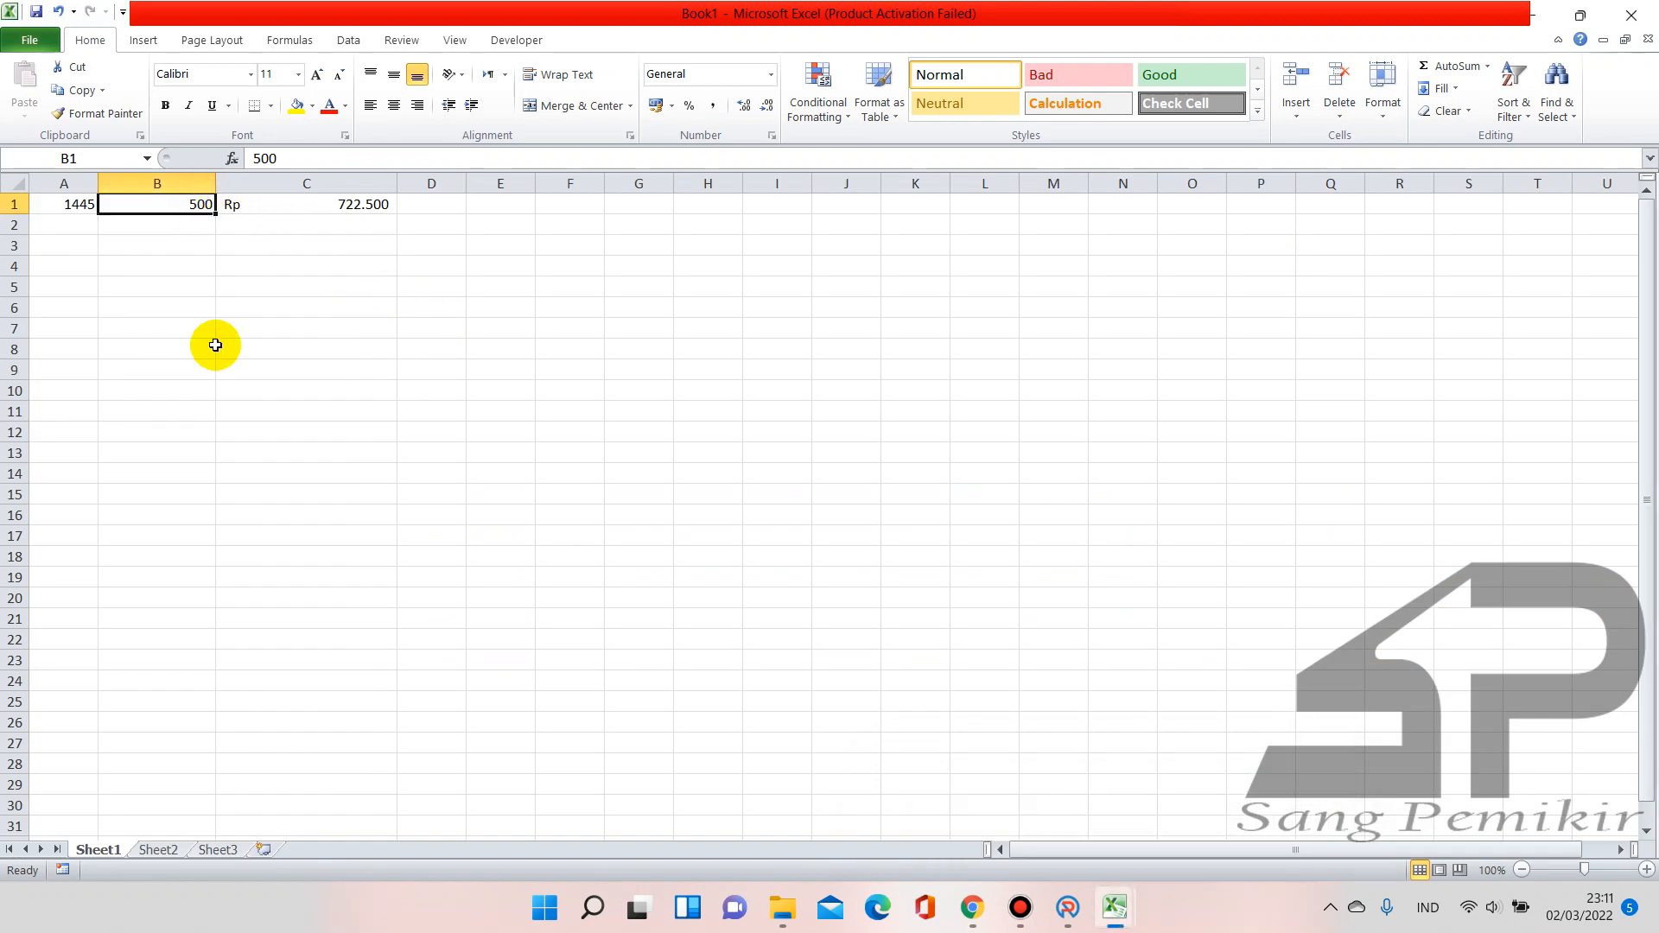
text(750)
key(Return)
key(Up)
text(500)
key(Return)
key(Up)
text(400)
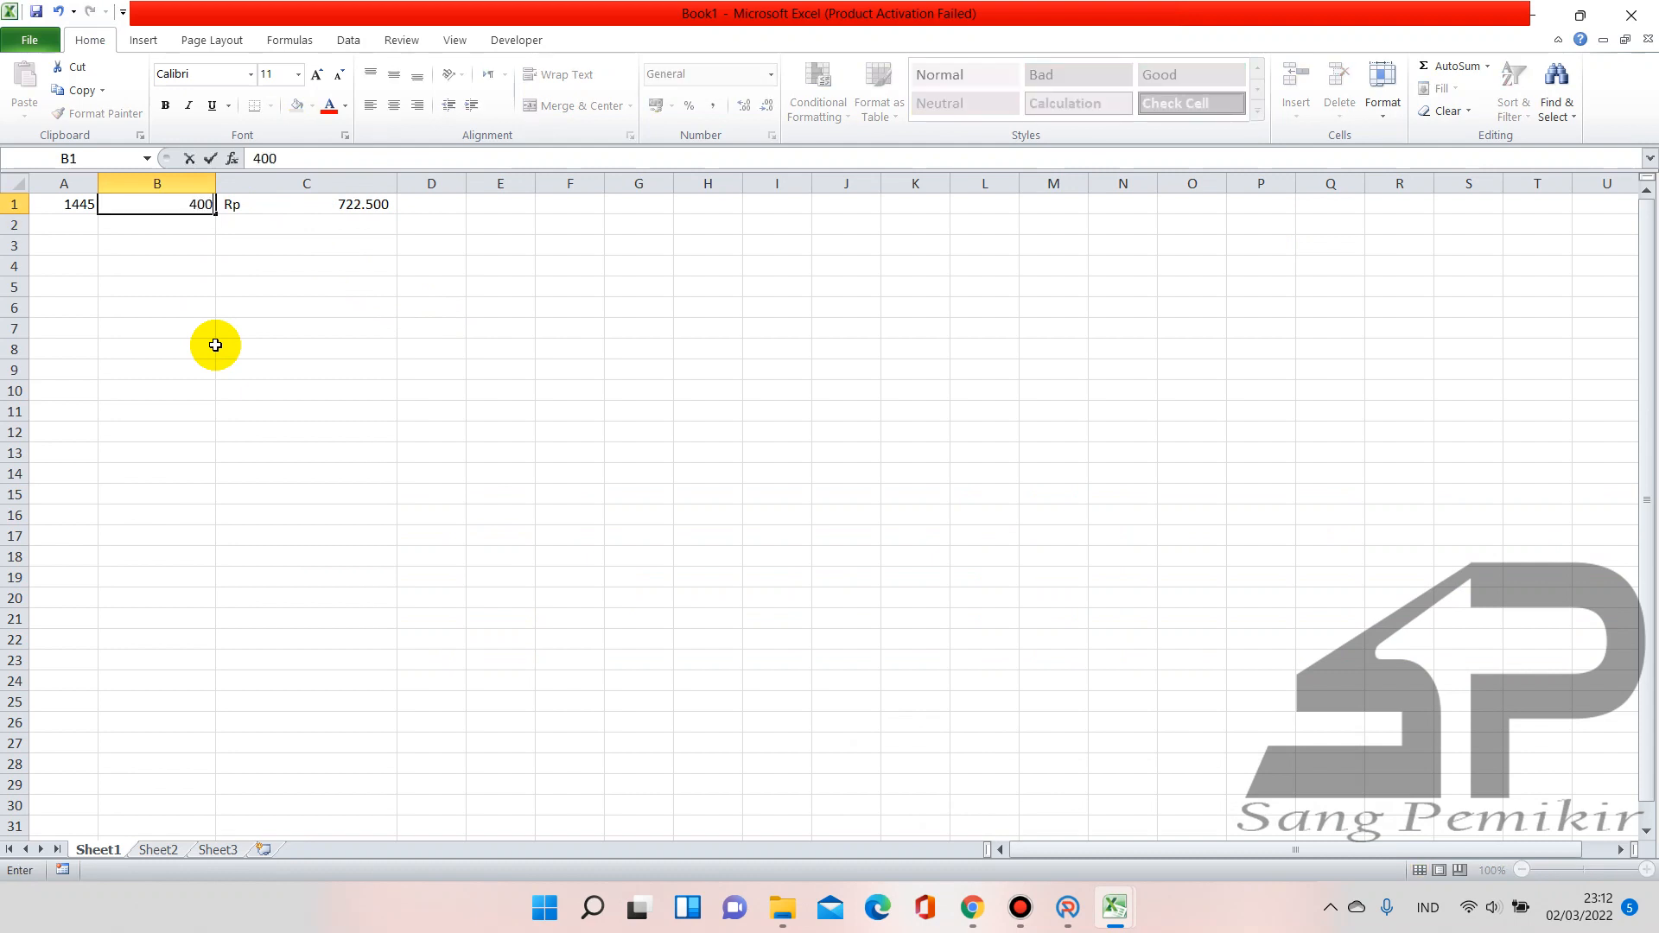
key(Return)
key(Up)
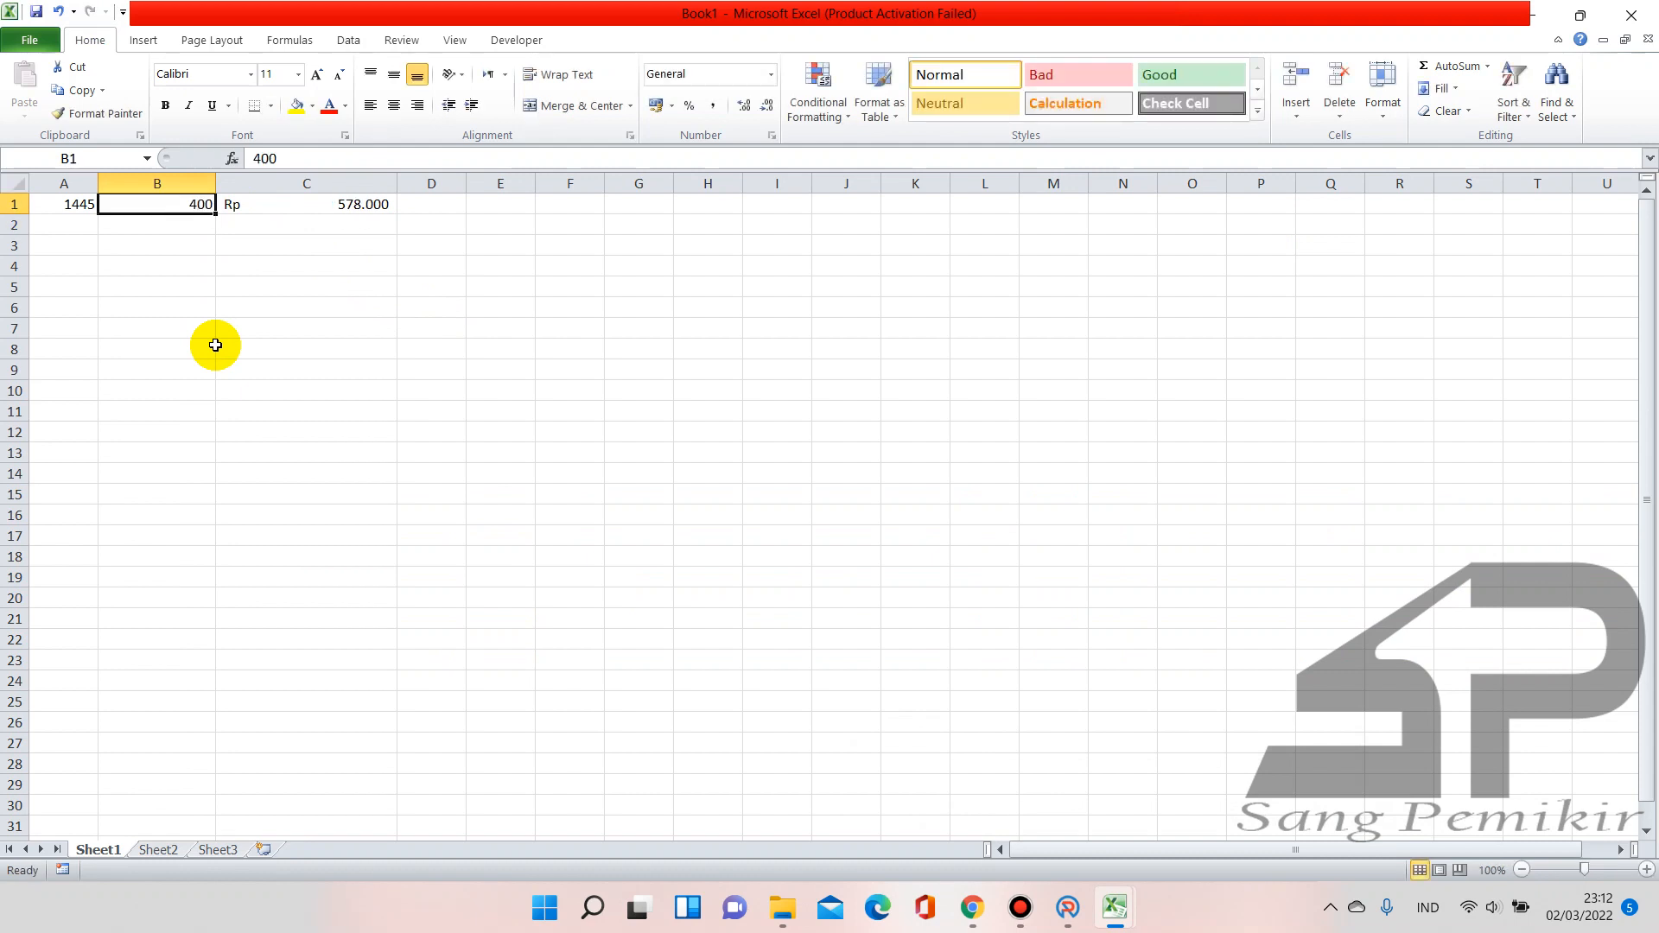
text(250)
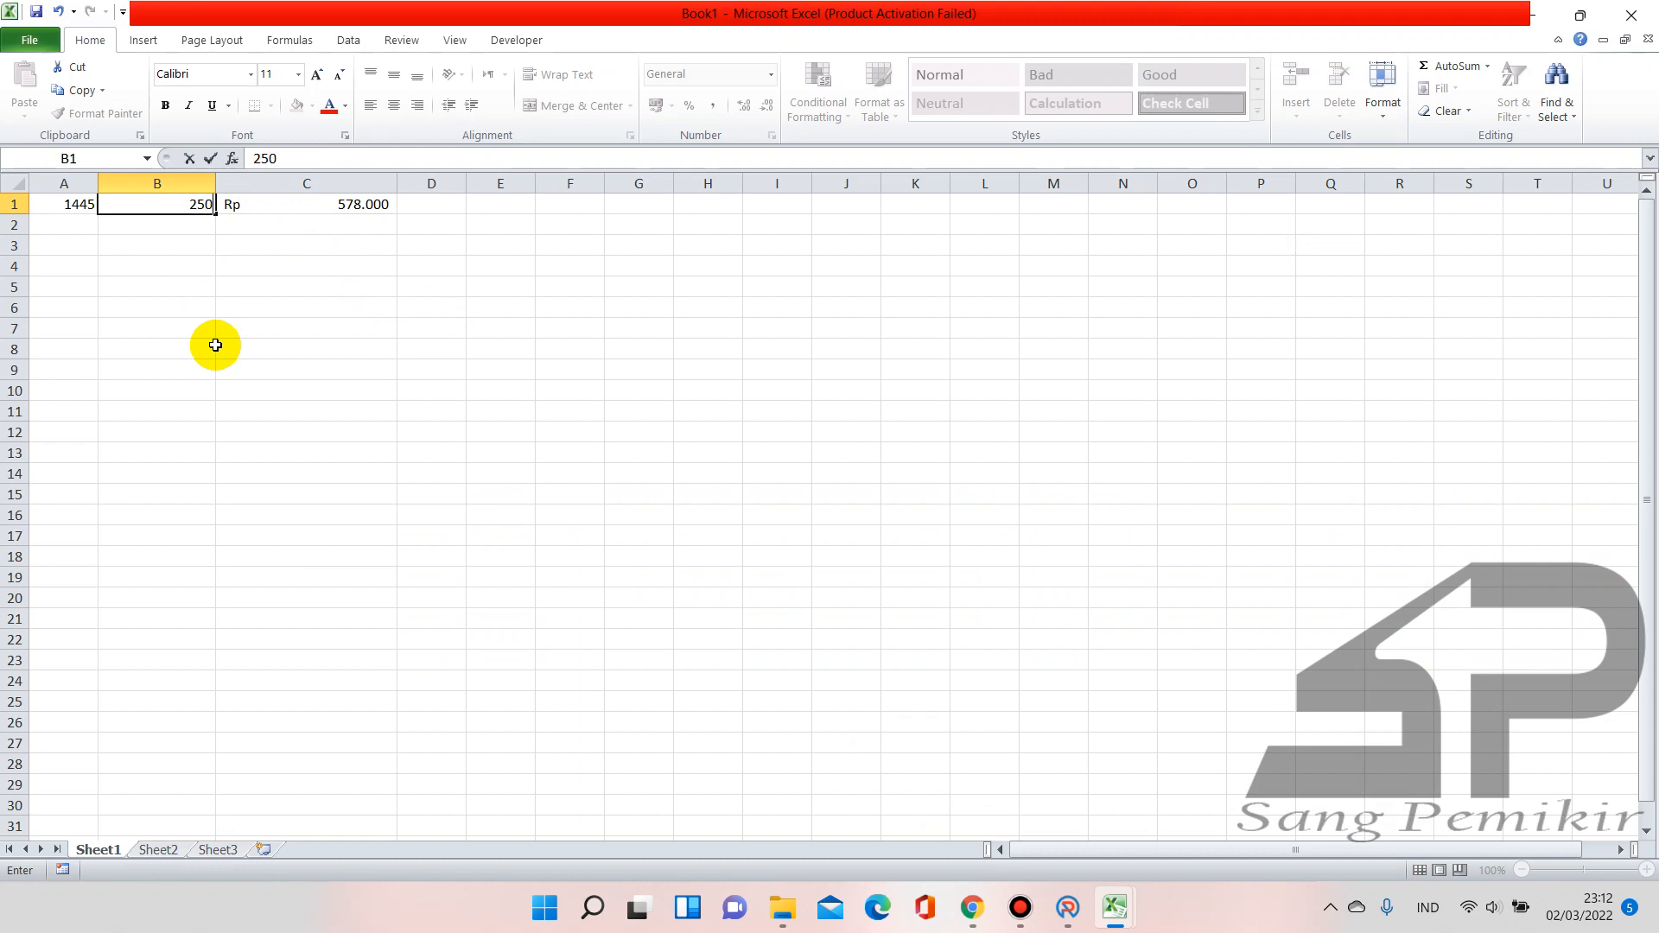
key(Return)
key(Up)
text(2545)
key(Return)
Narrow B1 through 245, 244, 243 and 242, settling on 243 so C1 shows 351.135
key(Up)
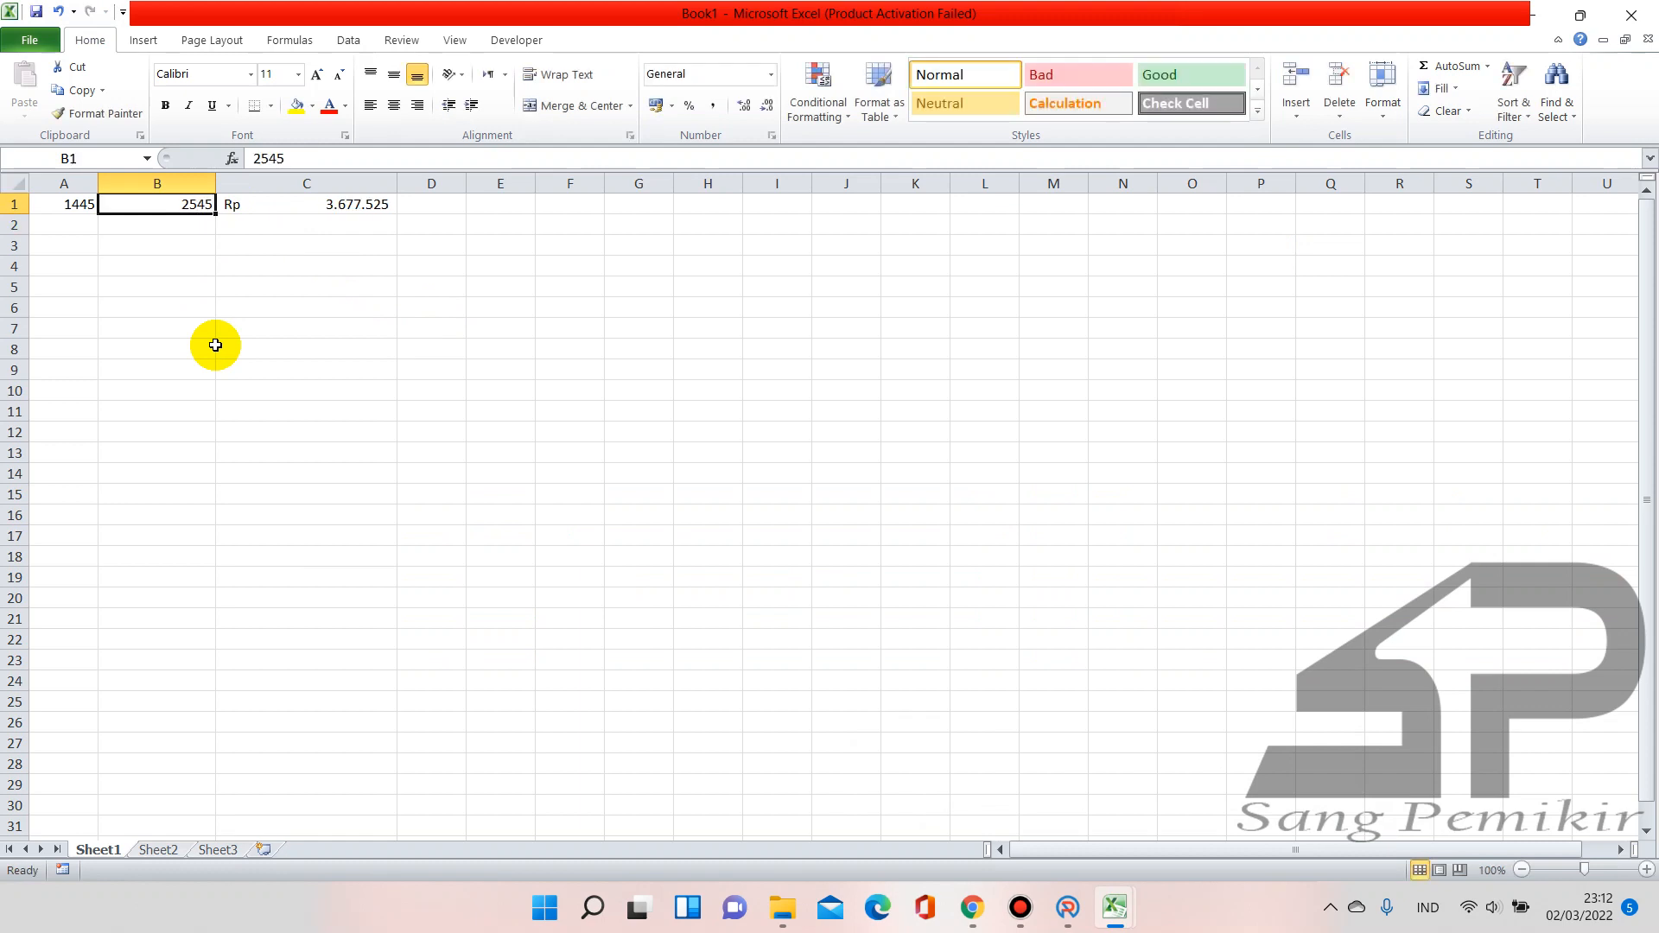
text(245)
key(Return)
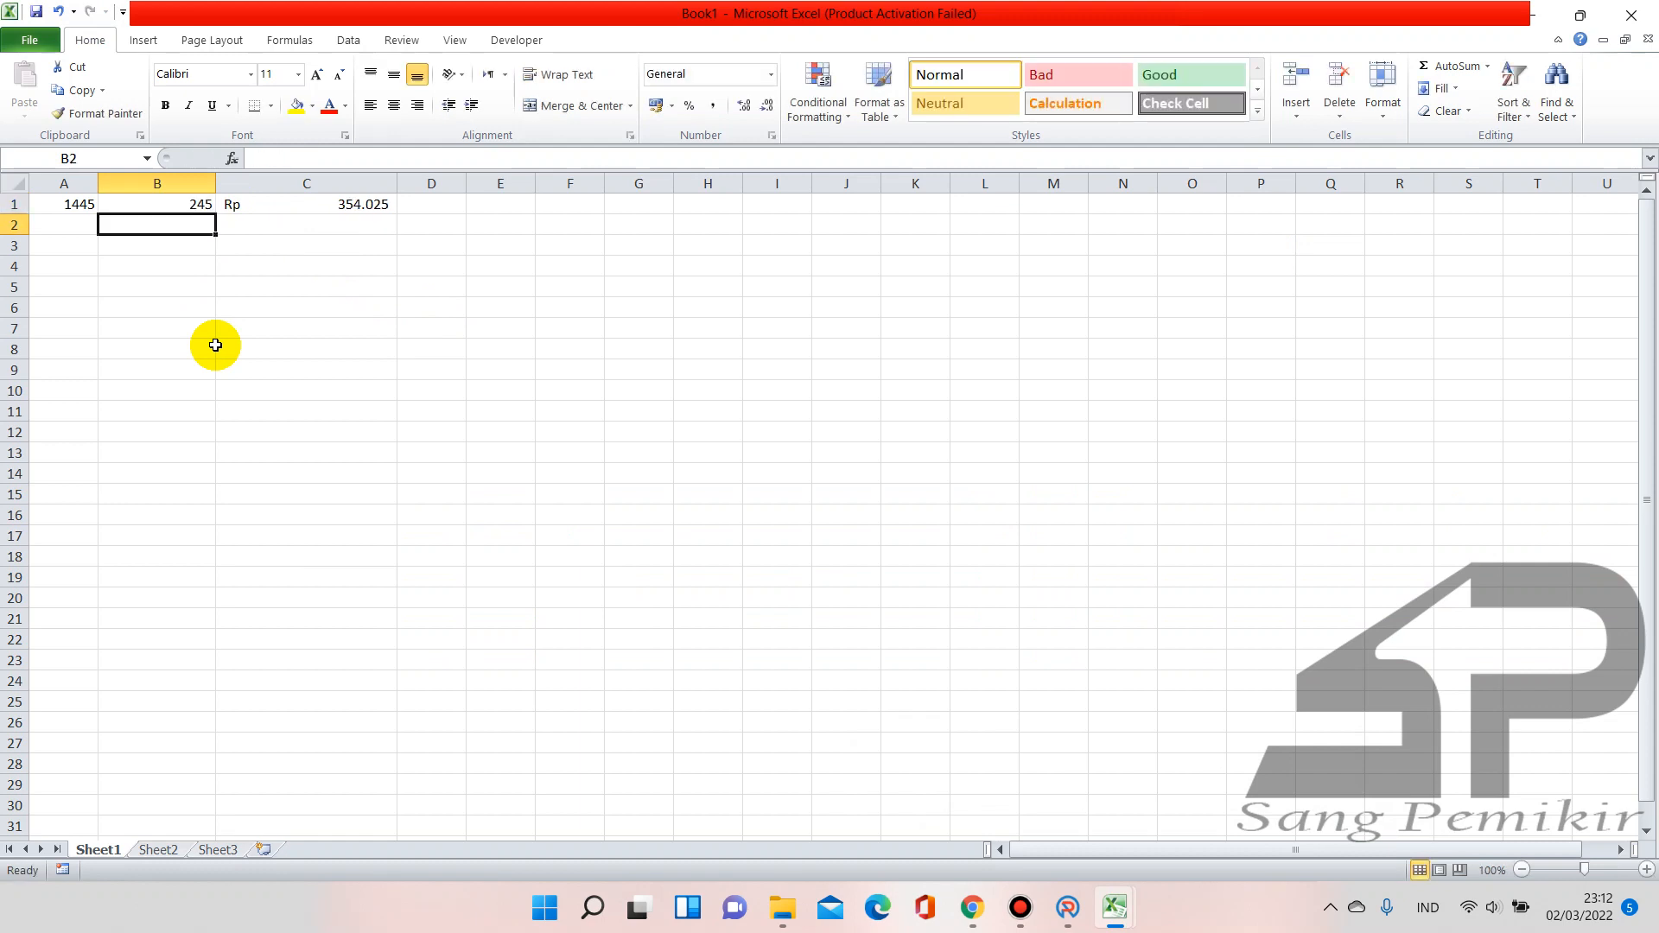
key(Up)
text(244)
key(Return)
key(Up)
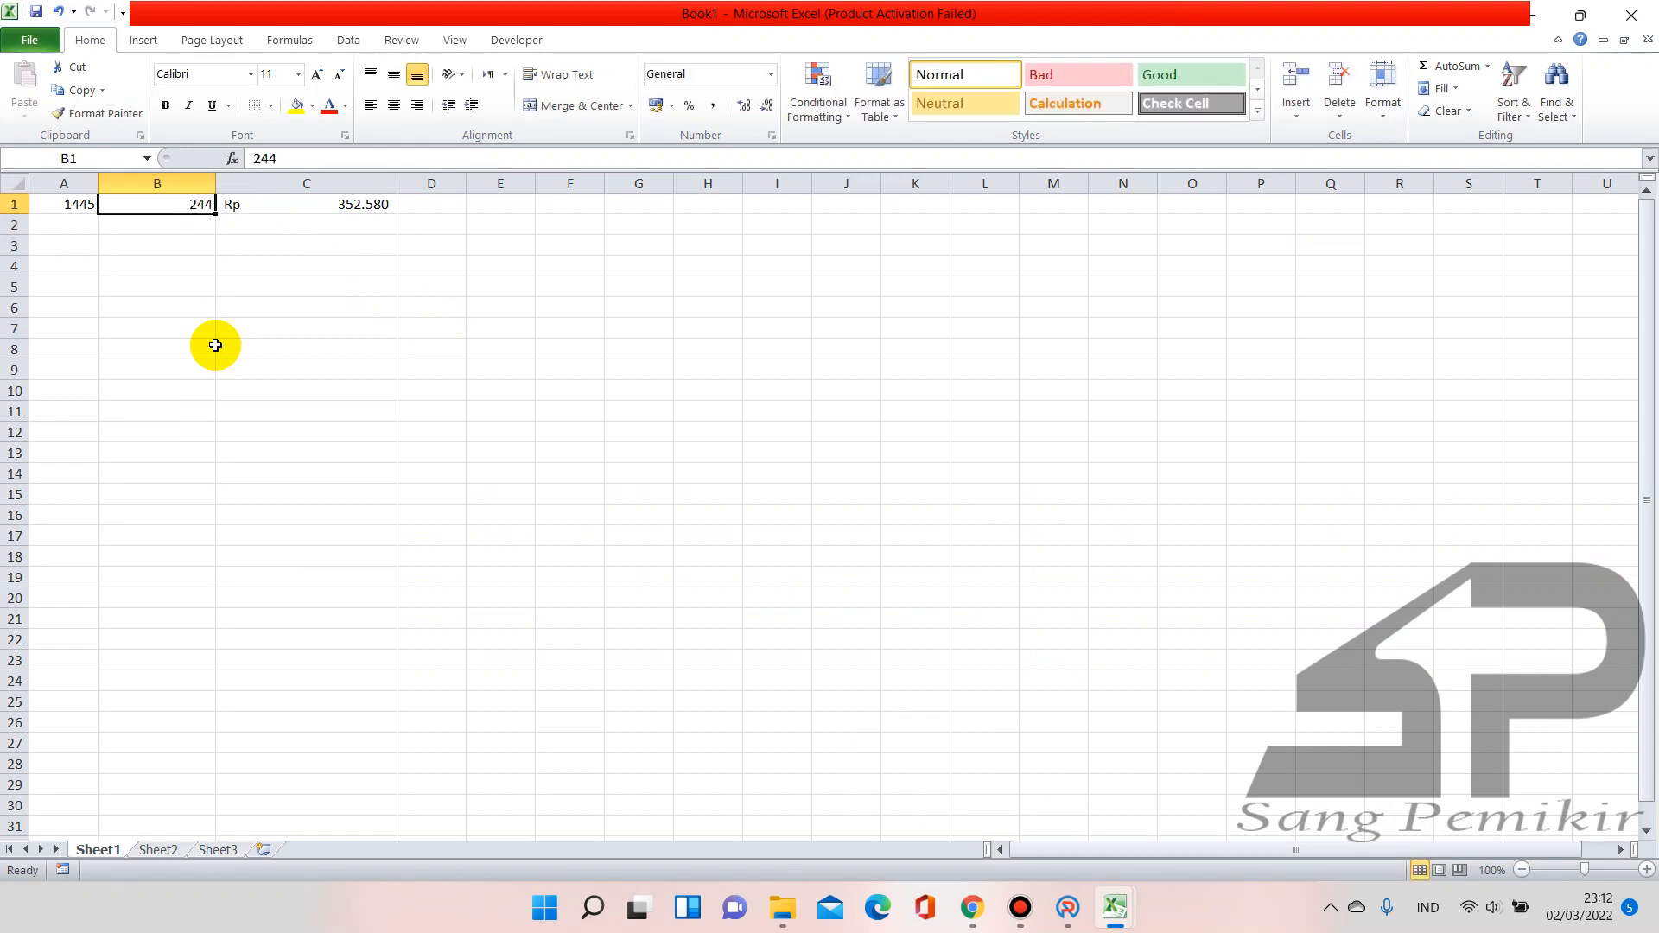
text(2)
key(Return)
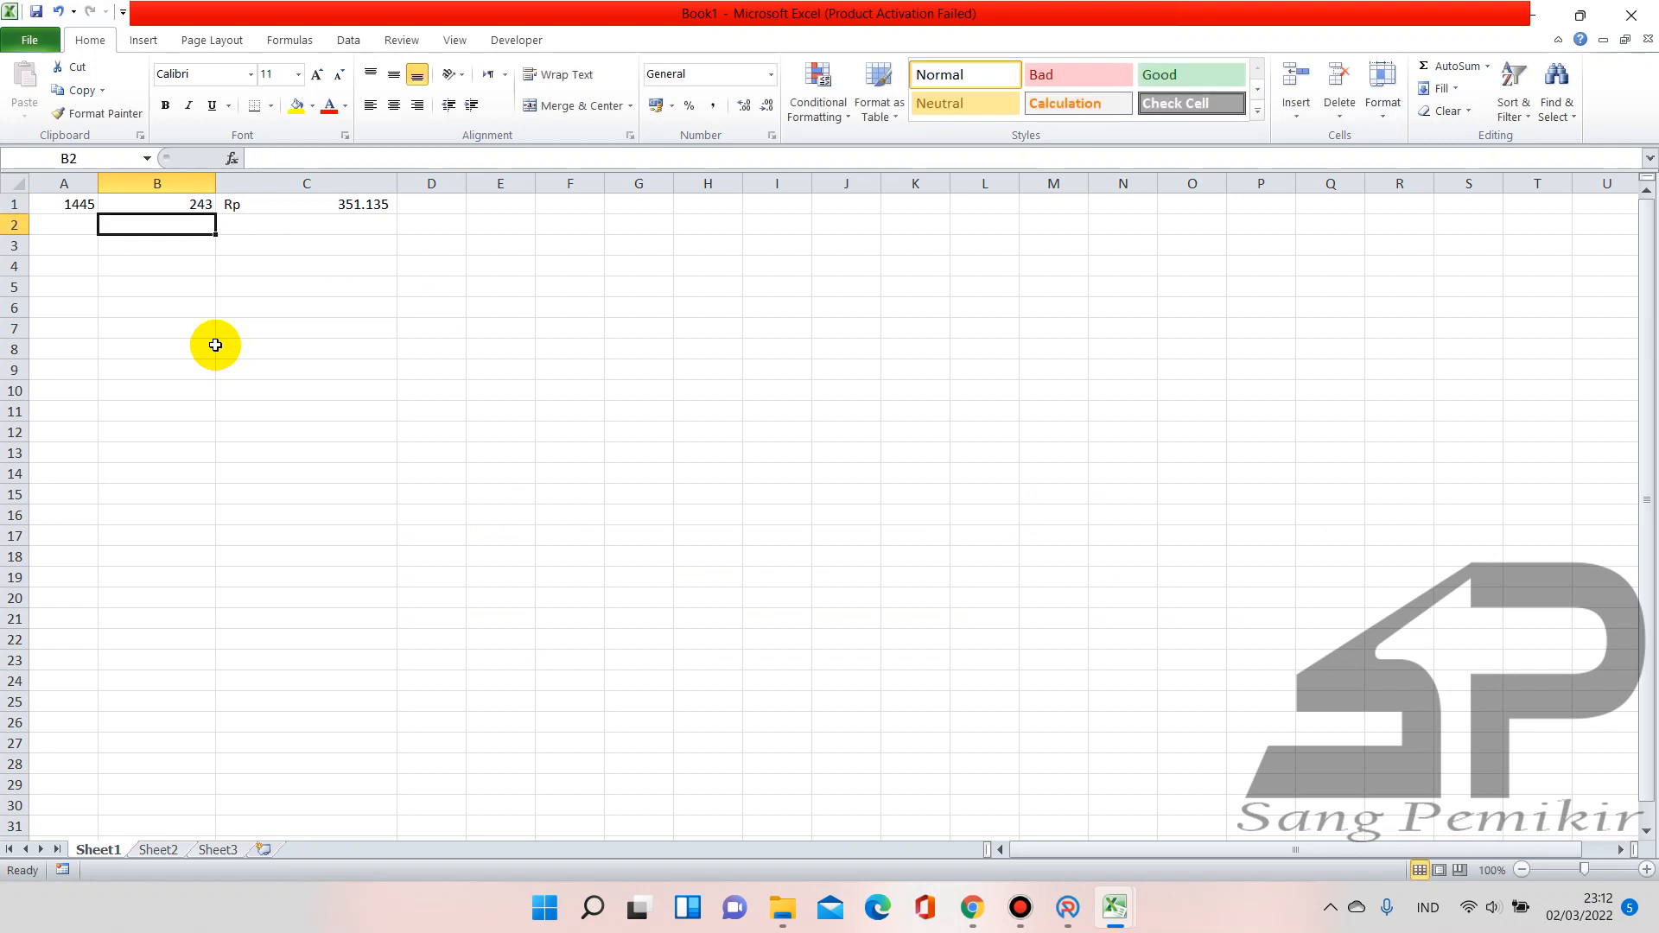
key(Up)
text(24)
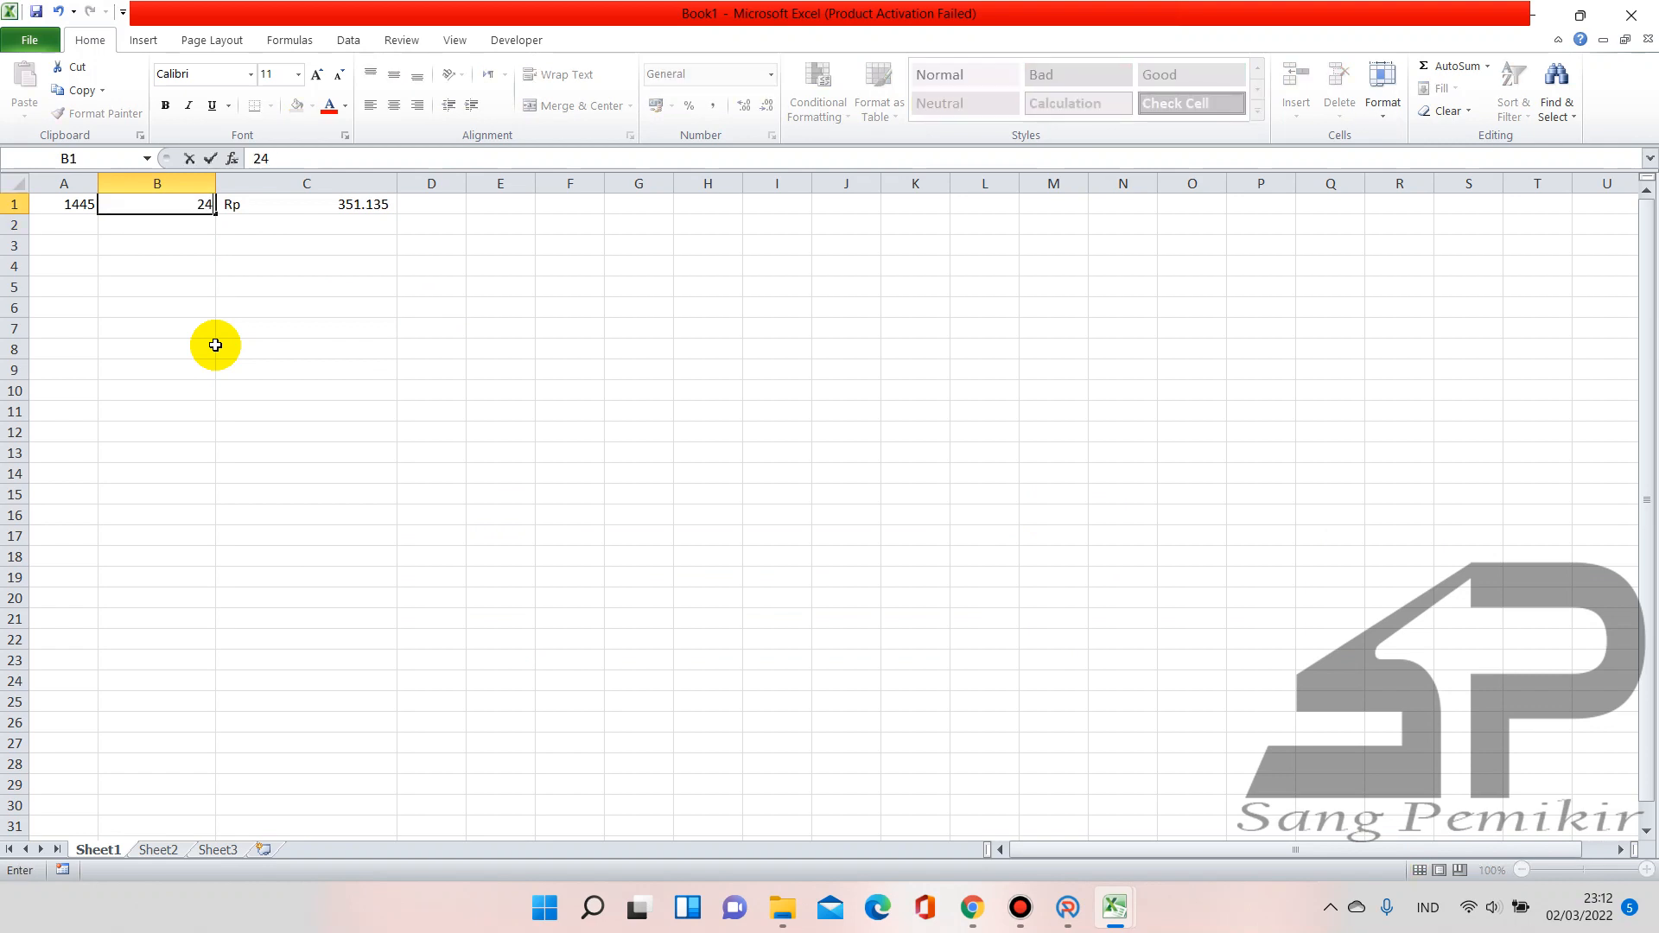
text(2)
key(Return)
key(Up)
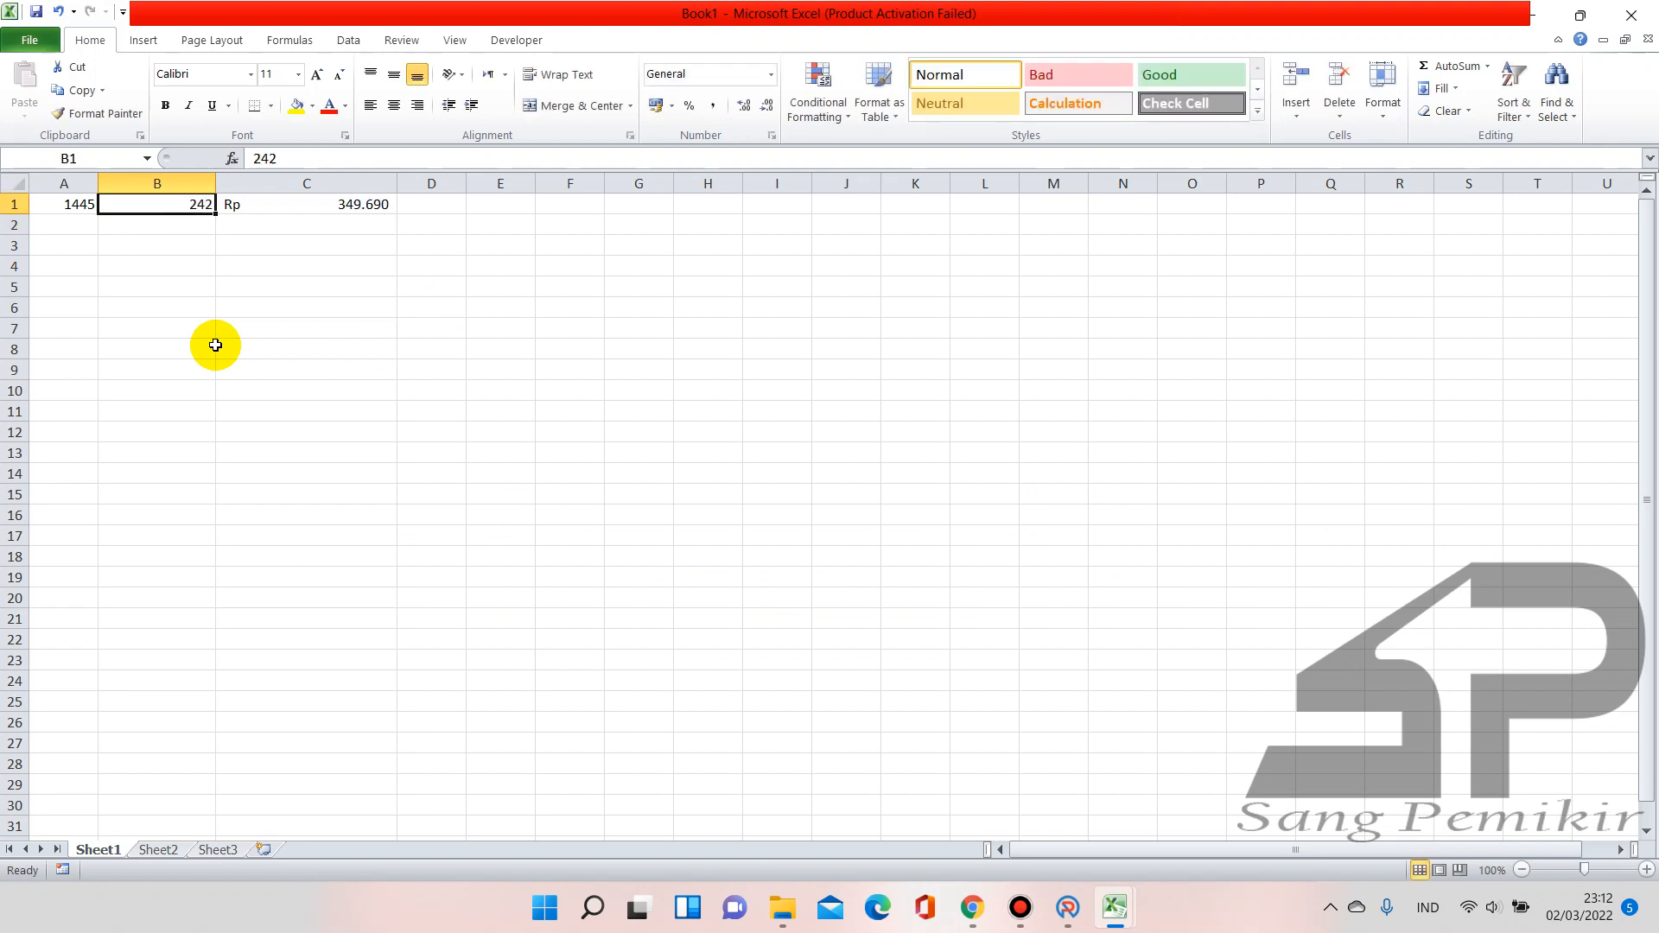
text(243)
key(Return)
key(Up)
text(242)
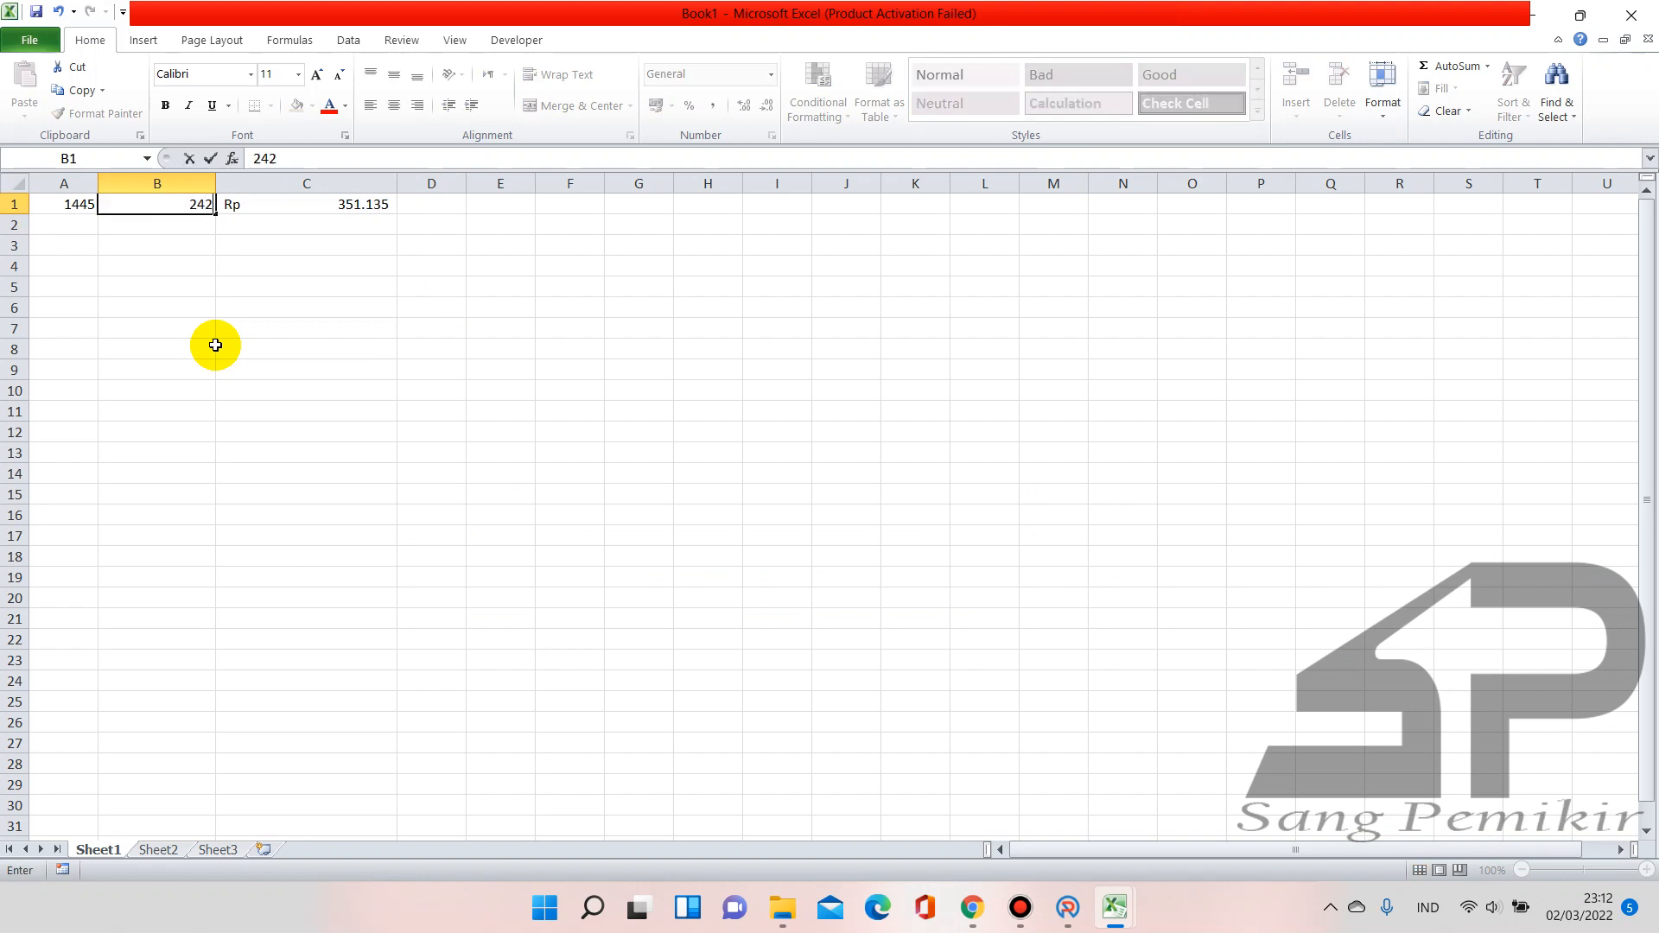
key(Return)
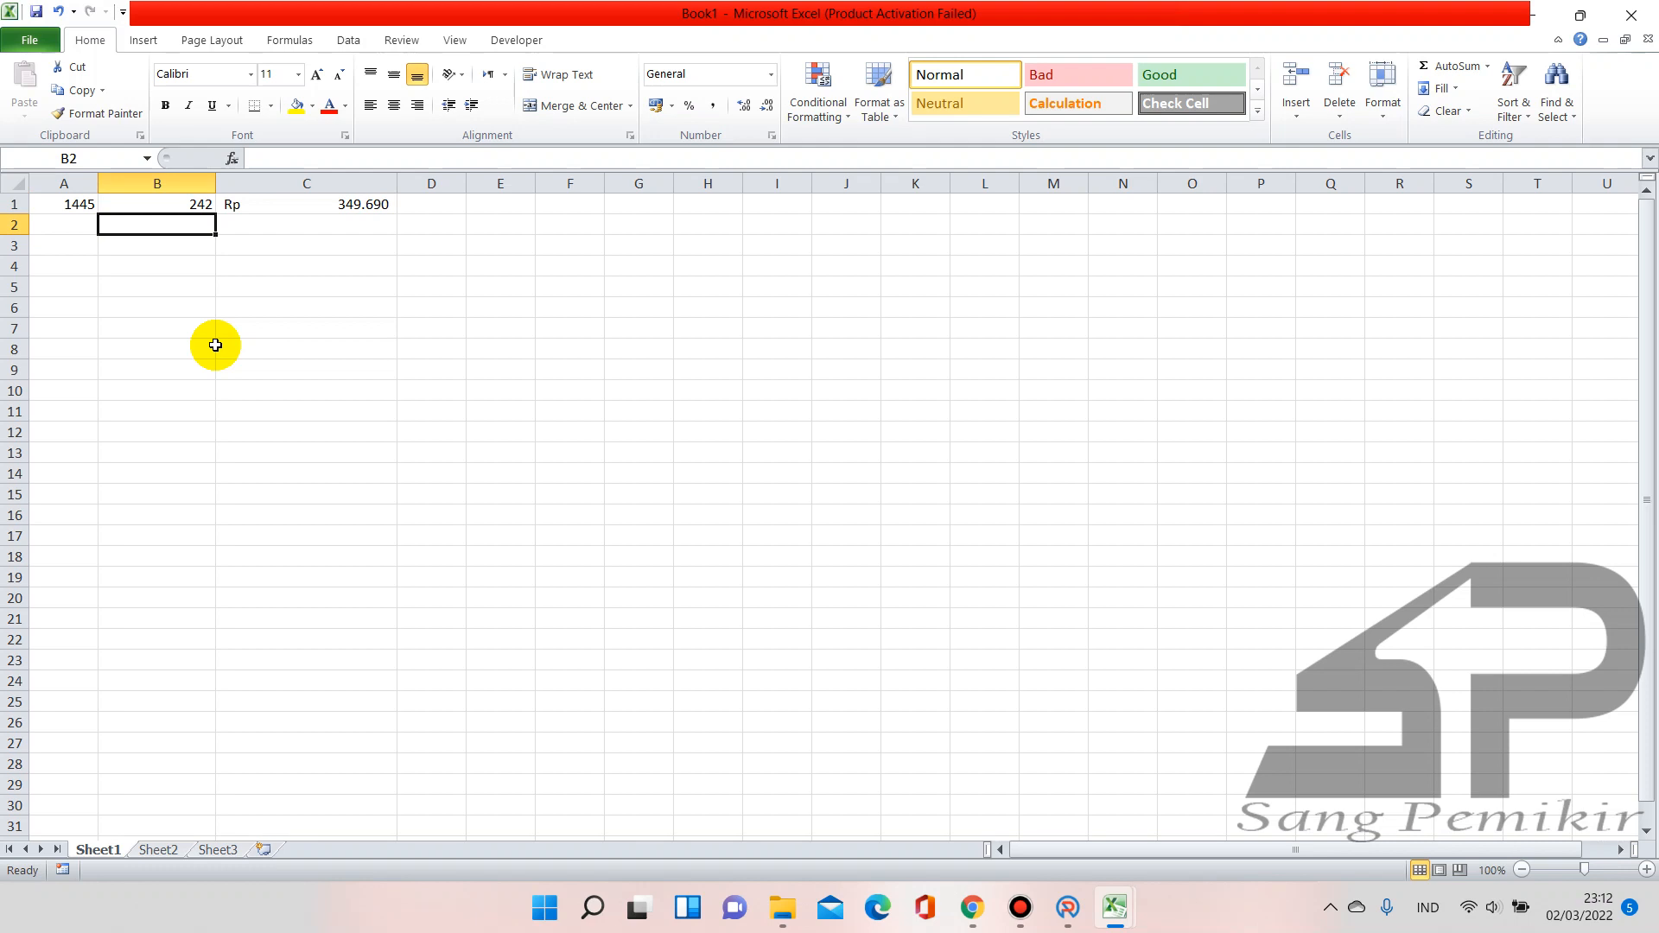
key(Up)
text(24)
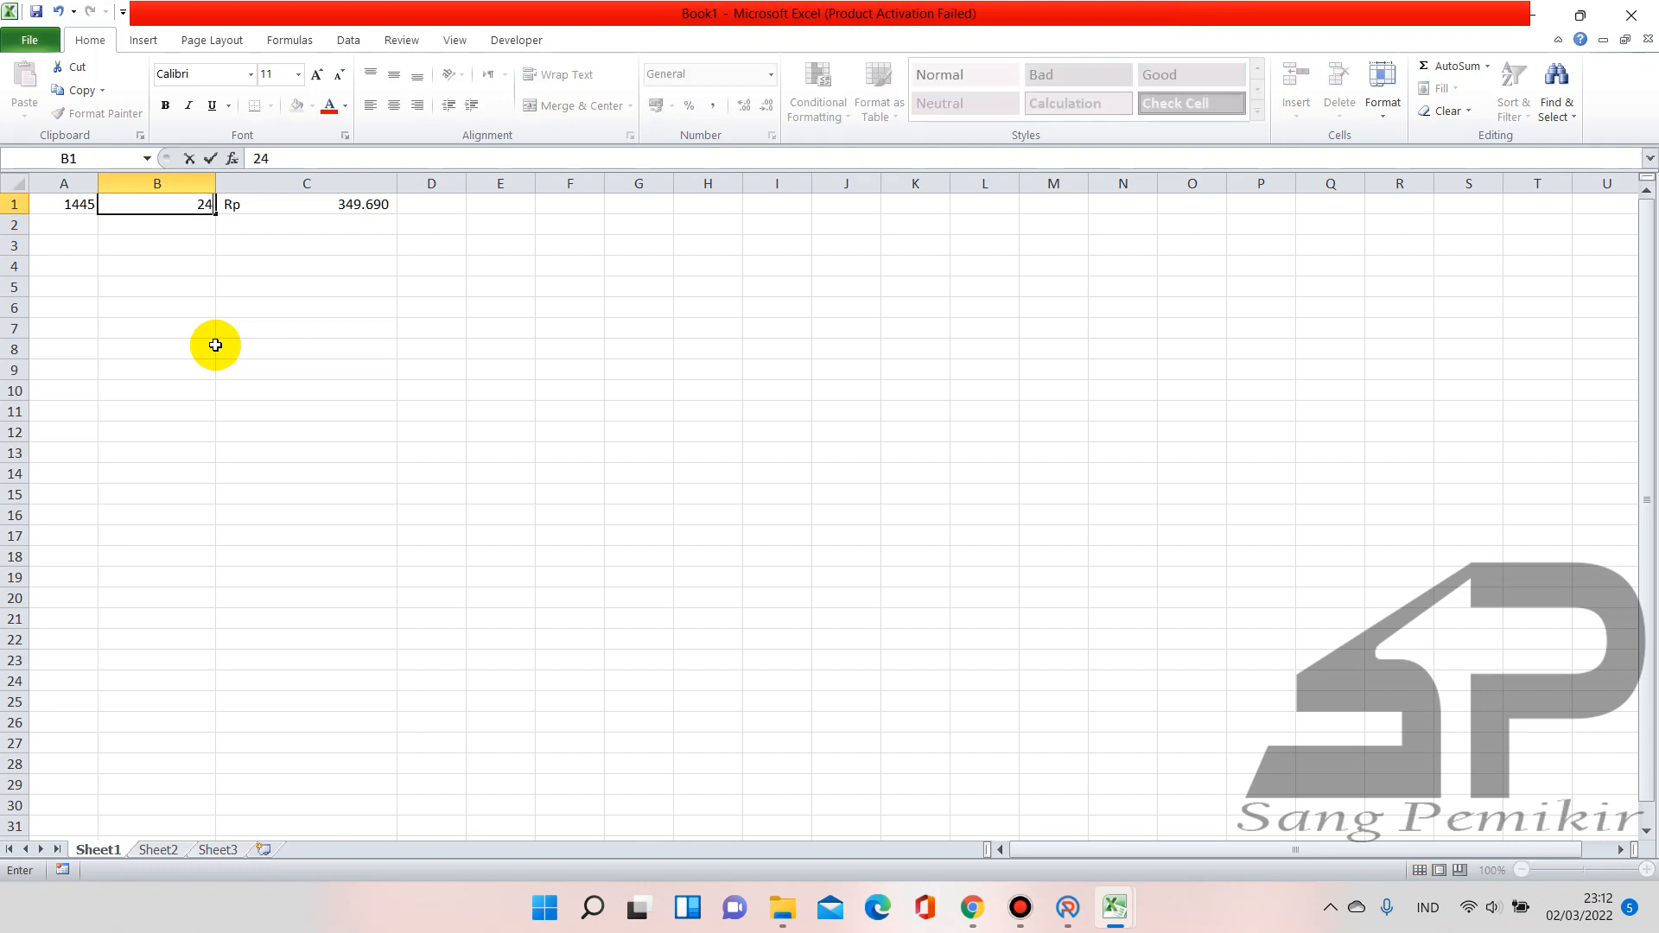
key(Return)
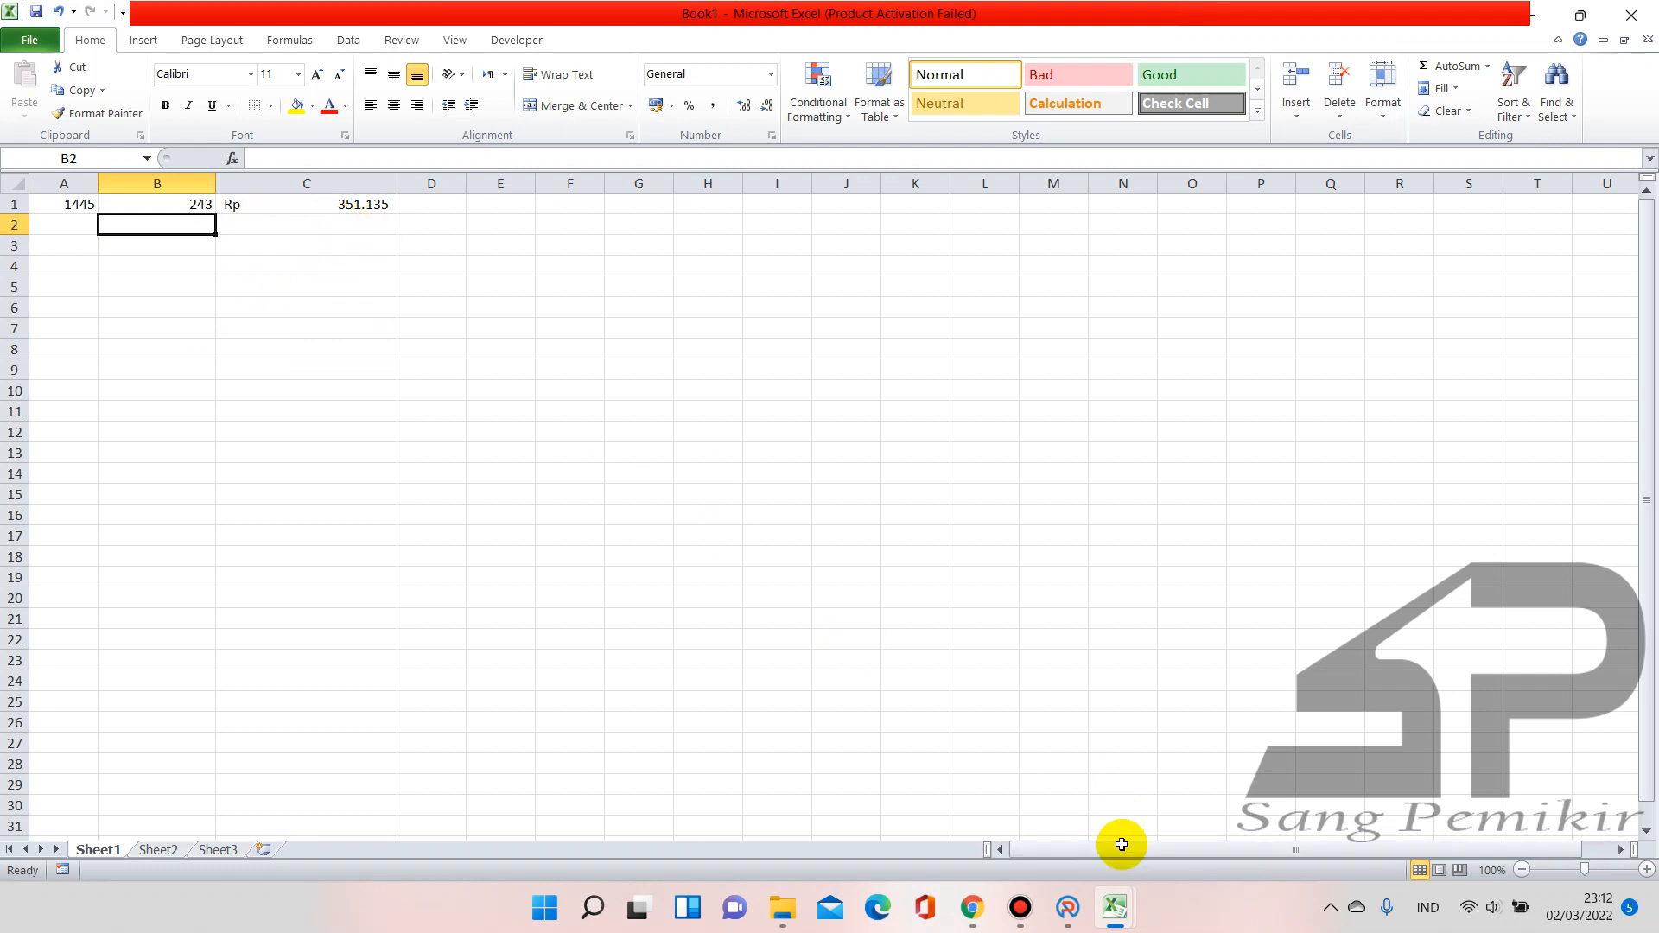
mouse_move(1128, 907)
click(1060, 806)
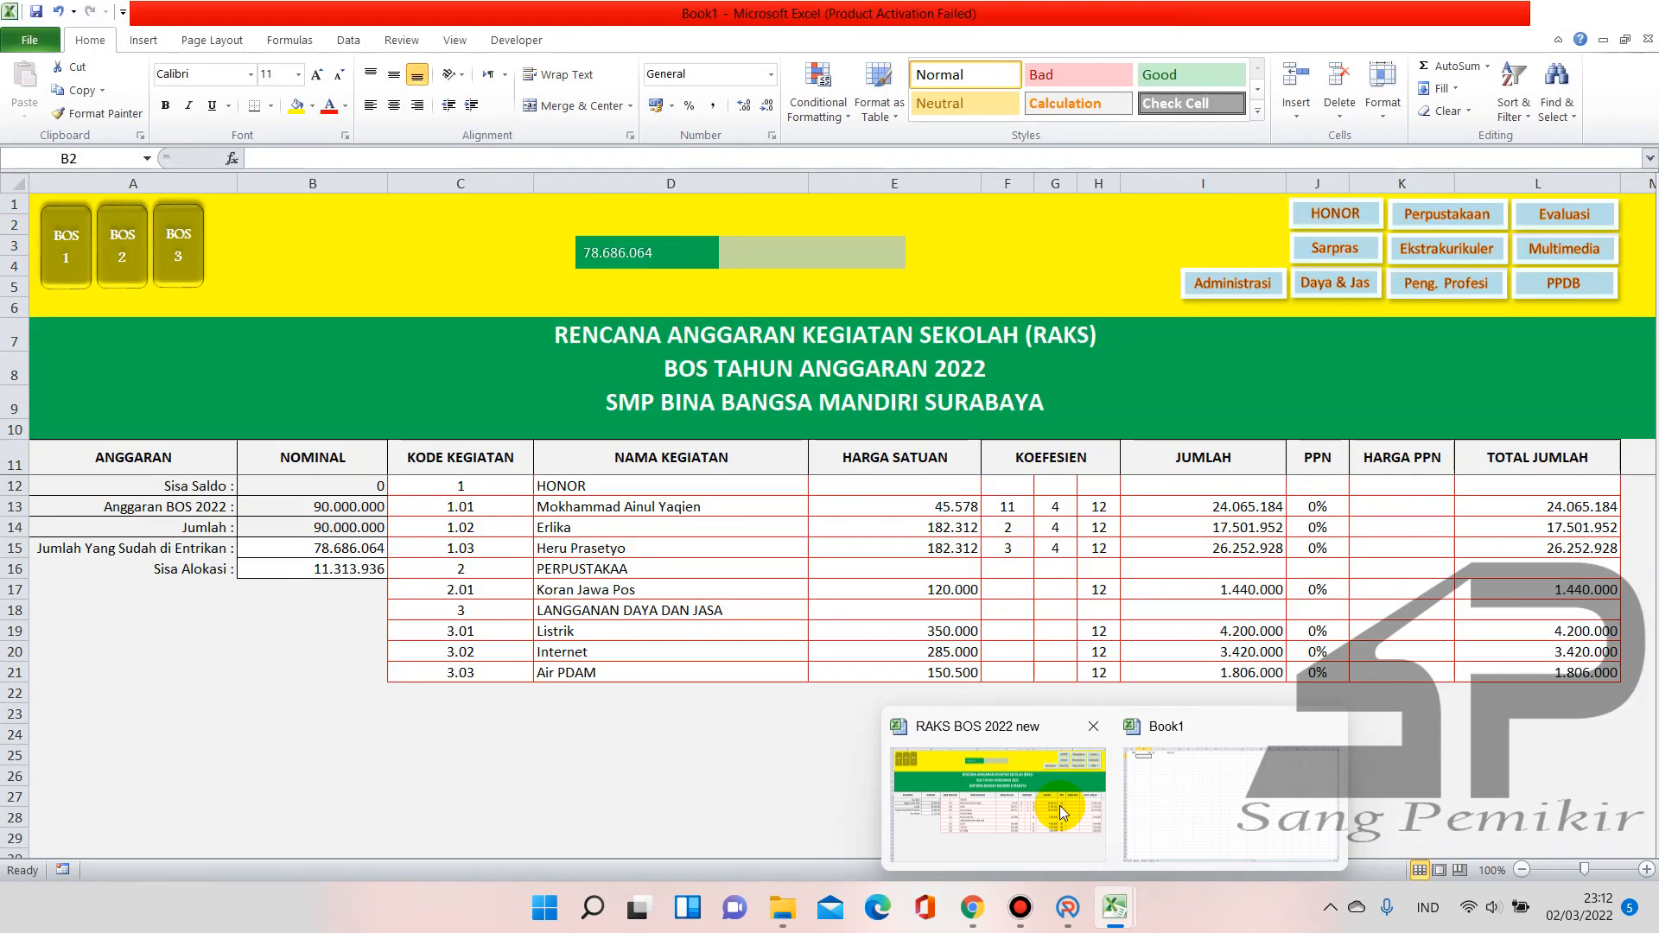
Set the Listrik unit price to 351.135 on the first-period BOS sheet
click(65, 274)
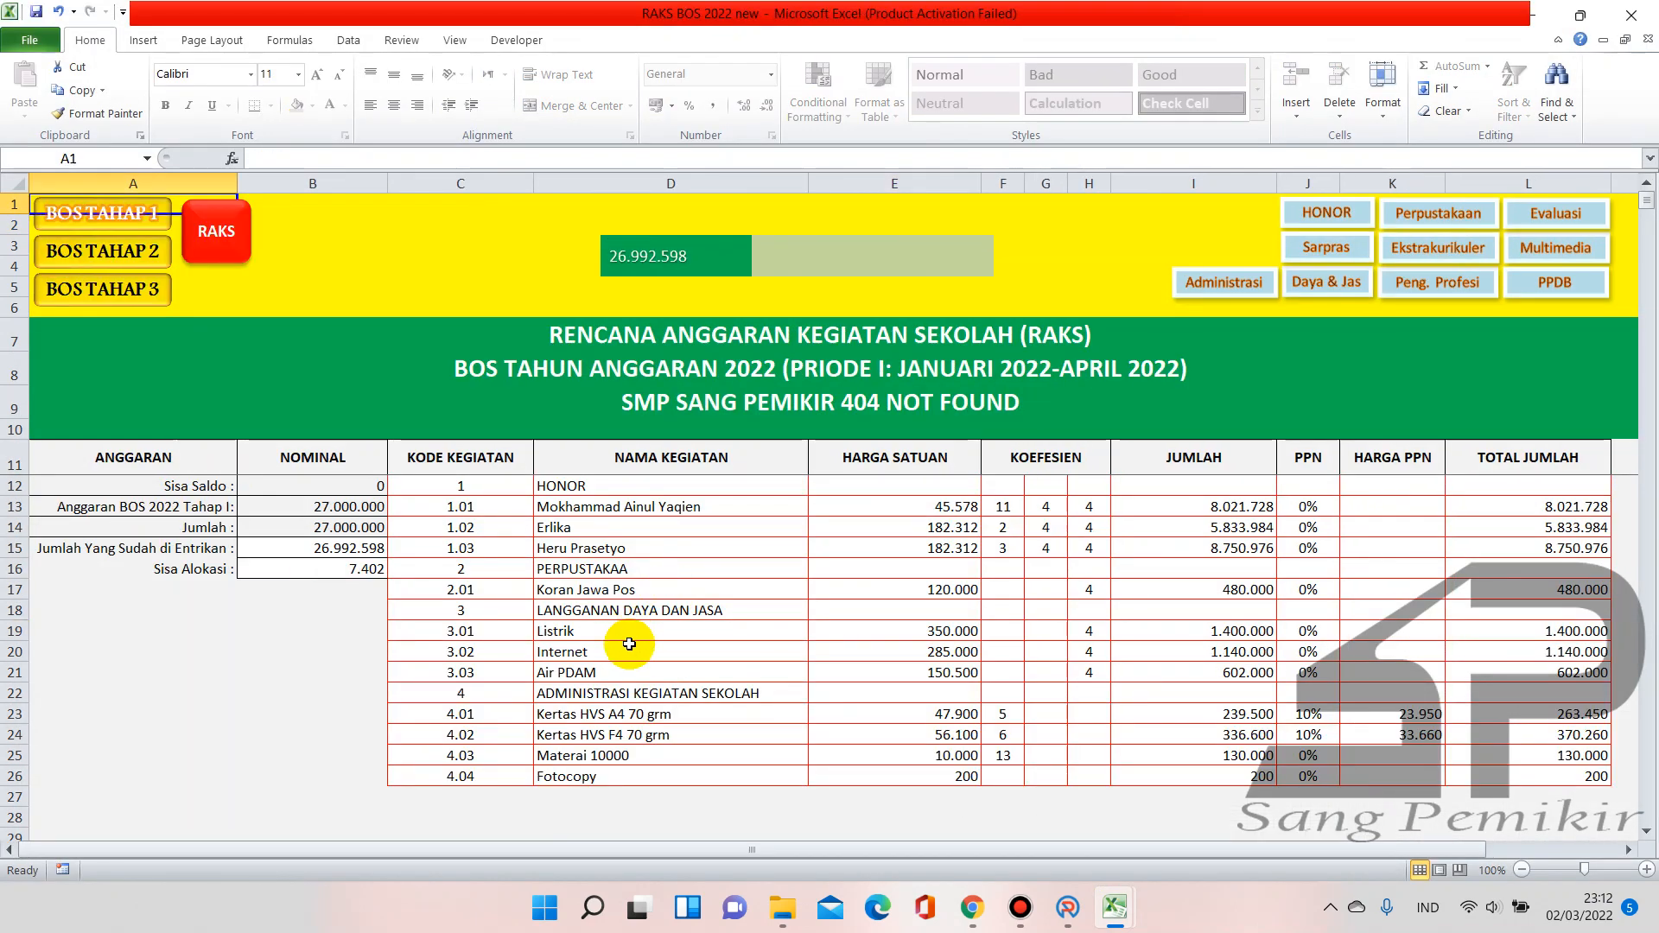
click(951, 637)
text(351)
mouse_move(1115, 907)
mouse_move(1180, 795)
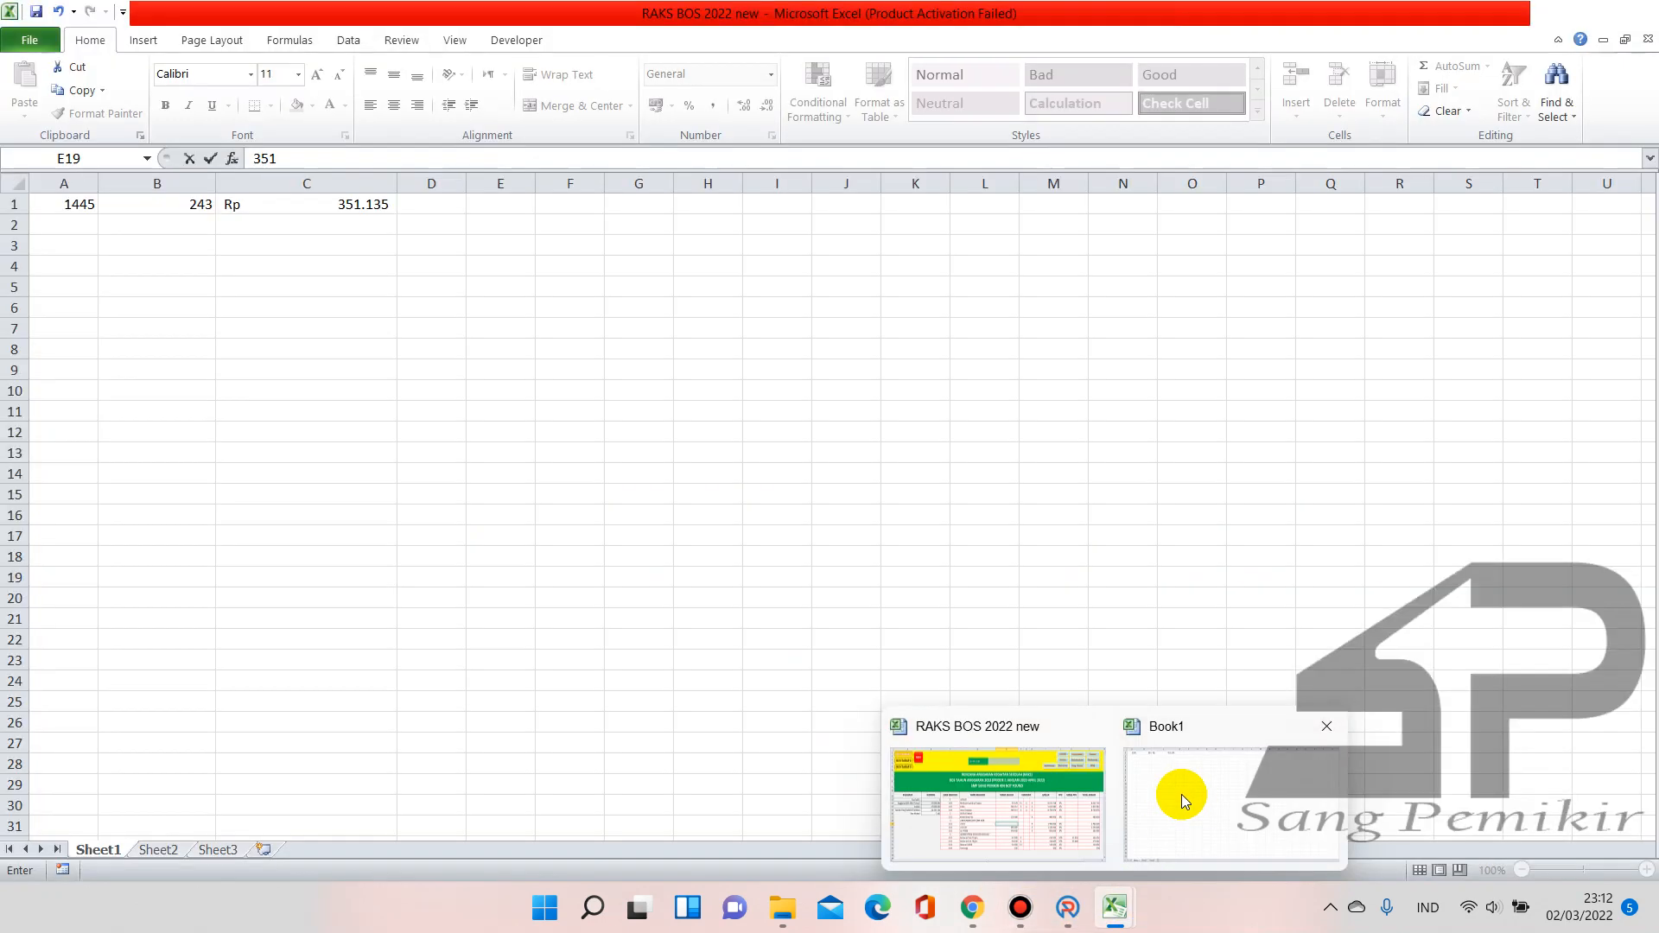
text(1.135)
key(Return)
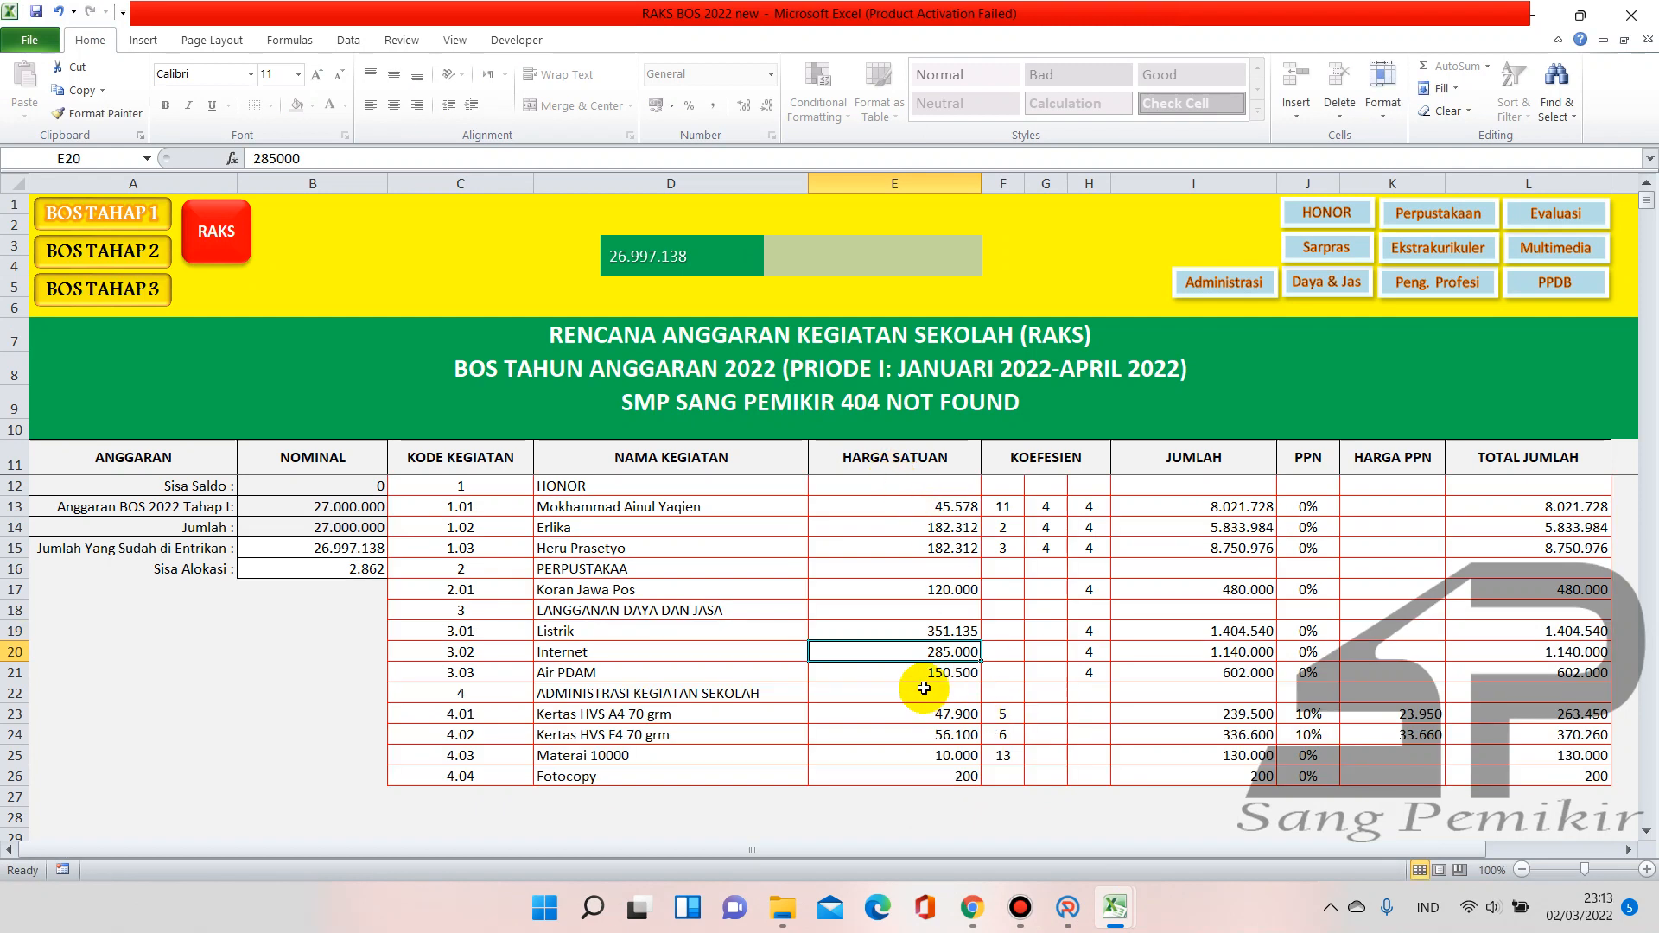
Set the Listrik unit price to 351.135 on the second-period BOS sheet
click(151, 259)
click(954, 632)
text(351)
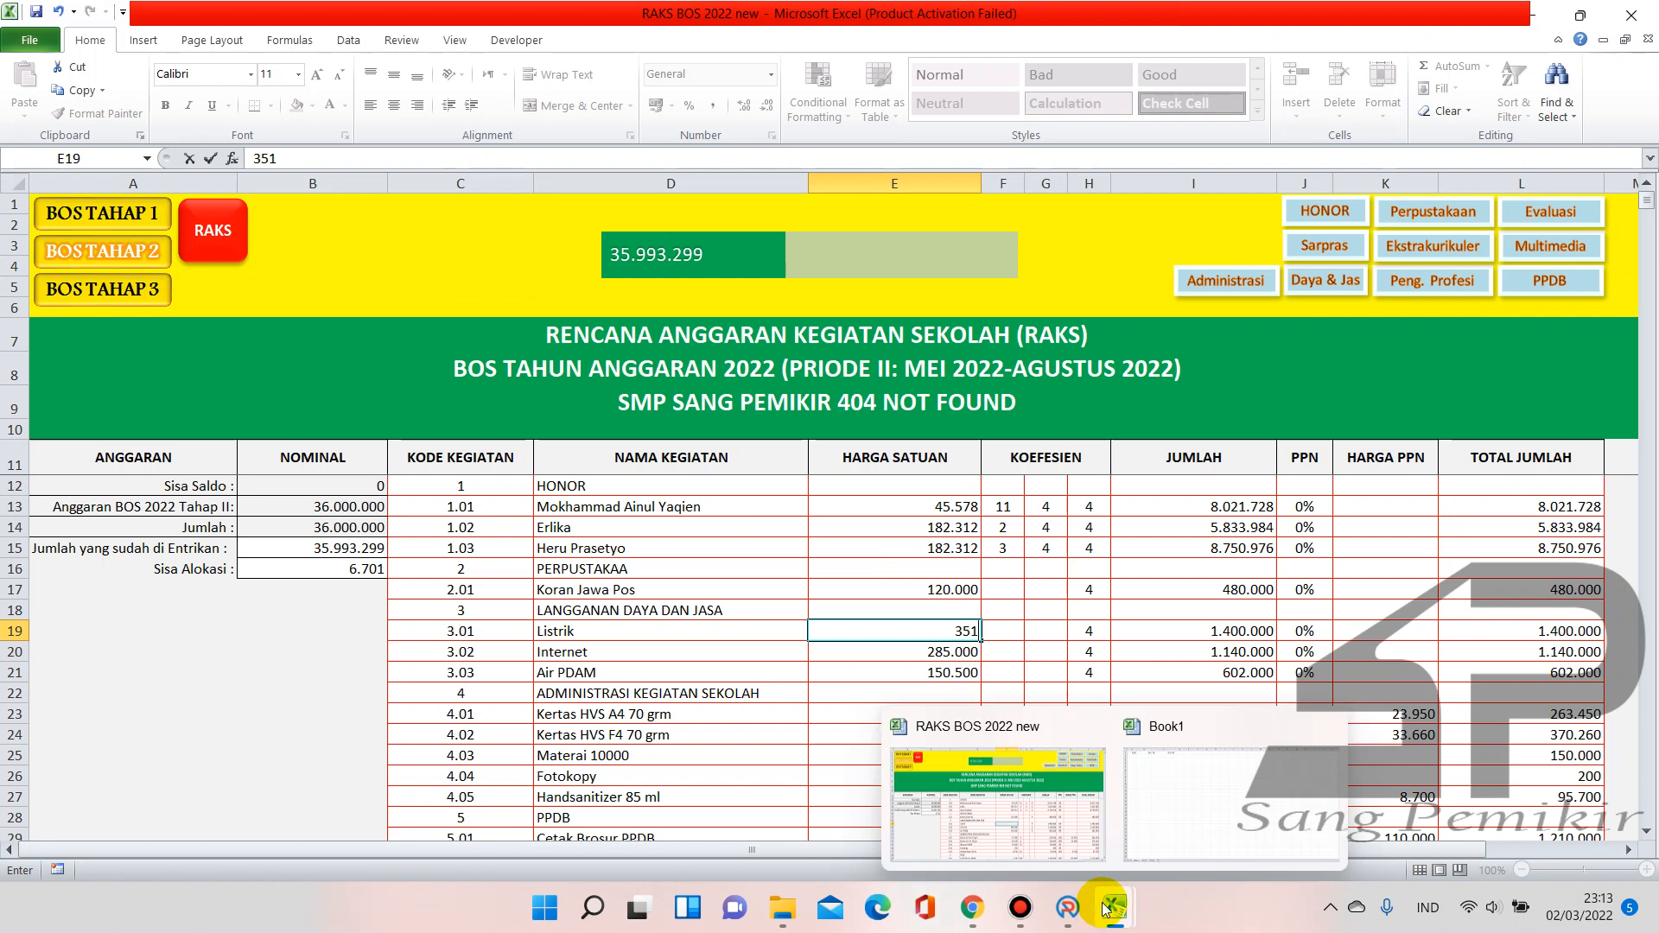
mouse_move(1152, 833)
text(1.)
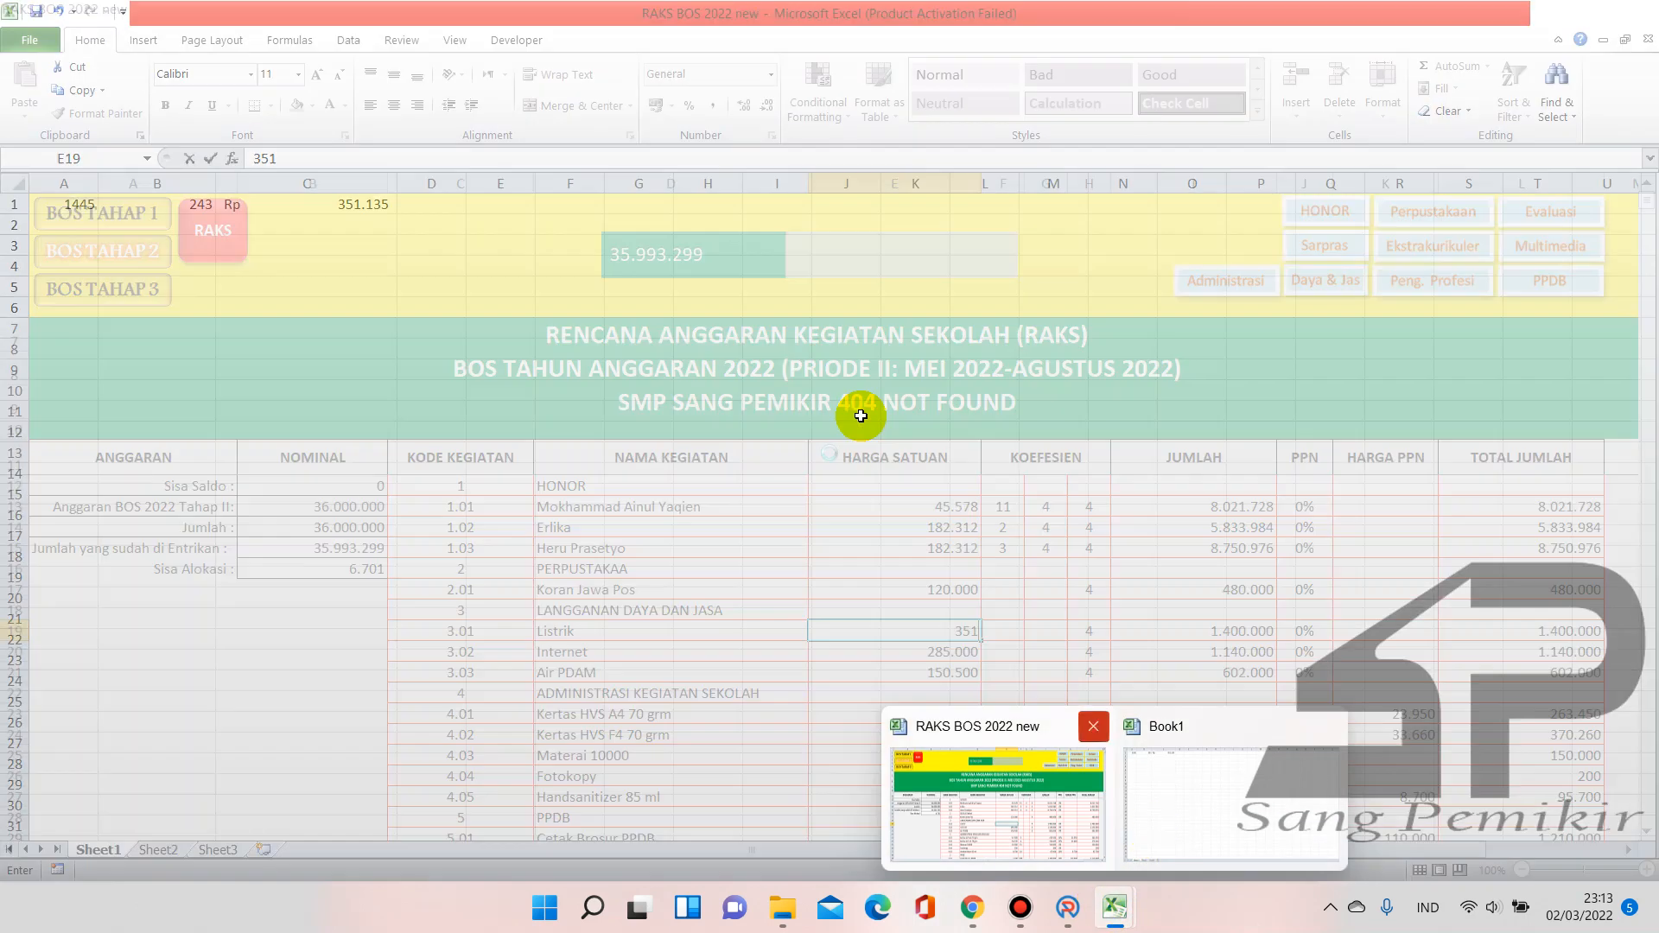
text(135)
key(Return)
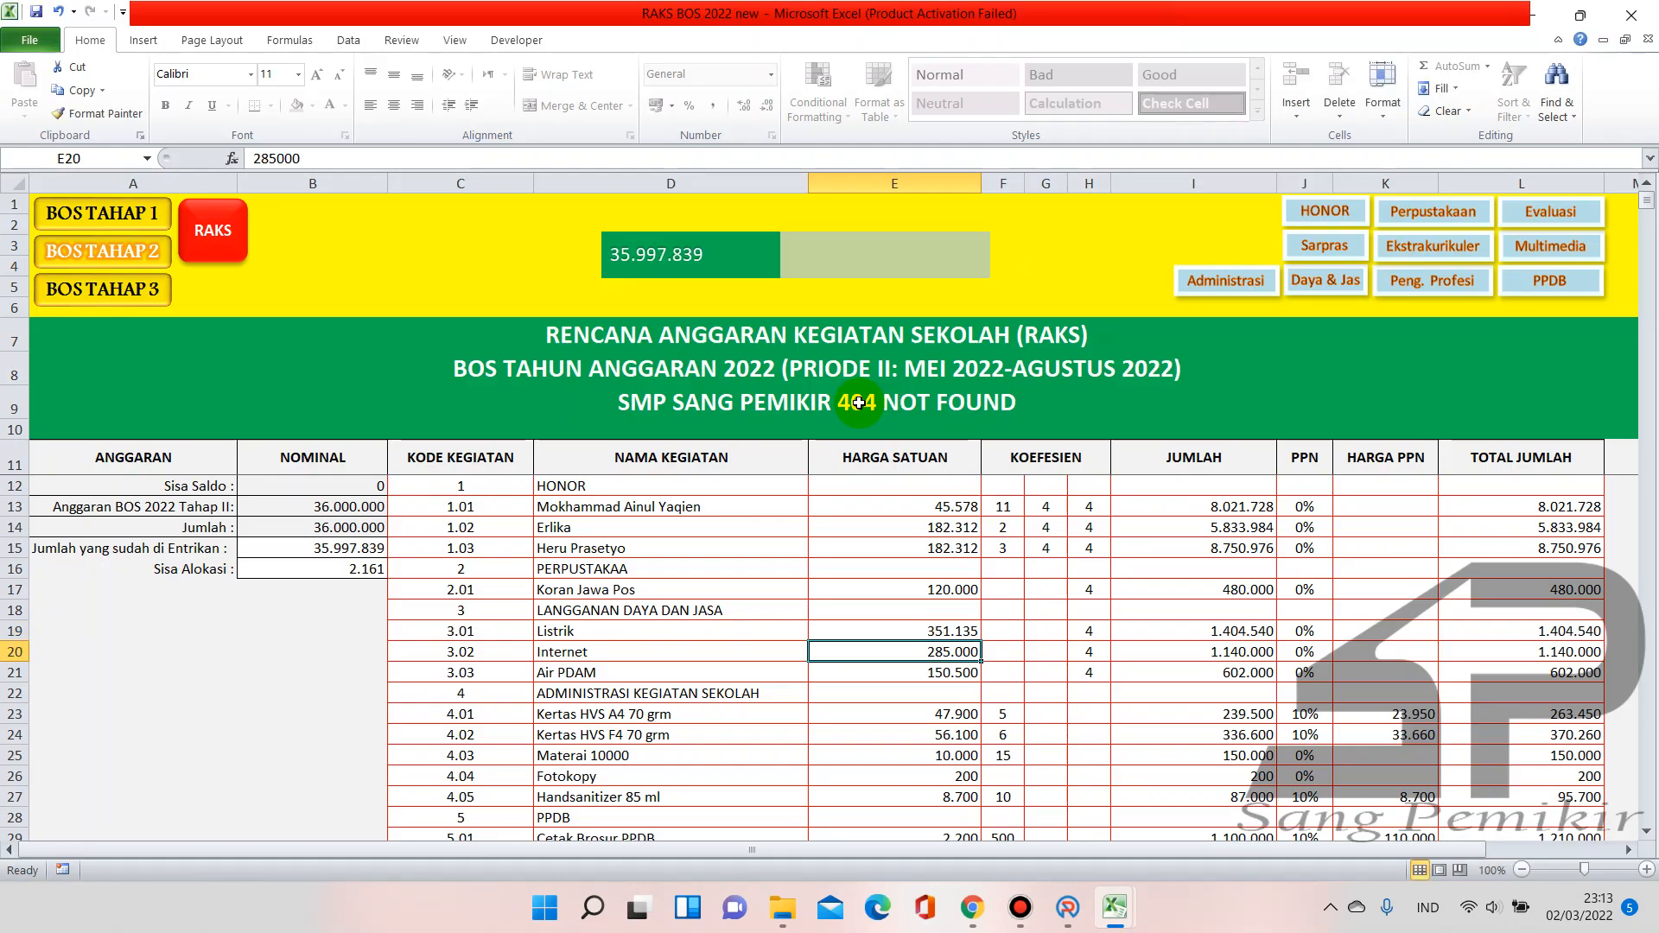
Update Listrik's E19 price on the Tahap III sheet, then start retyping it on the annual RAKS sheet
click(140, 309)
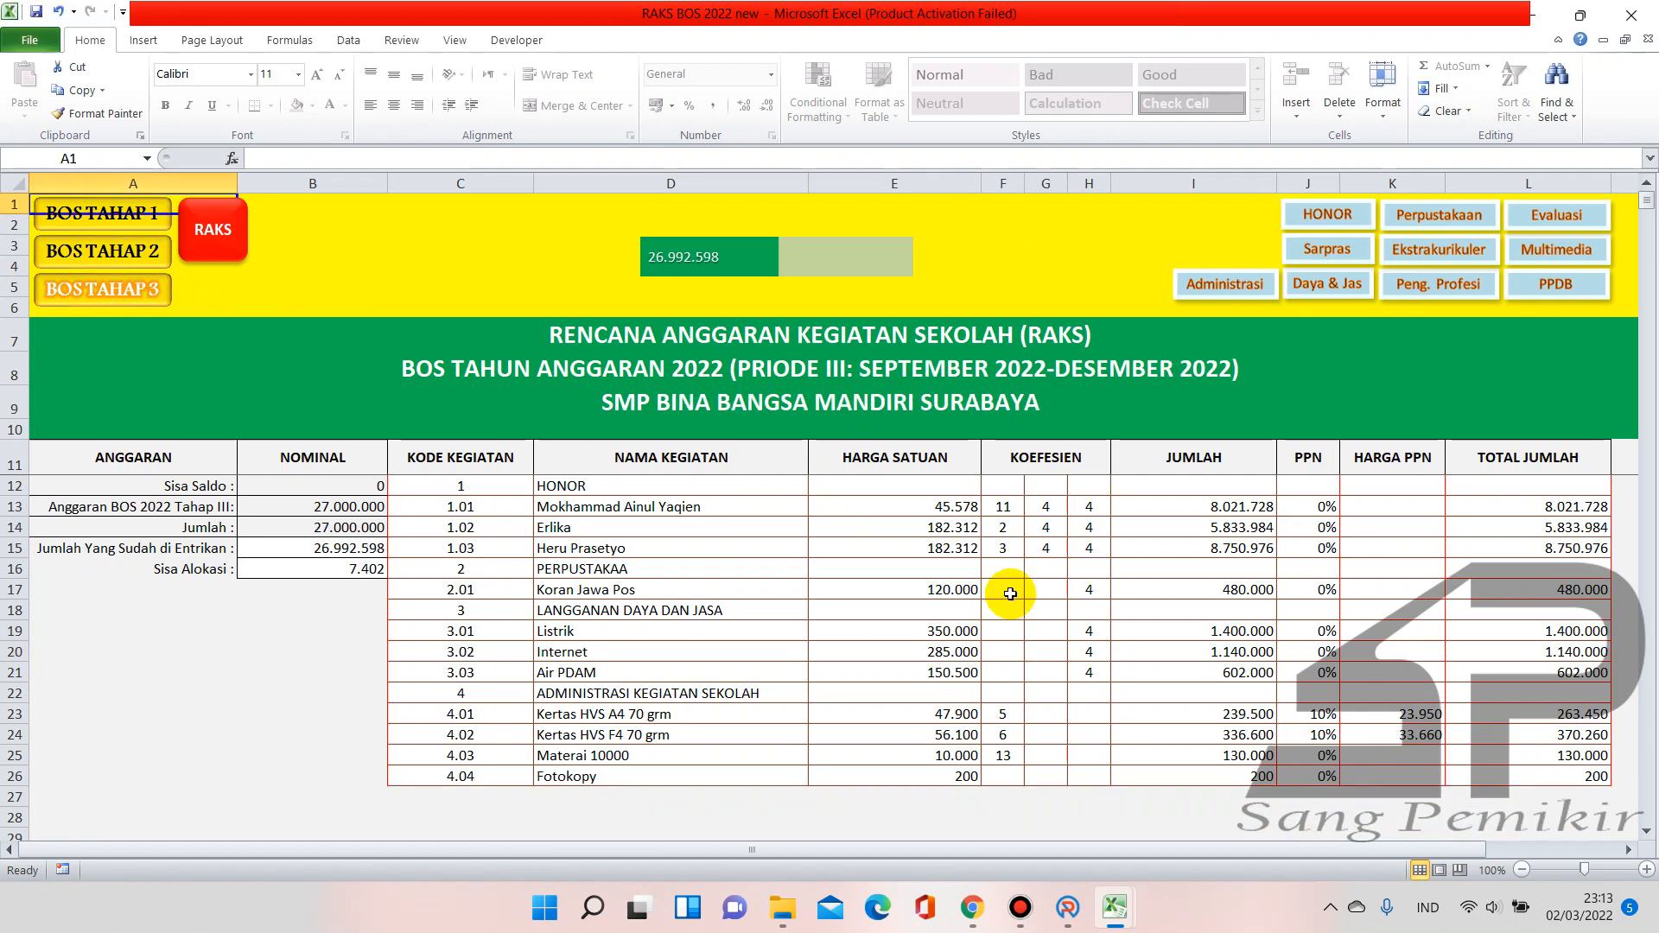
click(951, 631)
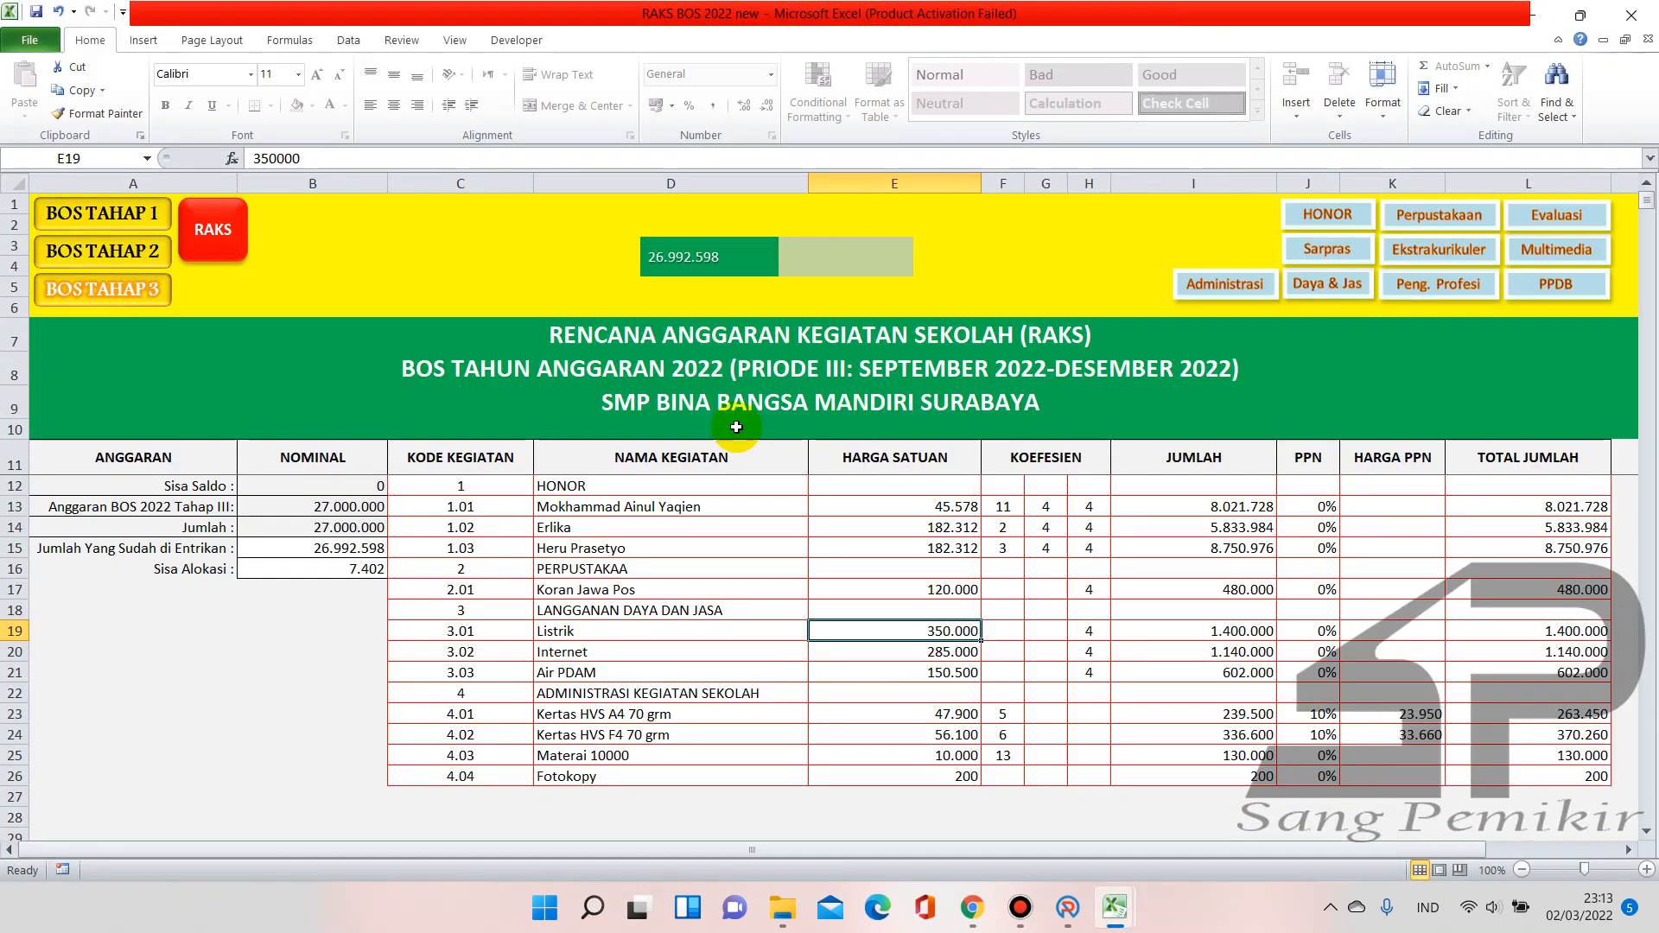
text(35)
key(Return)
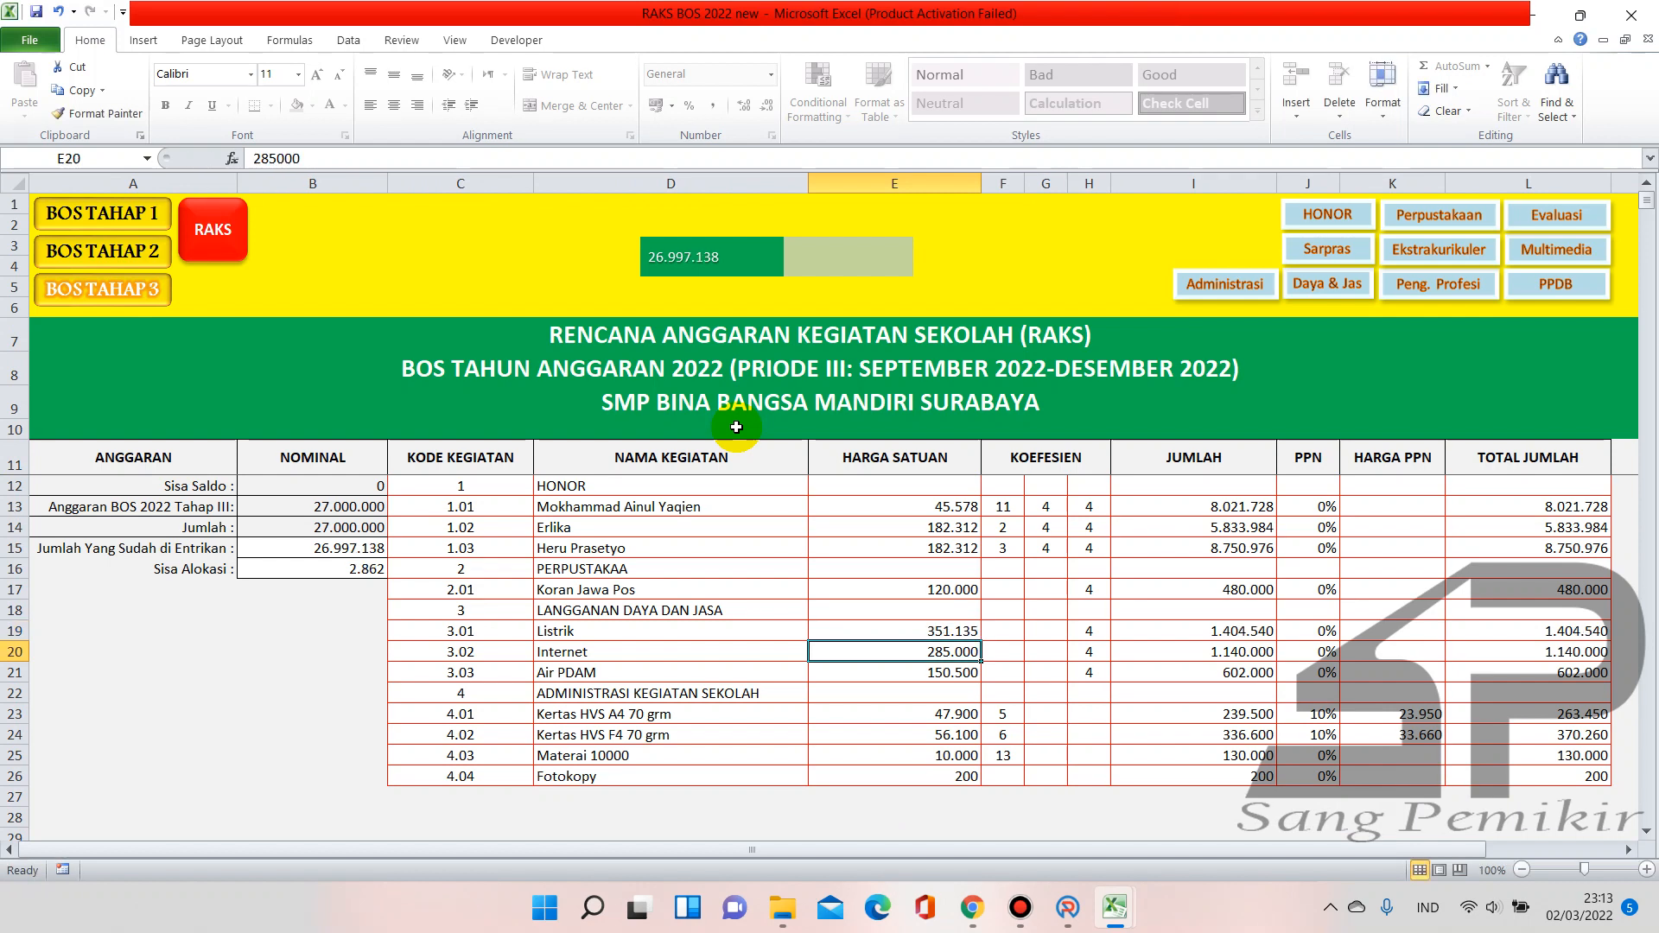
click(223, 252)
click(904, 626)
text(351)
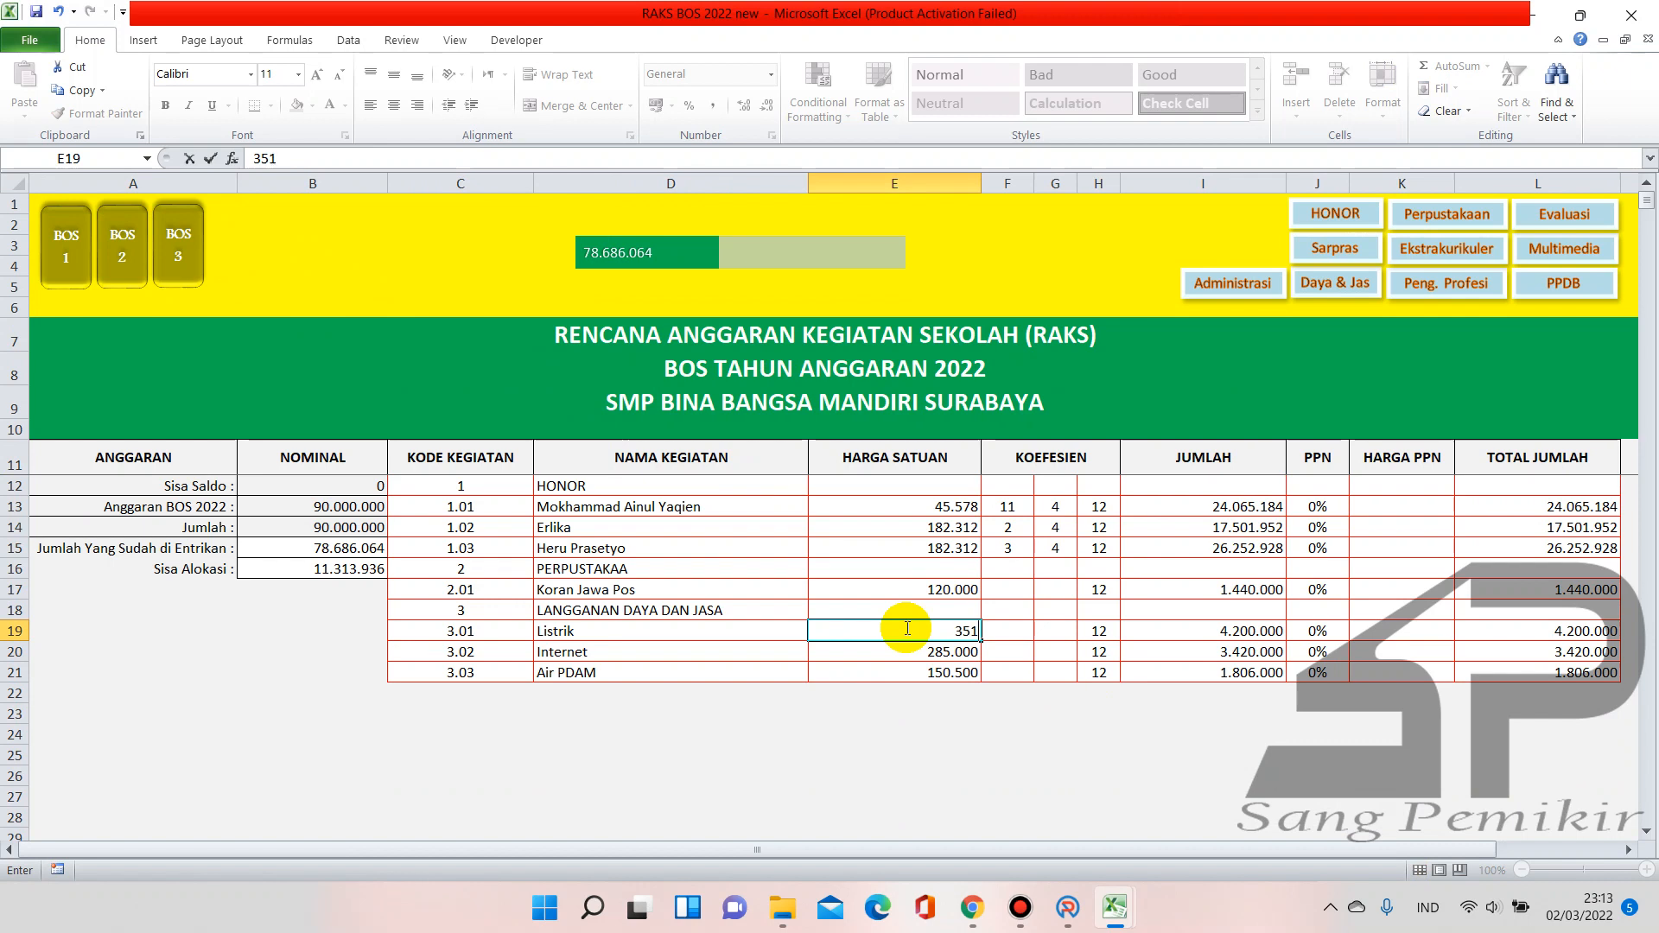
text(153)
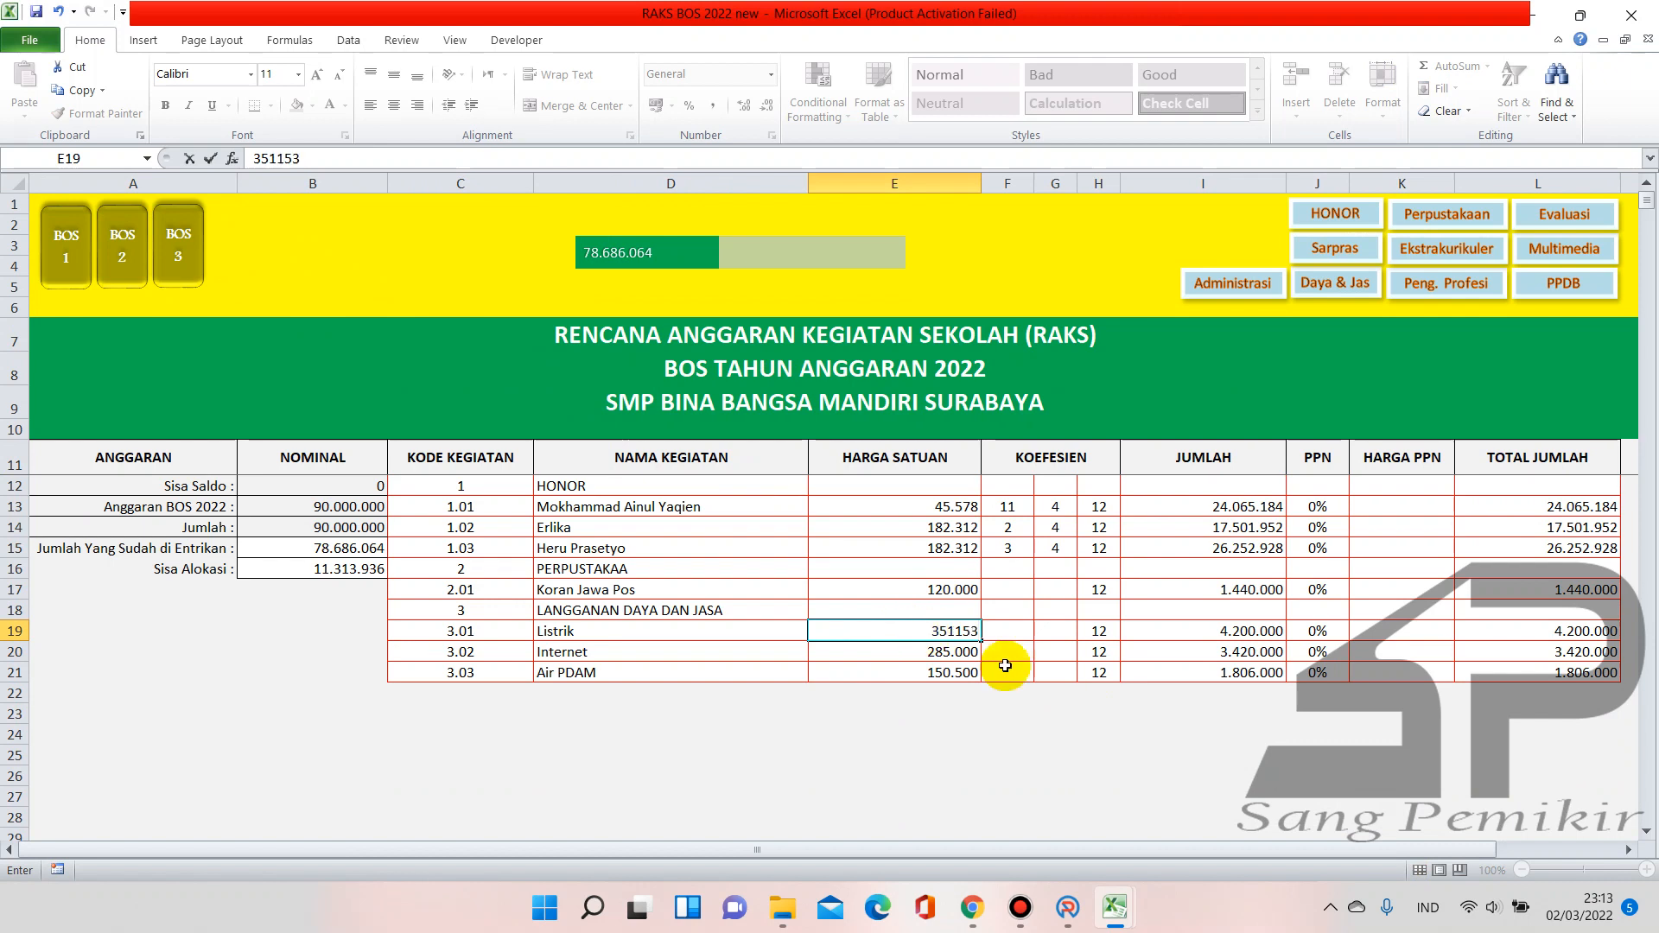
Correct the annual RAKS sheet's Listrik unit price to 351.135
mouse_move(1158, 726)
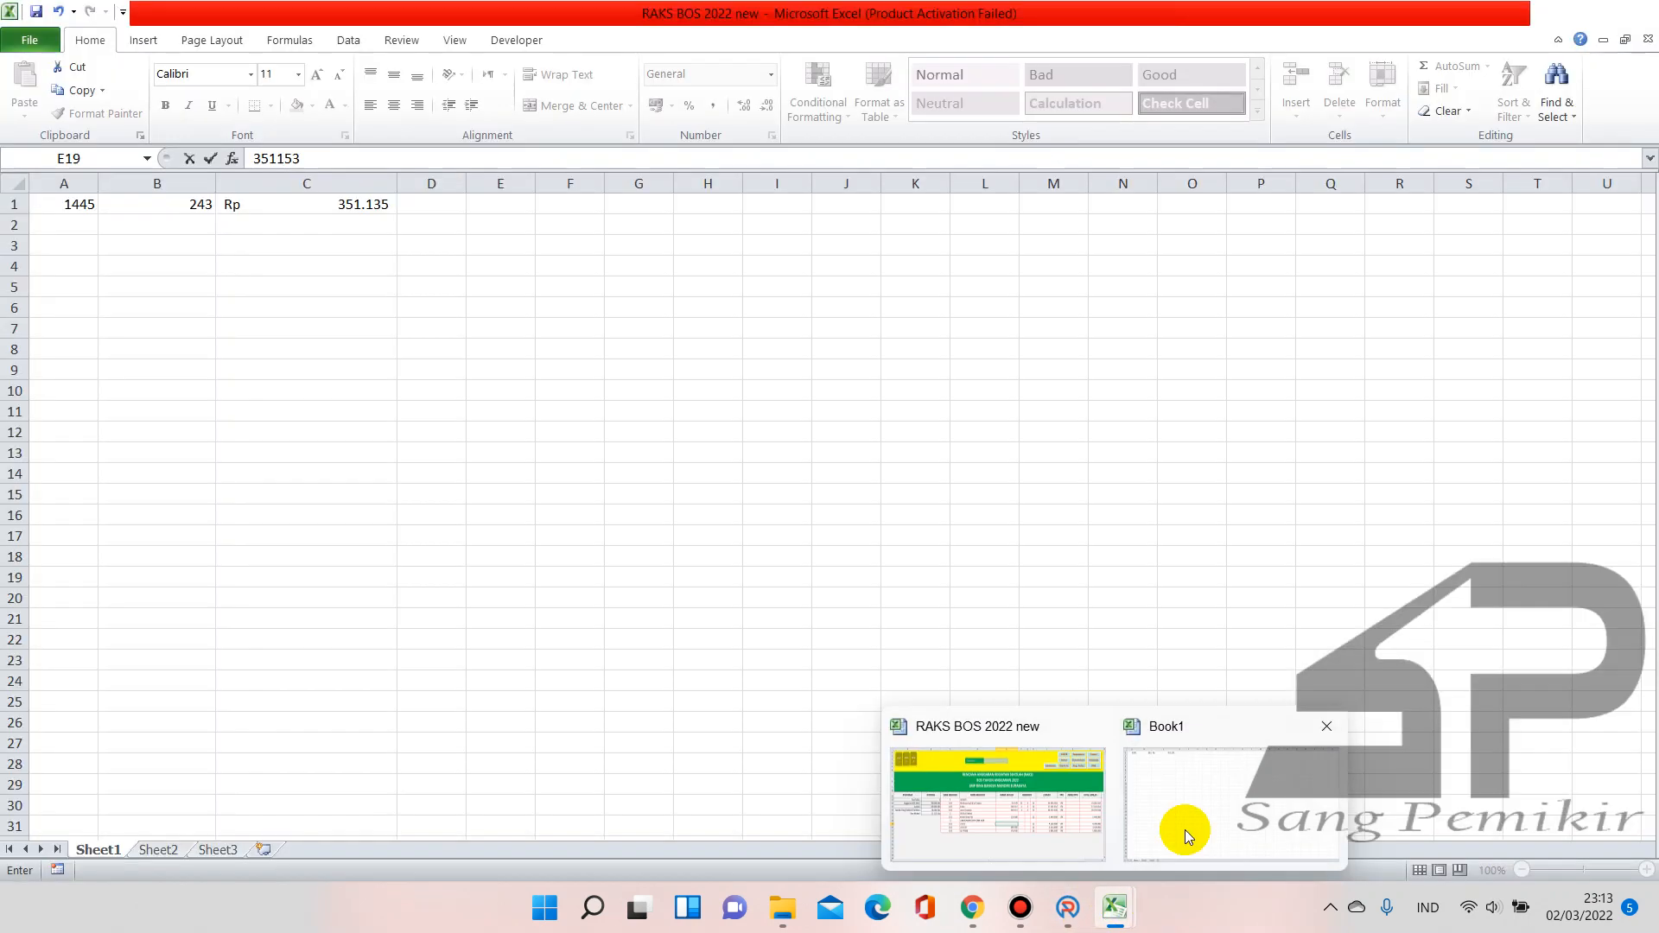
key(BackSpace)
text(35)
key(Return)
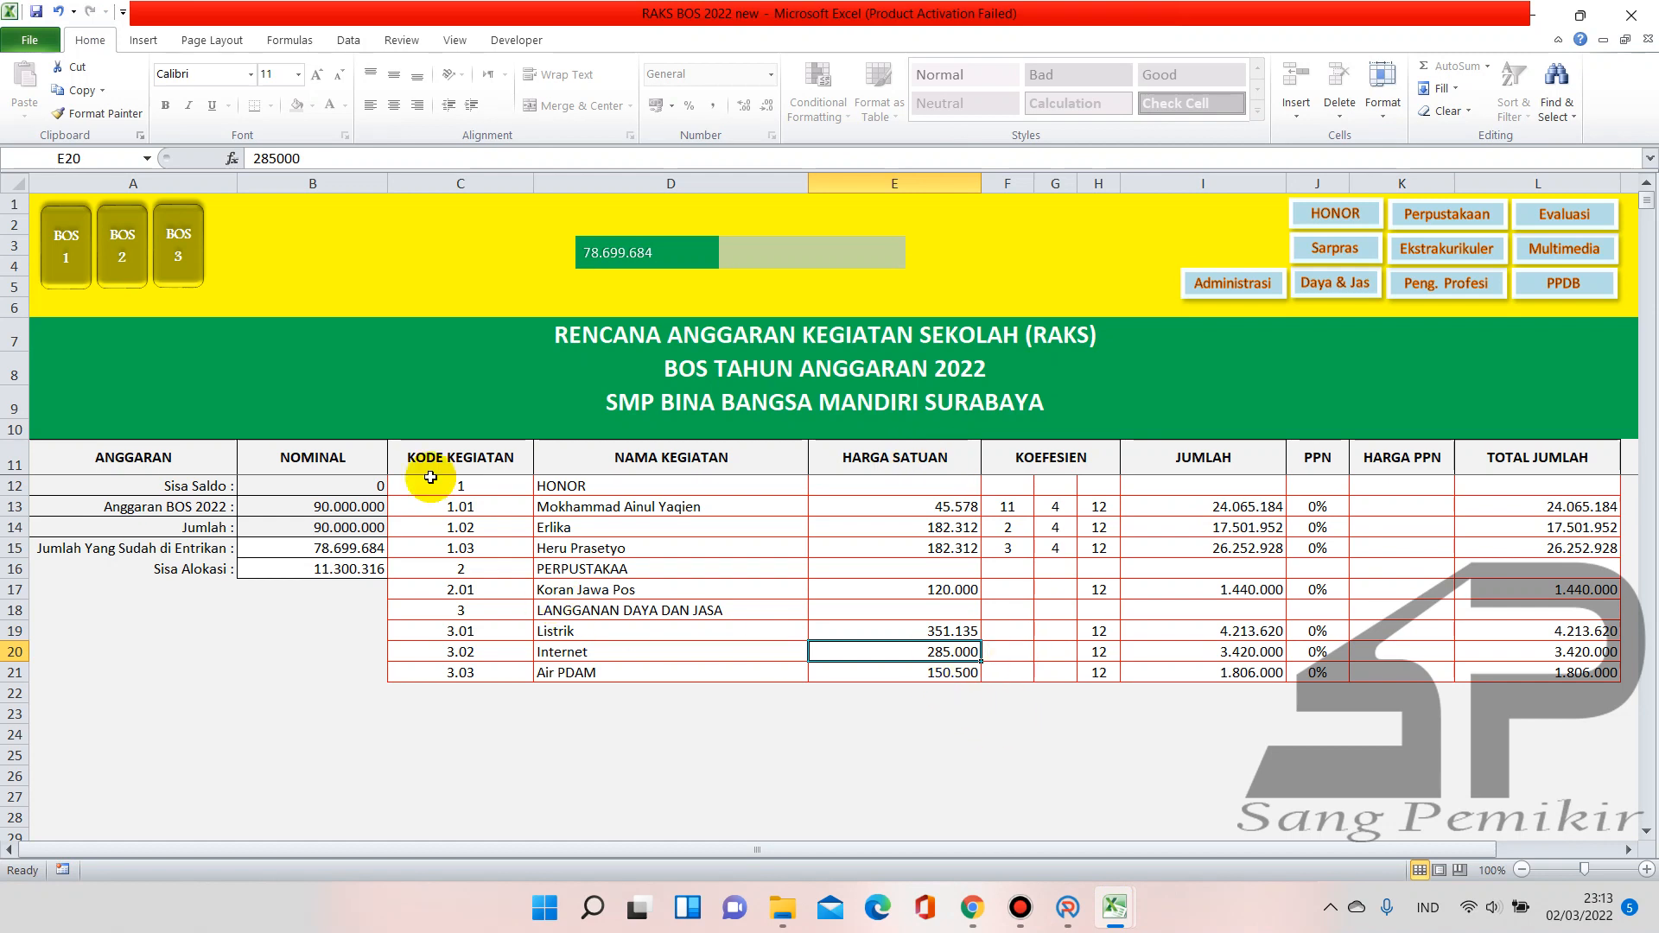
Review the Tahap III, II and I sheets, checking the Sisa Alokasi in B16
click(184, 273)
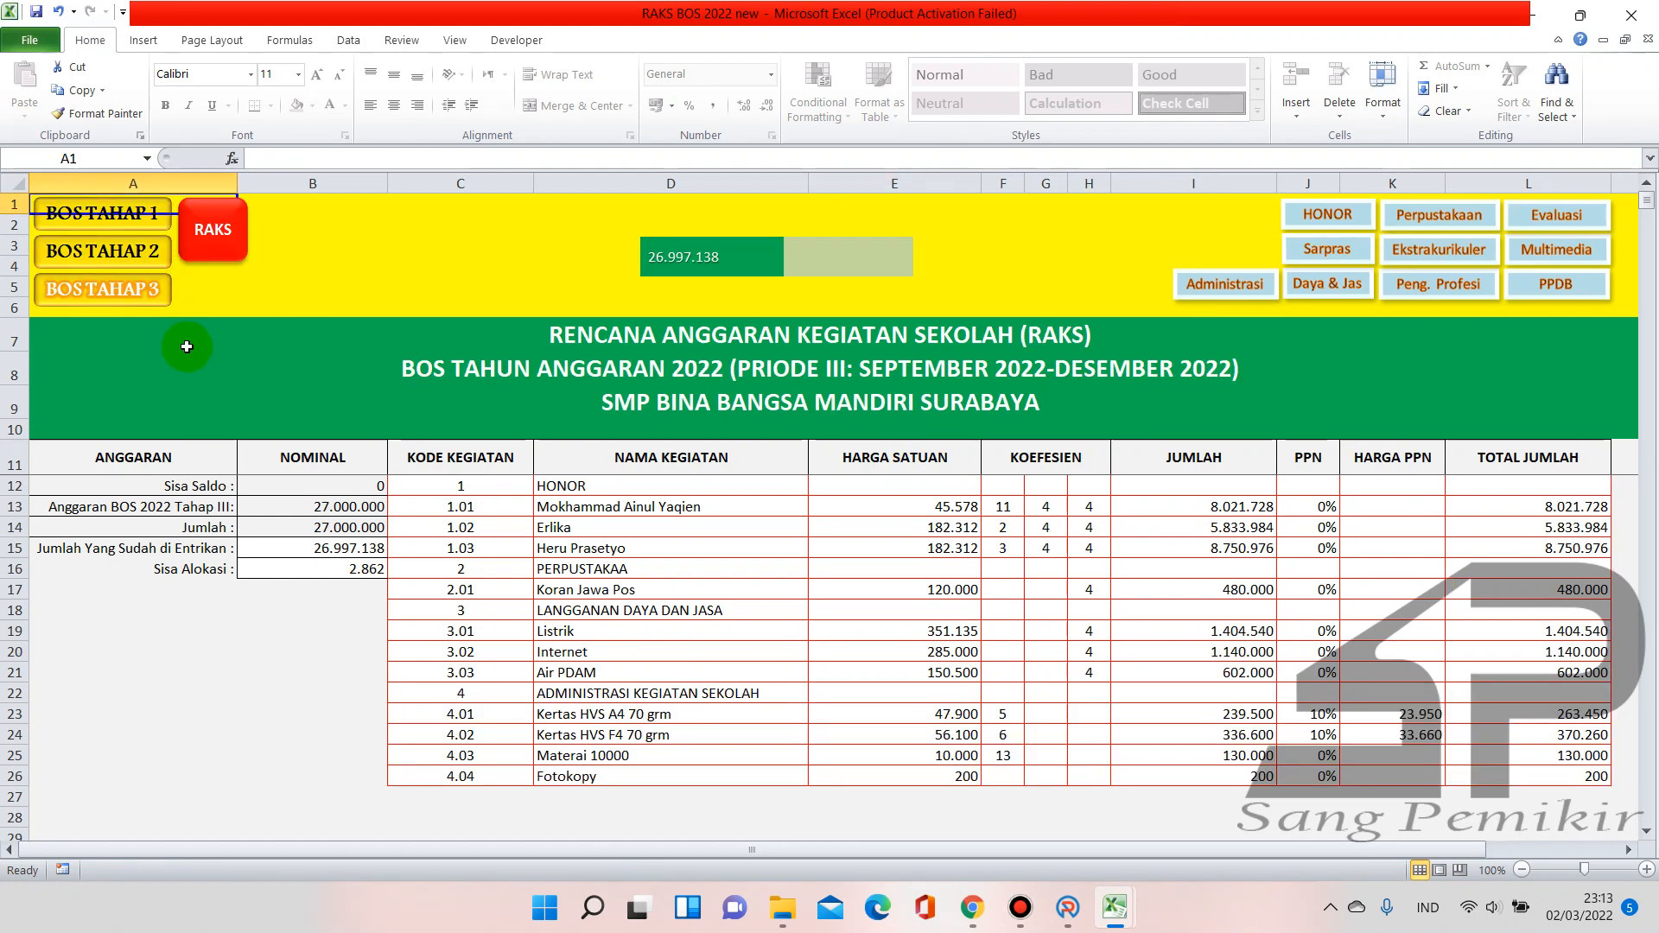
click(137, 249)
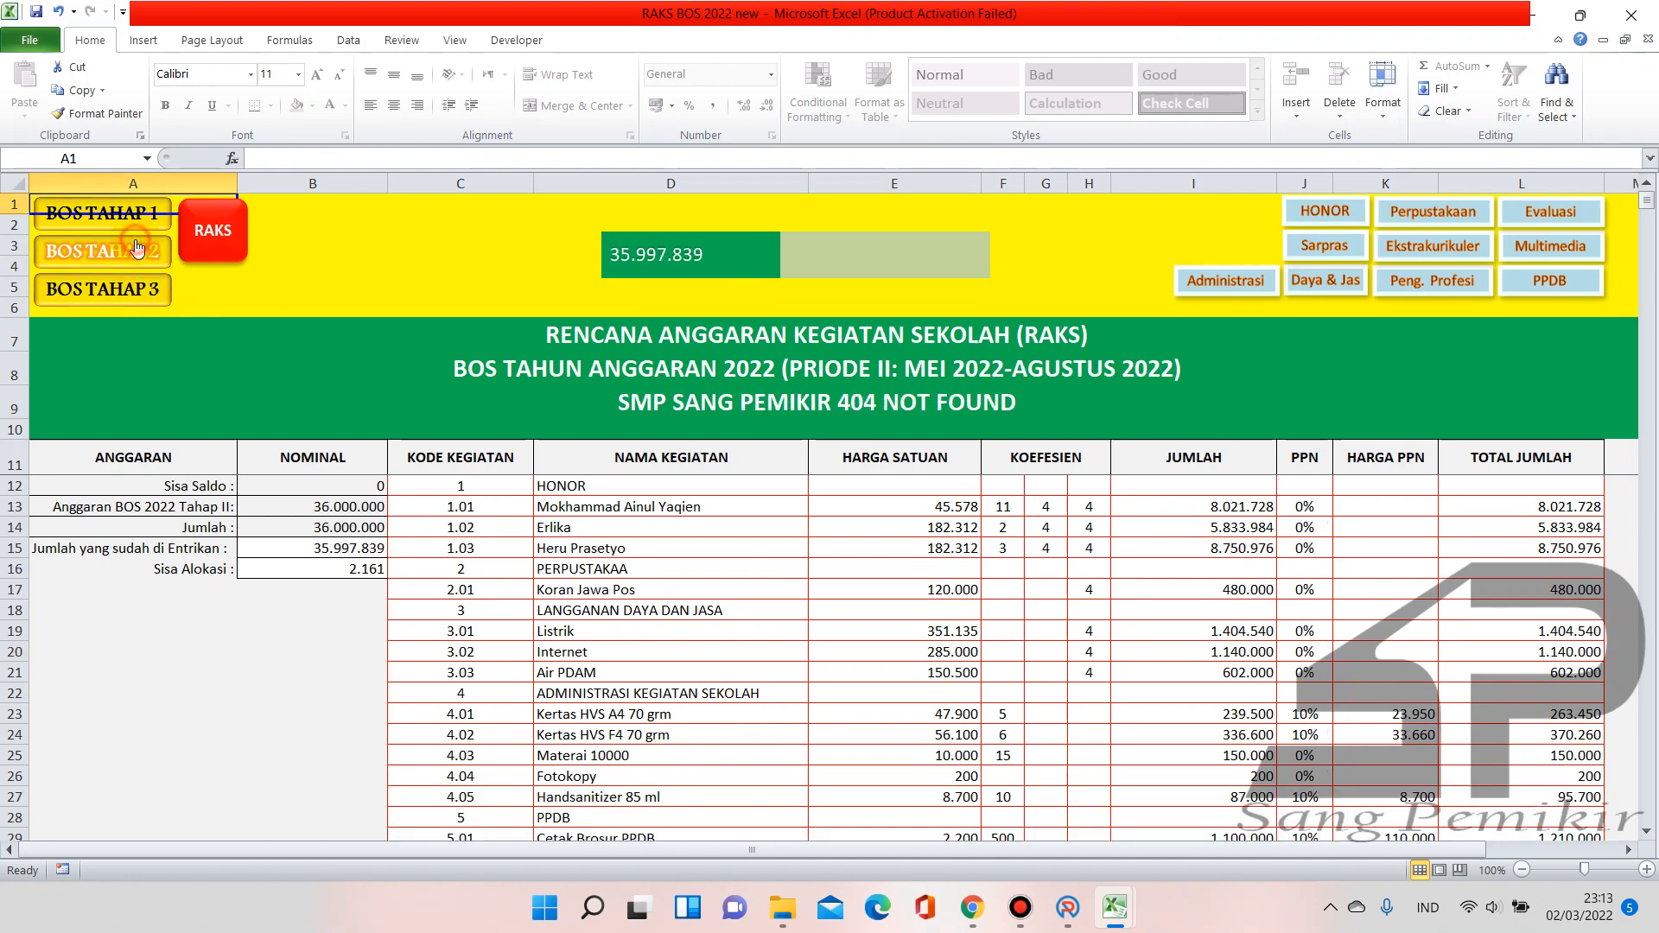
click(127, 217)
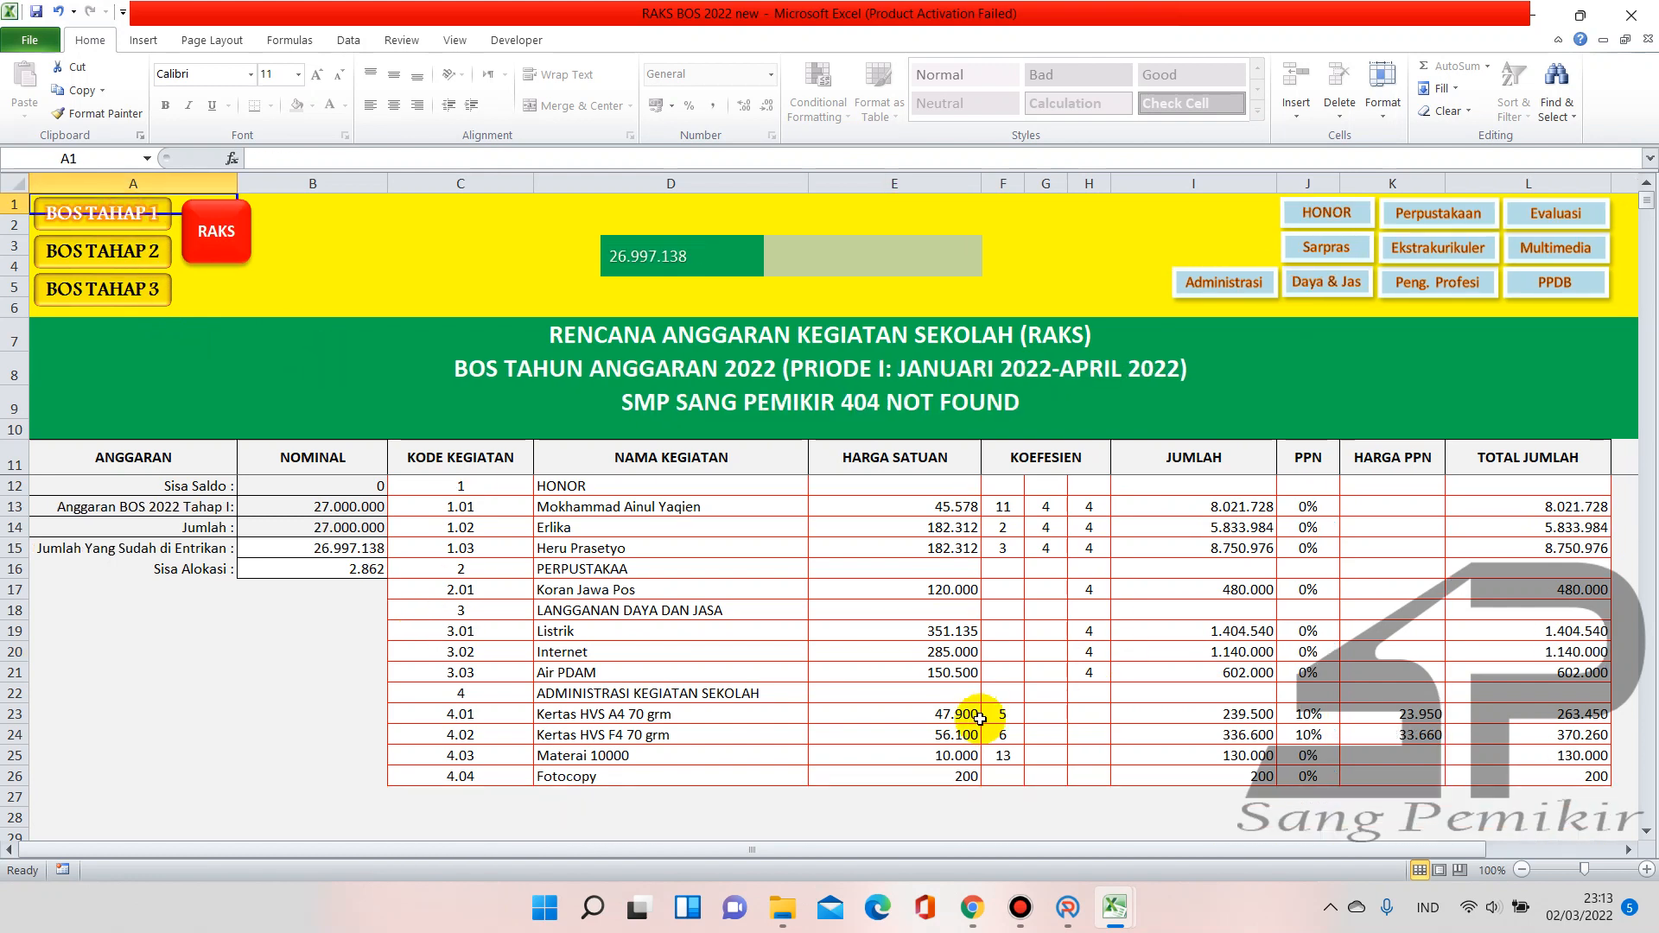
click(361, 569)
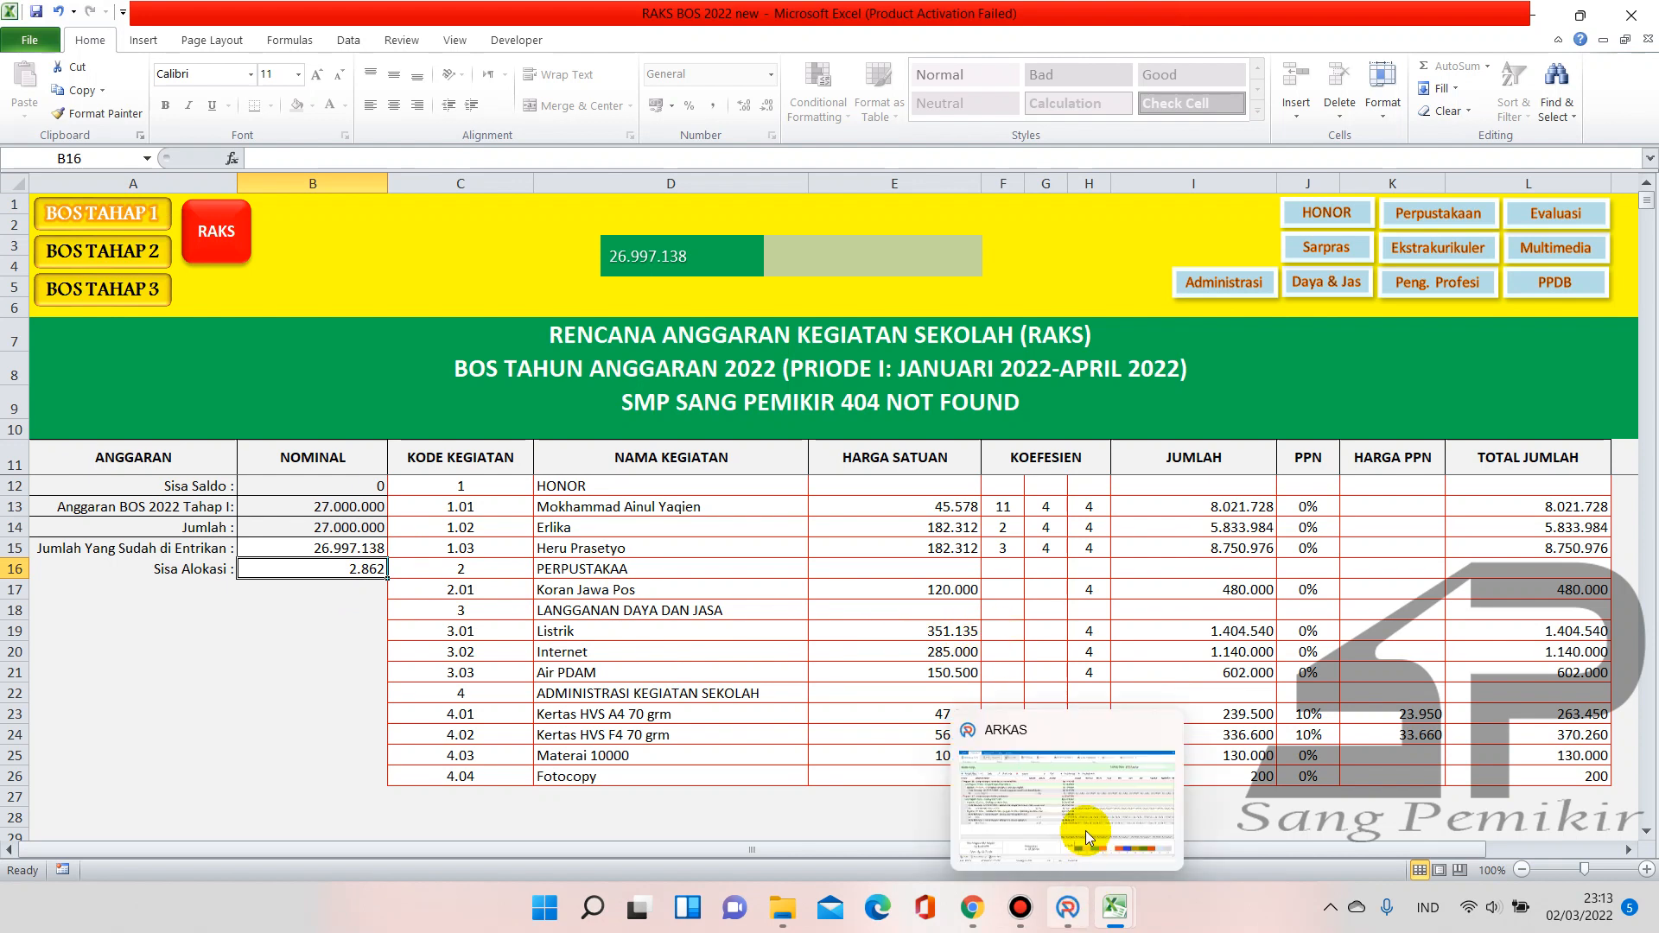
click(1085, 816)
click(696, 290)
Enter 351135 as the Harga Satuan with Bulan as the item unit
text(351)
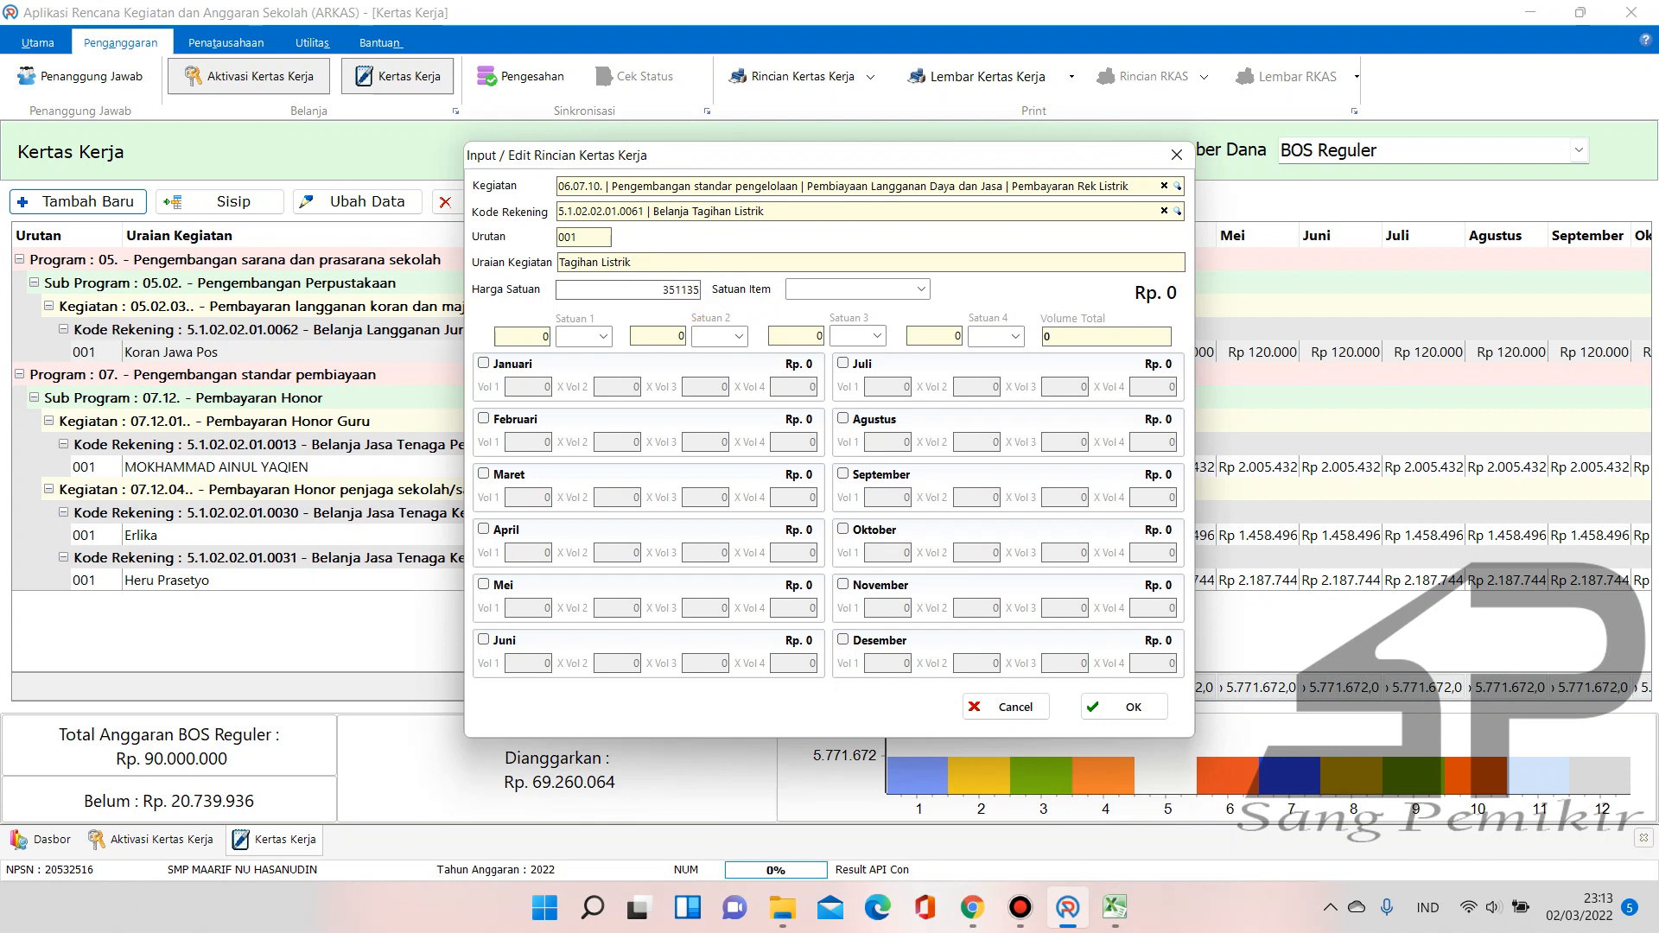
text(135)
mouse_move(1113, 900)
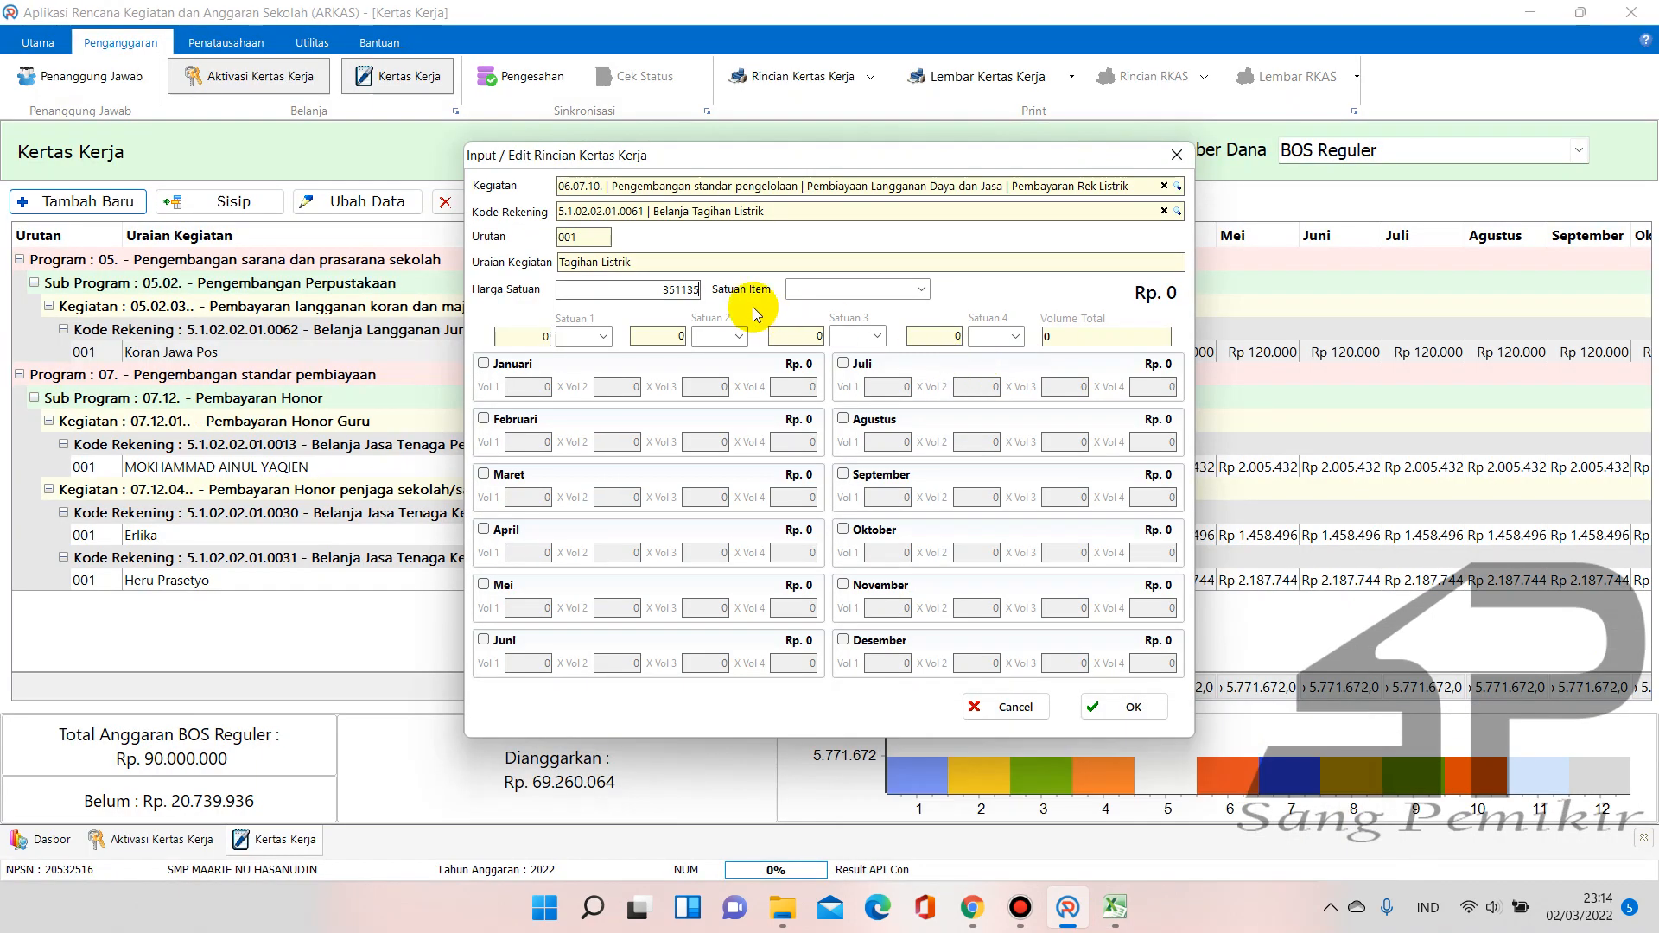
click(922, 292)
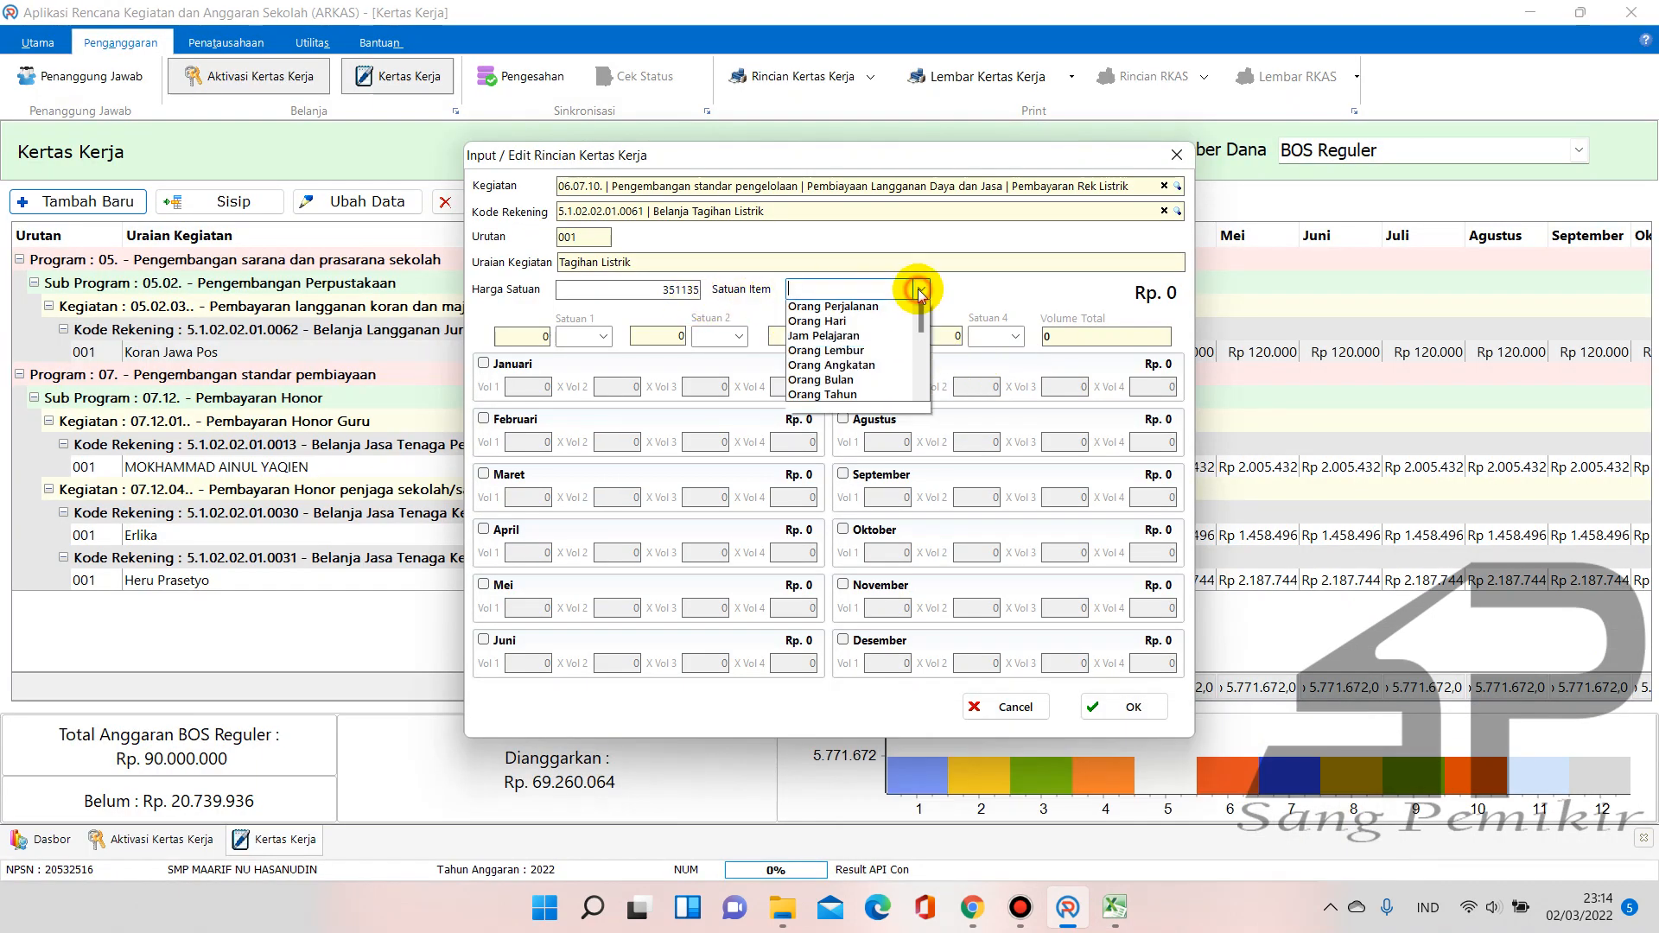
text(Bulan)
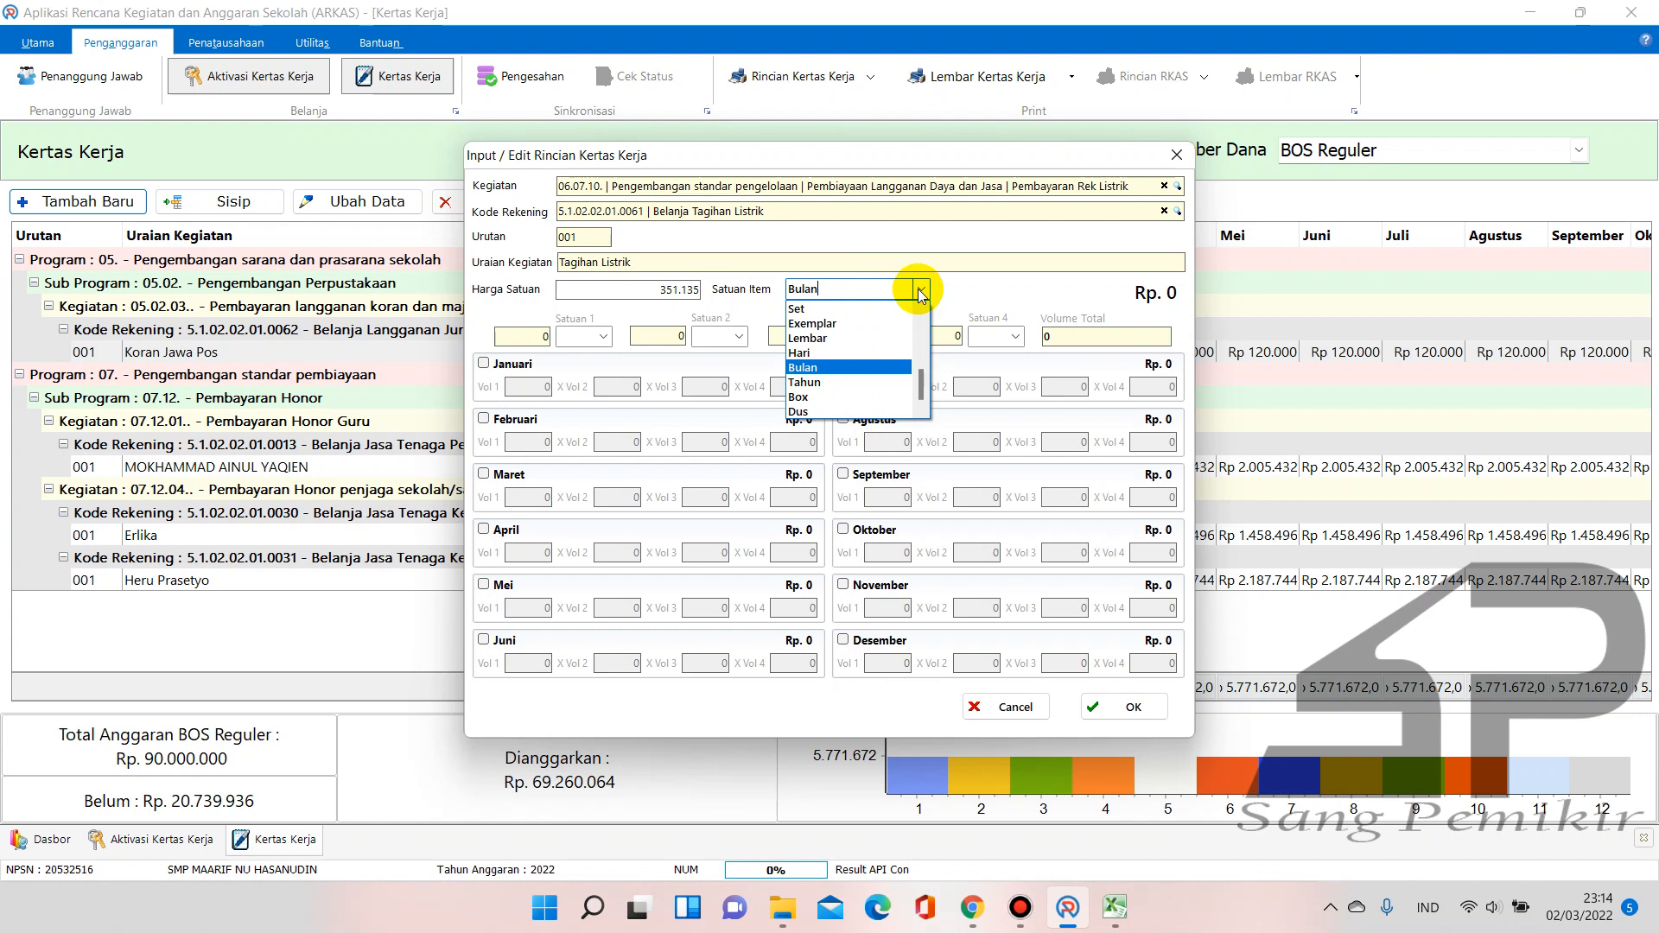
key(Tab)
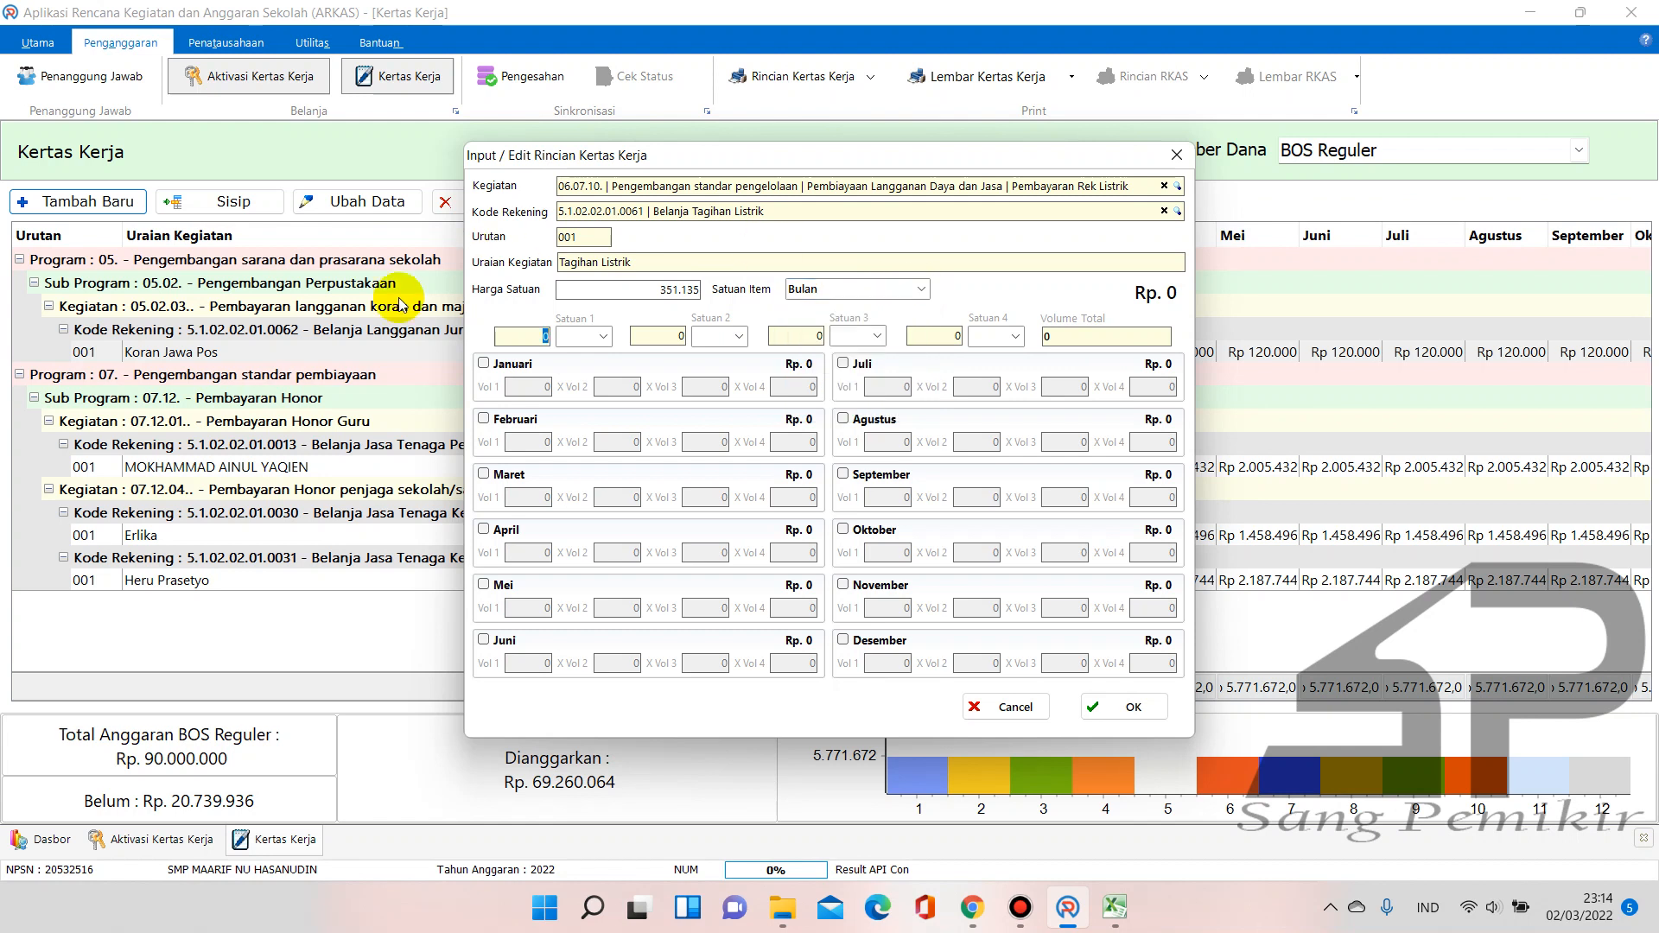
Schedule Januari through Desember with volume 1 each, totalling Rp 4.213.620
click(483, 363)
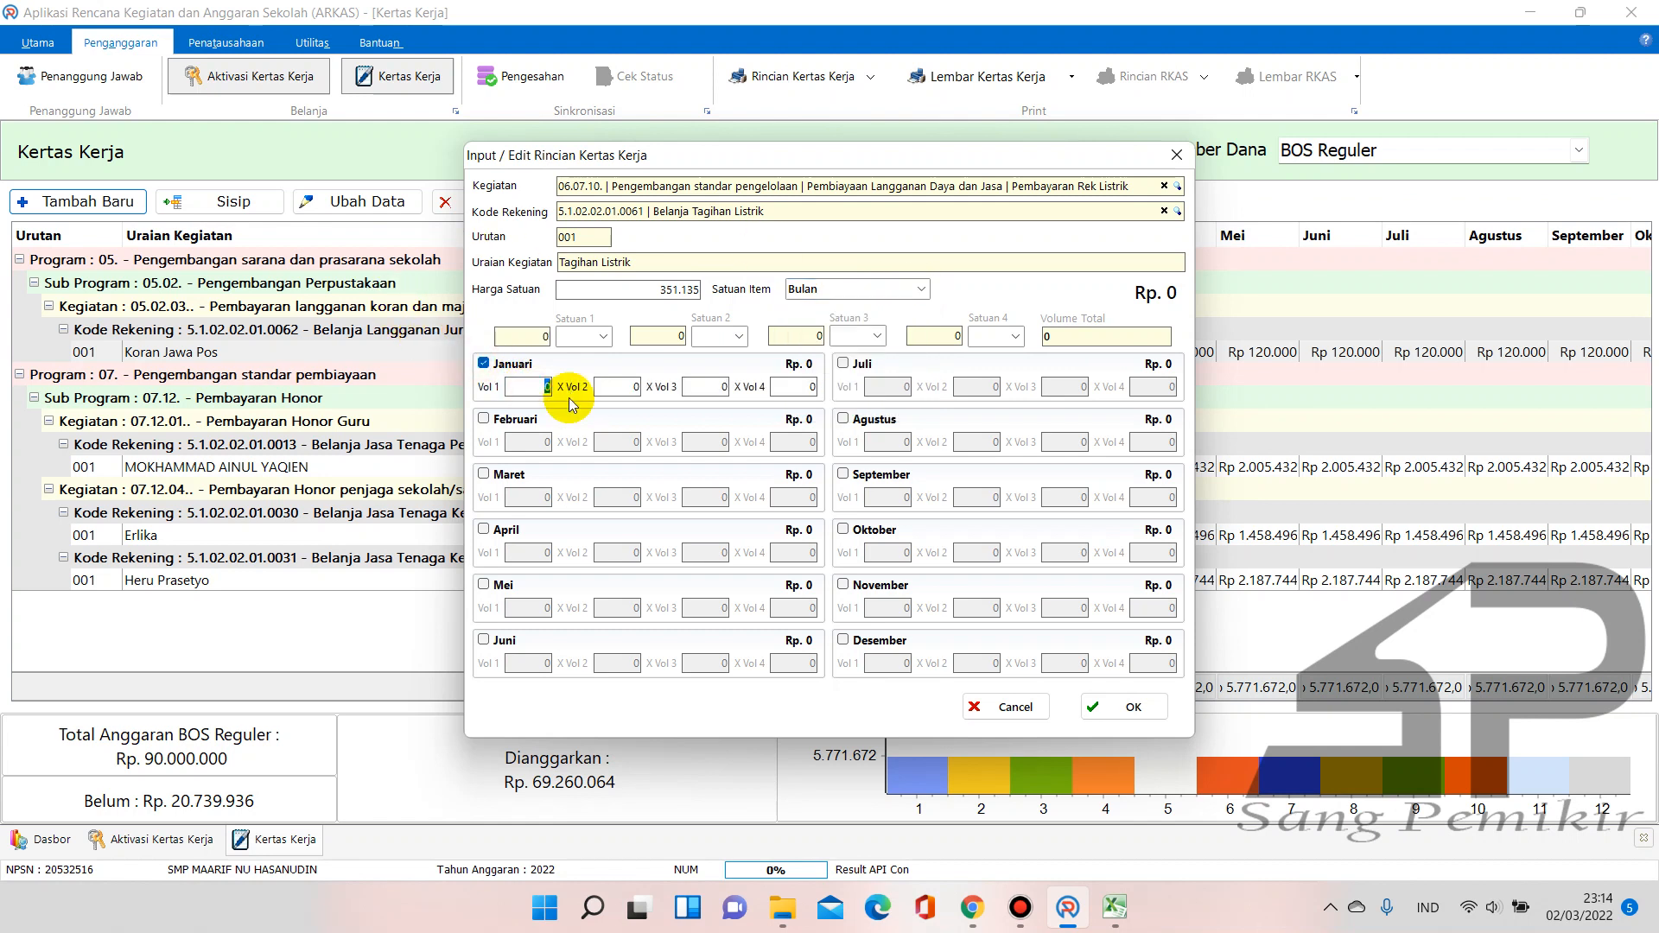
click(503, 418)
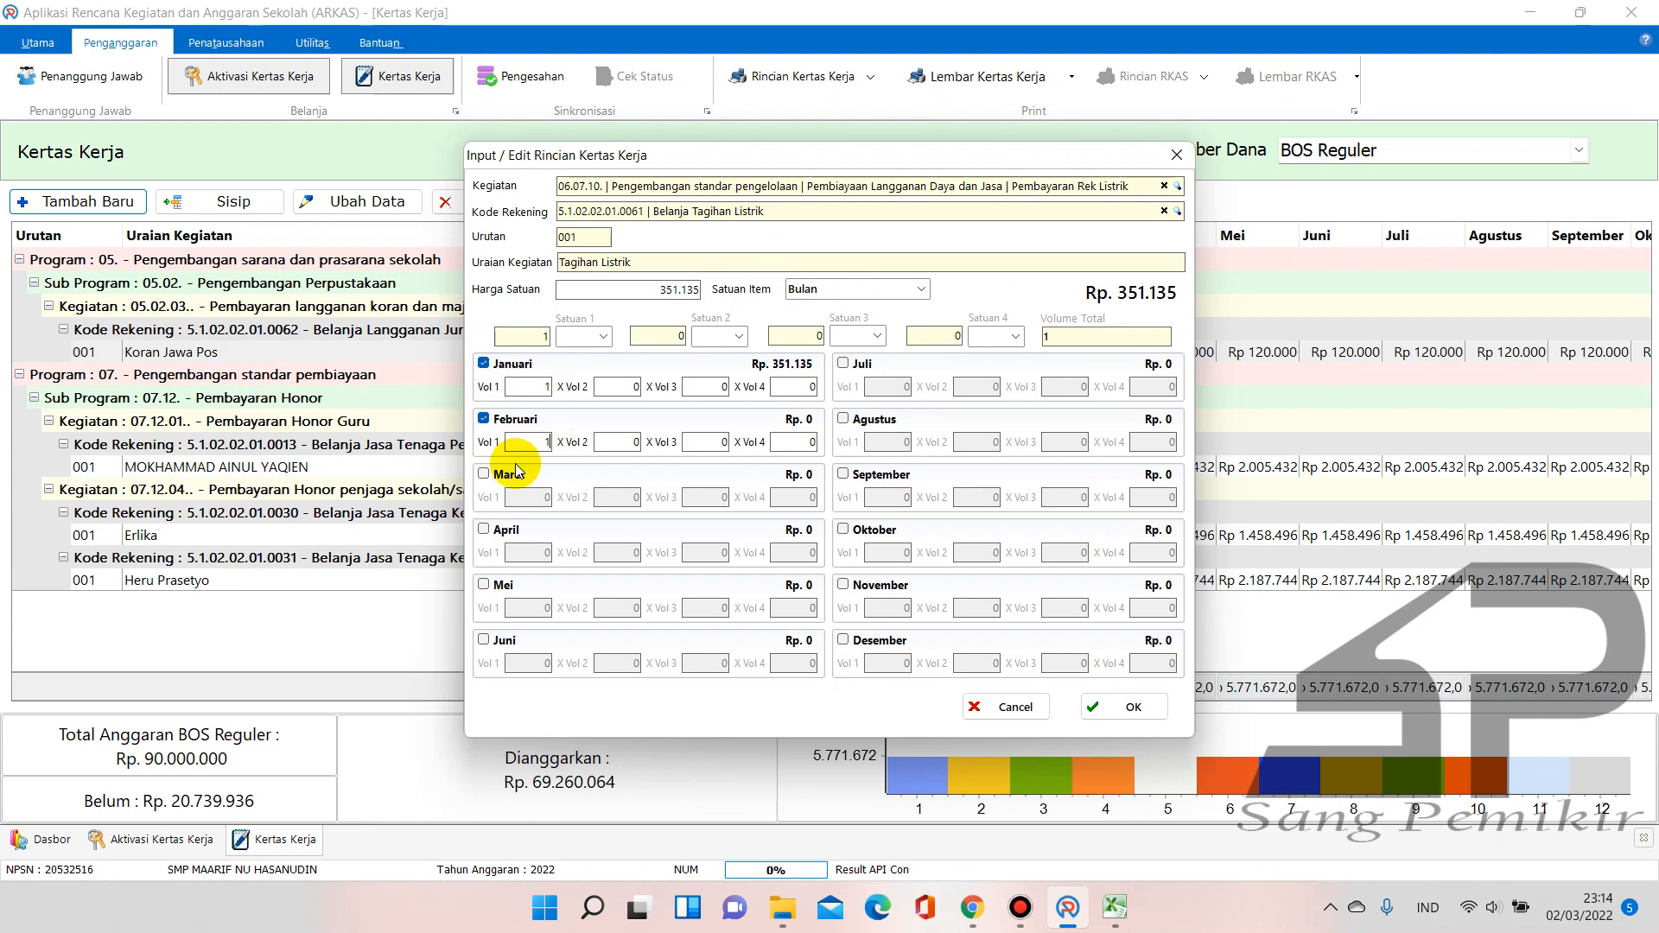
click(503, 474)
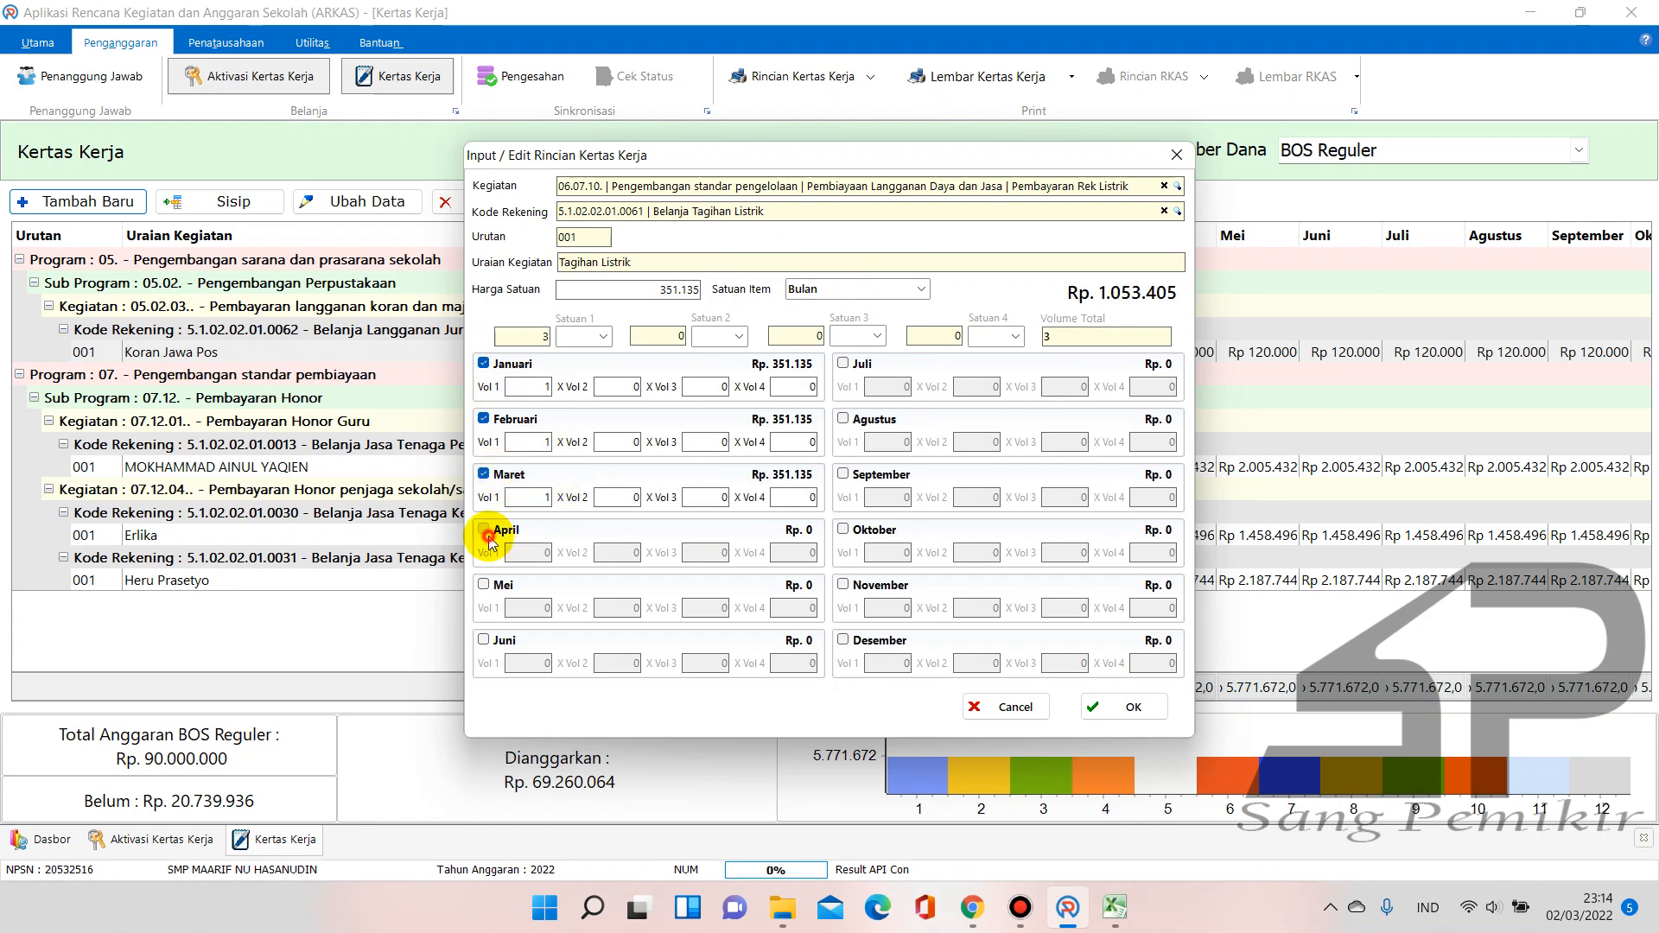
click(484, 530)
click(503, 585)
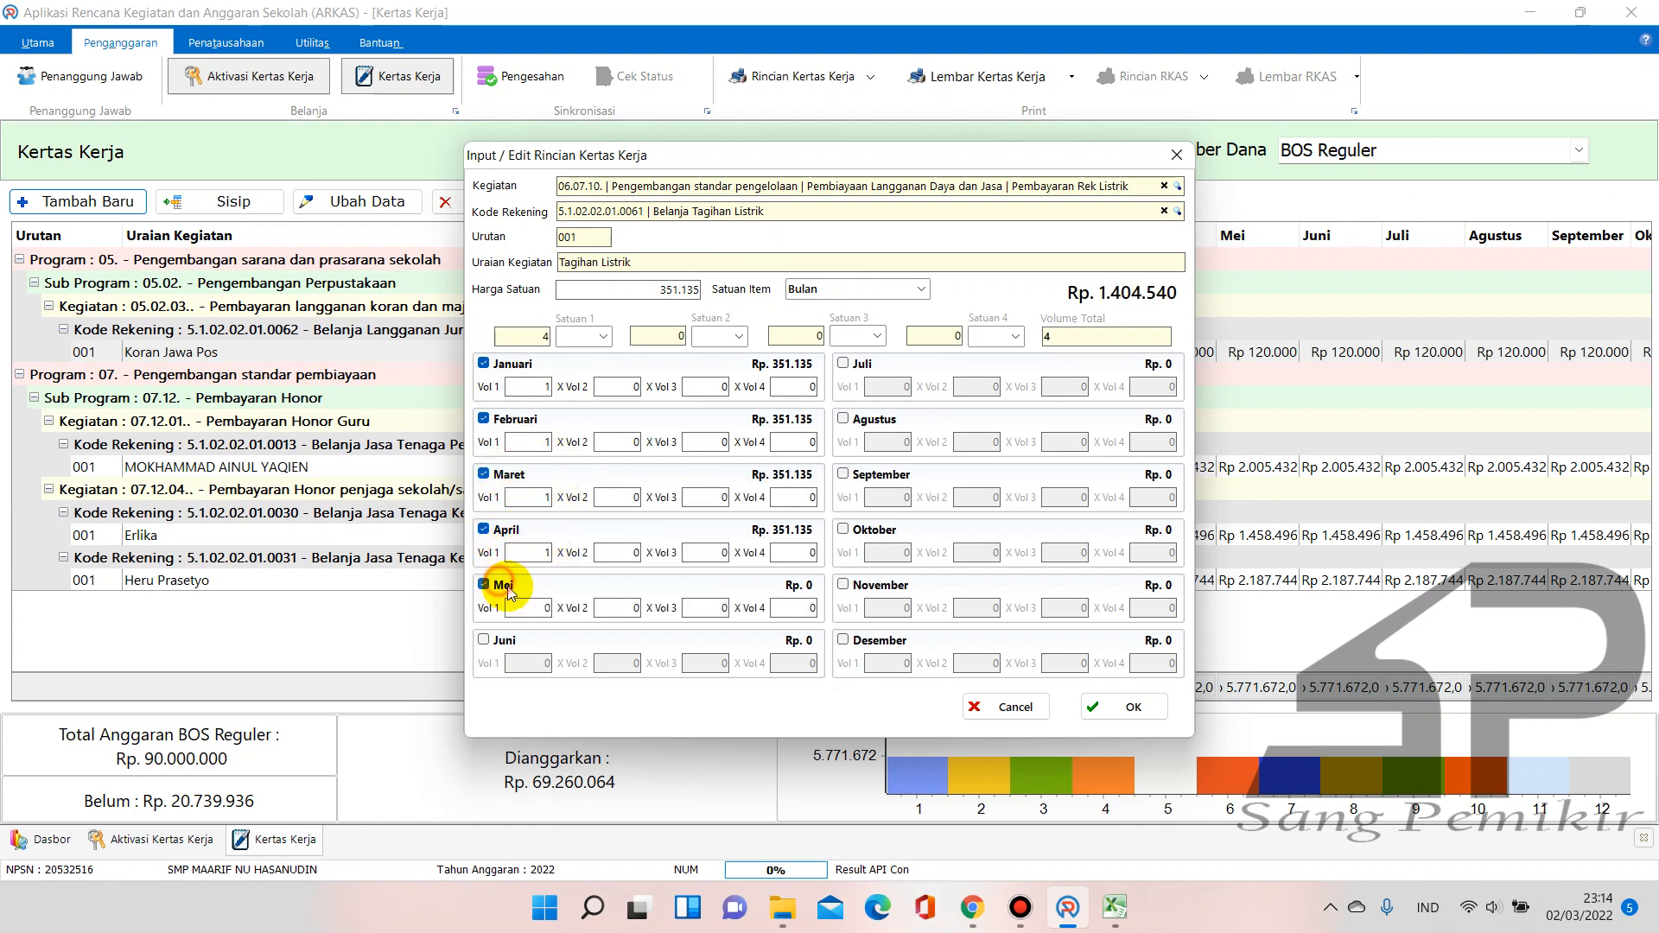
click(534, 607)
text(1)
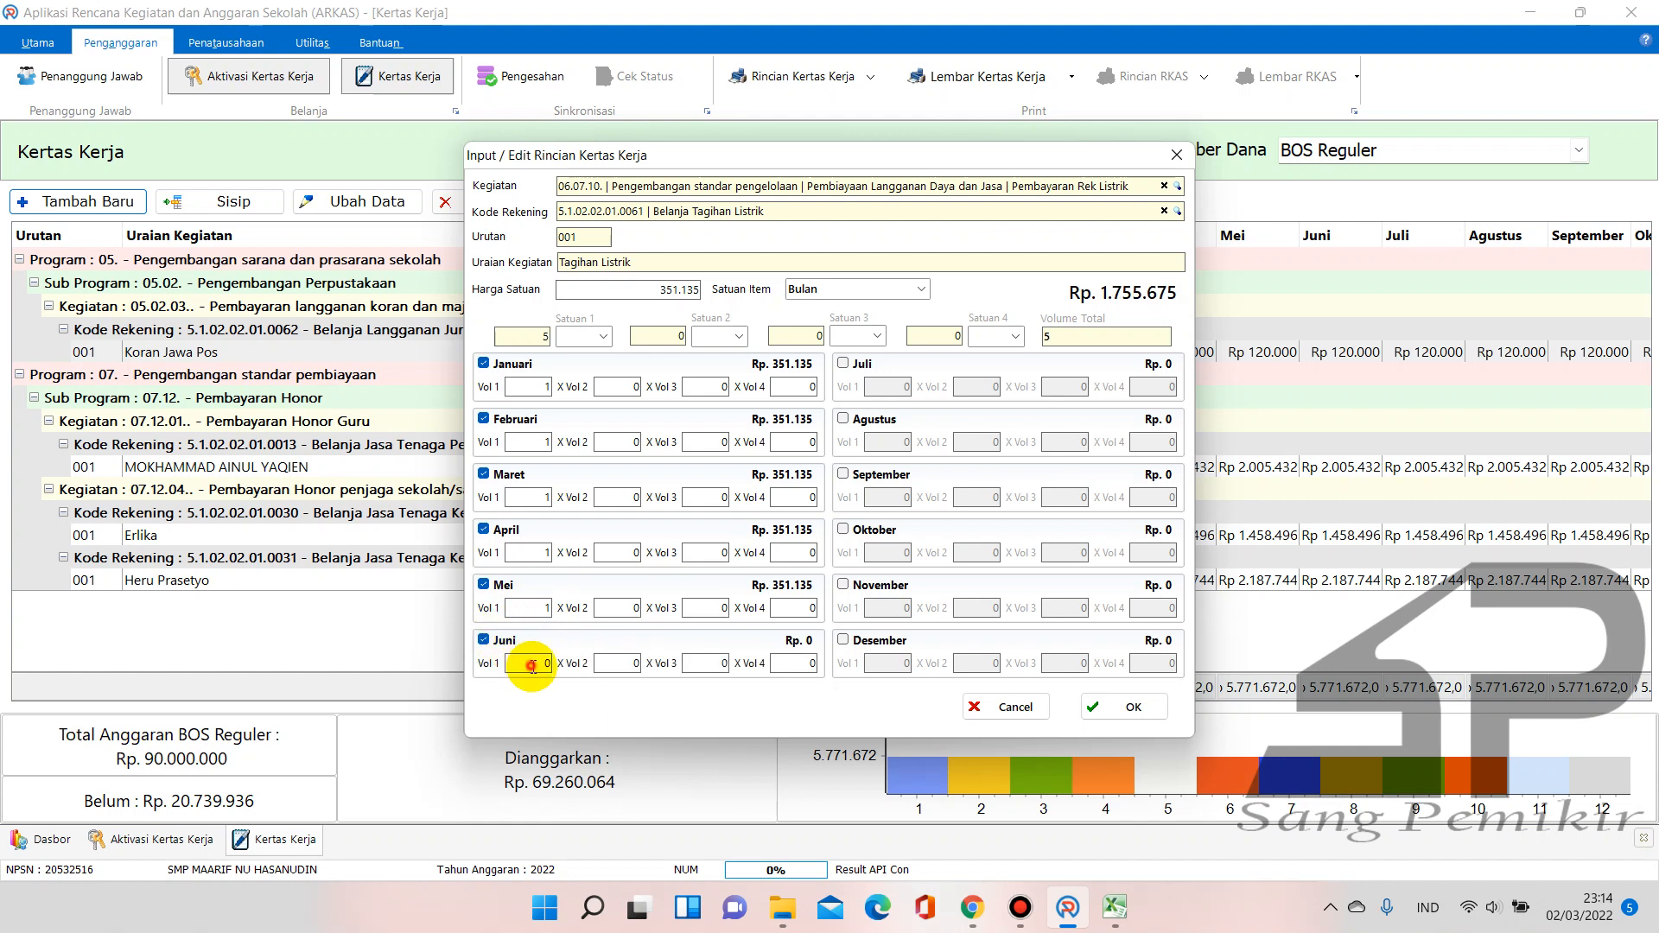
click(858, 364)
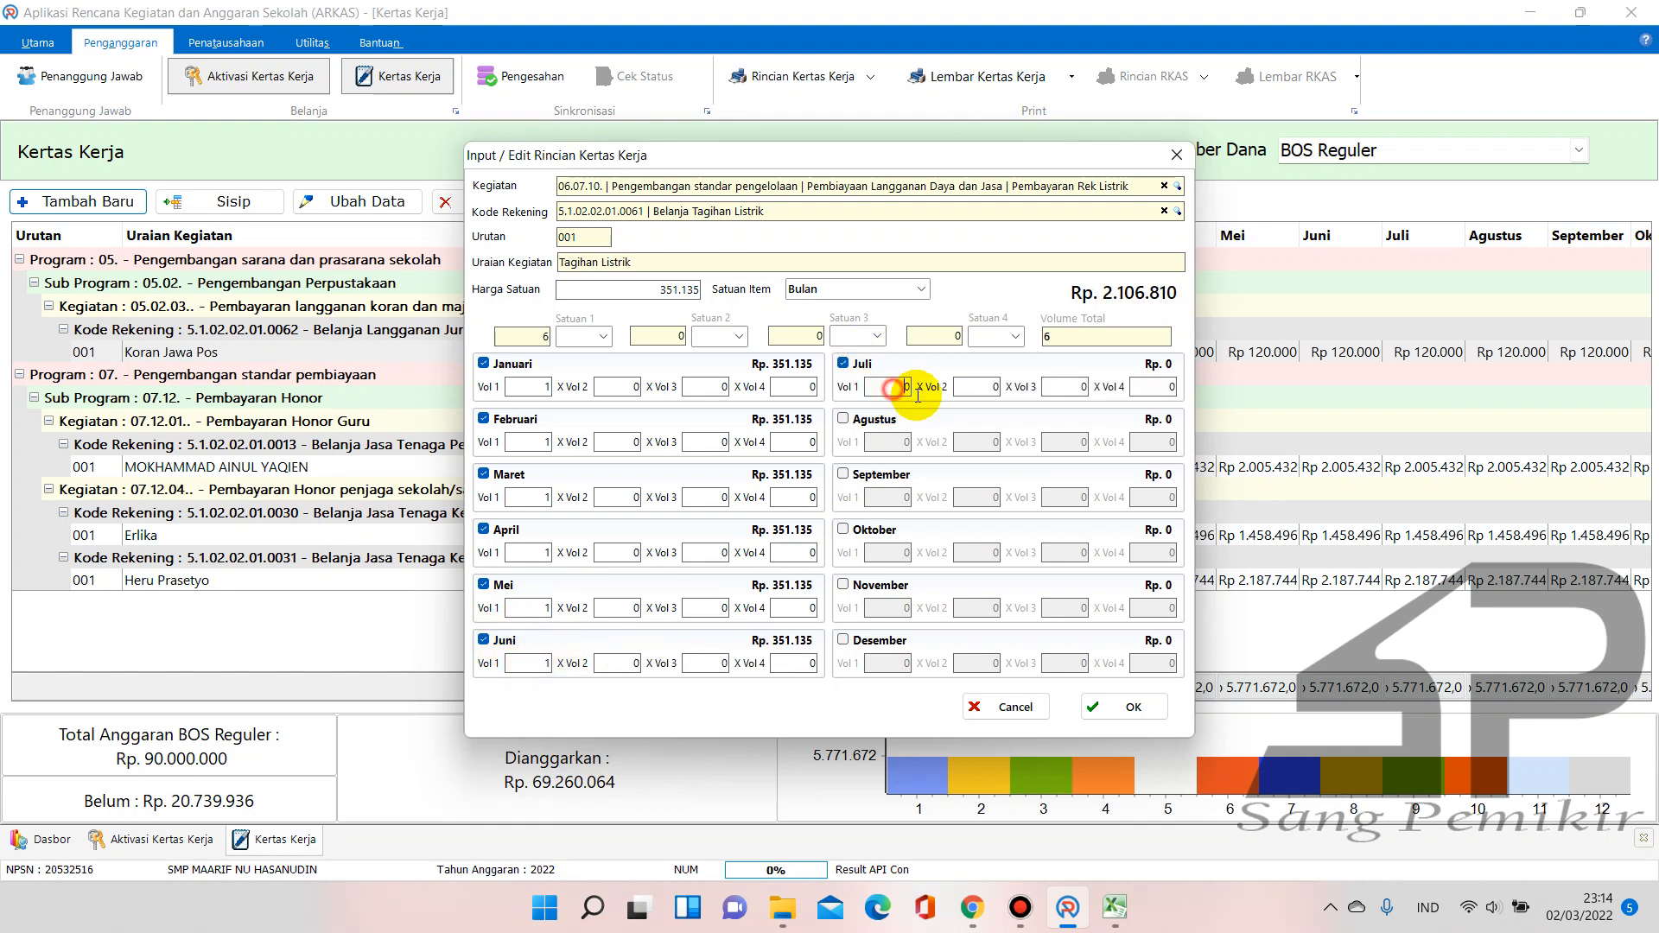
click(865, 419)
click(905, 442)
click(842, 474)
click(843, 529)
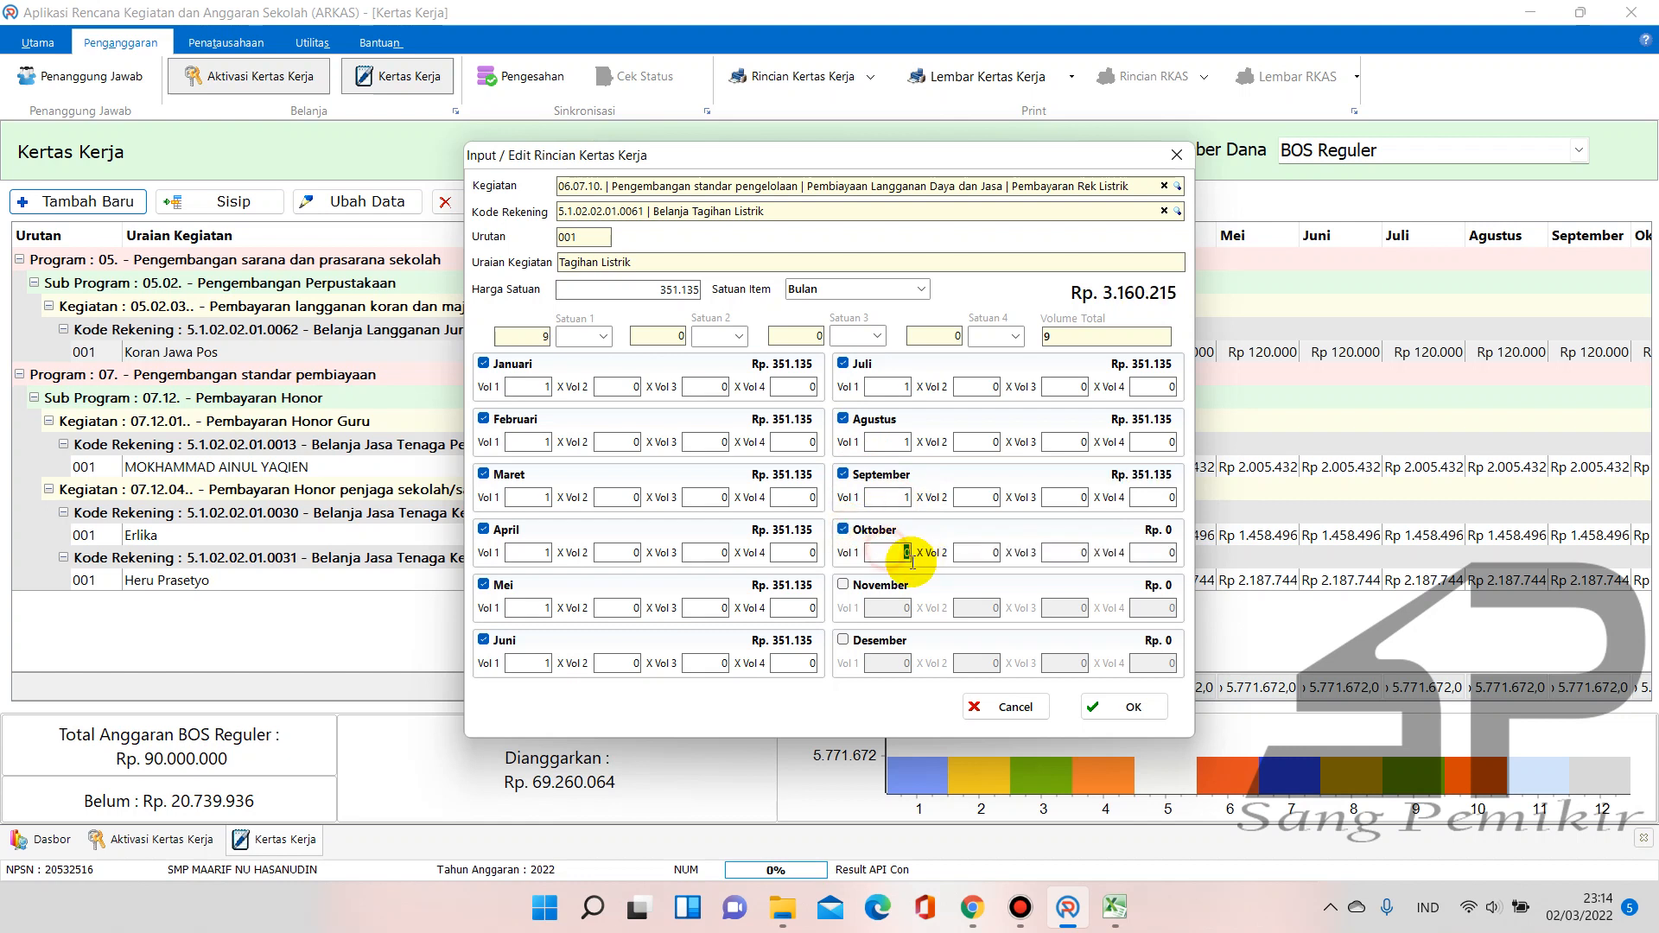
click(843, 584)
click(858, 642)
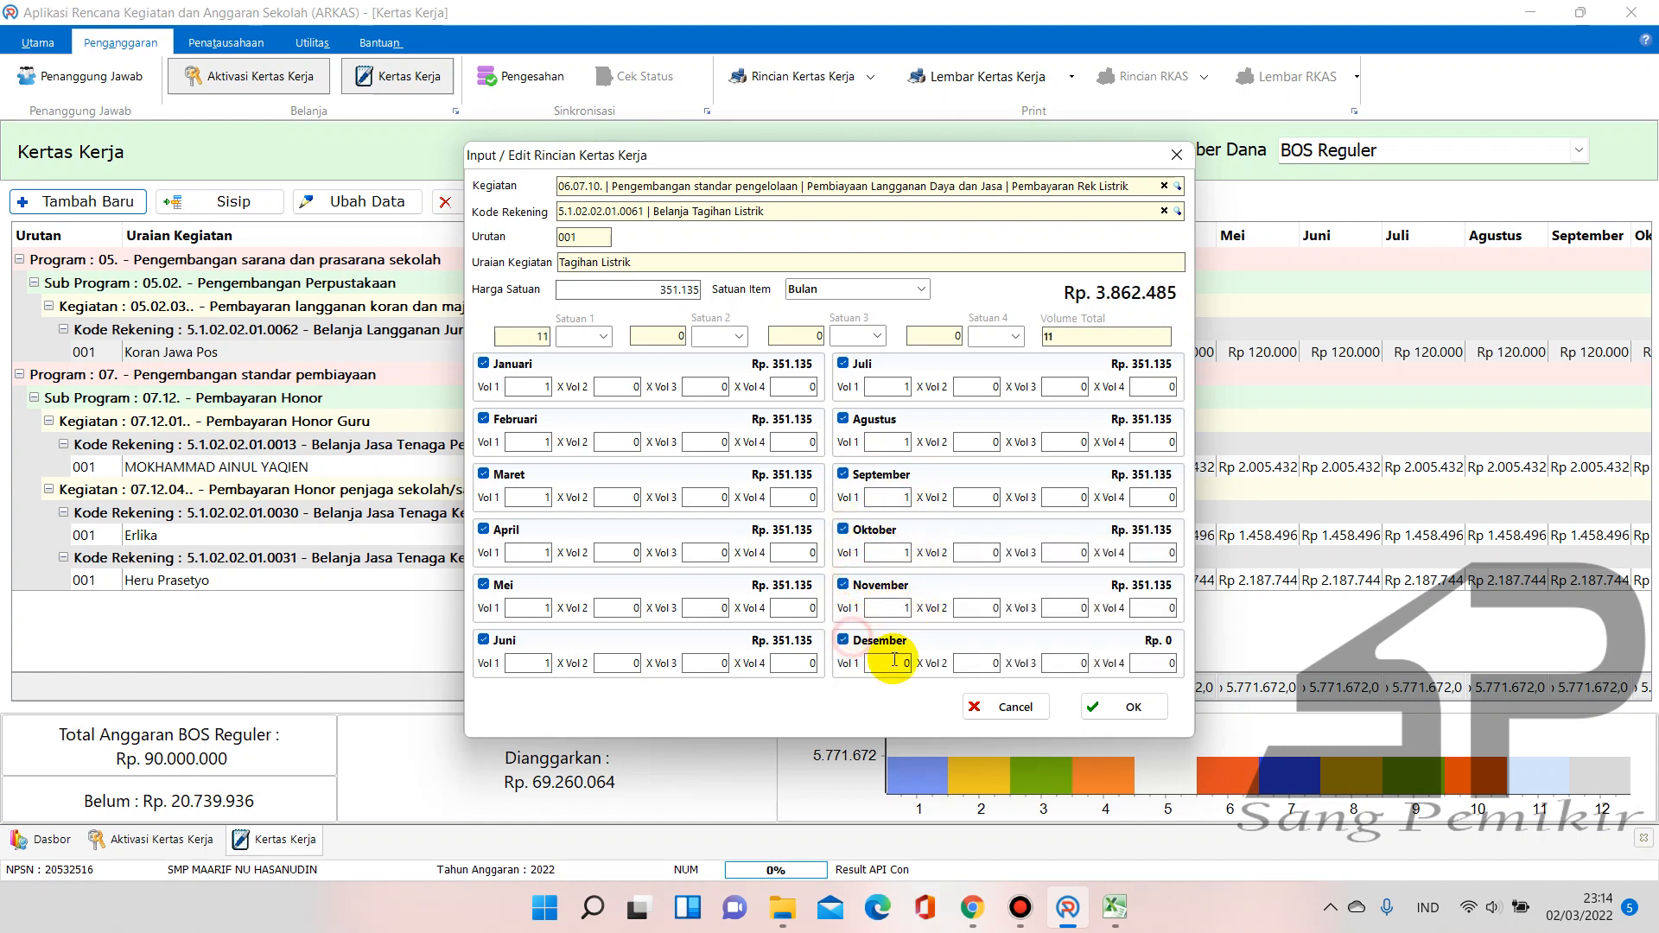
click(983, 657)
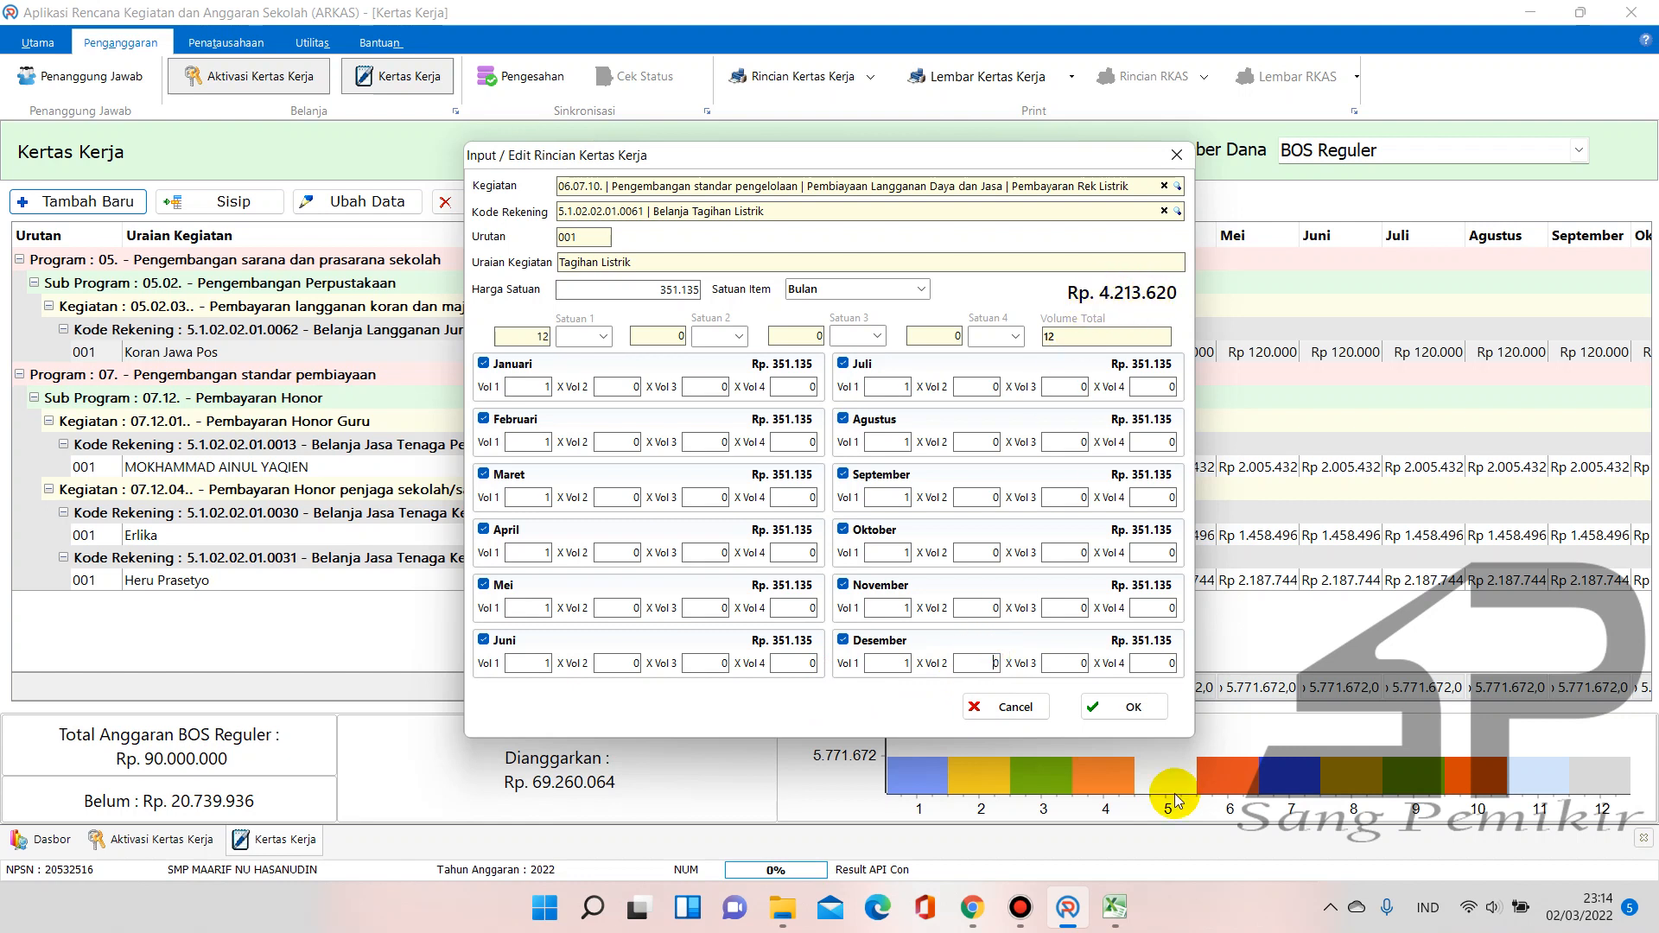
click(1113, 905)
click(1108, 816)
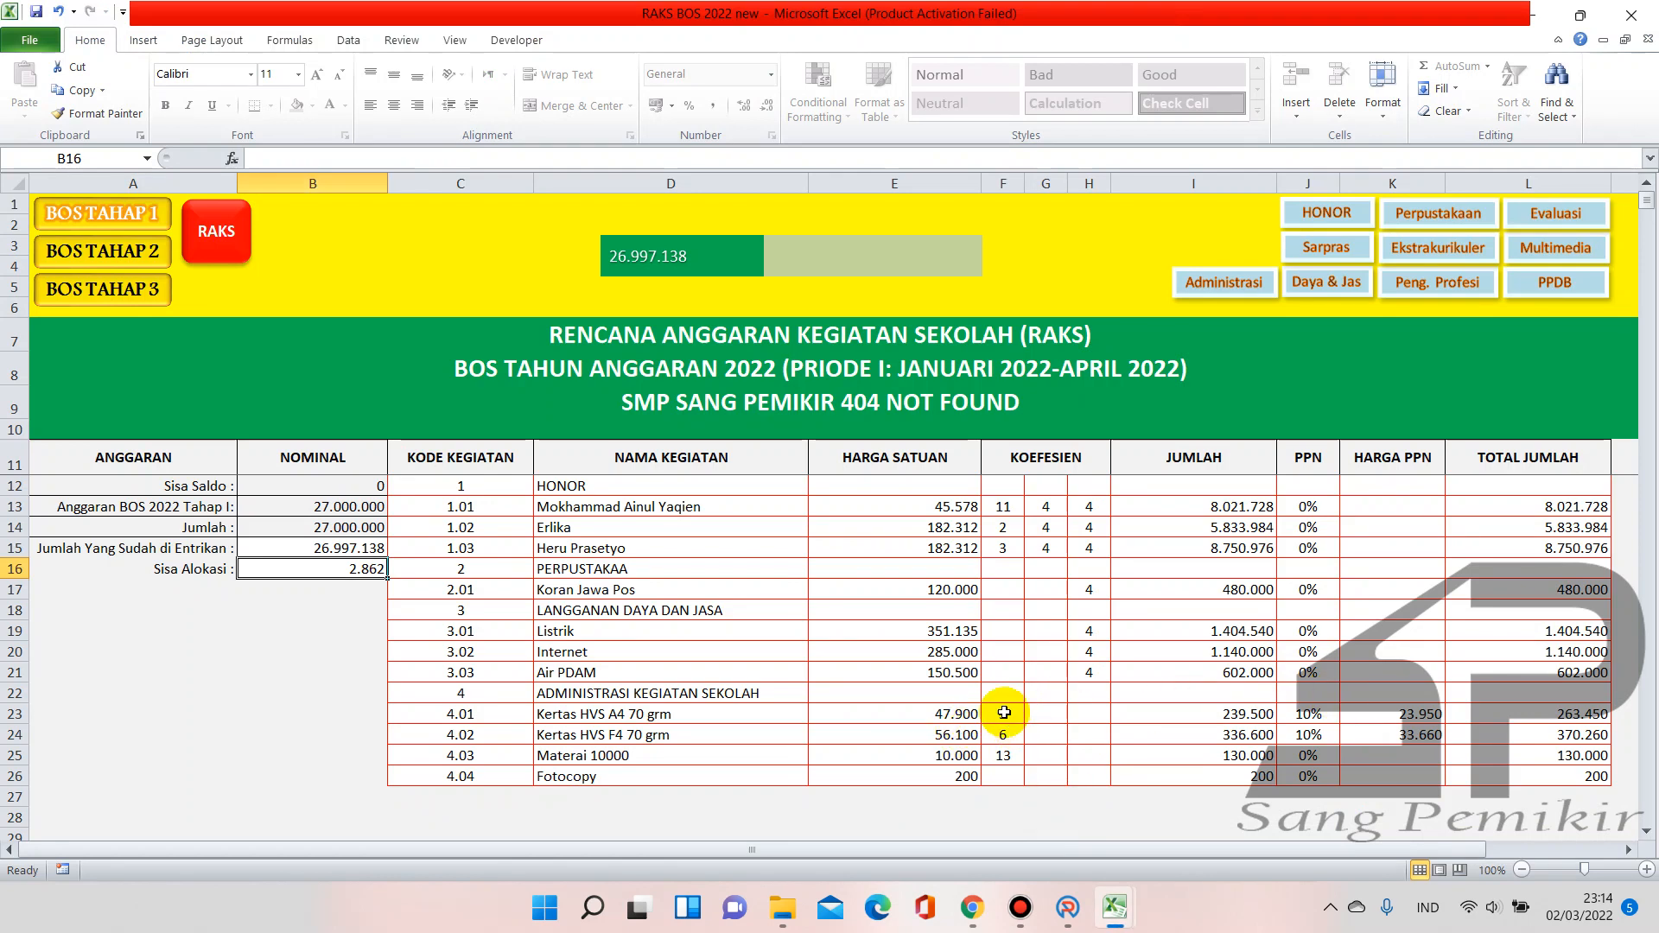
Compare the annual RAKS sheet total, then confirm the Tagihan Listrik entry with OK
click(239, 259)
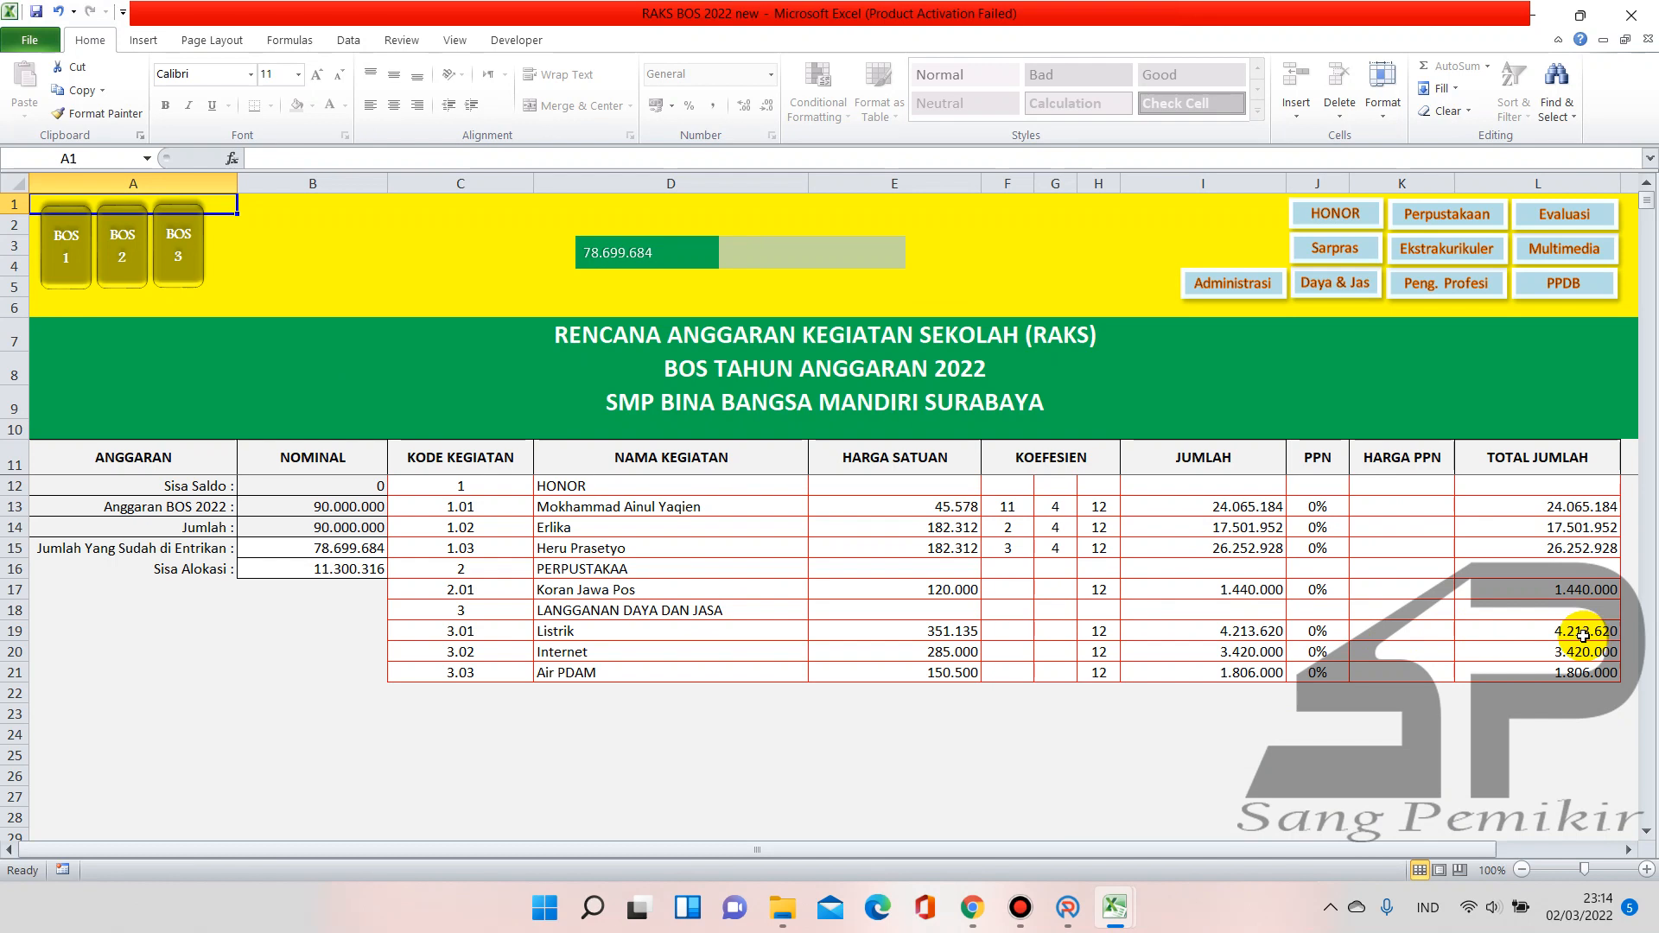
click(1068, 908)
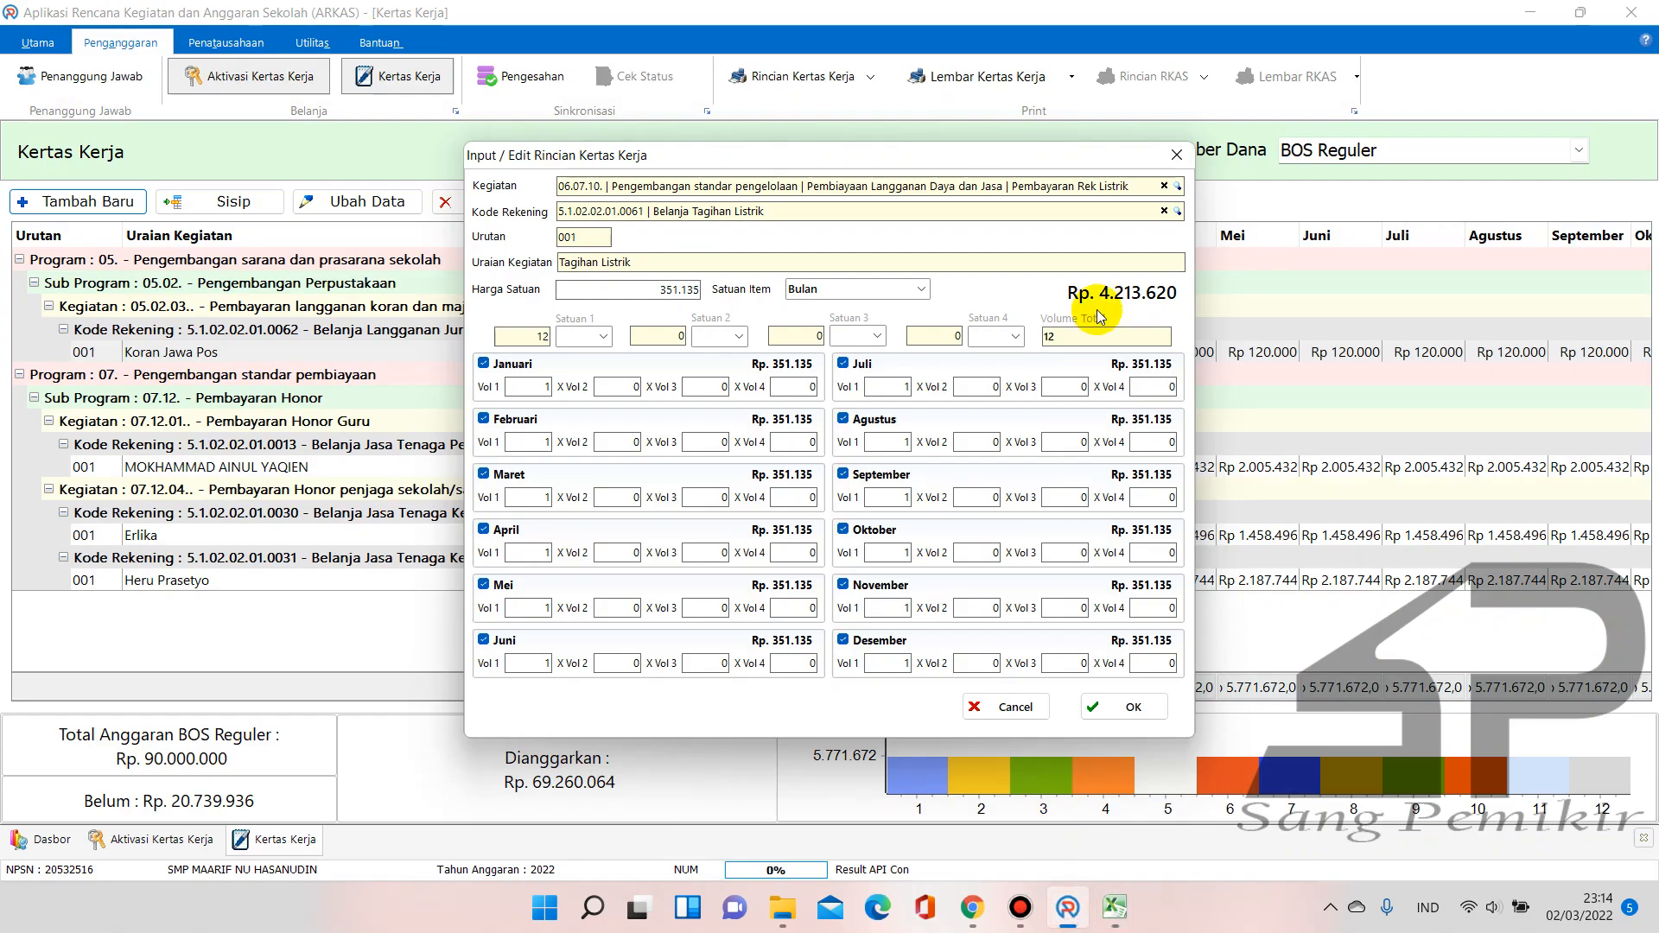
click(1129, 706)
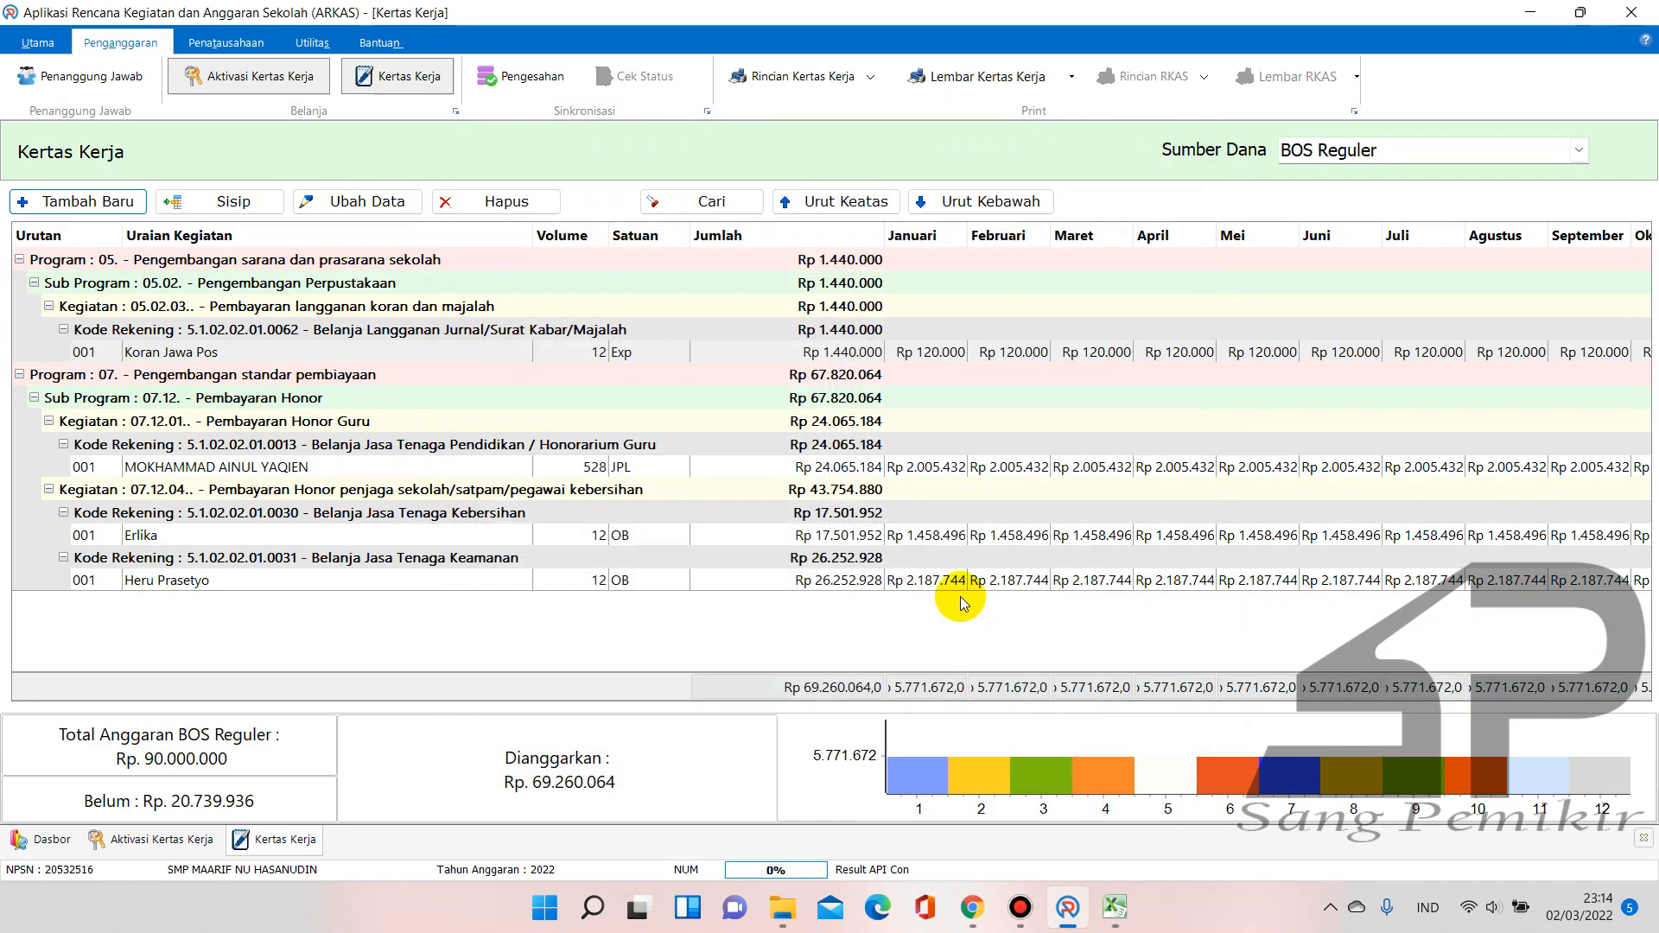
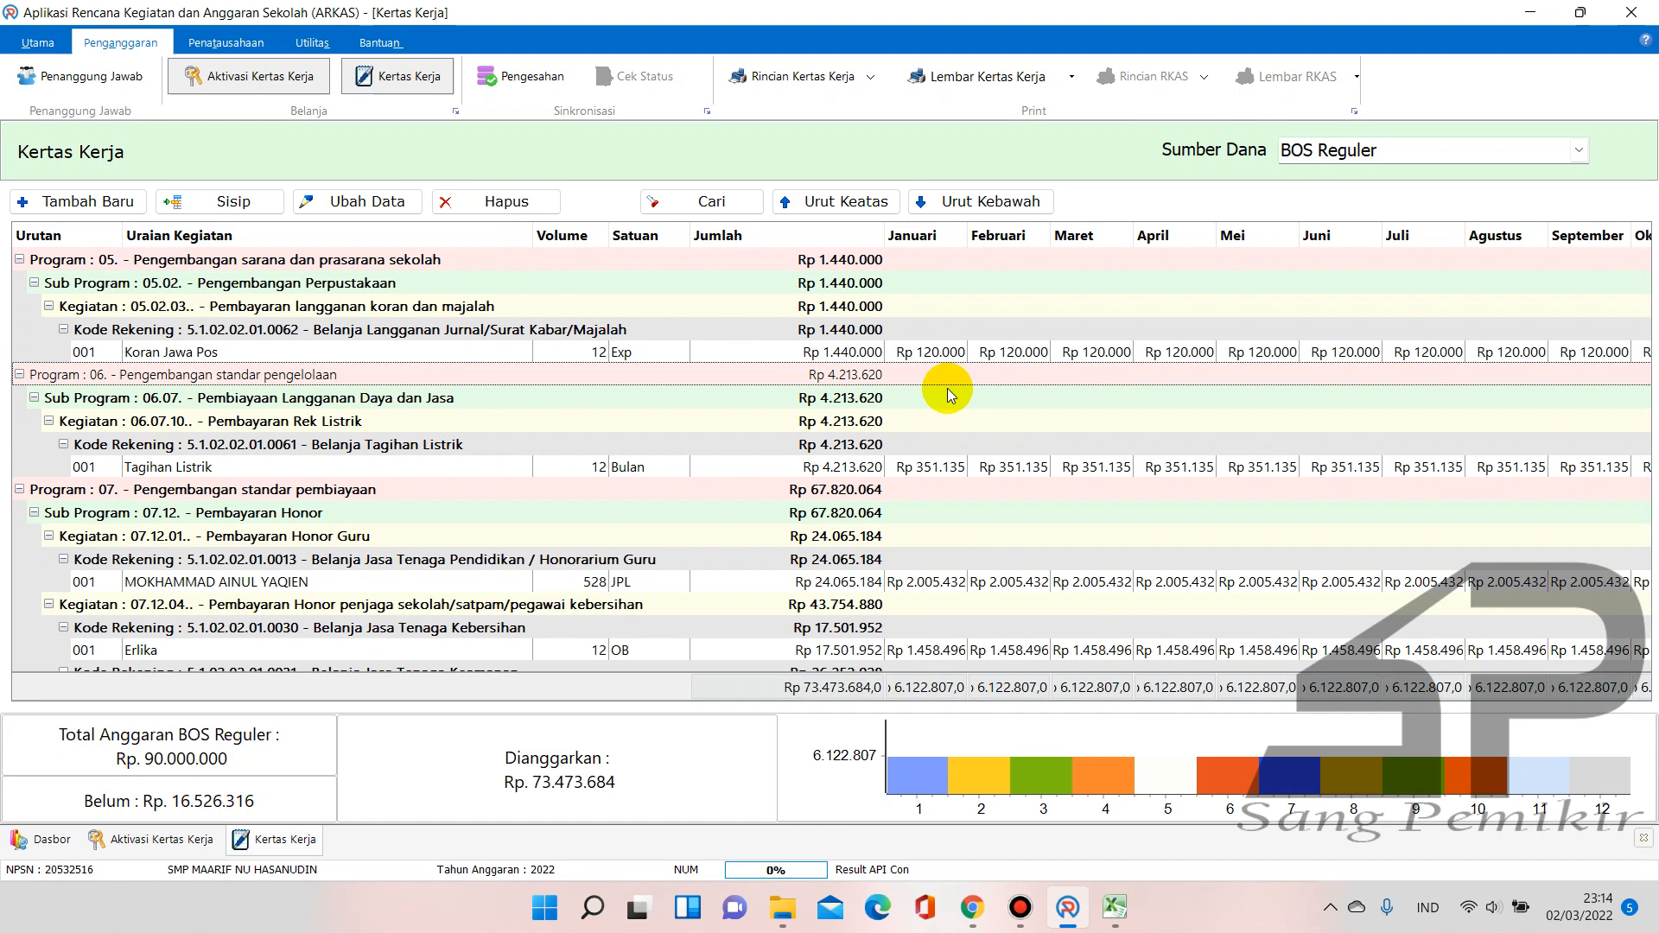
Check the RAKS BOS 2022 new workbook, then bring up the SIPKS 2022 price list in Chrome
mouse_move(1115, 905)
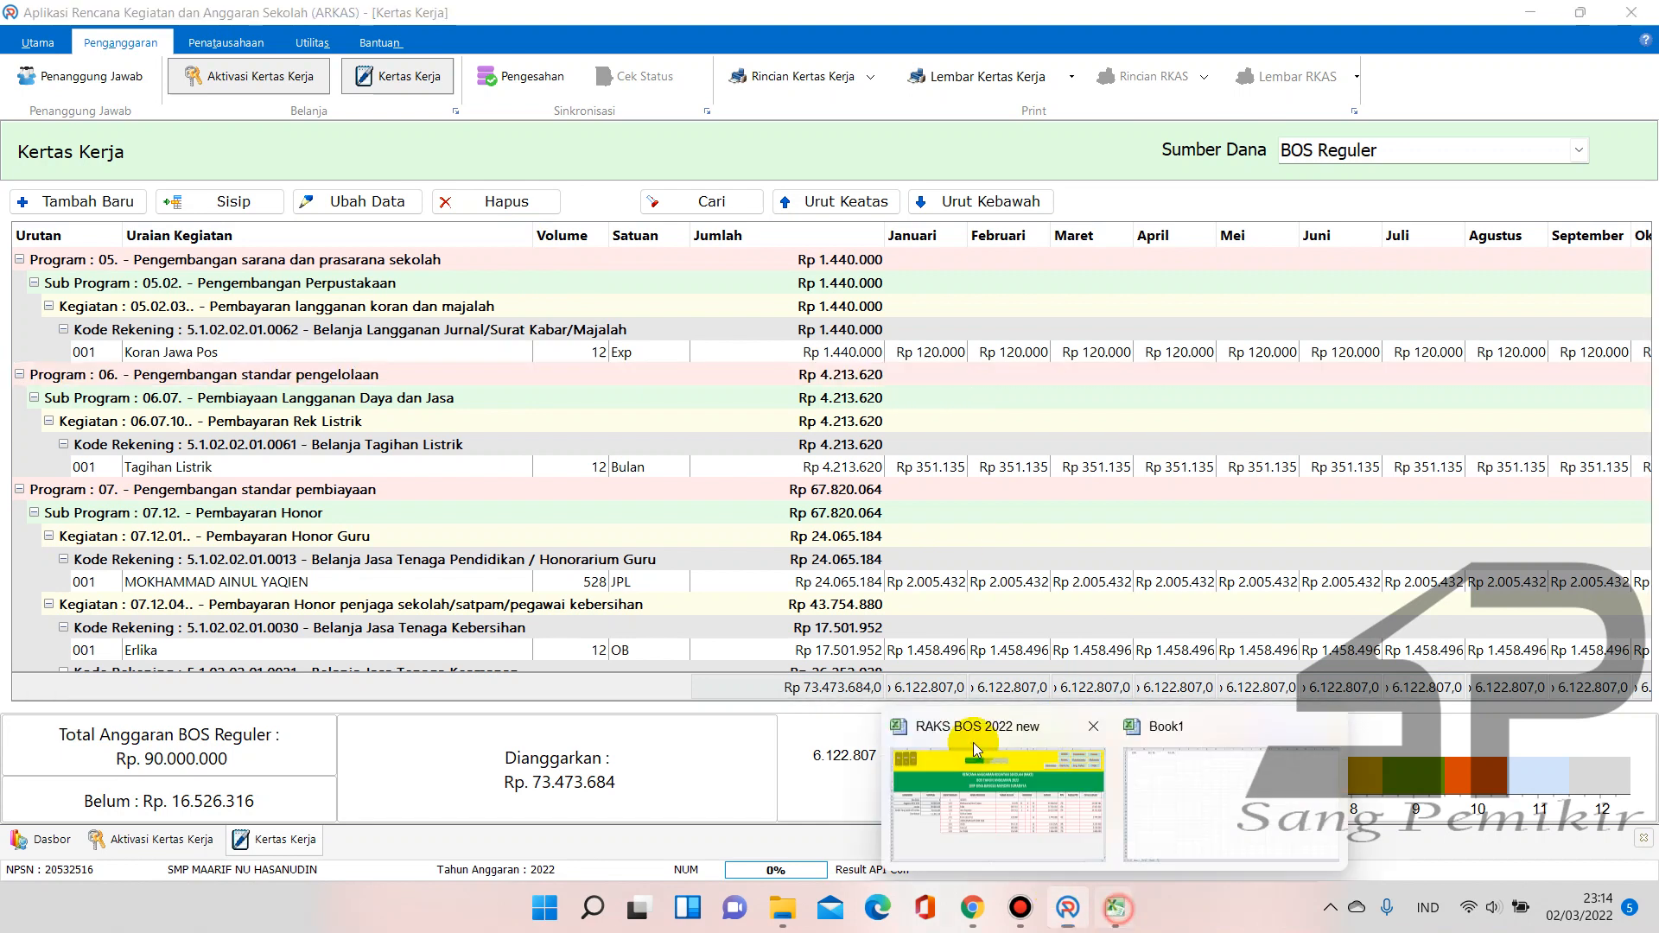
click(987, 796)
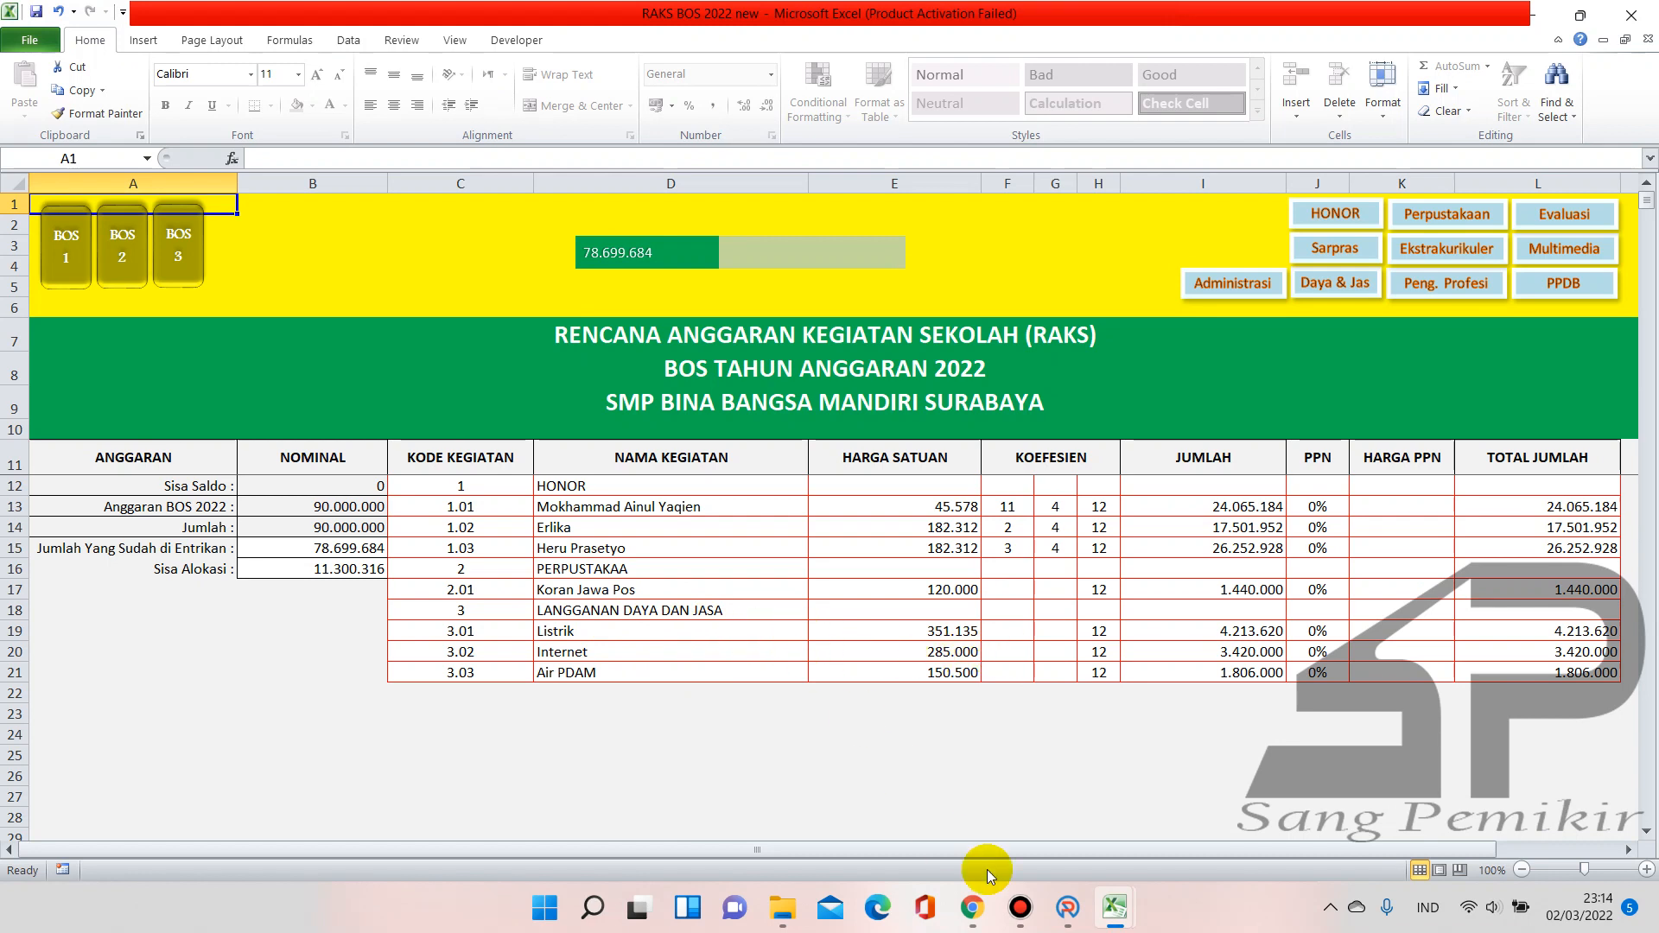
mouse_move(973, 907)
click(977, 825)
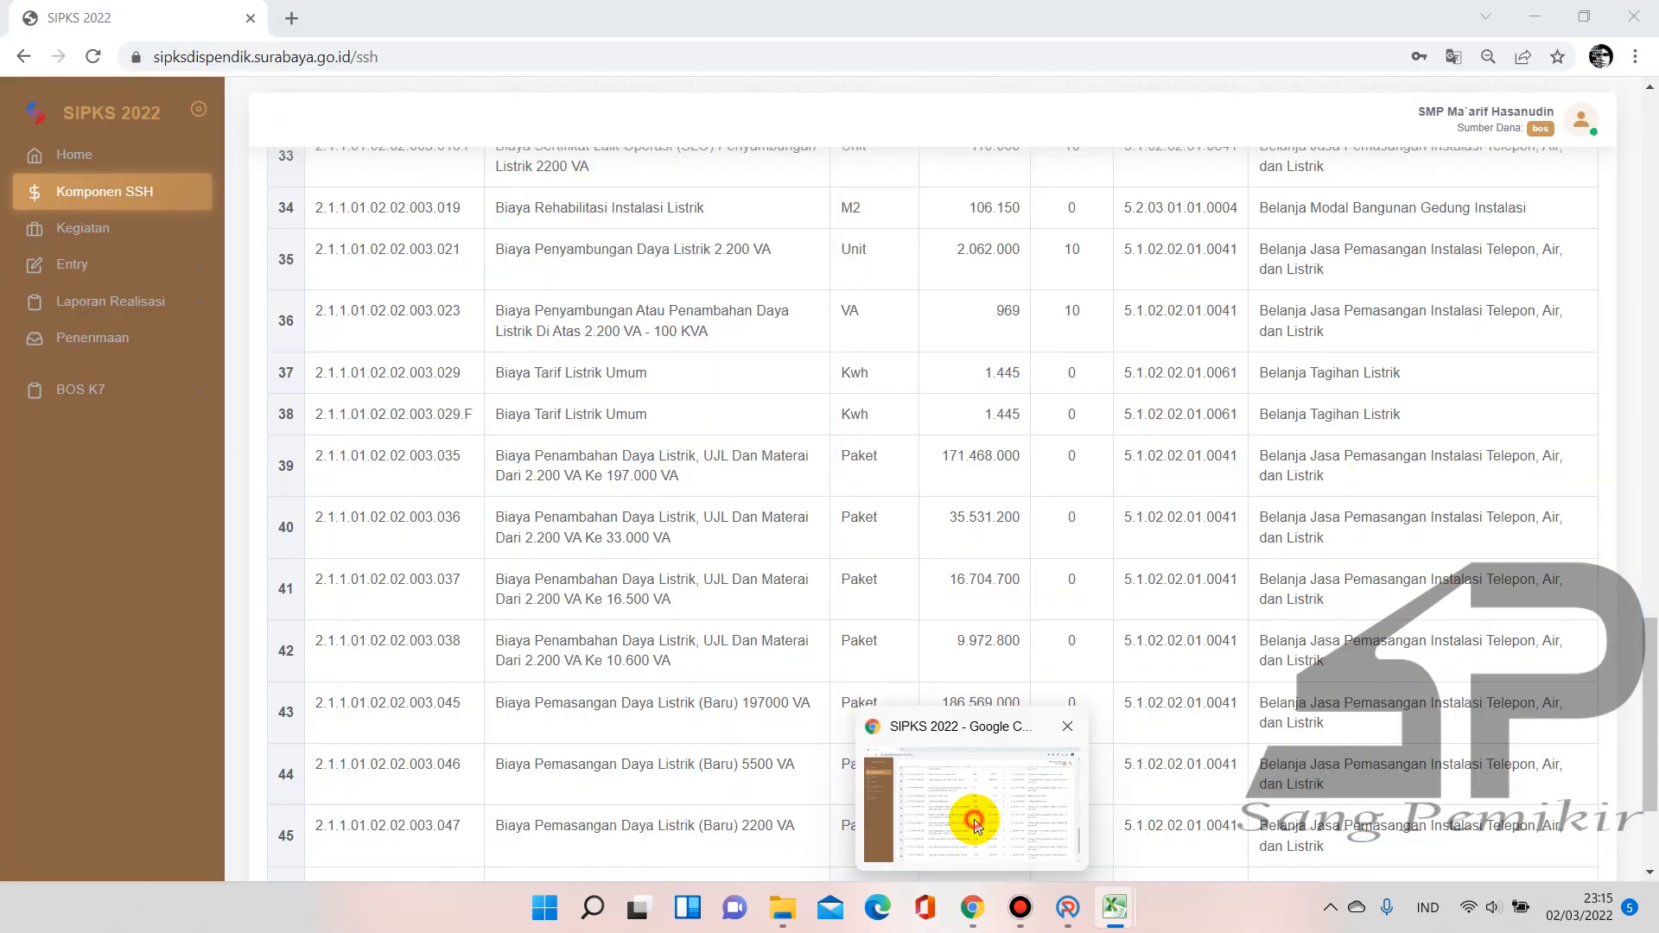
Search SIPKS for 'internet' to find Up to 20 Mbps at Rp 285.000 monthly, then return to ARKAS
scroll(547, 505, up, 15)
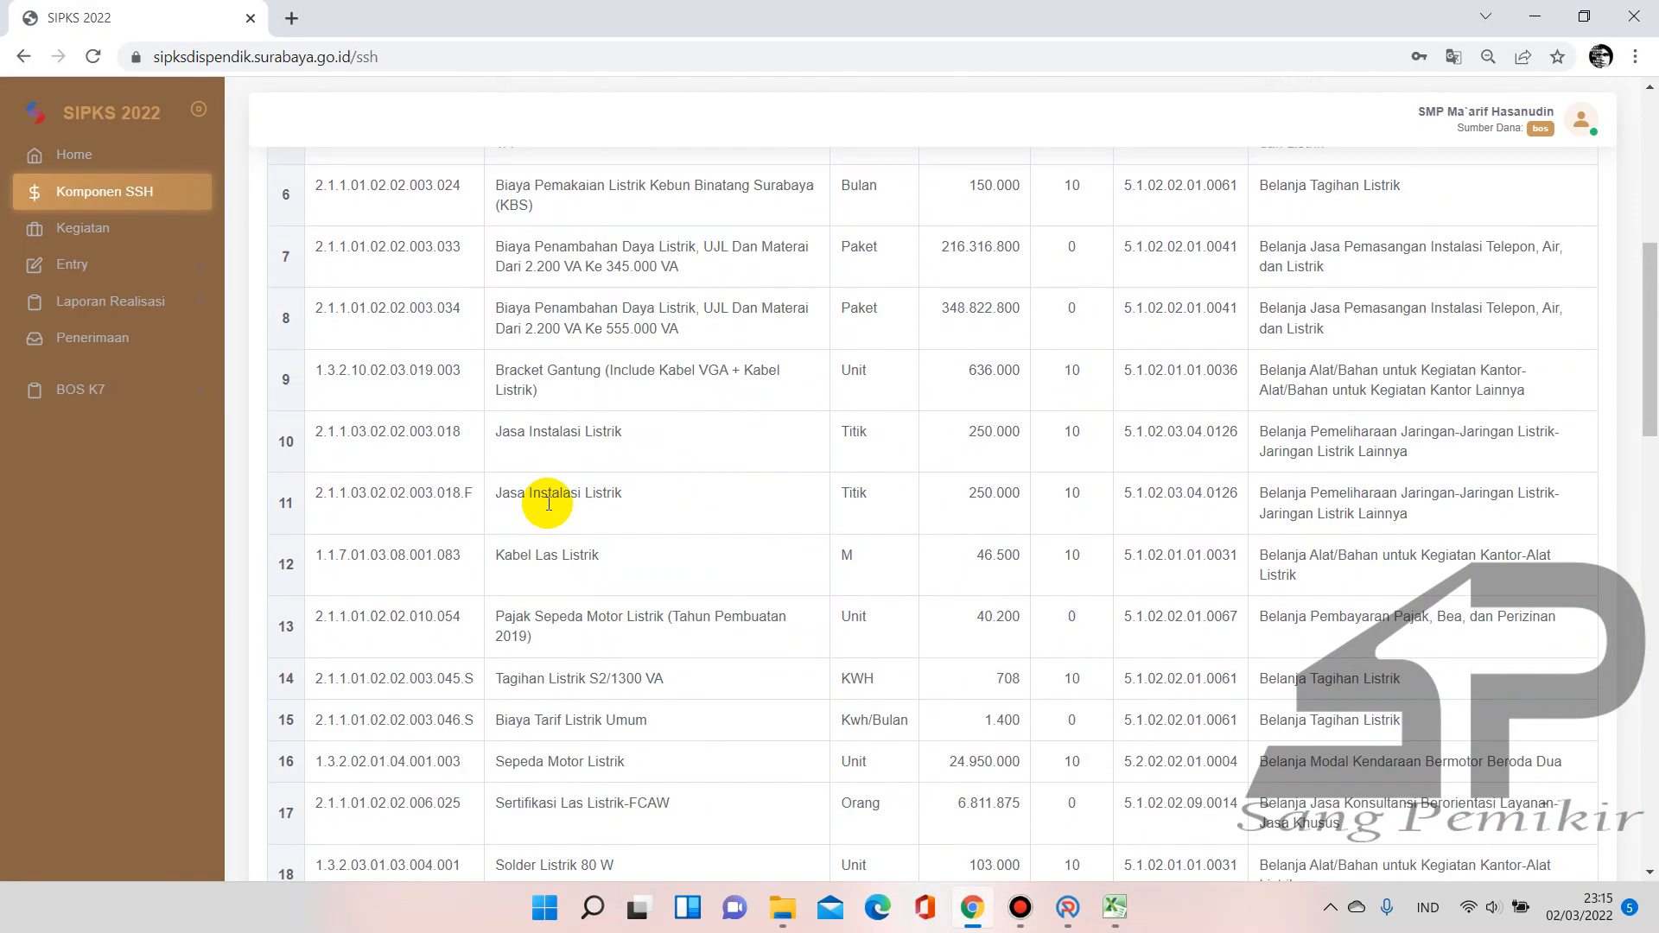
scroll(547, 505, up, 6)
drag(326, 308, 262, 314)
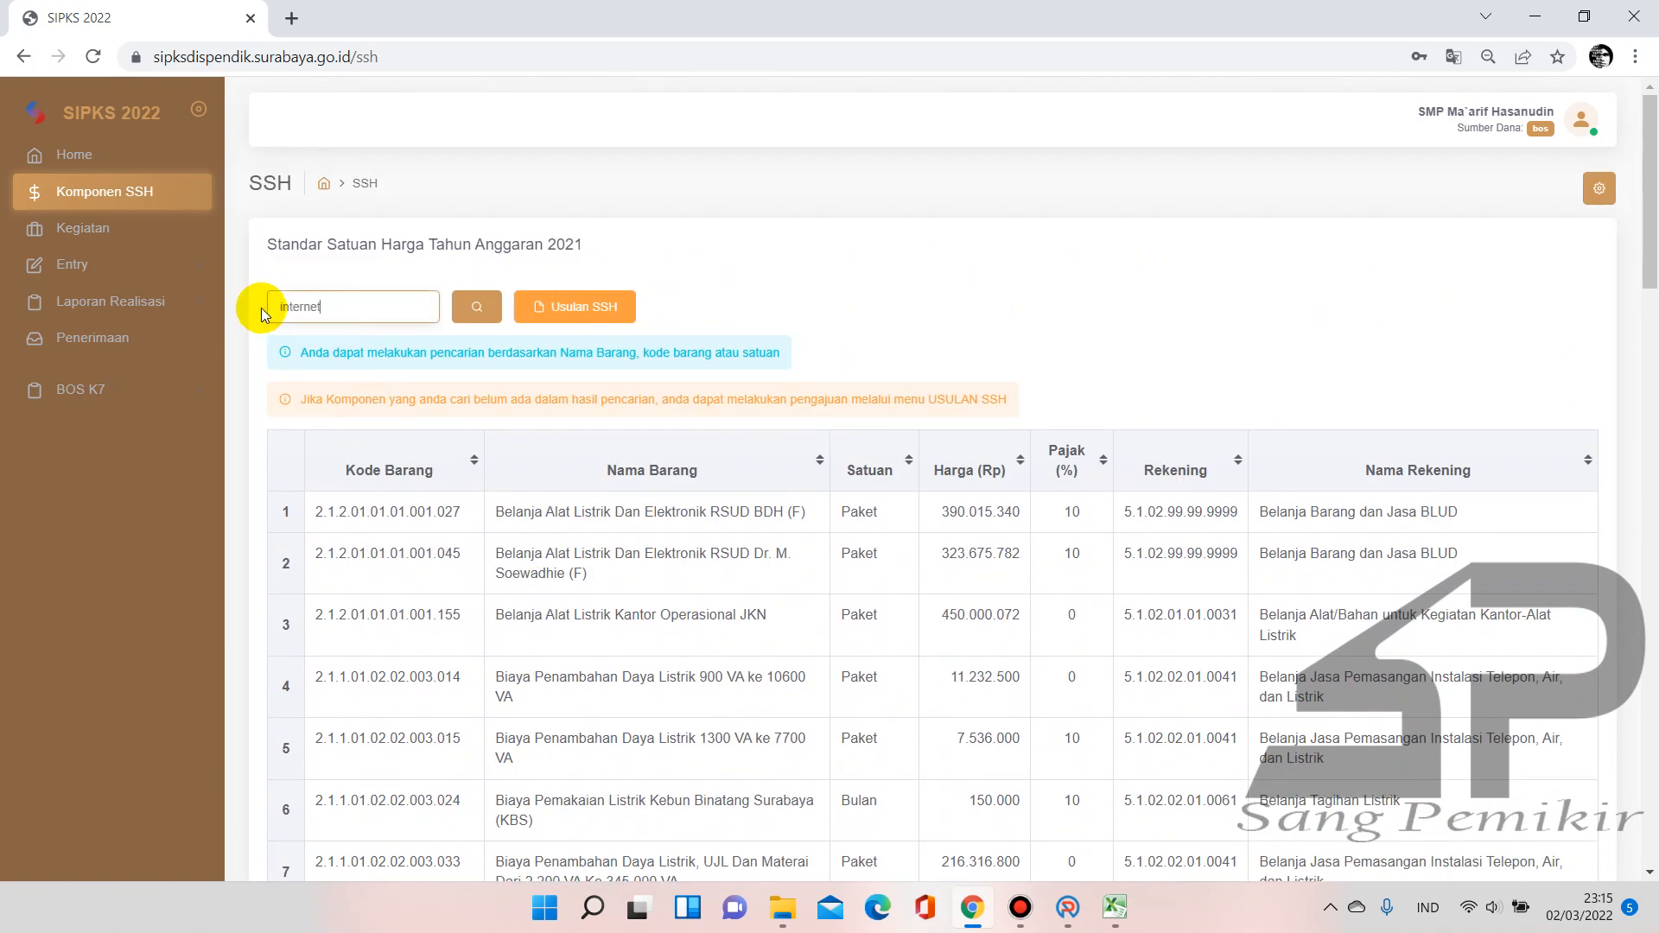
text(internet)
key(Return)
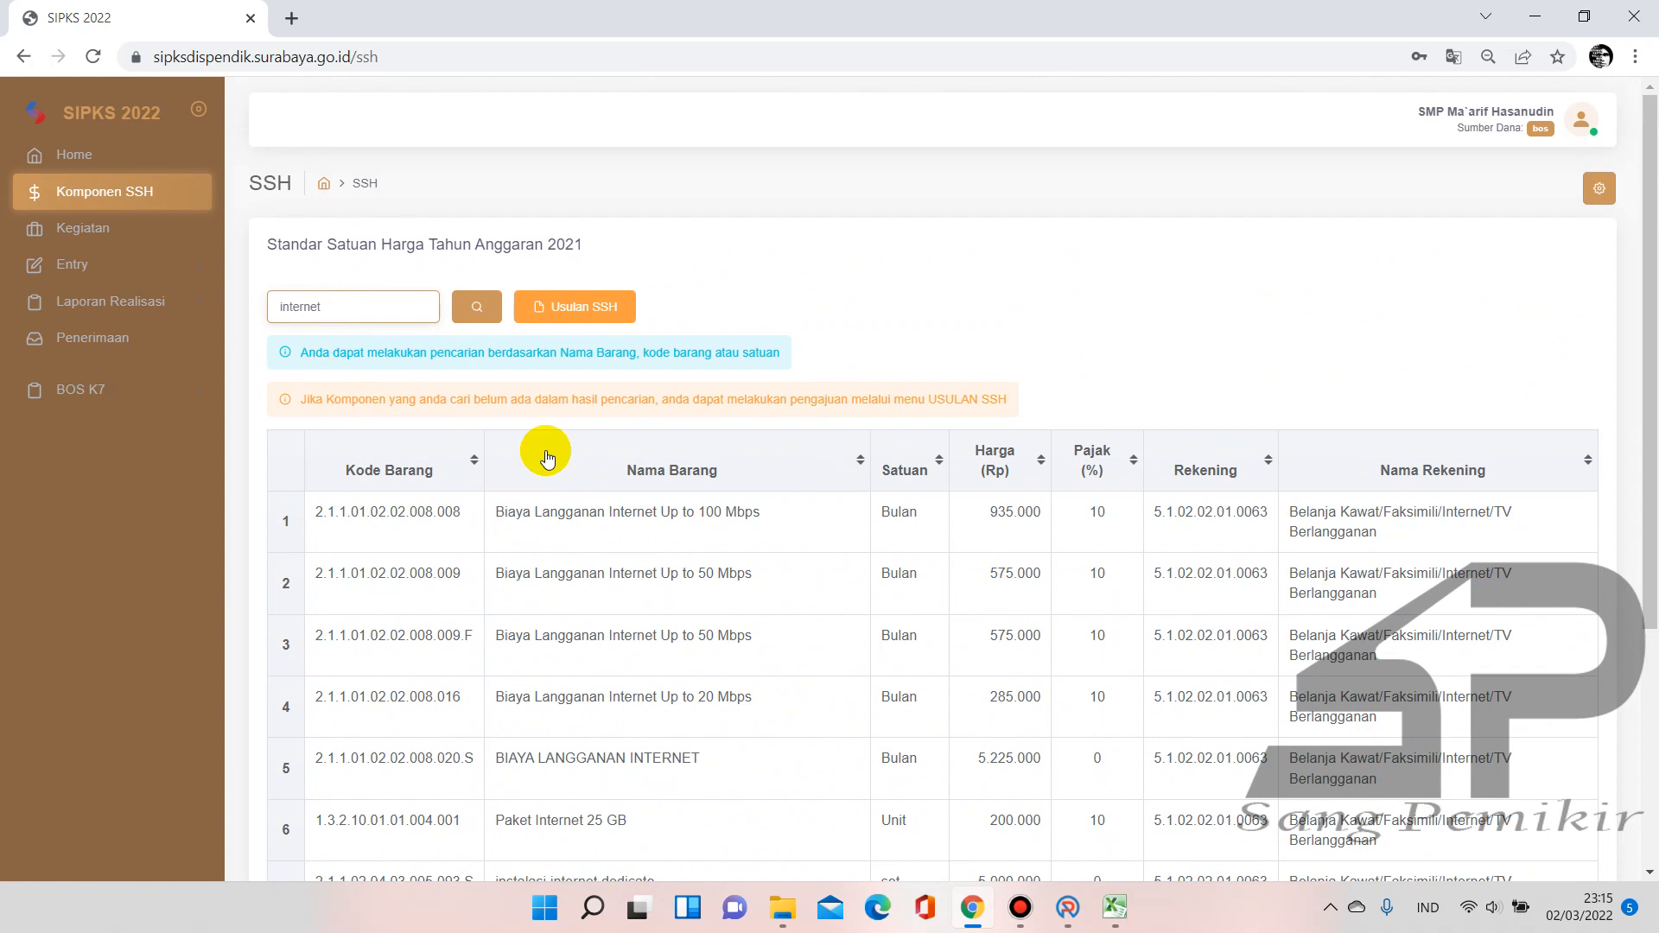
scroll(787, 458, down, 3)
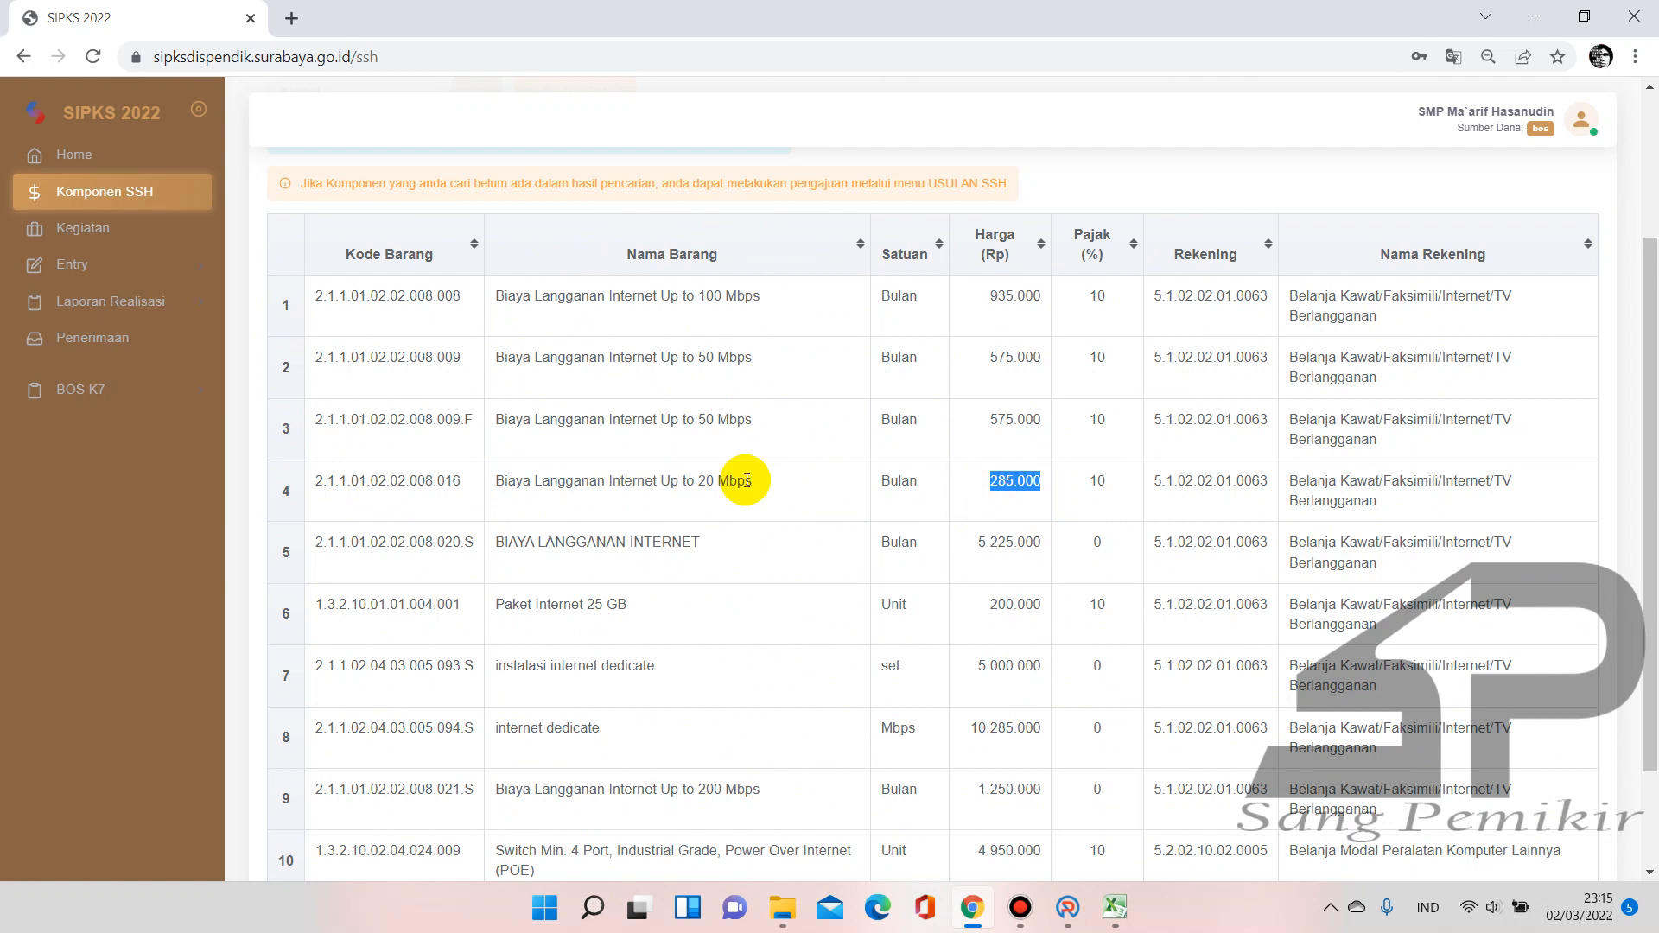
click(1071, 909)
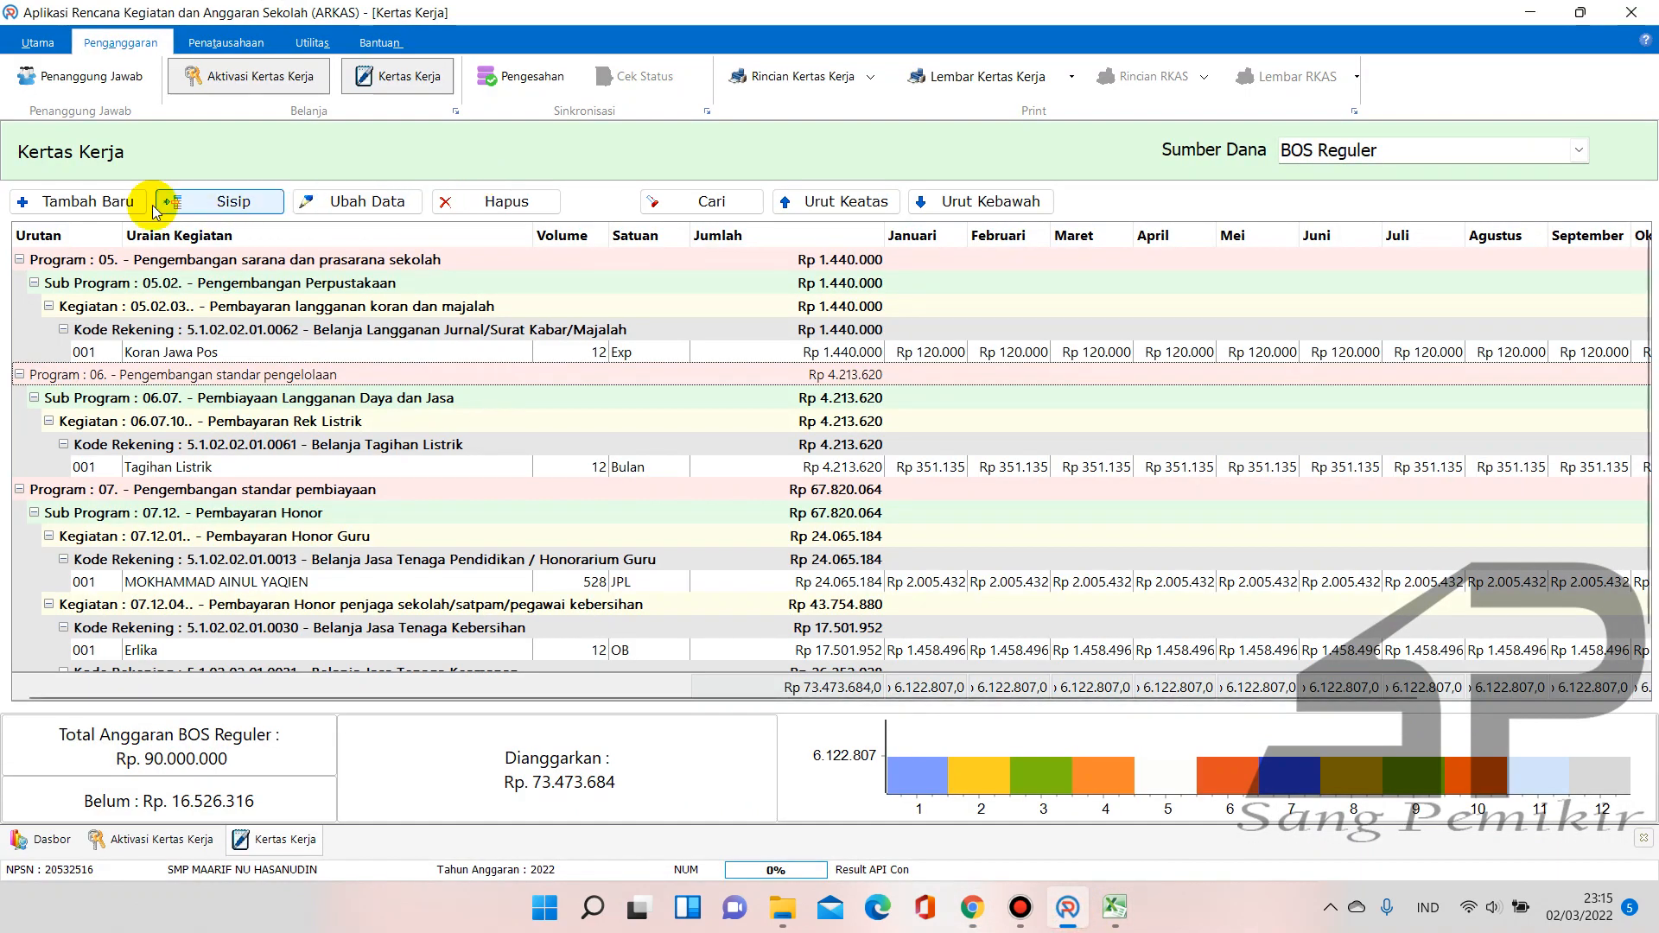
Add a new entry with activity 06.07.12 Pembayaran langganan internet and account 5.1.02.02.01.0063
click(114, 203)
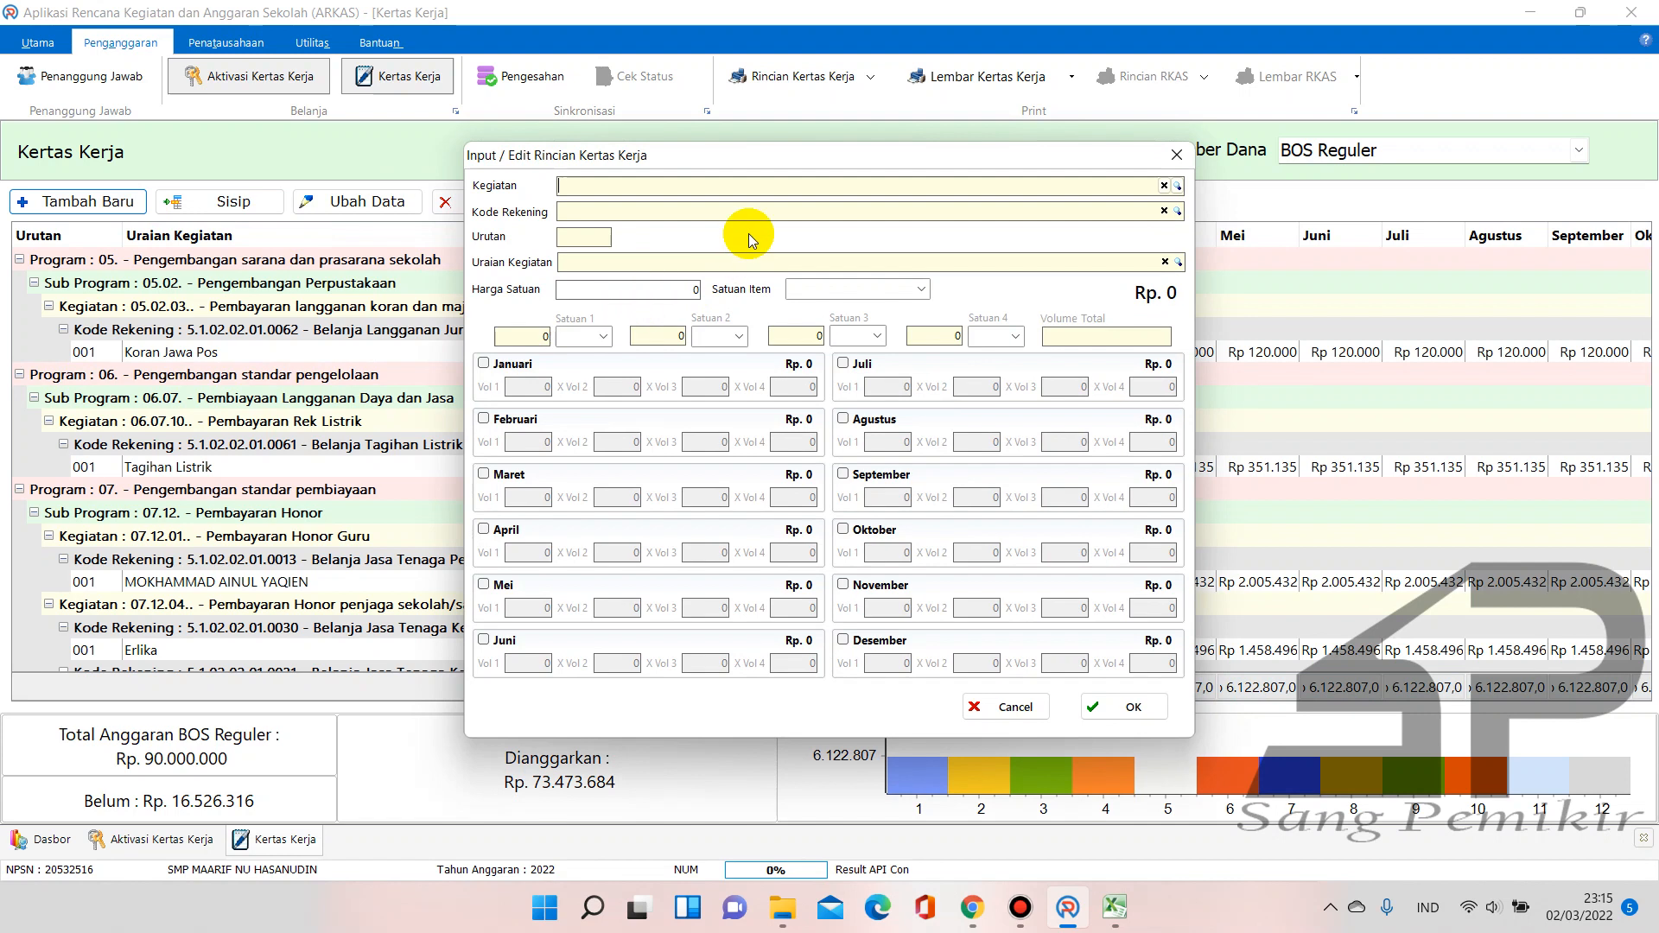
text(internet)
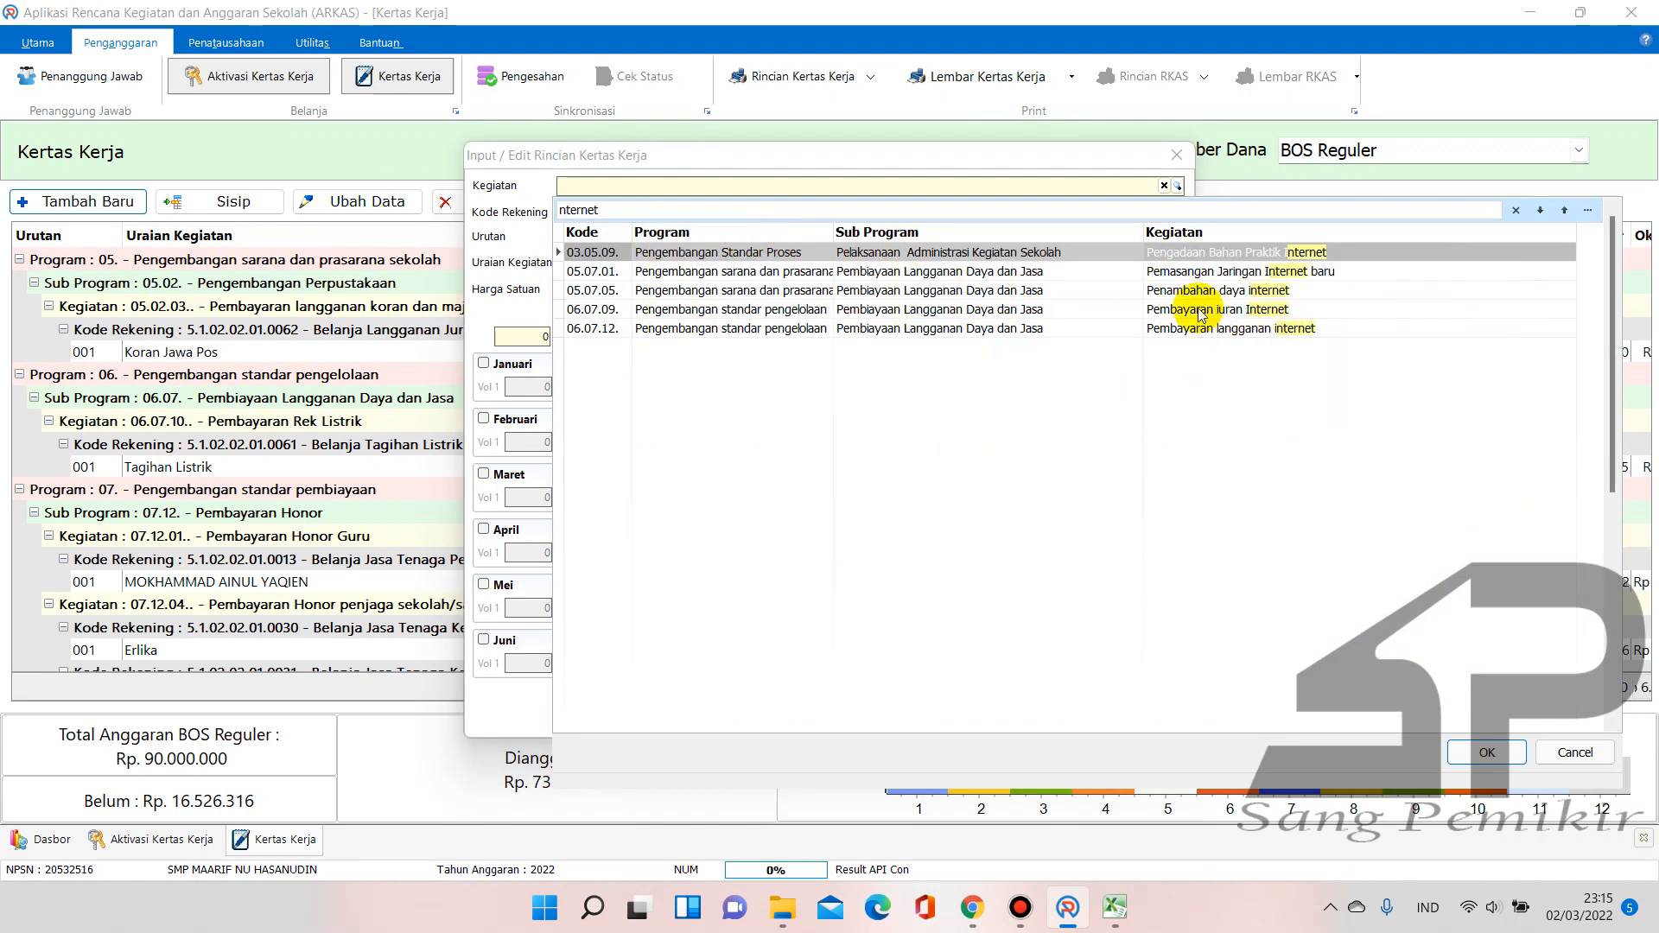
click(1270, 331)
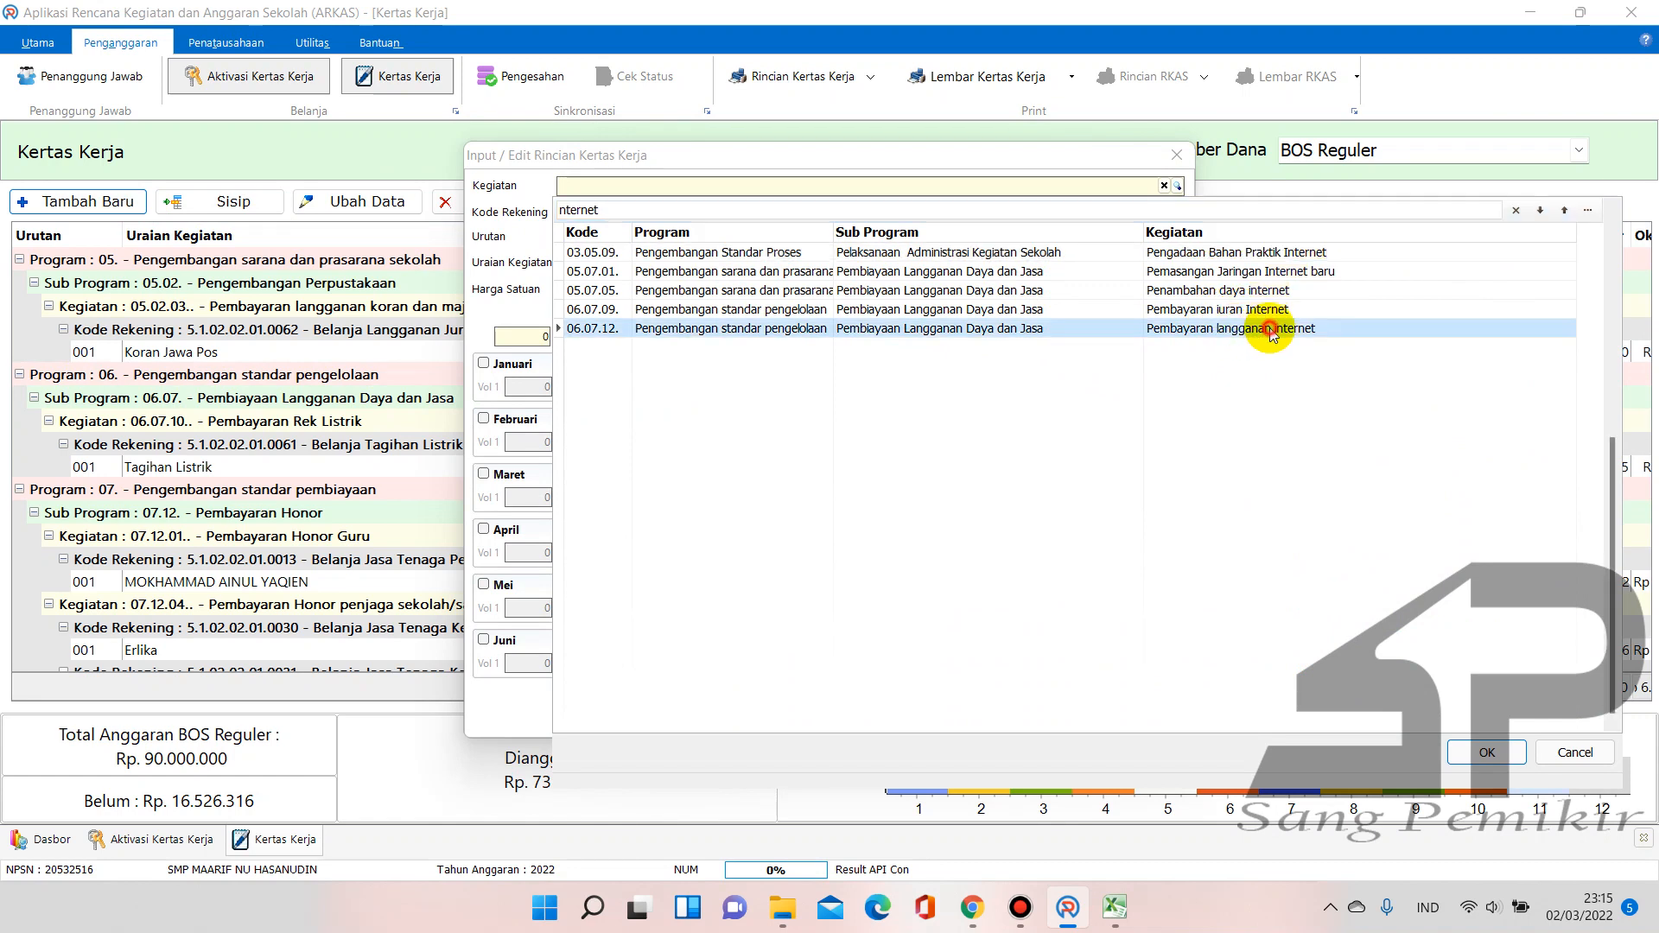
double_click(1331, 328)
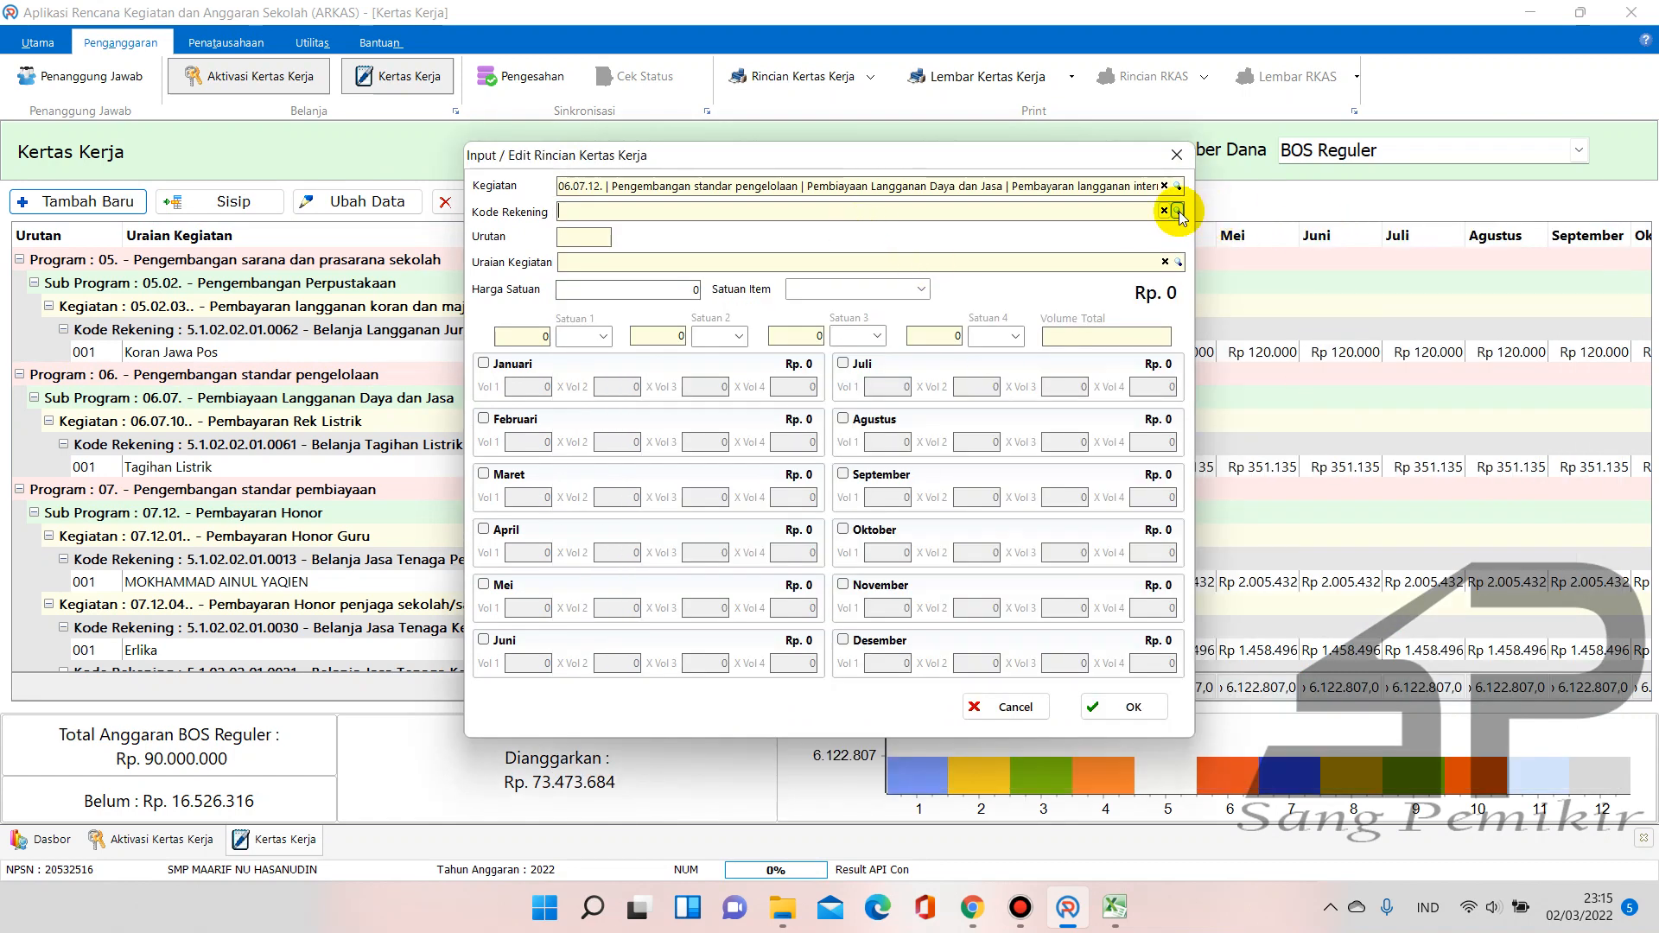
click(1179, 212)
text(inter)
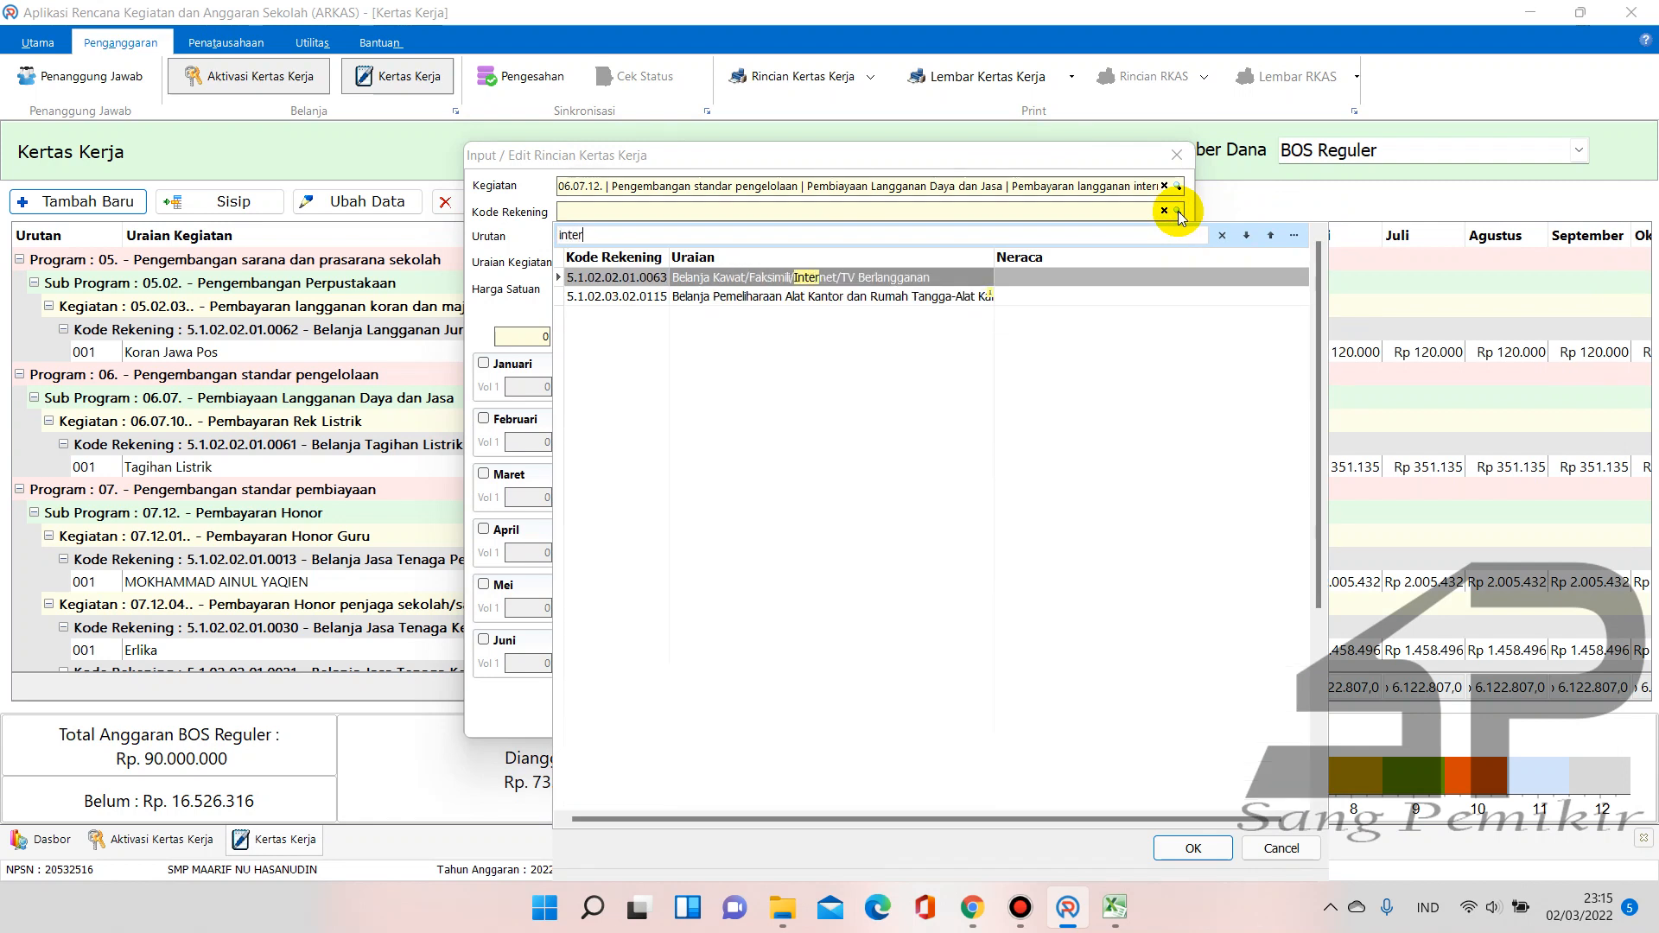
double_click(795, 278)
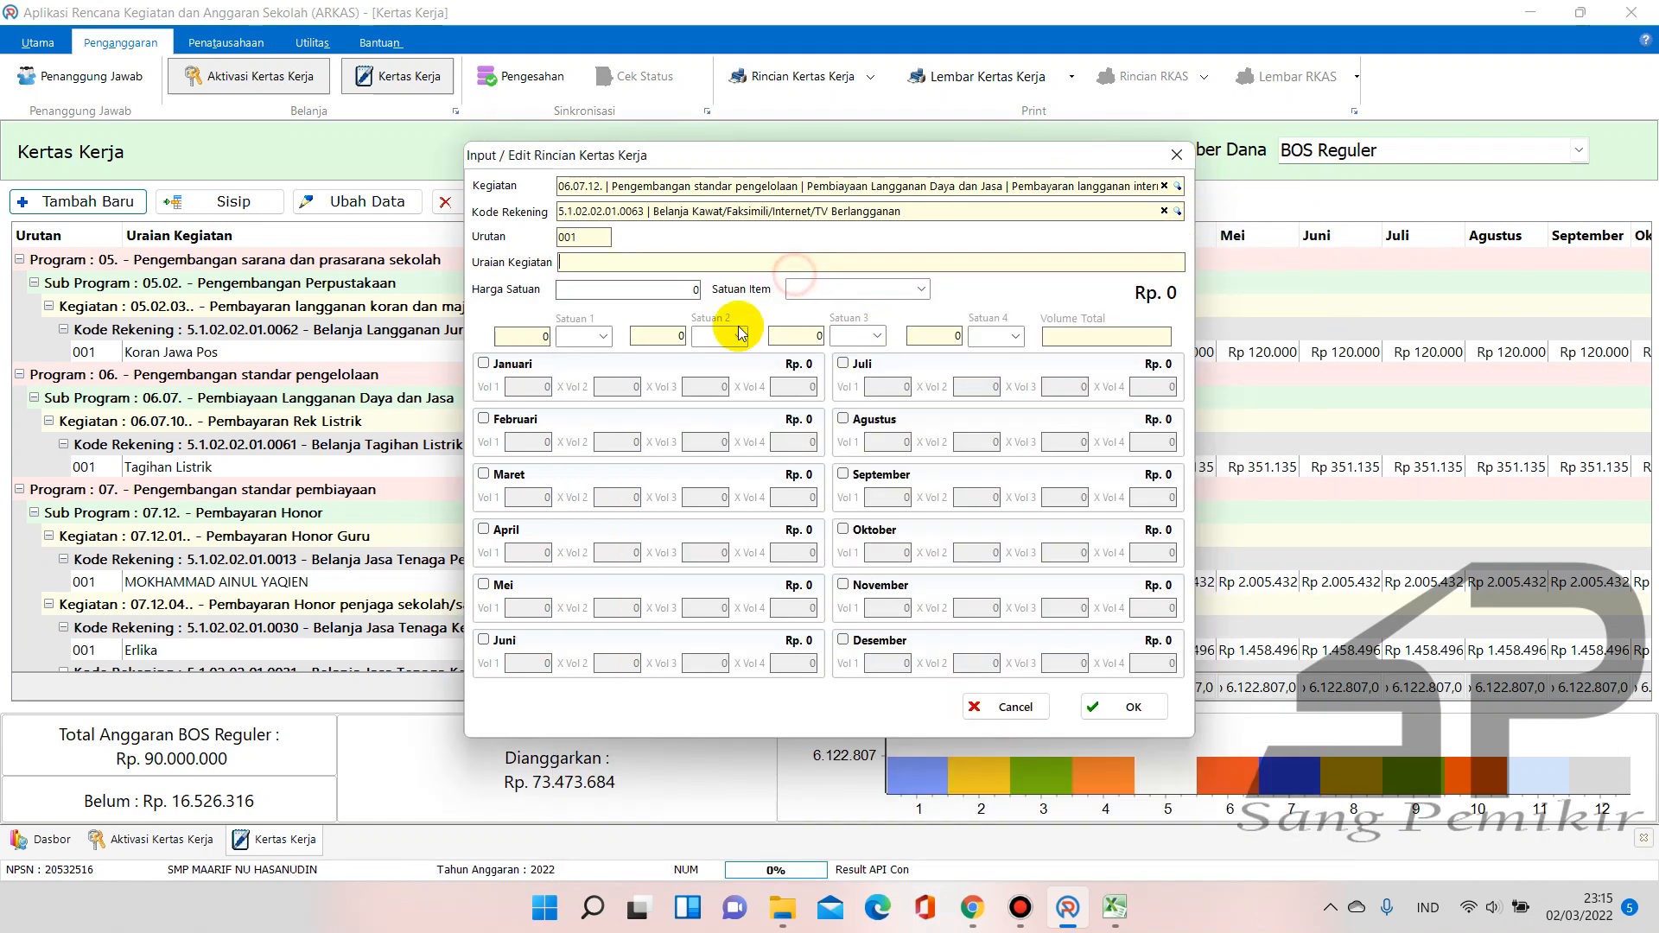
Describe the item as 'Tagihan Internet' at 285.000 per Bulan
click(691, 264)
text(Tagihan Internet)
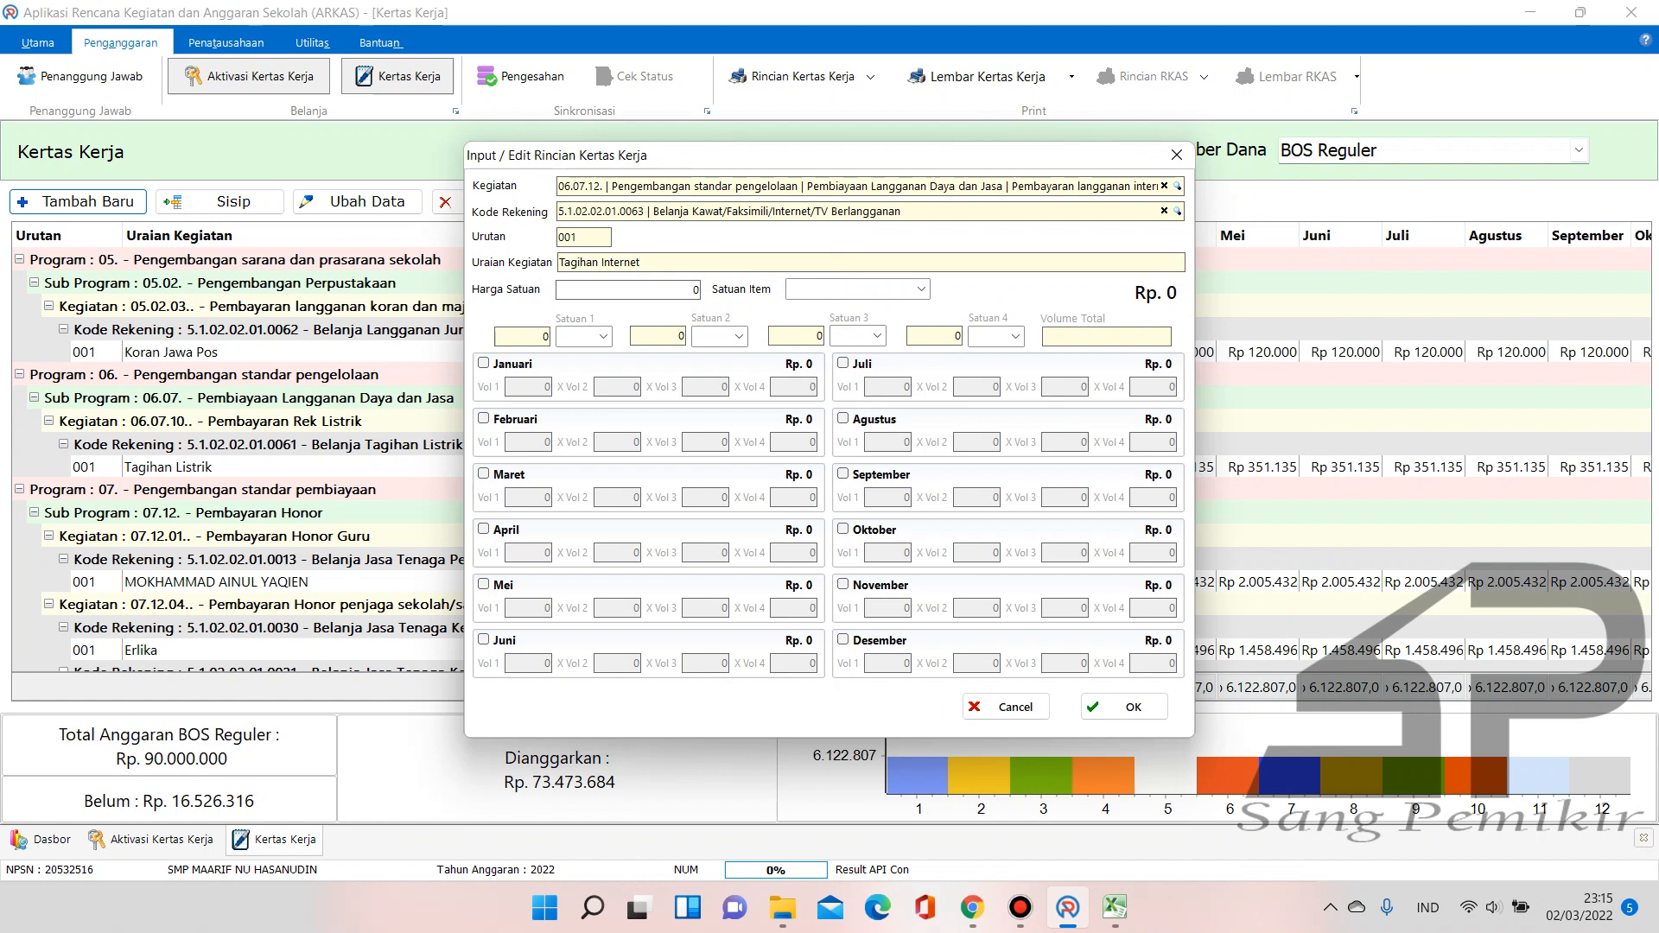
click(683, 288)
text(285.000)
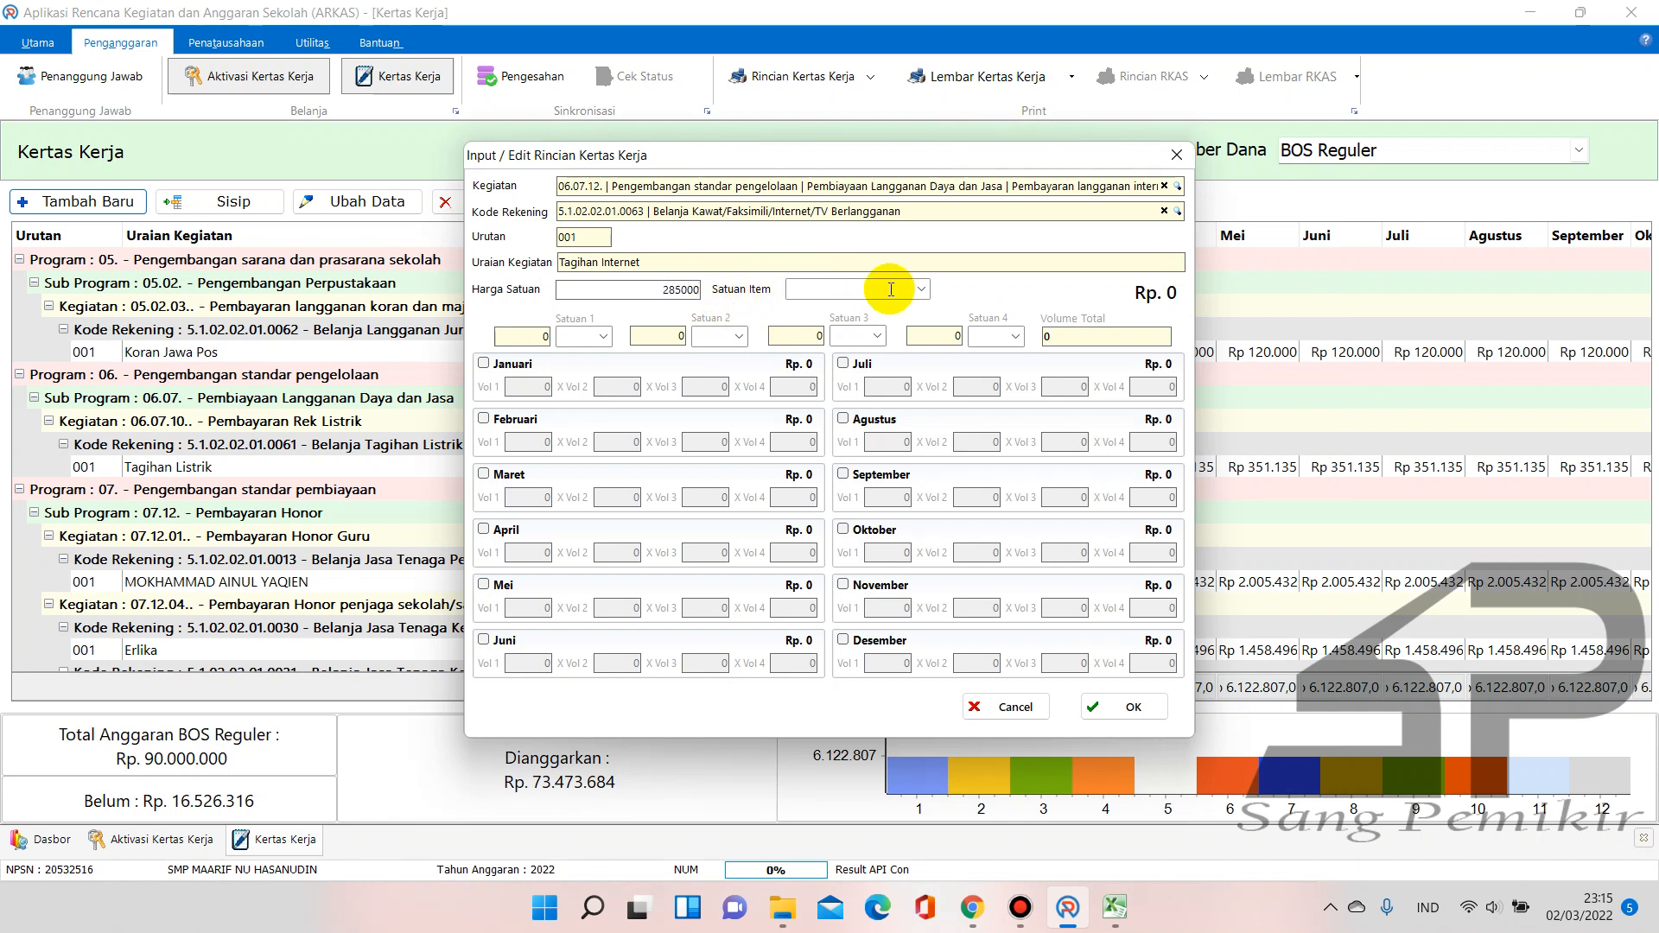
click(924, 288)
text(Bulan)
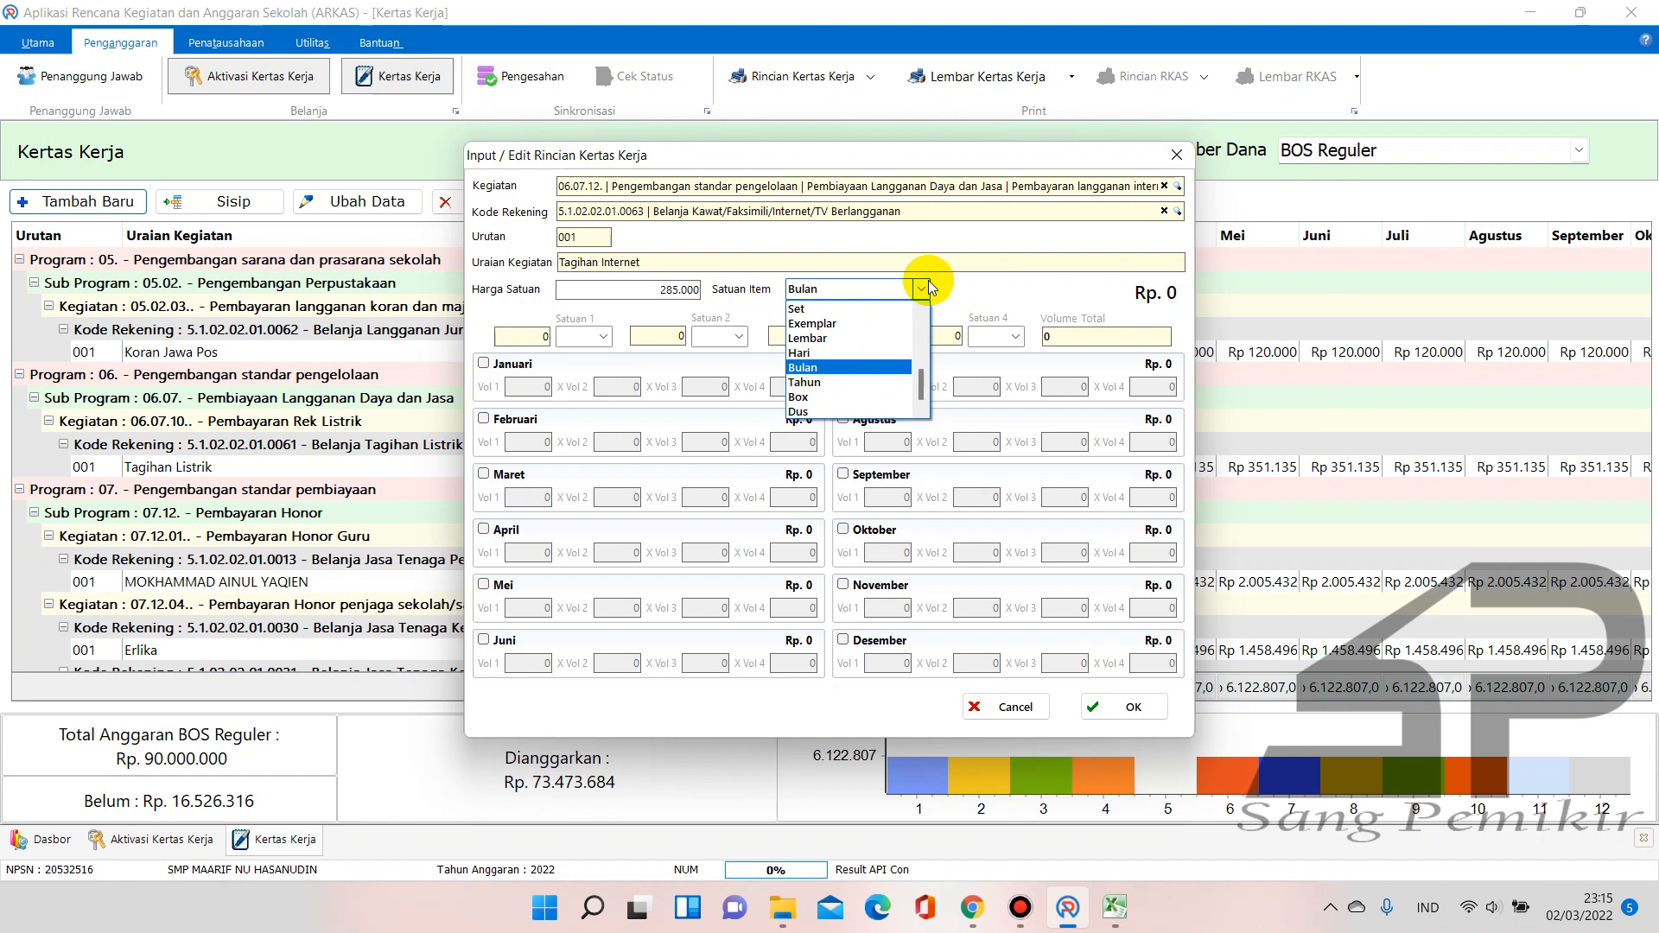
key(Tab)
Schedule Januari through Juni with volume 1 each
click(511, 364)
click(531, 389)
text(1)
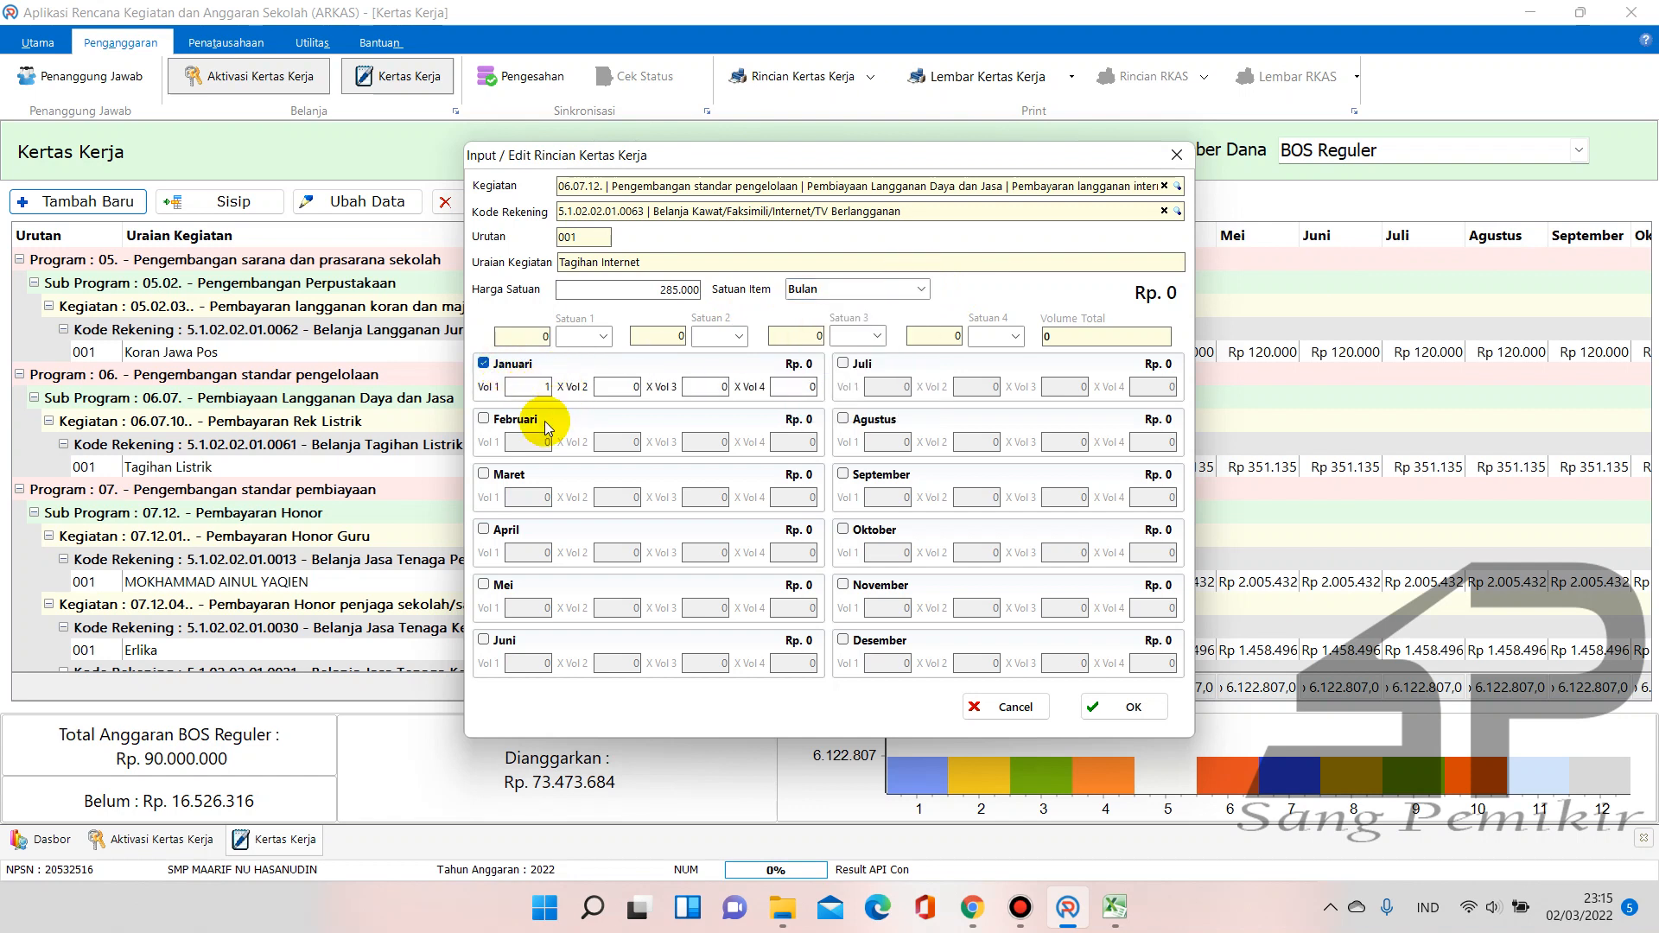
click(484, 419)
click(535, 441)
text(1)
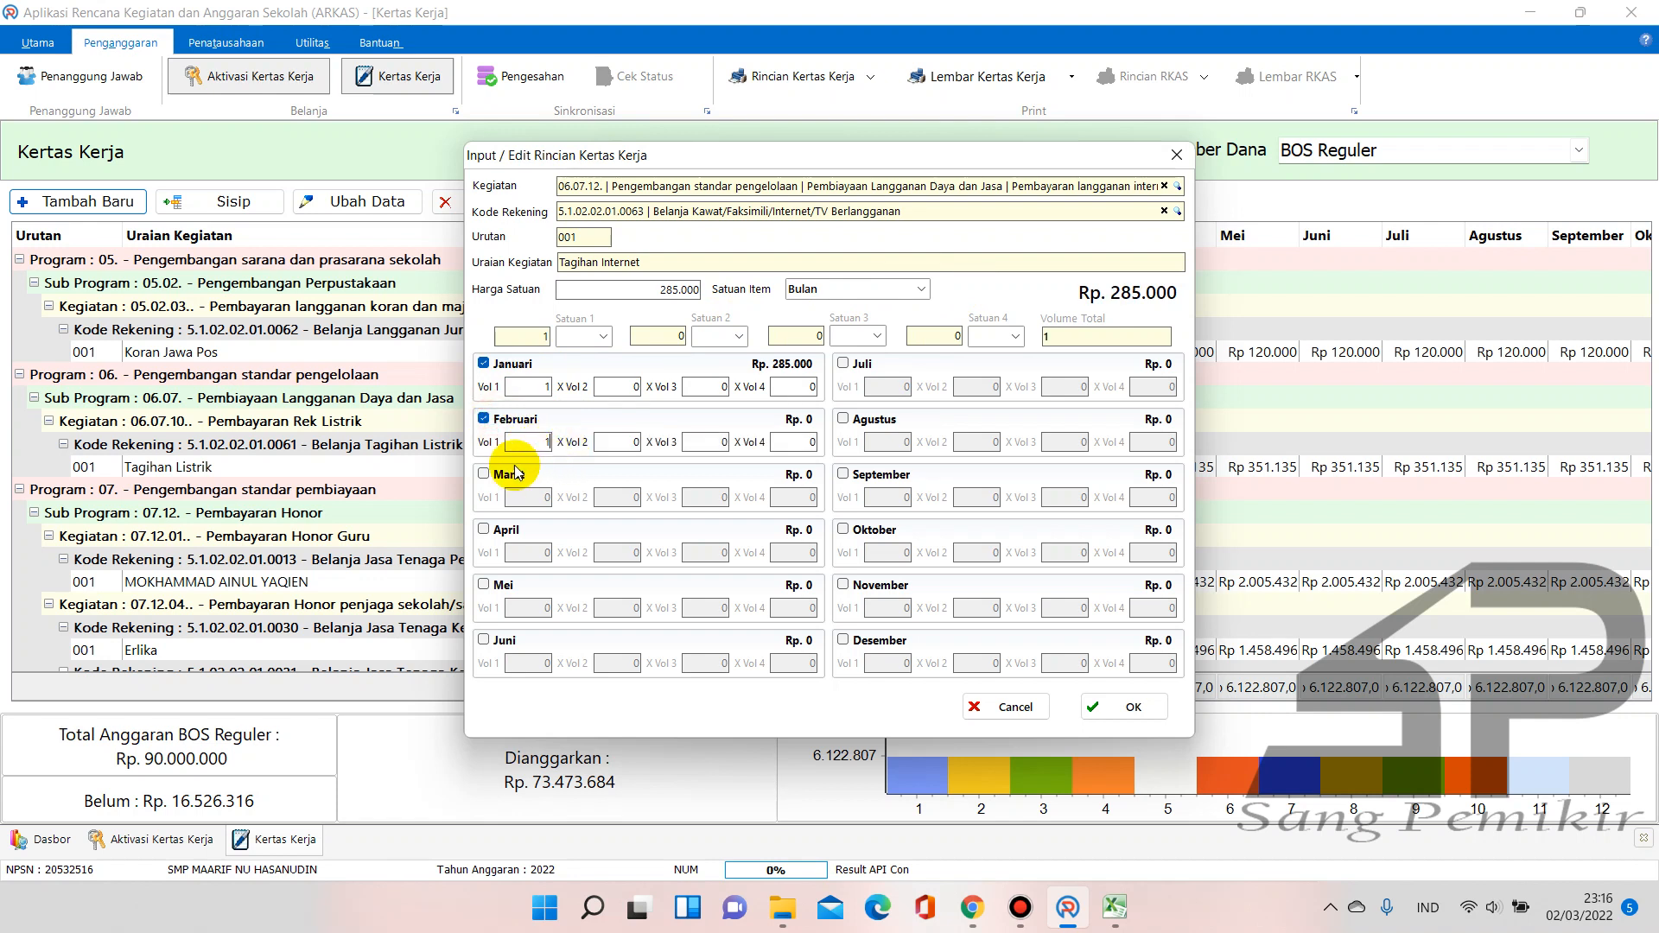
click(484, 474)
click(525, 498)
text(1)
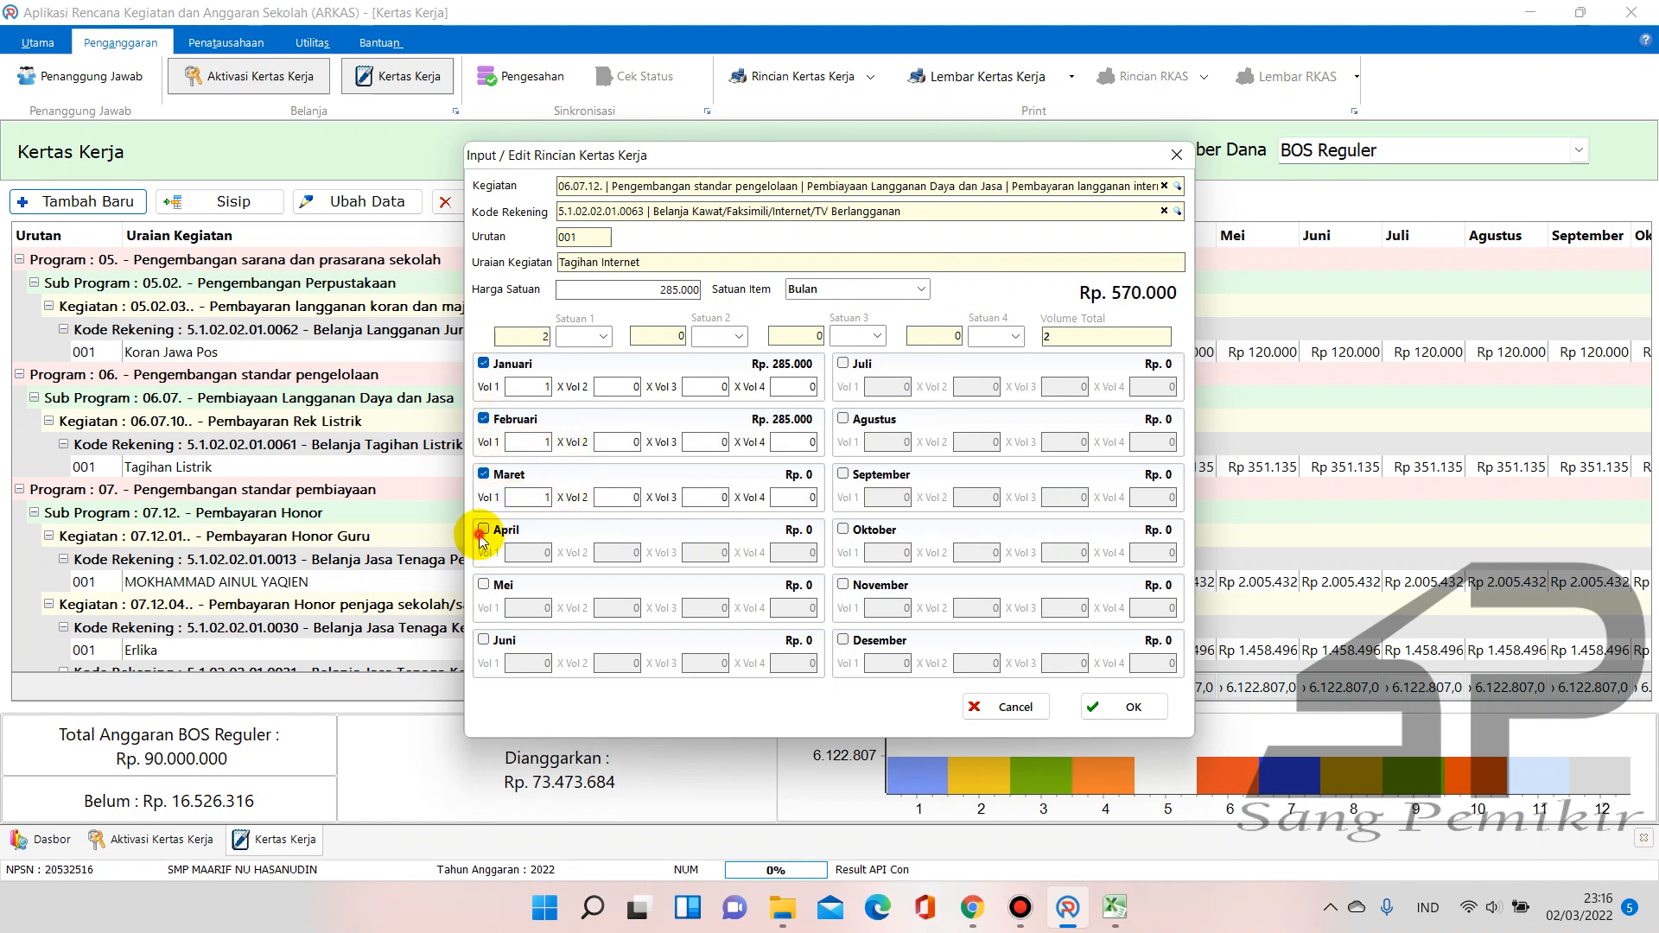
click(484, 529)
click(529, 553)
text(1)
click(484, 584)
click(529, 608)
text(1)
click(484, 639)
click(537, 663)
text(1)
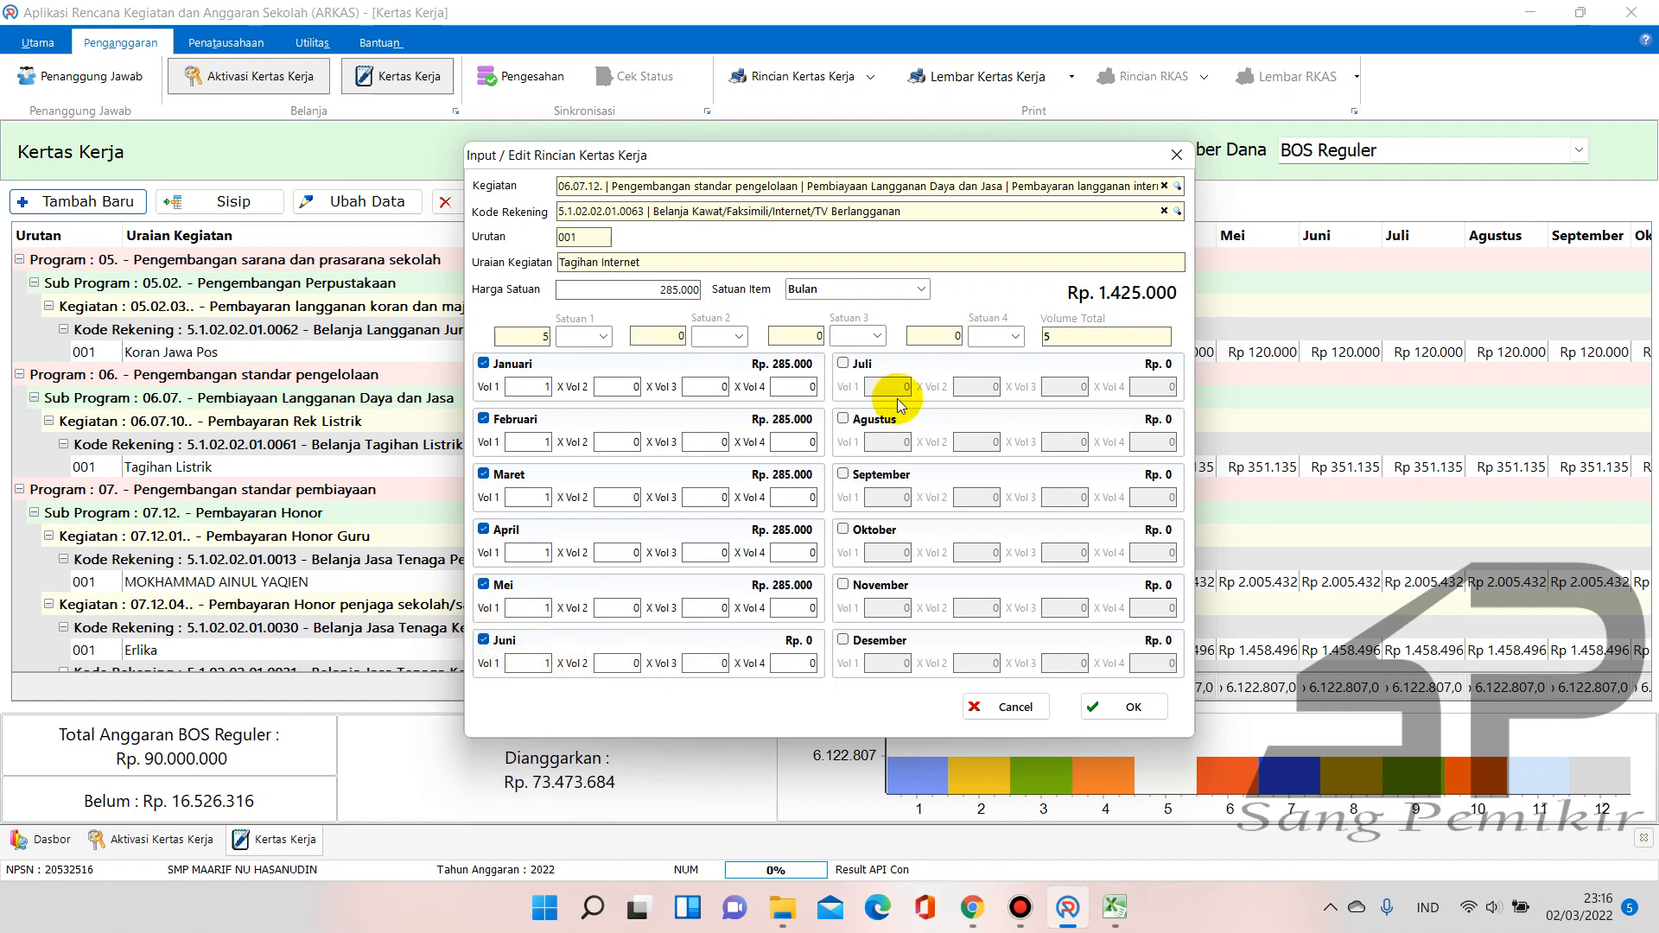
Schedule Juli through Desember with volume 1 each, totalling Rp 3.420.000
click(844, 363)
click(861, 394)
text(1)
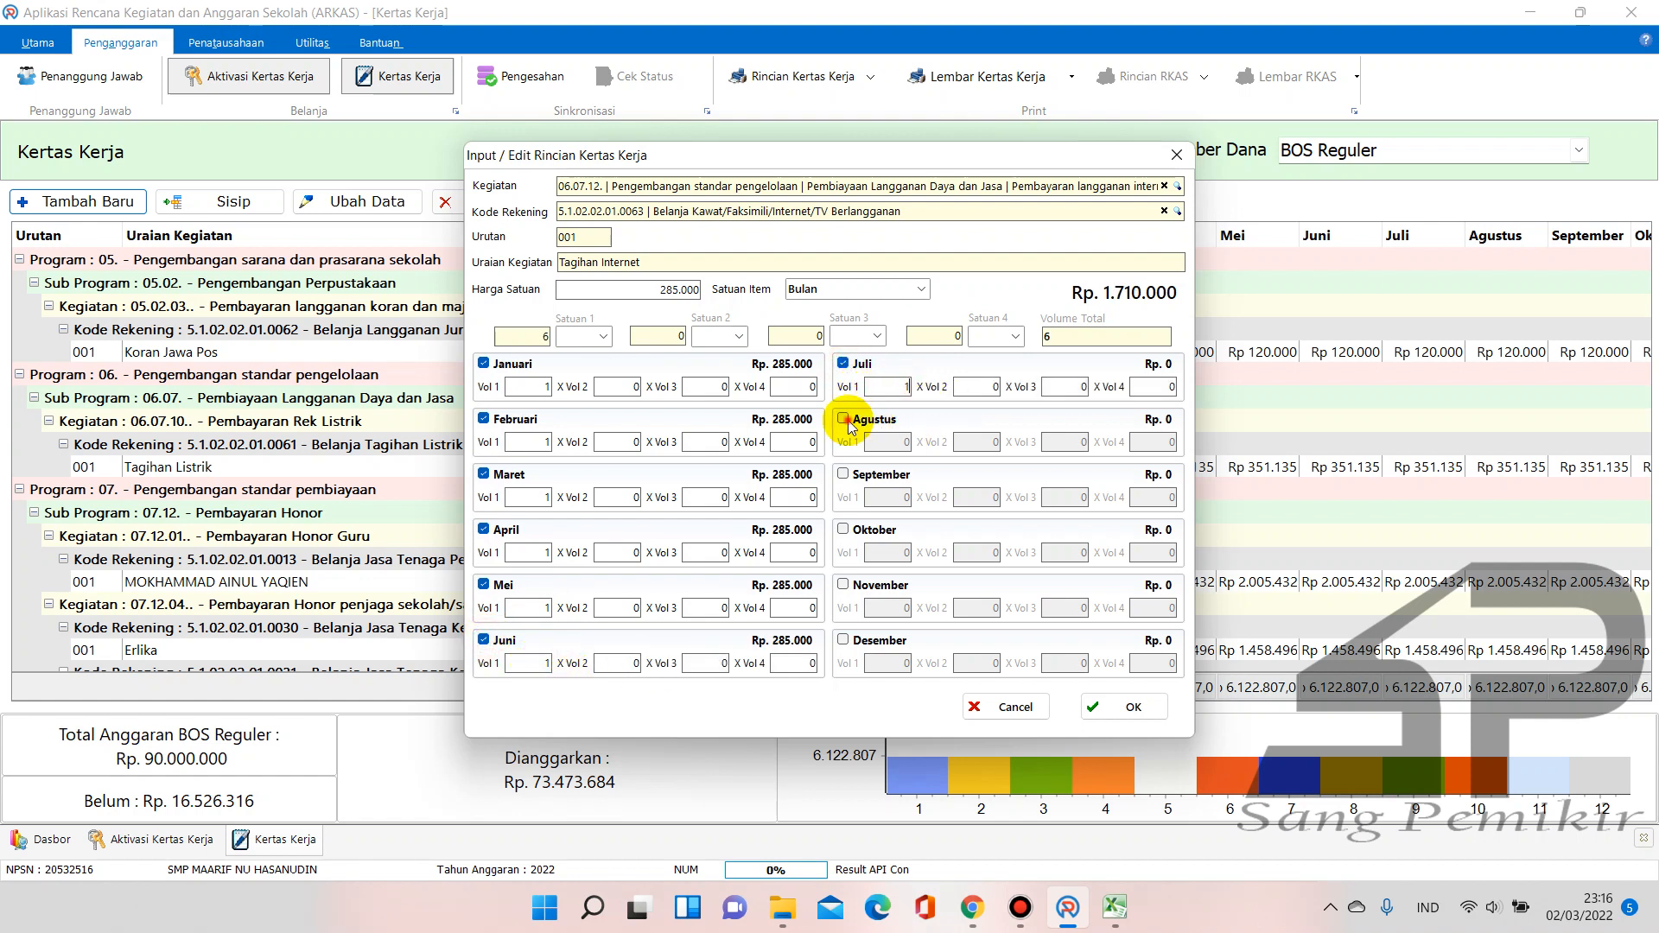
click(843, 418)
click(899, 442)
text(1)
click(871, 482)
click(891, 494)
text(1)
click(864, 530)
click(884, 551)
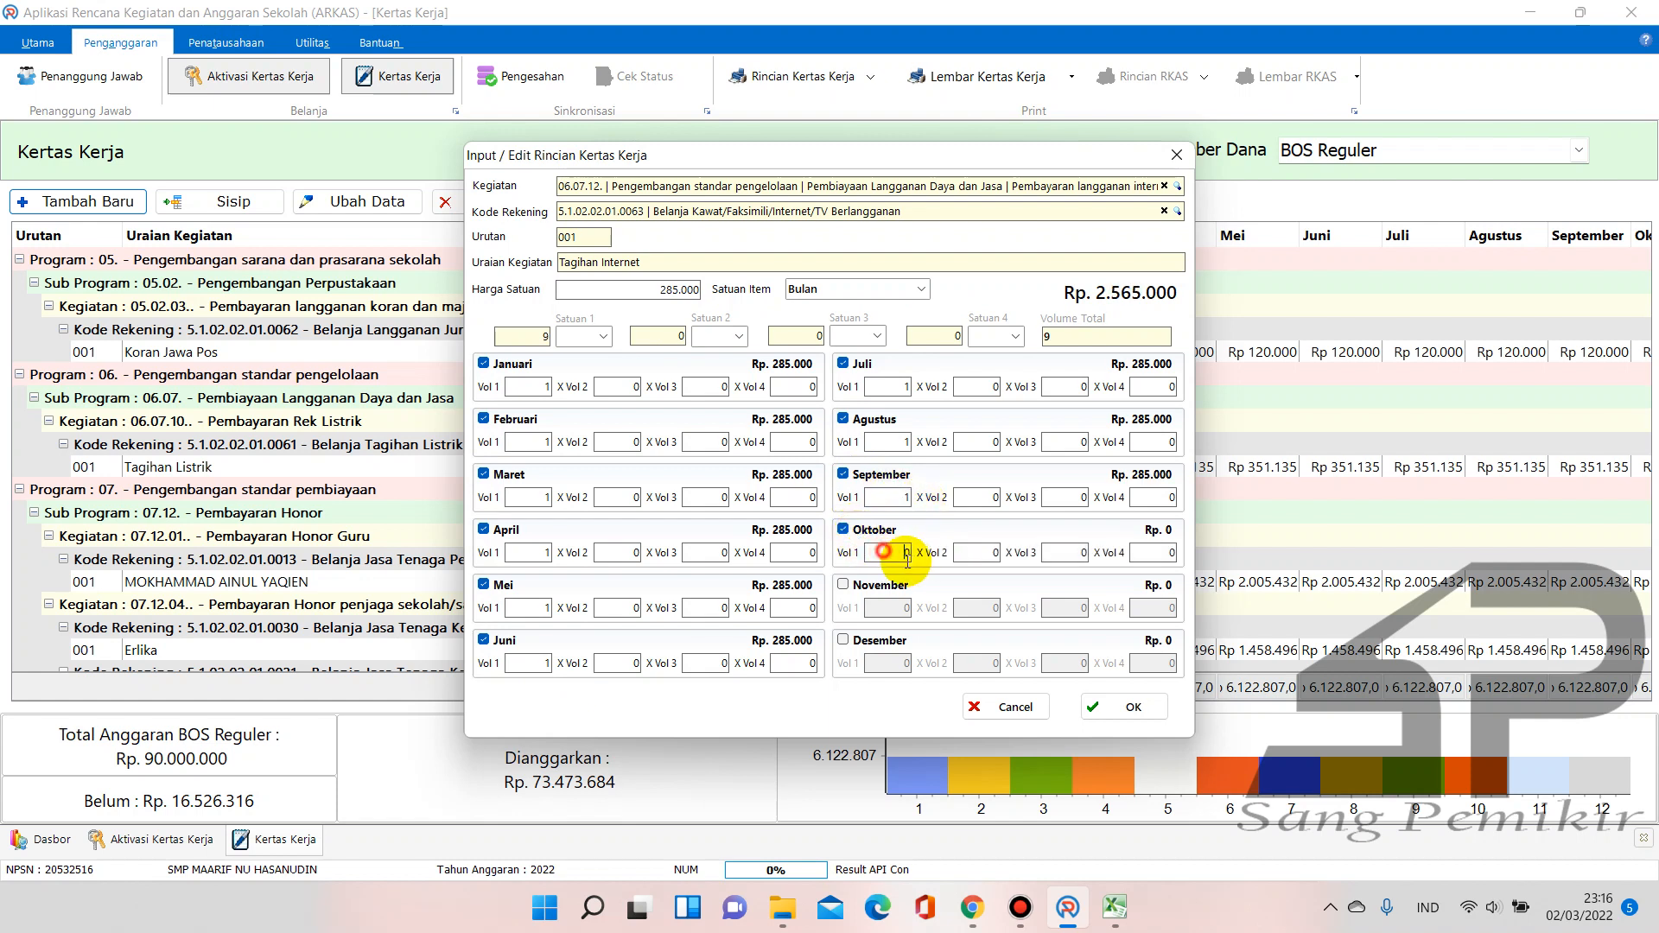
text(1)
click(843, 585)
click(902, 608)
text(1)
click(840, 640)
click(905, 664)
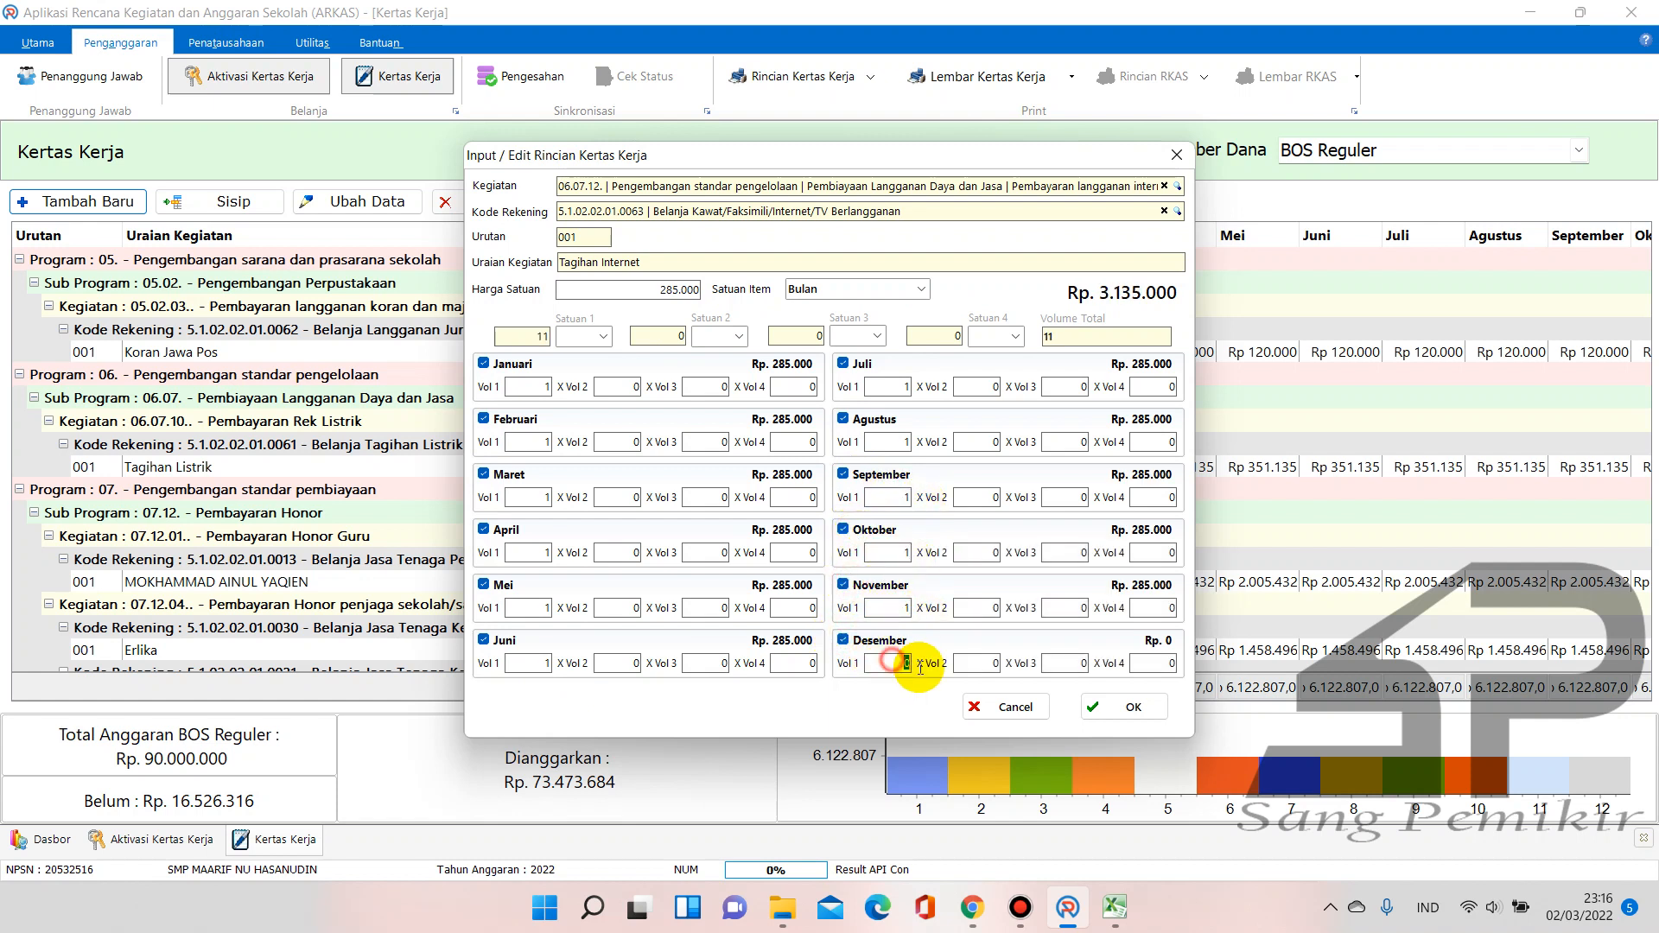
text(1)
click(975, 661)
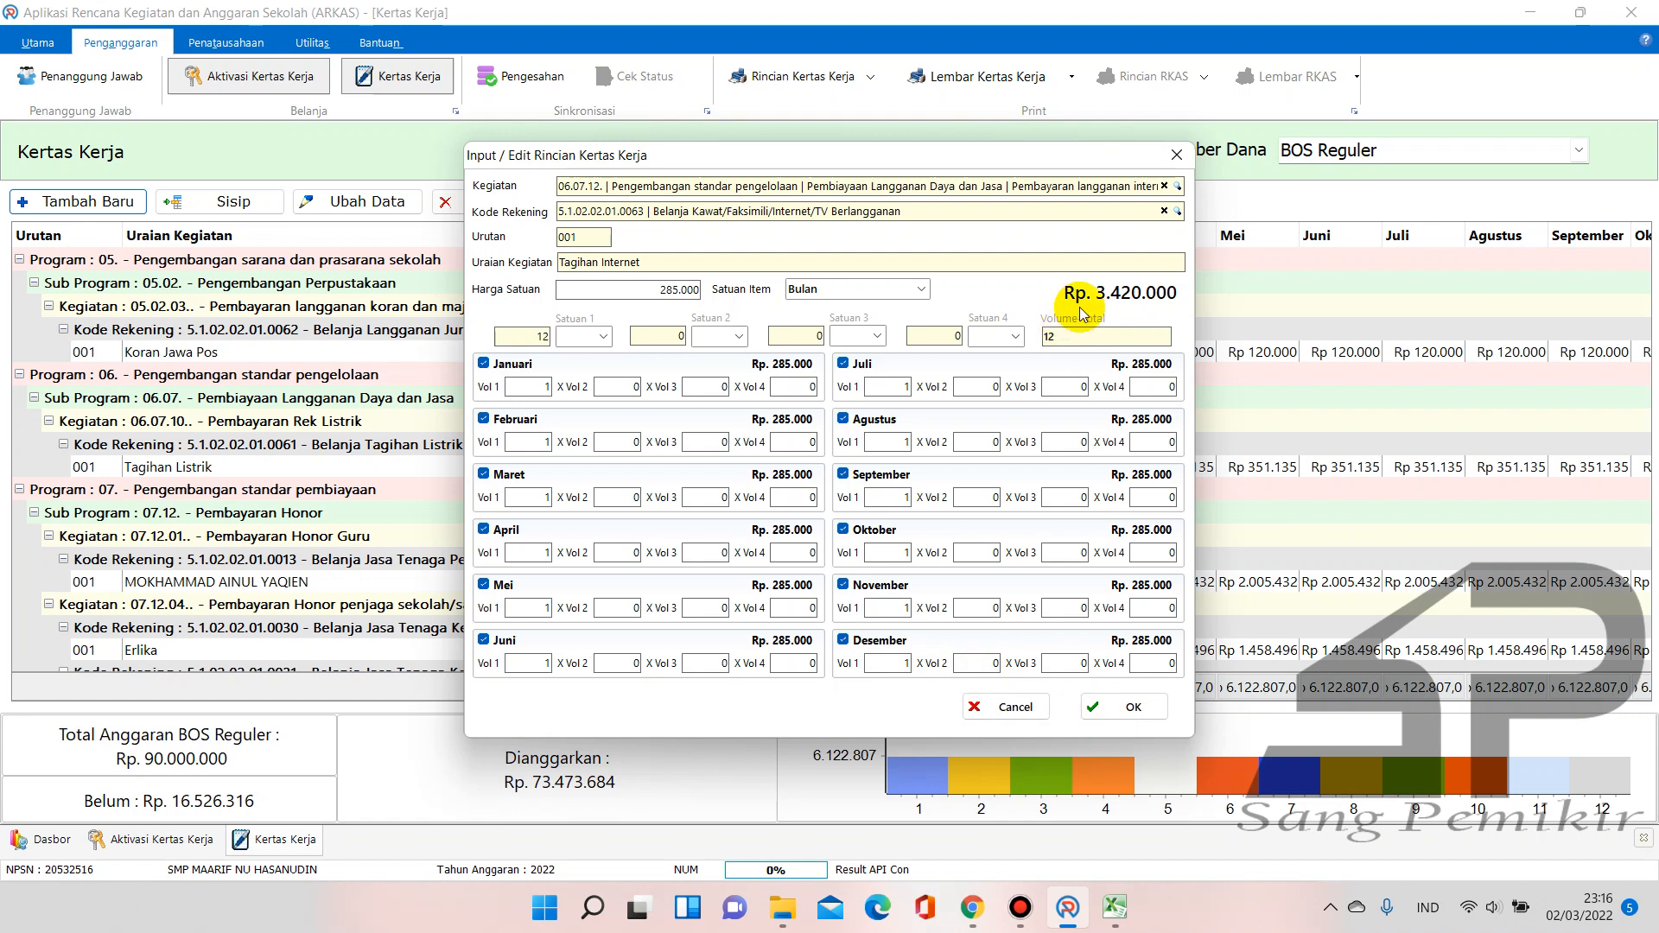
click(1129, 903)
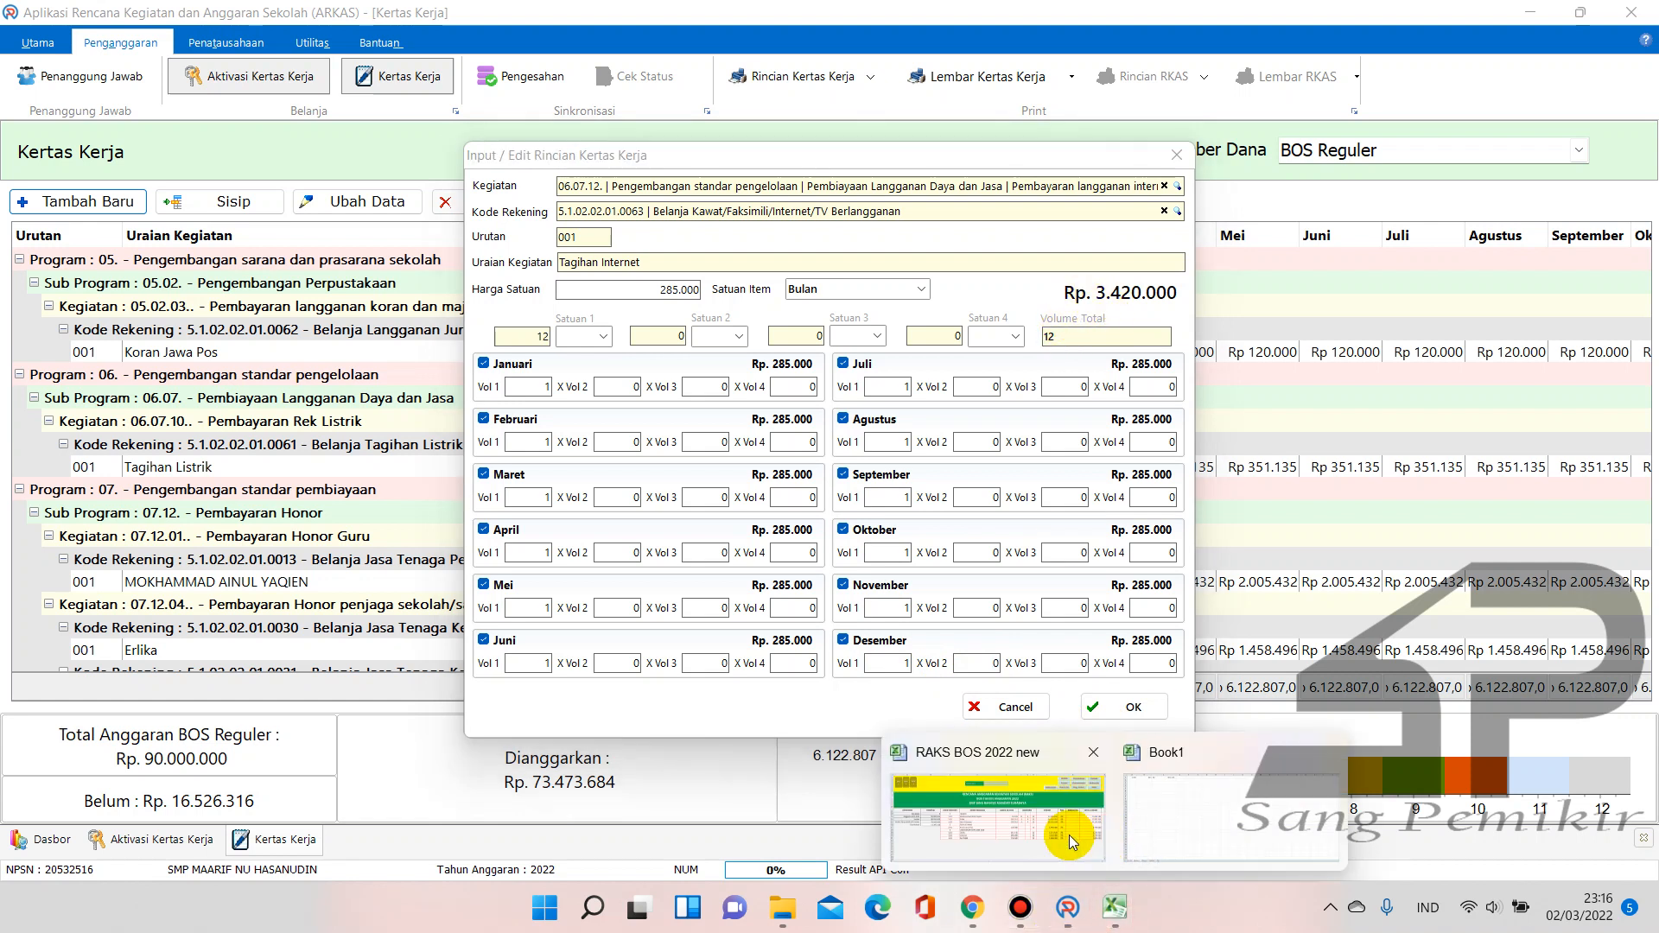
Verify the RAKS workbook's Internet total in L20 is 3.420.000 (285.000 × 12)
click(1070, 834)
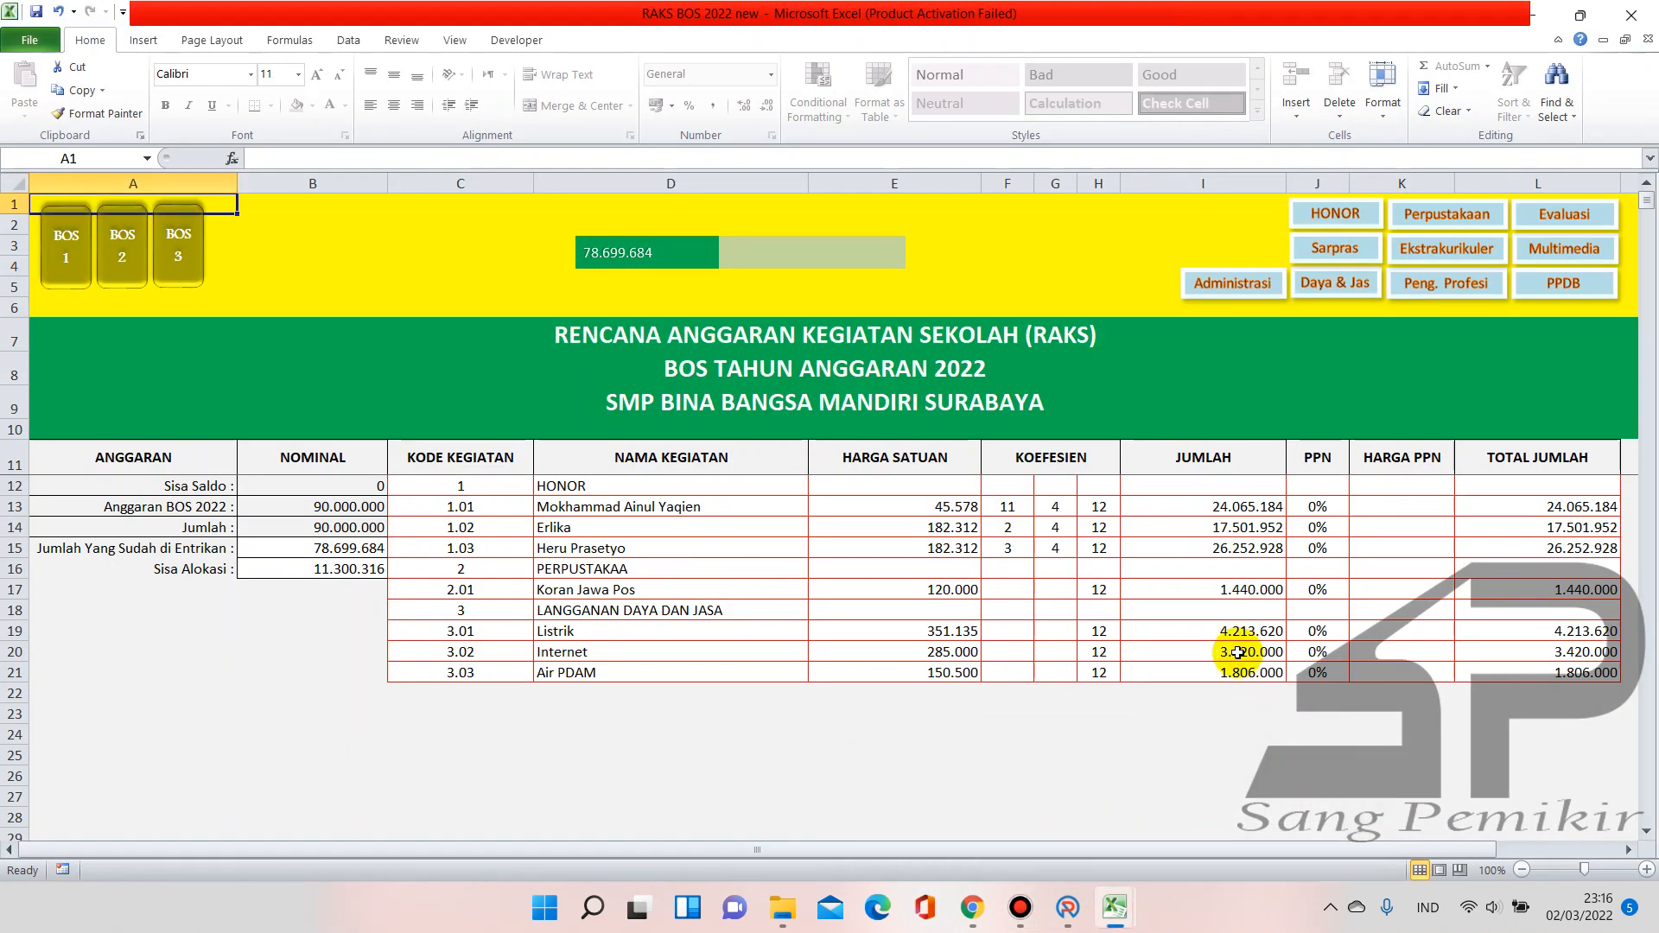
click(1543, 652)
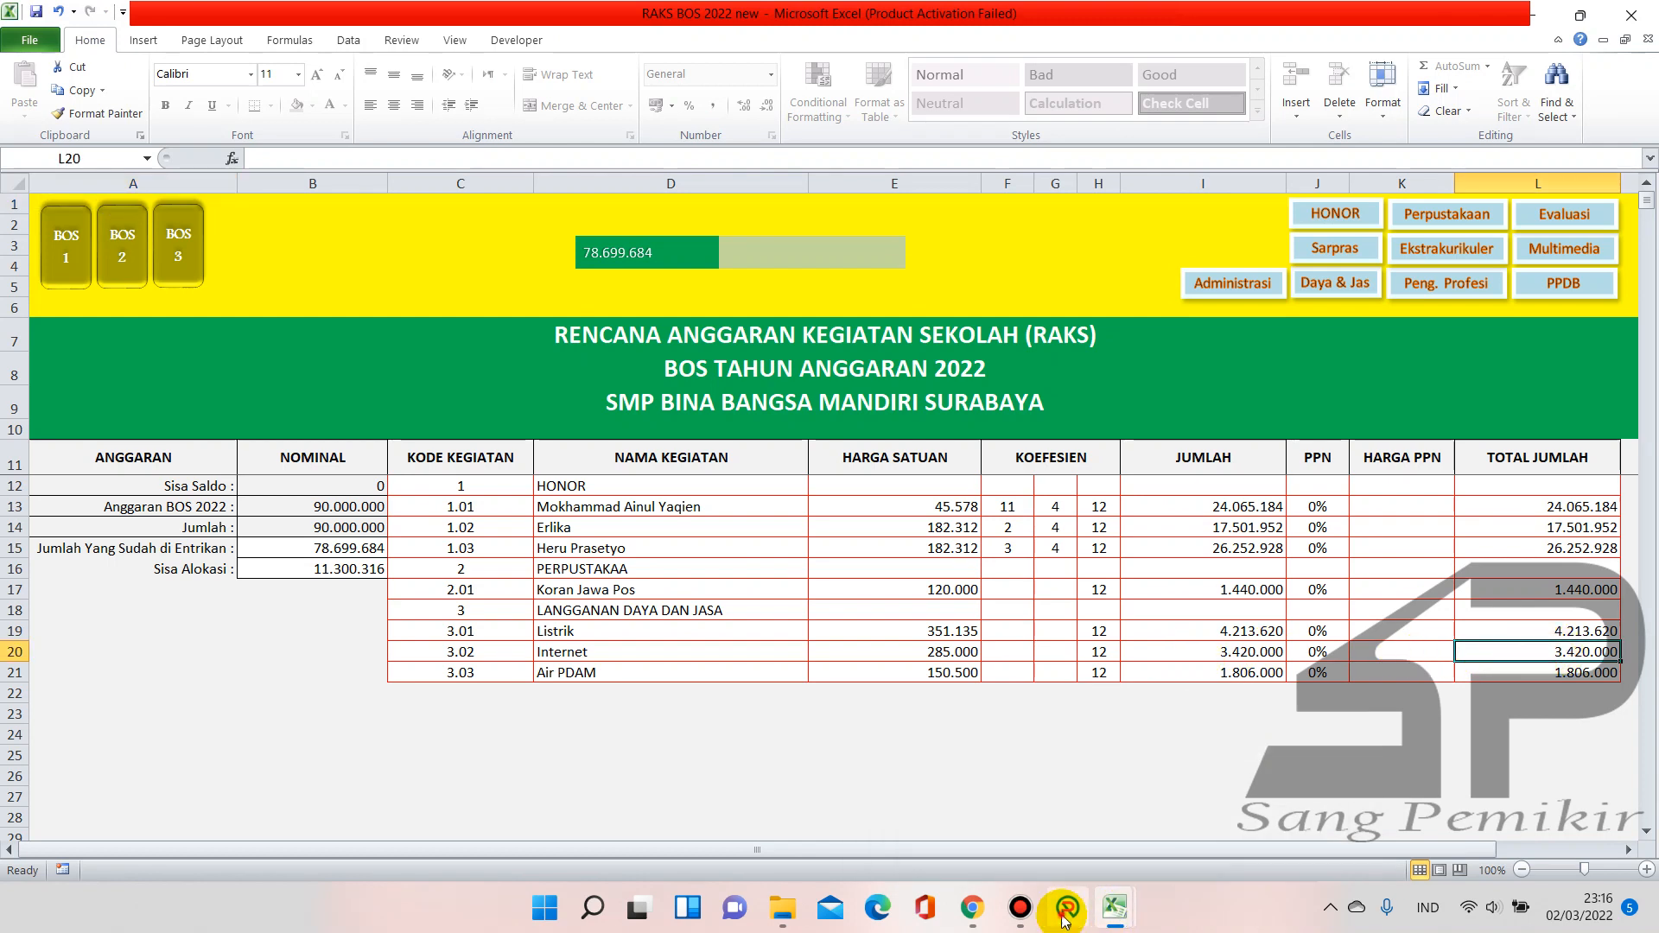
click(1069, 908)
Save the Tagihan Internet entry and start a new blank Kertas Kerja detail entry
click(1129, 715)
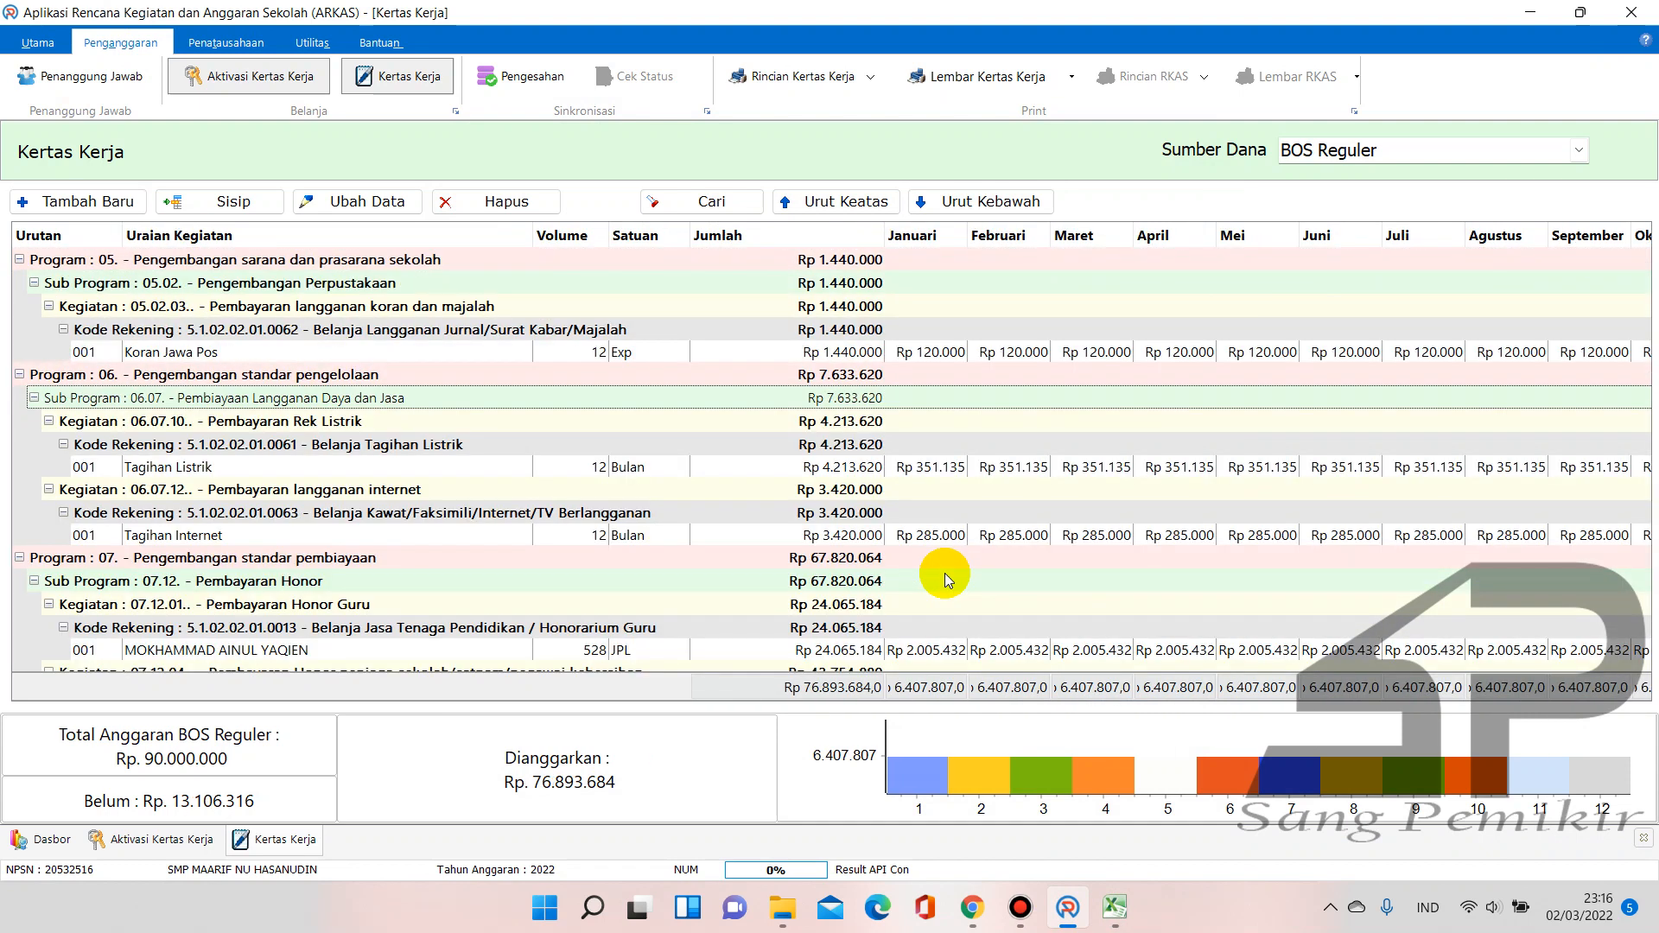
click(119, 206)
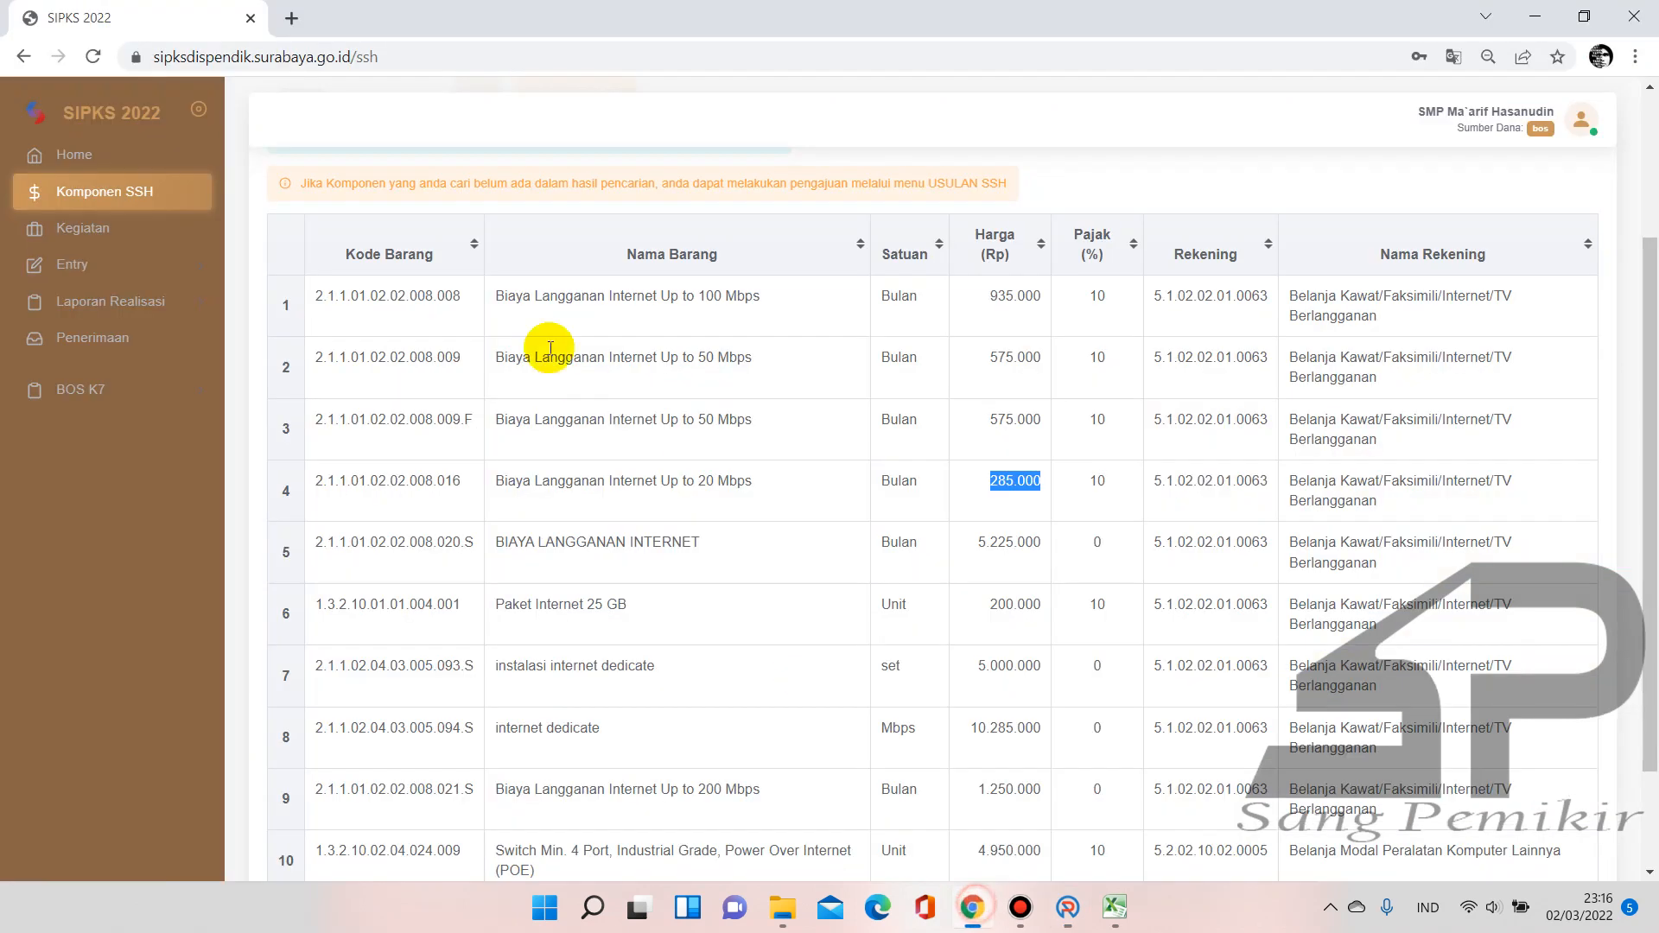
click(972, 907)
Search SIPKS for 'Air' and select the Rp 3.500 per M3 water-usage price
scroll(538, 416, up, 3)
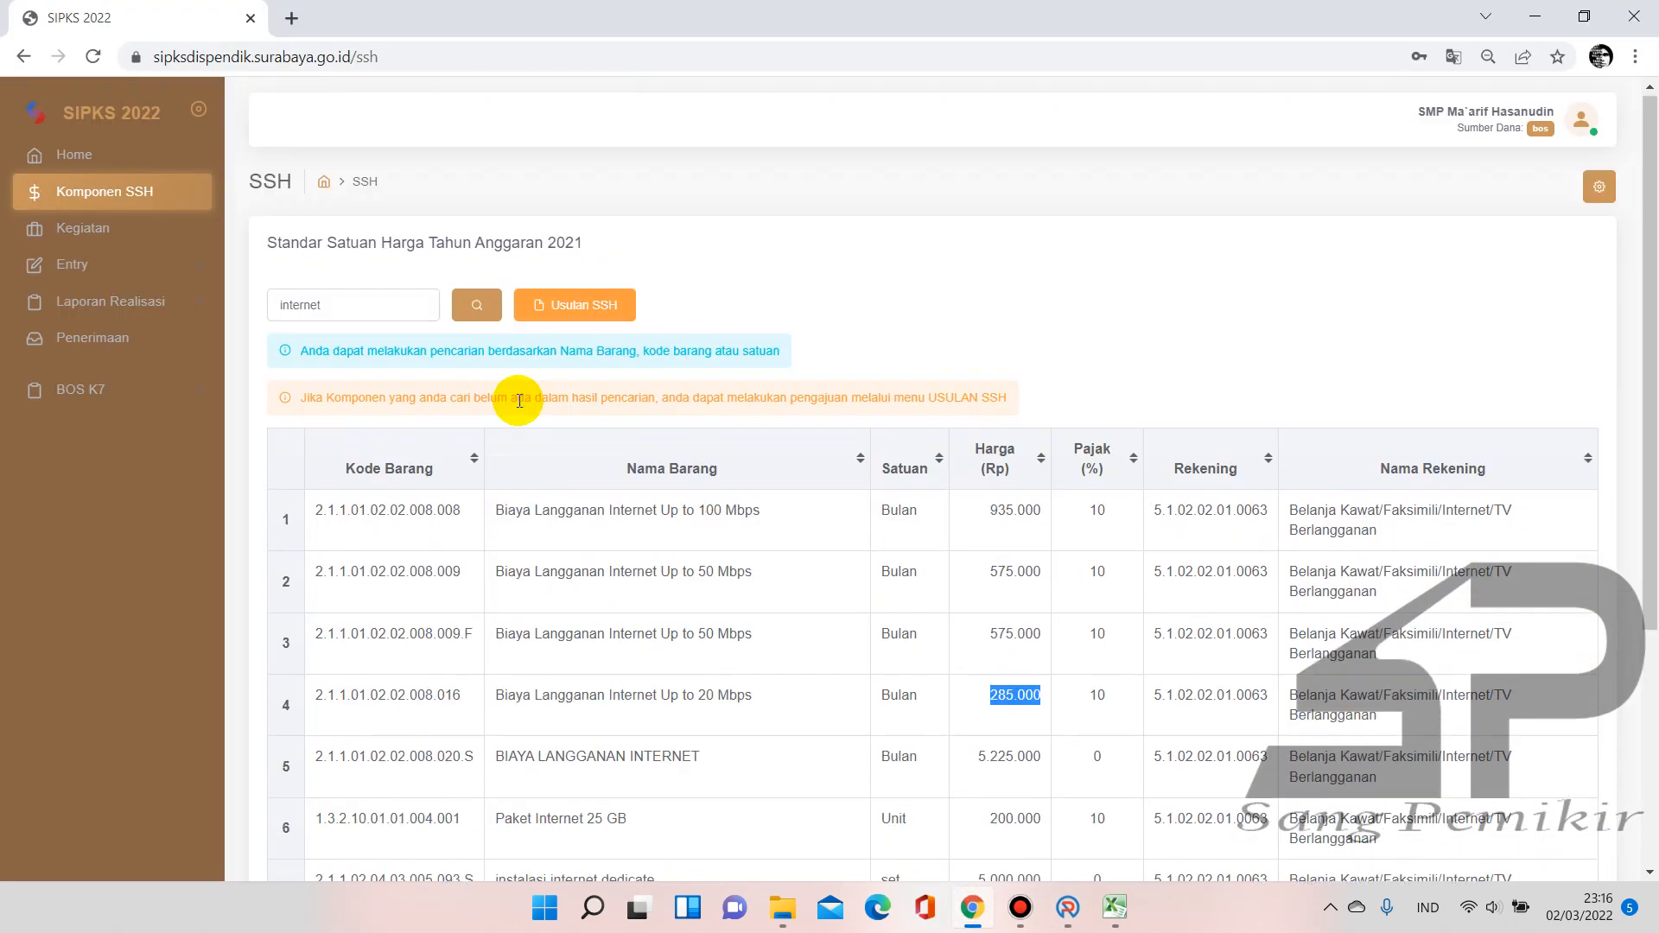
drag(338, 307, 221, 308)
text(Air)
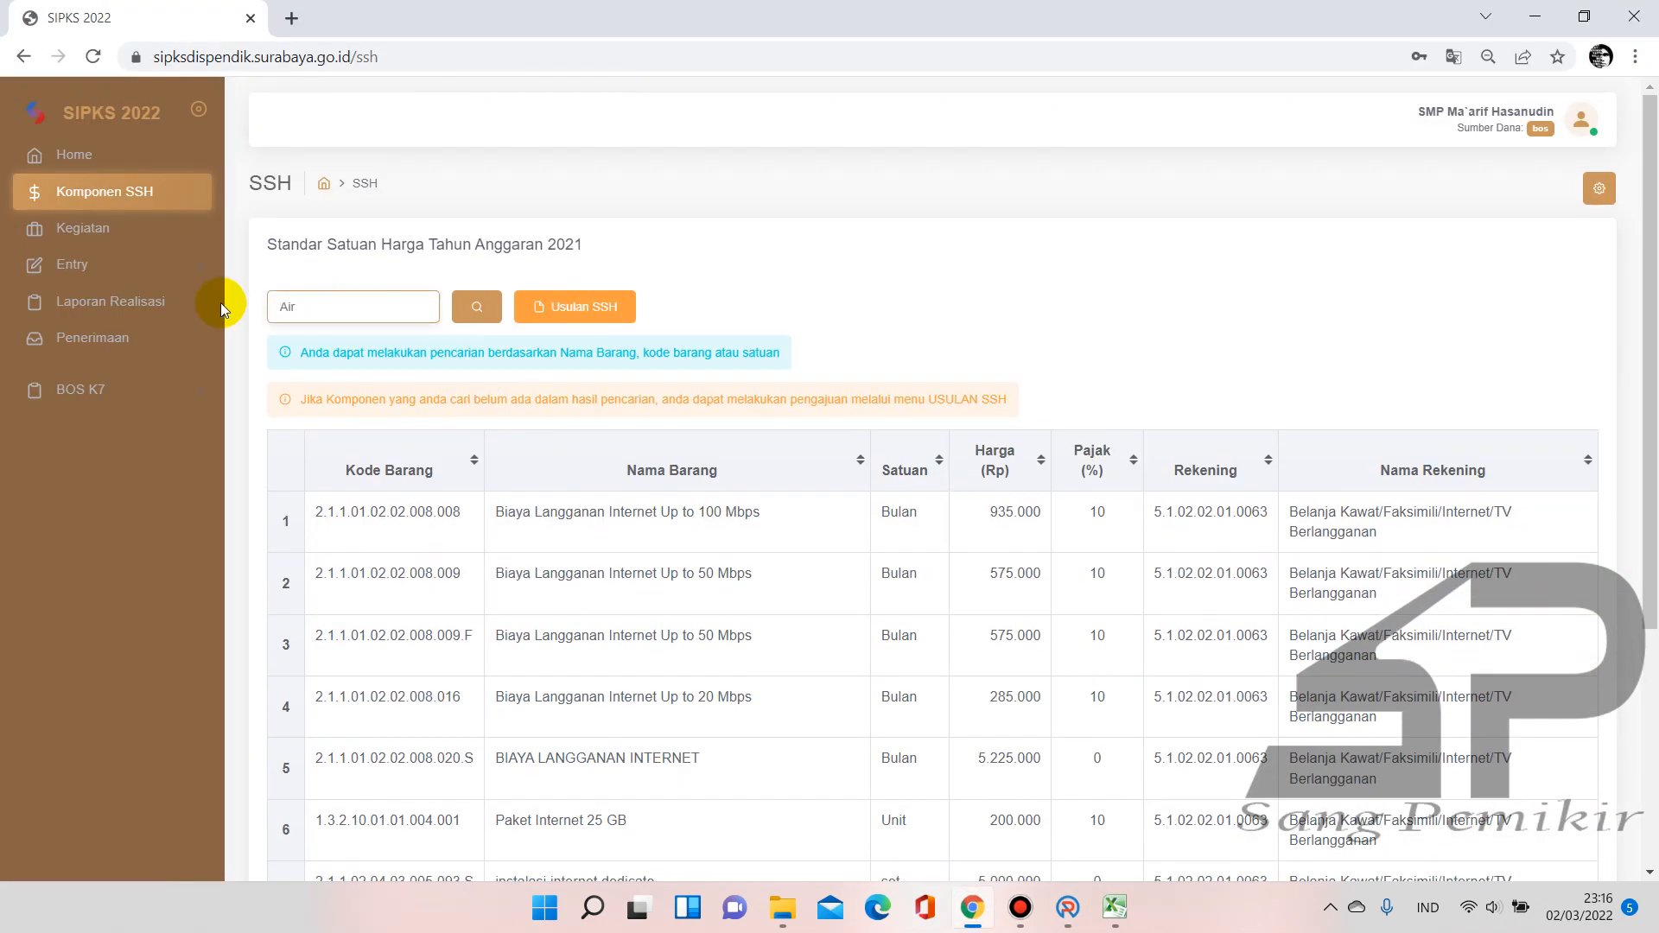
key(Return)
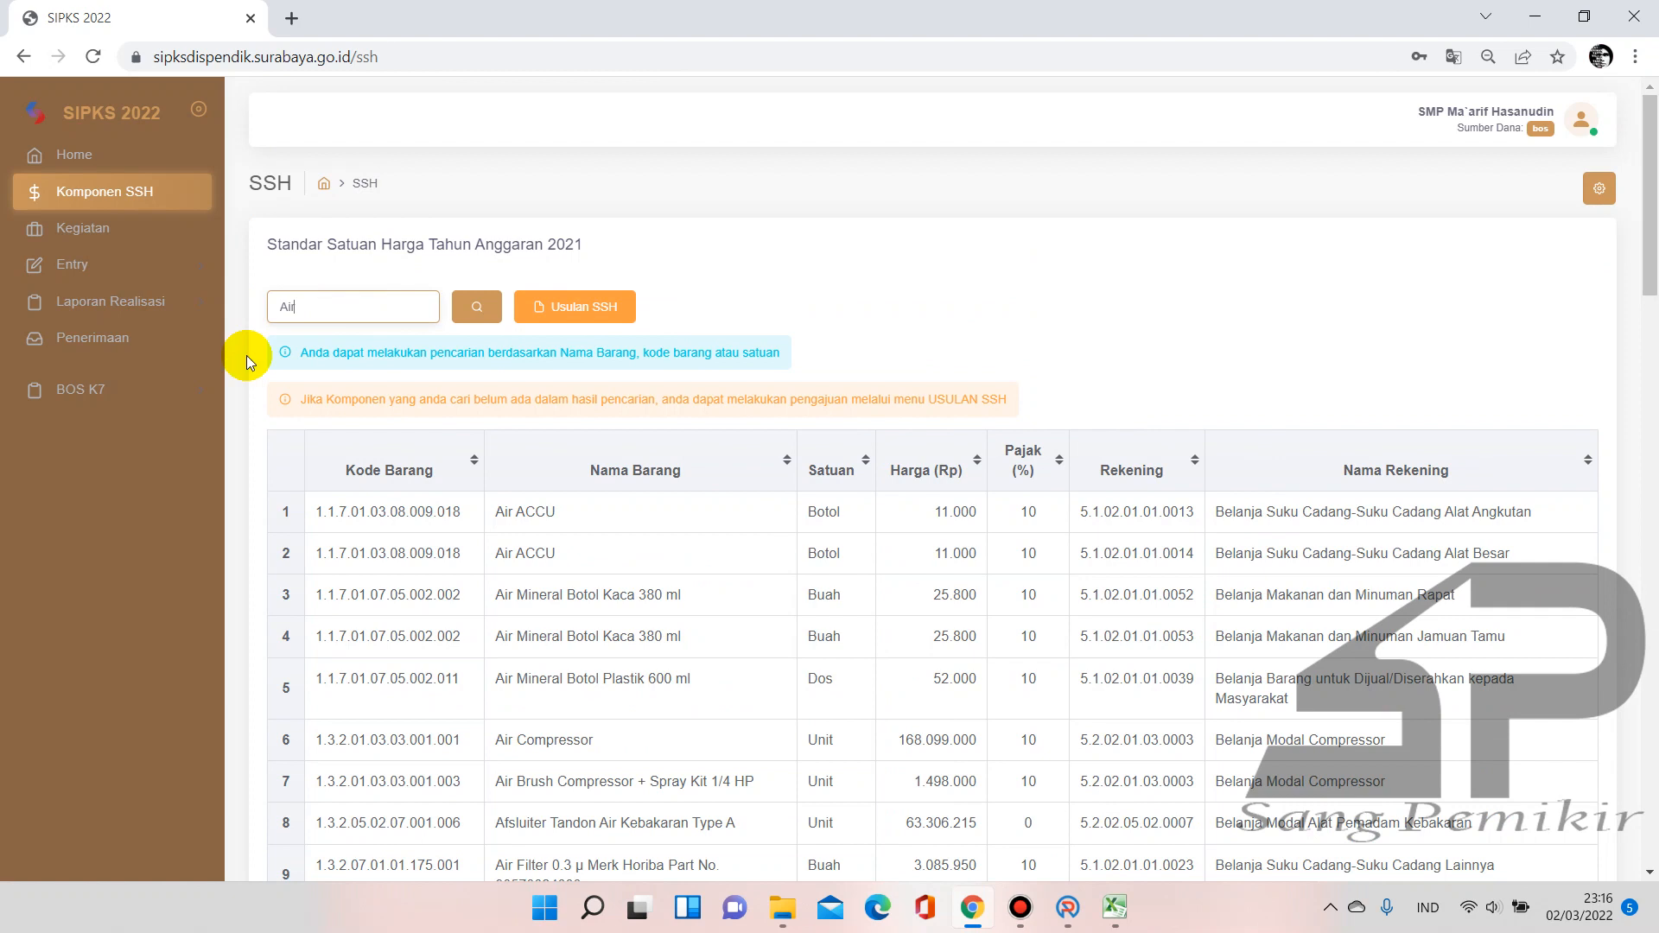
scroll(540, 580, down, 10)
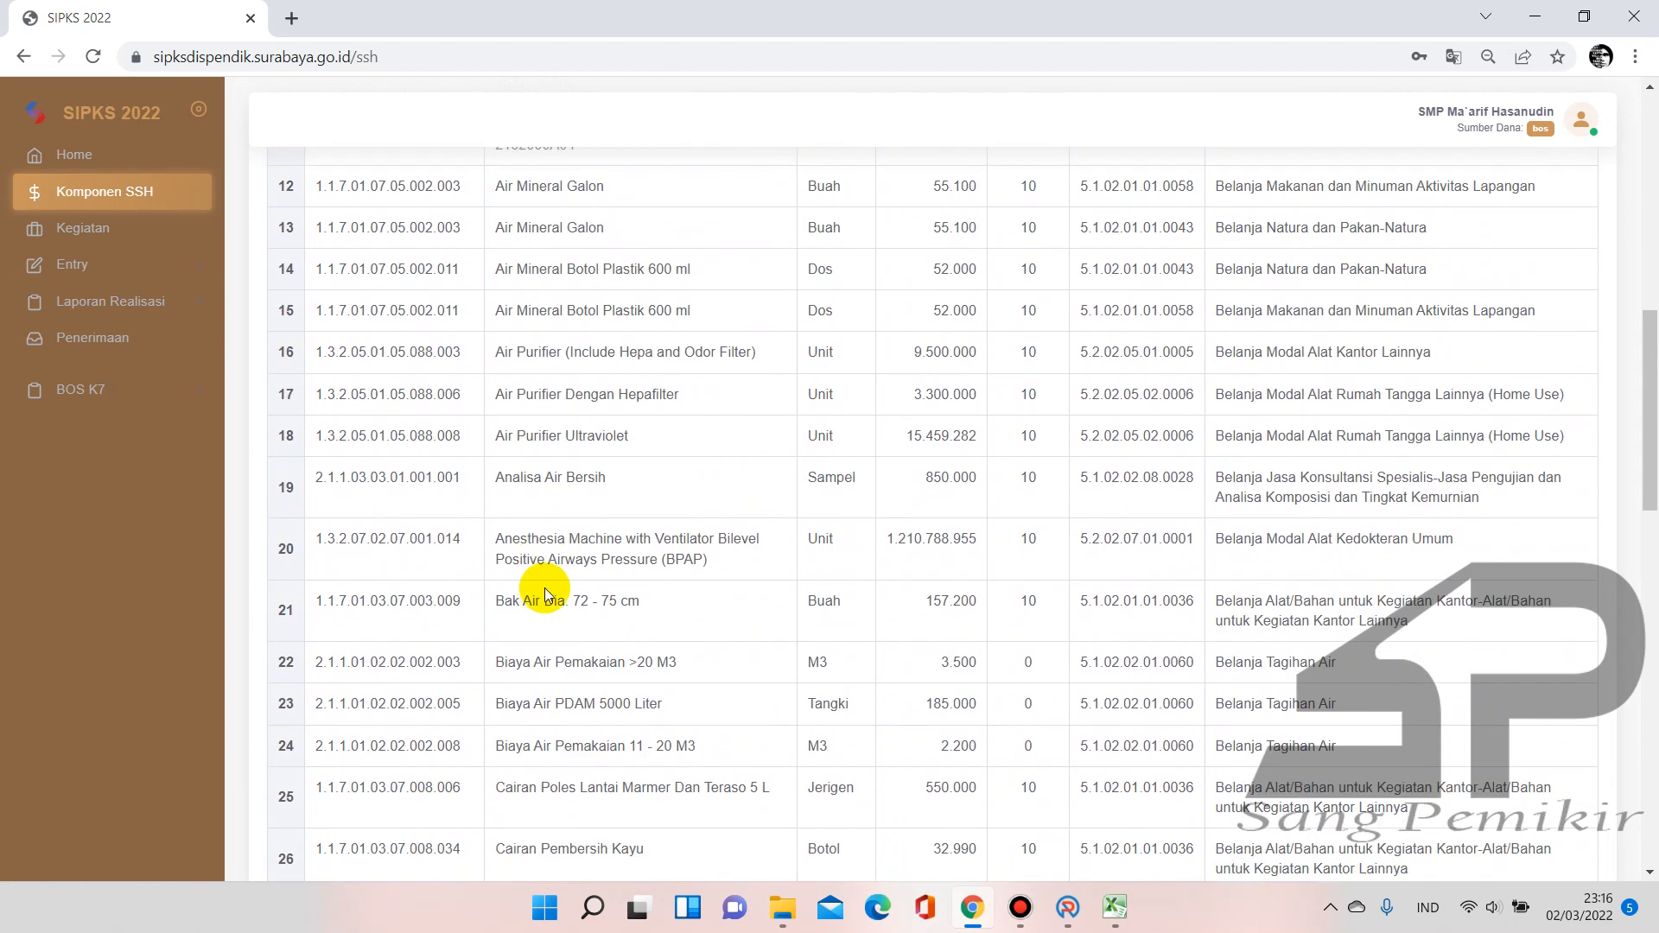
scroll(655, 520, down, 4)
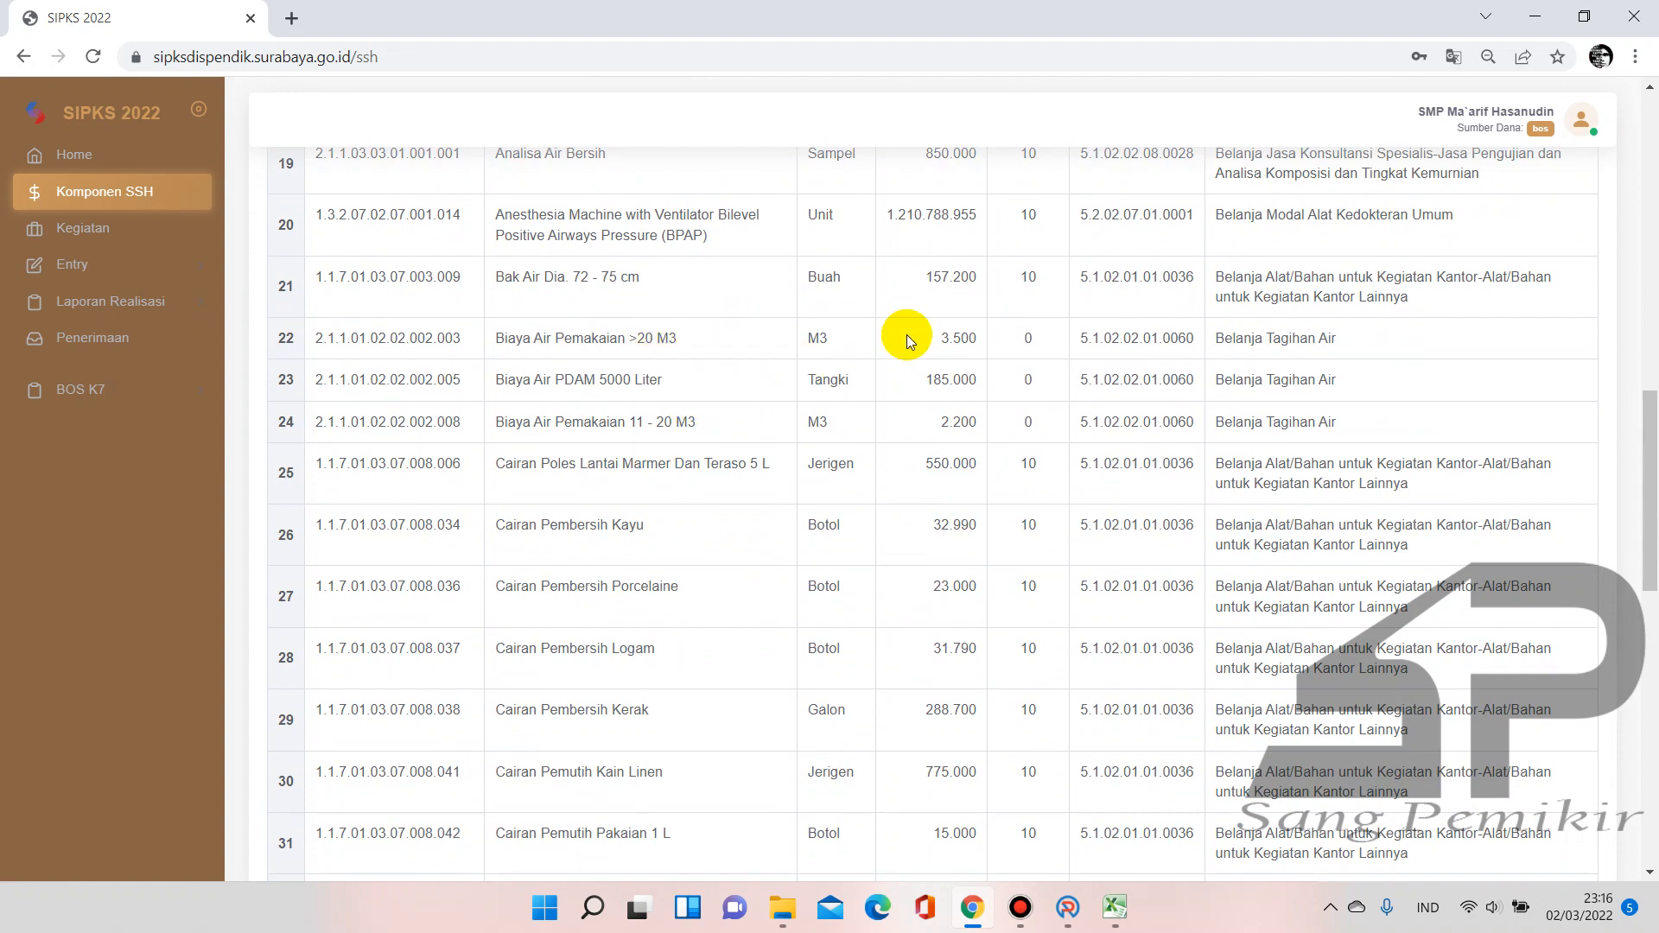
double_click(942, 337)
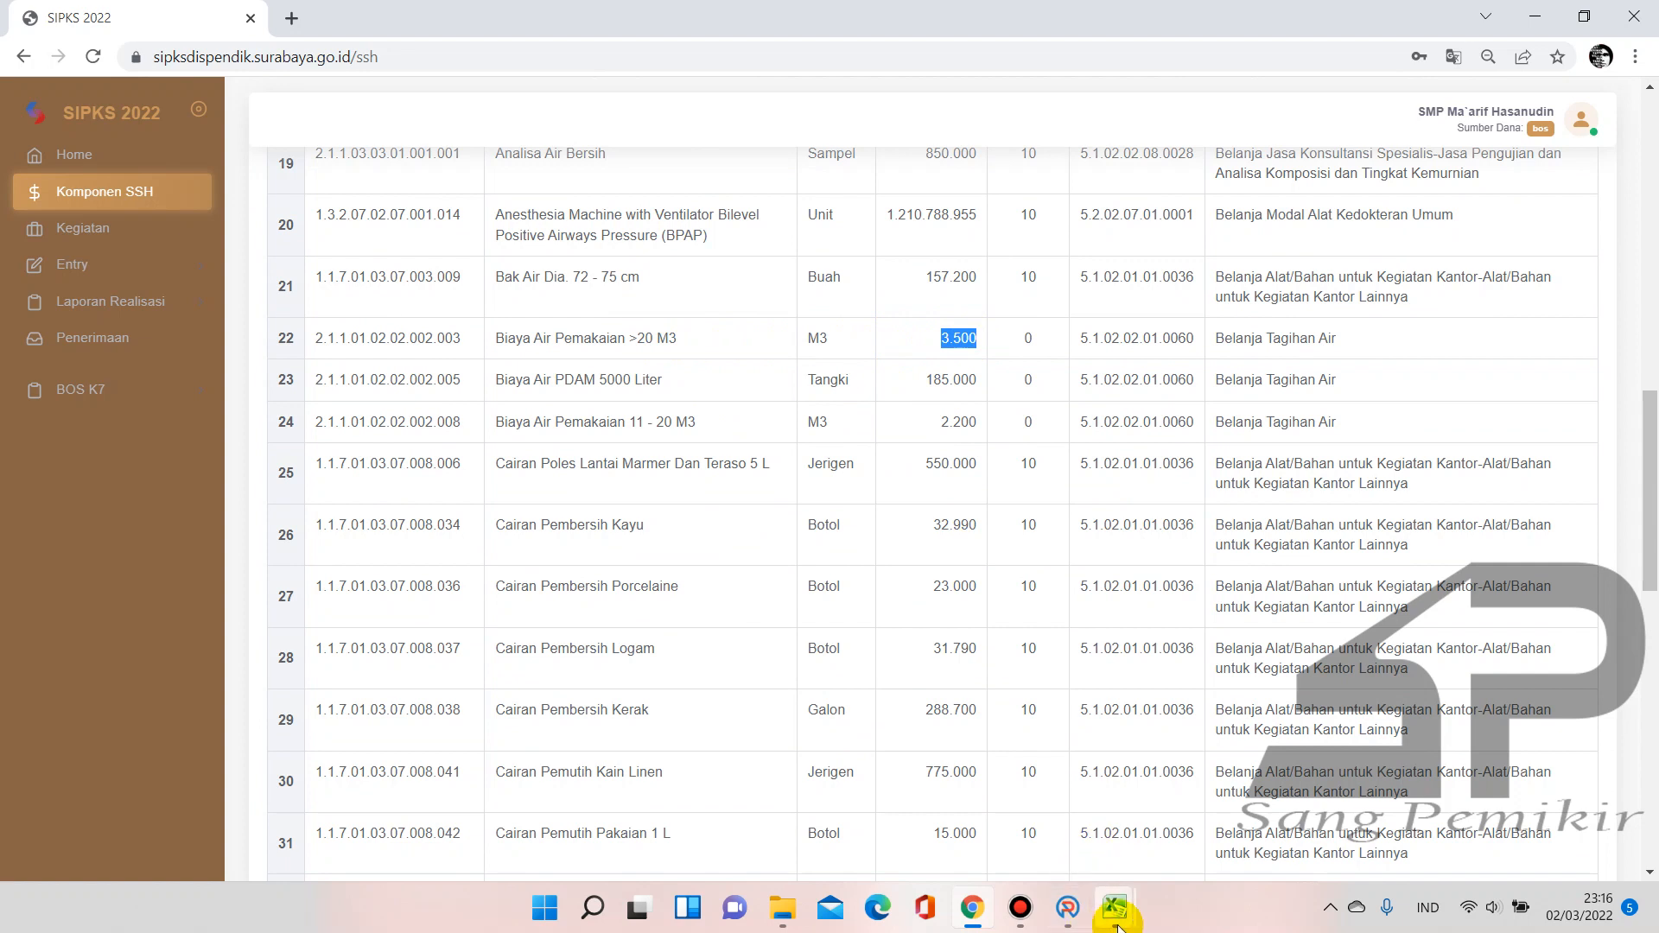
In Book1, enter the price 3500 in A1 and a trial quantity of 150 in B1
mouse_move(1118, 925)
click(1167, 817)
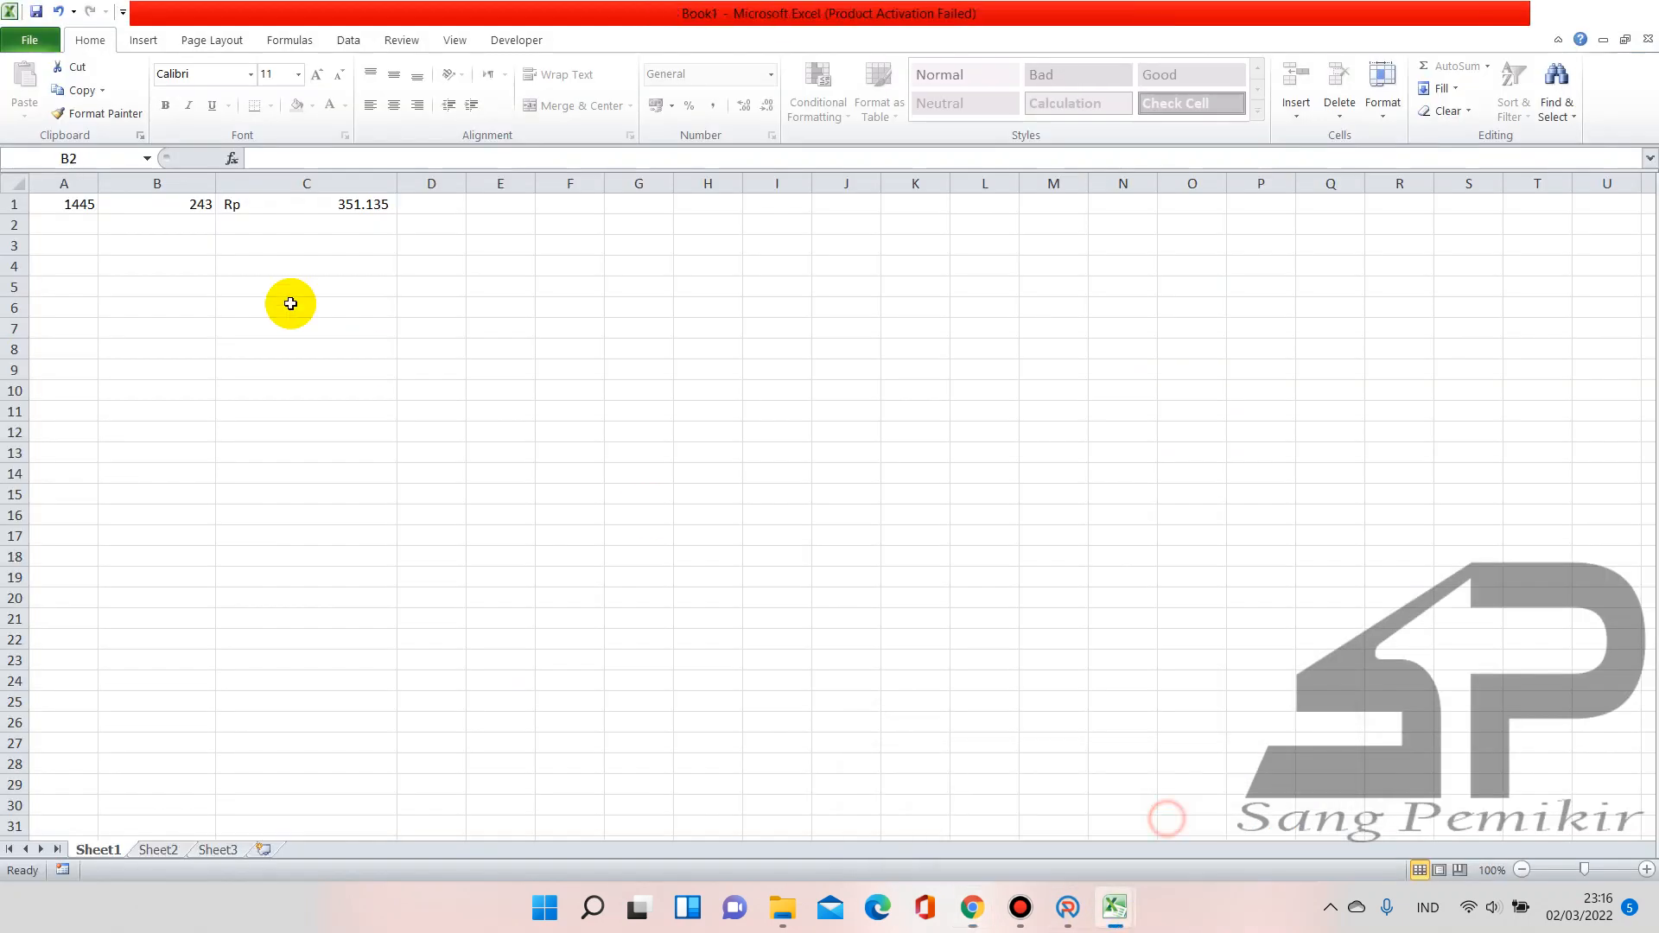
click(65, 204)
text(3500)
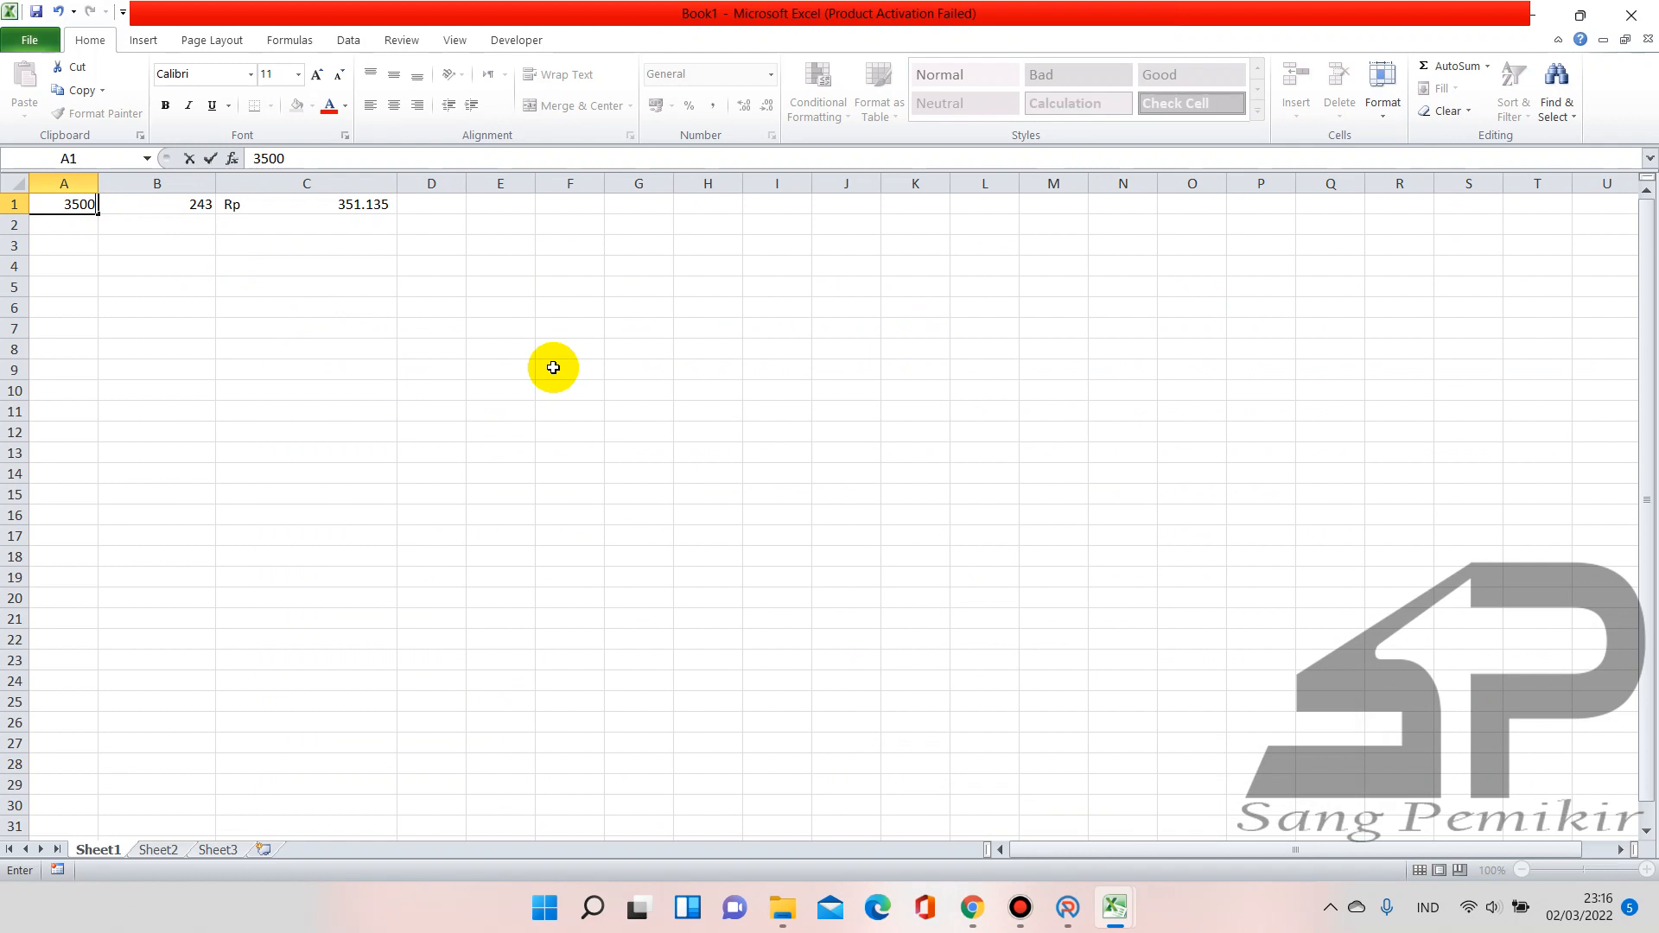
key(Tab)
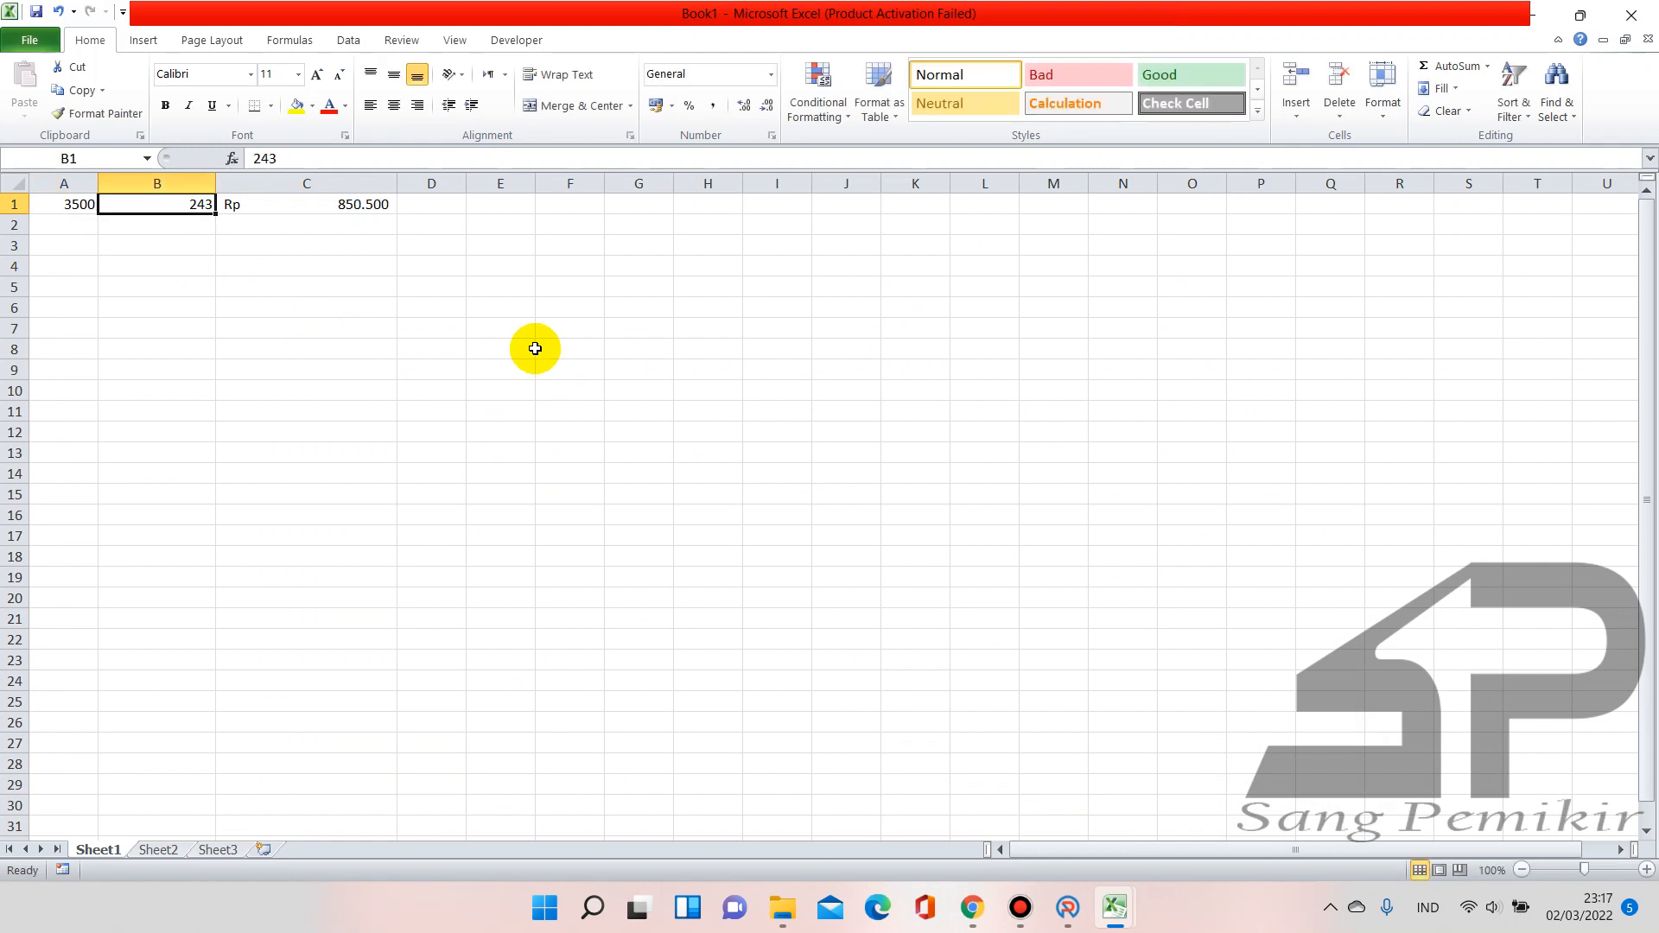
text(150)
key(Return)
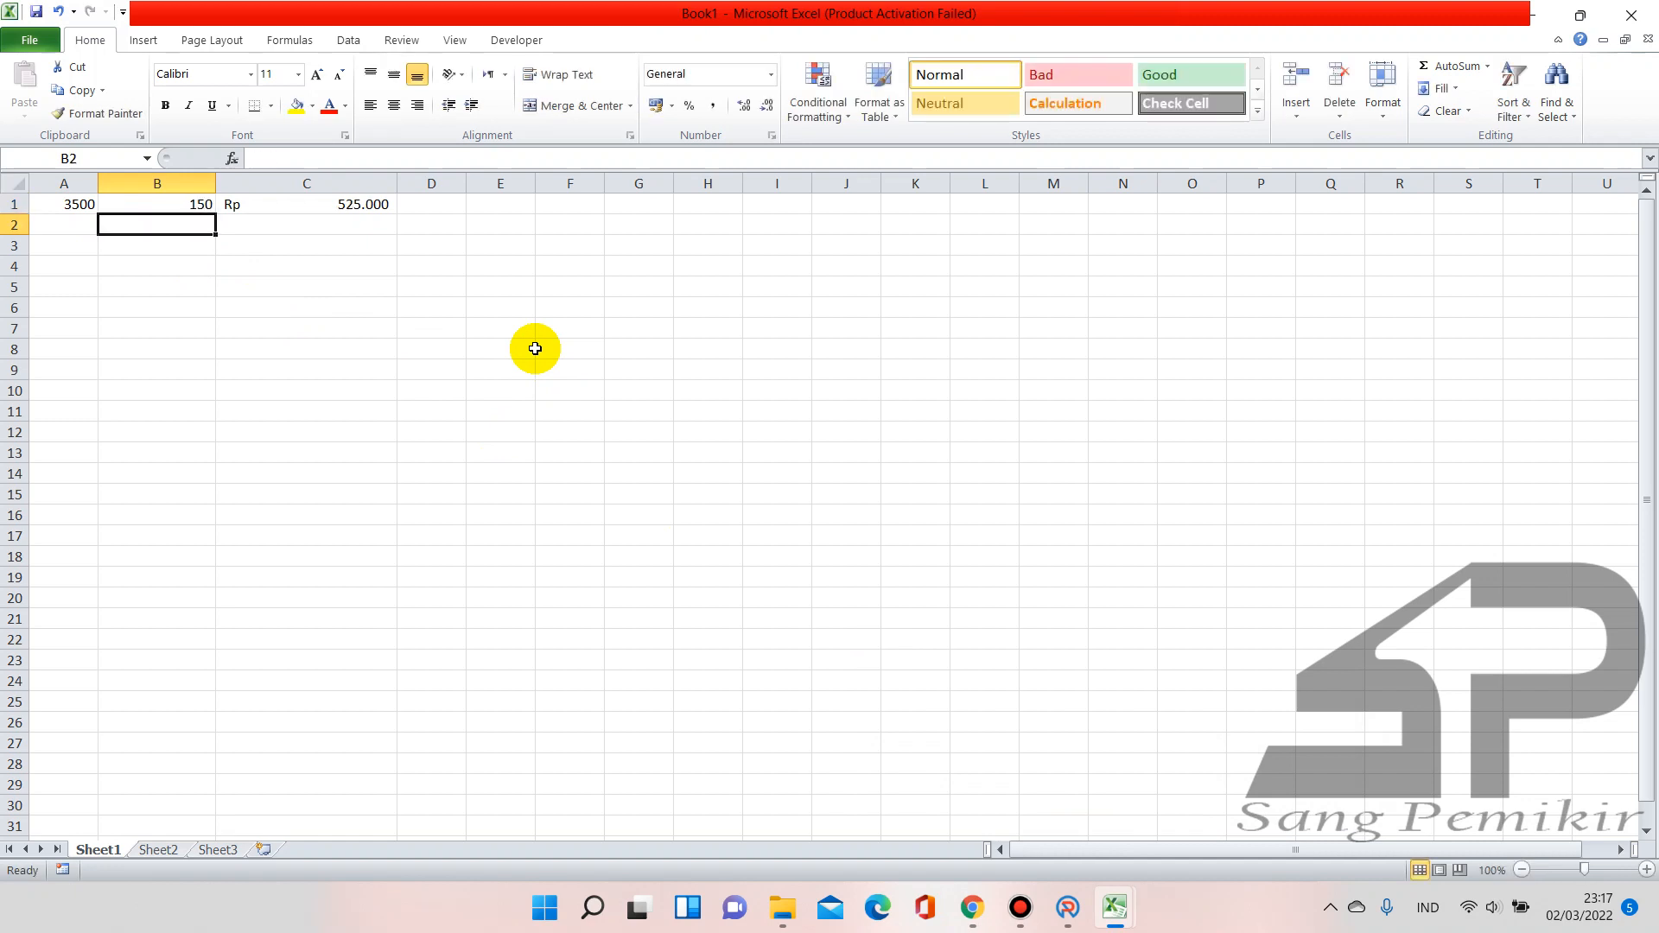
Try quantities 25, 50 and 45 in B1, settling on 43 for a 150.500 total
key(Up)
text(25)
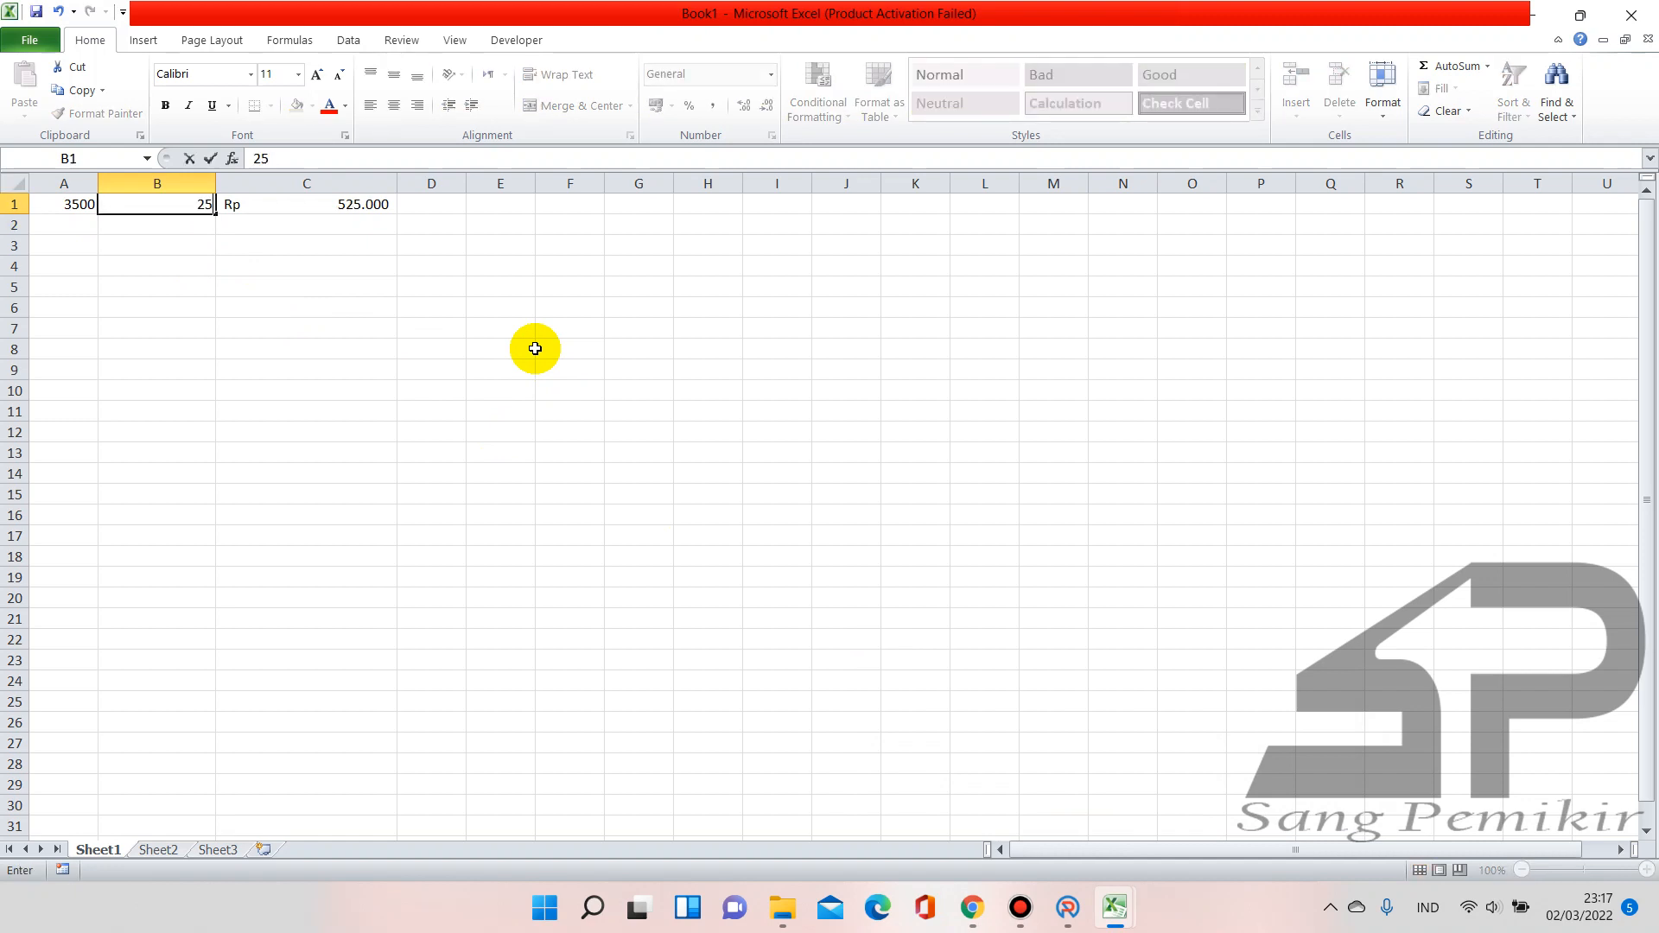
key(Return)
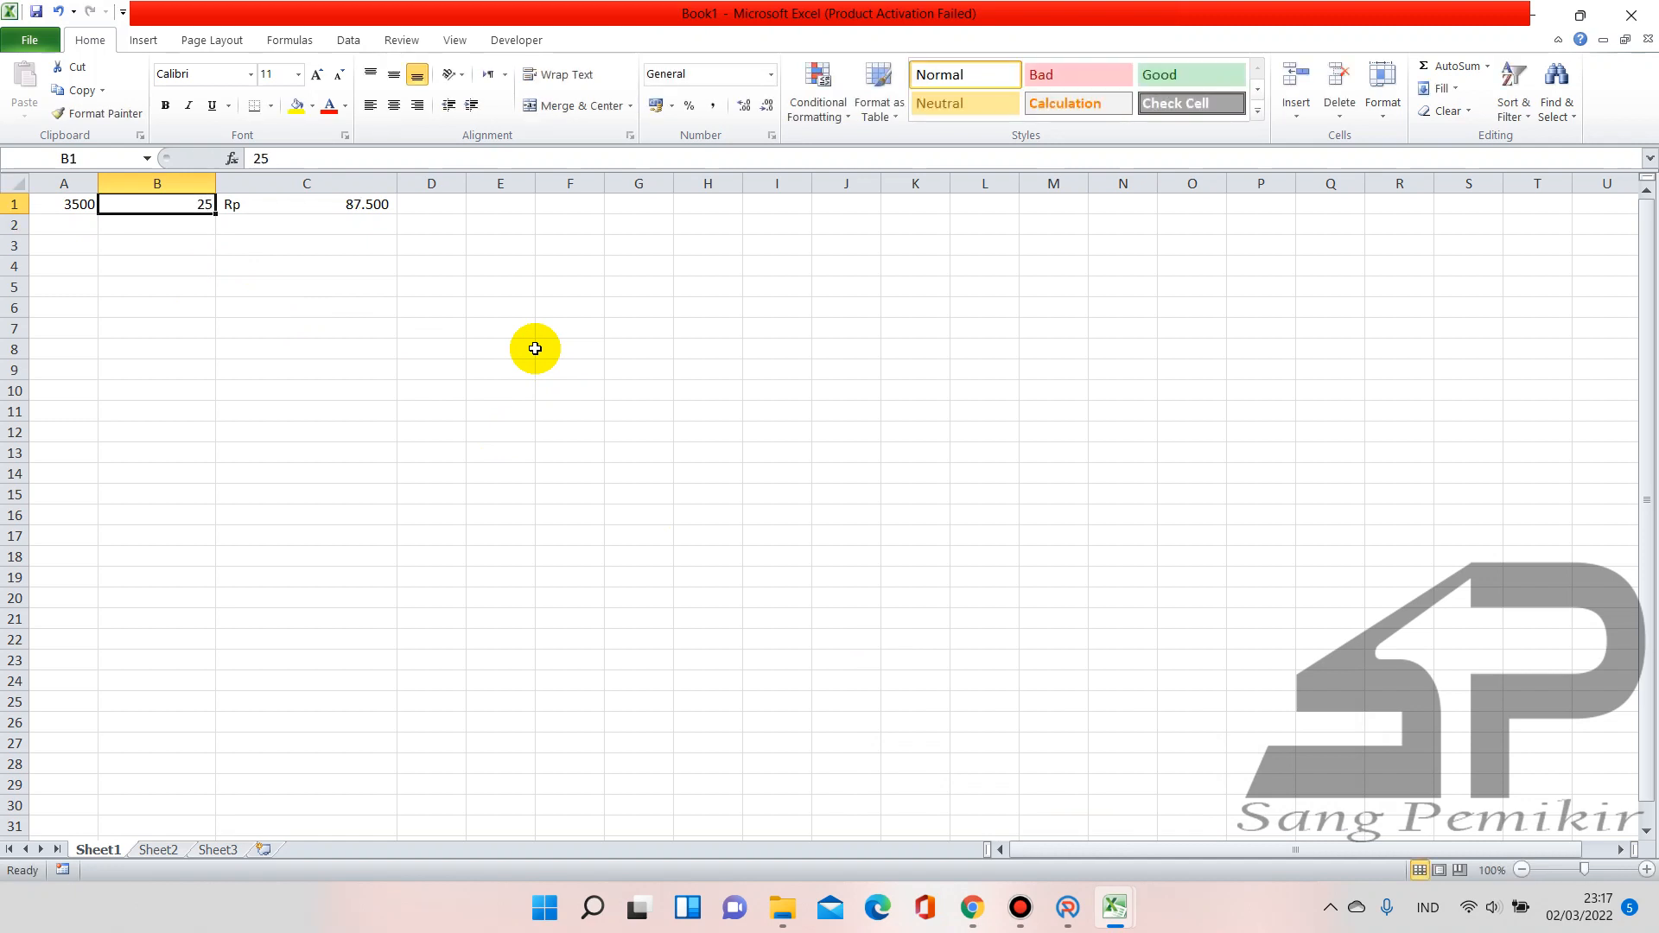
text(50)
key(Return)
text(45)
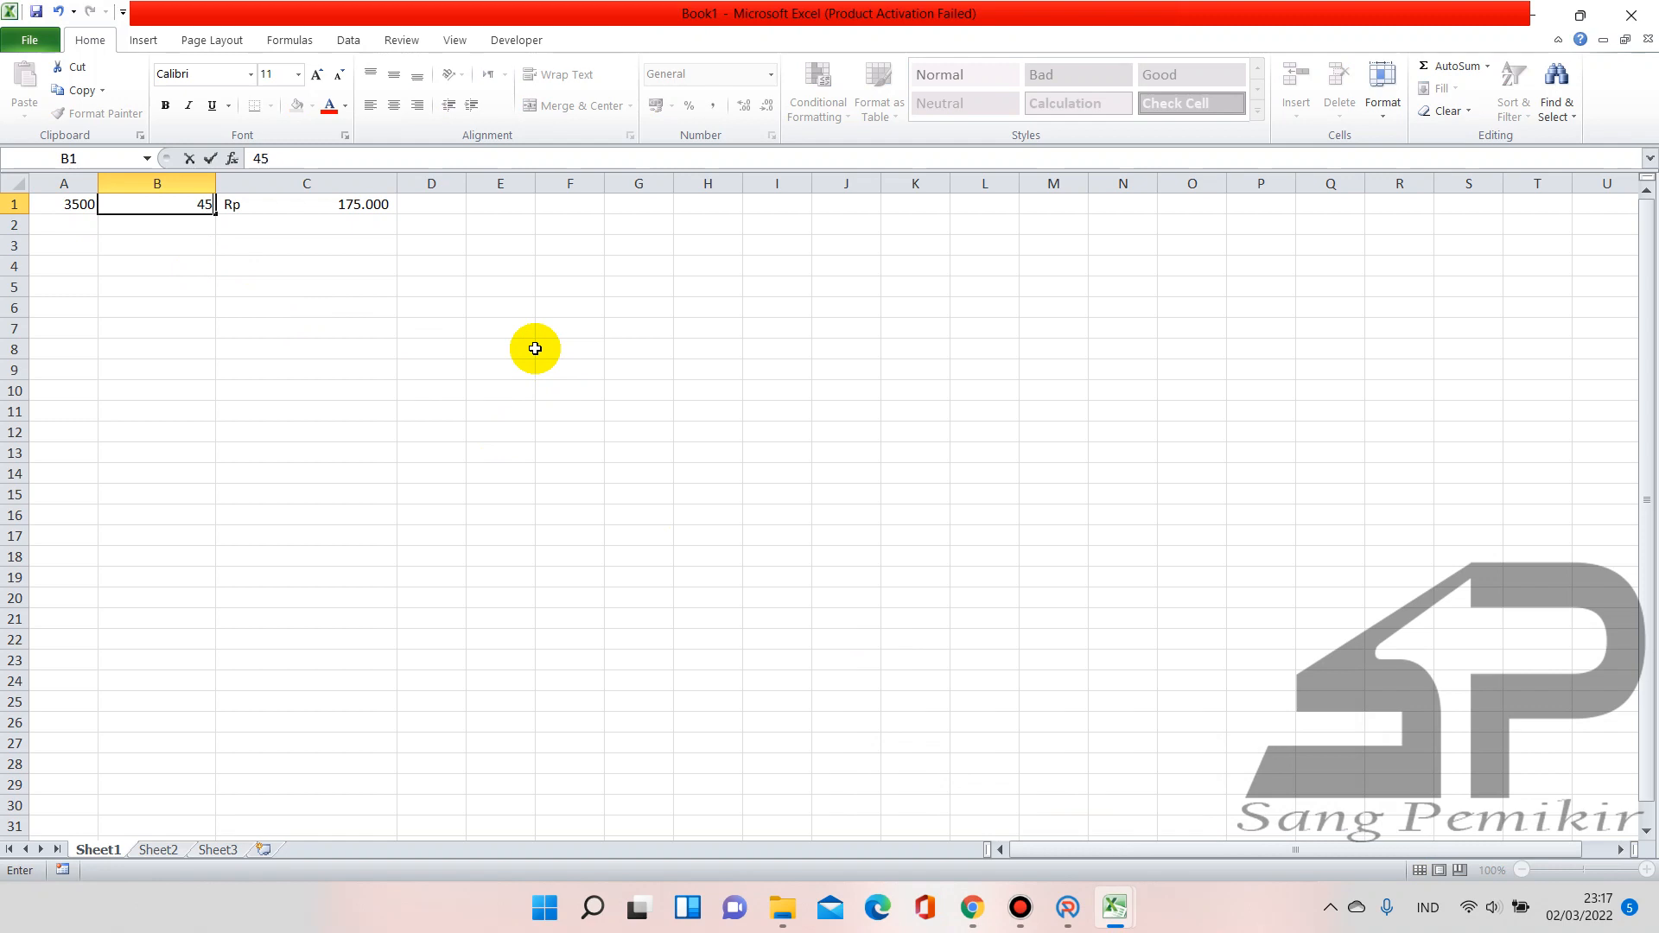
key(Return)
key(Up)
text(4)
key(Return)
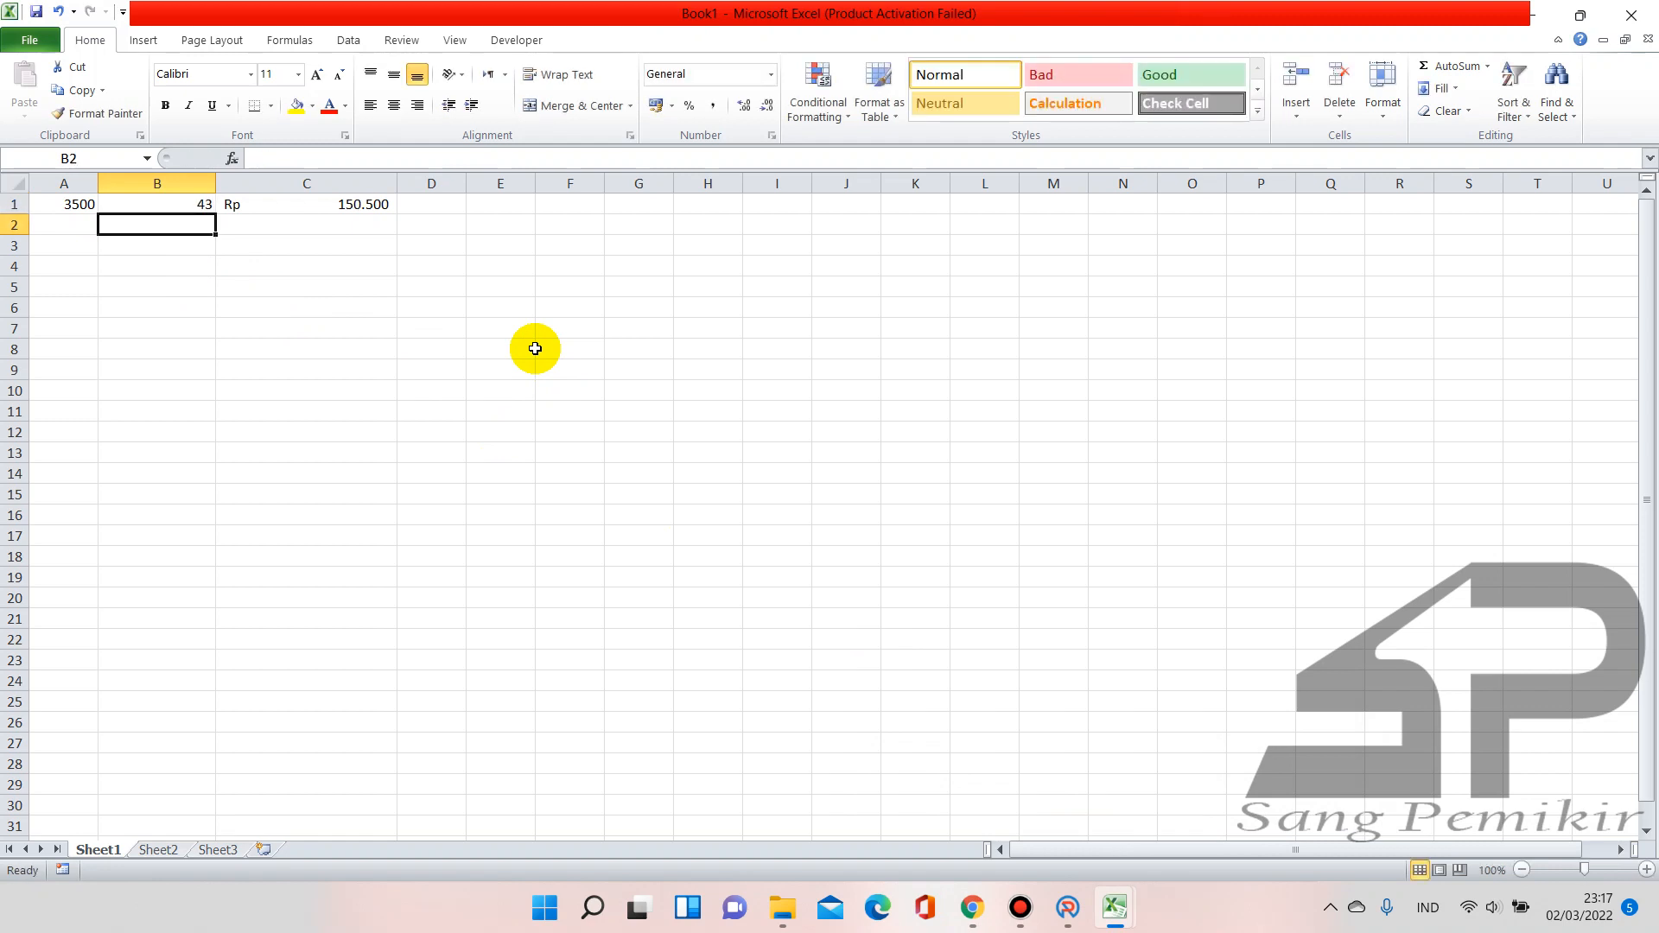
click(324, 209)
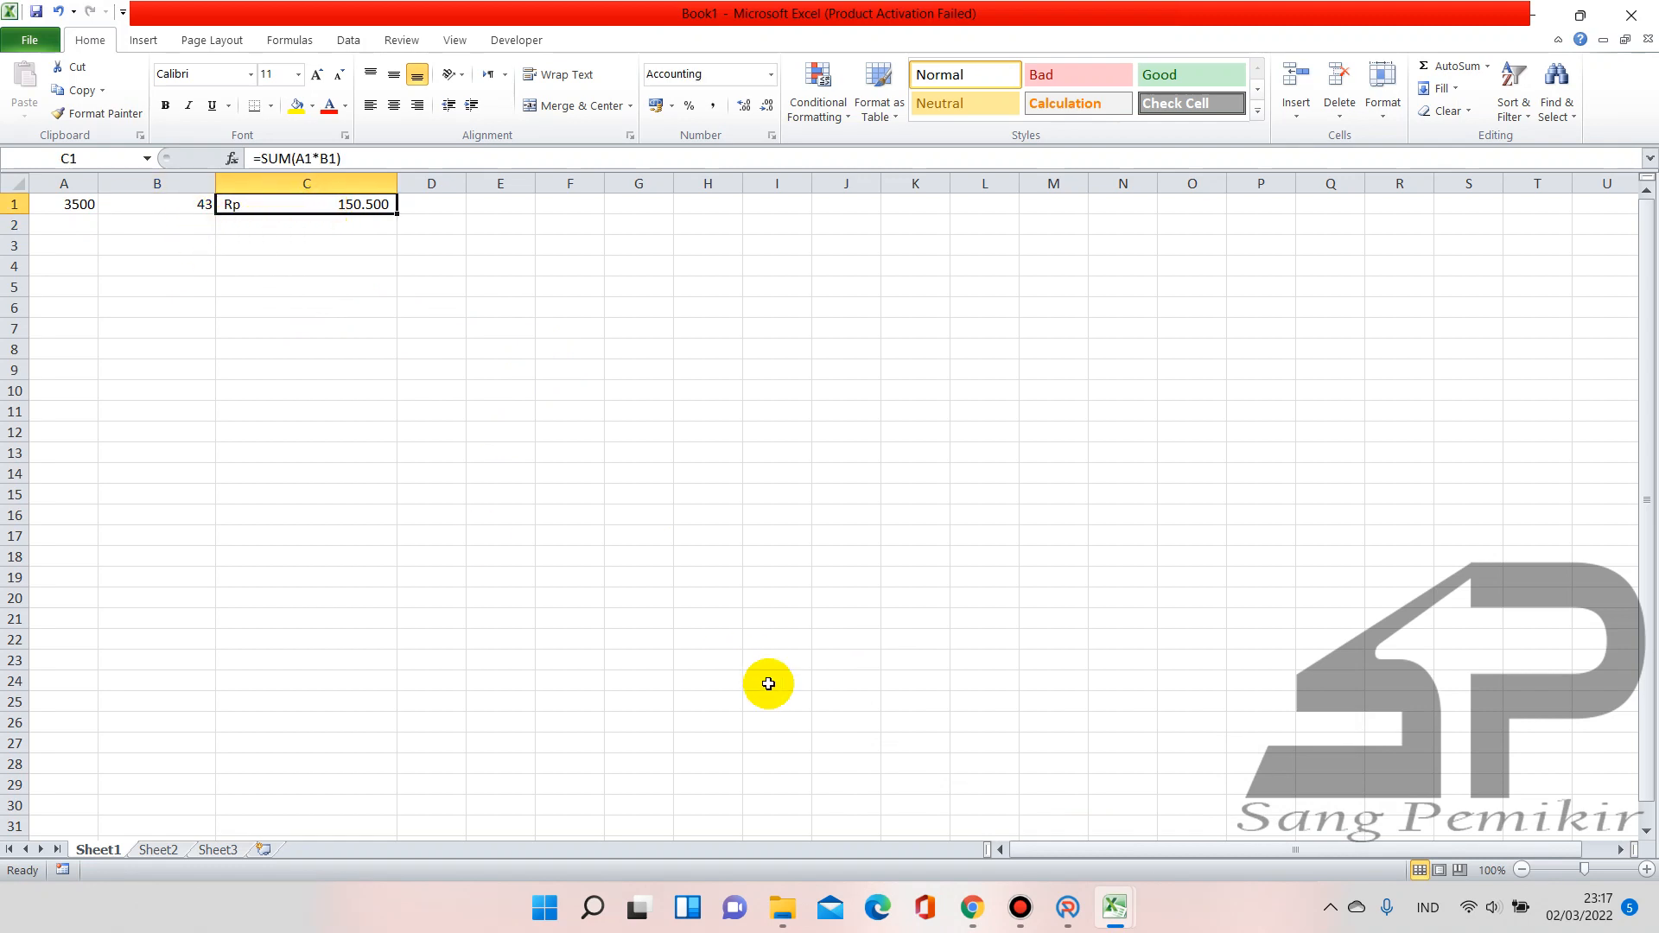
click(340, 226)
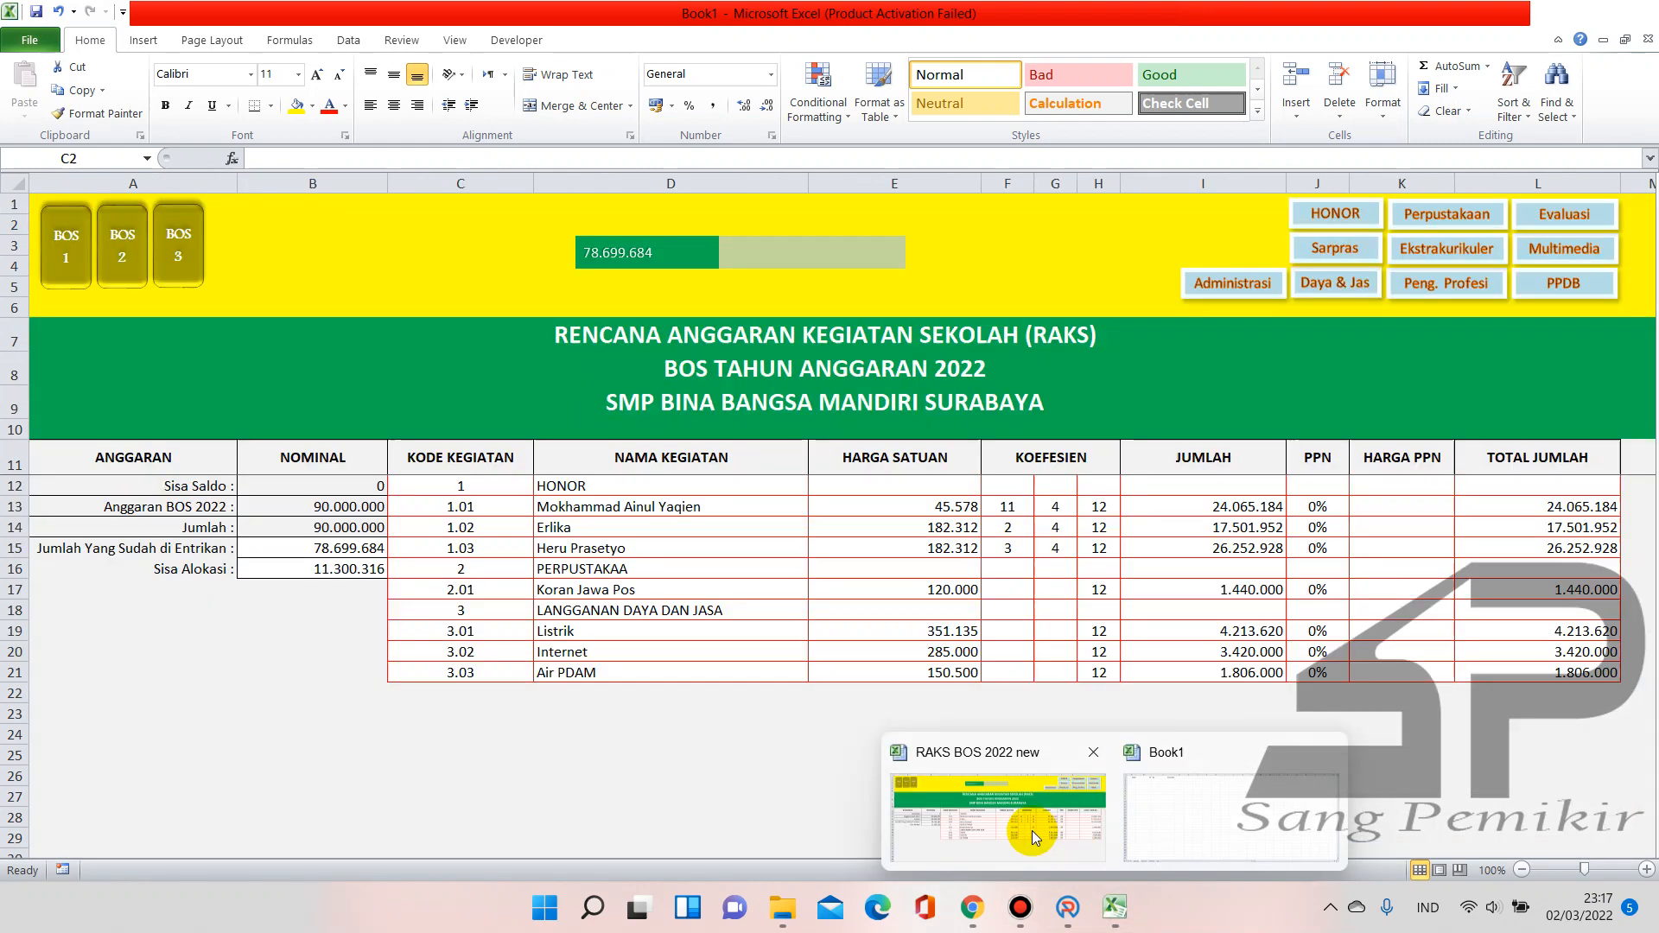
Set the entry's activity to Pembayaran langganan air and account to Belanja Tagihan Air
click(994, 713)
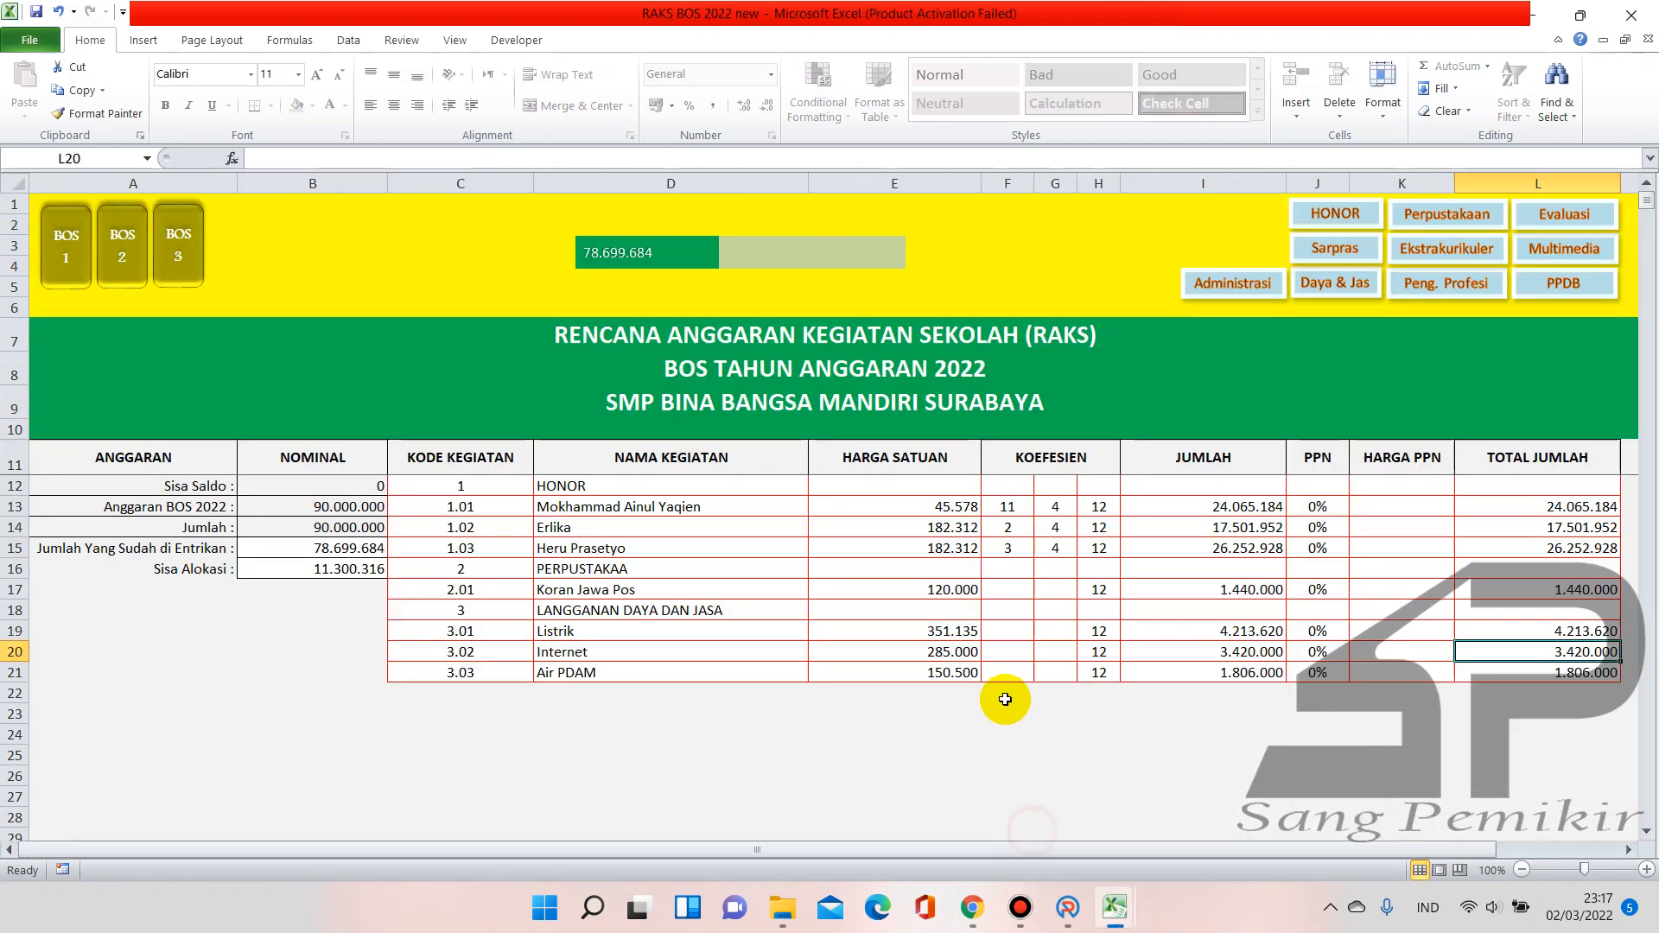
click(1068, 907)
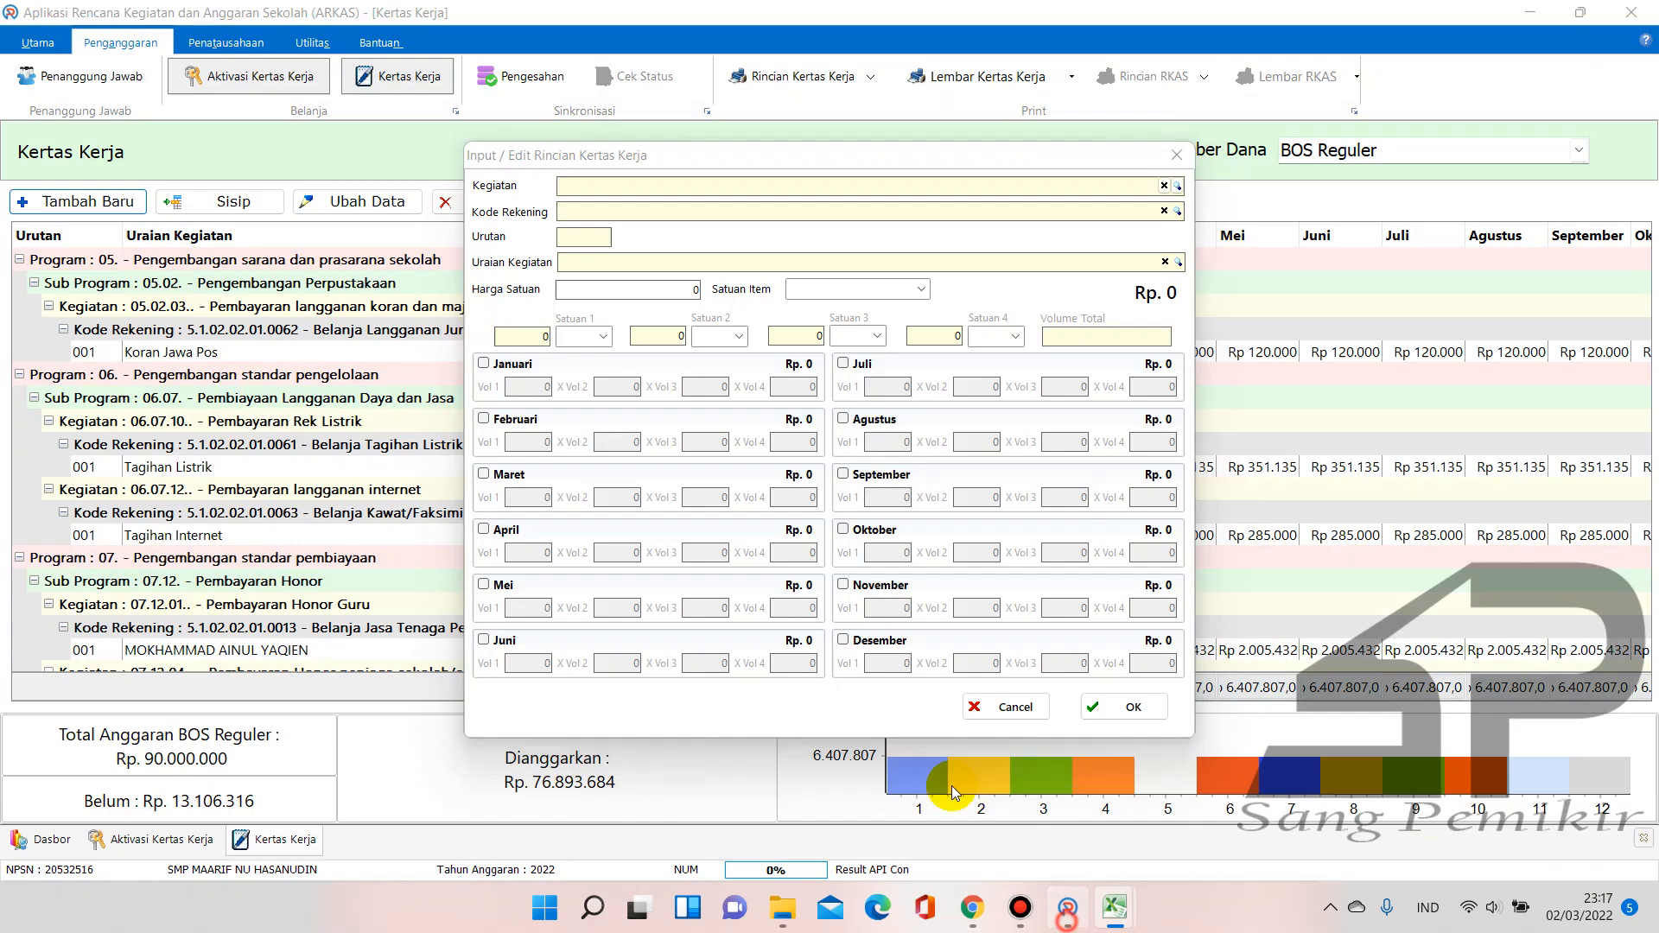
click(1177, 187)
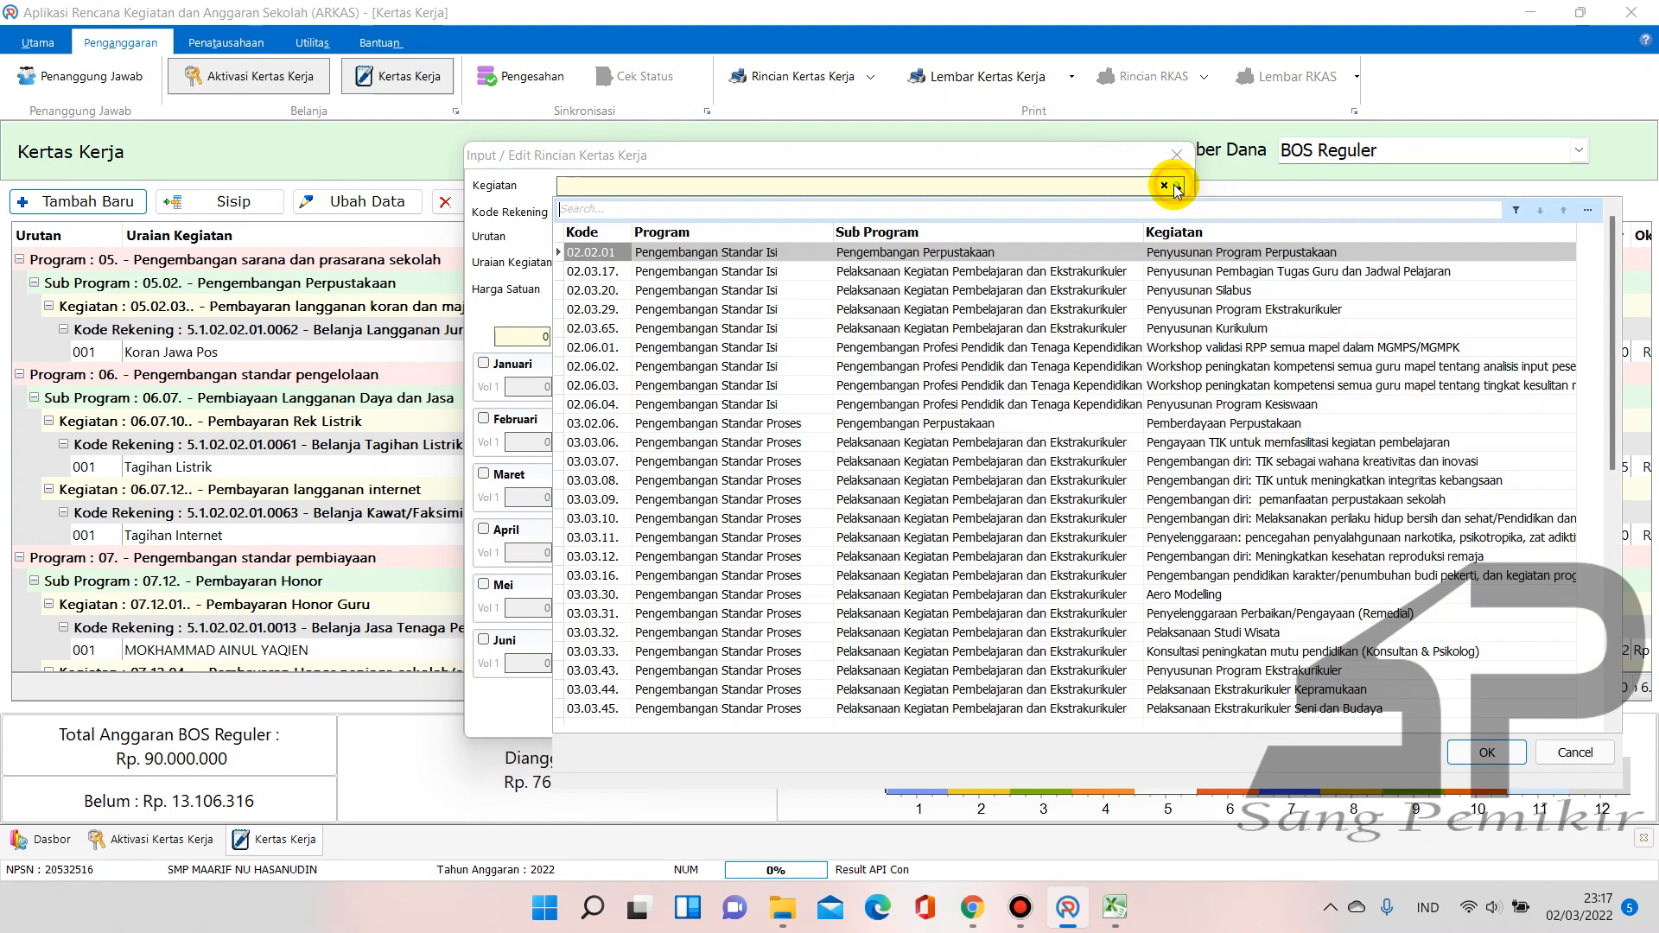
text(air)
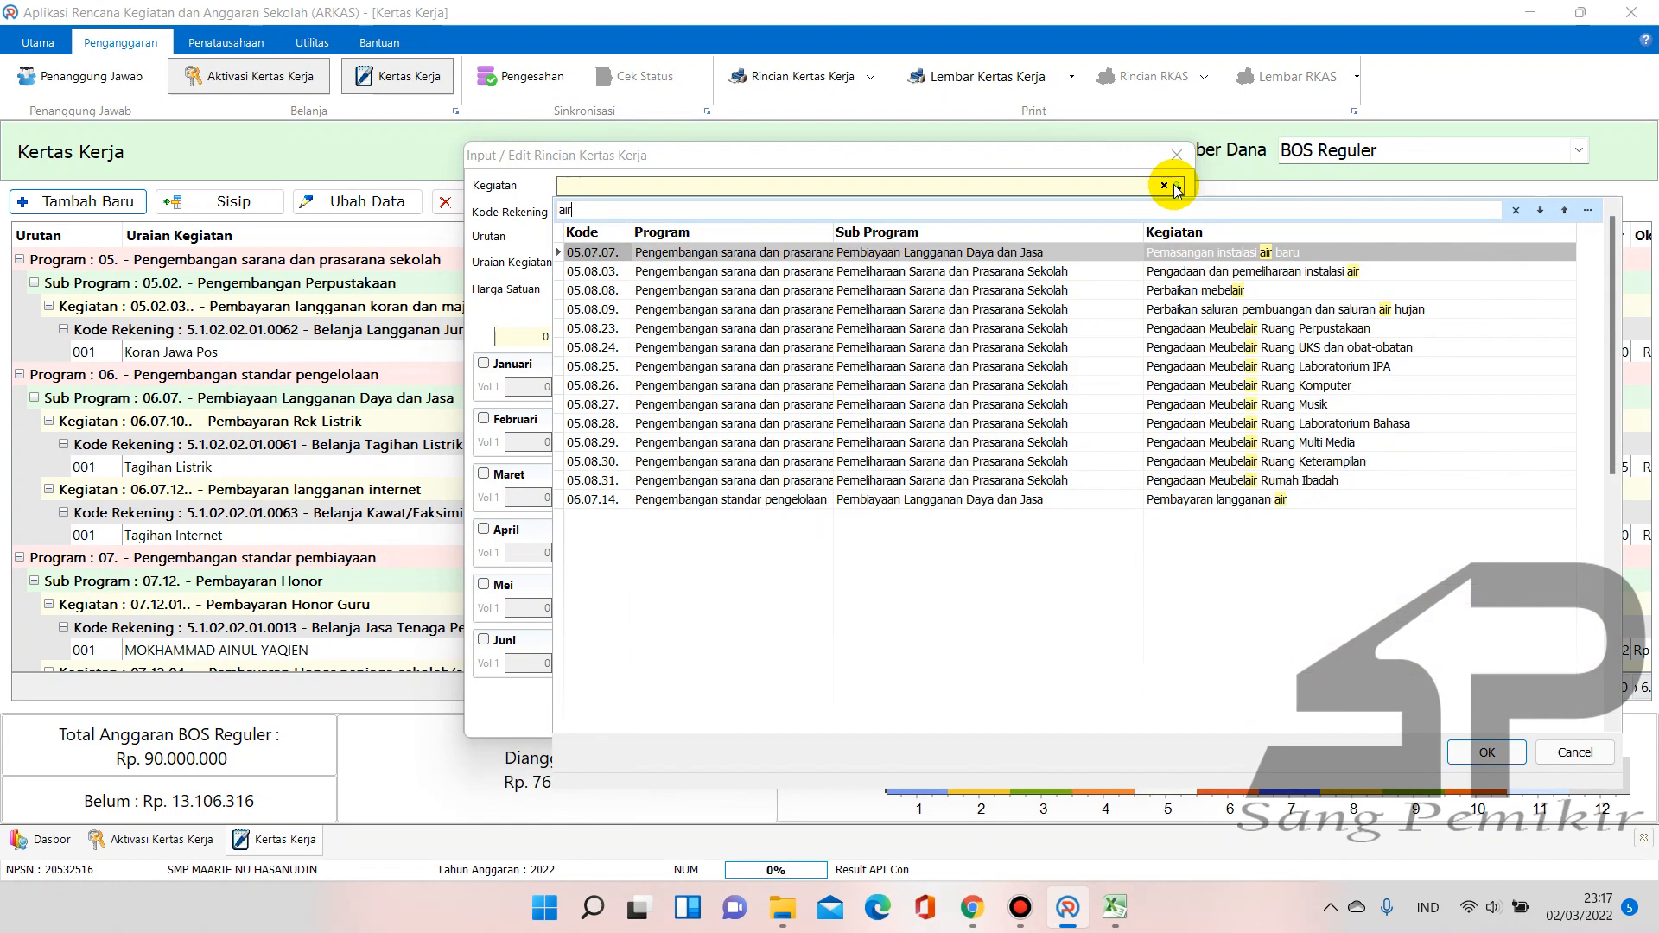
click(1241, 501)
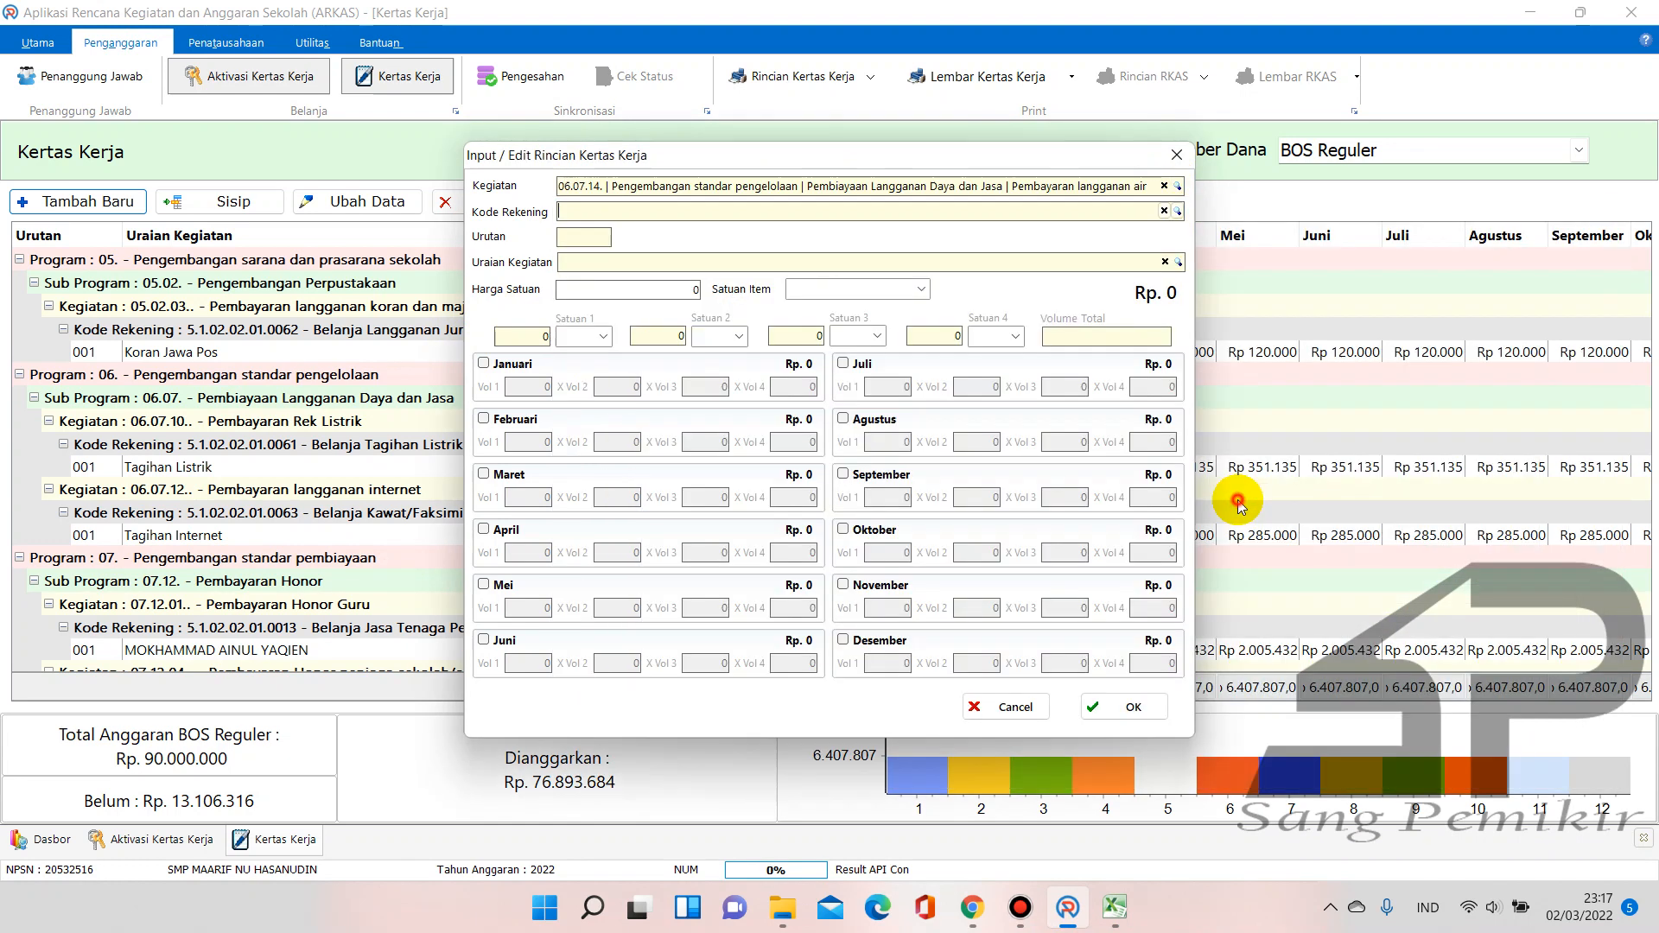
click(1177, 212)
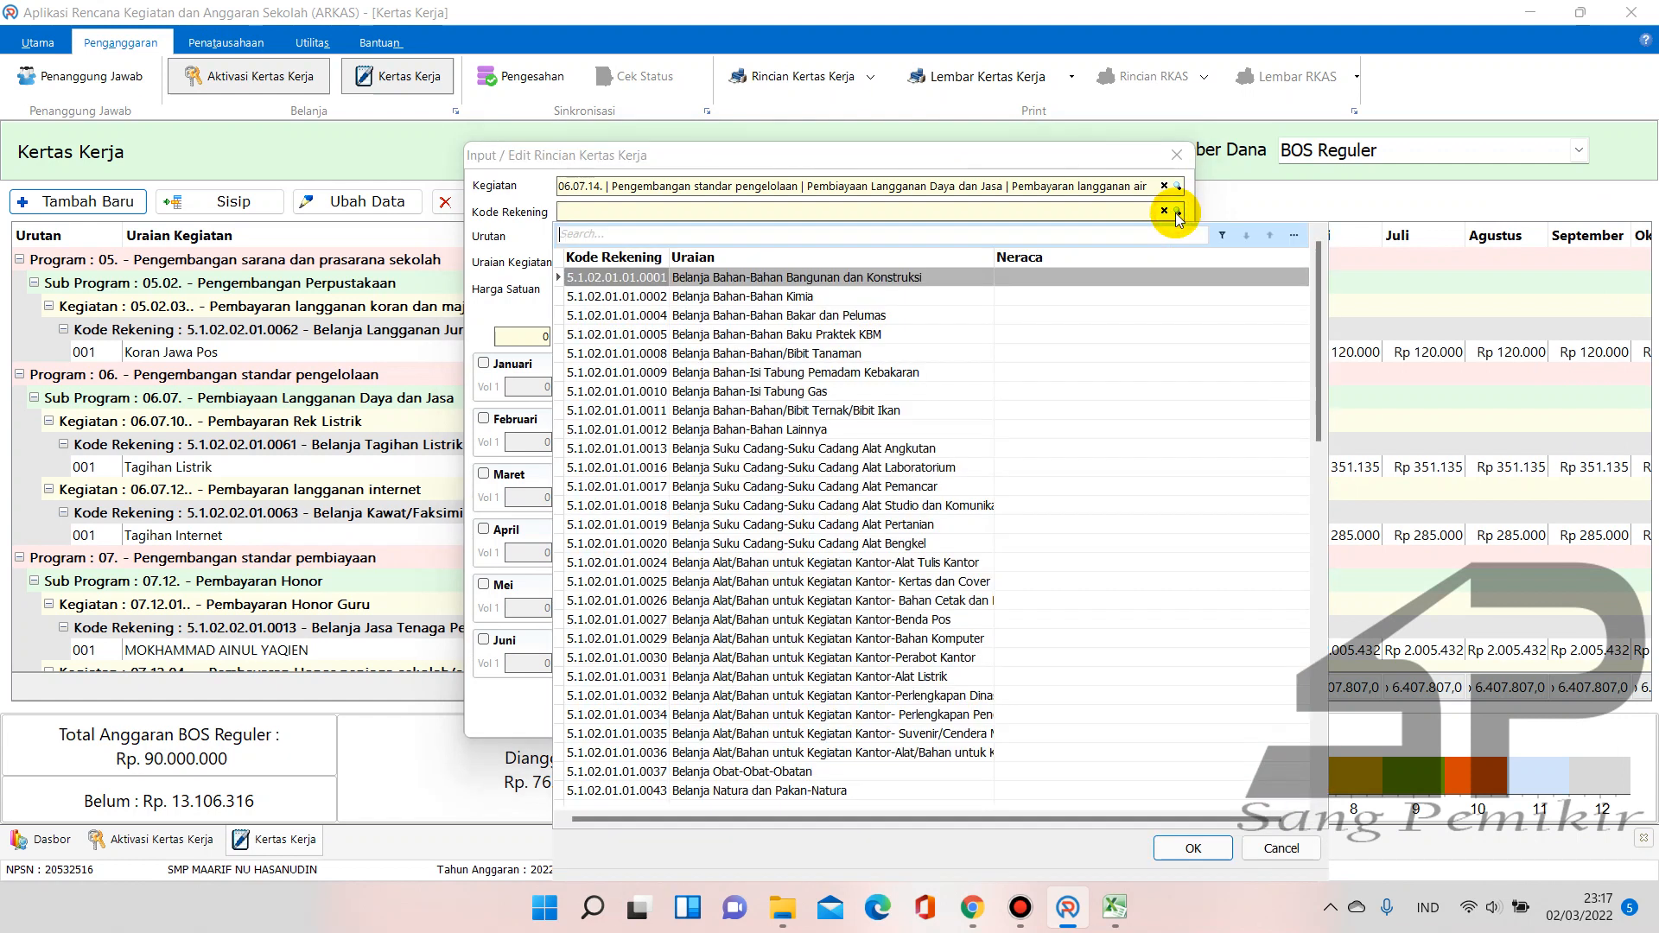
text(air)
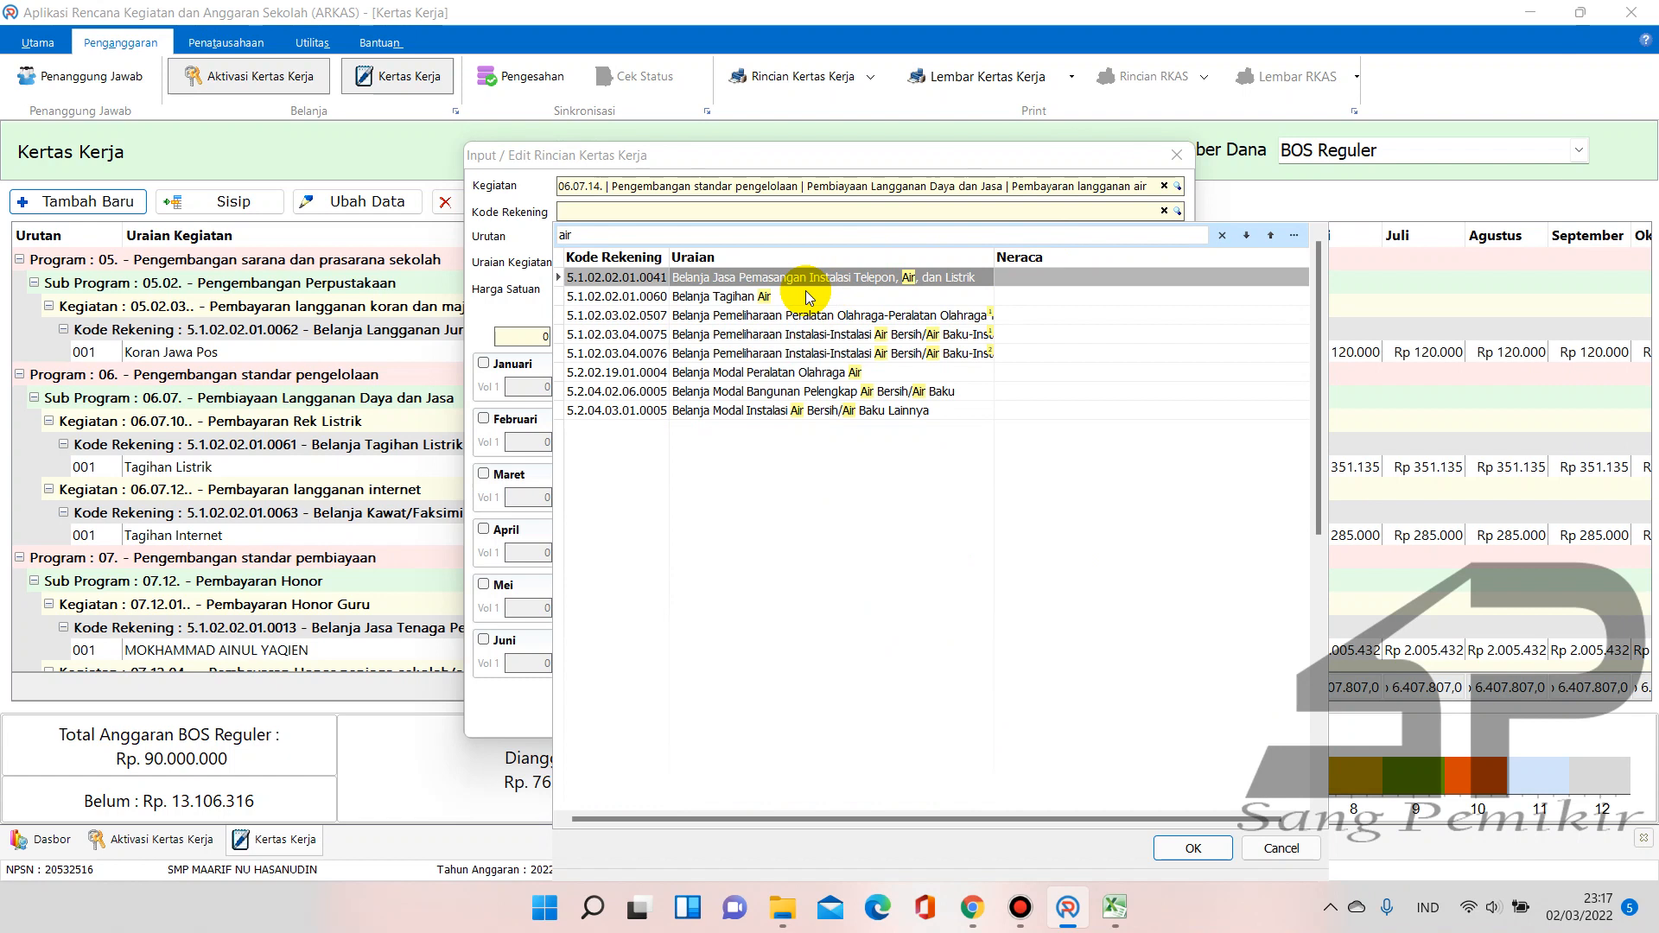
click(726, 296)
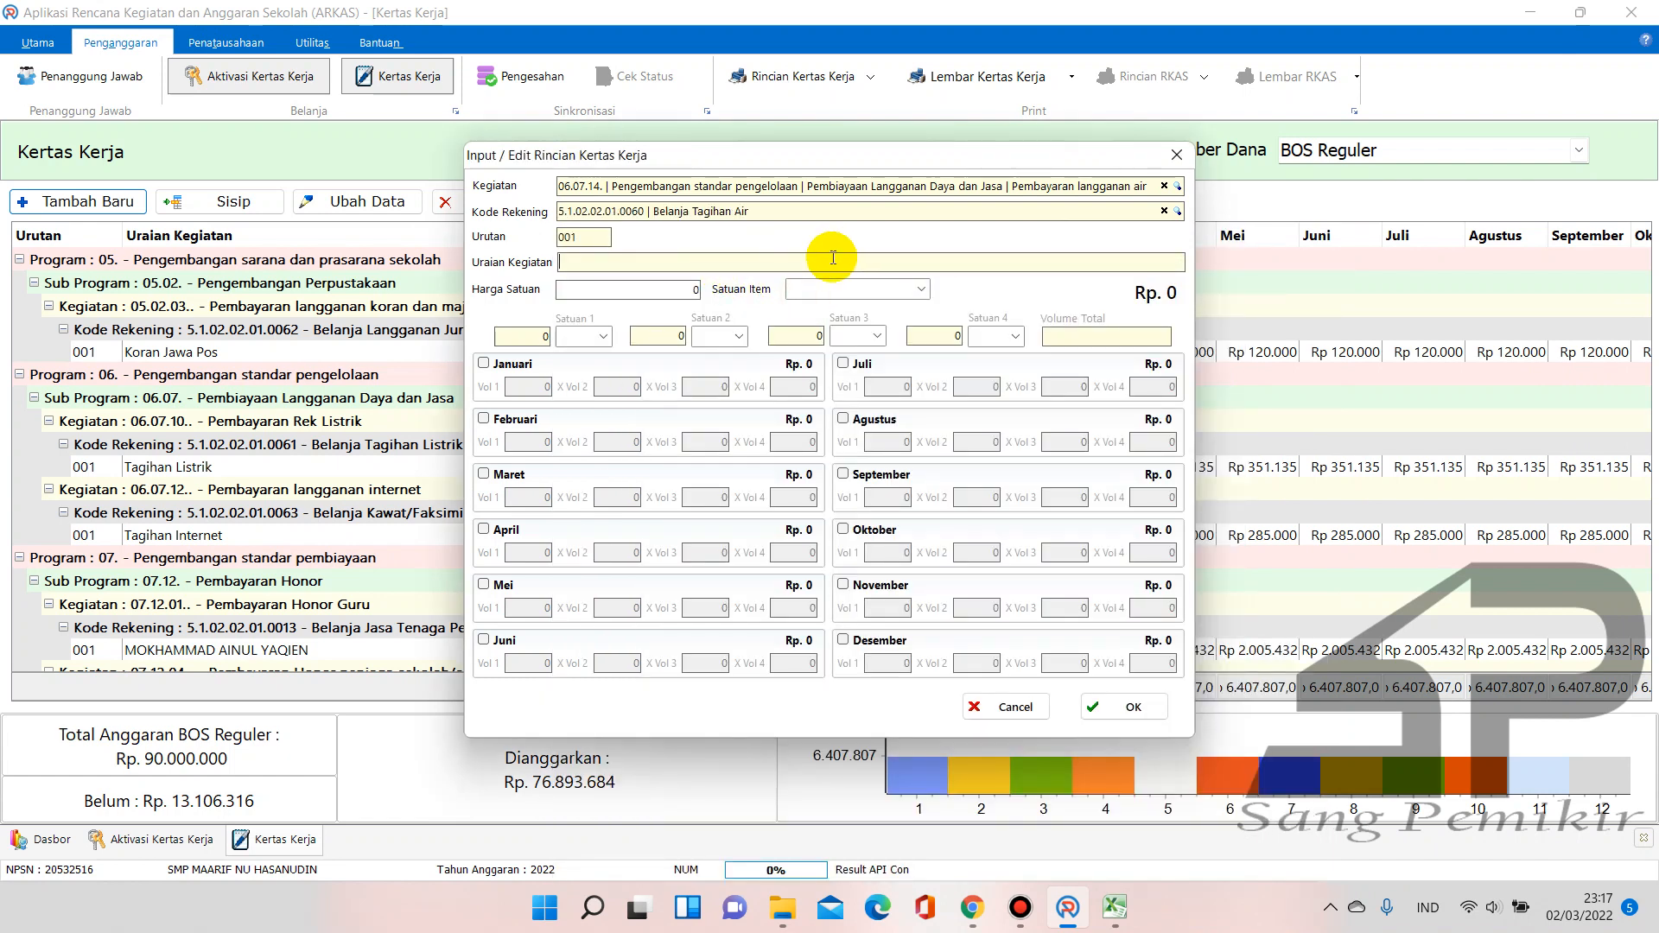
Describe the item as 'Tagihan Air PDAM' at 150.500 per Bulan
click(833, 258)
text(Tagihan Air PDAM)
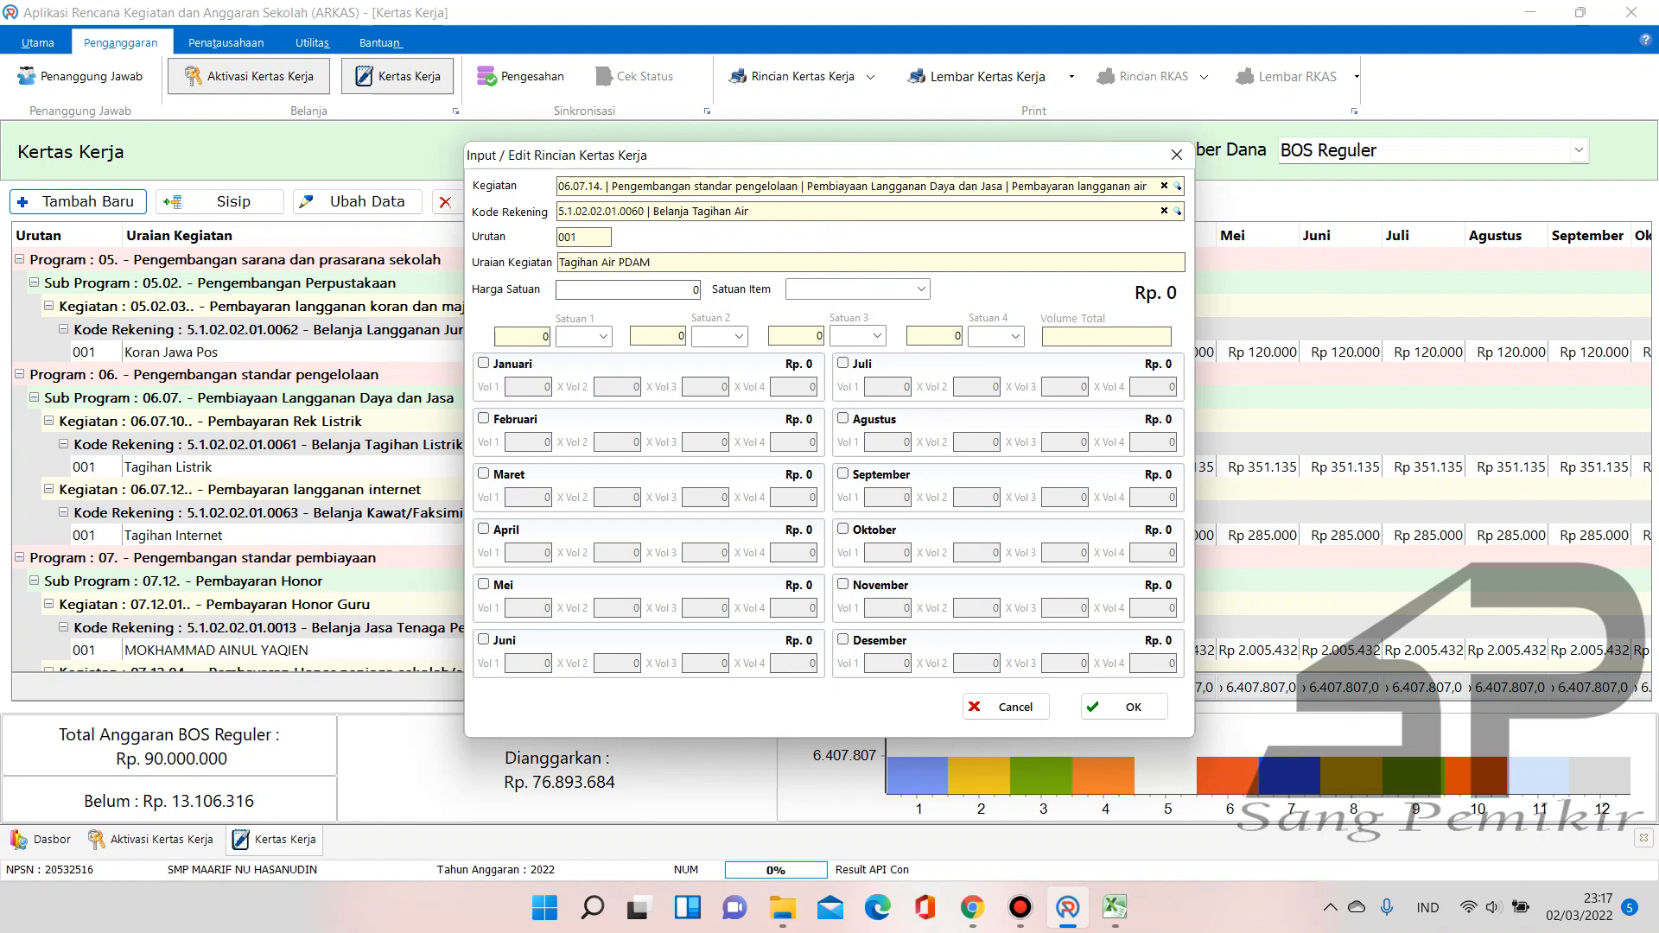
click(674, 294)
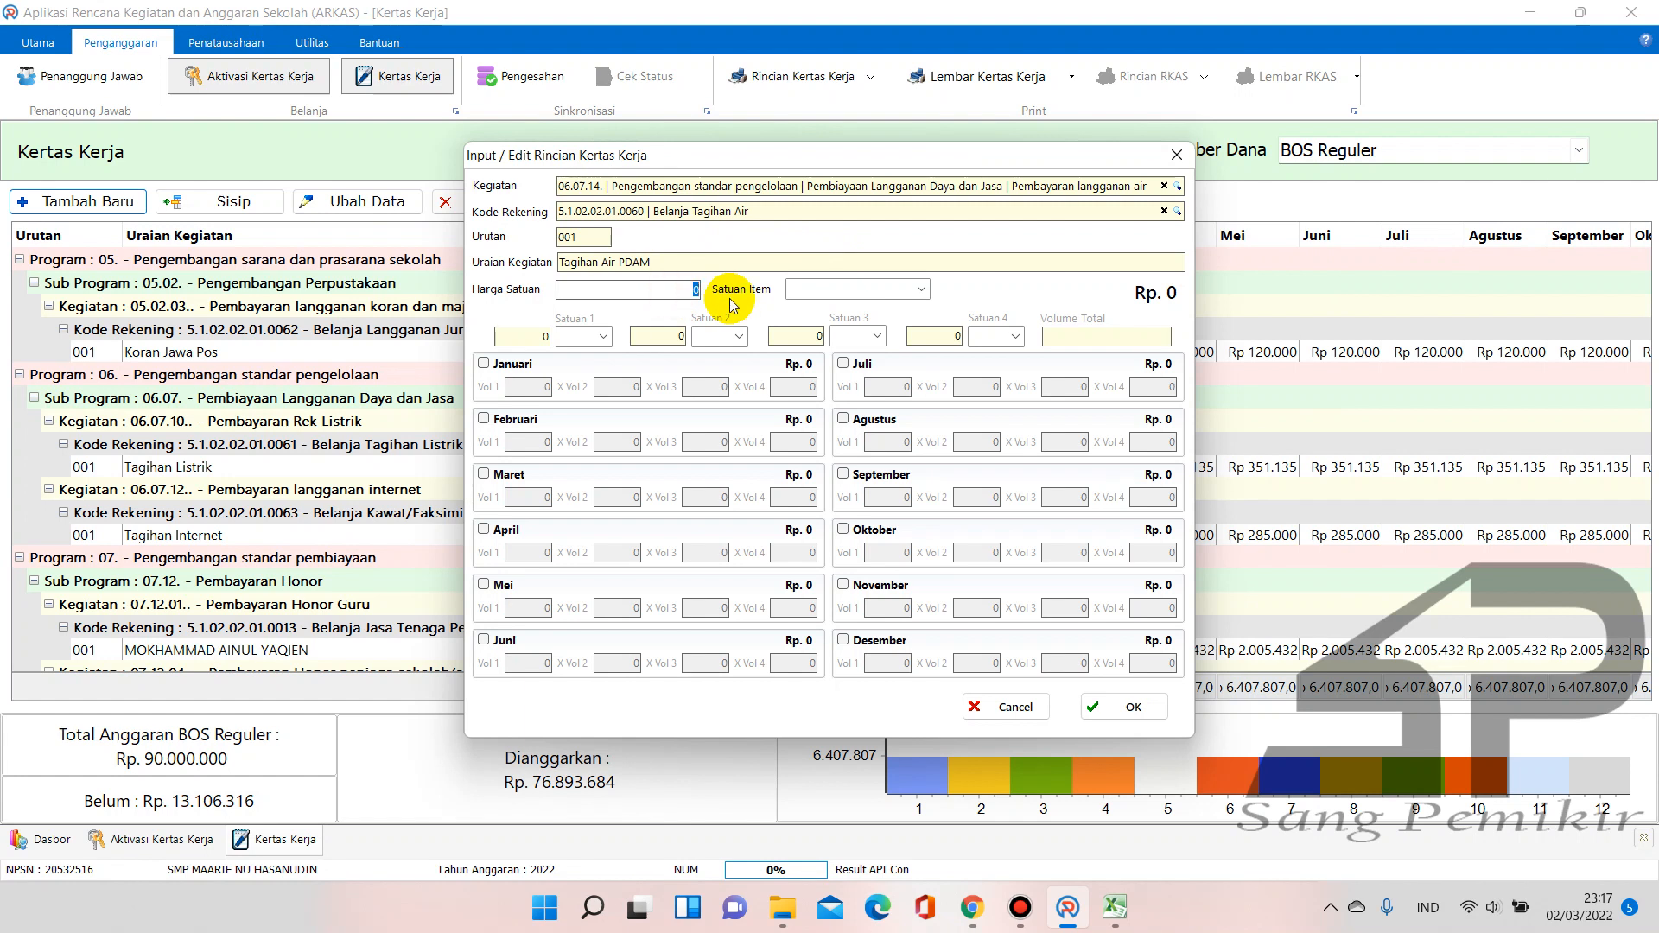
text(150500)
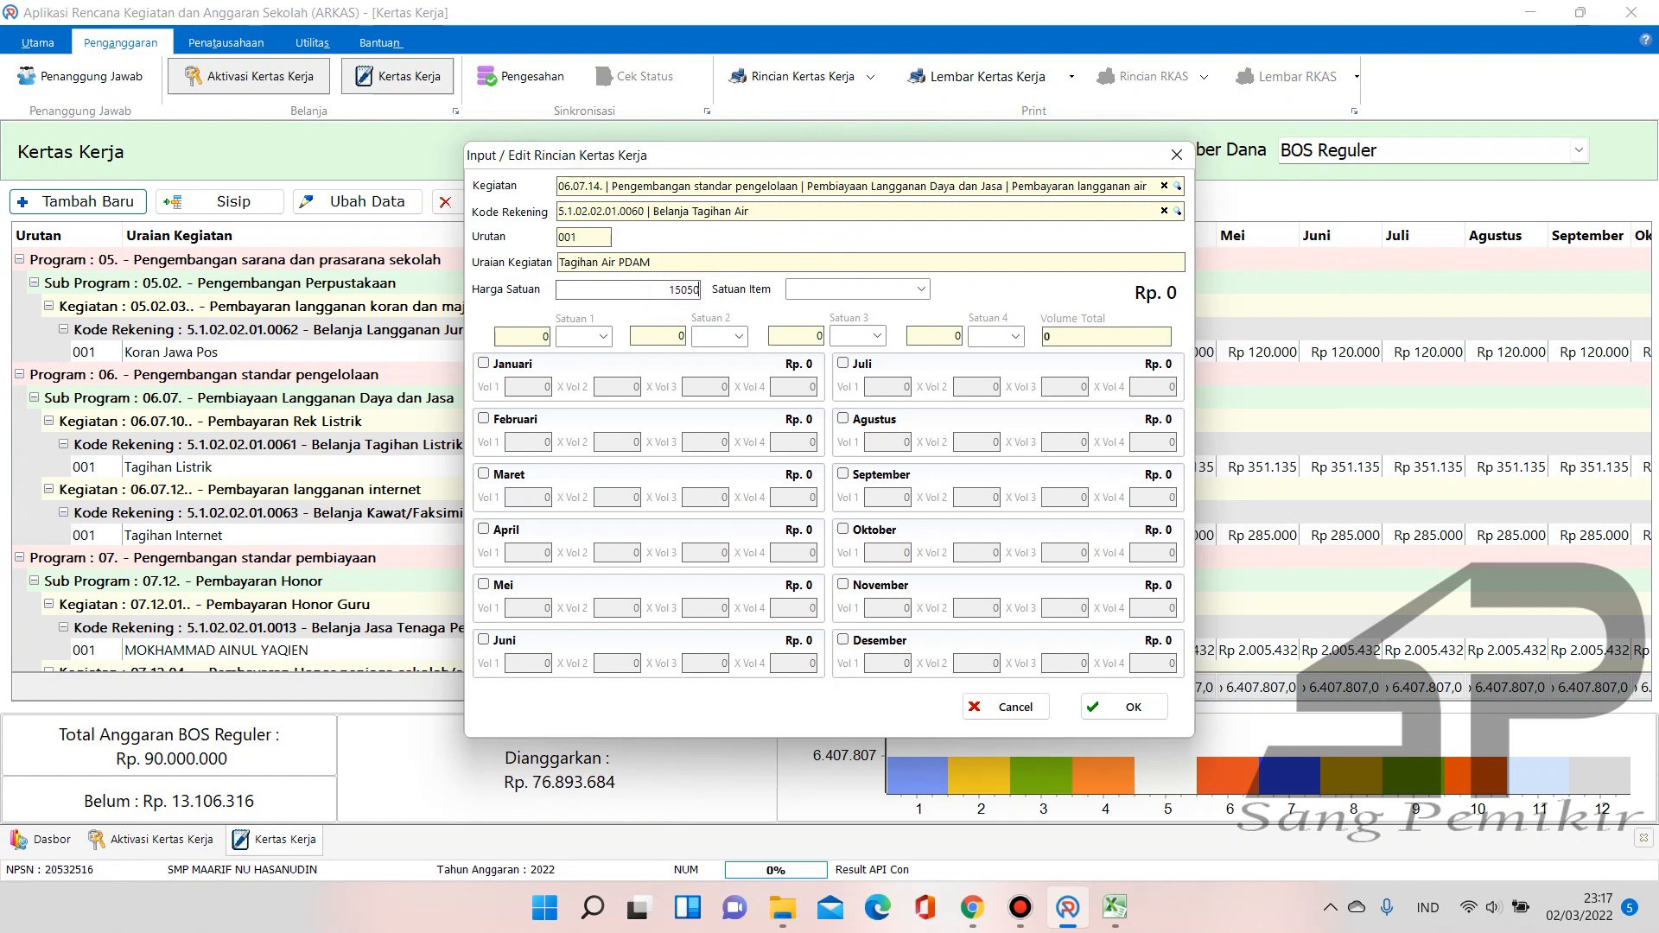
click(922, 288)
text(Bulan)
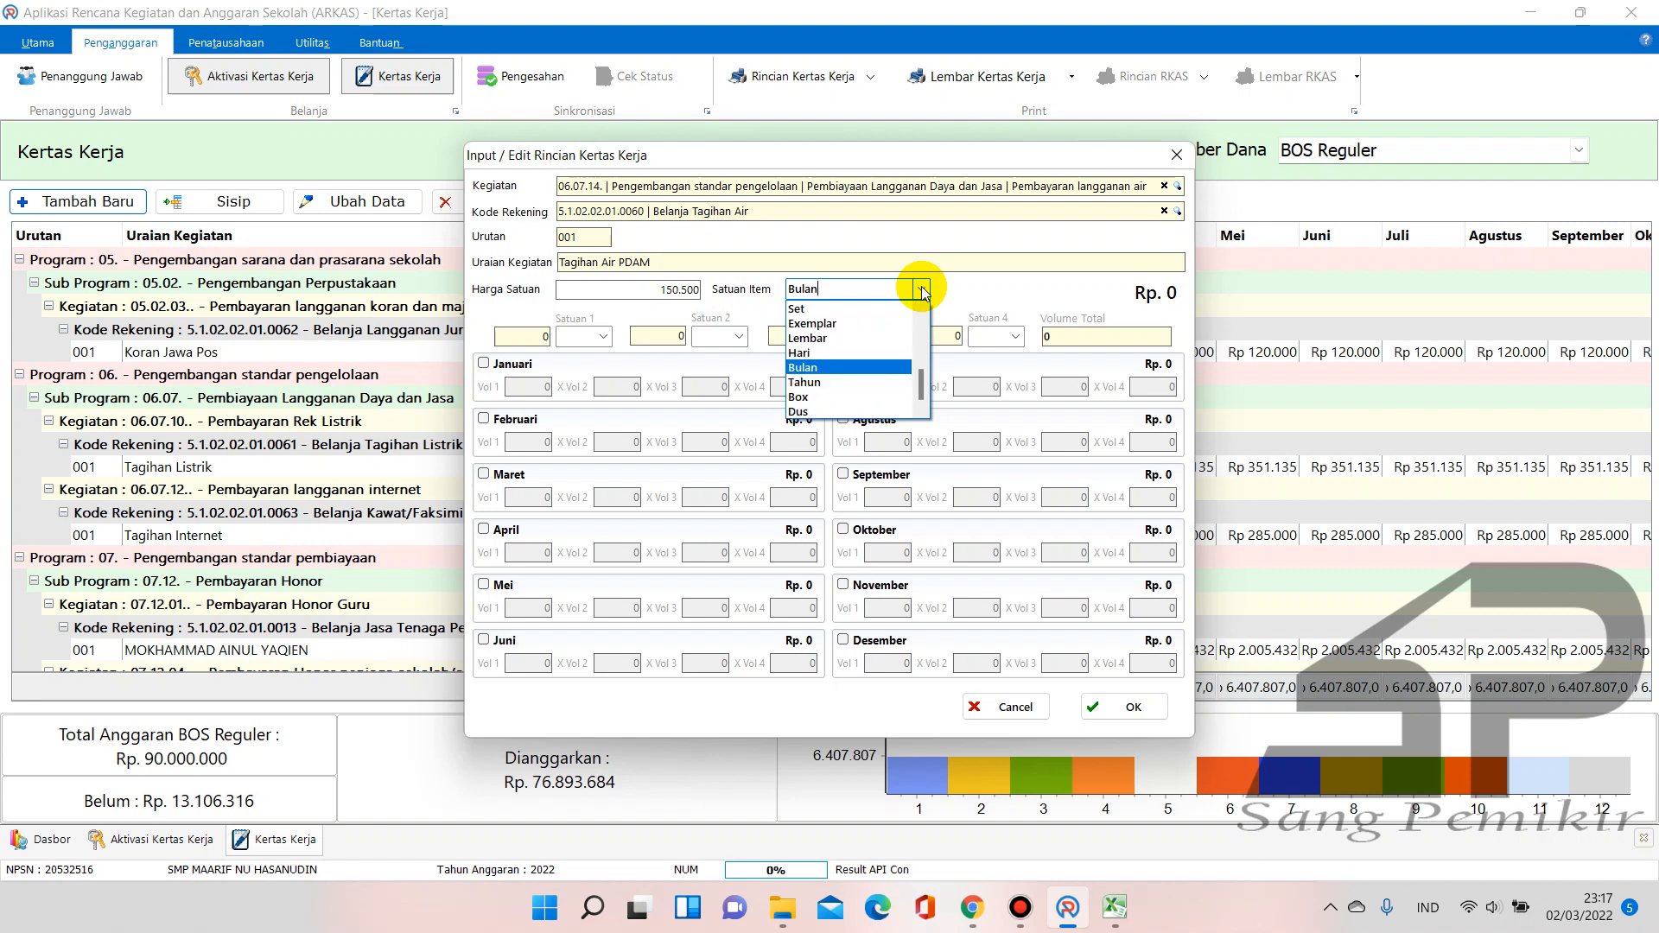
key(Tab)
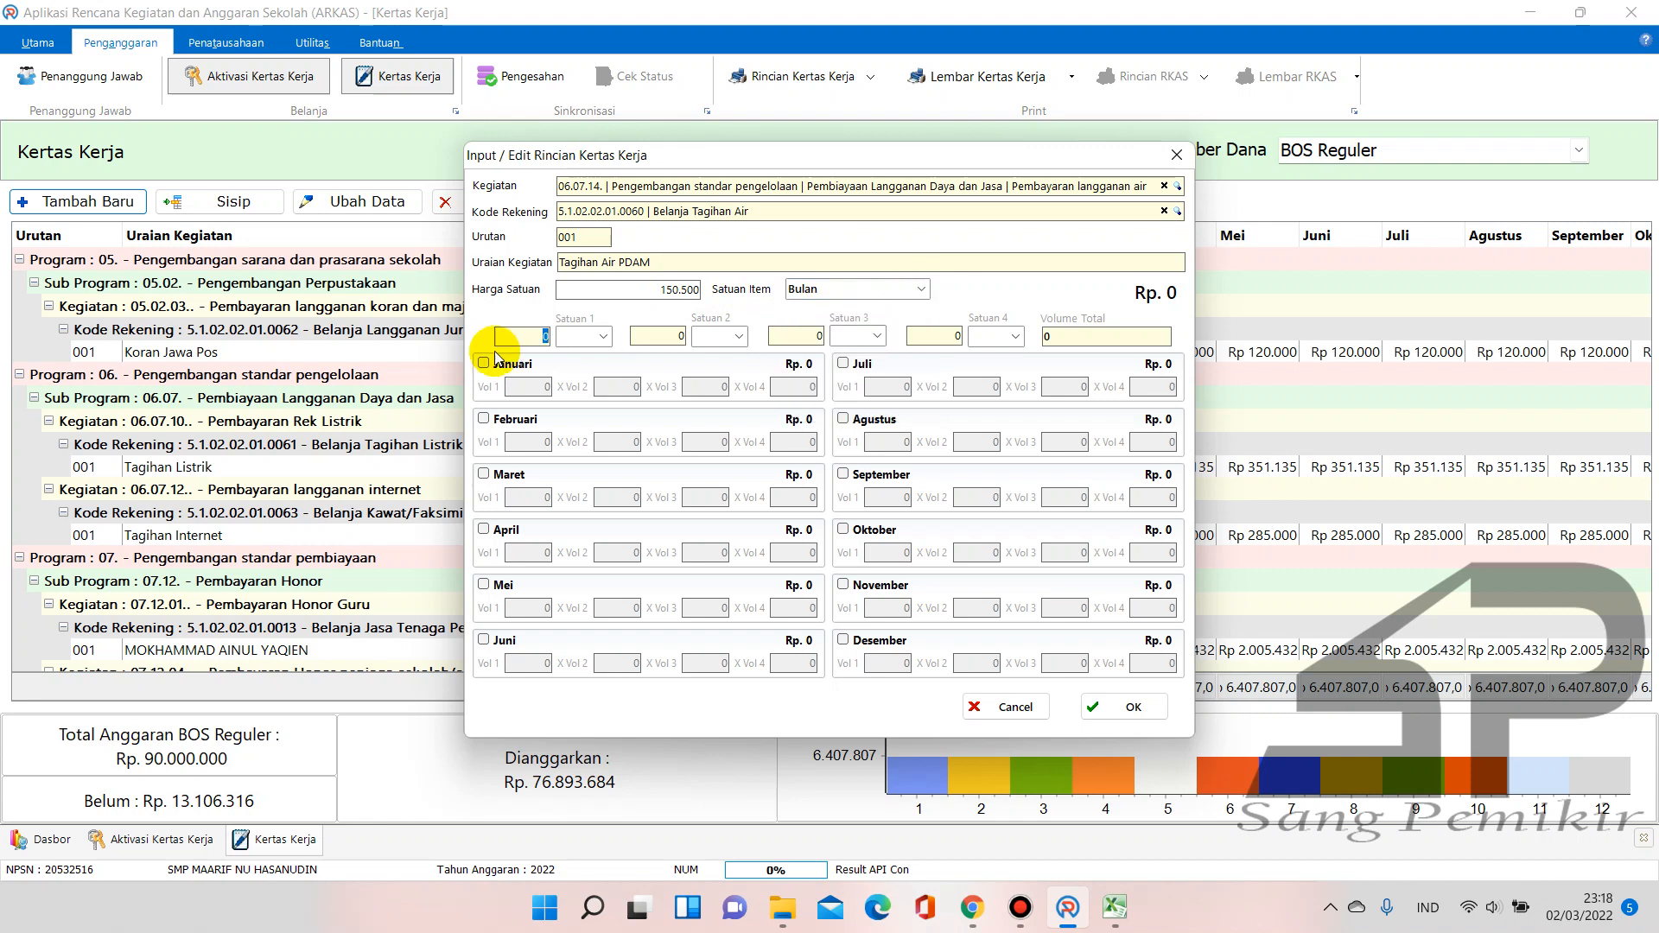
Tick Januari through Juni and set each month's first volume to 1
click(484, 363)
click(542, 389)
drag(542, 389, 558, 399)
text(1)
click(500, 419)
click(546, 442)
text(1)
click(510, 473)
click(542, 496)
text(1)
click(484, 529)
click(545, 553)
text(1)
click(502, 584)
click(544, 608)
text(1)
click(496, 640)
click(525, 657)
text(1)
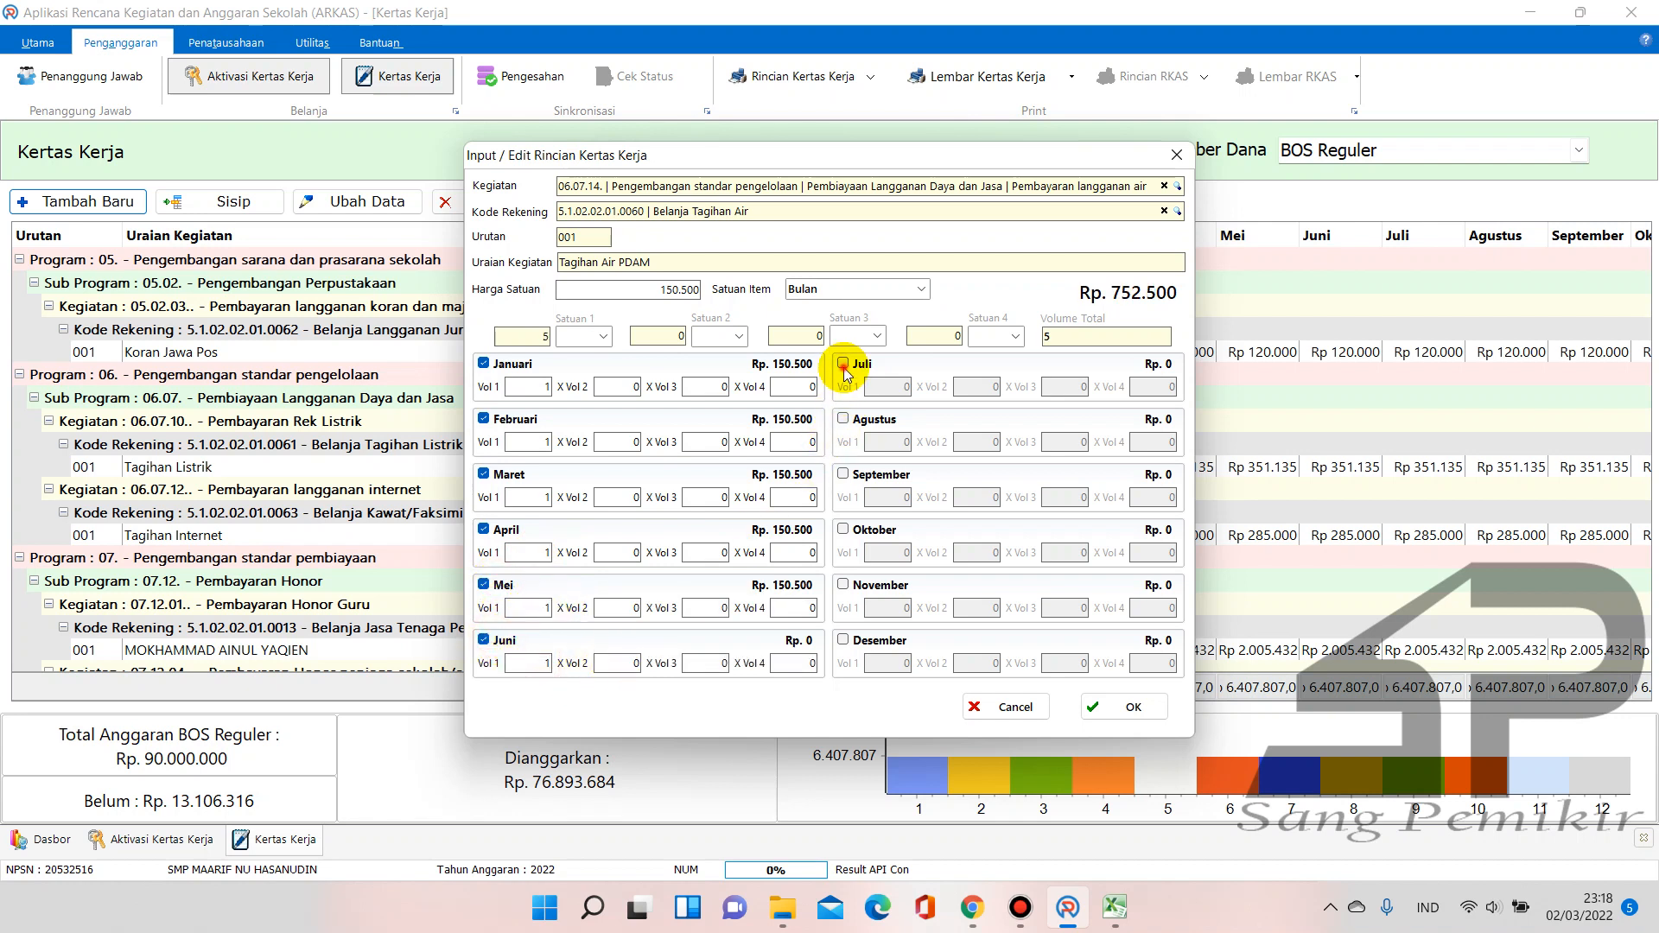
Tick Juli through Desember with volume 1 each, bringing the total to Rp 1.806.000
click(843, 363)
click(891, 389)
text(1)
click(843, 418)
click(898, 442)
text(1)
click(868, 474)
click(899, 497)
text(1)
click(864, 529)
click(899, 553)
text(1)
click(844, 585)
click(890, 610)
text(1)
click(843, 639)
click(903, 663)
text(1)
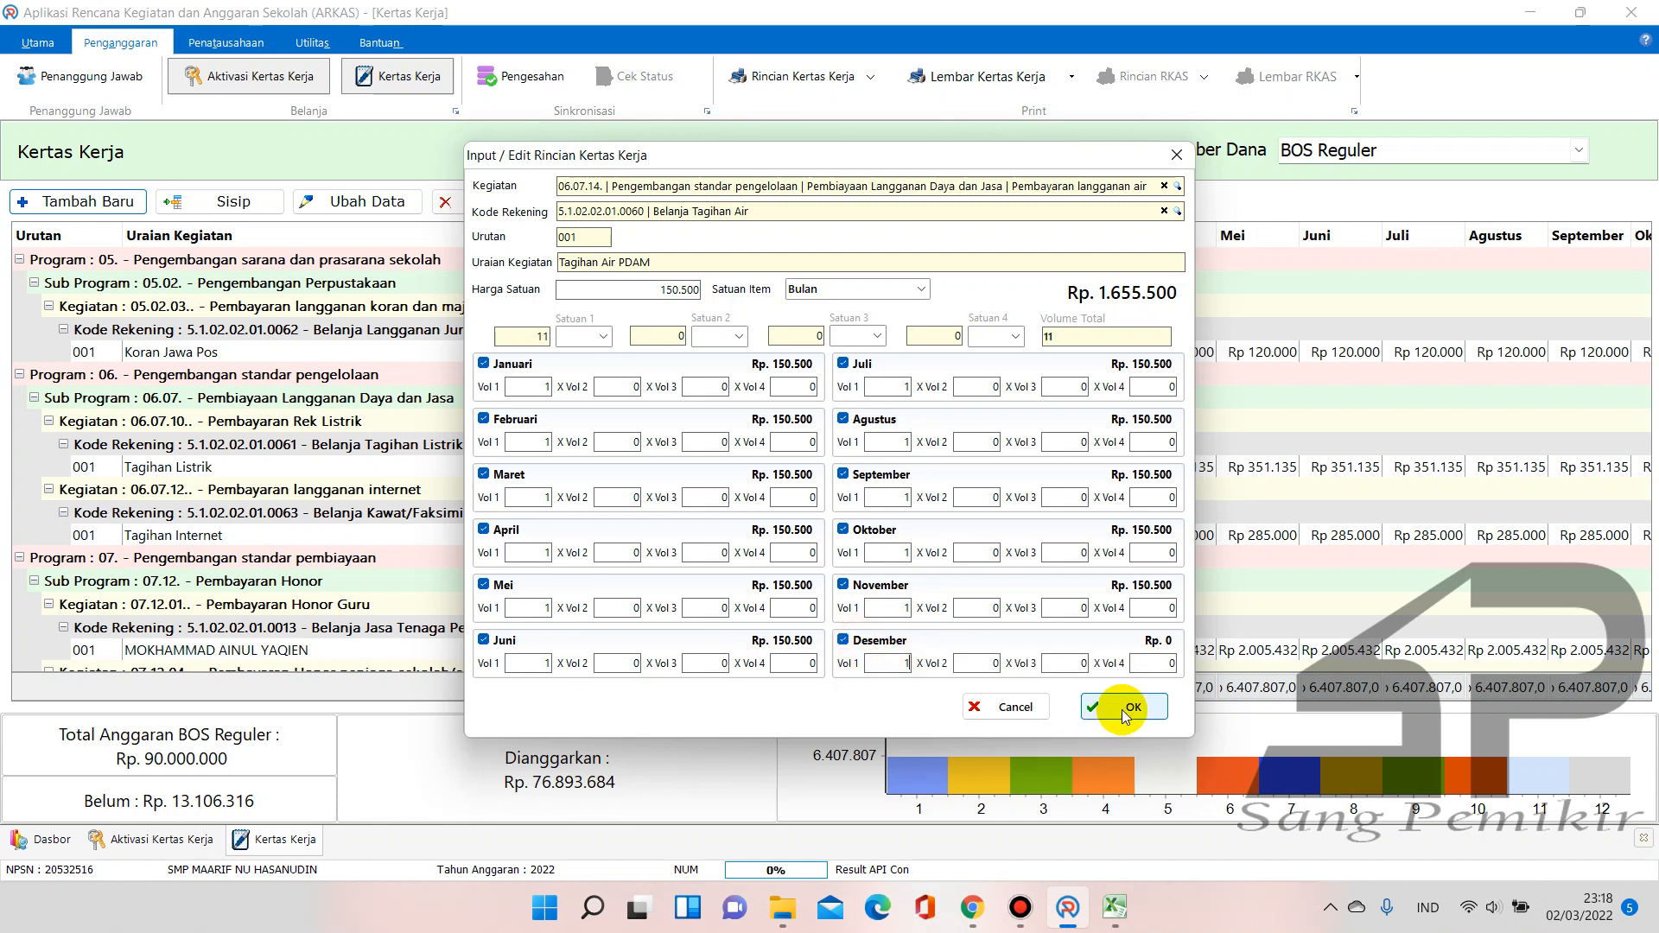
click(1066, 664)
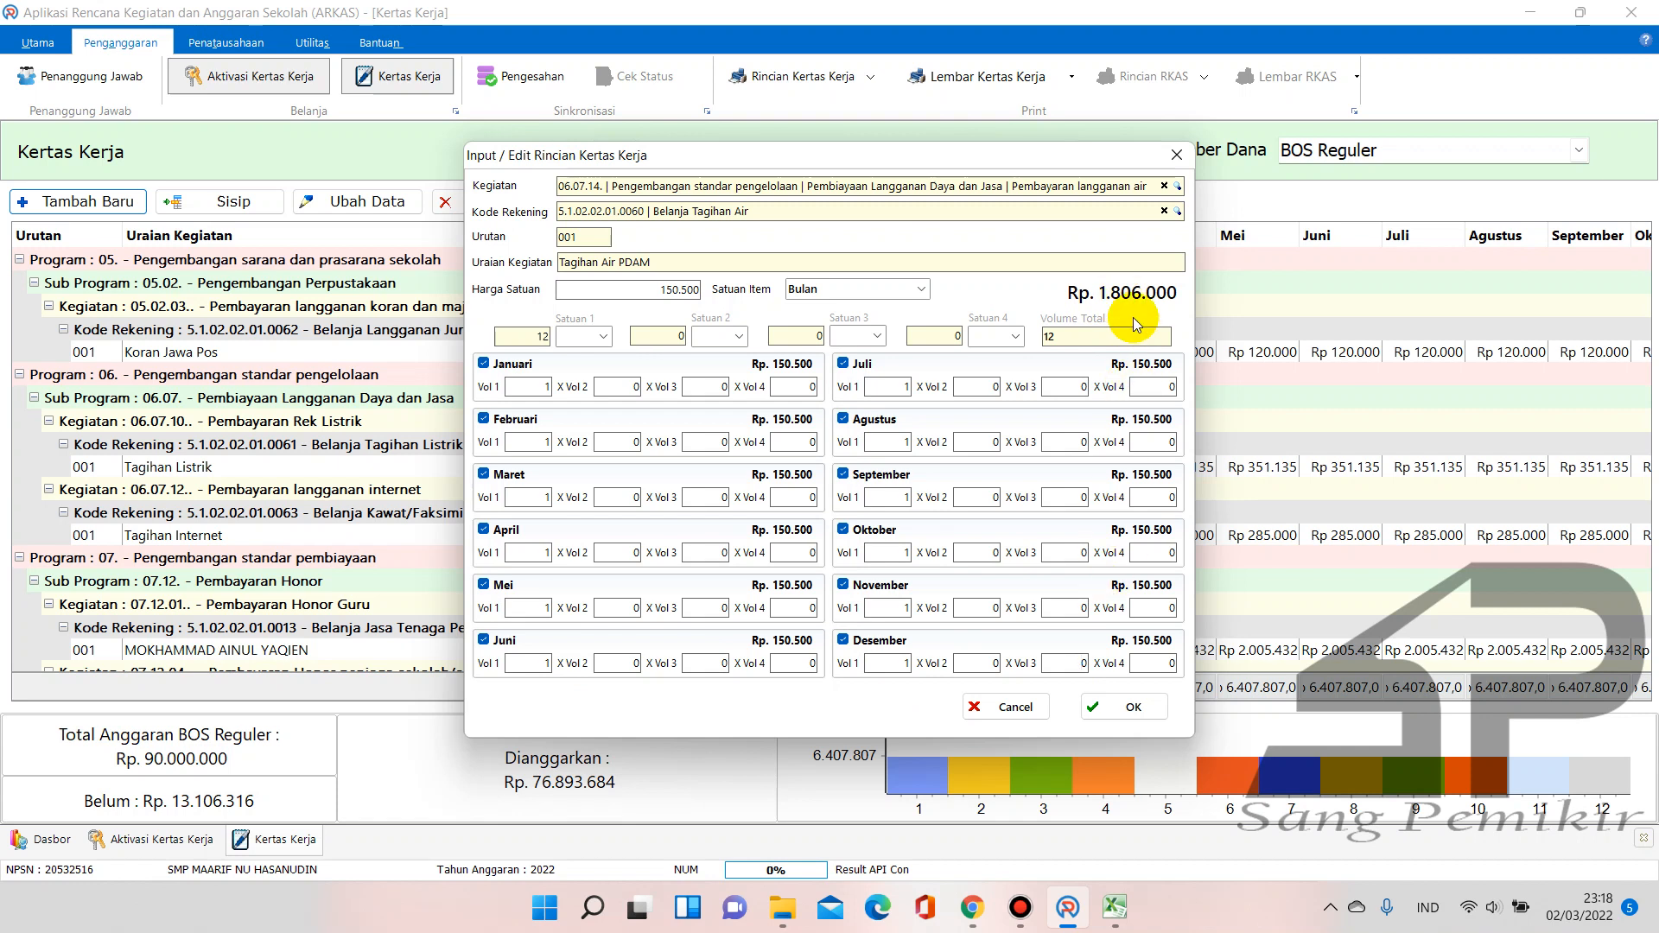
Cross-check the Air PDAM total in Excel cell L21, then save the Tagihan Air PDAM rincian
mouse_move(1115, 907)
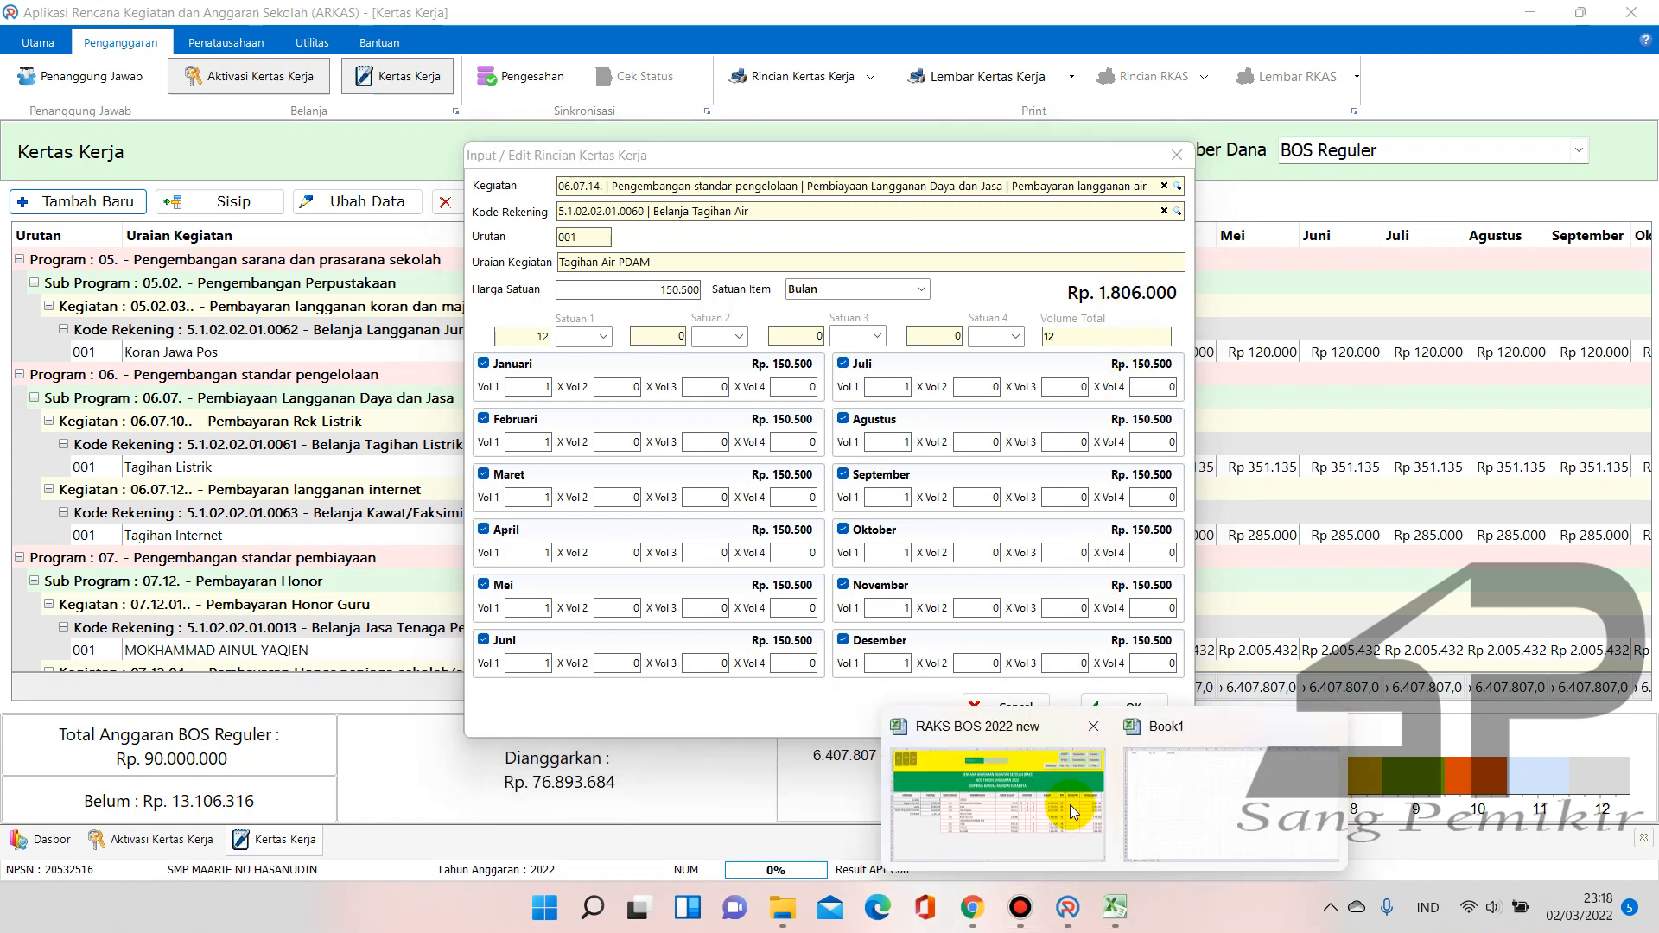
click(1070, 806)
click(1569, 674)
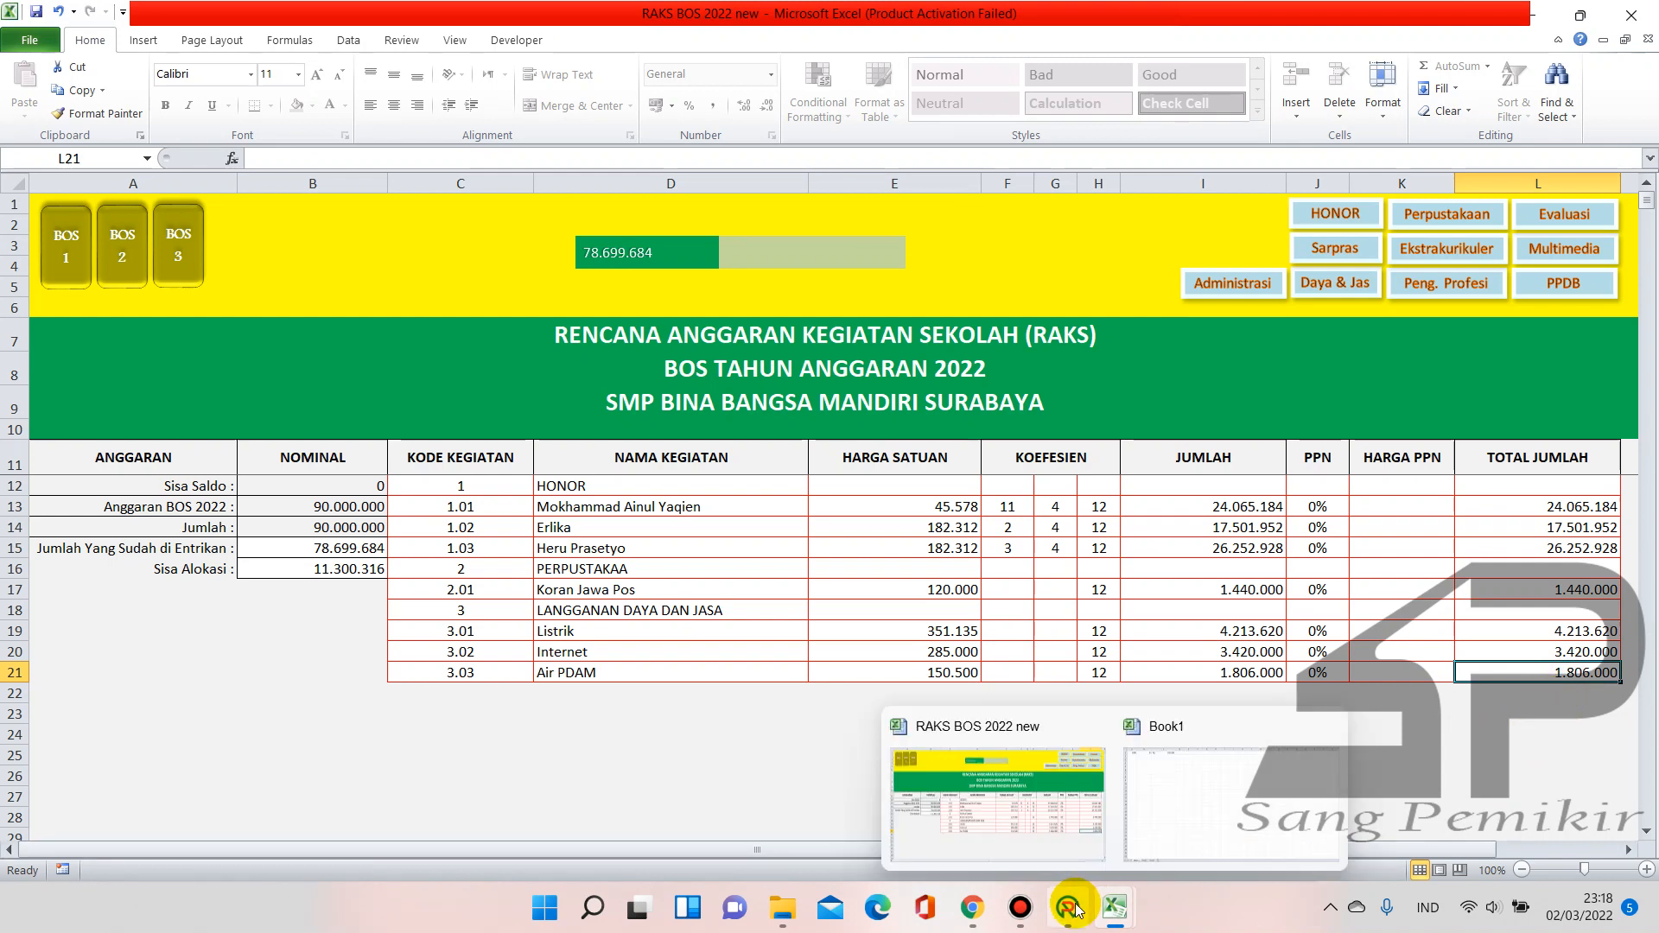
click(1068, 908)
click(1133, 709)
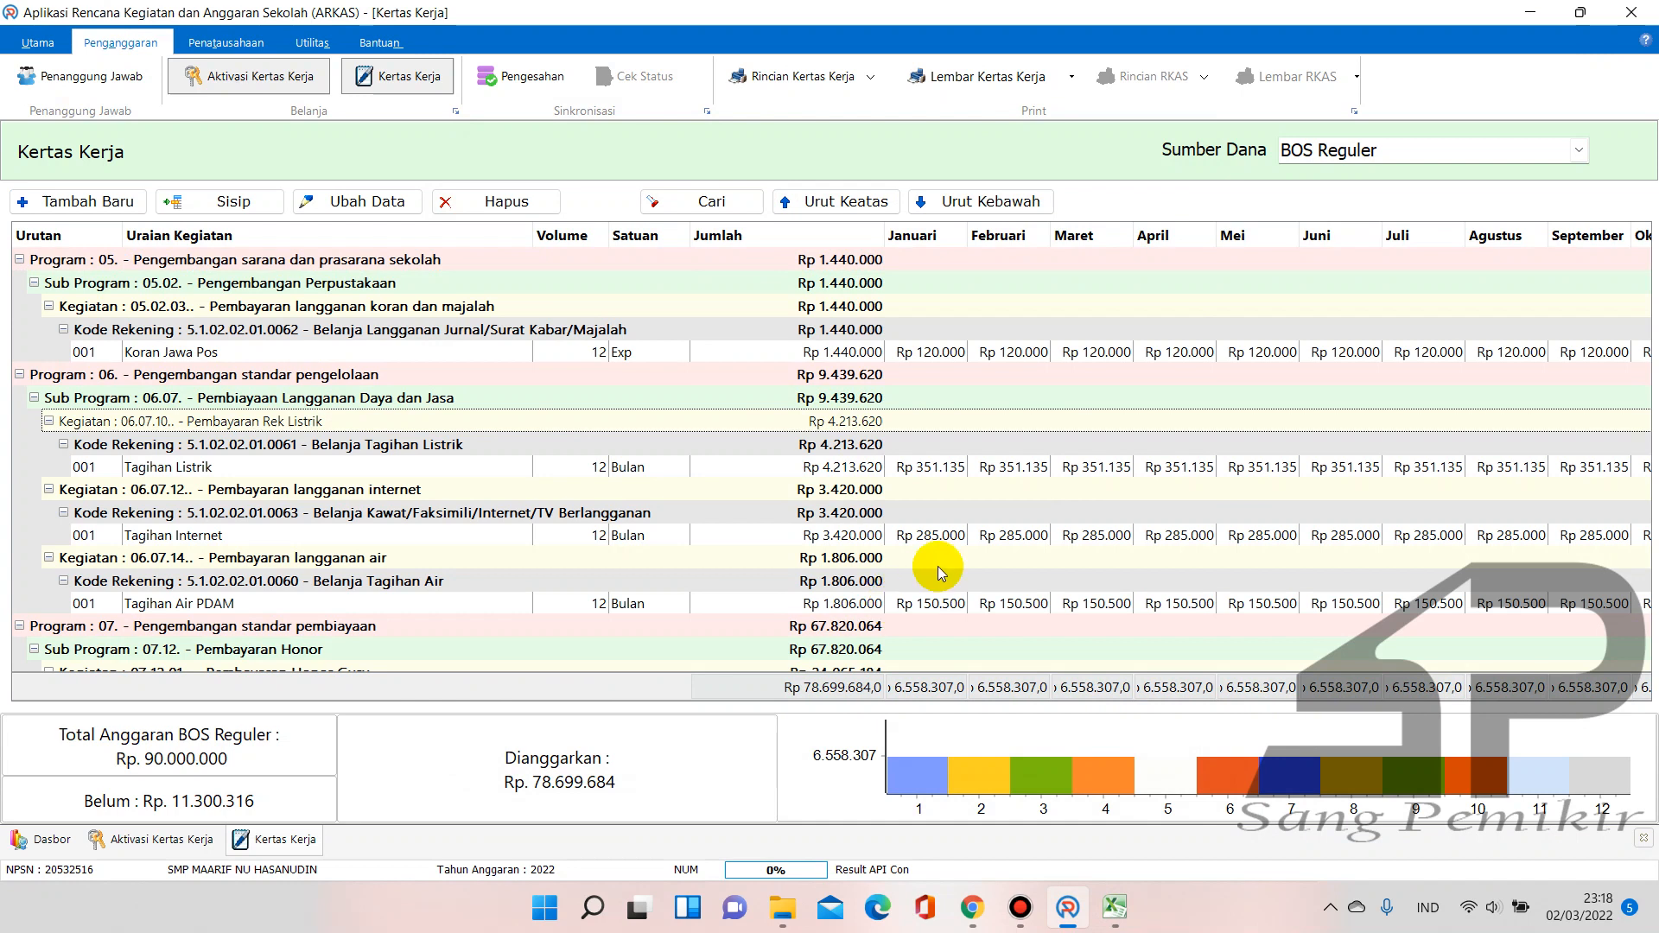
In the RAKS sheet, enter codes 4, 4.01, 4.02 and 4.03 downward from C22
mouse_move(1113, 906)
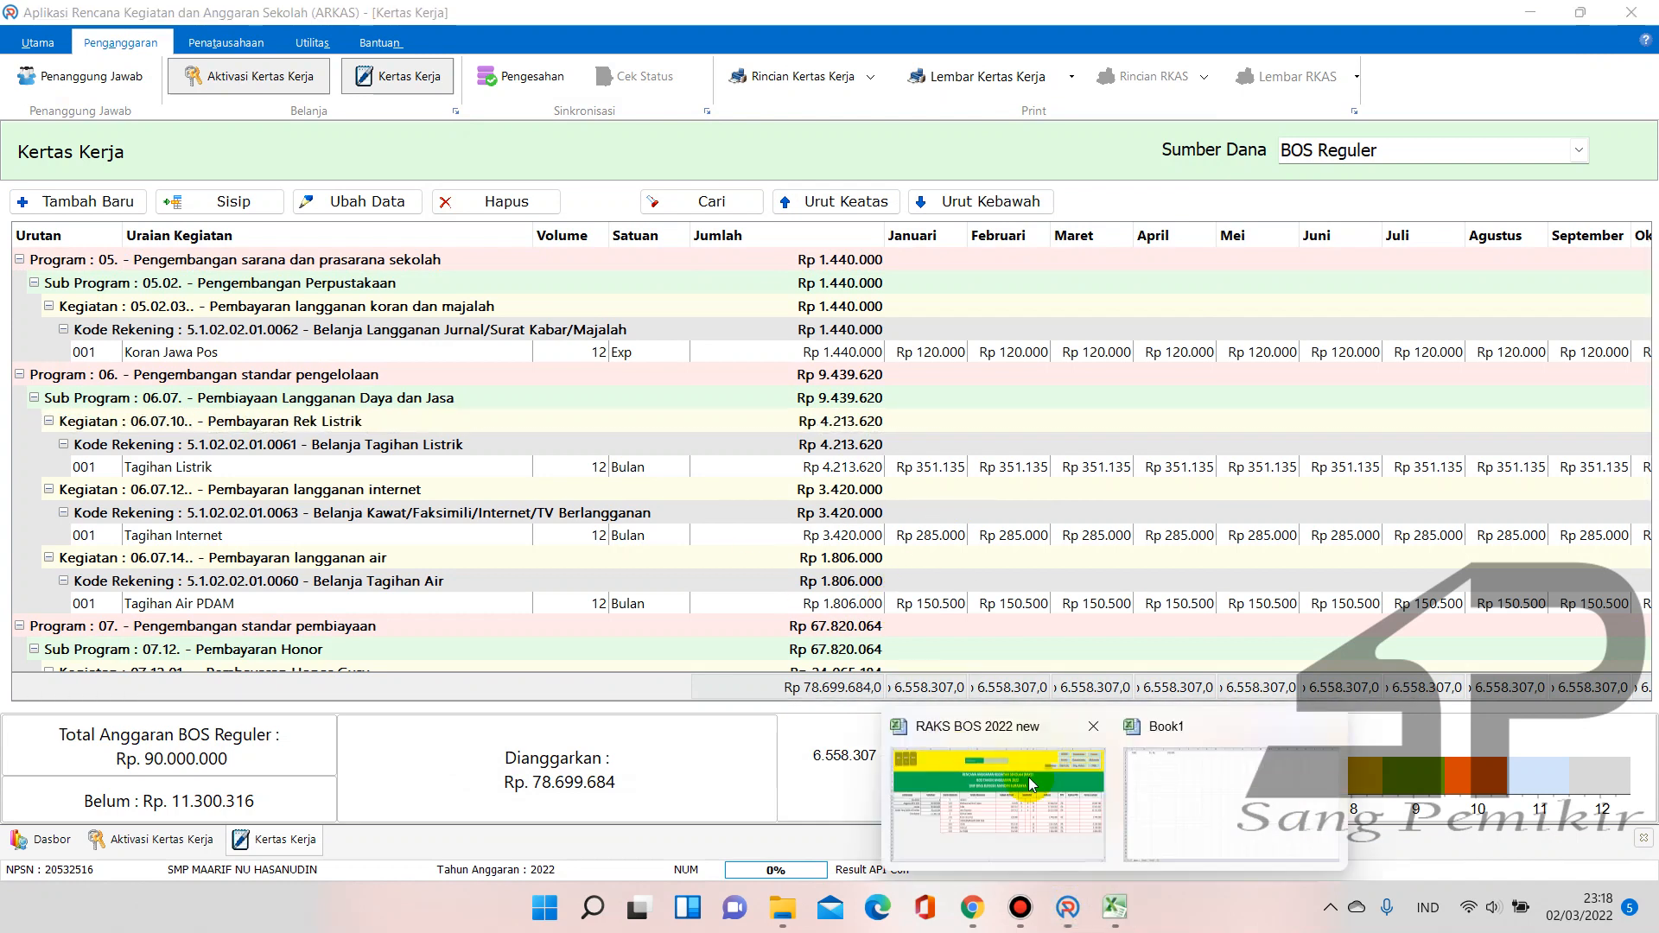
click(1026, 782)
click(478, 686)
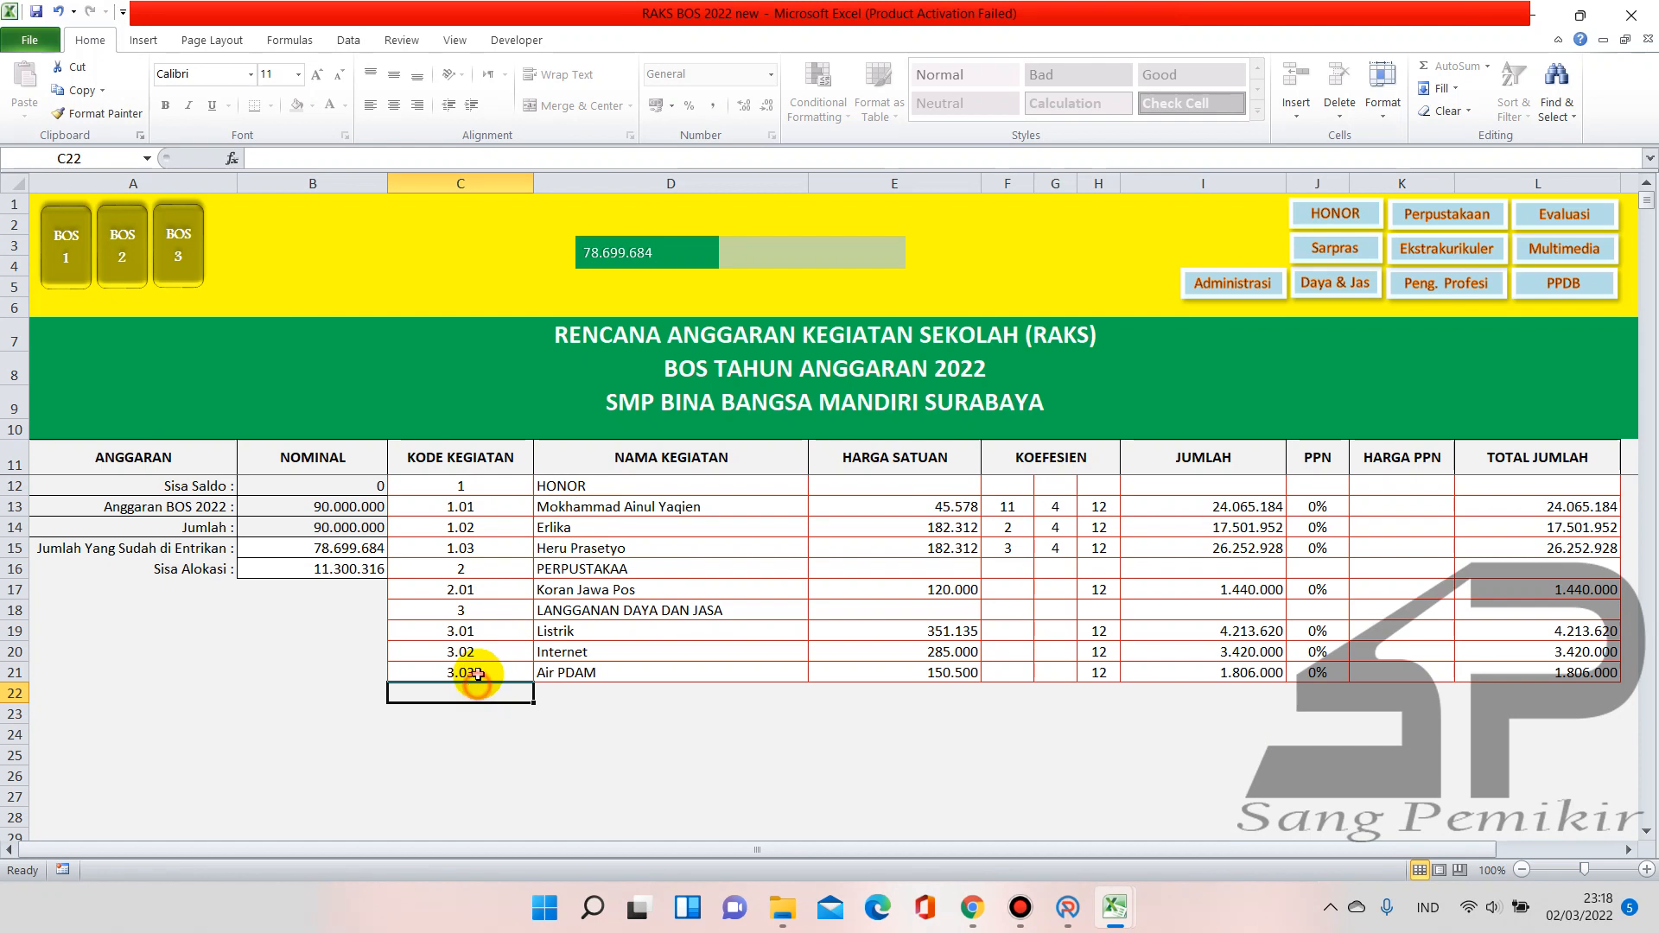
text(4)
key(Return)
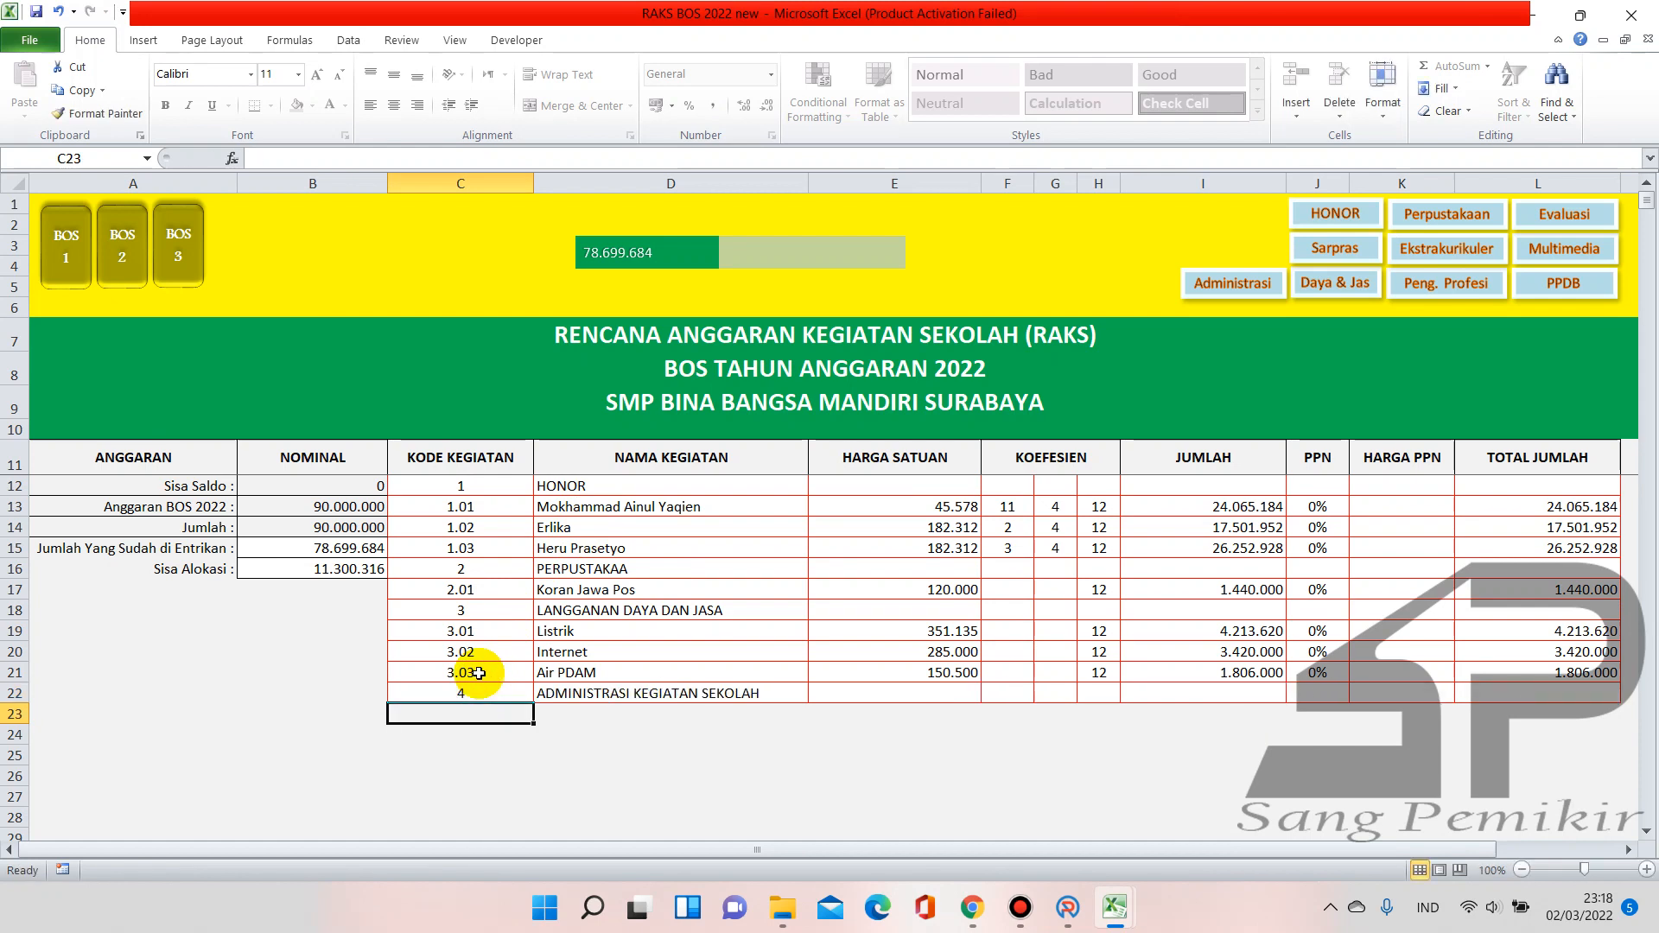
text(4.01)
key(Return)
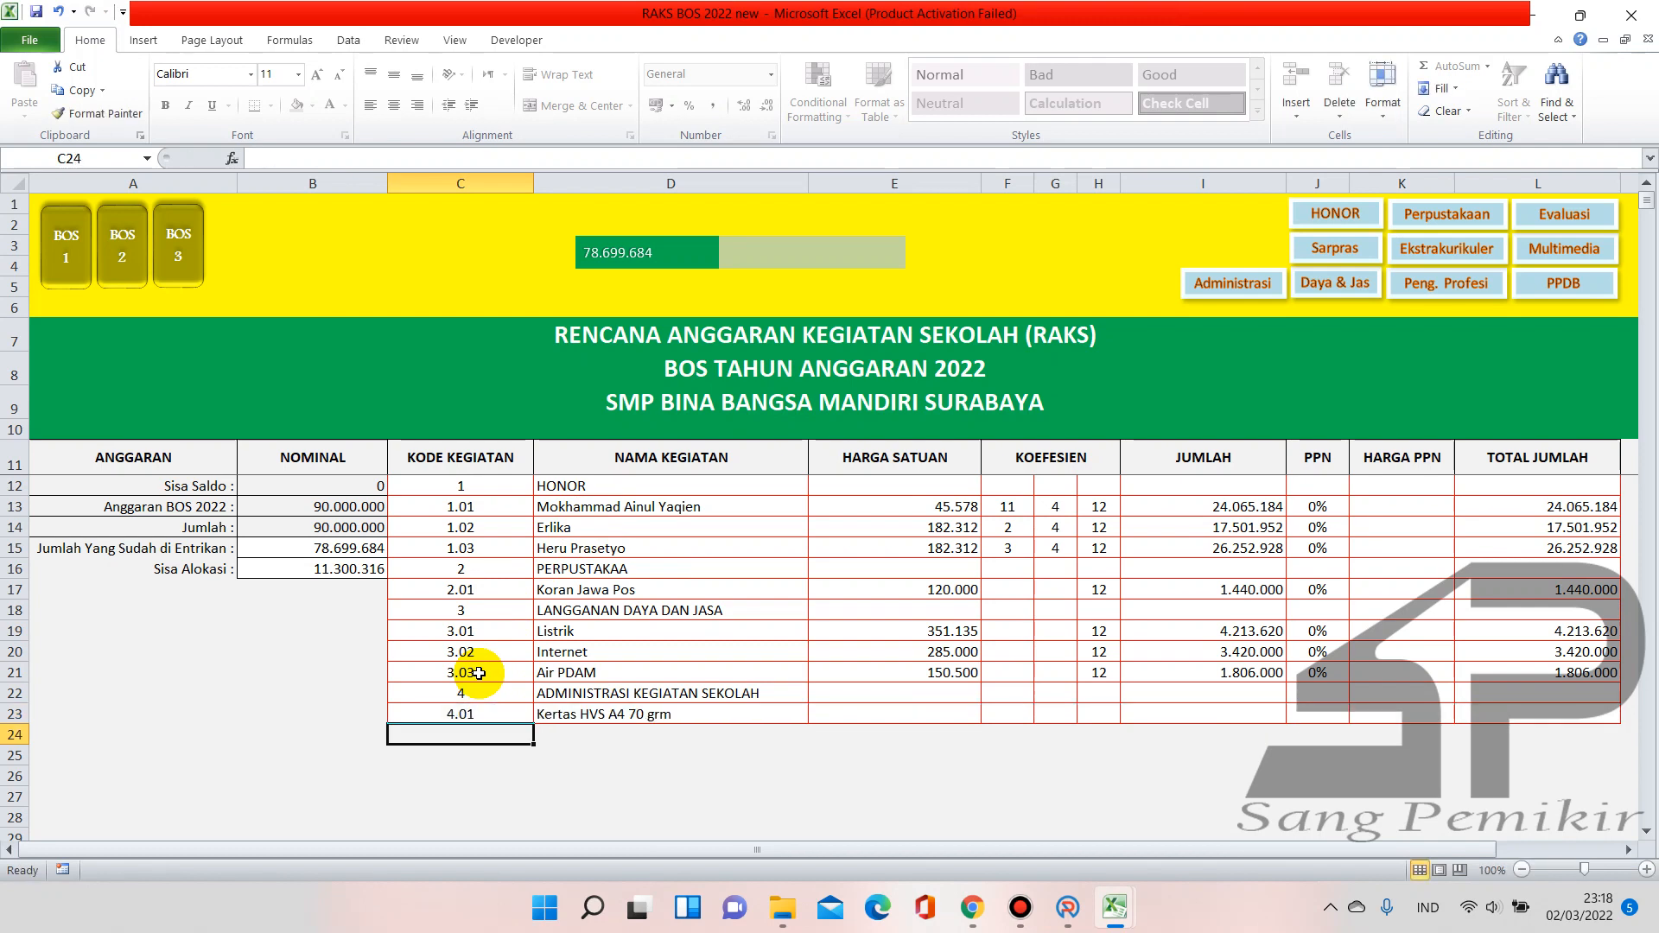
text(4.02)
key(Return)
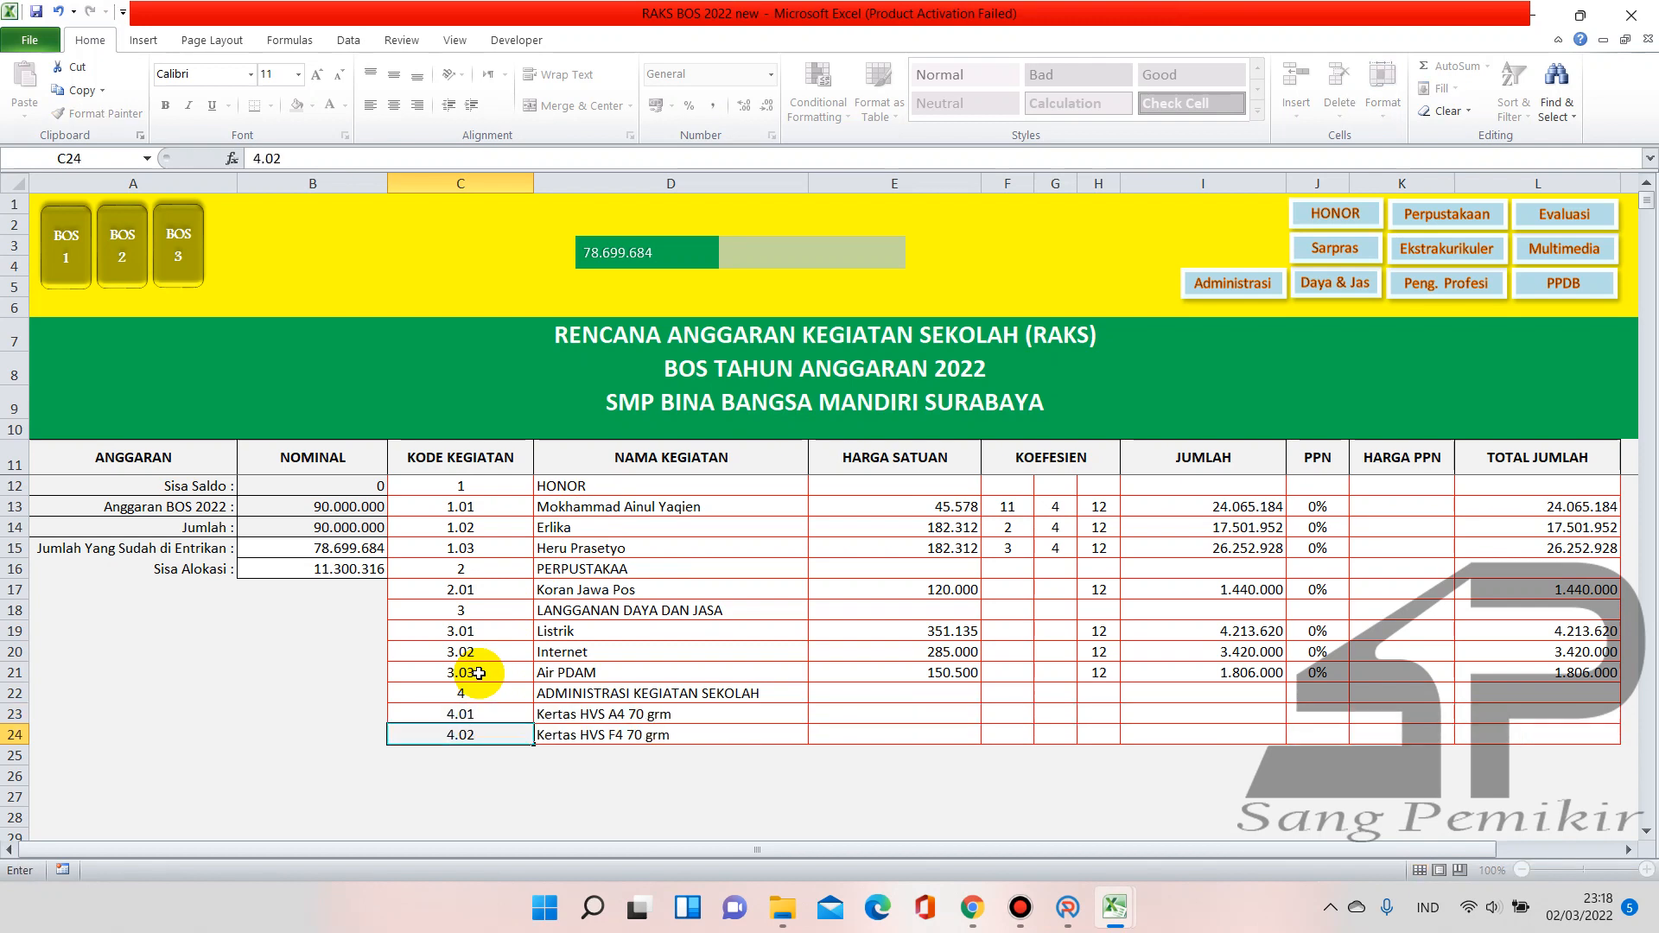
text(4)
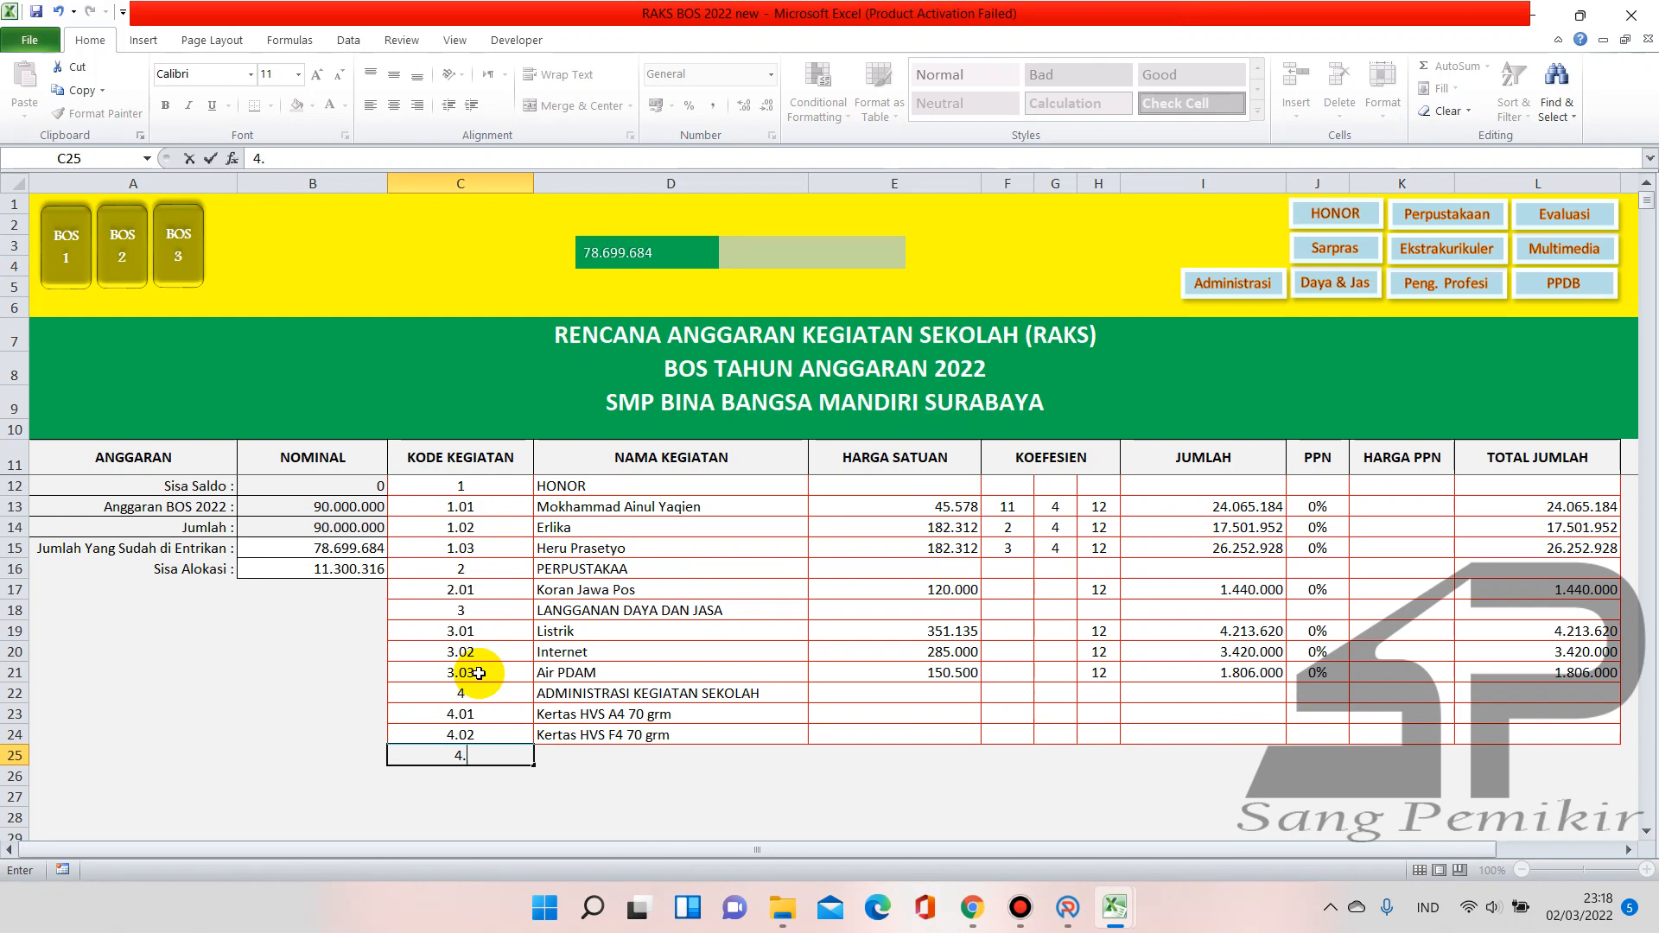
text(.03)
key(Return)
Add codes 4.04 and 4.06, correcting the mistyped C27 entry to 4.05
text(4.04)
key(Return)
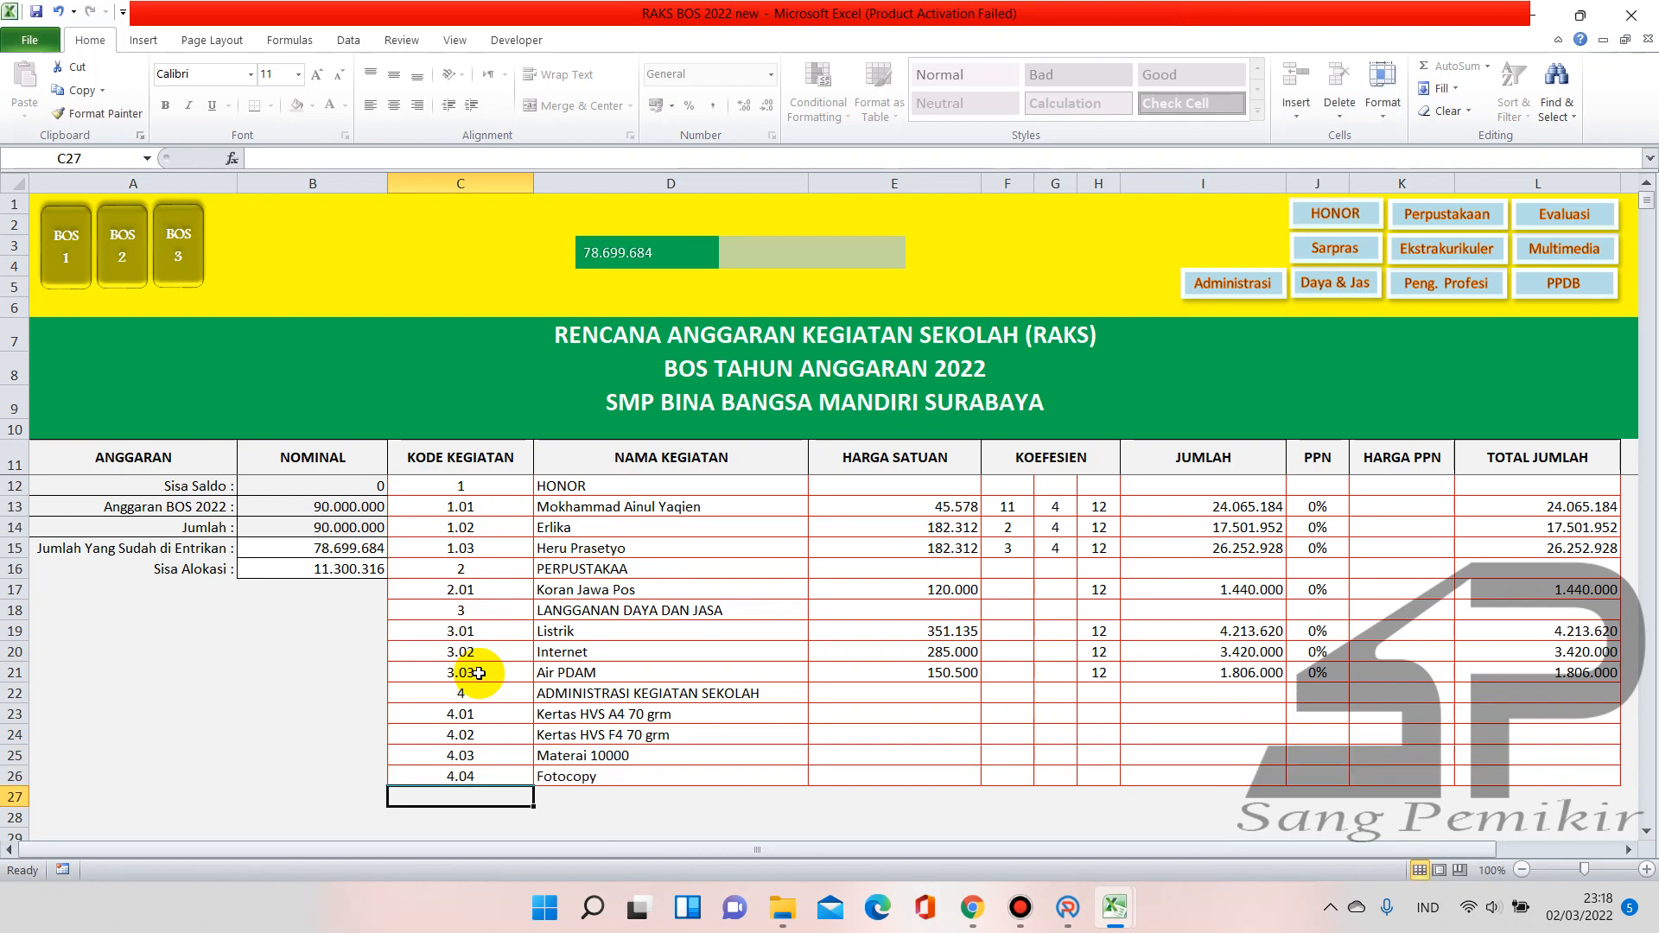
text(4..05)
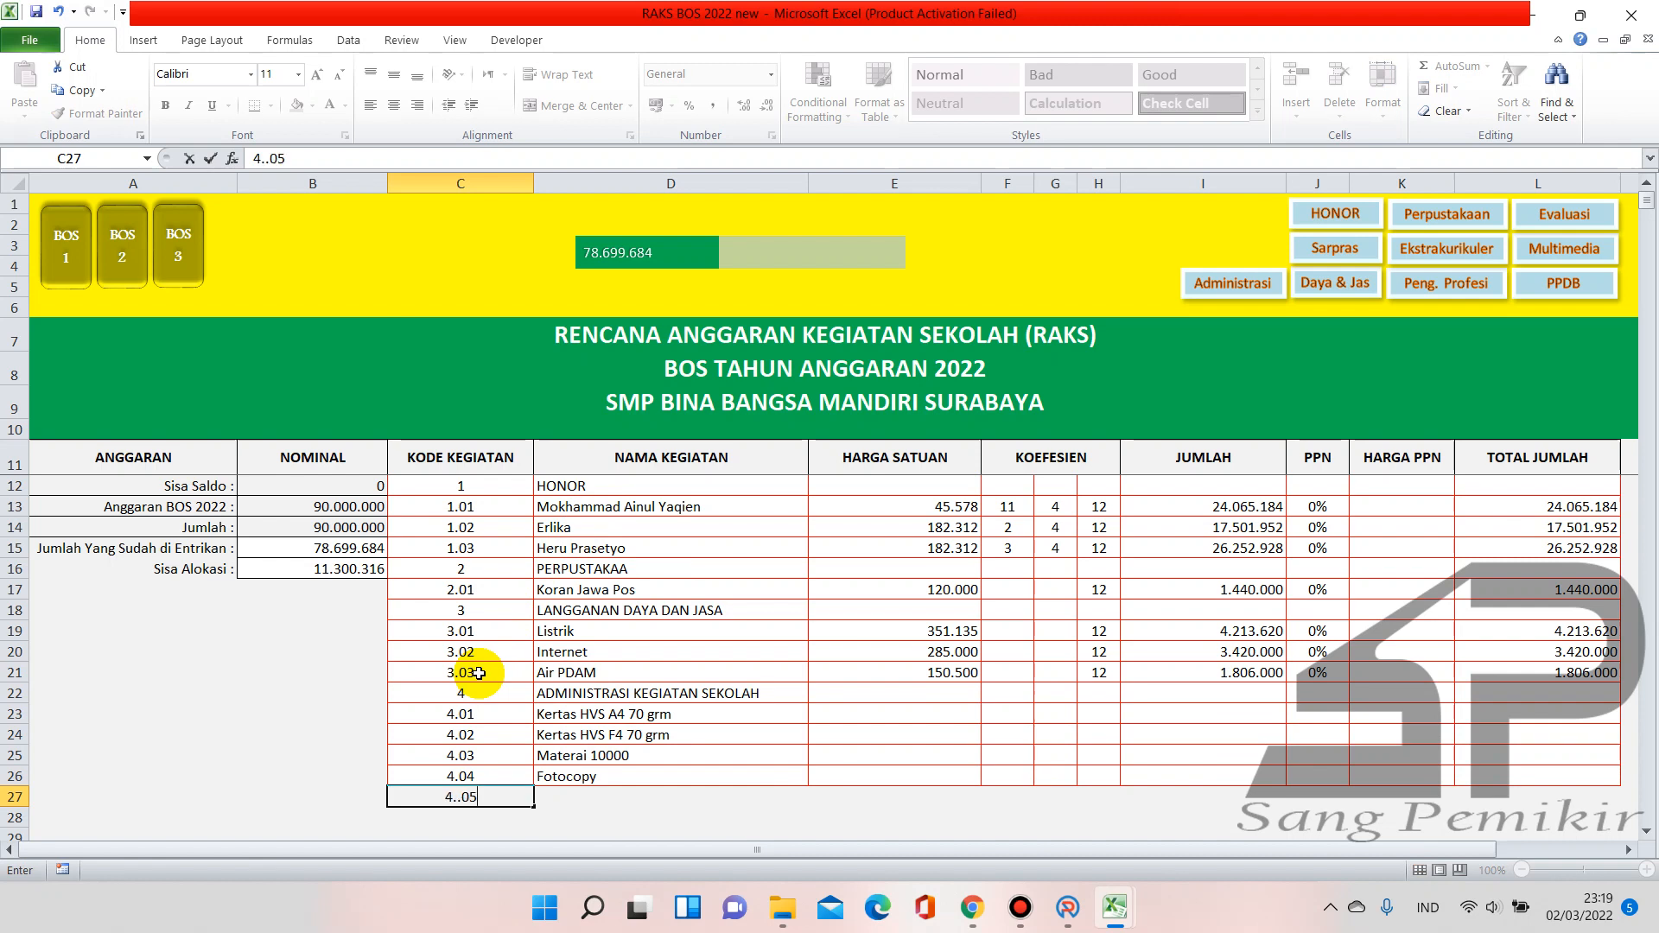
key(Return)
text(4.06)
key(Return)
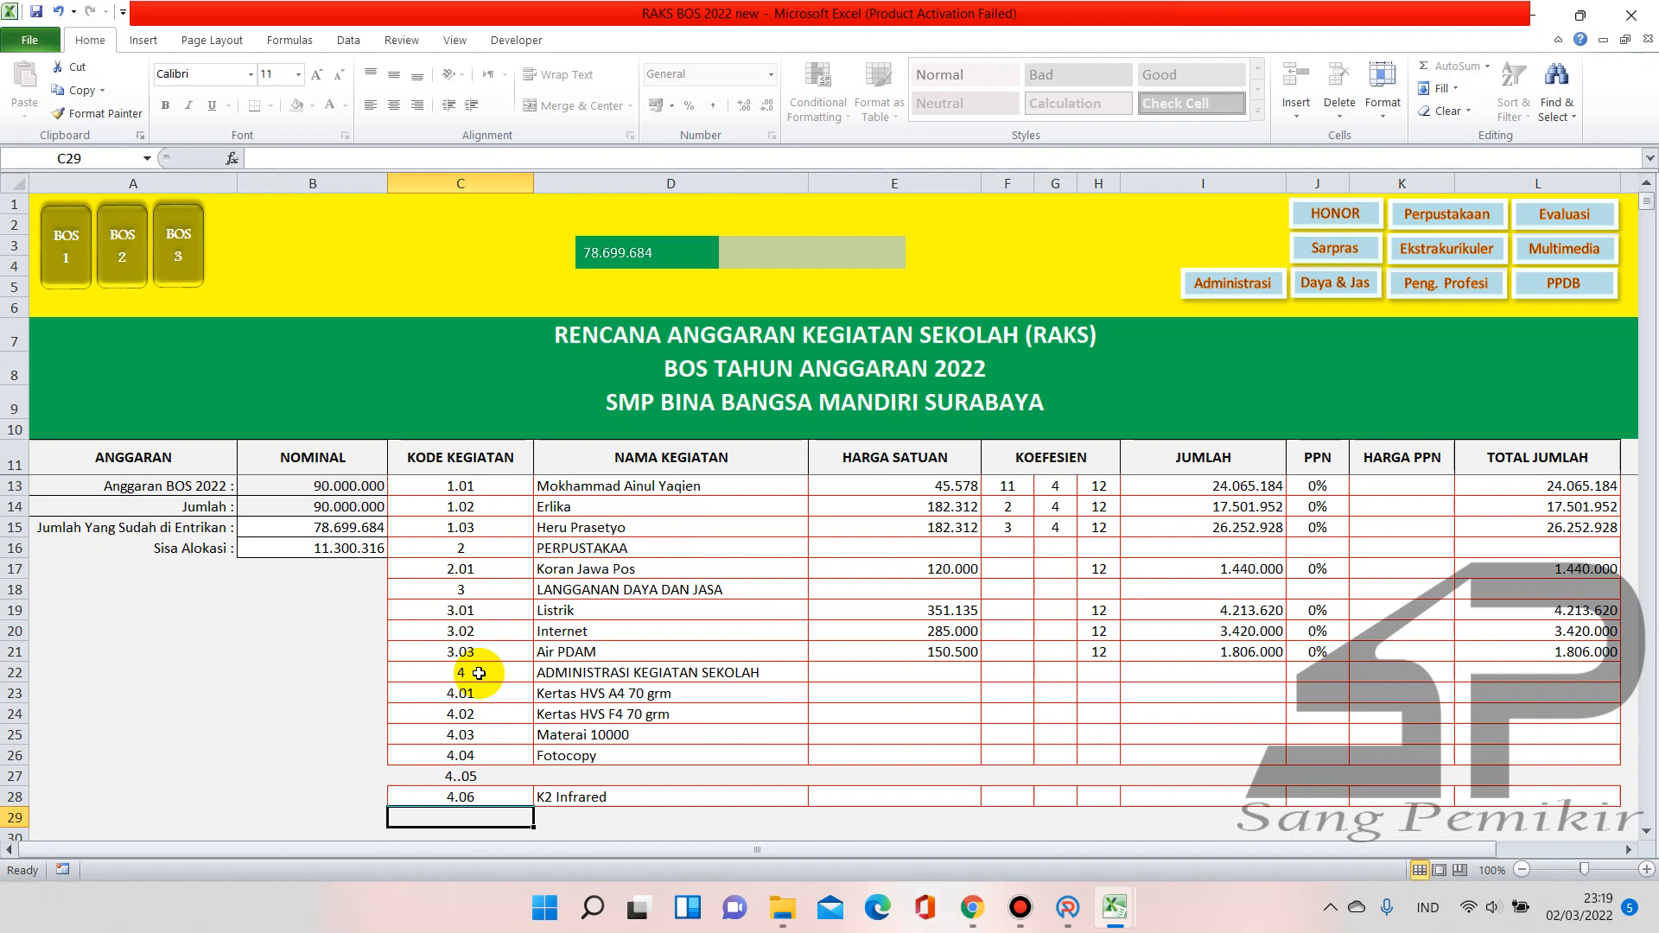
key(Up)
key(Up)
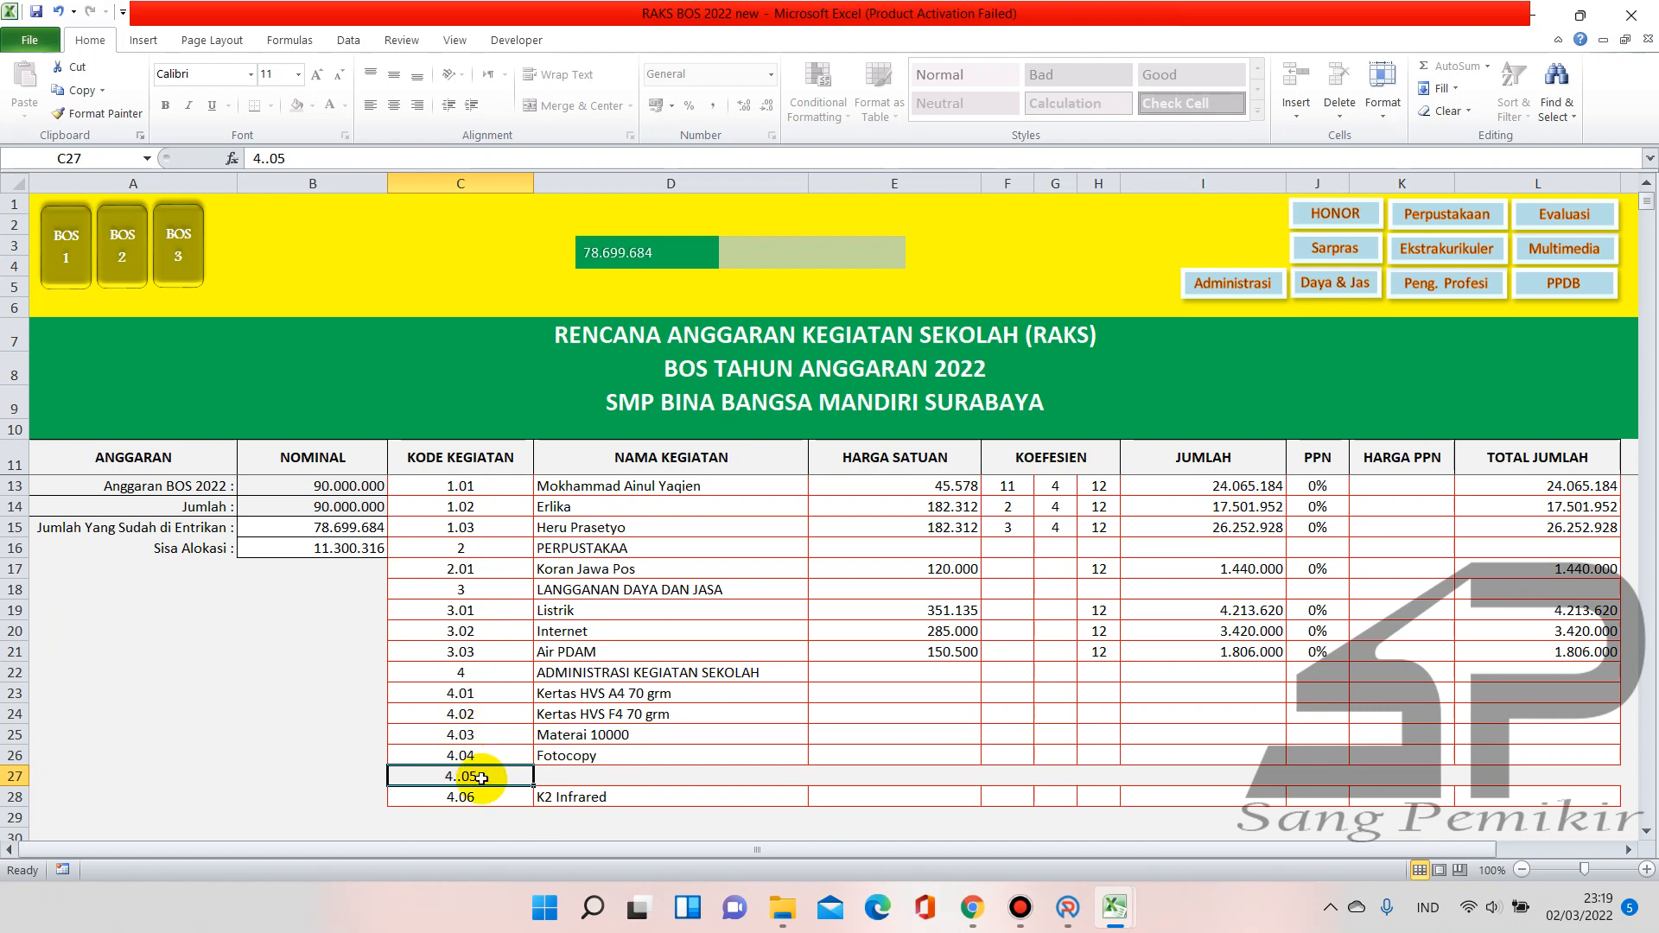
text(4.05)
key(Return)
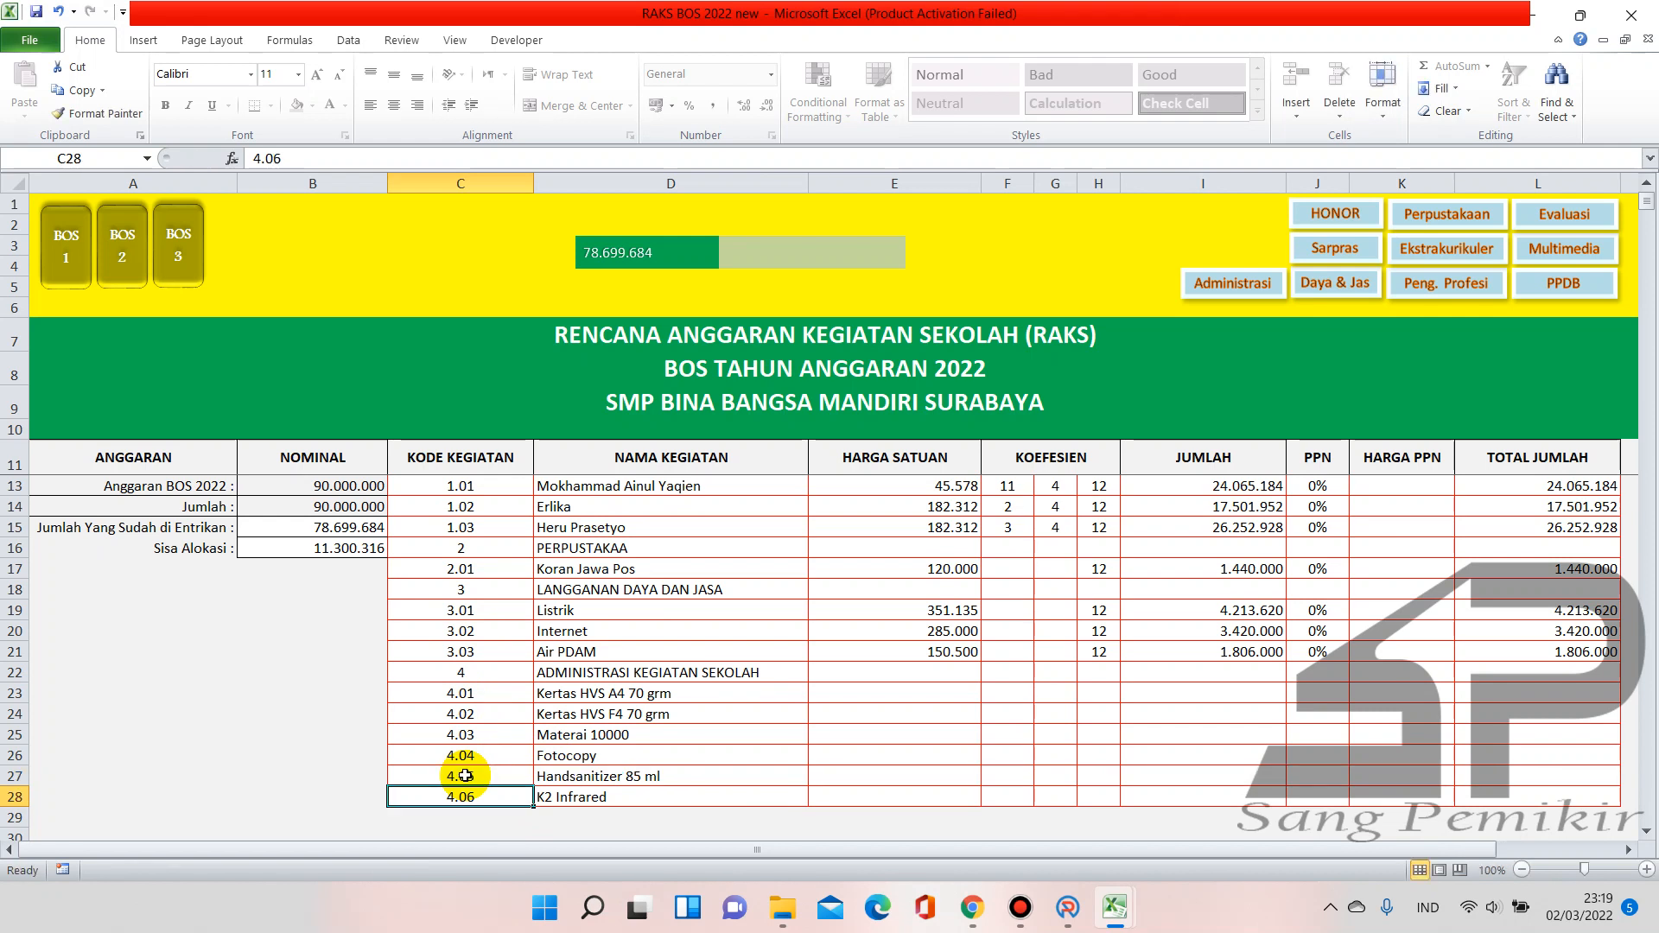
key(Return)
Add codes 4.07, 4.08 and 4.09, then clear the extra 4.10 from C32
text(4.07)
key(Return)
text(4)
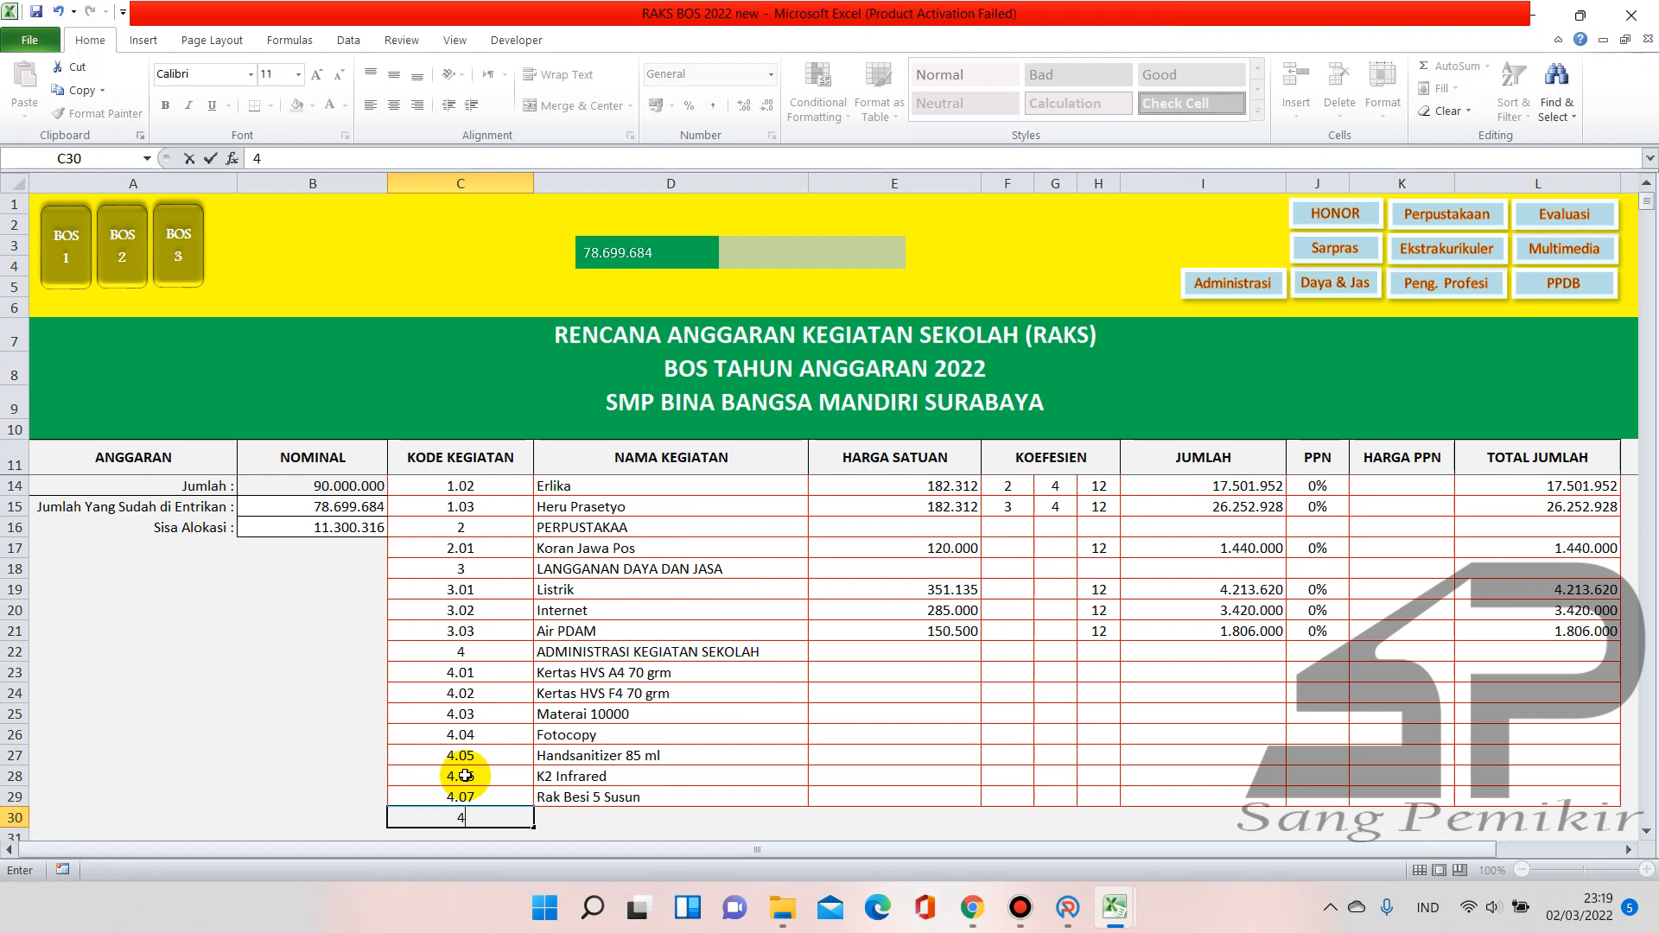
text(.08)
key(Return)
text(4.09)
key(Return)
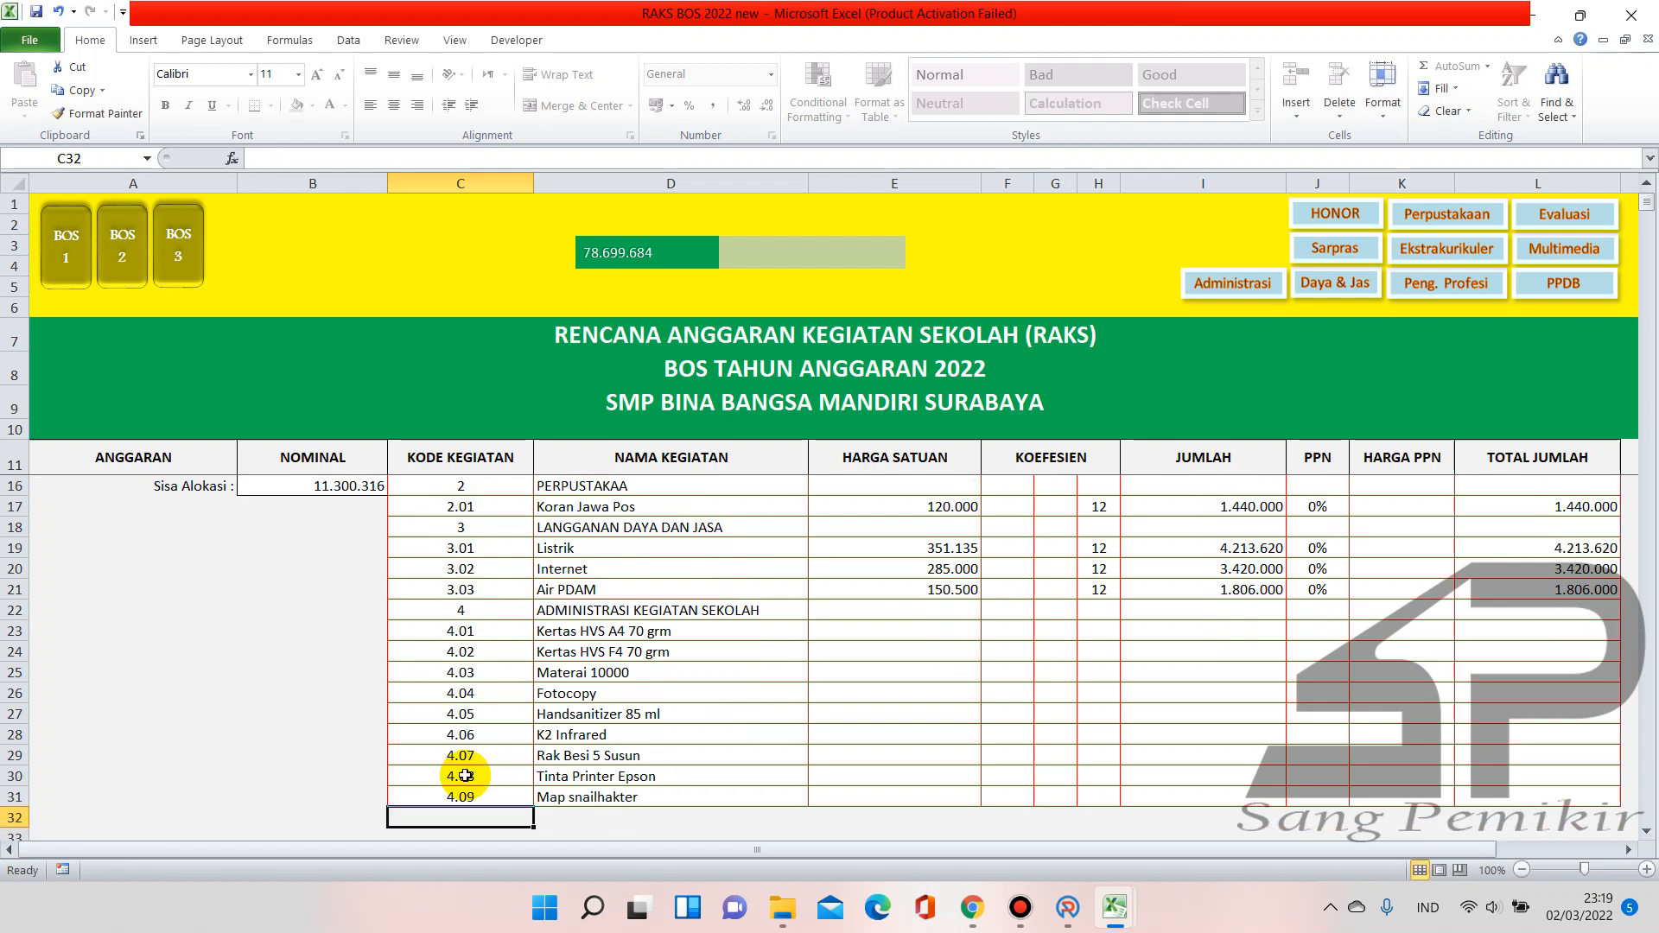
text(4.10)
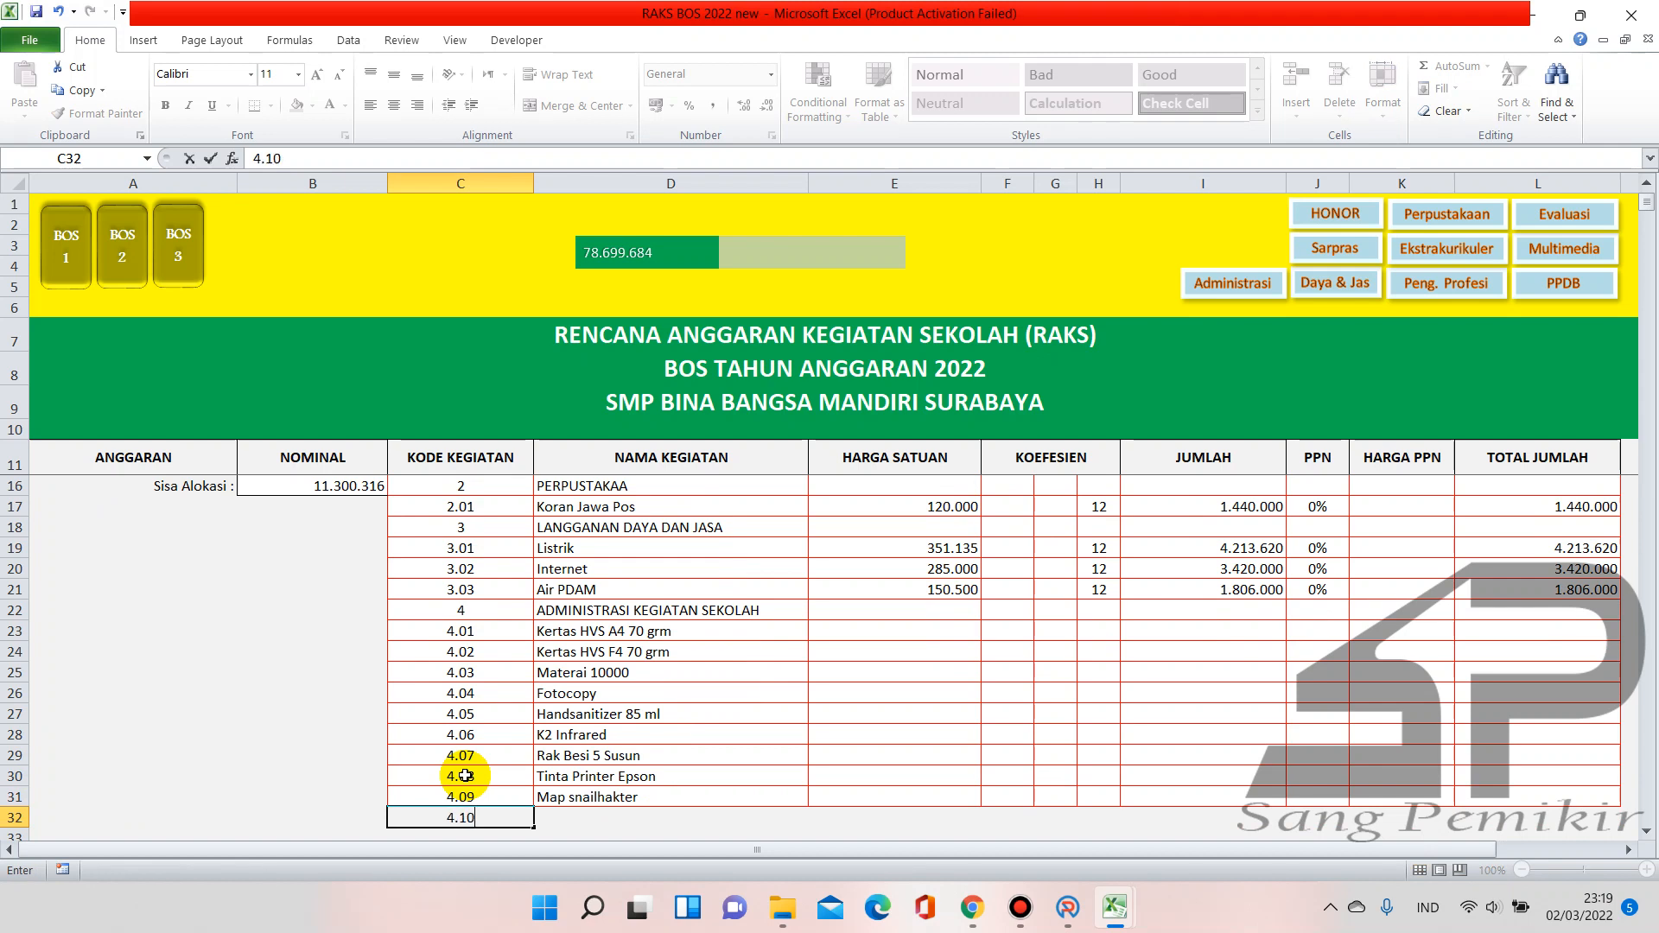
key(Return)
key(Up)
key(BackSpace)
key(Return)
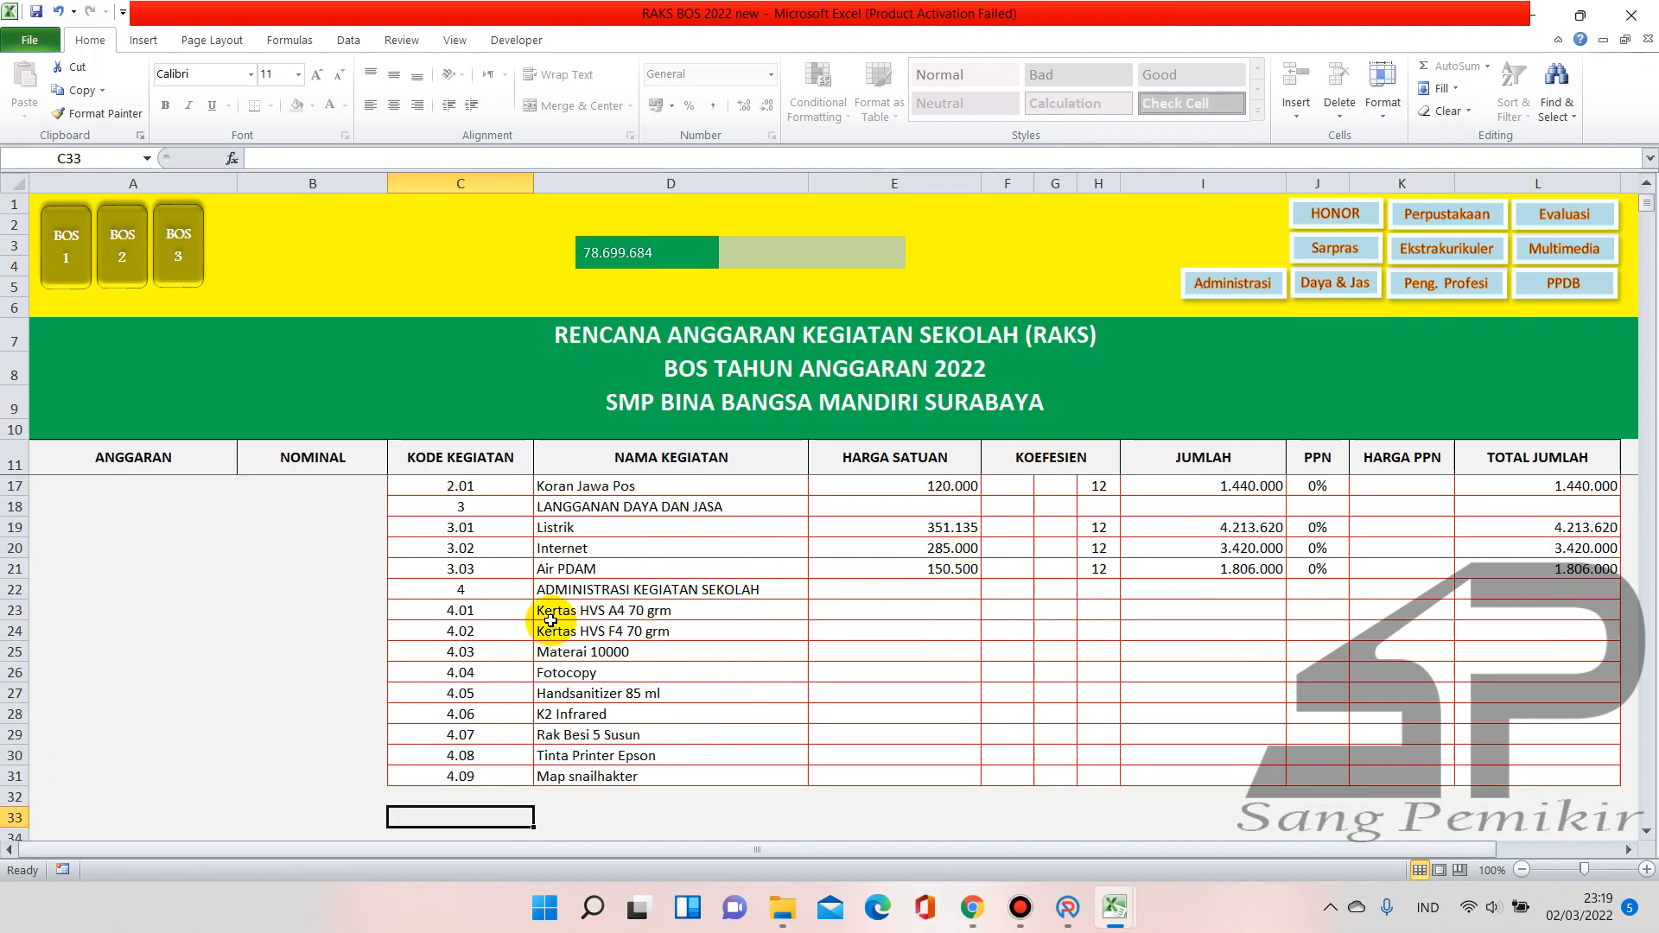
scroll(570, 611, up, 1)
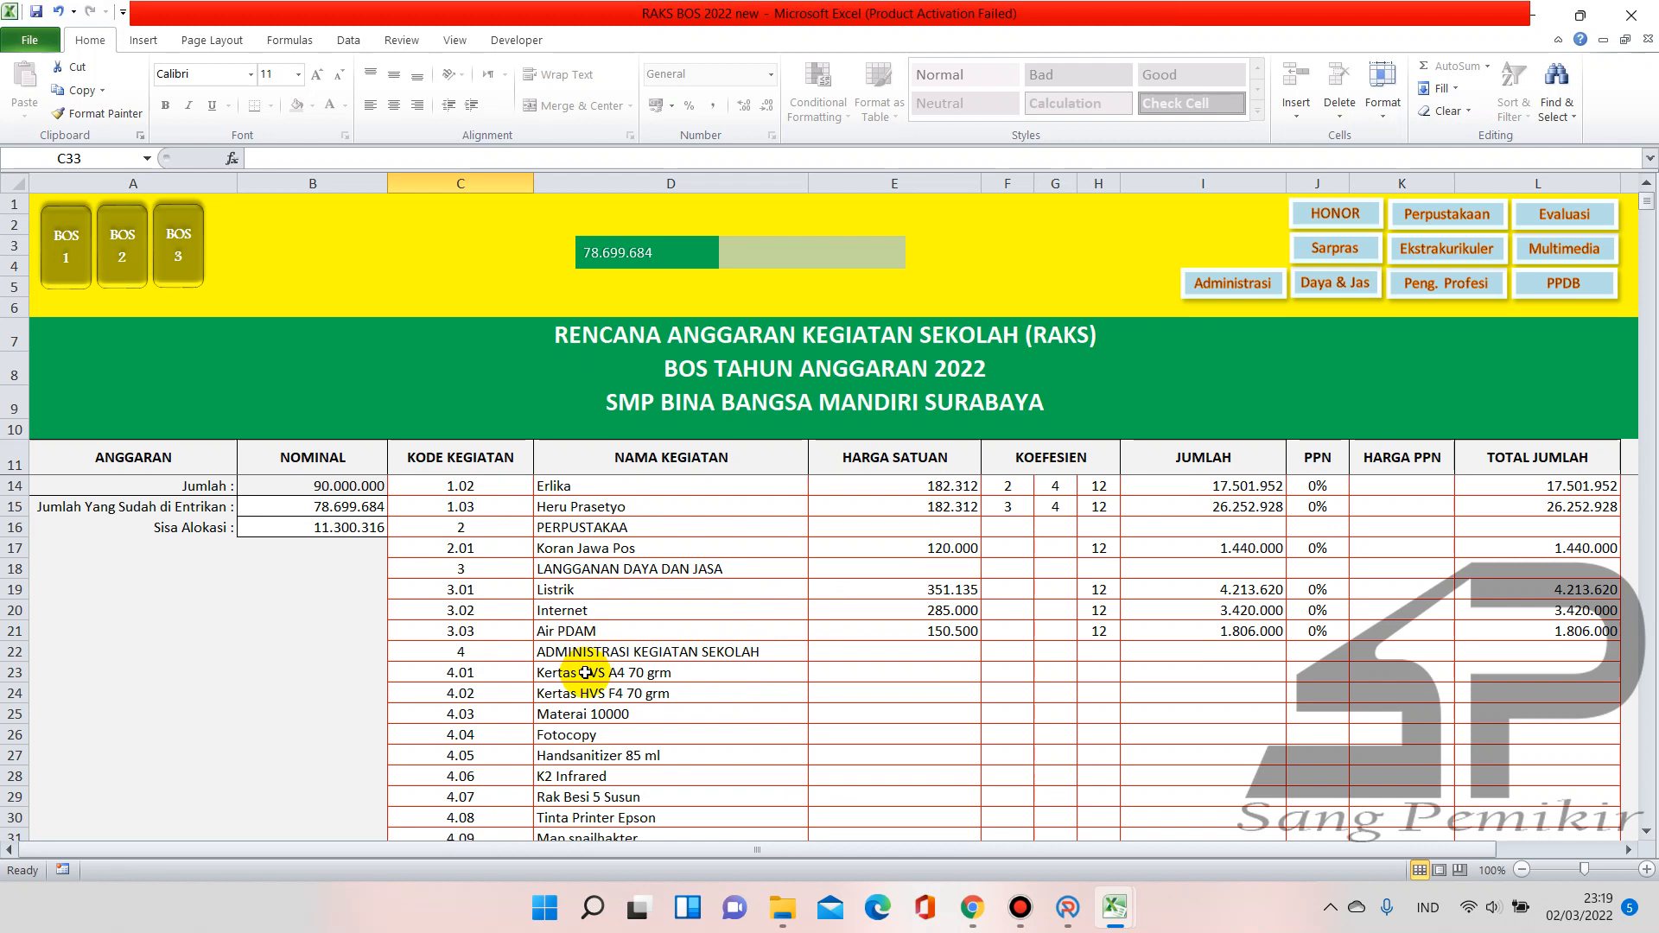
Copy unit prices E23:E26 from the BOS TAHAP 1 sheet and go back to RAKS
click(85, 269)
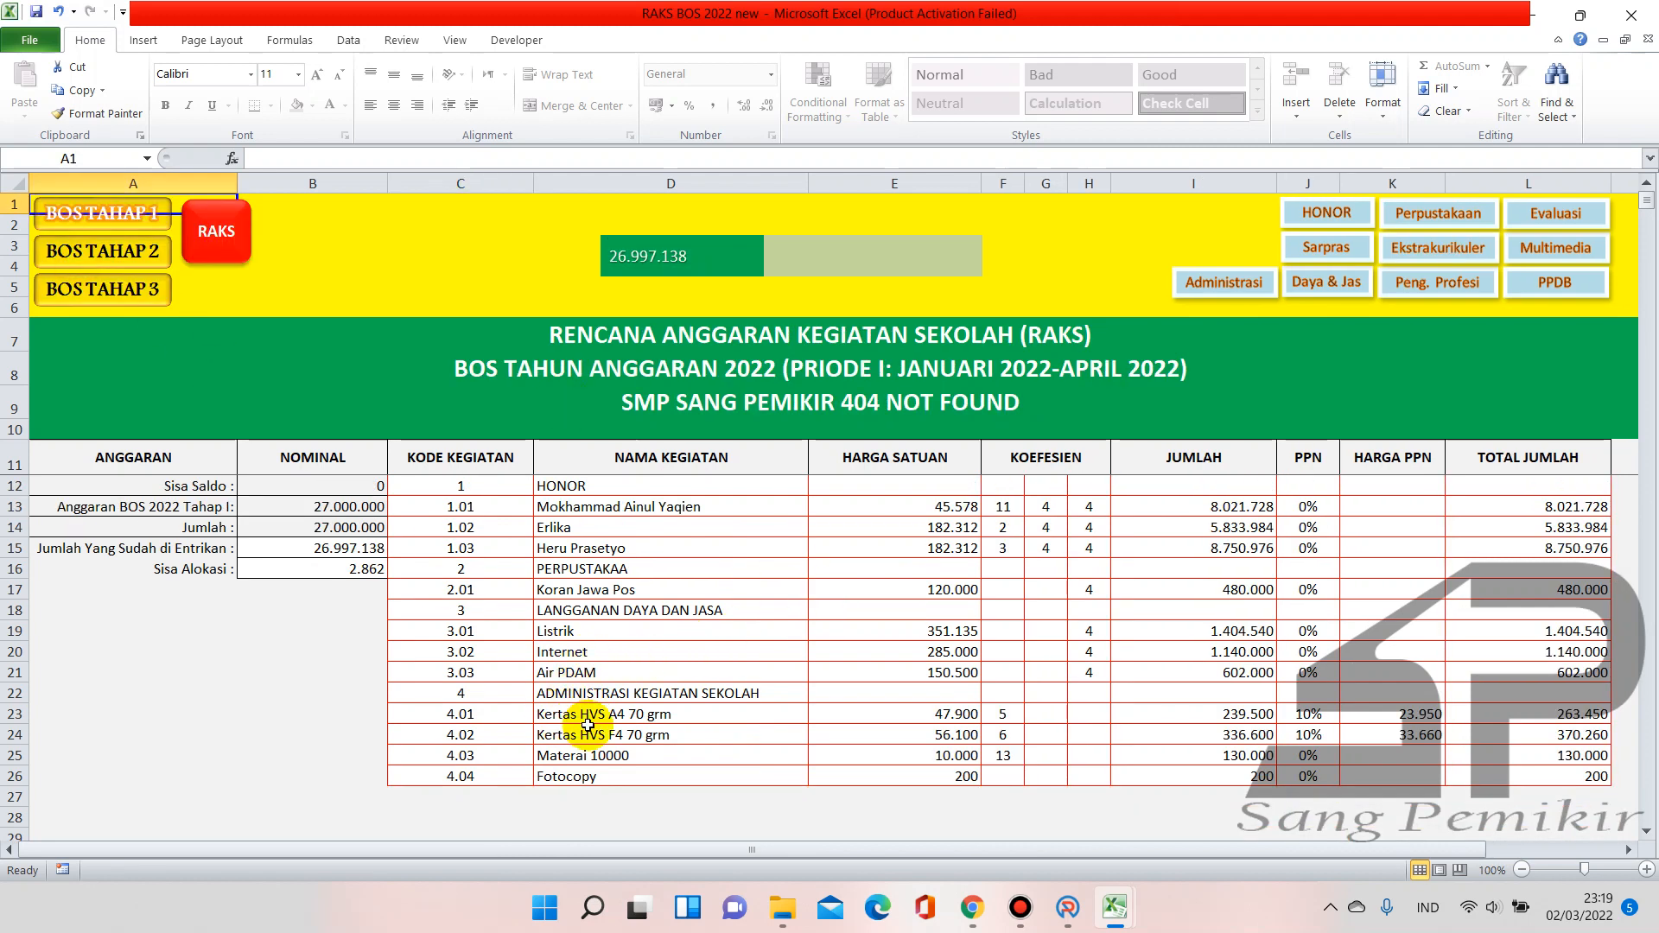
drag(893, 713, 903, 767)
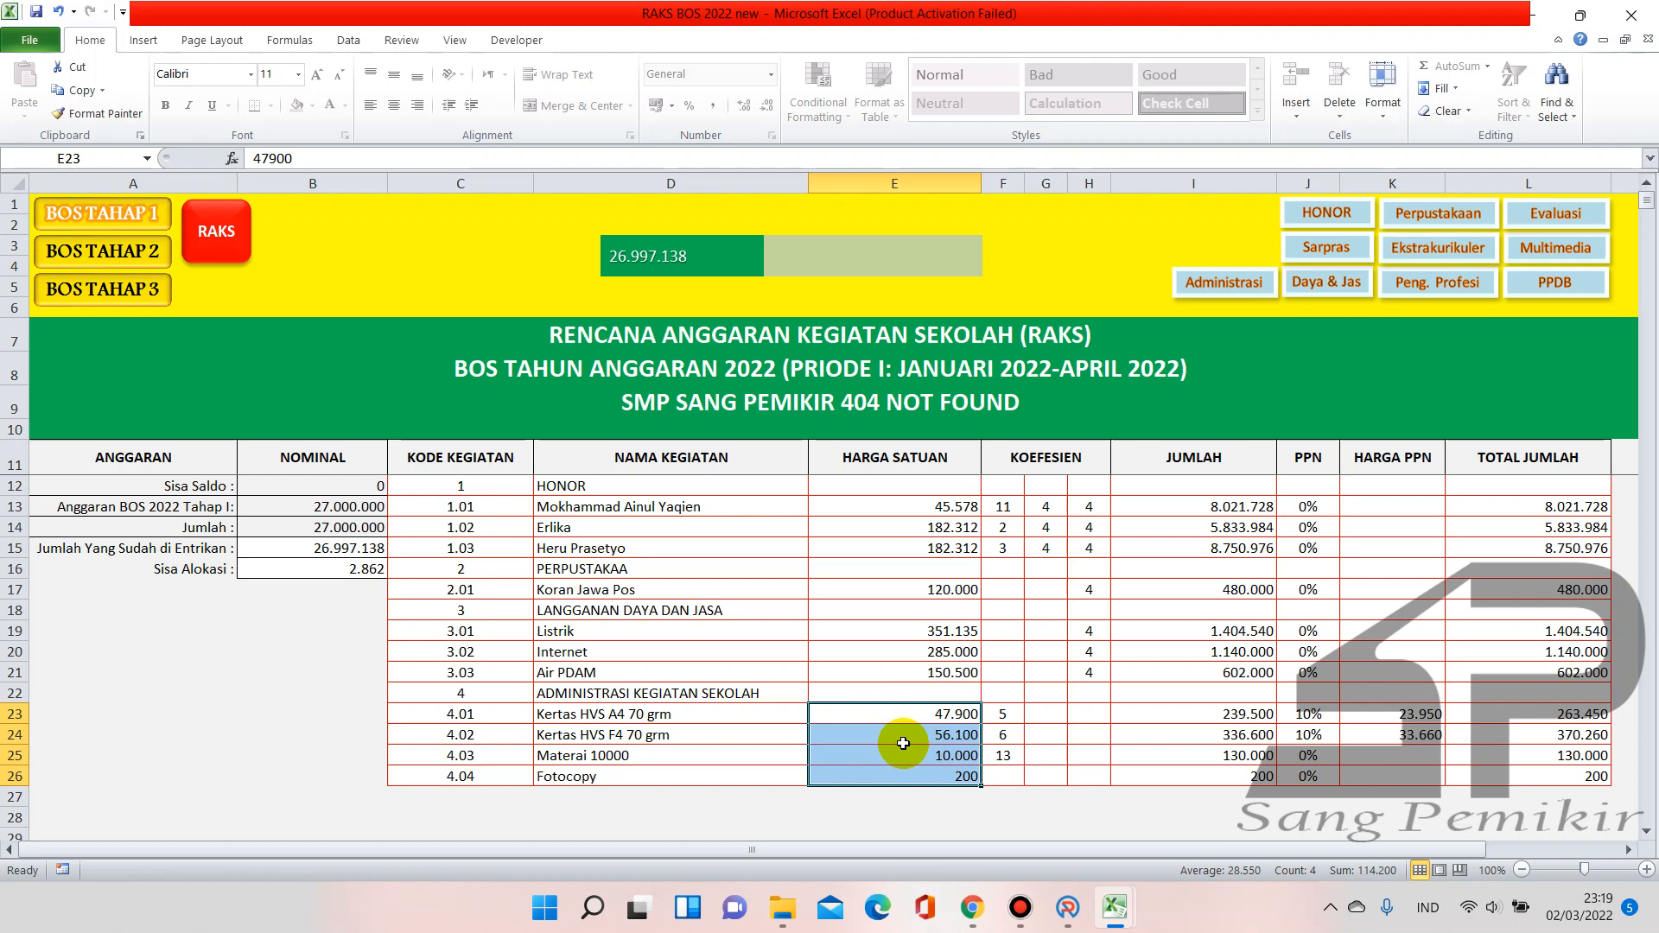
key(ctrl+c)
click(216, 230)
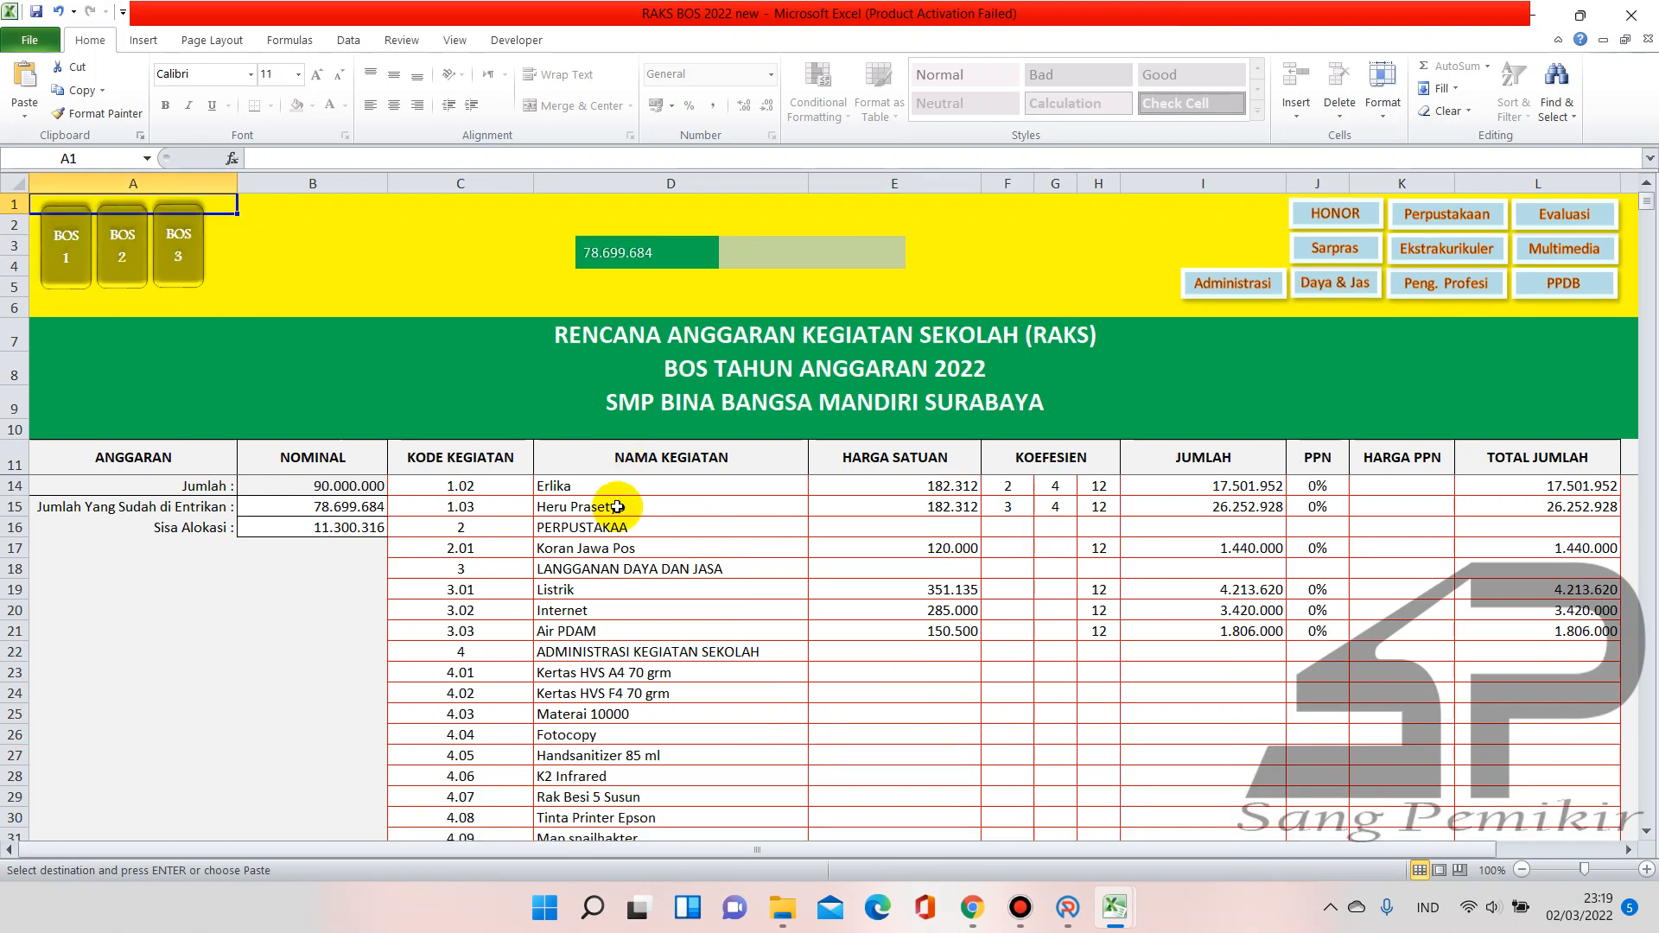
scroll(796, 640, down, 1)
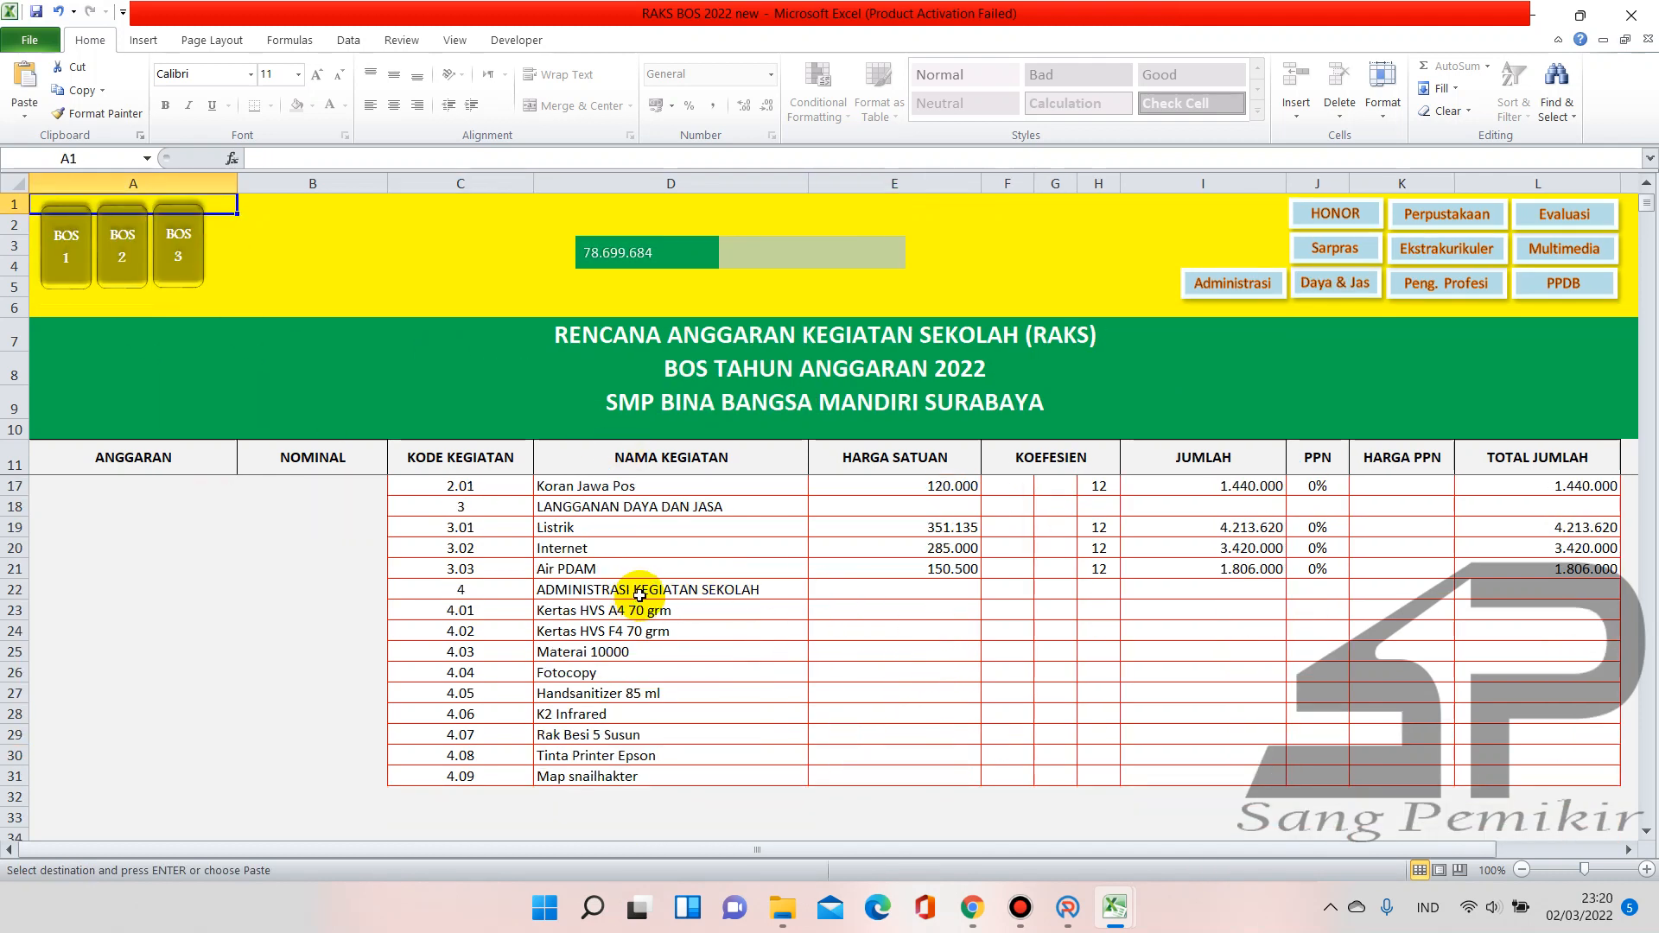
click(875, 593)
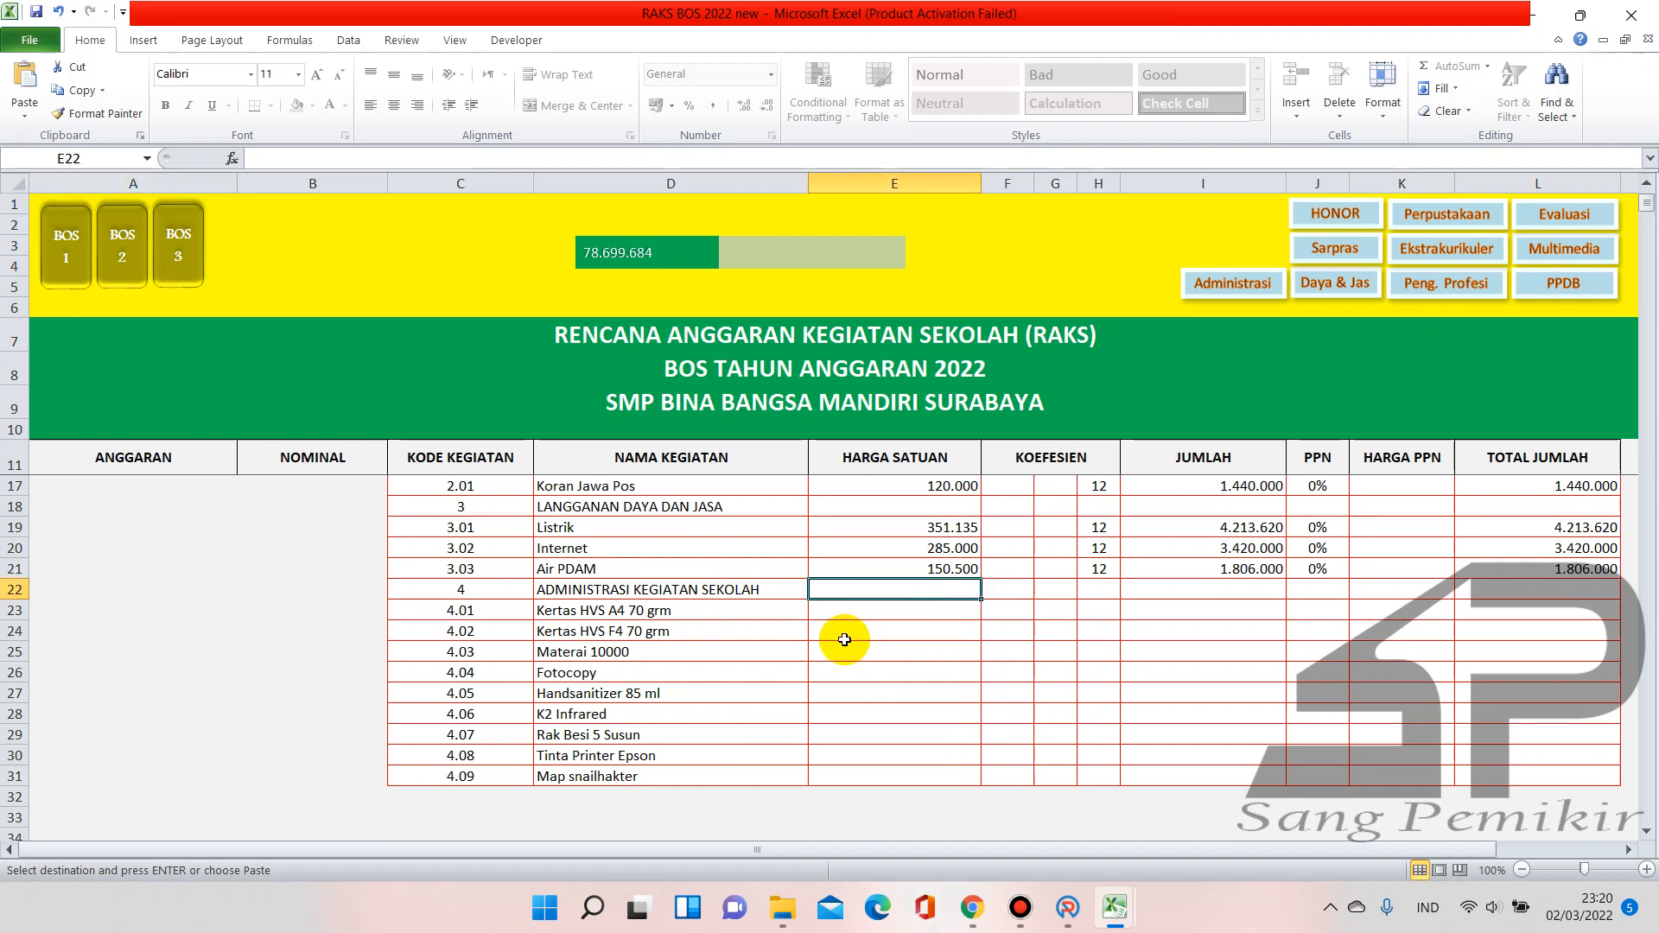
Paste the four unit prices into RAKS E23:E26 and review Materai 10000 on BOS Tahap I
click(872, 612)
key(ctrl+v)
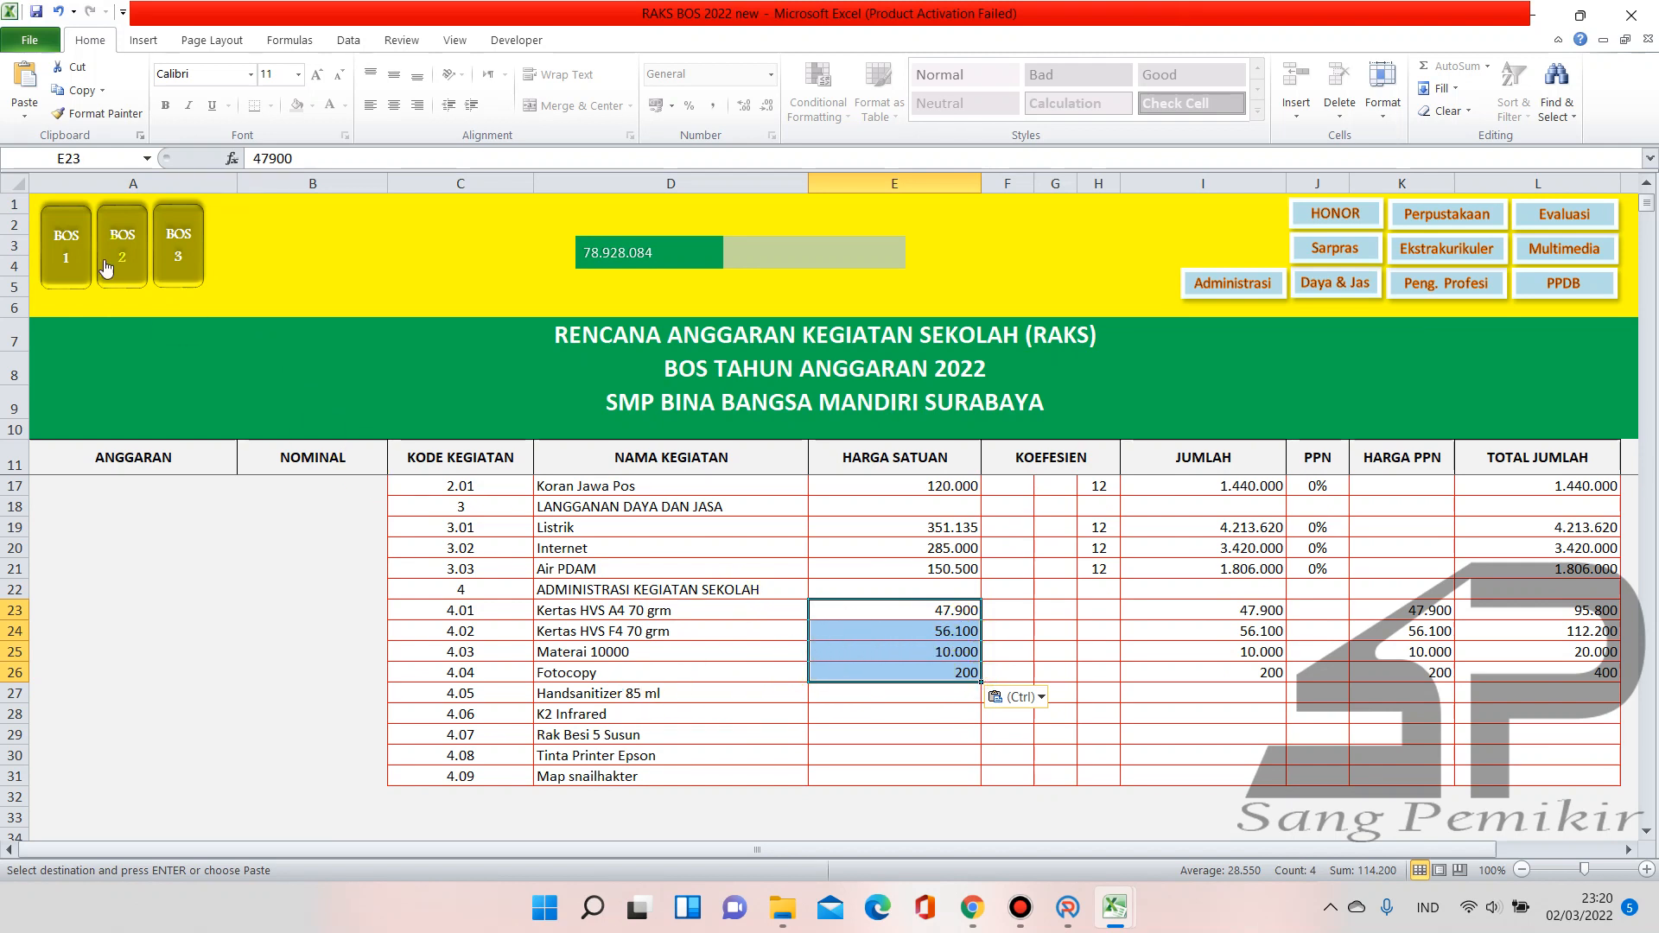
click(60, 259)
click(331, 633)
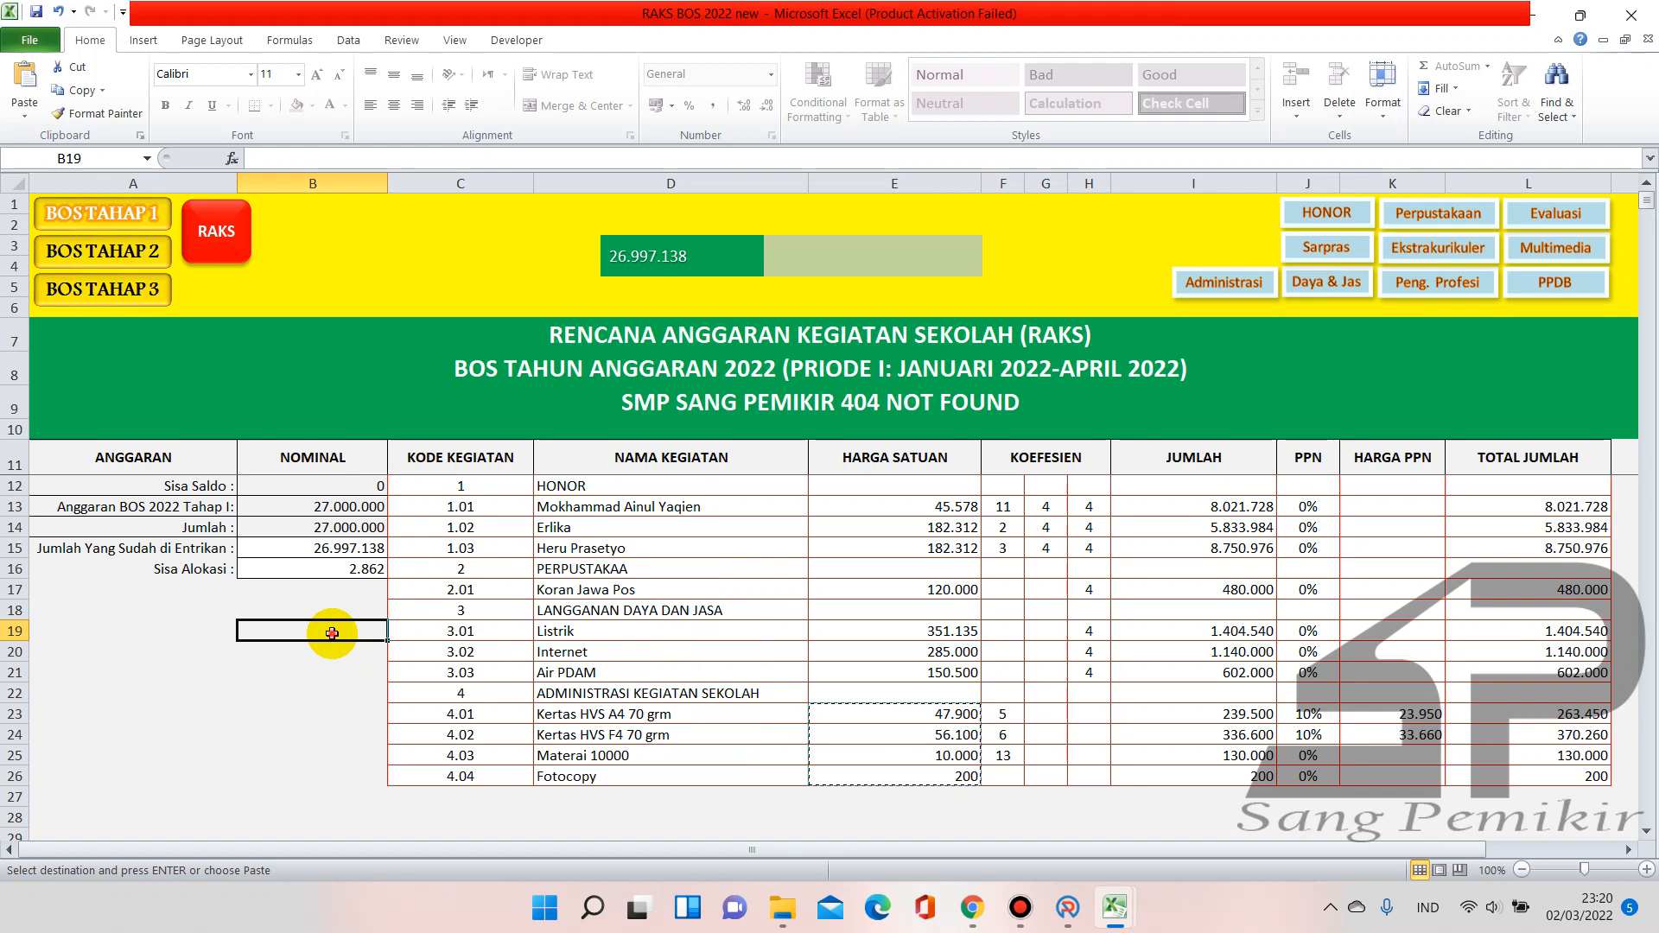
click(325, 677)
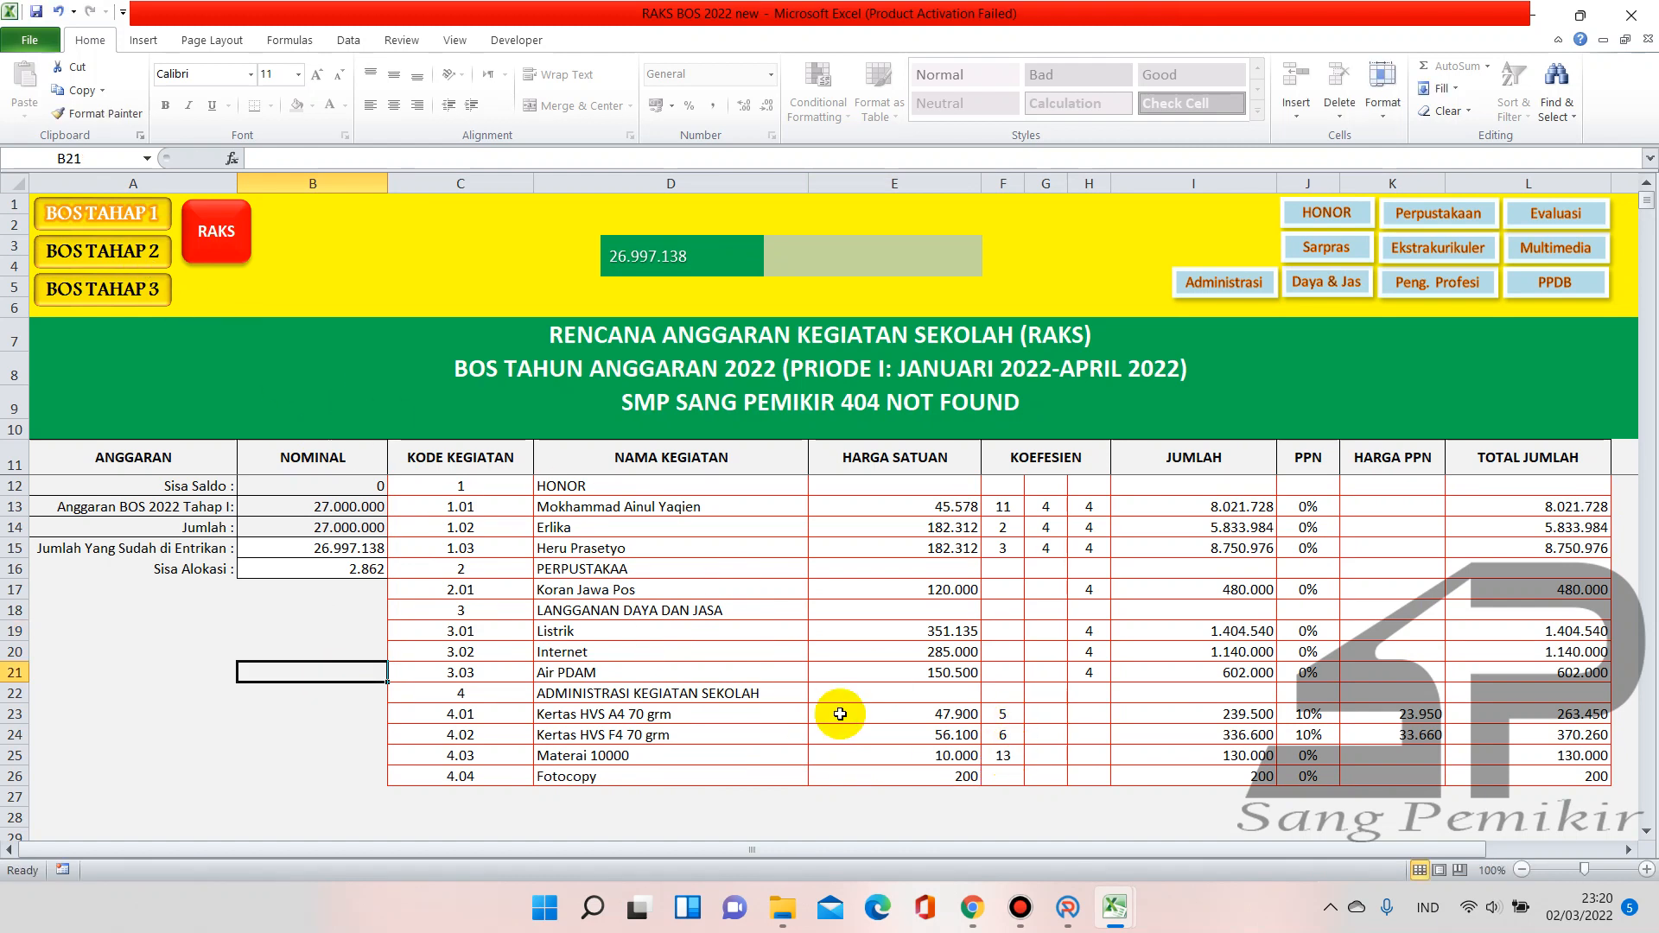
click(602, 757)
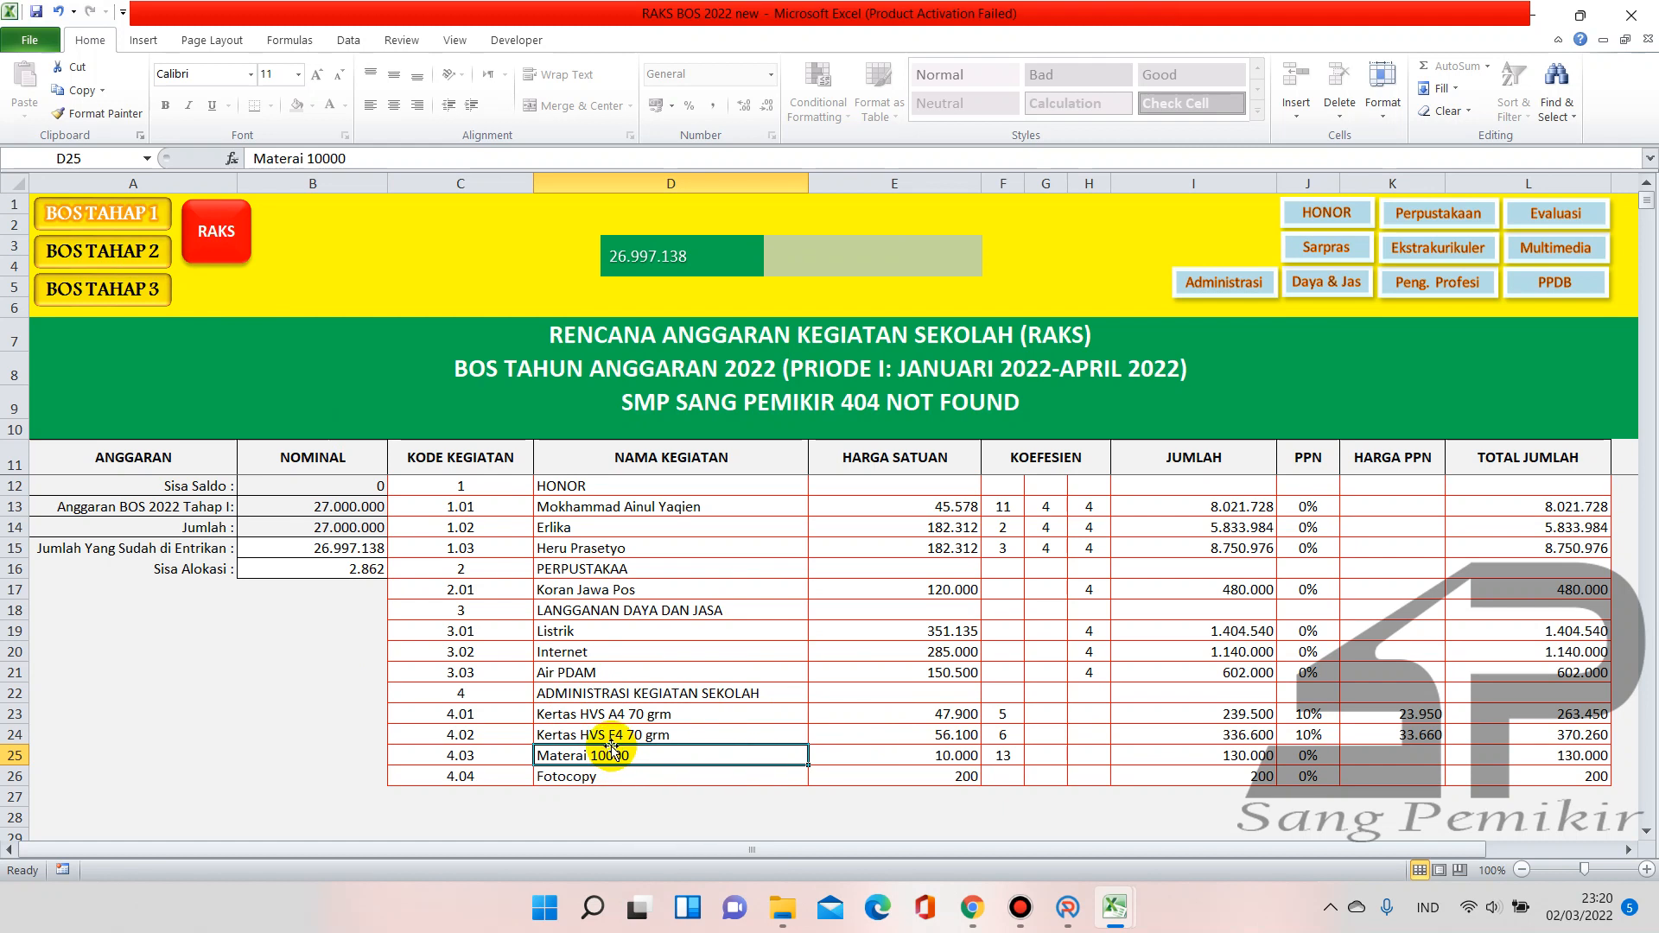
Change the Materai 10000 coefficient in F25 of BOS Tahap II from 15 to 13
click(102, 252)
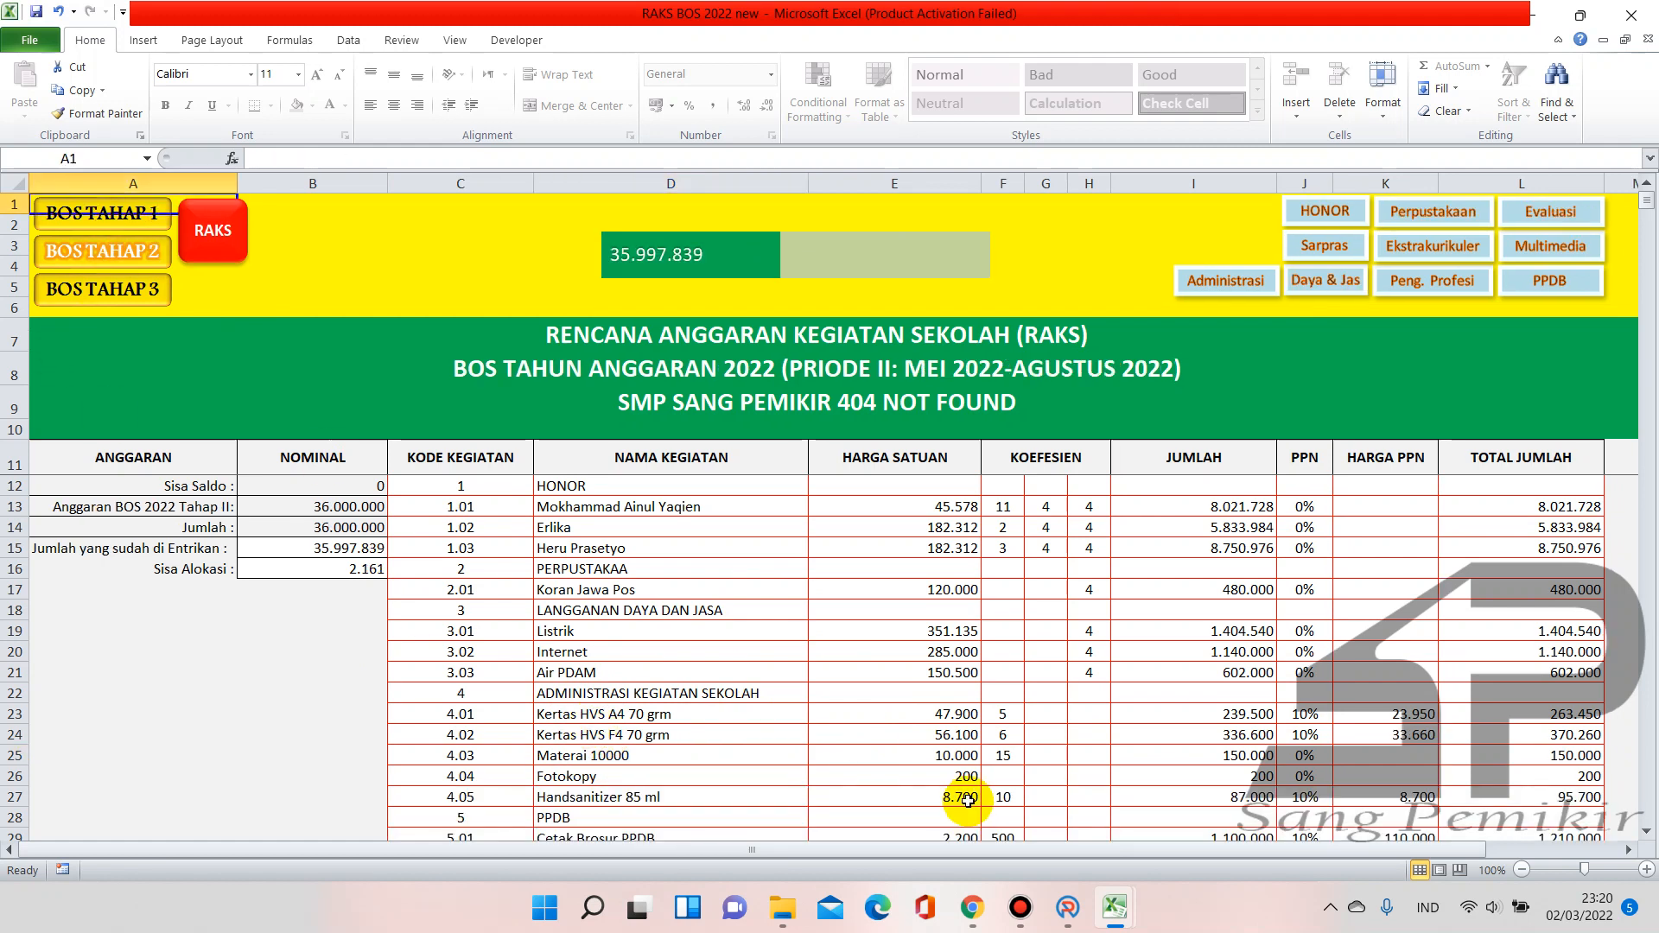
click(1000, 762)
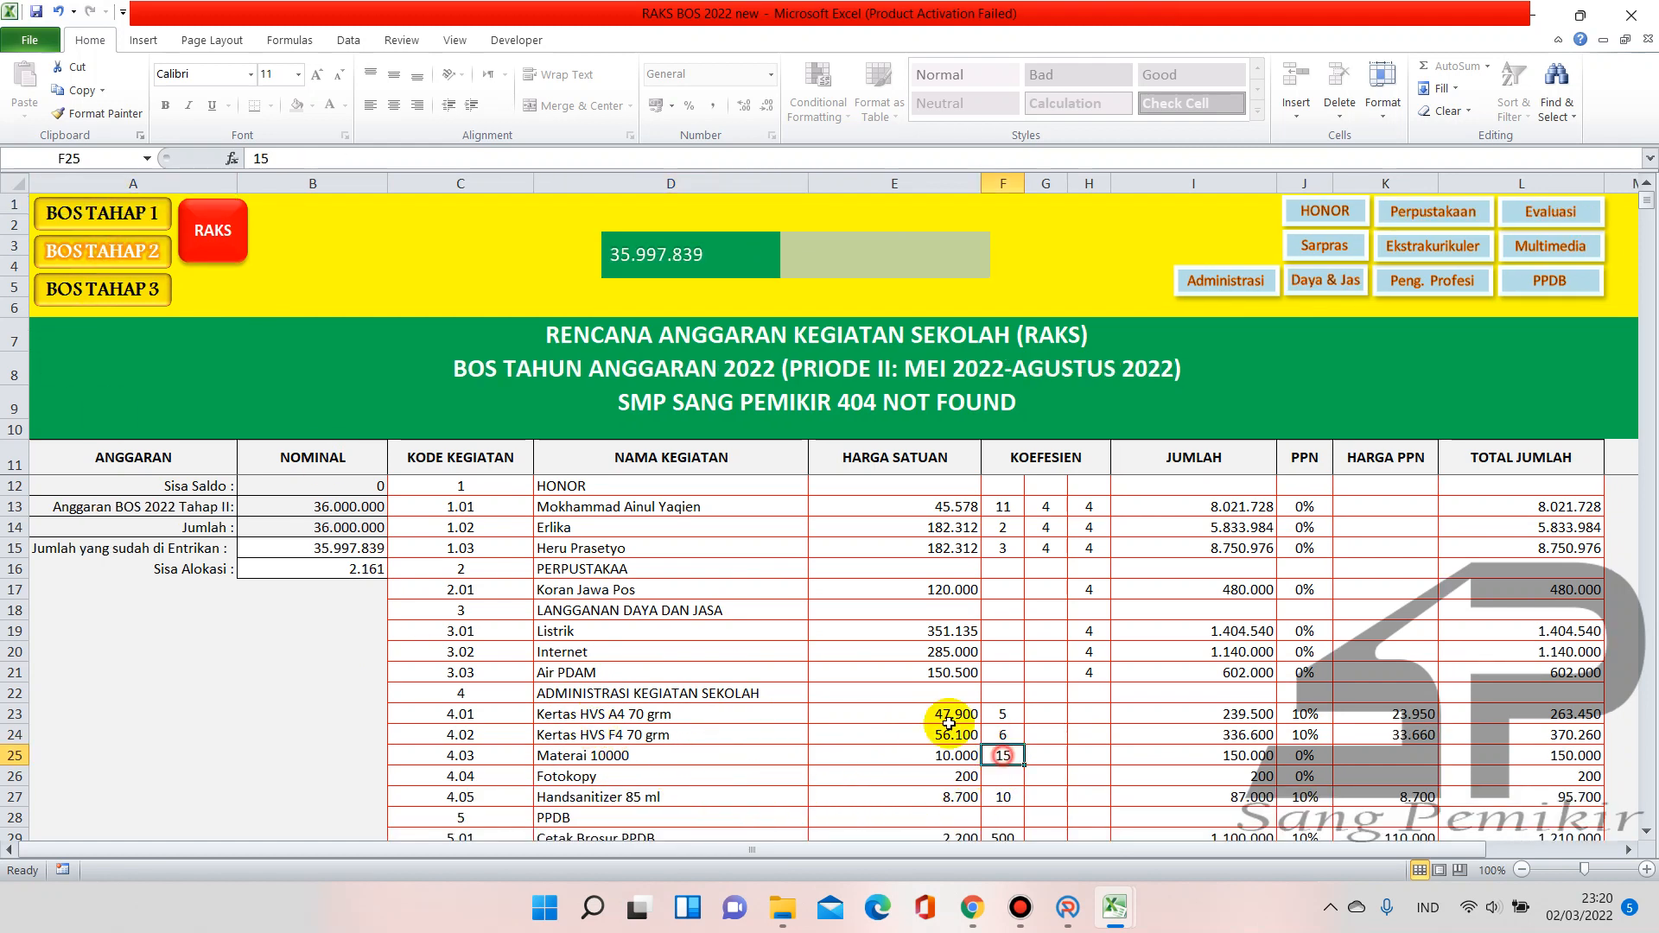
click(140, 222)
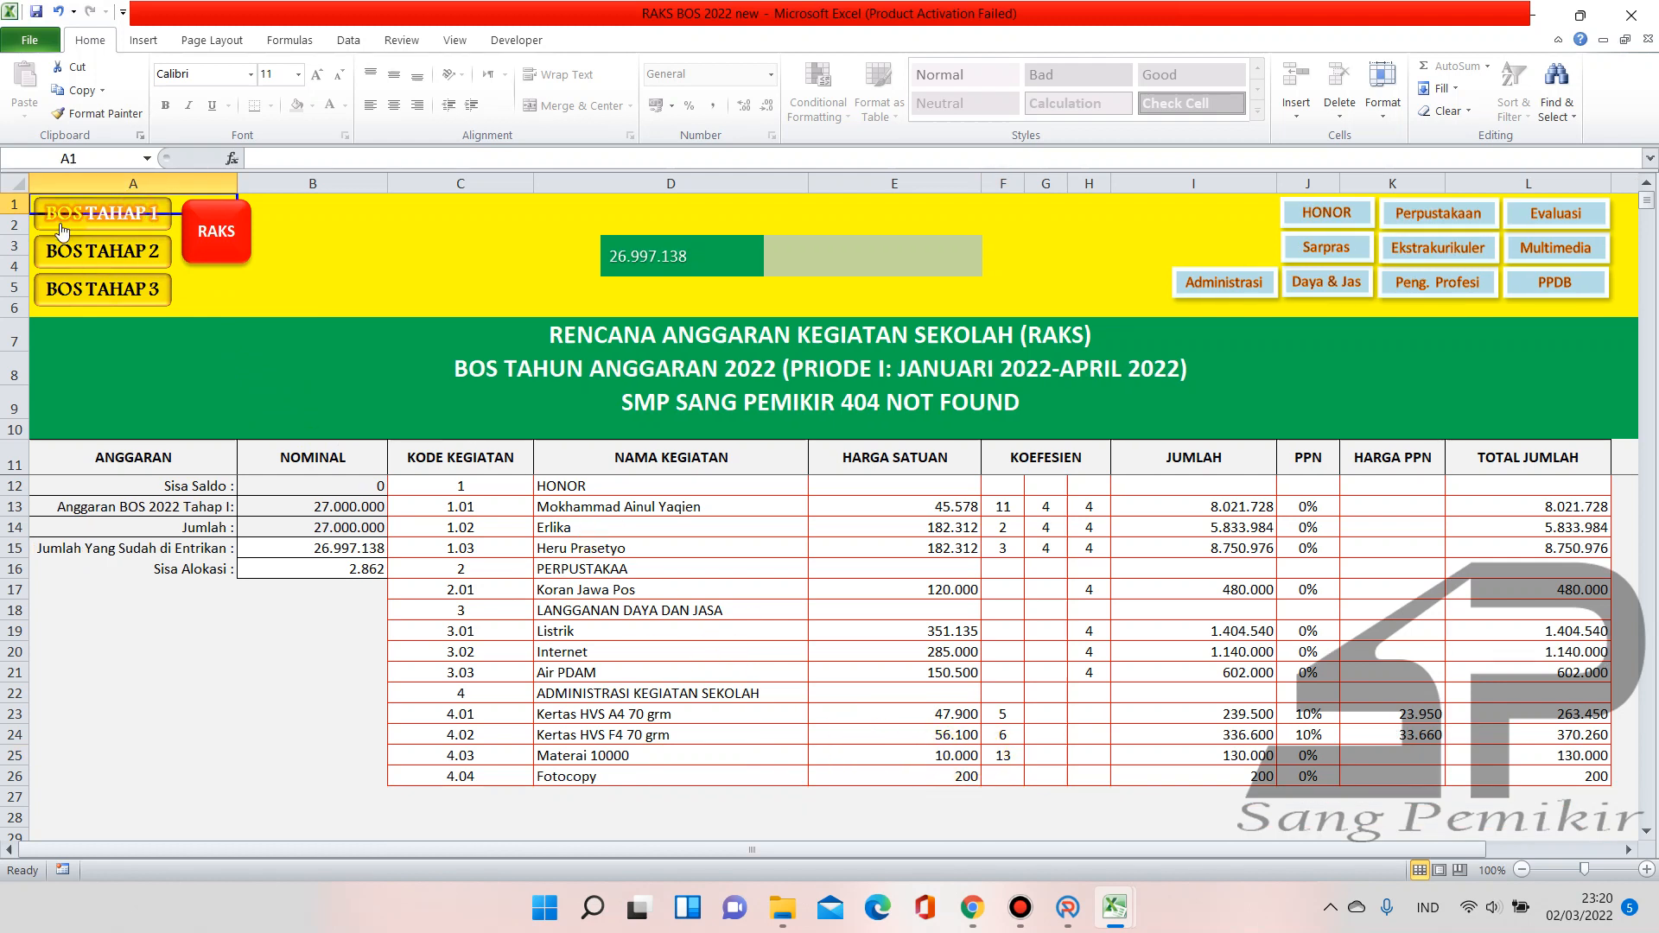
click(78, 251)
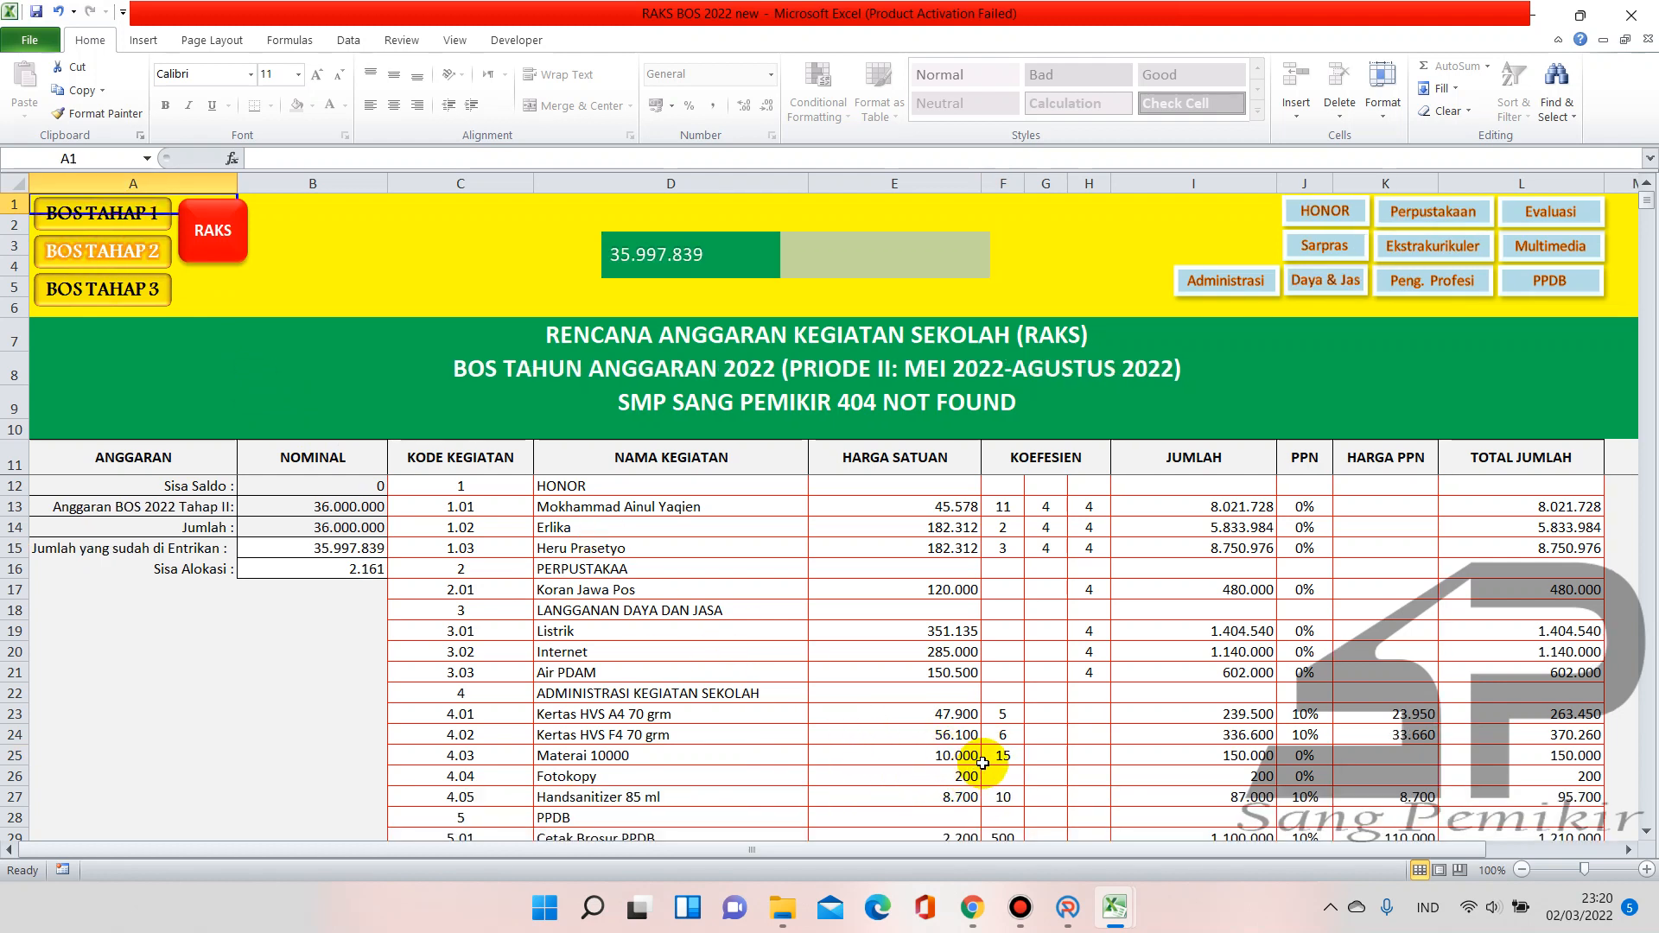
click(1012, 760)
text(13)
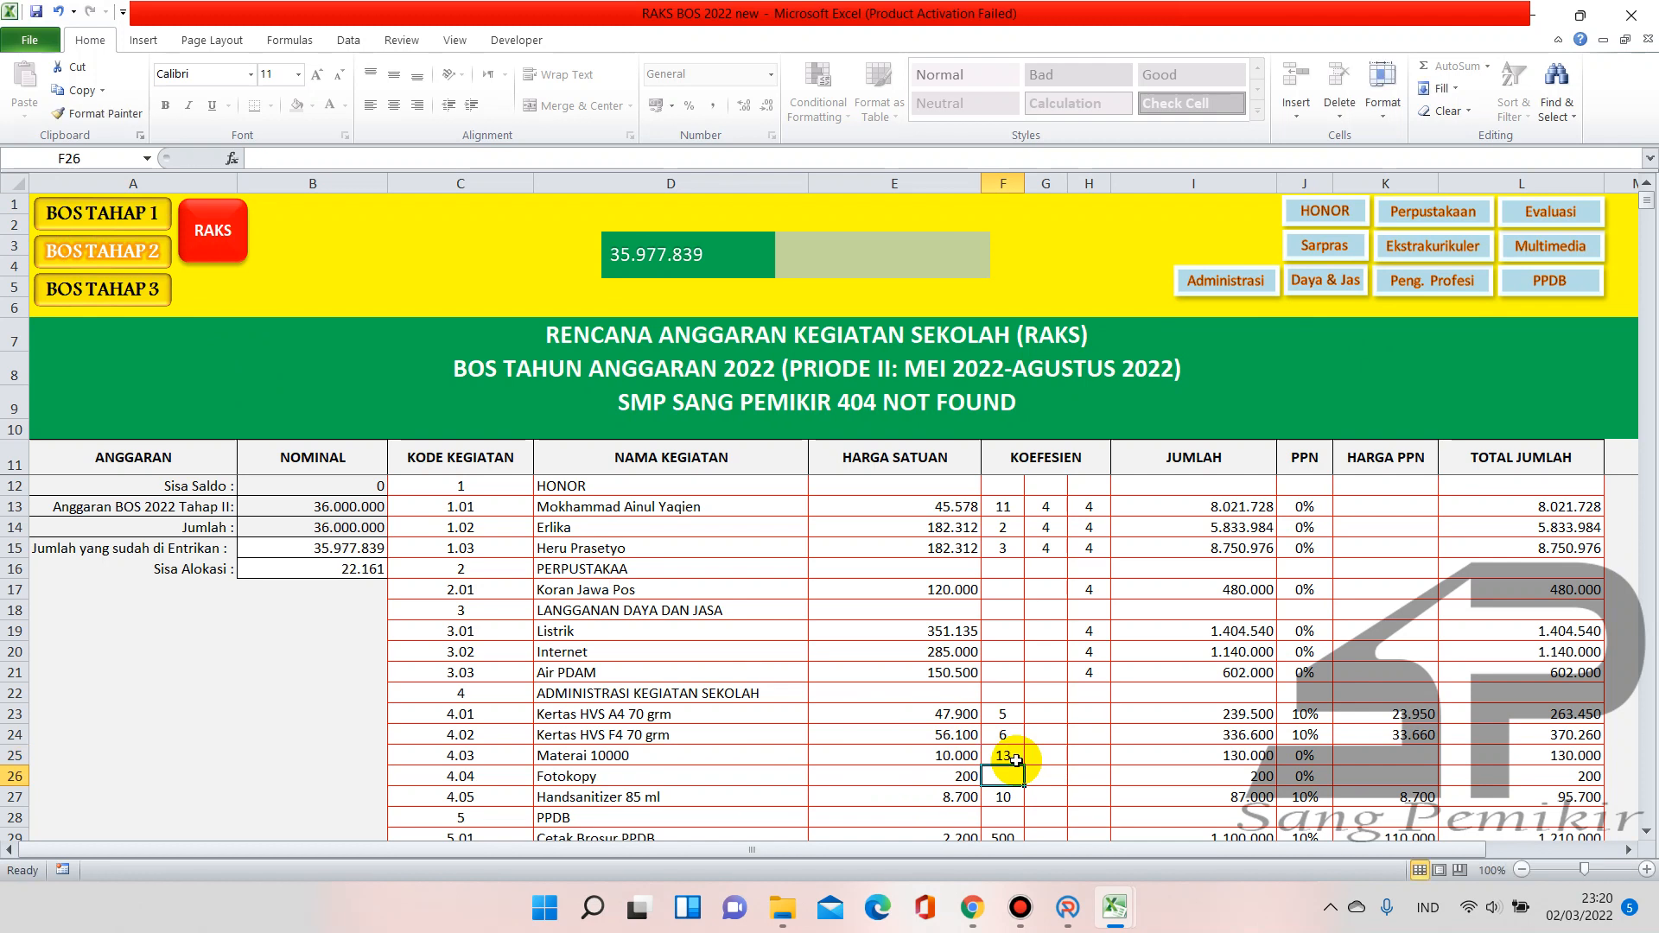
key(Return)
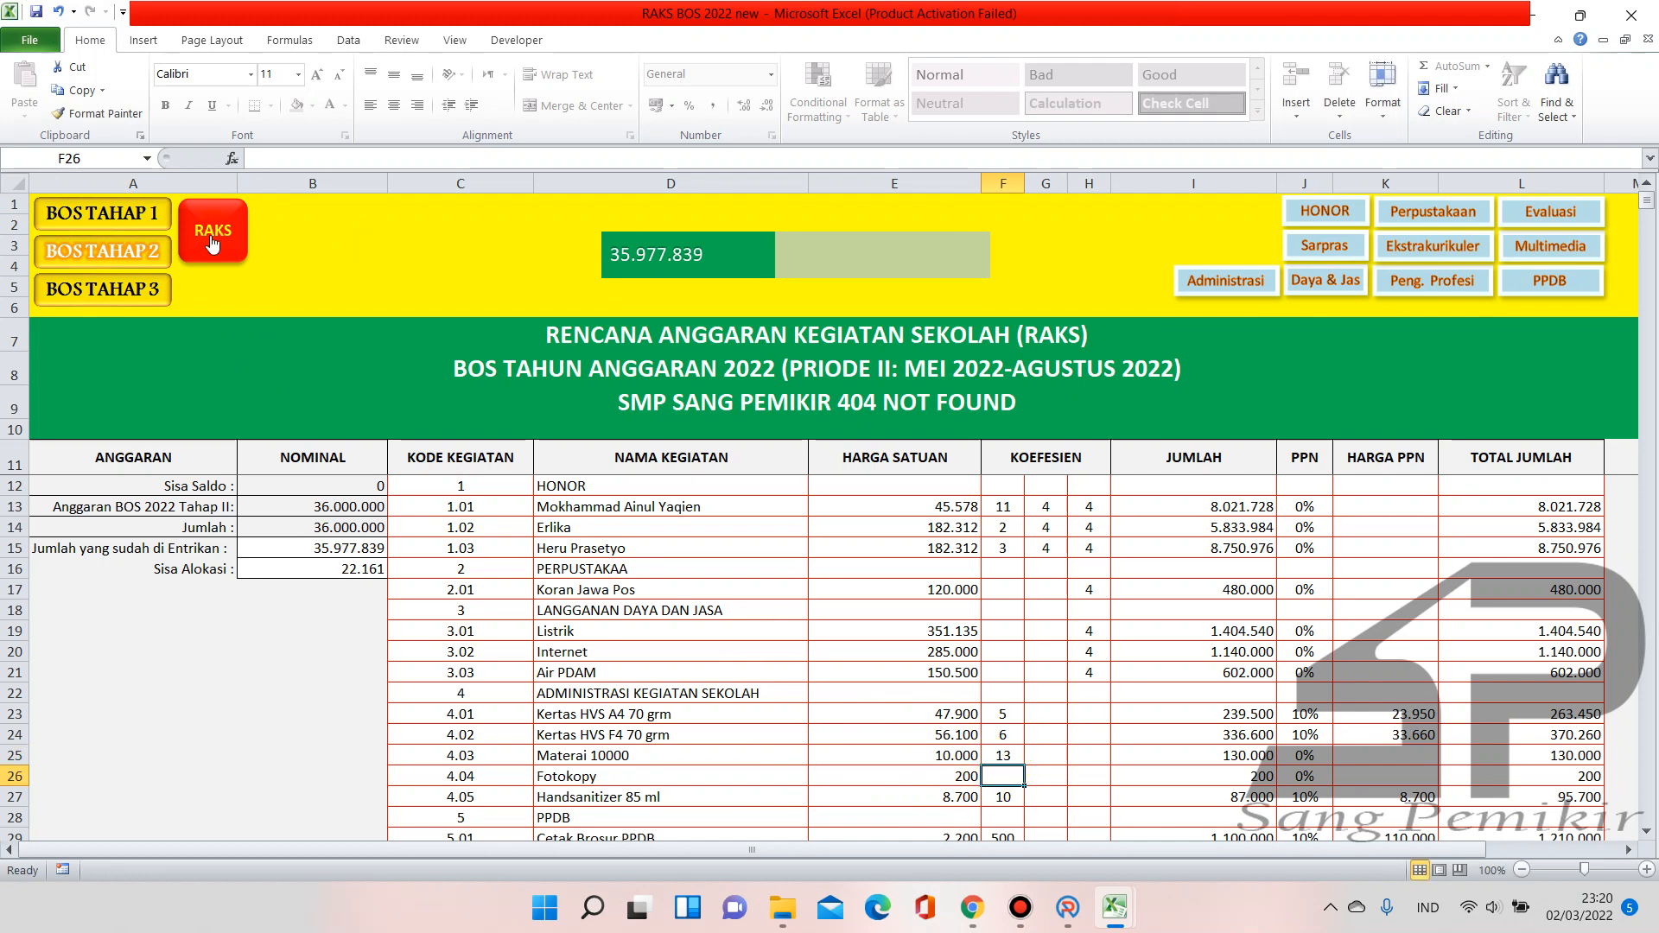
Browse the BOS Tahap I, II and III sheets and the combined RAKS sheet
click(143, 299)
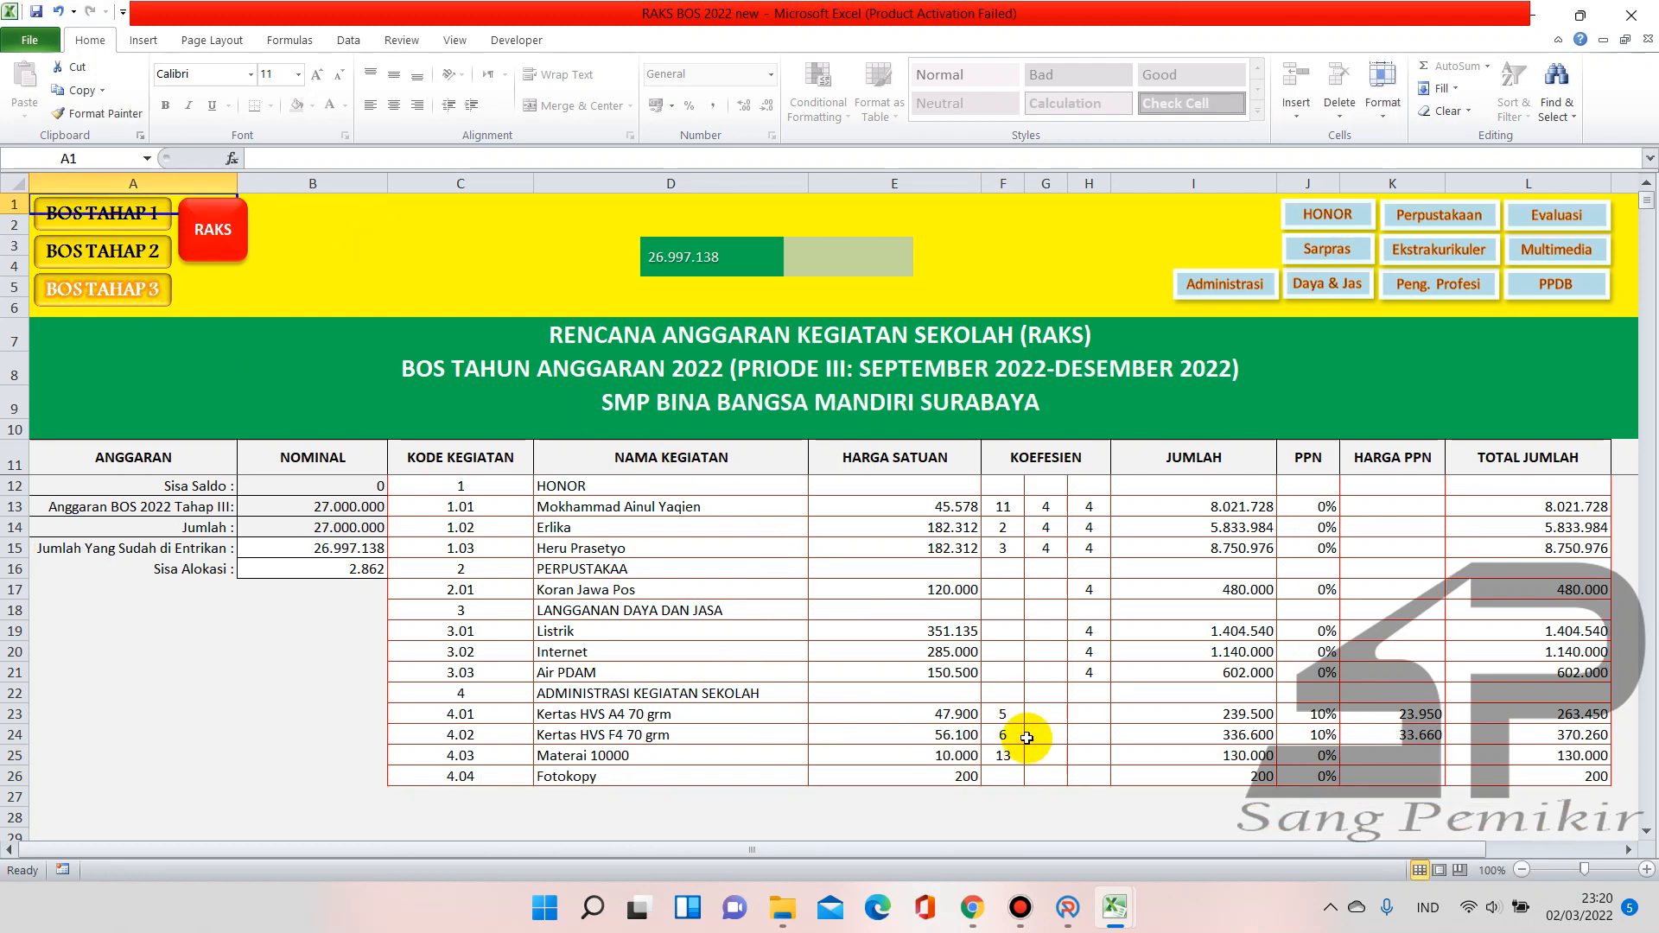
click(118, 256)
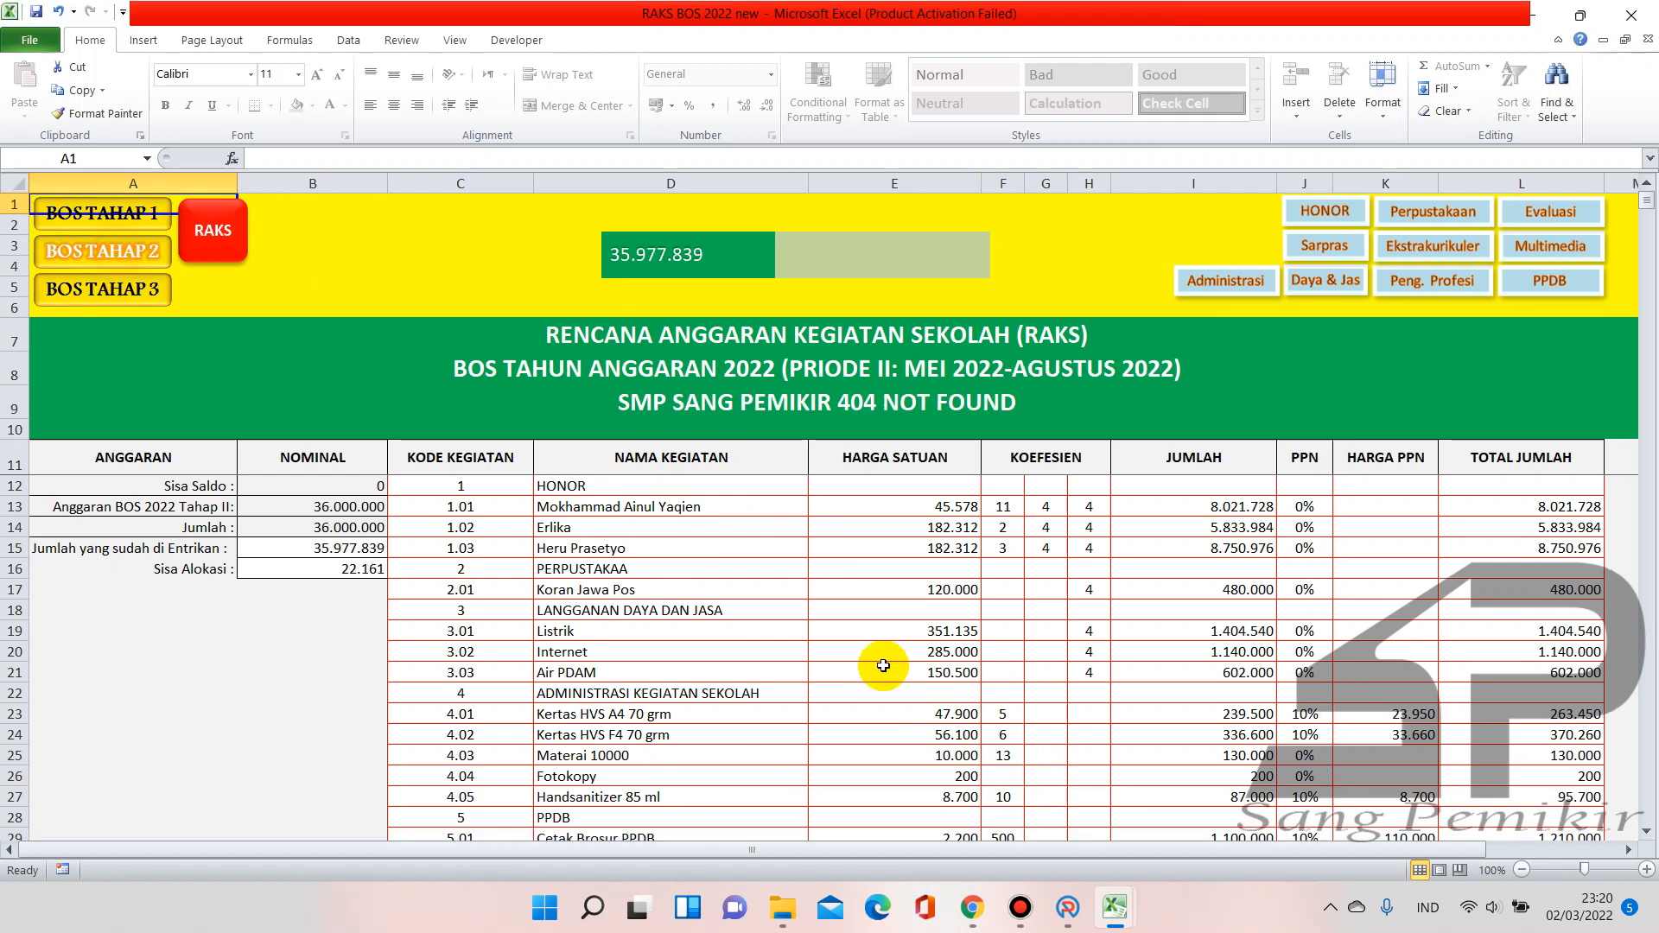
click(143, 218)
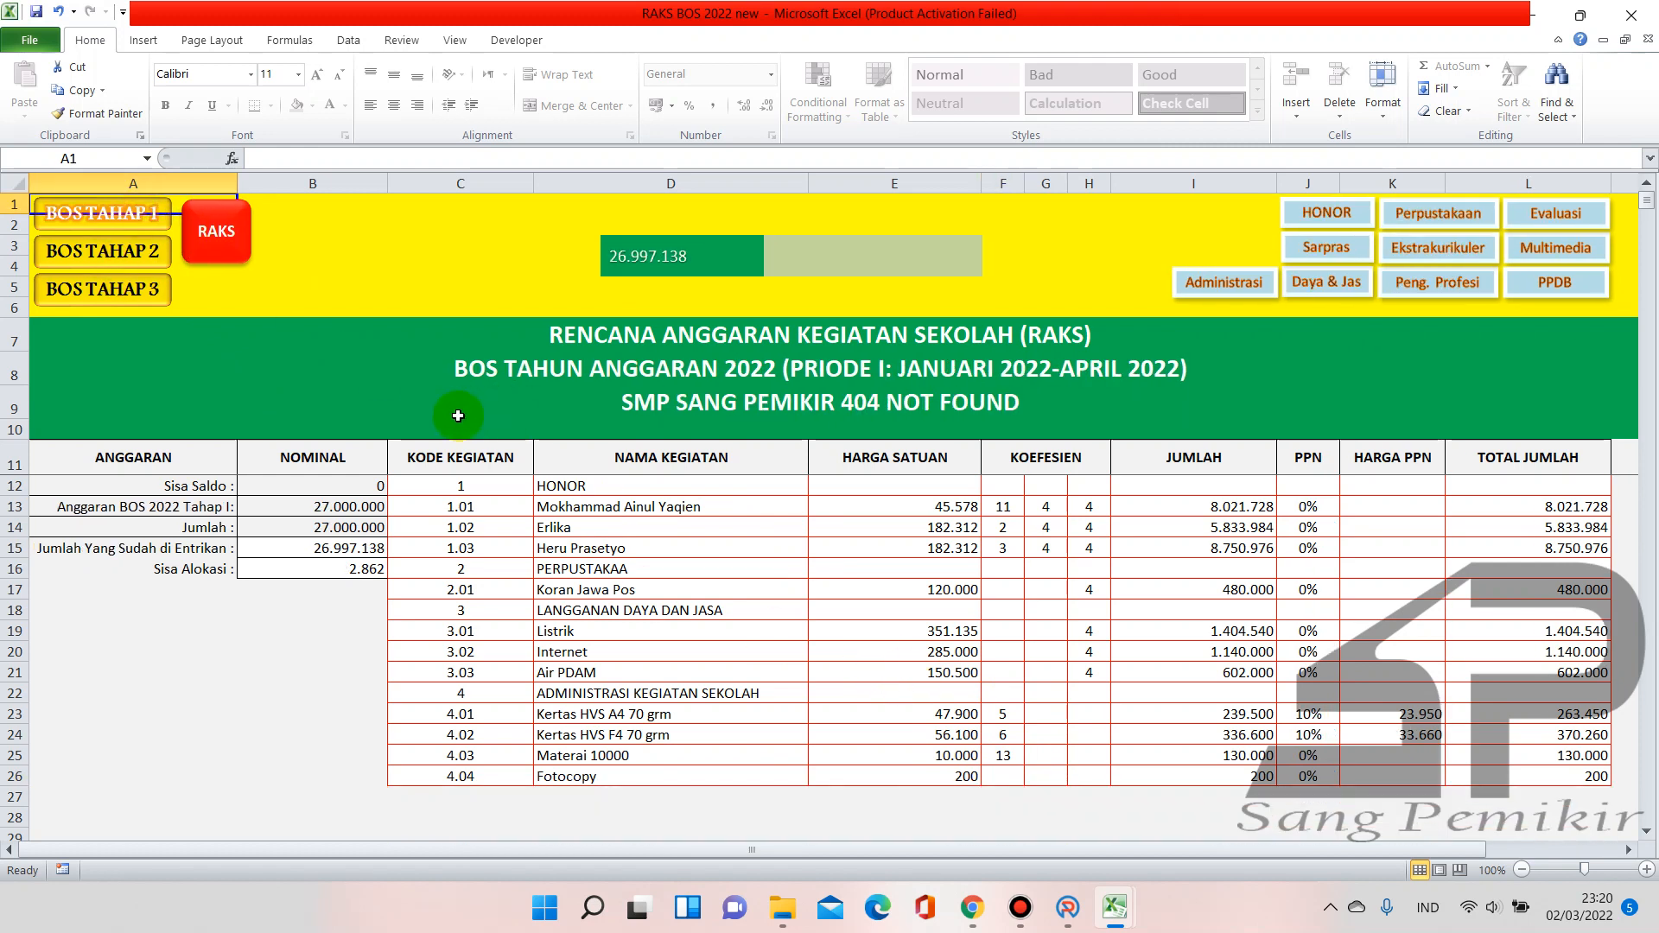
click(216, 256)
scroll(937, 557, down, 1)
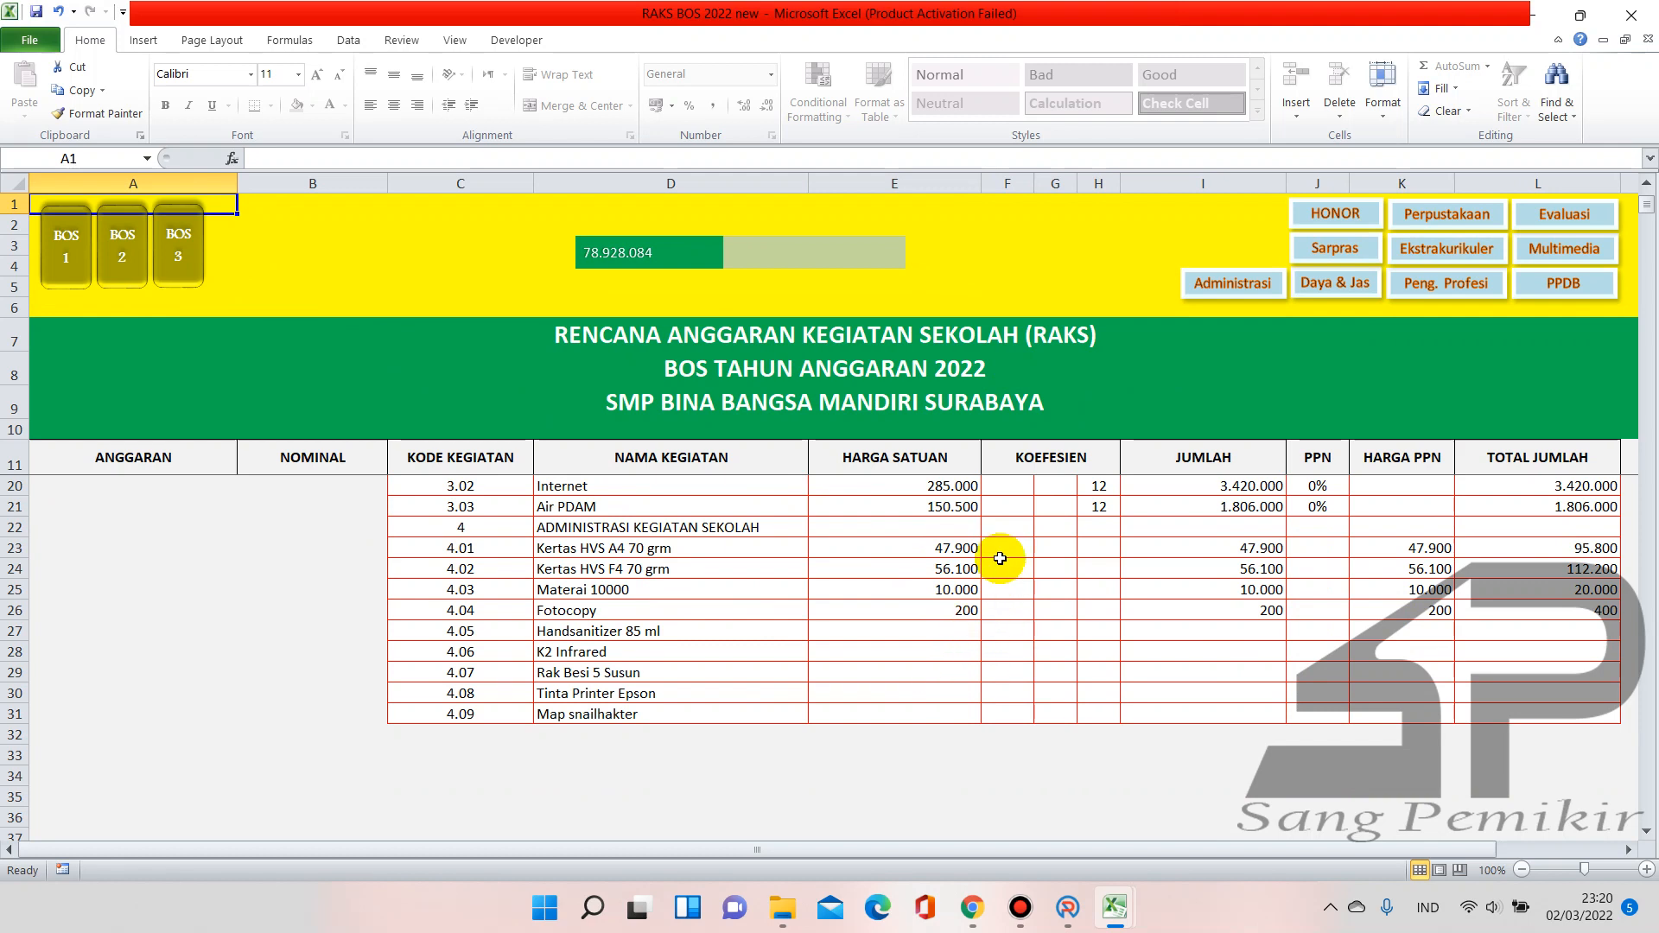
click(115, 279)
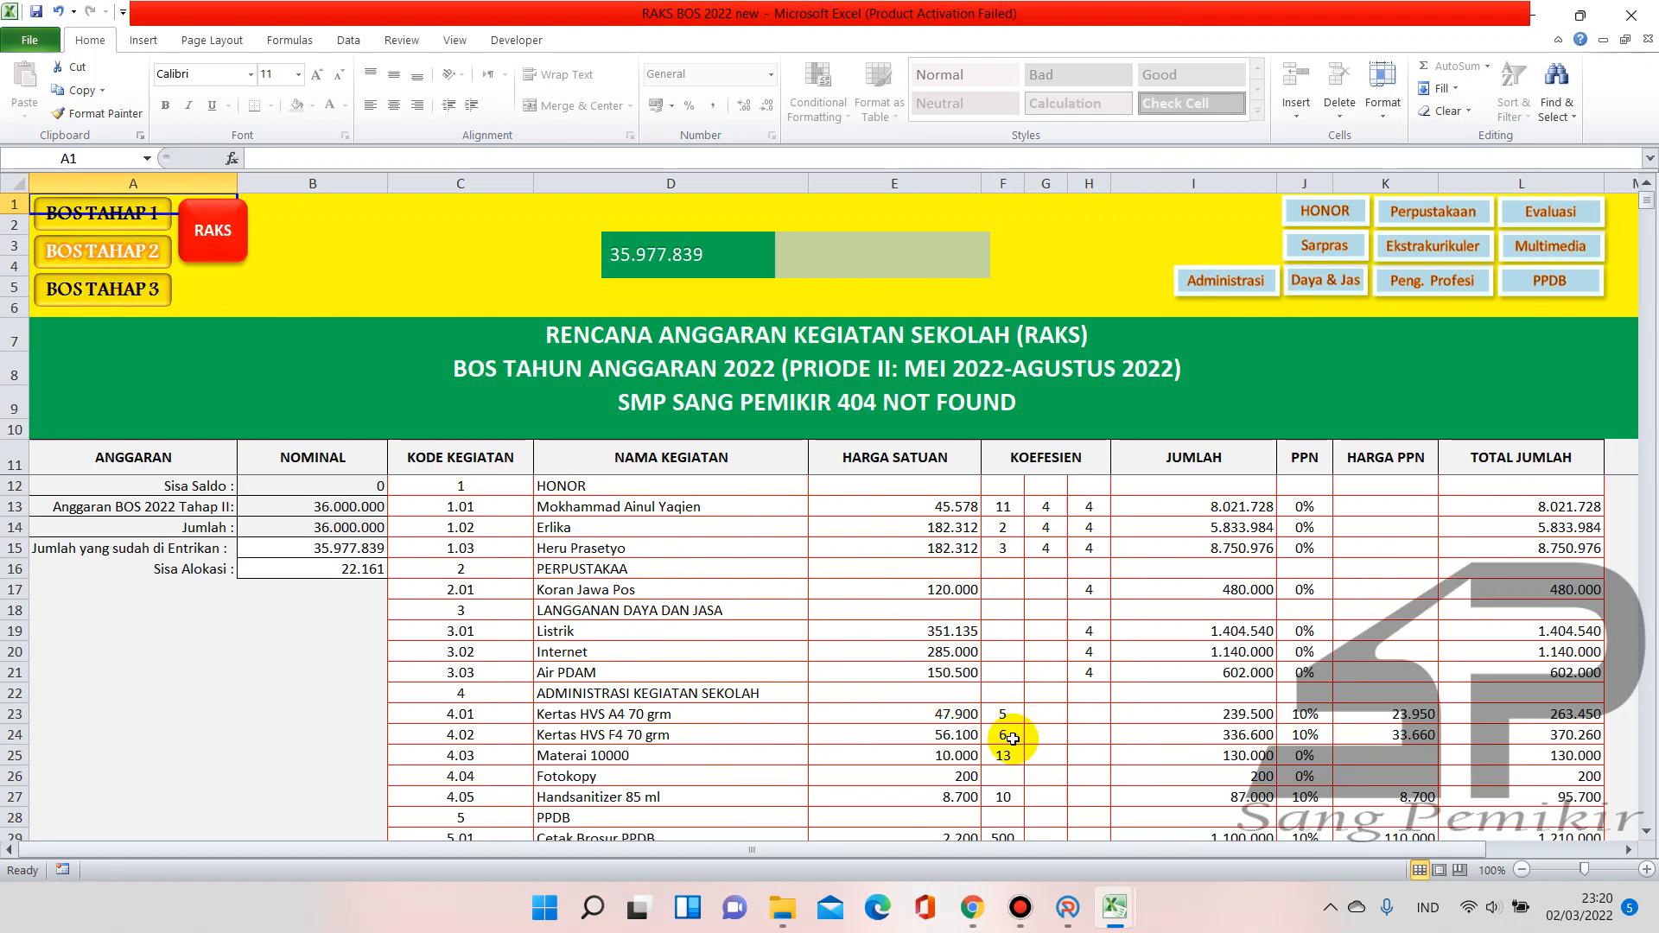
click(135, 294)
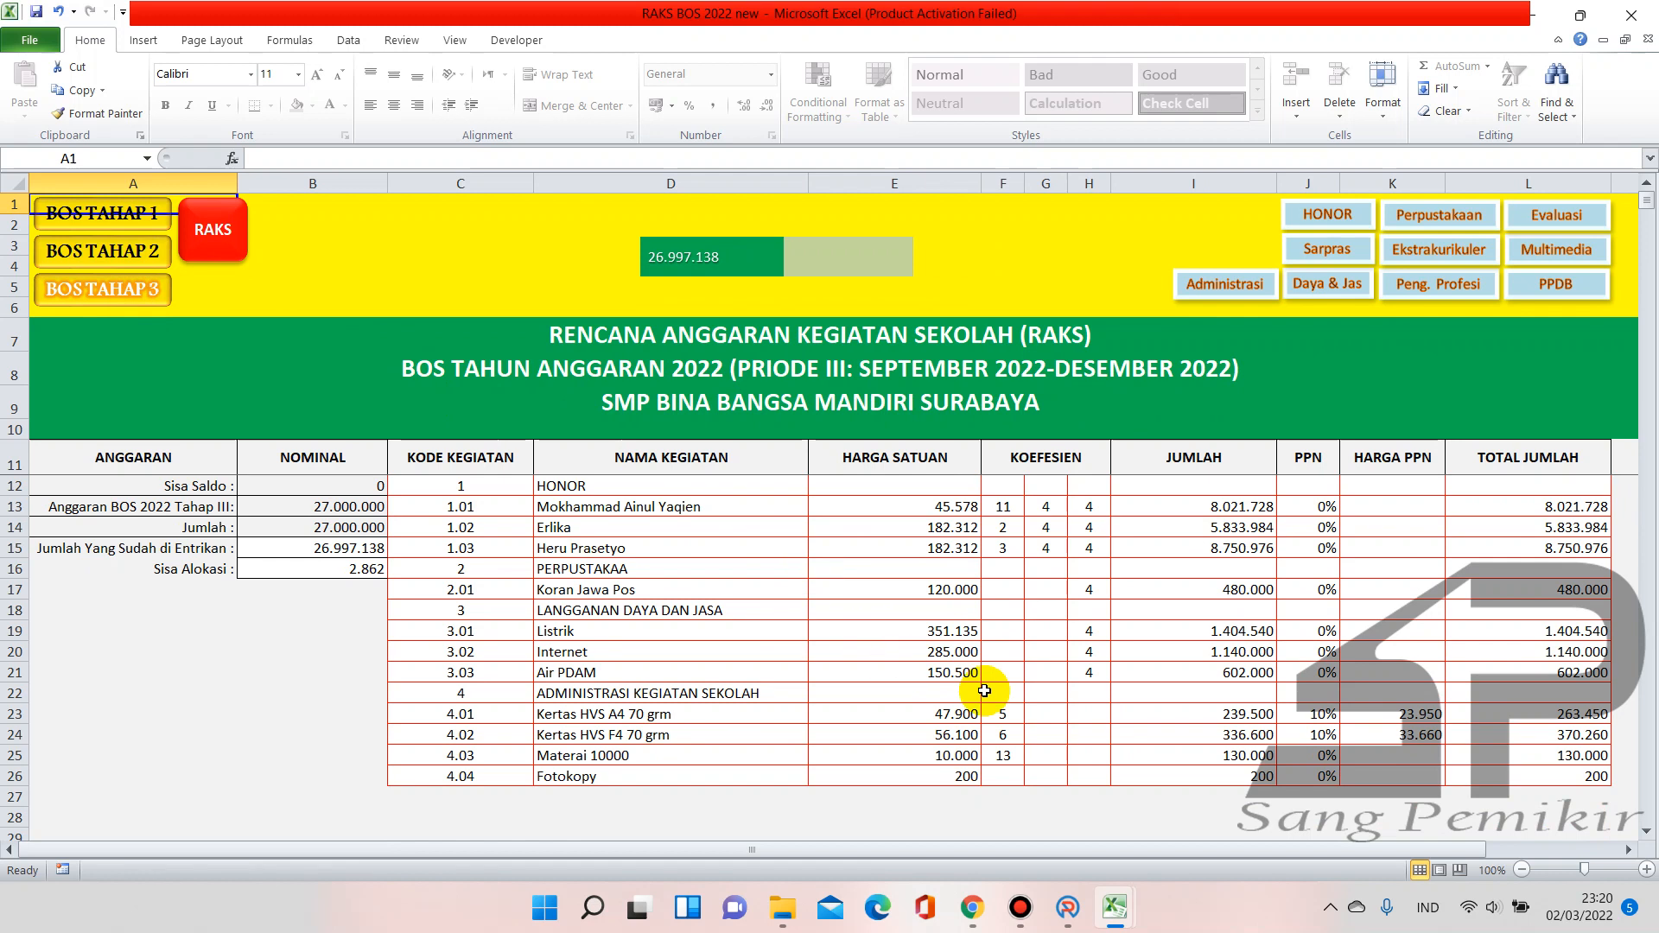
On the RAKS sheet, enter coefficients 5, 6 and 13 in F23:F25
click(215, 234)
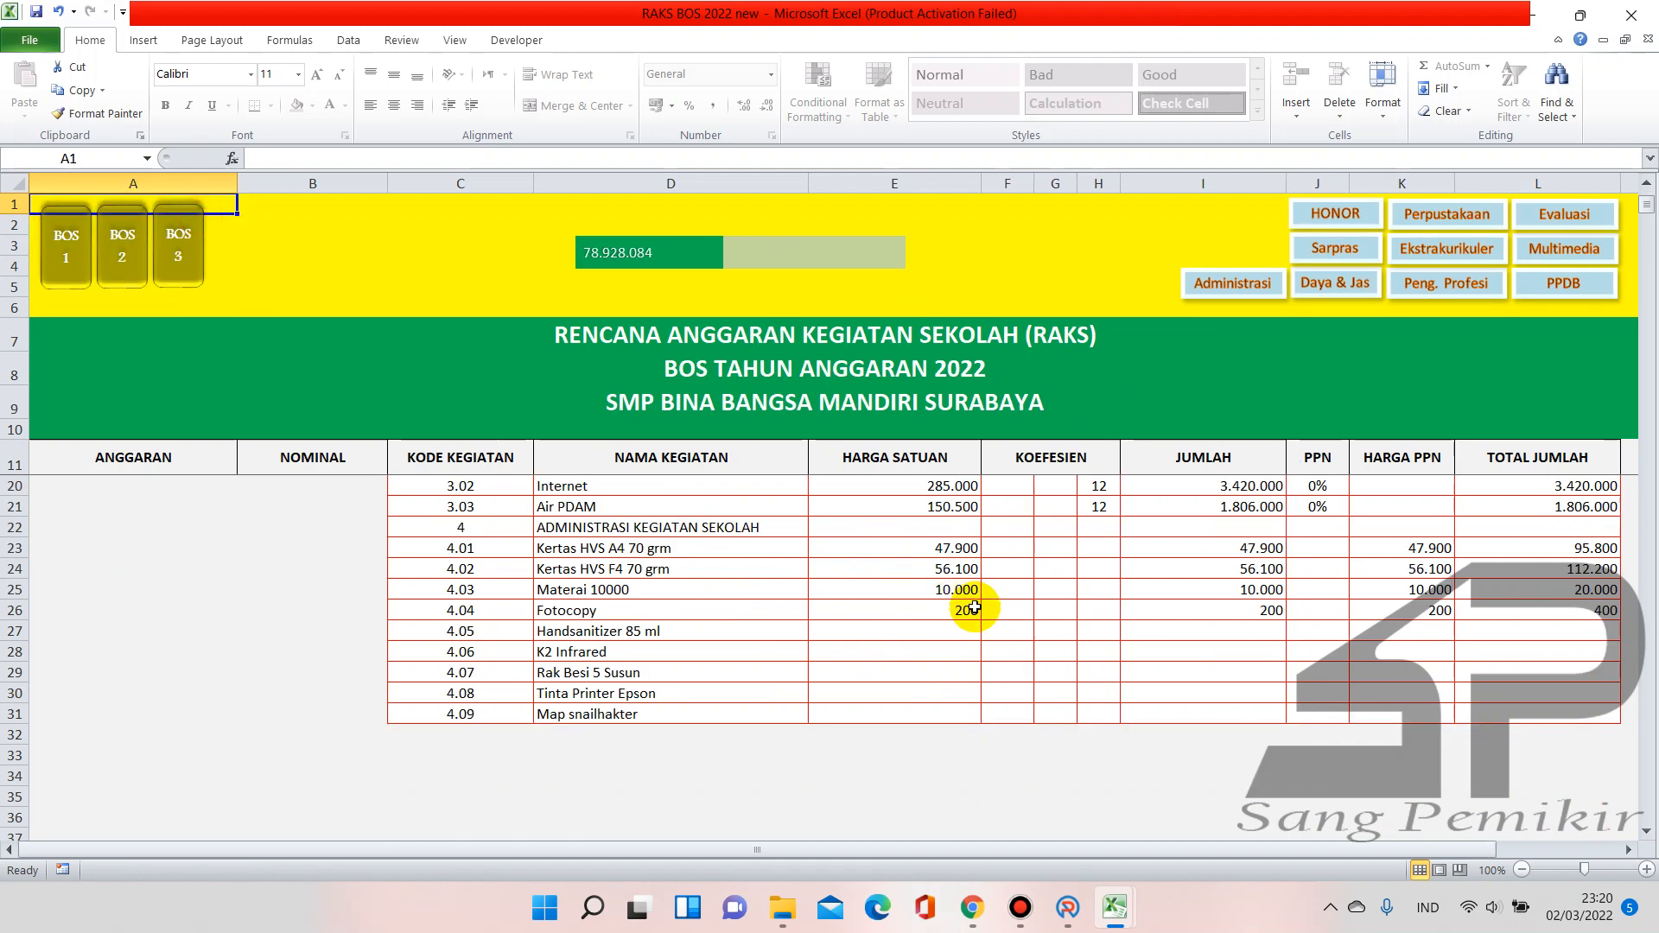
click(1002, 550)
text(5)
key(Return)
text(6)
key(Return)
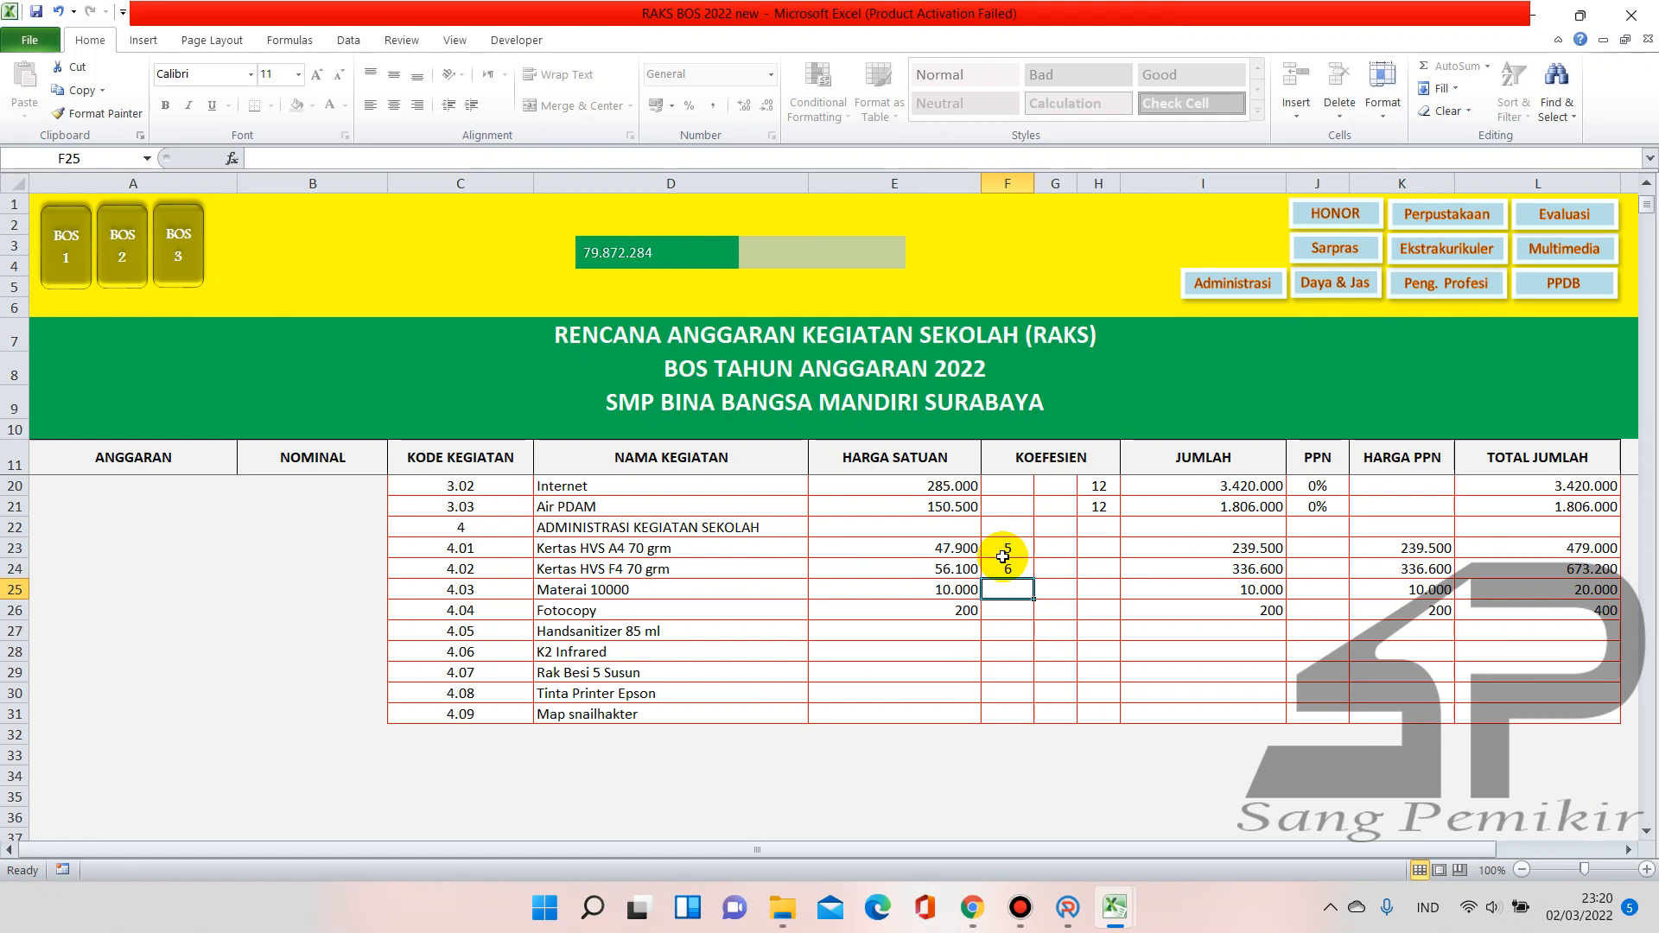
text(13)
key(Tab)
key(Tab)
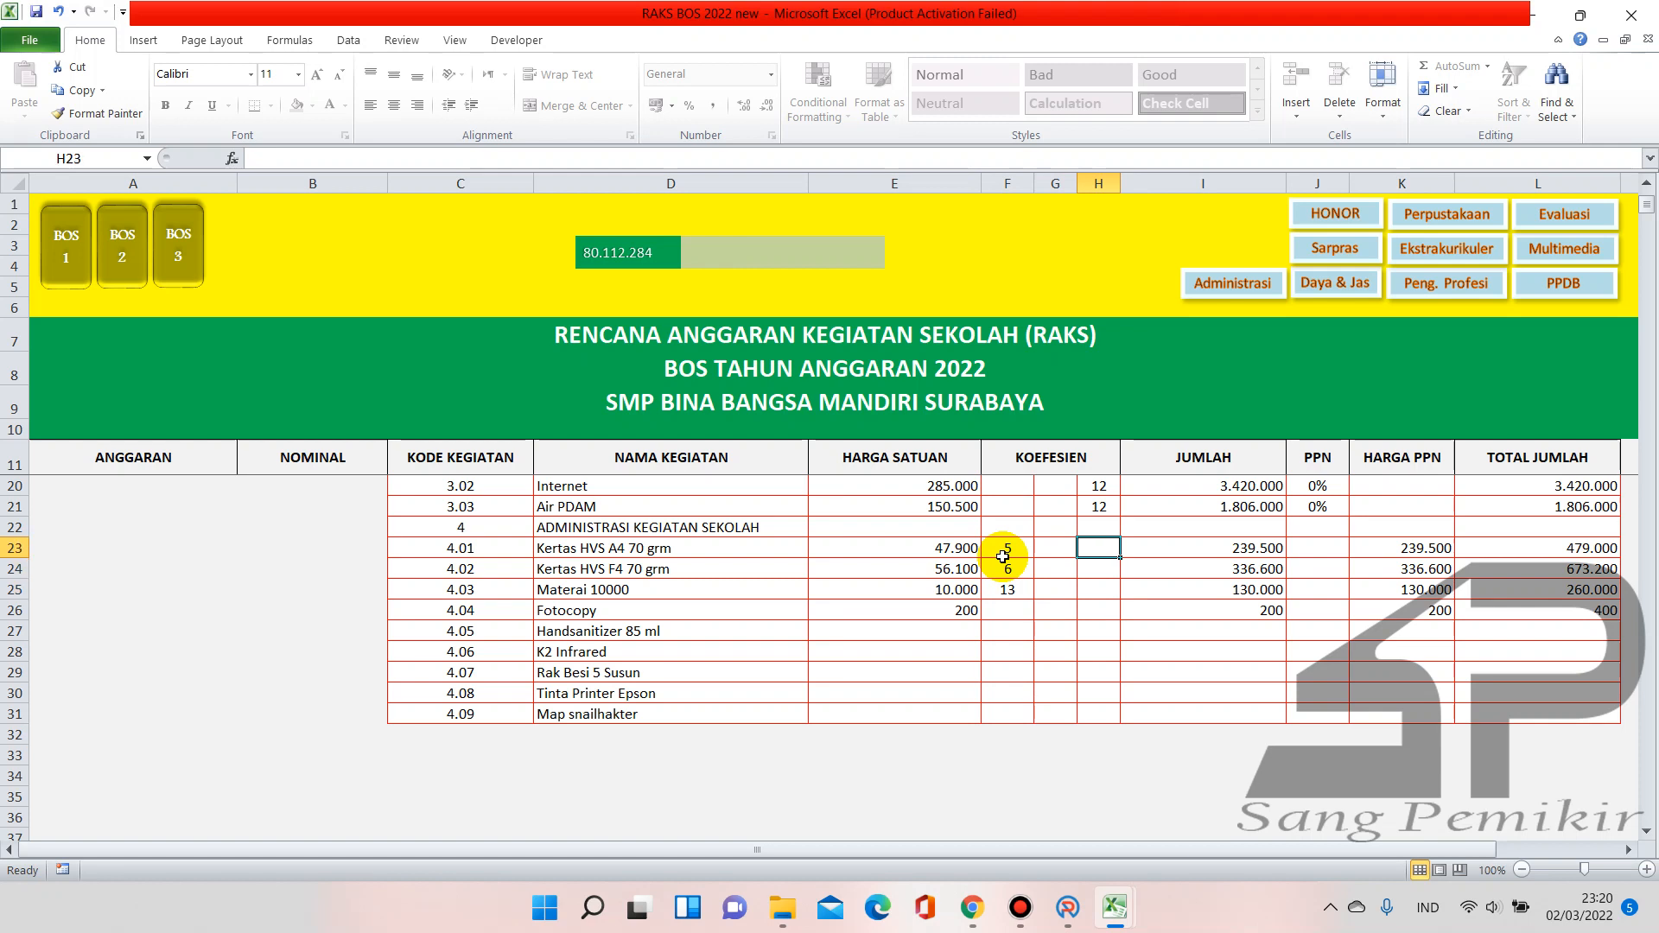
Enter a second factor of 3 in H23:H25 for the paper and Materai rows
scroll(999, 545, up, 1)
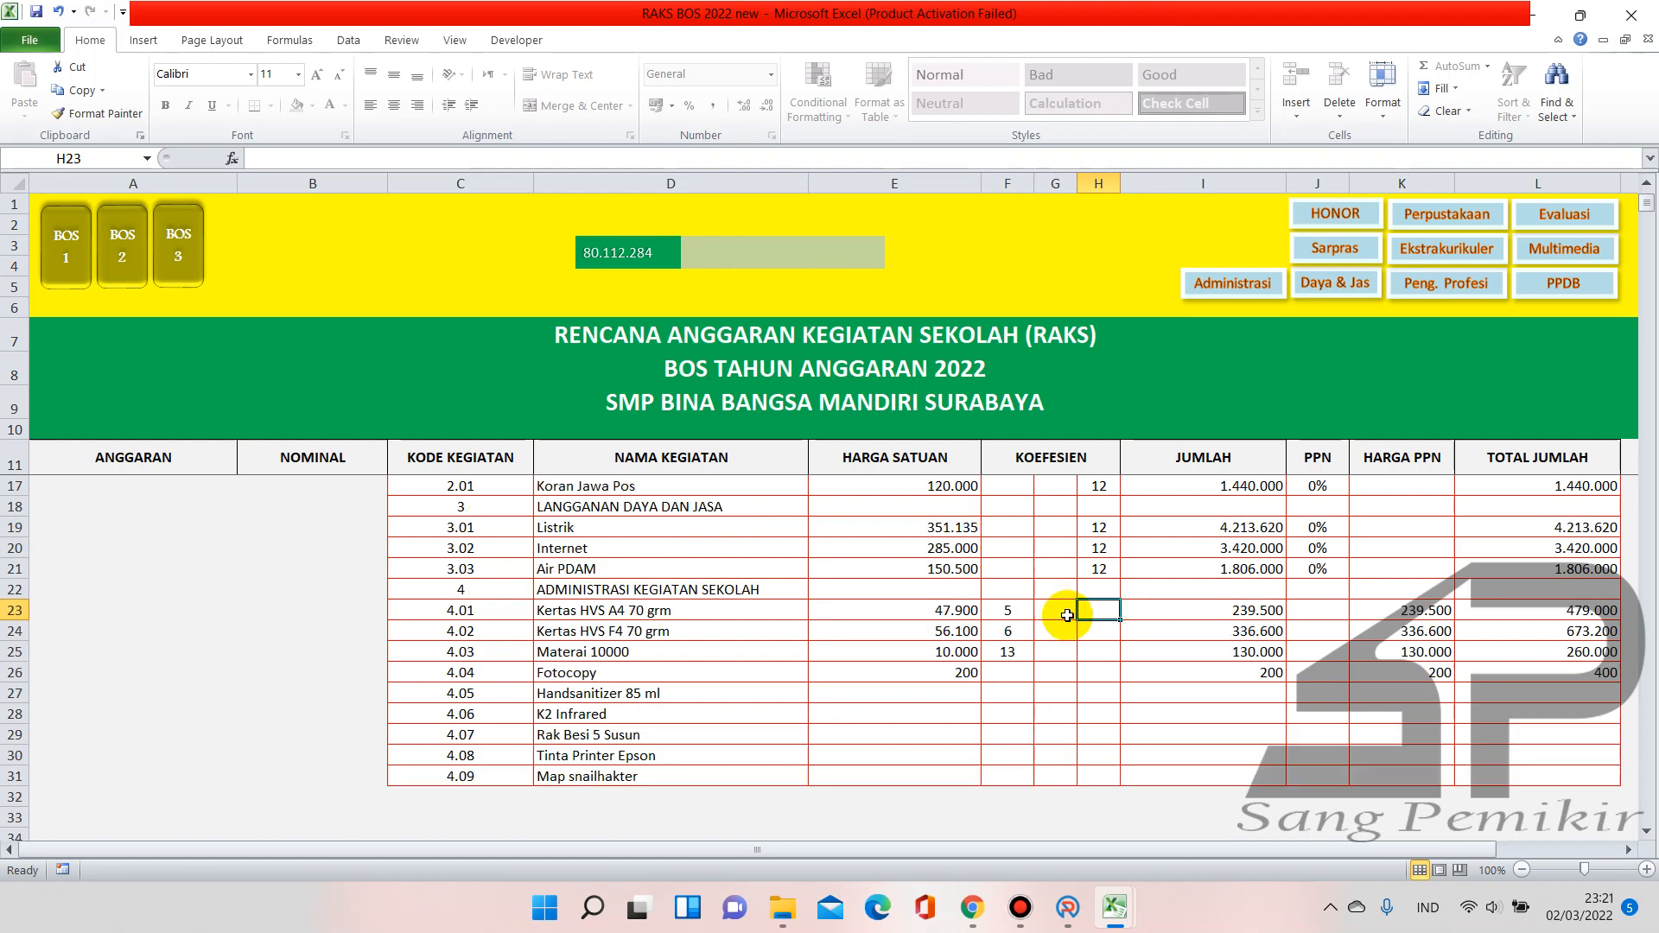
text(3)
key(Return)
text(3)
key(Return)
text(3)
key(Return)
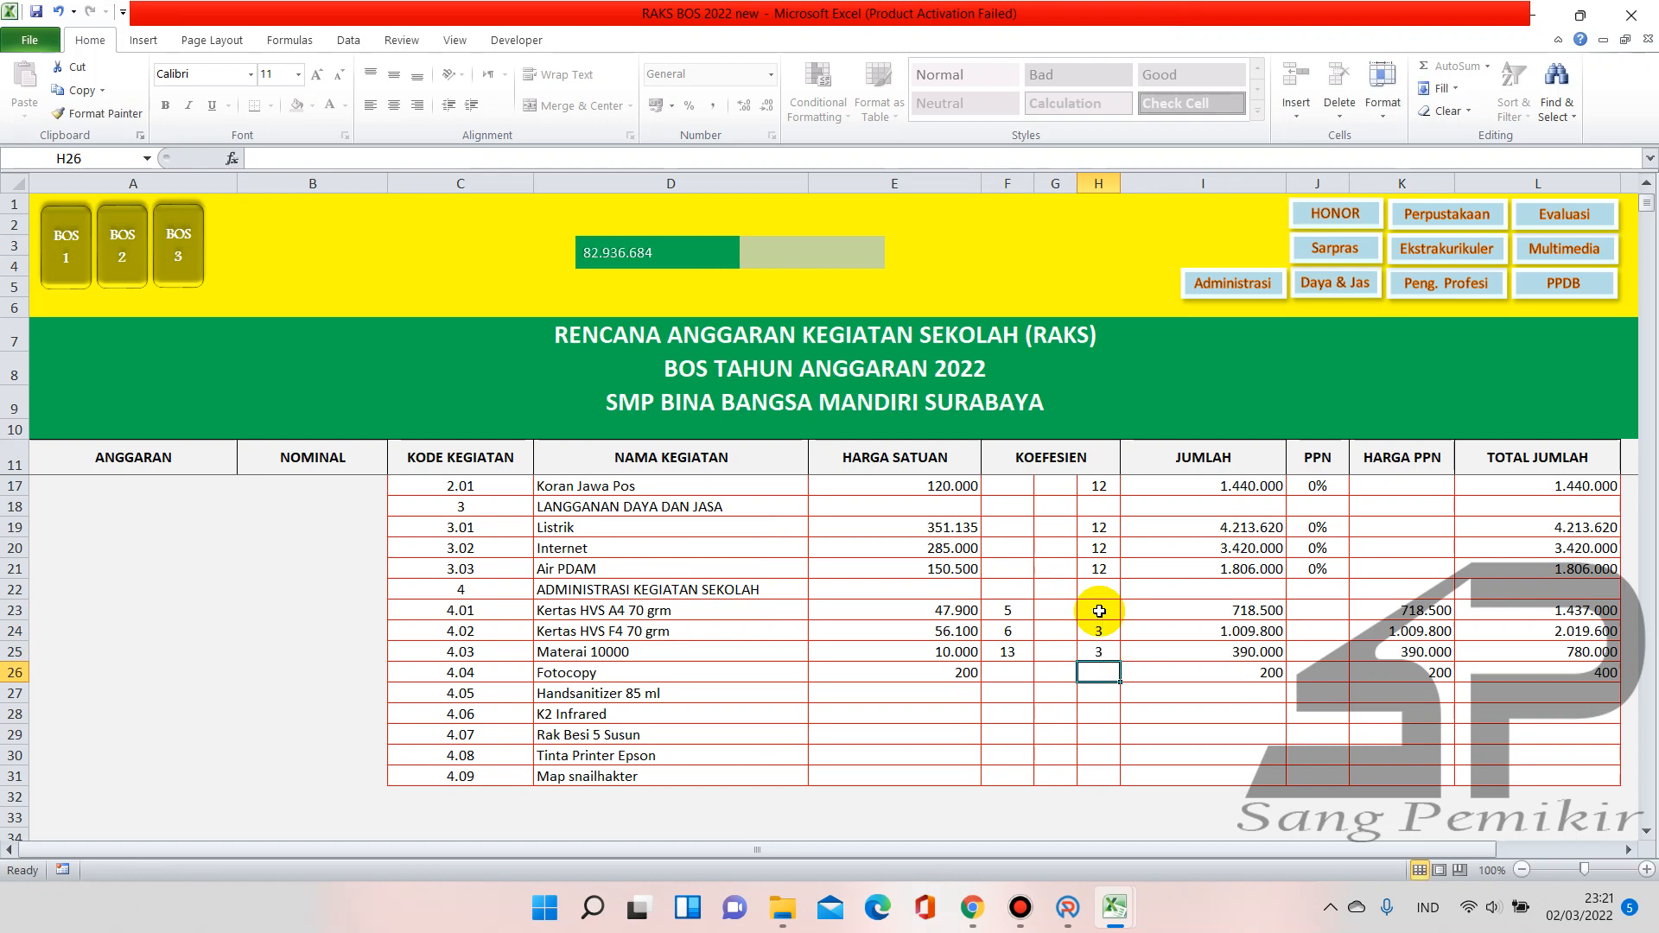
click(78, 267)
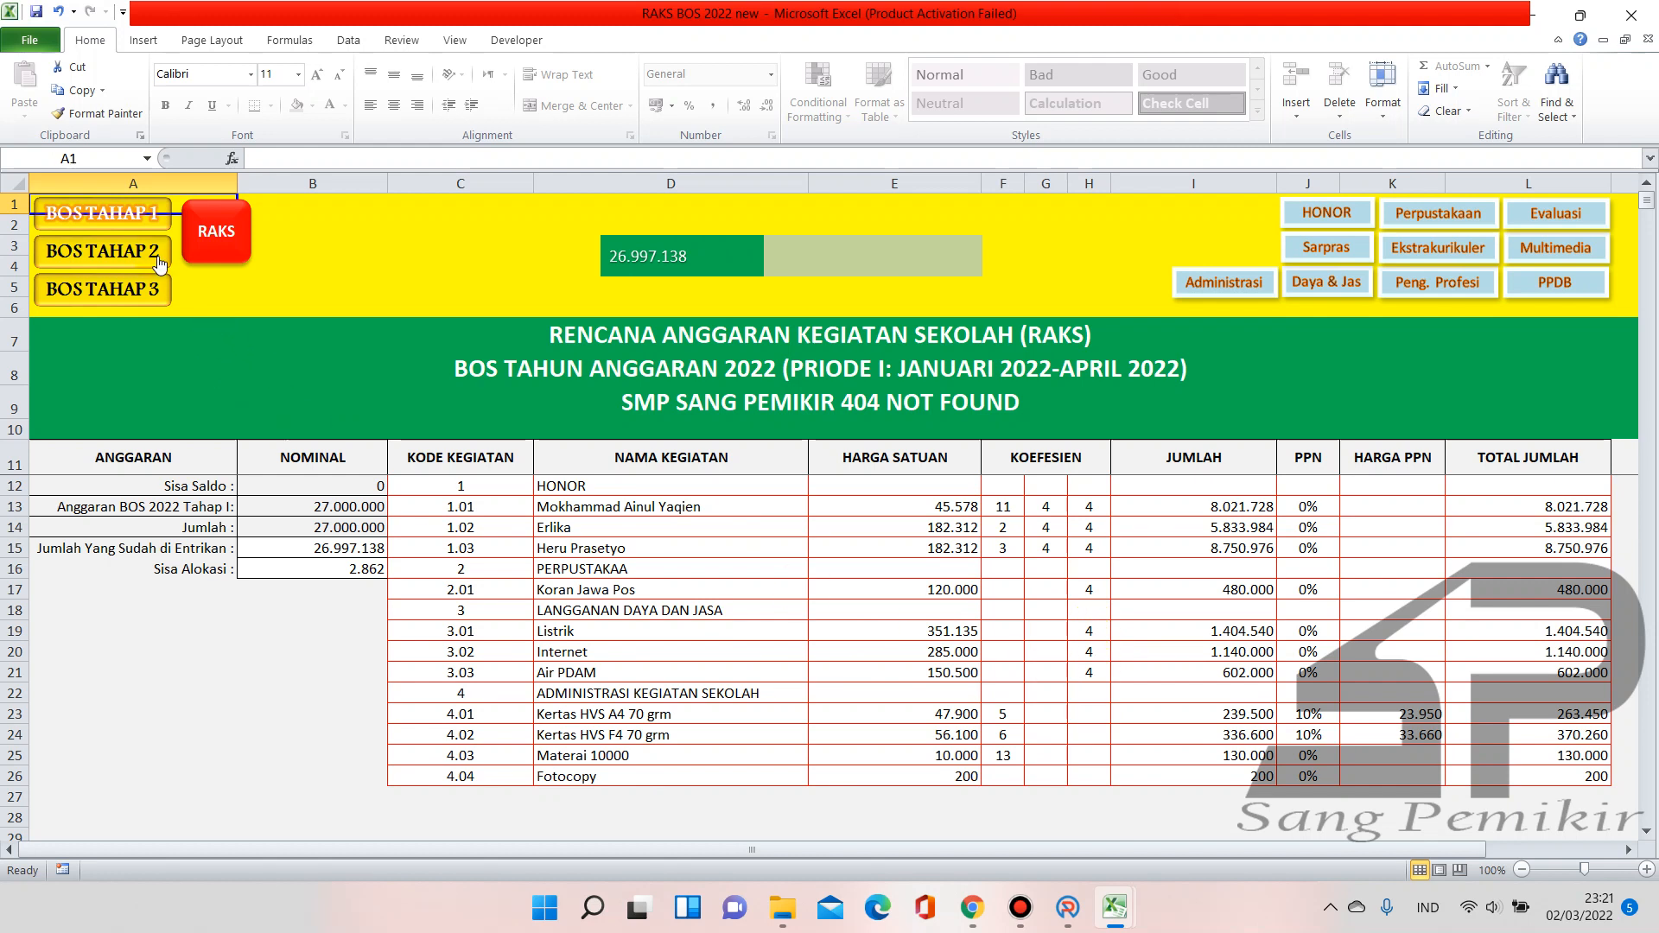
Compare the Tahap I coefficients in F23:F25 and second factors in H23:H25 with RAKS
scroll(813, 597, down, 1)
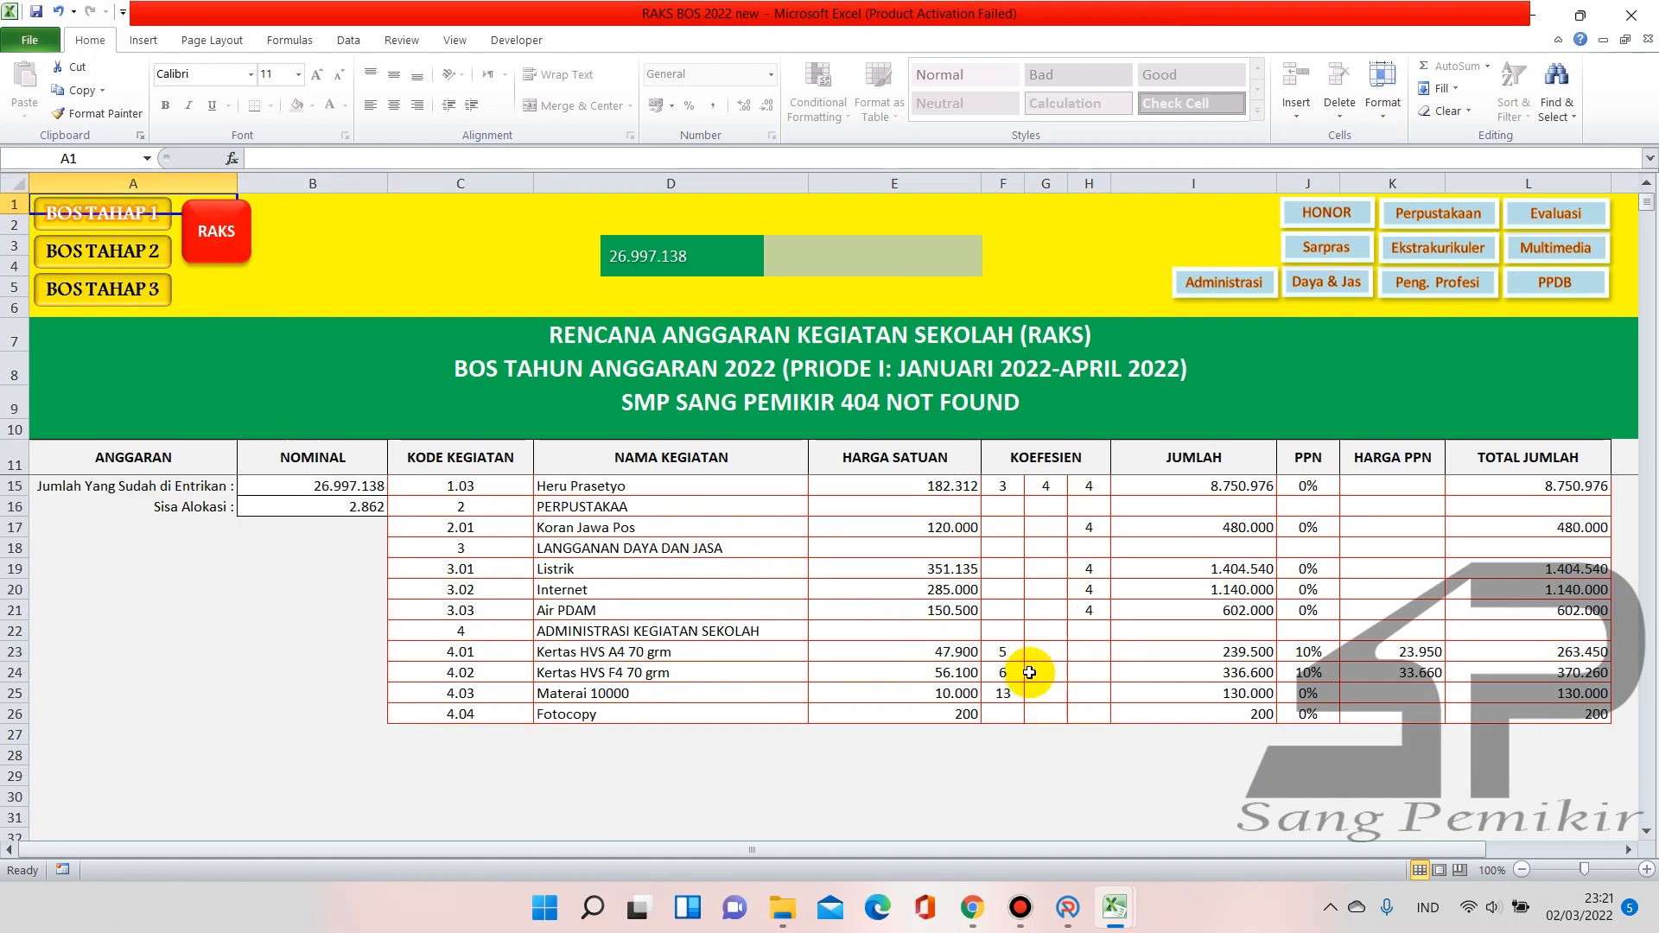
click(1004, 652)
click(1004, 672)
click(1005, 691)
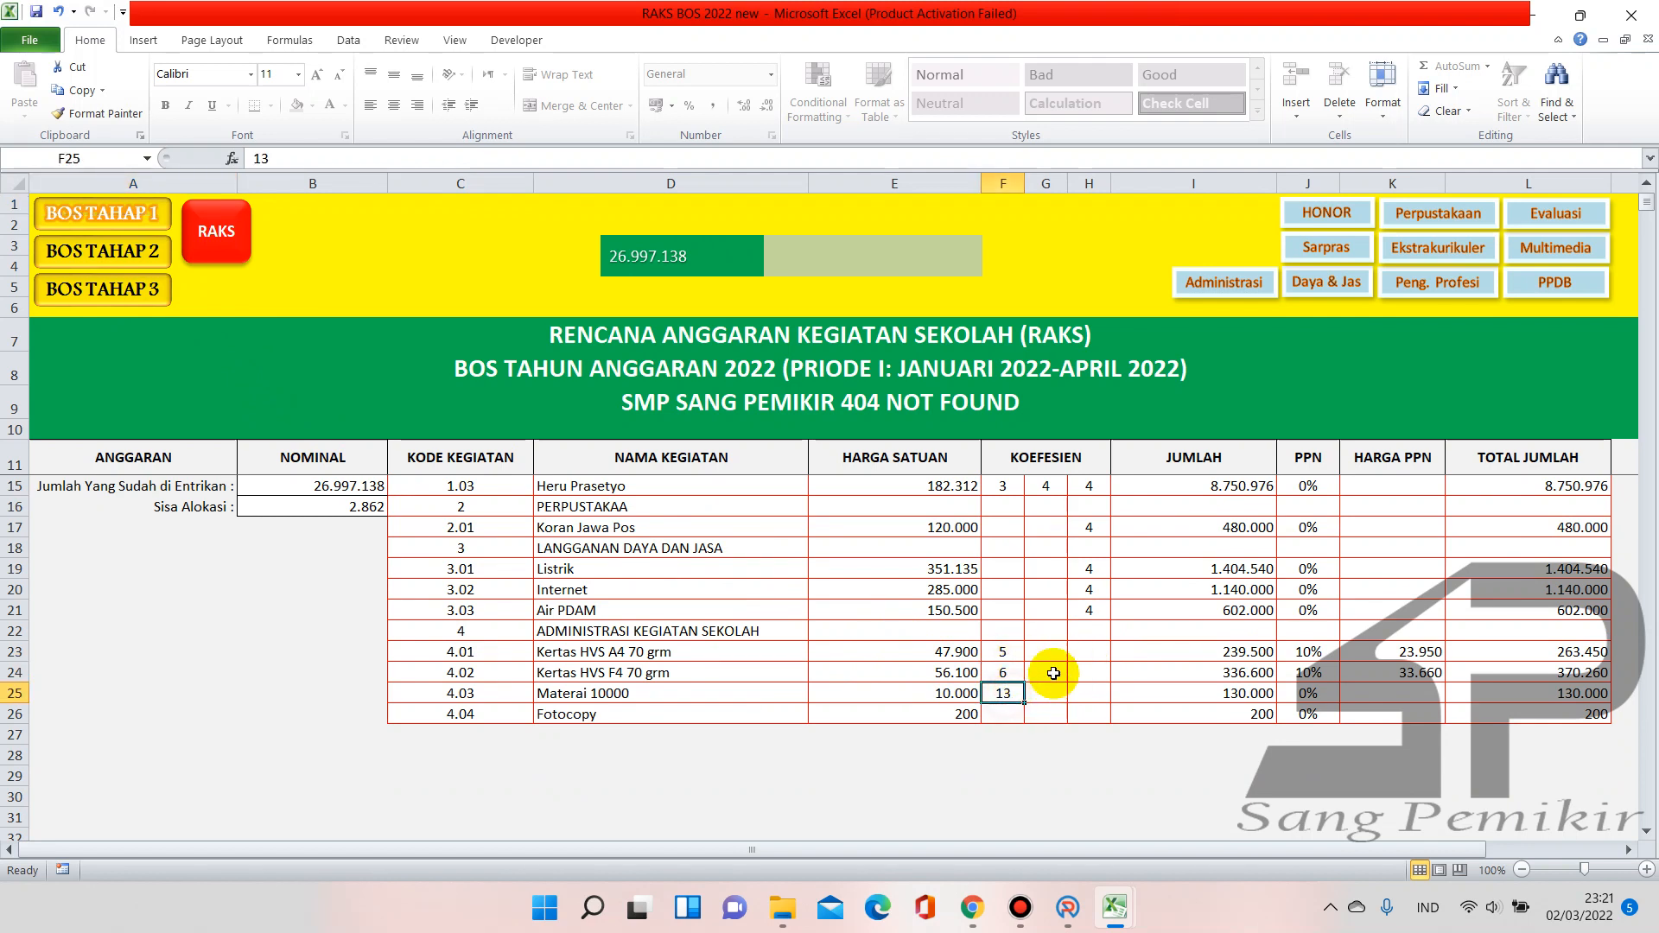
click(1090, 649)
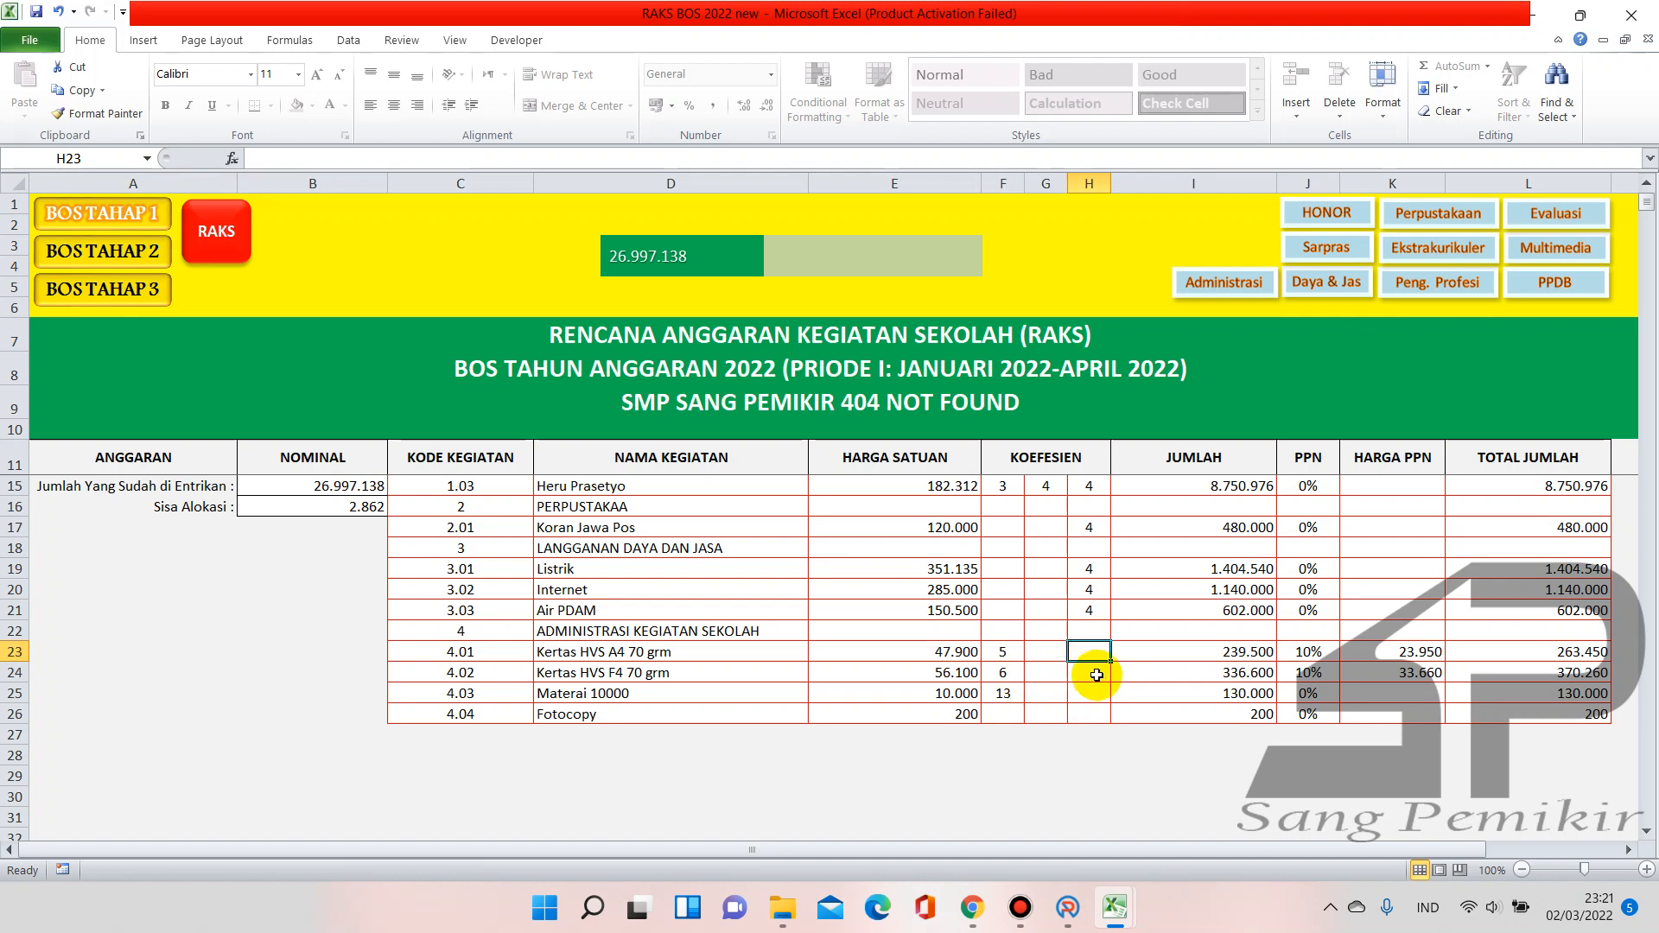
scroll(1097, 675, up, 1)
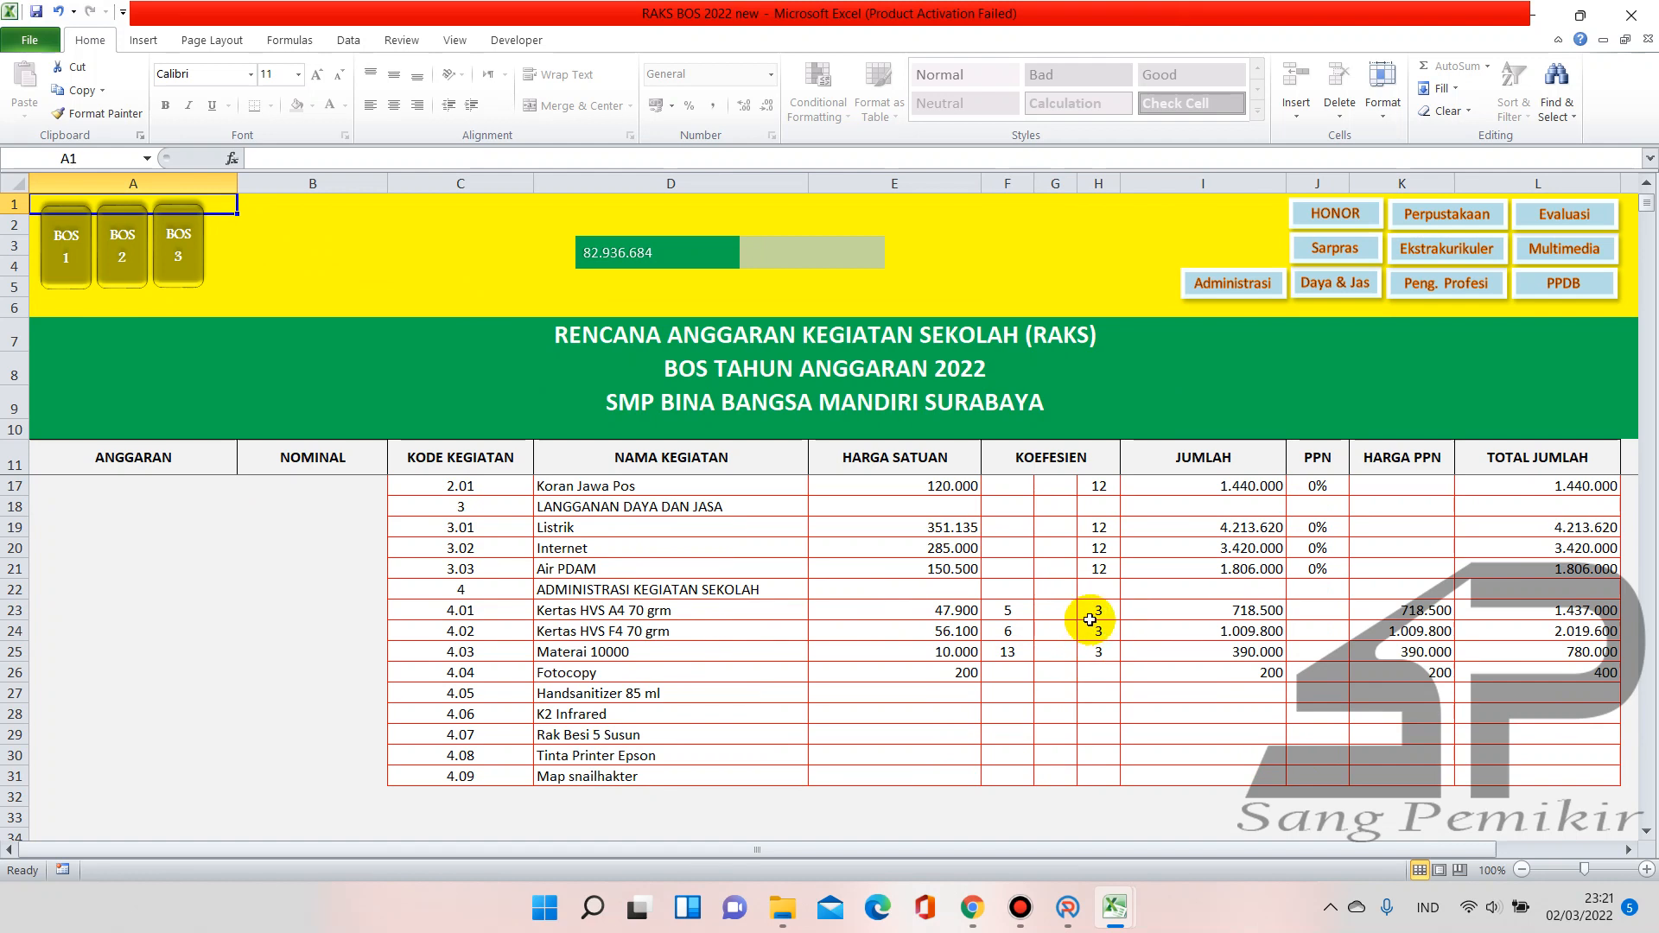
click(1099, 610)
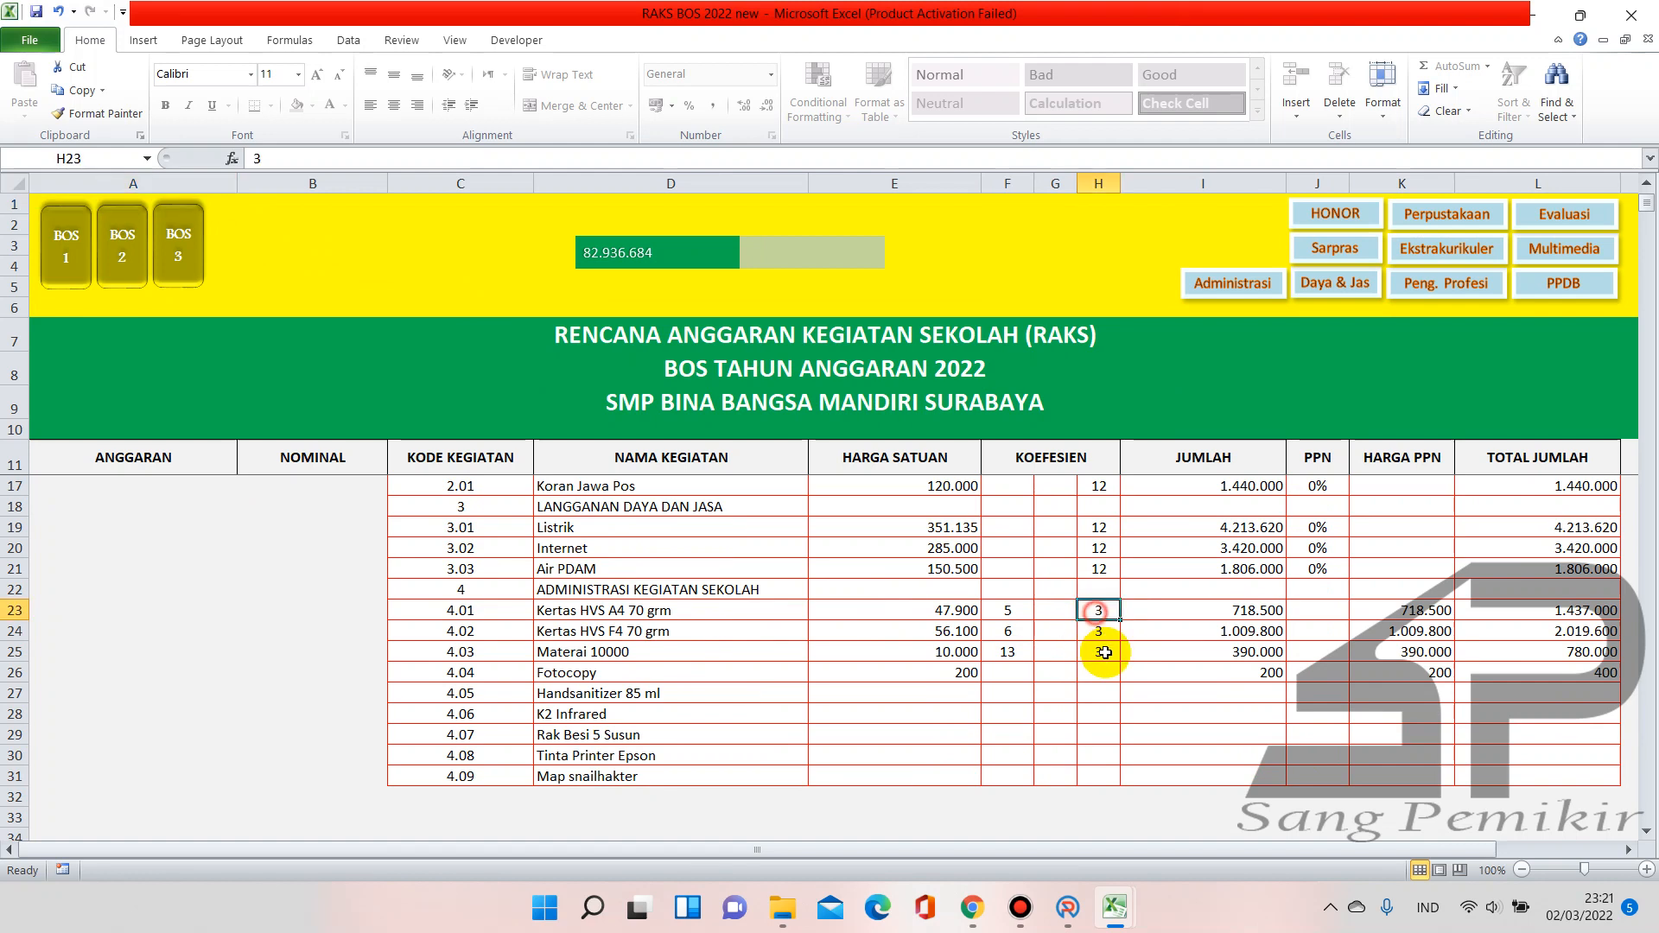
click(1097, 630)
click(1097, 652)
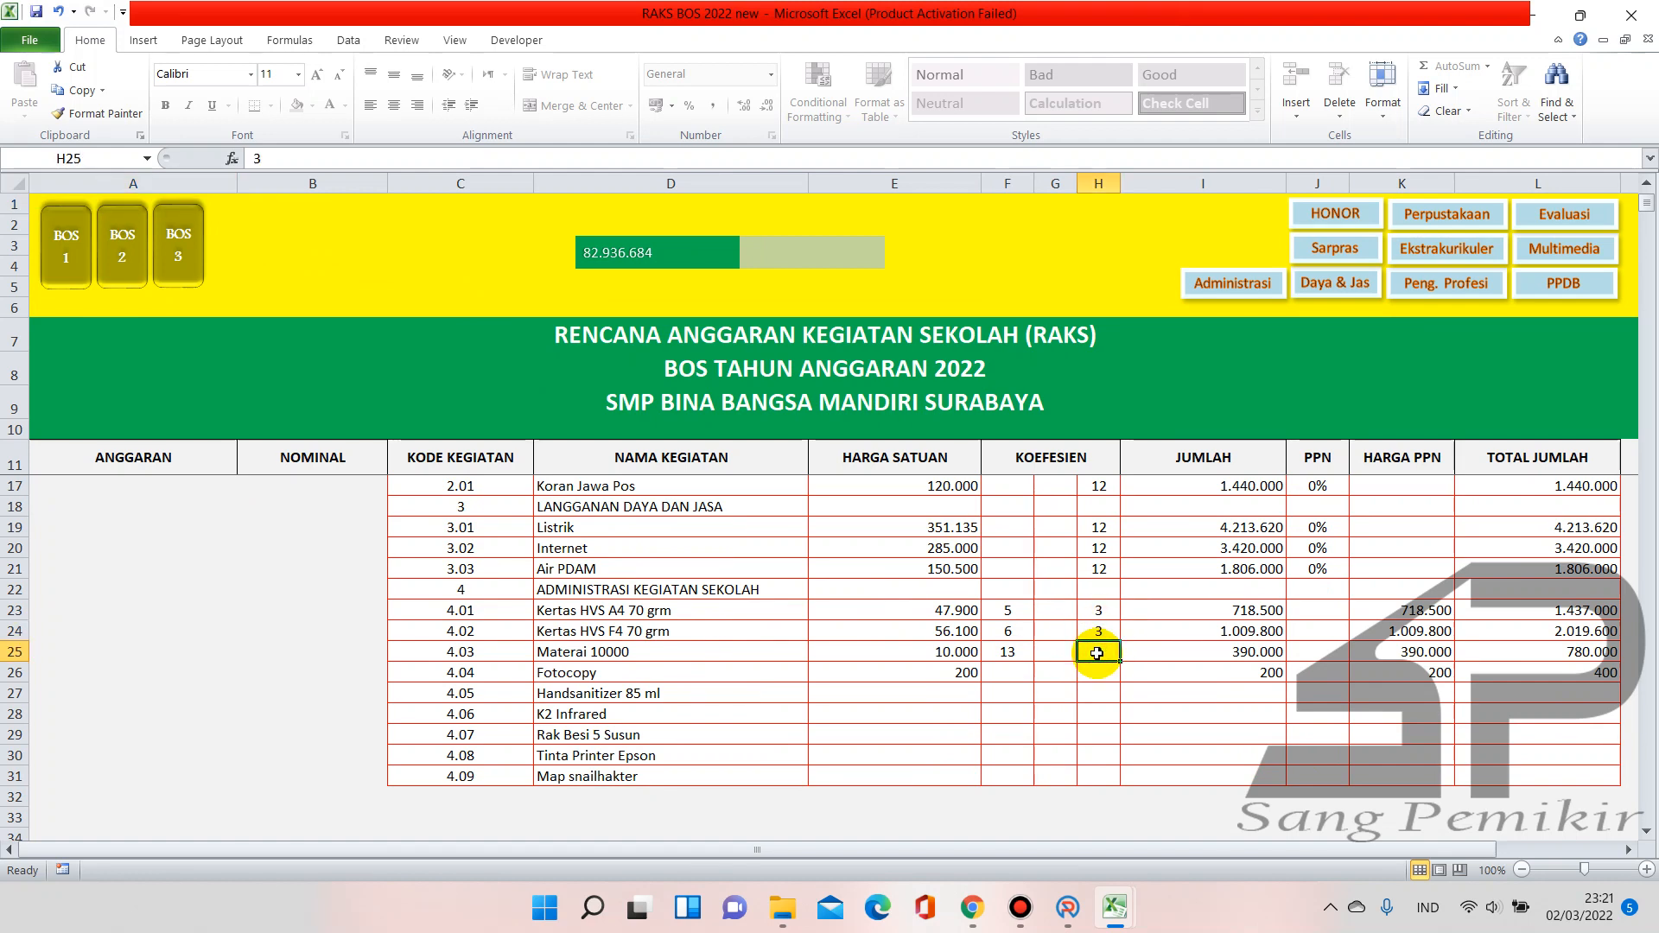
Check the Kertas HVS A4 coefficient on BOS Tahap II, then return to the RAKS sheet
click(116, 269)
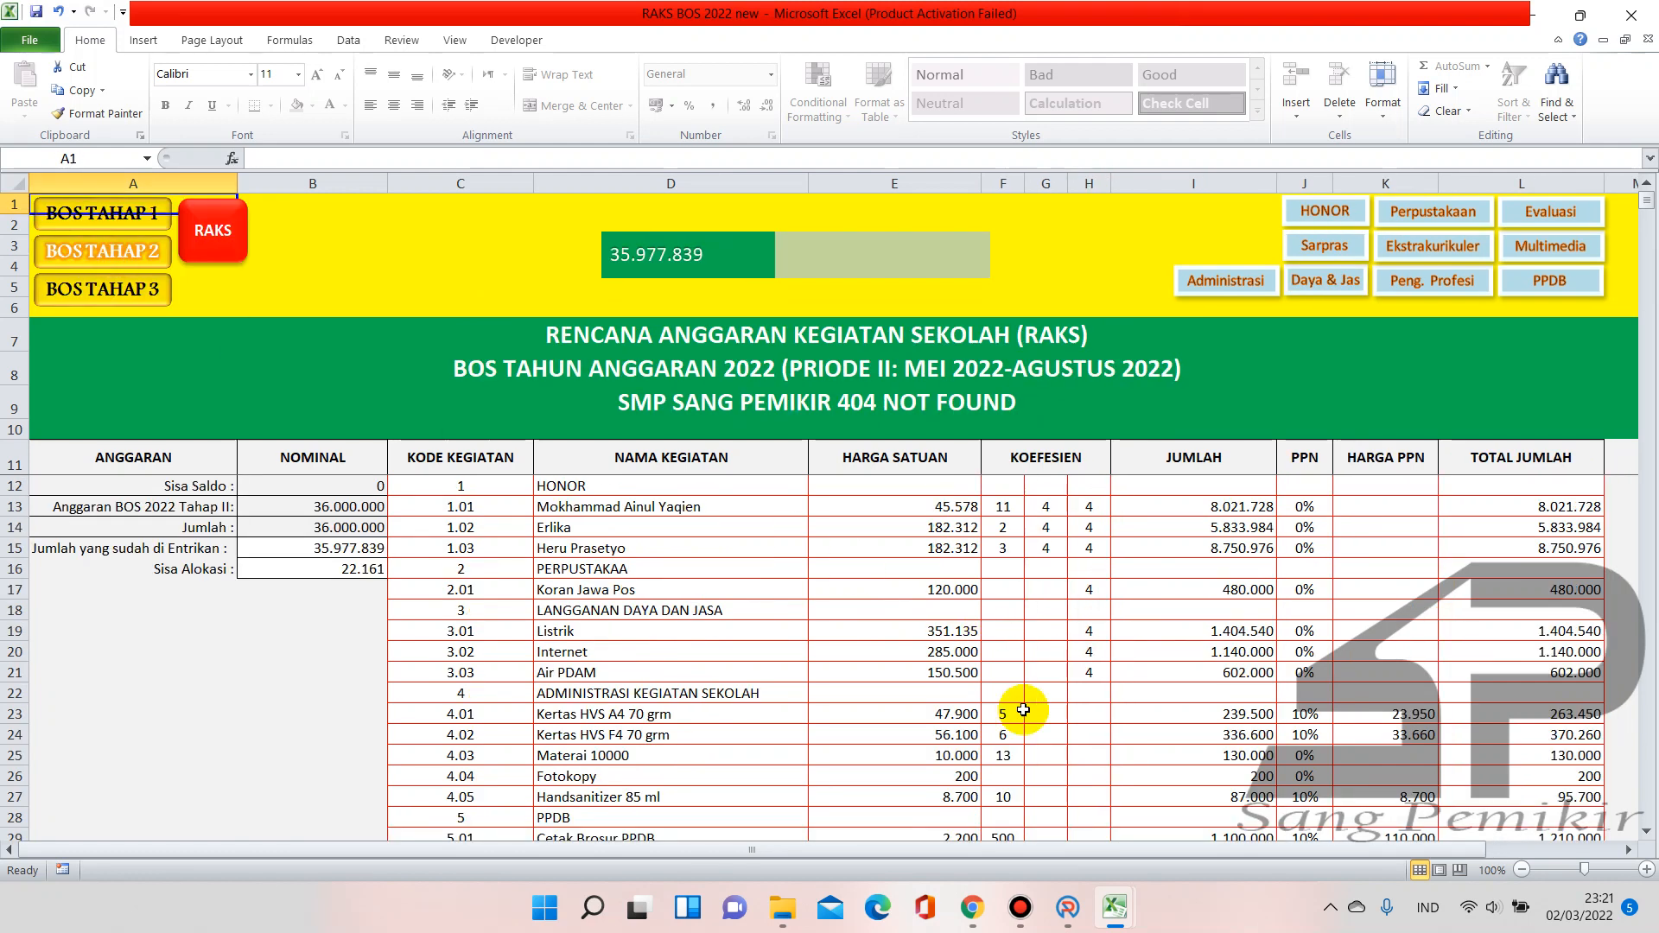
scroll(1046, 713, down, 4)
scroll(1065, 733, up, 1)
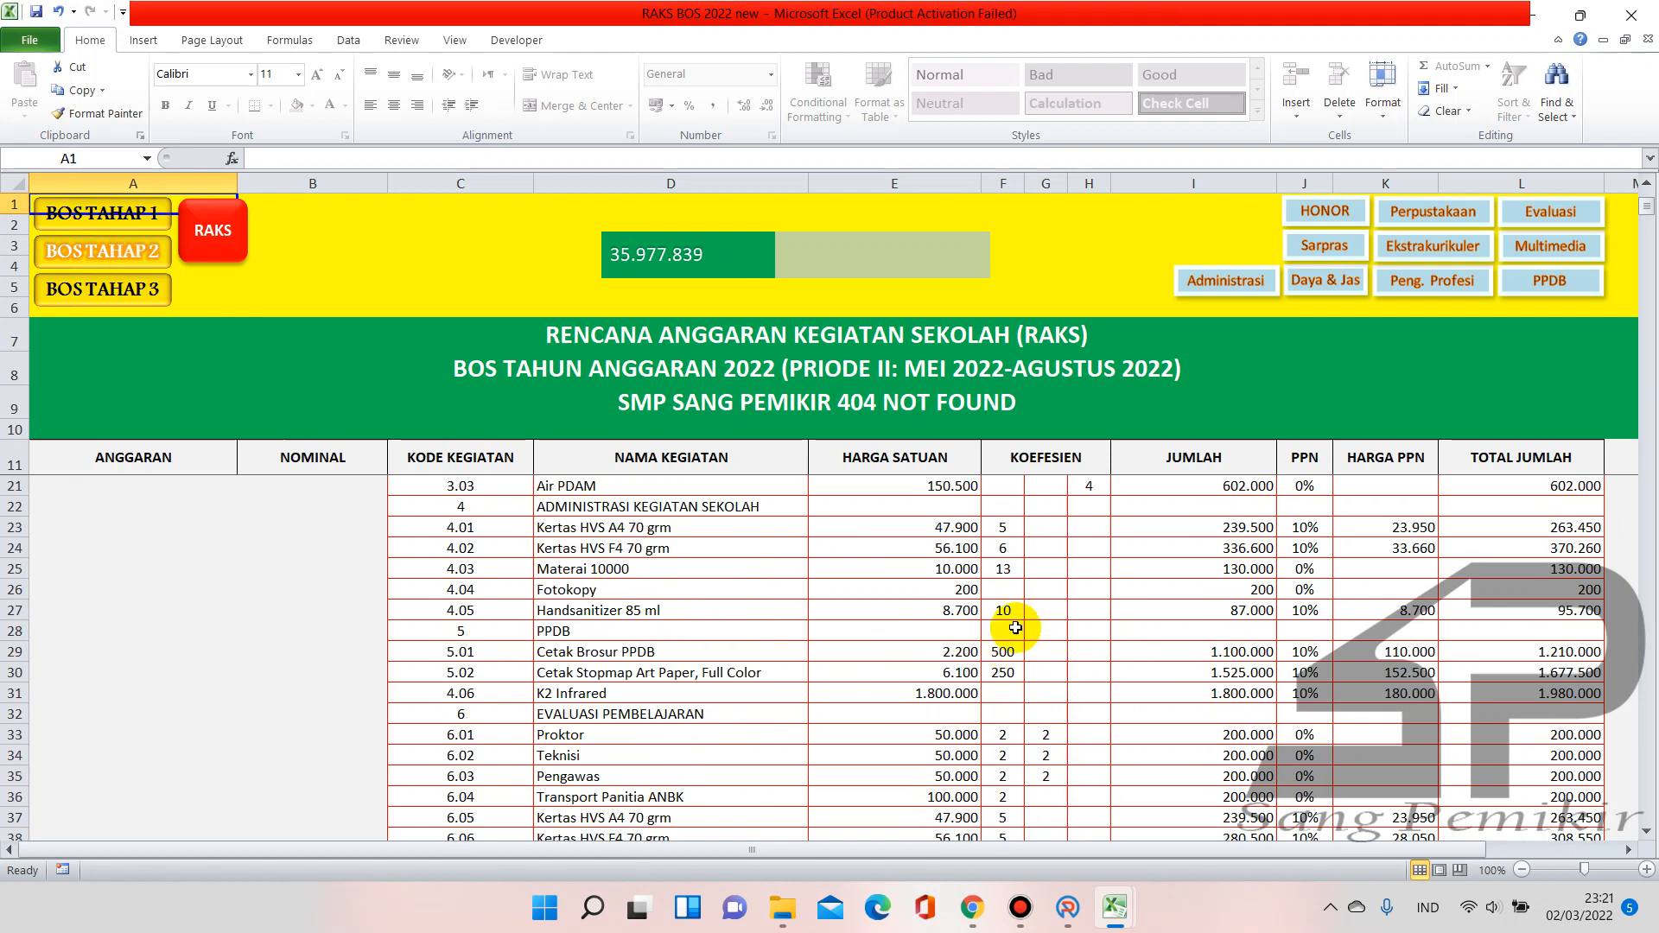
click(1005, 528)
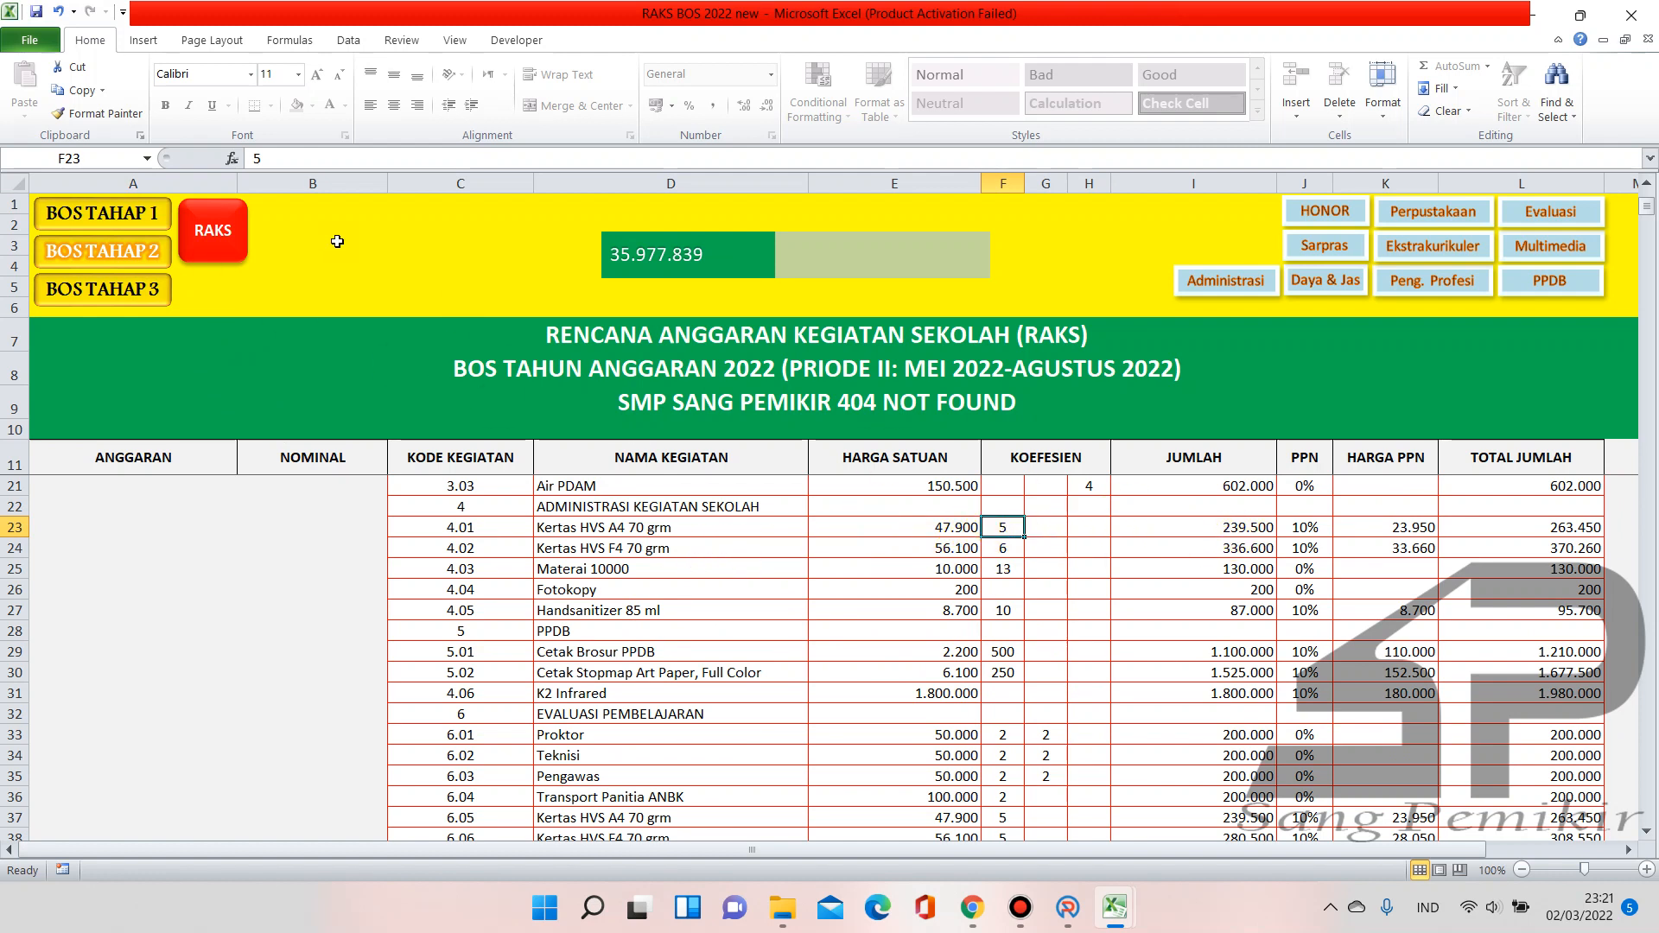
click(241, 261)
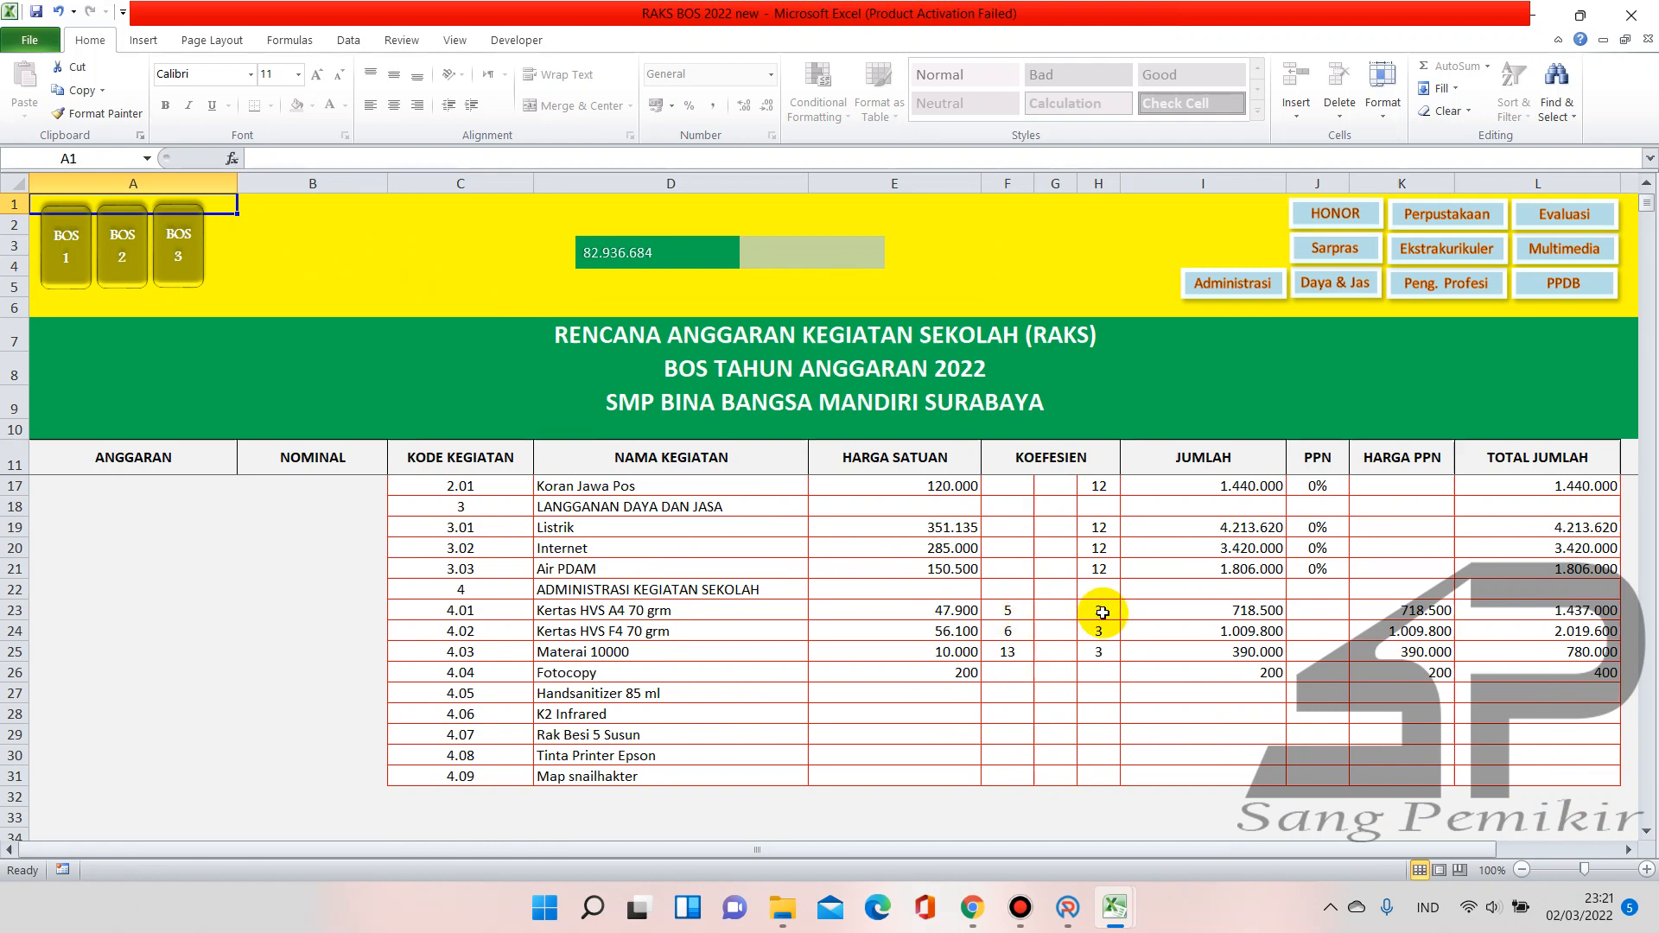
Enter coefficient 6 for Kertas HVS F4 in F24 and review the coefficient cells down to Handsanitizer
click(1020, 614)
click(1012, 630)
text(6)
click(1008, 651)
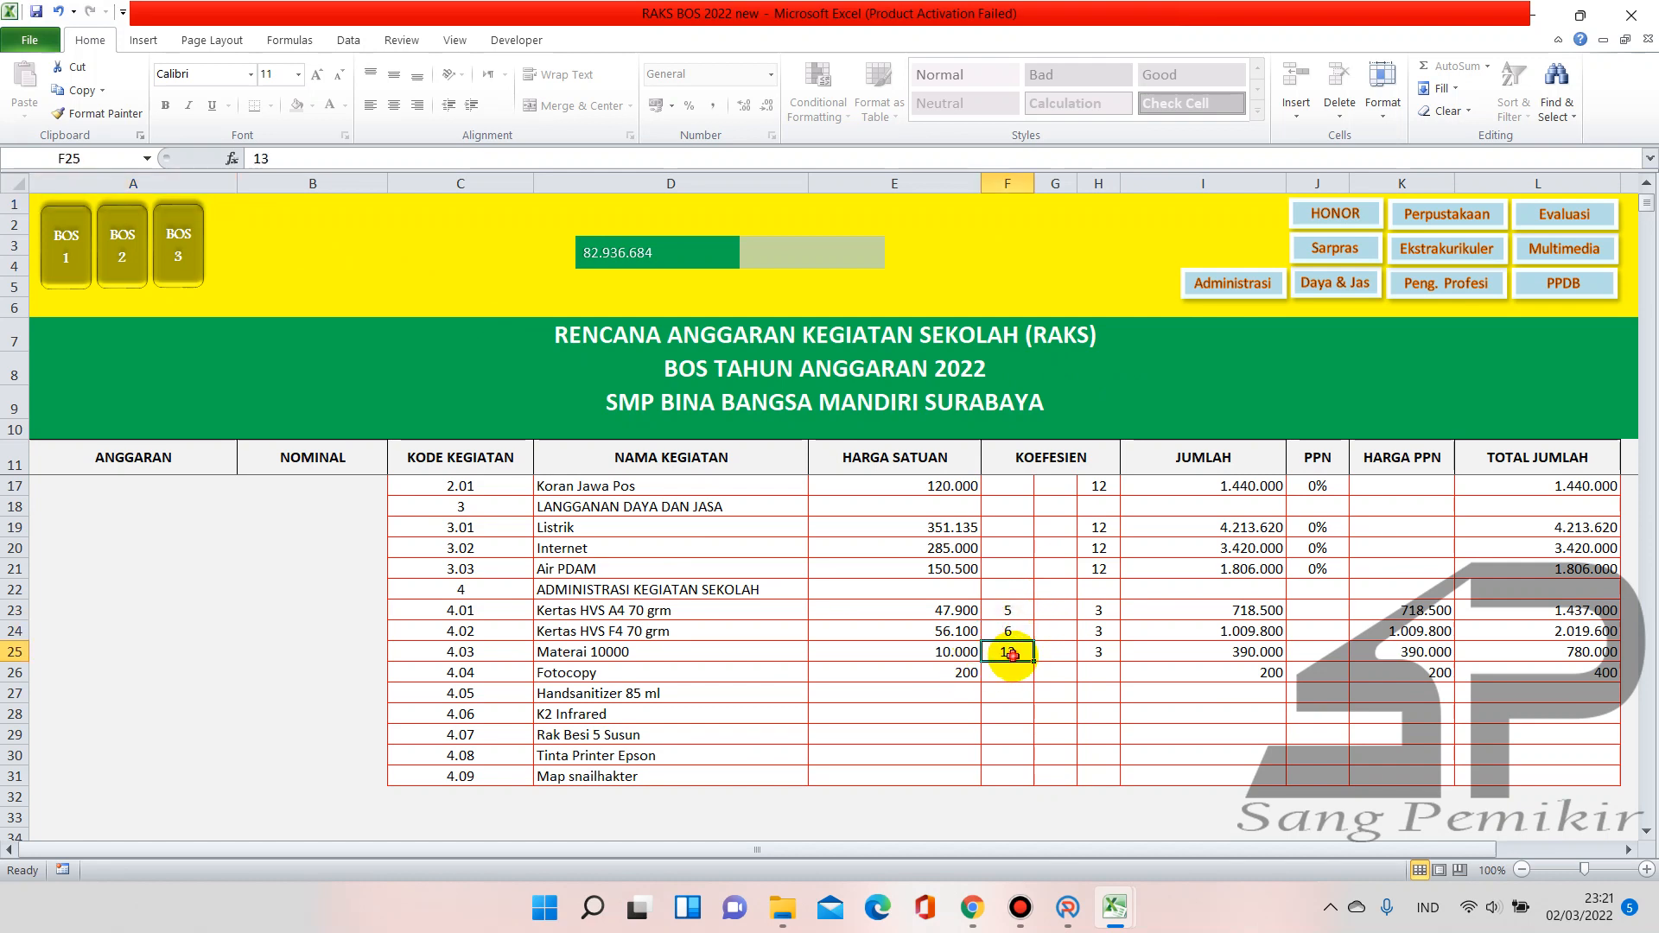
scroll(859, 645, up, 2)
scroll(1039, 659, down, 1)
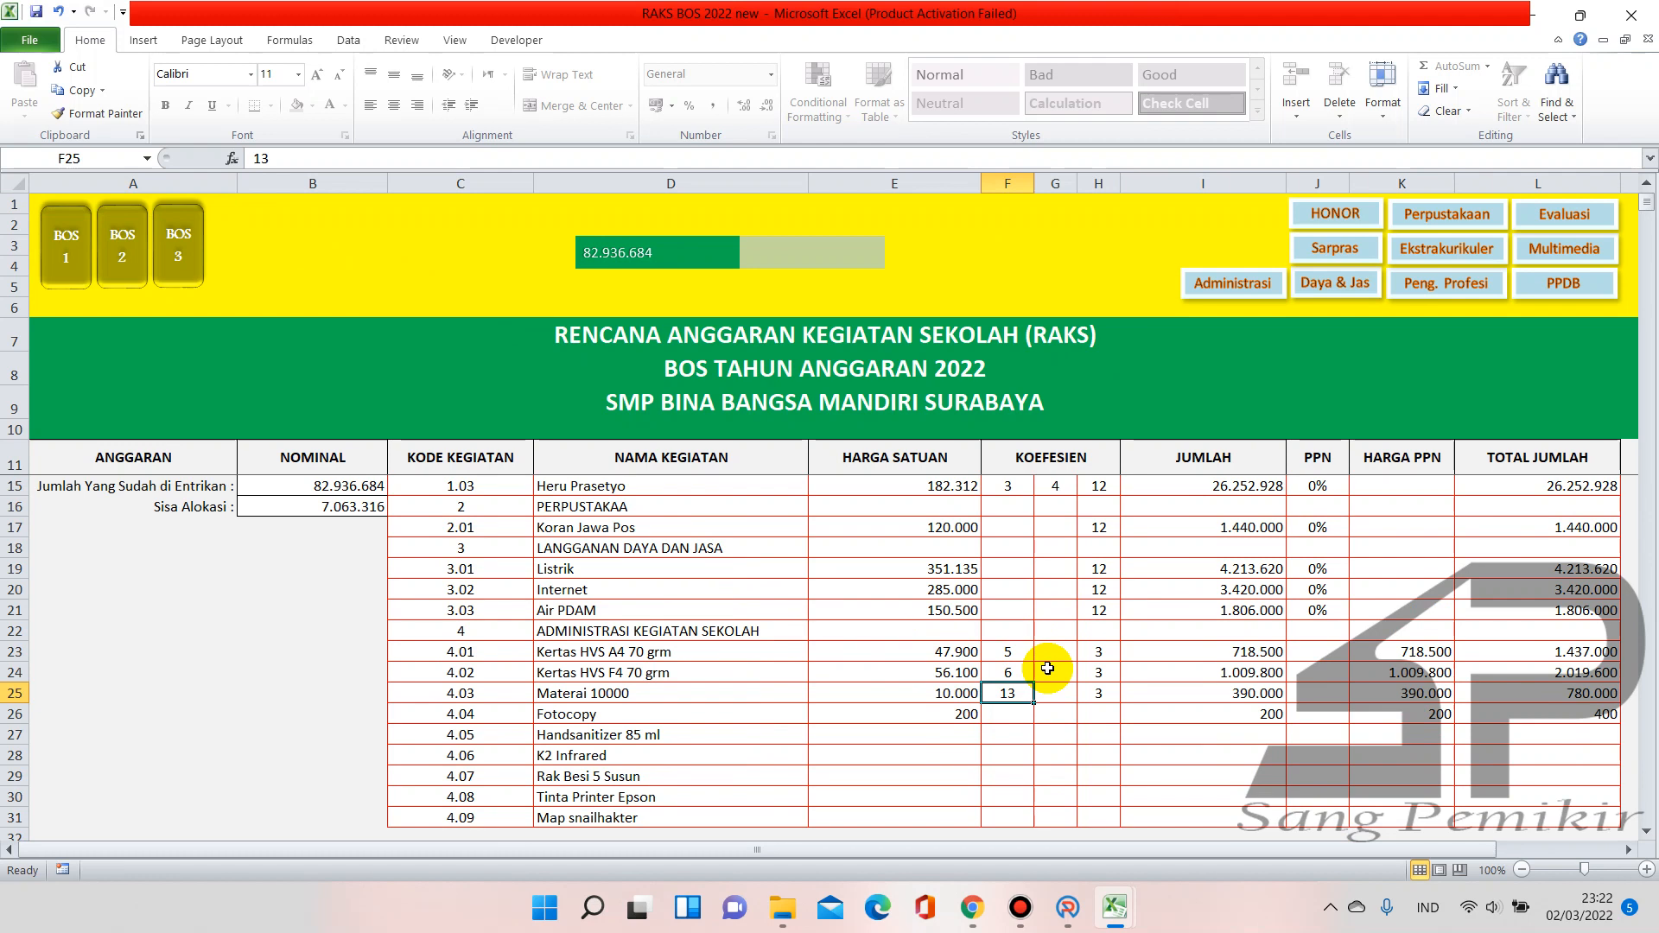
click(1008, 654)
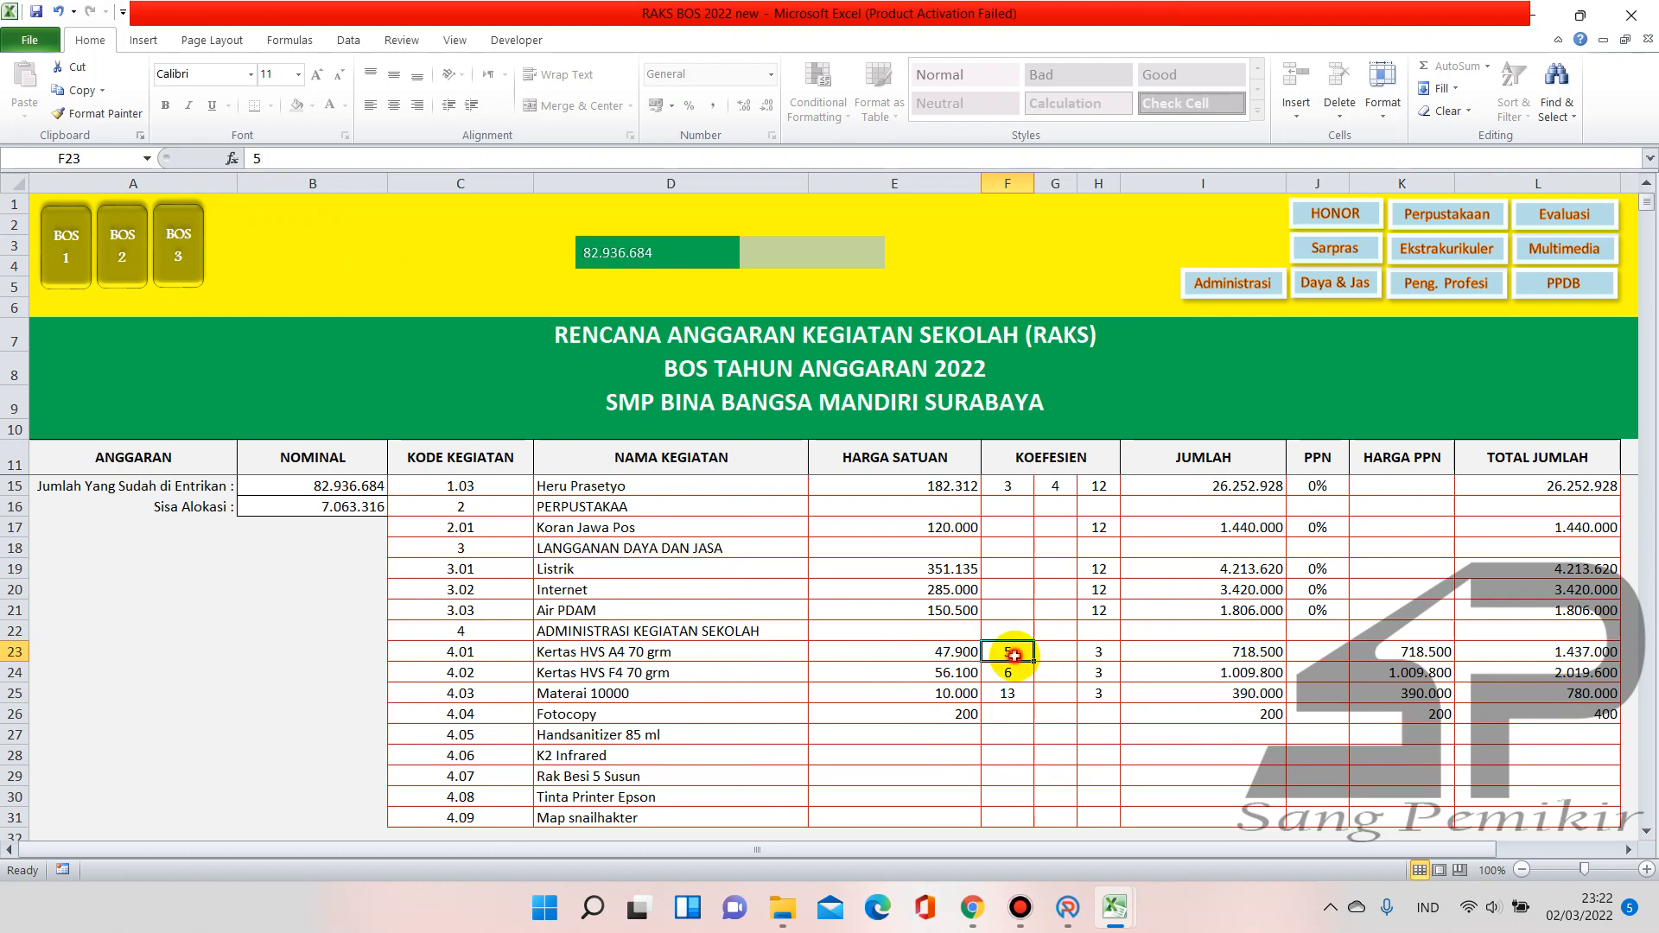
click(1012, 717)
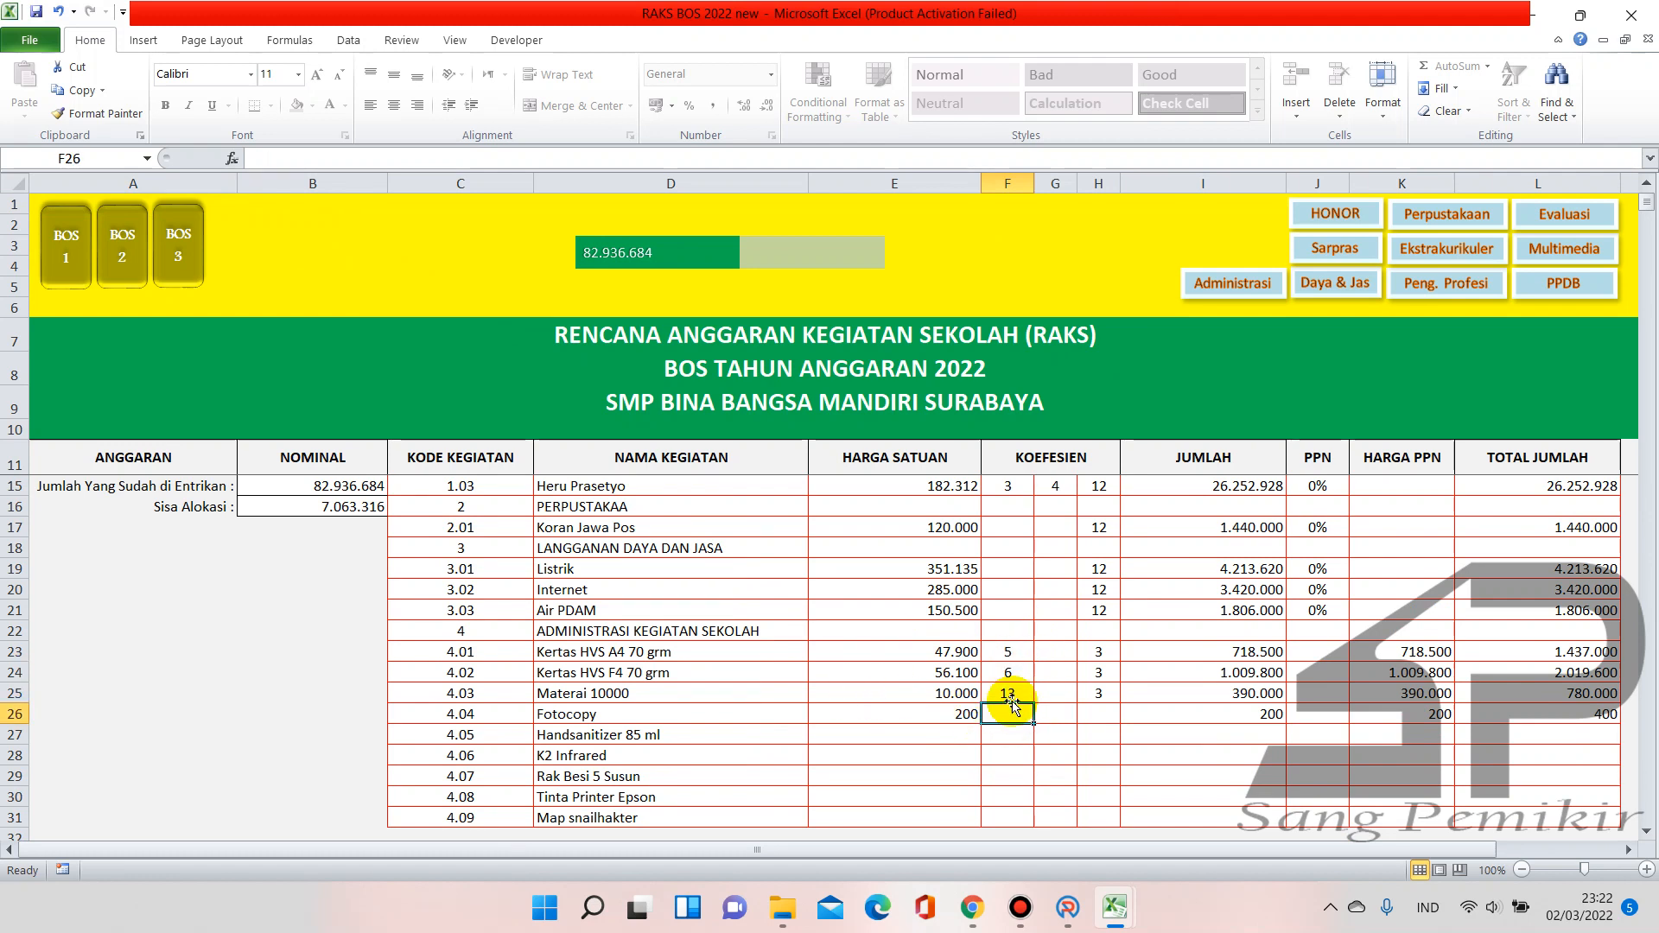
scroll(1035, 668, down, 1)
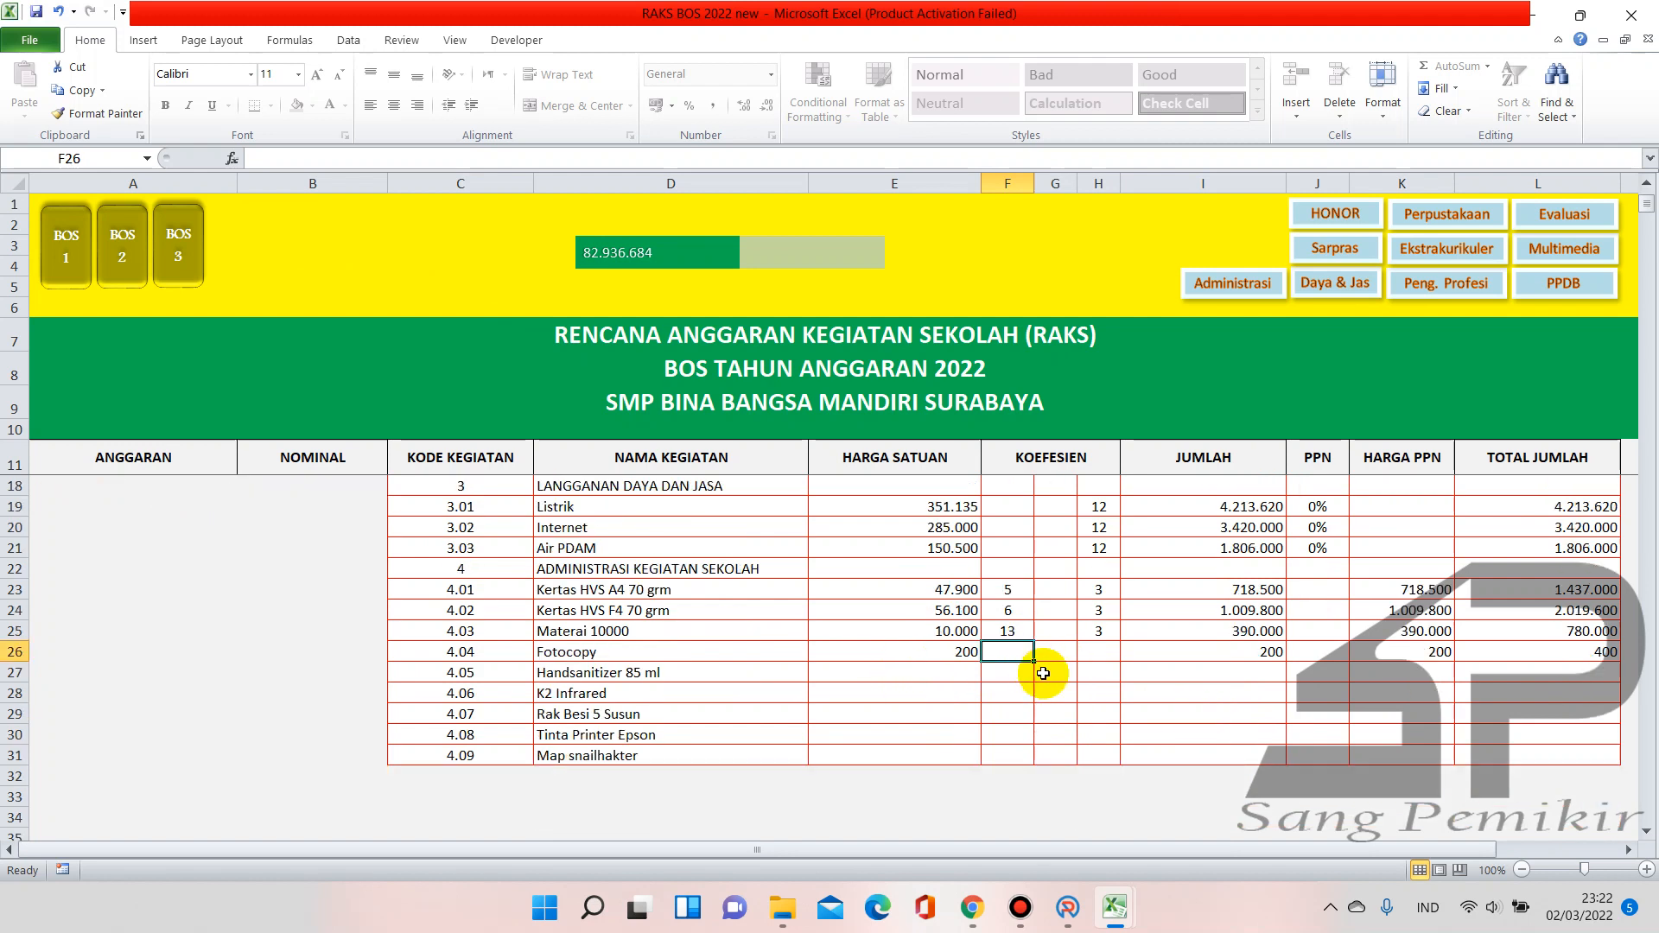
click(1005, 671)
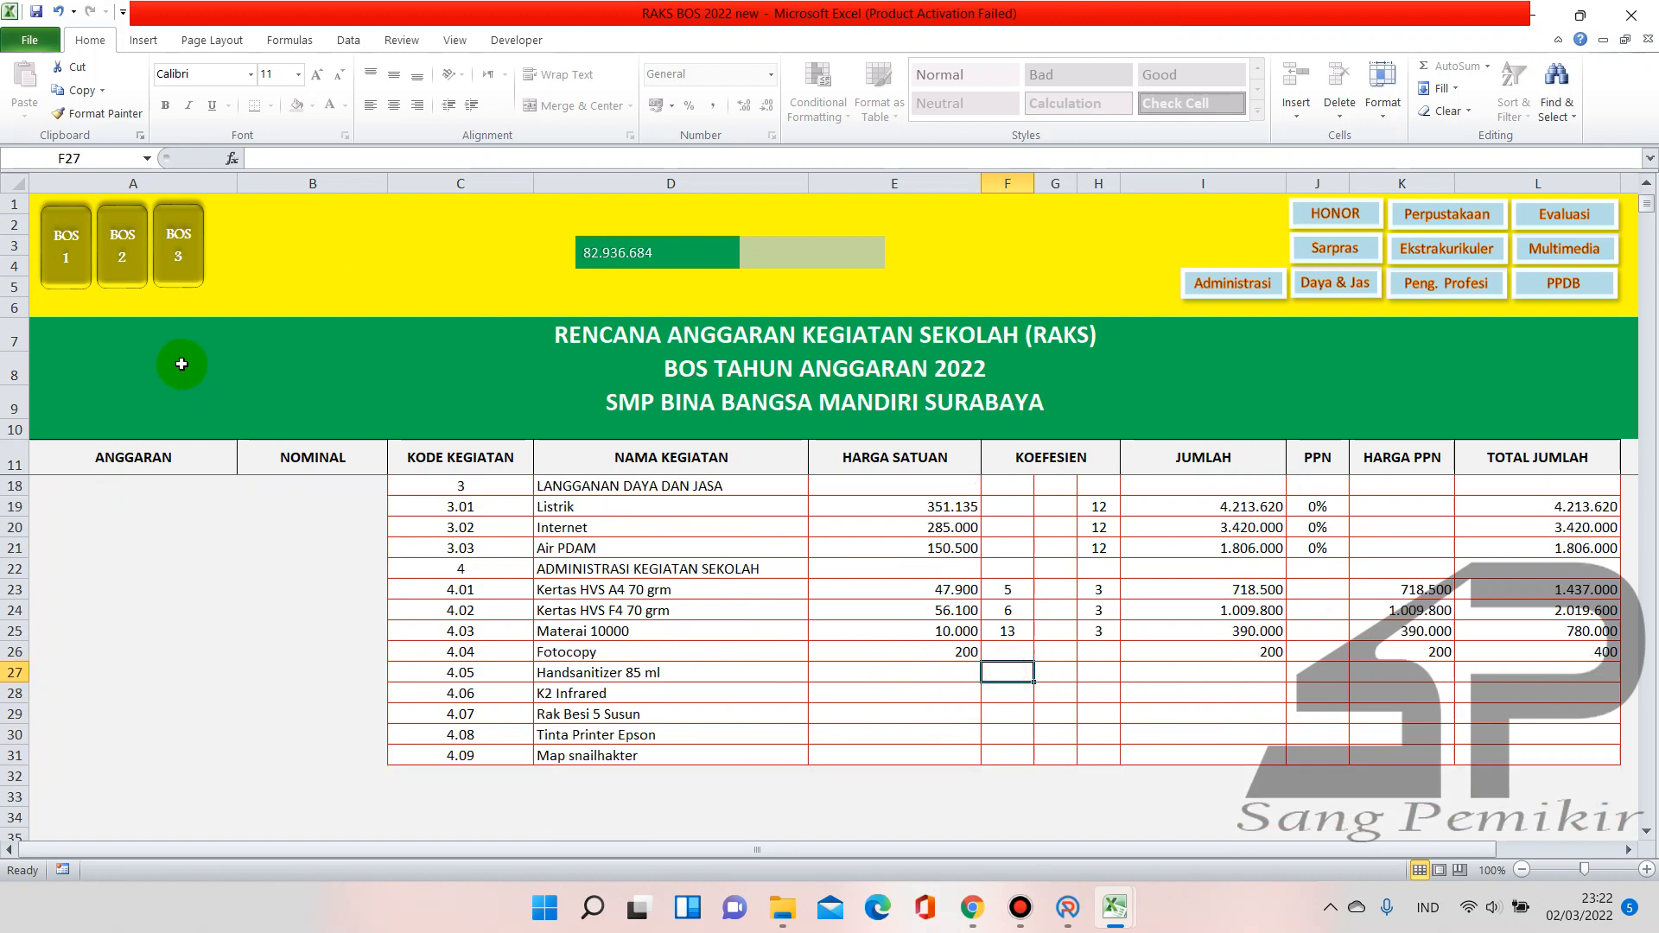
Look up the Handsanitizer price on the Tahap 2 sheet and enter 8.700 in E27
click(125, 281)
scroll(811, 670, down, 3)
scroll(634, 666, up, 2)
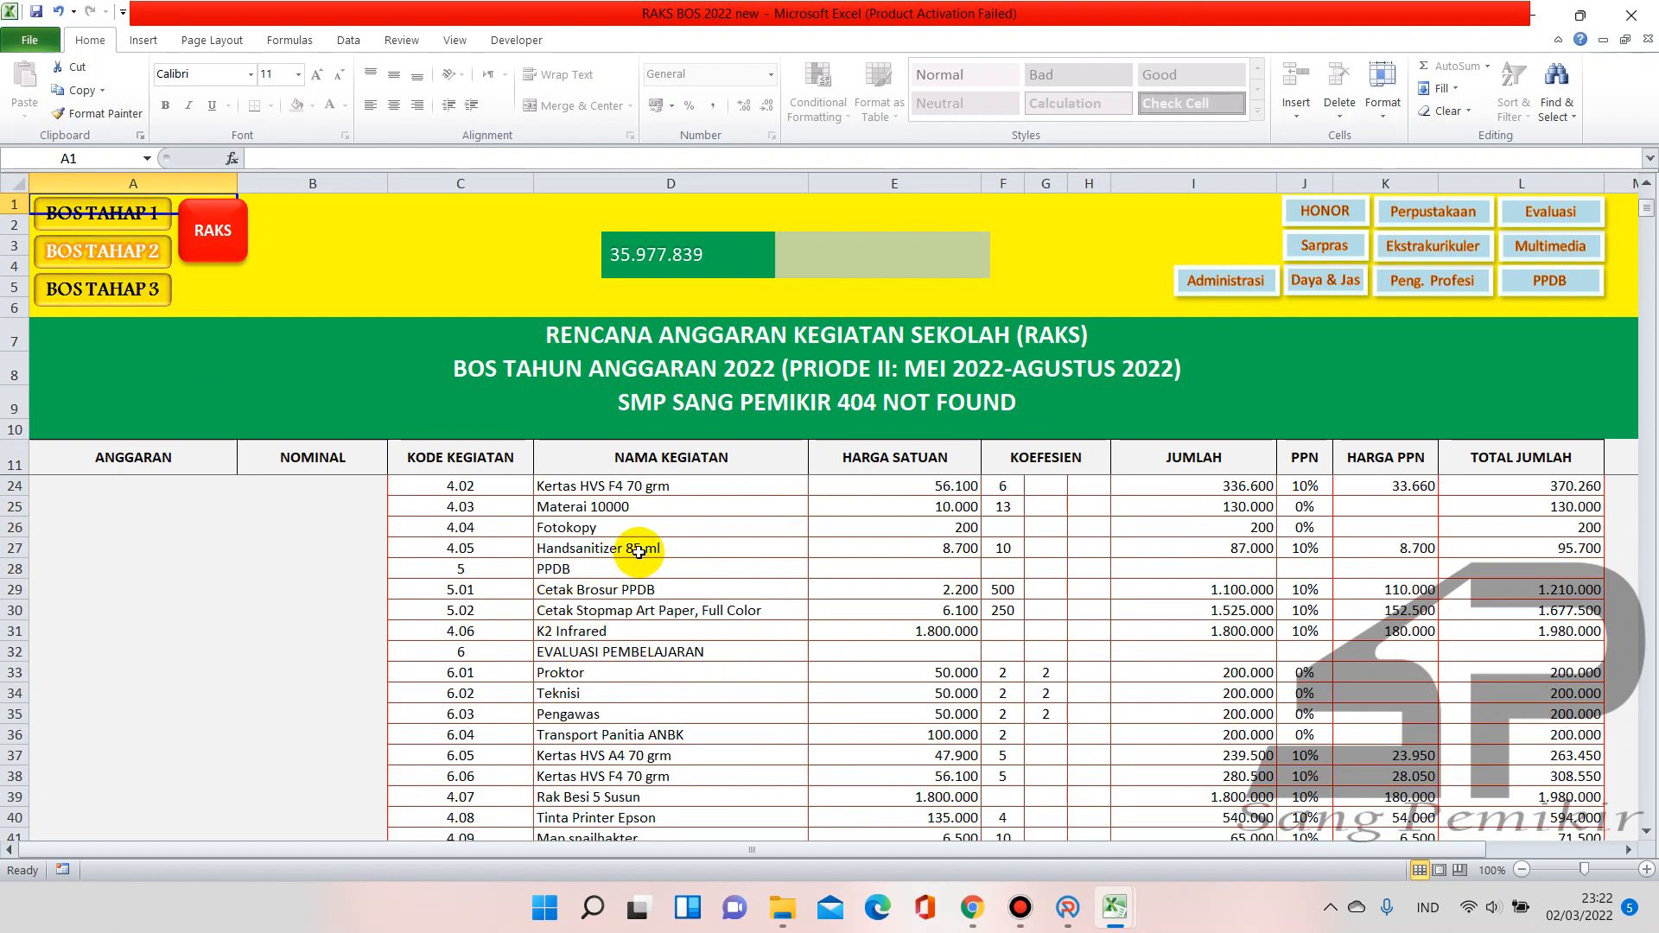
click(922, 549)
click(241, 262)
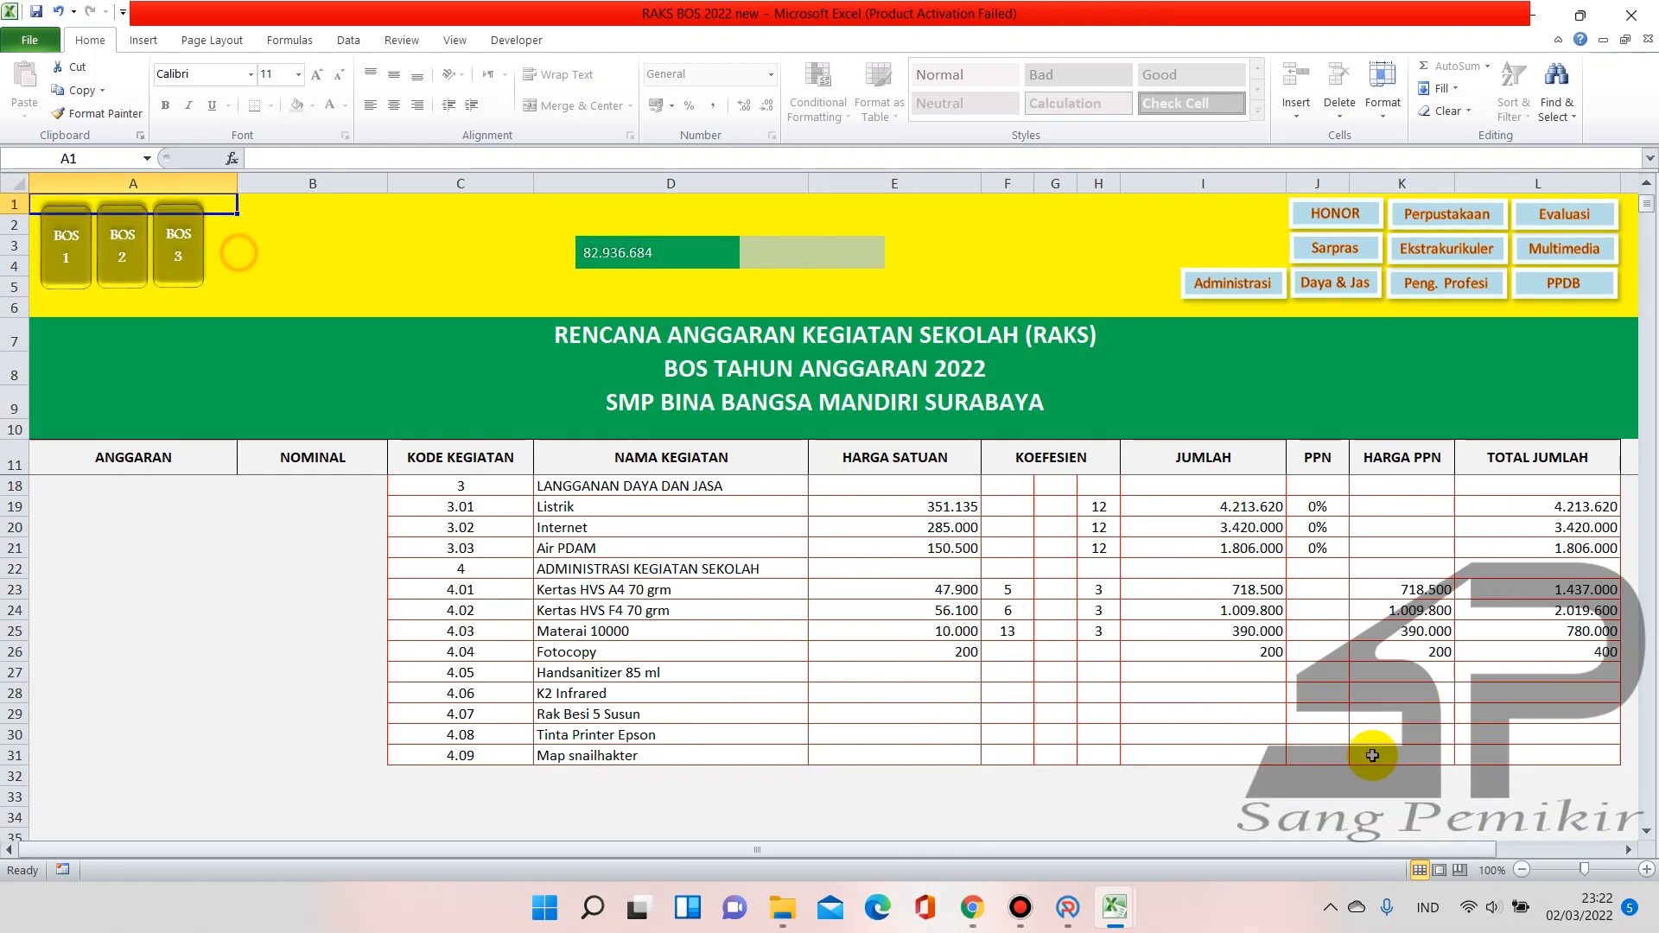
click(920, 670)
text(8700)
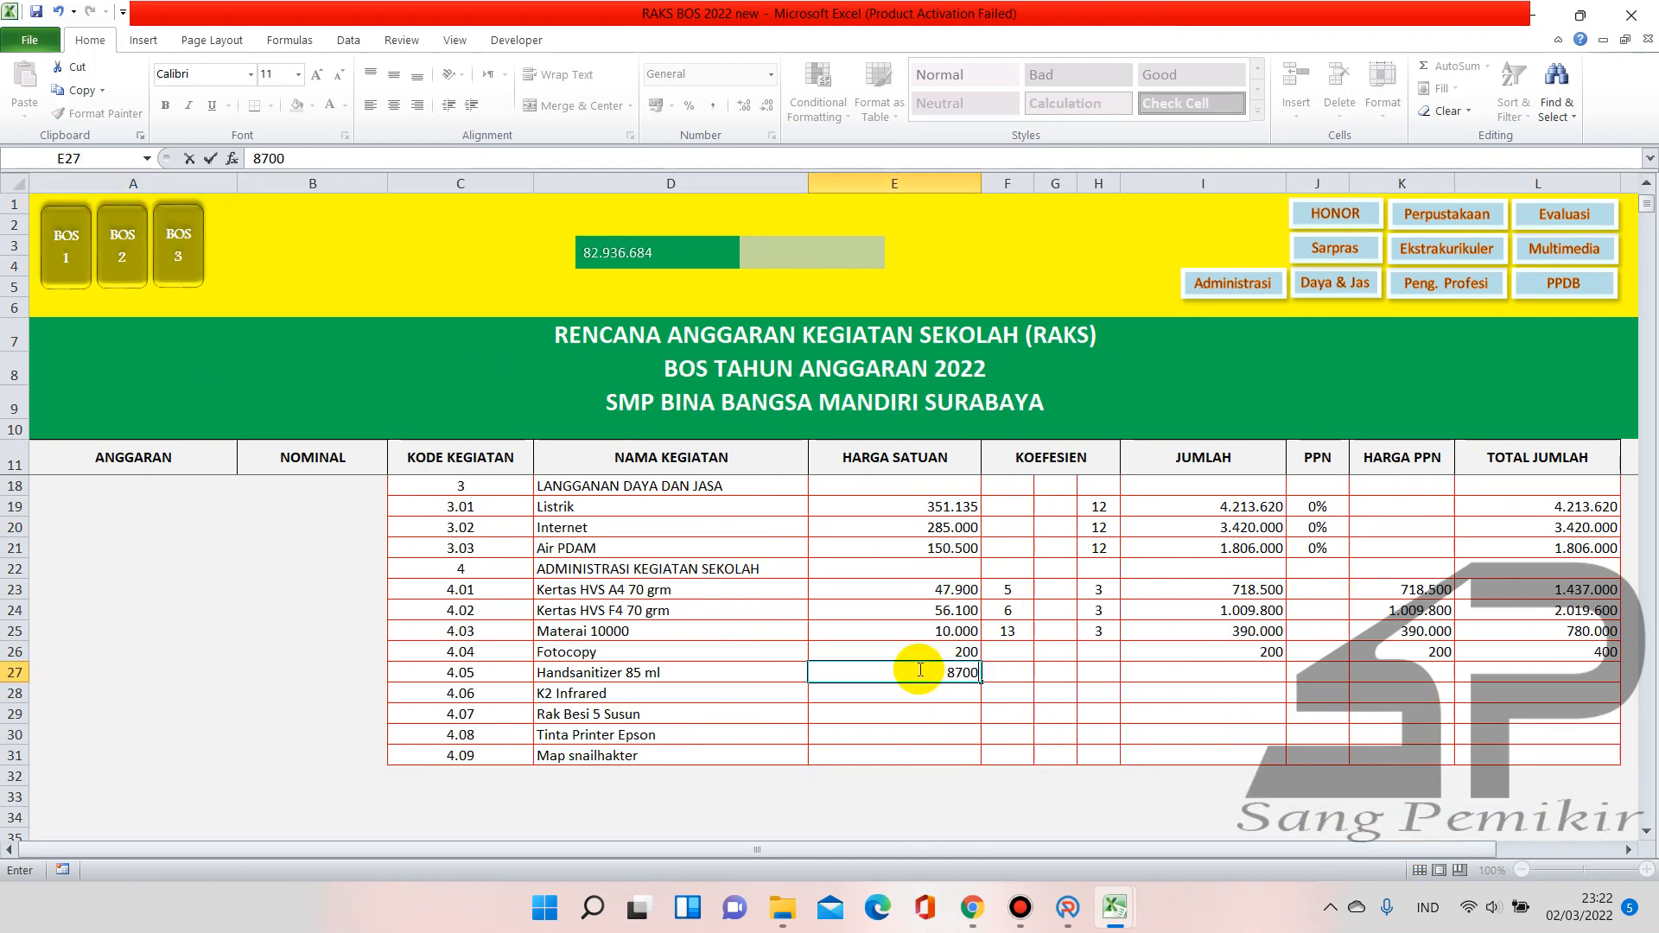
key(Return)
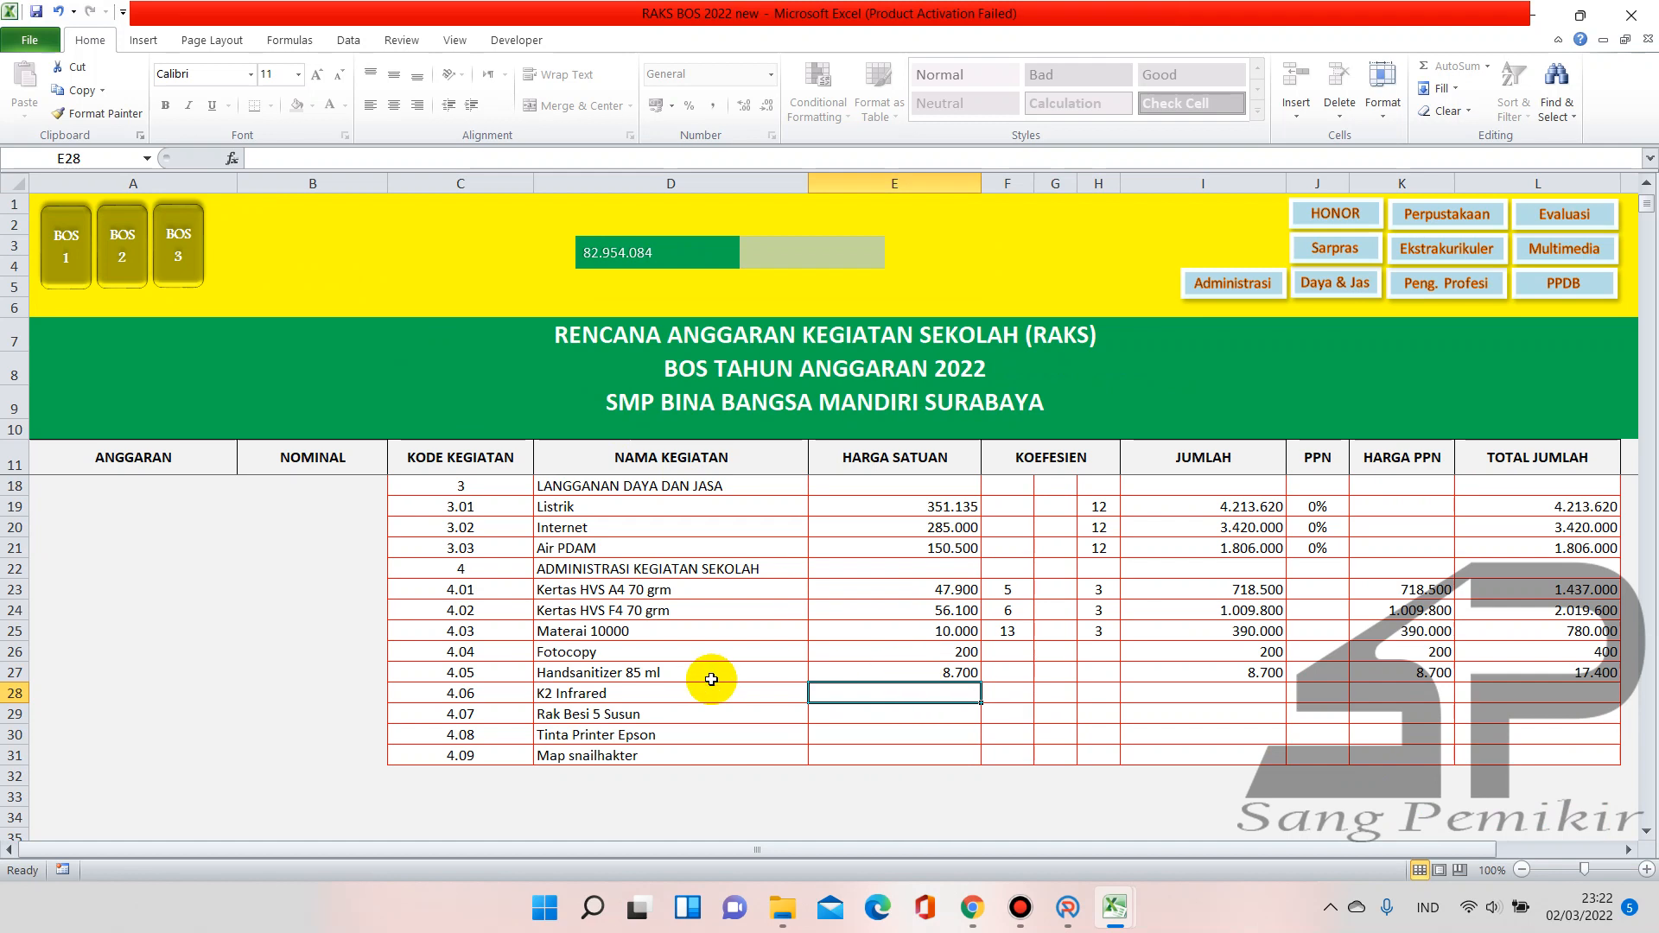
Enter the K2 Infrared price 1.800.000 in E28 and the Rak Besi 5 Susun price in E29
click(102, 281)
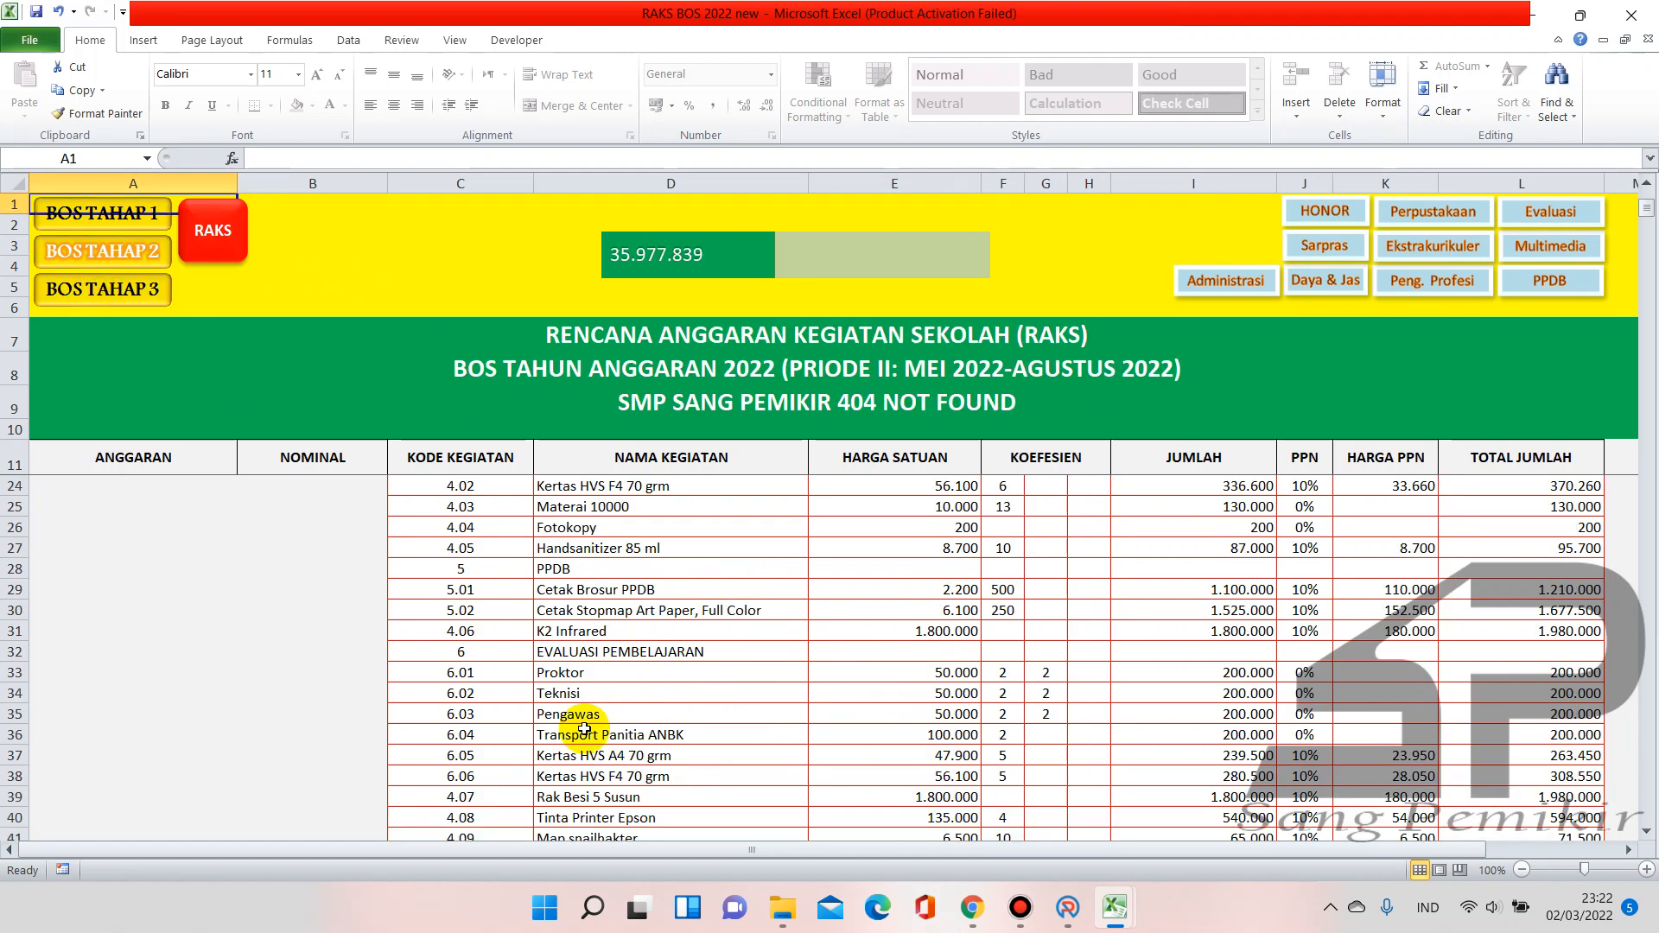
scroll(635, 631, down, 1)
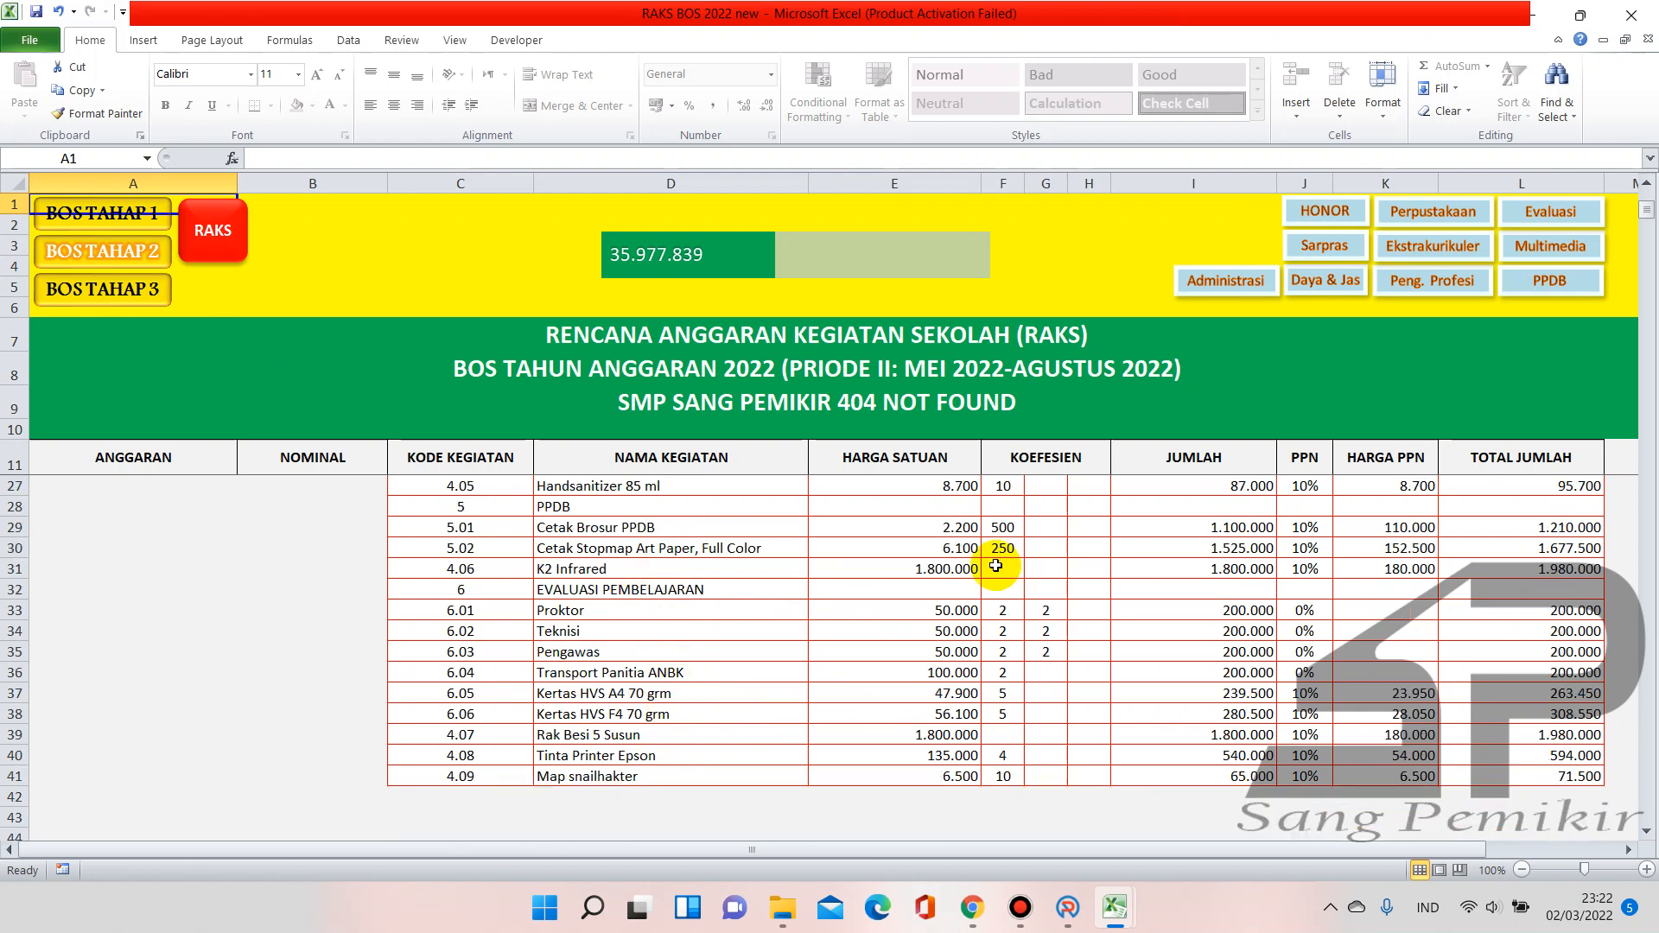
click(224, 254)
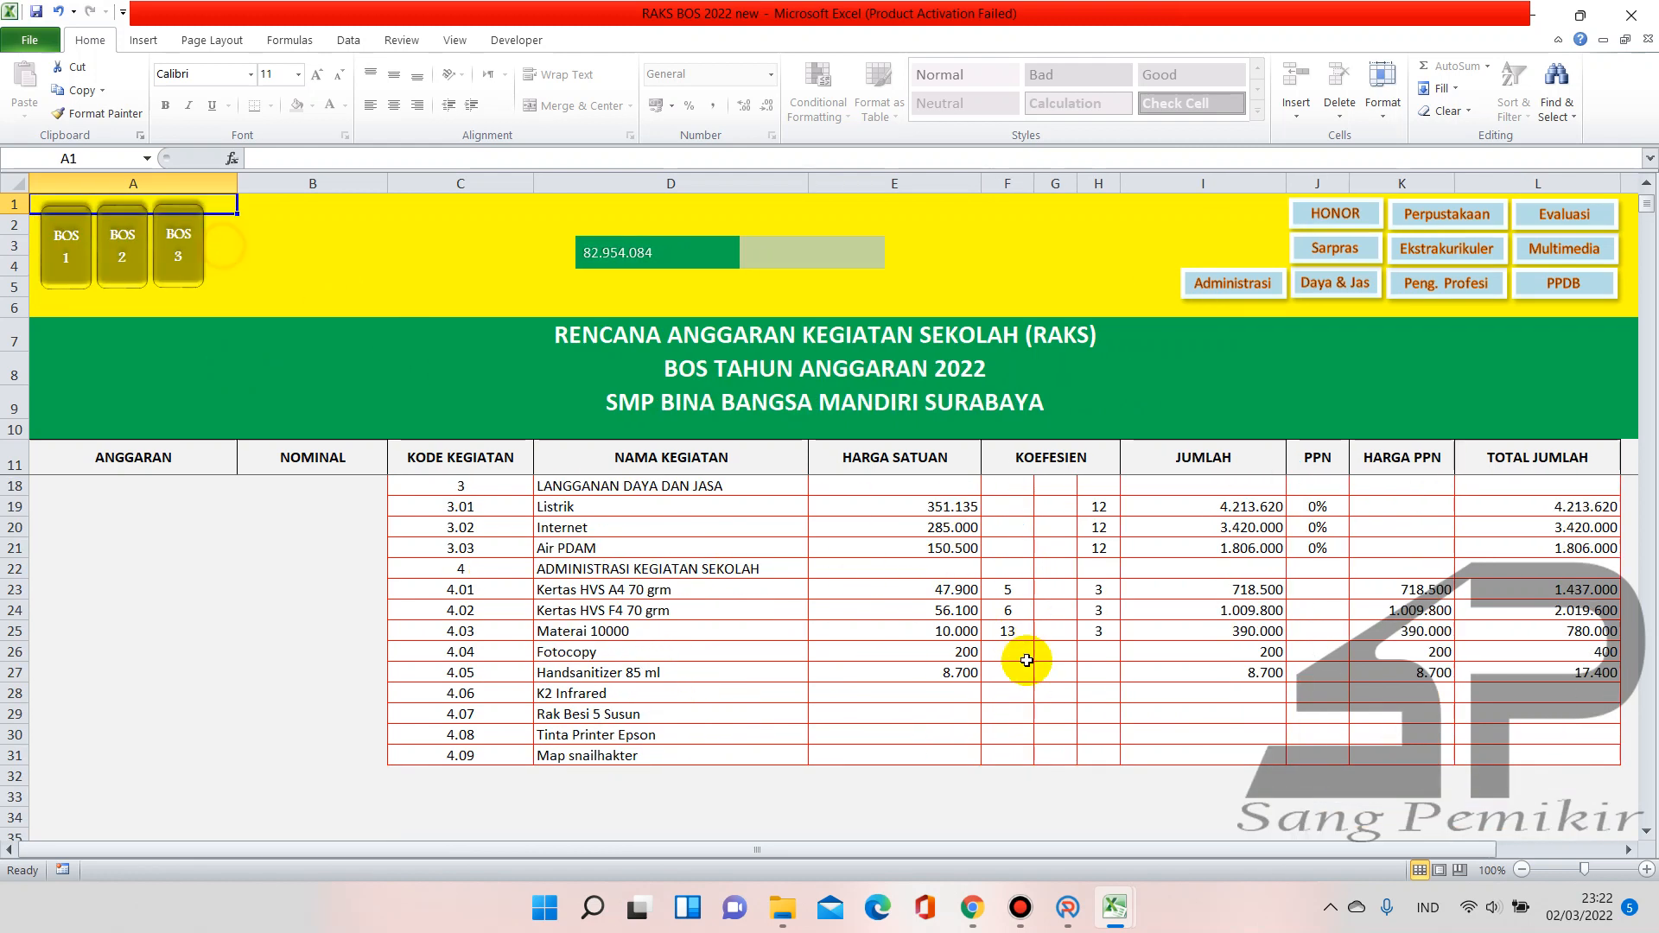
click(964, 695)
text(1800000)
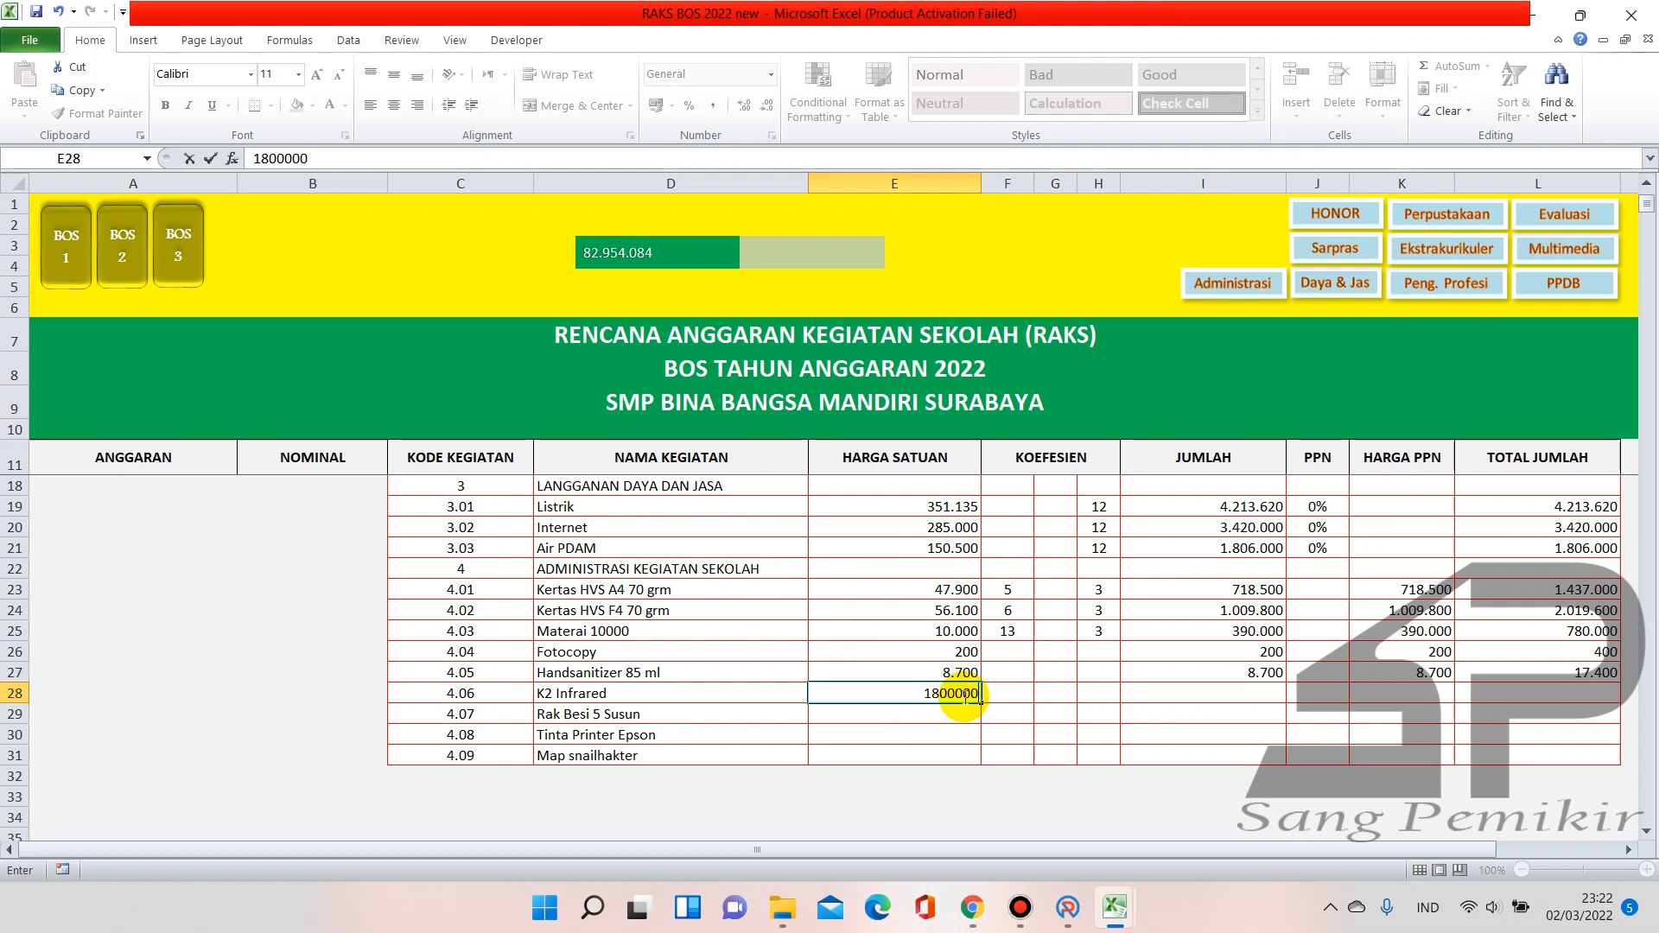
key(Return)
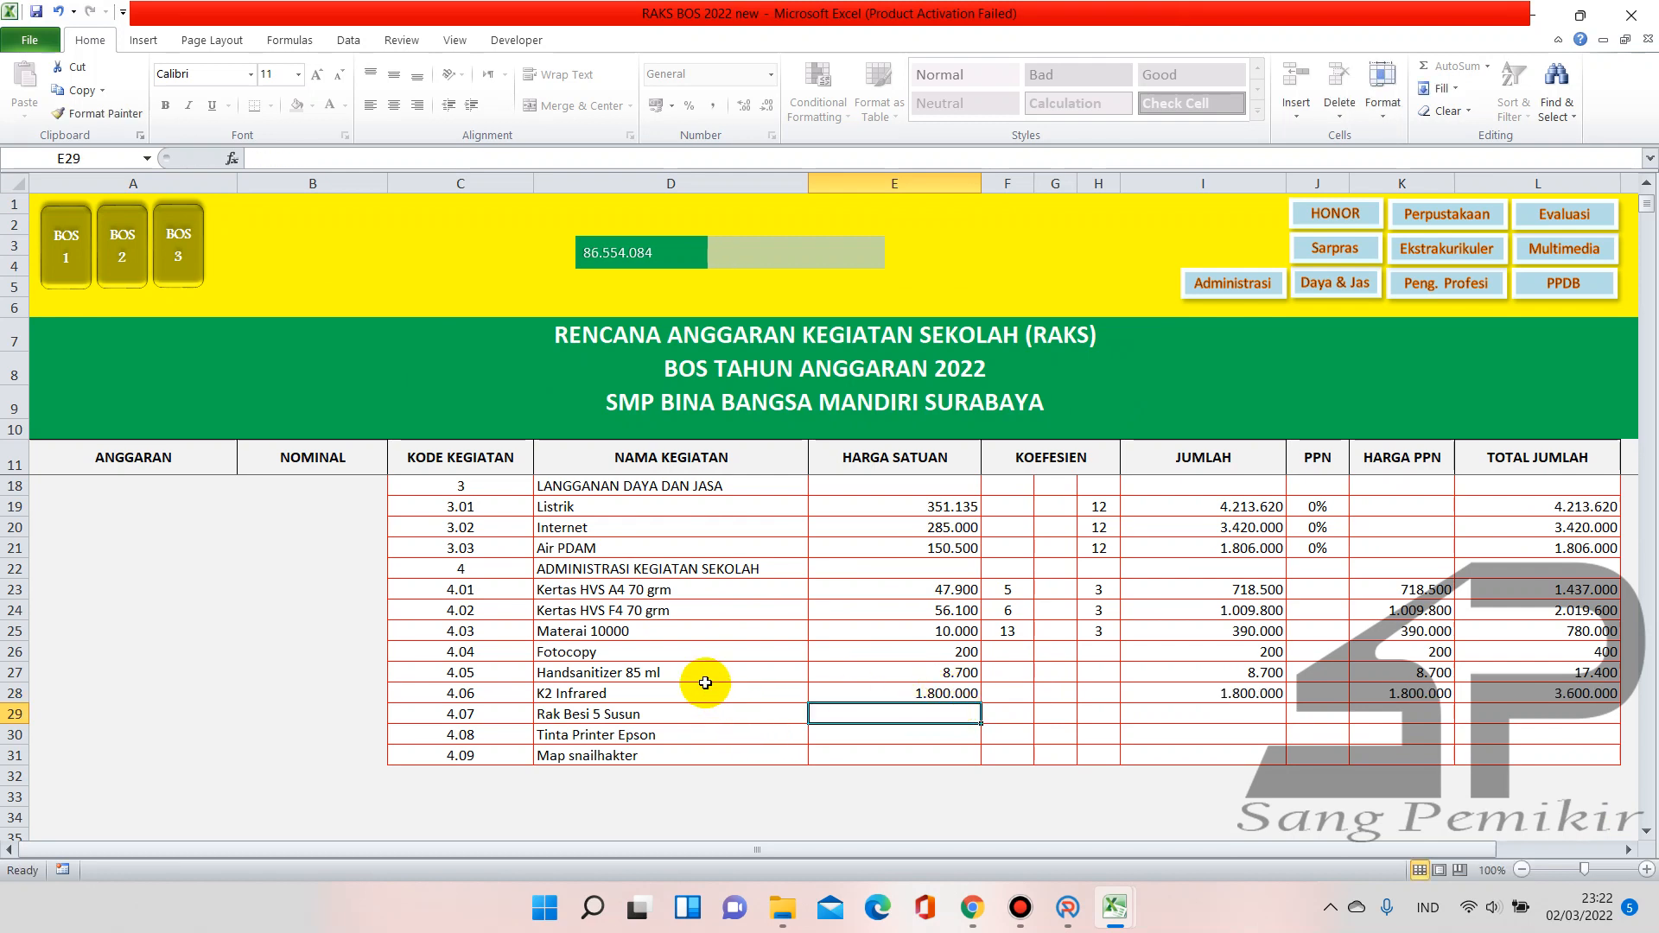
text(1800)
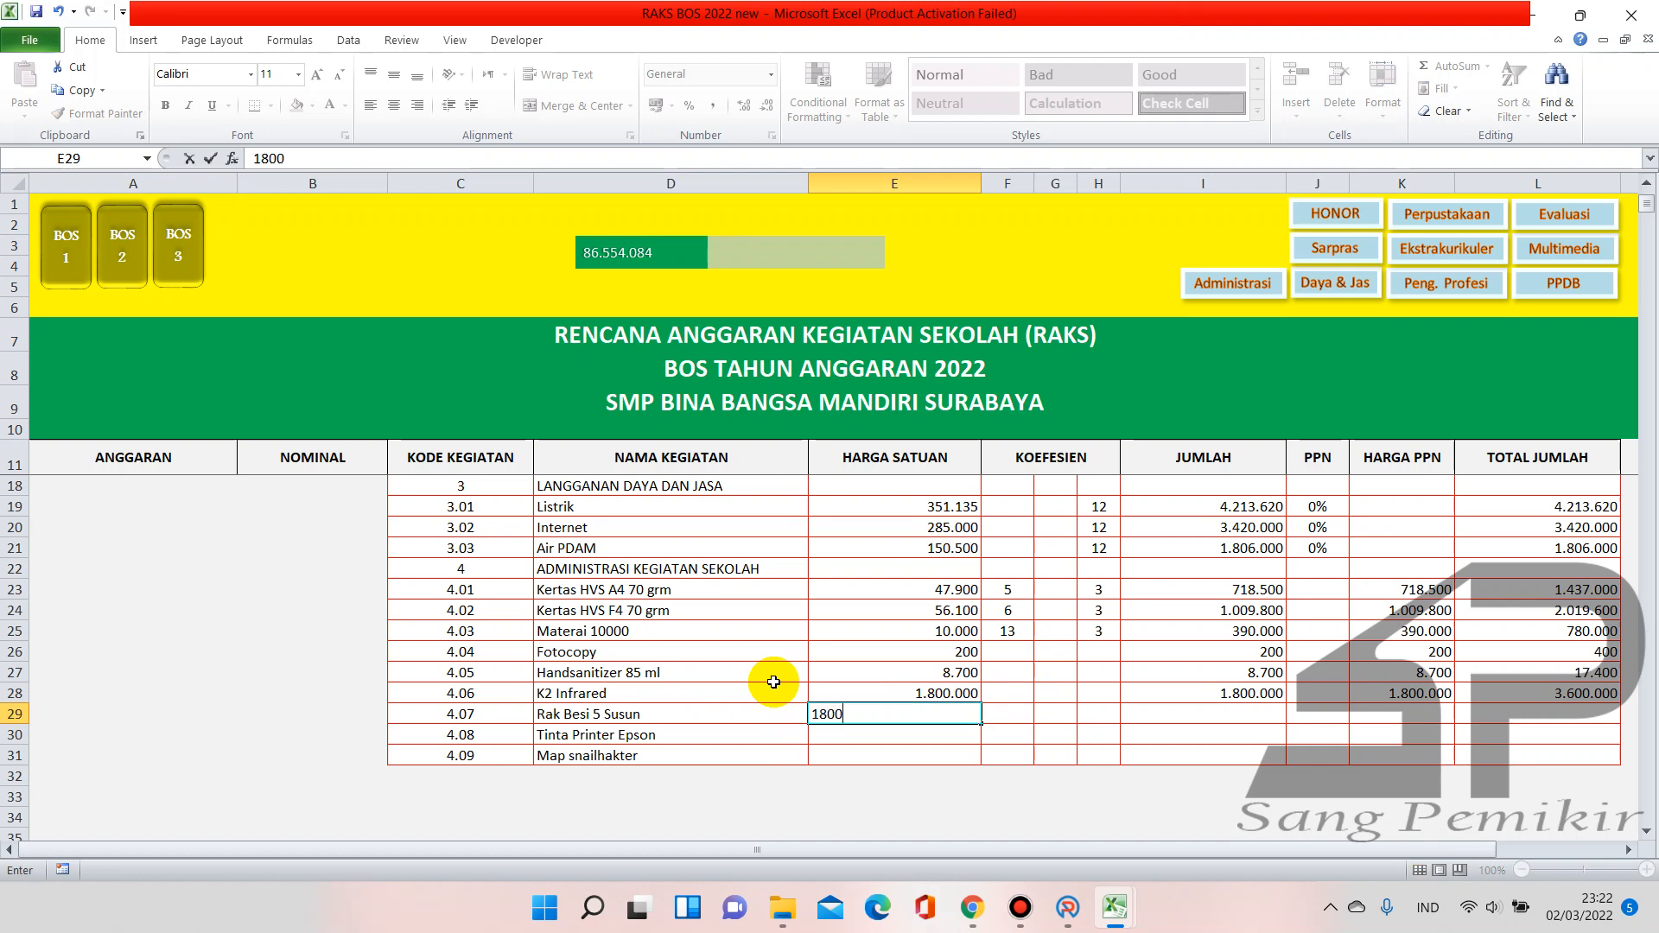
key(Return)
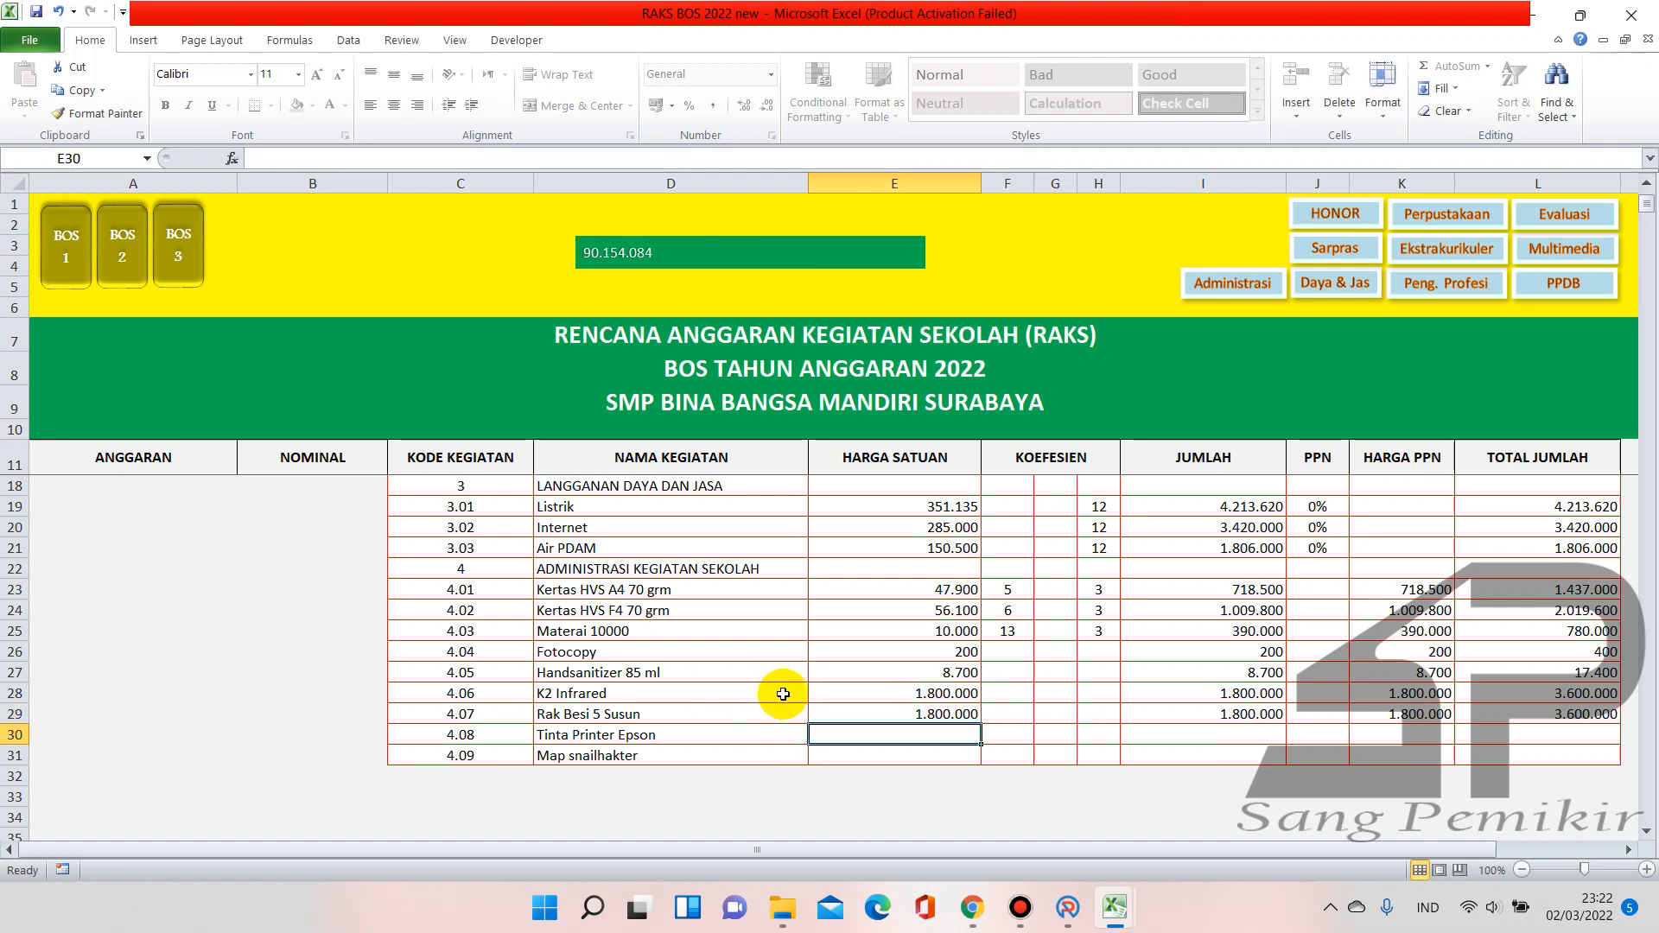
Enter the Tinta Printer Epson price of 135.000 in E30, checked against Tahap 2
click(106, 285)
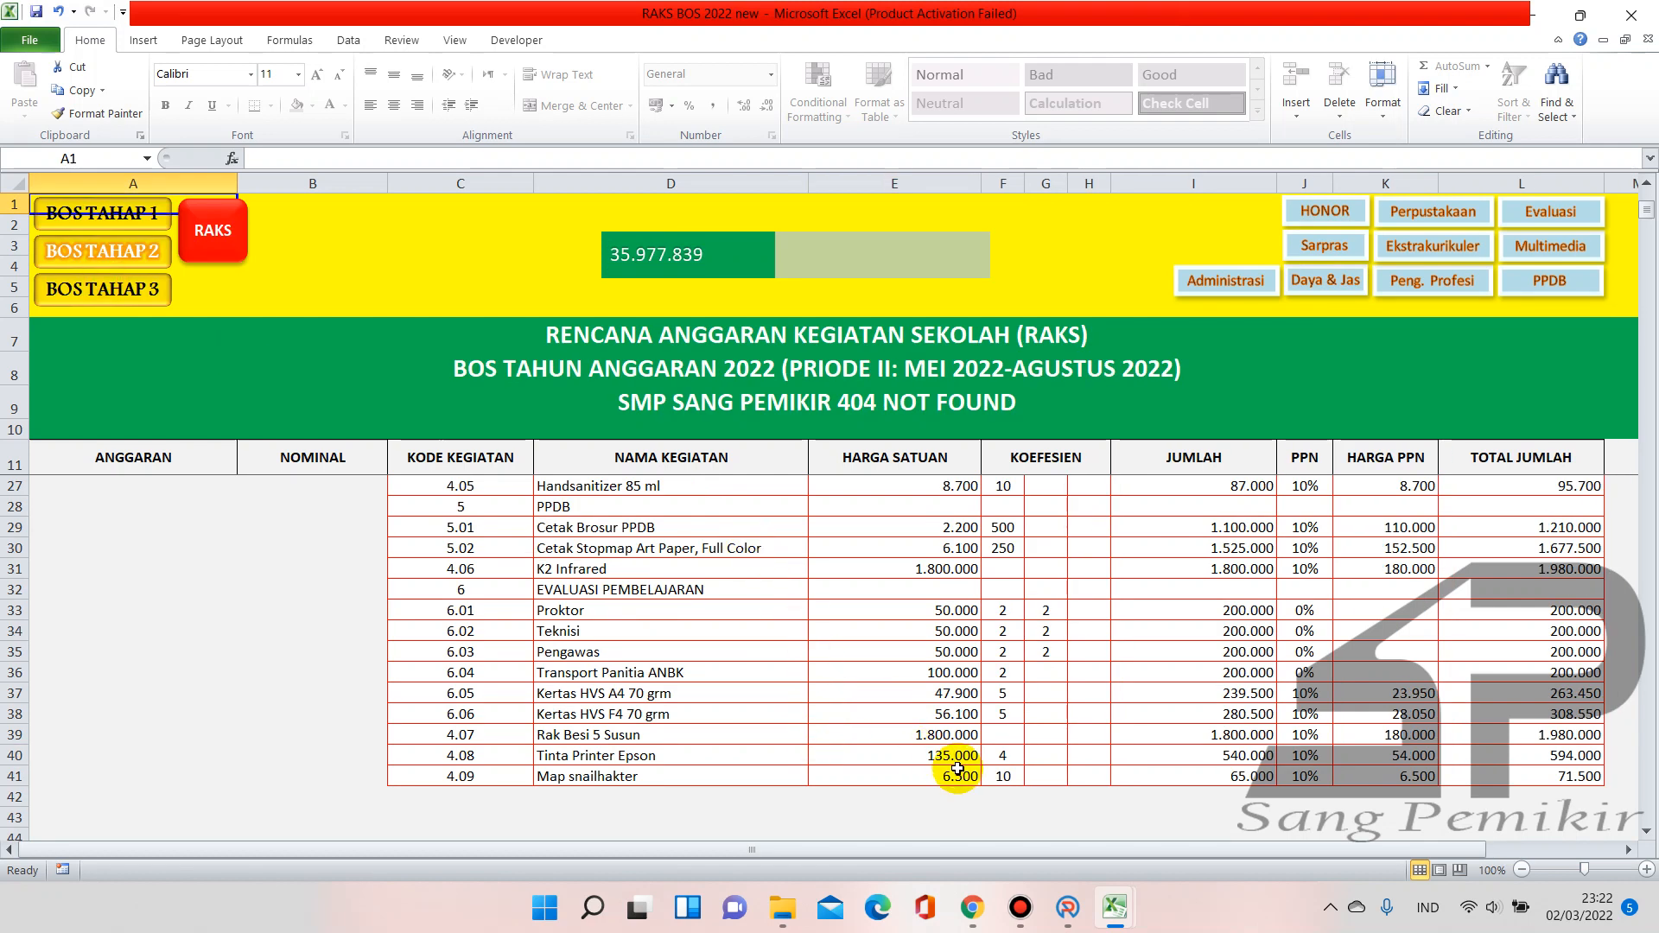
click(229, 250)
click(944, 734)
text(135000)
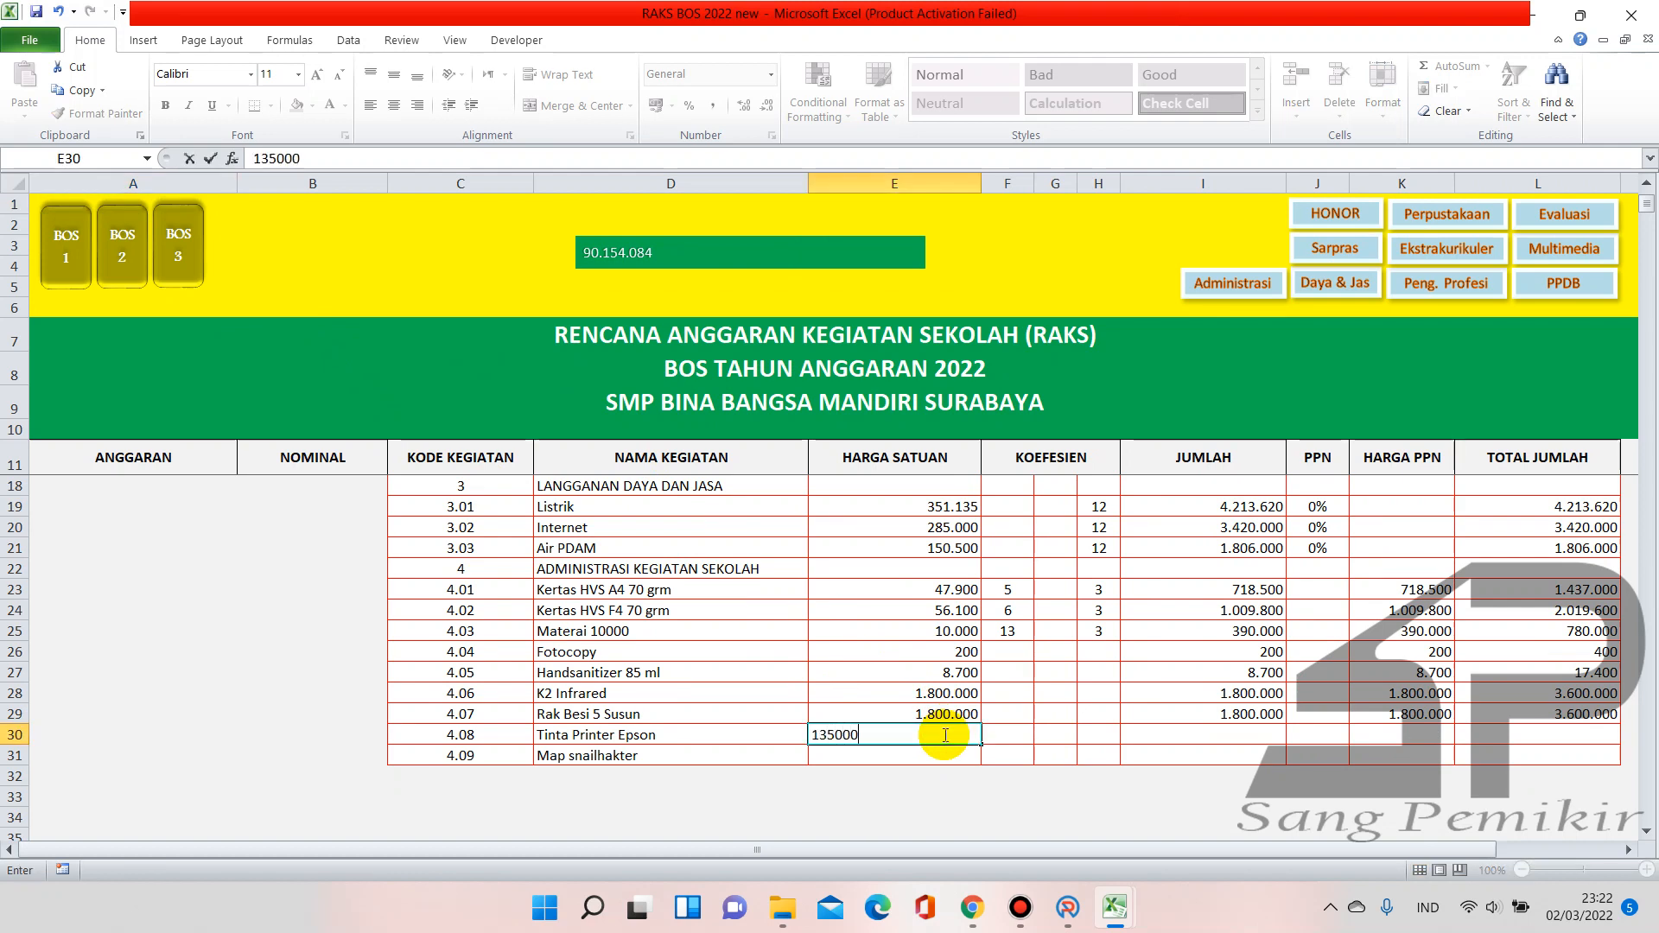
key(Tab)
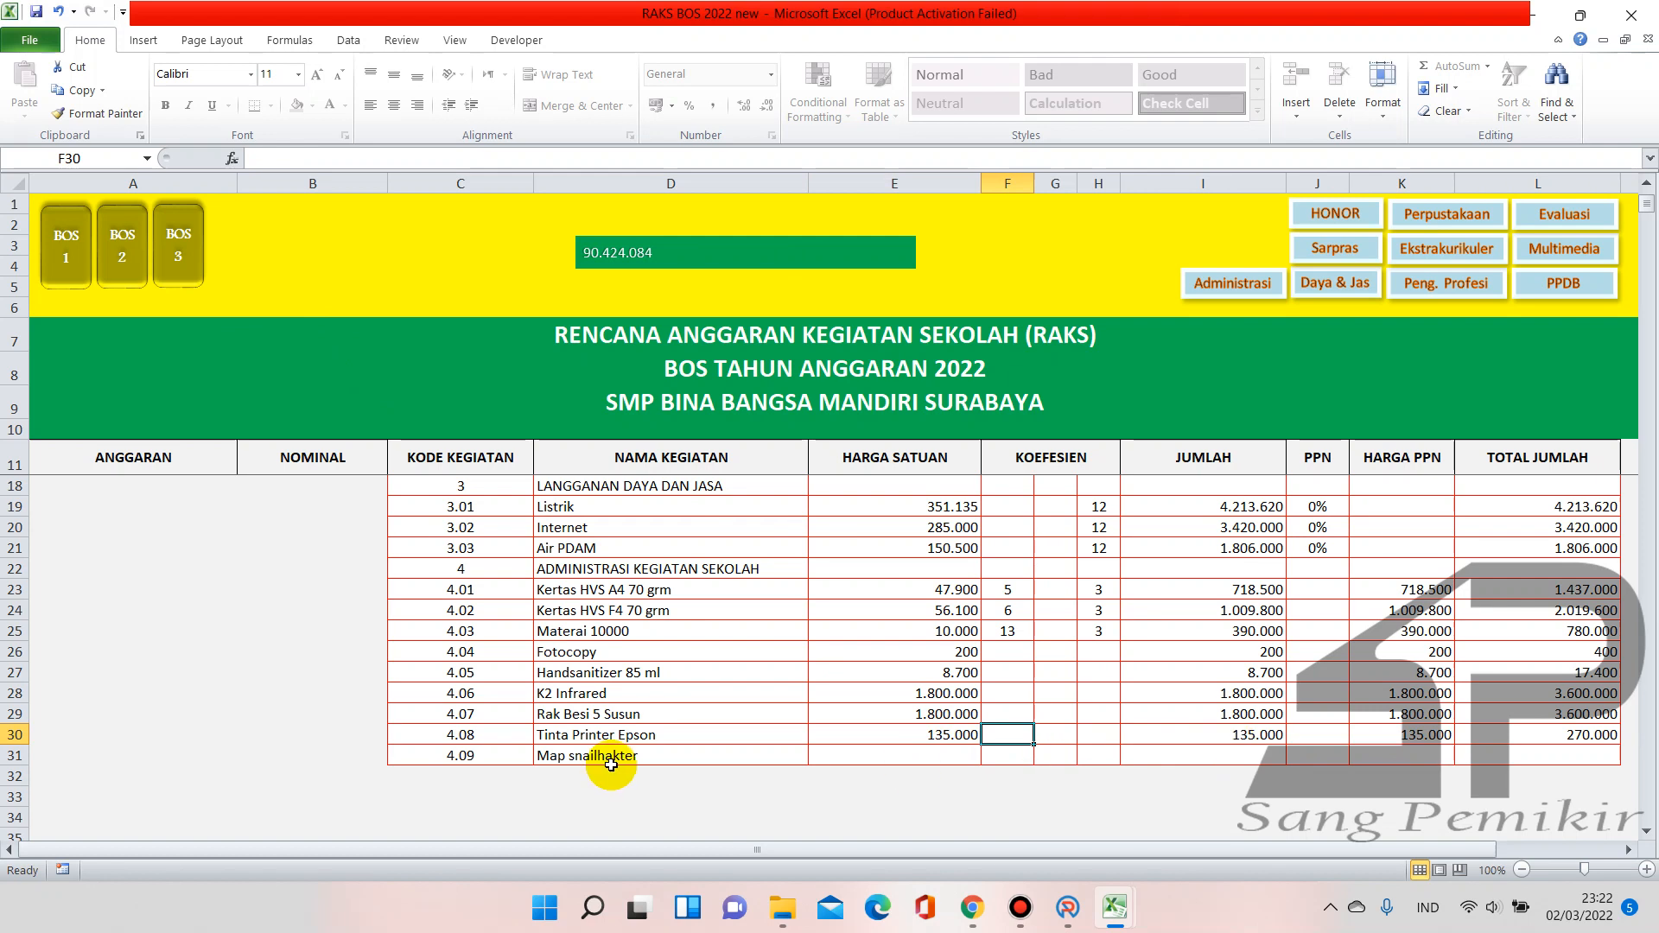
Price Map snailhakter at 6.500 in E31 with coefficient 10 in F31
click(113, 286)
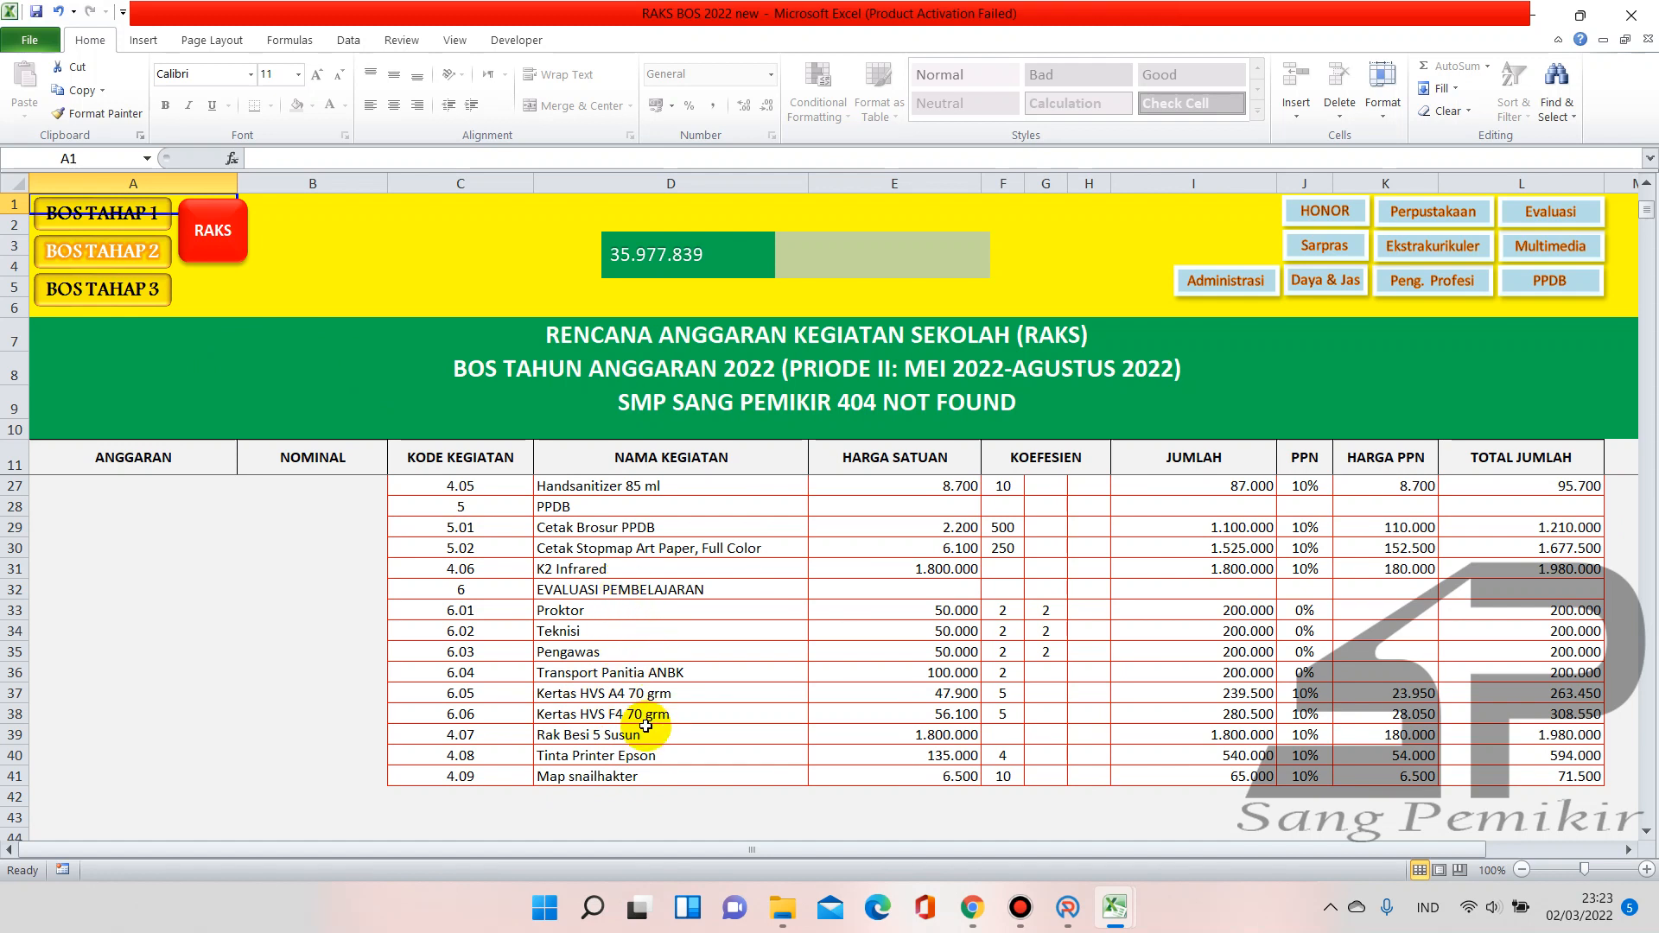
click(221, 257)
click(938, 757)
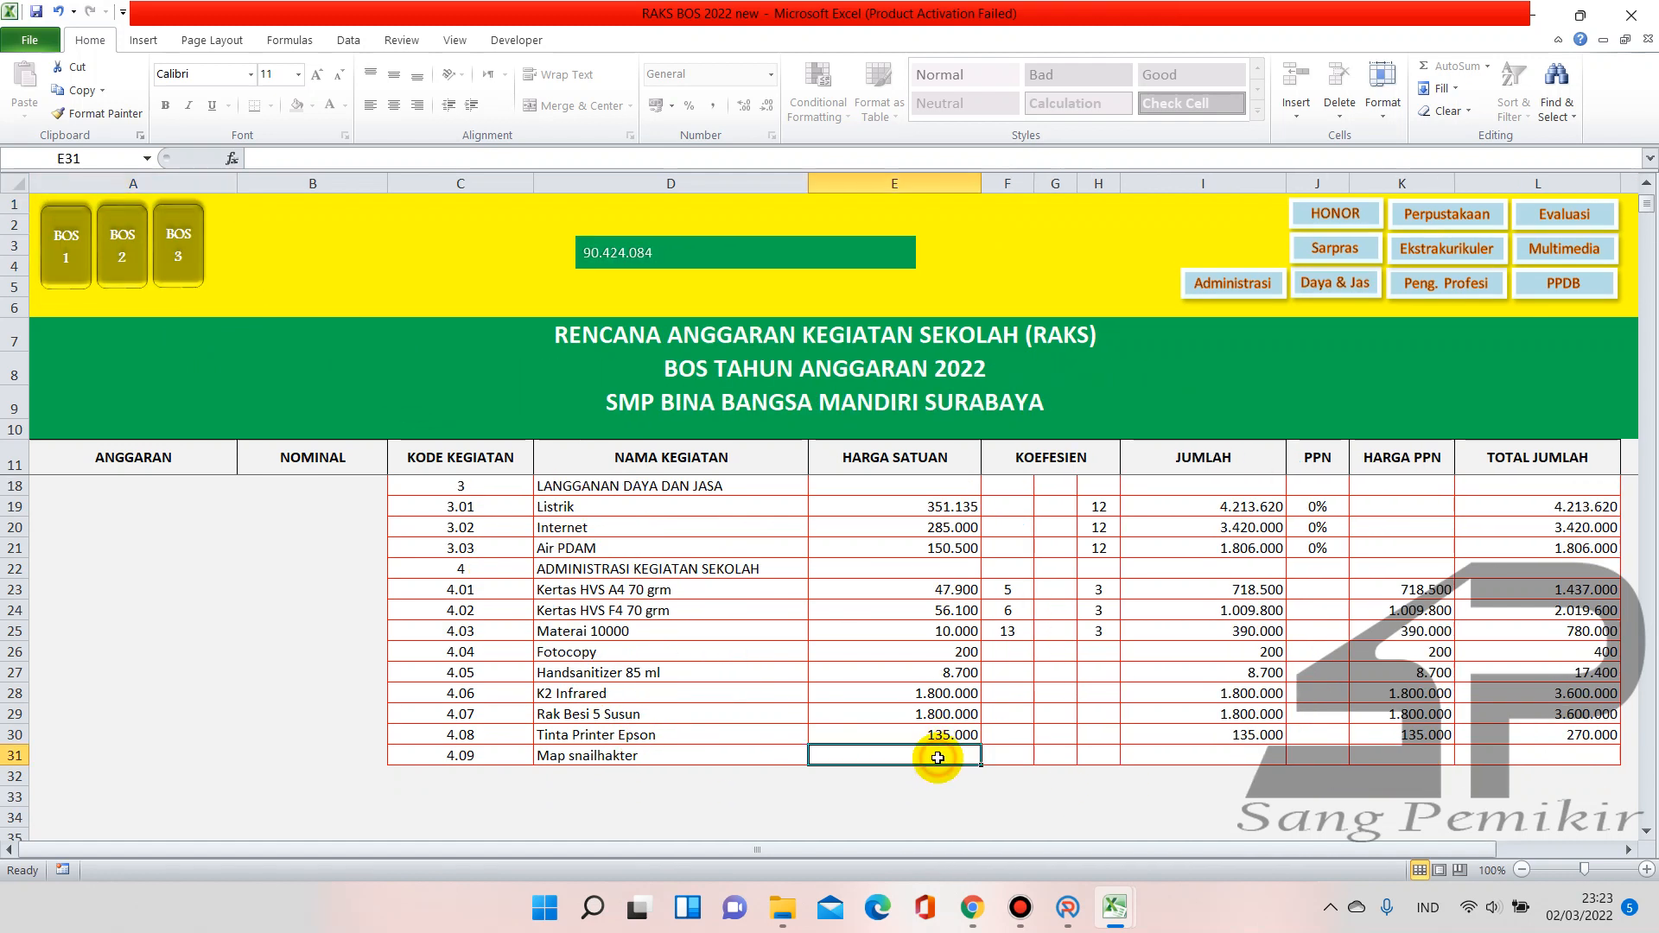
text(6.500)
key(Tab)
text(10)
key(Up)
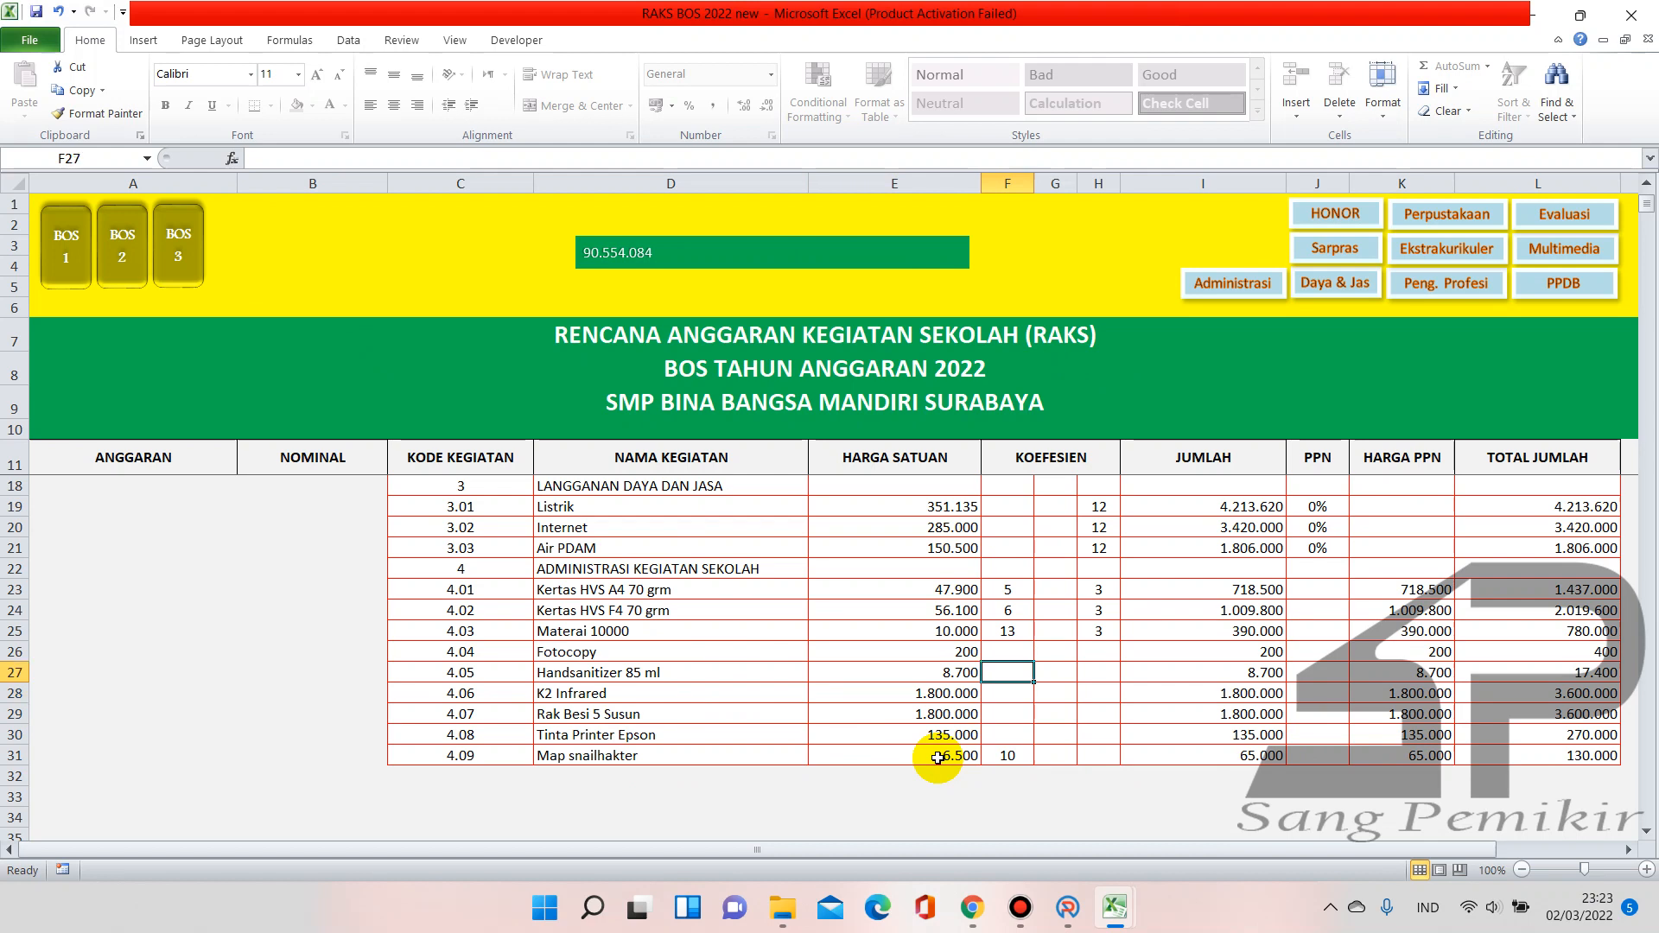
Set the Handsanitizer coefficient in F27 to 10 after checking Tahap 2
click(123, 262)
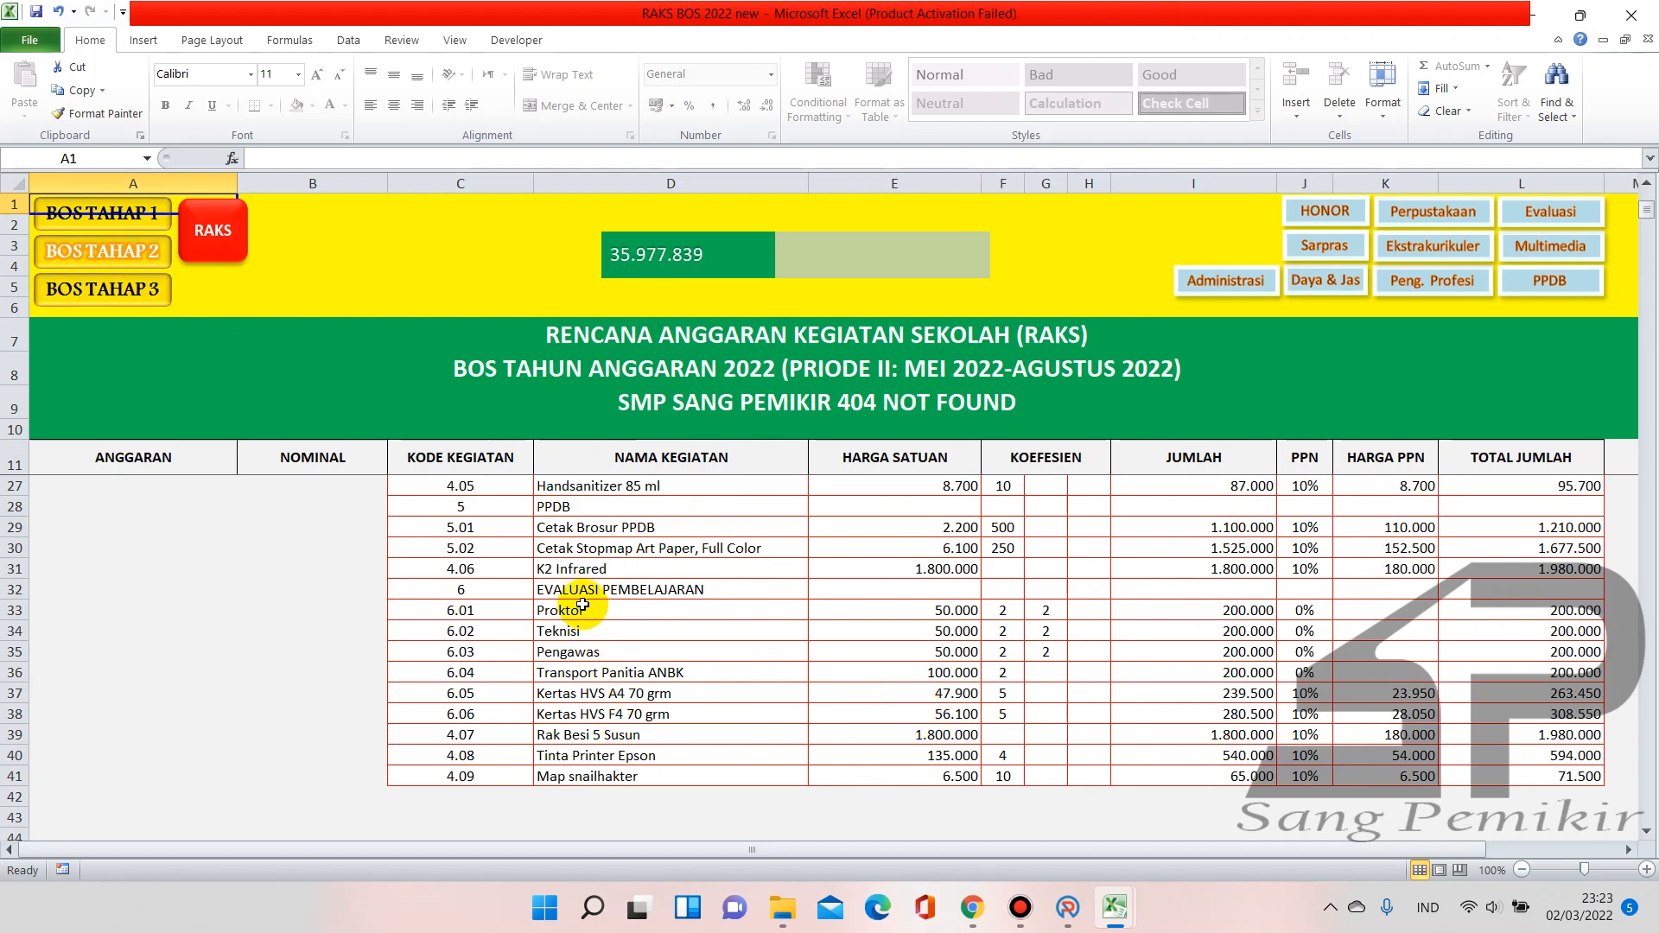
scroll(595, 611, up, 2)
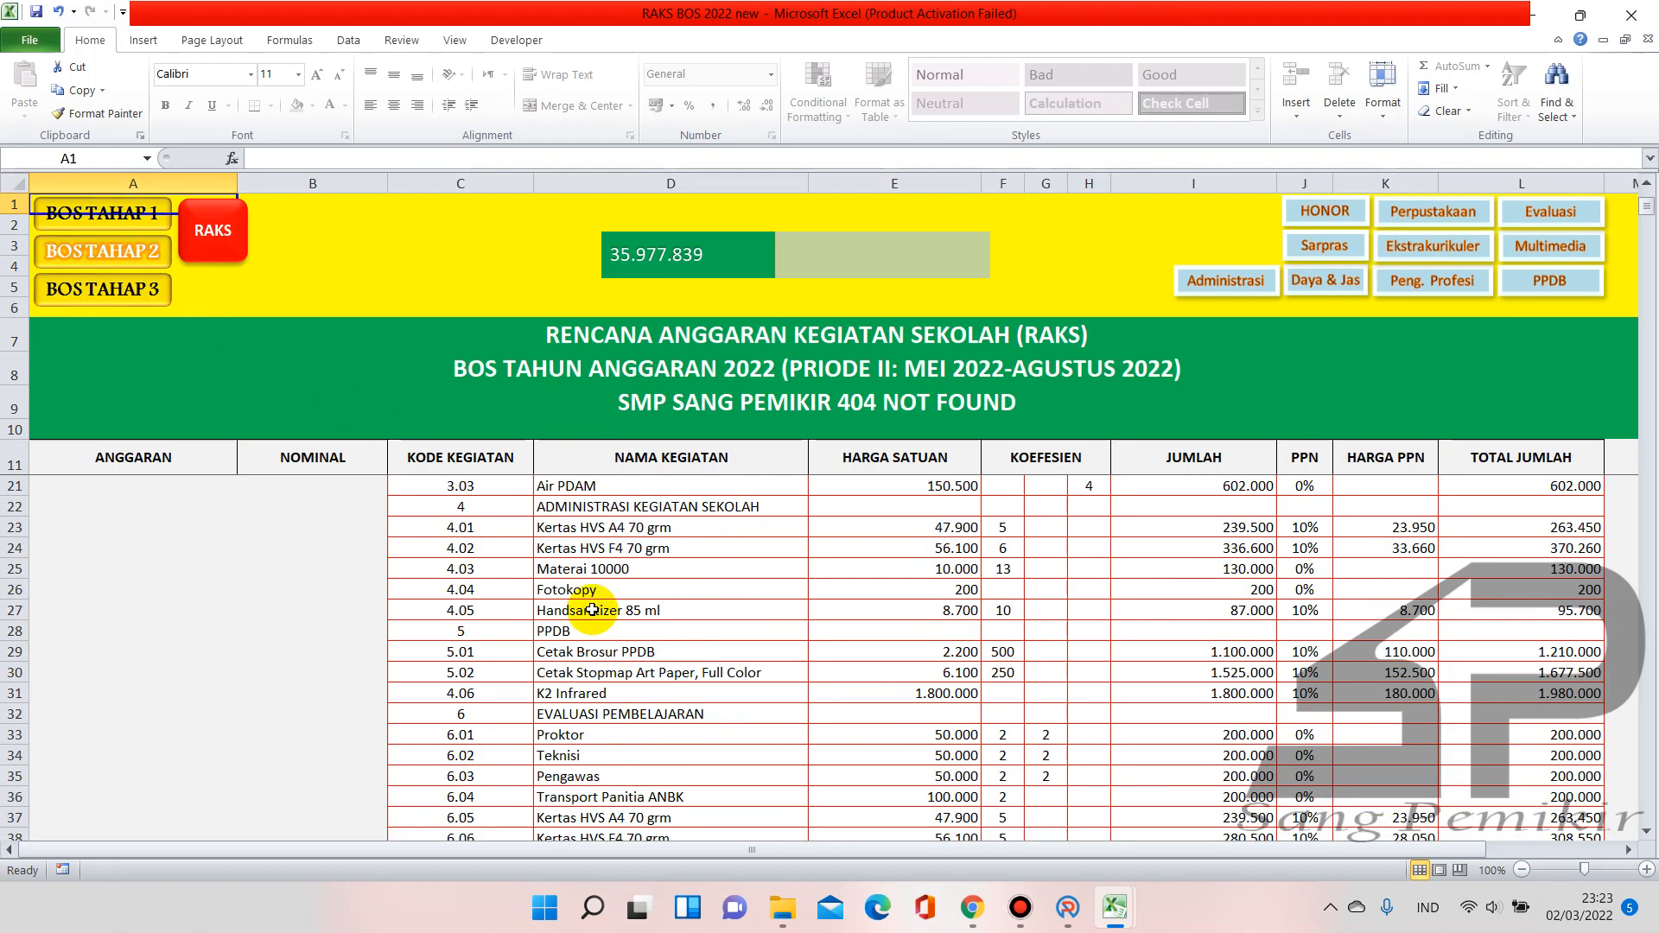
click(213, 266)
click(1006, 676)
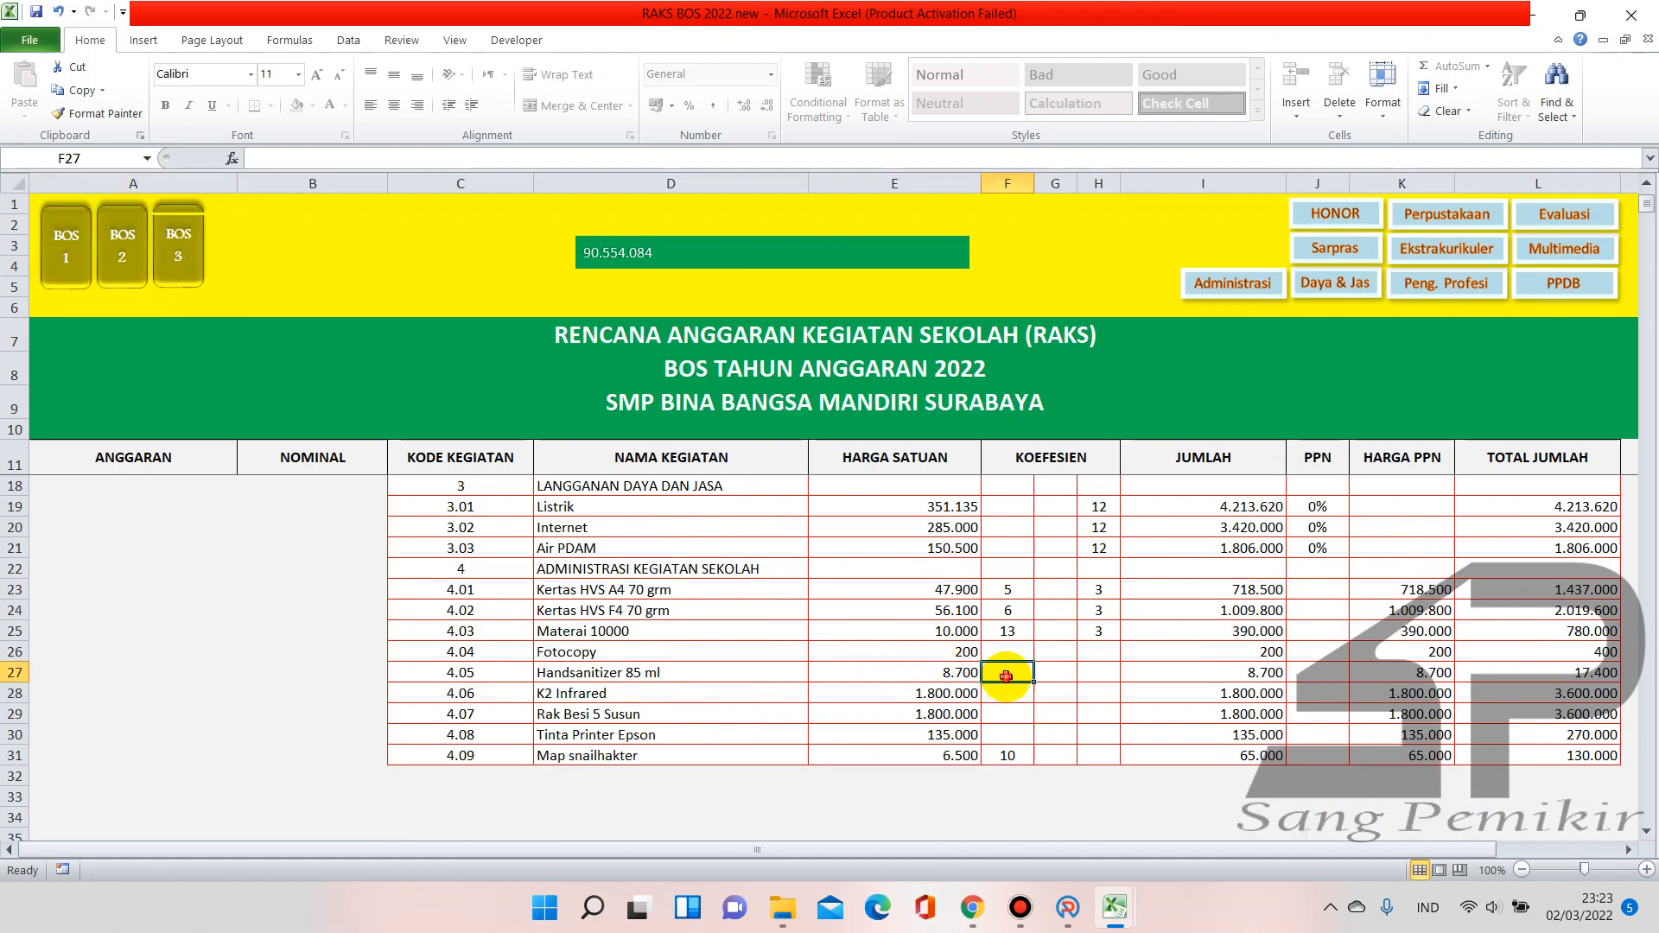
text(10)
key(Return)
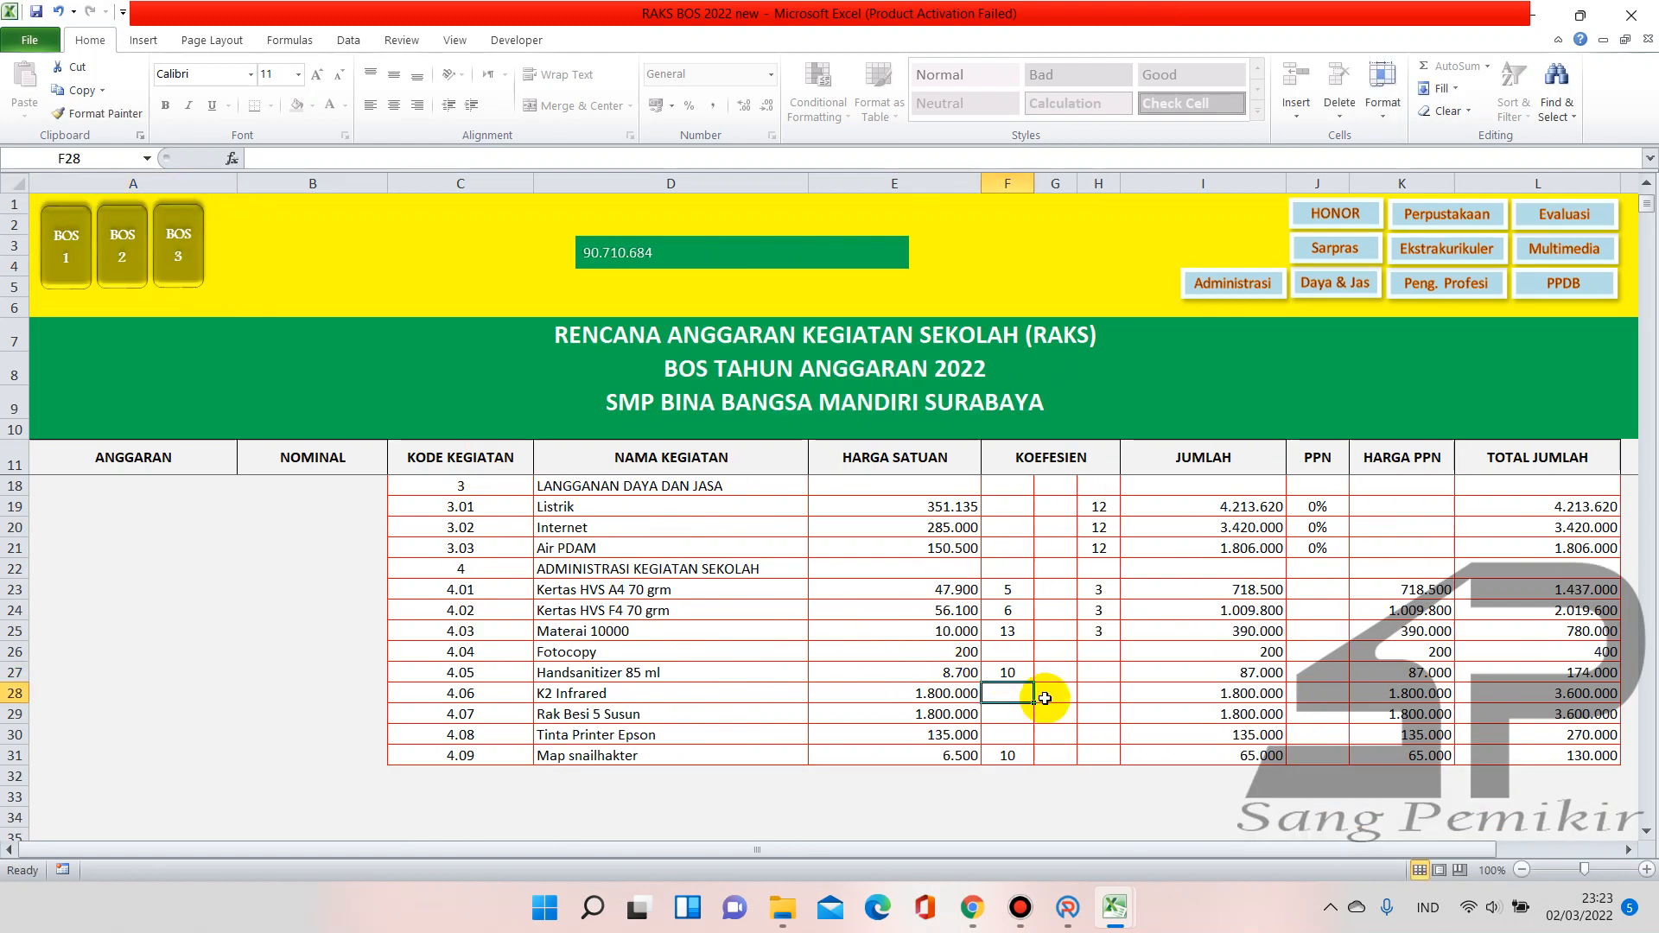
Set PPN to 10% for both Kertas HVS rows and 0% for Materai and Fotocopy
click(1321, 591)
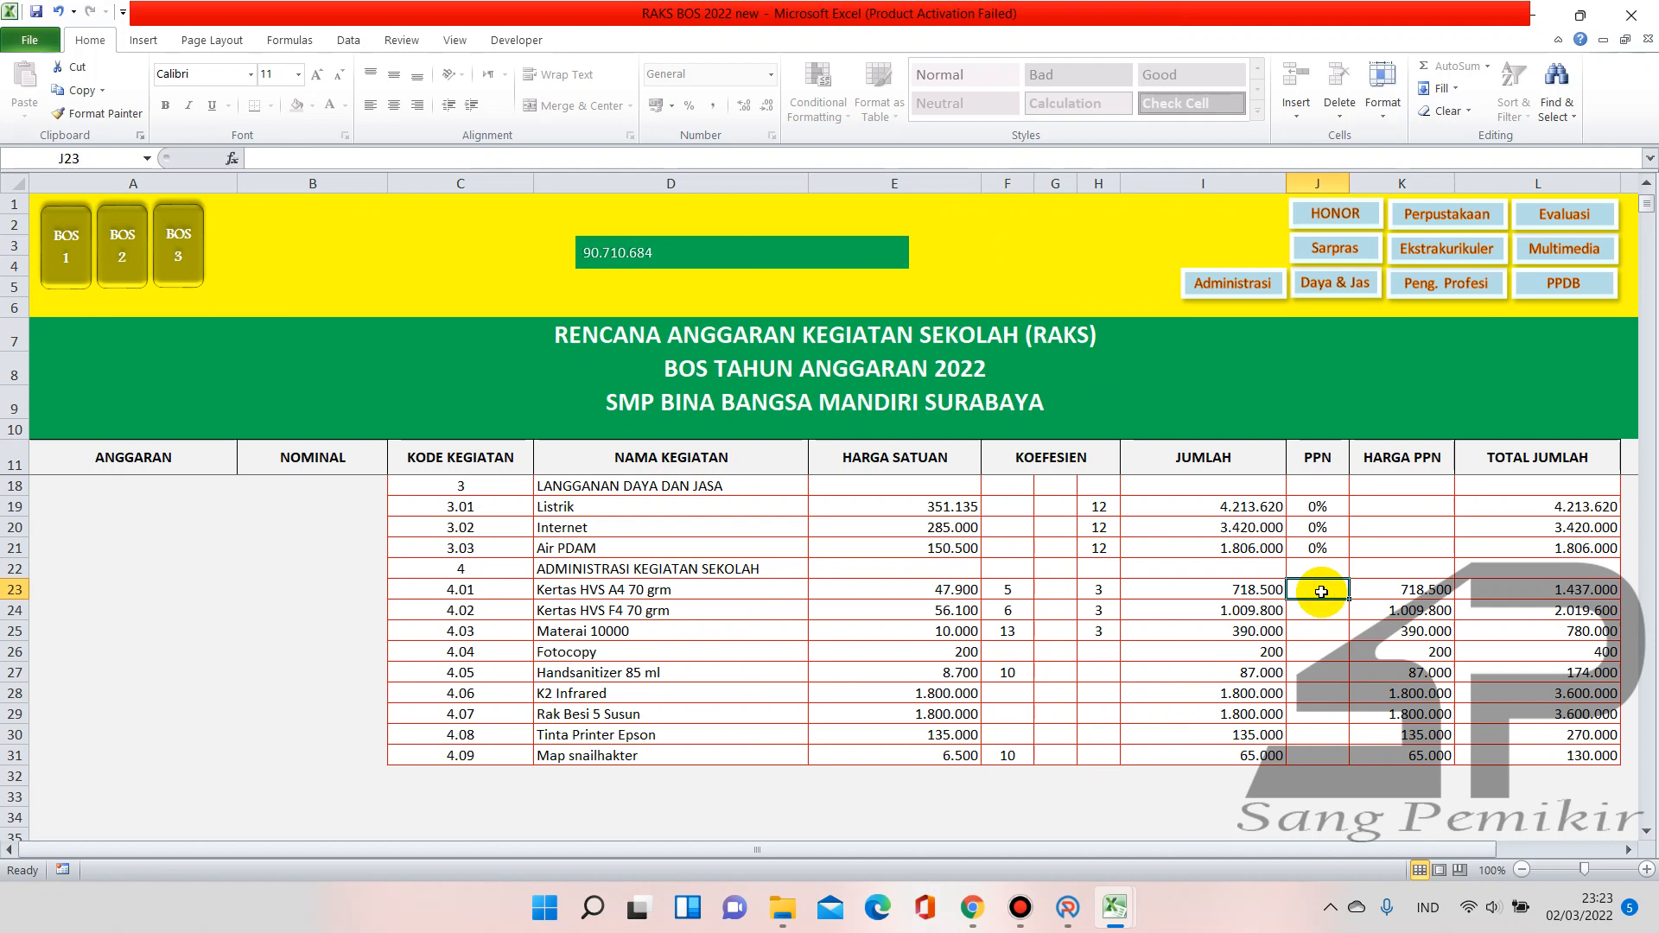
text(10)
key(Return)
text(10)
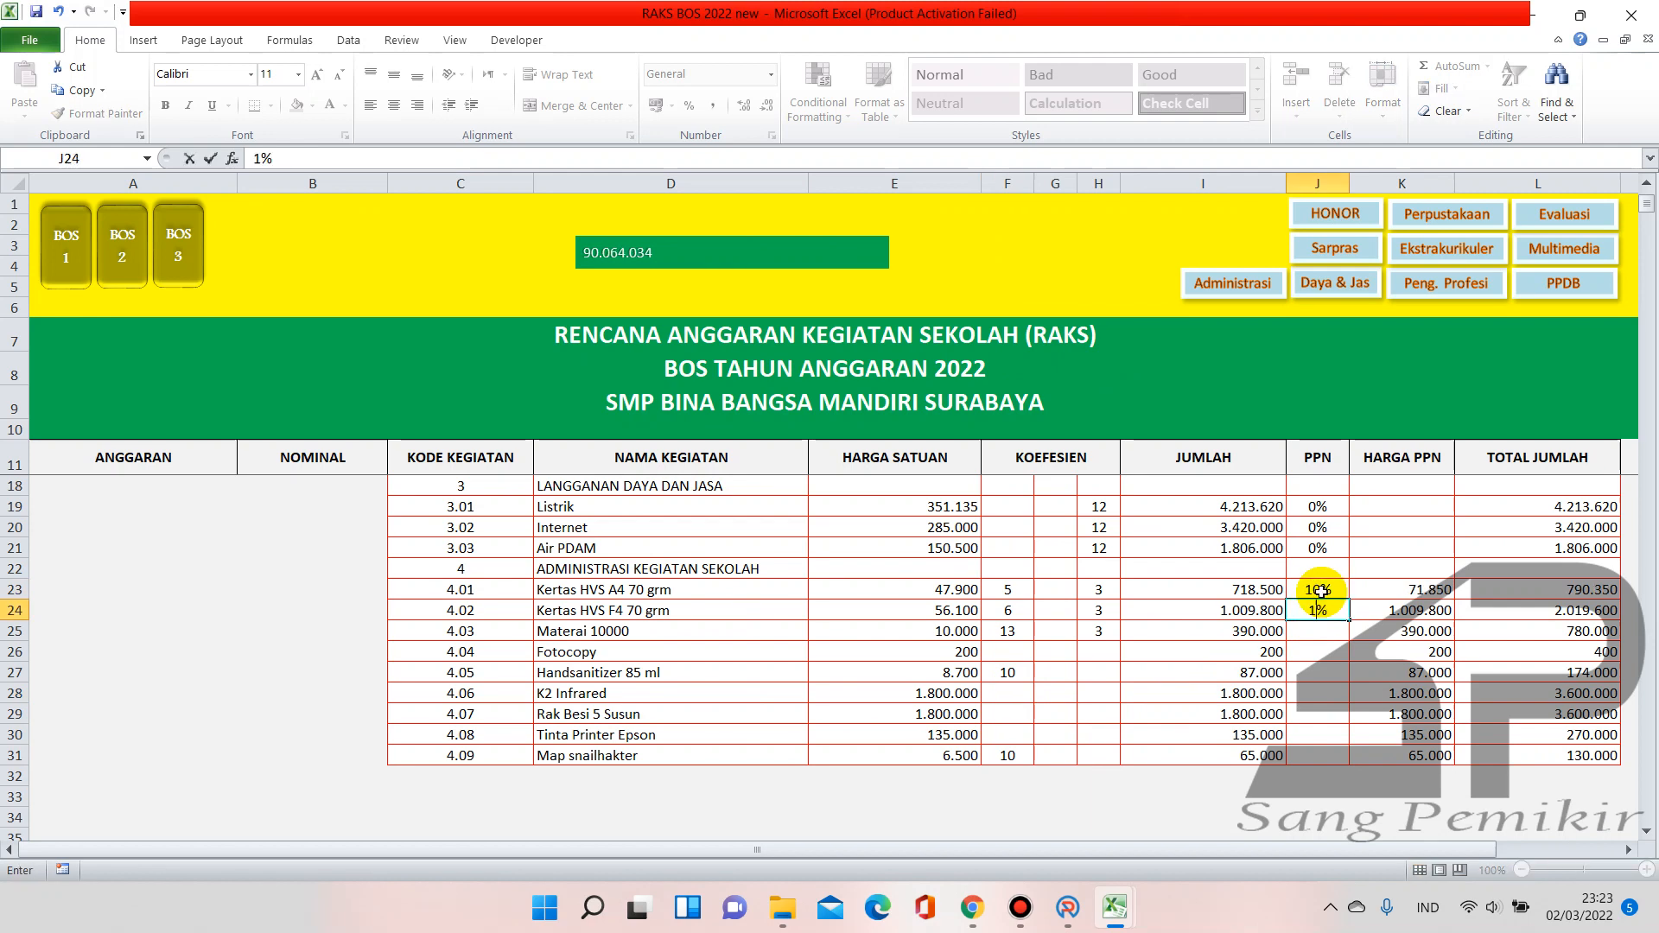
key(Return)
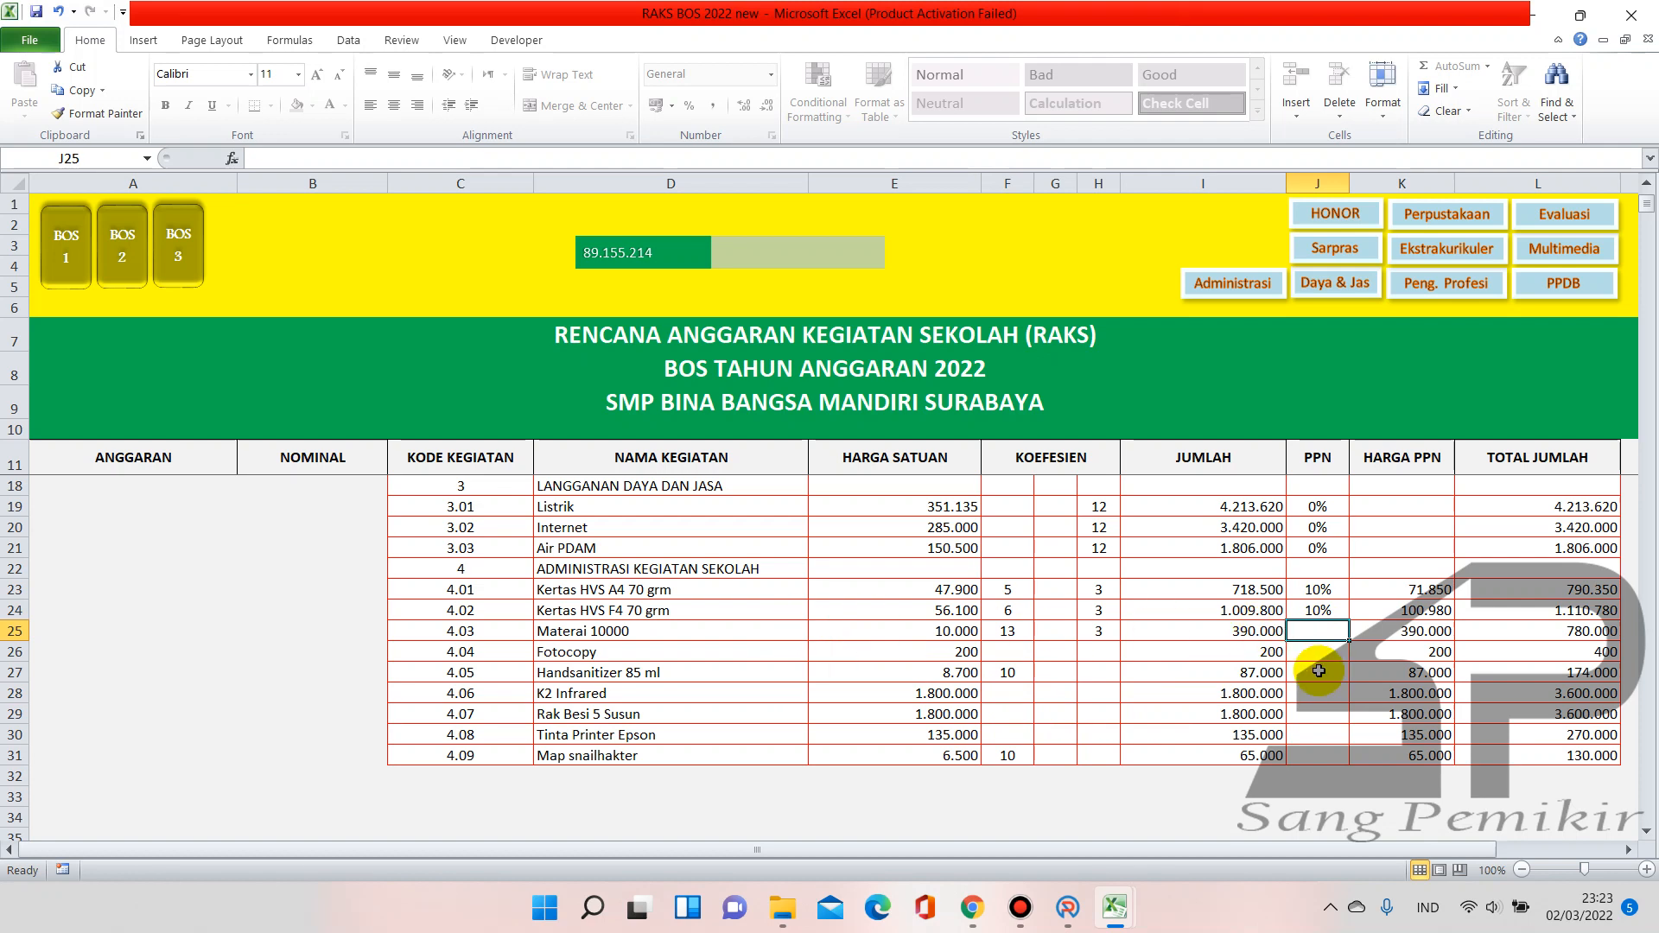
text(0)
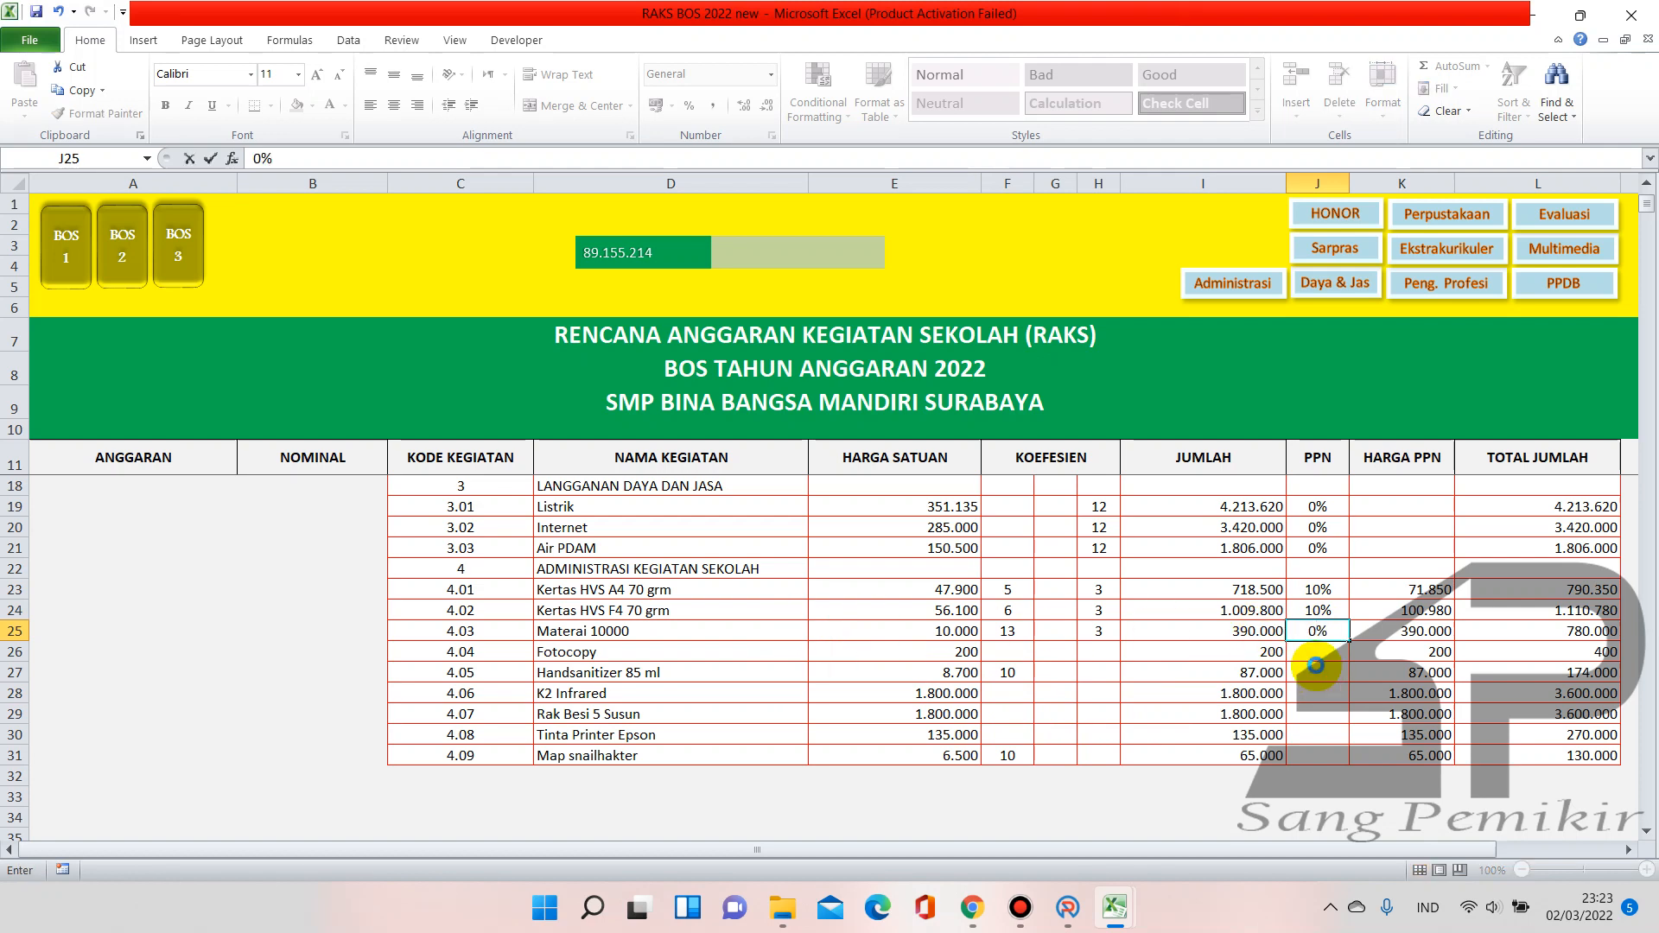
key(Return)
text(0)
key(Return)
Set PPN to 10% for Handsanitizer, K2 Infrared, Rak Besi, Tinta Printer and Map snailhakter
text(1)
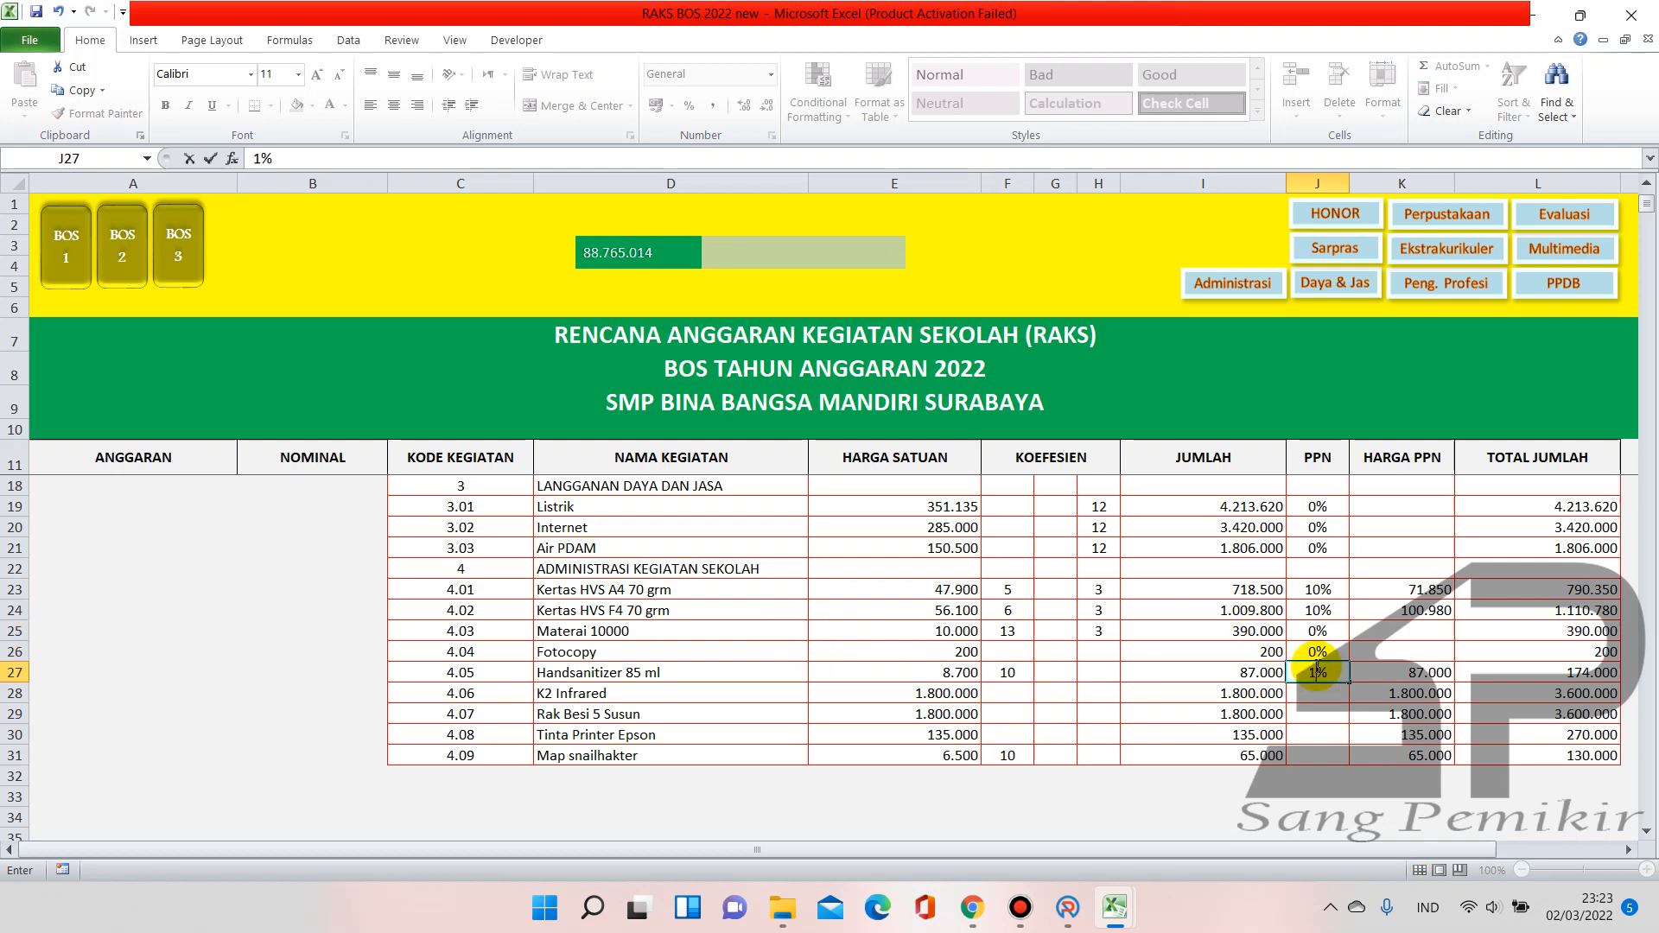
text(0)
key(Return)
text(10)
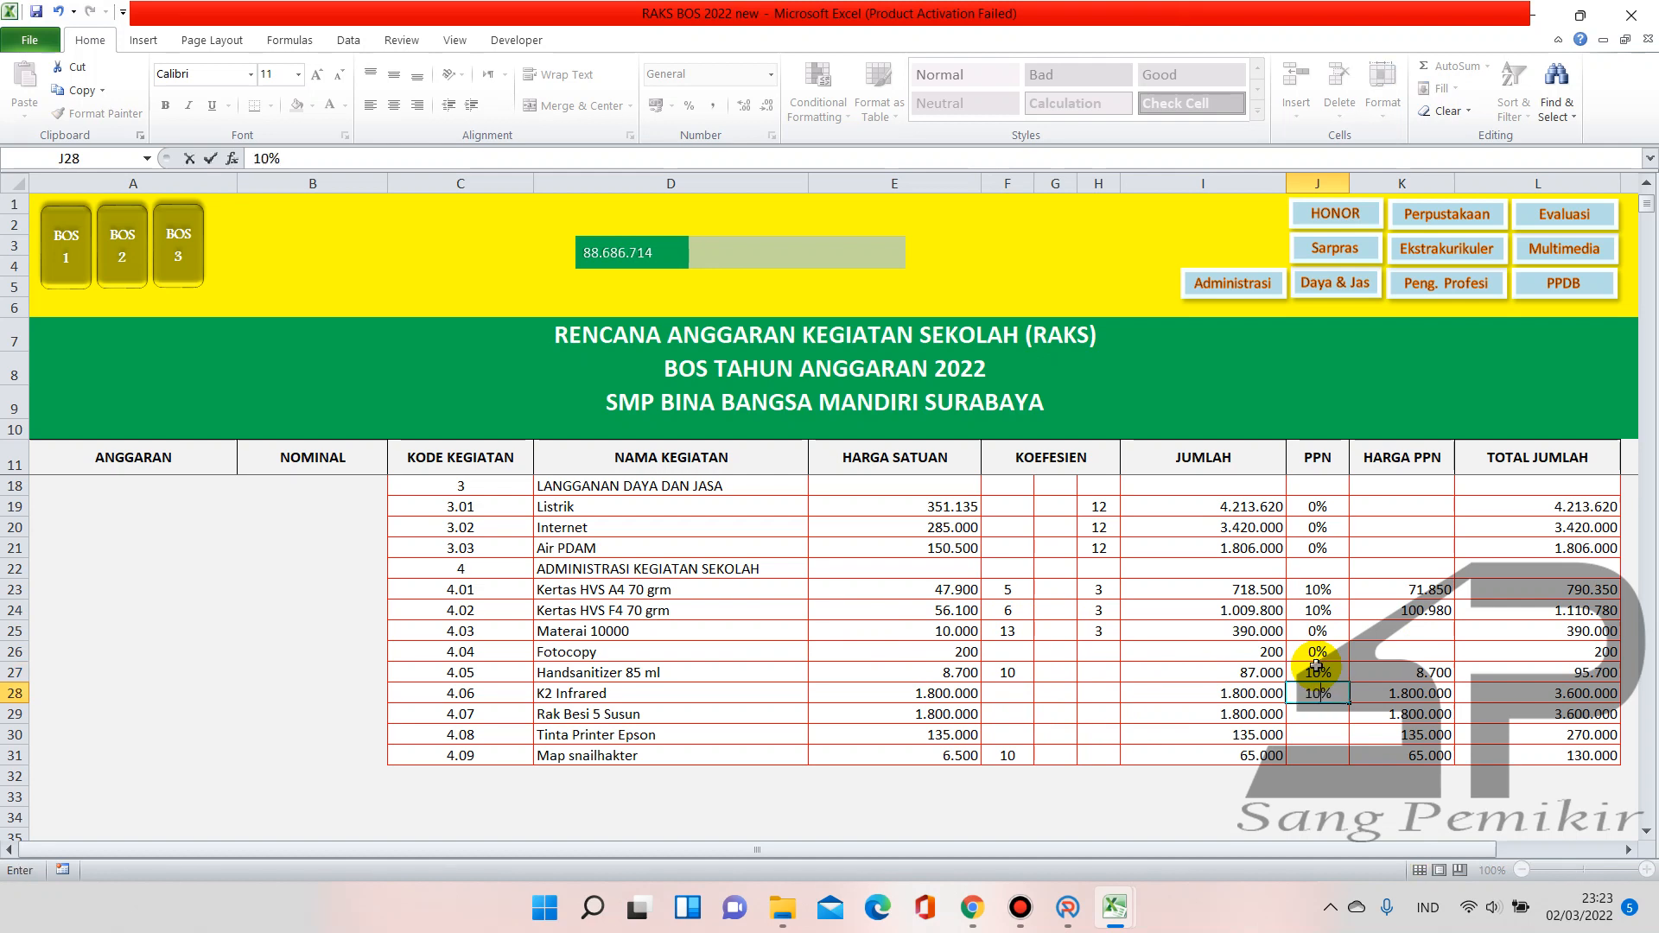
key(Return)
text(10)
key(Return)
text(10)
key(Return)
text(10)
key(Return)
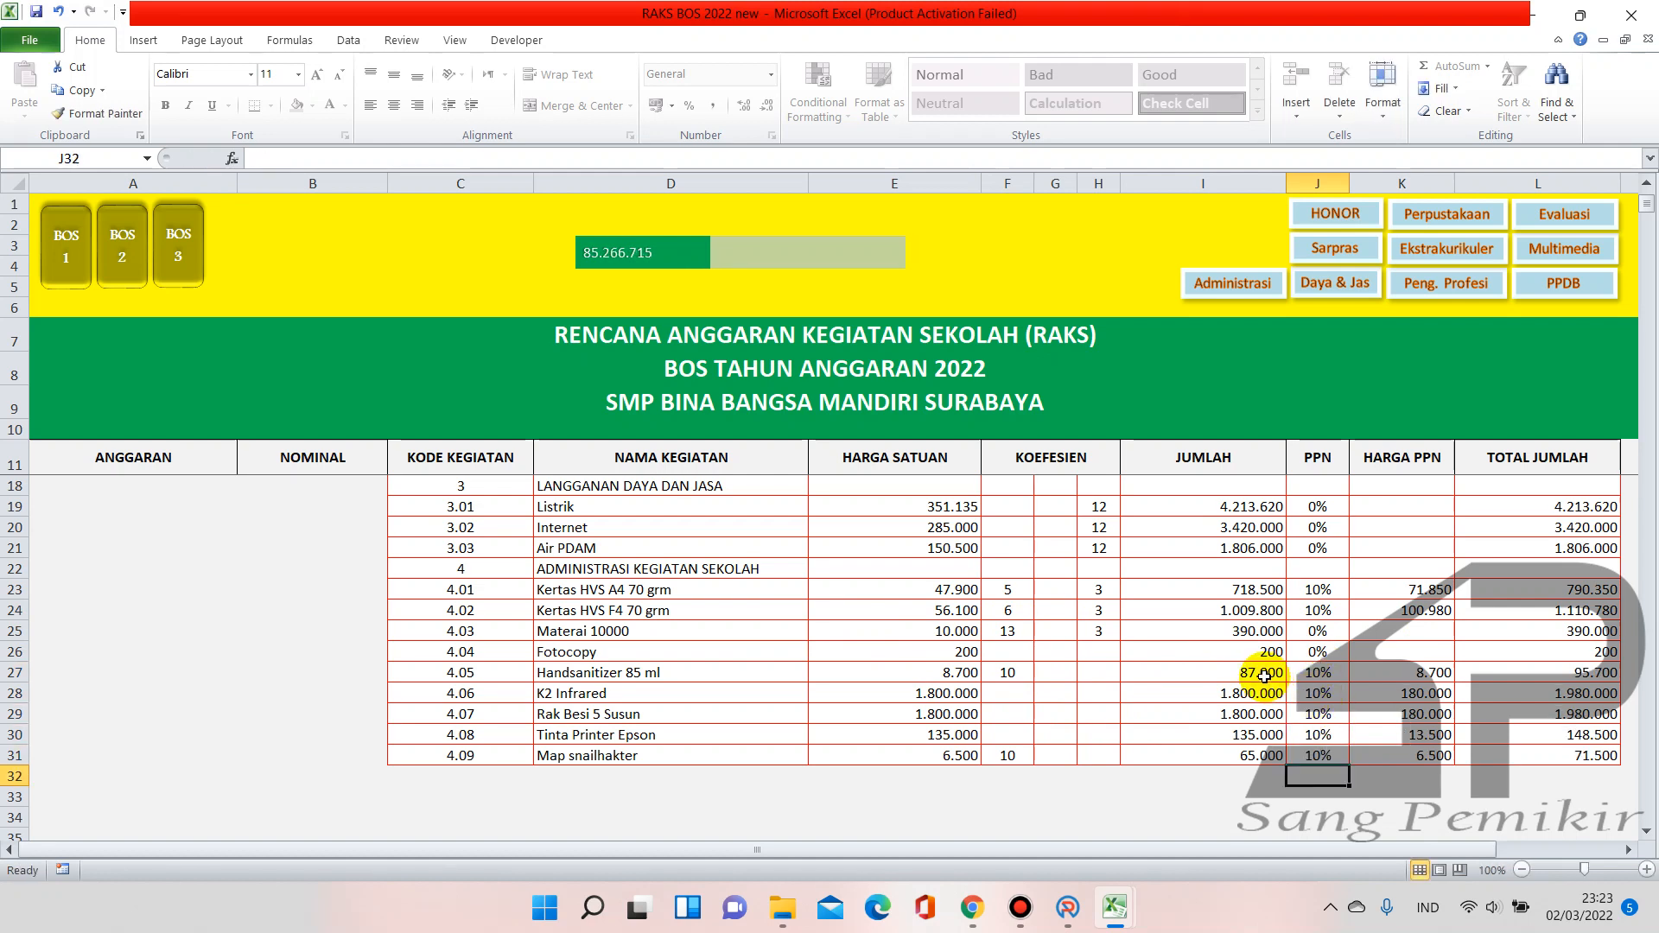
scroll(1265, 674, up, 2)
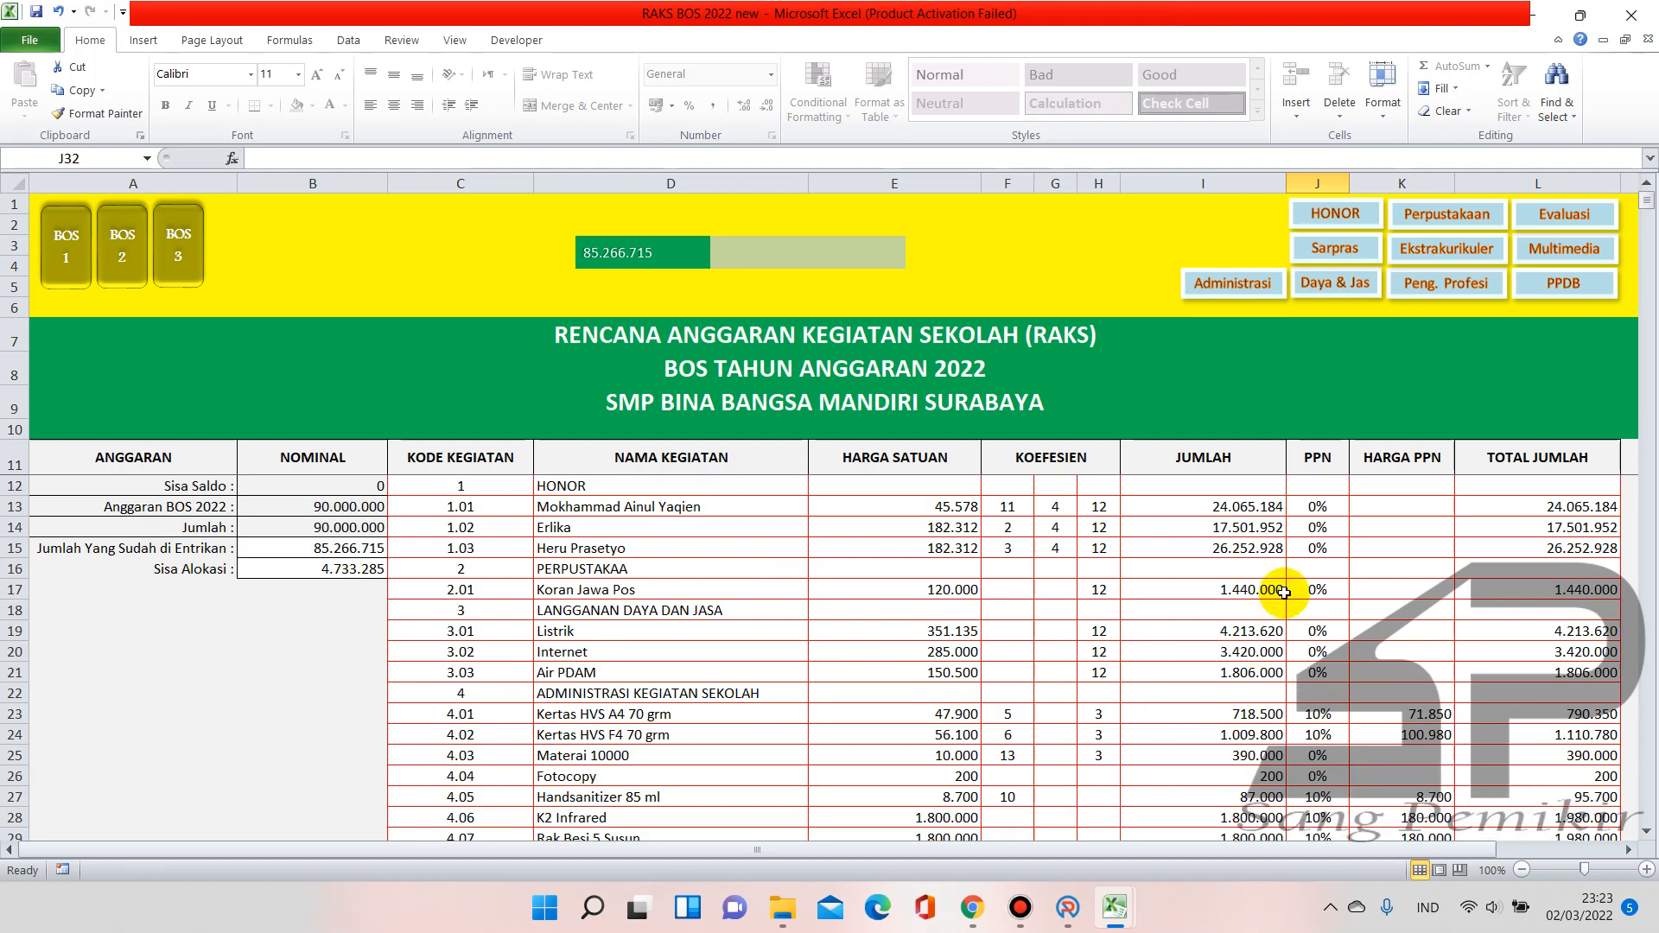
scroll(1277, 683, down, 3)
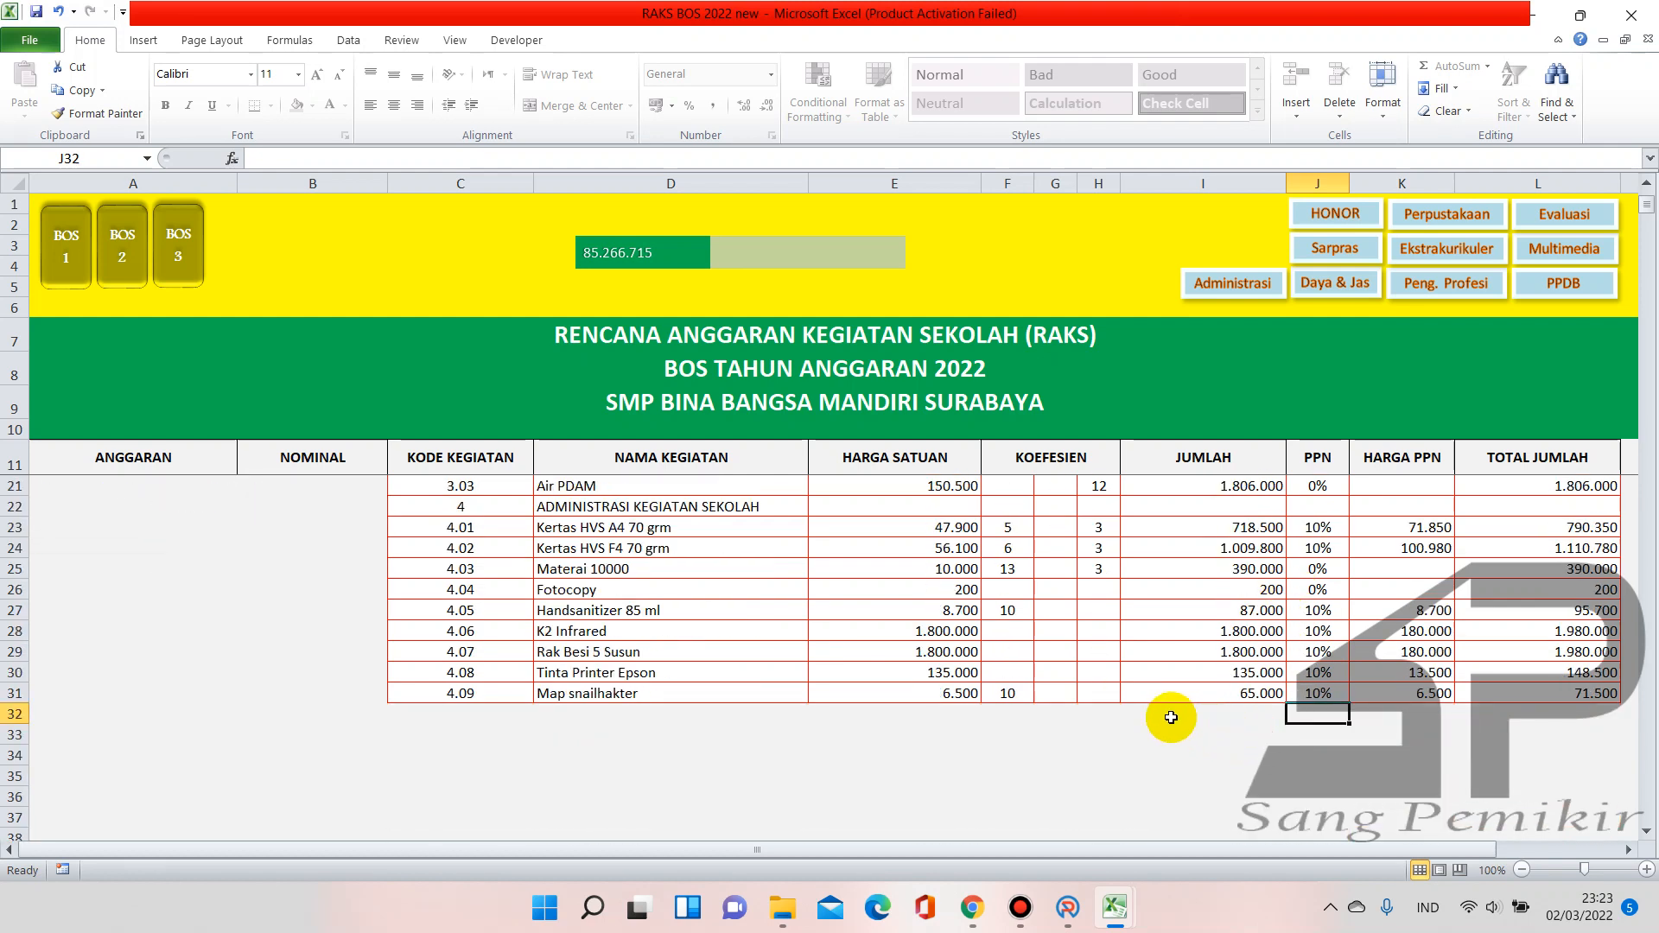
scroll(1064, 737, up, 3)
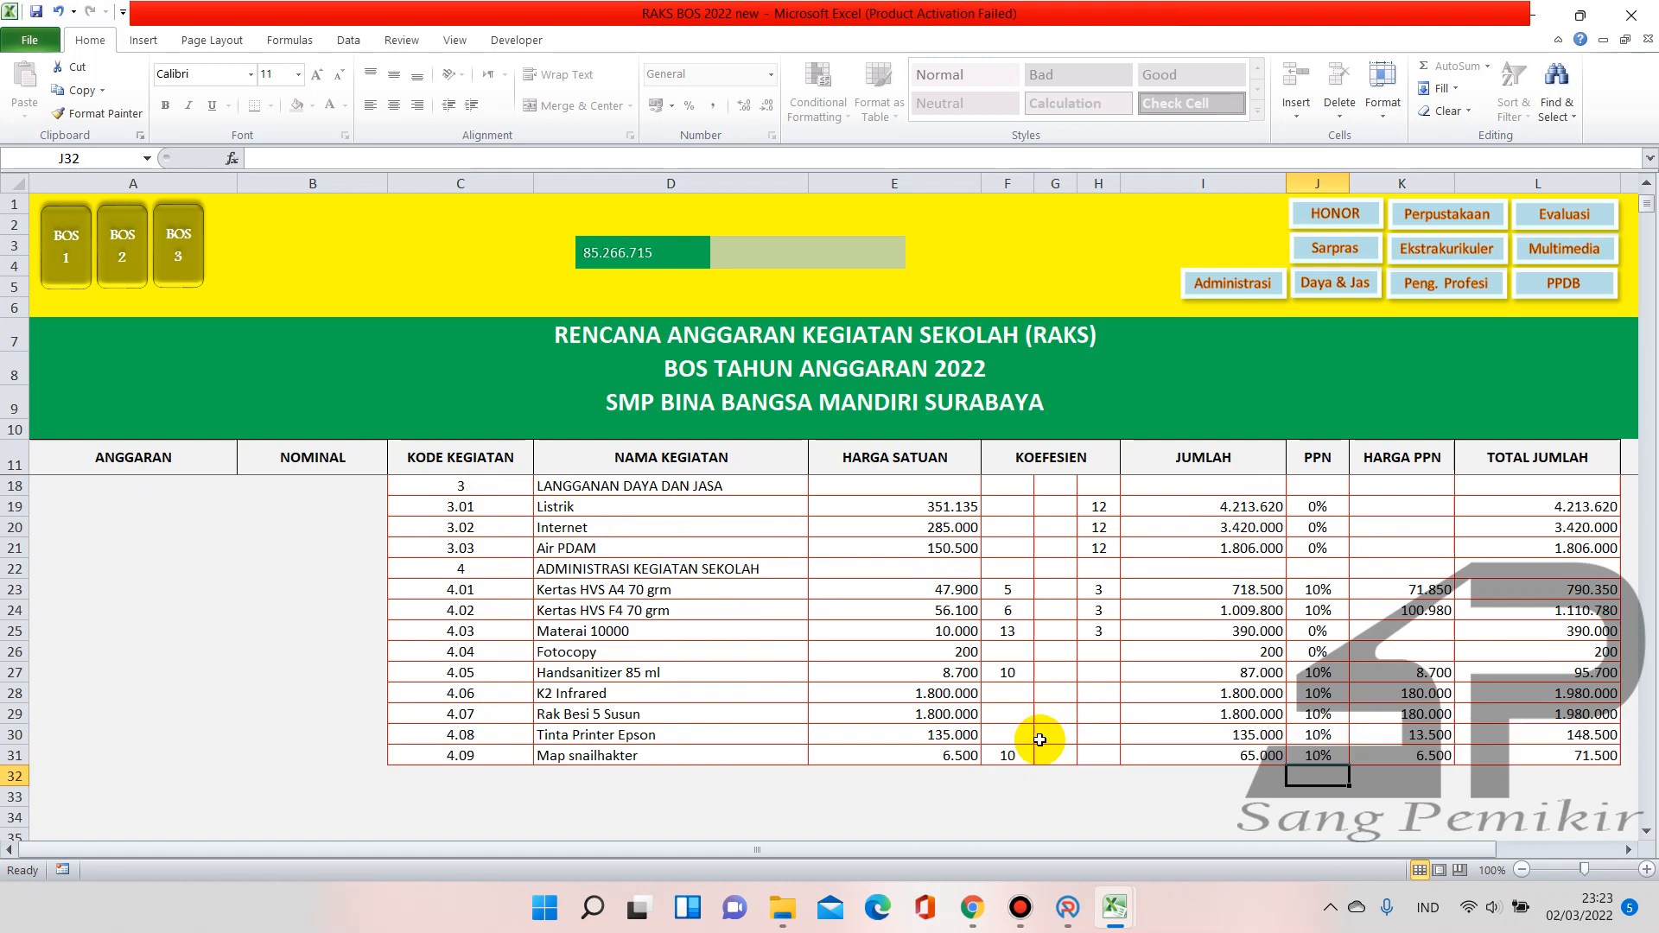
scroll(1042, 737, down, 3)
scroll(1039, 737, up, 3)
scroll(1039, 739, down, 2)
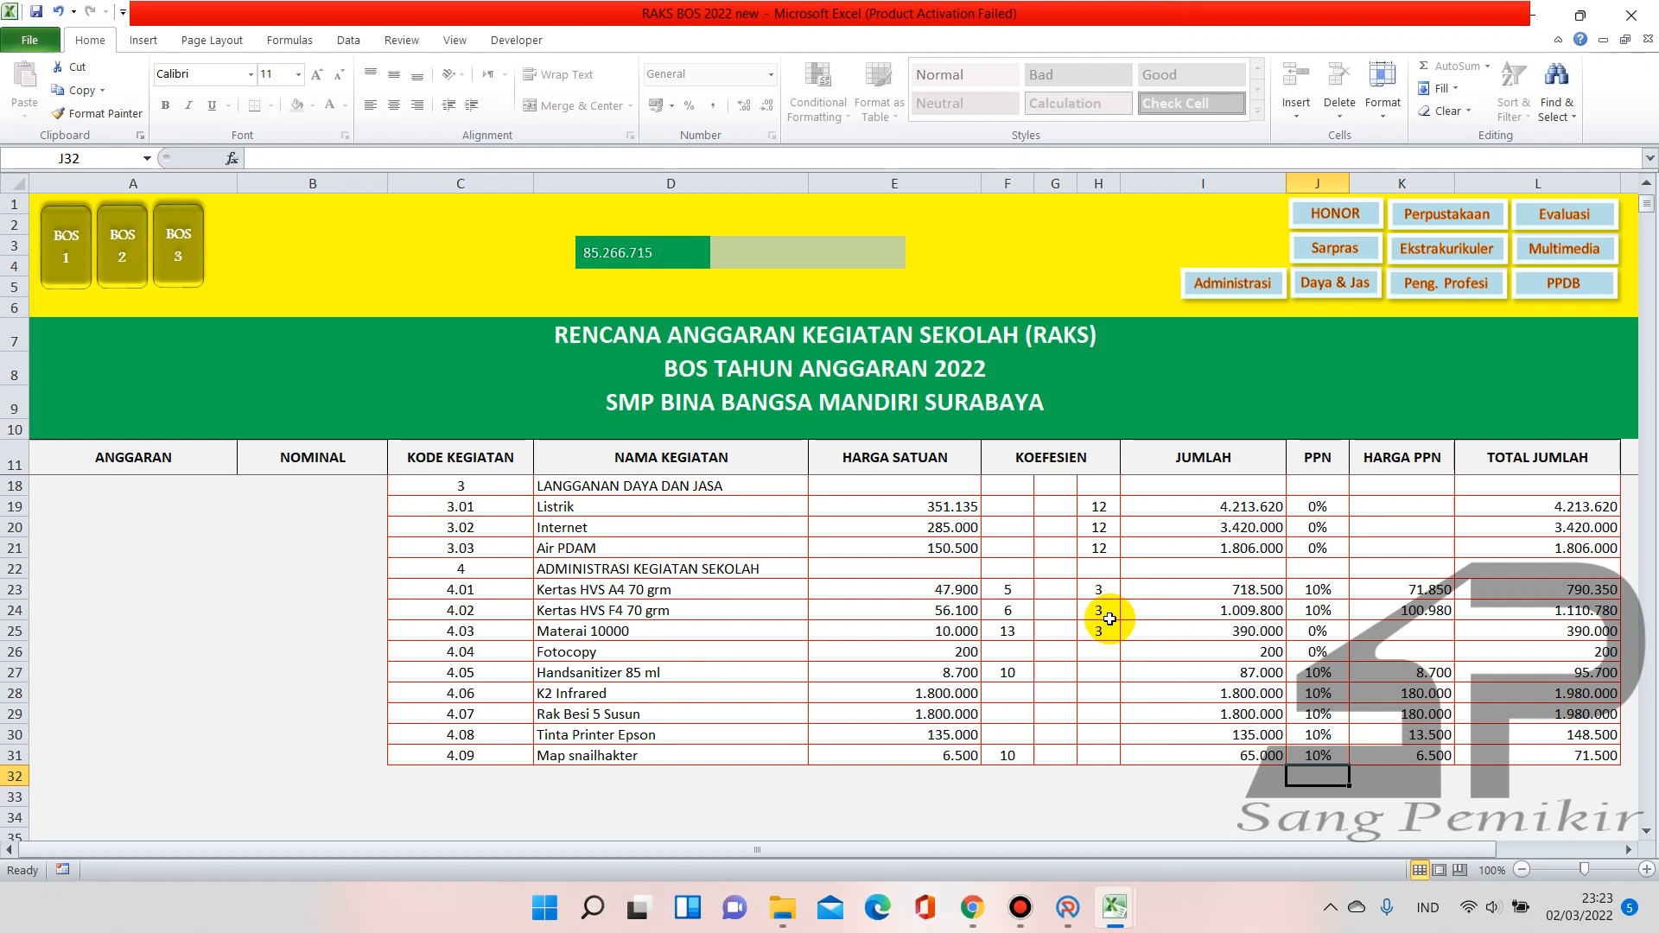
scroll(862, 642, up, 2)
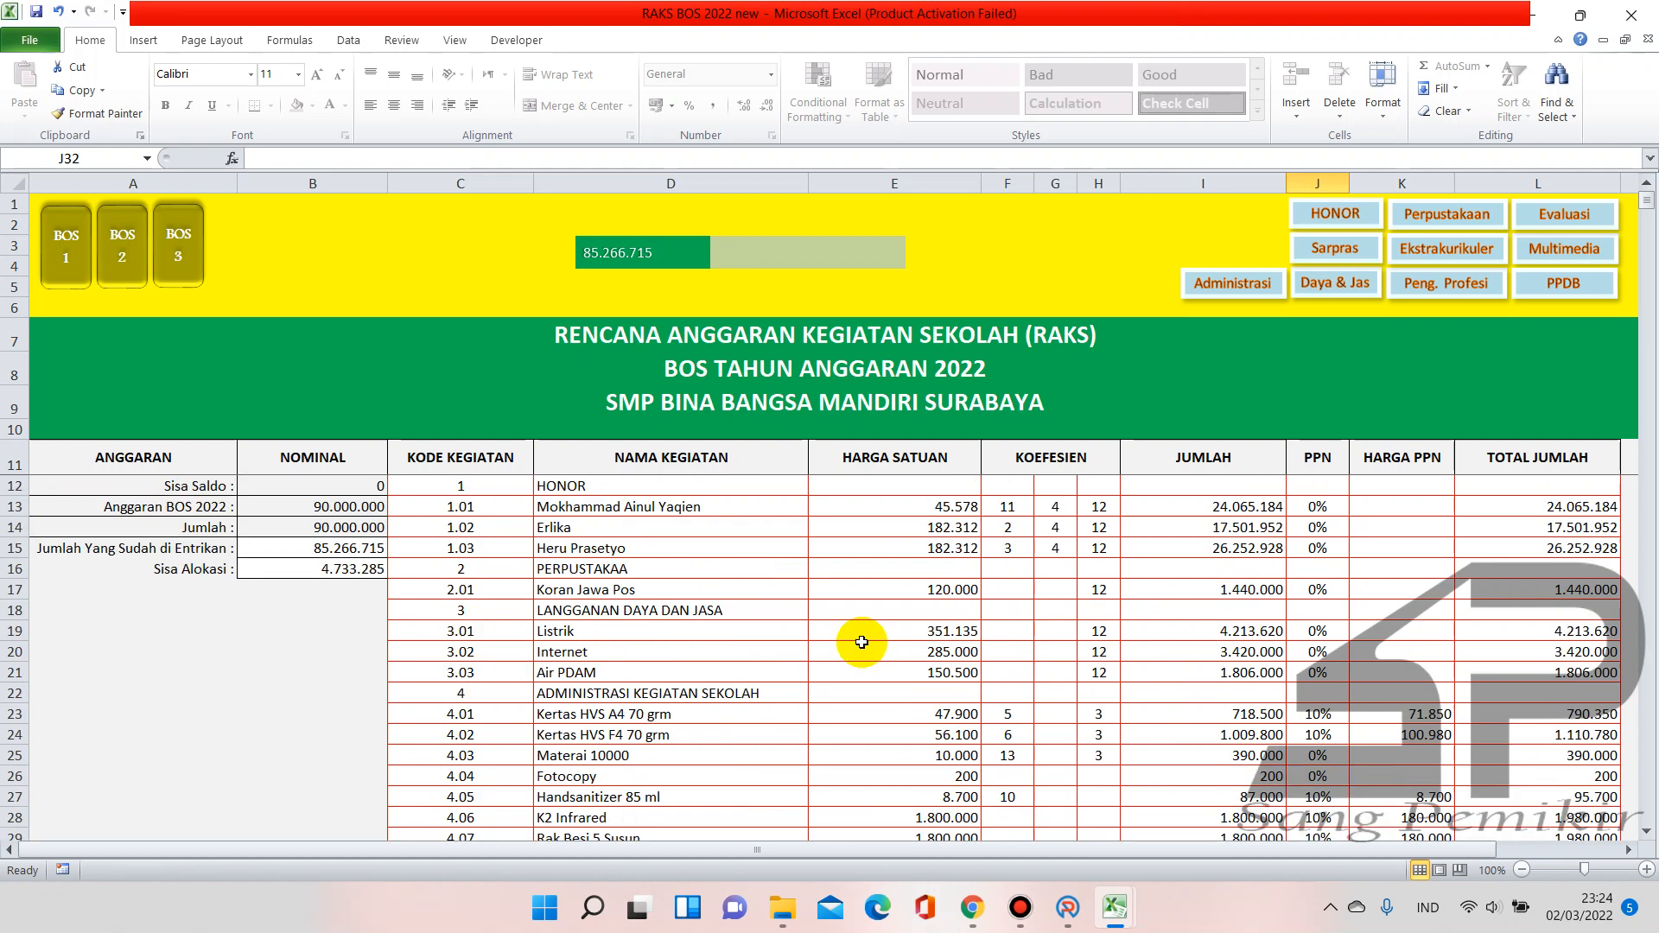
scroll(861, 642, down, 1)
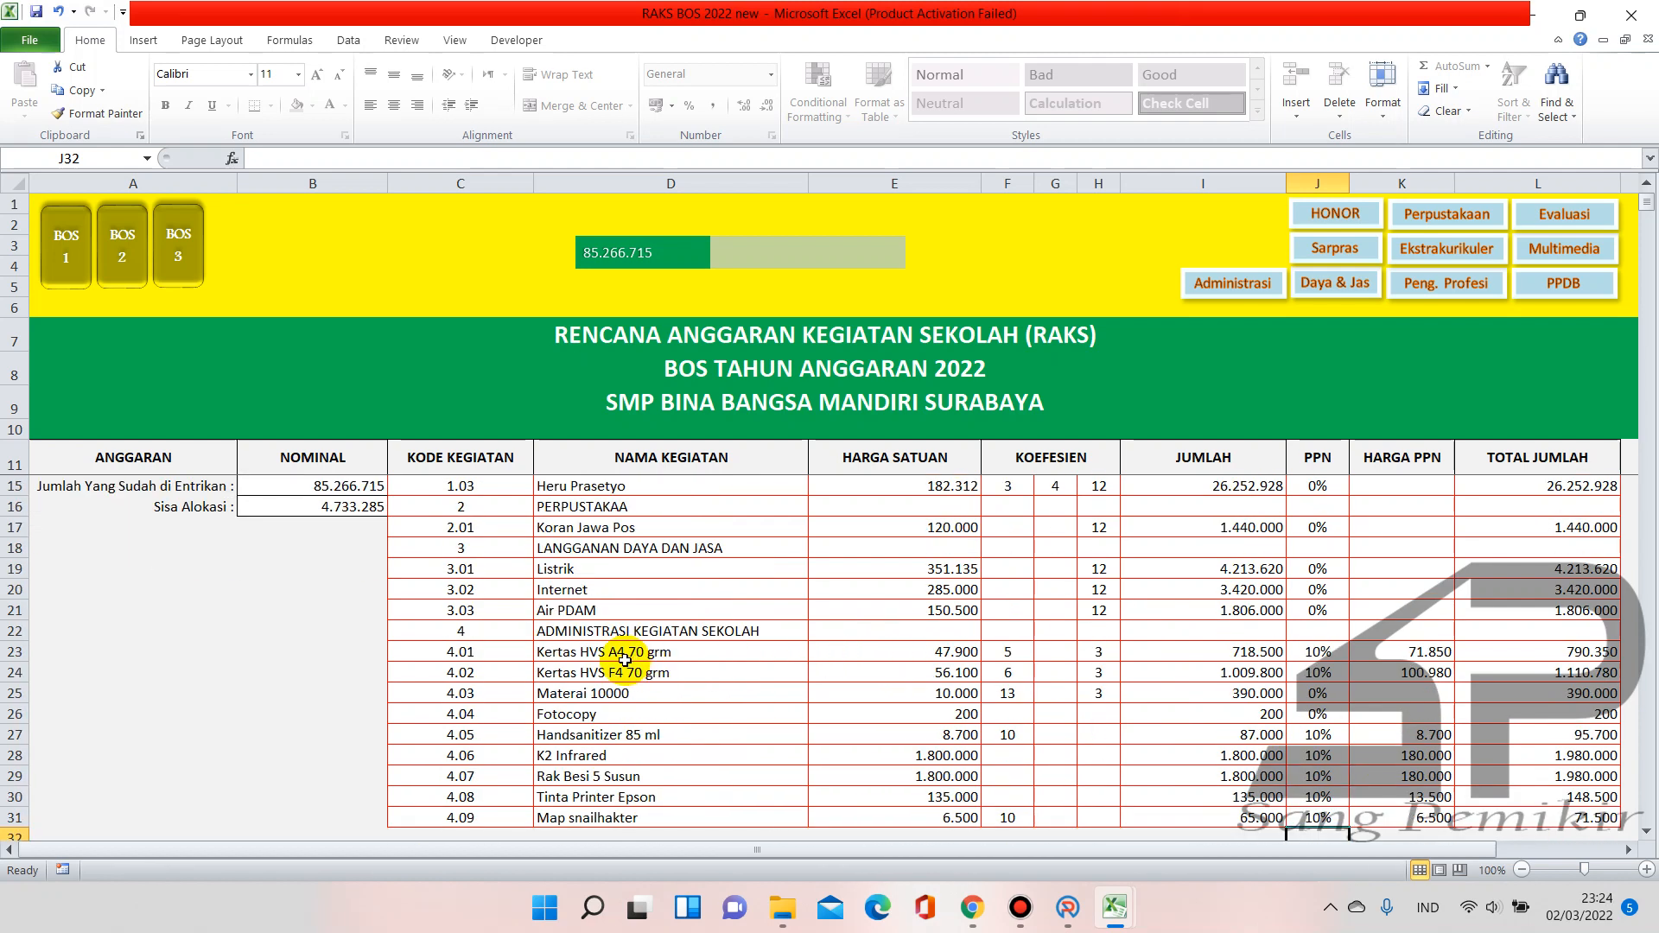
scroll(592, 668, down, 1)
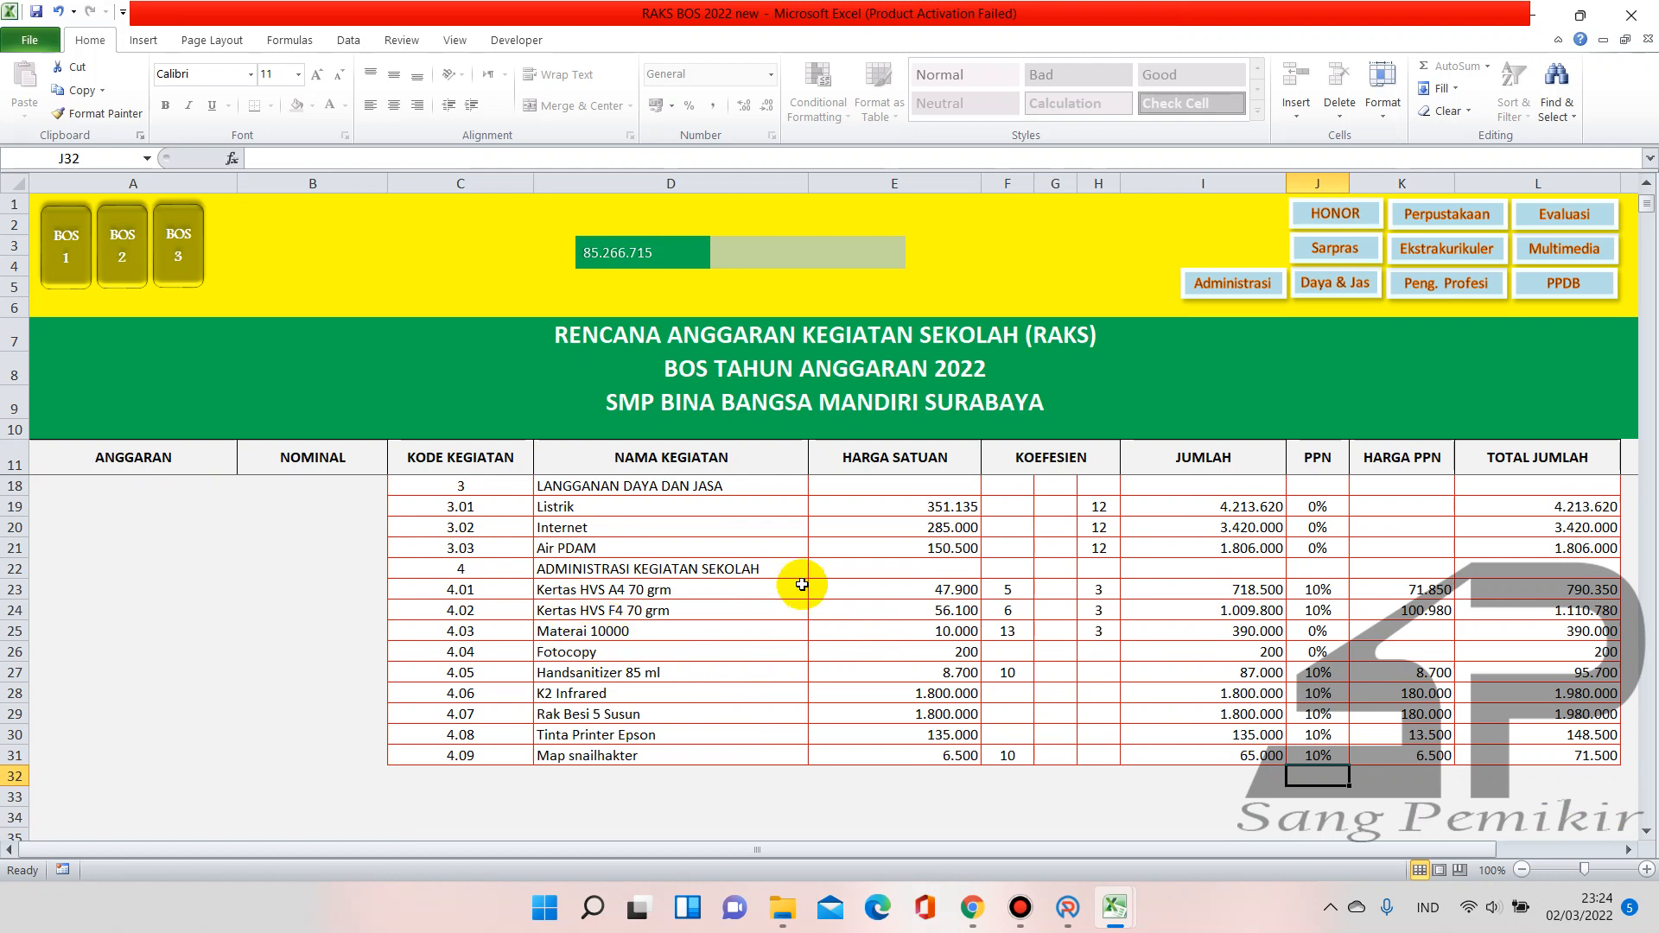
click(1021, 589)
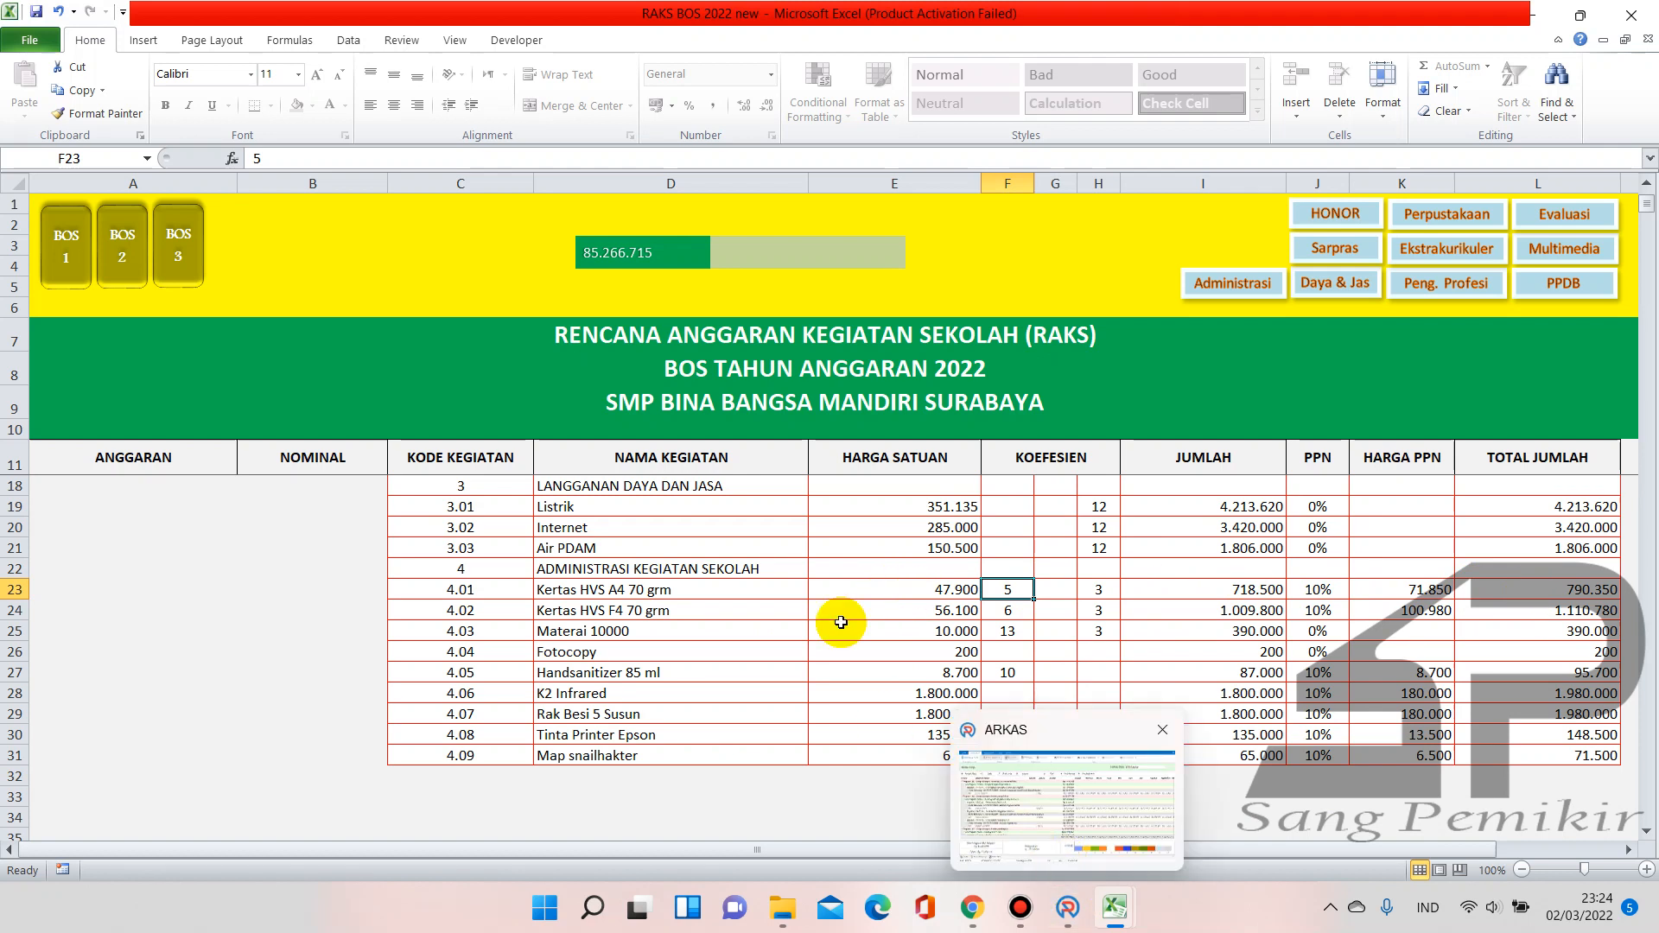
mouse_move(975, 918)
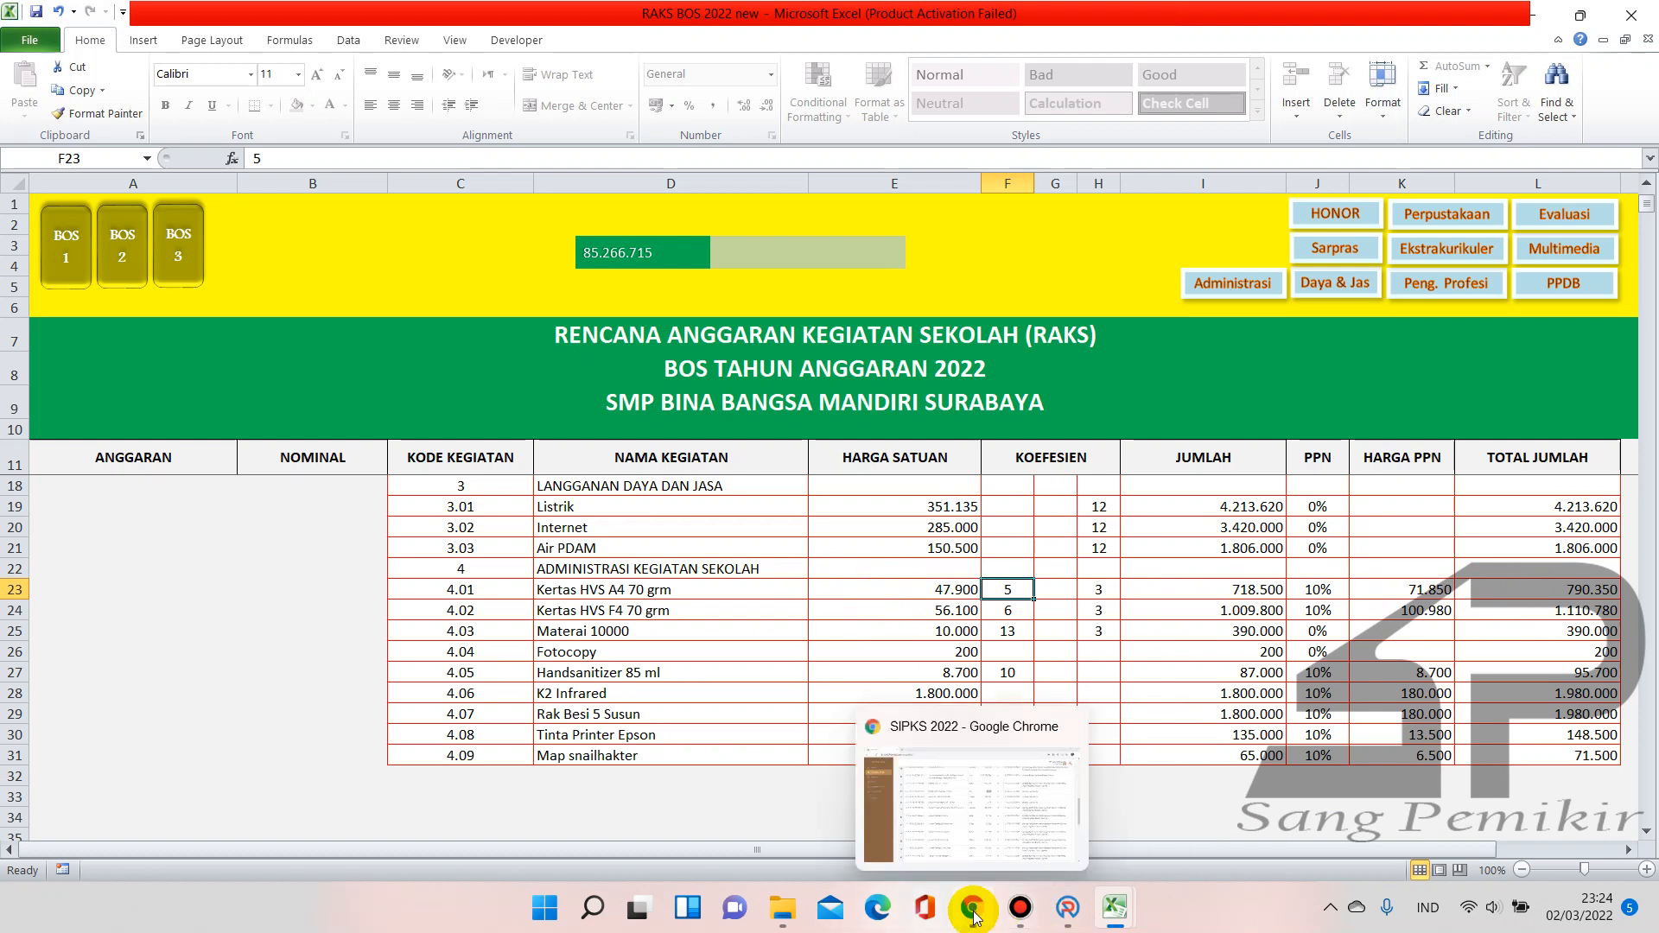
Start a new Kertas Kerja entry and choose activity 03.05.03 as the Kegiatan
click(1068, 908)
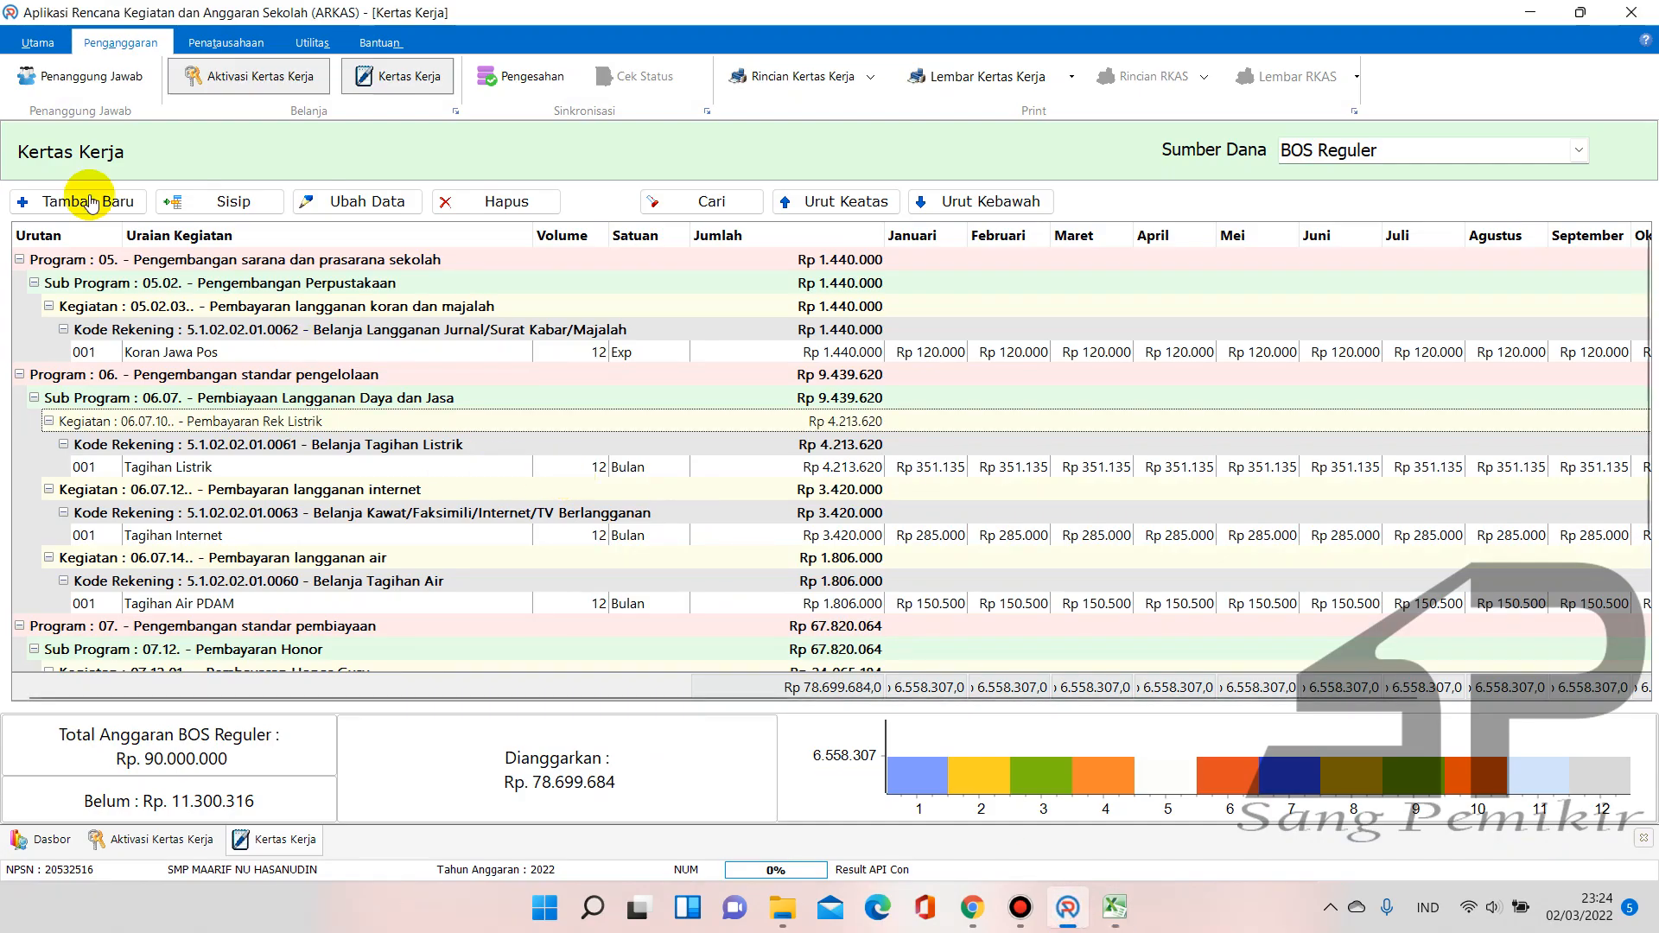
click(77, 201)
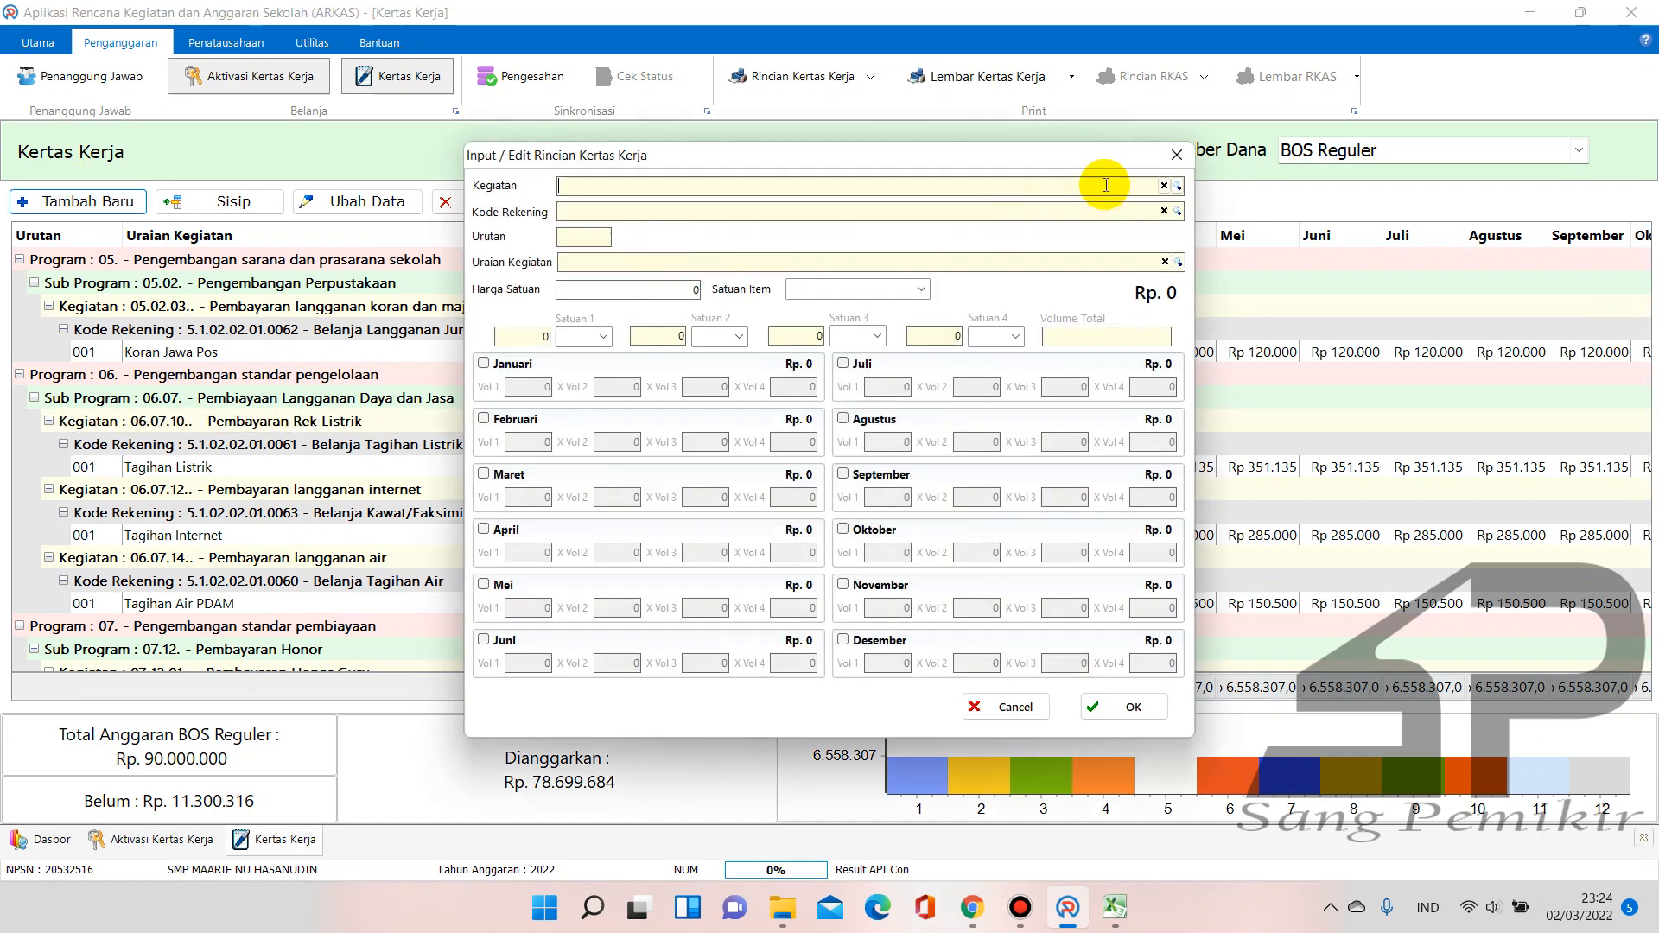
click(1177, 186)
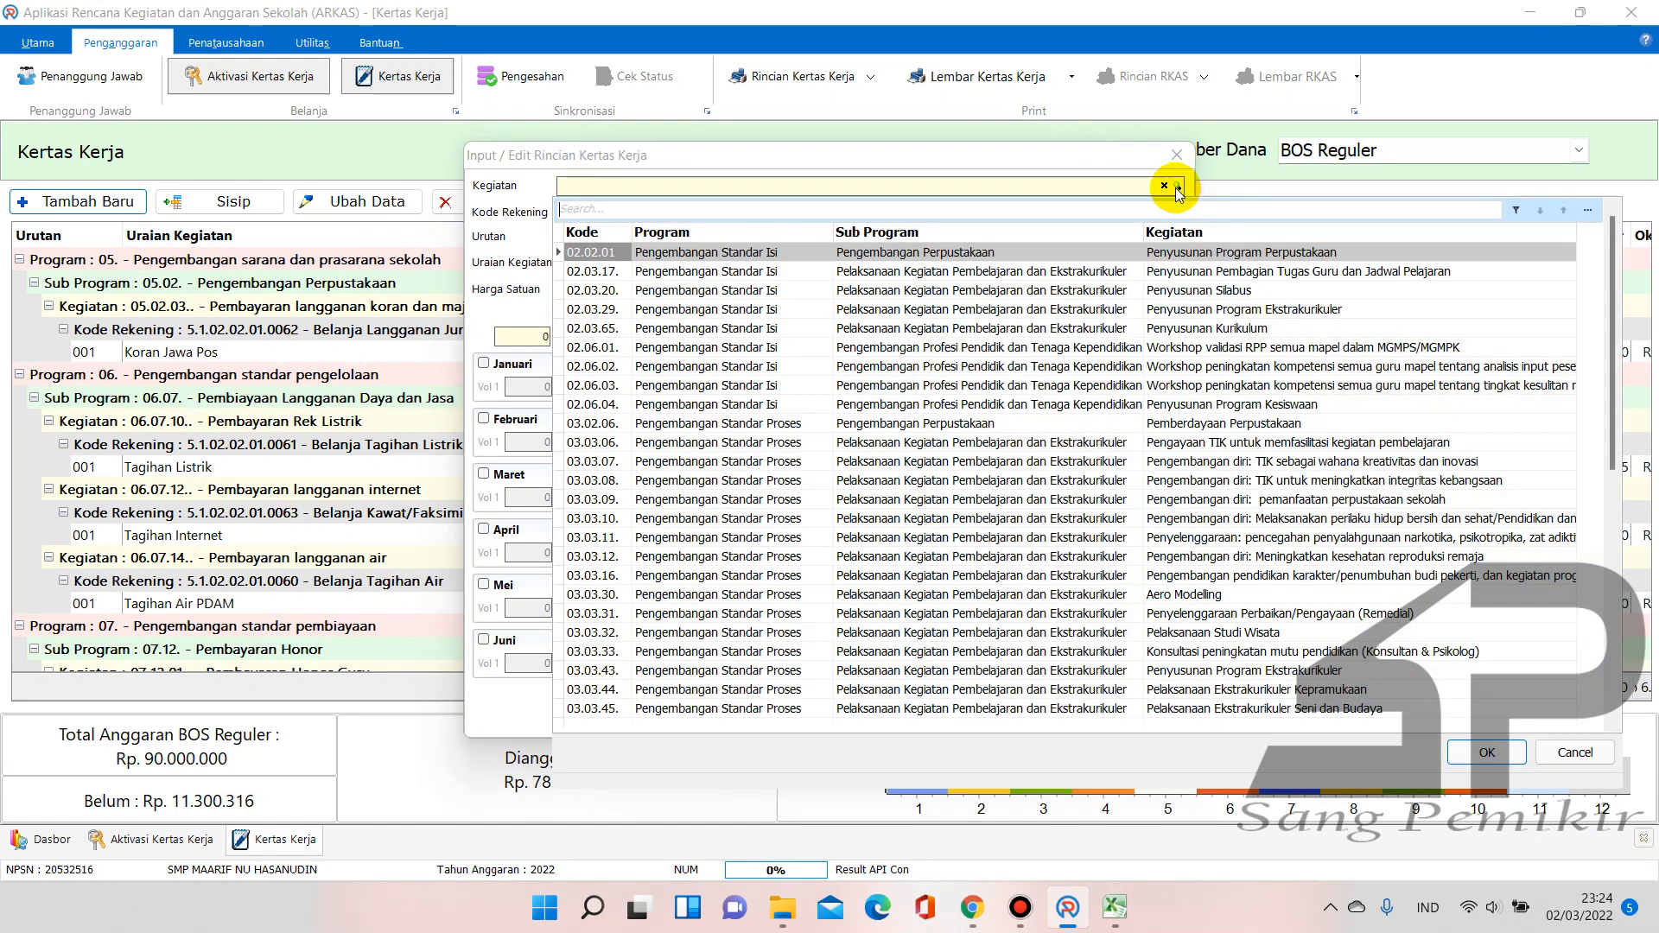
text(pelaka)
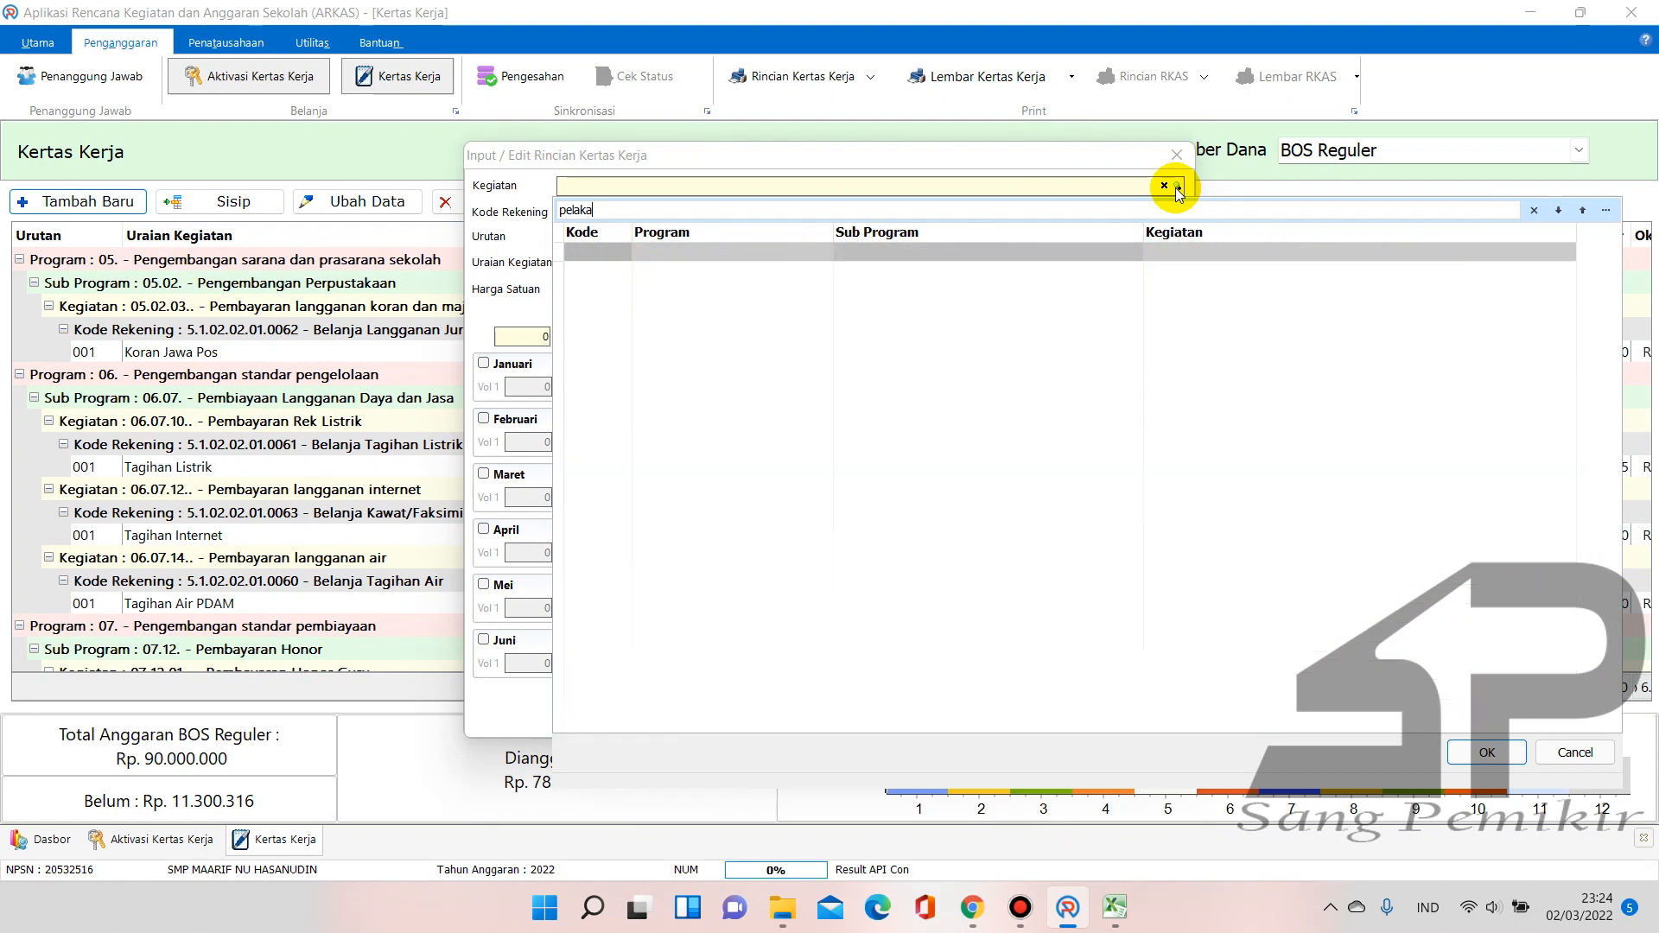
key(BackSpace)
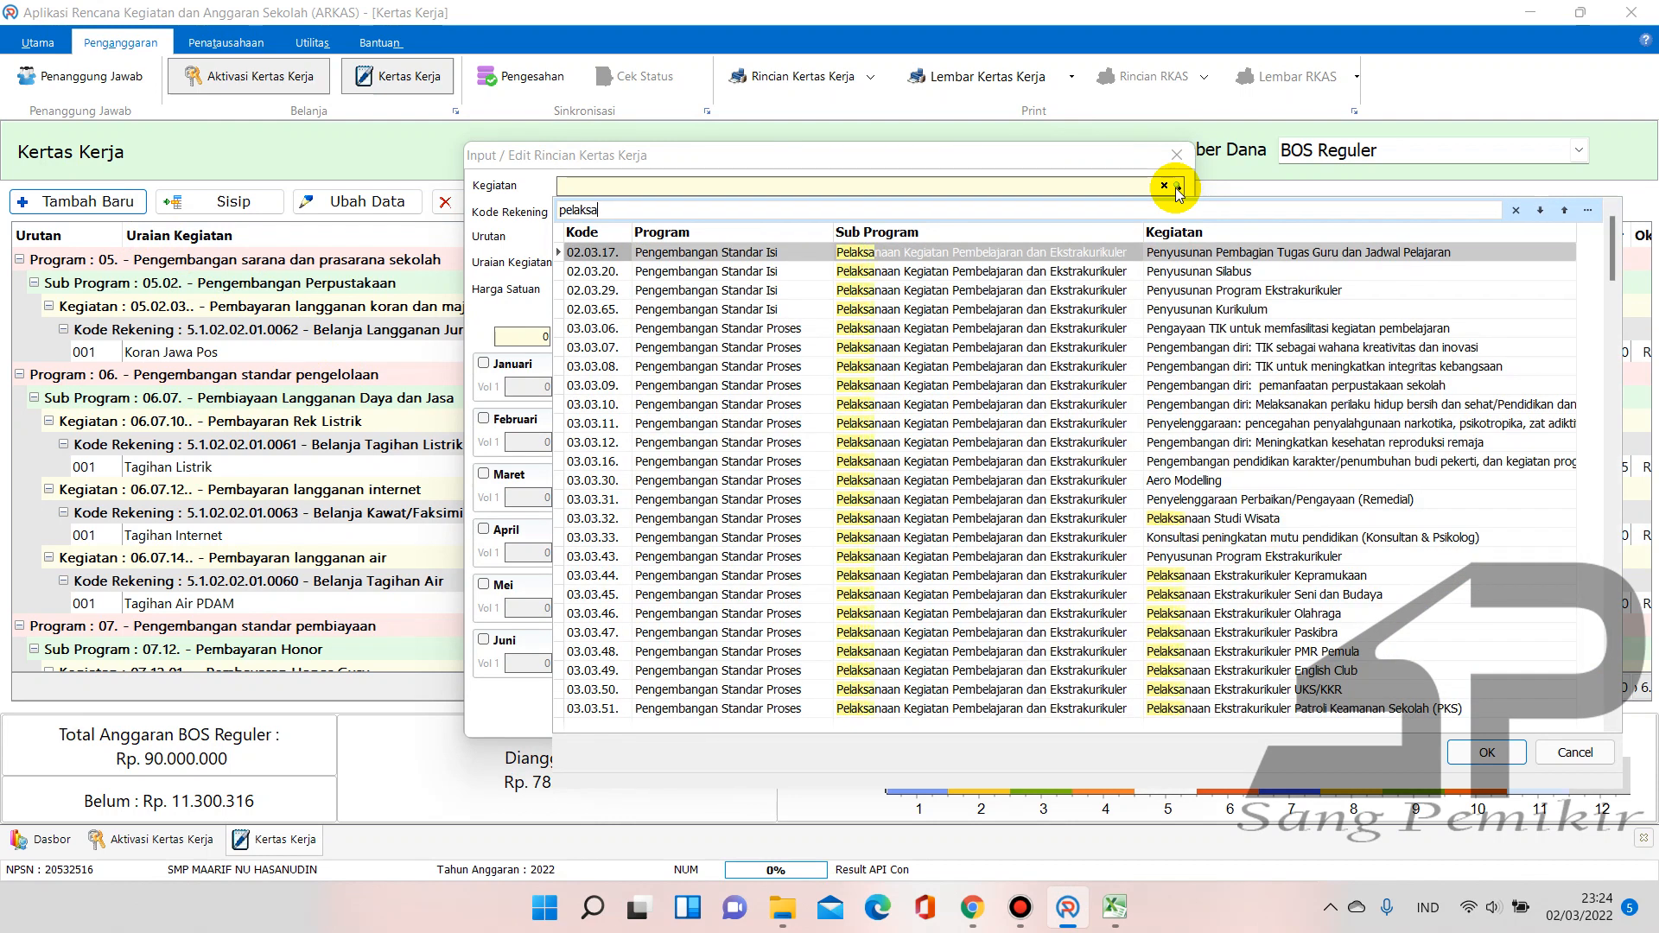
text(sanaan ad)
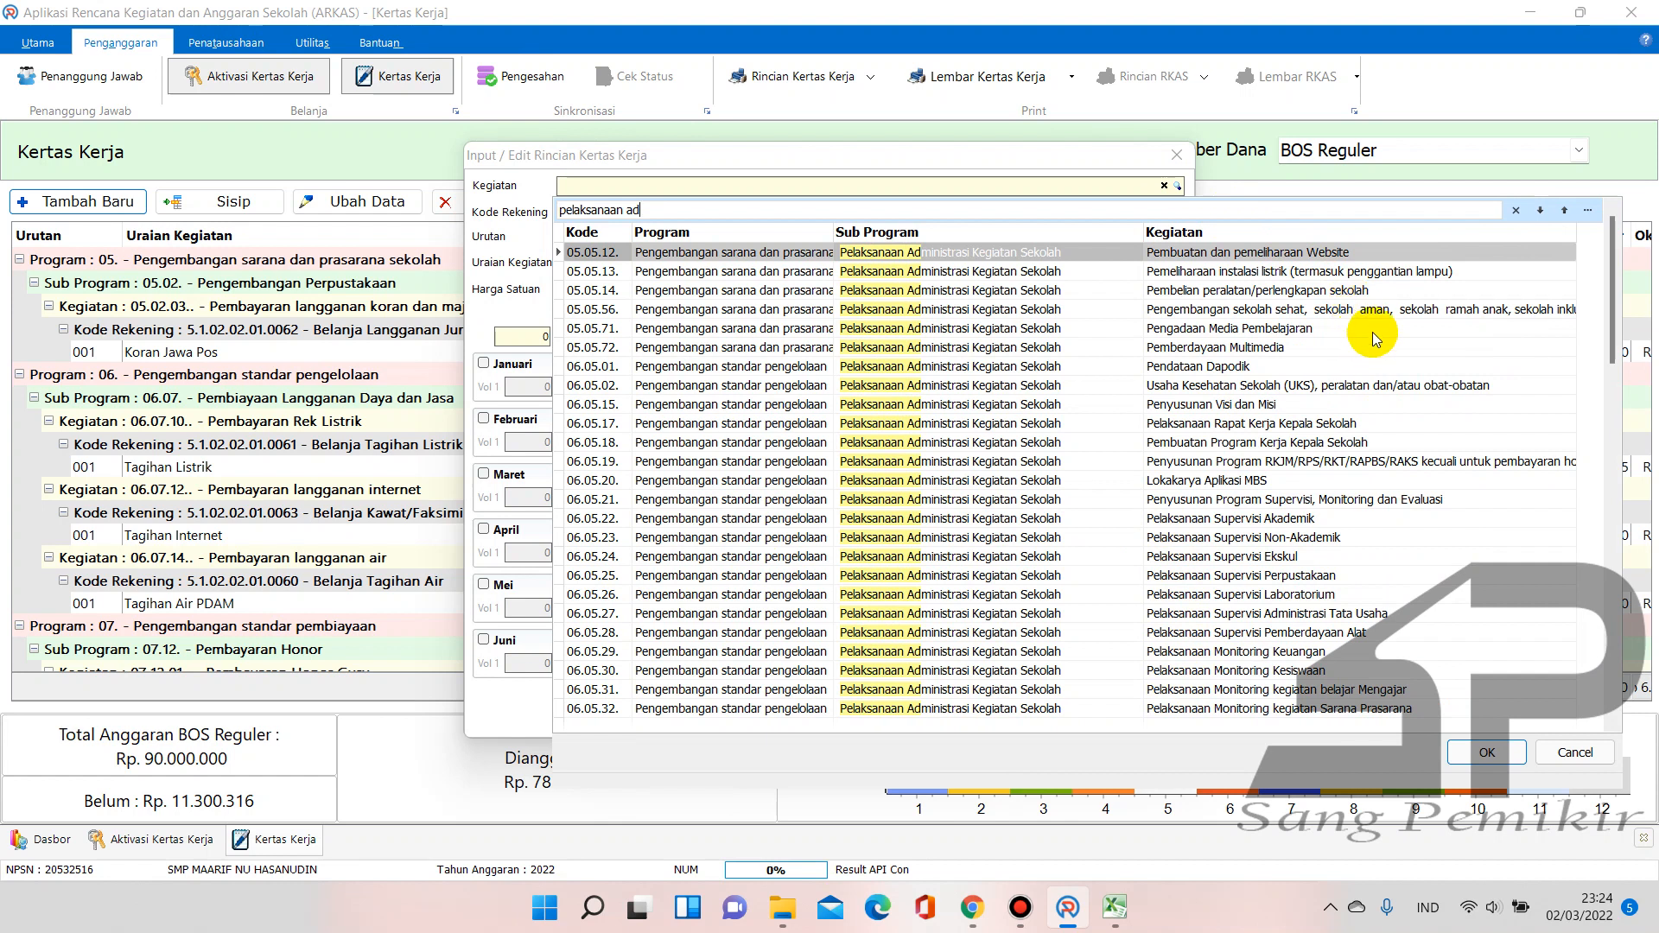
drag(1145, 227, 1117, 229)
drag(758, 212, 463, 226)
text(kertas)
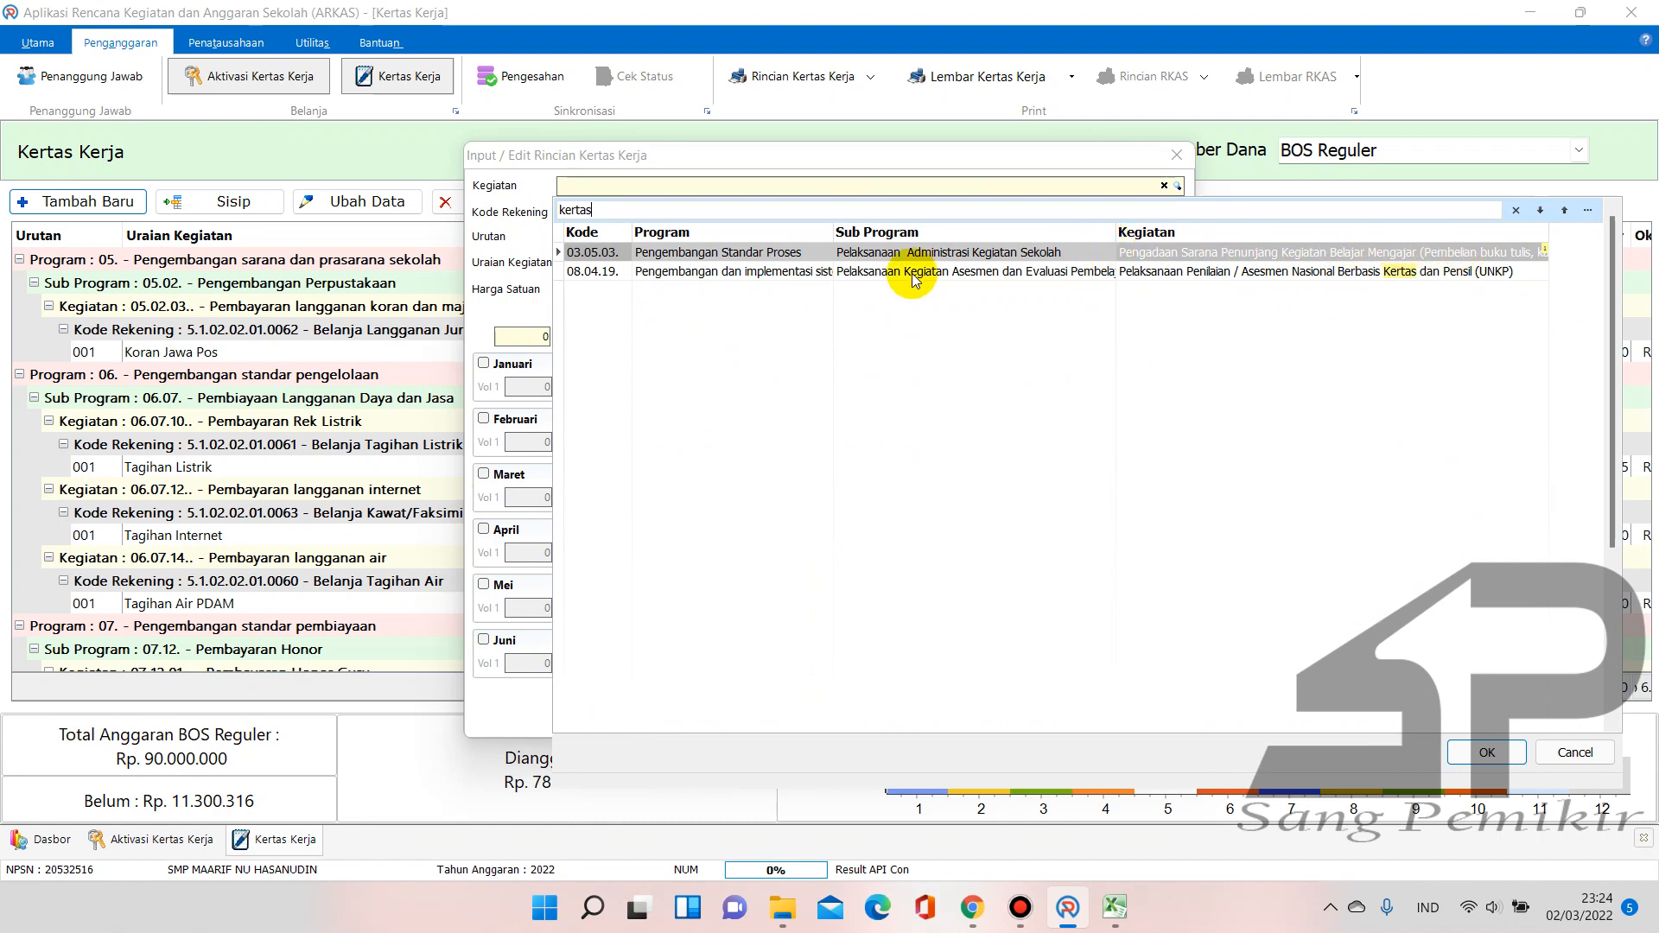
drag(1117, 225, 980, 227)
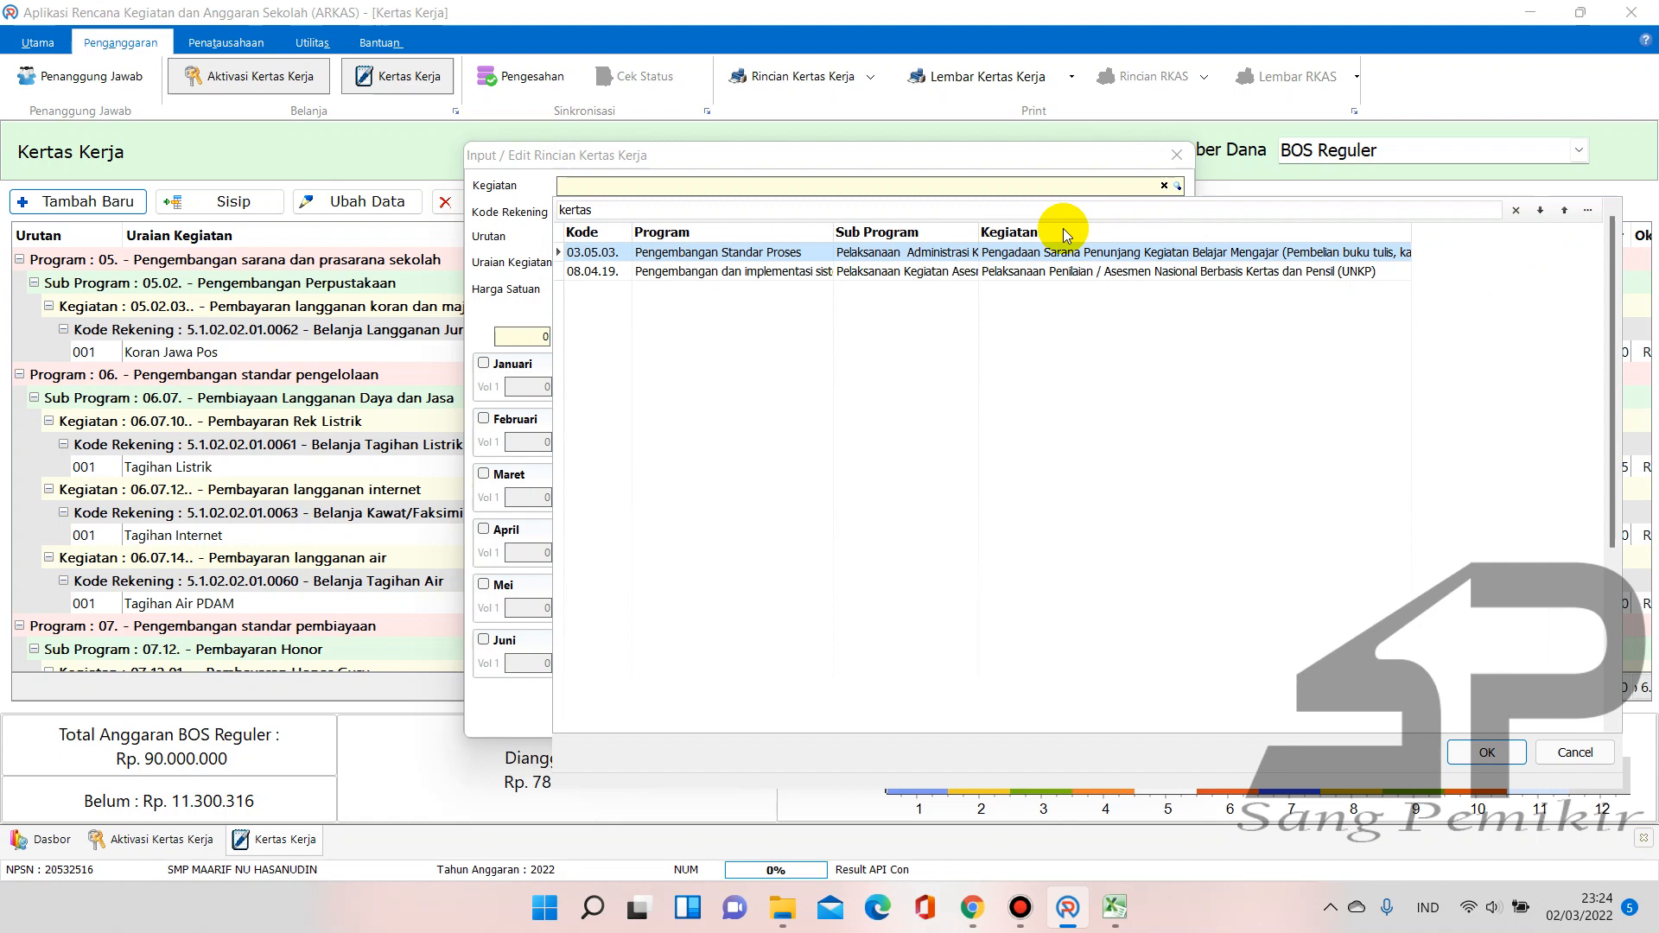
drag(1414, 229, 1577, 232)
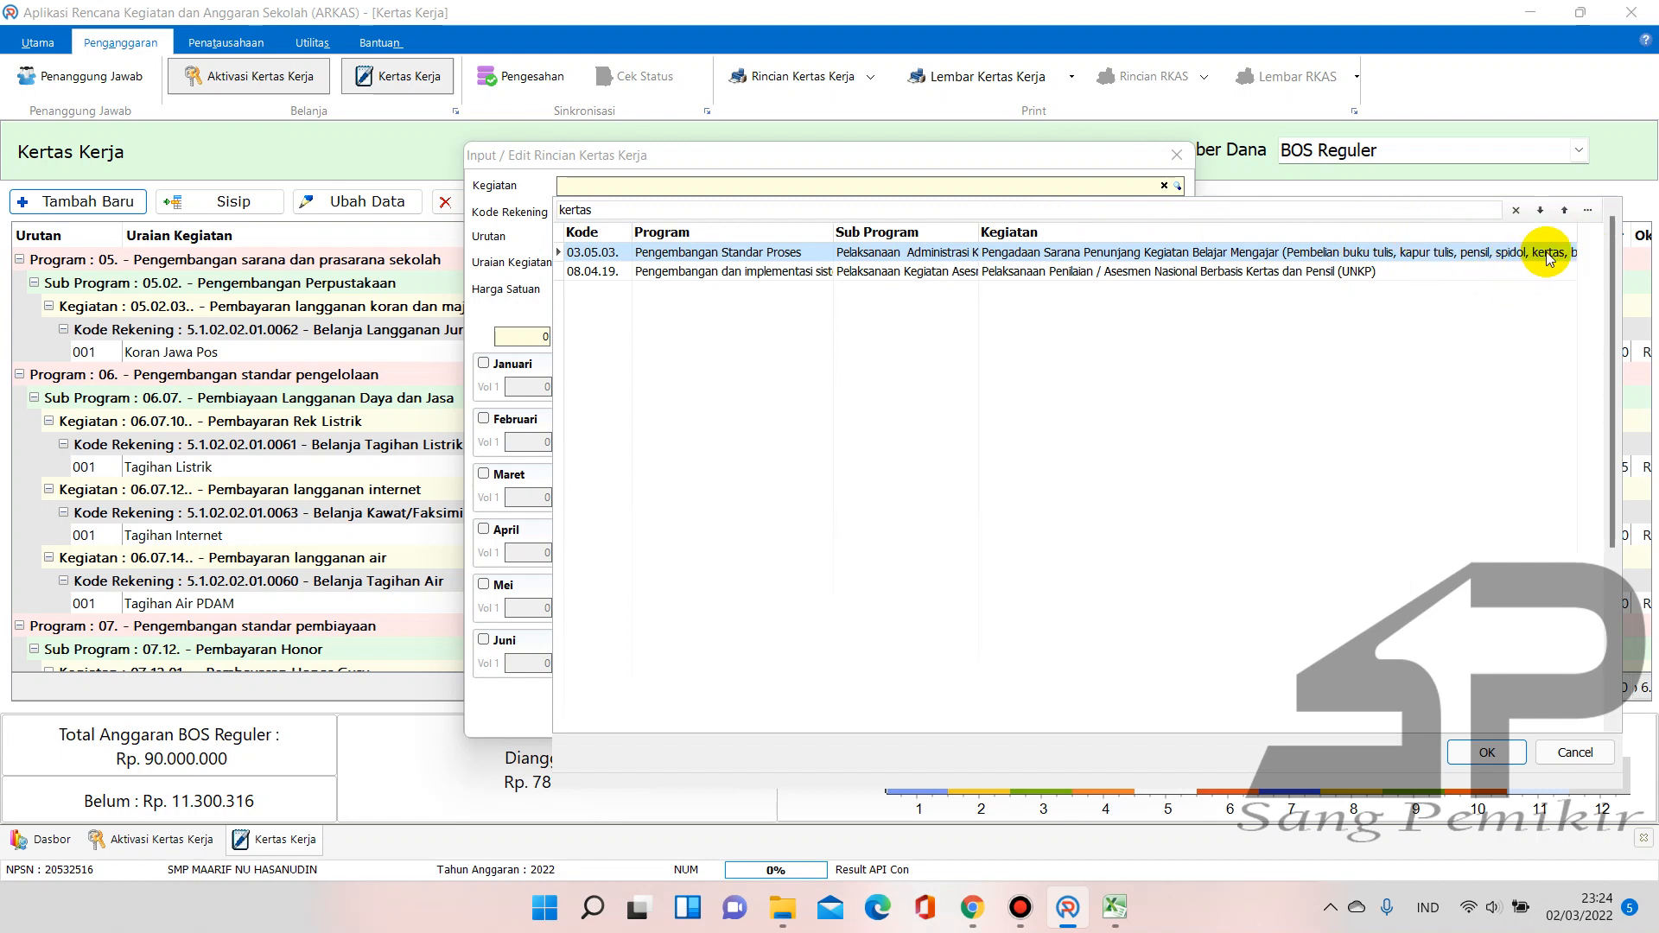
double_click(1005, 251)
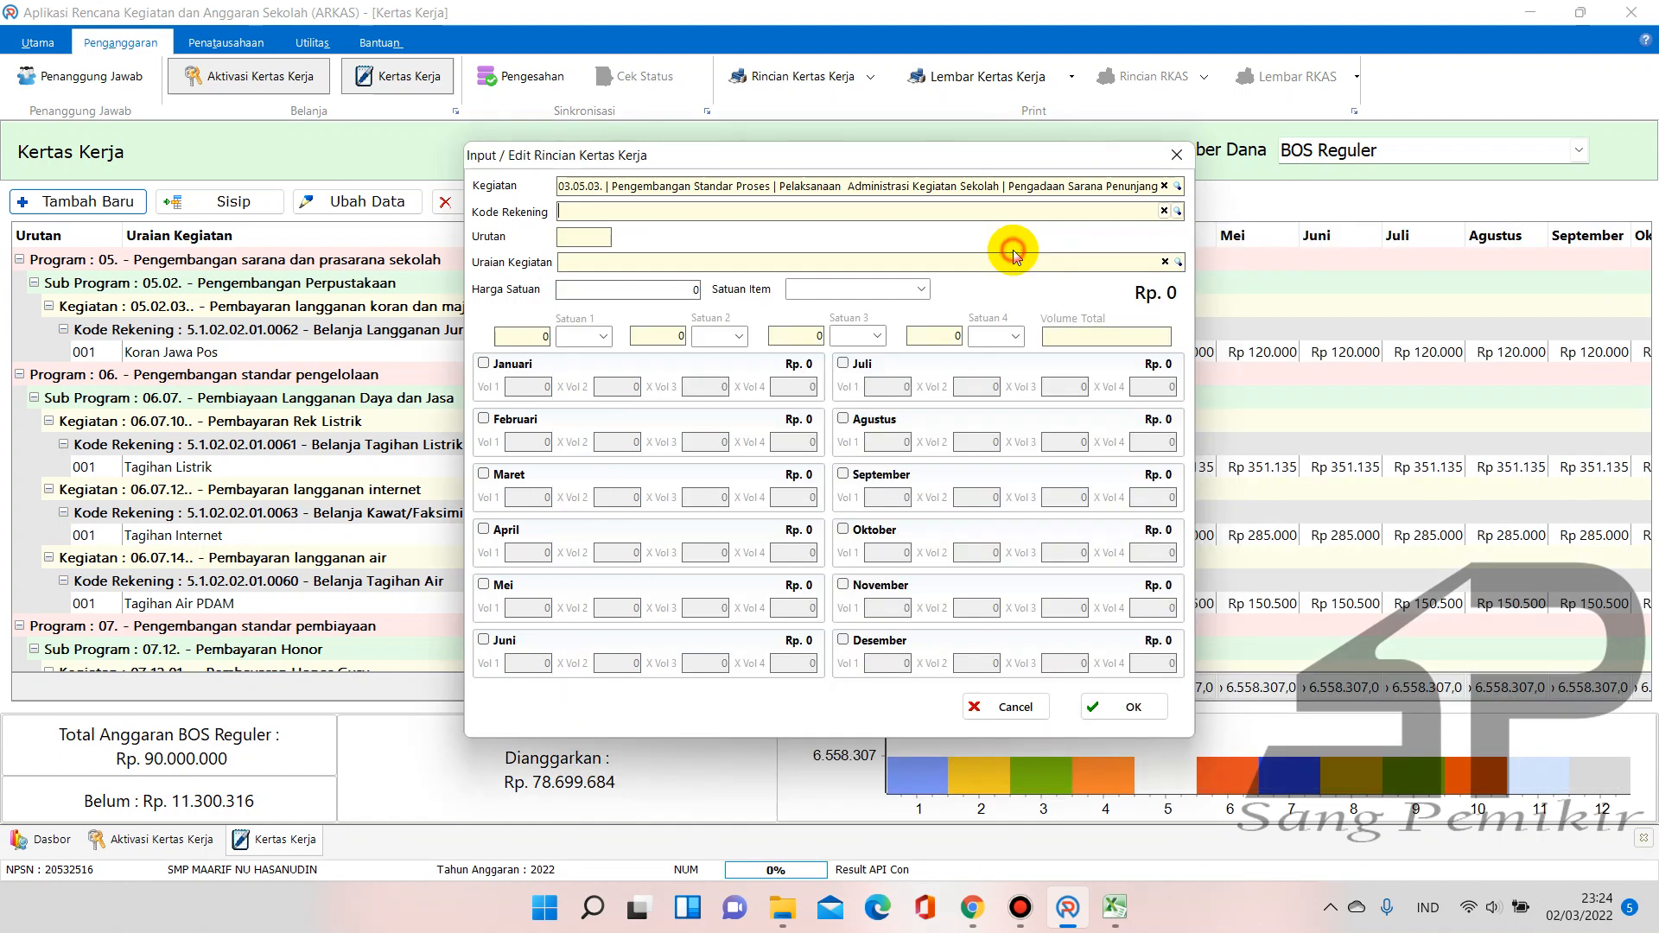
Set the account to Alat Tulis Kantor and filter items for 'kertas h', marking Kertas HVS A4
click(1178, 212)
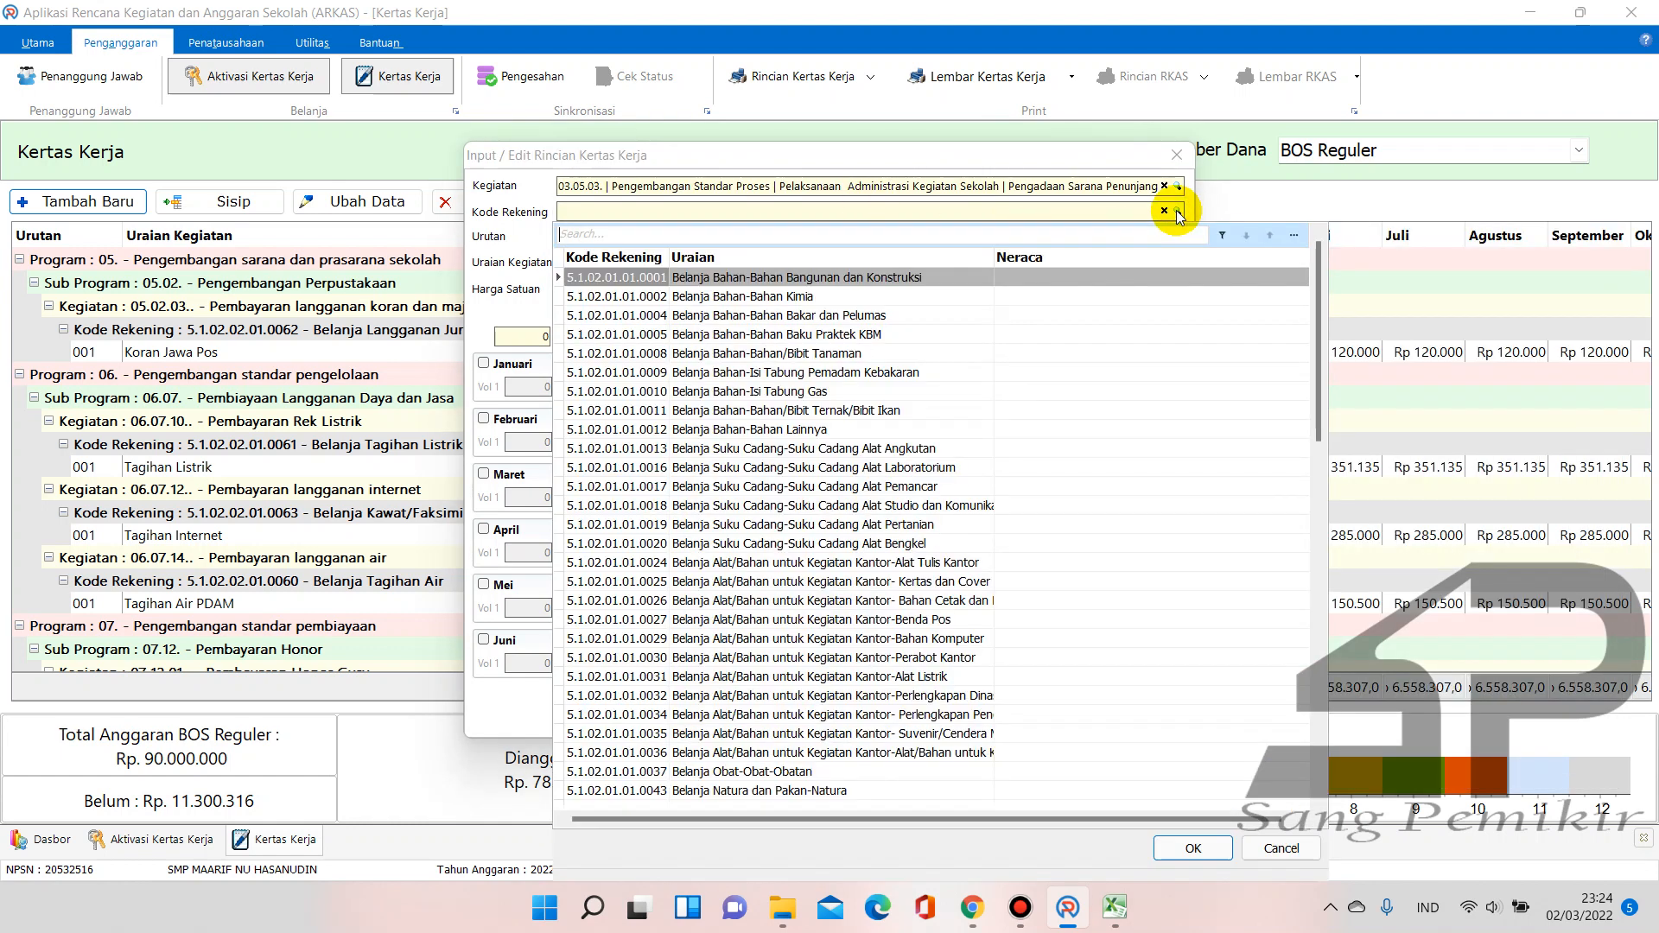
text(ala)
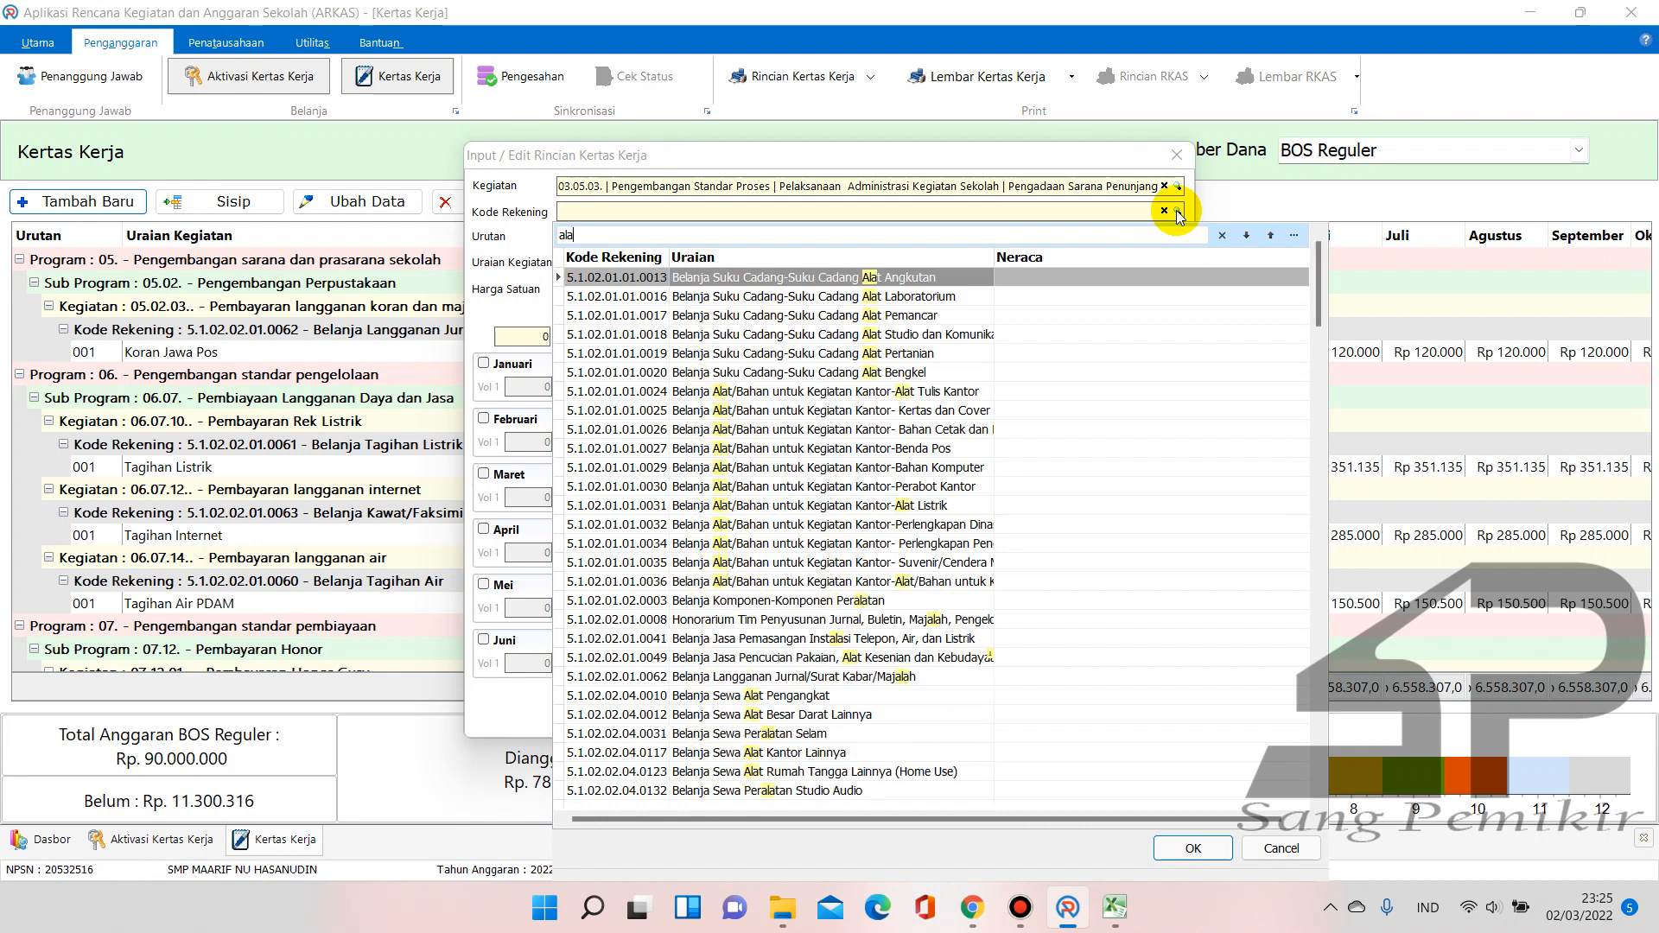
text(t tul)
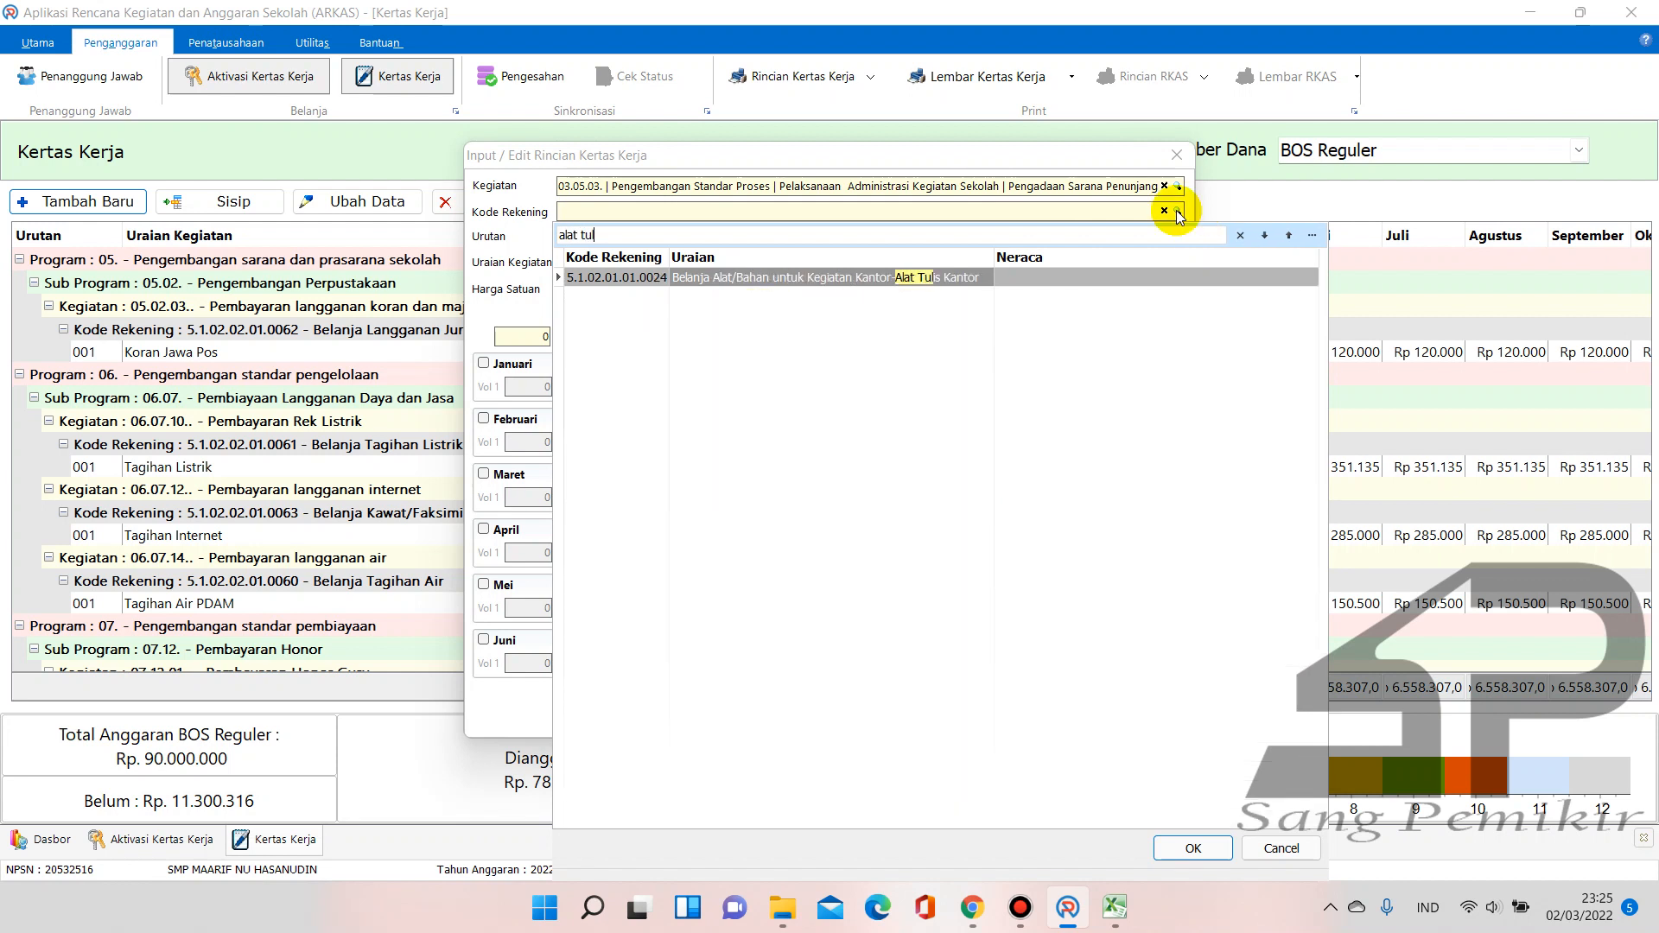
click(968, 276)
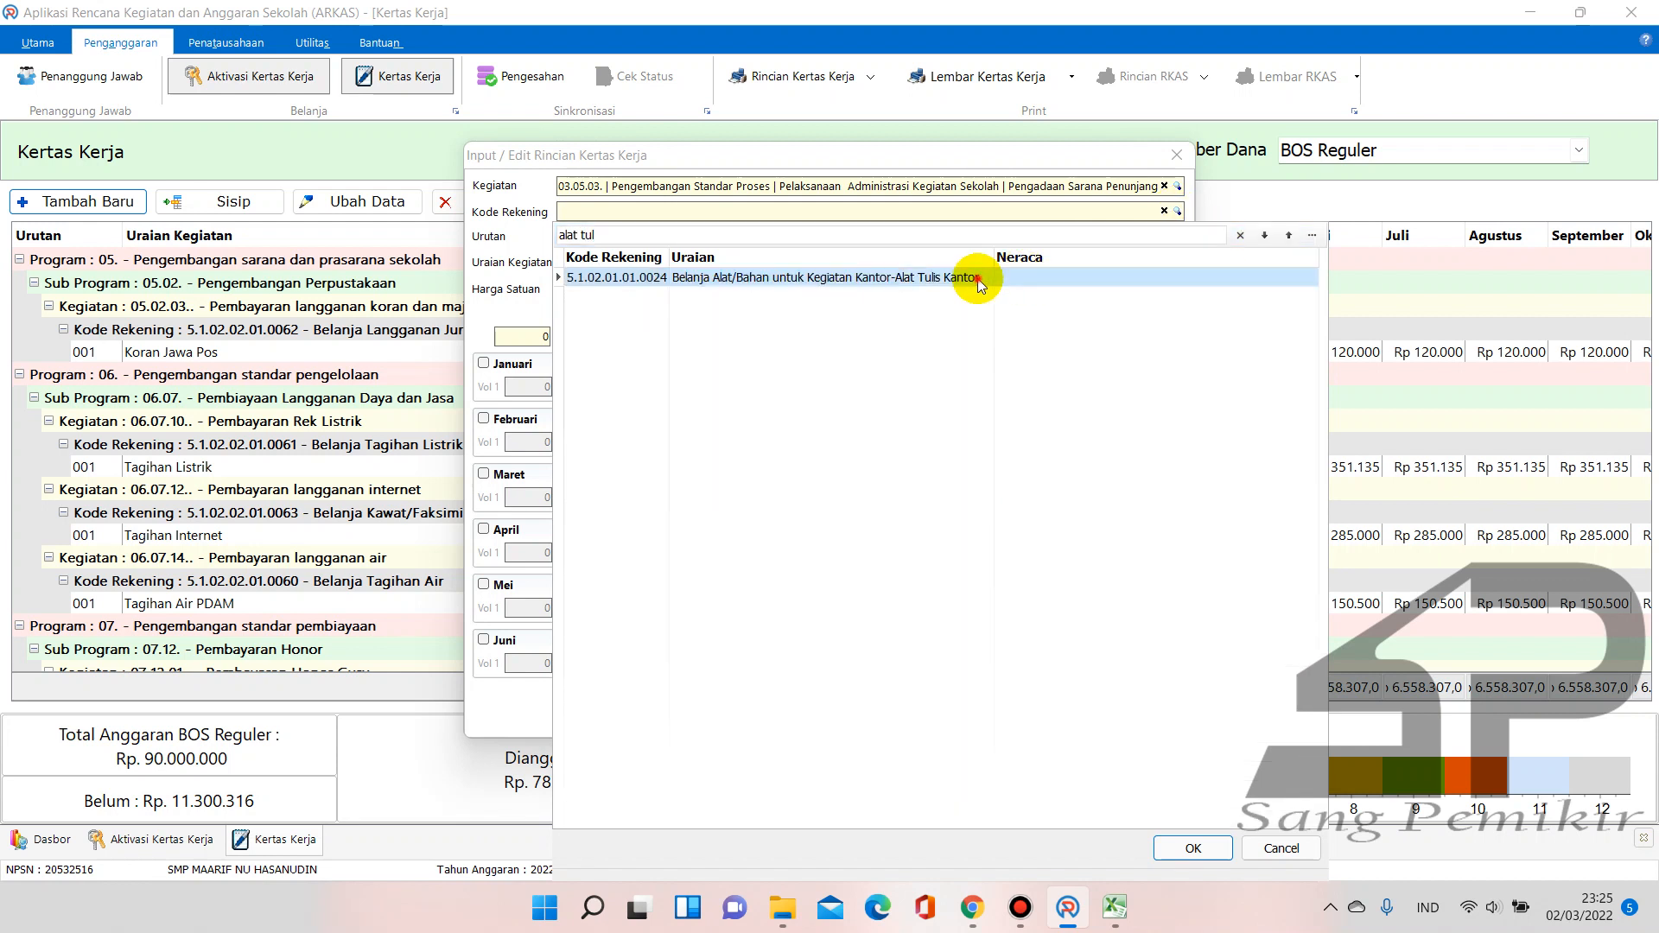
click(1180, 261)
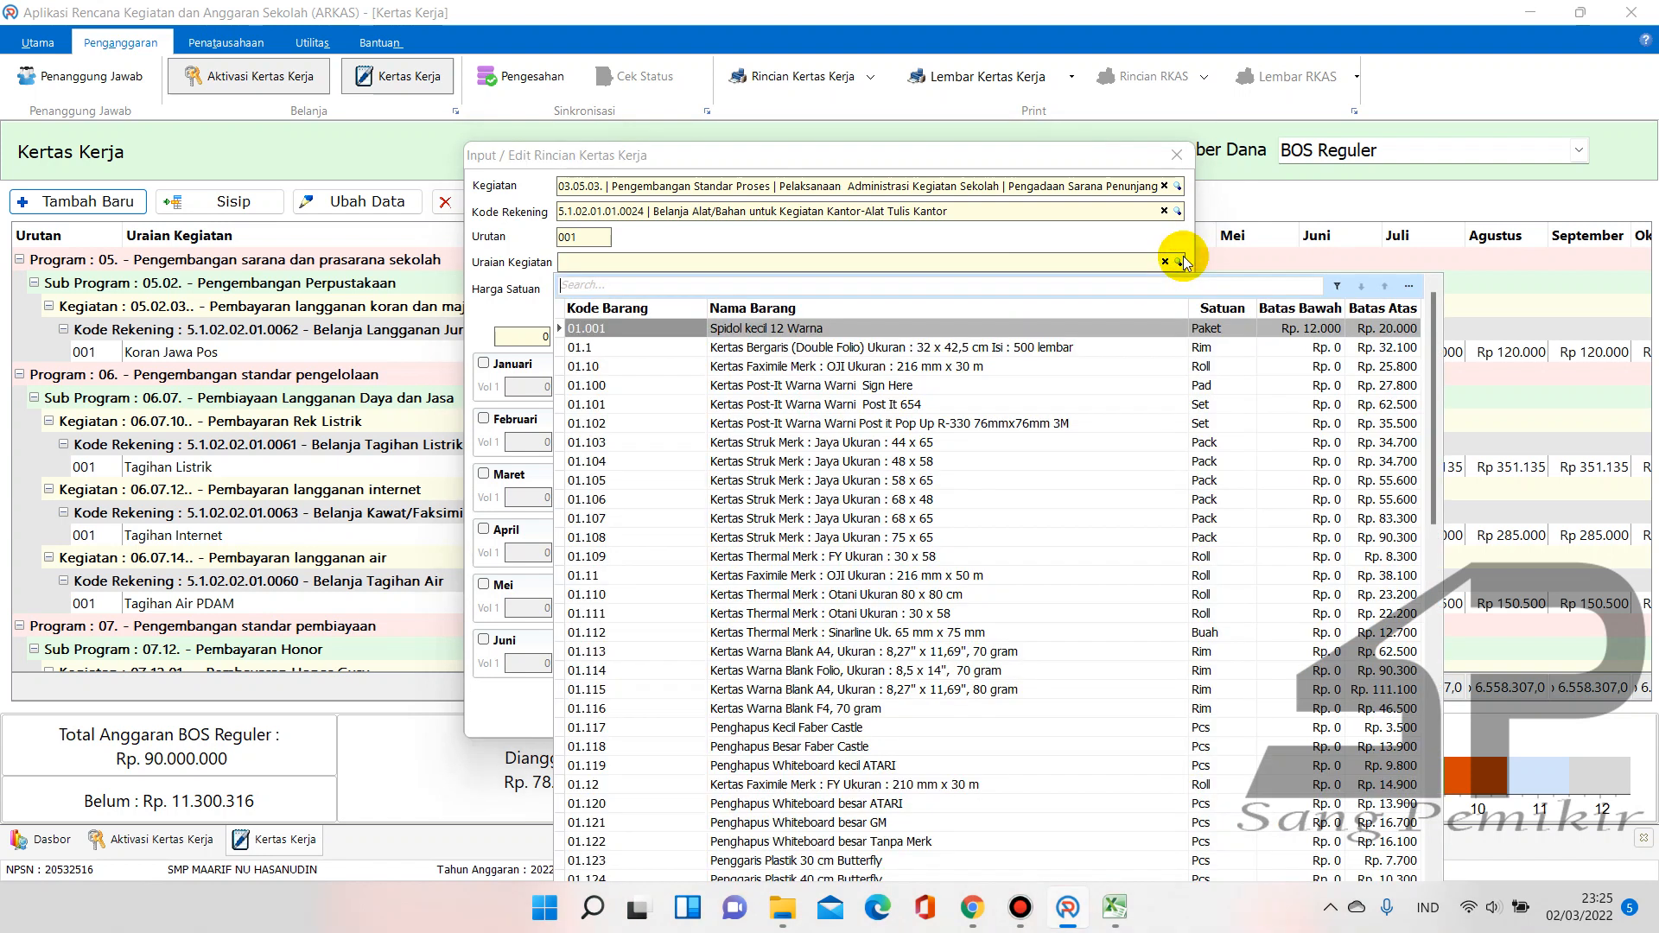
text(ker)
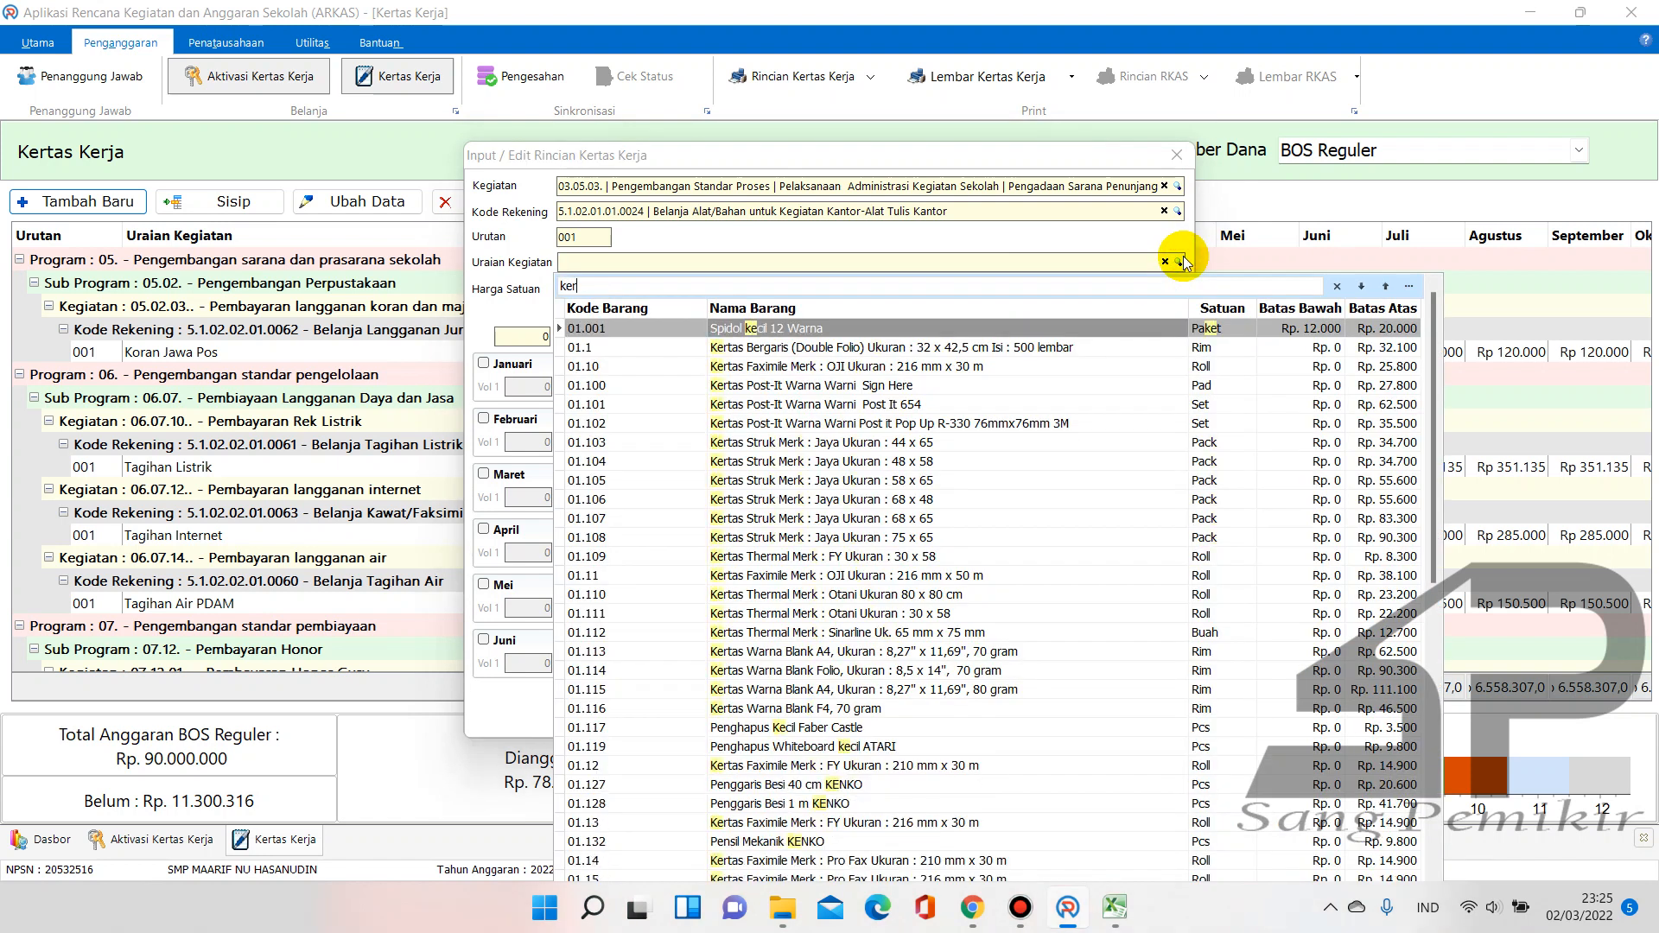
text(tas hvs)
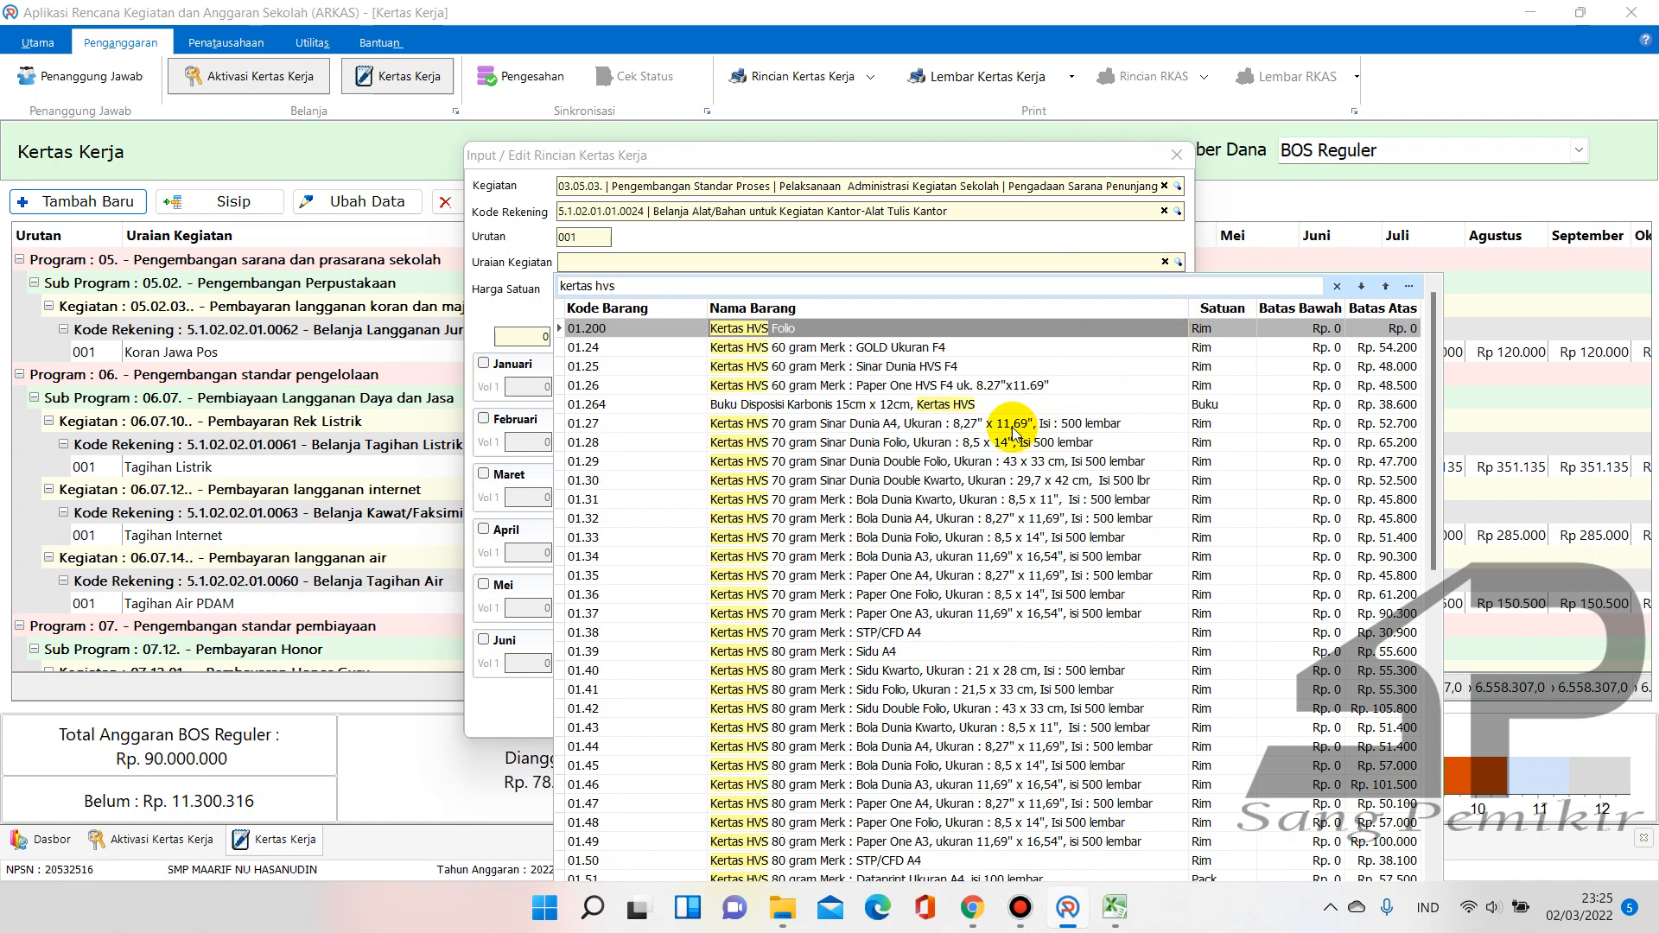
click(837, 429)
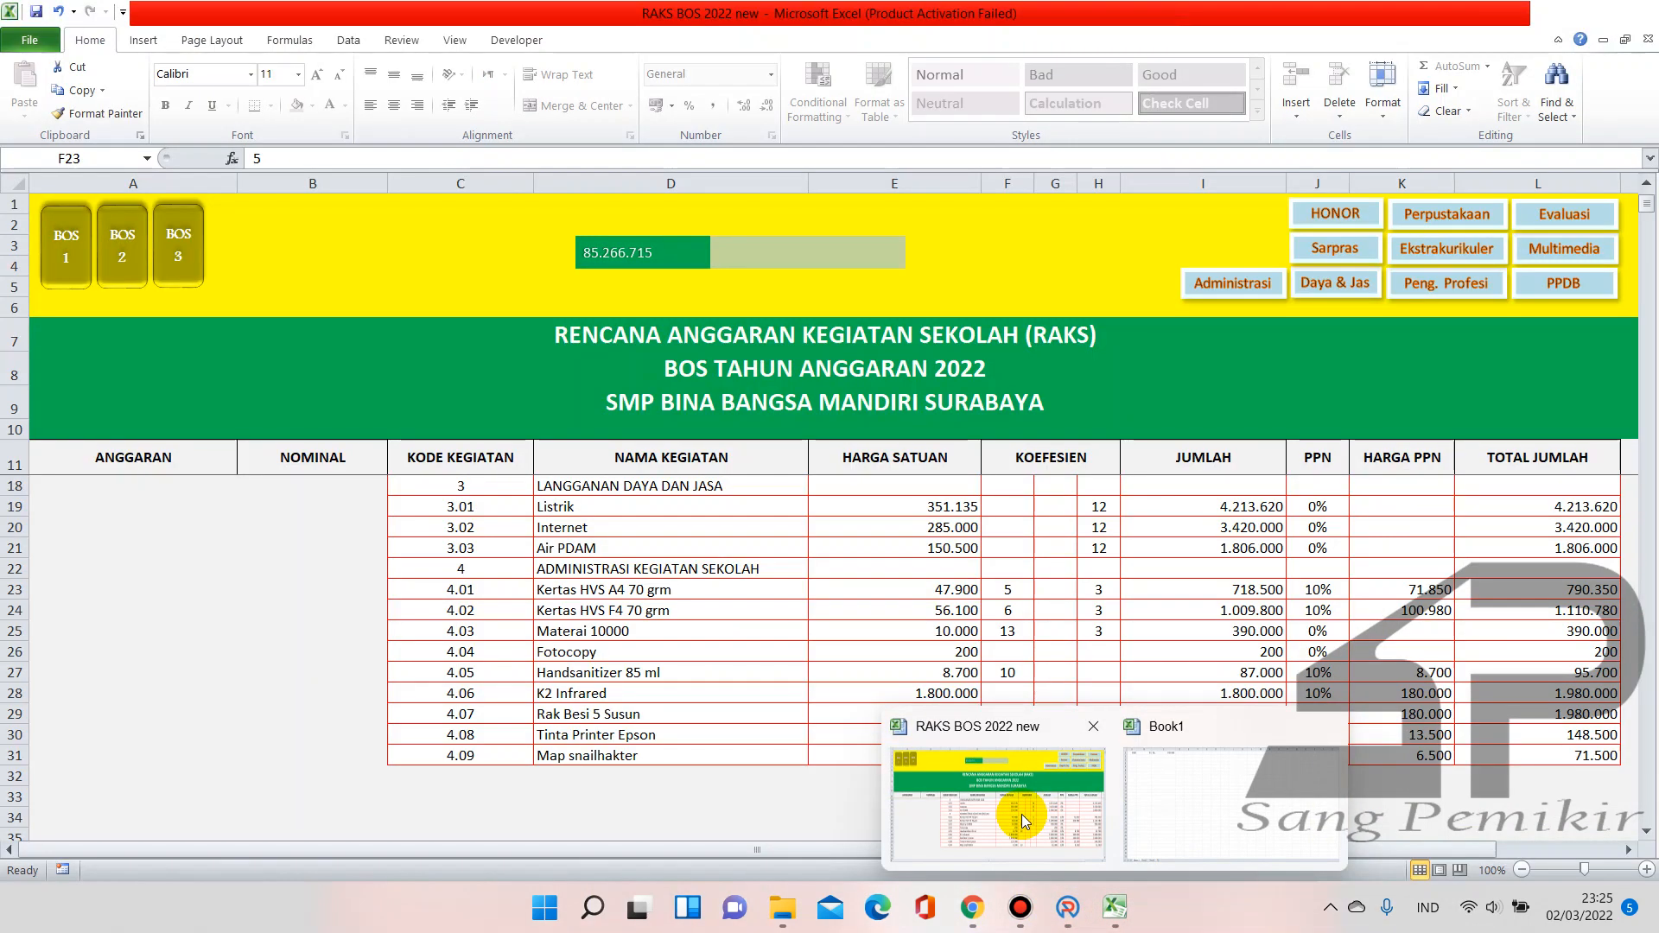
click(1022, 815)
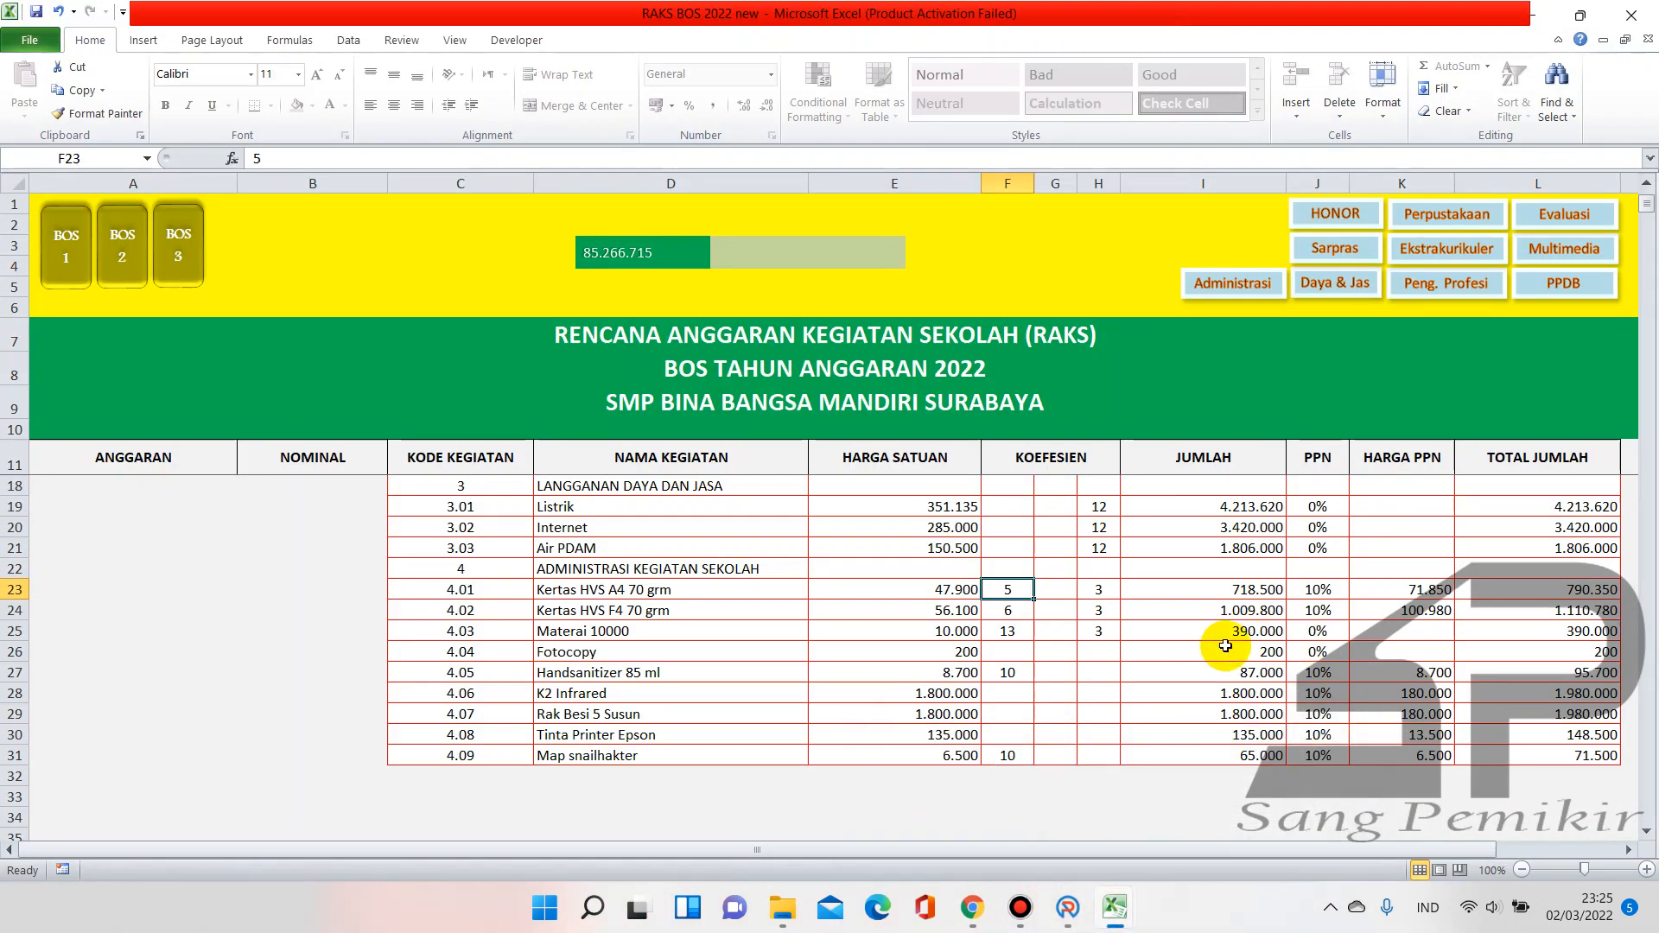
Reduce row 23 to 1 × 47.900 (52.690 with PPN) by editing F23 and H23
text(1)
key(Return)
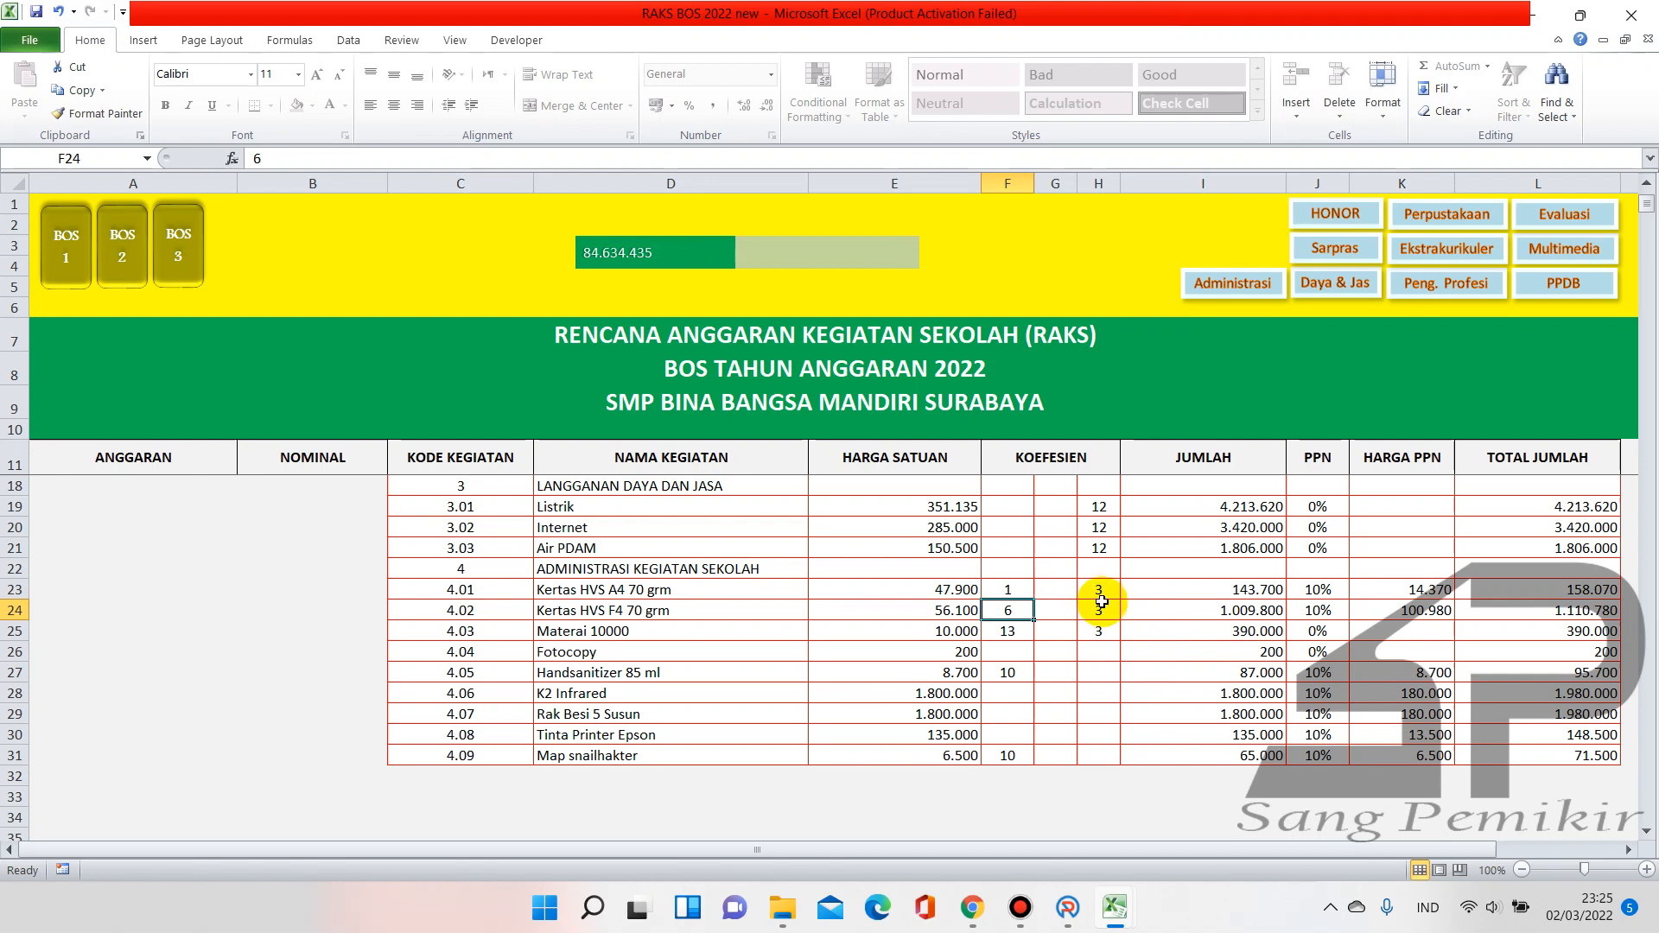
click(1100, 592)
key(Delete)
key(Return)
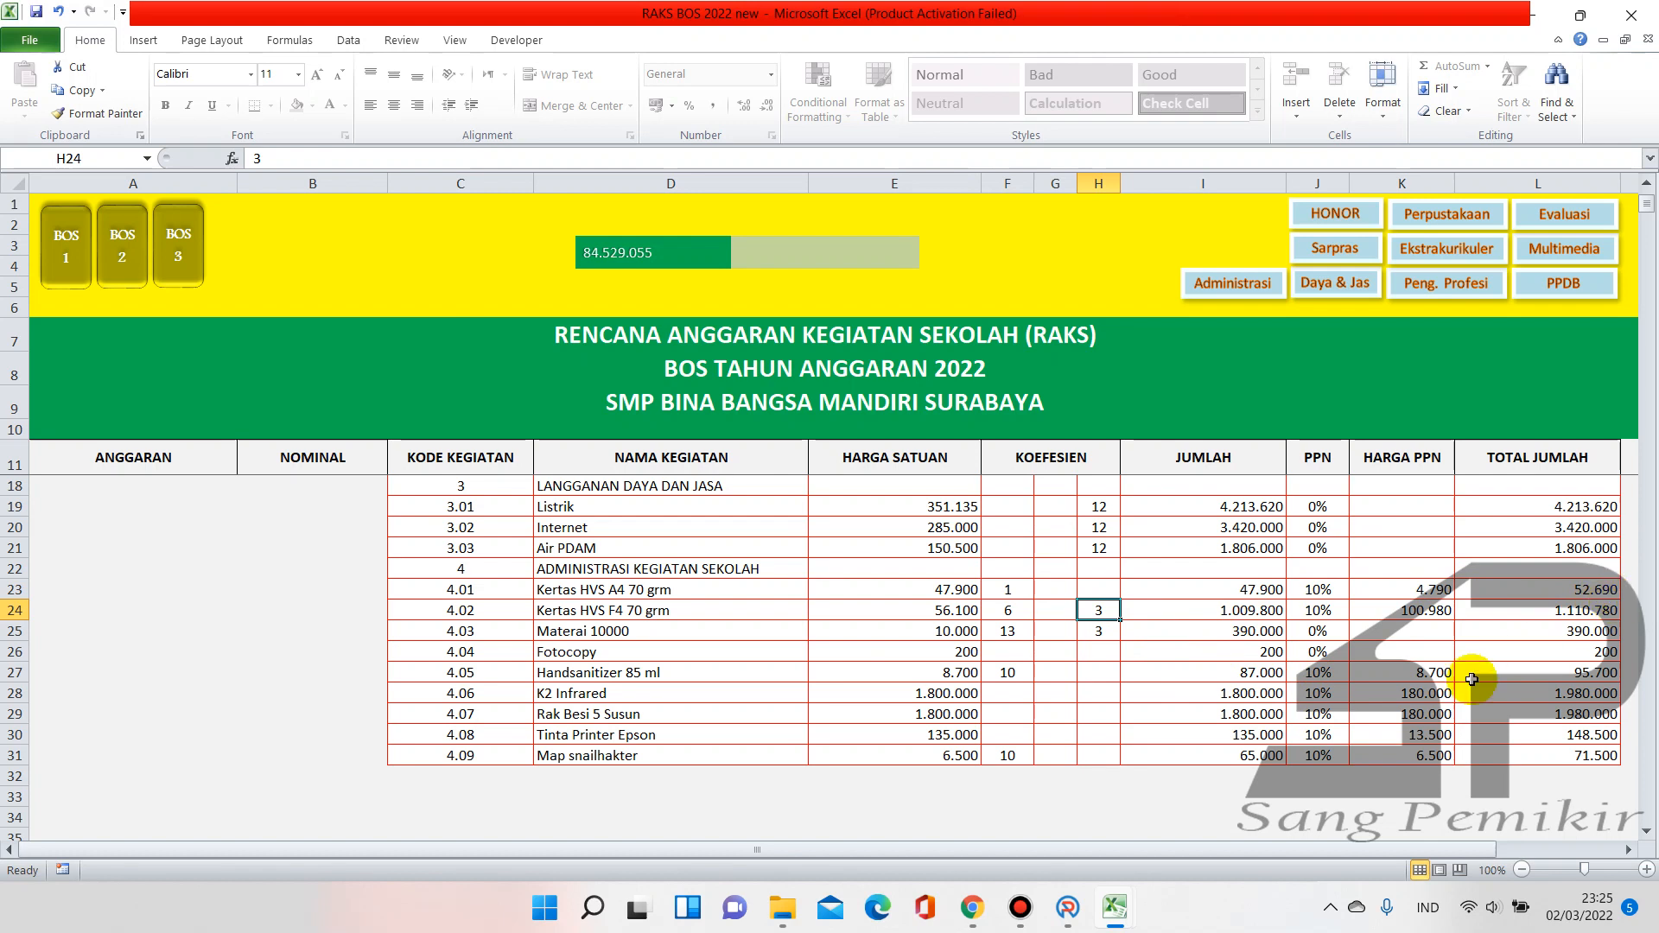
click(1115, 905)
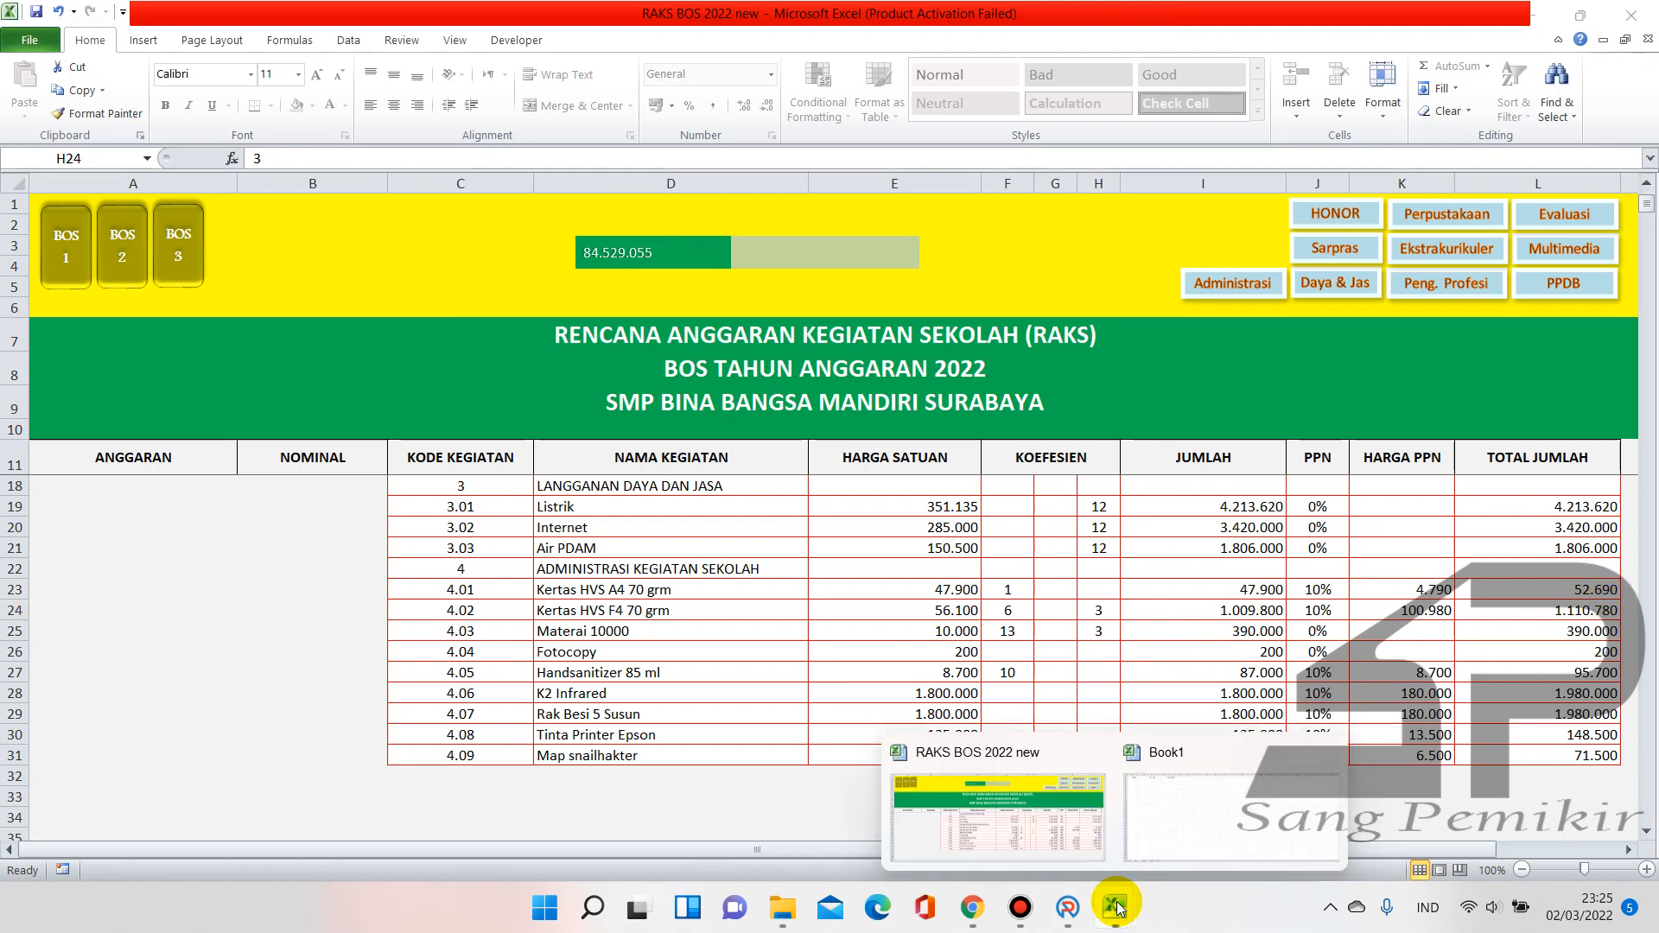
click(1068, 909)
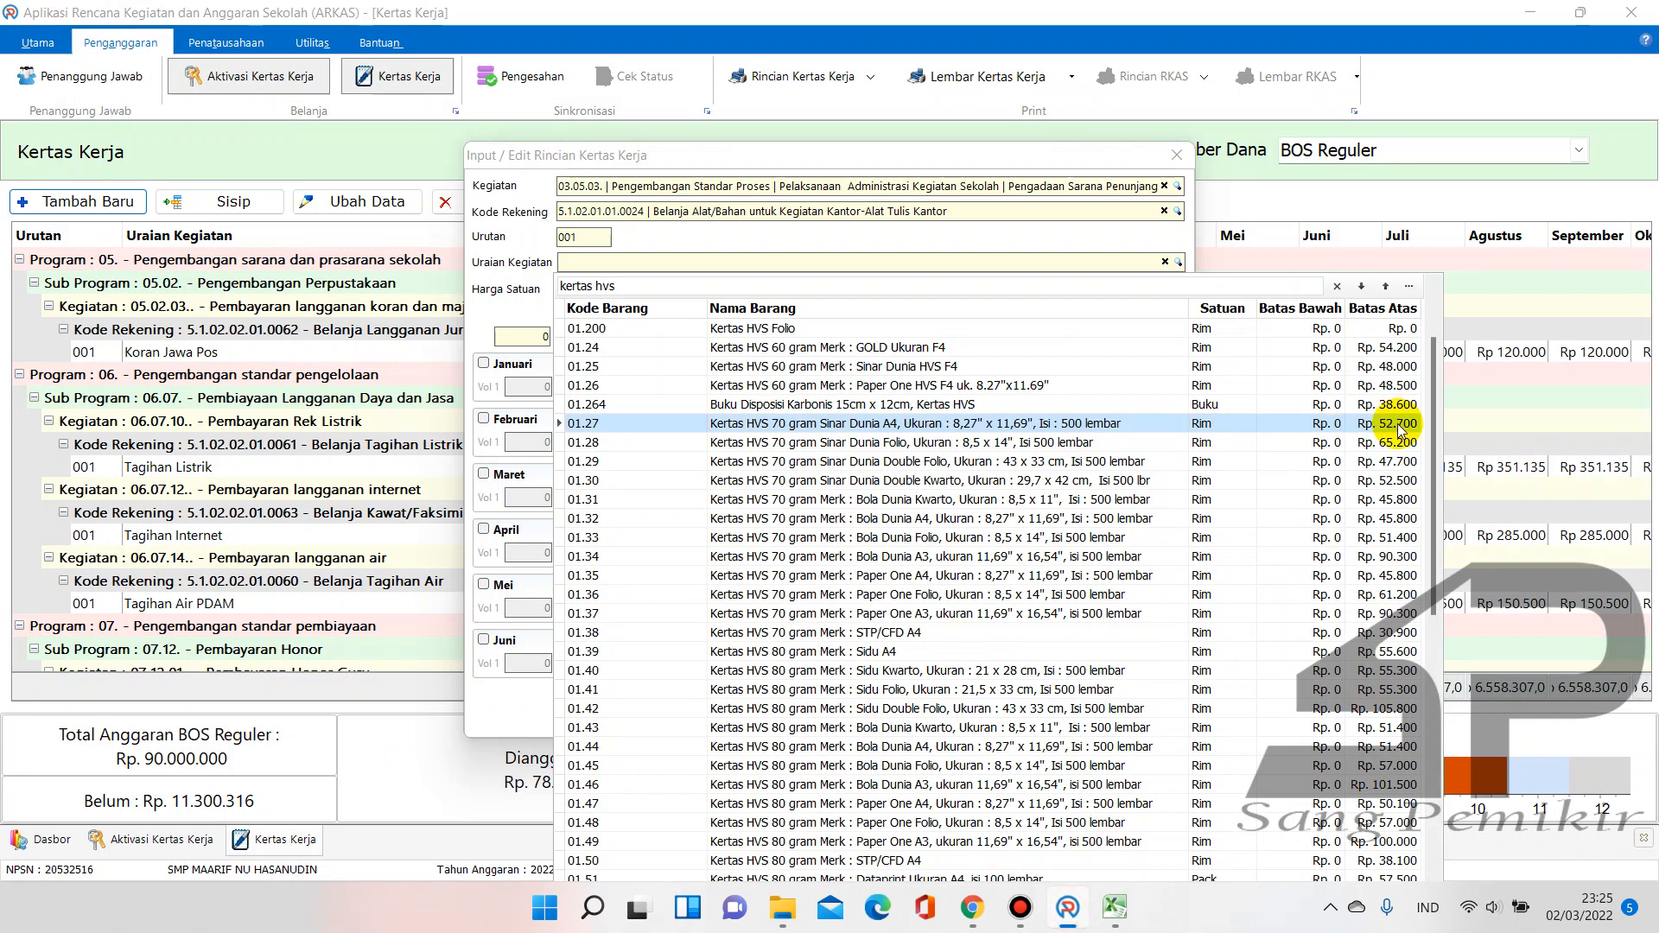
Pick item 01.27 Kertas HVS 70 gram Sinar Dunia A4 and price it at 52690
double_click(1332, 424)
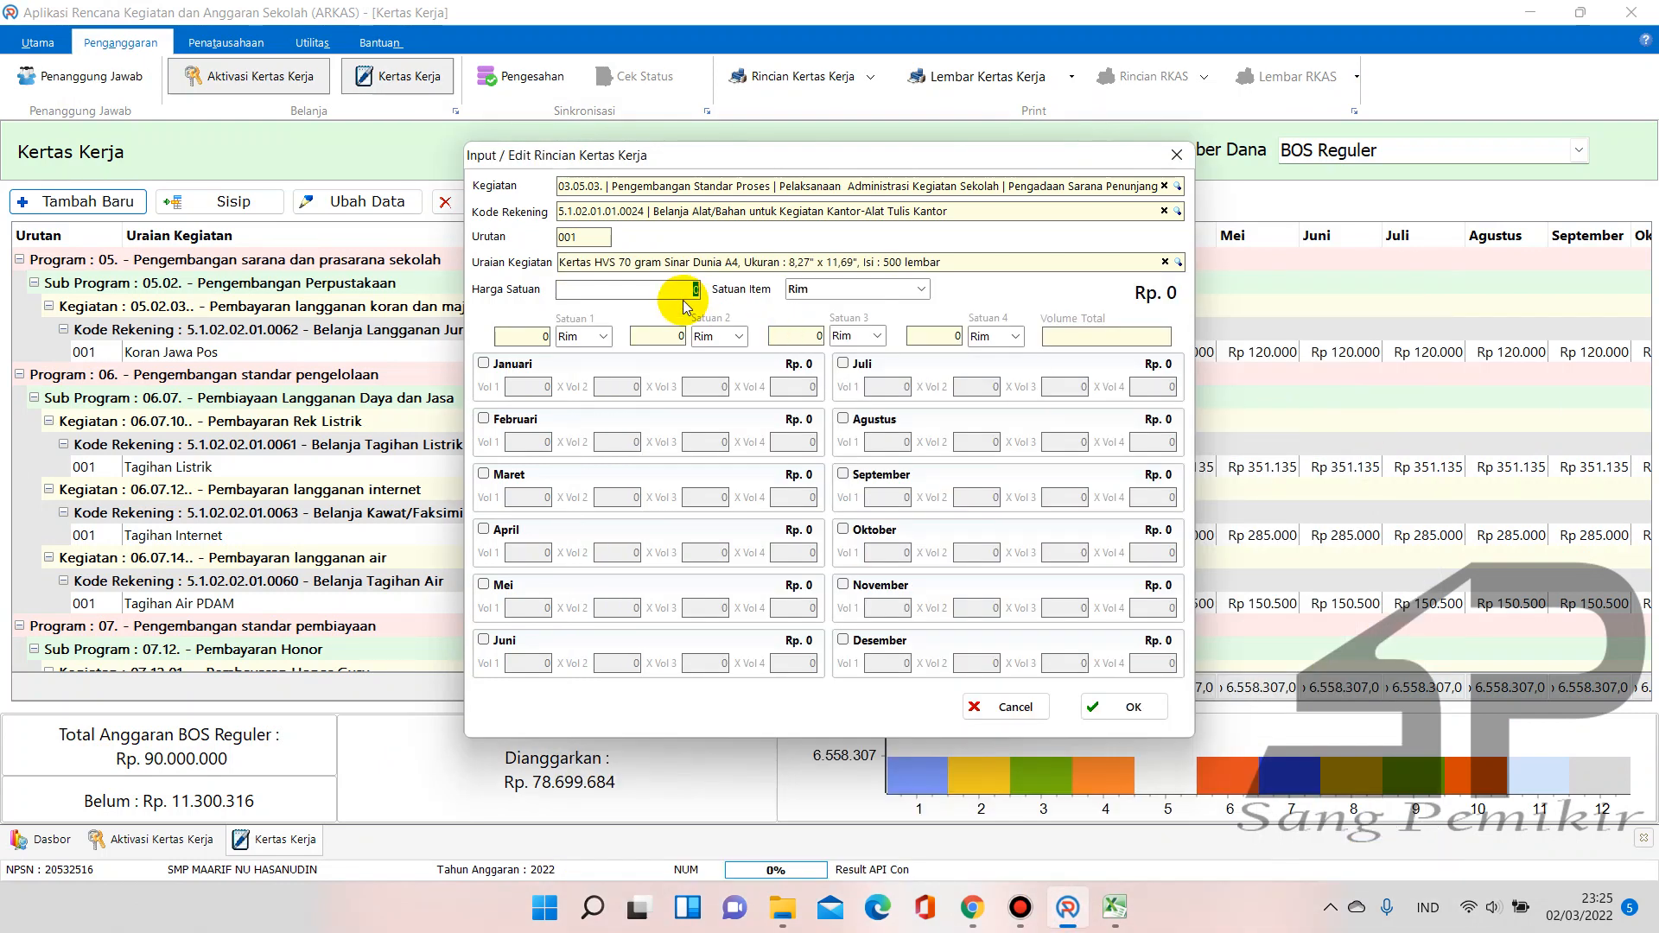
text(5269)
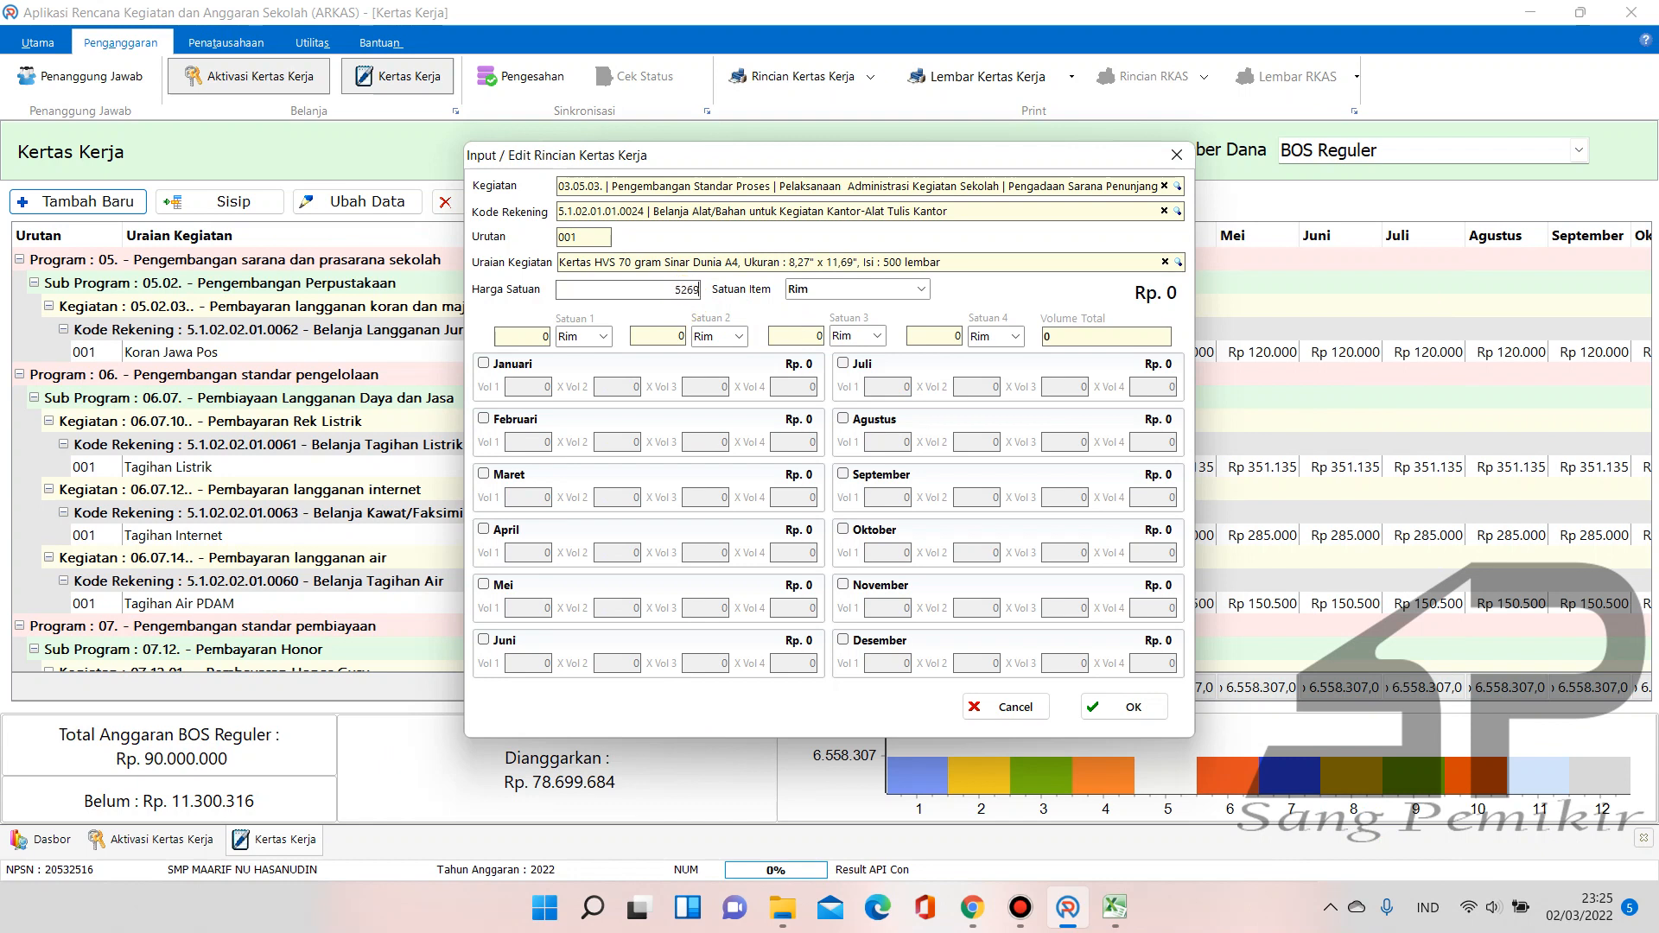
text(0)
mouse_move(1116, 907)
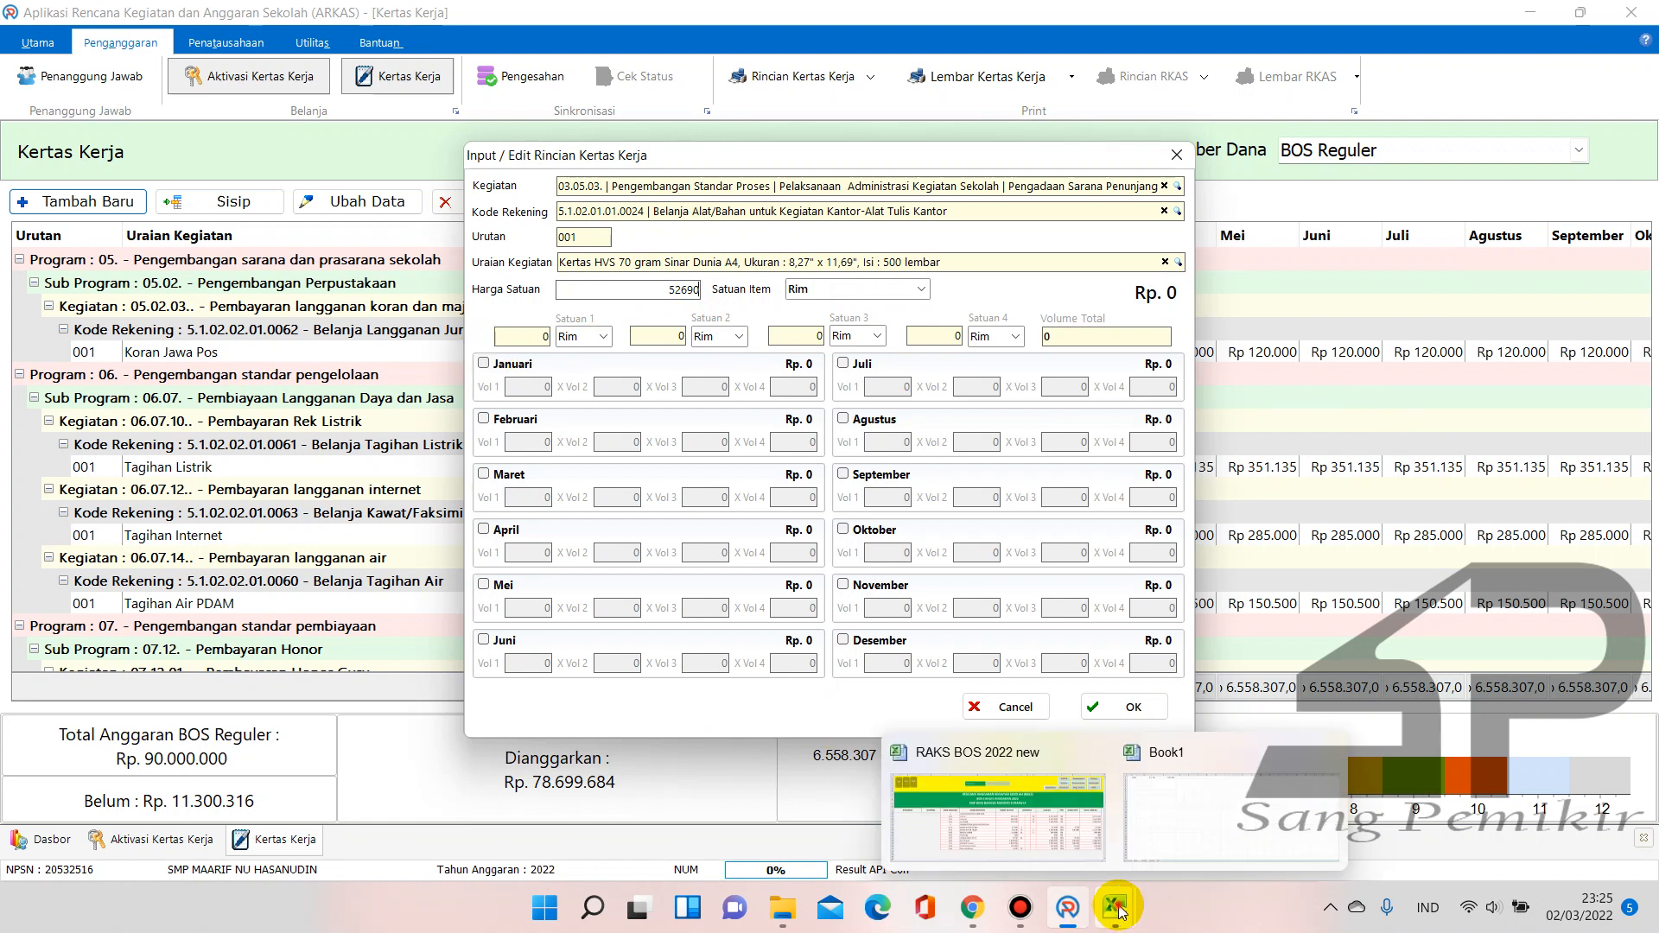
click(1035, 821)
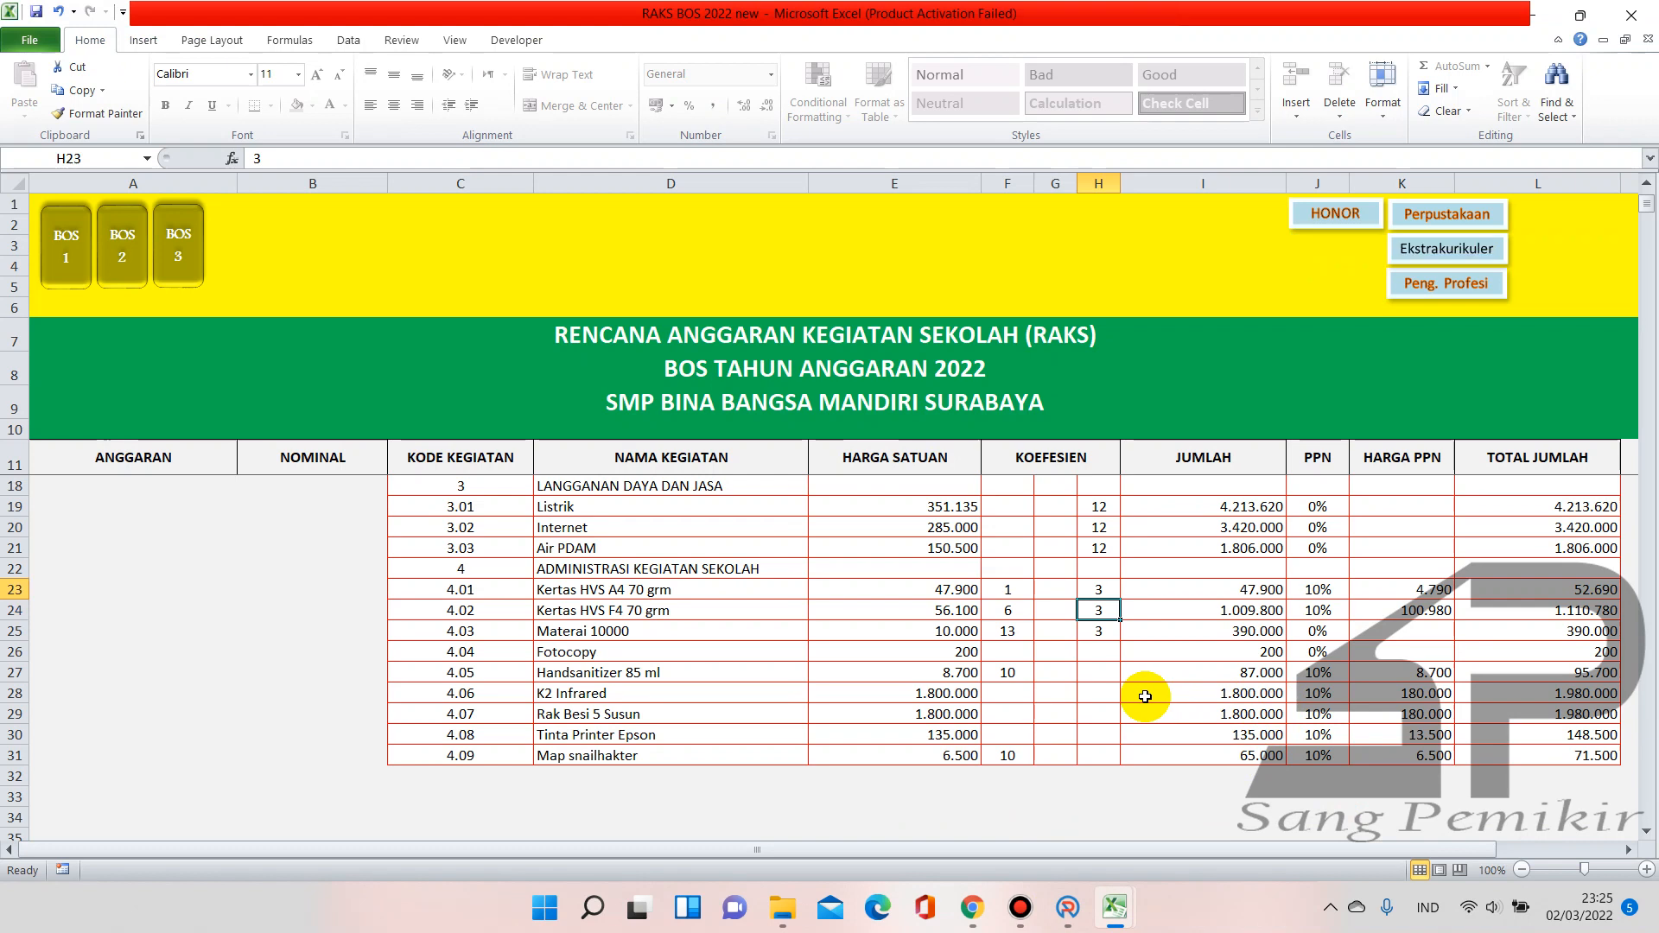
Undo the row 23 edits so F23 reads 5 and H23 reads 3, totalling 790.350
key(ctrl+z)
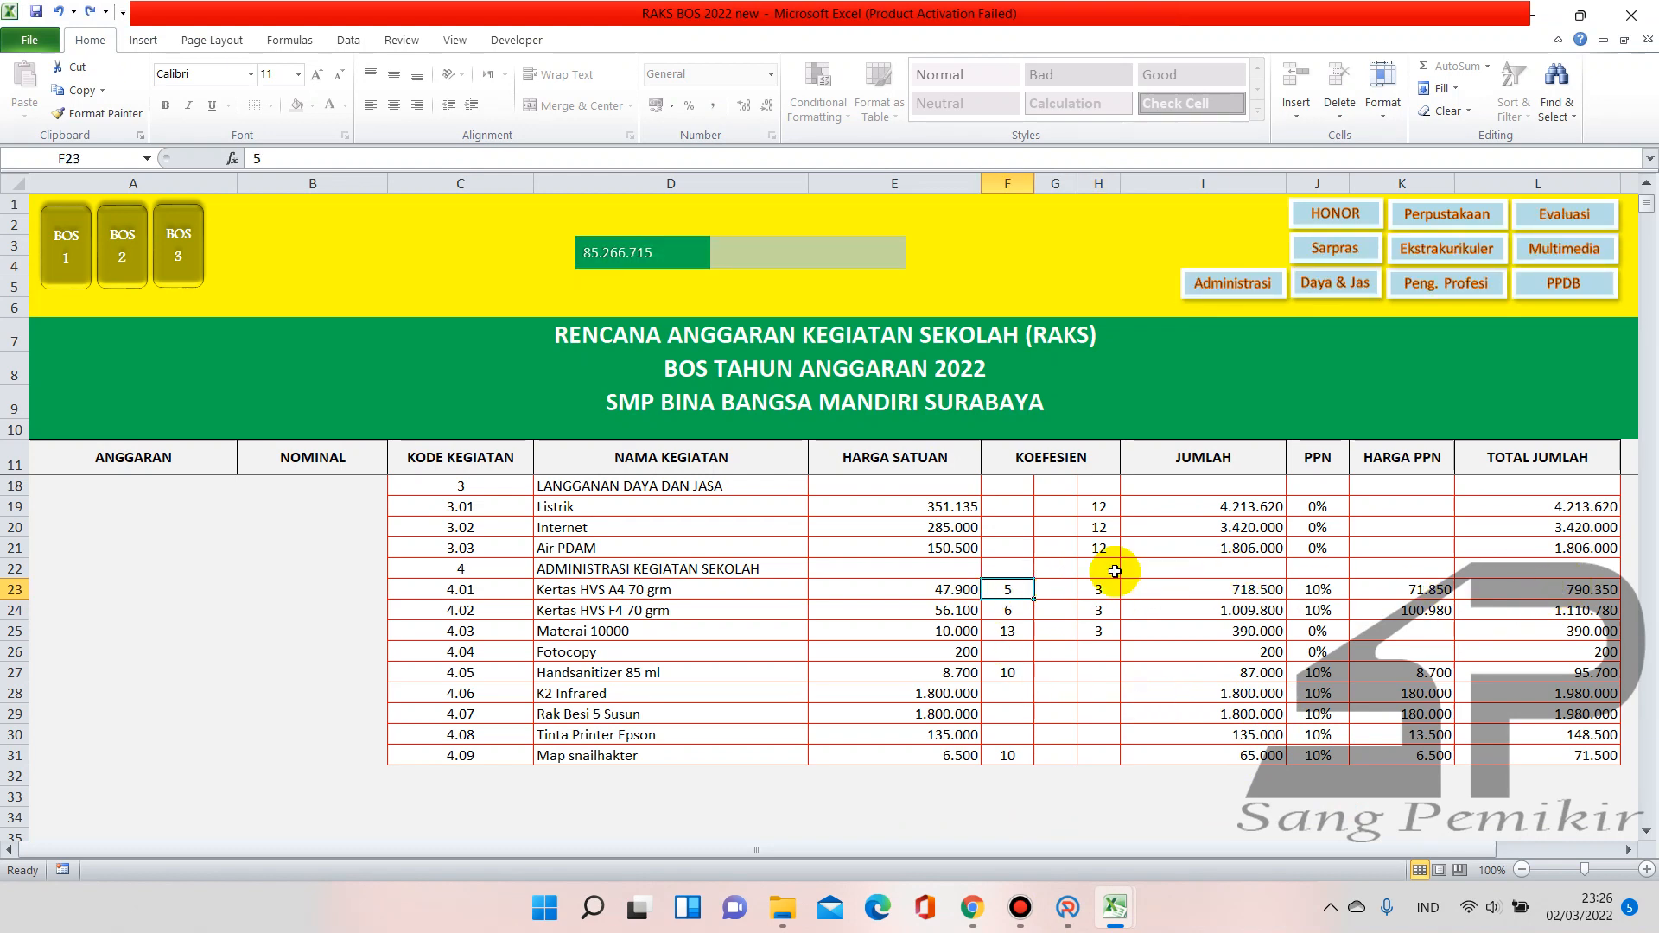
mouse_move(974, 907)
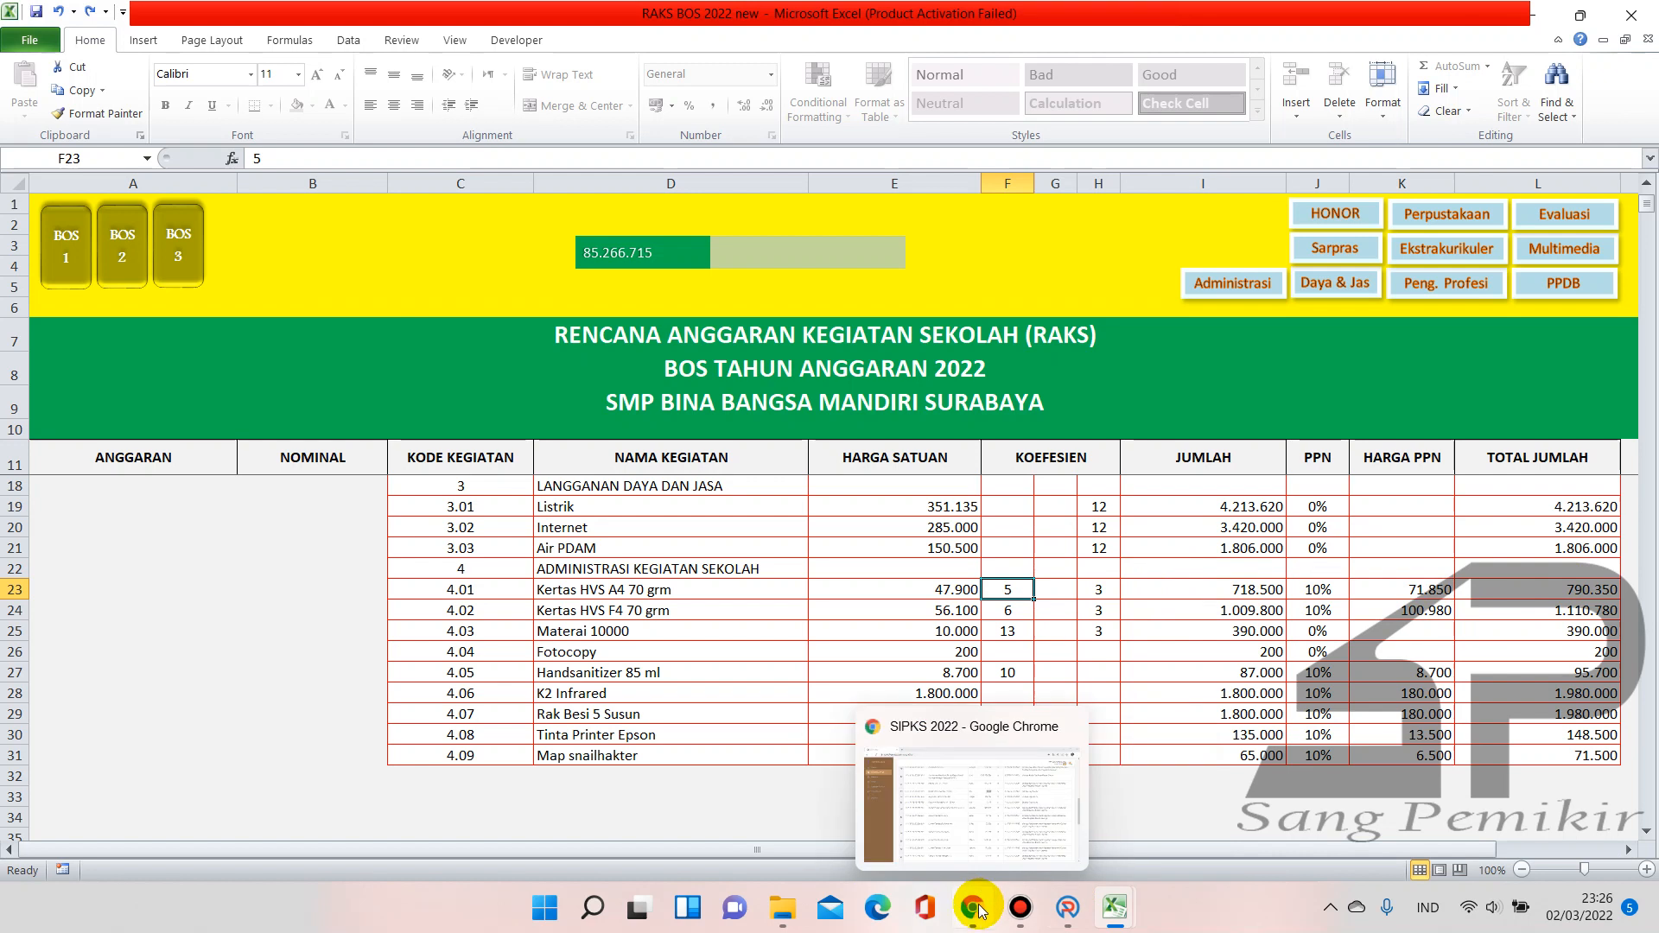
click(1068, 907)
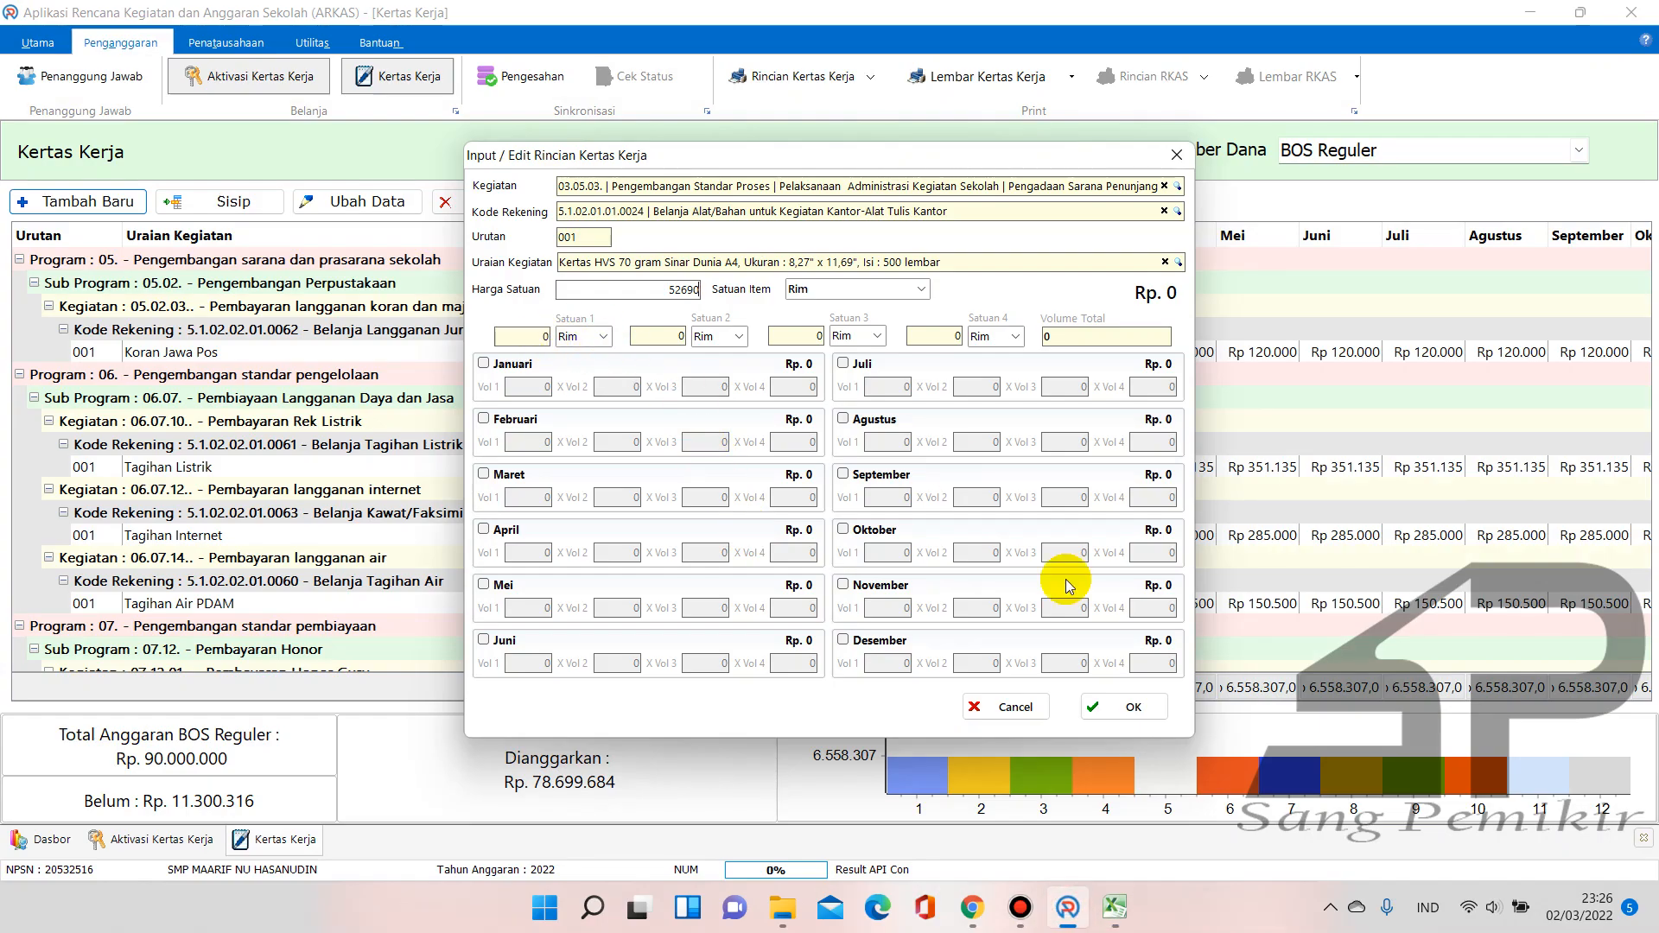
click(1115, 907)
click(1056, 854)
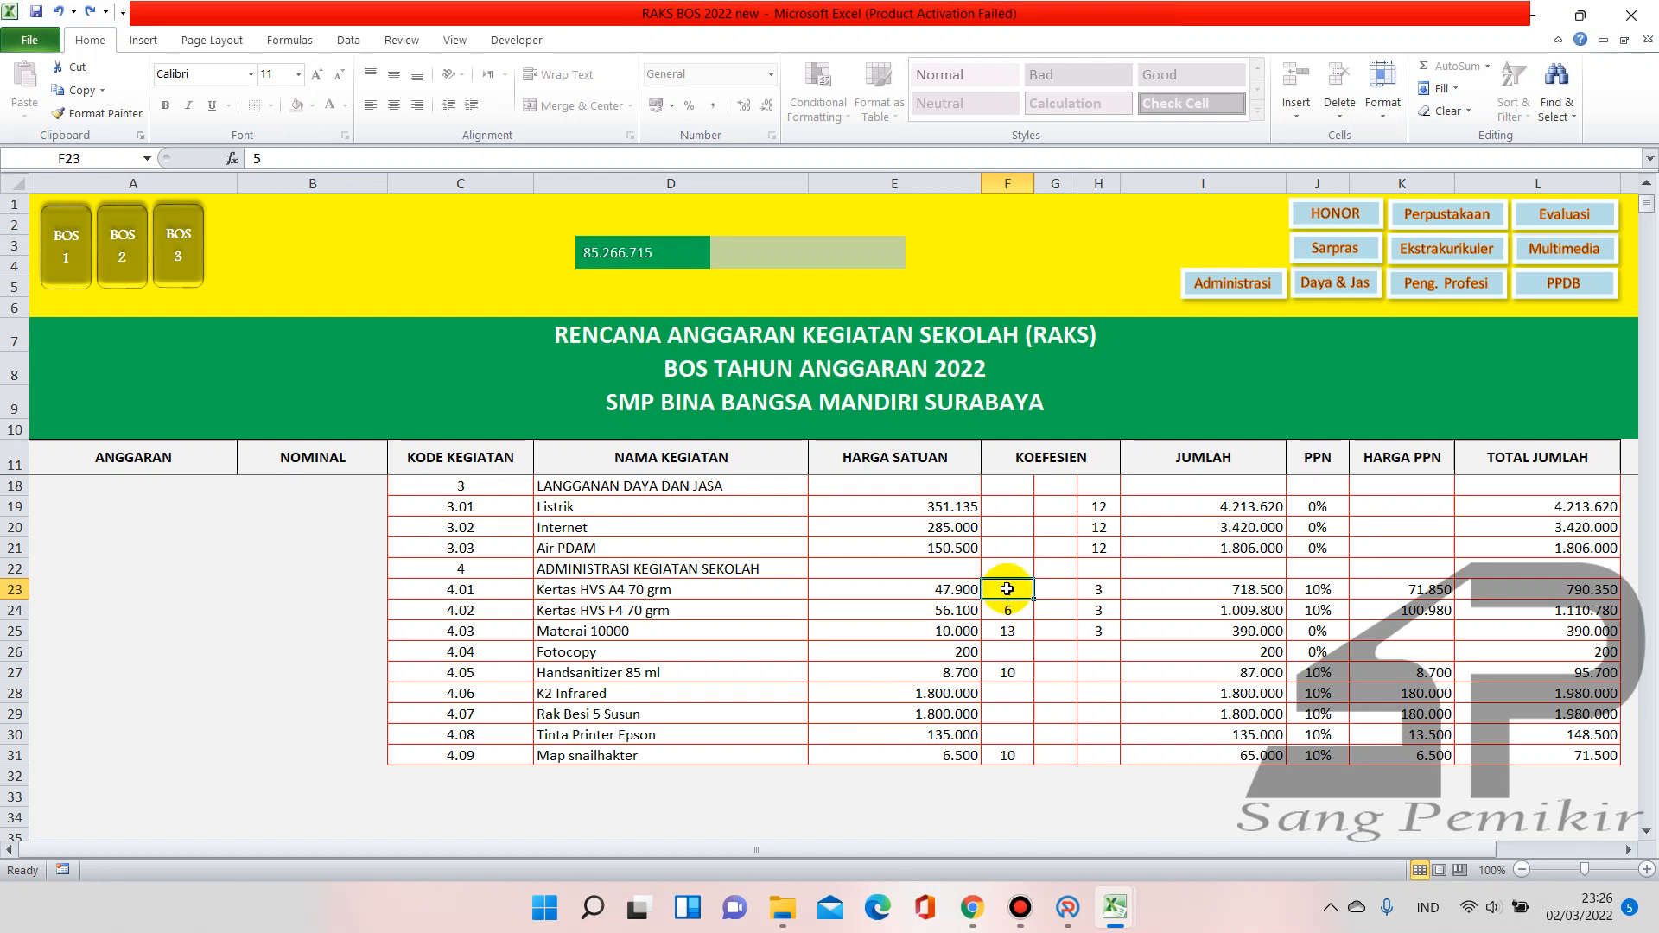
click(1093, 588)
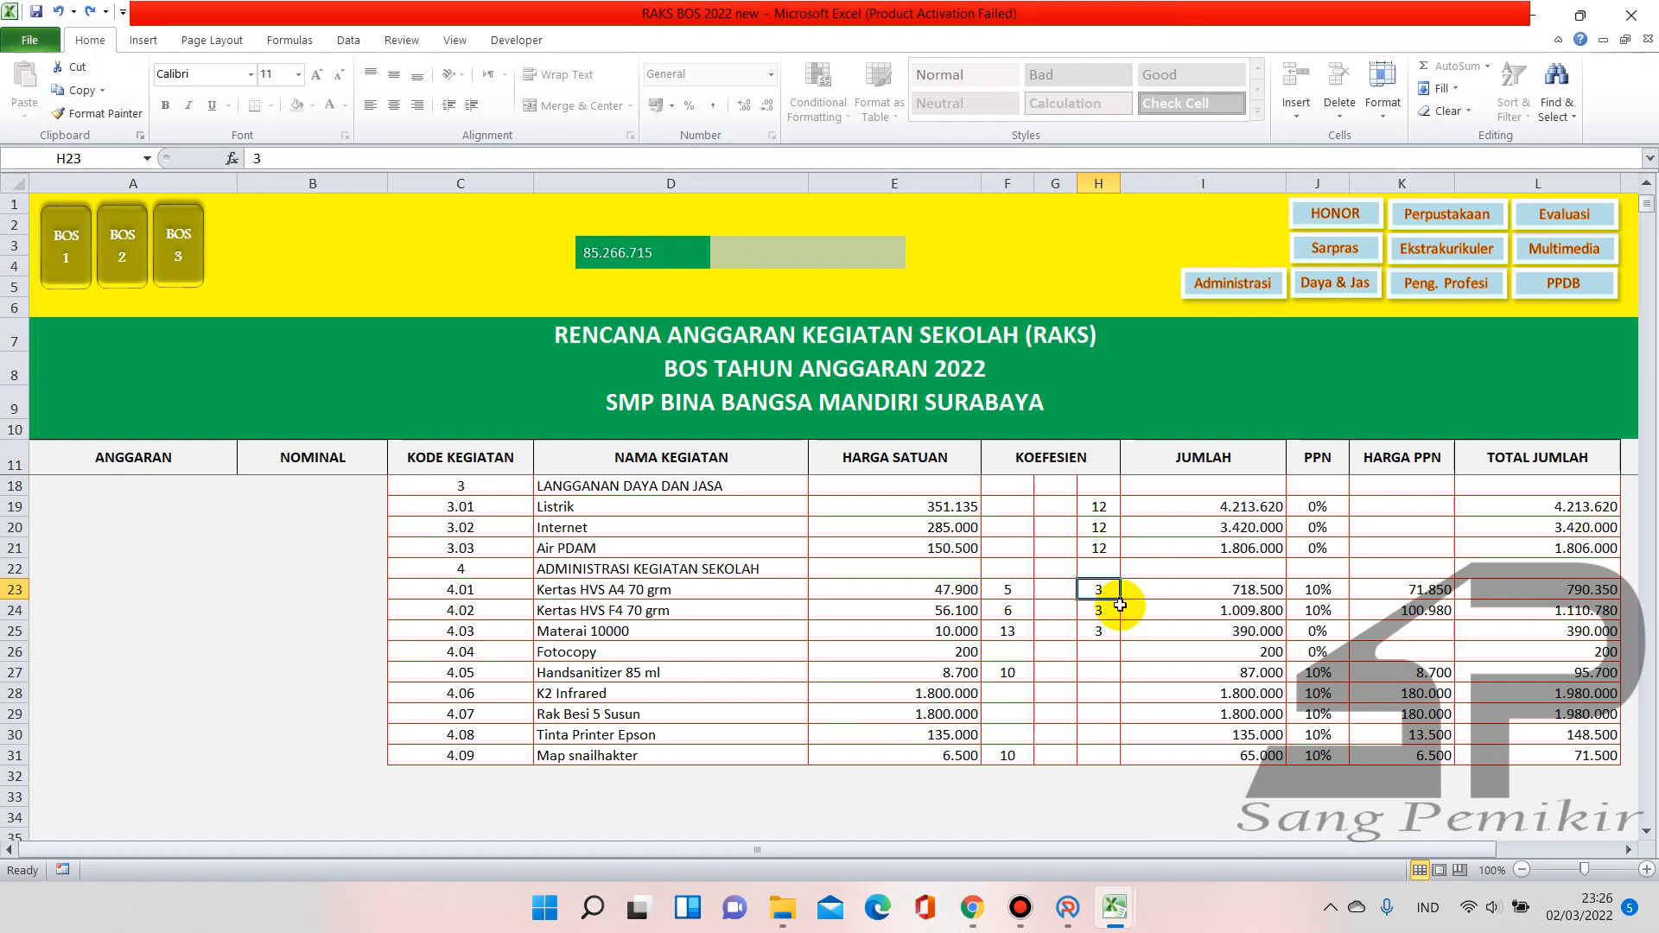
click(1008, 589)
click(1069, 908)
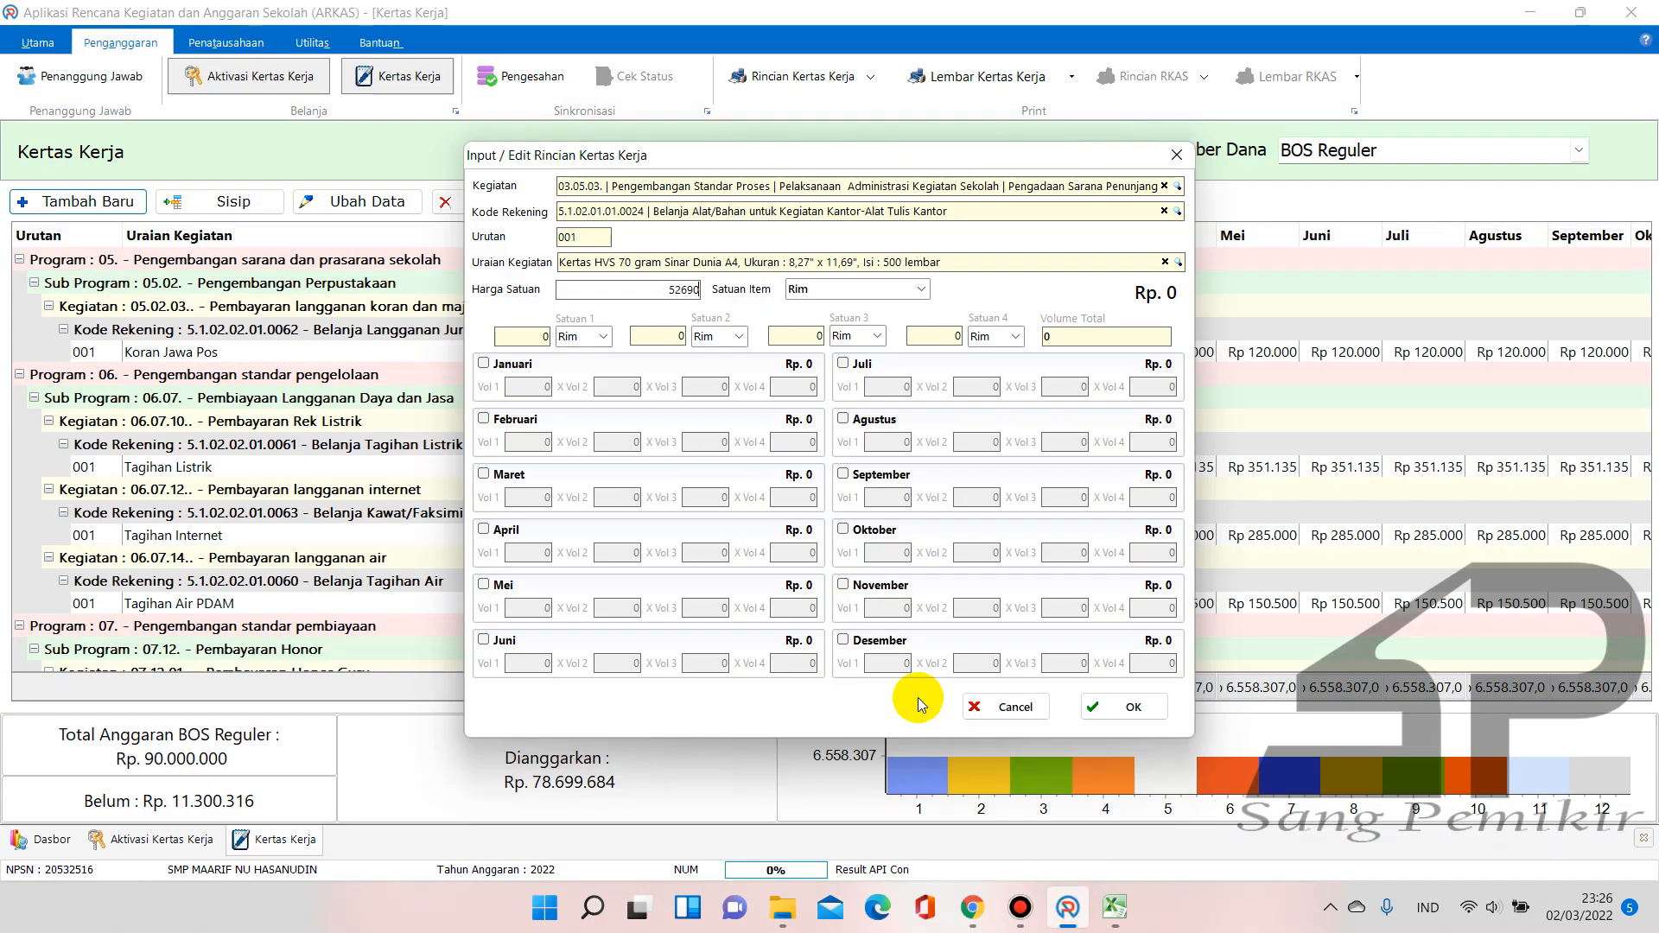
Tick April in the monthly schedule and enter its volume, checking the figure in Excel
click(502, 370)
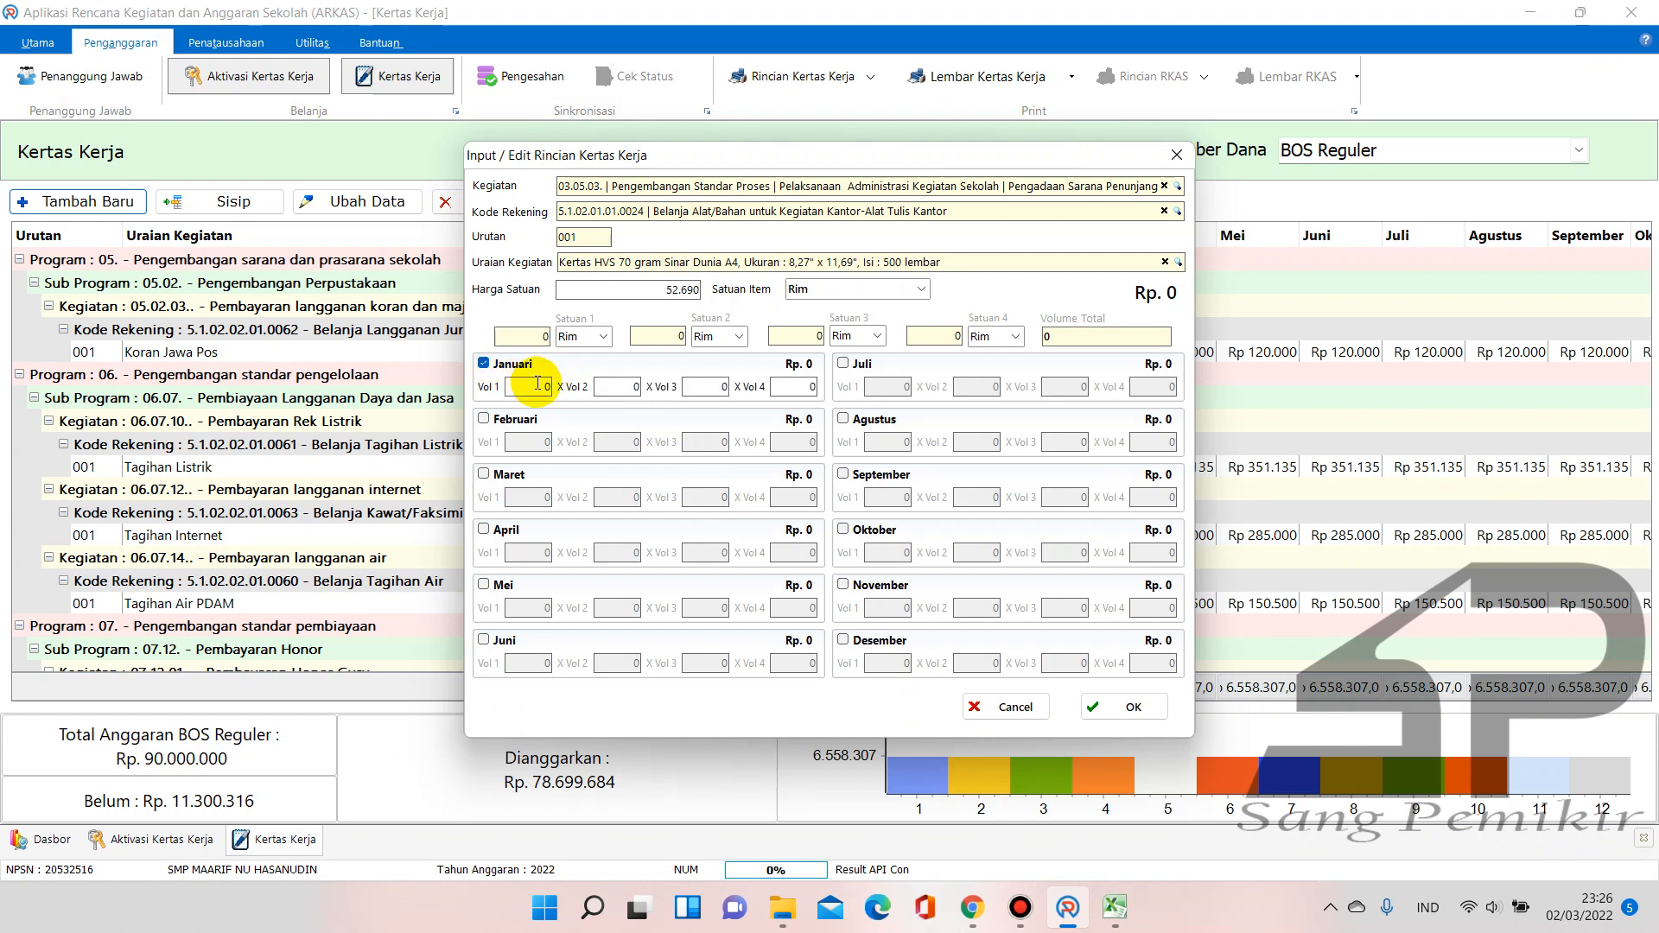
click(484, 364)
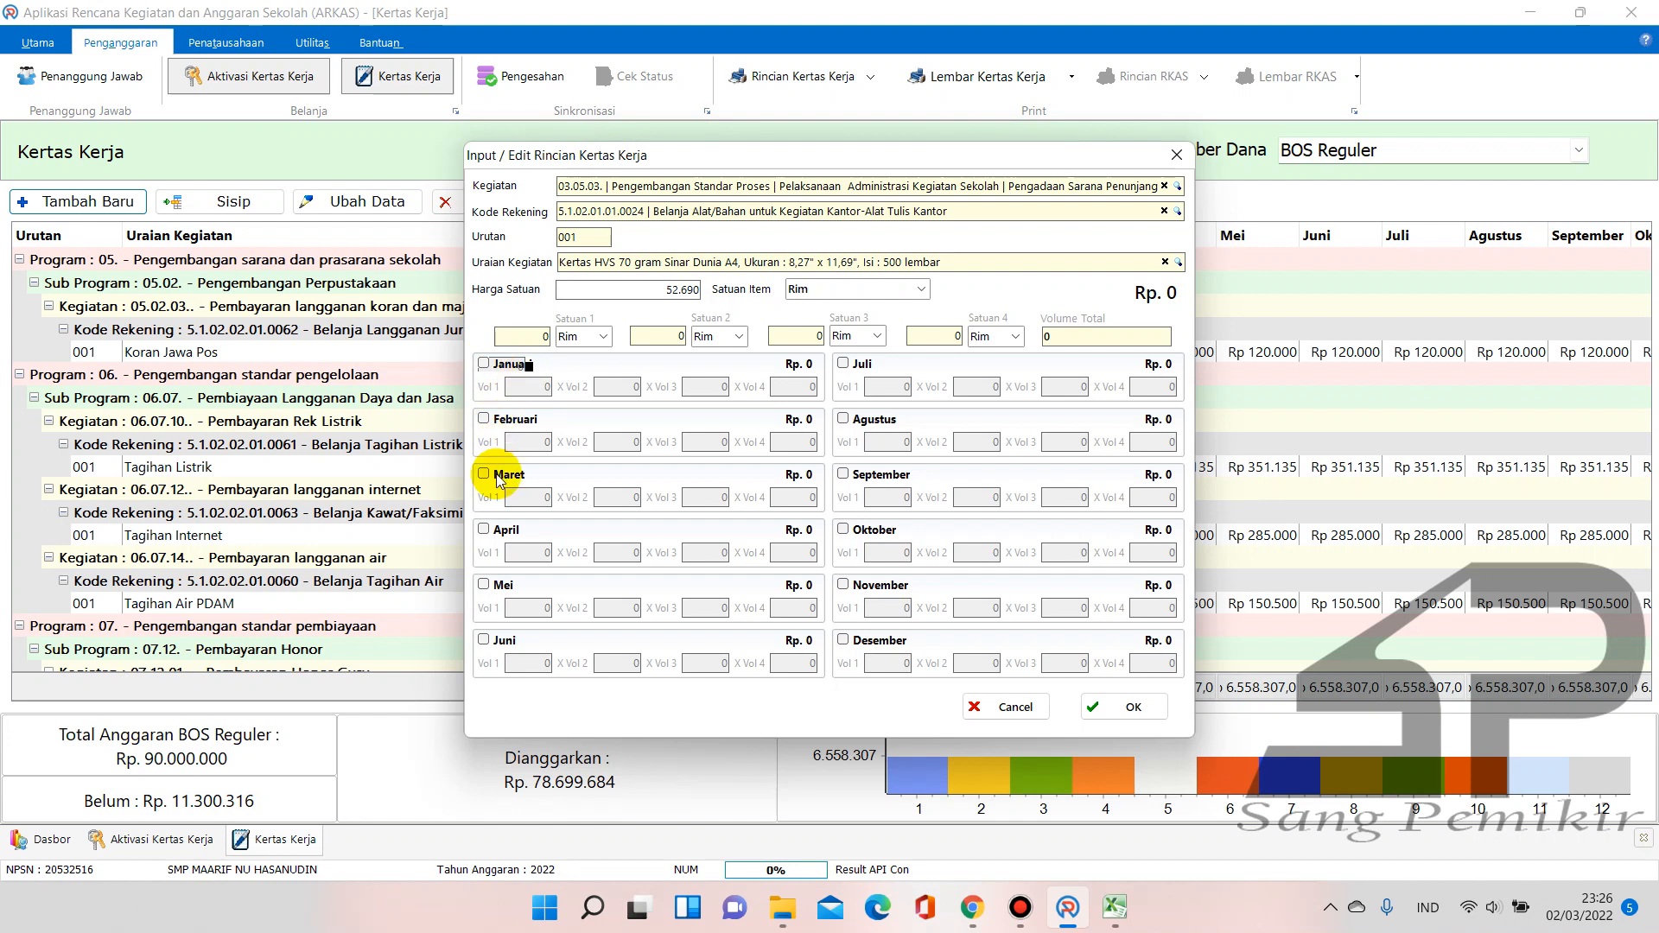
click(483, 531)
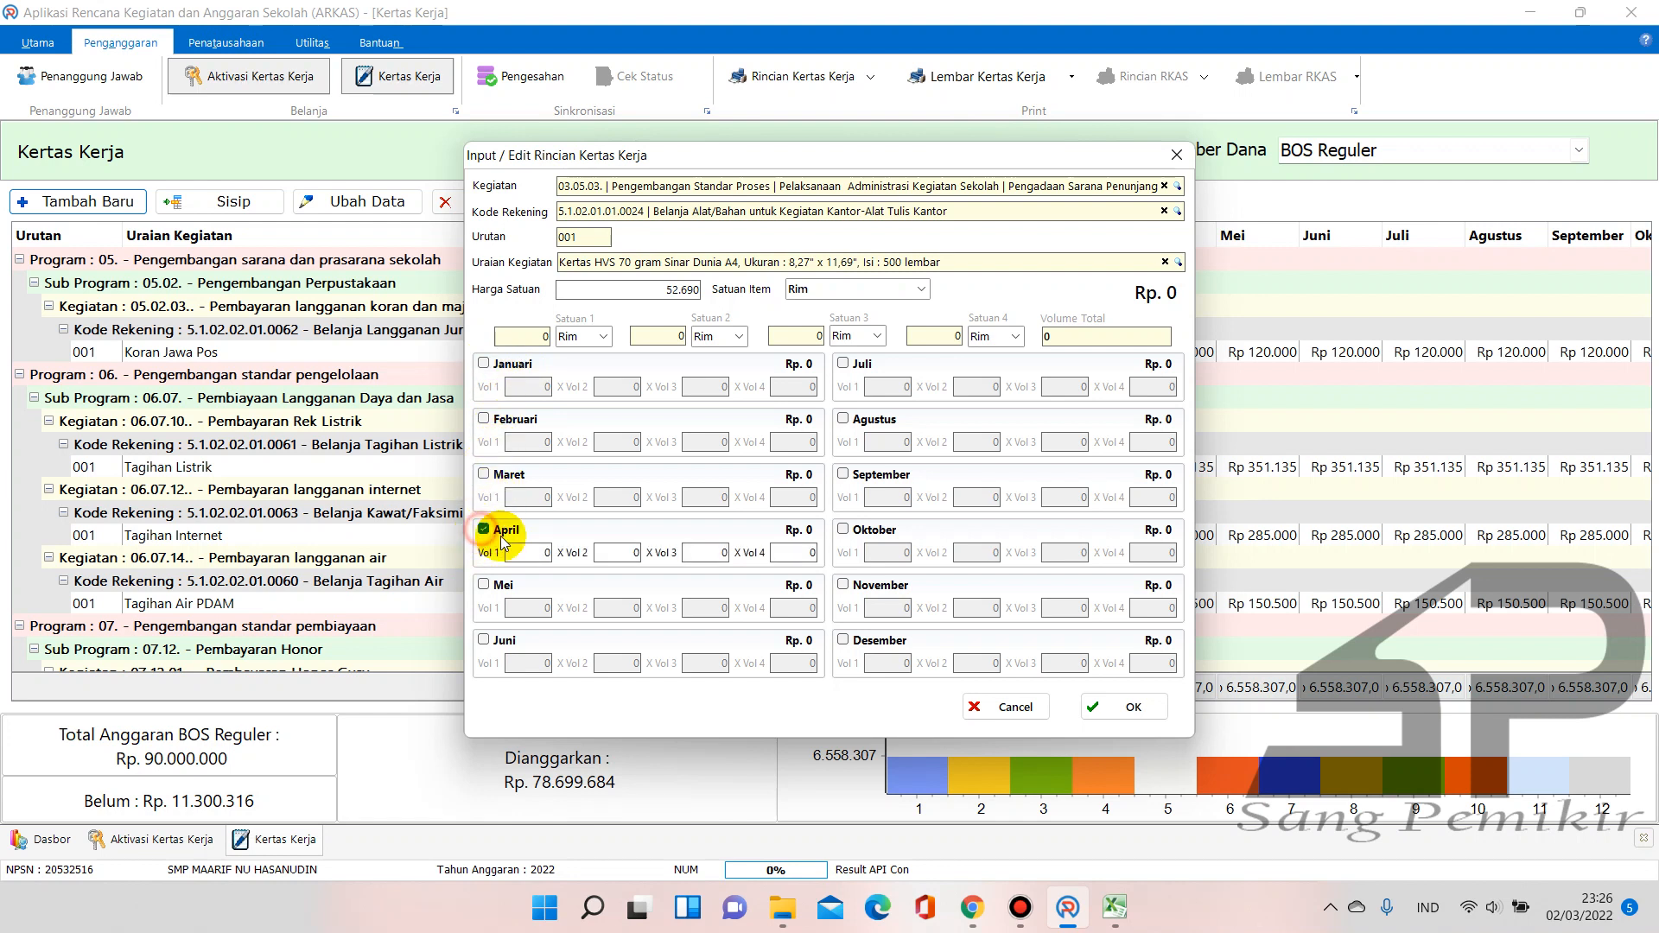
text(4)
click(606, 554)
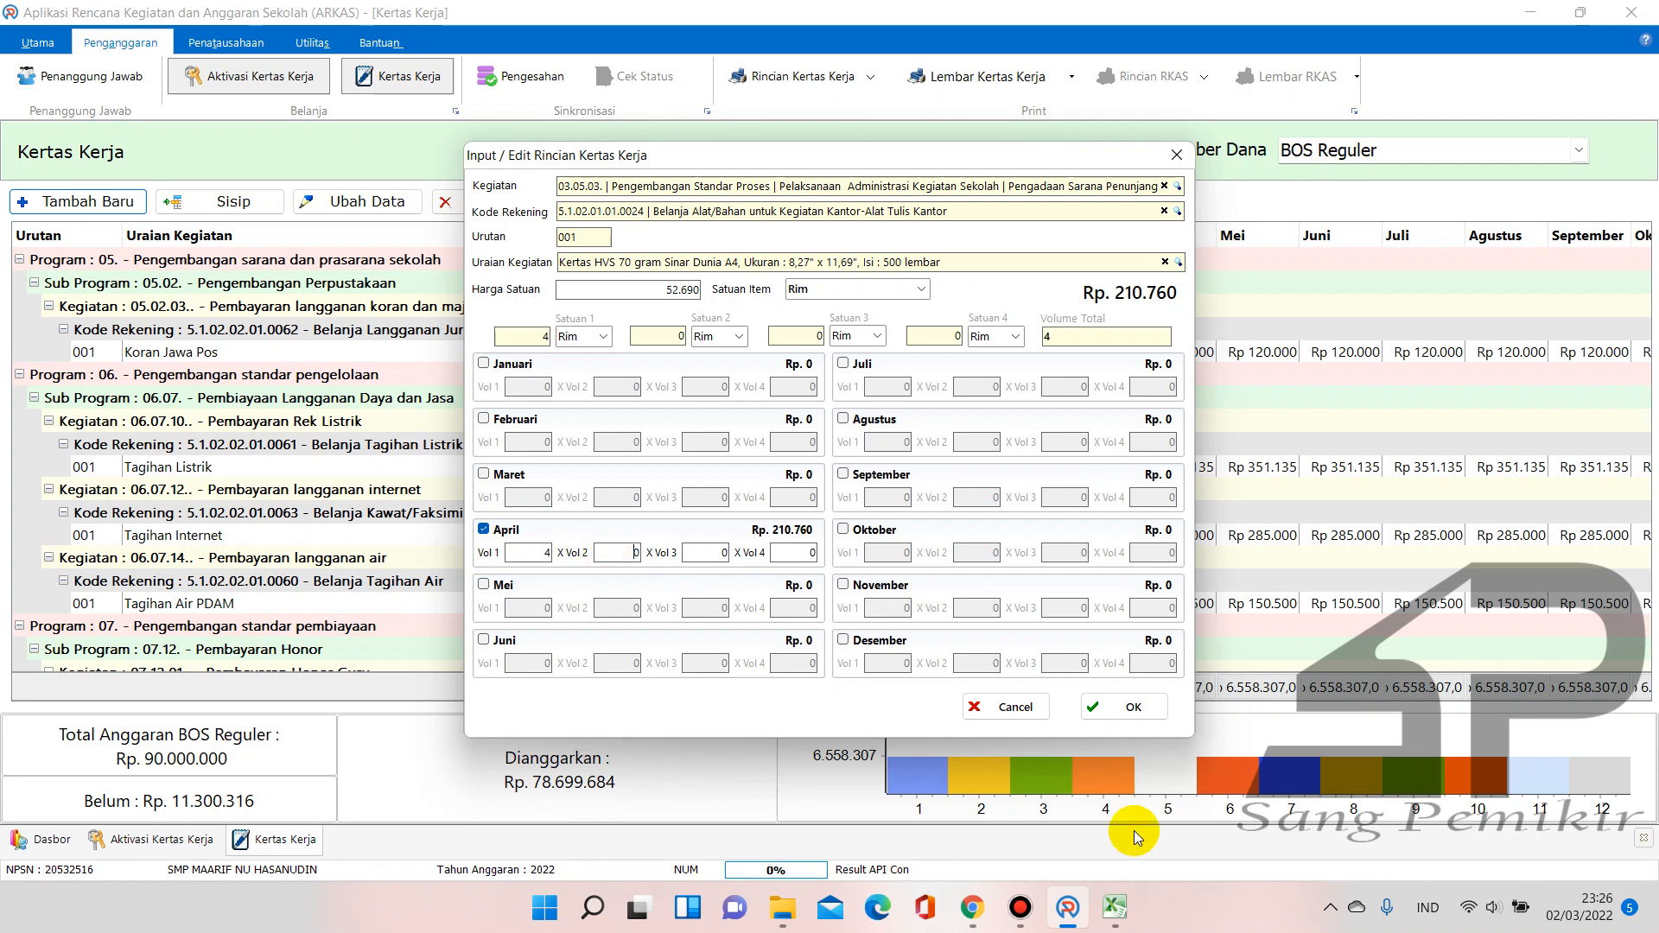
click(1115, 908)
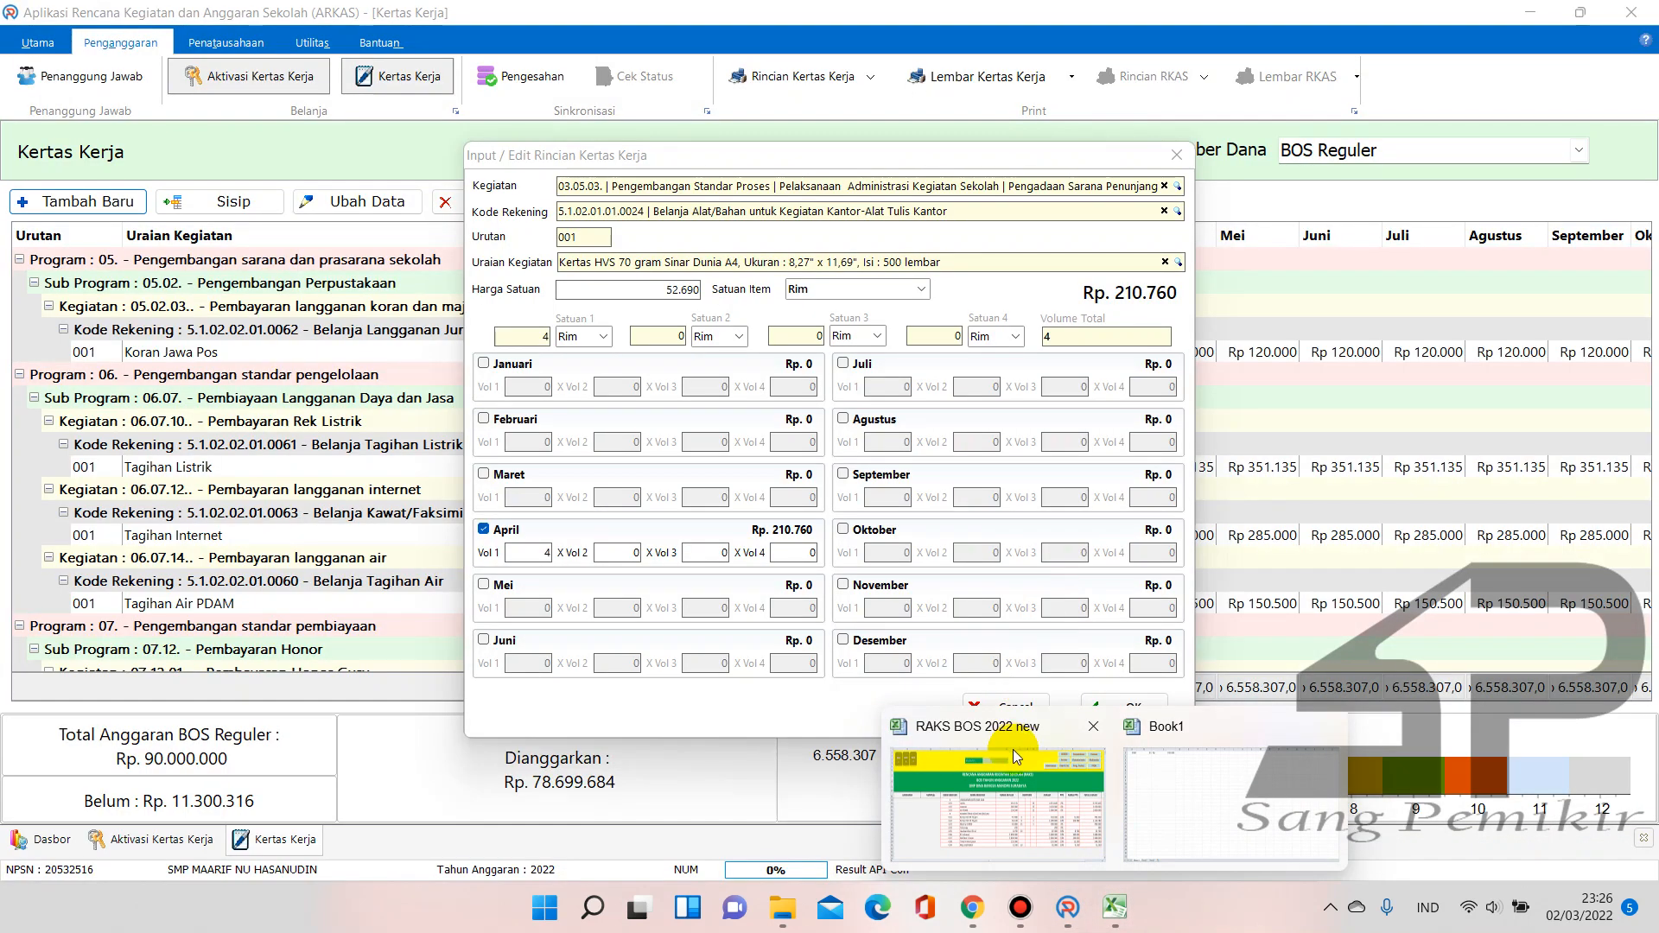
click(1013, 749)
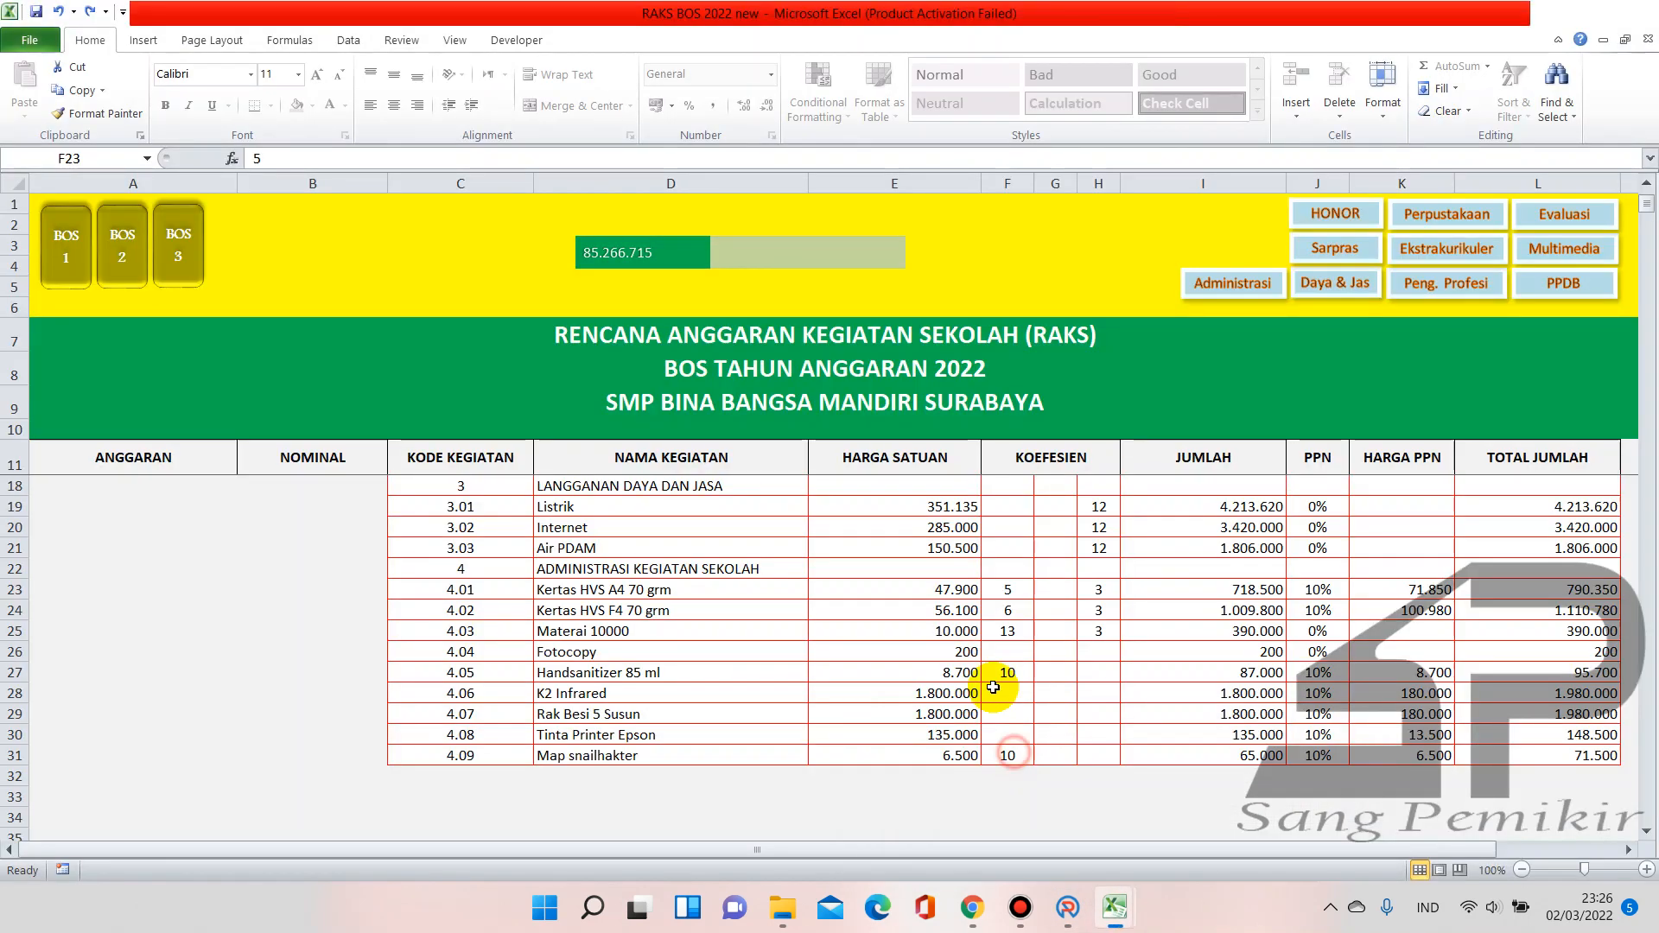
click(1068, 908)
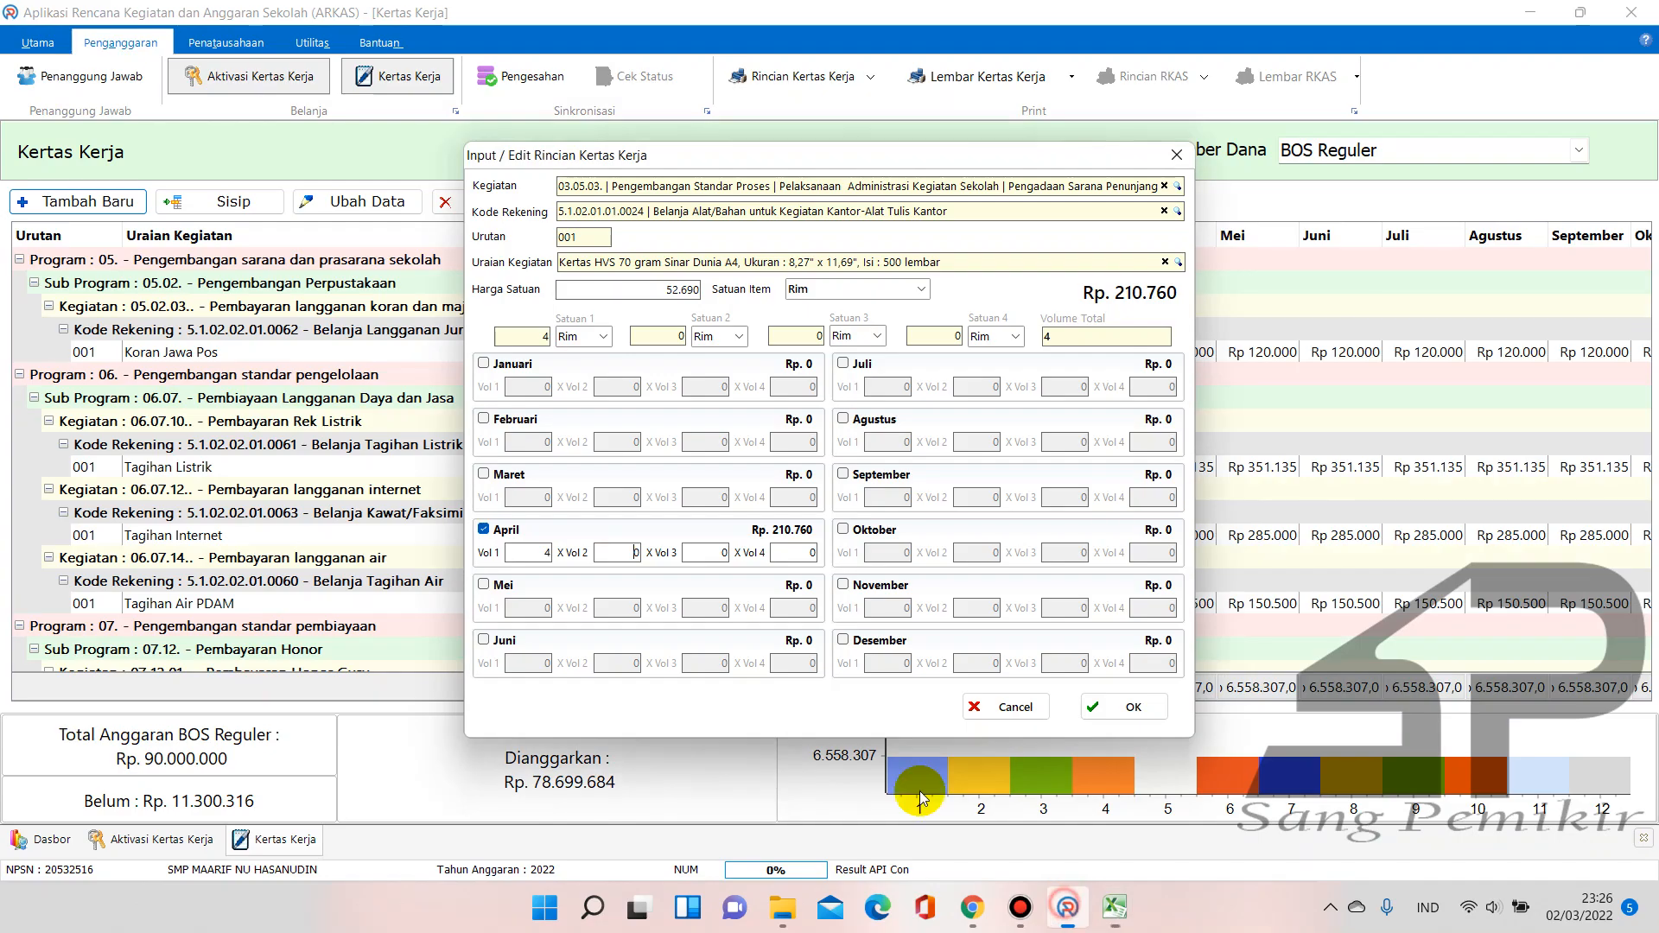
Give April, August and December 5 Rim each of Kertas HVS A4
text(5)
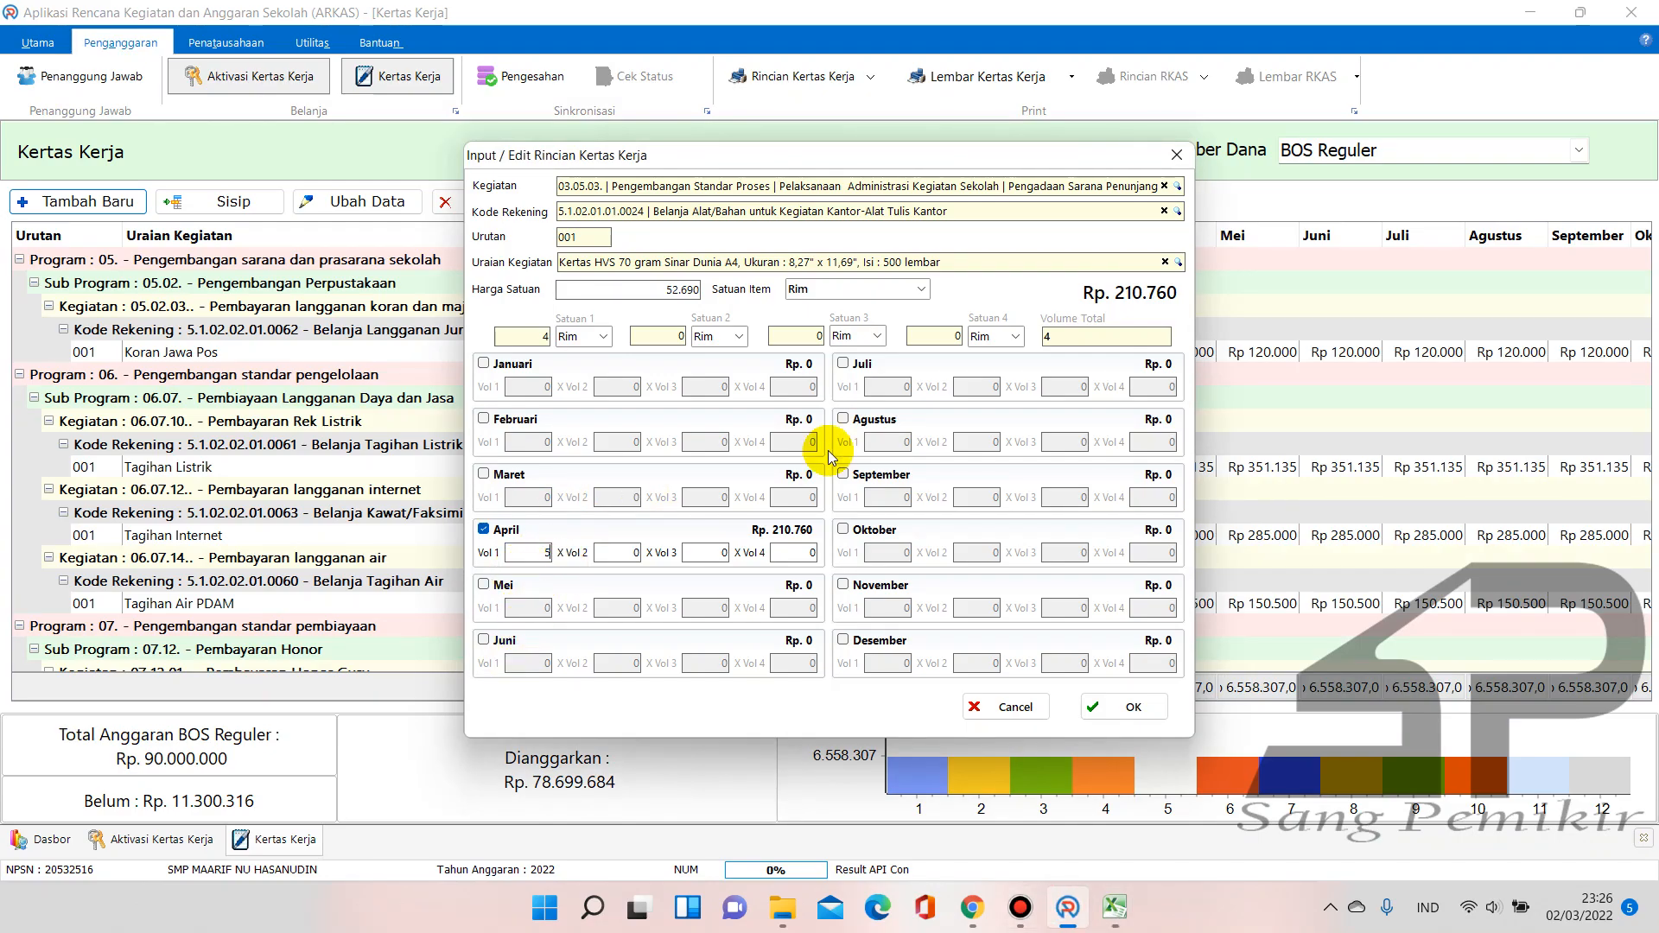
click(844, 419)
click(890, 441)
text(5)
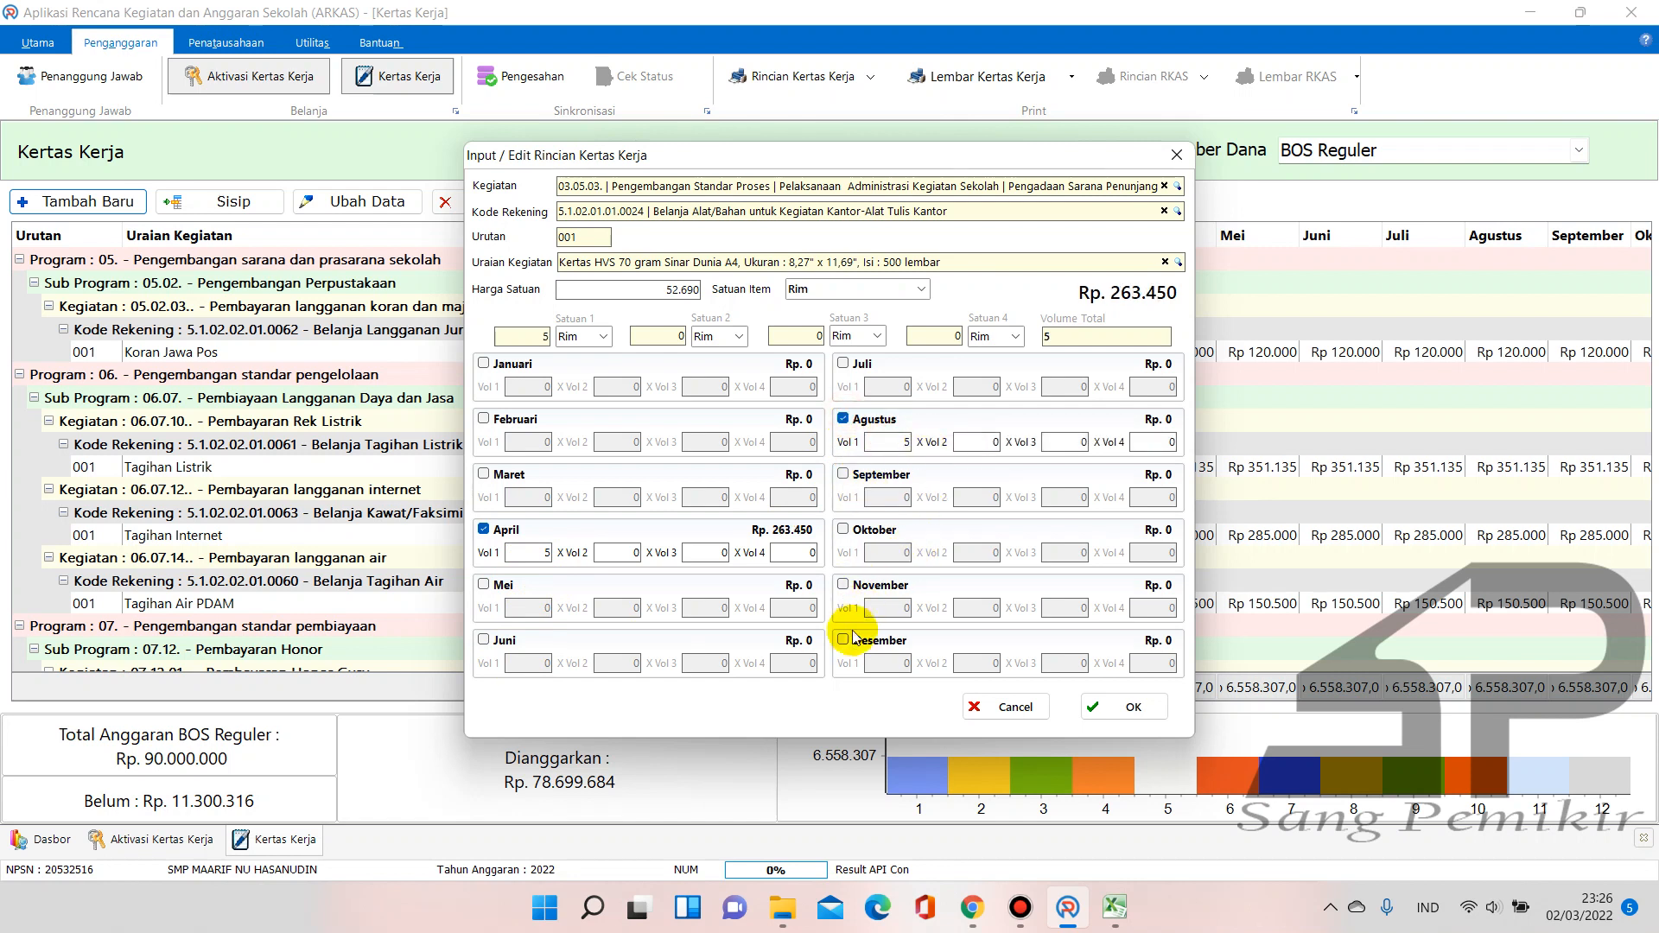
click(844, 640)
click(888, 659)
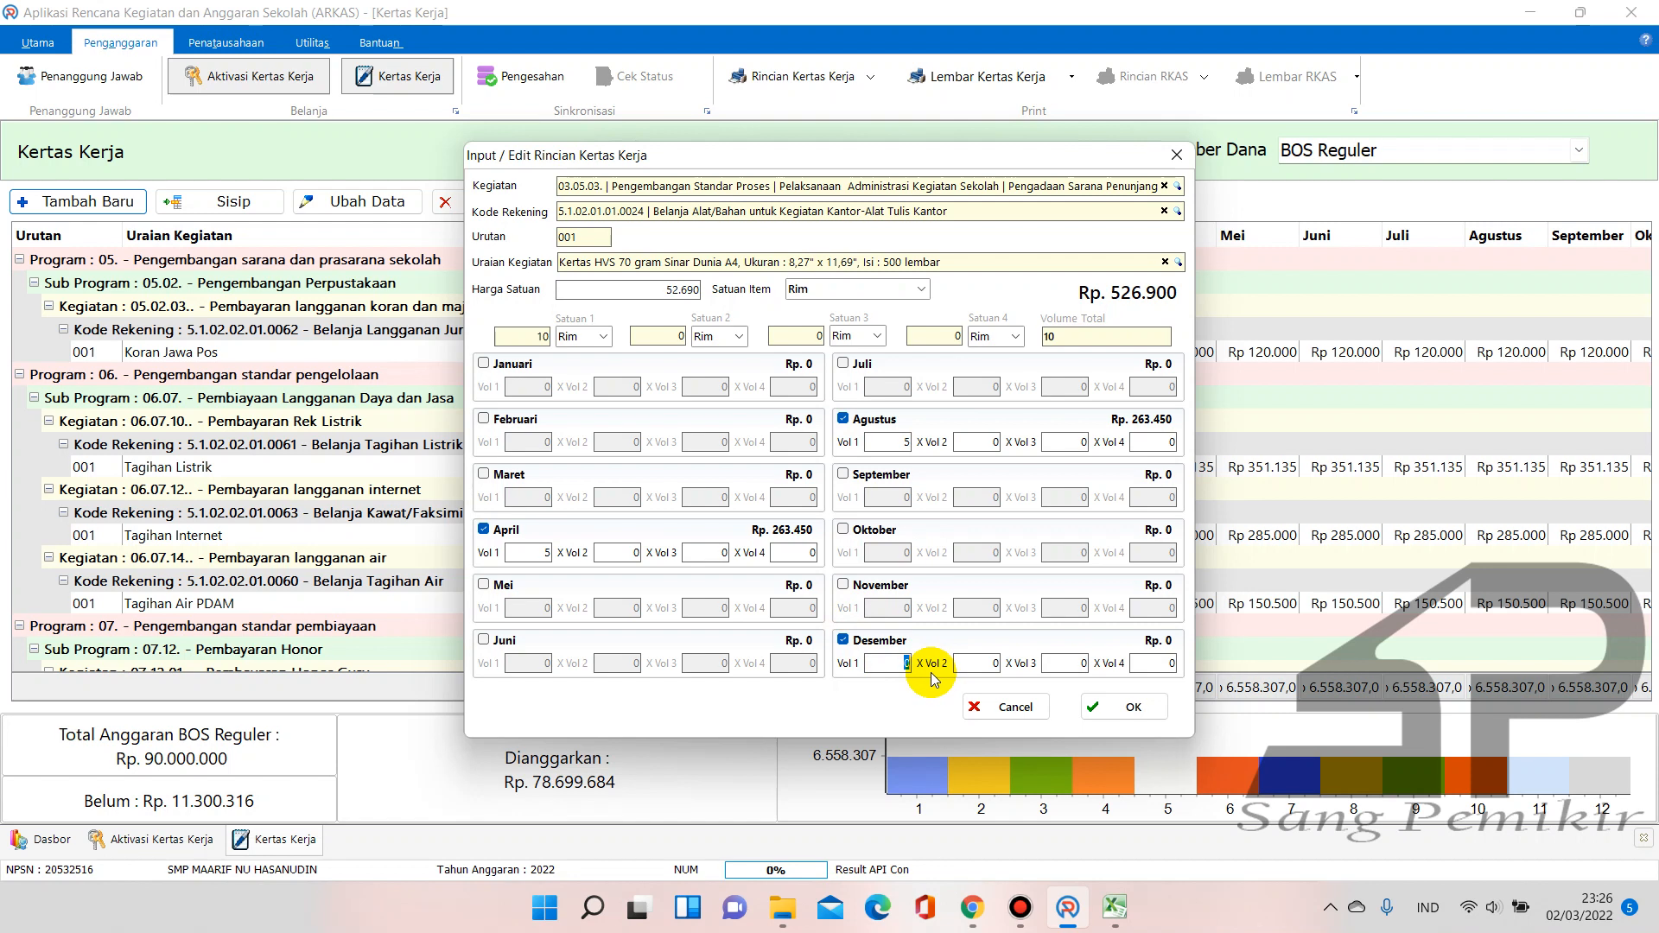
text(5)
click(971, 662)
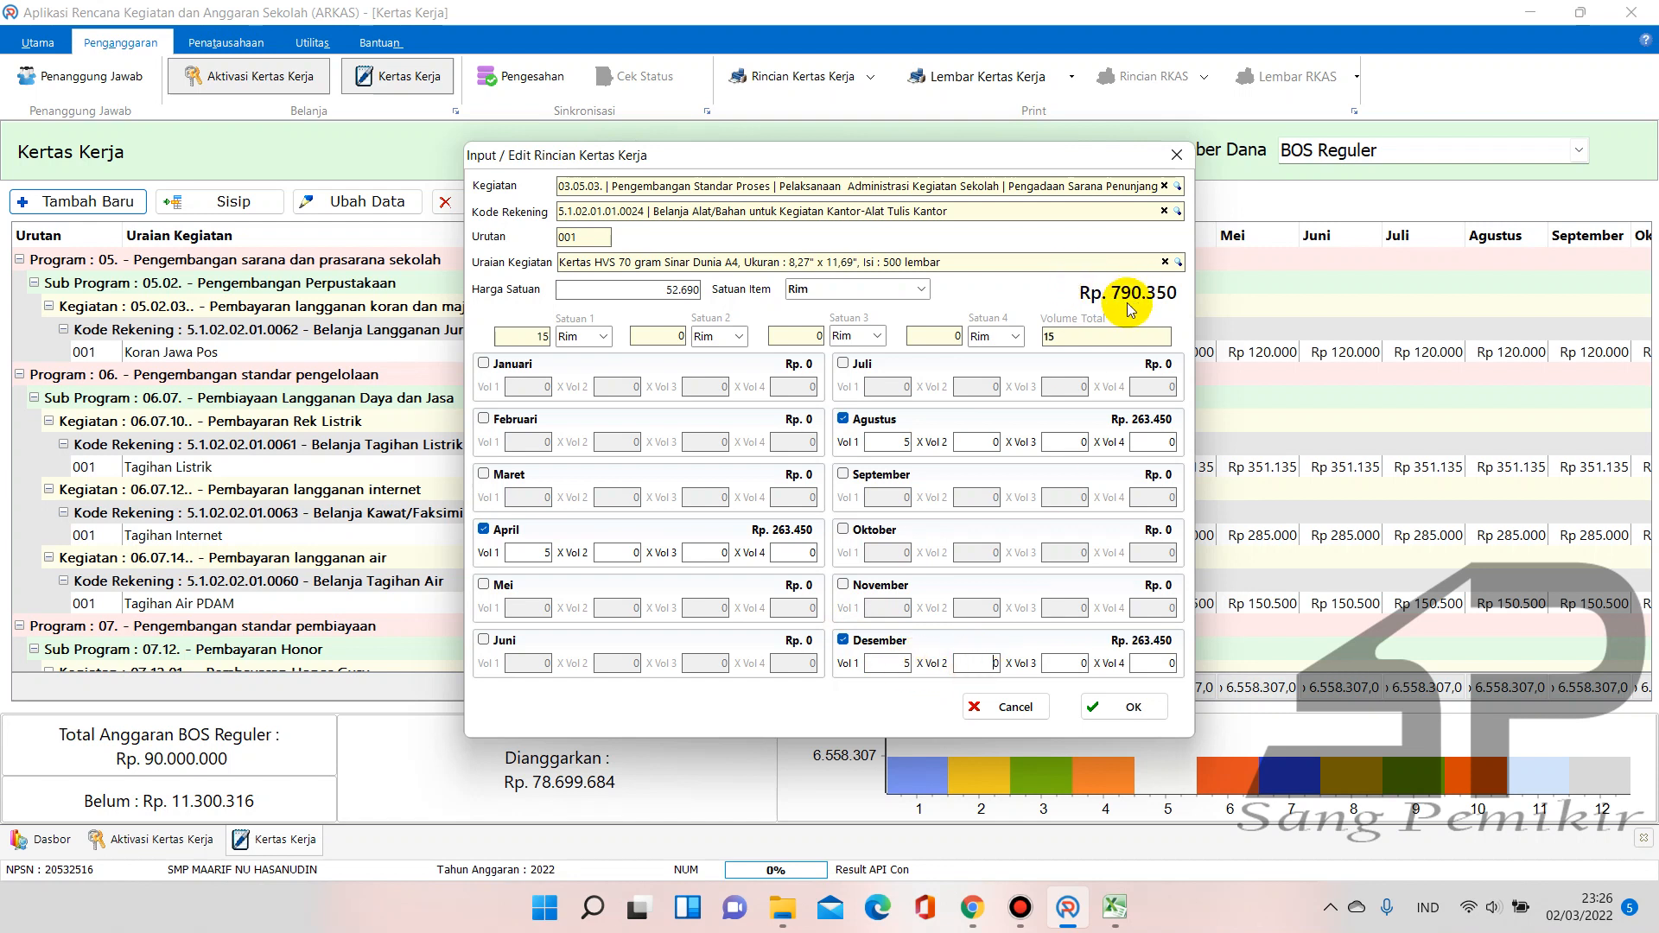
click(1115, 909)
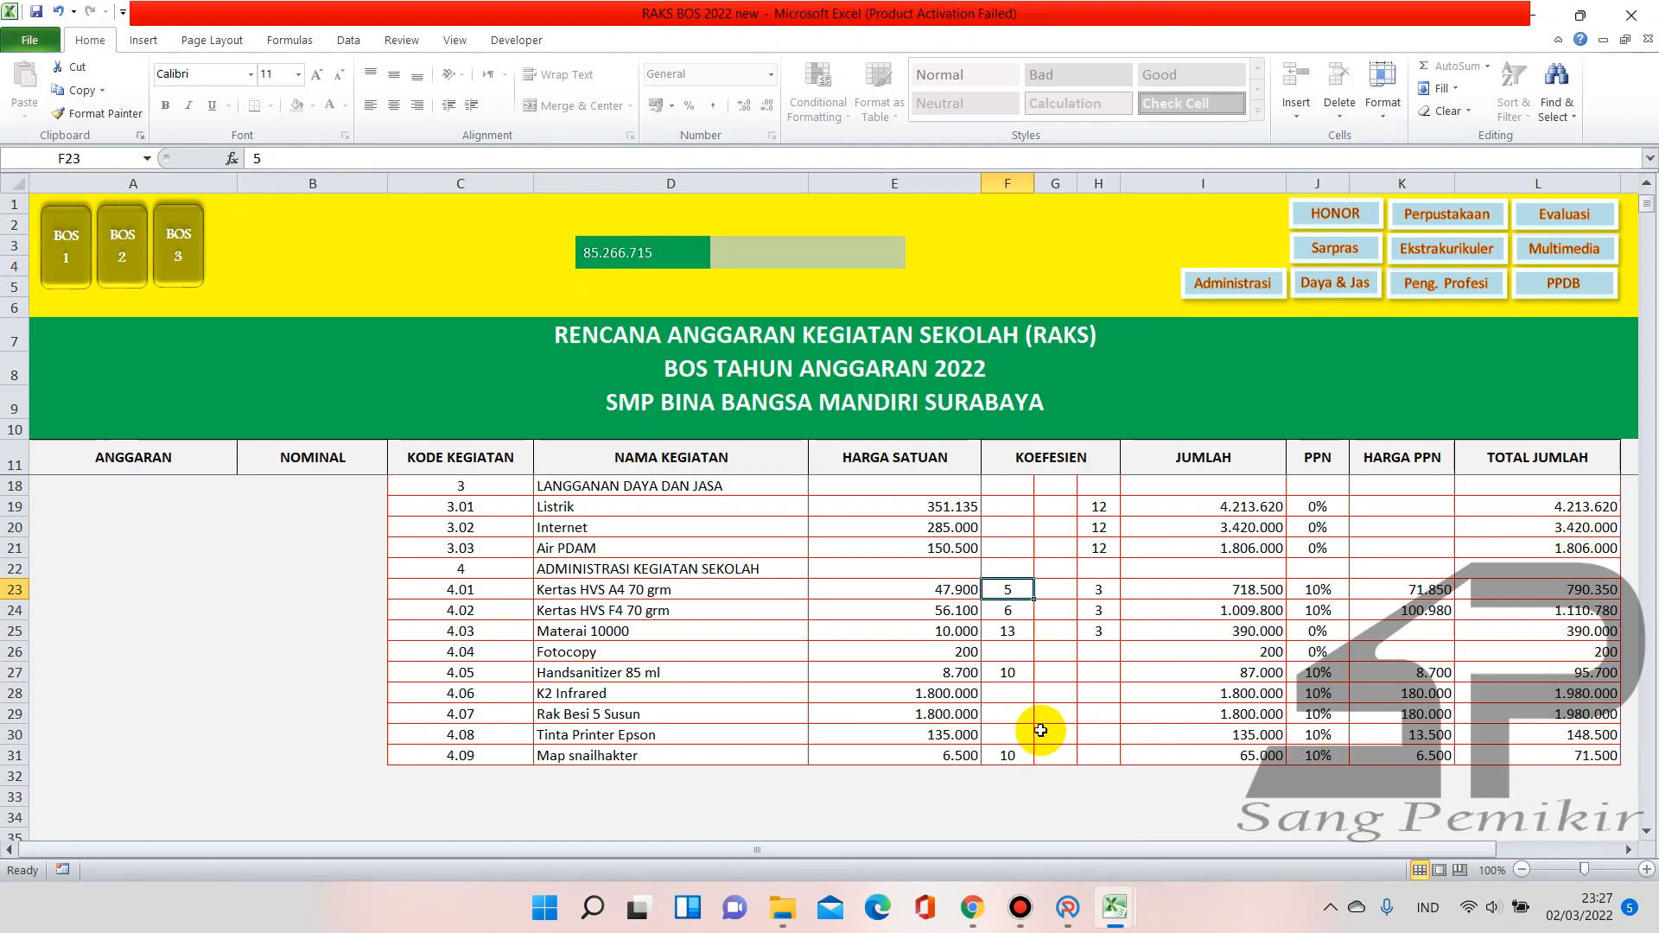
Verify the 790.350 total in L23 and save the Kertas HVS A4 entry in ARKAS
scroll(1305, 588, up, 2)
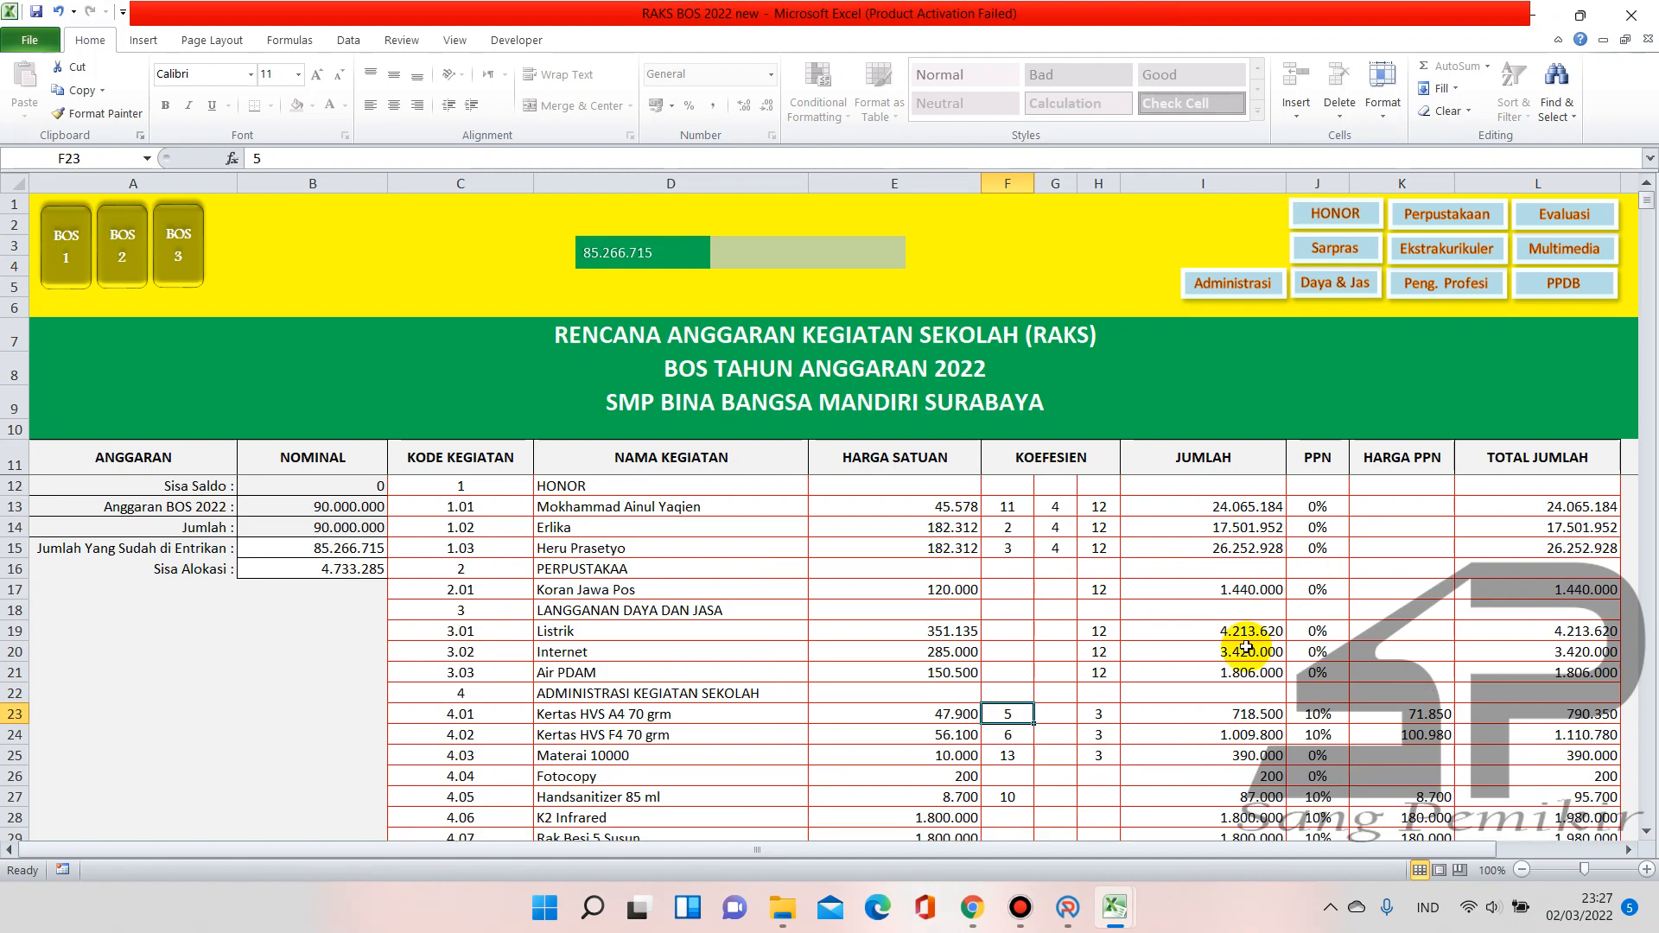
scroll(1247, 646, down, 1)
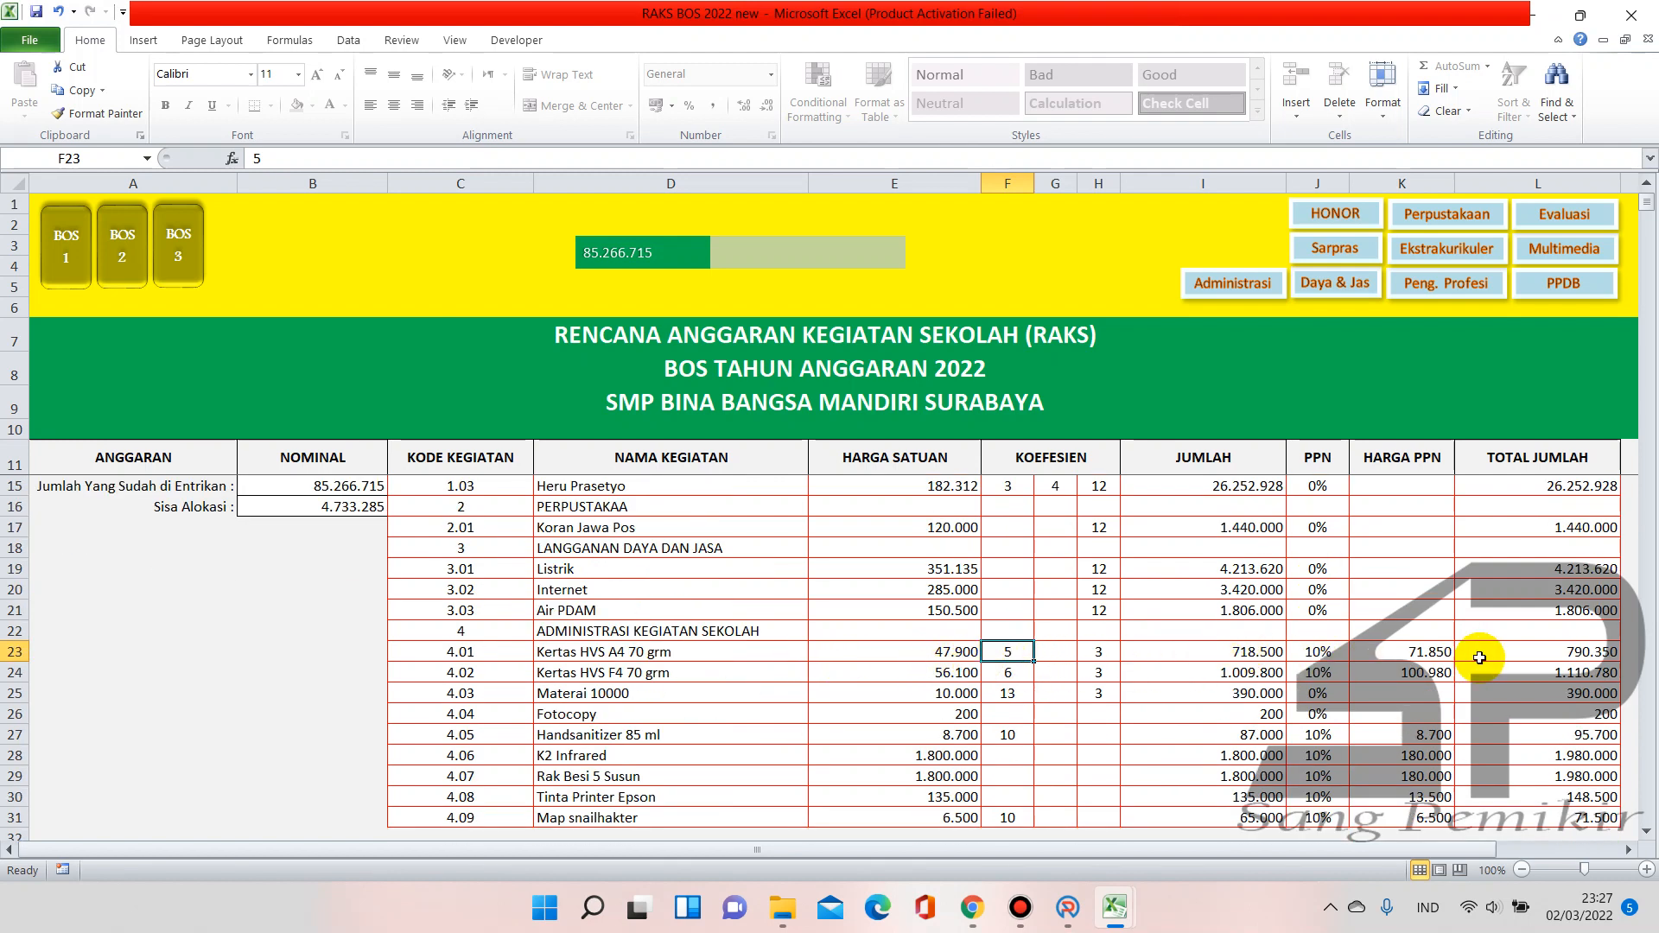
click(1570, 654)
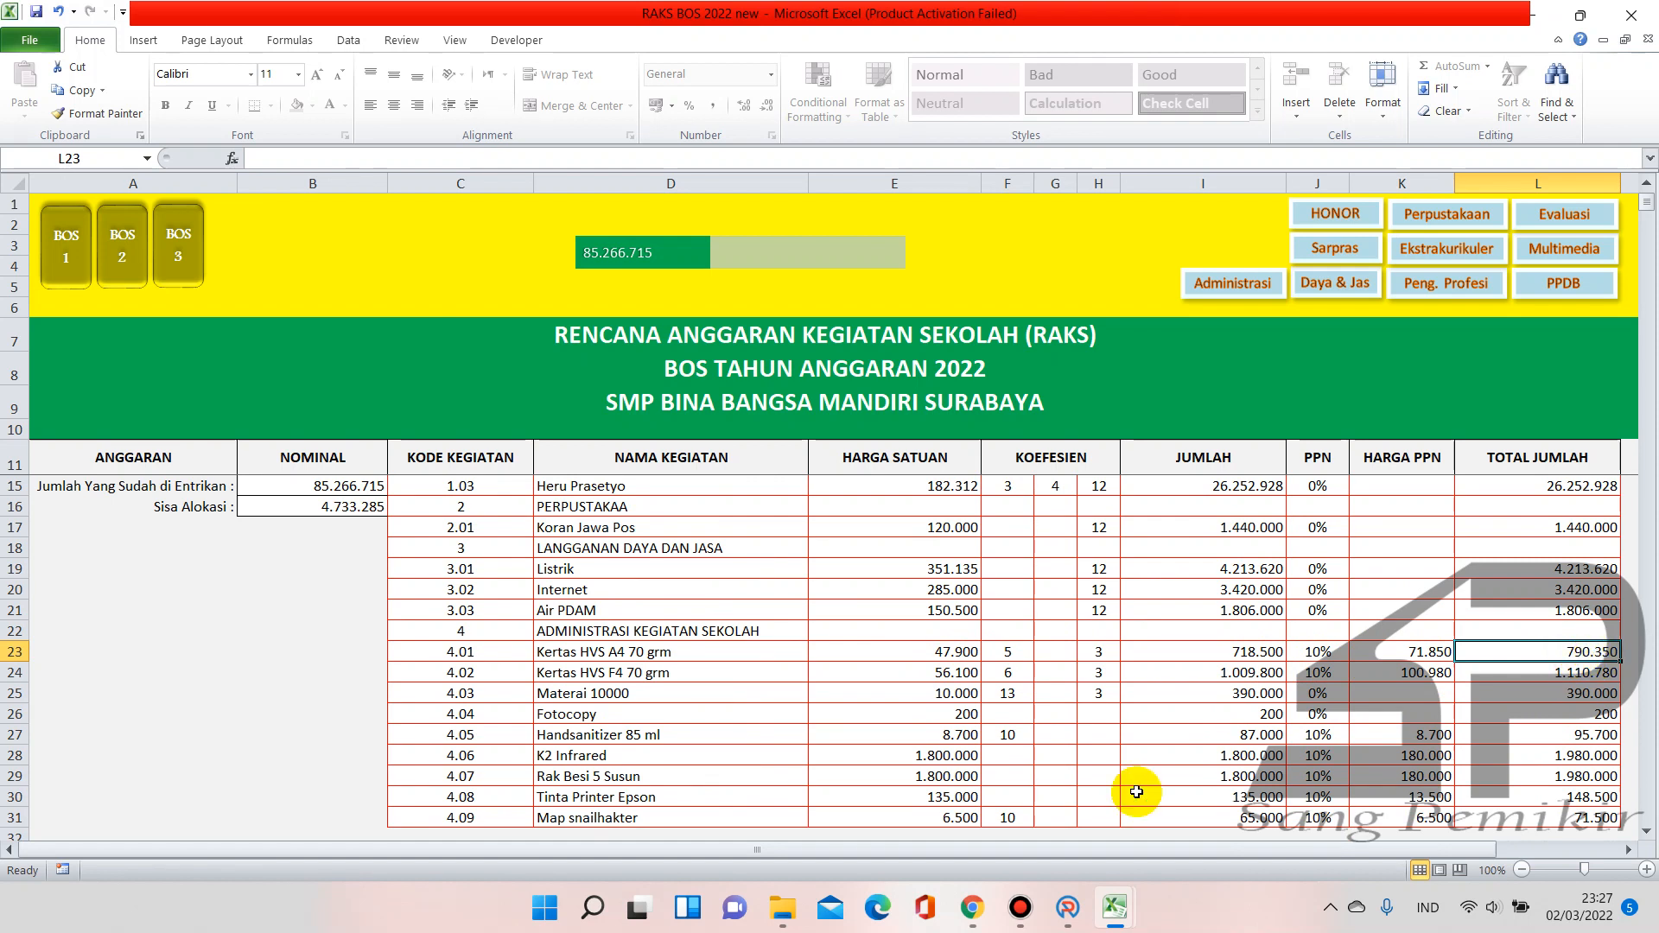
click(1072, 919)
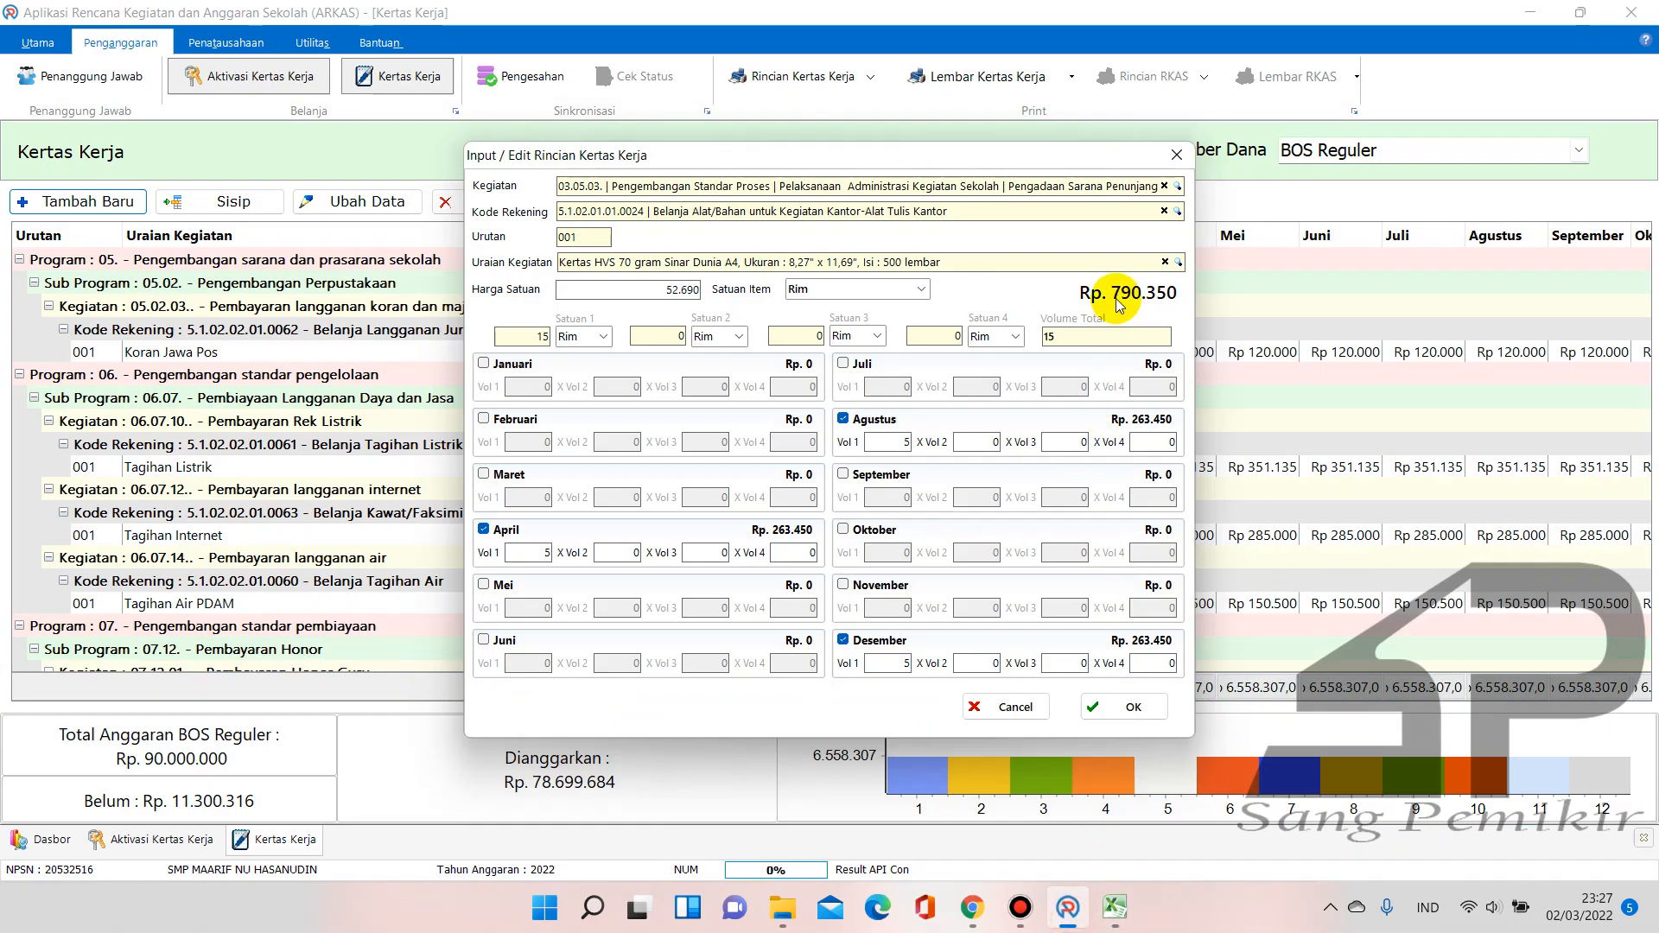
click(1141, 706)
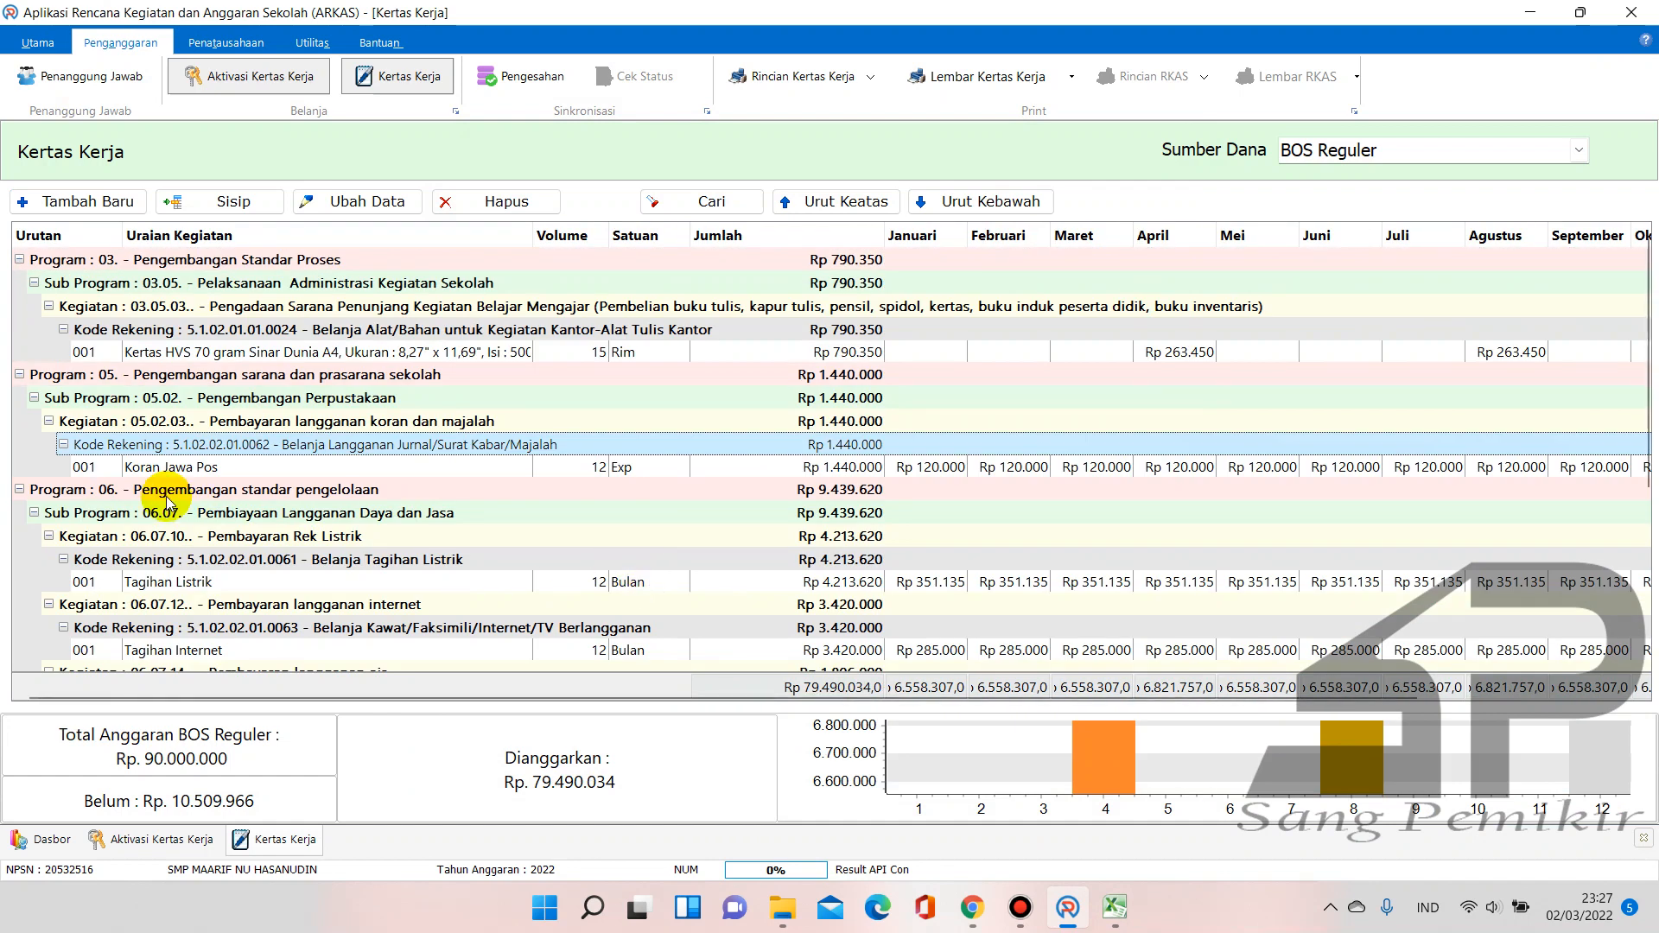
Check the Kertas HVS F4 quantity in F24 and the SIPKS price list
click(1115, 909)
click(1001, 817)
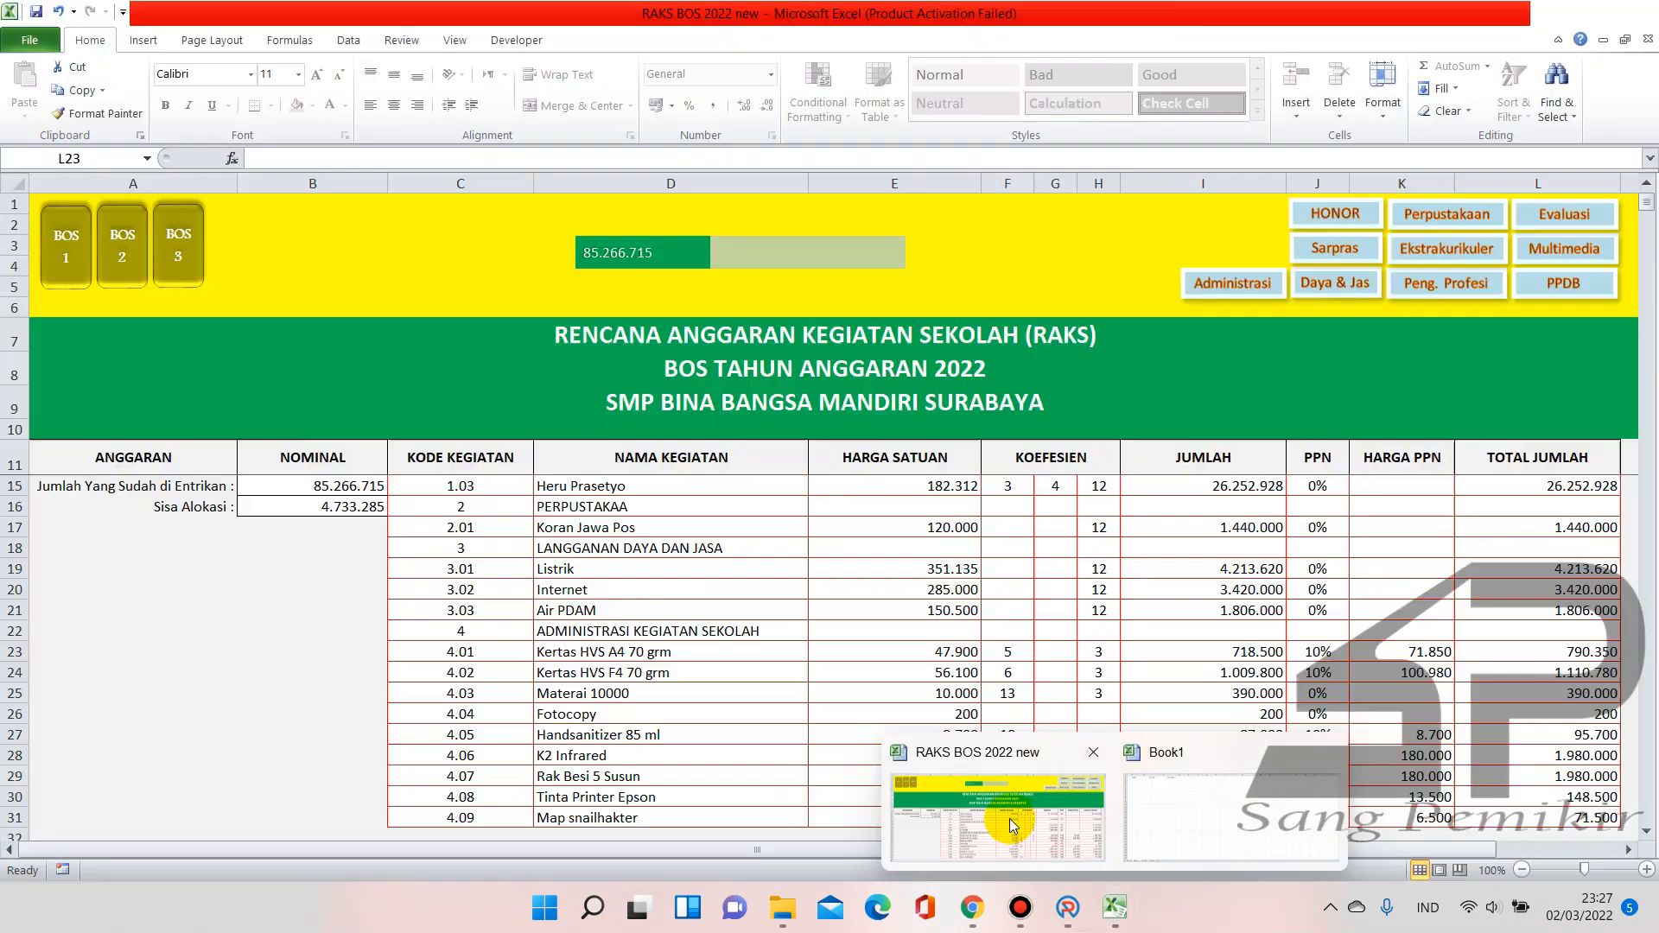
scroll(786, 684, down, 2)
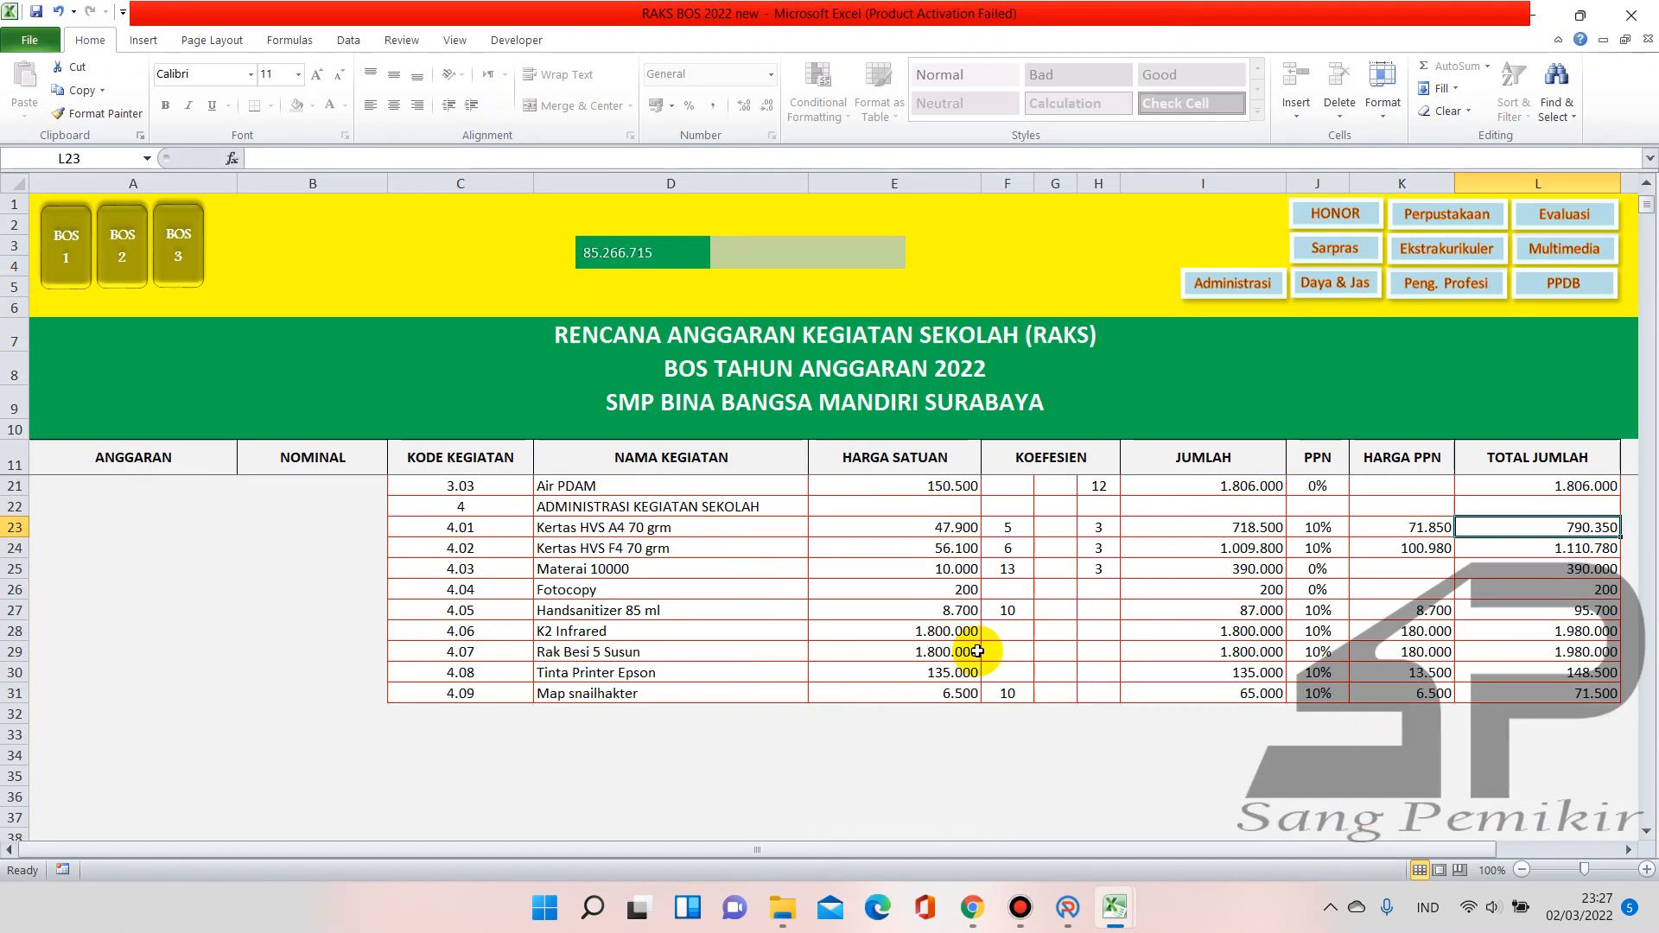
scroll(968, 655, up, 1)
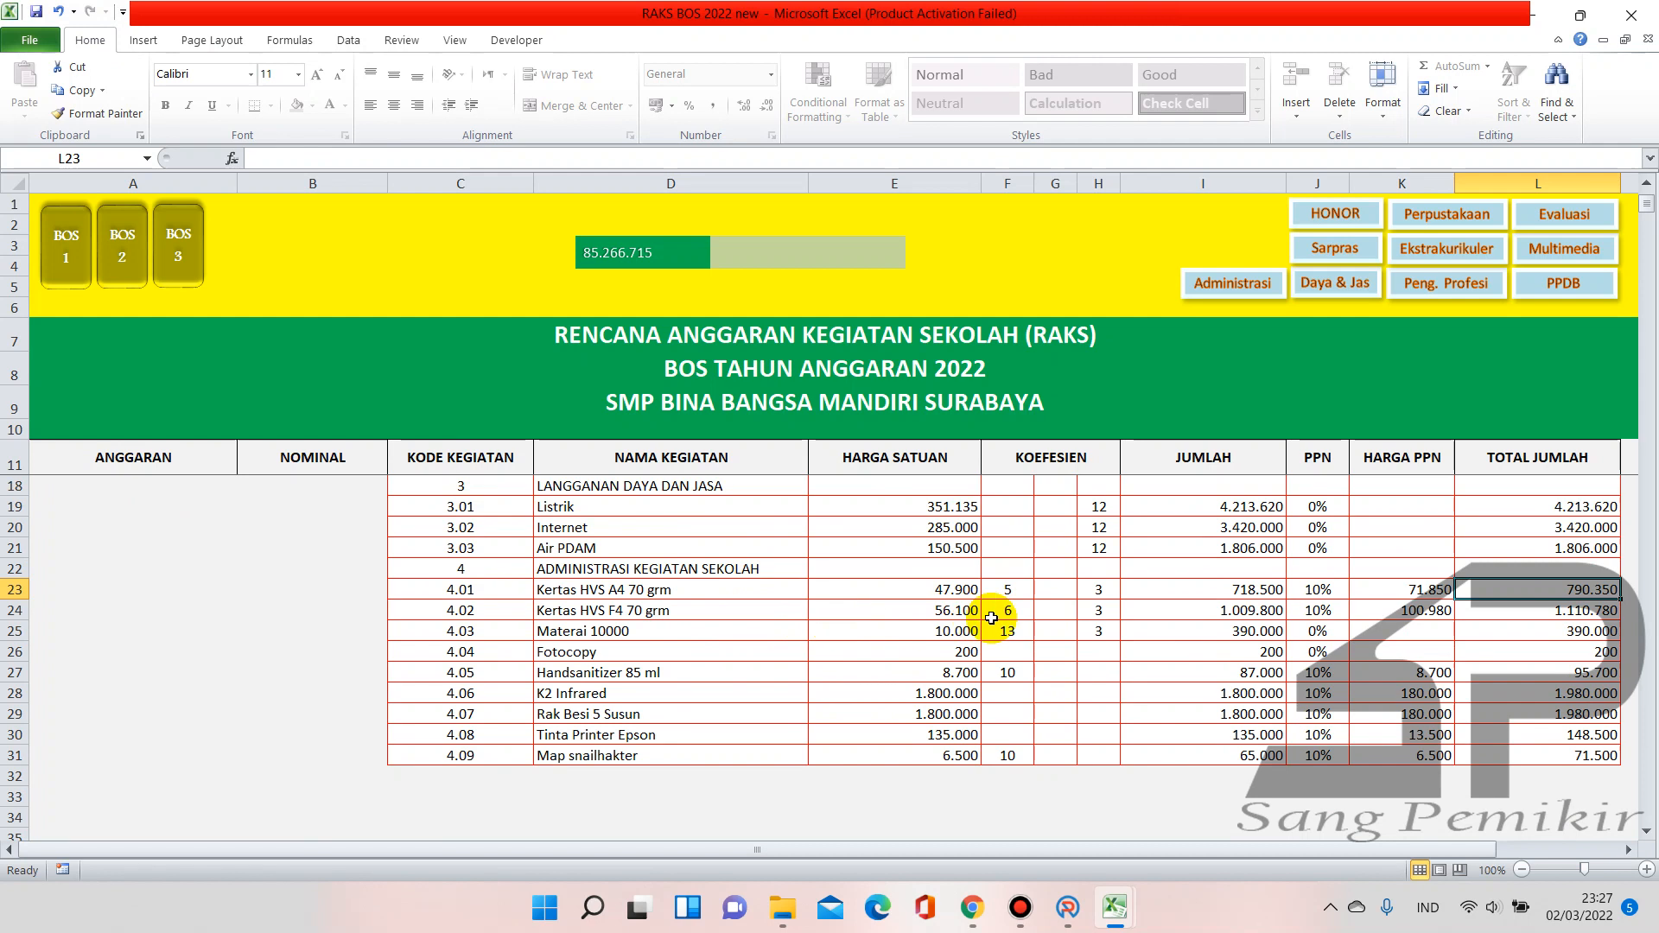
click(1008, 611)
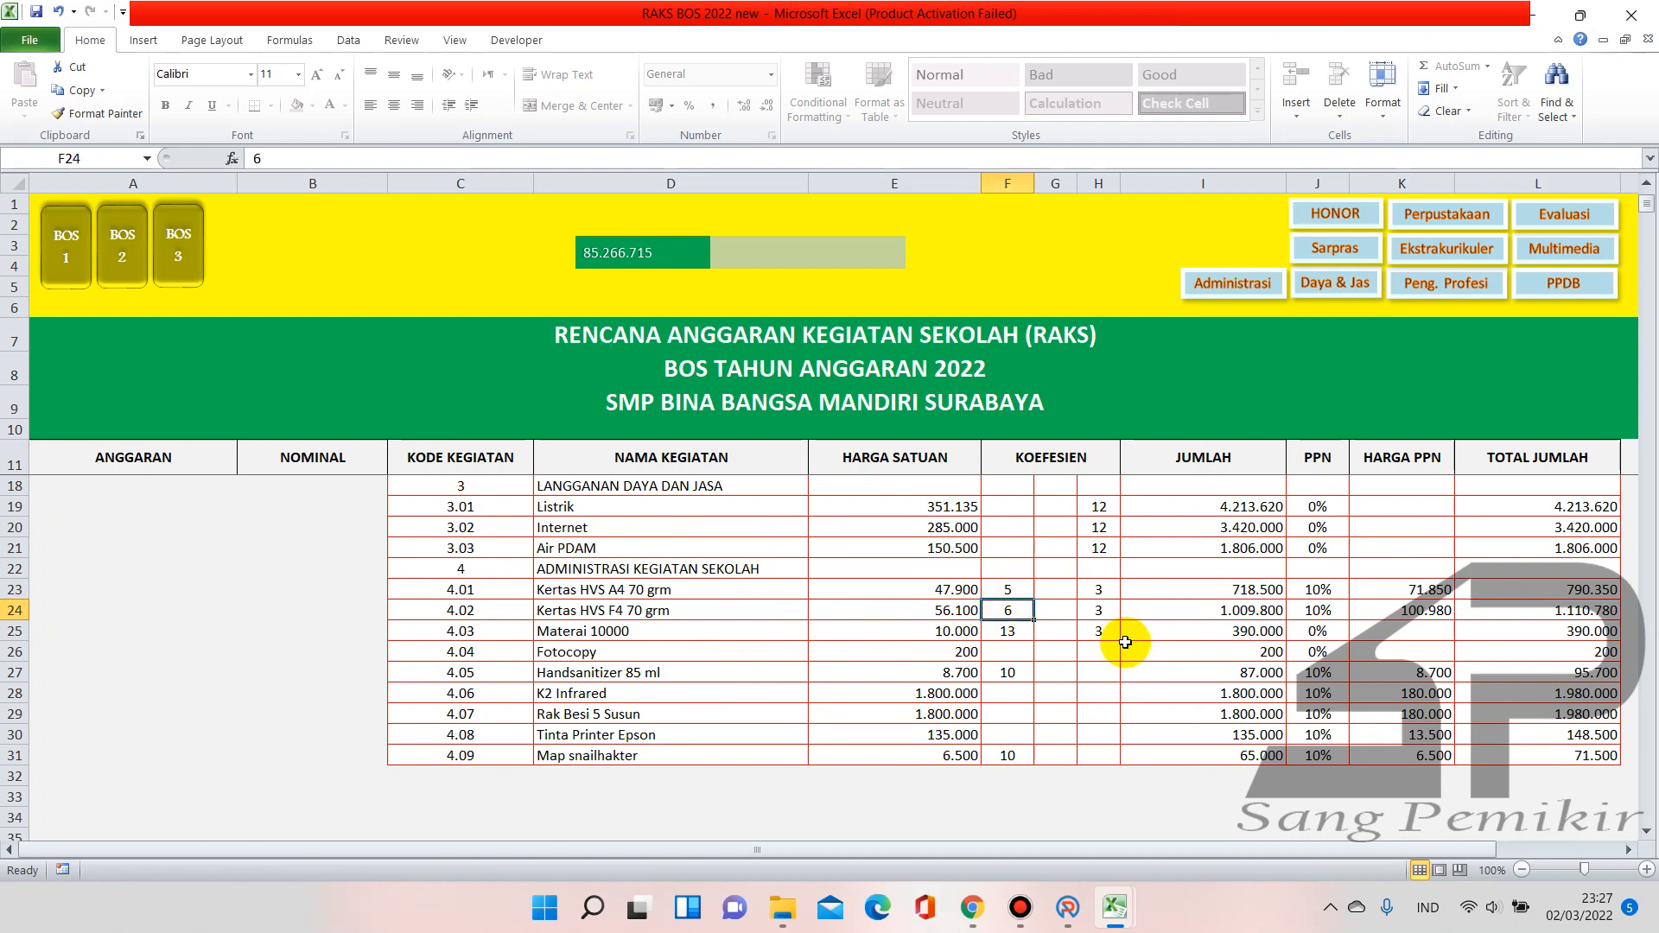
click(972, 905)
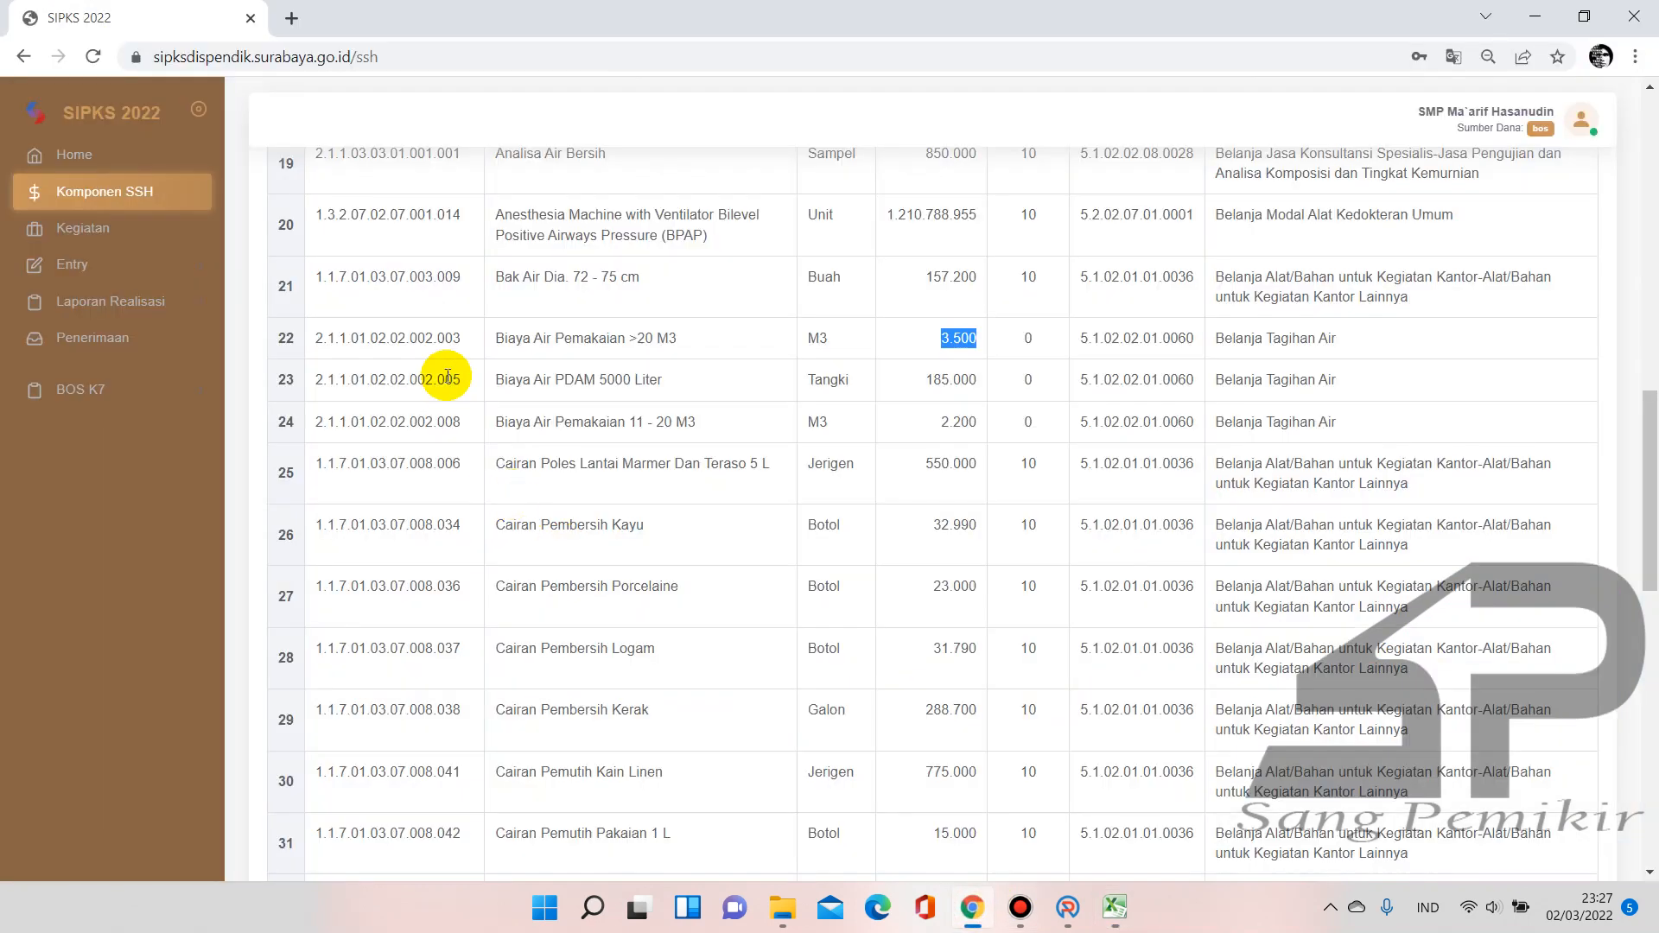
click(1068, 906)
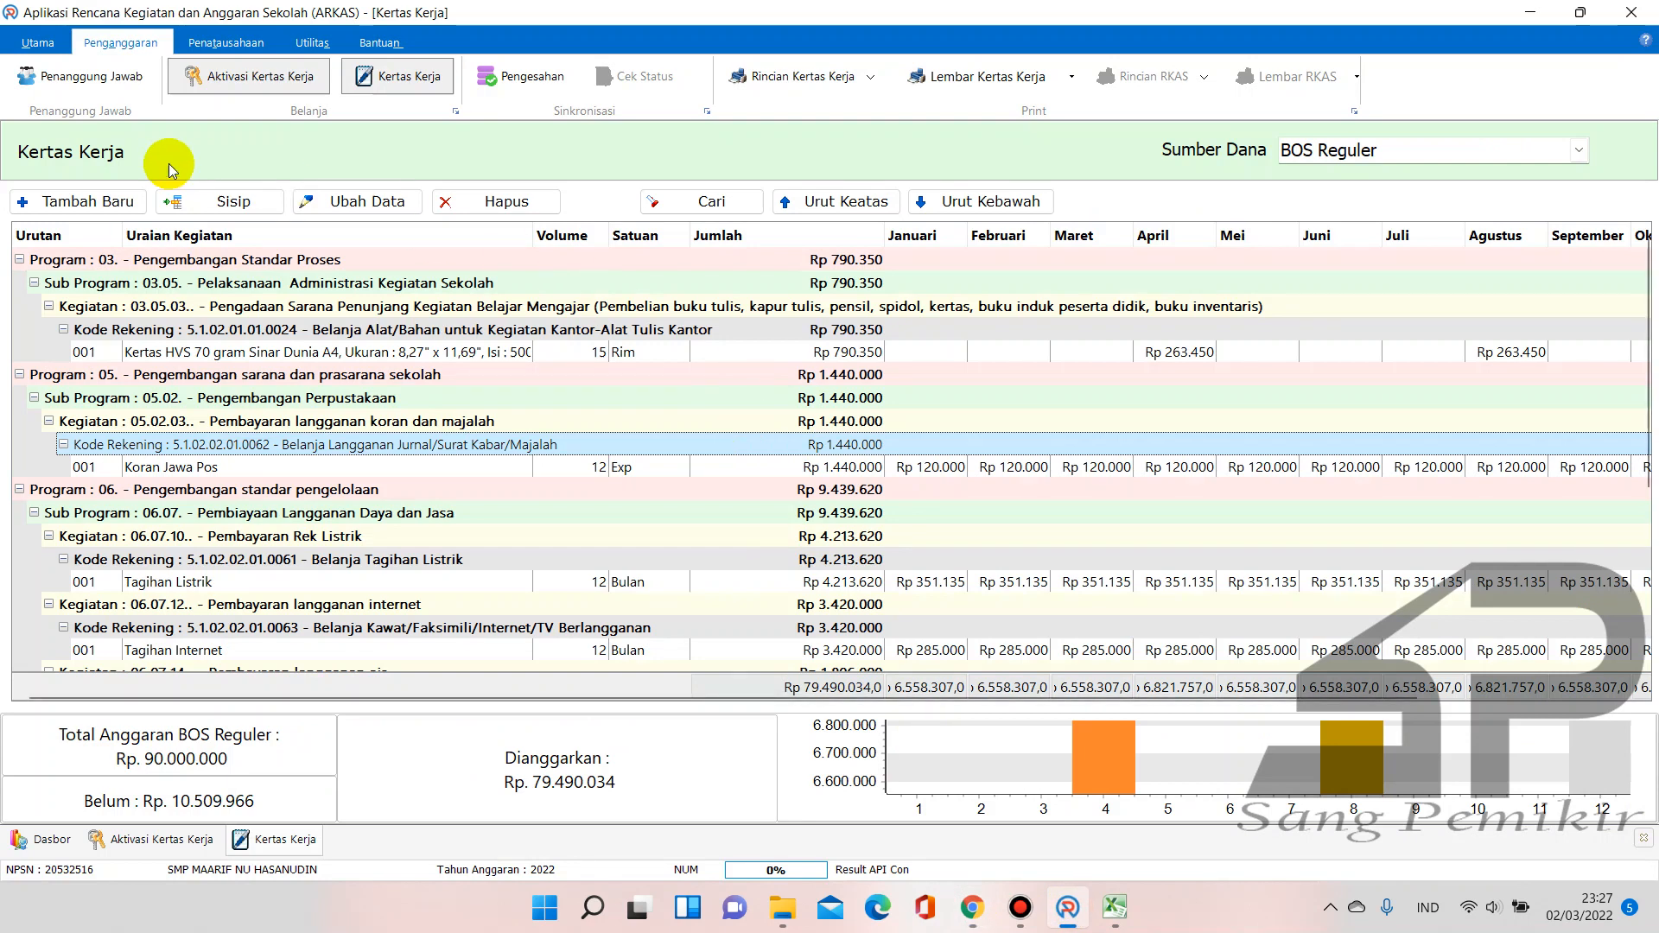
Add an entry with activity 03.05.03 and account 5.1.02.01.01.0024, then search items for 'kertas hvs f4'
click(125, 204)
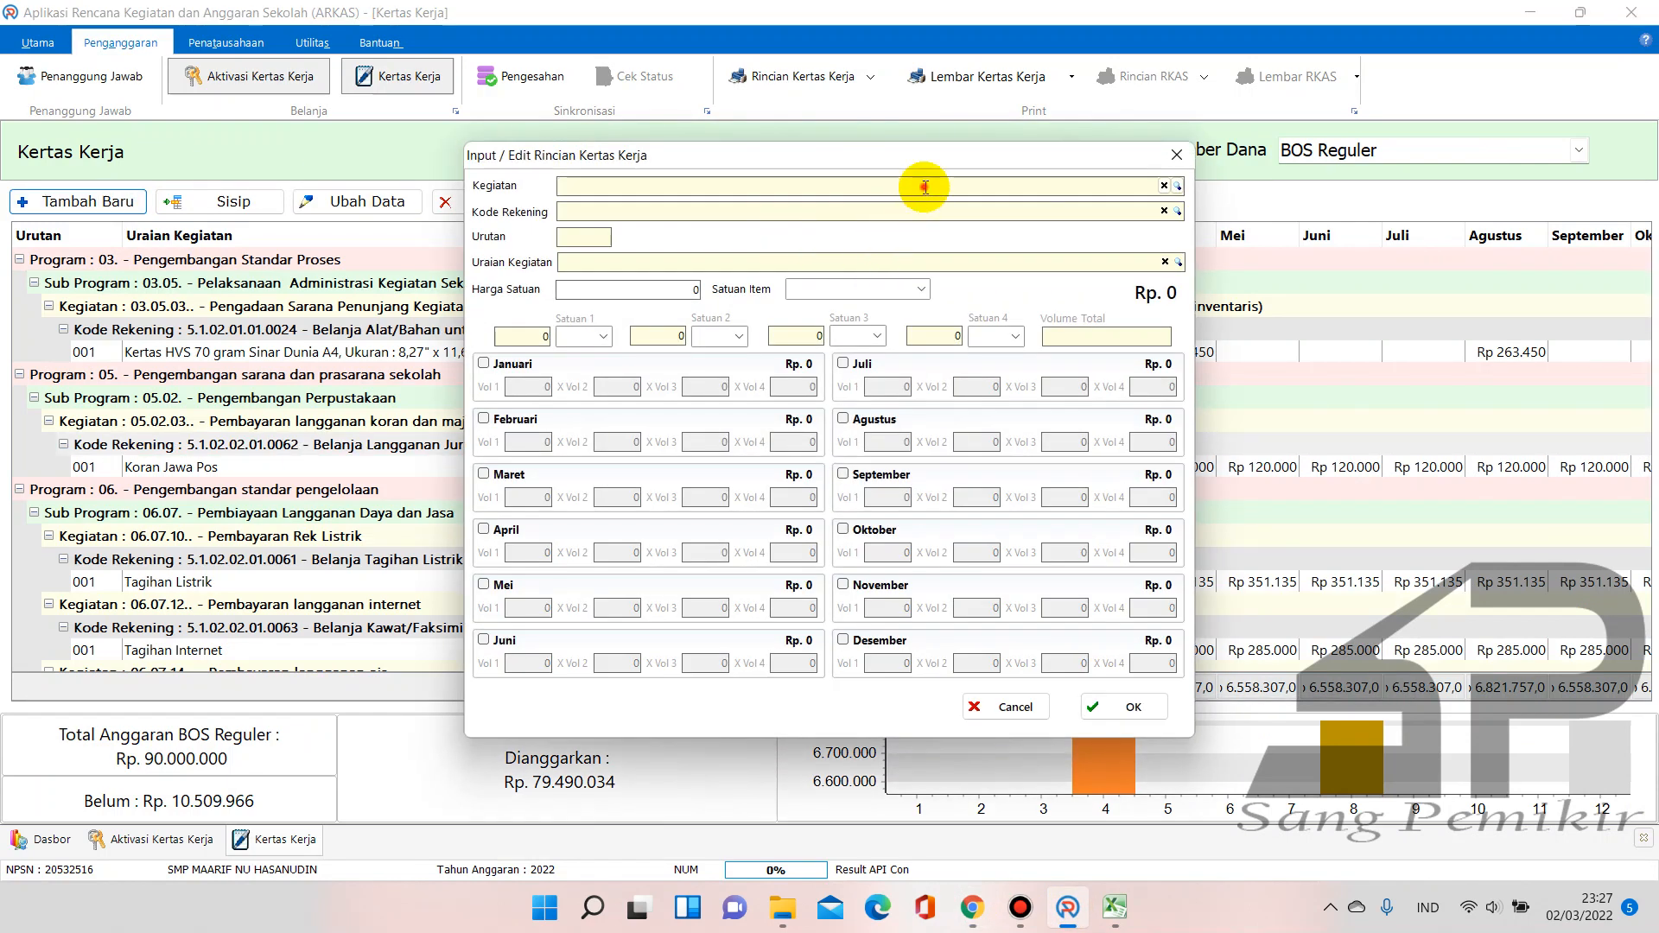
click(926, 187)
text(er)
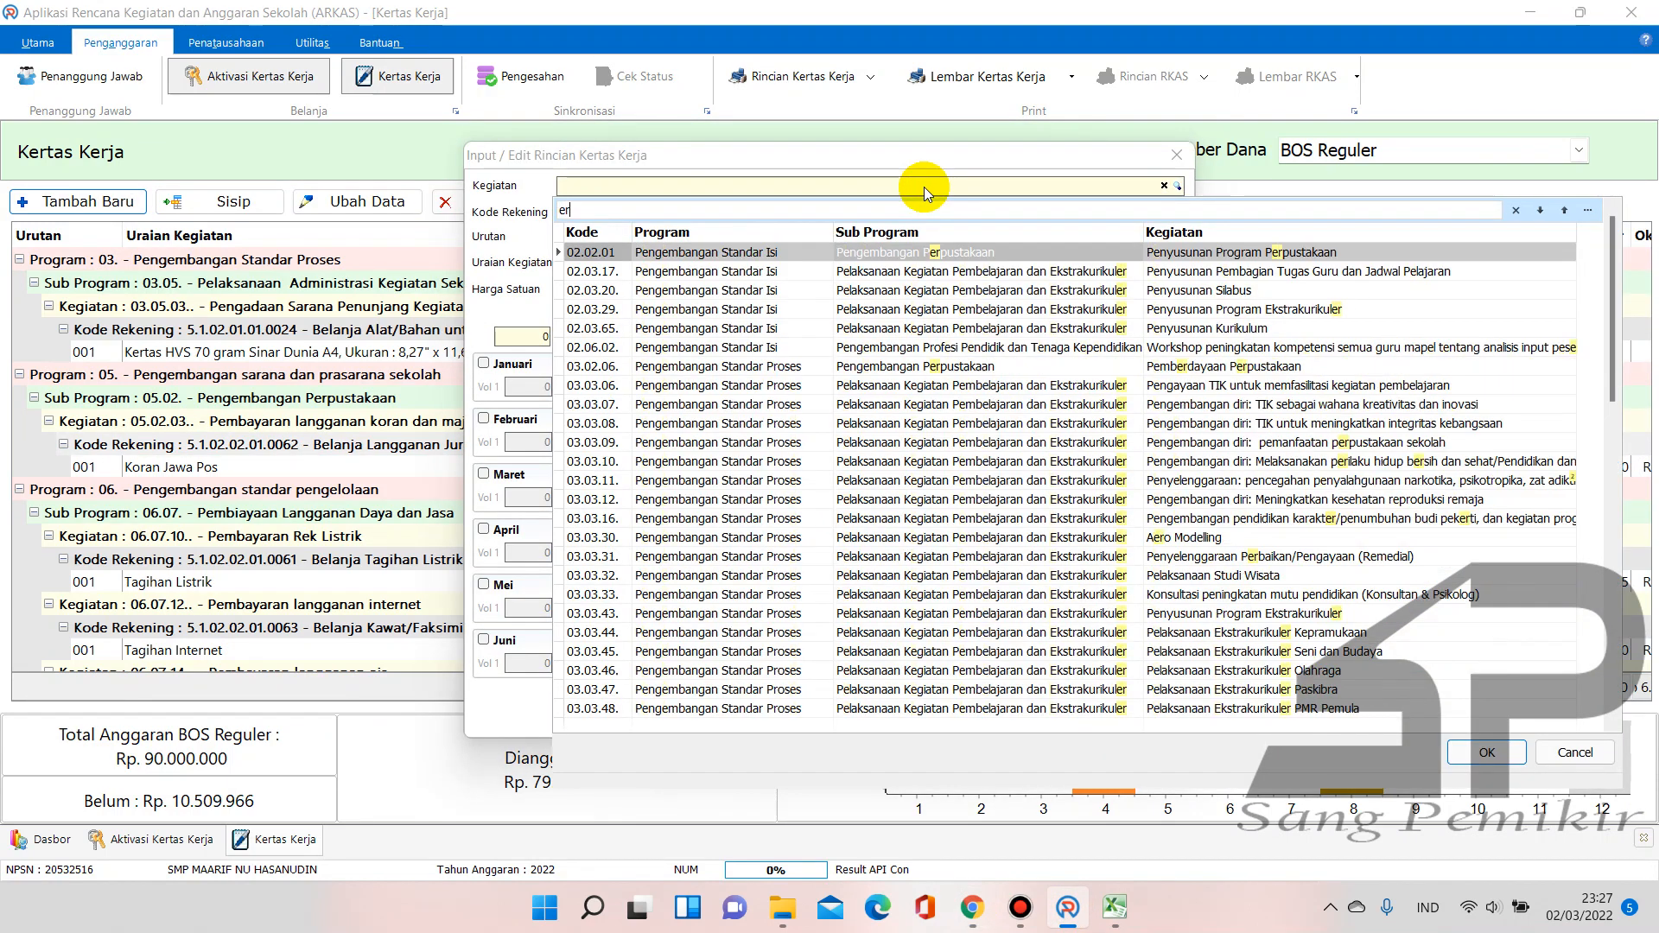
text(tas)
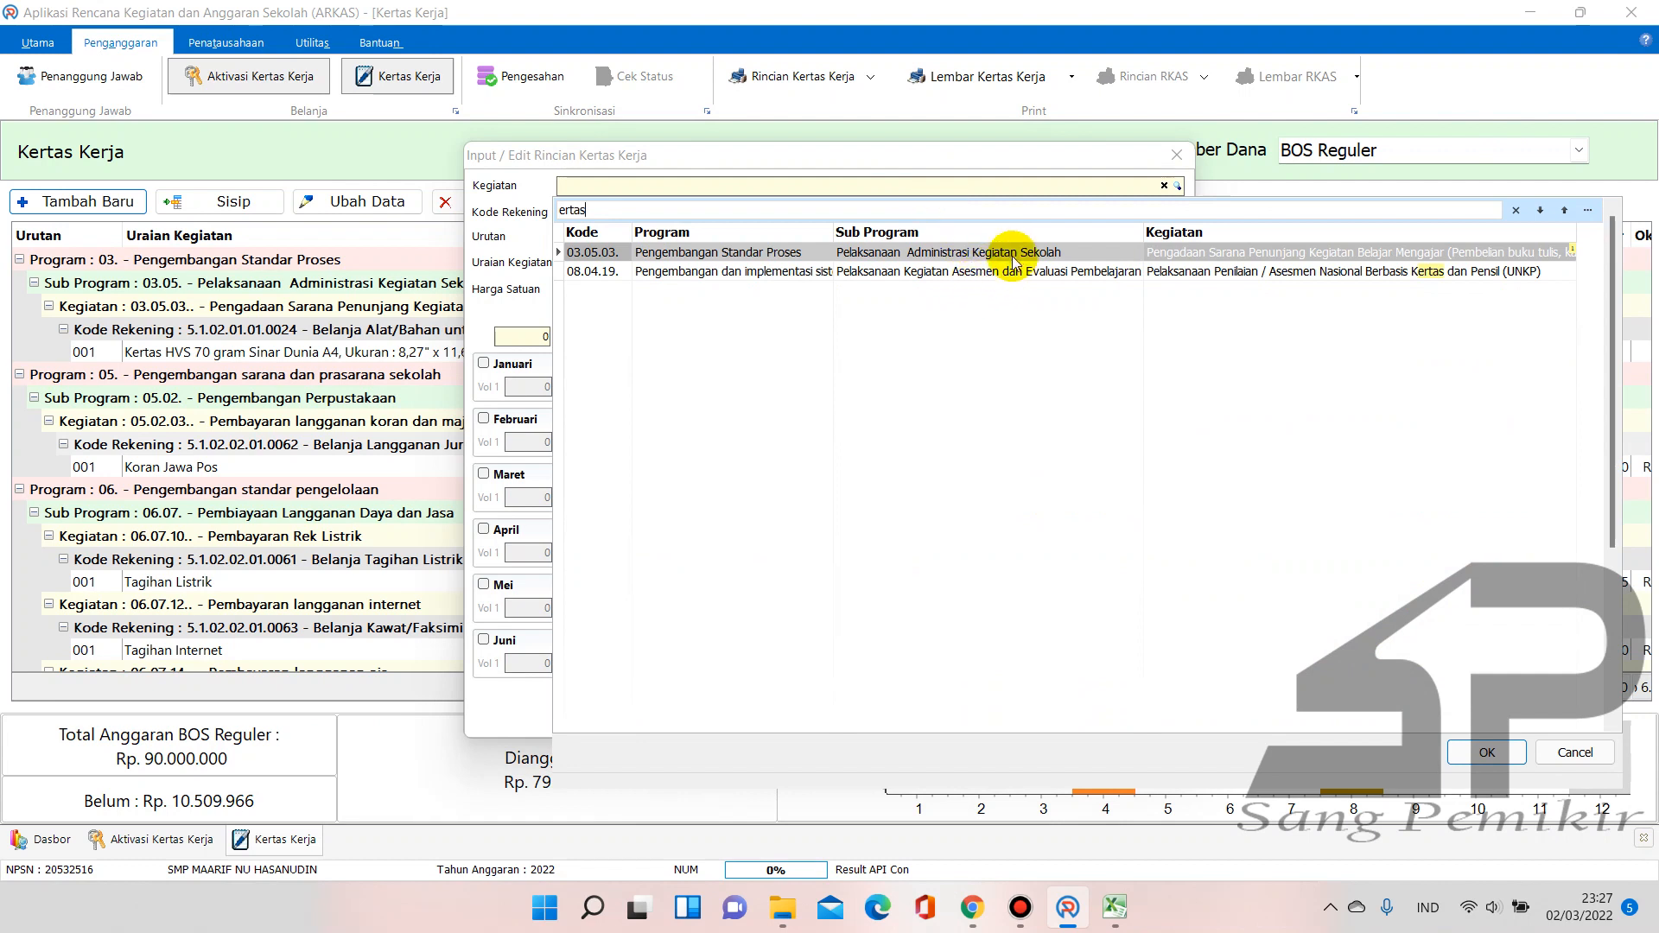
click(1211, 253)
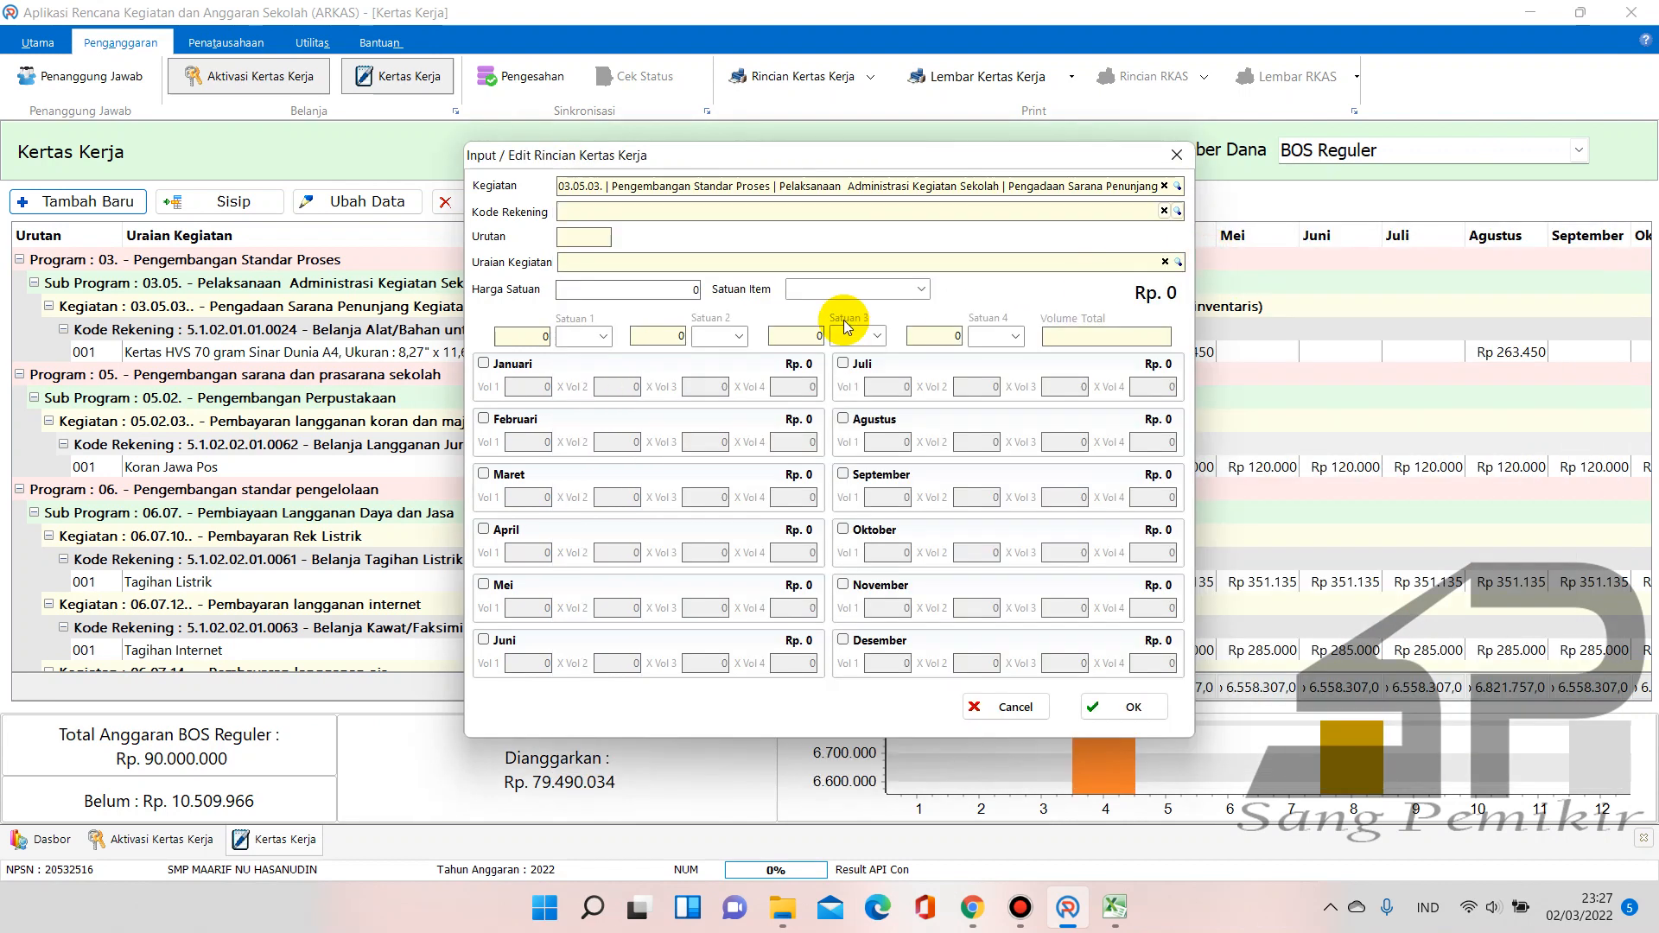
click(1179, 213)
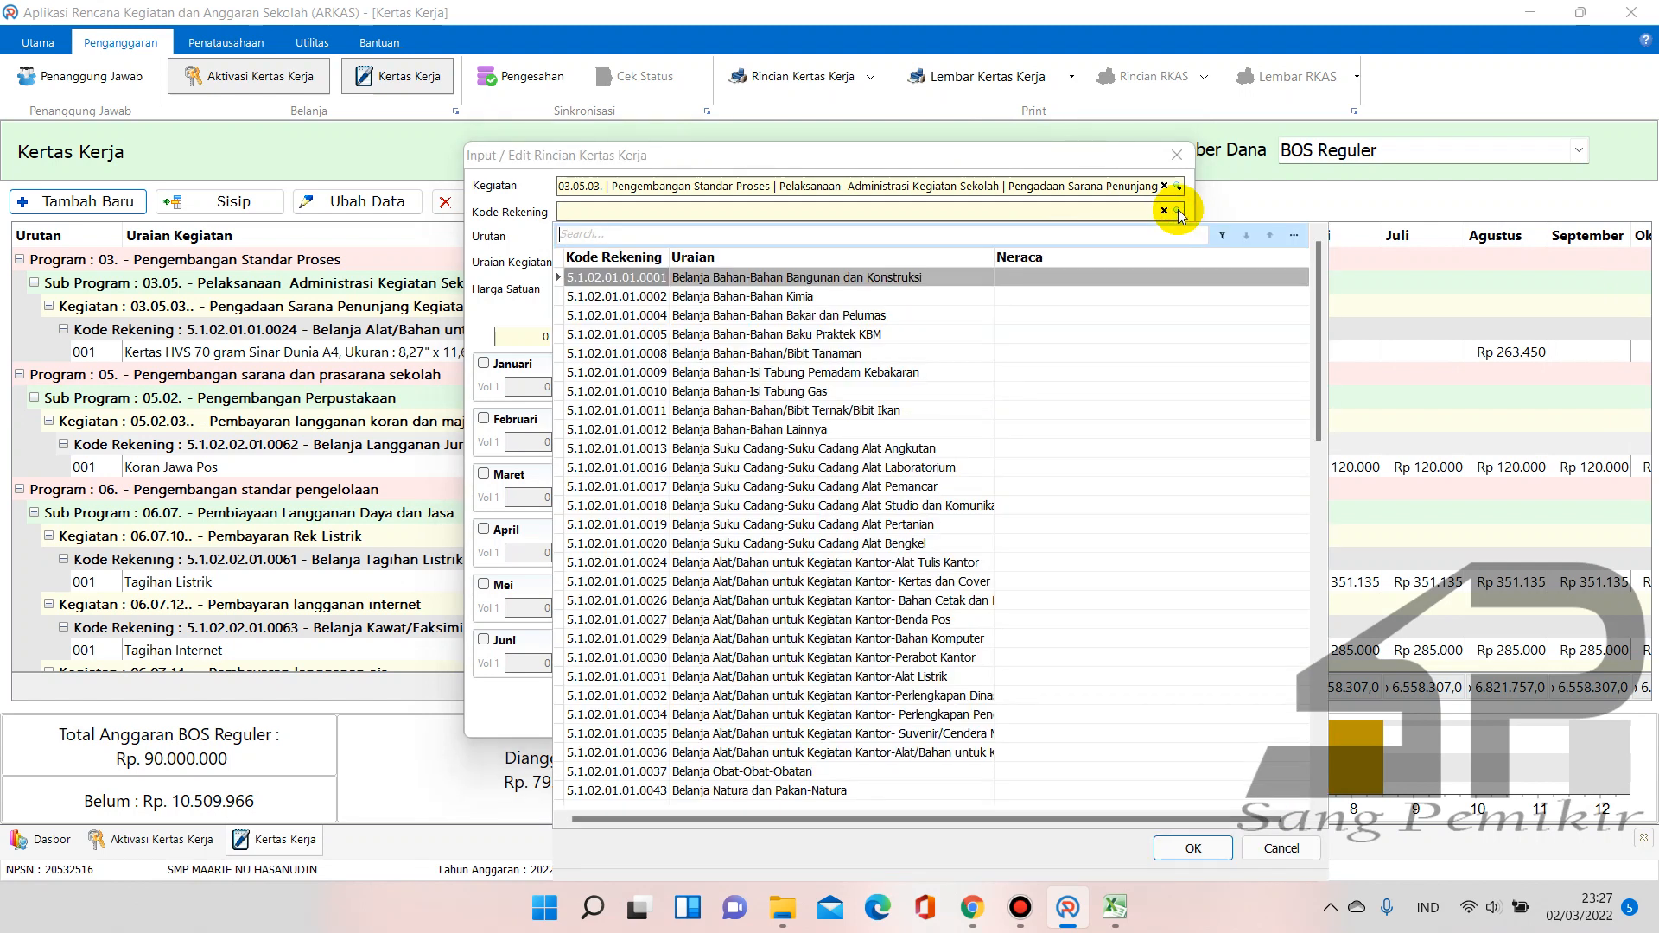
text(alat)
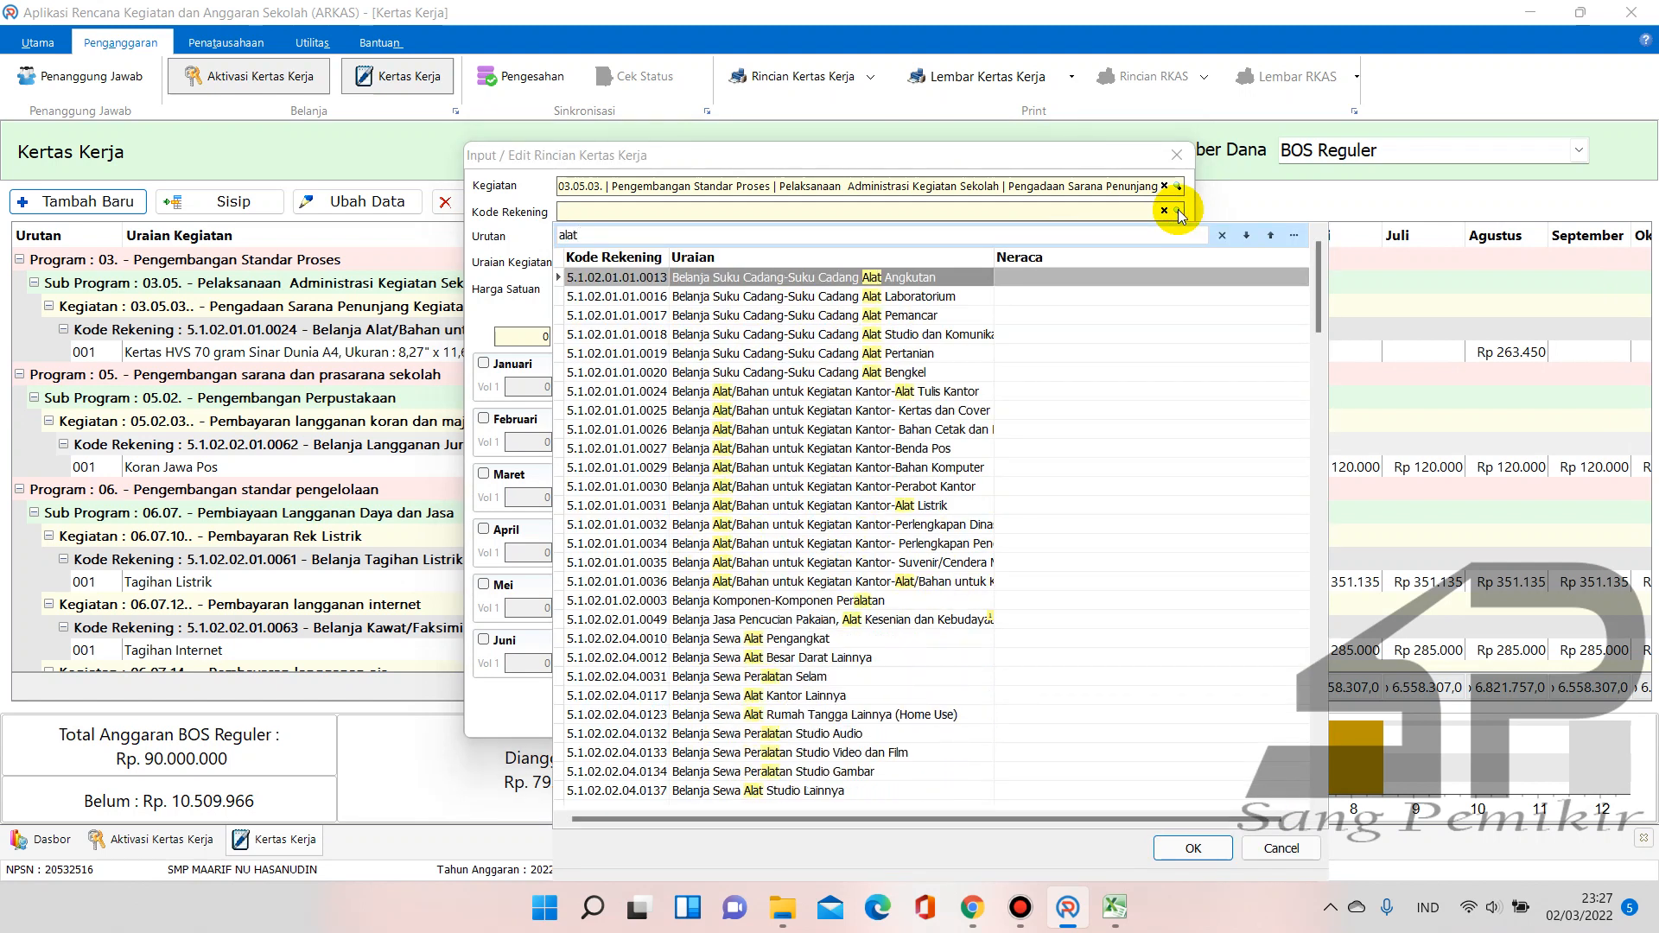
text( t)
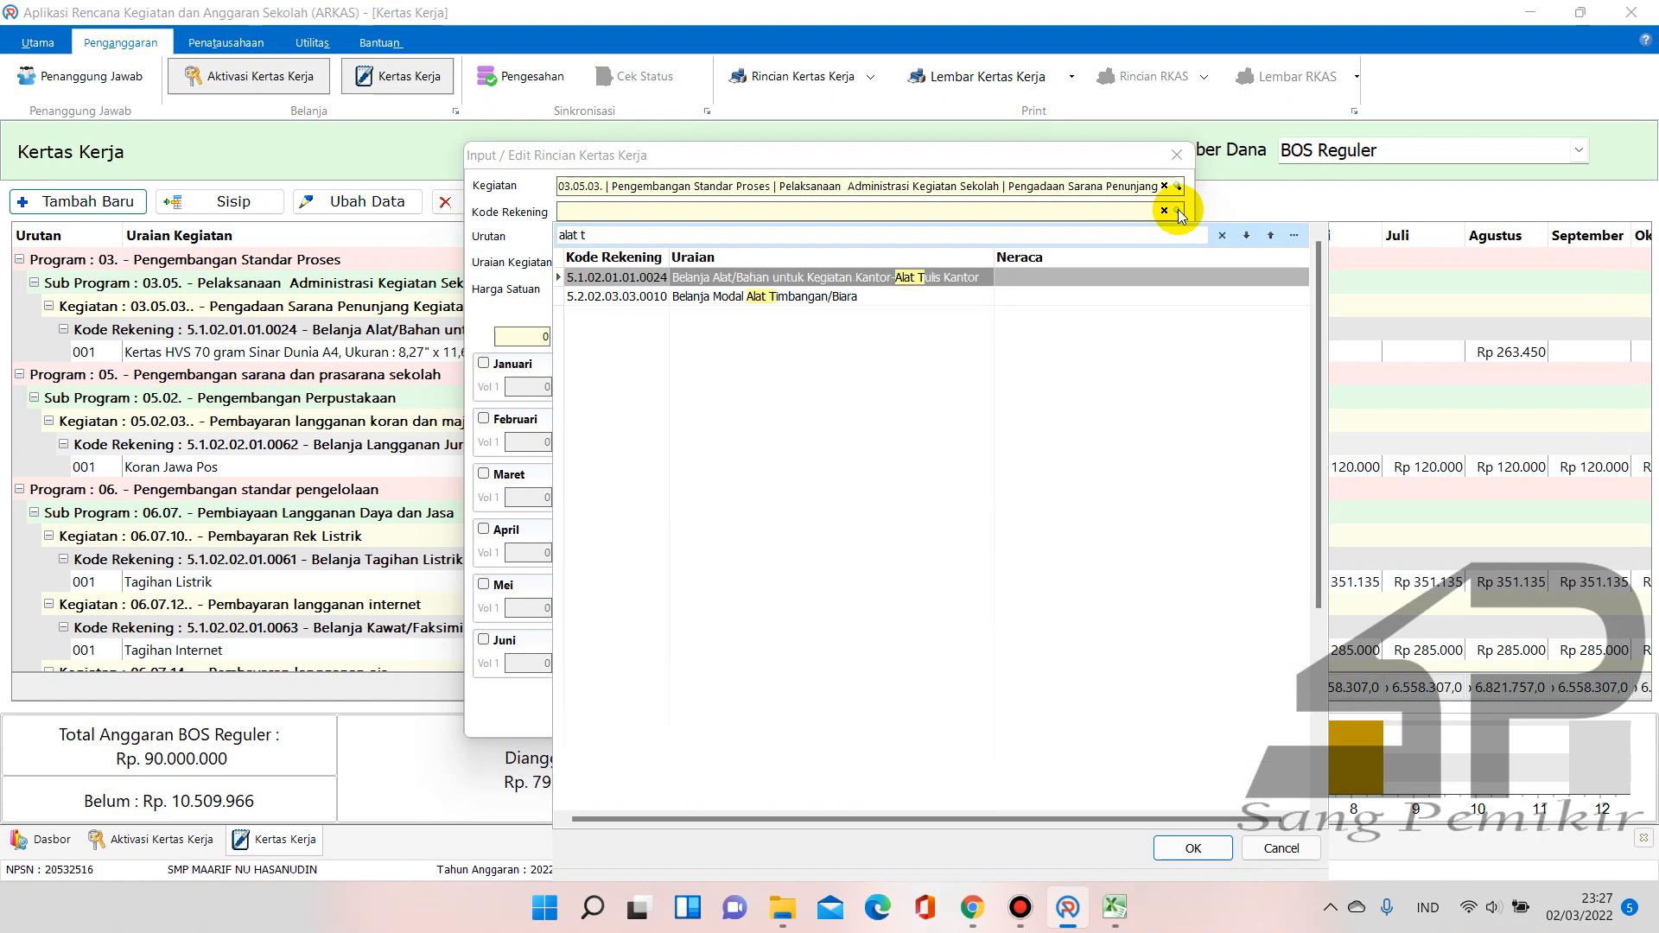
text(ul)
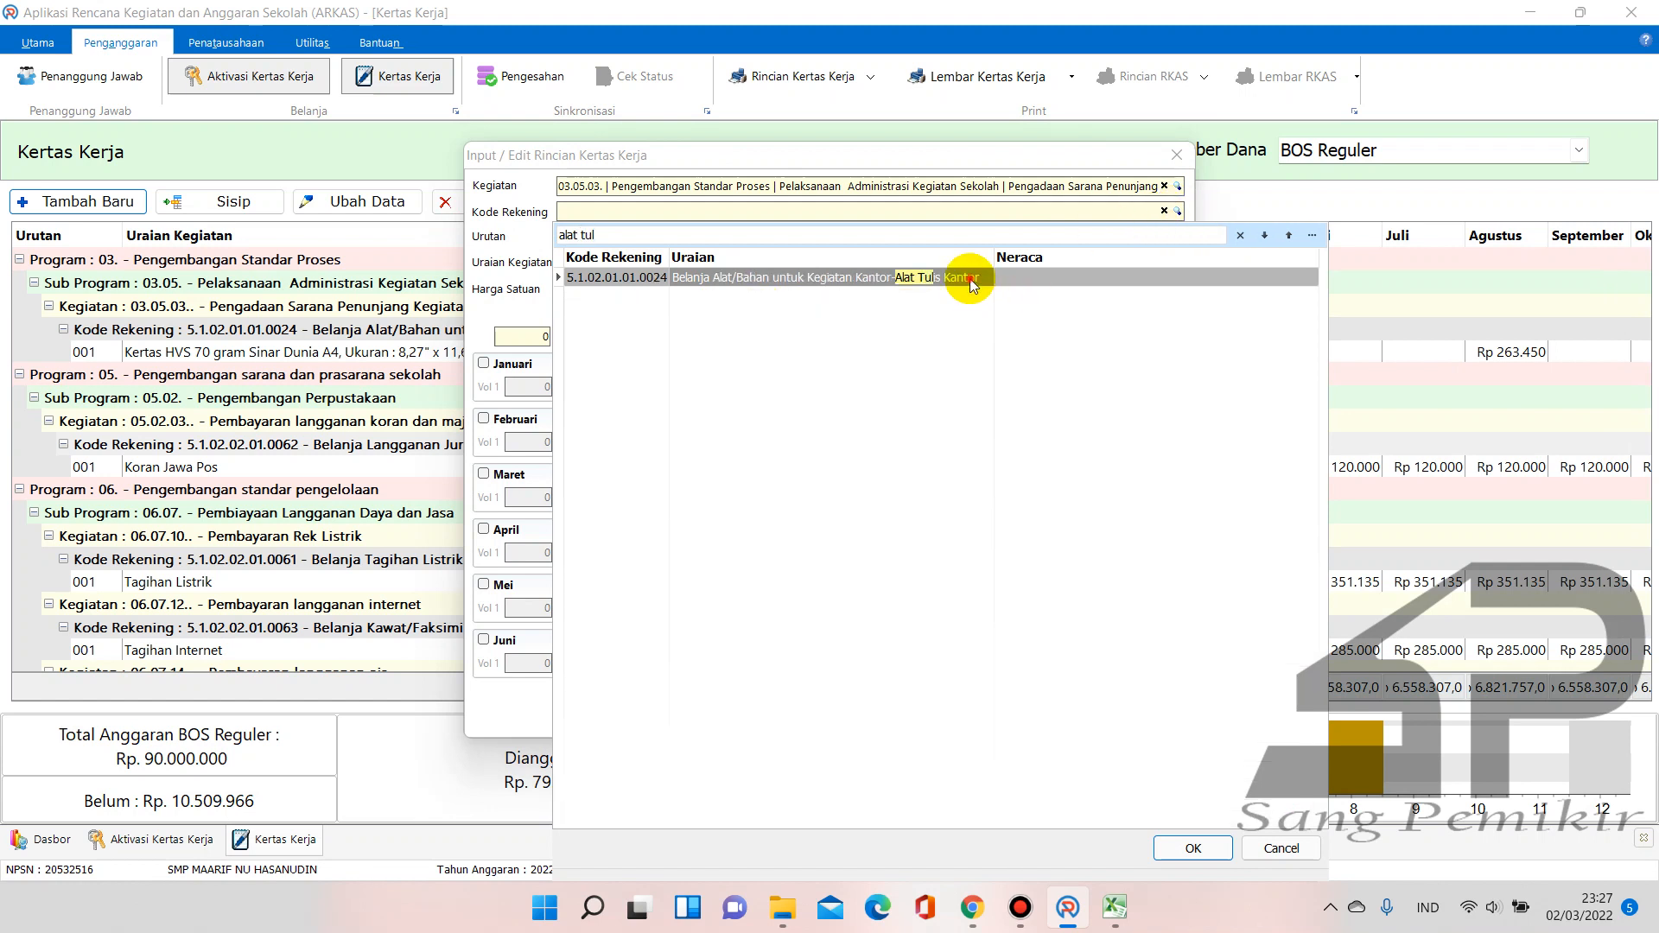
double_click(967, 276)
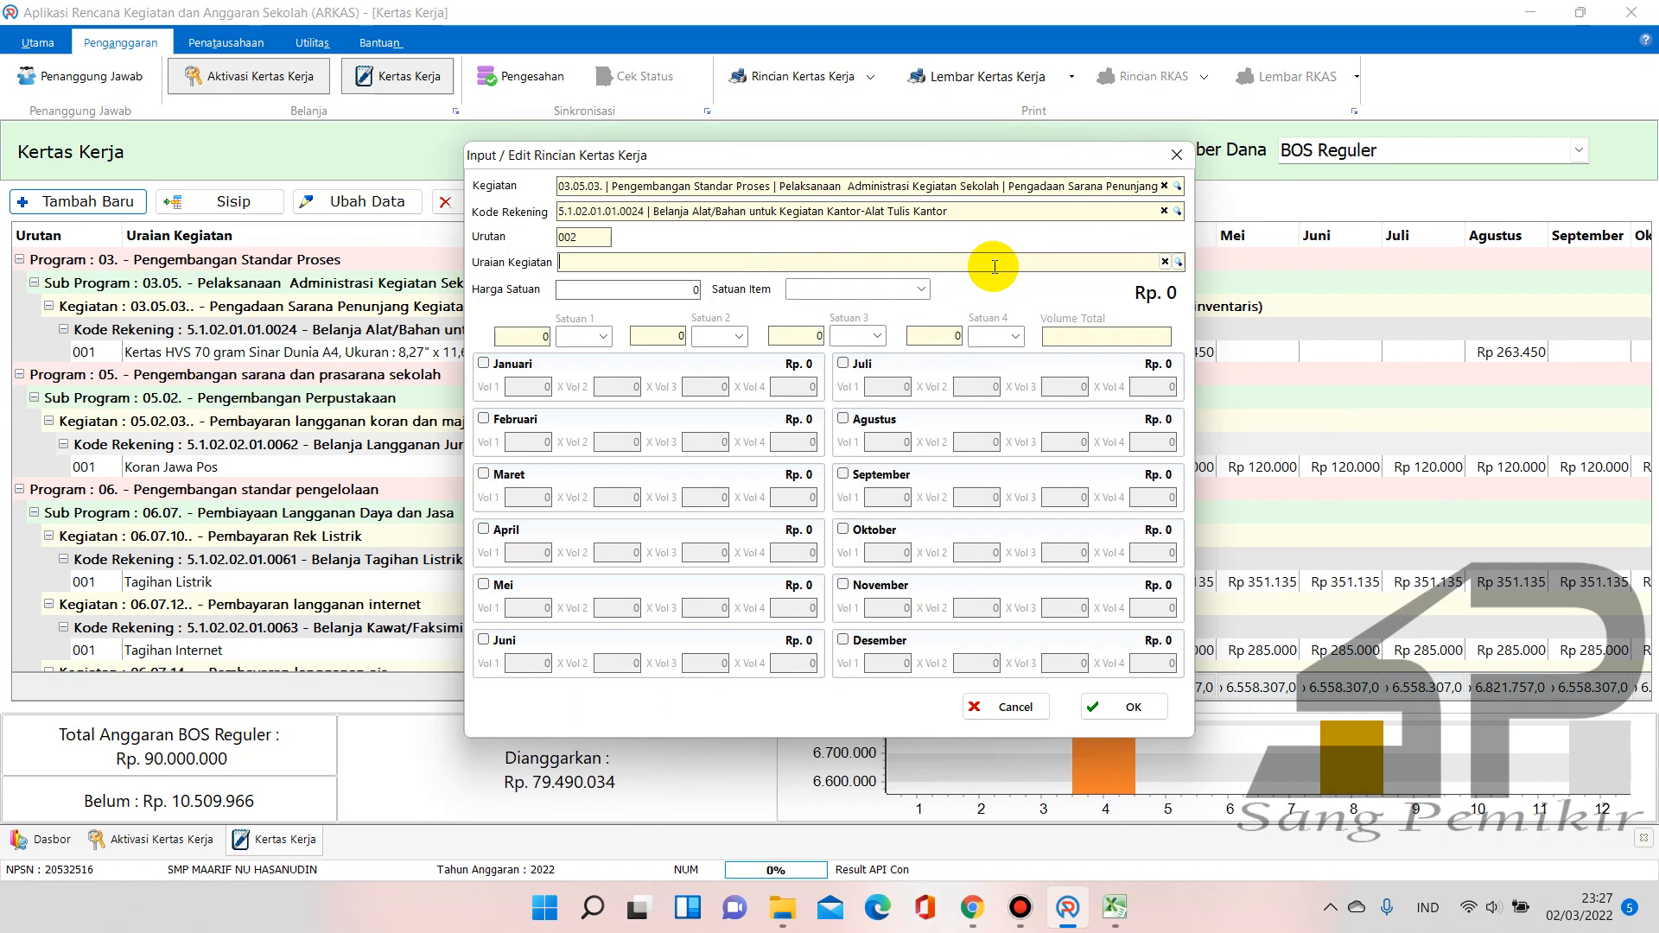
text(kertas )
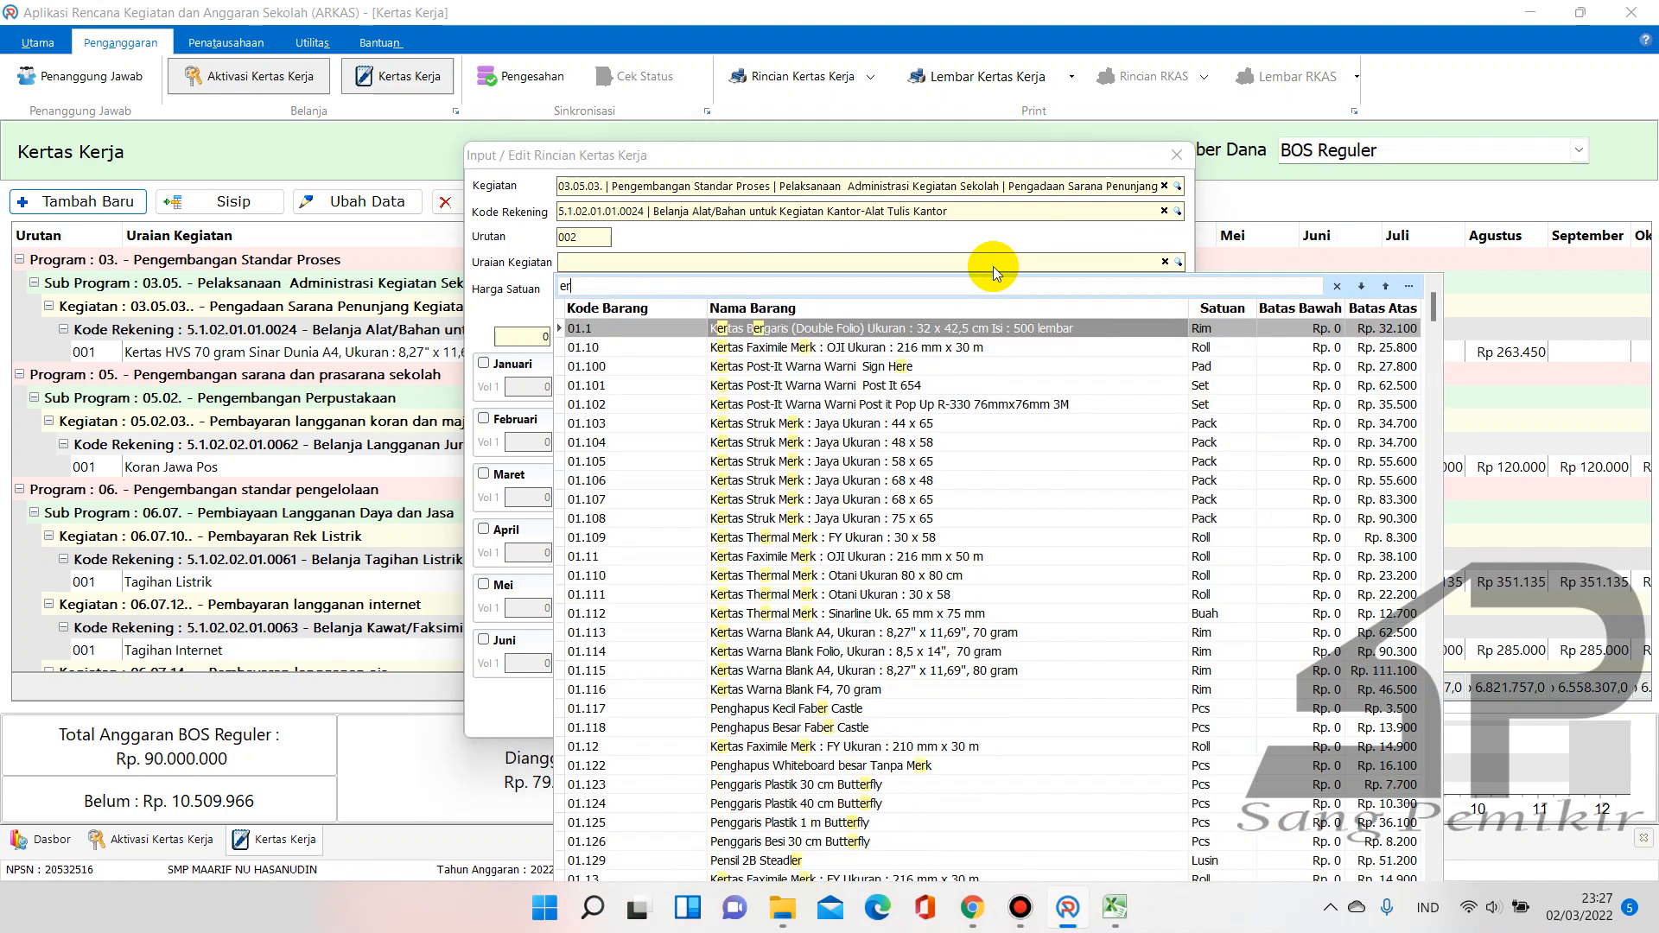
text(hvs)
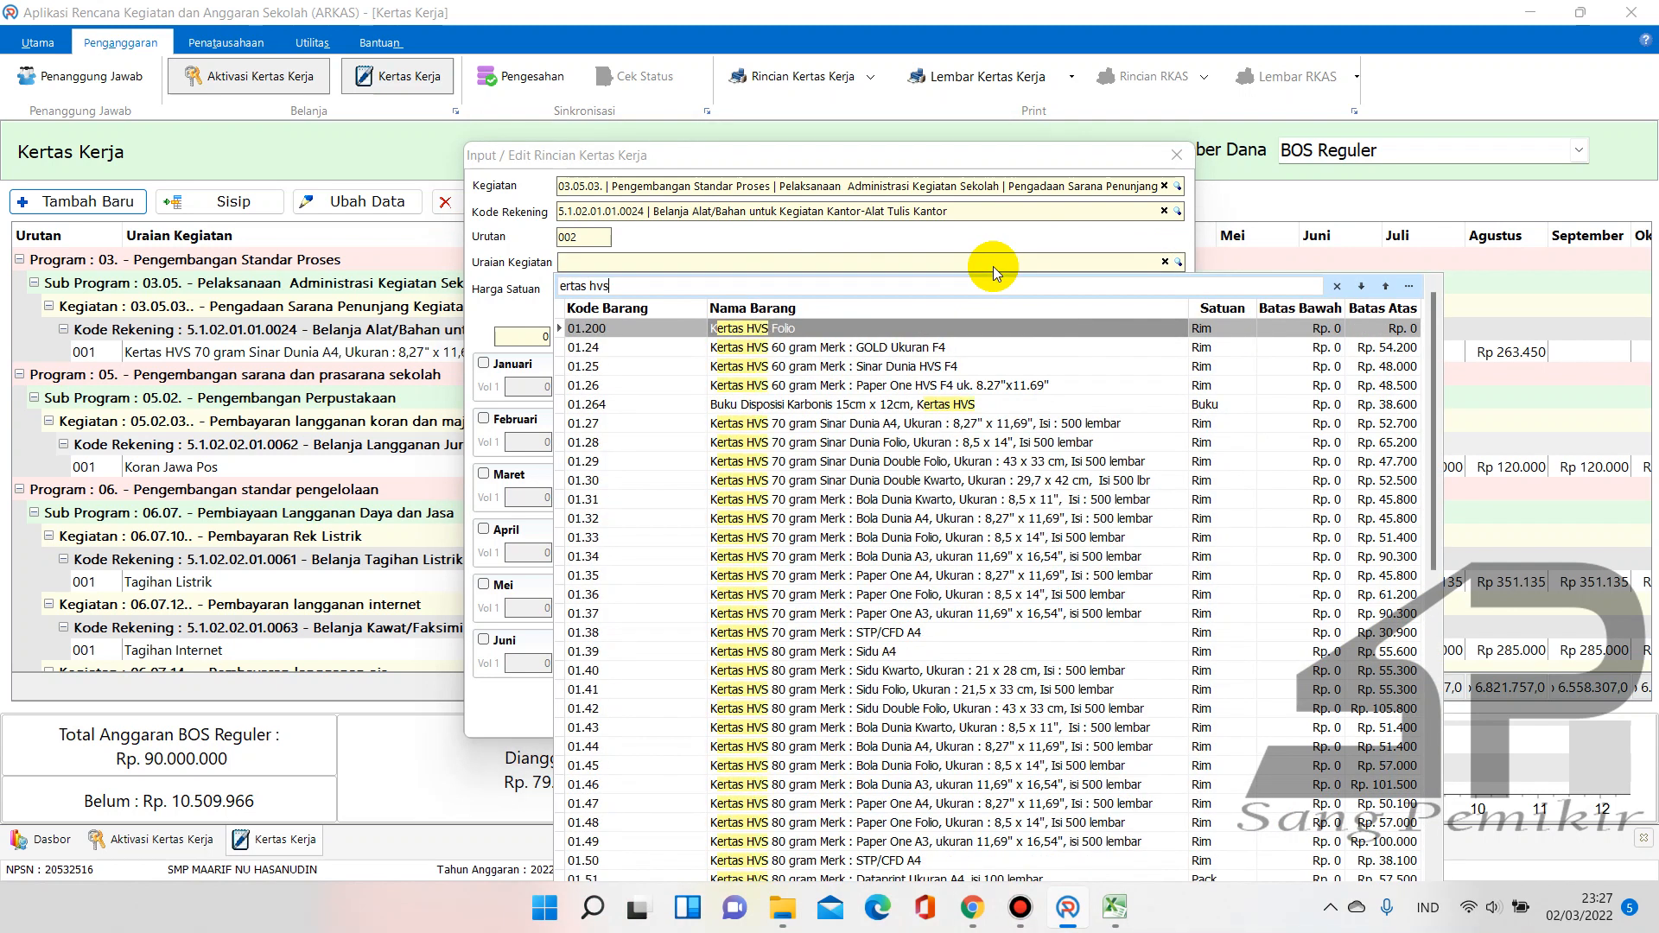
text( f4)
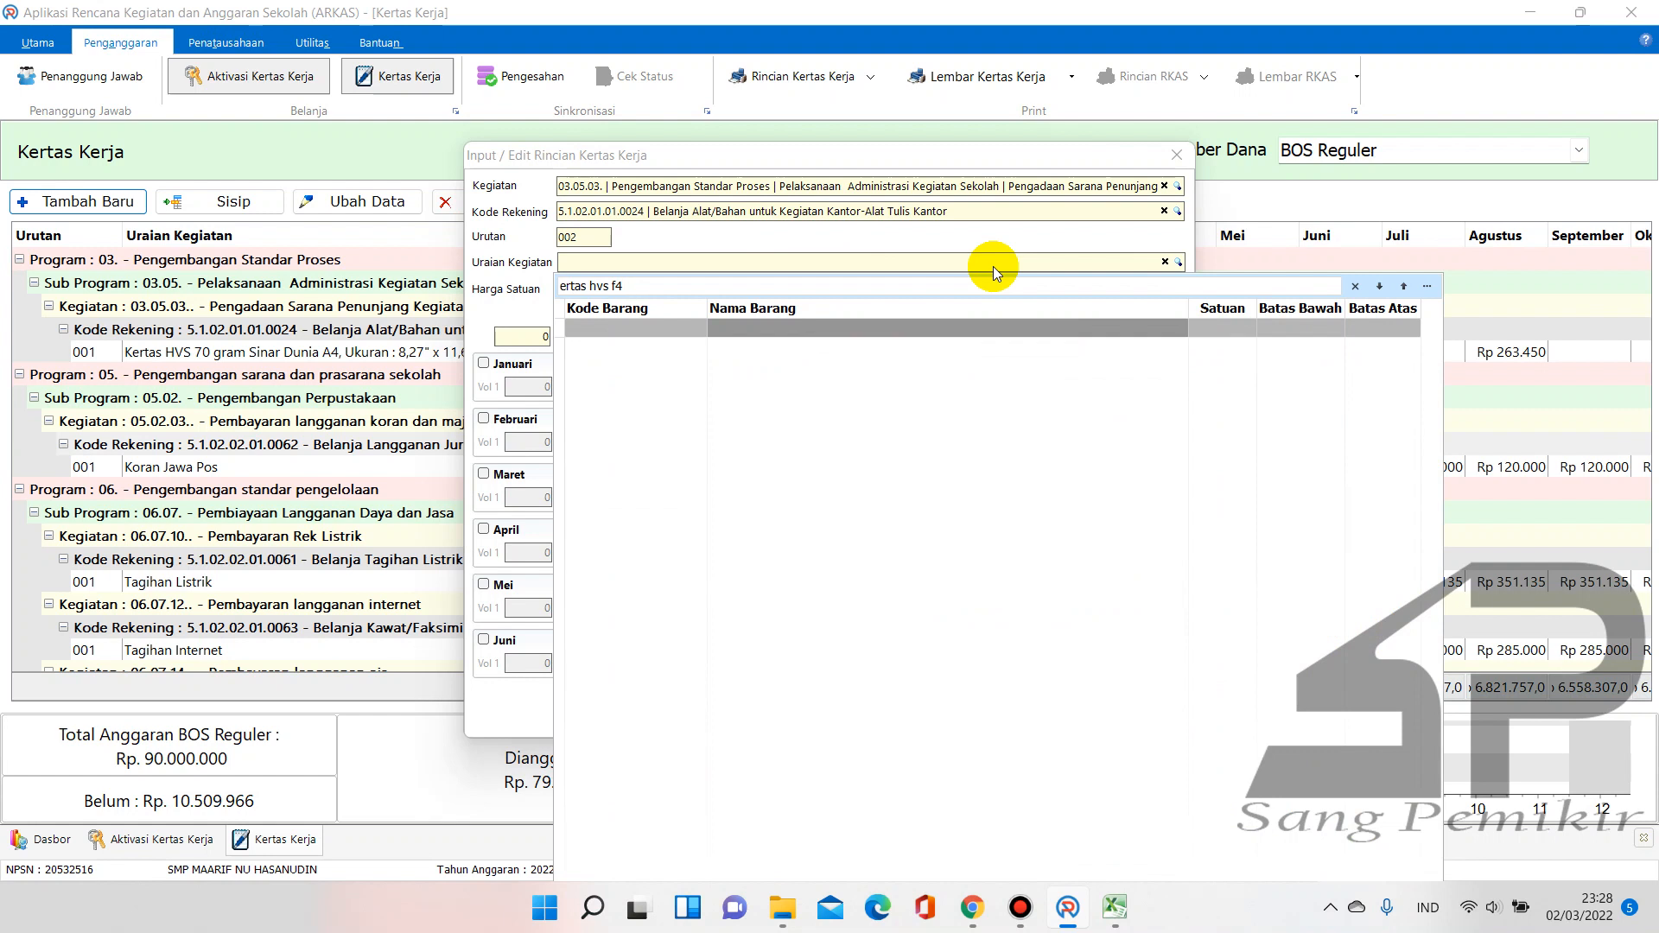
Broaden the lookup to all HVS paper and highlight the Sinar Dunia Folio 8,5 x 14 item
key(BackSpace)
key(BackSpace)
key(BackSpace)
key(BackSpace)
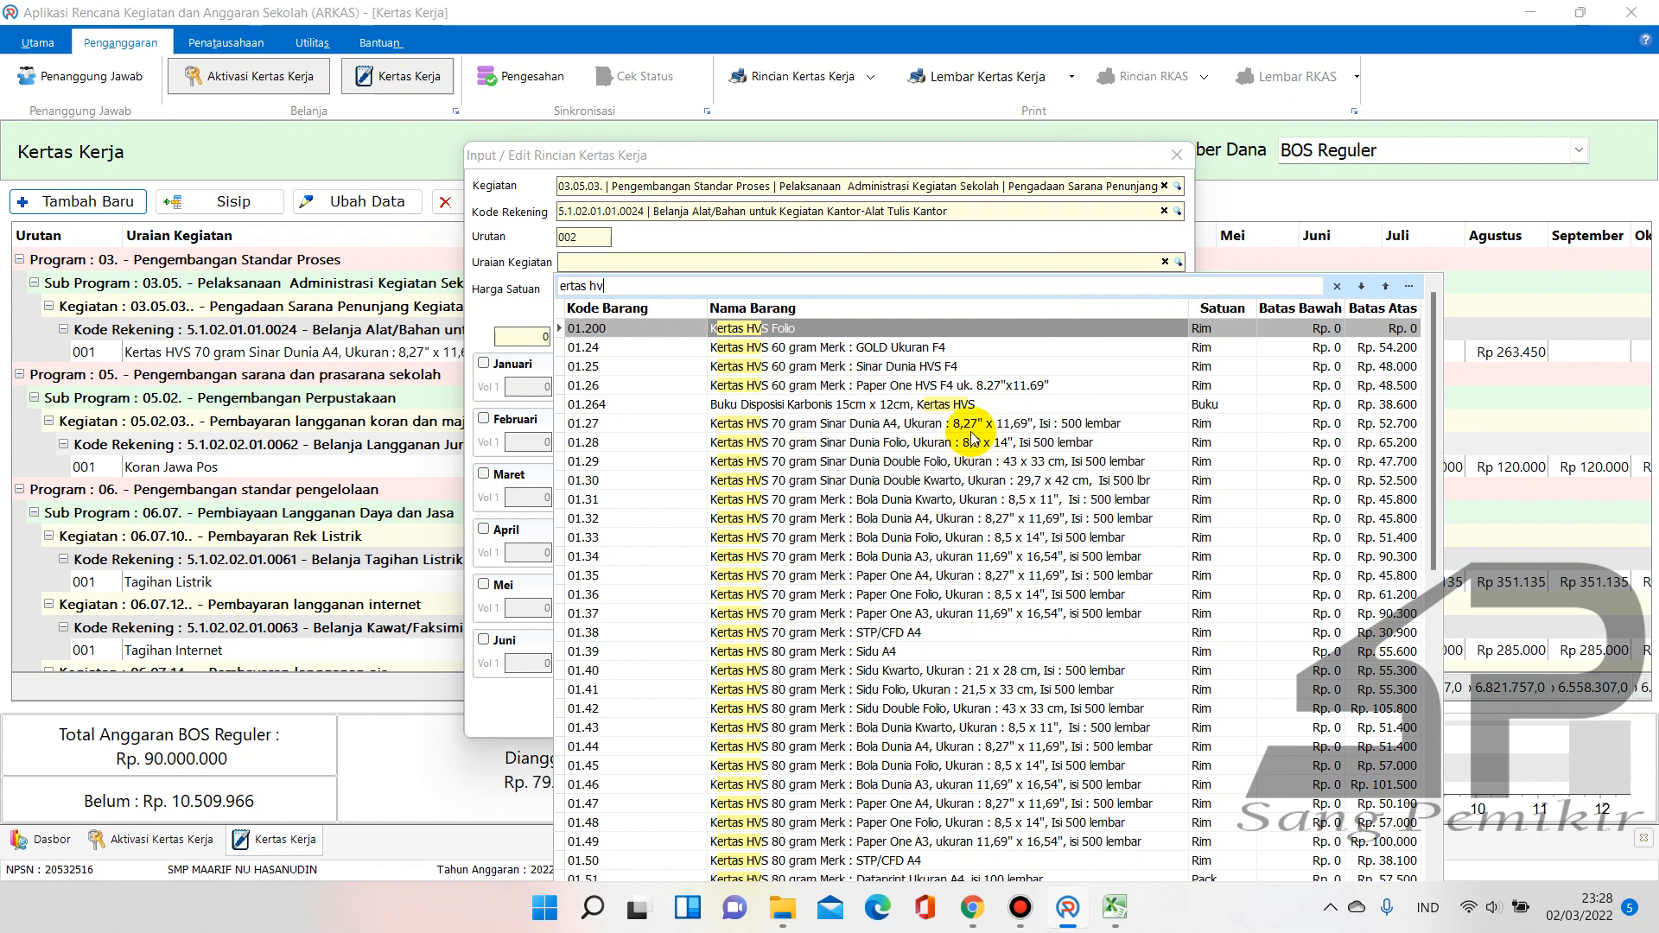
click(929, 394)
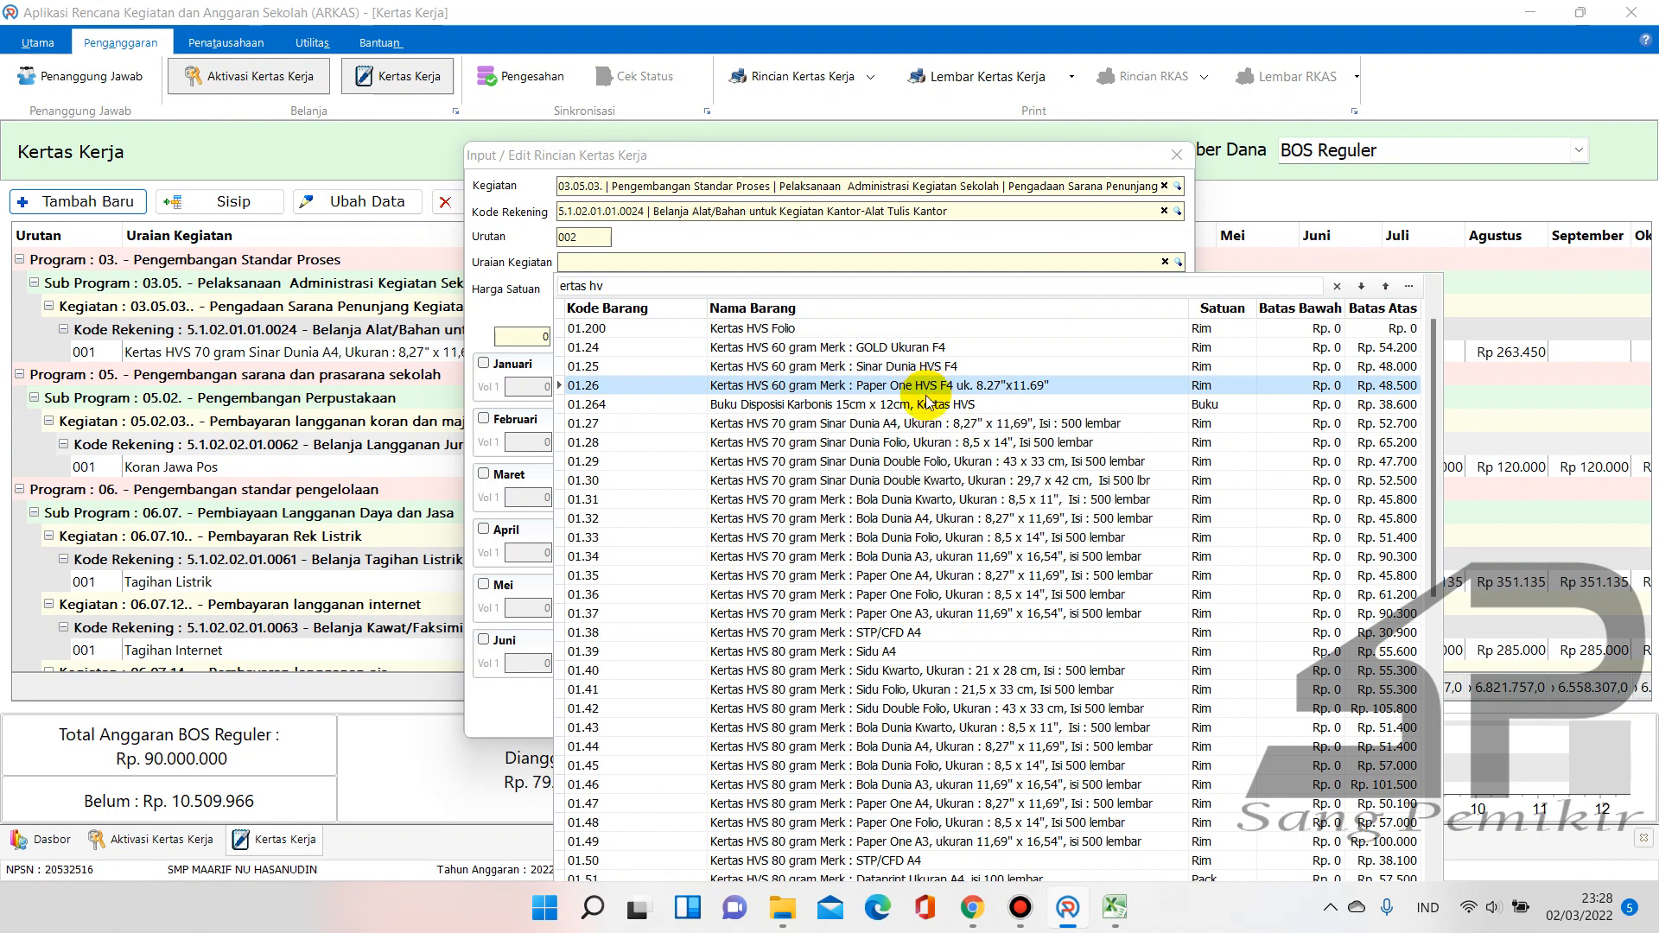
click(865, 449)
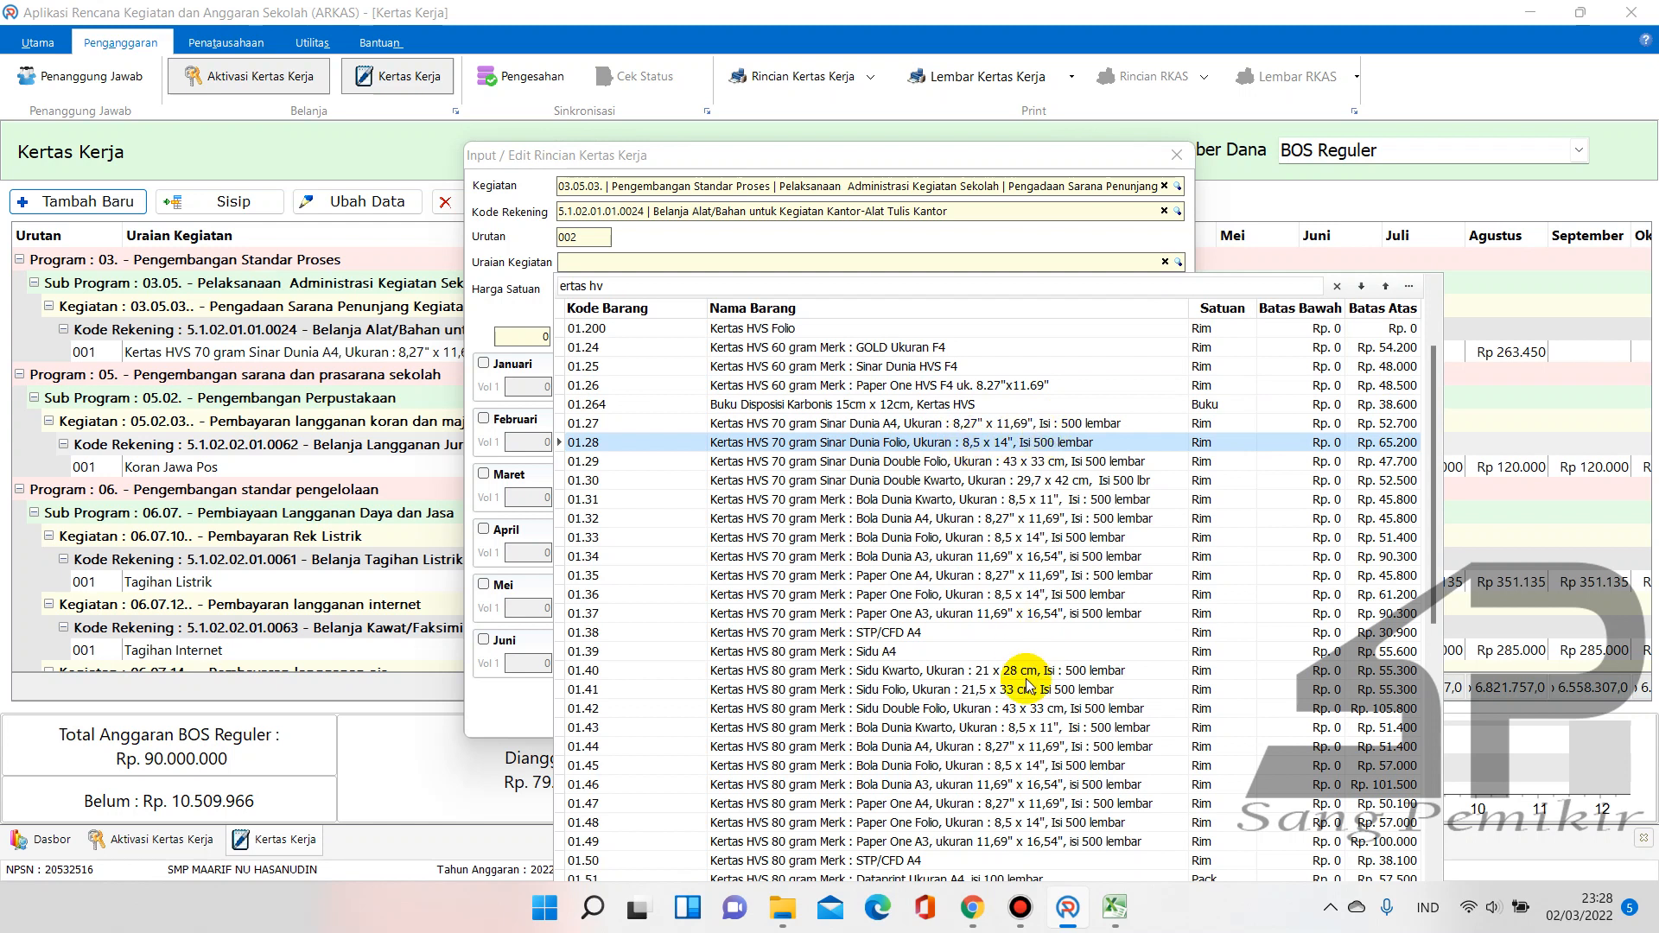
key(Down)
key(Down)
key(Down)
key(Down)
key(Down)
key(Down)
key(Down)
key(Down)
key(Down)
key(Down)
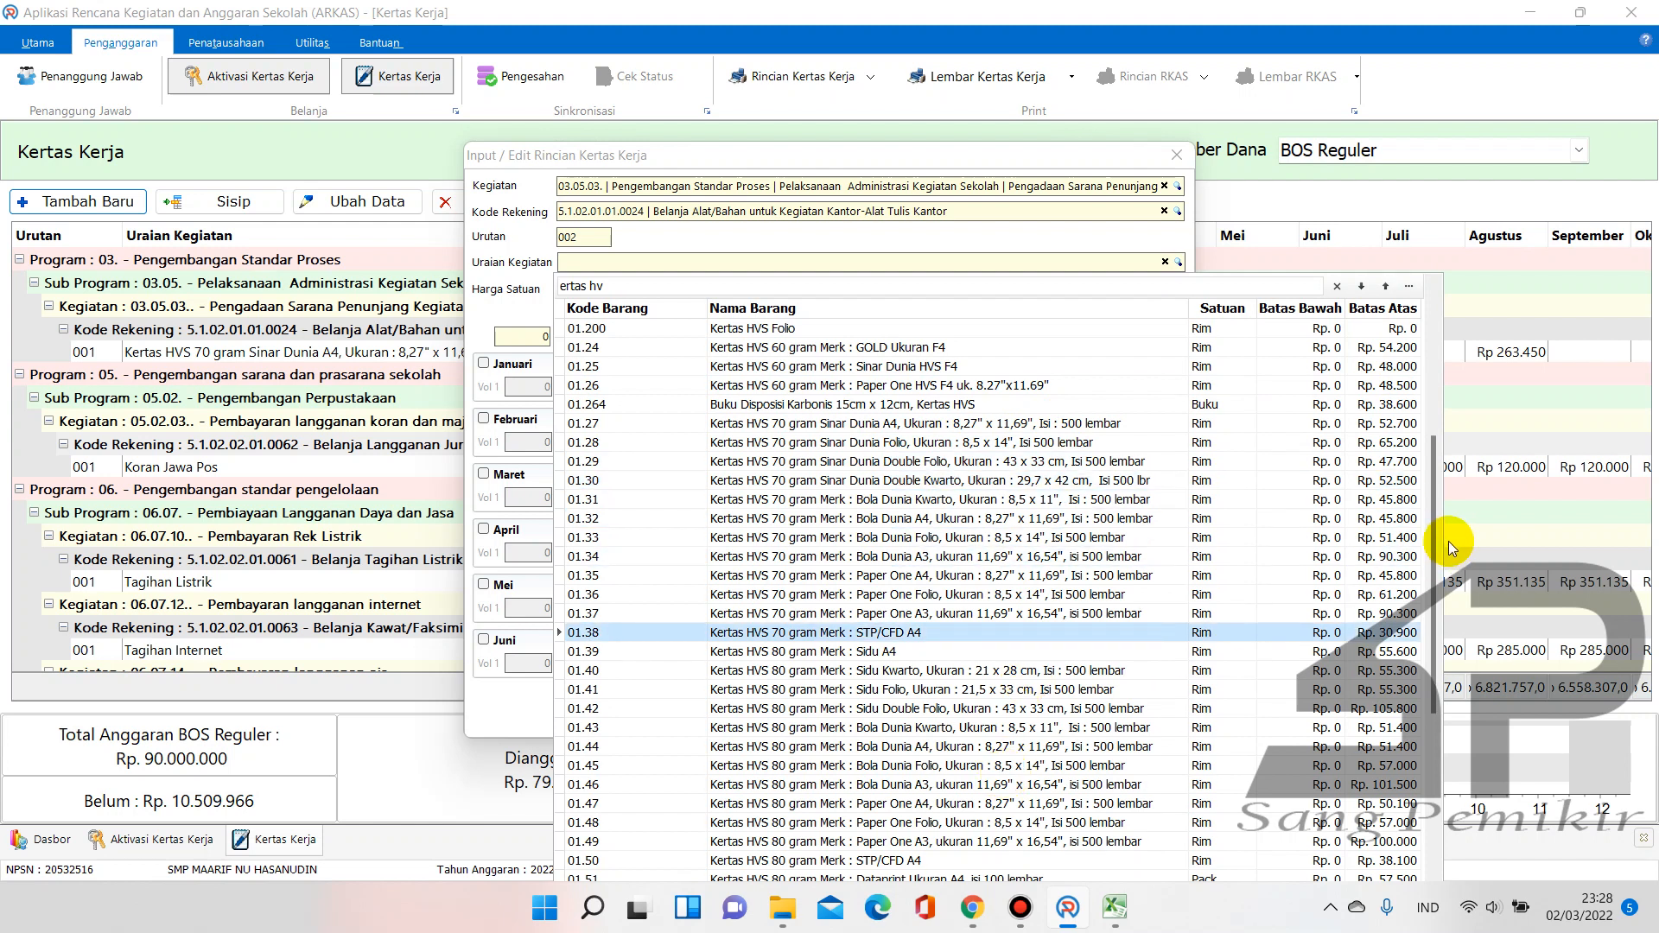
drag(1434, 534, 1407, 363)
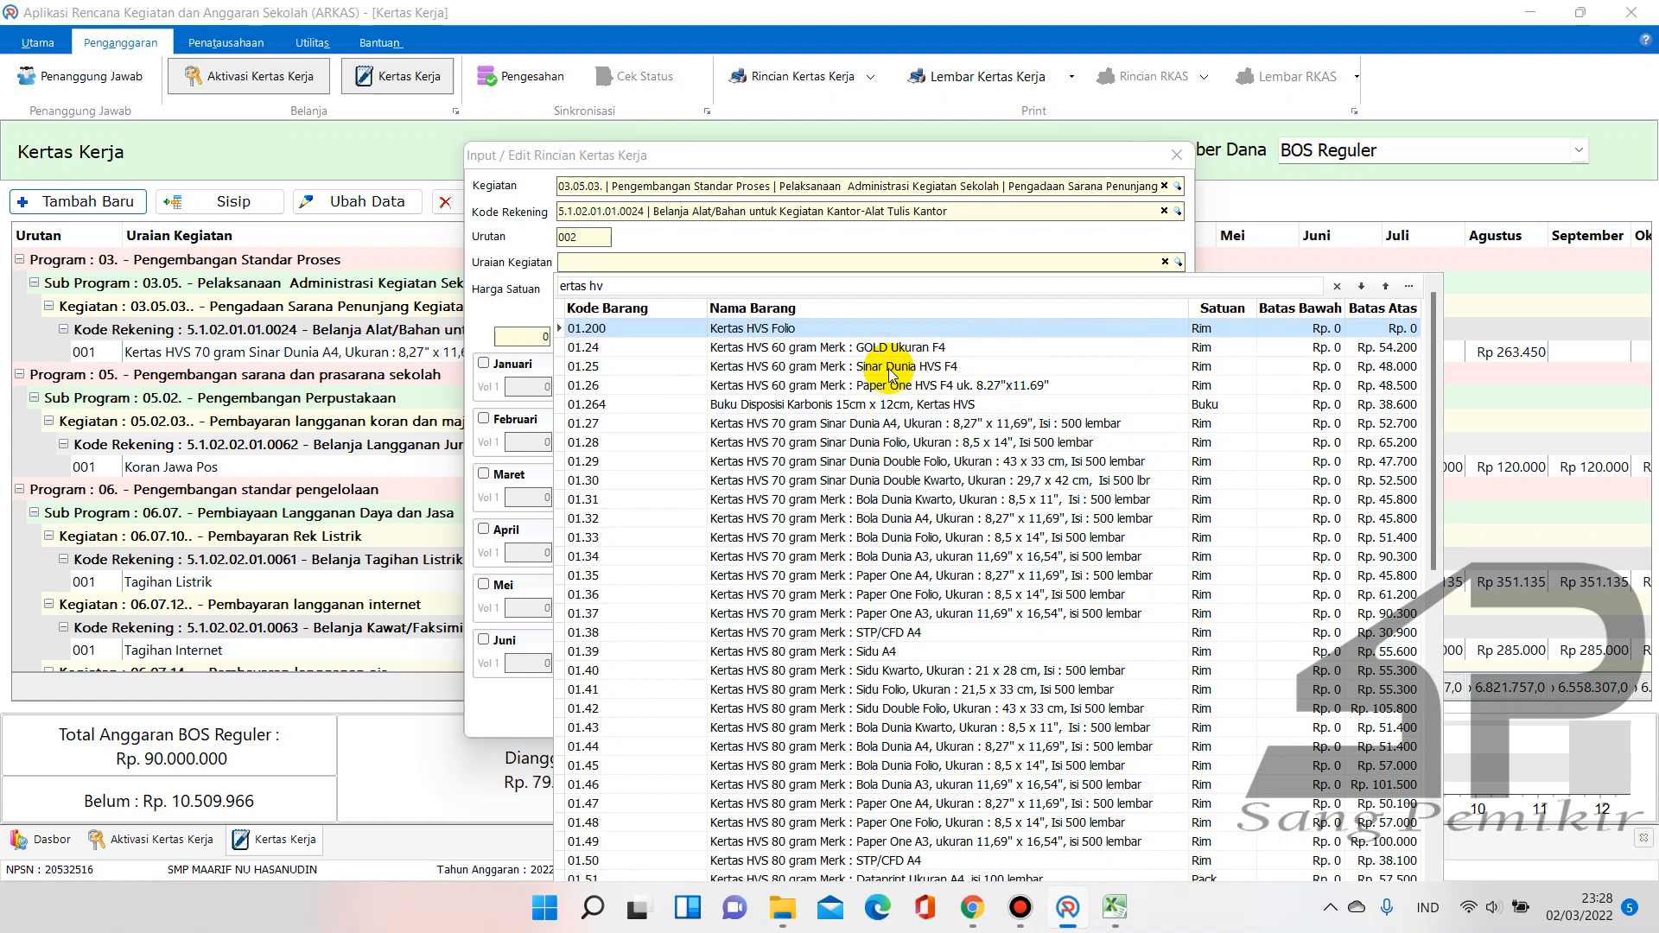
click(940, 366)
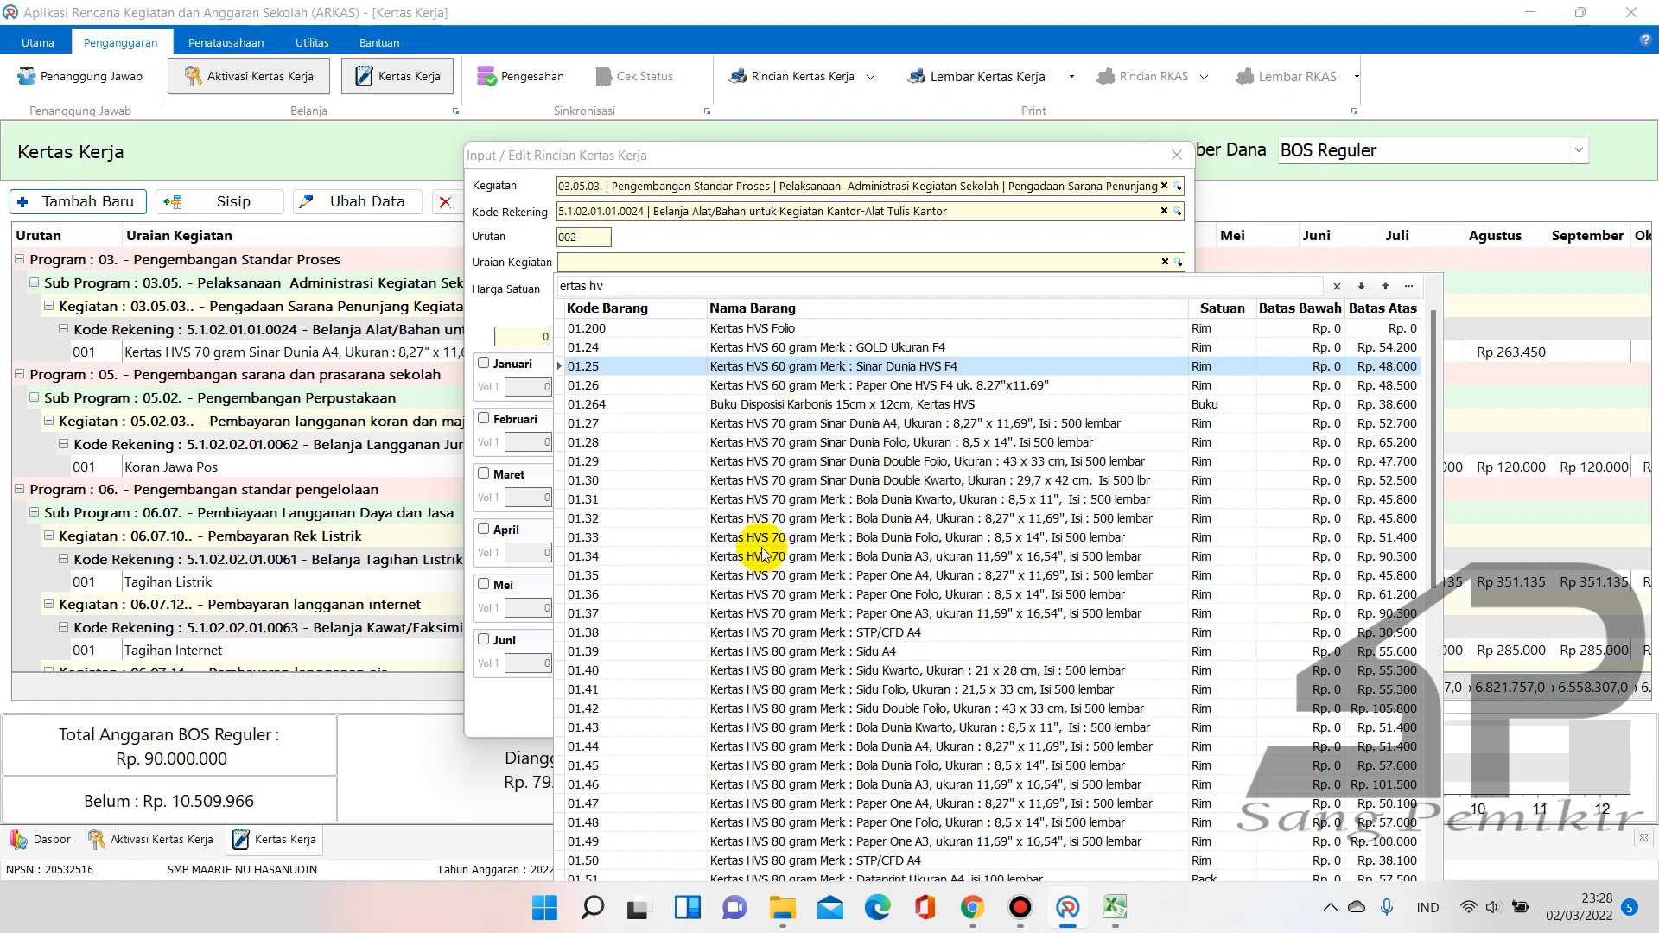
click(855, 465)
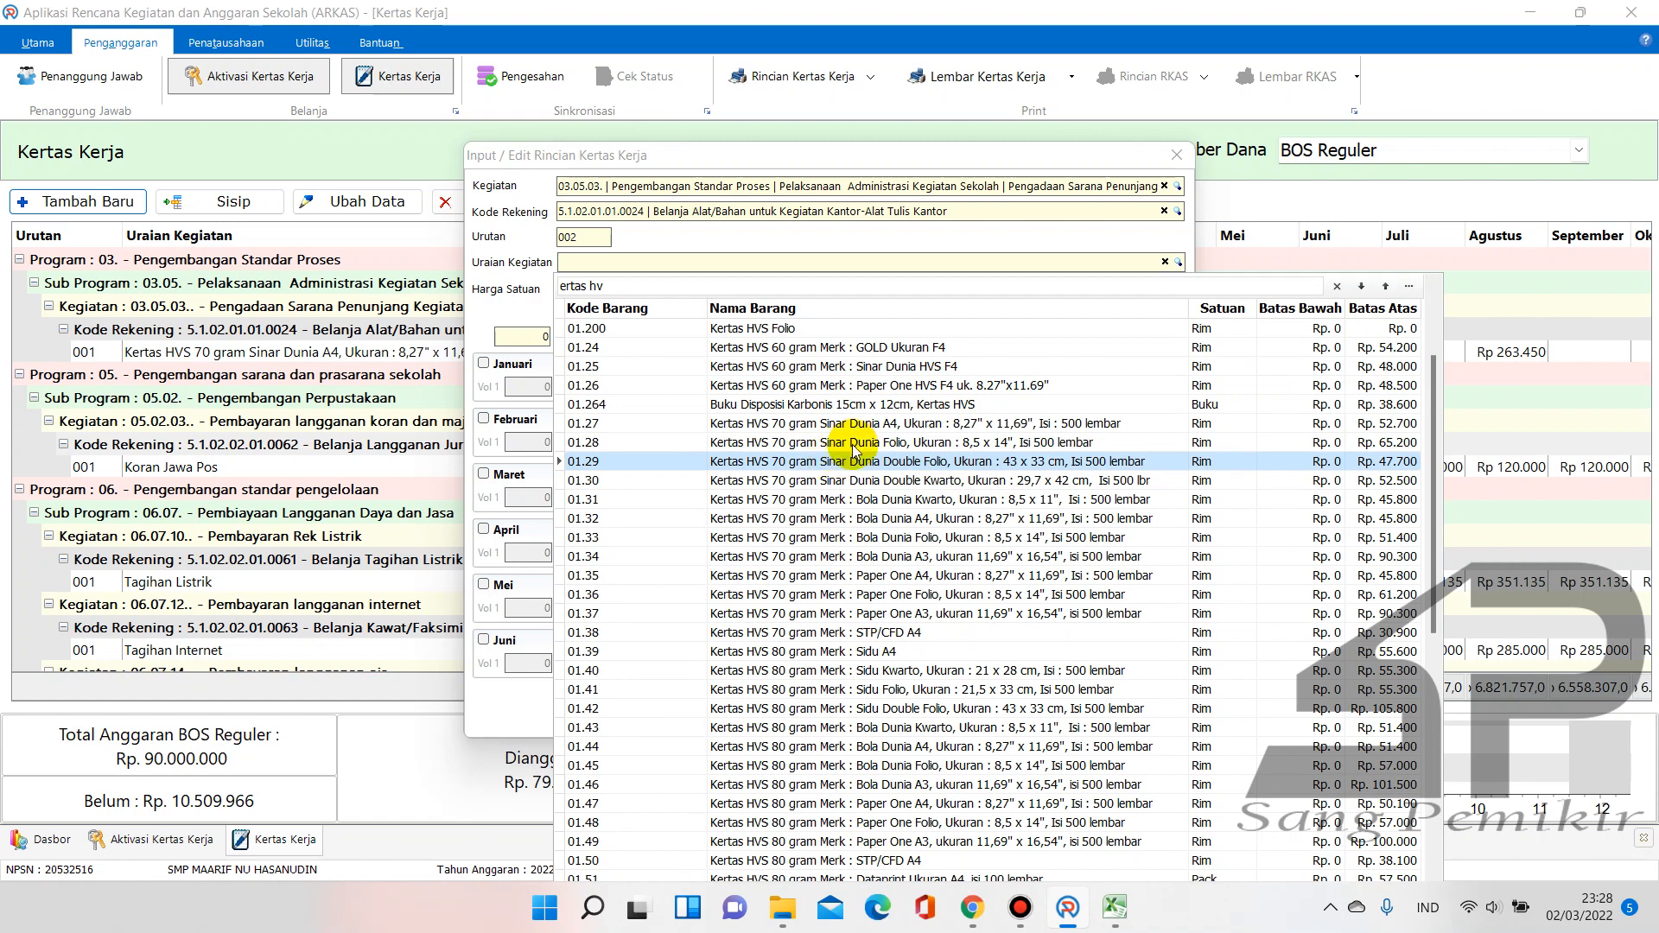
click(879, 443)
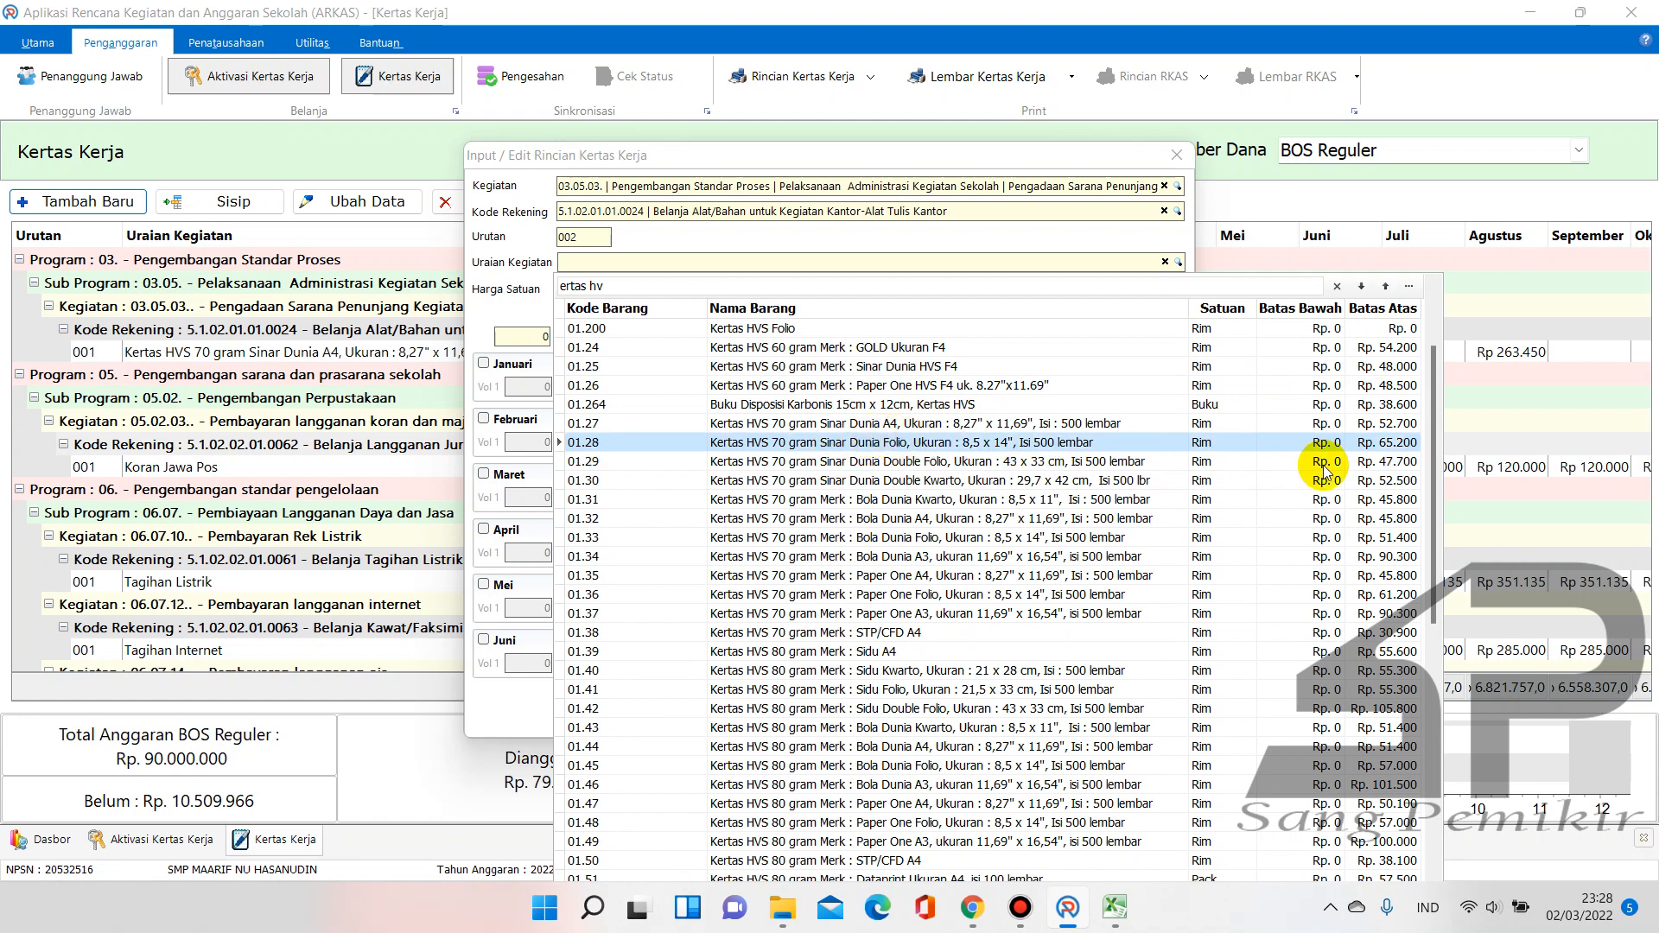
In Excel, set F24 to 1 and clear H24 to get the 61.710 one-ream price
click(1115, 908)
click(1020, 826)
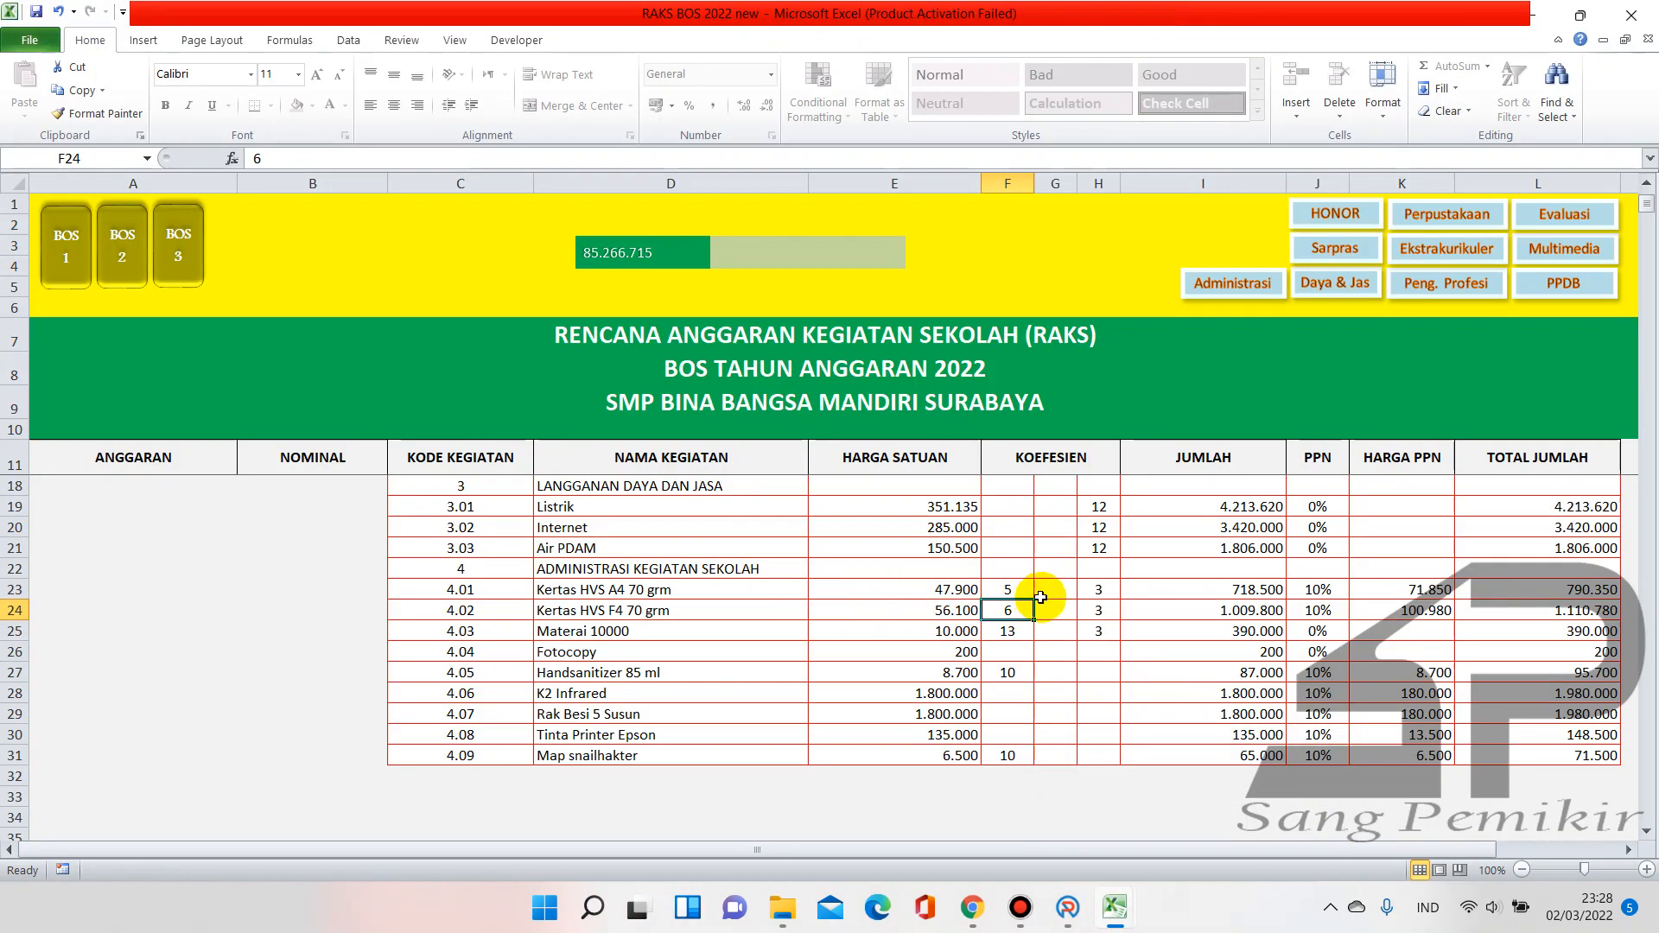
text(1)
key(Return)
click(1099, 609)
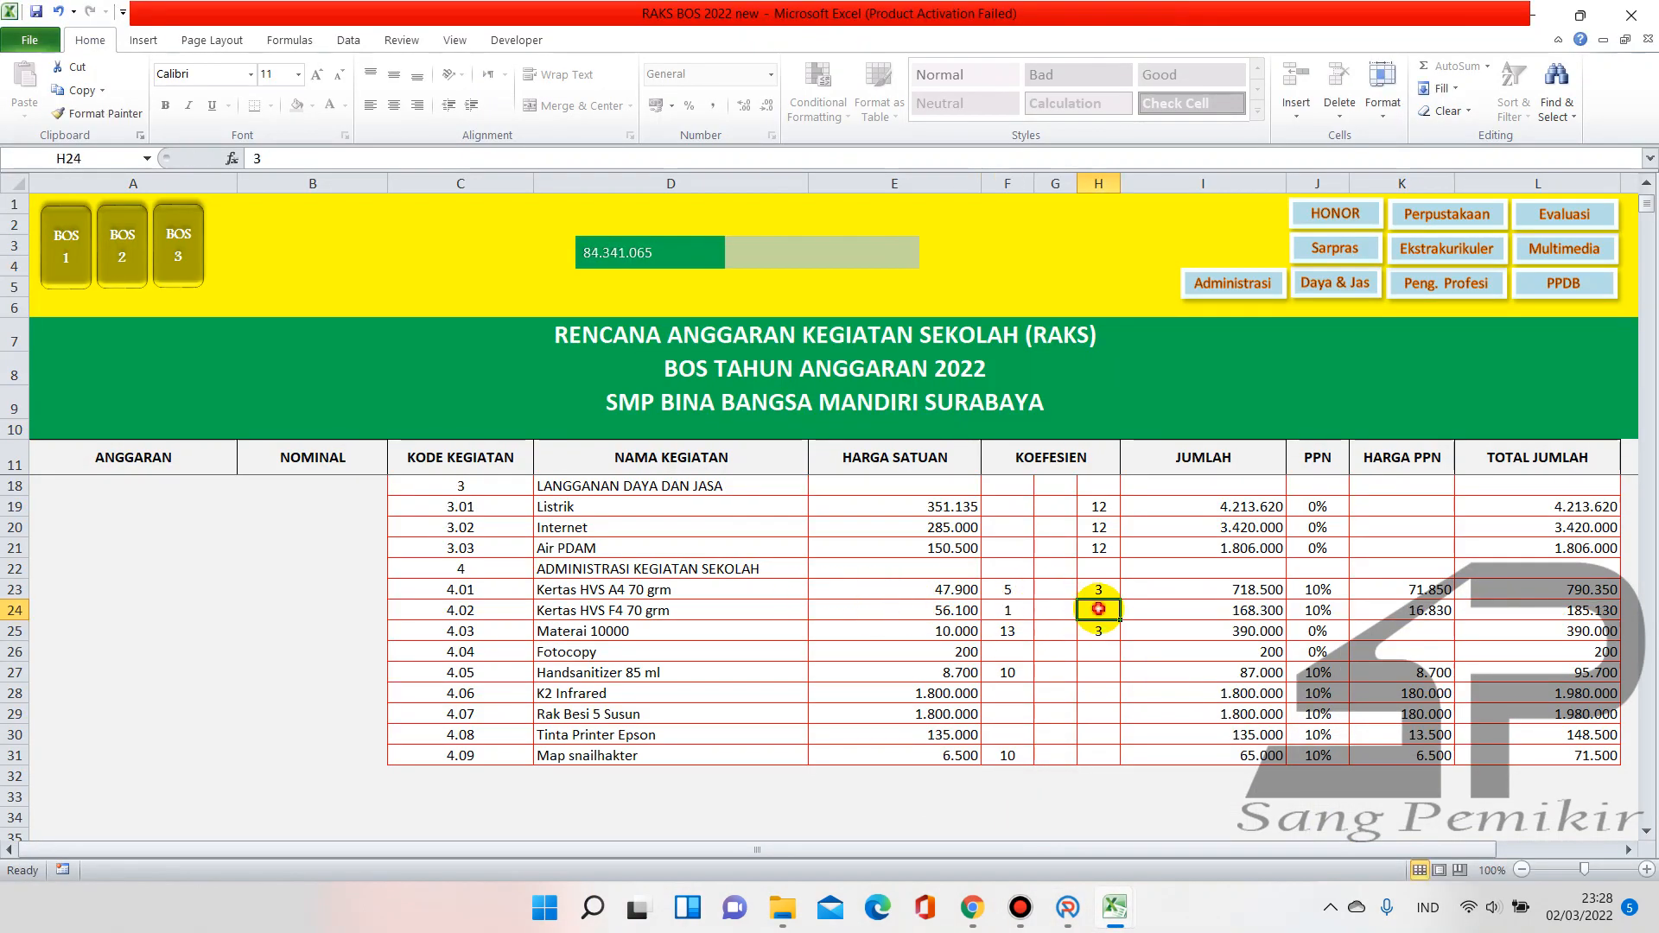
key(BackSpace)
click(1084, 649)
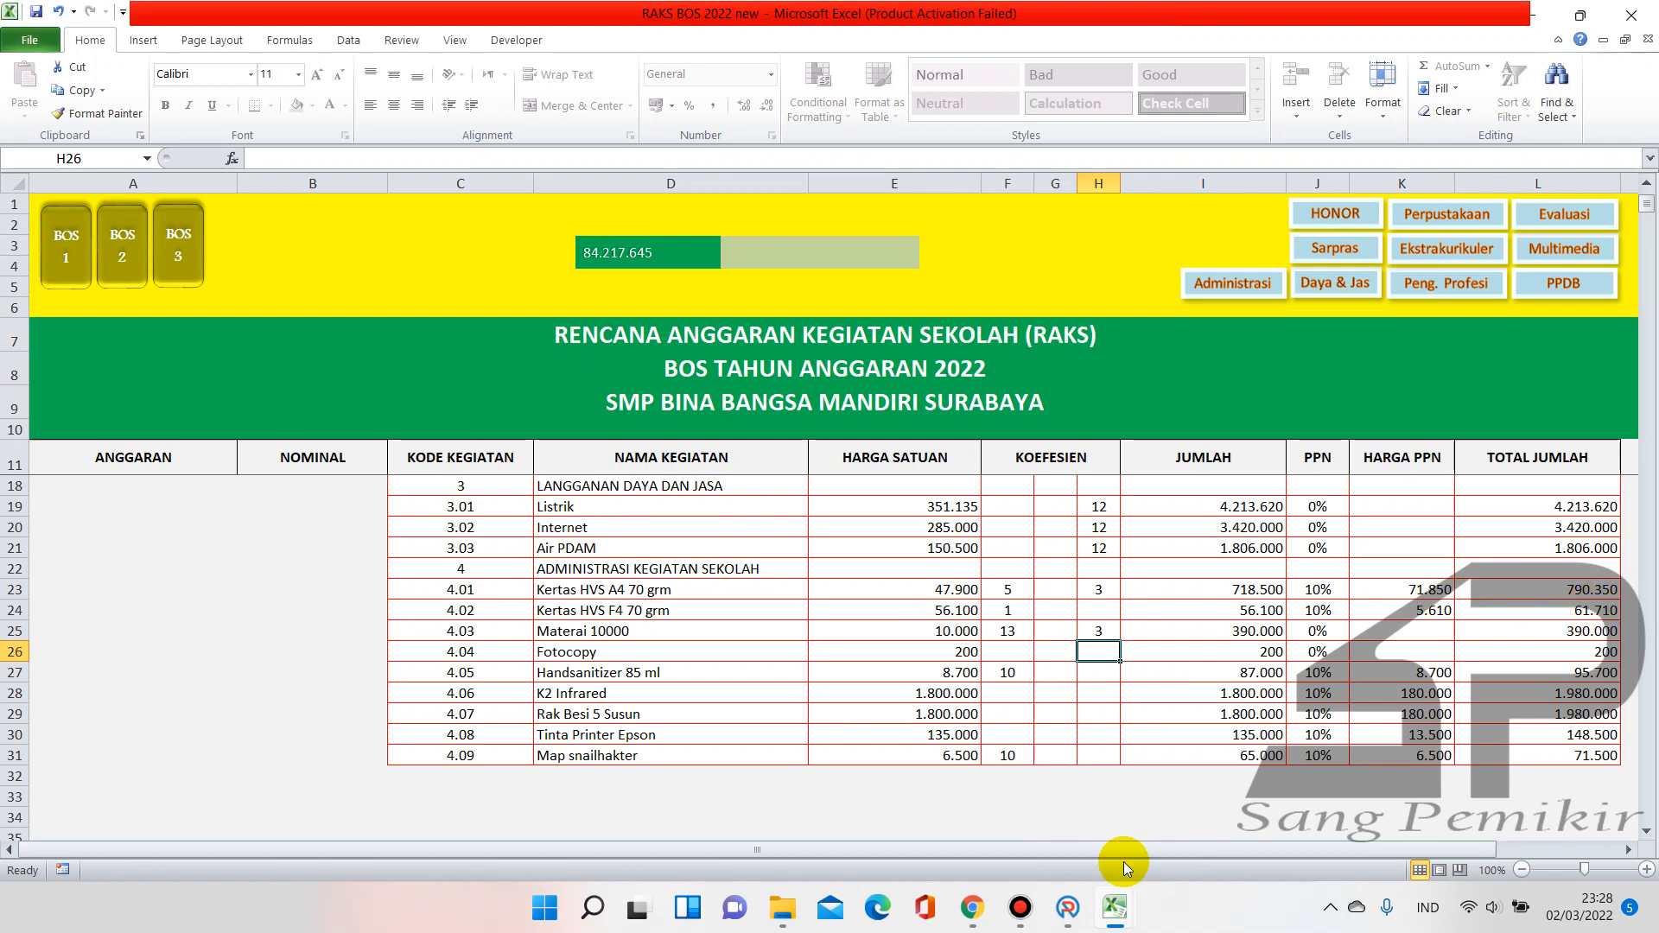
mouse_move(1071, 908)
click(1056, 825)
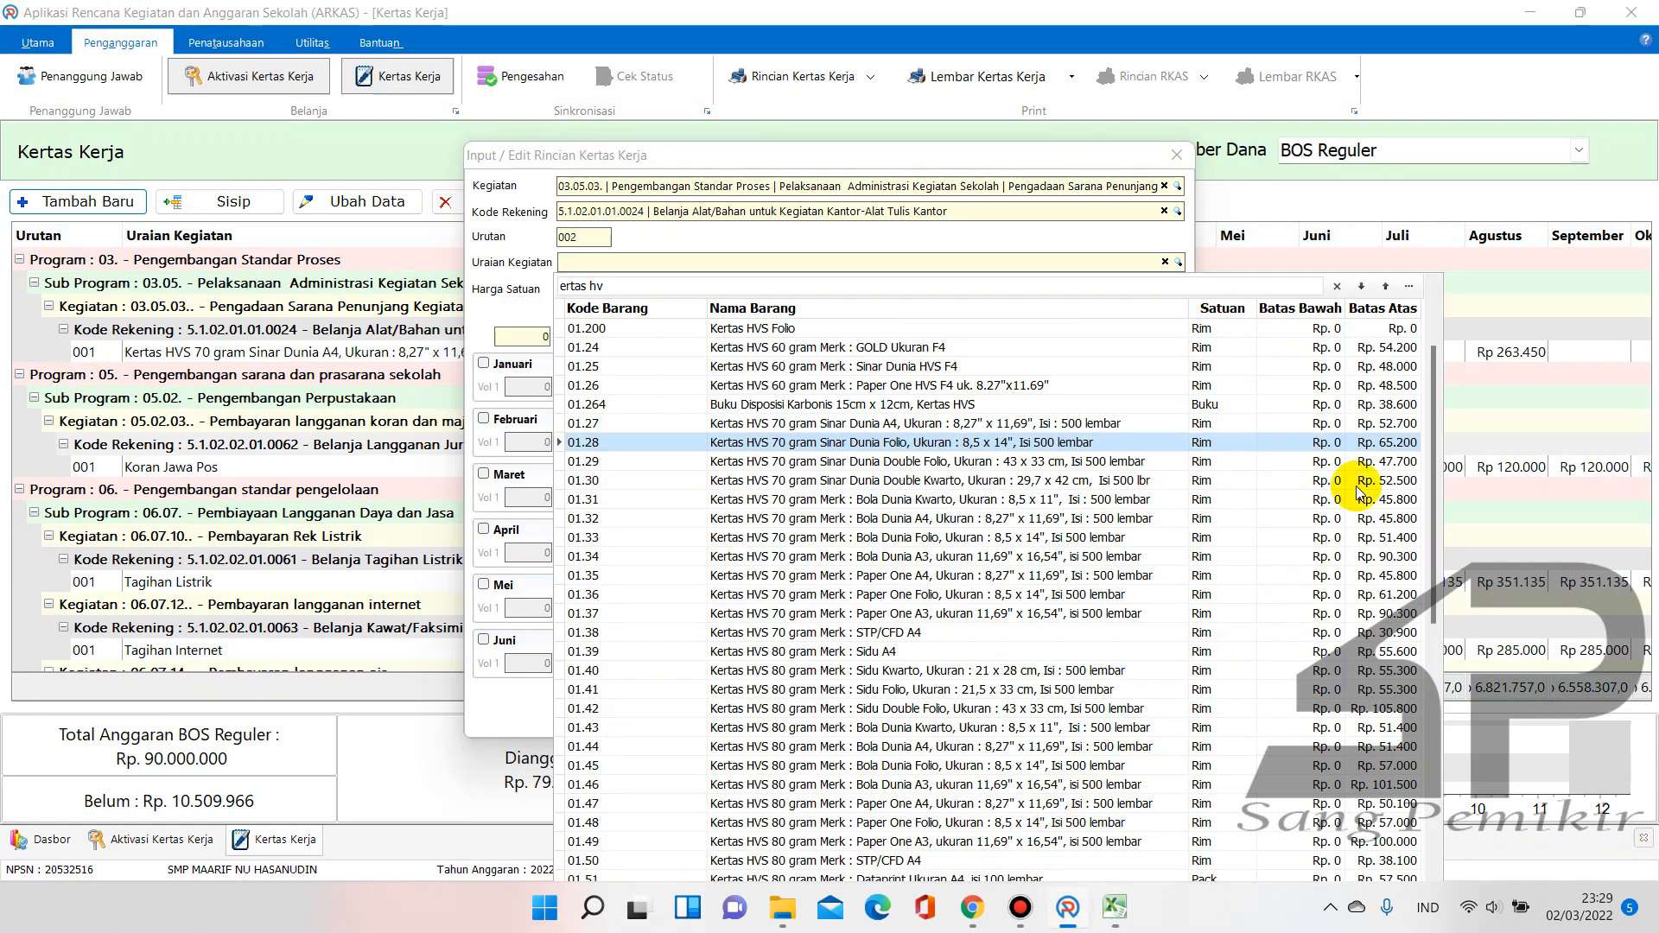
Choose the Sinar Dunia Folio item at 61.710 per ream, then undo Excel's row 24 edits
double_click(1369, 442)
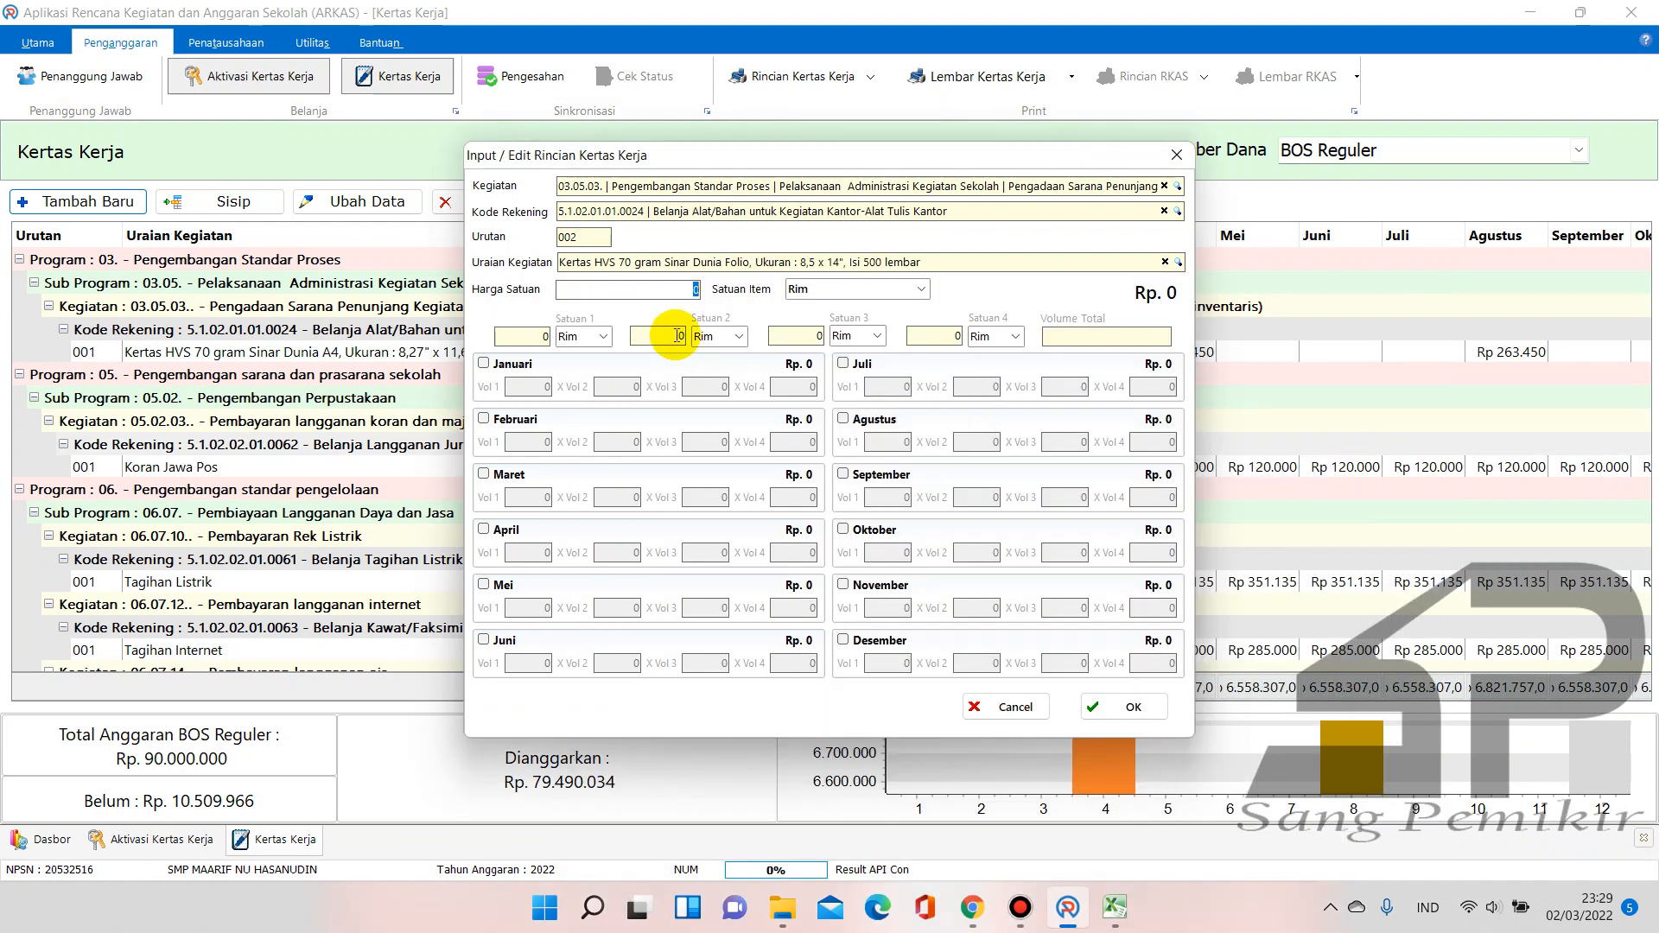
text(61710)
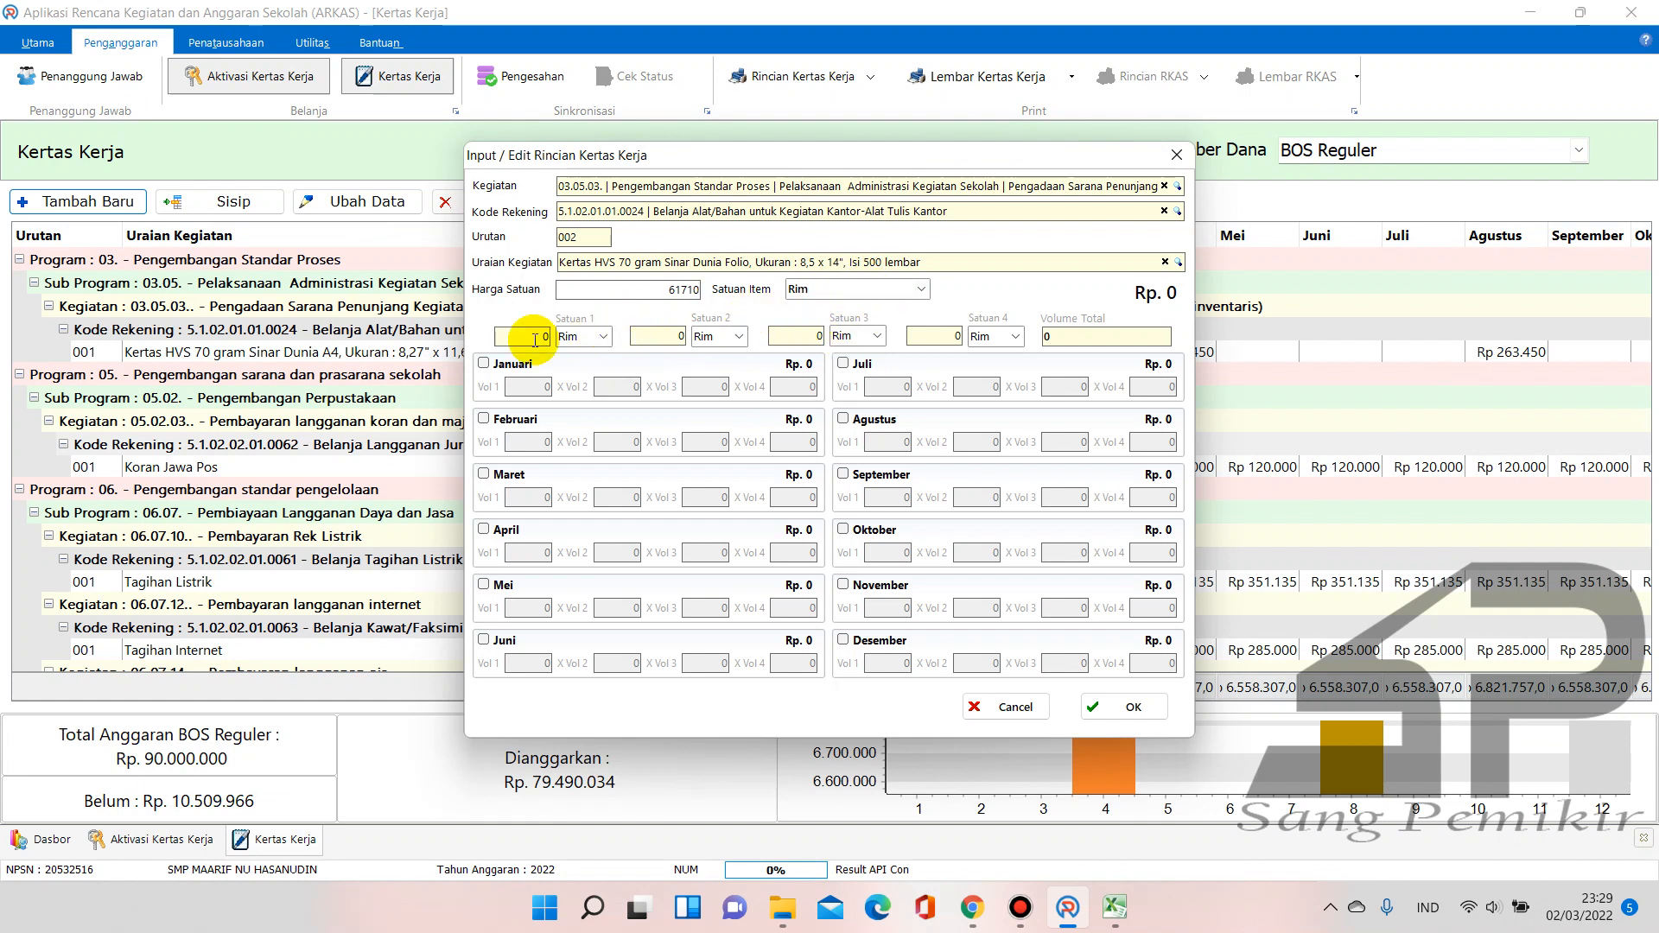
click(1114, 907)
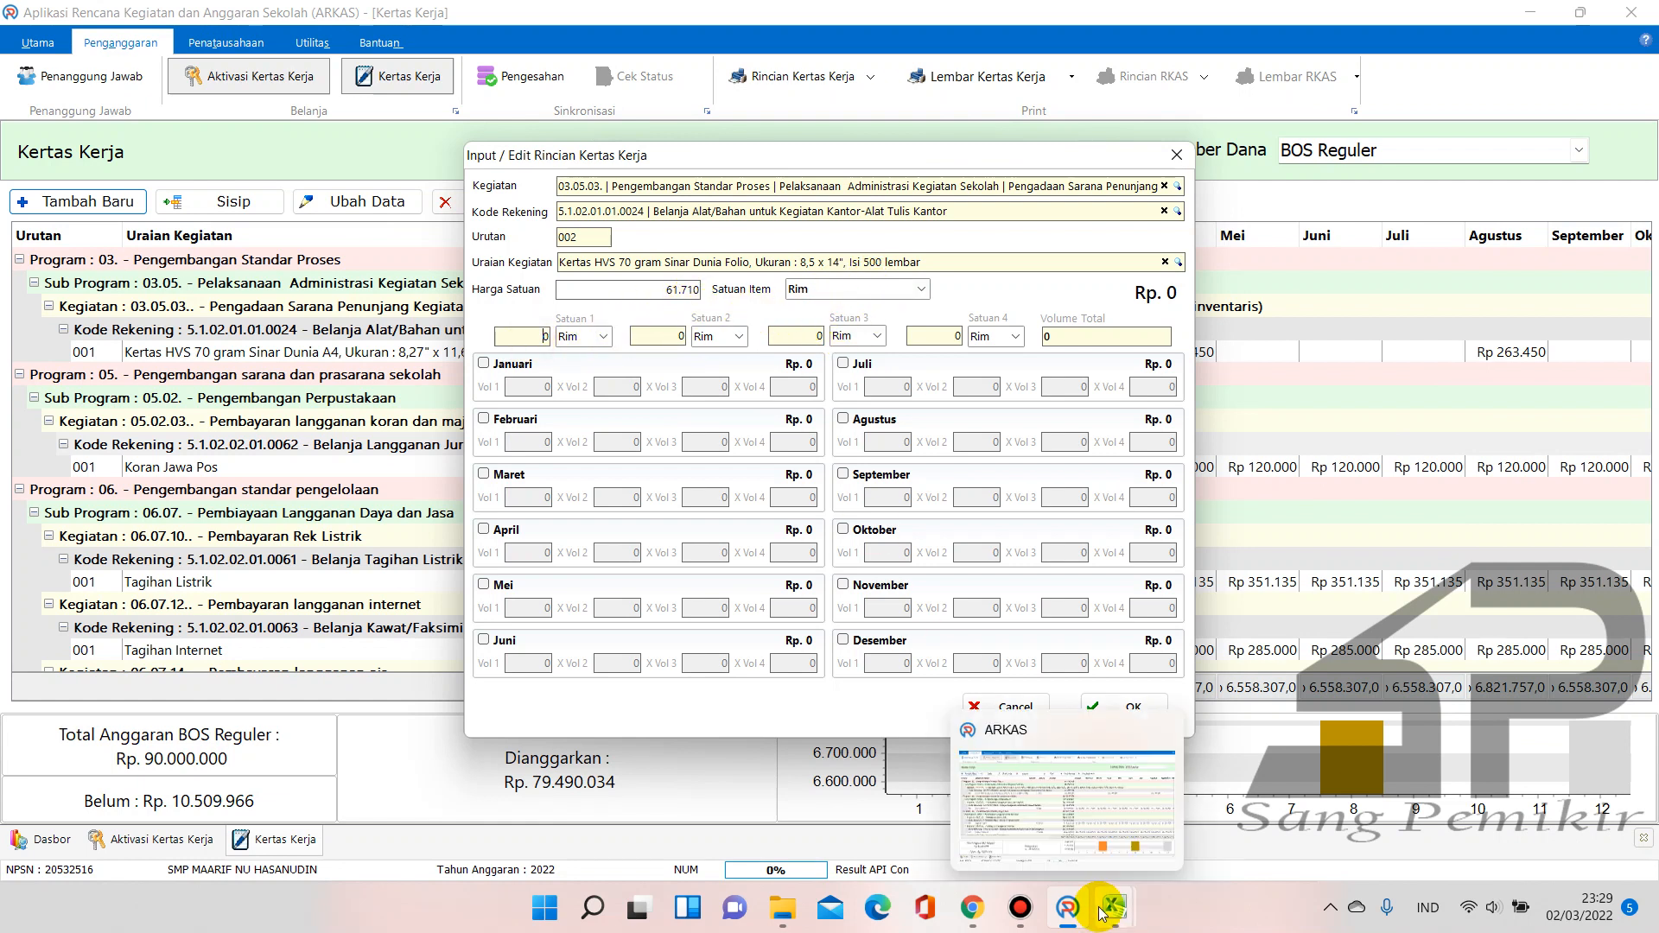
click(1085, 862)
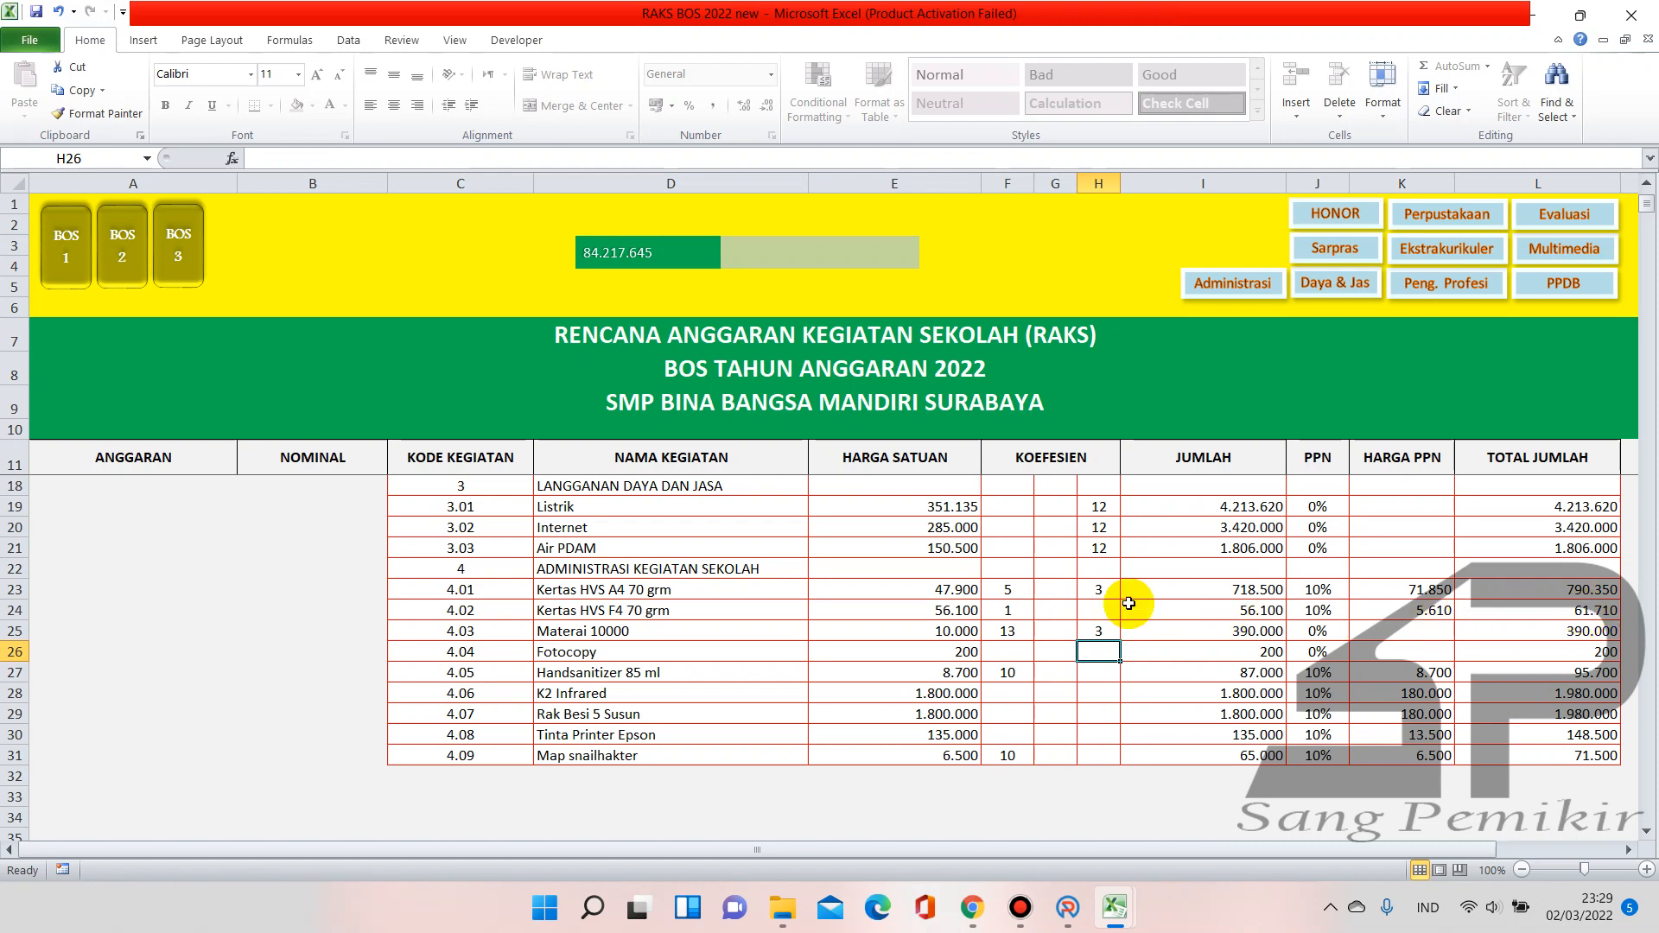
key(ctrl+z)
key(ctrl+z)
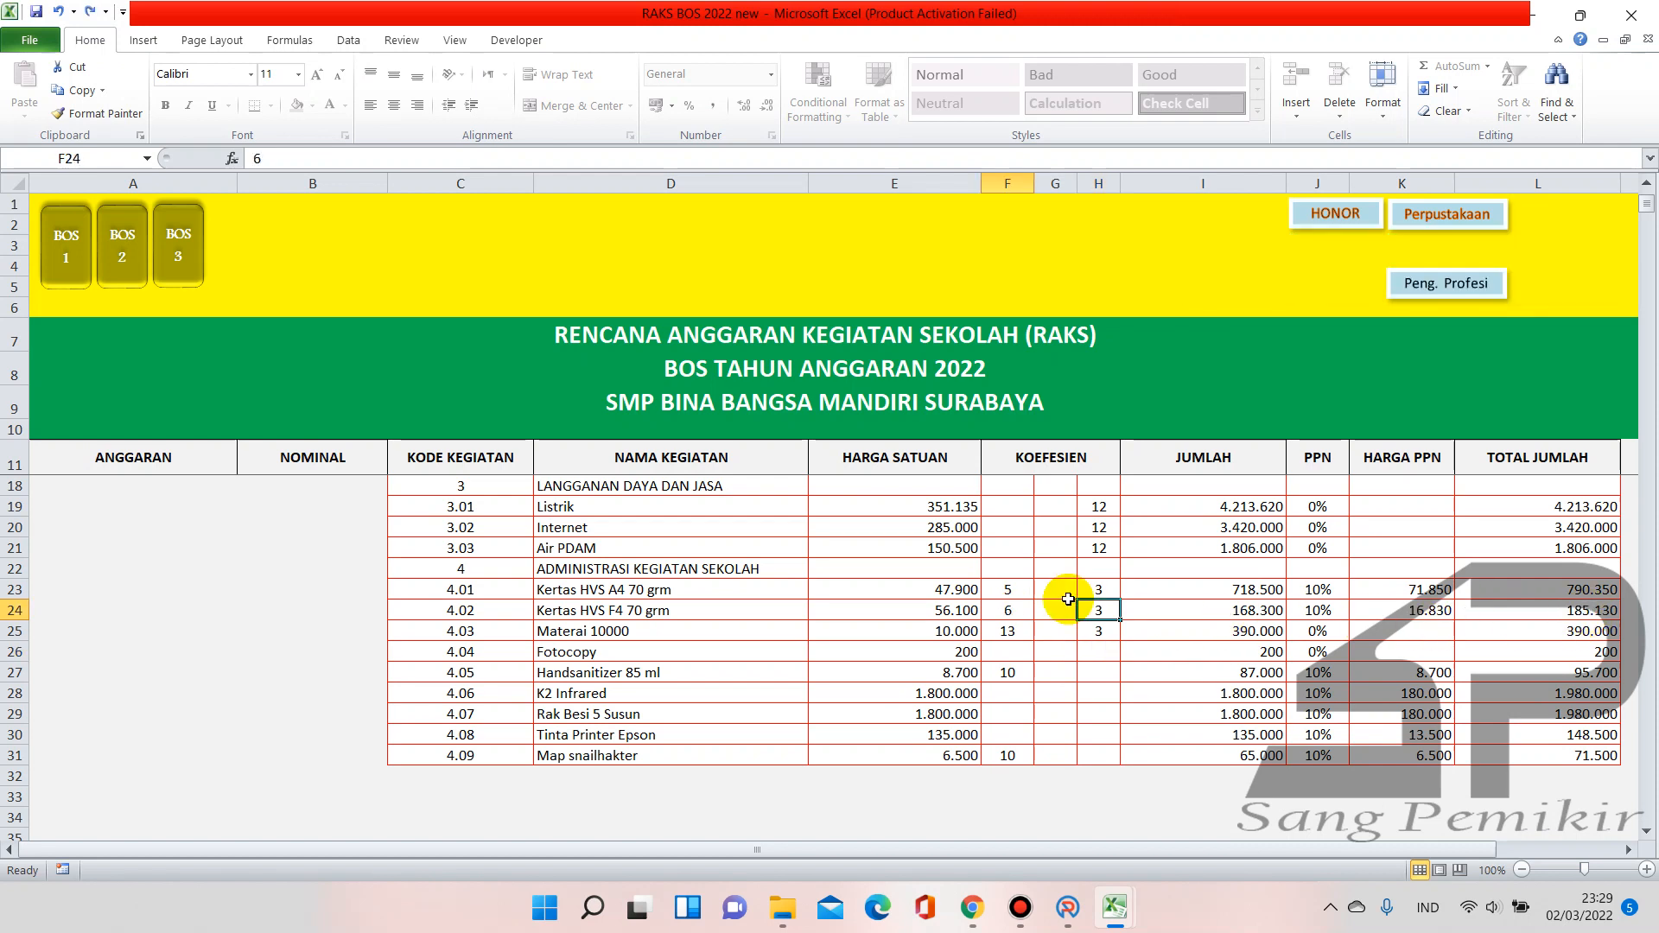
click(1115, 907)
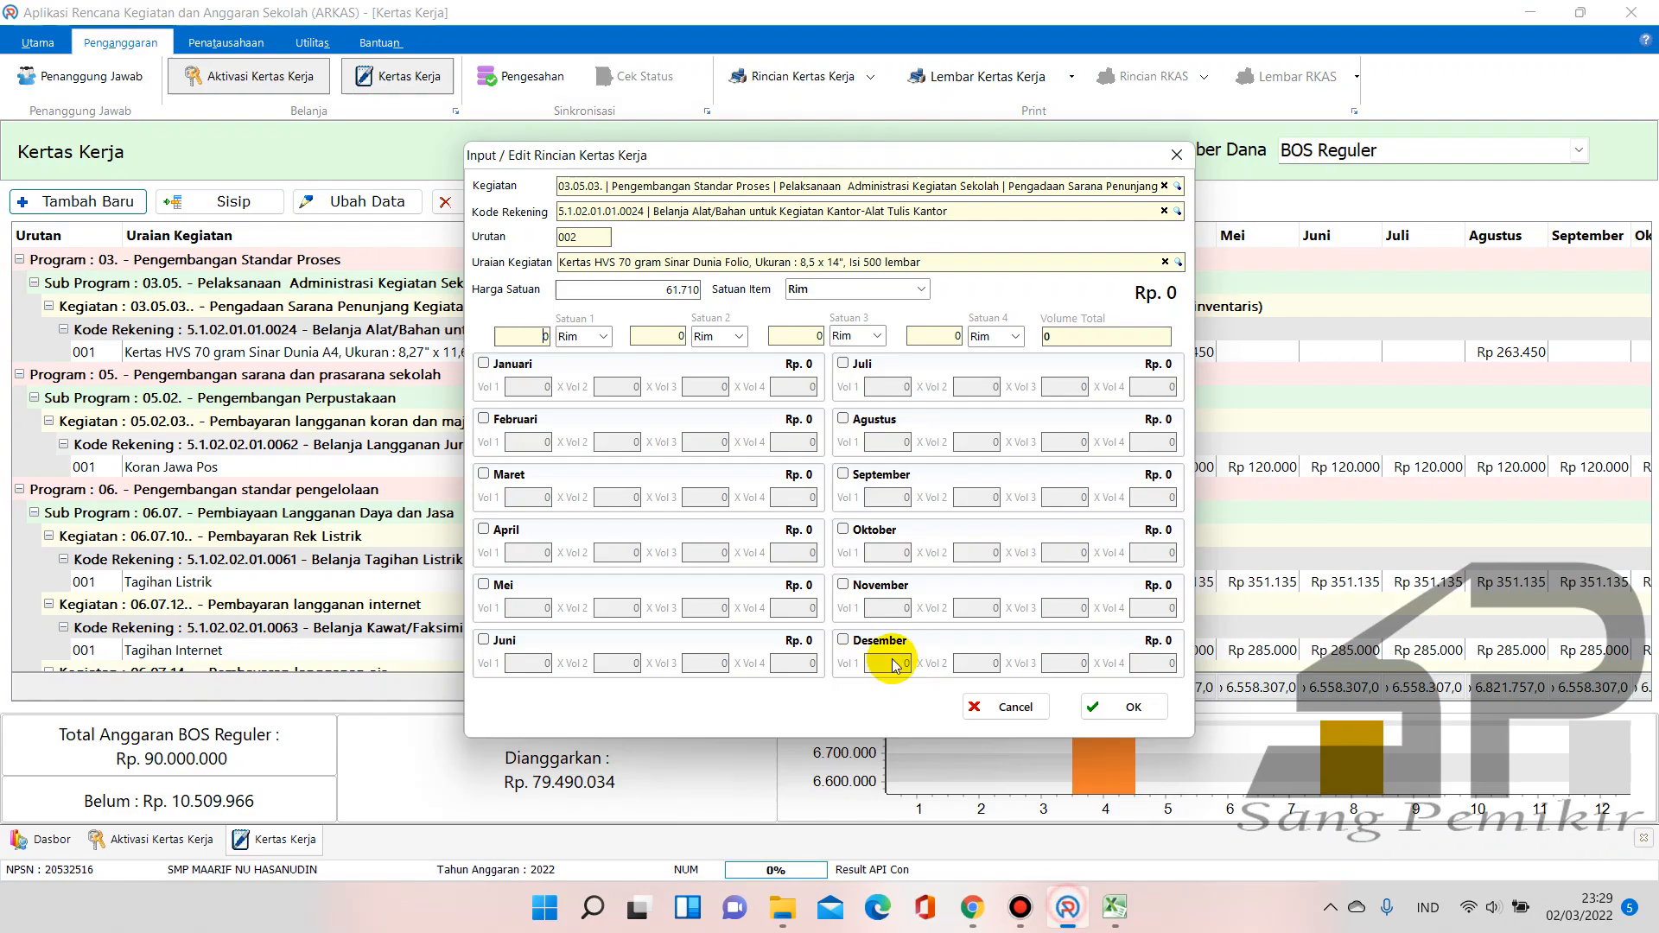
click(1068, 907)
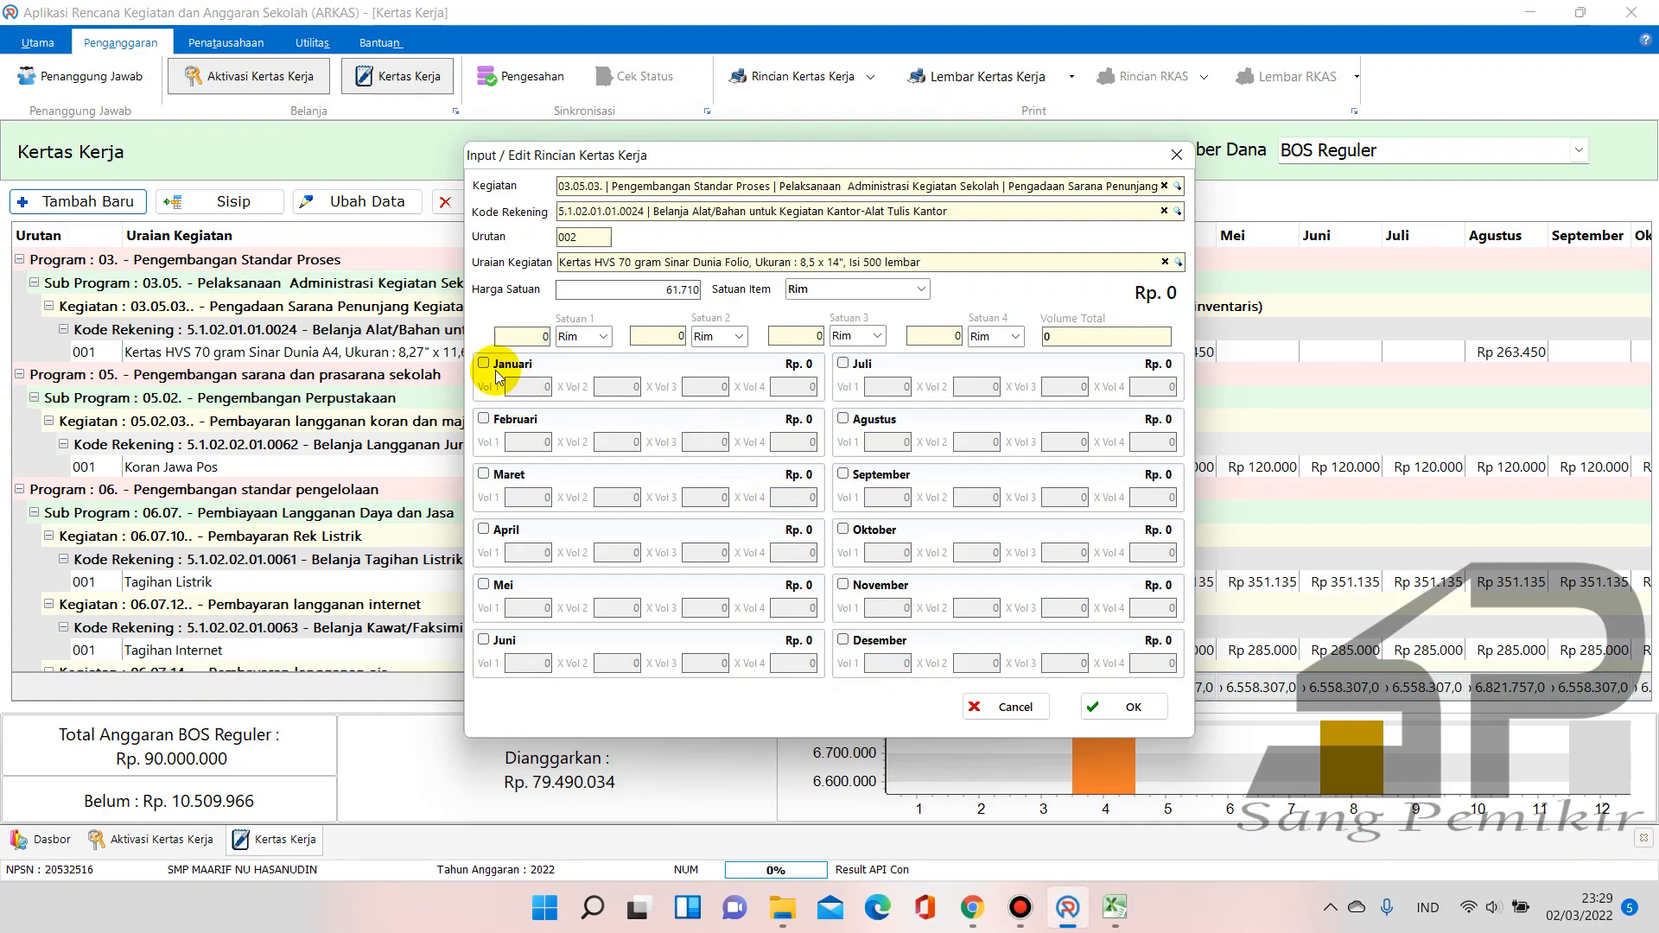
Enter 6 reams each for April, Agustus and Desember and save the Folio row (Rp 1.110.780)
click(484, 529)
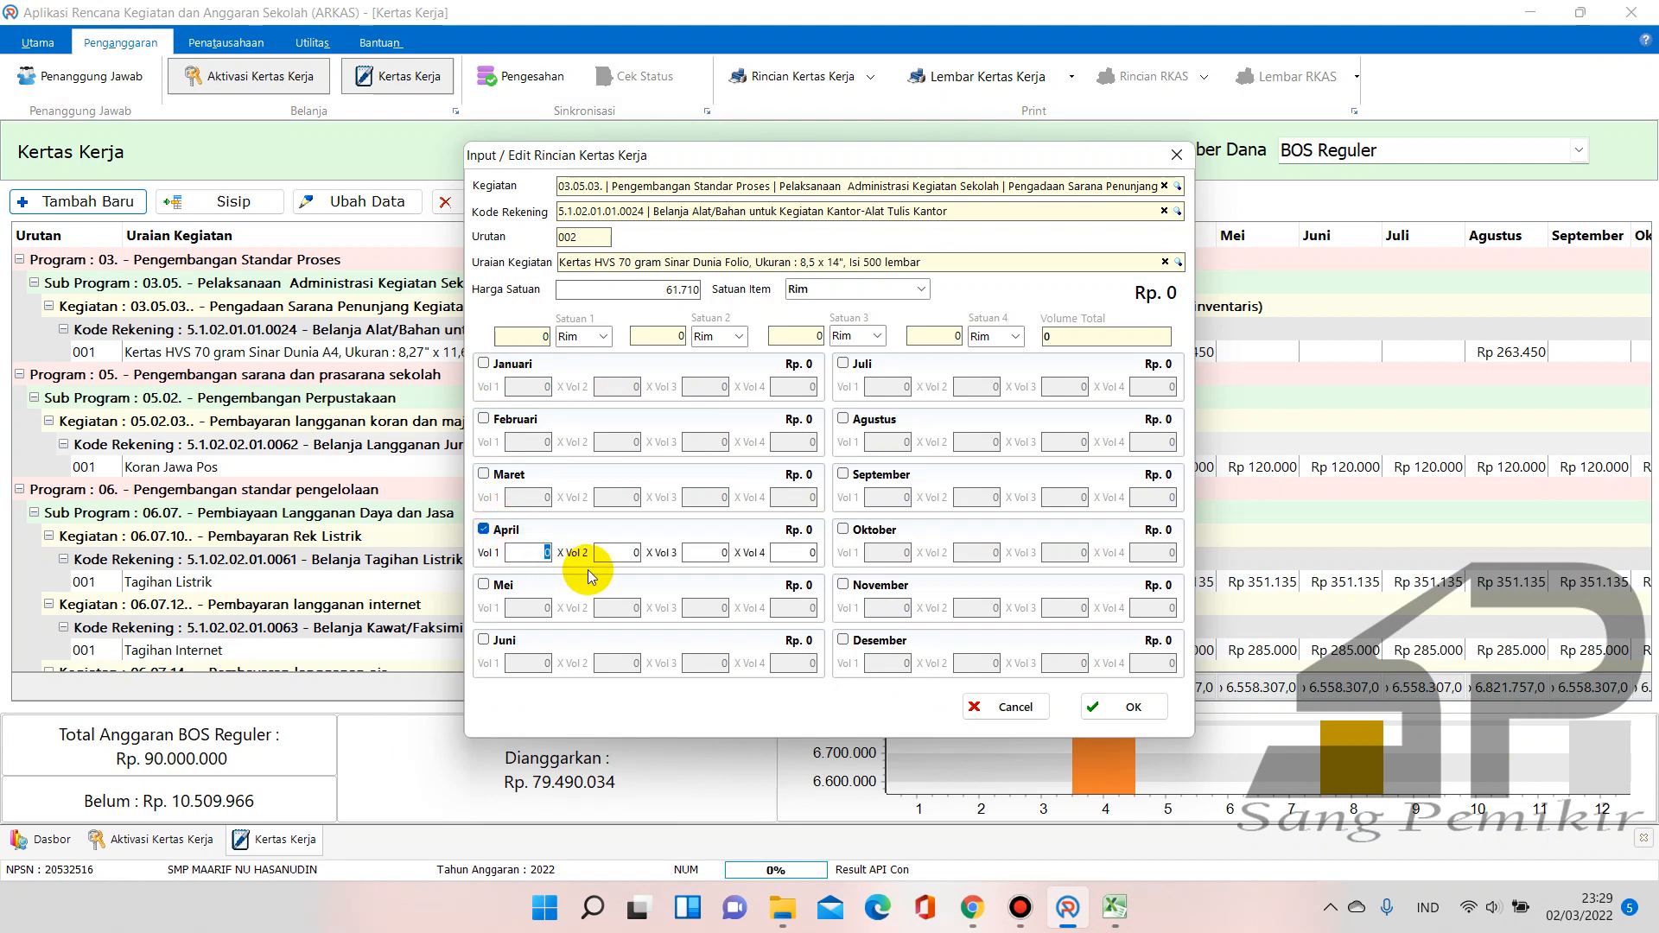
text(6)
click(843, 418)
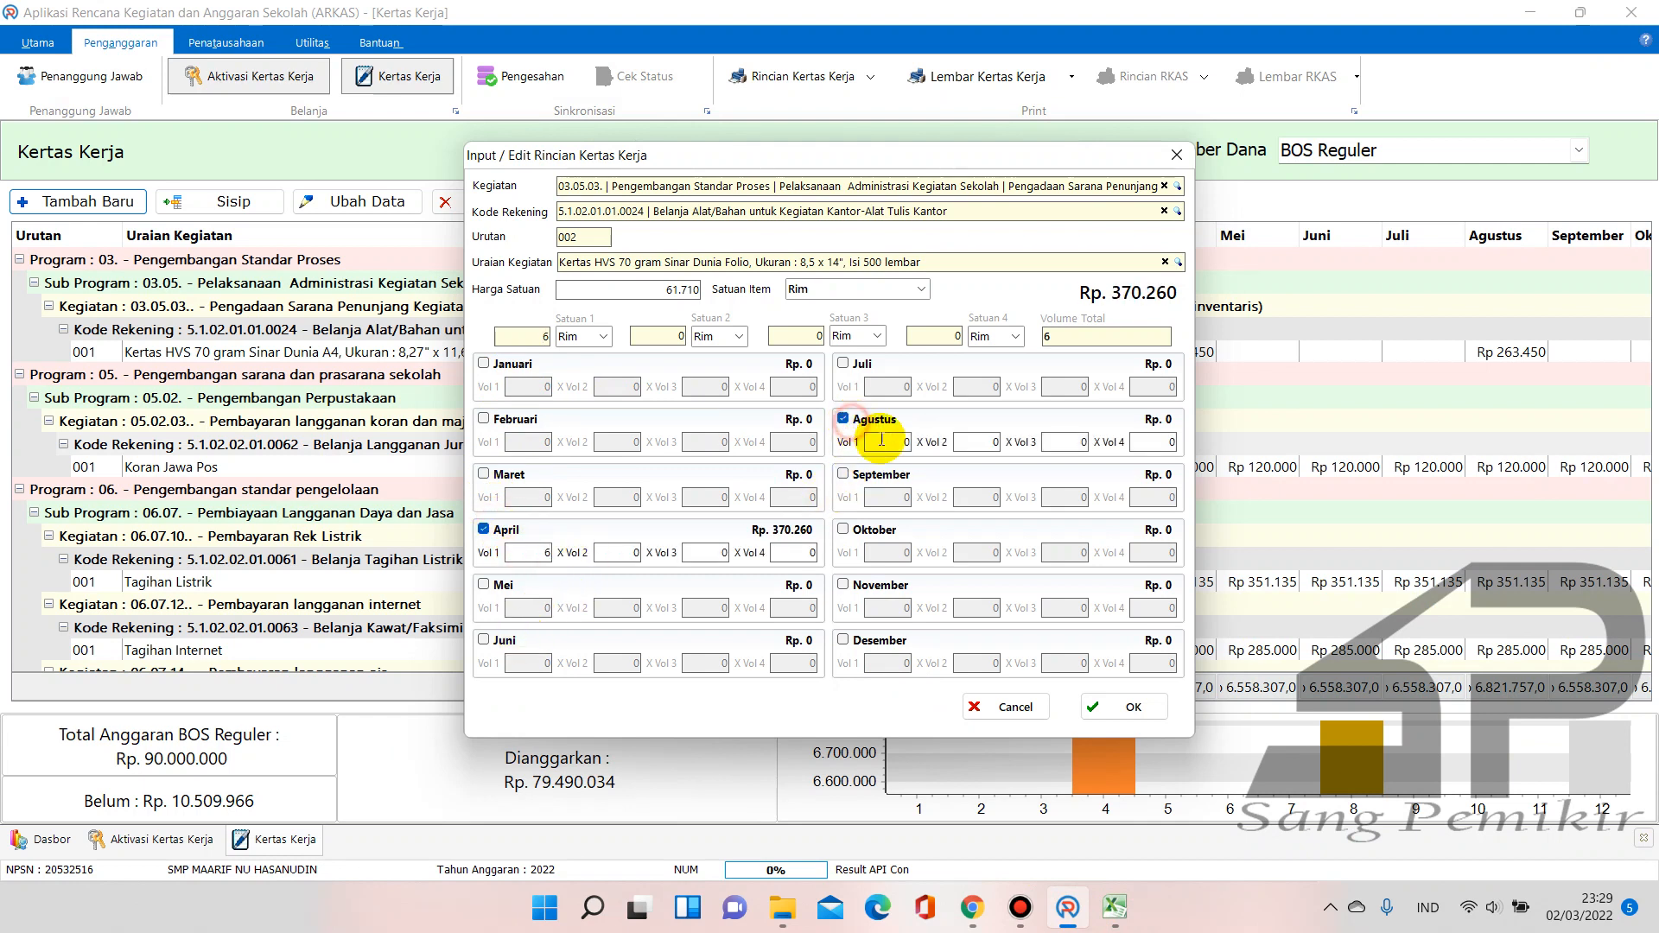
text(6)
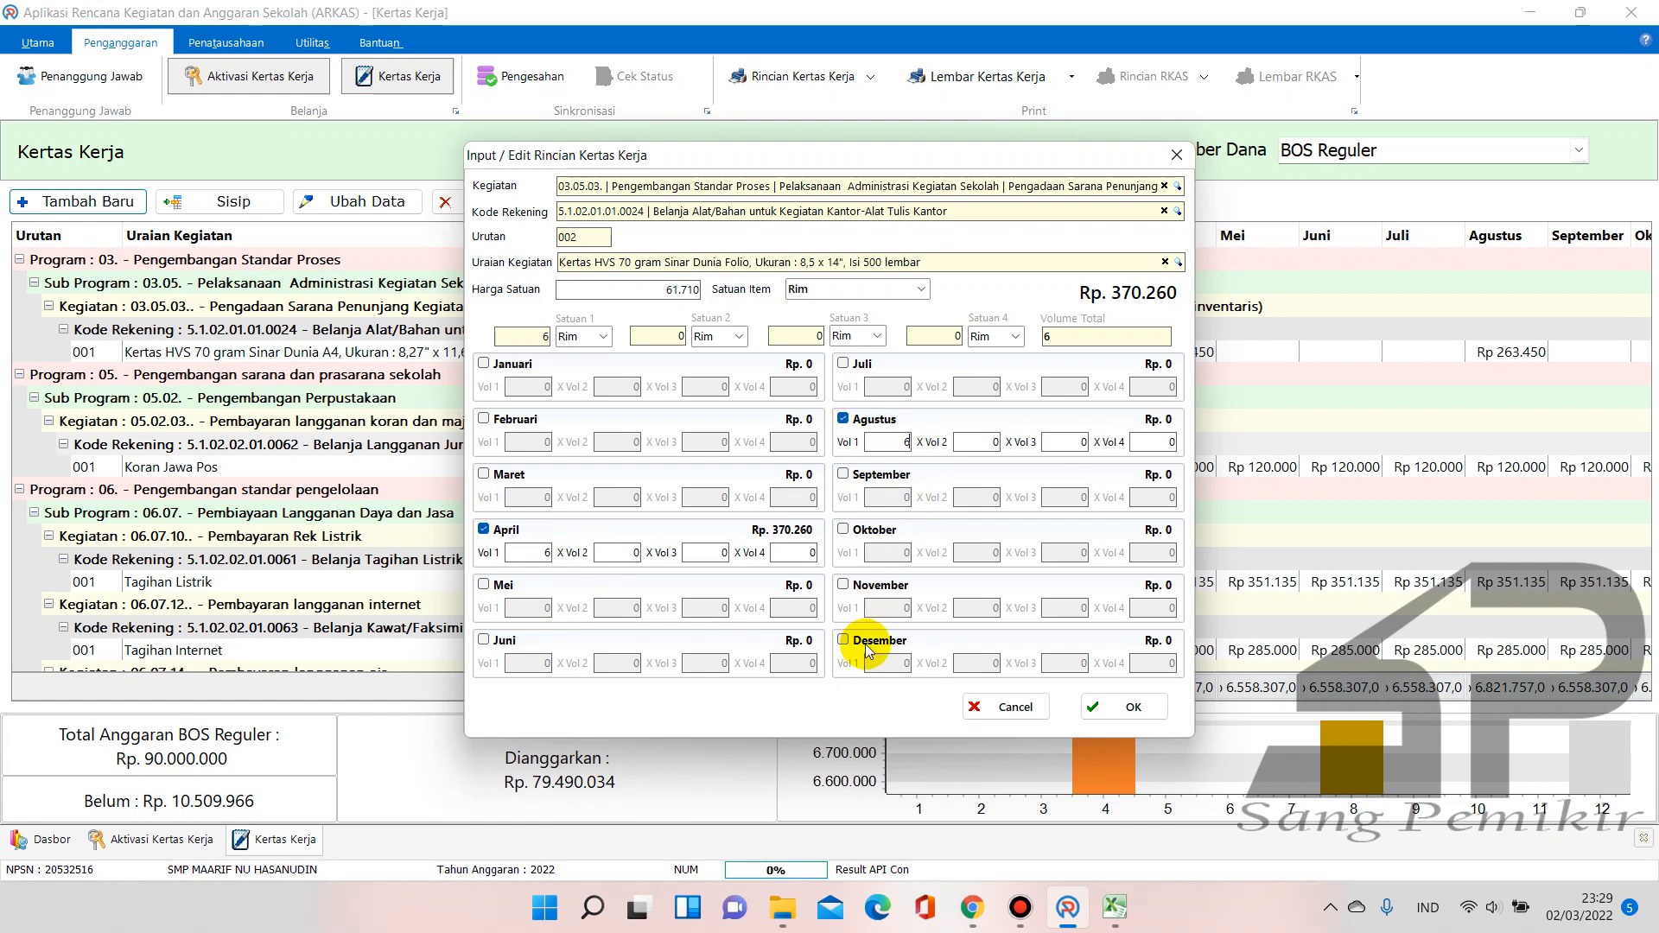
click(868, 650)
text(6)
key(Tab)
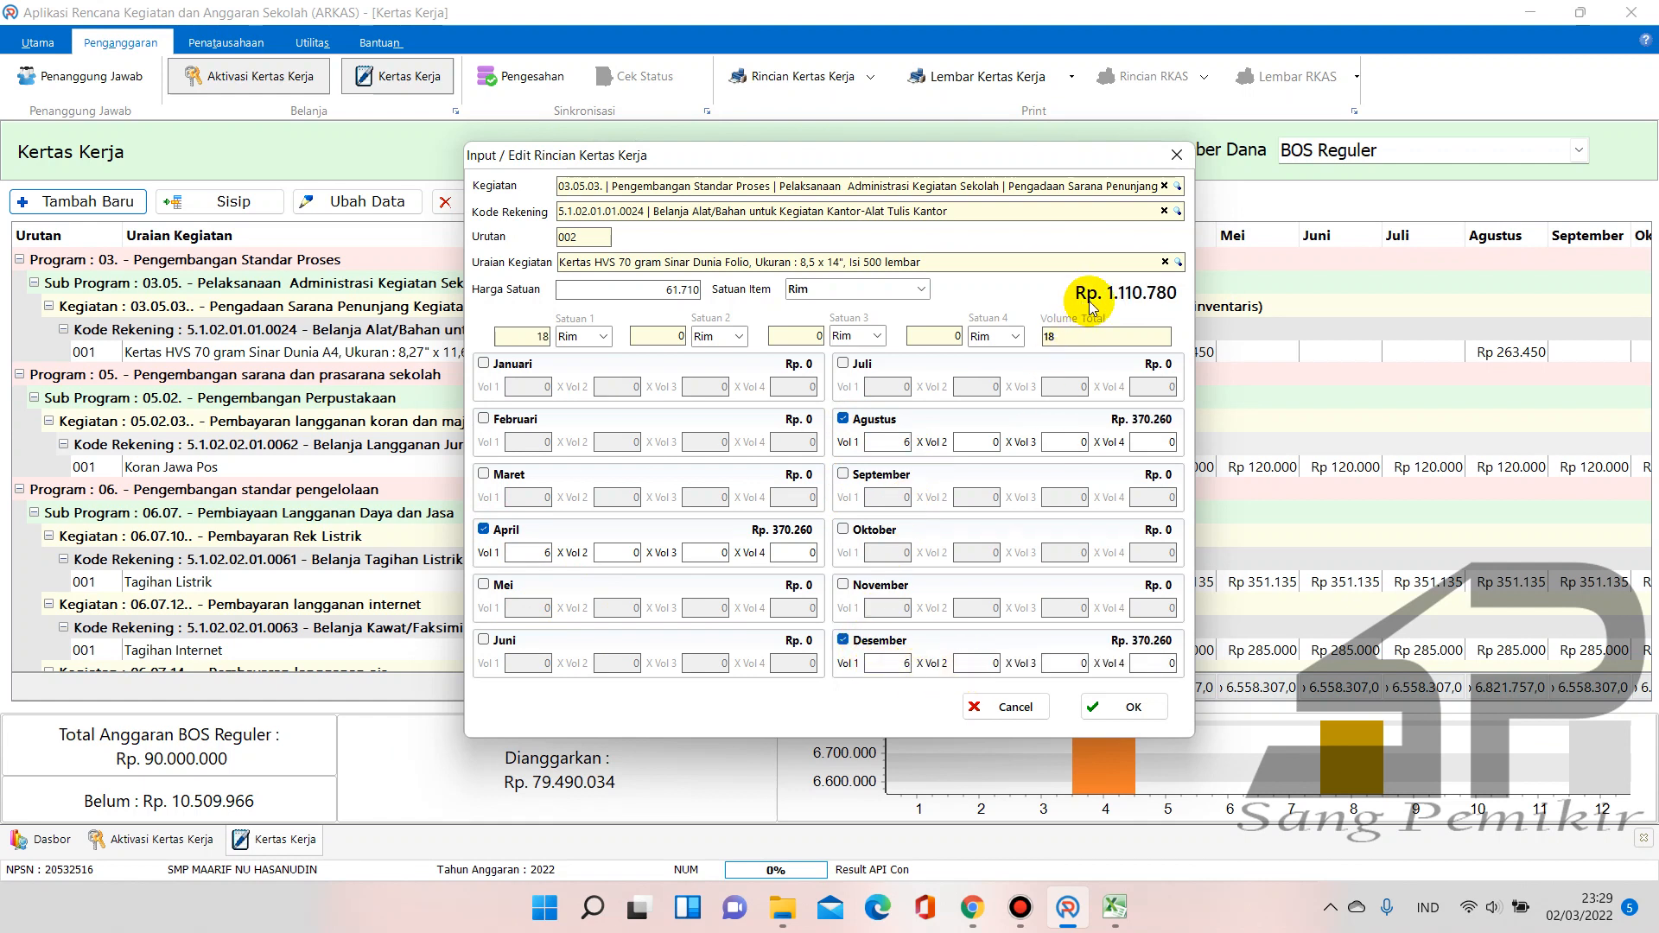
click(1115, 907)
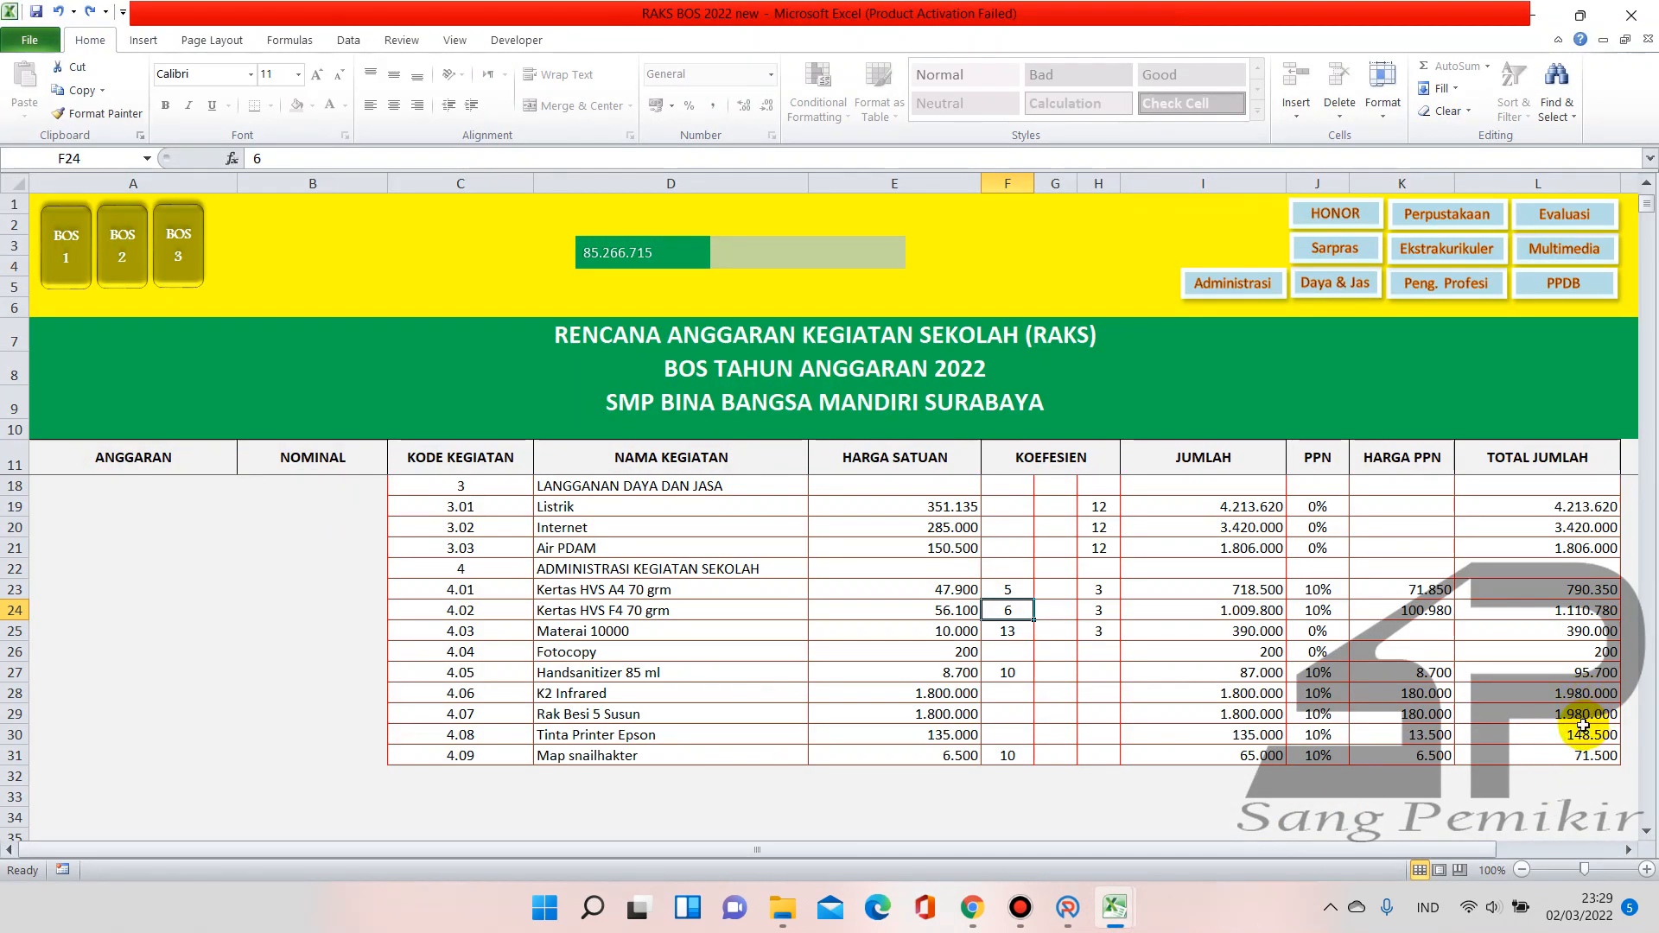
click(1068, 907)
click(1128, 704)
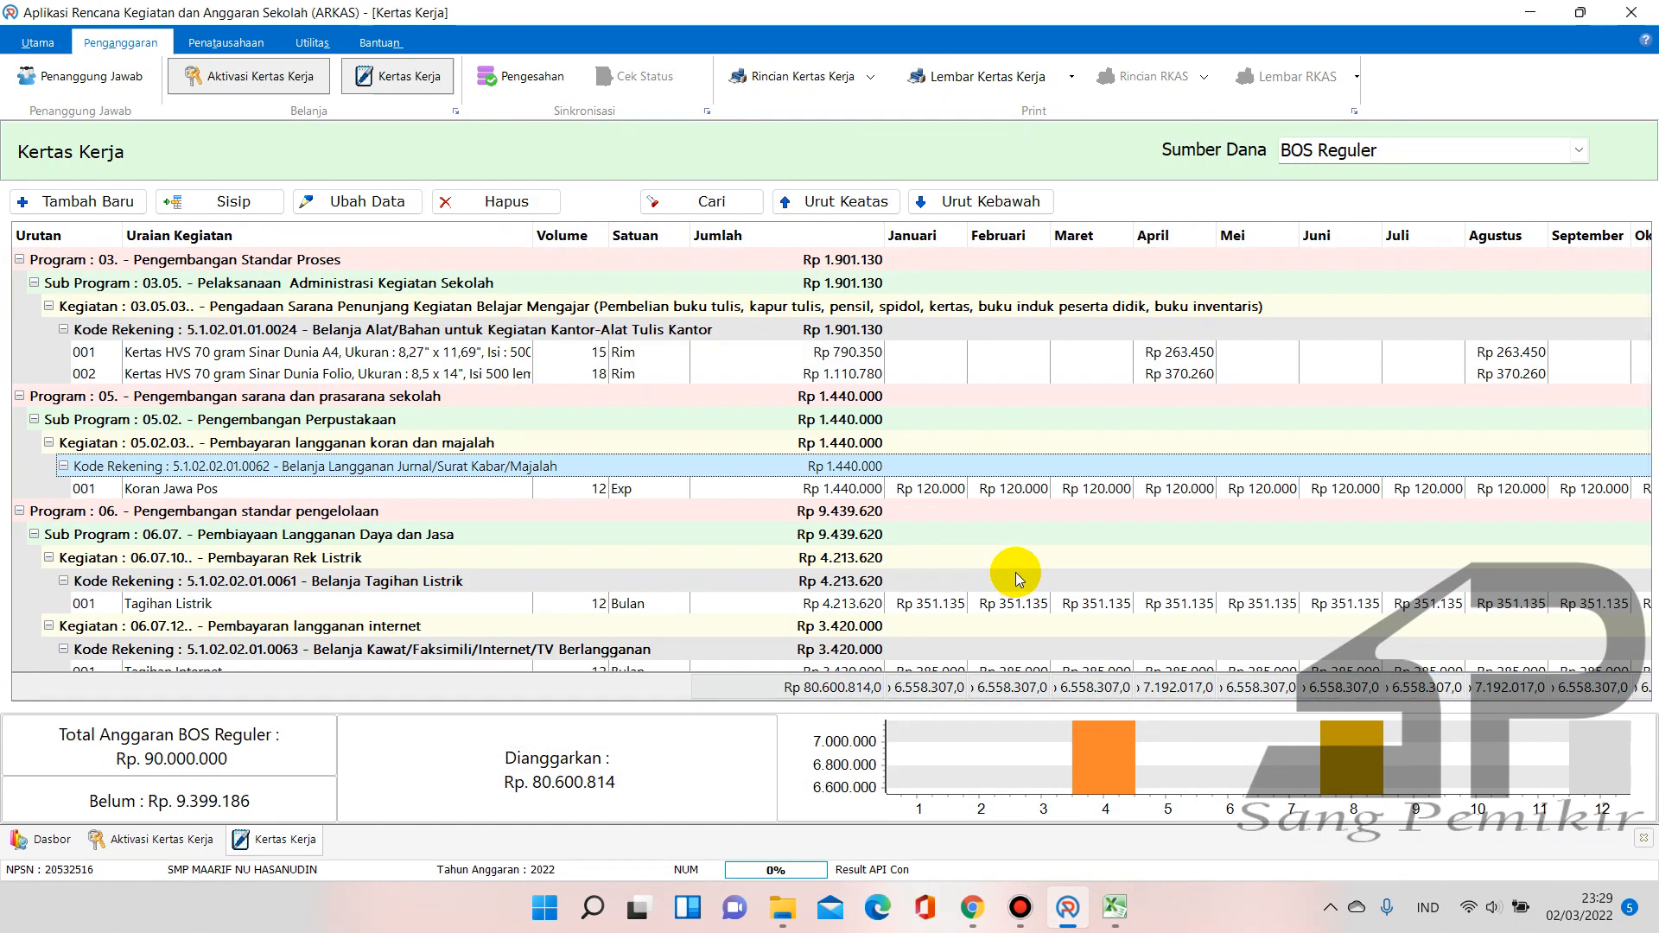
Check the Rp 1.901.130 paper total in Kertas Kerja, then switch to the RAKS BOS 2022 new workbook
scroll(1019, 579, down, 2)
scroll(1027, 584, down, 3)
scroll(1026, 583, up, 5)
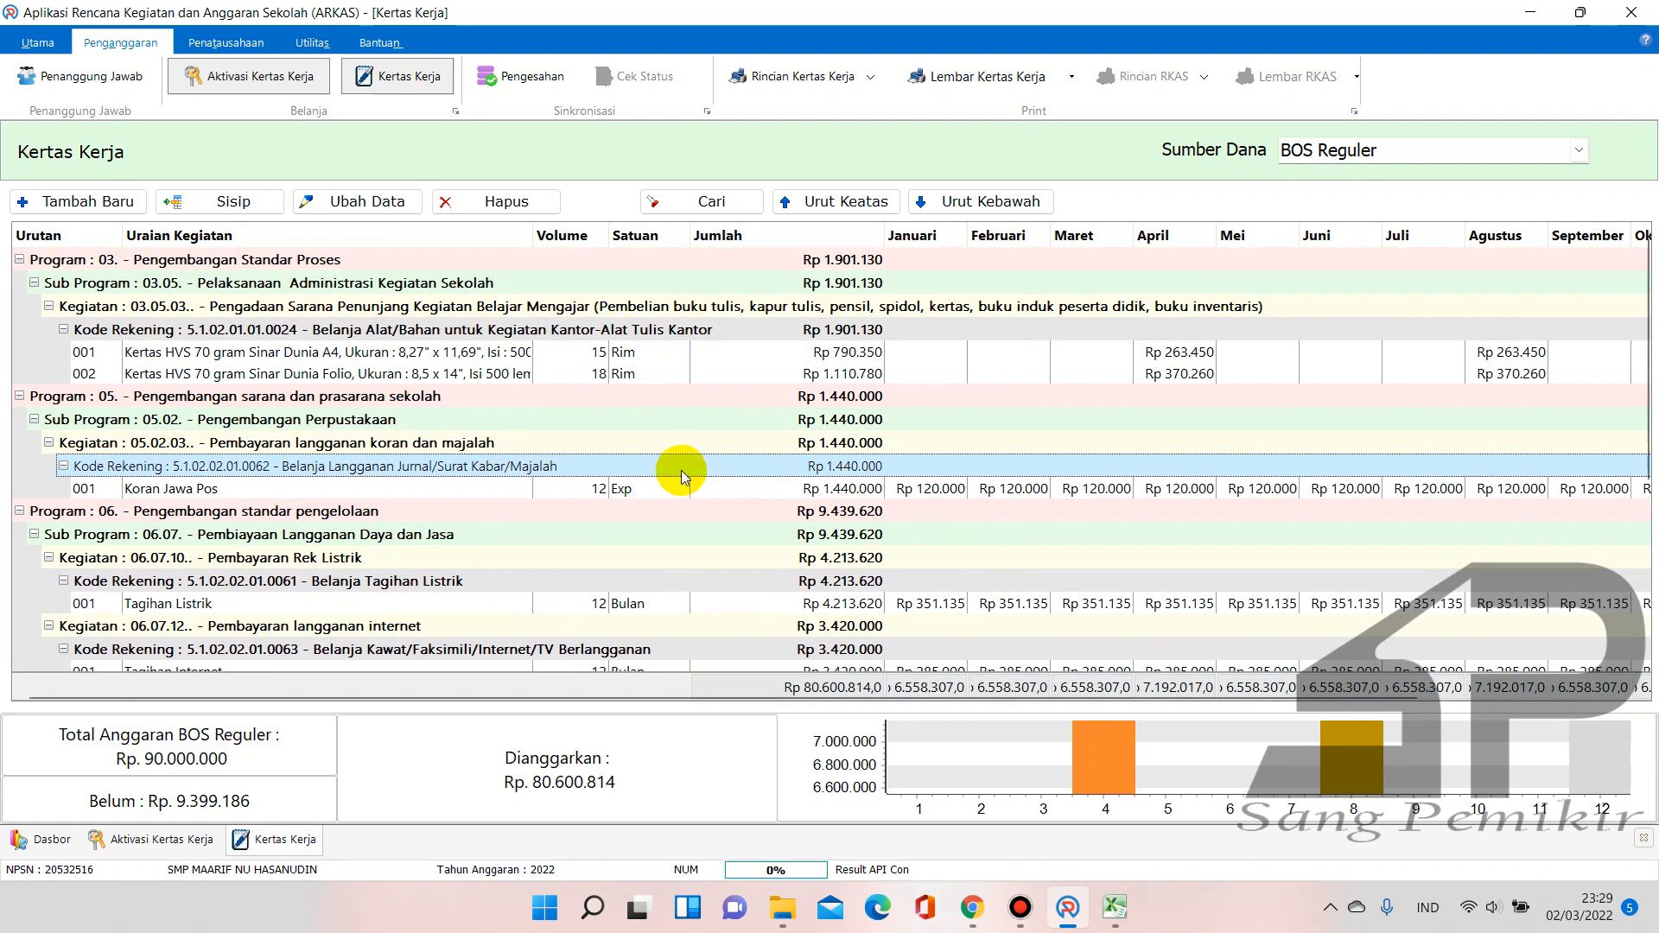
mouse_move(1102, 903)
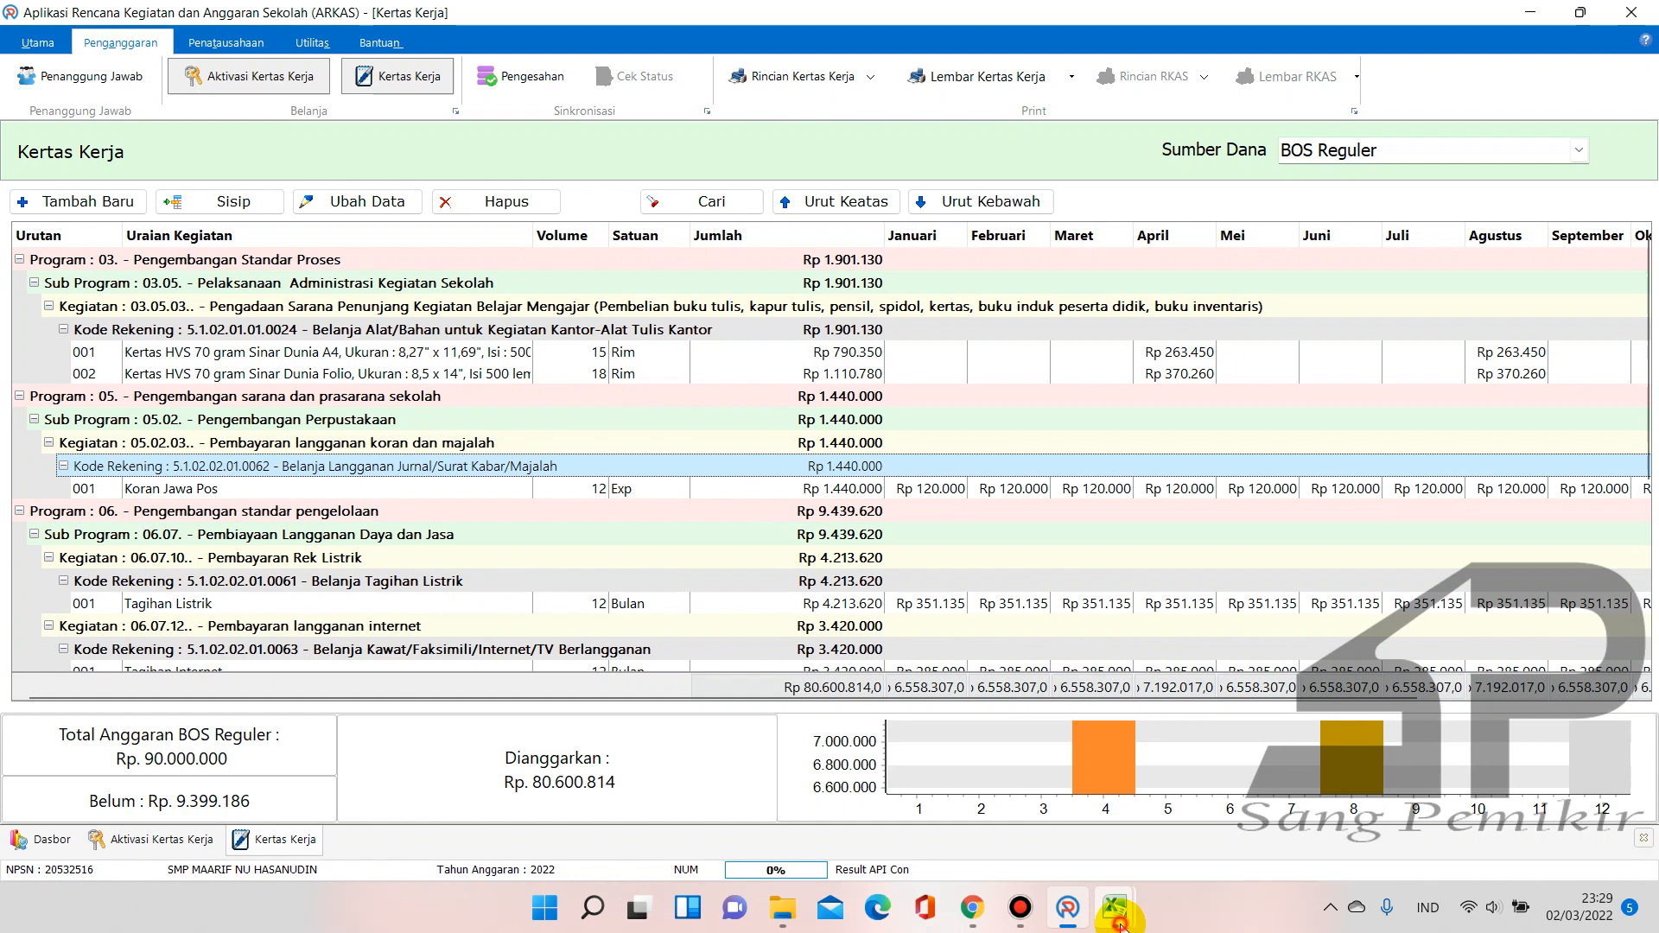
click(1003, 840)
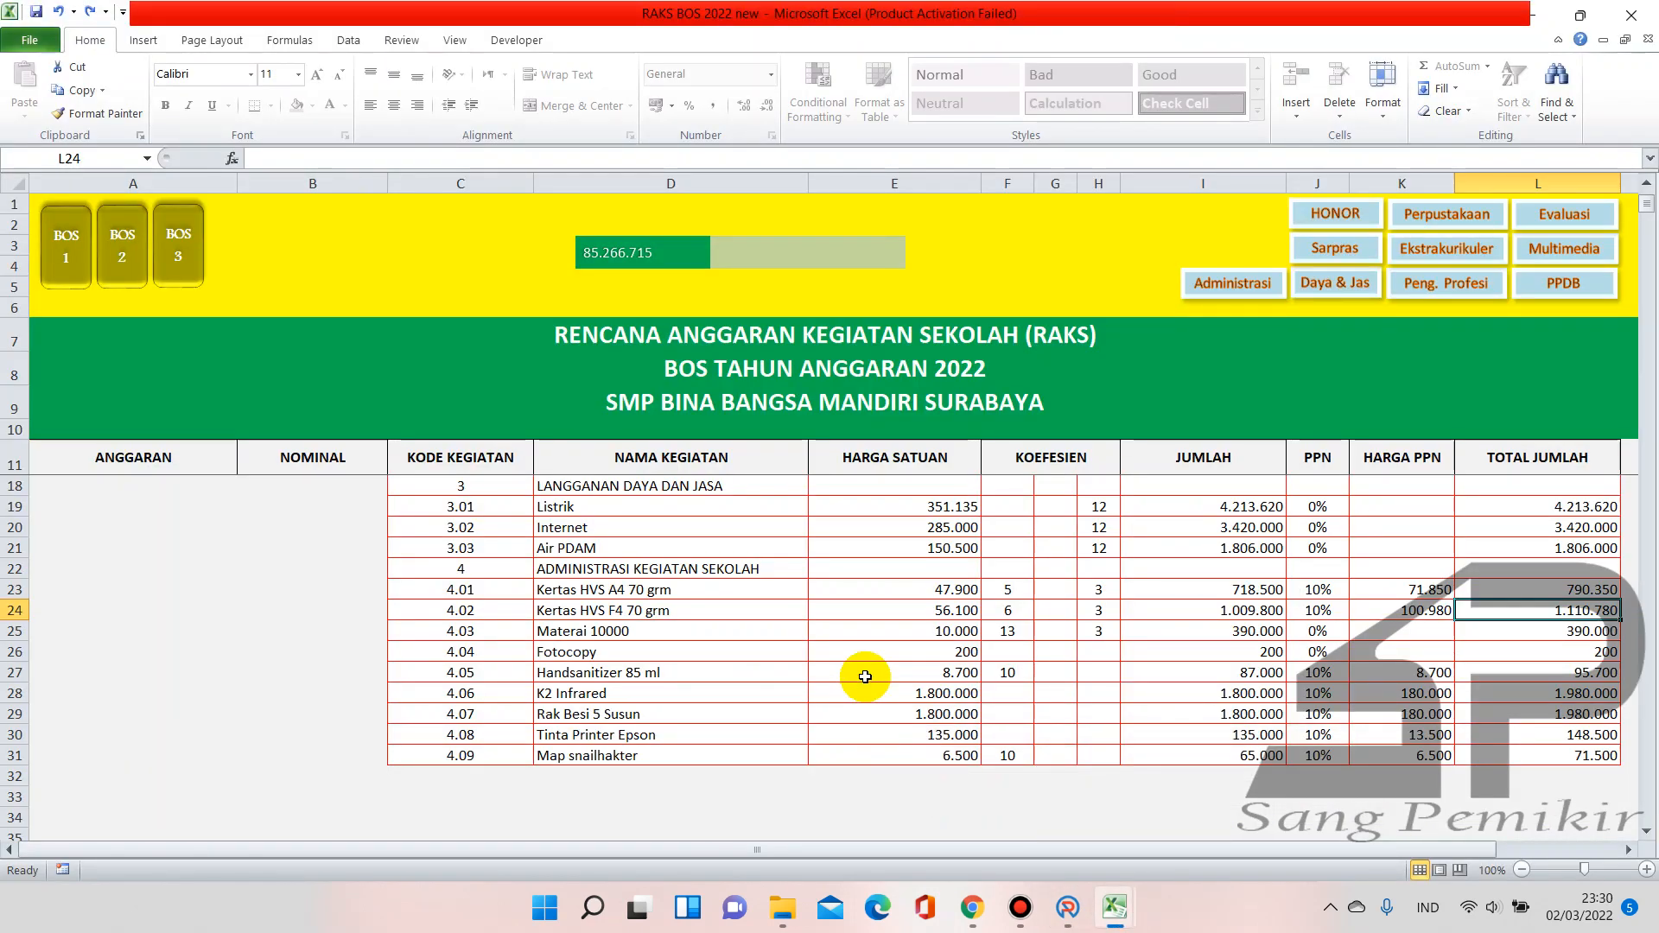
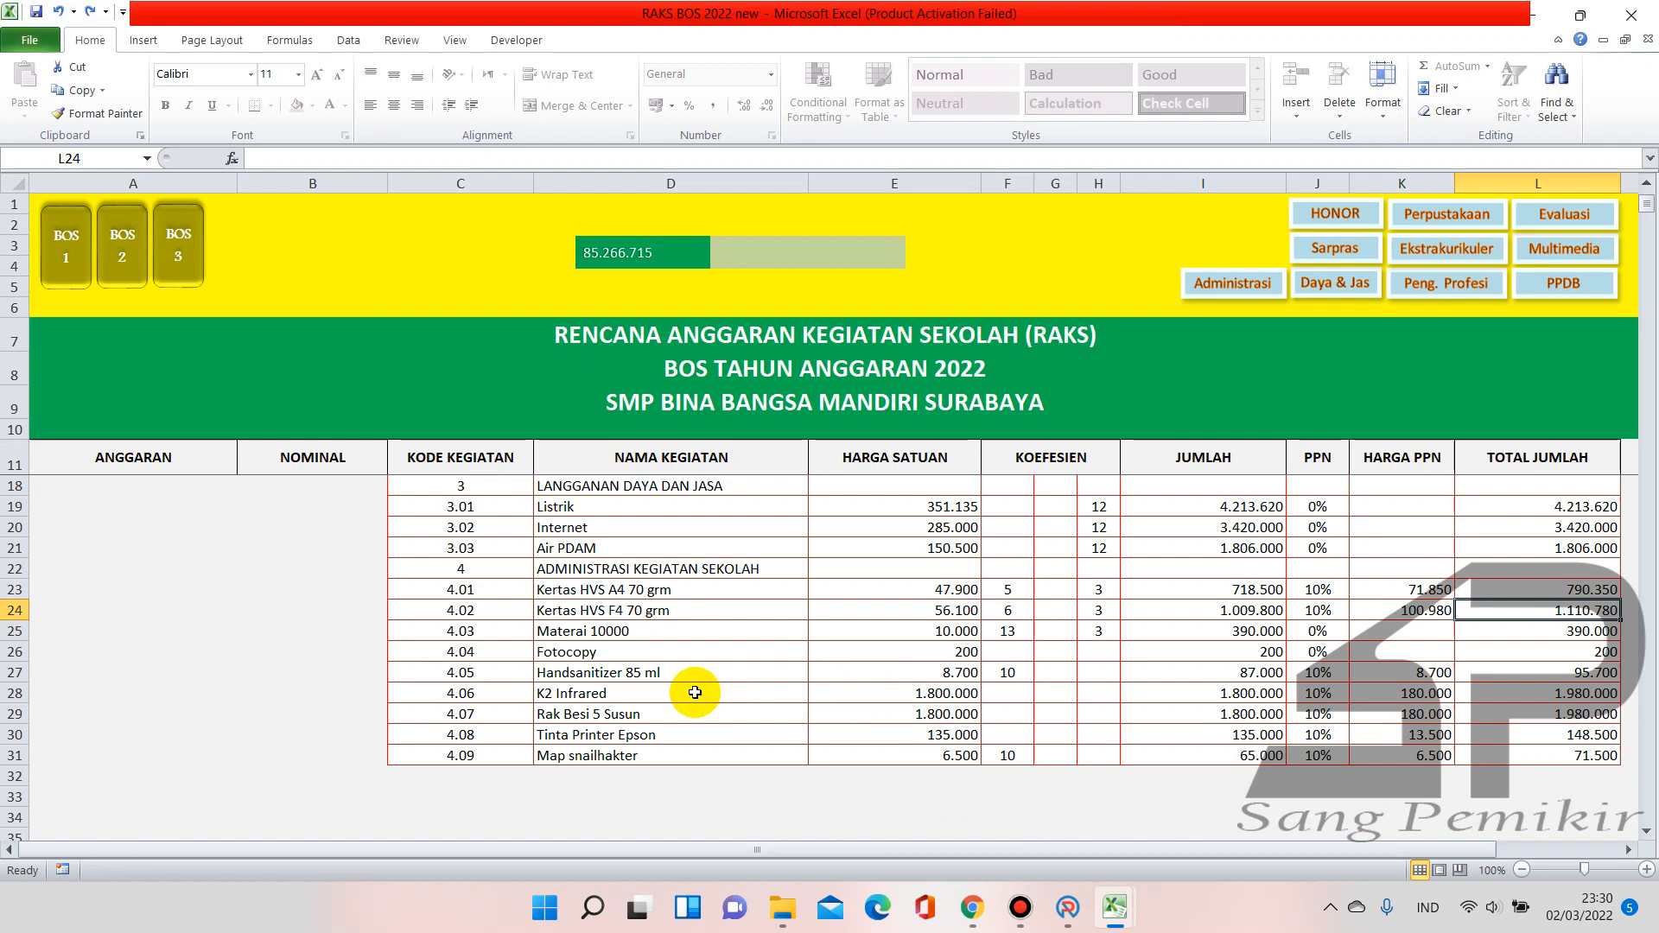
Locate the Materai 10000 budget row (cell D25) in the Excel RAKS sheet
scroll(679, 709, up, 2)
scroll(680, 709, down, 2)
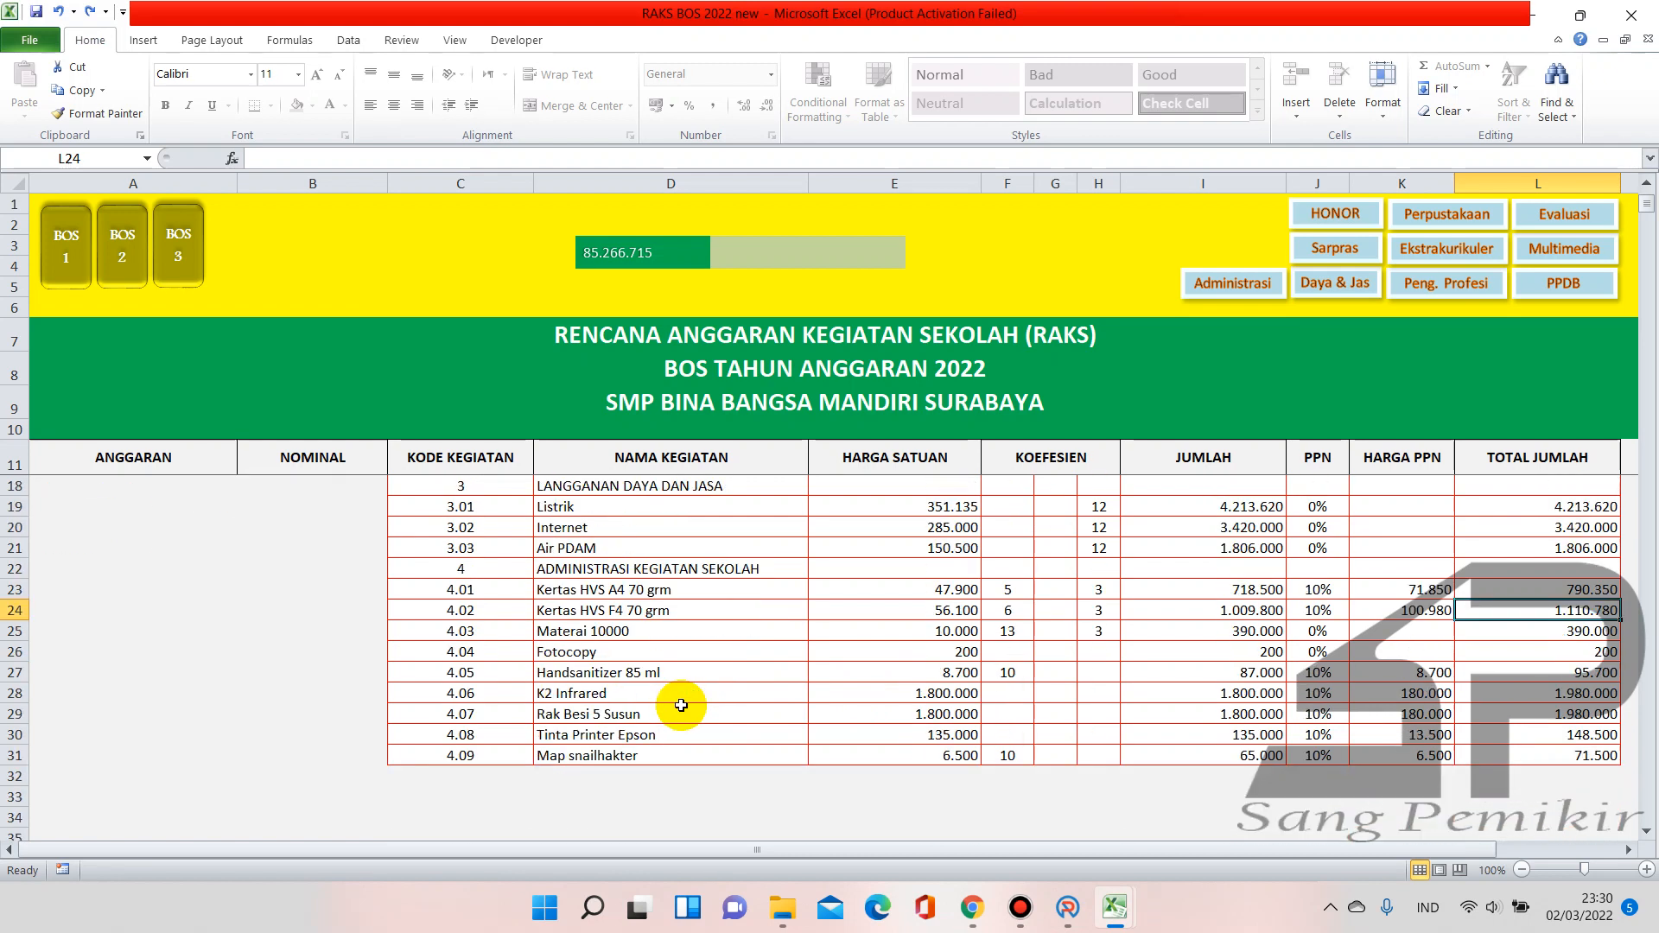
click(700, 631)
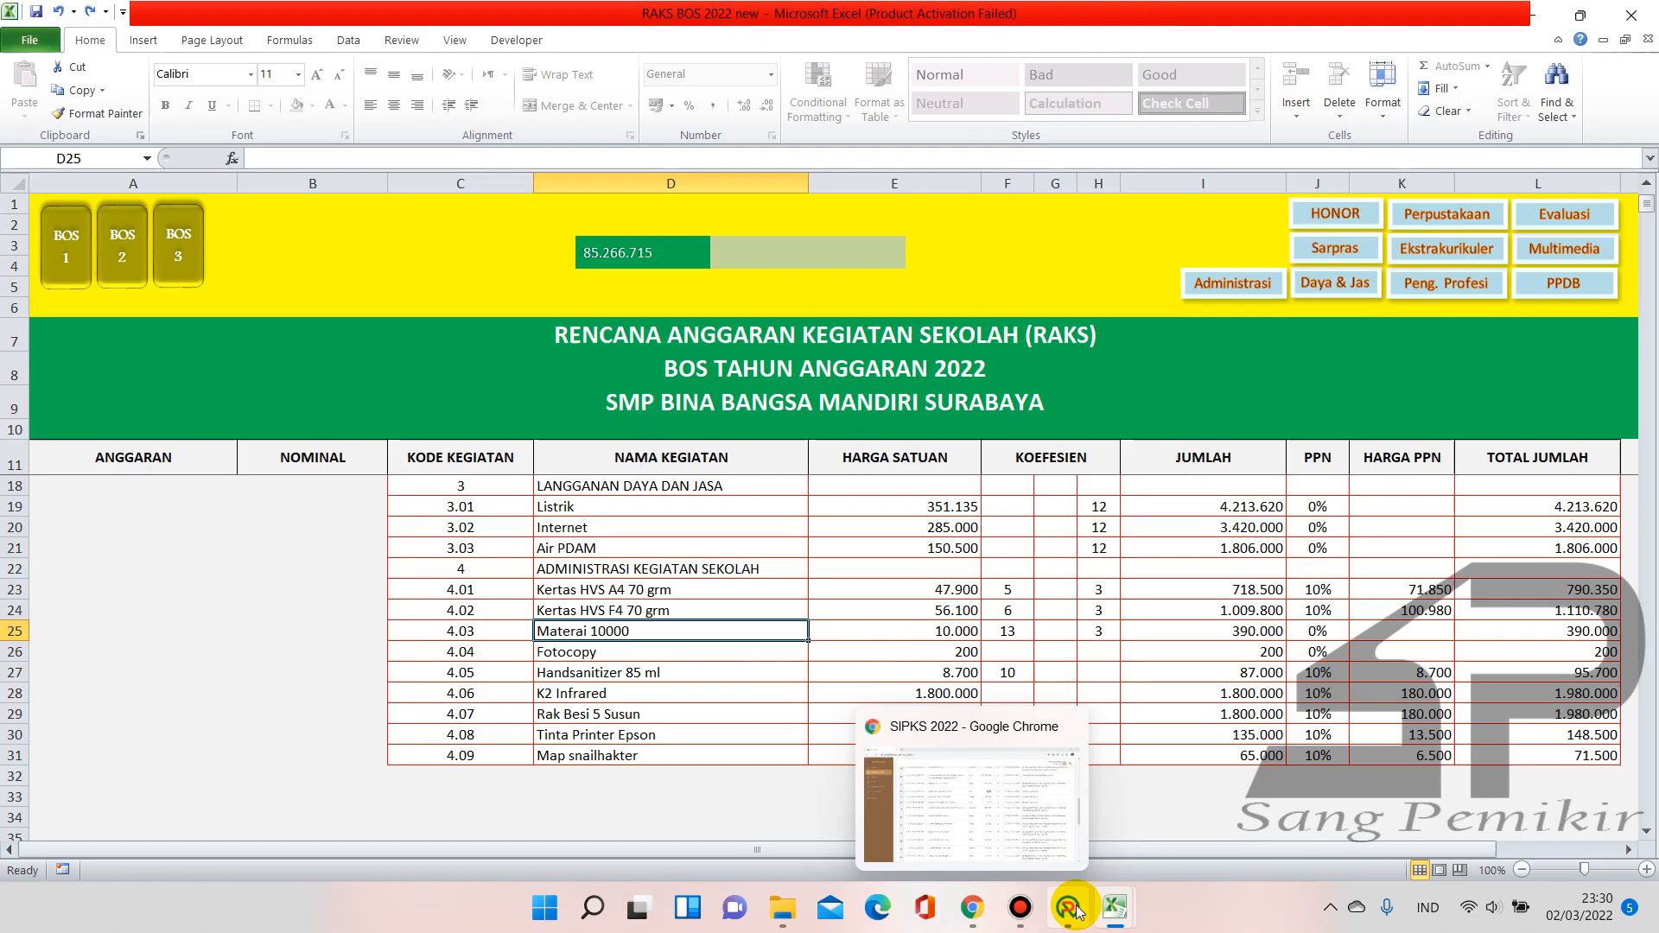
In ARKAS Kertas Kerja, select a budget line and start a new detail entry
click(1040, 817)
click(350, 471)
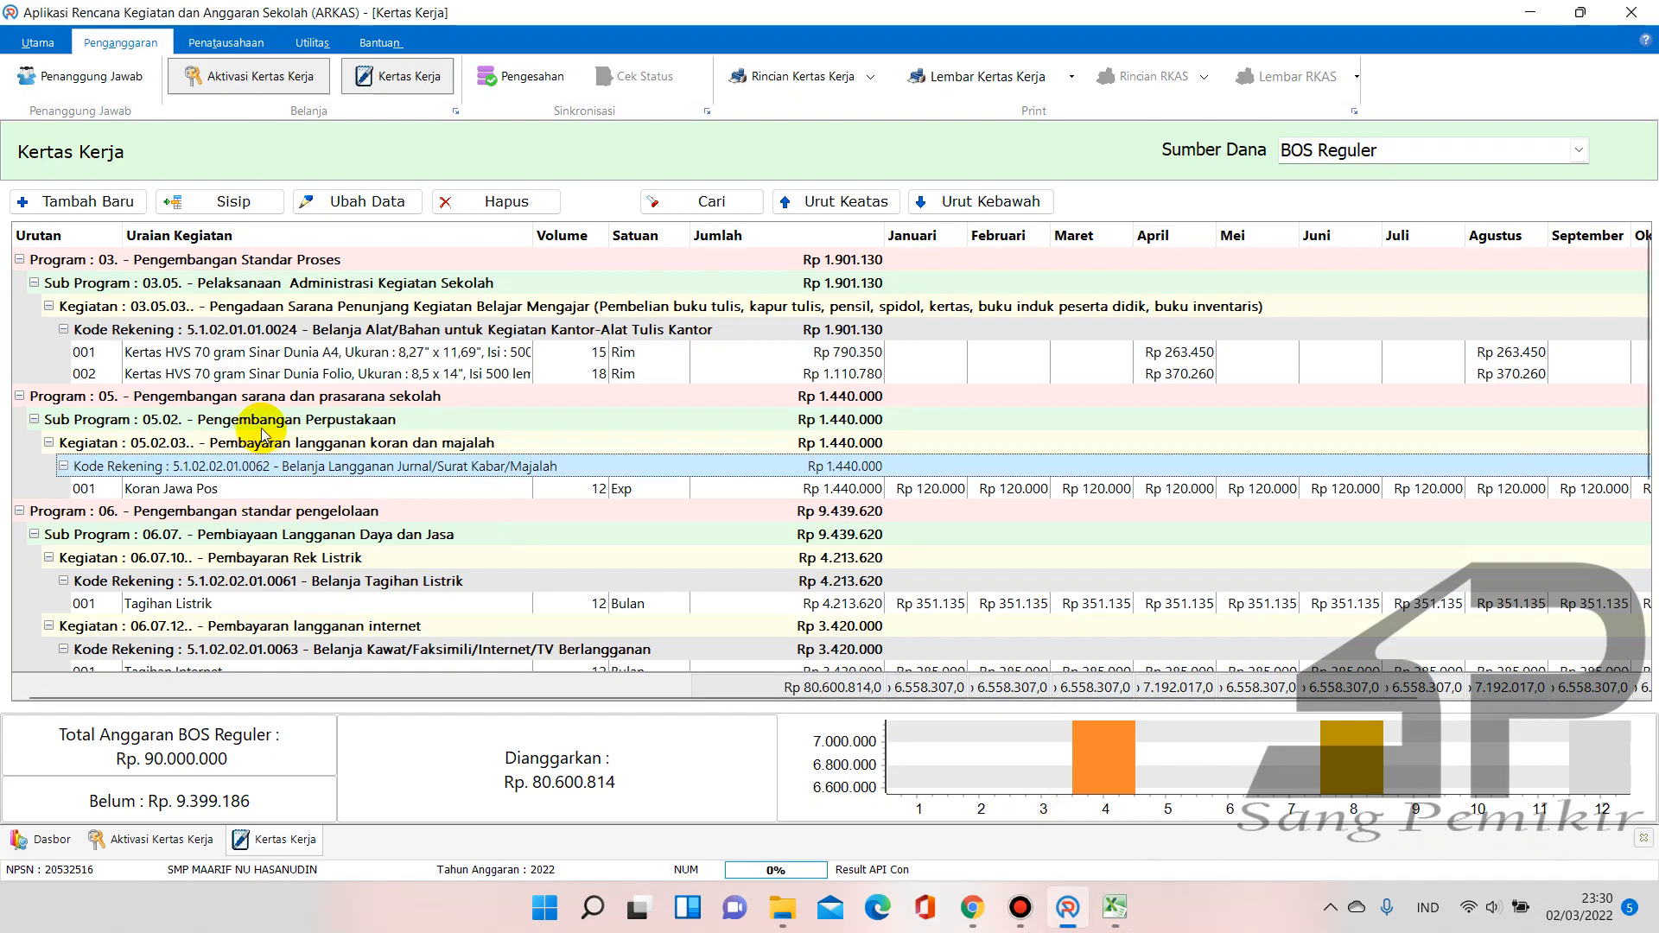
click(76, 201)
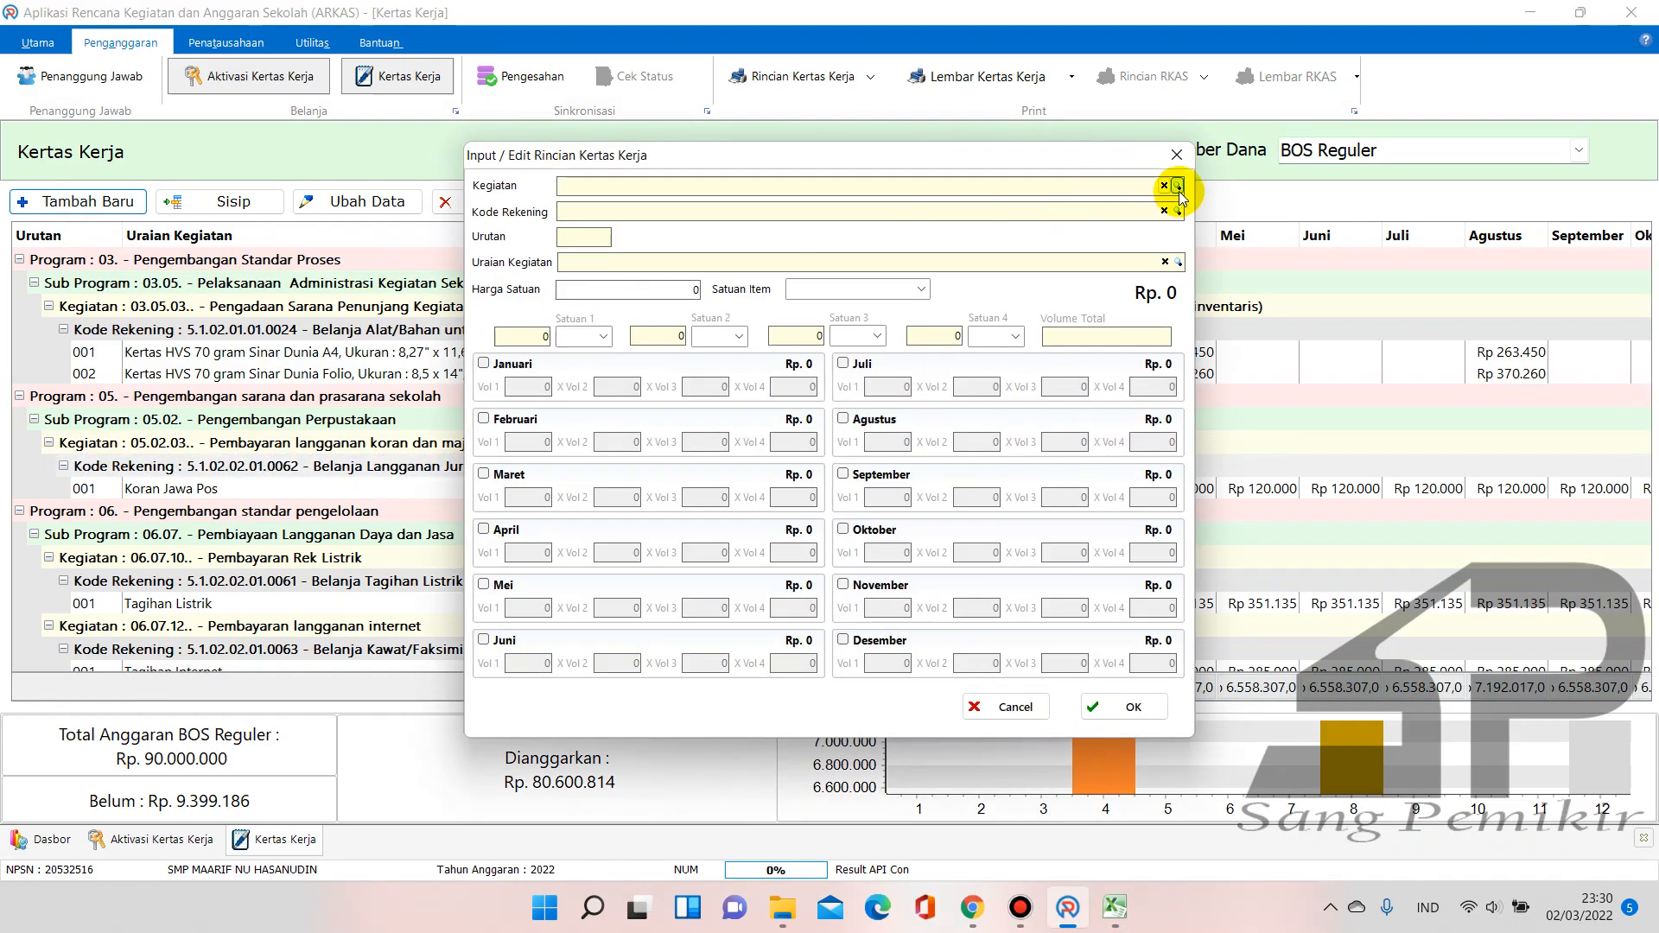
Set the activity to 07.05.65 Bea materai, administrasi bank via a 'mater' search
click(1178, 187)
text(mater)
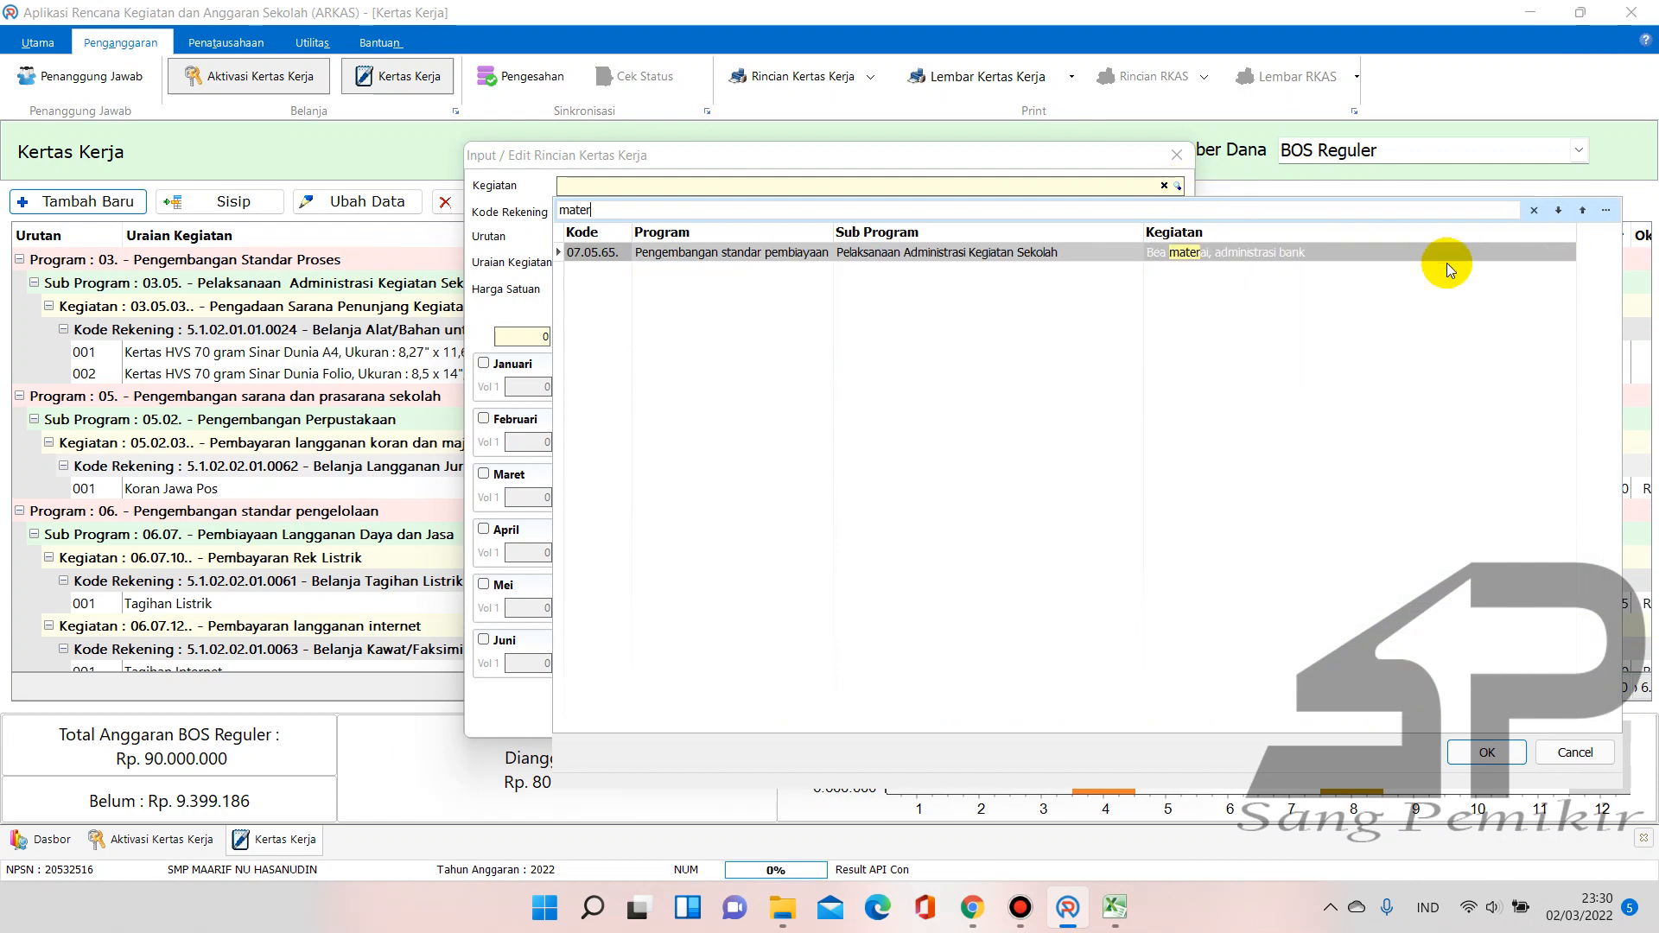
click(1210, 252)
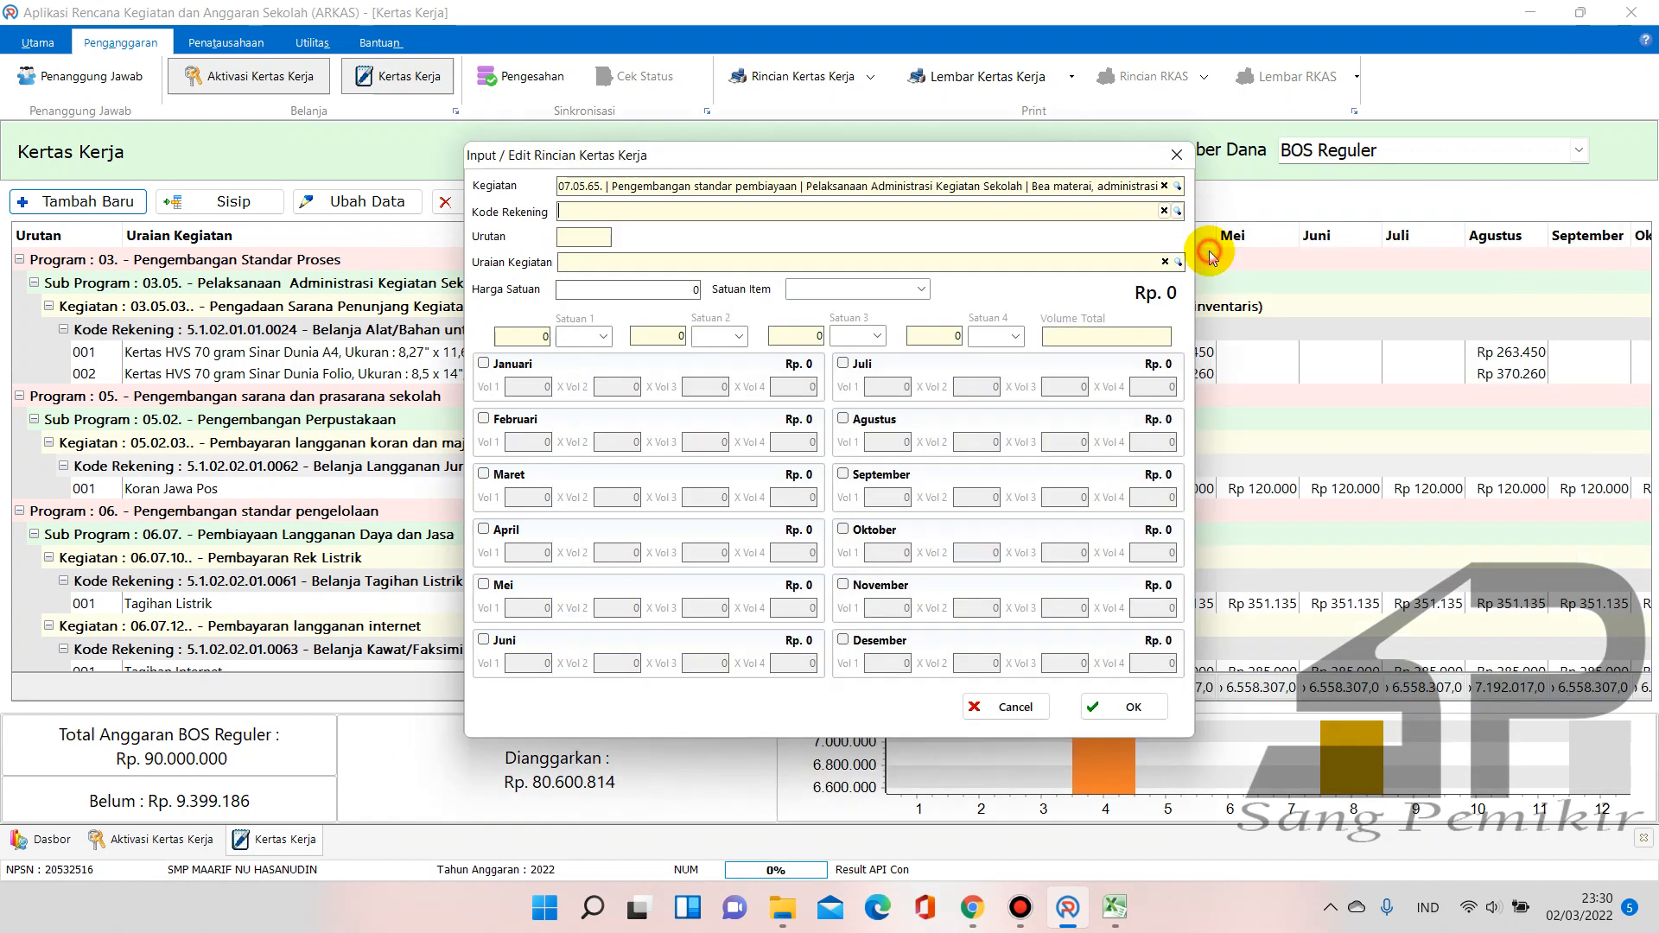
Set the account to 5.1.02.01.01.0024 Alat Tulis Kantor and search the items for 'ater'
click(1177, 213)
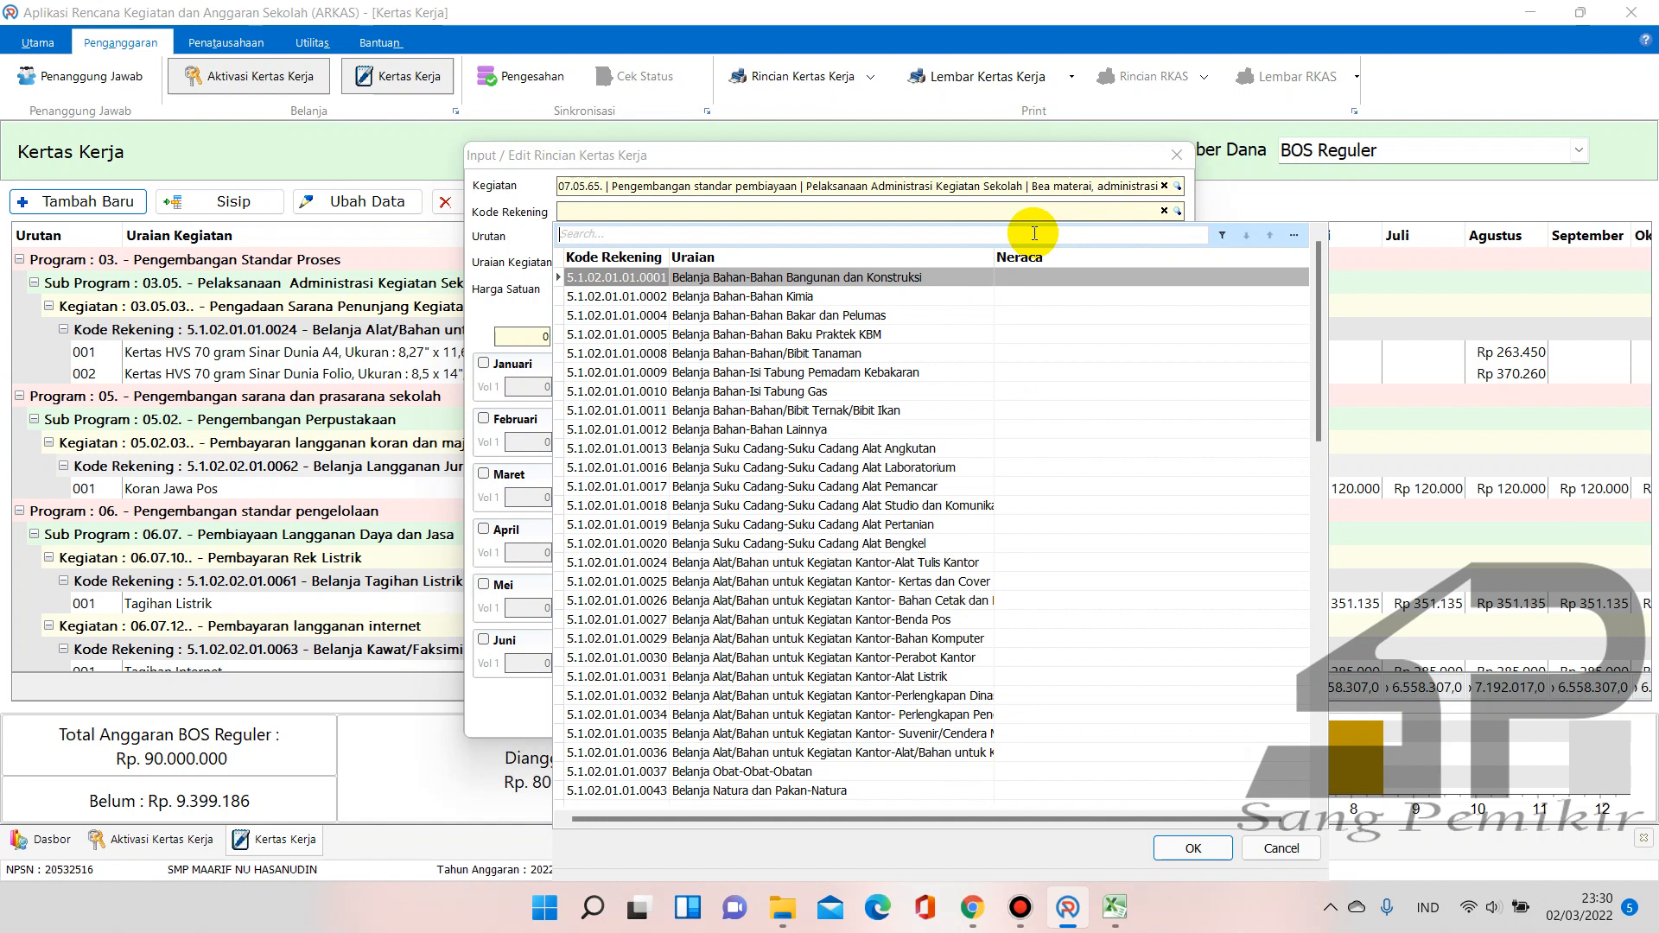
text(alat)
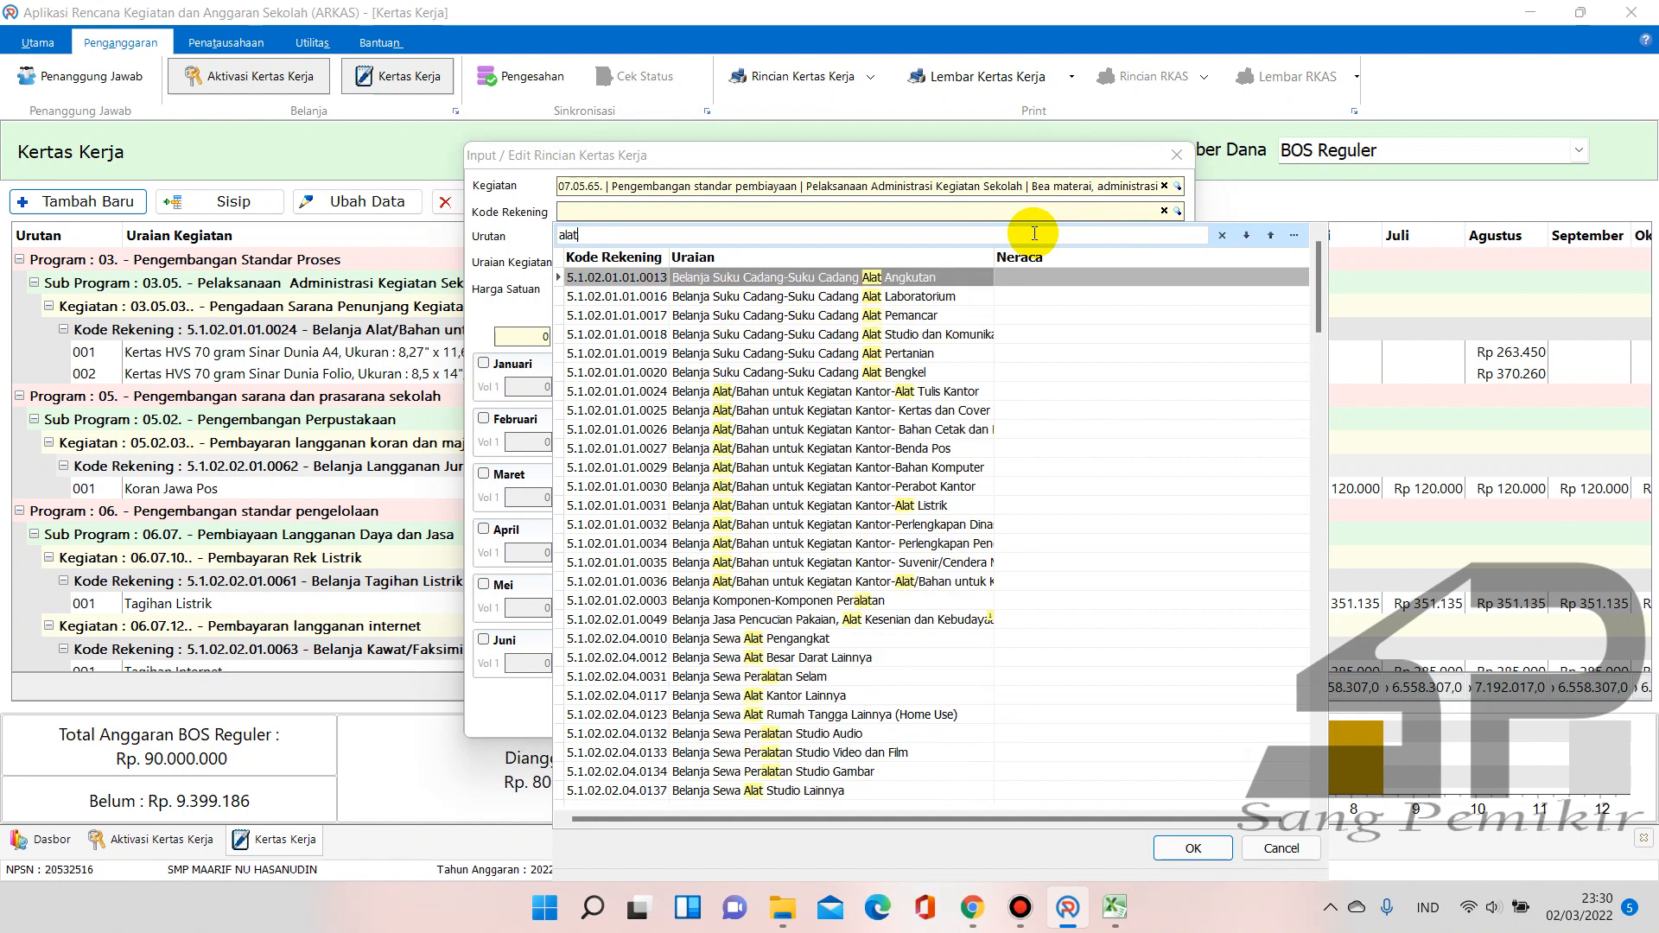
text( tuli)
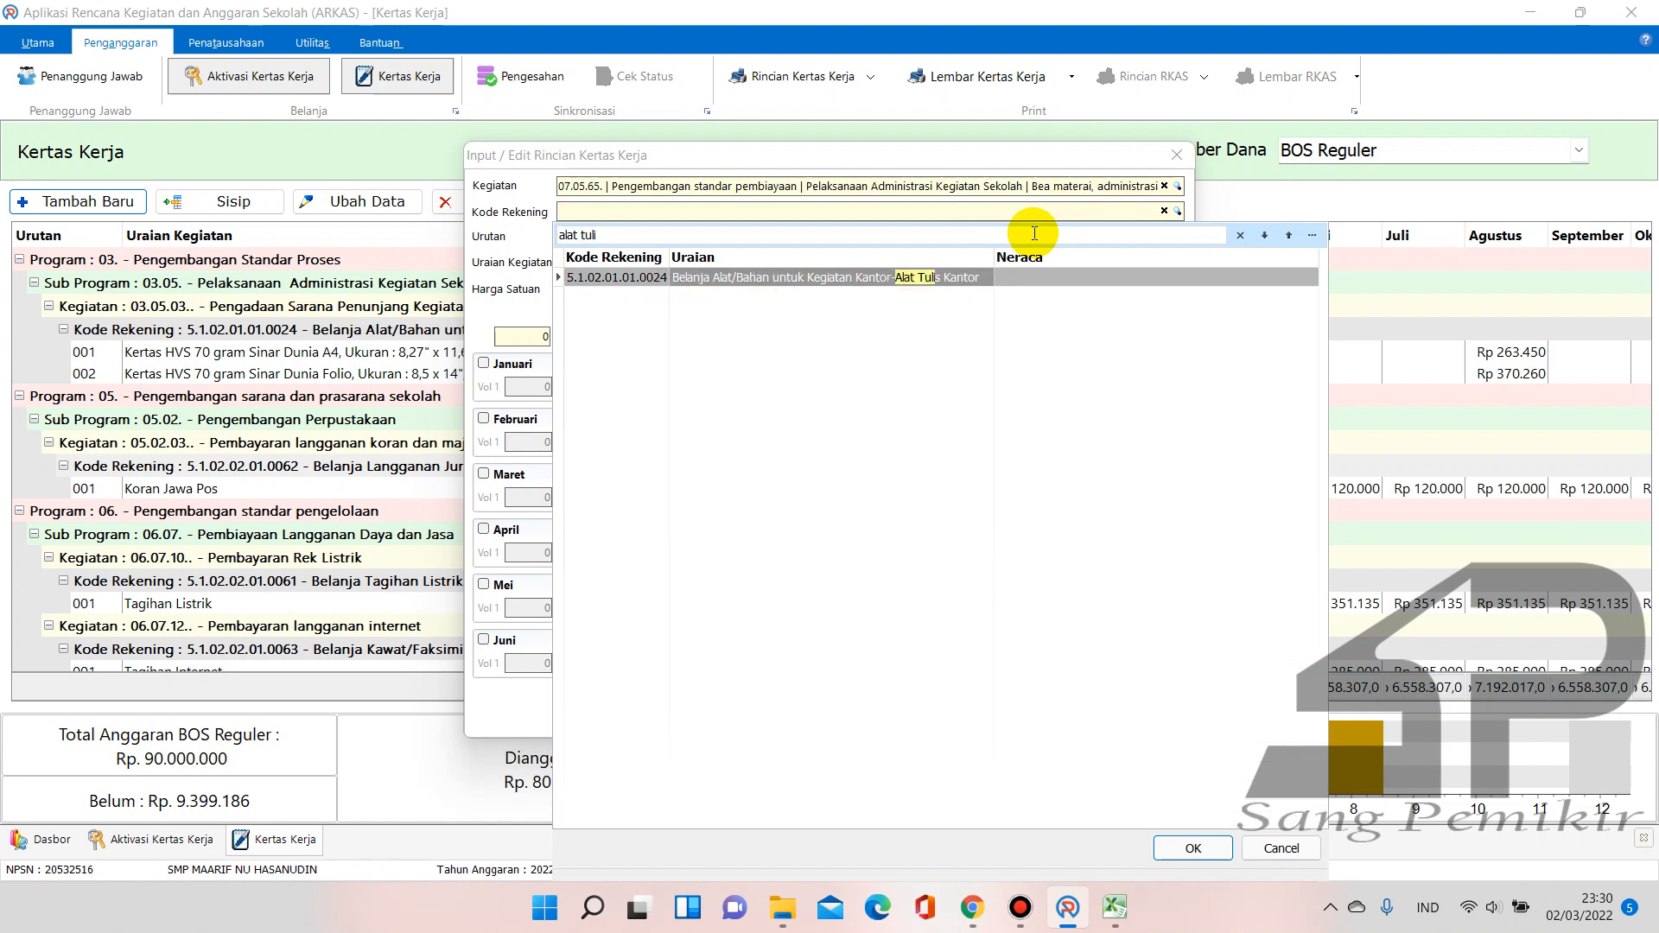
click(975, 283)
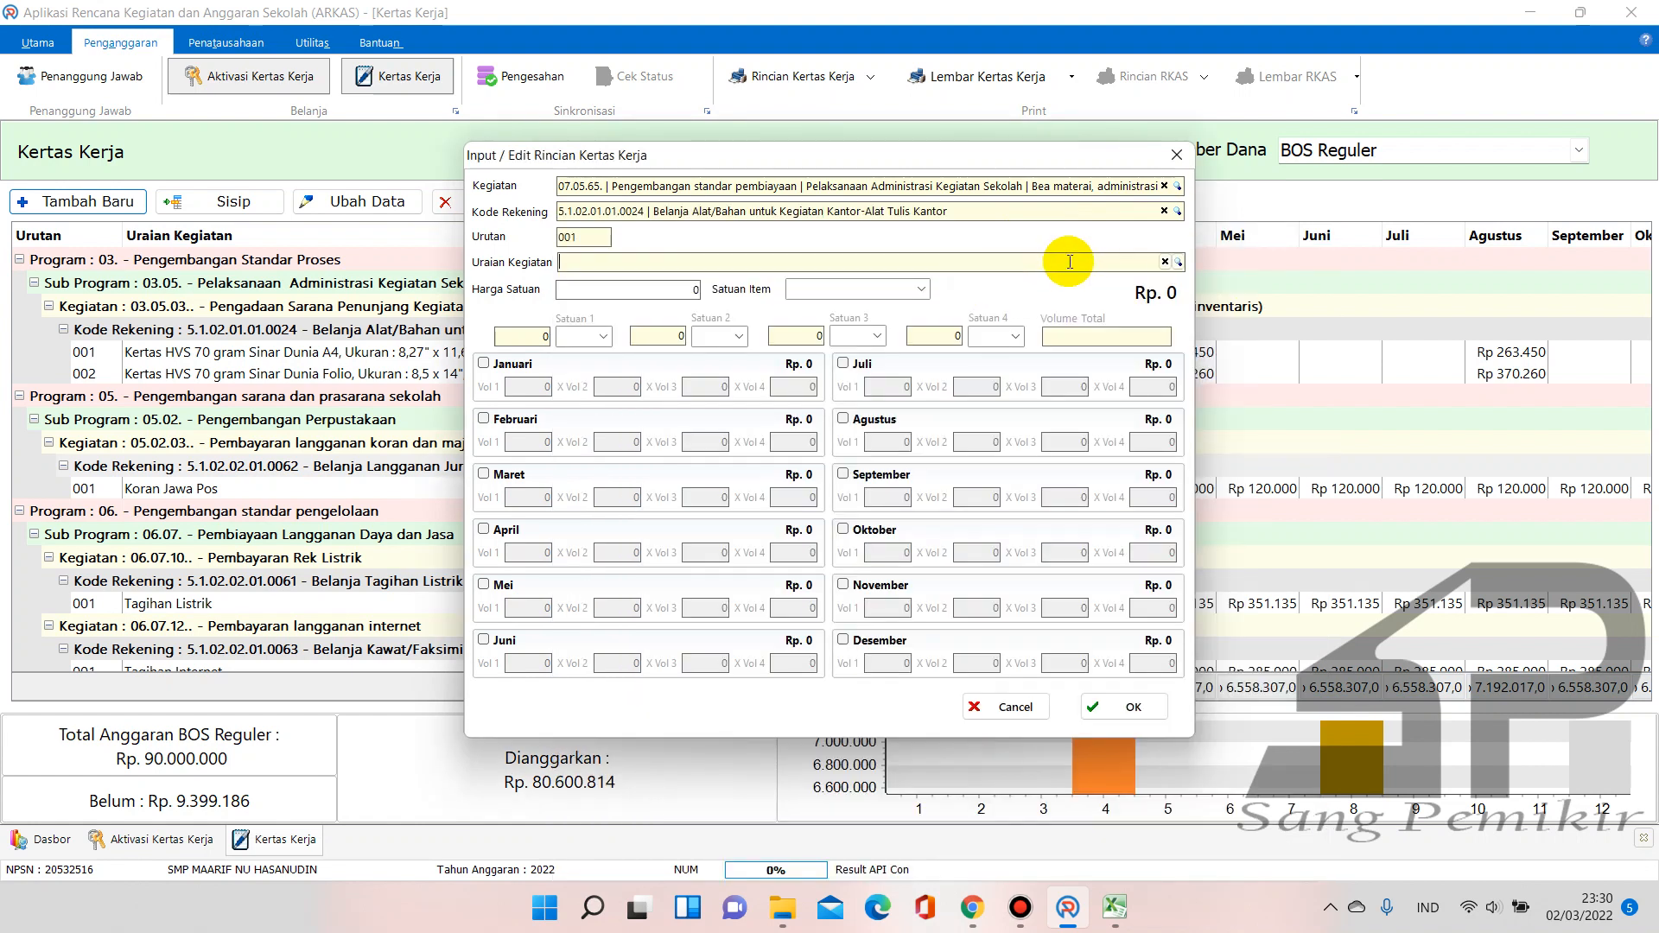
click(1070, 261)
text(ater)
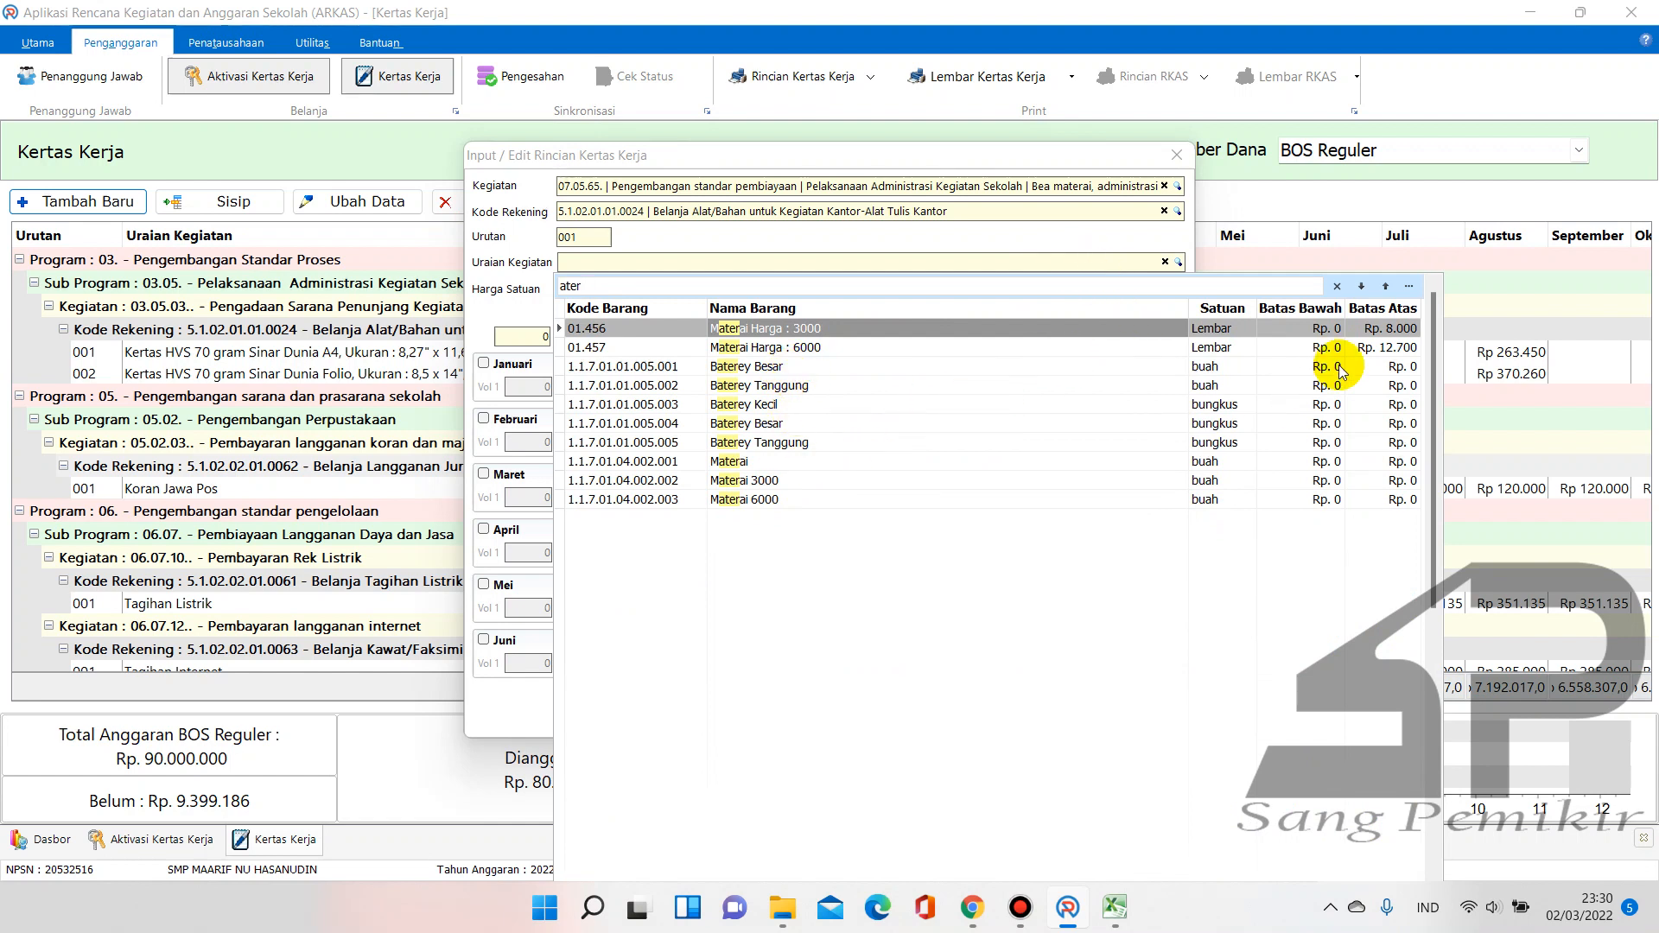
Choose the Materai item at a unit price of 10.000, keeping the unit Buah
click(737, 465)
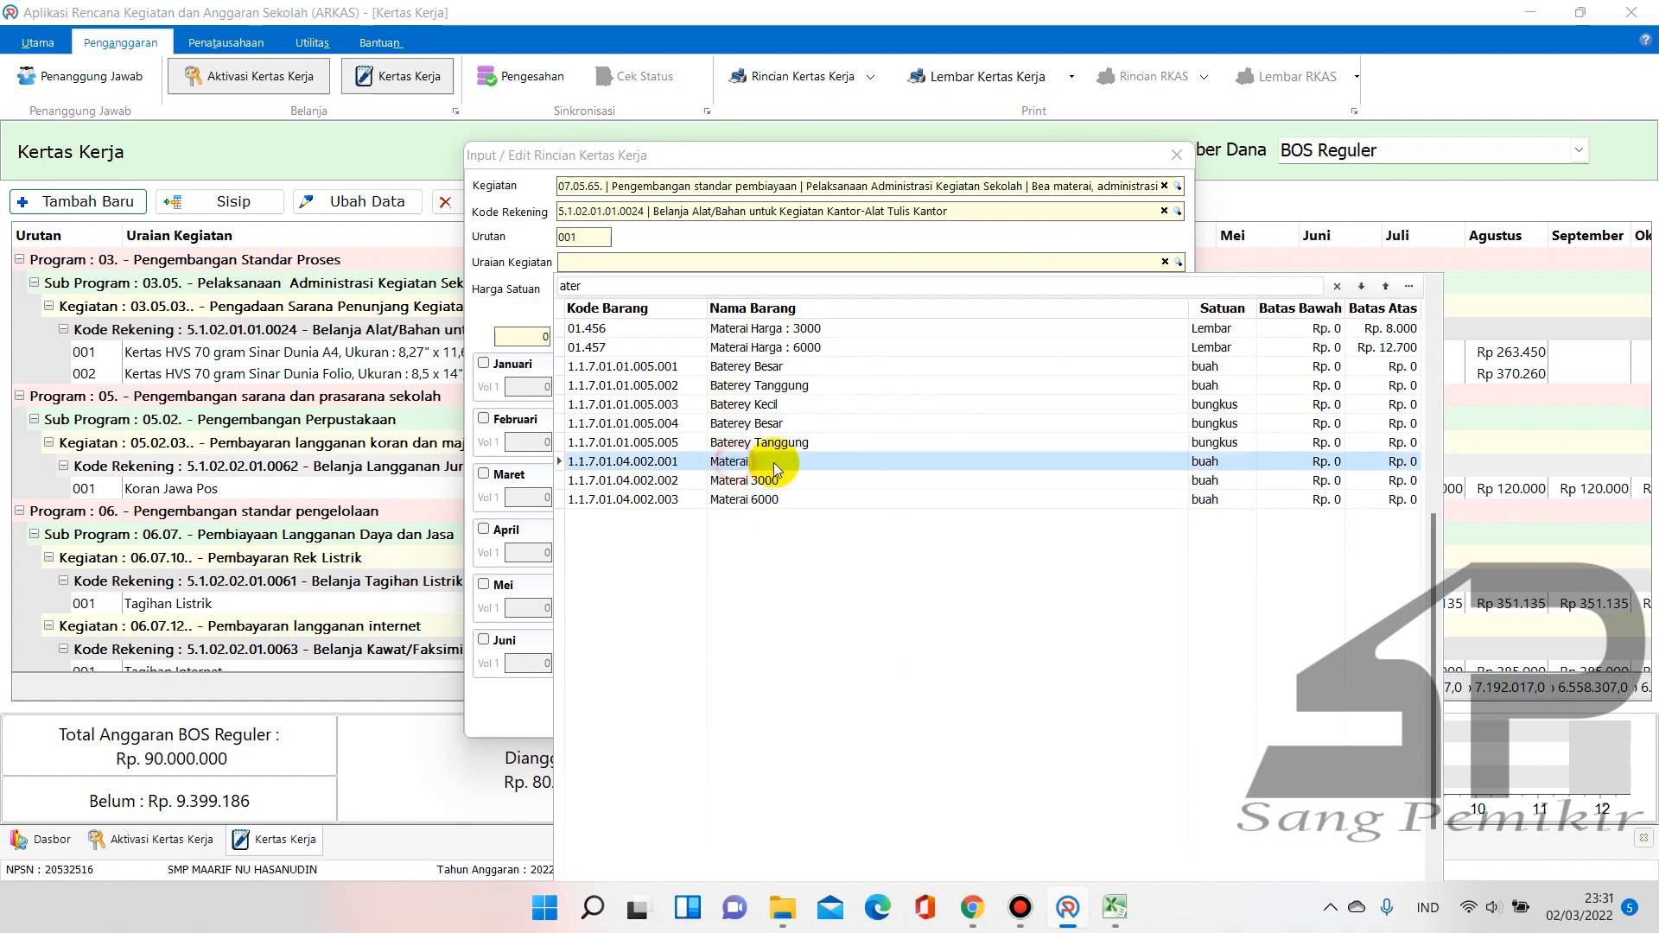
double_click(841, 471)
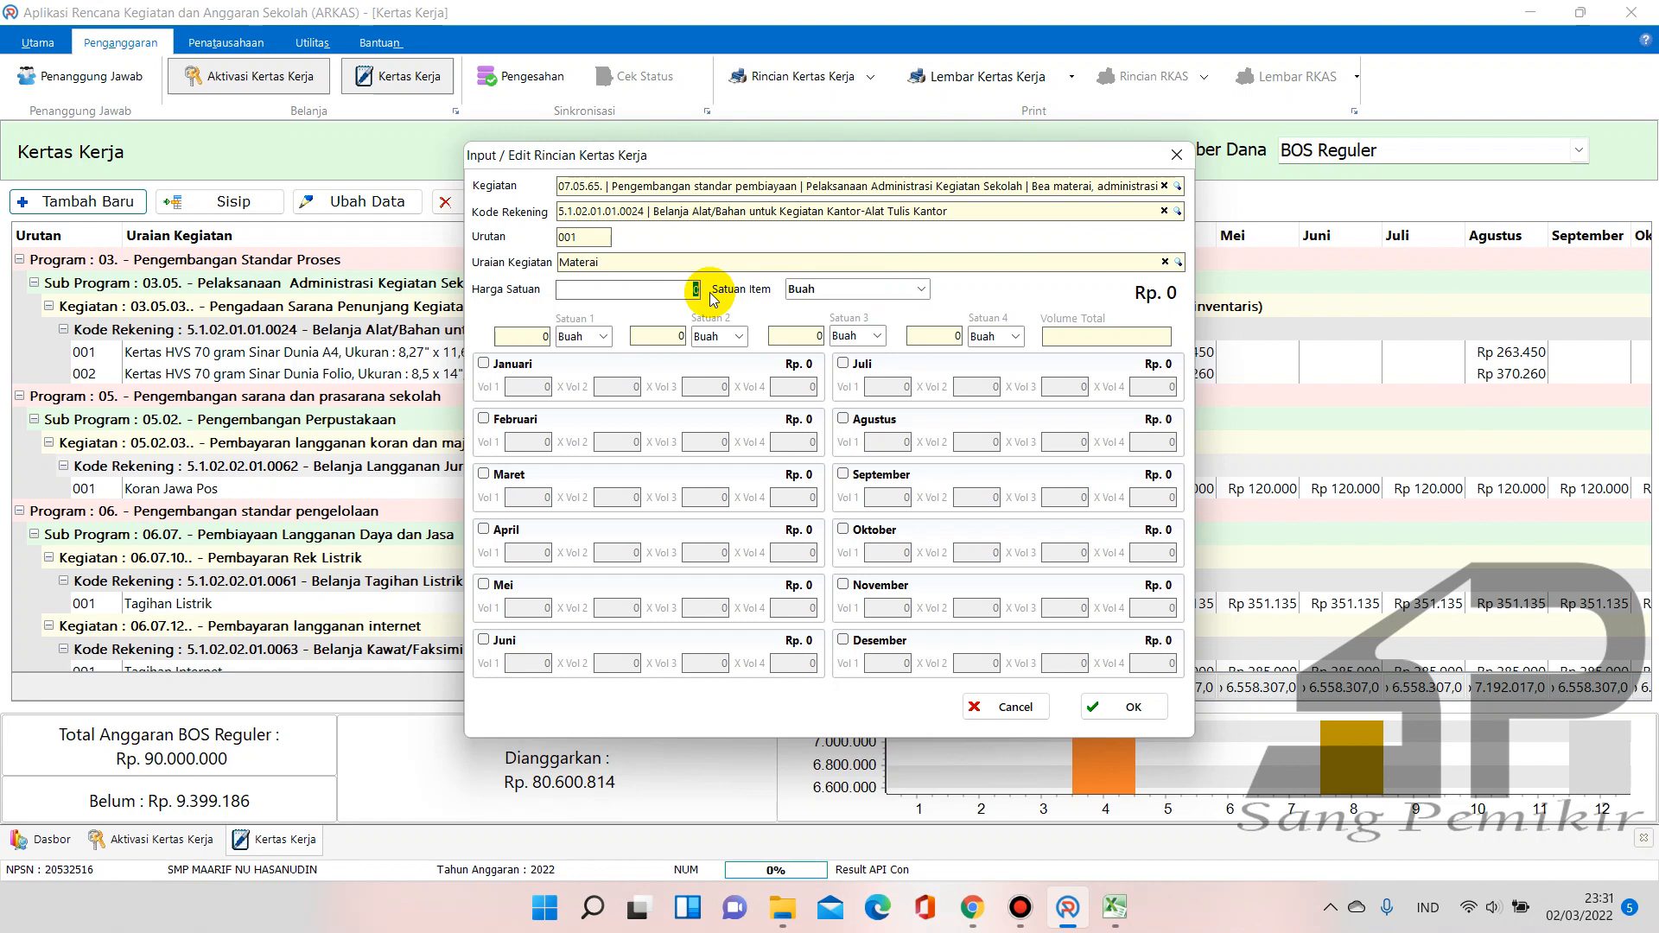
text(10000)
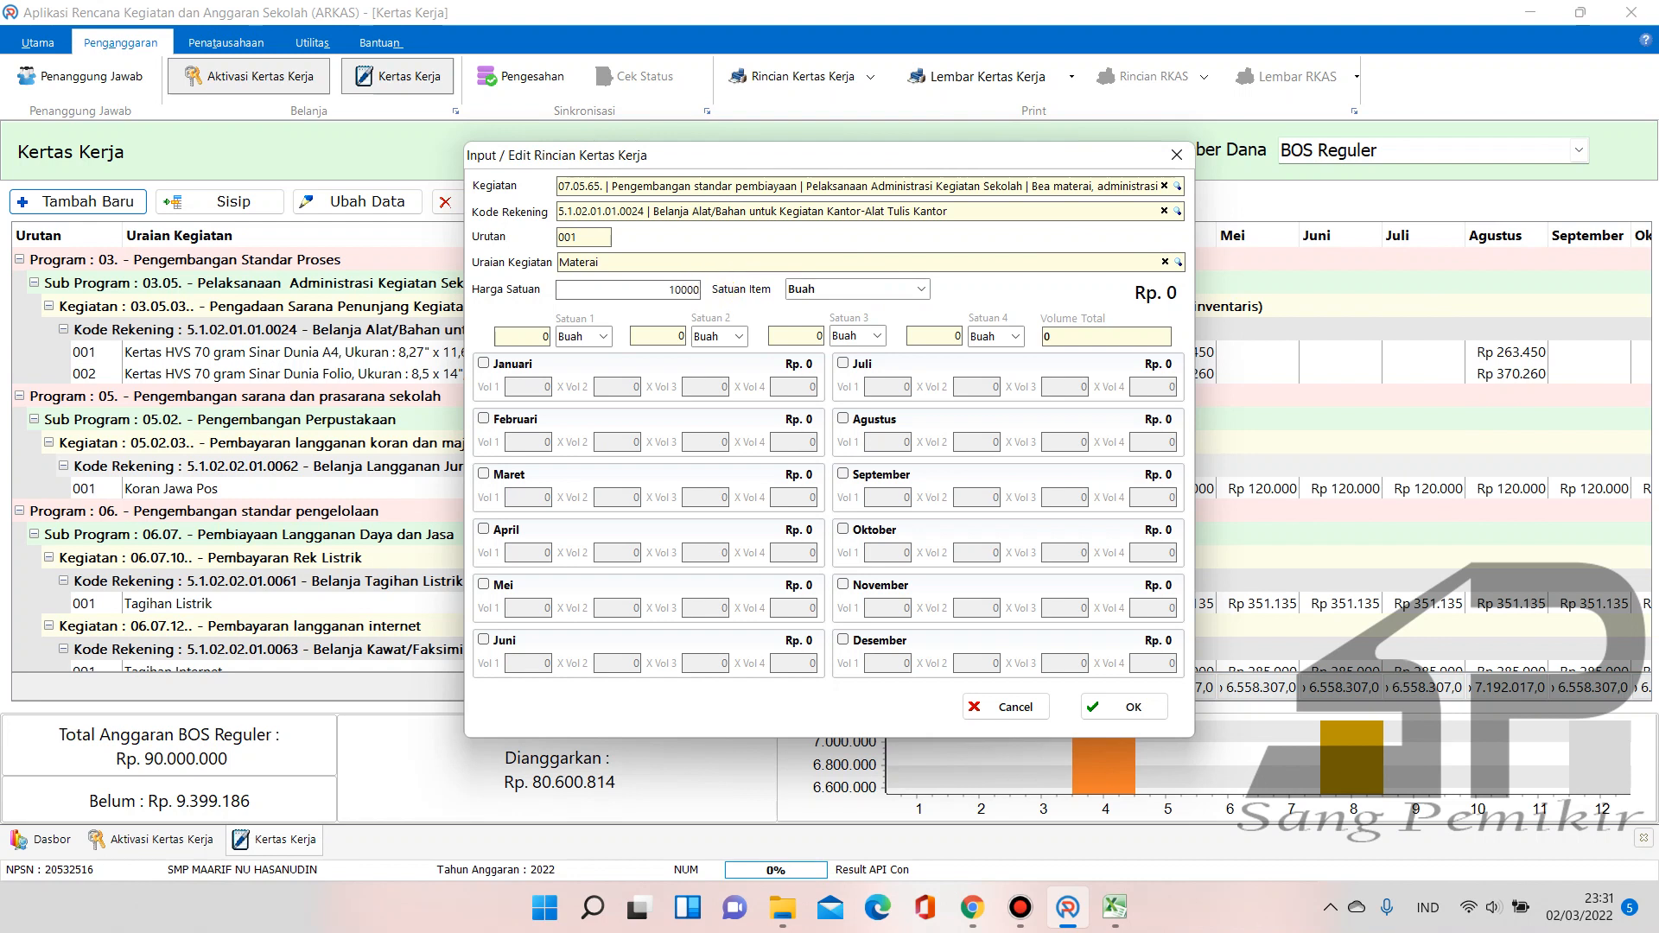
click(831, 290)
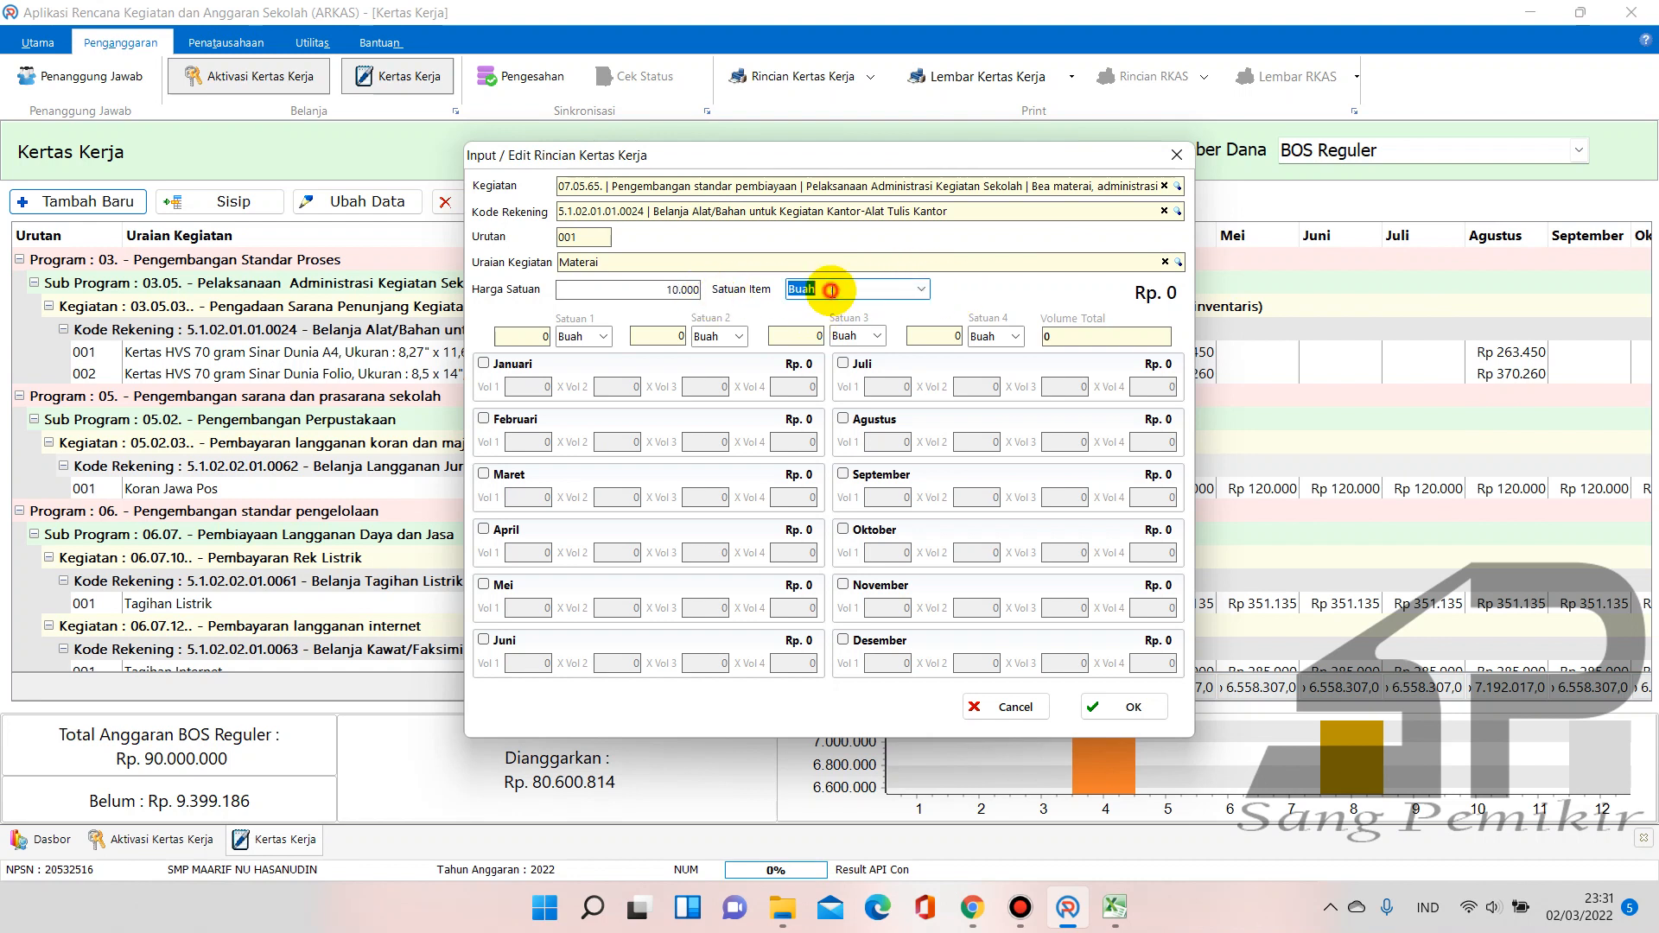
click(683, 291)
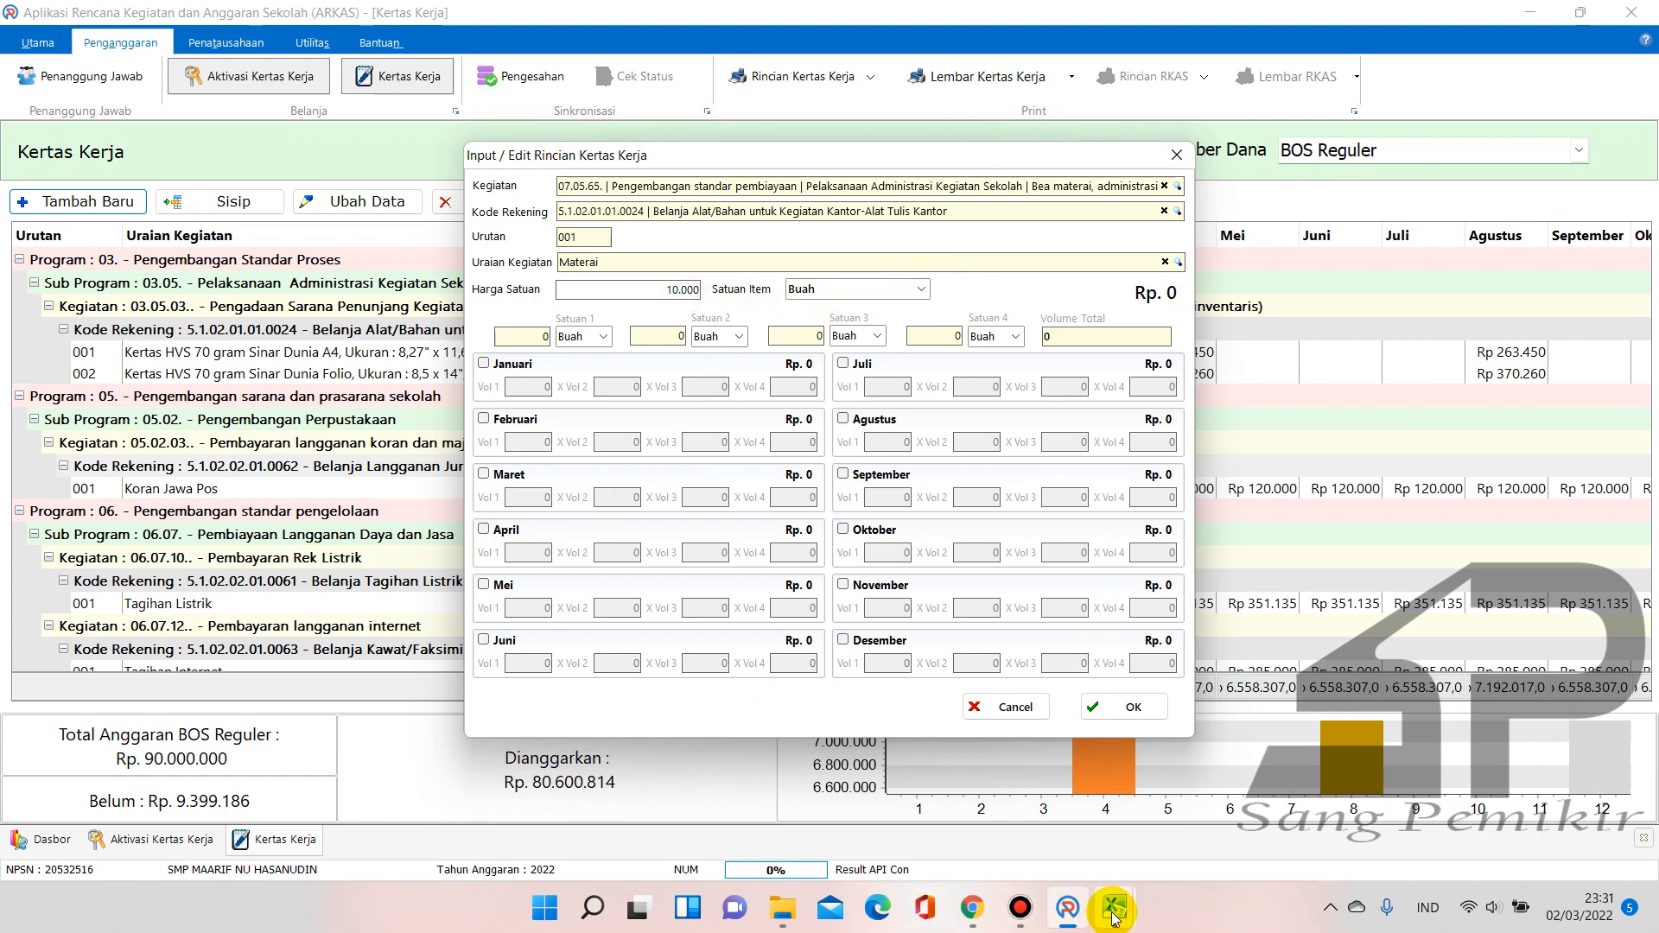
Check the Materai quantity of 13 in Excel cell F25
mouse_move(1115, 907)
click(1065, 828)
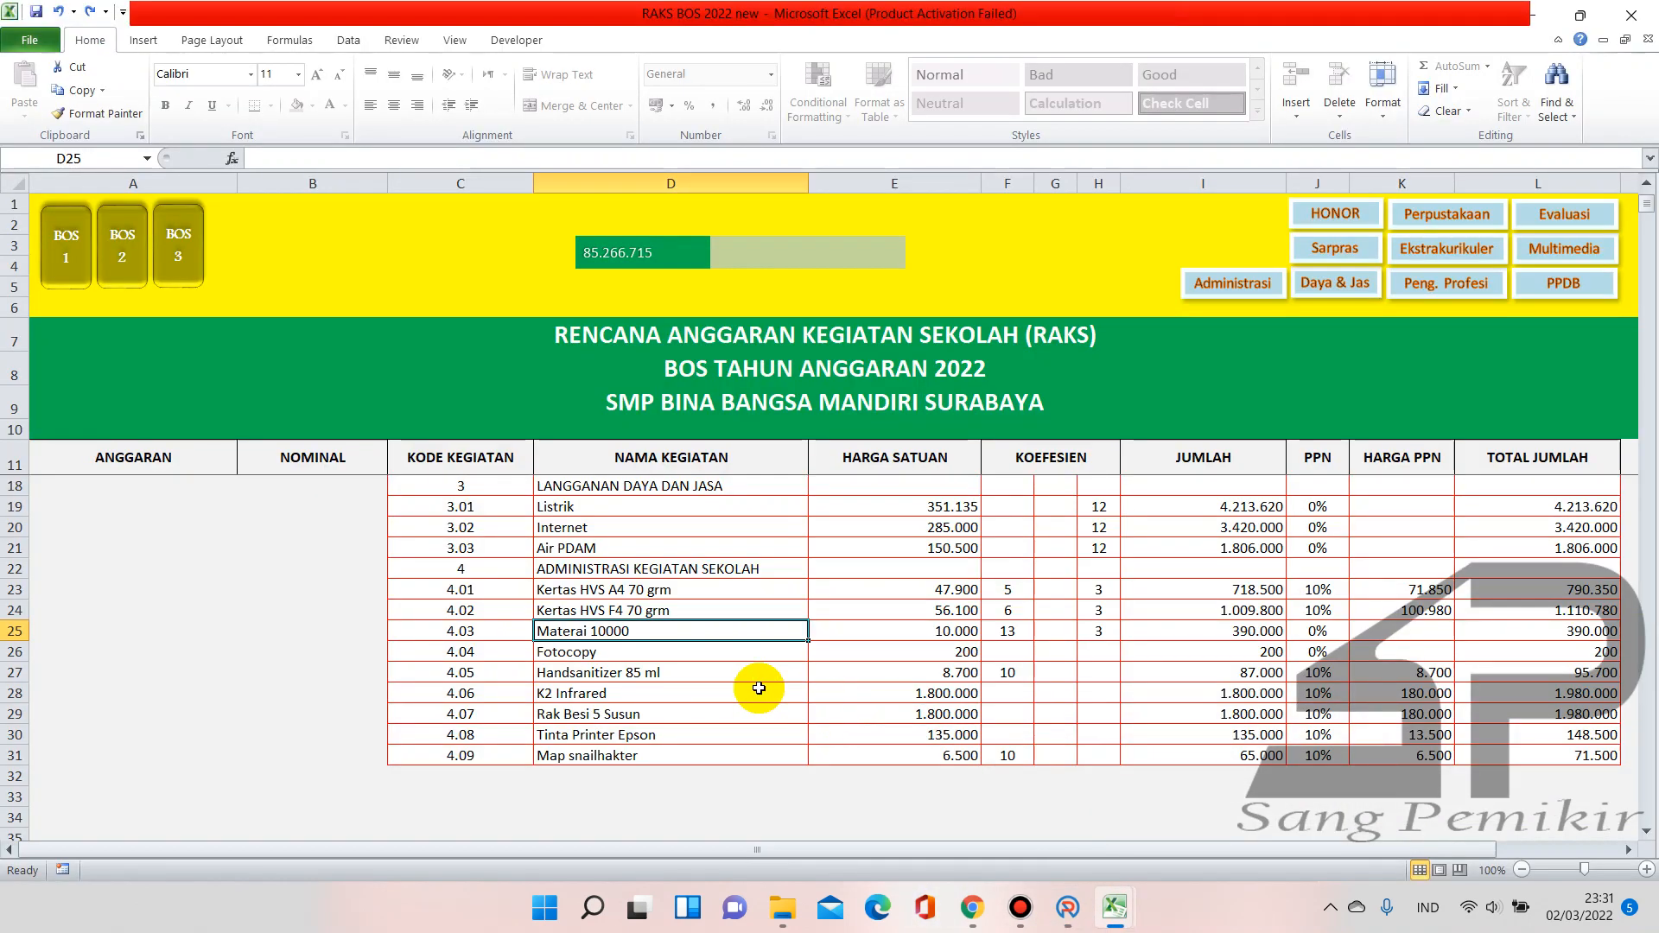
click(1011, 633)
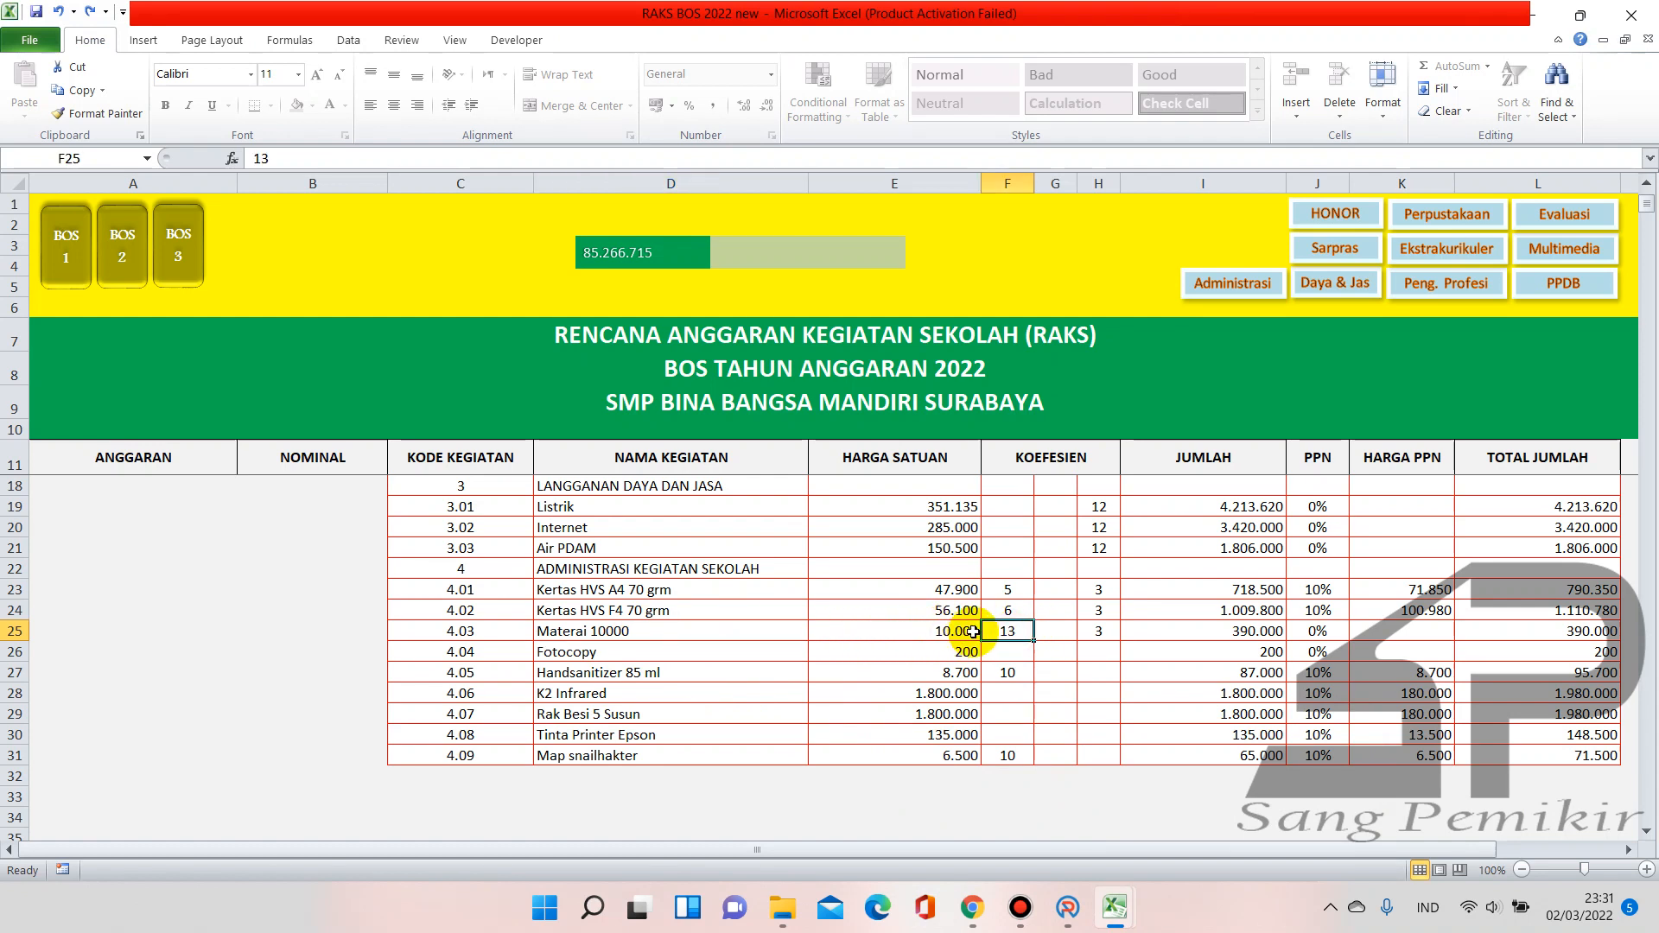
mouse_move(1114, 908)
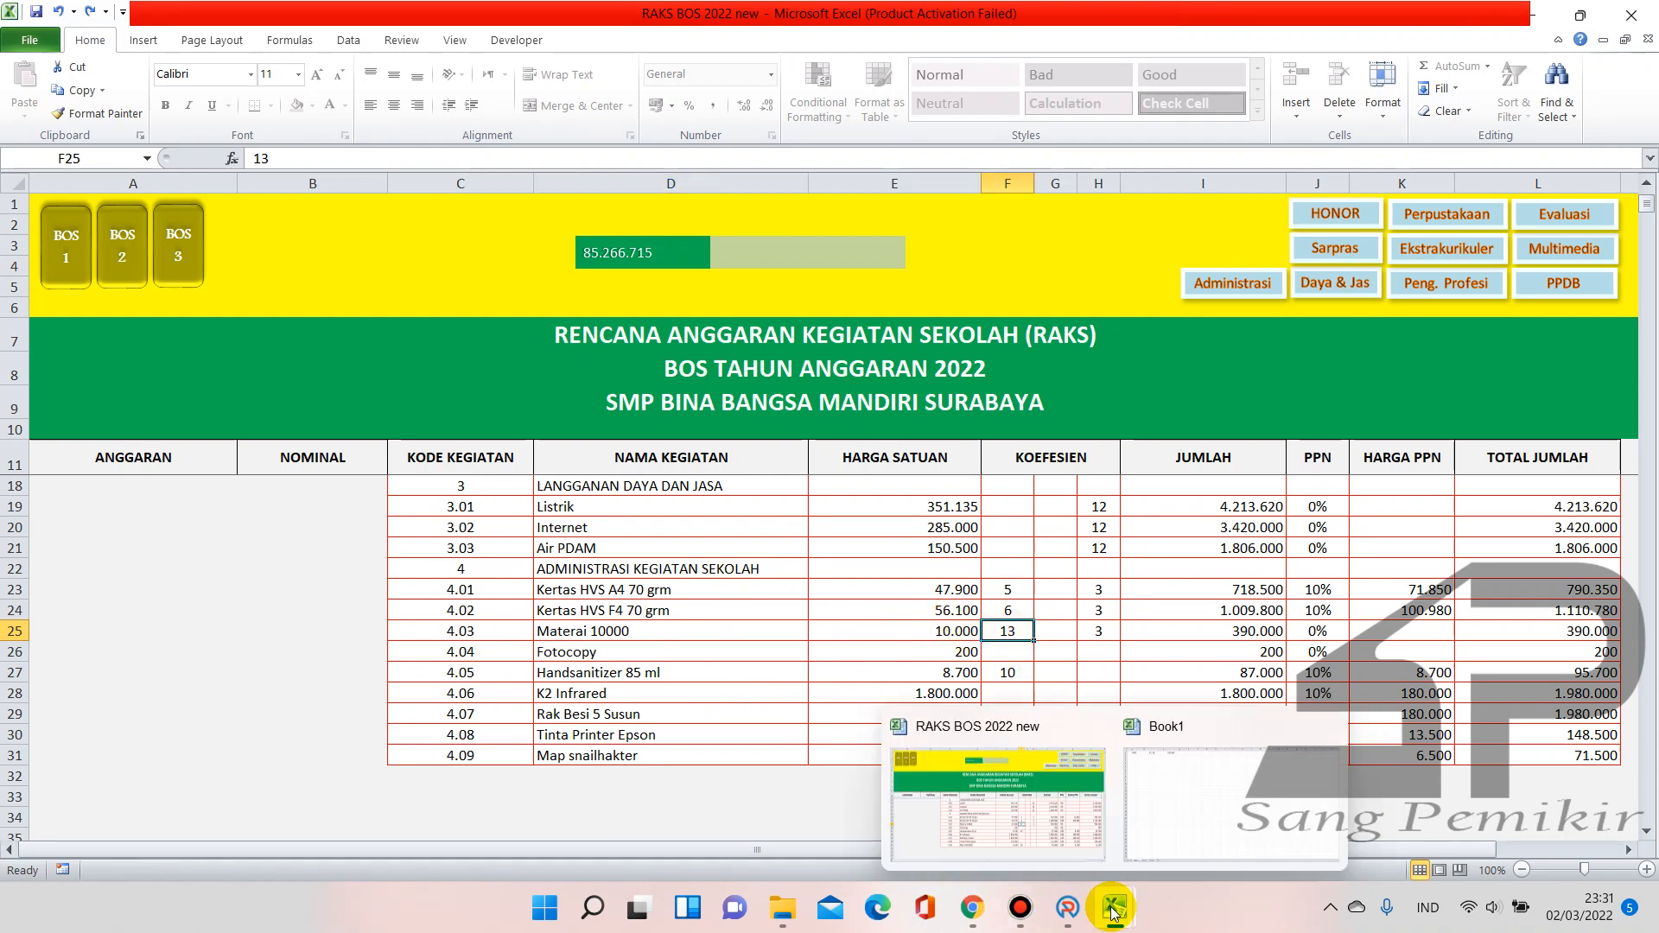
click(1068, 908)
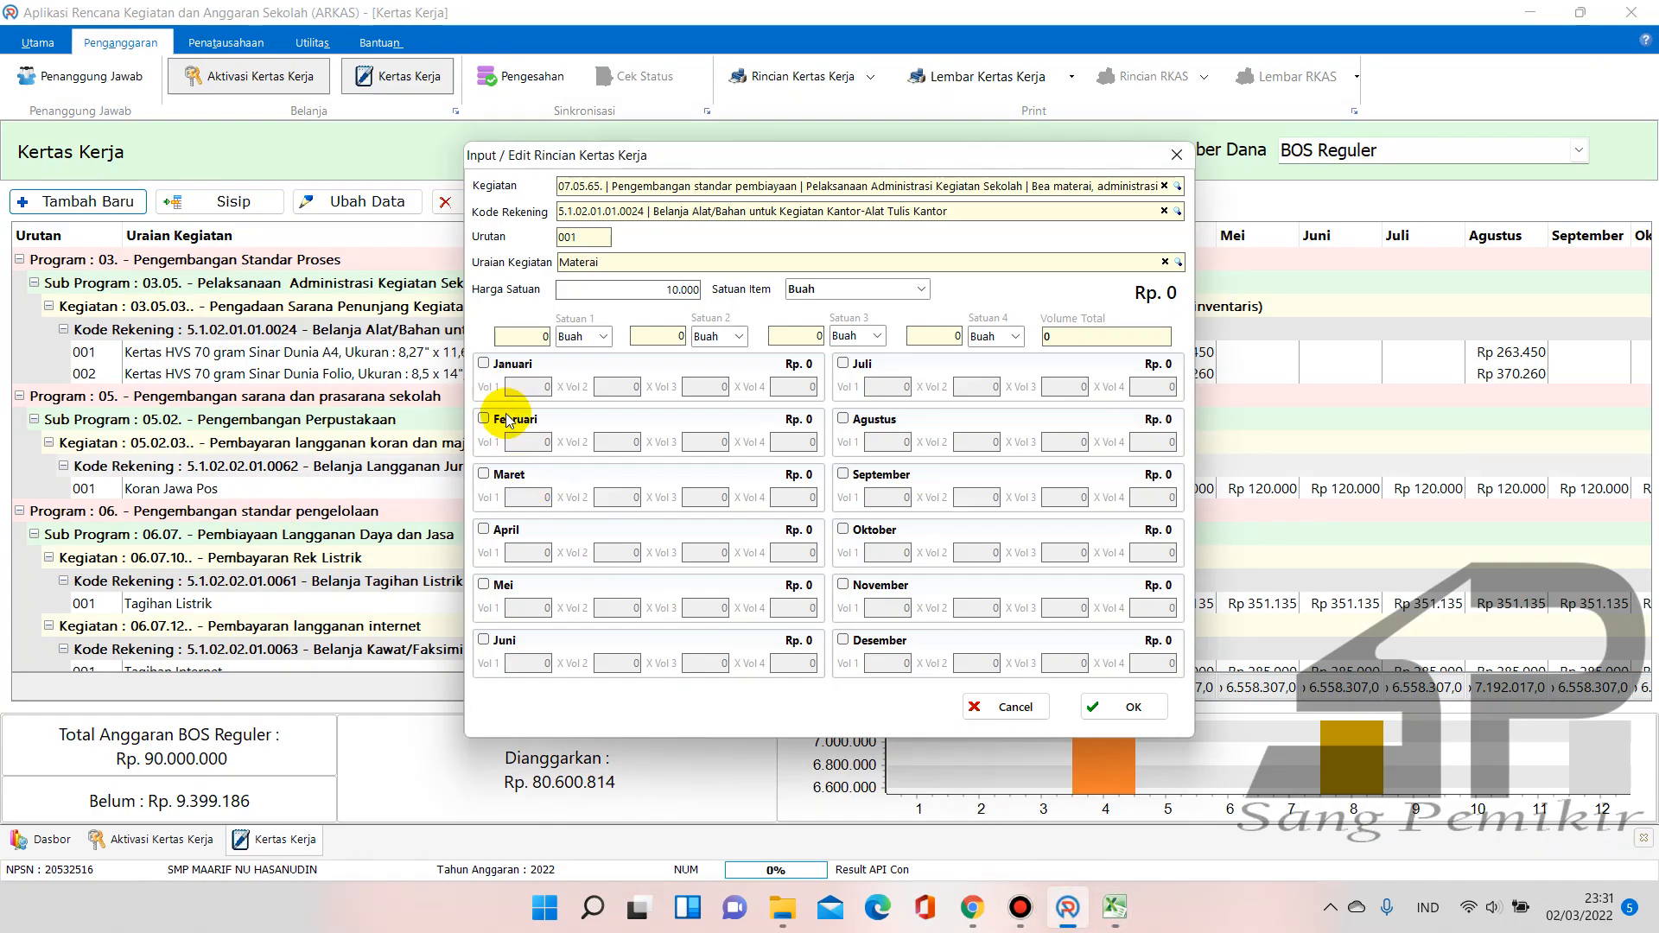
Schedule 13 Materai each for April, Agustus and Desember
click(484, 530)
click(529, 553)
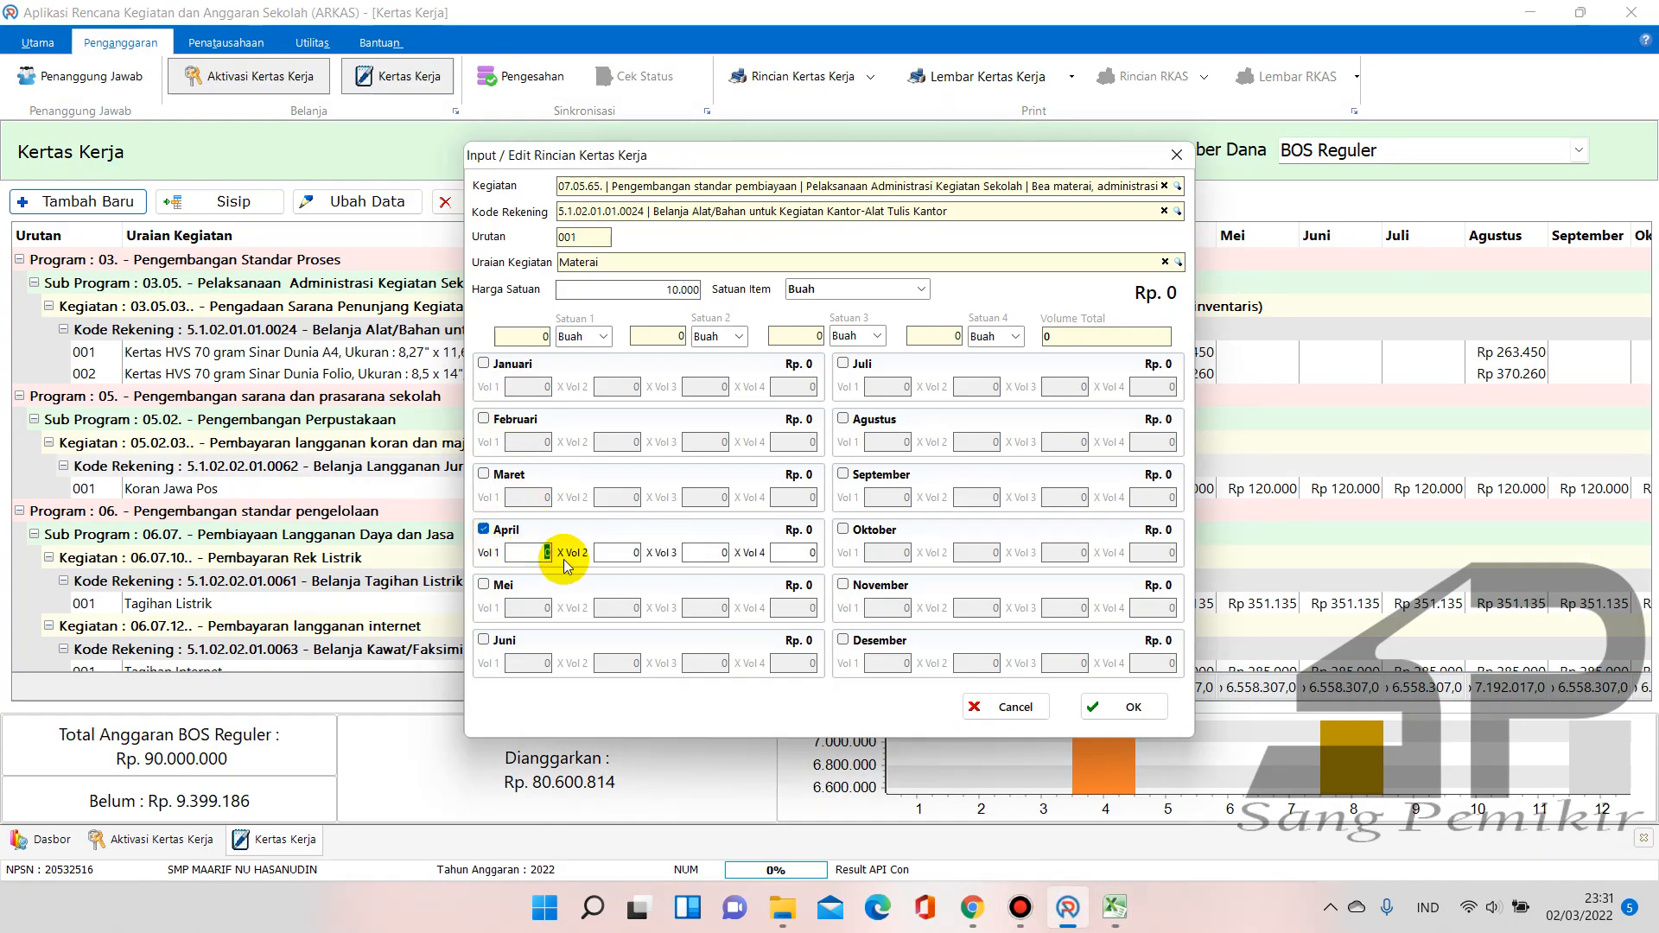
text(13)
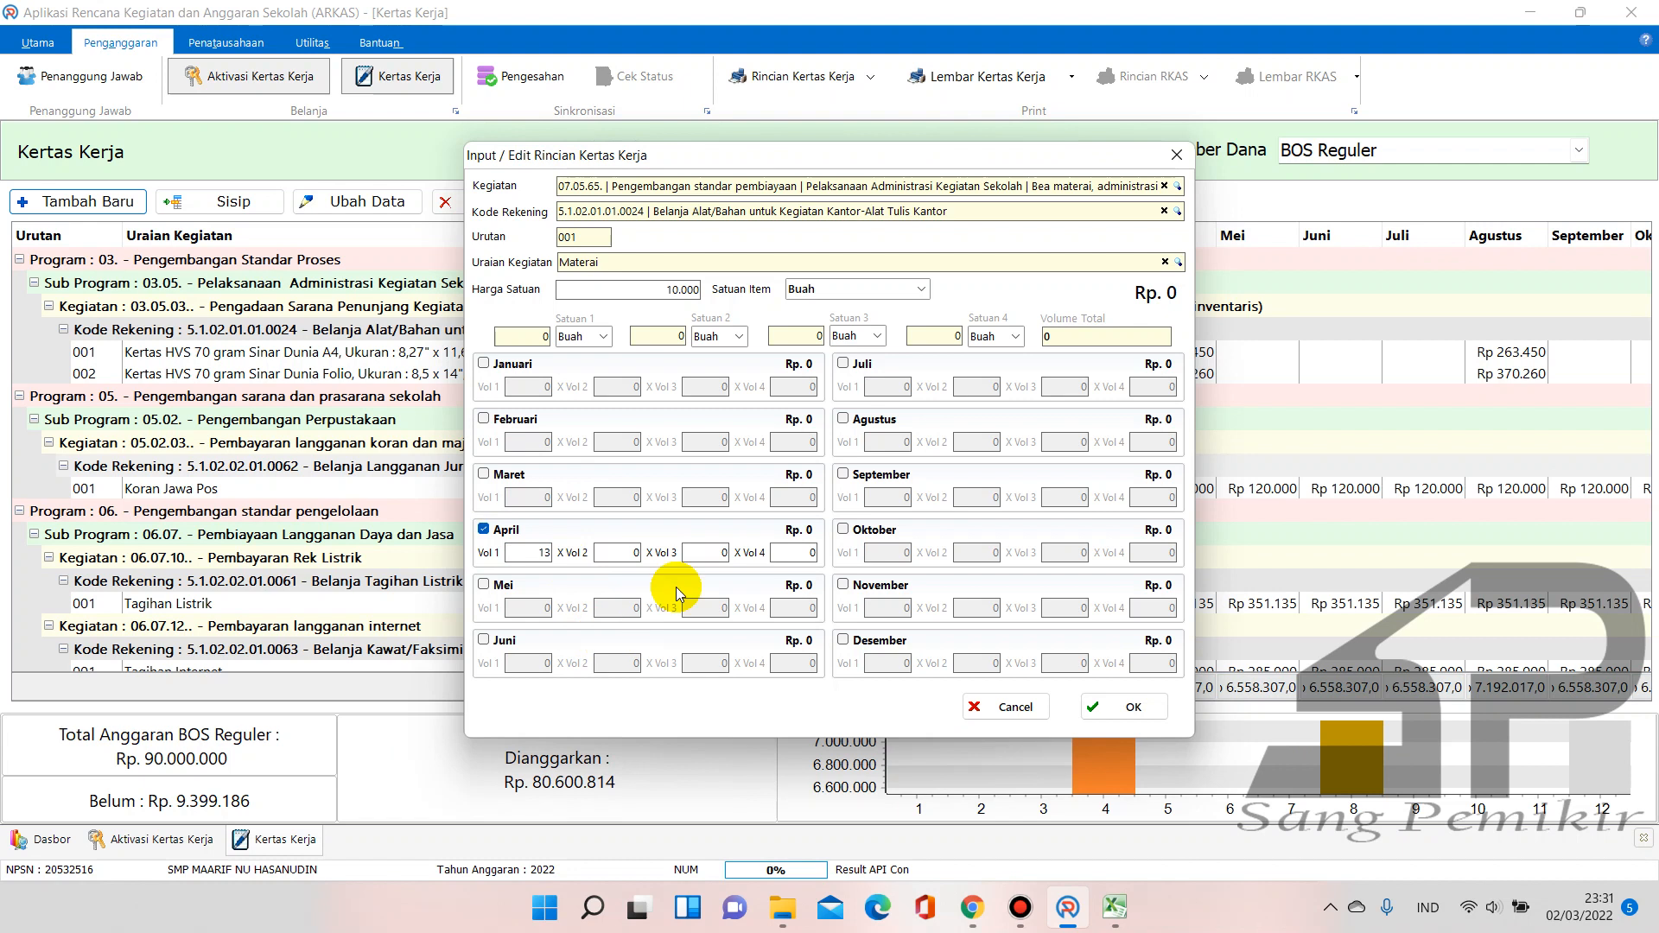
click(843, 419)
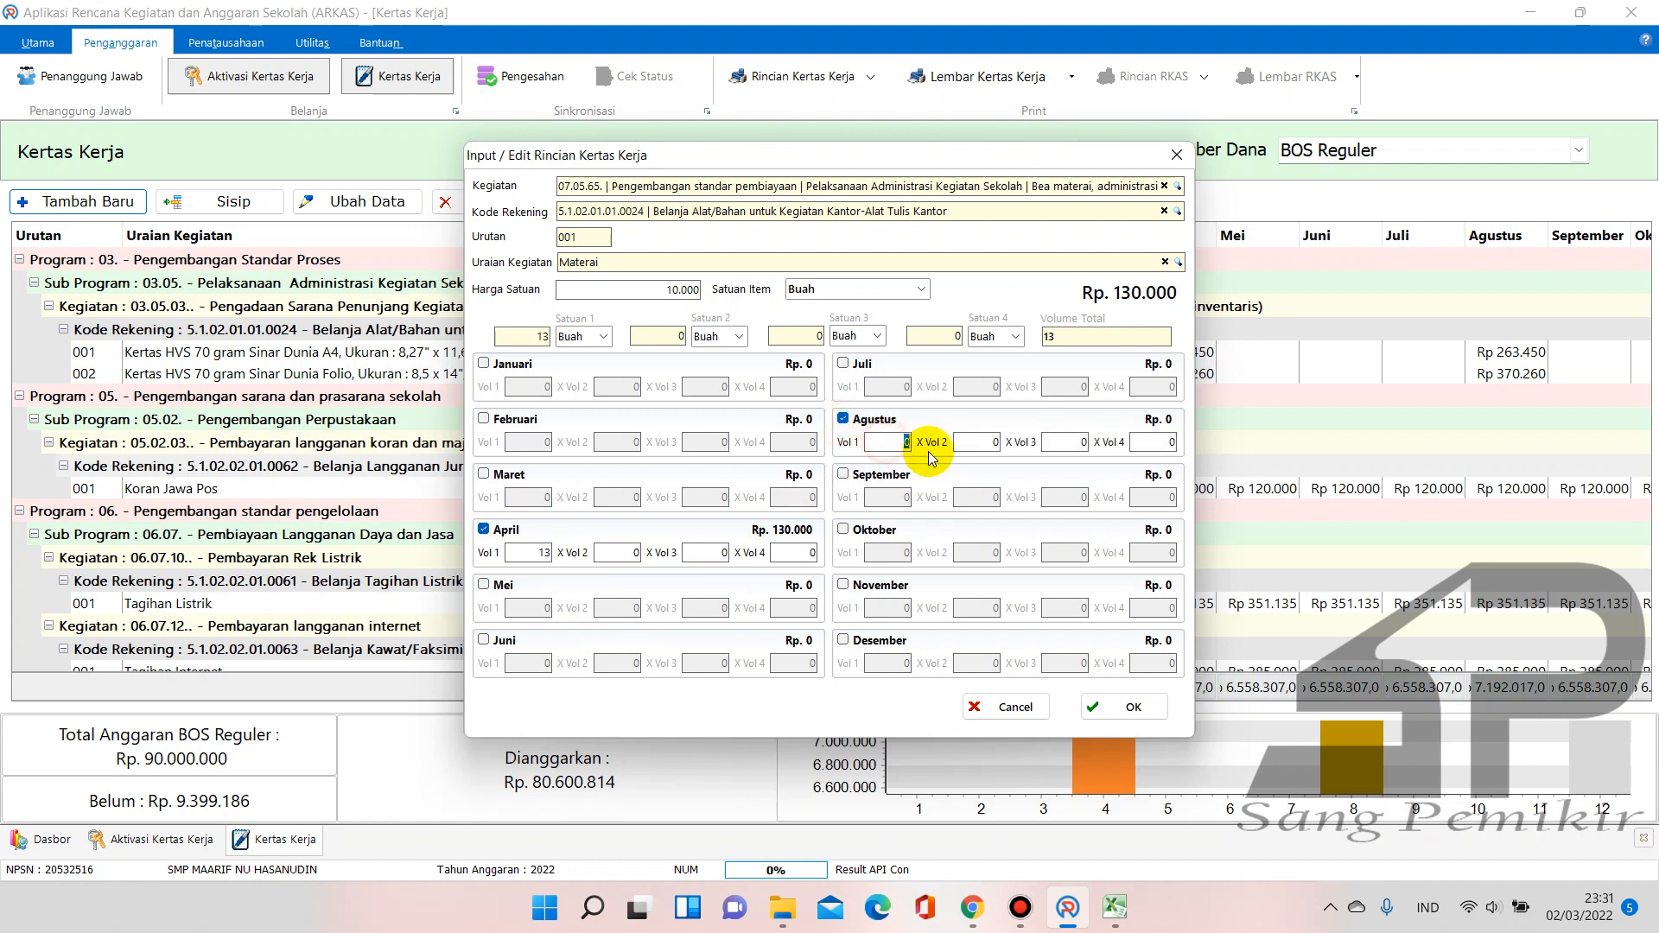
text(13)
click(844, 641)
text(13)
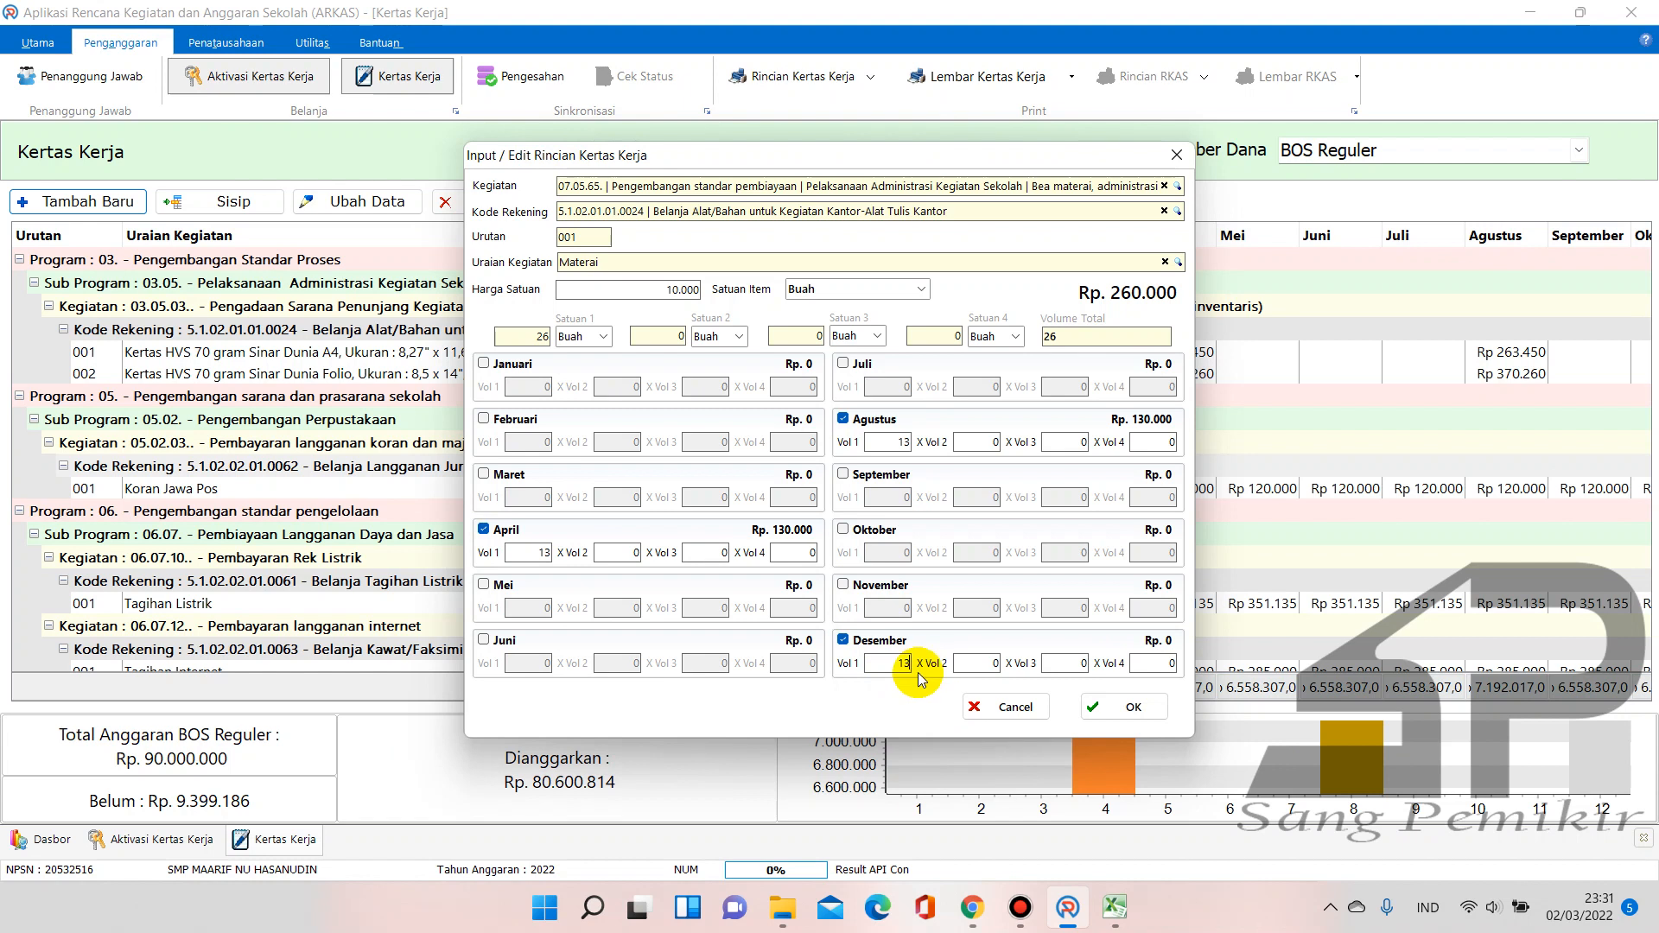
click(972, 663)
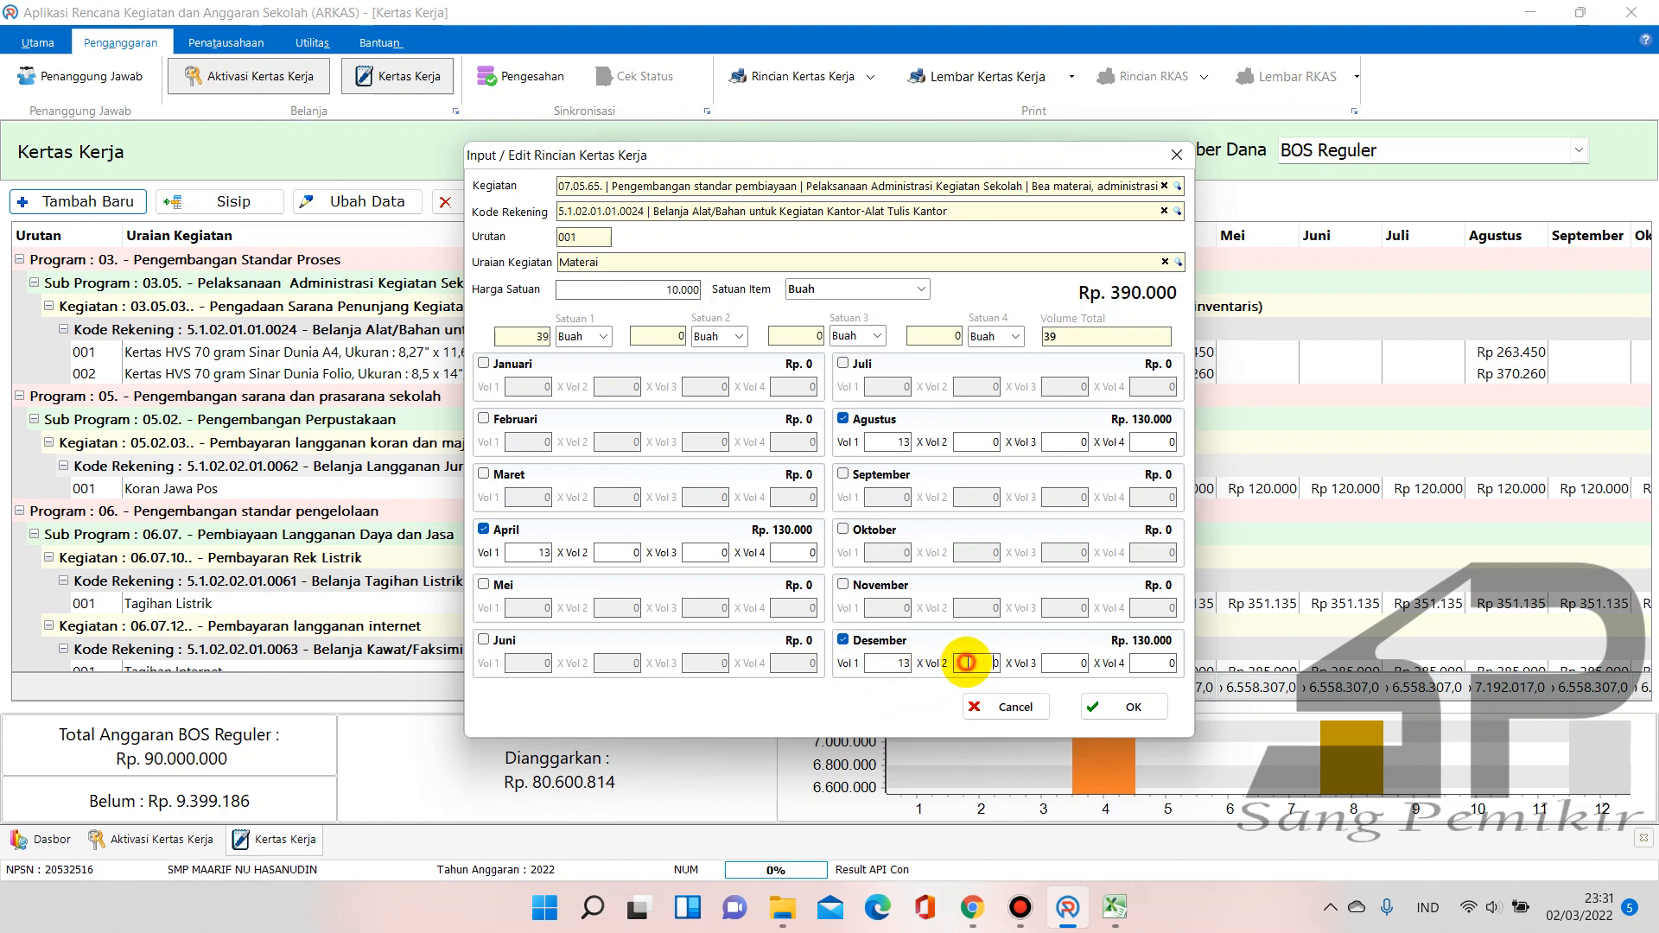
Confirm the Materai total of 390.000 in Excel cell L25 against the entry
click(1110, 909)
click(1048, 810)
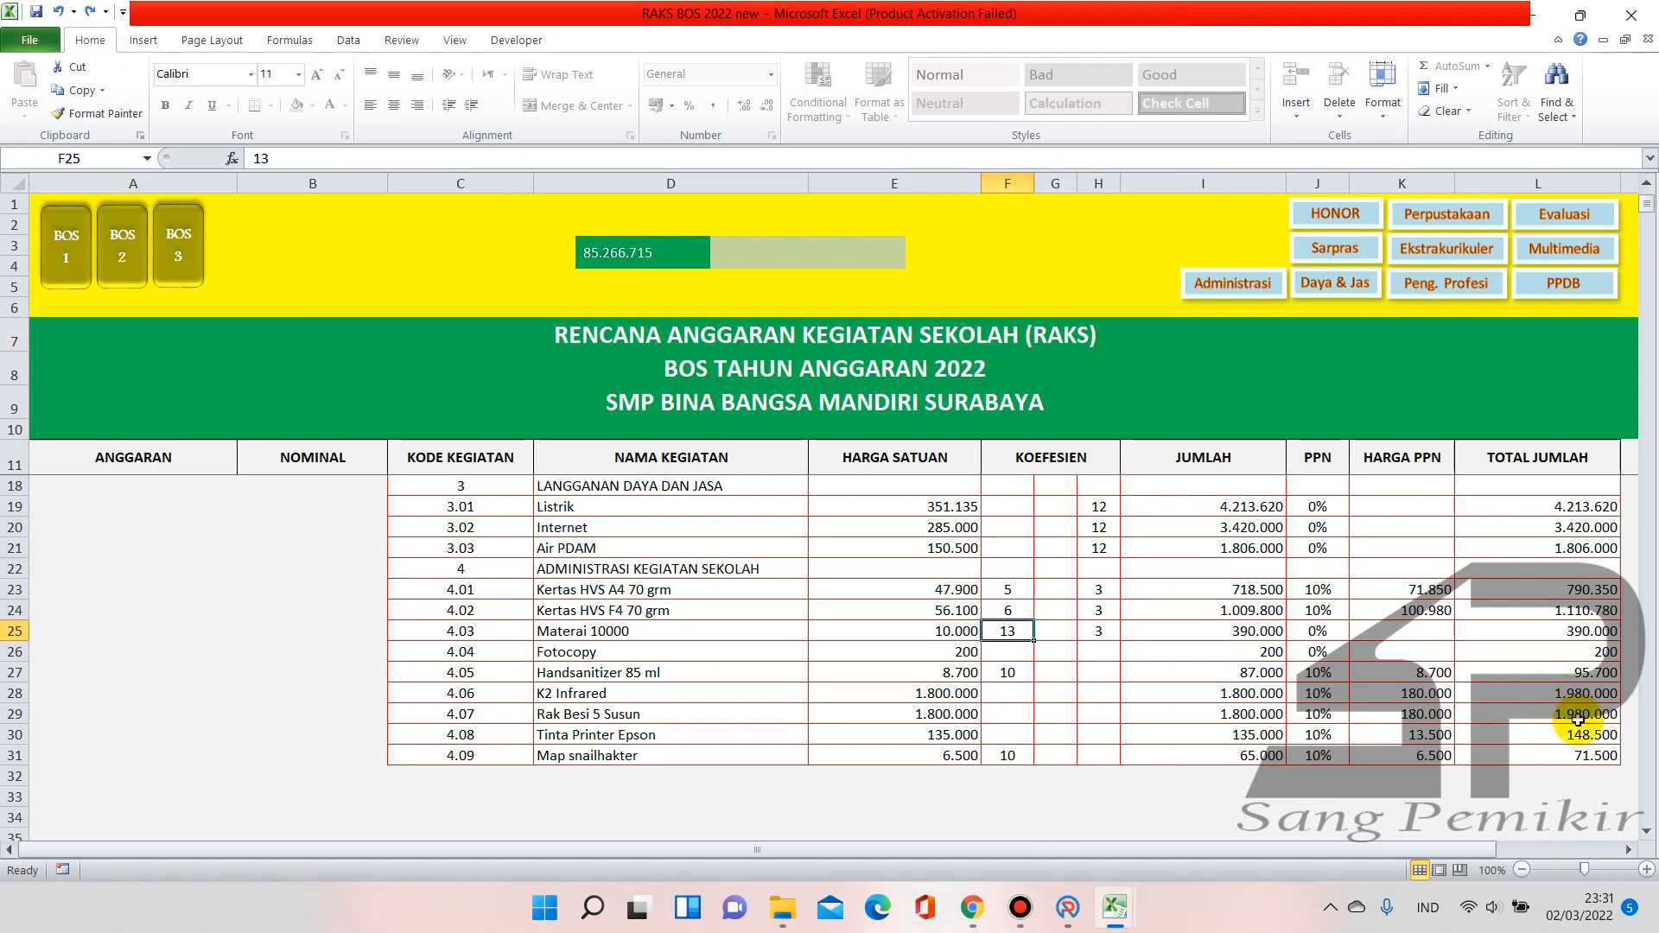
click(1592, 641)
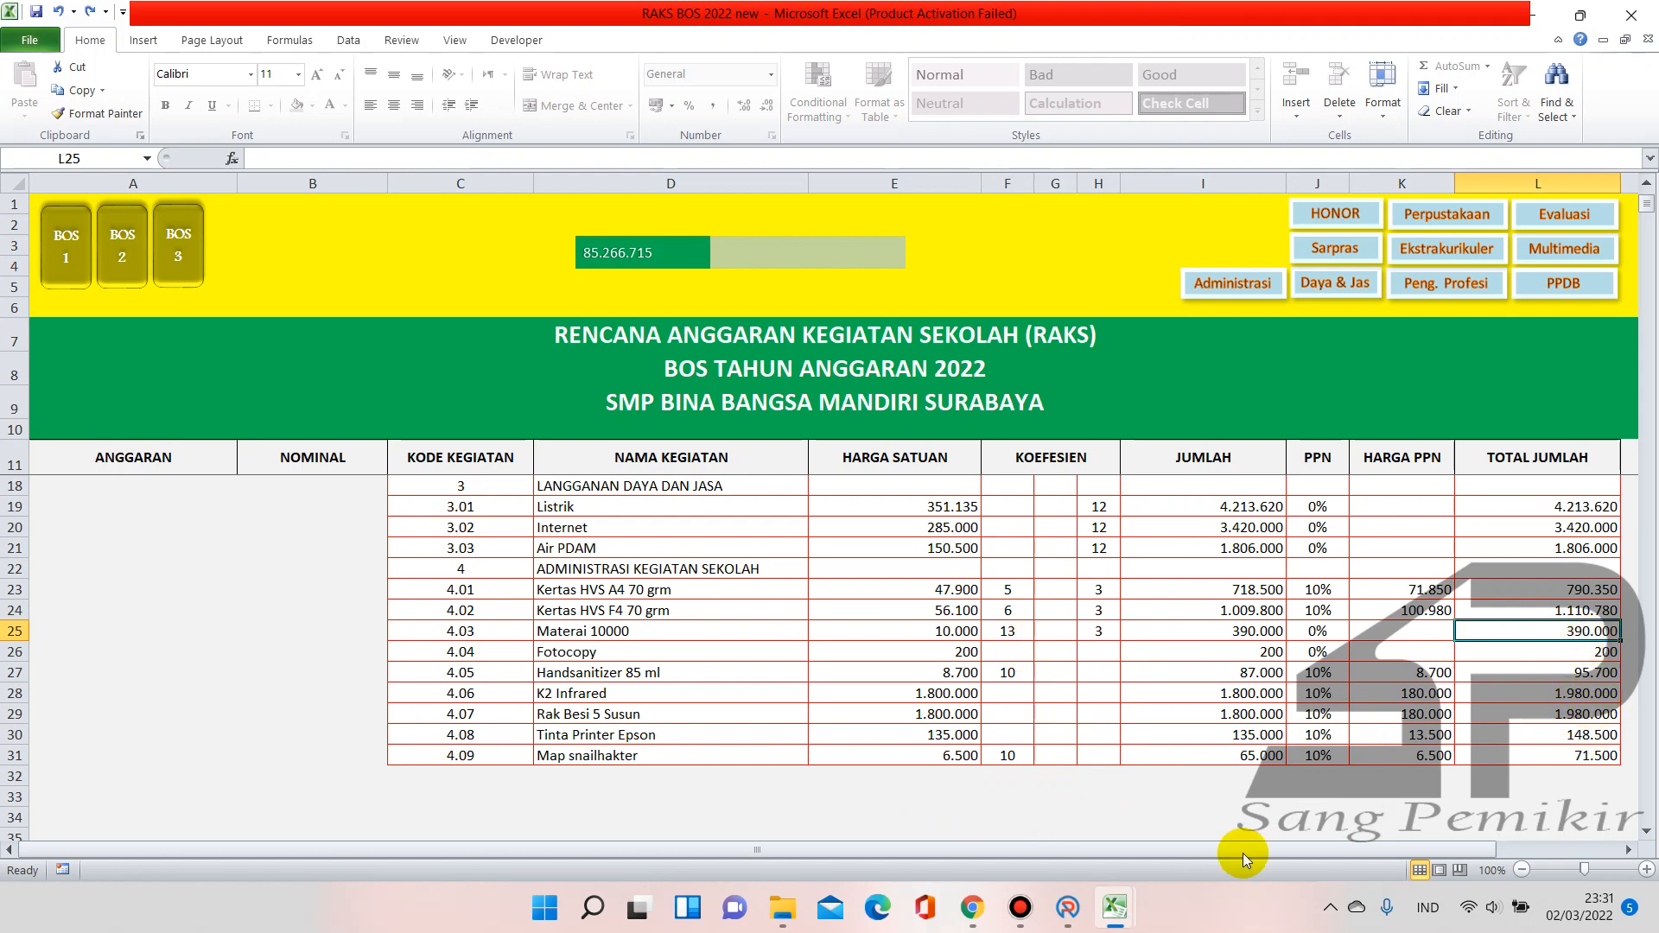
click(1063, 913)
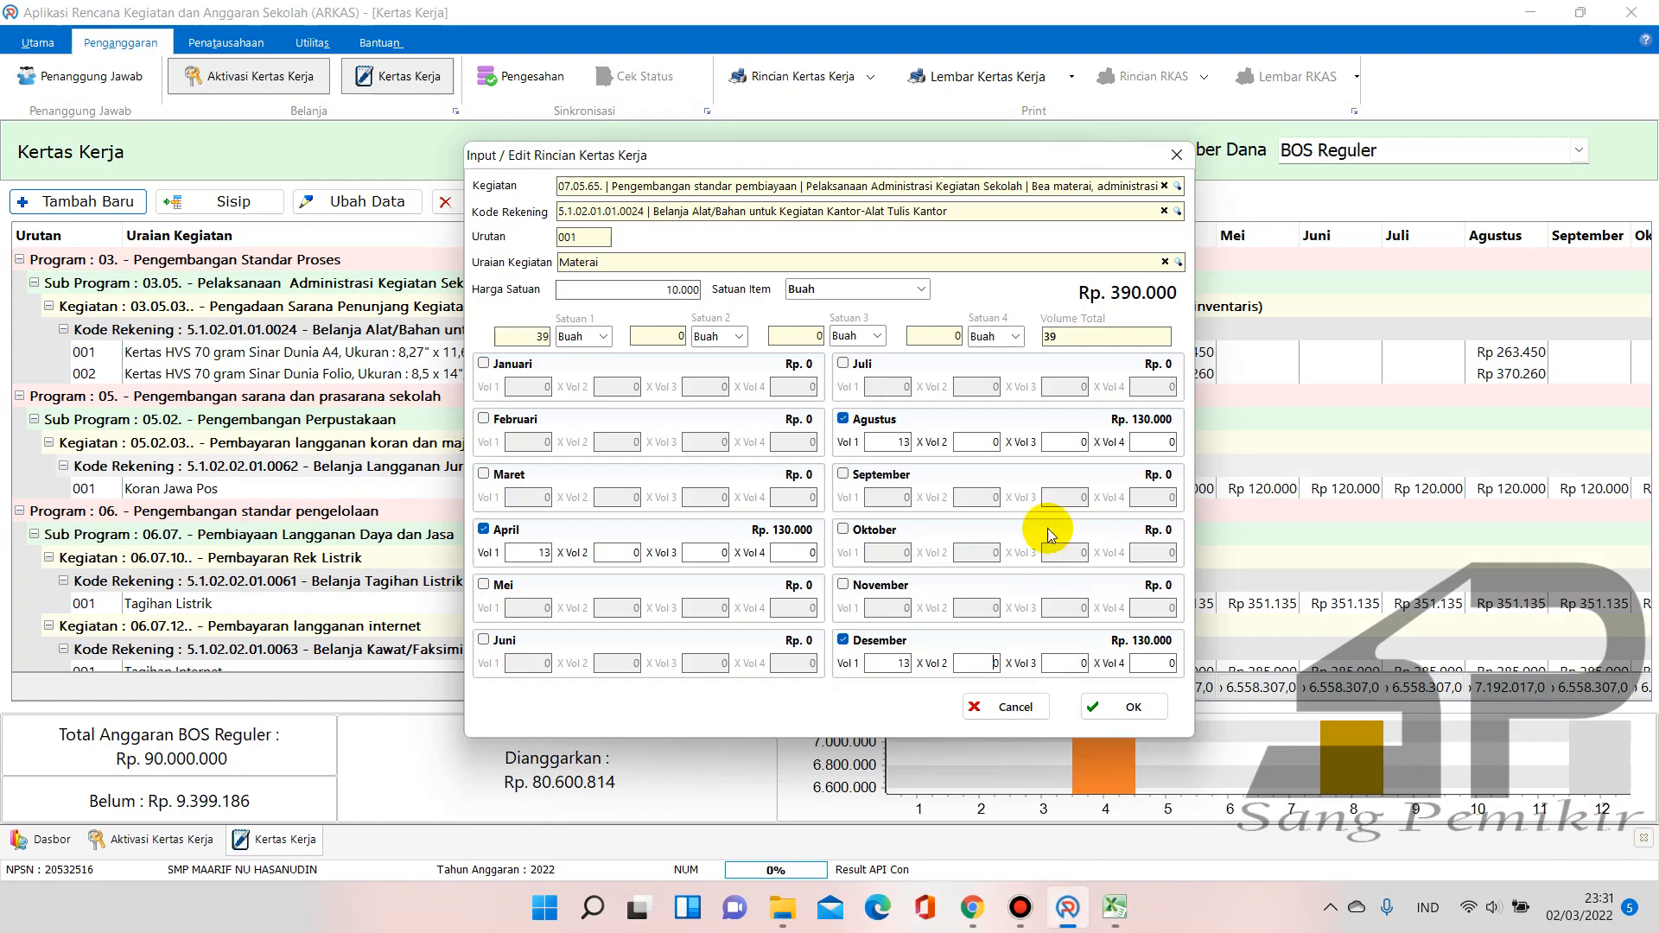
Save the Materai entry (39 Buah, budget Rp 80.990.814), review the grid, and return to RAKS
click(1129, 700)
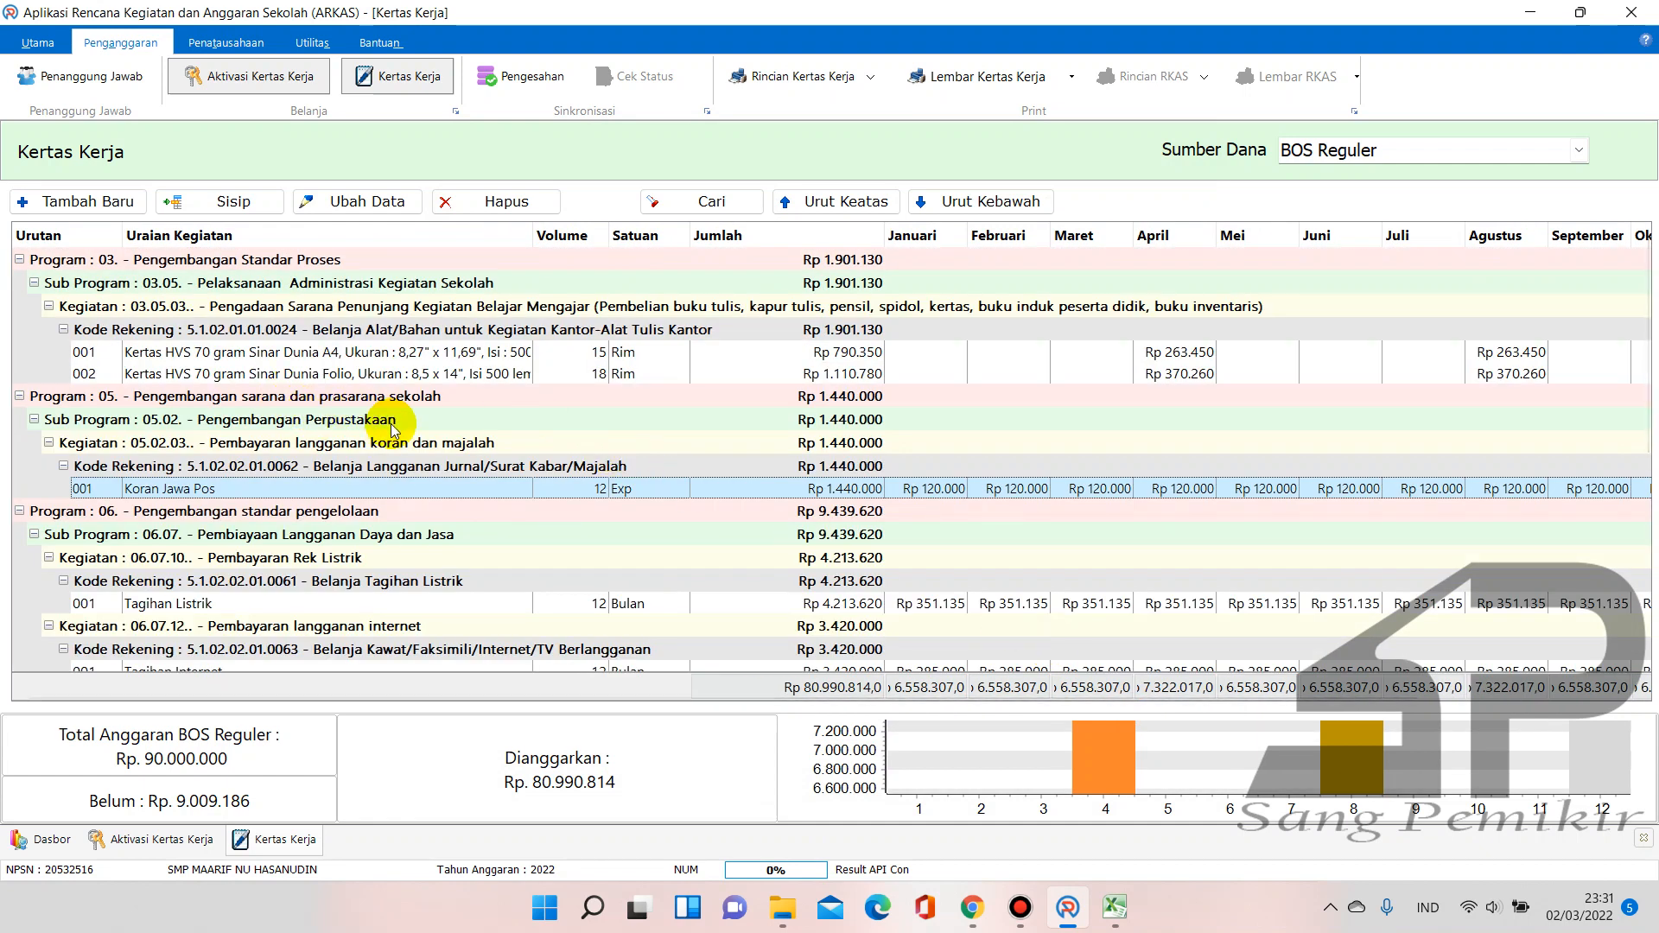
scroll(398, 429, down, 6)
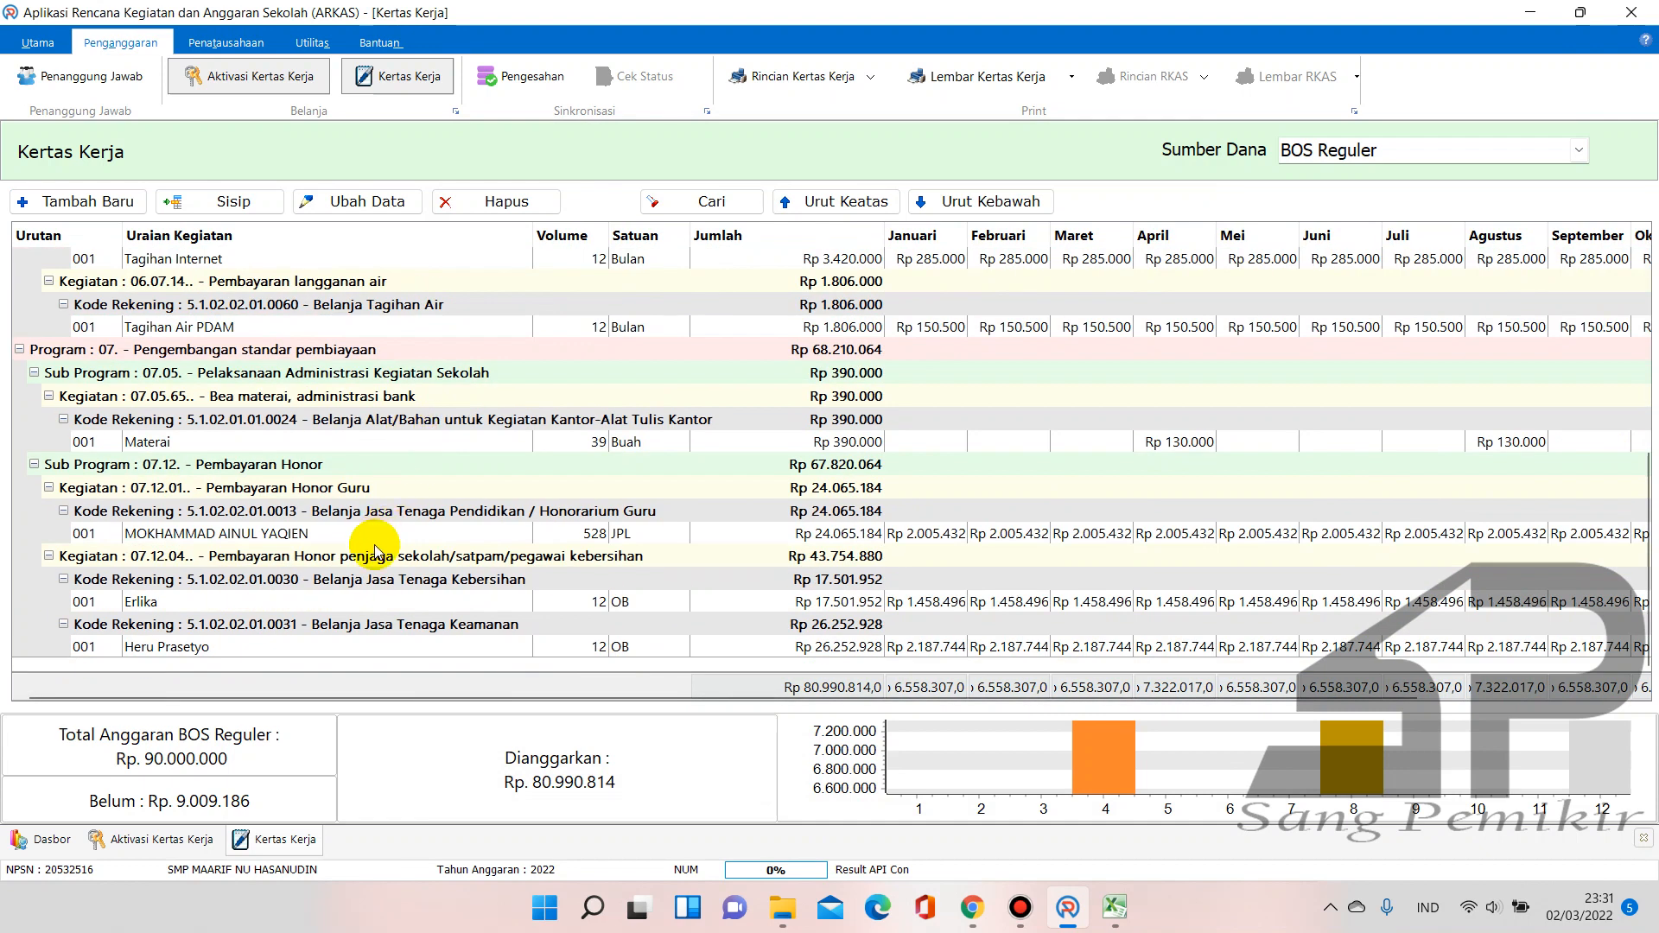
scroll(374, 550, up, 6)
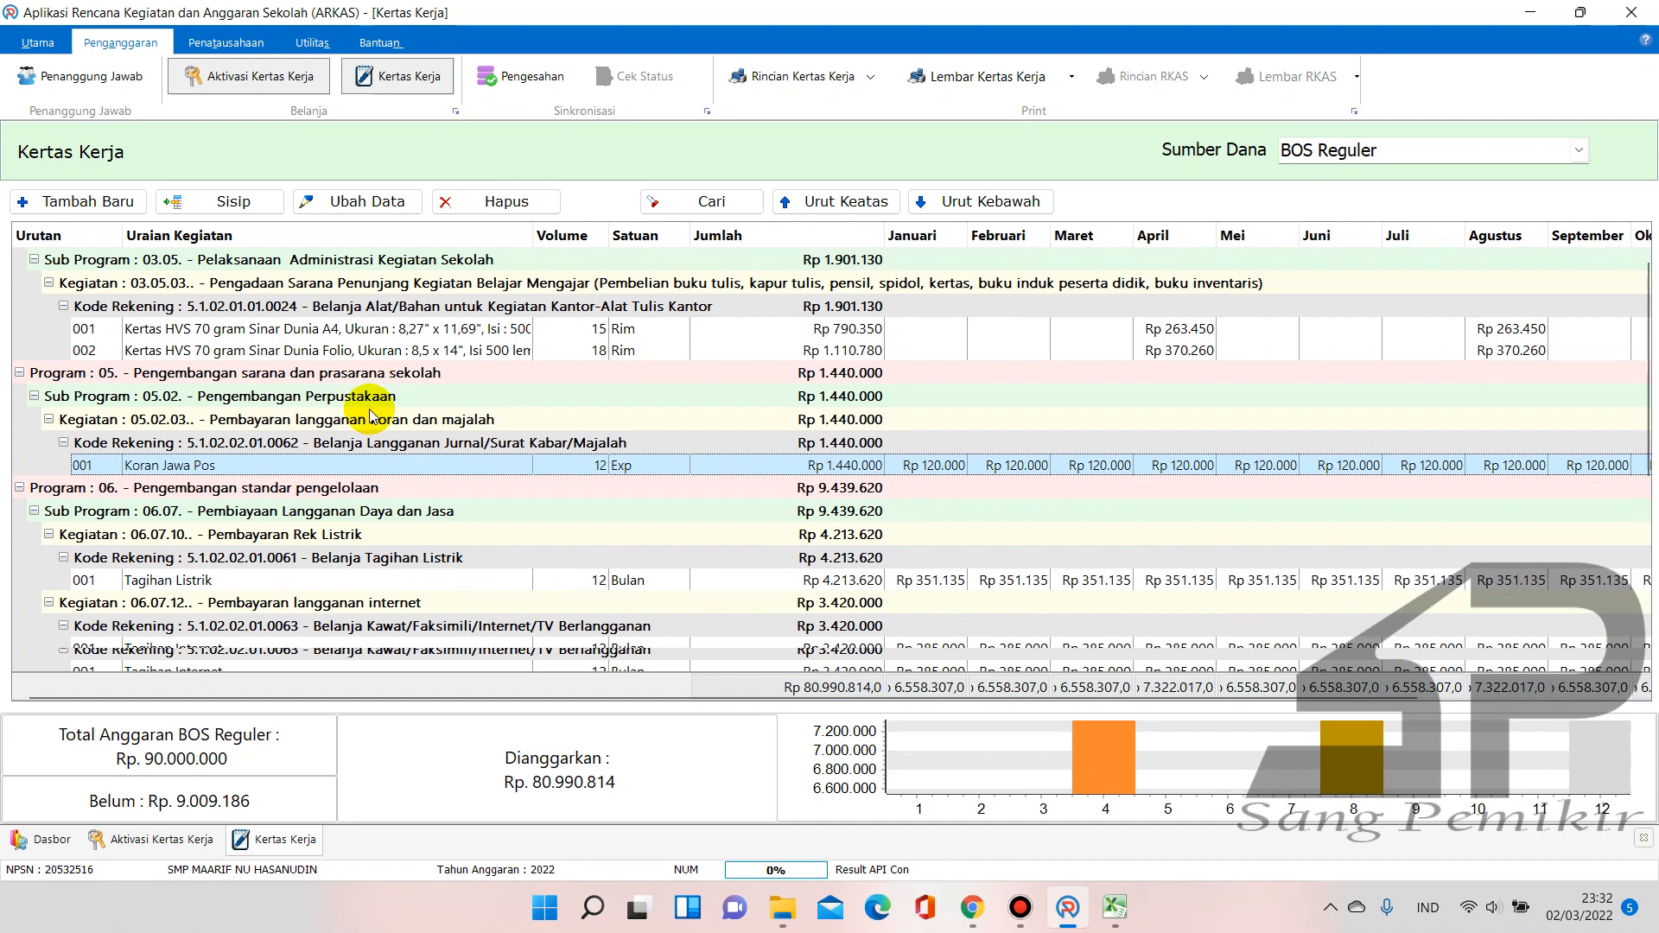
scroll(369, 414, down, 6)
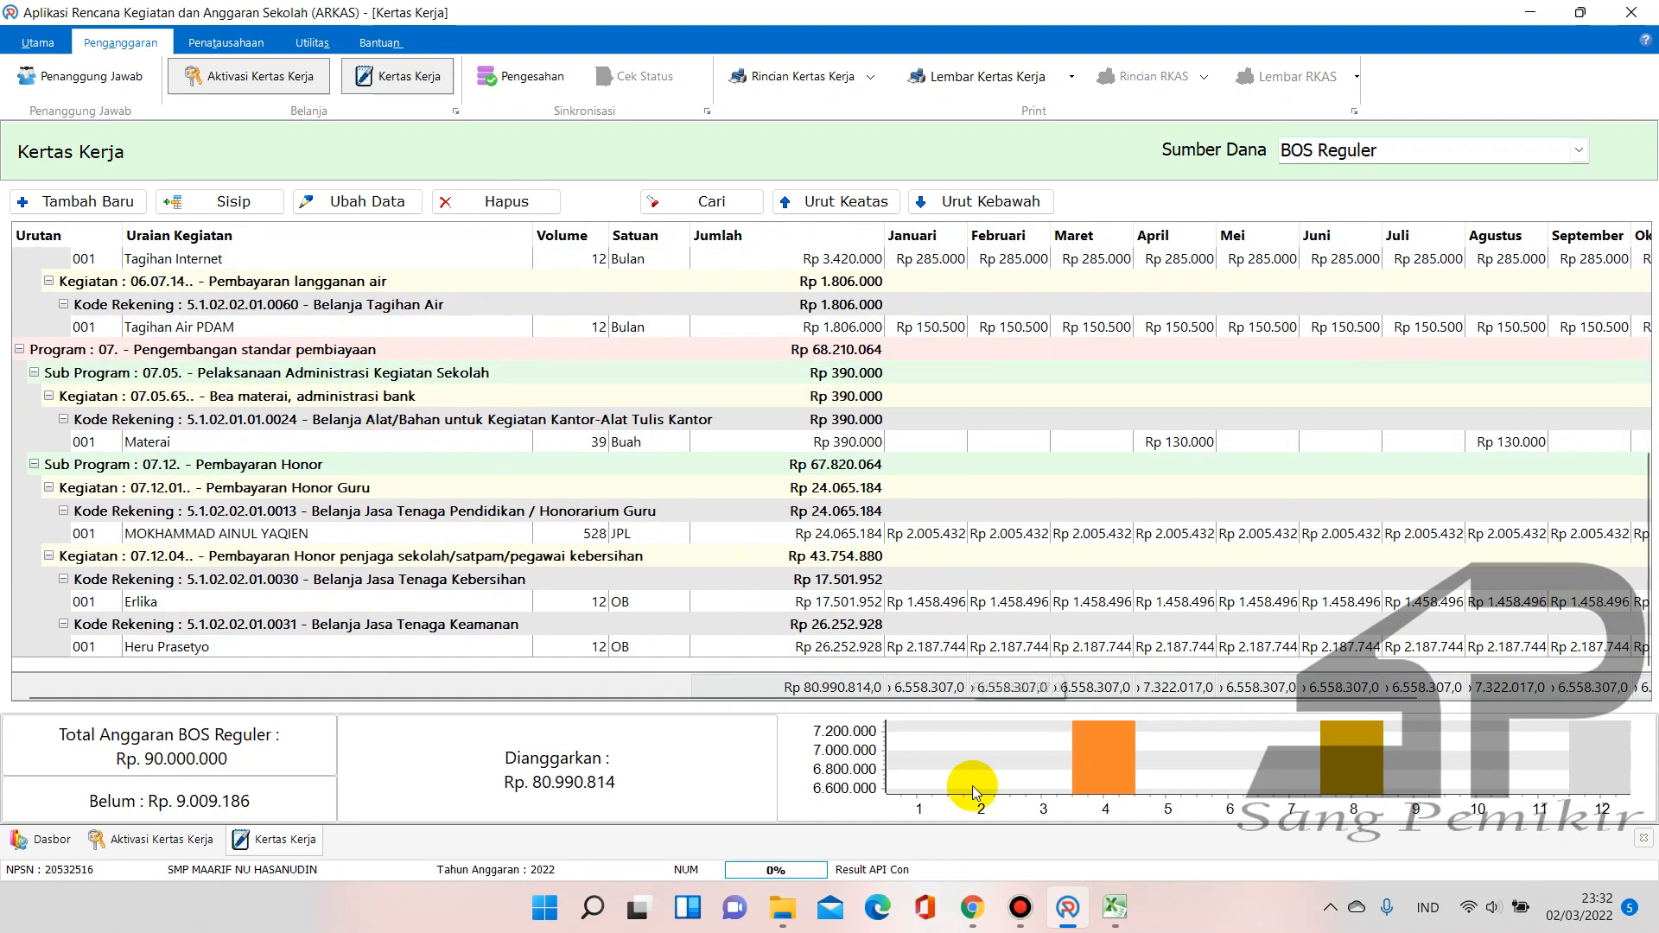
click(1114, 908)
click(1061, 869)
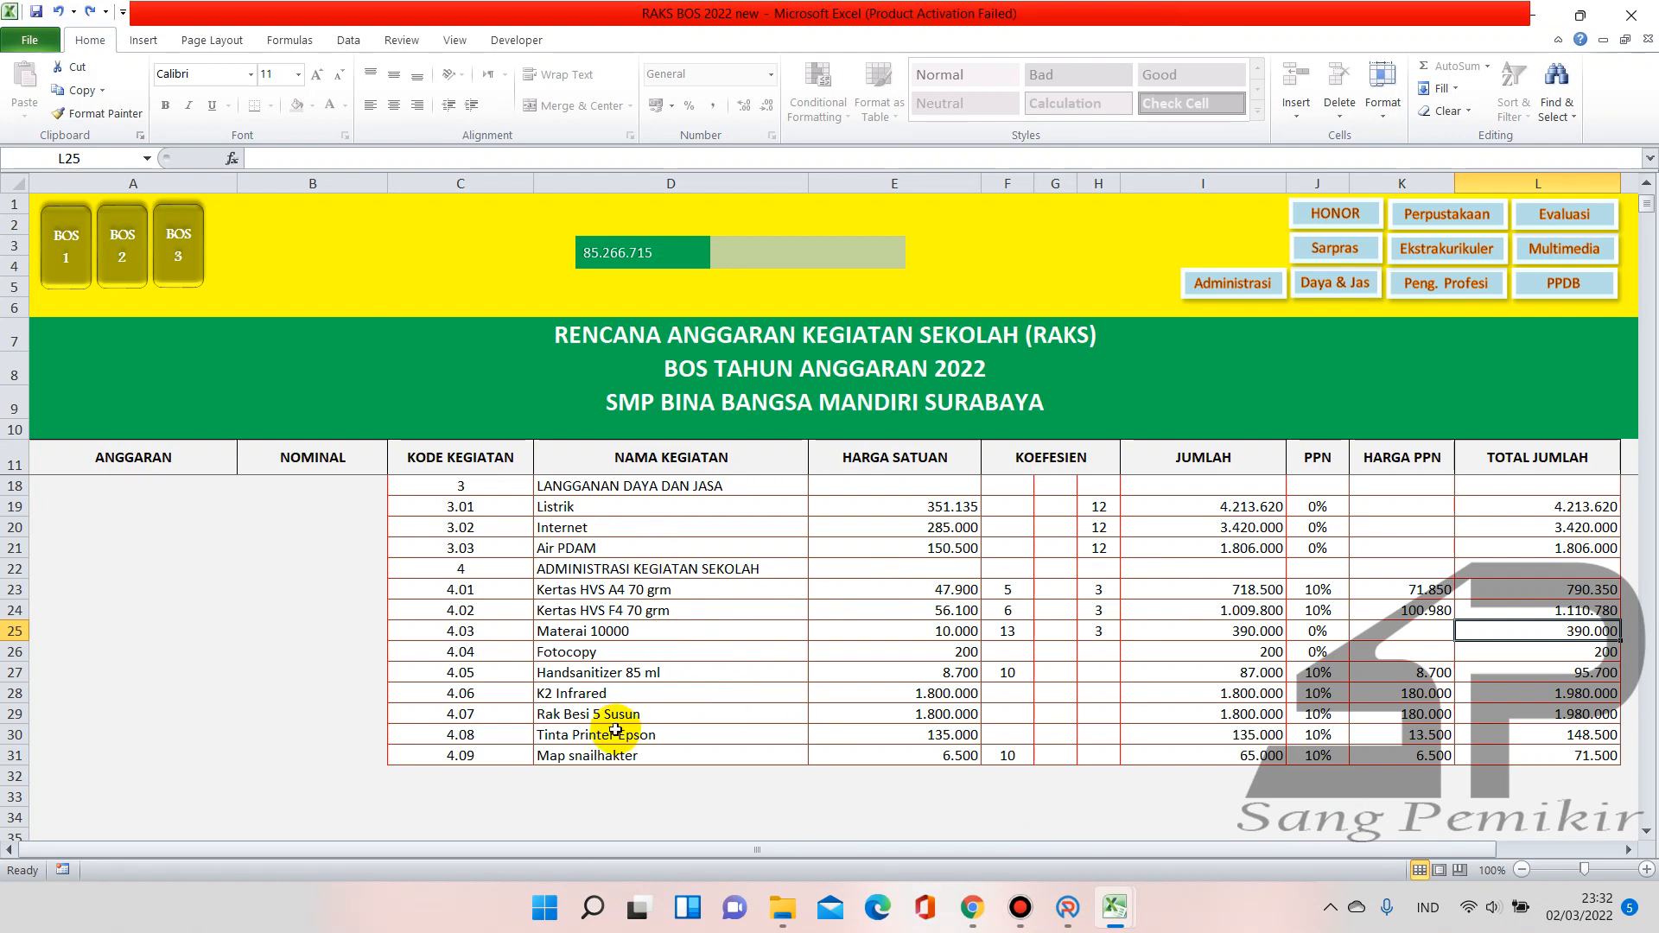
Scroll the RAKS sheet up to review the administration items, including Materai 10000 at 390.000
scroll(615, 730, up, 2)
scroll(616, 729, down, 4)
scroll(616, 730, up, 1)
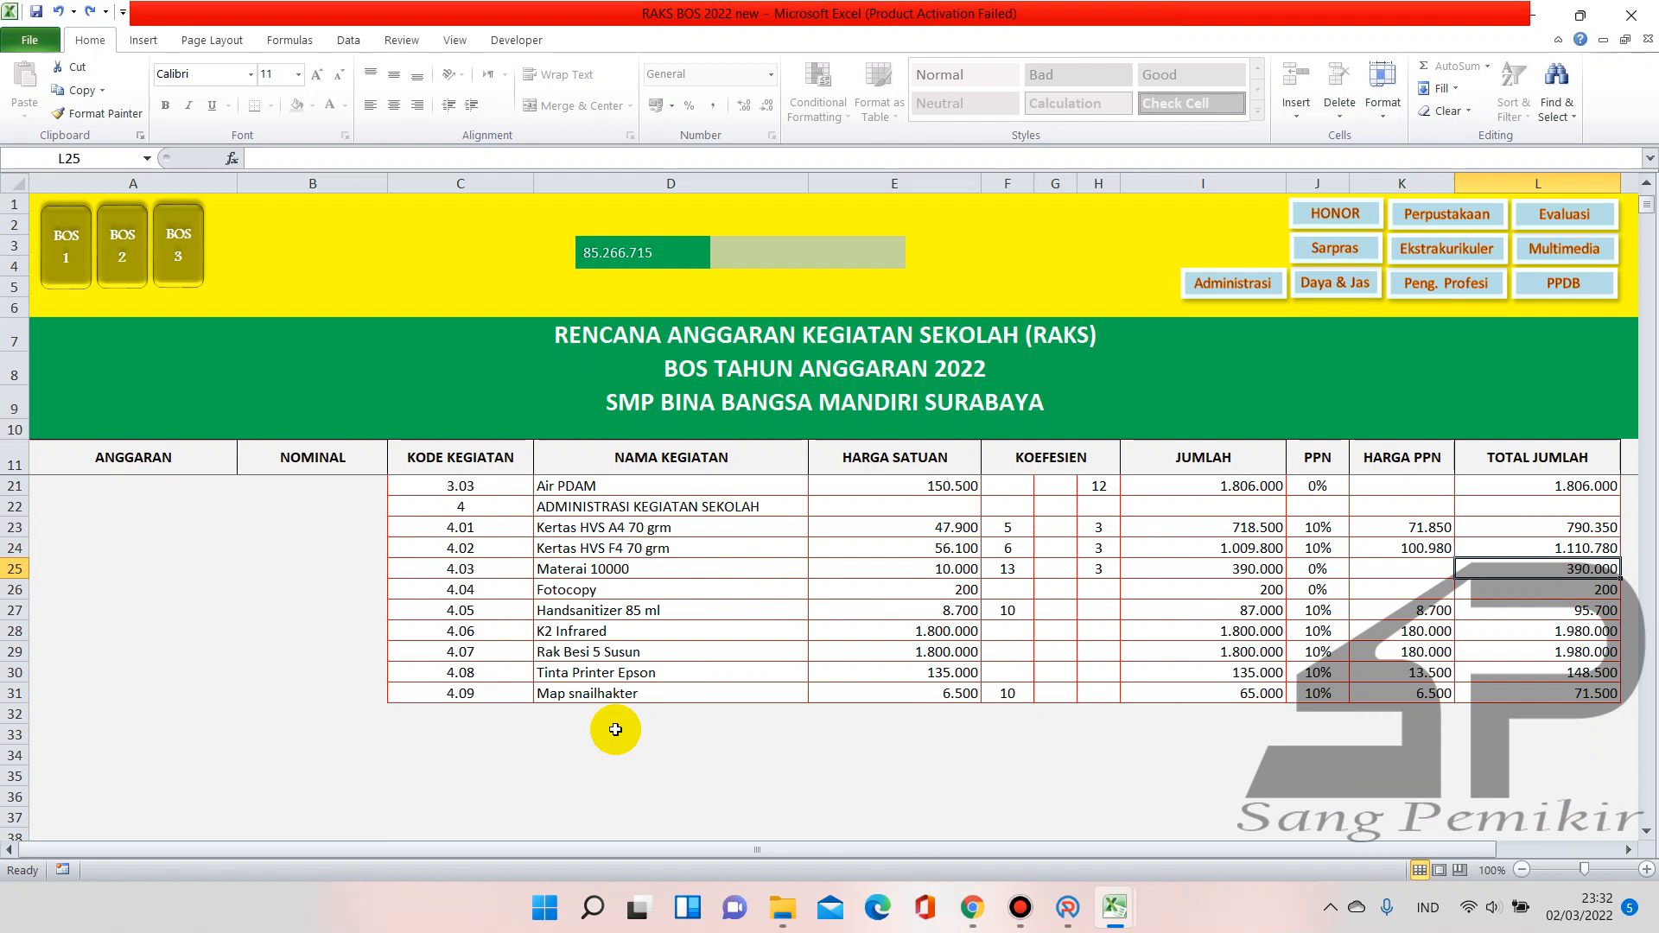
scroll(615, 729, up, 3)
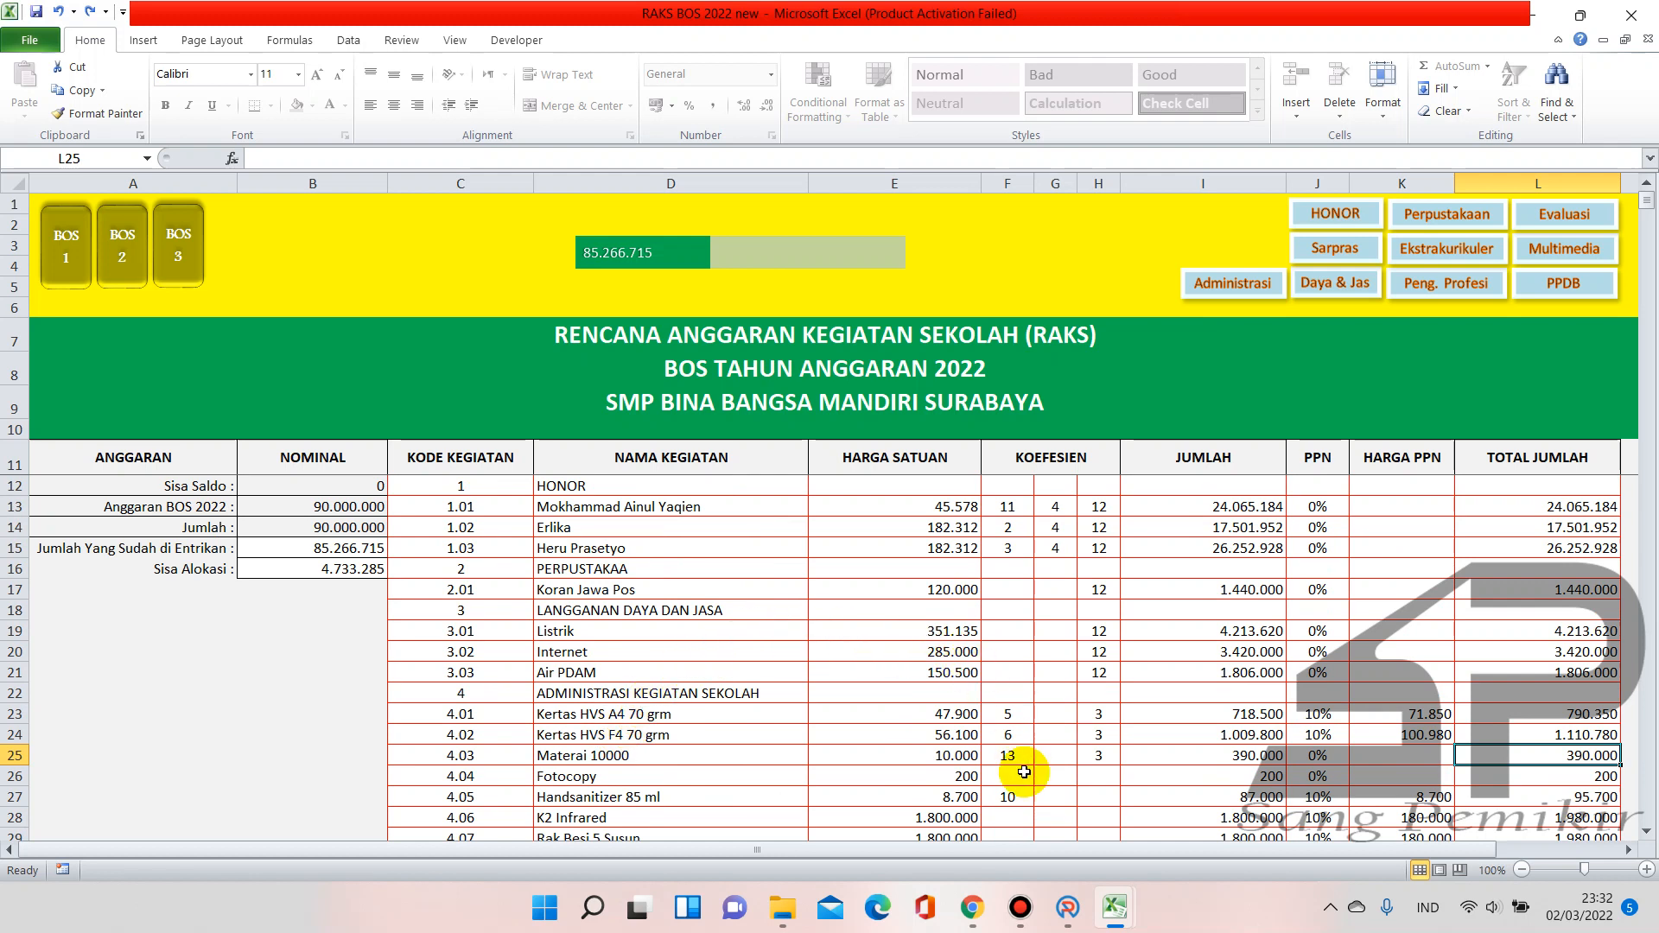
Pause the Bandicam recording, minimize the recorder, and bring Chrome to the front
click(1021, 908)
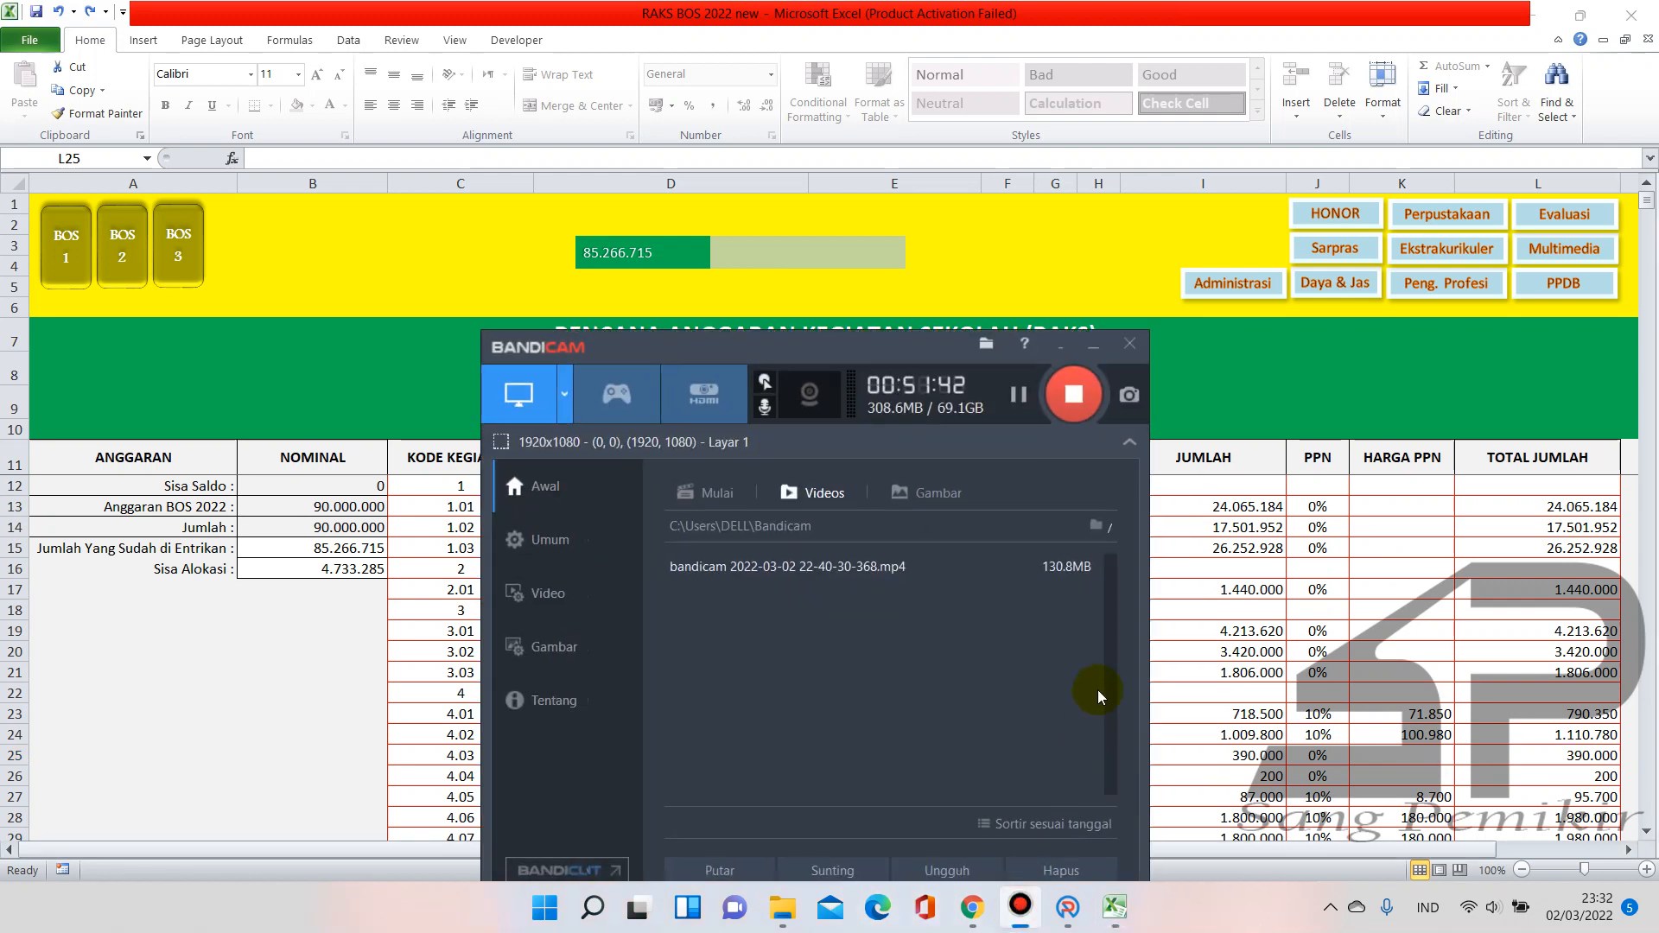
click(1021, 396)
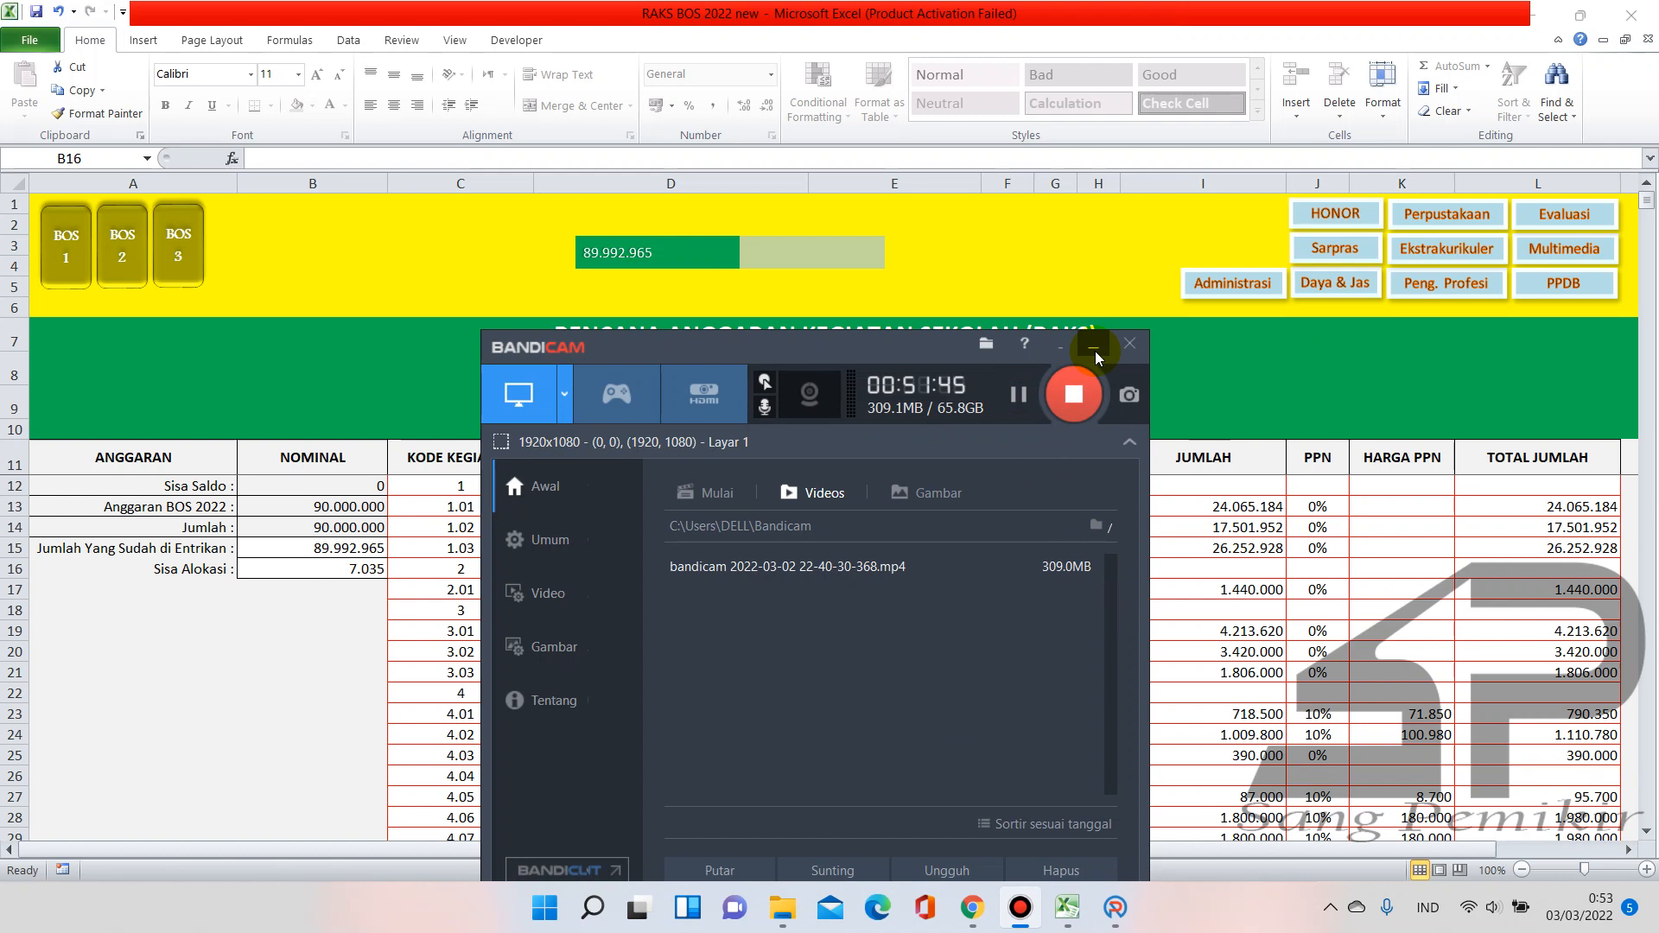
click(1094, 351)
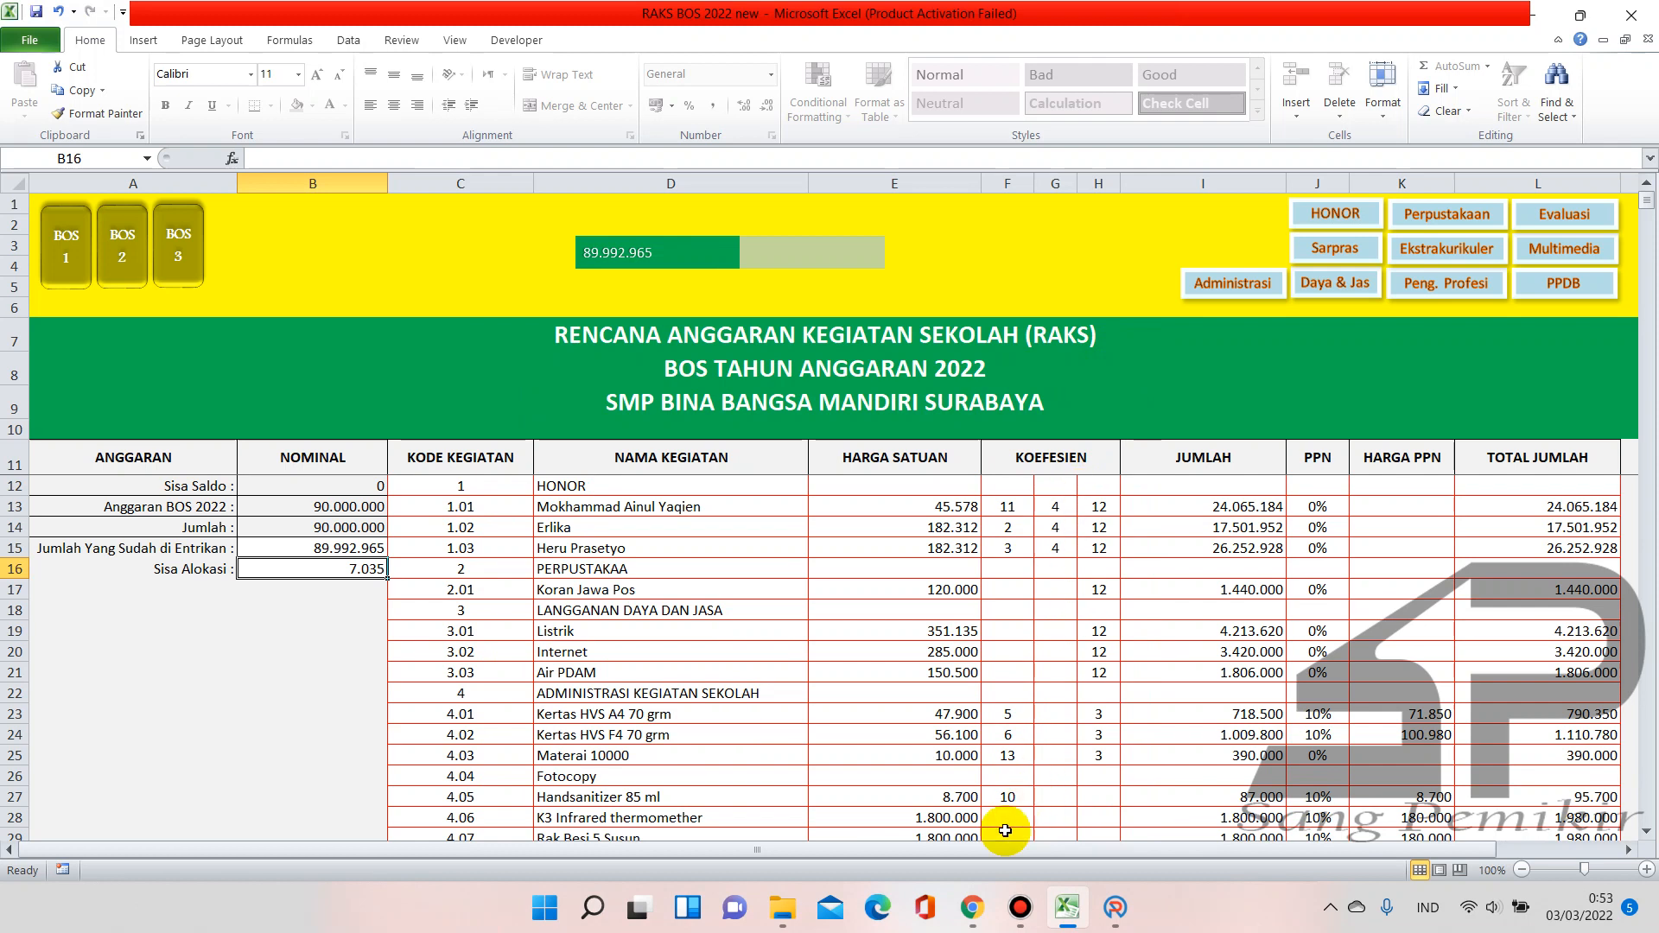
click(971, 908)
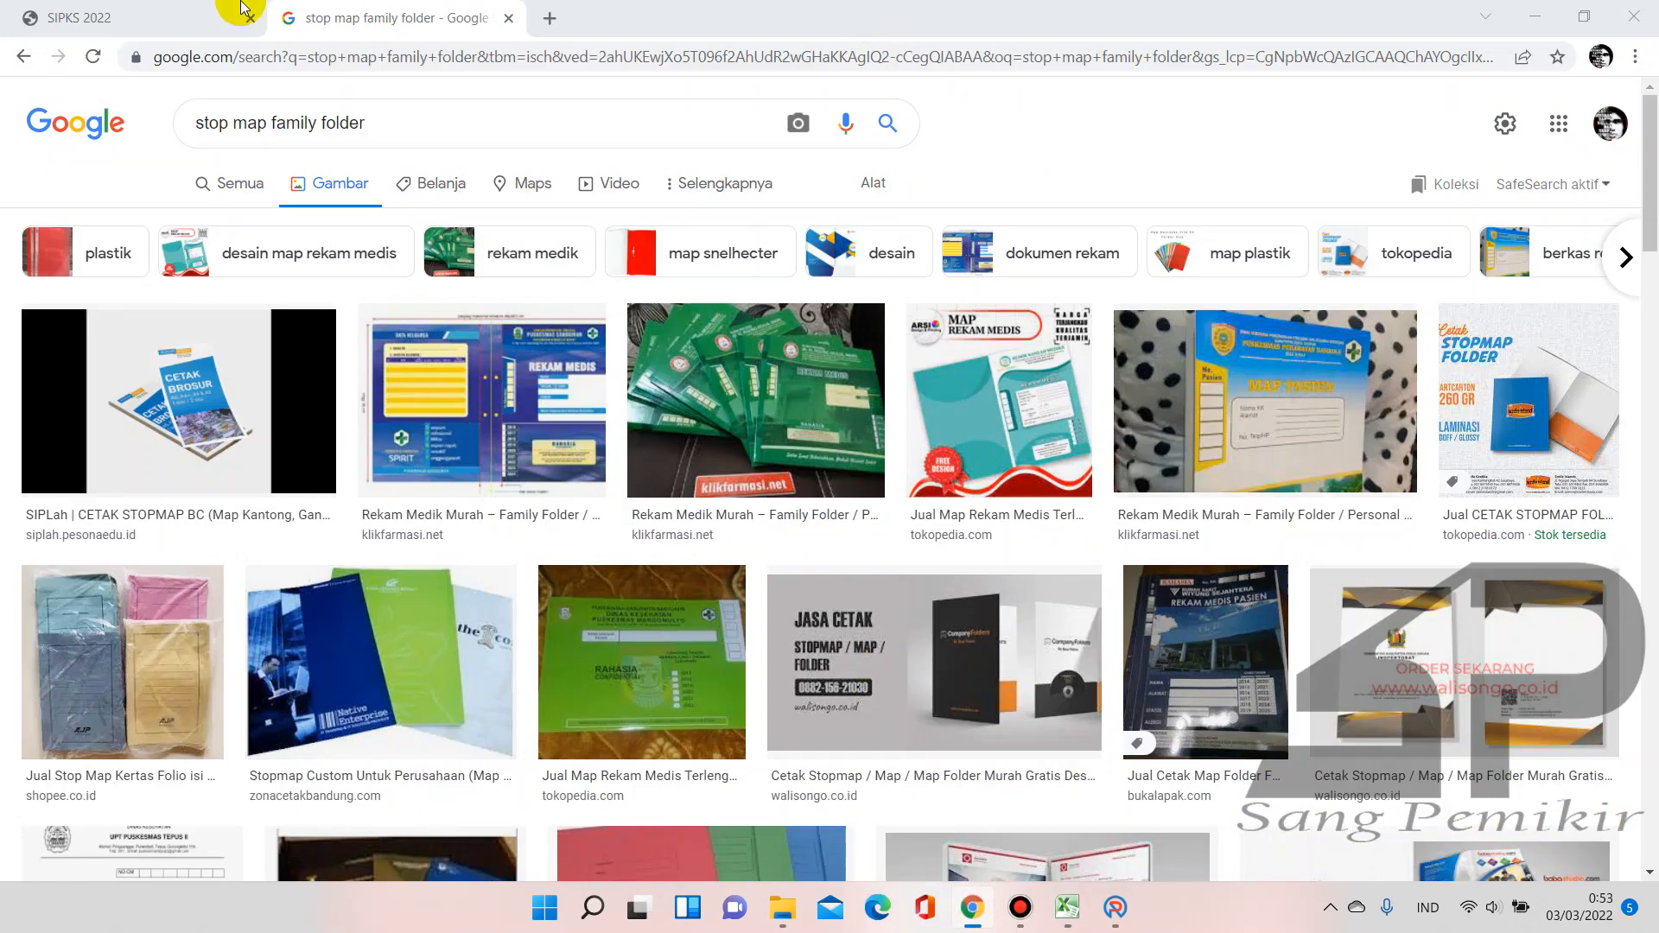
Compare ARKAS worksheet entries against the RAKS Excel plan, switching between both windows
click(204, 15)
click(1115, 908)
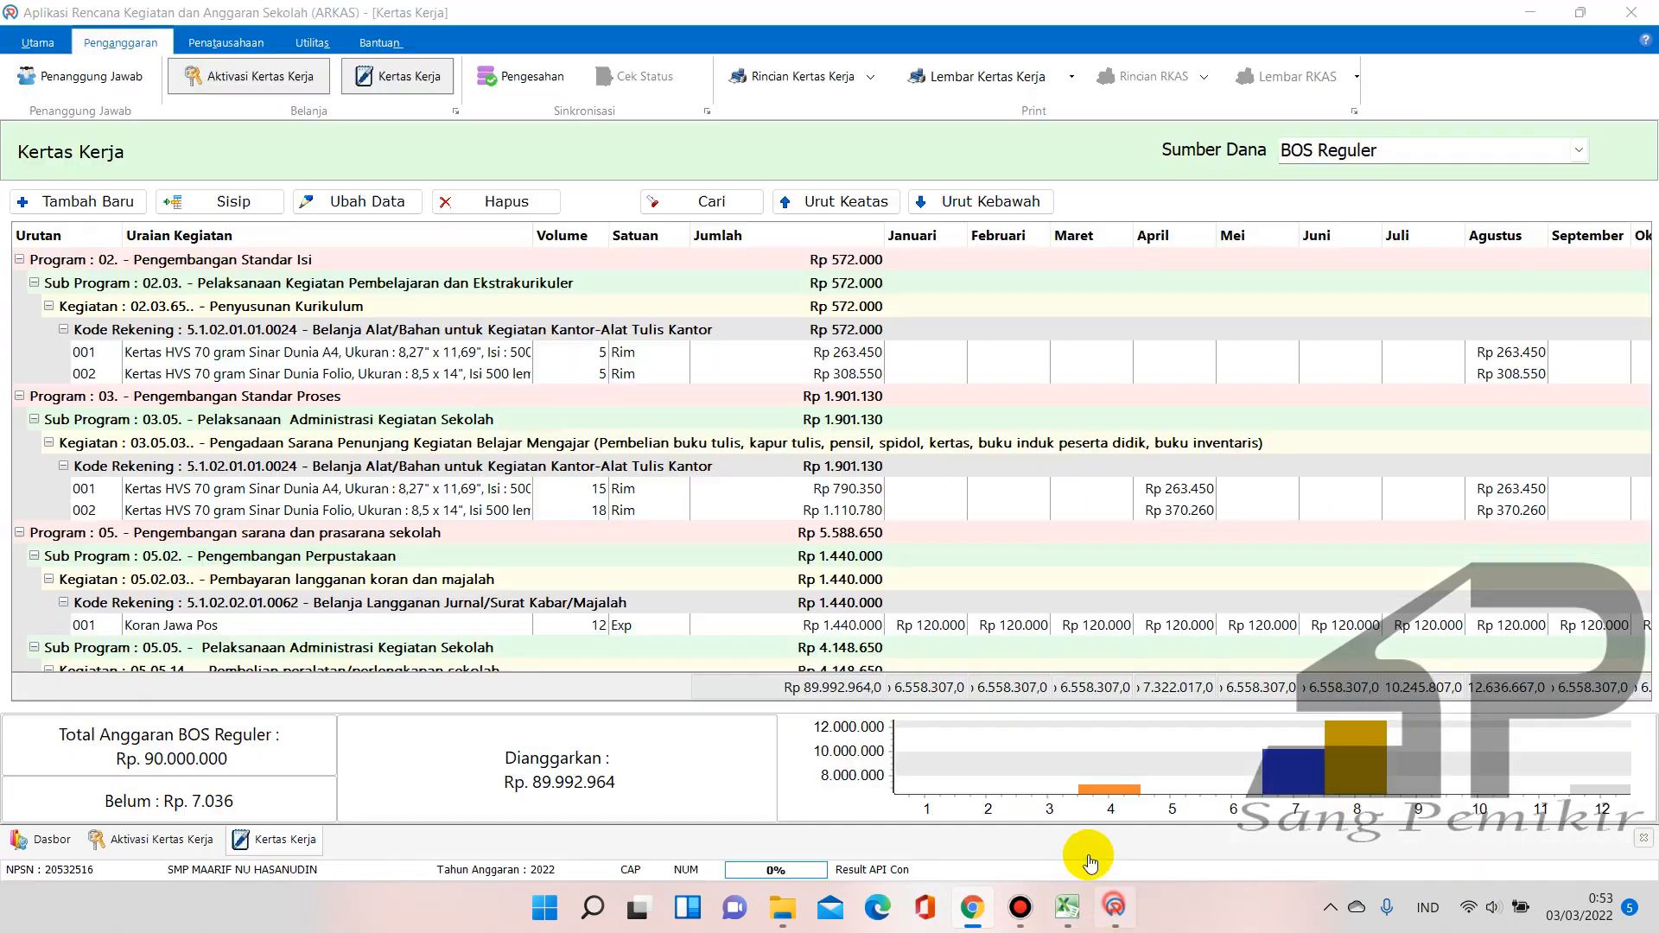
scroll(745, 443, down, 10)
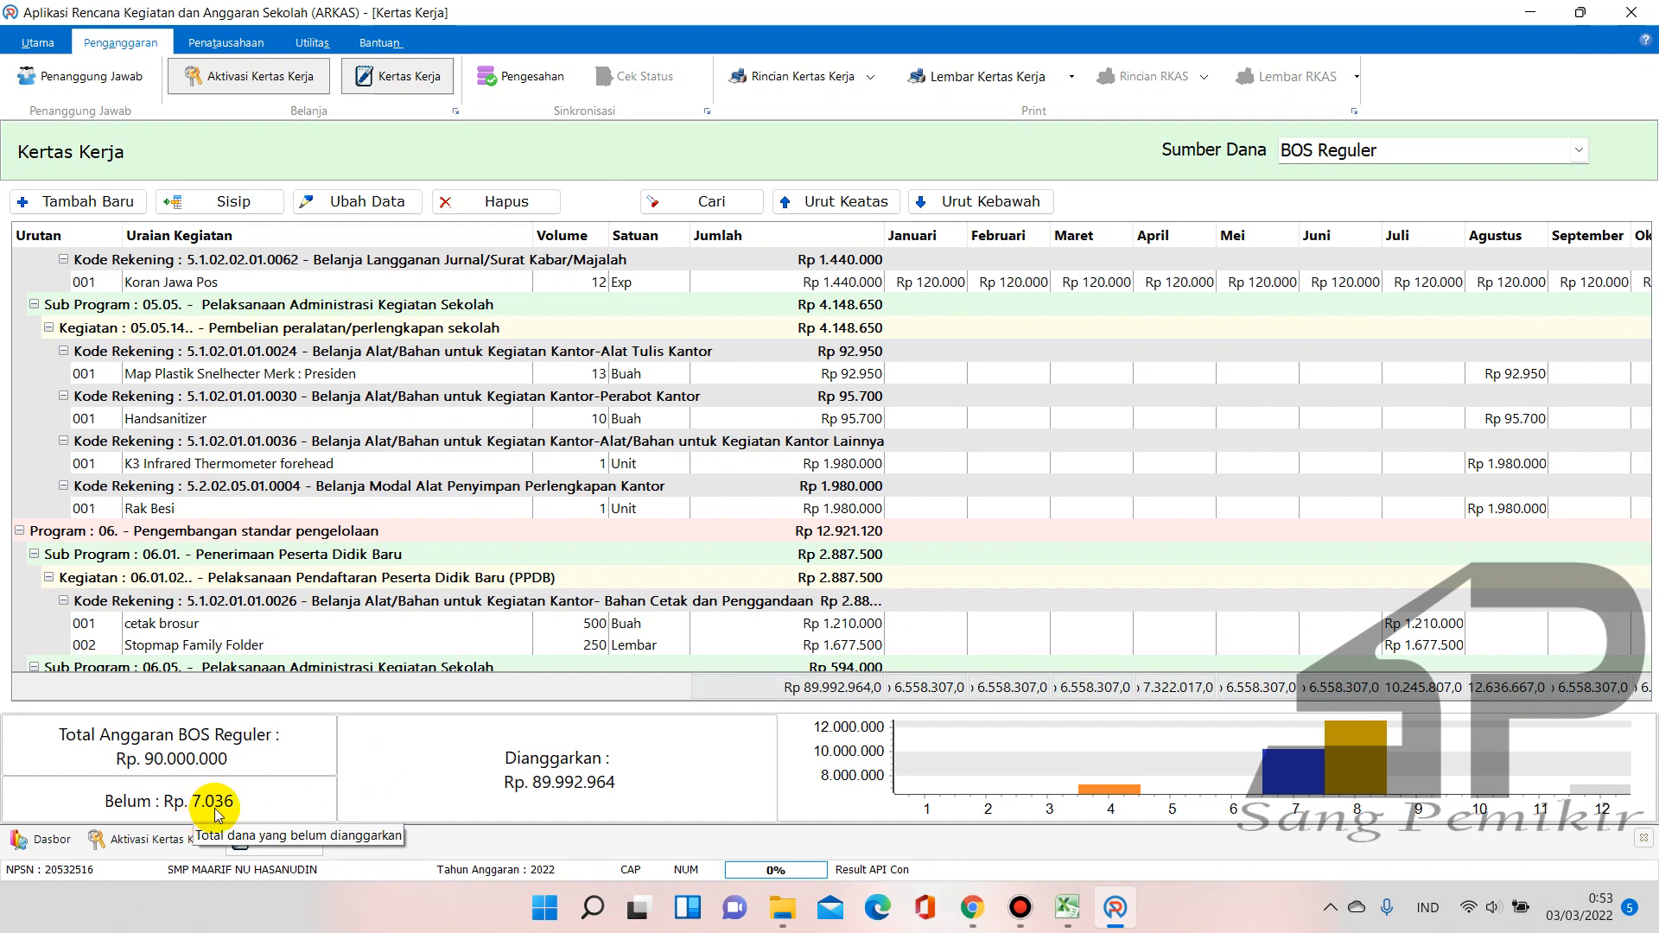
click(1069, 923)
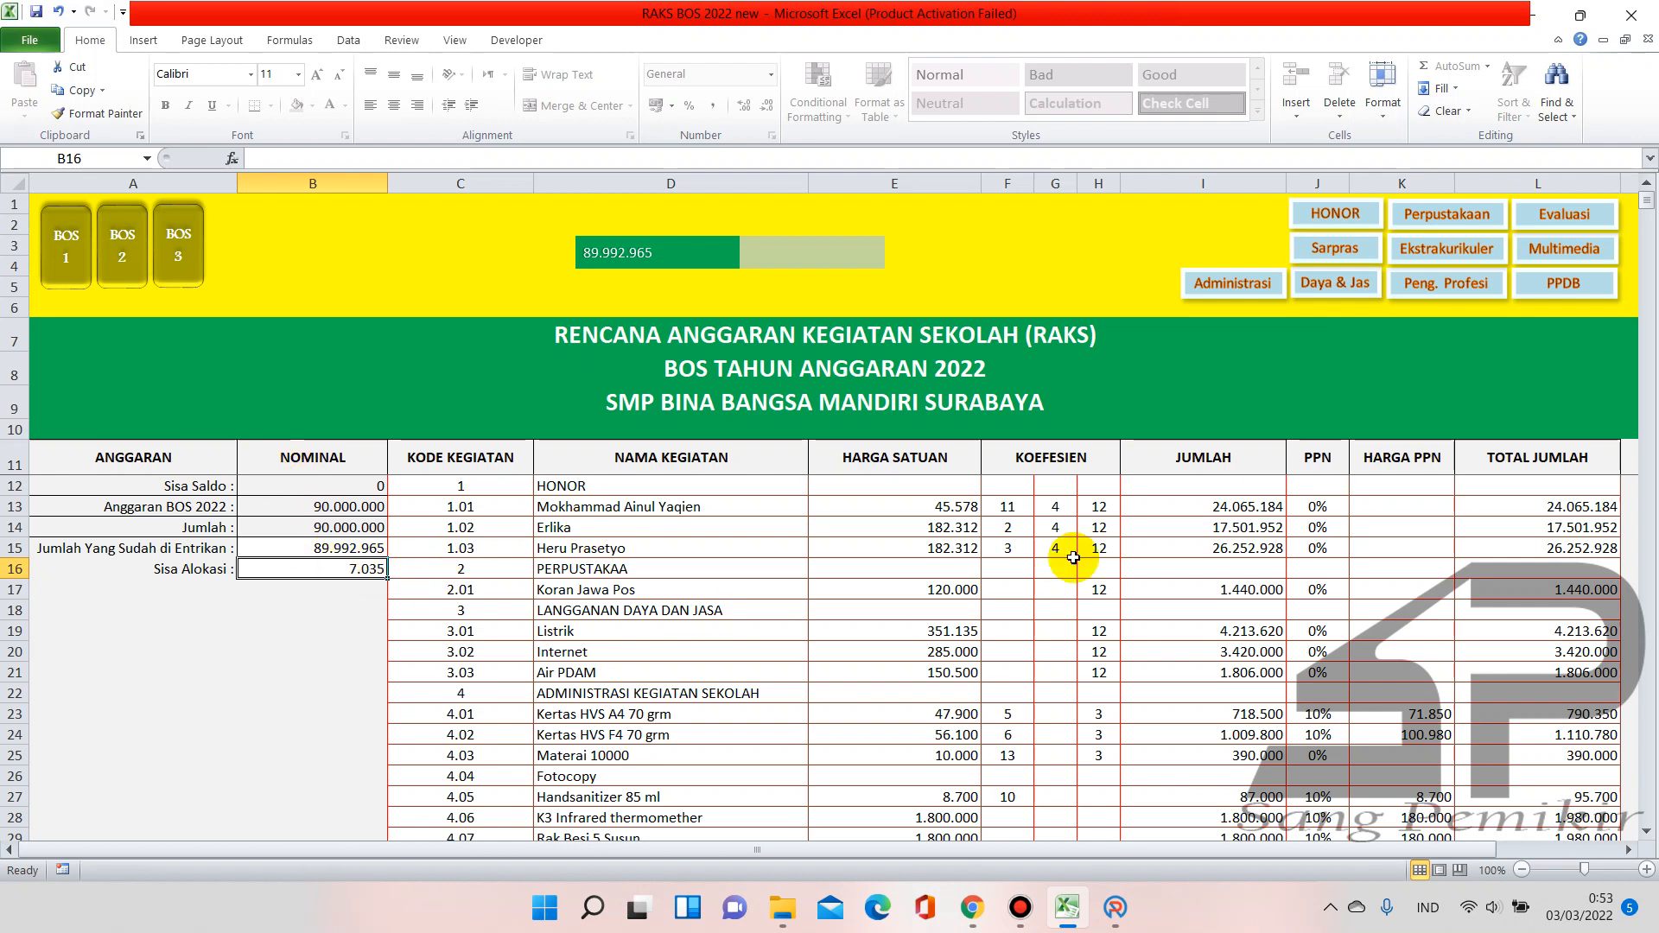
click(1117, 912)
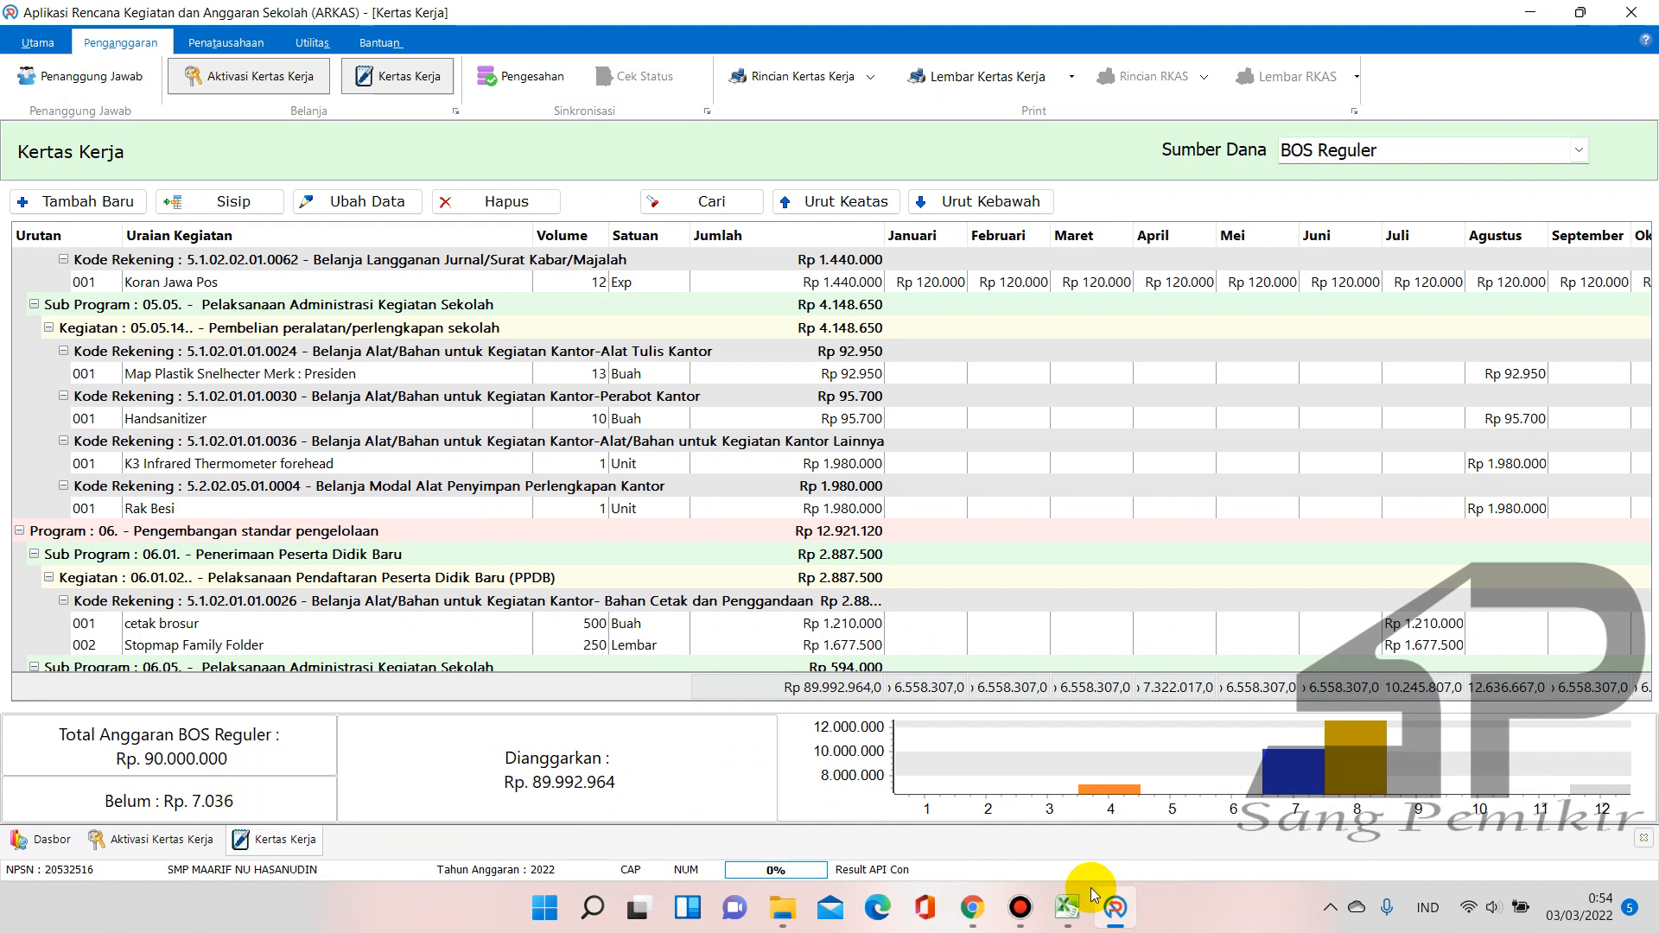
click(1069, 907)
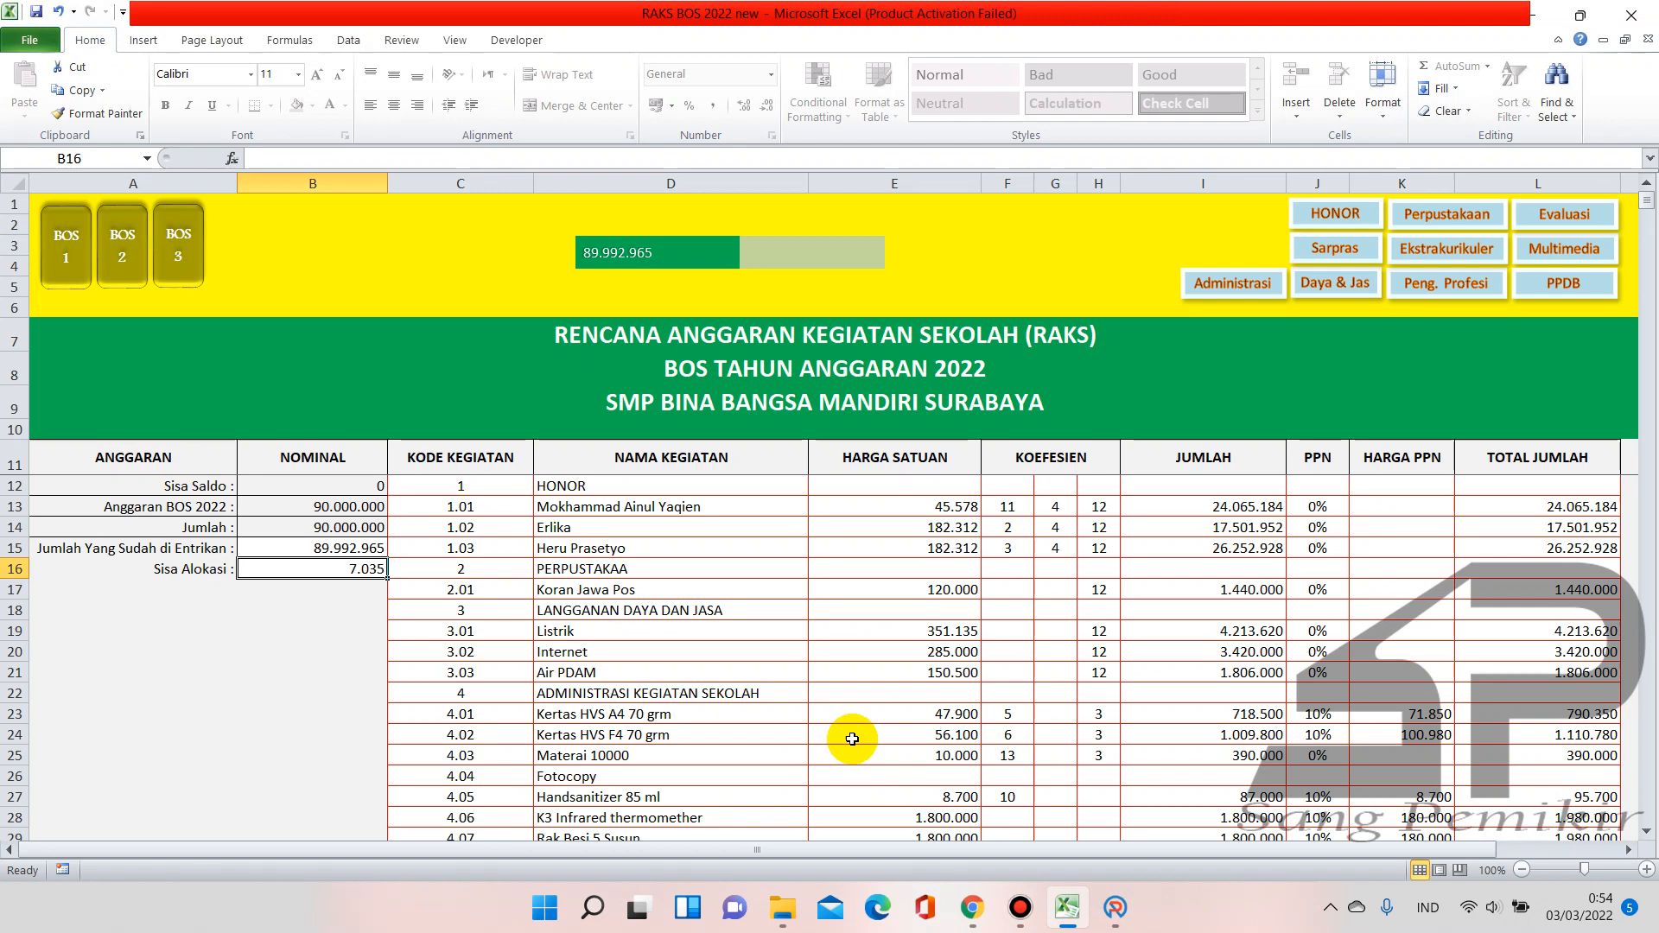
scroll(852, 739, down, 2)
scroll(852, 739, down, 3)
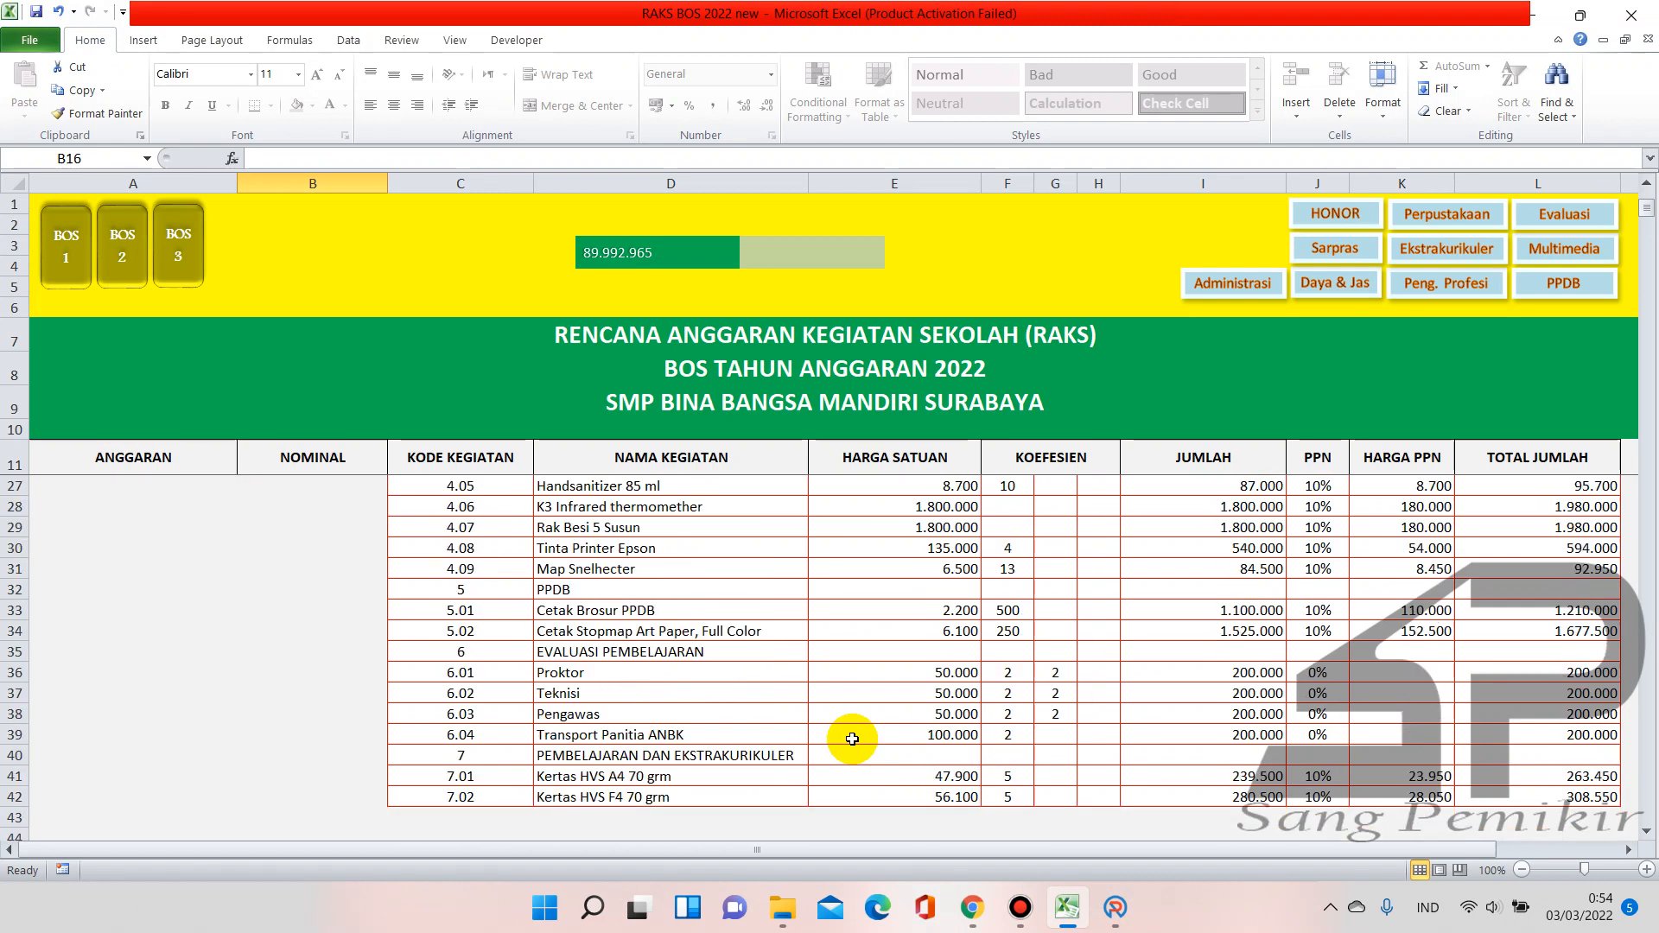
Scroll the ARKAS worksheet to confirm Rp 89.992.964 budgeted with Rp 7.036 left, then return to Excel
click(1115, 908)
scroll(560, 515, down, 15)
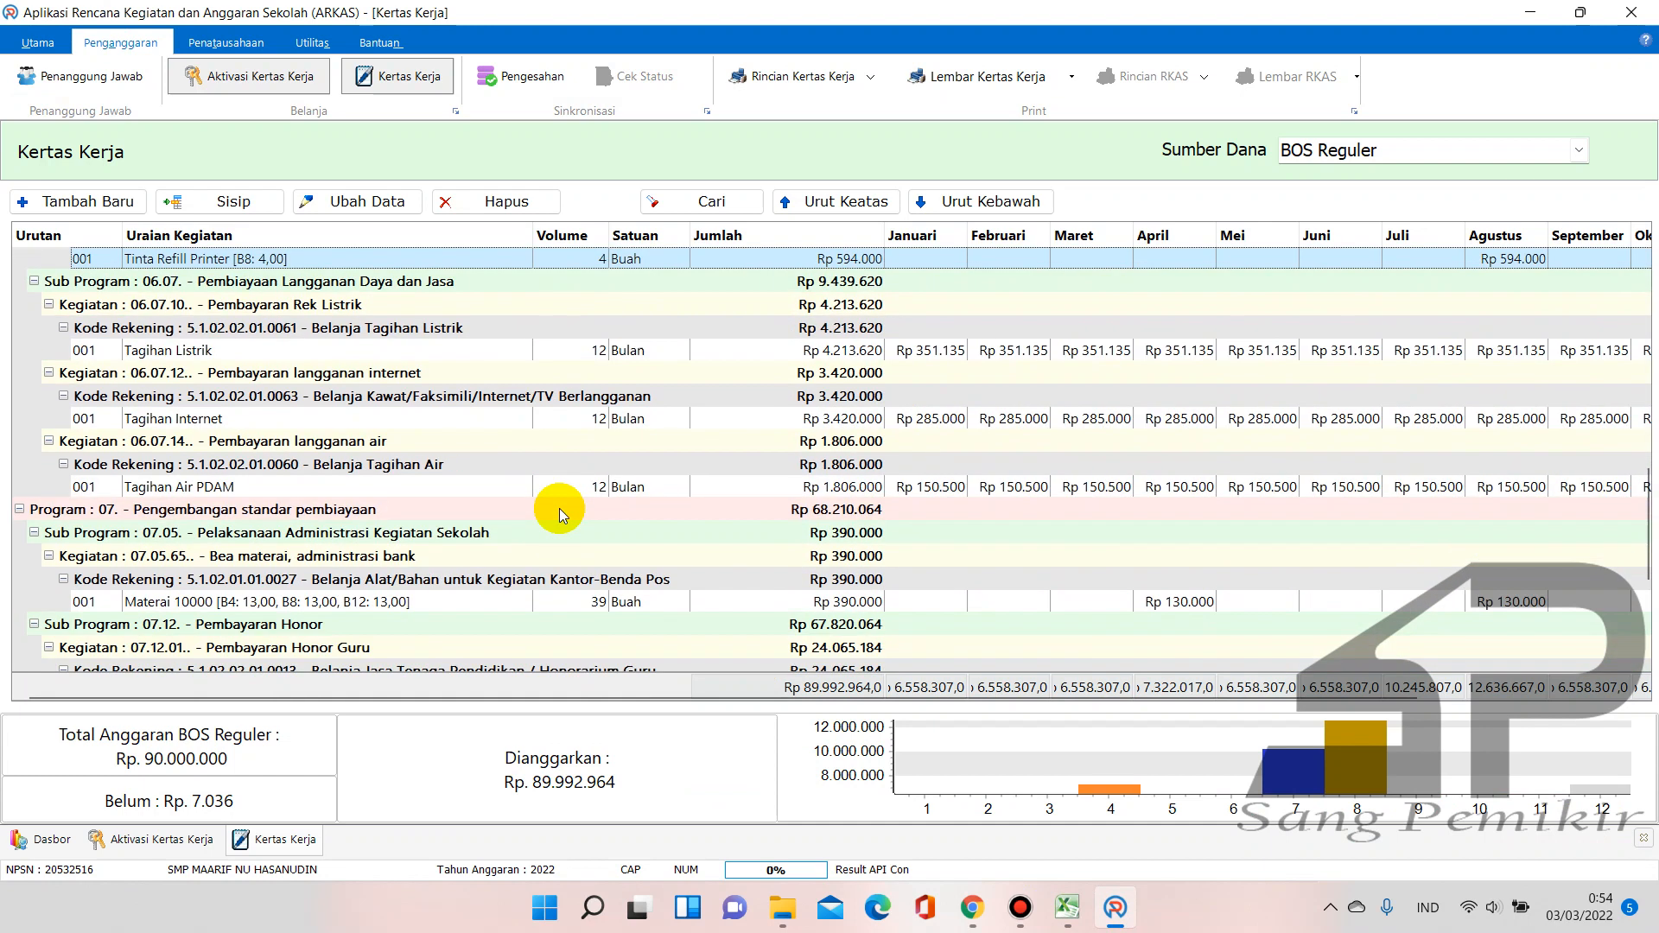
scroll(560, 514, up, 15)
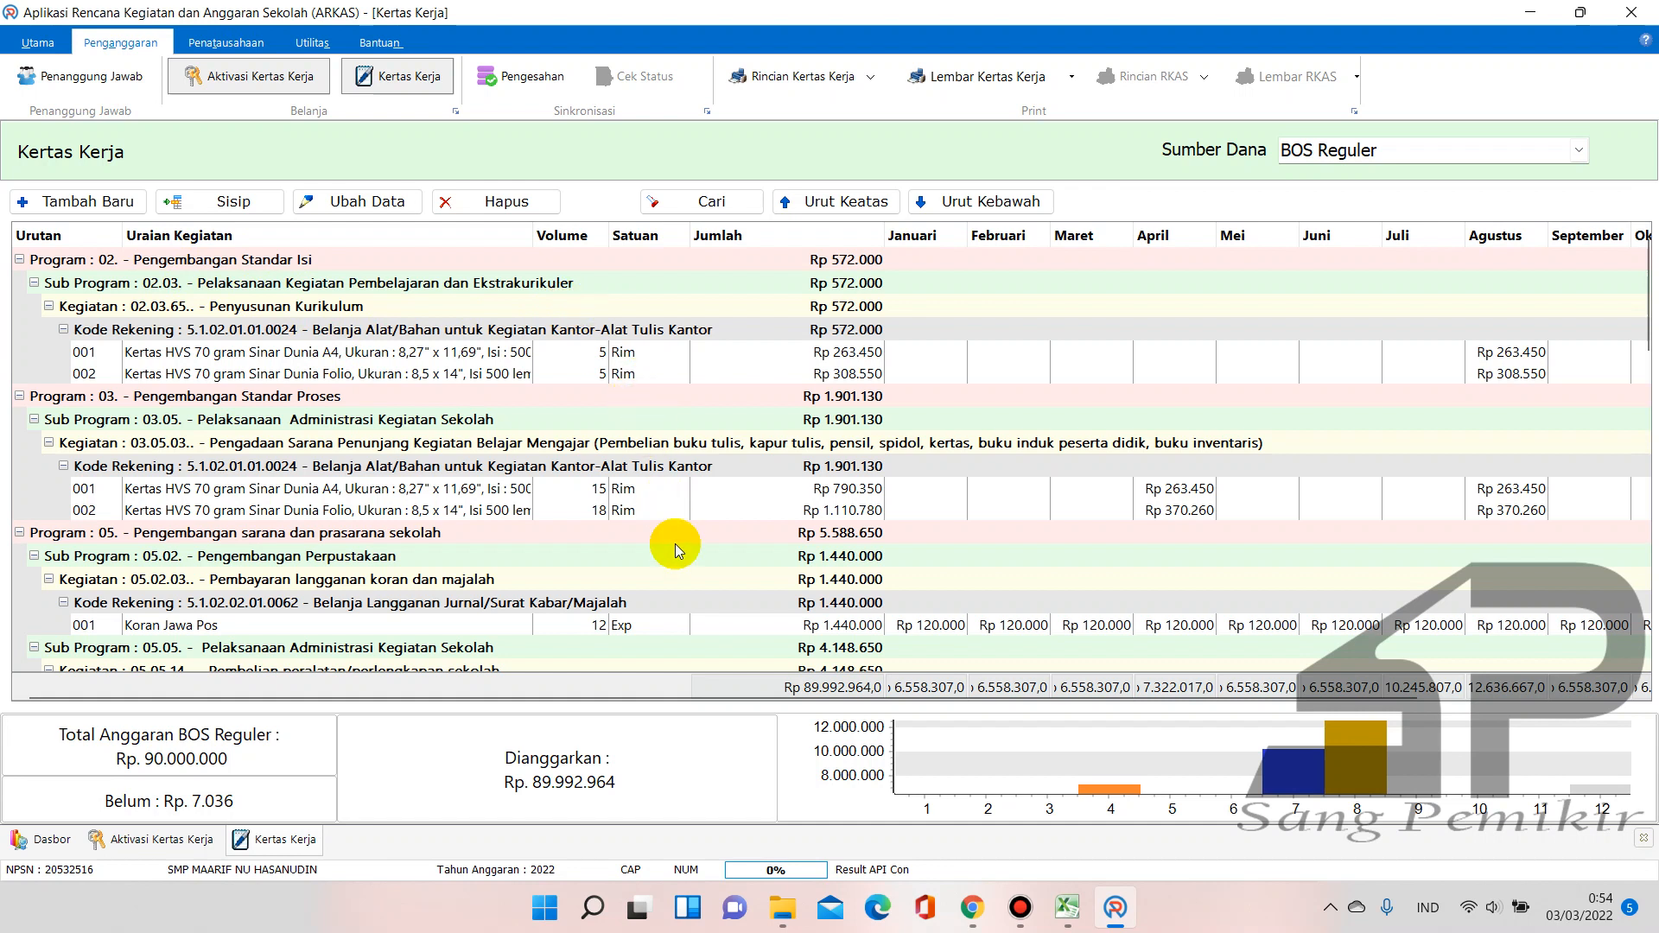
scroll(676, 546, down, 3)
scroll(676, 546, up, 3)
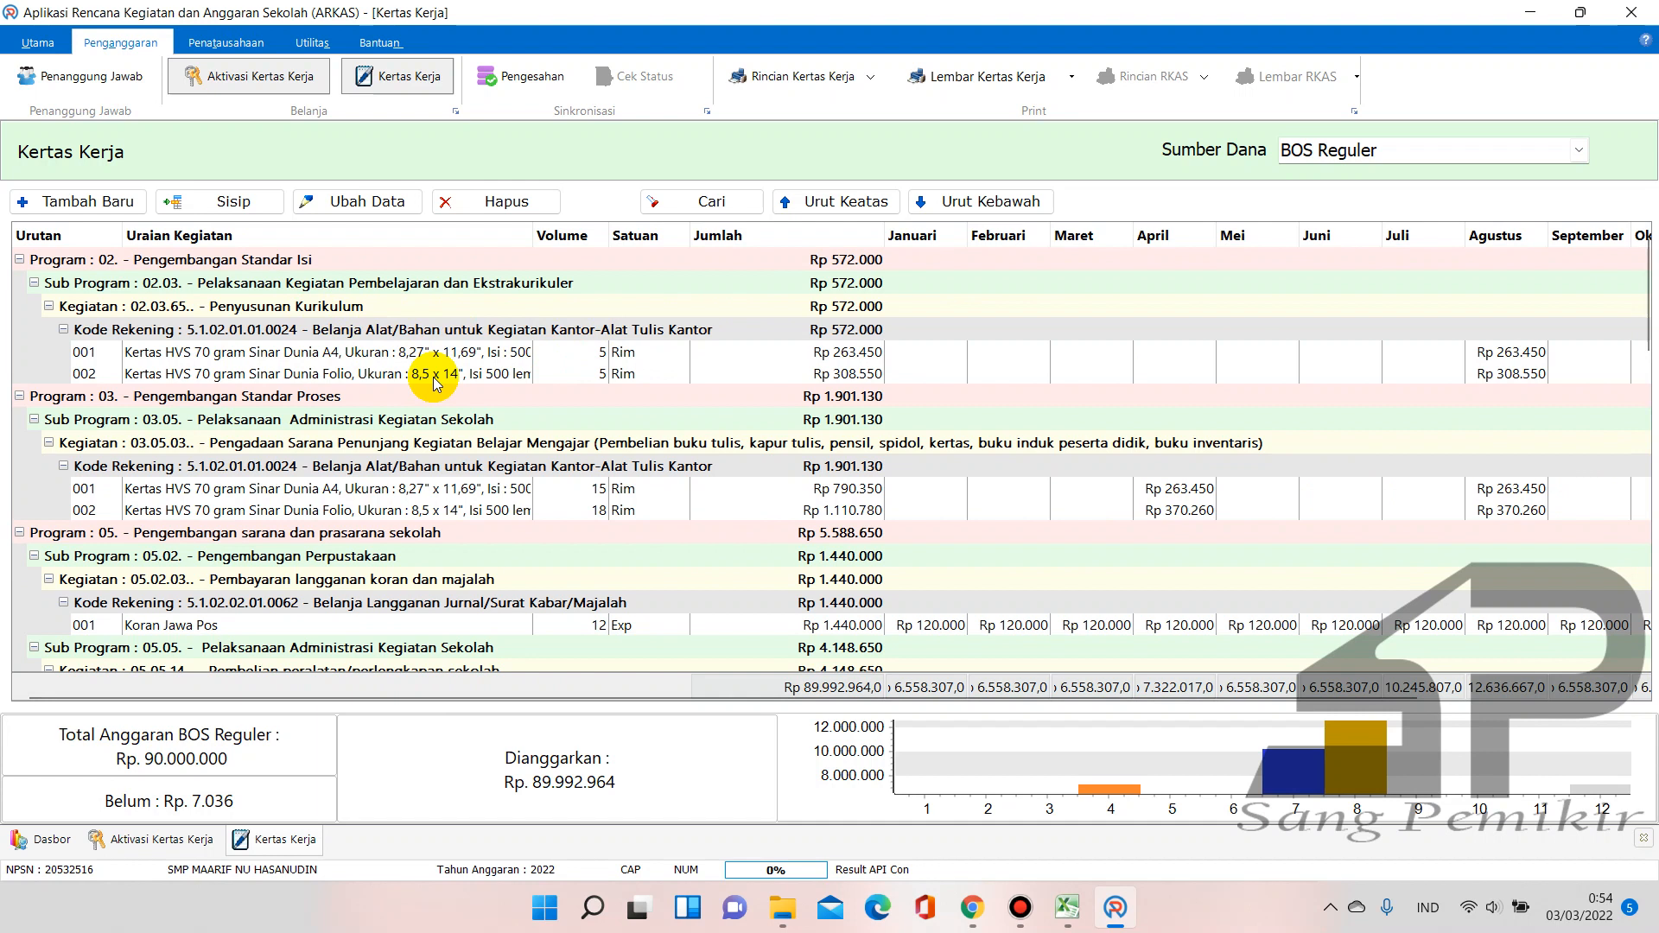
scroll(434, 380, down, 2)
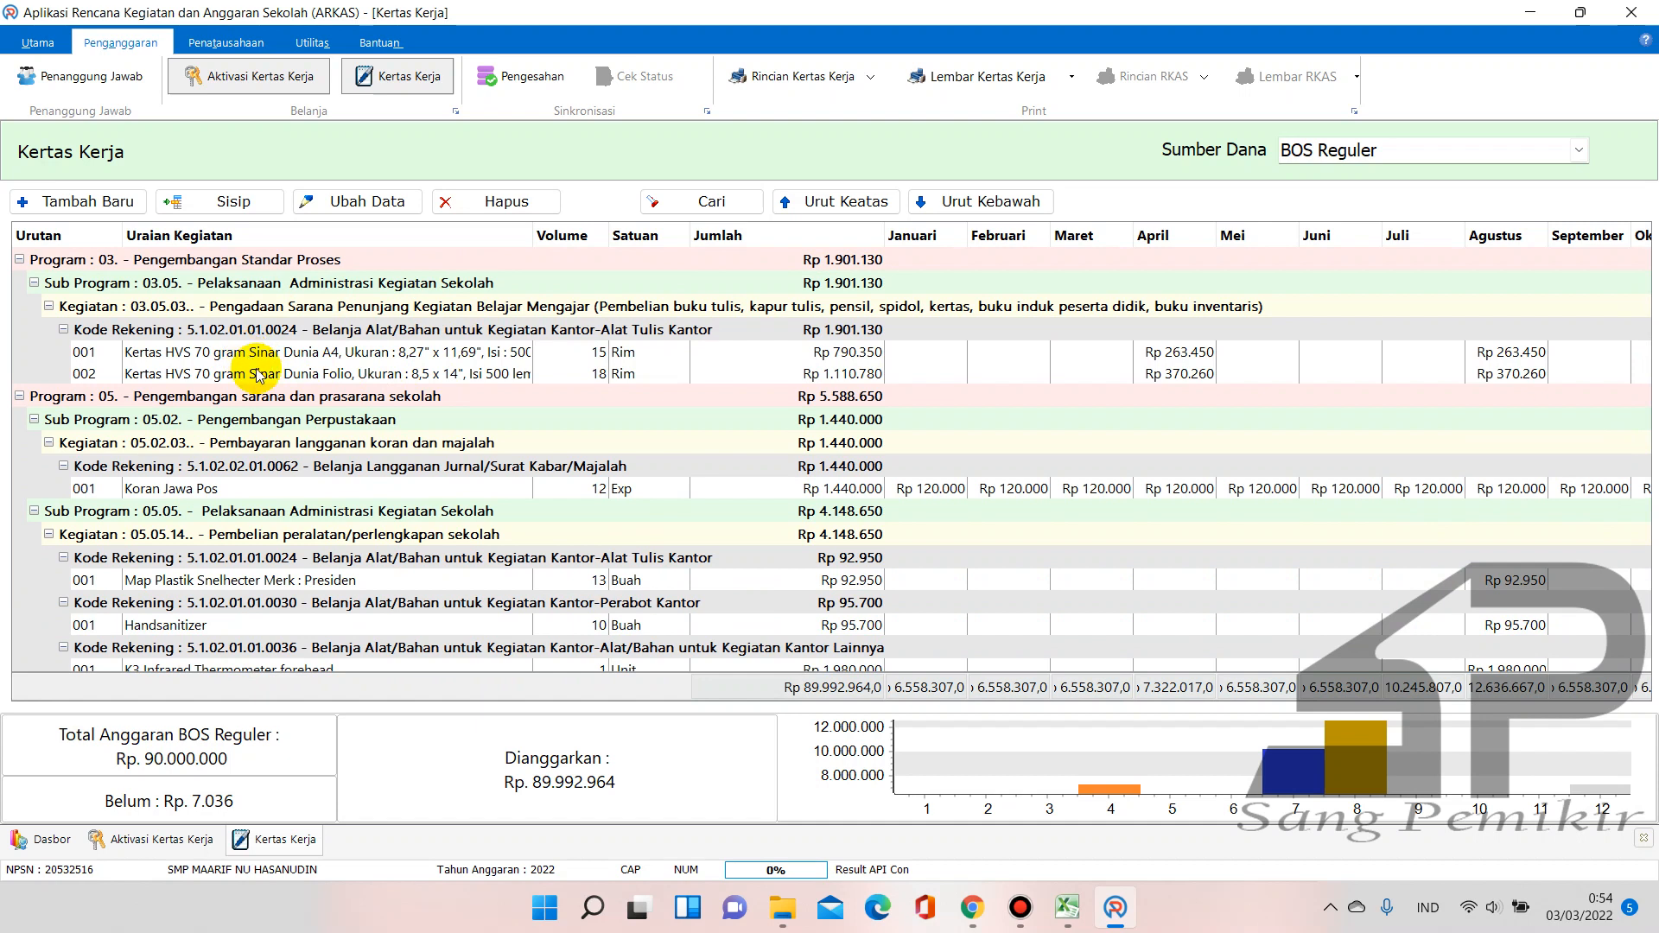
scroll(267, 381, down, 1)
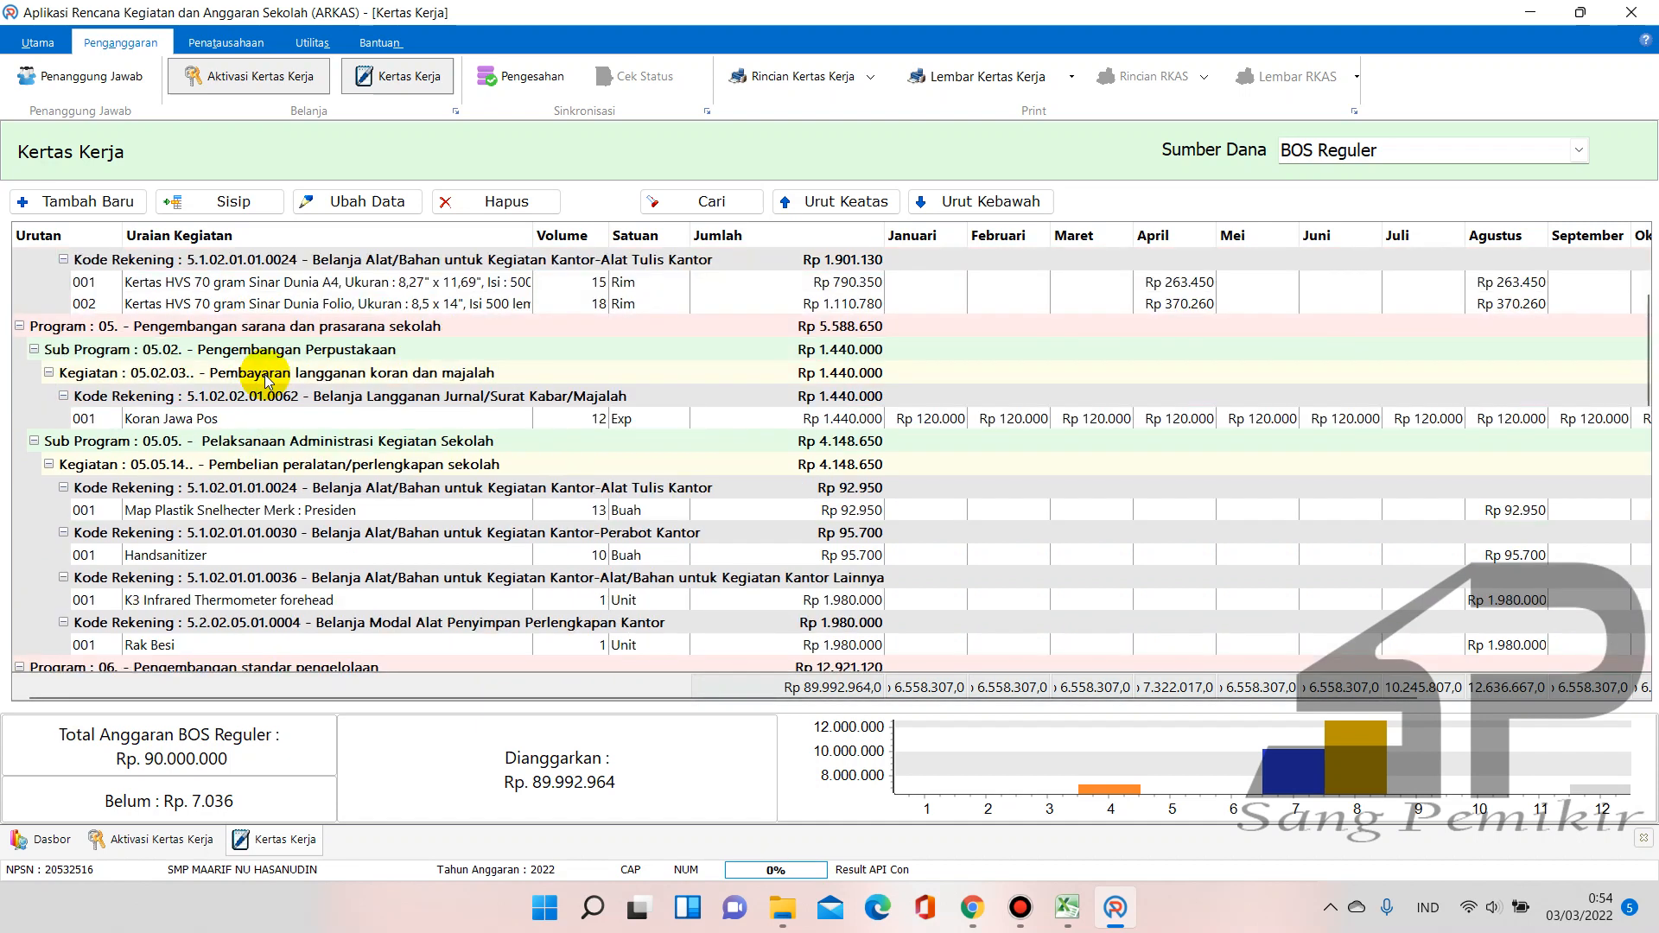
scroll(266, 382, down, 1)
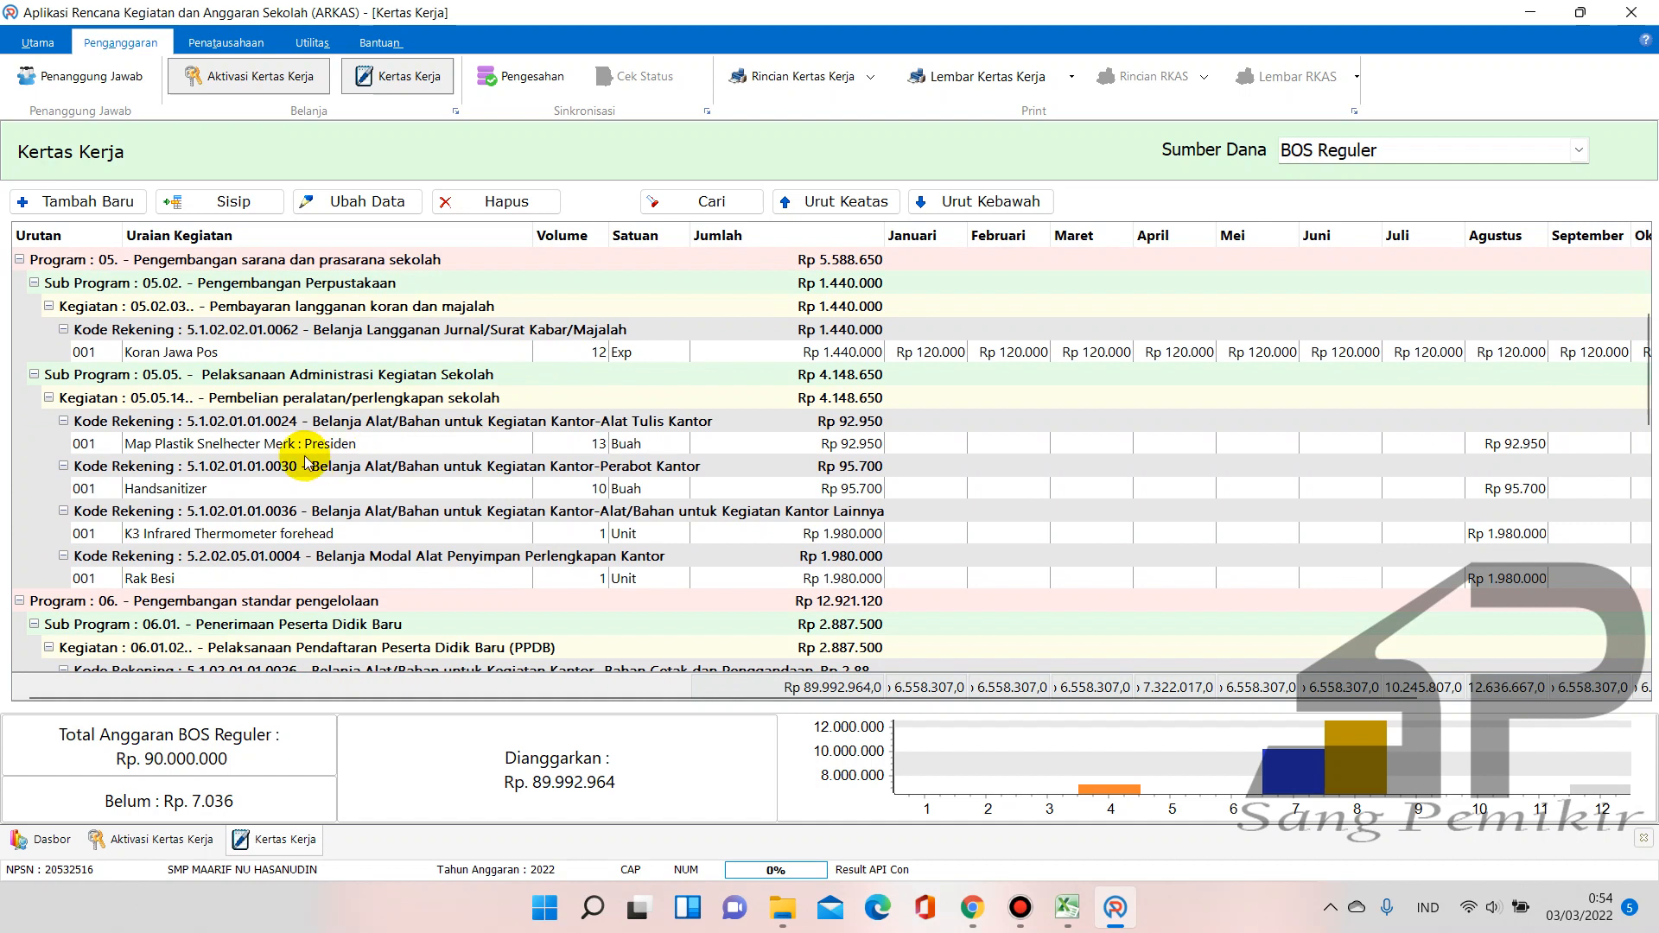
scroll(373, 454, down, 1)
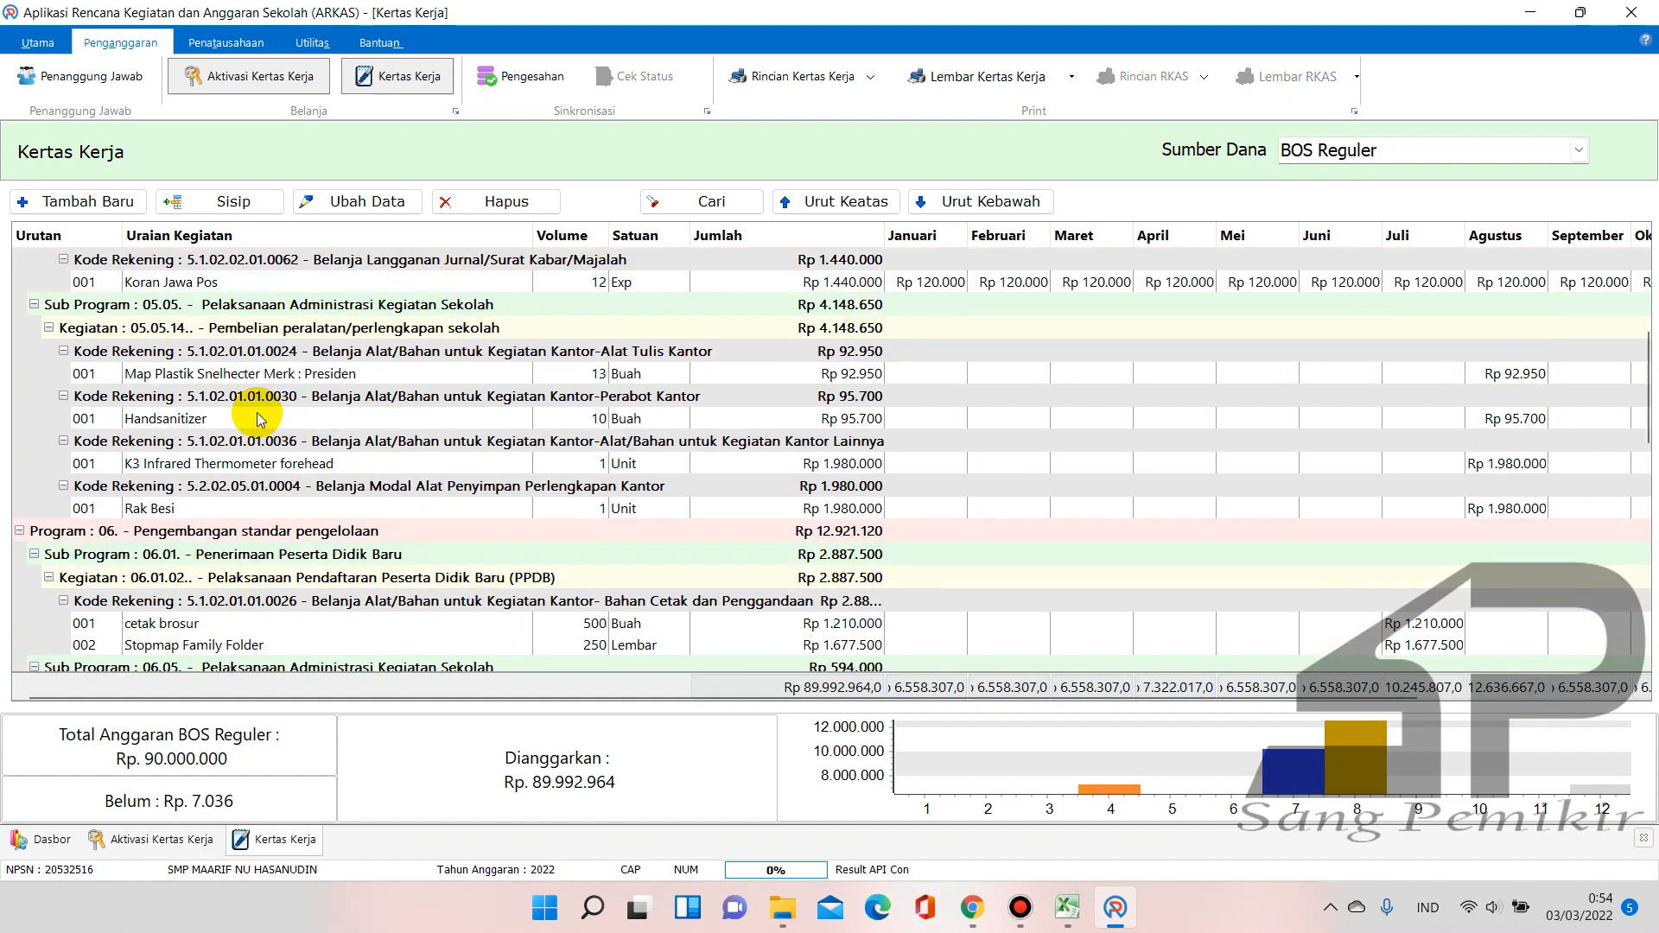
scroll(261, 420, down, 1)
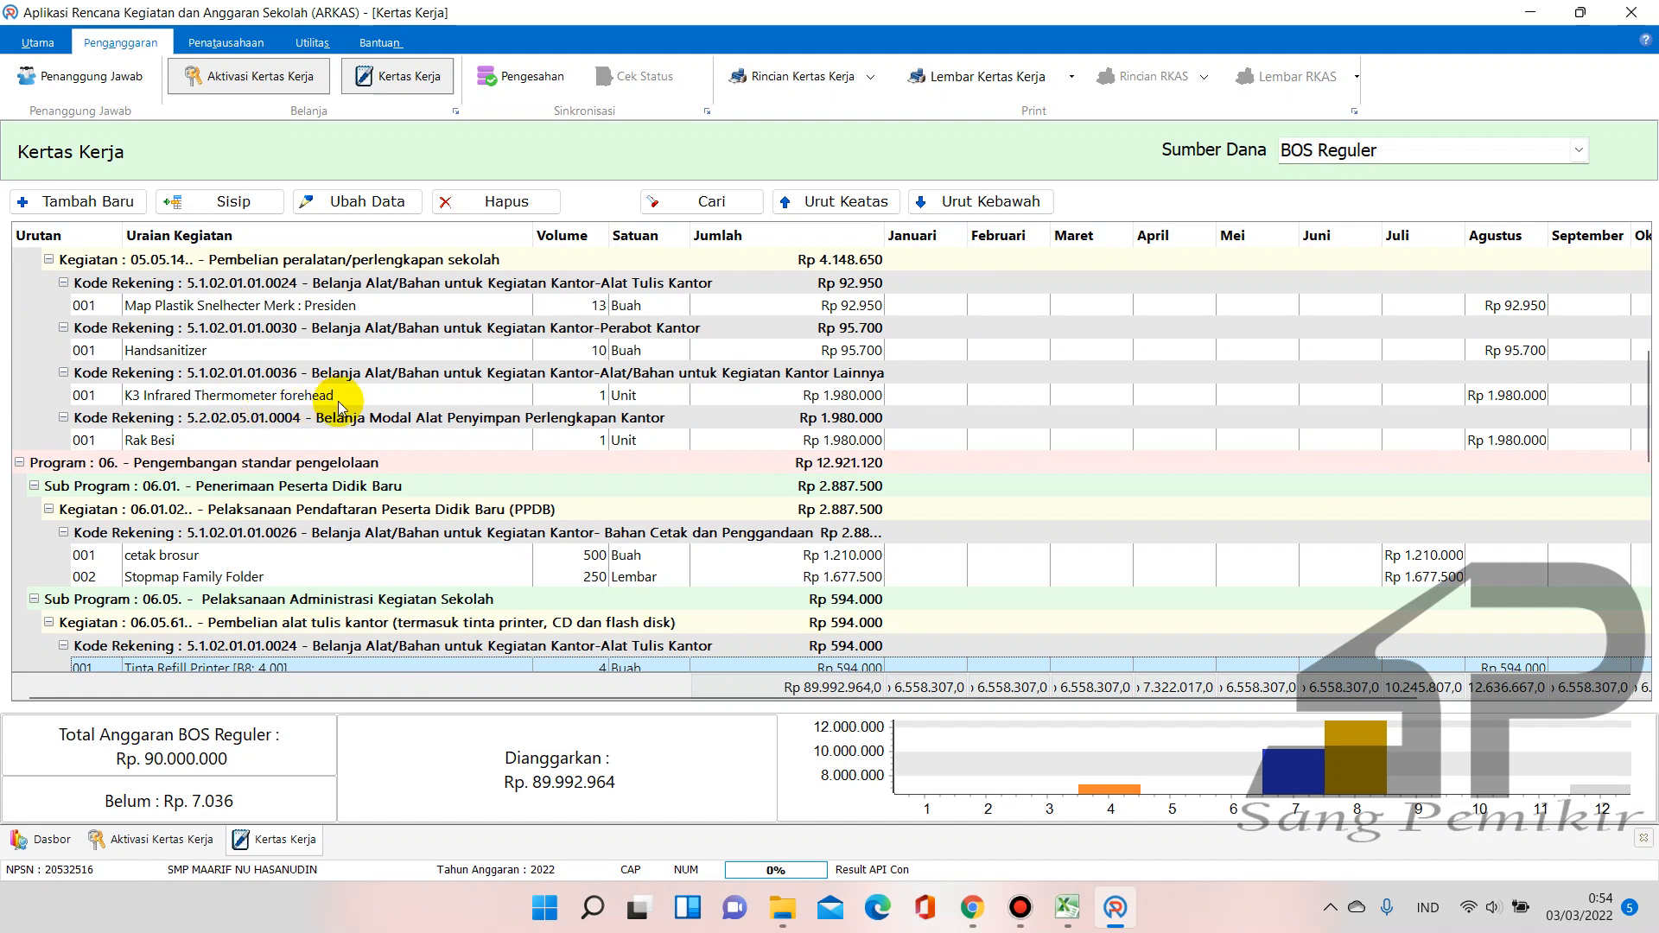
click(1068, 908)
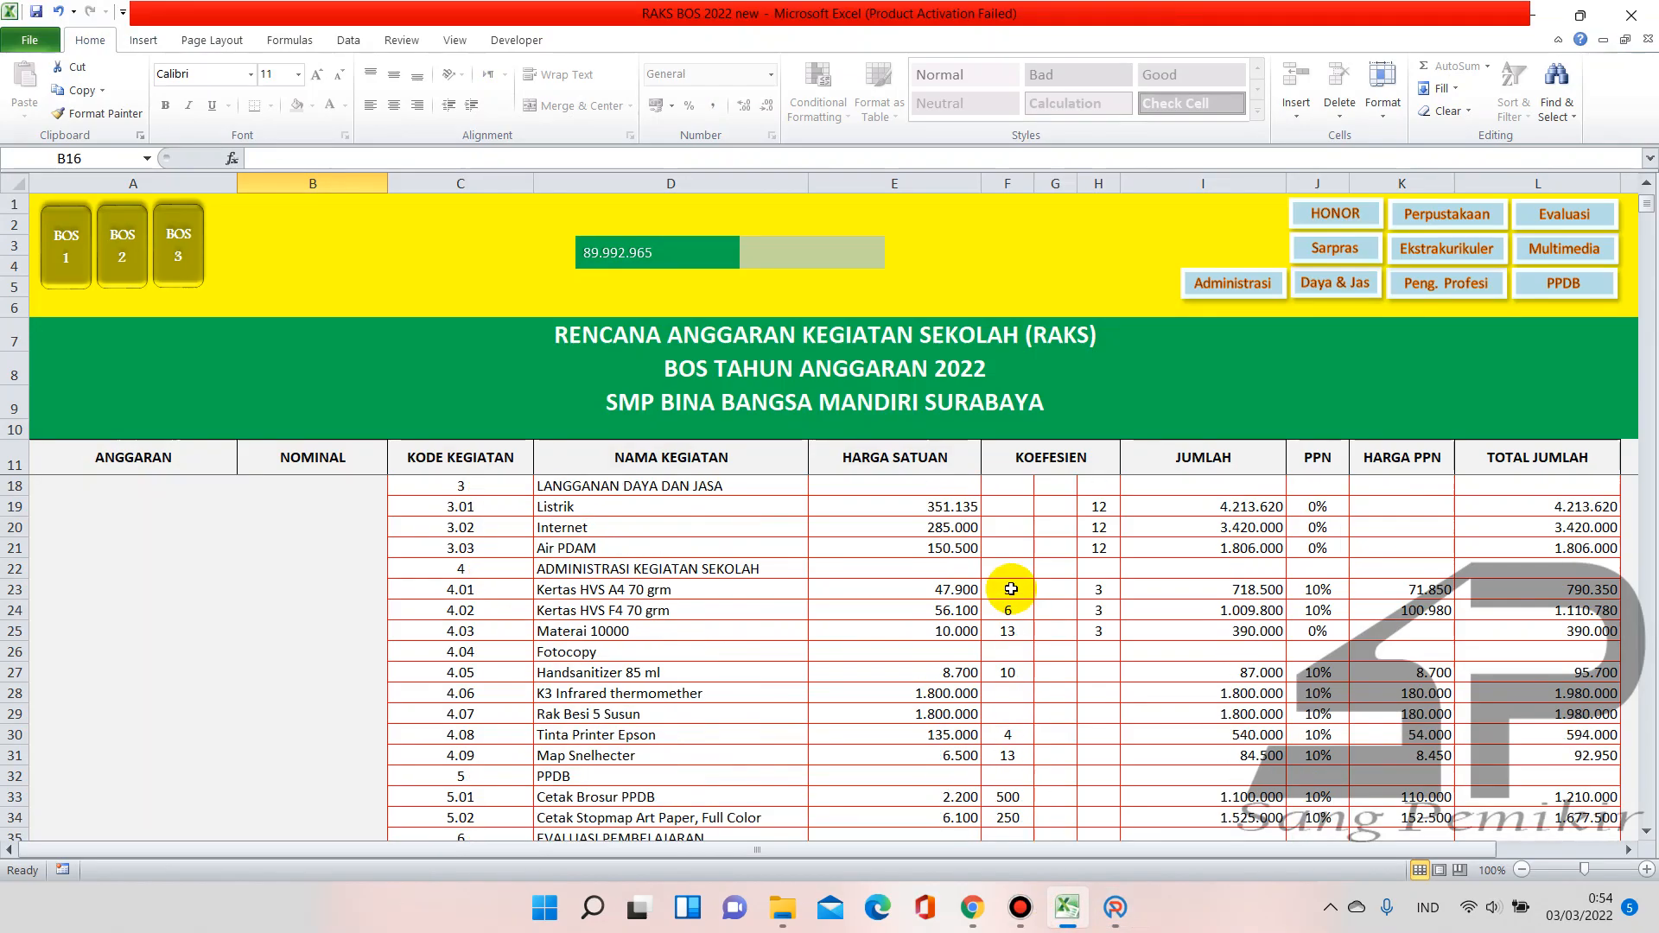
Check the Sisa Alokasi value in cell B16 of the RAKS sheet
scroll(1011, 588, up, 2)
scroll(1012, 588, down, 3)
scroll(1011, 589, up, 3)
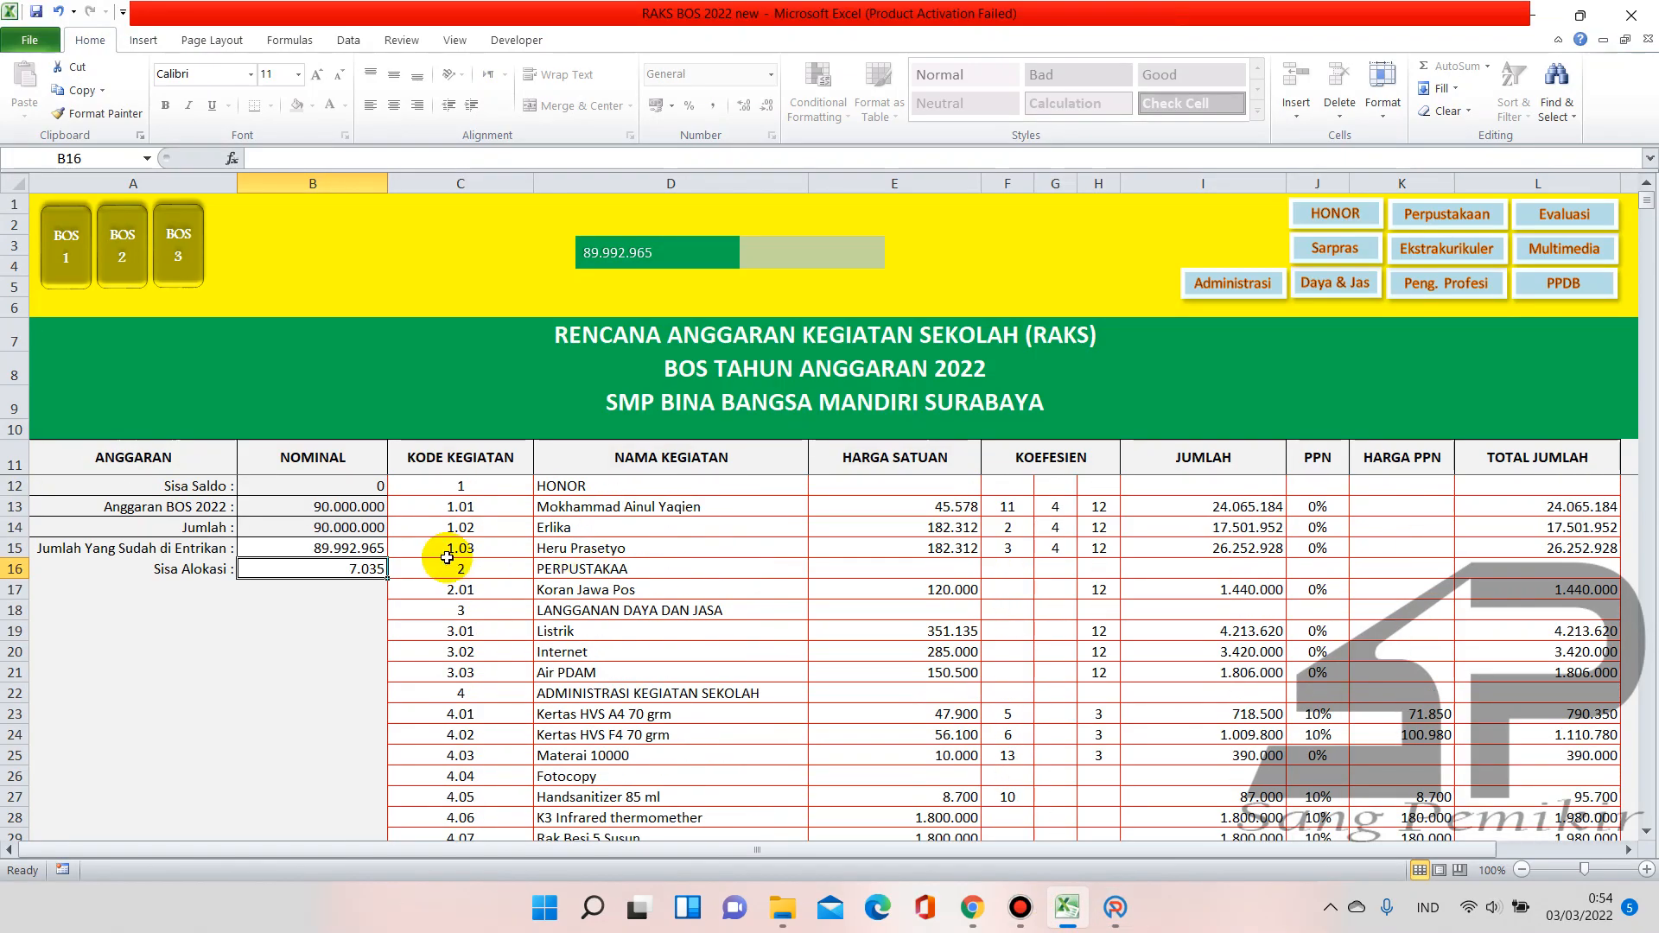
click(341, 589)
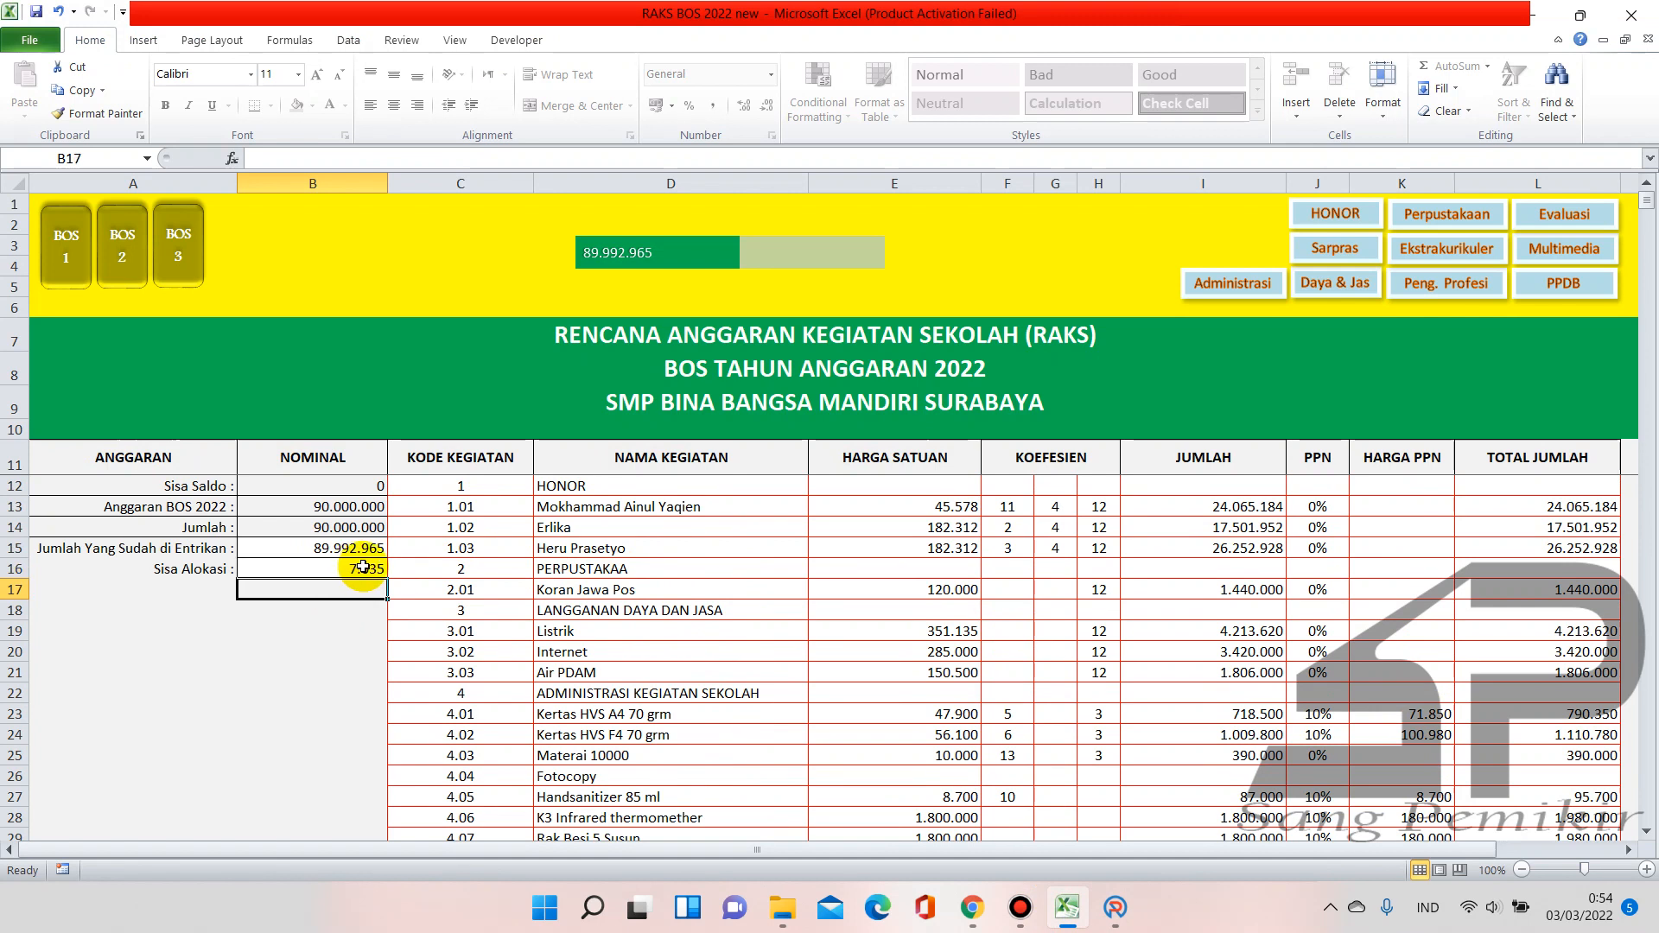
click(365, 567)
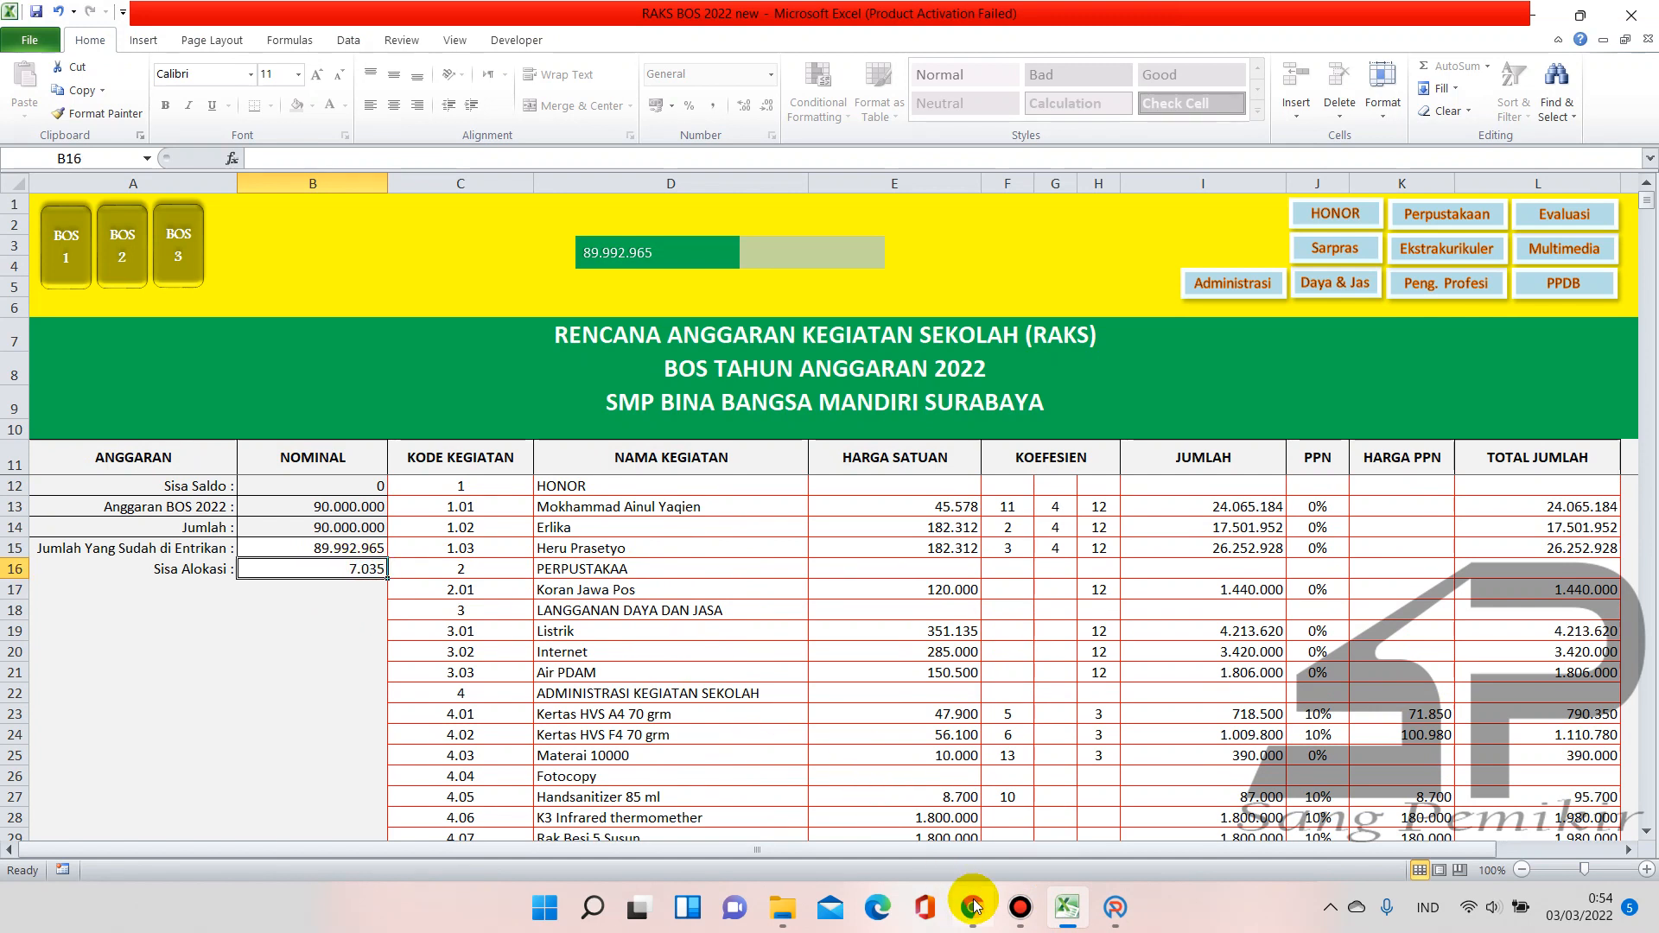
Glance at ARKAS, then scroll the RAKS sheet down to the Administrasi Kegiatan Sekolah rows
mouse_move(976, 907)
click(1115, 908)
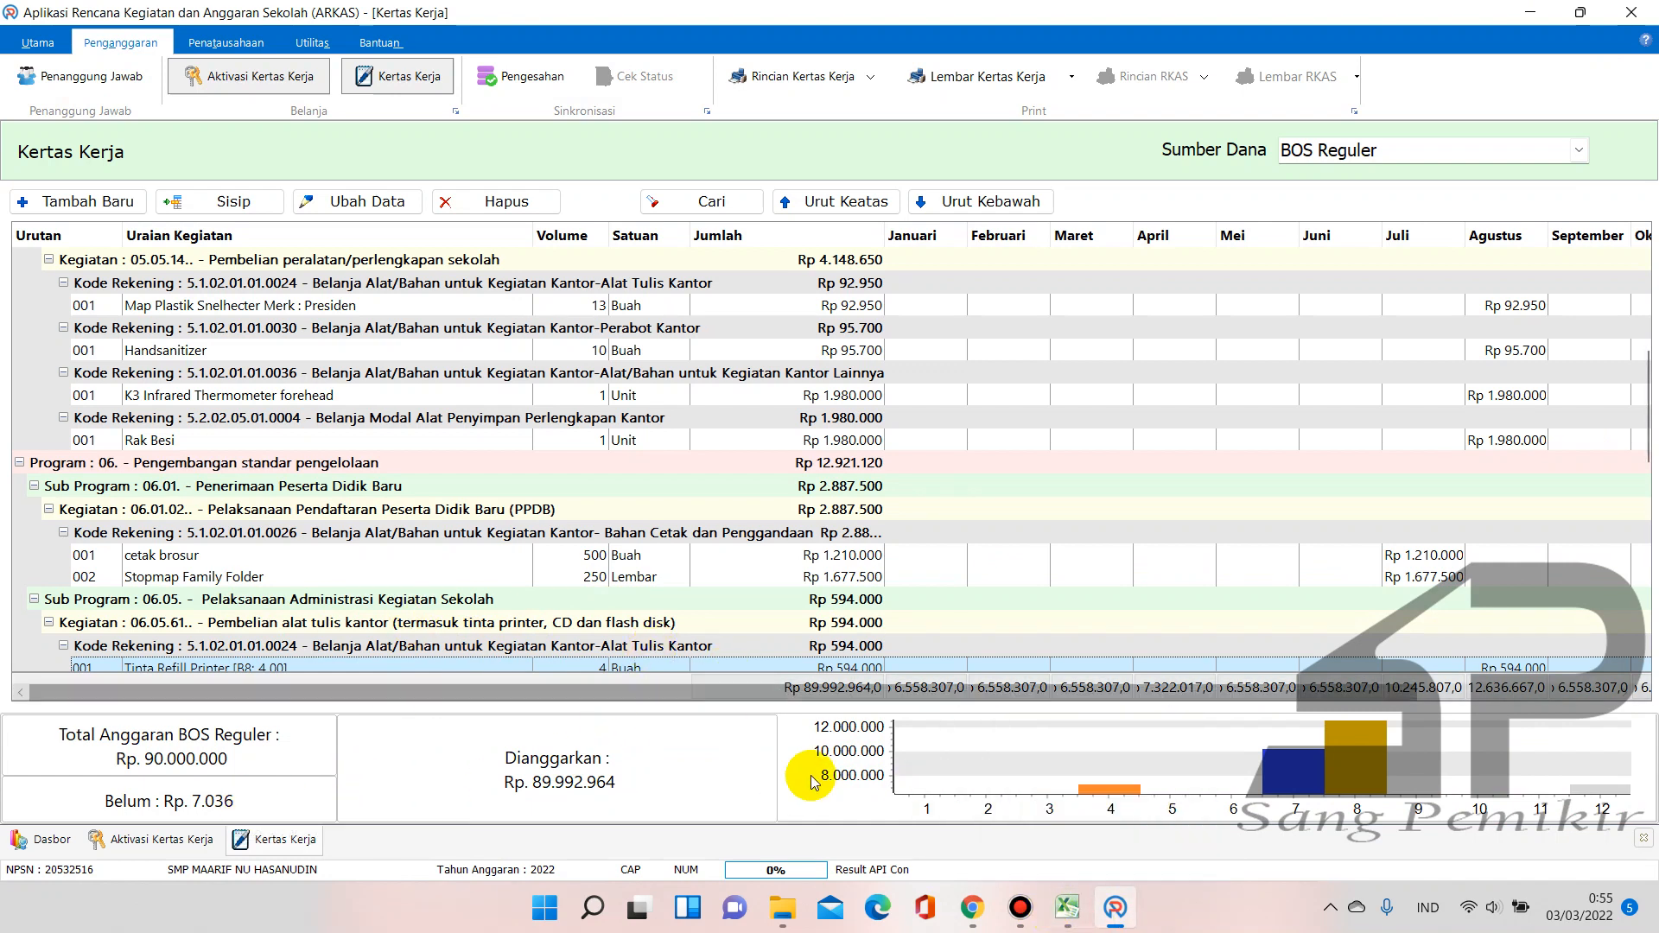
click(1068, 923)
scroll(630, 575, down, 6)
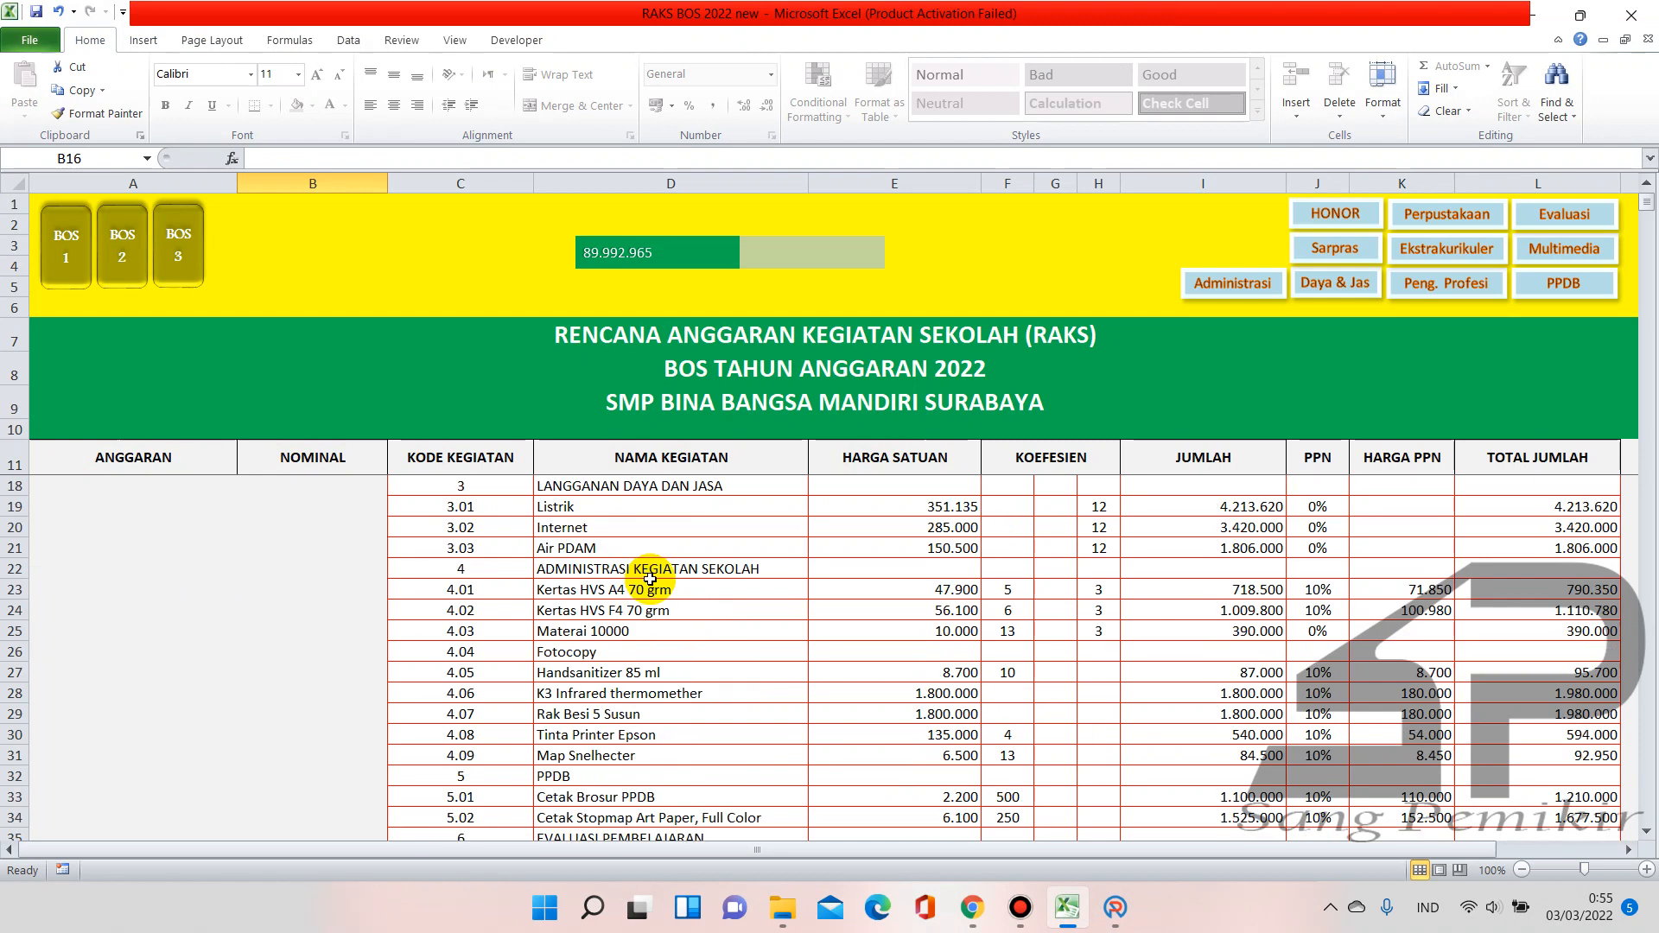
scroll(650, 579, down, 3)
scroll(640, 587, up, 8)
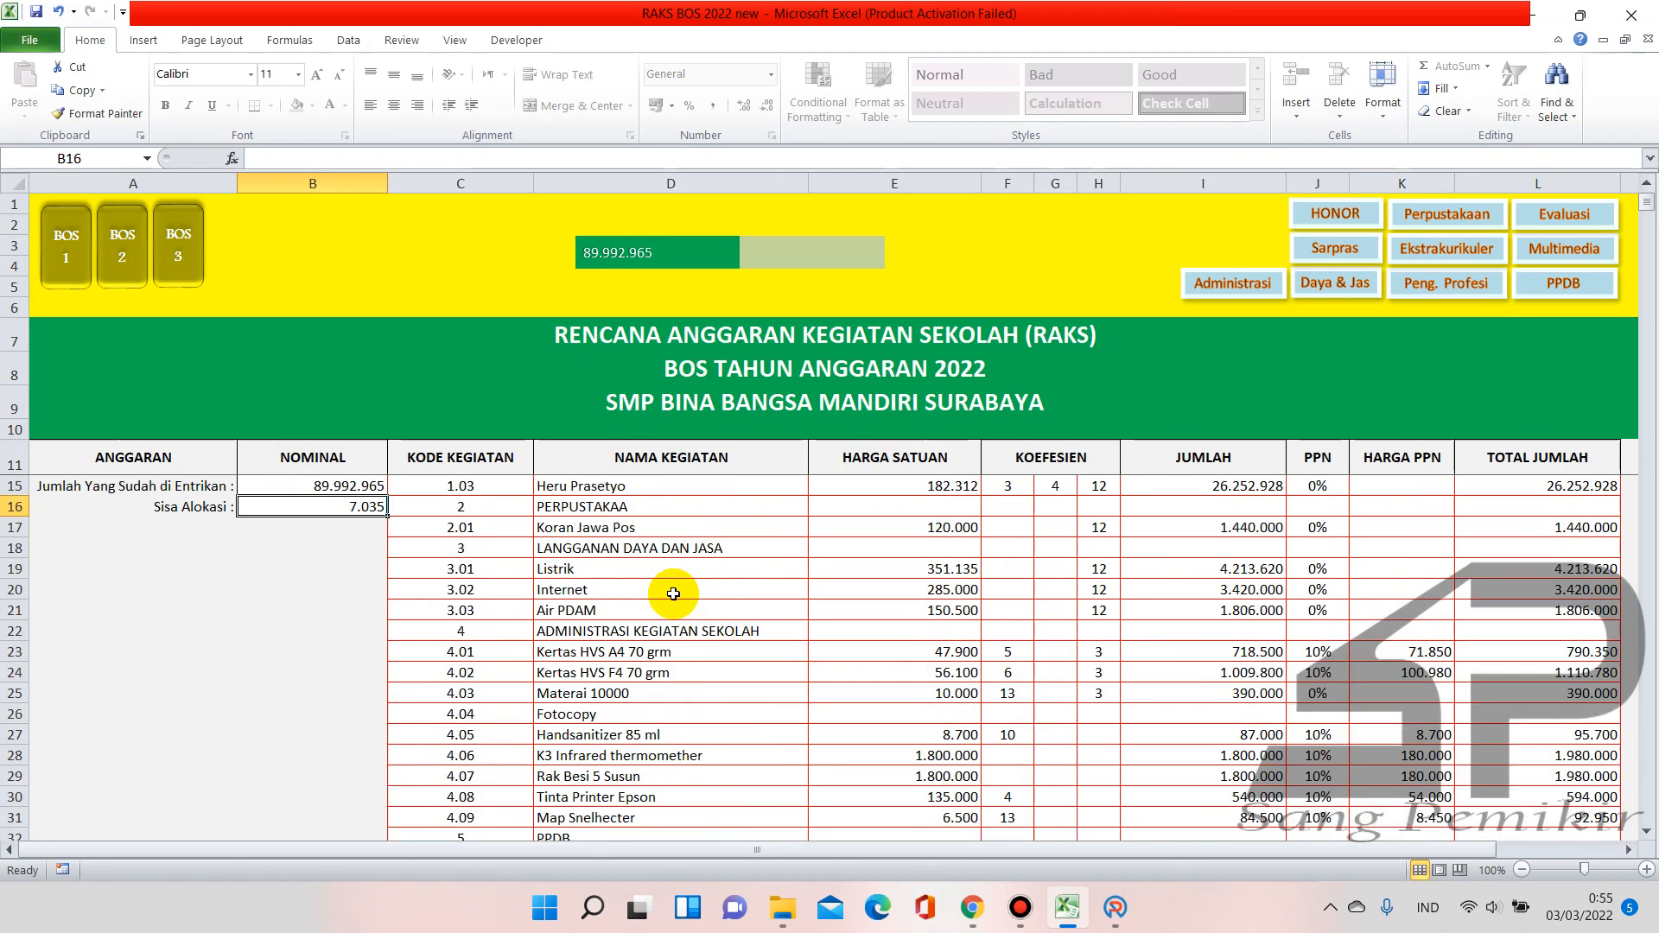
scroll(504, 572, down, 2)
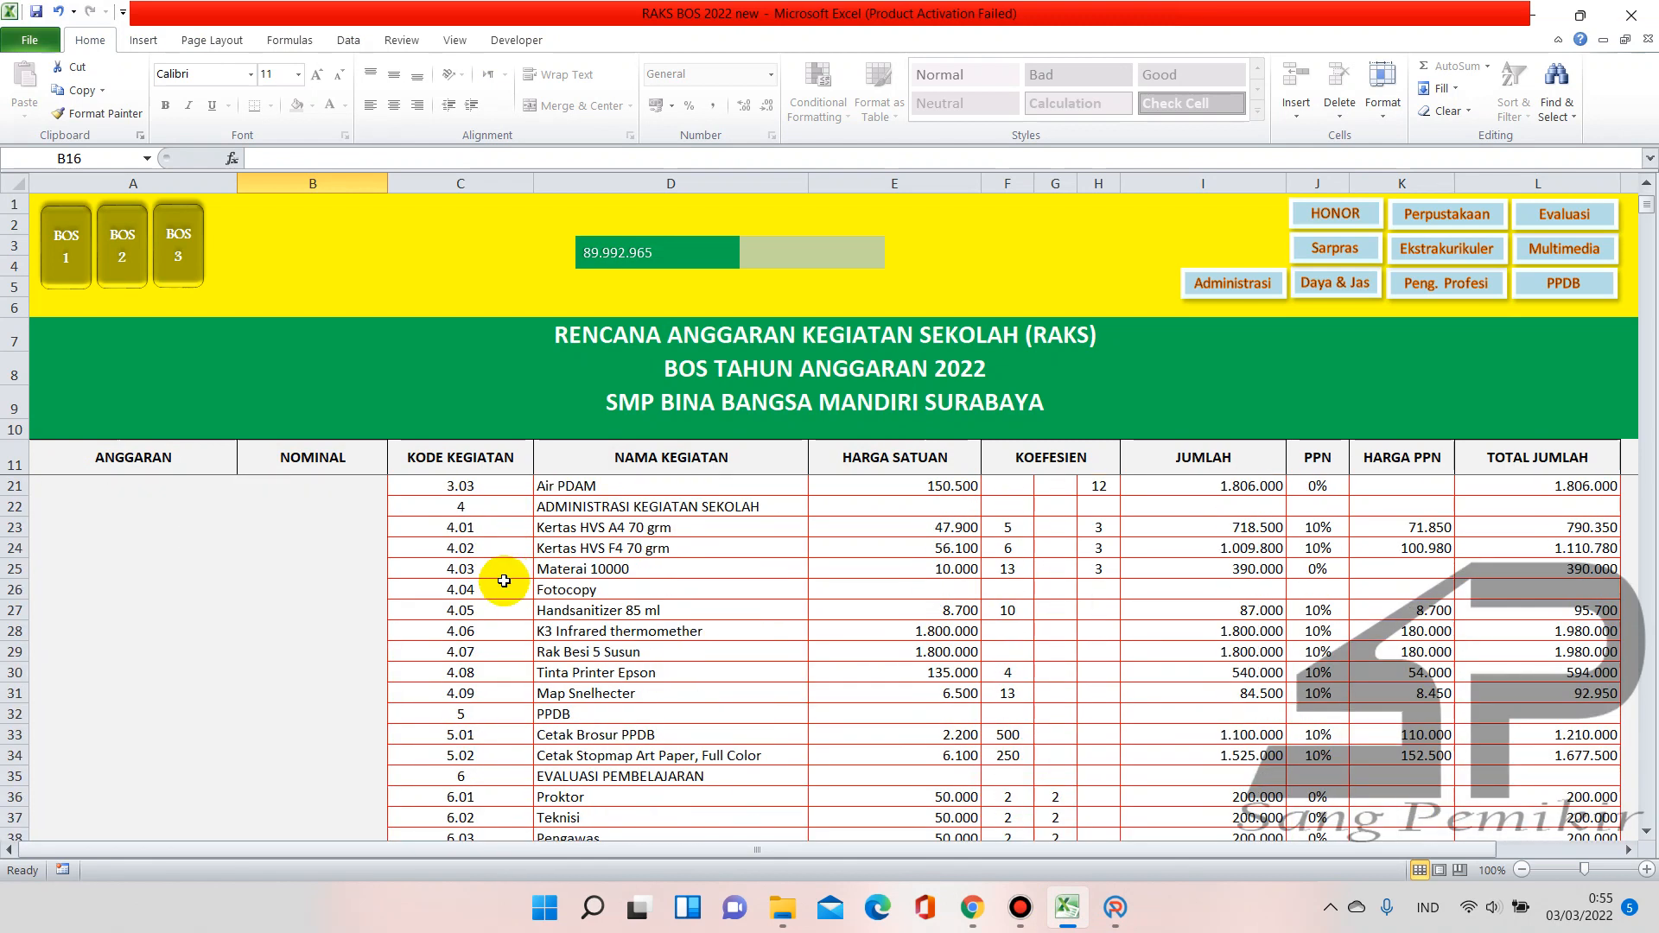
Give Fotocopy a 200 unit price and 0% tax, then start a new blank workbook
click(913, 587)
text(200)
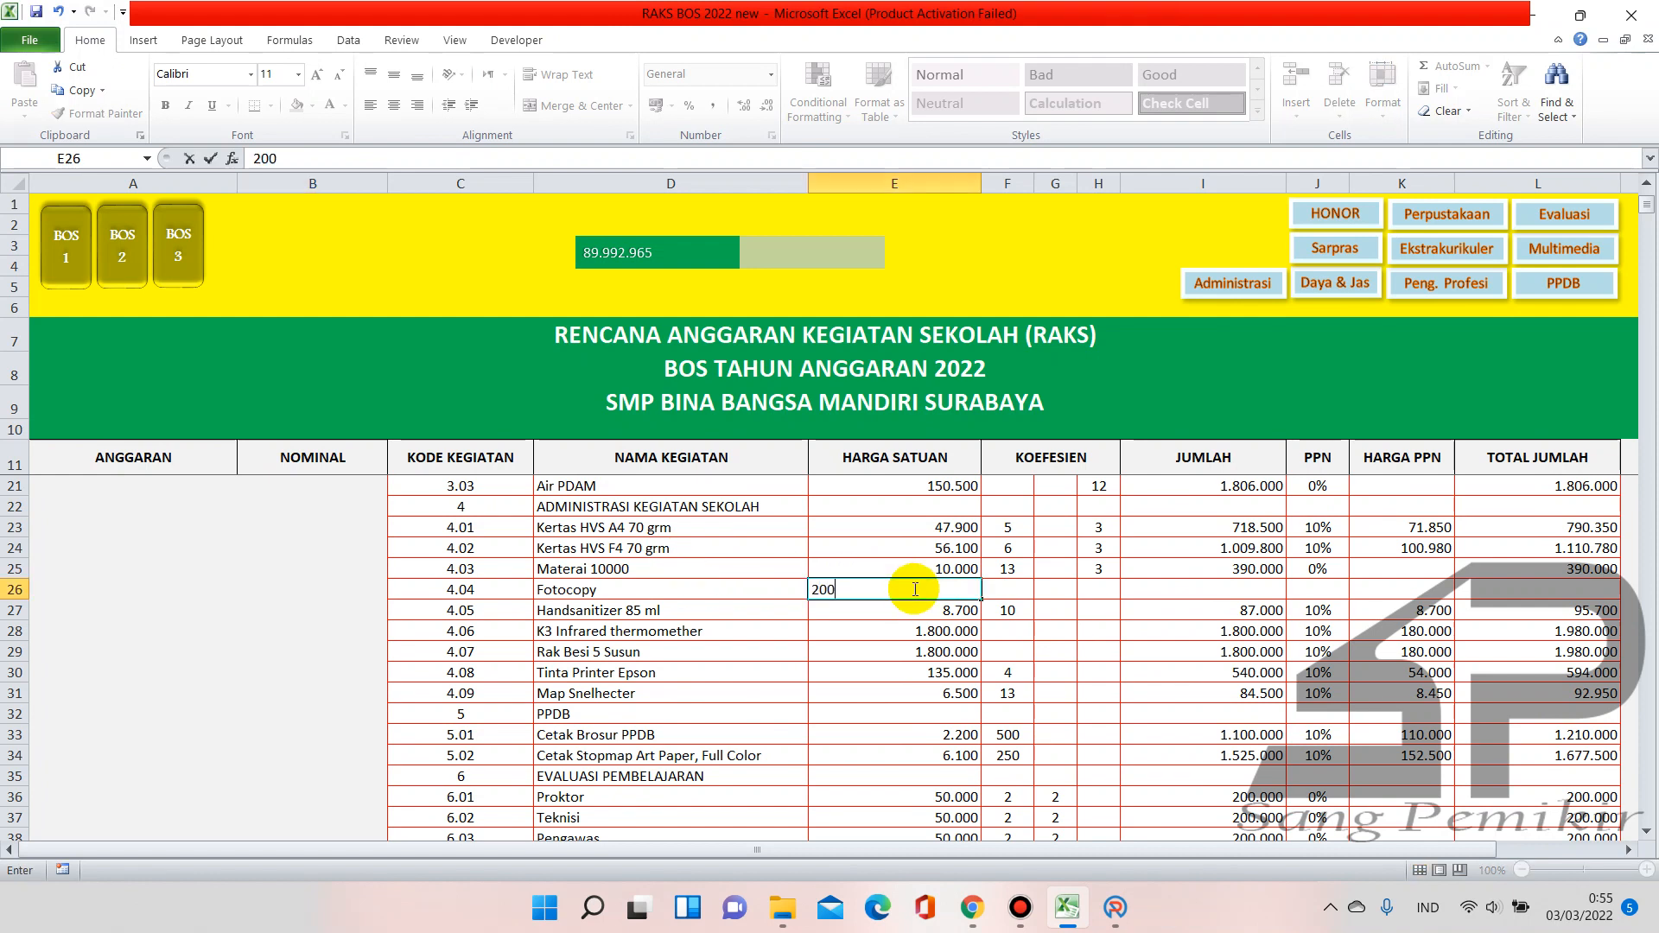
key(Tab)
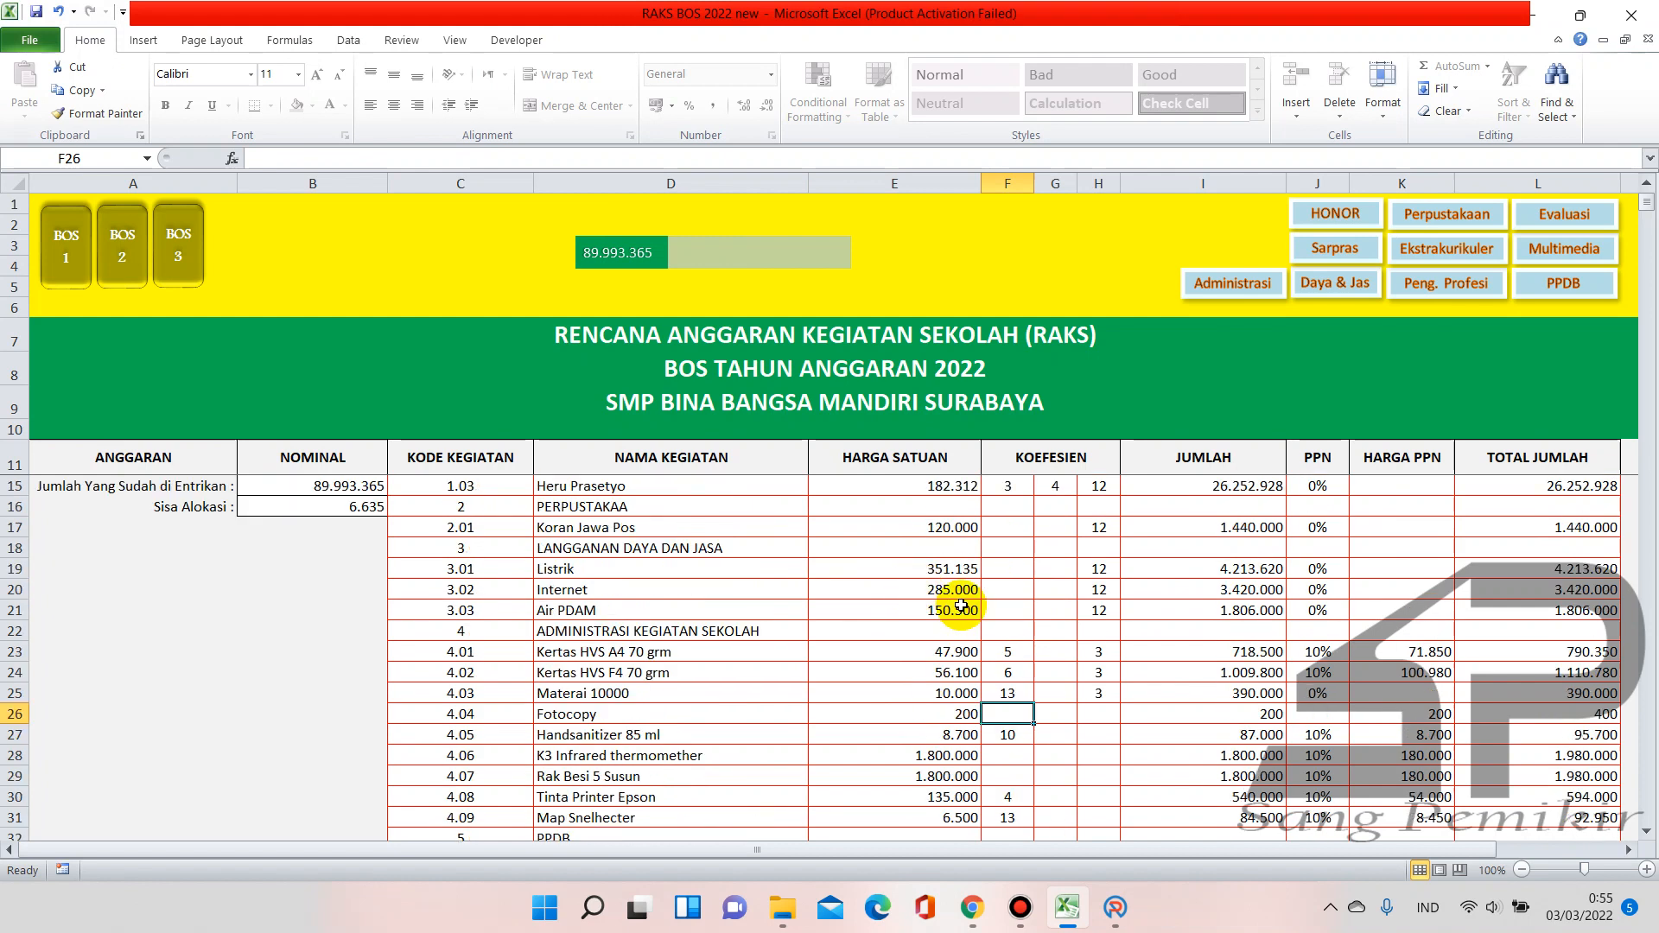
click(1315, 711)
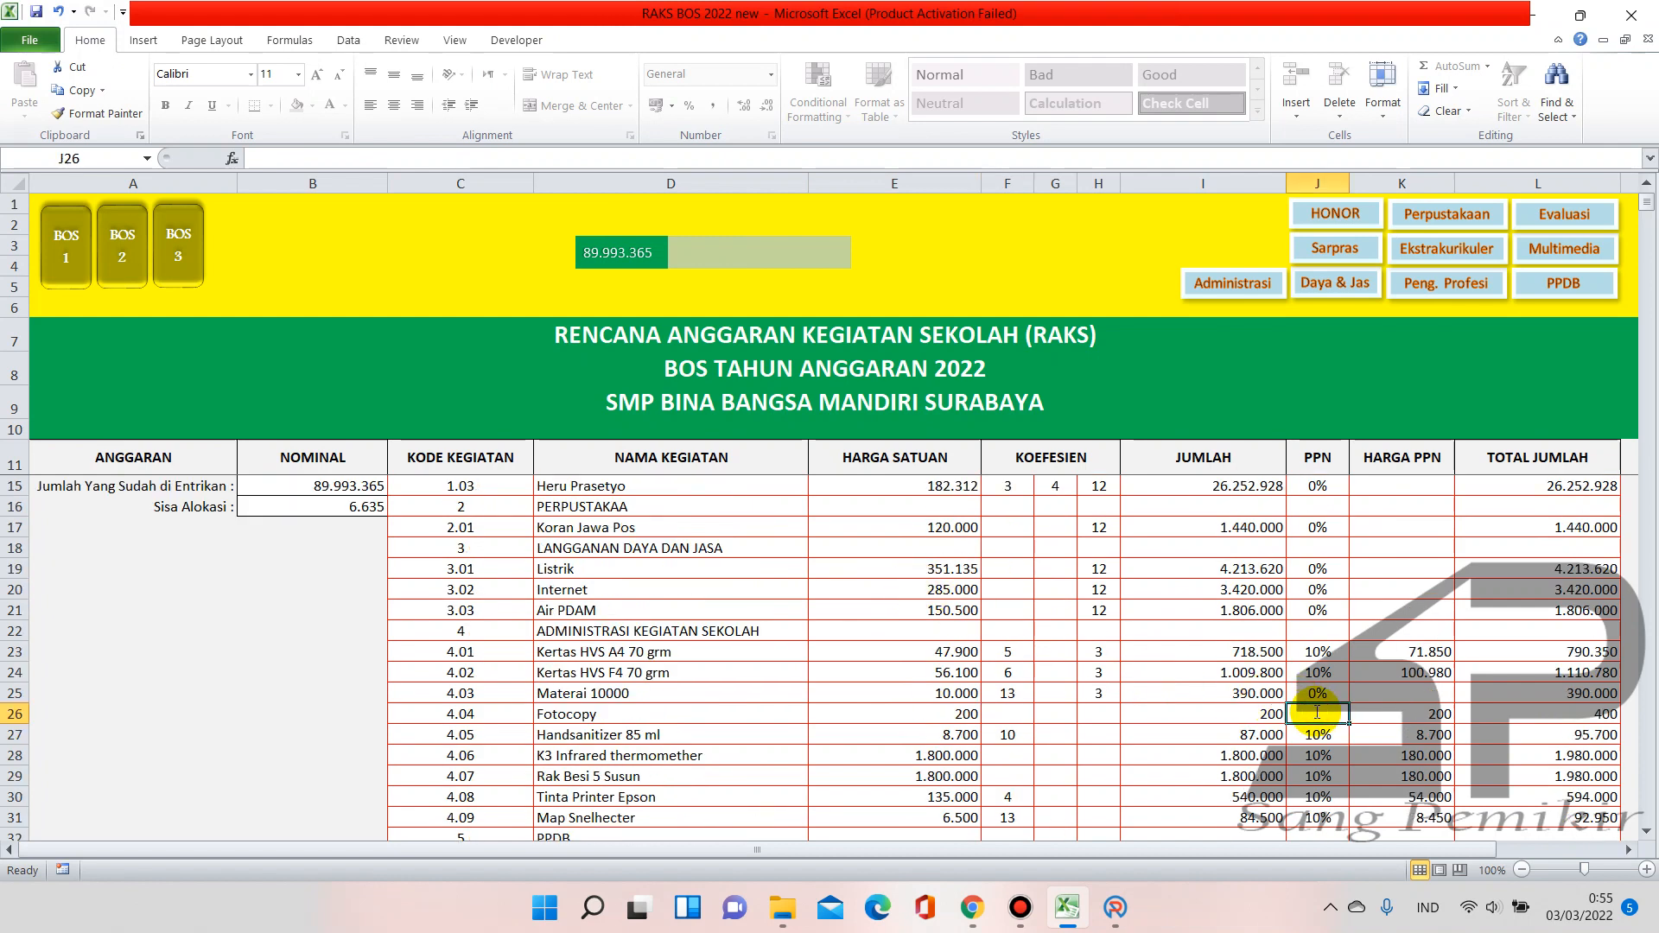
text(0)
key(Return)
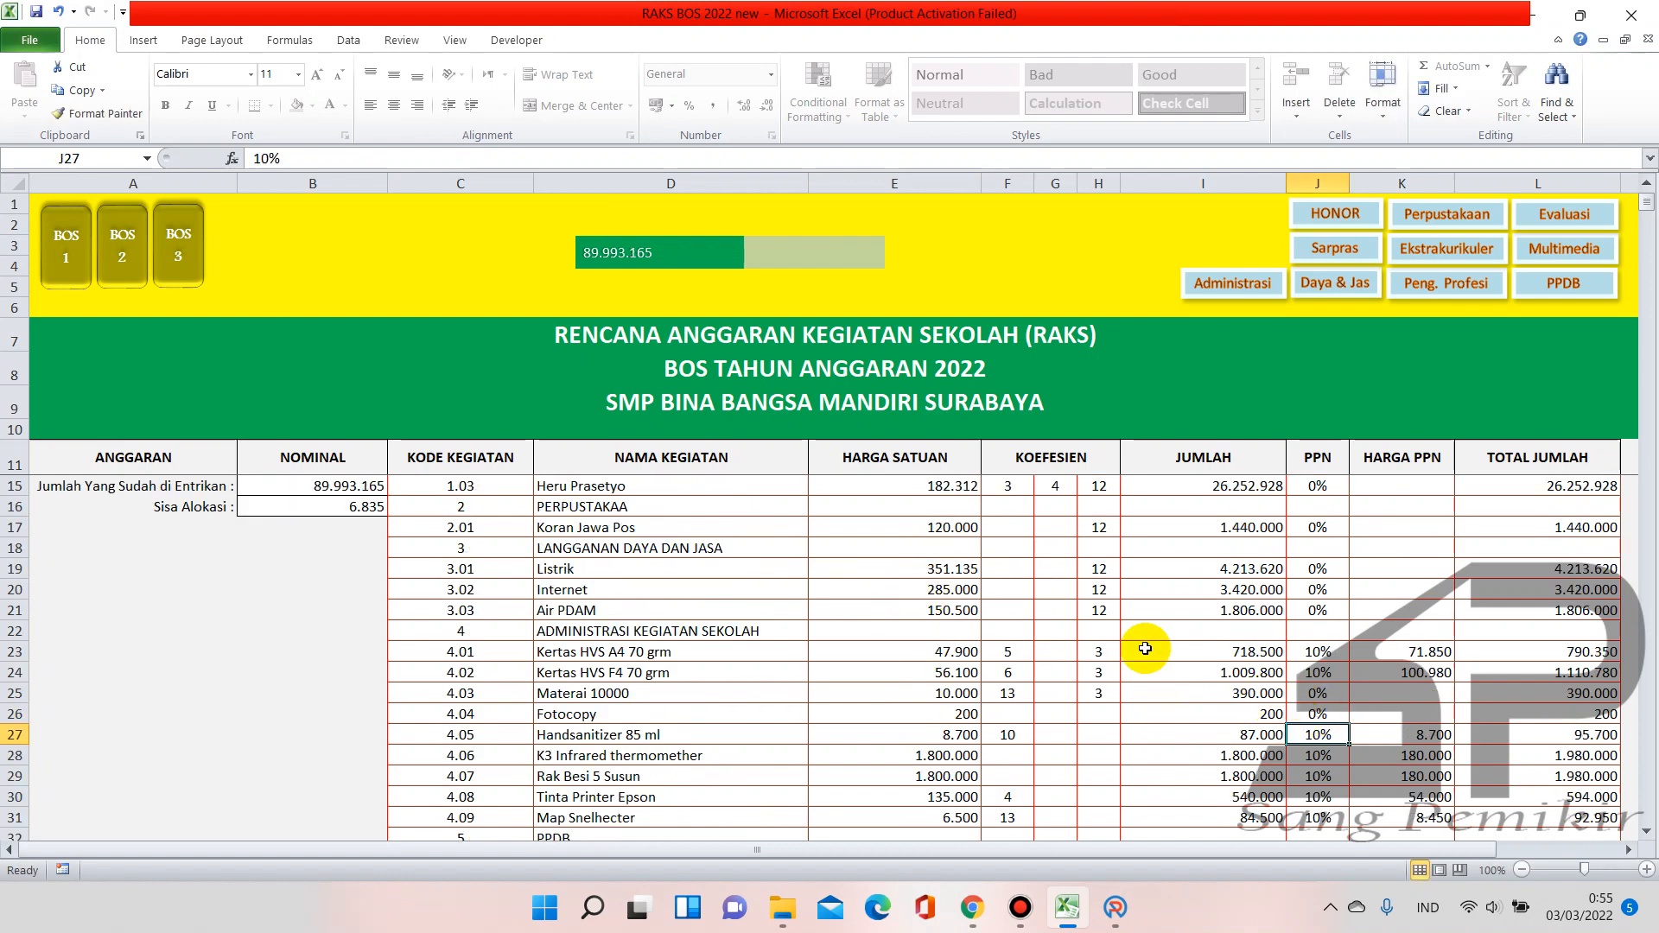
click(1009, 714)
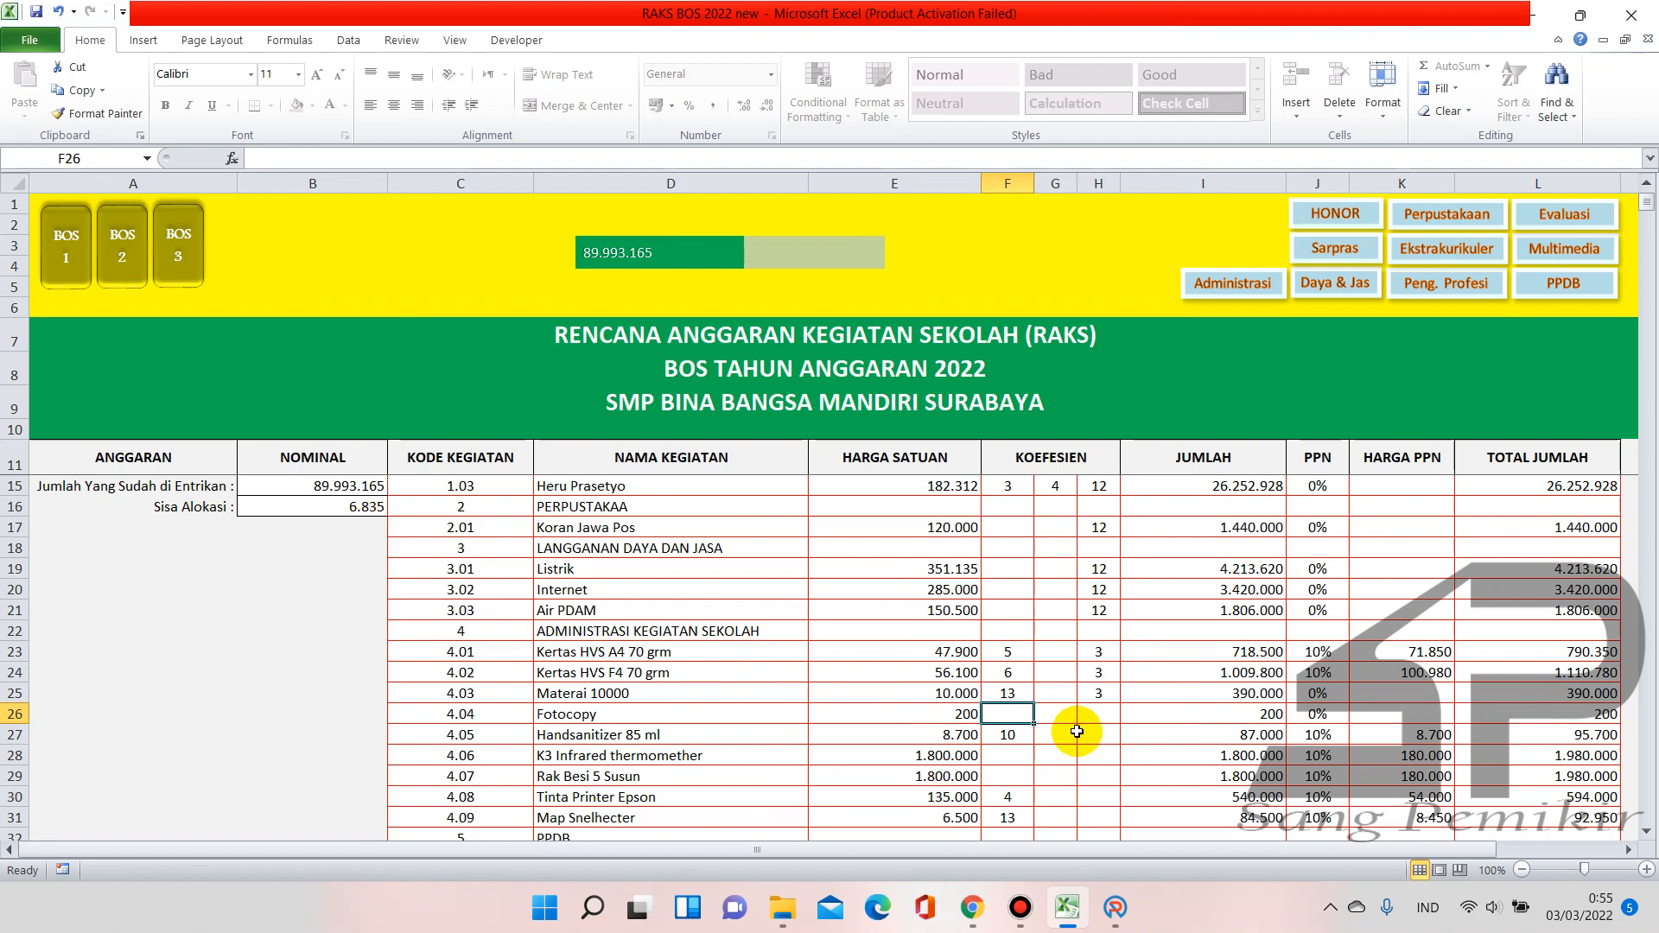
key(ctrl+n)
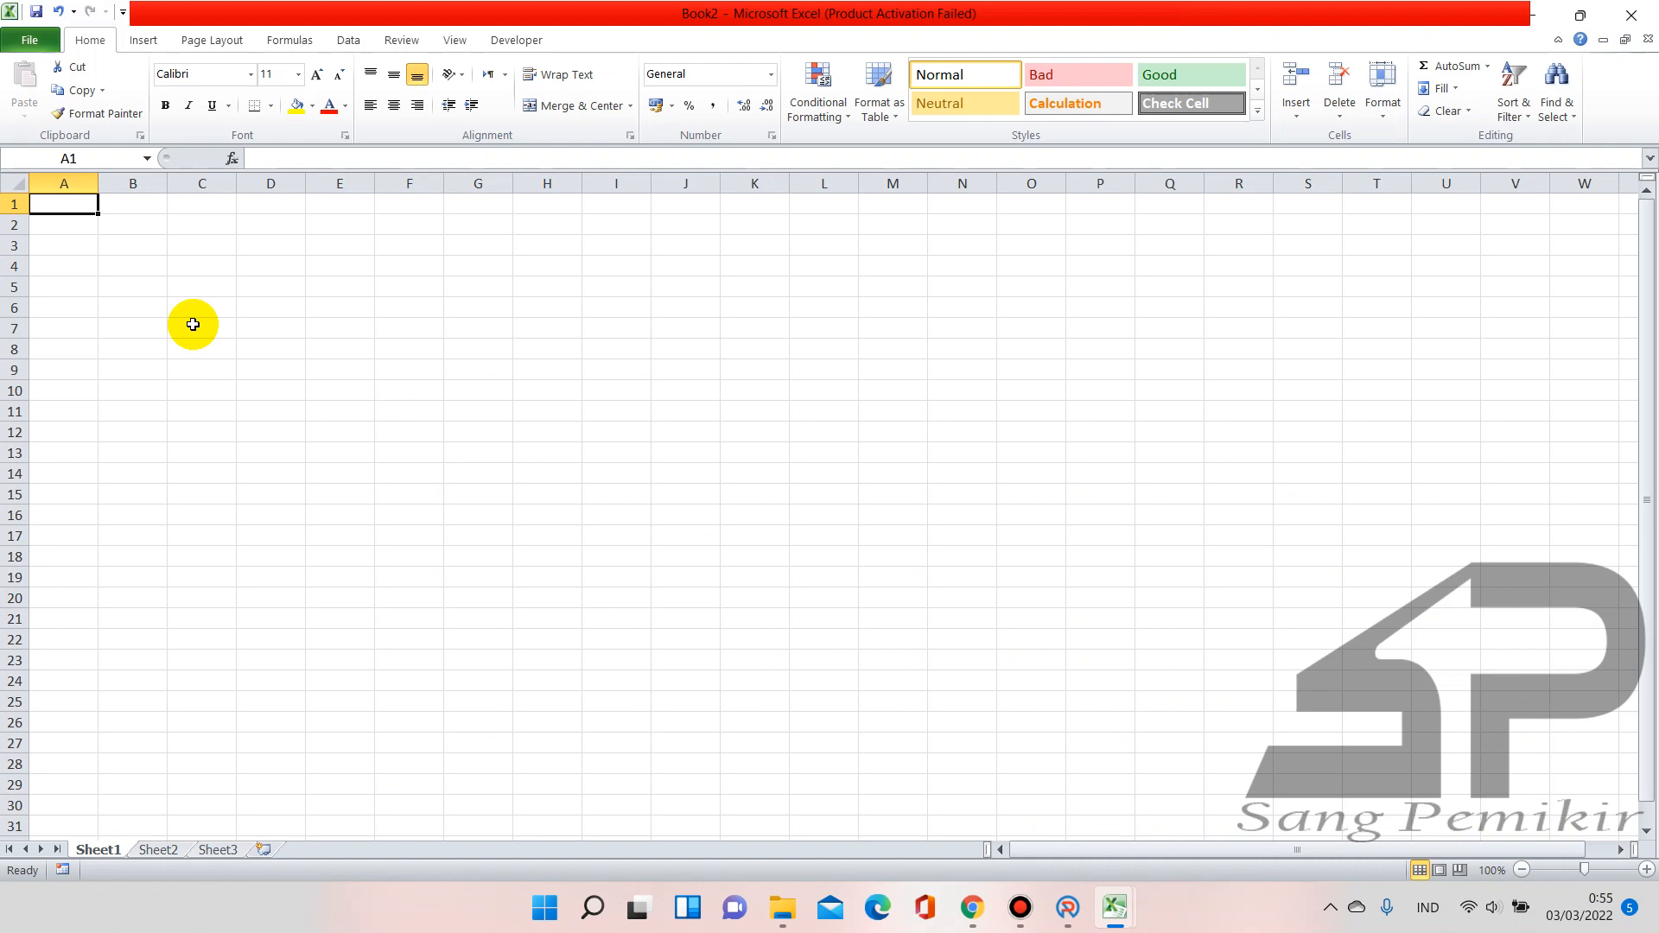
In Book2, enter 200 in A1 and the remaining 6835 in B1 after checking ARKAS
text(200)
key(Return)
click(148, 200)
click(1069, 907)
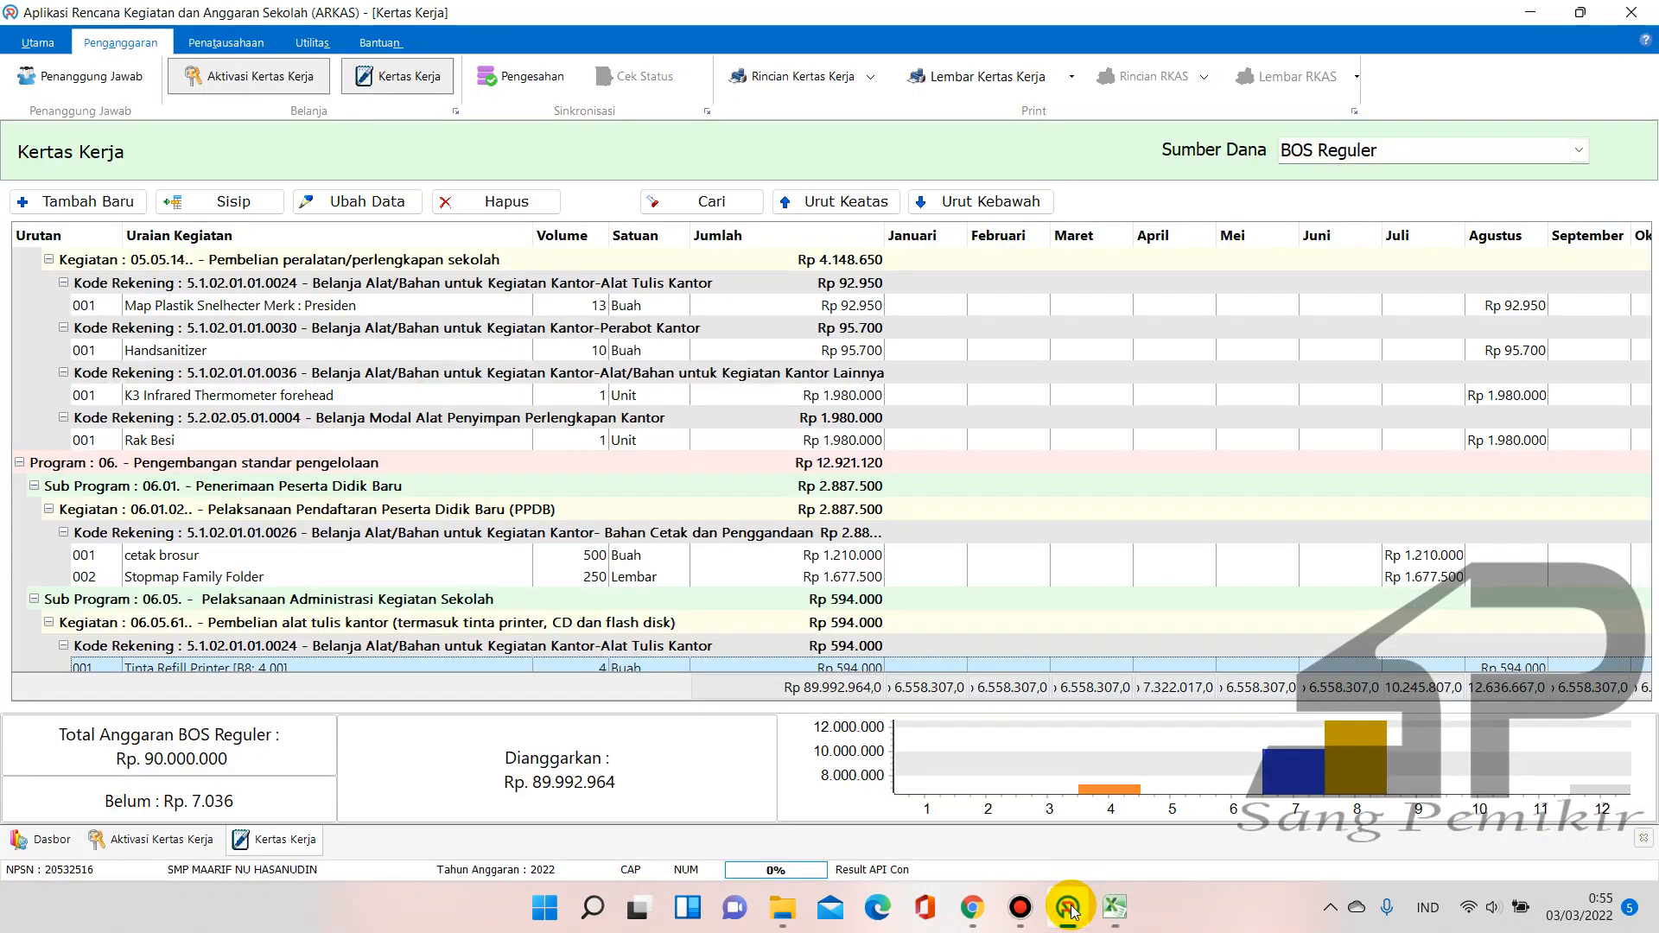
click(989, 830)
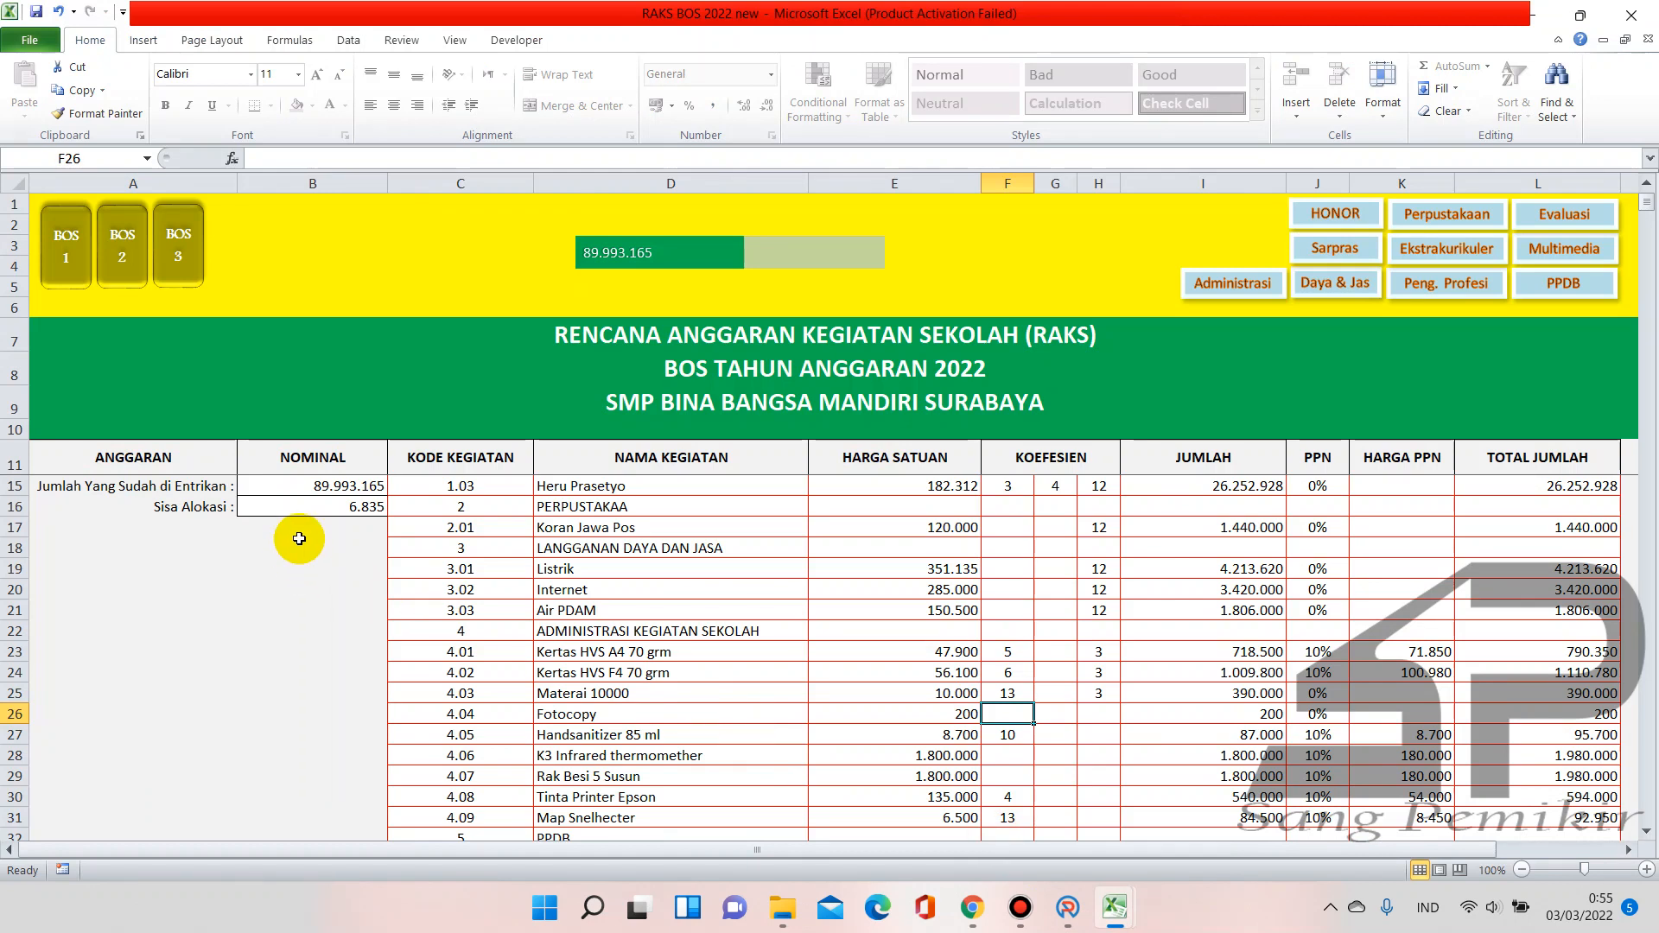
click(1069, 907)
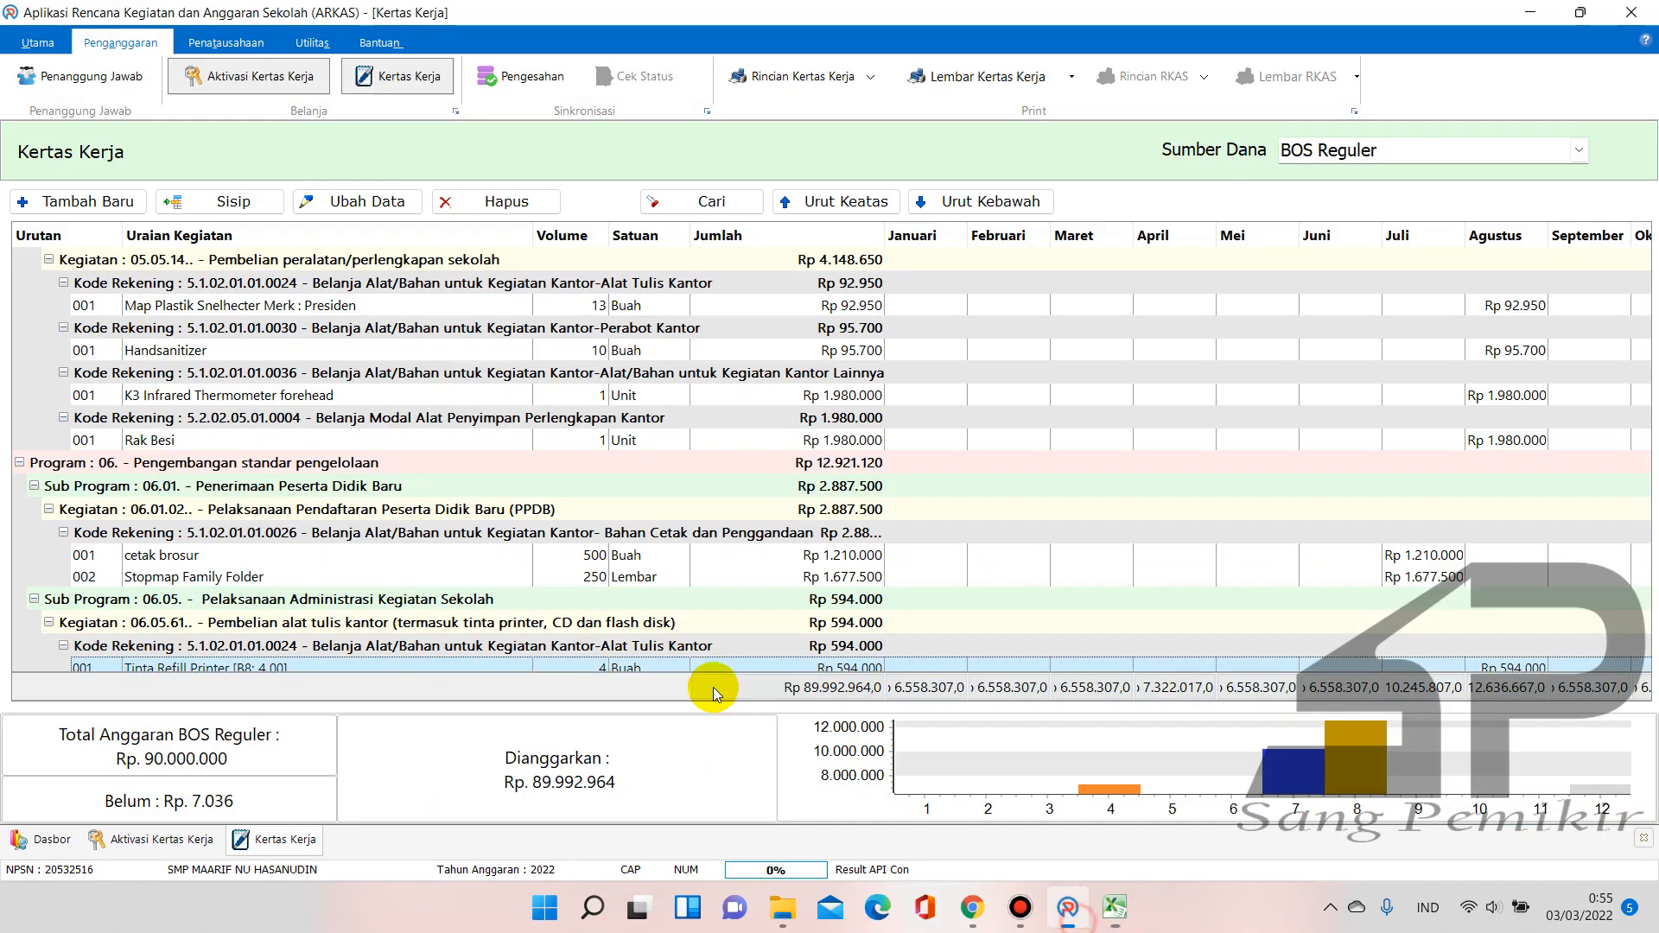
mouse_move(1115, 908)
click(1154, 821)
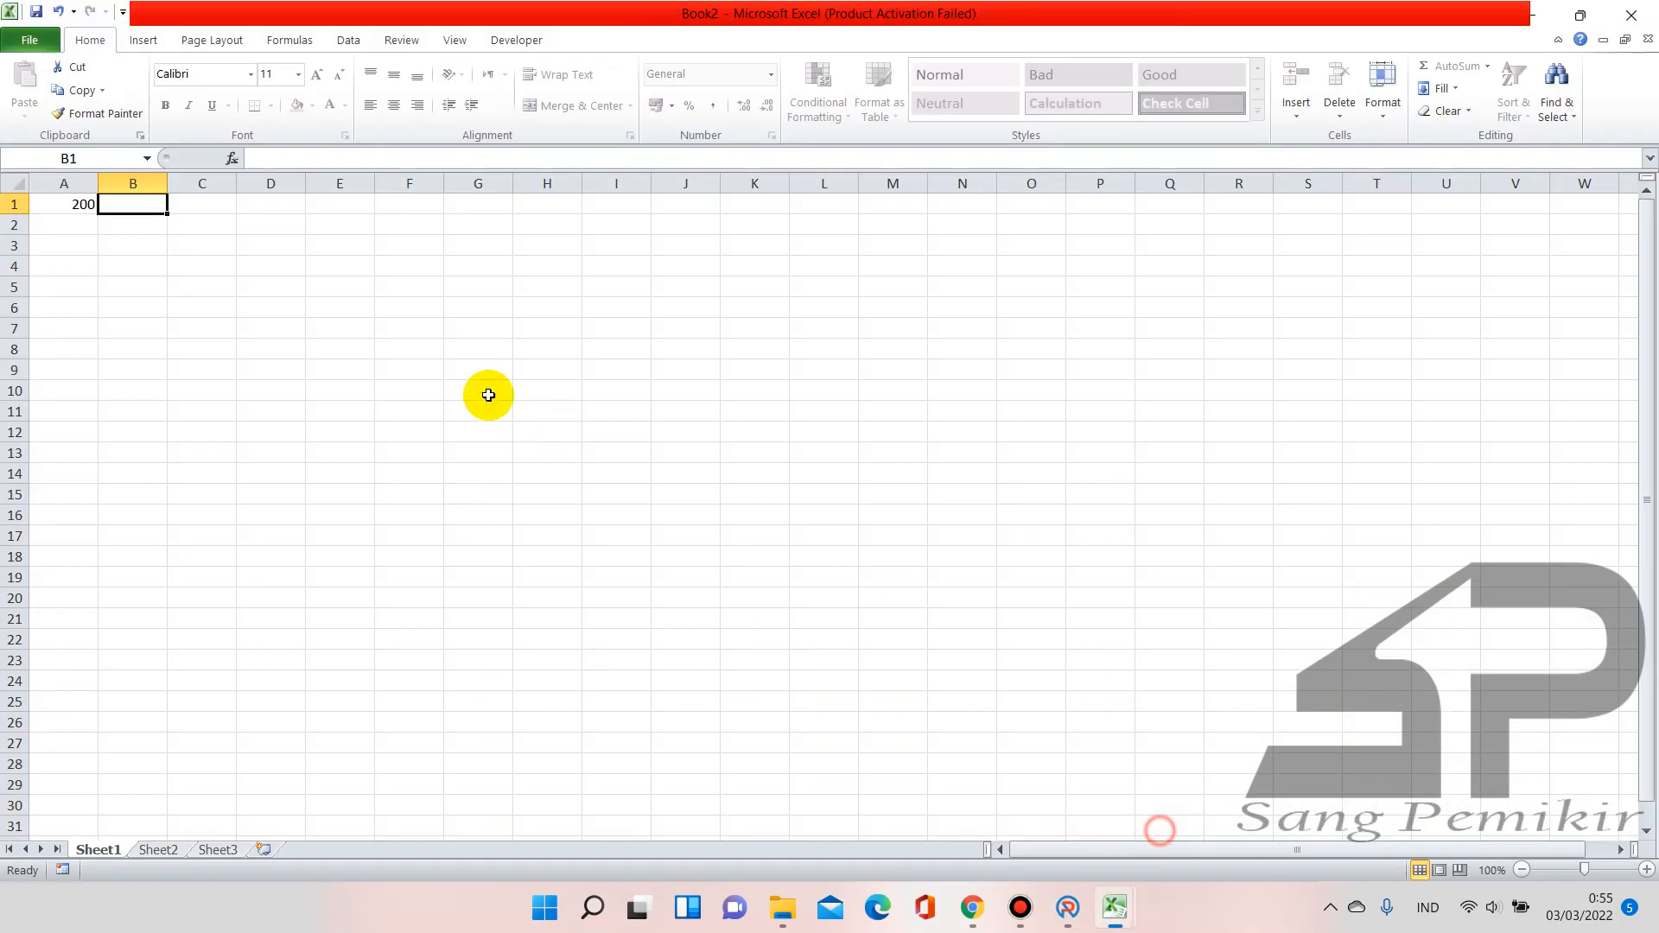
text(6835)
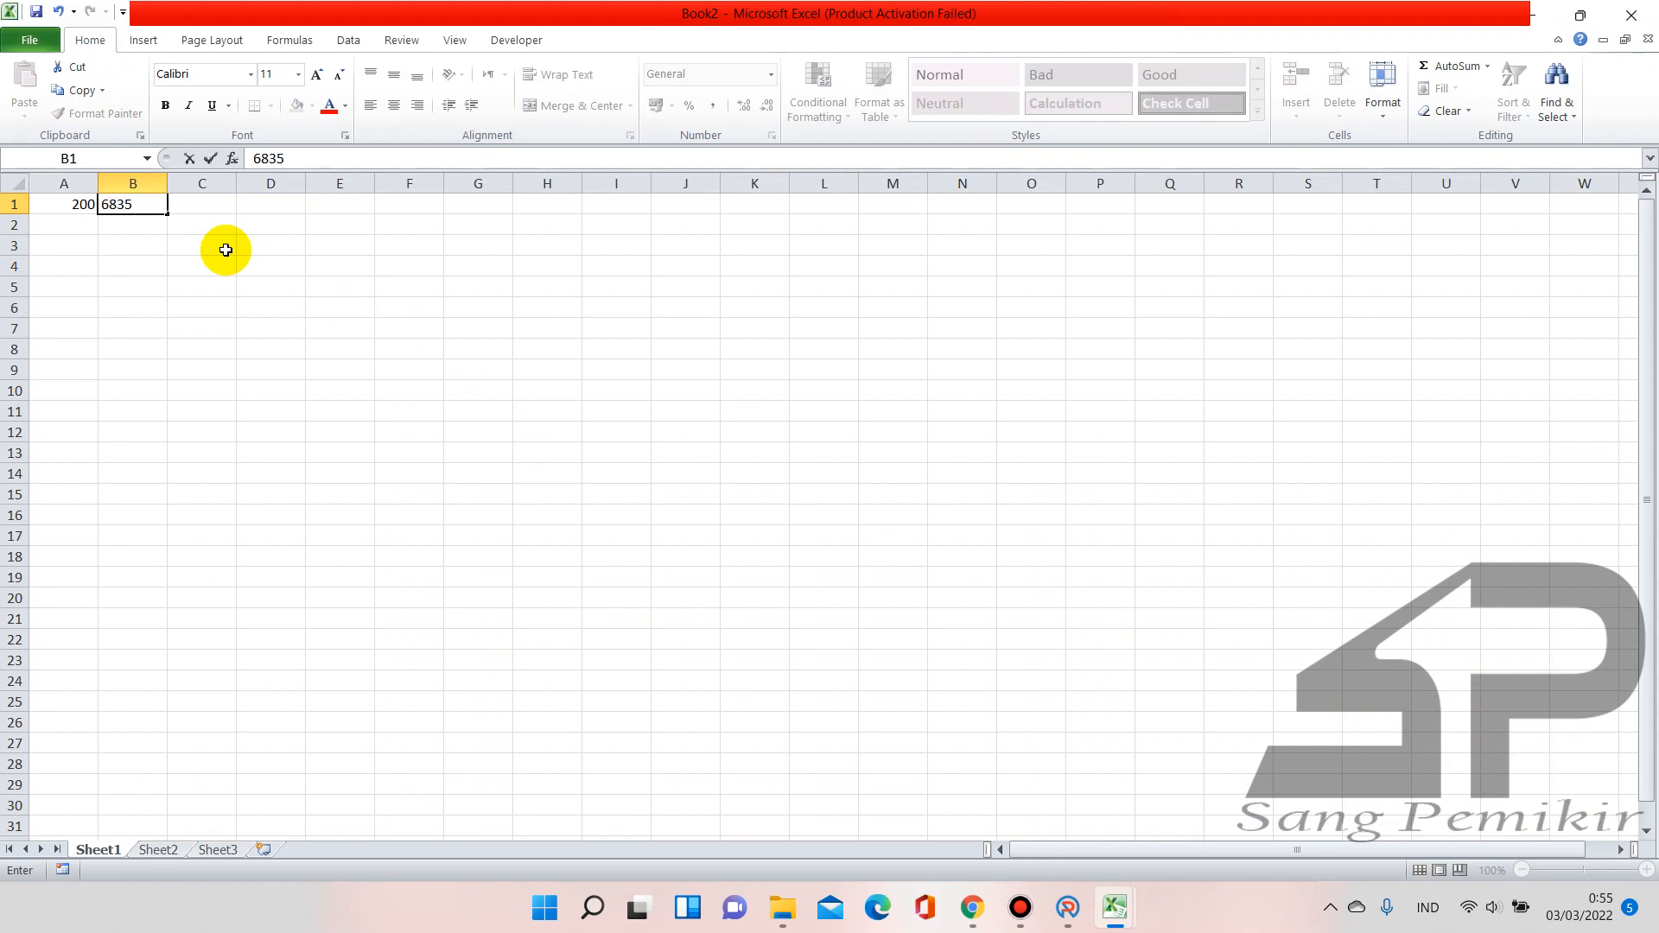
key(Tab)
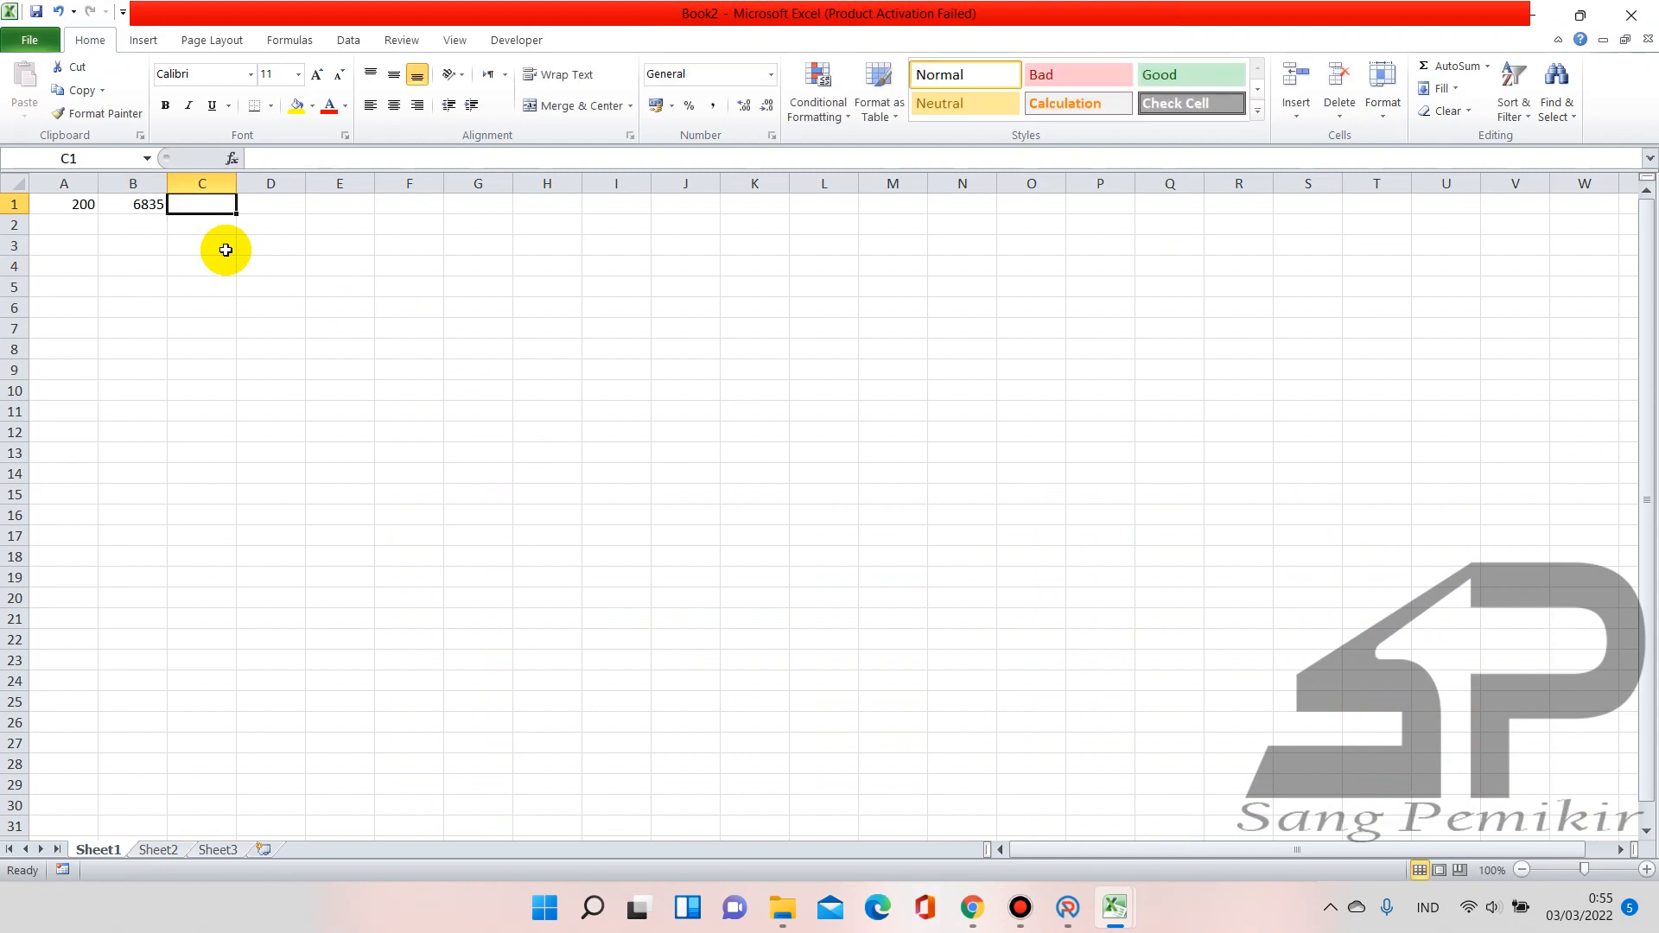
Enter the formula =B1/A1 in cell C1
text(=)
click(106, 204)
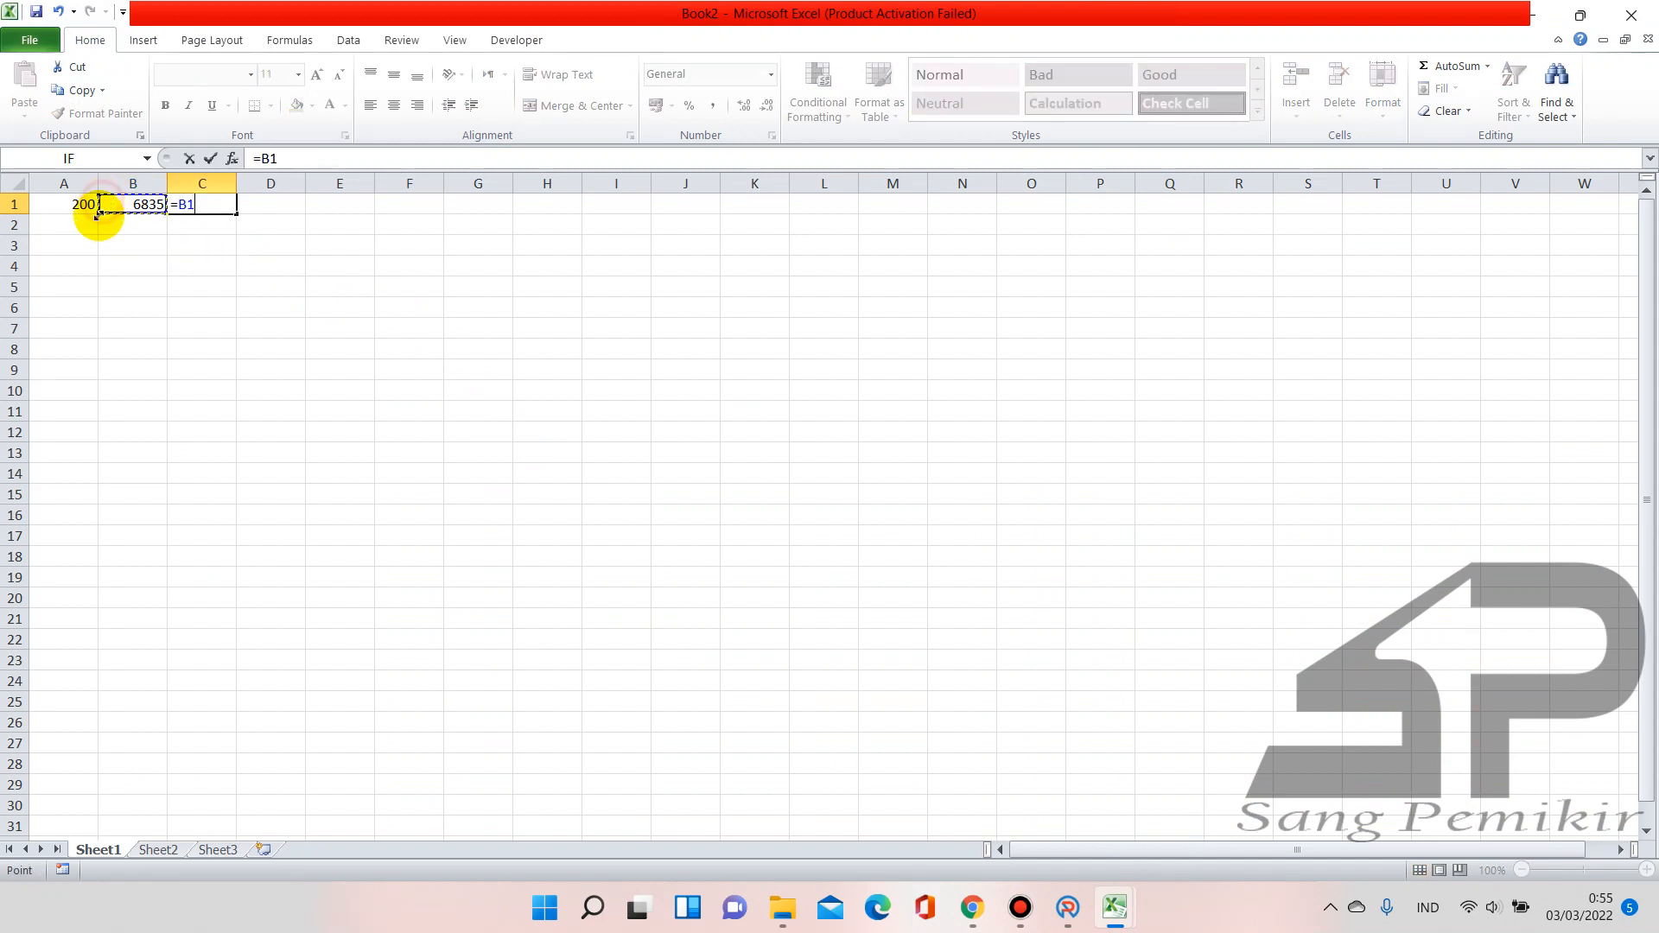
text(/)
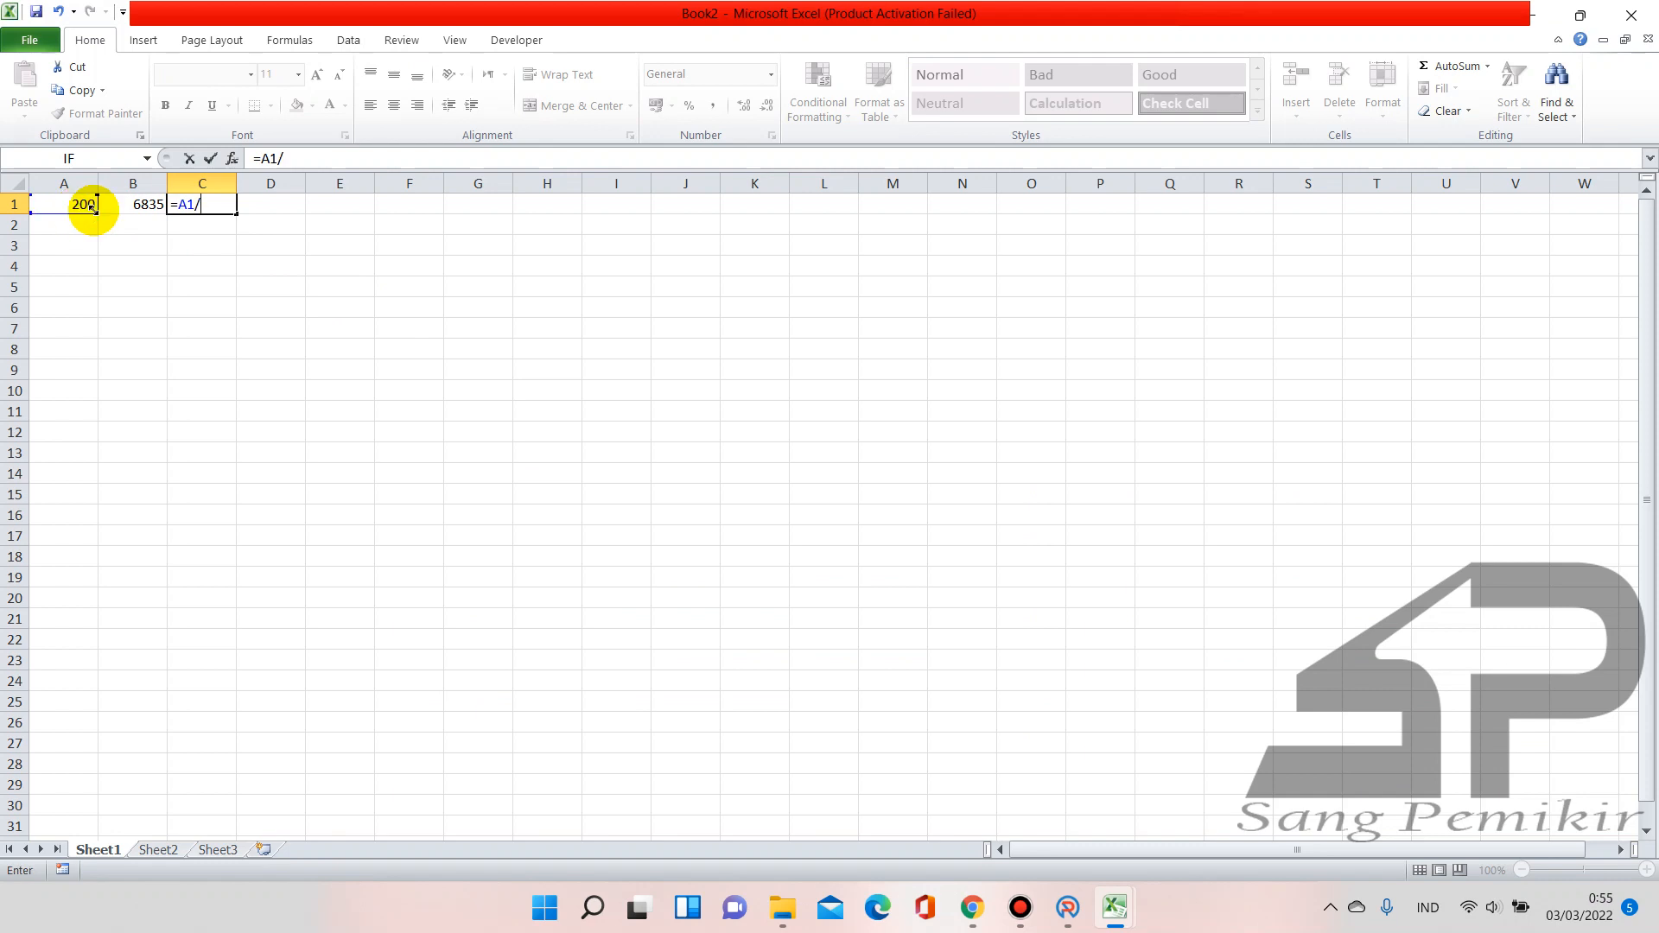
key(Return)
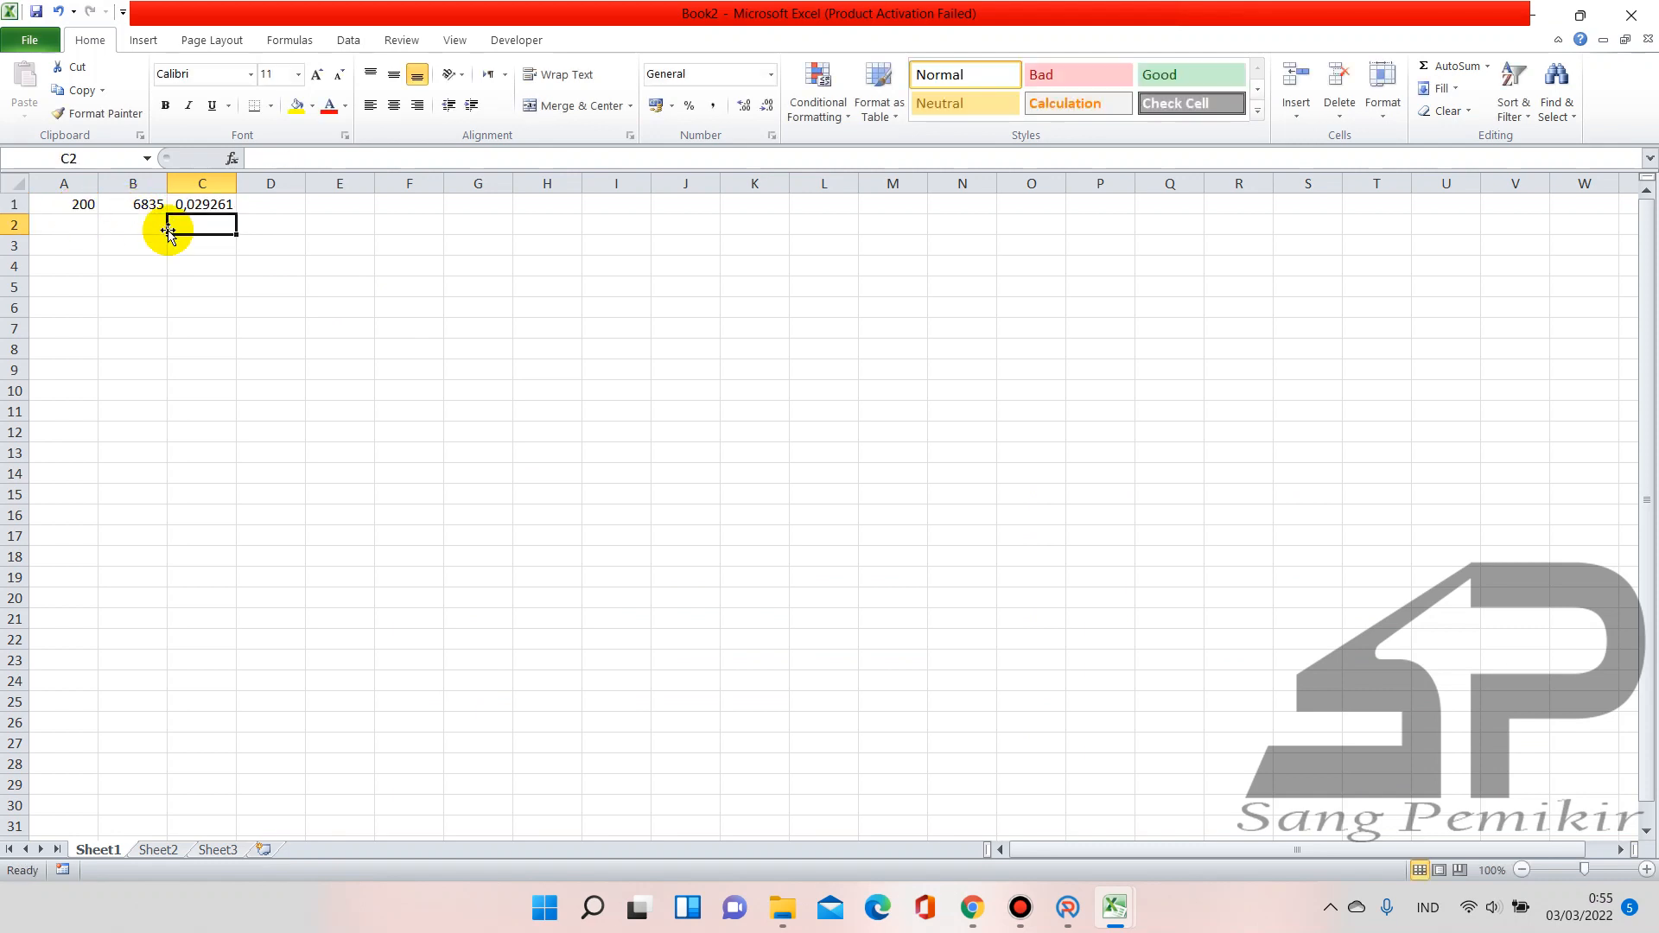
click(195, 204)
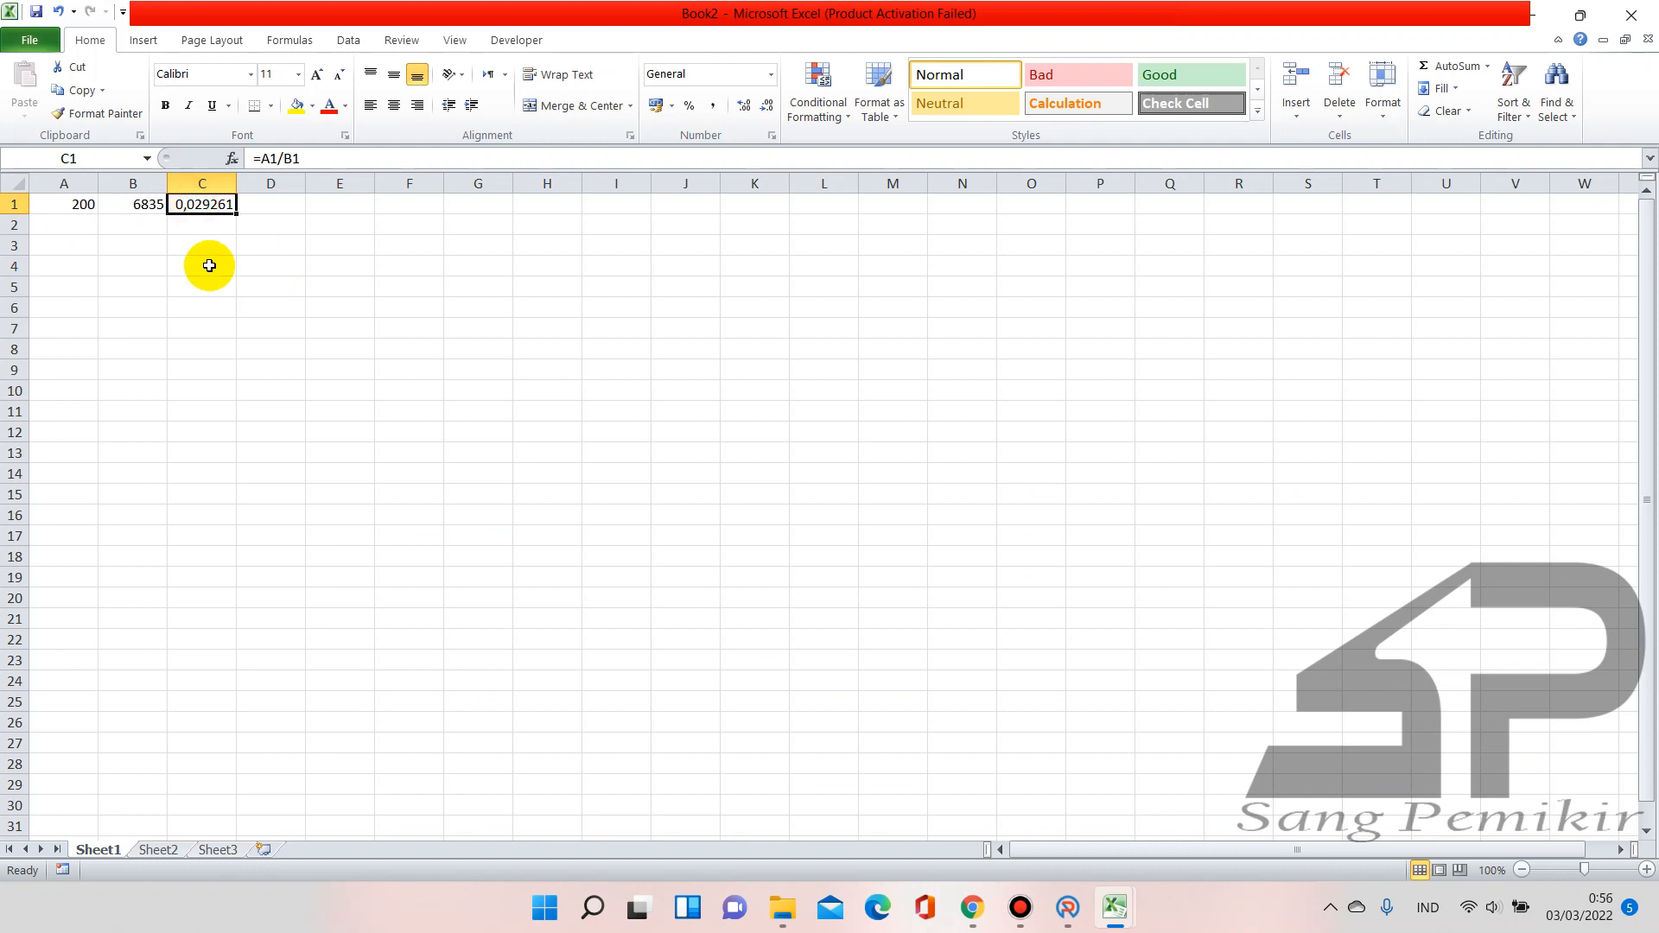
text(=)
click(136, 204)
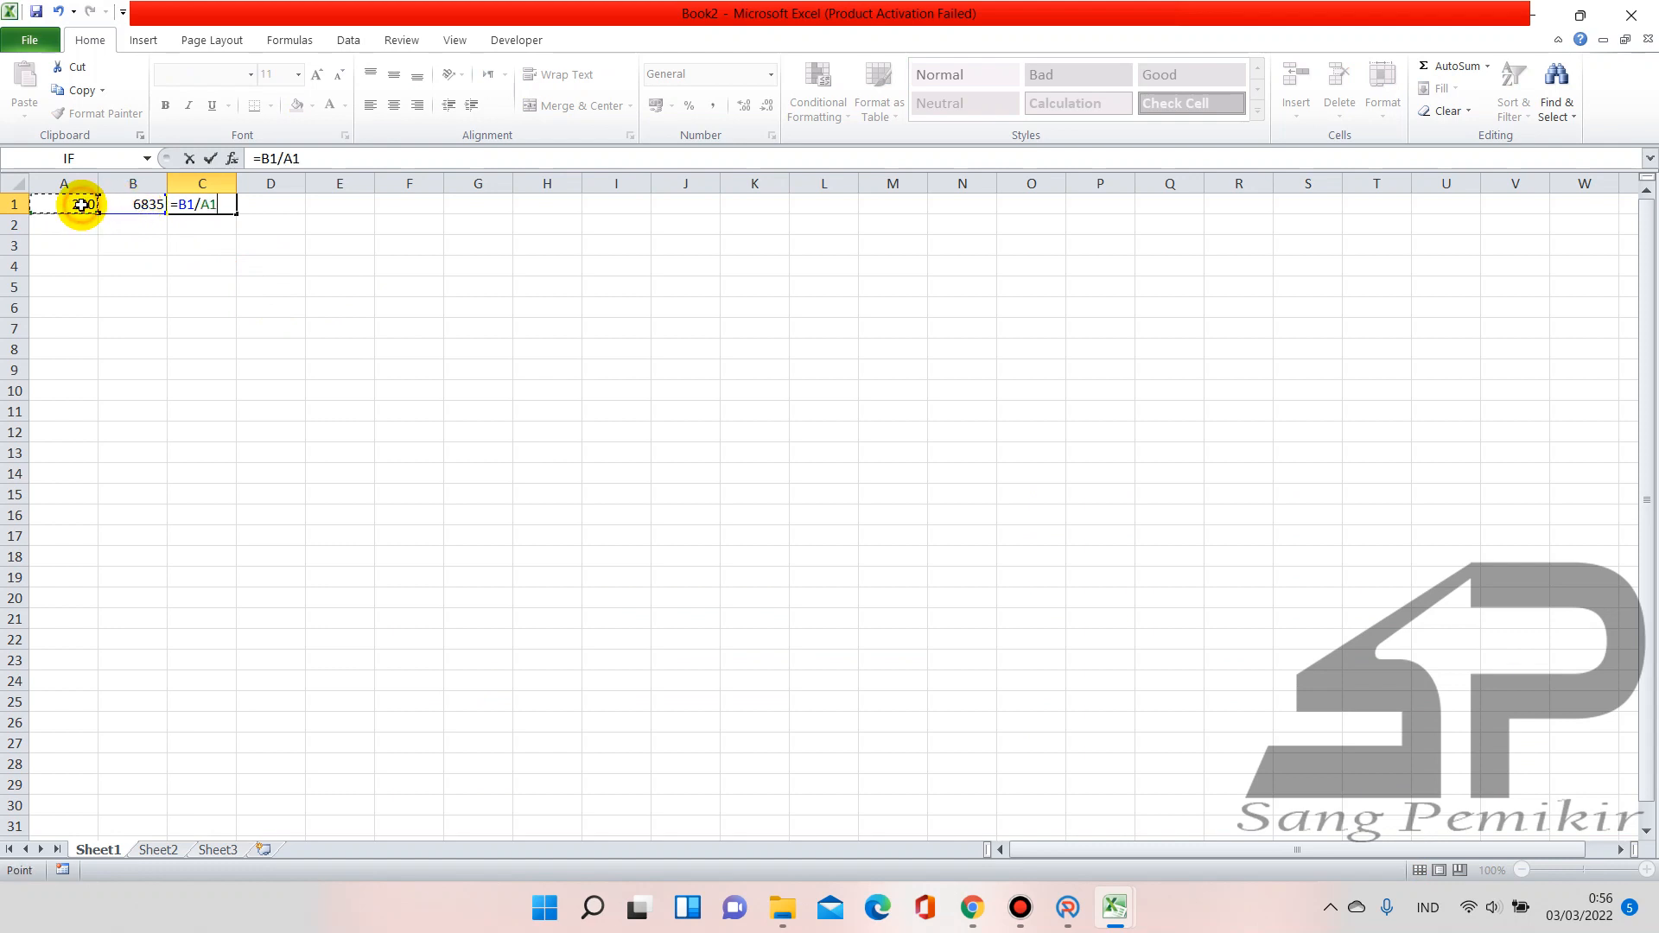
key(Return)
Widen column C and reduce decimals so C1 shows 34,175
click(199, 183)
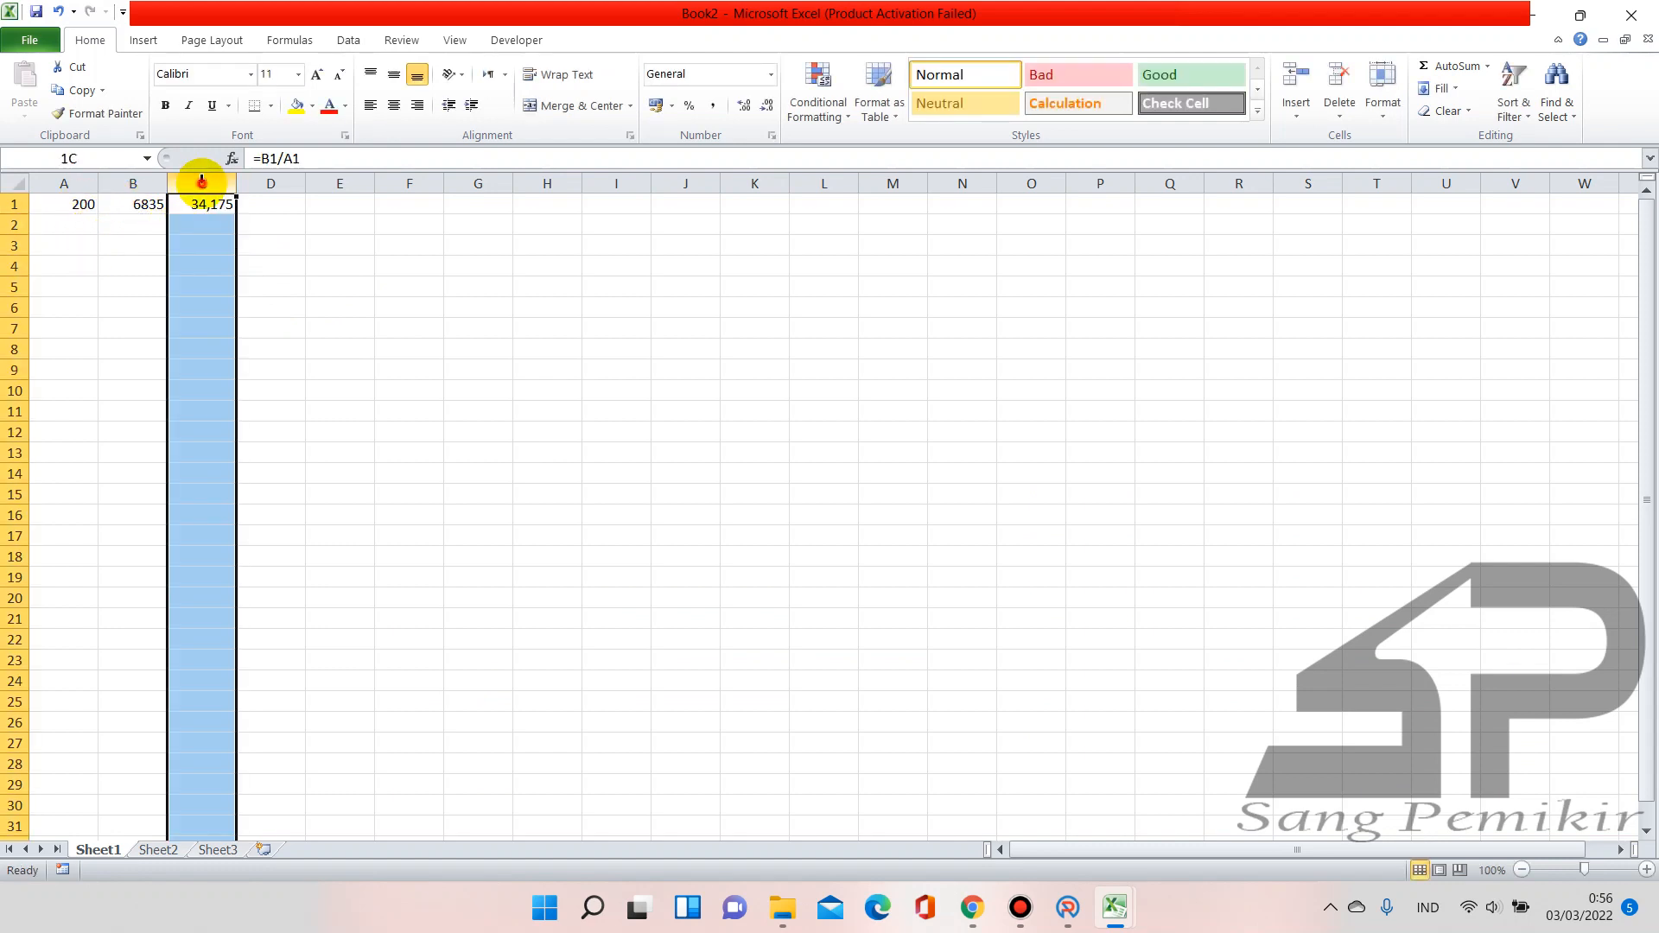
drag(236, 185, 254, 185)
click(223, 204)
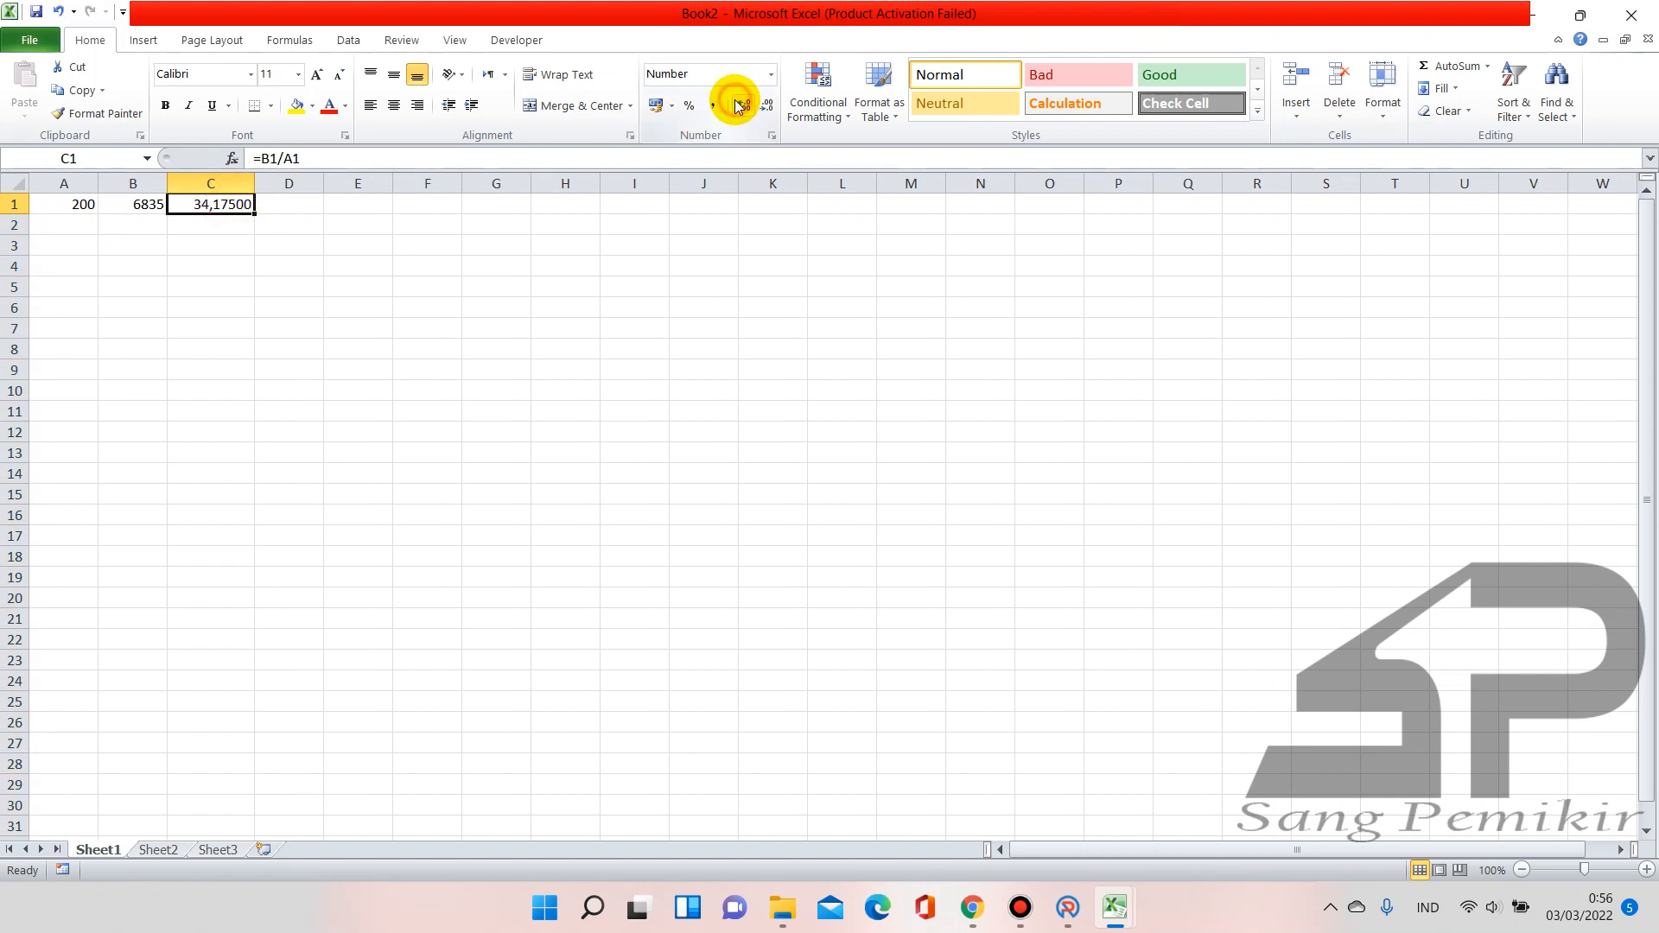
click(764, 107)
click(764, 106)
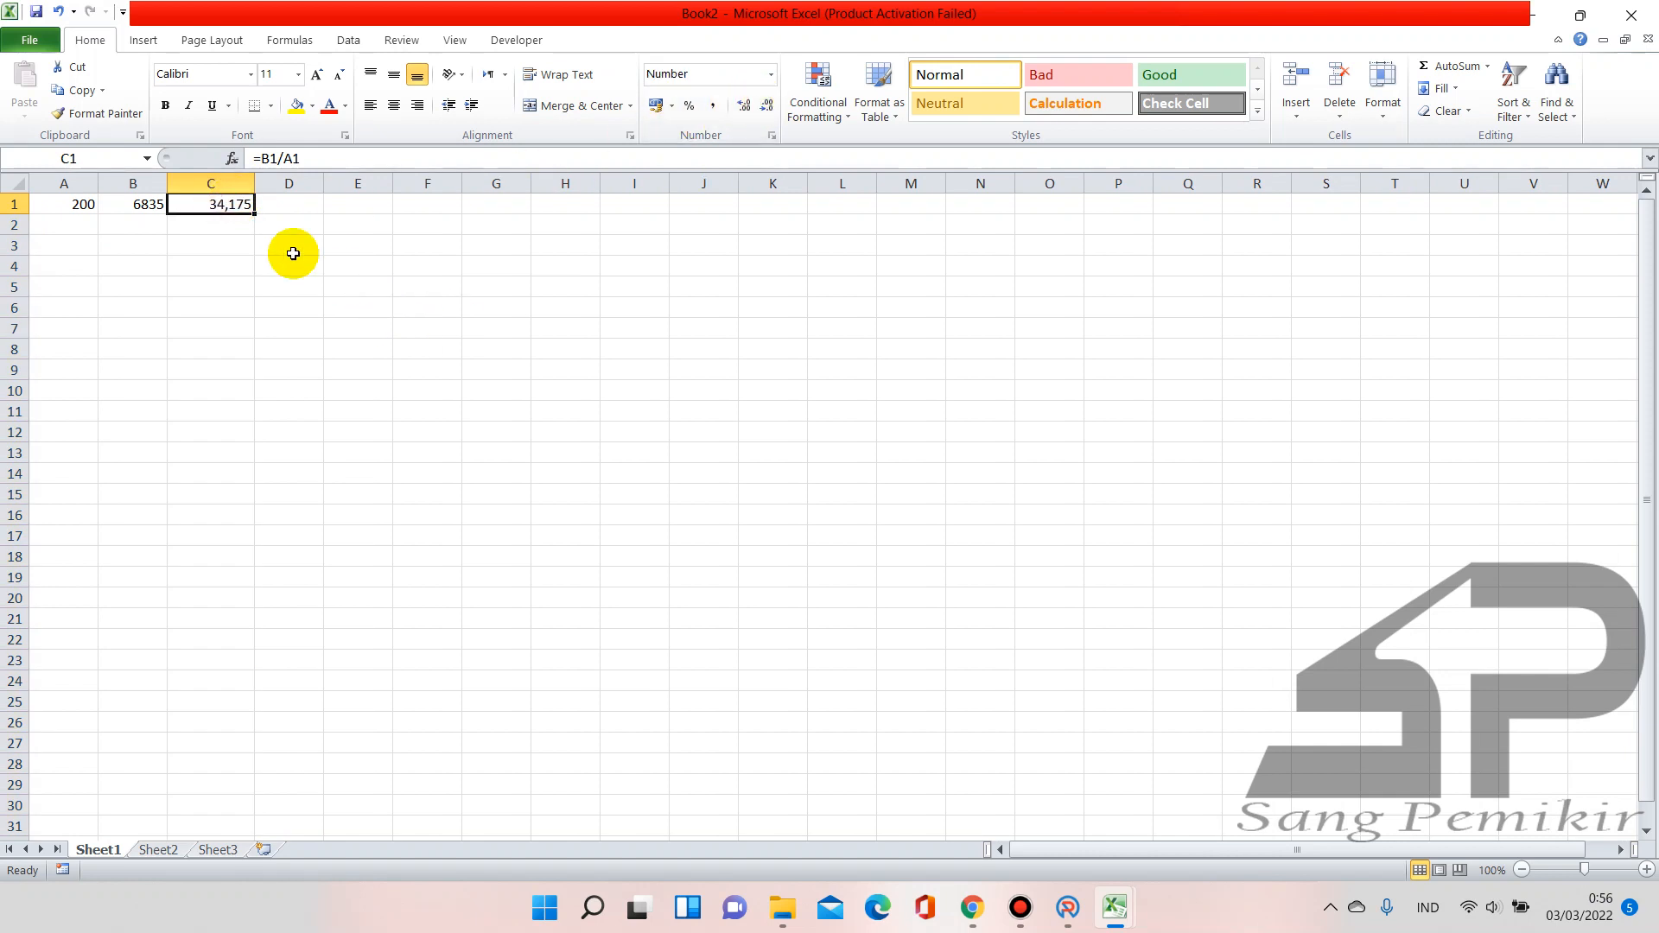
Bring the RAKS workbook forward and try 34,175 as the Fotocopy coefficient in F26
mouse_move(972, 906)
click(928, 781)
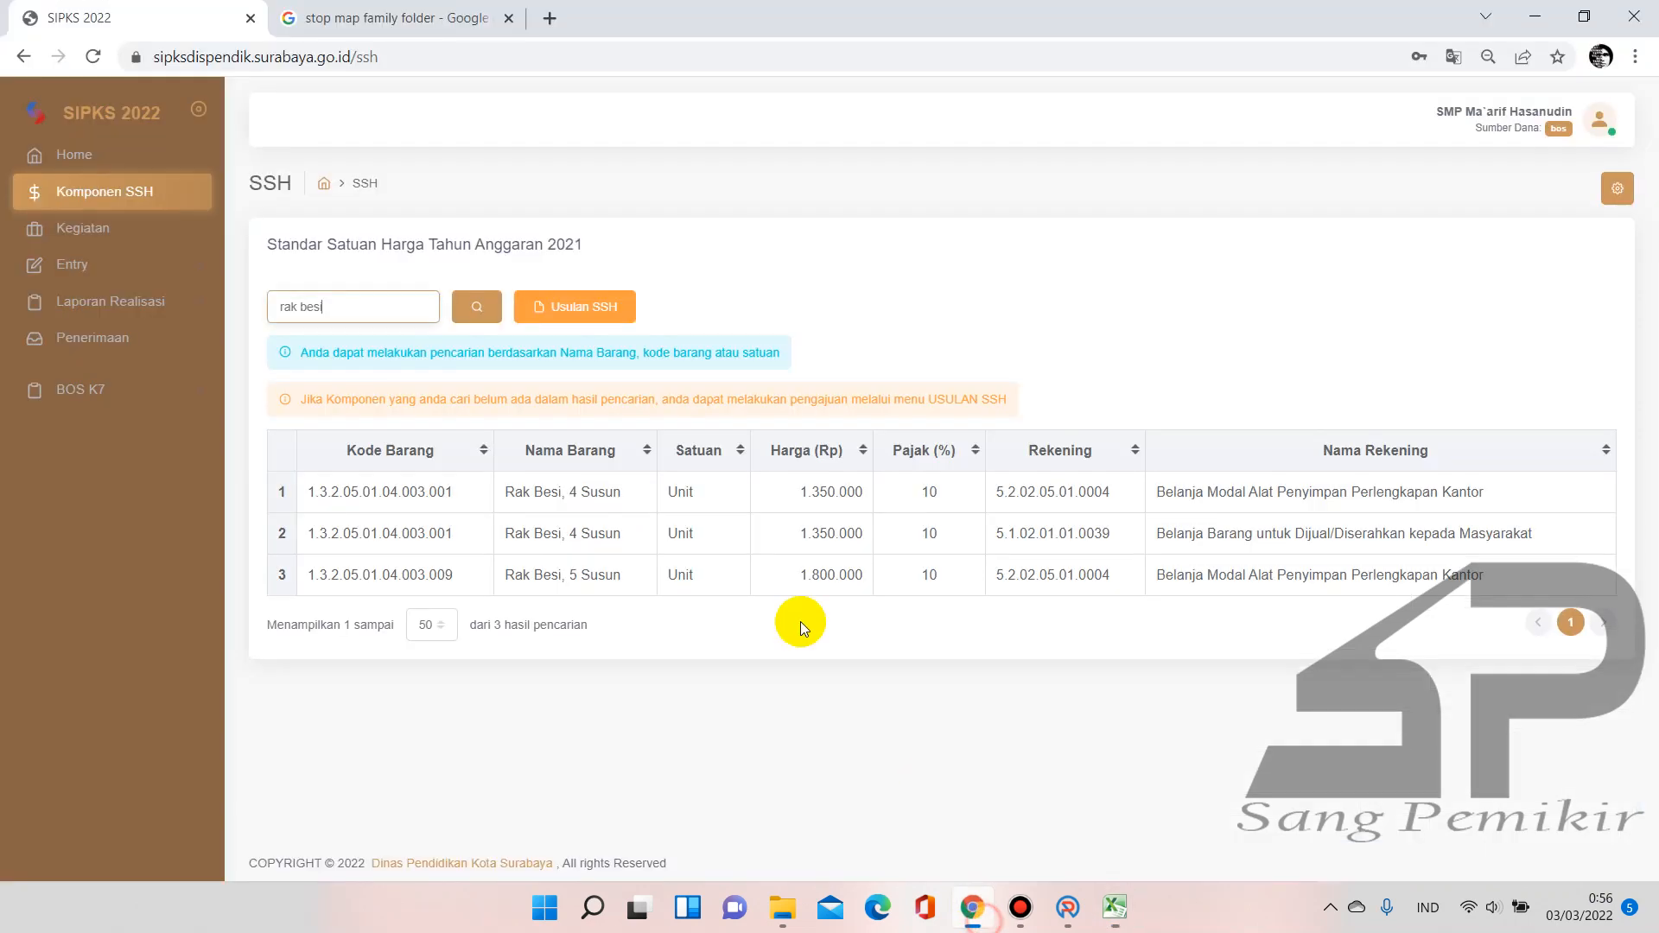
click(1123, 914)
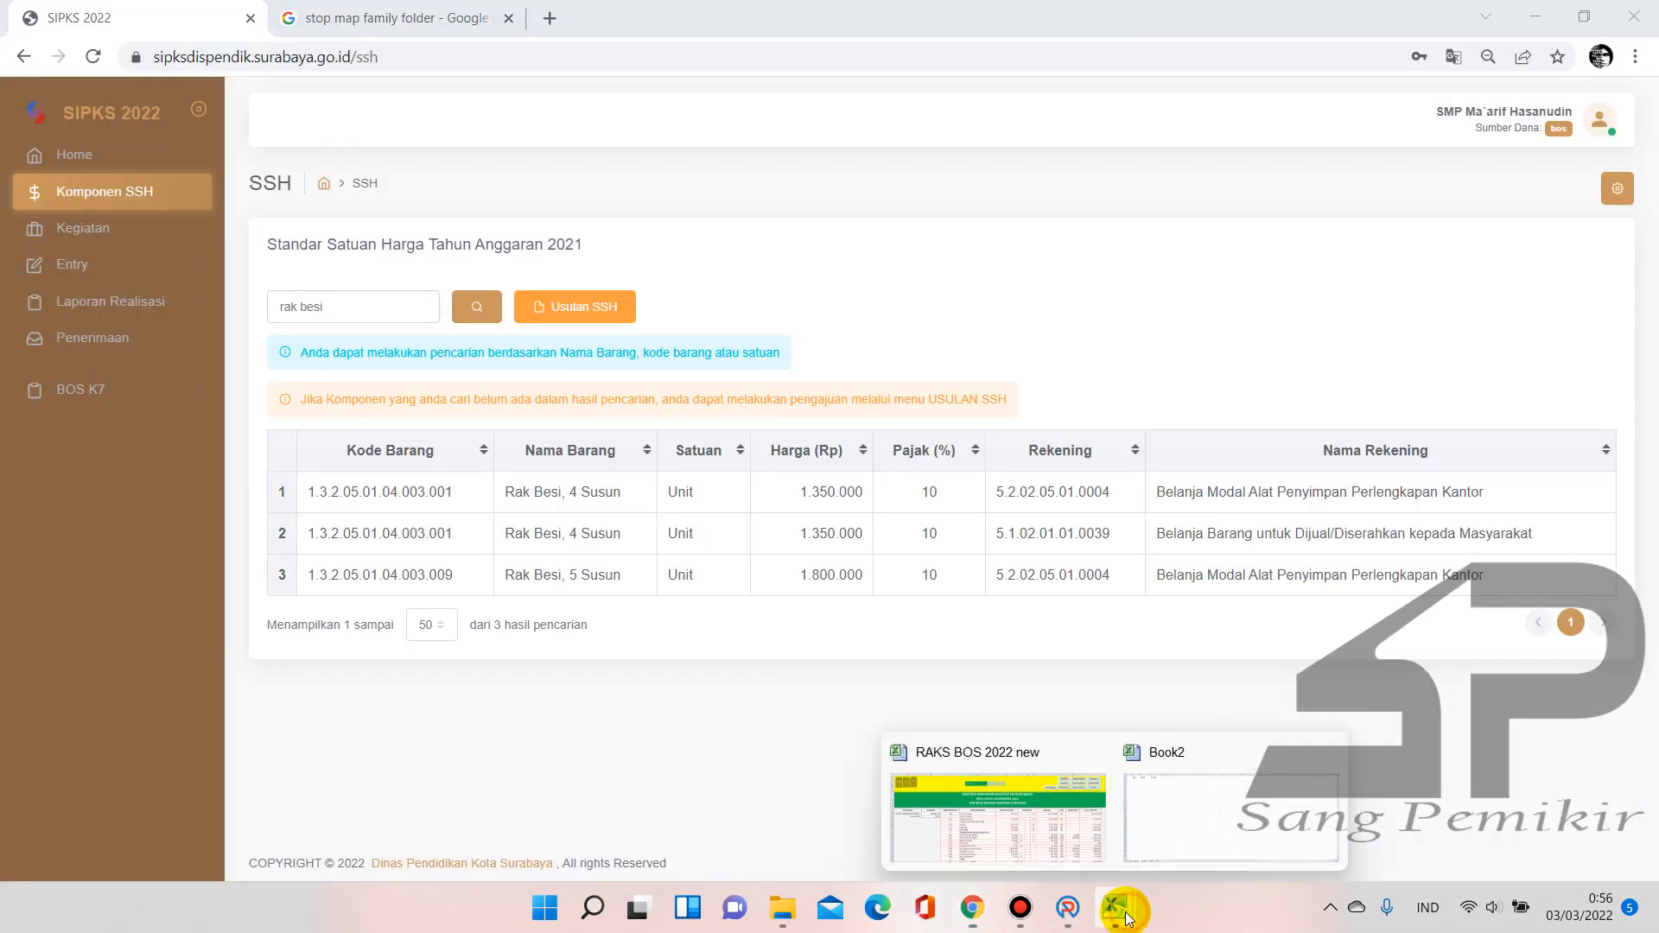
click(1058, 812)
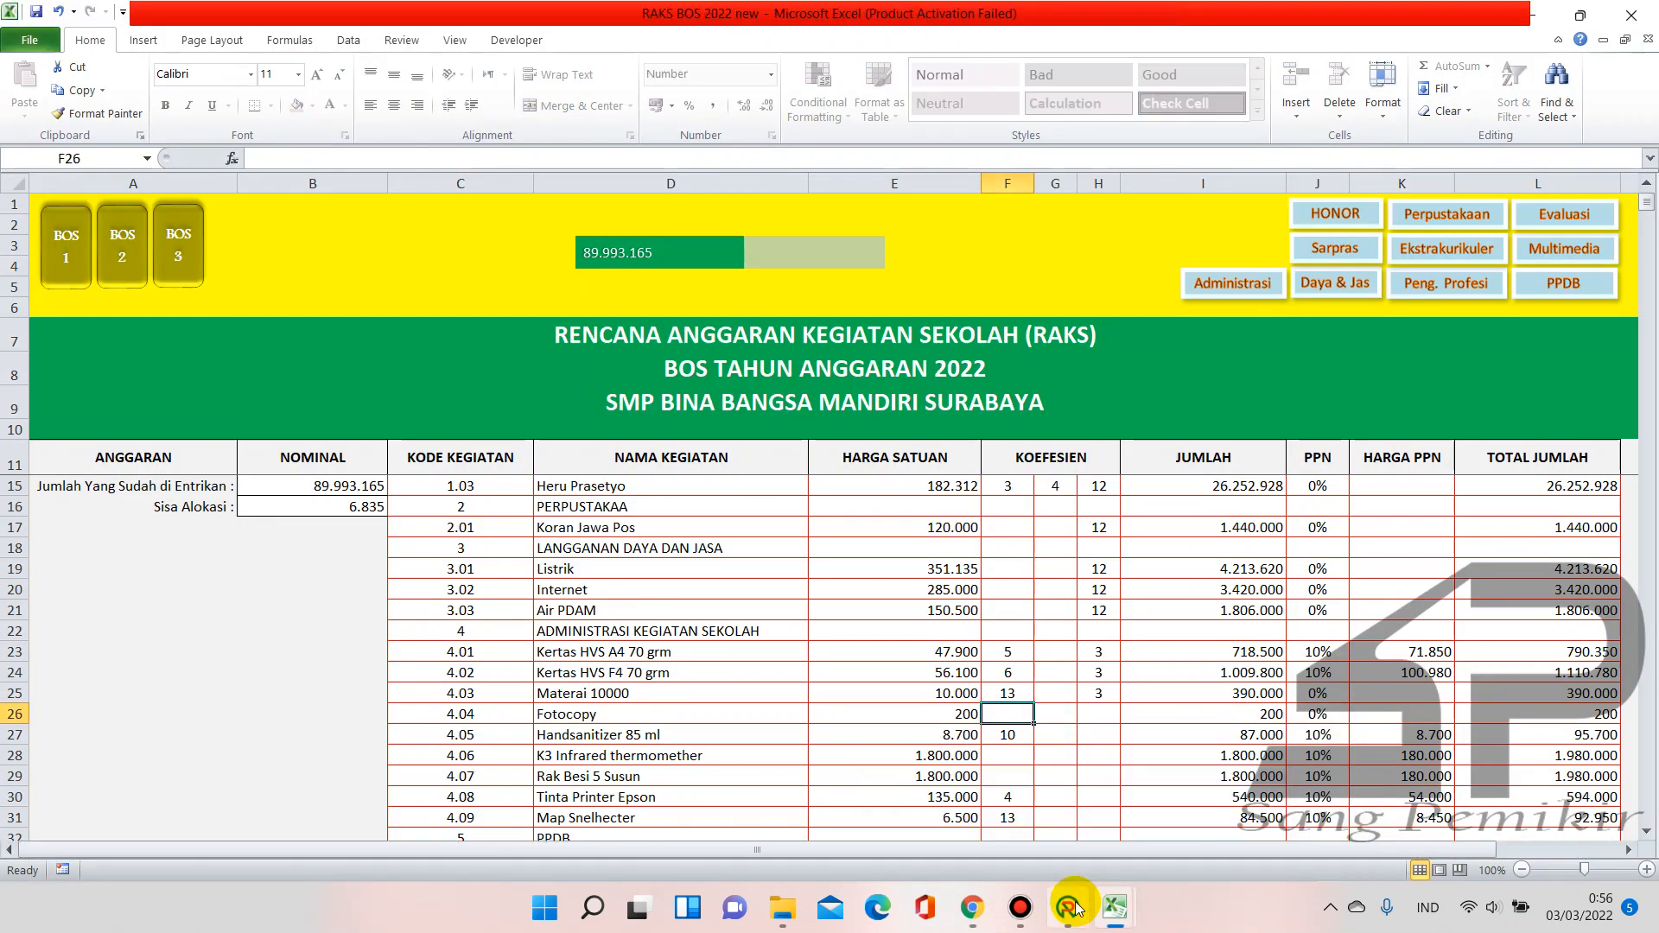
mouse_move(1147, 889)
mouse_move(1179, 826)
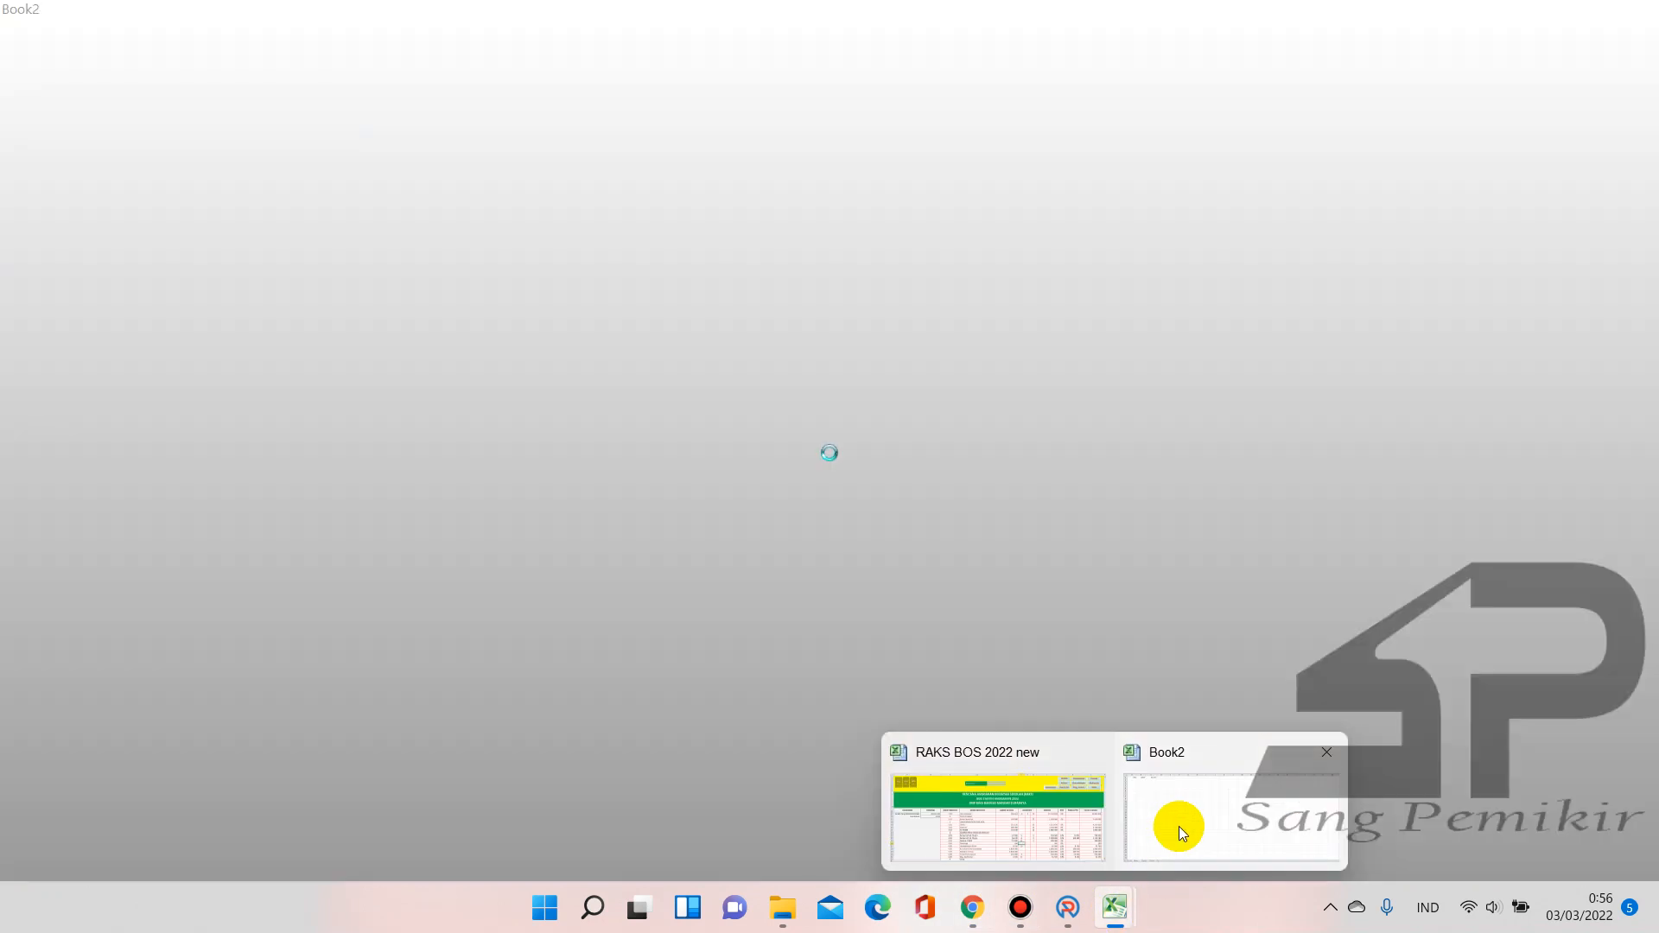
mouse_move(1057, 907)
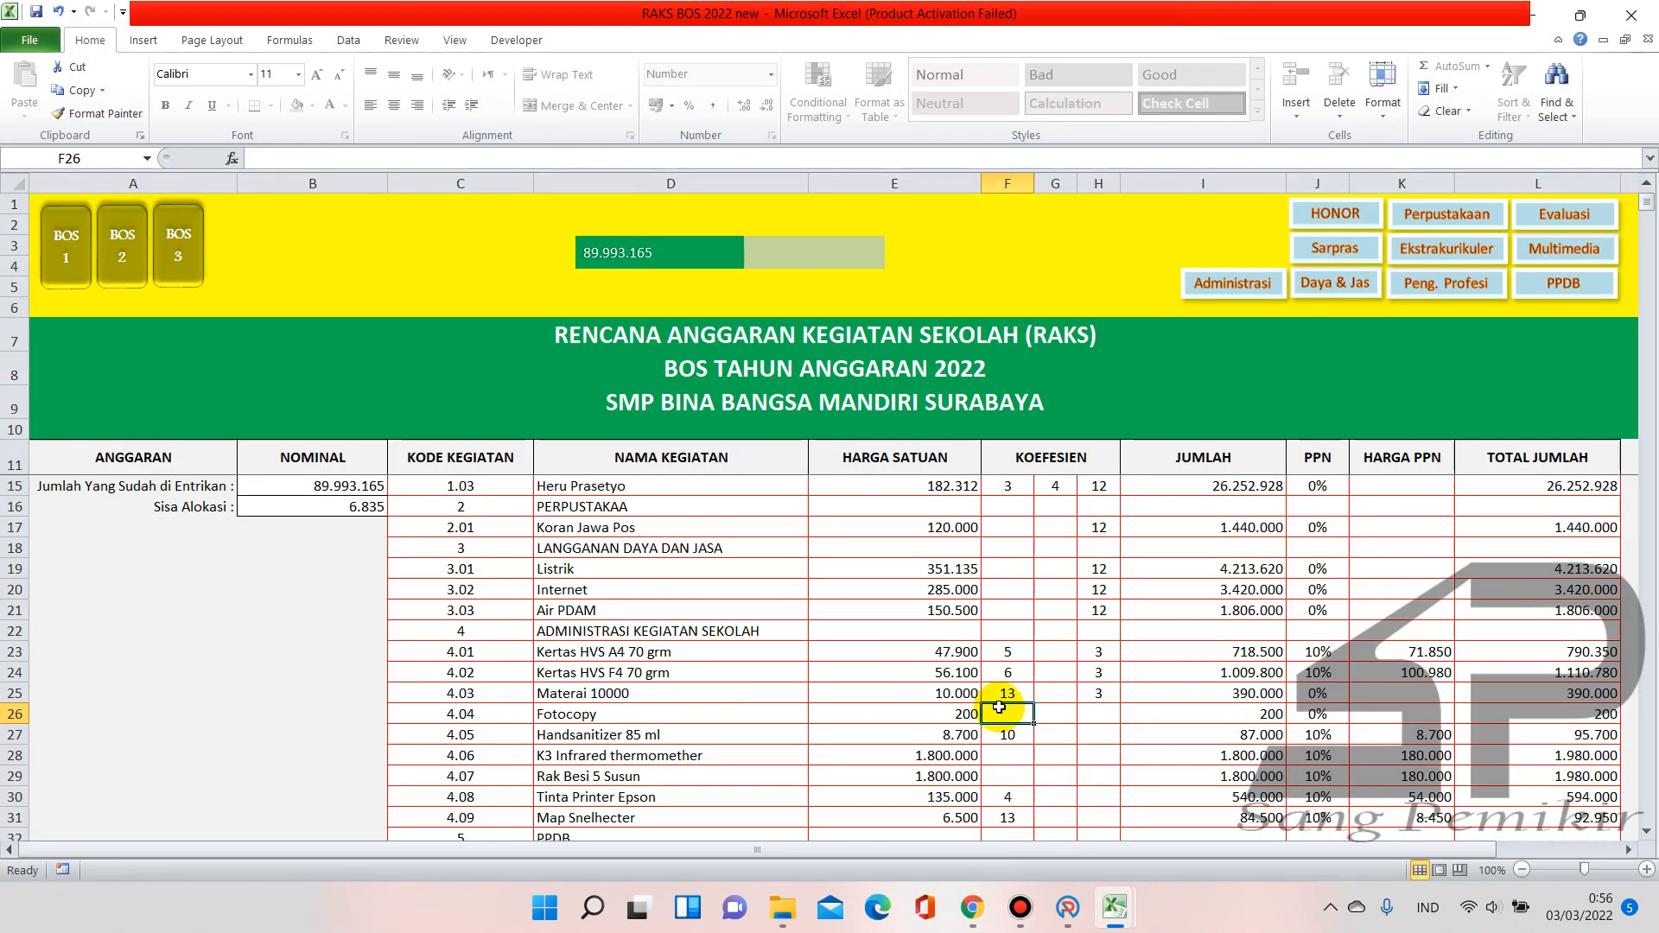
text(34,175)
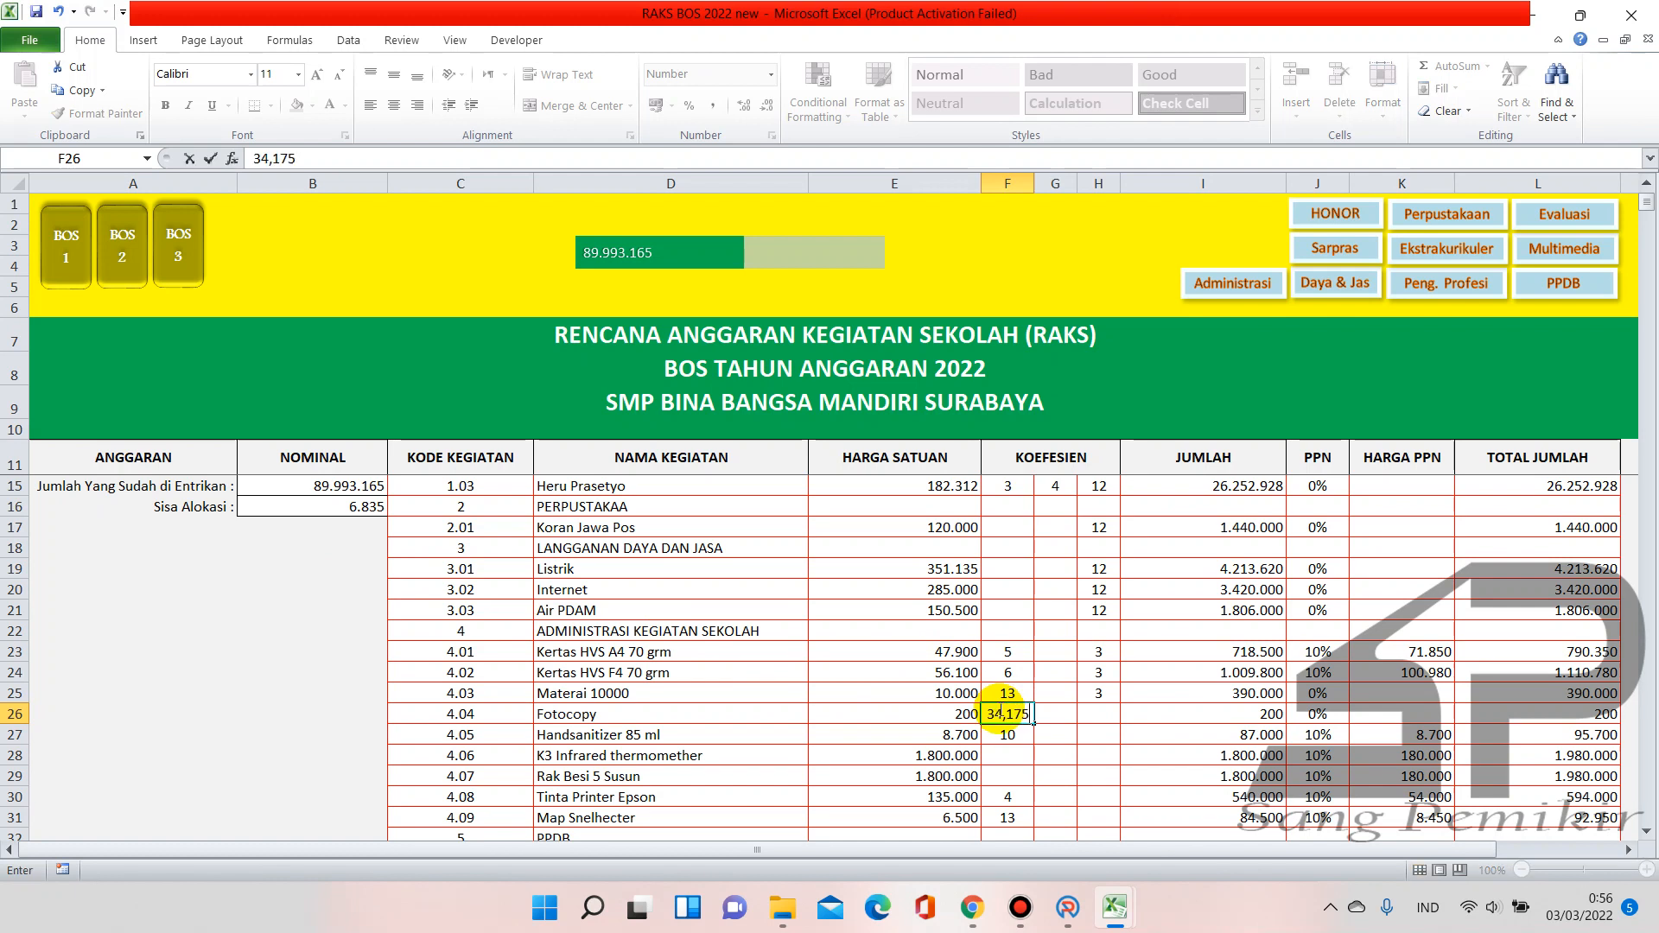
key(Return)
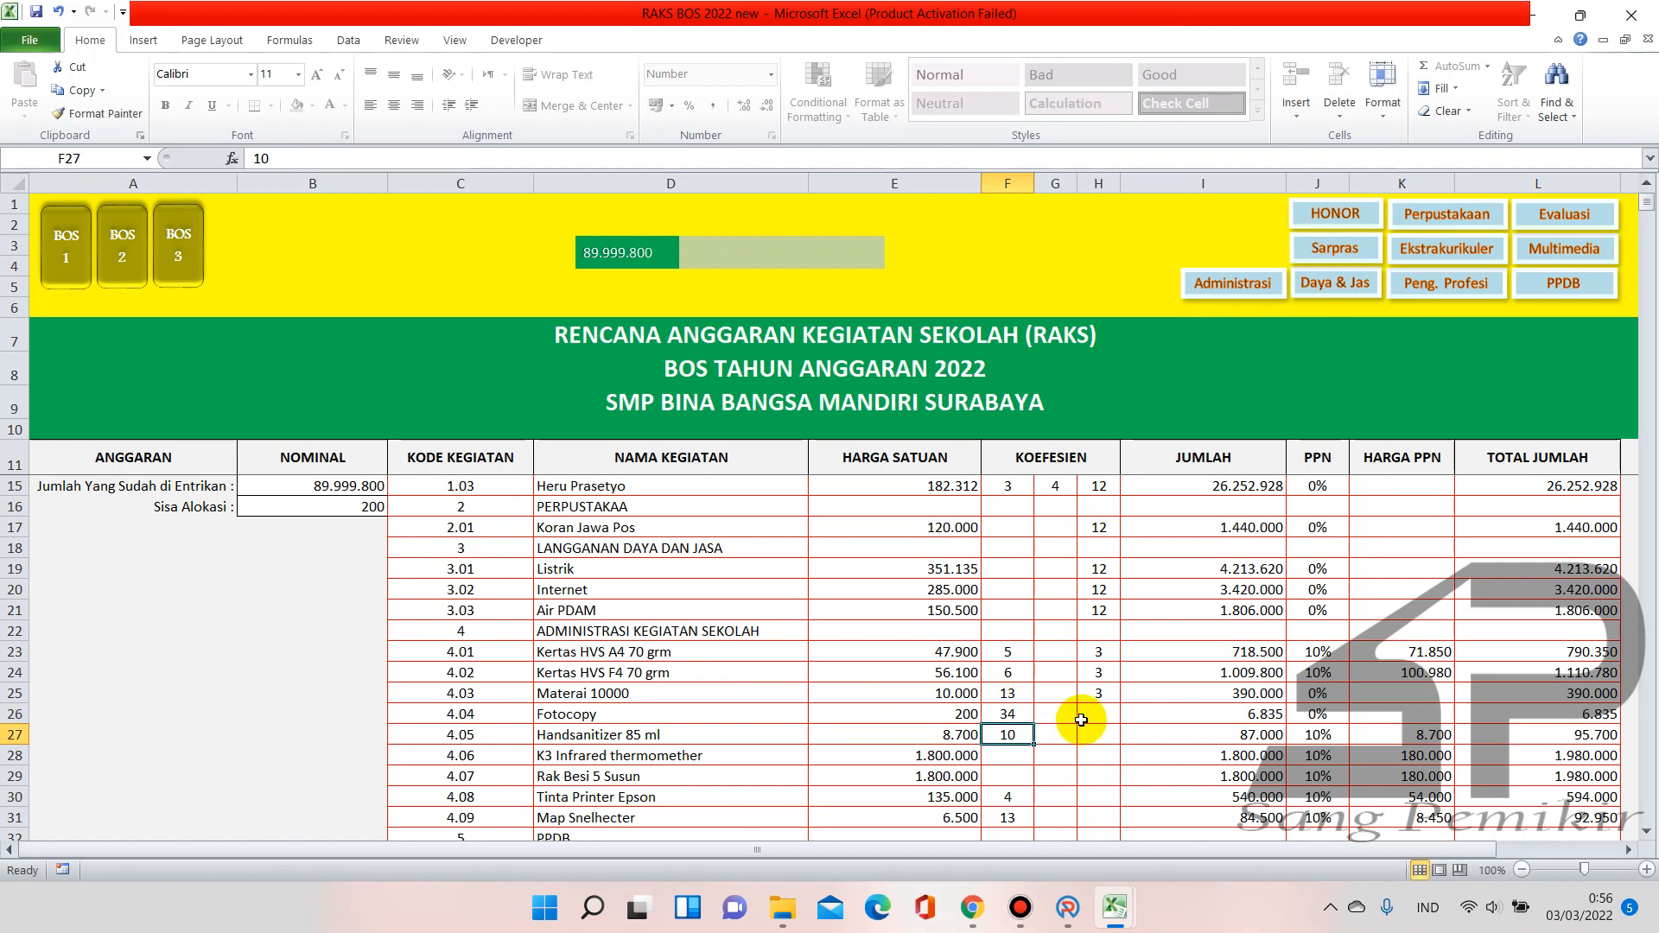
Clear the Fotocopy coefficient in F26, returning Sisa Alokasi to 6.835
scroll(798, 713, up, 1)
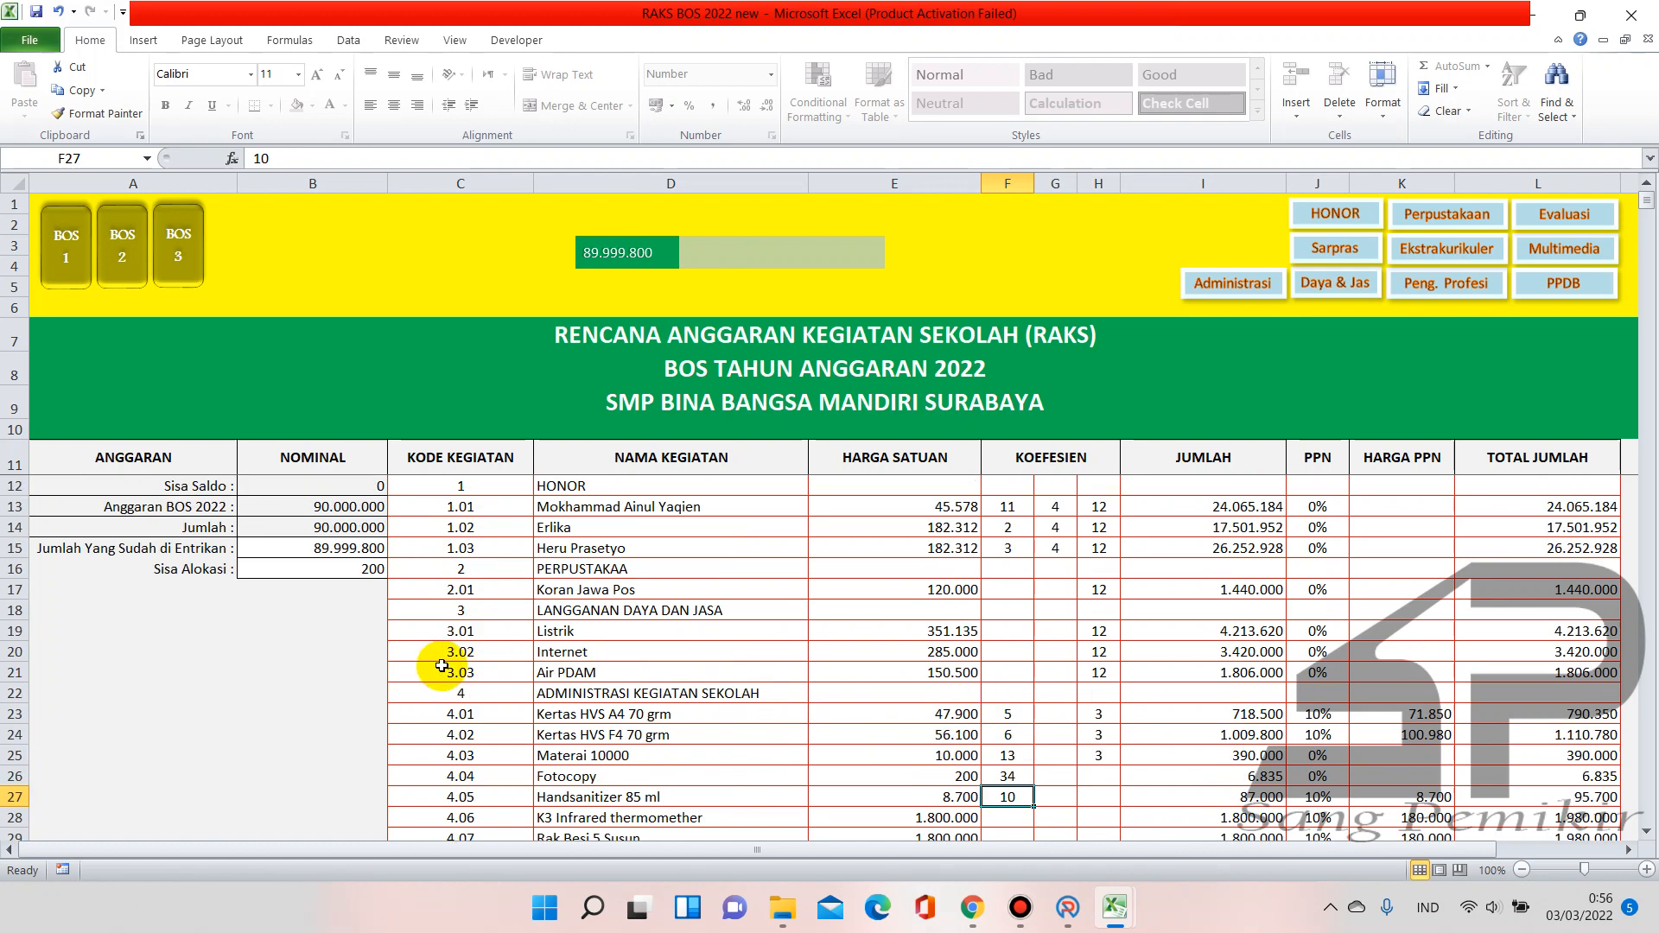
scroll(907, 726, down, 1)
click(1024, 714)
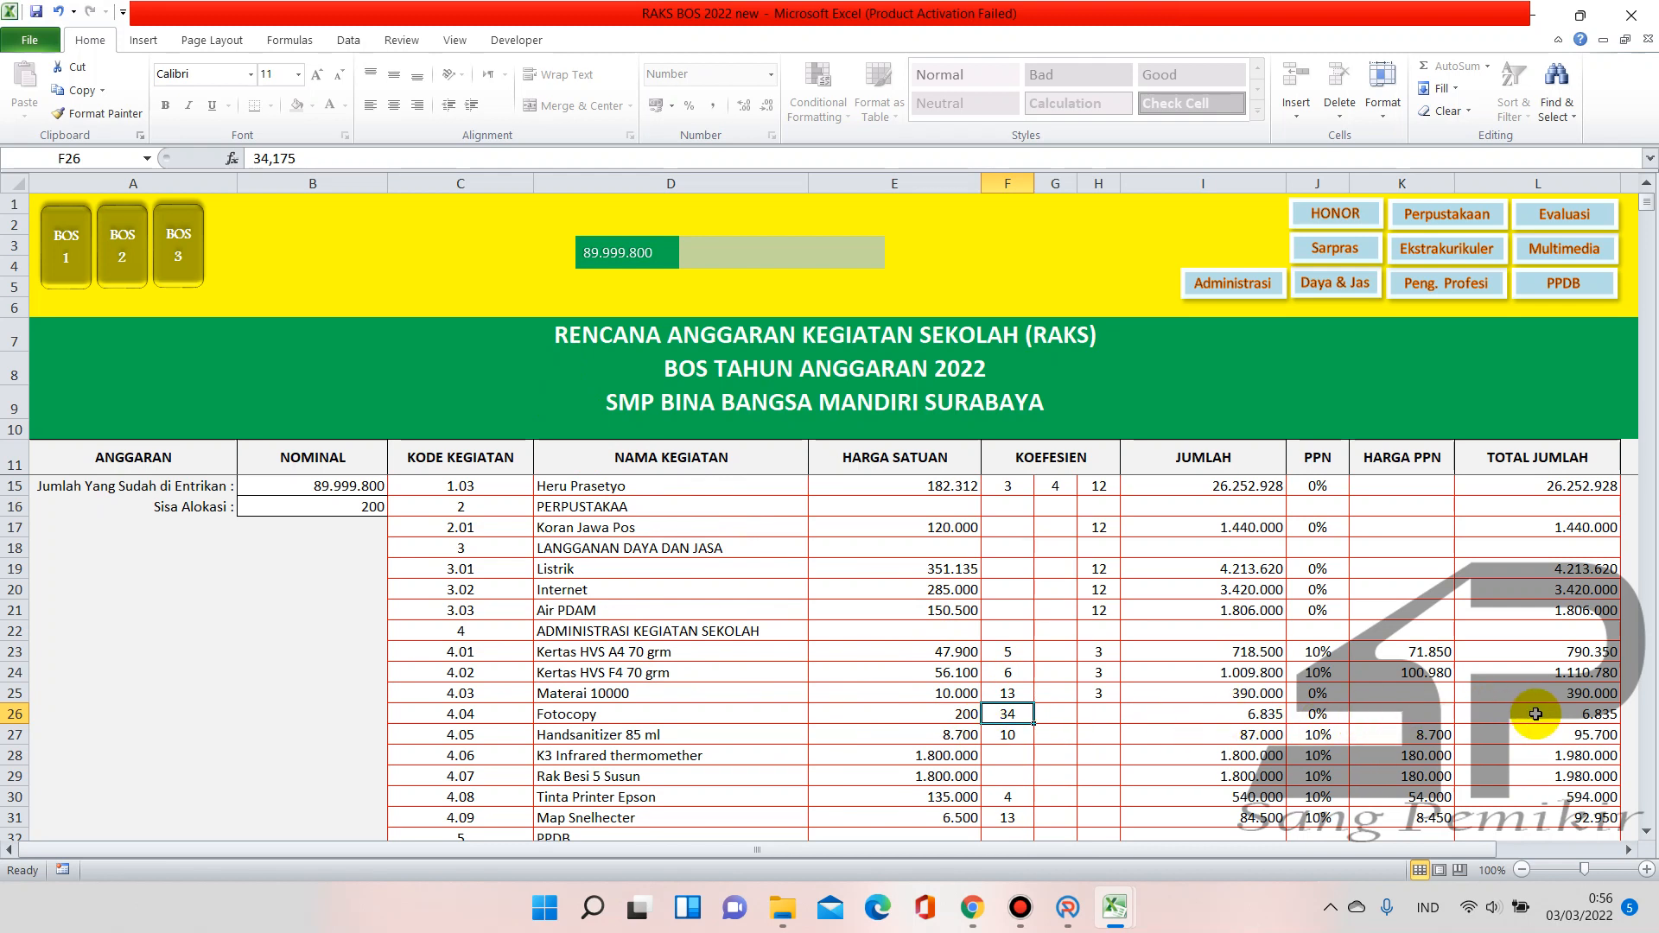
scroll(353, 607, up, 1)
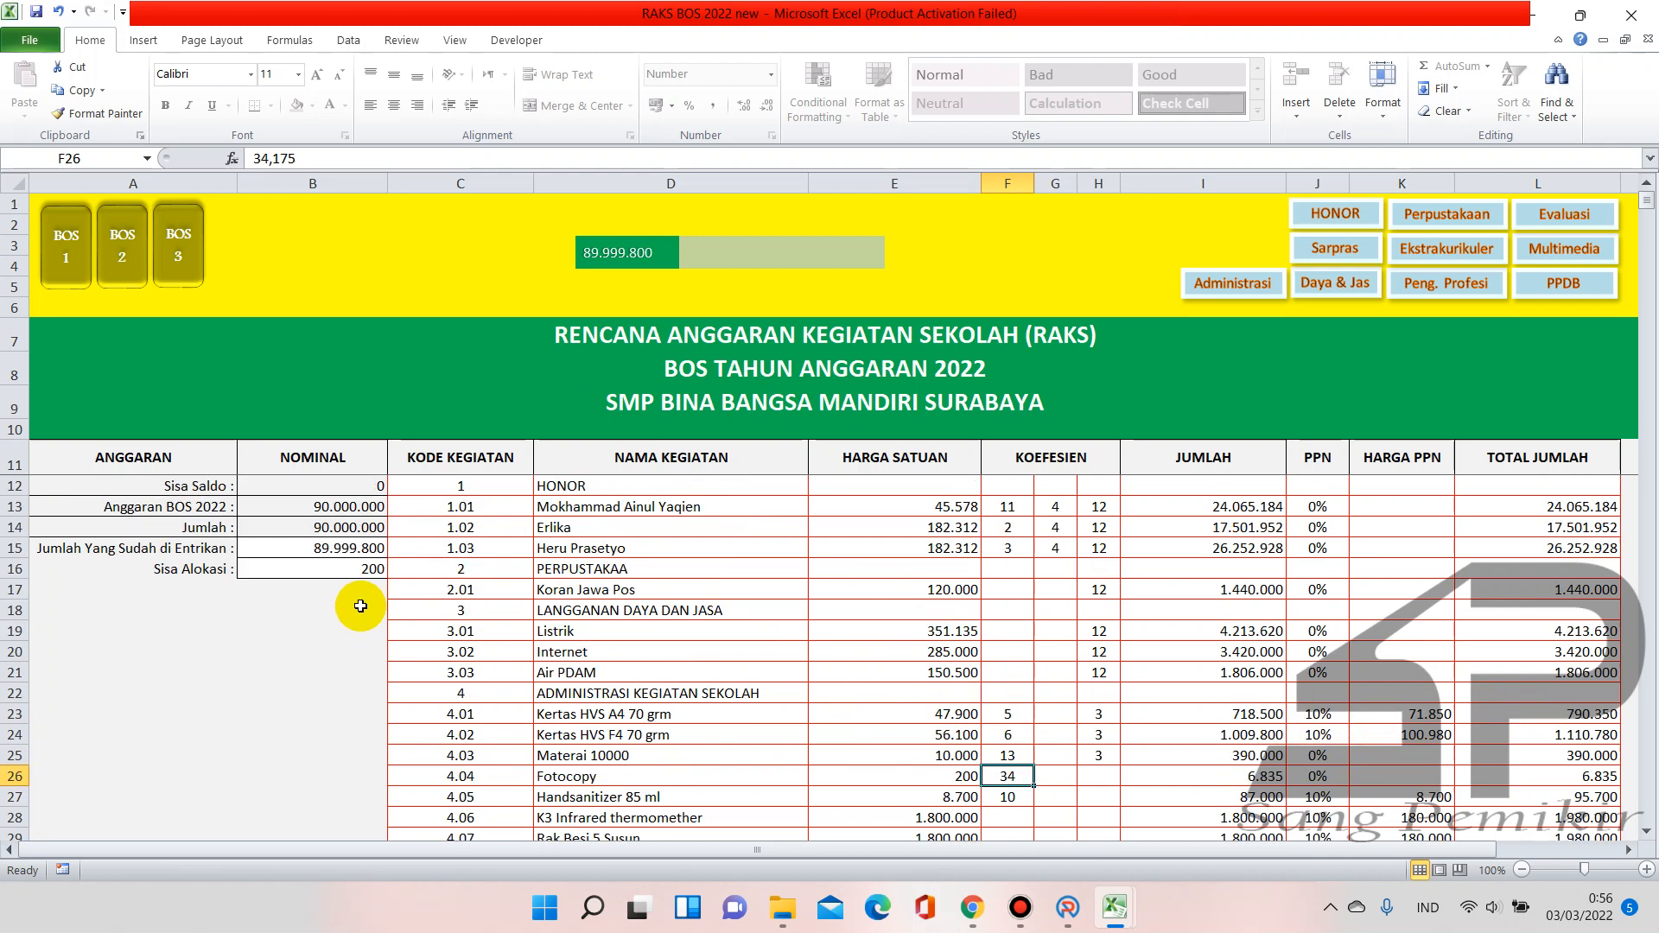
key(BackSpace)
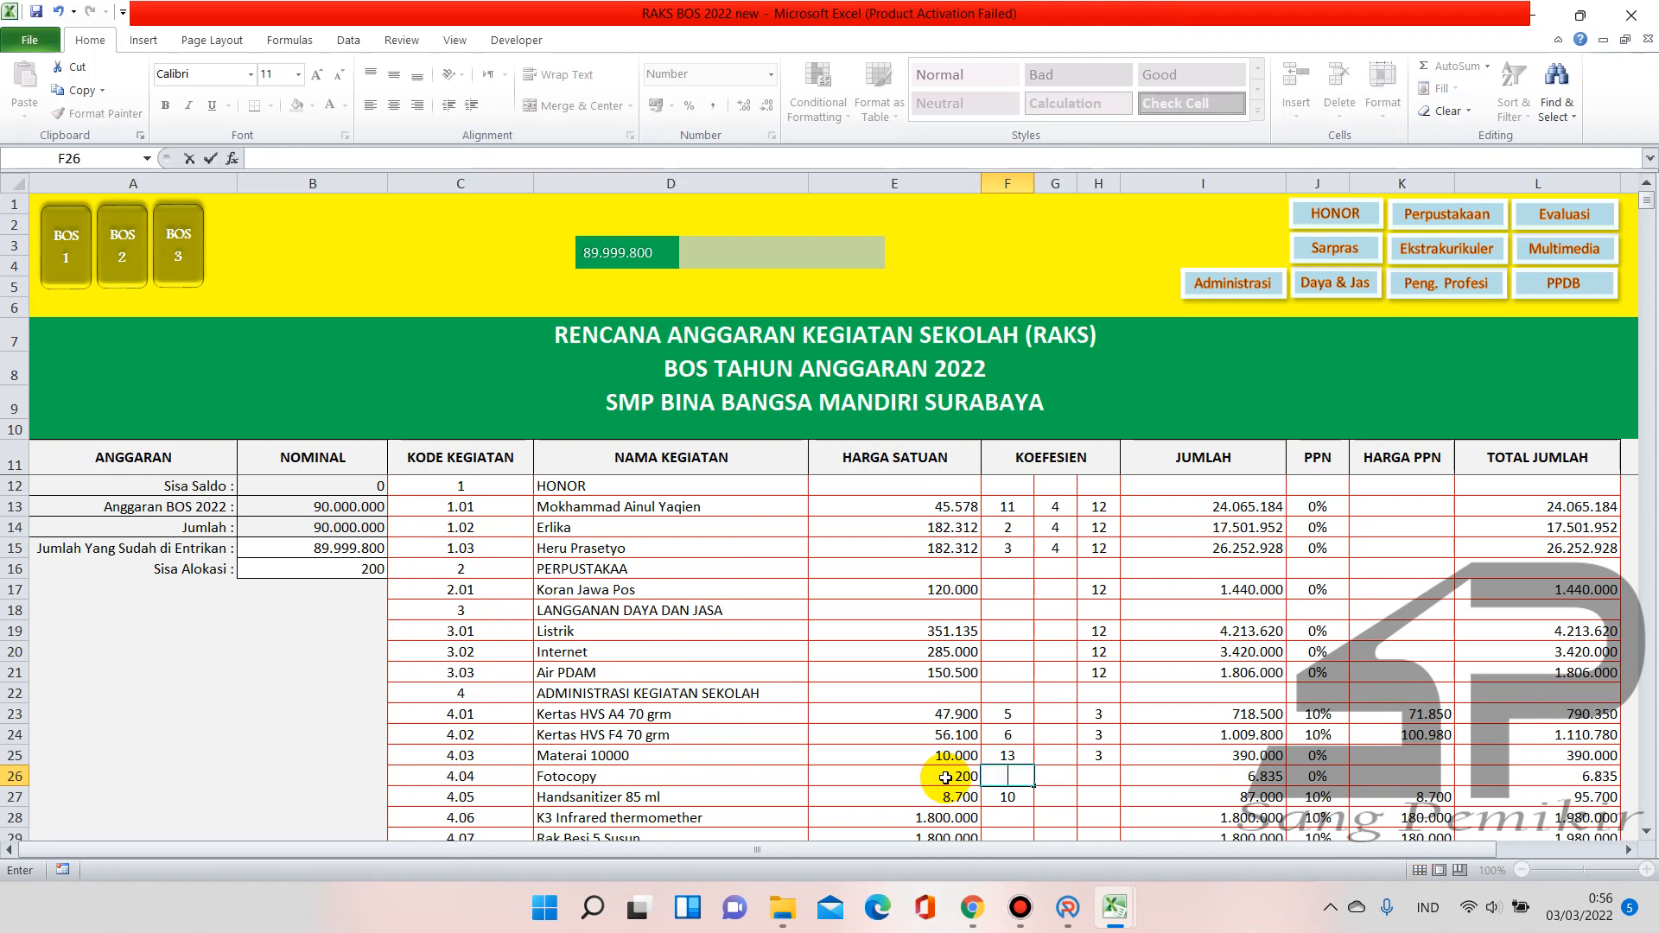
key(Return)
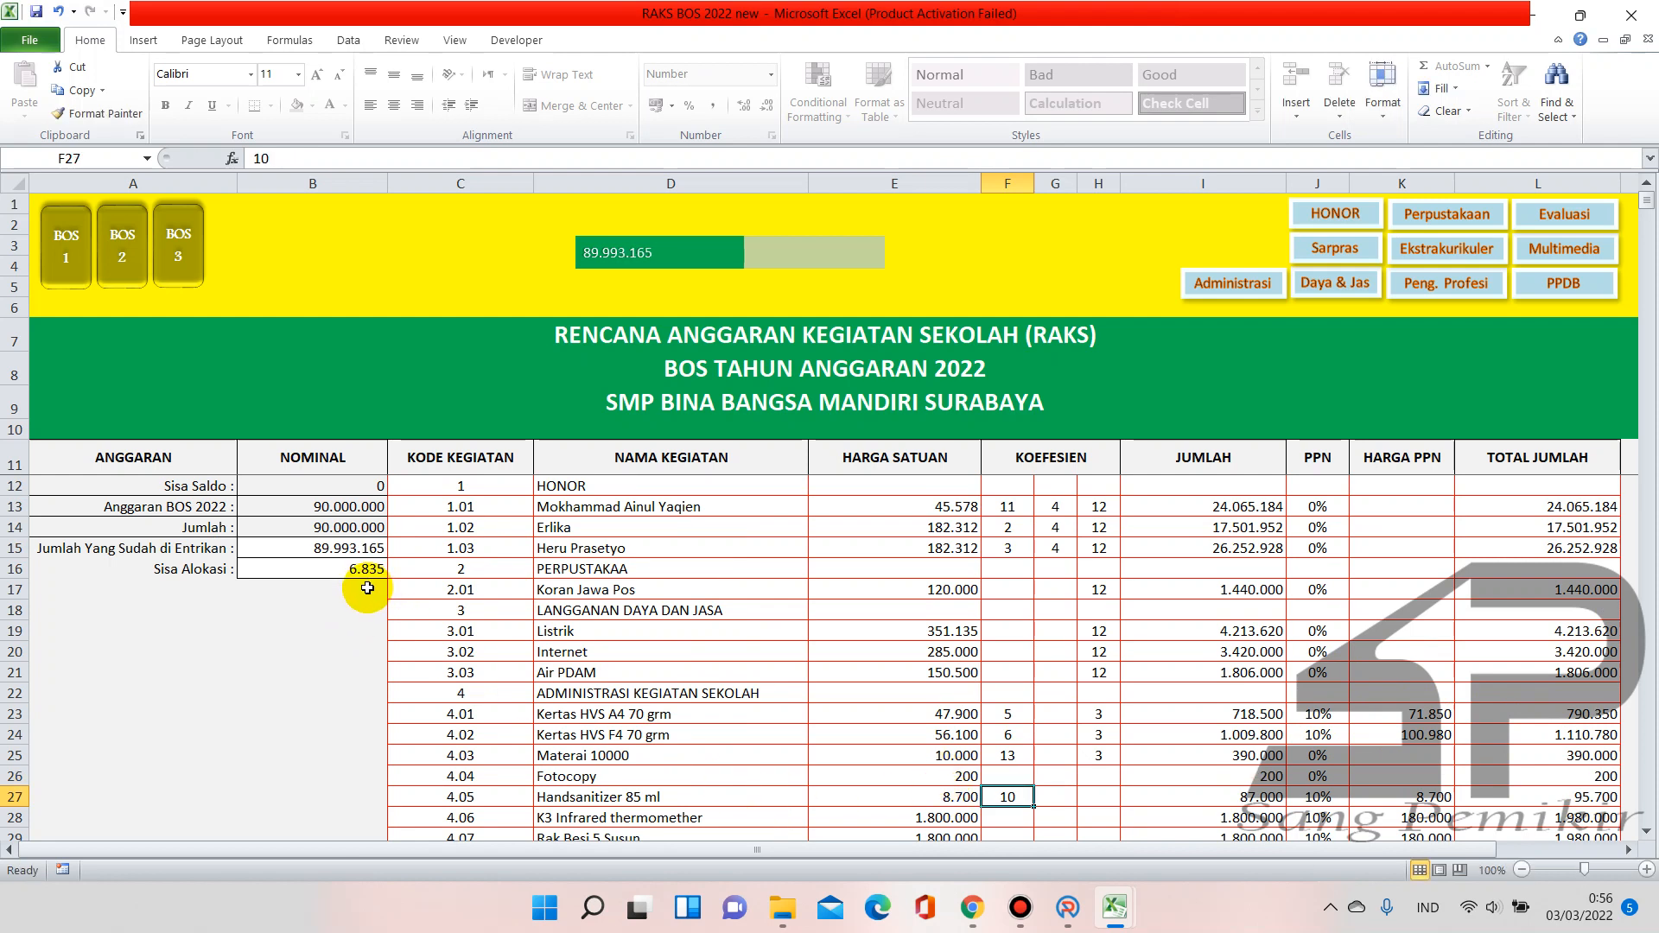
click(1009, 774)
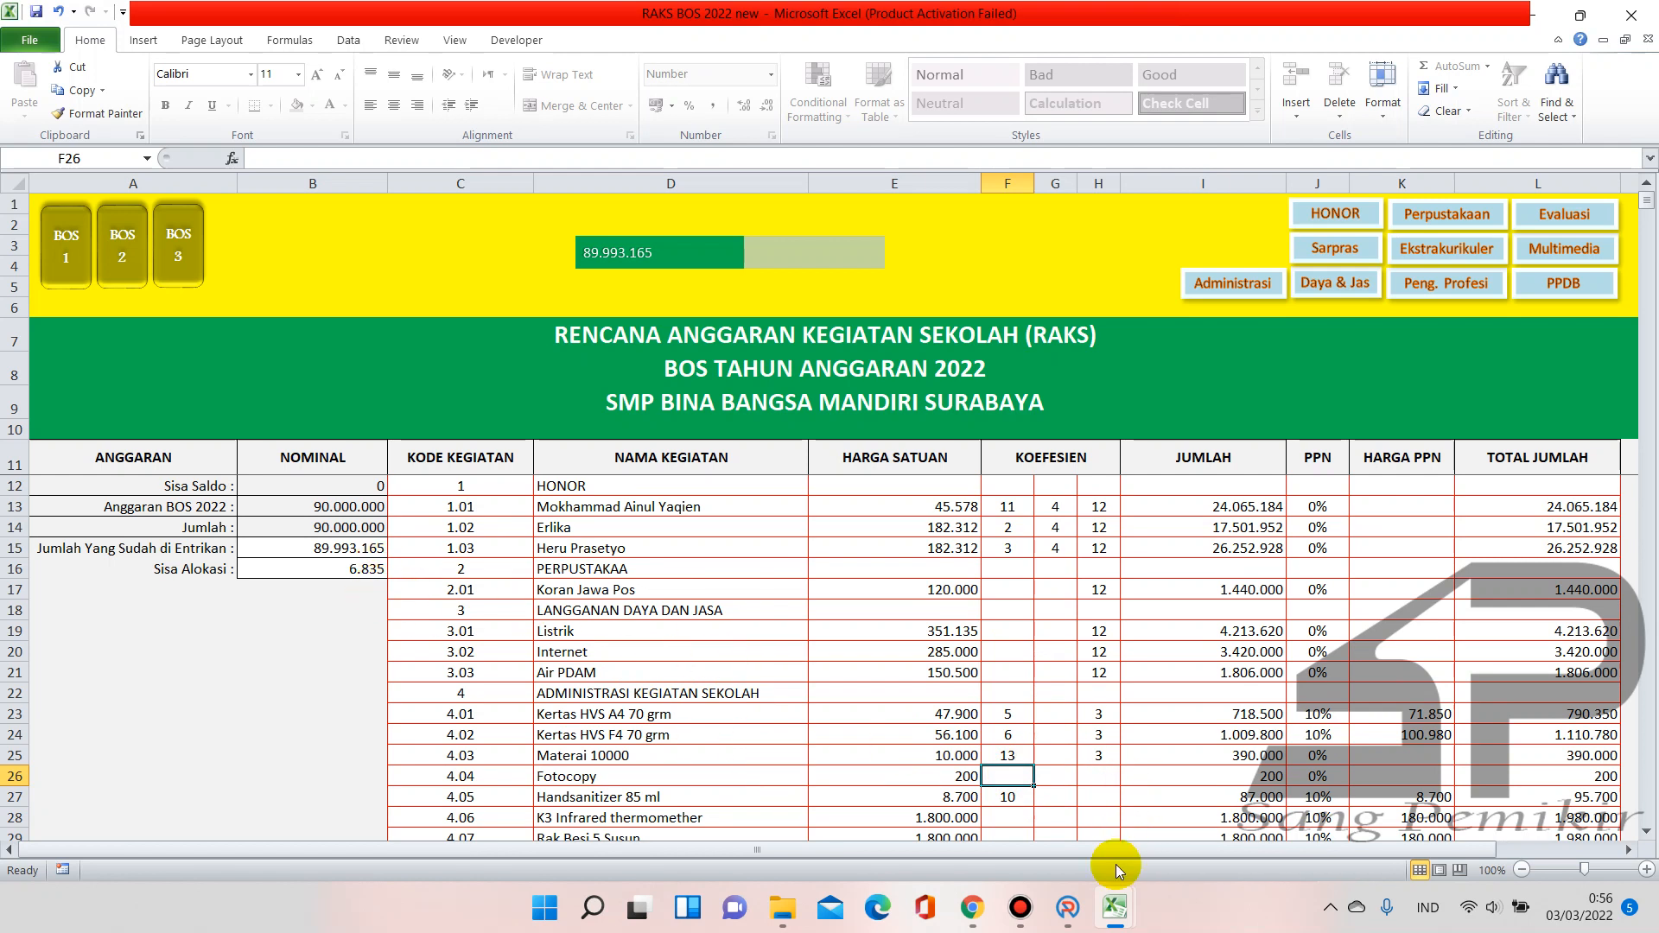
Format Book2's A1 (200) and B1 (6835) as Rupiah currency and widen columns A and B
click(1160, 832)
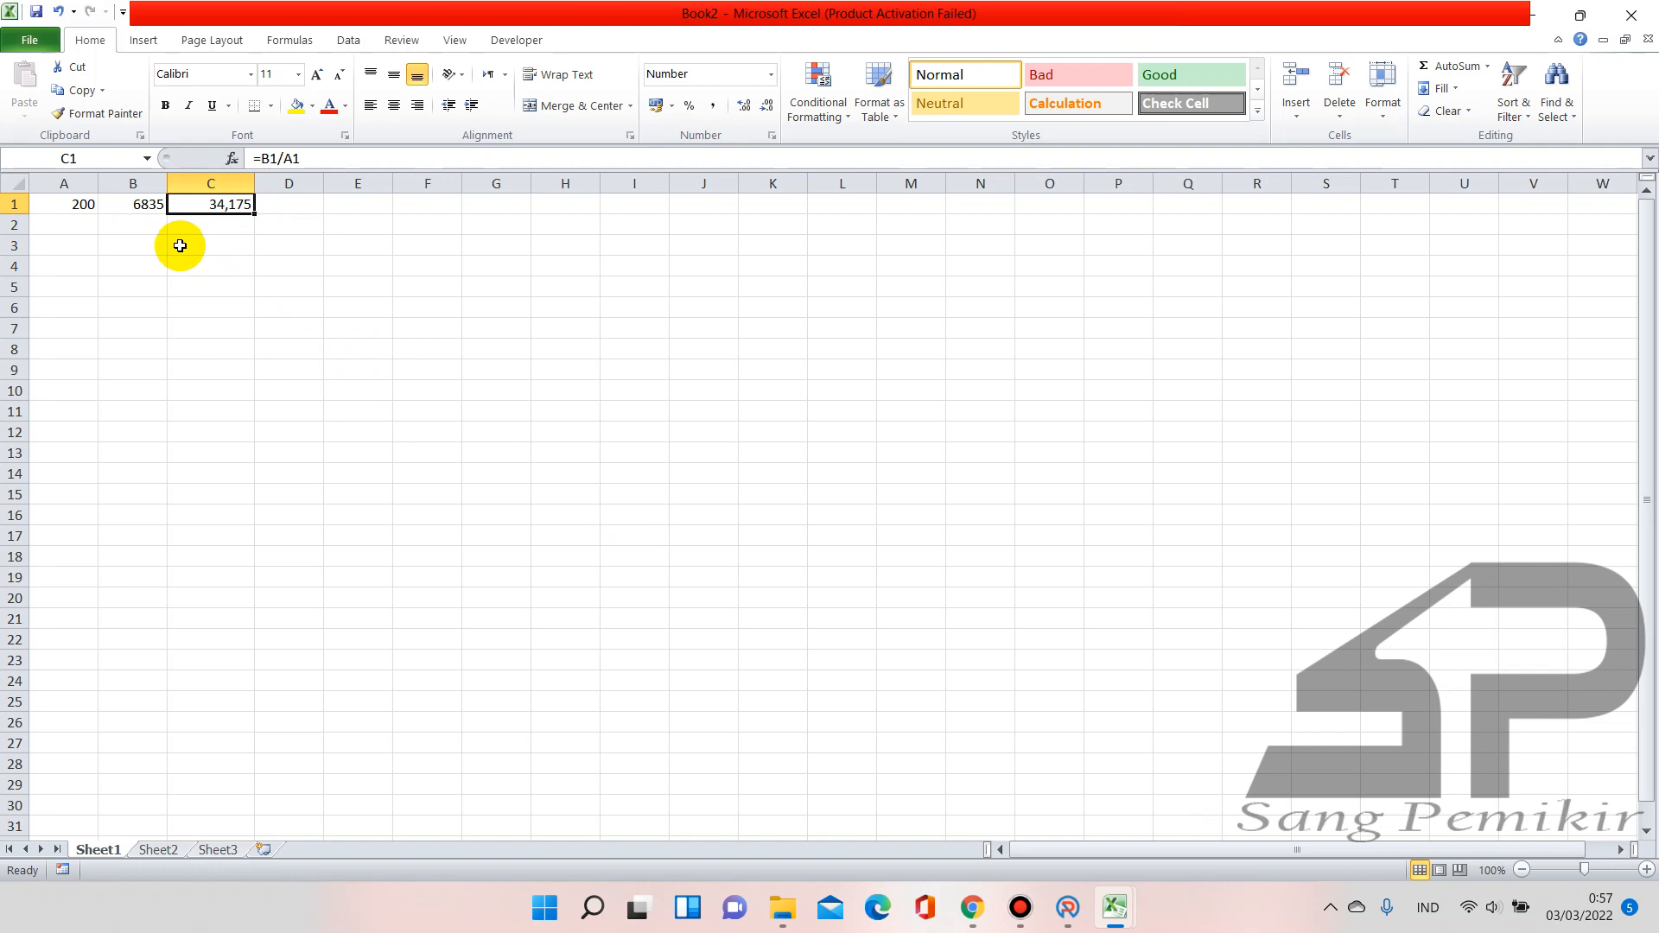
click(134, 204)
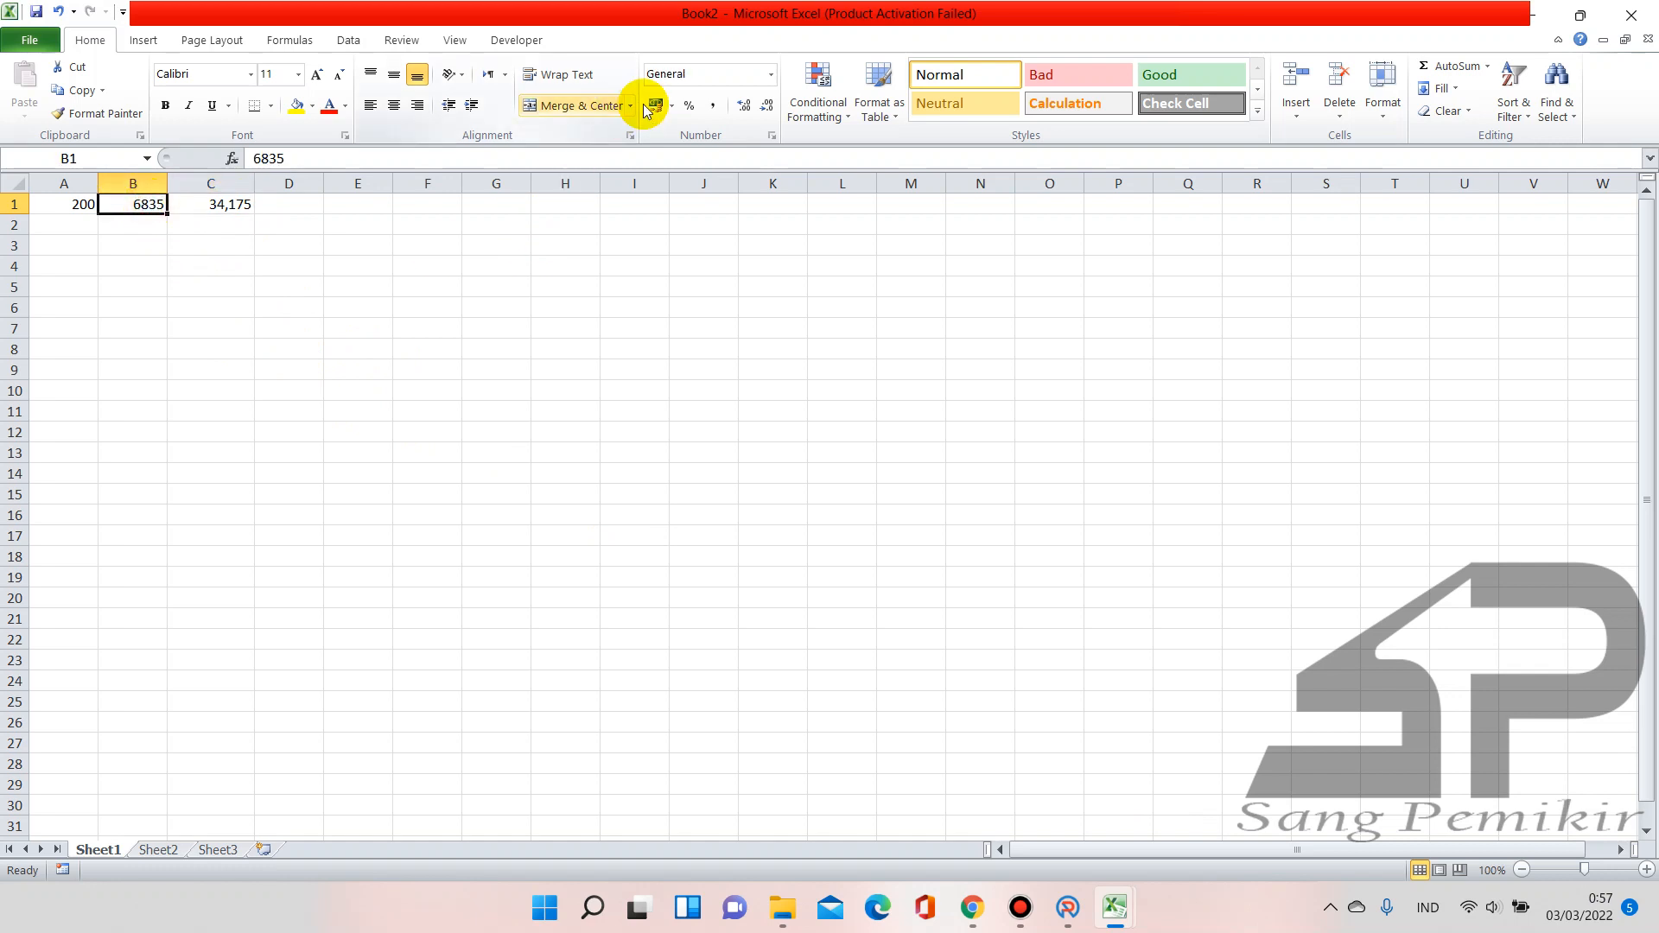
click(769, 77)
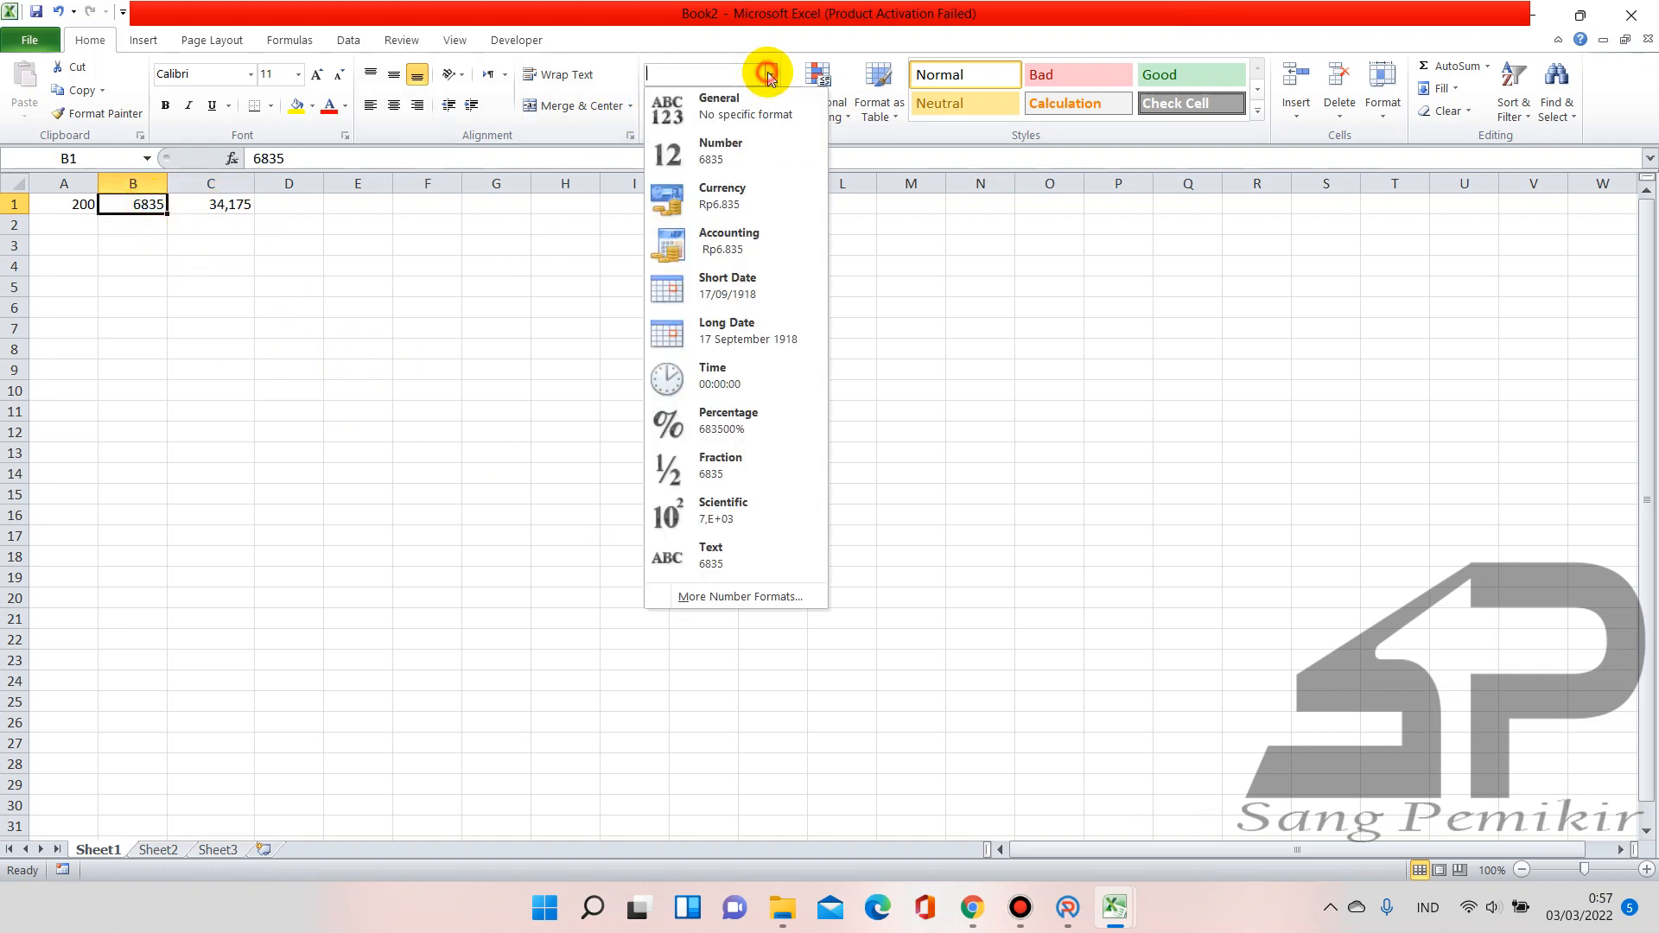
click(730, 197)
click(134, 184)
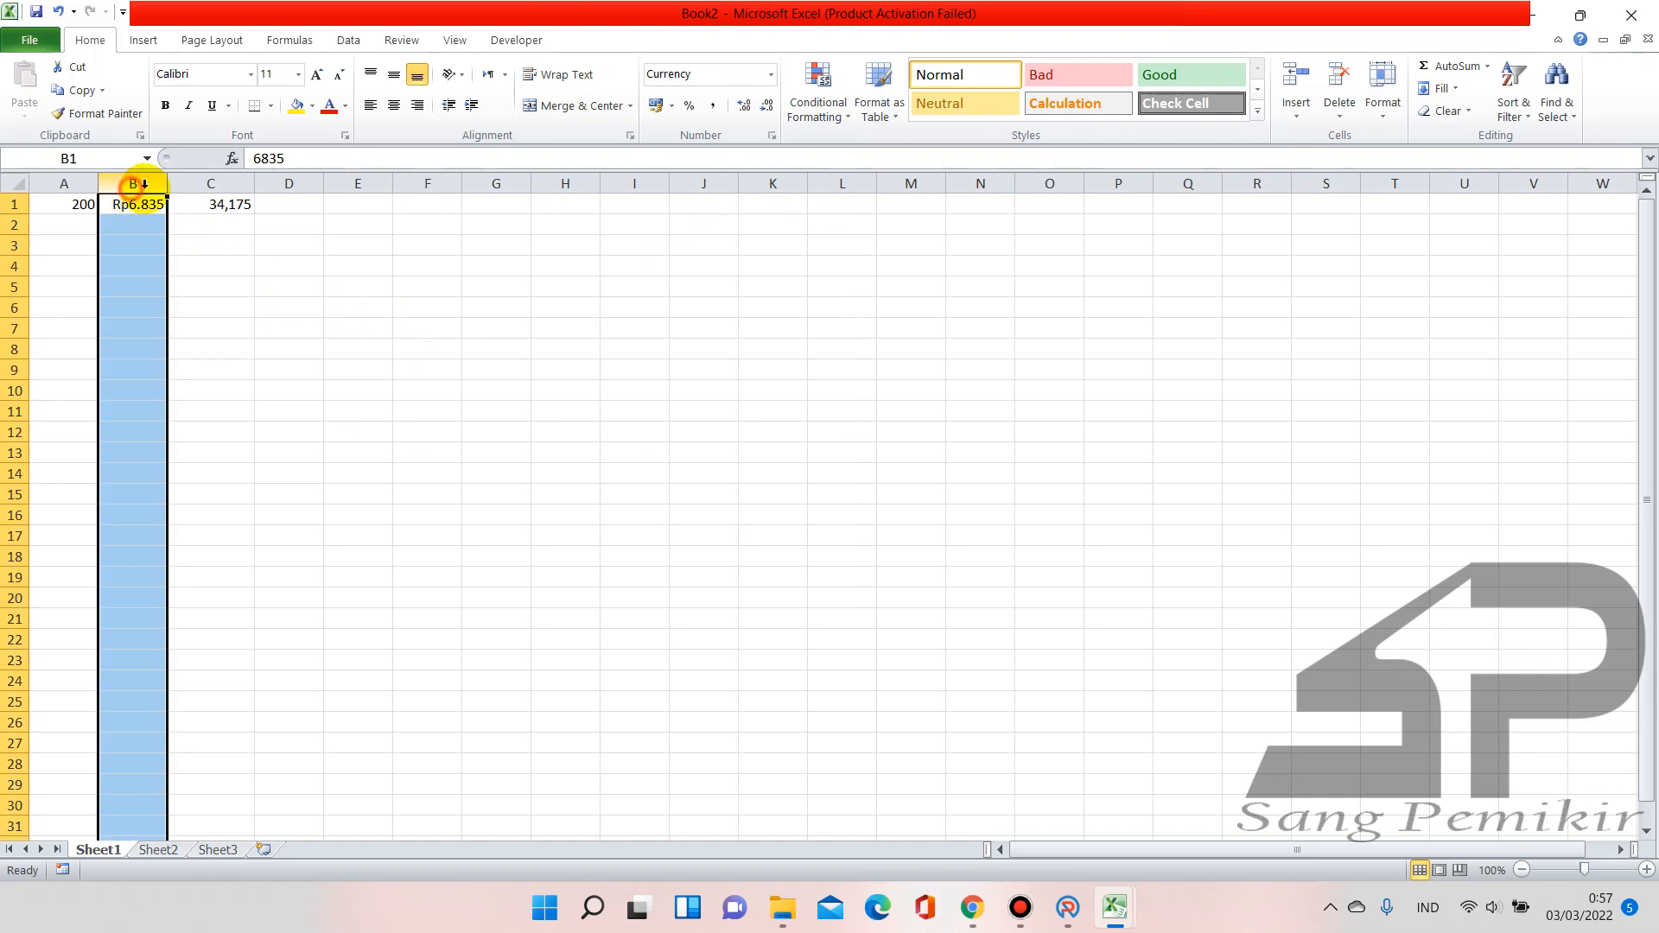
drag(168, 183, 228, 184)
click(84, 210)
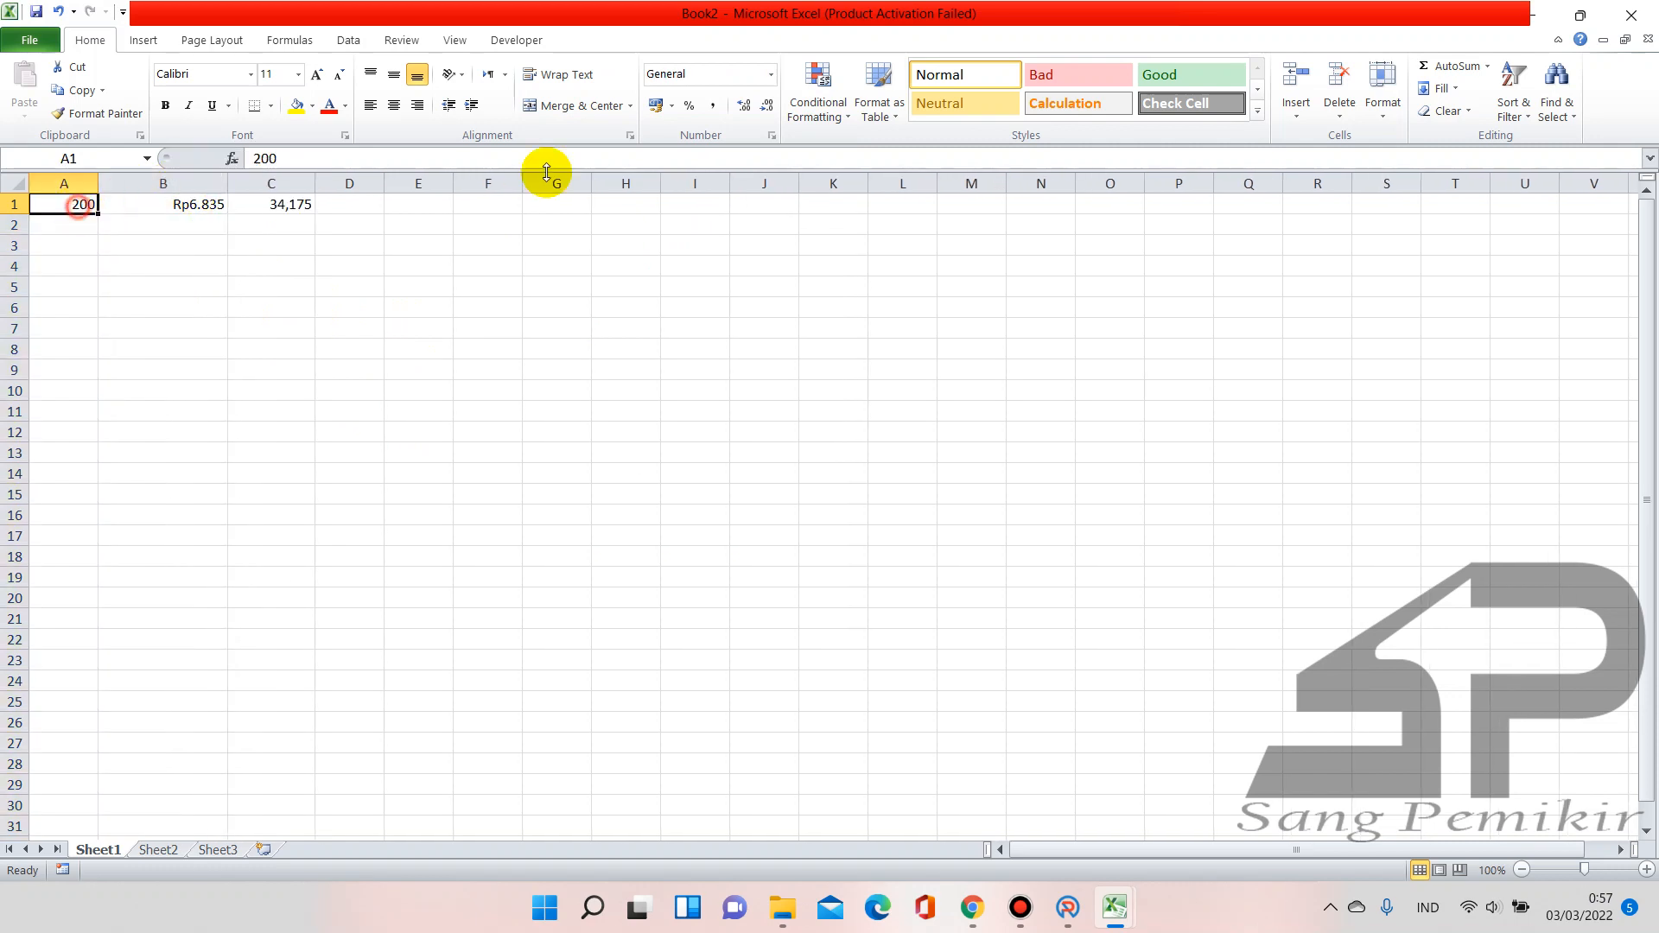
click(773, 76)
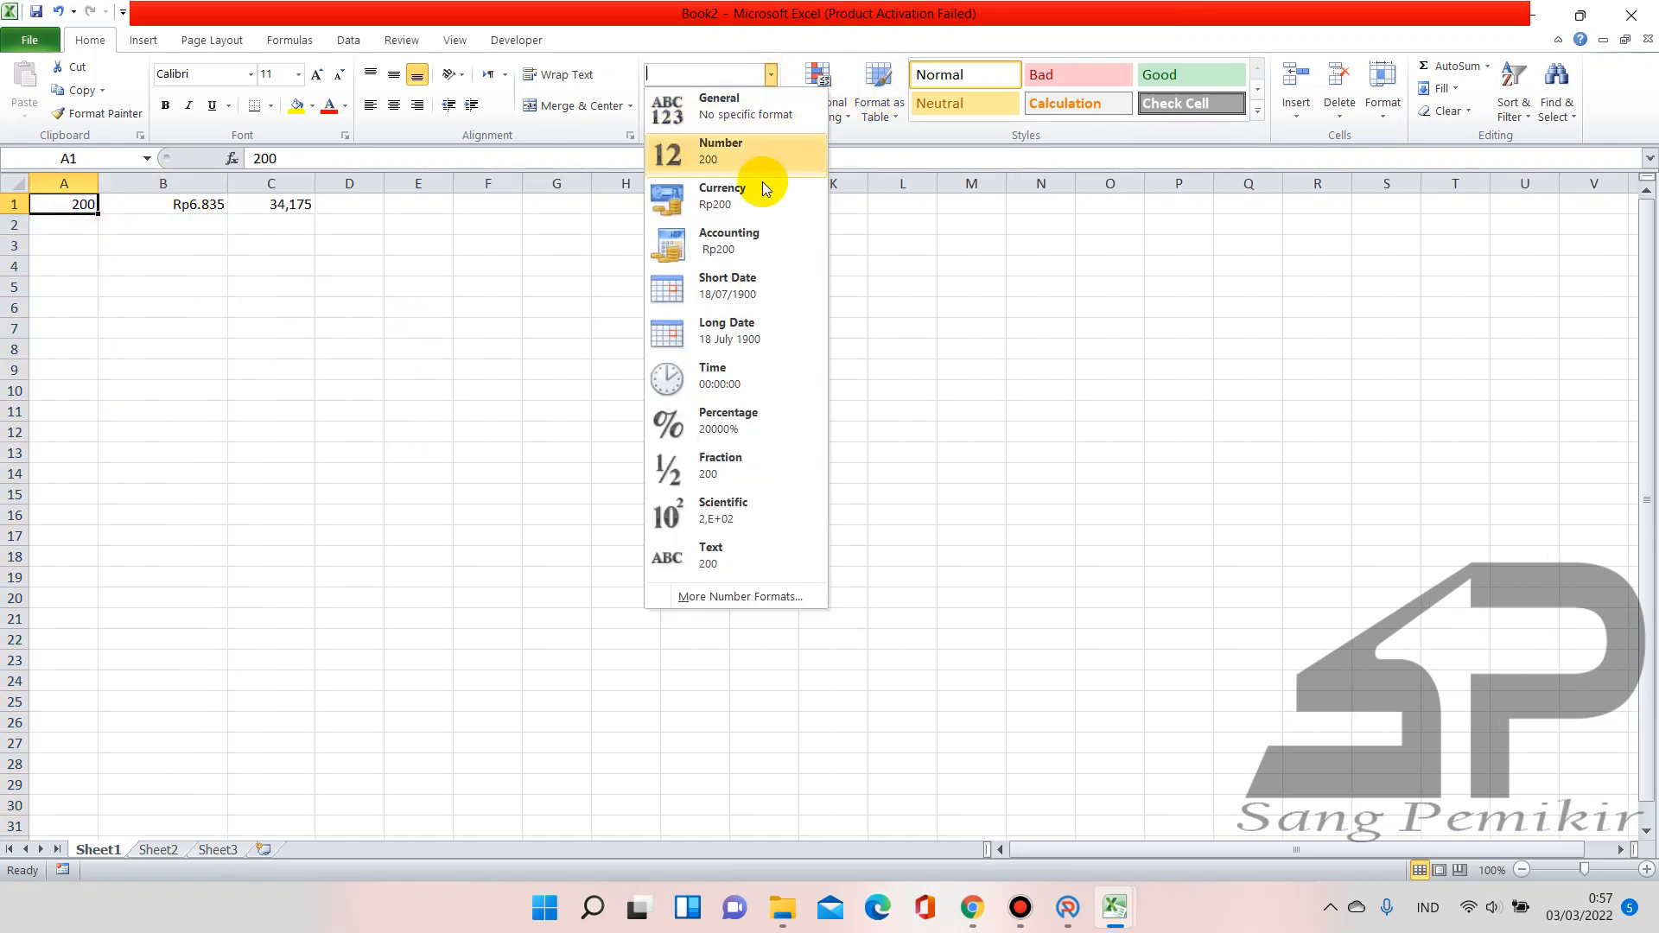
click(726, 198)
drag(99, 180, 127, 183)
Put the =B1/A1 formula in C1 to get 34,175, then bring back the RAKS BOS 2022 workbook
click(330, 208)
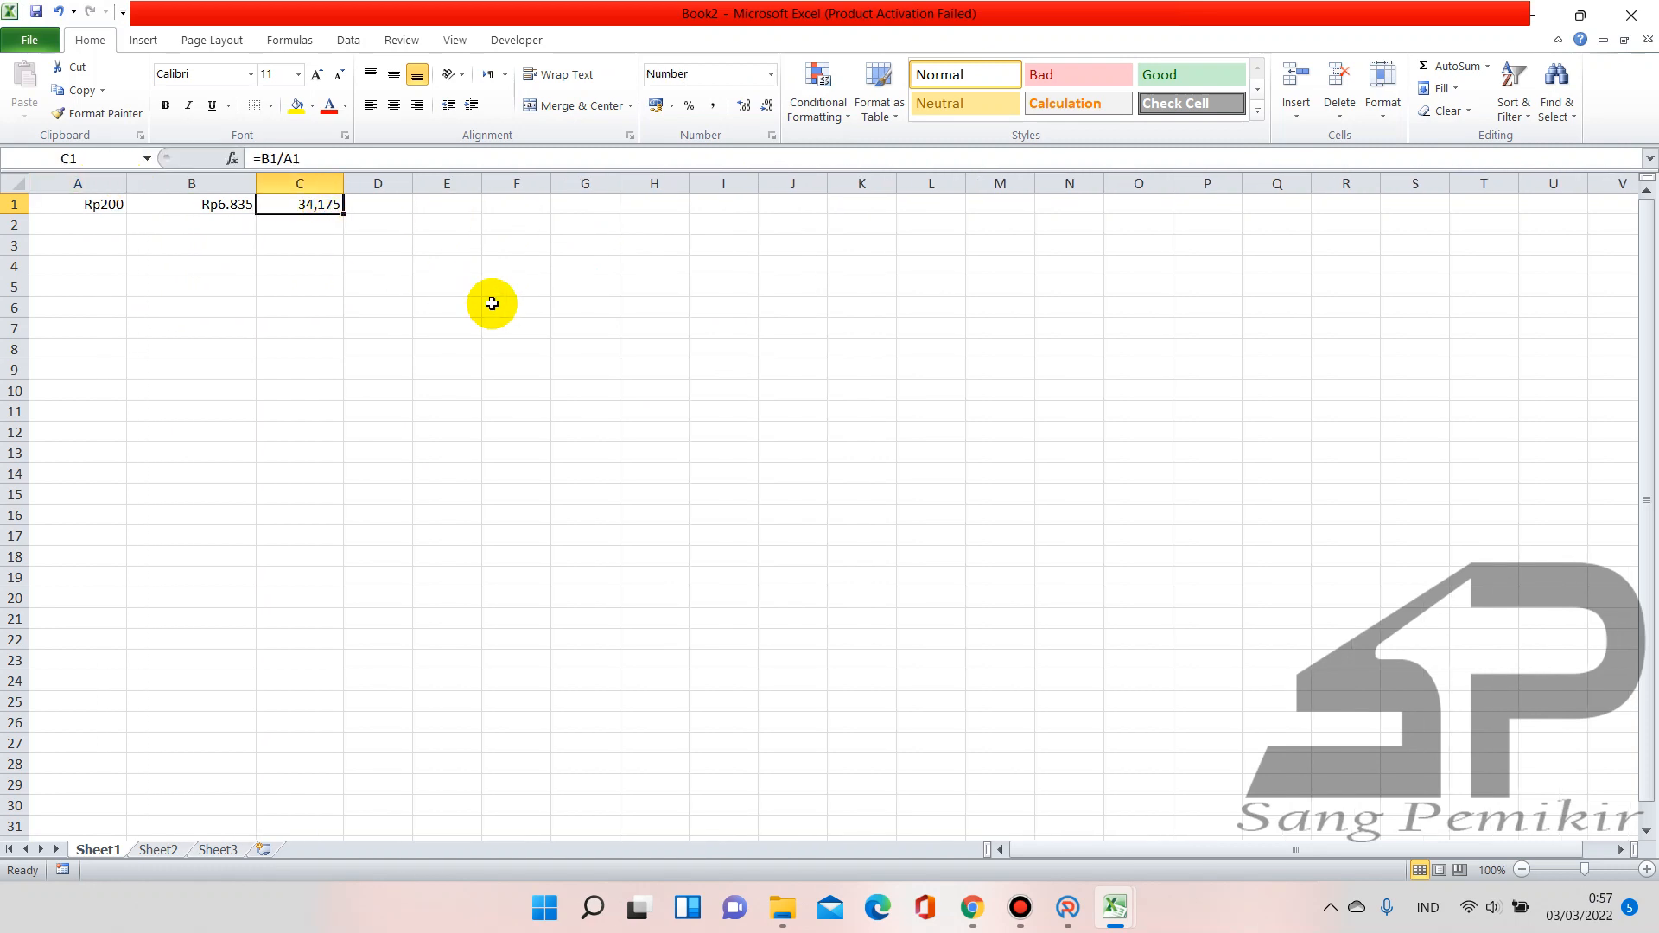
text(=B1)
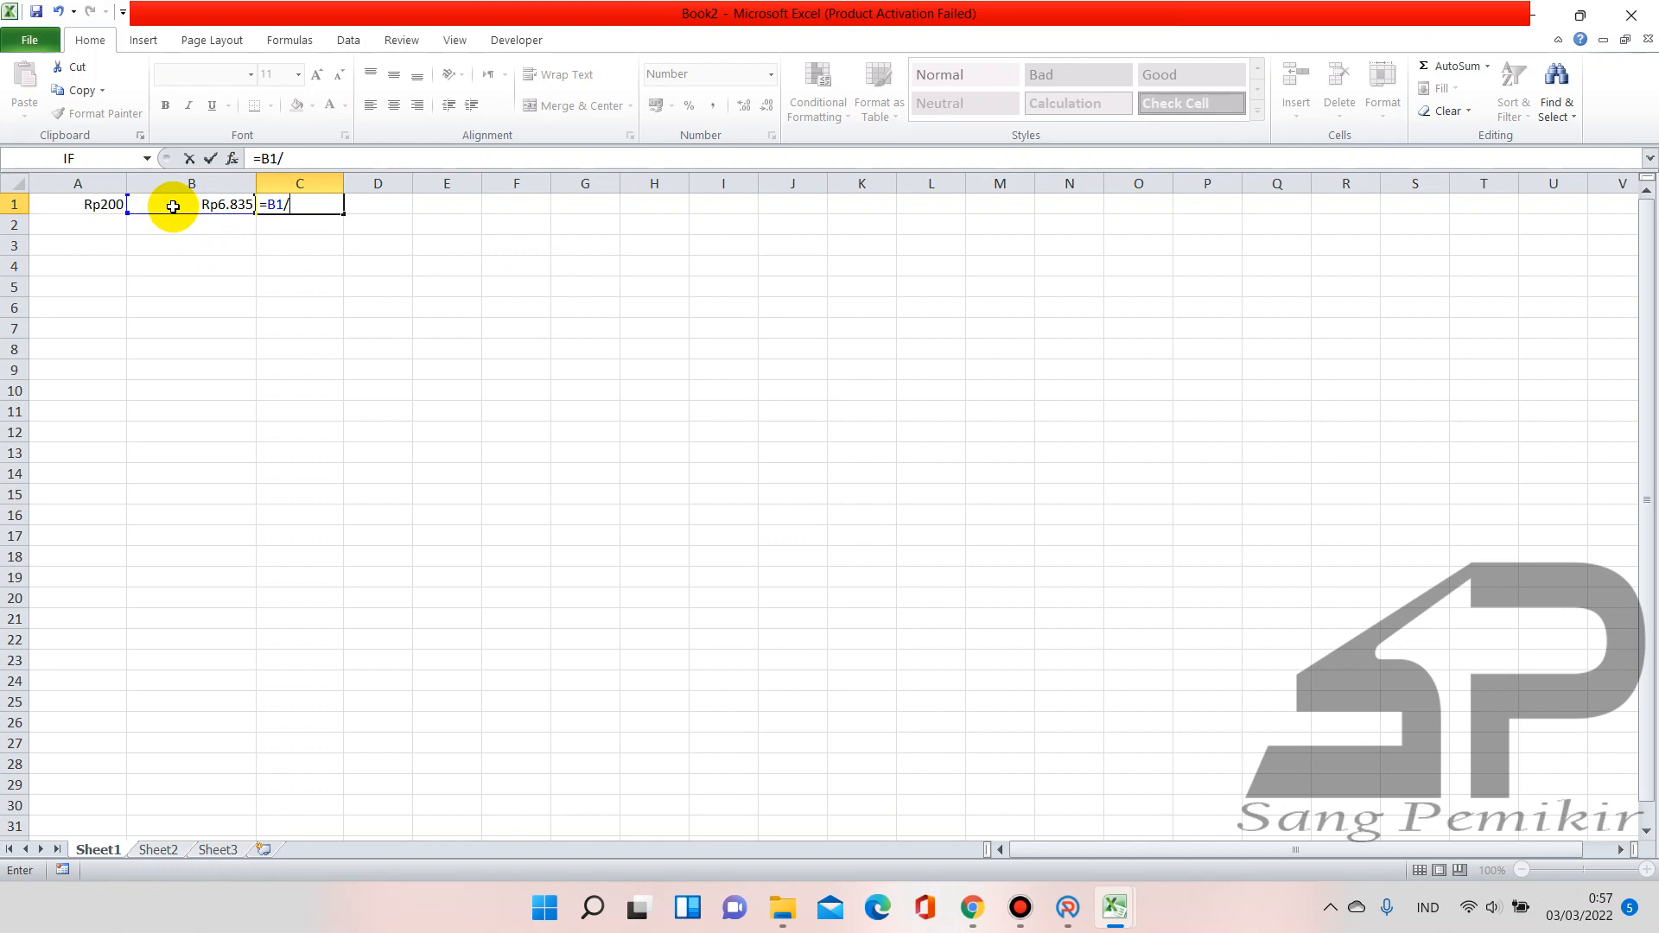
text(/)
click(89, 204)
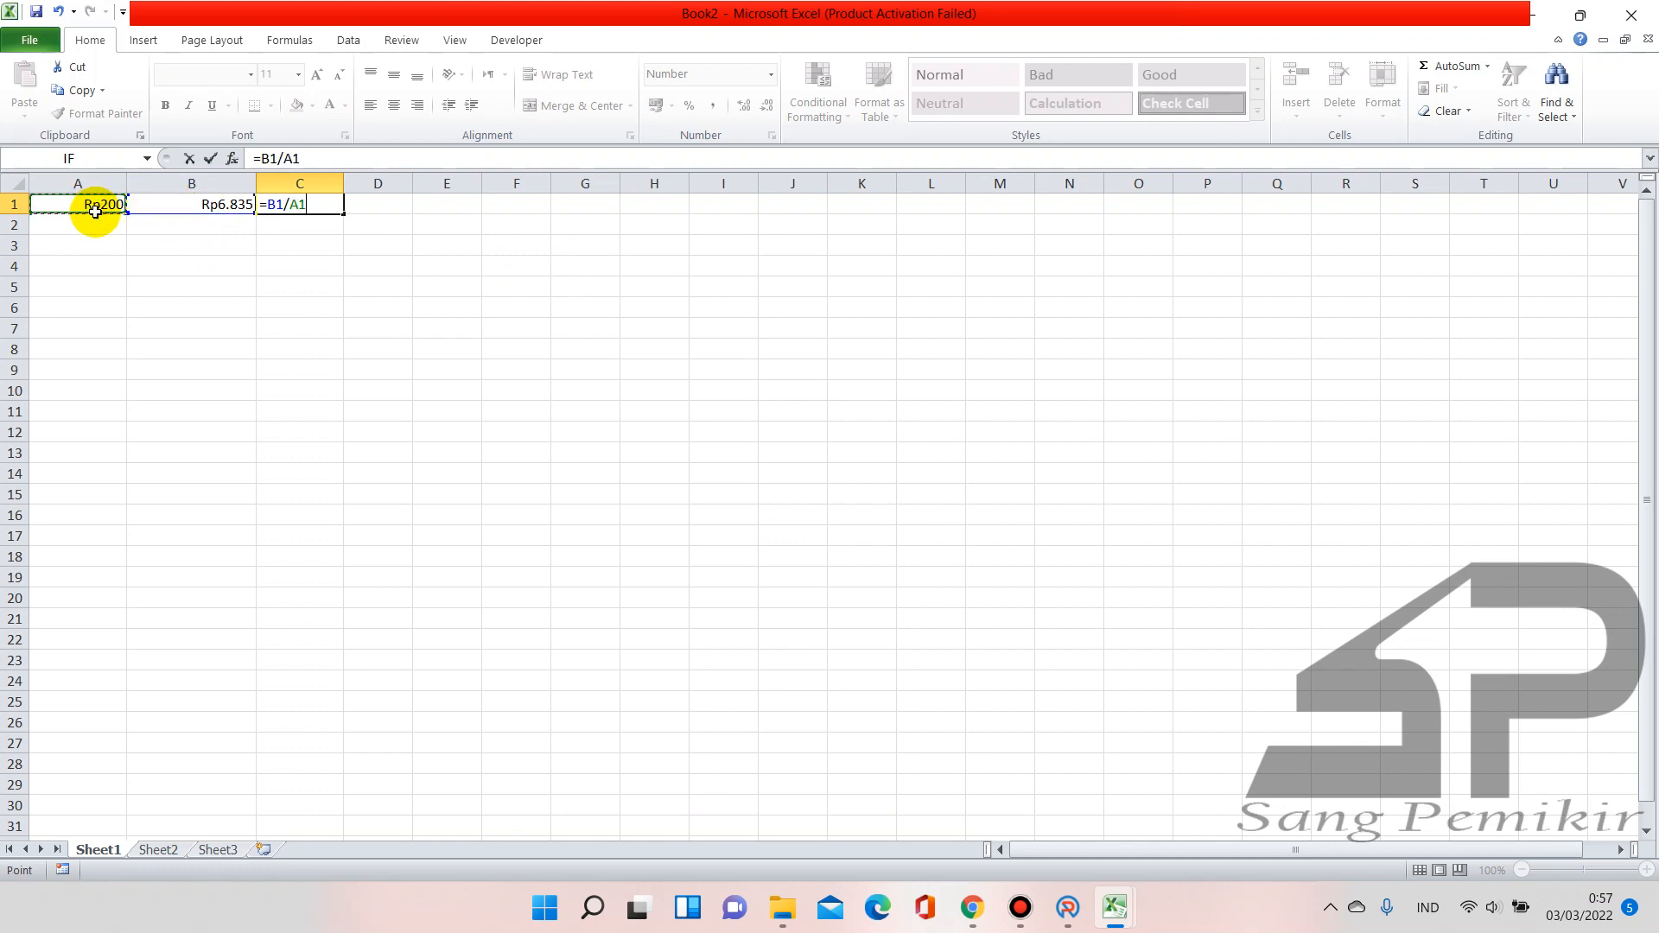
key(Return)
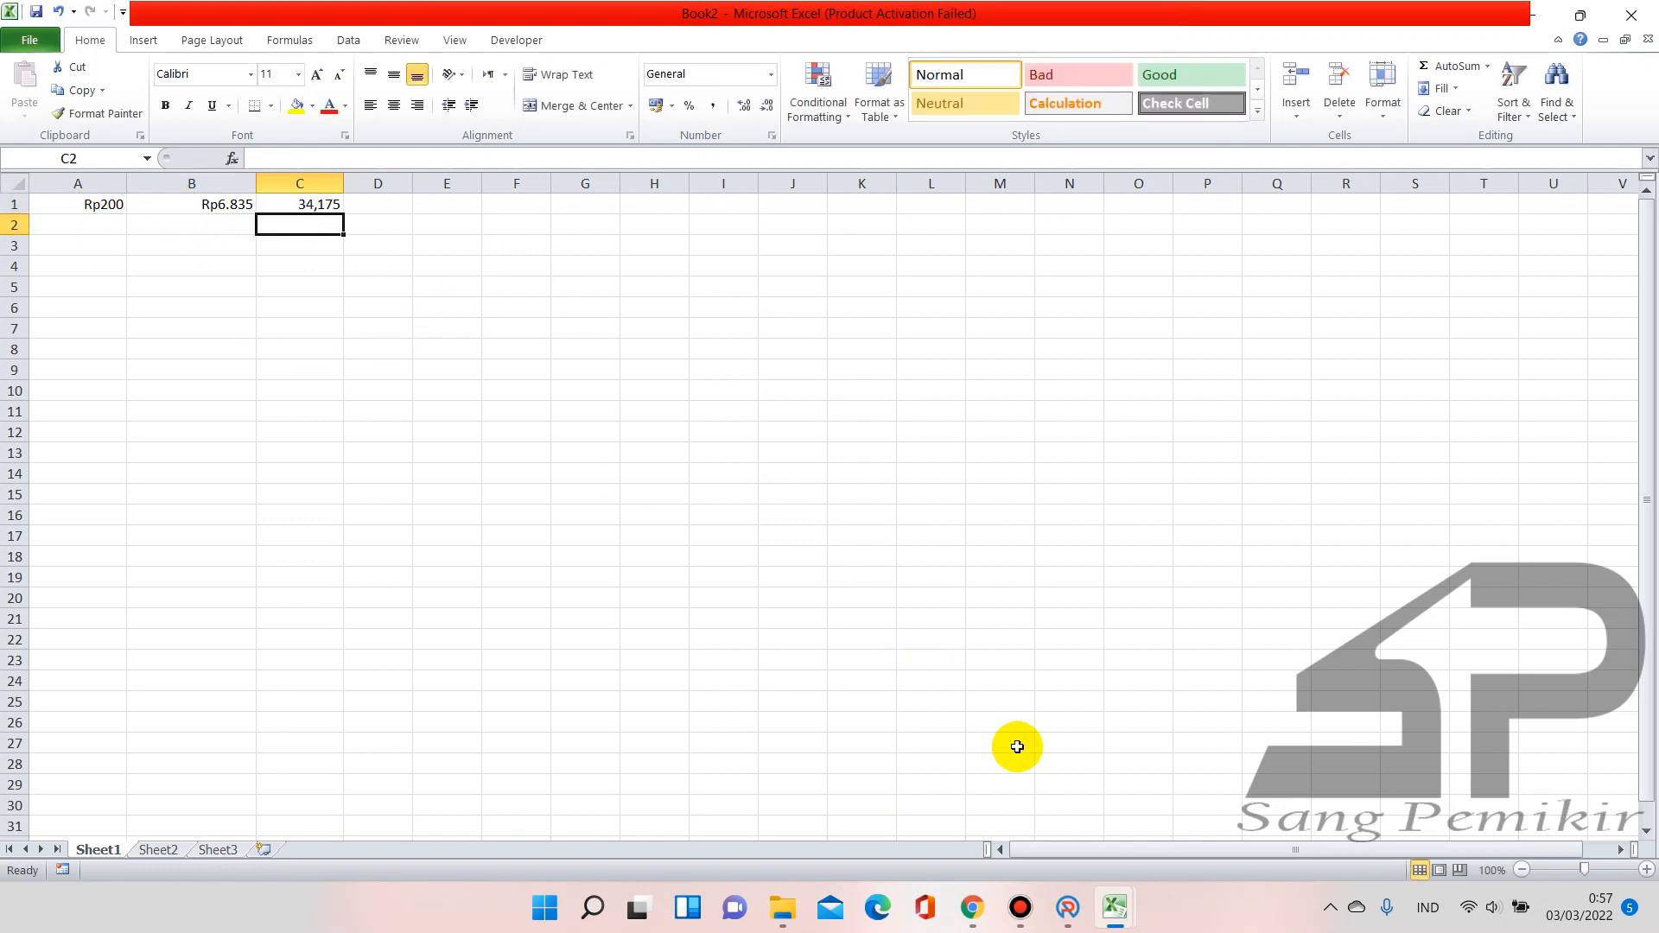
click(1068, 907)
mouse_move(1114, 908)
click(1045, 824)
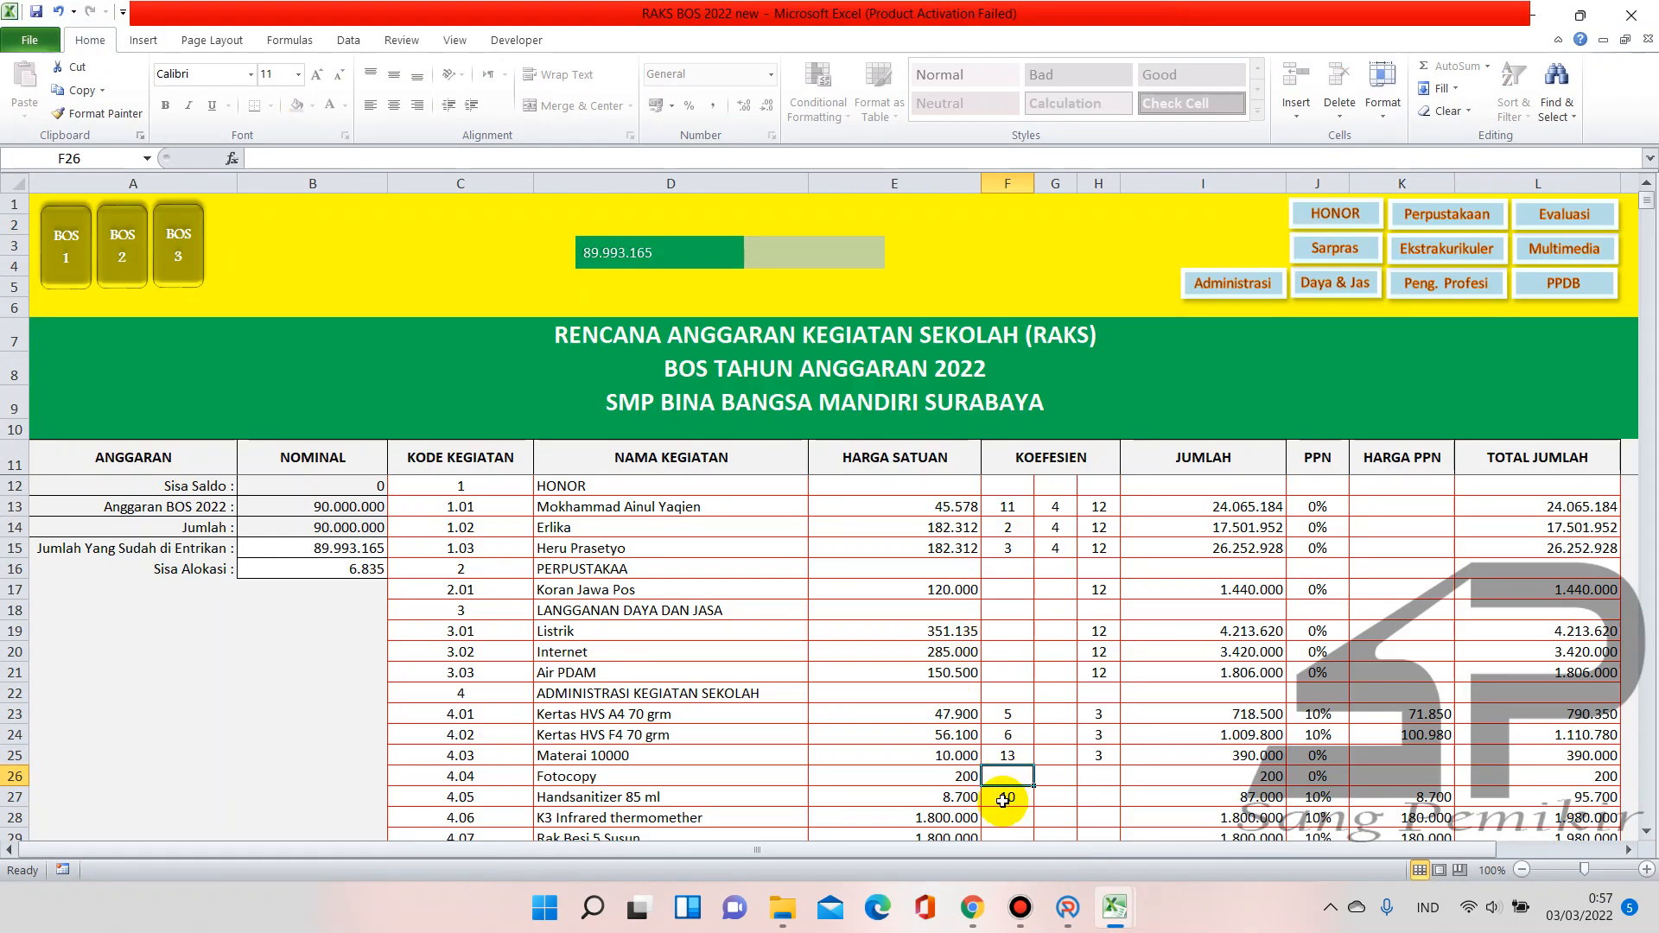
Try Fotocopy coefficients 34,175 and then 35 in F26, checking Sisa Alokasi in B16
text(34,175)
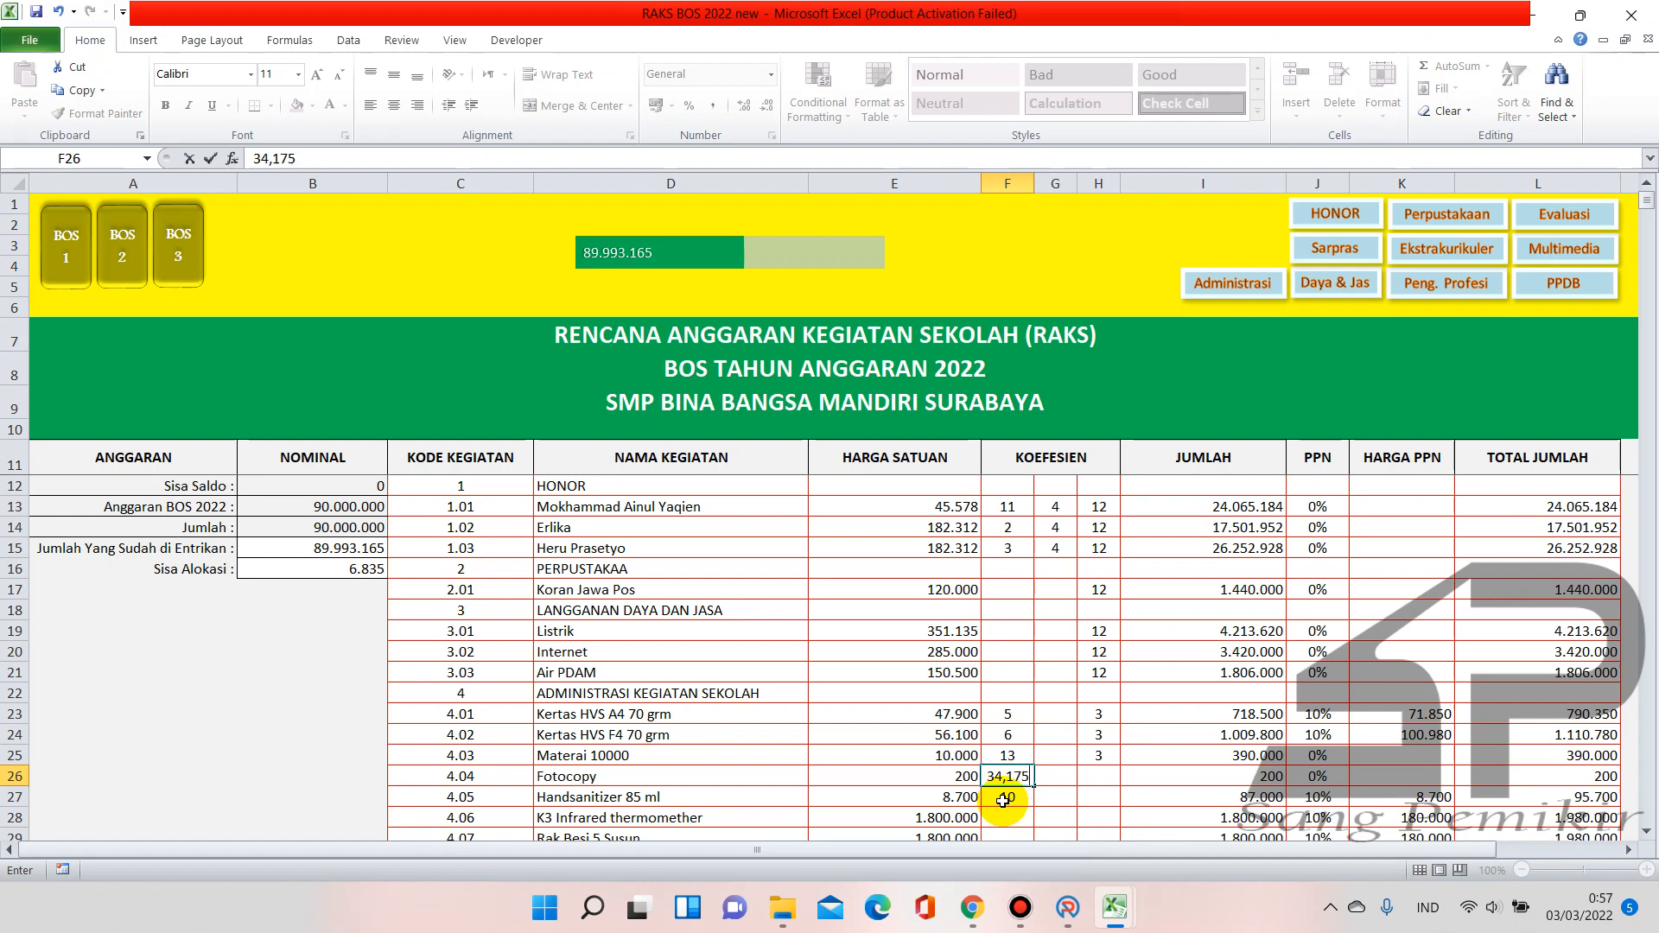
key(Return)
click(1023, 778)
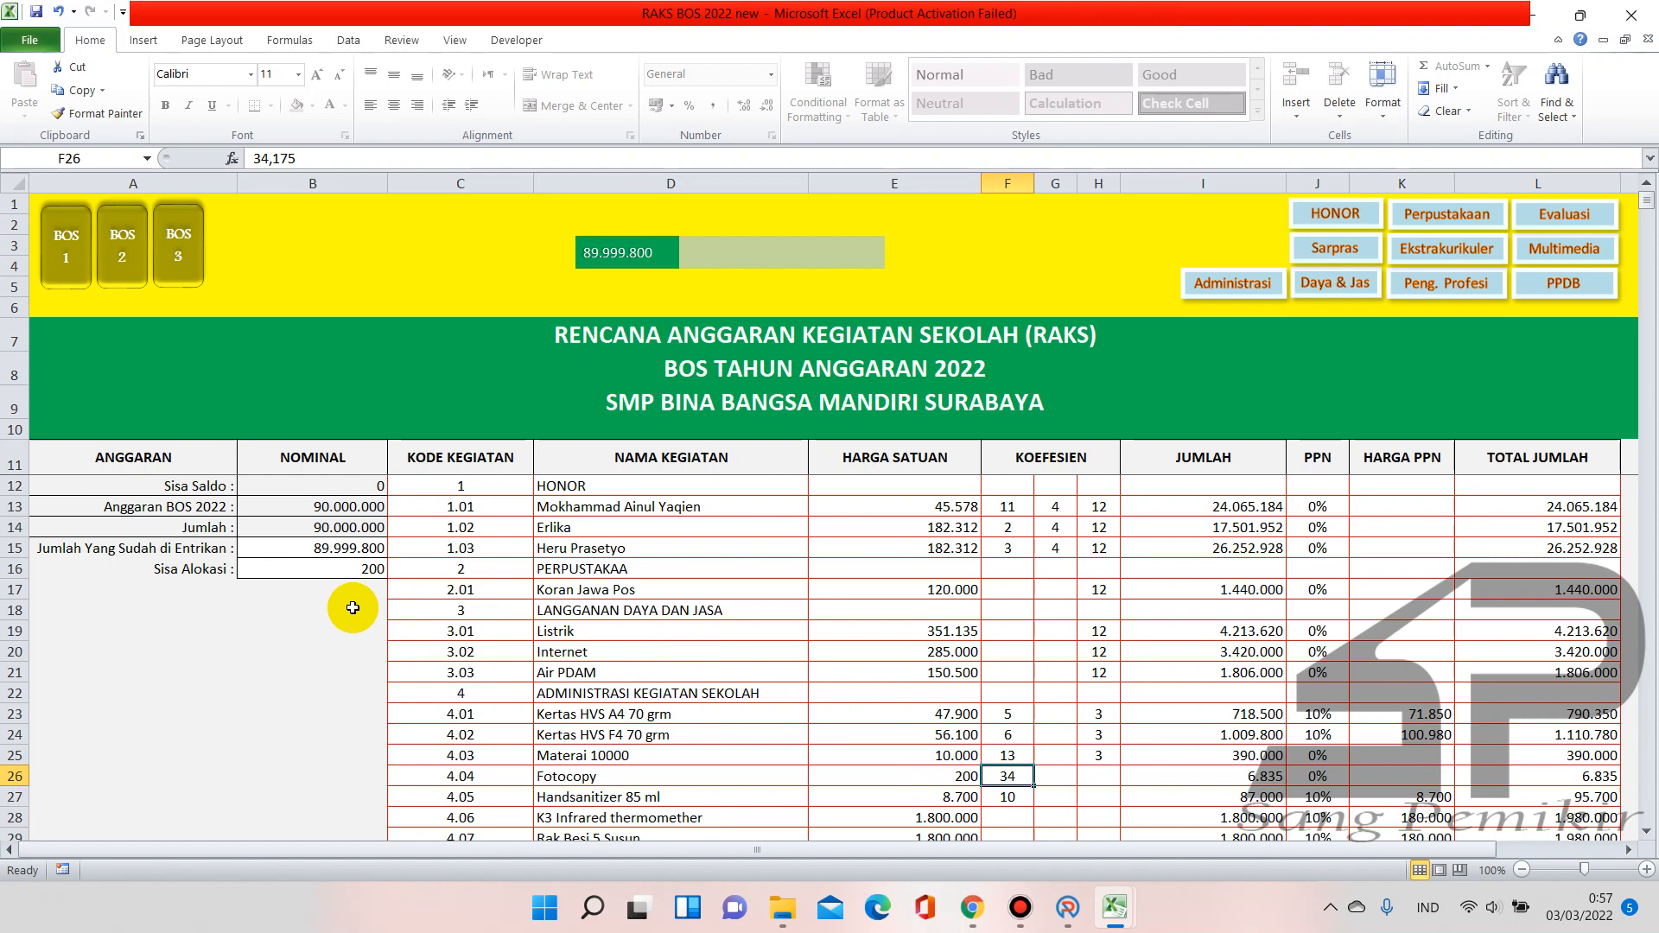
click(347, 575)
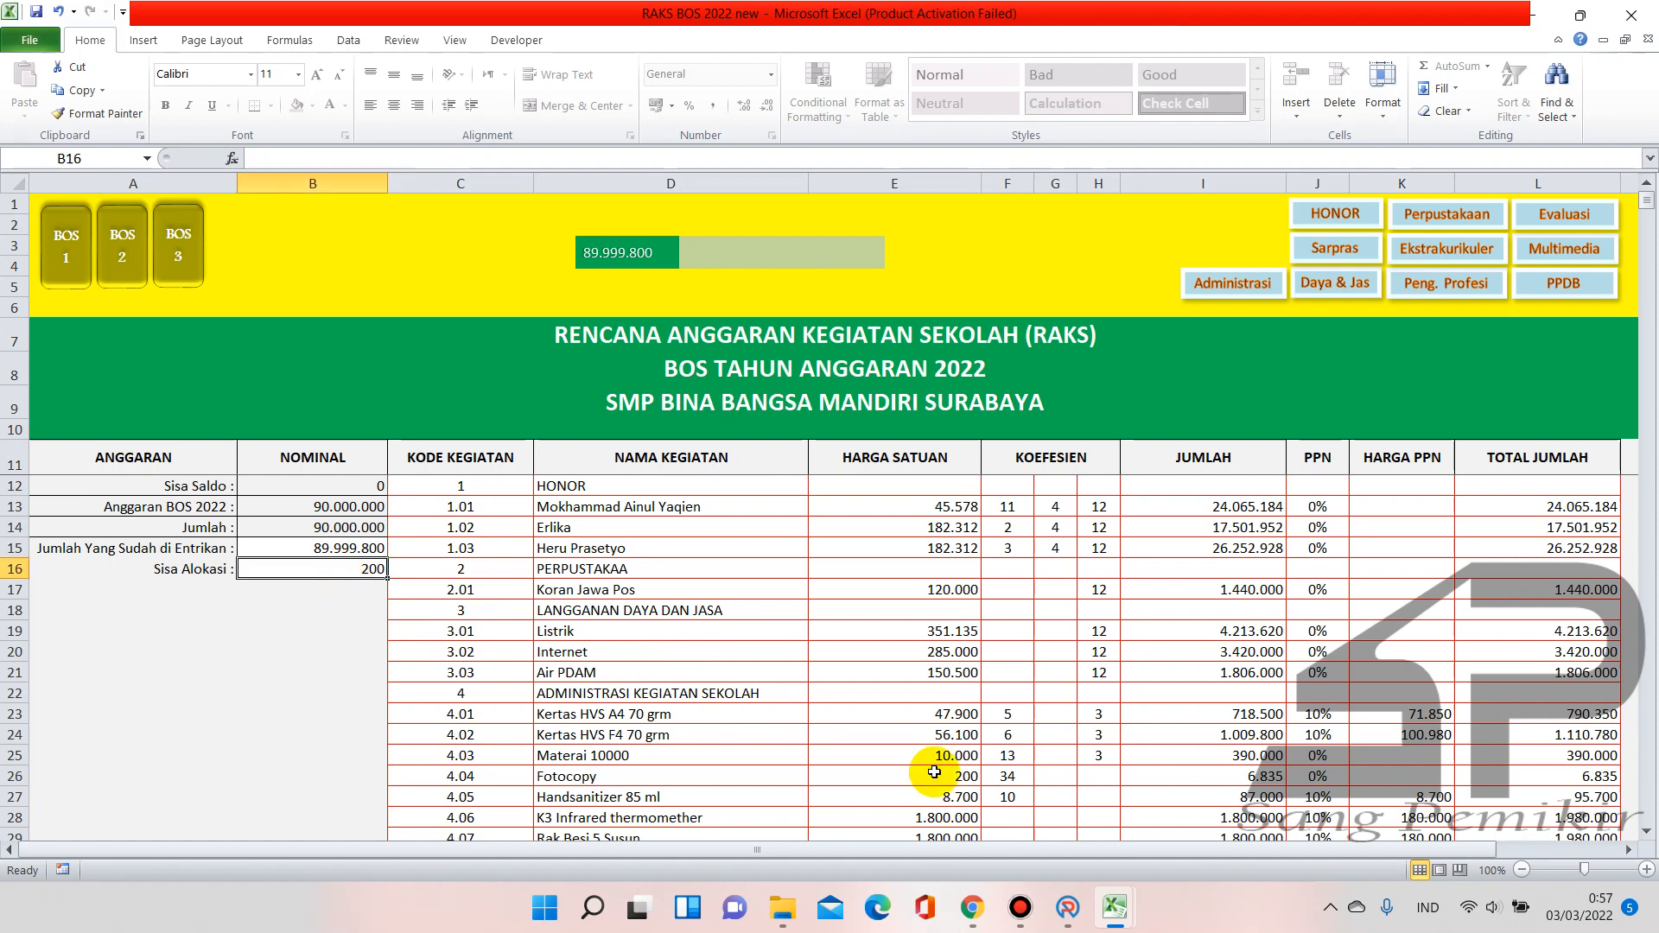
click(1020, 775)
text(3)
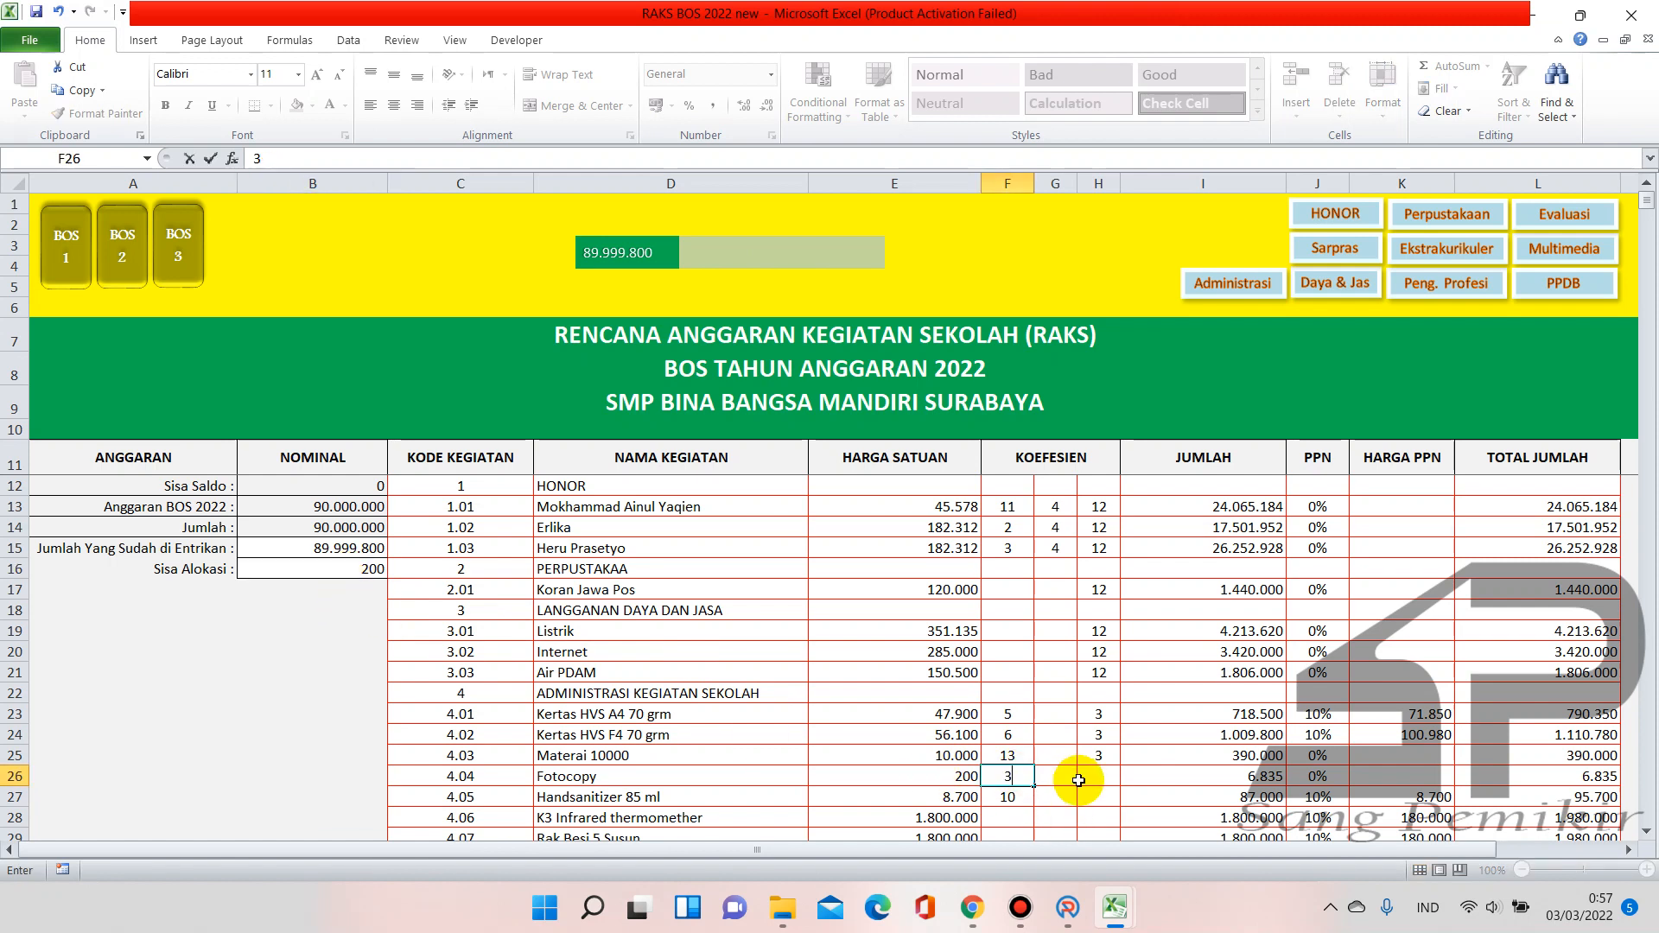
key(Return)
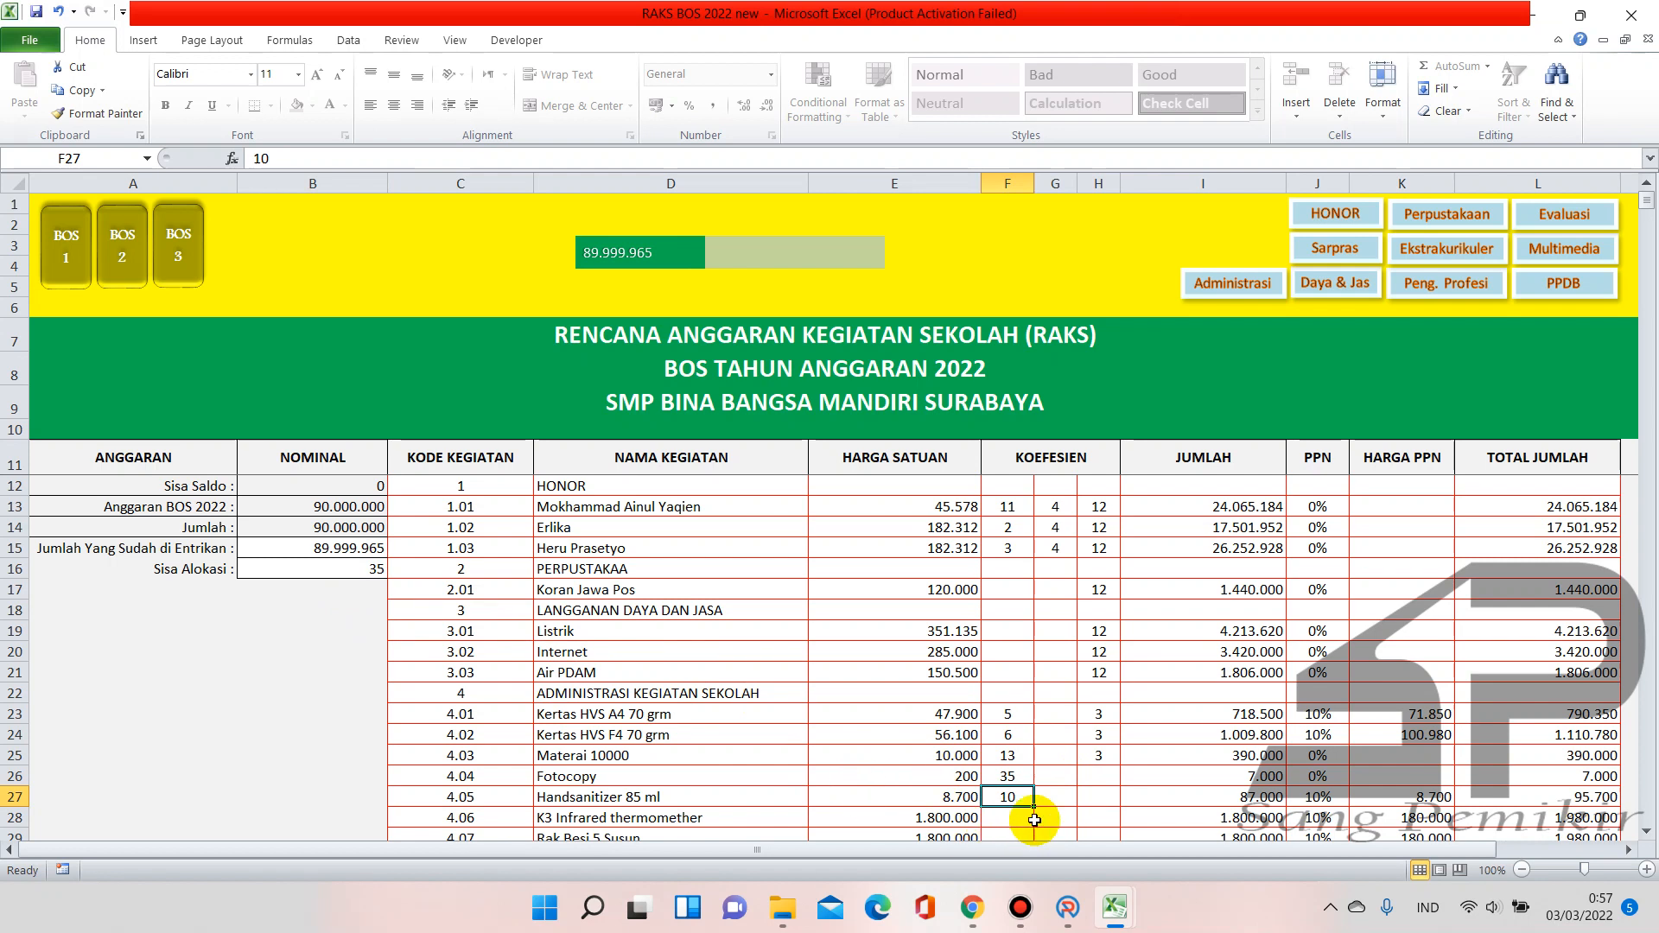
Re-enter 34,175 in F26, leaving Sisa Alokasi at 200, and review the E26 unit price
click(1021, 776)
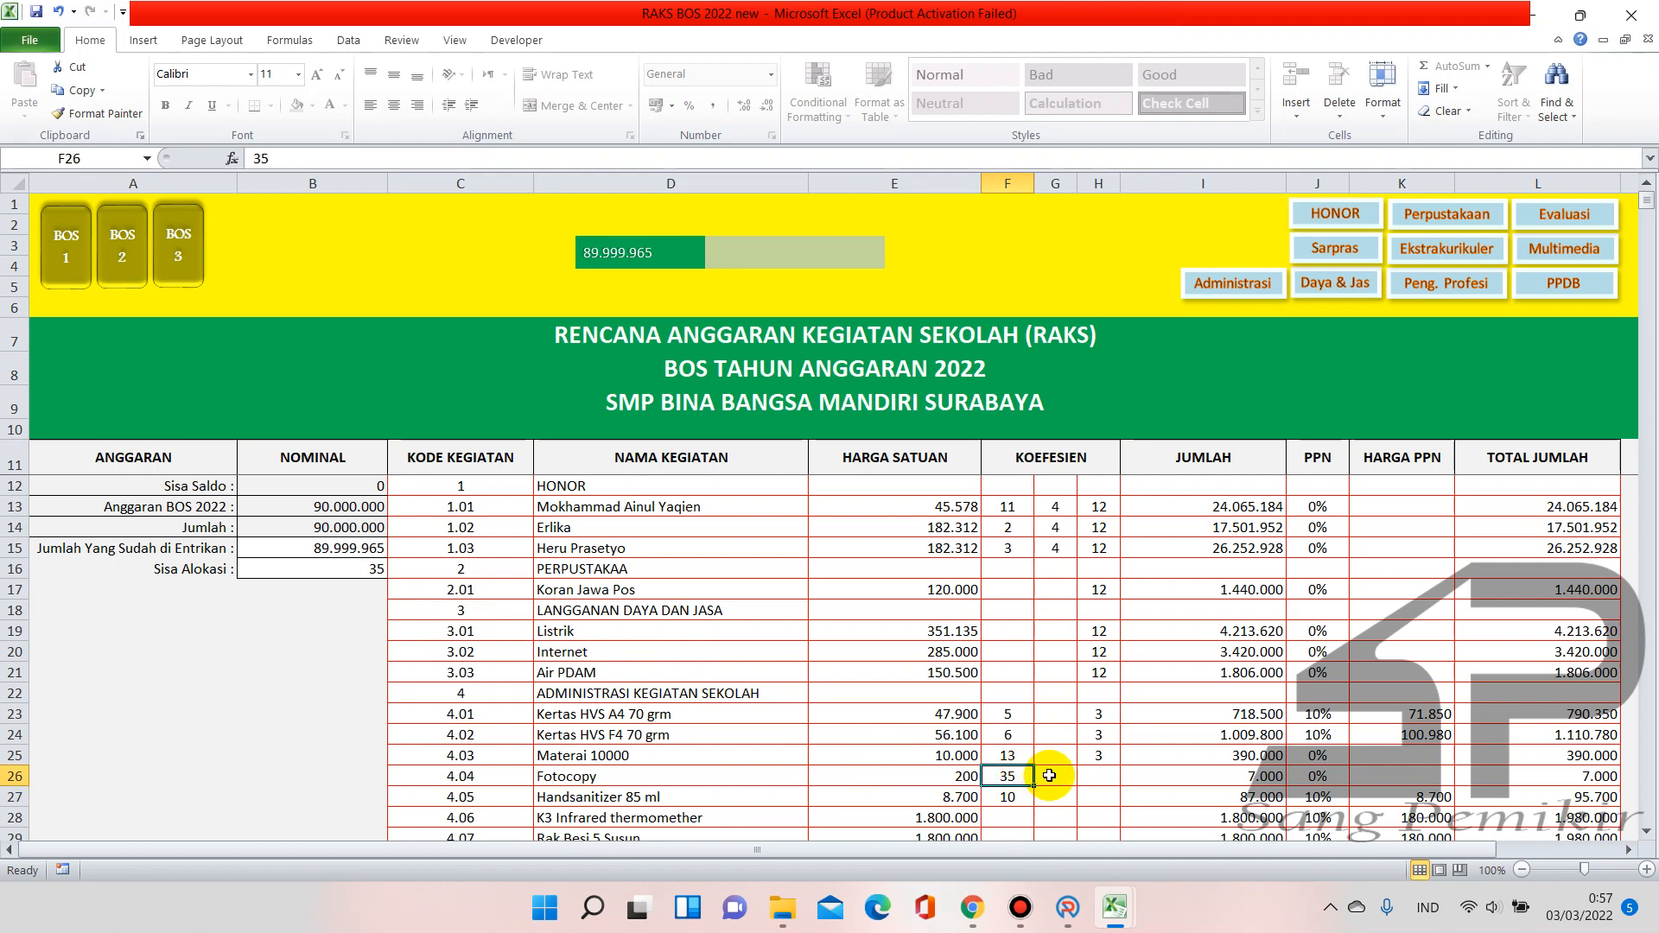
text(3)
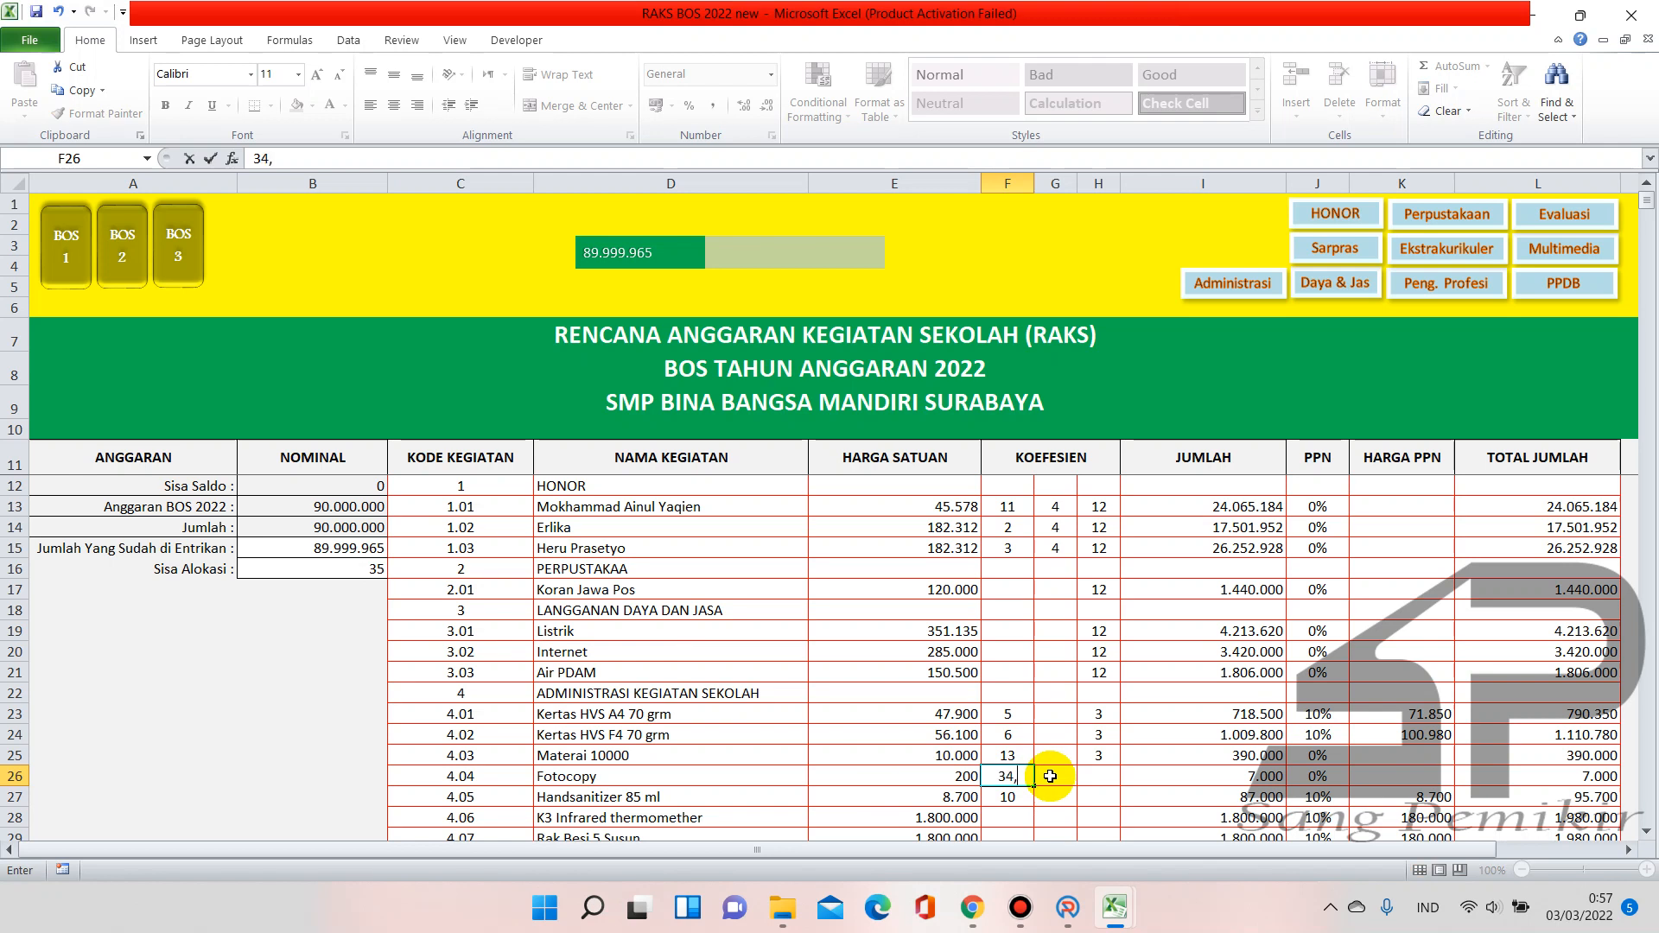
key(Return)
click(1025, 779)
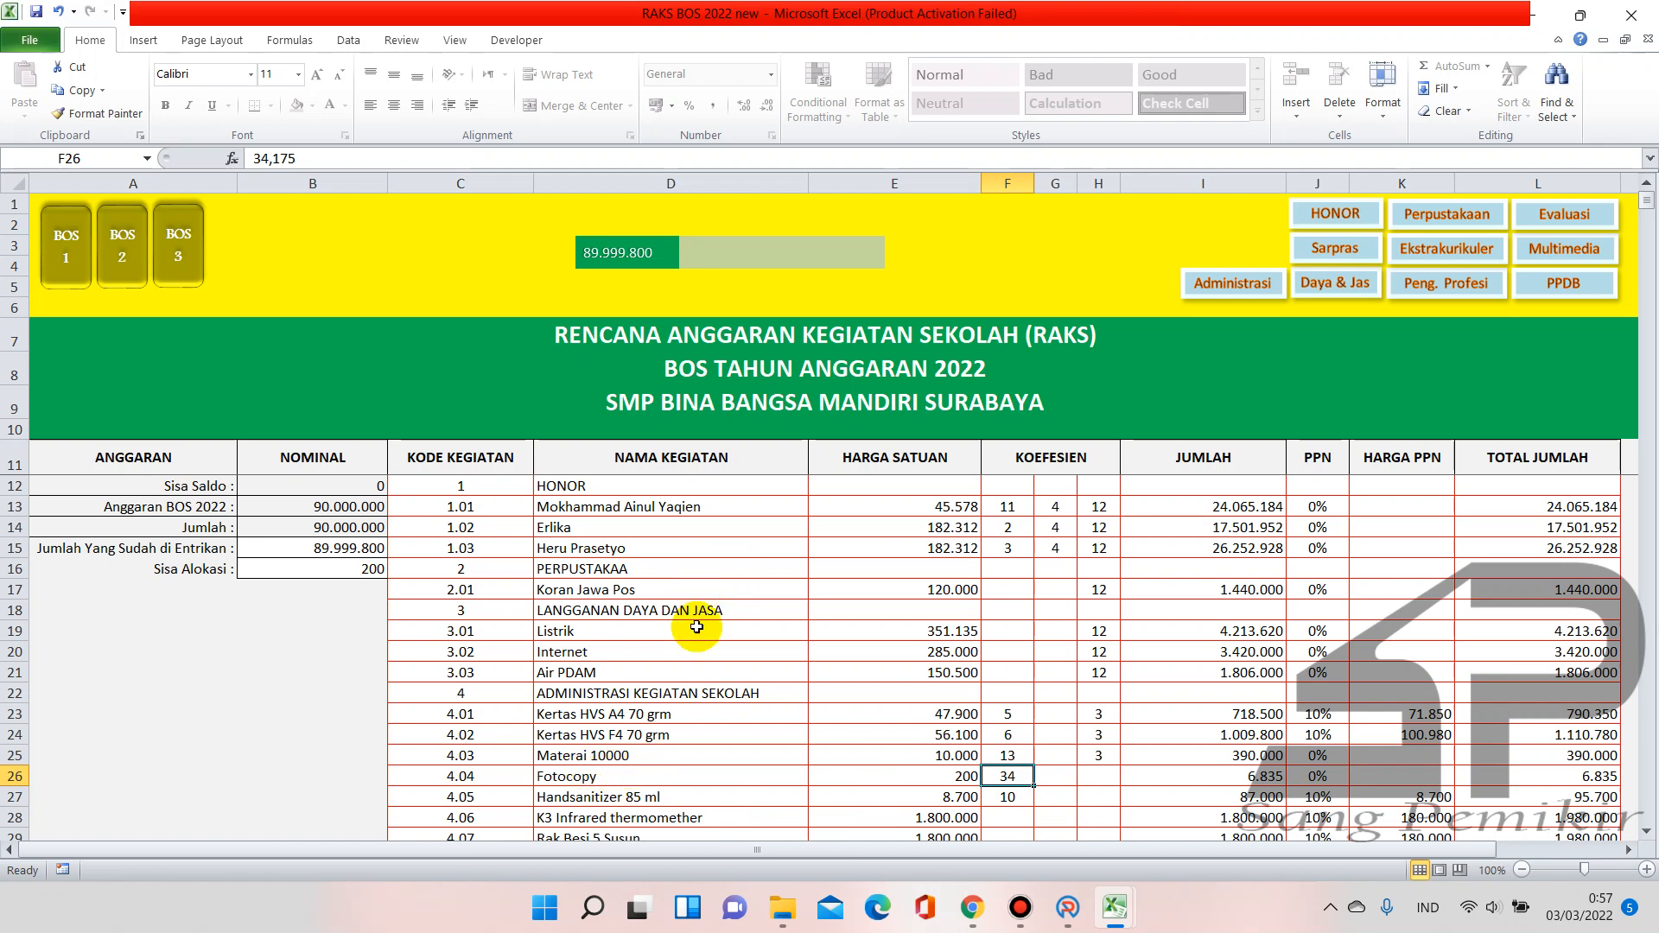
click(369, 572)
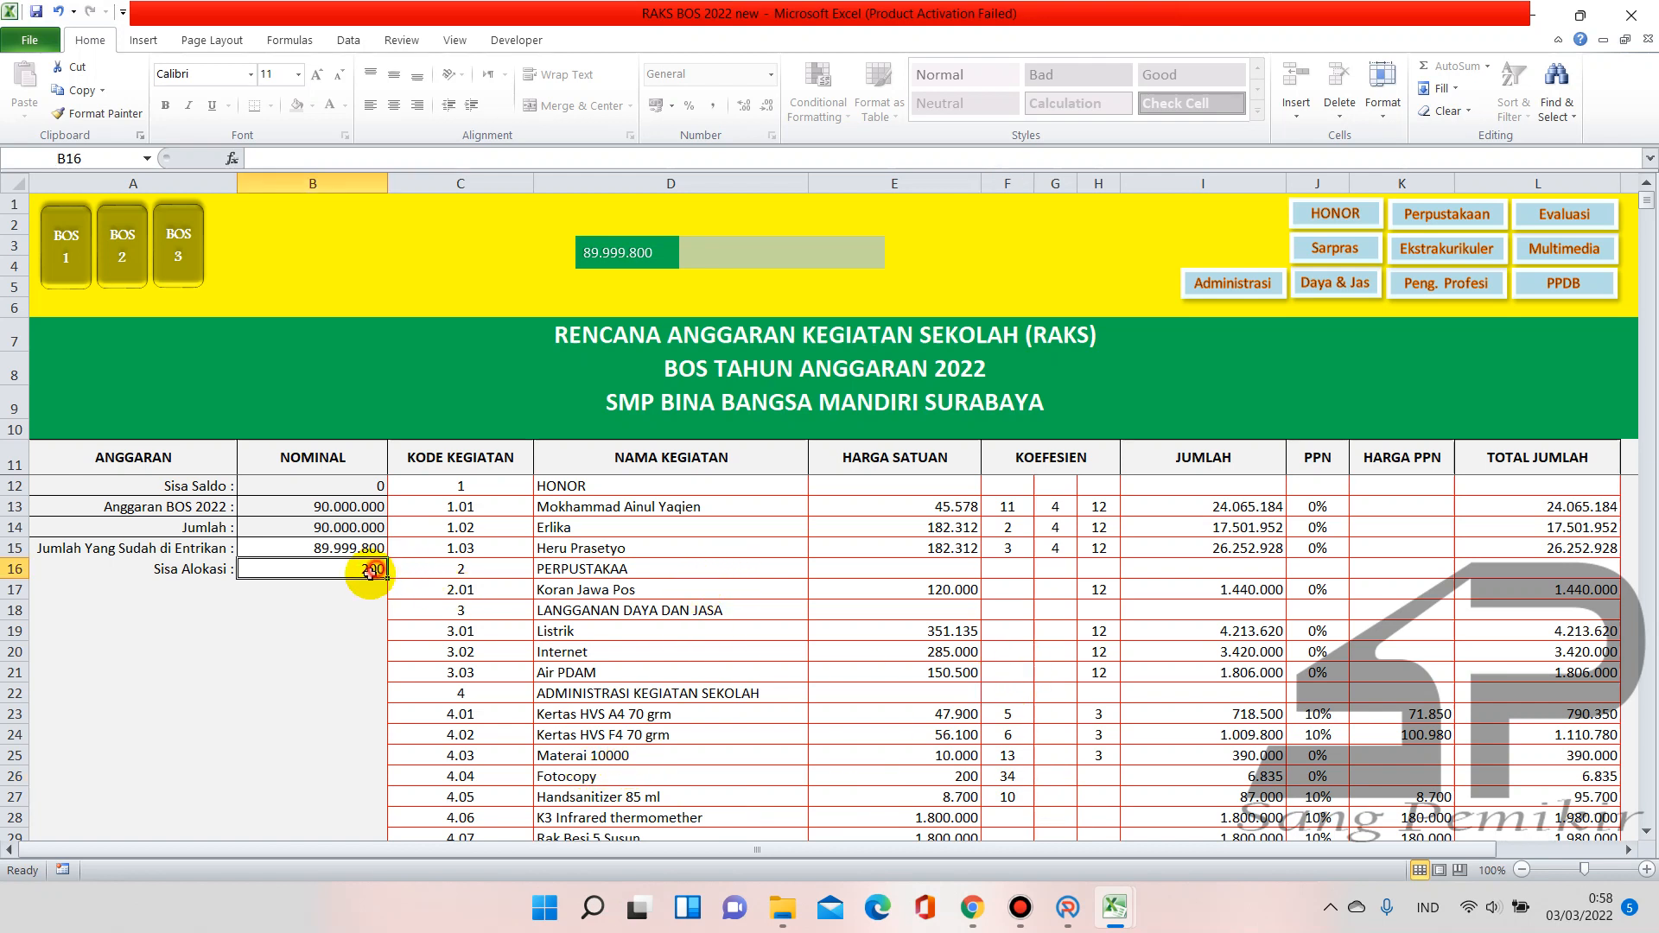
click(1001, 776)
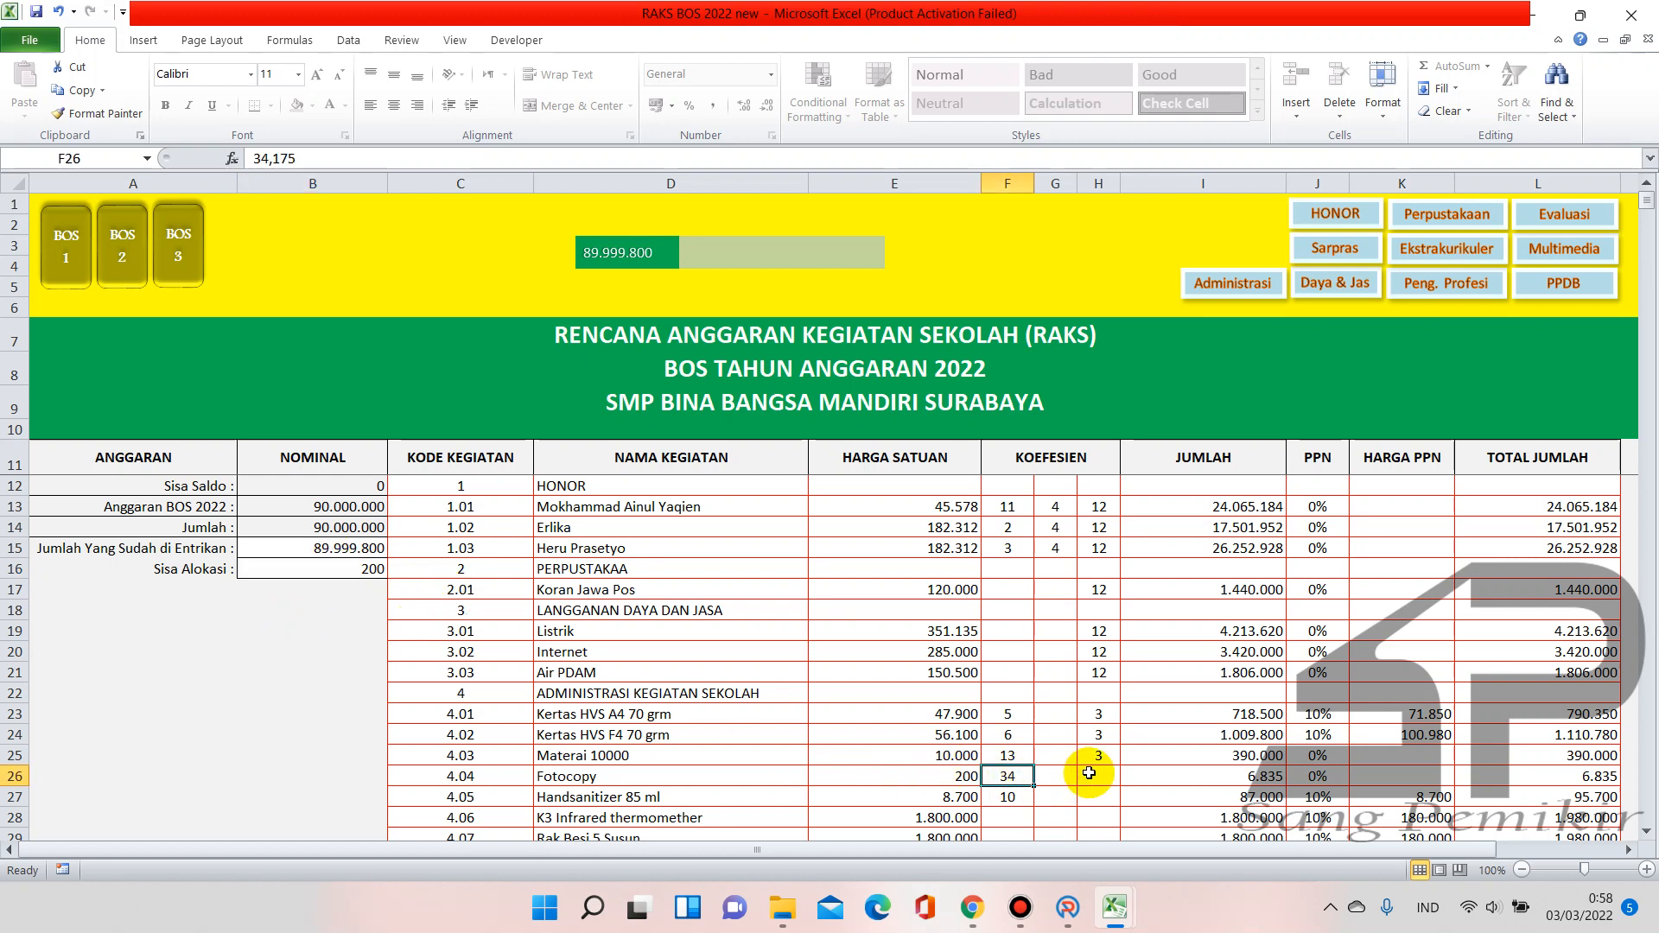
click(914, 781)
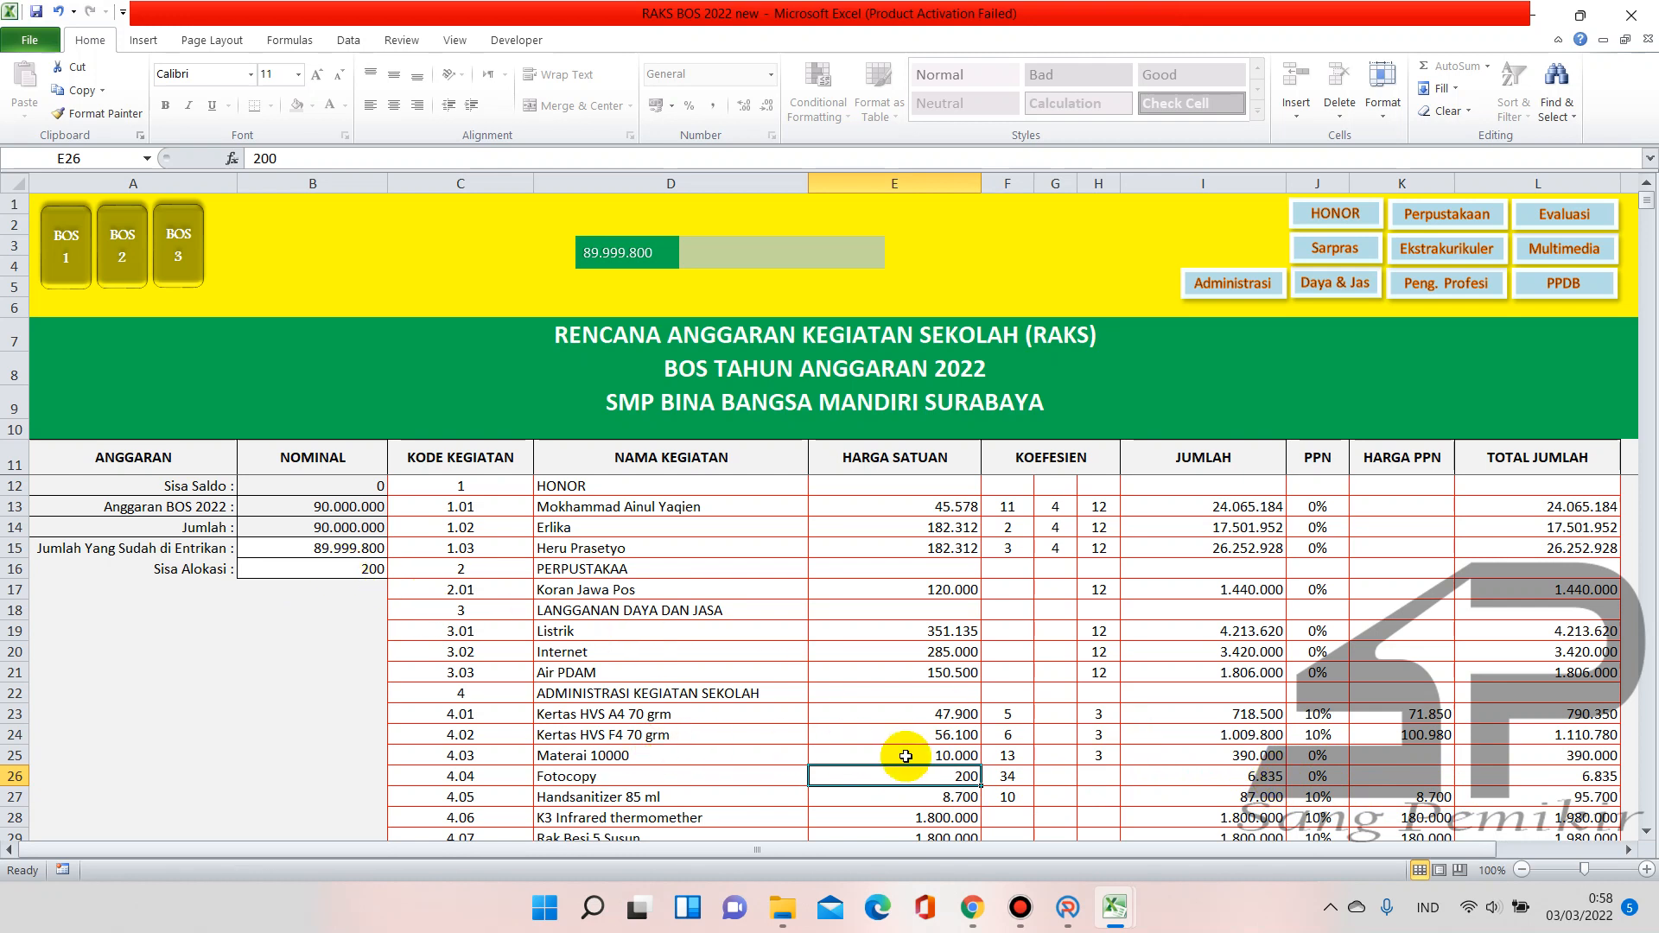
click(1068, 908)
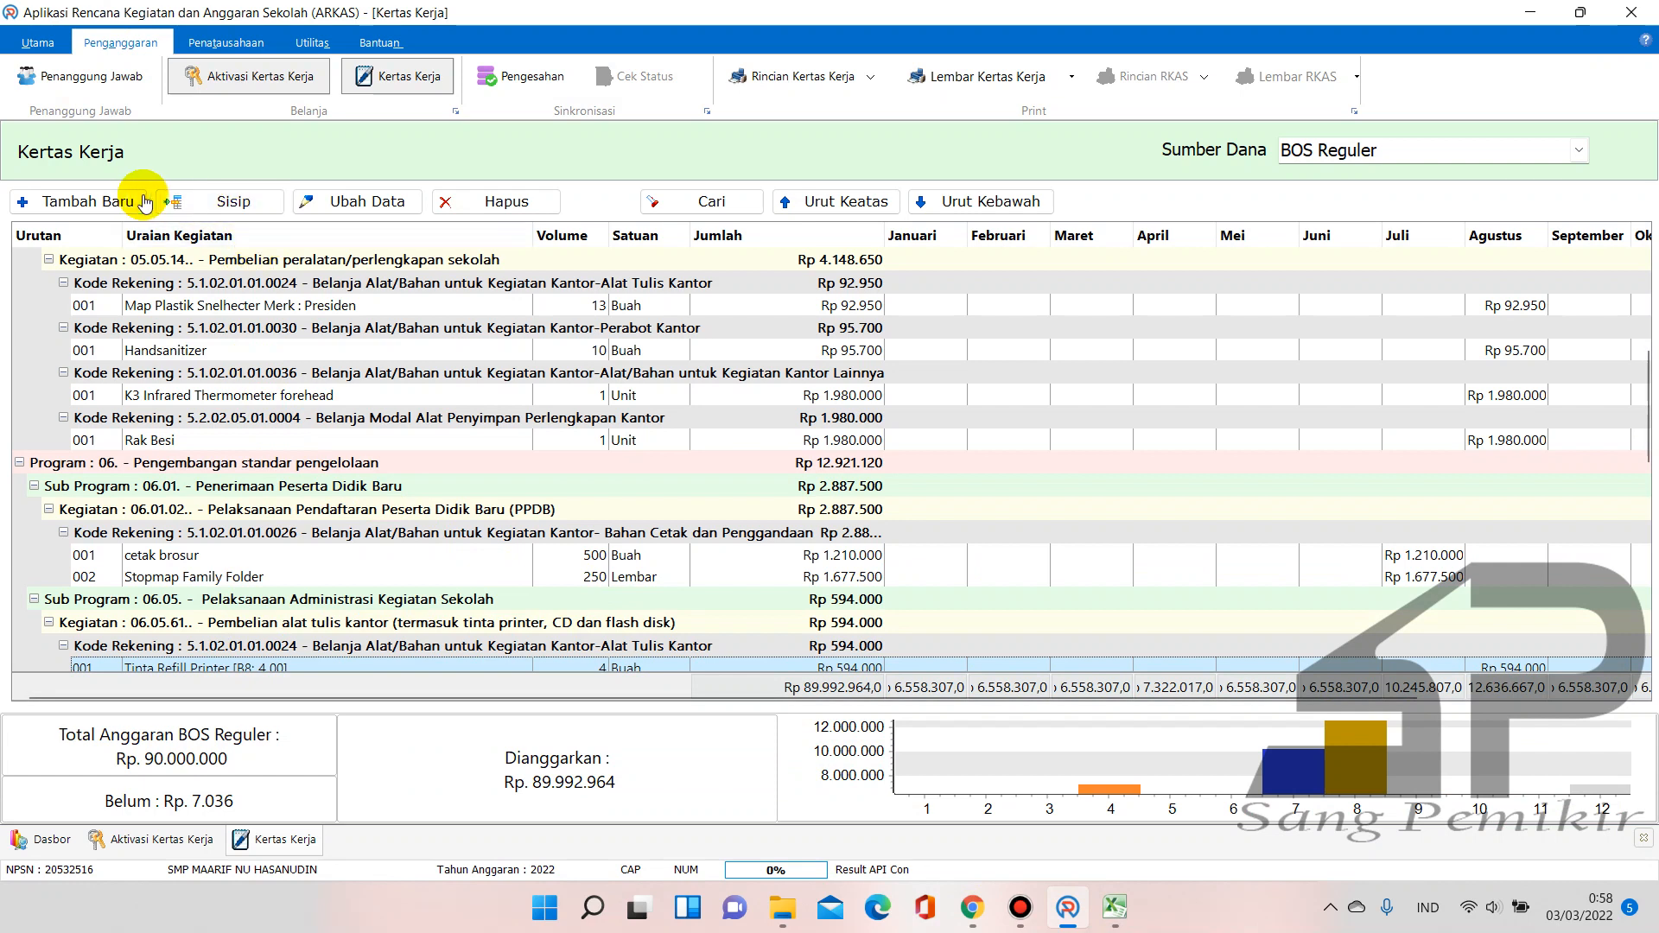
Add a new ARKAS entry with activity 07.05.66 Penggandaan laporan dan/atau surat-menyurat
click(82, 201)
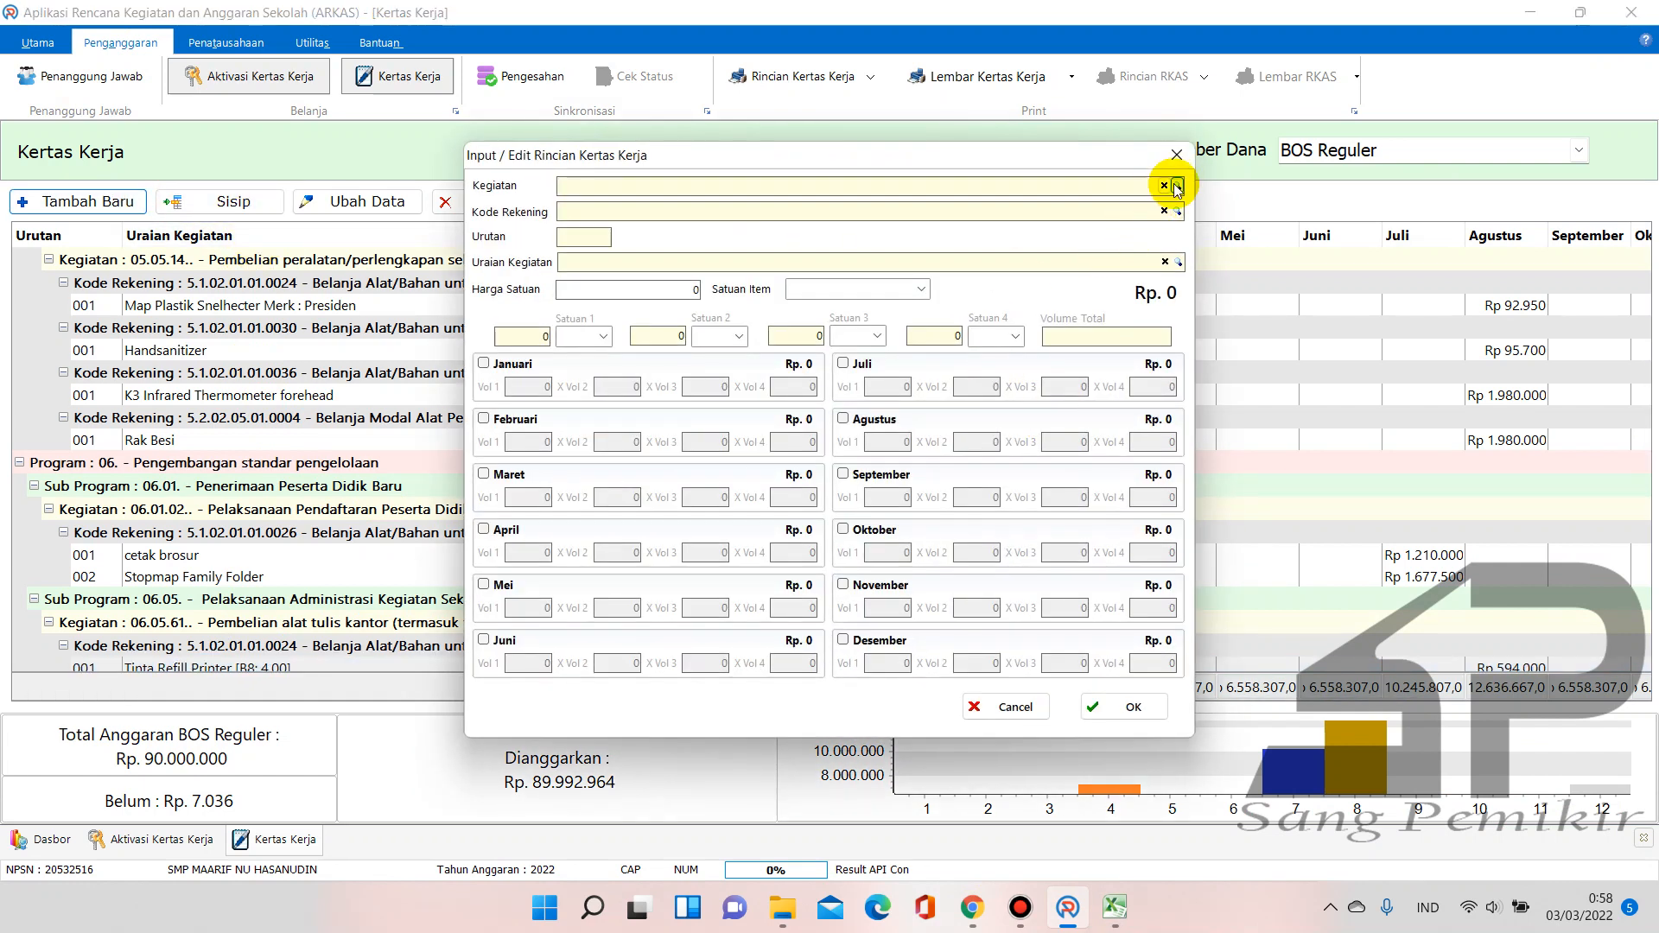
click(1177, 187)
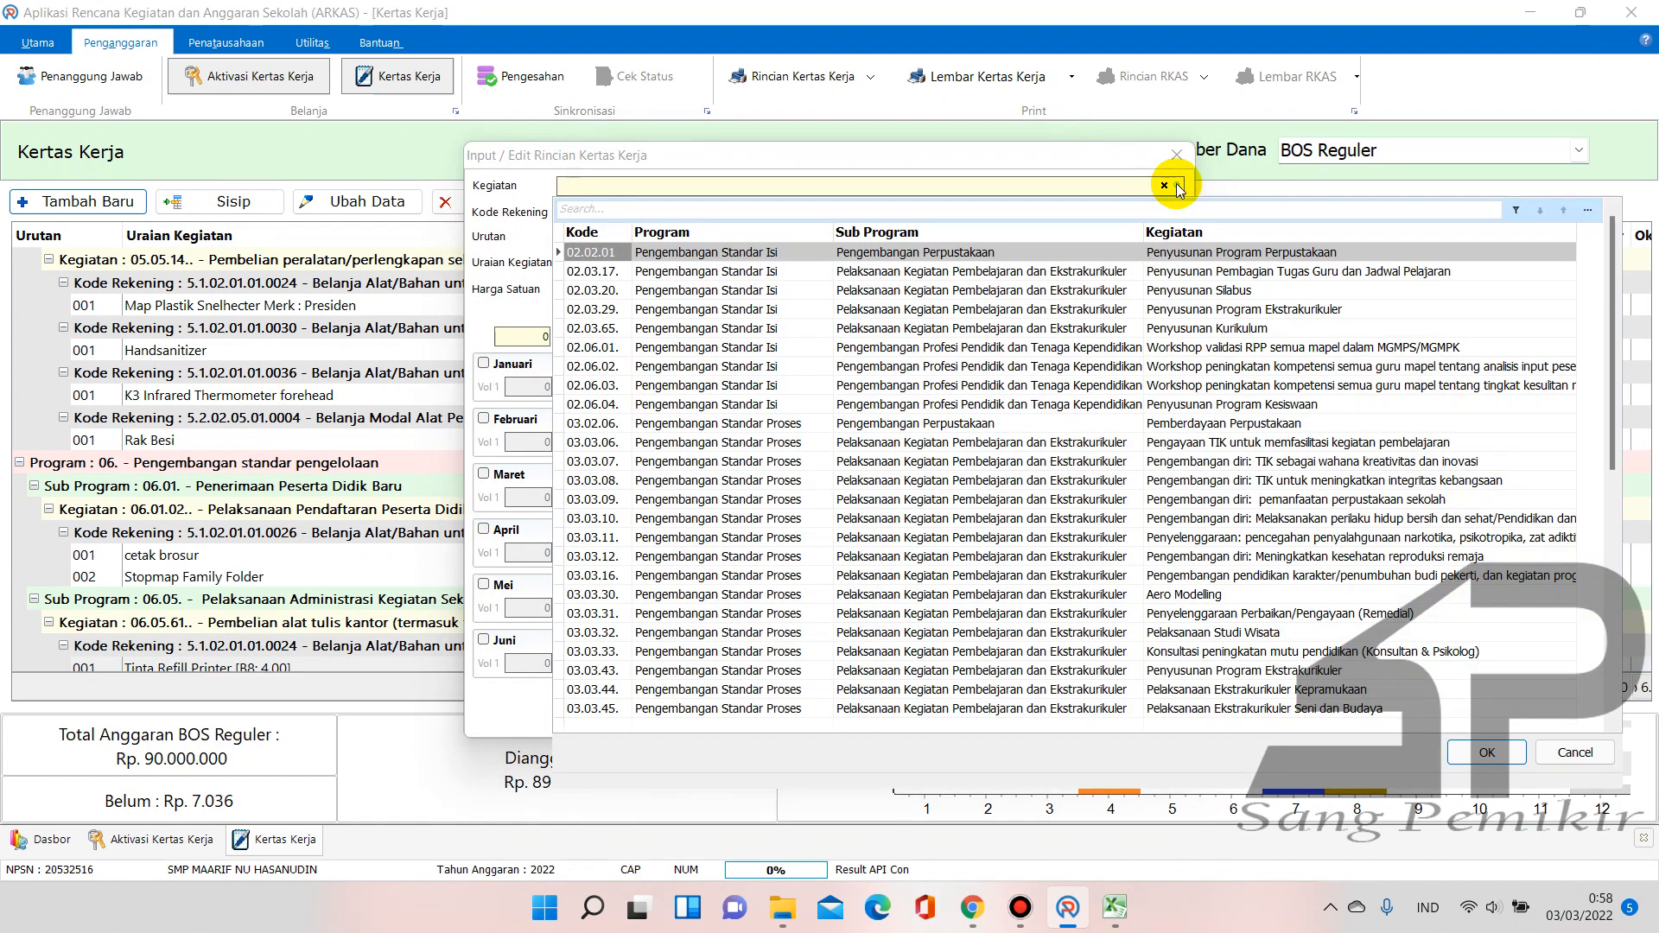
text(penggga)
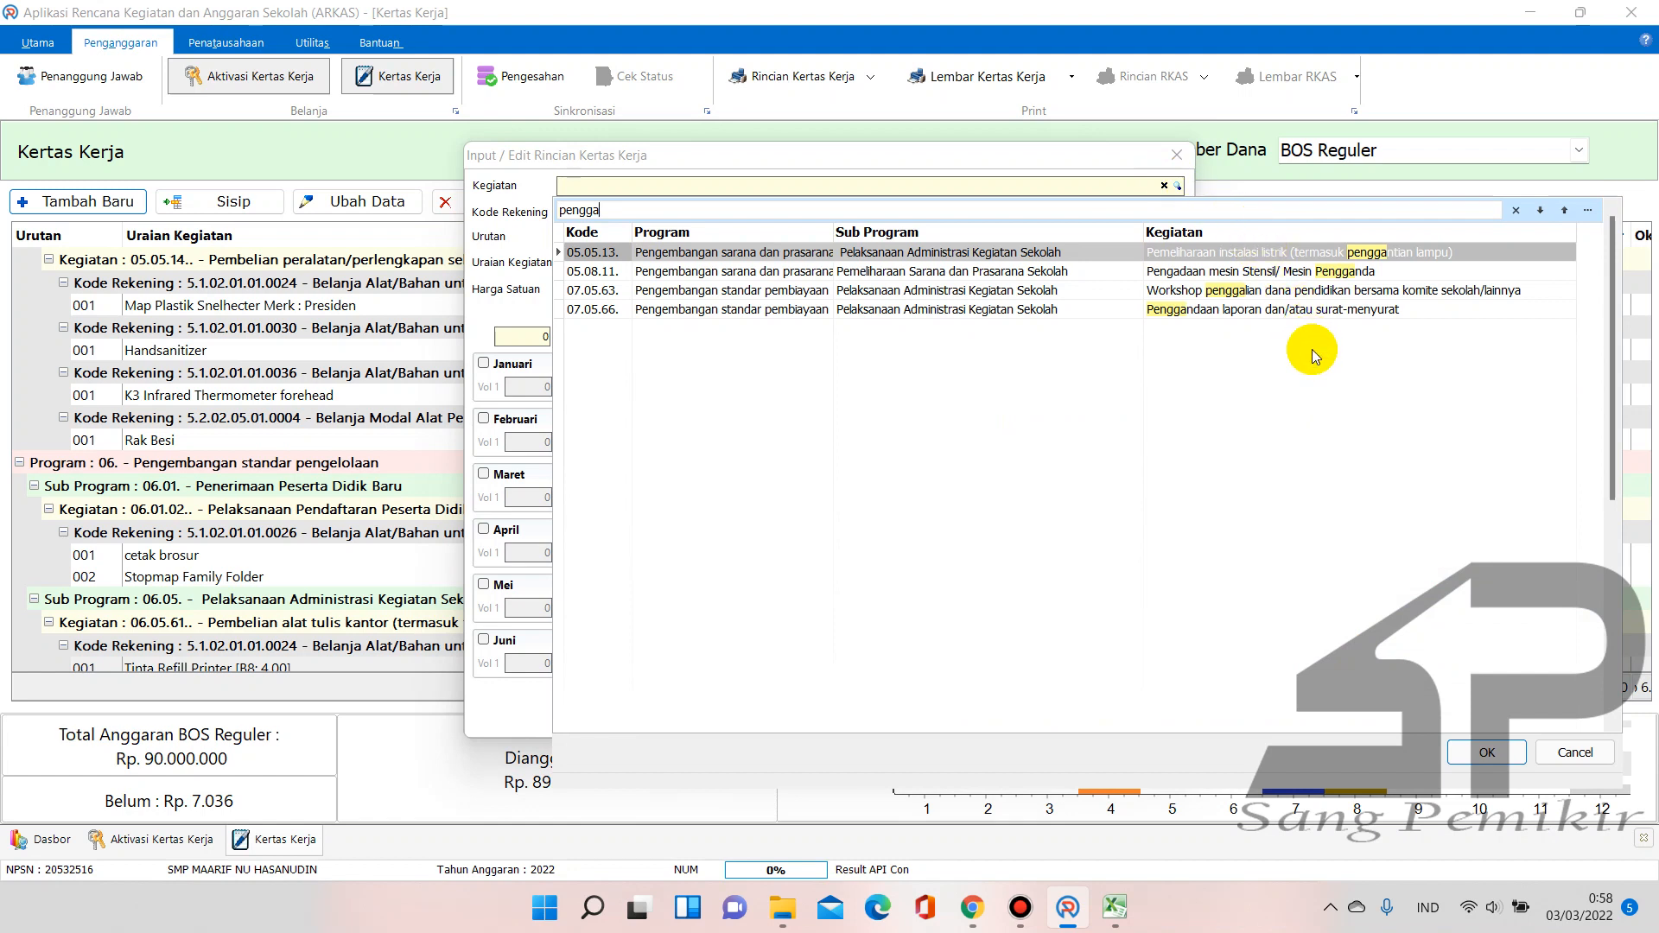
click(1311, 311)
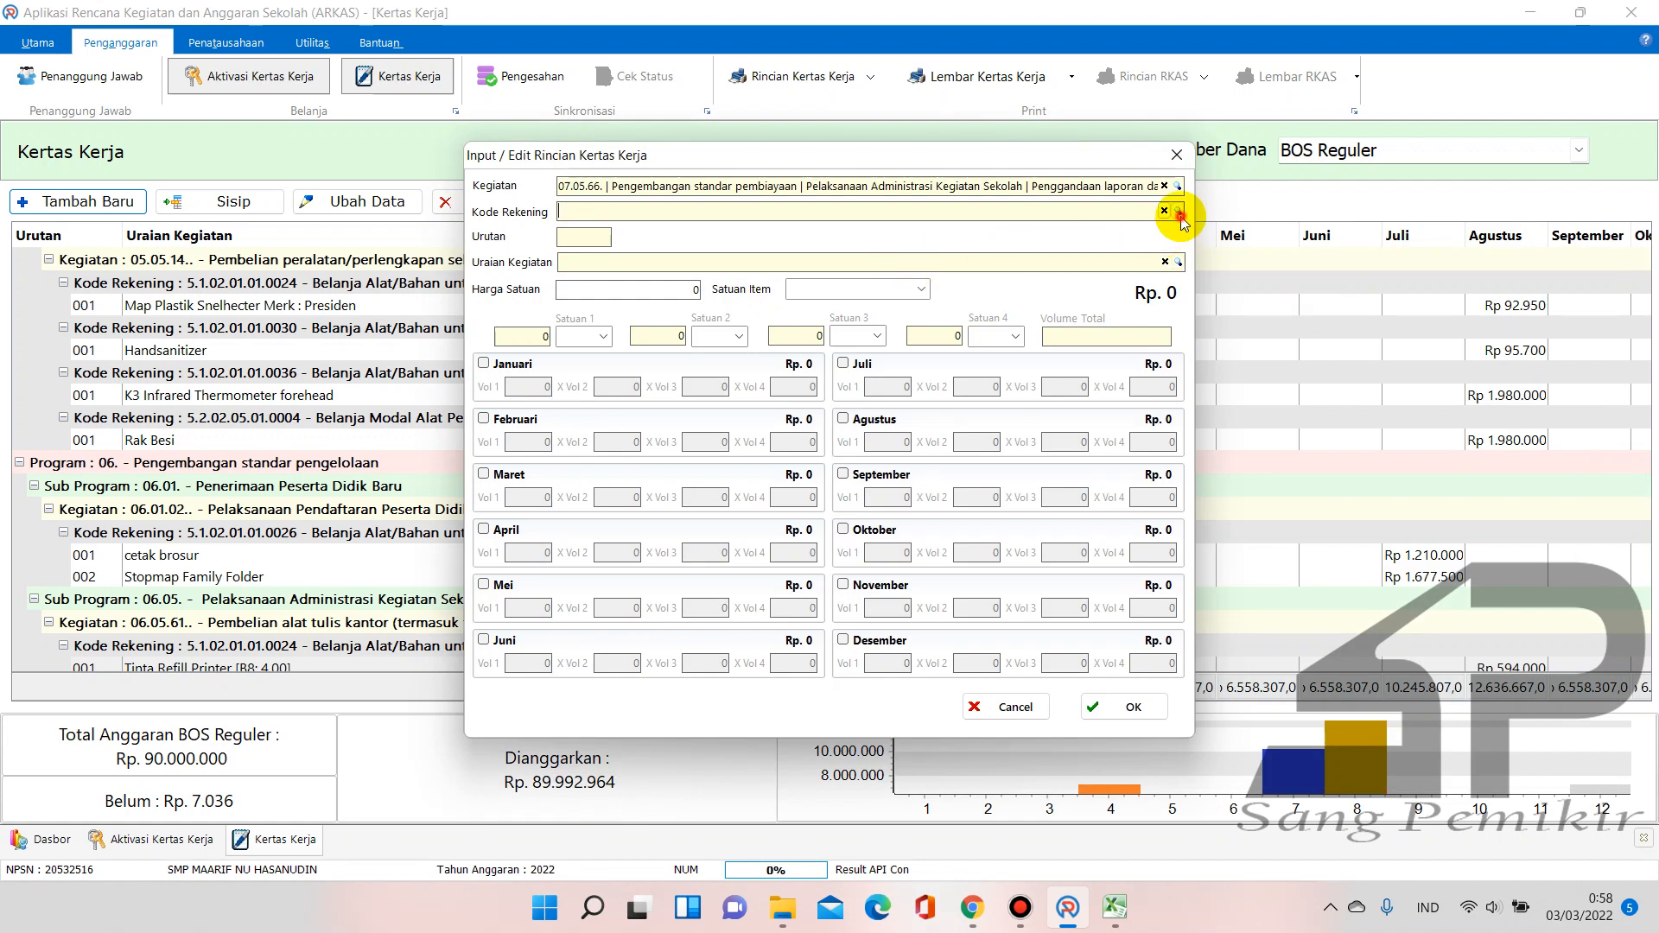
click(1179, 213)
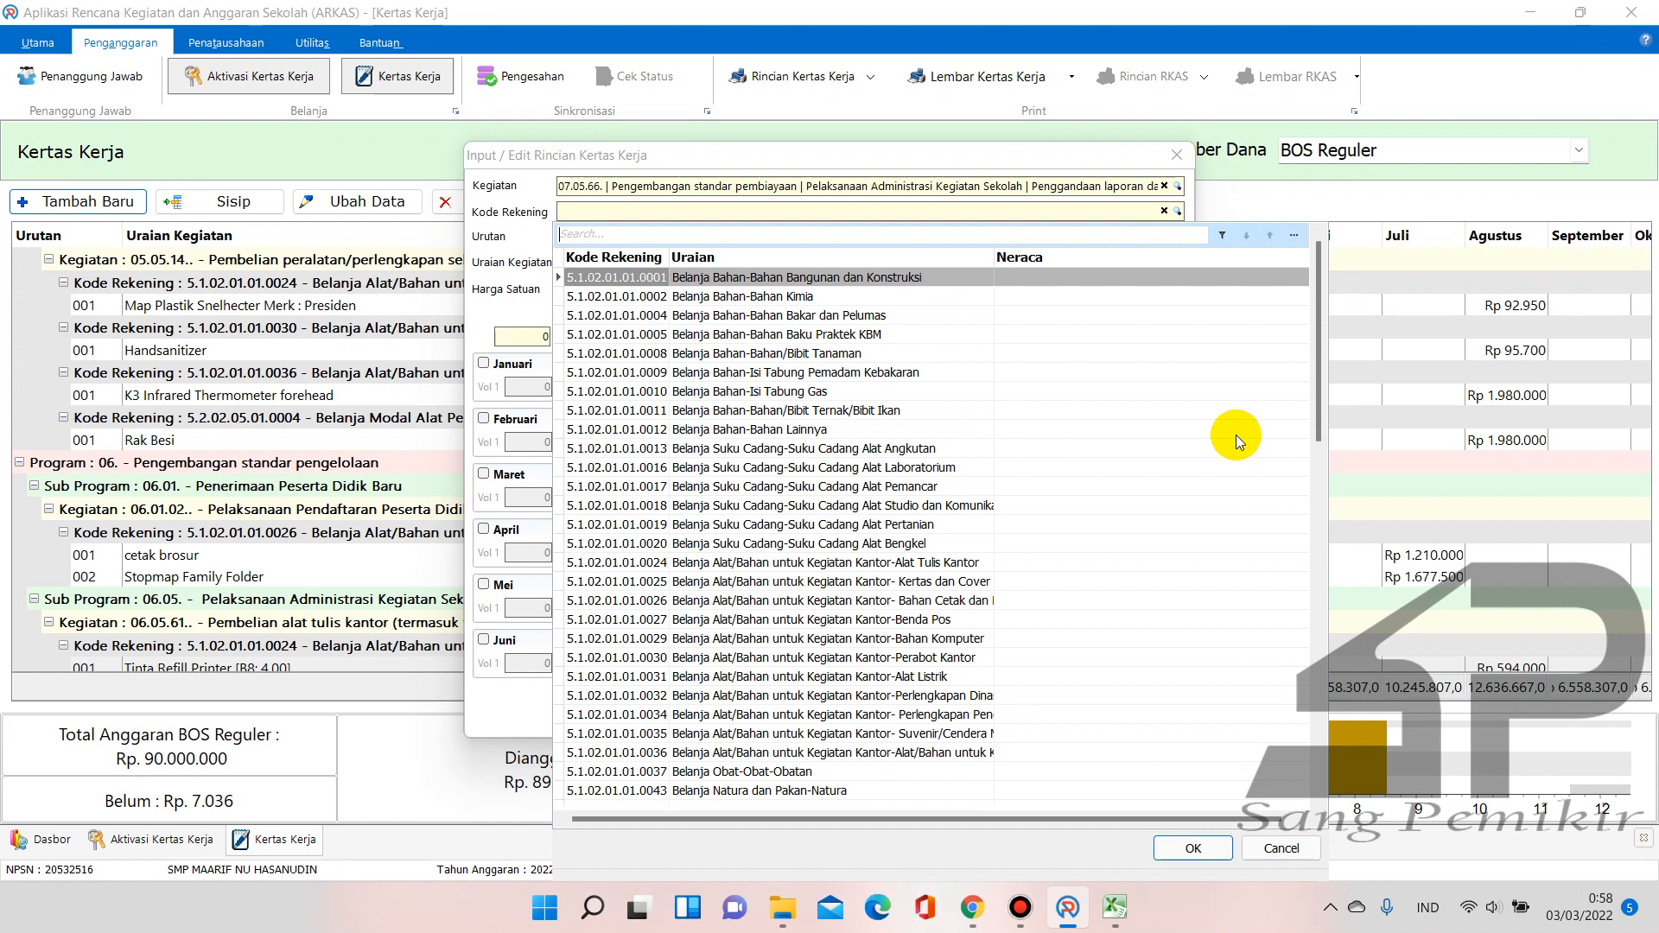
Search the account list and select Kode Rekening 5.1.02.01.01.0026
text(alt t)
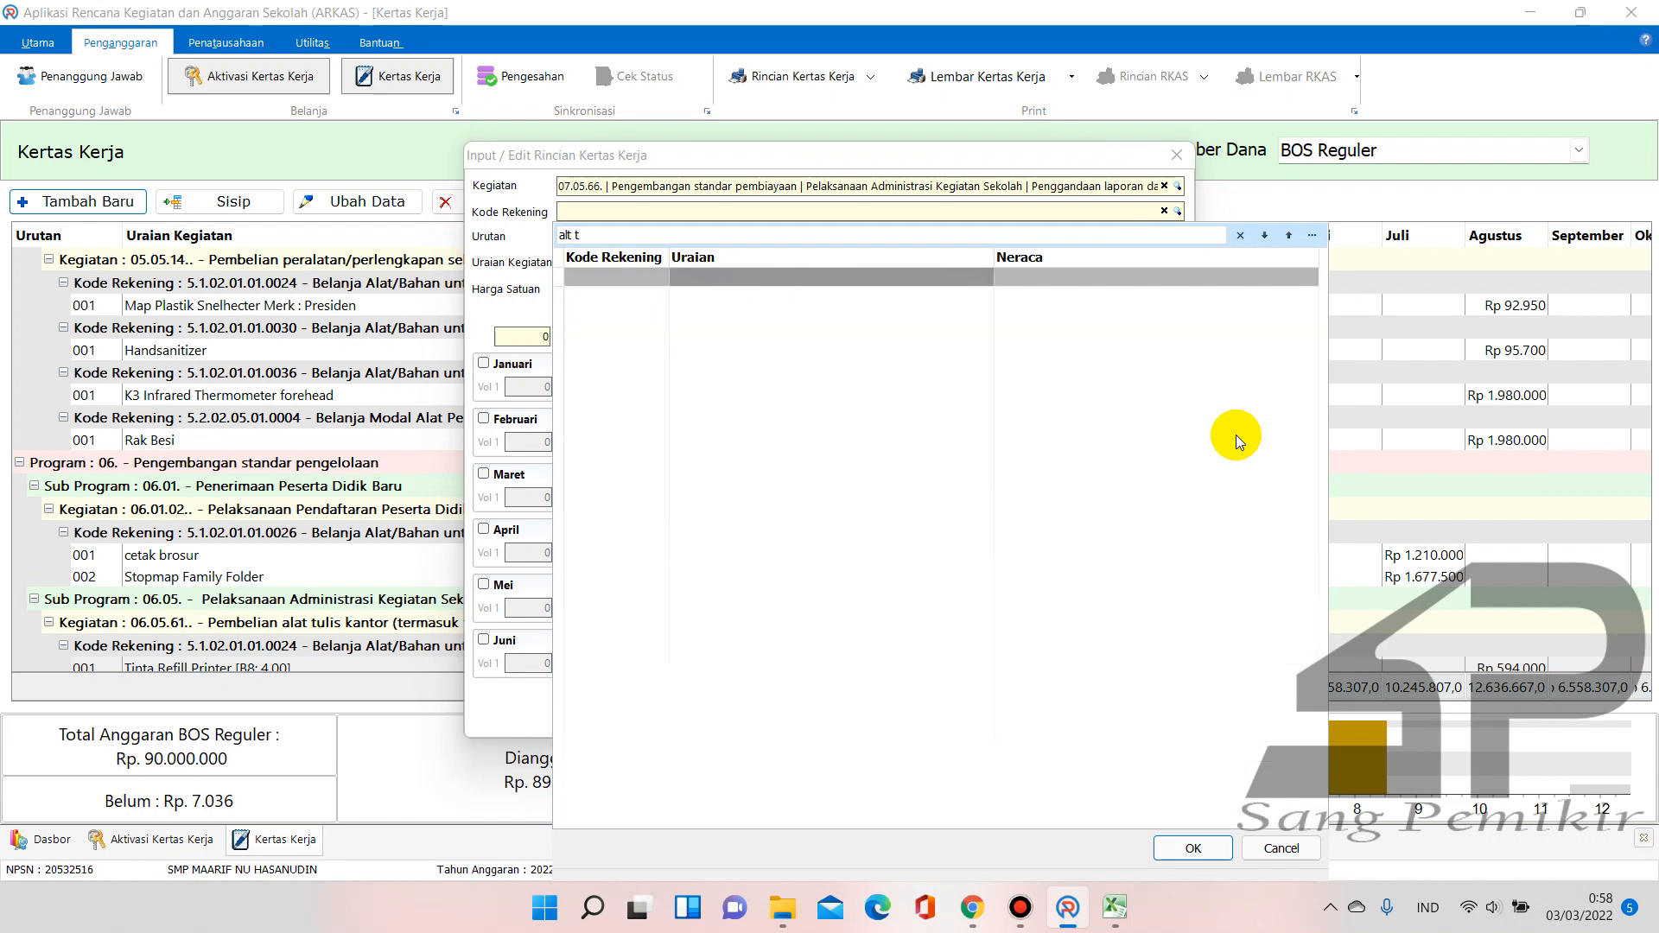
key(BackSpace)
key(BackSpace)
key(BackSpace)
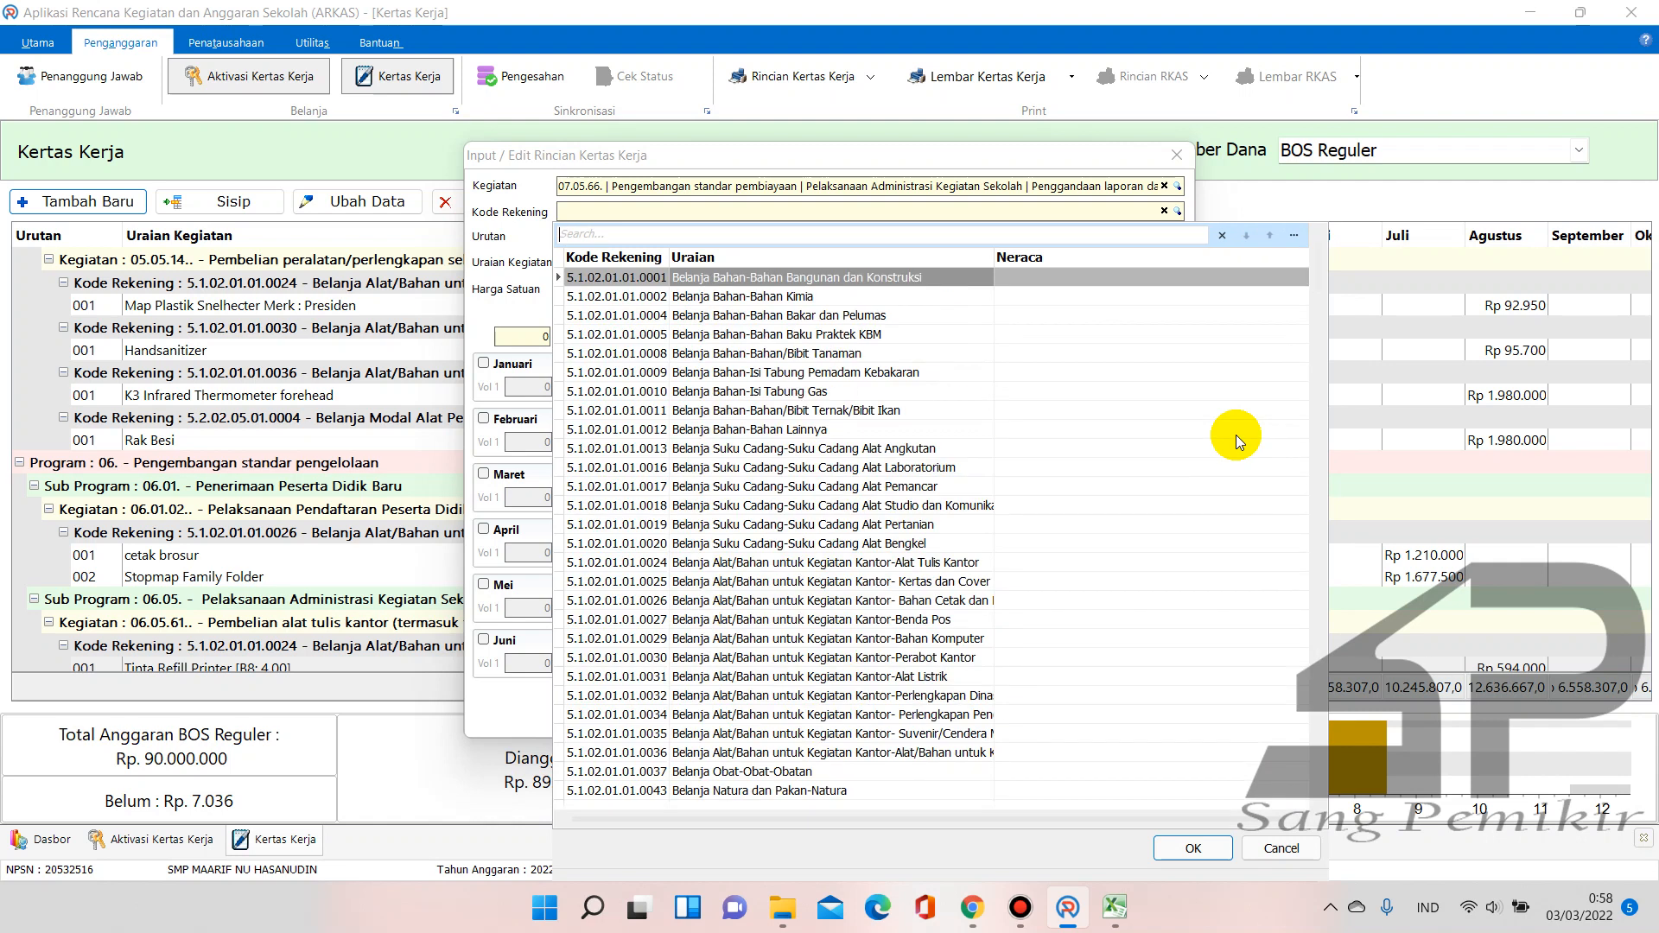
text(ce)
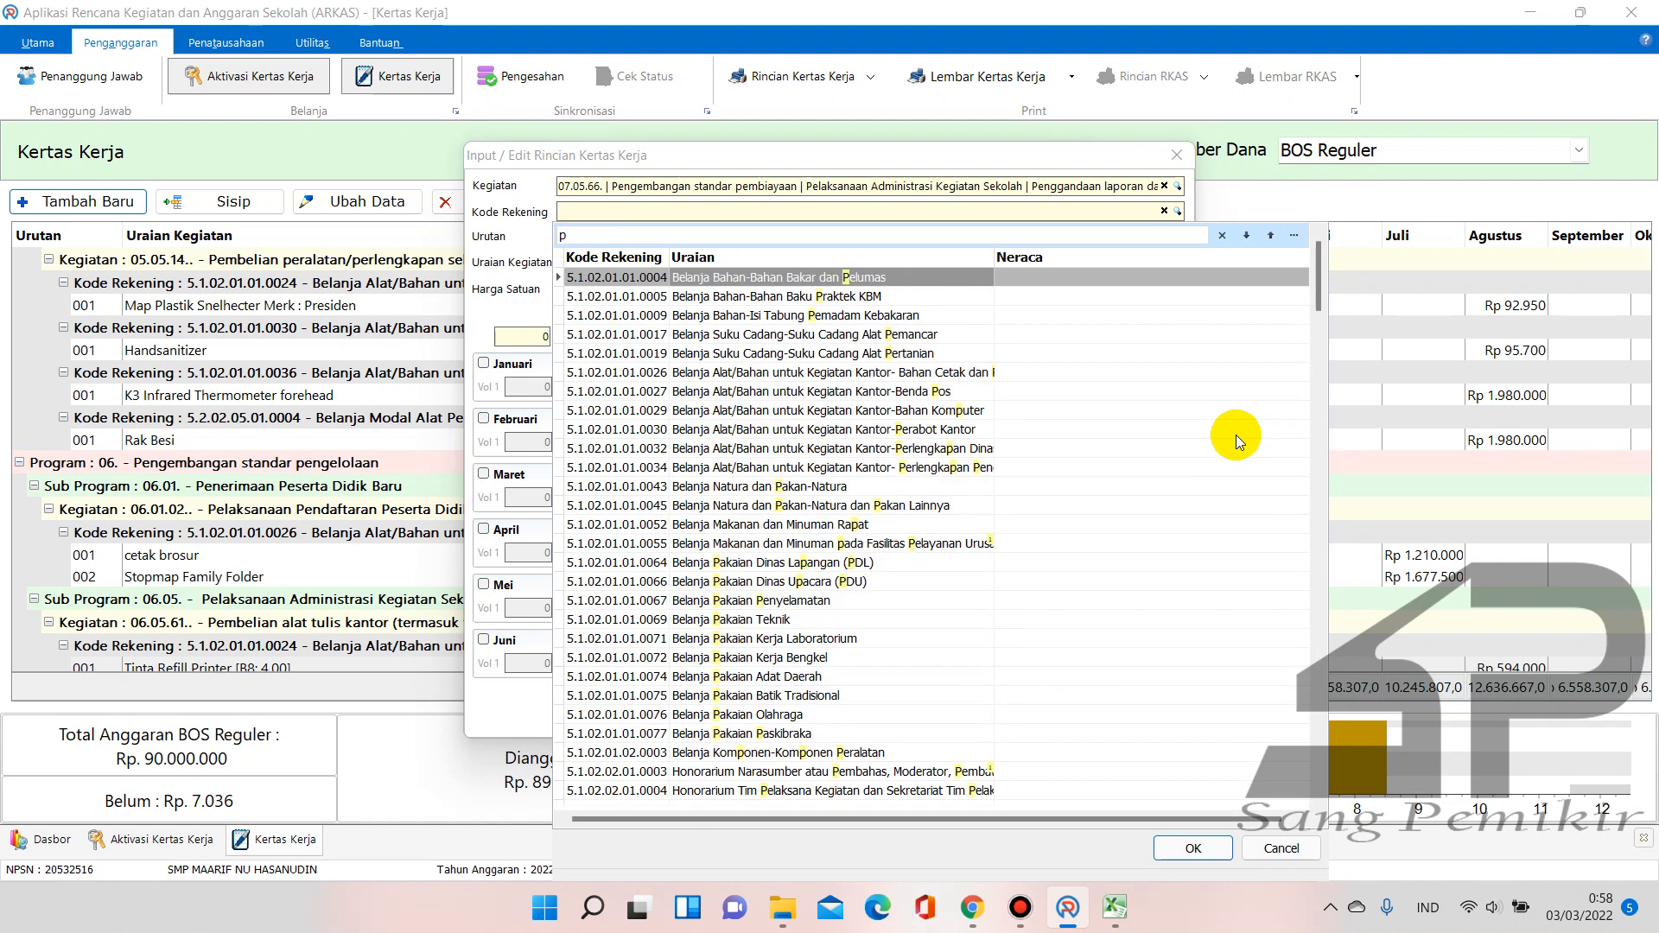
text(tak)
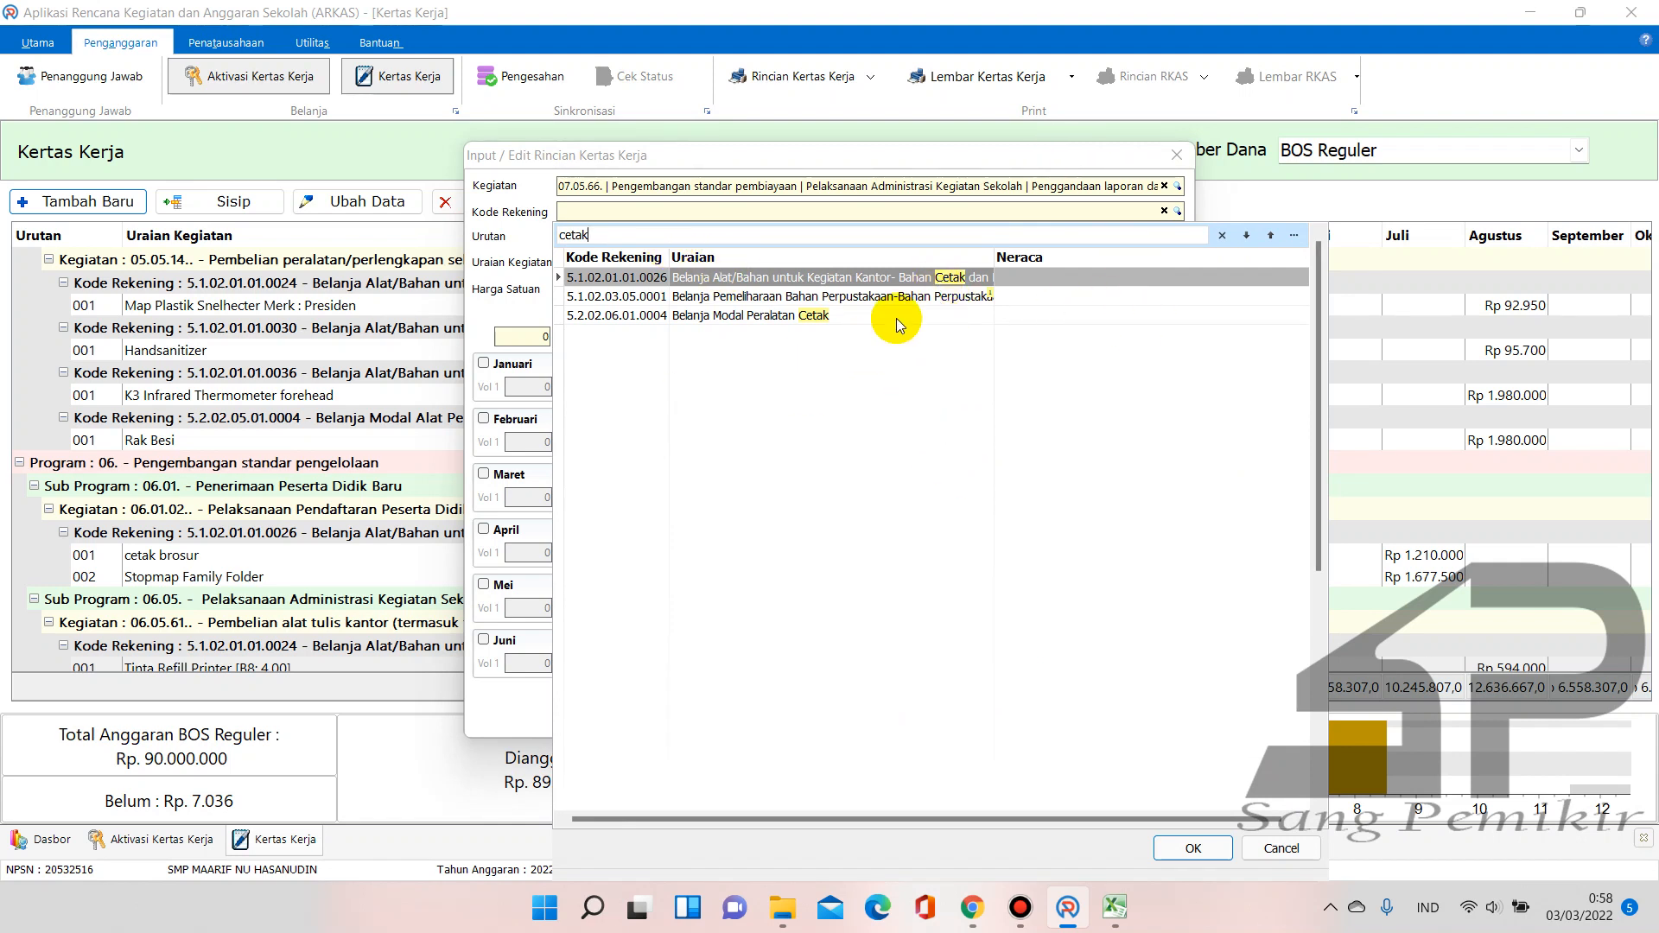
drag(995, 257, 1255, 270)
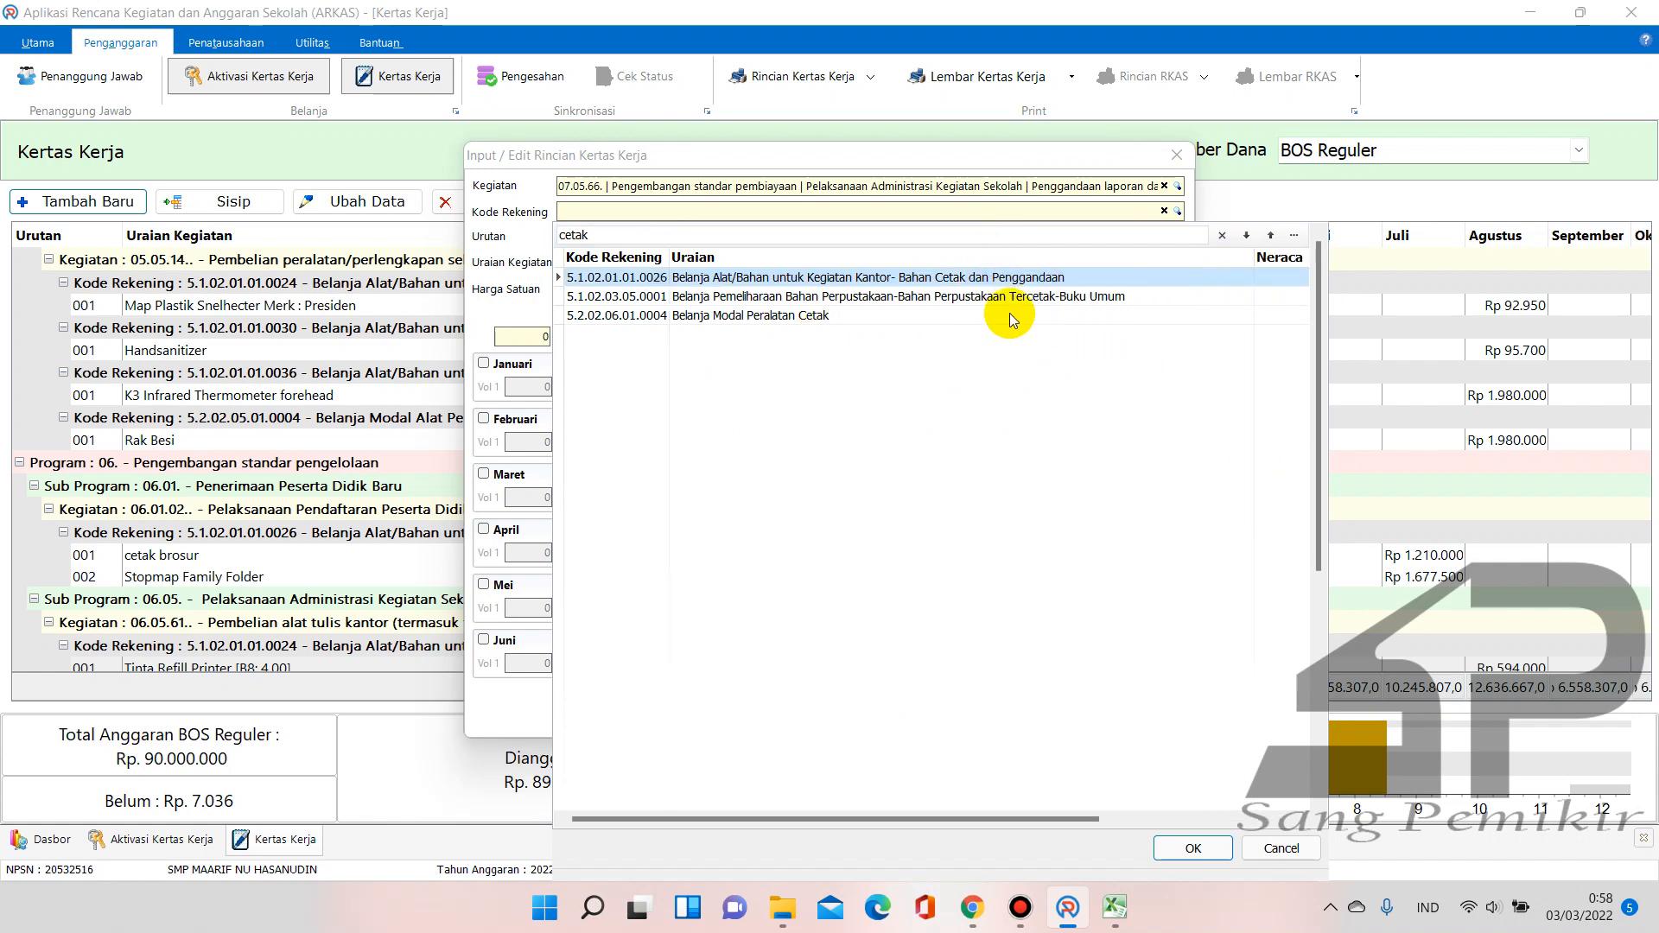
click(644, 234)
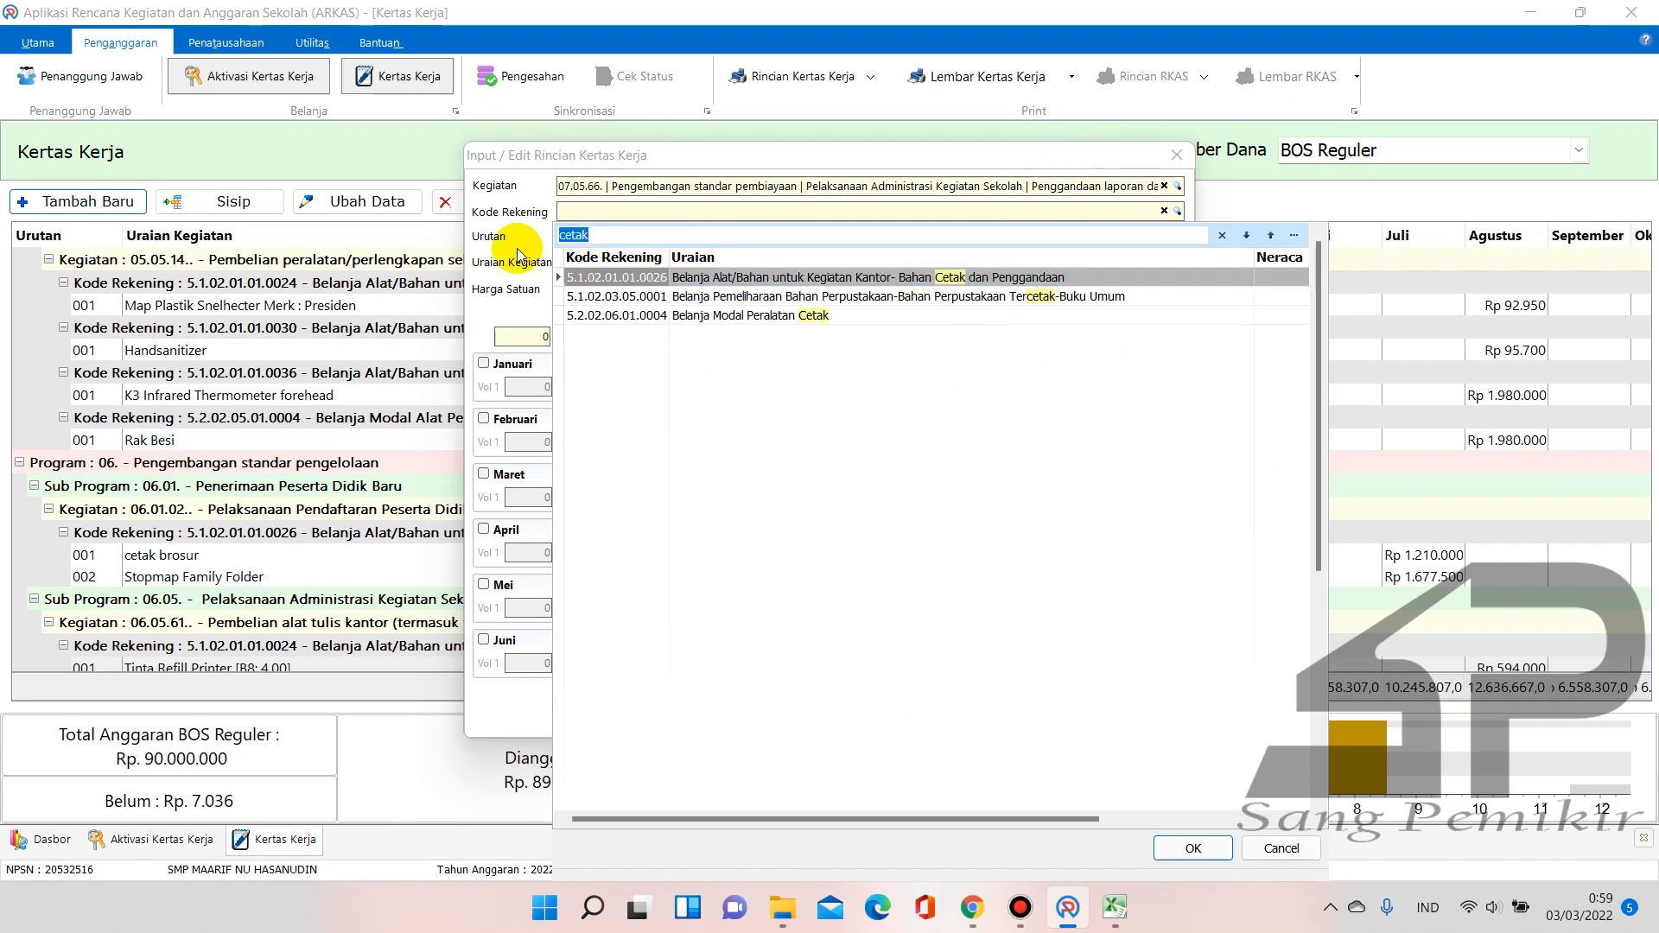
text(pengga)
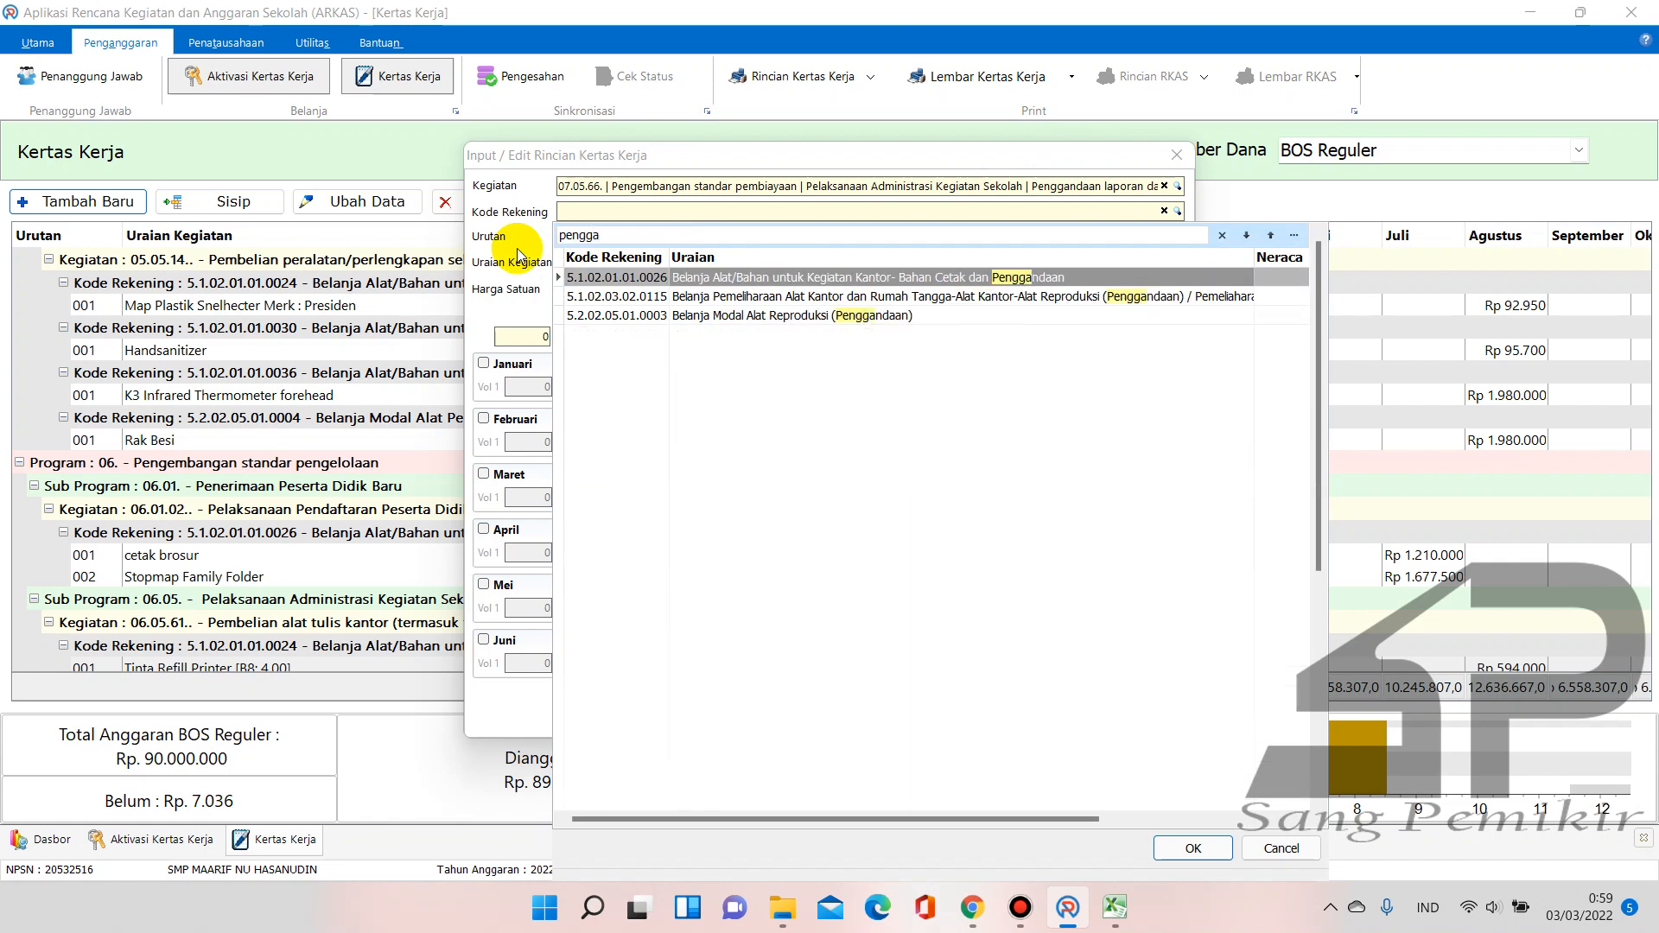
click(862, 277)
Choose item Foto Copy Filio dan Kuarto with Harga Satuan 200, then bring up Book2
click(1180, 262)
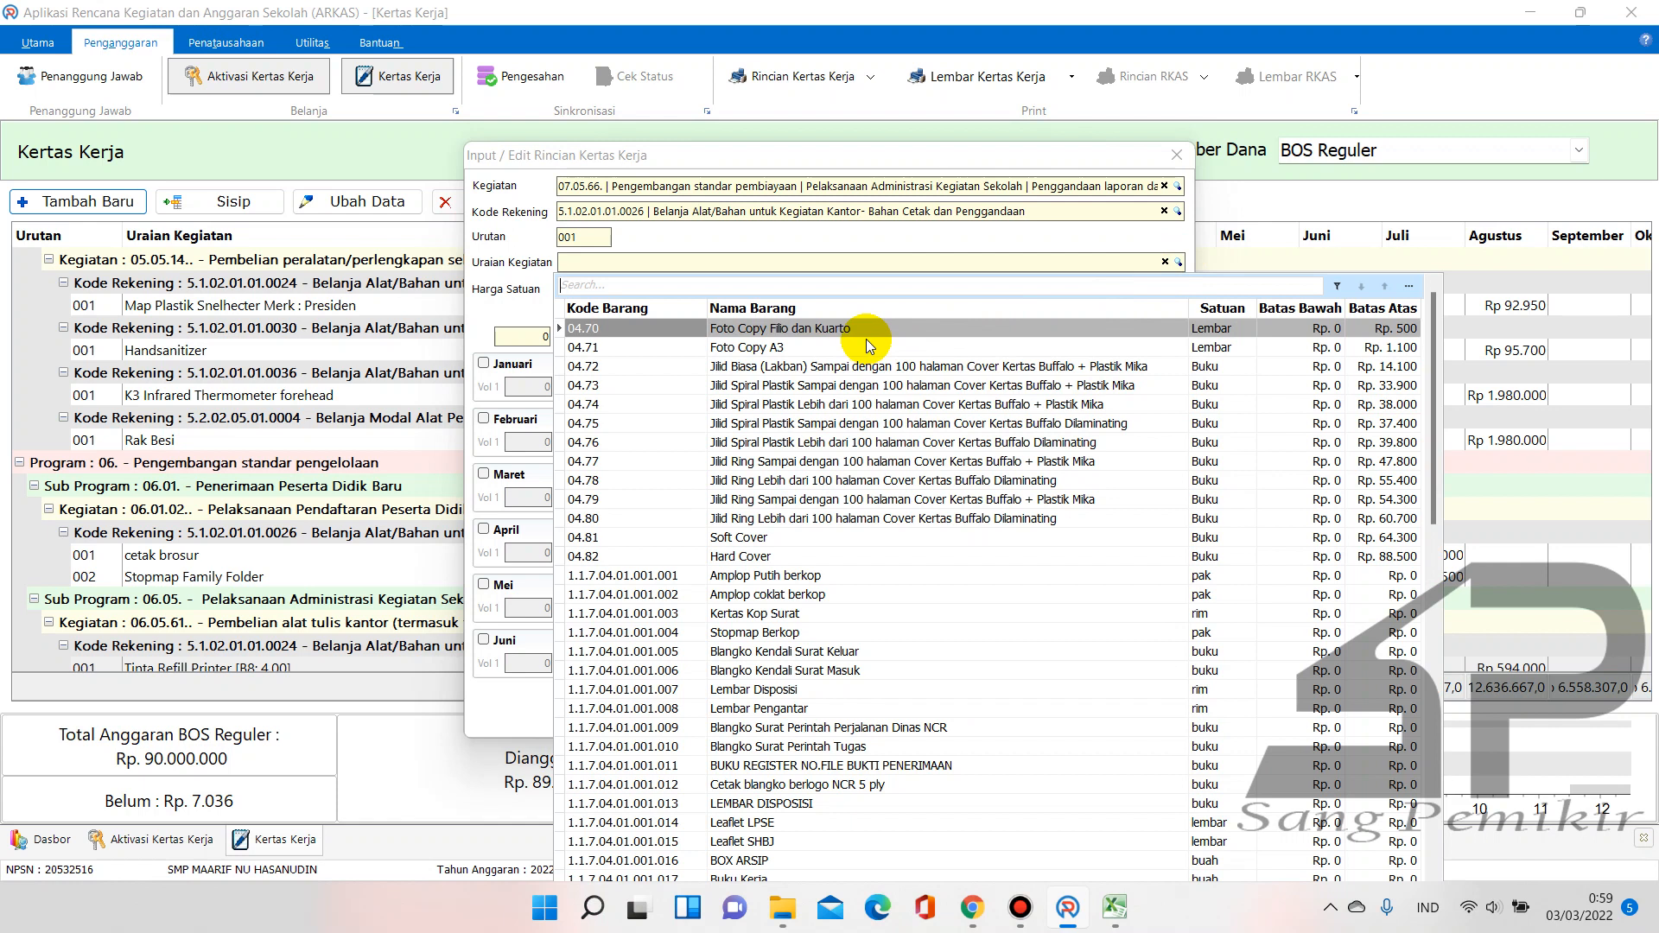
click(866, 328)
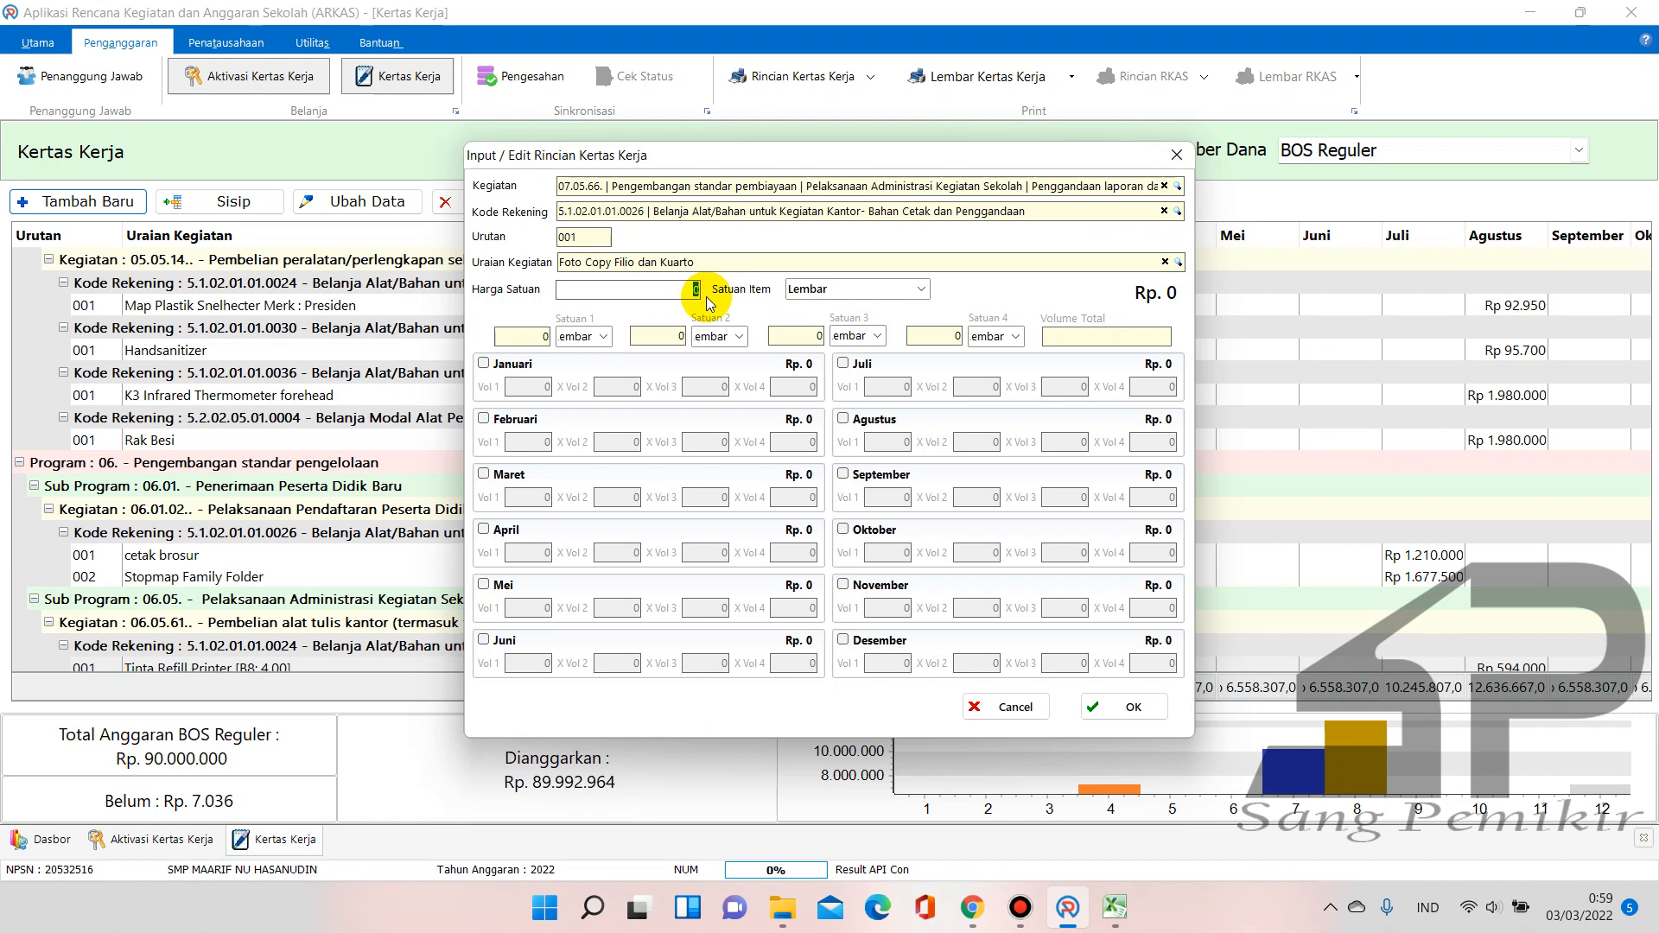
text(200)
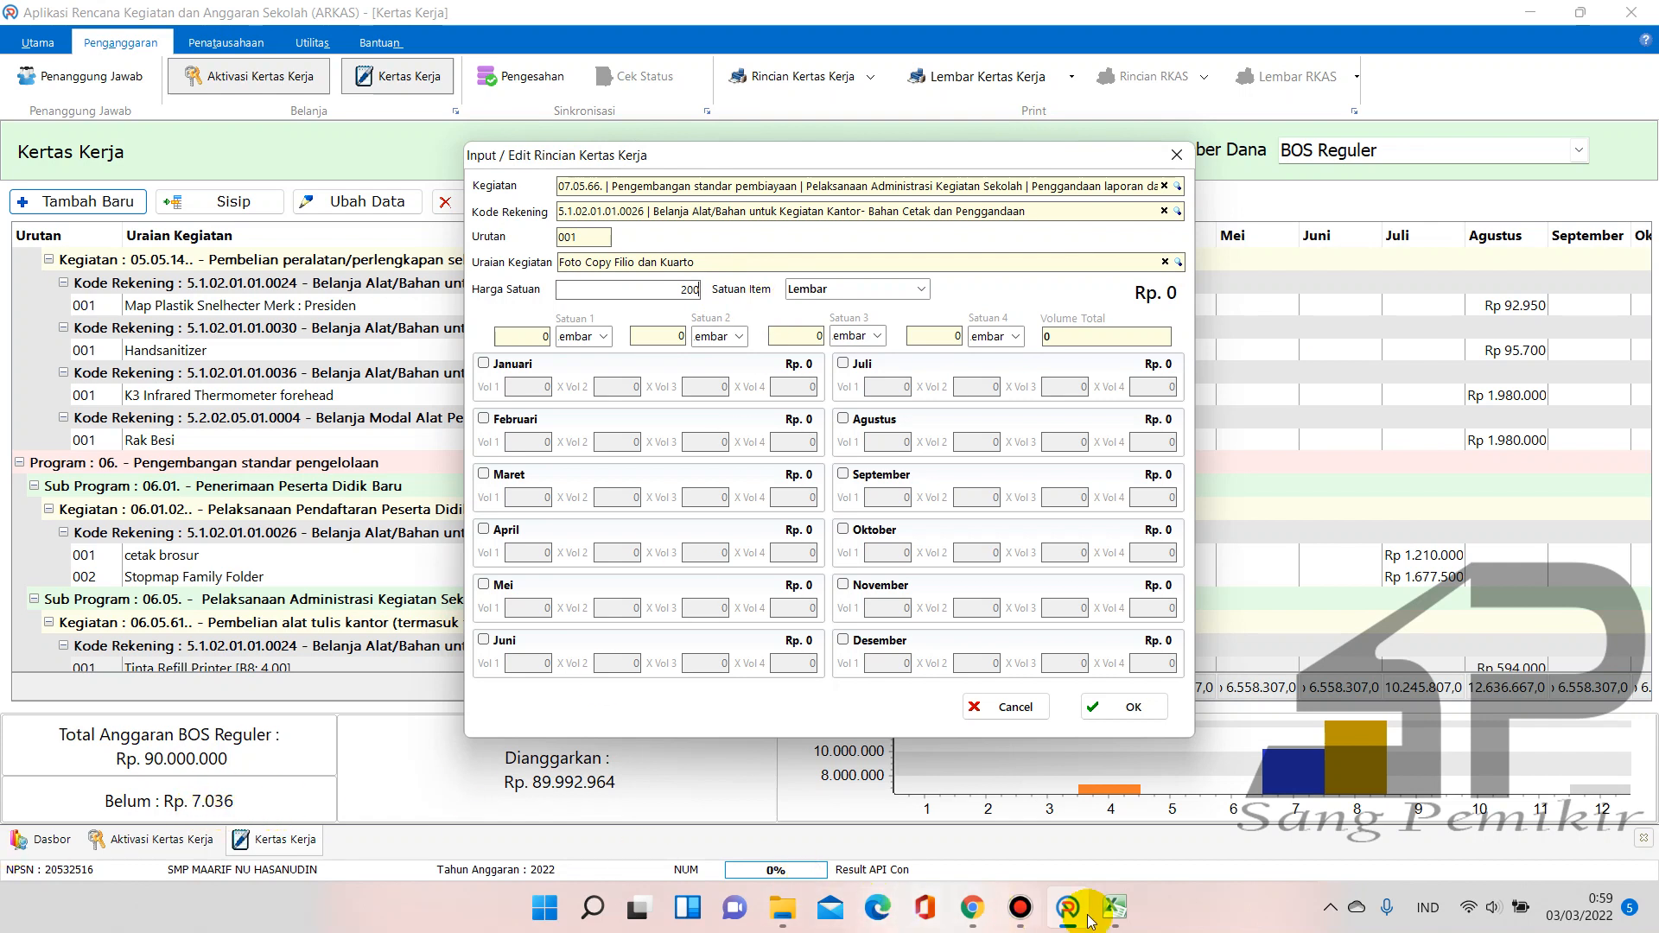
mouse_move(1114, 907)
click(1180, 834)
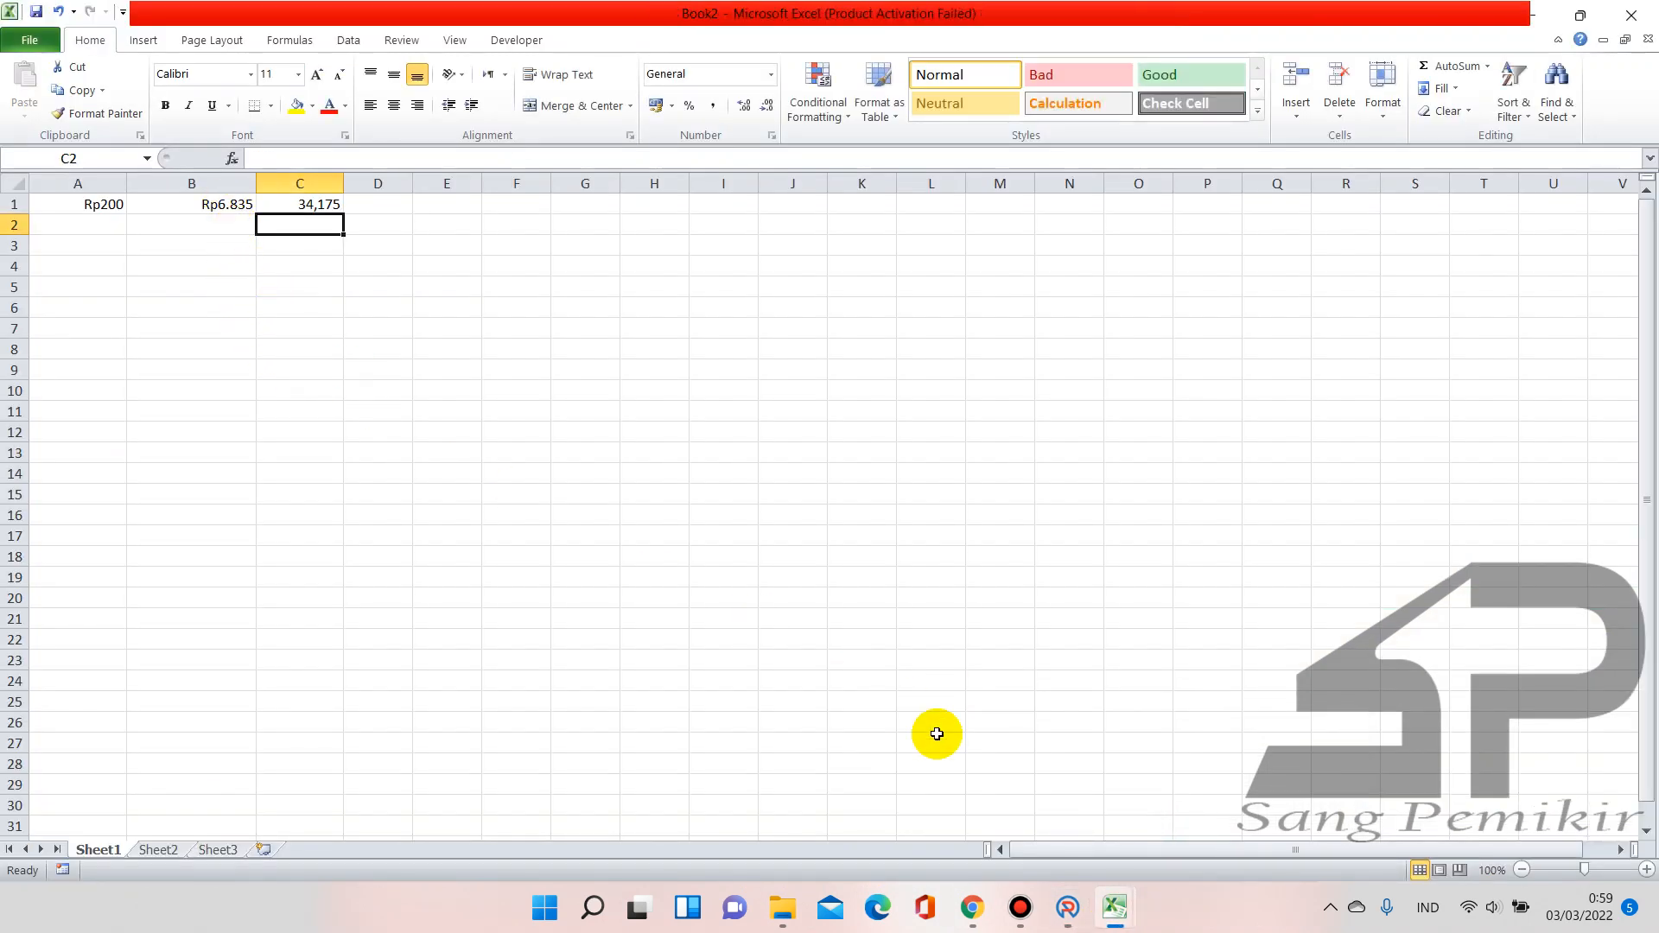
In the RAKS BOS 2022 workbook, clear the Fotocopy unit price E26 and coefficient F26
mouse_move(1113, 909)
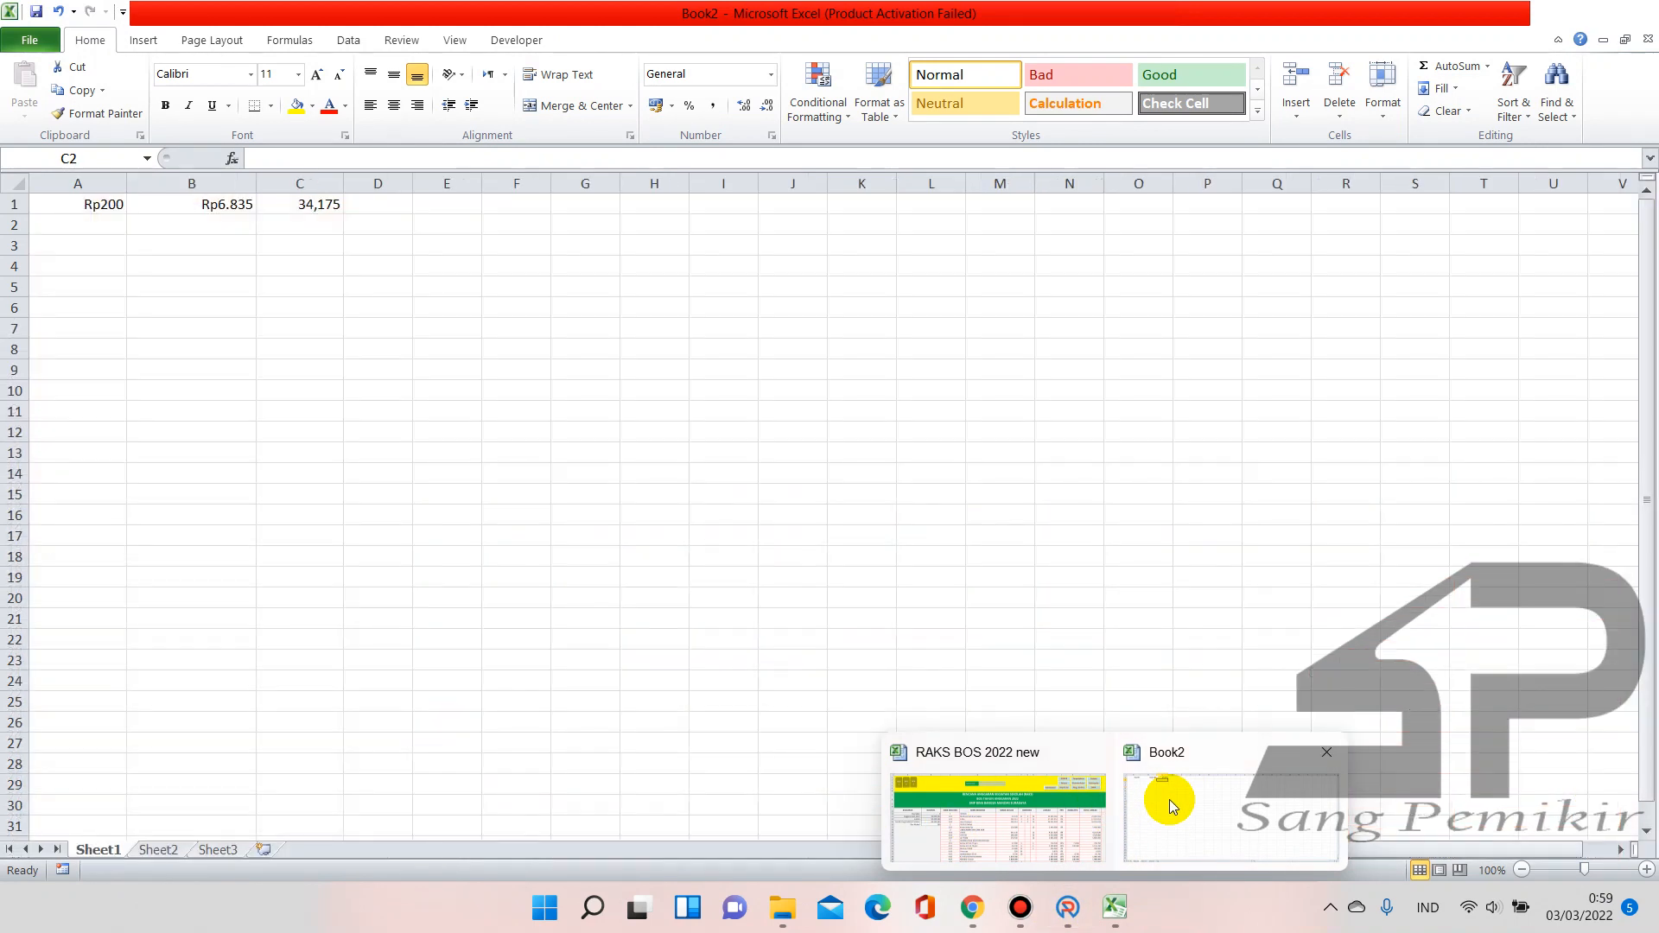
click(1171, 800)
click(1115, 904)
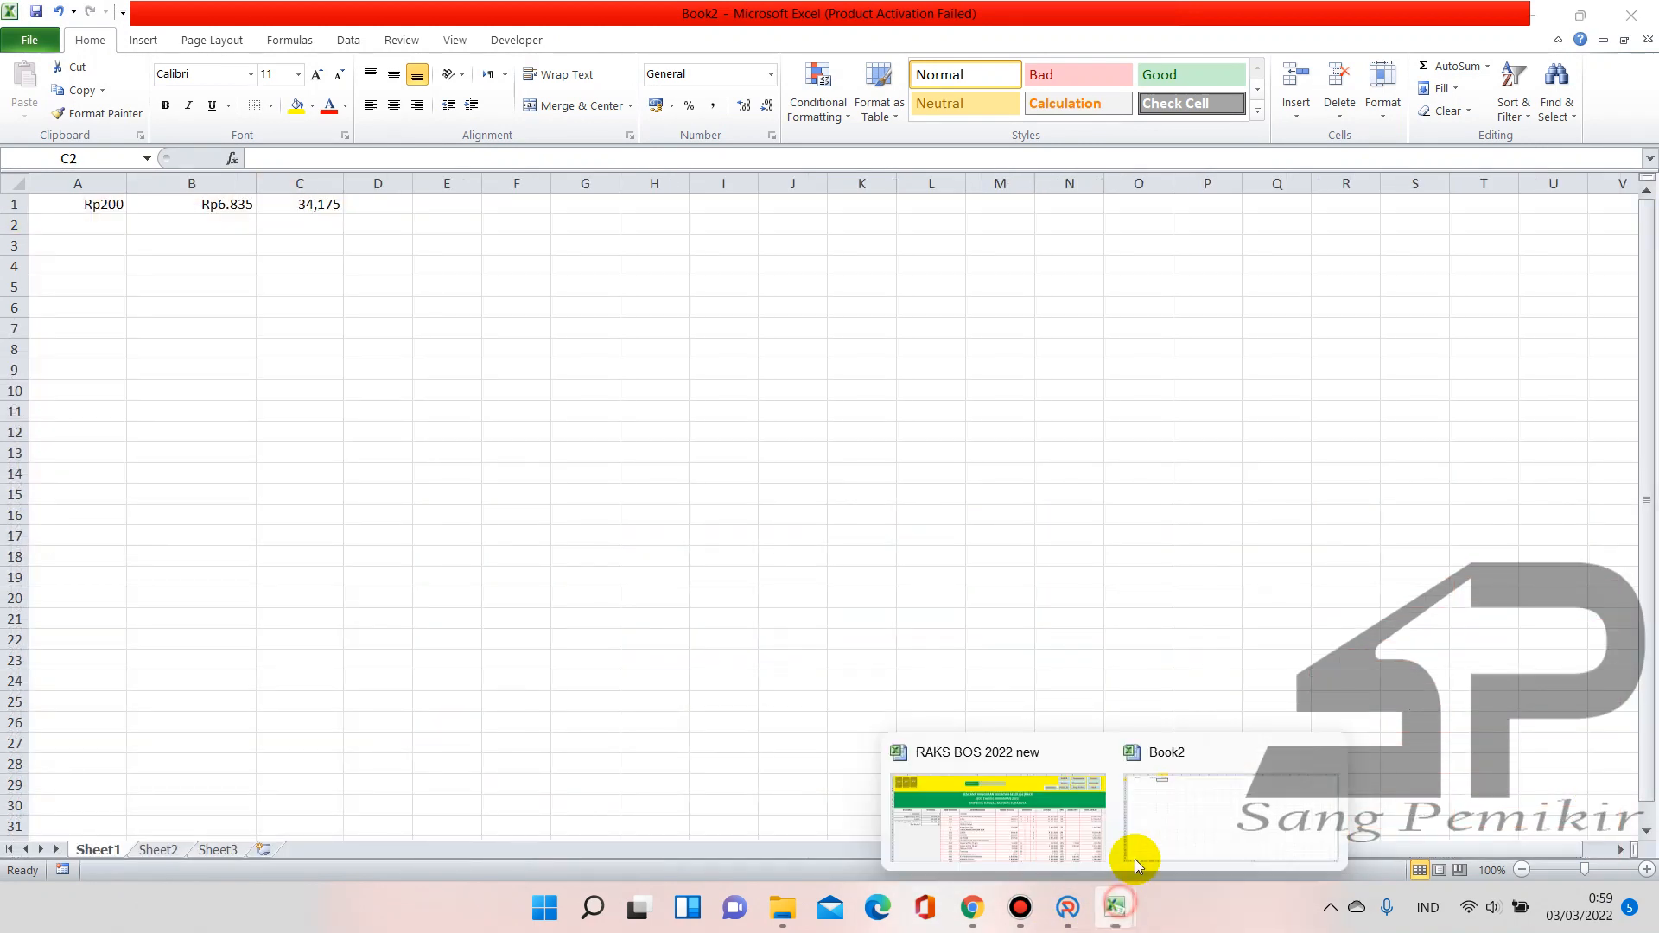
click(1070, 912)
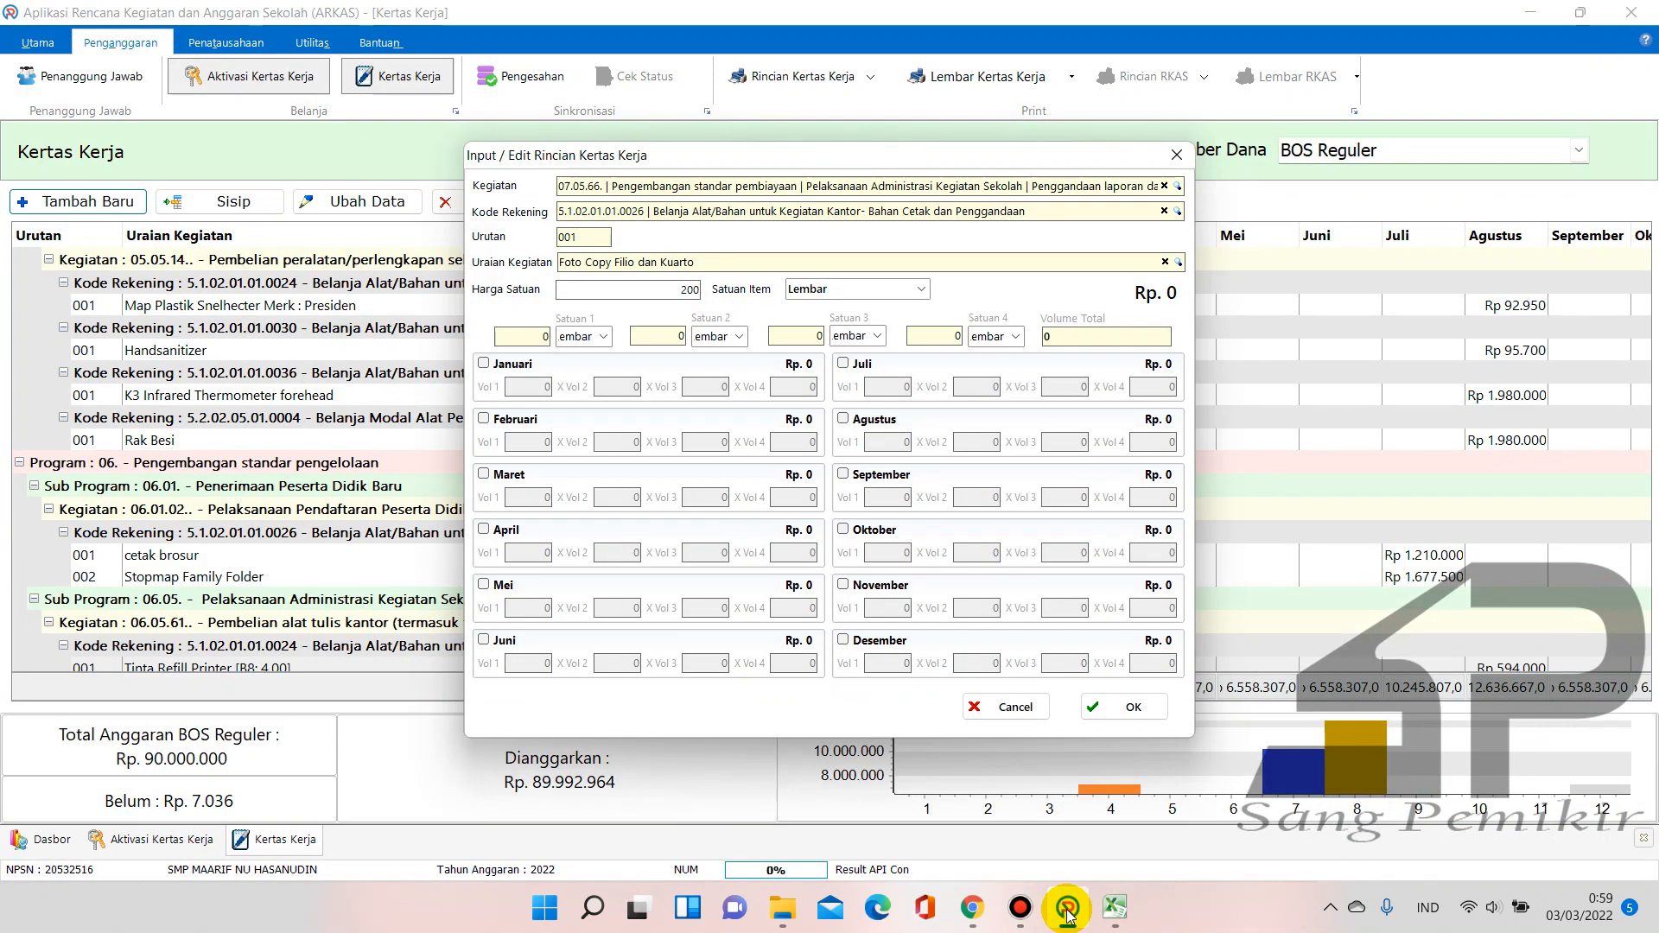
click(1112, 912)
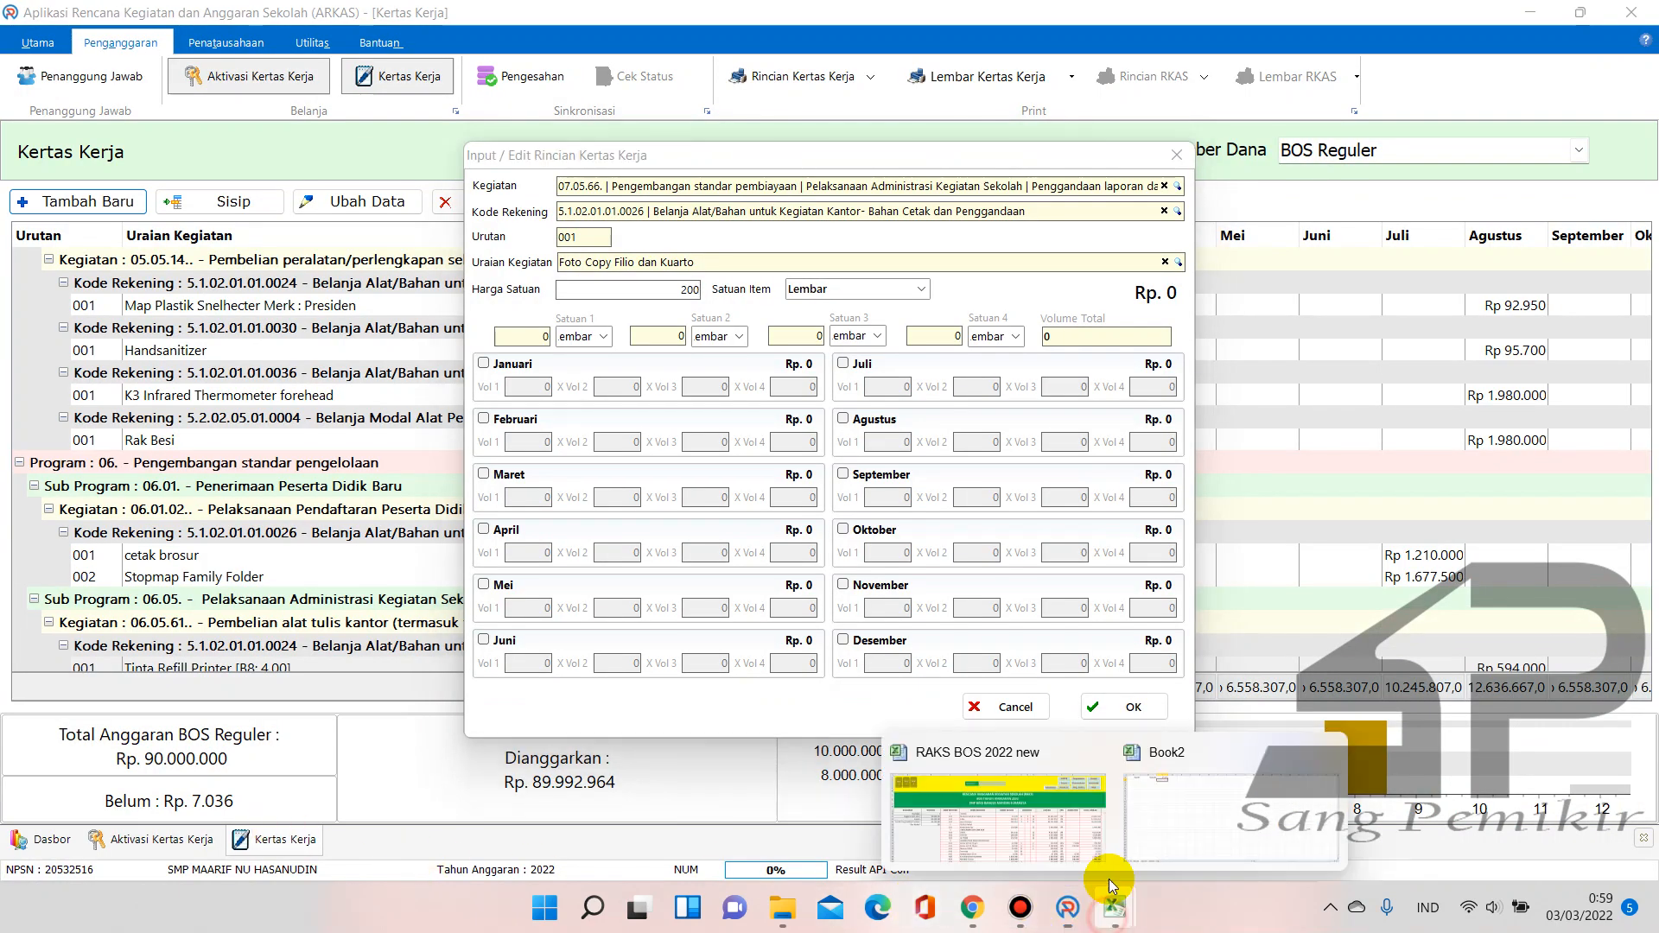
click(984, 758)
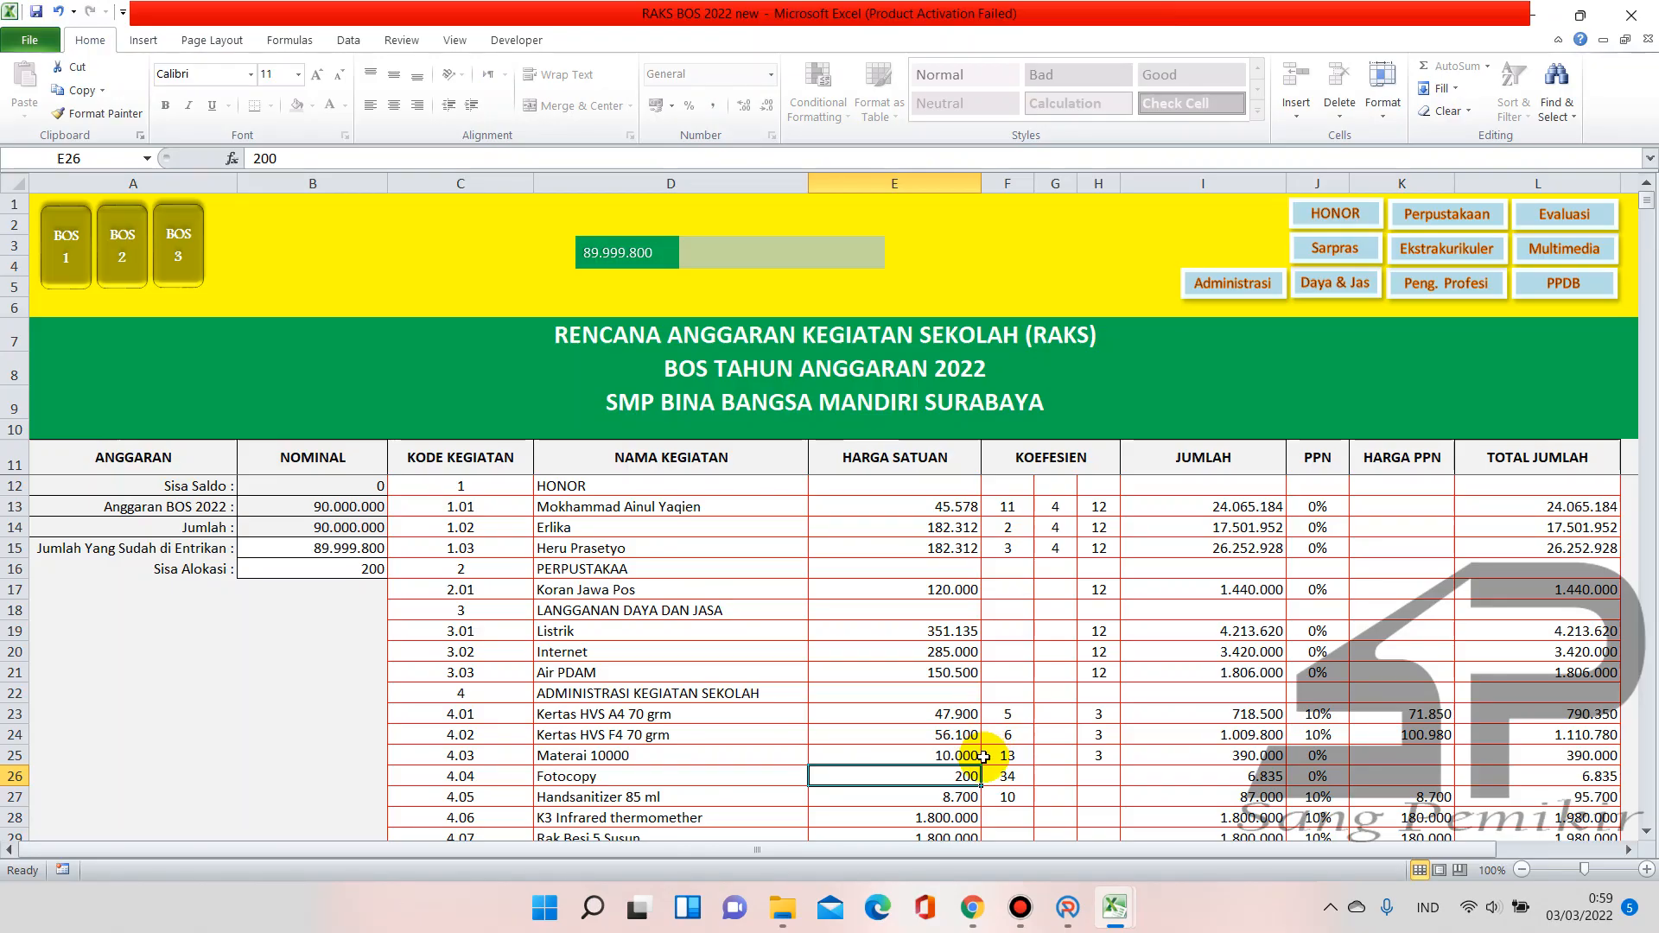
scroll(983, 757, down, 1)
click(998, 717)
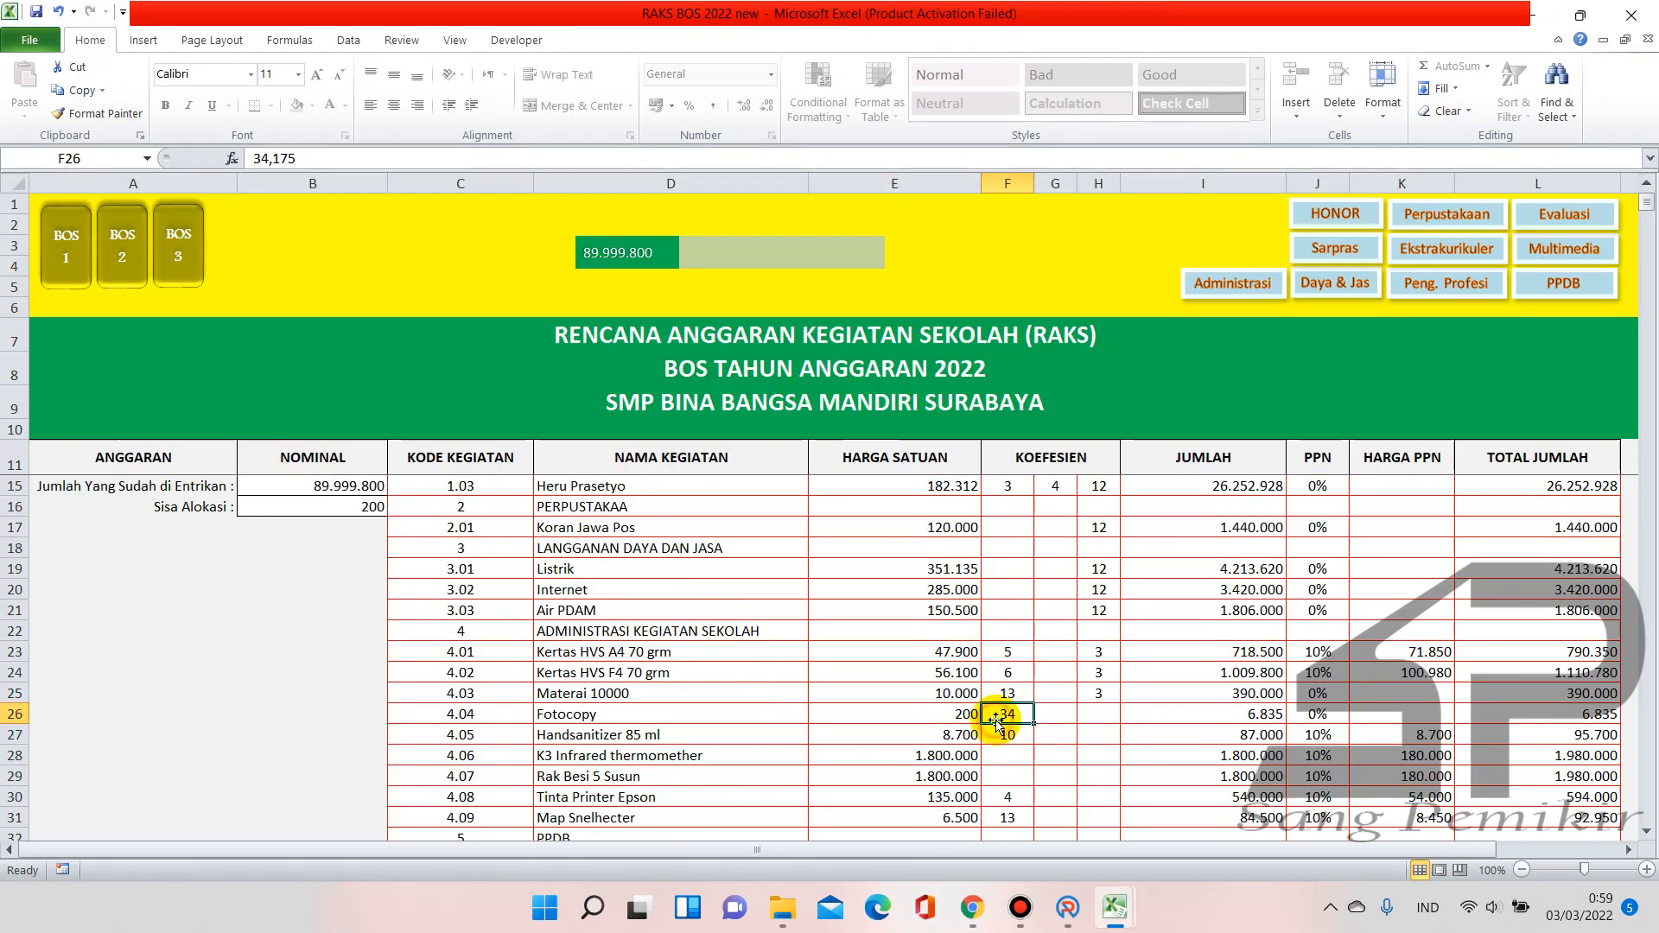
key(BackSpace)
key(Return)
click(973, 713)
key(BackSpace)
key(Return)
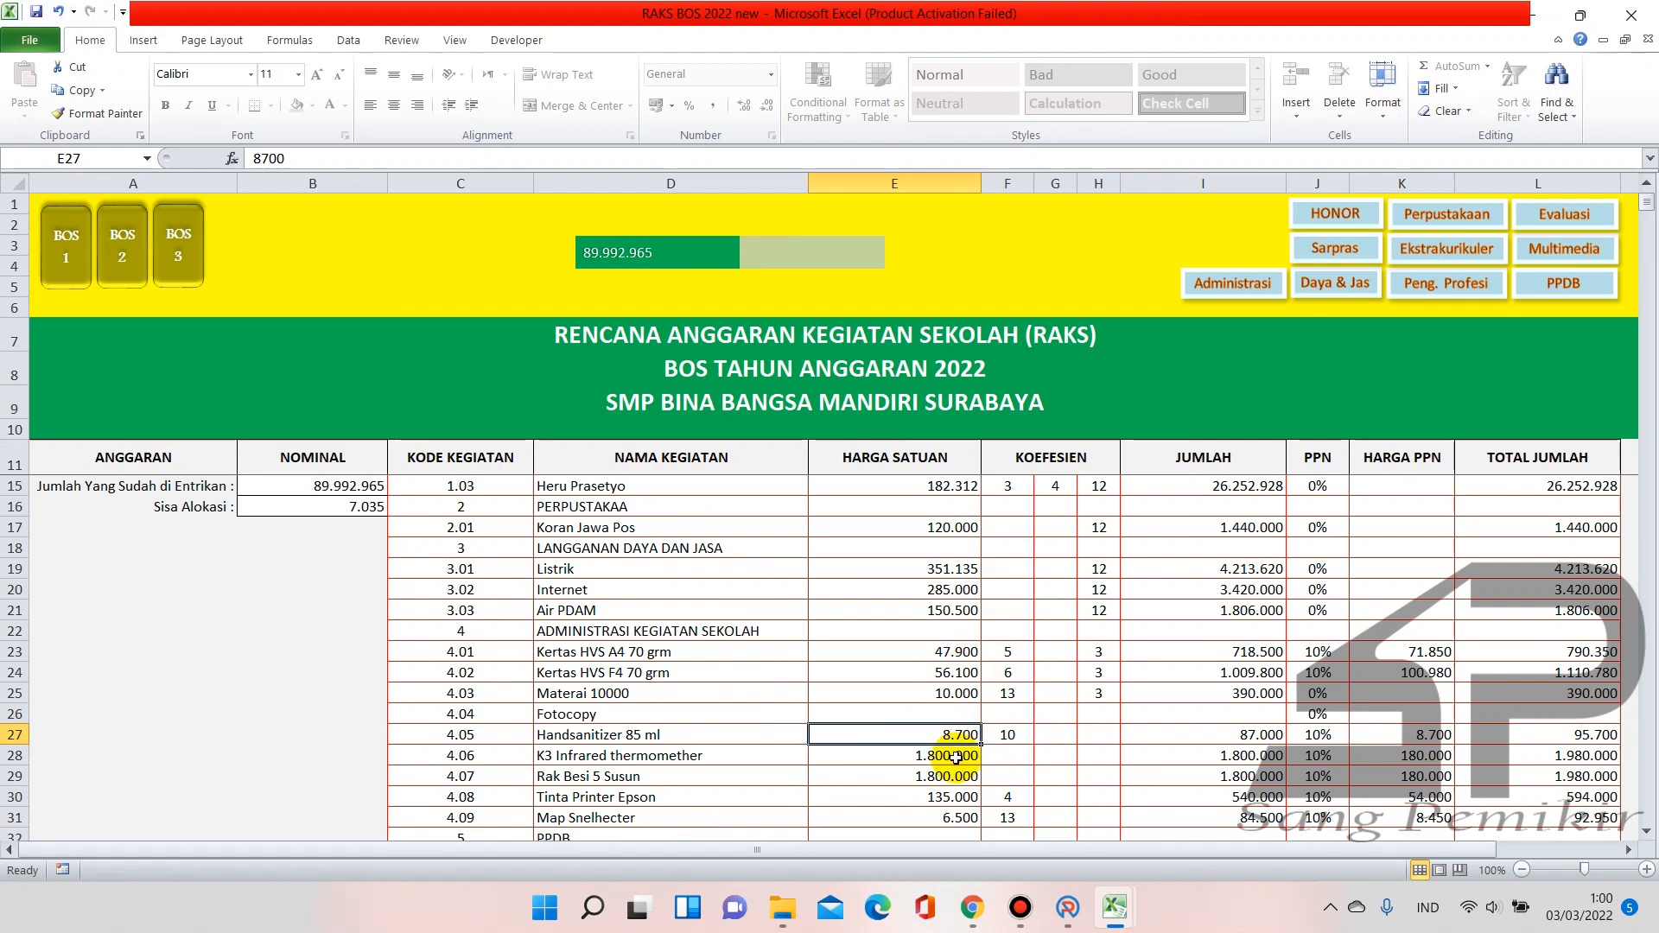
click(954, 716)
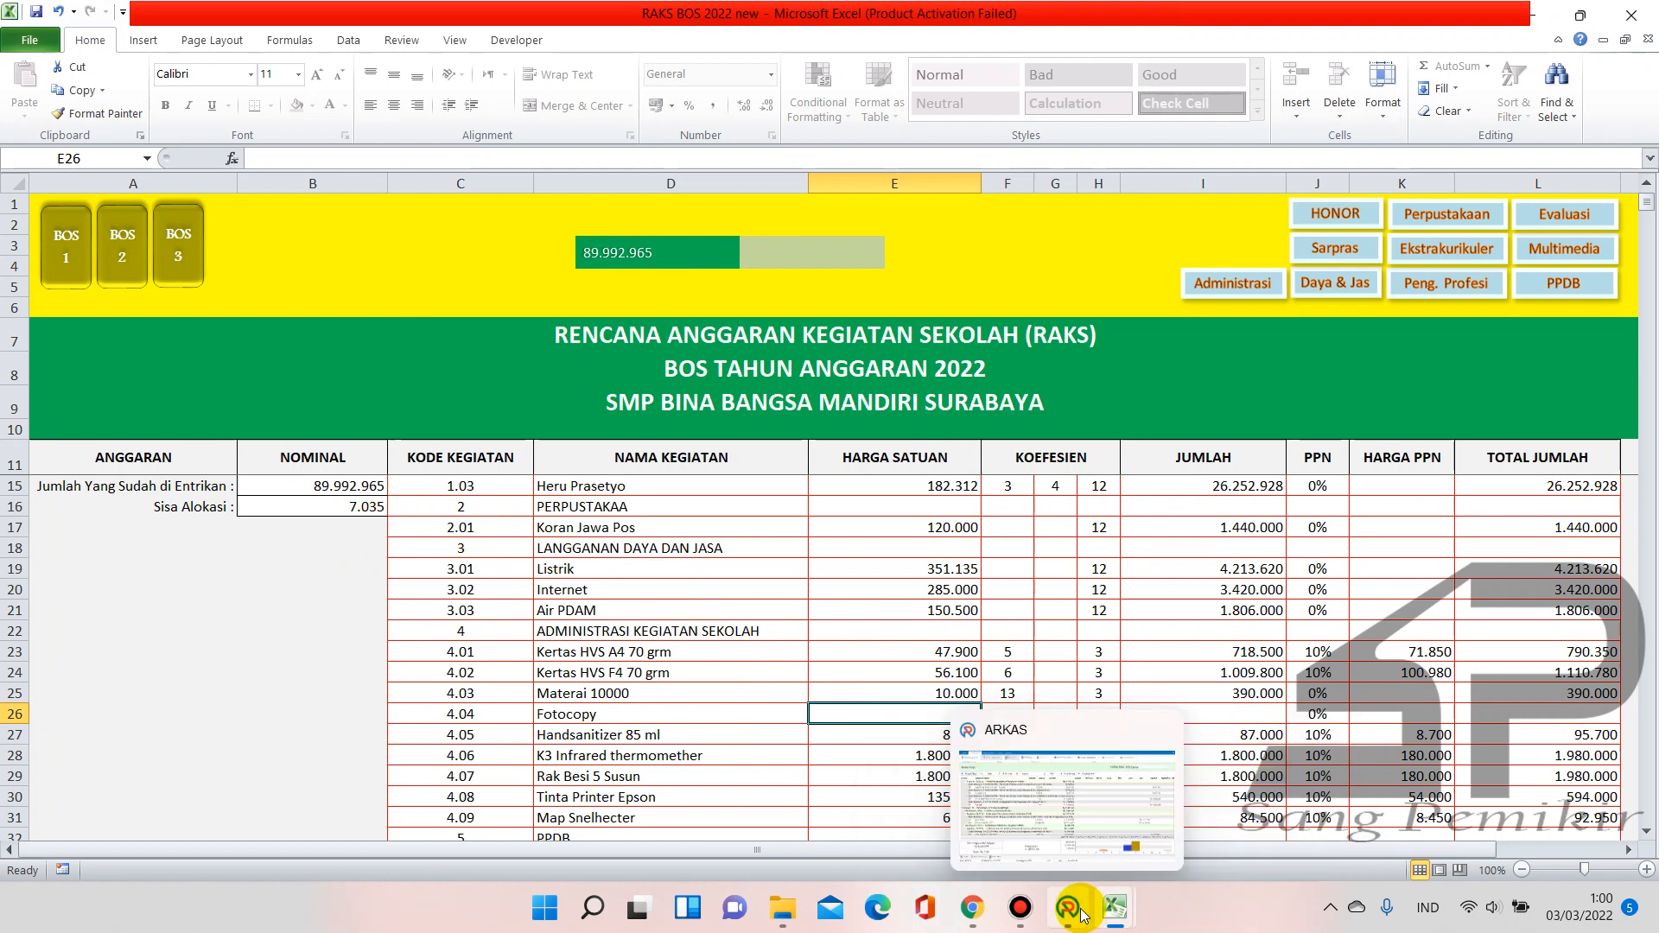
Change Book2's B1 amount to 7.035
mouse_move(1116, 907)
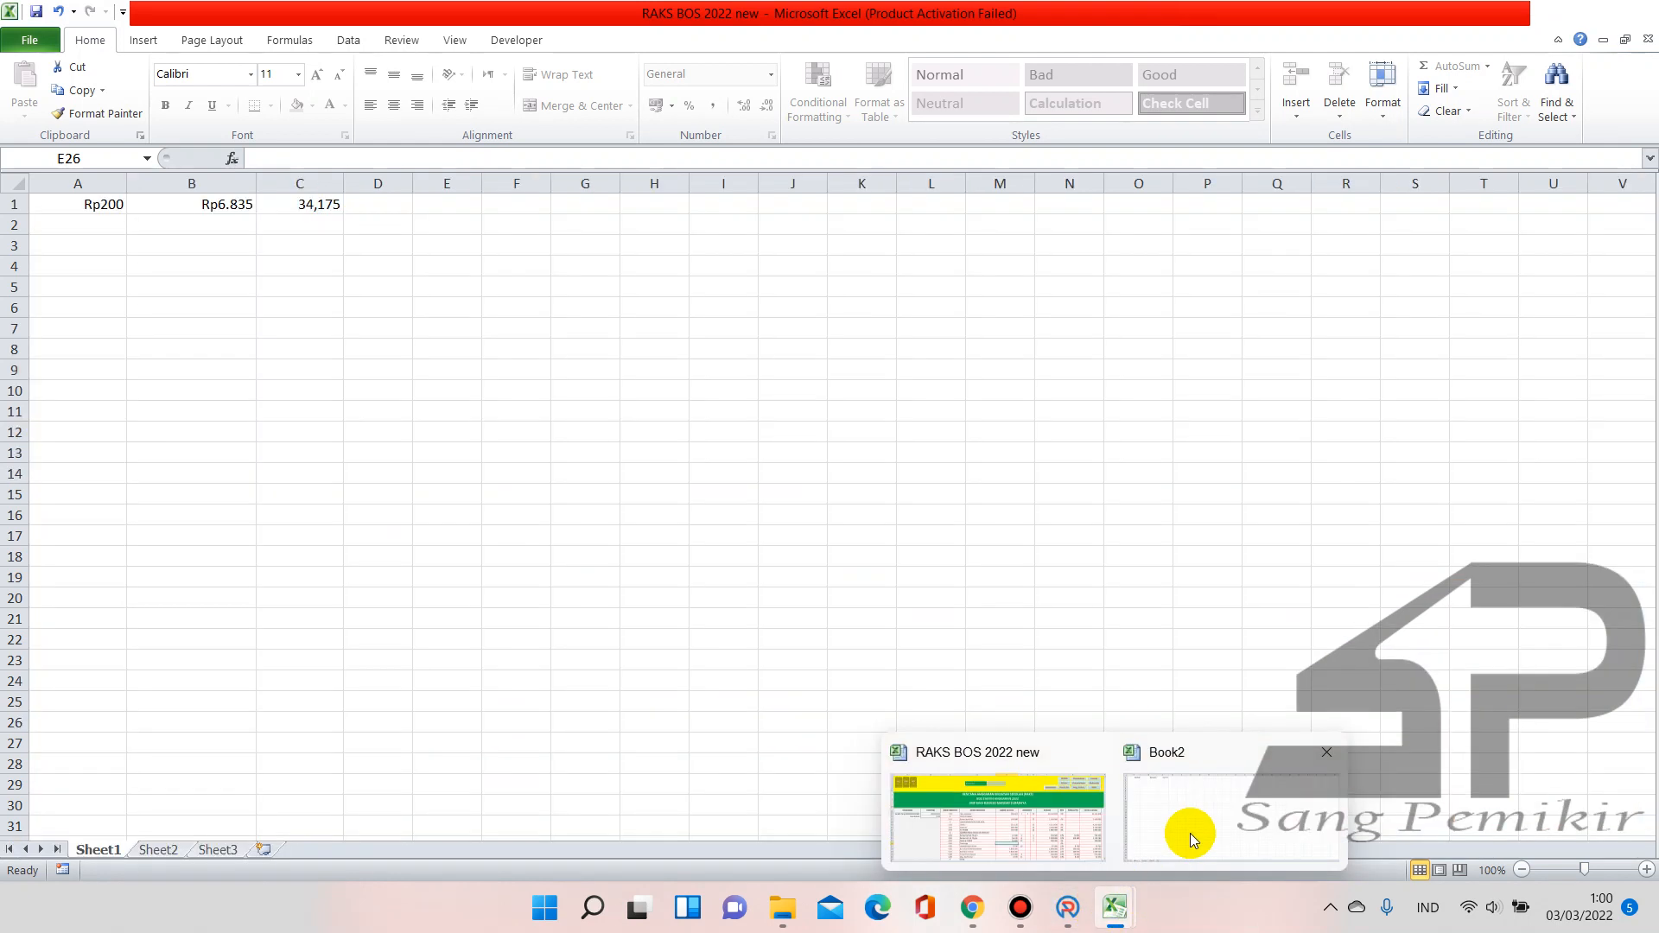
click(1190, 833)
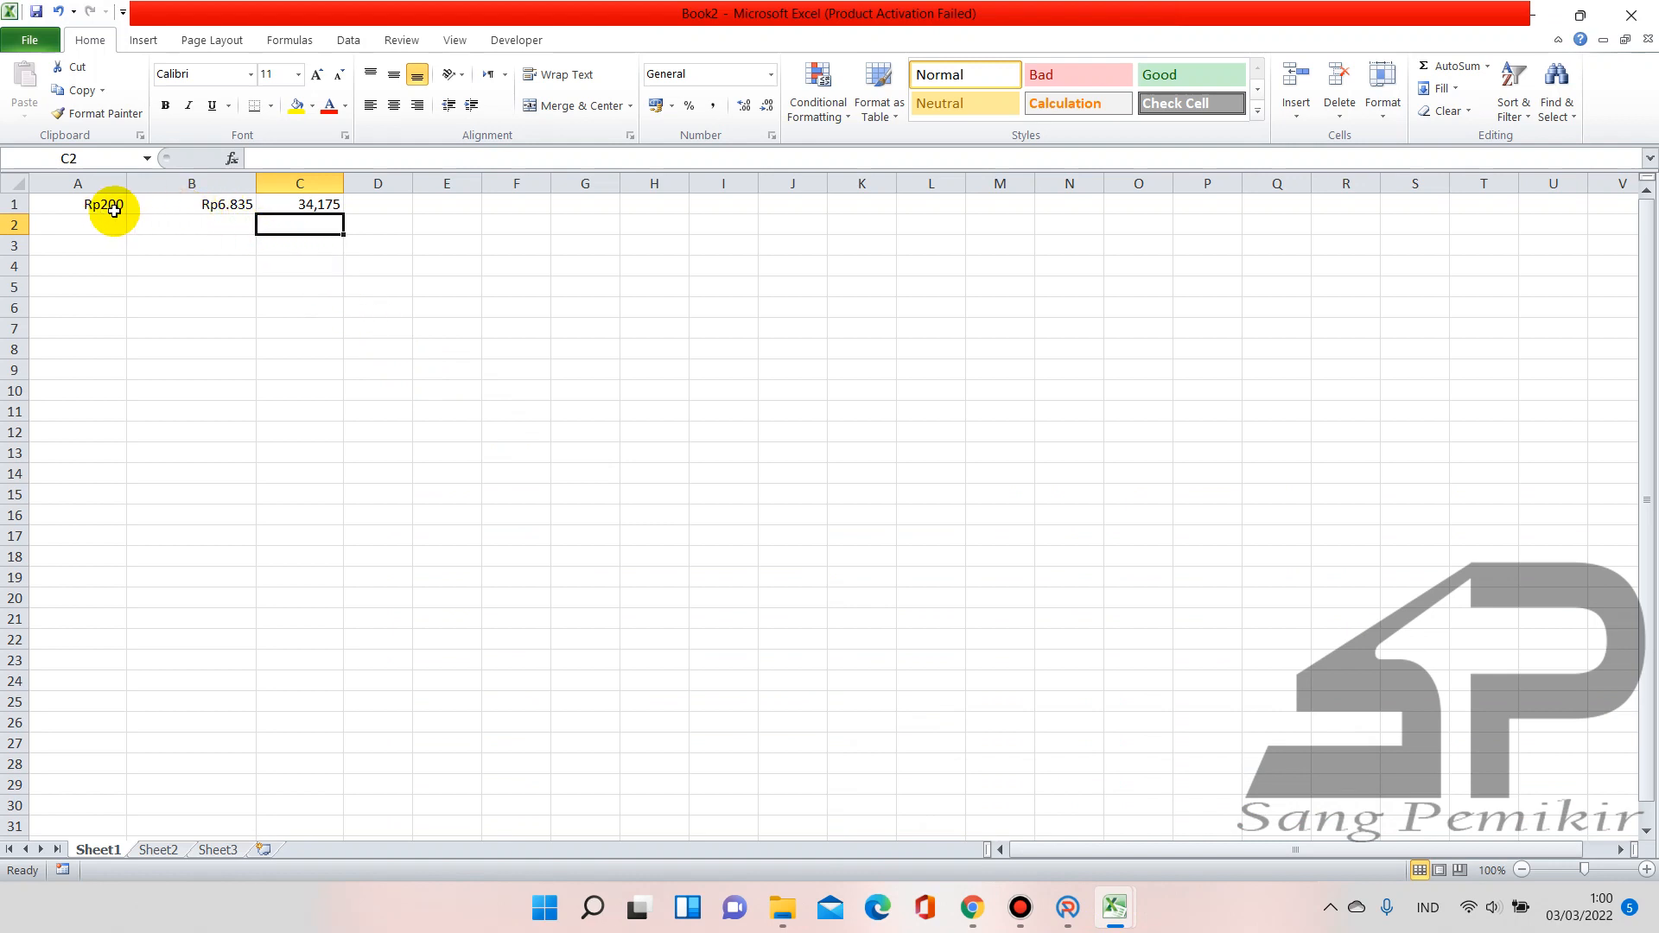
click(187, 209)
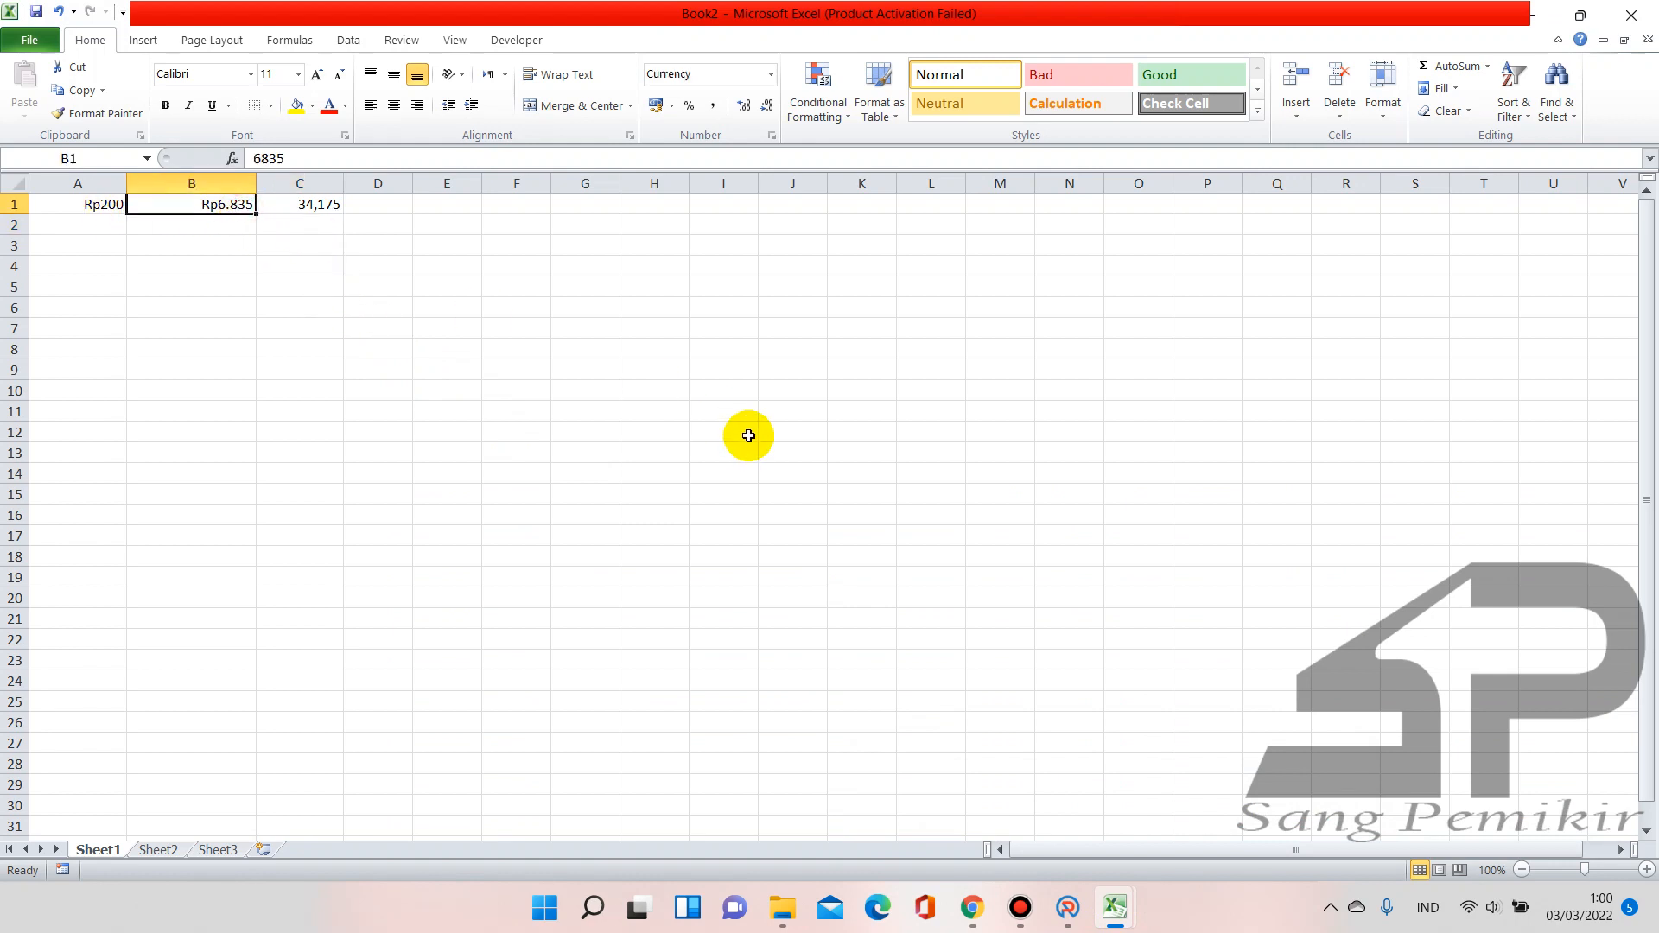
text(7.)
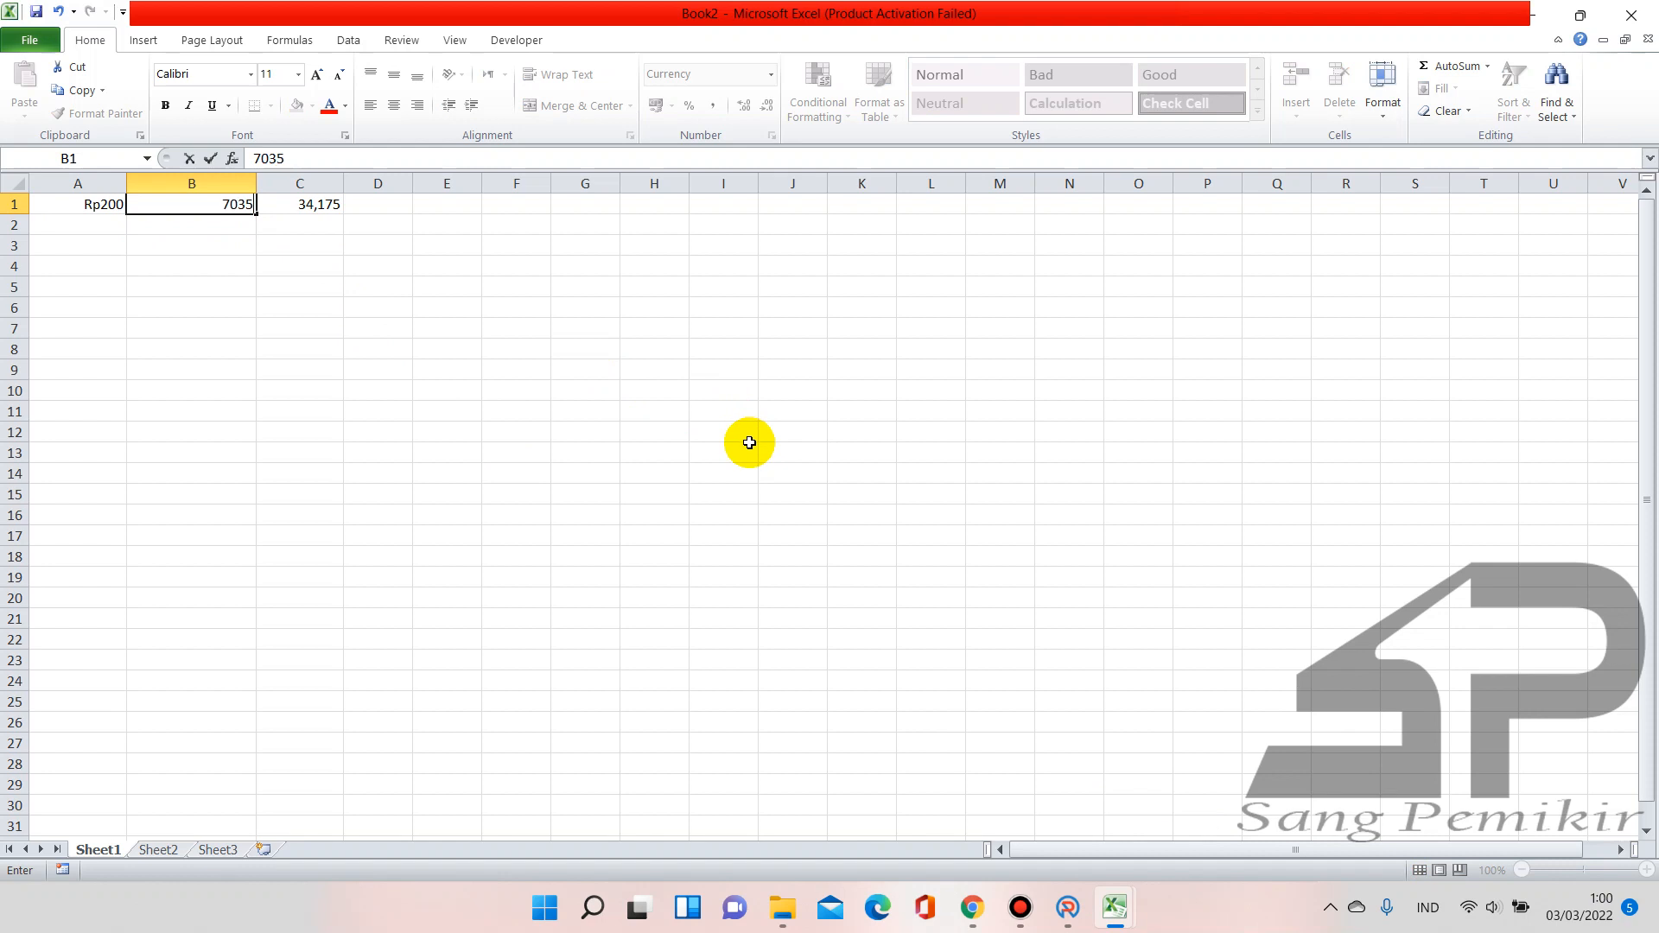
text(035)
key(Return)
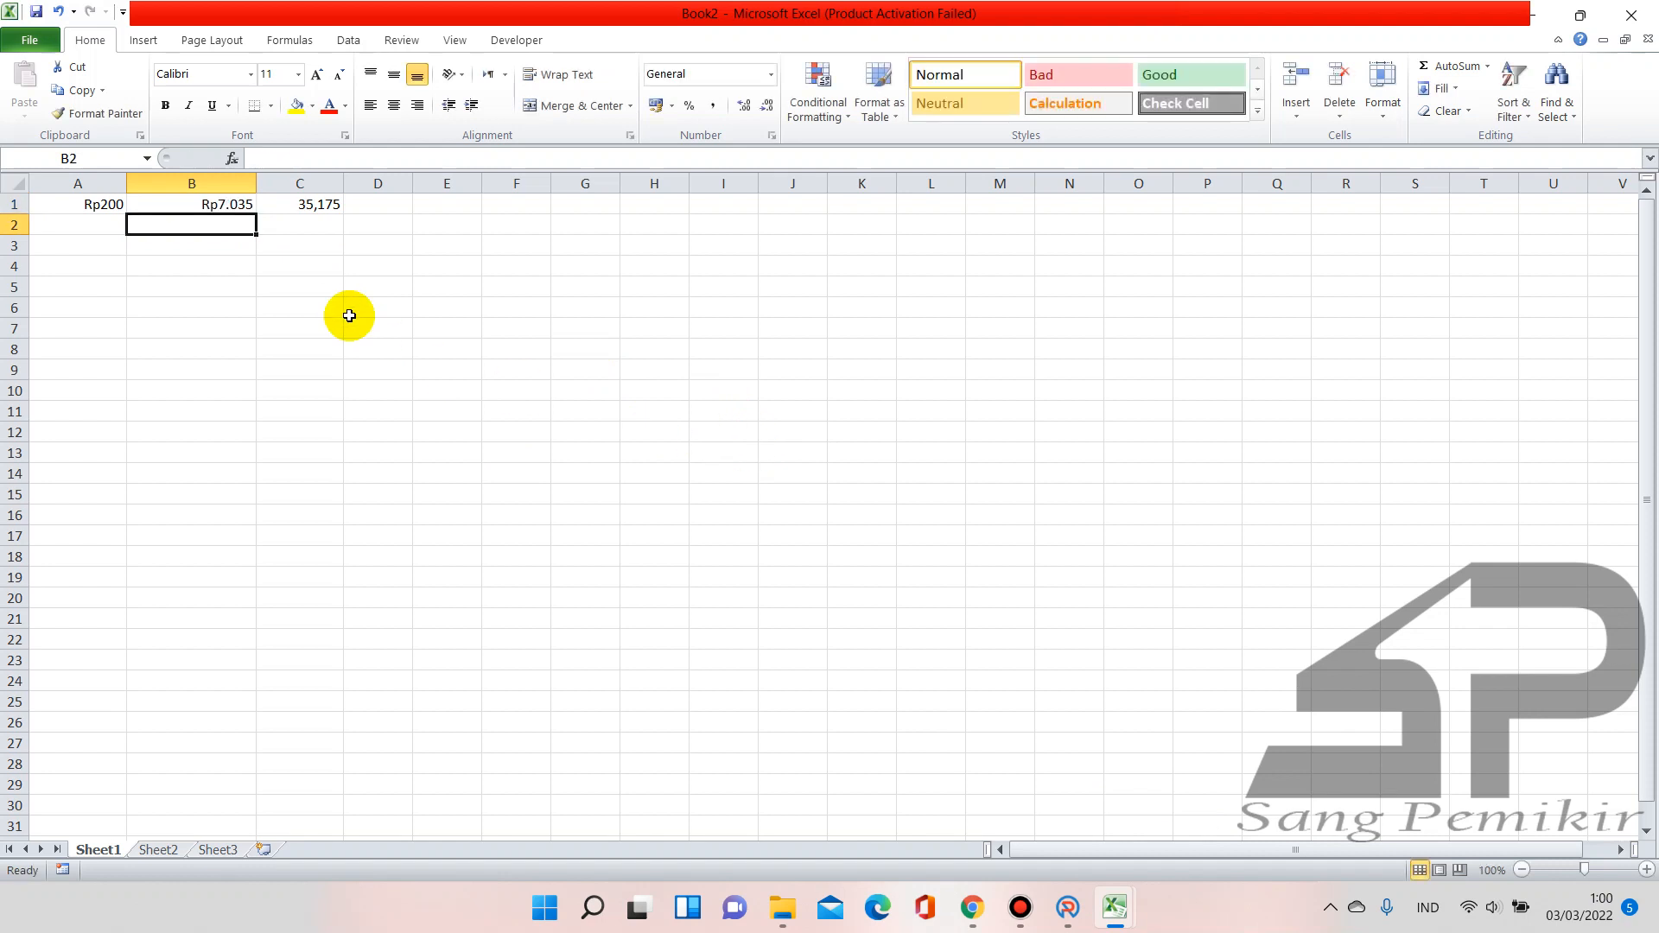
Enter 200 in E26 and 35,175 in F26 so the Fotocopy row totals 7.035 and Sisa Alokasi reaches 0
click(1070, 908)
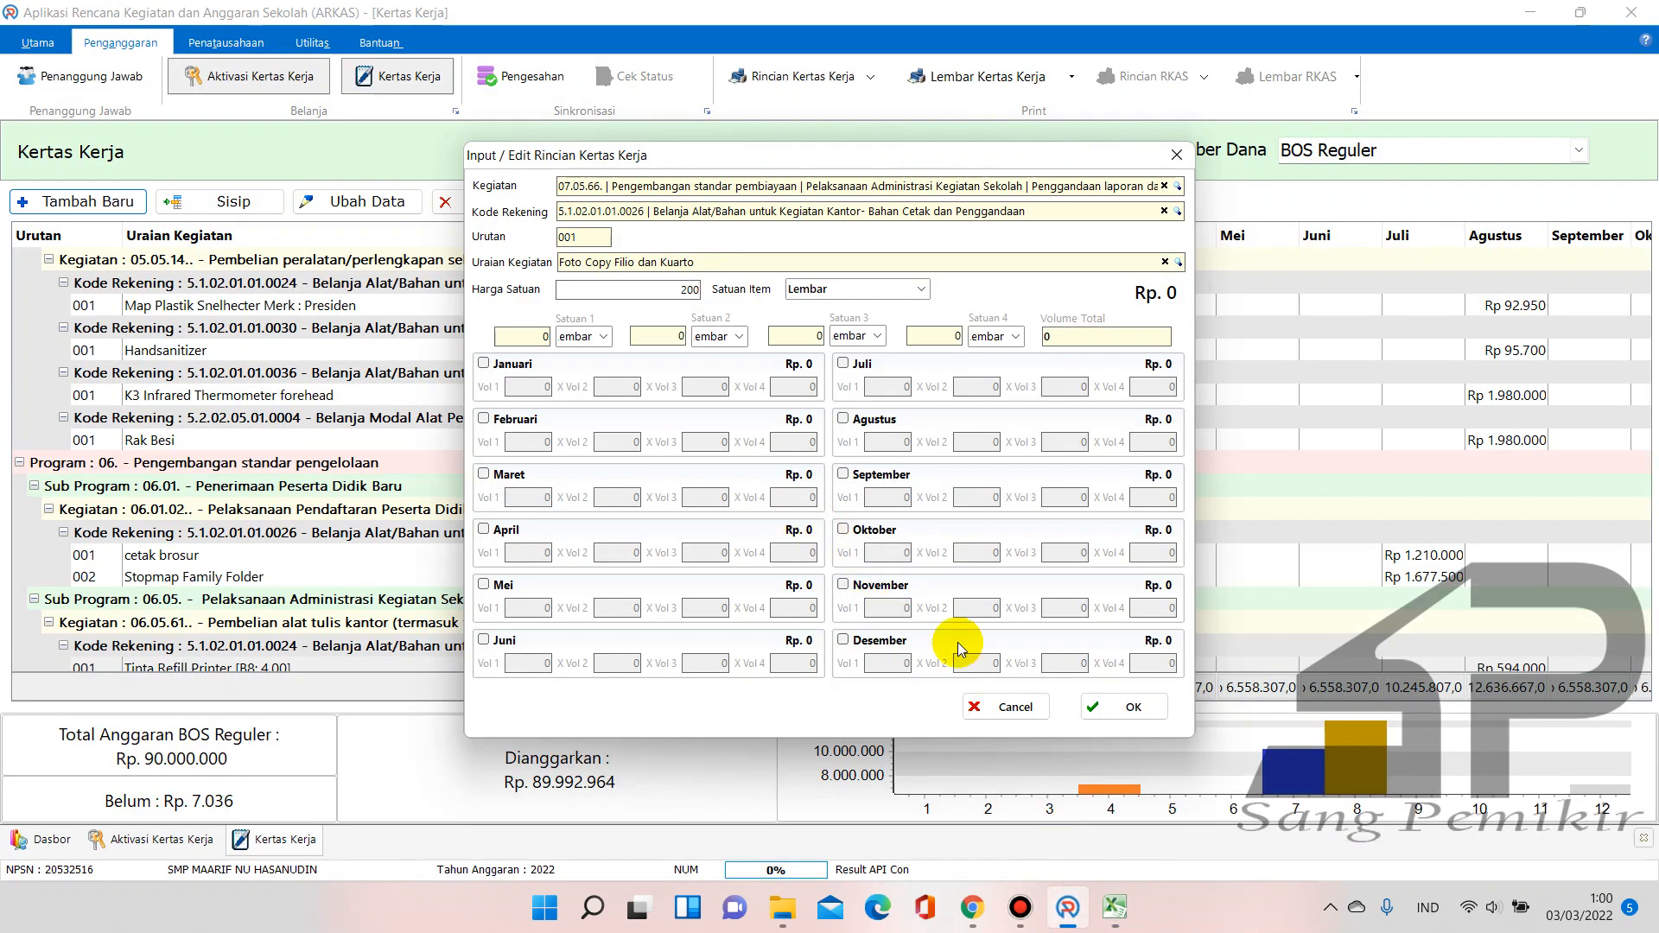
click(1009, 823)
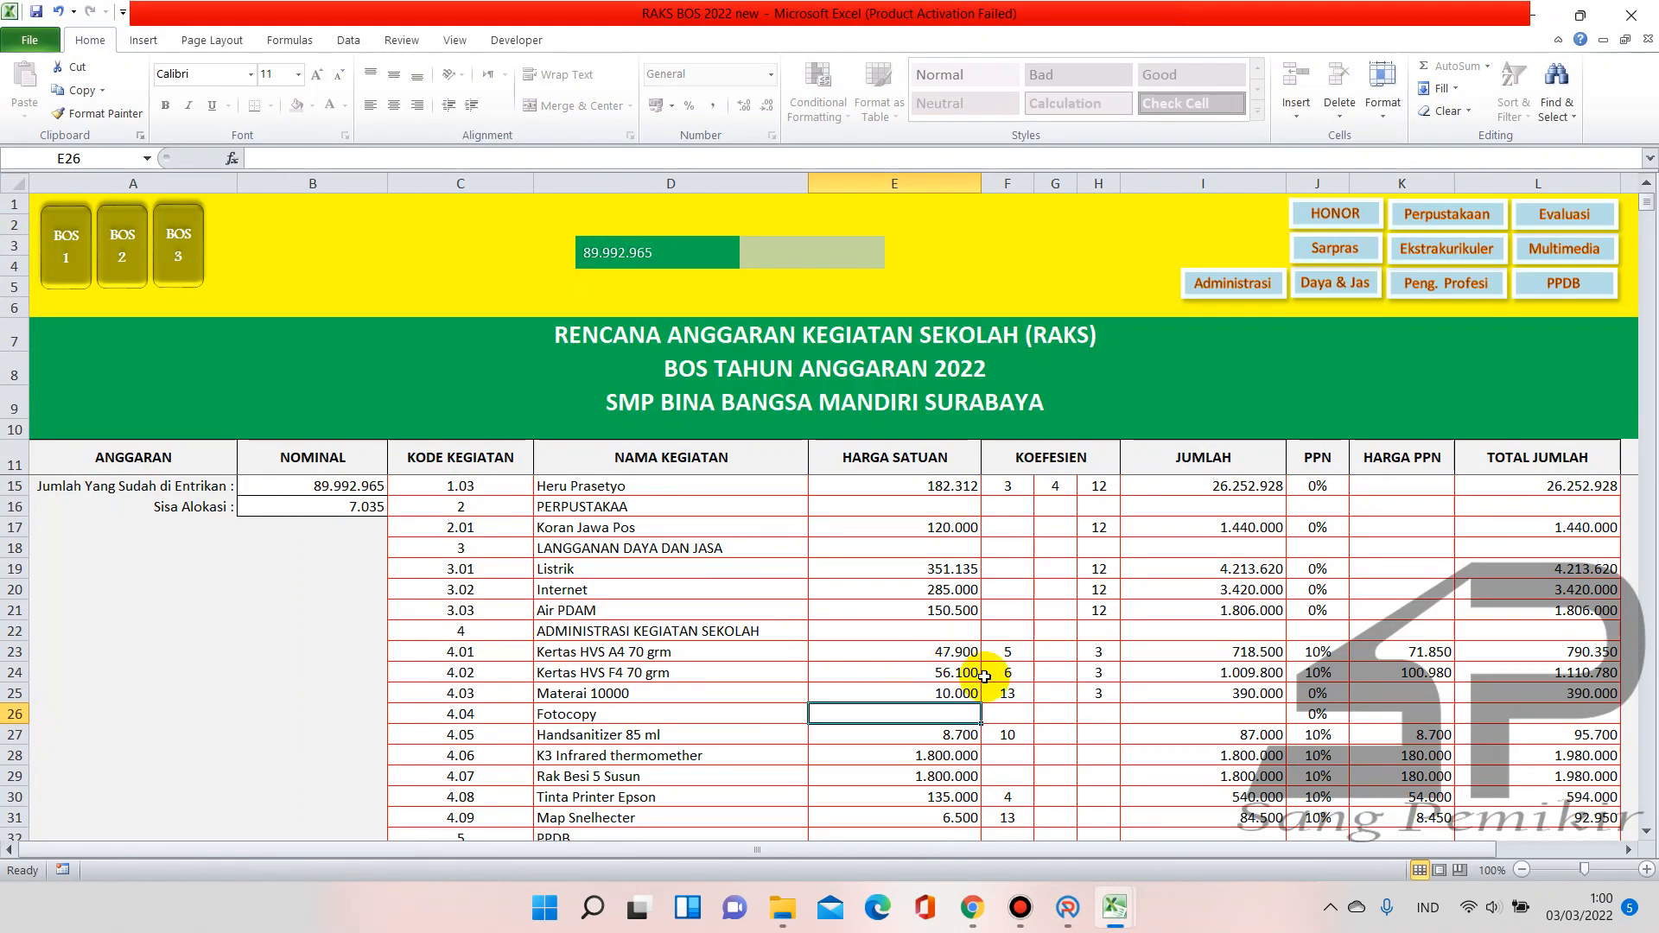
text(200)
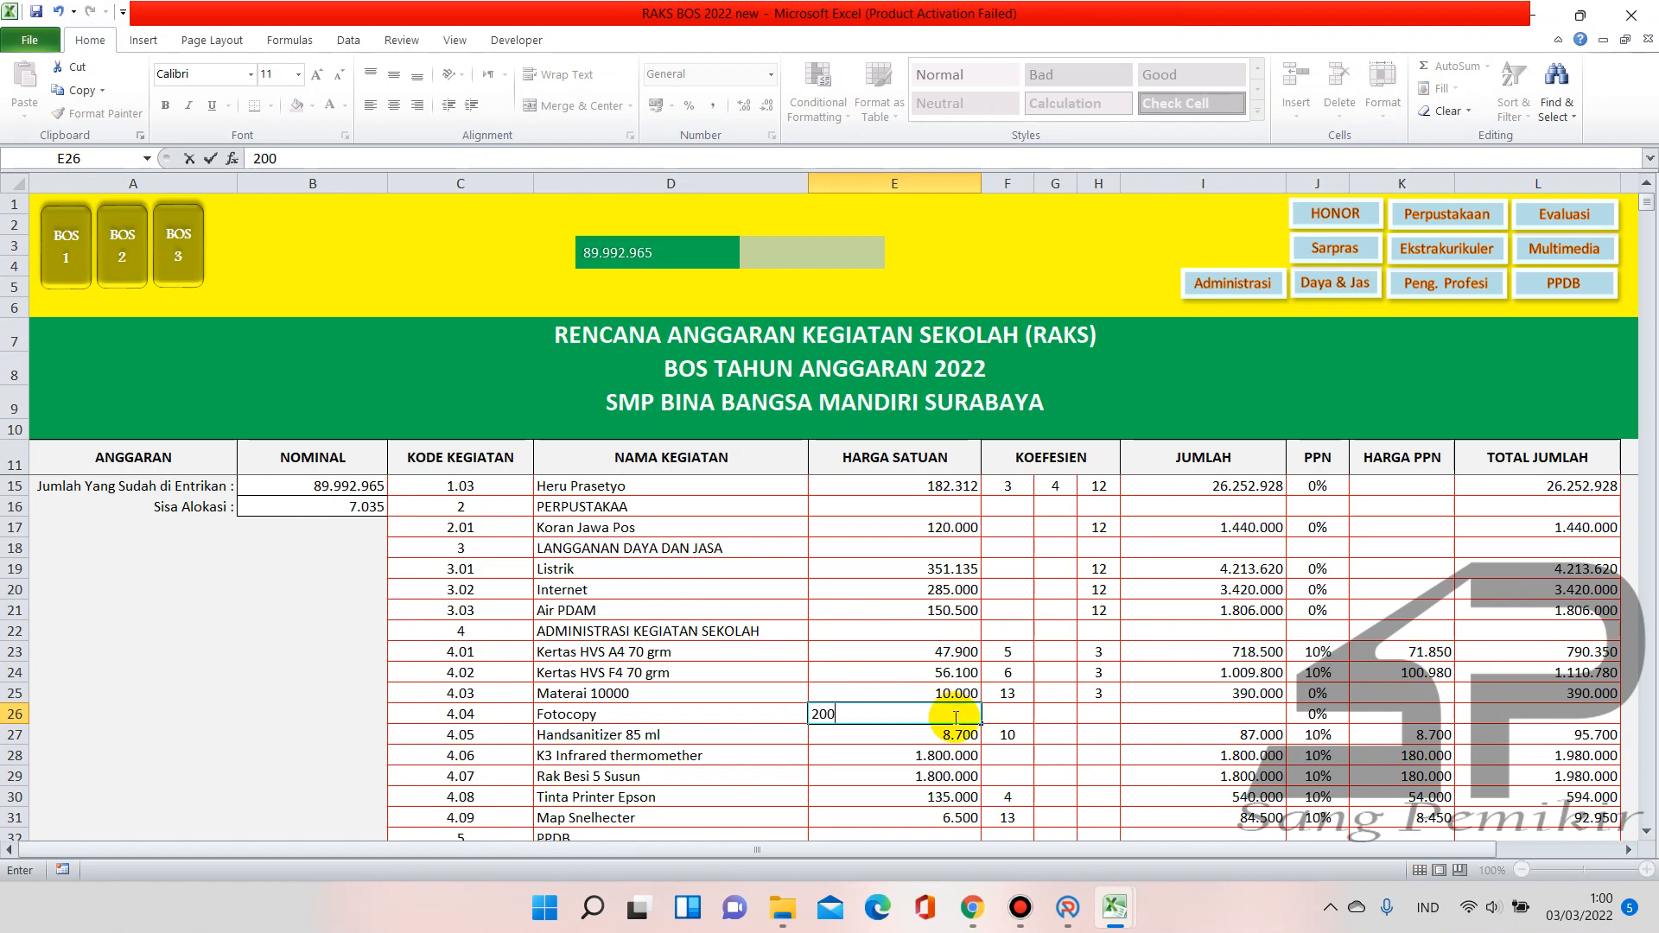
click(1011, 714)
text(35175)
key(Return)
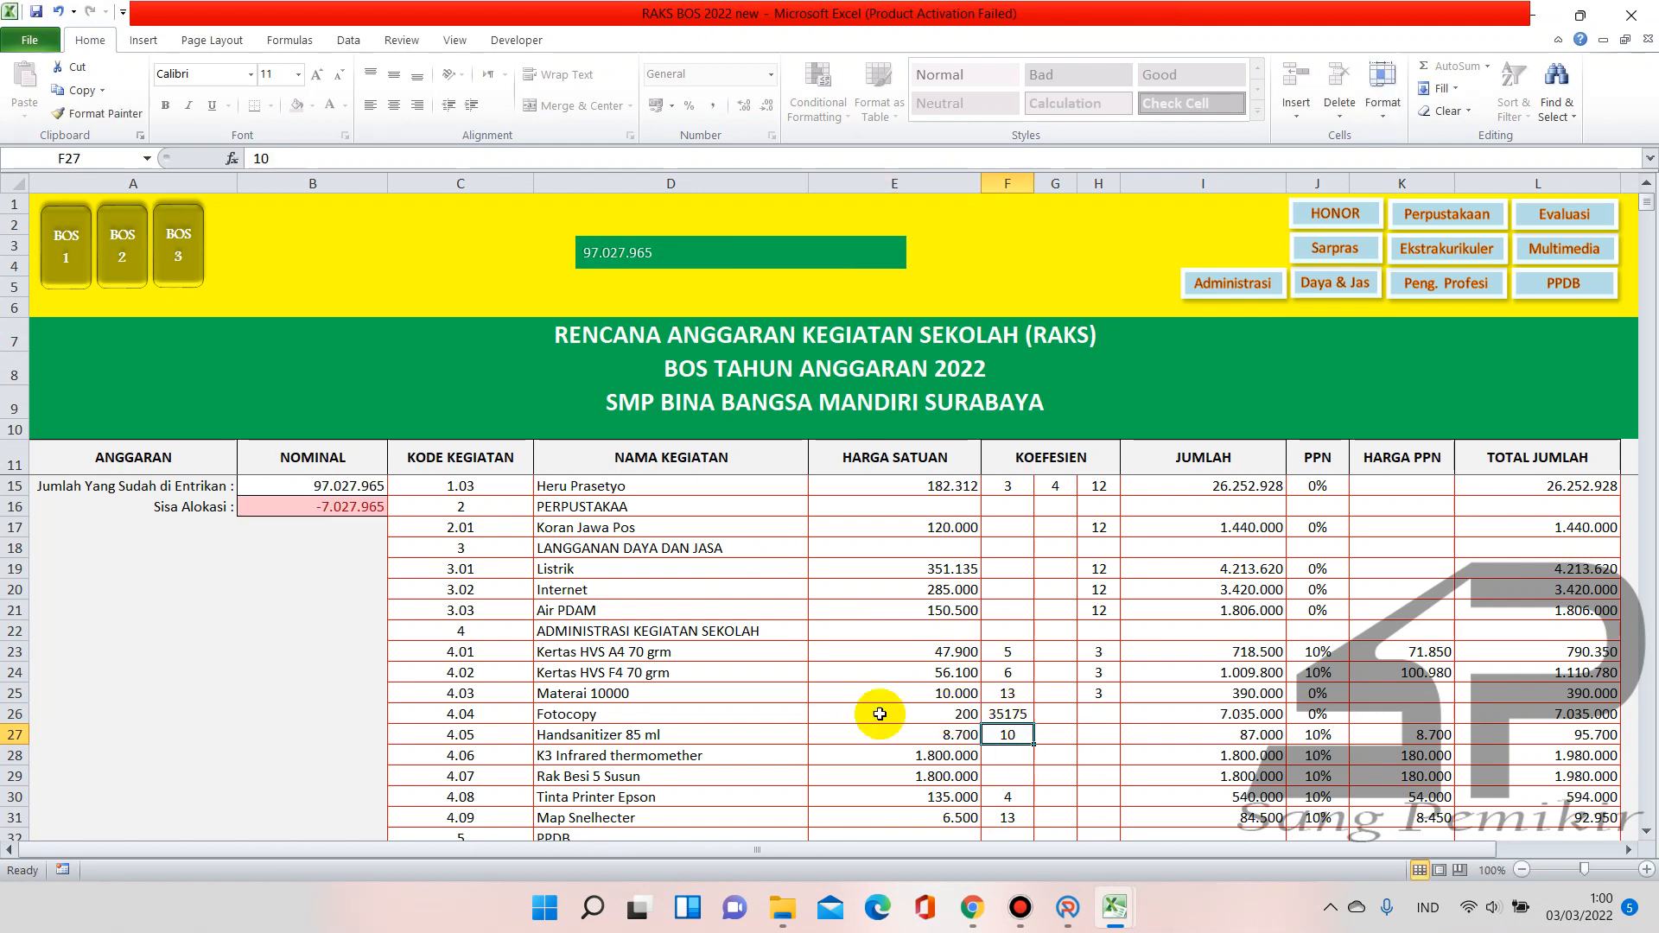
click(1024, 716)
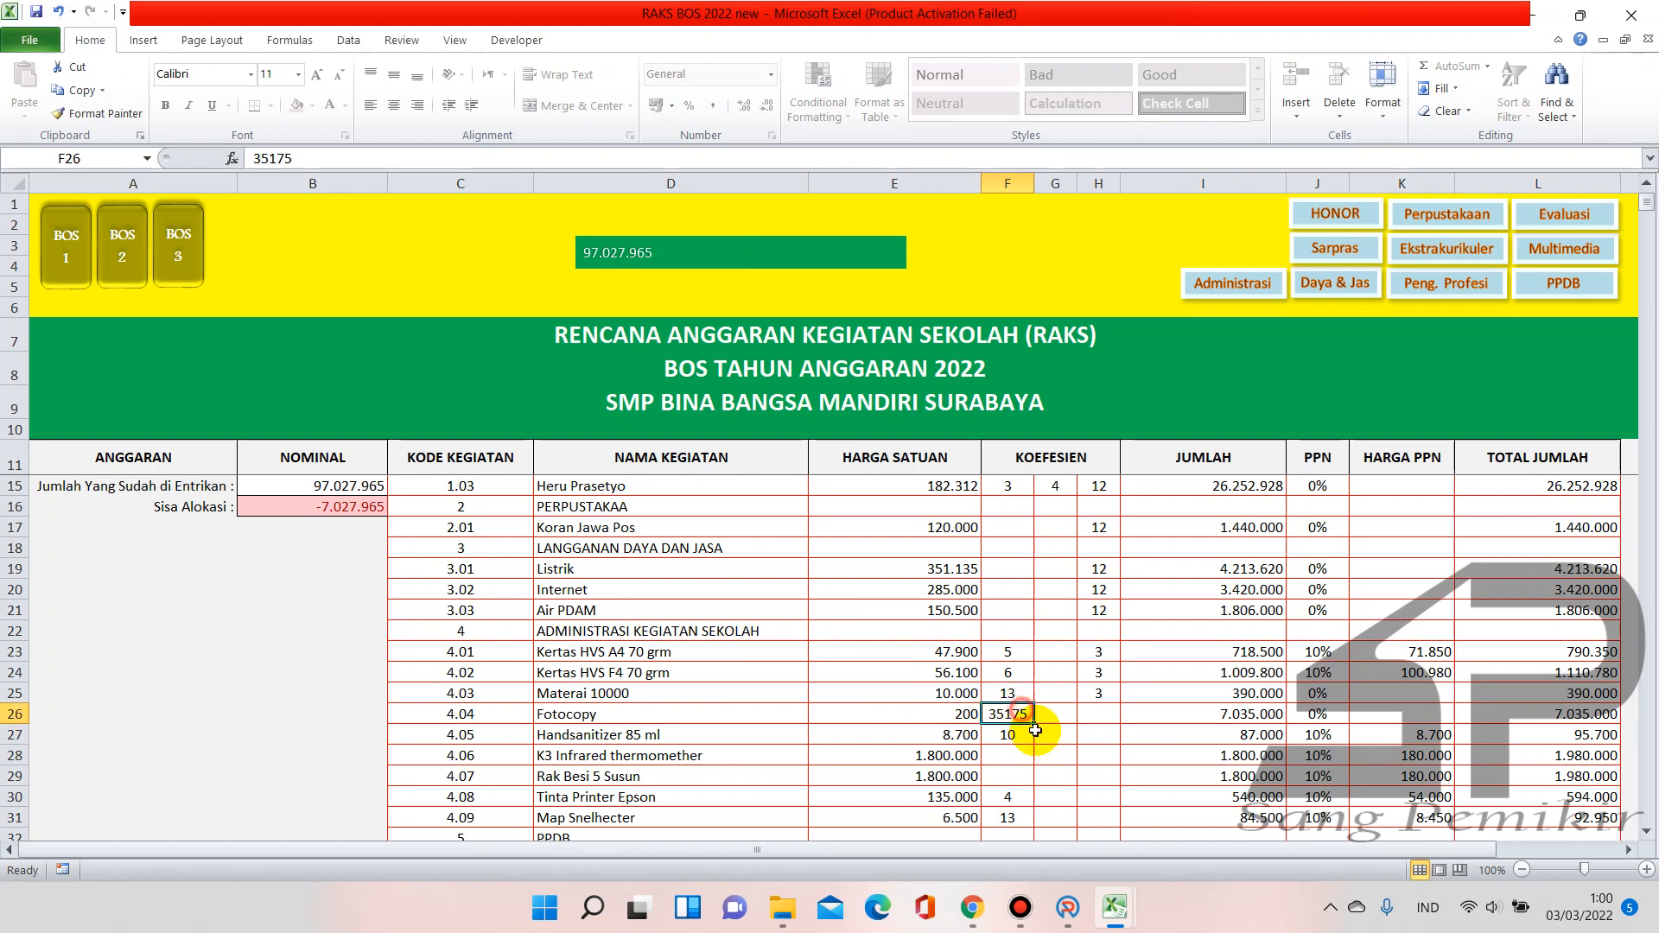
text(35,175)
key(Return)
click(341, 507)
scroll(325, 654, up, 1)
scroll(415, 674, down, 2)
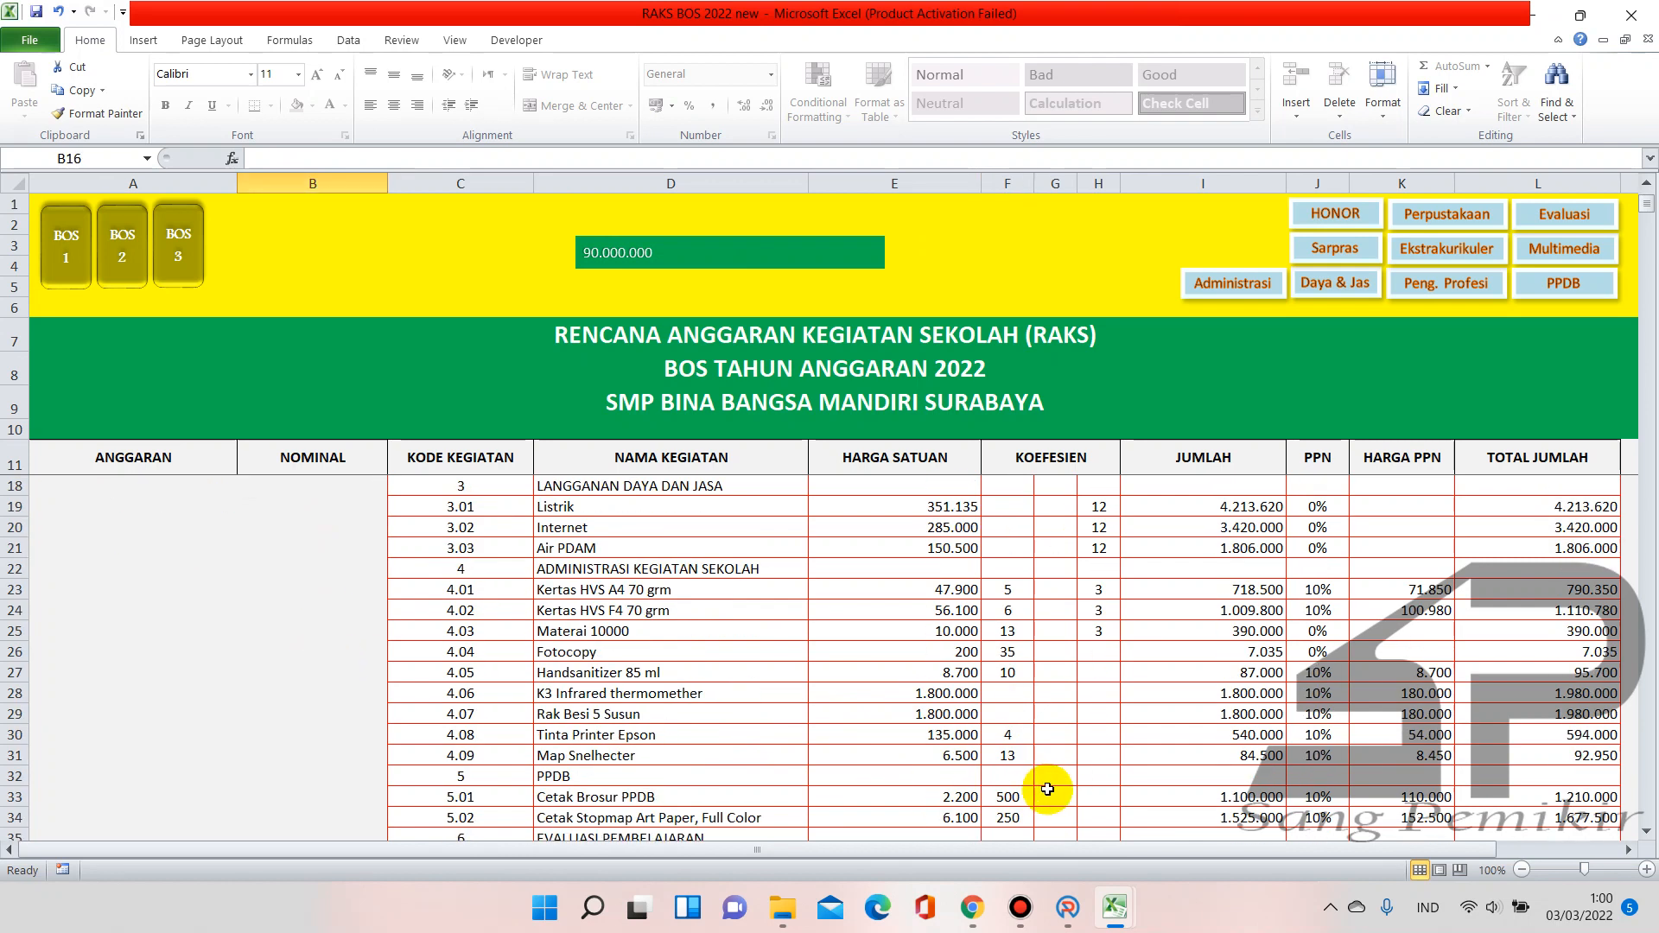
scroll(951, 717, up, 2)
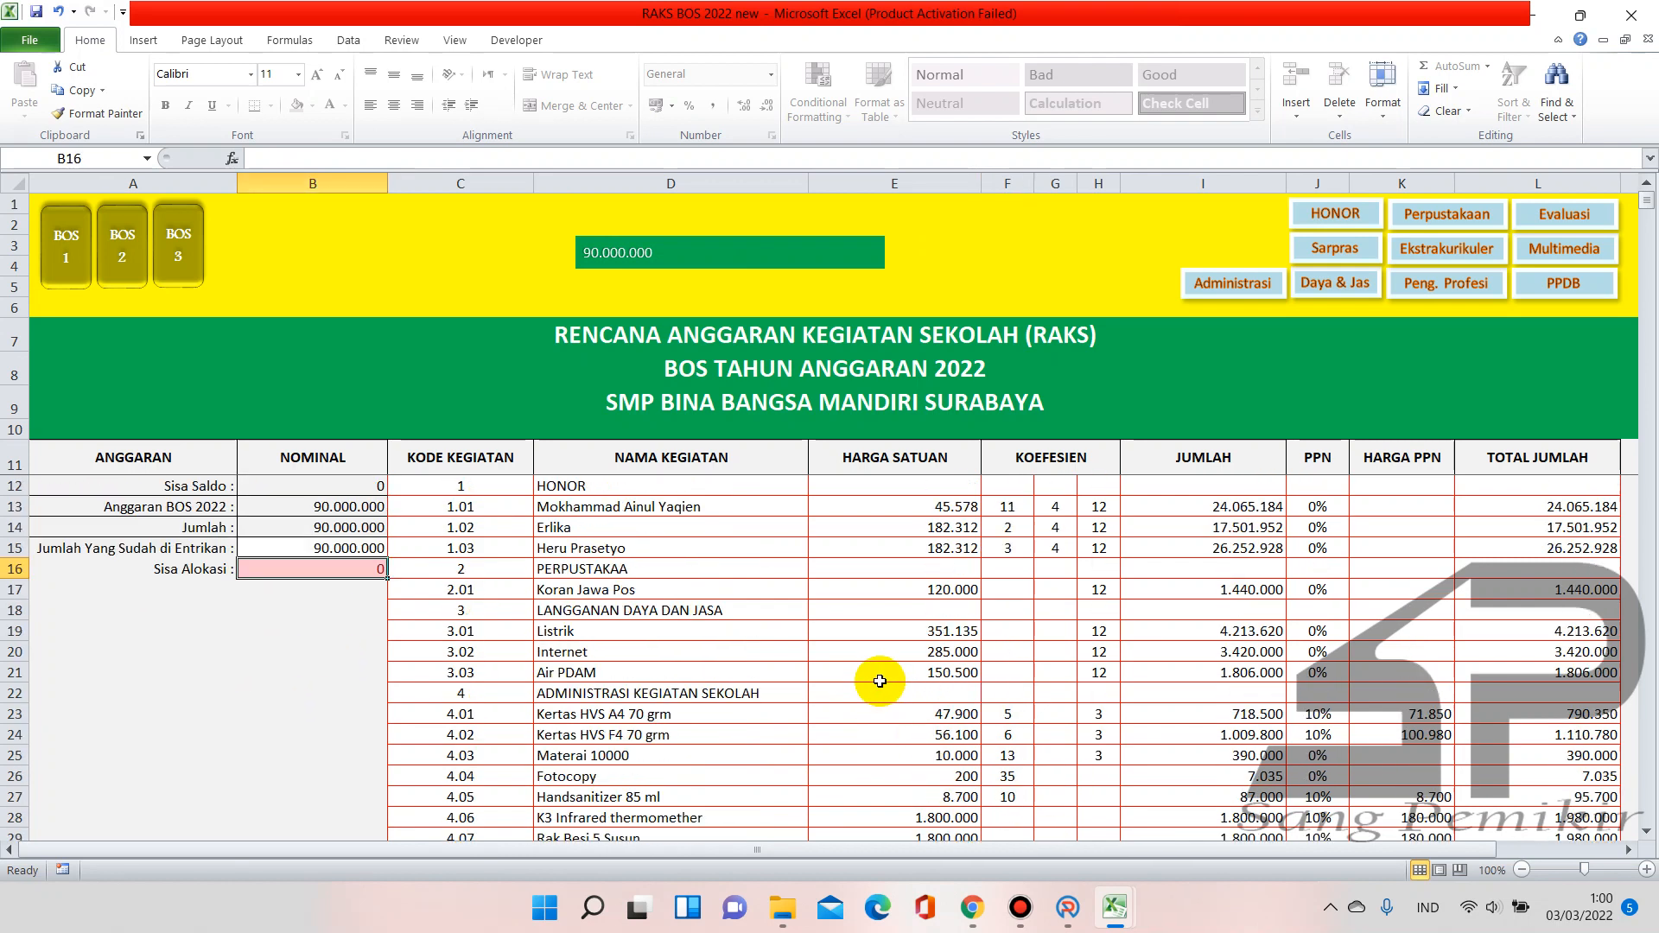
Tick Agustus with Vol 1 of 35 for the Foto Copy item, keeping Harga Satuan at 200
click(1072, 906)
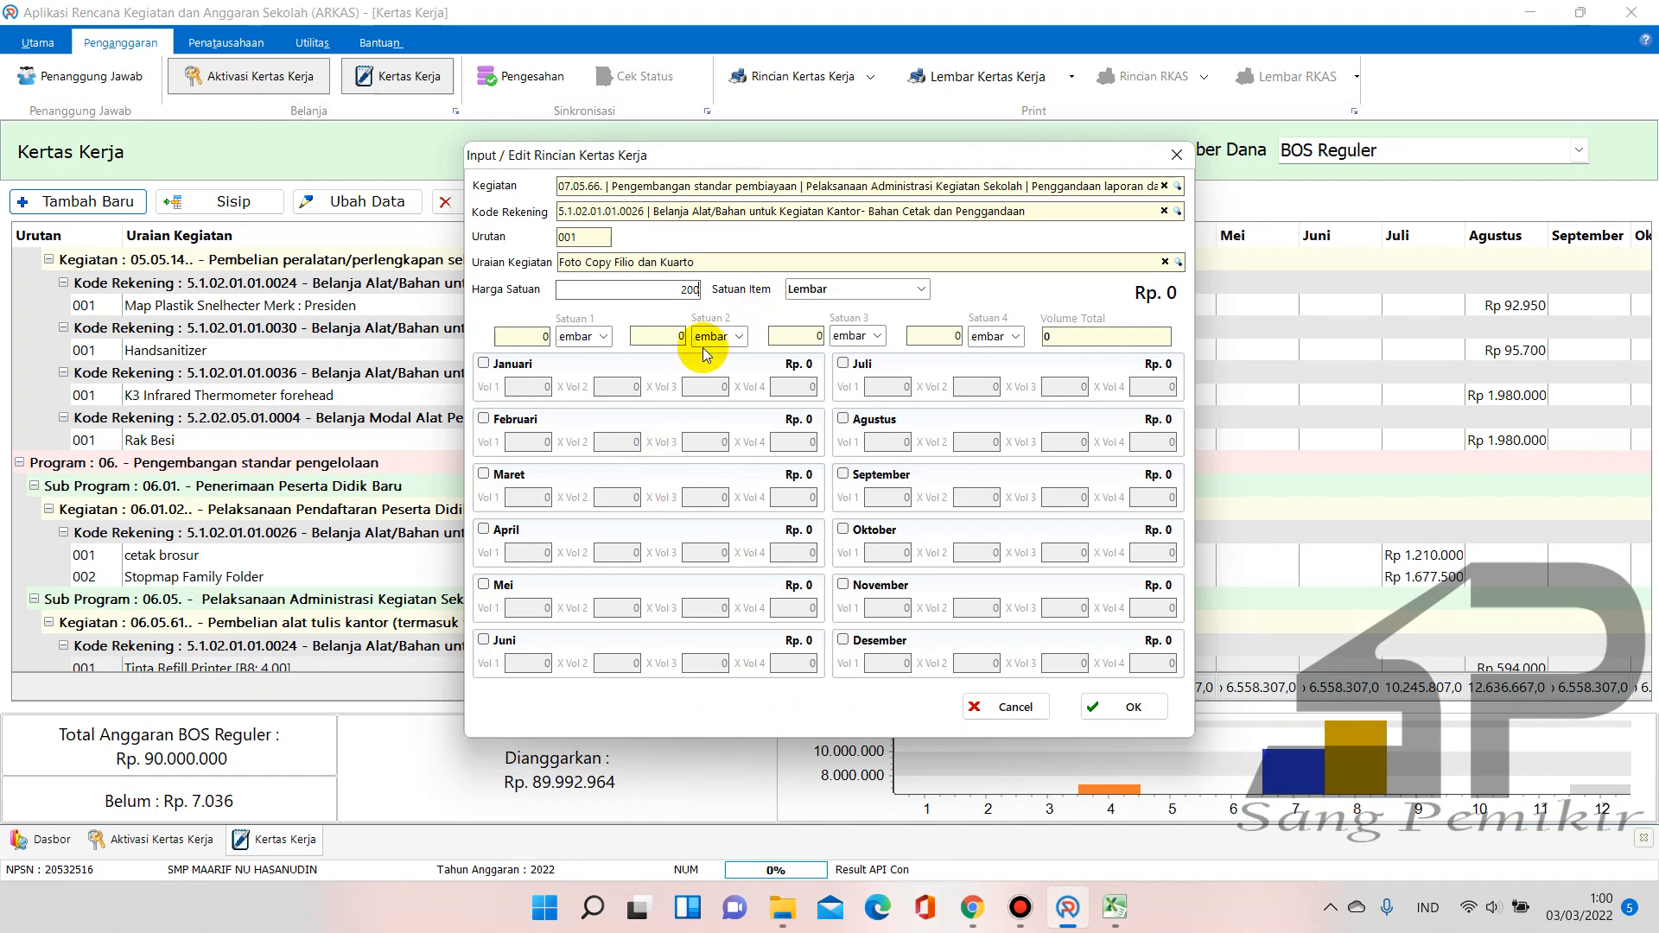
click(843, 419)
click(903, 443)
text(35)
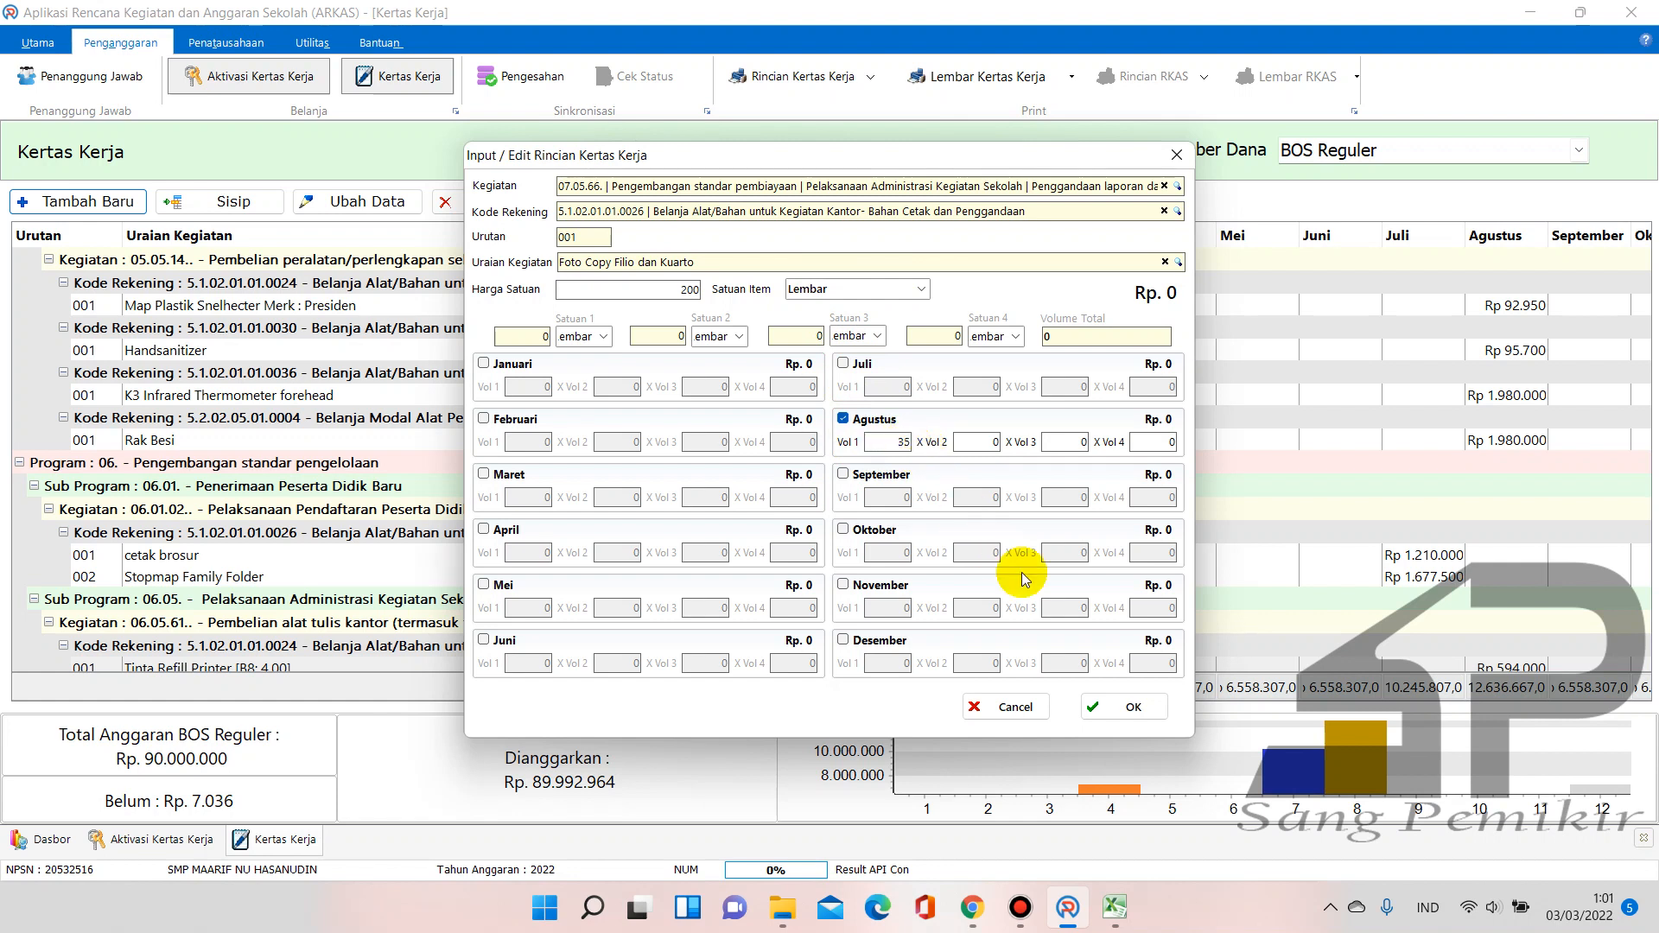
click(969, 441)
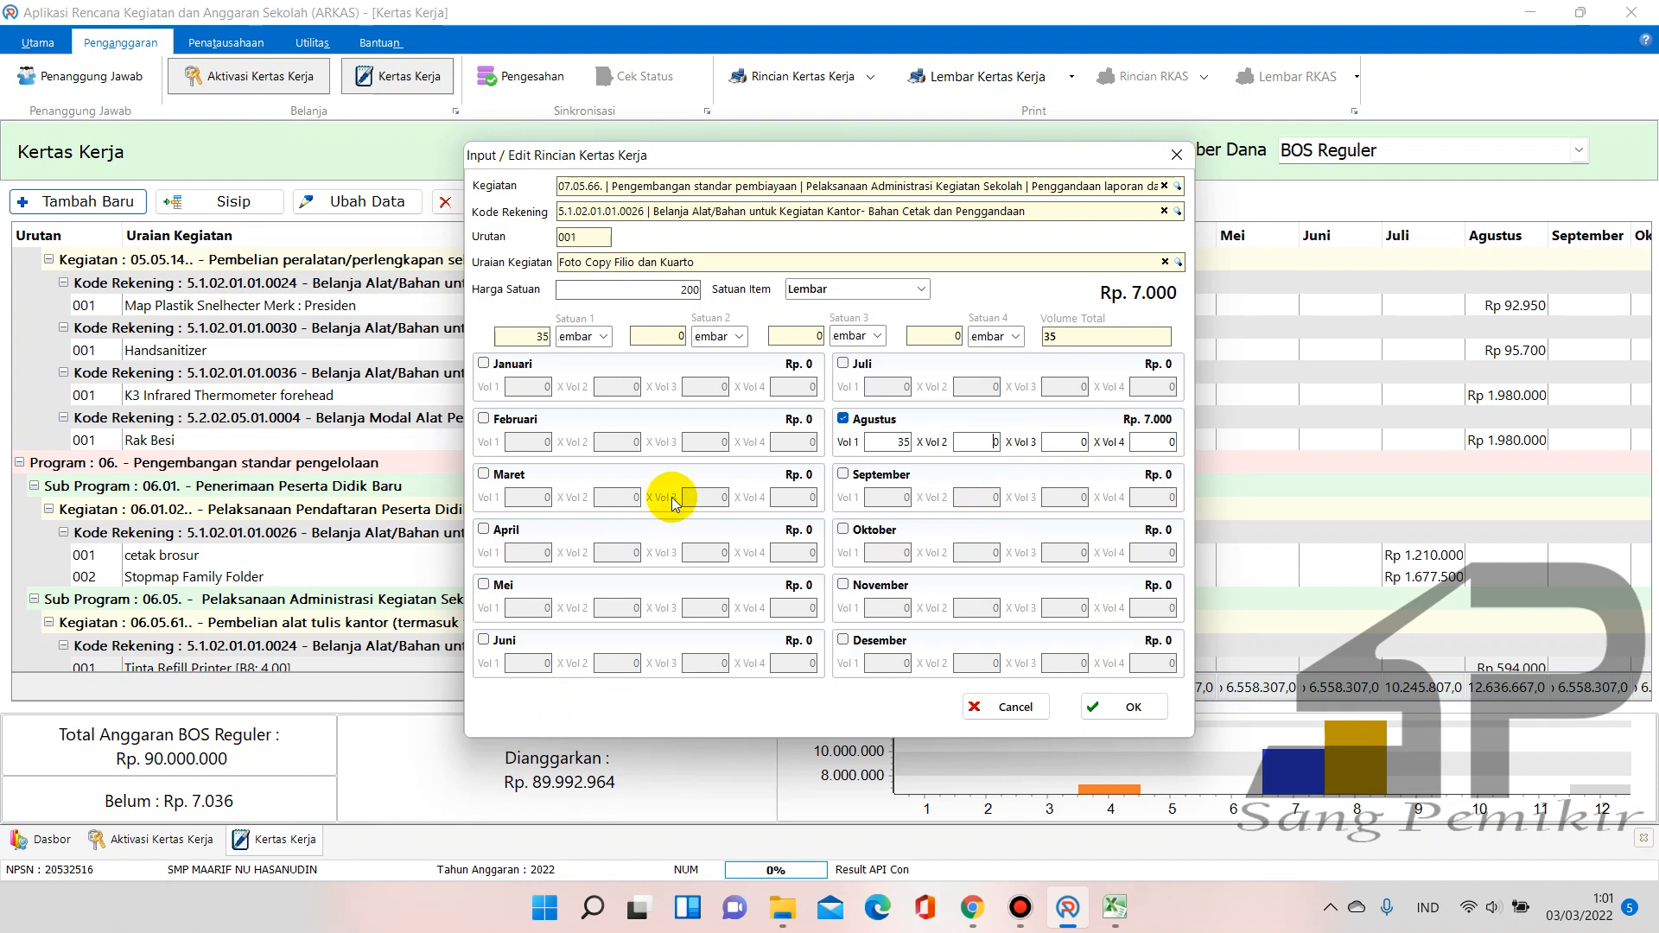
drag(987, 443, 1018, 449)
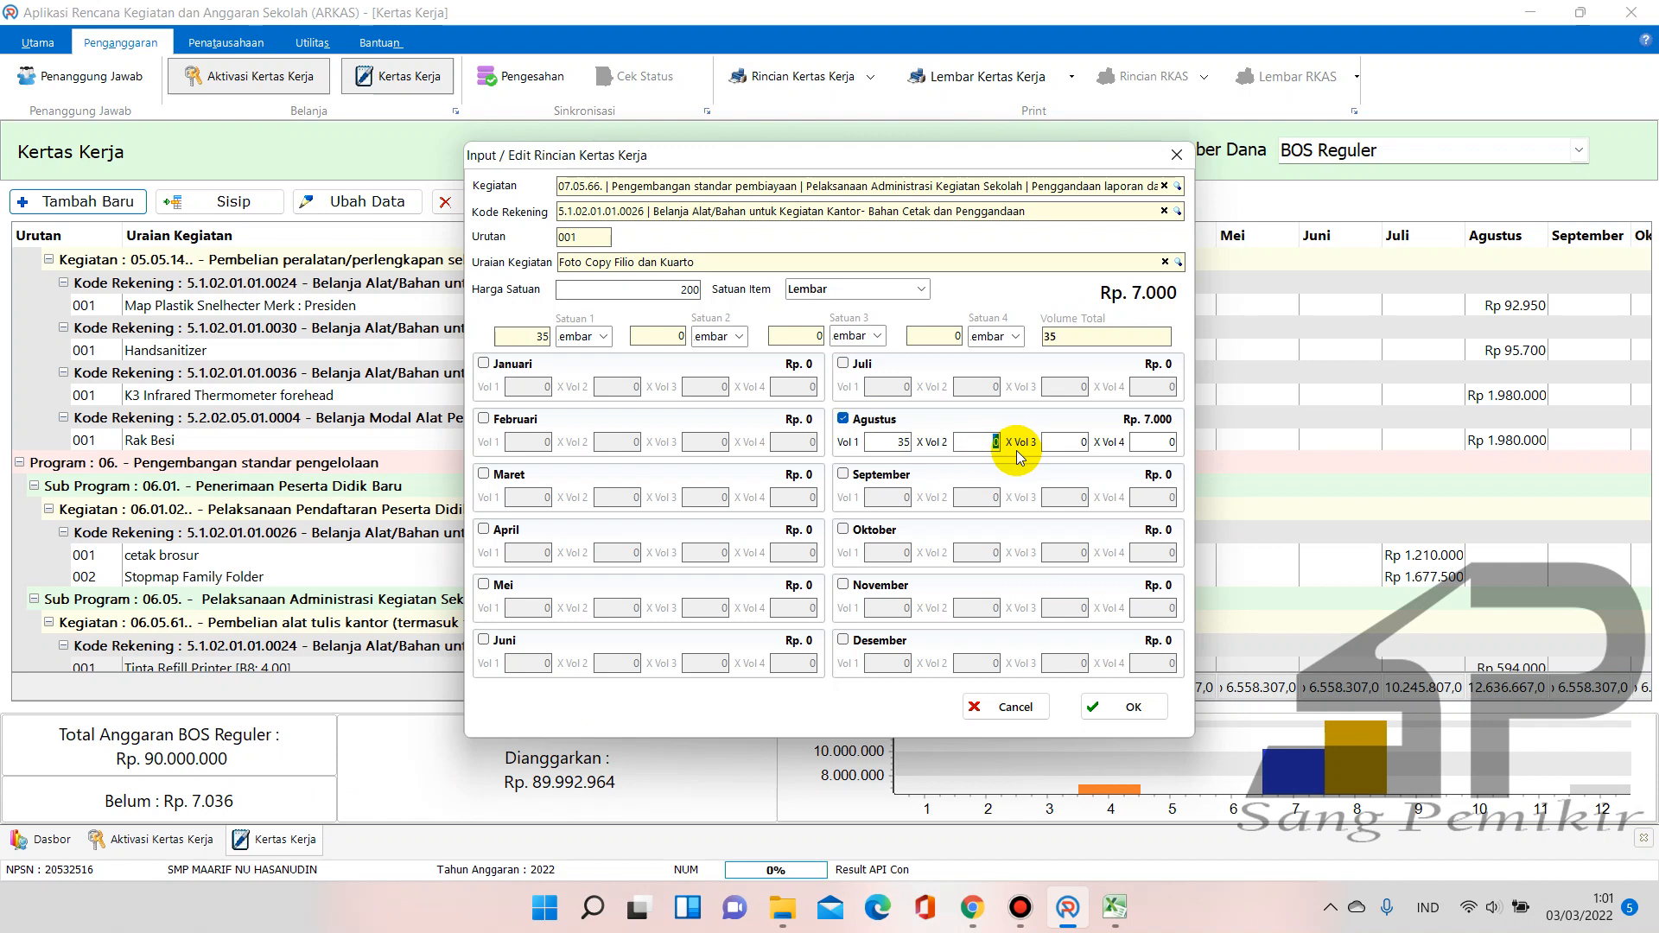
double_click(885, 443)
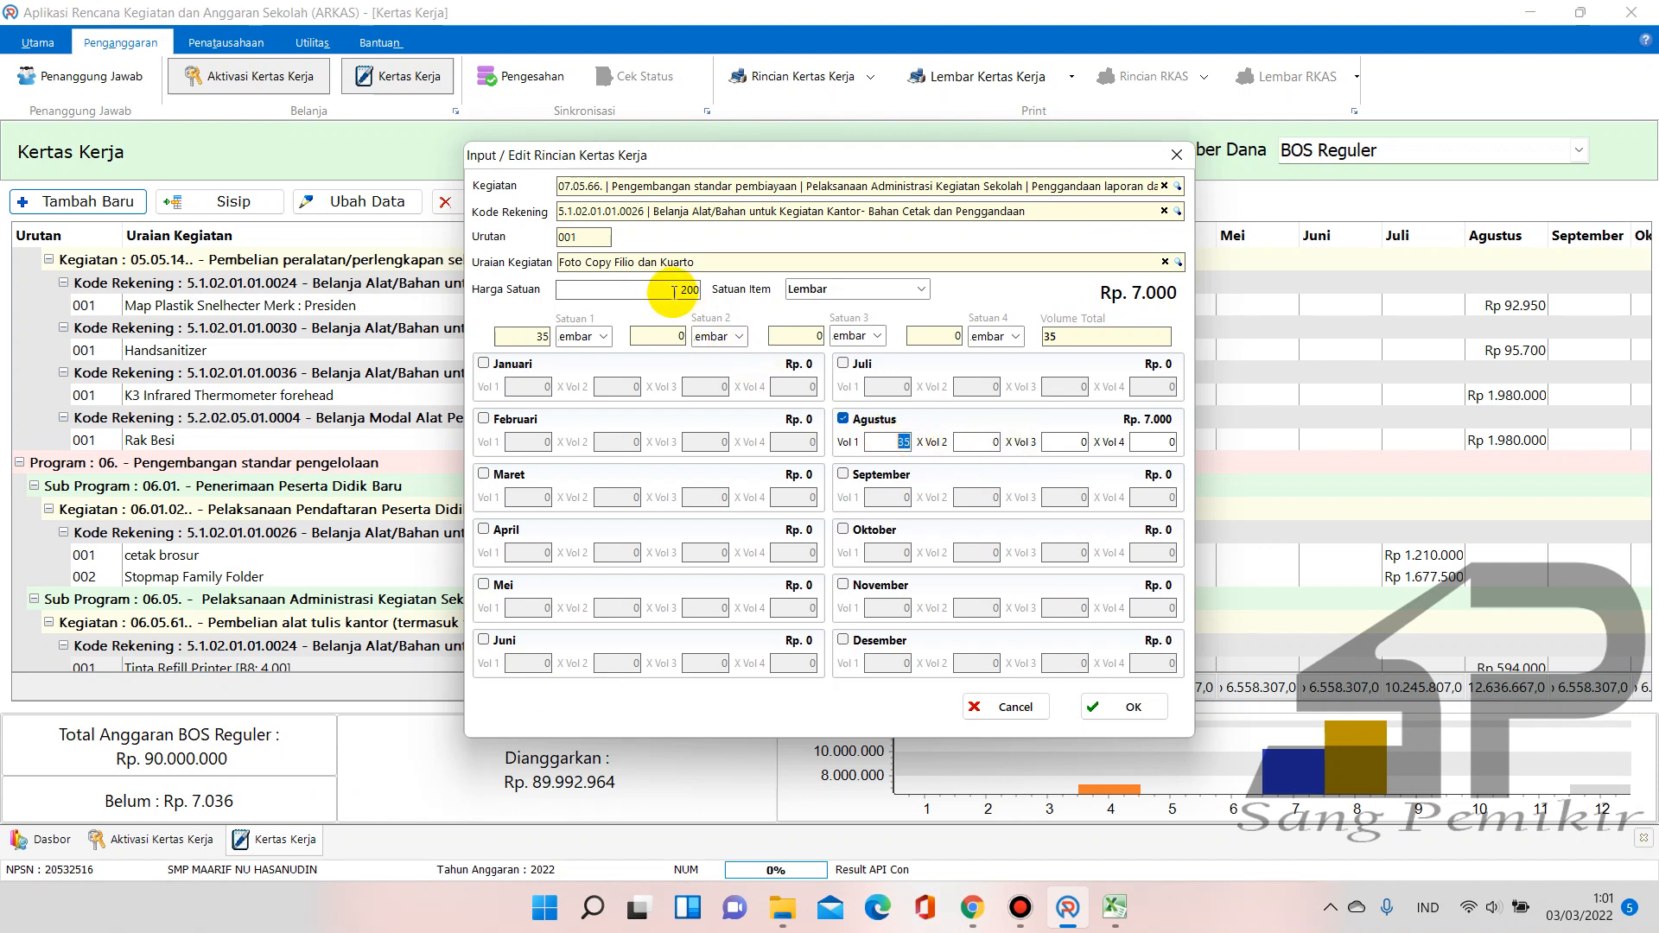
drag(671, 290, 719, 301)
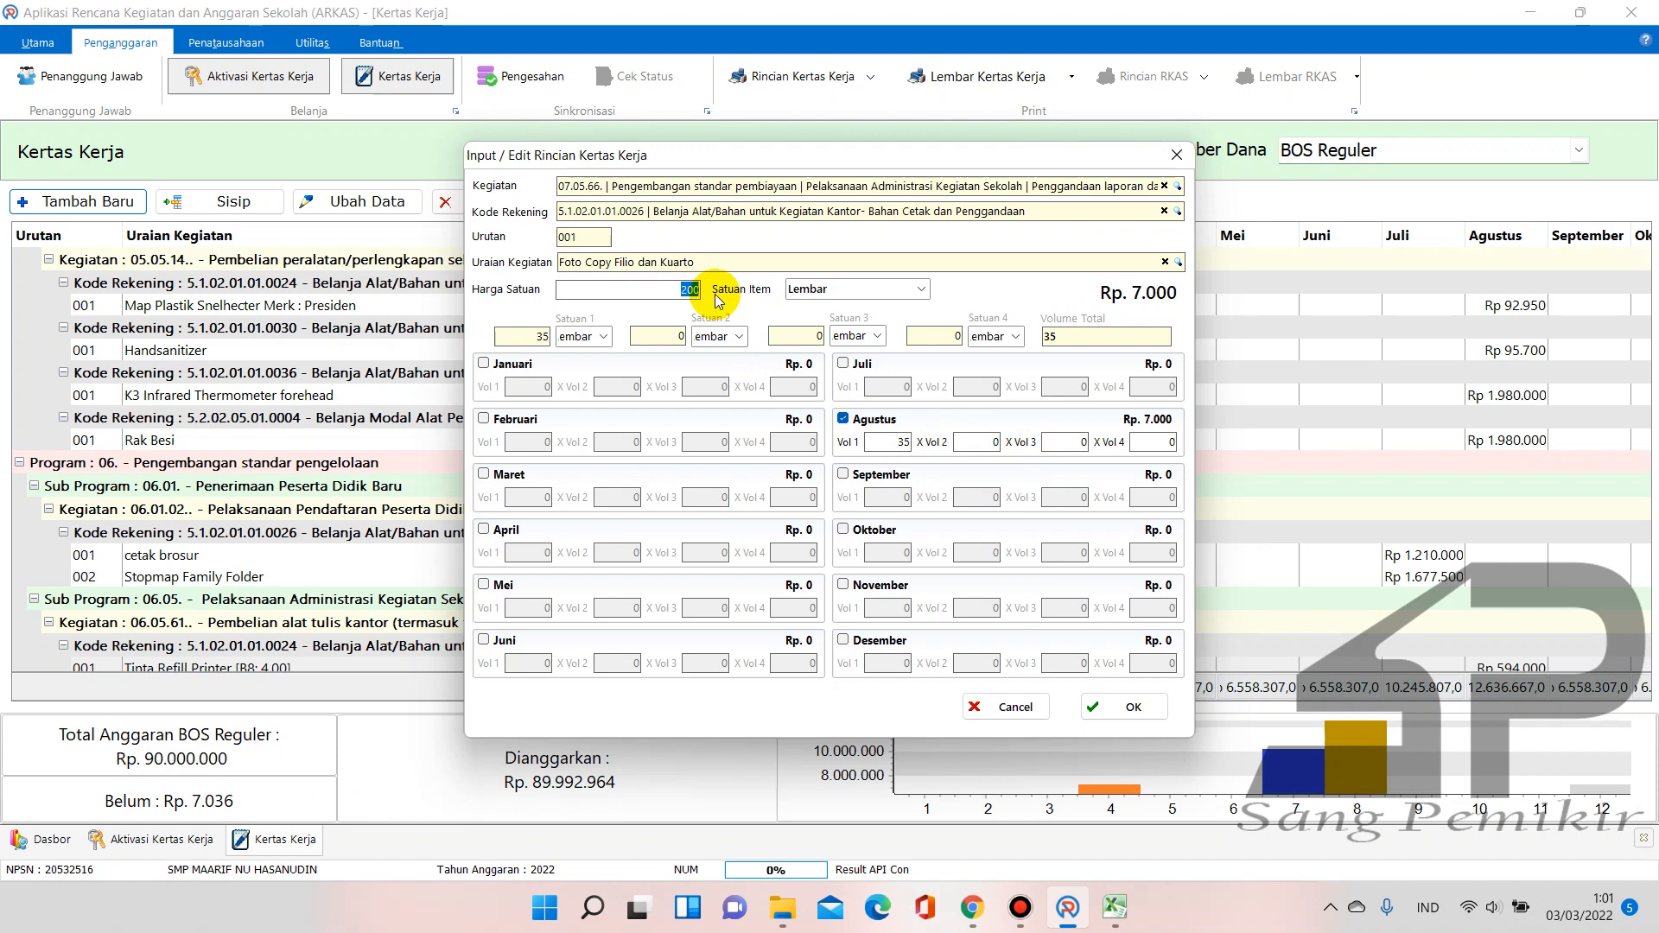
text(35)
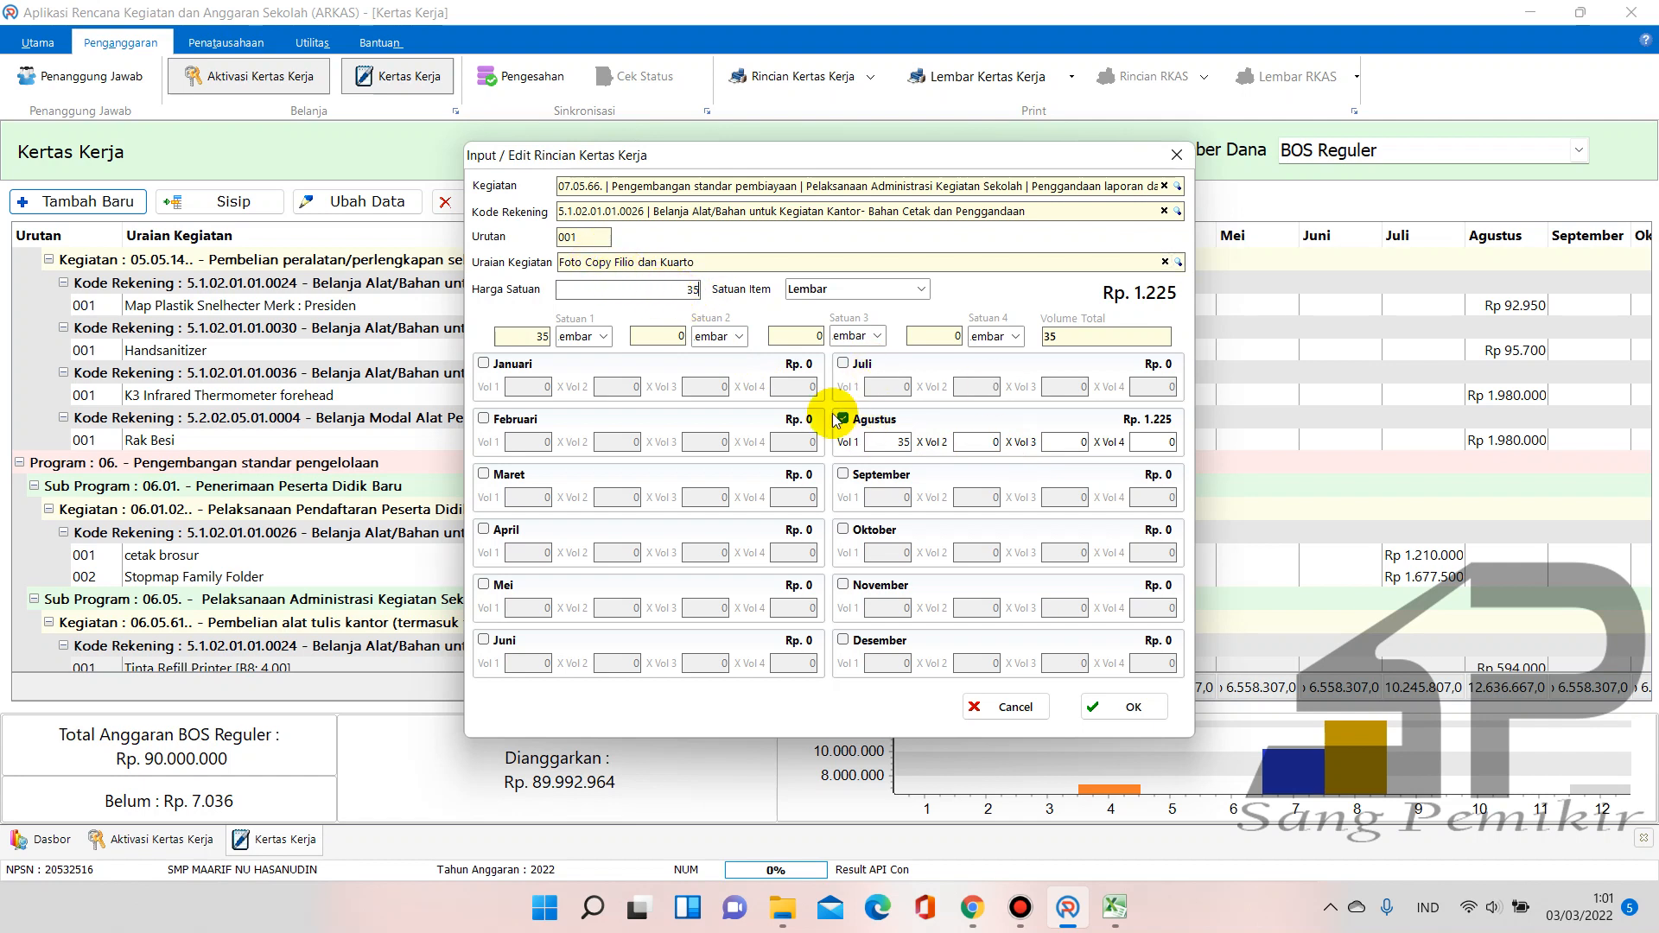
key(ctrl+z)
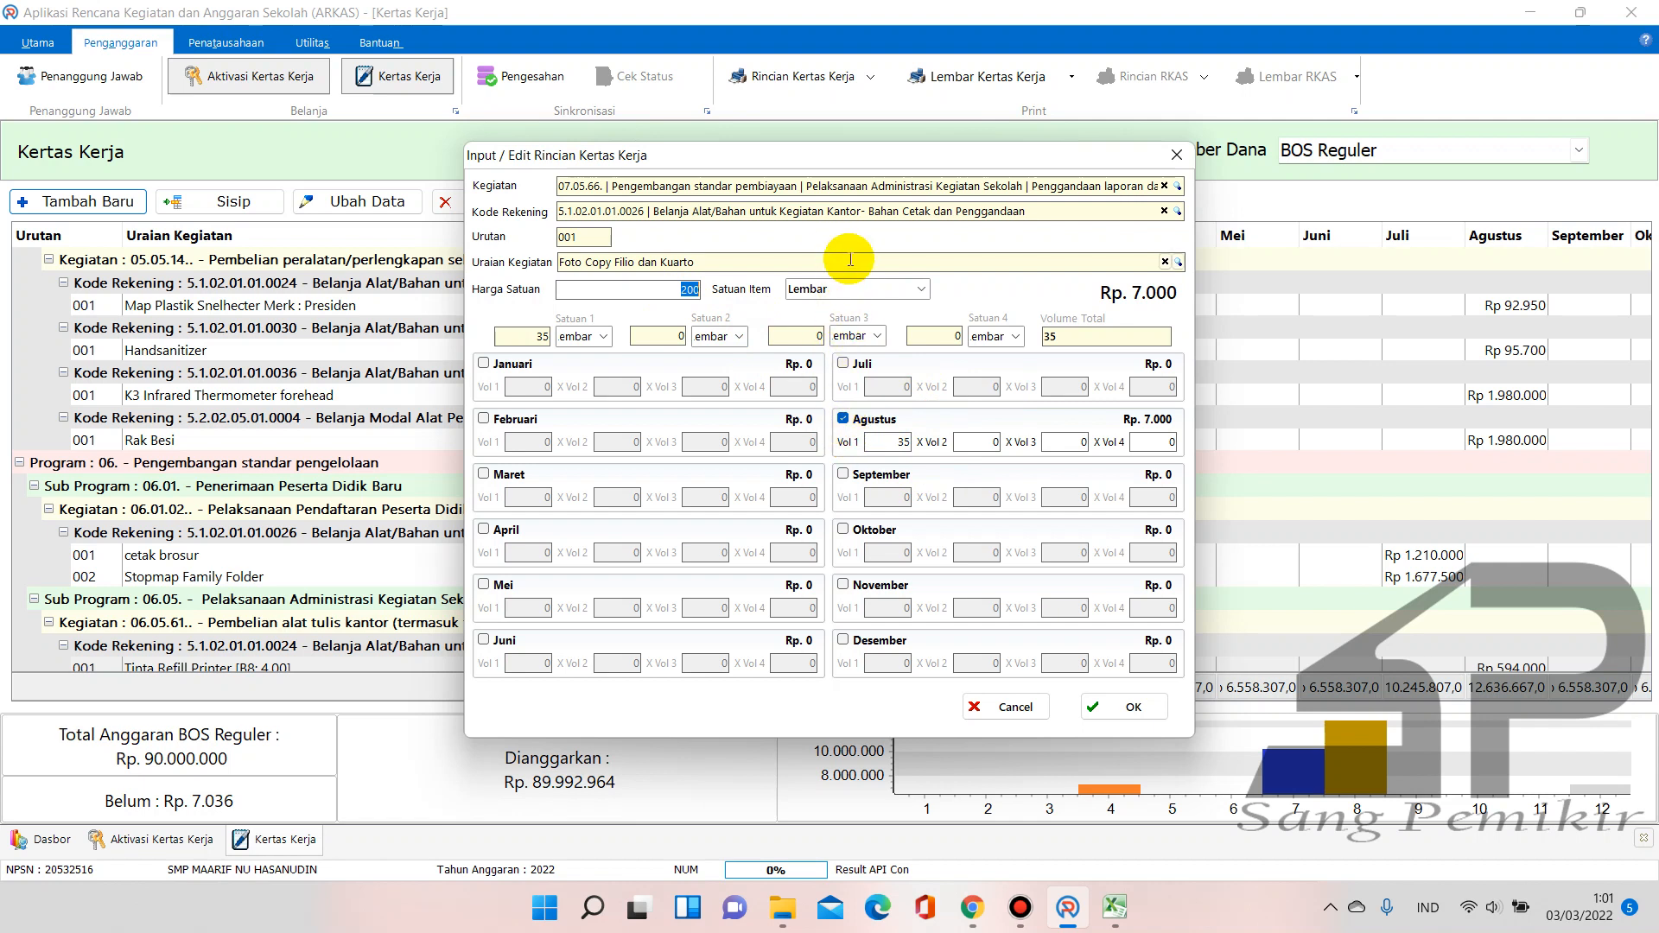
click(1179, 263)
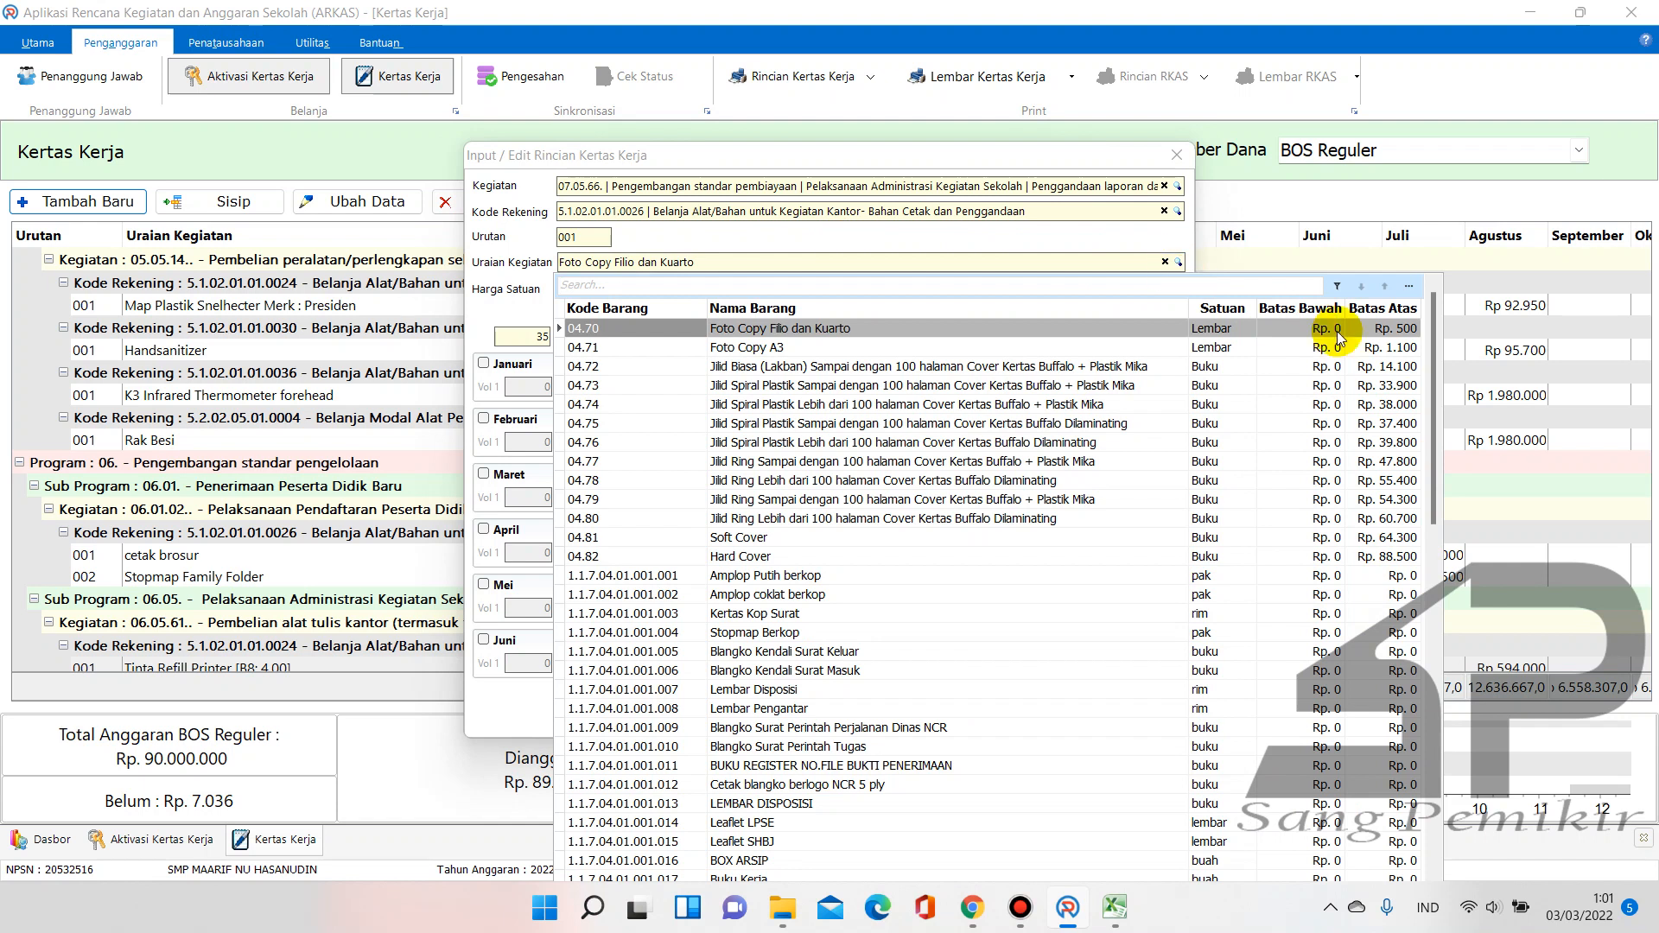
mouse_move(1432, 345)
mouse_down()
mouse_move(1455, 728)
mouse_move(1422, 290)
mouse_up()
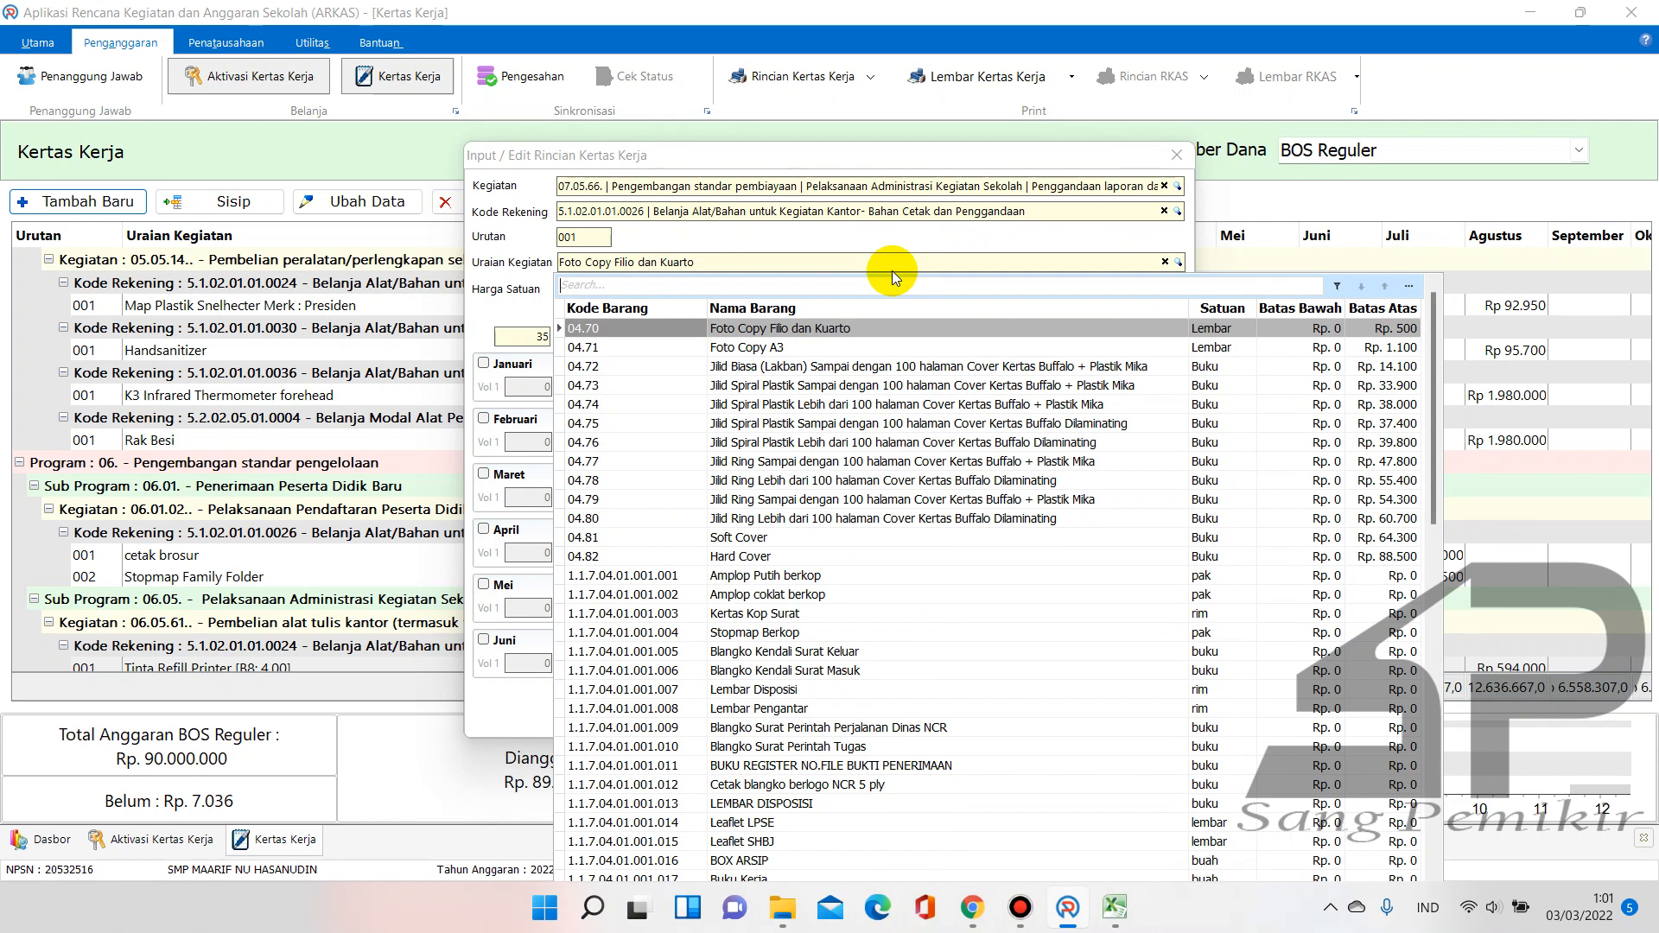
text(lain)
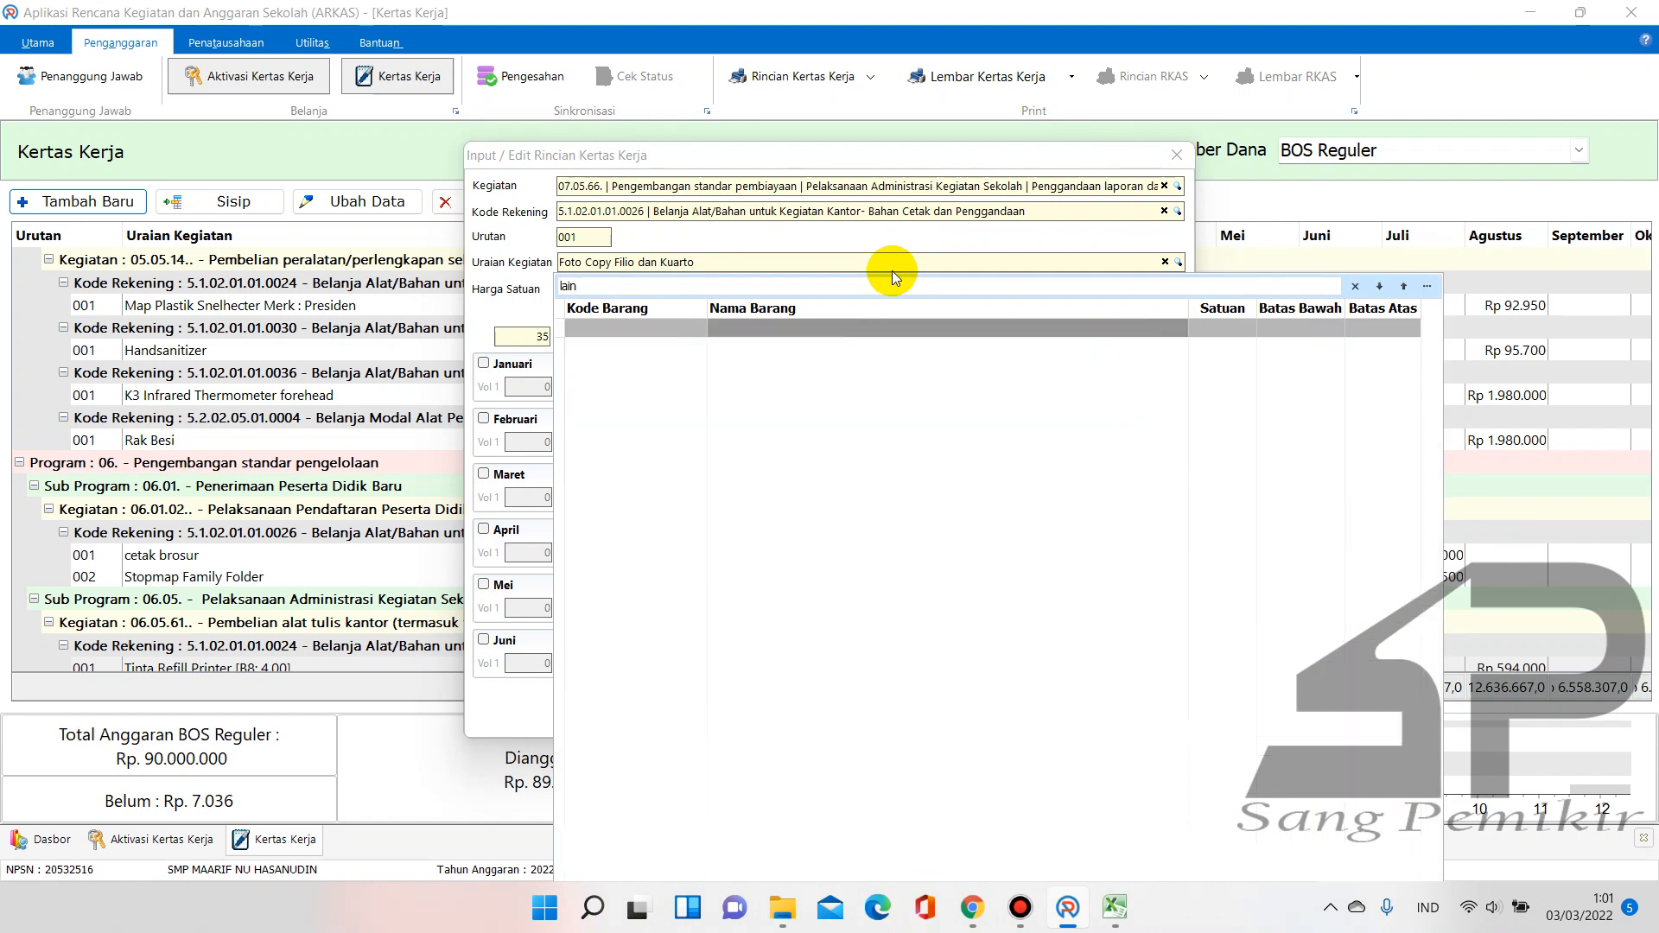
key(BackSpace)
key(BackSpace)
key(BackSpace)
key(BackSpace)
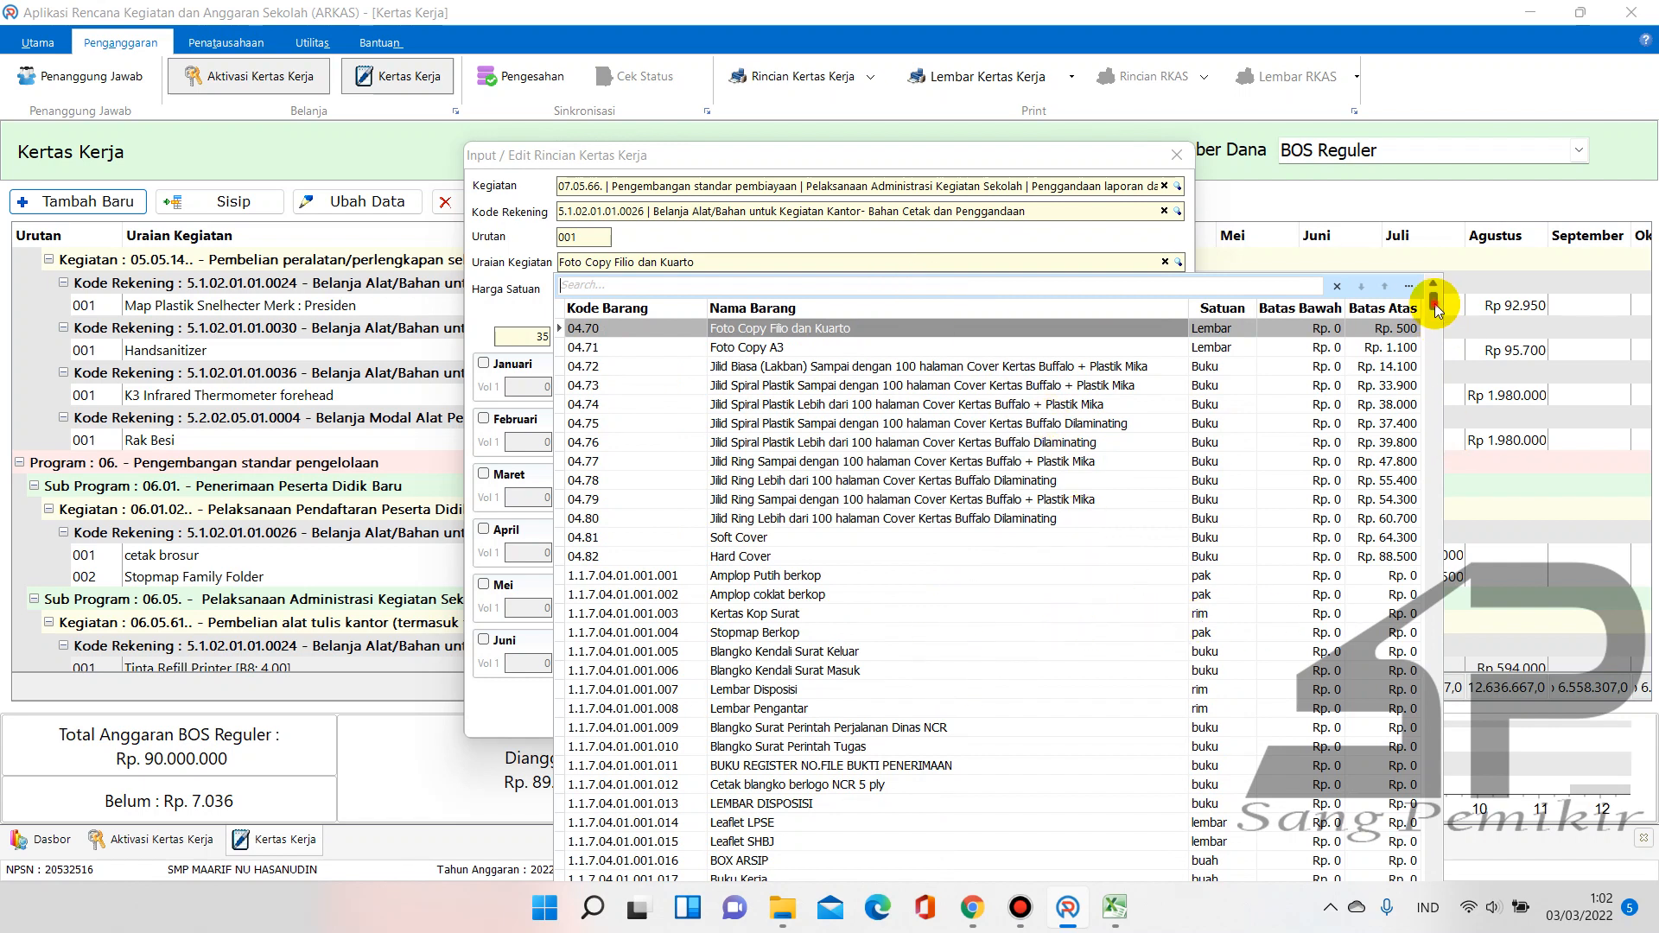
scroll(1436, 310, down, 3)
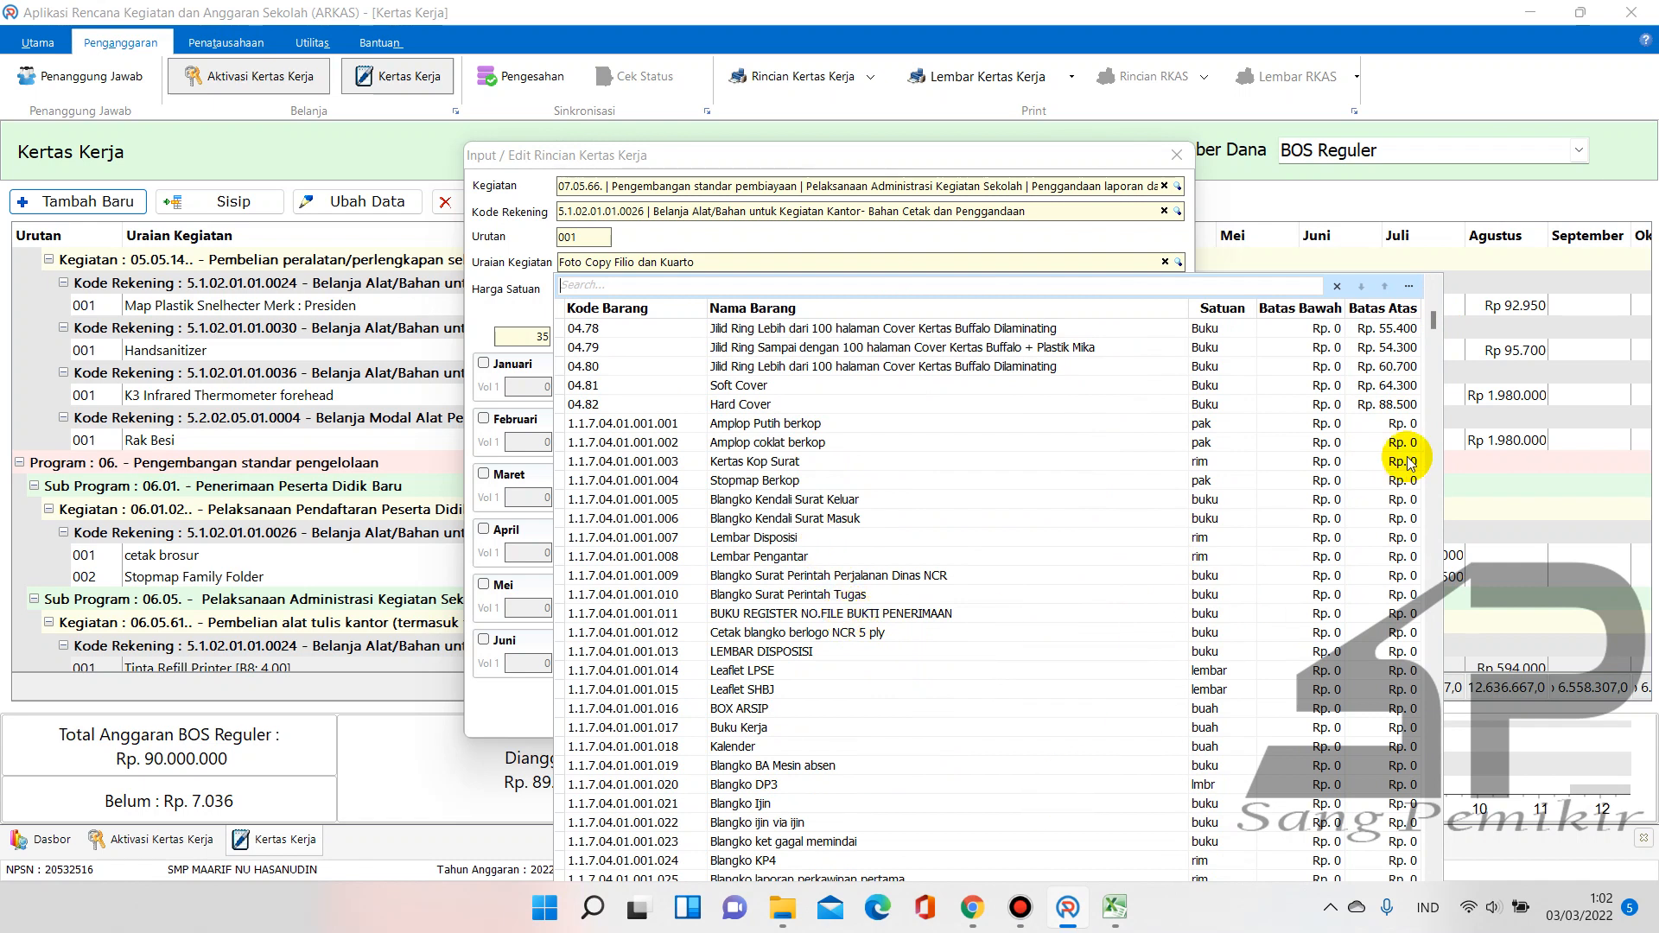
drag(1437, 326, 1433, 269)
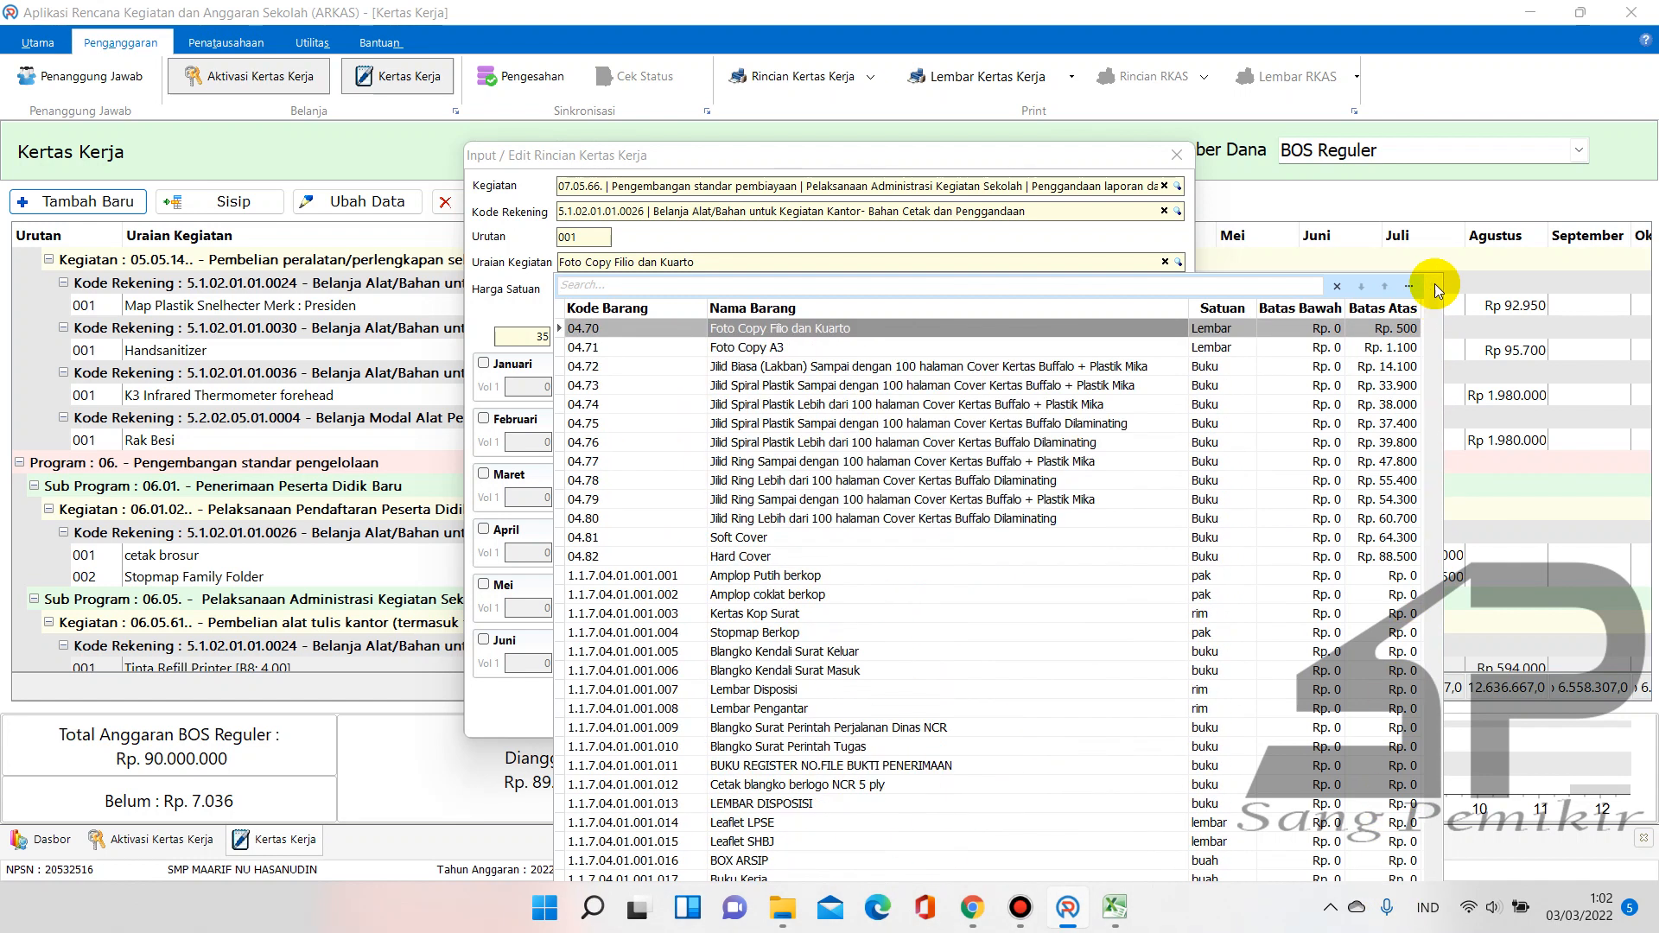
click(1127, 330)
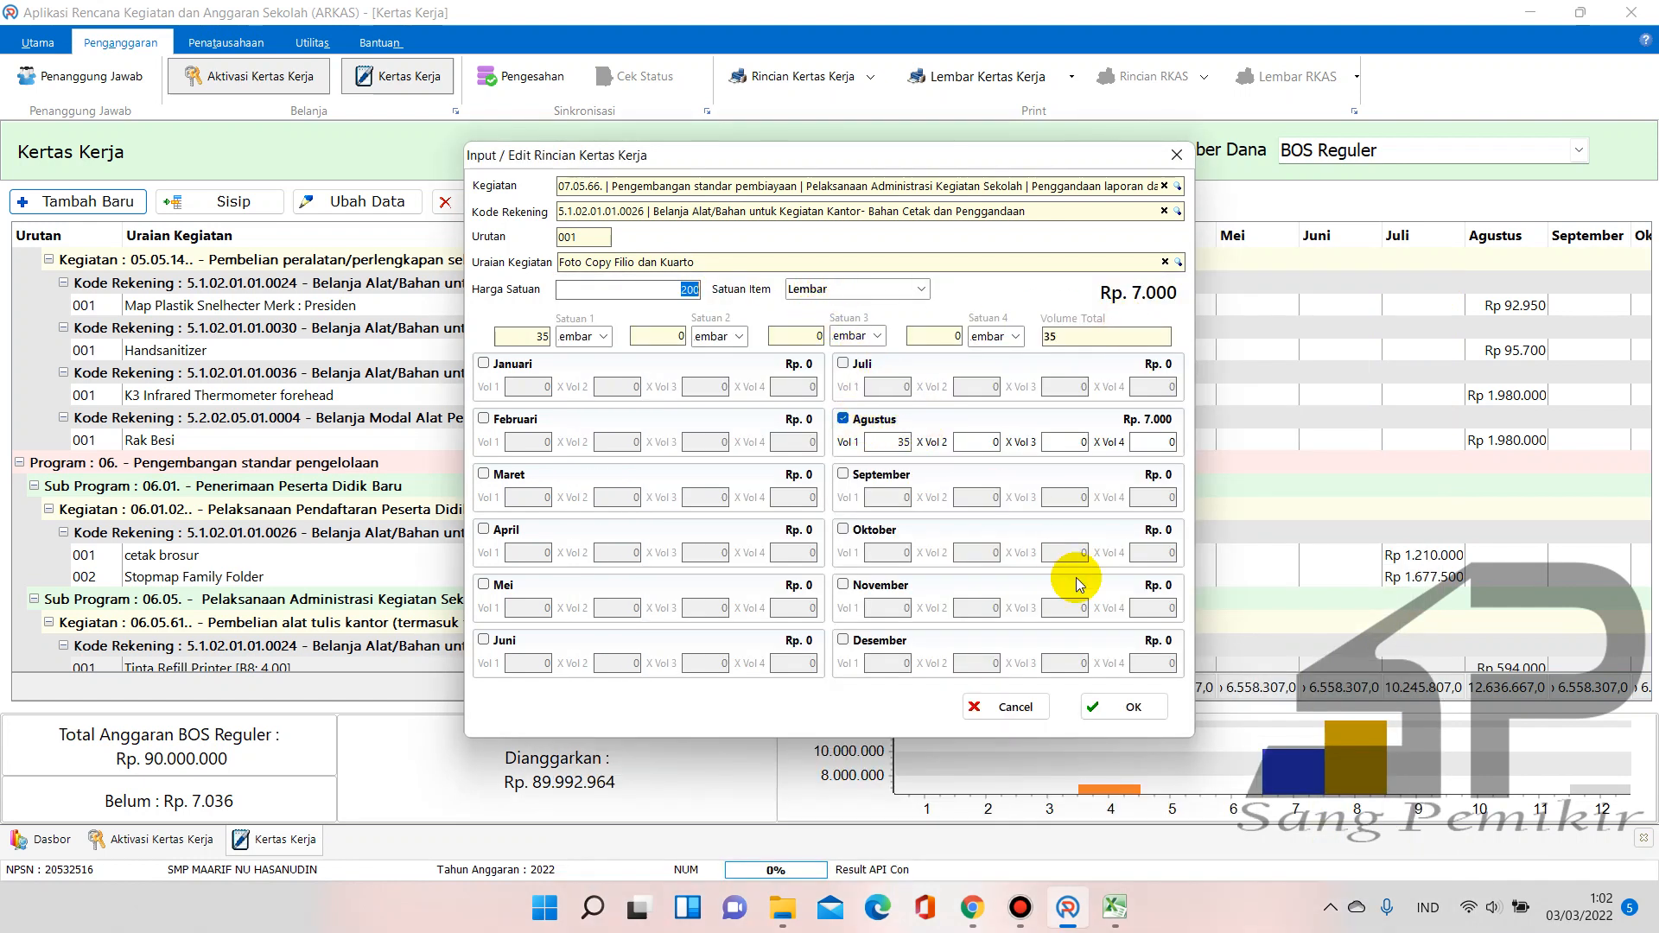
Save the Foto Copy Filio dan Kuarto entry and check its Rp 7.000 row in Kertas Kerja
click(1135, 709)
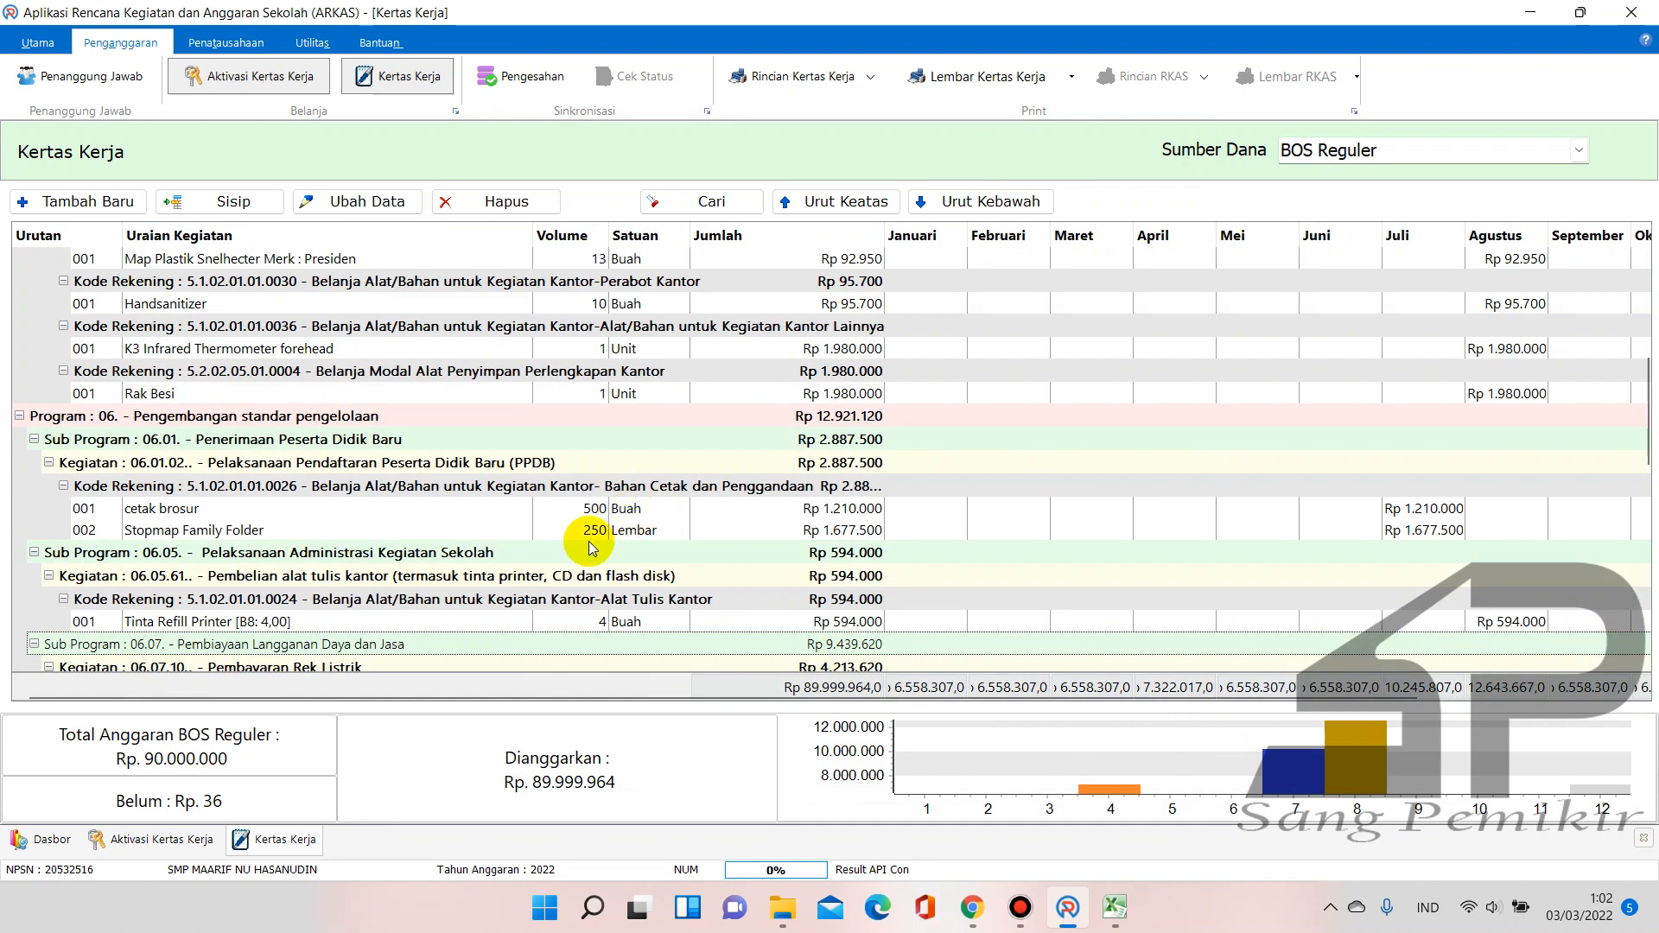
scroll(605, 535, down, 15)
scroll(591, 568, up, 3)
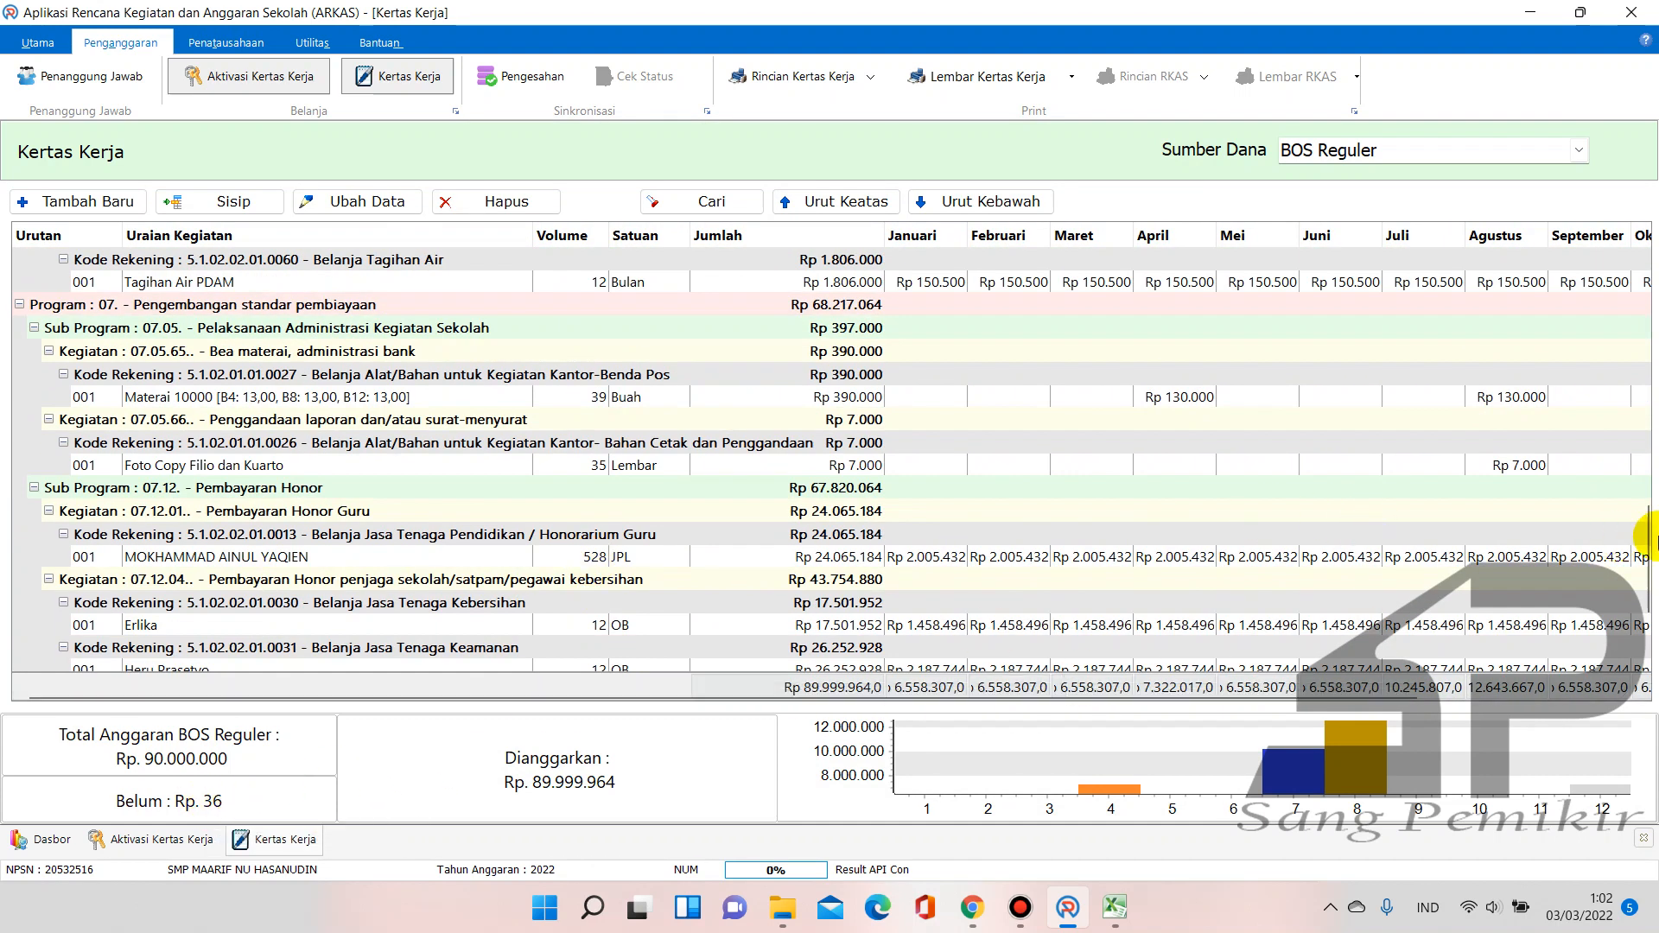
drag(1641, 545, 1446, 243)
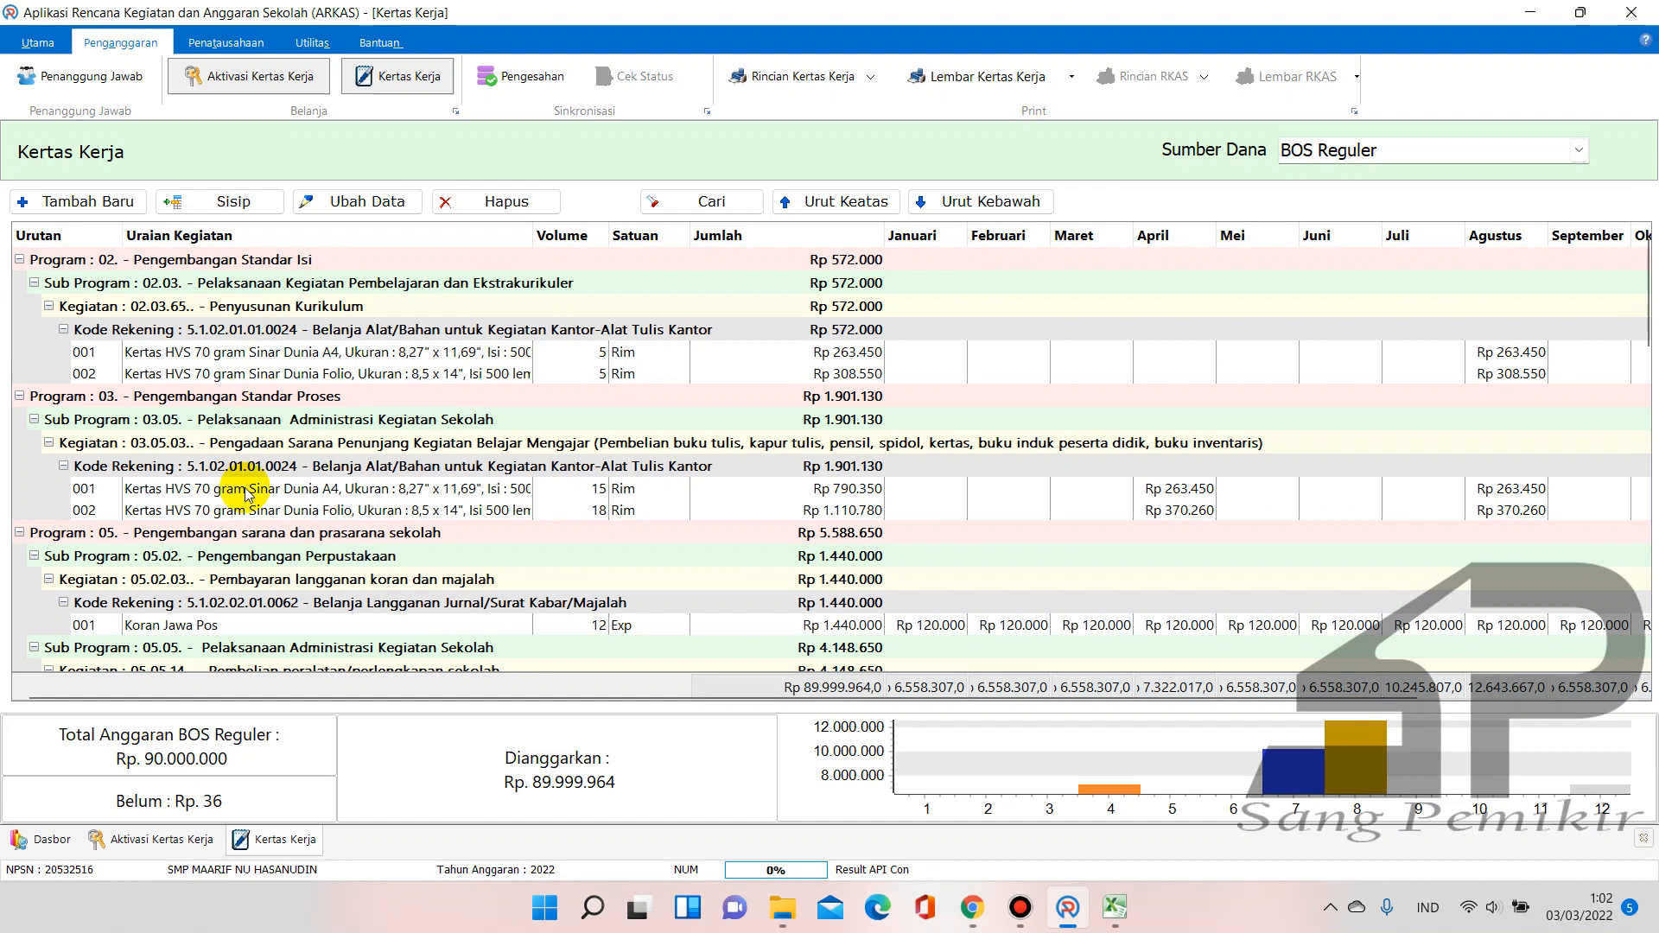
Start a new entry under Penggandaan laporan with the Bahan Cetak dan Penggandaan account
click(118, 210)
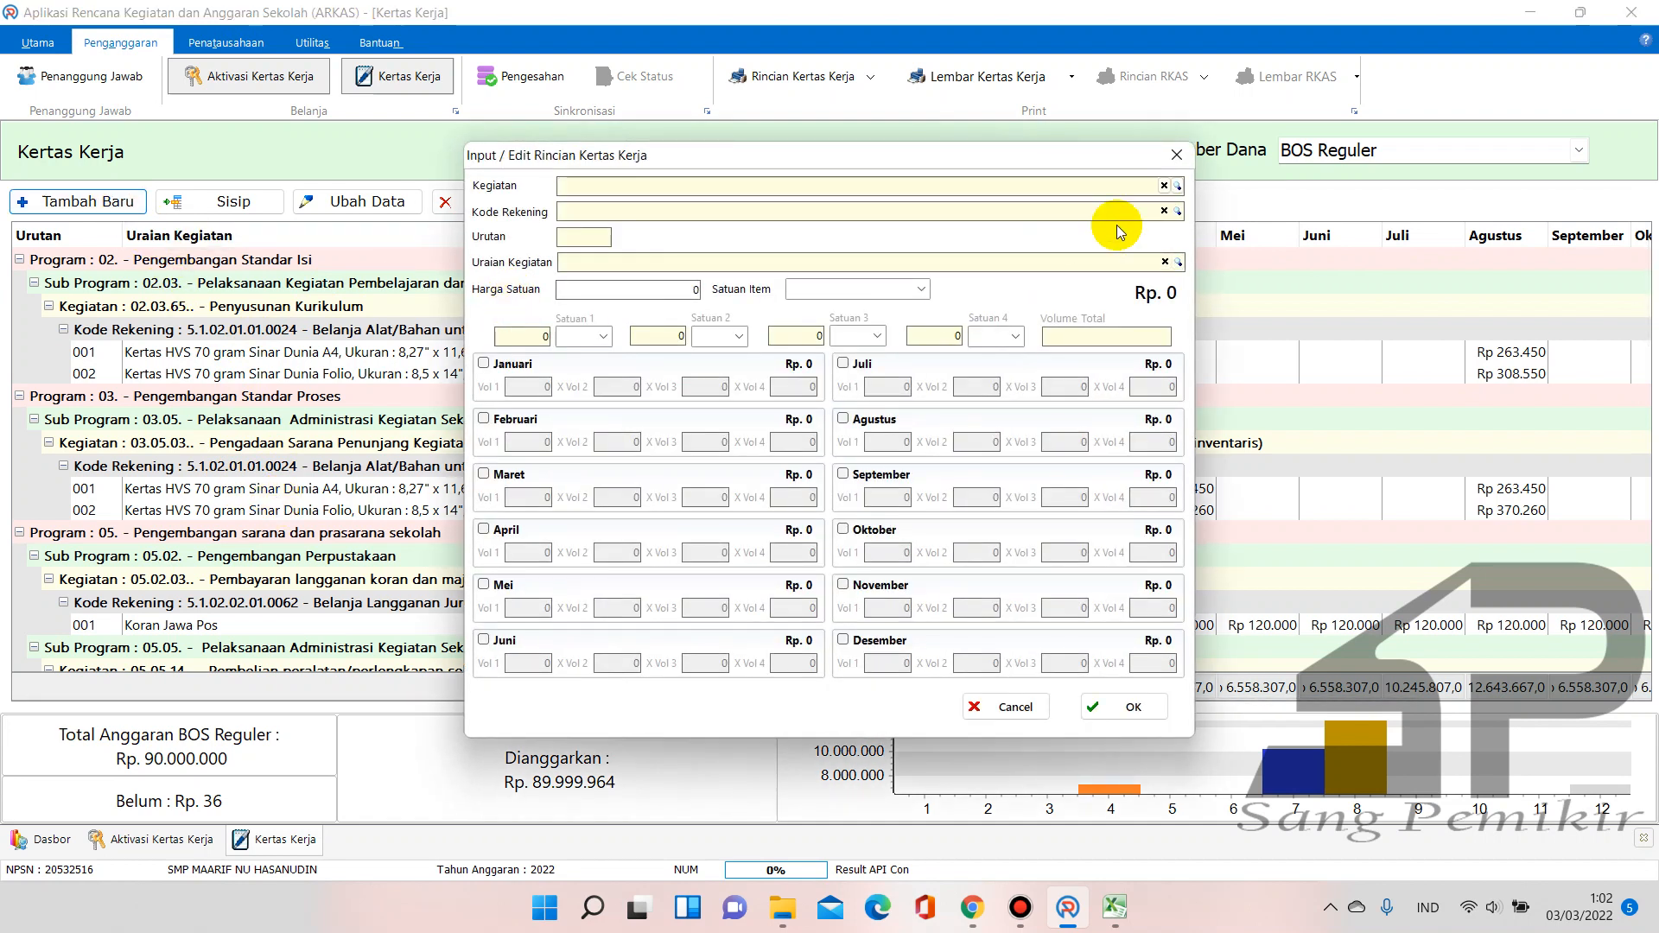
click(1178, 187)
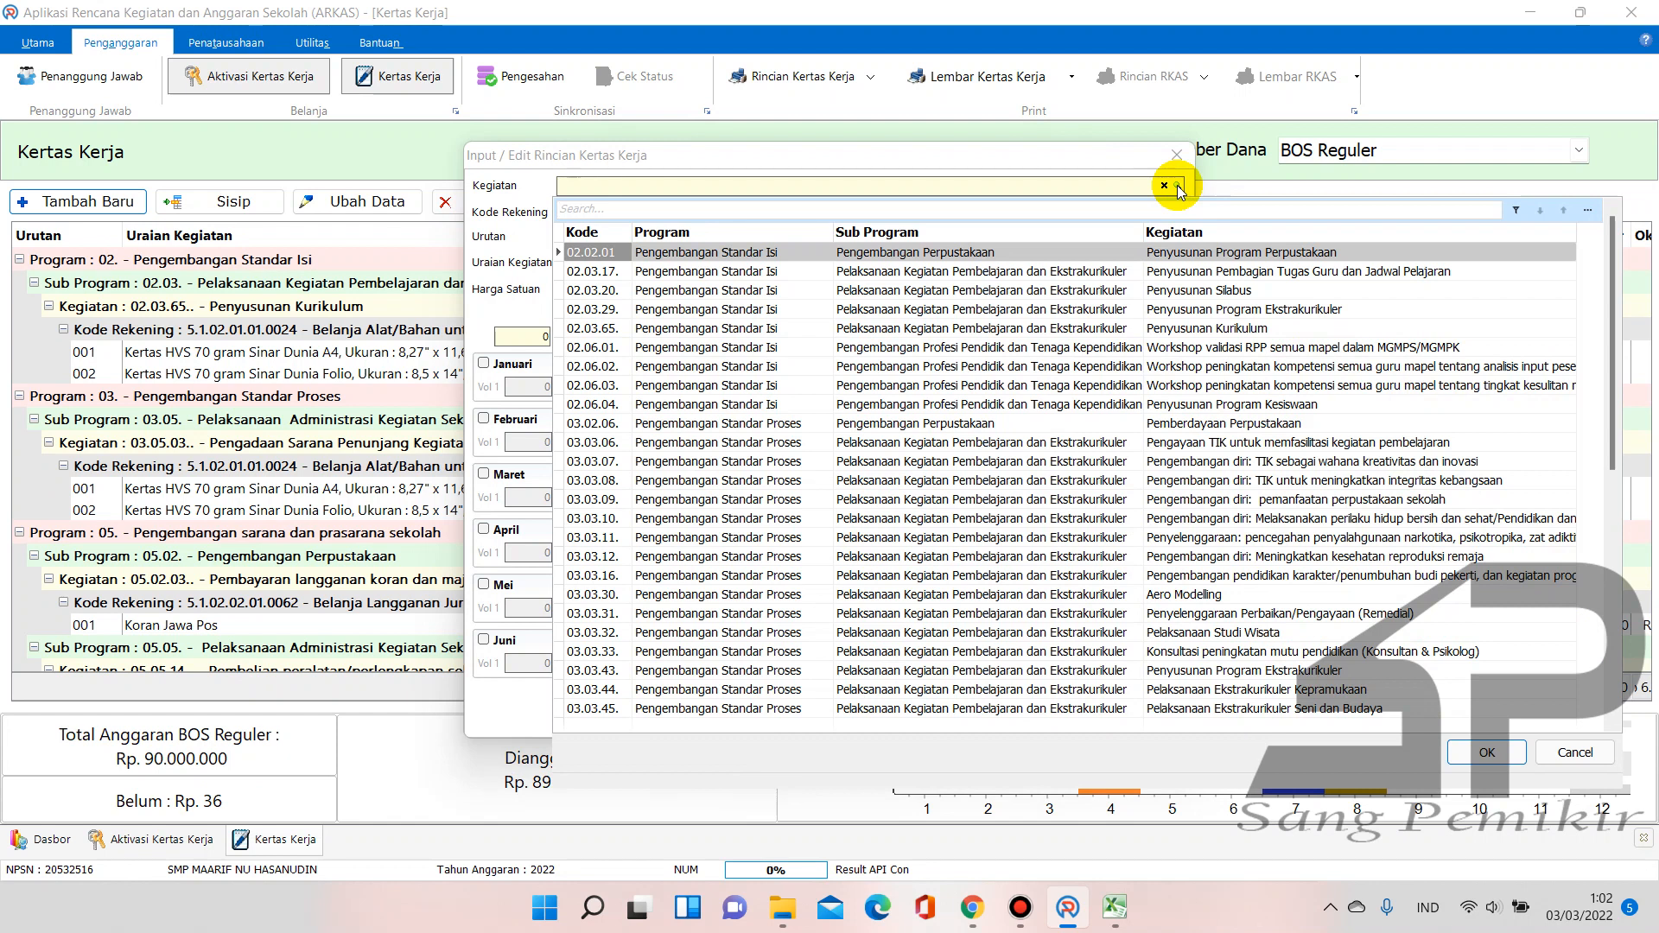
text(peng)
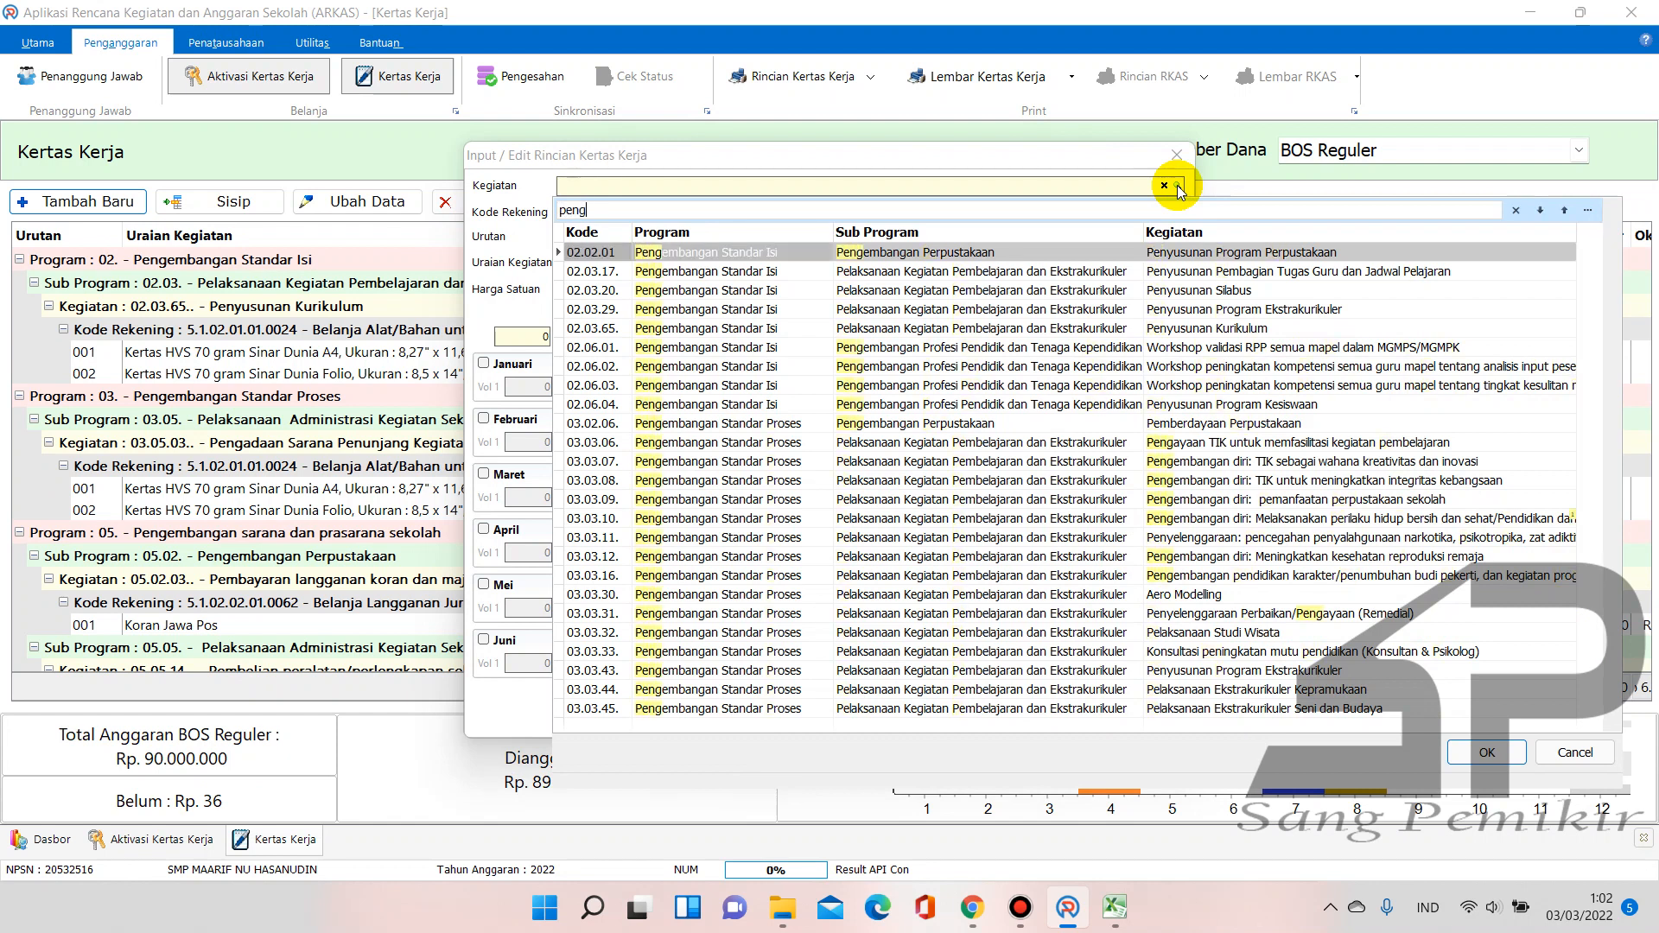
text(gandaan)
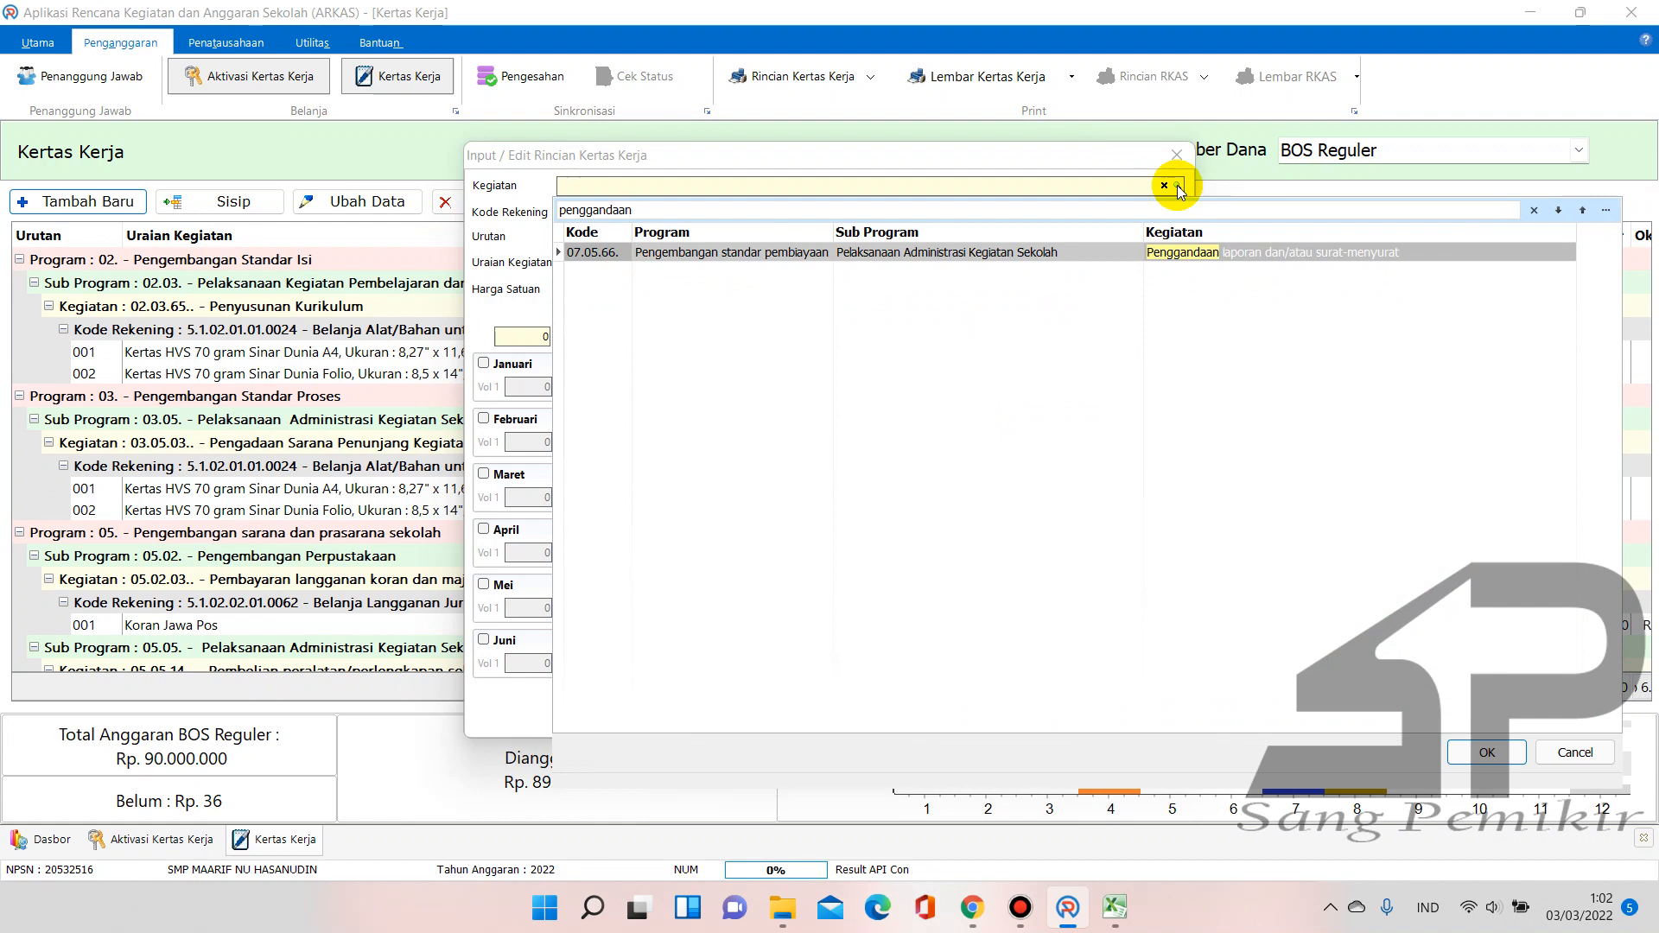
double_click(1245, 256)
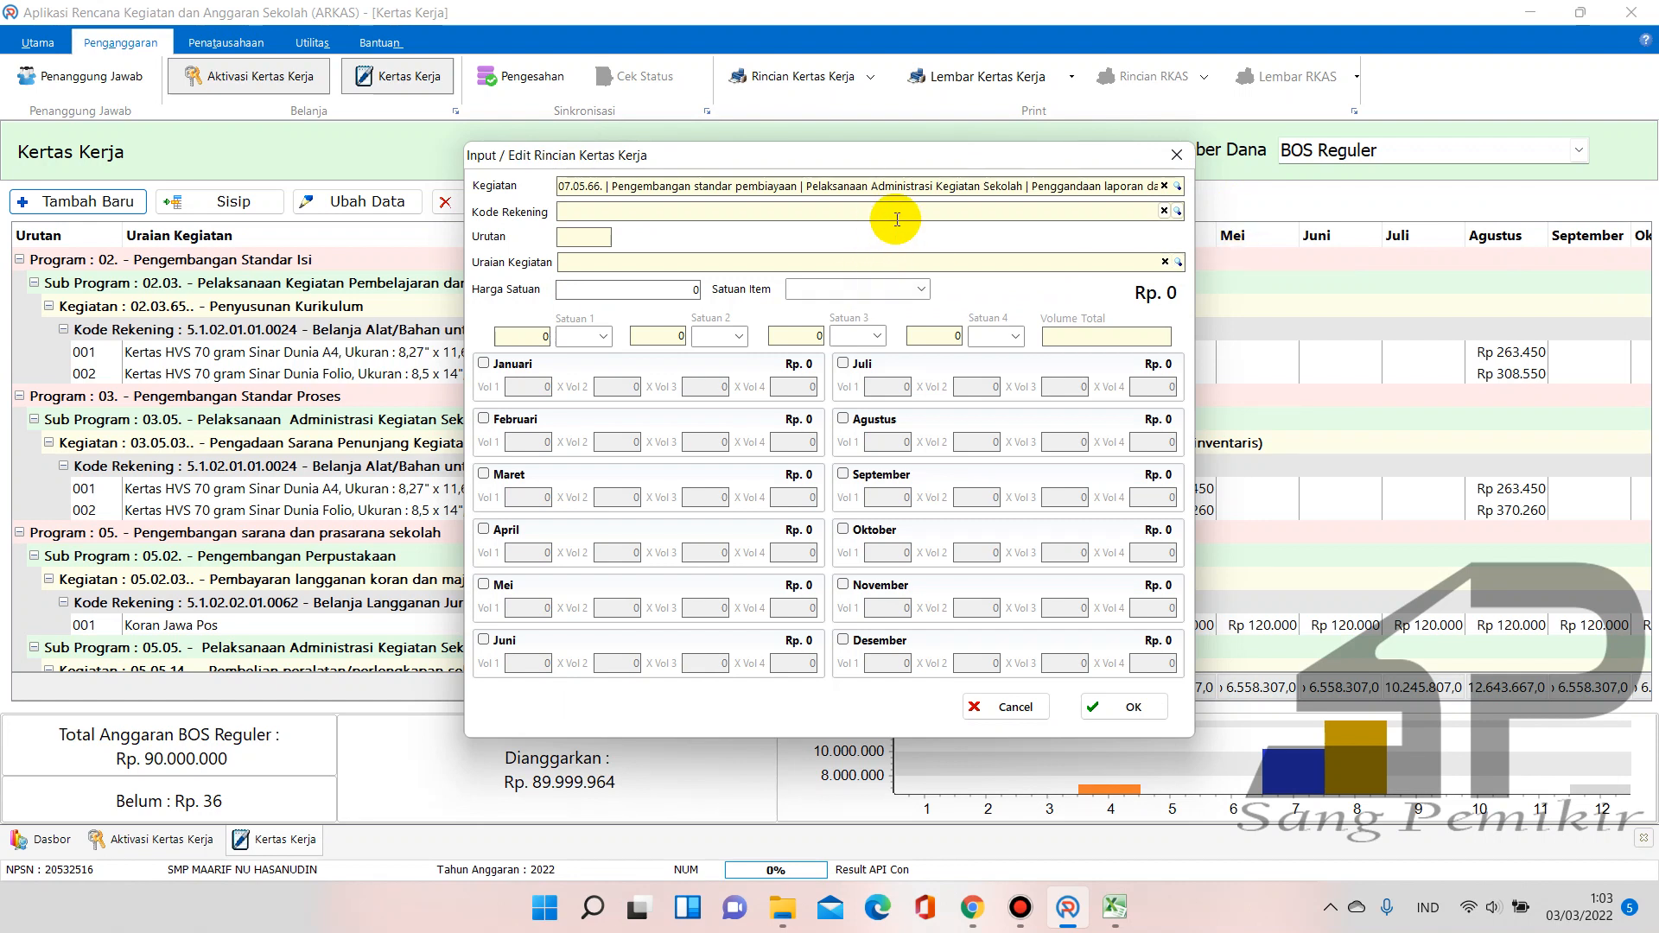
click(1179, 212)
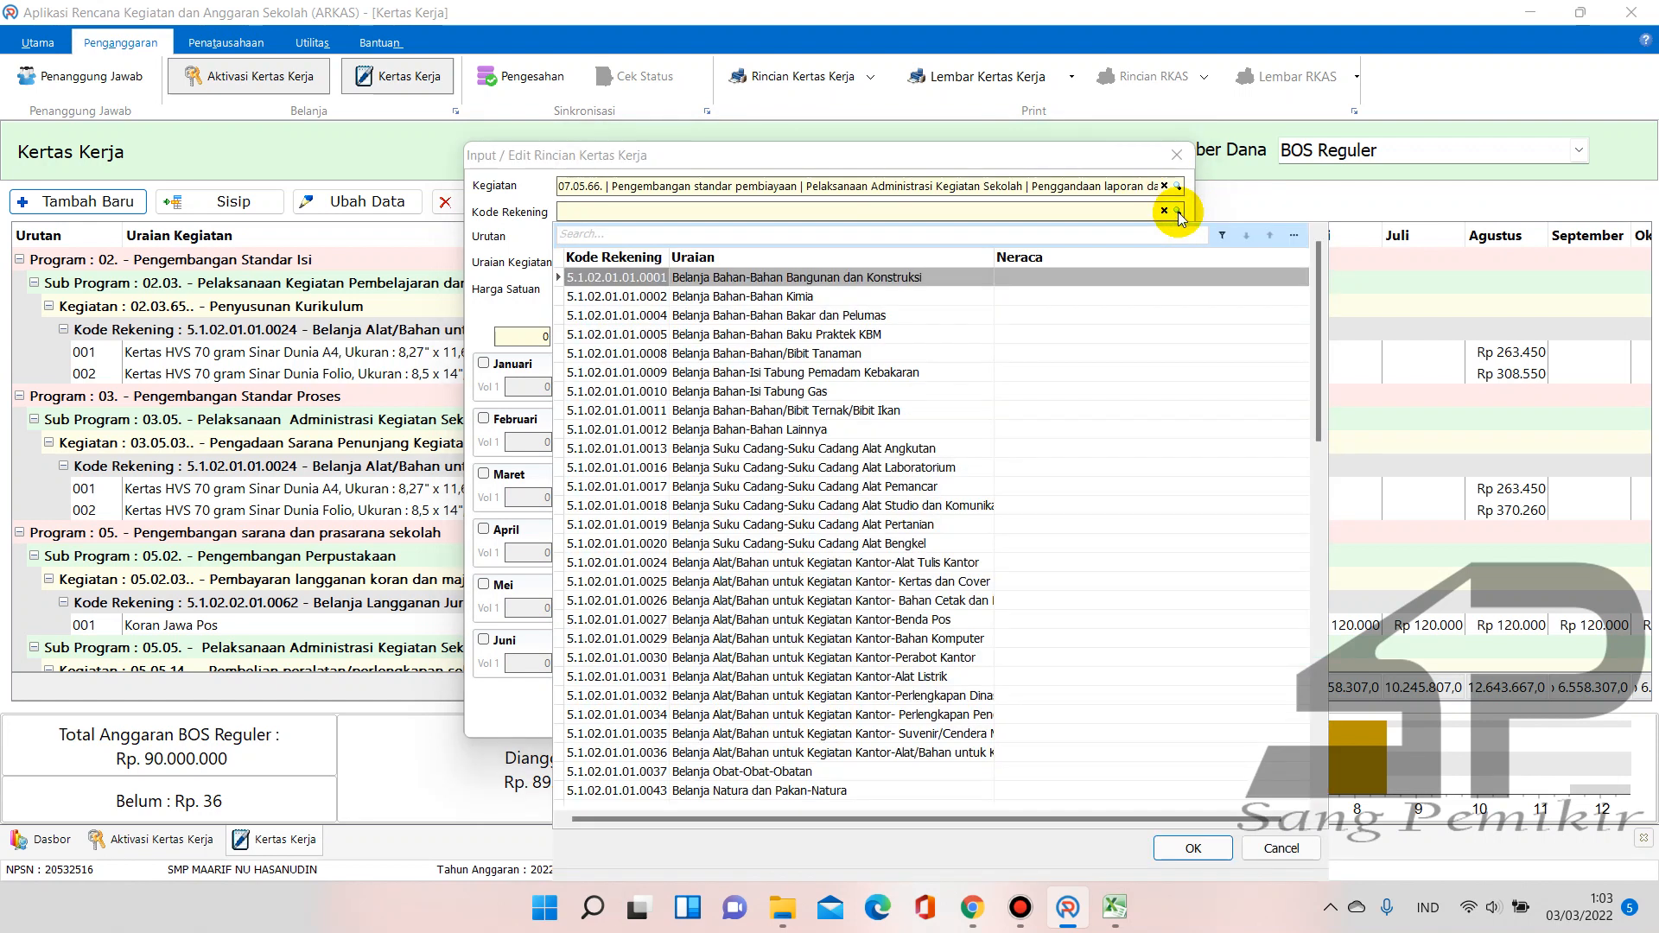
text(ce)
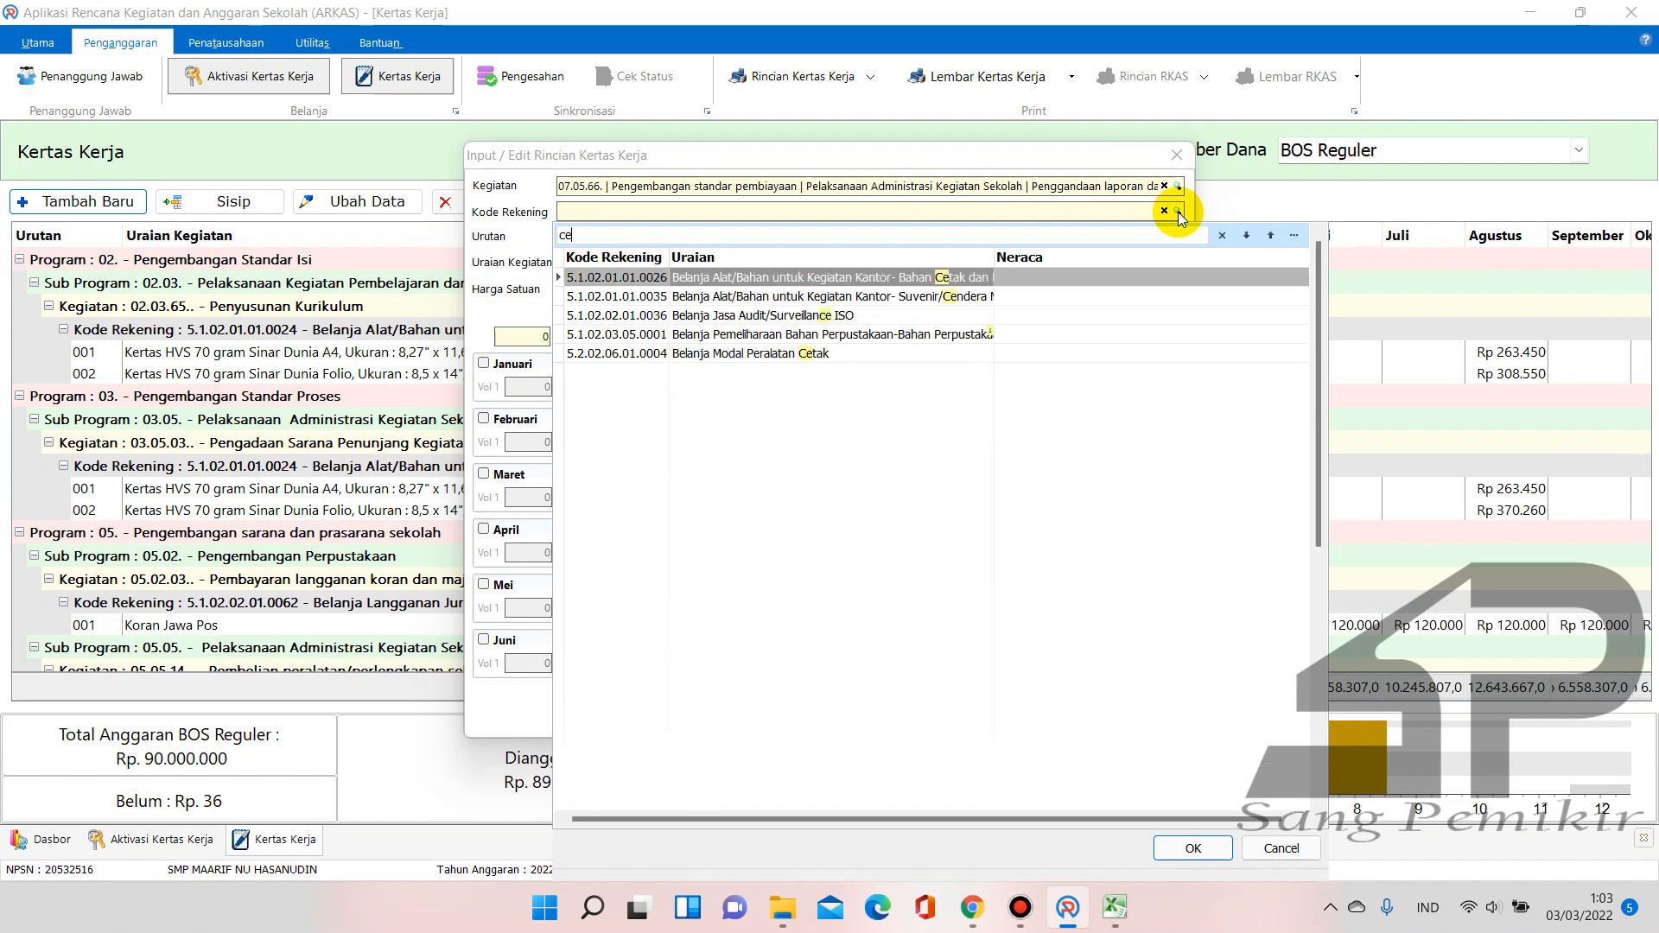
text(tak)
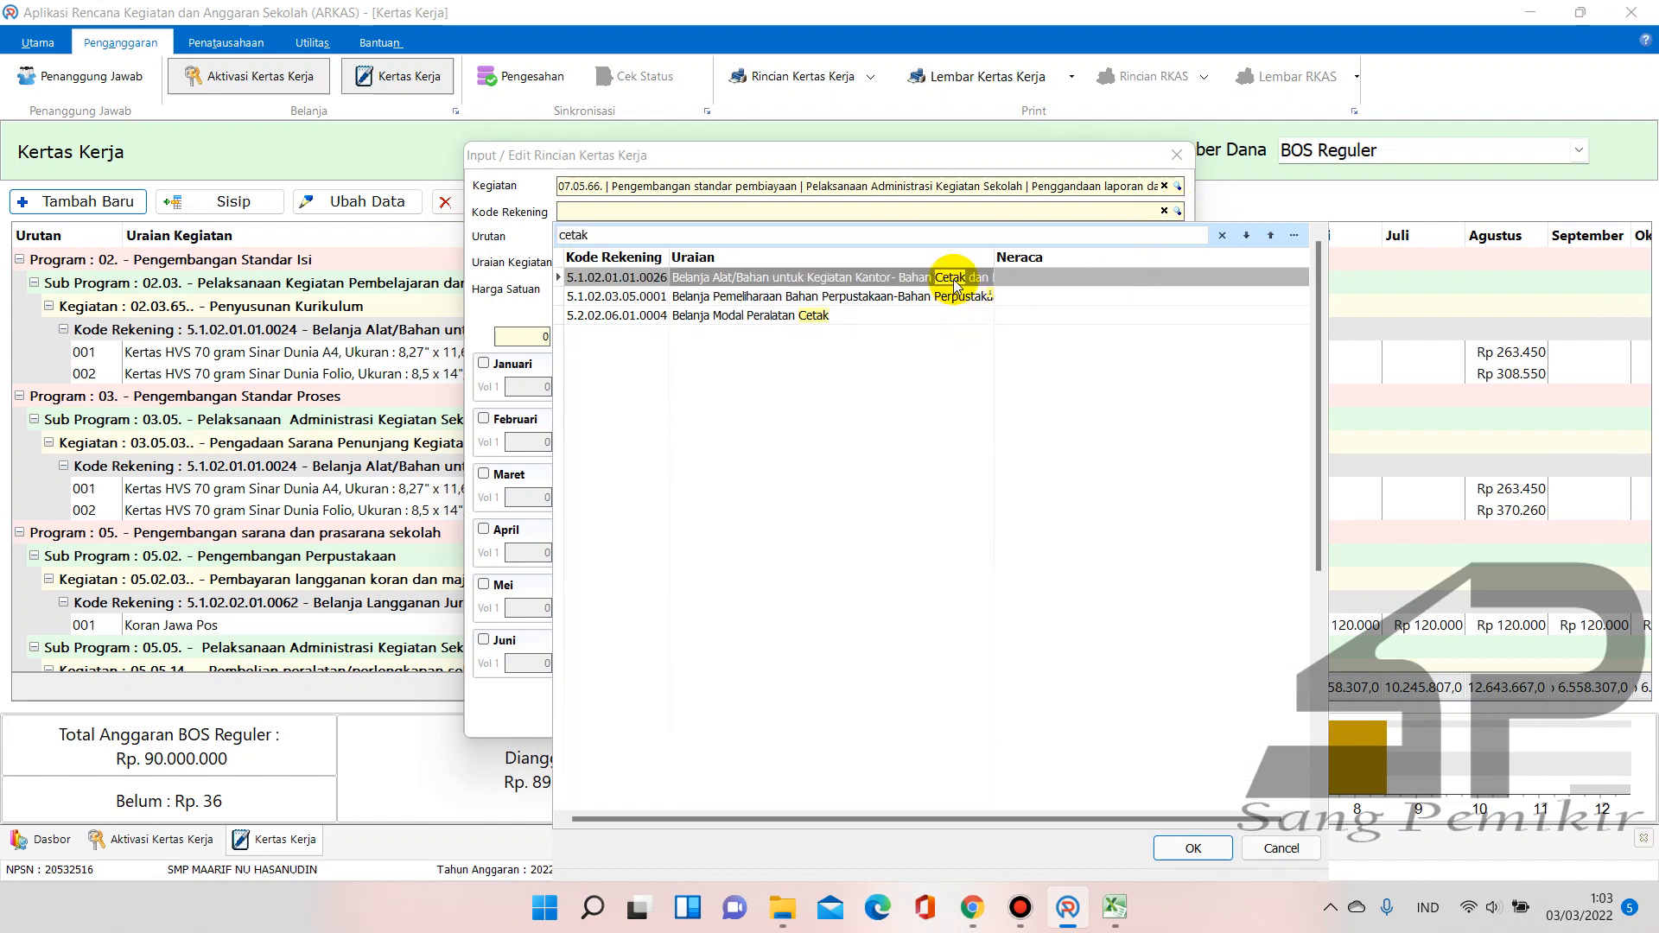
click(956, 283)
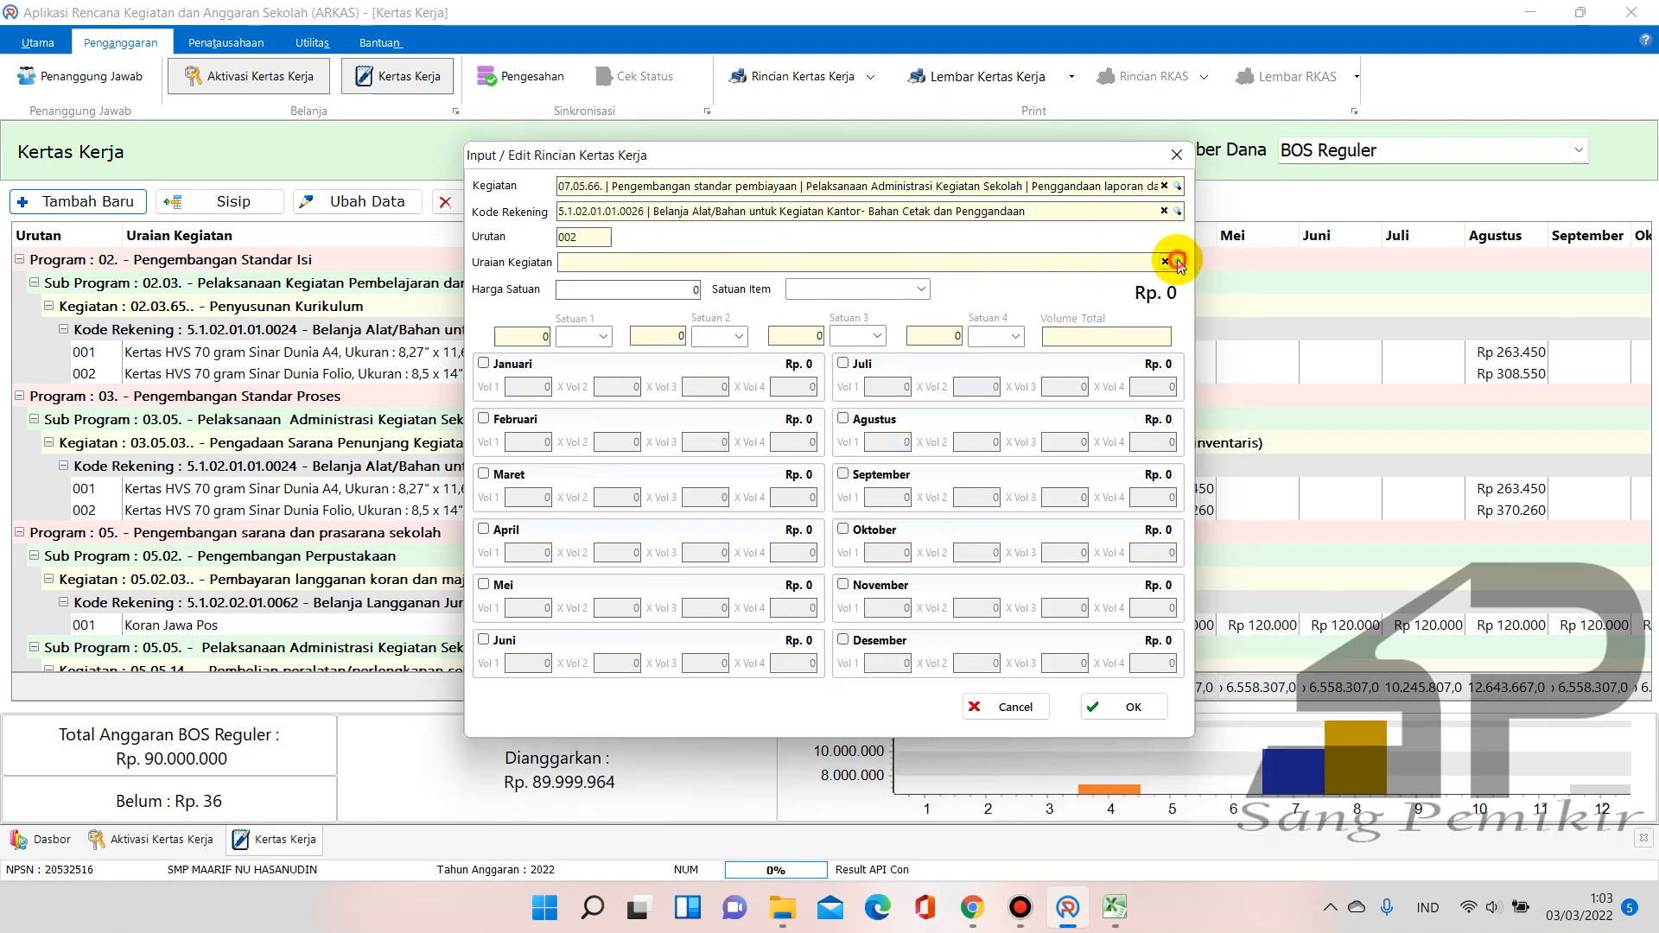
Choose Amplop Putih berkop as the item description
click(1179, 262)
drag(1437, 334, 1447, 594)
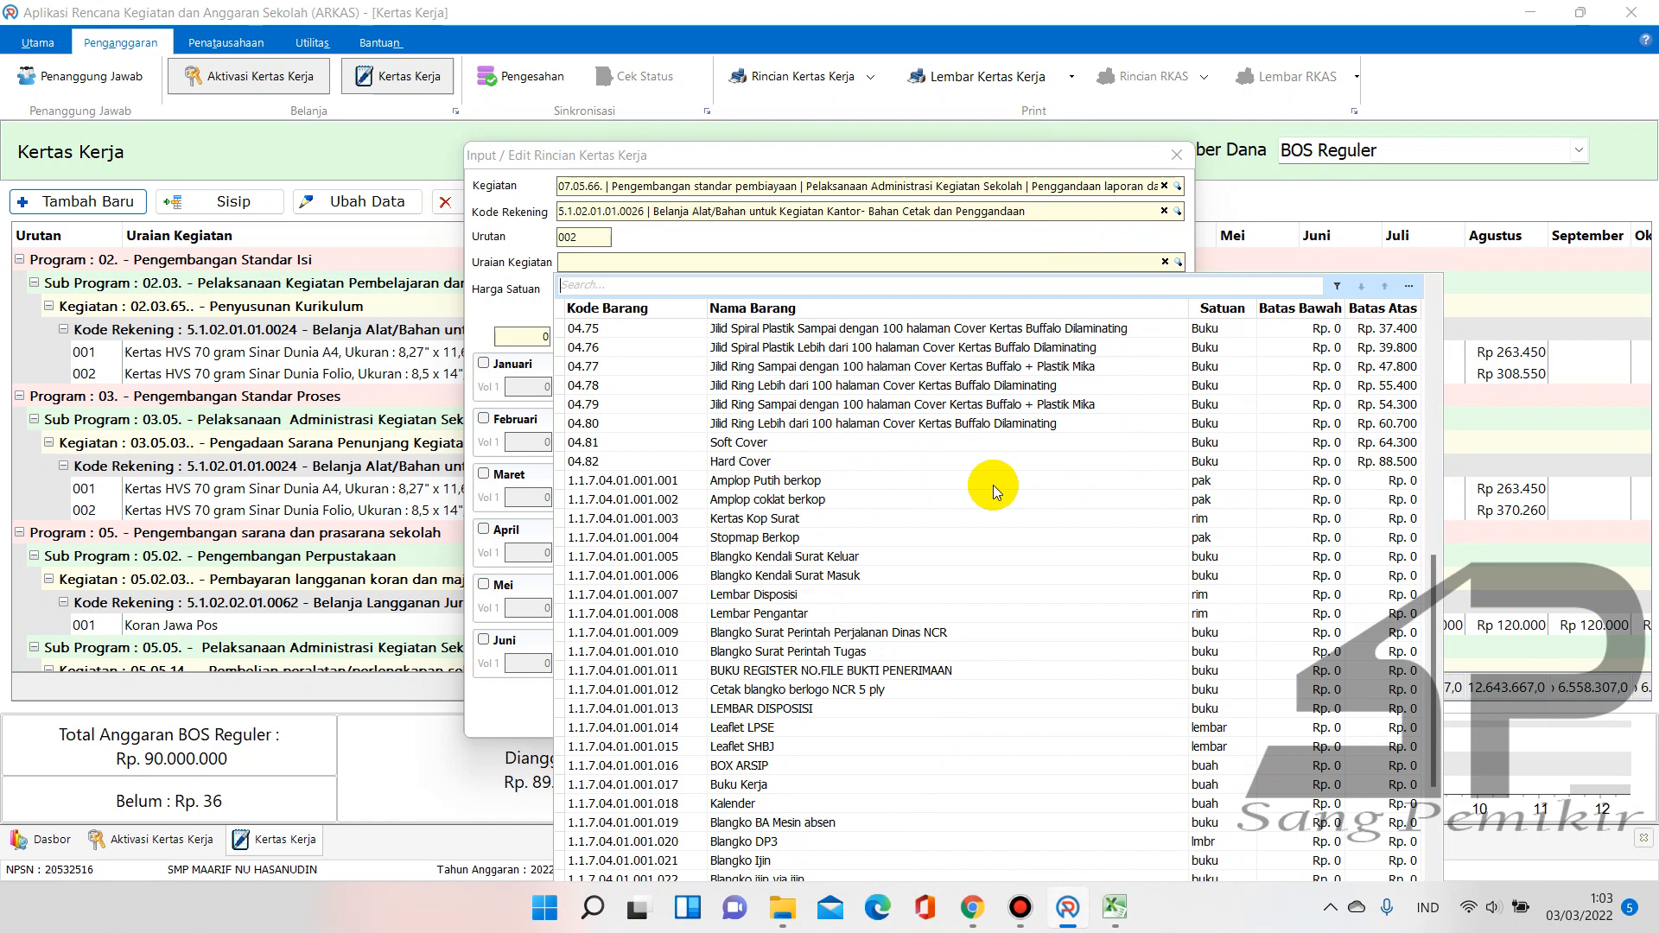
click(792, 521)
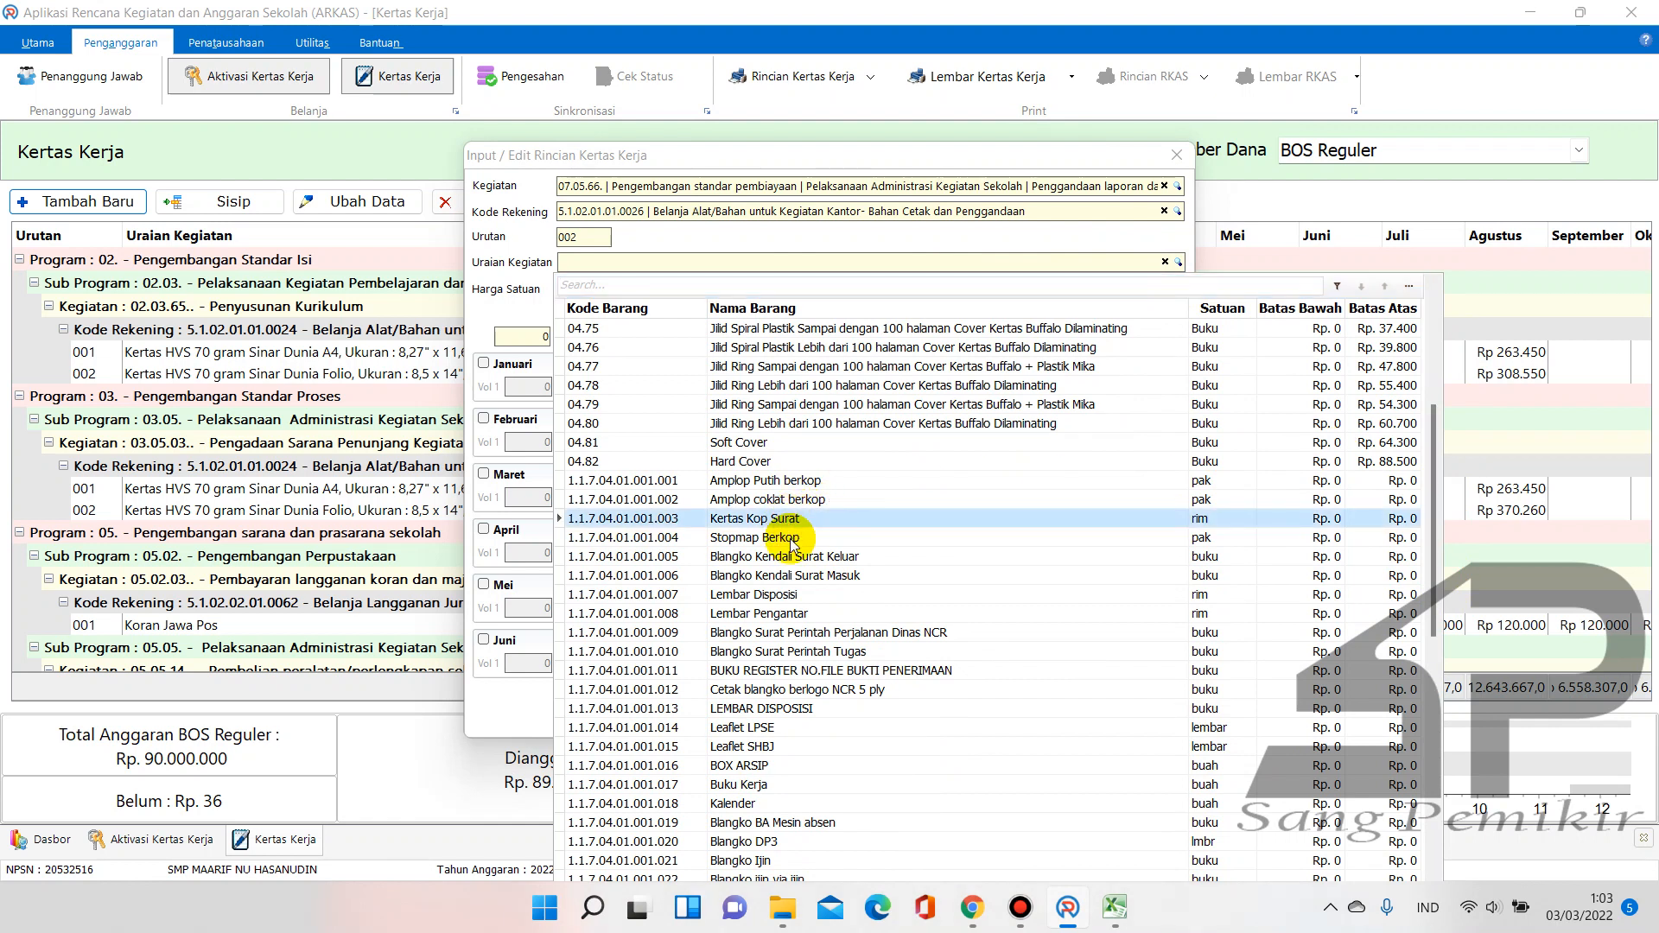
double_click(805, 480)
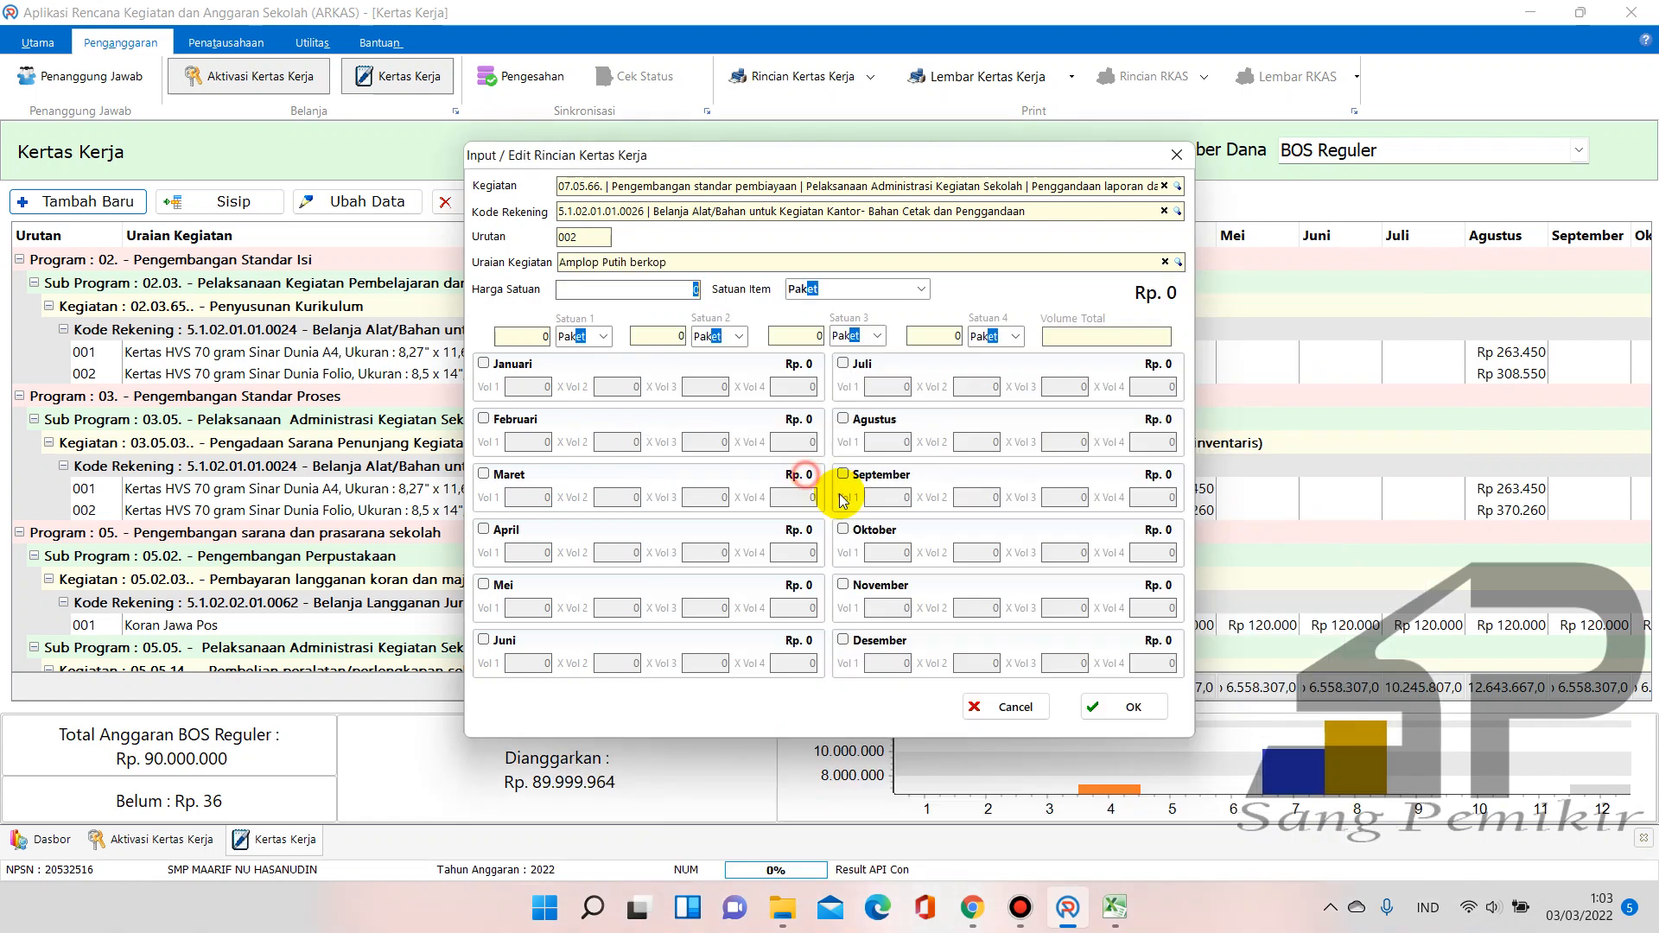
Set price 36 per Lembar, budget 1 in Juli, and save the line
click(689, 288)
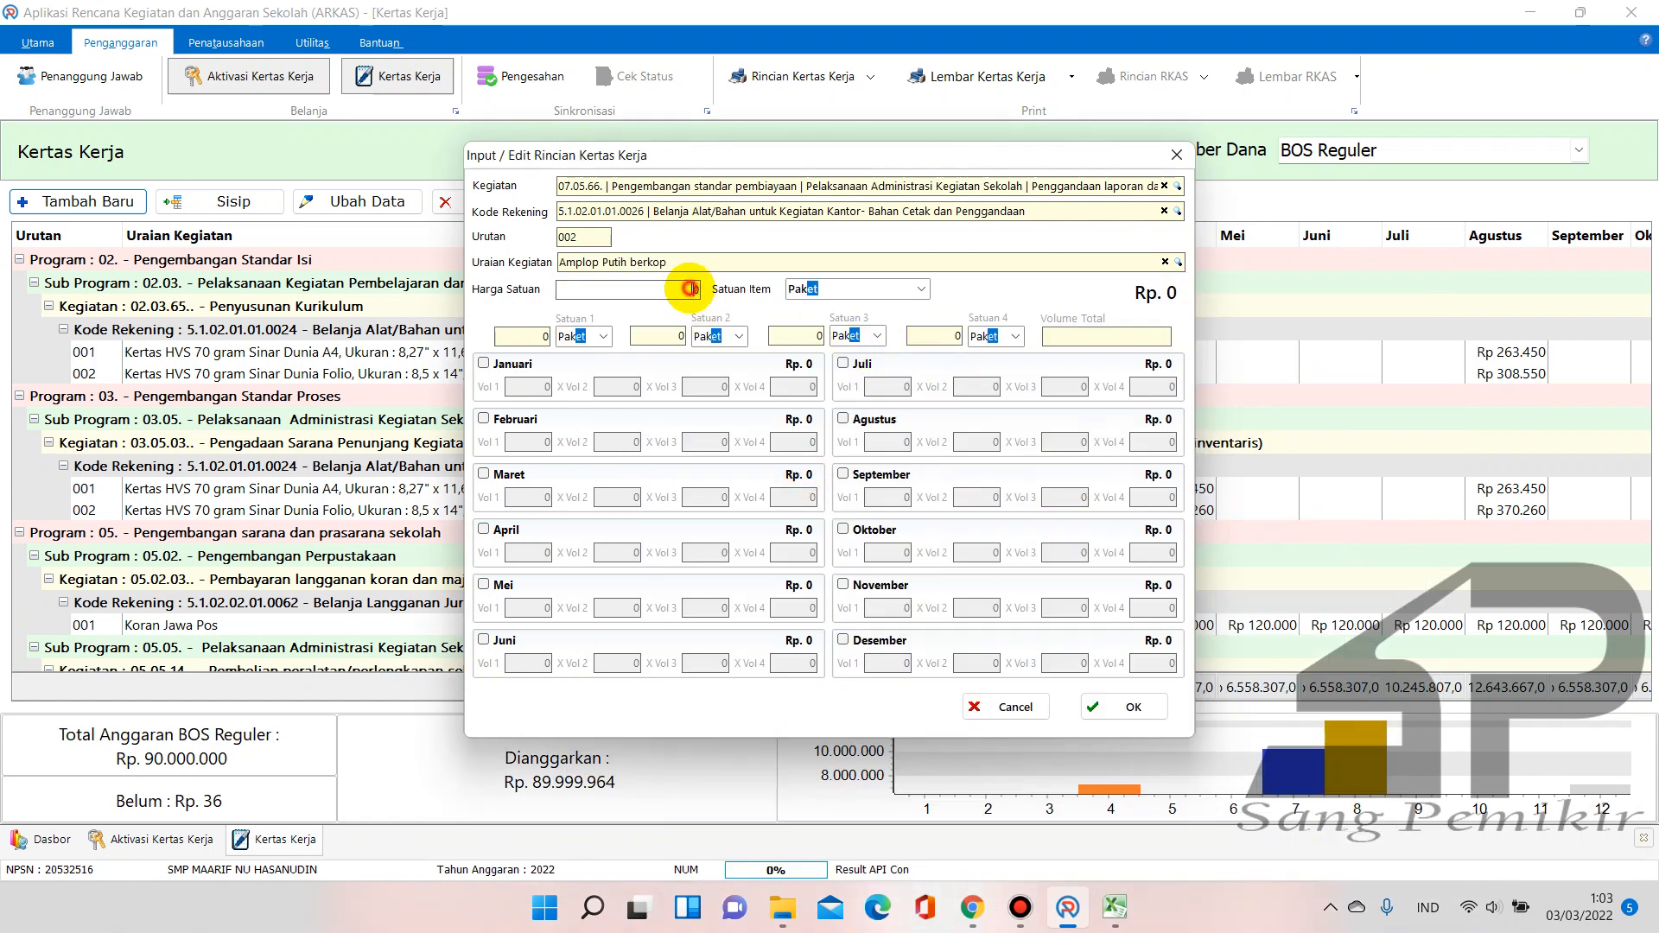
drag(690, 289, 707, 300)
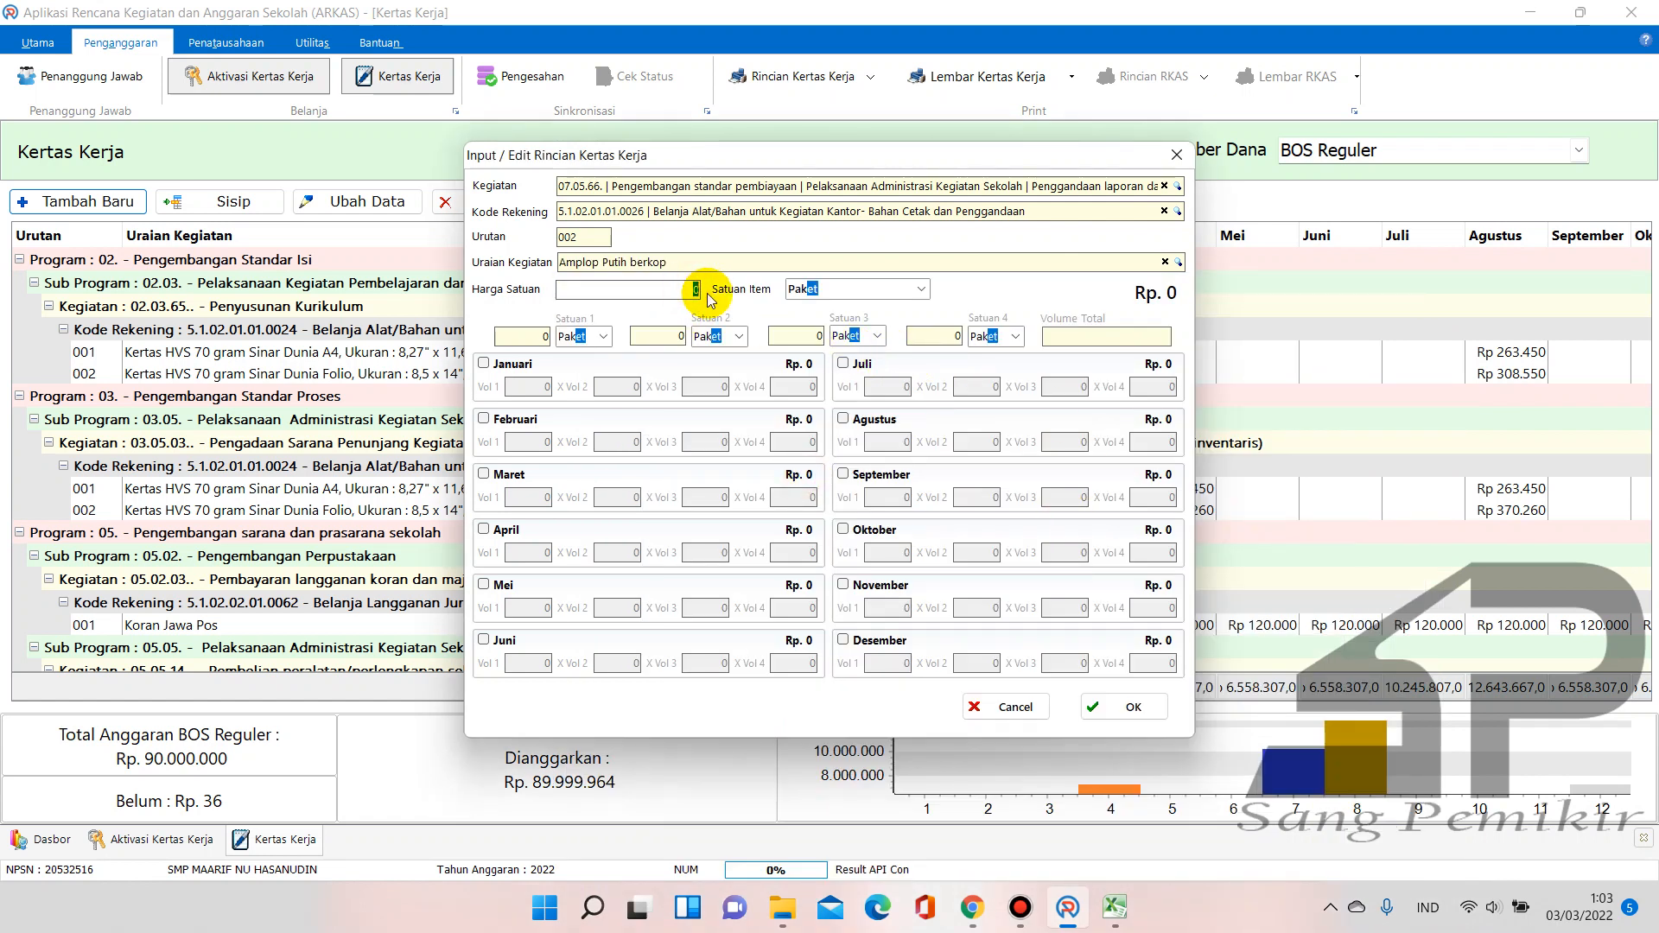
text(36)
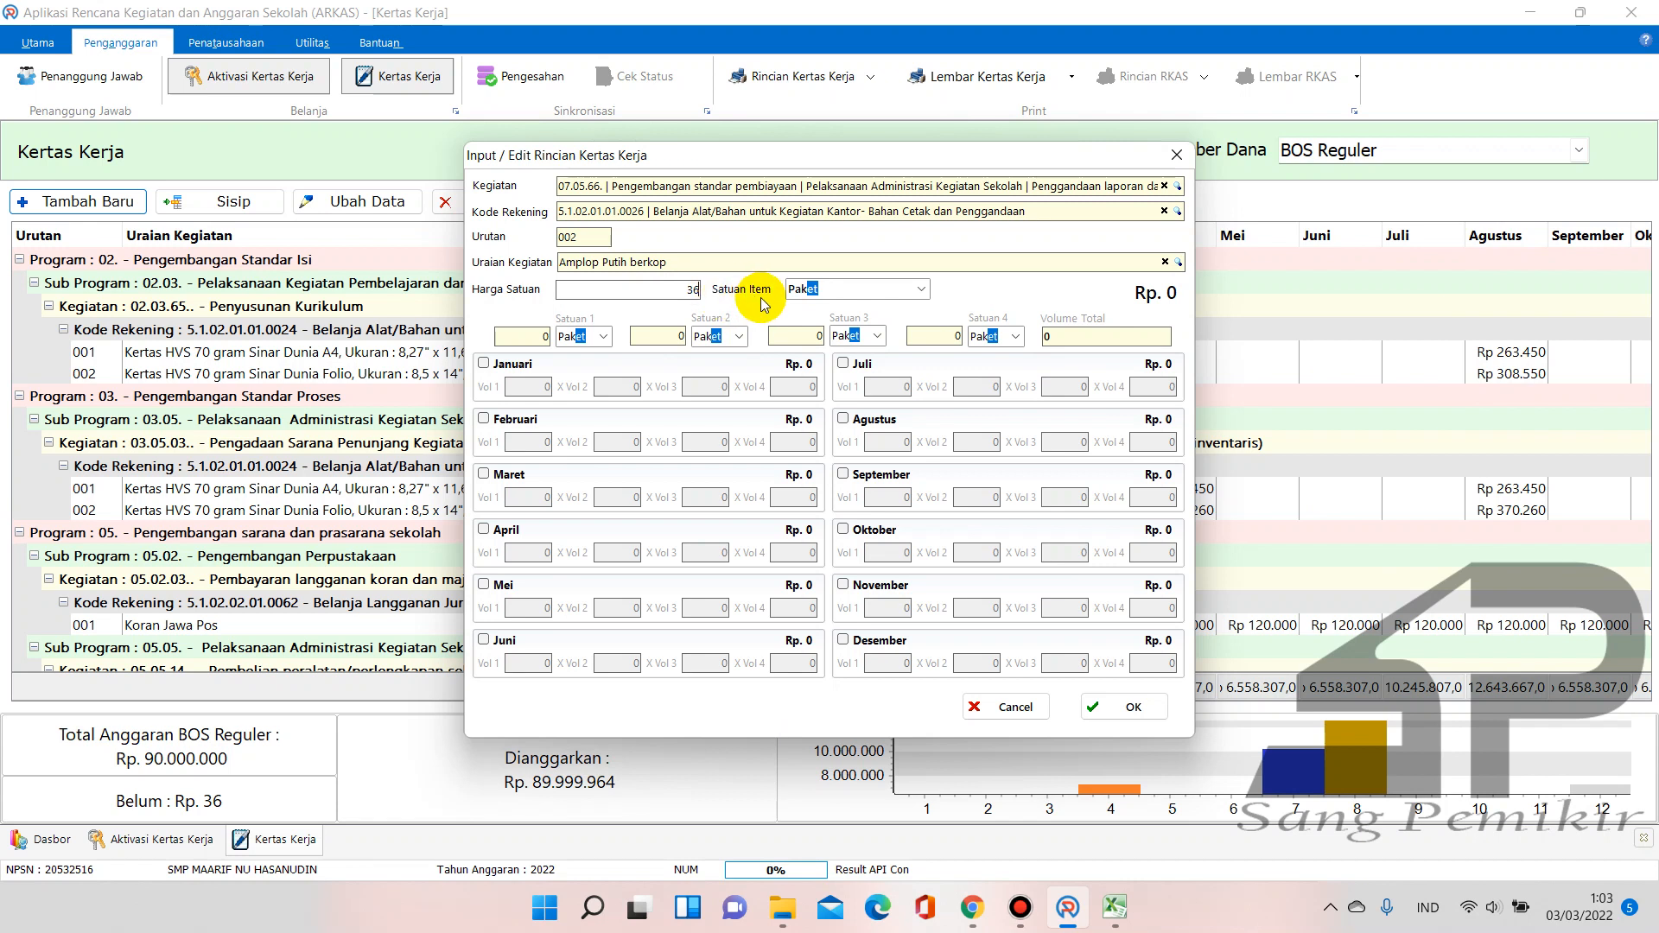
click(924, 289)
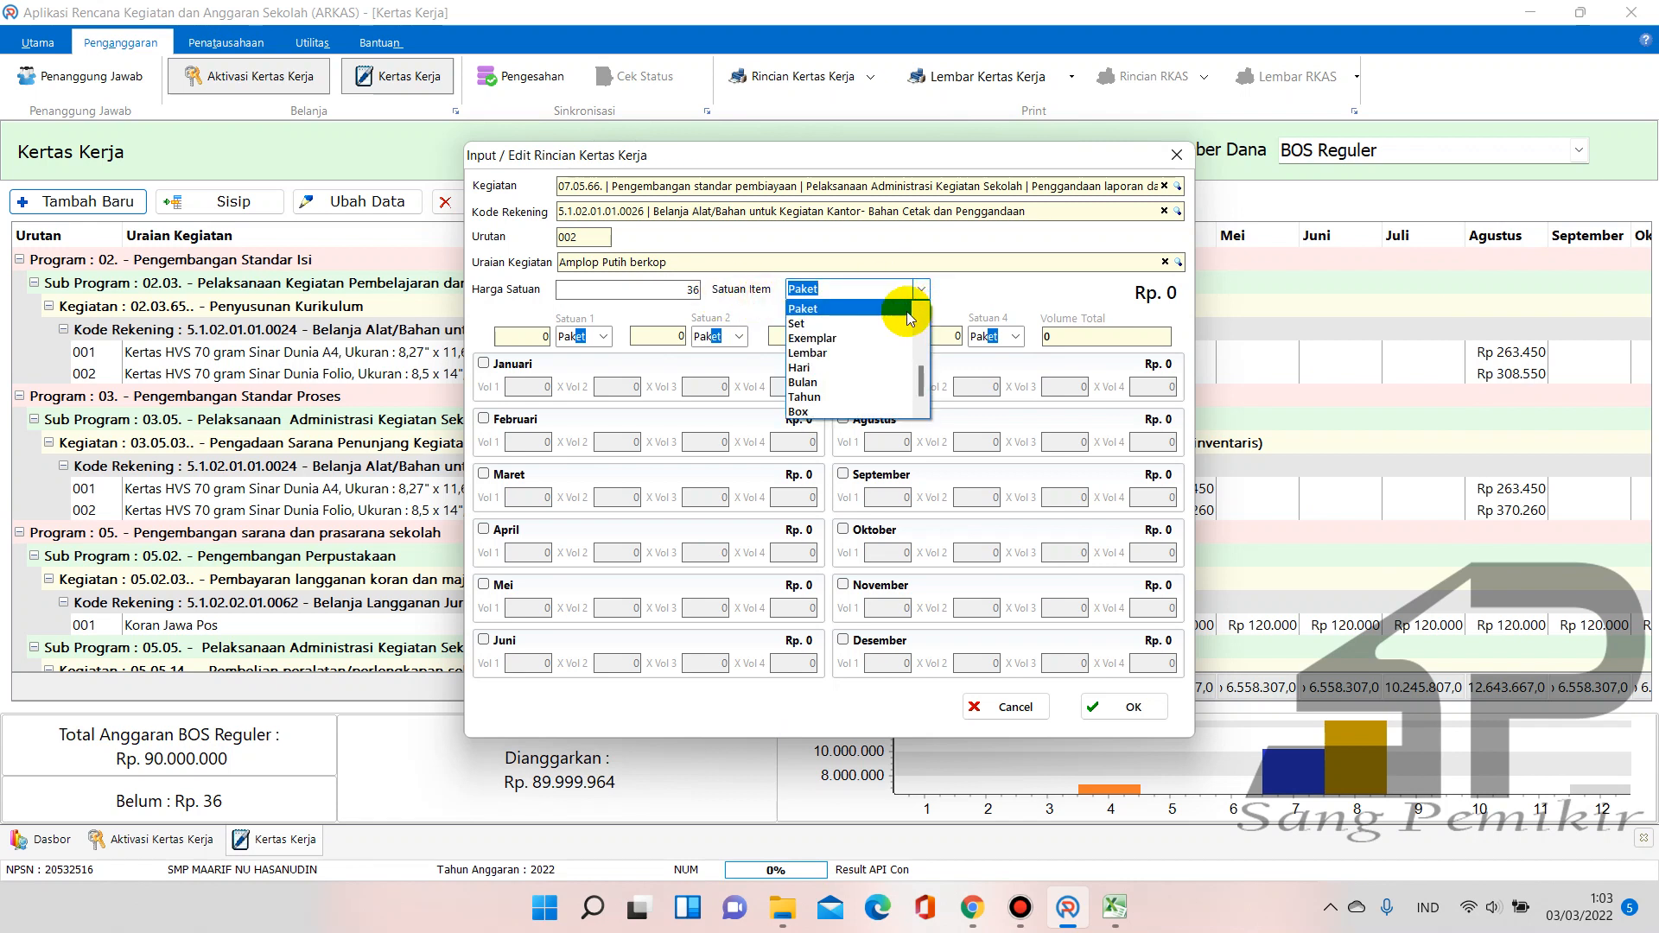
click(851, 353)
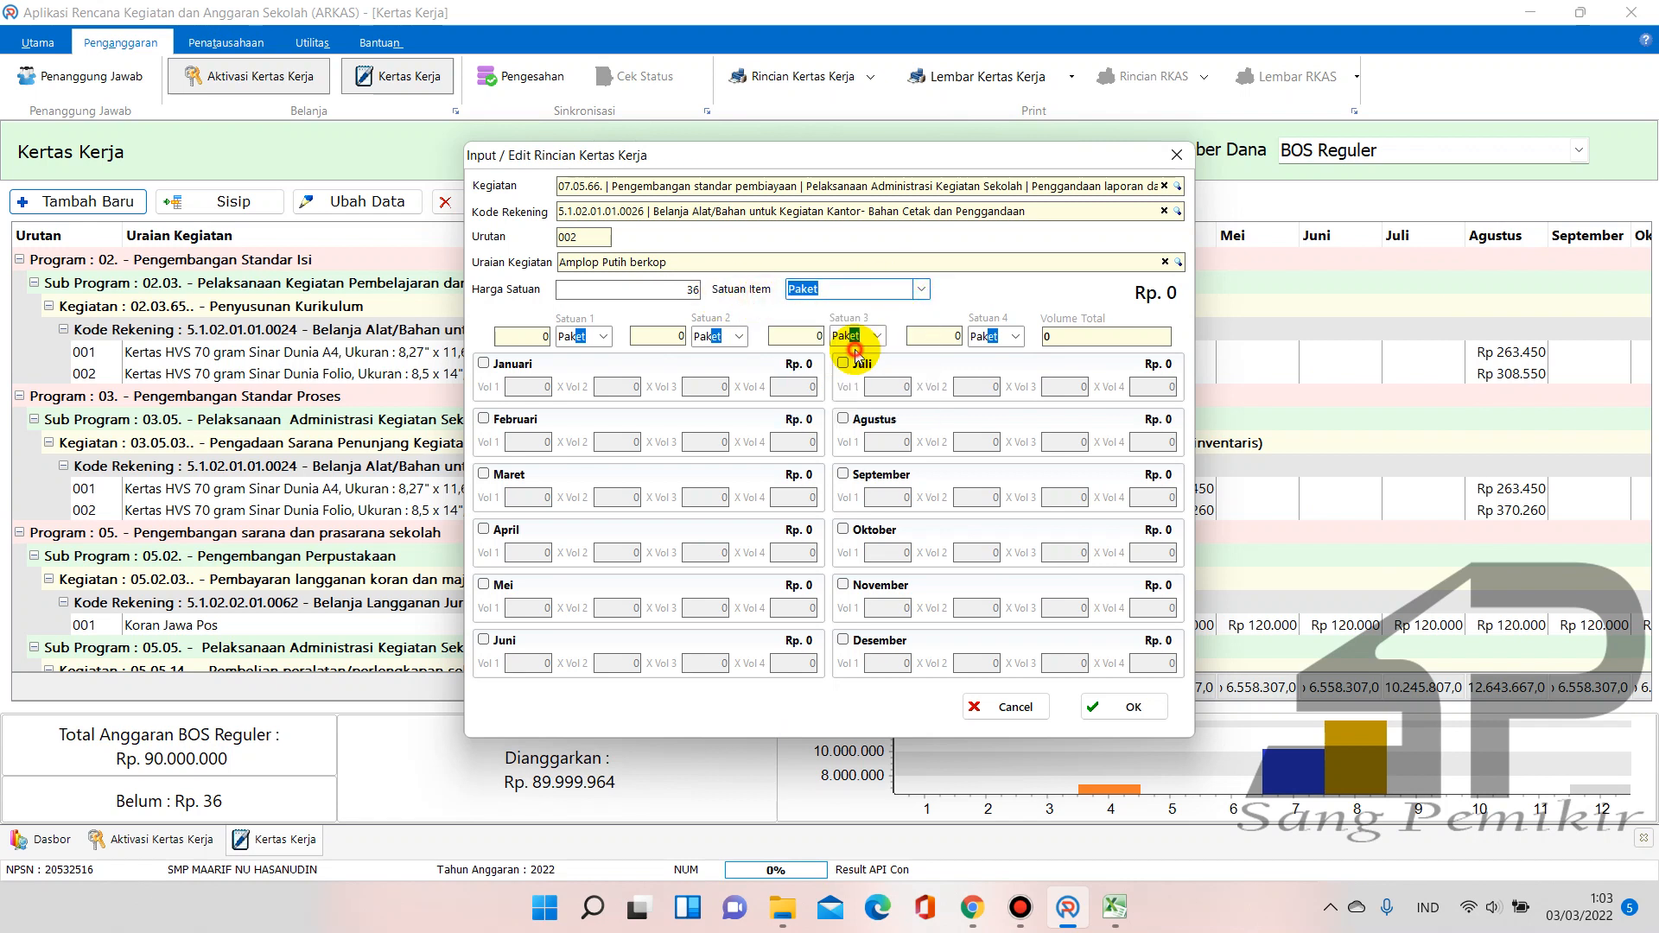
click(843, 364)
click(886, 388)
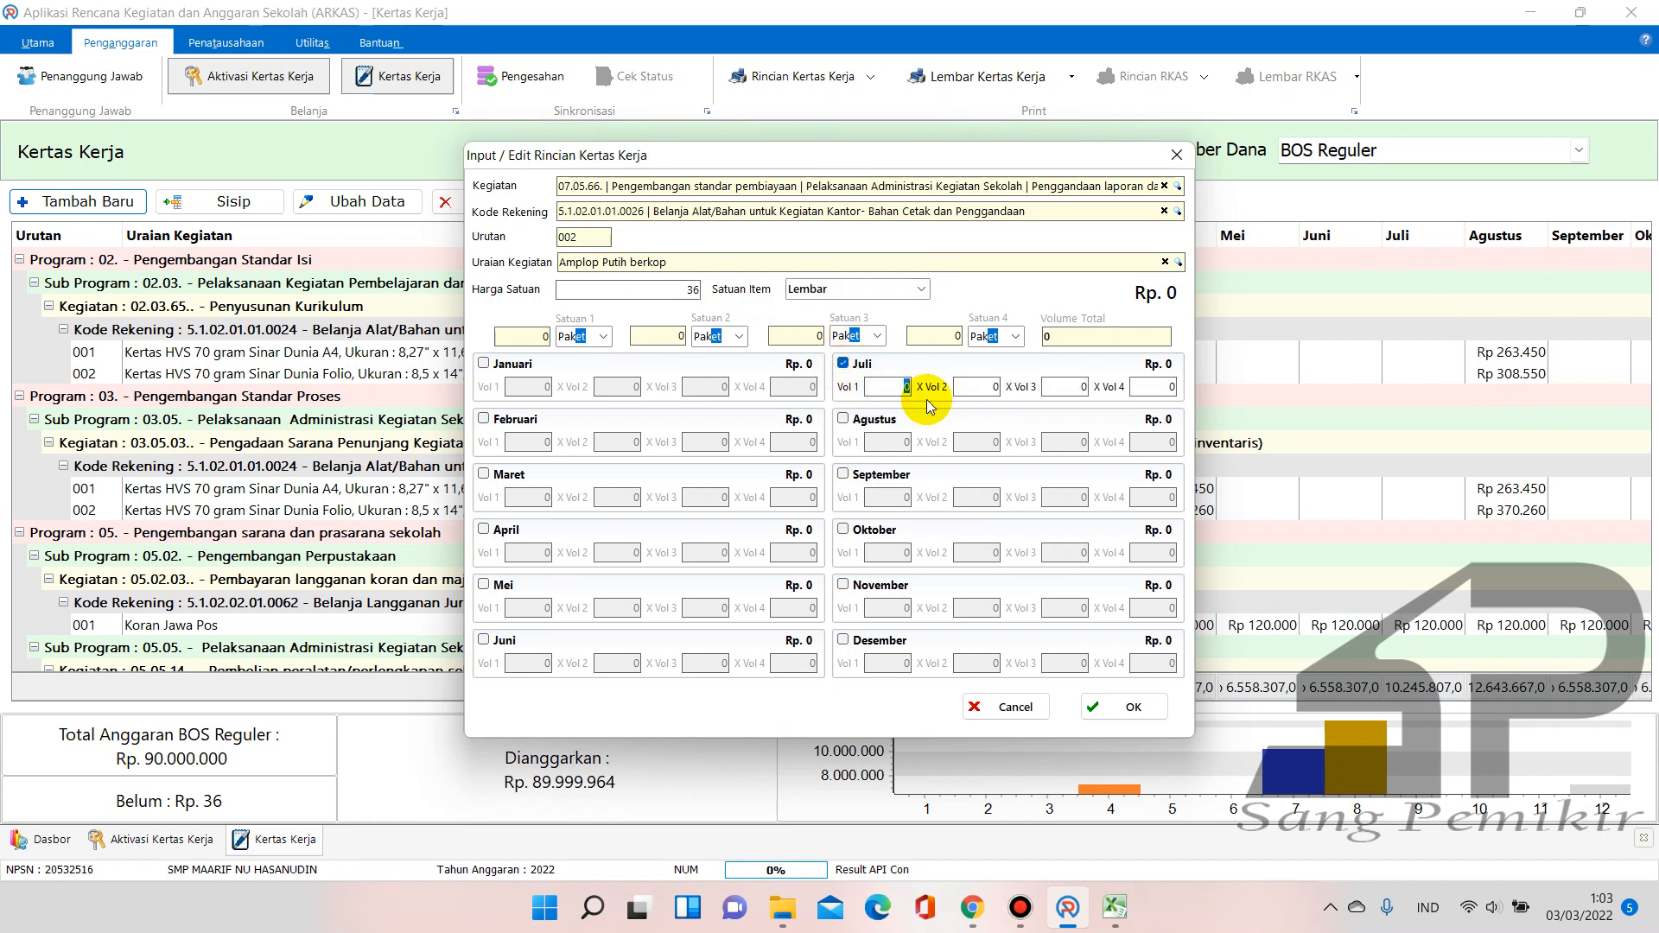
text(1)
click(980, 386)
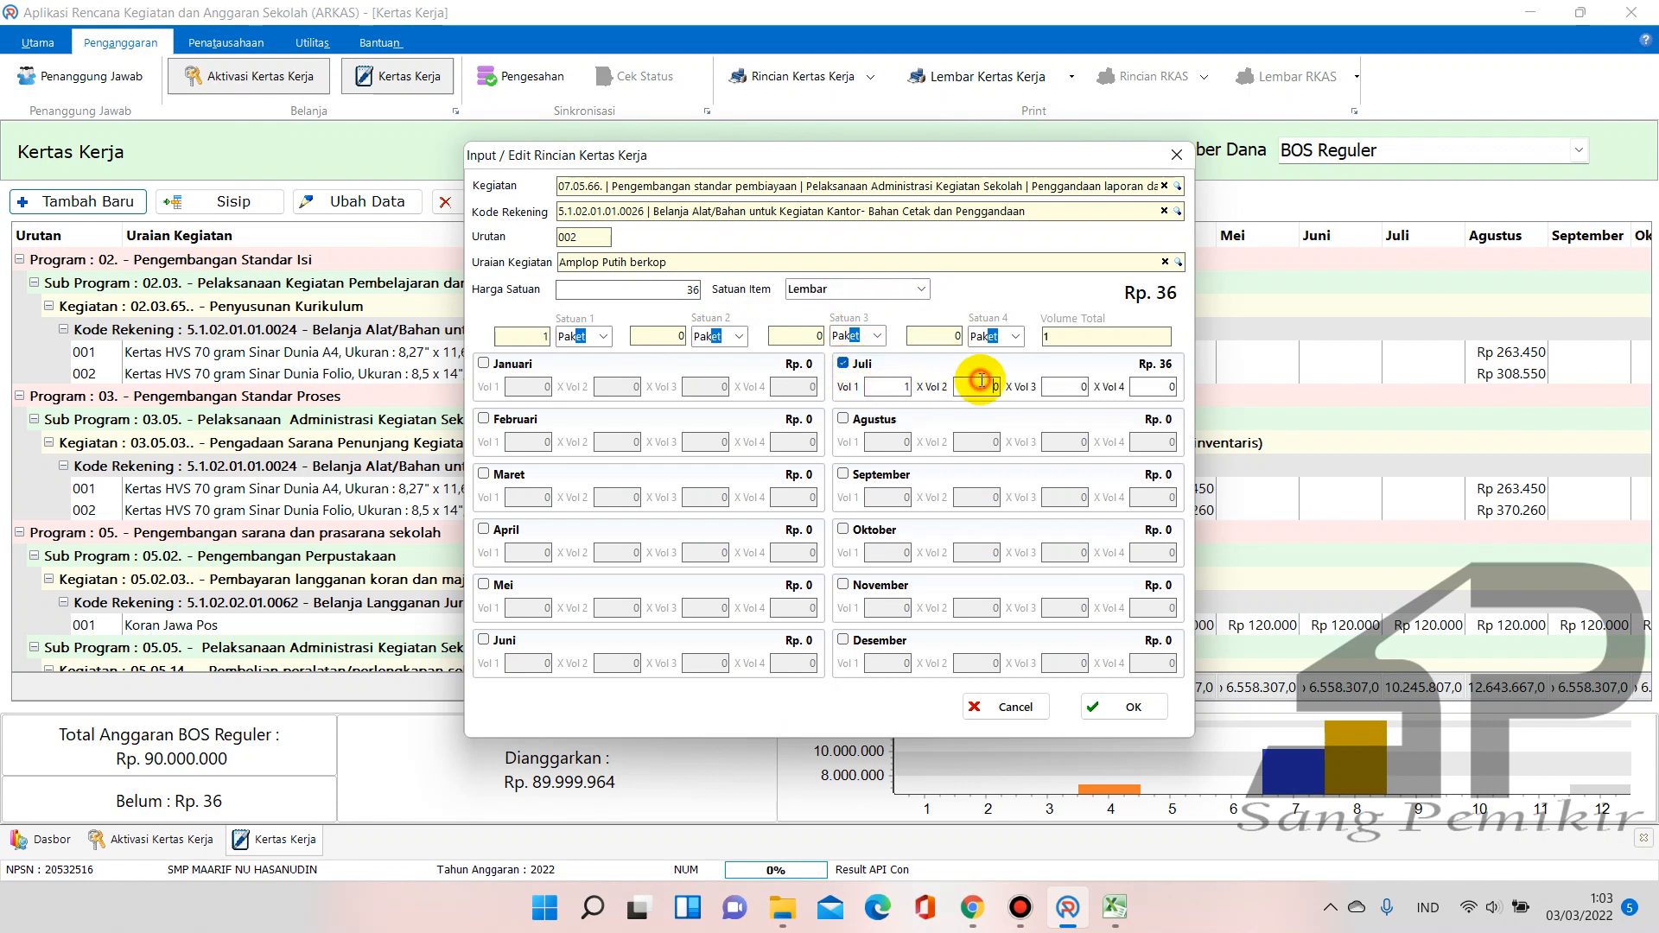
click(1111, 707)
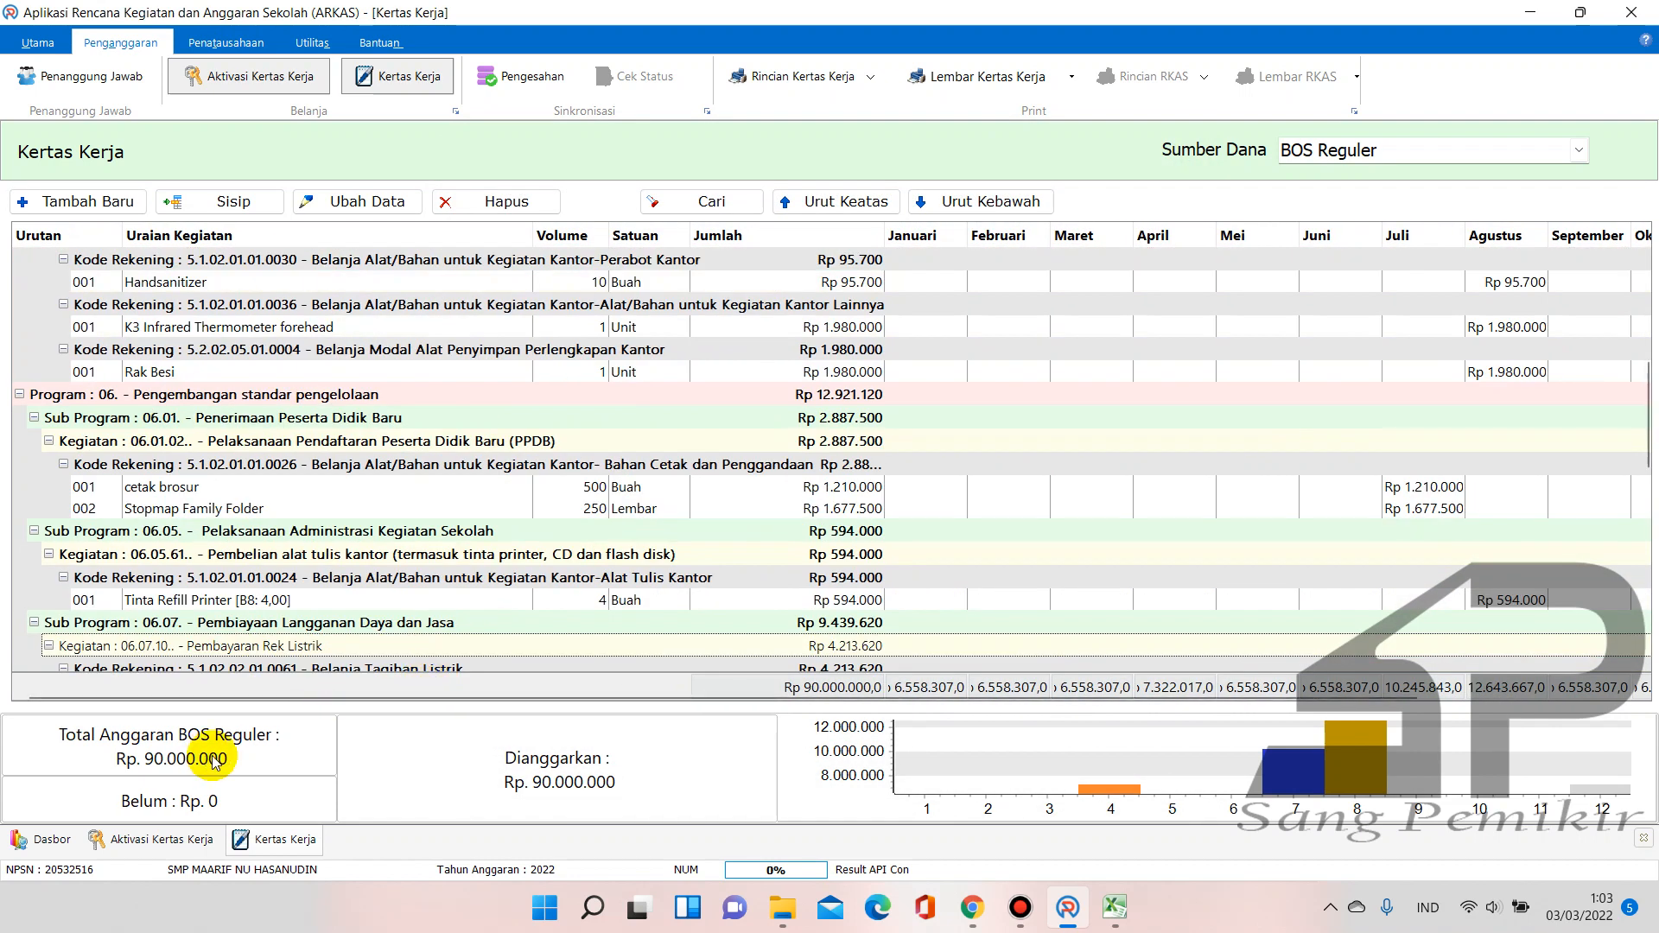
scroll(665, 510, down, 15)
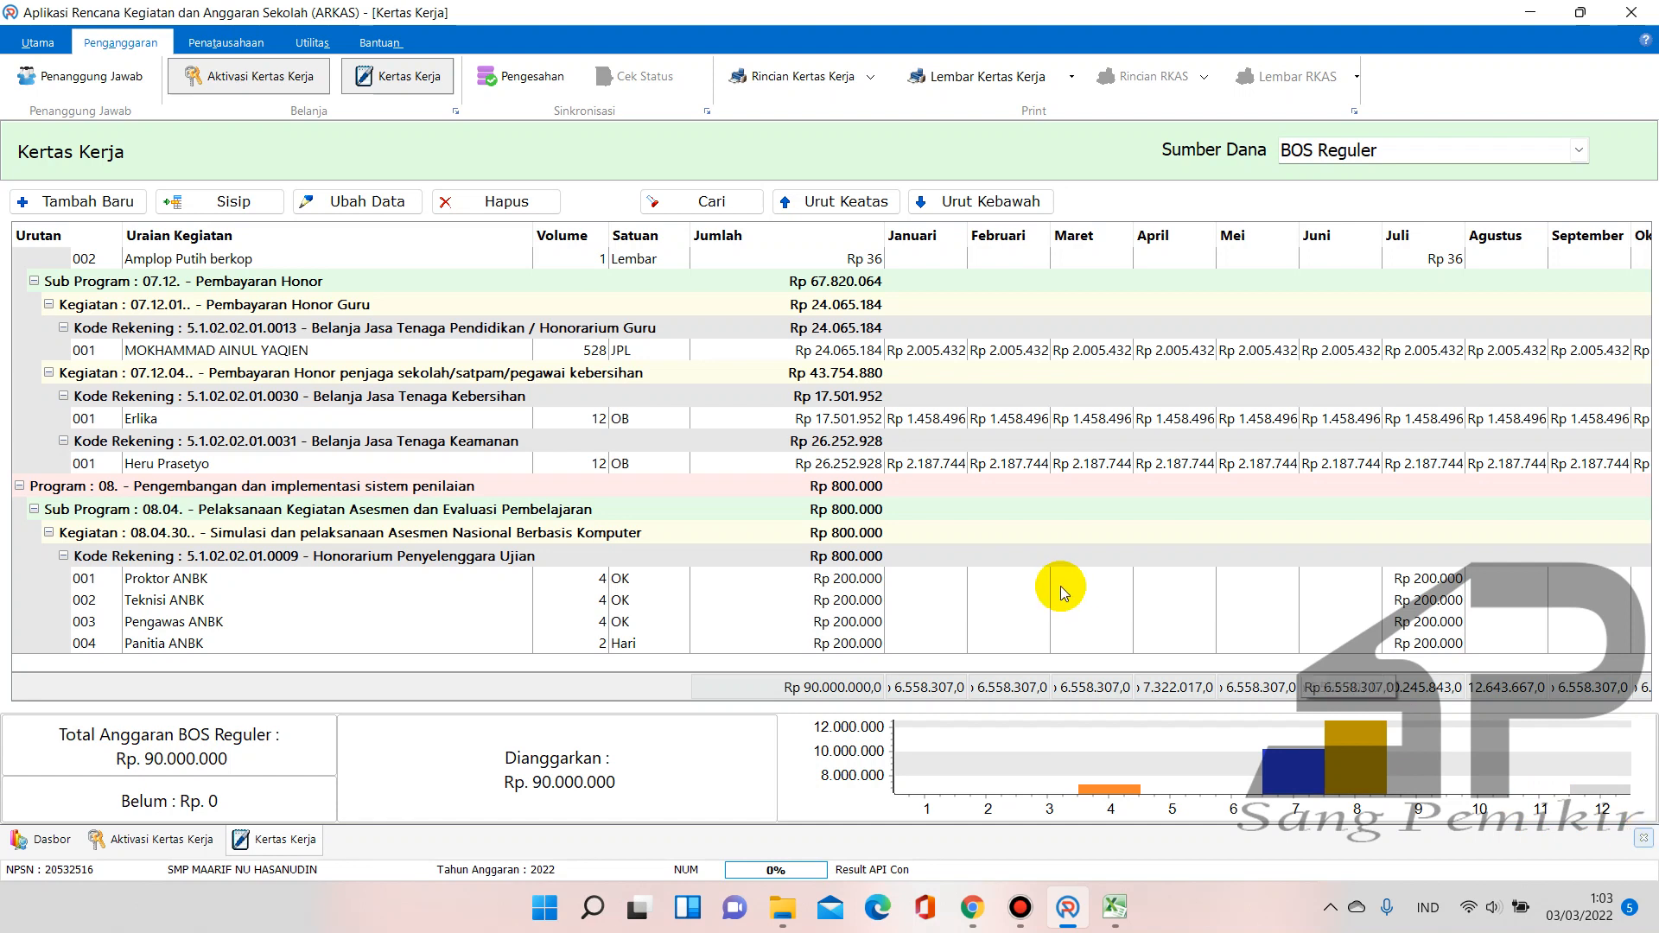
scroll(723, 403, up, 10)
scroll(723, 403, up, 4)
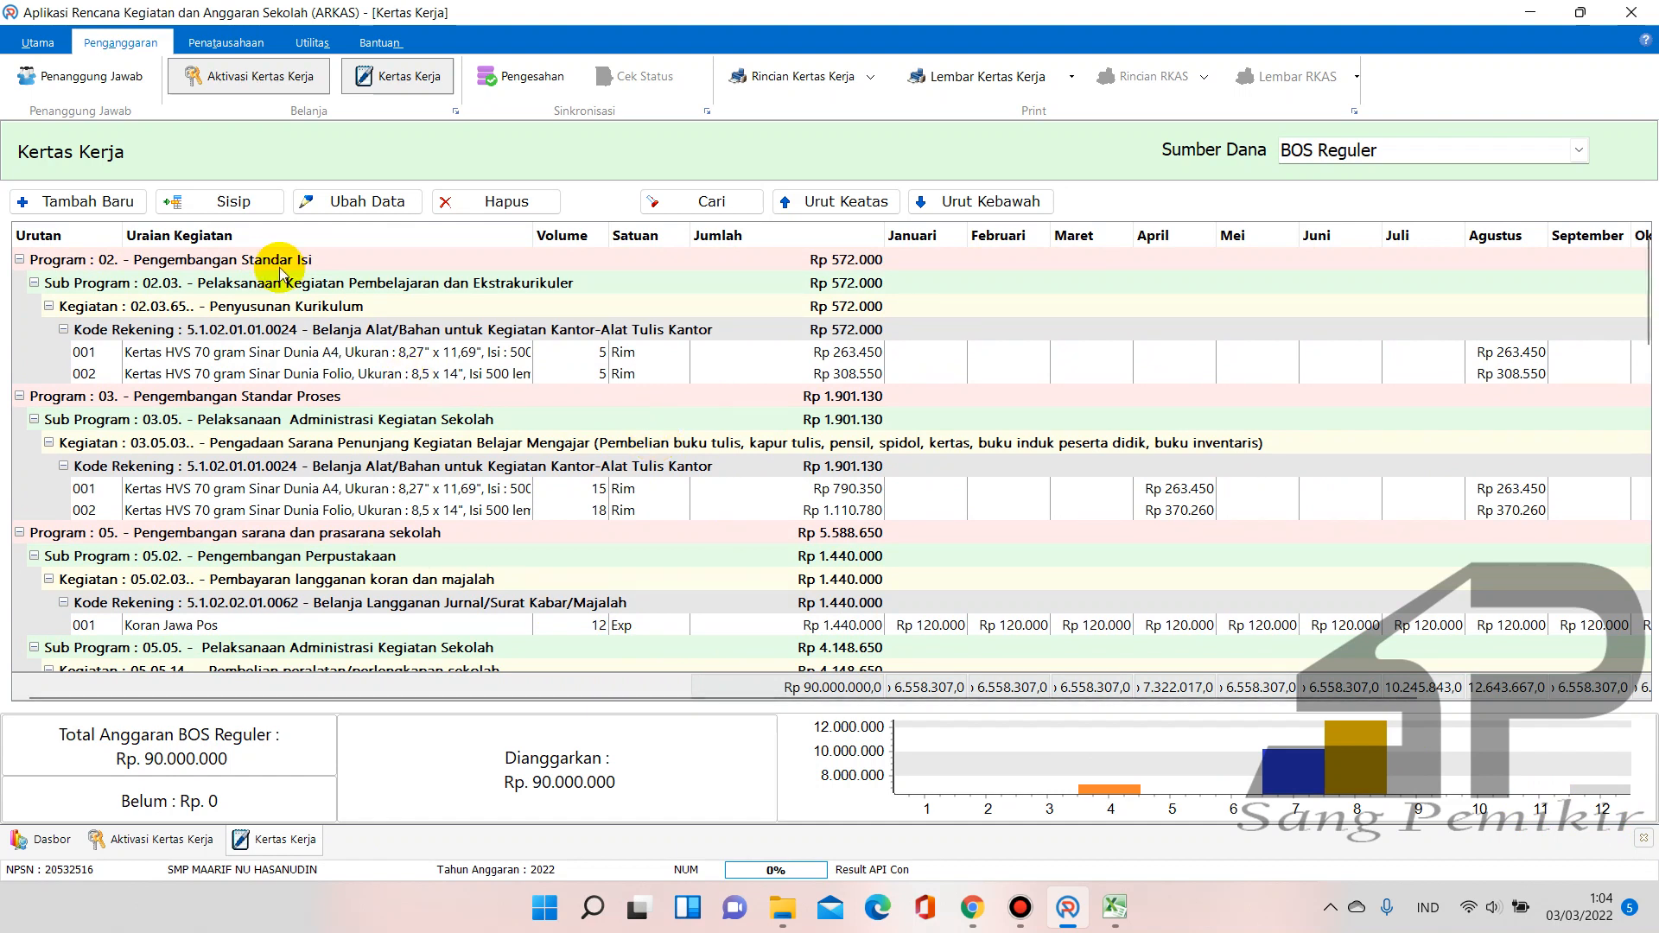
scroll(478, 330, down, 10)
scroll(534, 427, down, 10)
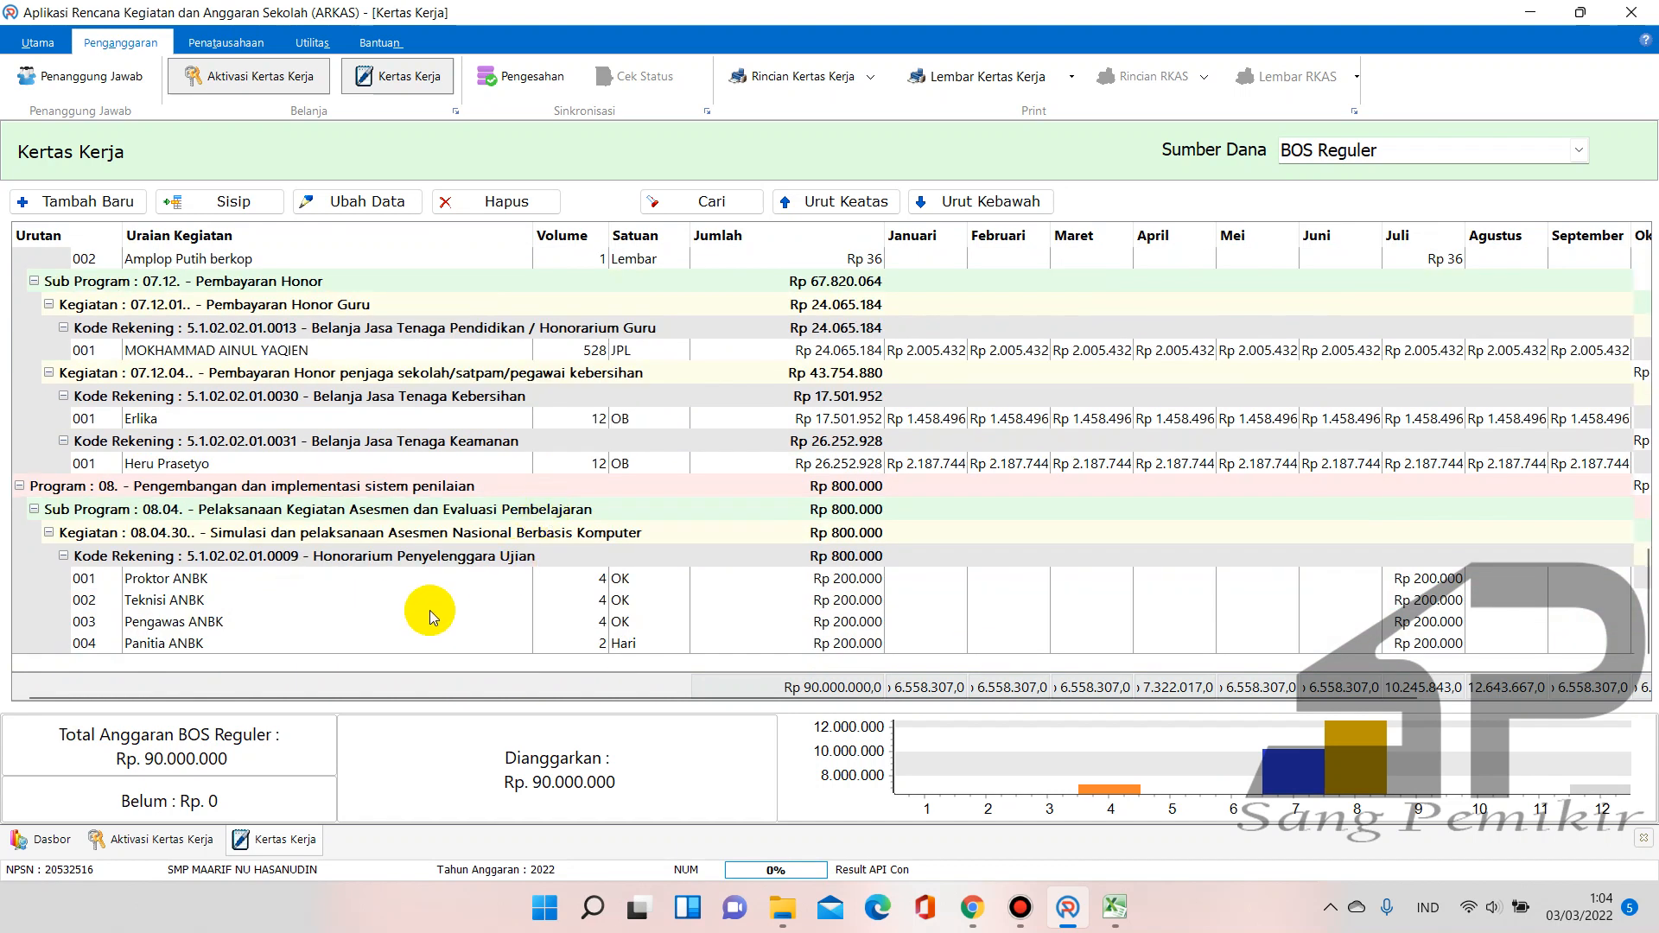
scroll(429, 610, up, 20)
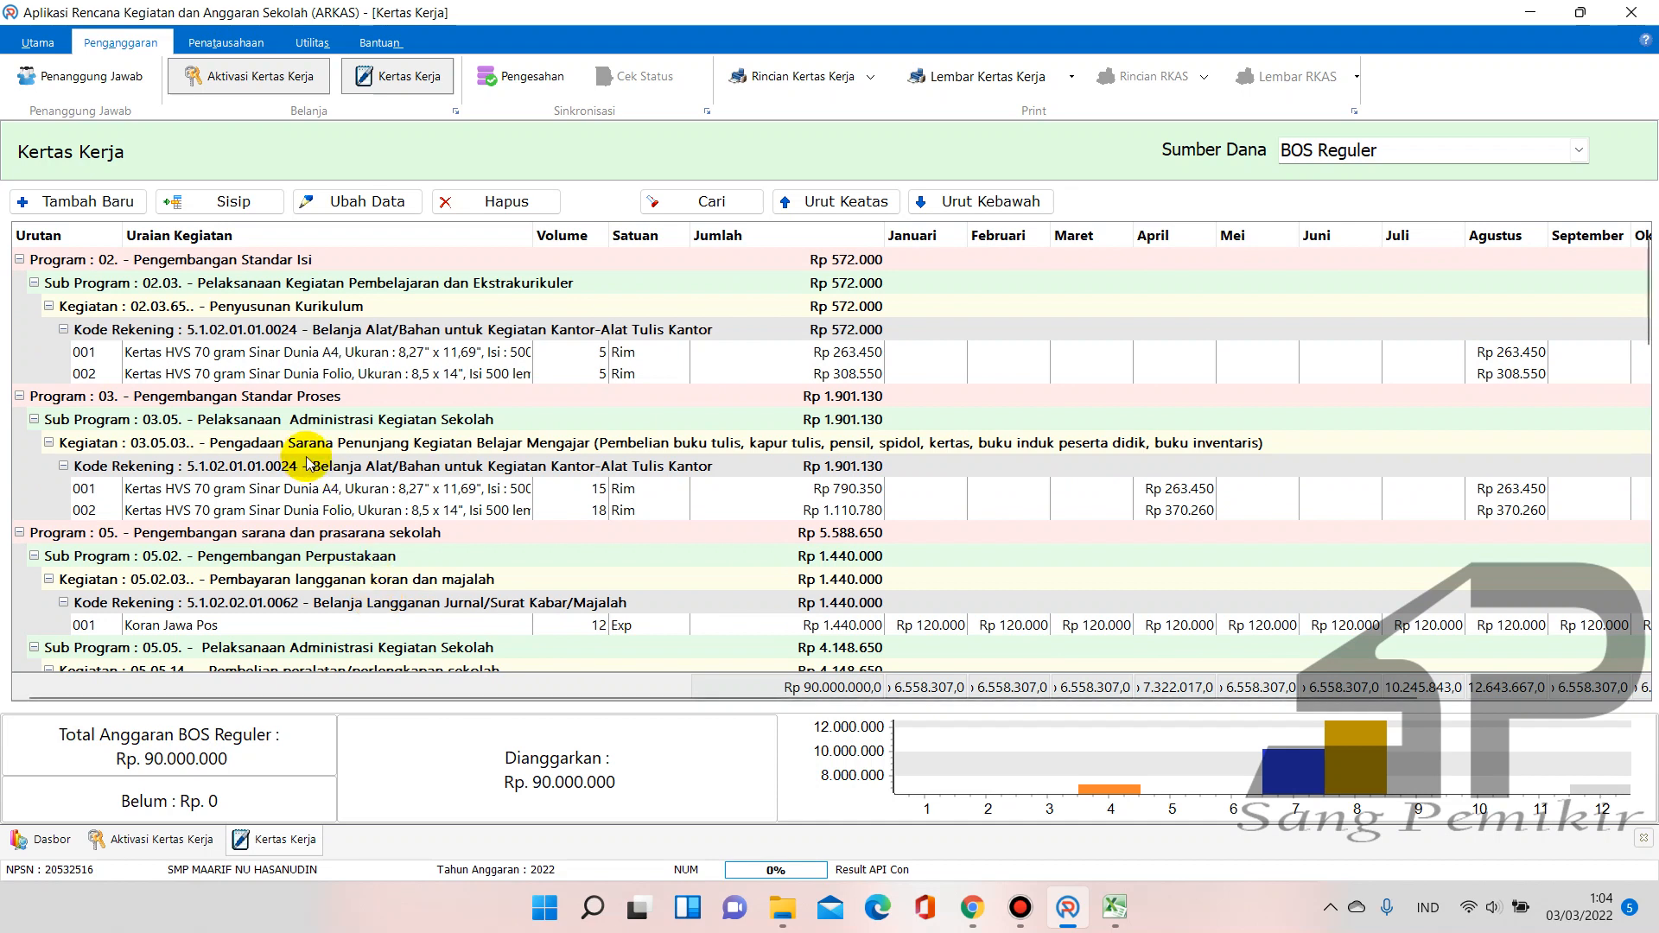
scroll(320, 471, down, 15)
scroll(350, 494, down, 4)
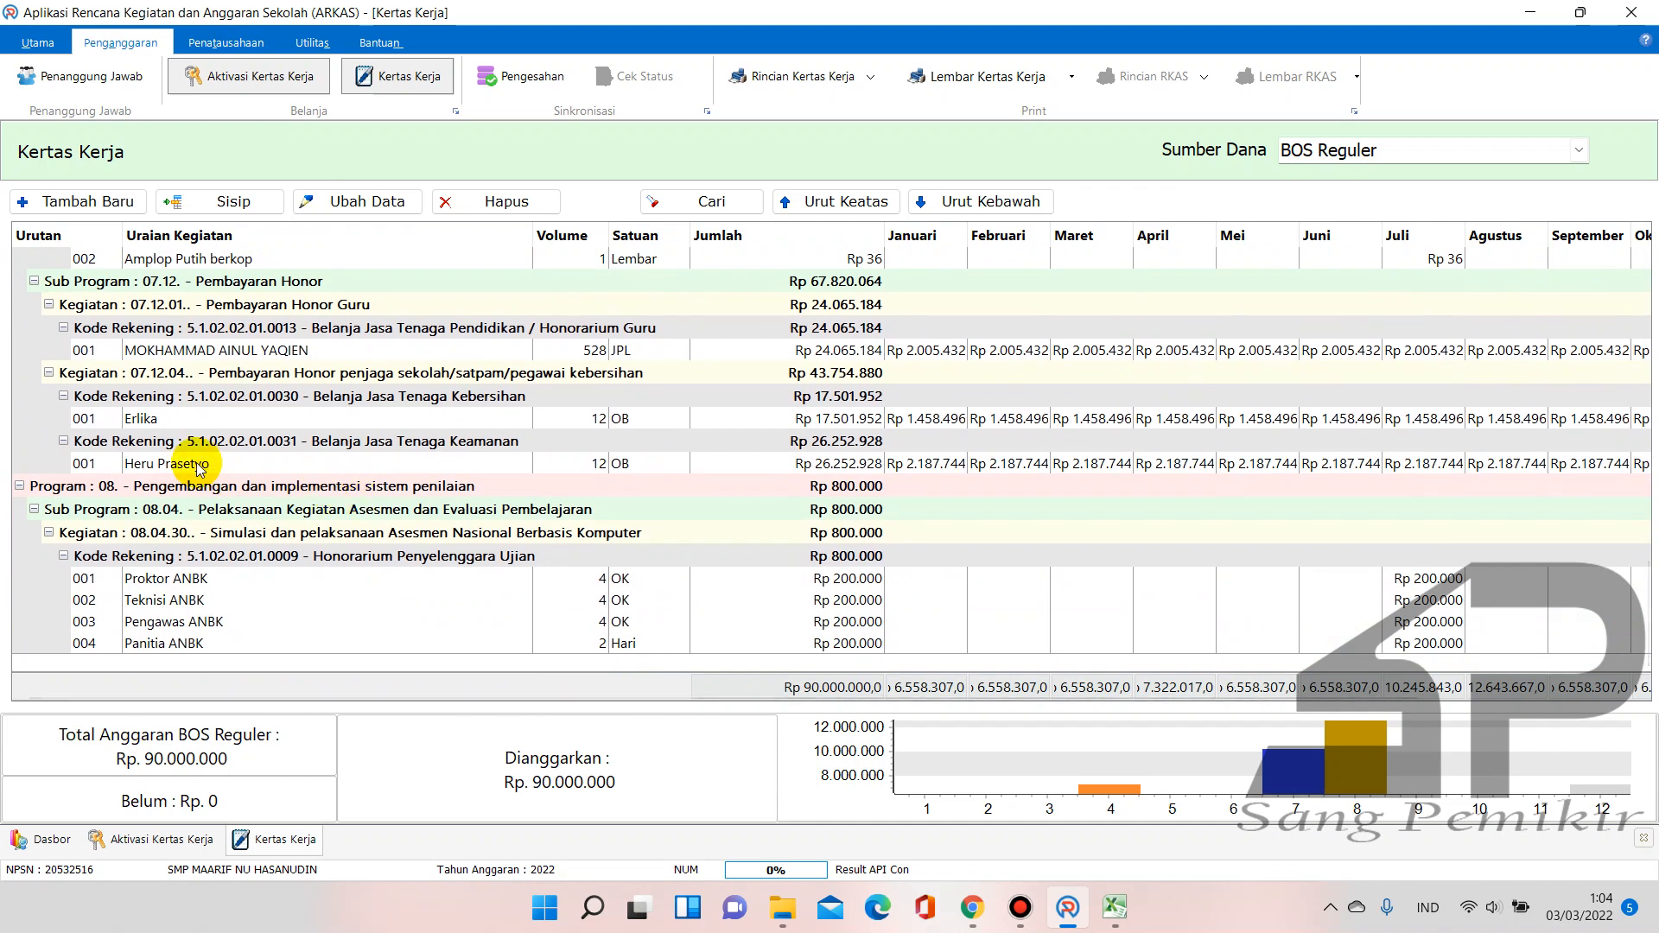
click(298, 256)
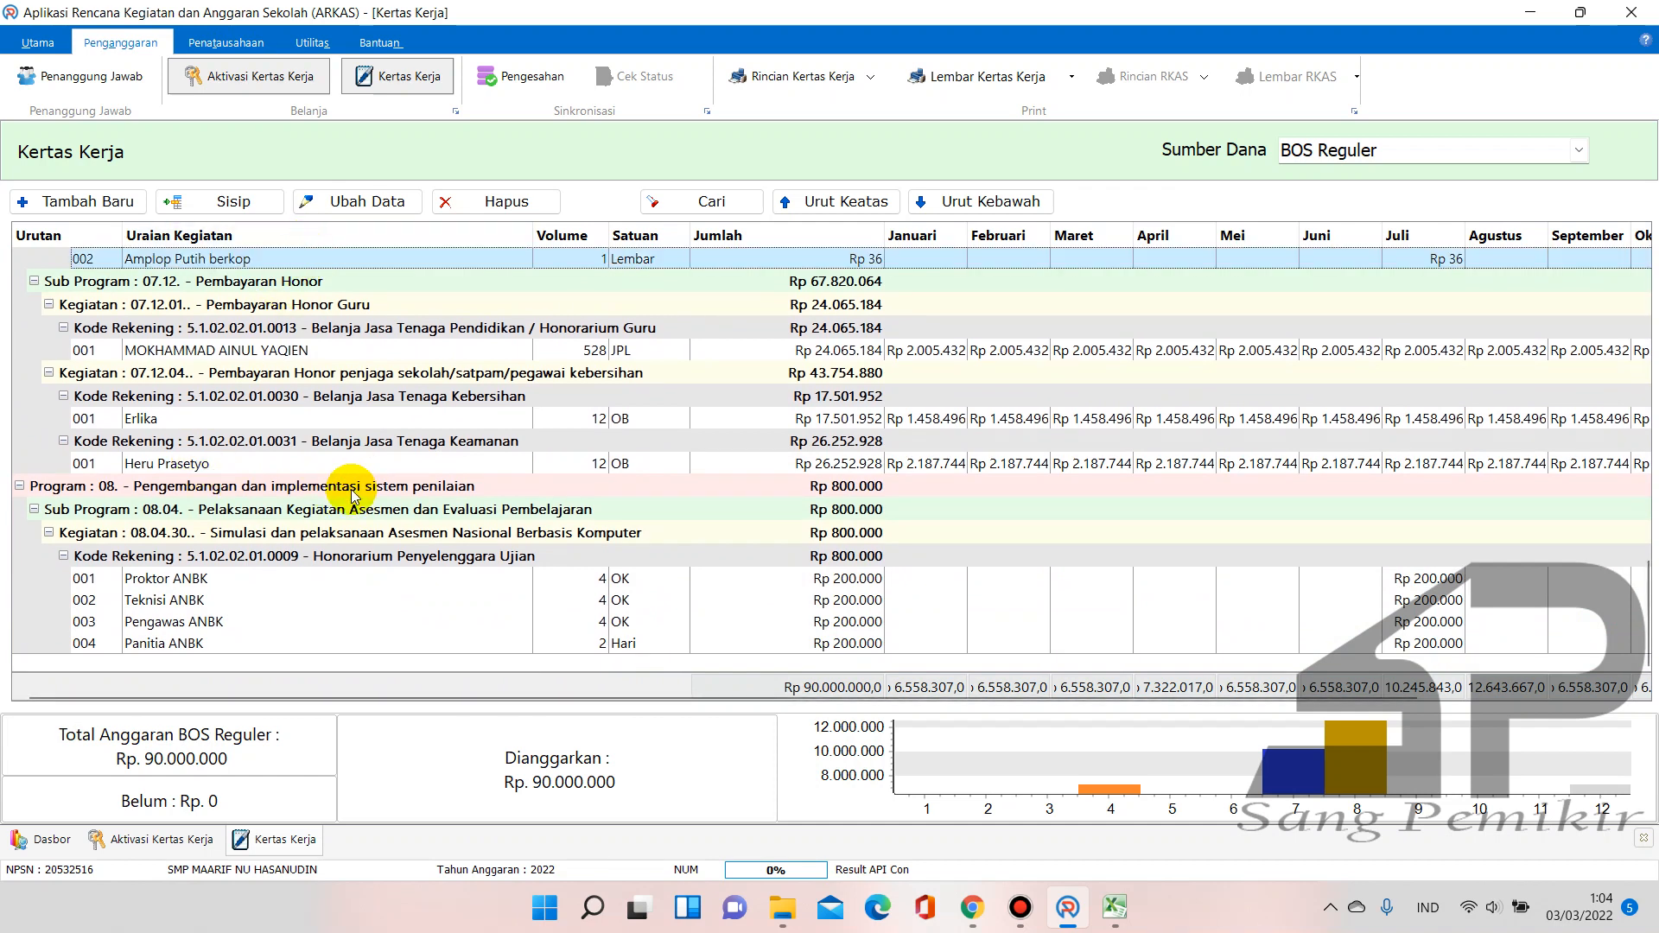
scroll(345, 484, up, 2)
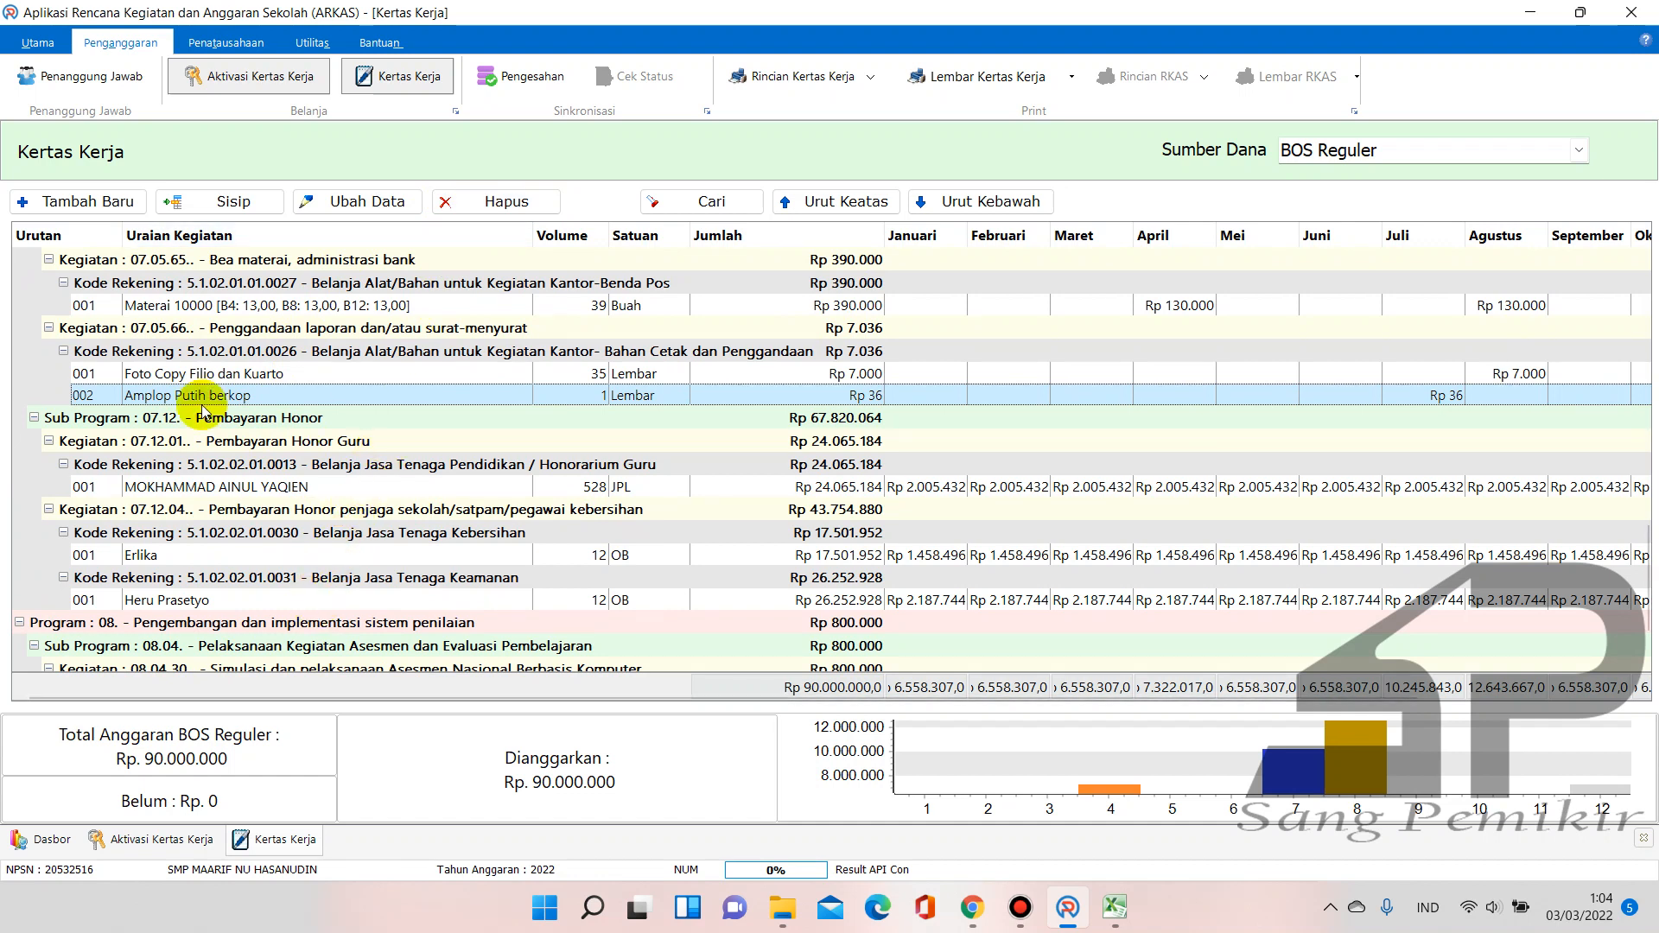
scroll(271, 482, down, 2)
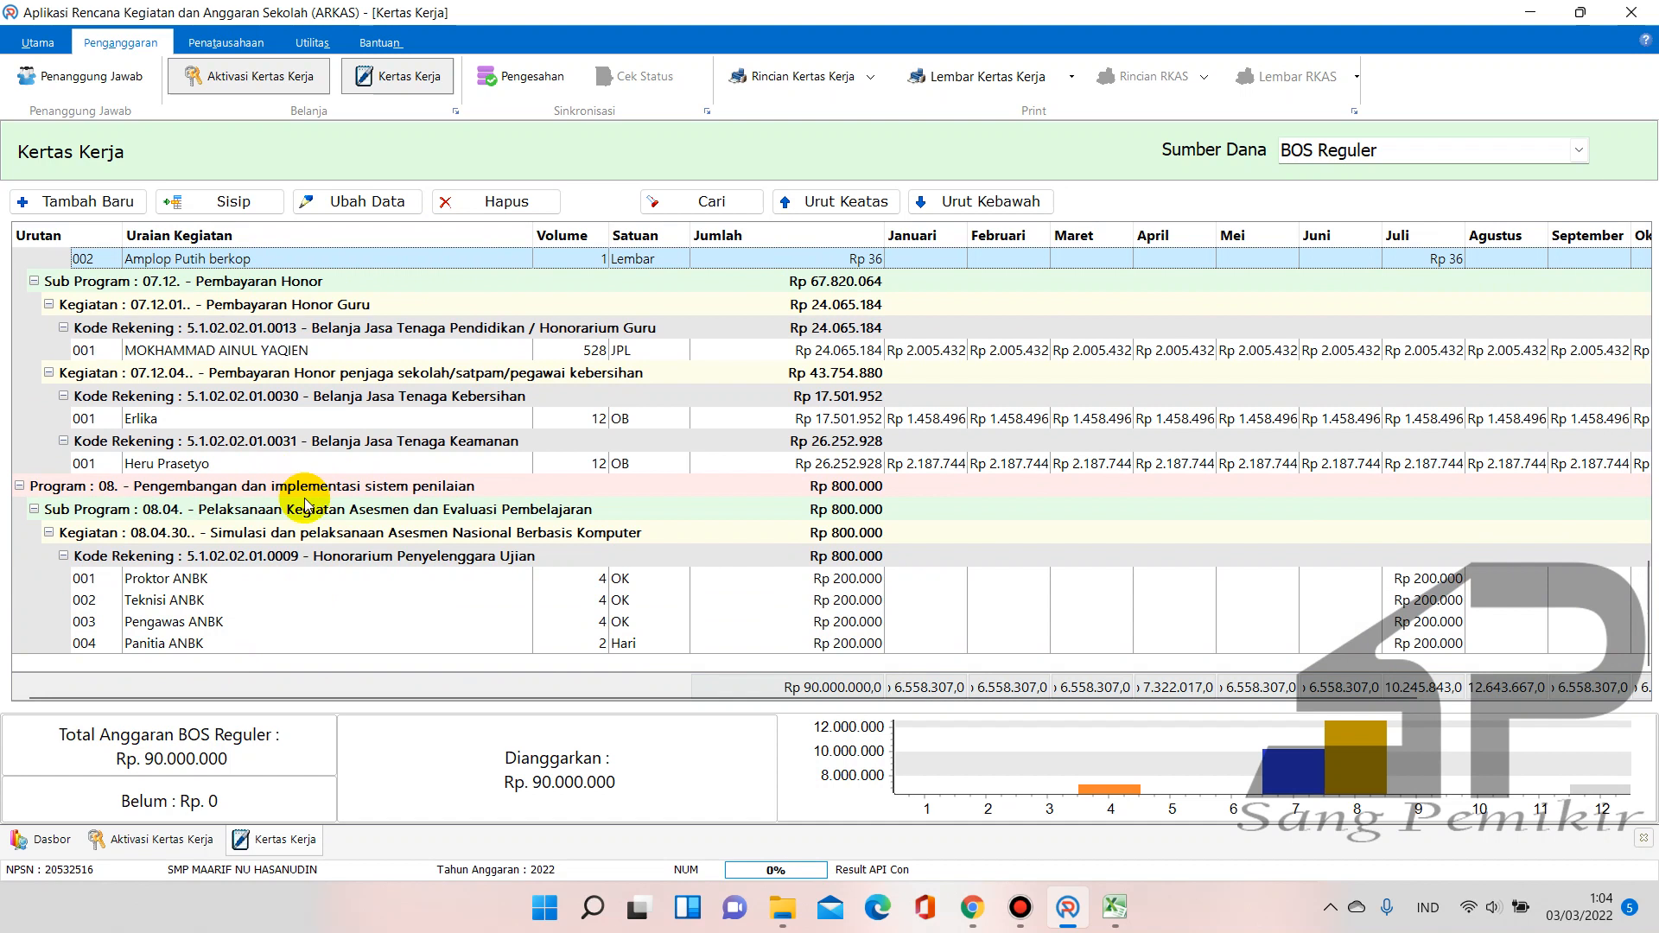
scroll(172, 579, up, 6)
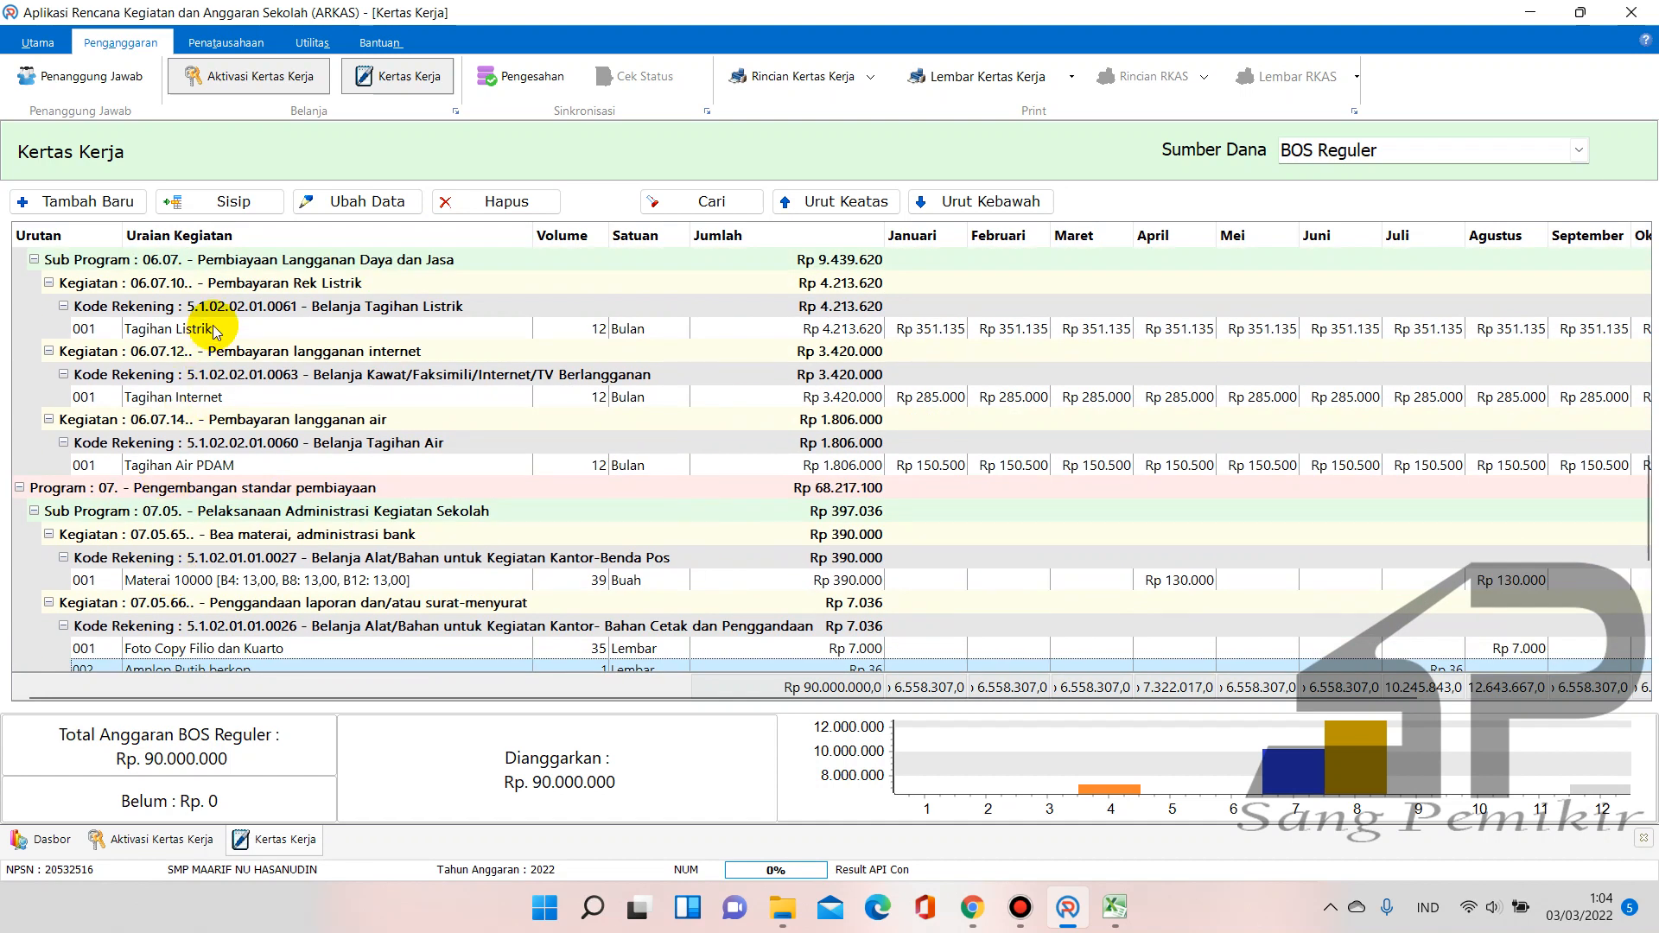
click(214, 329)
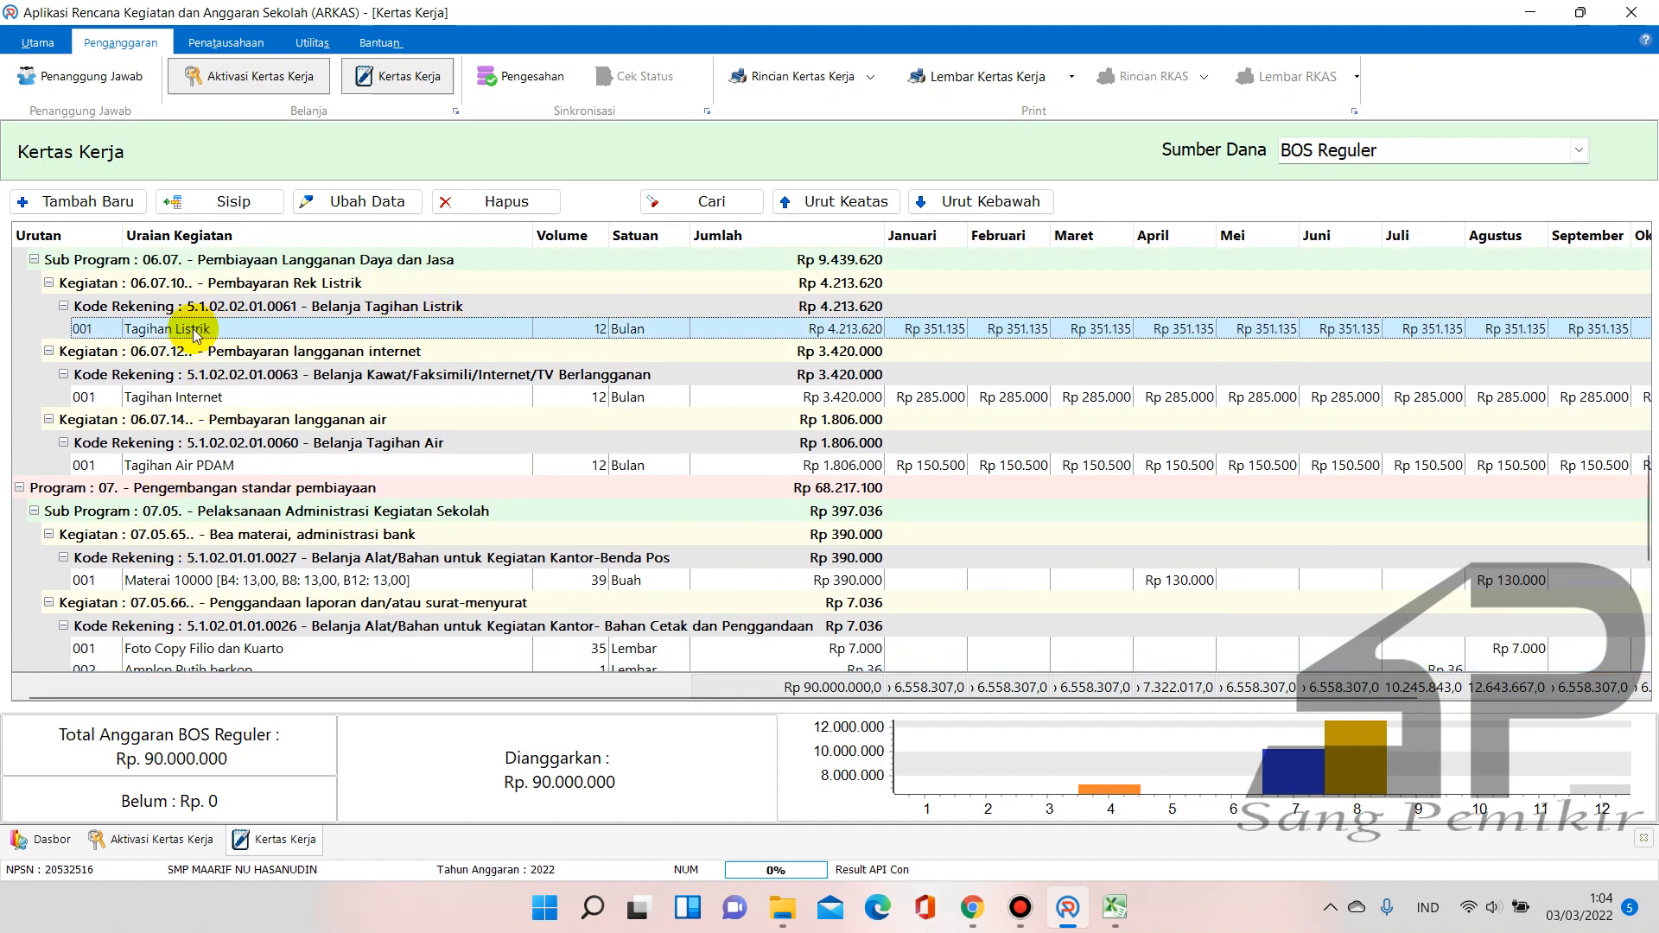
Open the Tagihan Listrik line for editing, then cancel the form without changes
click(368, 206)
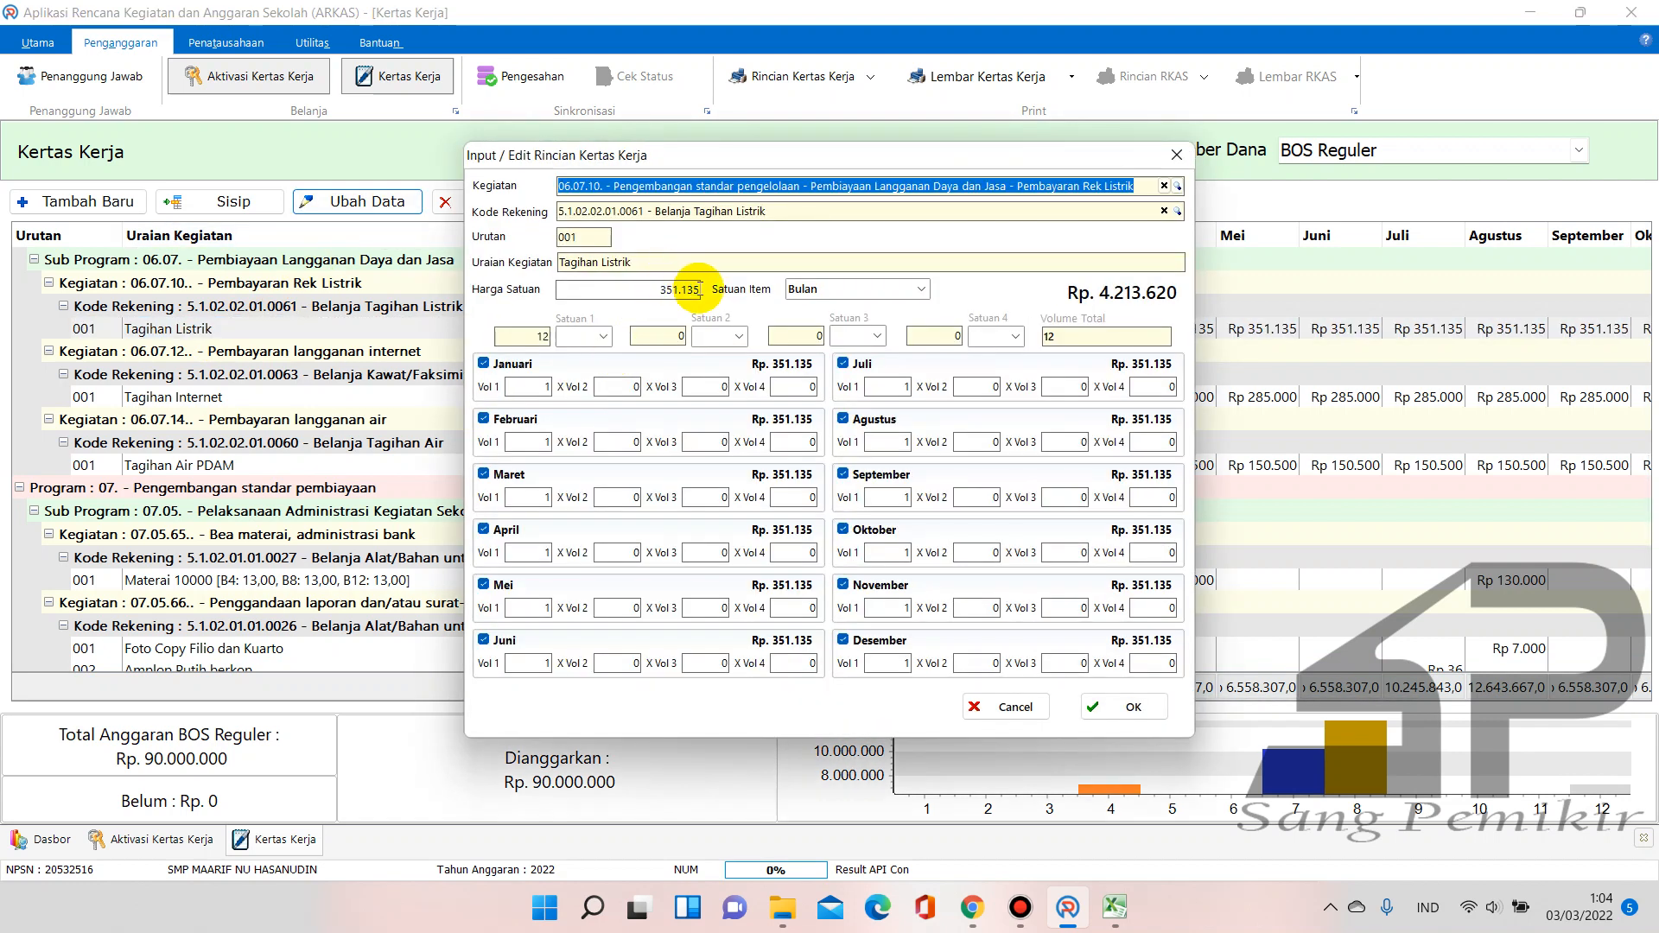
click(698, 289)
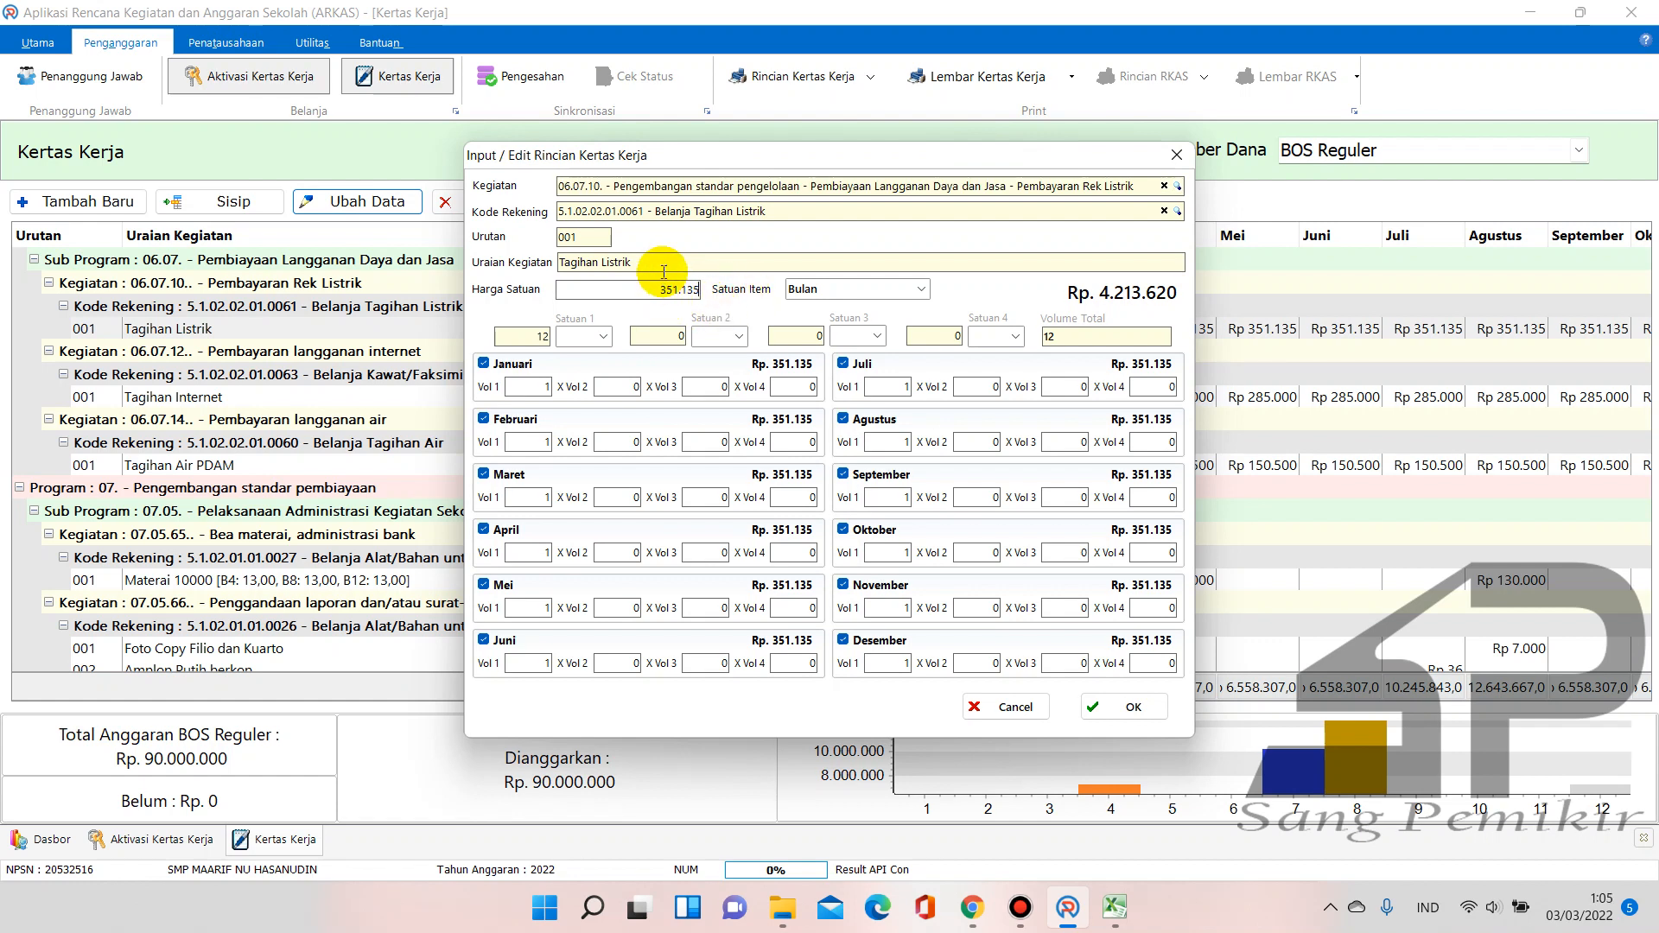
click(998, 704)
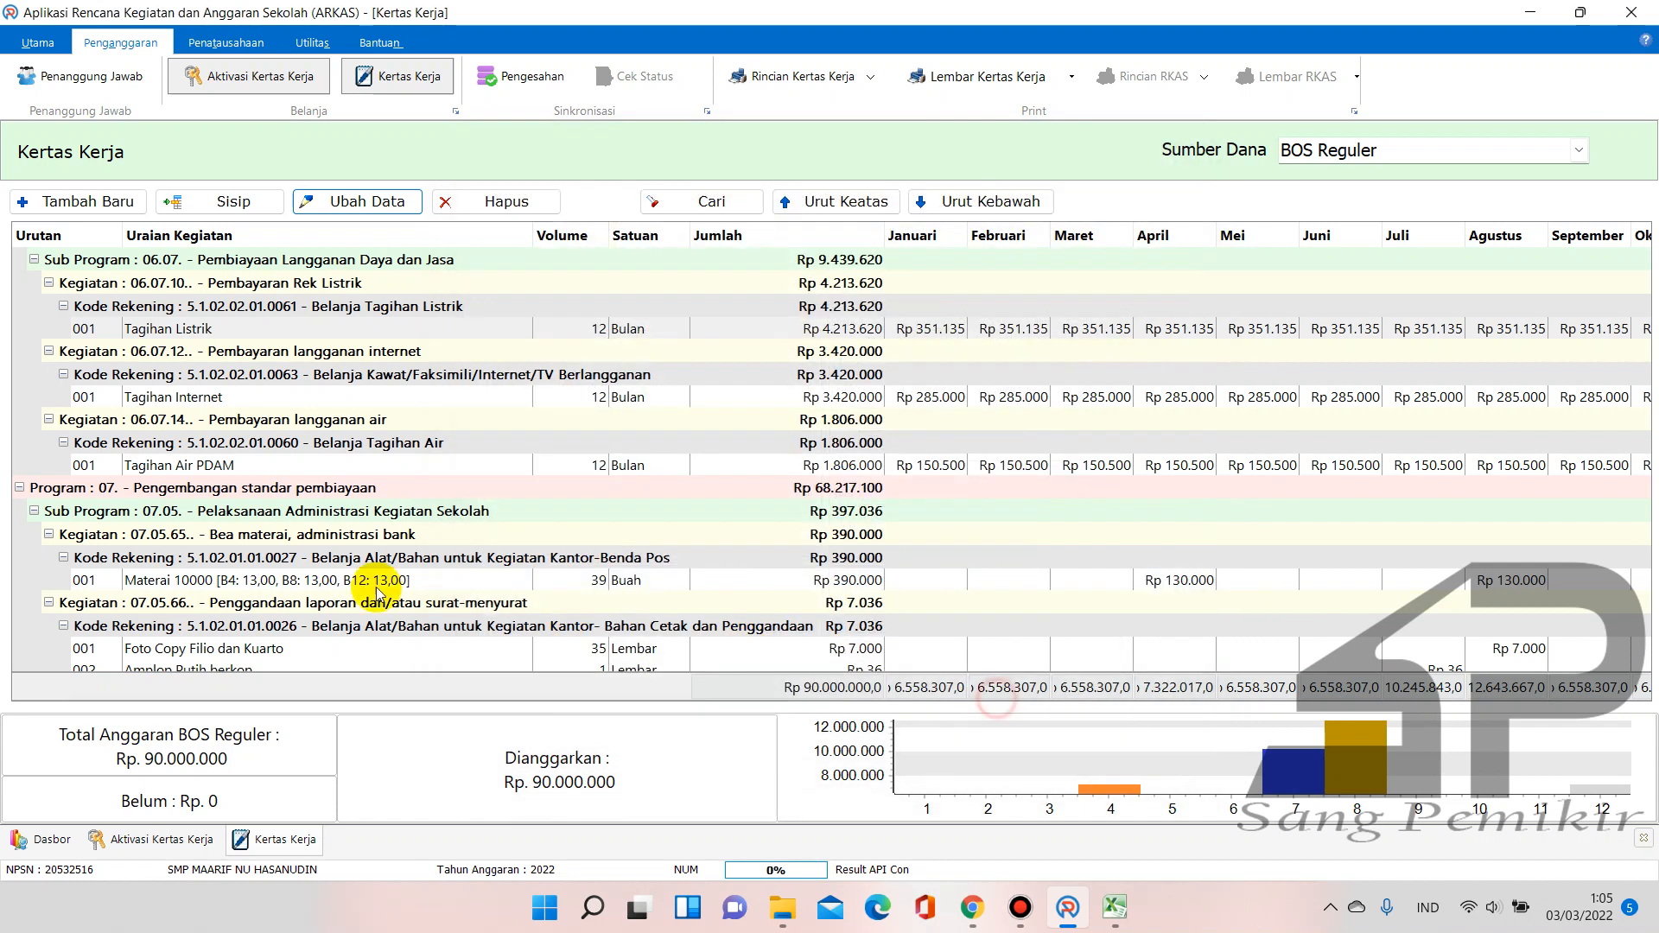
Review the Kertas Kerja grid, selecting the Tagihan Air PDAM line under Pembayaran langganan air
click(426, 421)
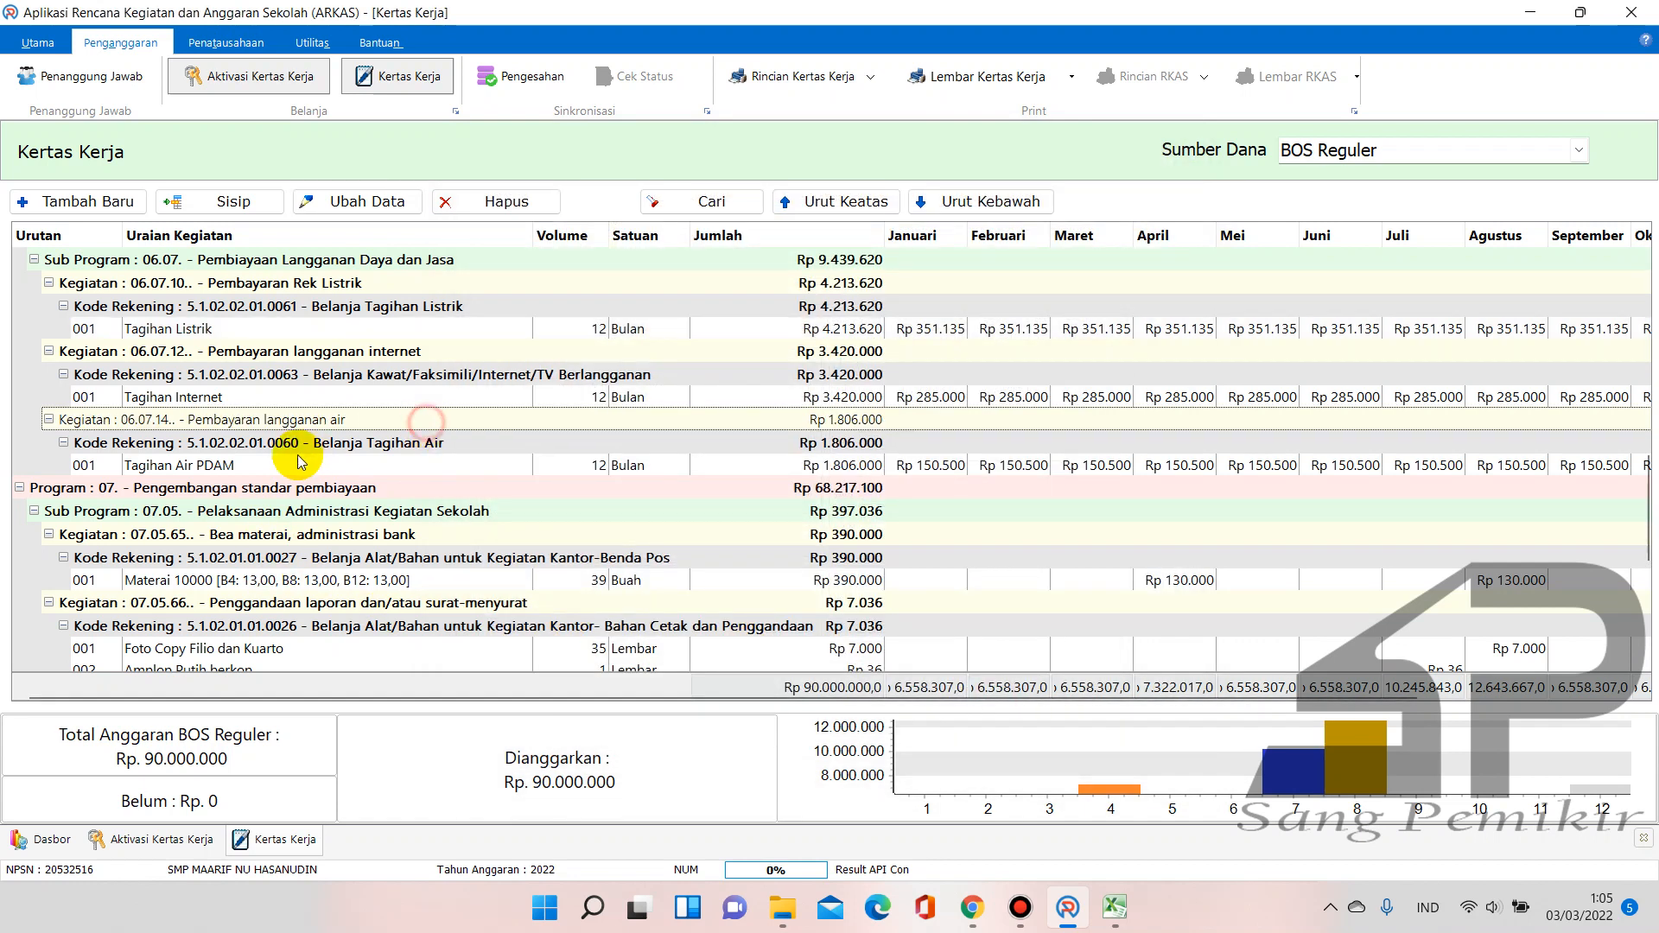
click(300, 463)
scroll(302, 571, down, 3)
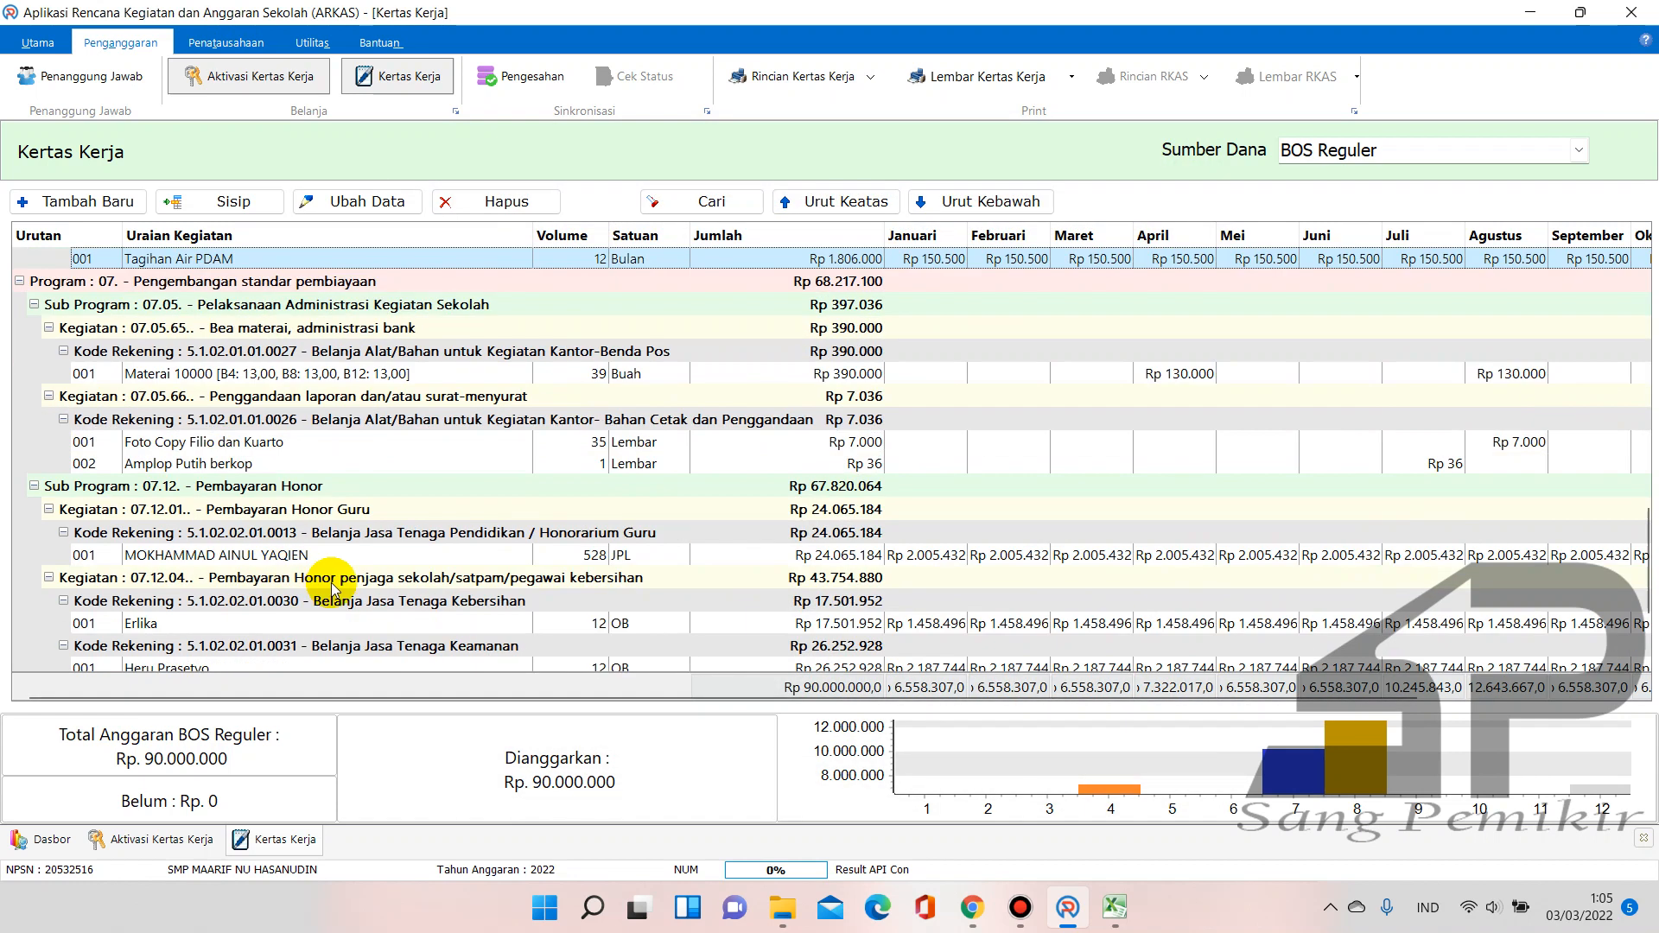
scroll(333, 590, down, 3)
scroll(332, 591, up, 13)
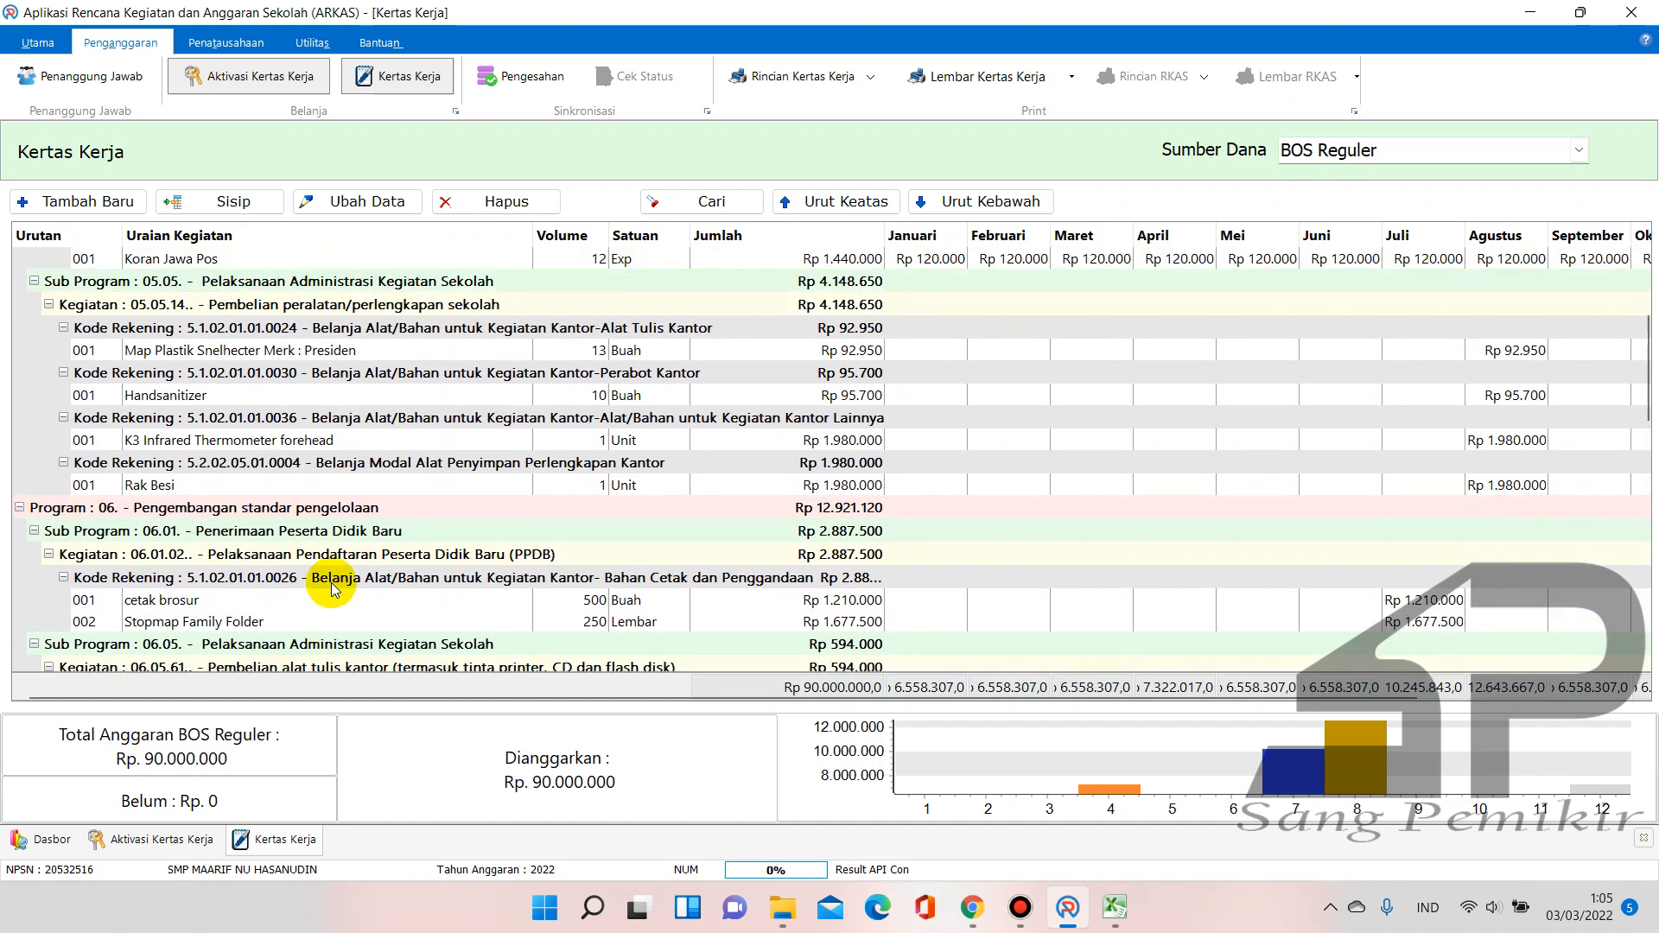
scroll(333, 590, up, 5)
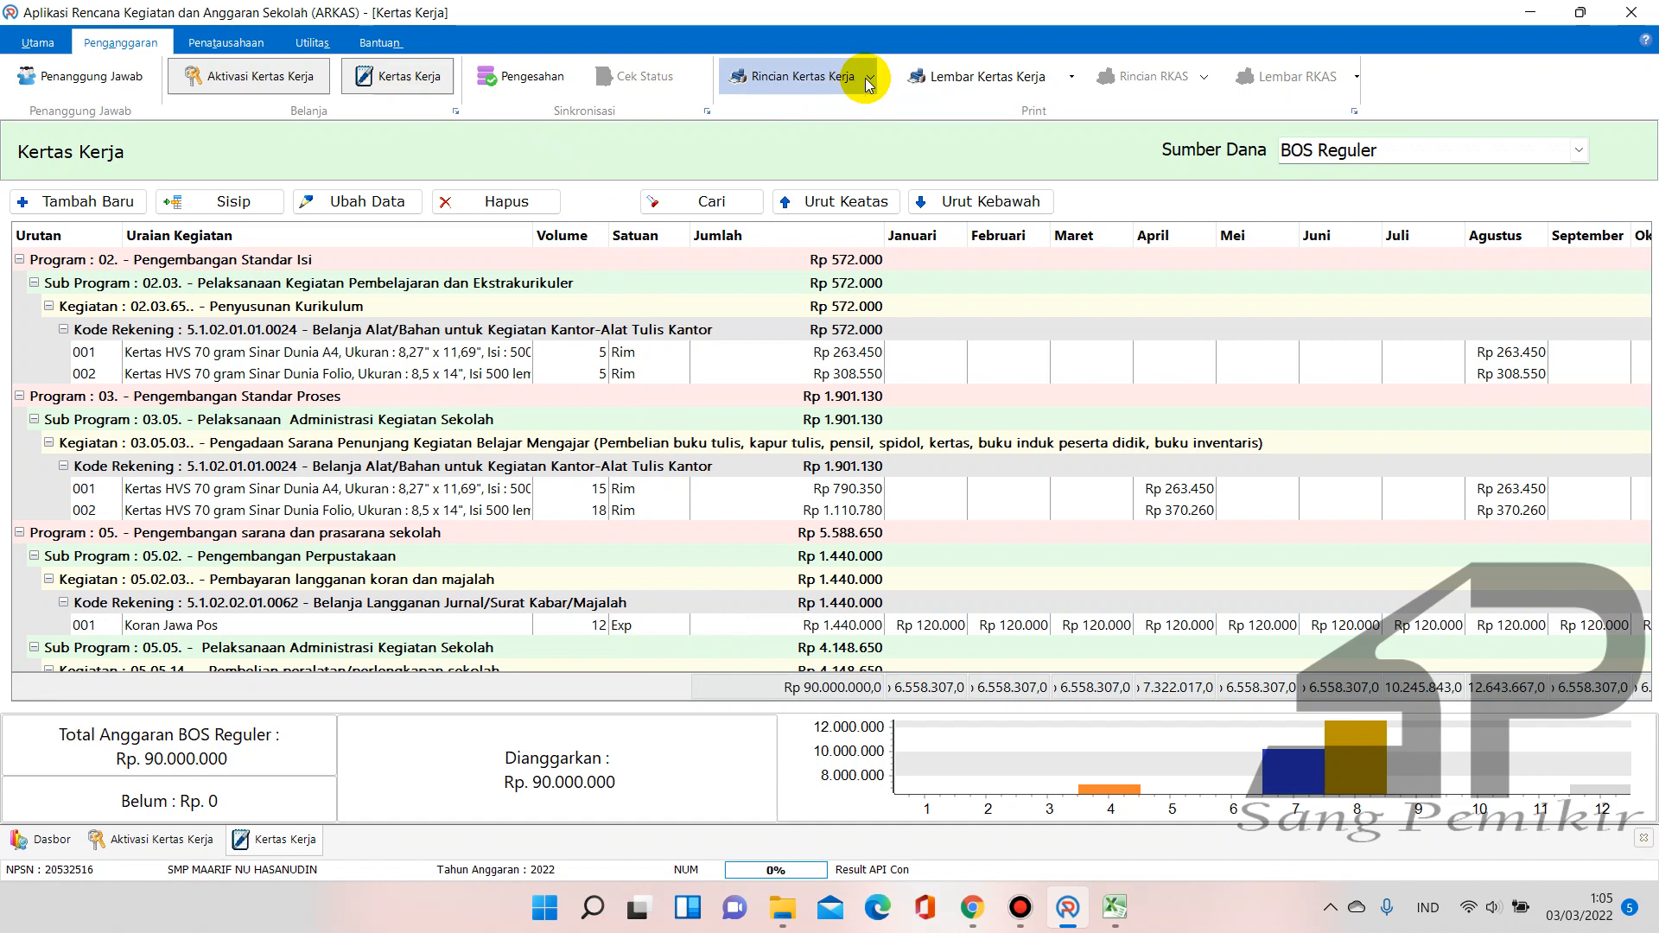
Run the Pengesahan sync with BOS Reguler chosen as the Sumber Dana
click(870, 79)
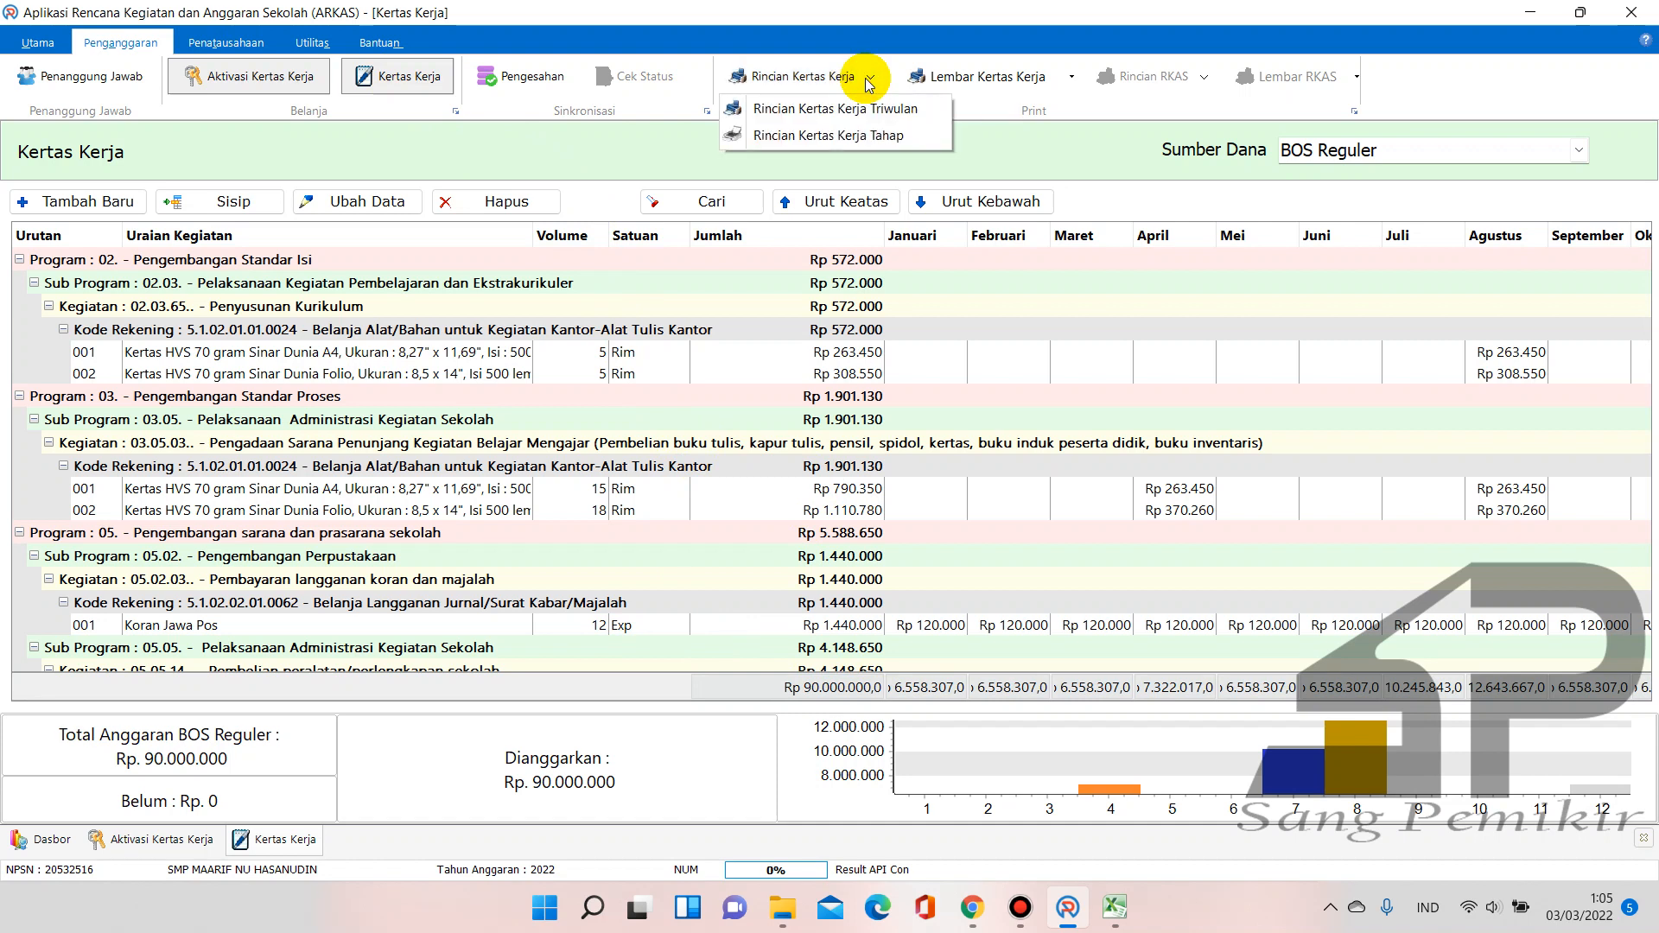
click(534, 78)
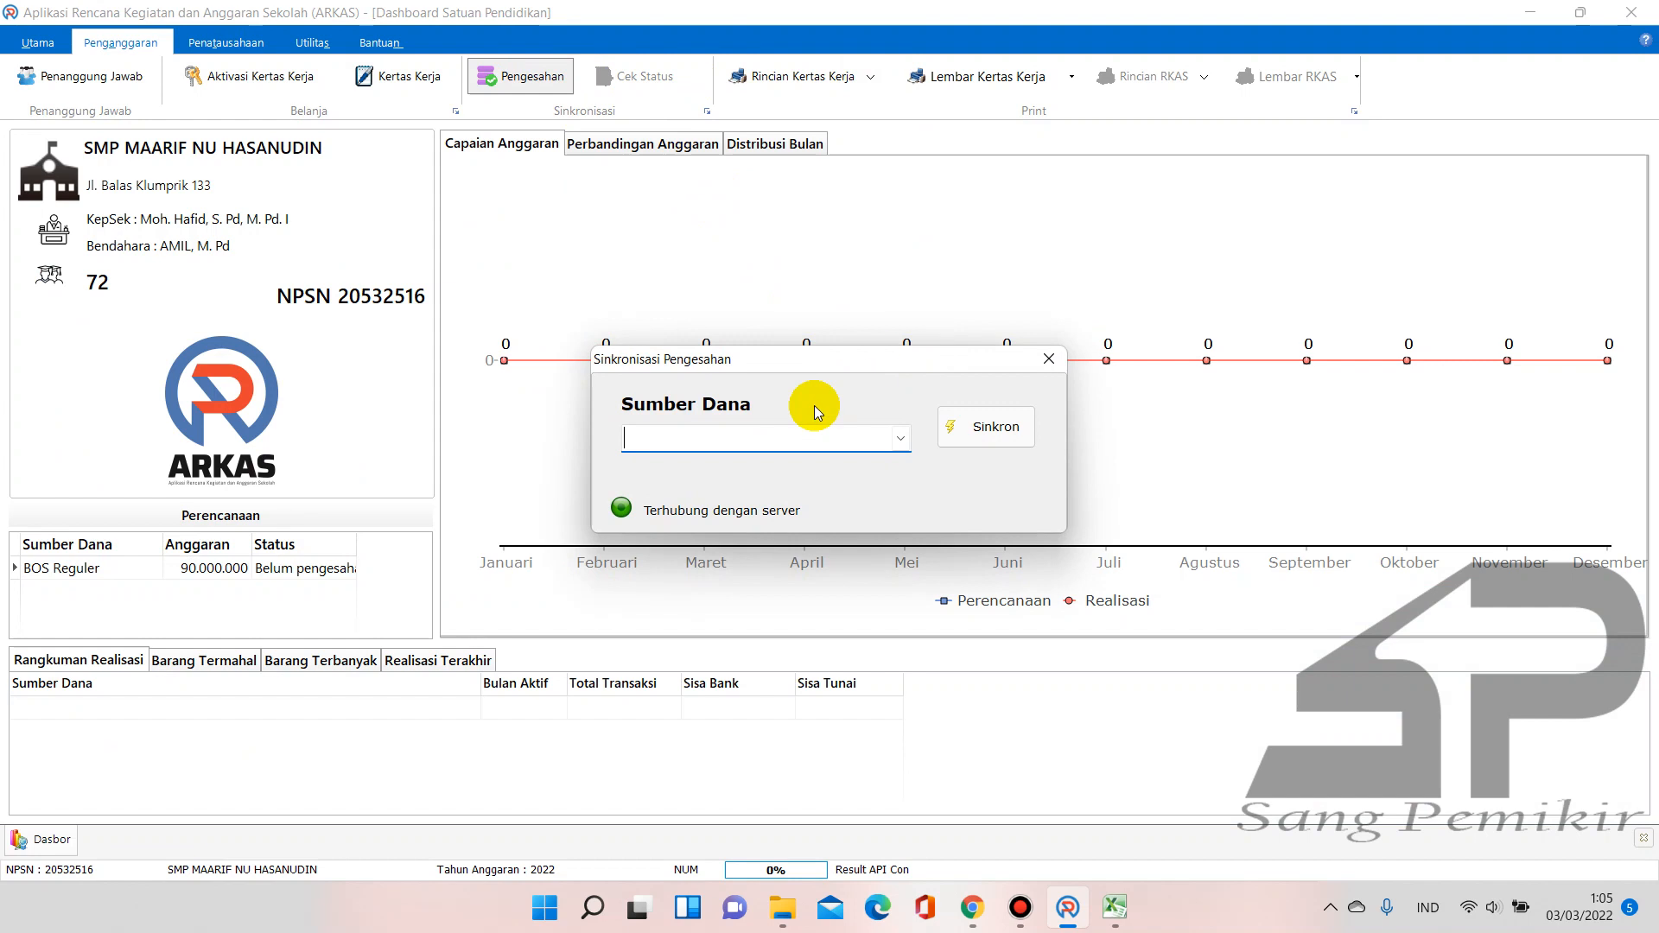
click(905, 431)
click(825, 464)
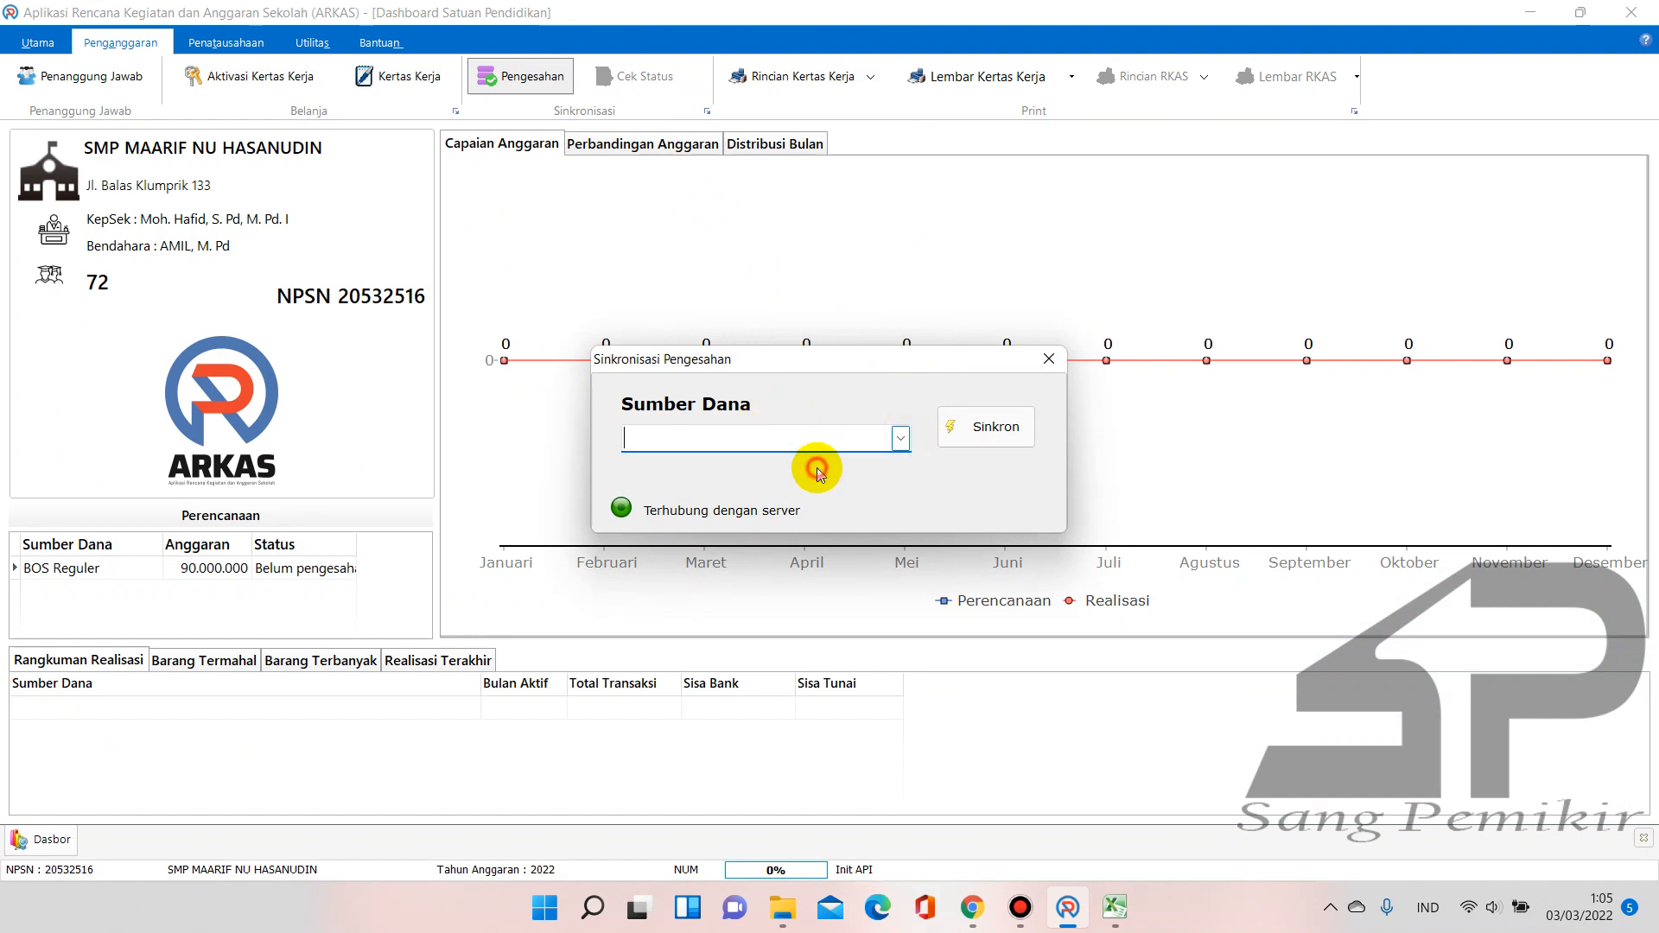
click(980, 426)
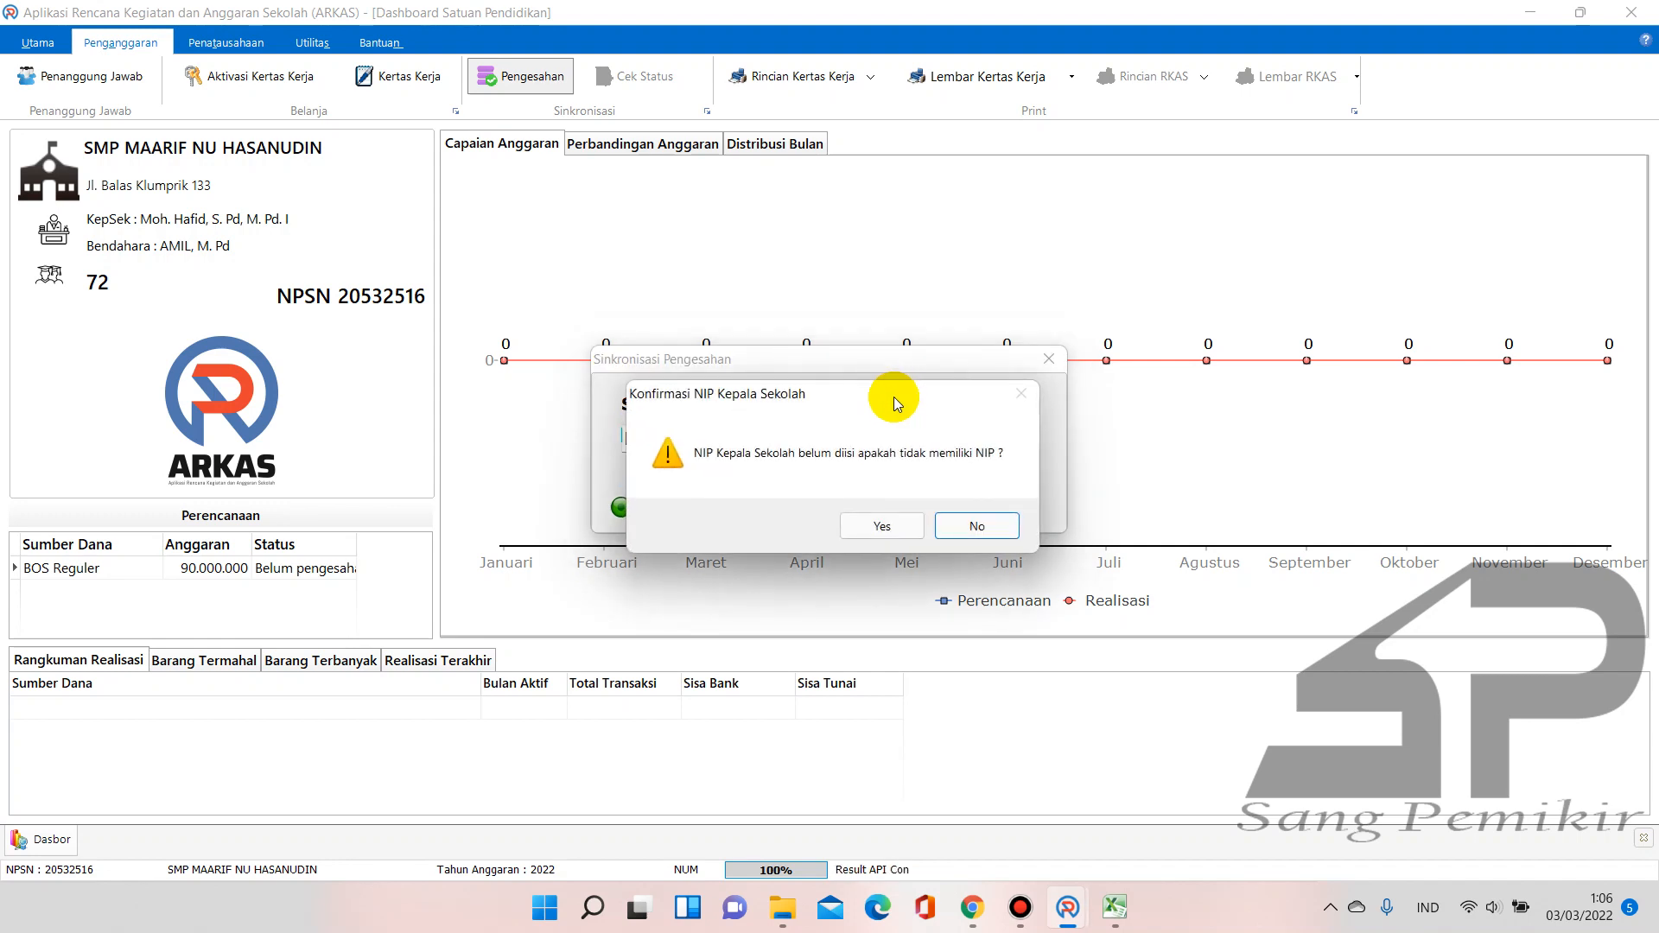
Confirm the headmaster has no NIP, tick 'Setuju telah melakukan hal diatas' and send with Kirim
click(904, 527)
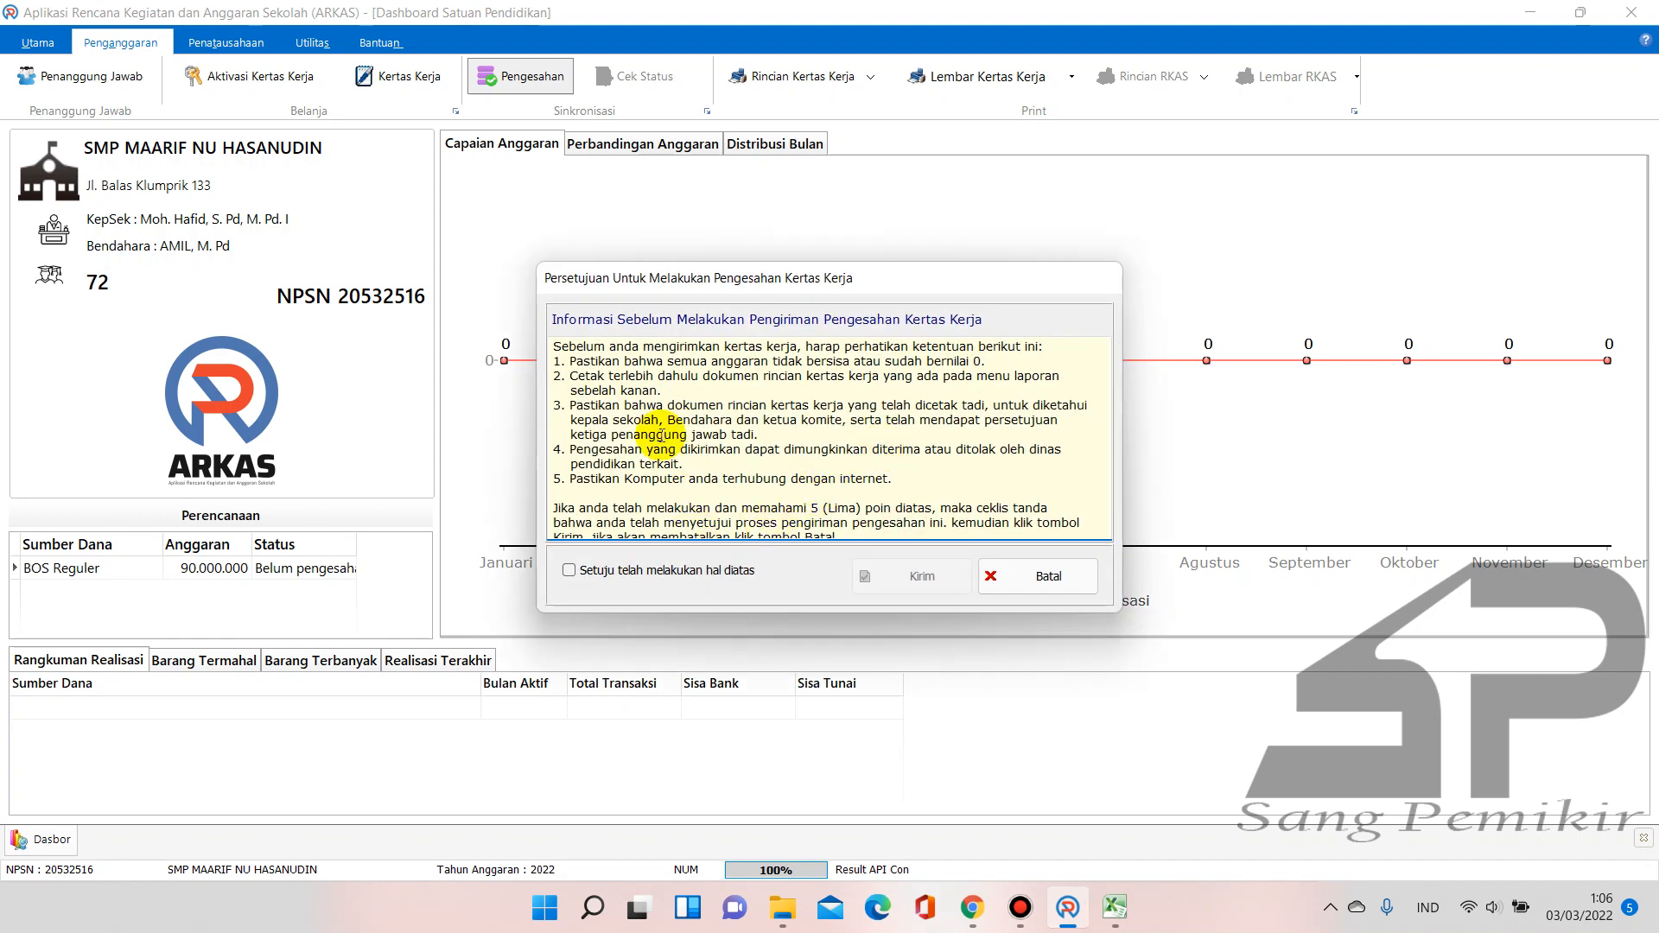
scroll(631, 407, down, 1)
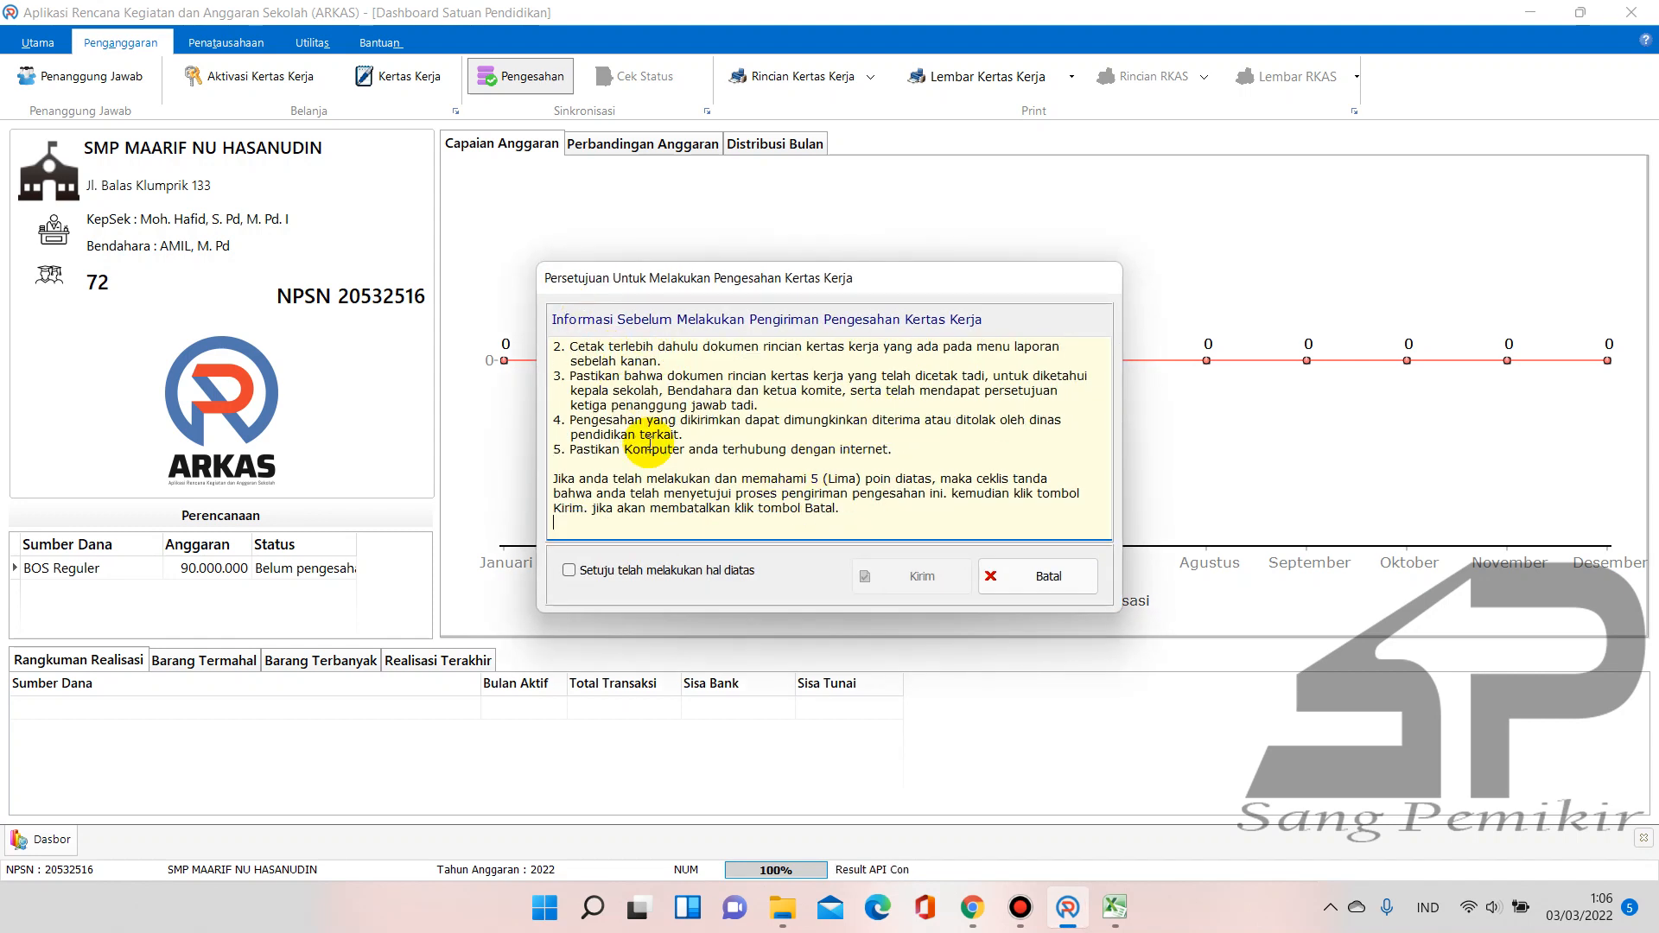
click(578, 573)
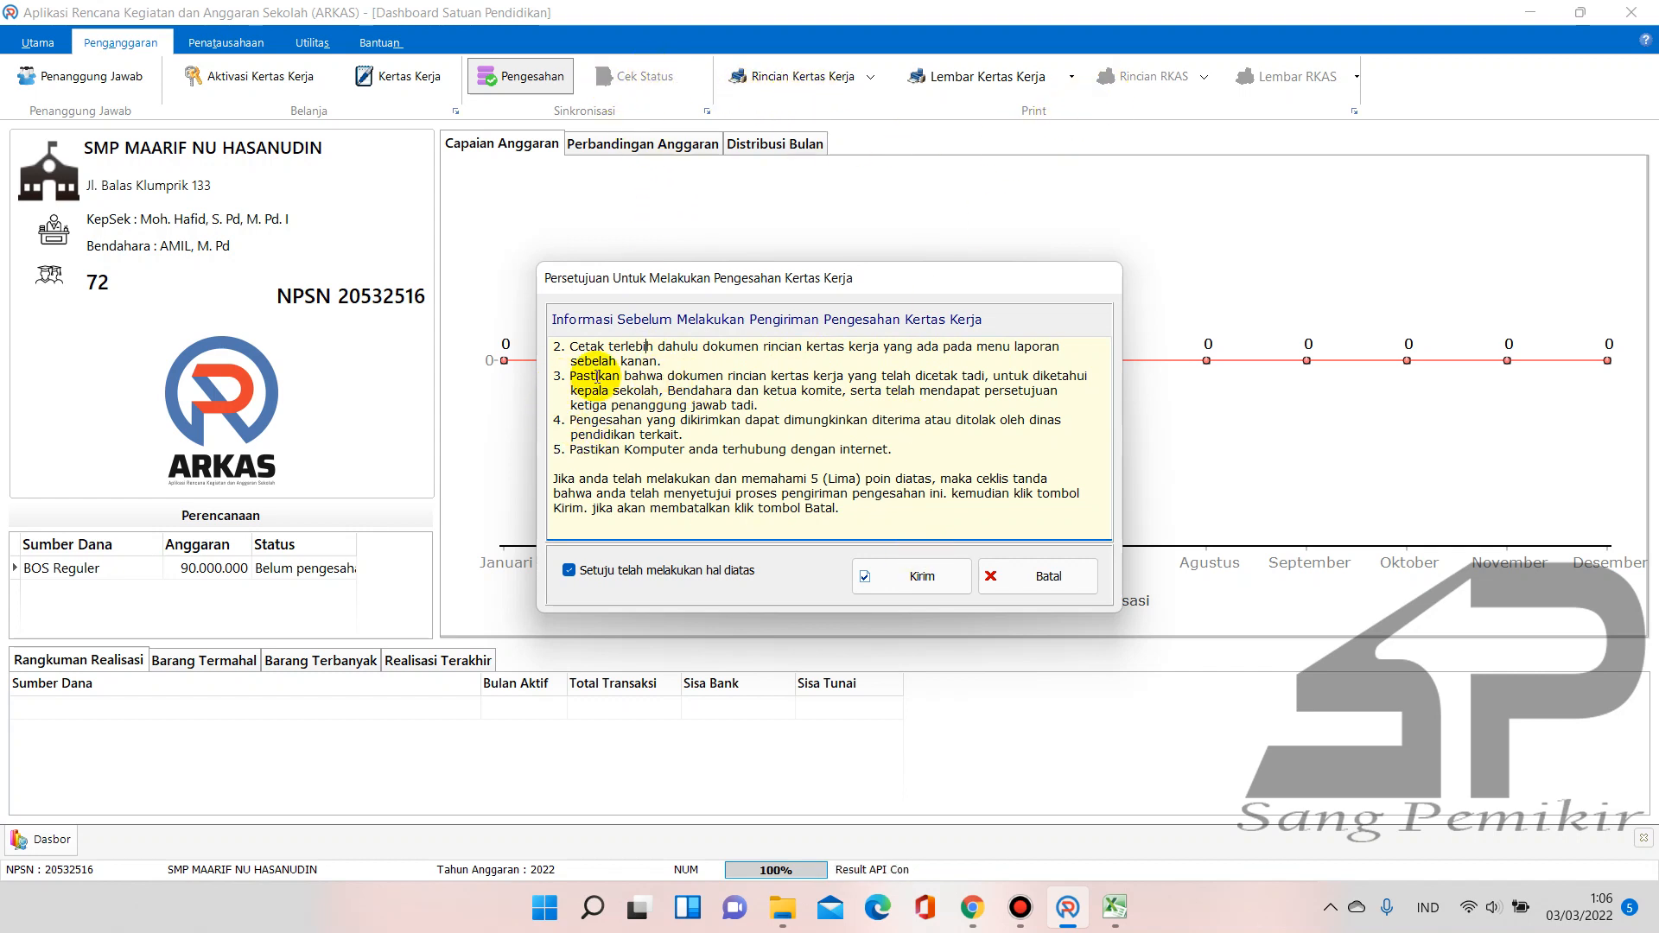
drag(578, 376, 1023, 373)
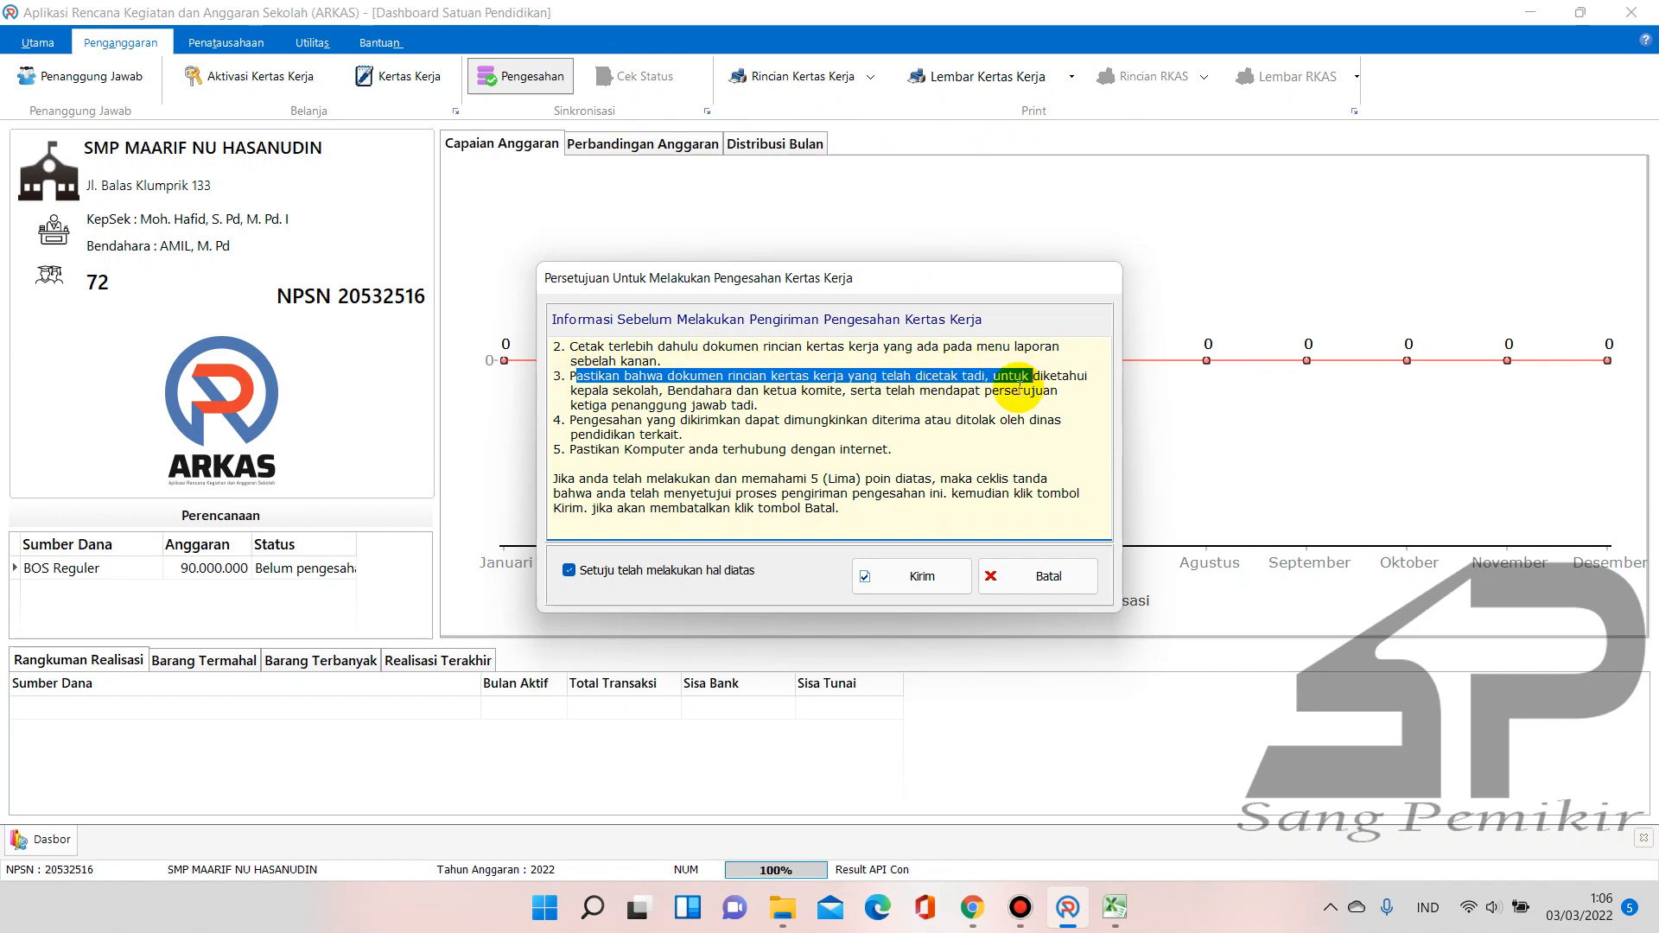
click(923, 575)
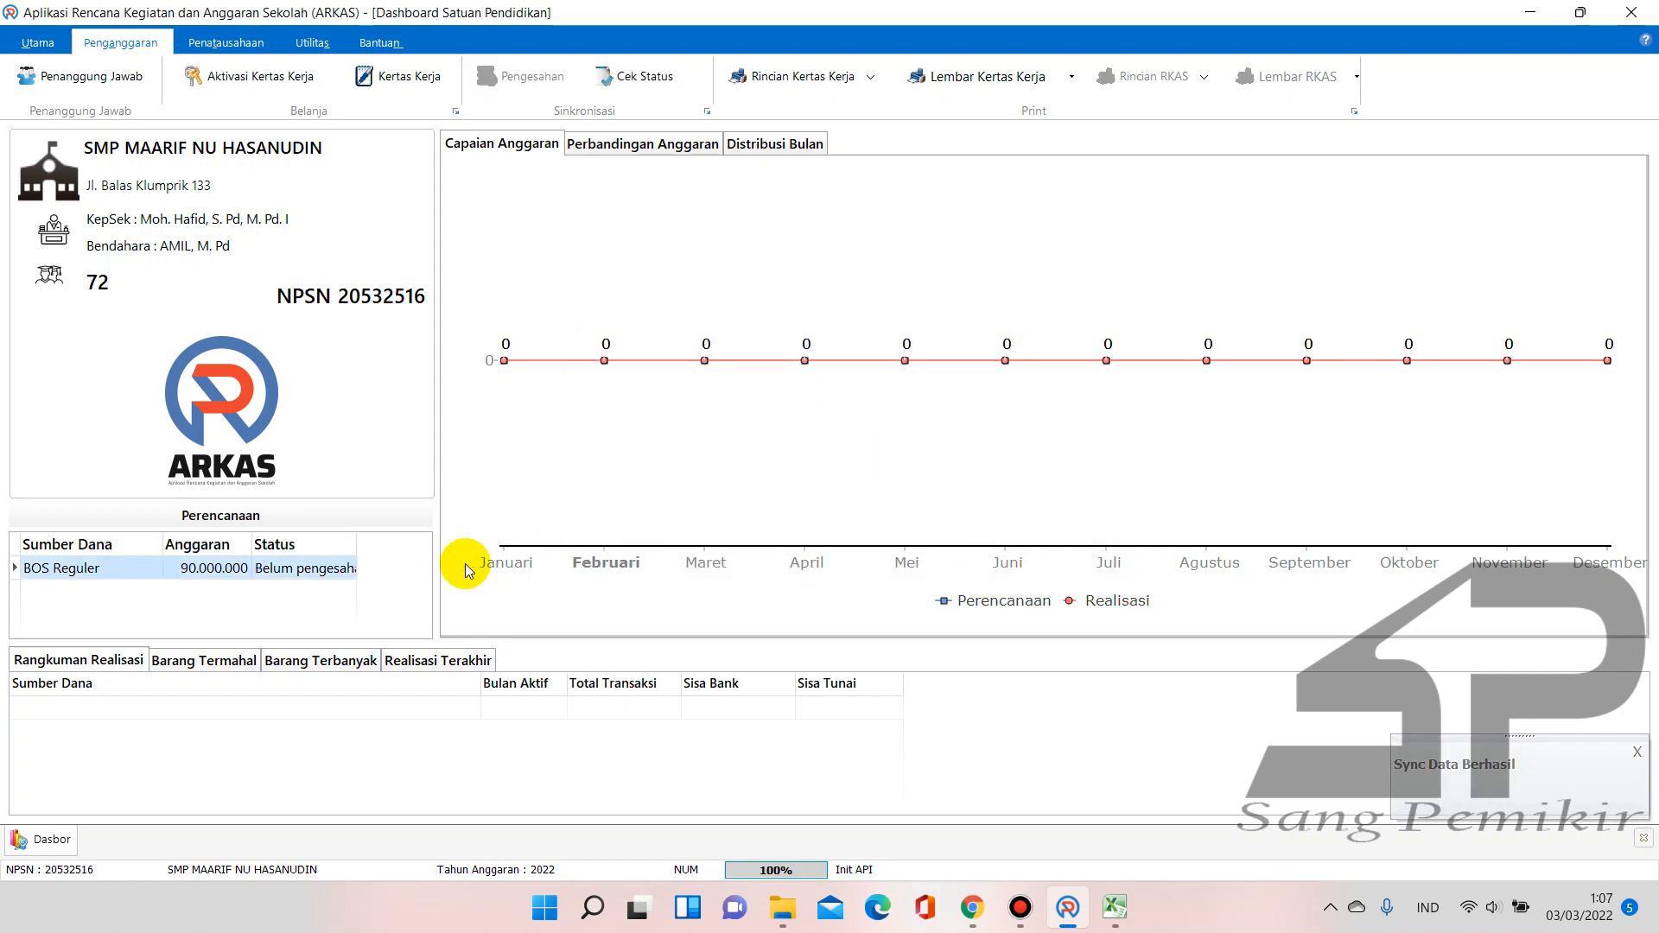
Check approval status, view the Perbandingan Anggaran and Distribusi Bulan charts, then bring up Rincian Kertas Kerja printing
click(643, 79)
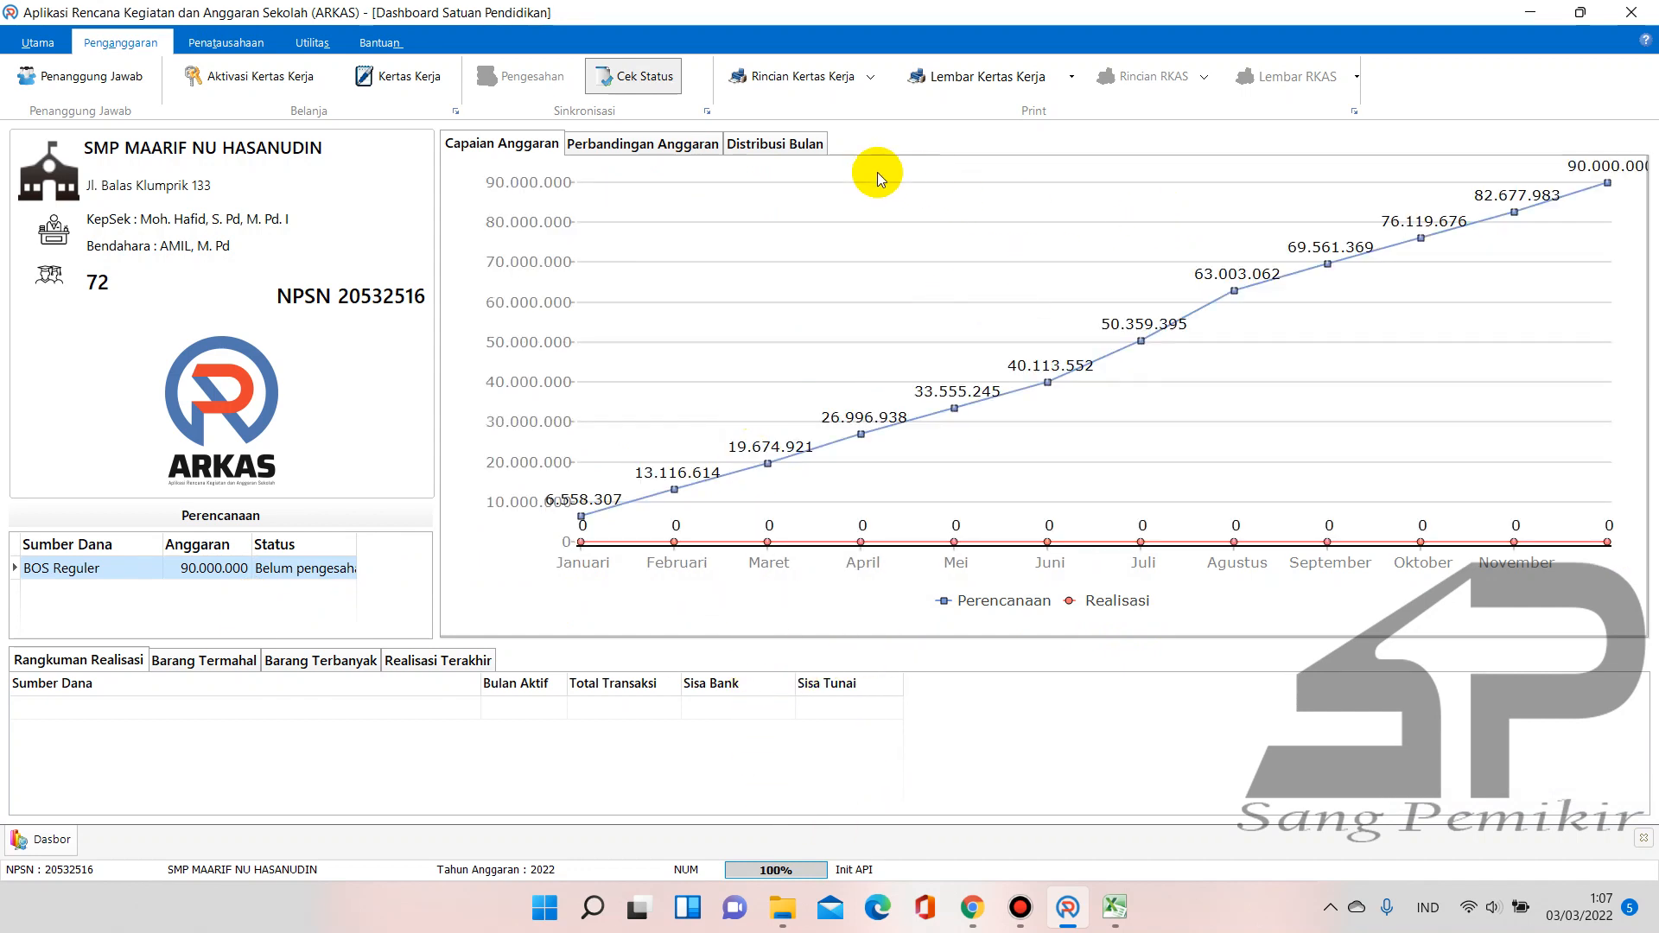
click(692, 144)
click(769, 151)
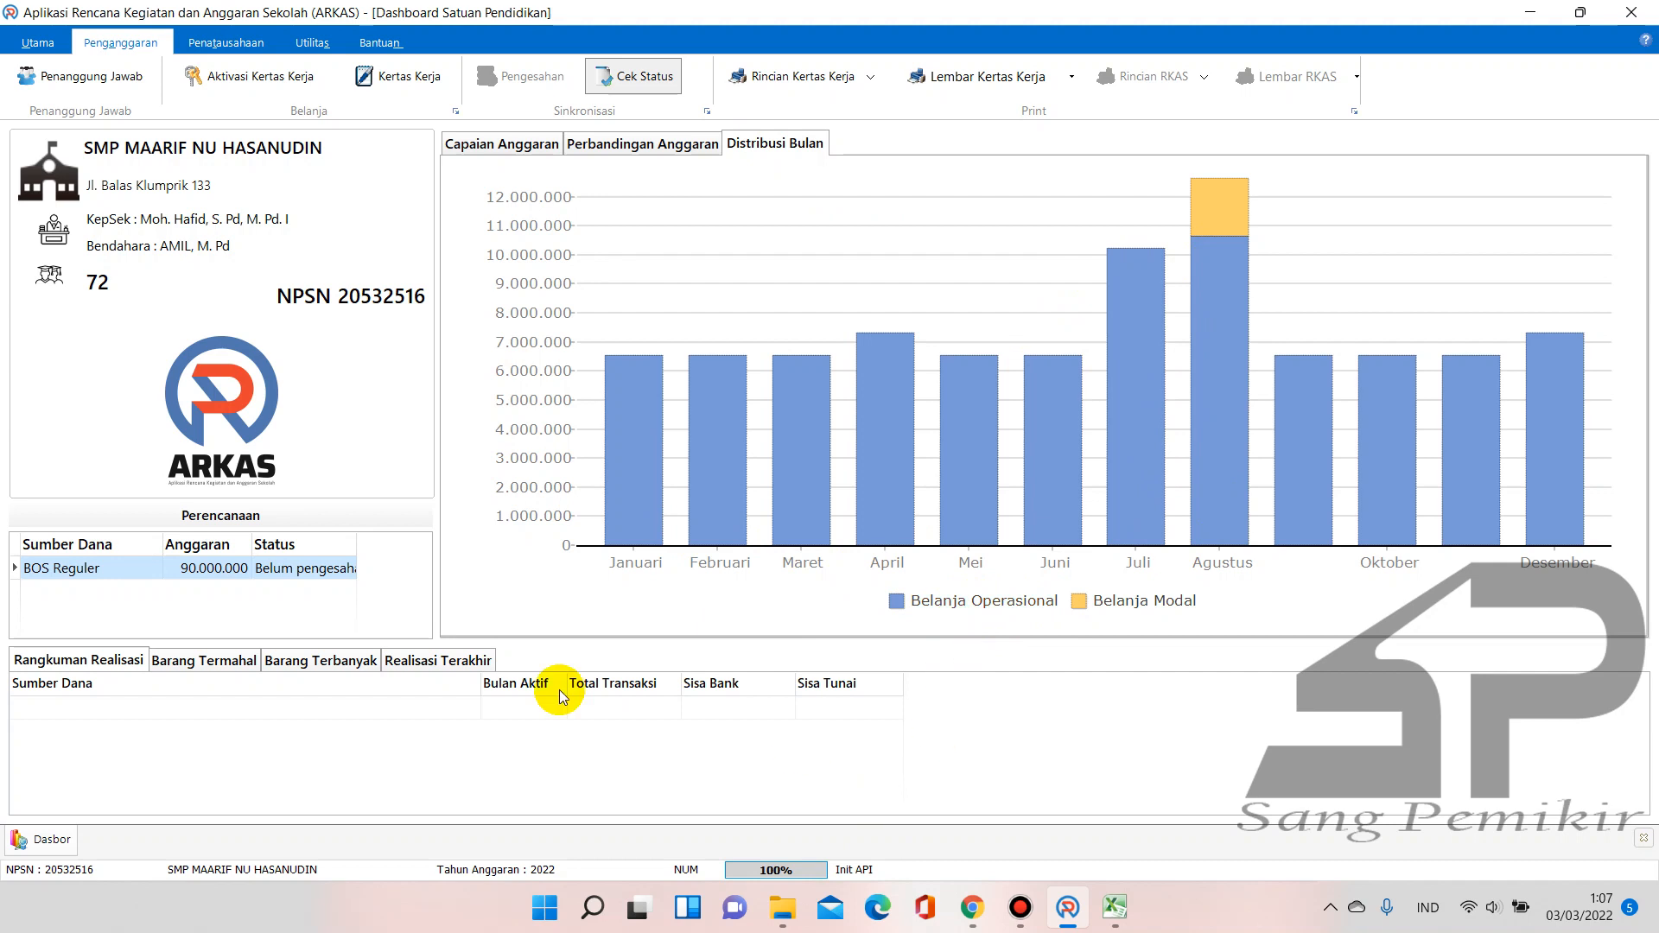
click(816, 76)
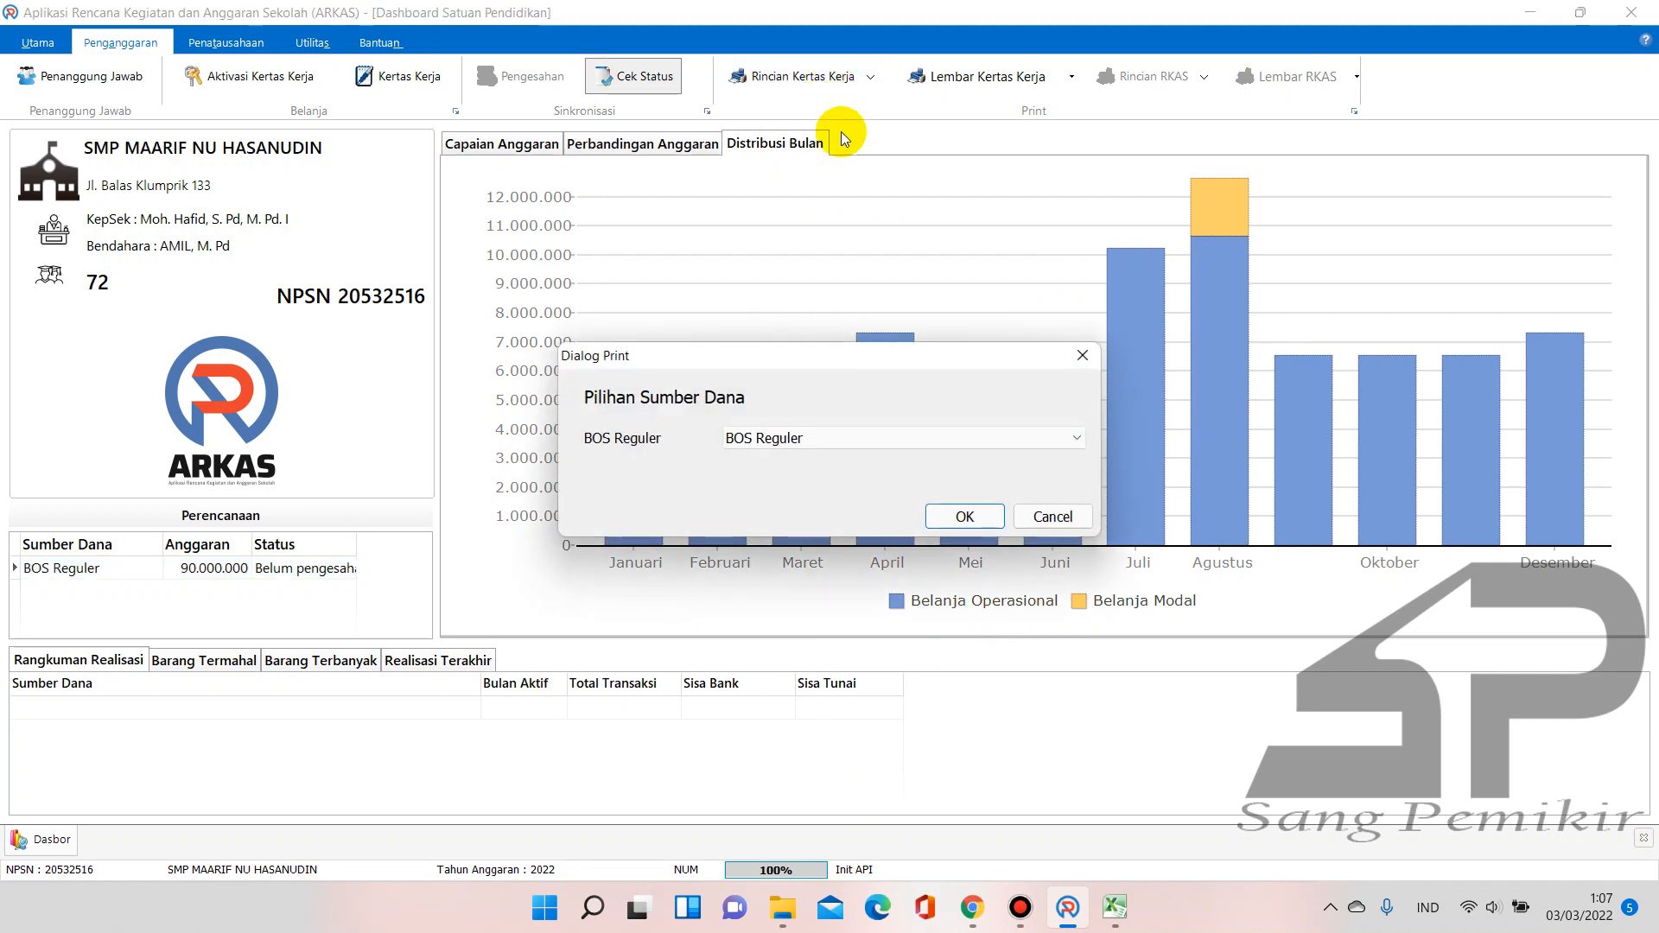
Preview the BOS Reguler Rincian Kertas Kerja Tahap report, close it, and dismiss the Error Print box
click(966, 516)
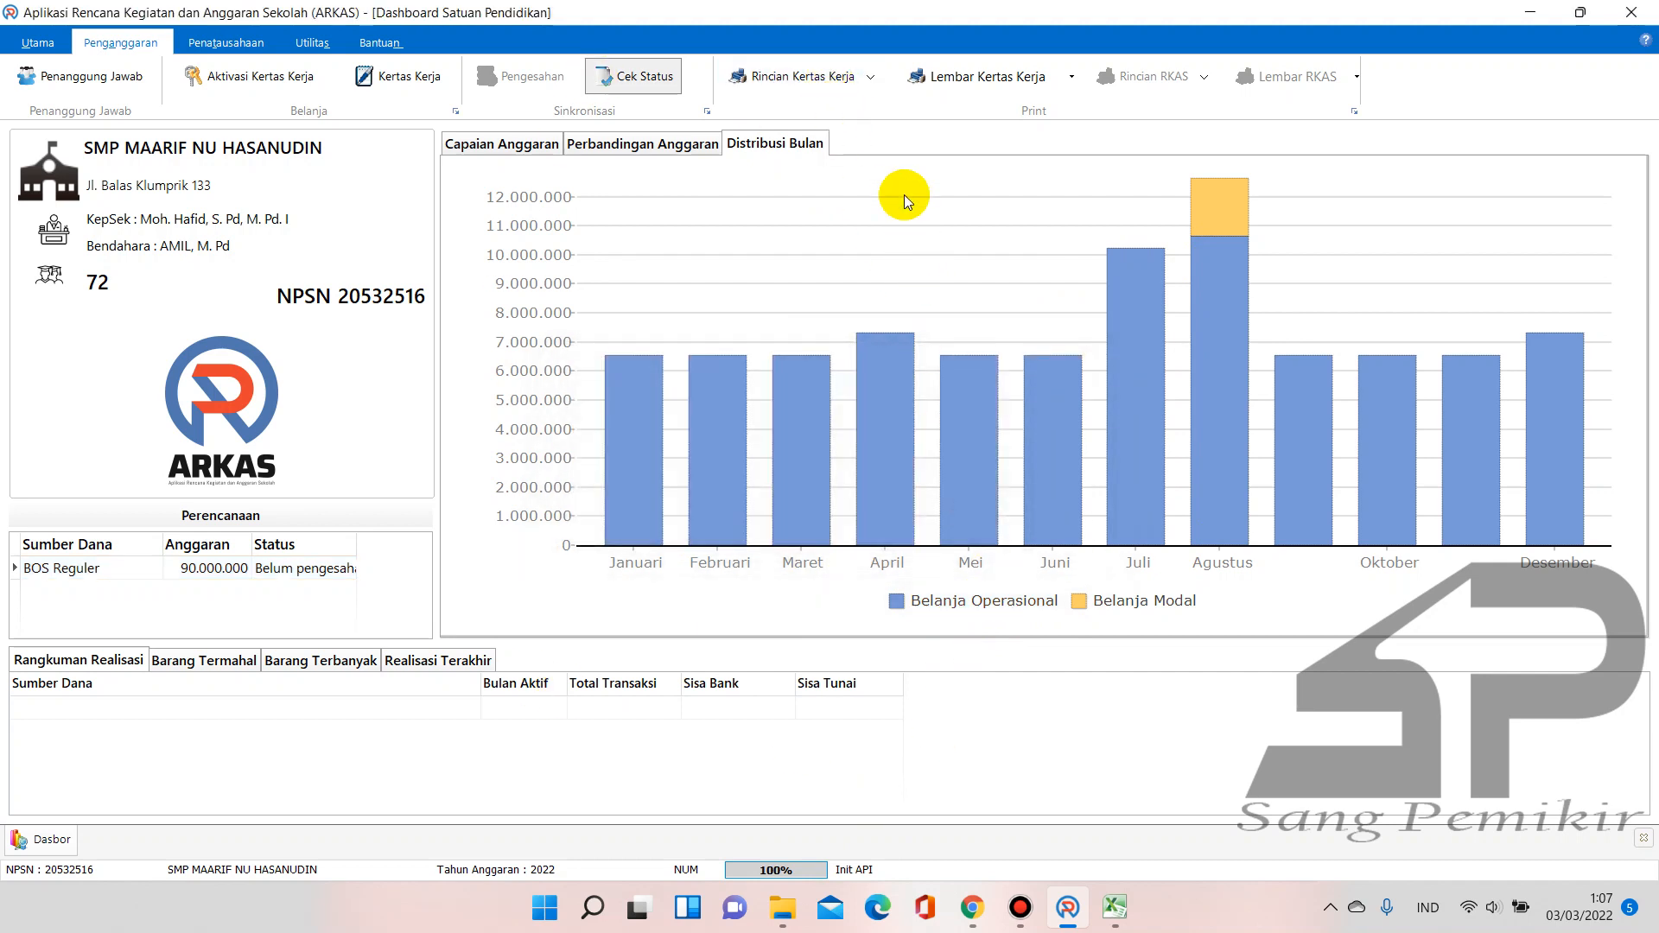
click(873, 78)
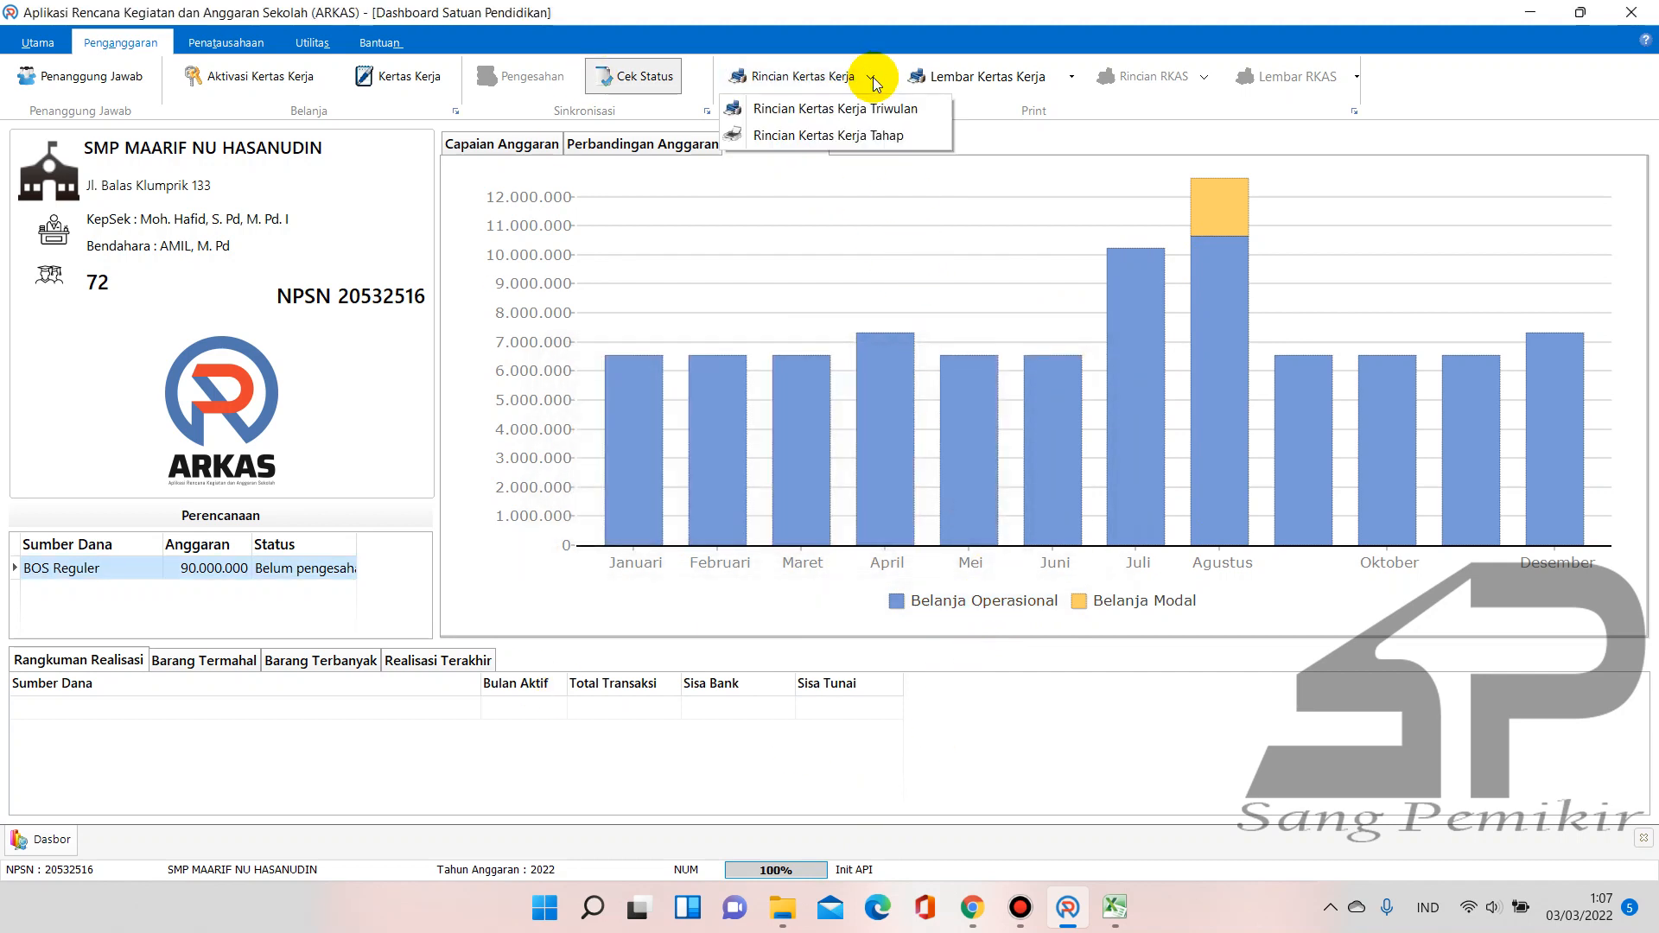
click(882, 137)
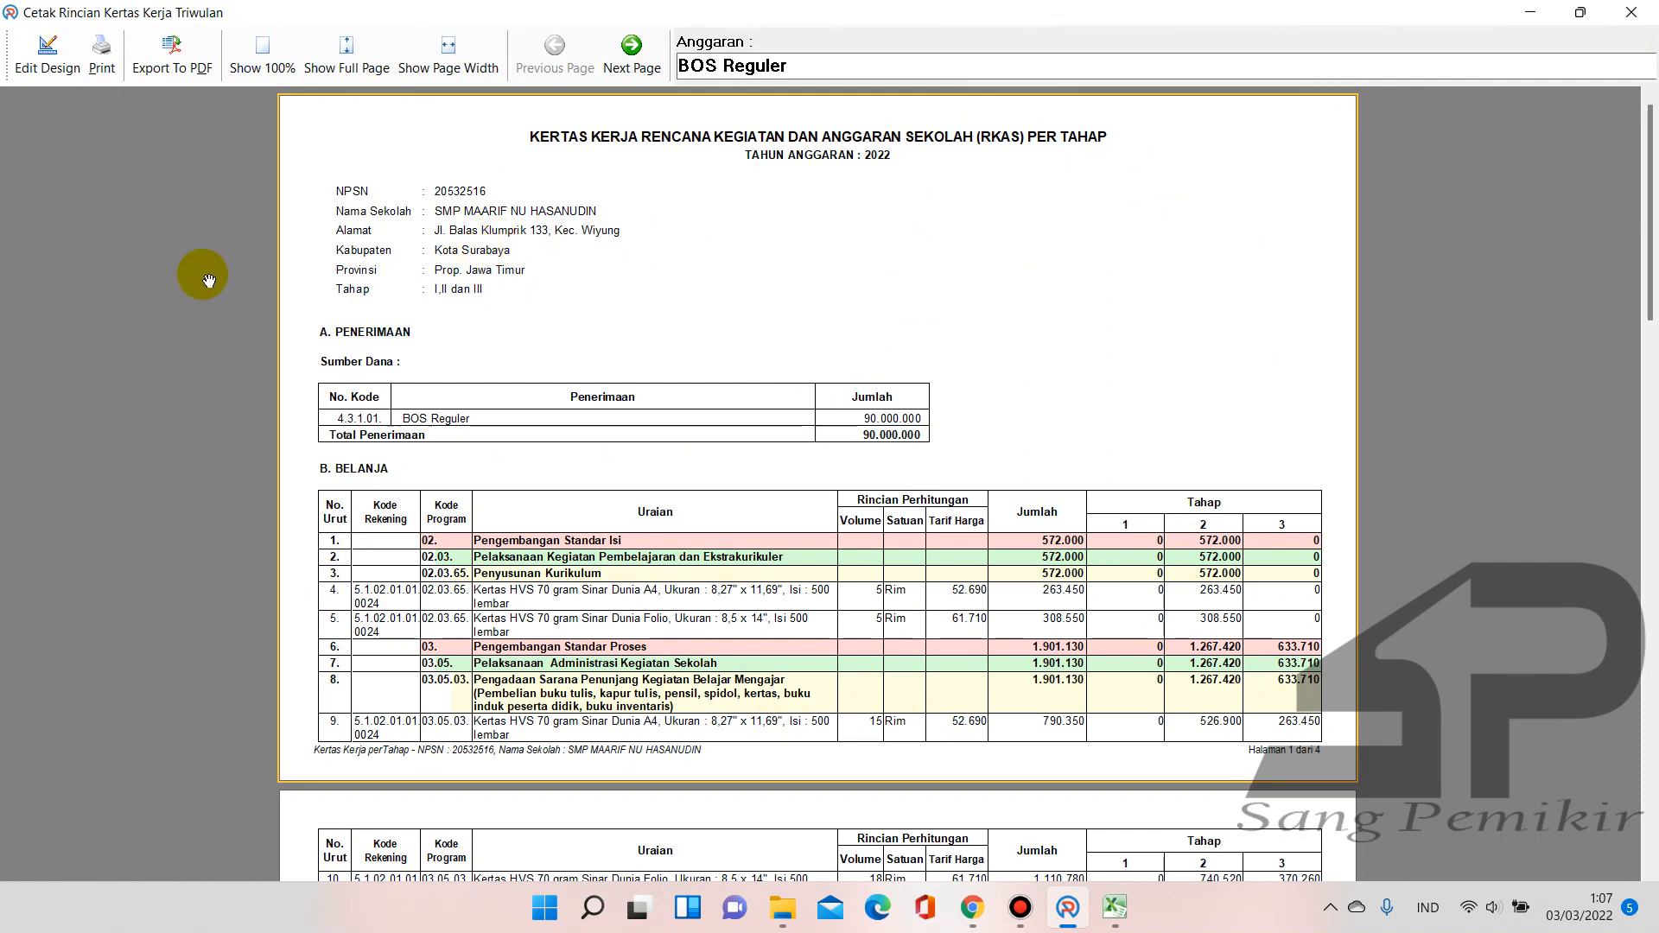
mouse_move(1651, 203)
mouse_down()
mouse_move(1646, 679)
mouse_move(1648, 114)
mouse_up()
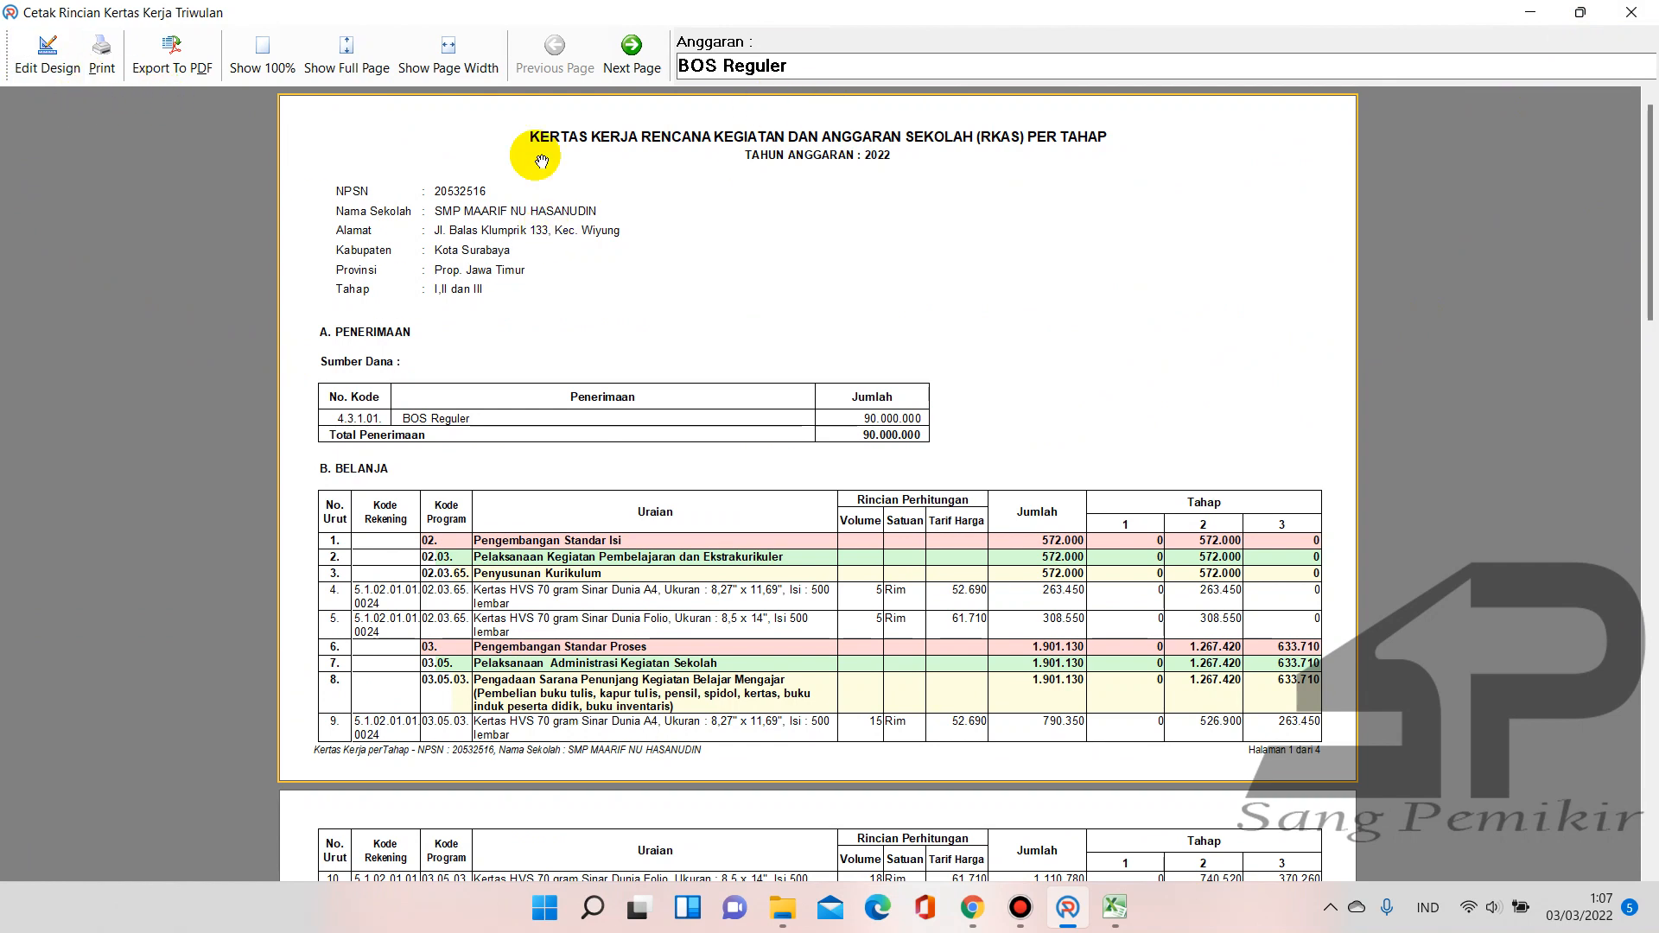
click(1655, 11)
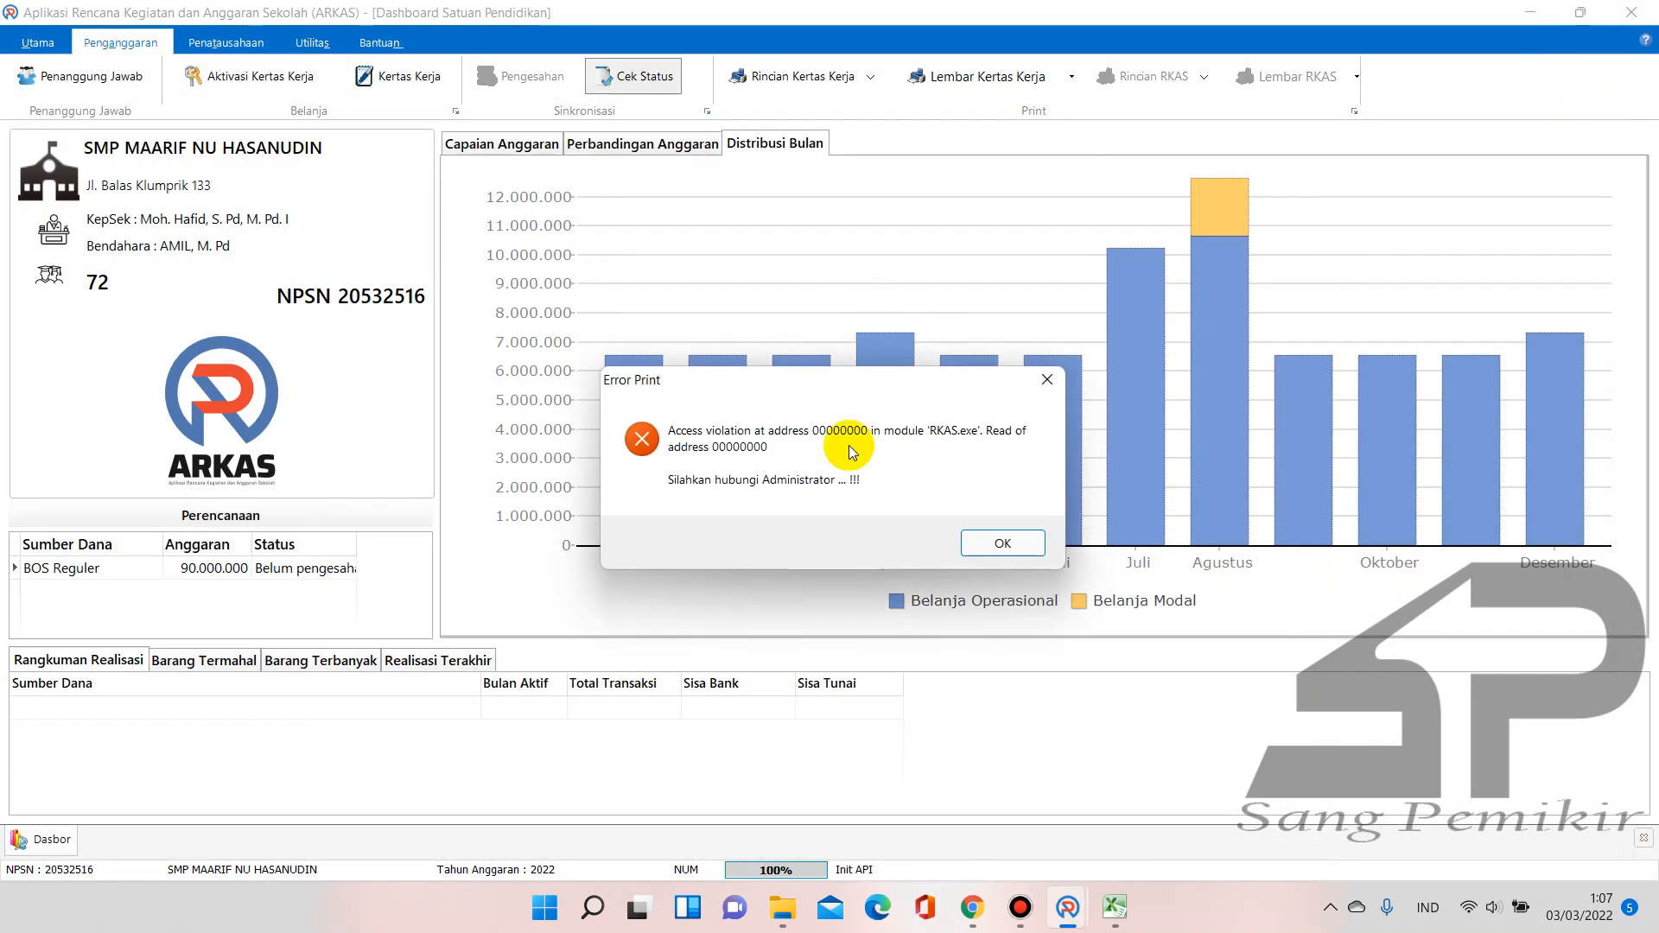
click(1048, 381)
Scroll through the Lembar Kertas Kerja preview, close it, and return to the Kertas Kerja page
click(869, 76)
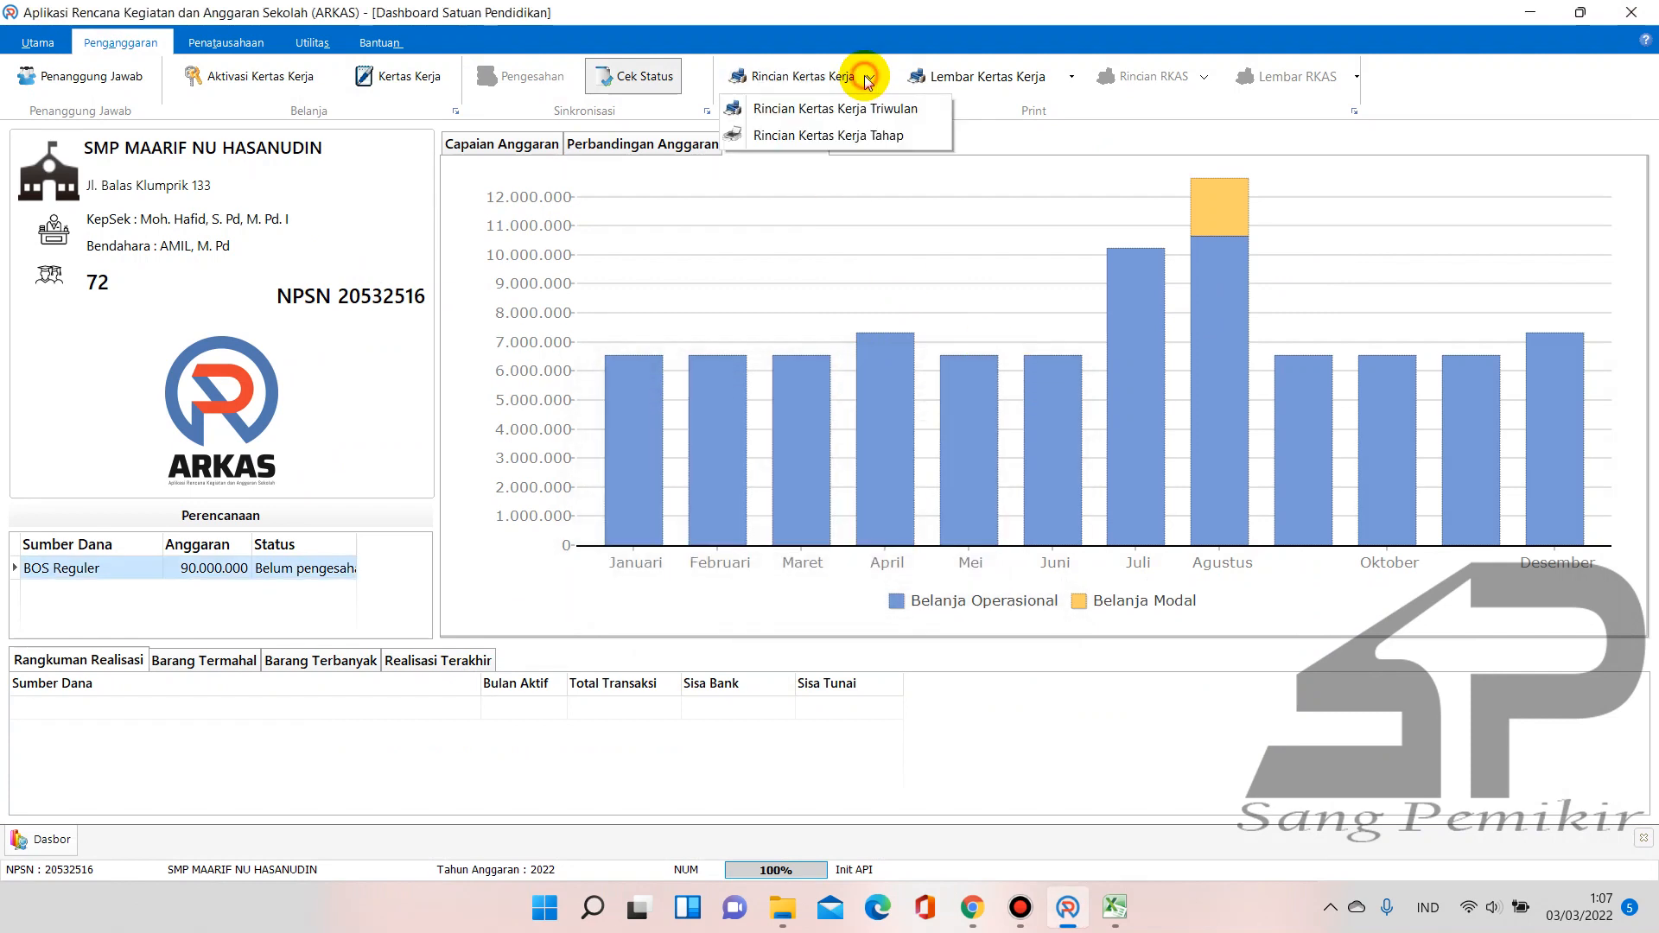
click(1051, 80)
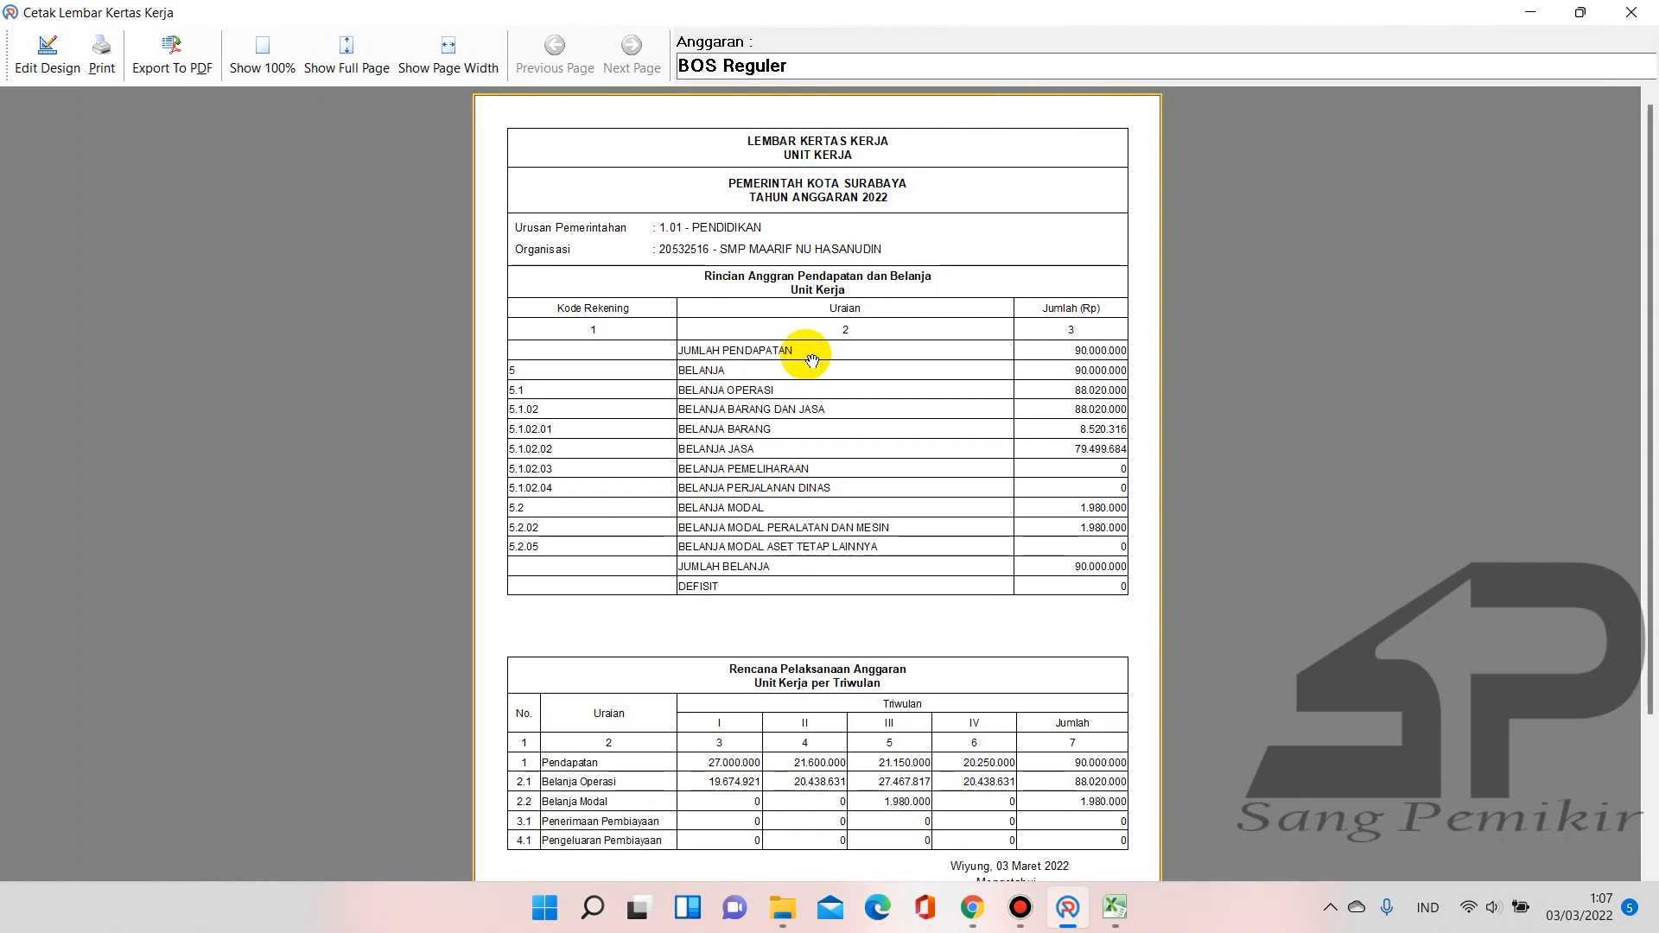
mouse_move(1654, 150)
mouse_down()
mouse_move(1654, 446)
mouse_move(1657, 86)
mouse_up()
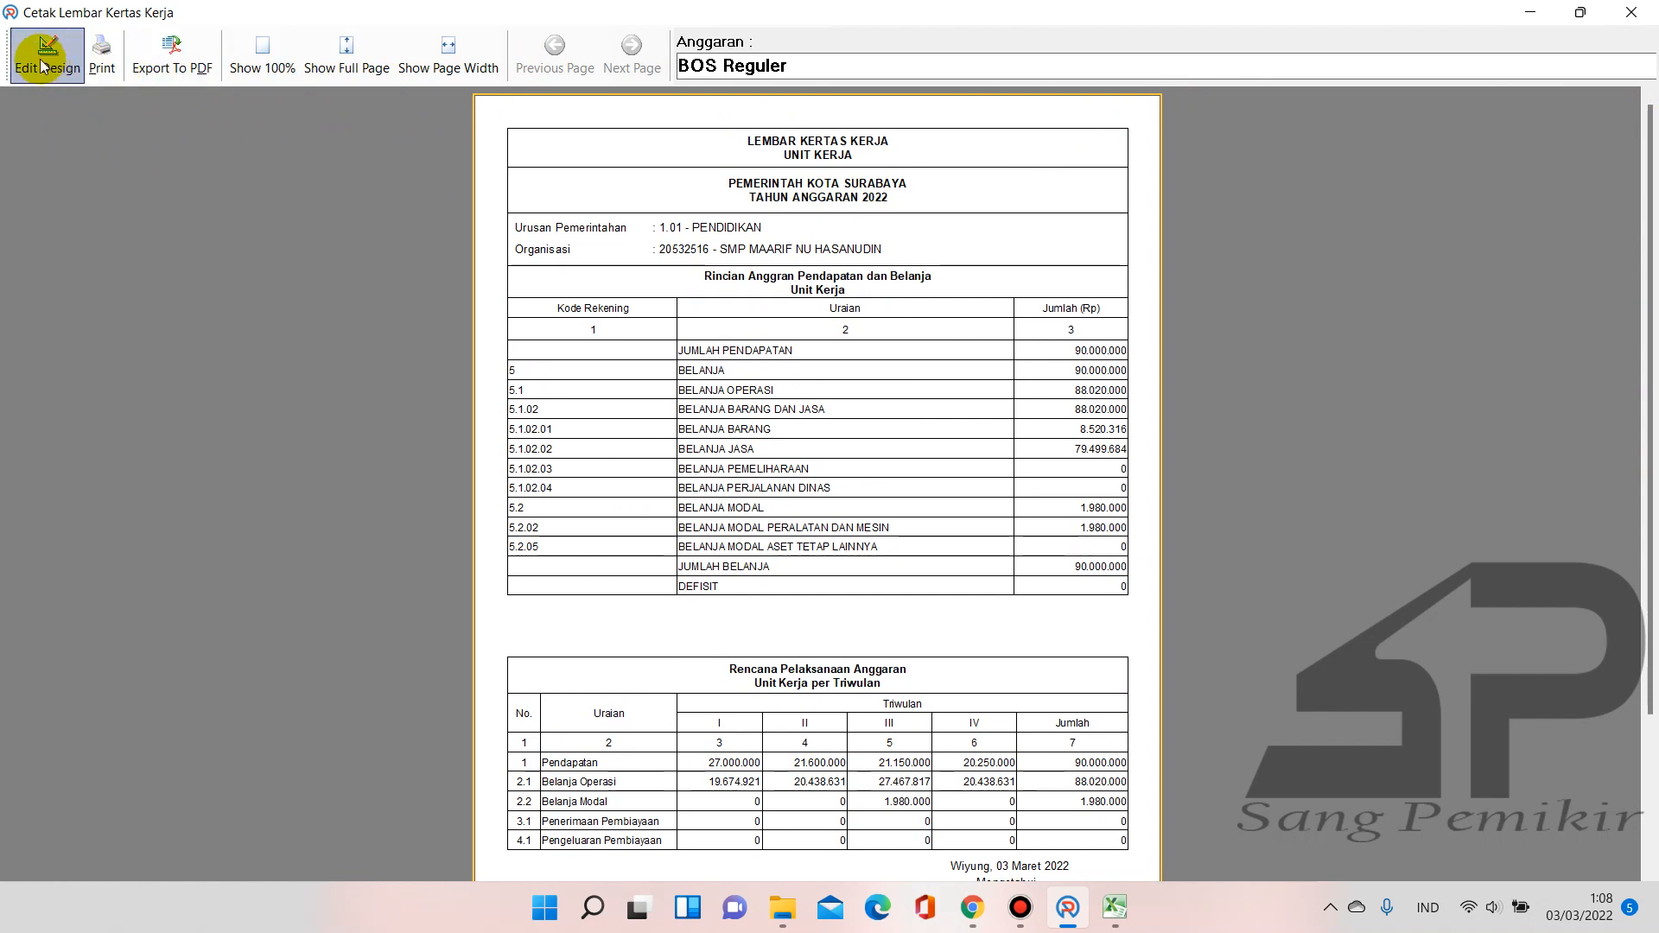
click(1632, 14)
click(401, 76)
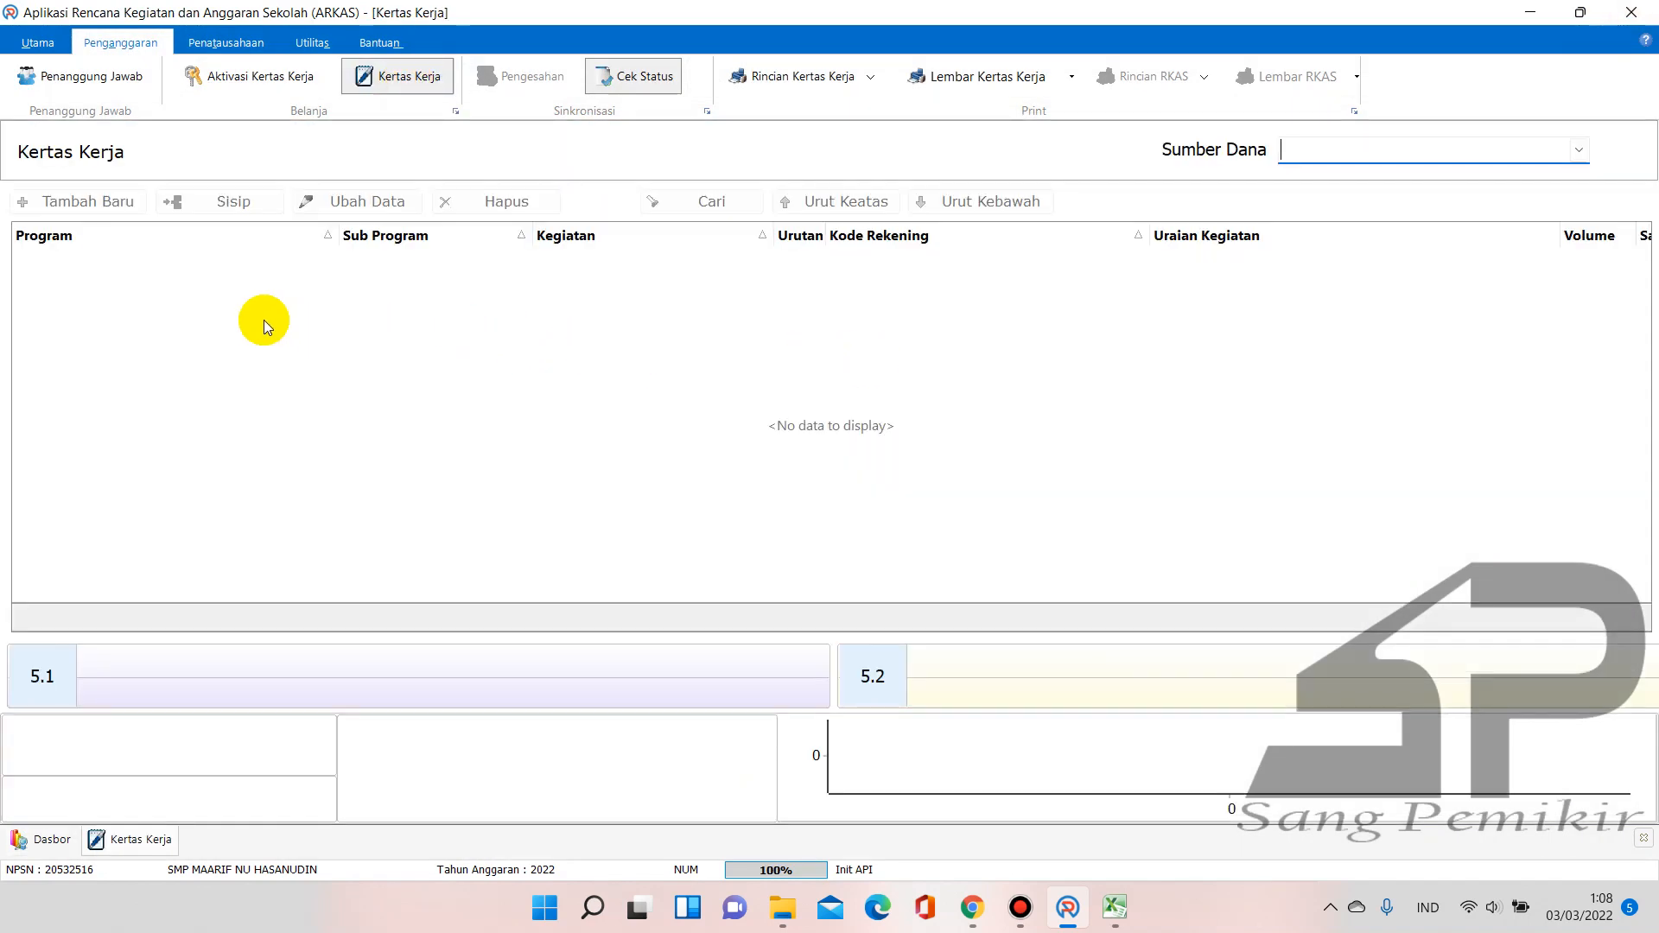
Load the BOS Reguler worksheet and browse its entries from Sub Program 02.03 to Proktor ANBK
click(1577, 148)
click(1426, 176)
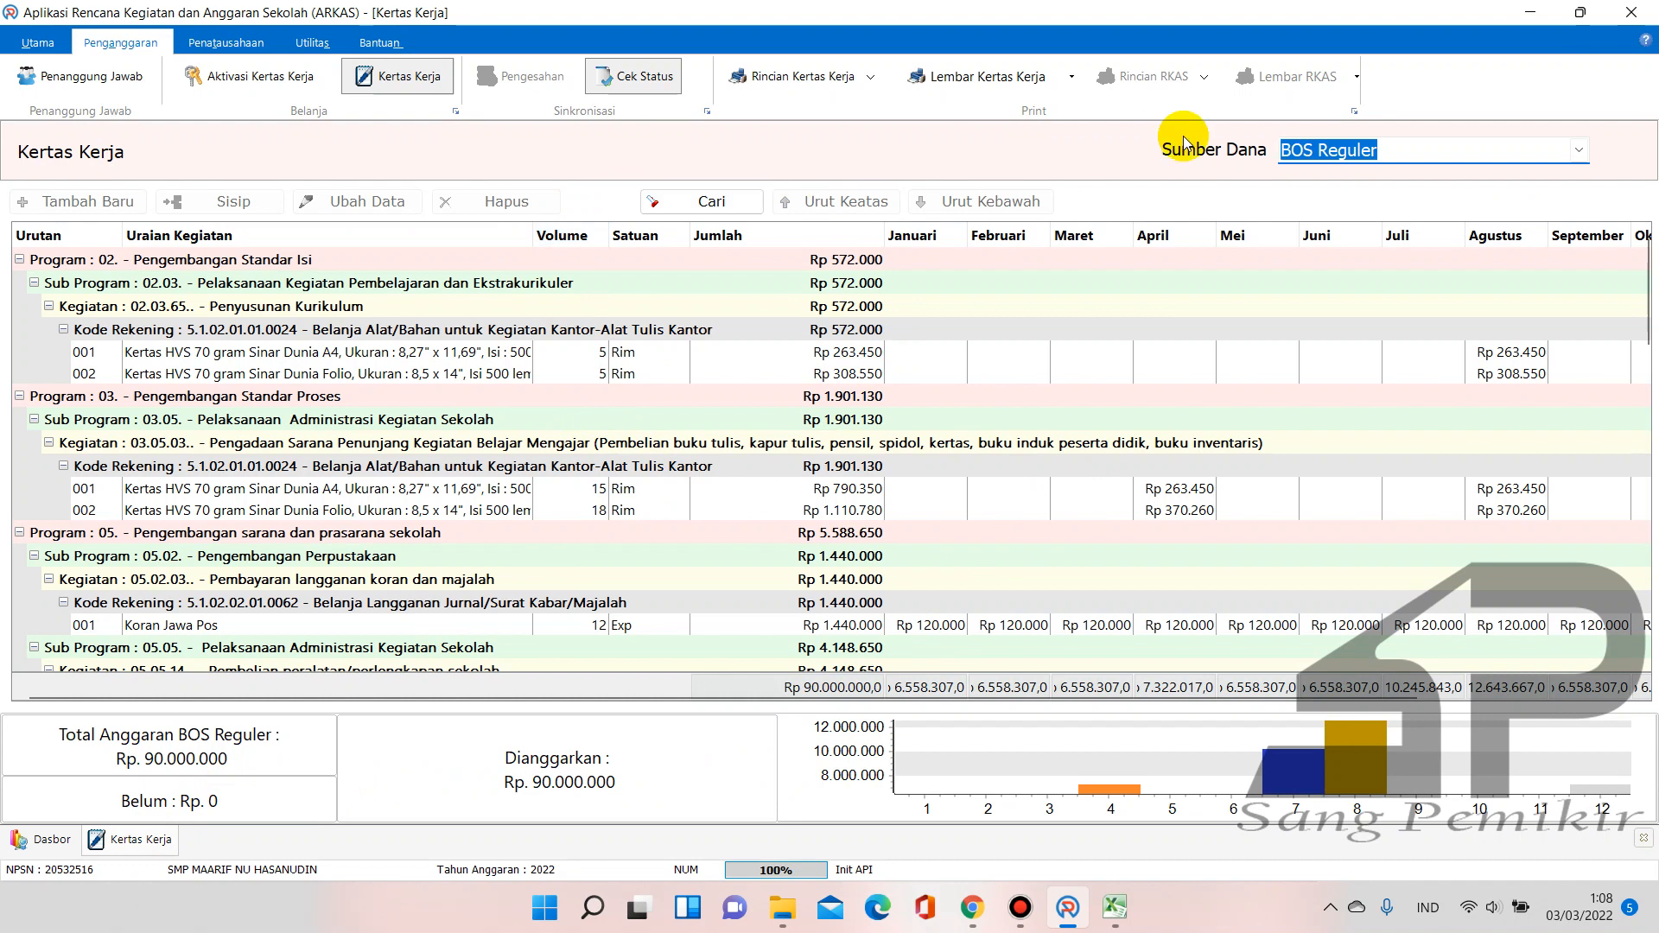
click(692, 202)
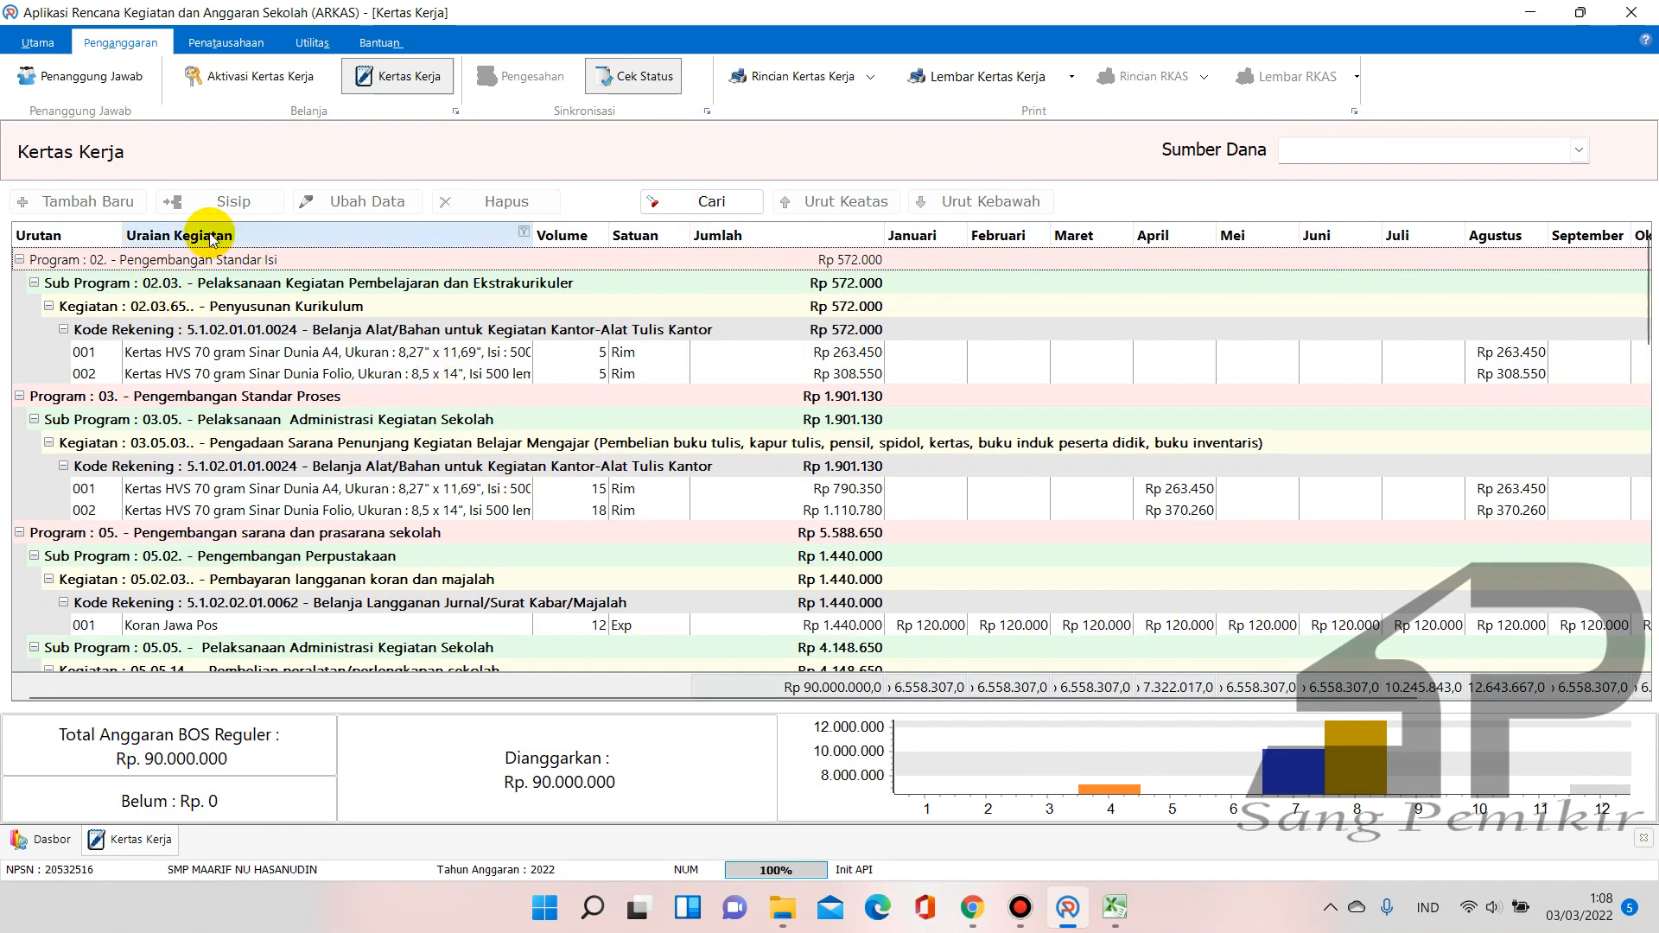
click(471, 290)
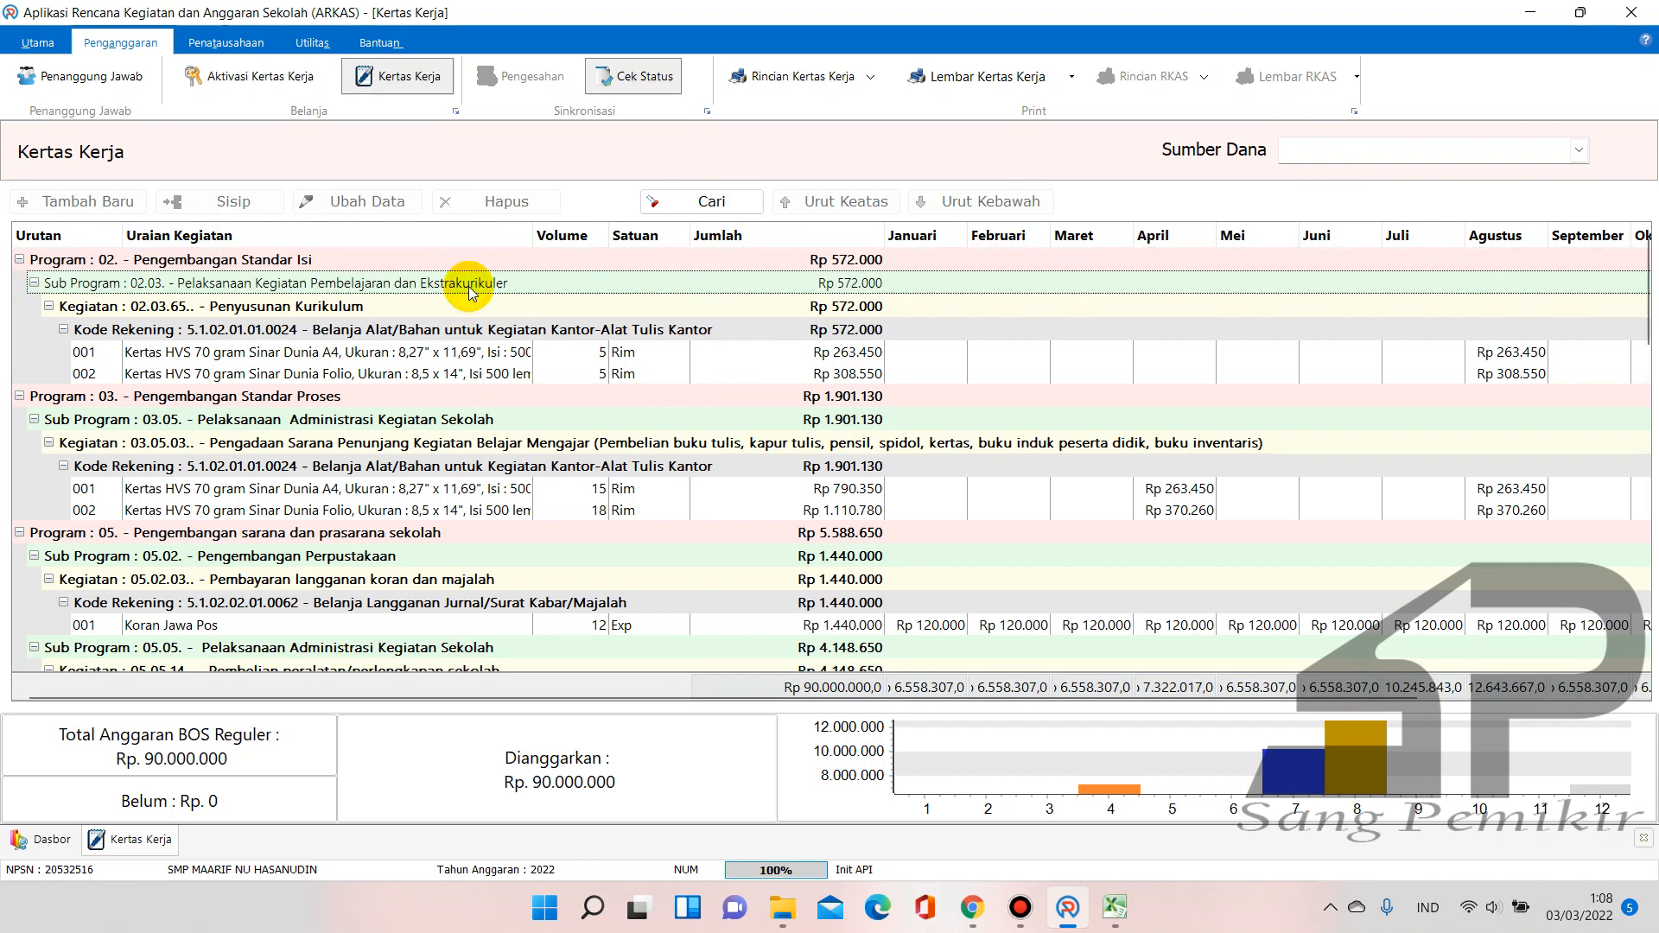
scroll(605, 475, down, 20)
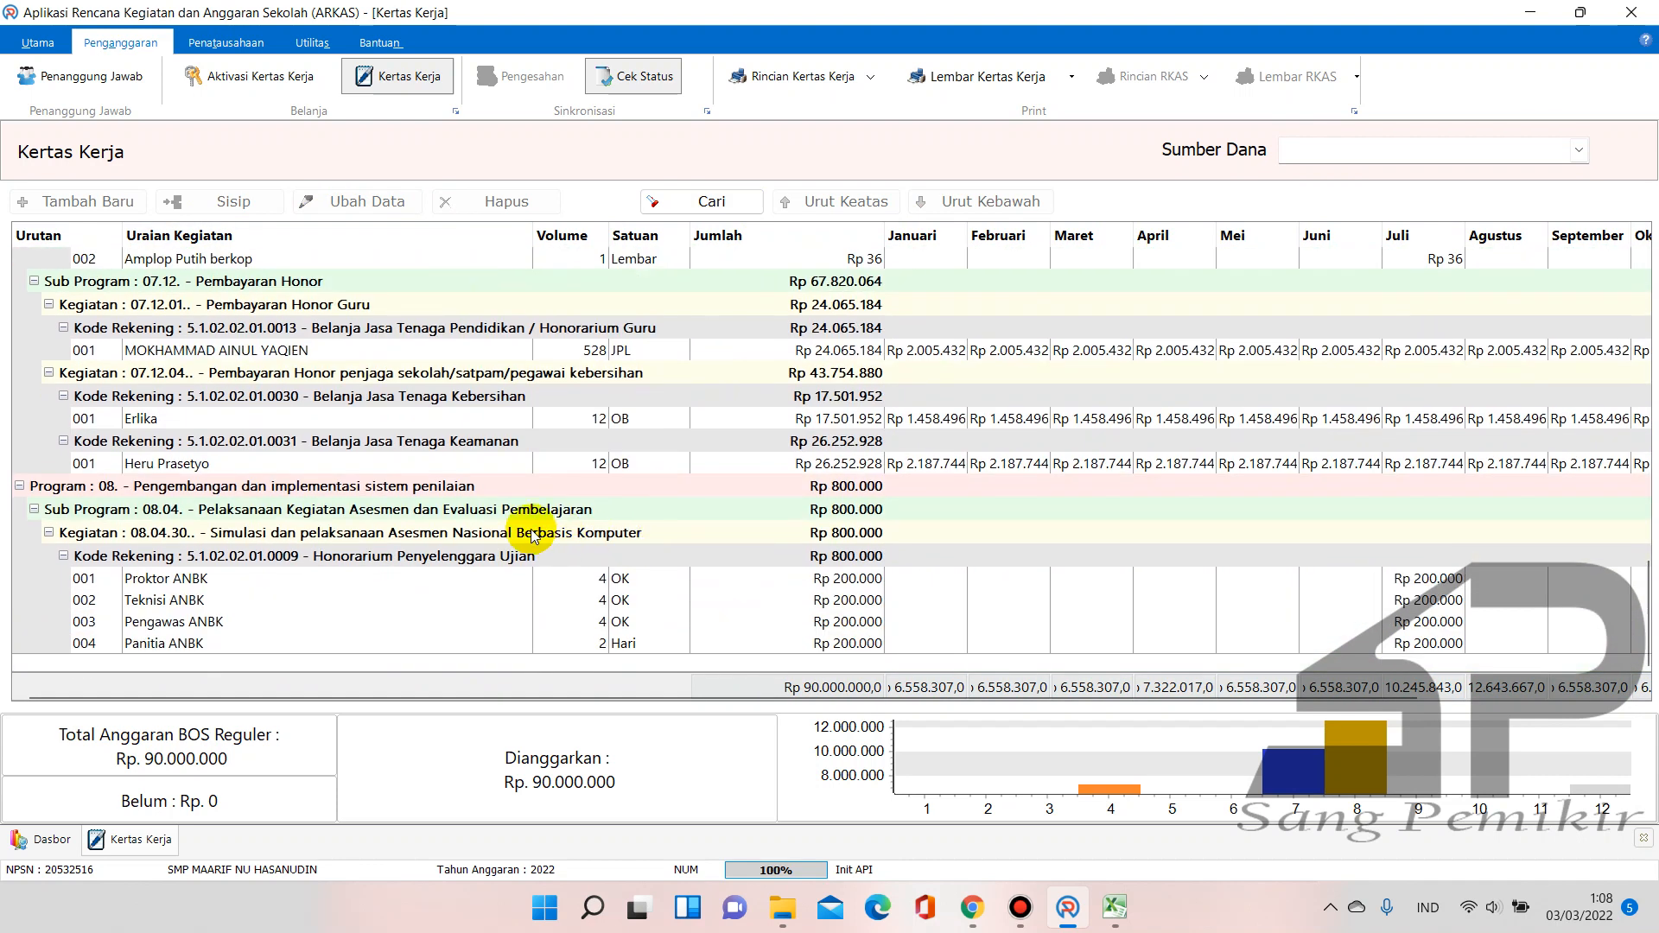
click(551, 578)
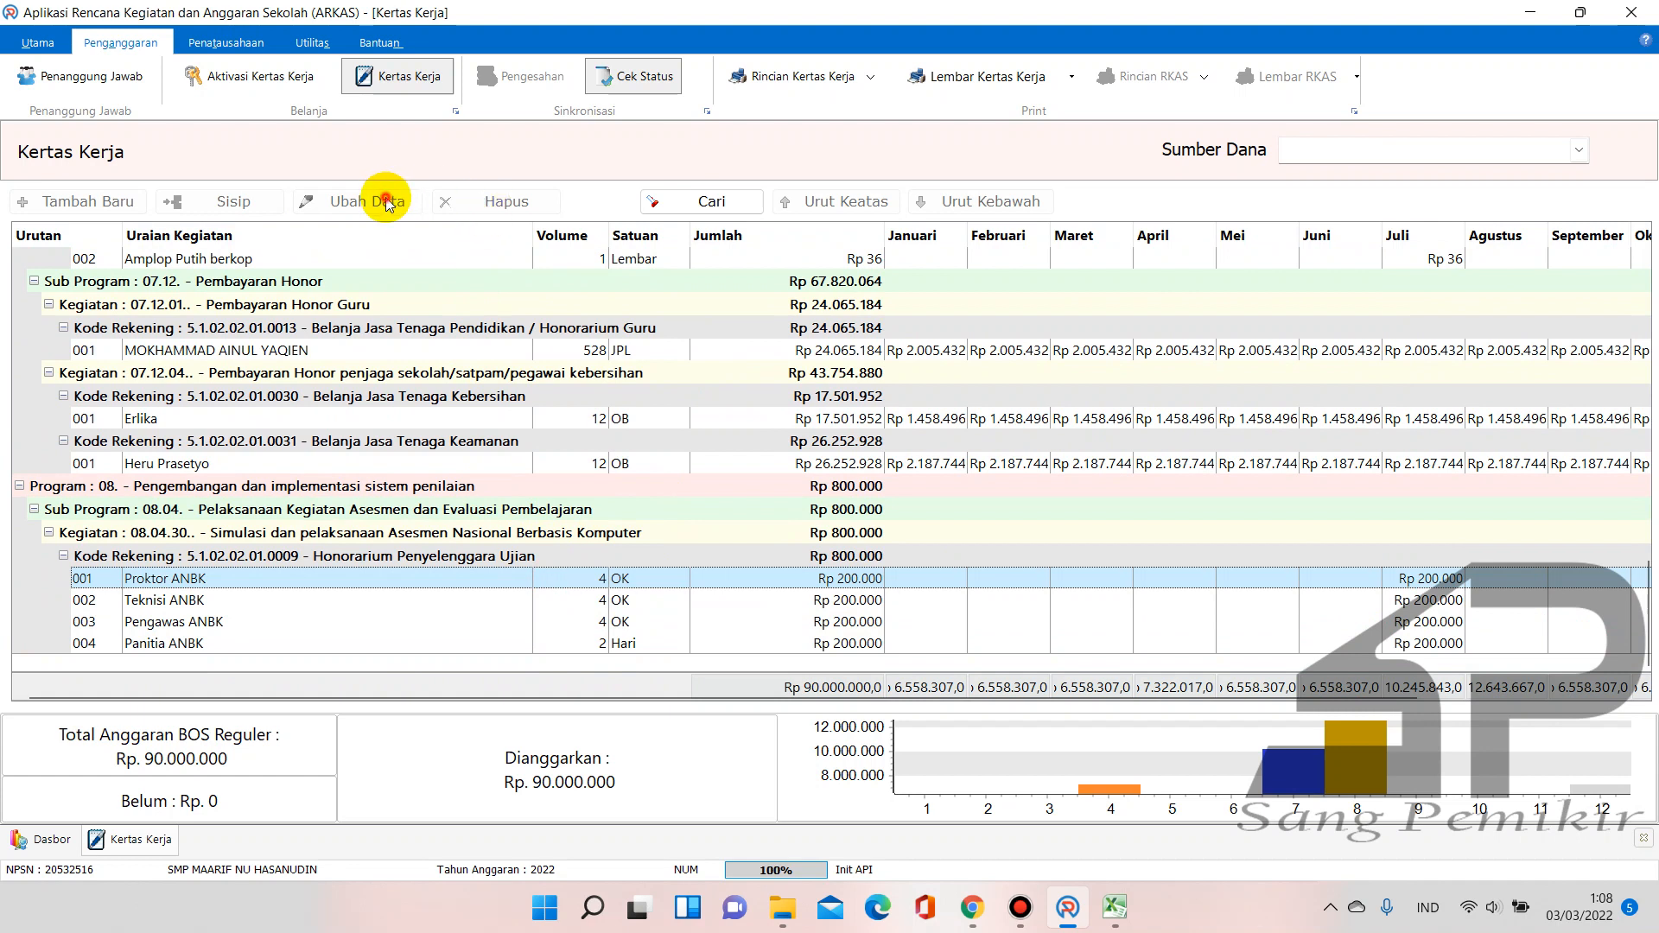
scroll(717, 445, up, 10)
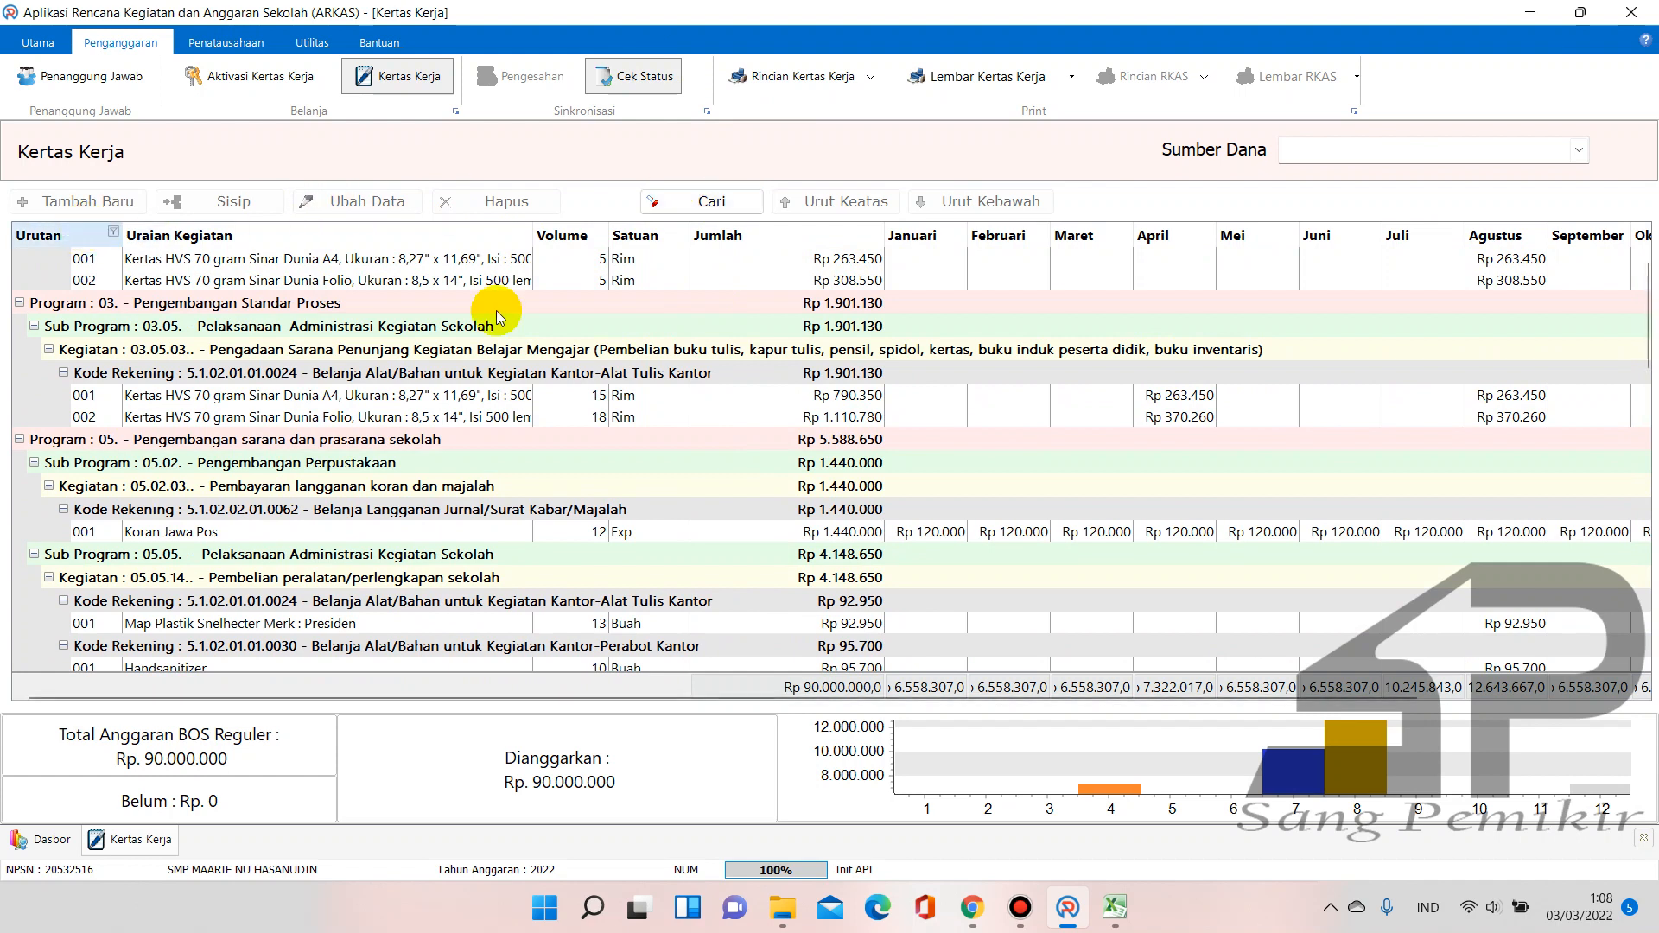
scroll(654, 374, up, 2)
Reselect BOS Reguler and step through honor payment rows to the Foto Copy Filio dan Kuarto item
click(1579, 150)
click(1490, 177)
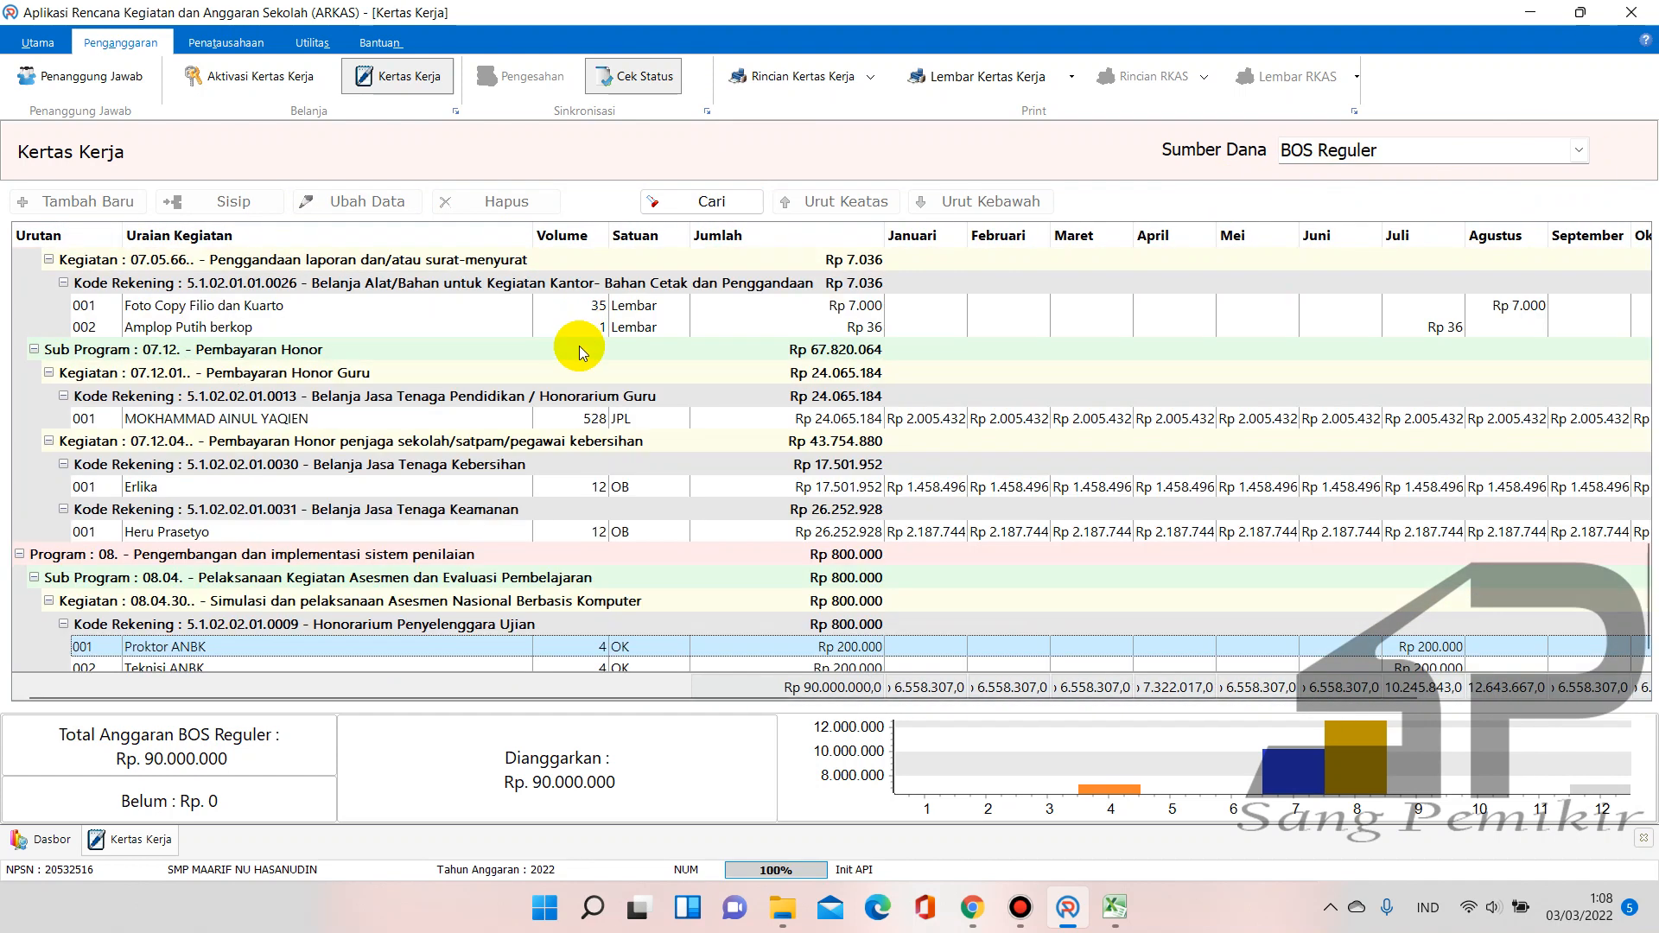
click(577, 348)
click(533, 398)
click(508, 488)
click(508, 556)
click(458, 387)
click(437, 309)
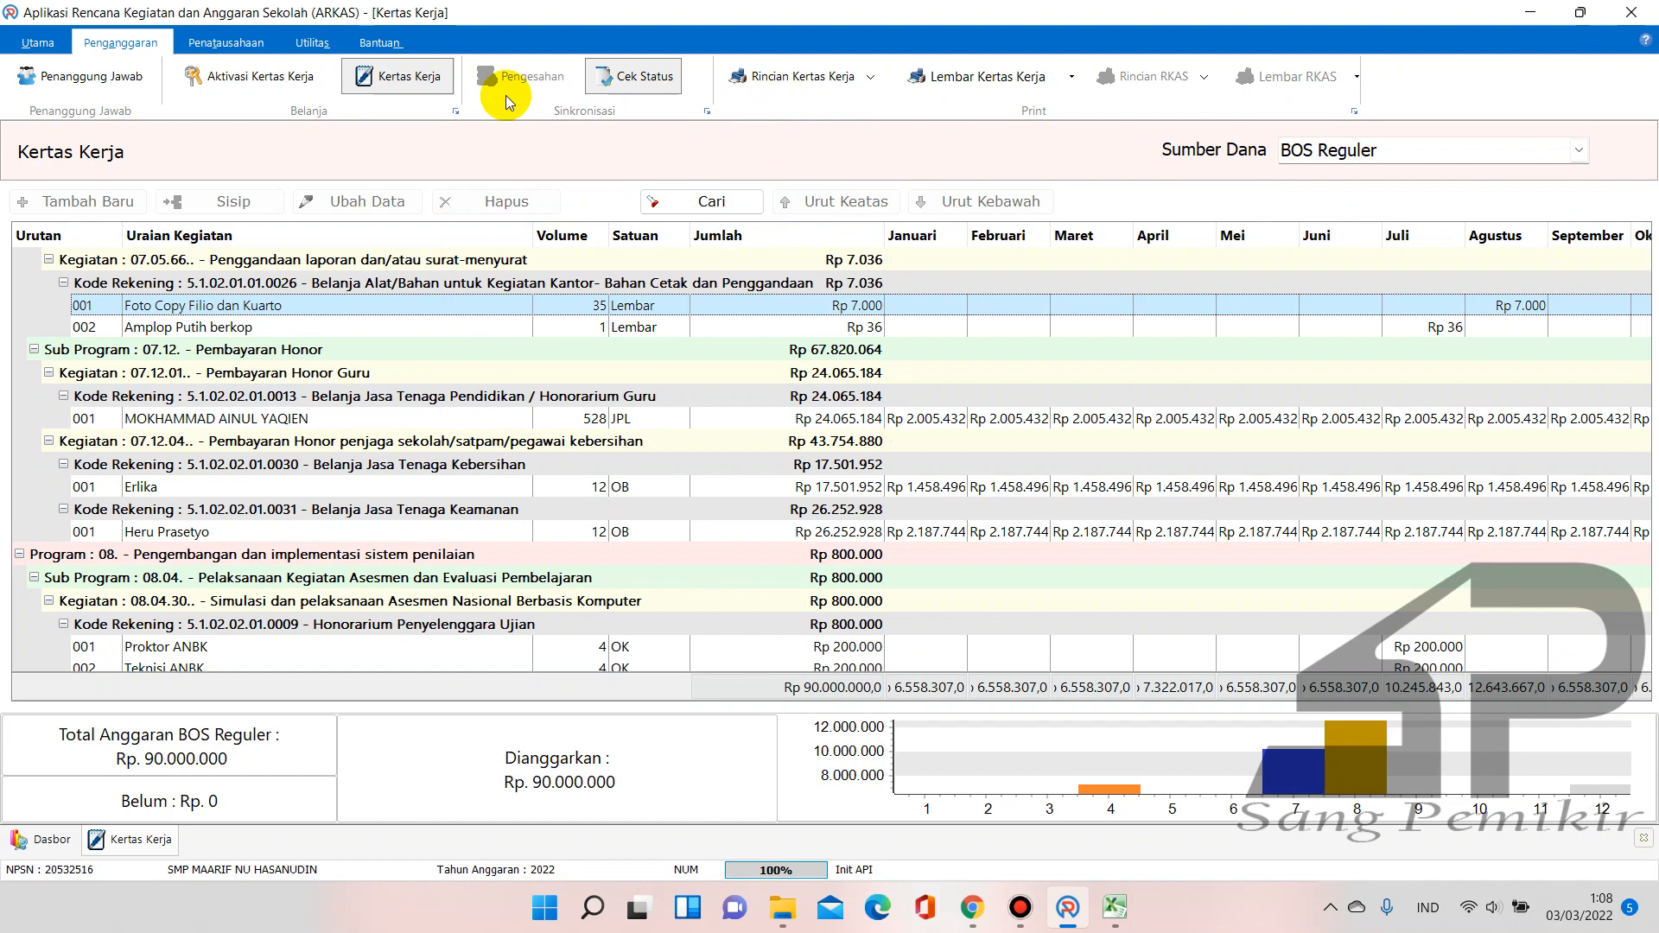
Visit Aktivasi Kertas Kerja, return to Kertas Kerja, and review a payment row in the grid
click(273, 85)
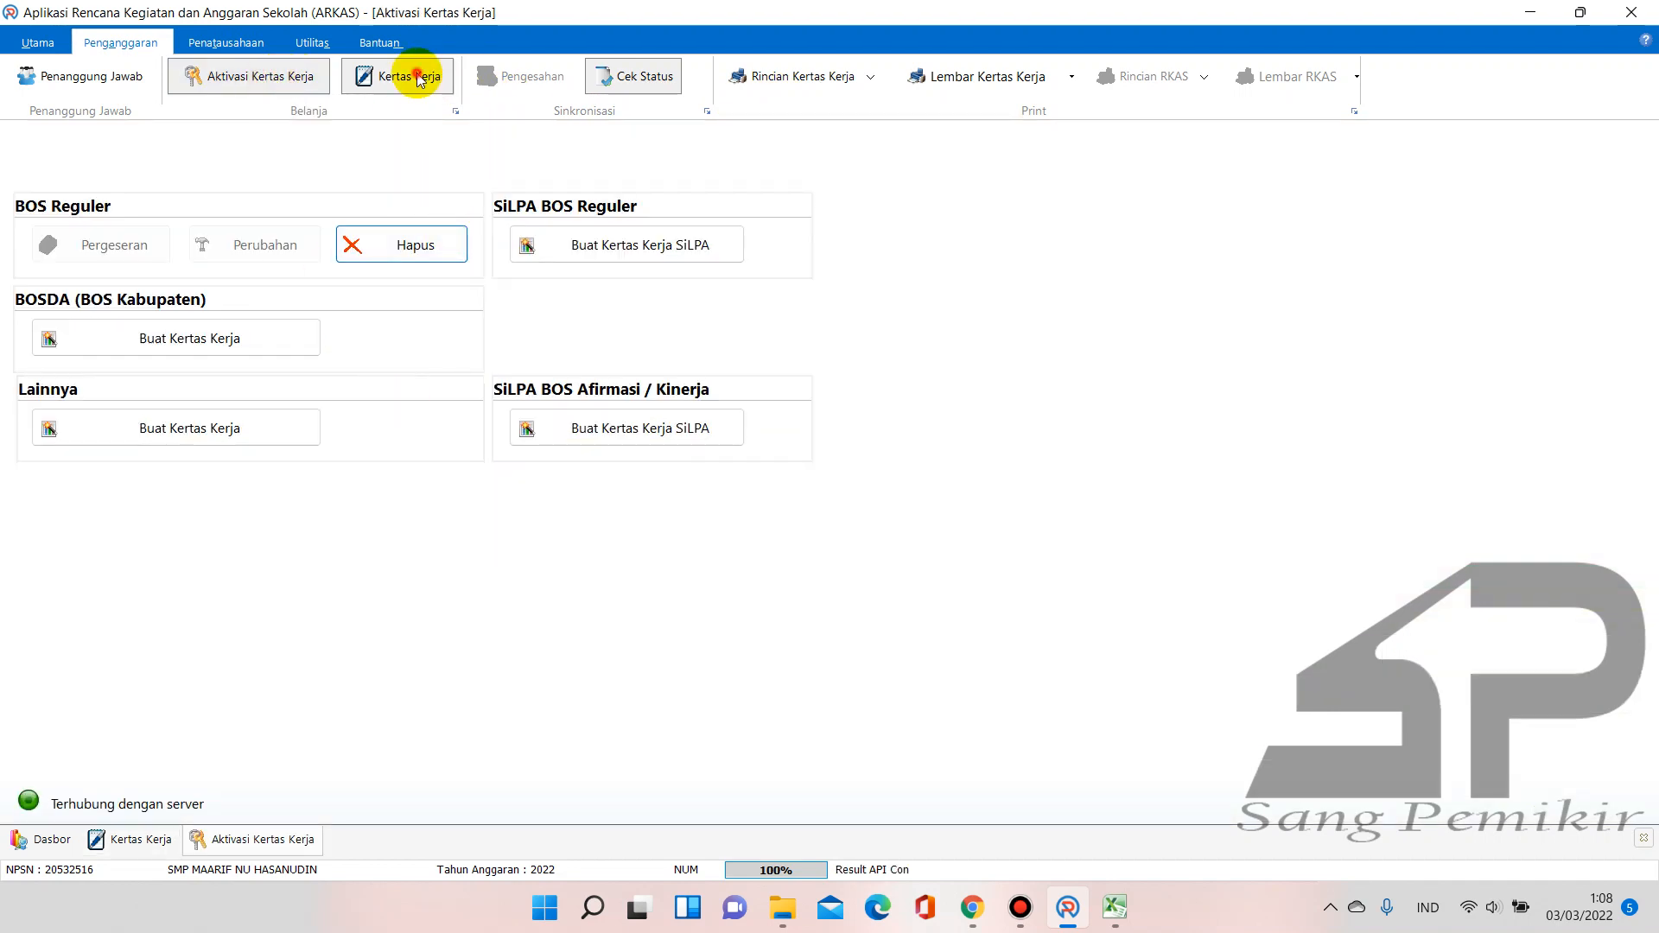
click(419, 80)
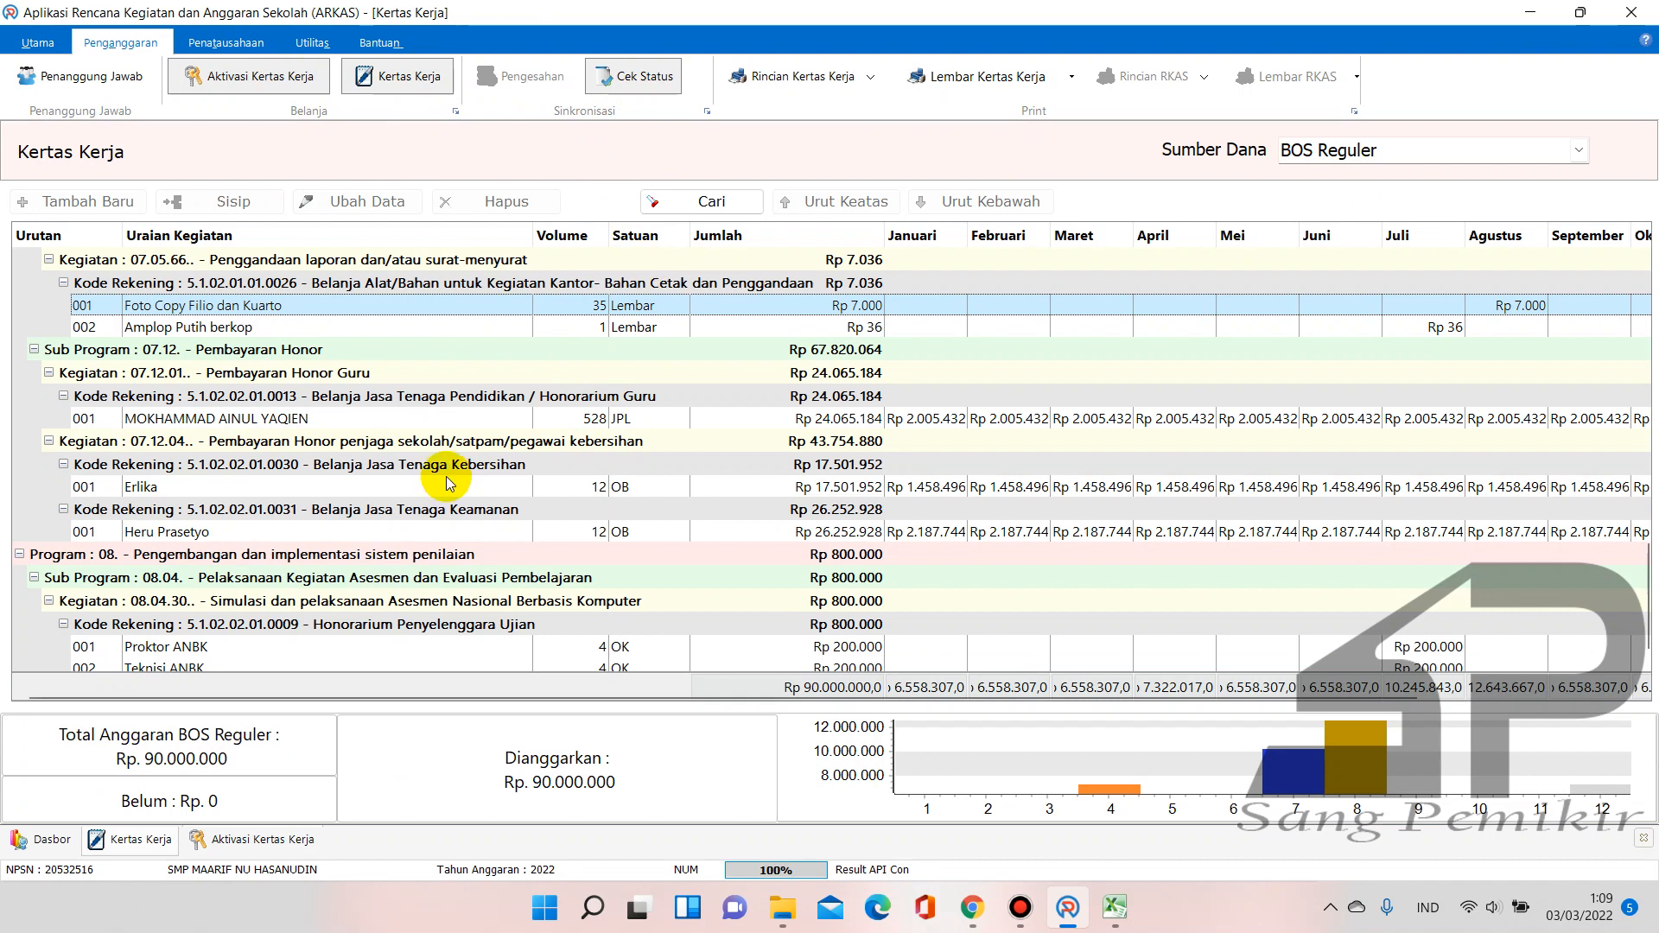
scroll(545, 474, down, 1)
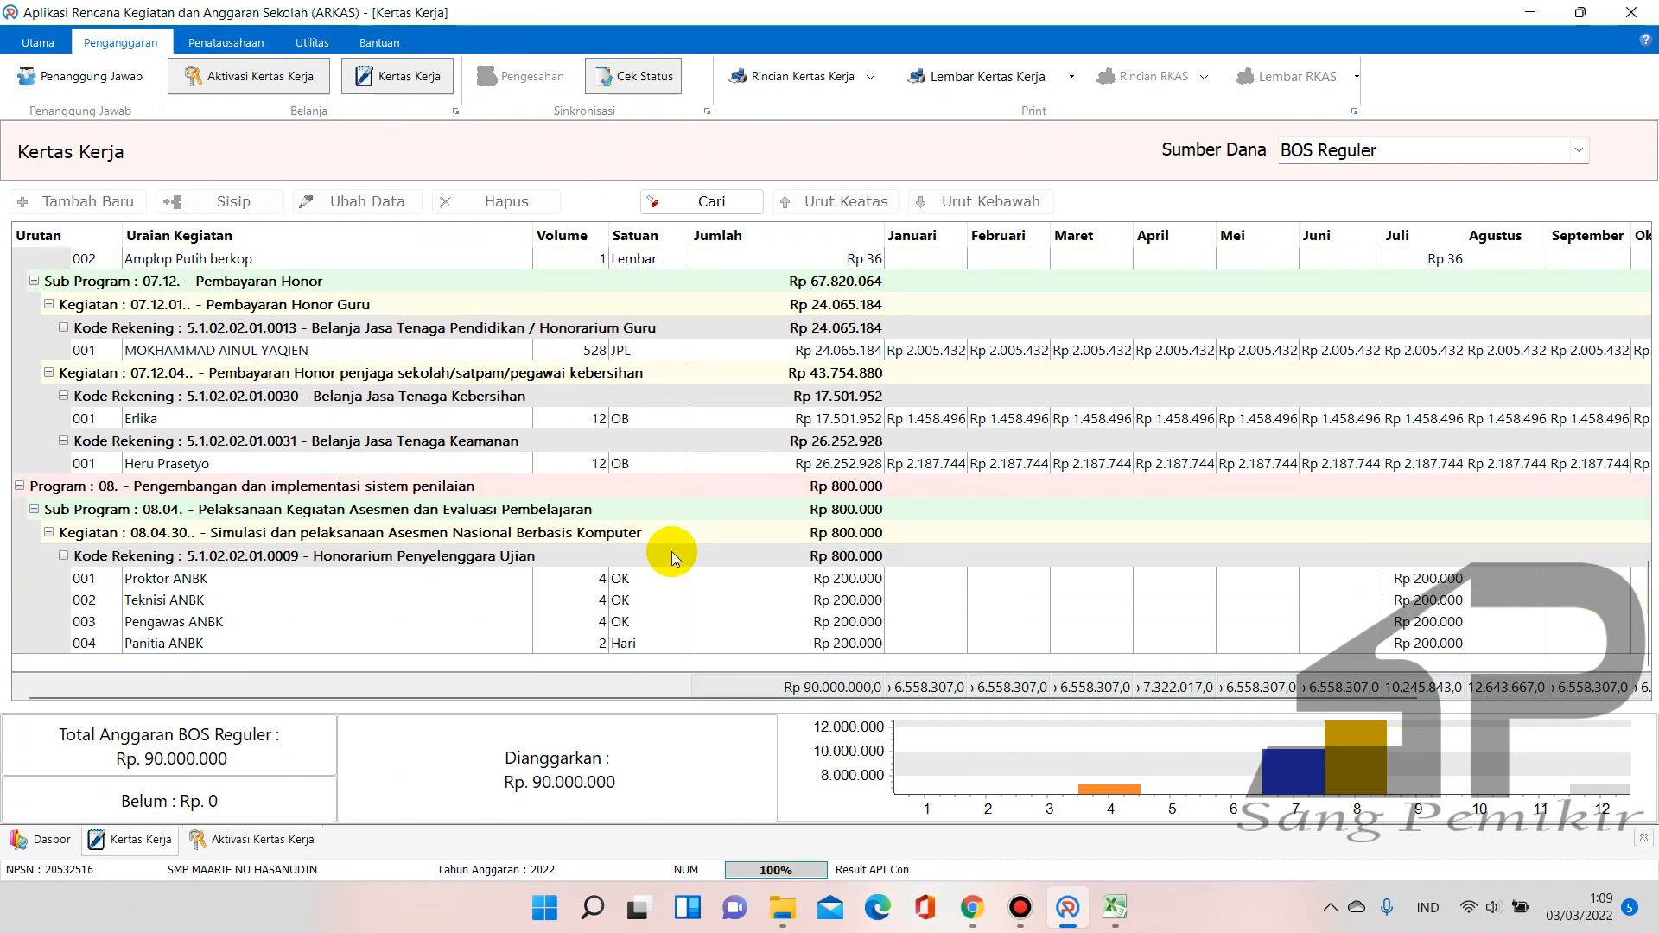
click(463, 424)
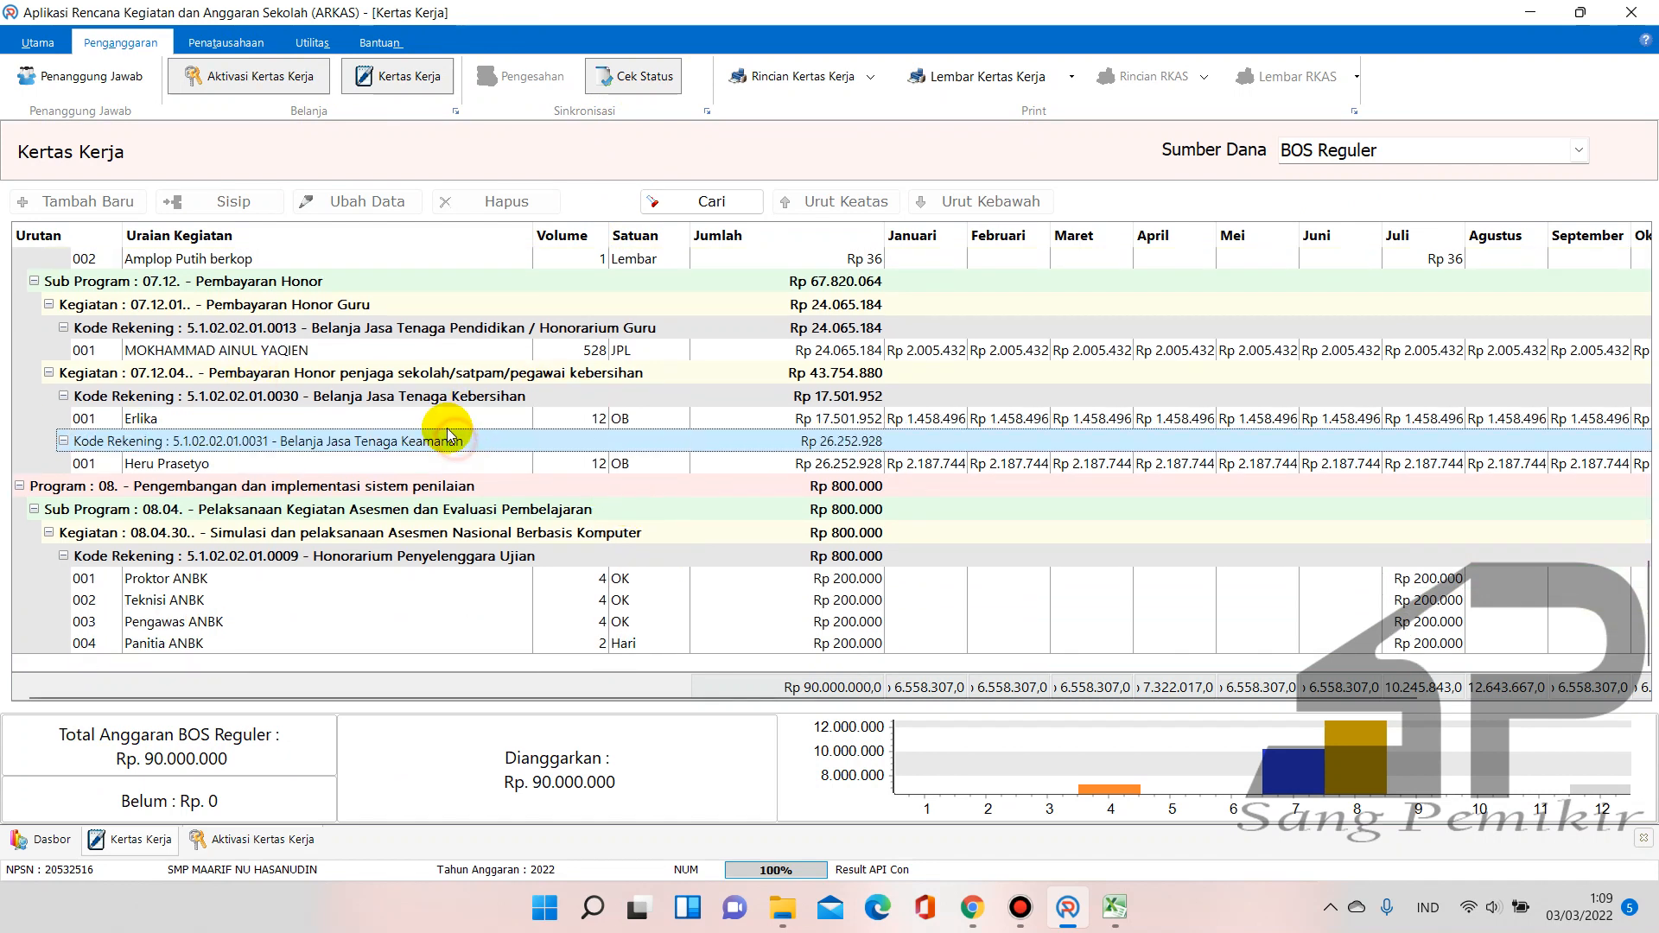
scroll(789, 361, up, 10)
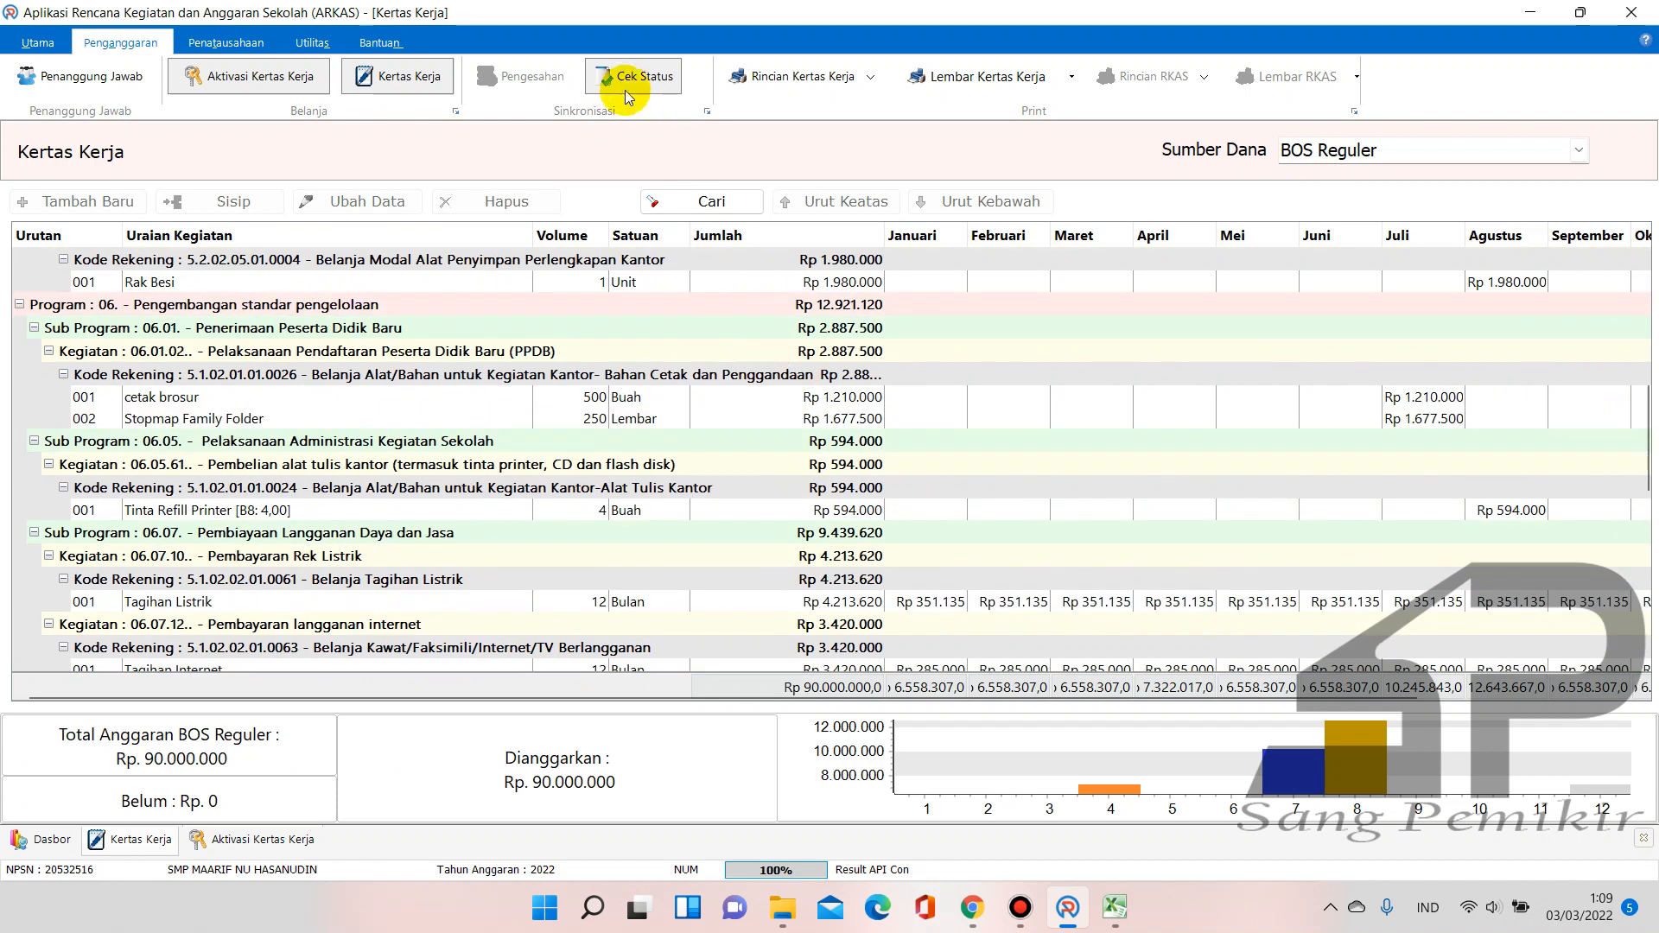
Check the approval status, then view the Barang Termahal, Barang Terbanyak and Realisasi Terakhir lists
click(627, 80)
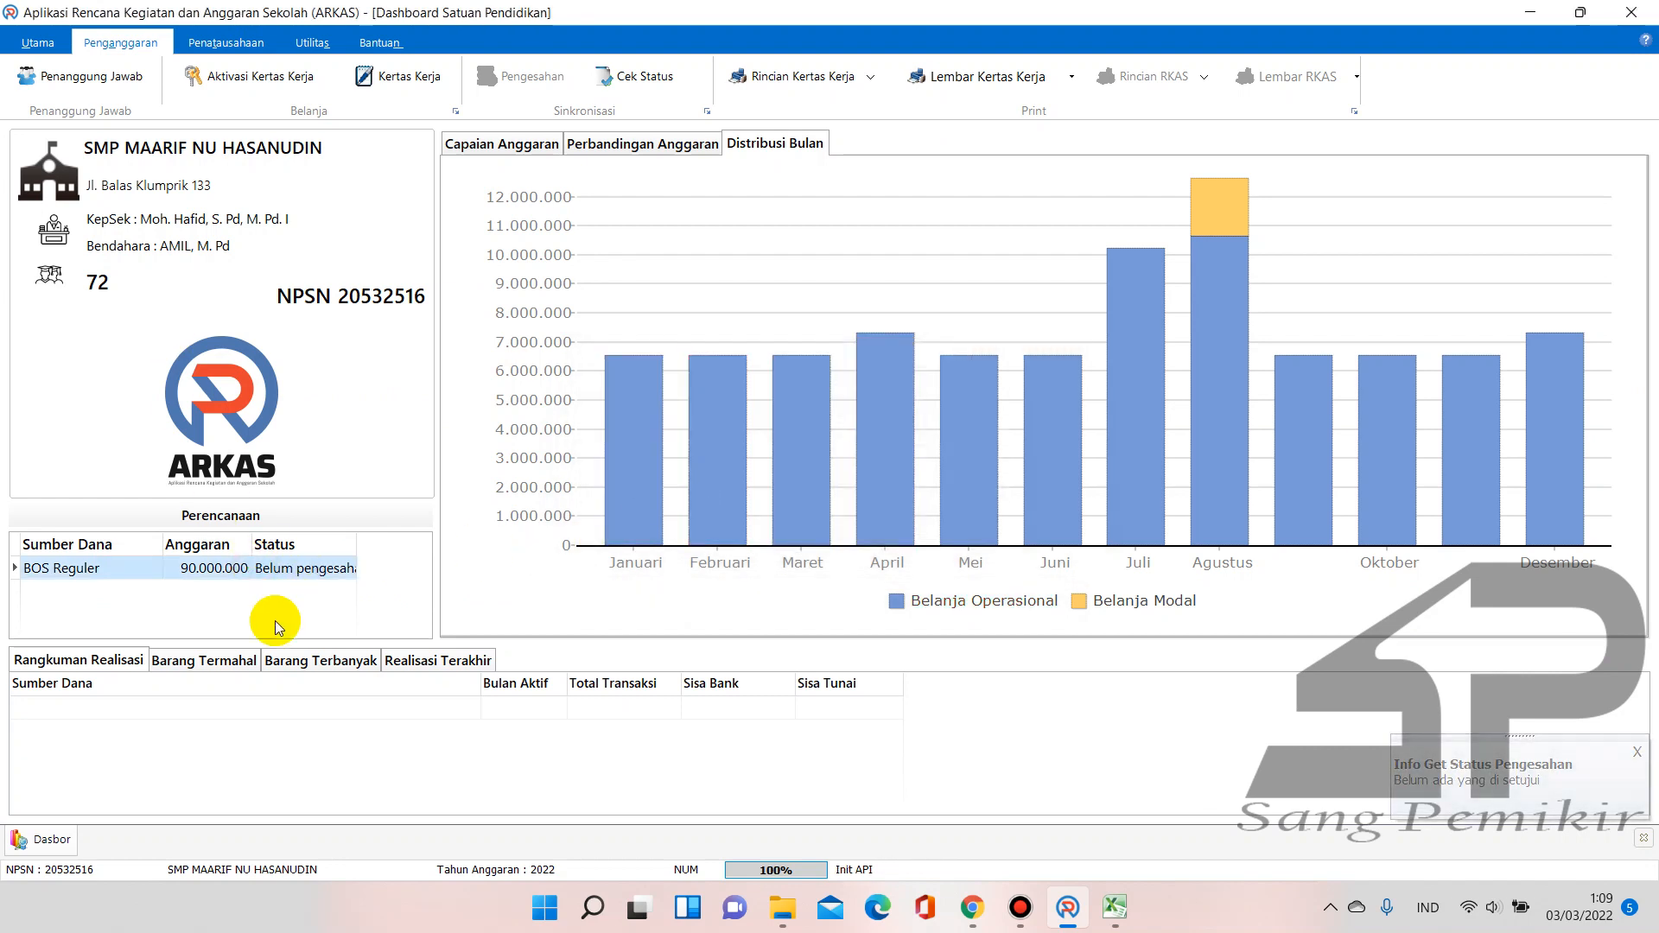
click(227, 662)
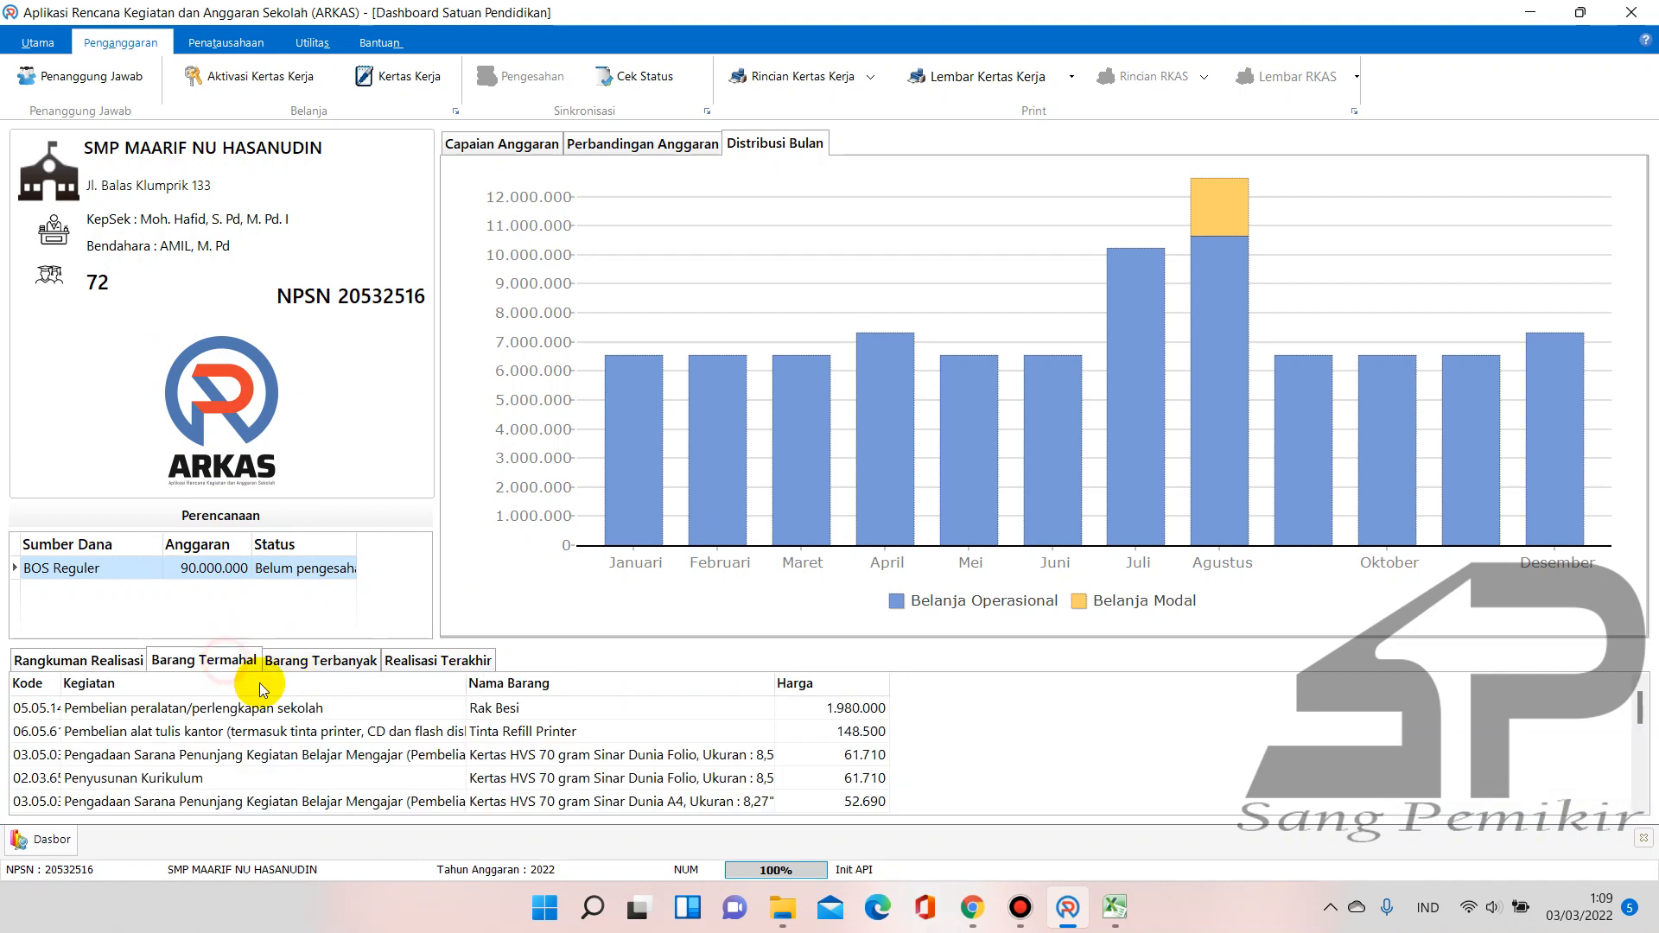
click(378, 671)
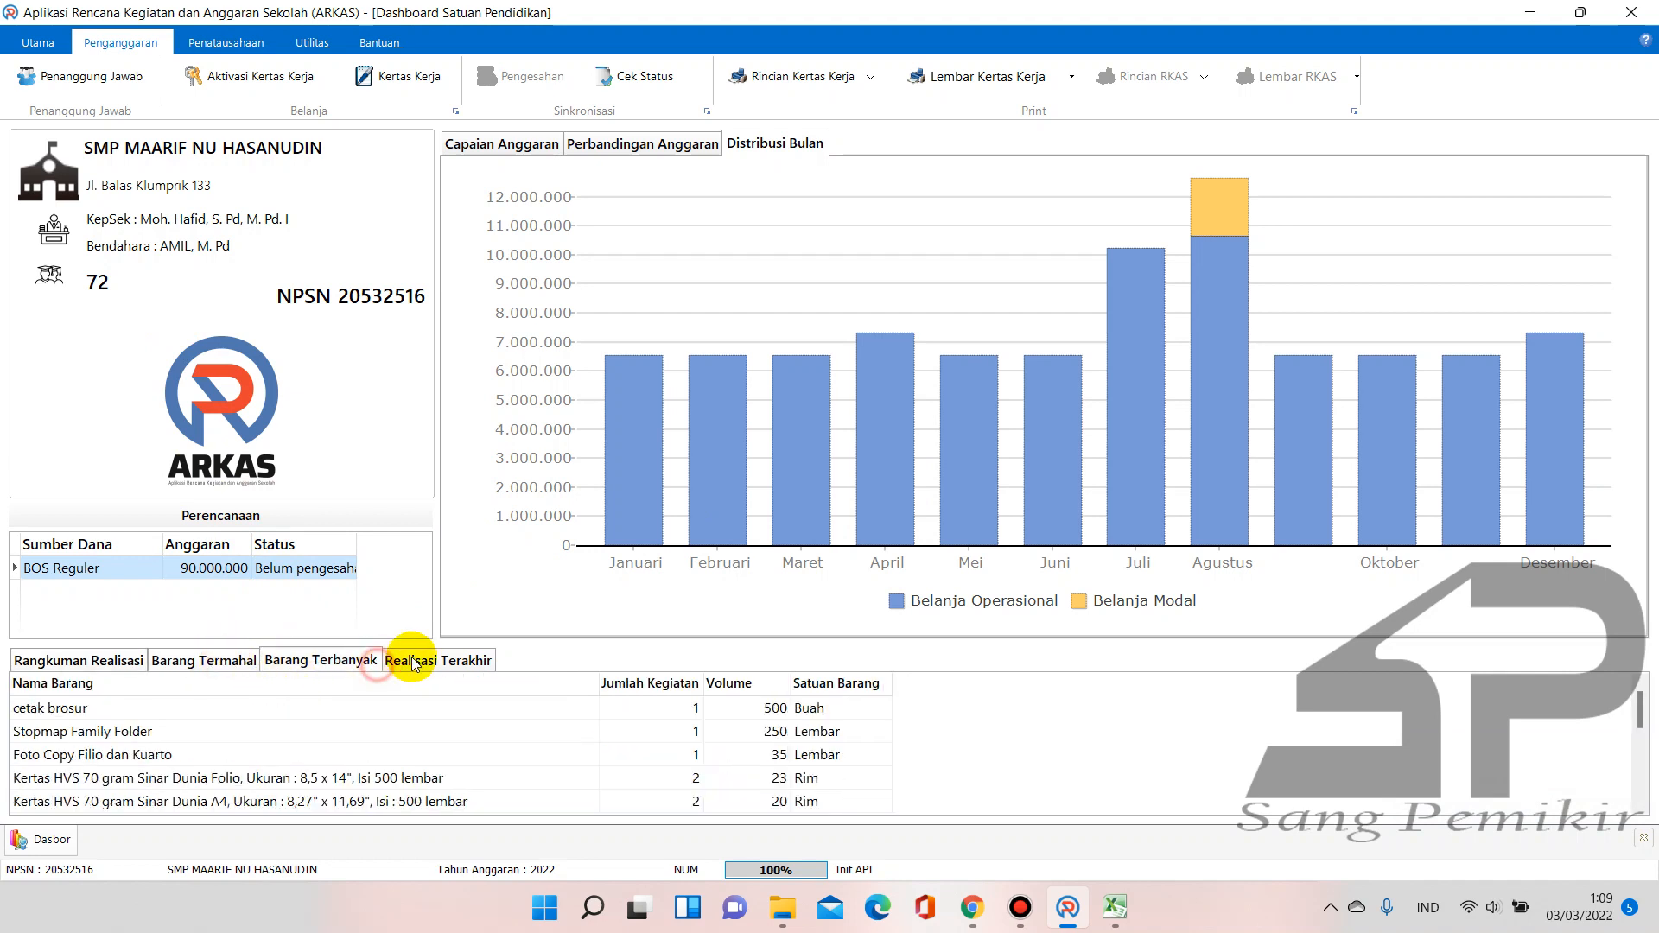
click(425, 661)
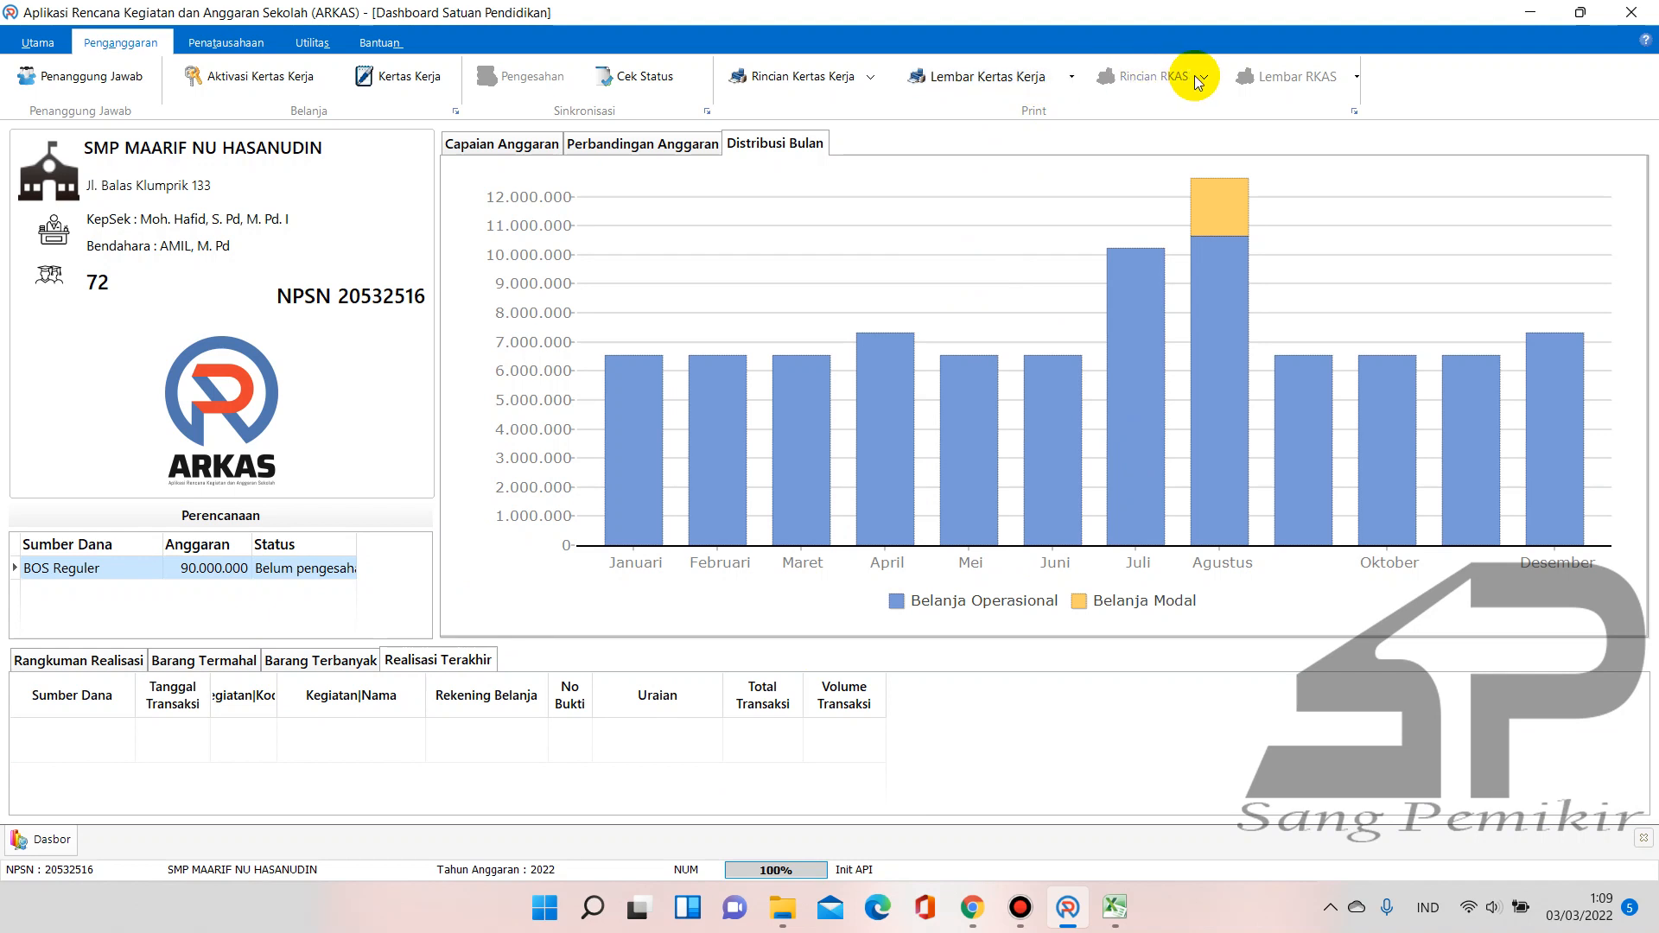
click(1056, 76)
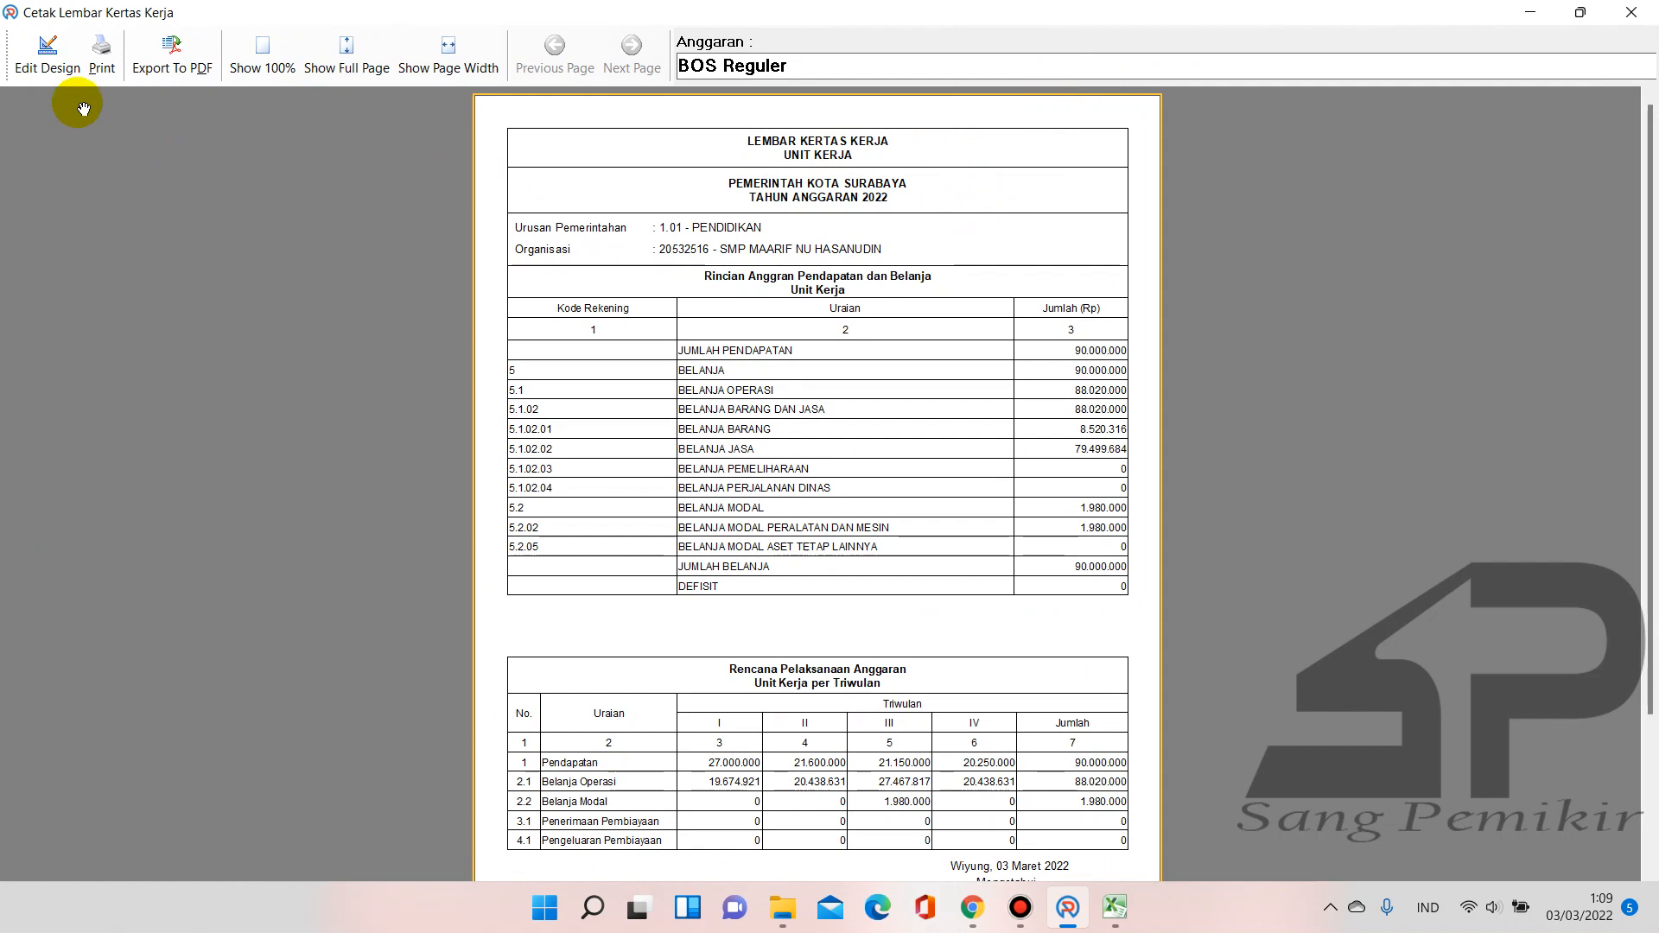
click(45, 75)
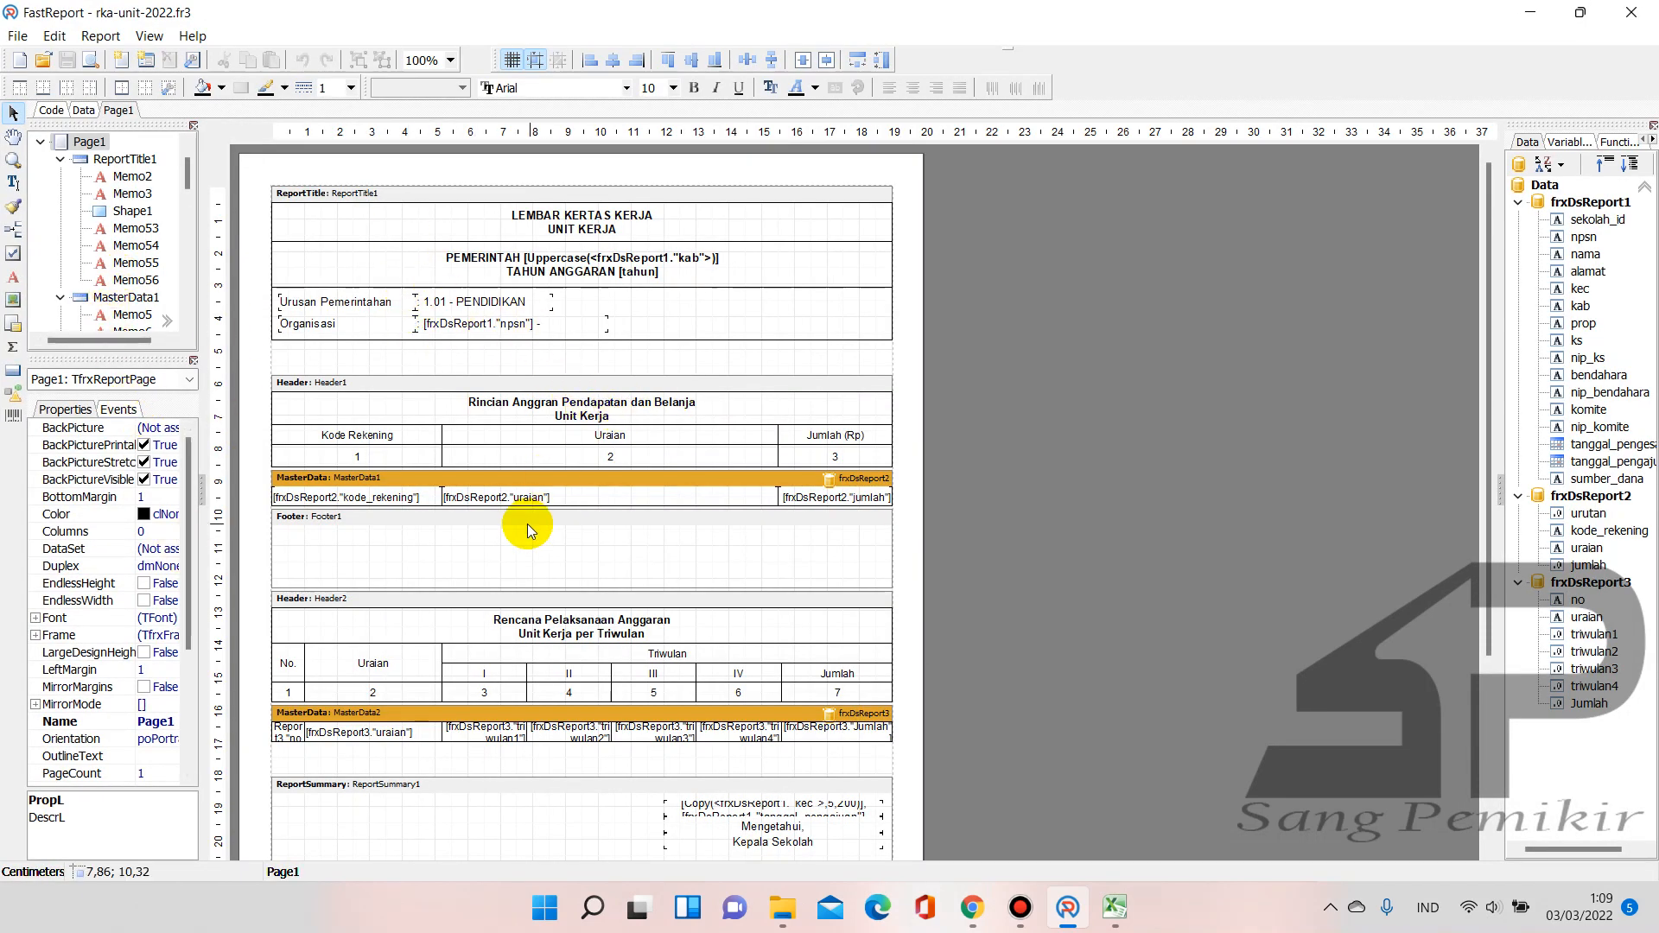
click(1642, 9)
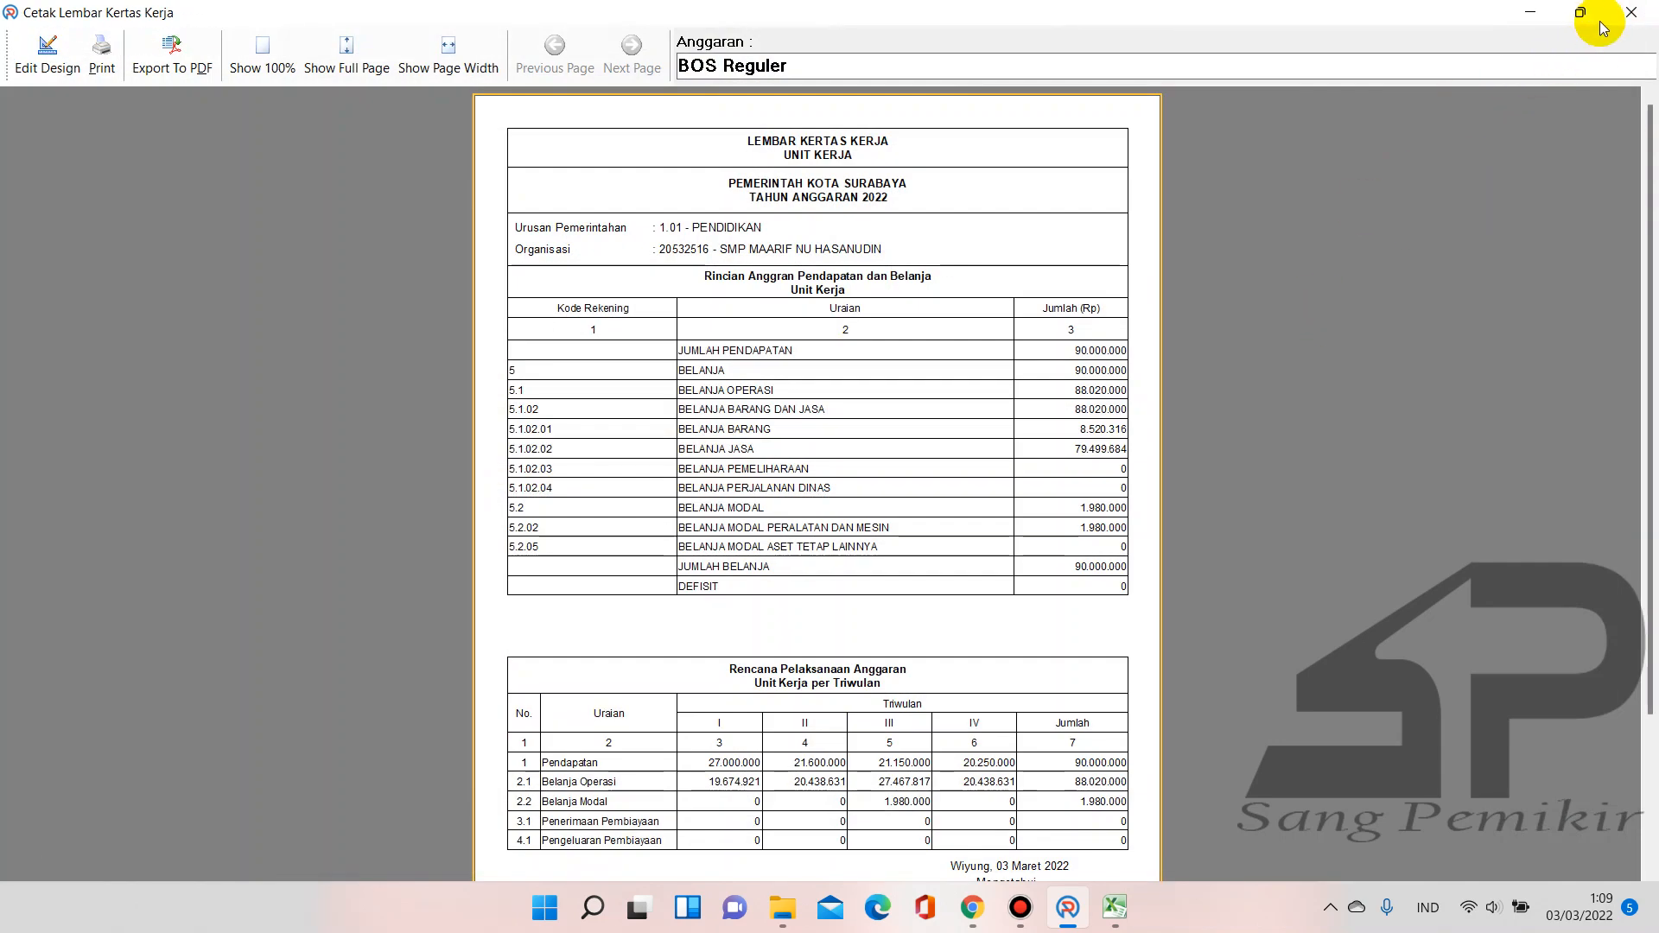
click(1631, 12)
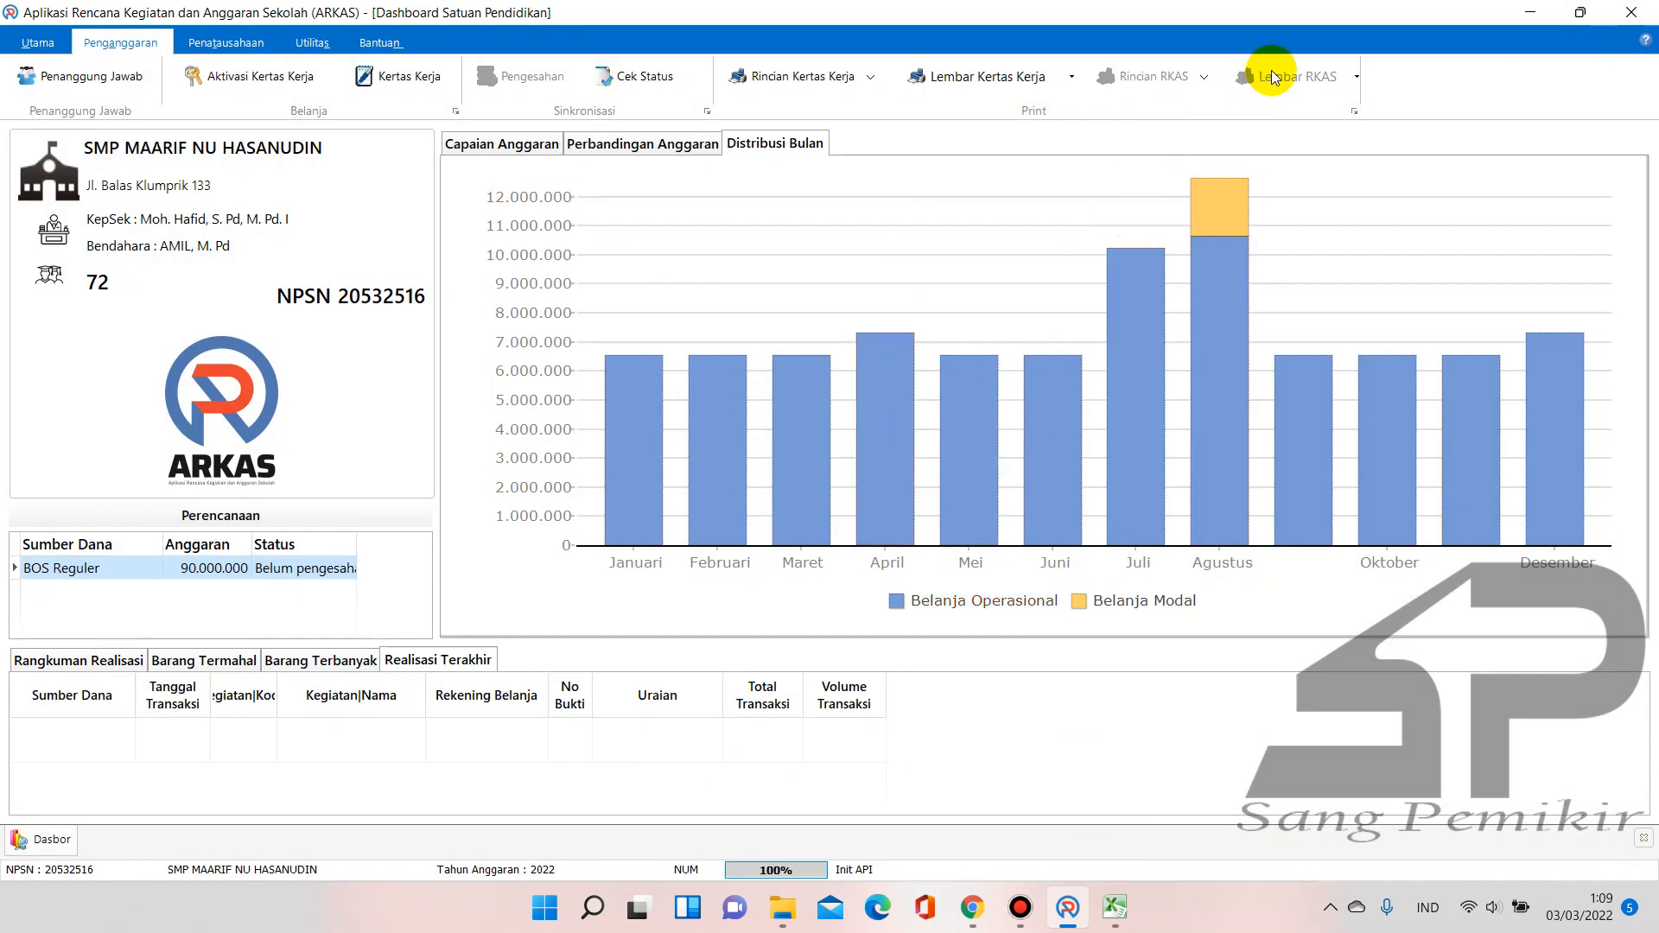
Open the BKU SiLPA cash book from the Penatausahaan ribbon tab
click(1350, 112)
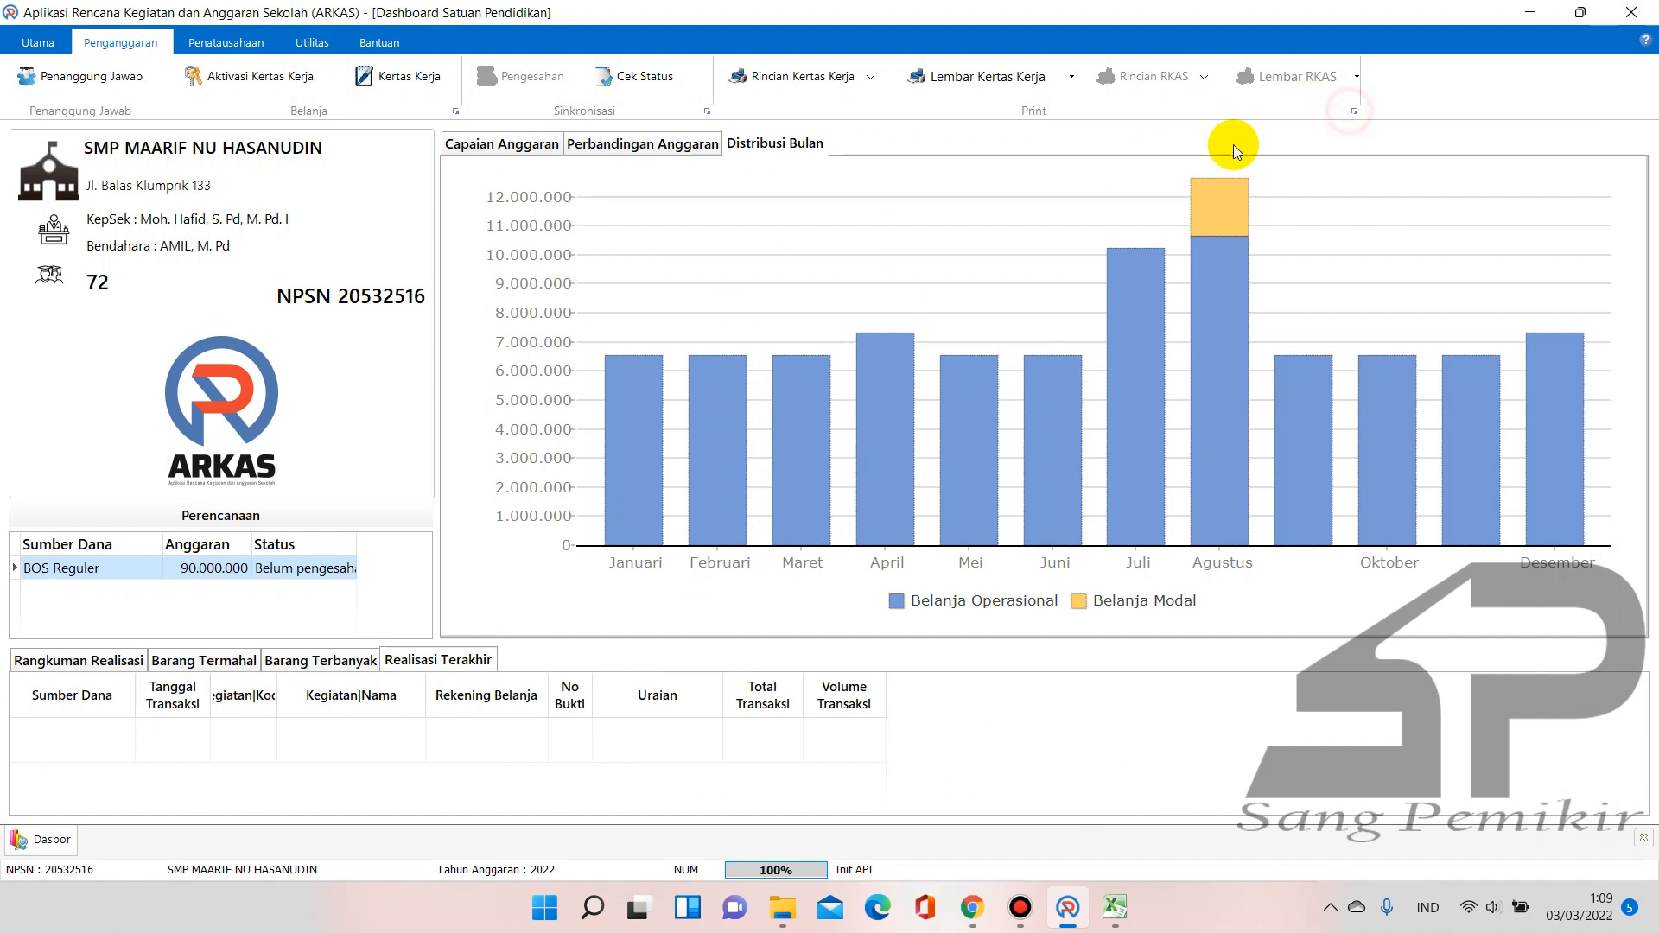
click(1356, 113)
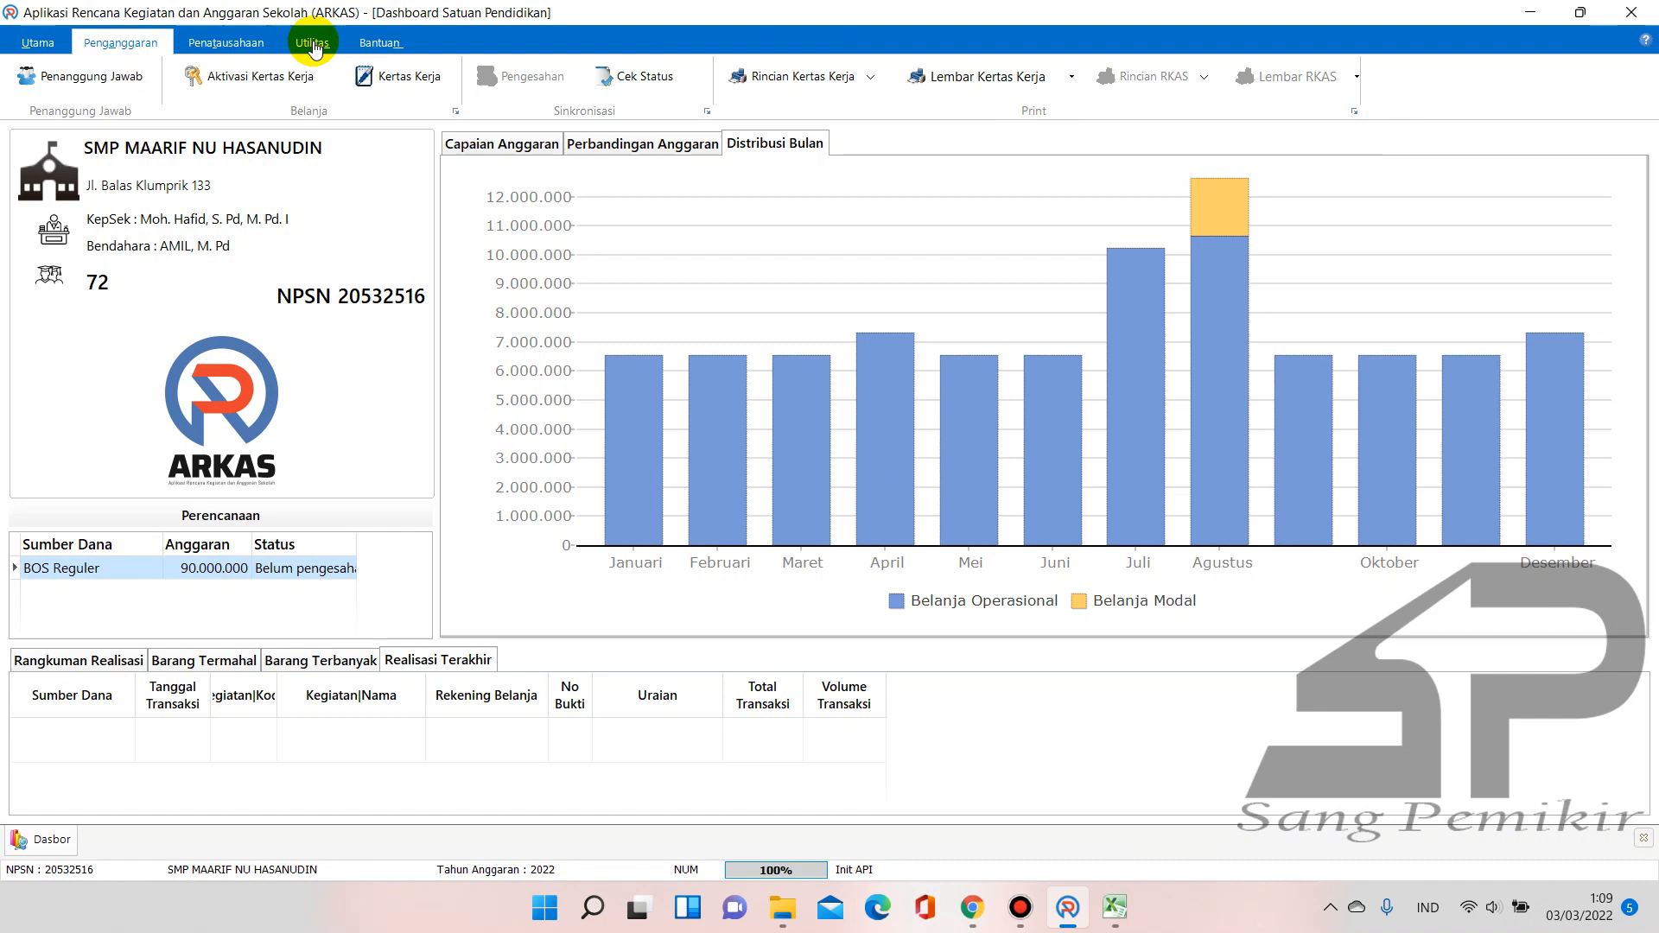
click(332, 43)
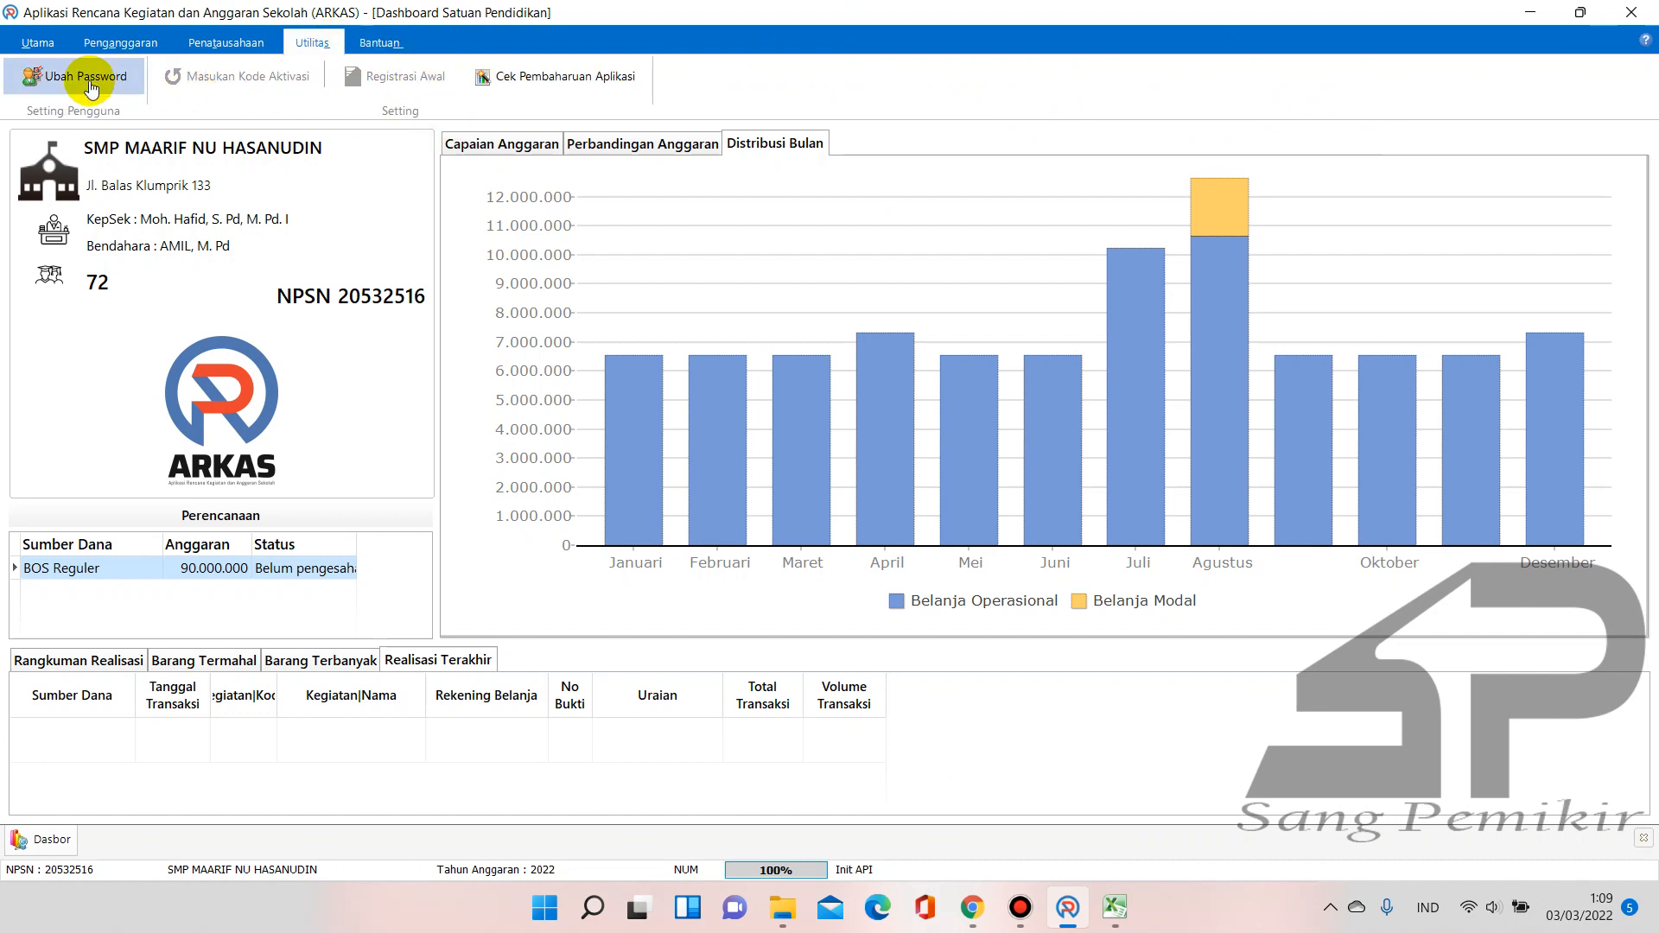
click(224, 46)
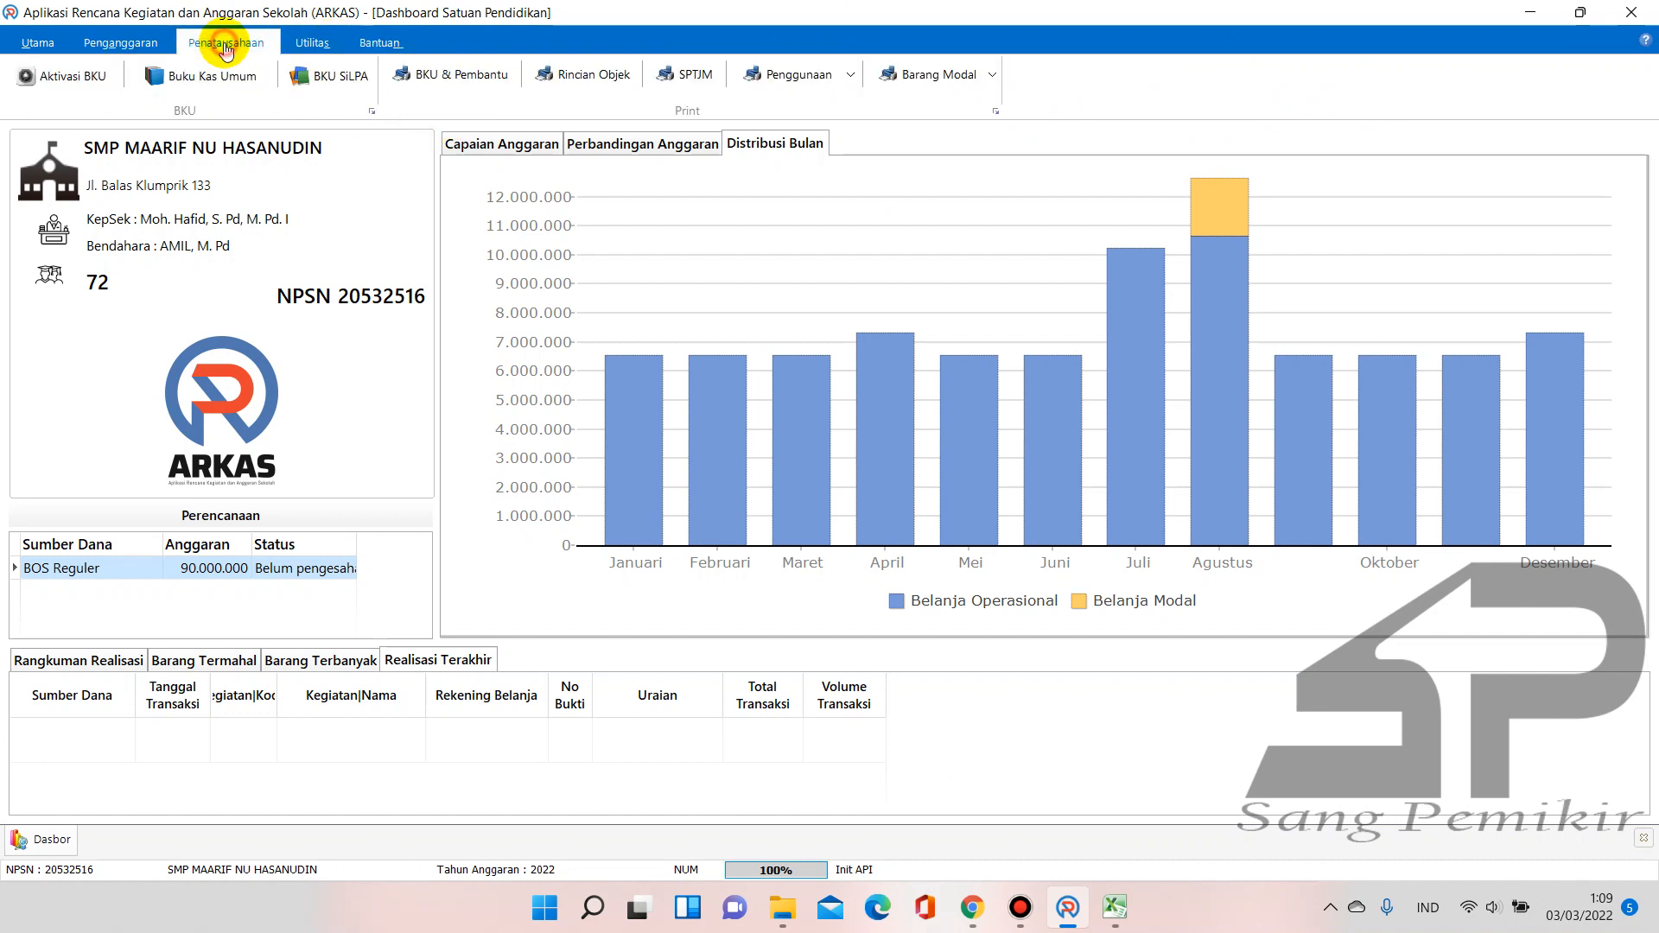
click(340, 79)
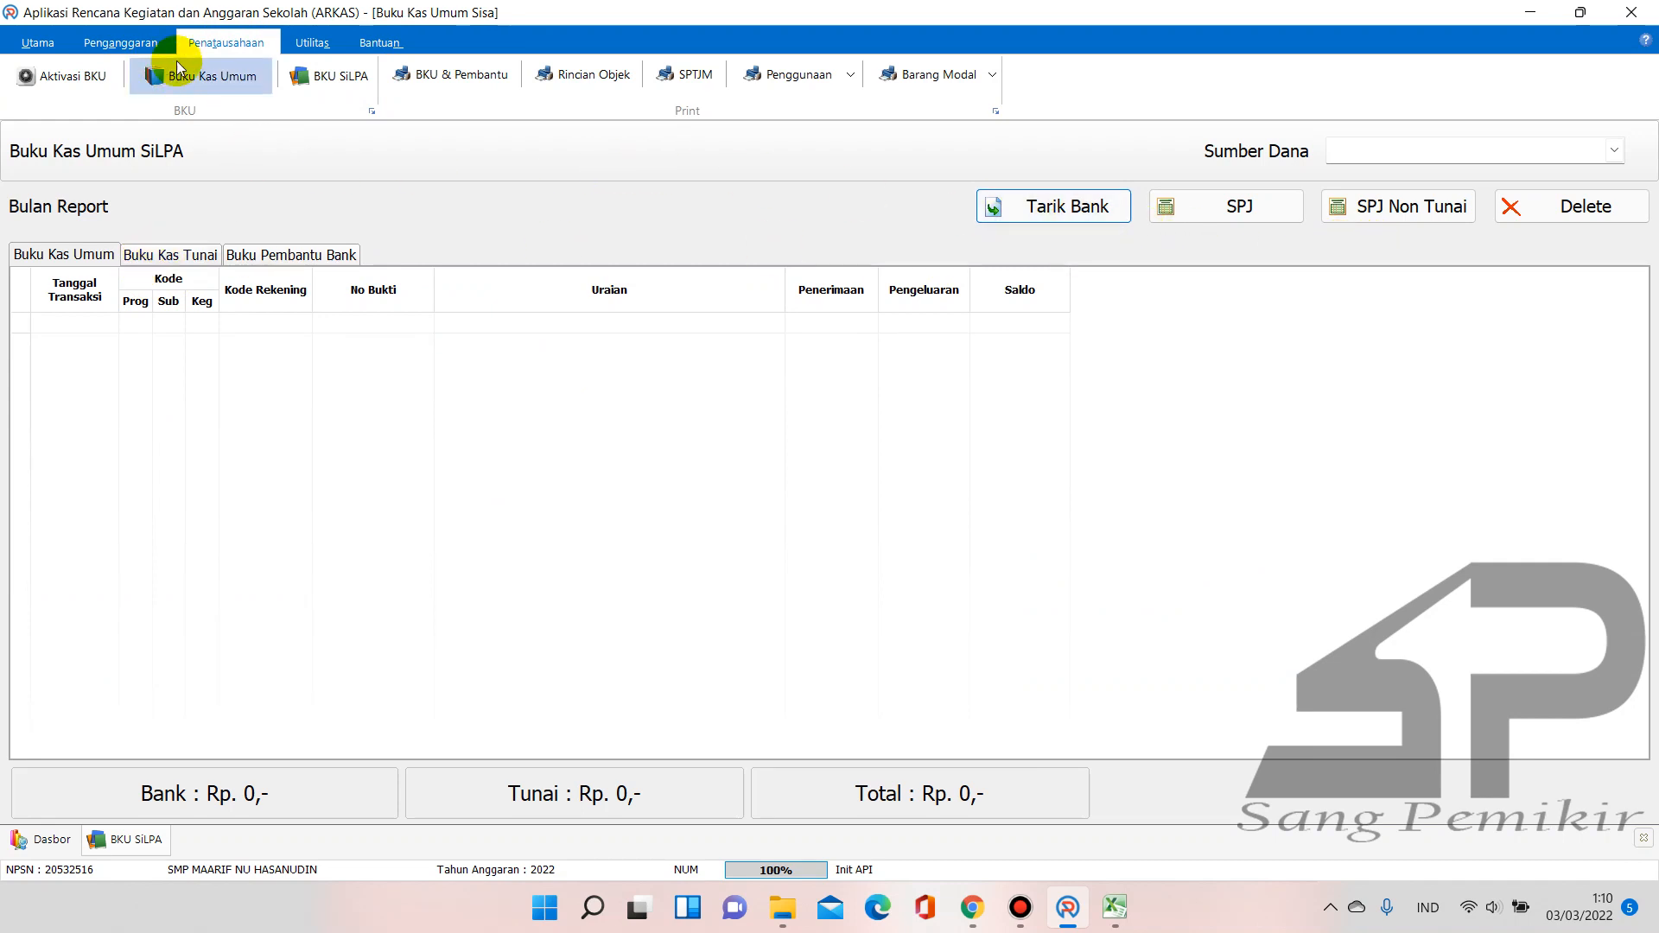
Browse the Utilitas, Penatausahaan and Utama ribbon tabs
click(319, 42)
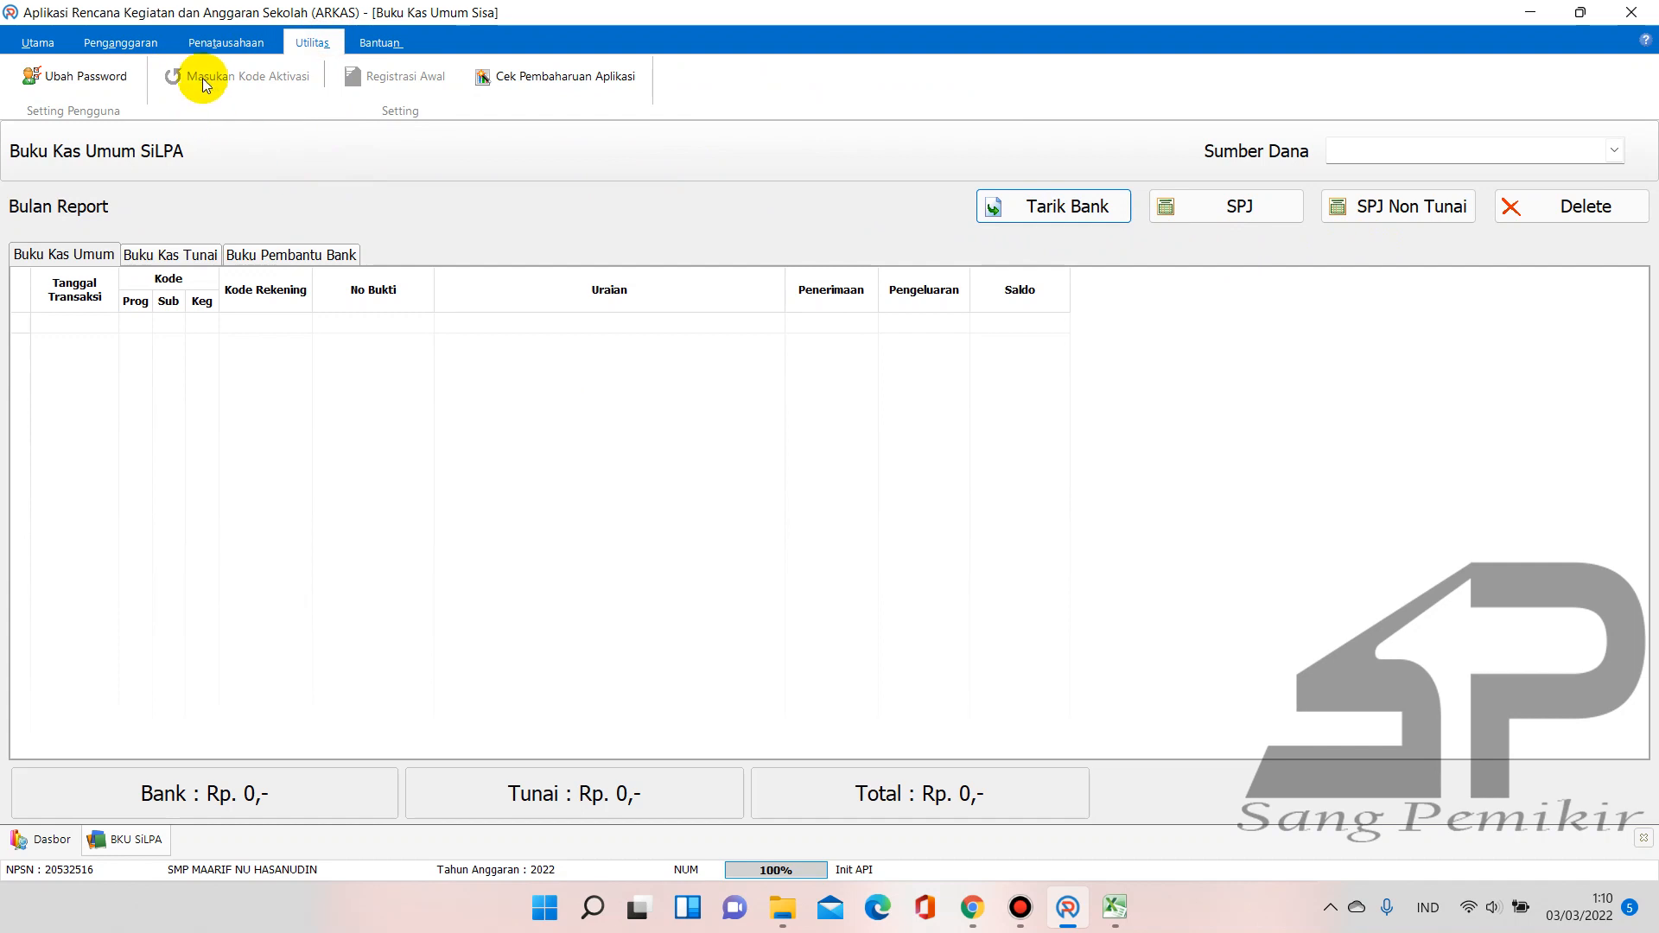
click(228, 42)
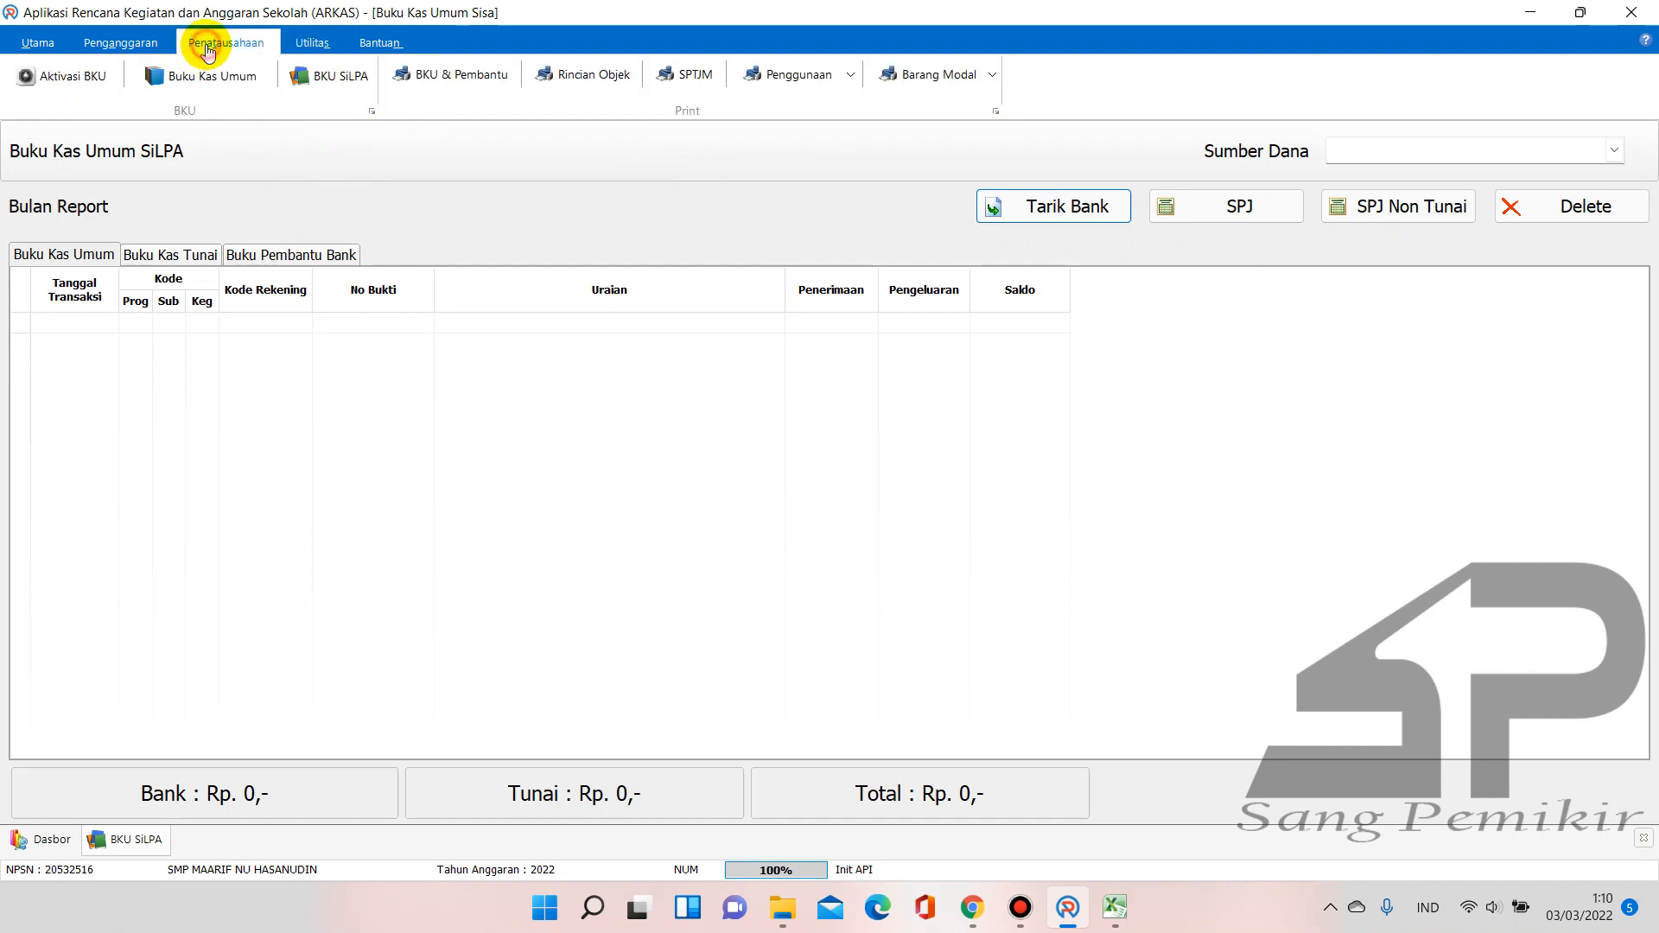
click(50, 45)
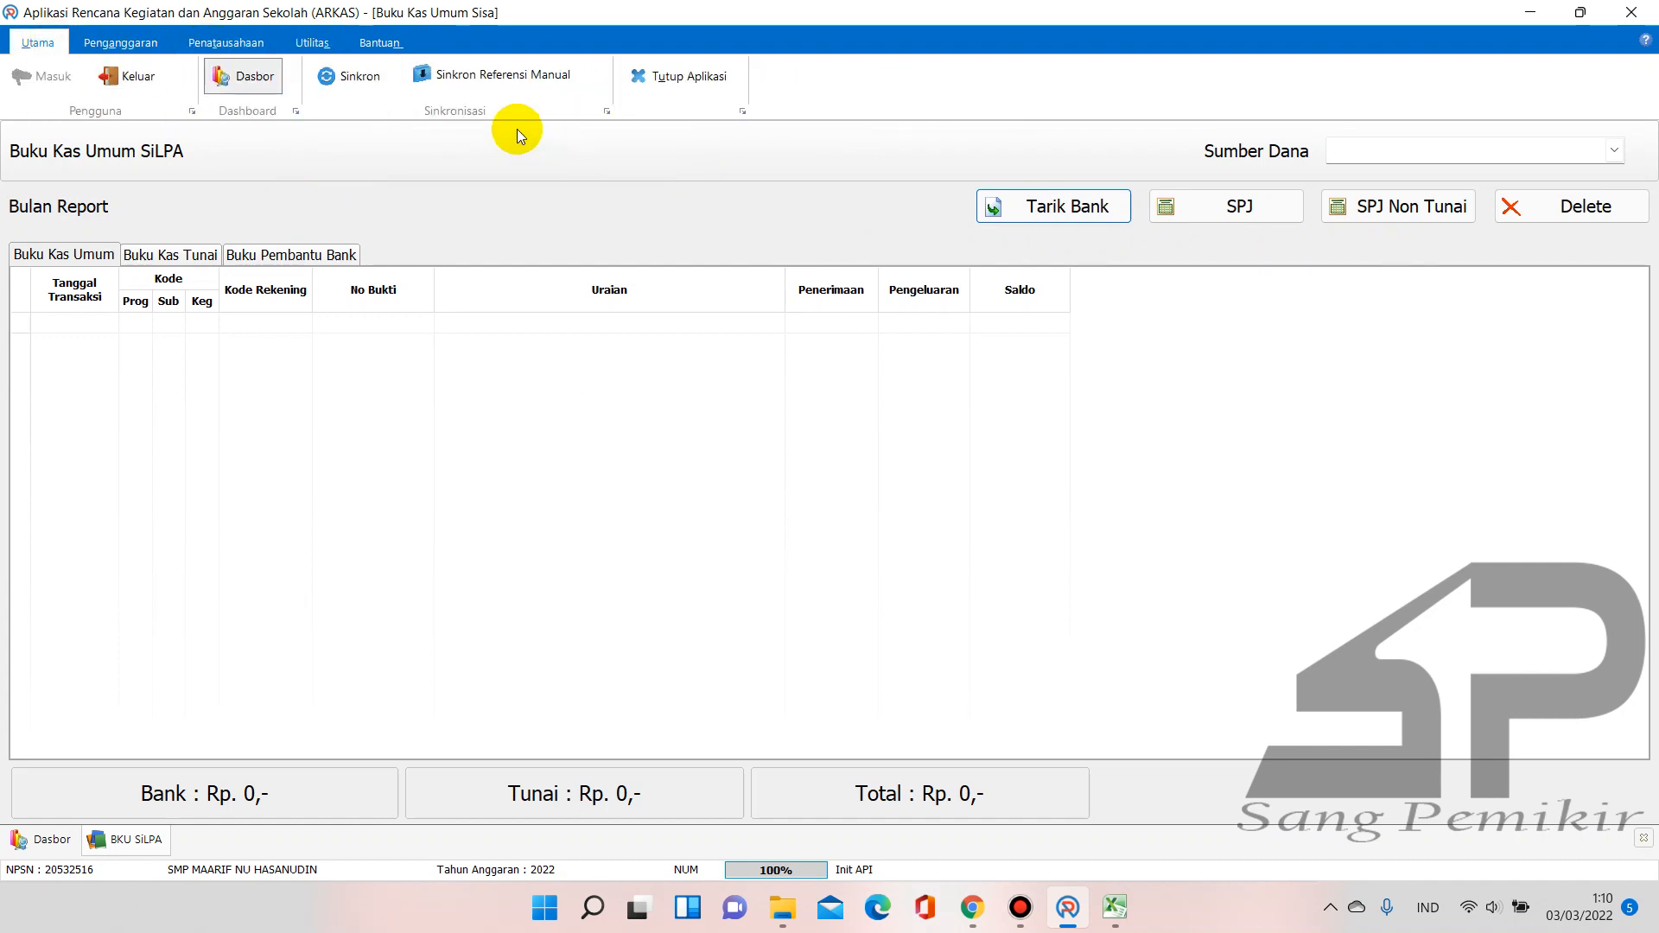